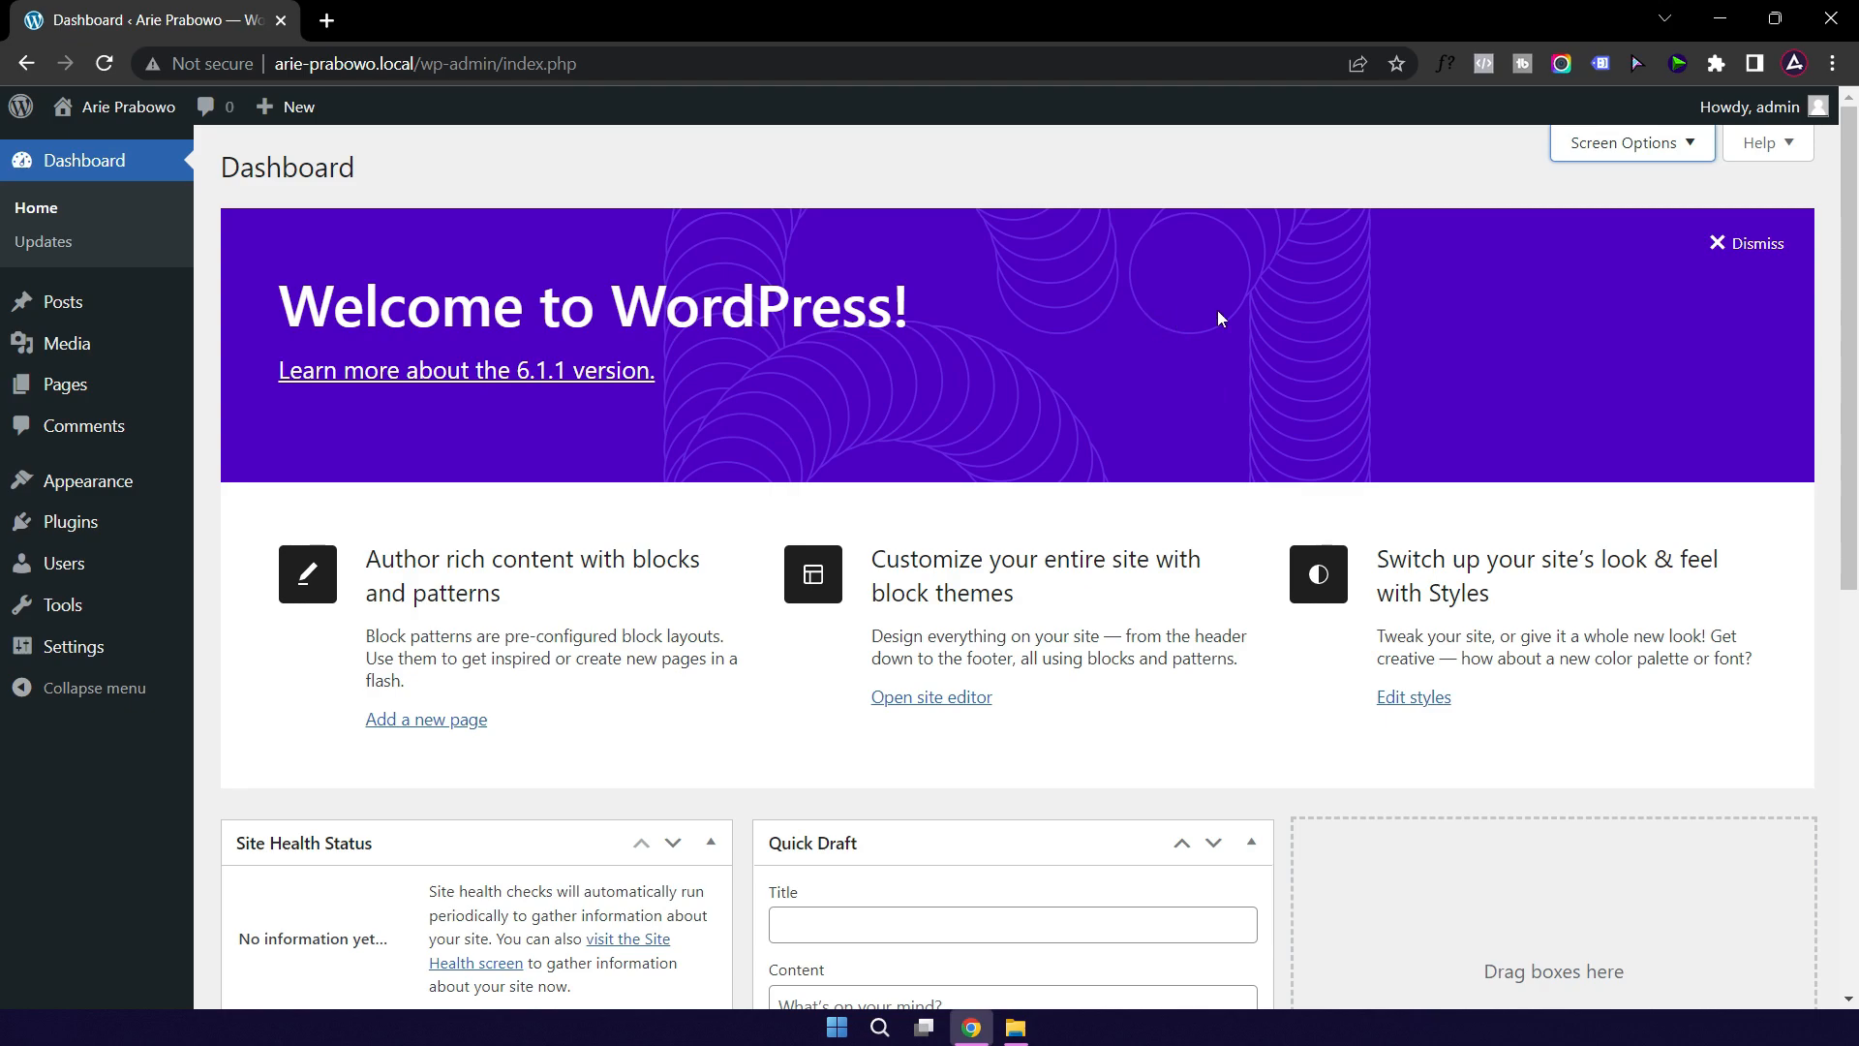
Step: Dismiss the Welcome panel and hide the Events and News, Quick Draft, Activity, At a Glance and Site Health boxes
{"action": "left_click", "coordinate": [1743, 246]}
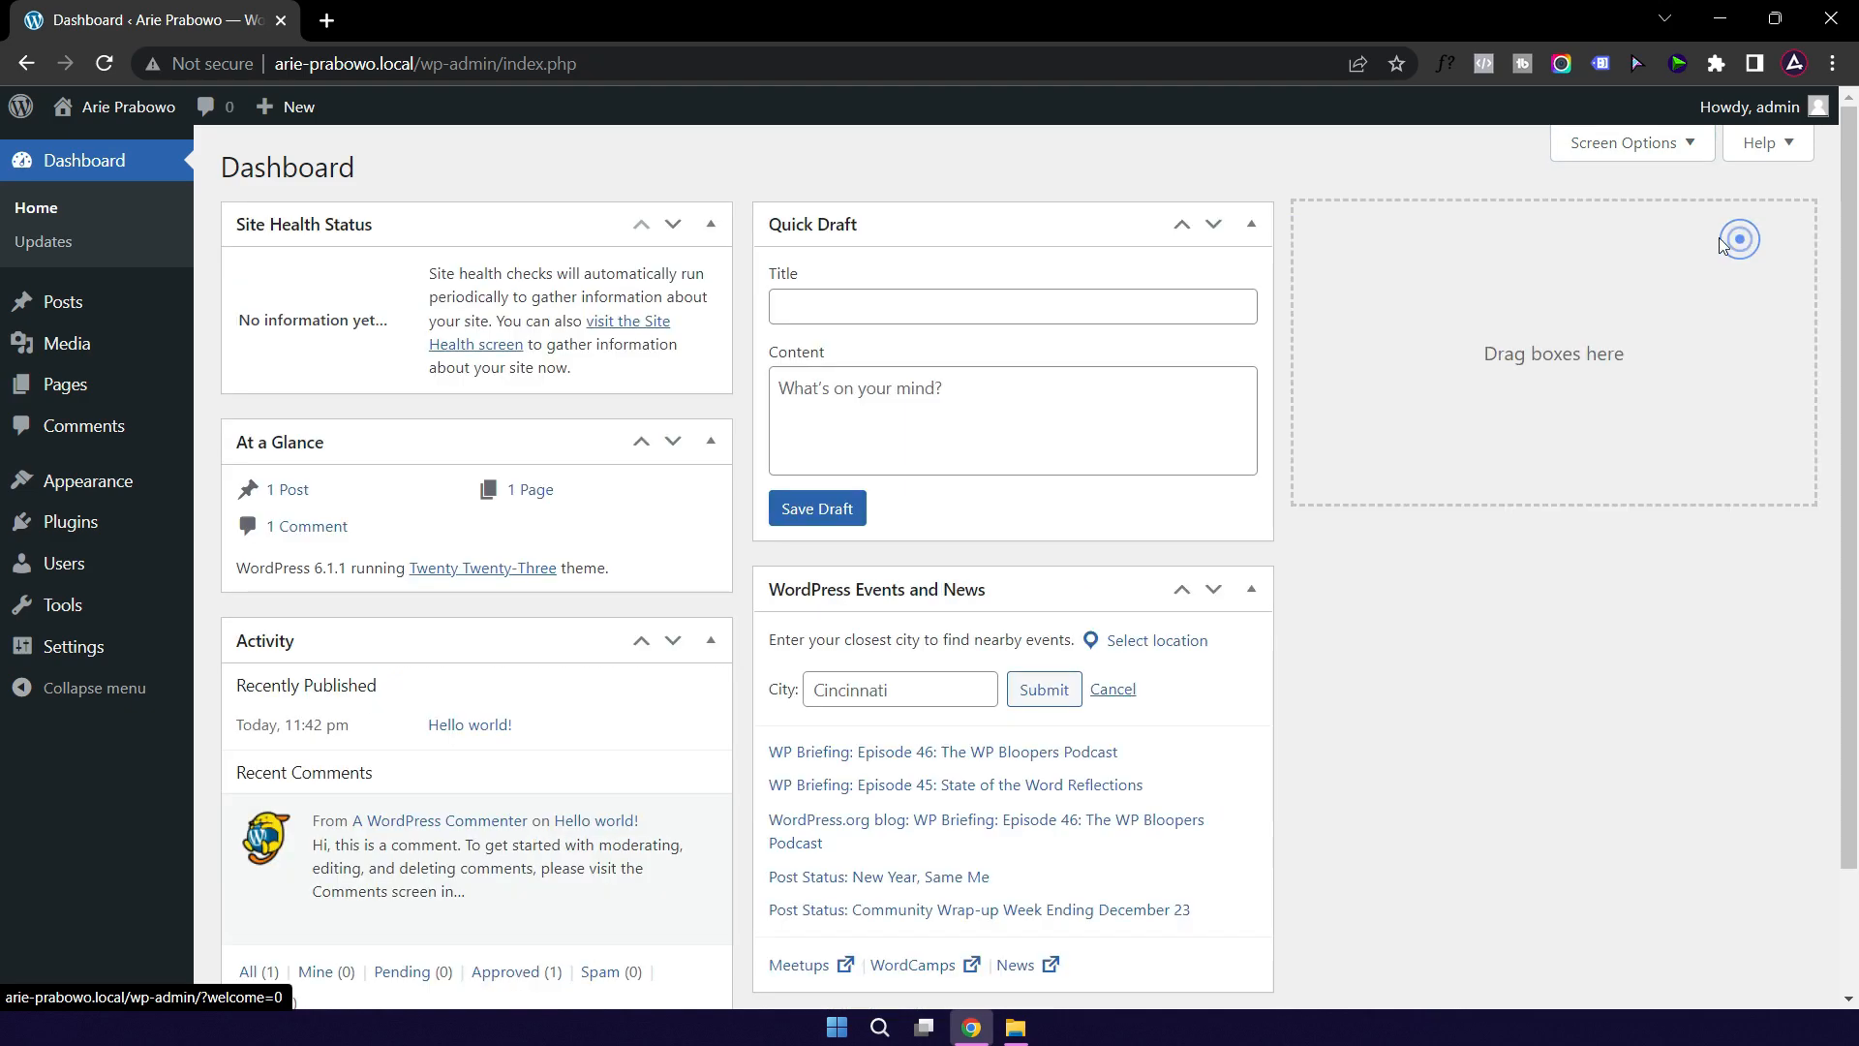
{"action": "left_click", "coordinate": [1616, 145]}
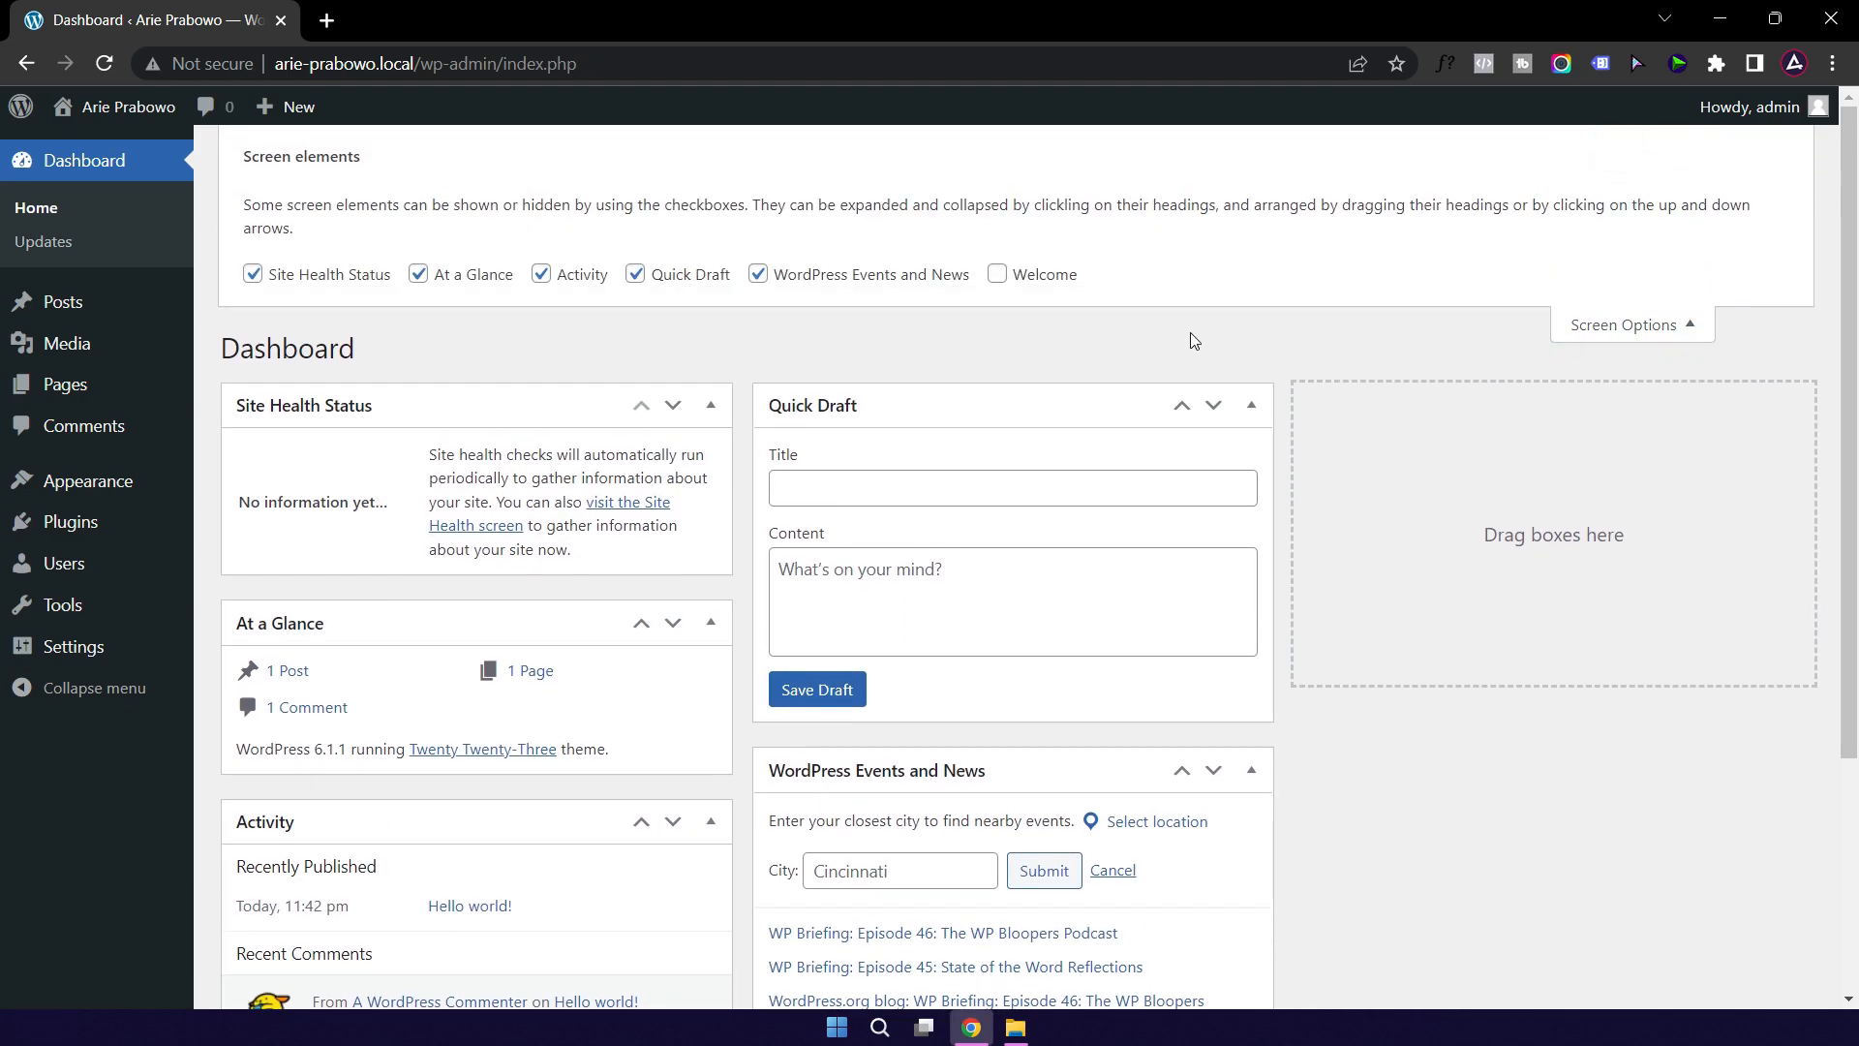
{"action": "left_click", "coordinate": [818, 279]}
{"action": "left_click", "coordinate": [664, 280]}
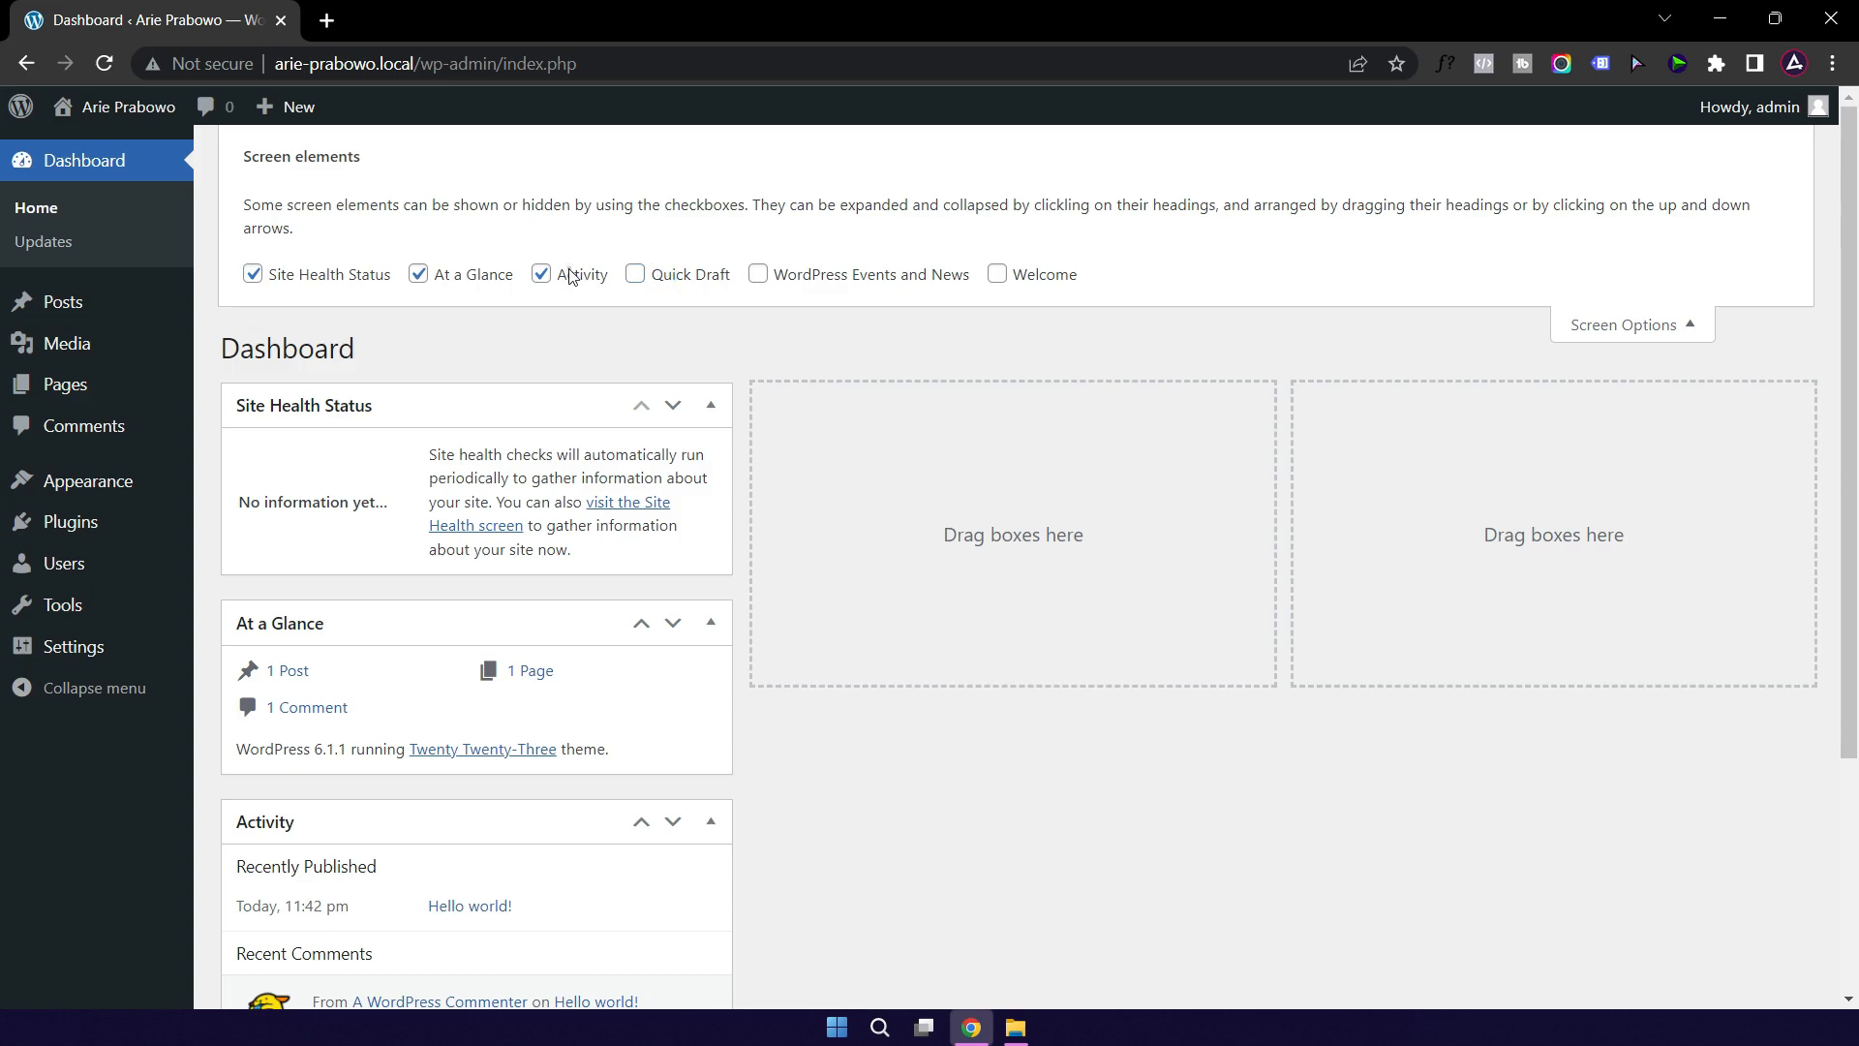
{"action": "left_click", "coordinate": [571, 272]}
{"action": "left_click", "coordinate": [419, 254]}
{"action": "left_click", "coordinate": [318, 250]}
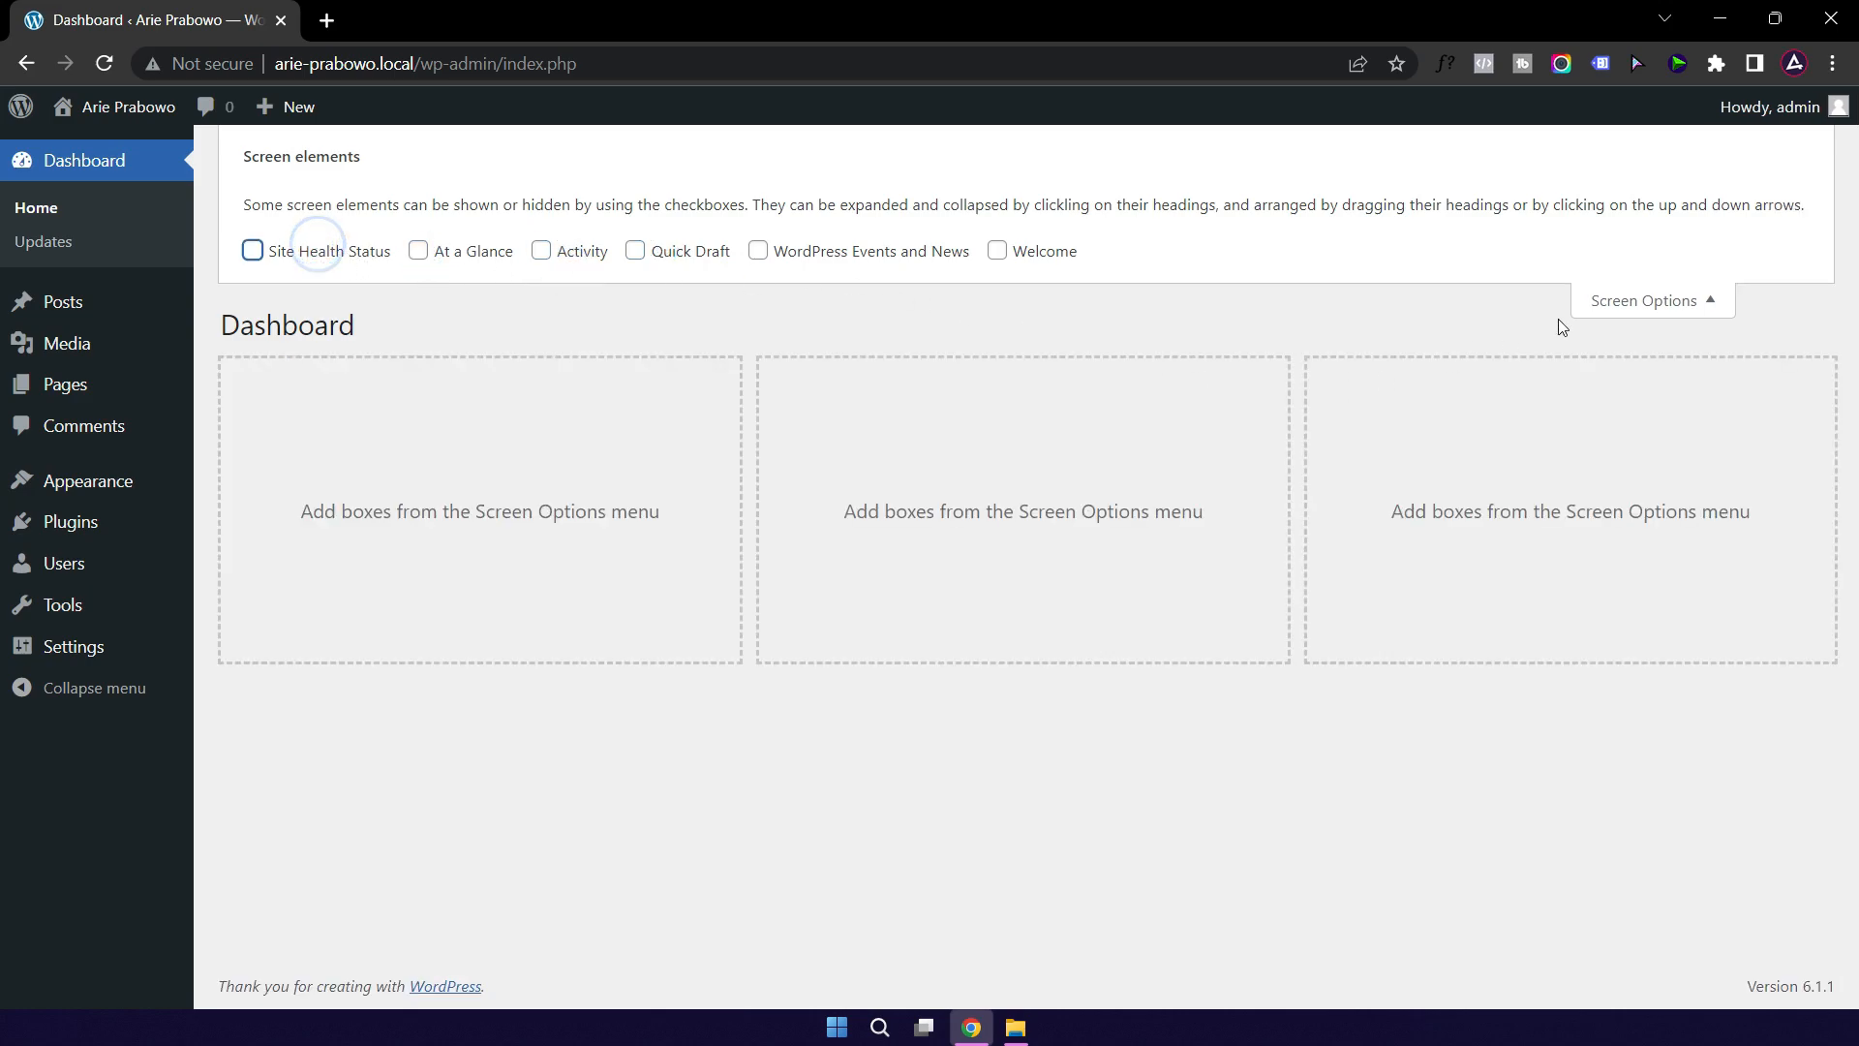
{"action": "left_click", "coordinate": [1634, 301]}
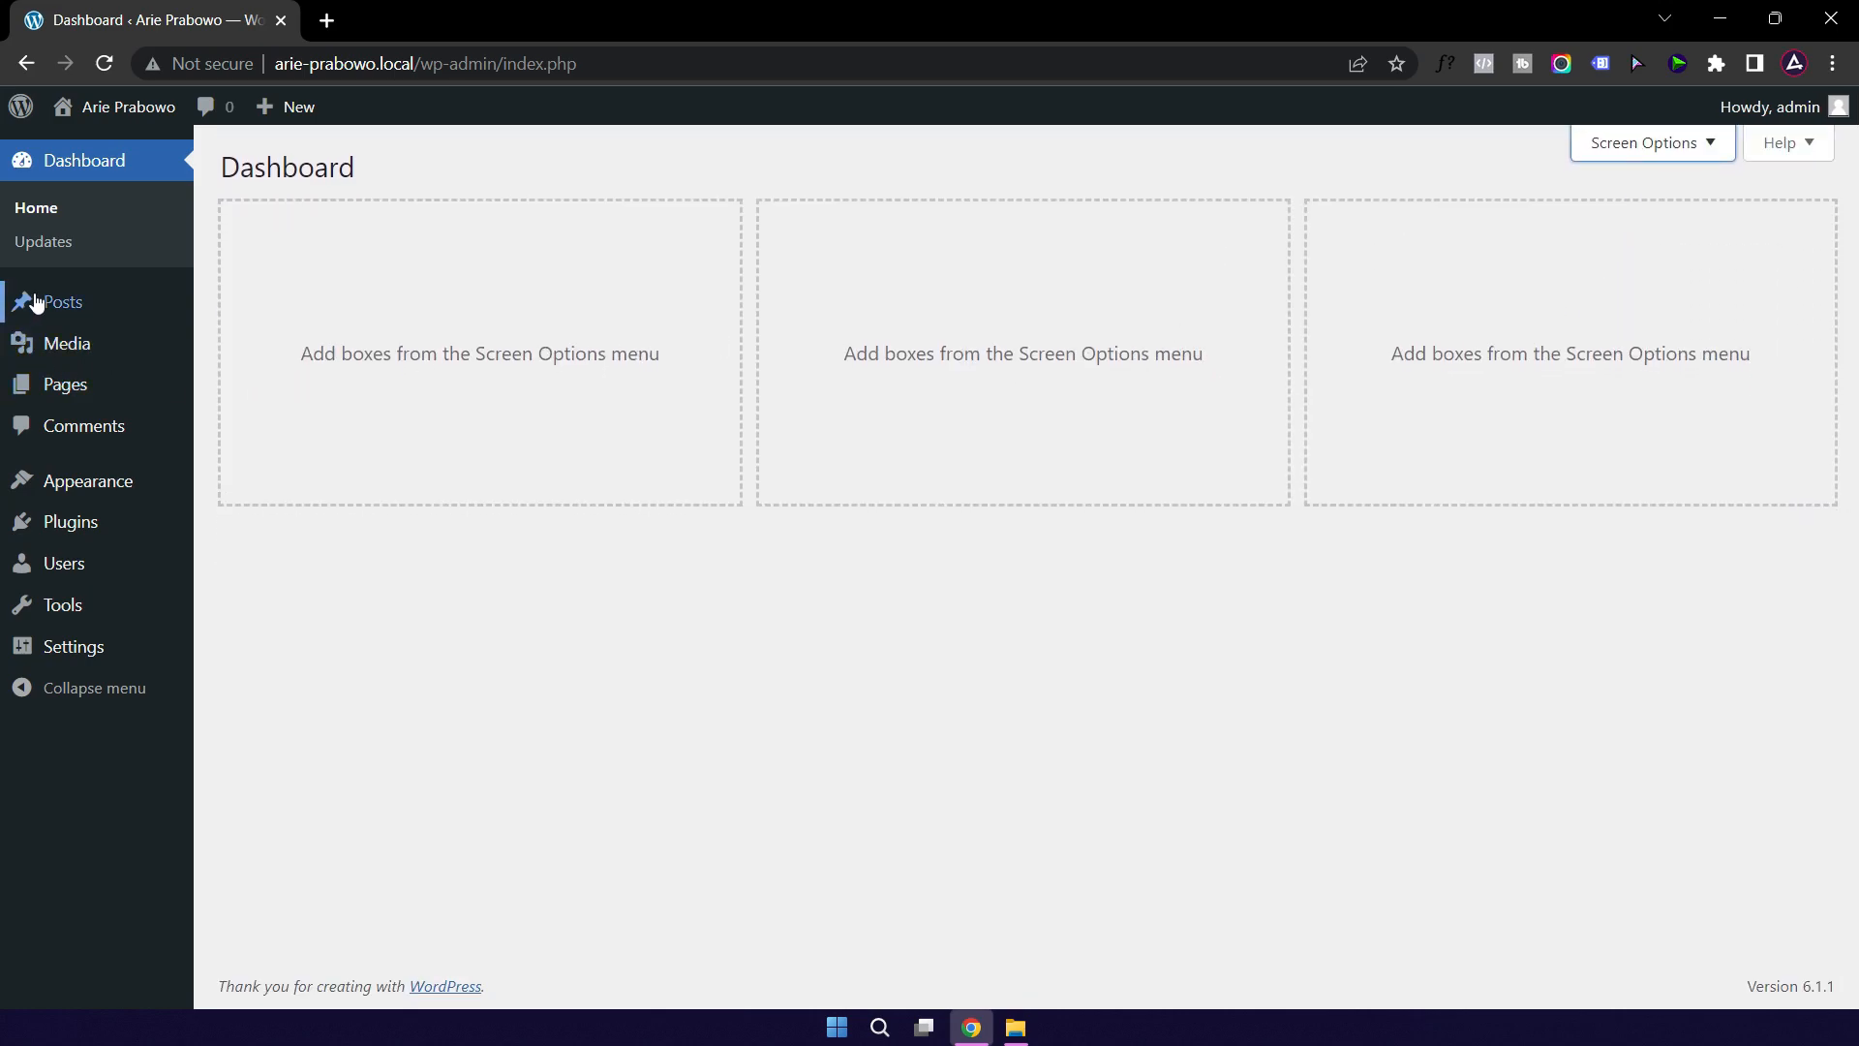
Step: Trash the 'Hello world!' post and empty the posts Trash
{"action": "left_click", "coordinate": [64, 306]}
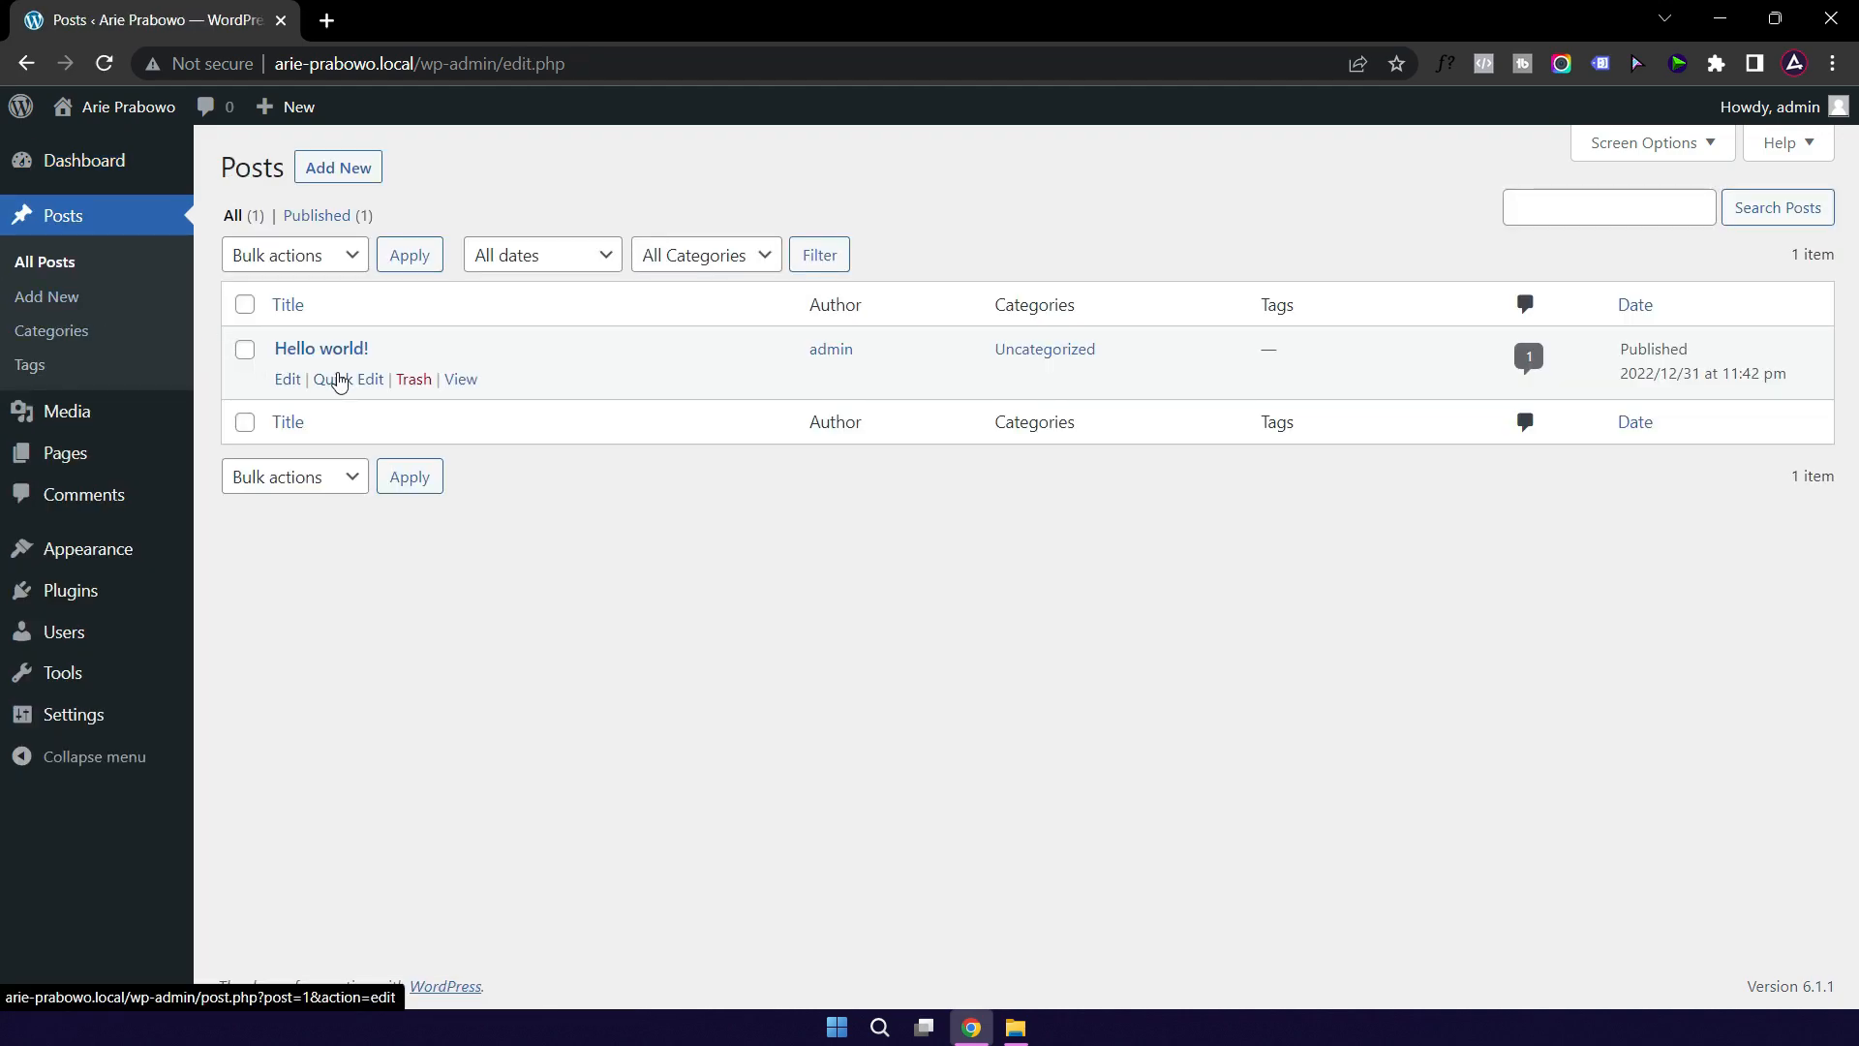
{"action": "left_click", "coordinate": [412, 380]}
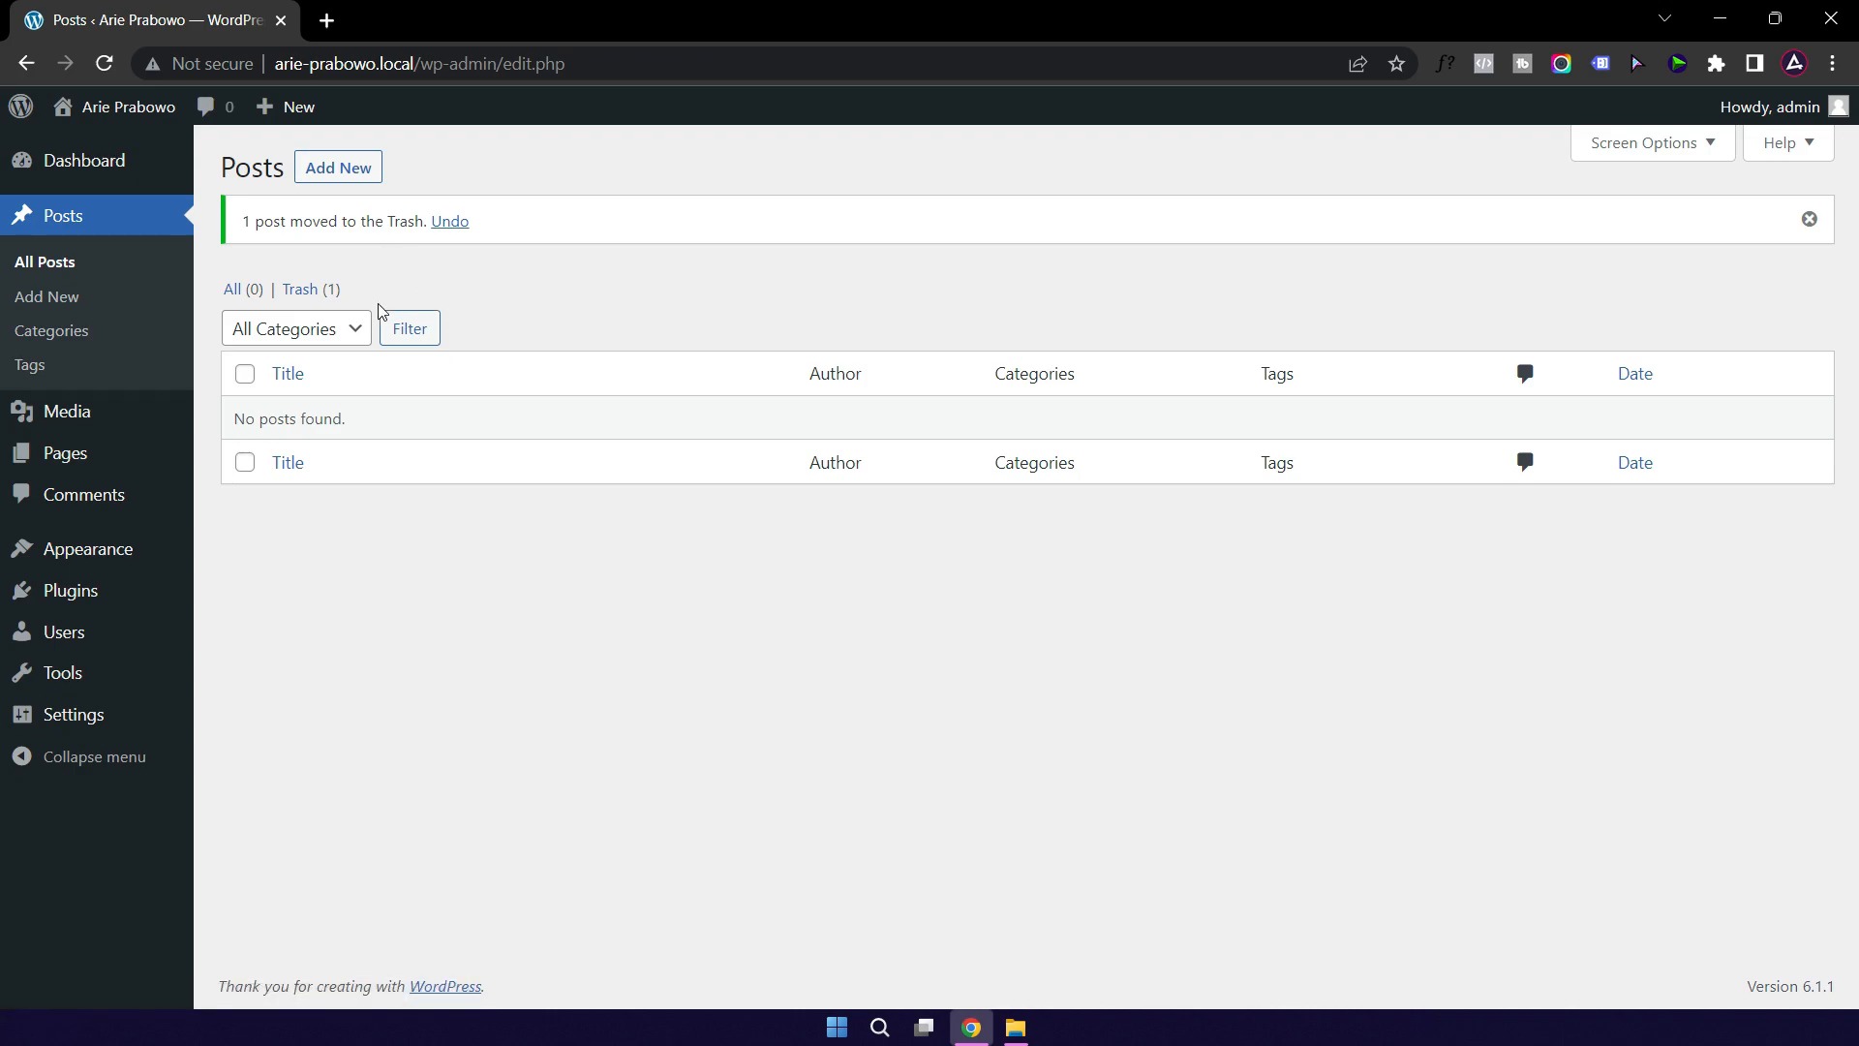
{"action": "left_click", "coordinate": [302, 289]}
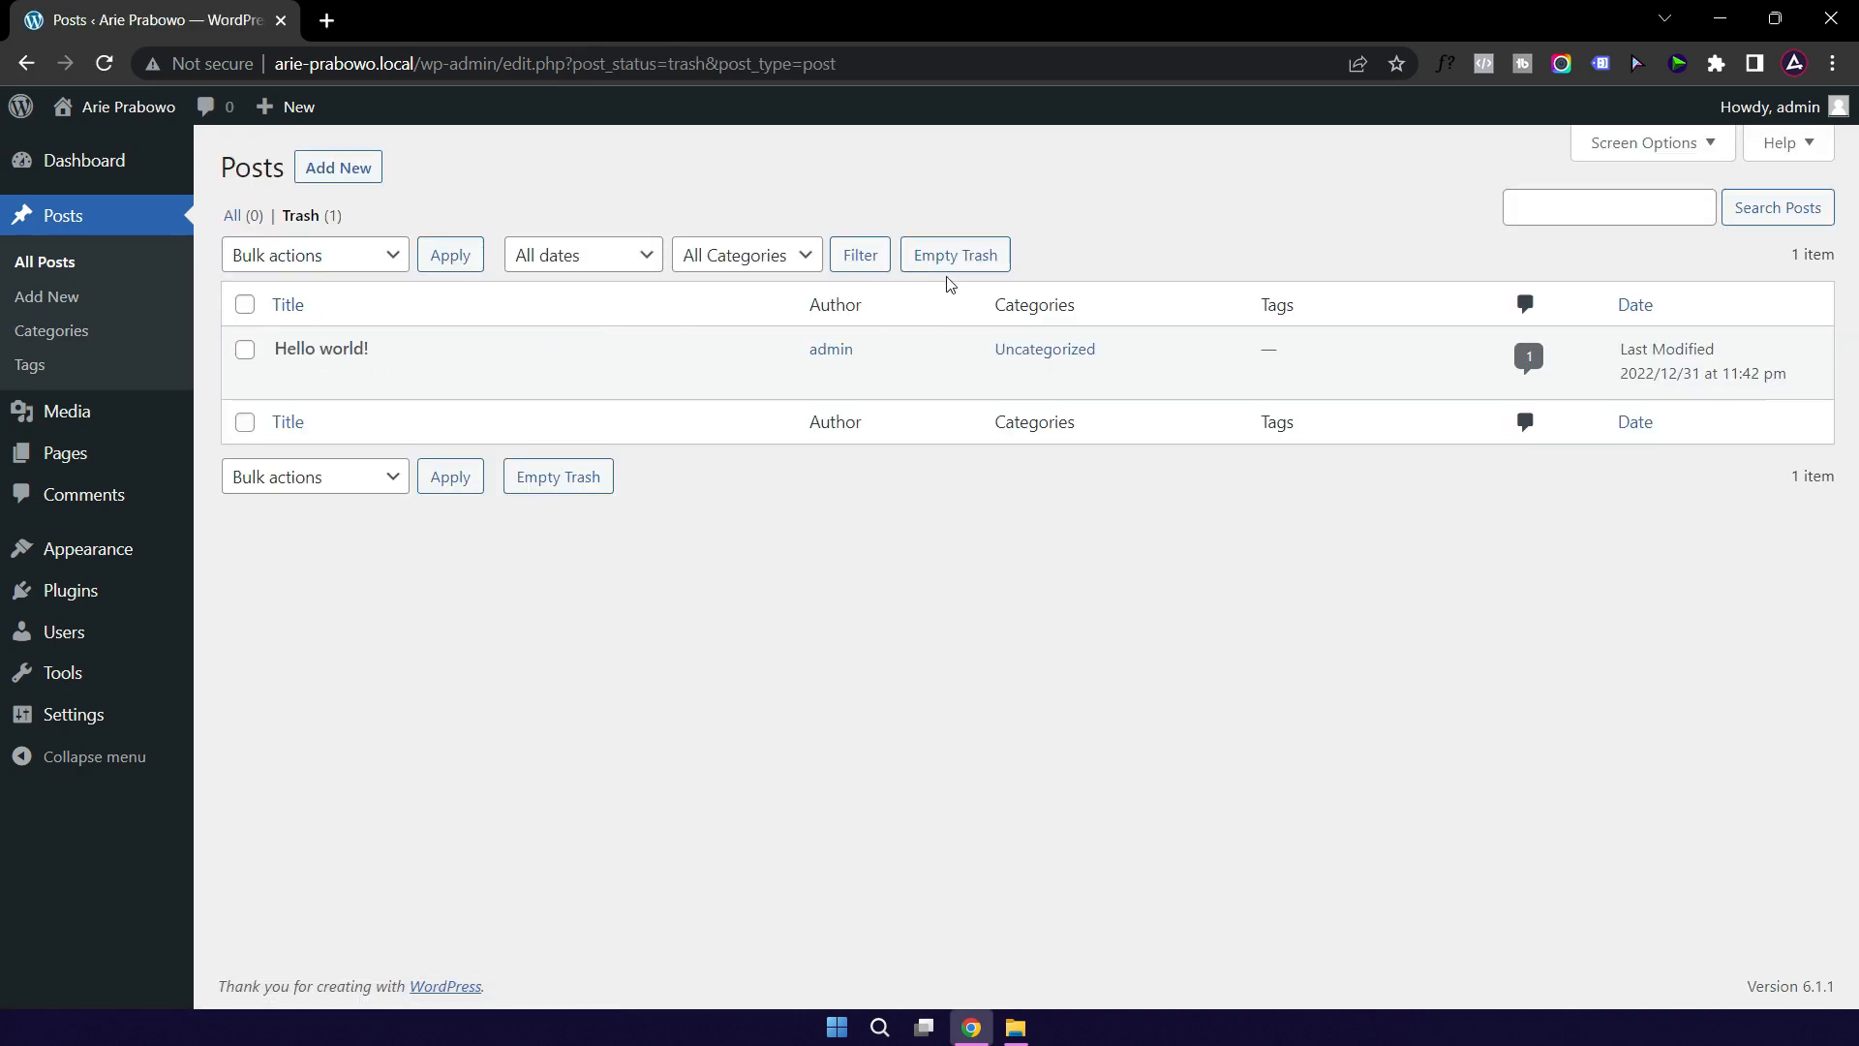
{"action": "left_click", "coordinate": [959, 259]}
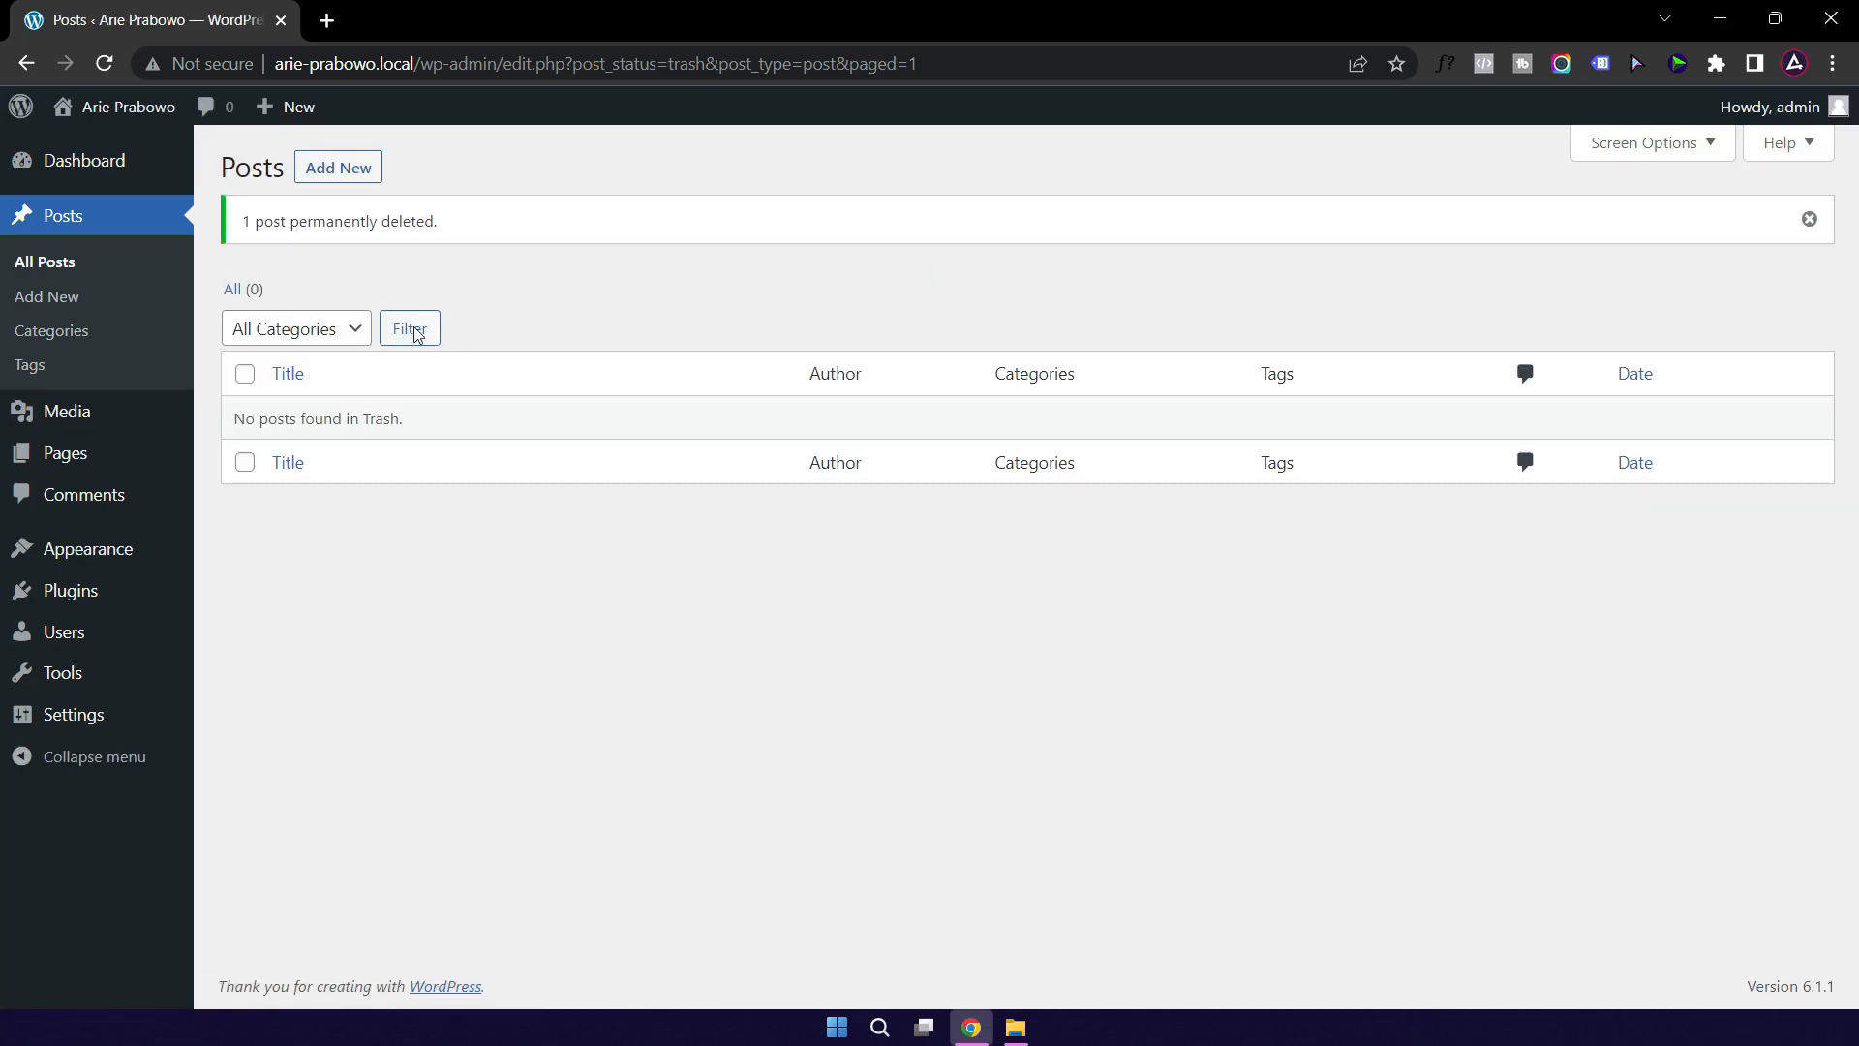
{"action": "left_click", "coordinate": [70, 464]}
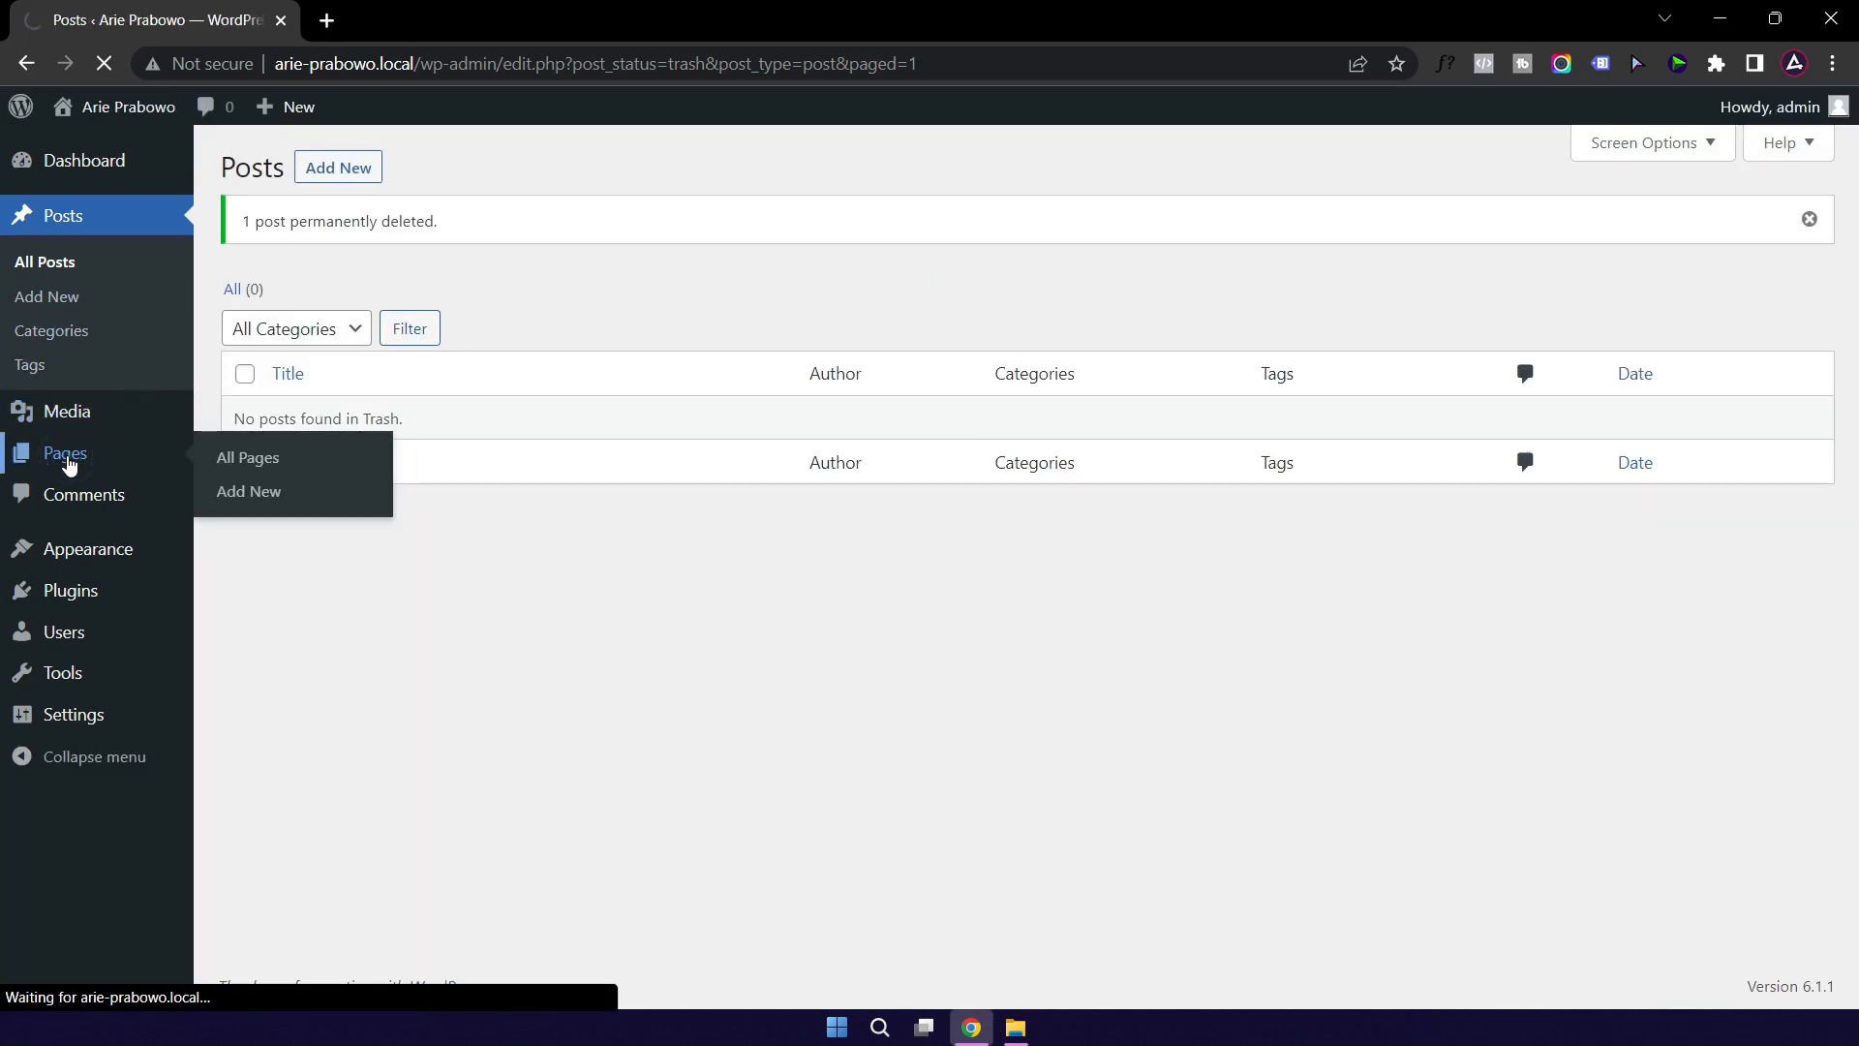
Step: Trash the Sample Page and empty the Pages Trash
{"action": "mouse_move", "coordinate": [319, 443]}
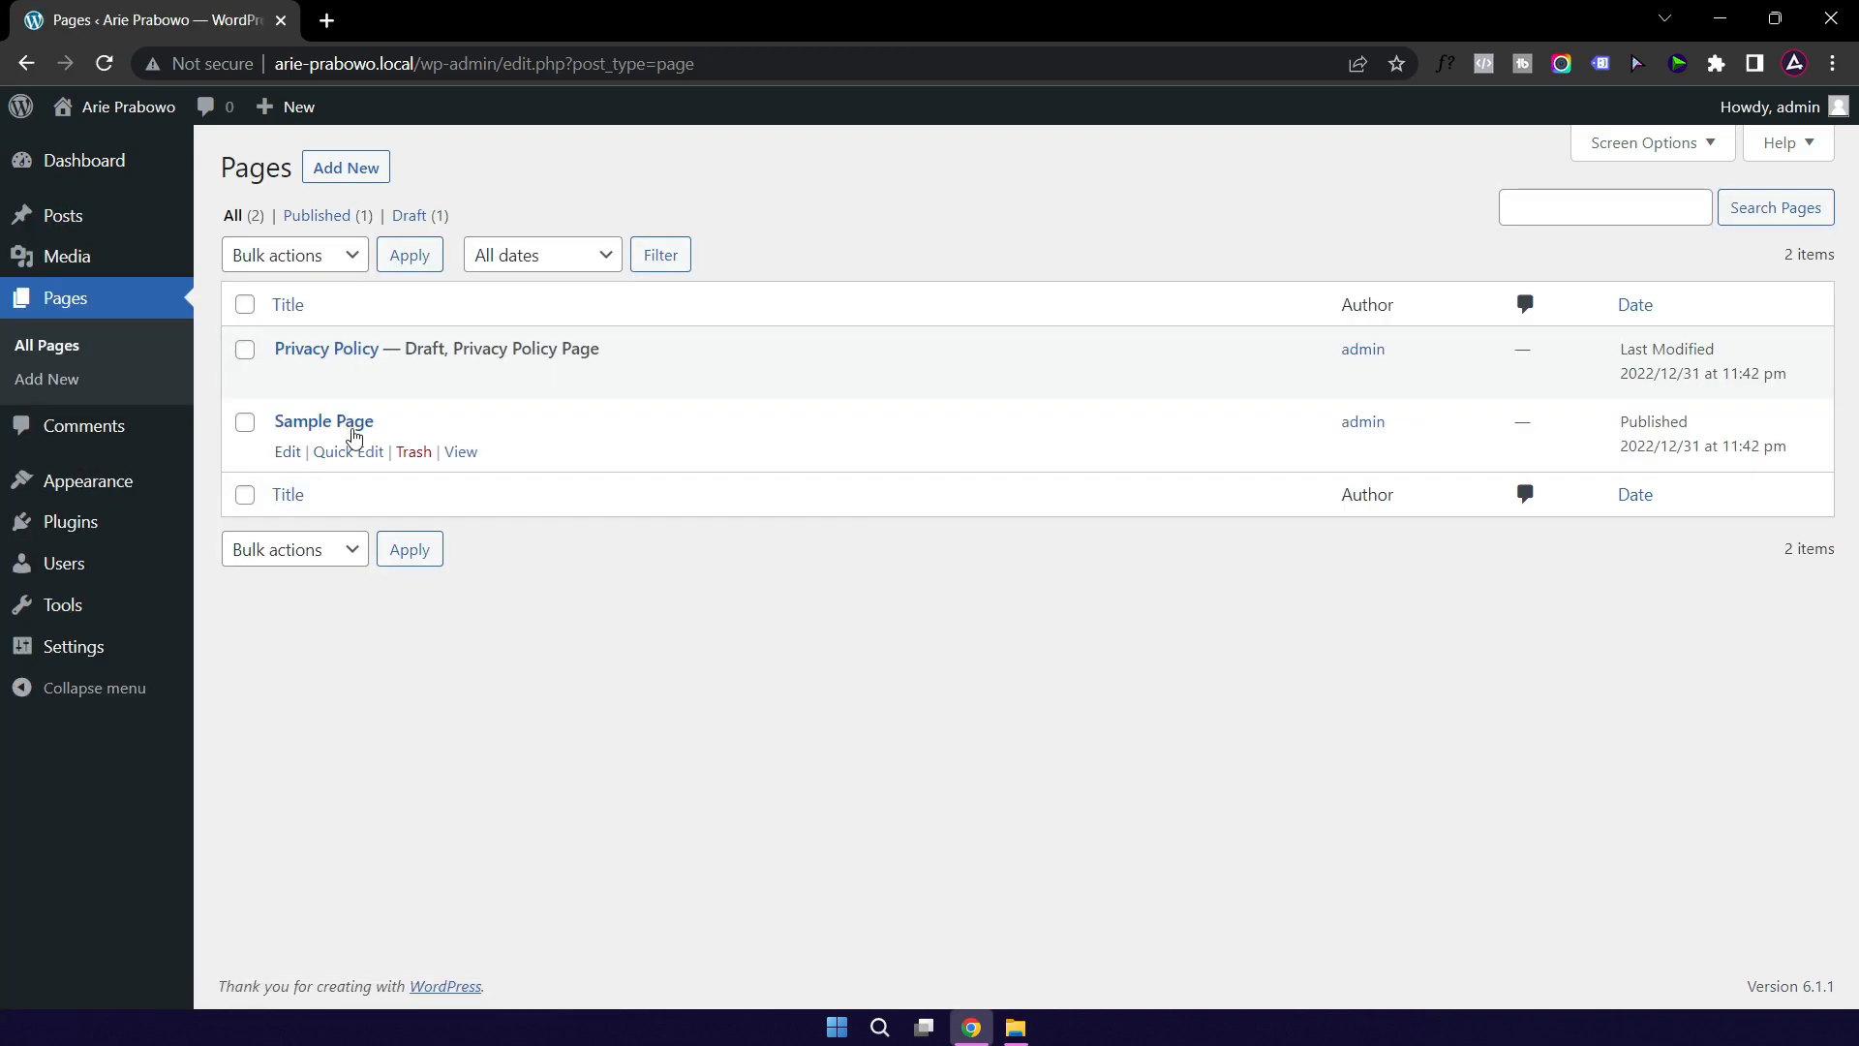
{"action": "left_click", "coordinate": [417, 457]}
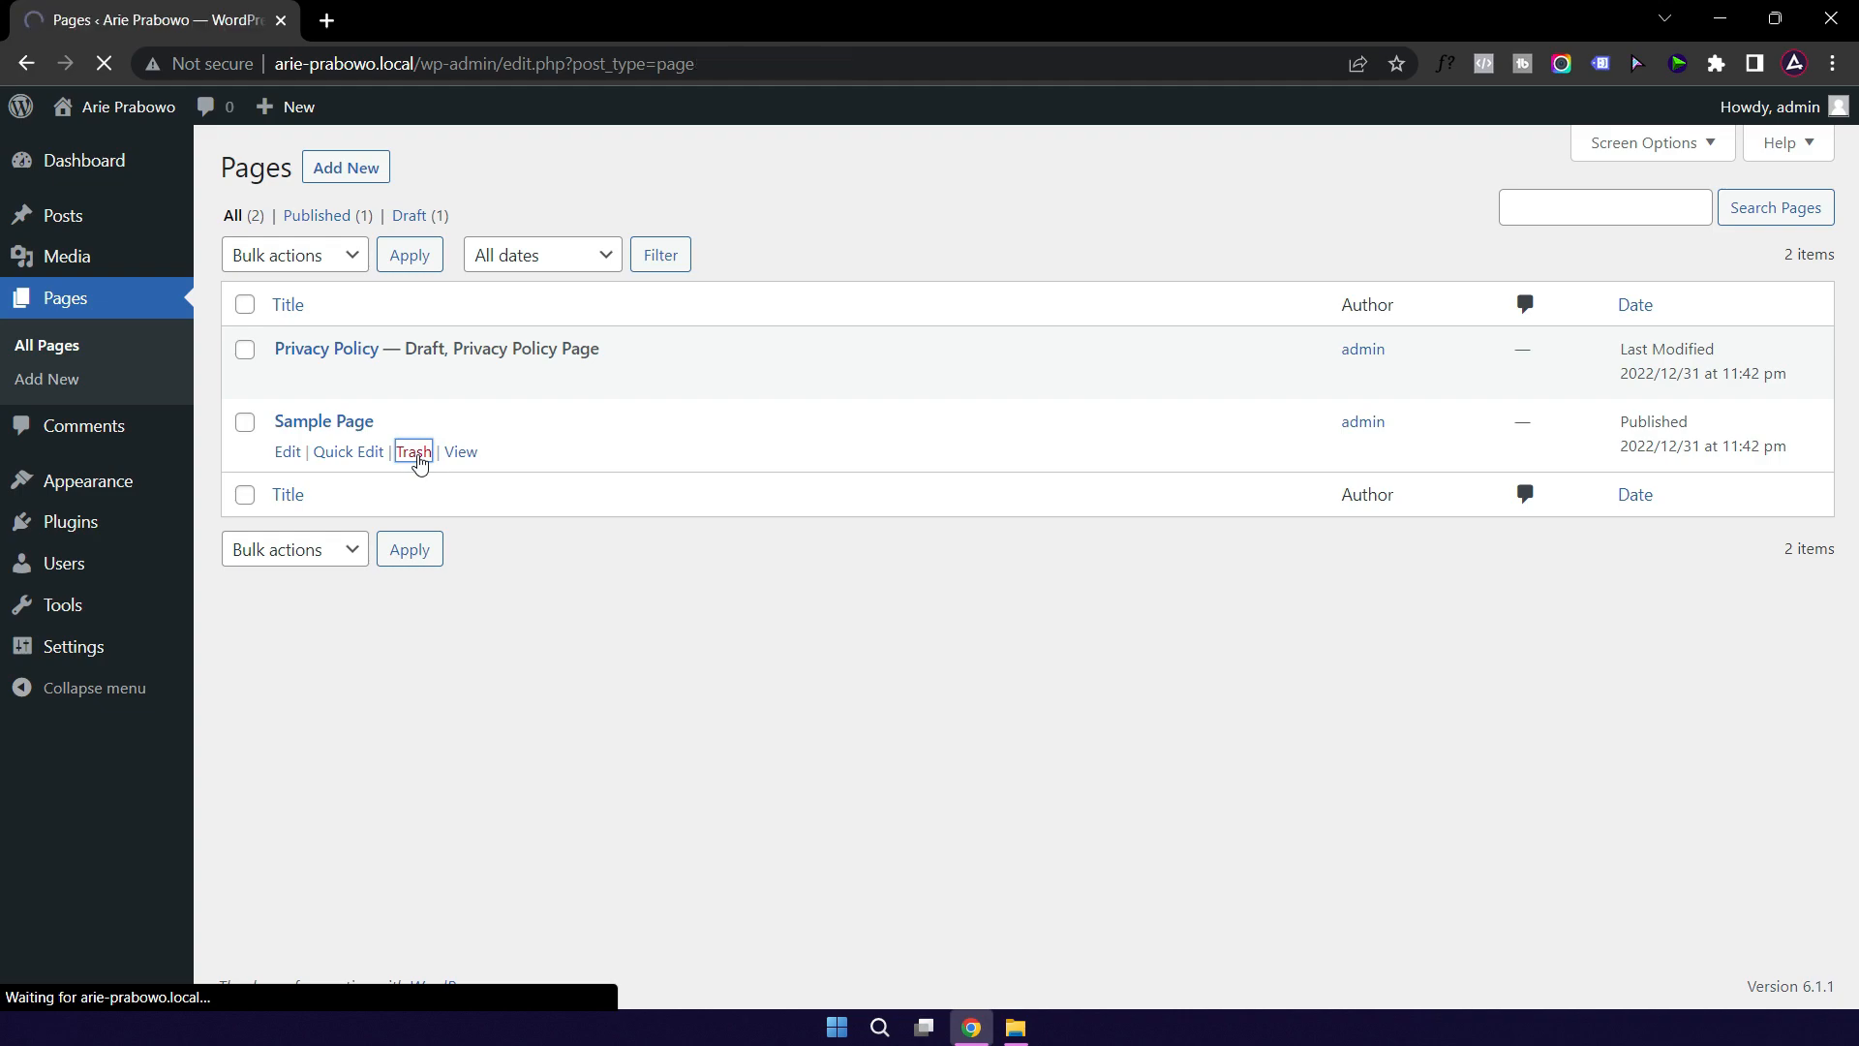
{"action": "left_click", "coordinate": [384, 291]}
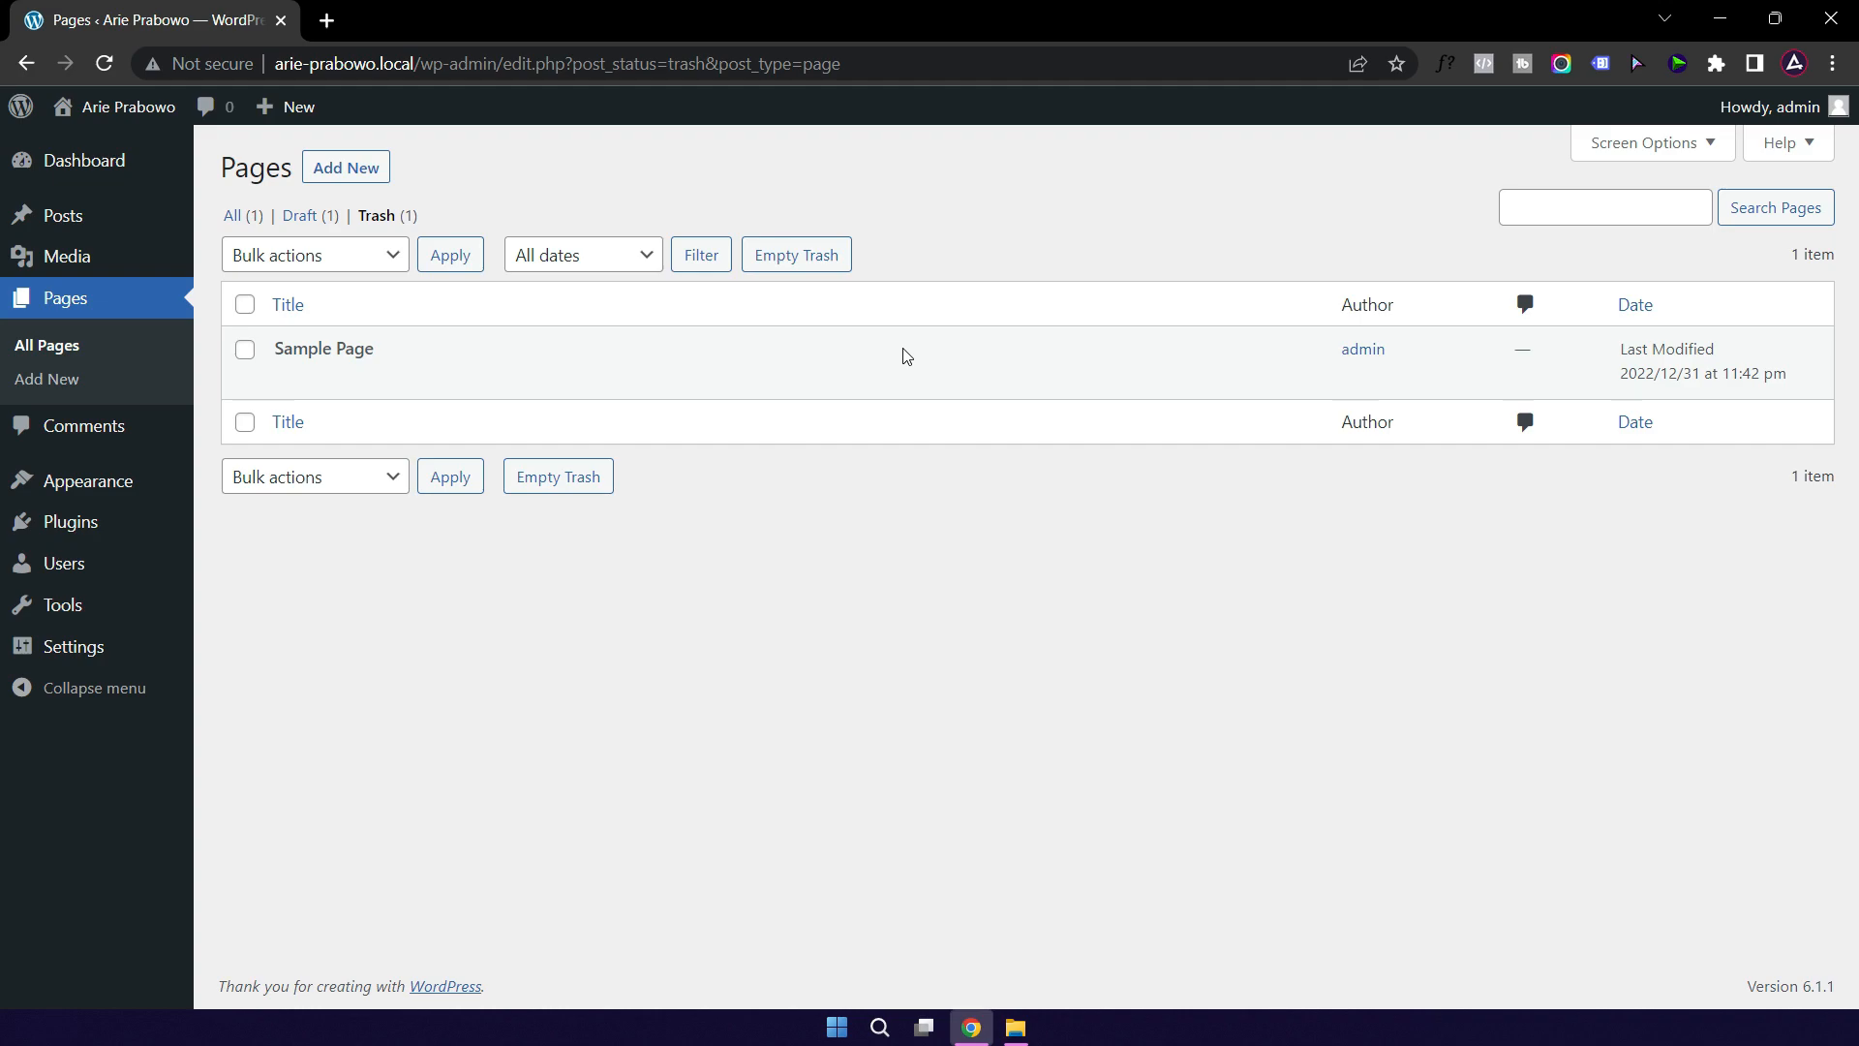
{"action": "left_click", "coordinate": [795, 257]}
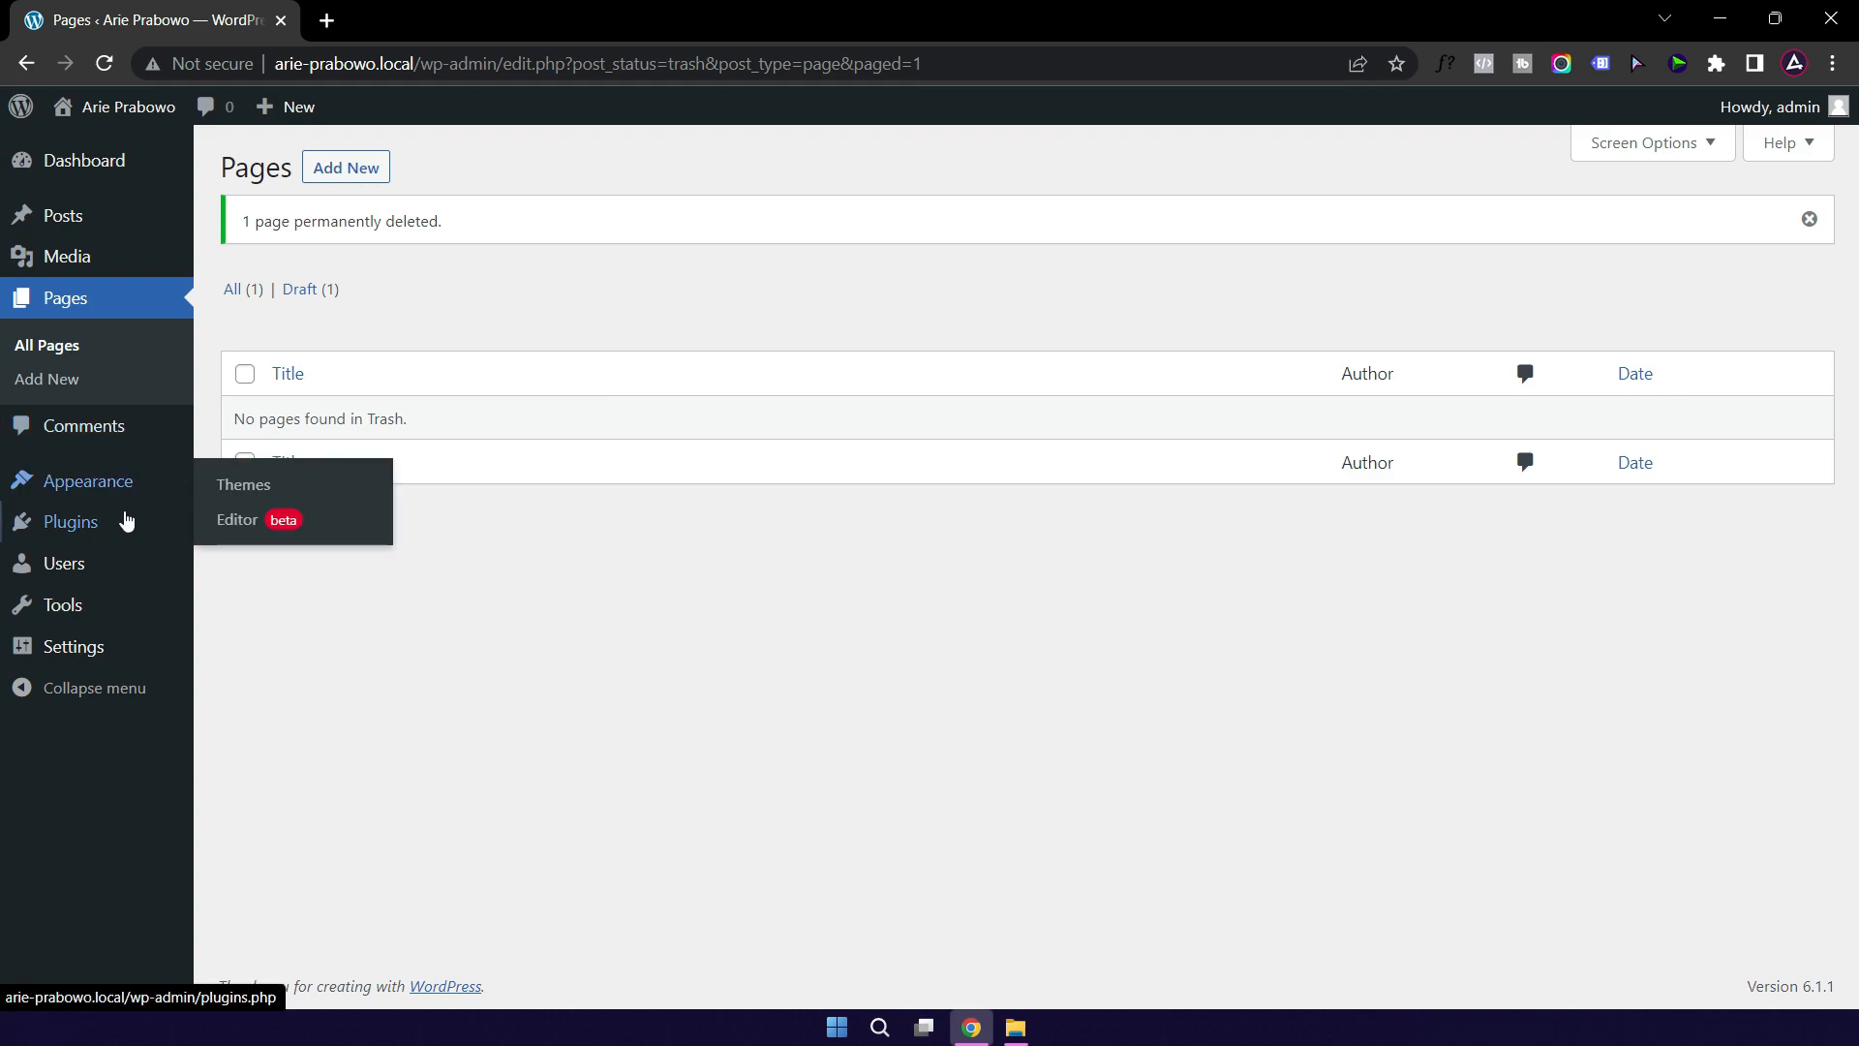
Step: Set the site timezone to UTC+7 in General Settings
{"action": "mouse_move", "coordinate": [66, 658]}
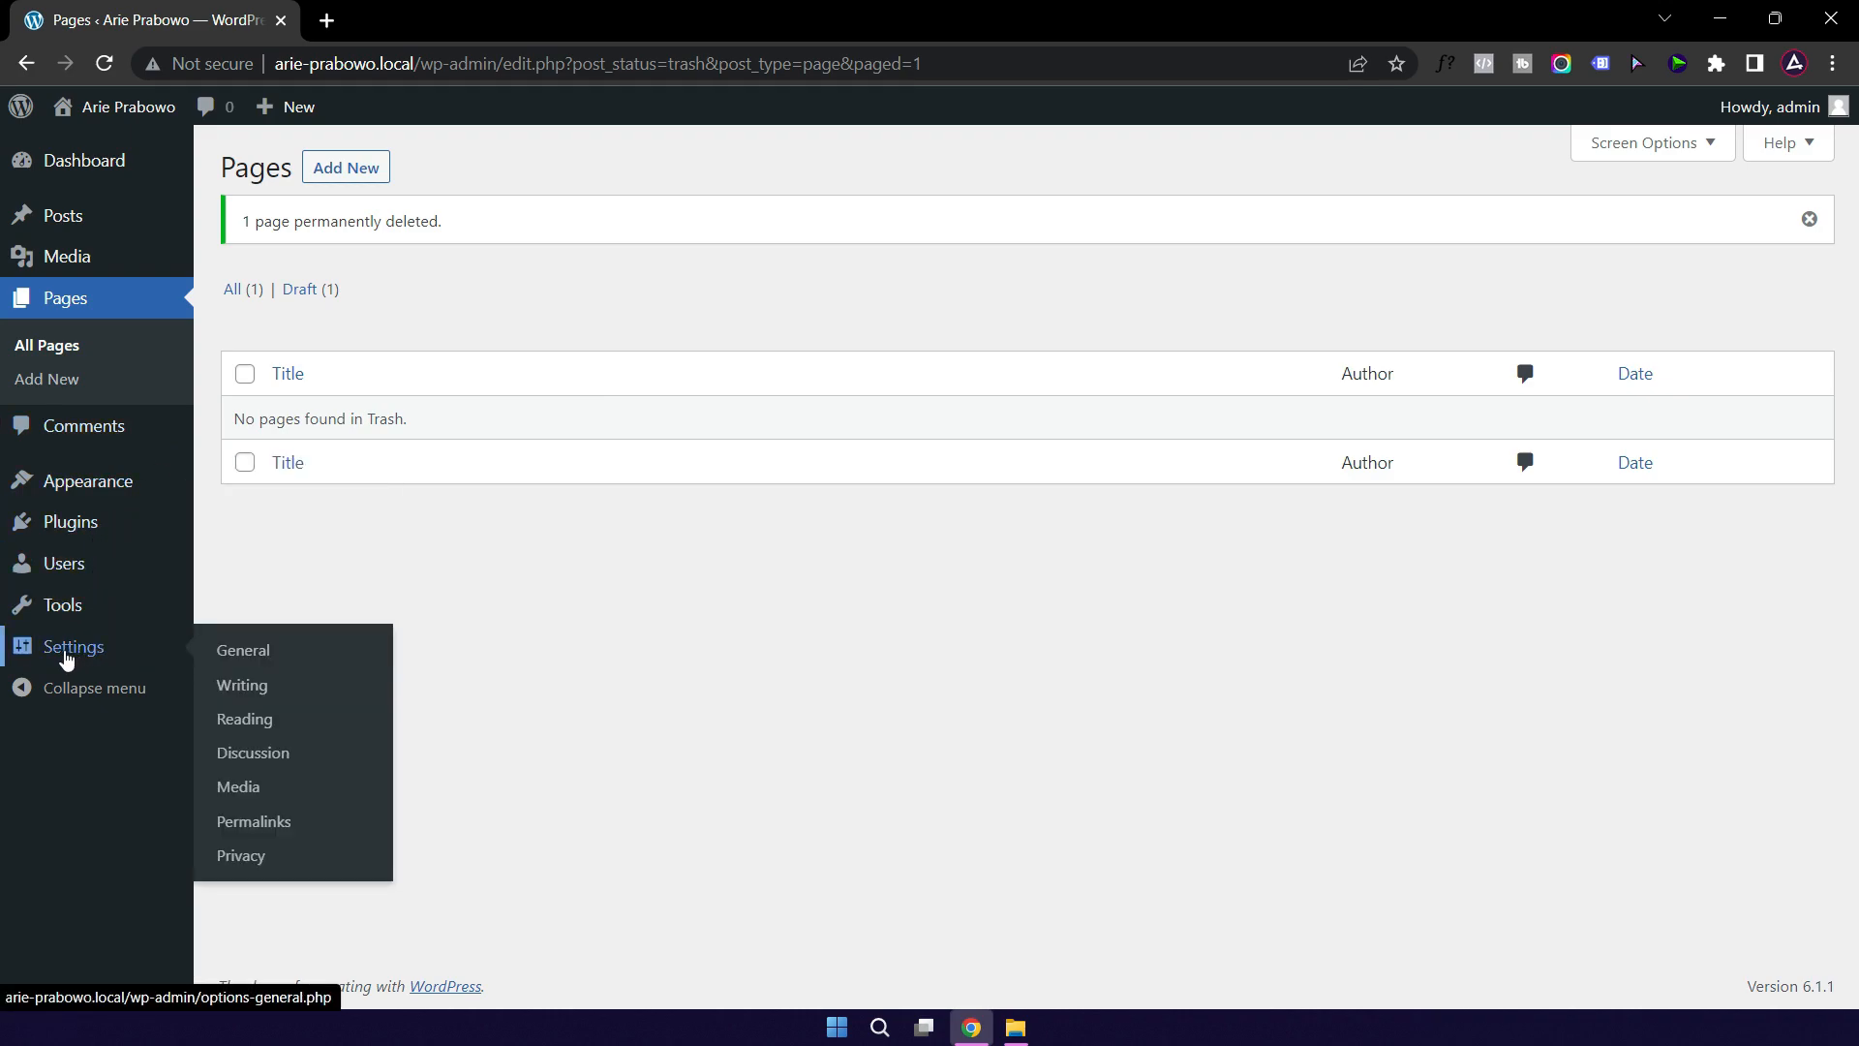
{"action": "left_click", "coordinate": [255, 654]}
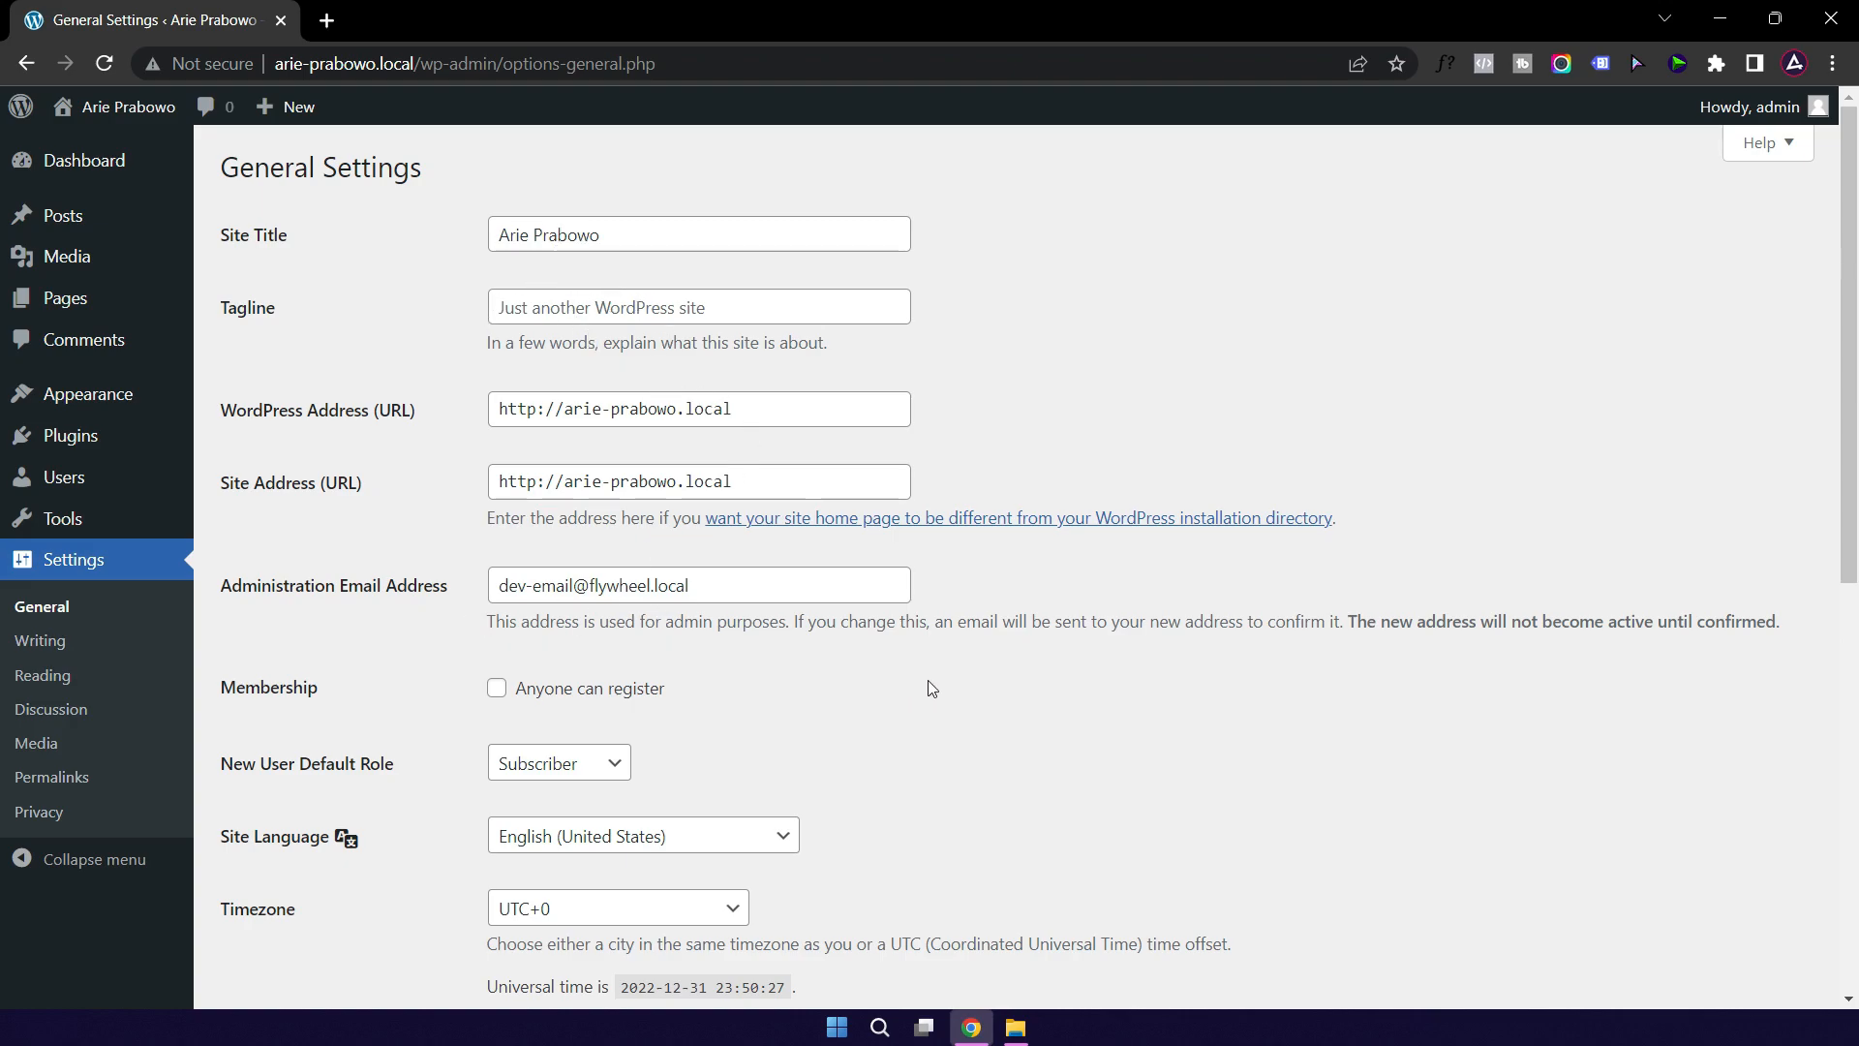
{"action": "scroll", "coordinate": [922, 680], "scroll_direction": "down", "scroll_amount": 2}
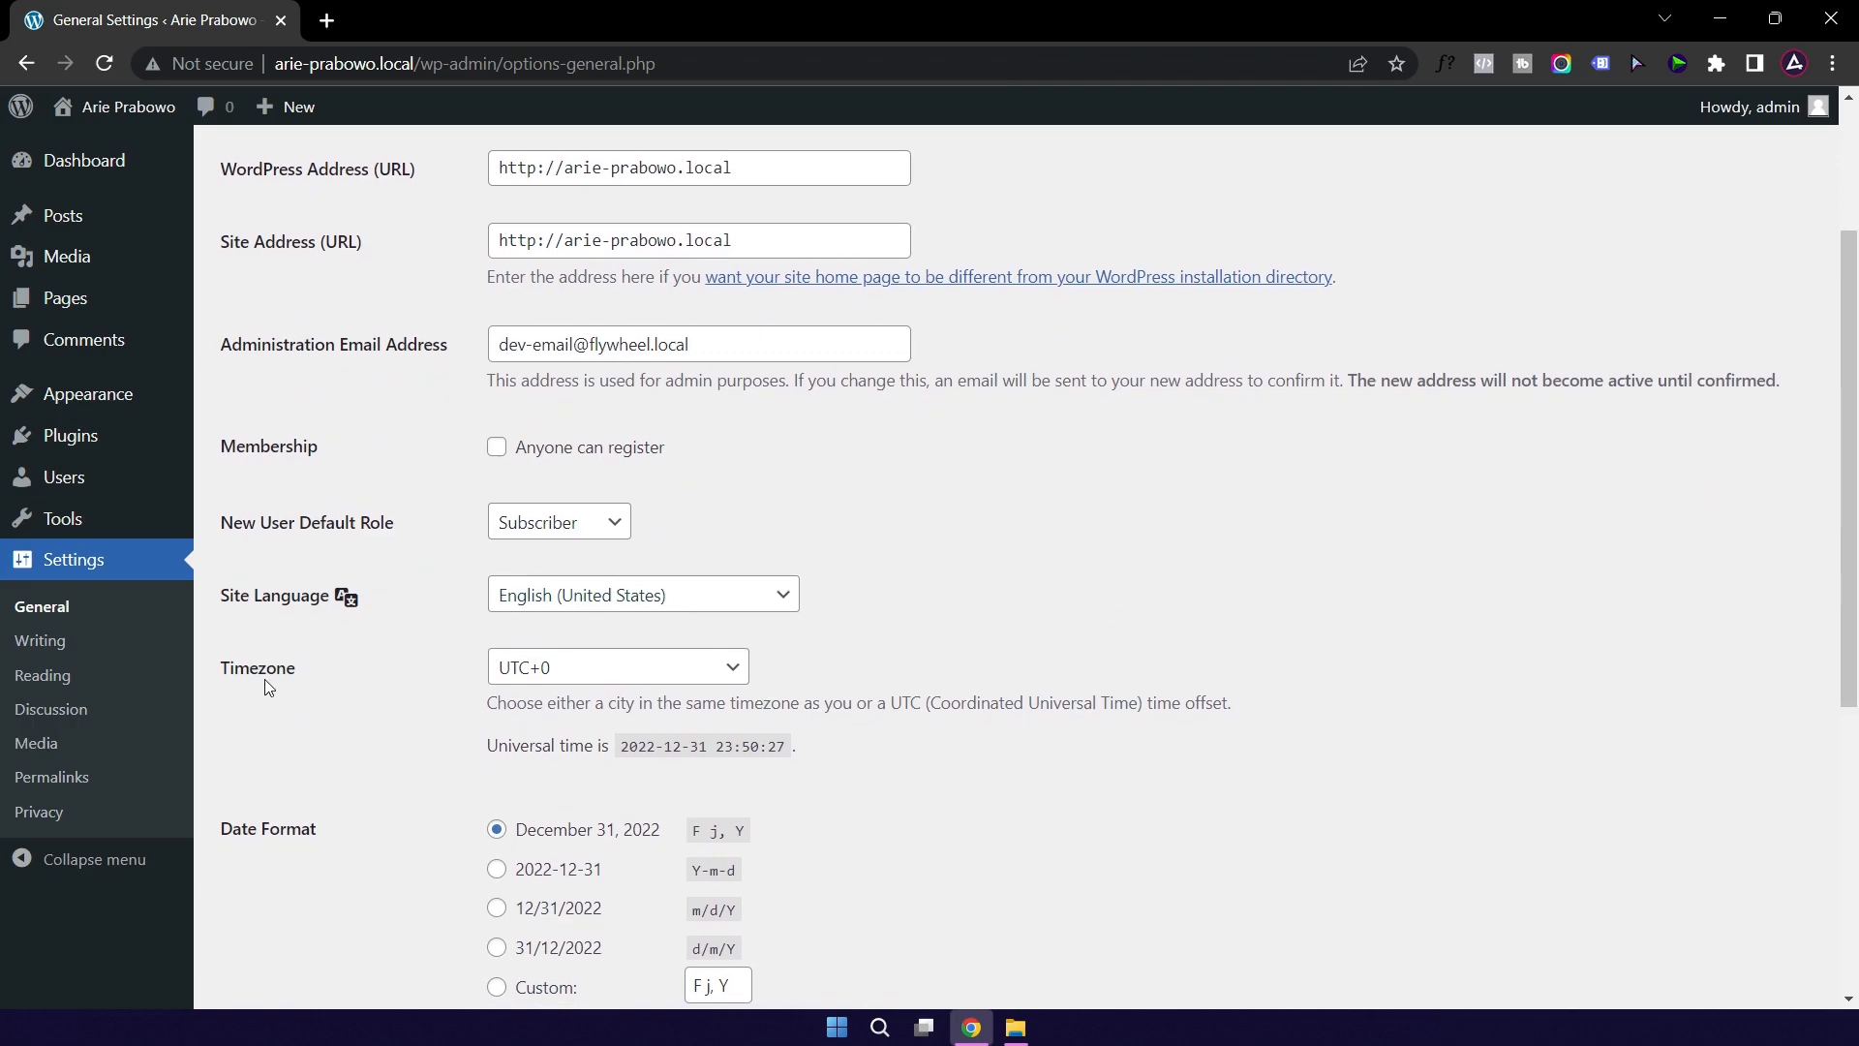
{"action": "left_click", "coordinate": [644, 678]}
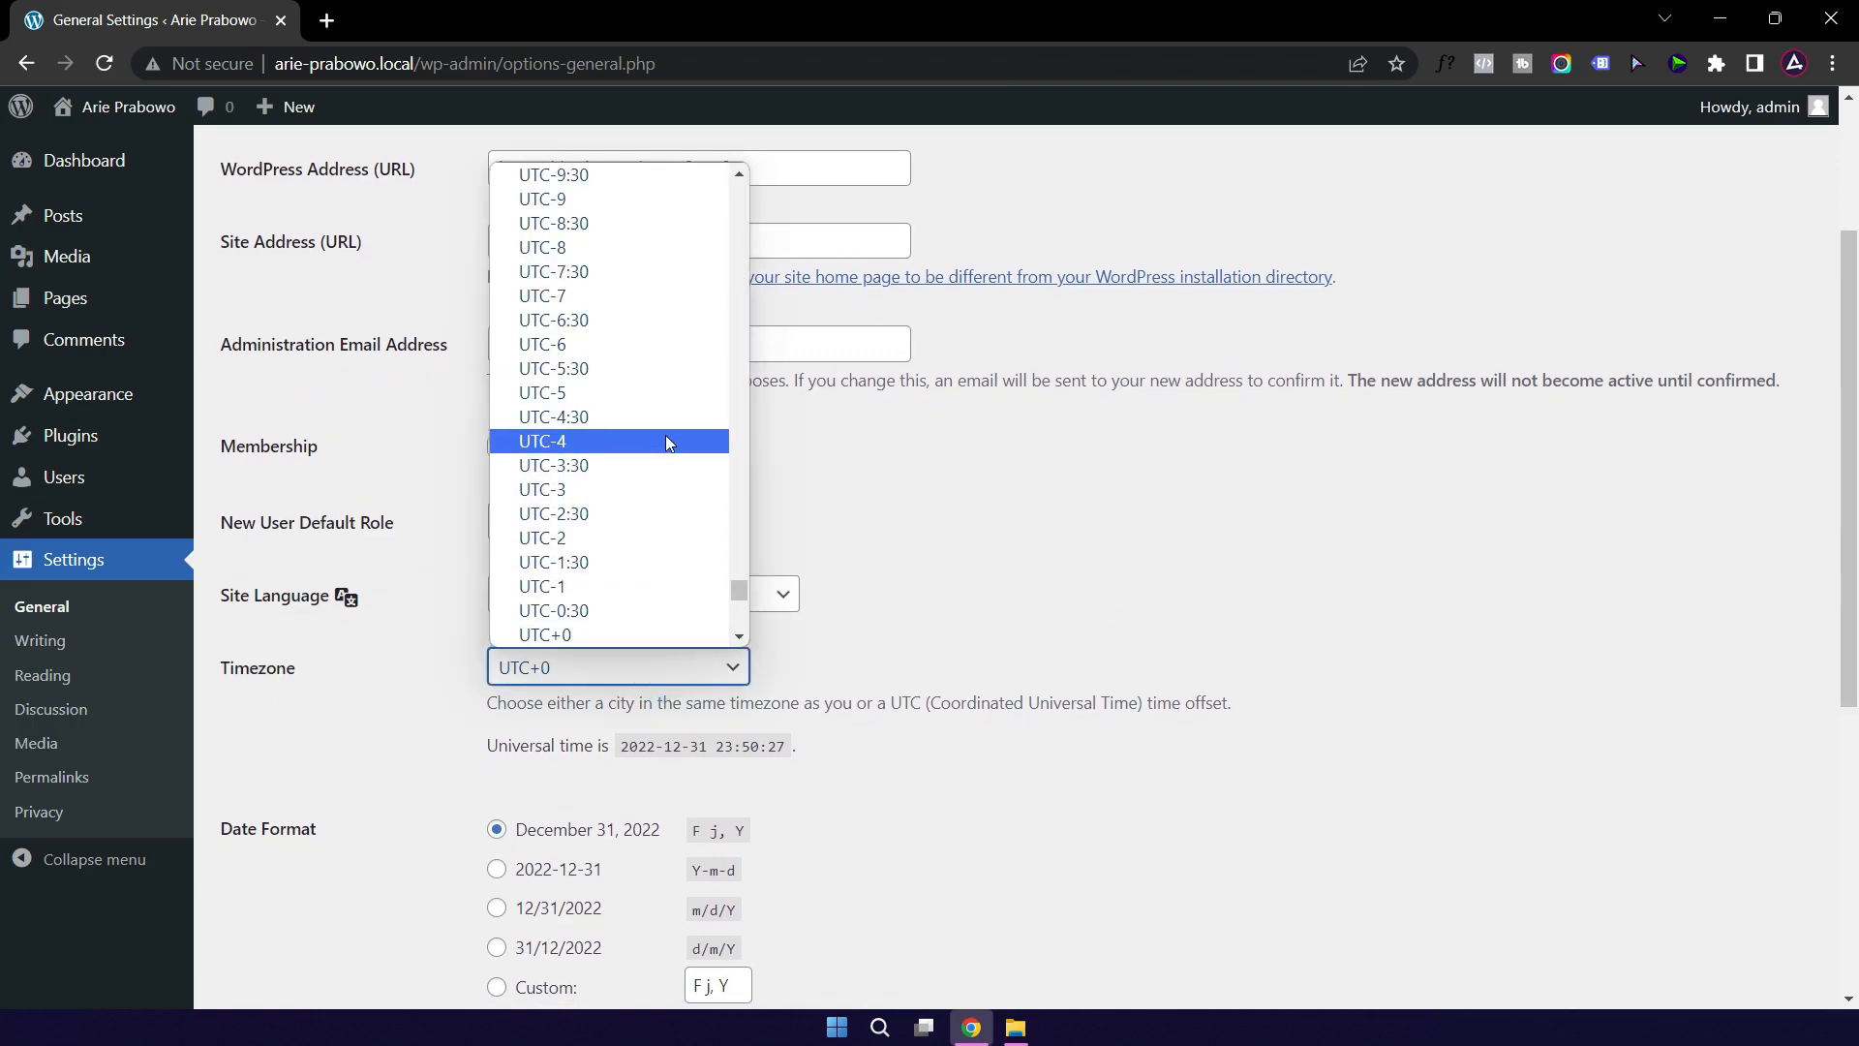
{"action": "scroll", "coordinate": [675, 451], "scroll_direction": "down", "scroll_amount": 6}
{"action": "scroll", "coordinate": [675, 457], "scroll_direction": "down", "scroll_amount": 3}
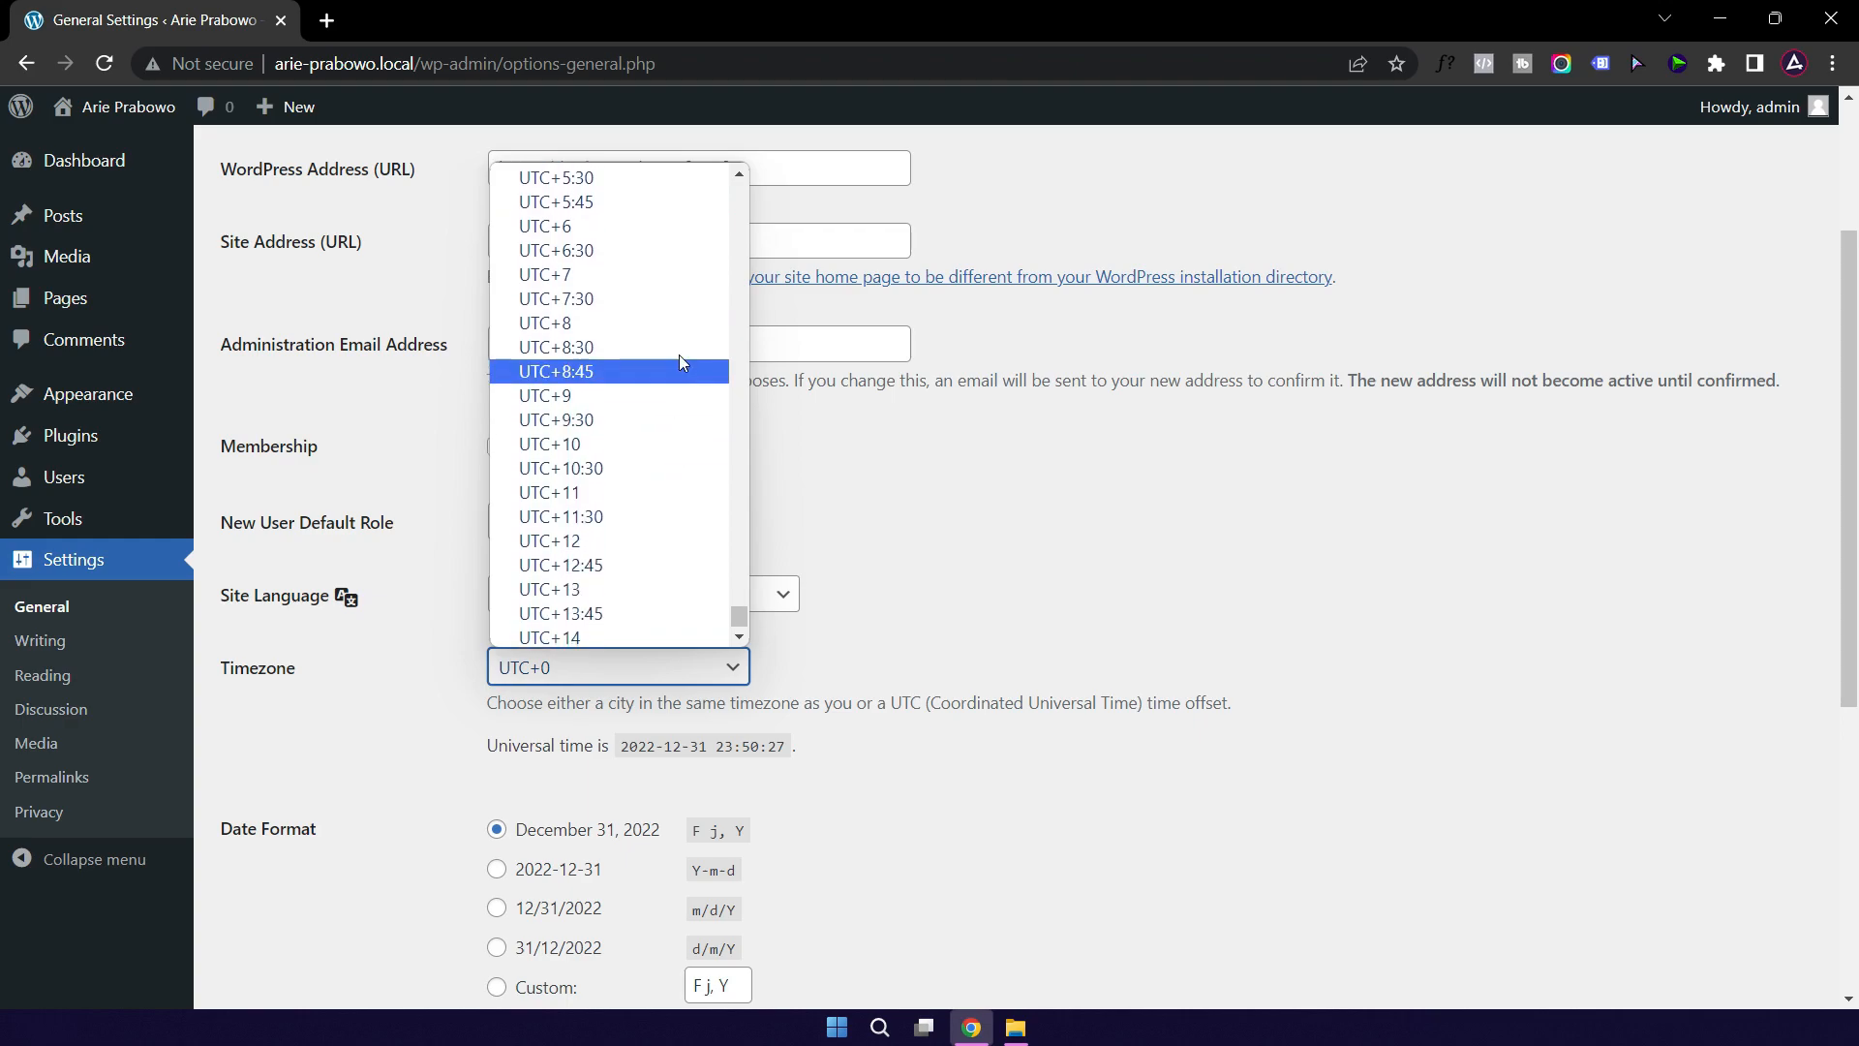
{"action": "left_click", "coordinate": [579, 276]}
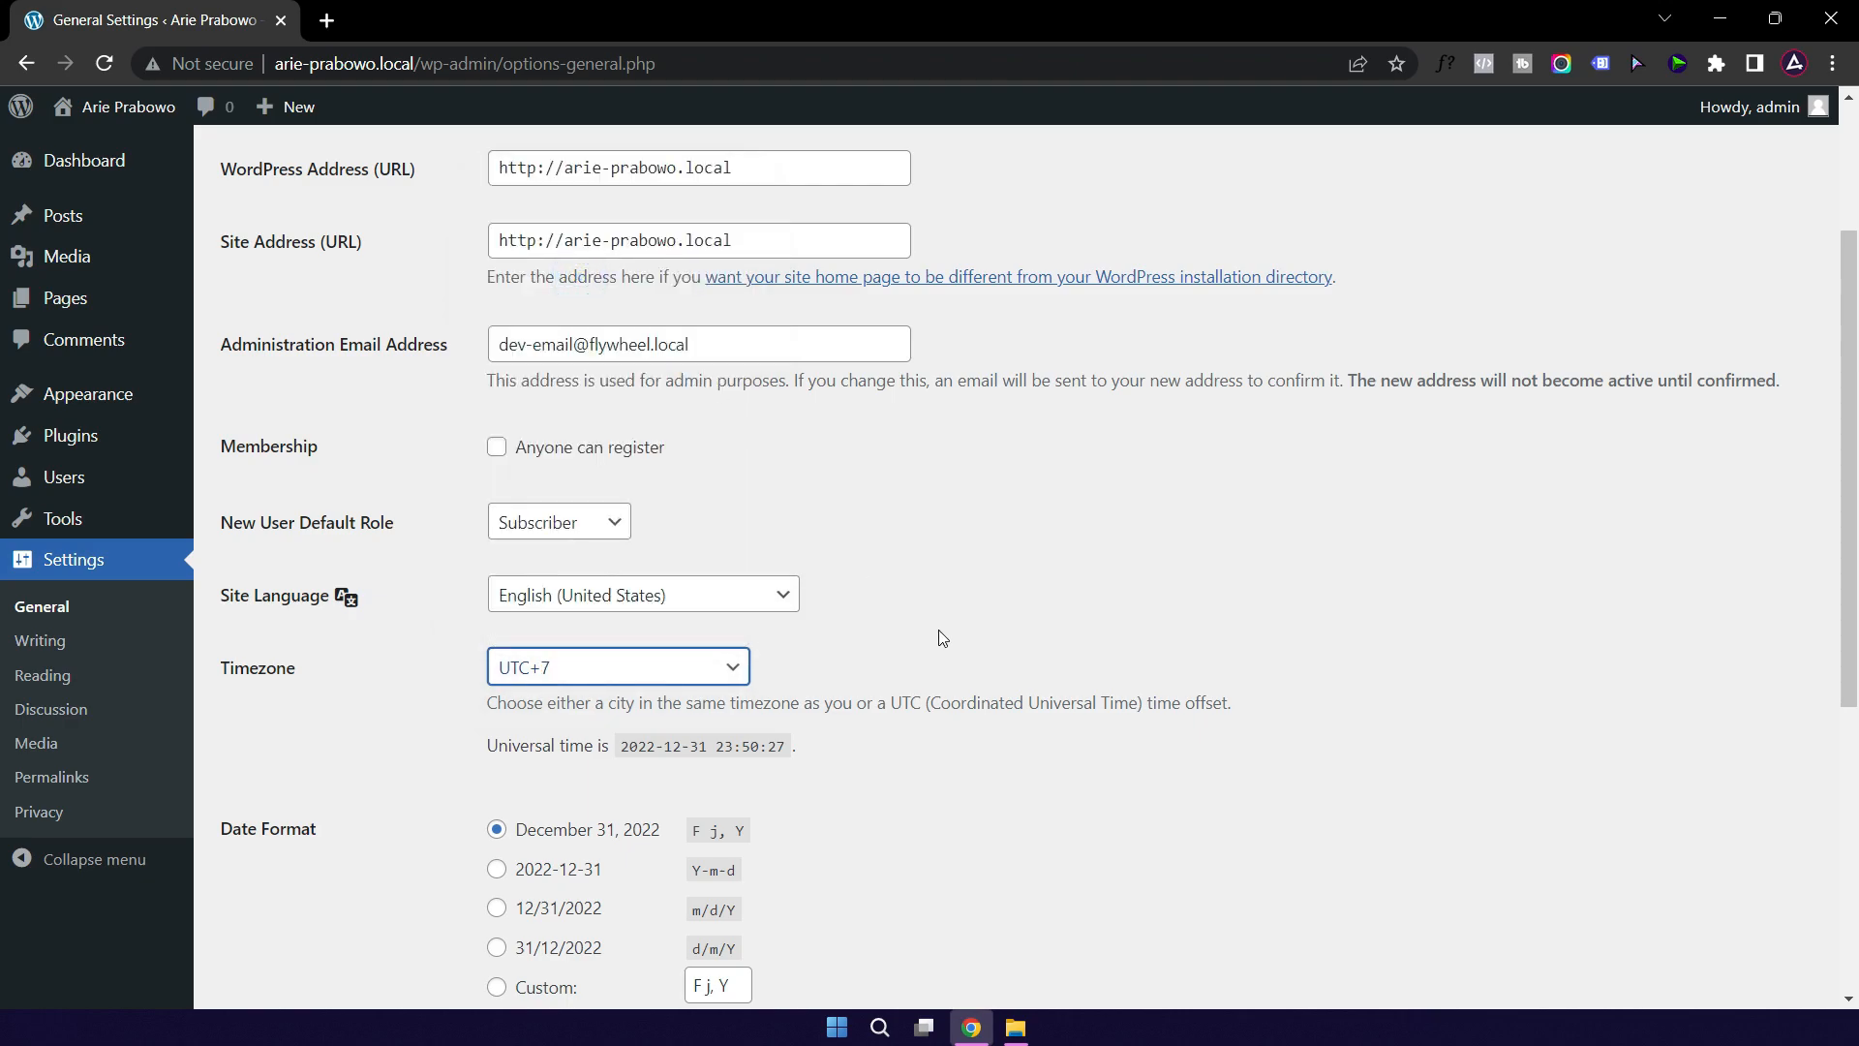
{"action": "scroll", "coordinate": [997, 625], "scroll_direction": "down", "scroll_amount": 5}
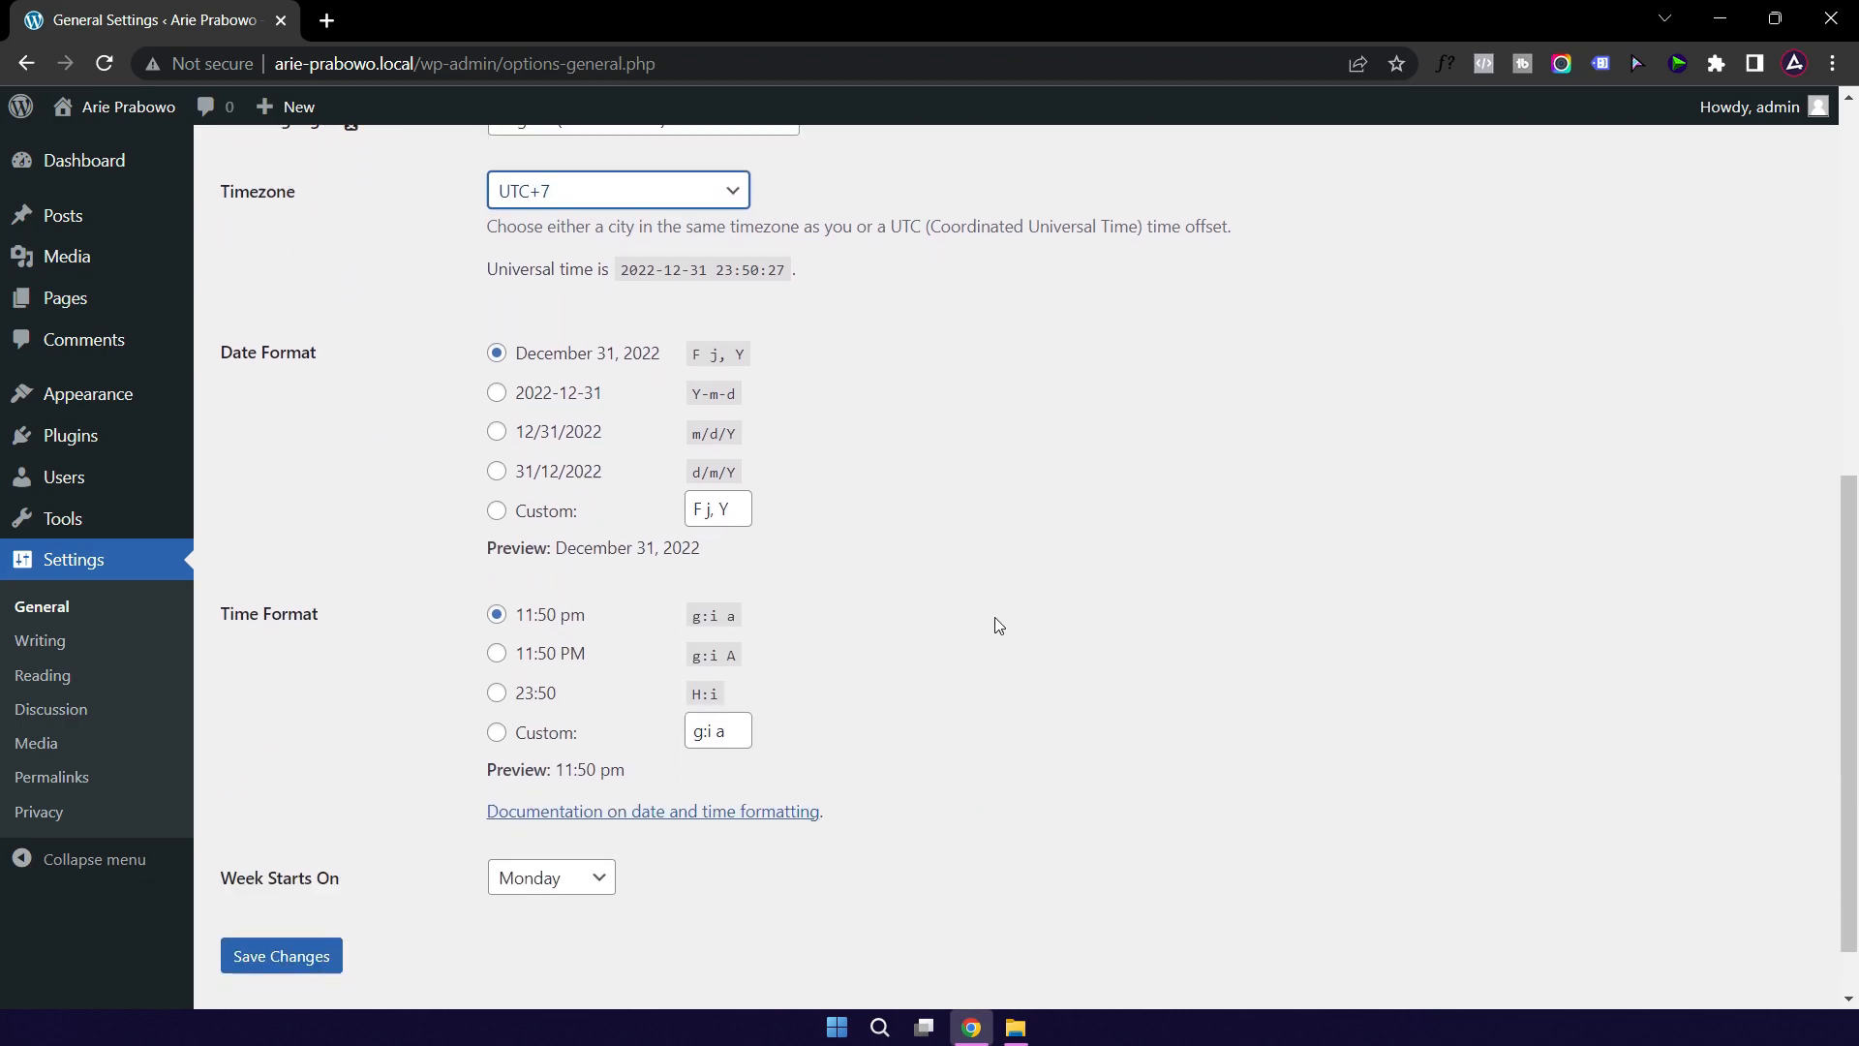
Step: Use the custom date format 'j F Y' and 24-hour H:i time, then save the settings
{"action": "left_click", "coordinate": [496, 503]}
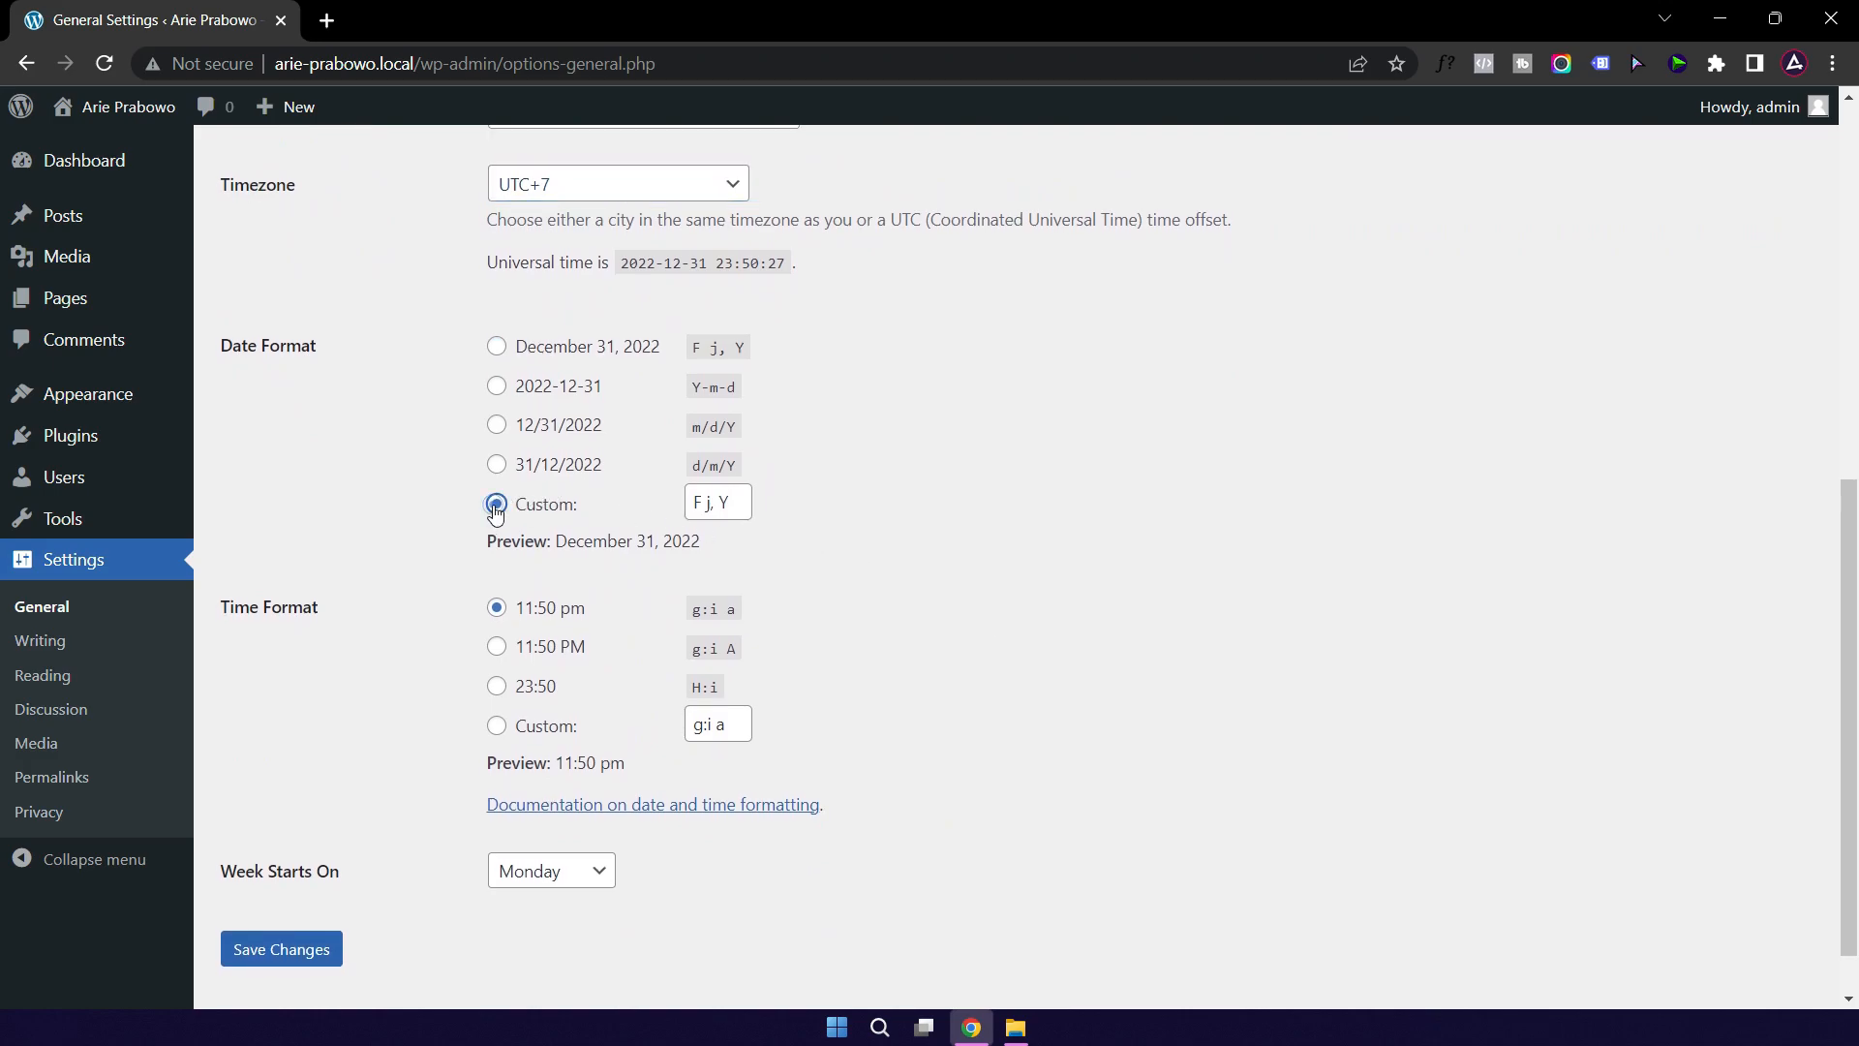
{"action": "left_click", "coordinate": [694, 502]}
{"action": "type", "text": "j"}
{"action": "key", "text": "Right"}
{"action": "key", "text": "shift+Right"}
{"action": "key", "text": "shift+Right"}
{"action": "key", "text": "shift+Right"}
{"action": "key", "text": "BackSpace"}
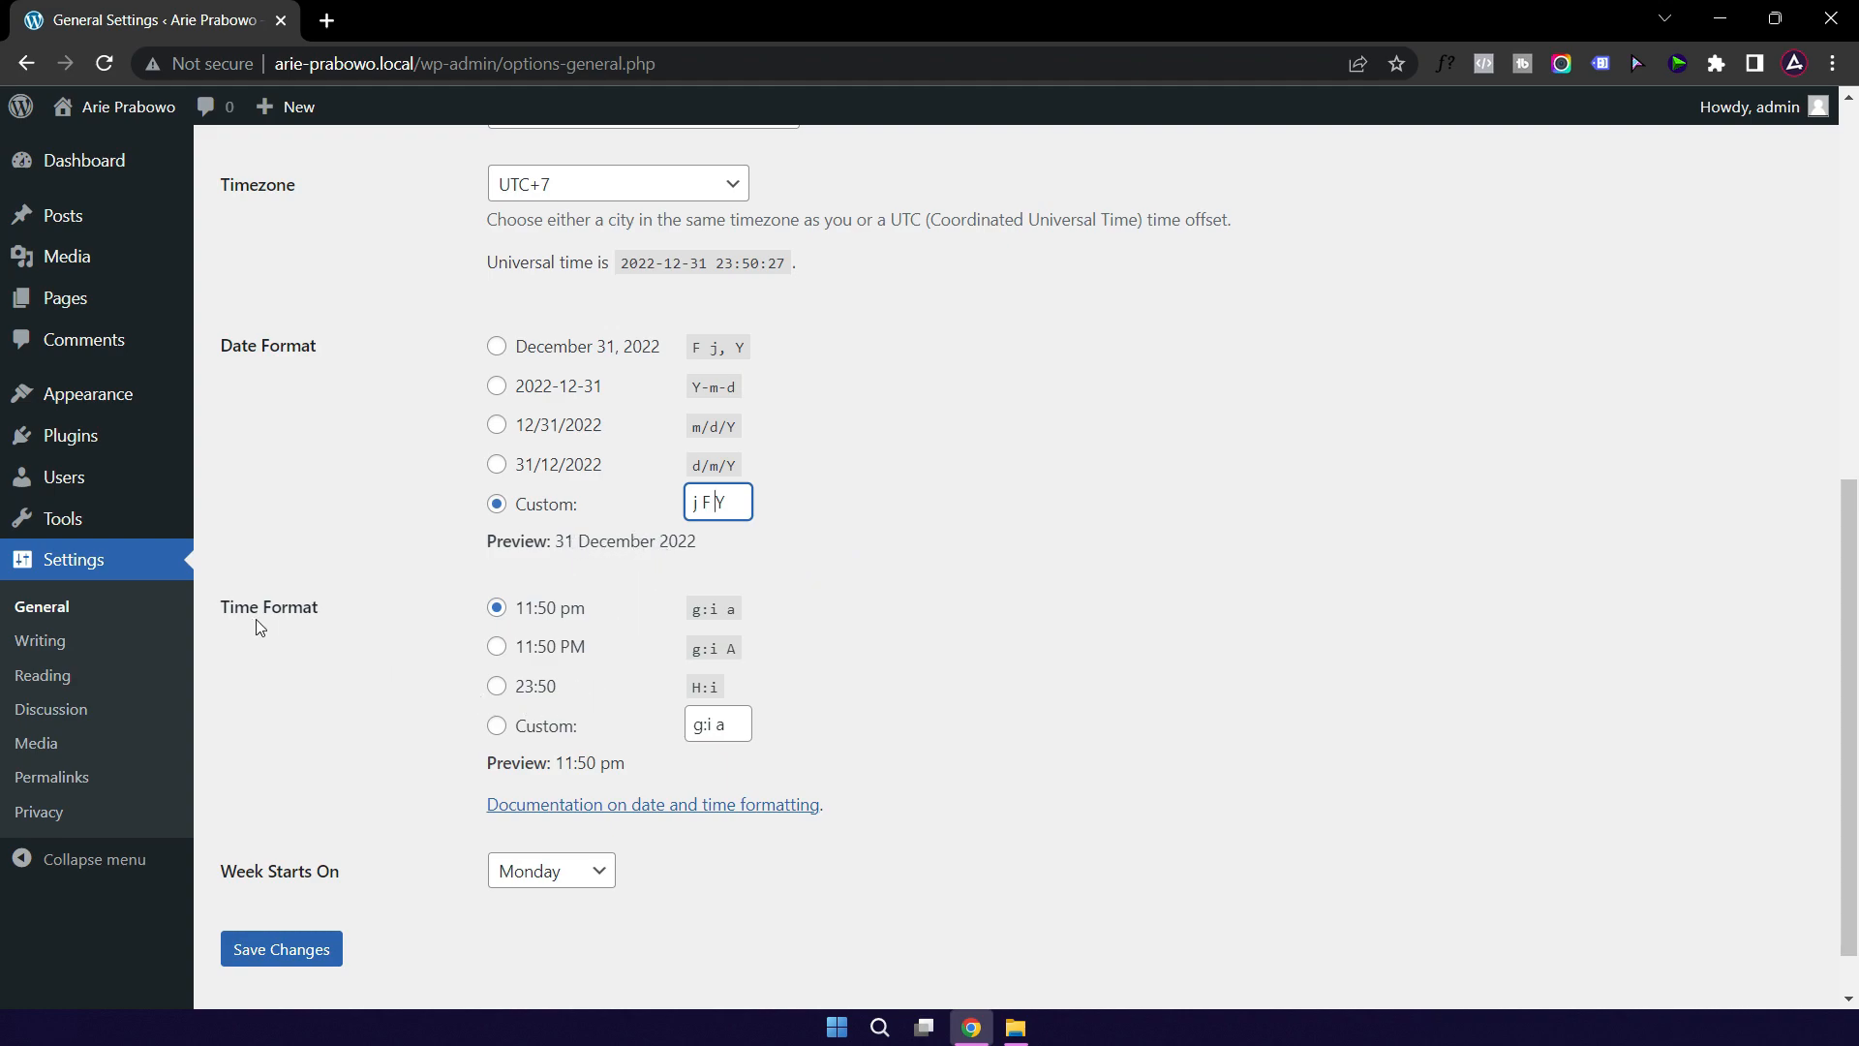
{"action": "left_click", "coordinate": [497, 691]}
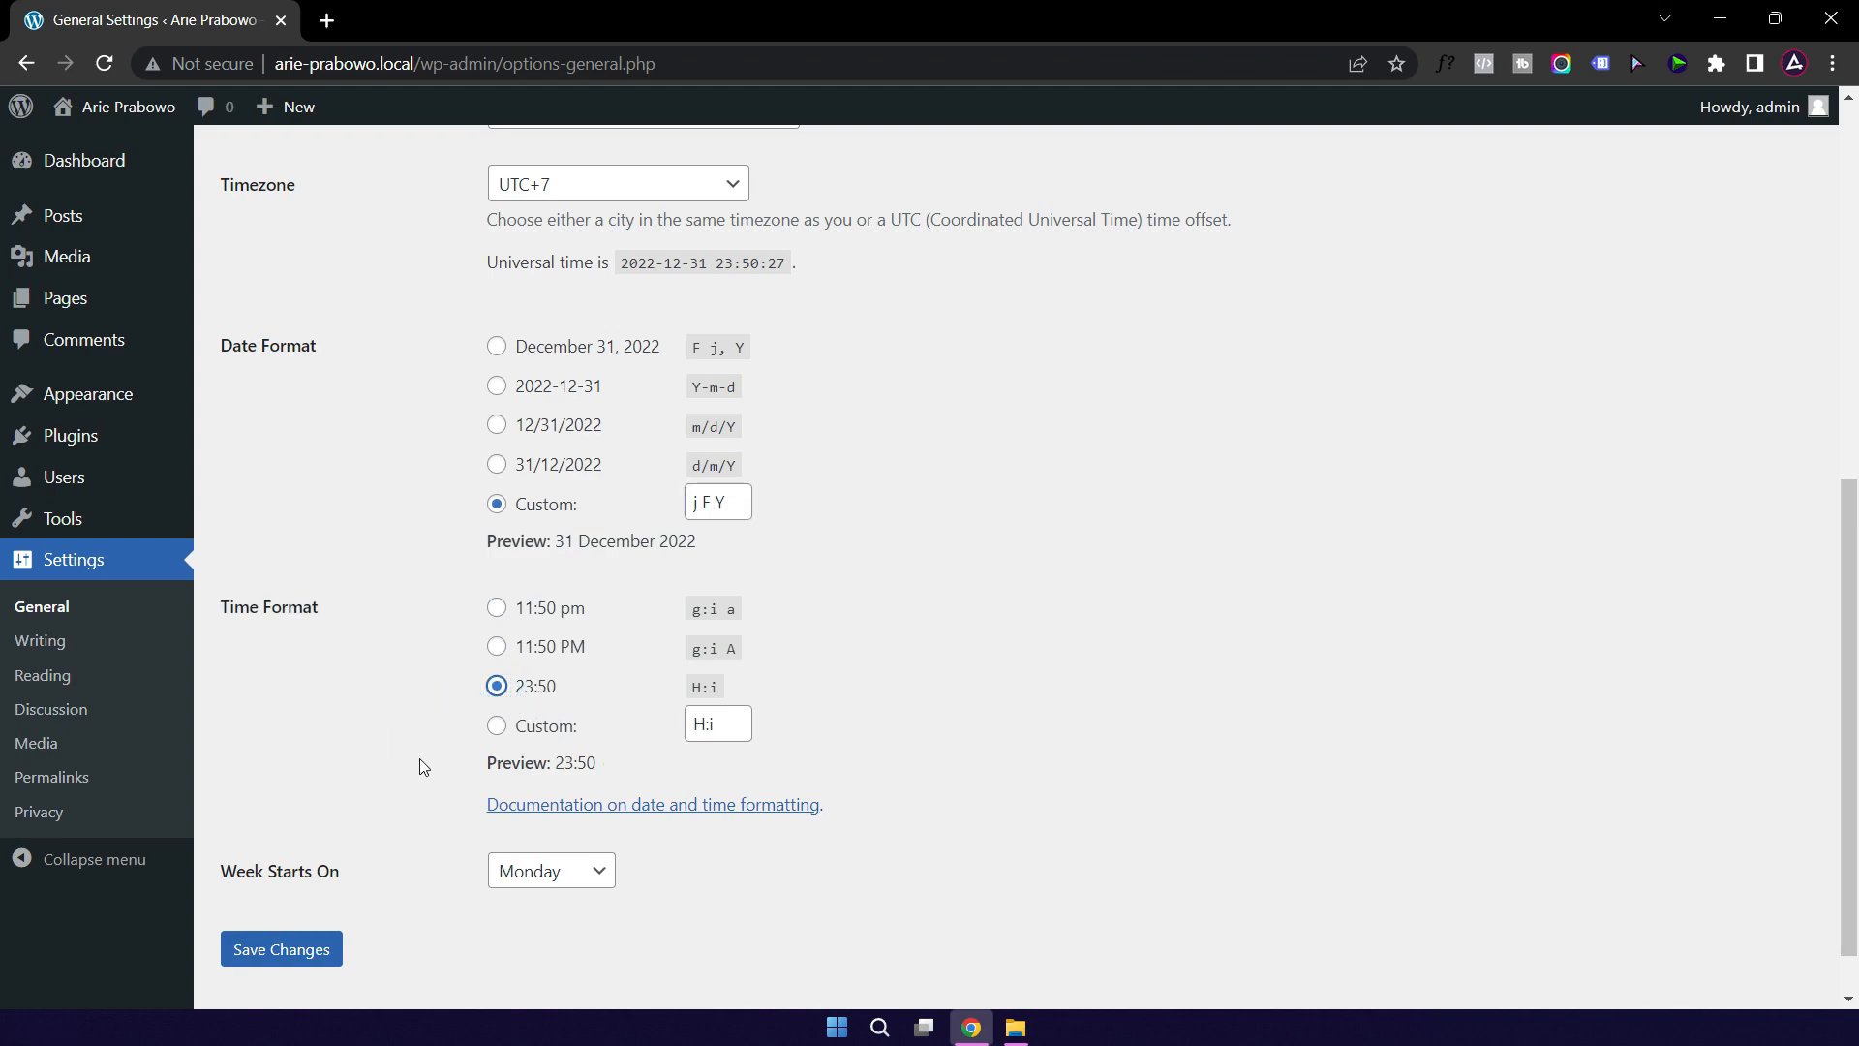
{"action": "left_click", "coordinate": [289, 952]}
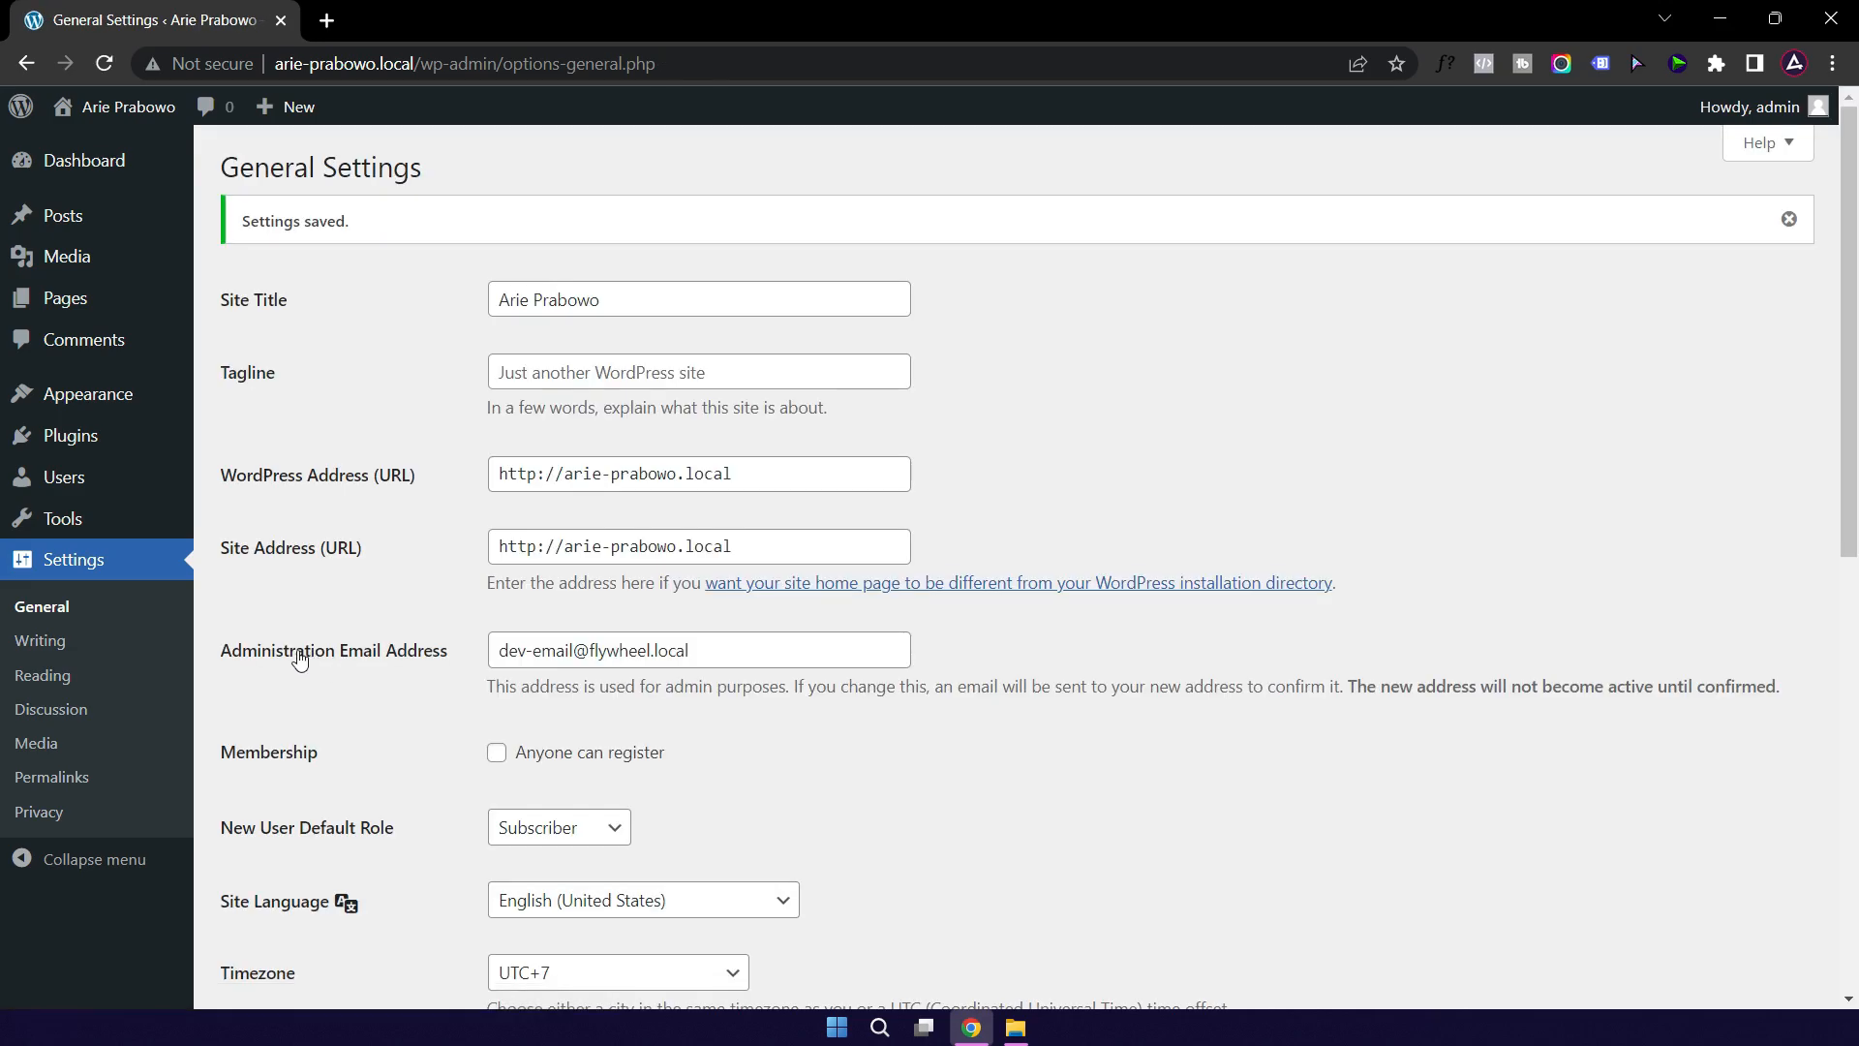
{"action": "left_click", "coordinate": [48, 646]}
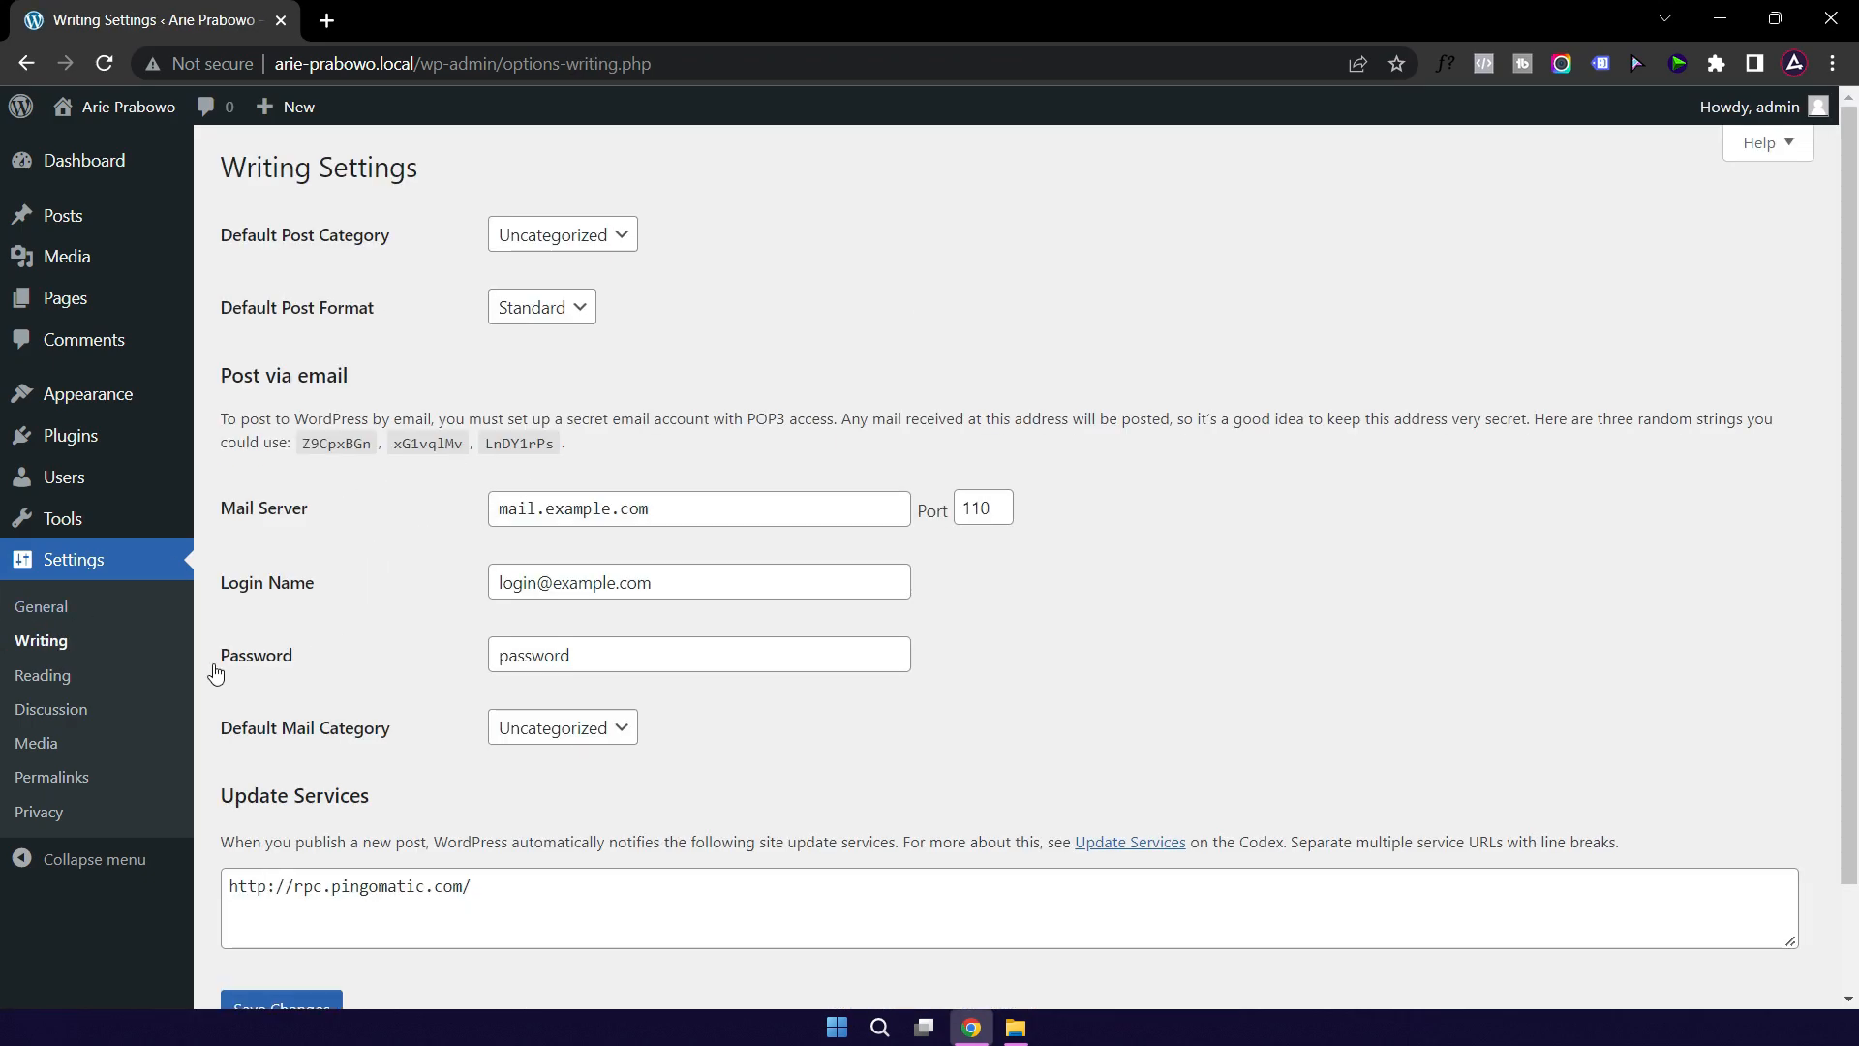
Step: Look through the Reading, Discussion and Media settings pages
{"action": "left_click", "coordinate": [44, 684]}
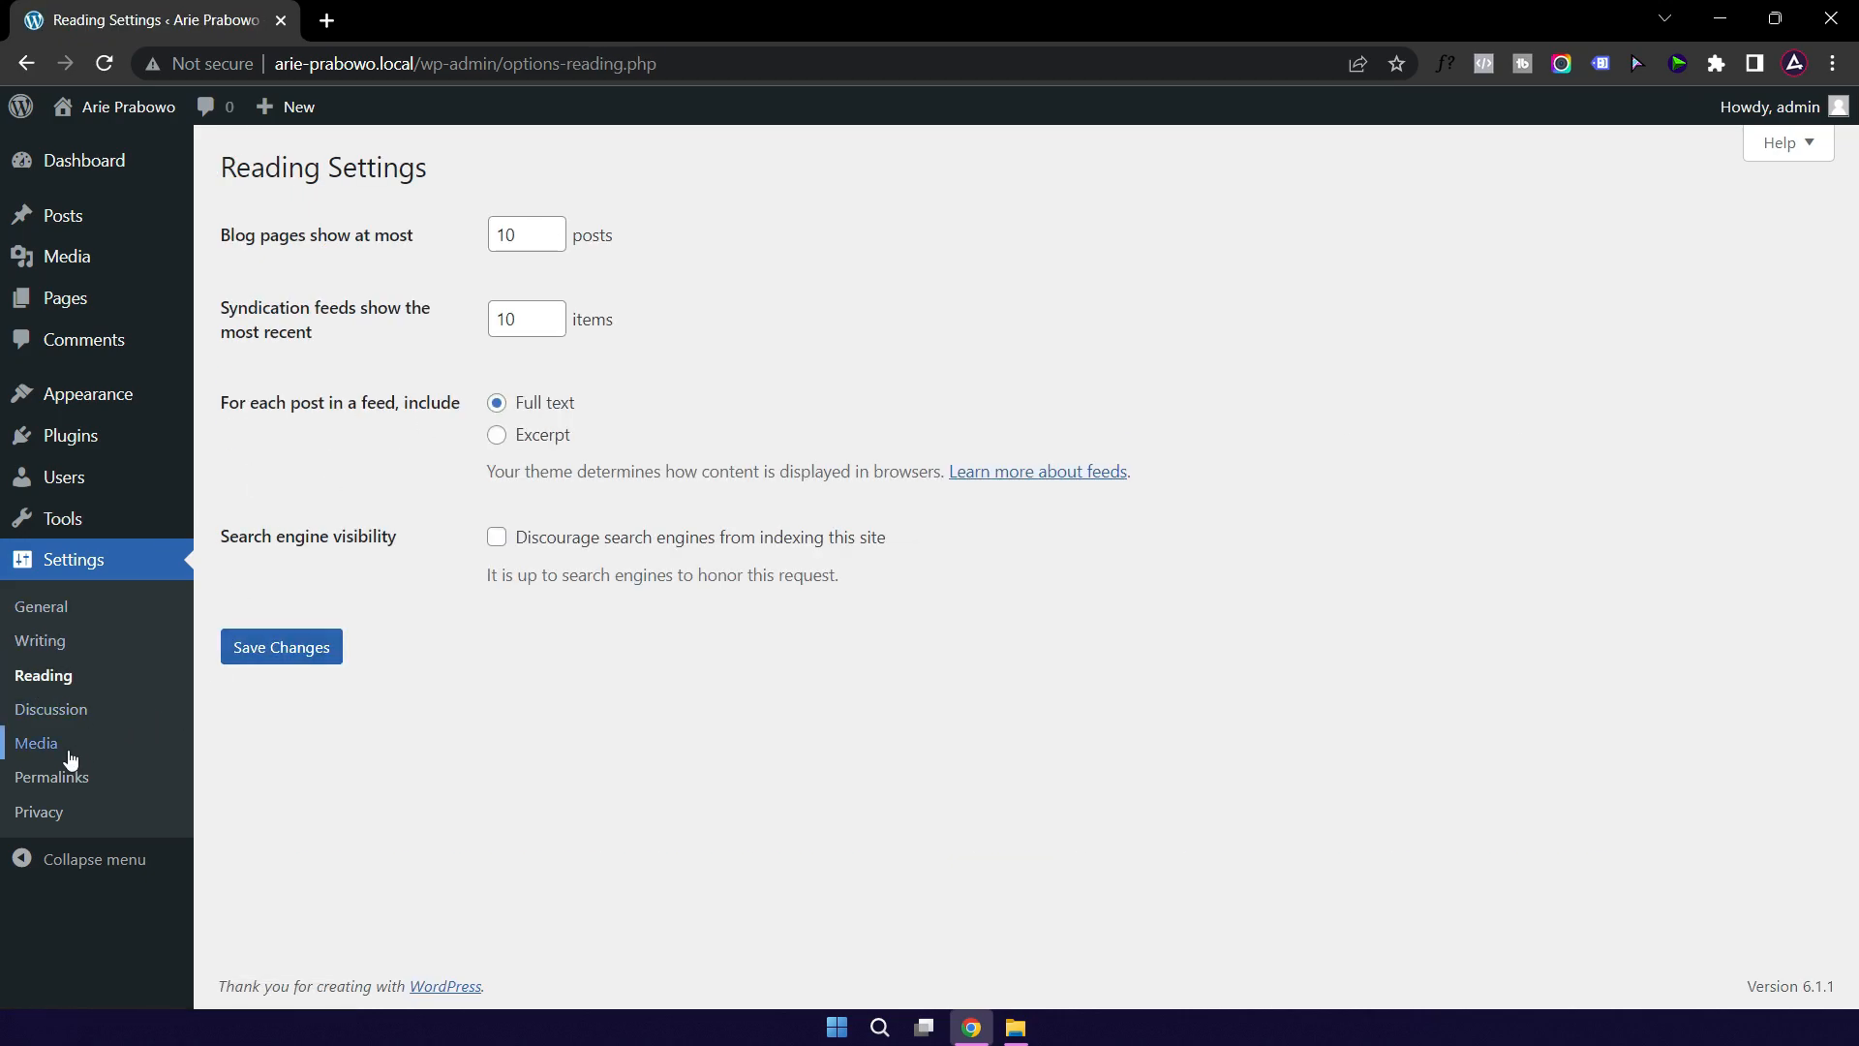
{"action": "left_click", "coordinate": [57, 719]}
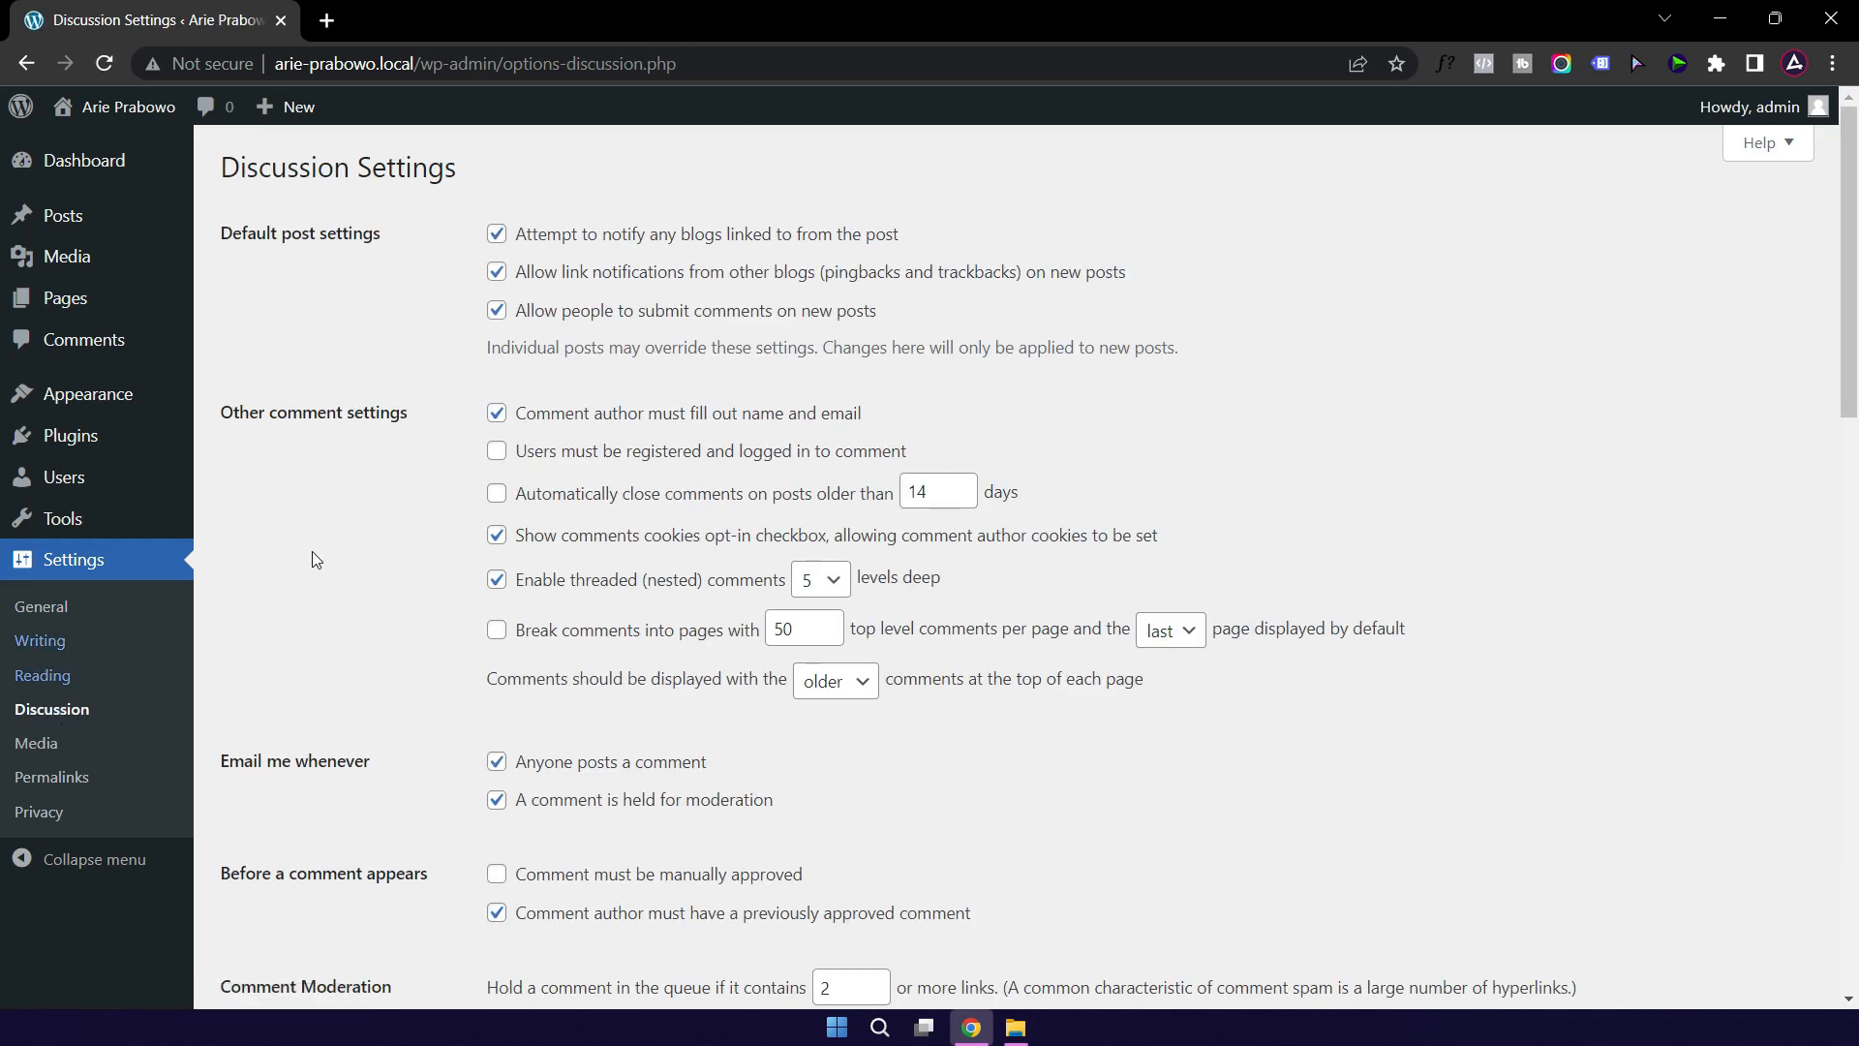
{"action": "left_click", "coordinate": [37, 750]}
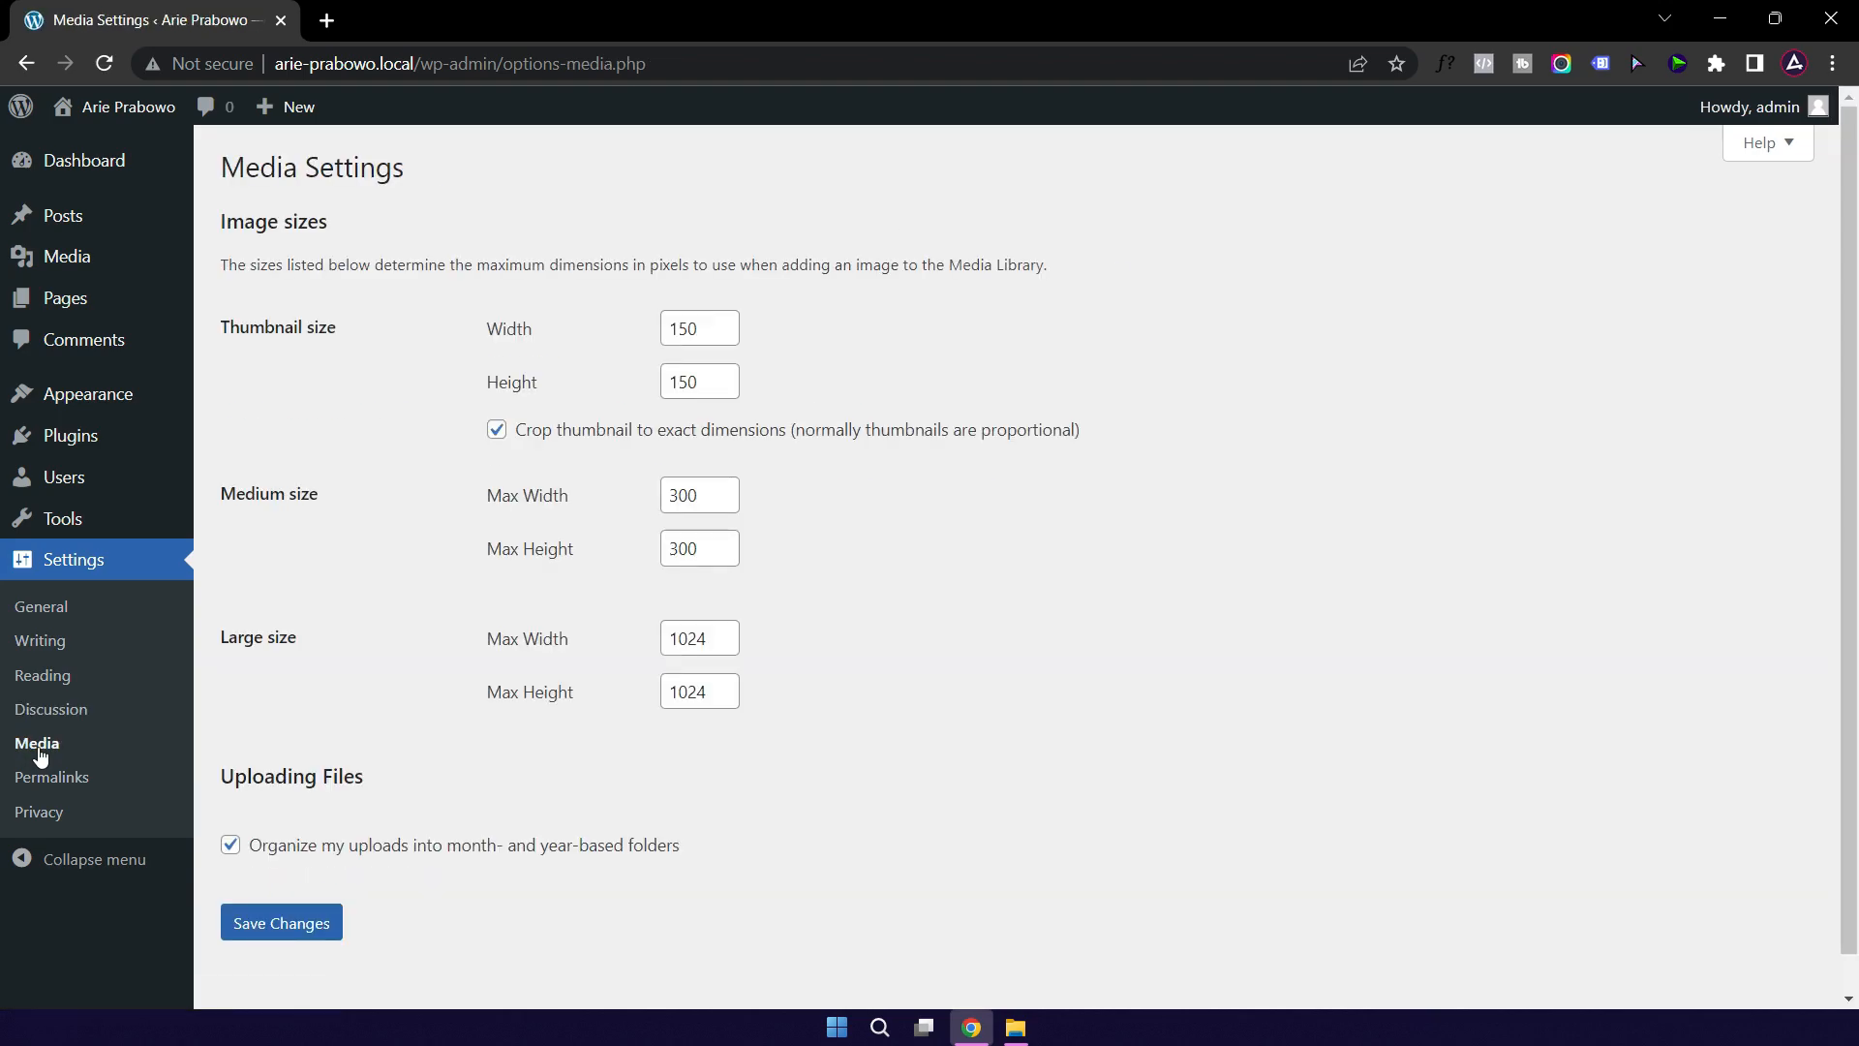
Step: Save Post name (/%postname%/) as the permalink structure
{"action": "left_click", "coordinate": [58, 783]}
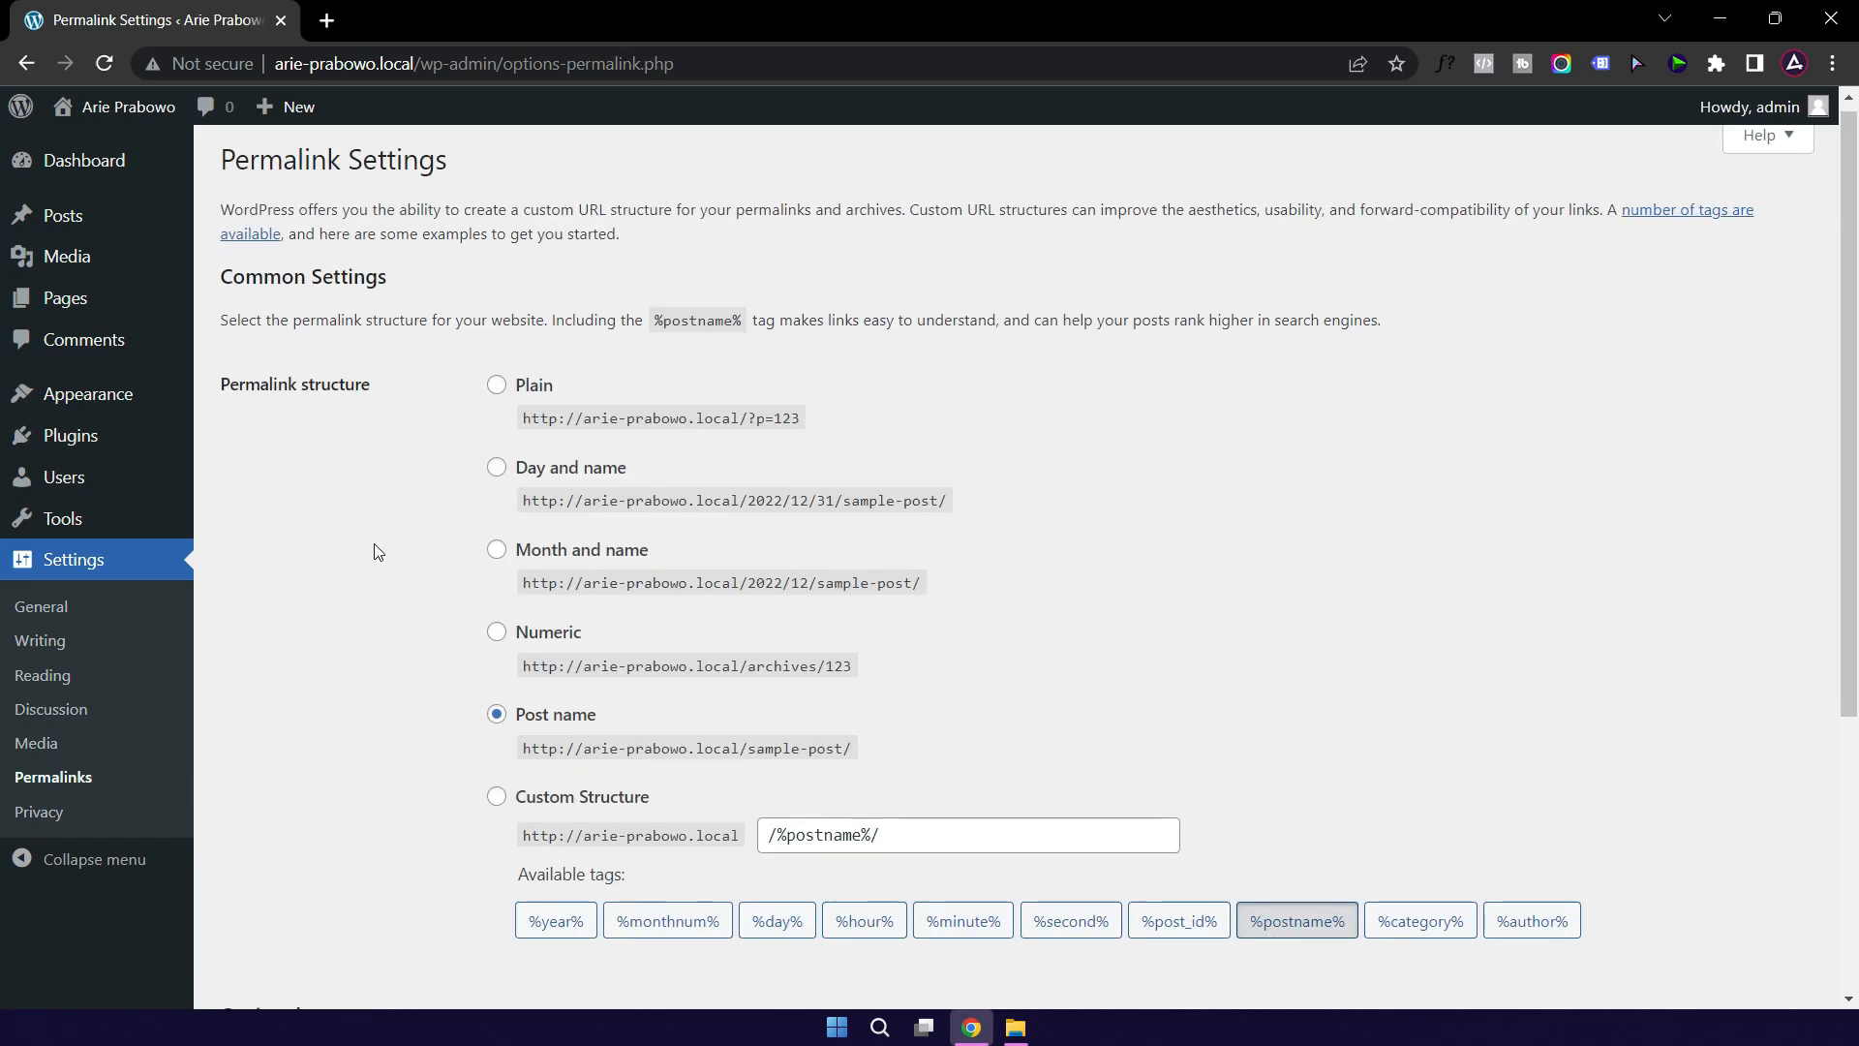
{"action": "scroll", "coordinate": [368, 571], "scroll_direction": "down", "scroll_amount": 1}
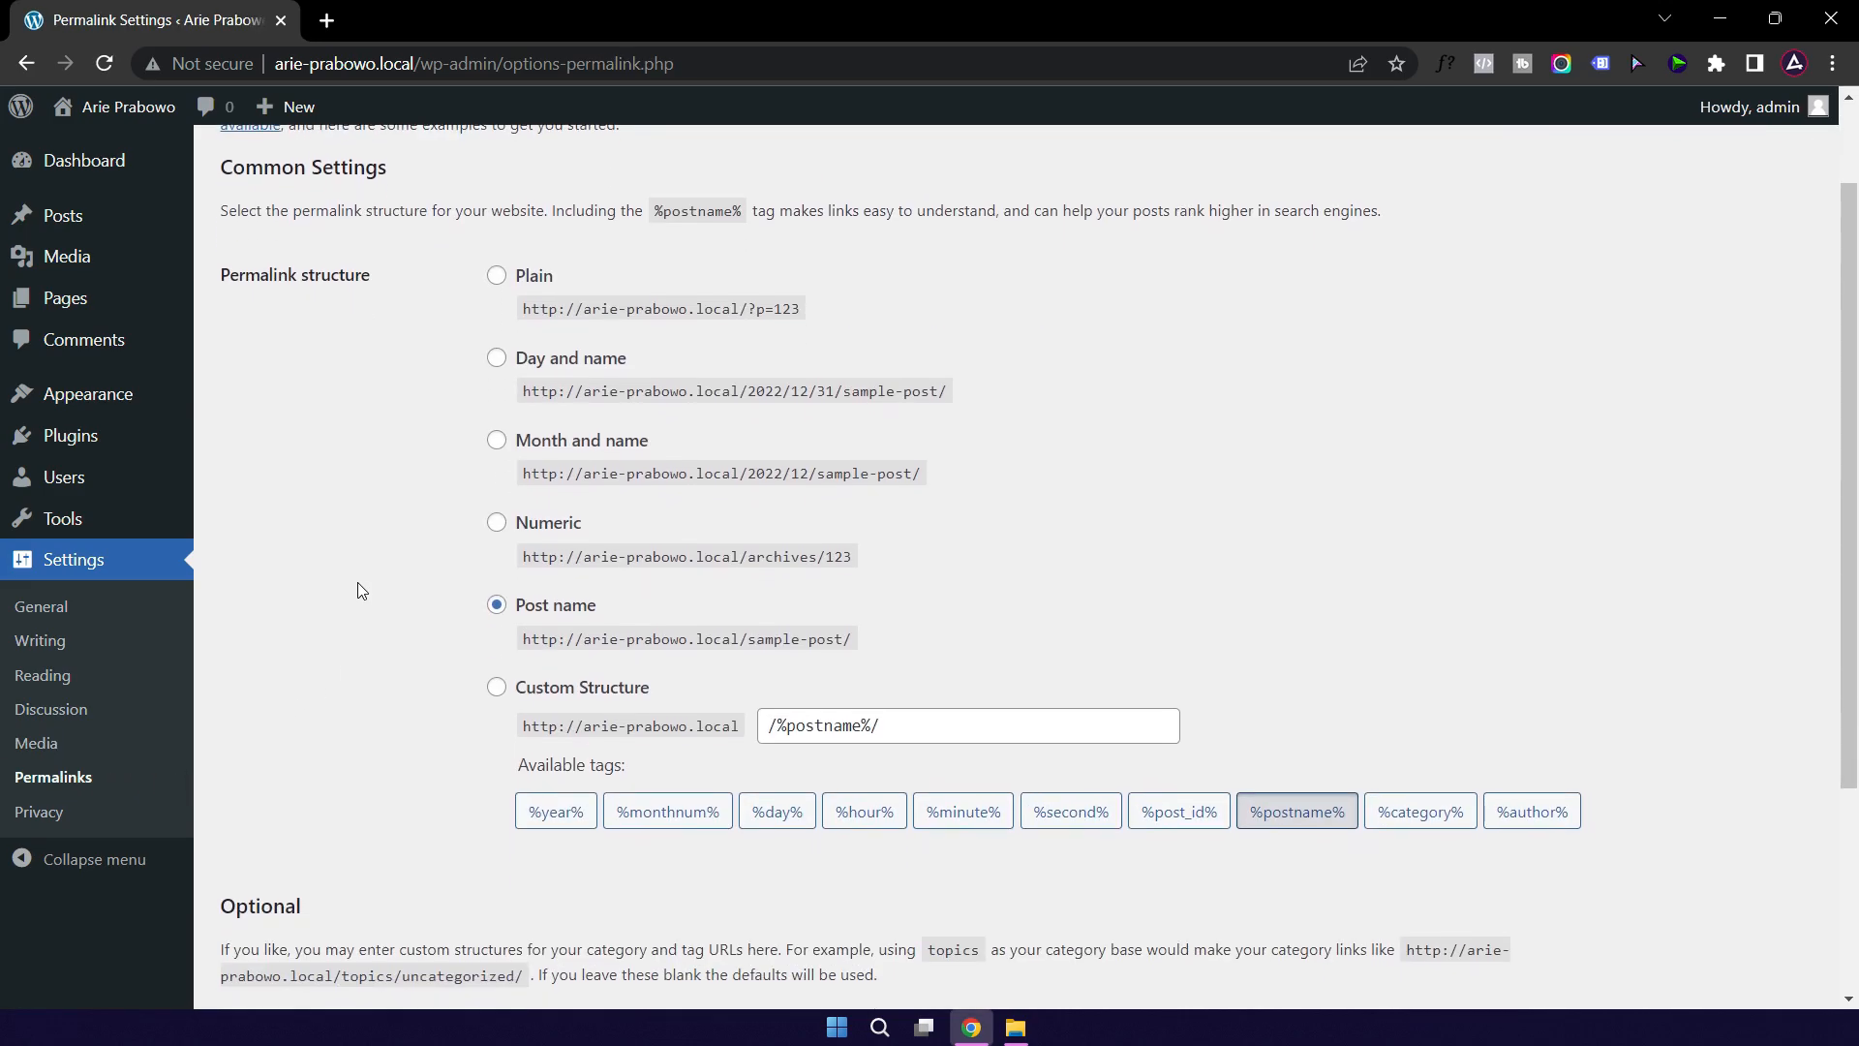
{"action": "left_click", "coordinate": [543, 608]}
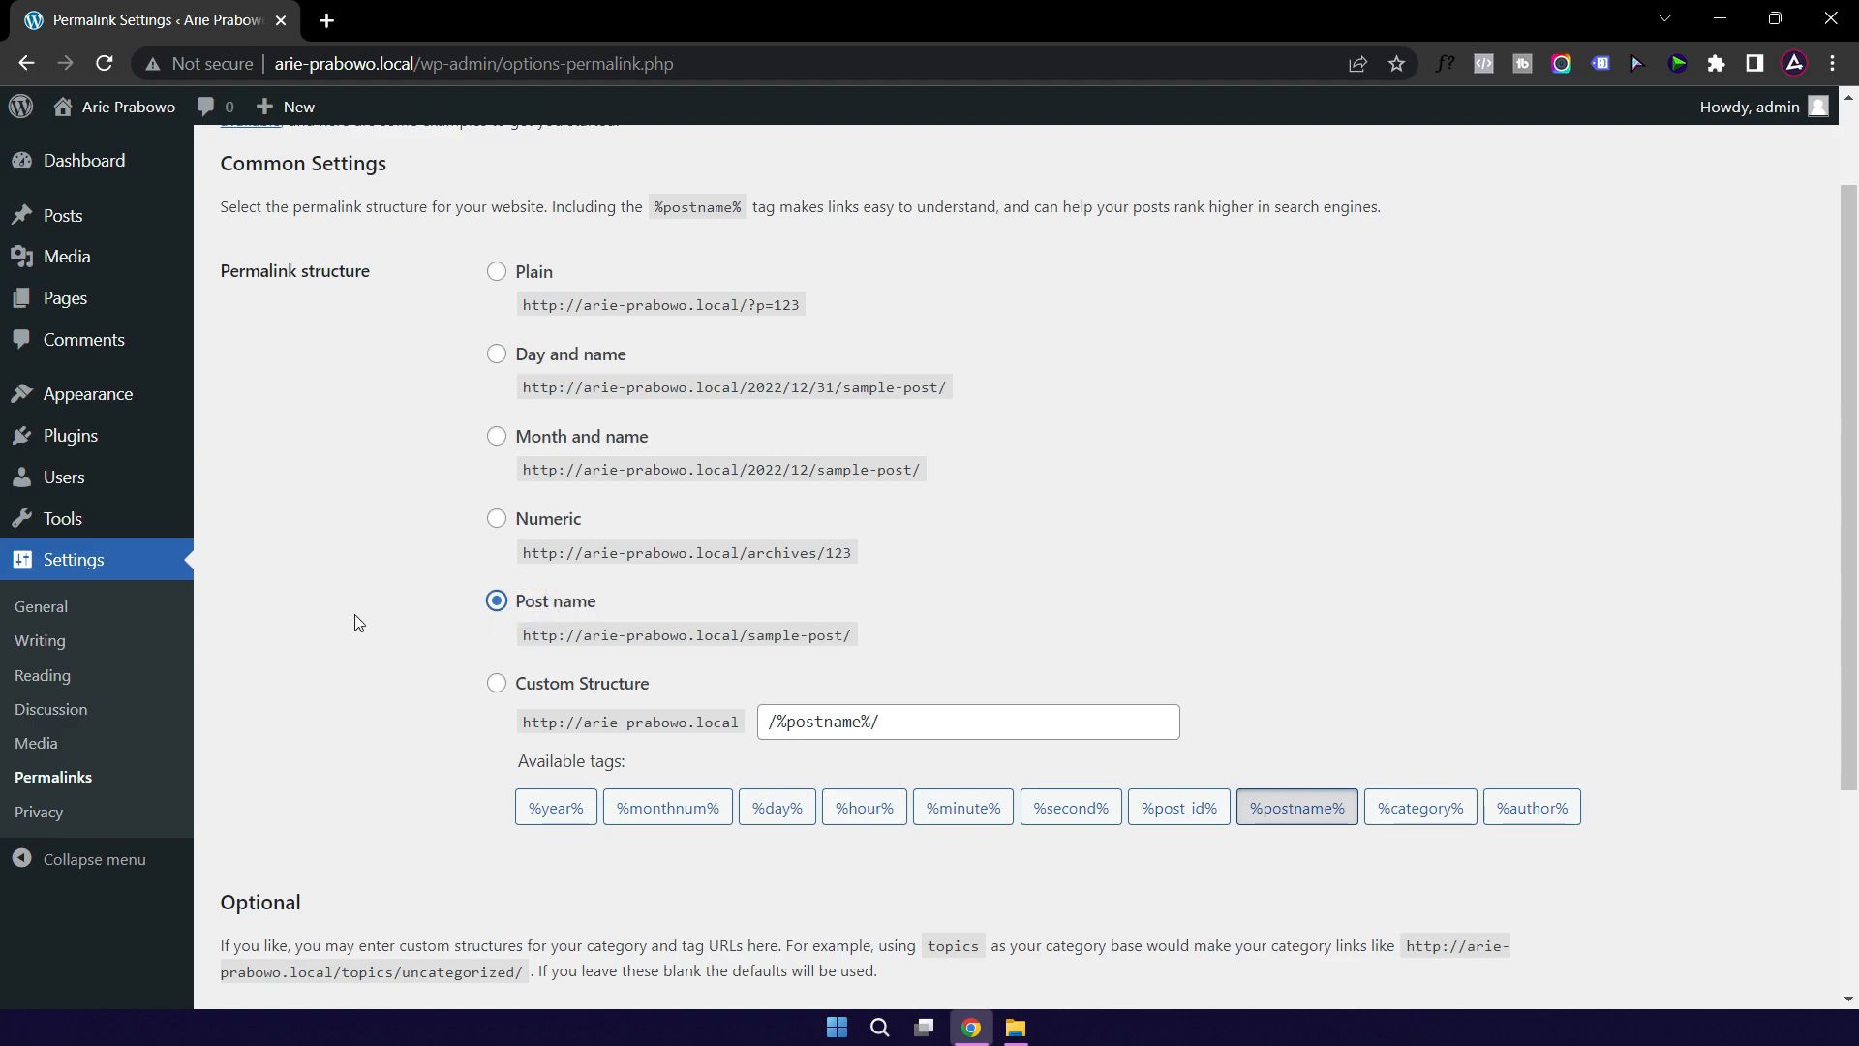
{"action": "scroll", "coordinate": [355, 614], "scroll_direction": "down", "scroll_amount": 3}
{"action": "left_click", "coordinate": [293, 890]}
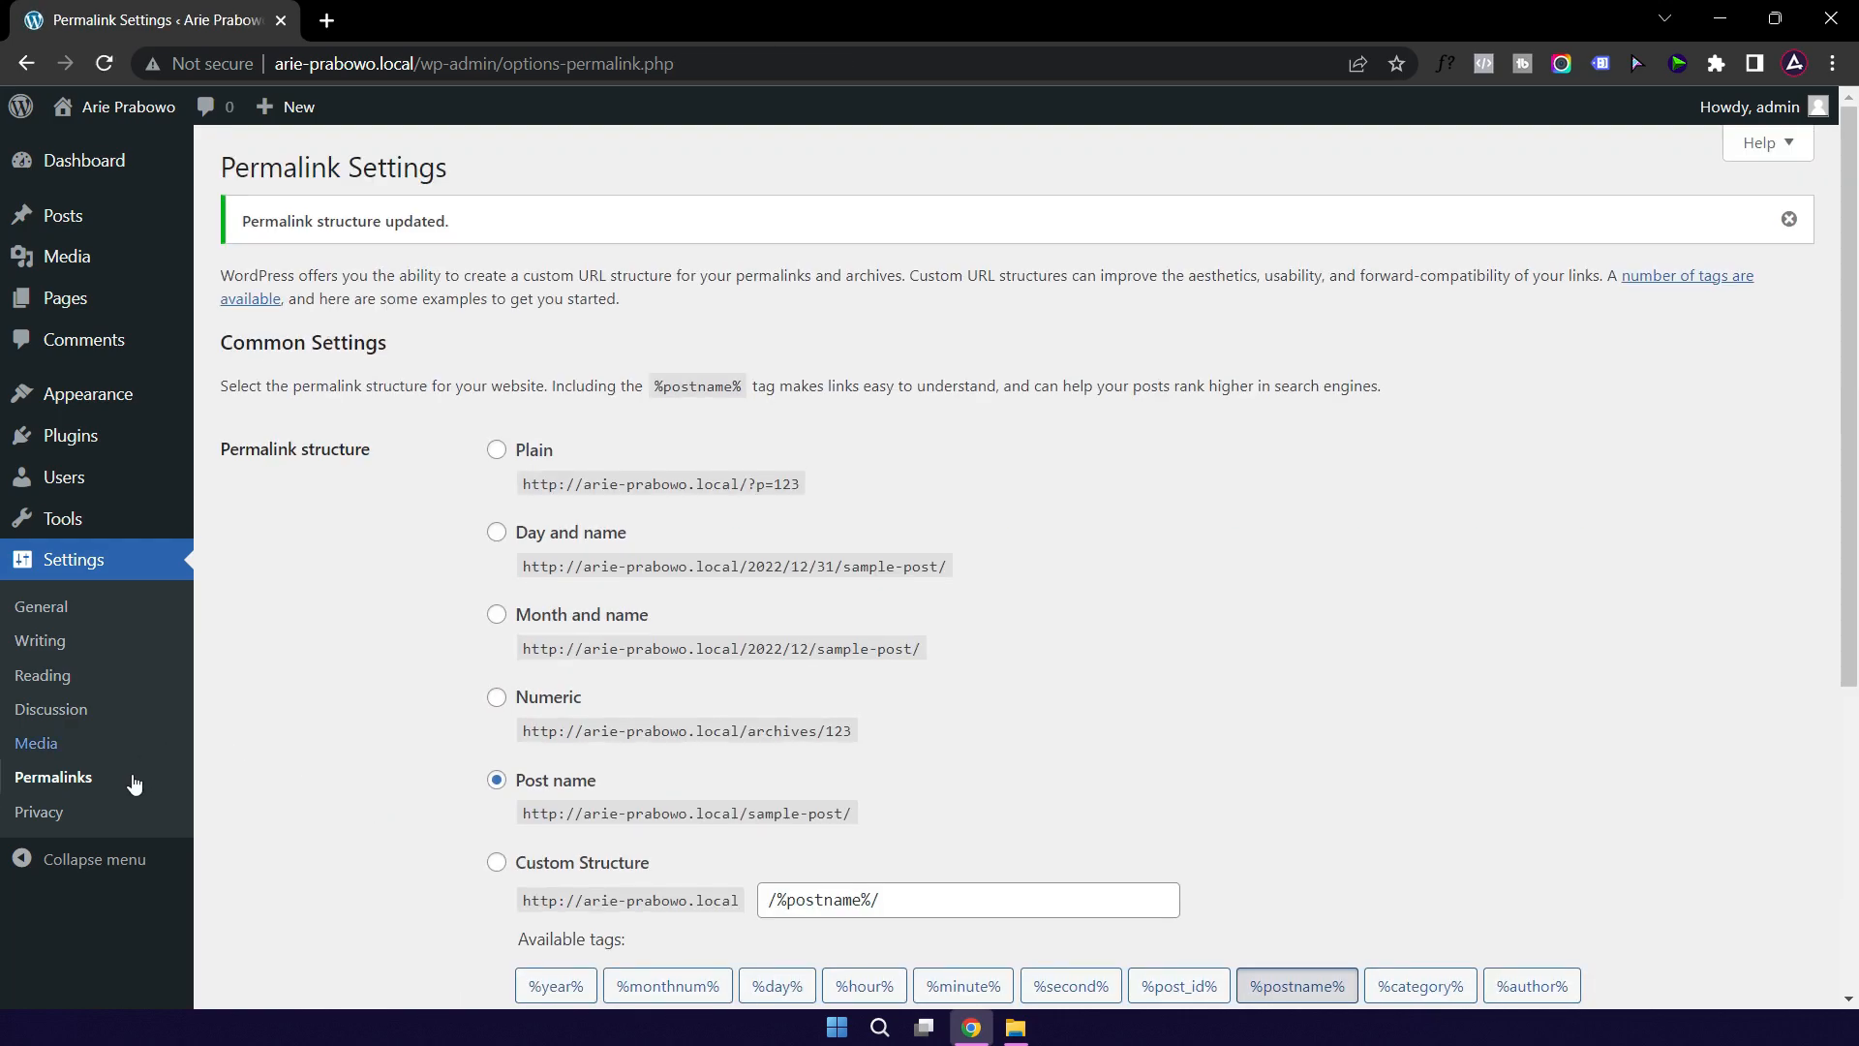
{"action": "left_click", "coordinate": [43, 819]}
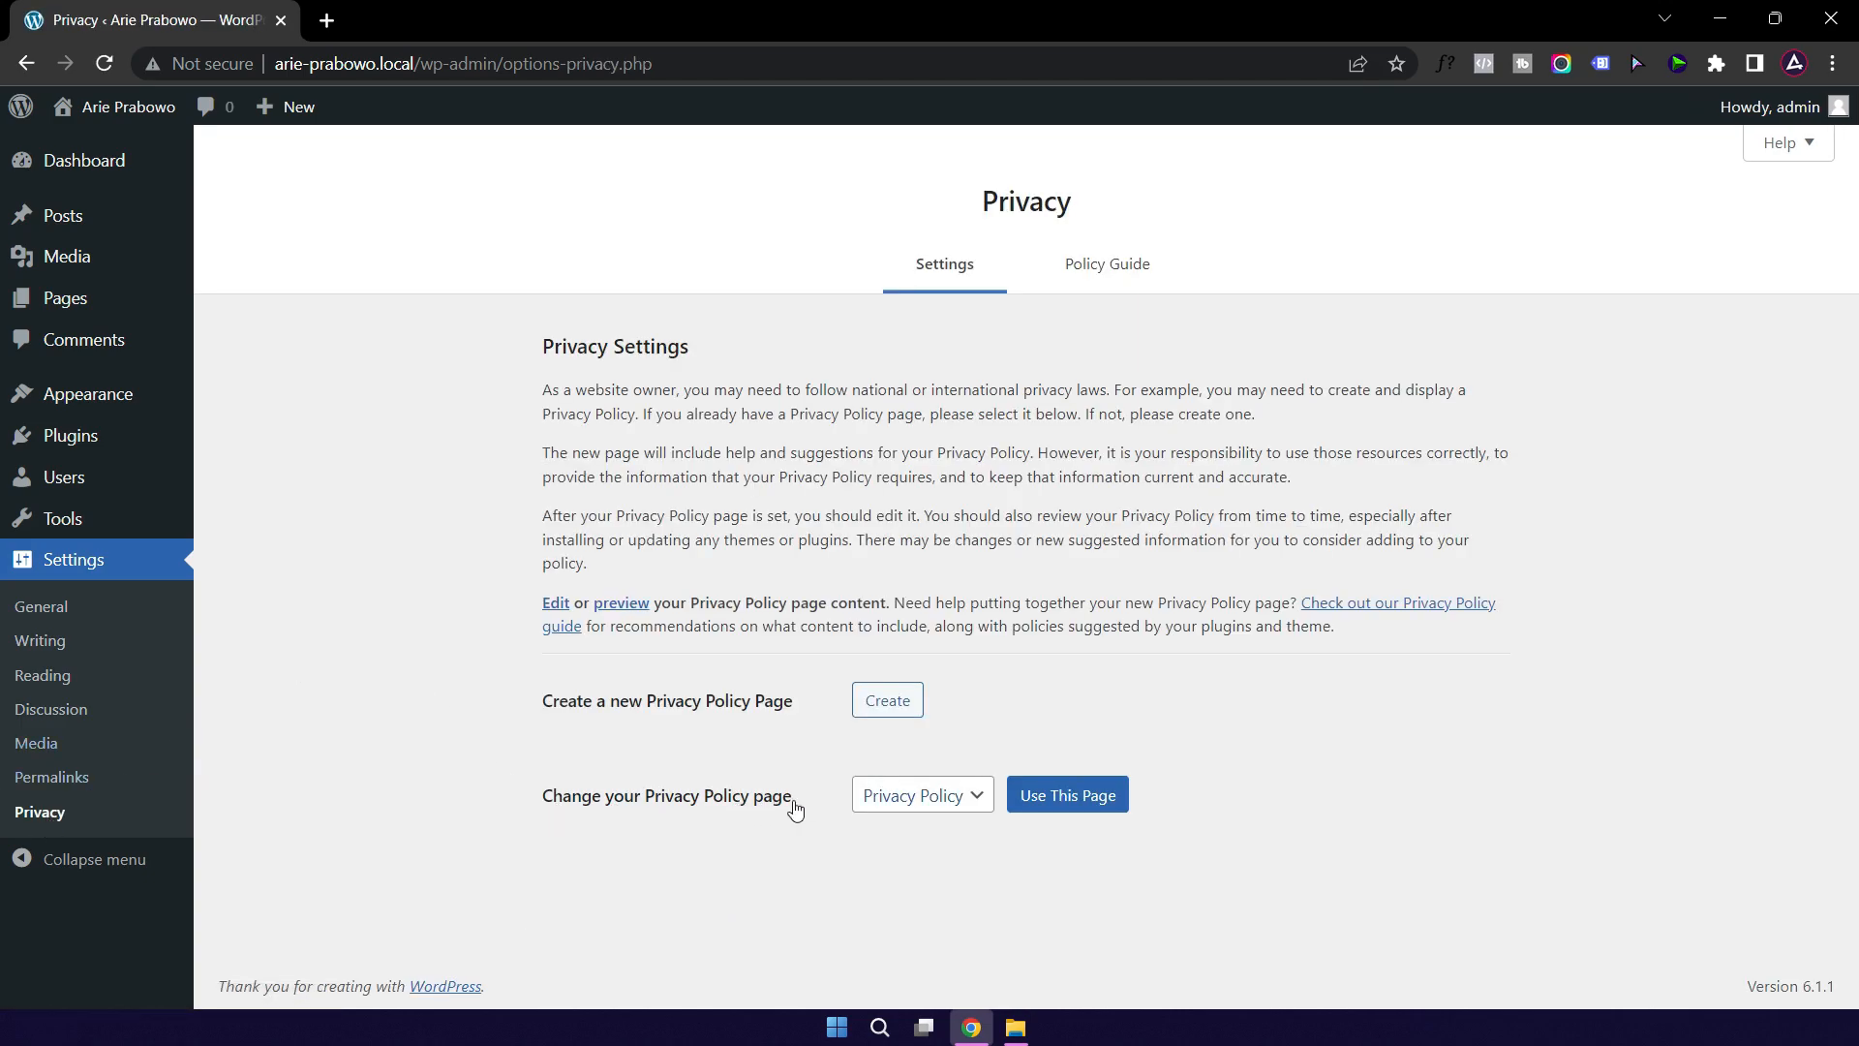
Step: Assign the existing Privacy Policy page as the site's privacy policy page
{"action": "left_click", "coordinate": [963, 804]}
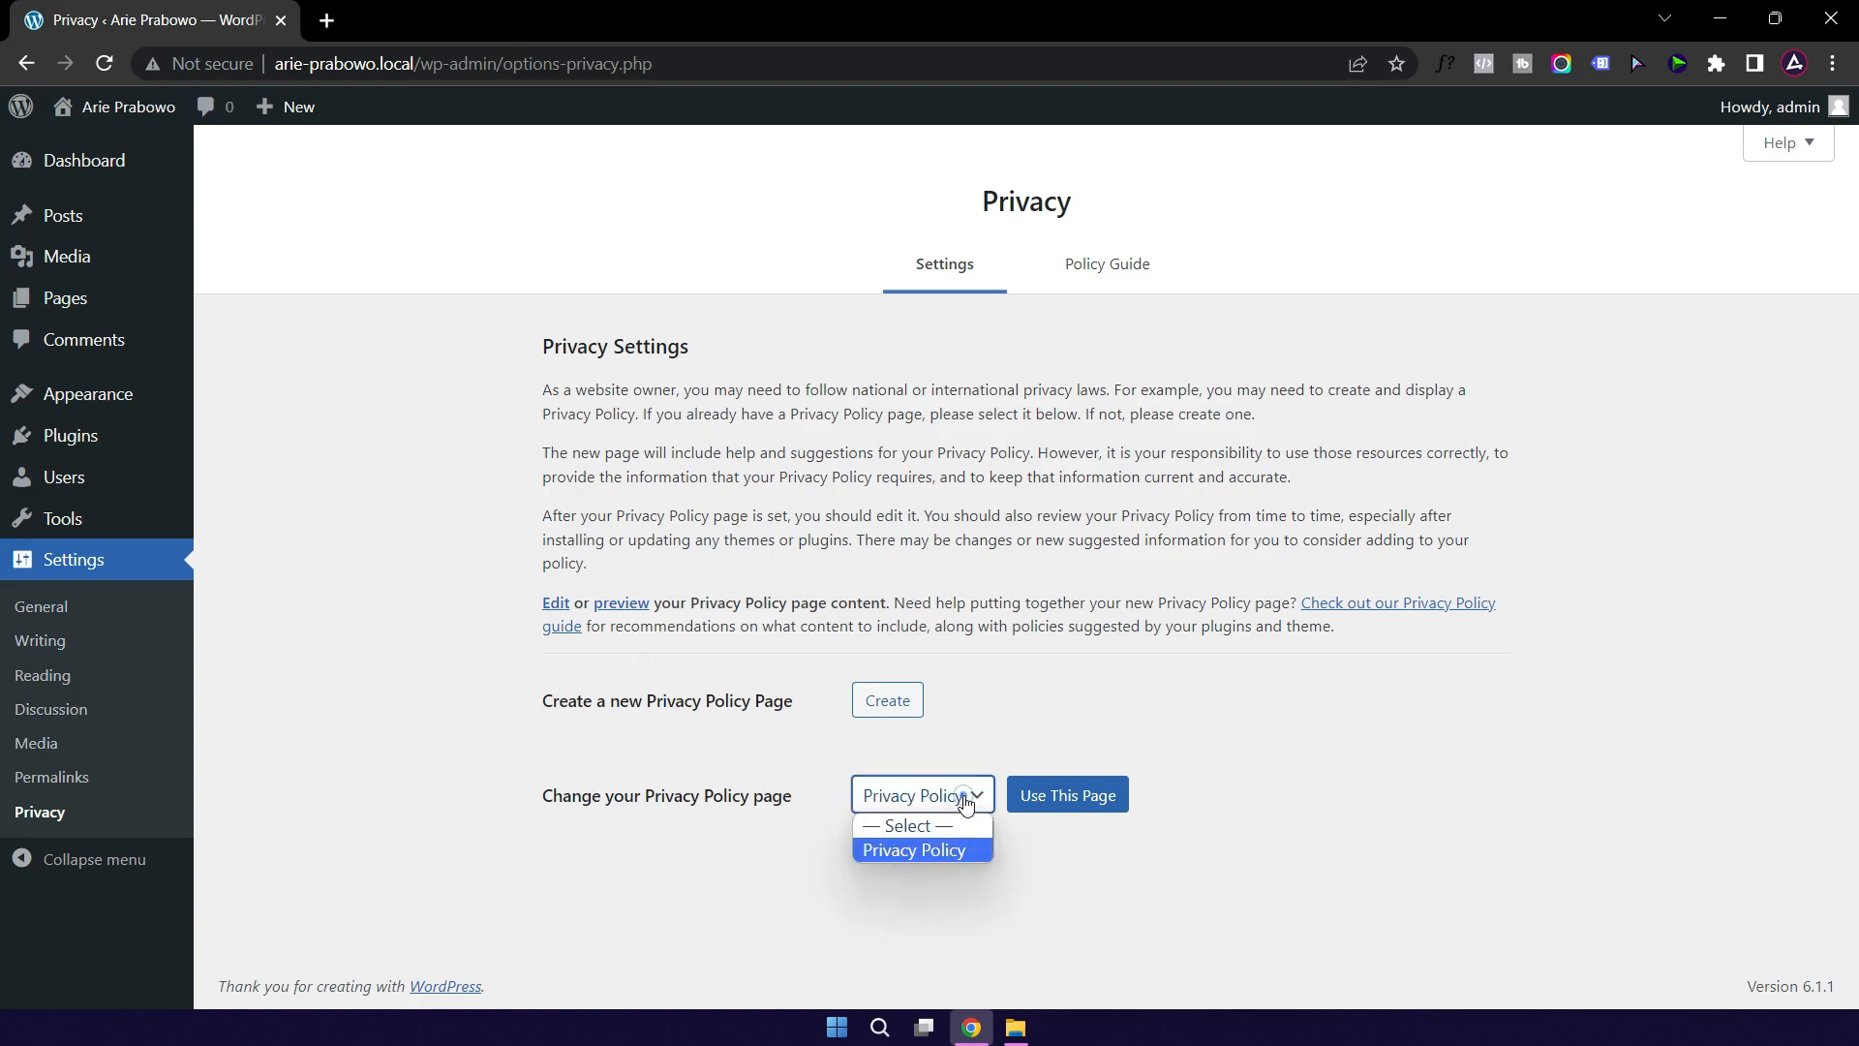
{"action": "left_click", "coordinate": [908, 850]}
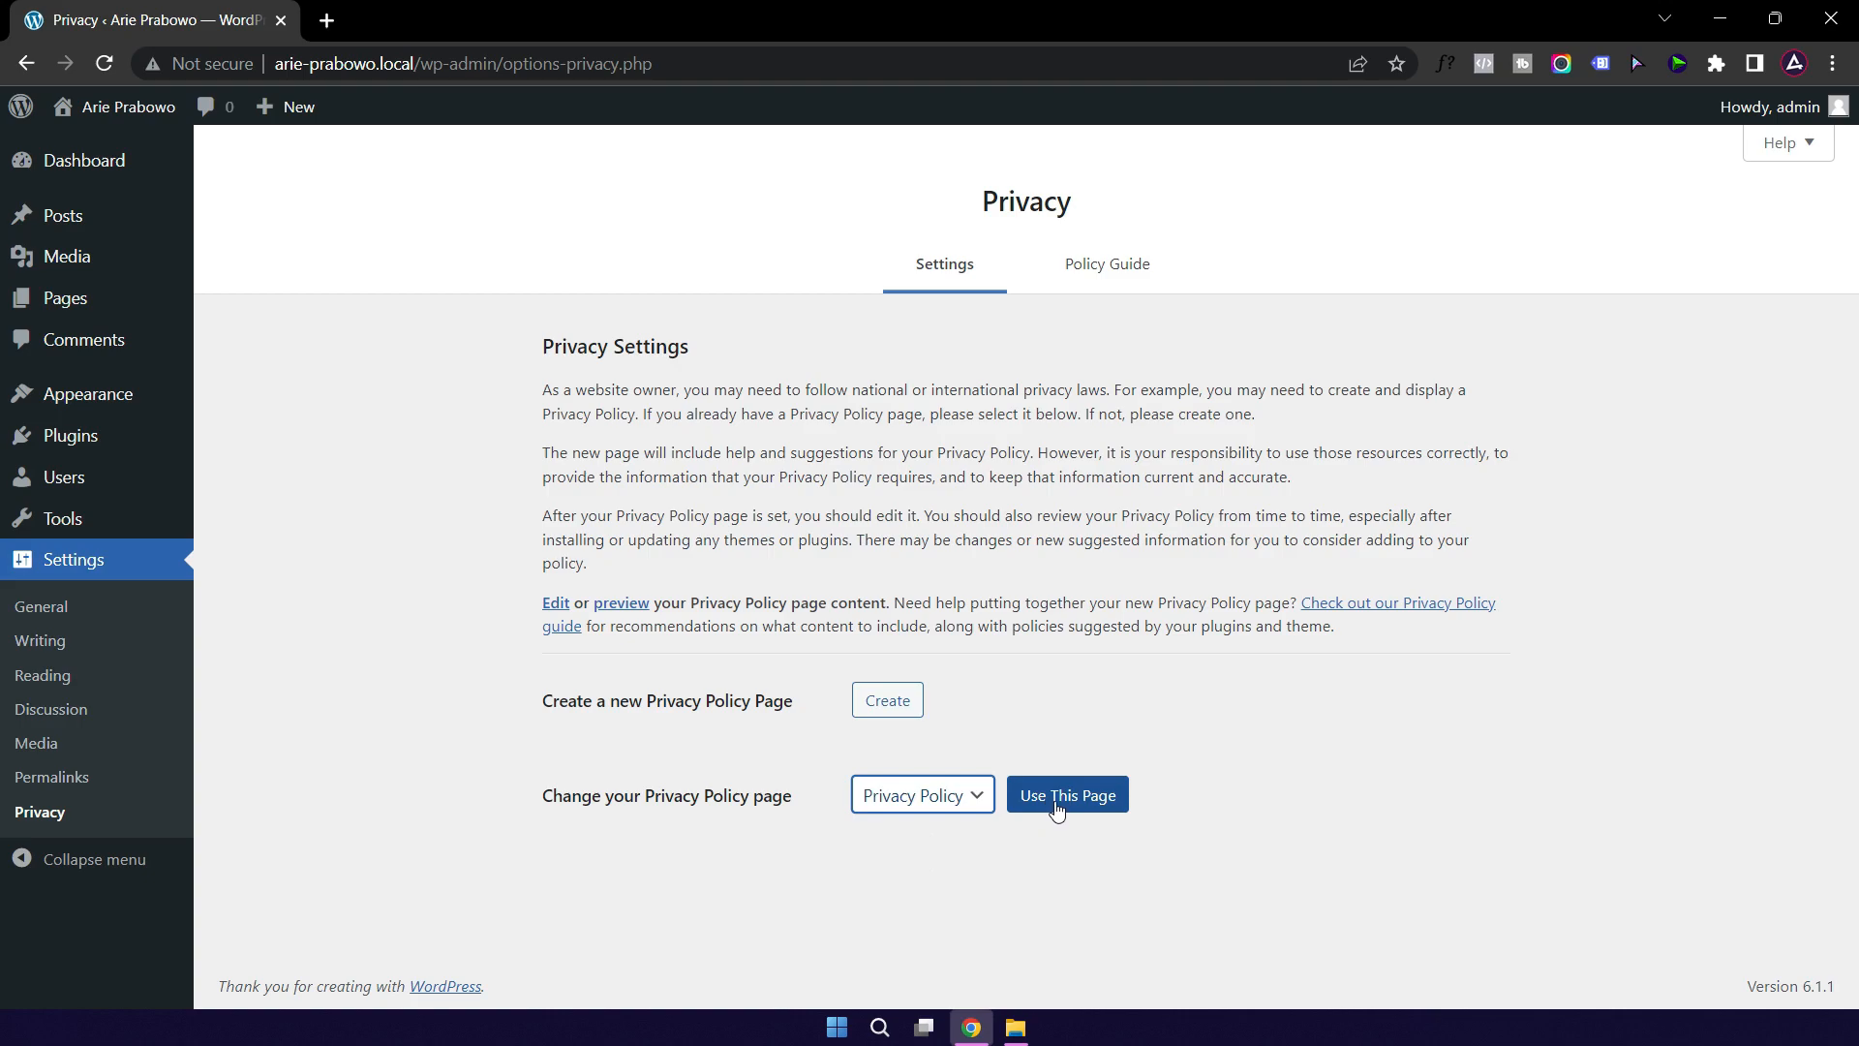
{"action": "left_click", "coordinate": [1057, 811]}
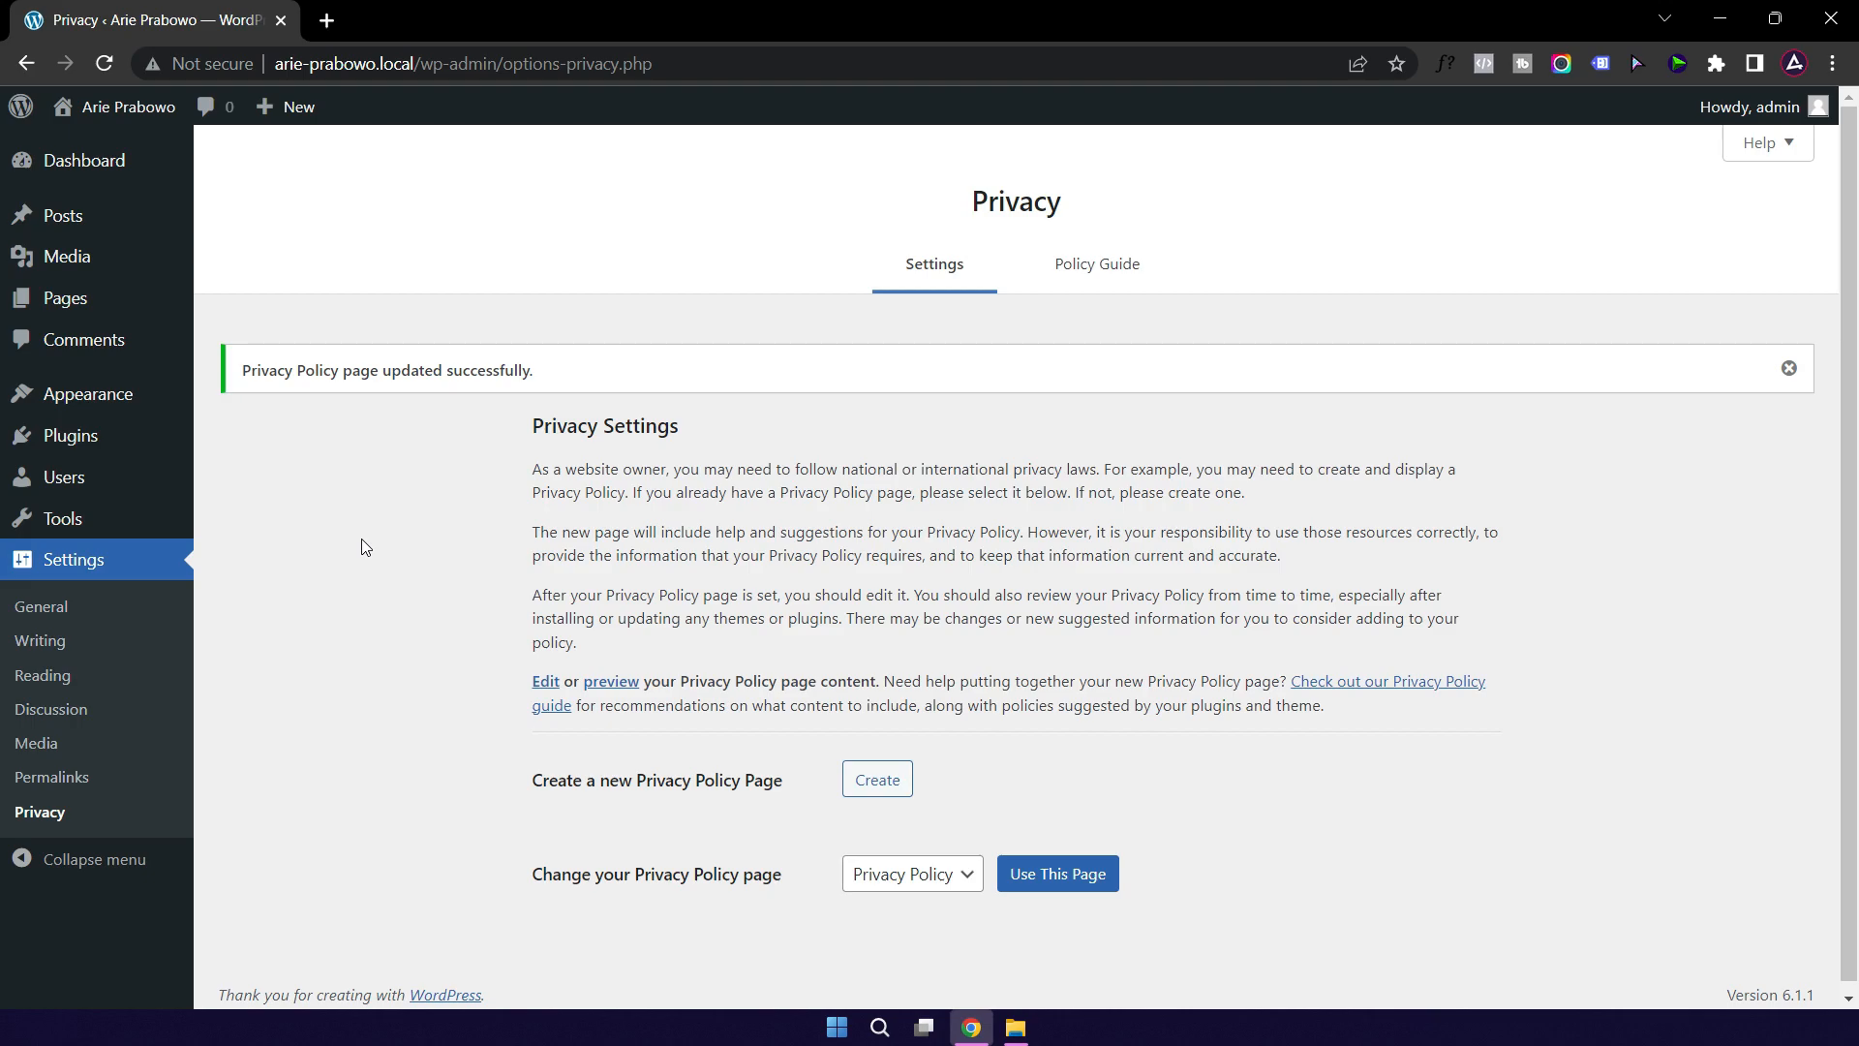
Step: Go to Appearance > Themes > Add New and bring up the Upload Theme form
{"action": "mouse_move", "coordinate": [184, 426]}
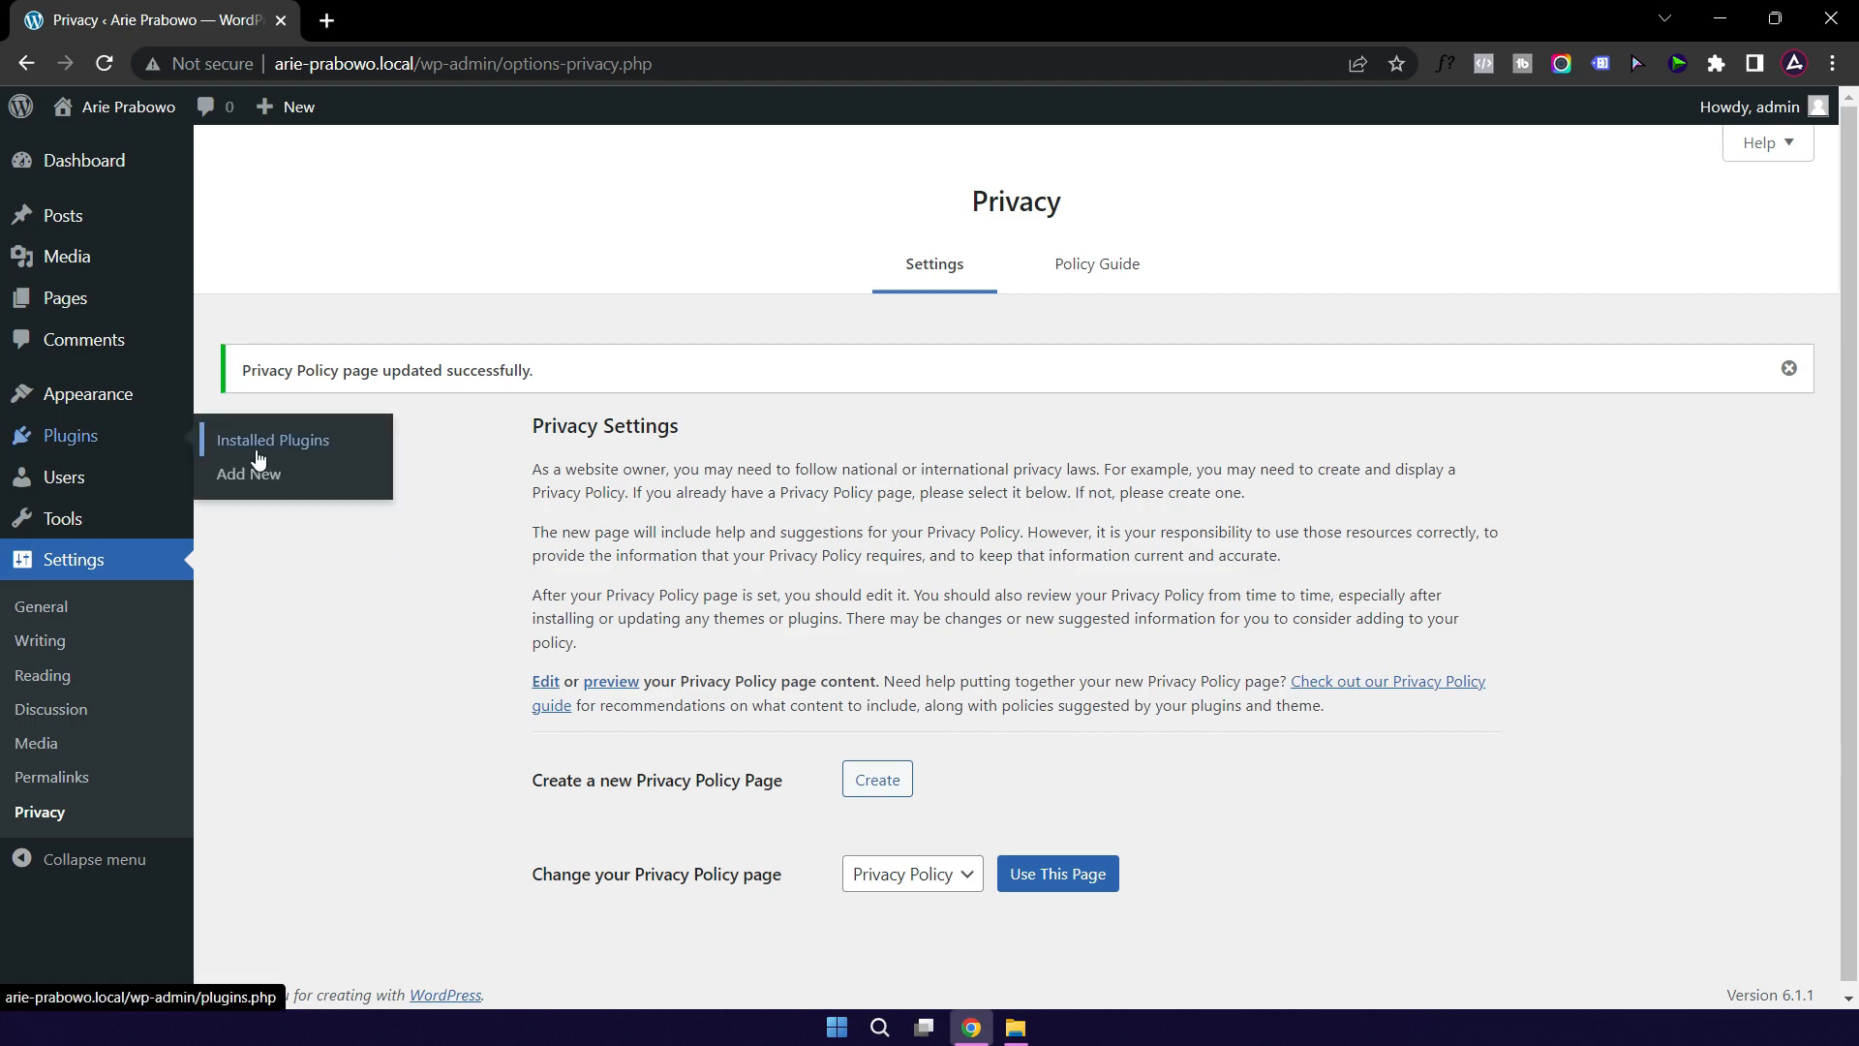
{"action": "mouse_move", "coordinate": [87, 404]}
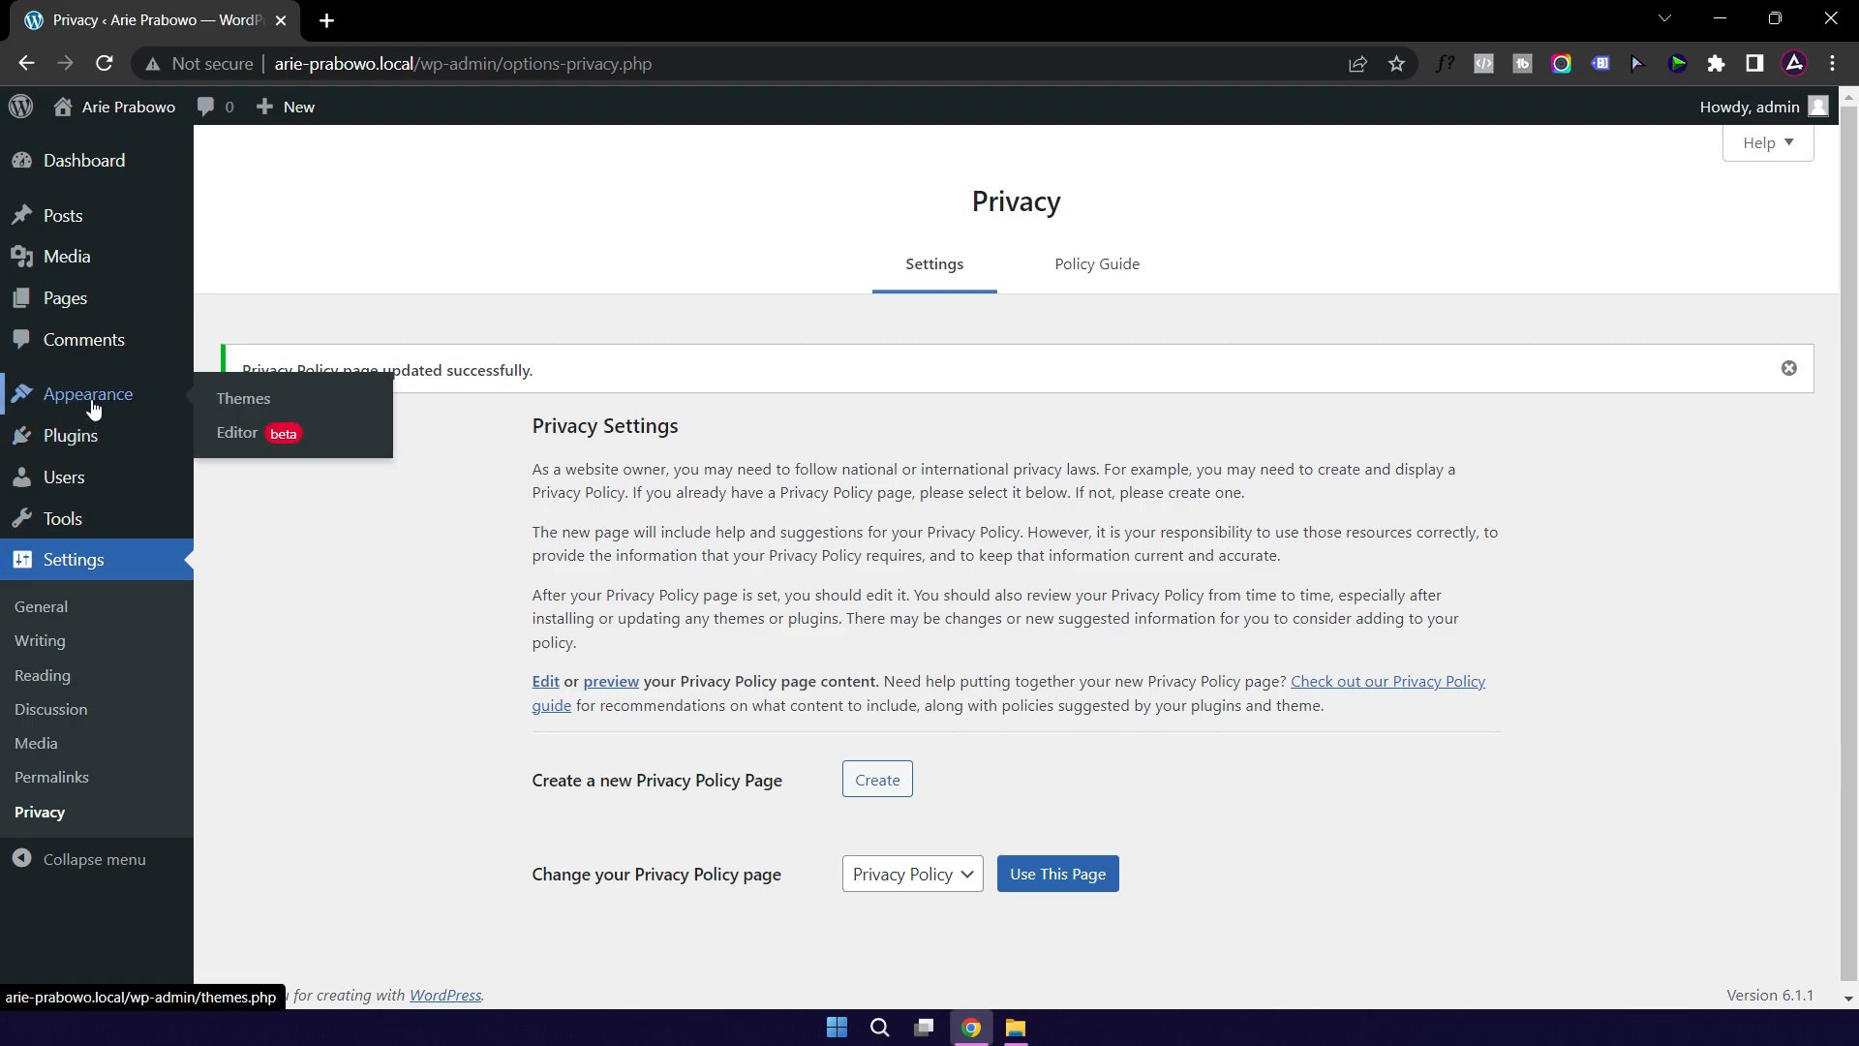
{"action": "left_click", "coordinate": [256, 405]}
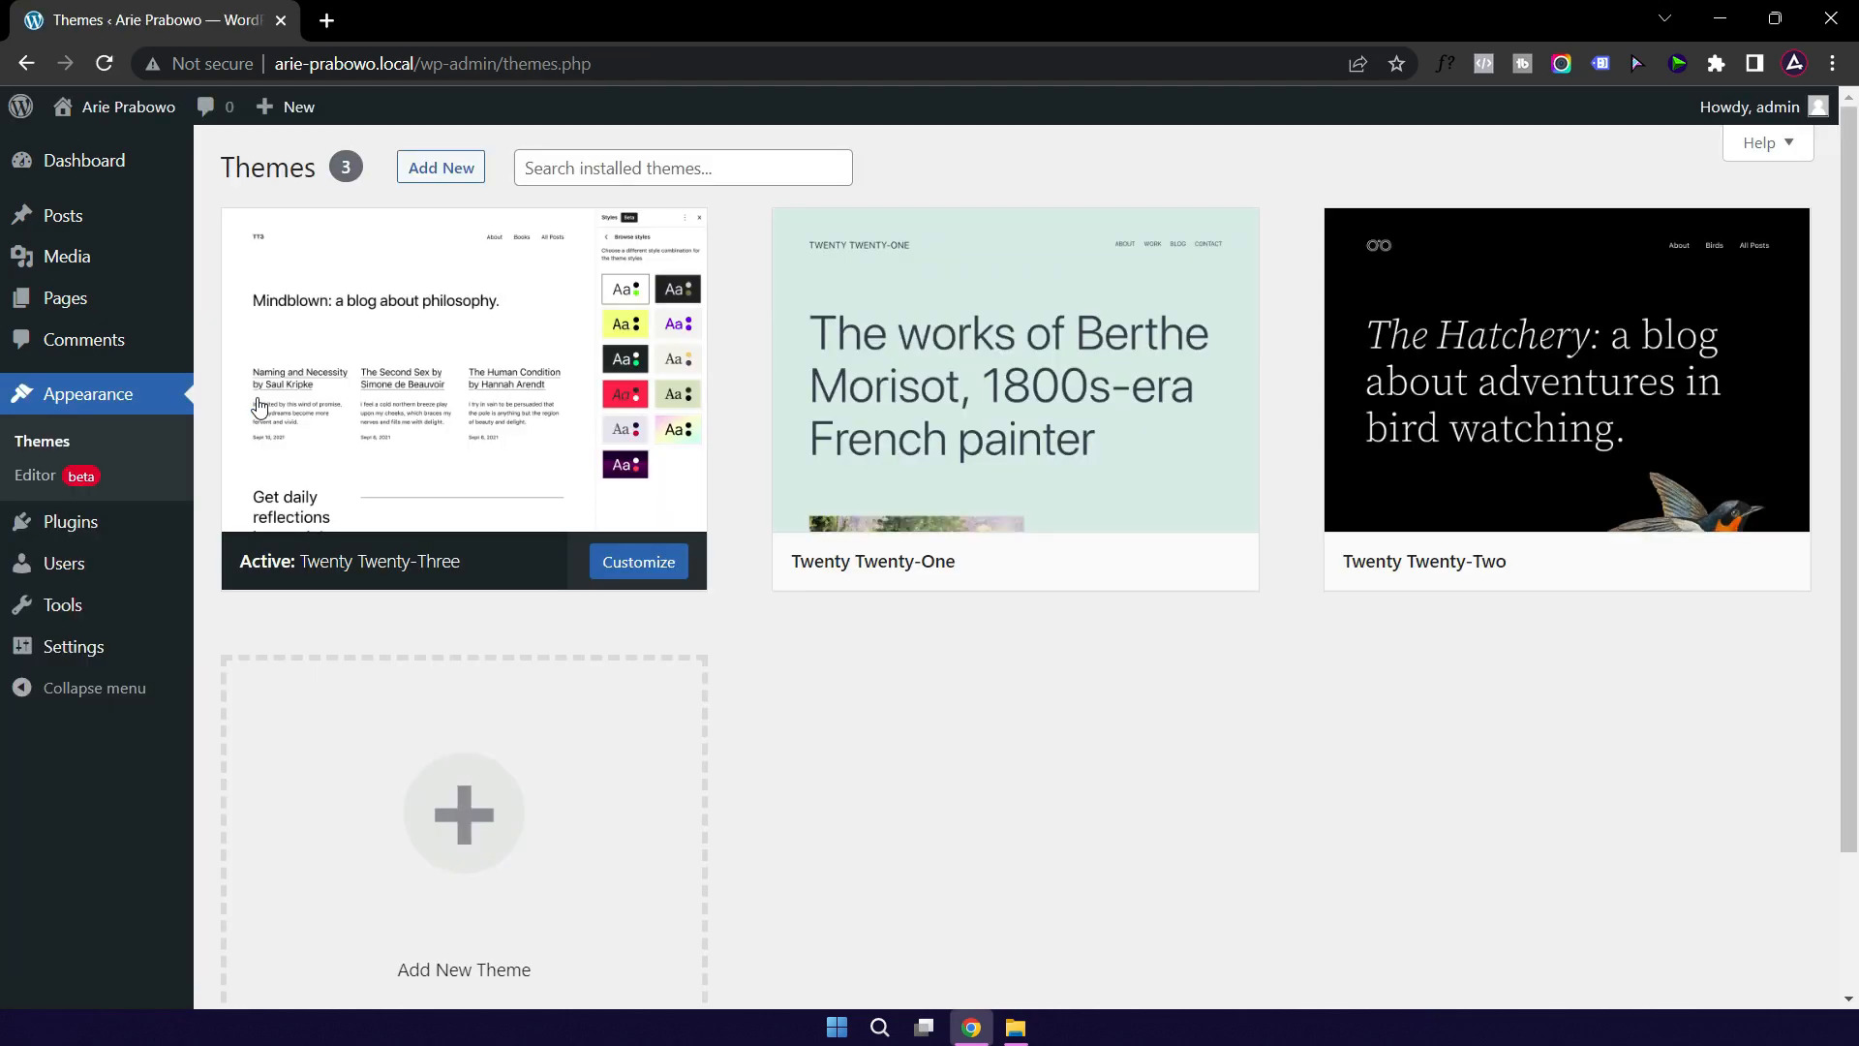
{"action": "left_click", "coordinate": [438, 175]}
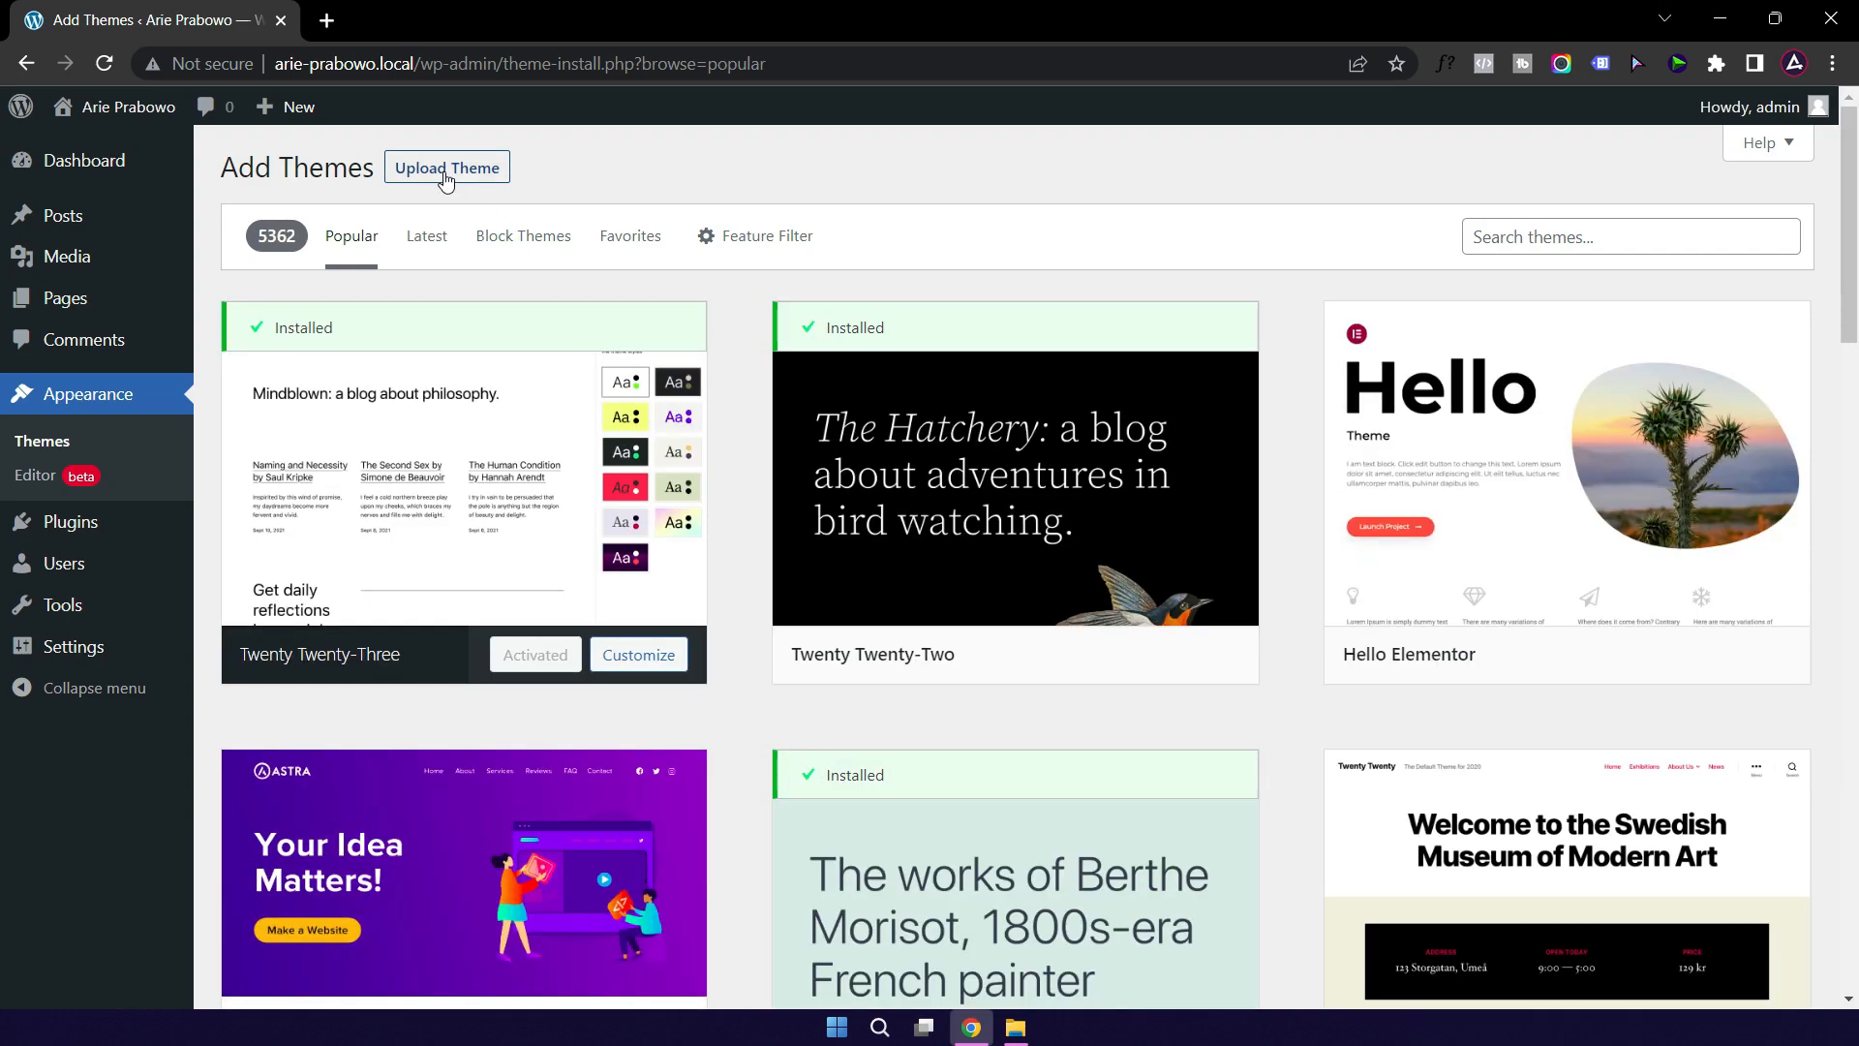
{"action": "left_click", "coordinate": [446, 179]}
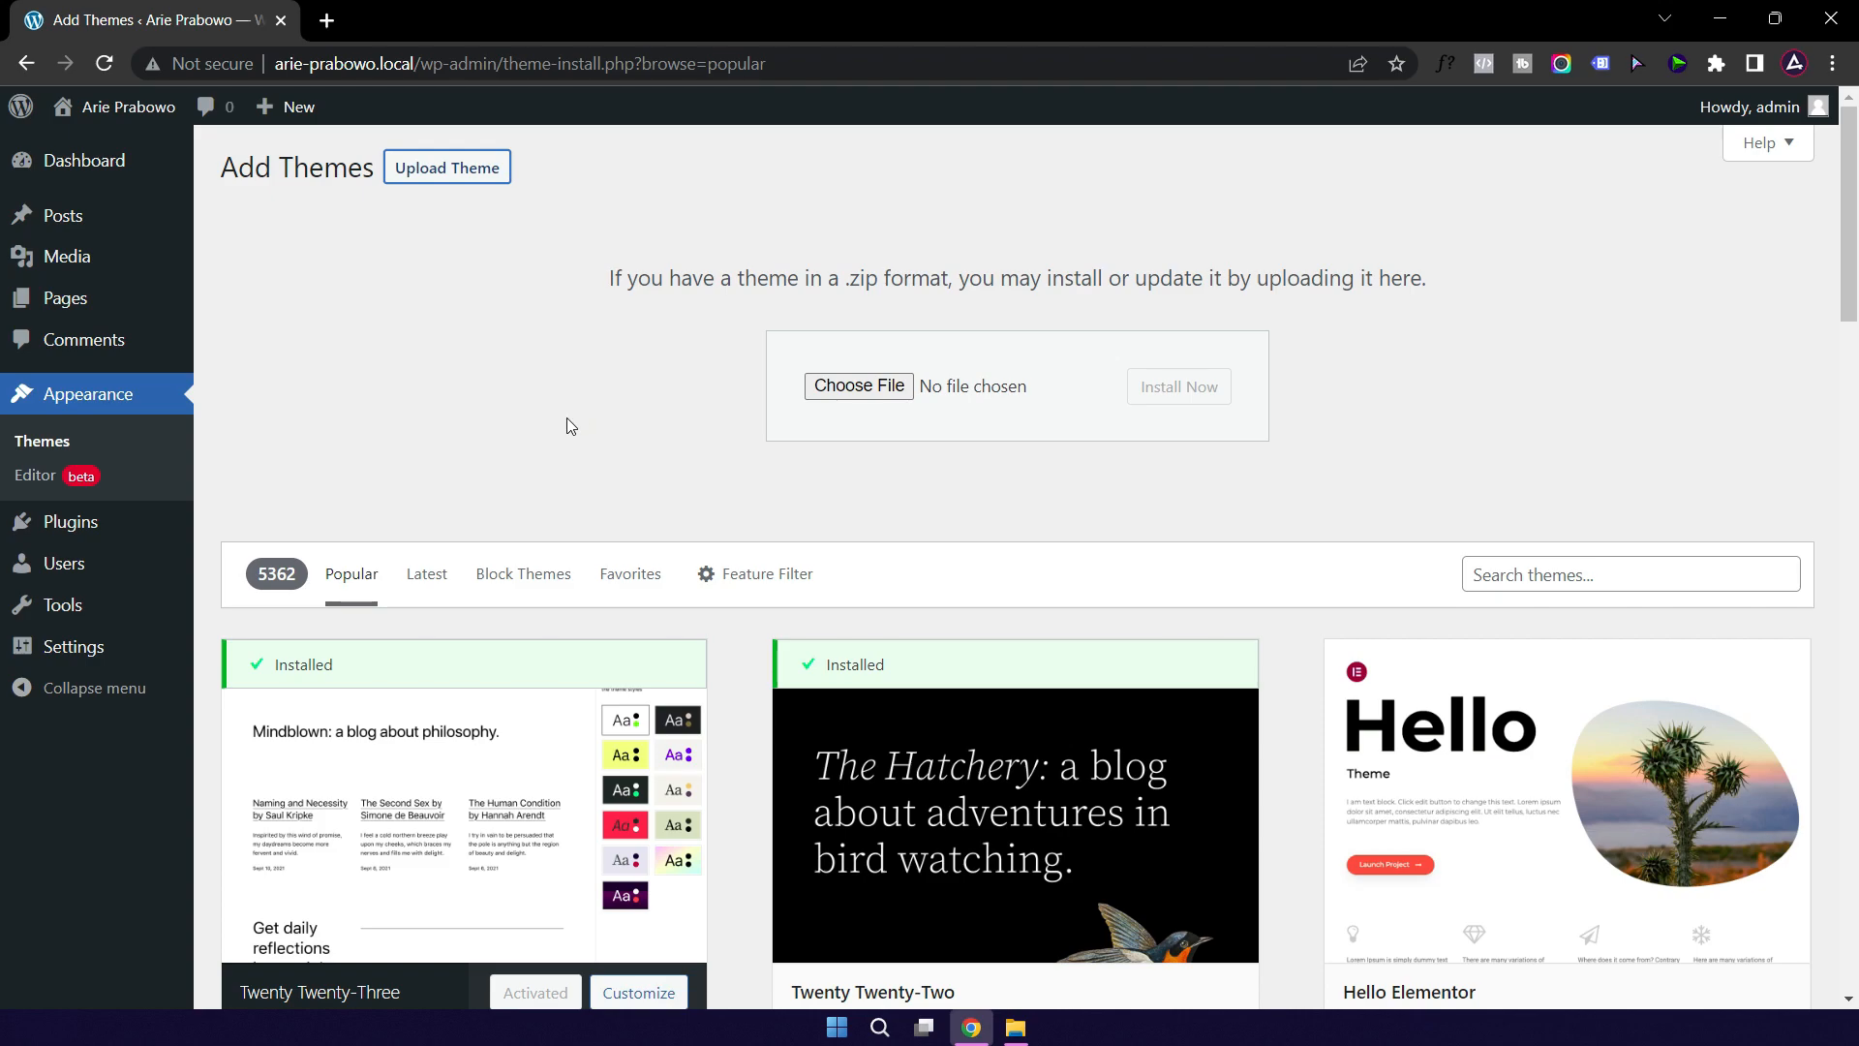
Step: Upload aveo.zip from the themes folder and install the Aveo theme
{"action": "left_click", "coordinate": [1015, 1026]}
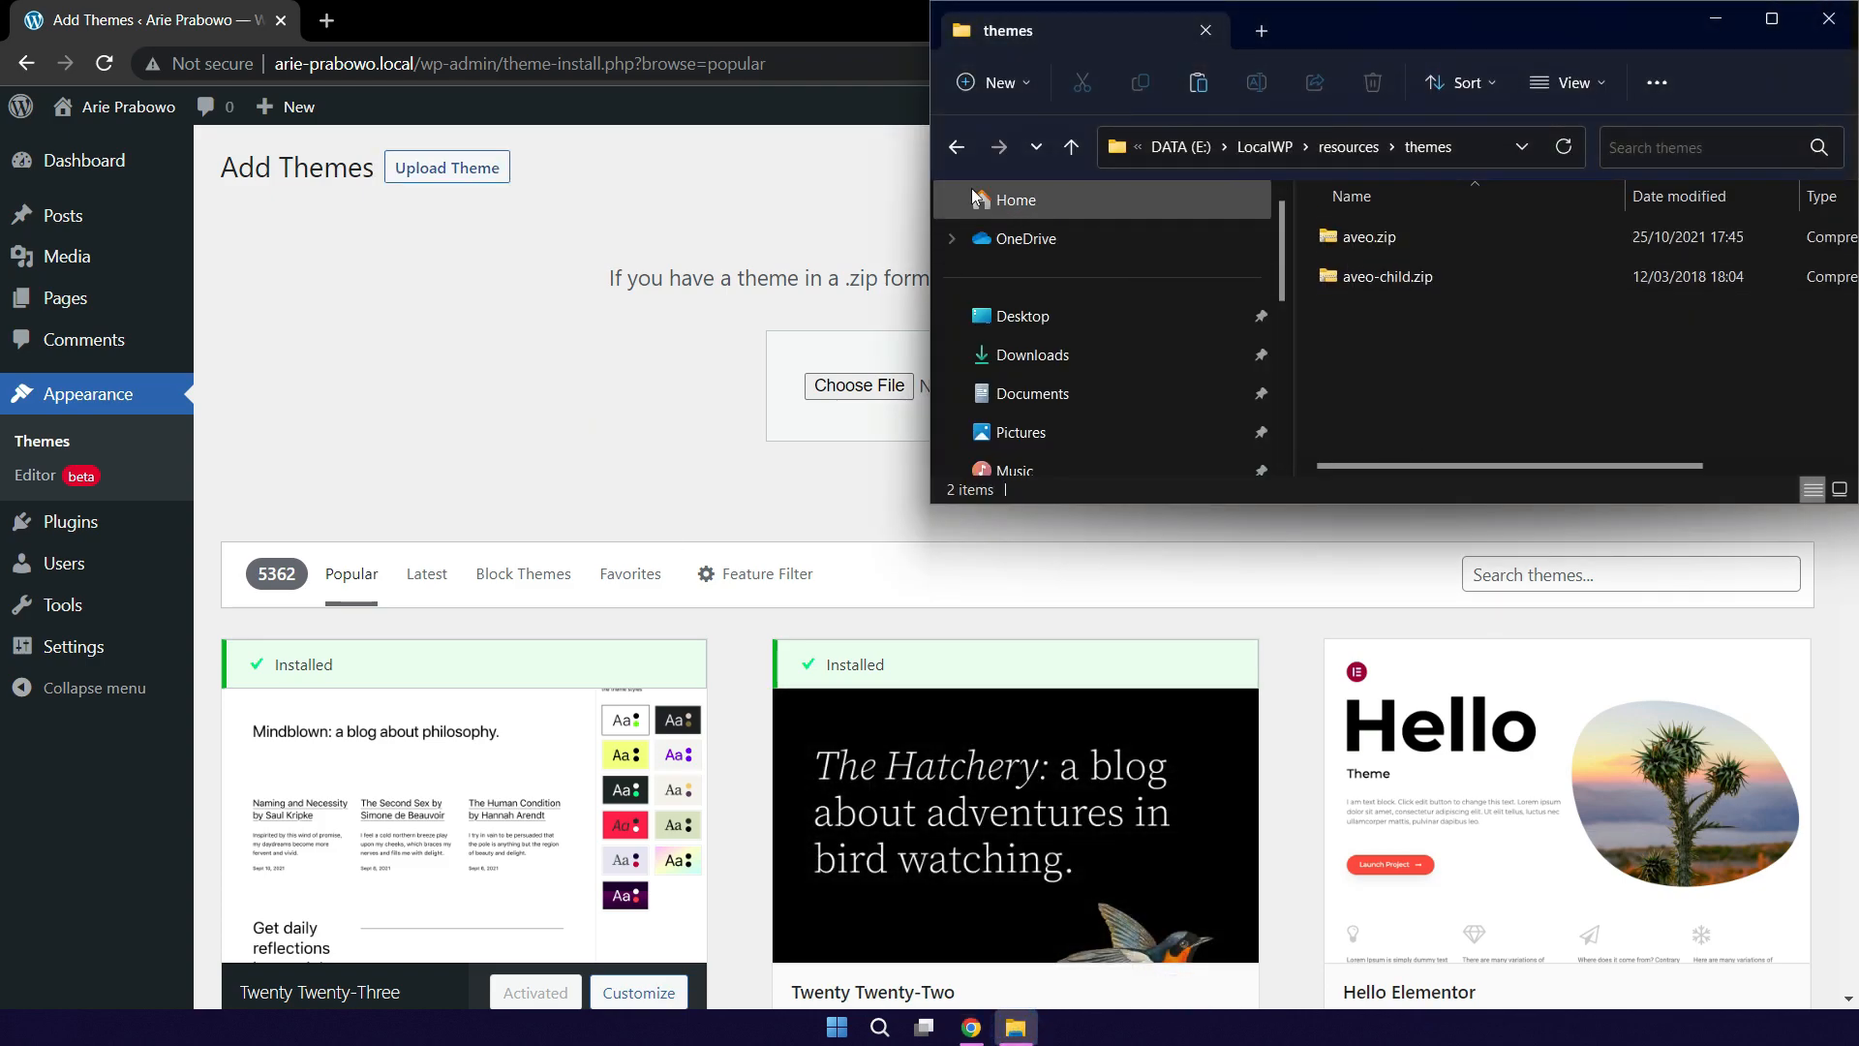
{"action": "left_click_drag", "start_coordinate": [932, 171], "coordinate": [1101, 163]}
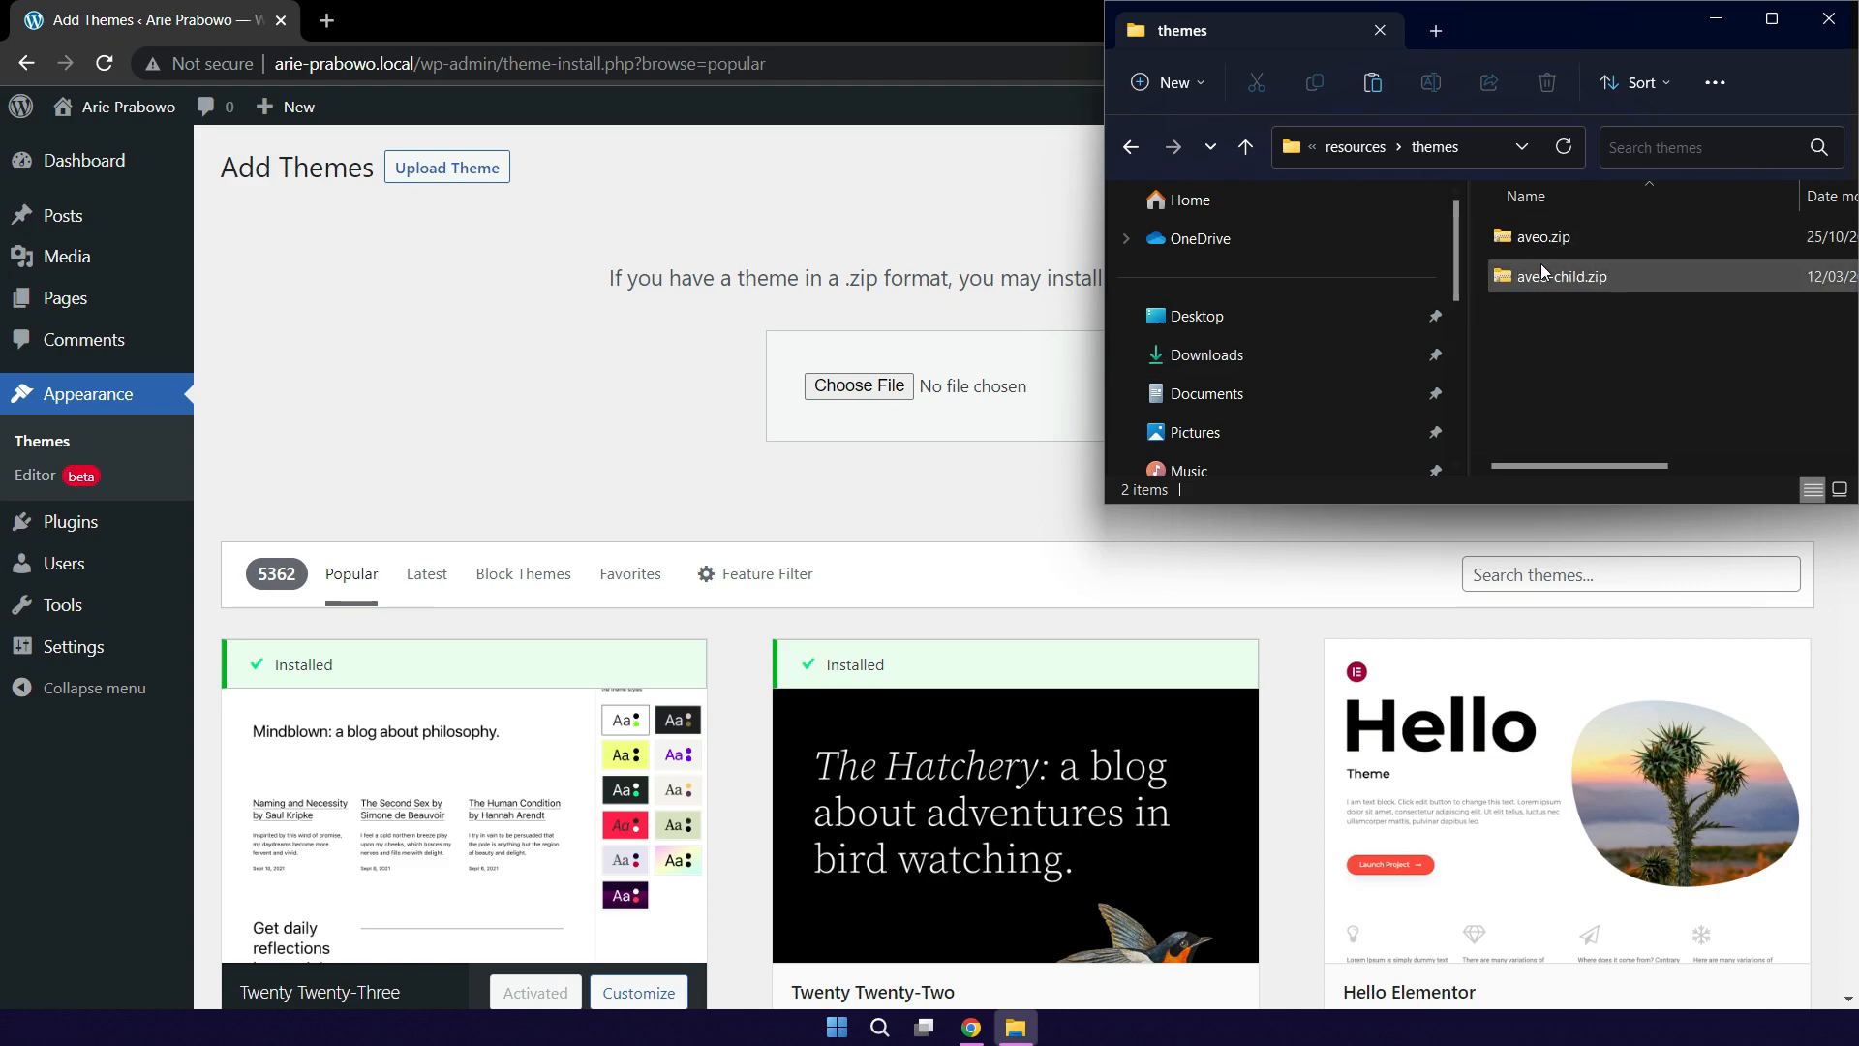
{"action": "left_click_drag", "start_coordinate": [1566, 236], "coordinate": [874, 402]}
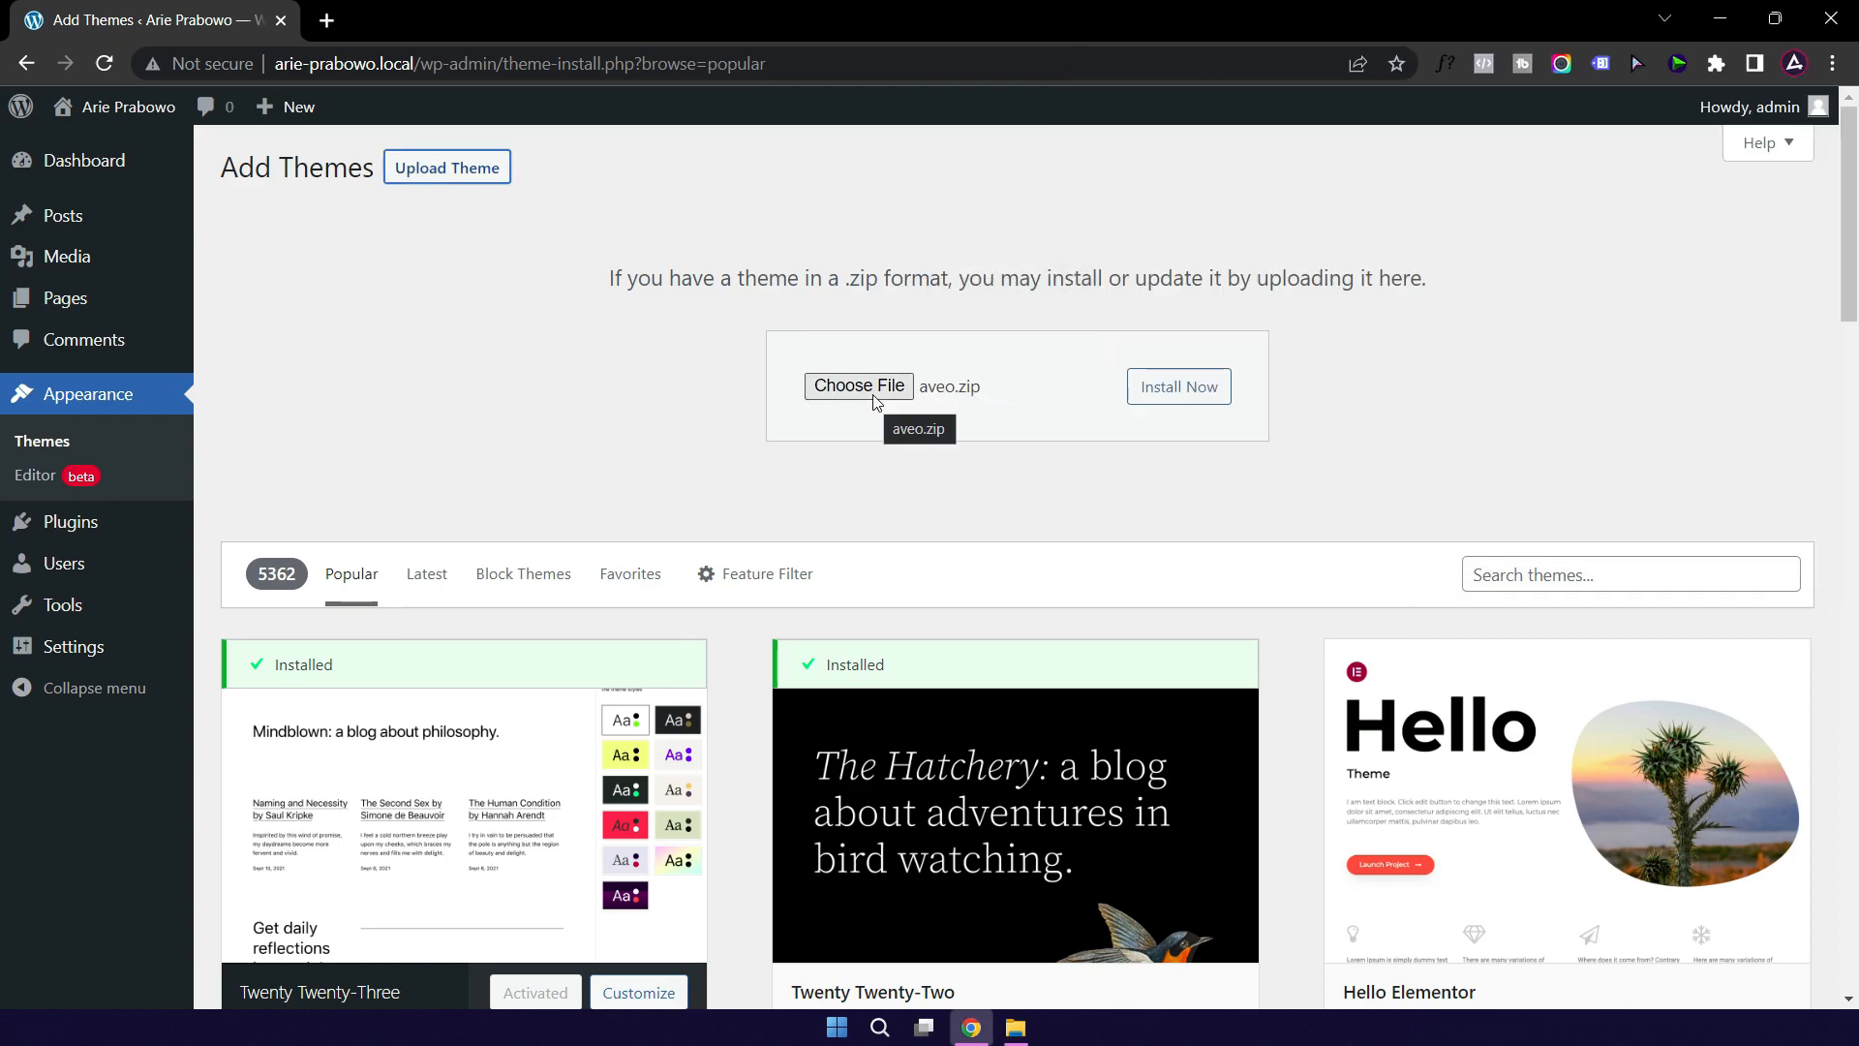
{"action": "left_click", "coordinate": [1185, 392]}
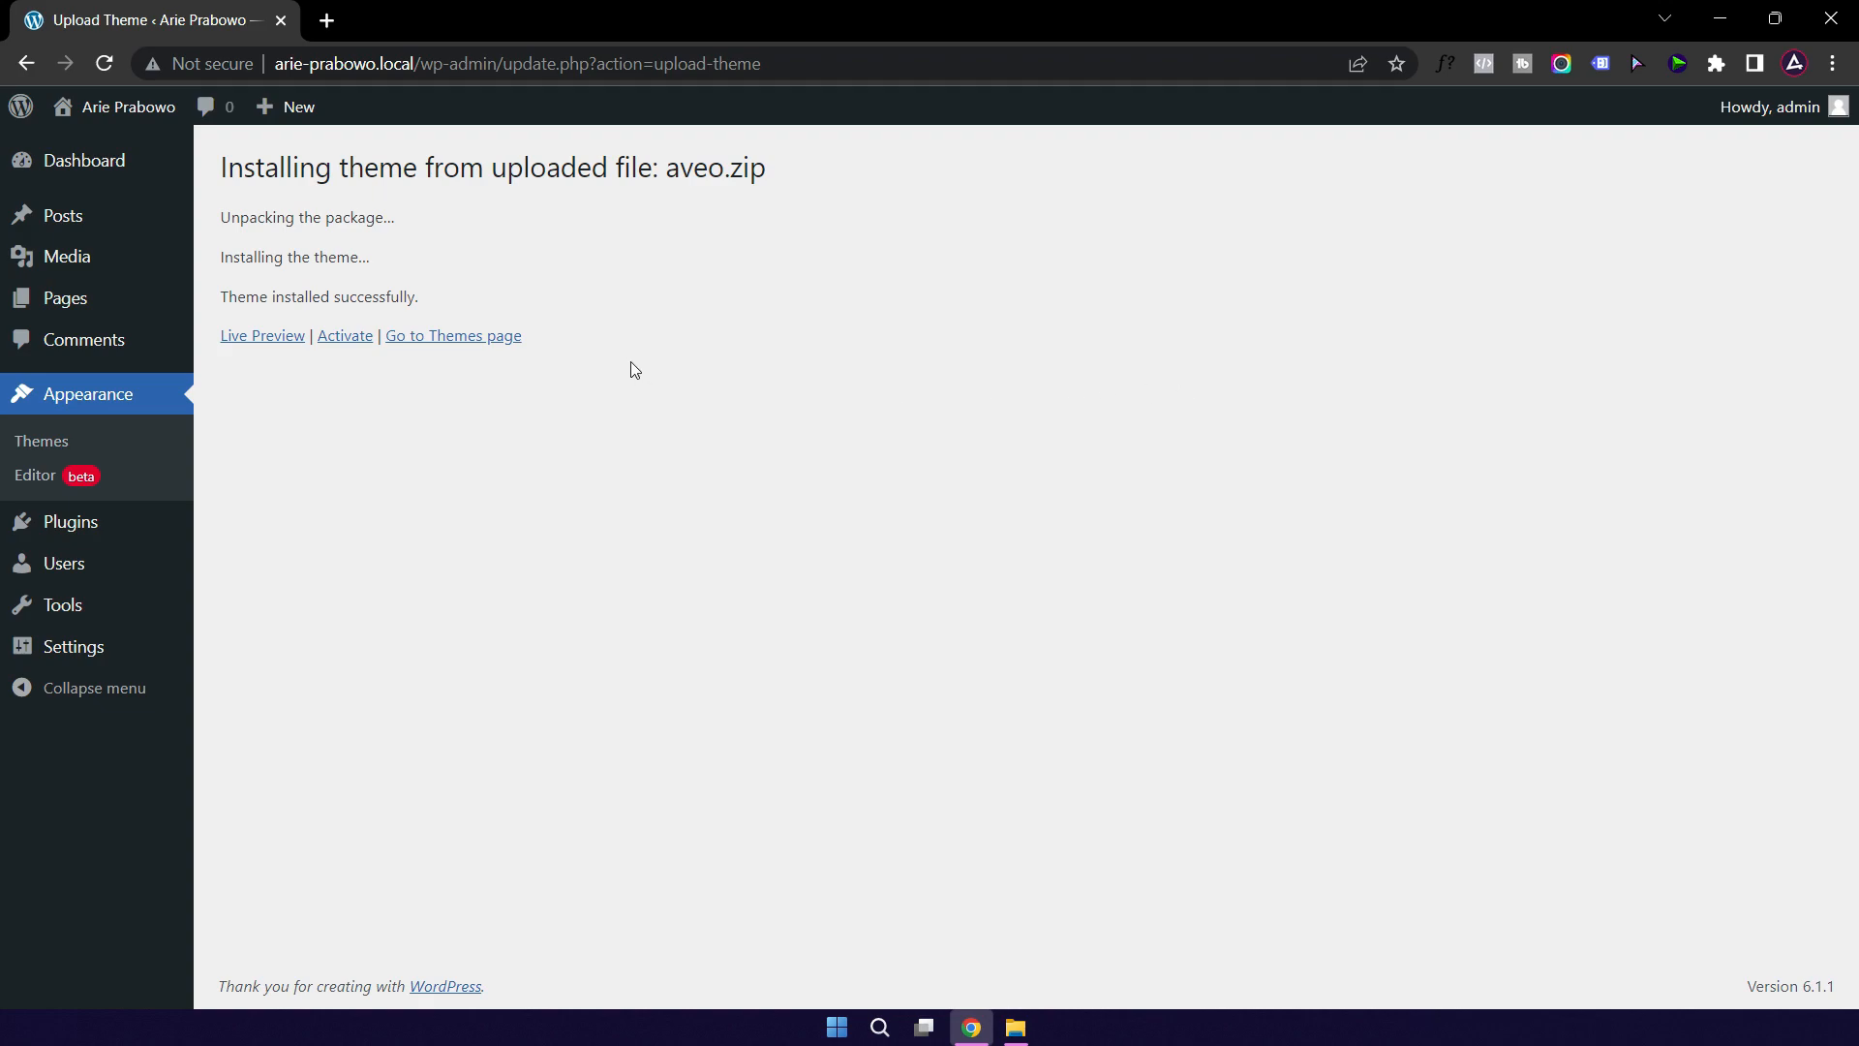
{"action": "left_click", "coordinate": [467, 345]}
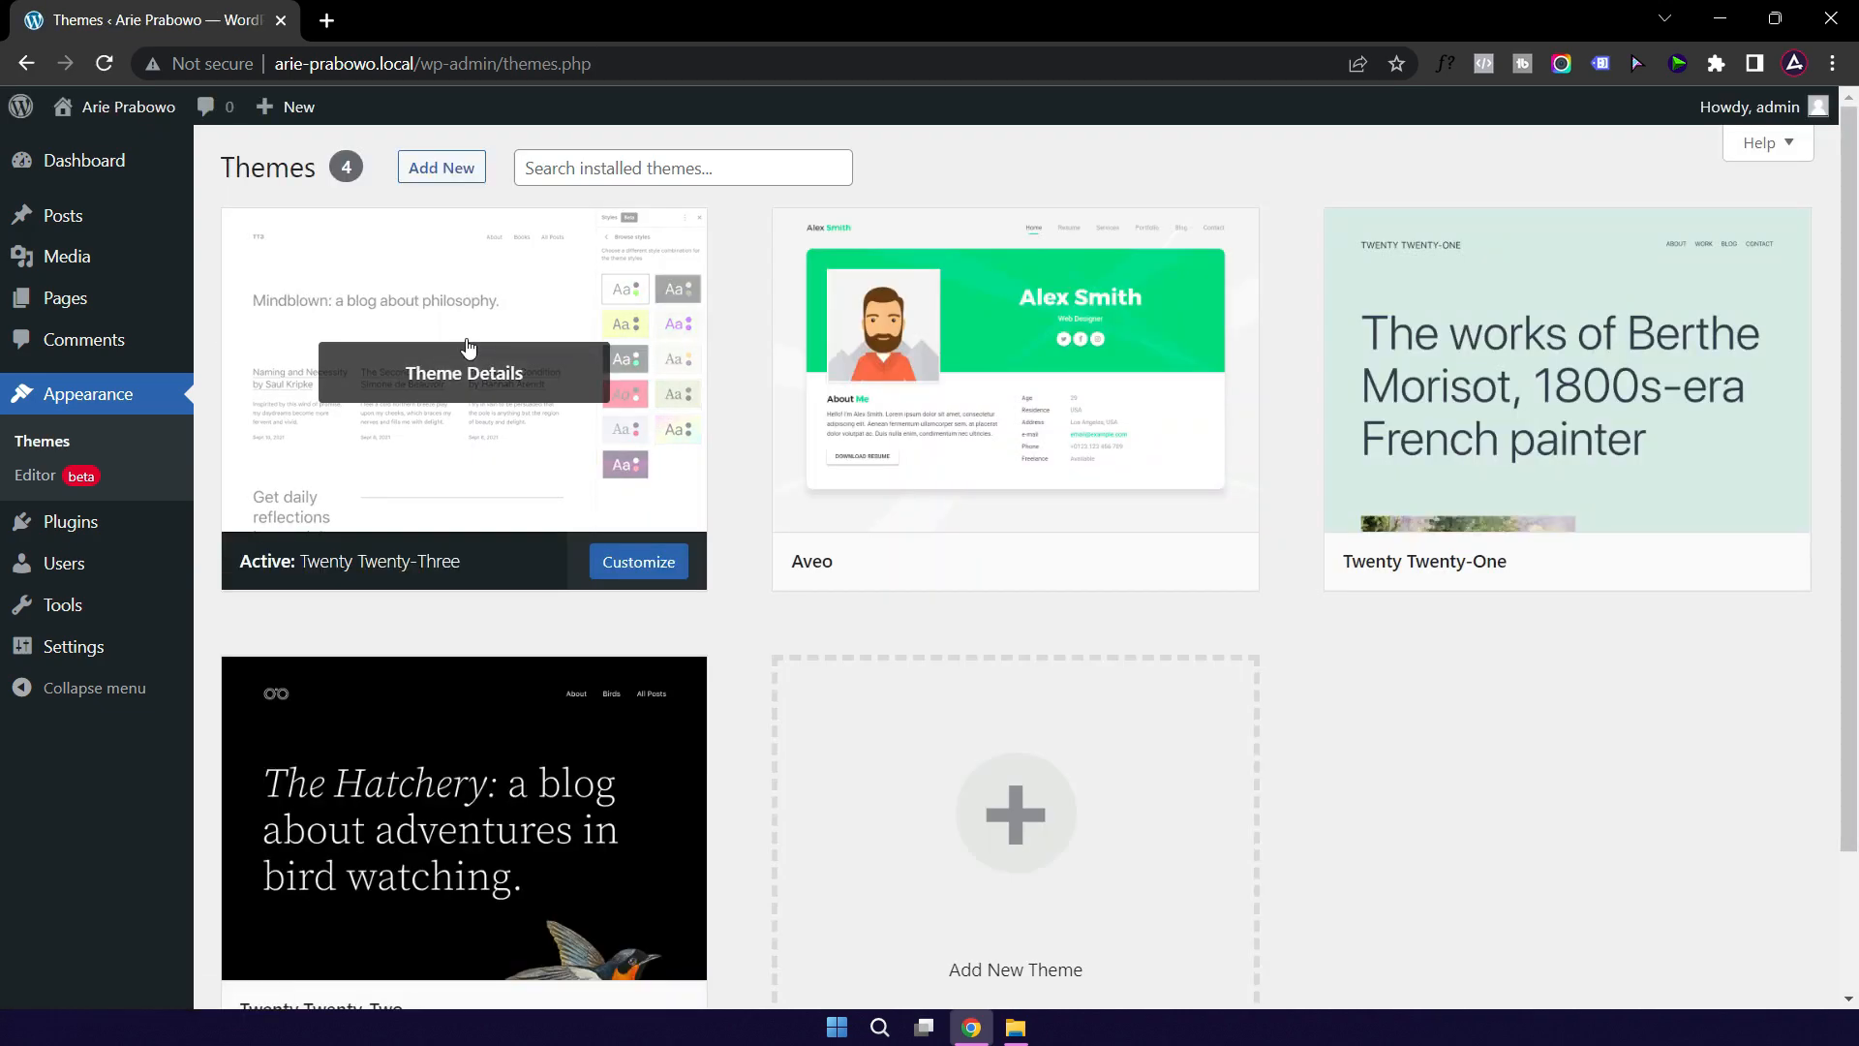
Step: Upload aveo-child.zip and install it as the Aveo Child theme
{"action": "left_click", "coordinate": [441, 170]}
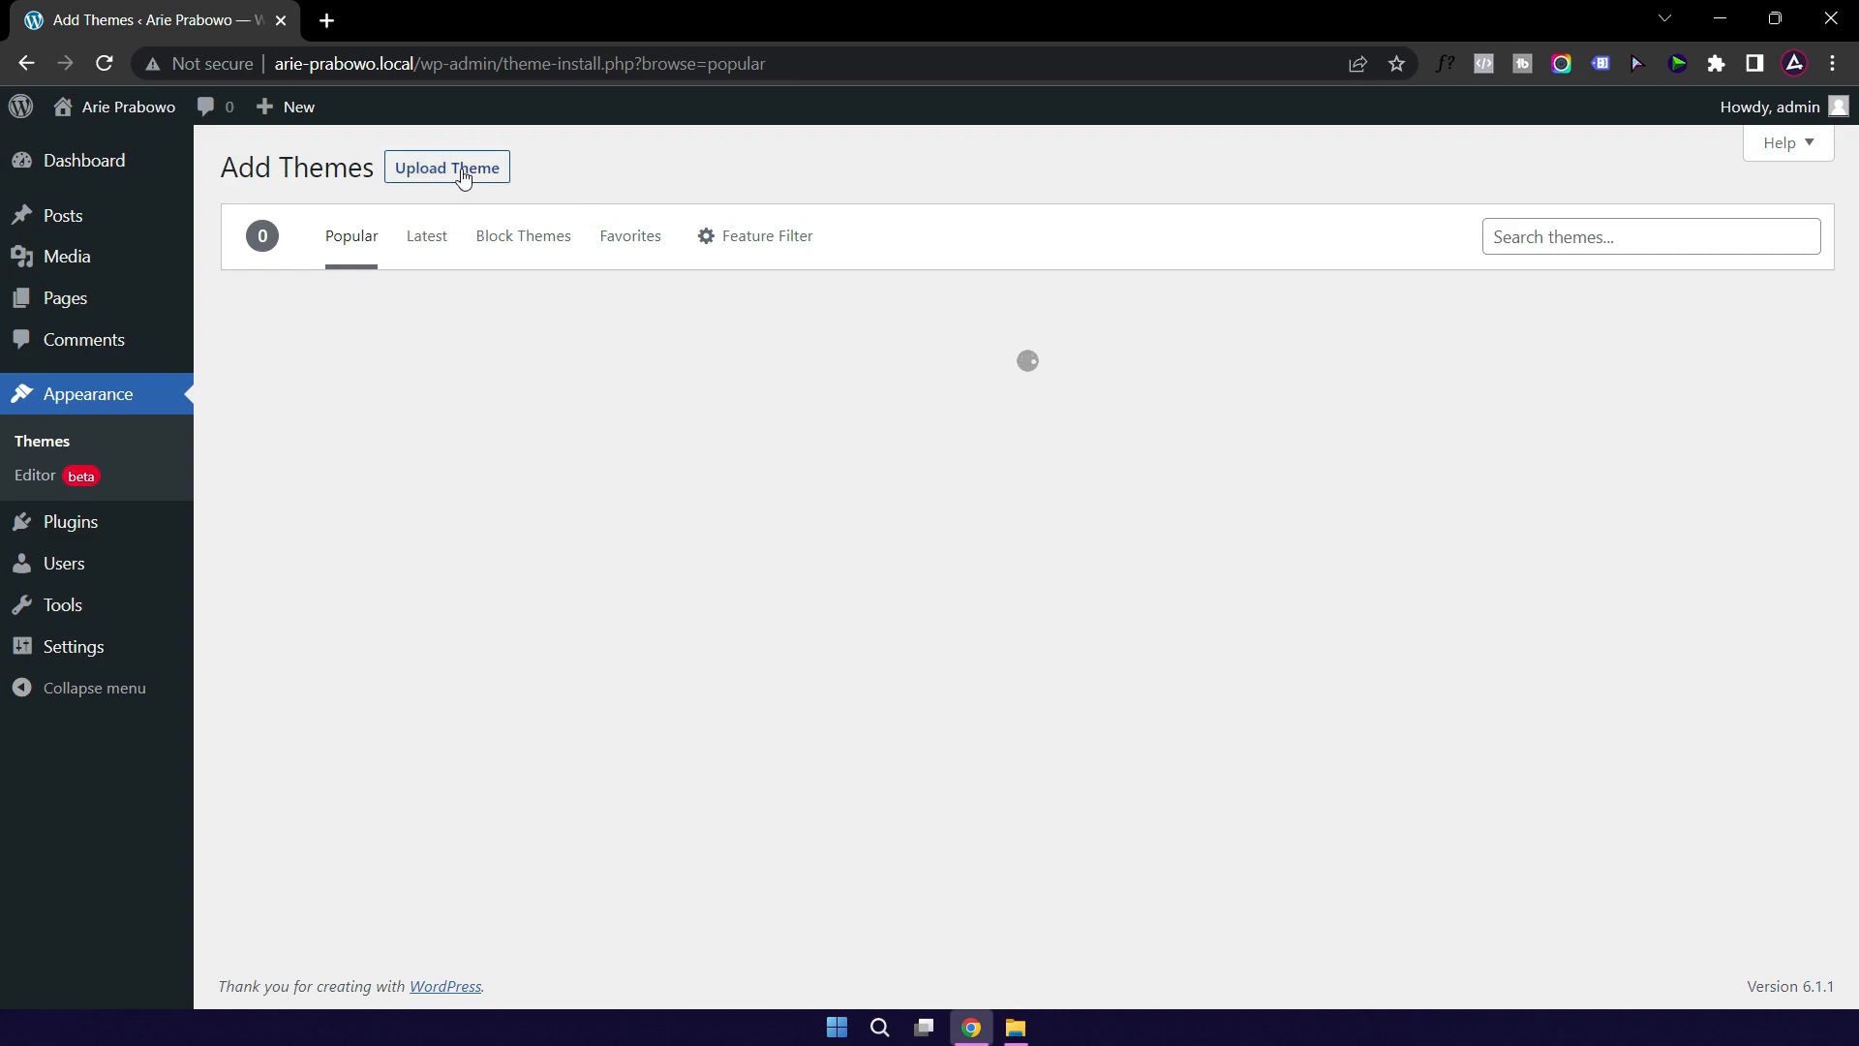
{"action": "left_click", "coordinate": [462, 174]}
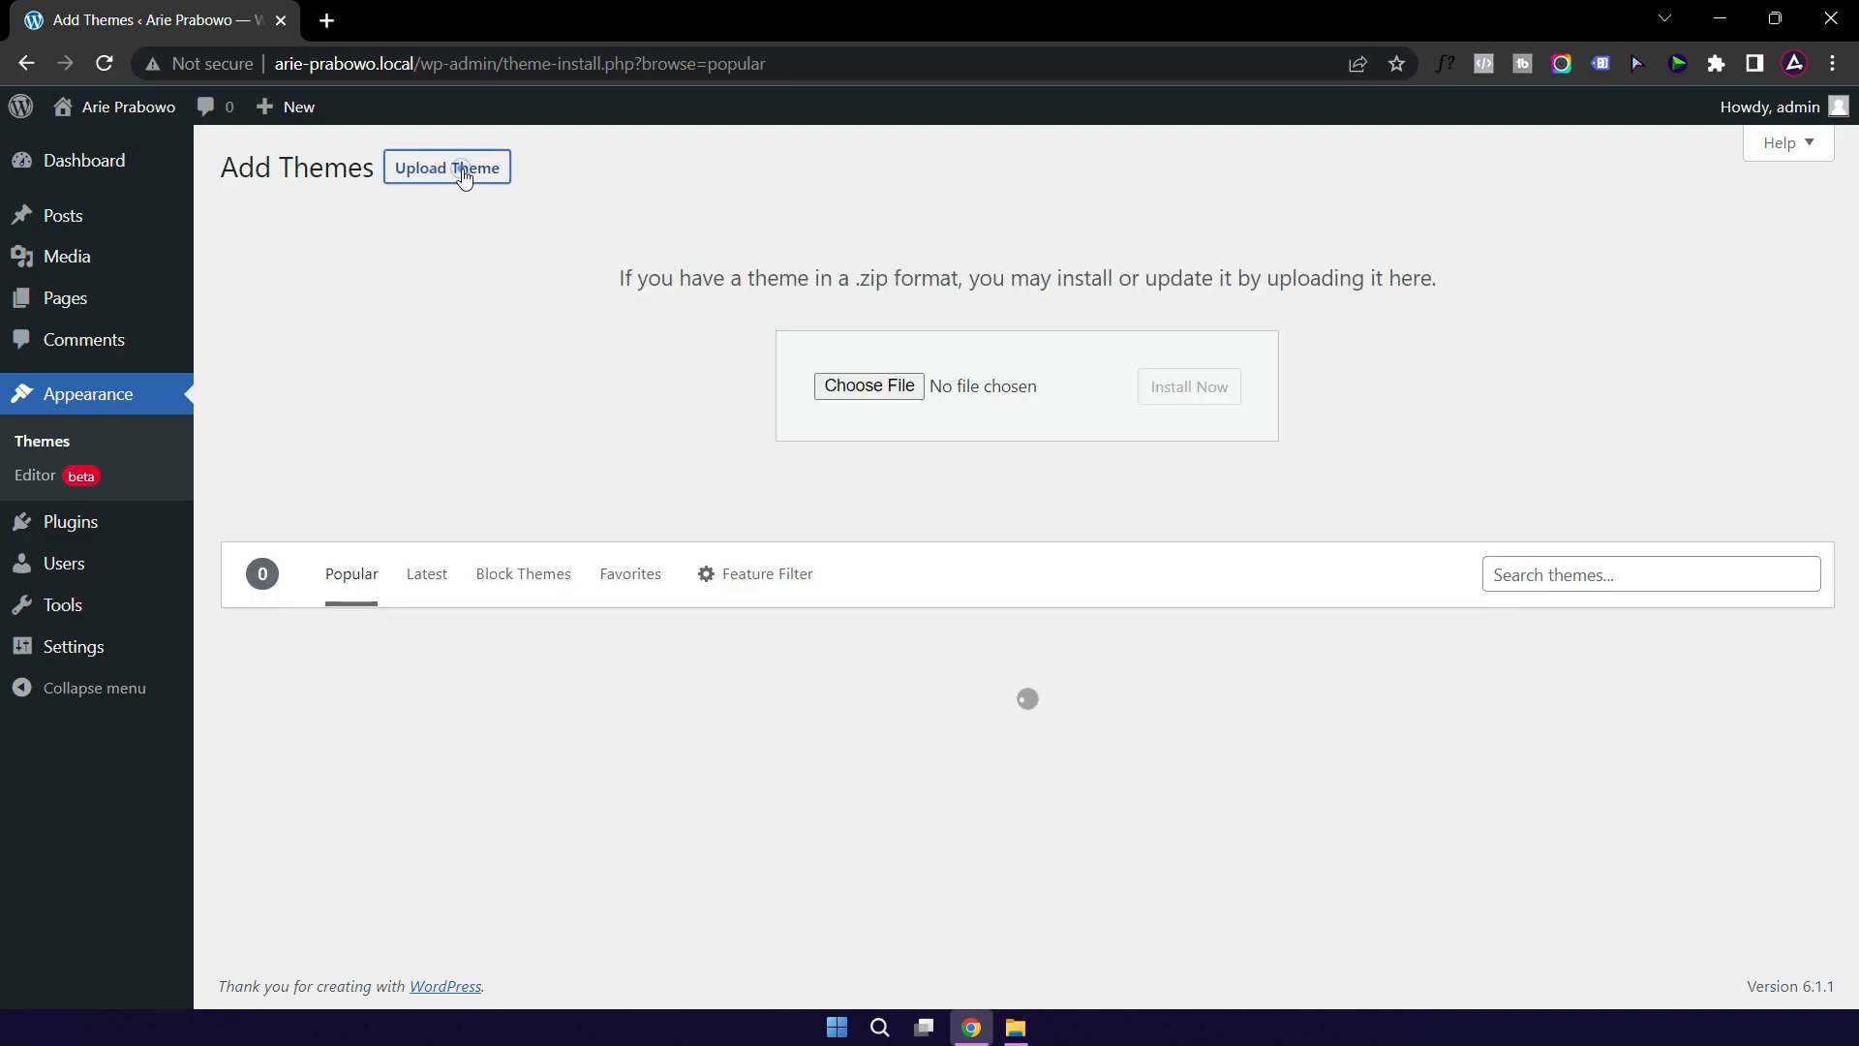
{"action": "left_click", "coordinate": [1017, 1026]}
{"action": "left_click_drag", "start_coordinate": [1584, 277], "coordinate": [865, 399]}
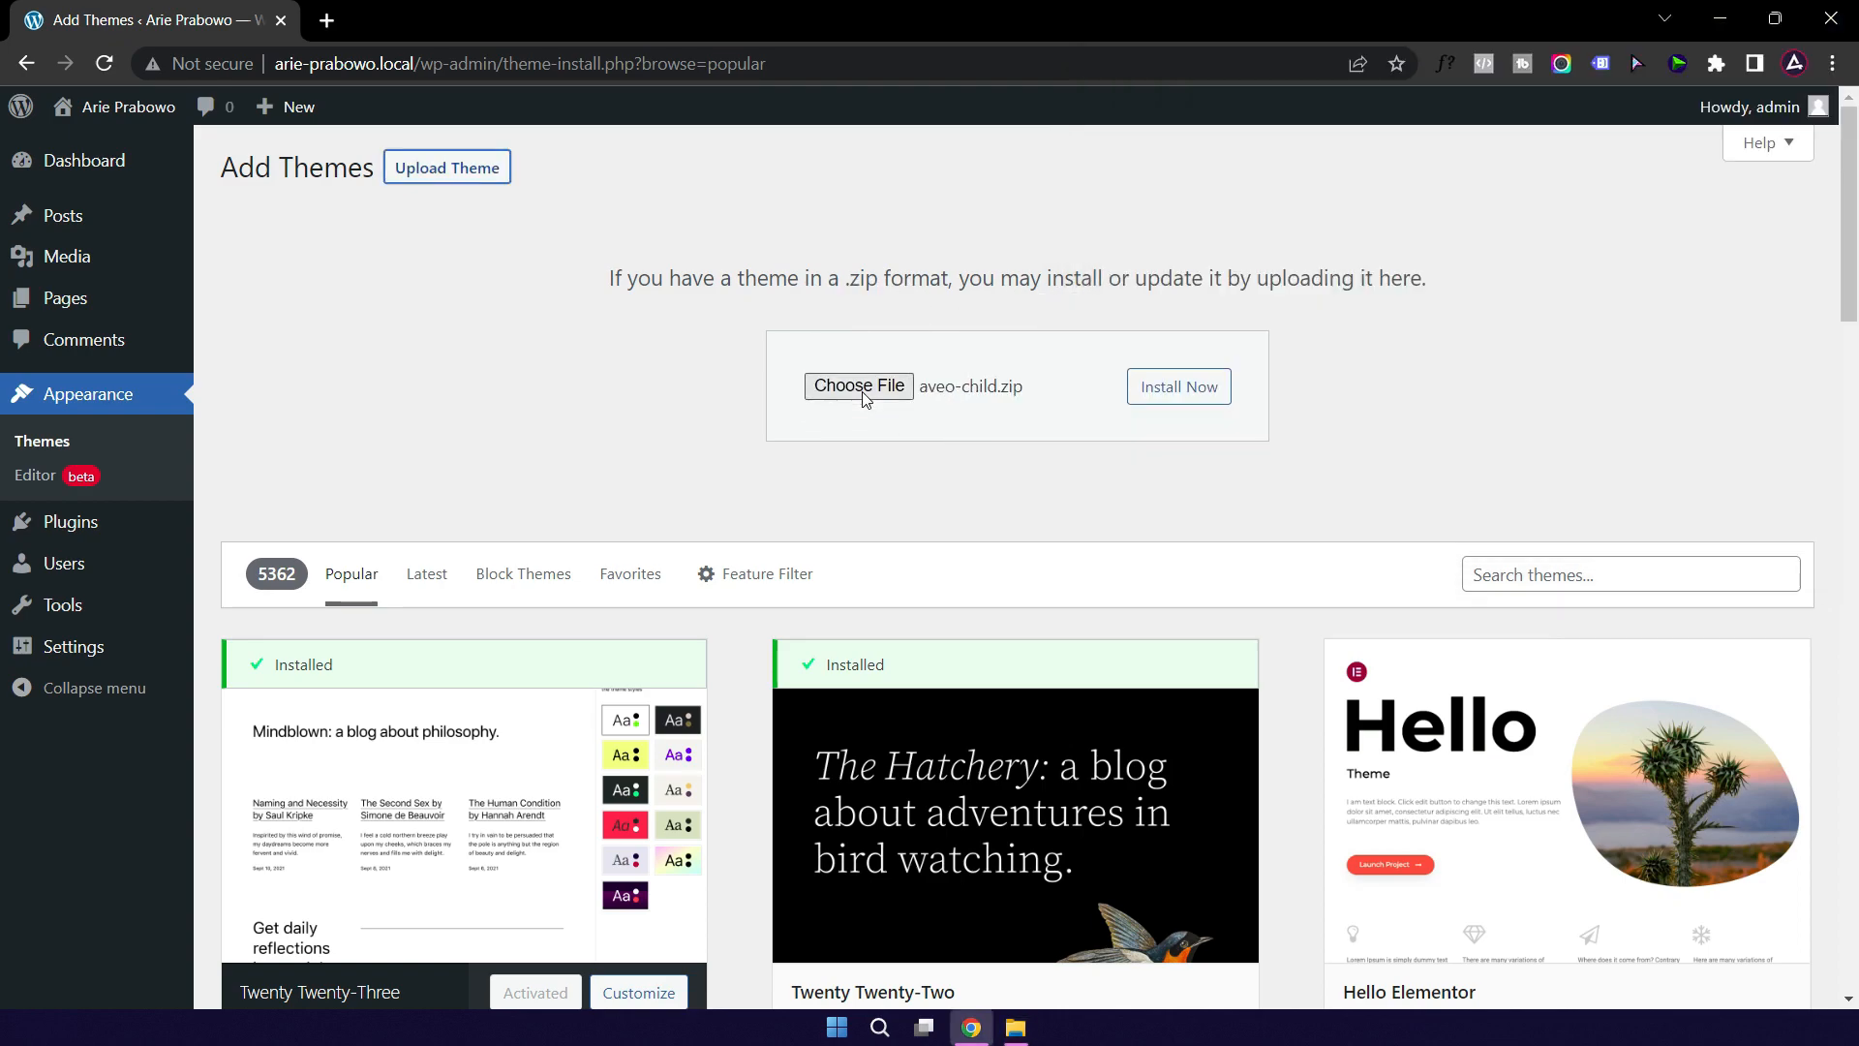
{"action": "left_click", "coordinate": [1189, 398]}
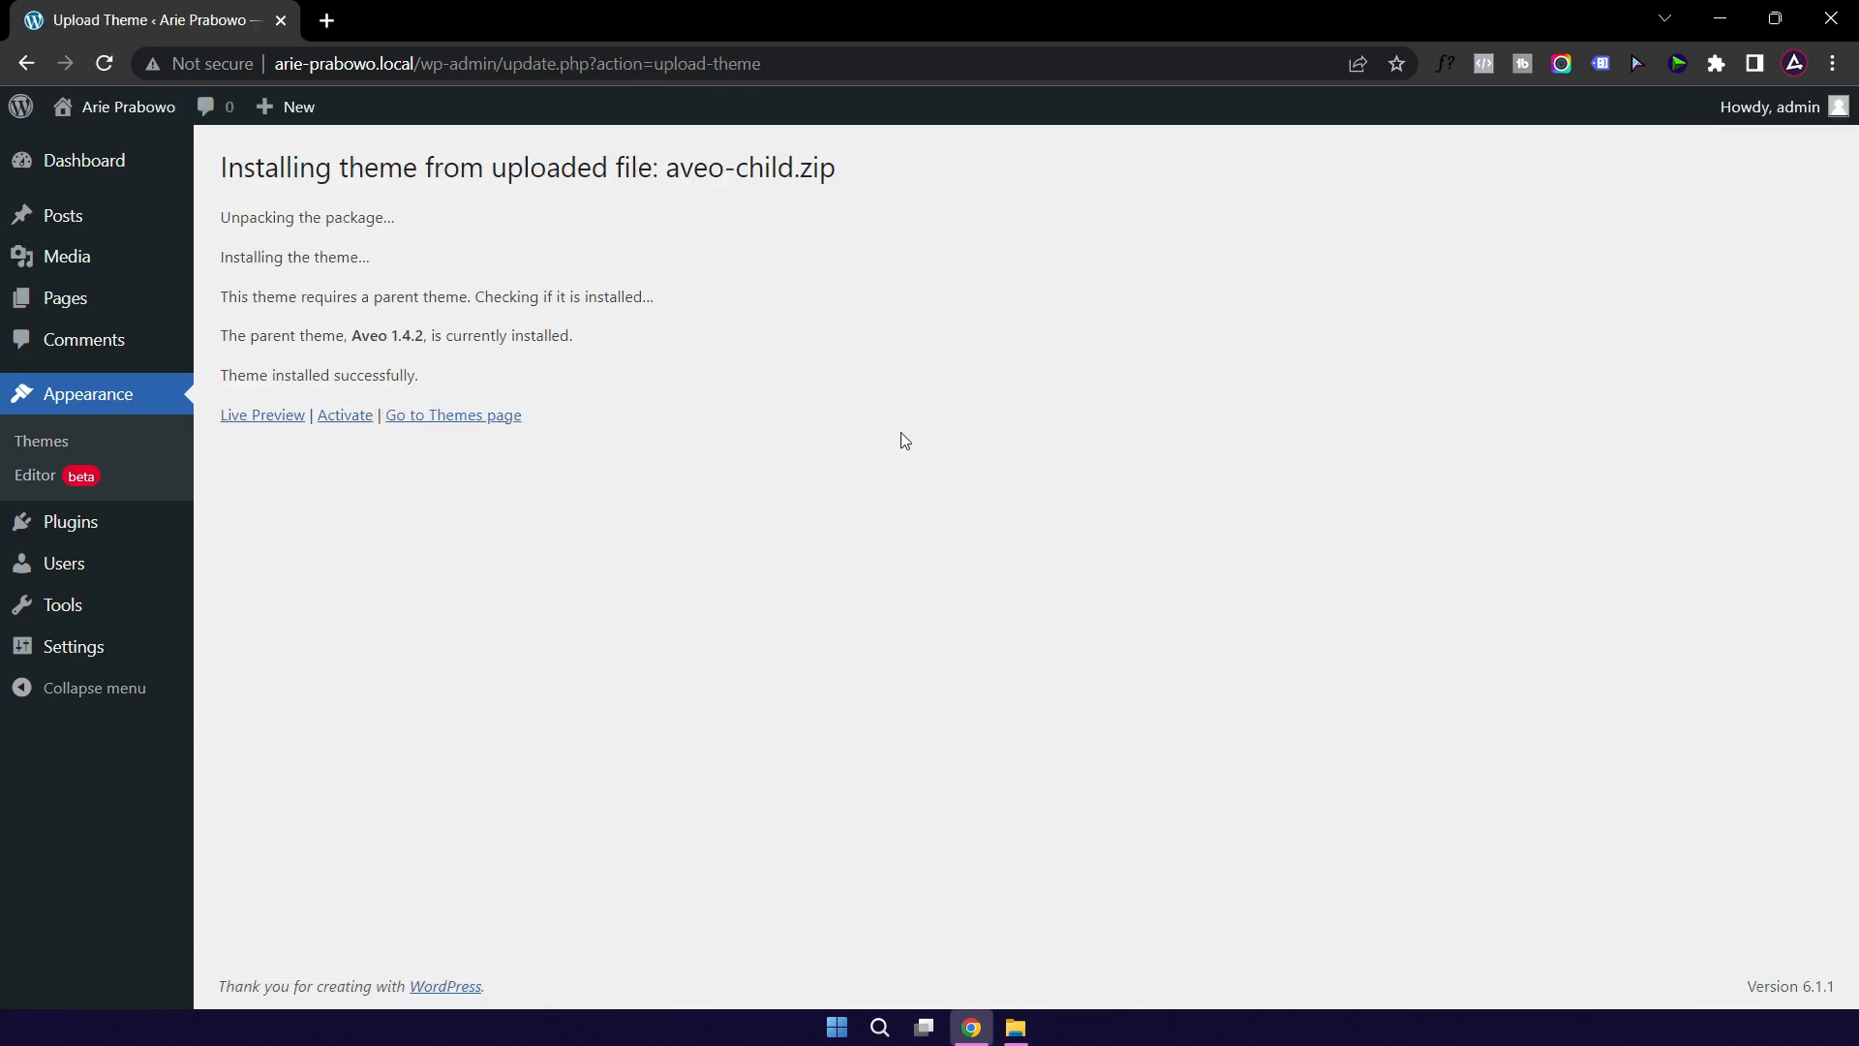
{"action": "left_click", "coordinate": [462, 425]}
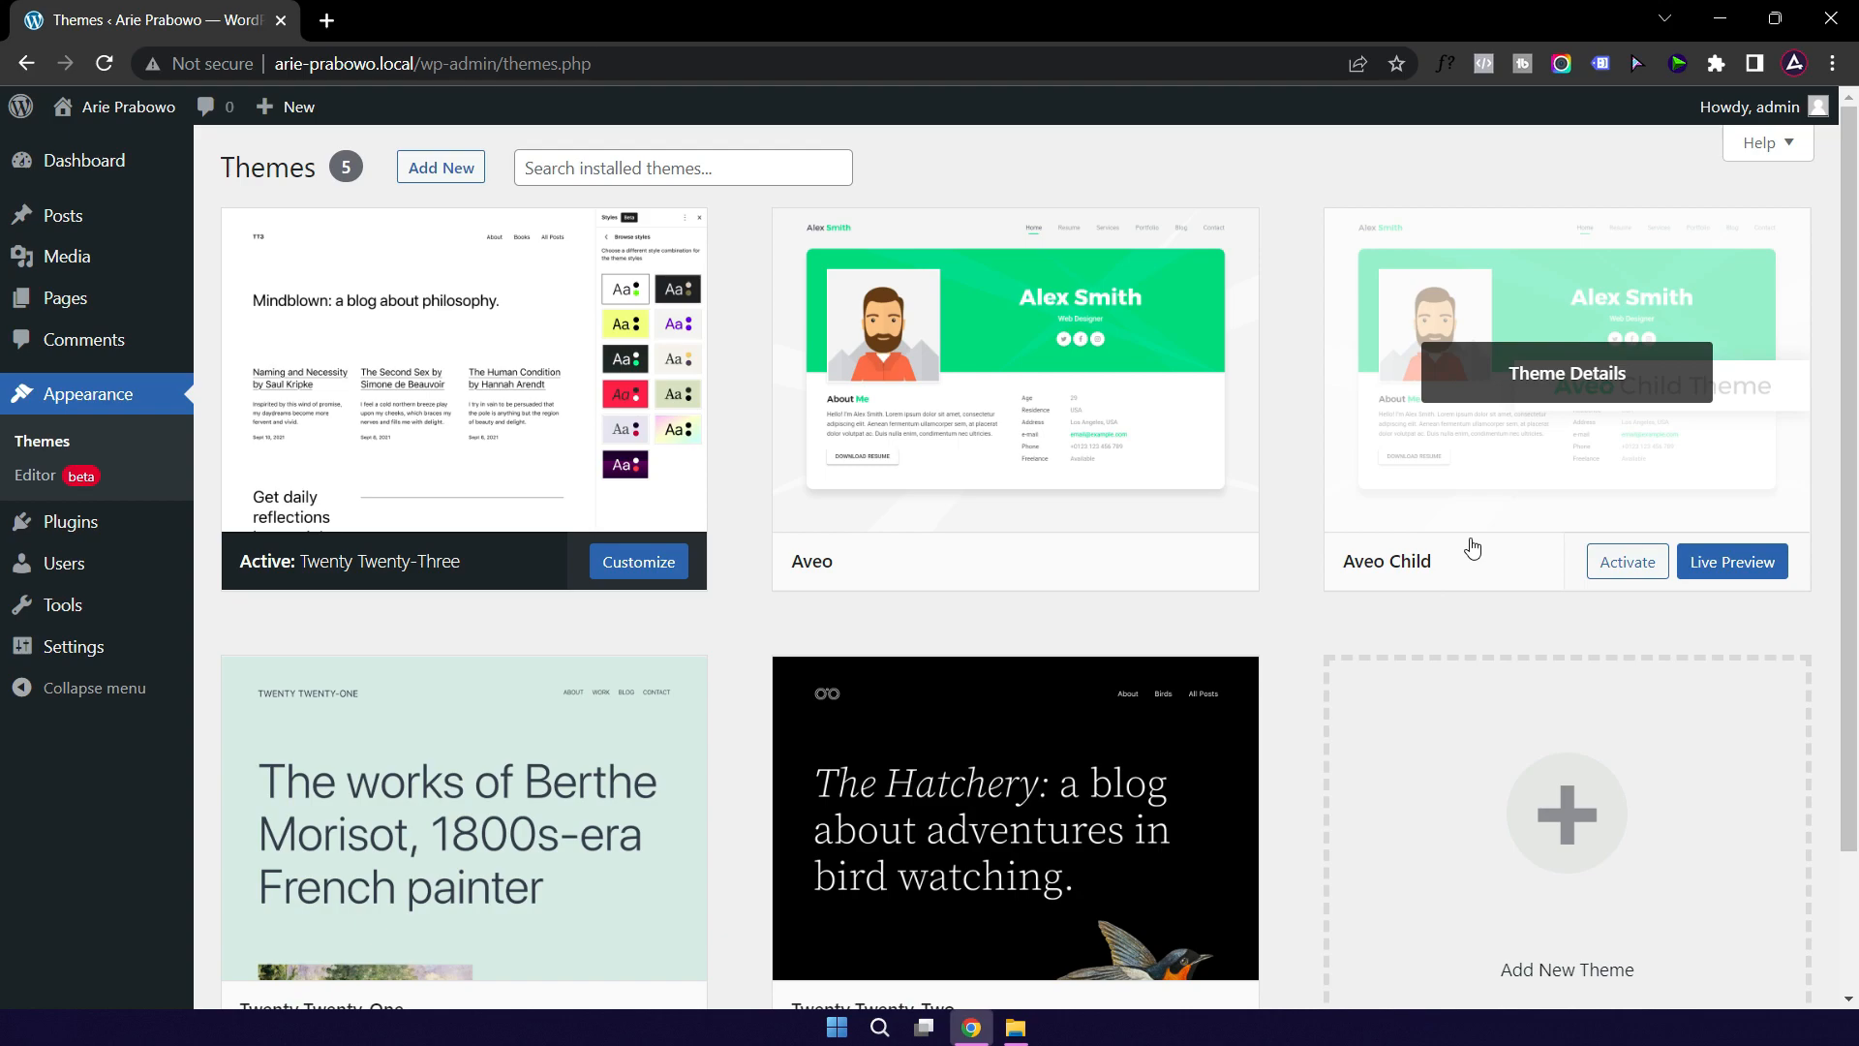
Step: Activate Aveo Child and start installing its seven required plugins
{"action": "left_click", "coordinate": [1613, 574]}
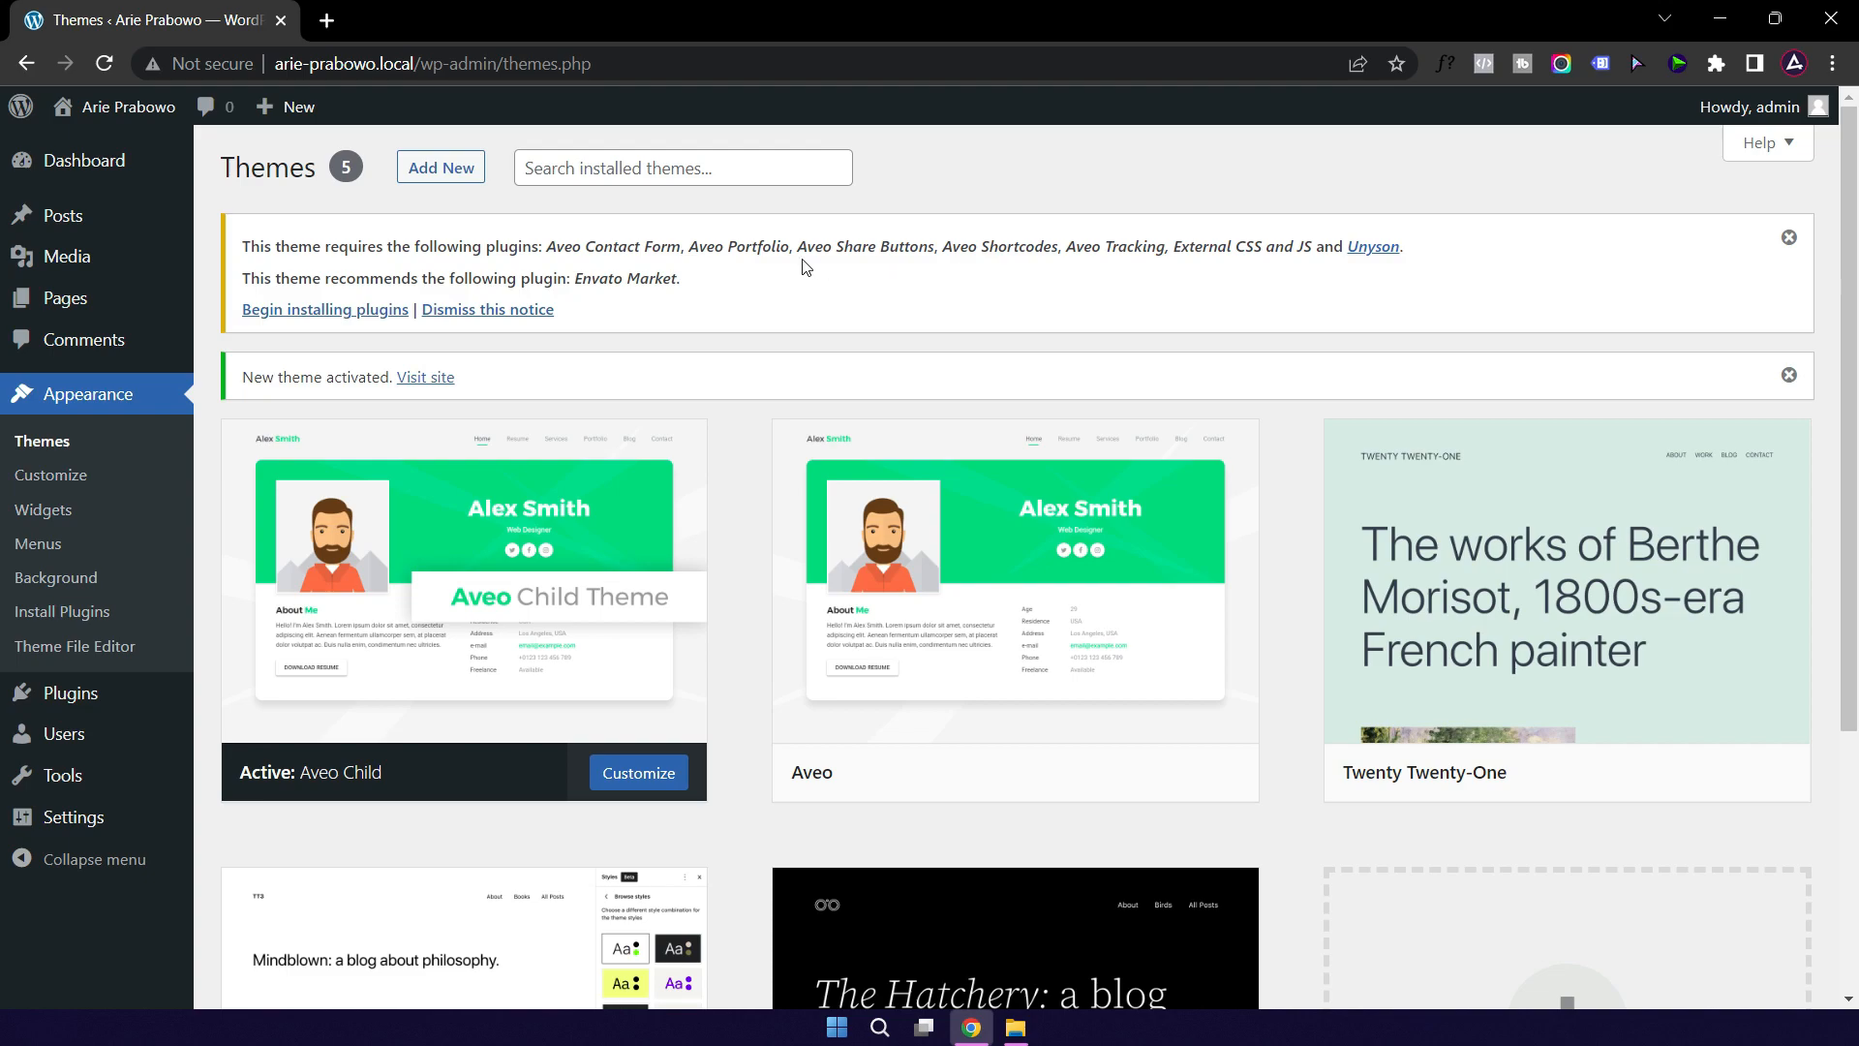
{"action": "left_click", "coordinate": [306, 321]}
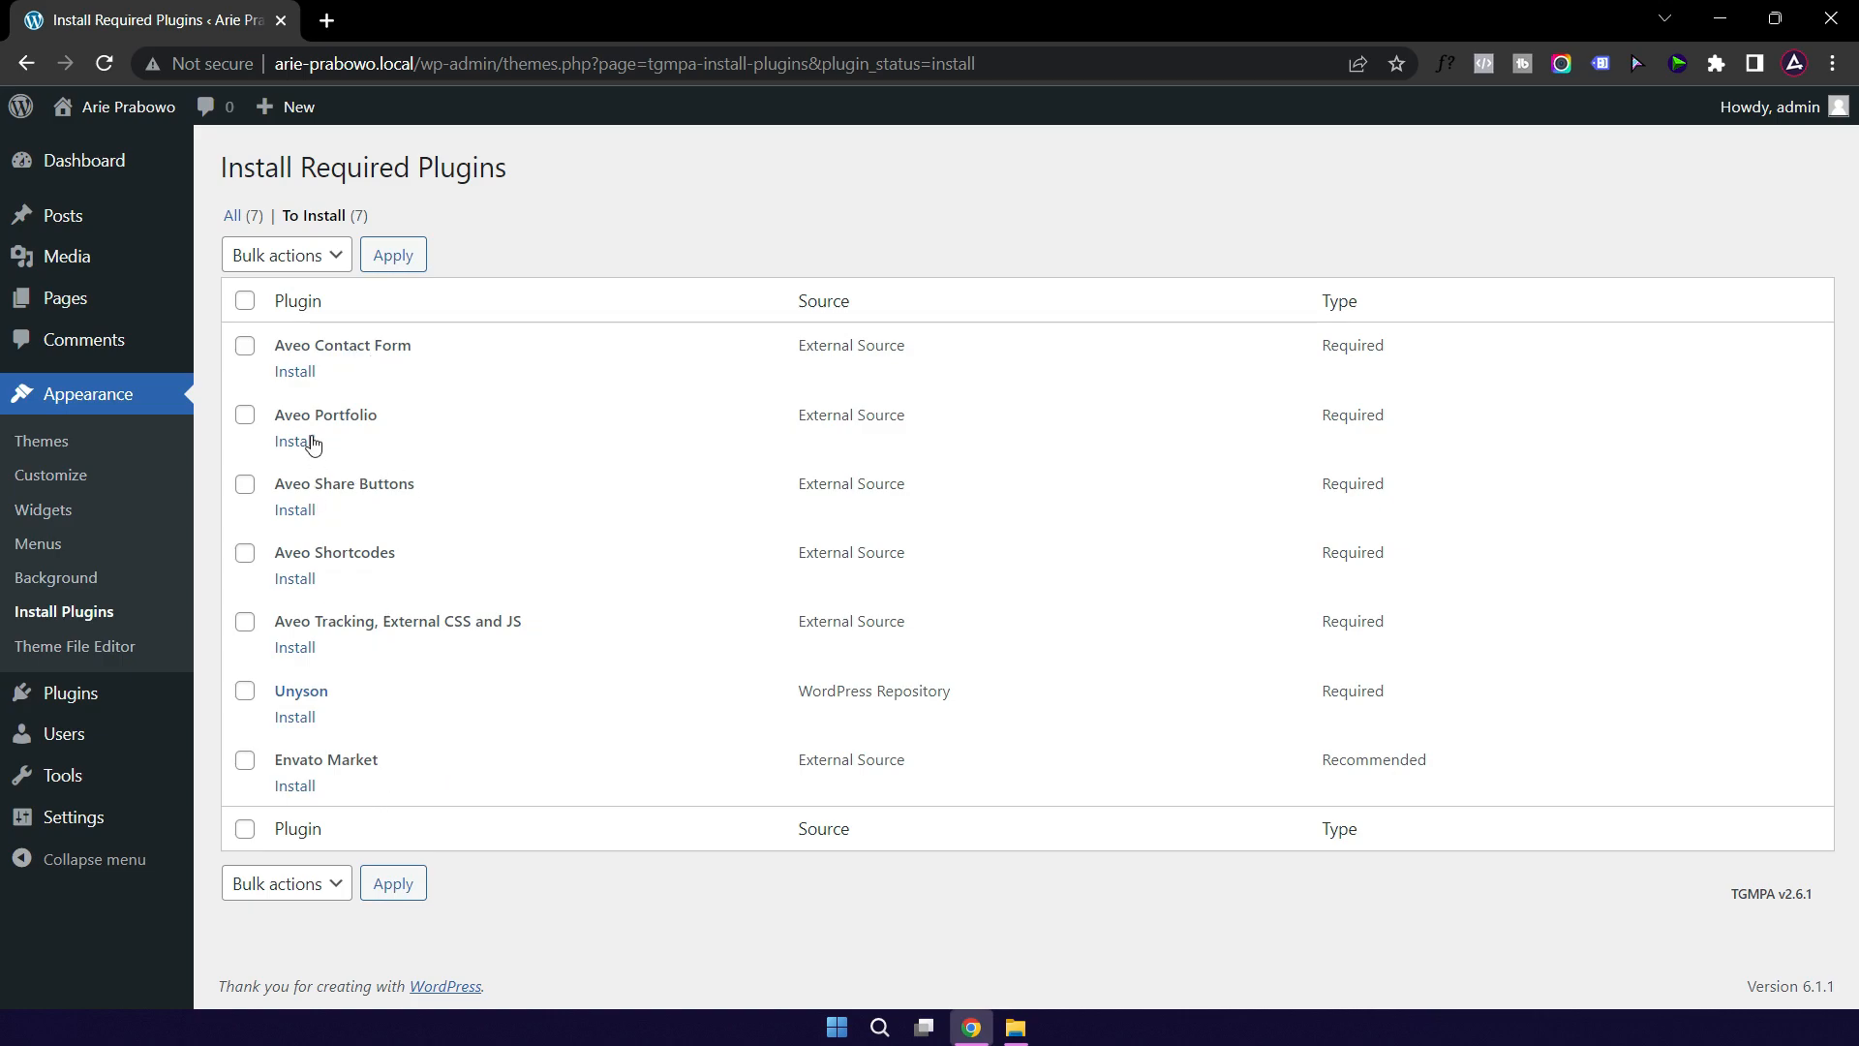
Step: Bulk-install all seven required Aveo plugins, then go back to the Required Plugins list
{"action": "left_click", "coordinate": [245, 303]}
{"action": "left_click", "coordinate": [334, 260]}
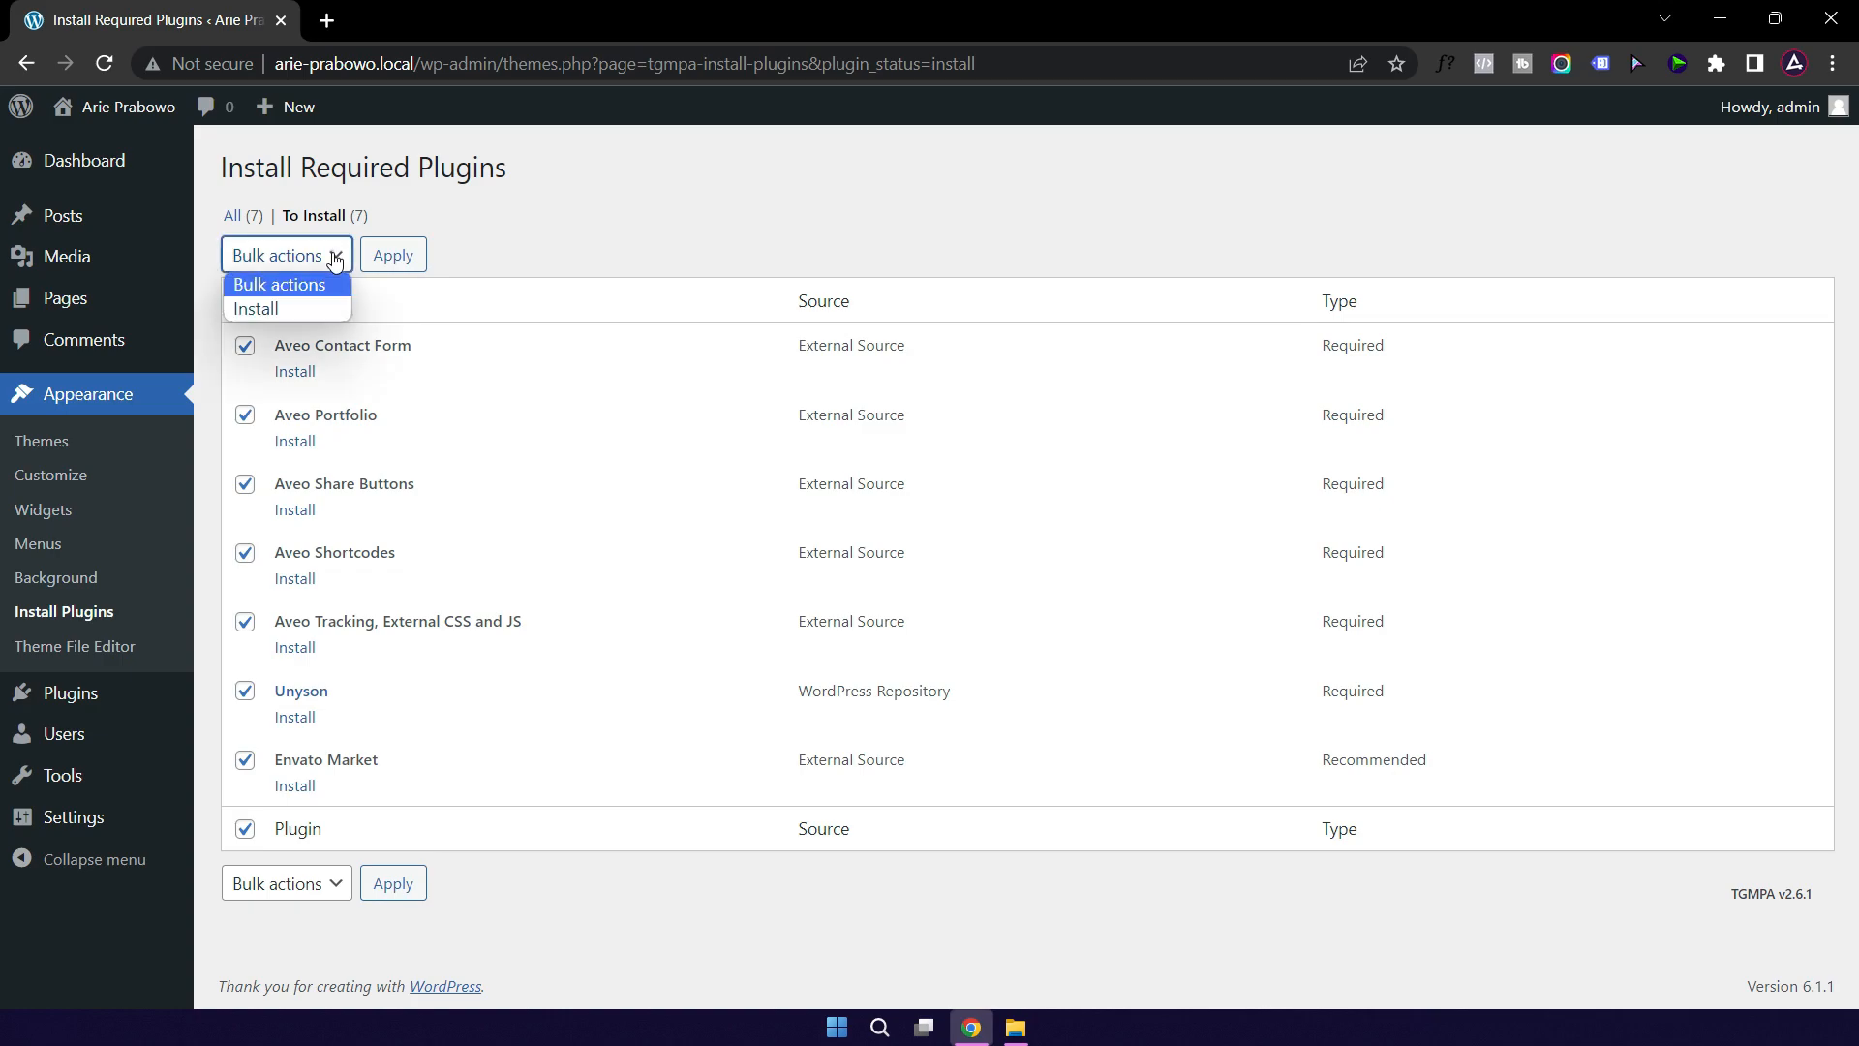
{"action": "left_click", "coordinate": [295, 309]}
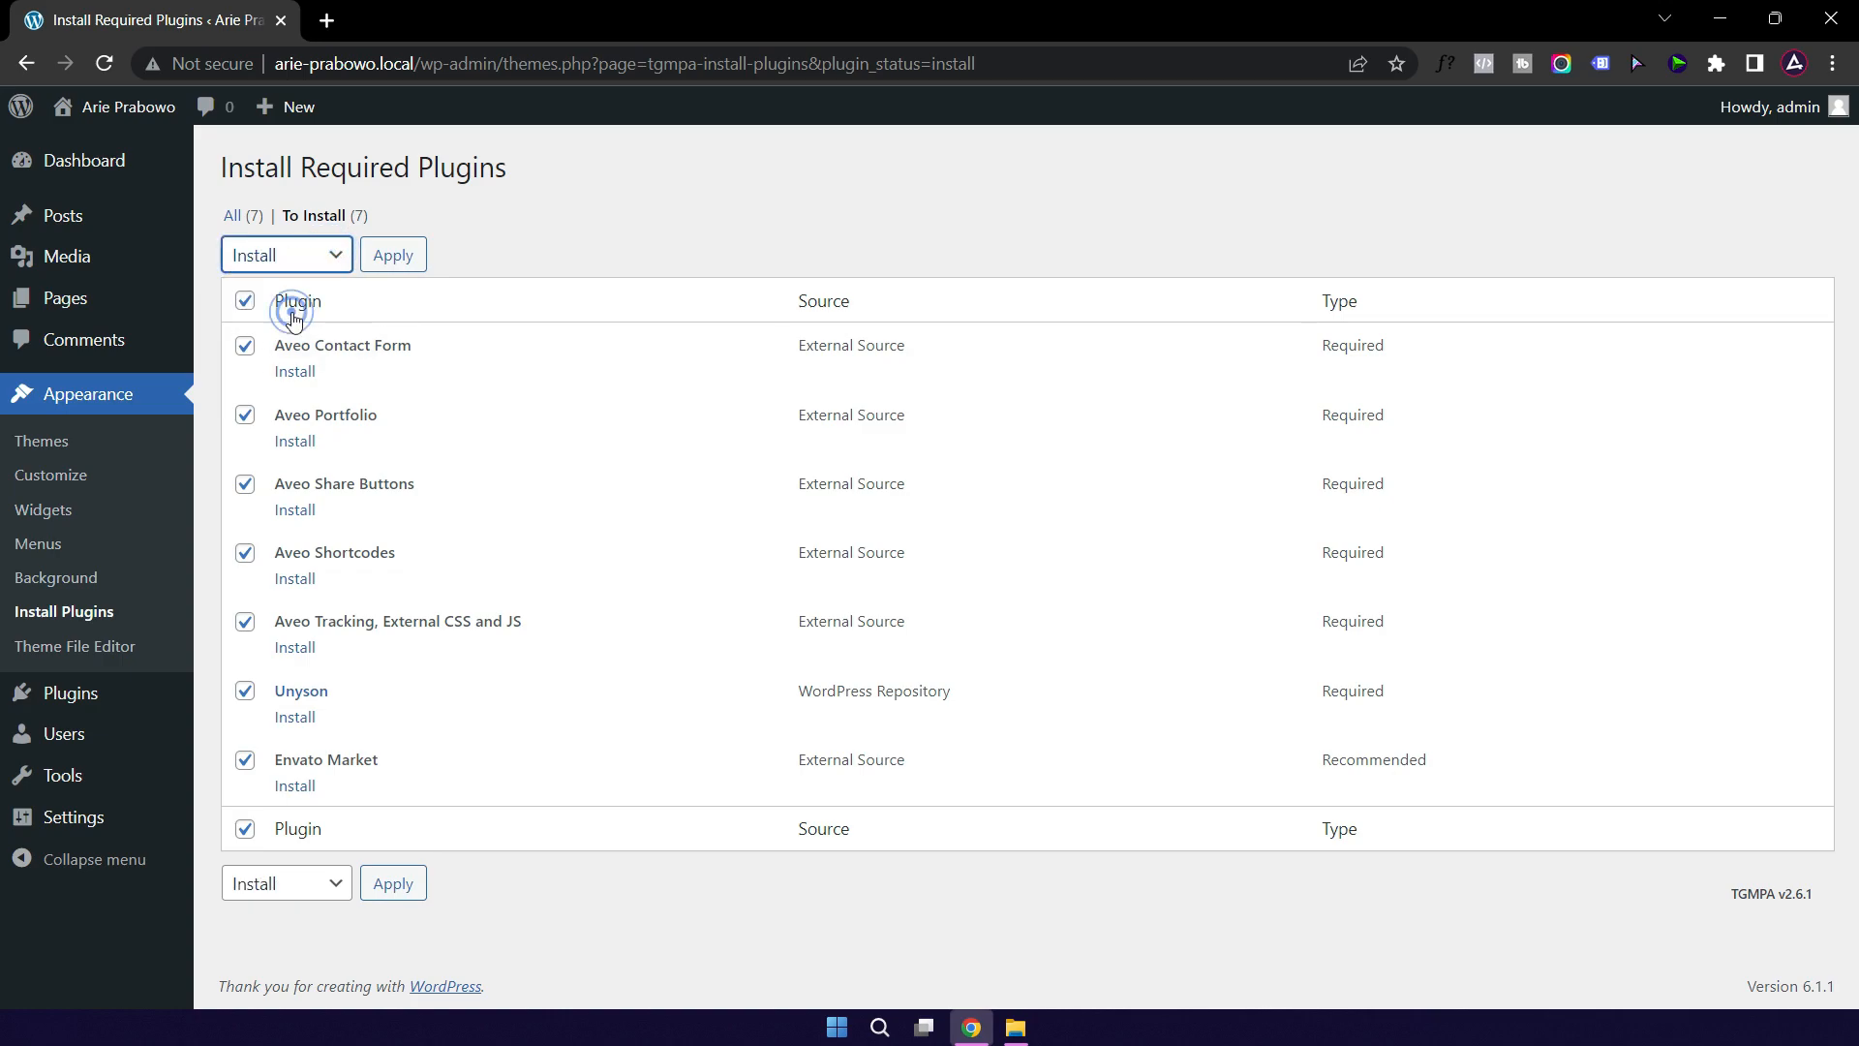
{"action": "left_click", "coordinate": [393, 258]}
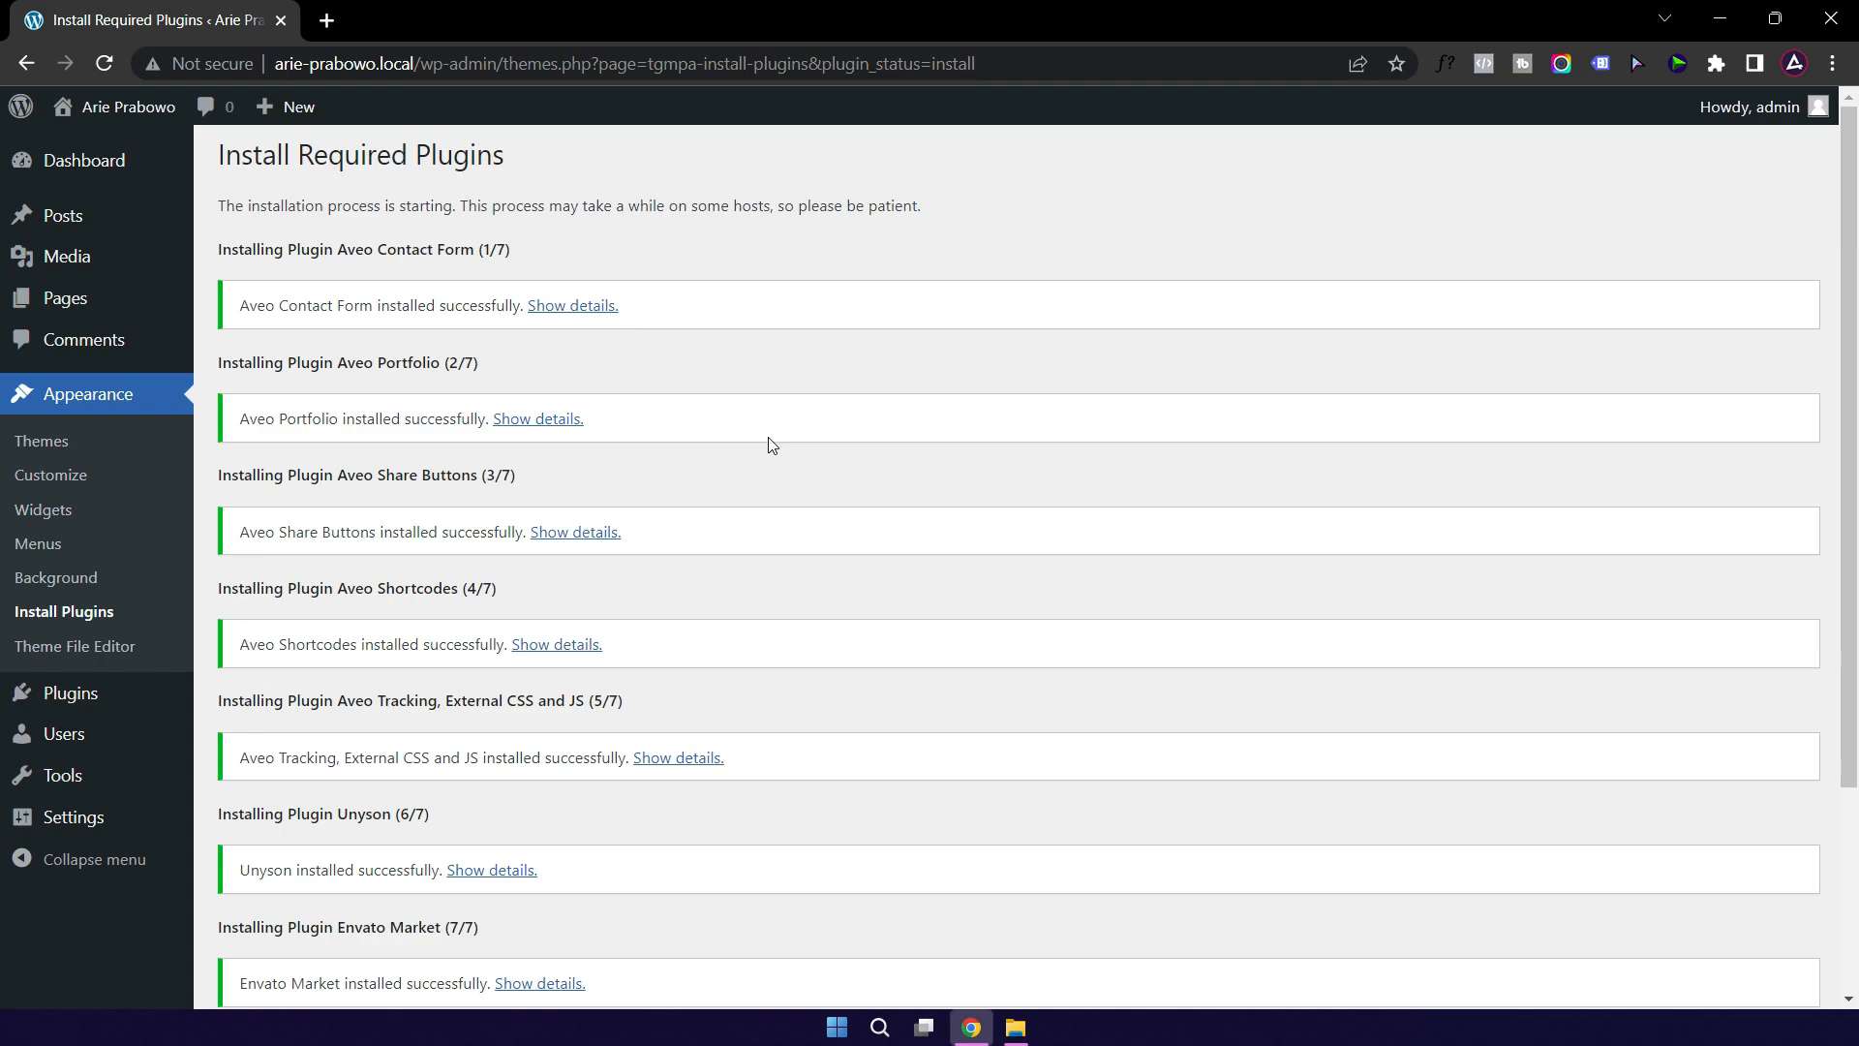
{"action": "scroll", "coordinate": [767, 440], "scroll_direction": "down", "scroll_amount": 3}
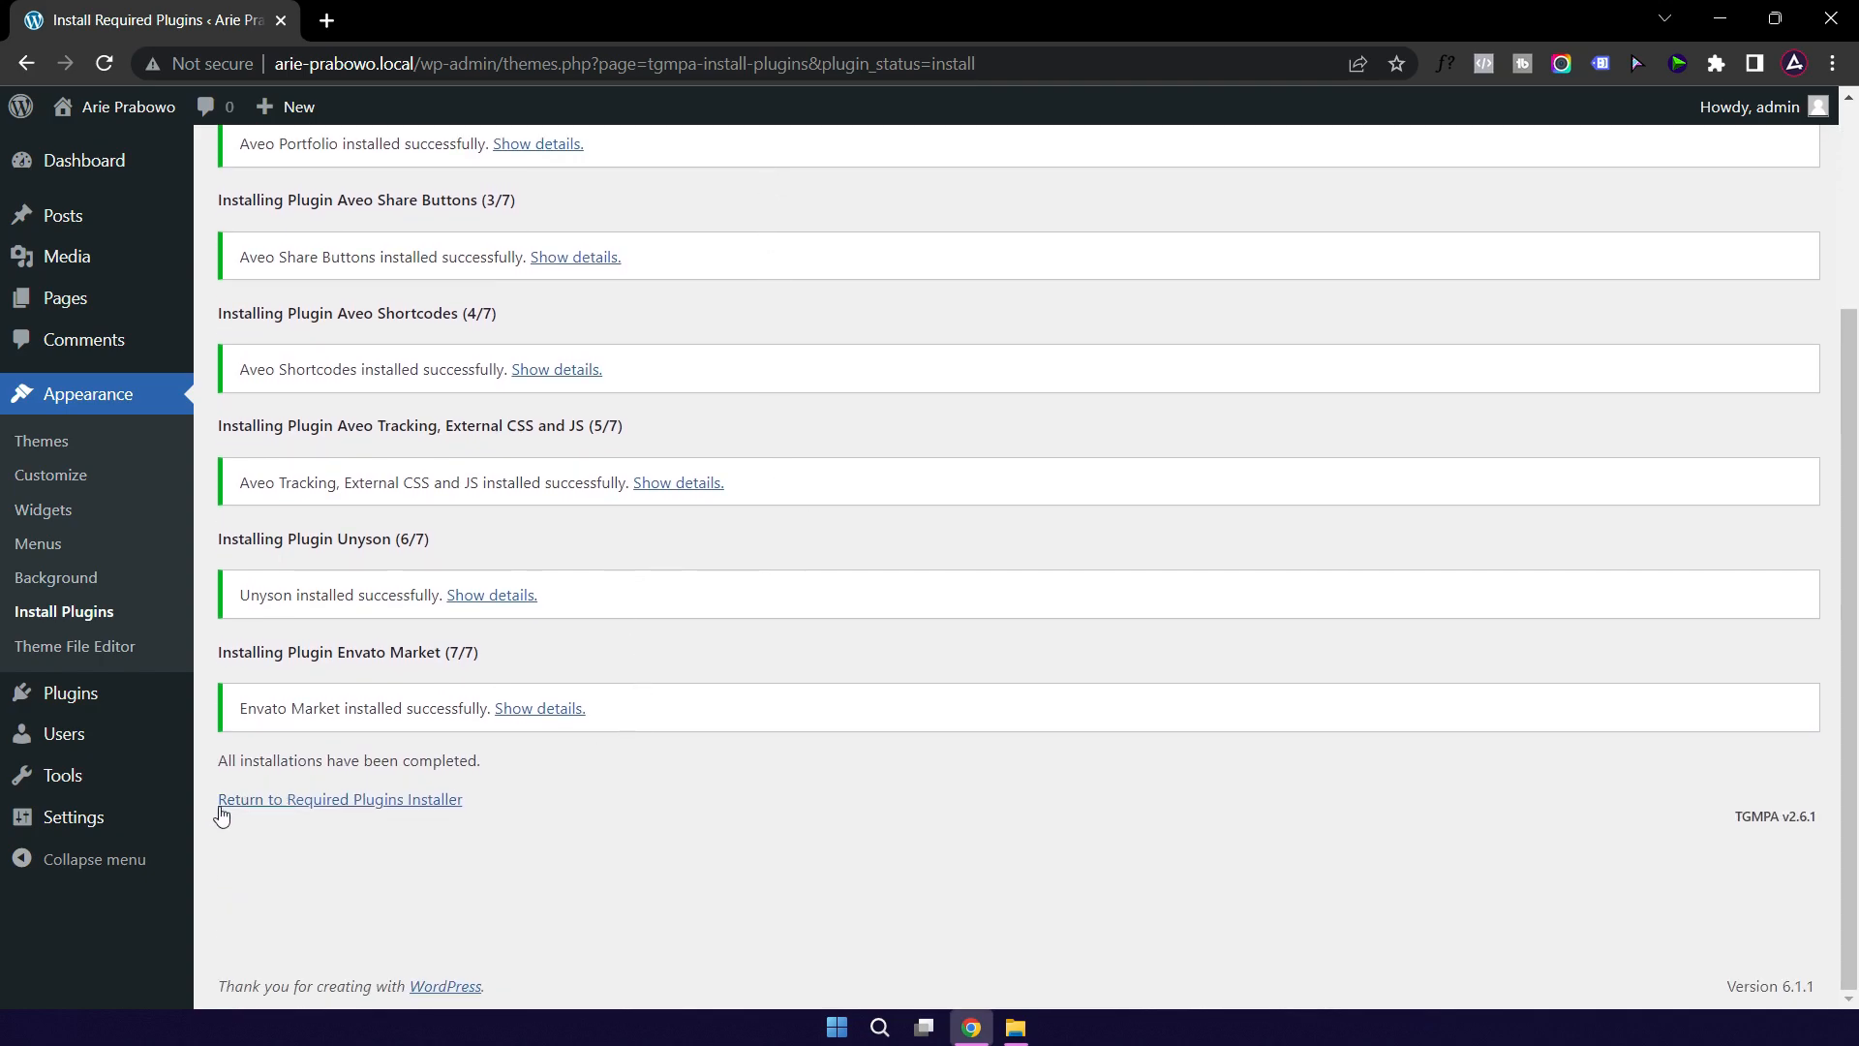
{"action": "left_click", "coordinate": [320, 800]}
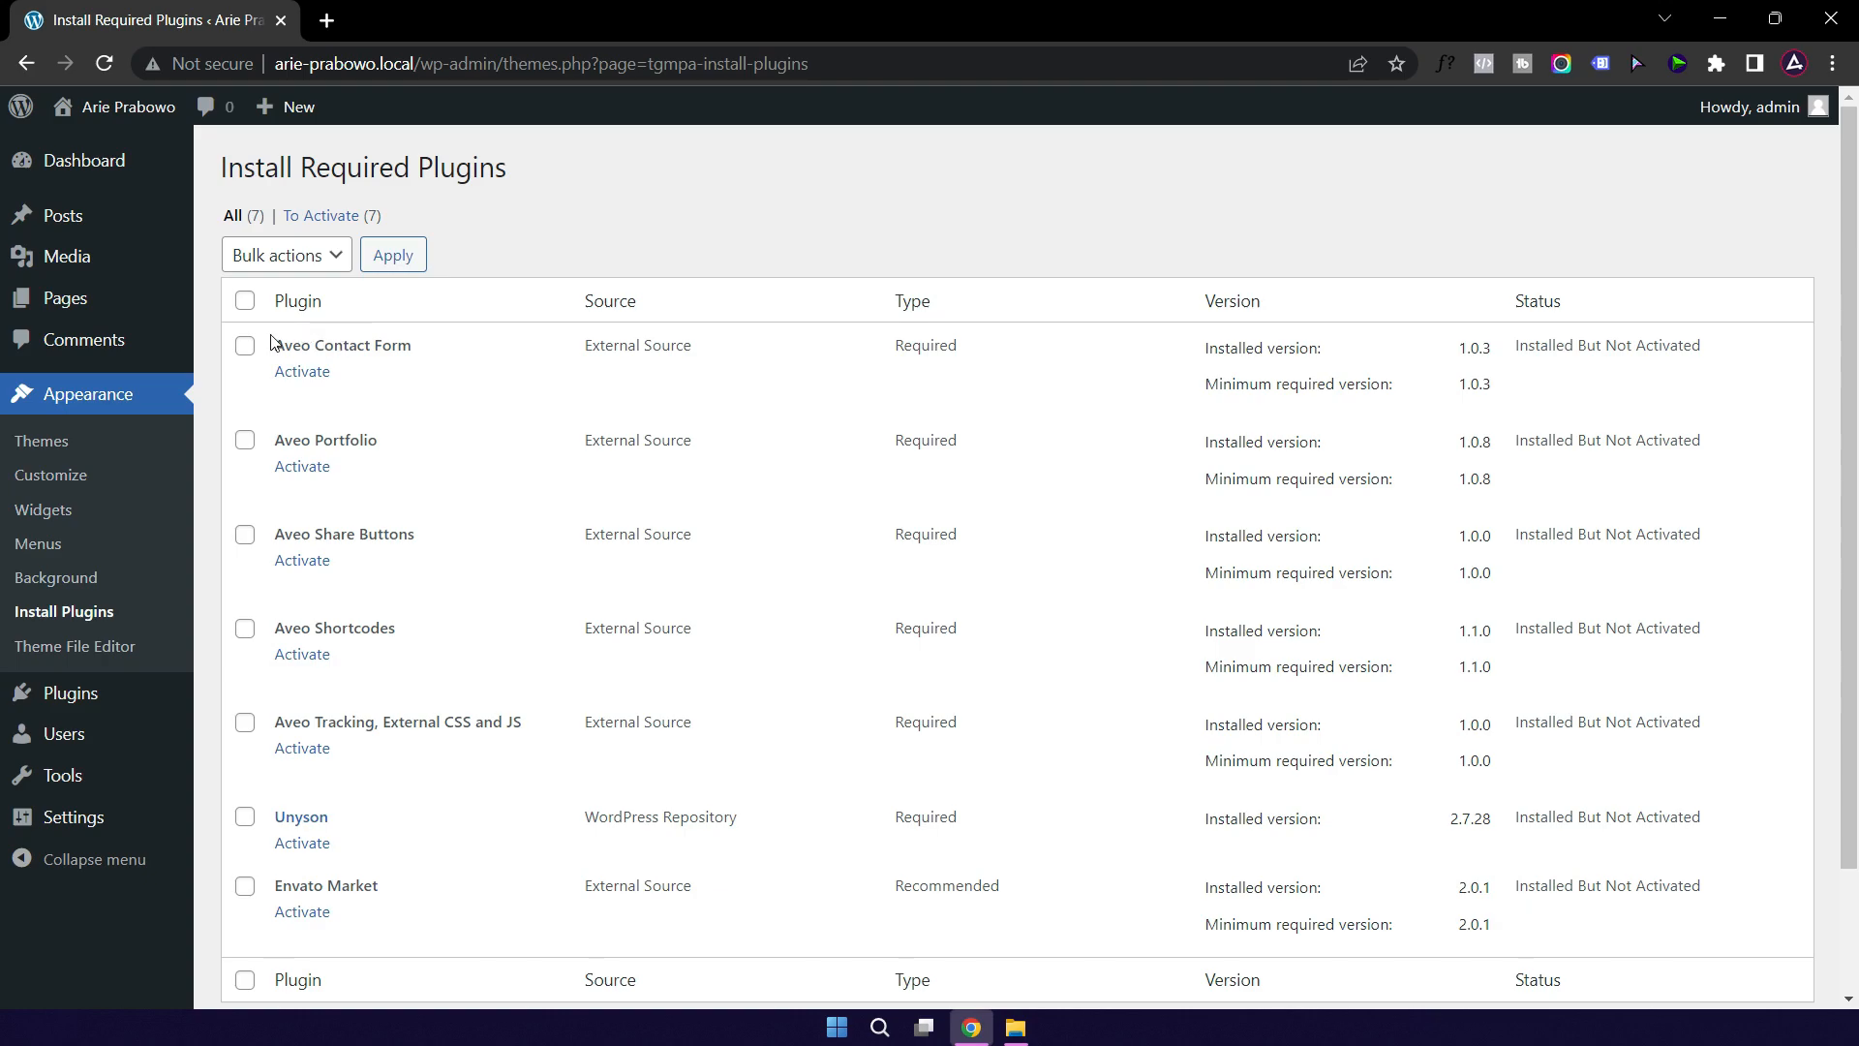
Step: Bulk-activate all seven required plugins, then go to Plugins > Installed Plugins
{"action": "left_click", "coordinate": [245, 302]}
{"action": "left_click", "coordinate": [334, 255]}
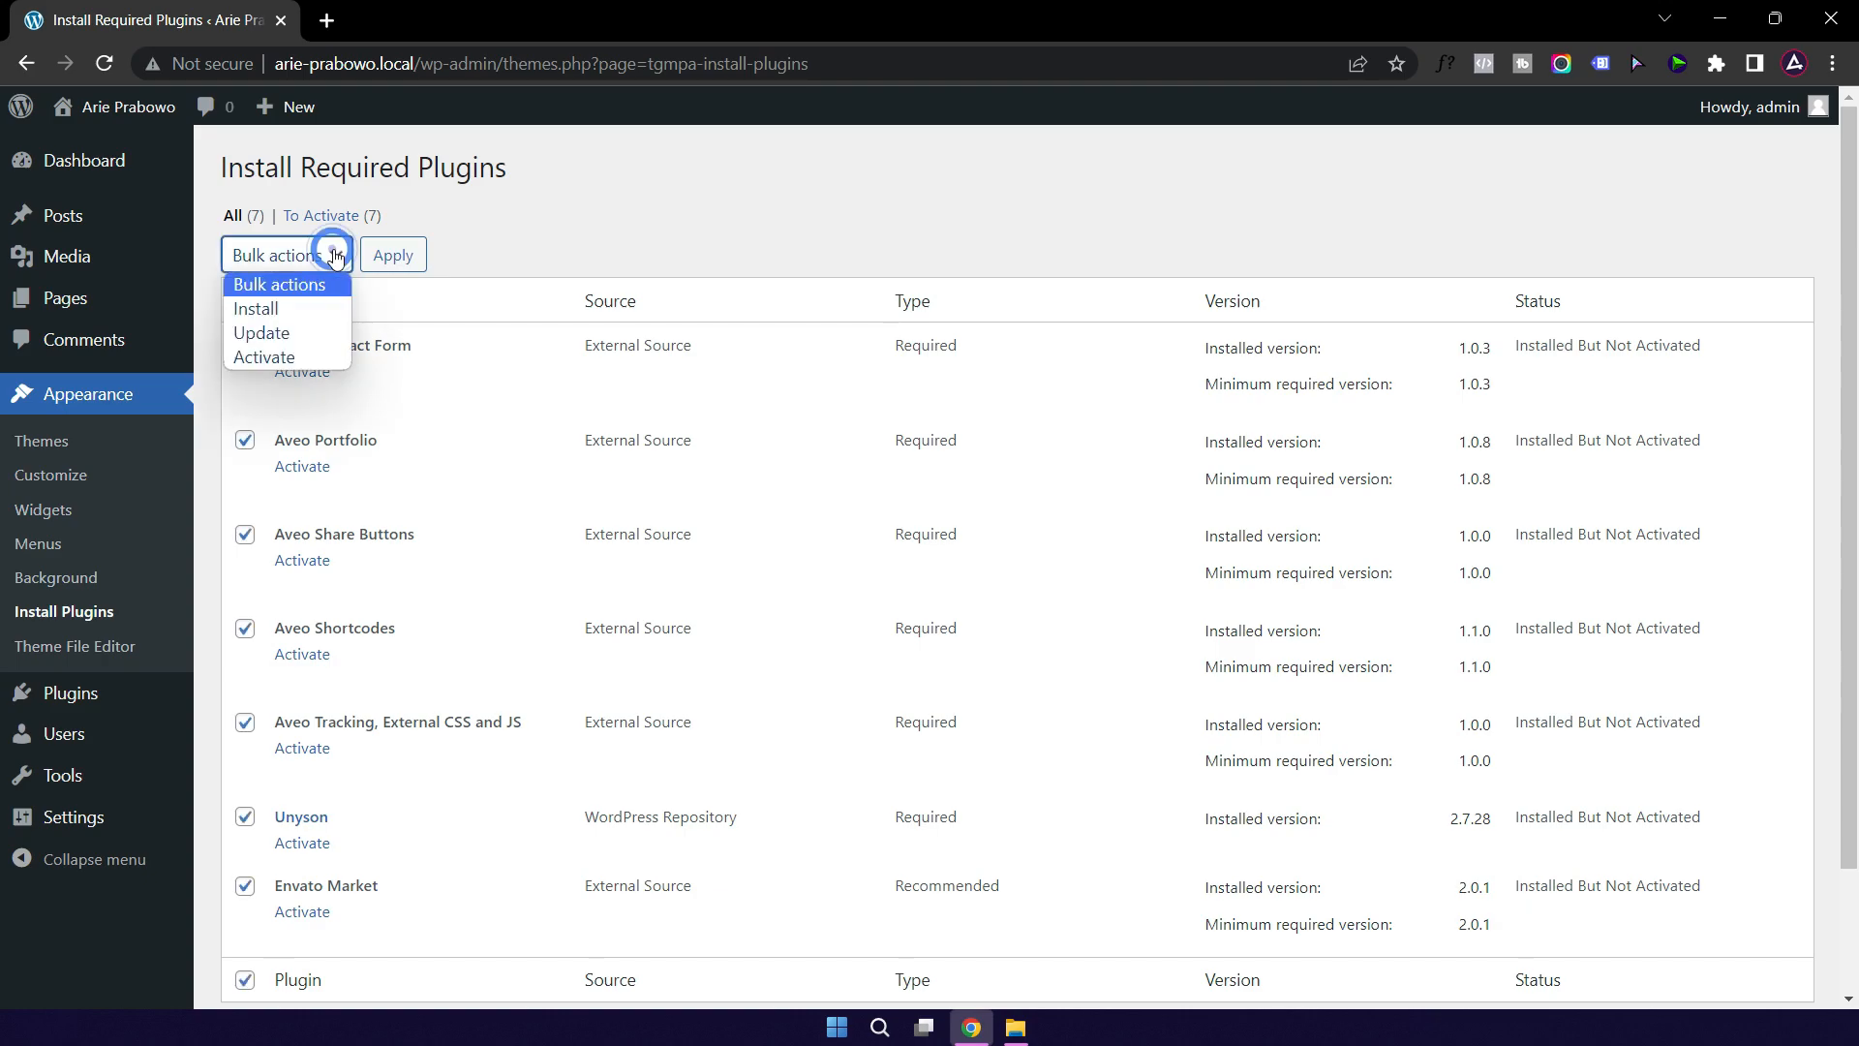
{"action": "left_click", "coordinate": [297, 357]}
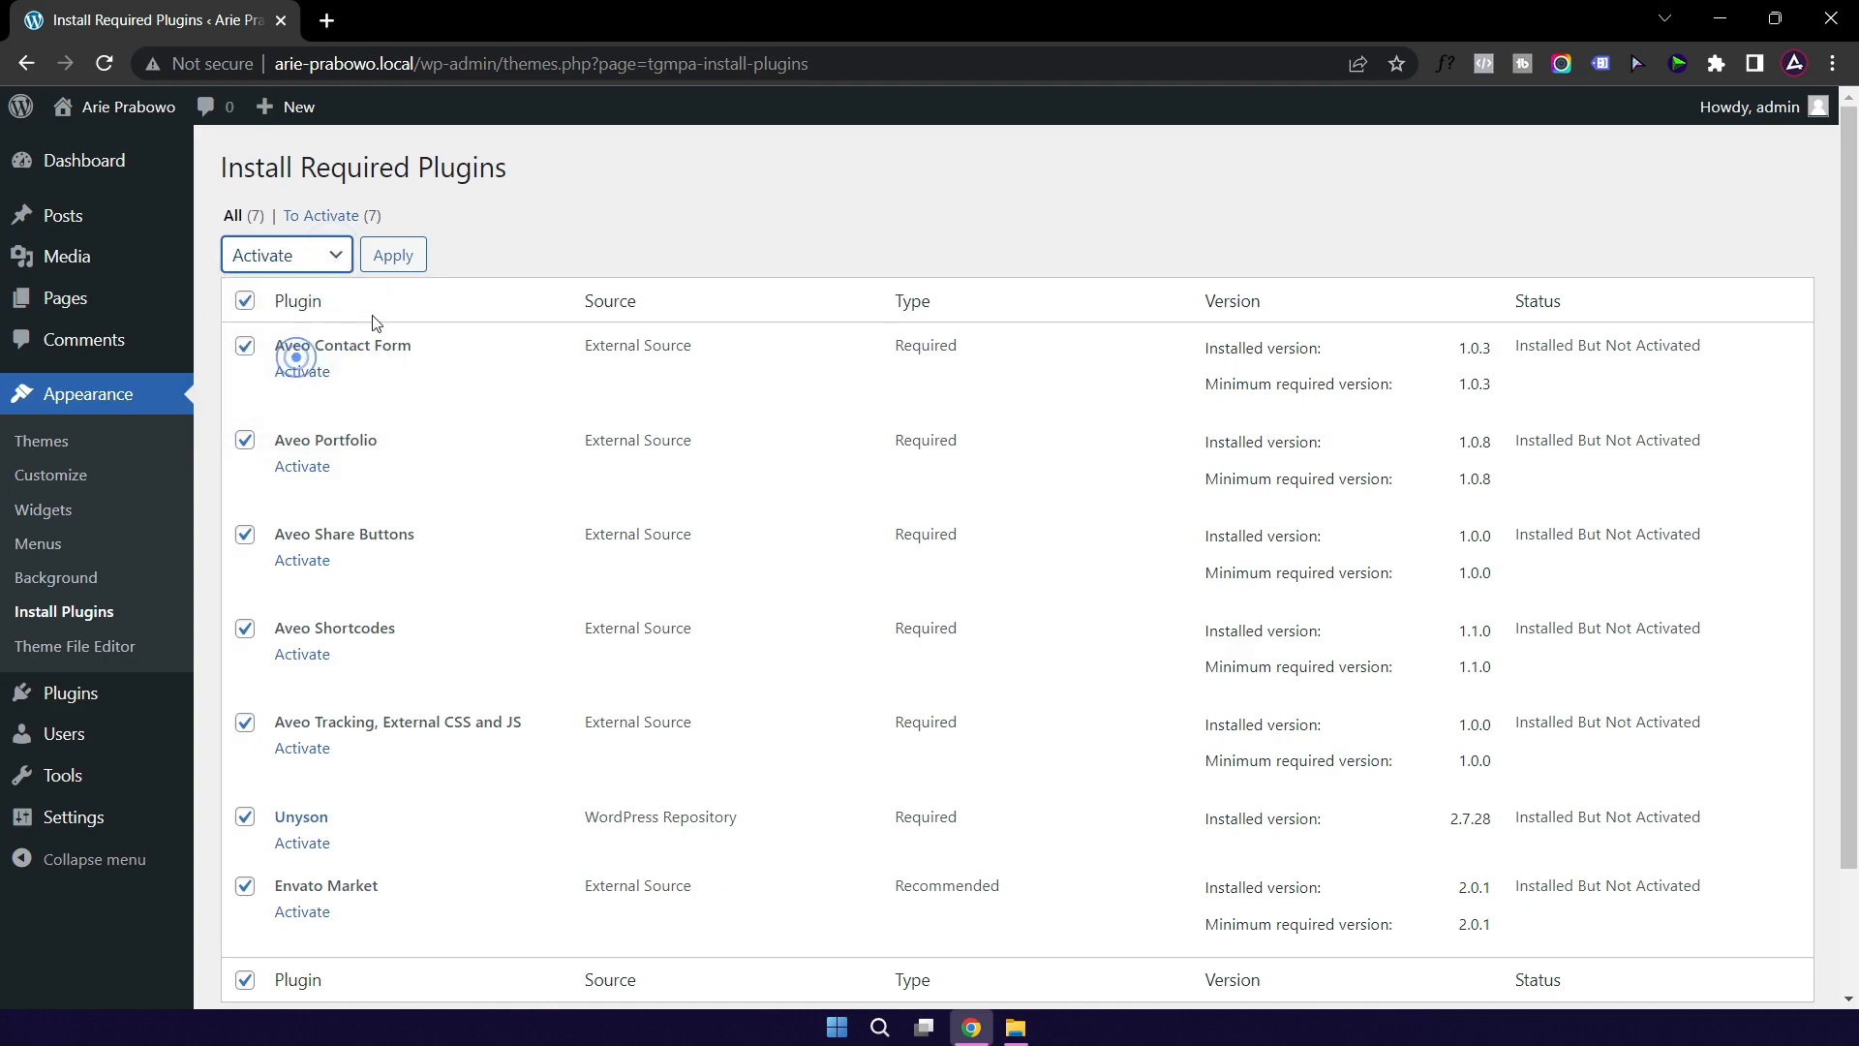
{"action": "left_click", "coordinate": [393, 256]}
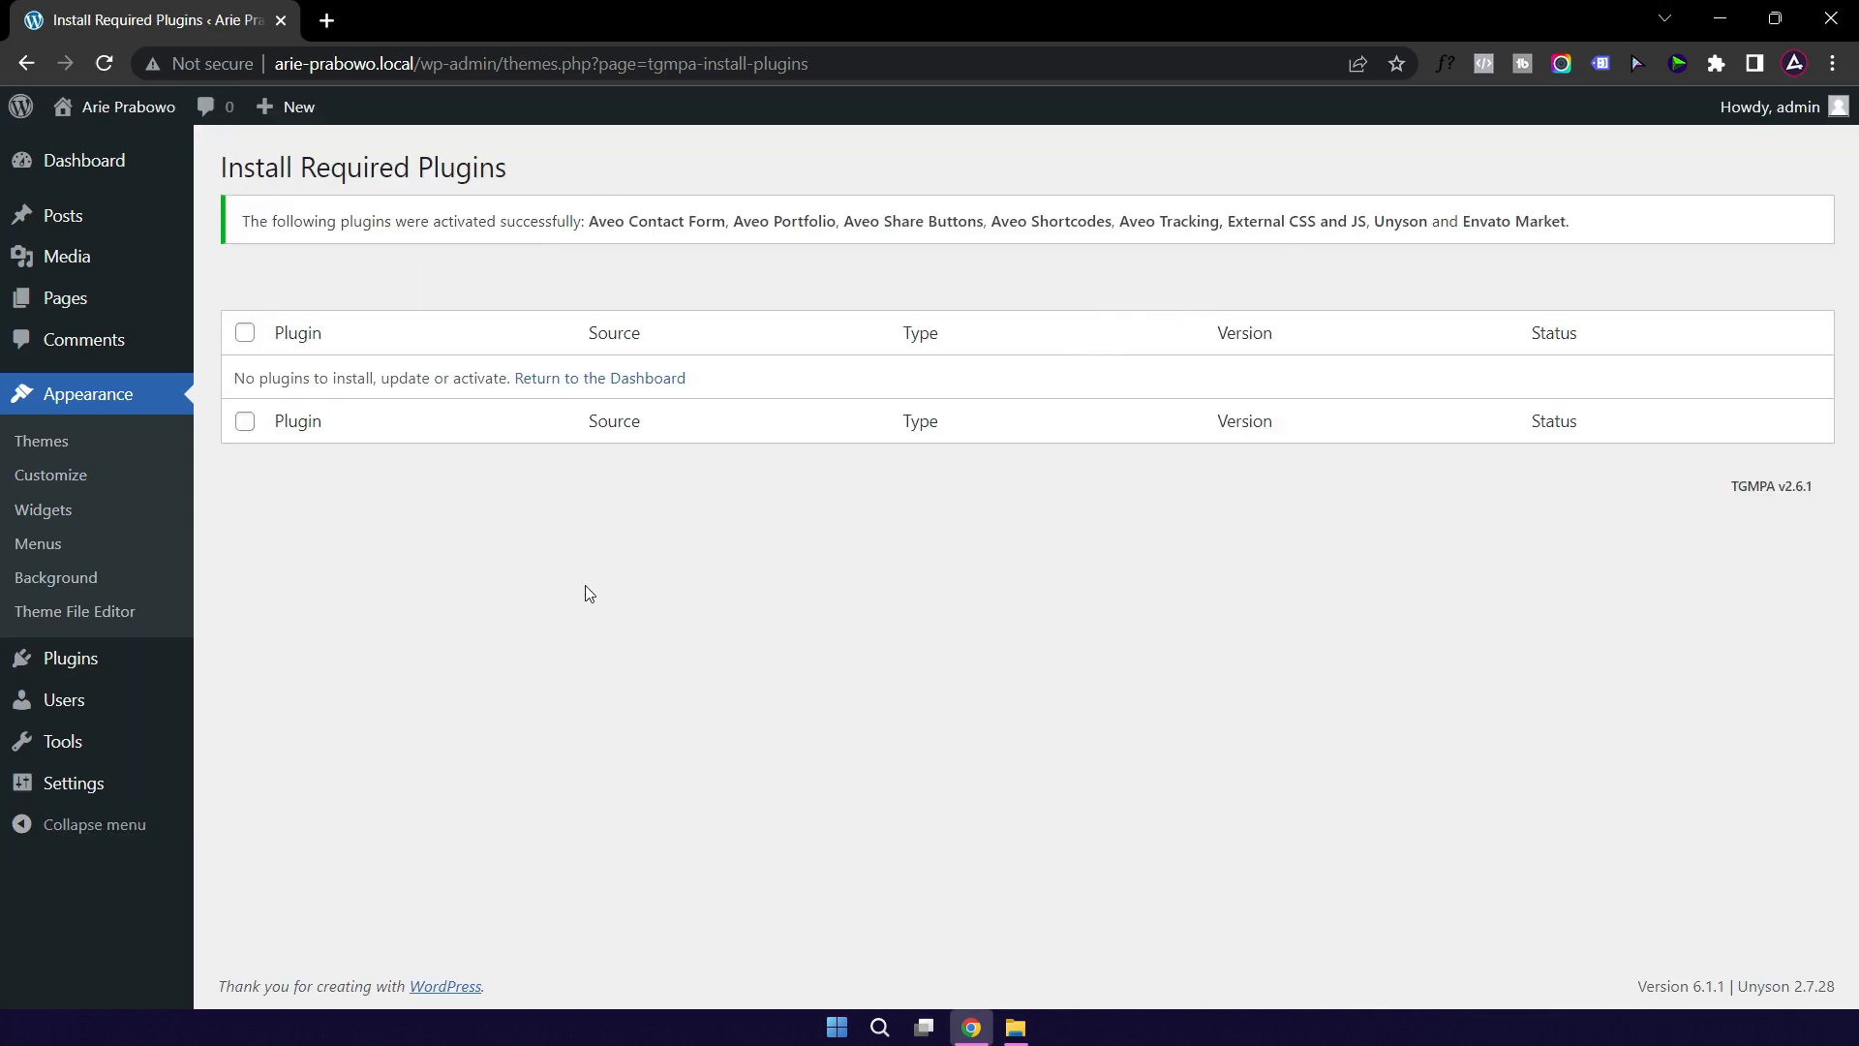
{"action": "mouse_move", "coordinate": [75, 659]}
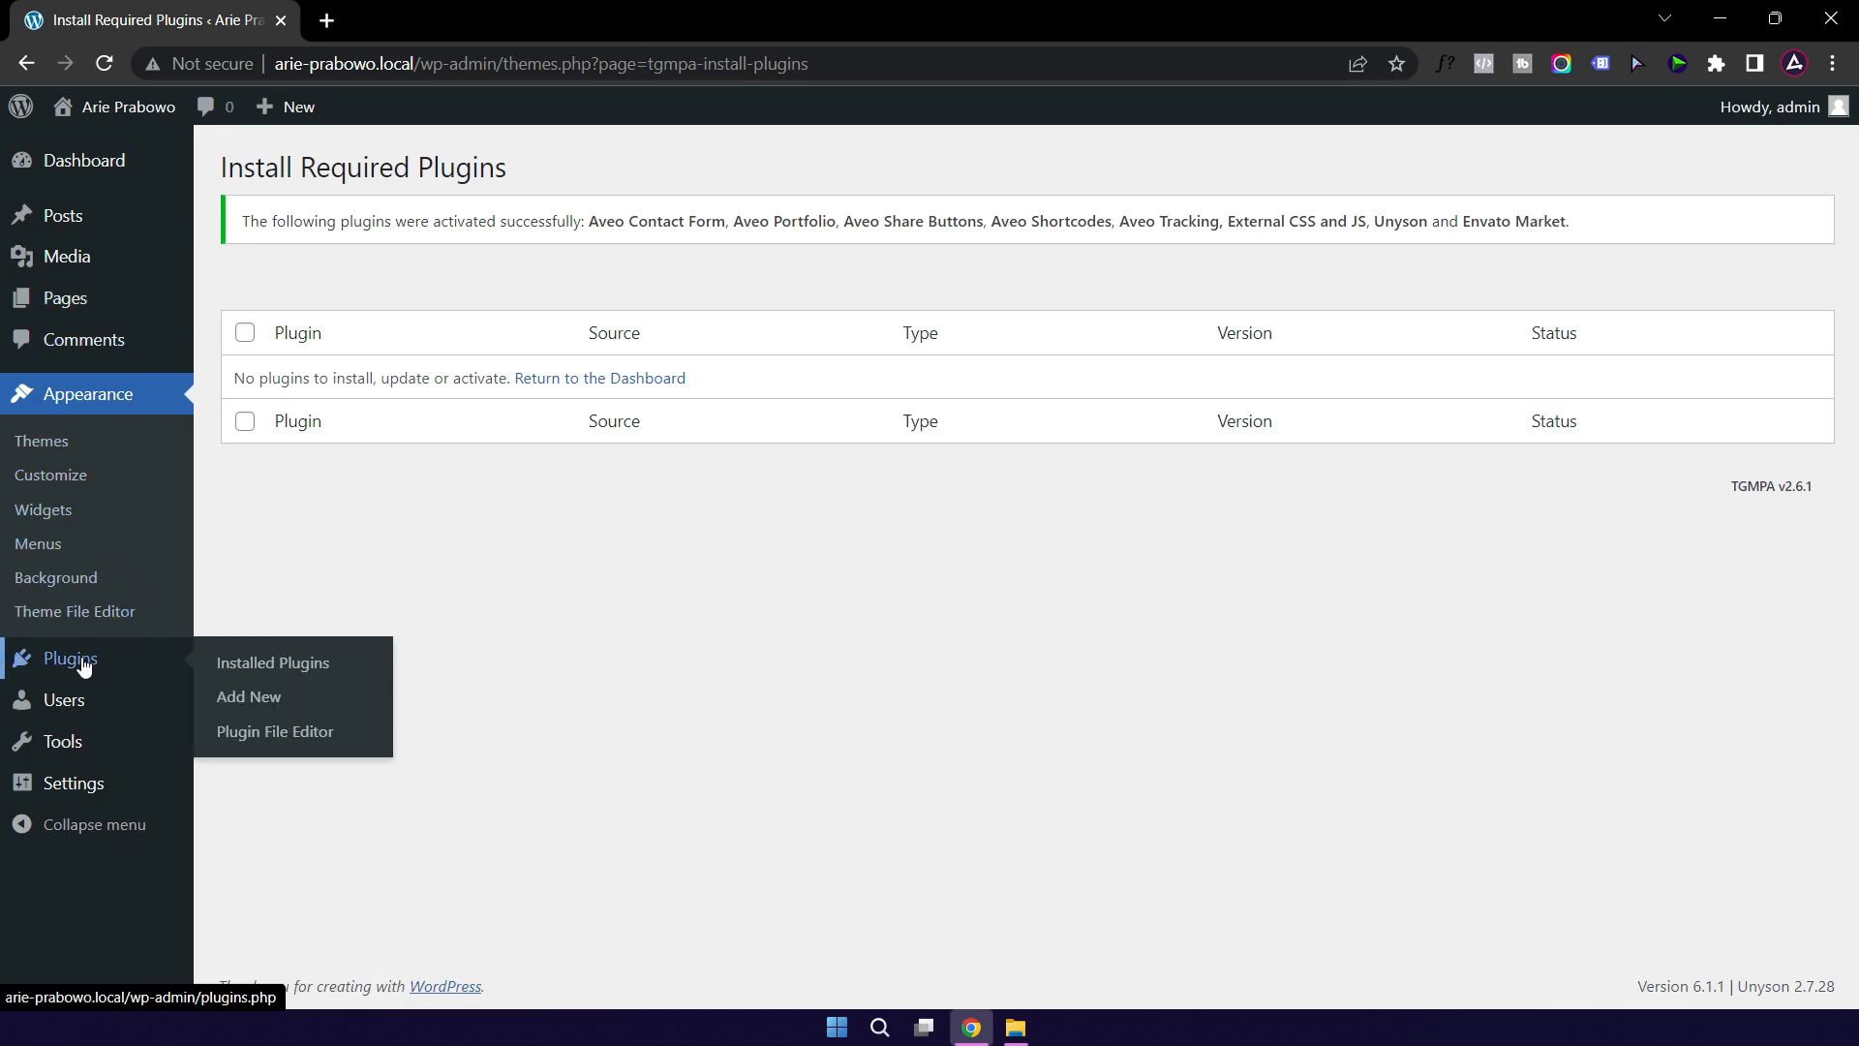
{"action": "left_click", "coordinate": [267, 674]}
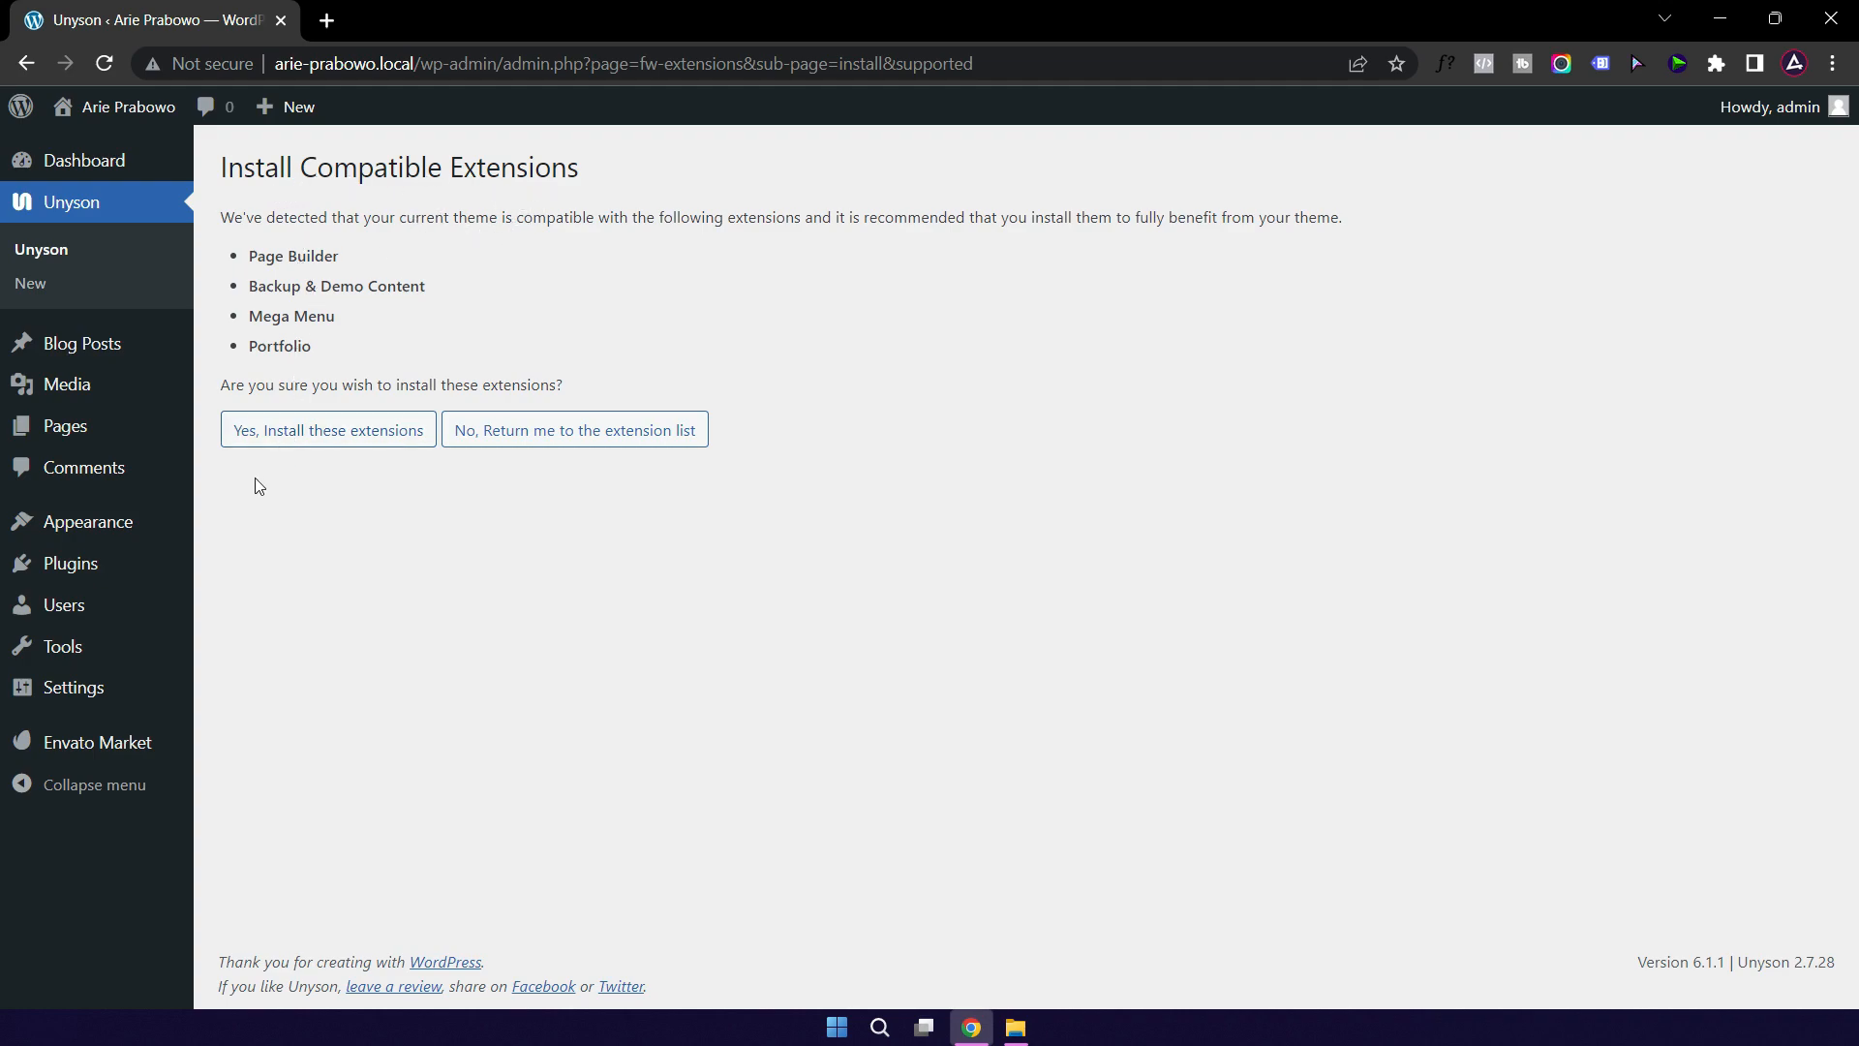
Step: Install Page Builder, Backup & Demo Content, Mega Menu and Portfolio, then return to Extensions
{"action": "left_click", "coordinate": [334, 442]}
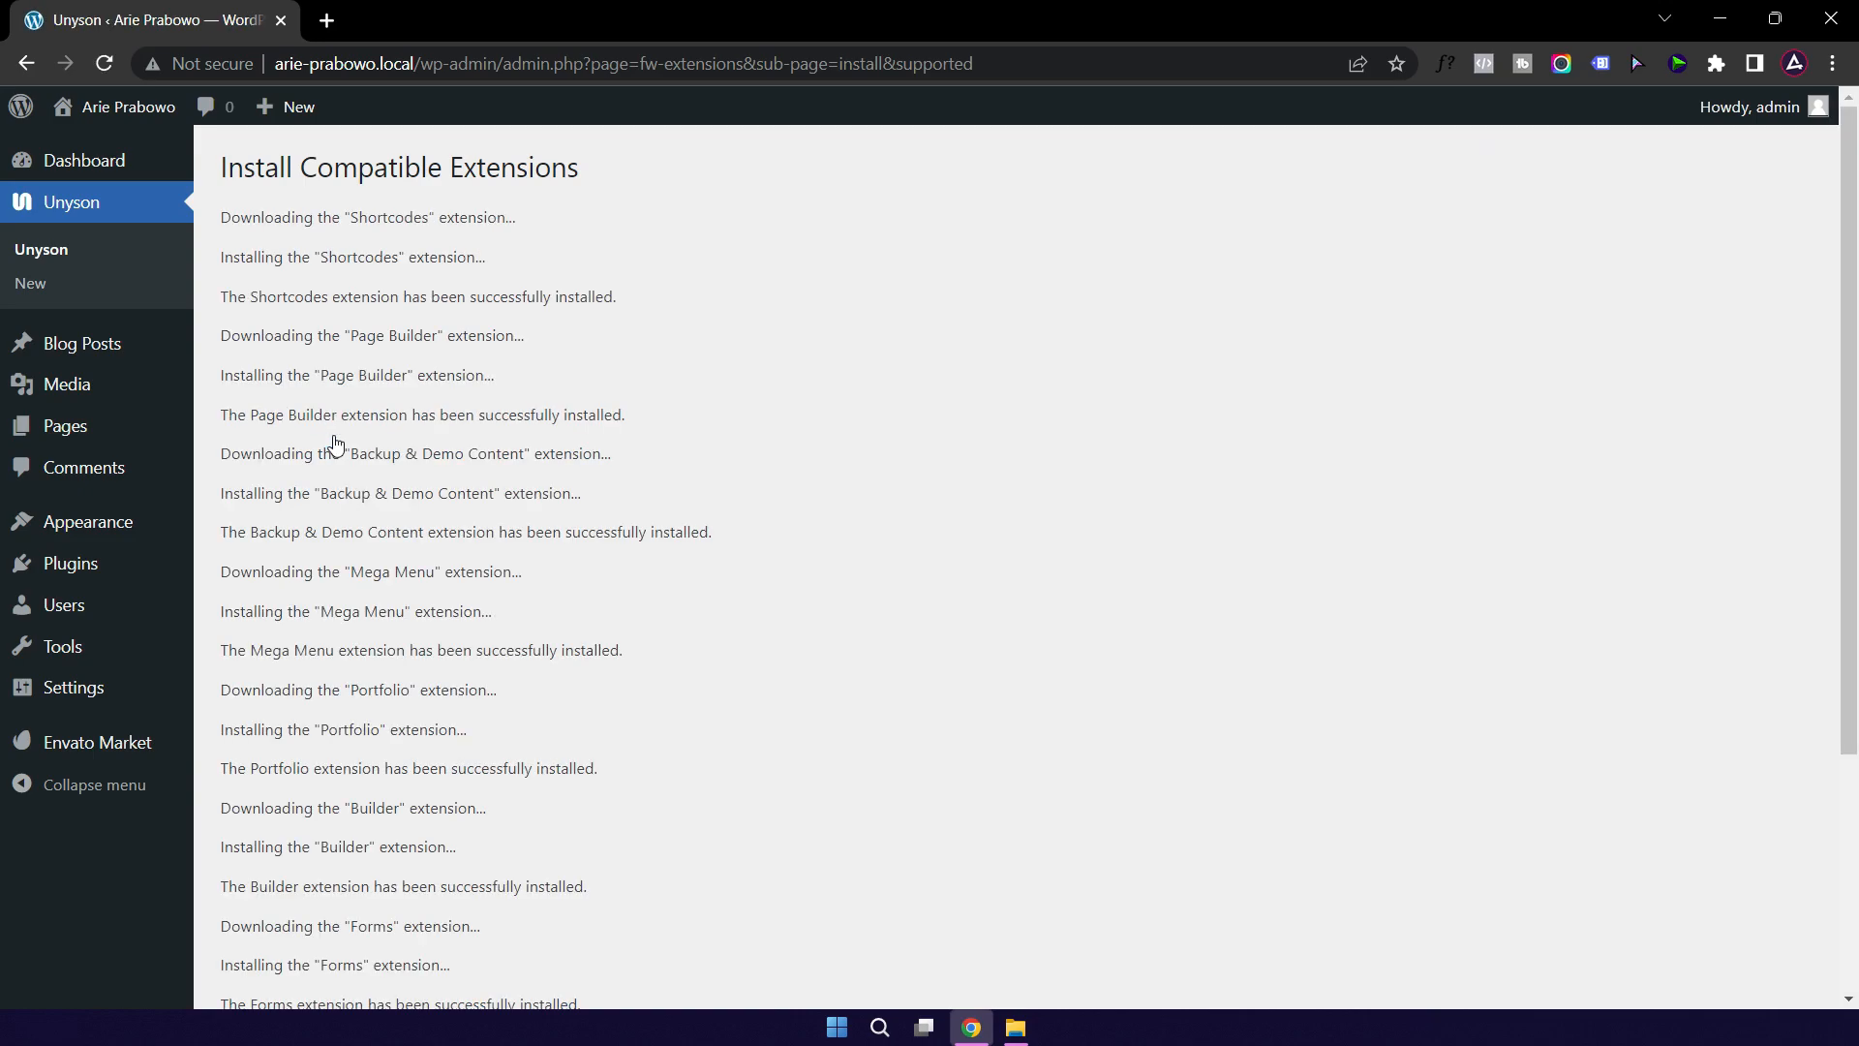
{"action": "scroll", "coordinate": [641, 513], "scroll_direction": "down", "scroll_amount": 3}
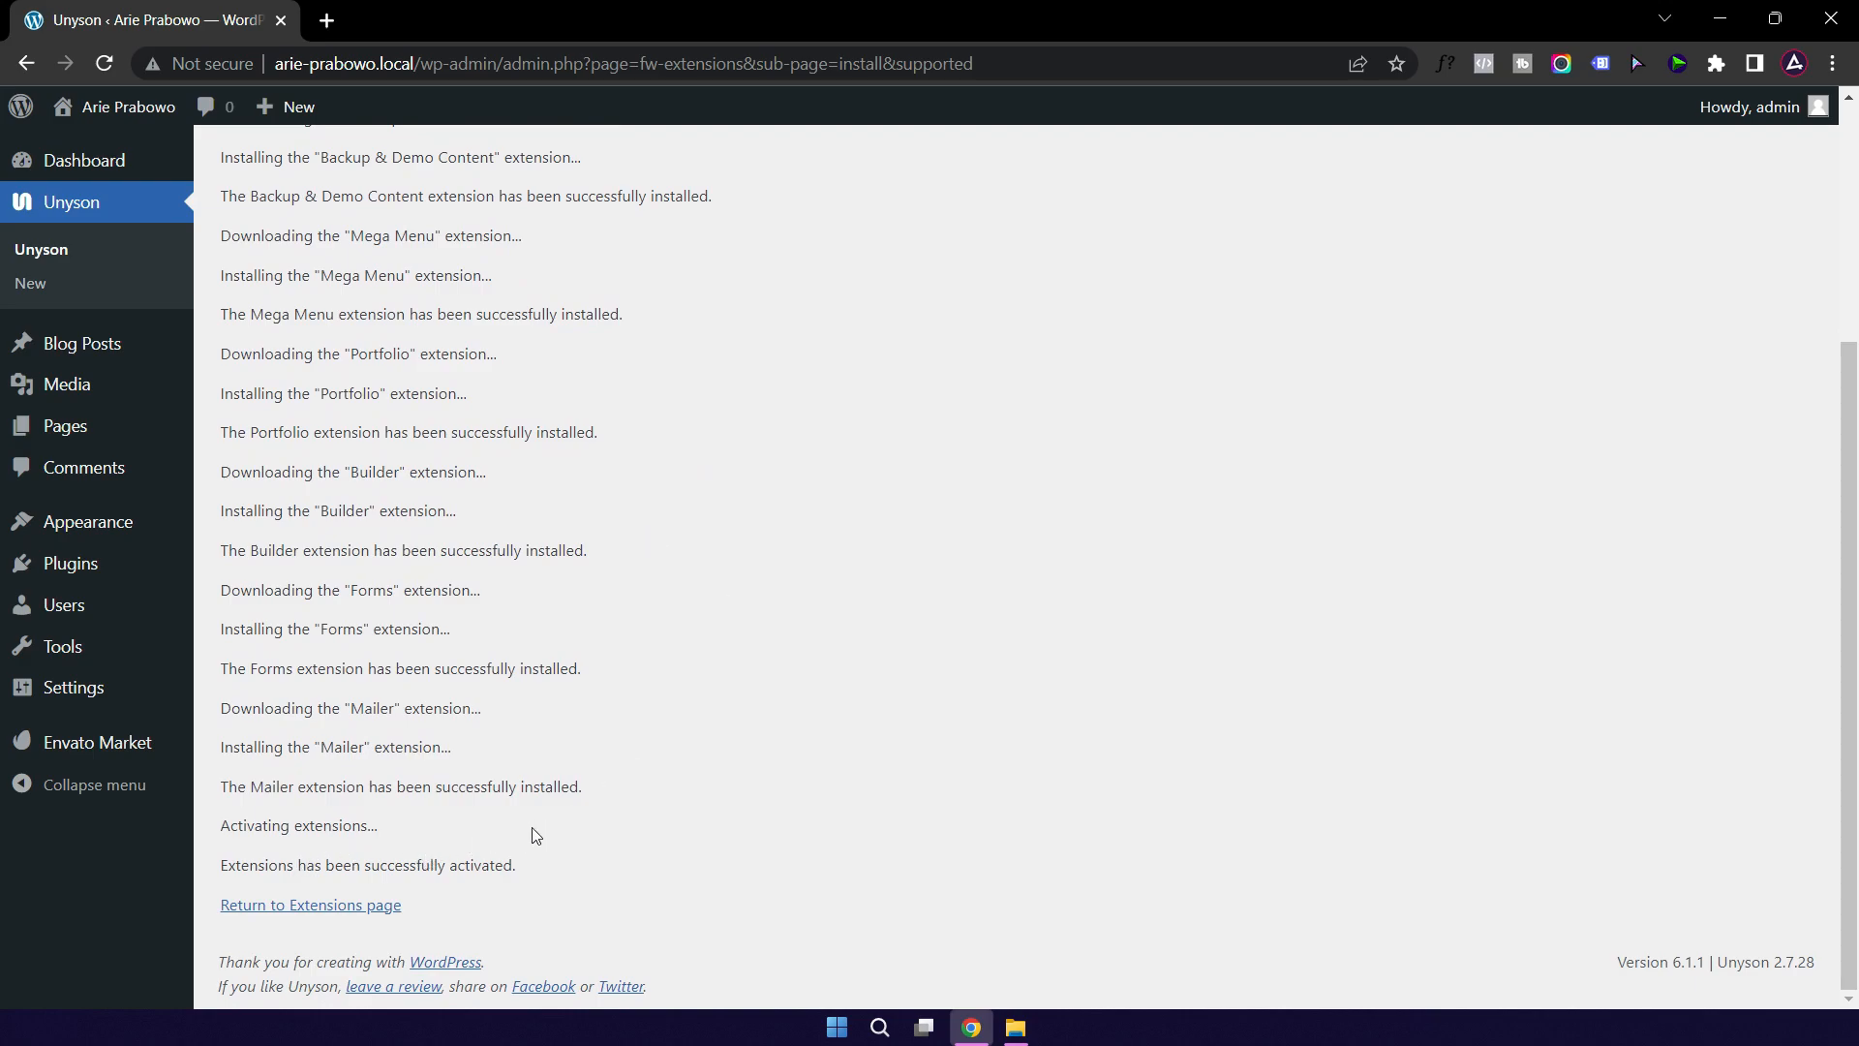
{"action": "left_click", "coordinate": [285, 908]}
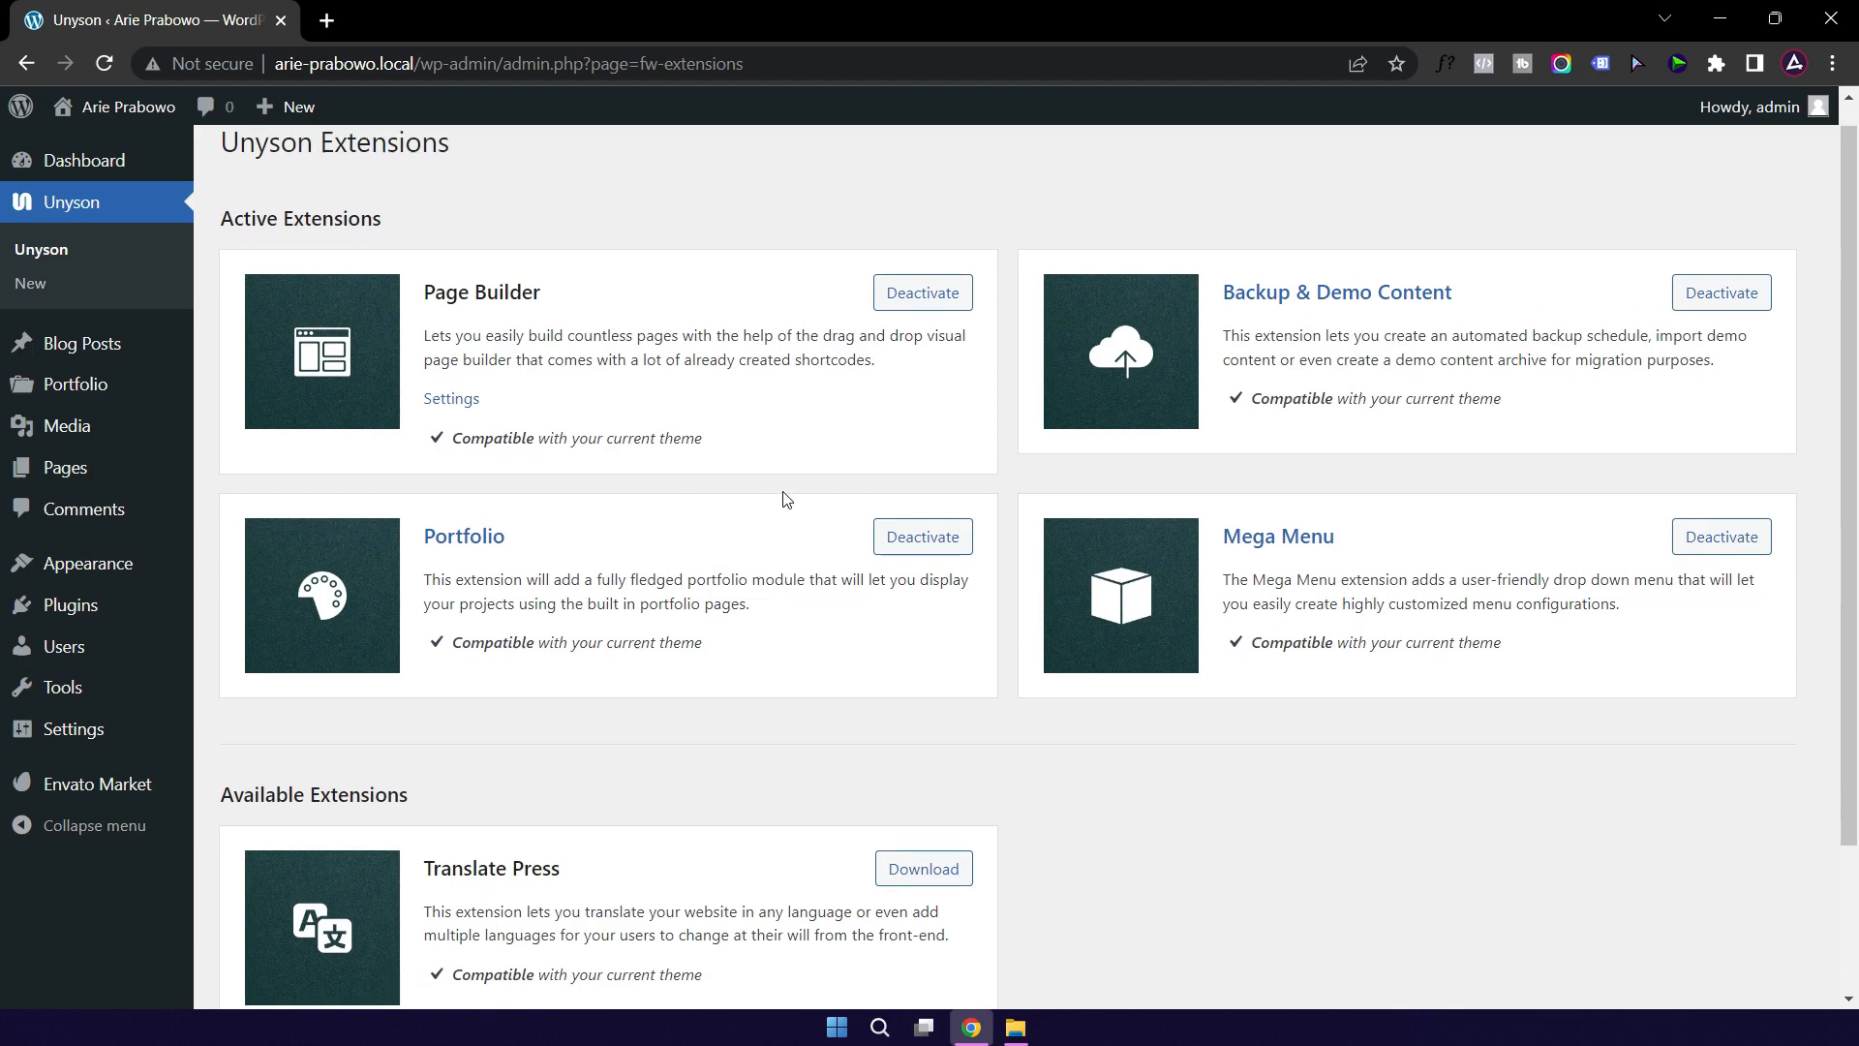
Step: Show Unyson's other available extensions and download WordPress Shortcodes
{"action": "scroll", "coordinate": [801, 506], "scroll_direction": "down", "scroll_amount": 3}
{"action": "scroll", "coordinate": [800, 506], "scroll_direction": "up", "scroll_amount": 2}
{"action": "scroll", "coordinate": [791, 523], "scroll_direction": "down", "scroll_amount": 2}
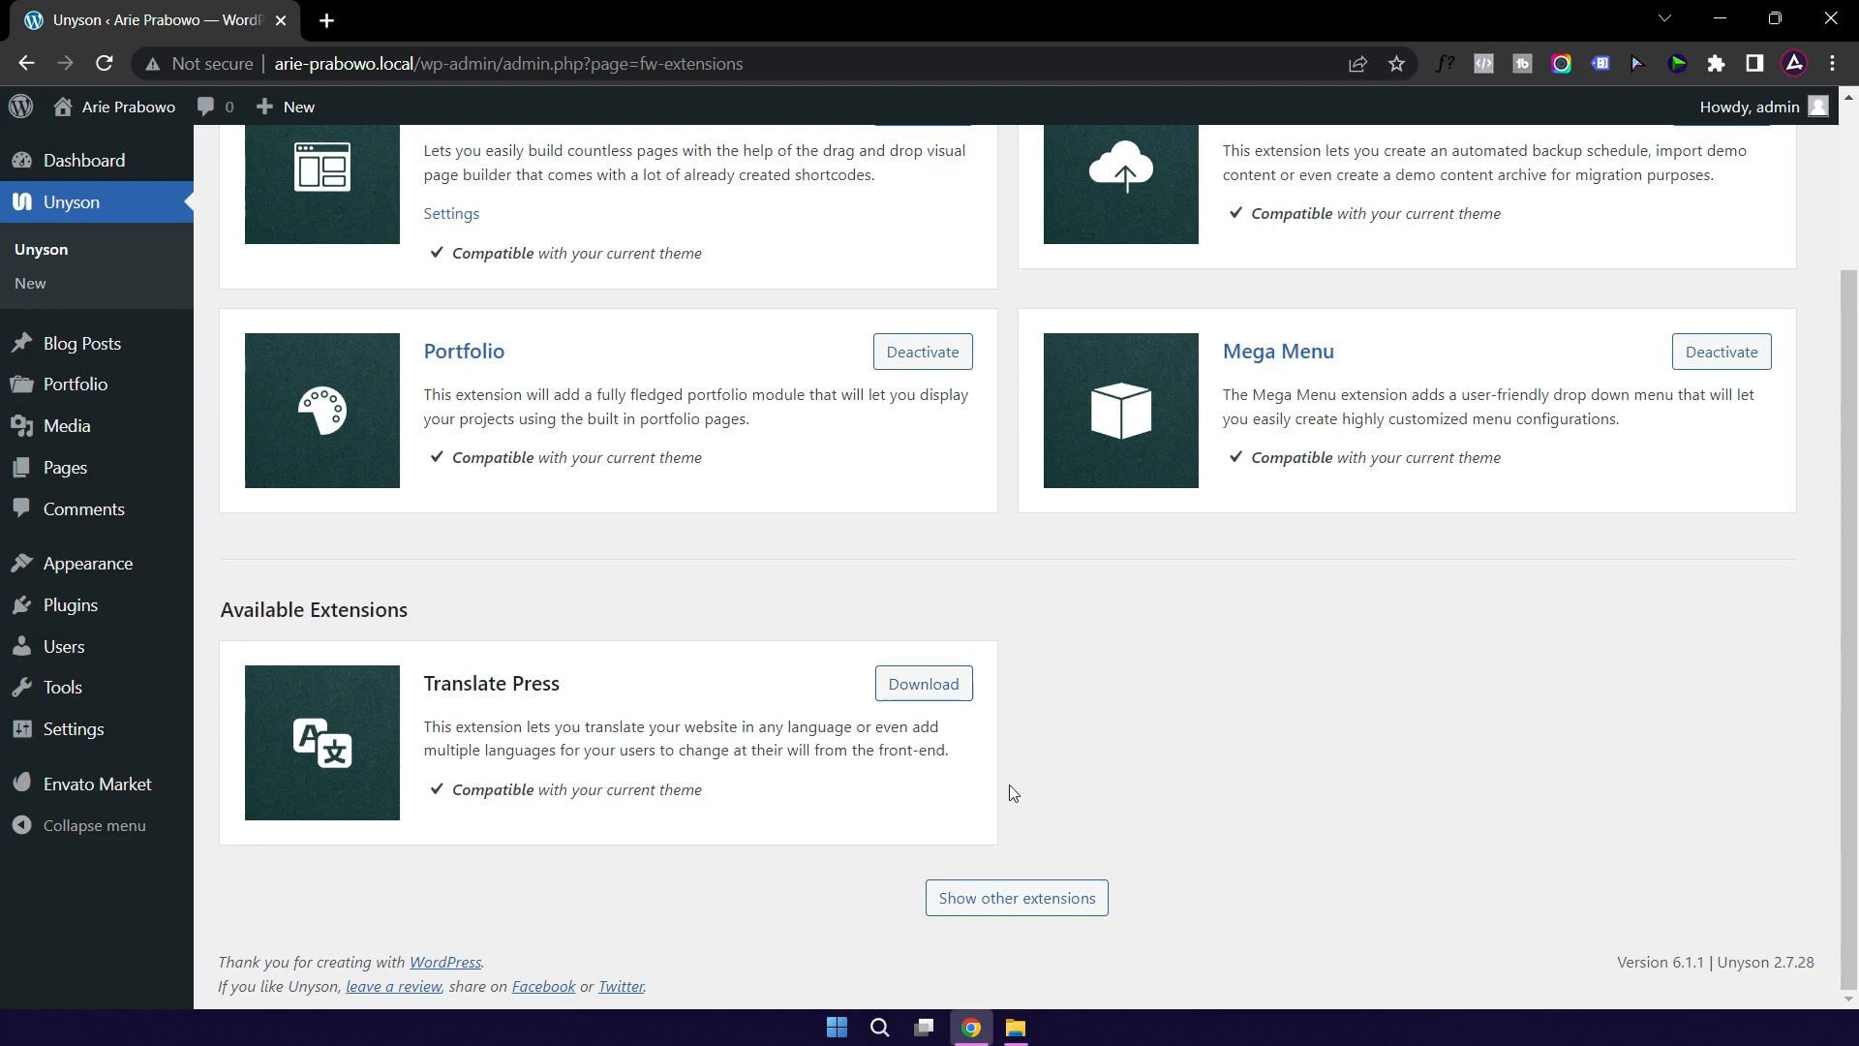
{"action": "left_click", "coordinate": [997, 901]}
{"action": "scroll", "coordinate": [1009, 822], "scroll_direction": "down", "scroll_amount": 2}
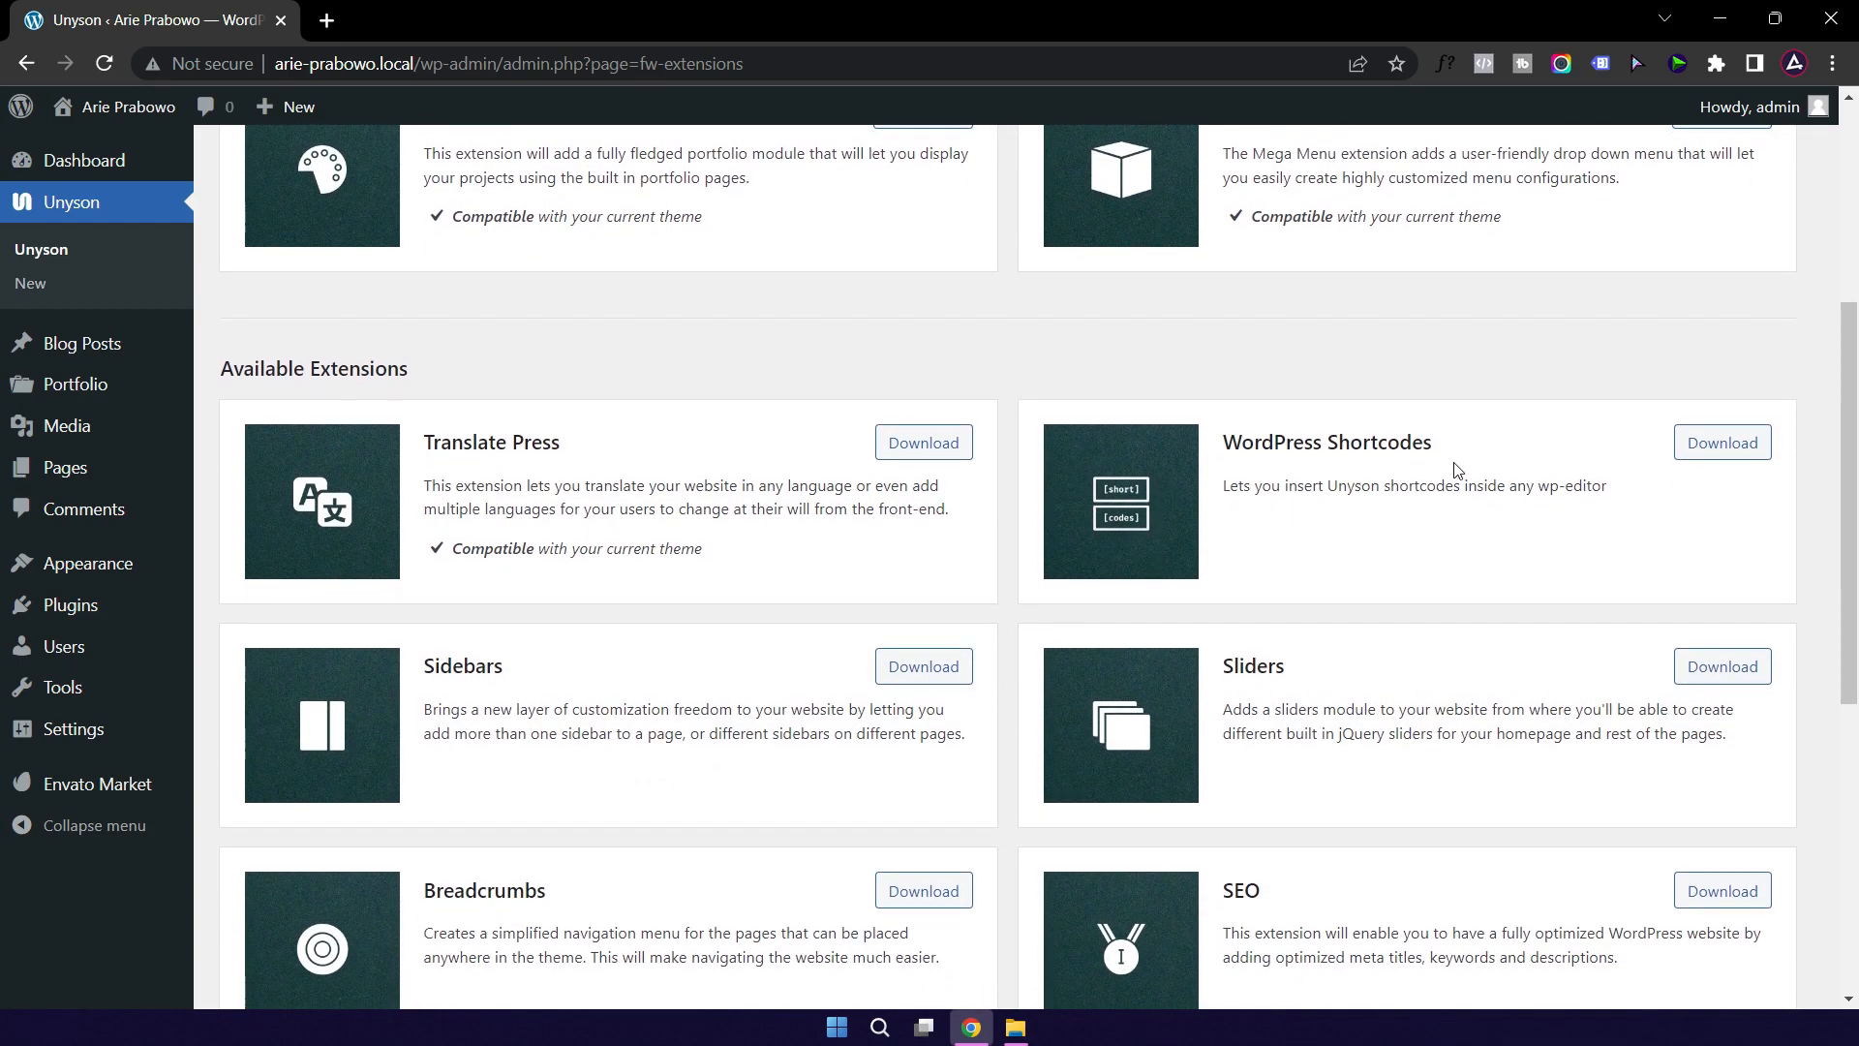
{"action": "scroll", "coordinate": [1460, 560], "scroll_direction": "down", "scroll_amount": 3}
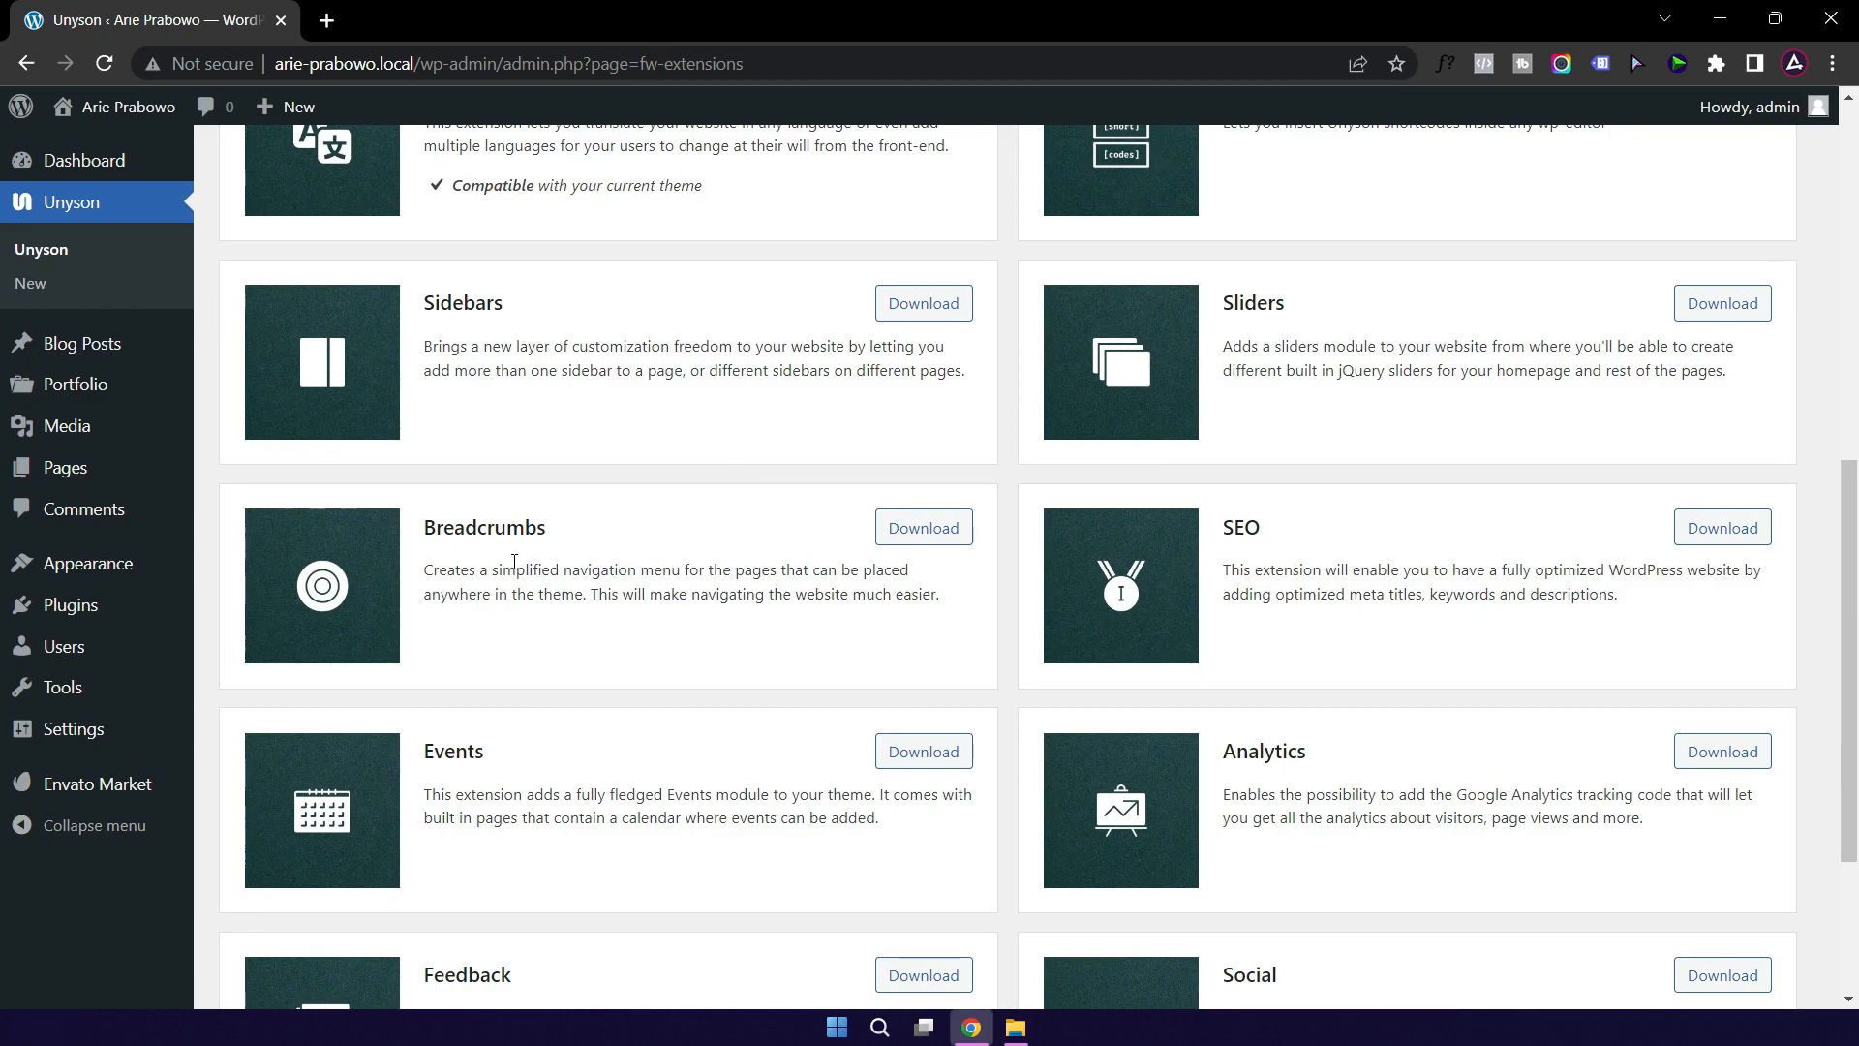
{"action": "scroll", "coordinate": [1107, 655], "scroll_direction": "down", "scroll_amount": 1}
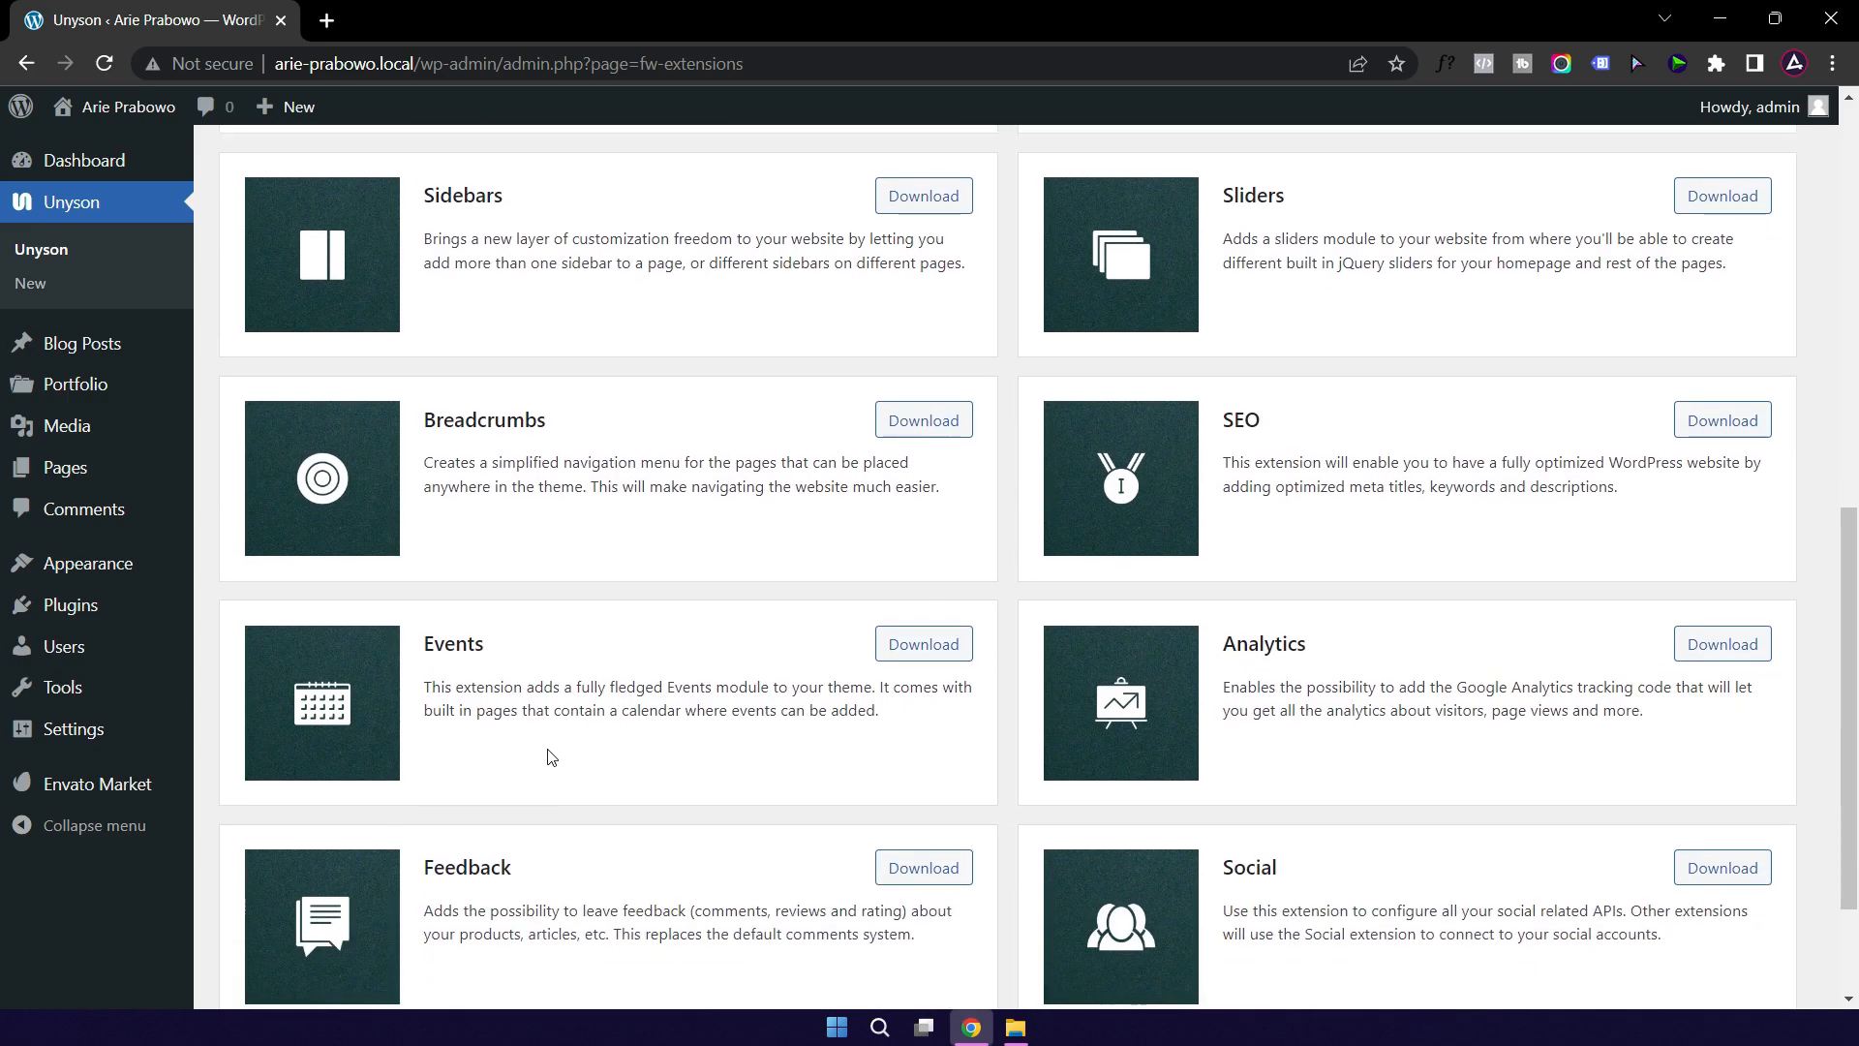
{"action": "scroll", "coordinate": [759, 652], "scroll_direction": "down", "scroll_amount": 2}
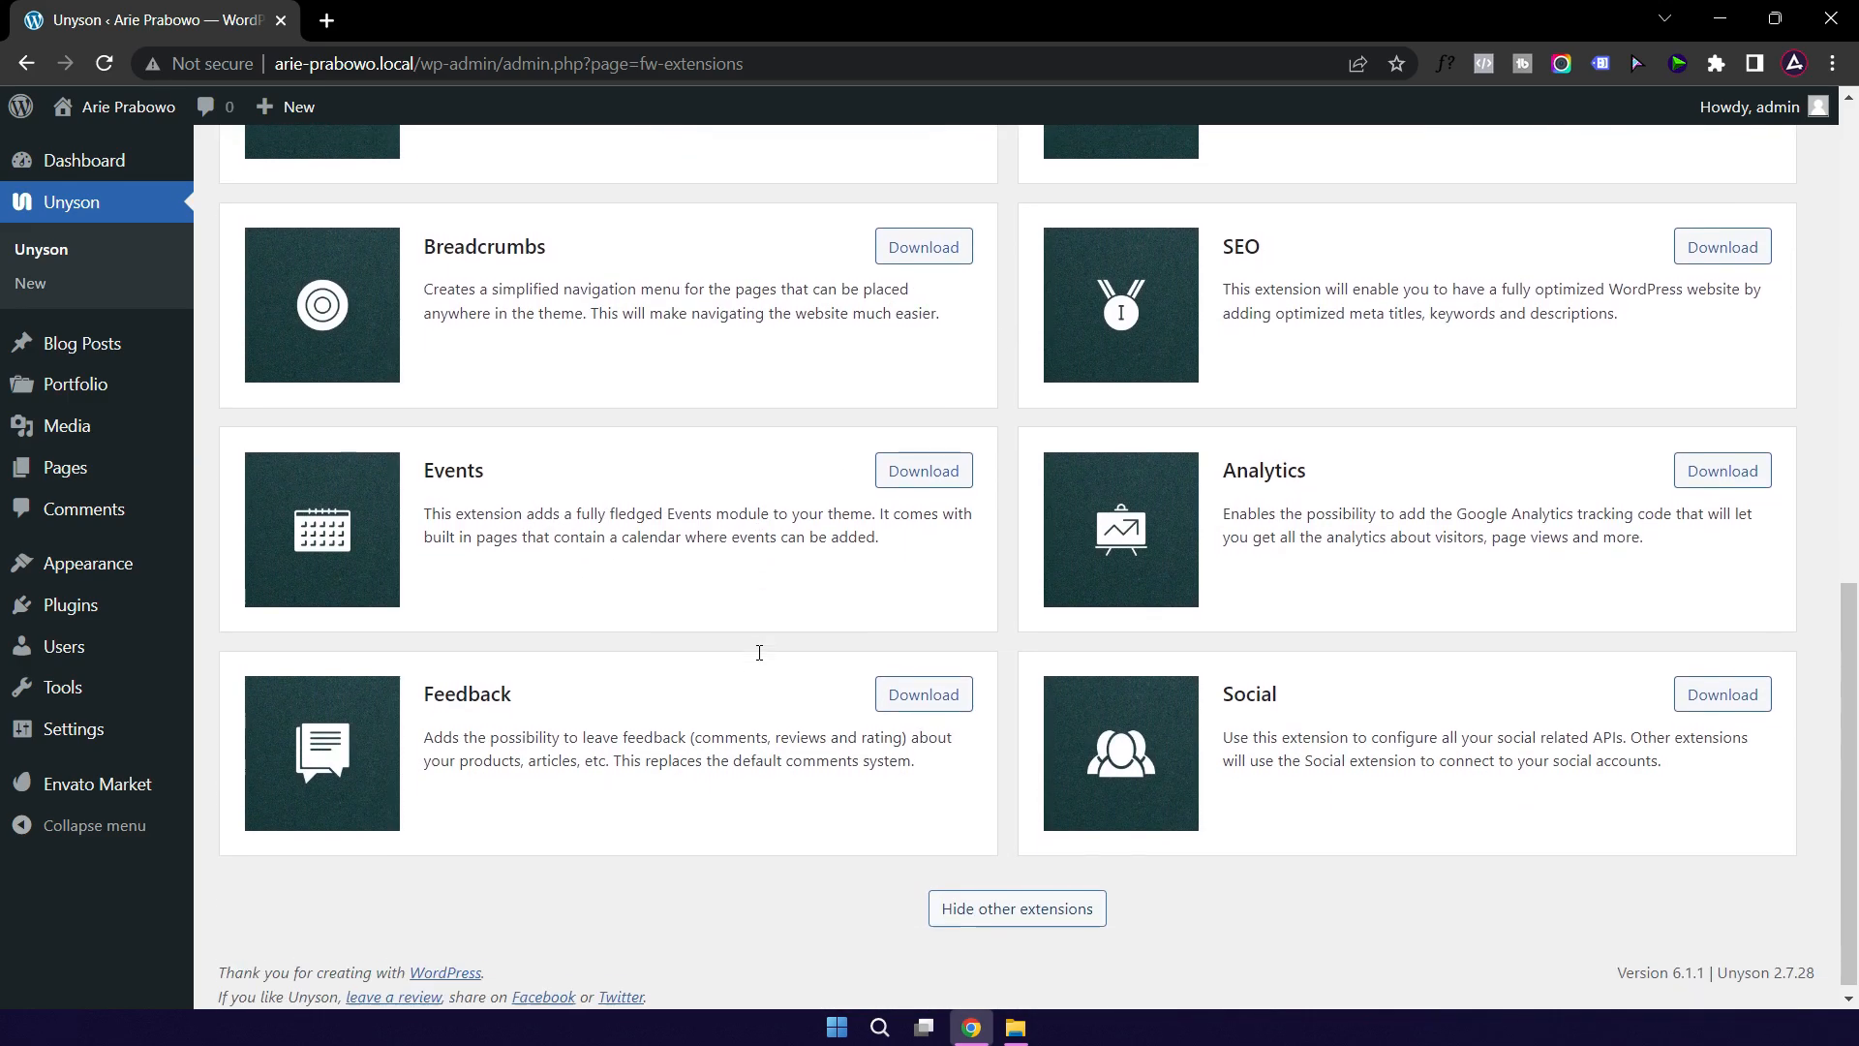
{"action": "scroll", "coordinate": [759, 651], "scroll_direction": "up", "scroll_amount": 10}
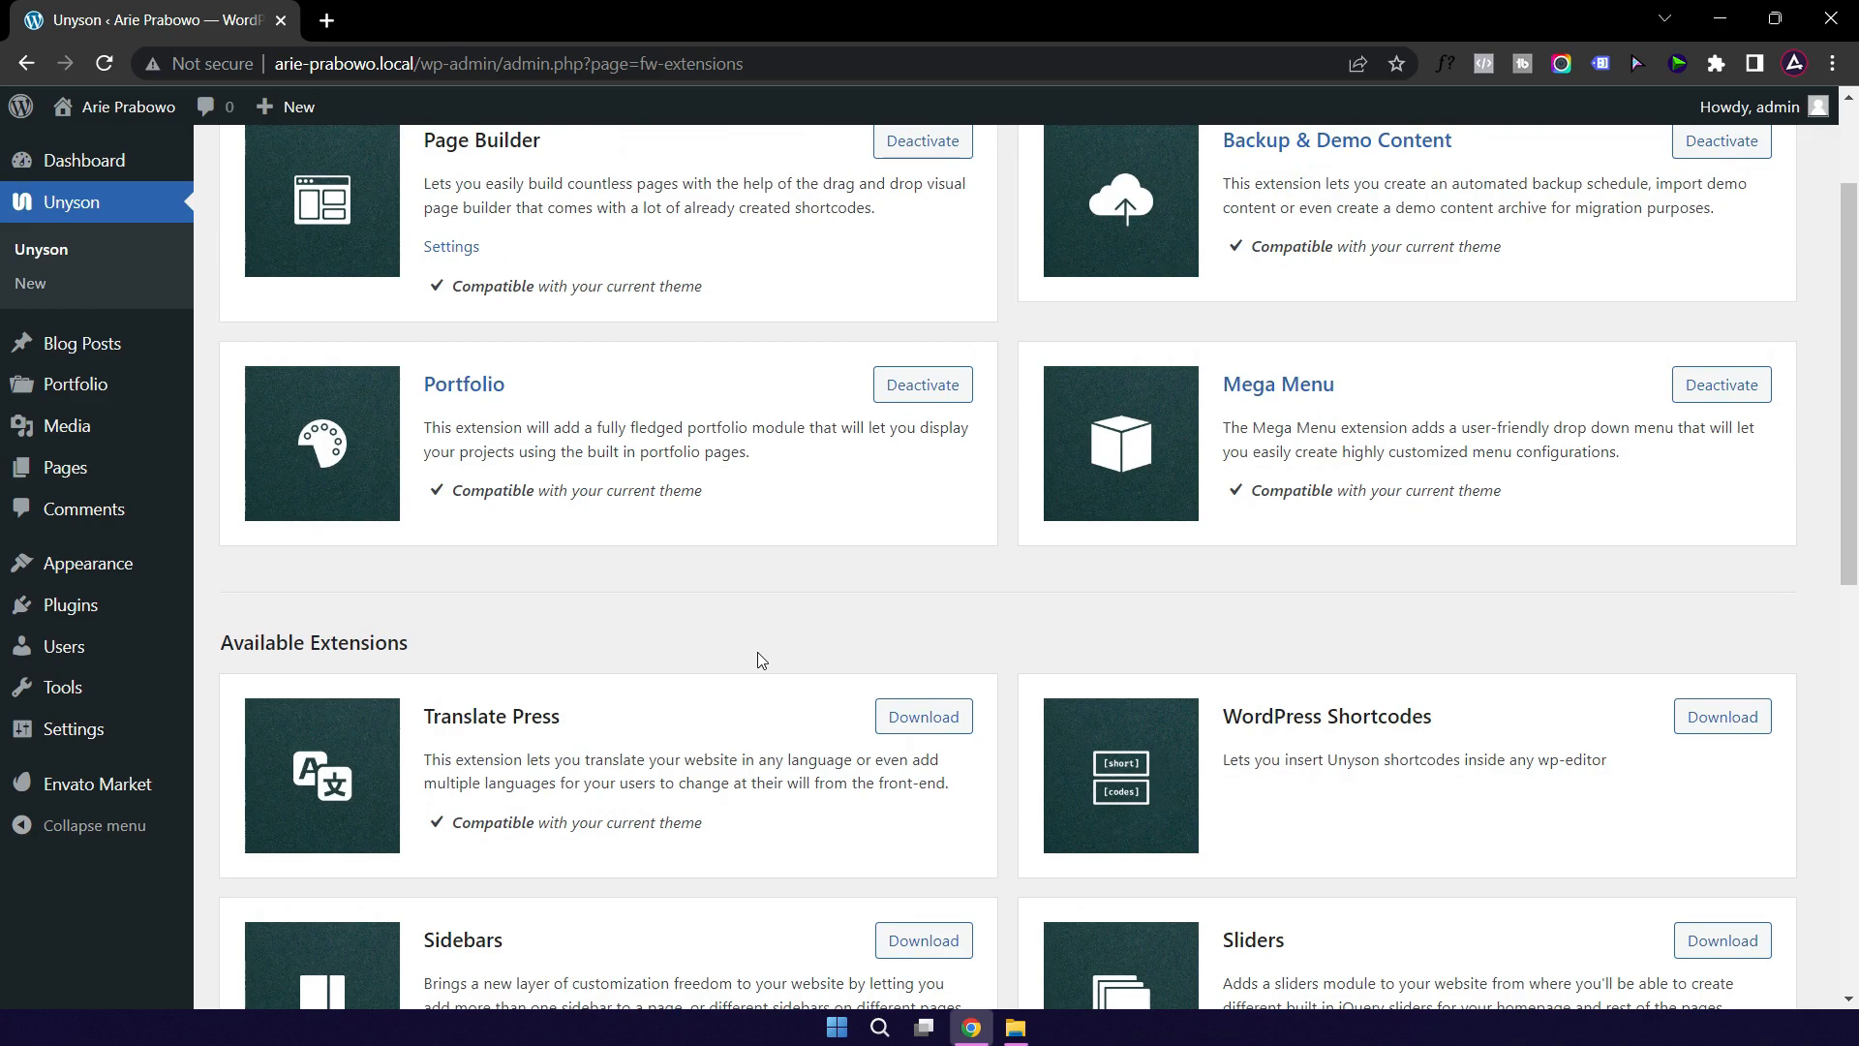
{"action": "scroll", "coordinate": [752, 649], "scroll_direction": "up", "scroll_amount": 2}
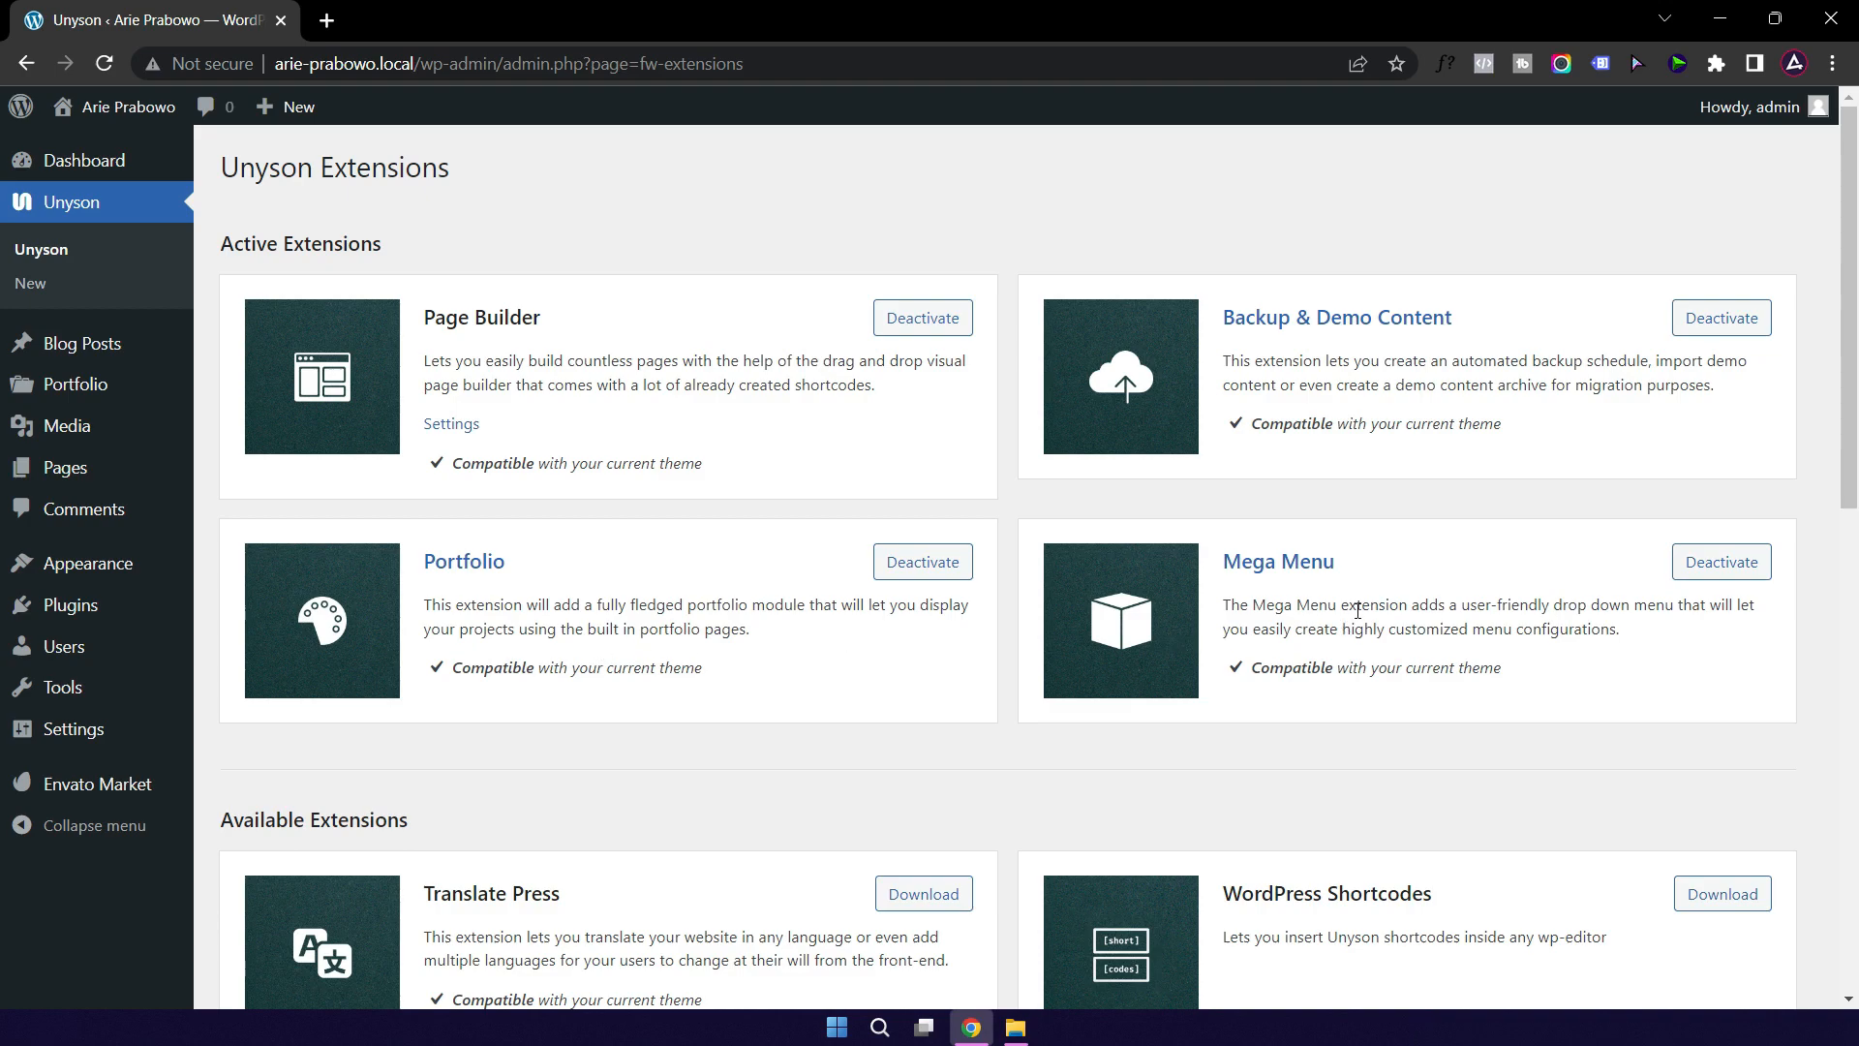
{"action": "scroll", "coordinate": [1357, 610], "scroll_direction": "down", "scroll_amount": 4}
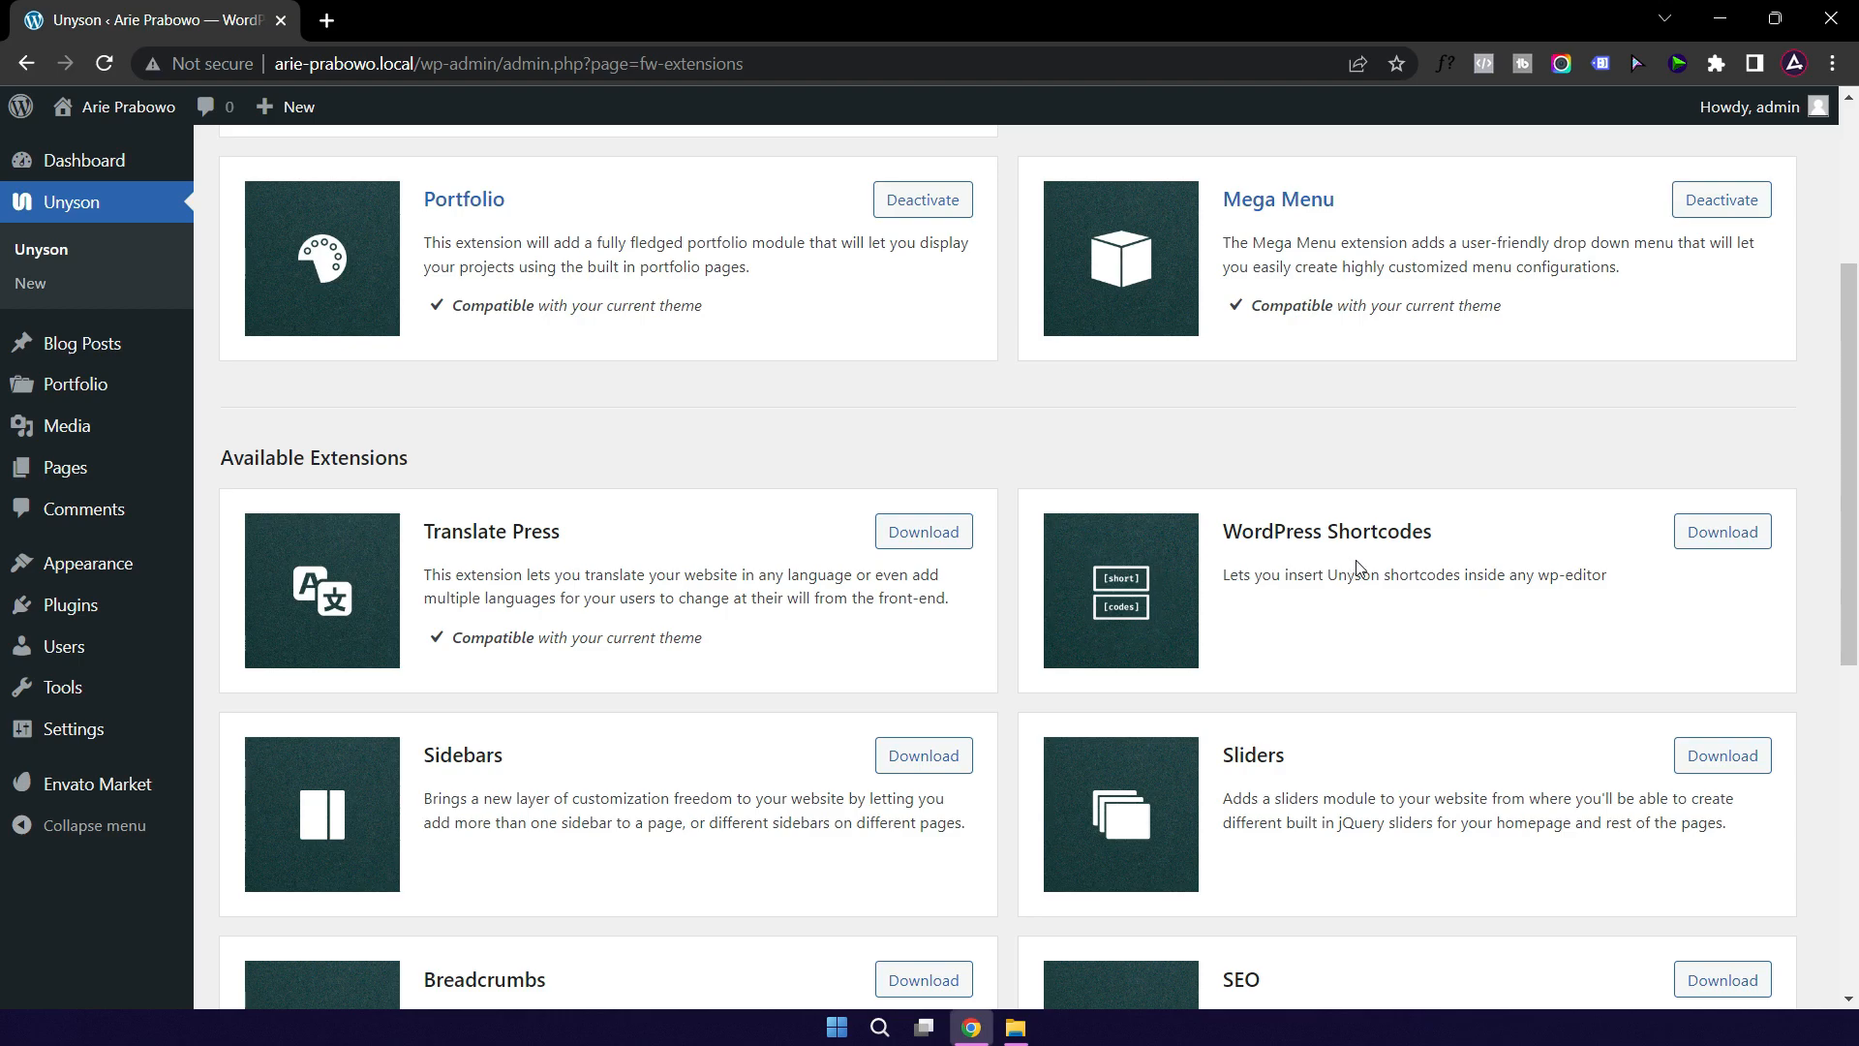
{"action": "left_click", "coordinate": [1719, 545]}
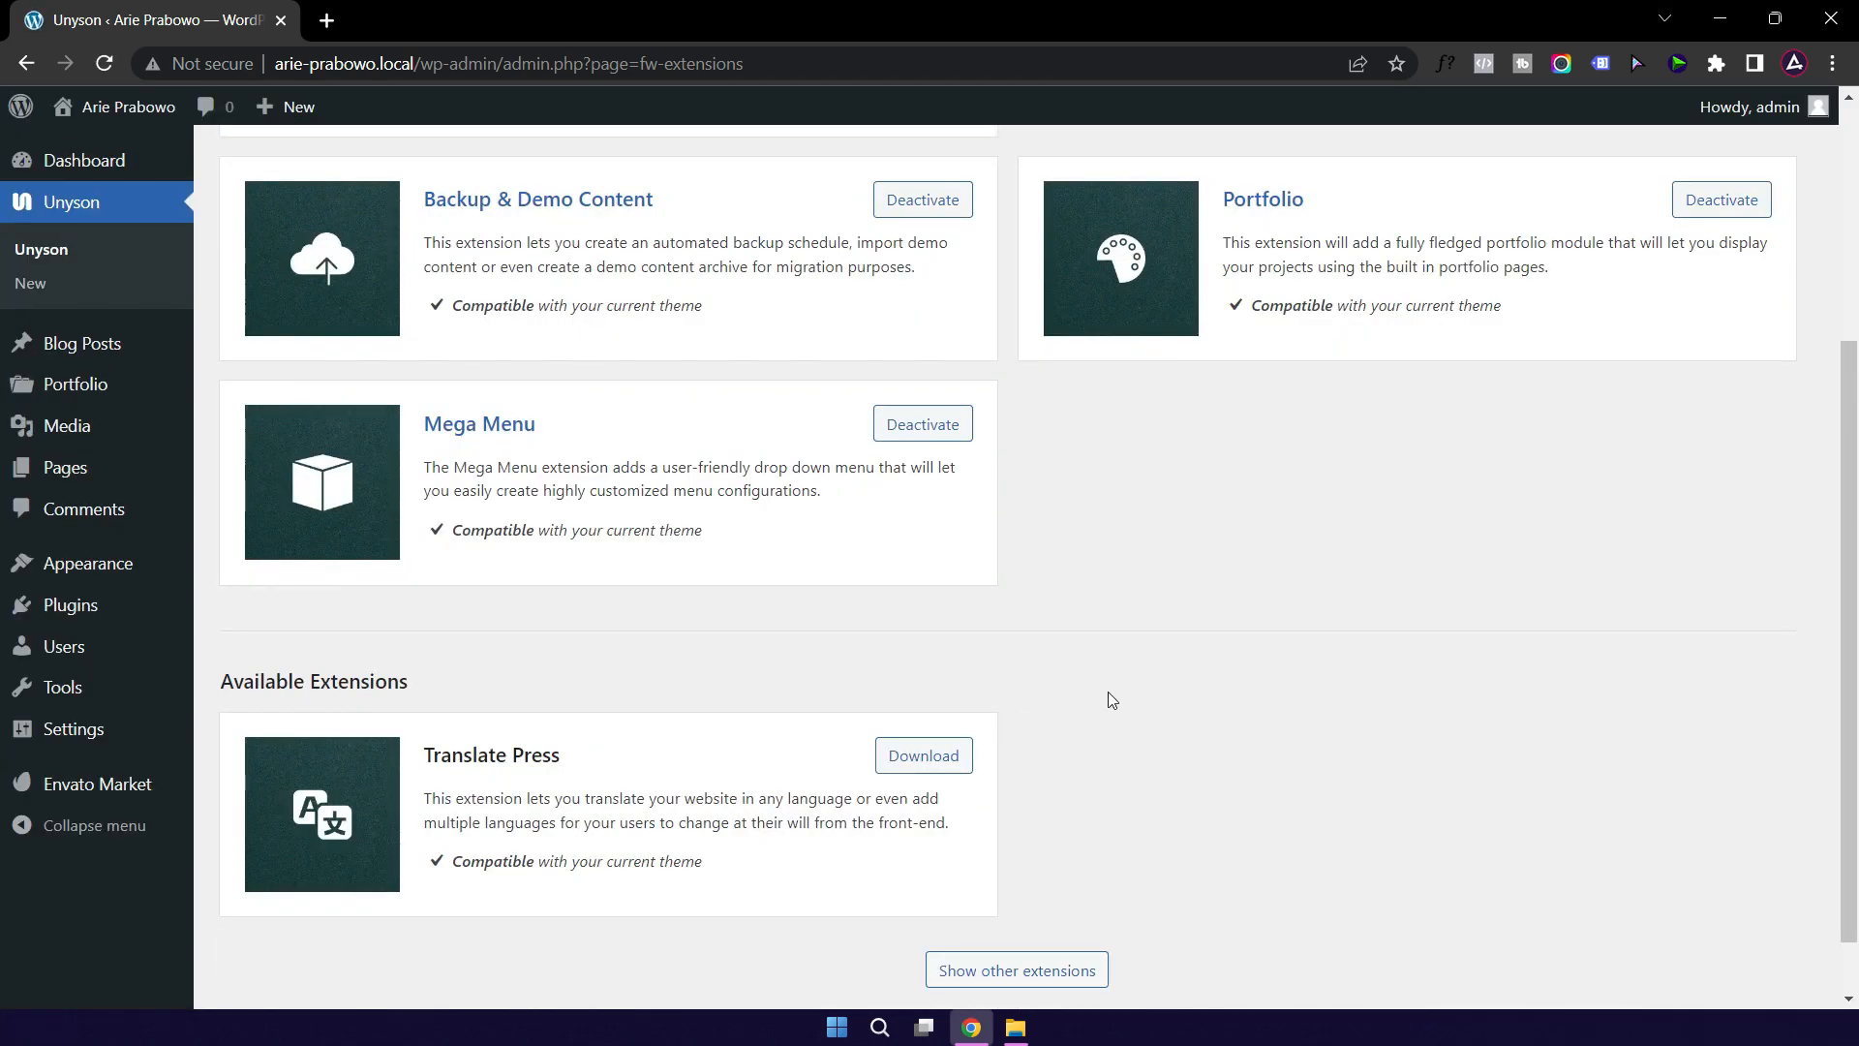
Step: Download the Sliders extension from Unyson's other extensions
{"action": "left_click", "coordinate": [1007, 971]}
{"action": "scroll", "coordinate": [1060, 785], "scroll_direction": "down", "scroll_amount": 5}
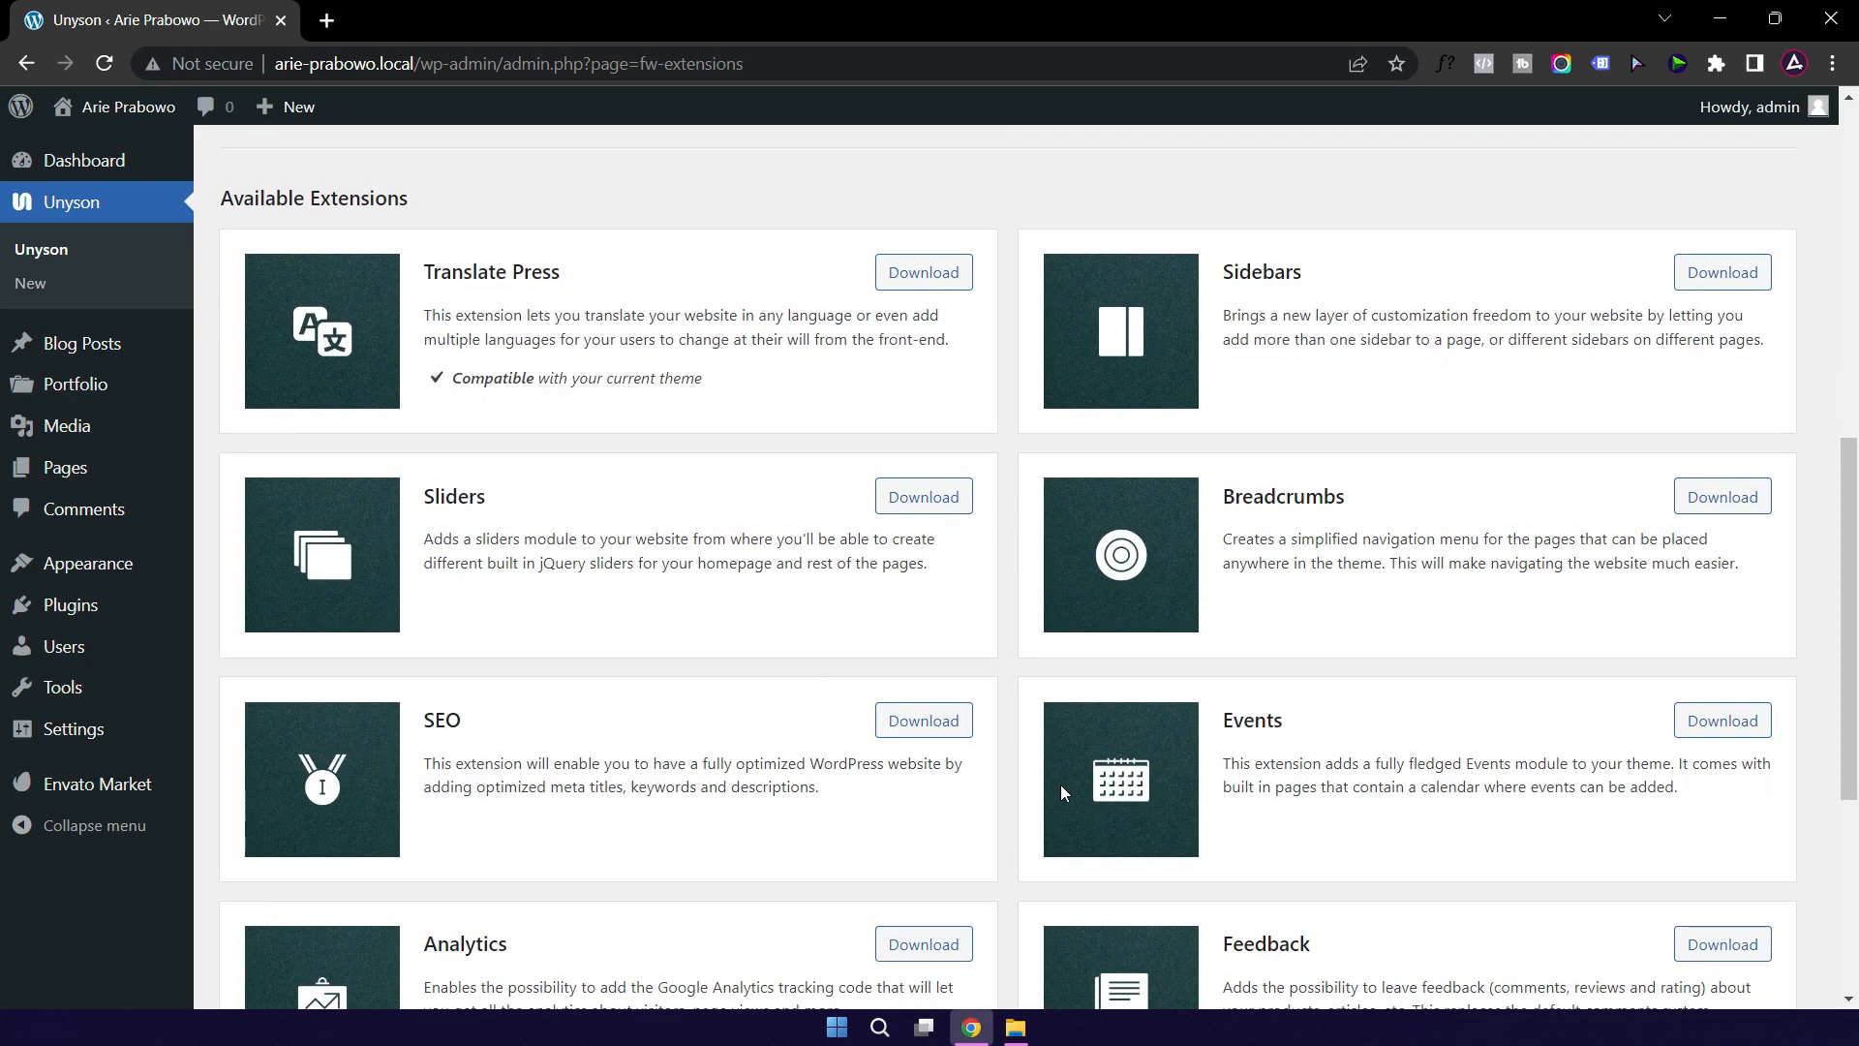
{"action": "left_click", "coordinate": [920, 500]}
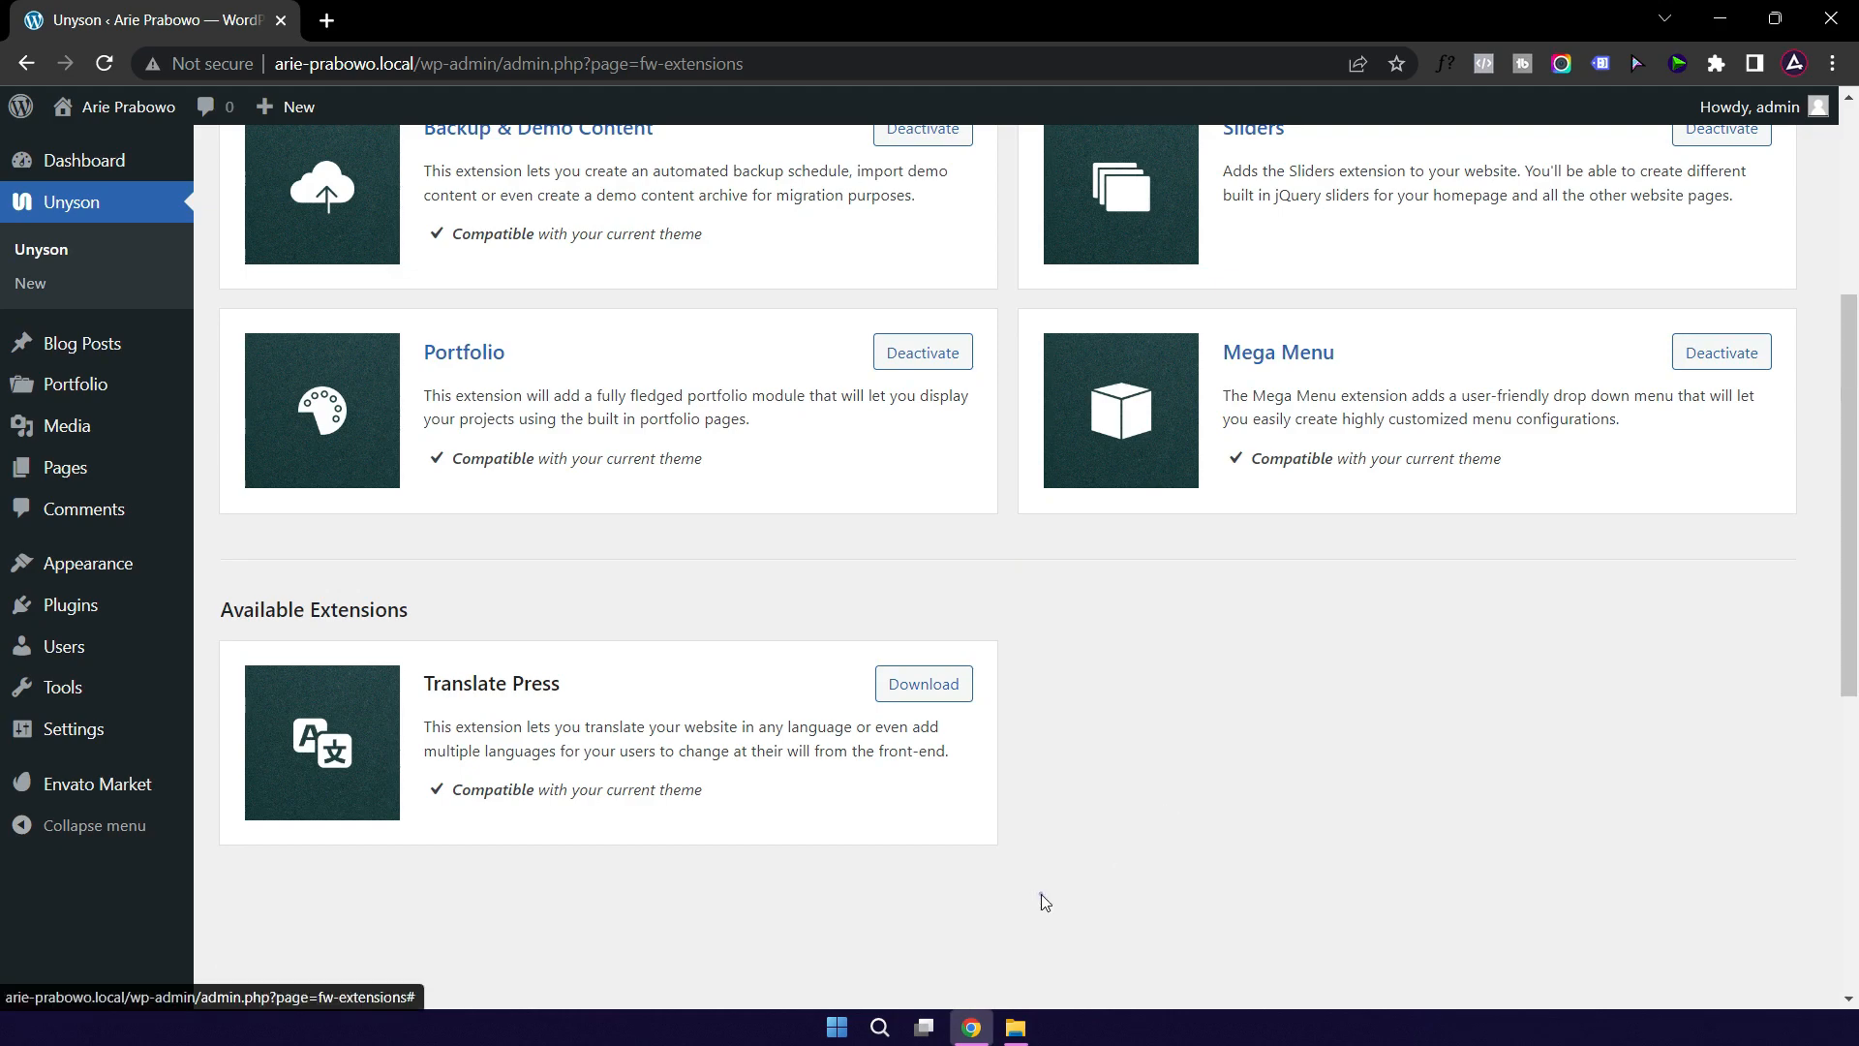
Step: Download the Events extension from the remaining available extensions
{"action": "left_click", "coordinate": [1055, 896]}
{"action": "scroll", "coordinate": [1036, 726], "scroll_direction": "down", "scroll_amount": 6}
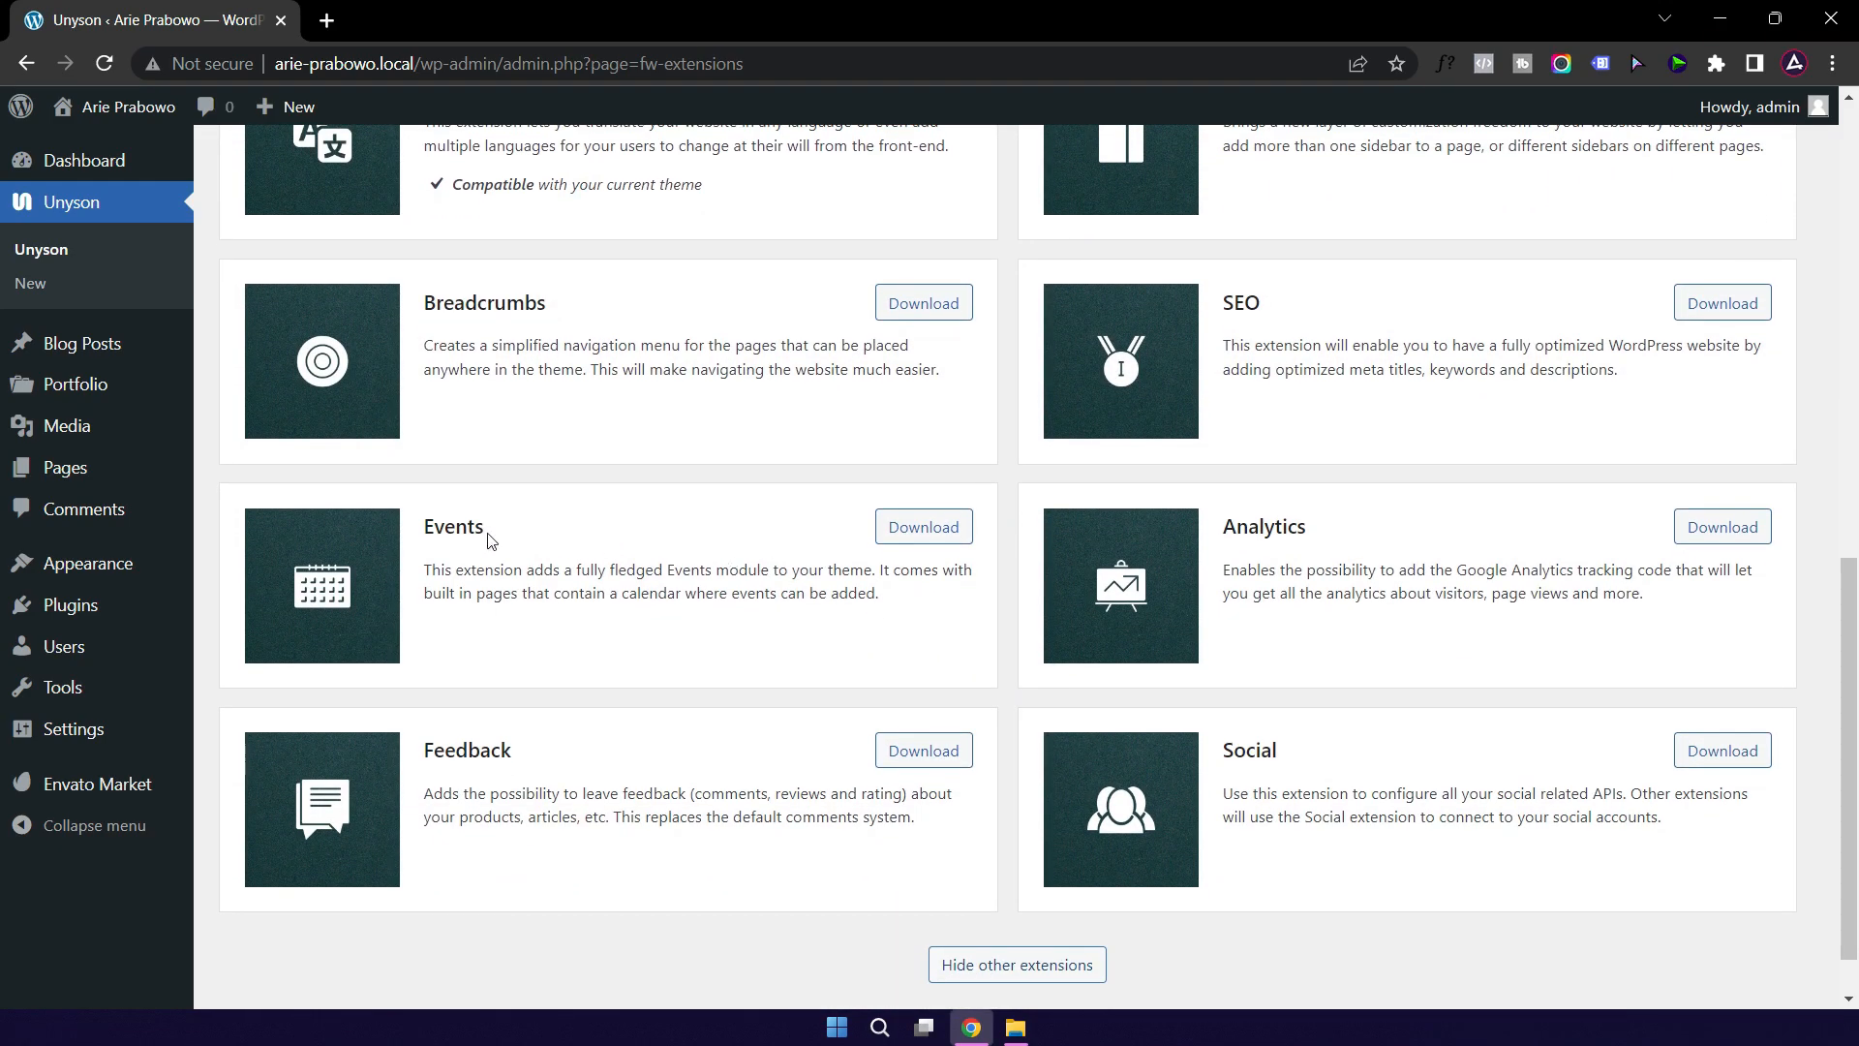
{"action": "left_click", "coordinate": [920, 531]}
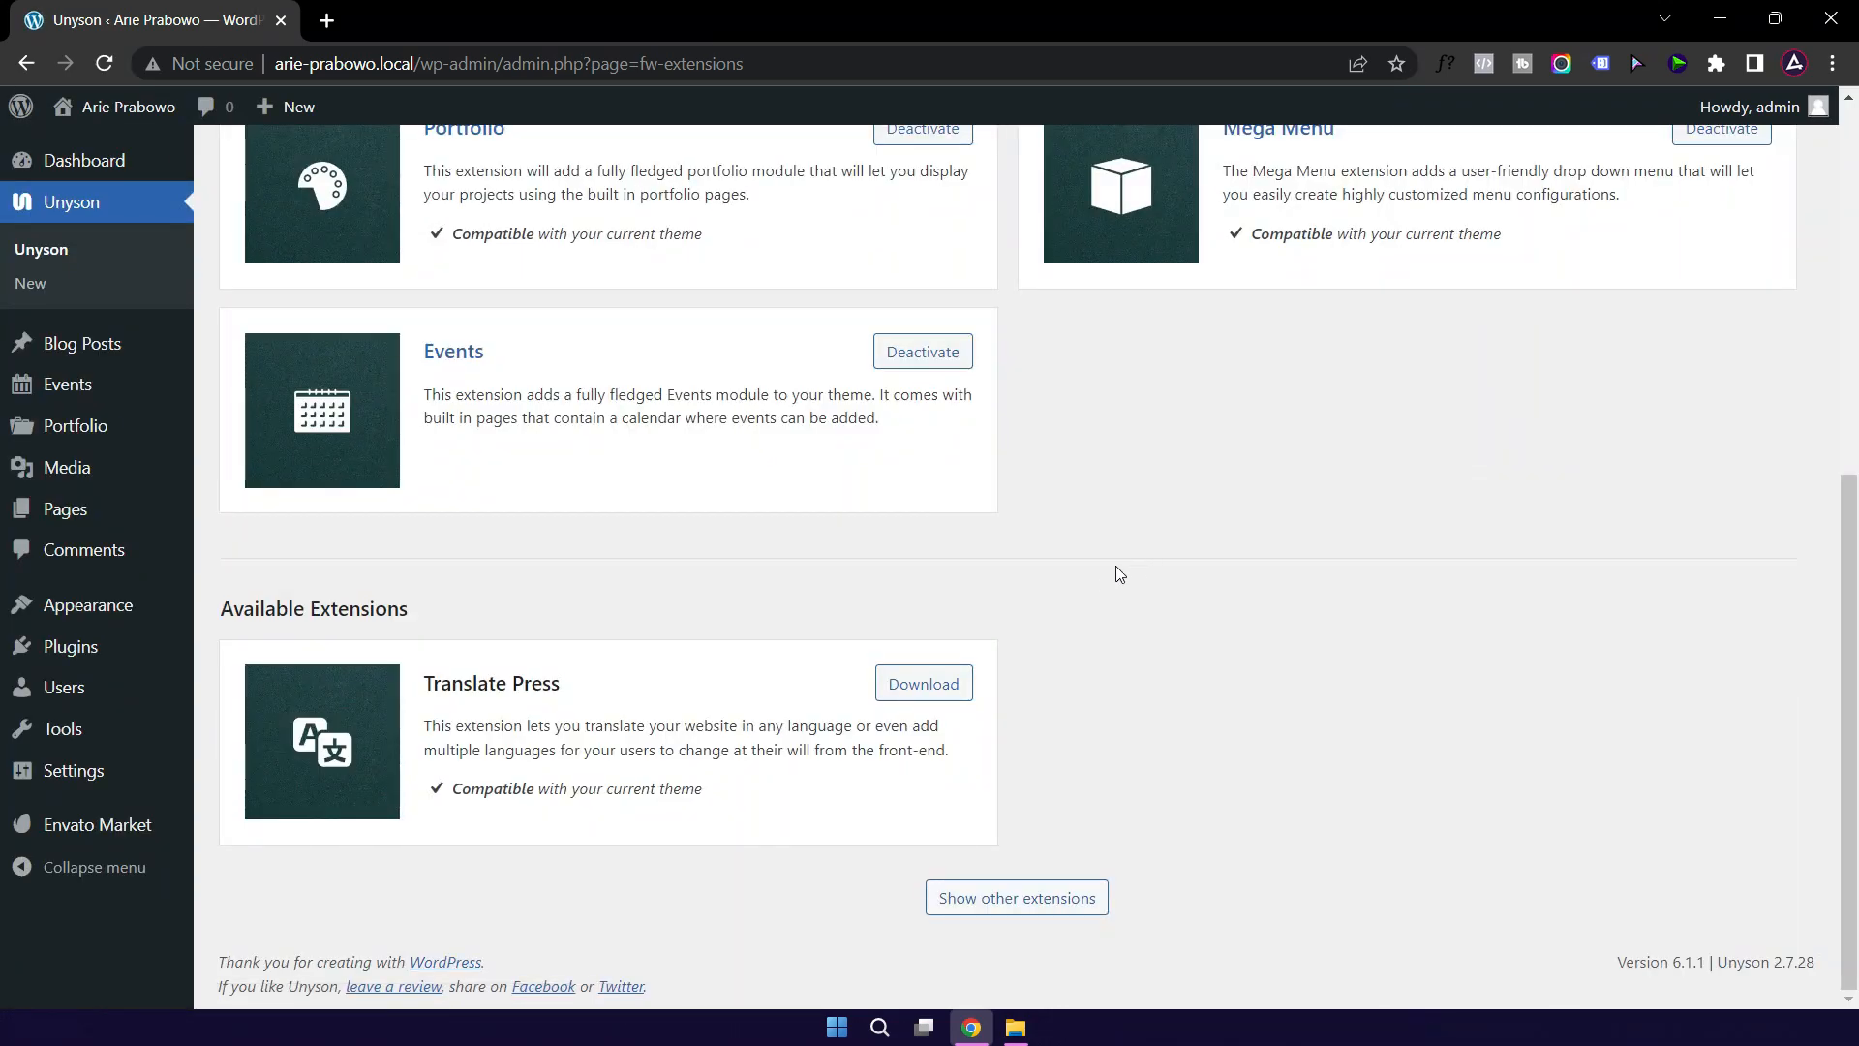
{"action": "scroll", "coordinate": [1101, 581], "scroll_direction": "up", "scroll_amount": 1}
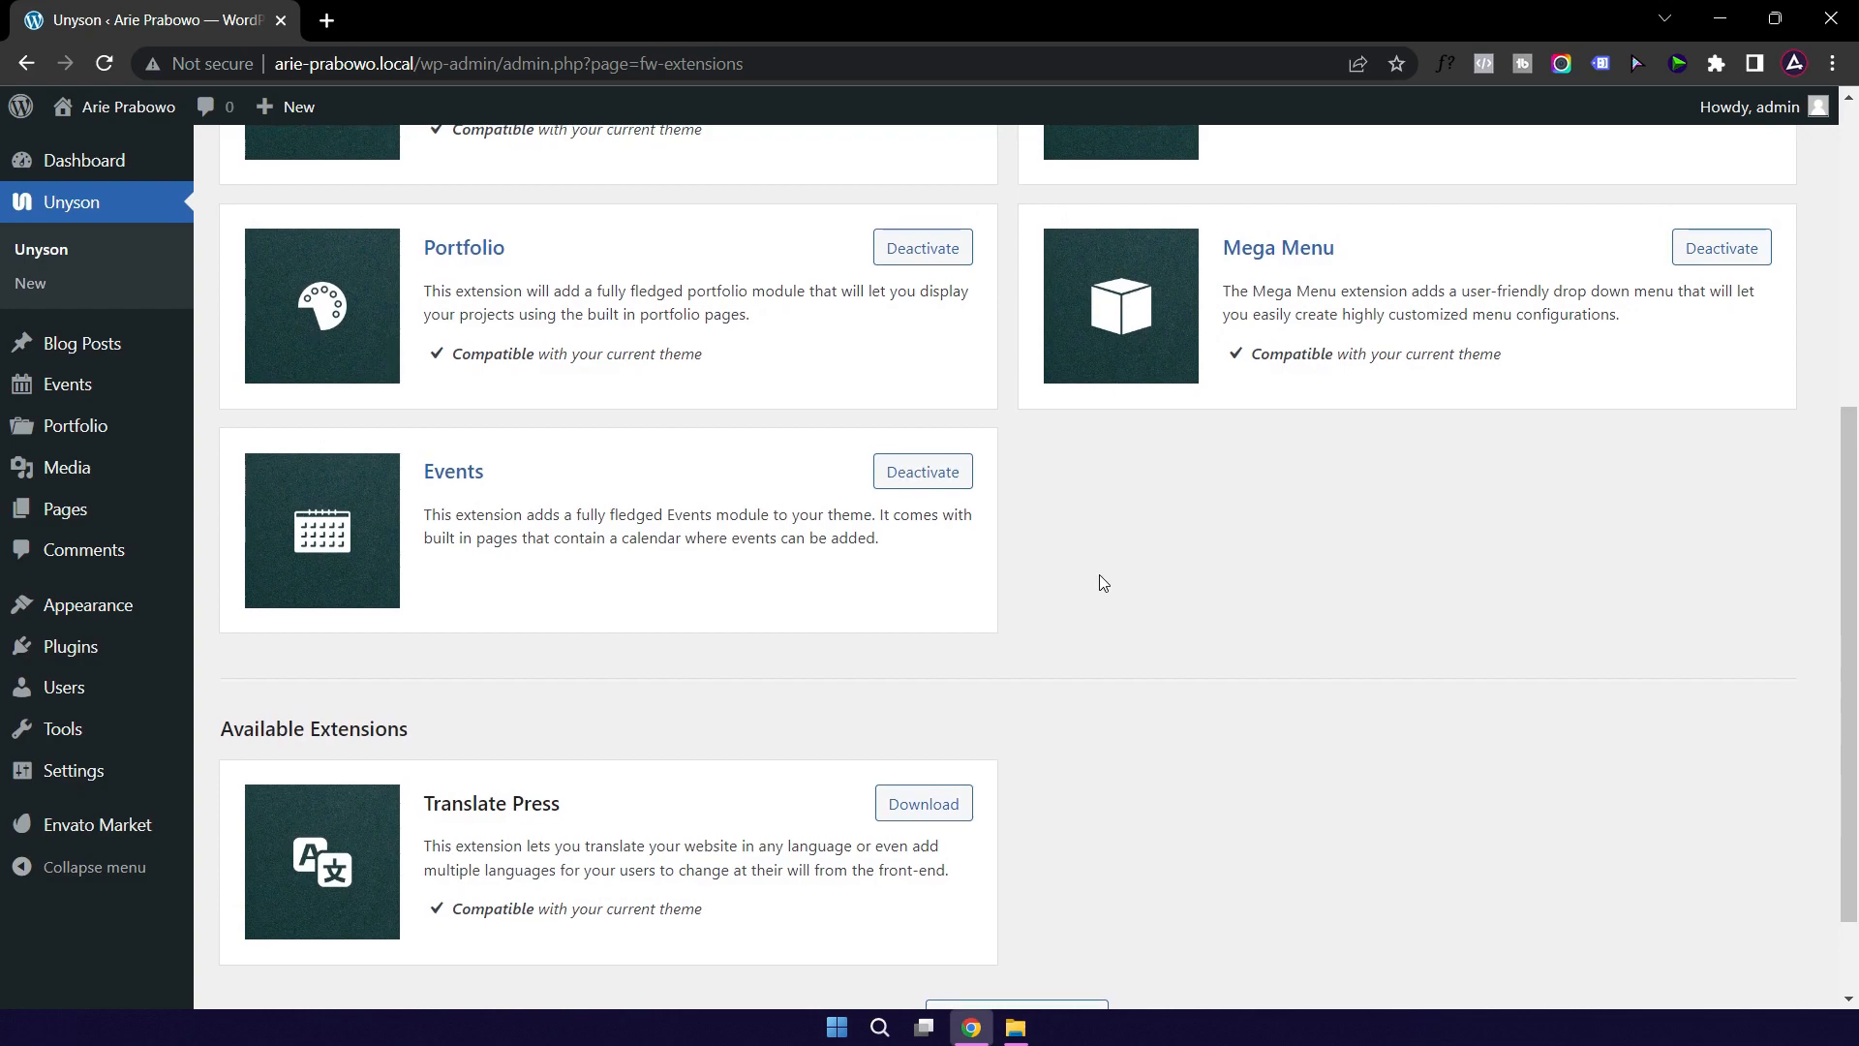
{"action": "scroll", "coordinate": [1100, 578], "scroll_direction": "down", "scroll_amount": 1}
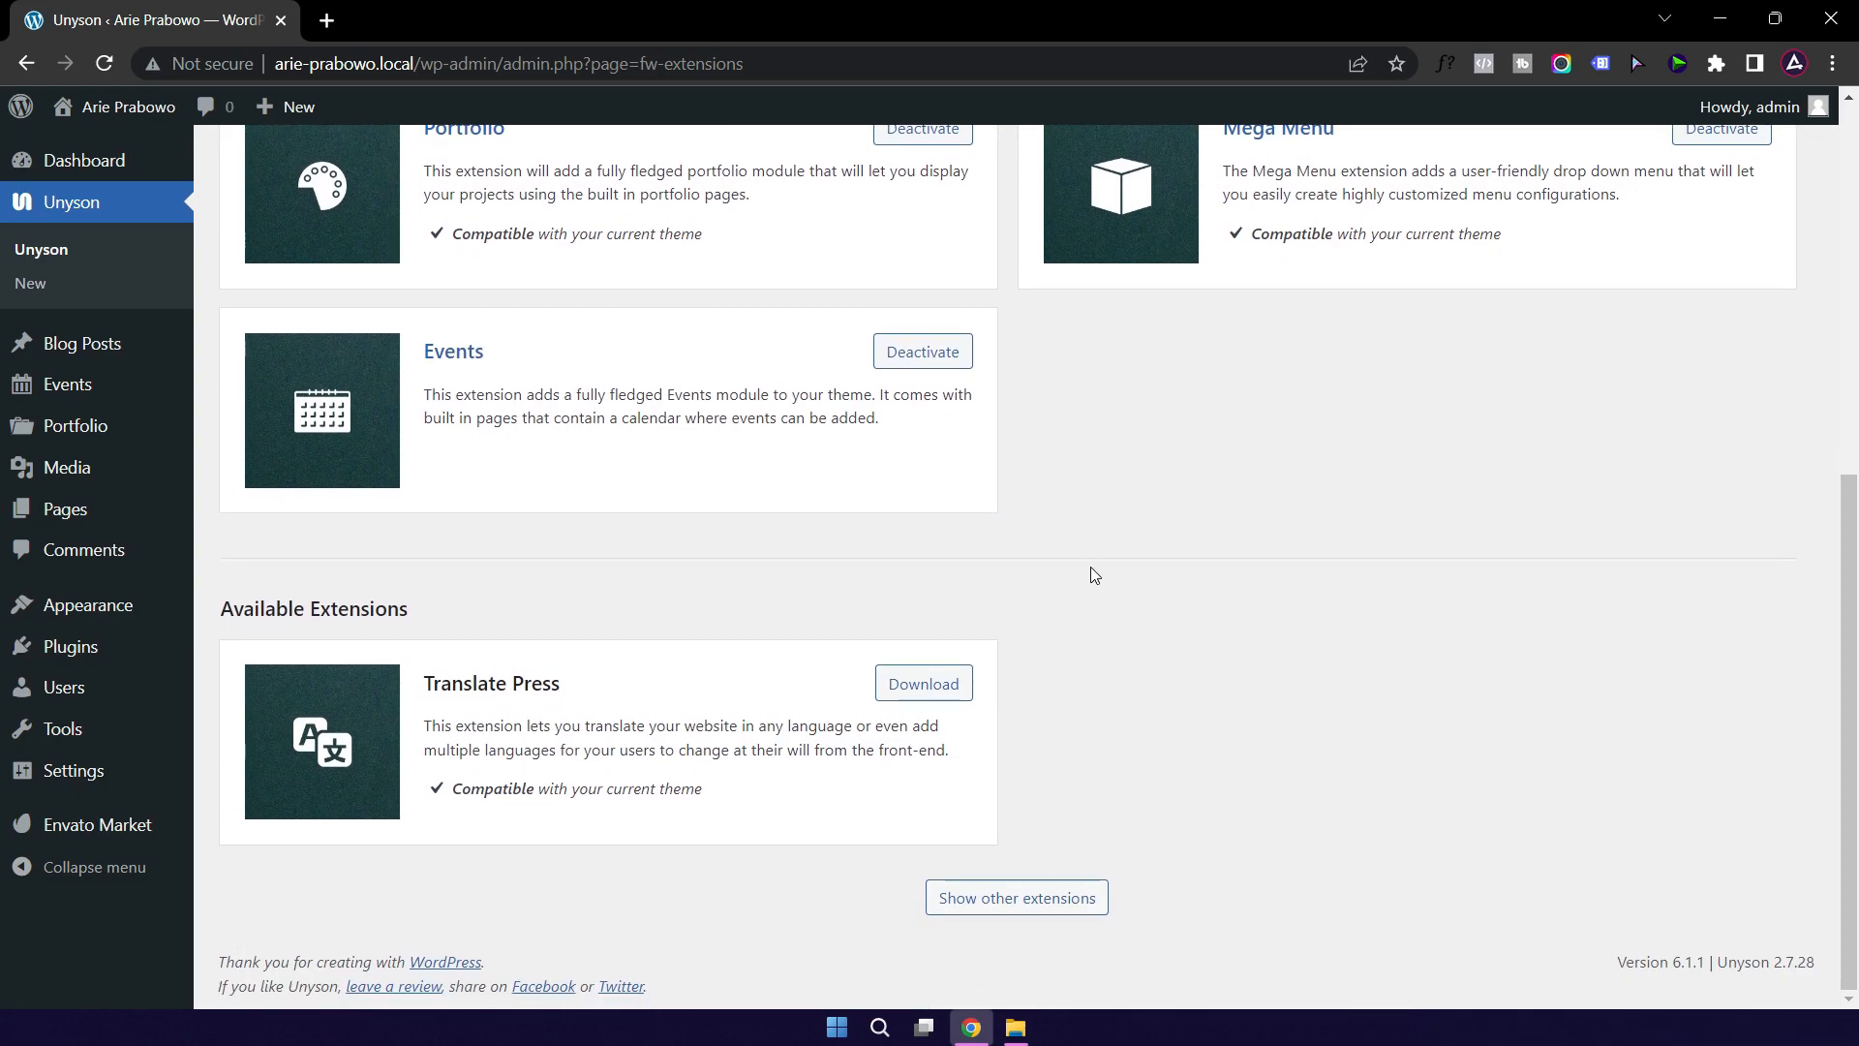
{"action": "mouse_move", "coordinate": [82, 650]}
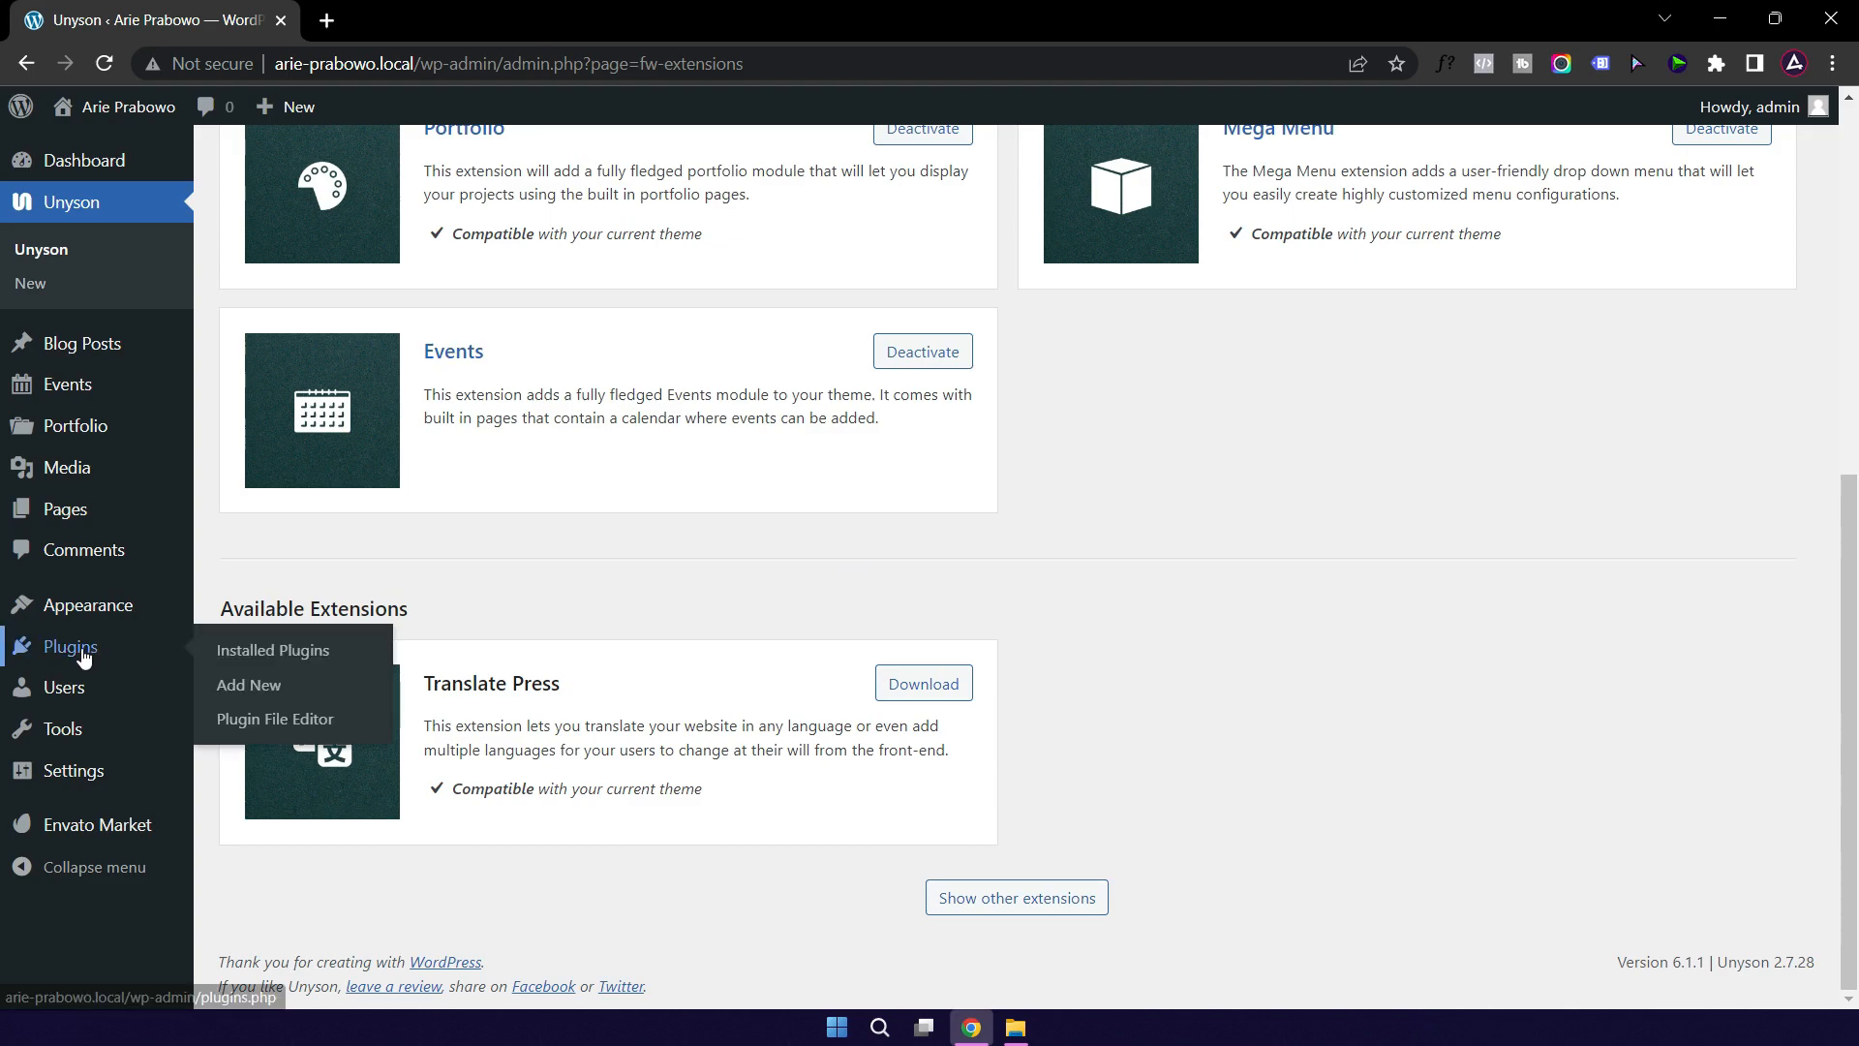
{"action": "left_click", "coordinate": [270, 659]}
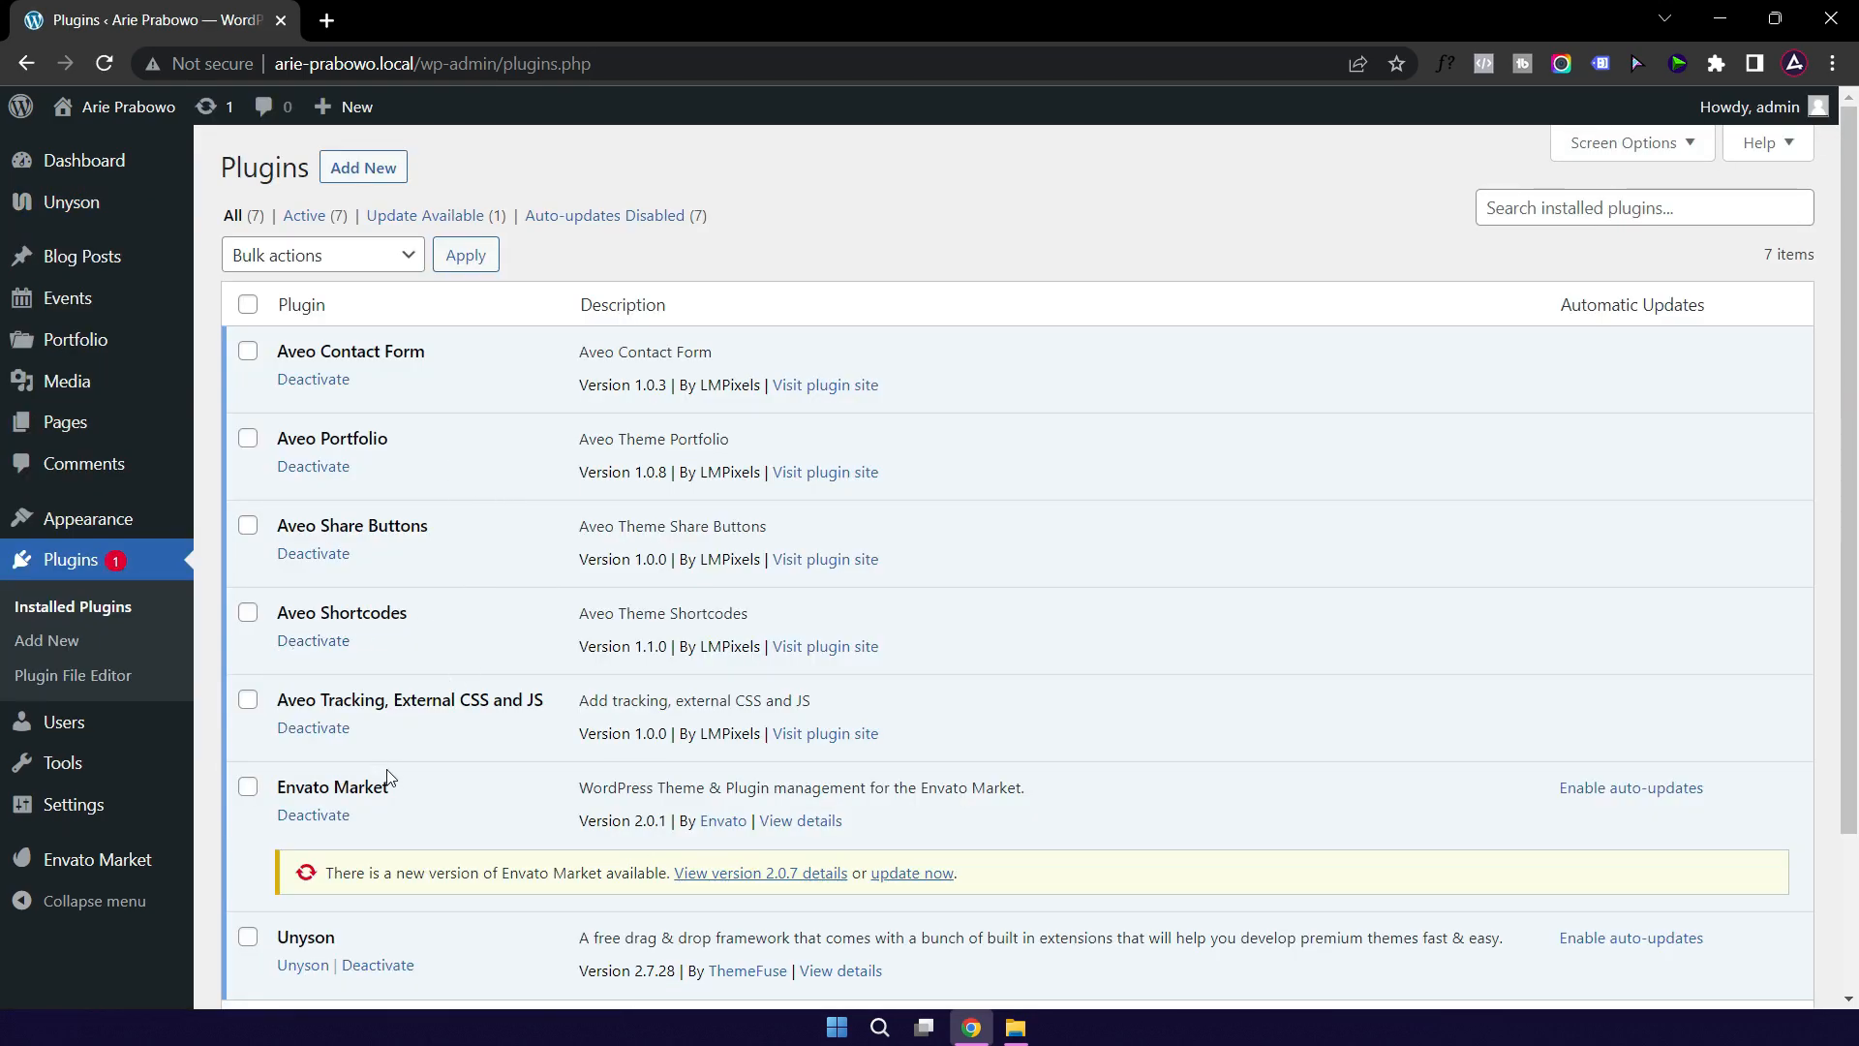
{"action": "scroll", "coordinate": [388, 770], "scroll_direction": "down", "scroll_amount": 2}
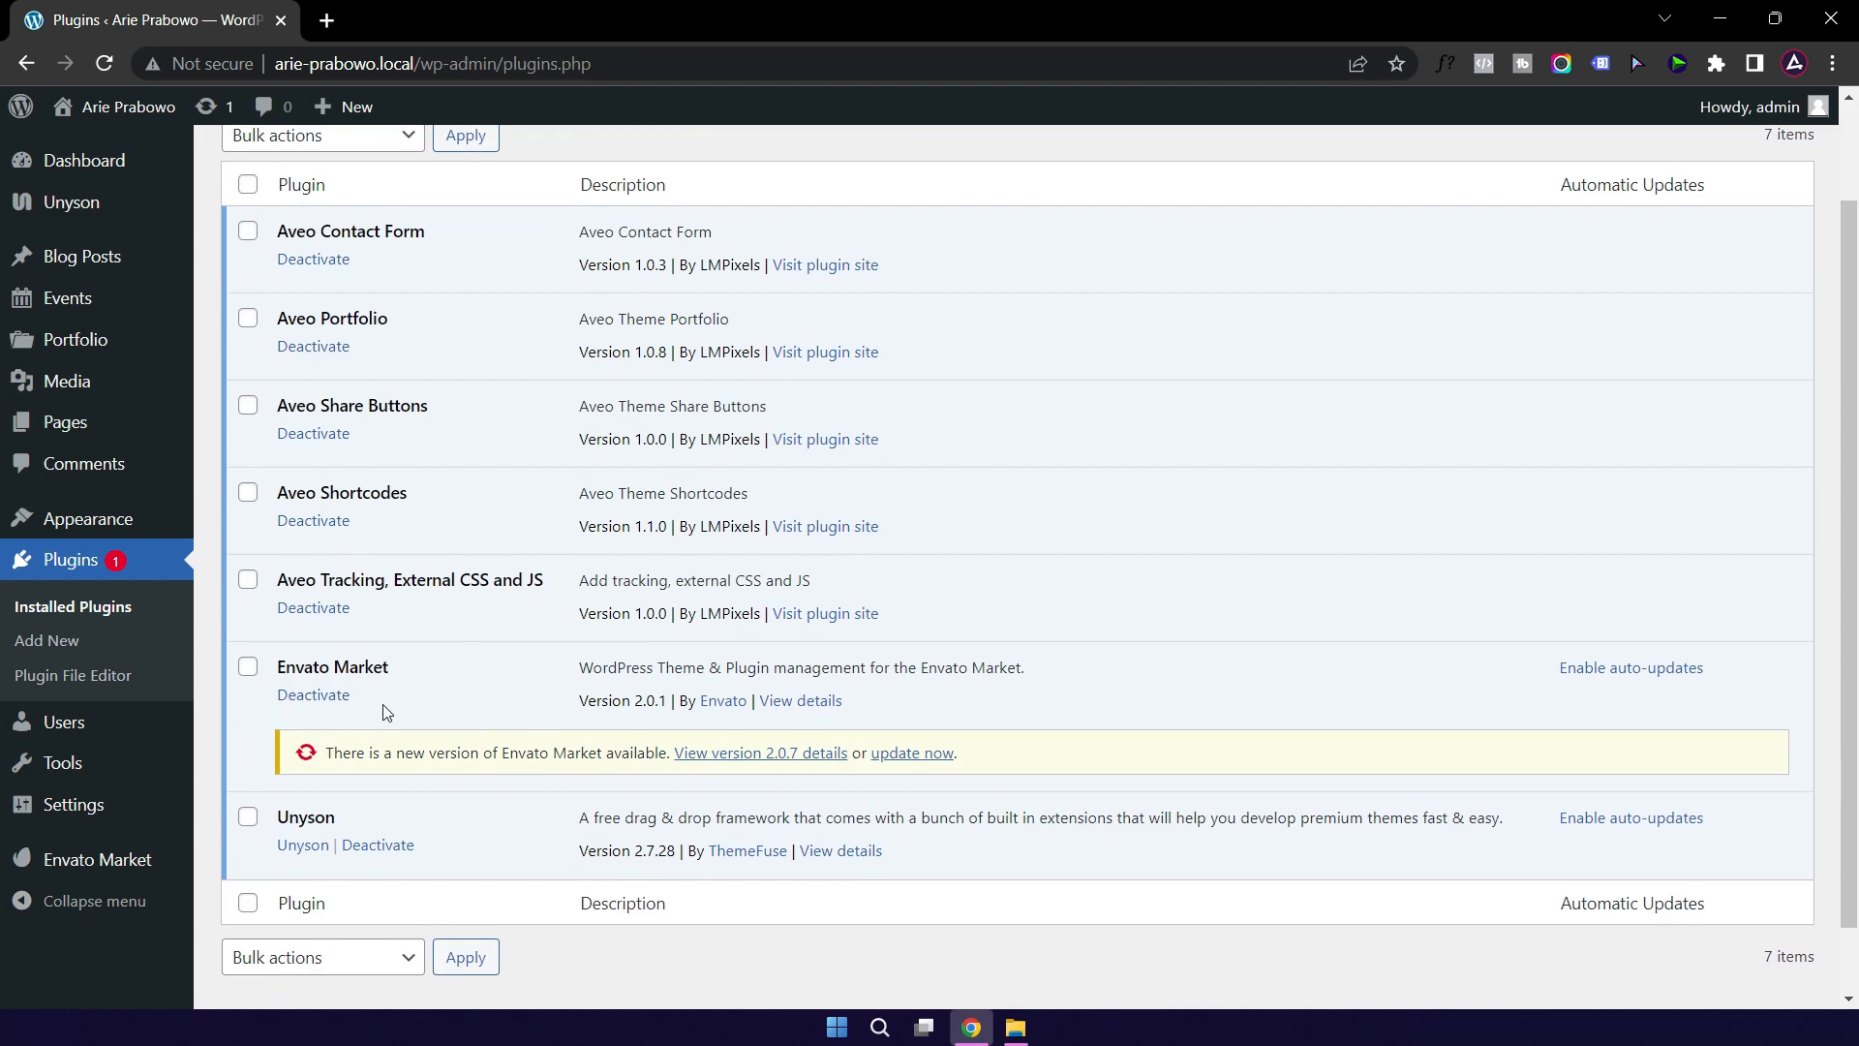
{"action": "left_click", "coordinate": [920, 753]}
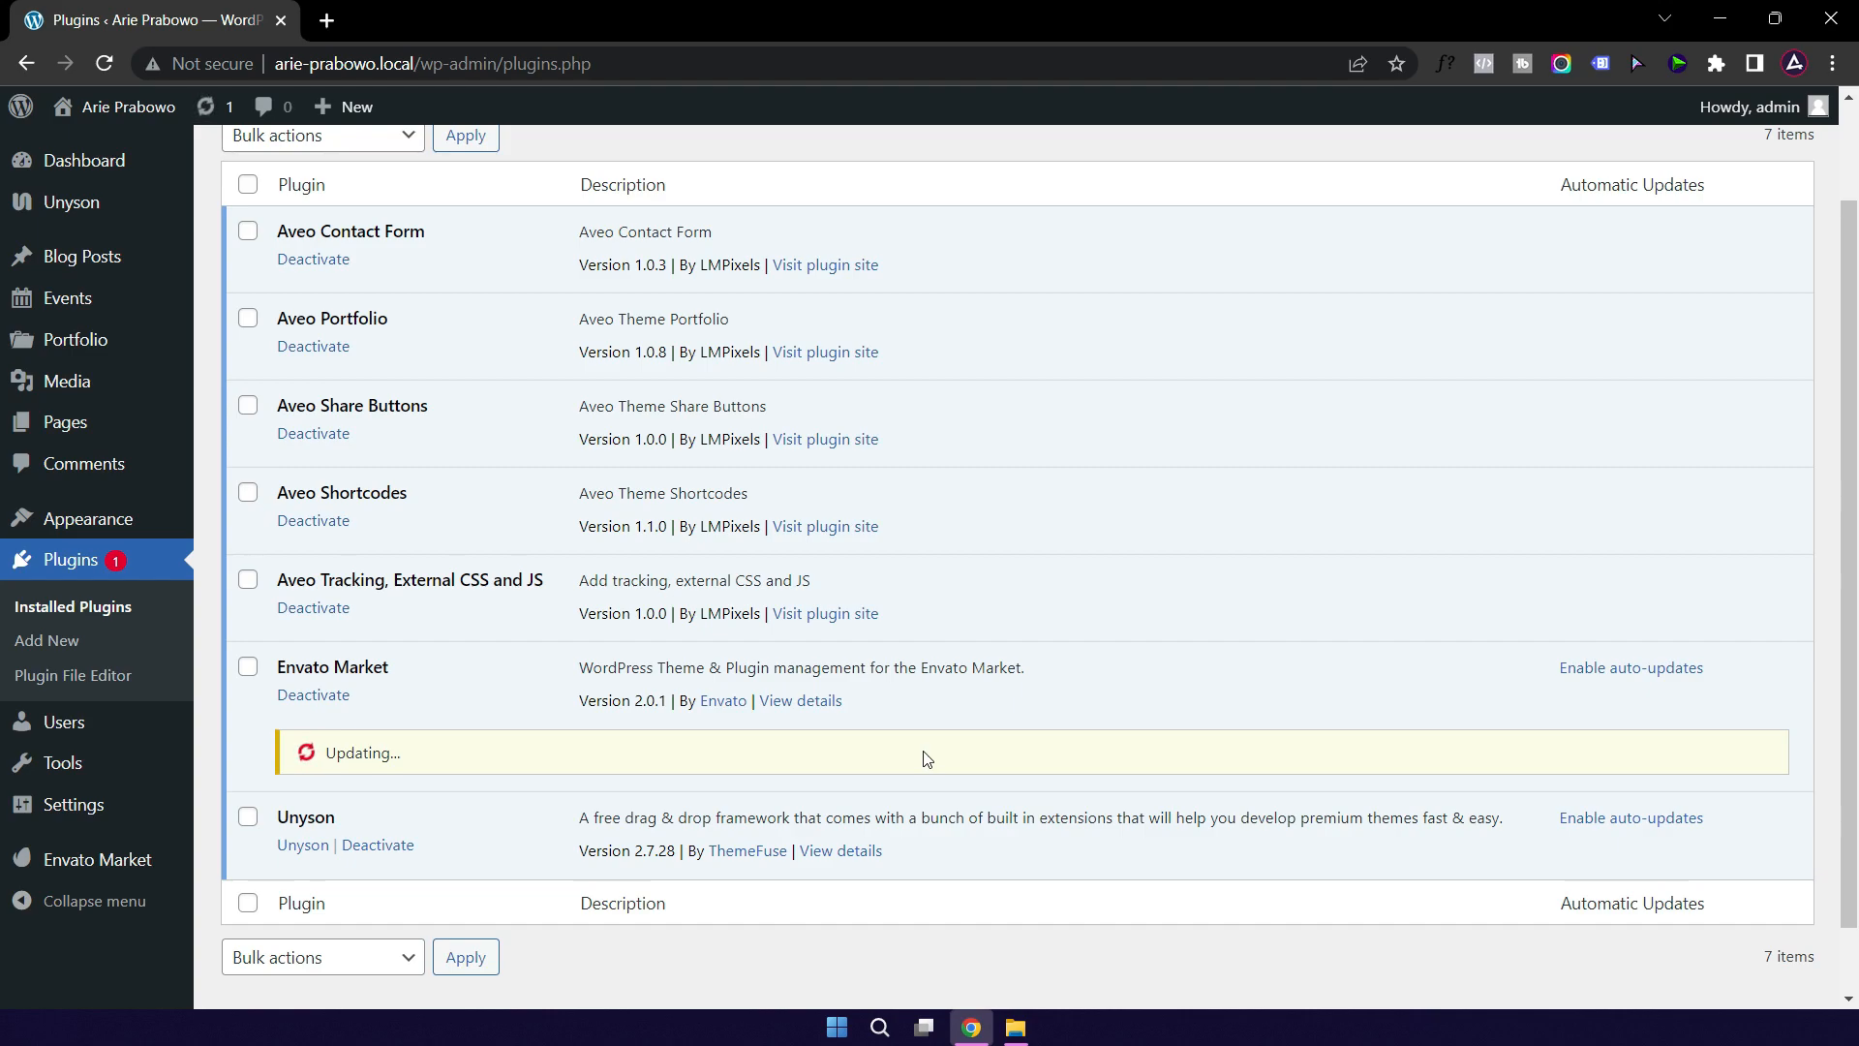
{"action": "scroll", "coordinate": [1036, 581], "scroll_direction": "up", "scroll_amount": 2}
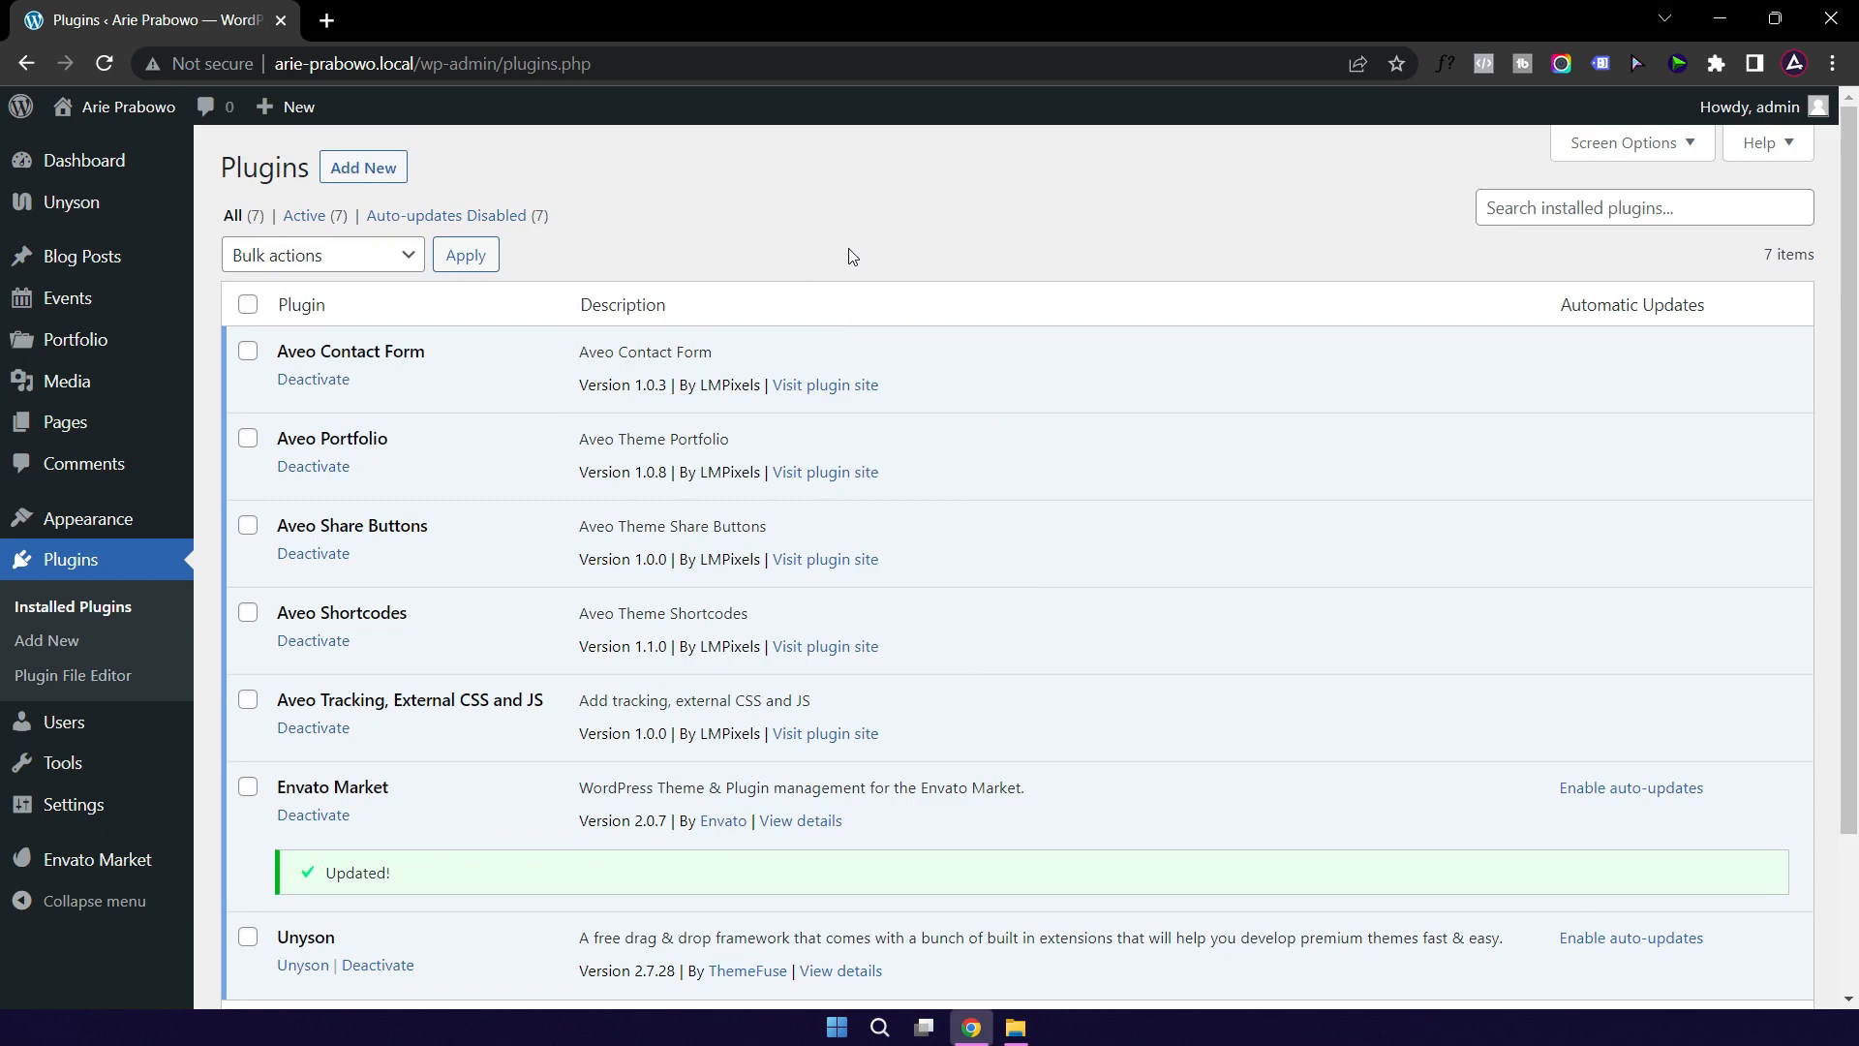
Step: Install the Classic Editor plugin from Add New and activate it
{"action": "mouse_move", "coordinate": [160, 397]}
{"action": "left_click", "coordinate": [361, 180]}
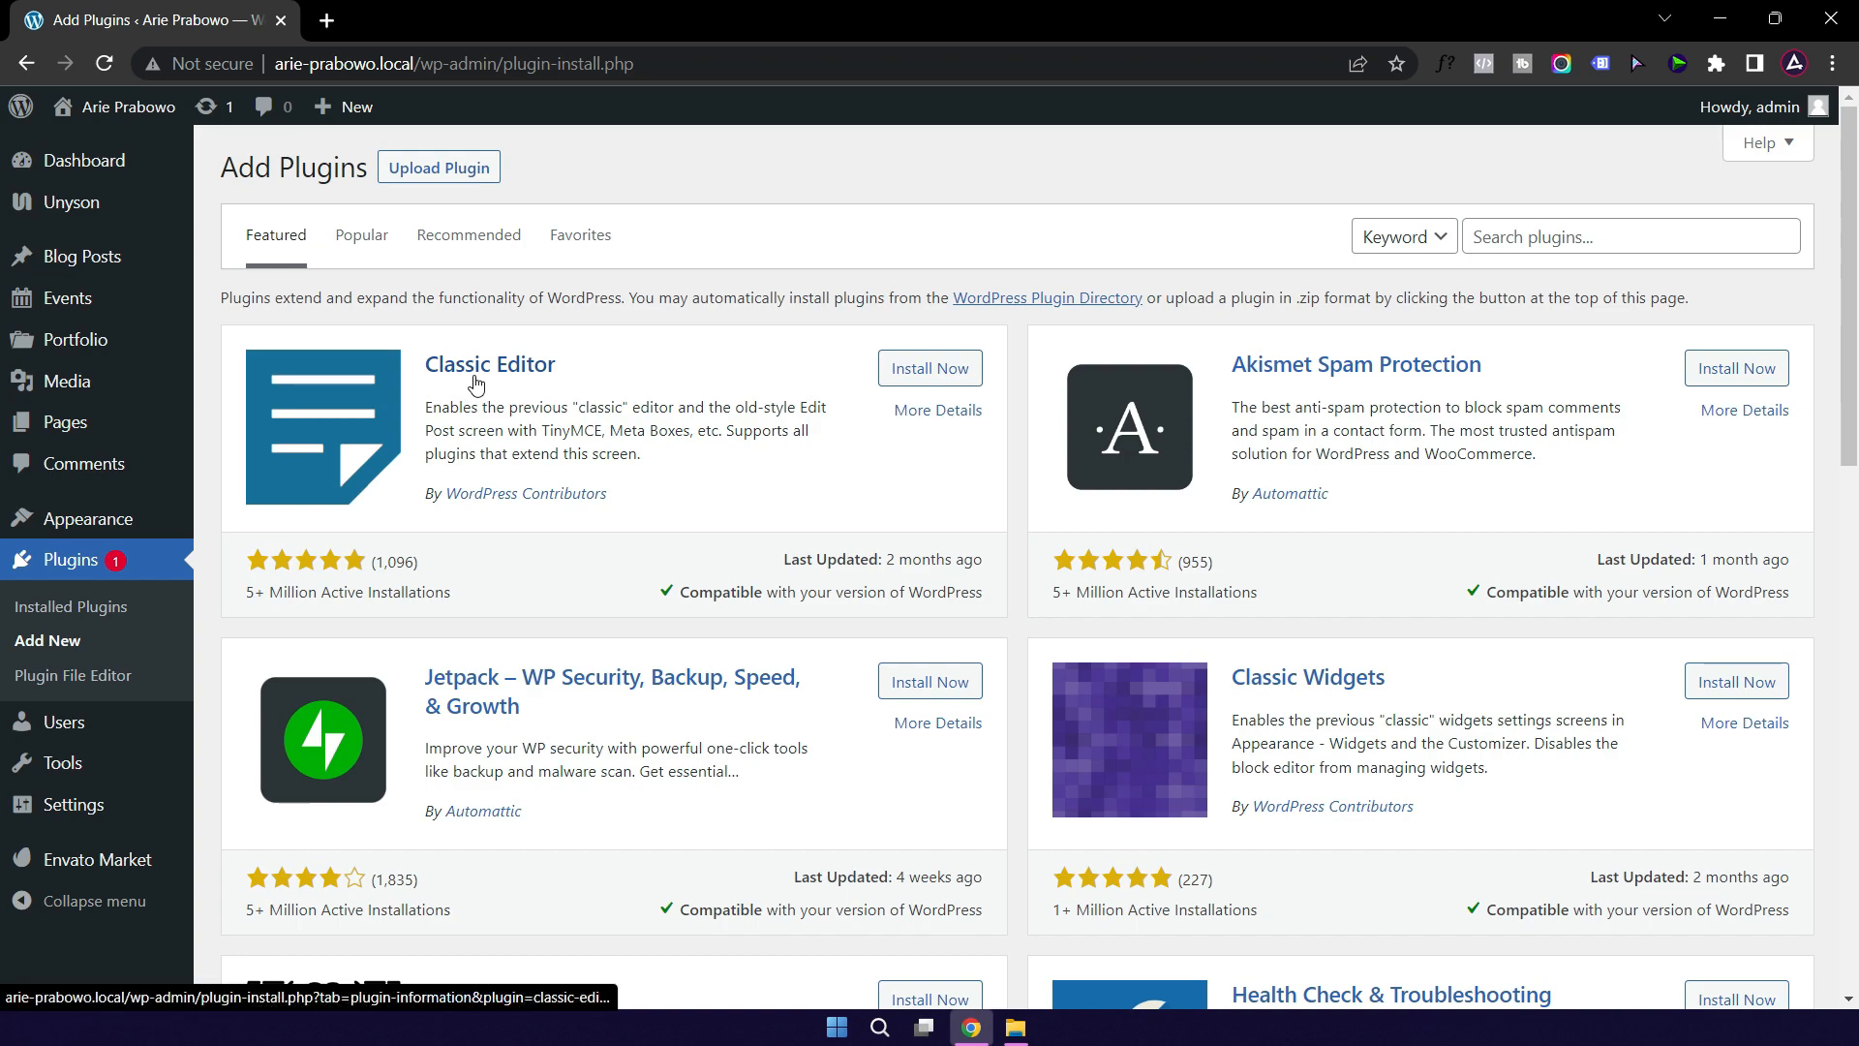
{"action": "left_click", "coordinate": [937, 375]}
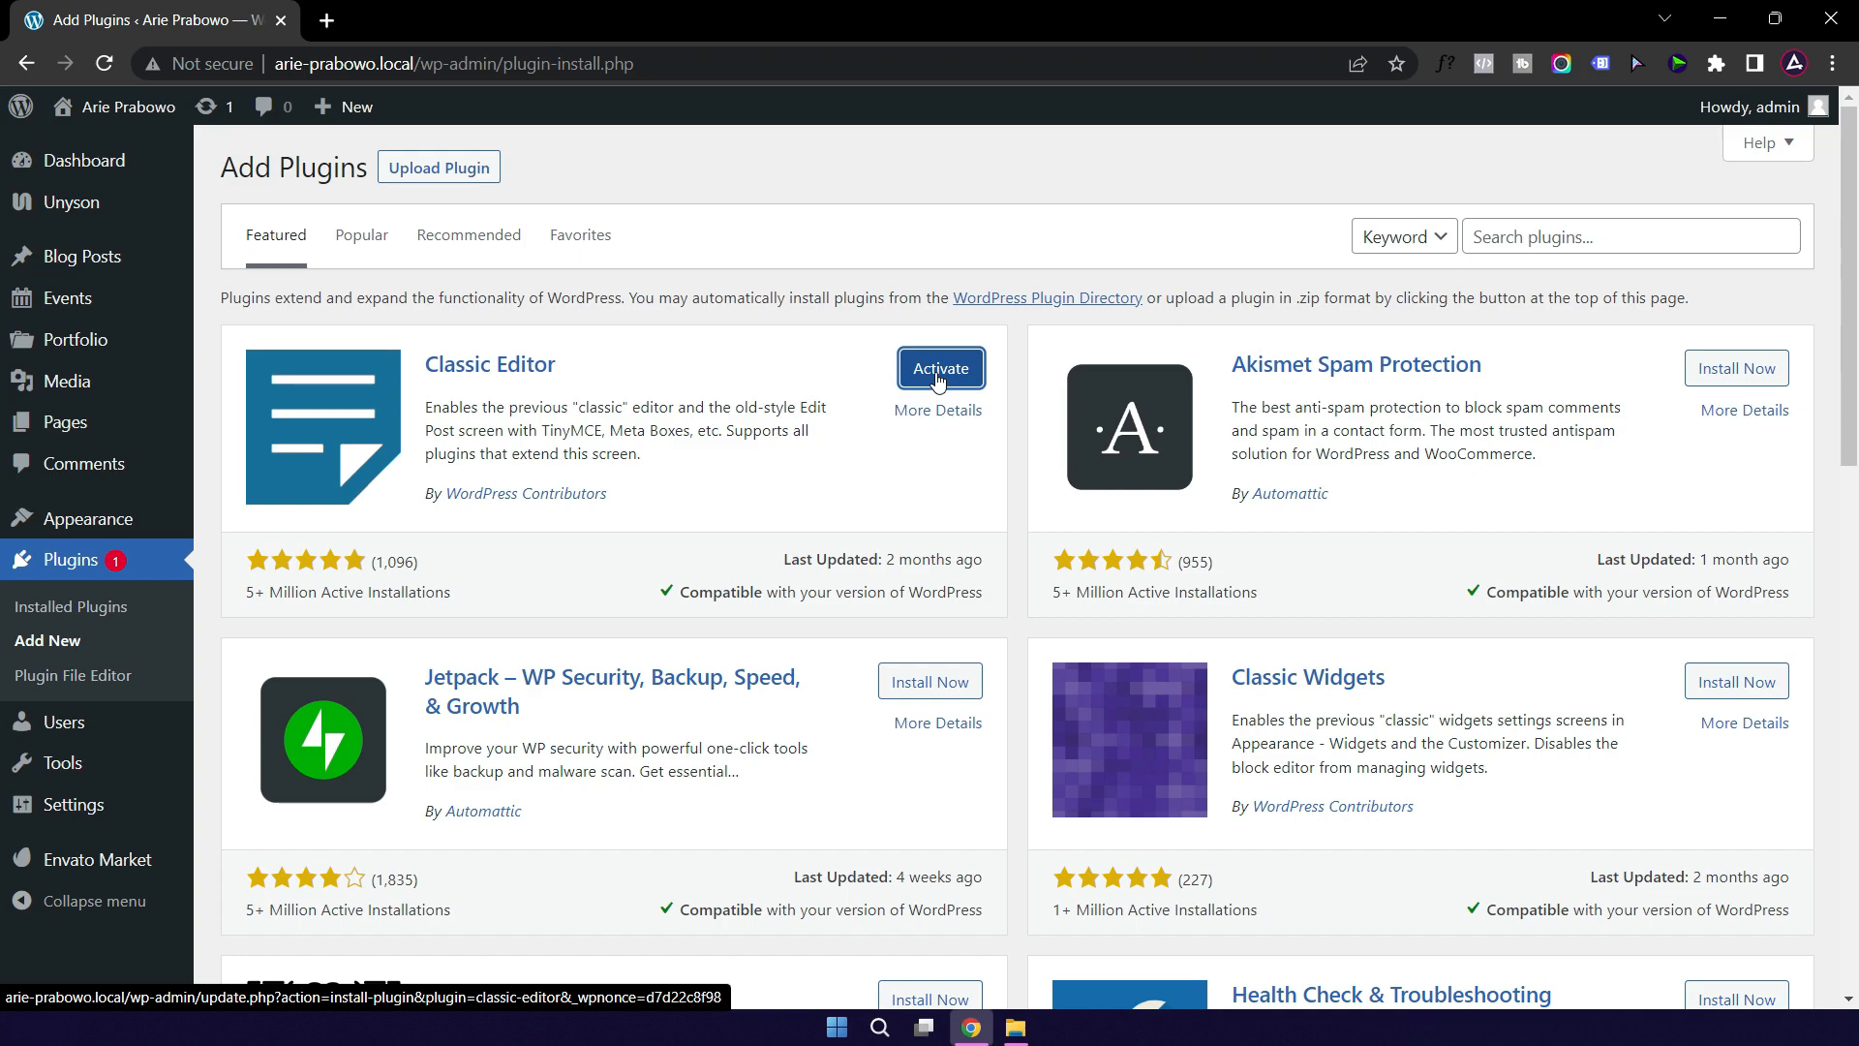
{"action": "left_click", "coordinate": [938, 381]}
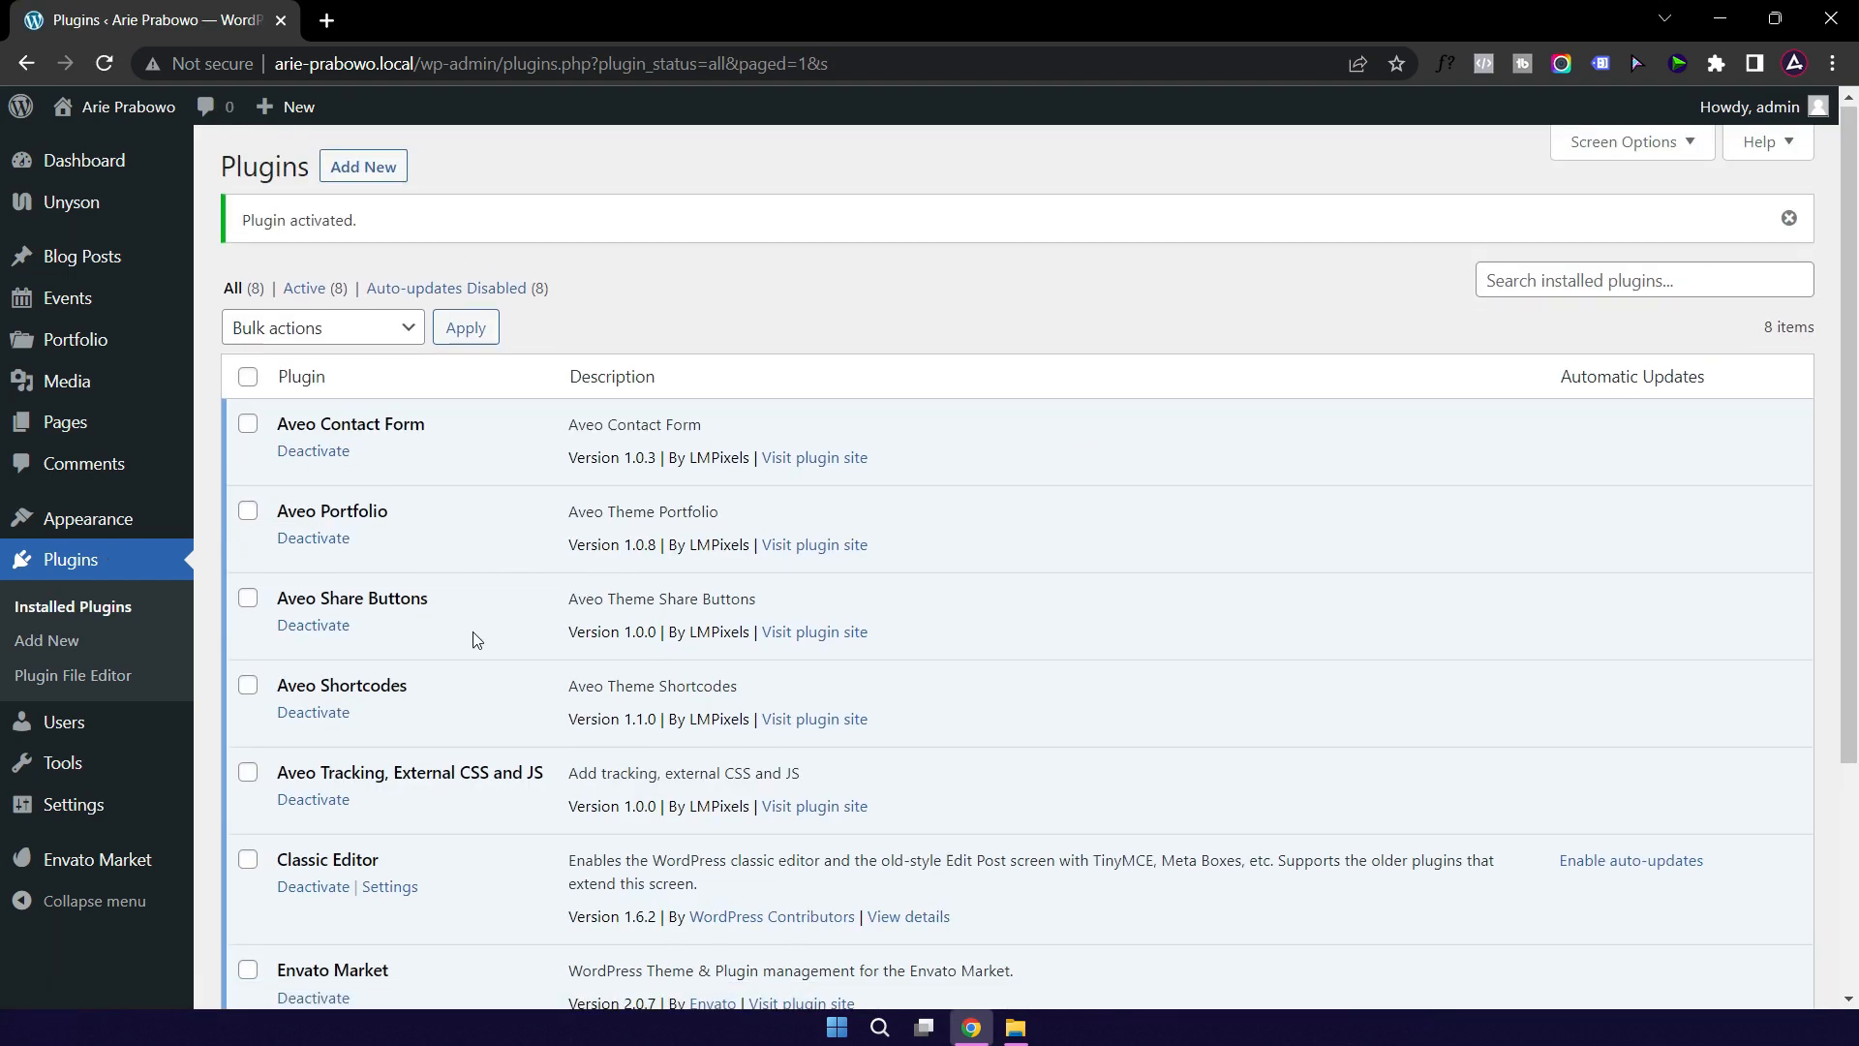
{"action": "scroll", "coordinate": [474, 639], "scroll_direction": "down", "scroll_amount": 4}
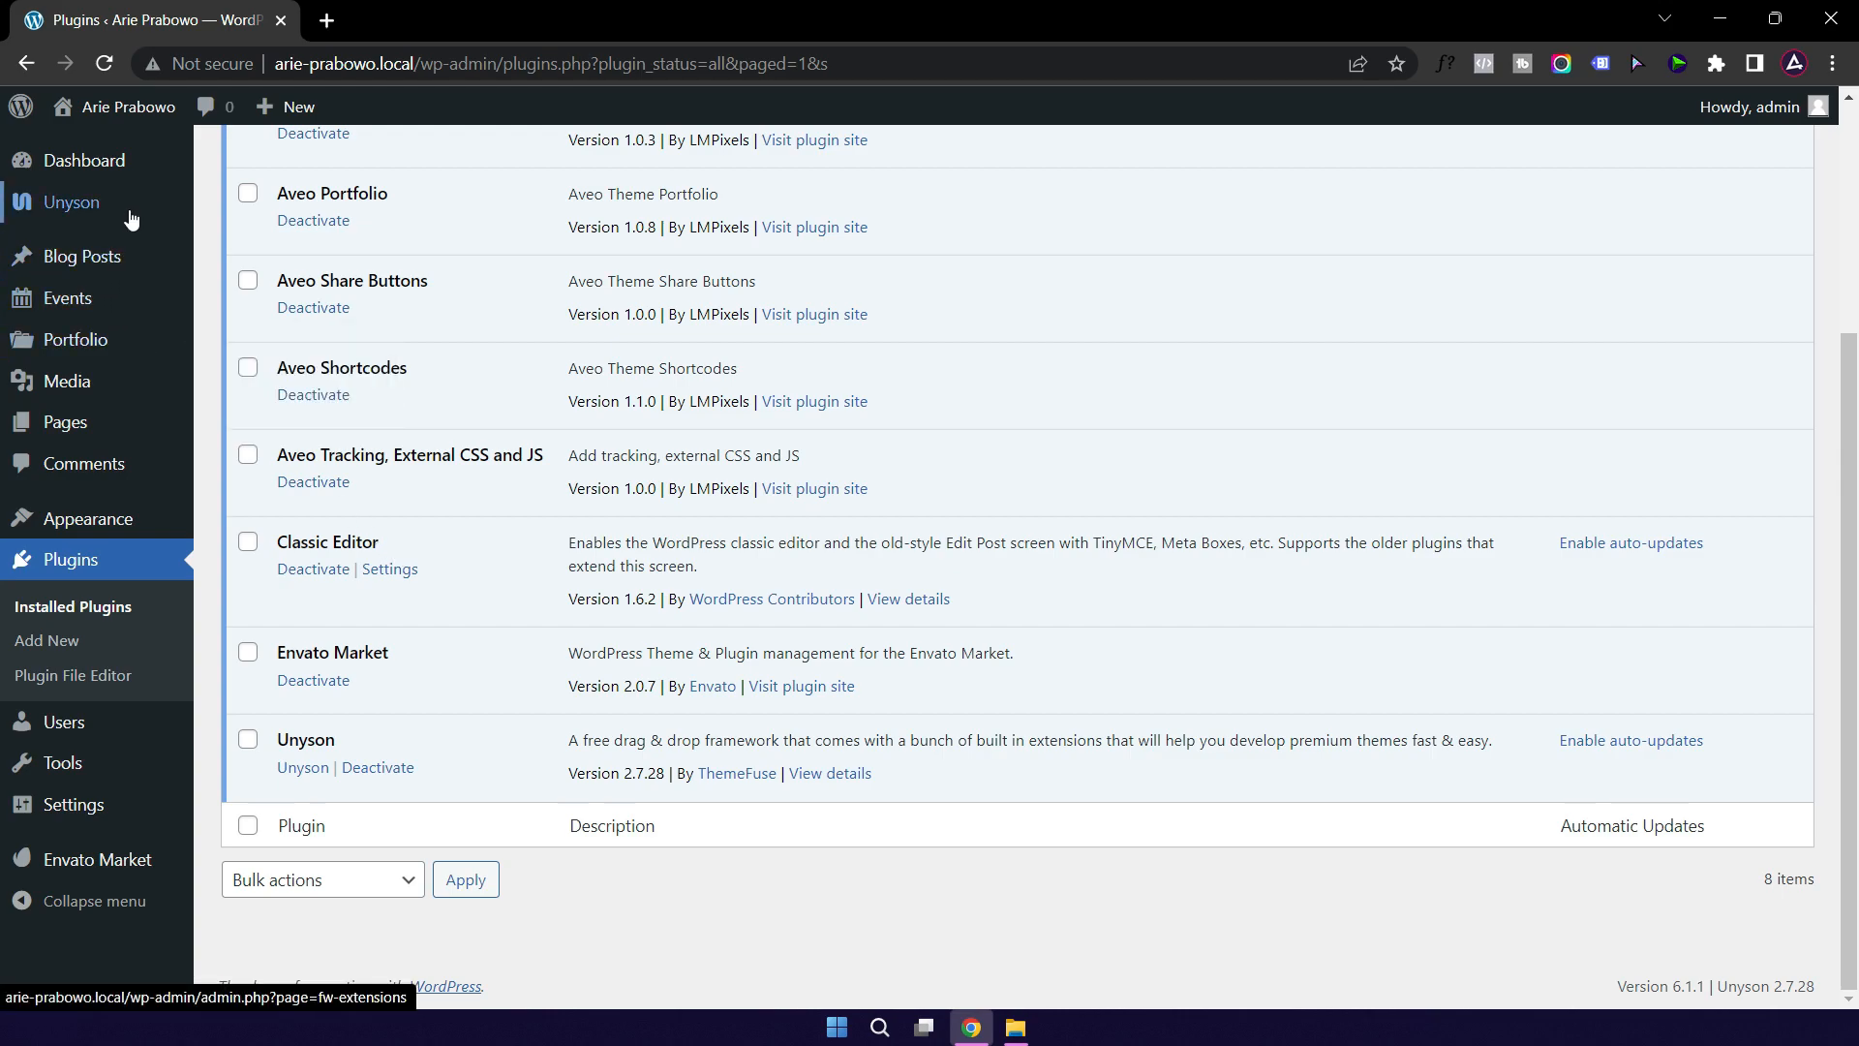
{"action": "scroll", "coordinate": [138, 304], "scroll_direction": "up", "scroll_amount": 3}
{"action": "mouse_move", "coordinate": [91, 519]}
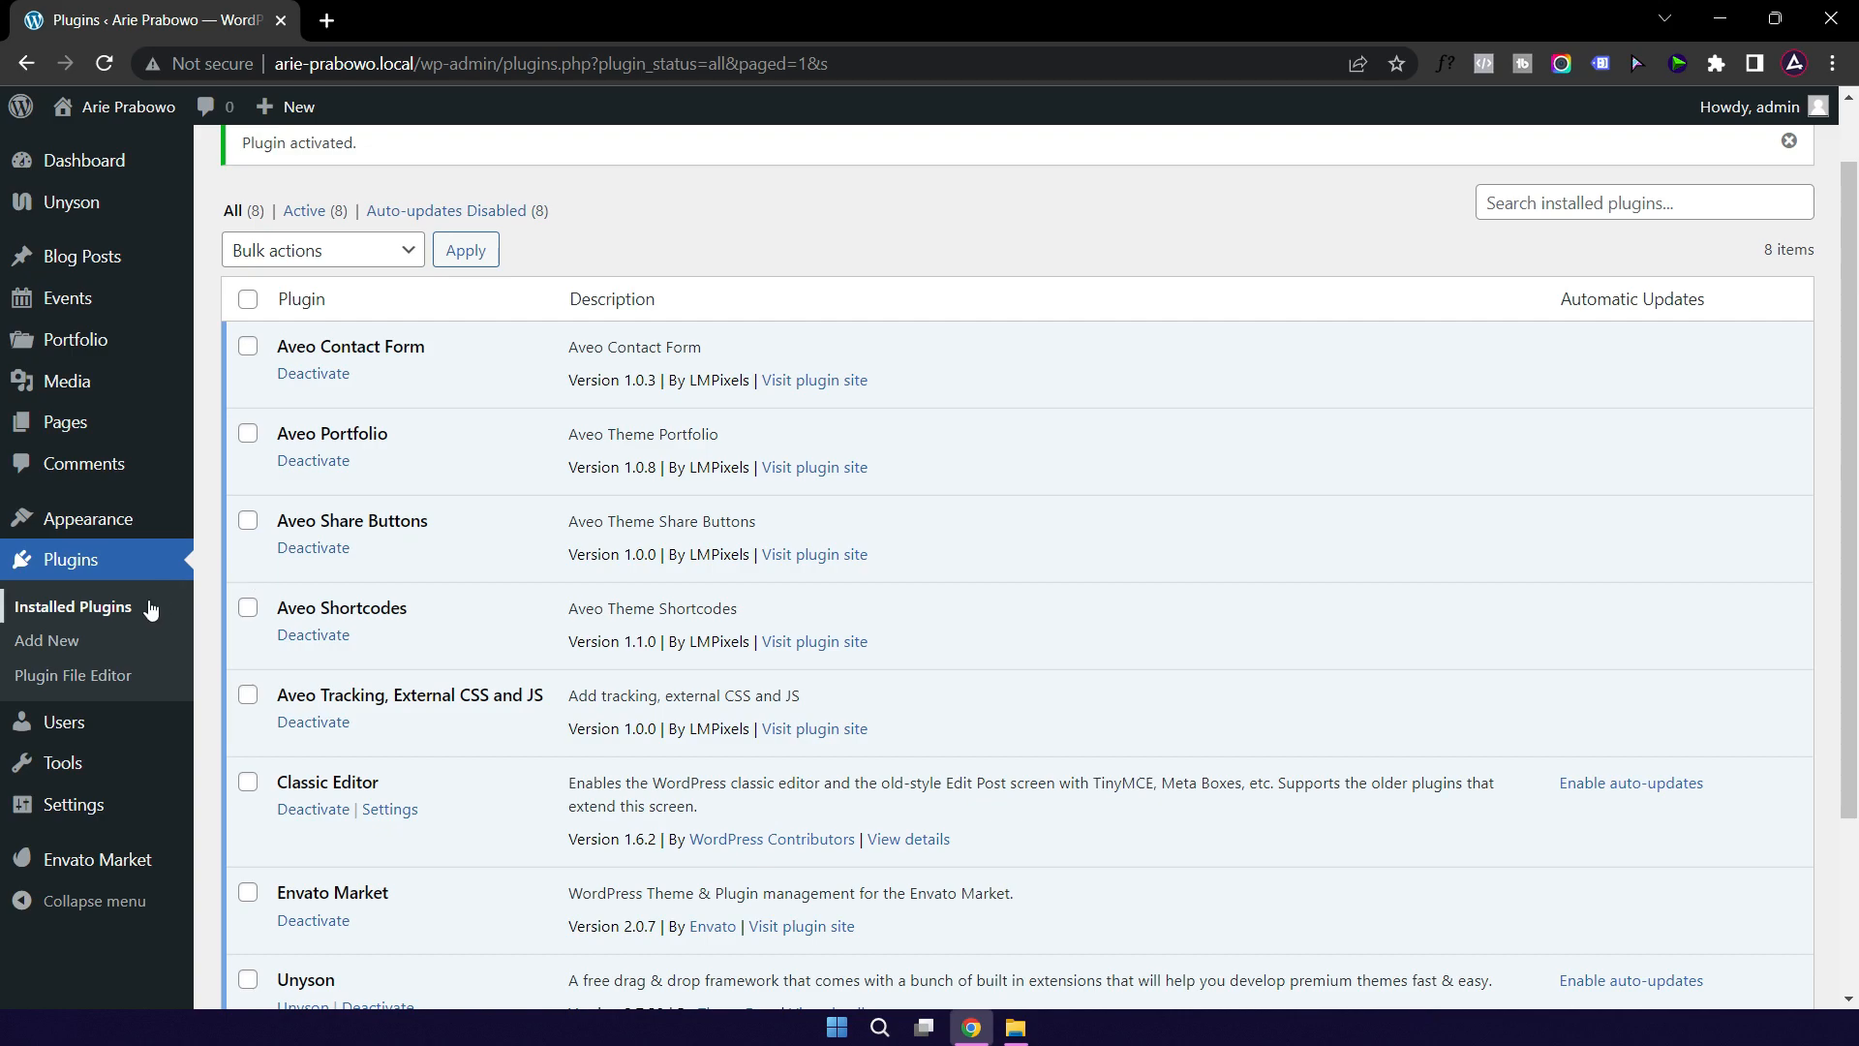
{"action": "mouse_move", "coordinate": [70, 769]}
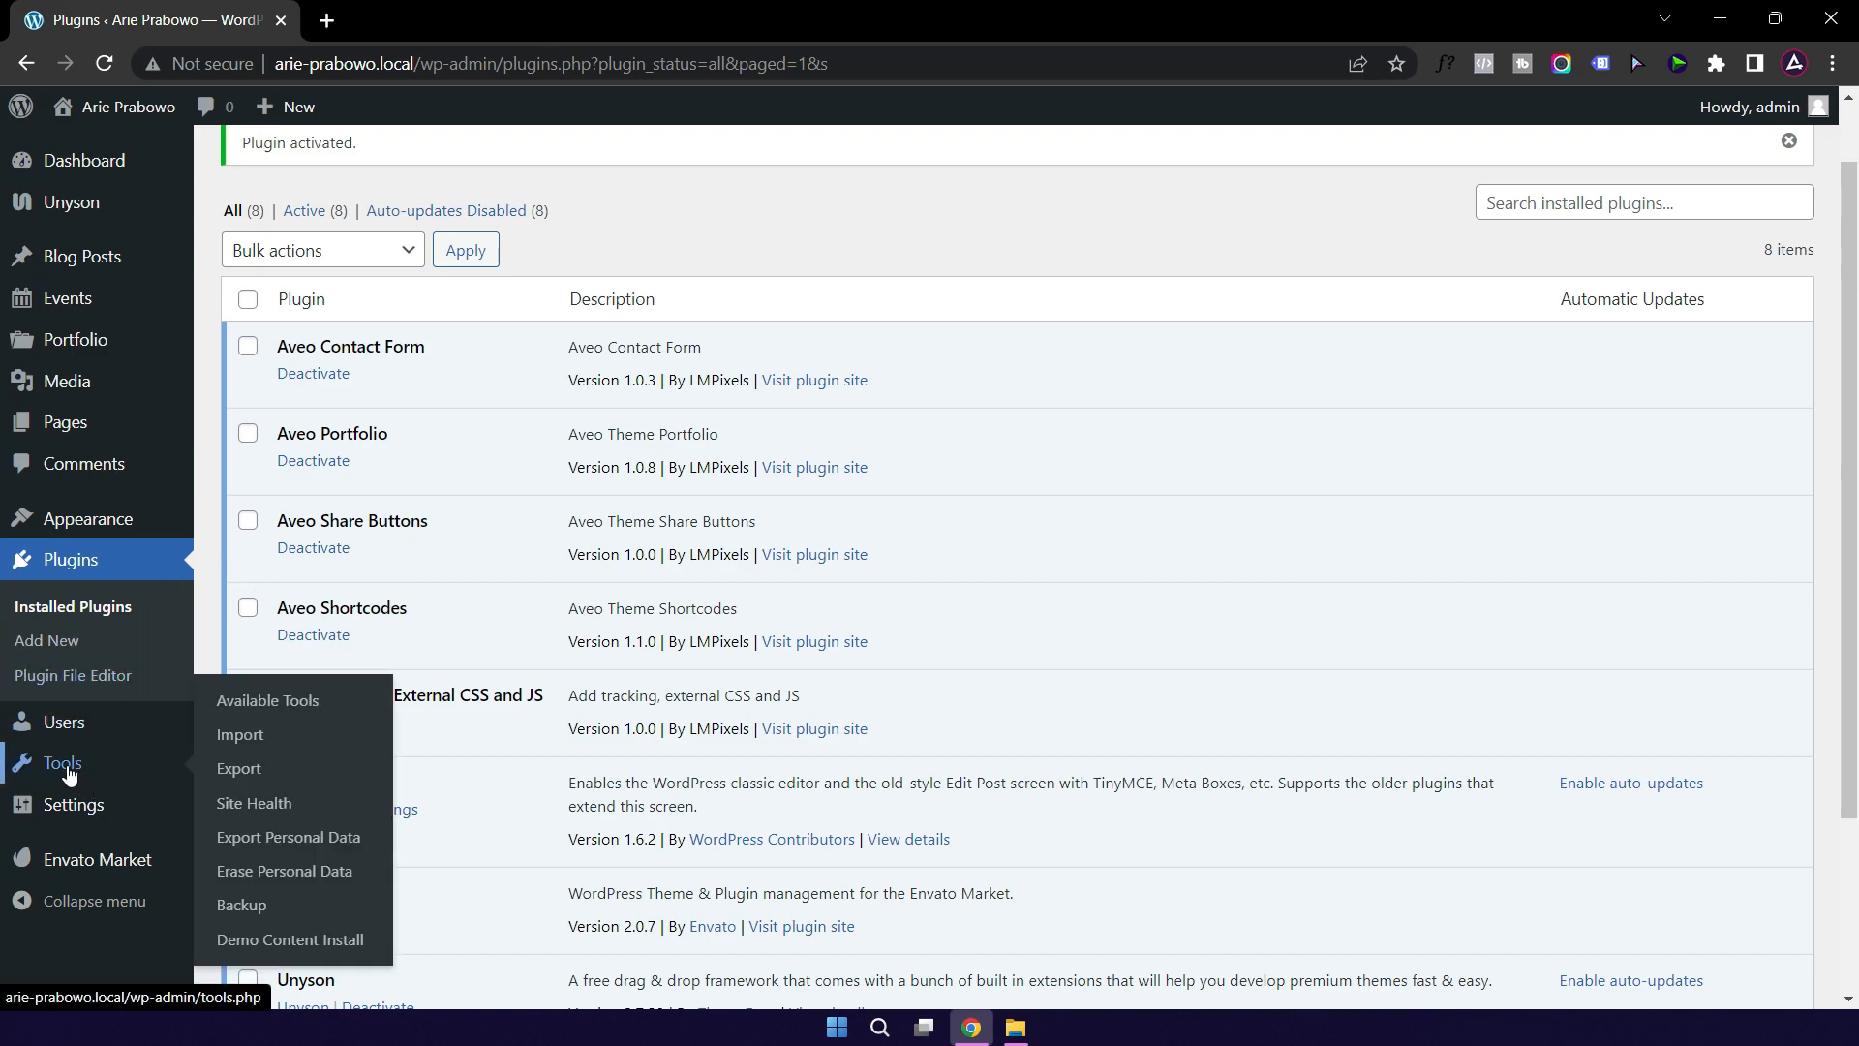
Step: Open Tools > Demo Content Install and browse the four Aveo Theme demo cards
{"action": "left_click", "coordinate": [295, 949]}
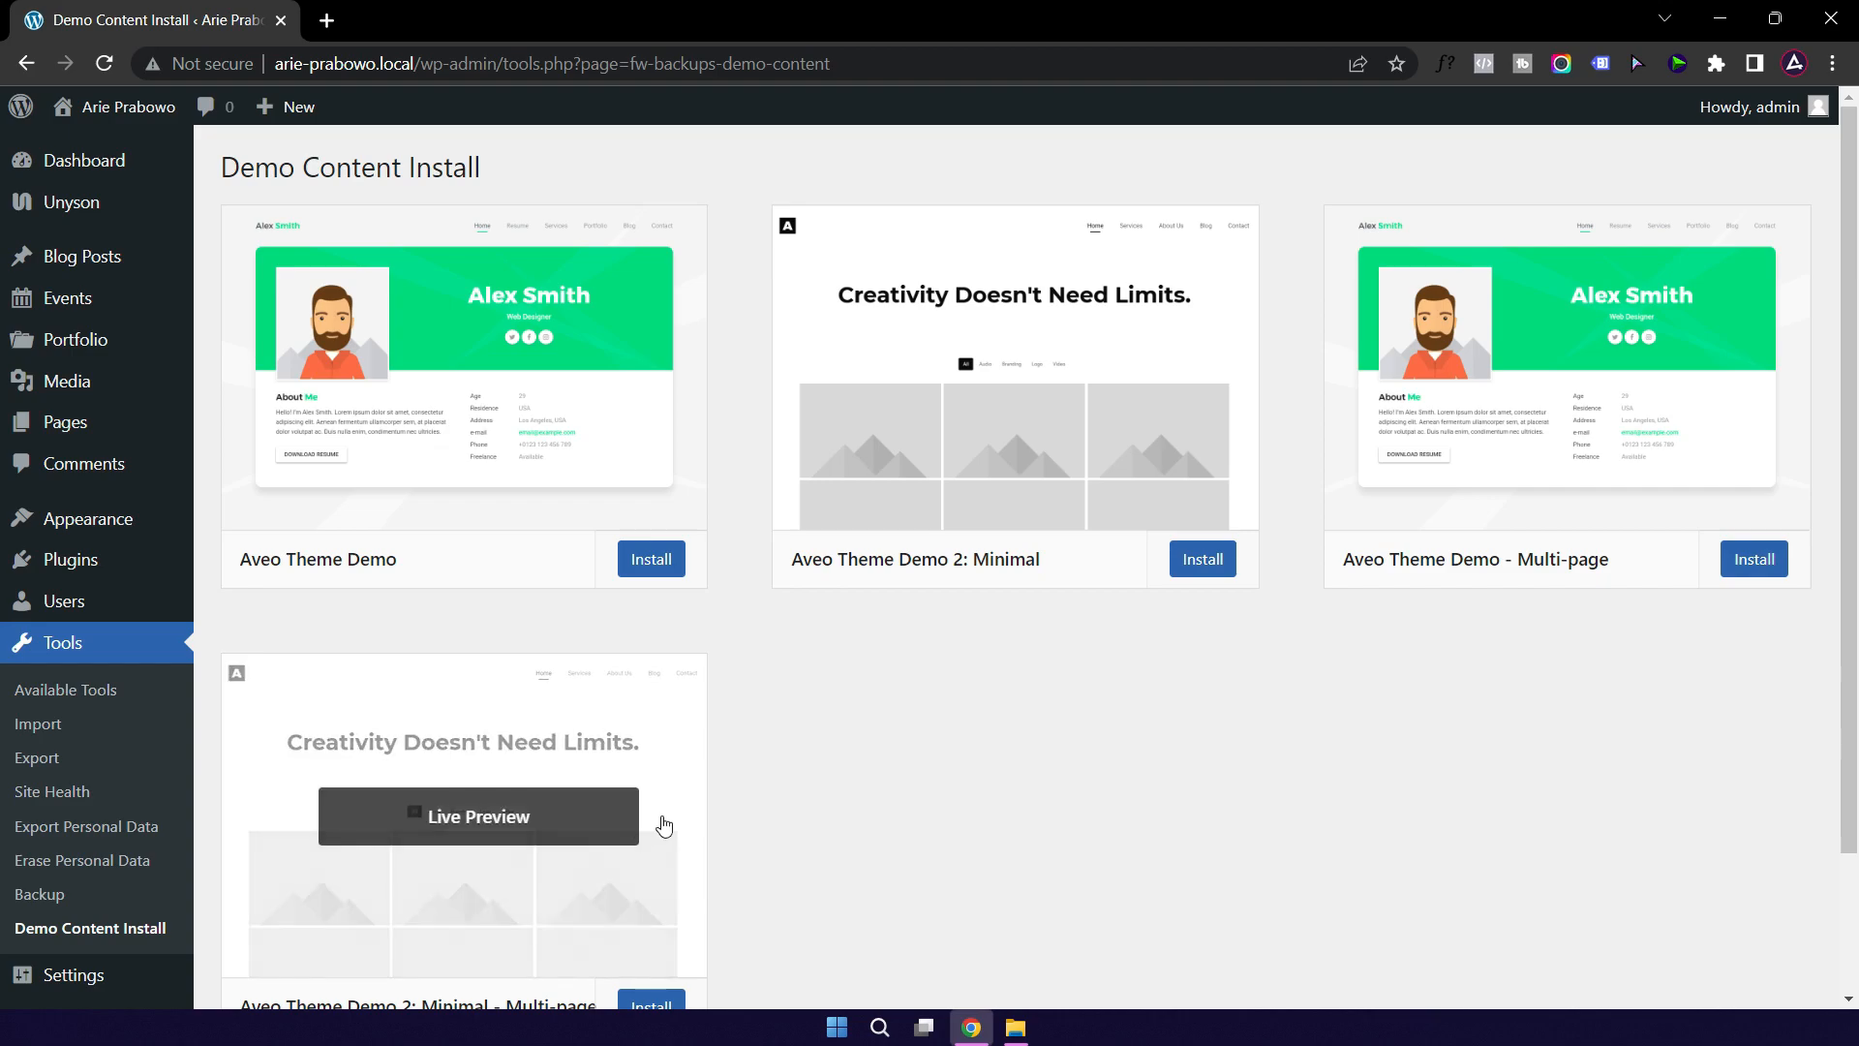
{"action": "mouse_move", "coordinate": [498, 523]}
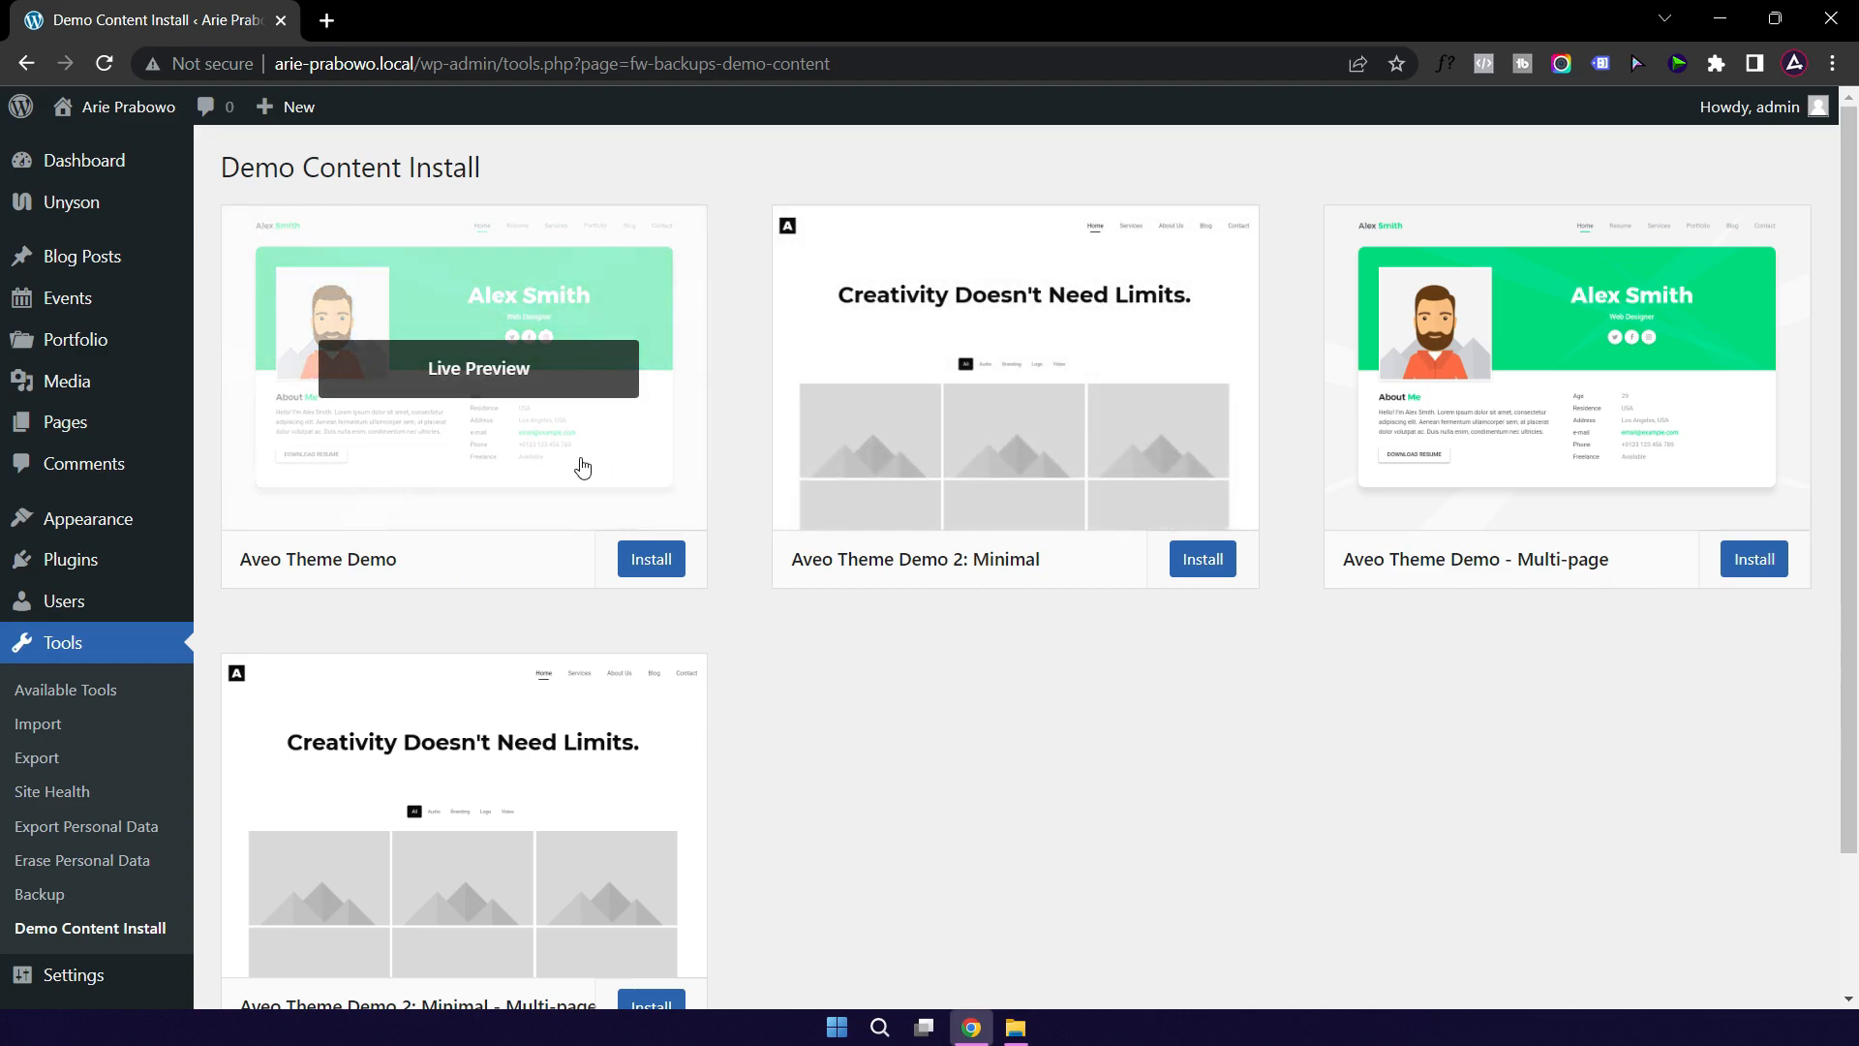
{"action": "mouse_move", "coordinate": [1079, 519]}
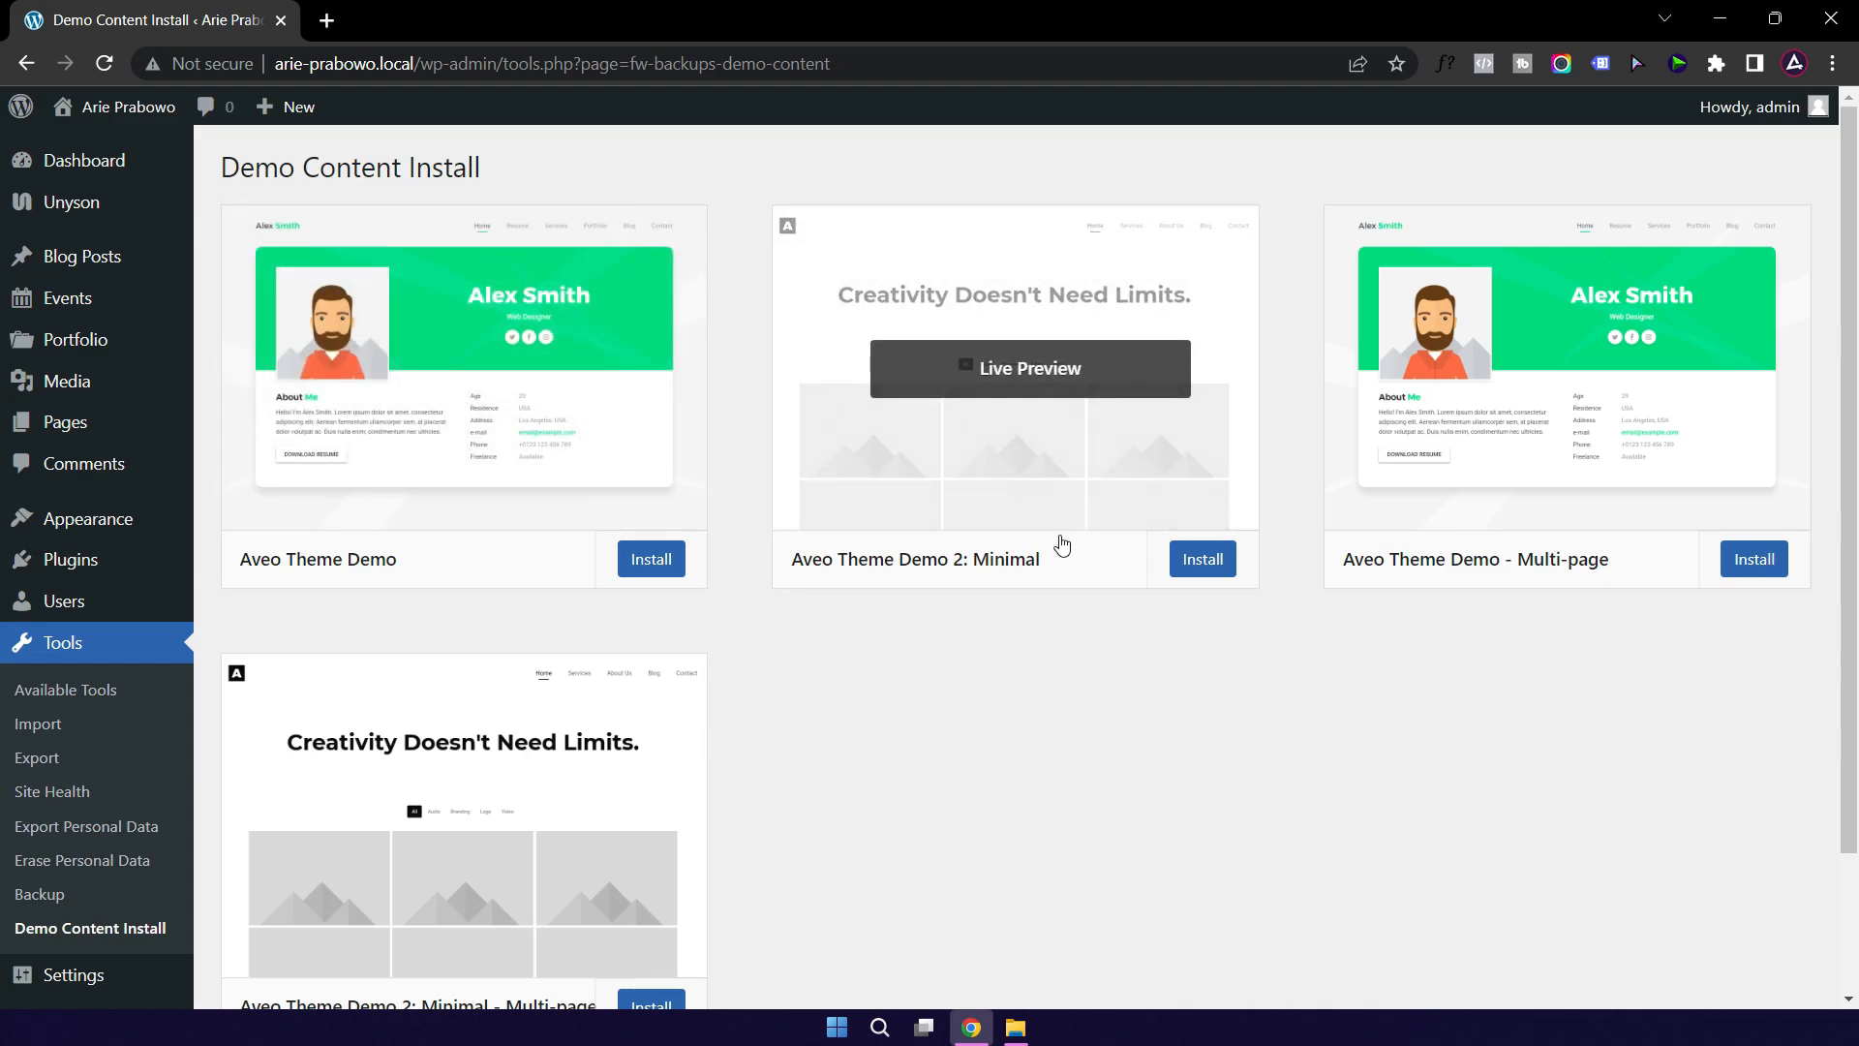
{"action": "mouse_move", "coordinate": [1491, 557]}
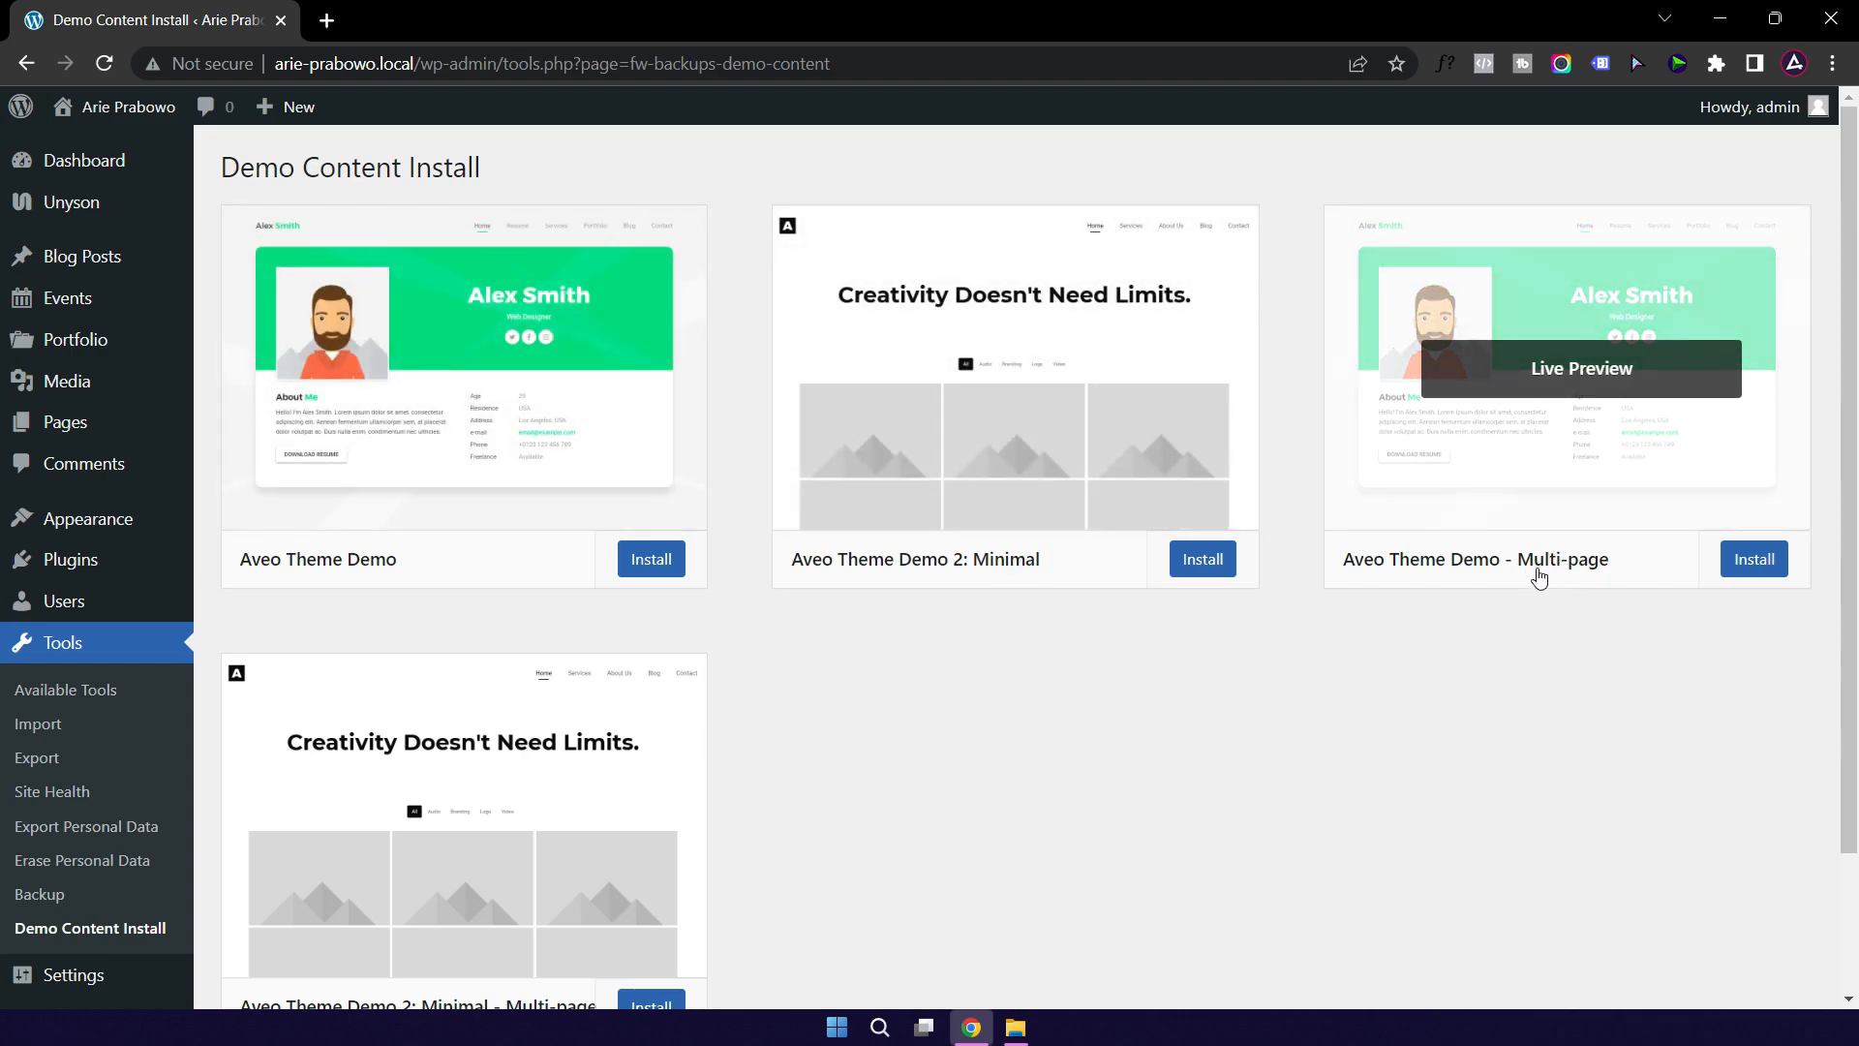
{"action": "scroll", "coordinate": [1191, 735], "scroll_direction": "down", "scroll_amount": 2}
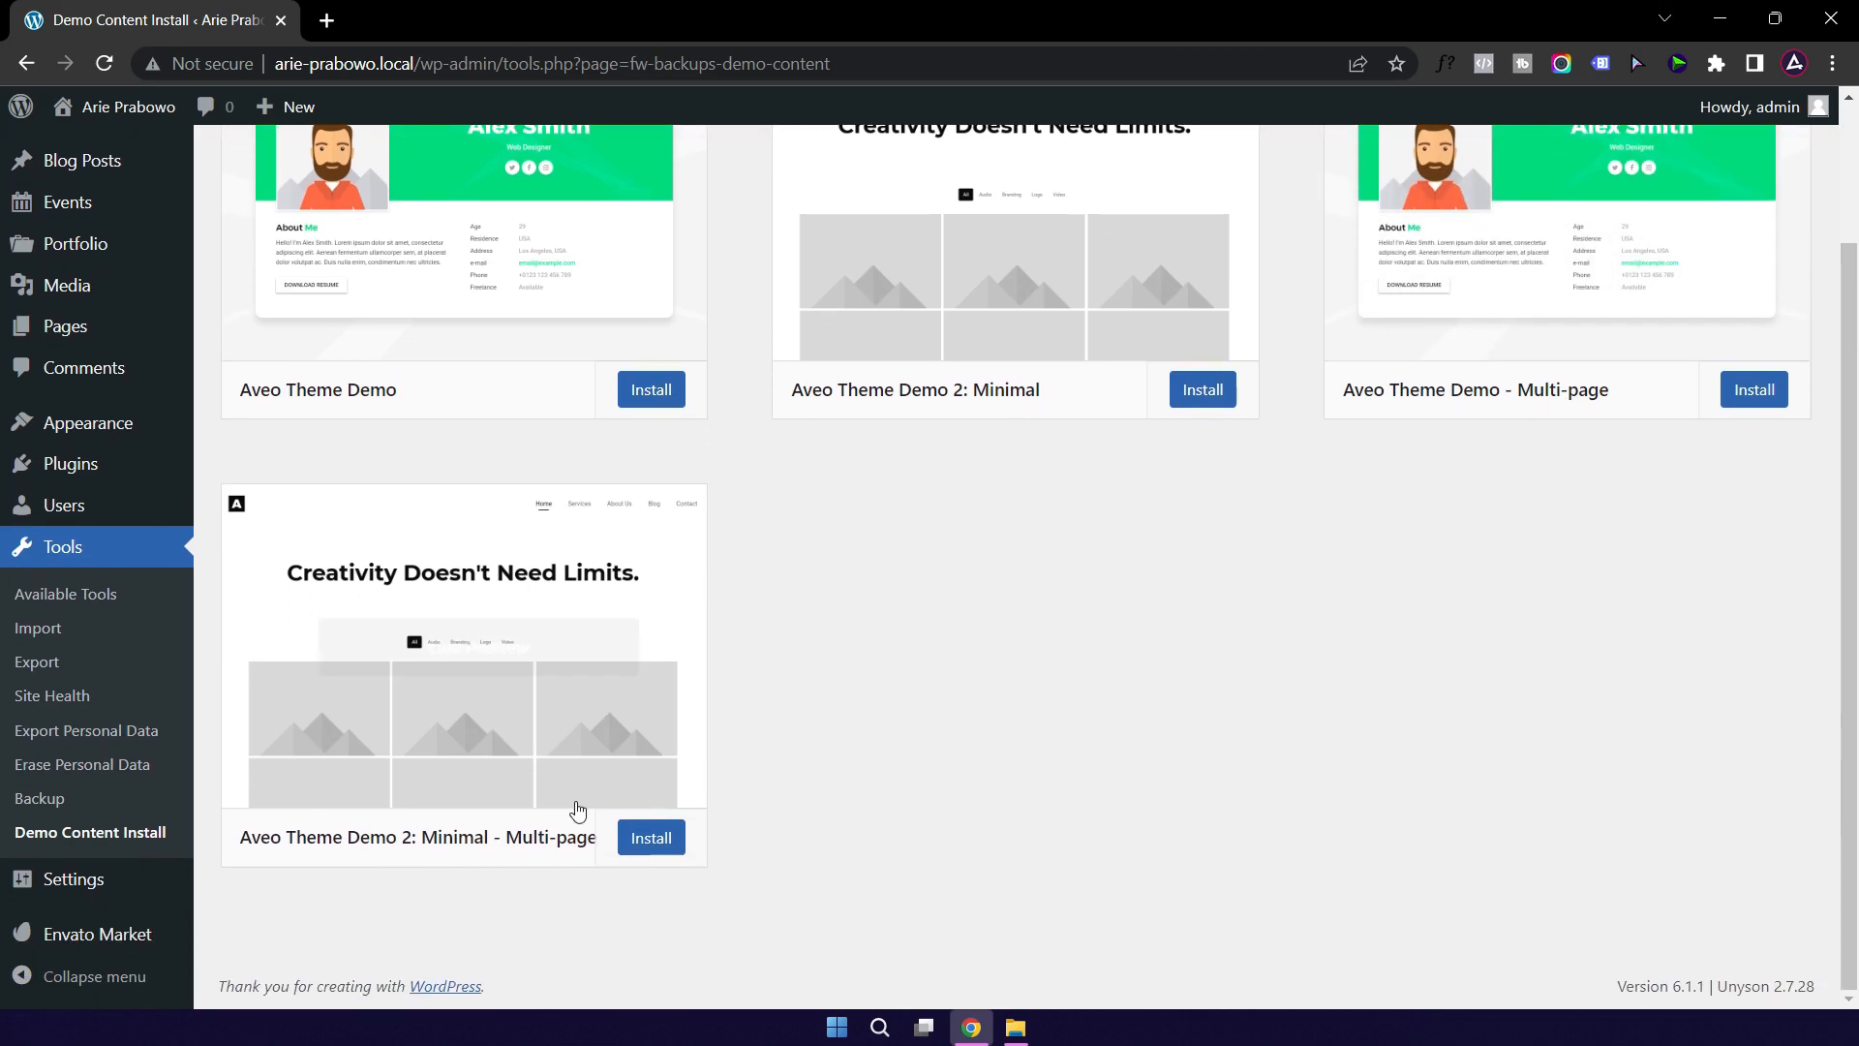
{"action": "mouse_move", "coordinate": [349, 852]}
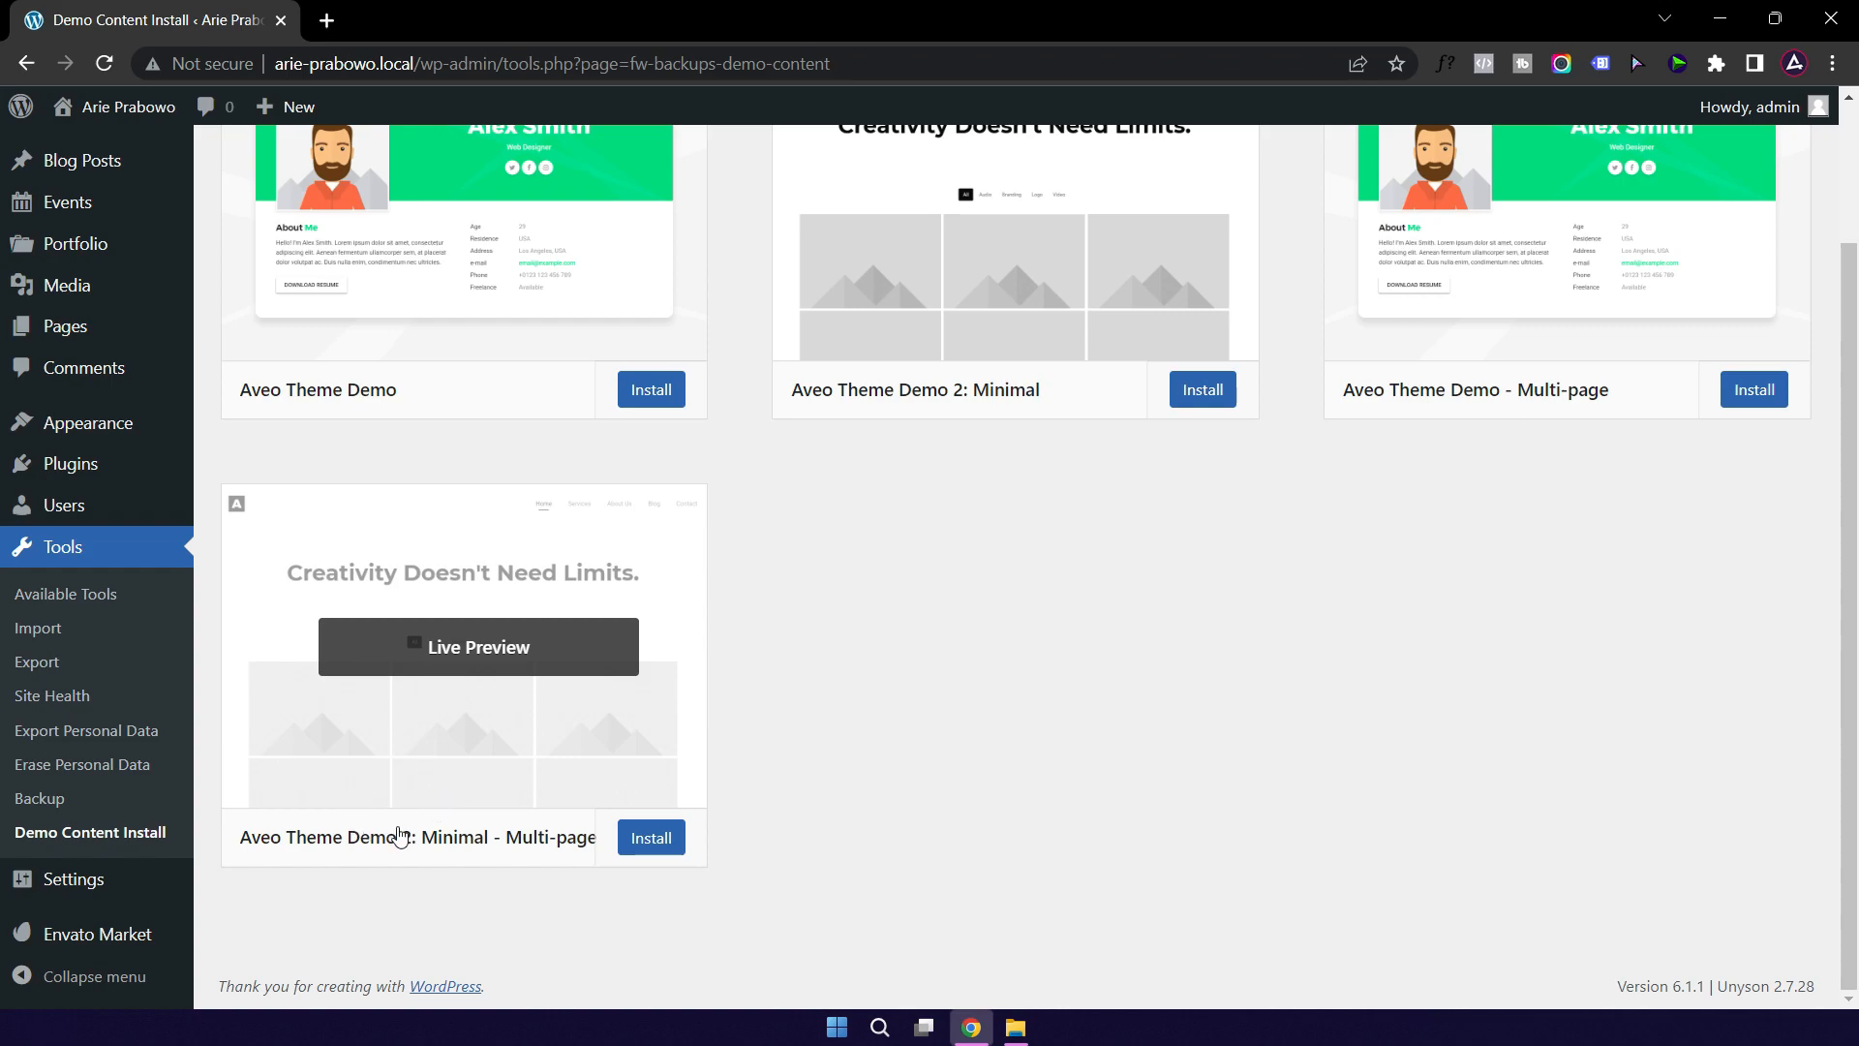
{"action": "scroll", "coordinate": [1131, 736], "scroll_direction": "up", "scroll_amount": 2}
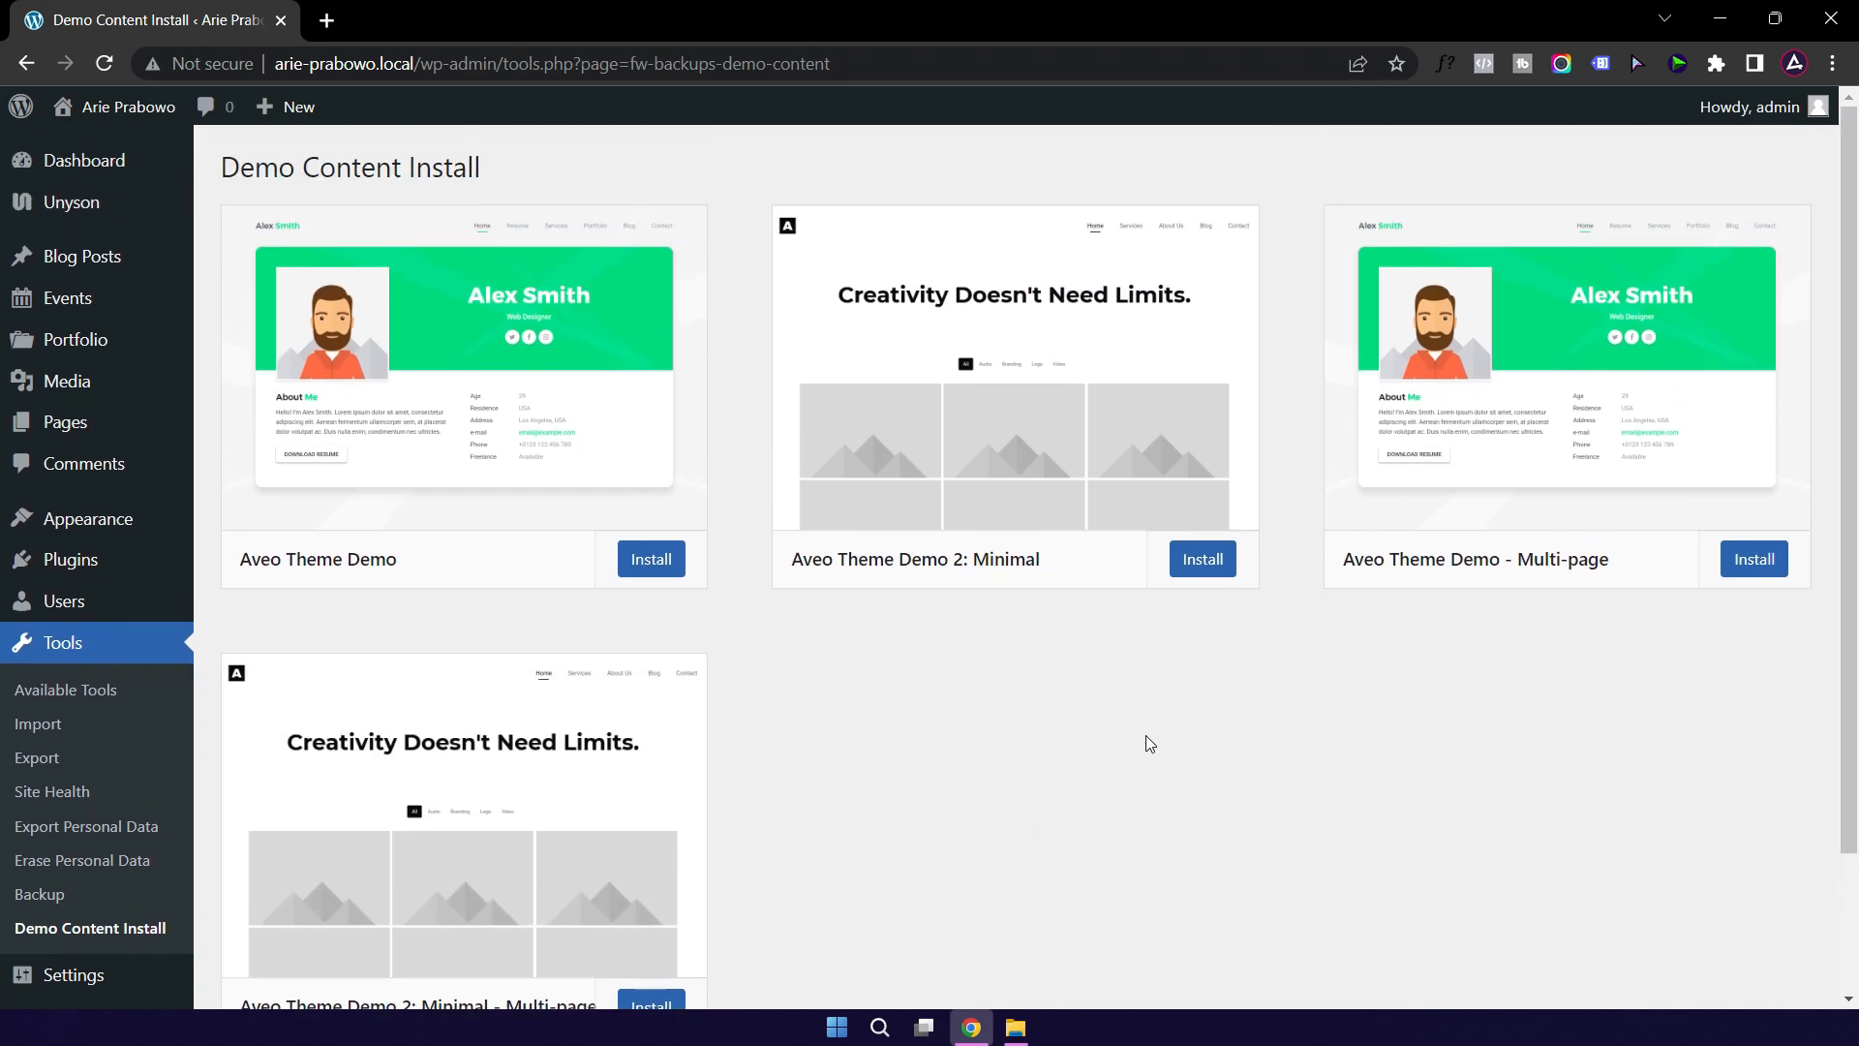
{"action": "mouse_move", "coordinate": [1514, 502]}
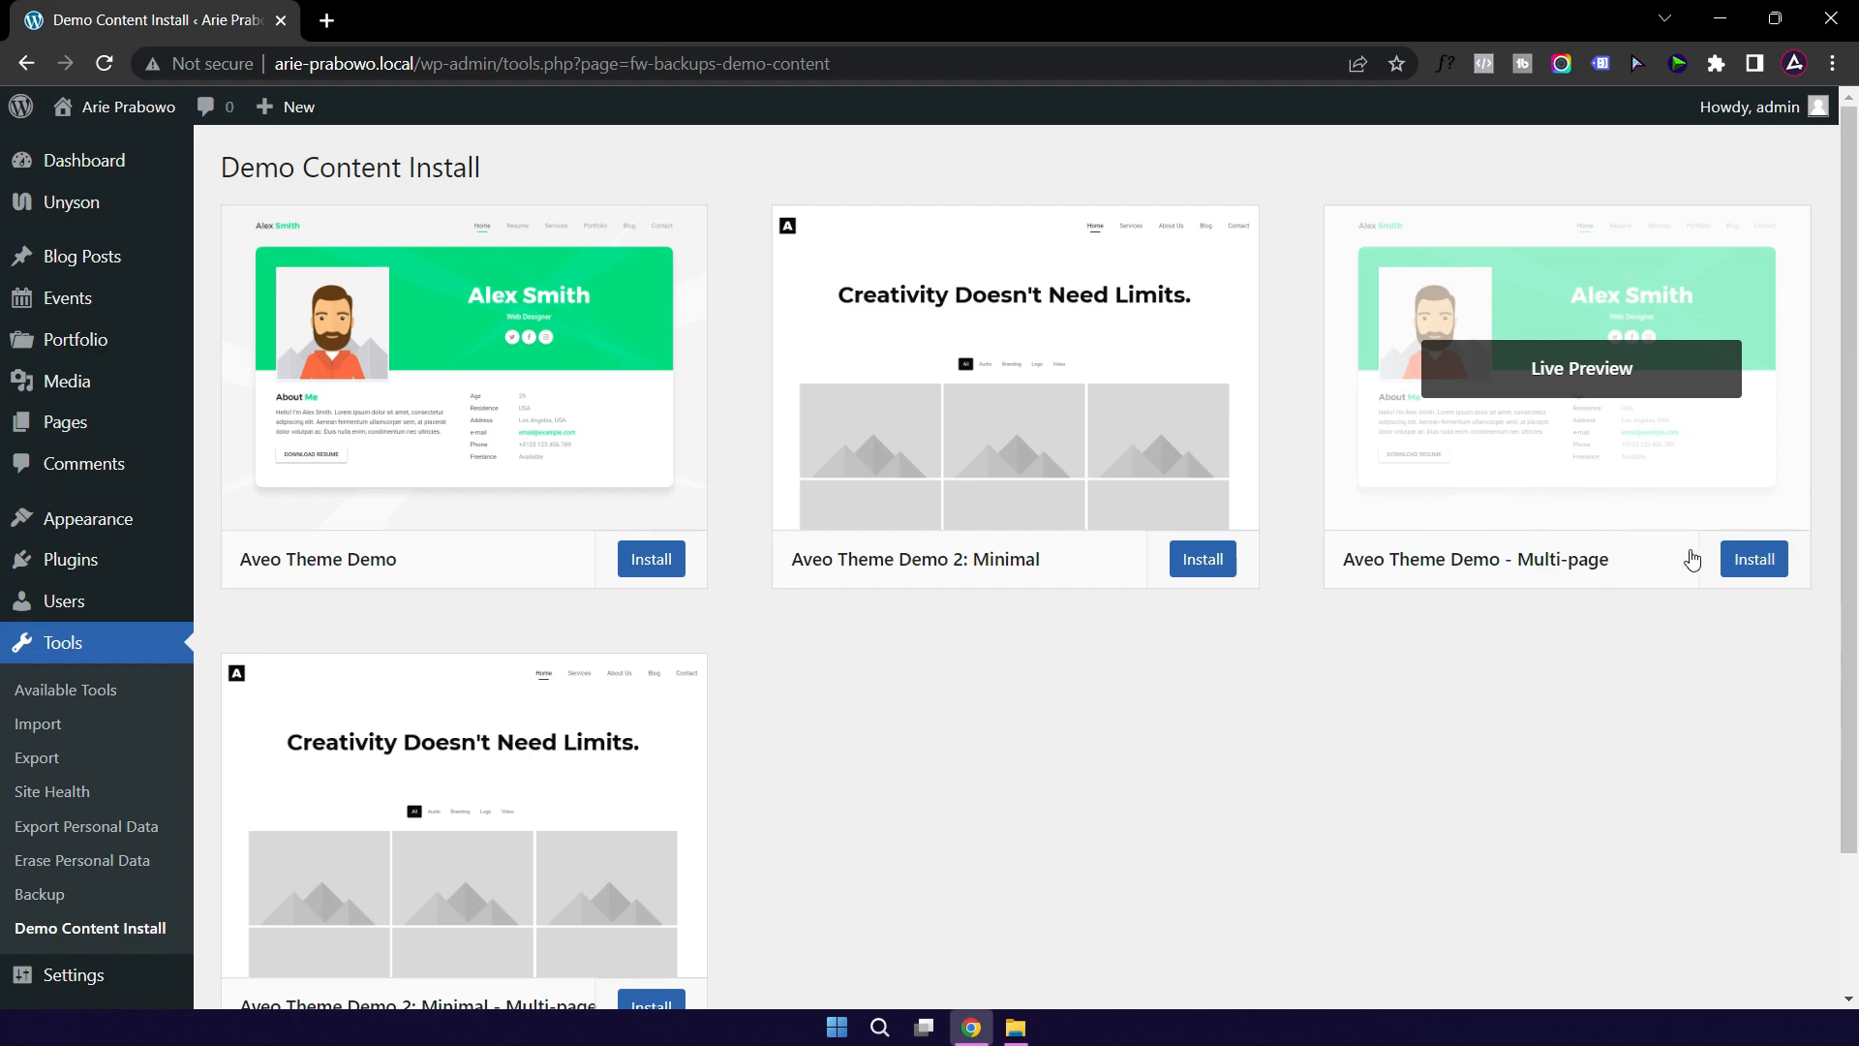
Step: Install the Aveo Theme Demo - Multi-page, confirming it will replace current site content
{"action": "left_click", "coordinate": [1748, 560]}
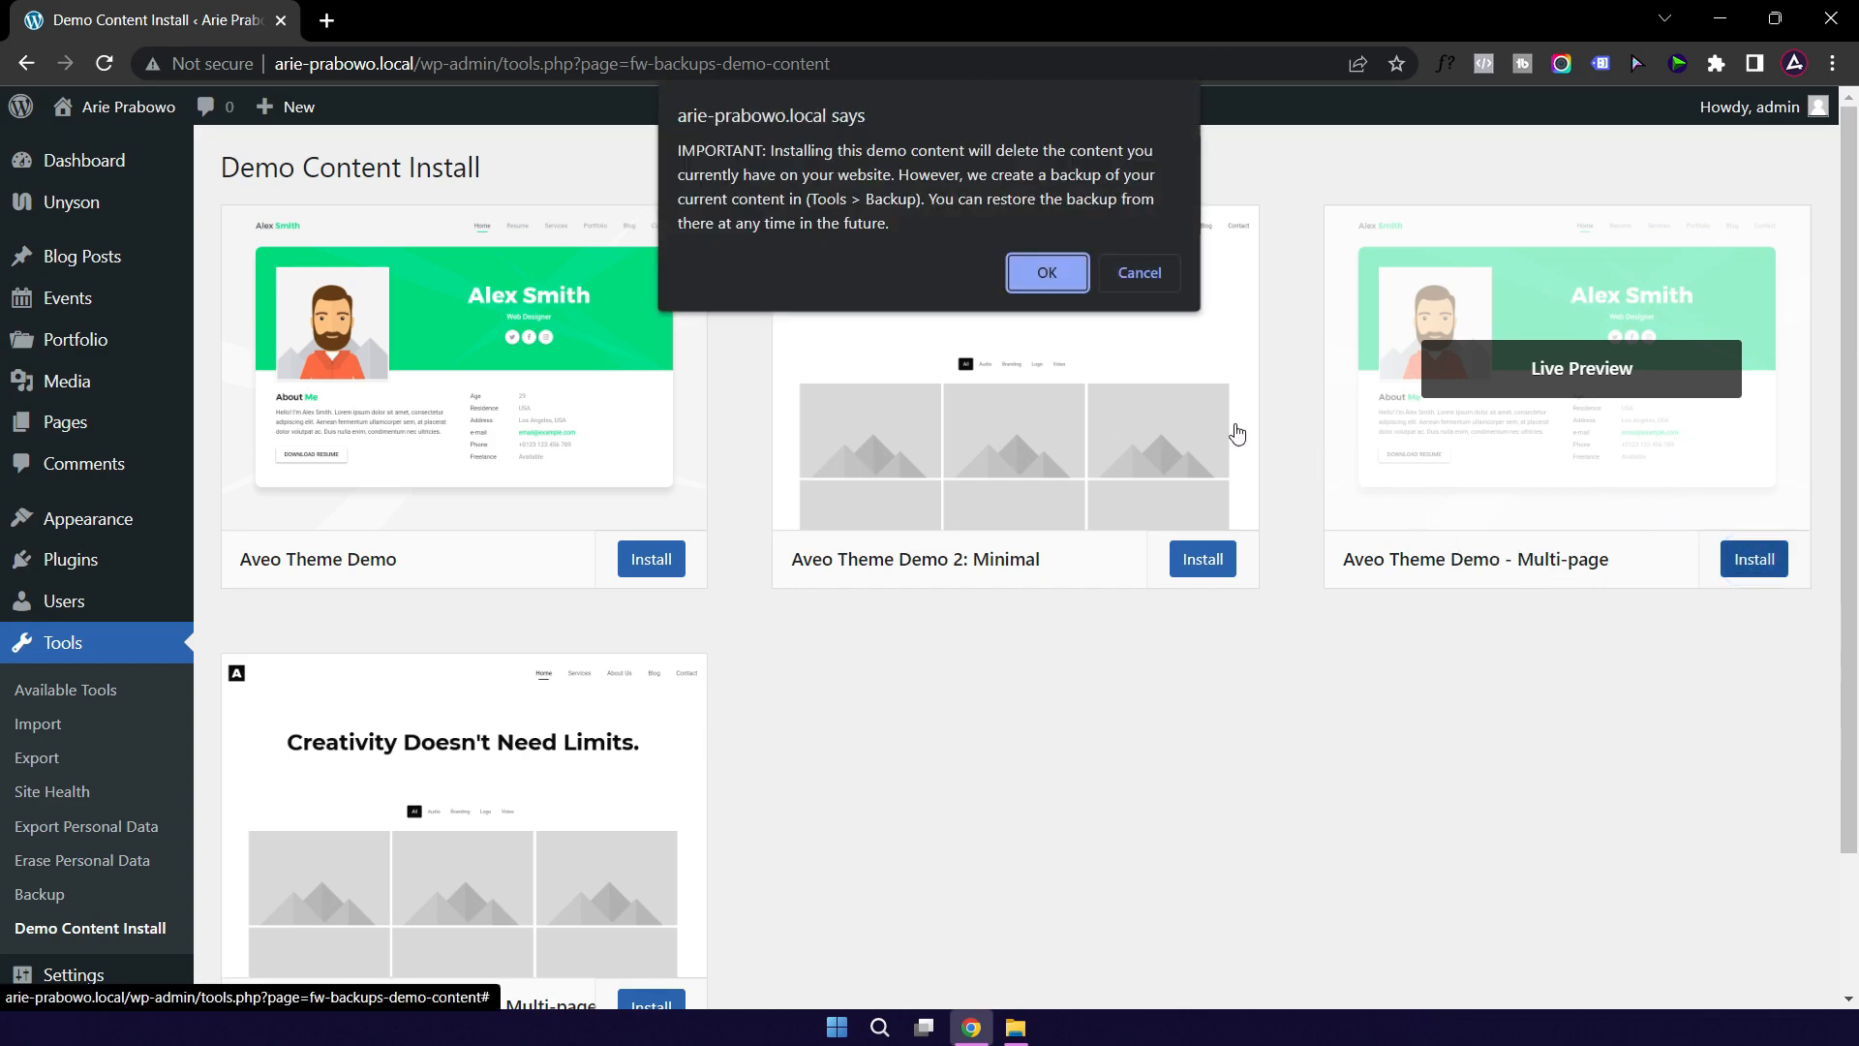
{"action": "left_click", "coordinate": [1044, 275]}
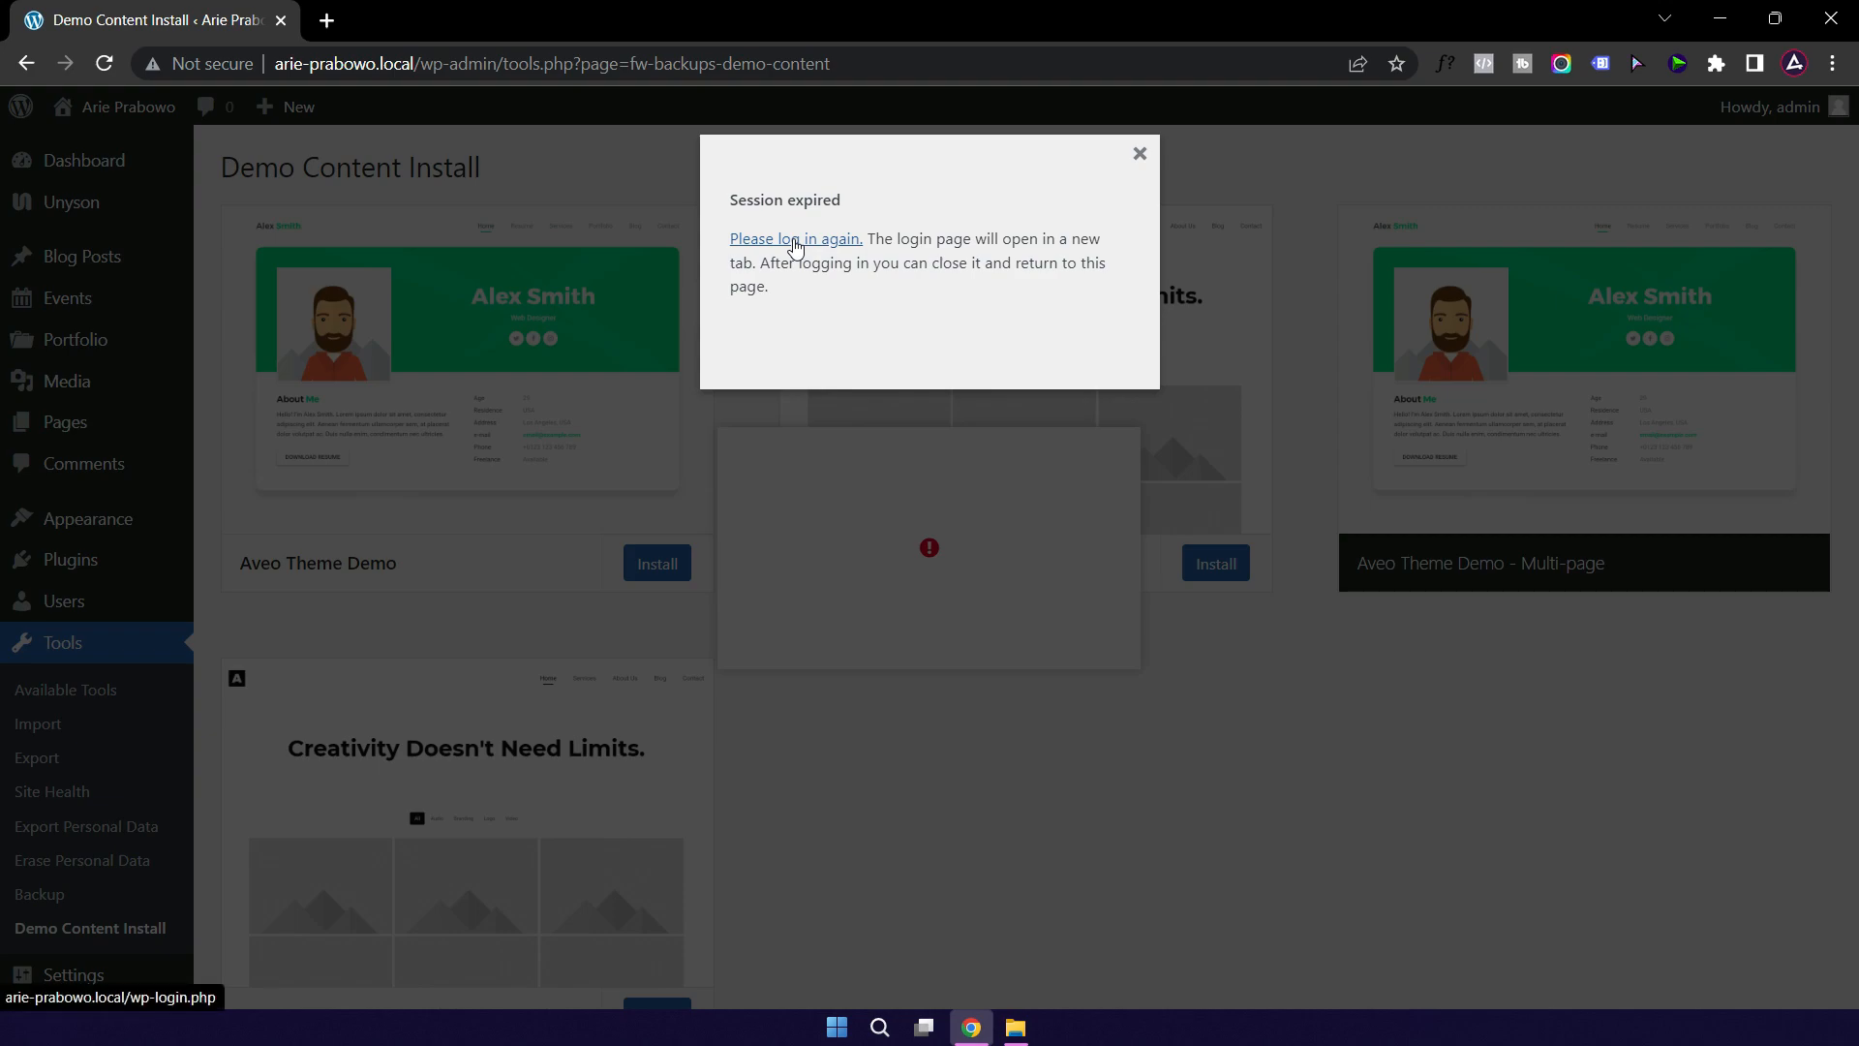
Step: Log back in to the admin with the admin username and account password
{"action": "left_click", "coordinate": [795, 246]}
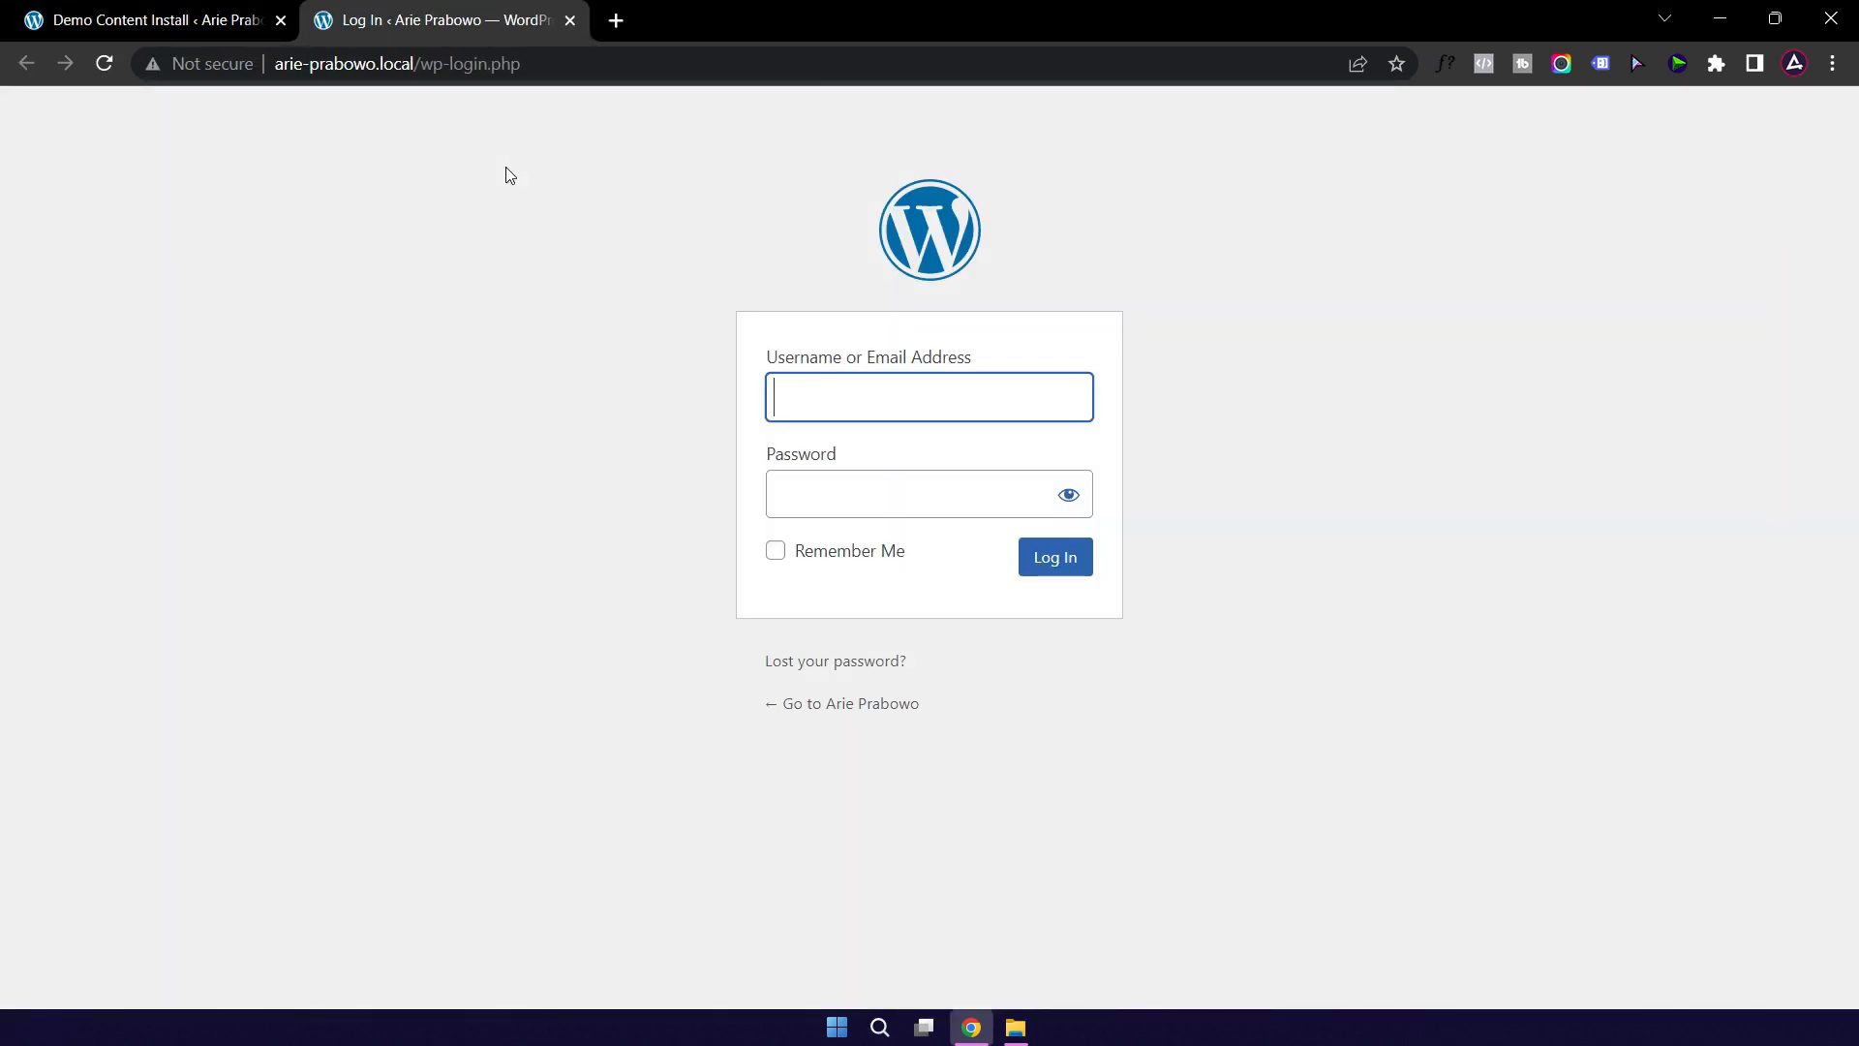
{"action": "left_click", "coordinate": [858, 404]}
{"action": "type", "text": "admin"}
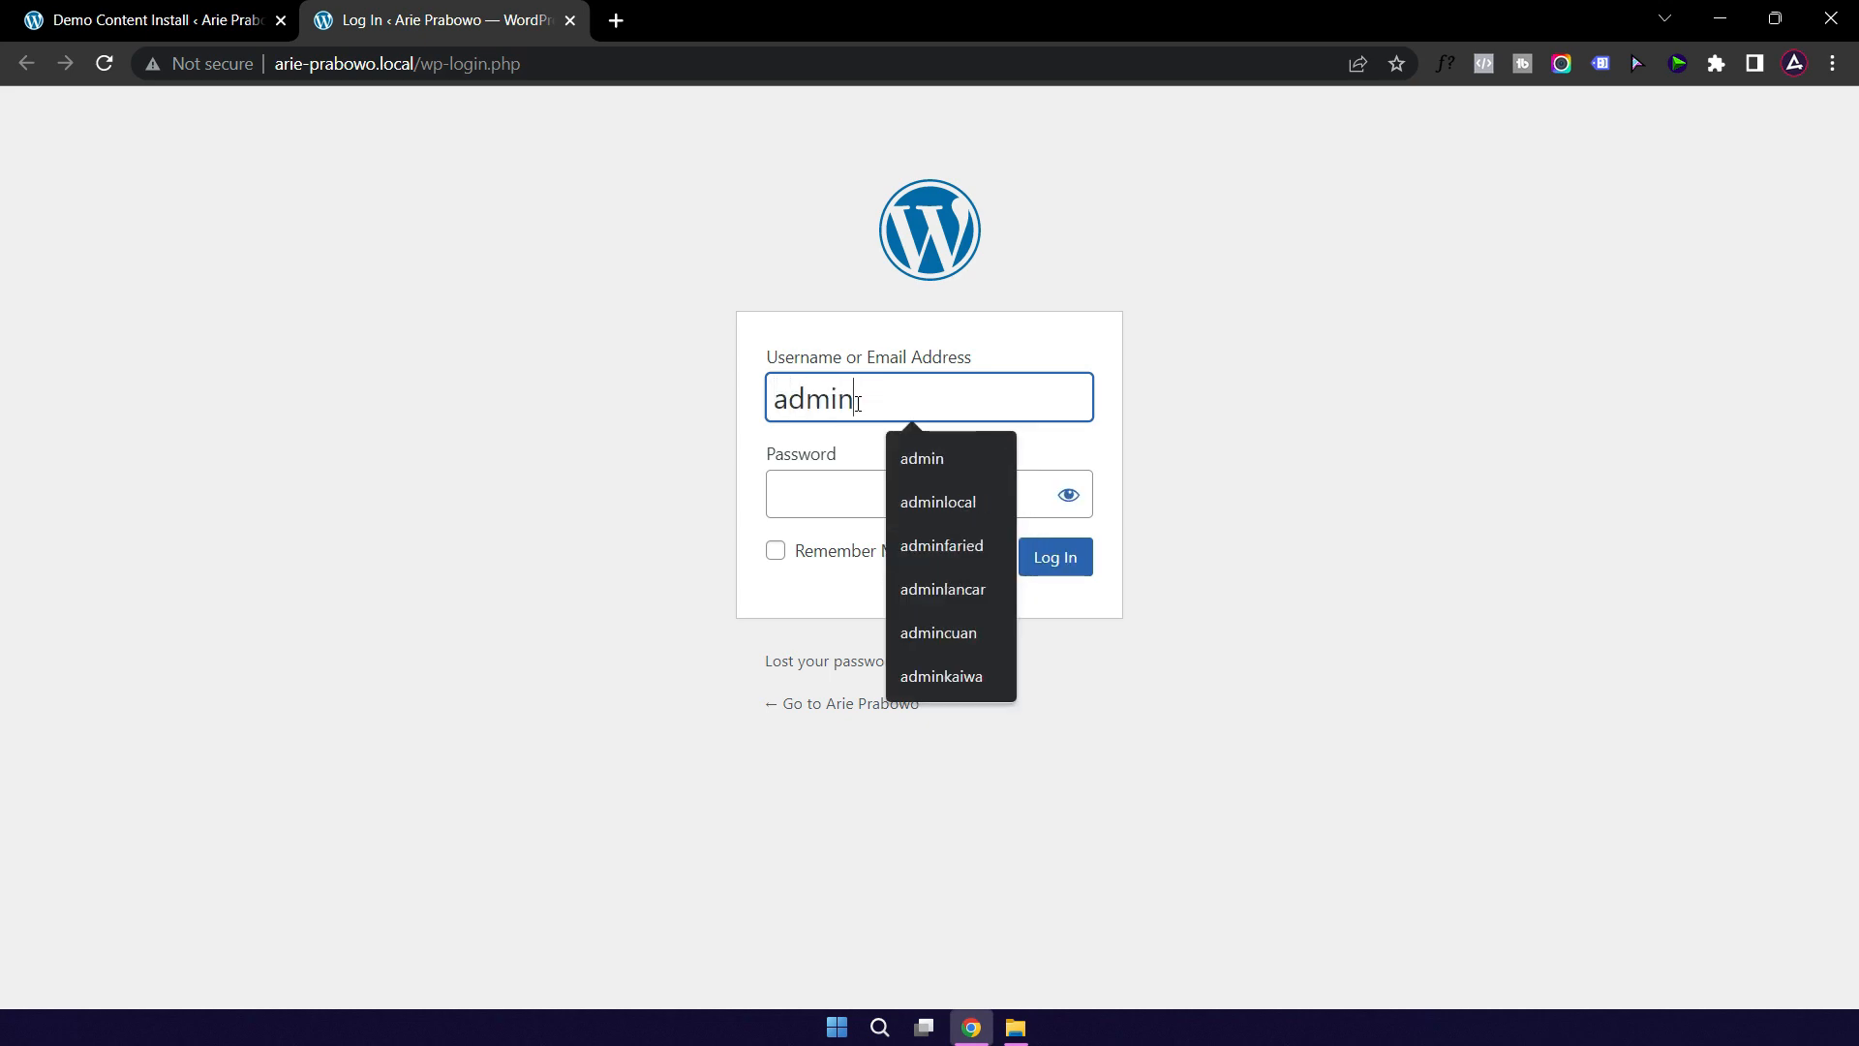
{"action": "key", "text": "Tab"}
{"action": "type", "text": "*******"}
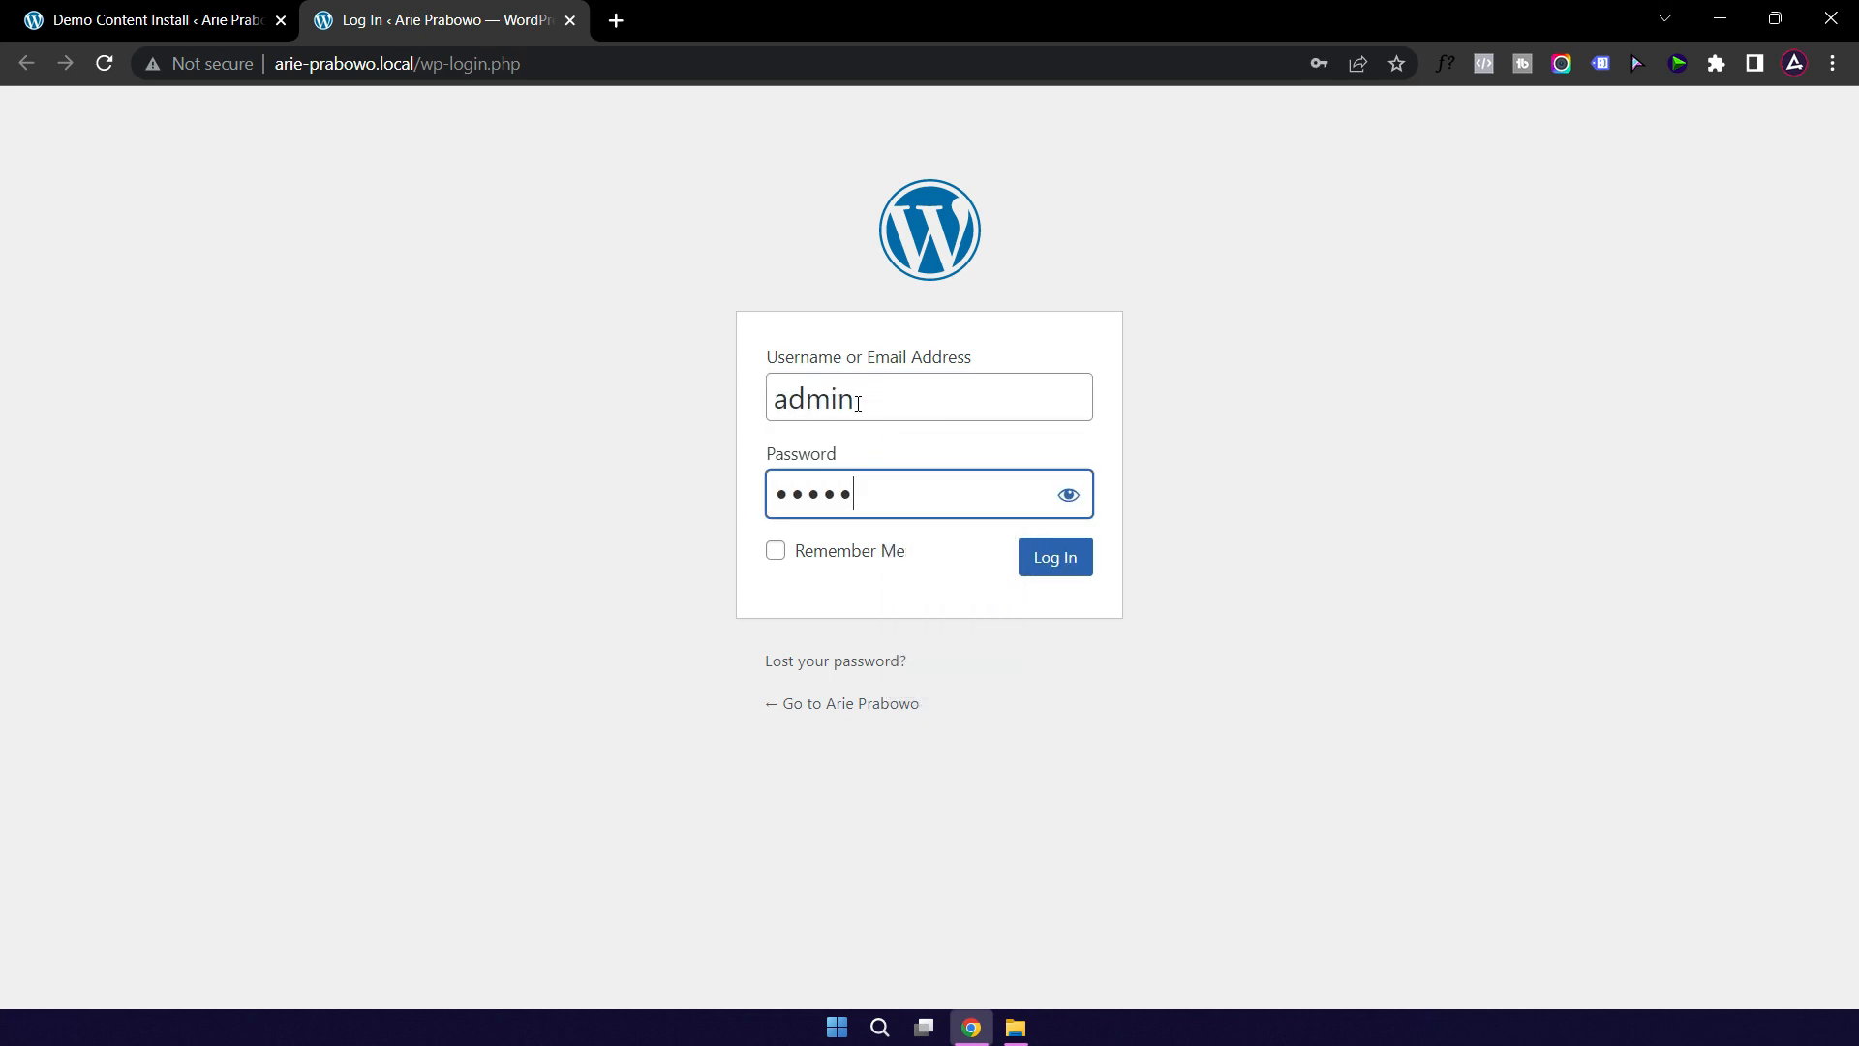
{"action": "type", "text": "**"}
{"action": "key", "text": "Return"}
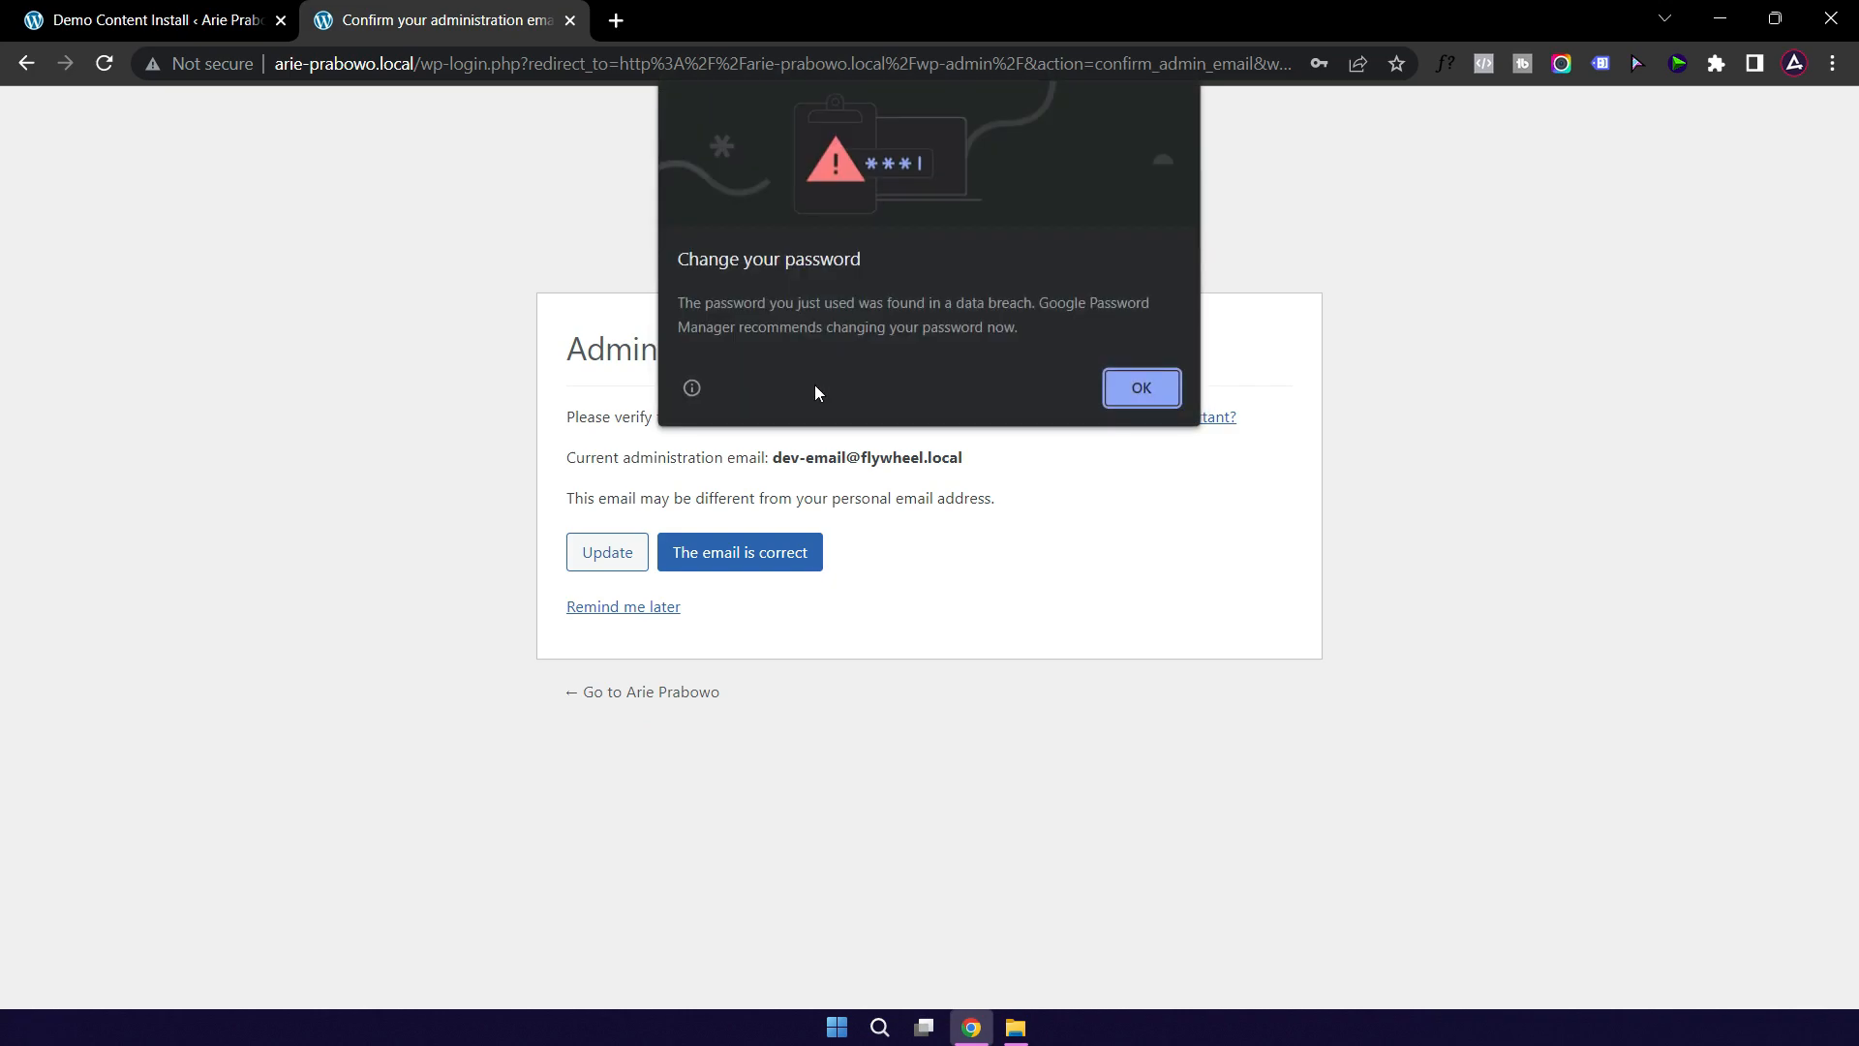
Step: Dismiss the browser password prompts, leave the demo page, and confirm the administration email
{"action": "left_click", "coordinate": [1146, 395]}
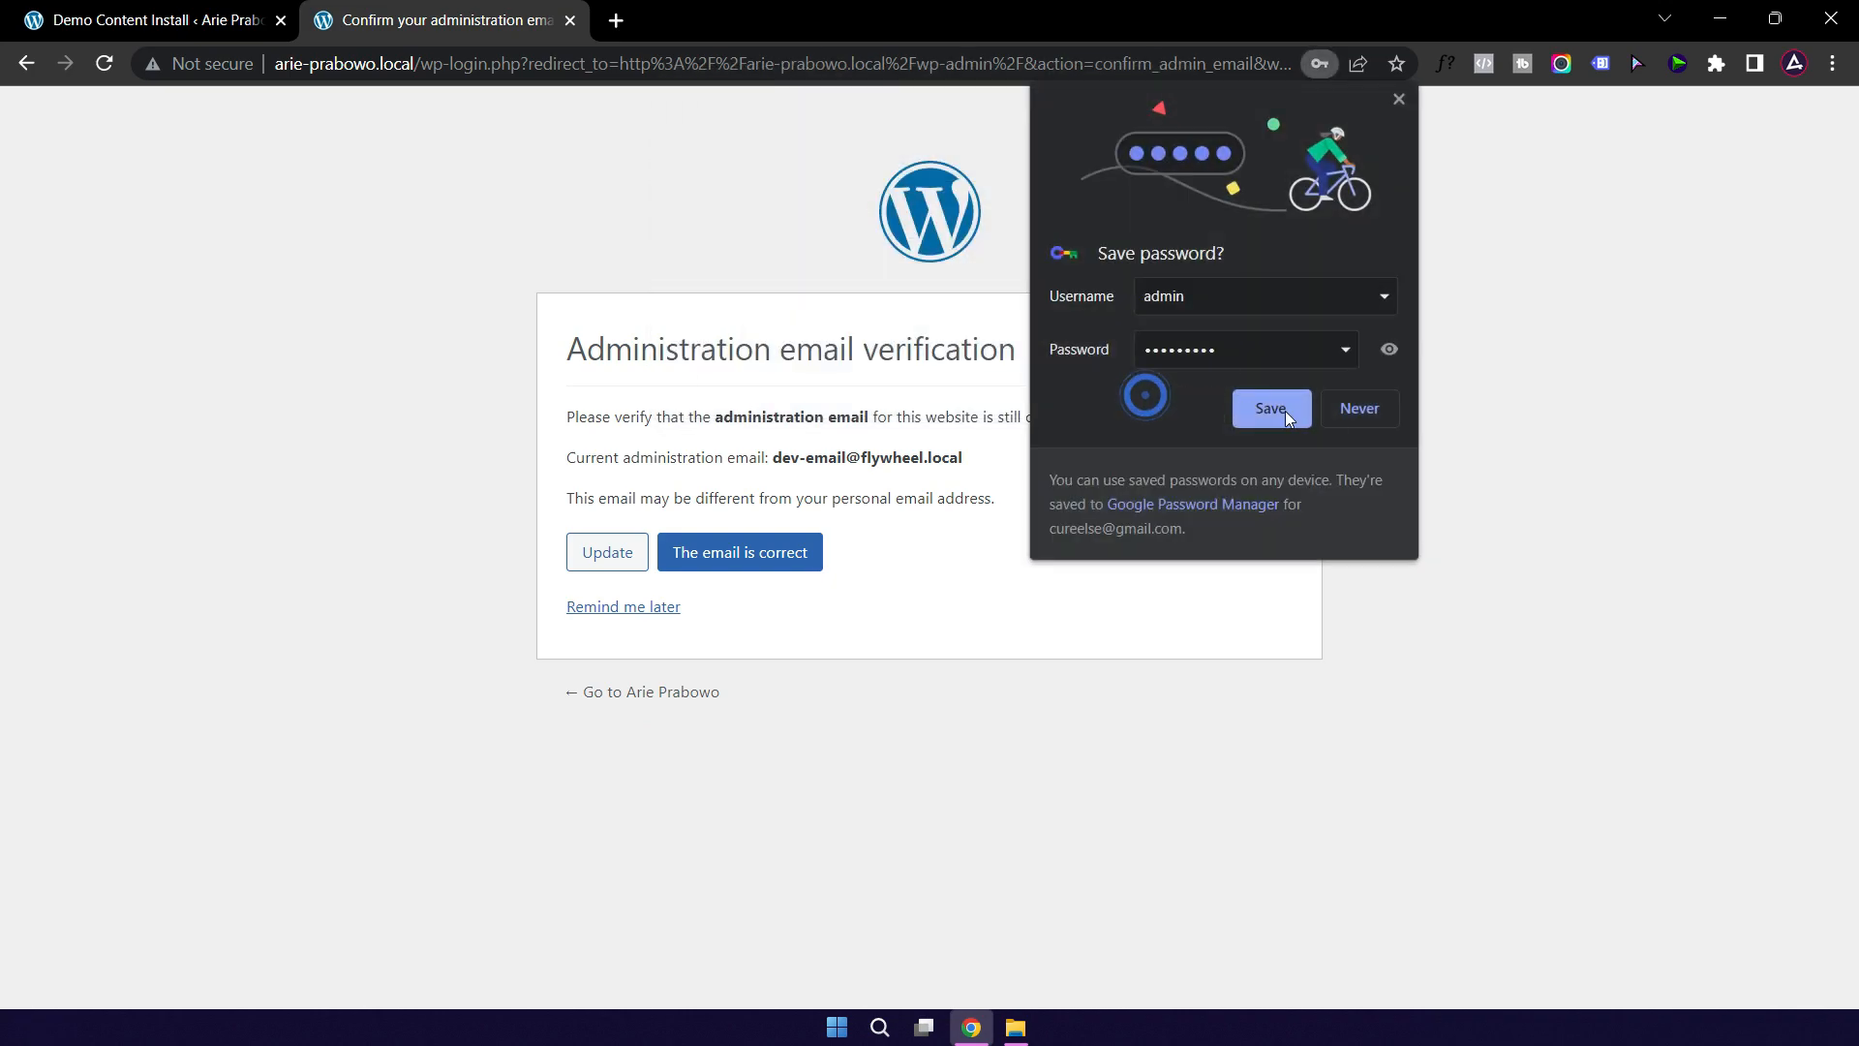
{"action": "left_click", "coordinate": [1380, 403]}
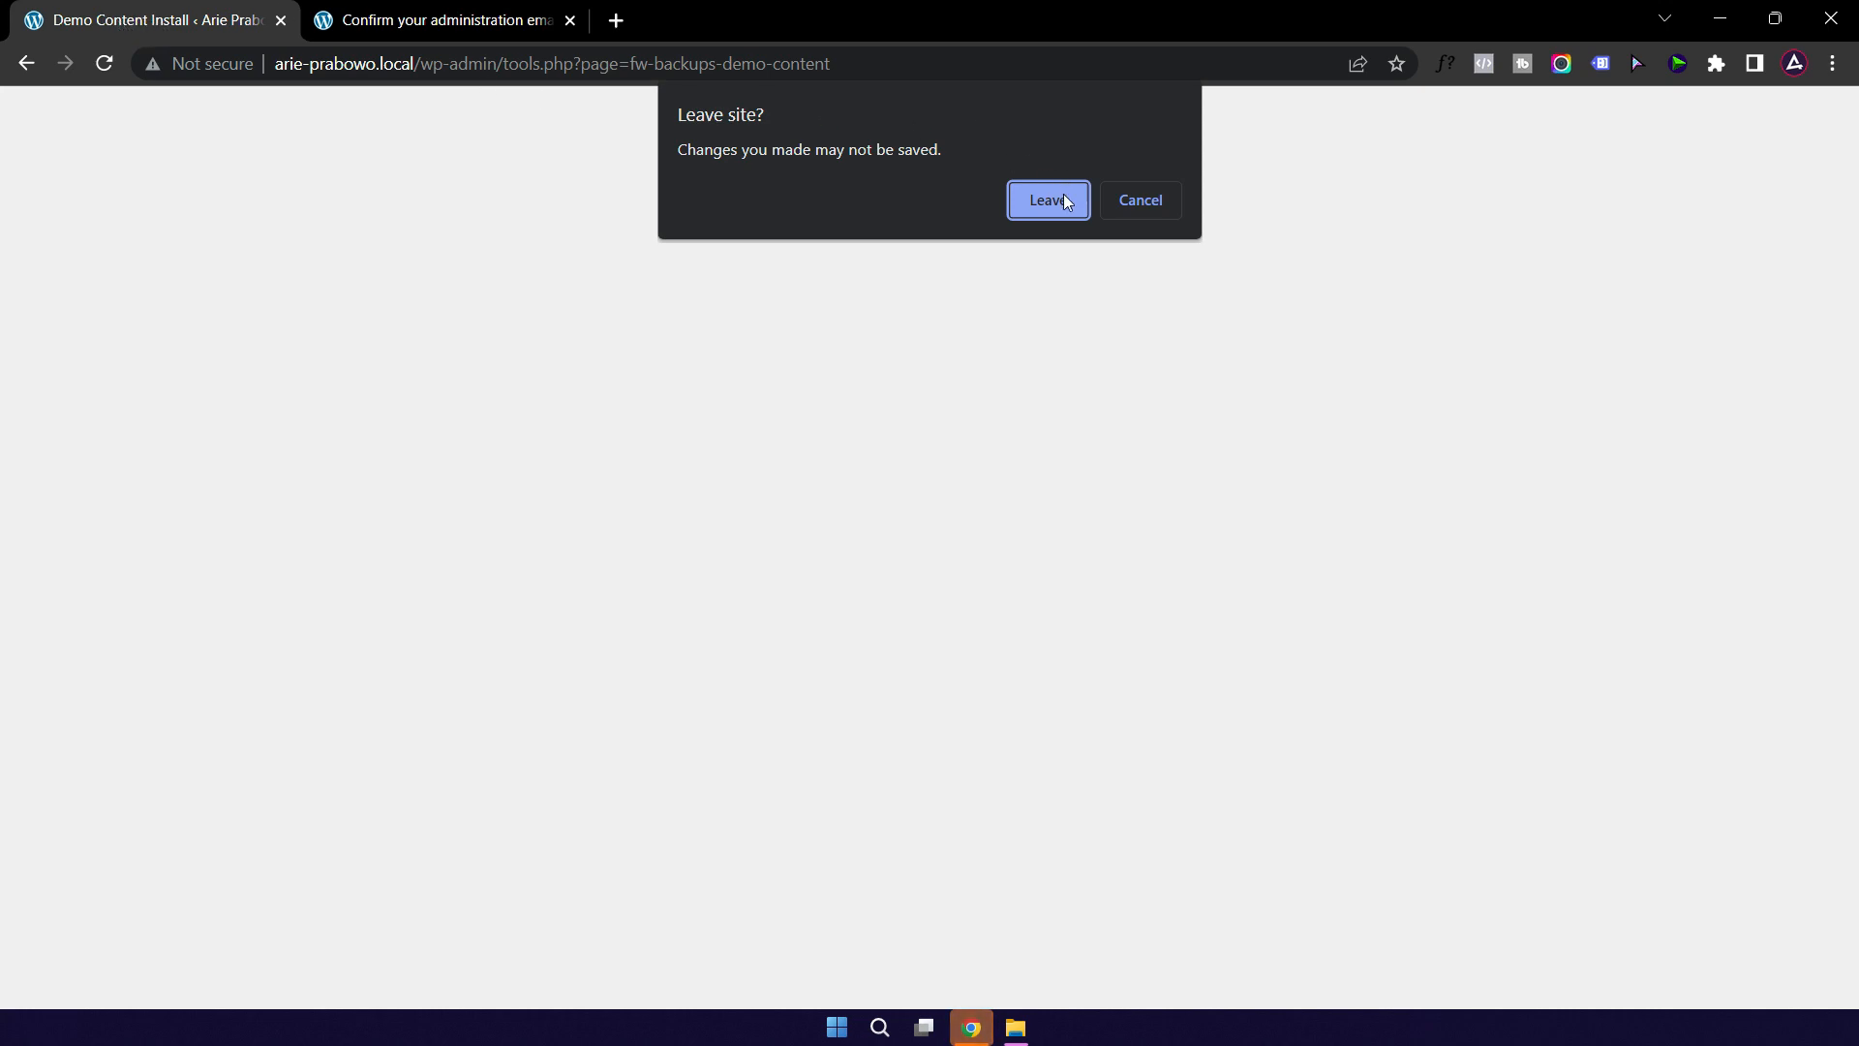
{"action": "left_click", "coordinate": [1038, 201]}
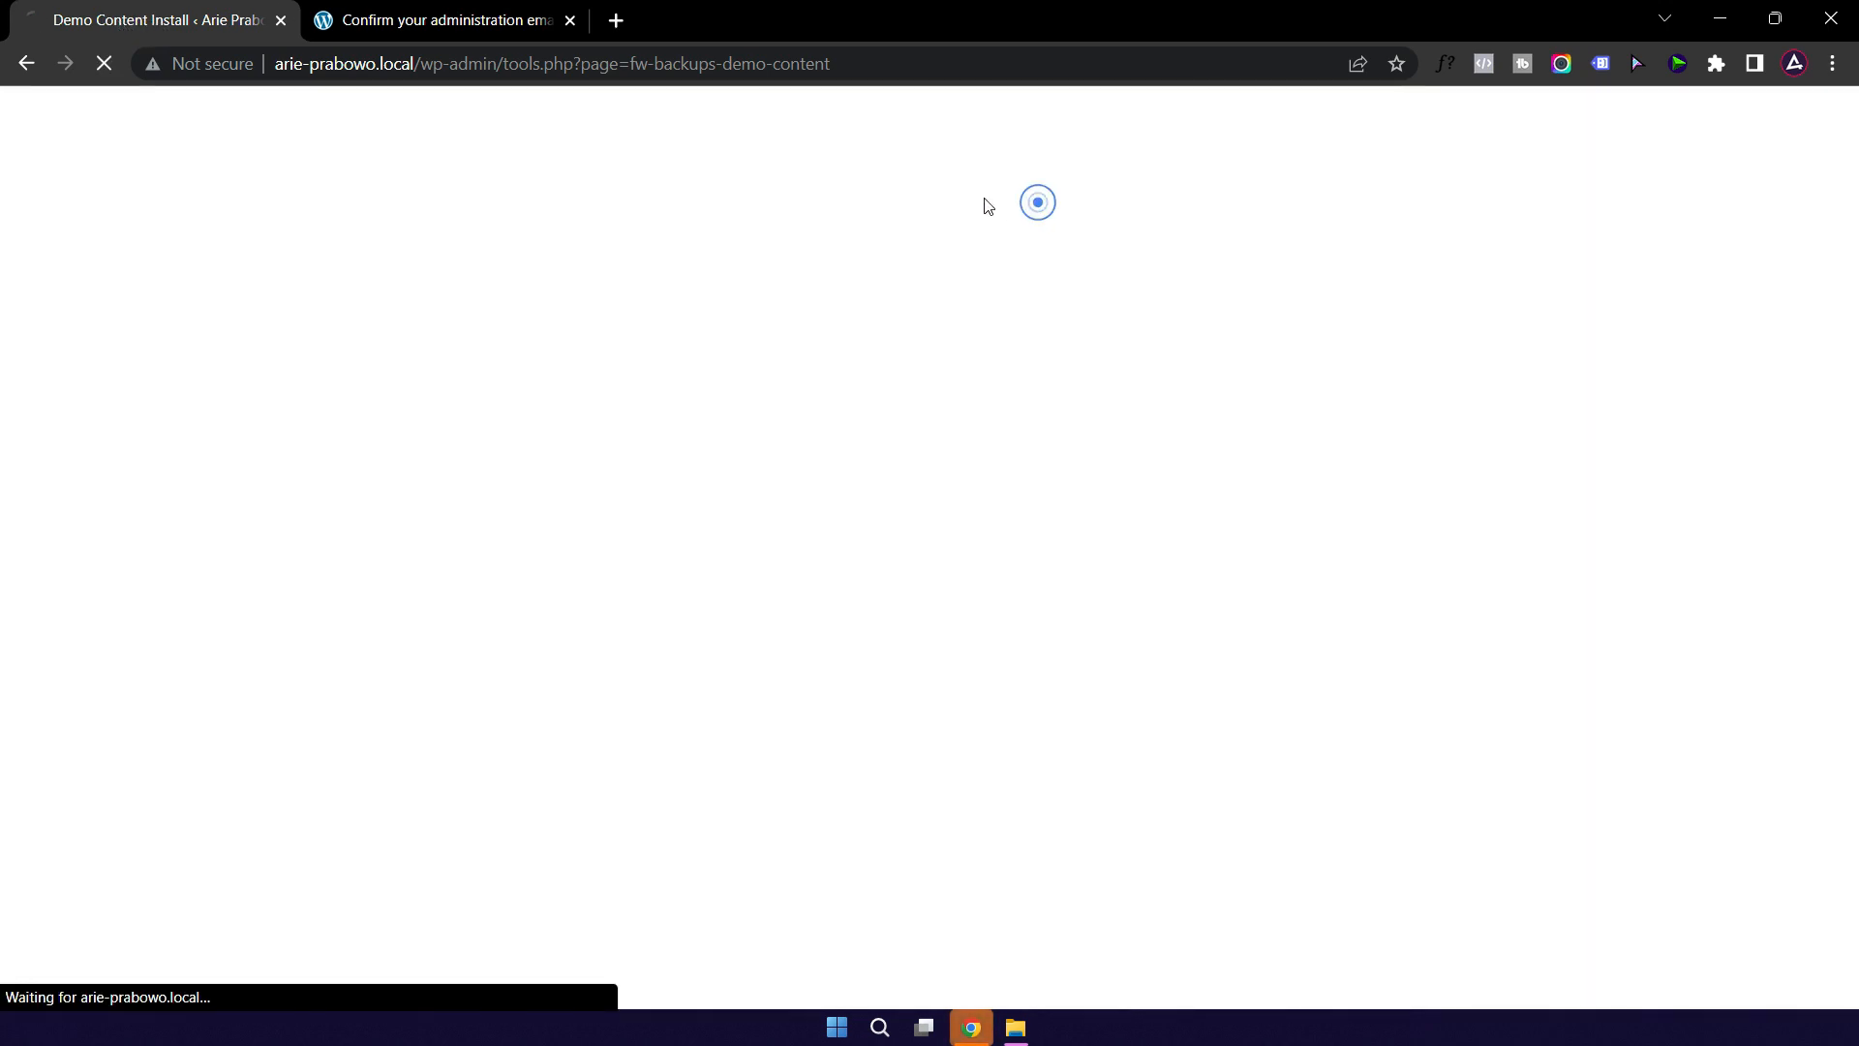
{"action": "left_click", "coordinate": [431, 22]}
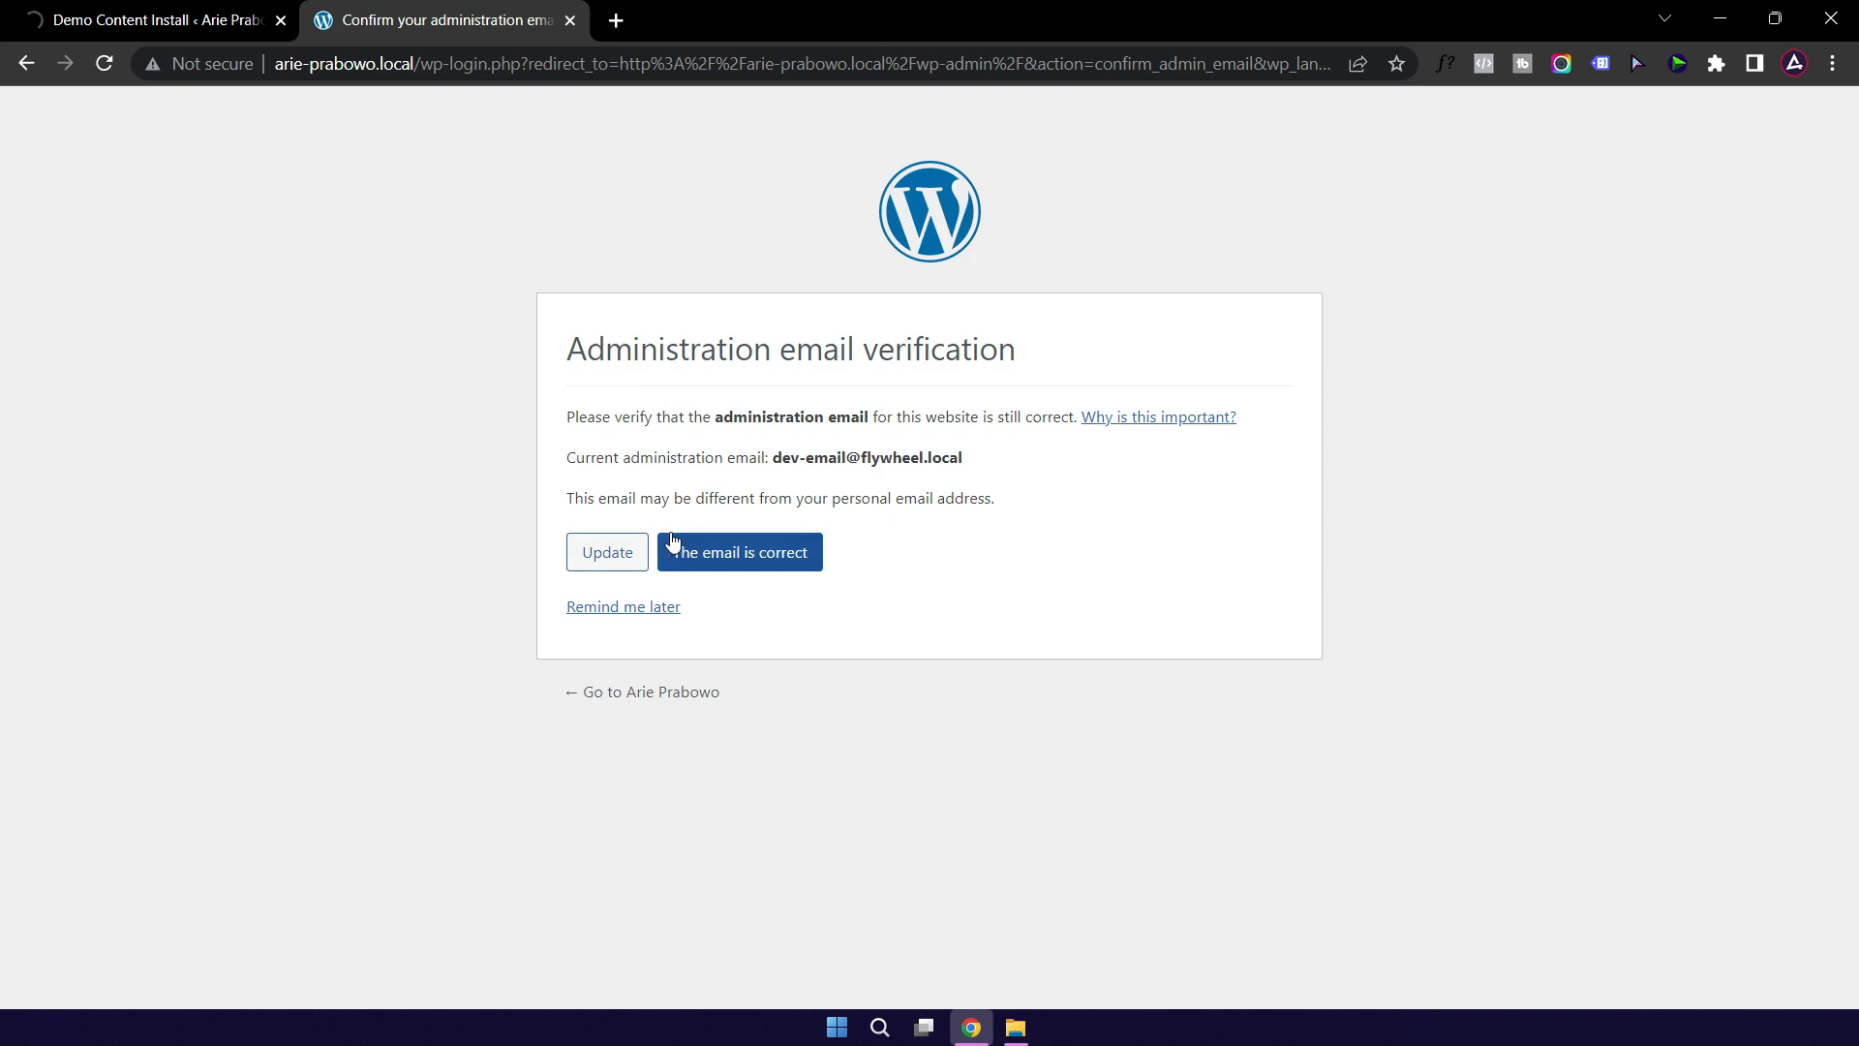
{"action": "left_click", "coordinate": [769, 564]}
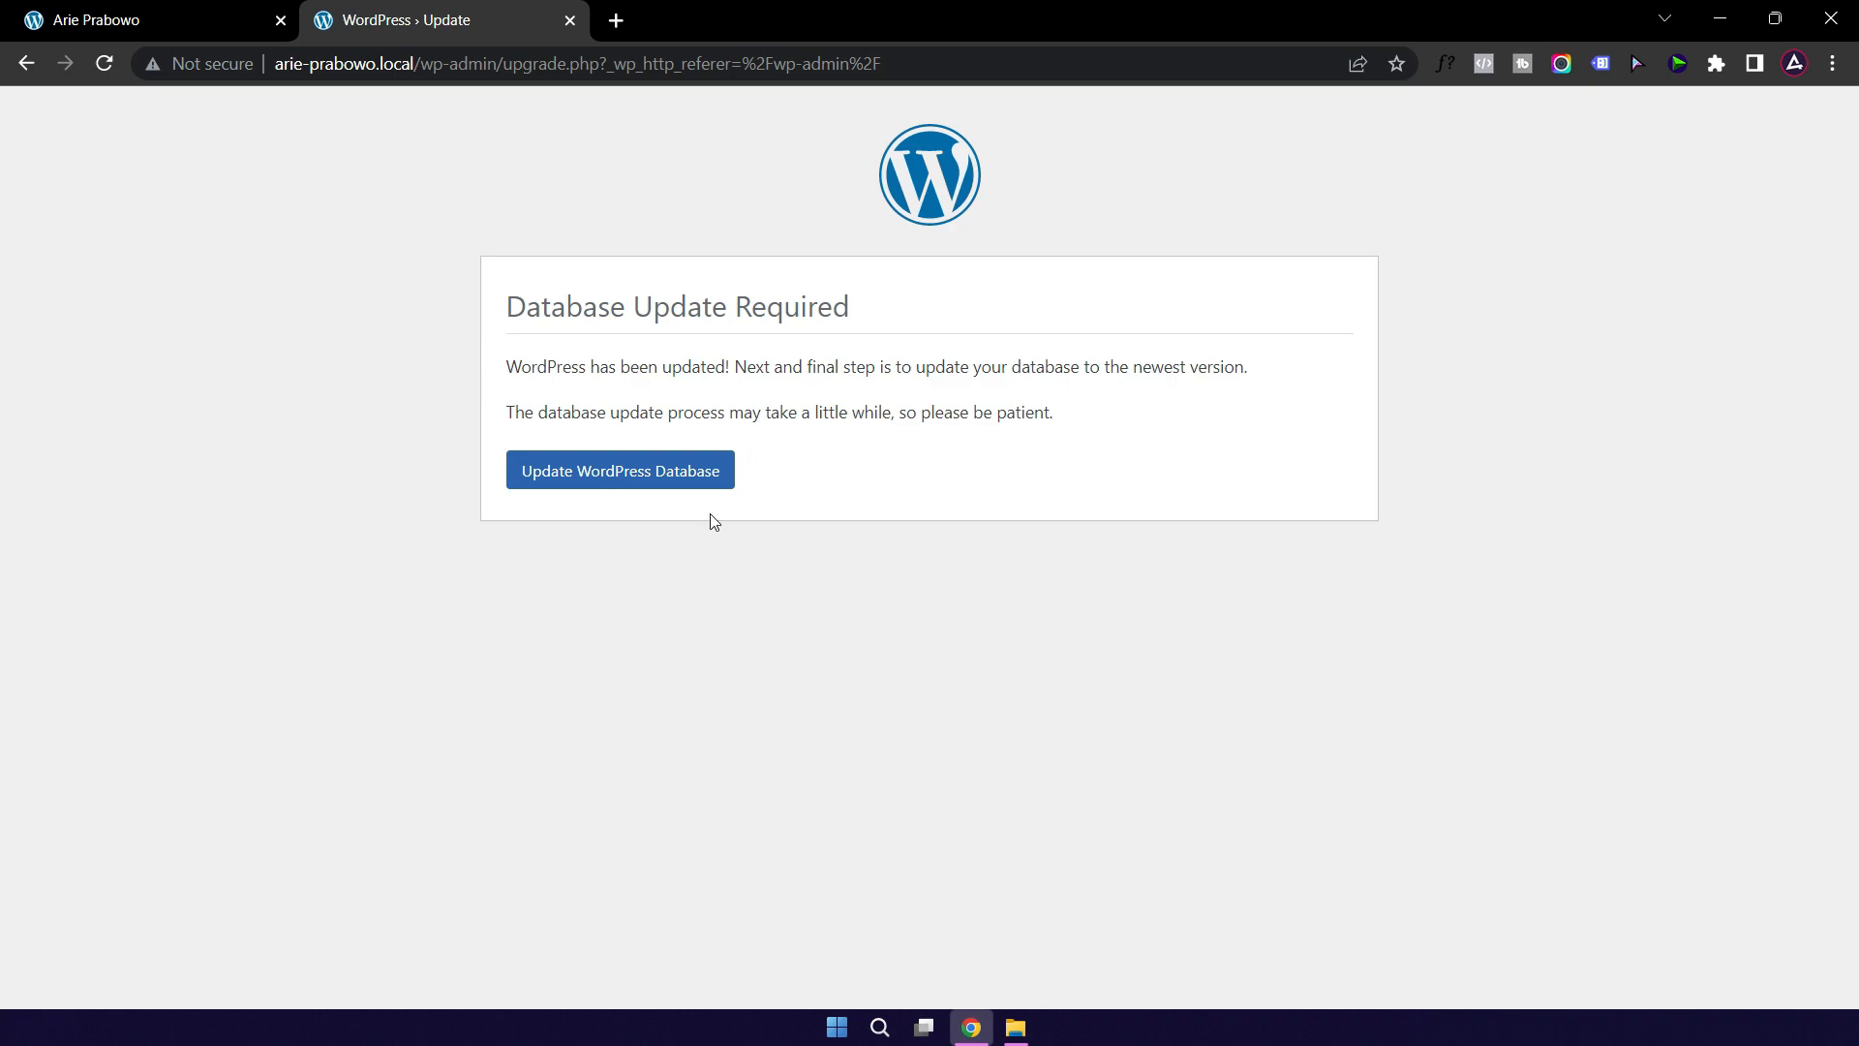
Step: Run Update WordPress Database, then continue to the Dashboard
{"action": "left_click", "coordinate": [607, 481]}
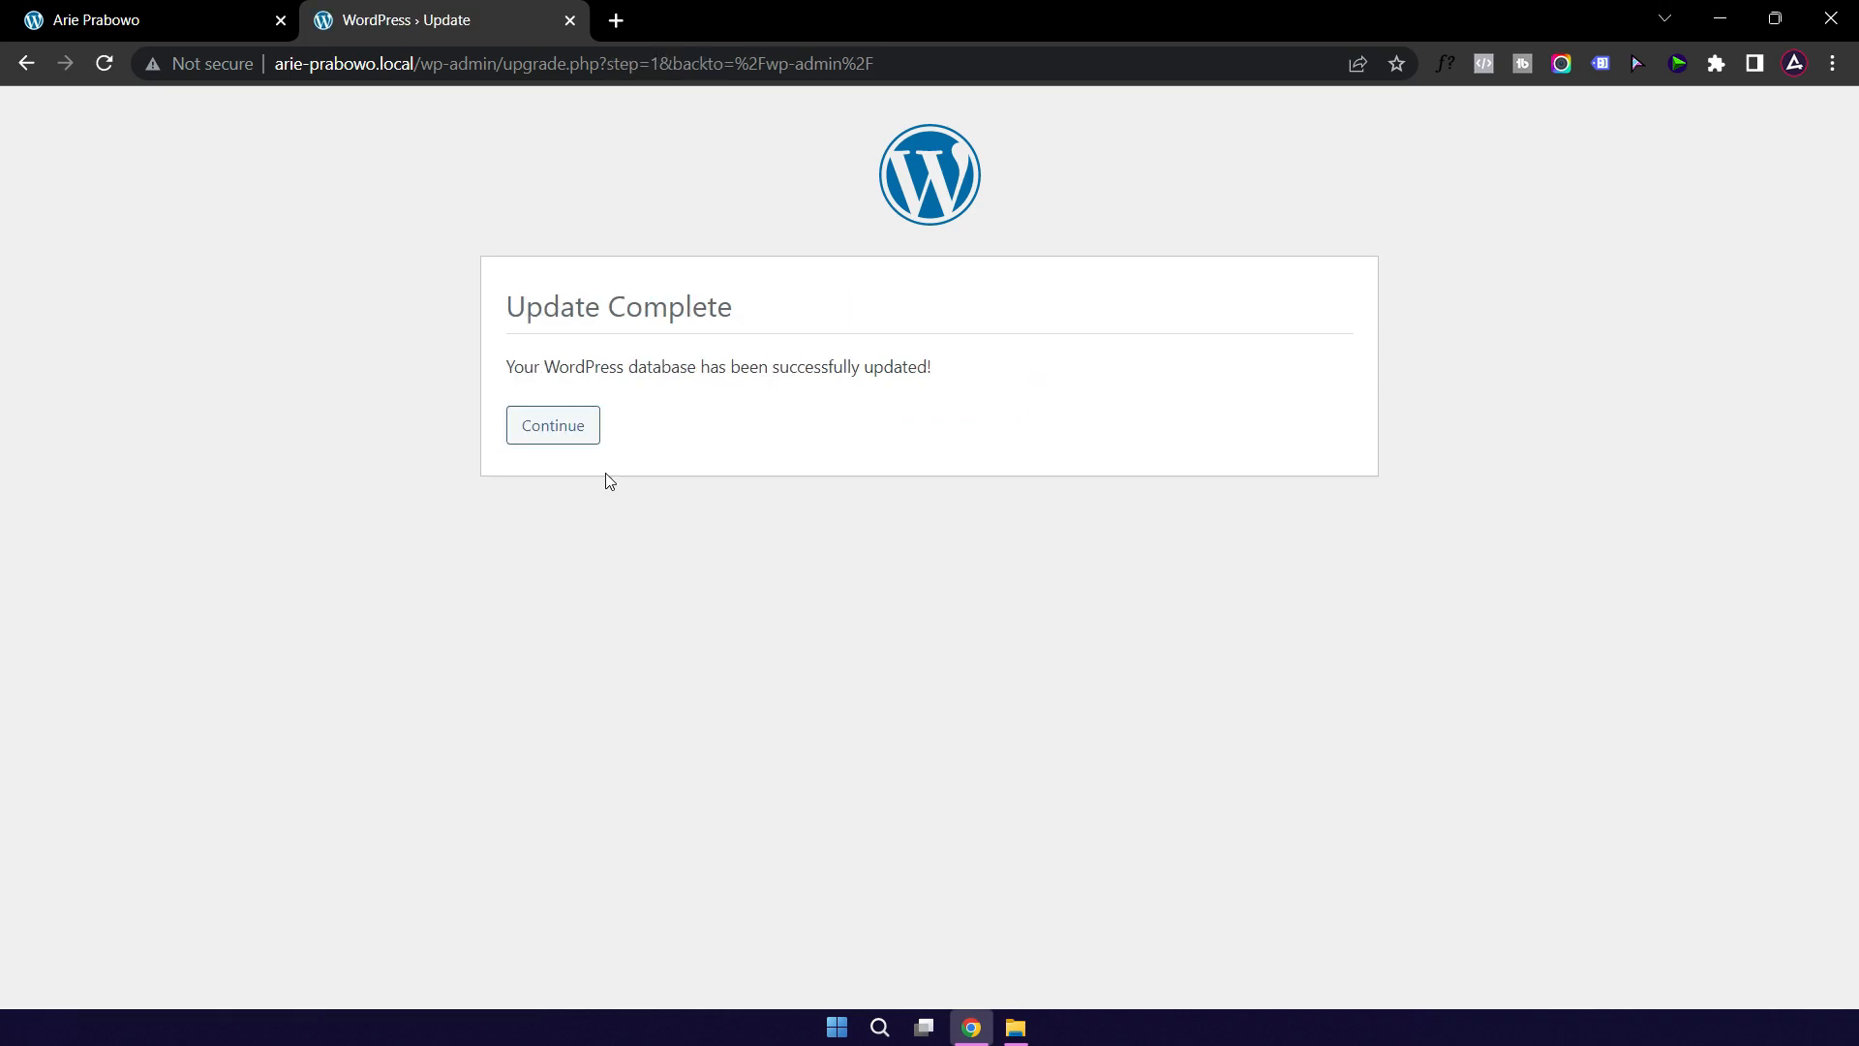
{"action": "left_click", "coordinate": [554, 427]}
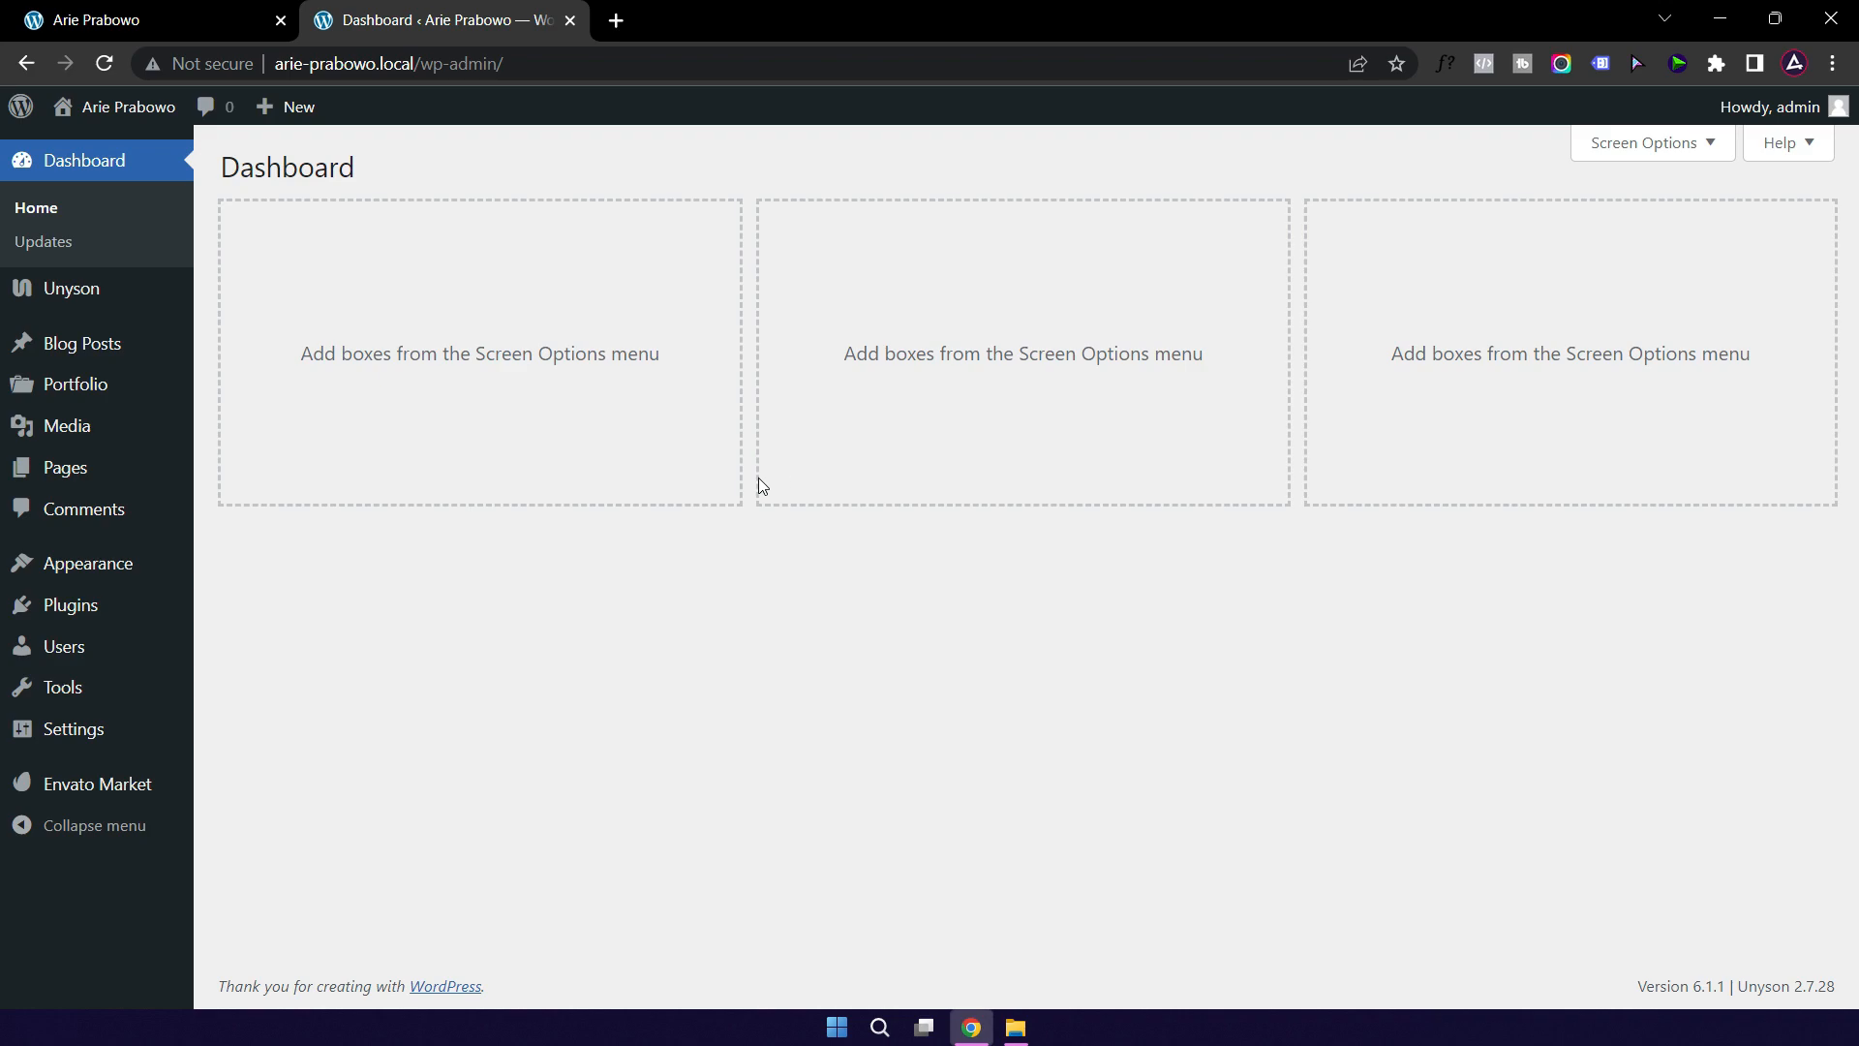
Step: Scroll through the front-end Resume page, then go to the site's Services page
{"action": "left_click", "coordinate": [160, 21]}
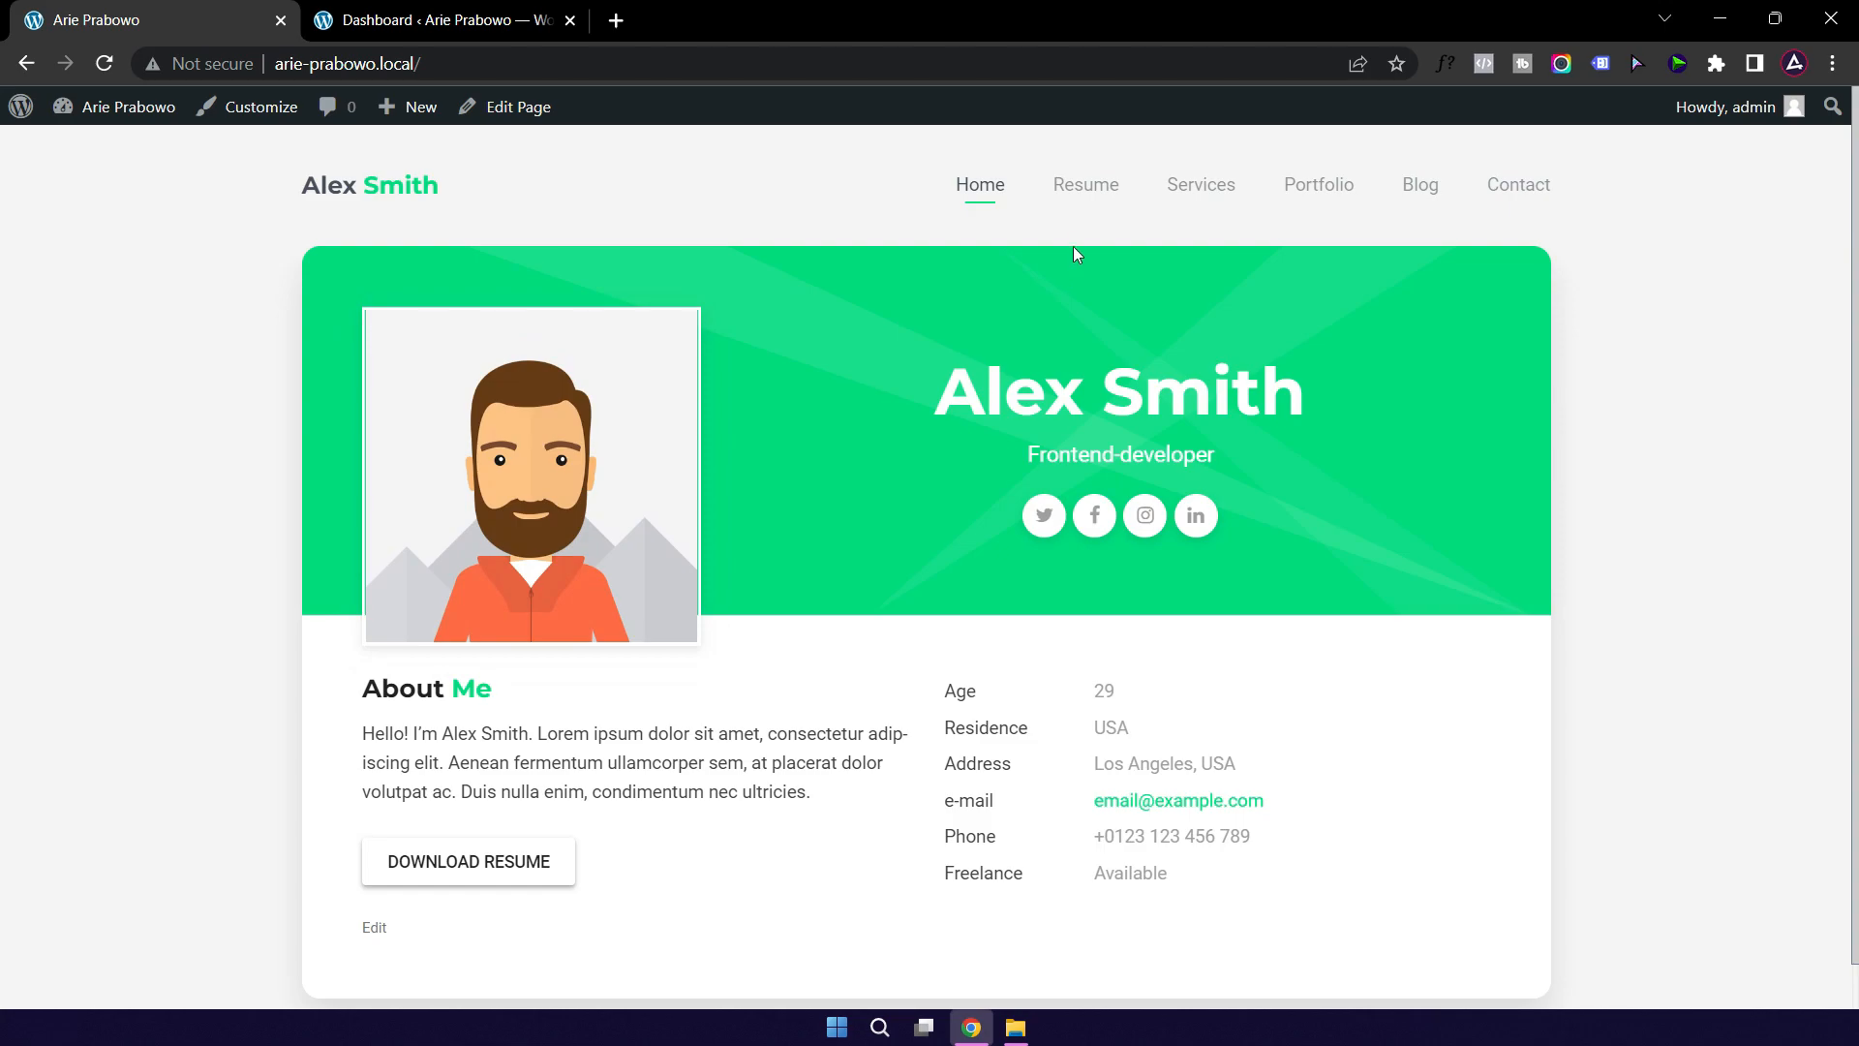
{"action": "left_click", "coordinate": [1084, 192]}
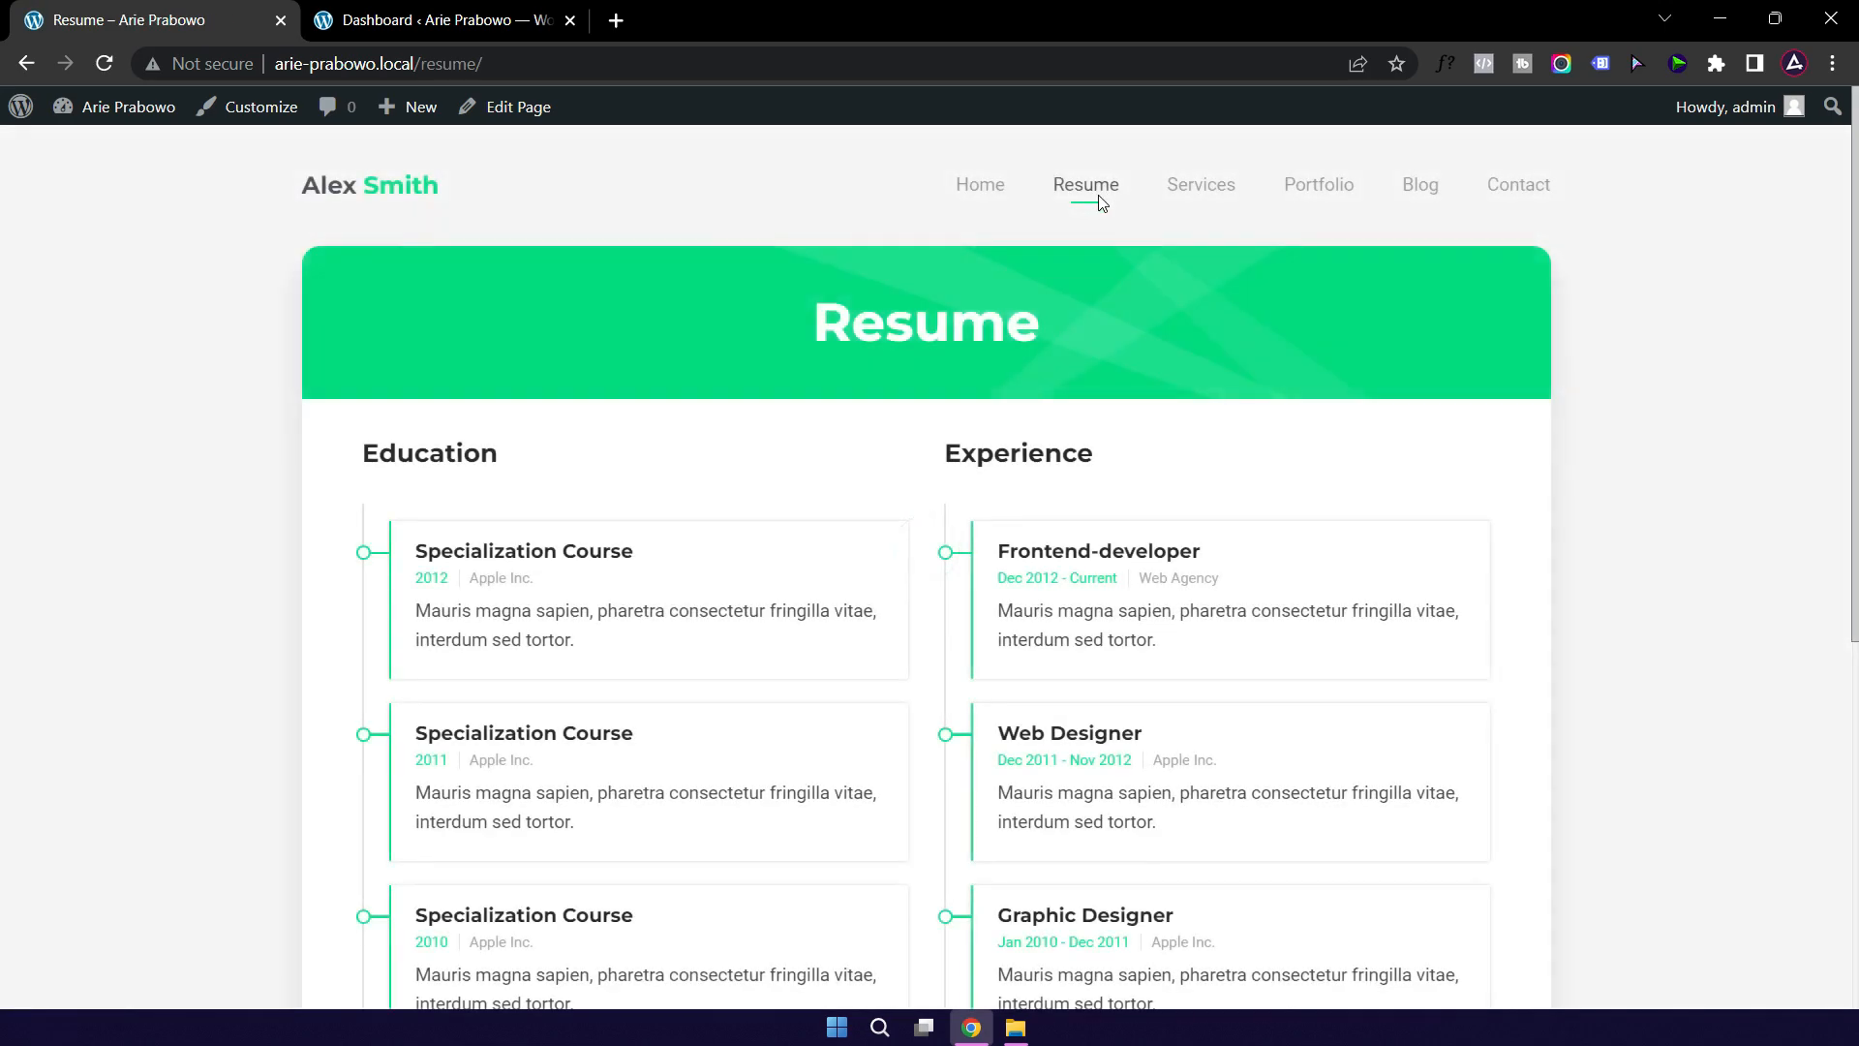
{"action": "scroll", "coordinate": [644, 523], "scroll_direction": "down", "scroll_amount": 1}
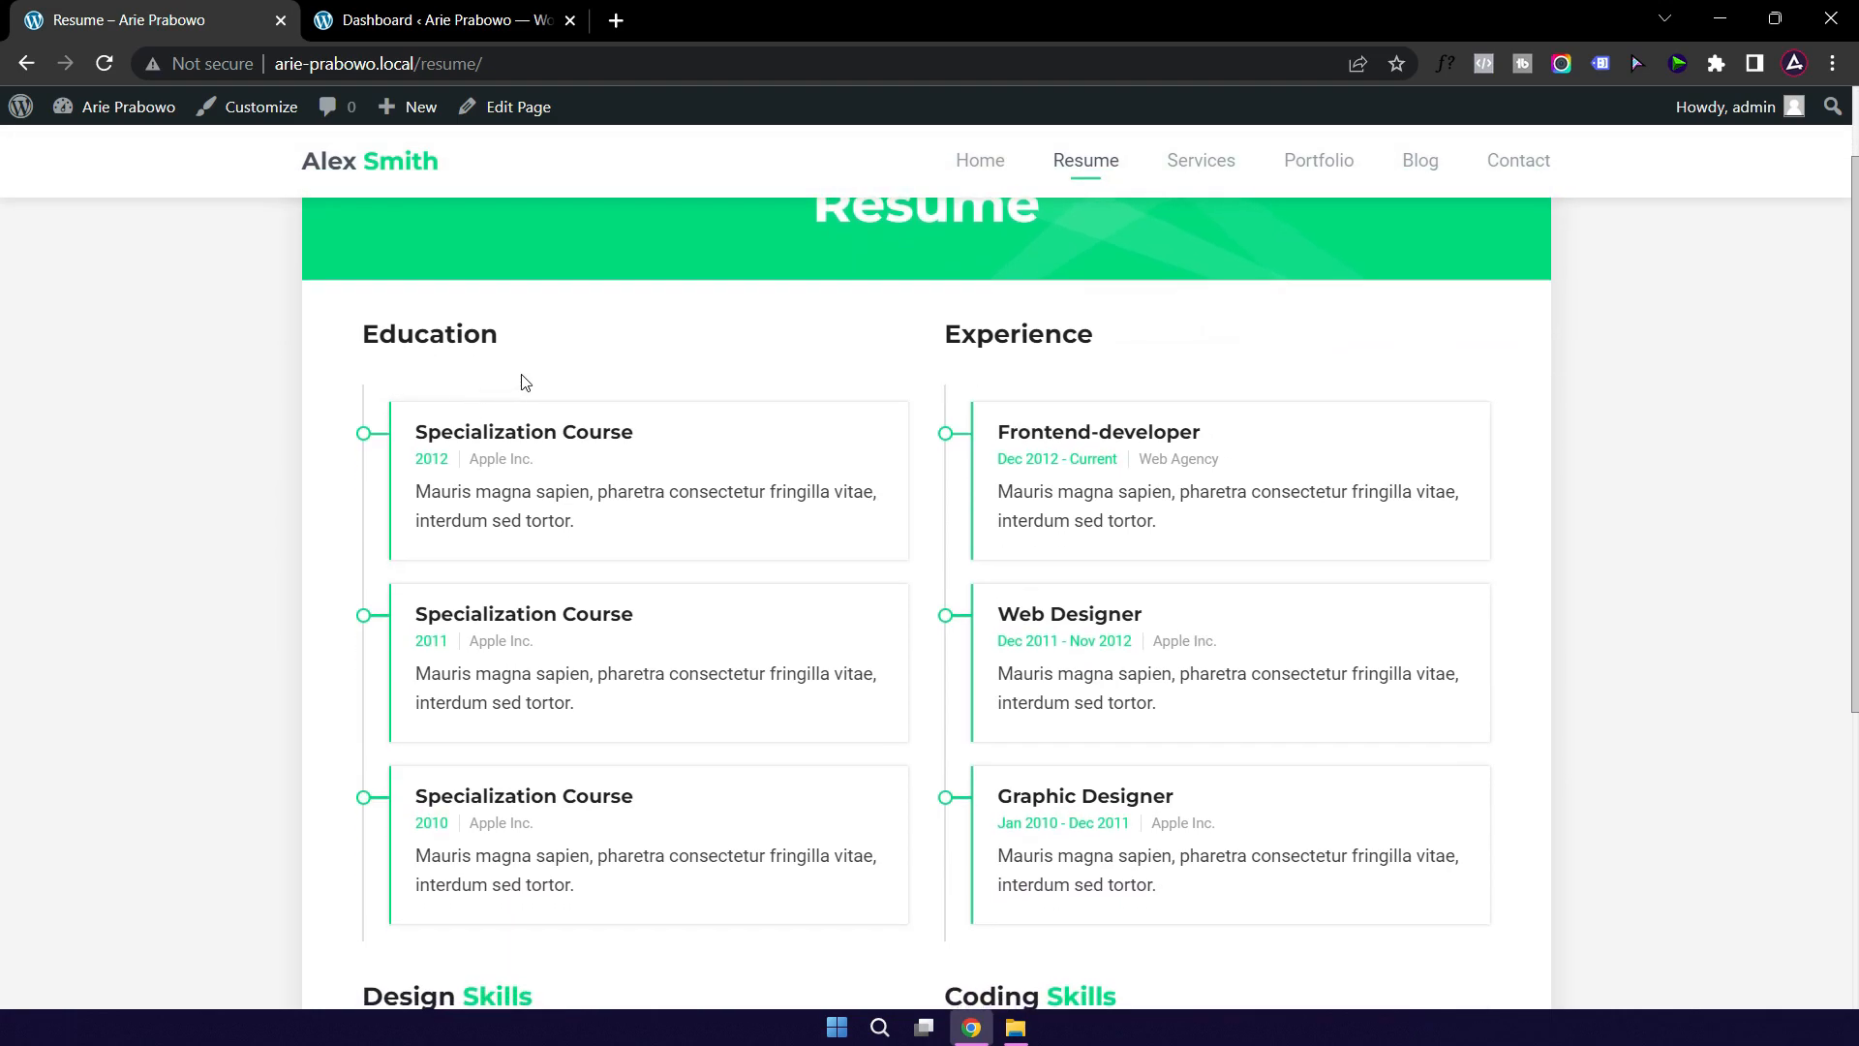
{"action": "scroll", "coordinate": [1054, 416], "scroll_direction": "down", "scroll_amount": 1}
{"action": "scroll", "coordinate": [1054, 423], "scroll_direction": "down", "scroll_amount": 3}
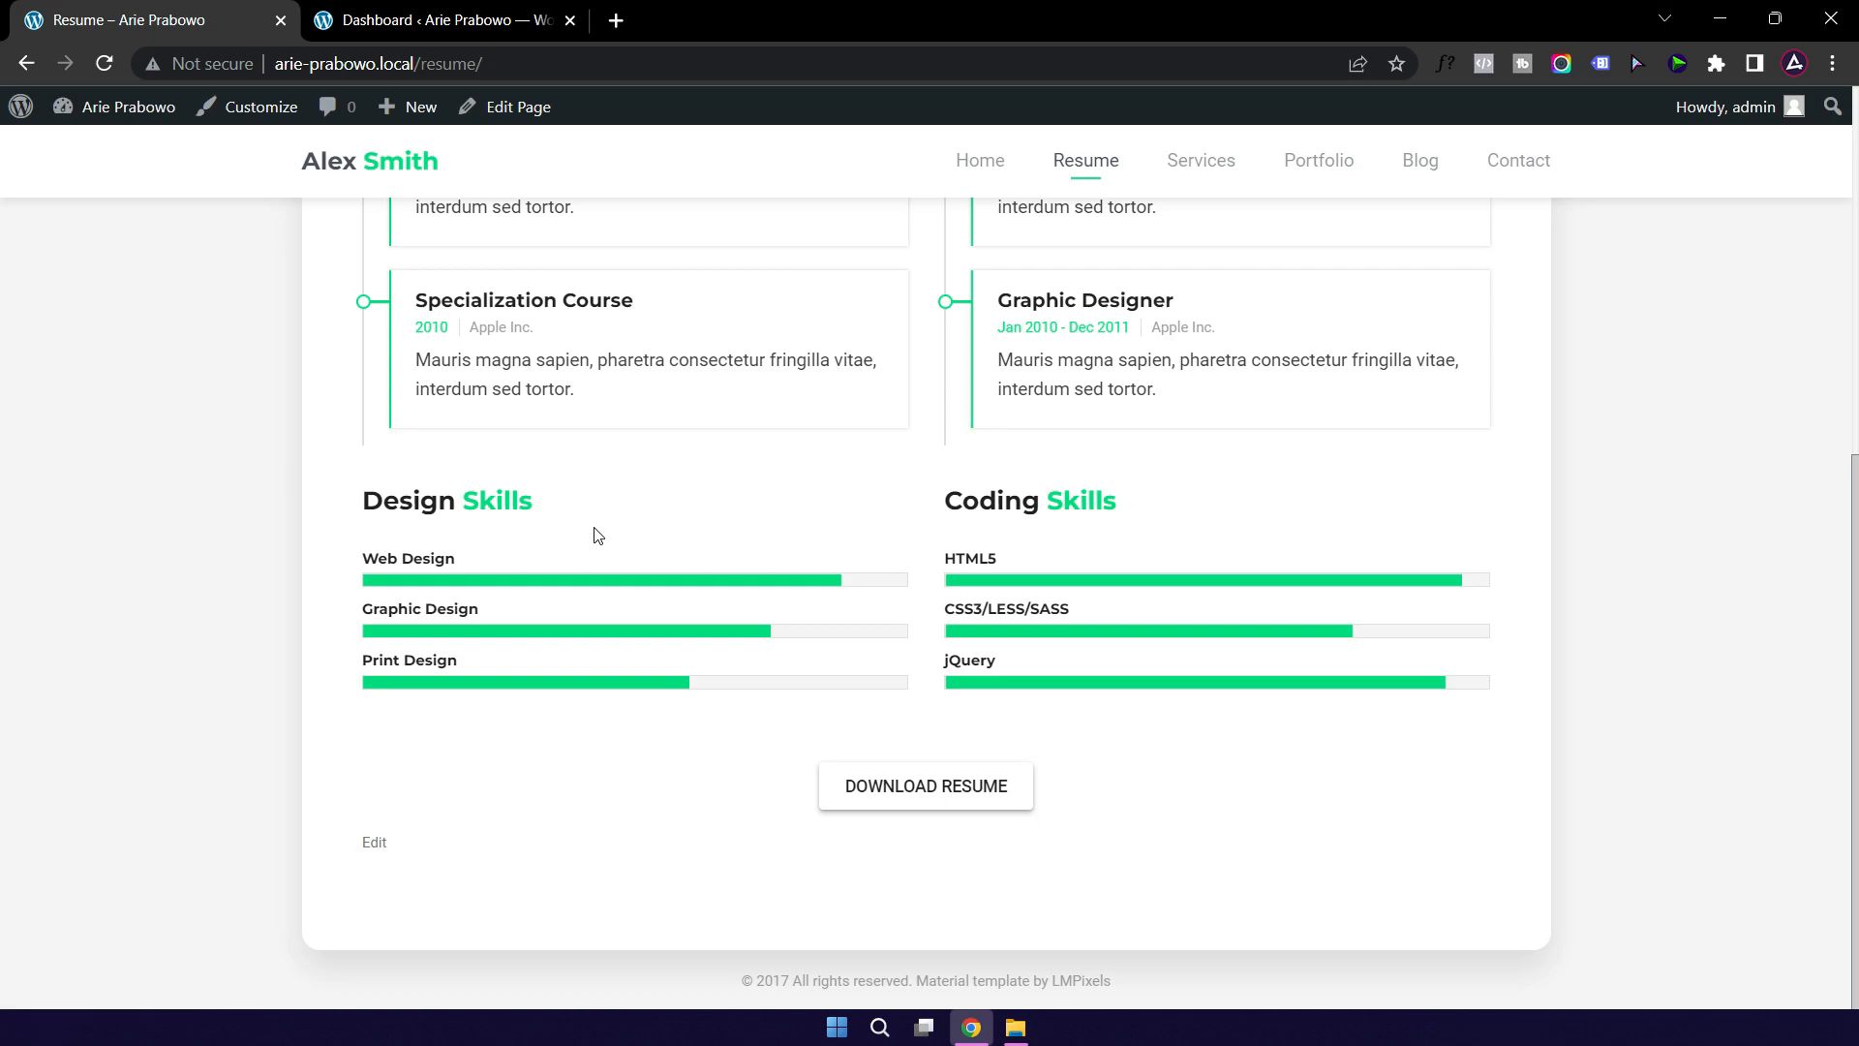
{"action": "left_click", "coordinate": [1195, 174]}
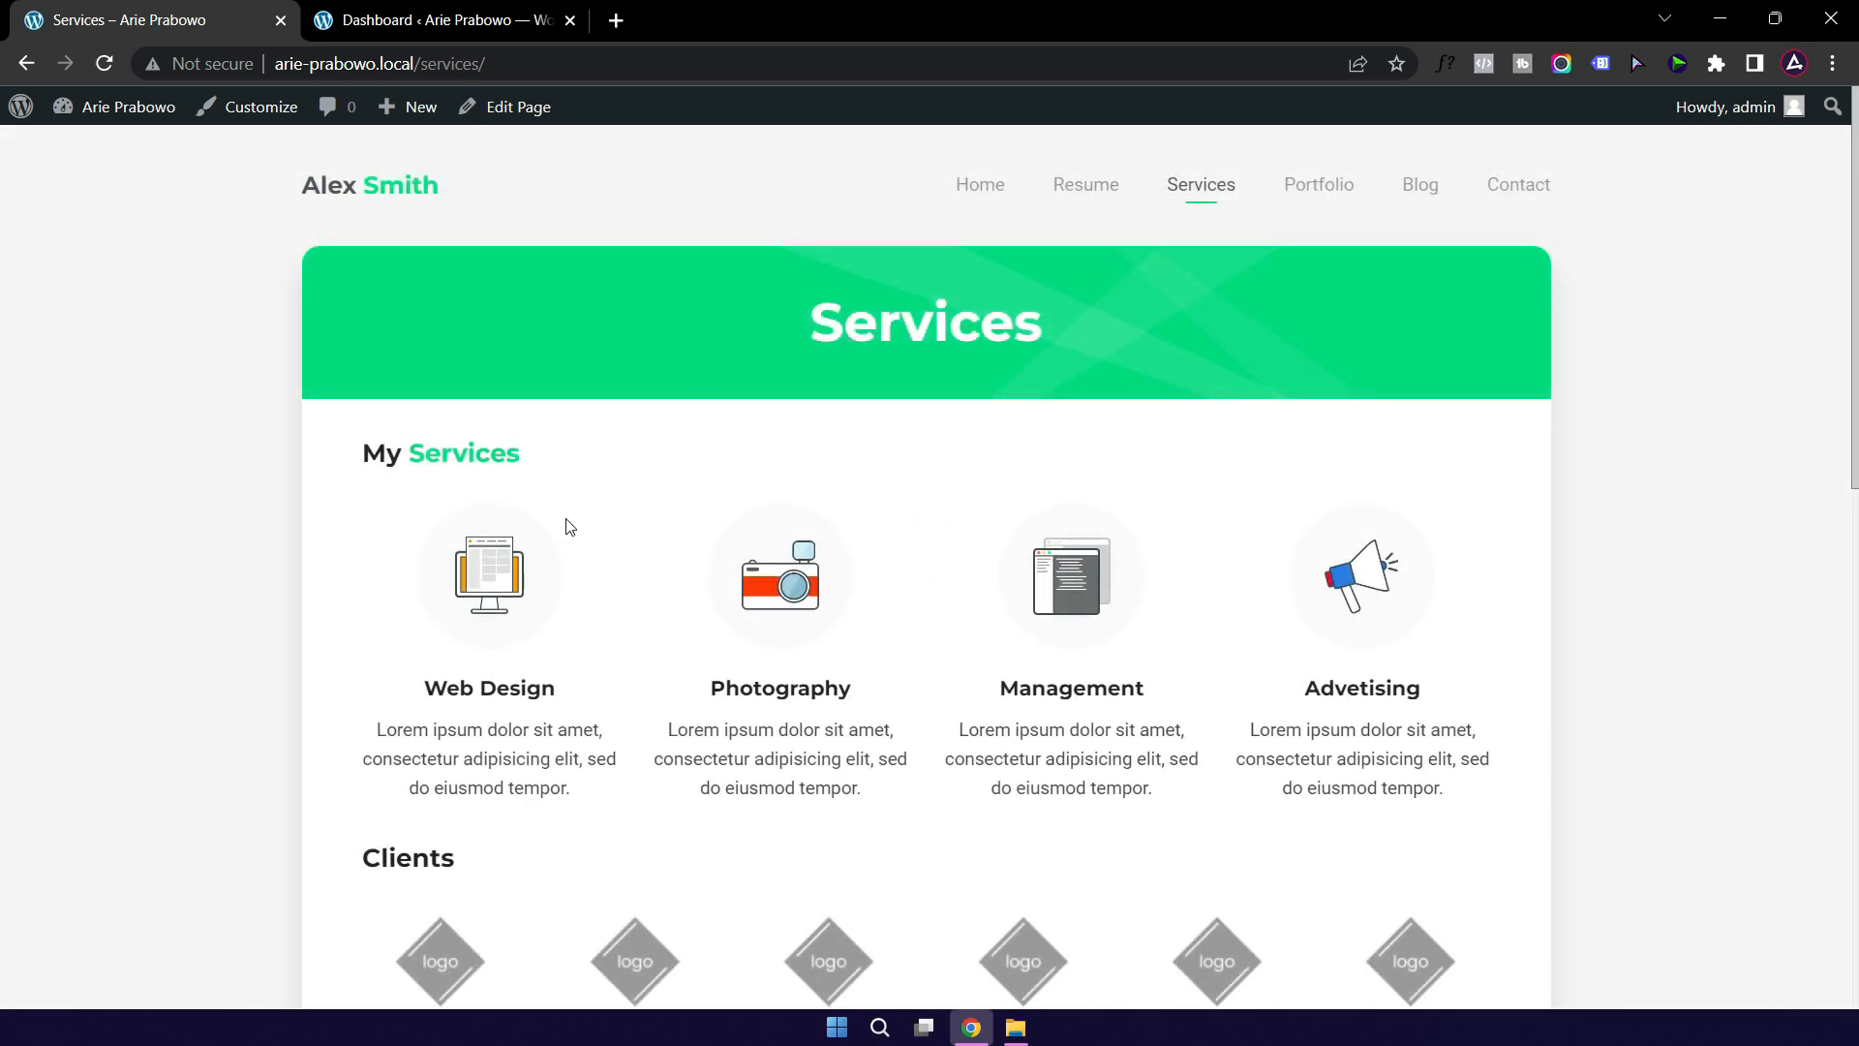
Step: Scroll through the Services page, then browse the Portfolio page and its tiles
{"action": "scroll", "coordinate": [591, 555], "scroll_direction": "down", "scroll_amount": 1}
{"action": "scroll", "coordinate": [594, 562], "scroll_direction": "down", "scroll_amount": 8}
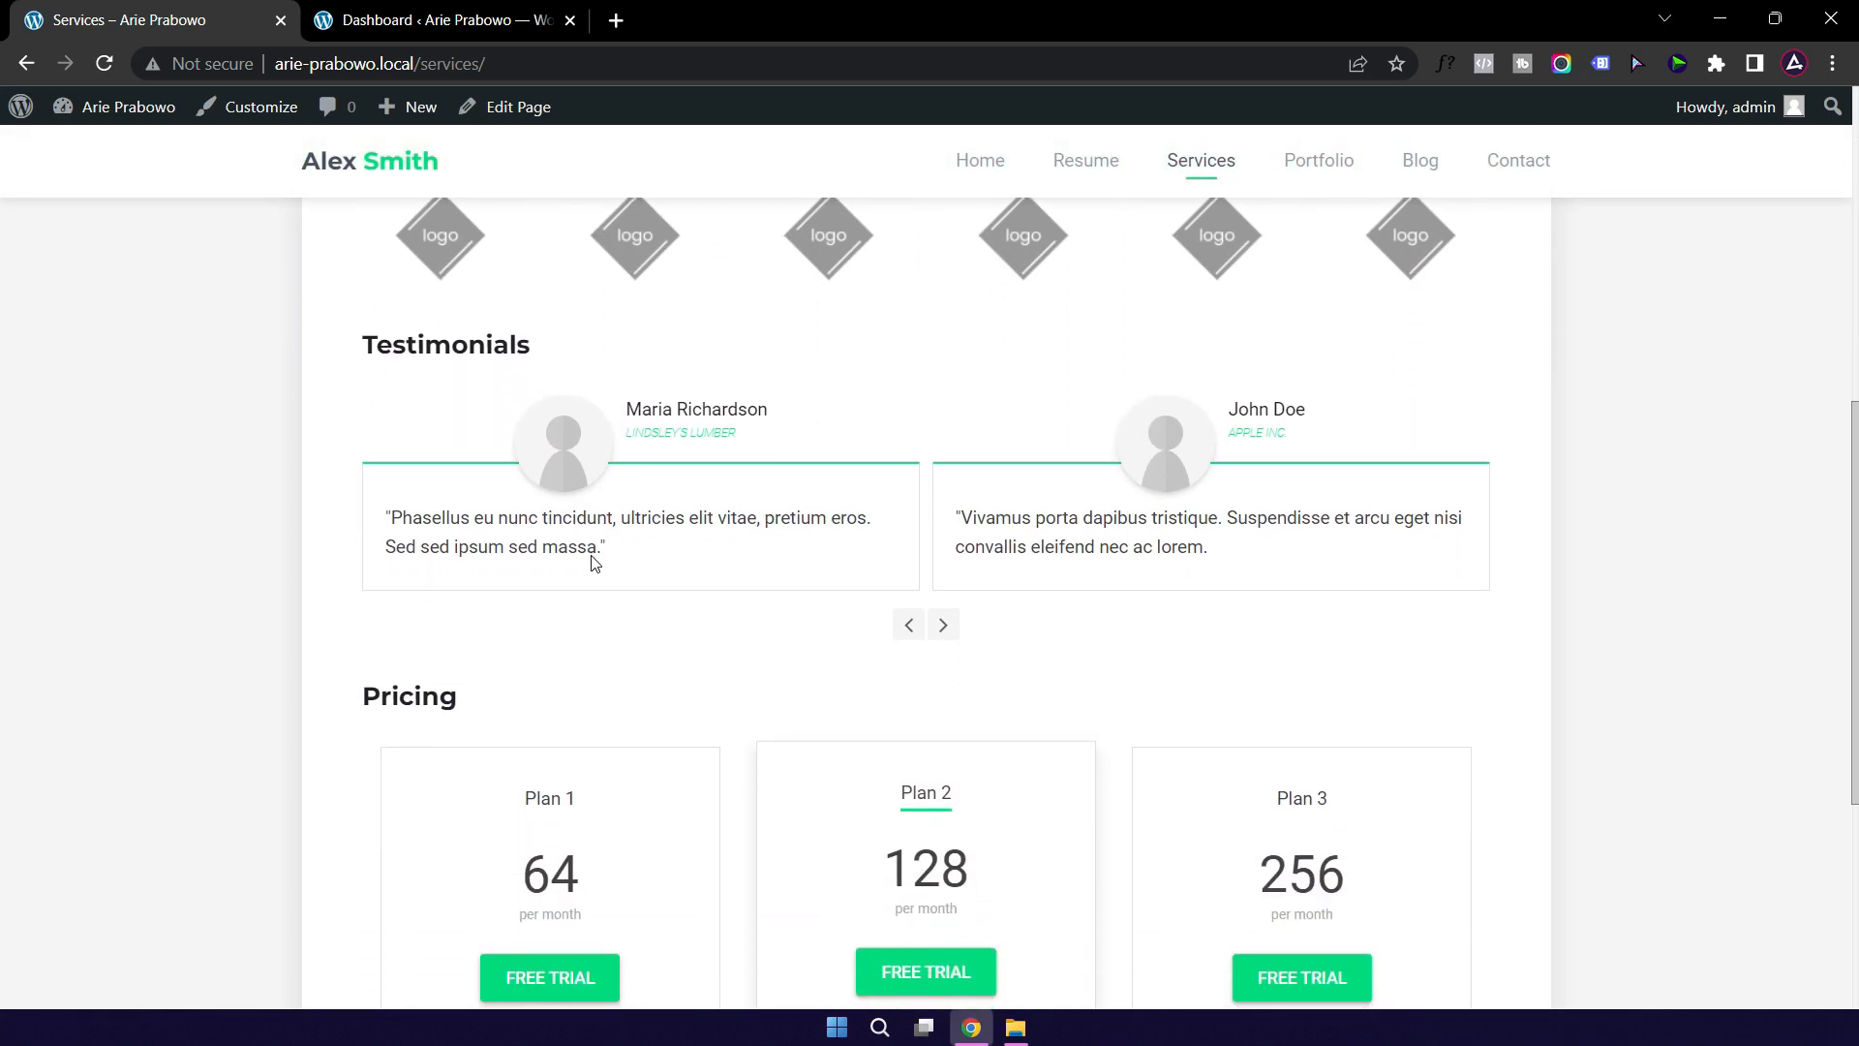
{"action": "scroll", "coordinate": [594, 564], "scroll_direction": "down", "scroll_amount": 3}
{"action": "scroll", "coordinate": [1045, 329], "scroll_direction": "up", "scroll_amount": 5}
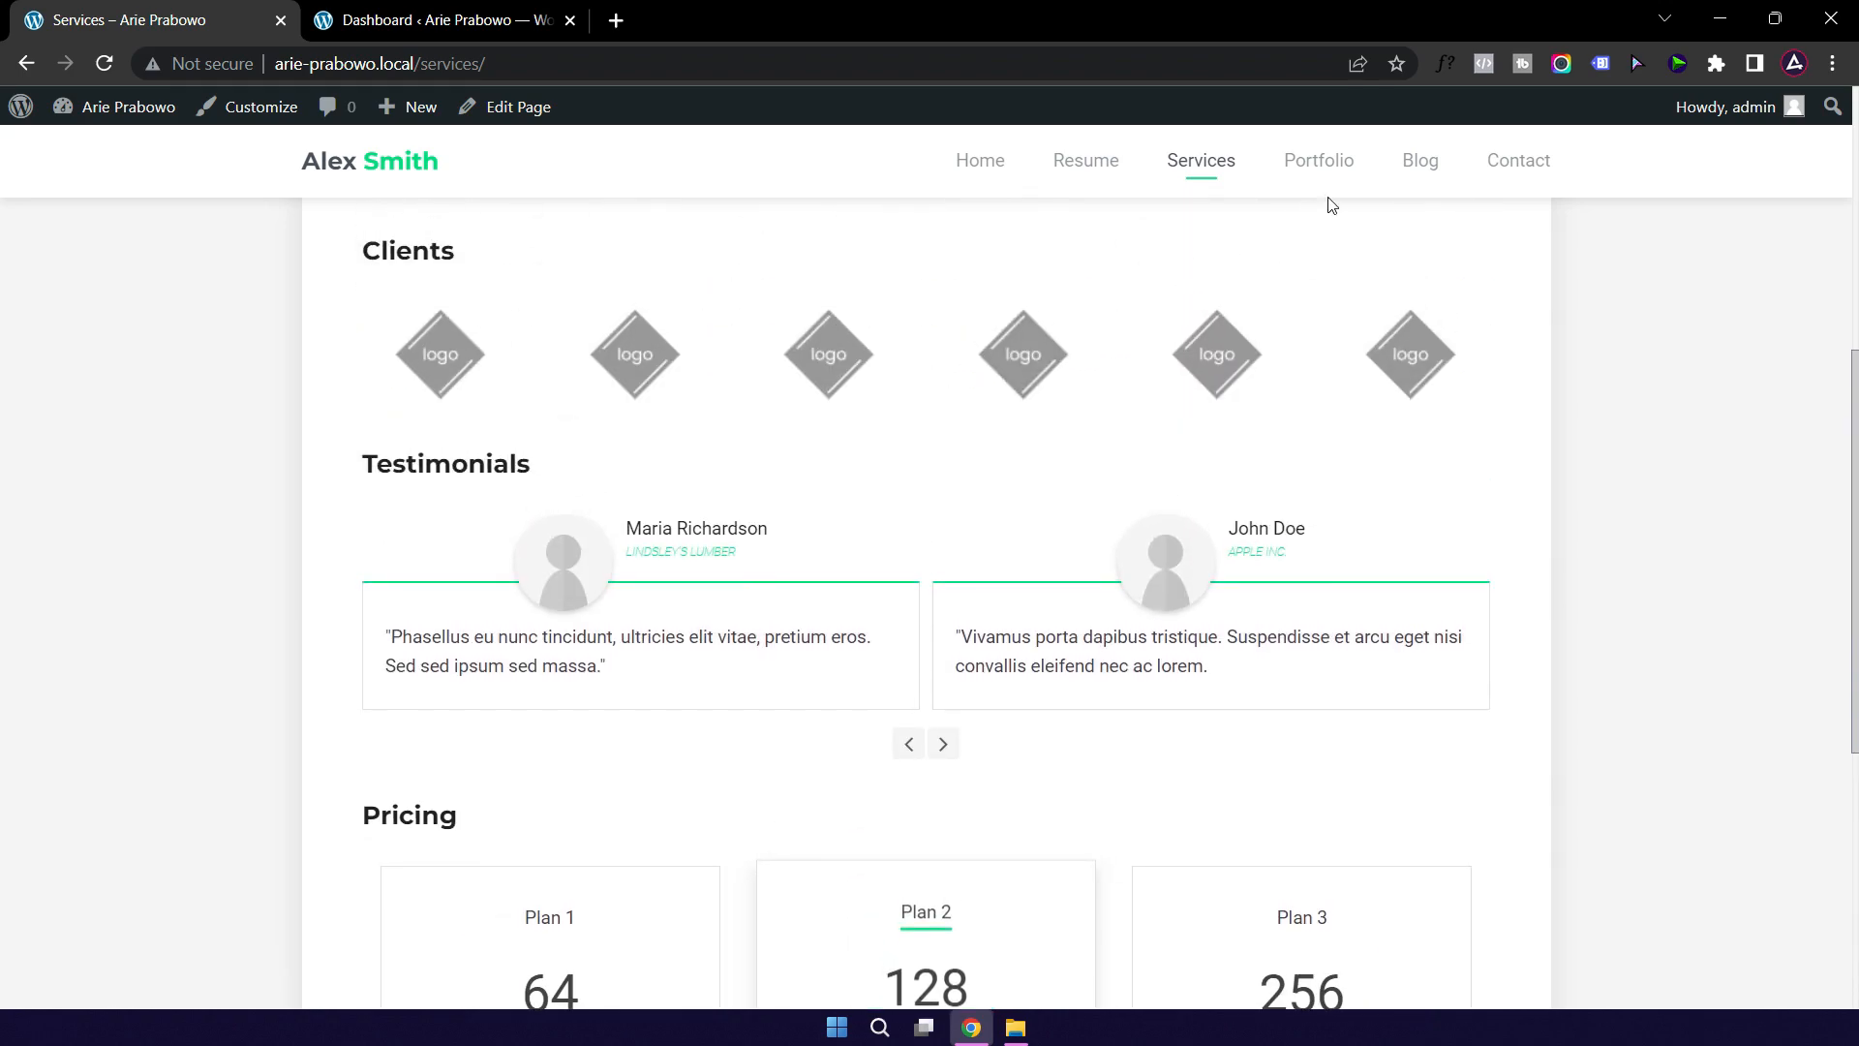
{"action": "left_click", "coordinate": [1322, 172]}
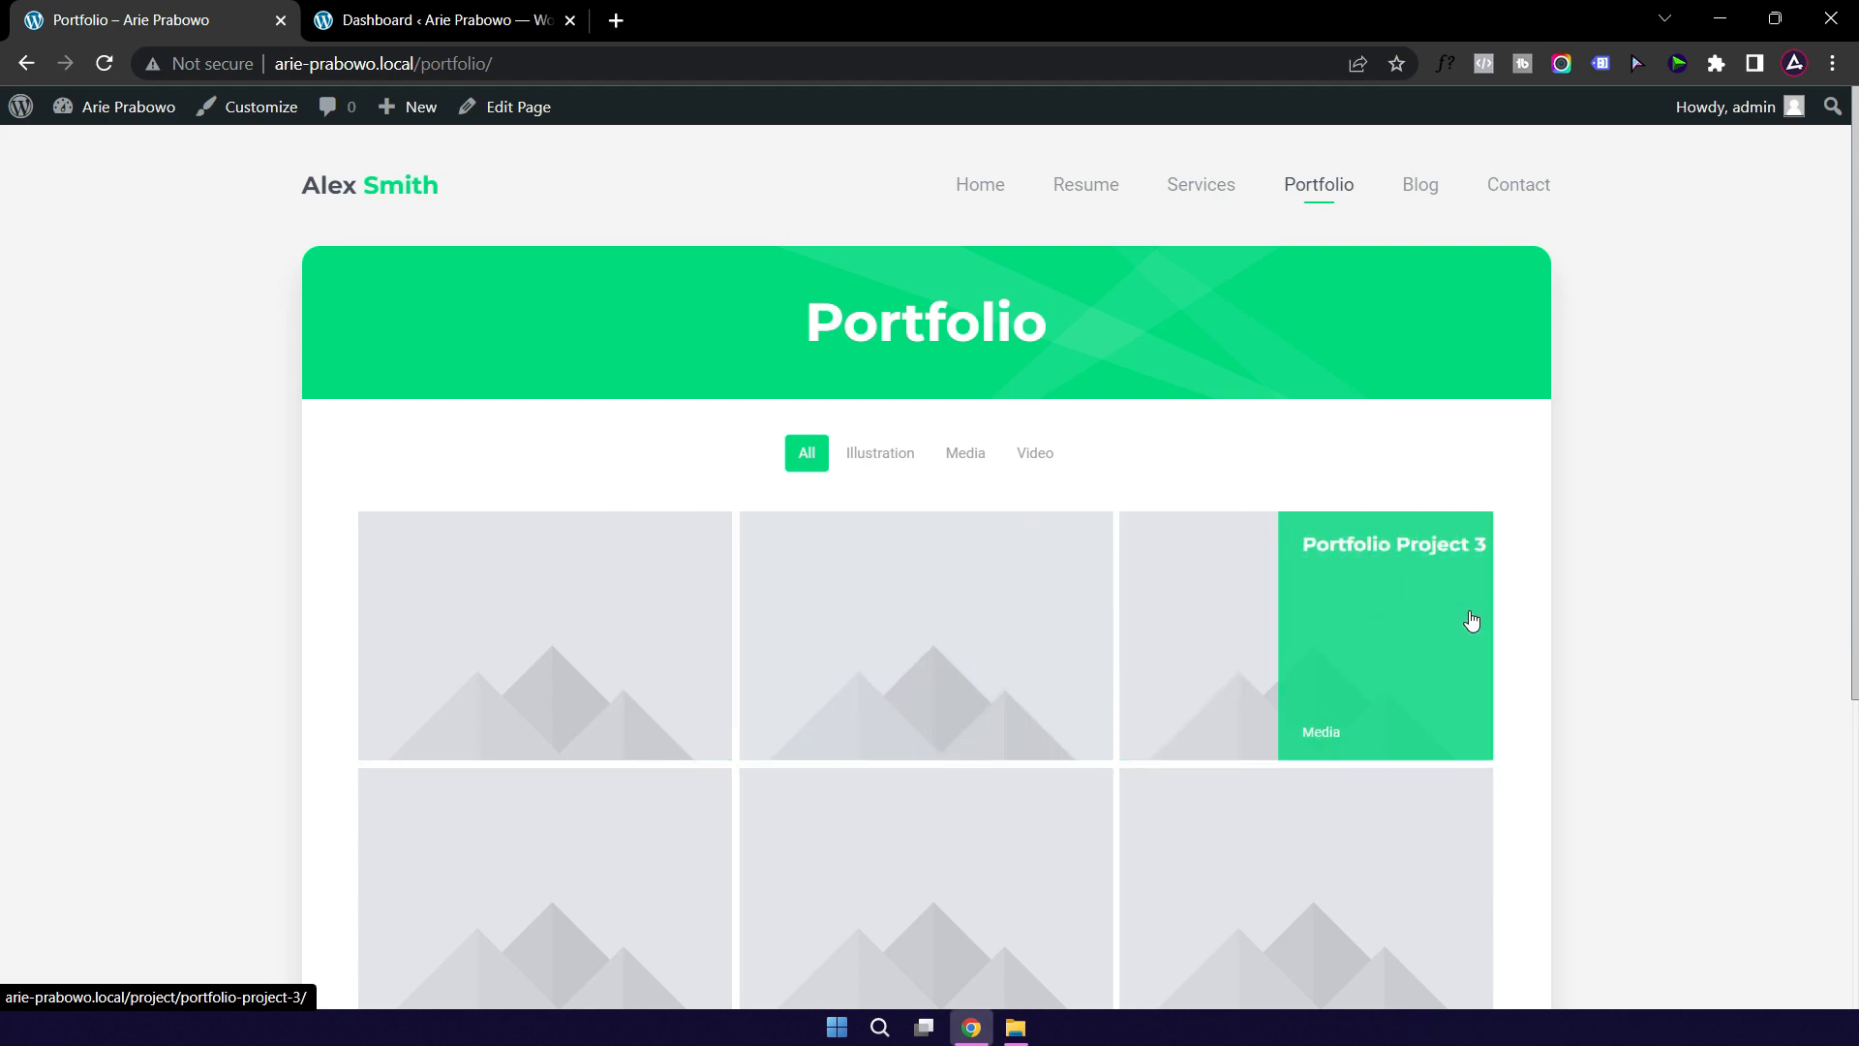
{"action": "scroll", "coordinate": [1468, 619], "scroll_direction": "down", "scroll_amount": 3}
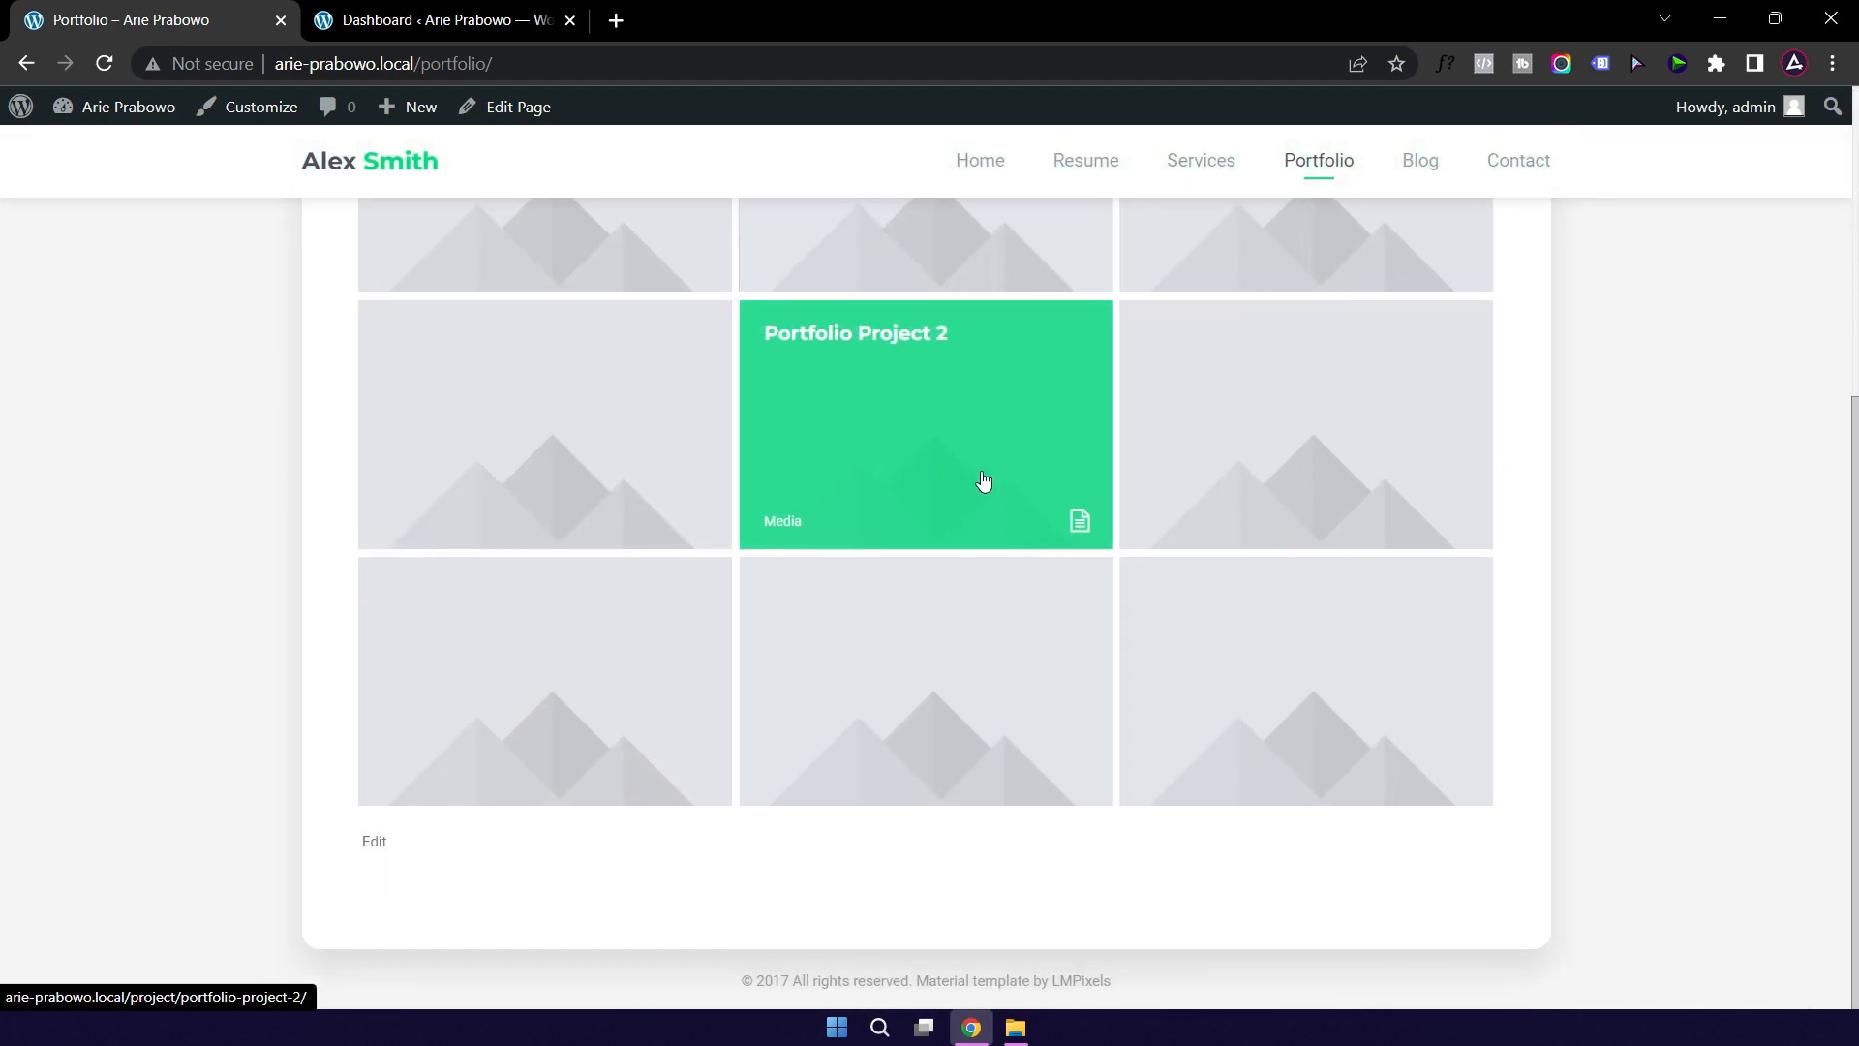
{"action": "scroll", "coordinate": [1356, 320], "scroll_direction": "up", "scroll_amount": 3}
Step: Open the Blog and read the post 'Bootstrap is the Most Popular Framework'
{"action": "left_click", "coordinate": [1422, 165]}
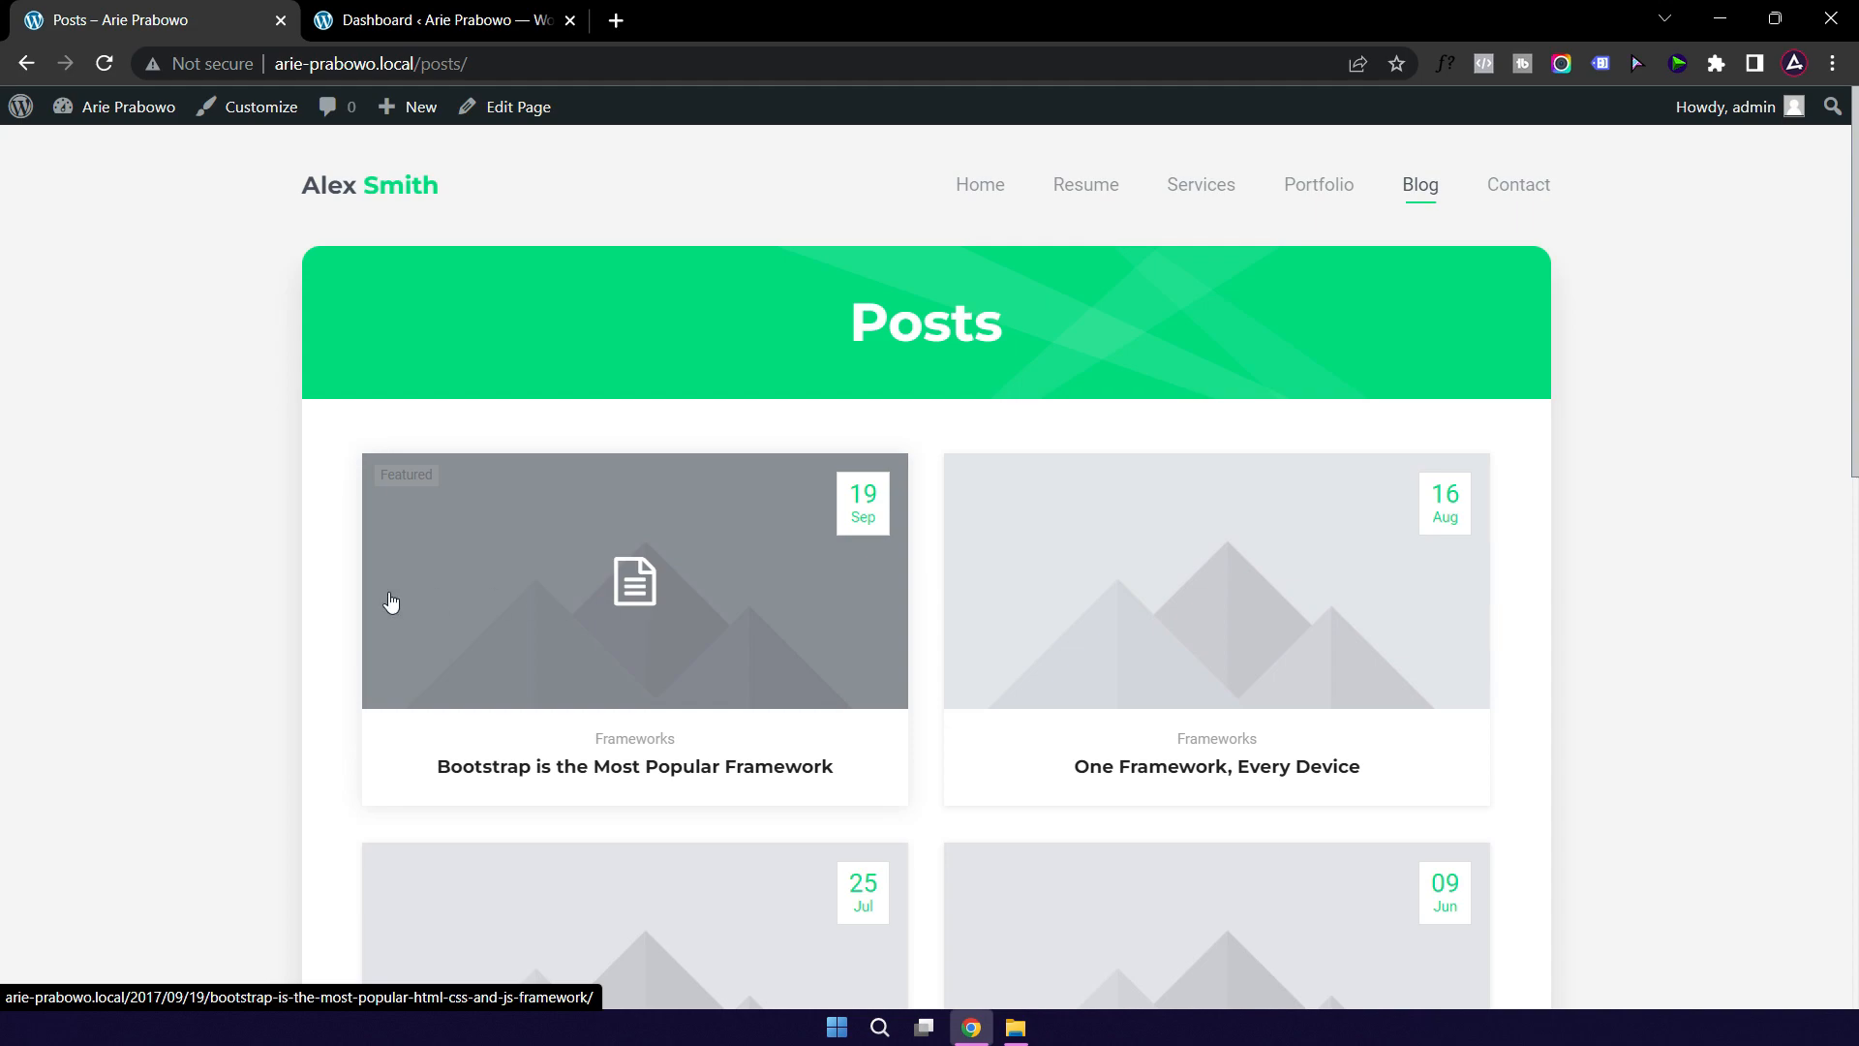
{"action": "left_click", "coordinate": [749, 650]}
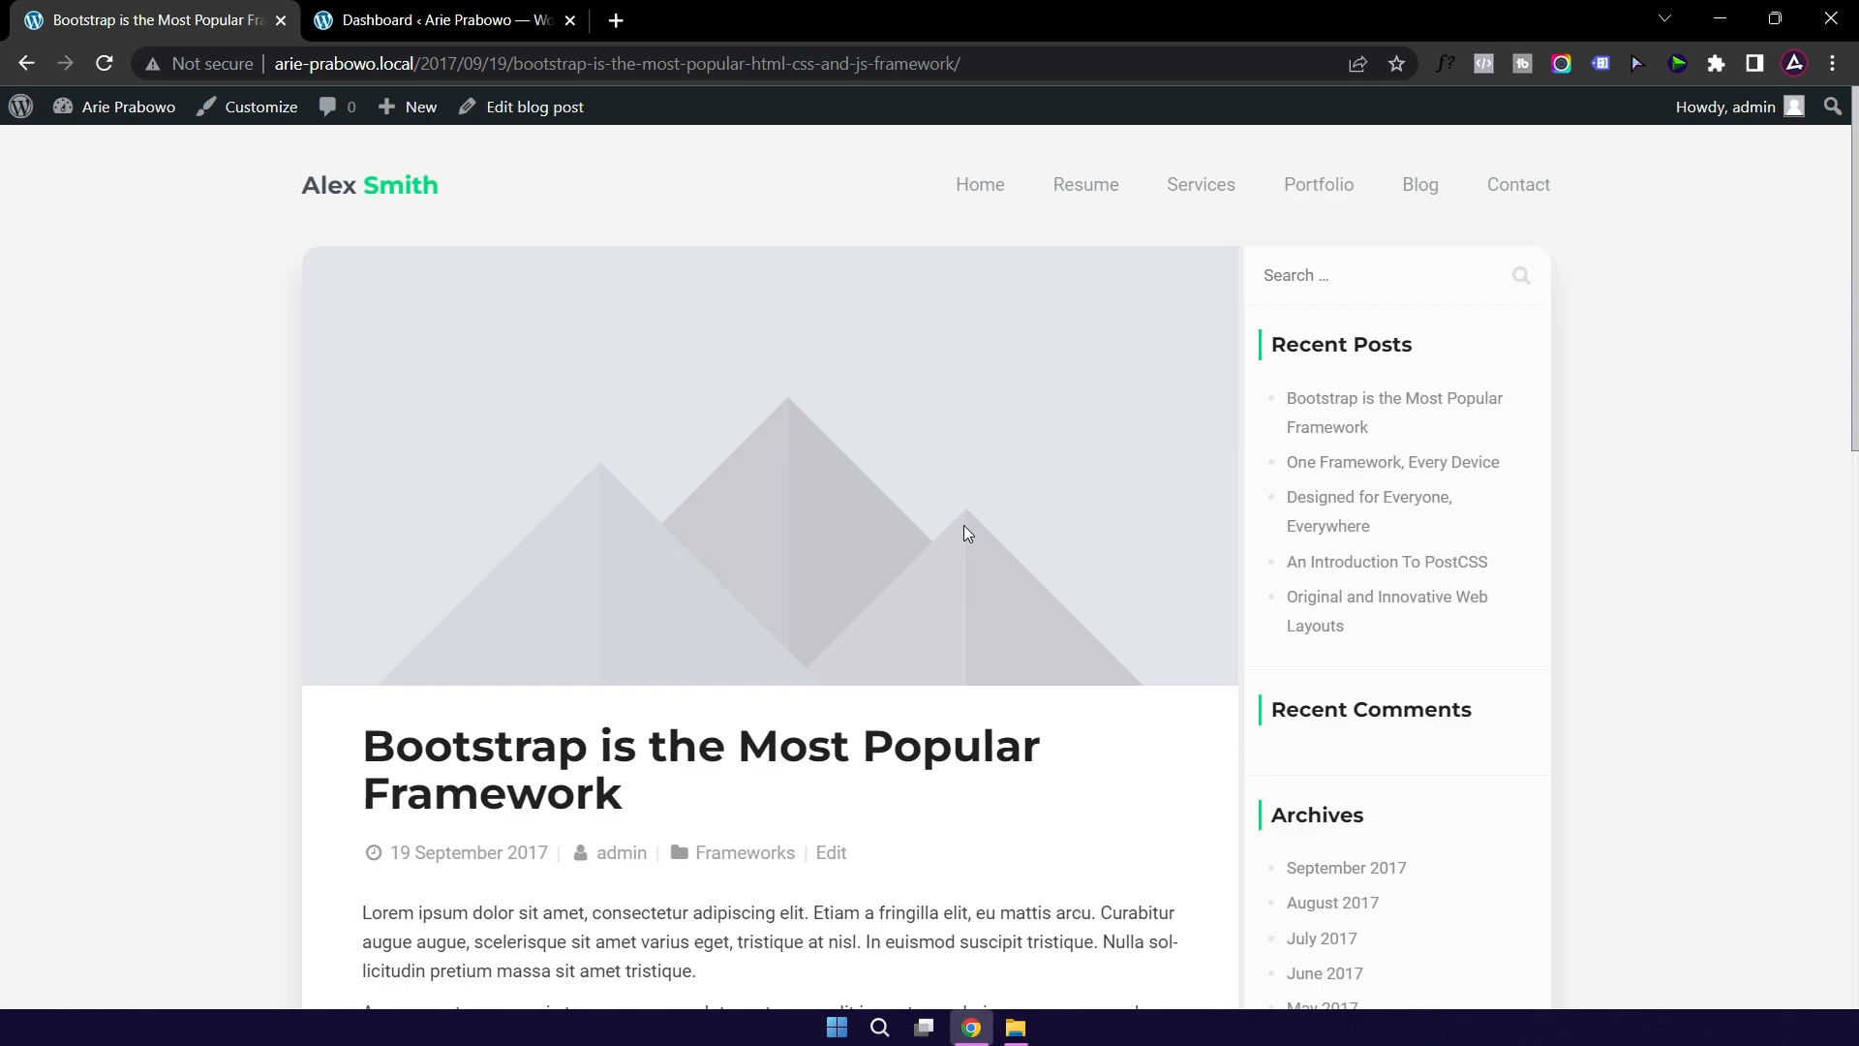
{"action": "scroll", "coordinate": [964, 526], "scroll_direction": "down", "scroll_amount": 4}
{"action": "scroll", "coordinate": [964, 530], "scroll_direction": "down", "scroll_amount": 9}
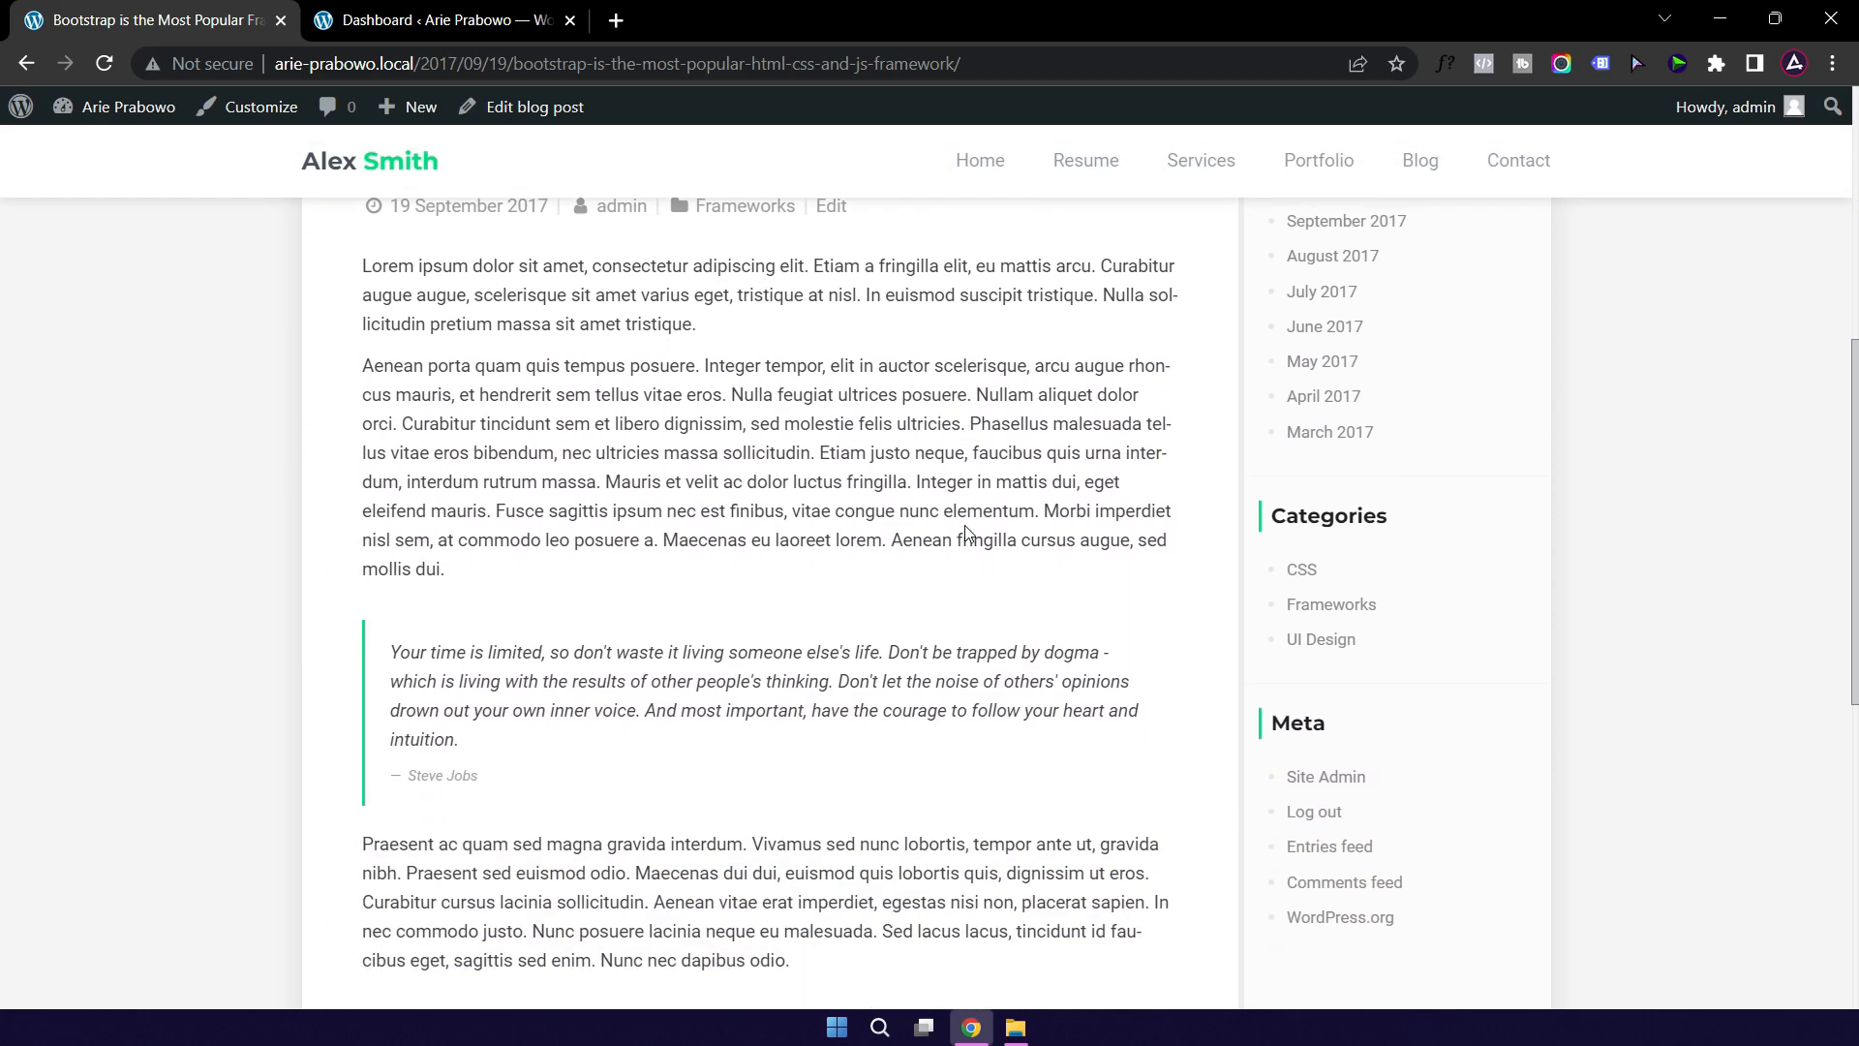
{"action": "scroll", "coordinate": [968, 533], "scroll_direction": "up", "scroll_amount": 15}
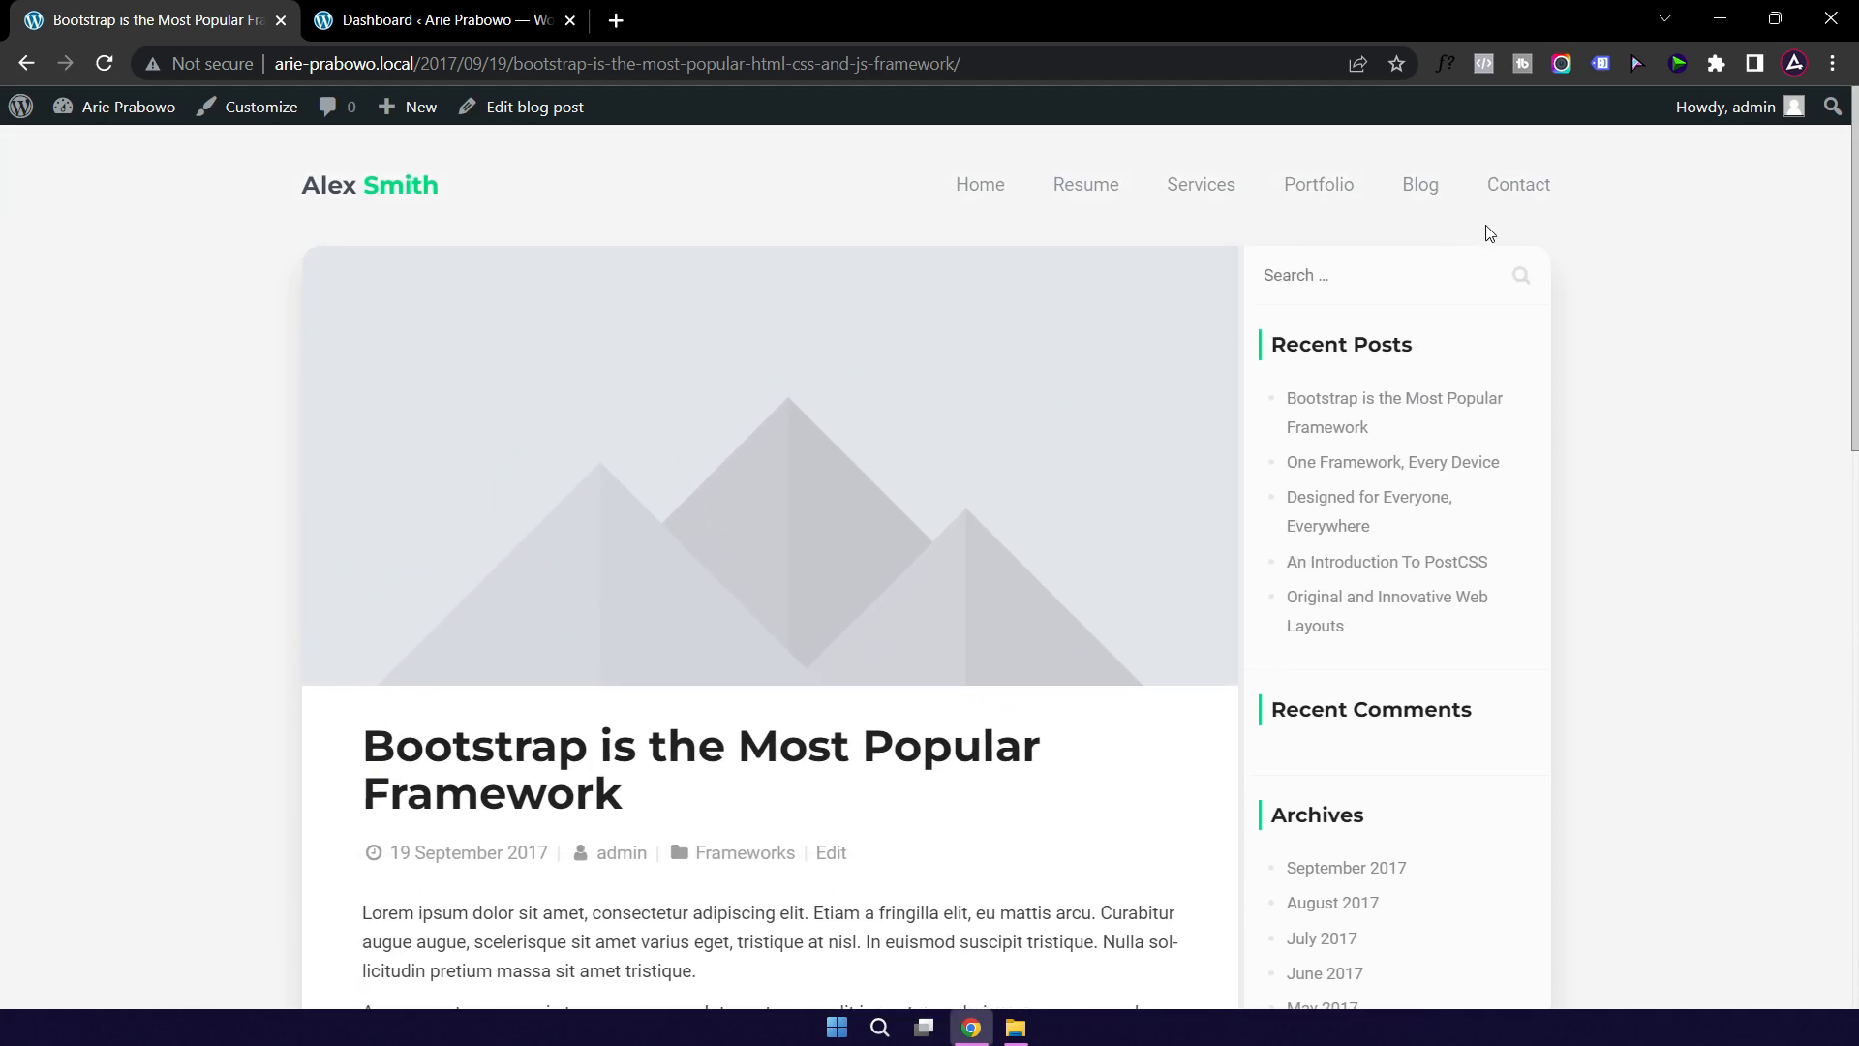
Step: View the Contact page, scrolling past its contact form and map panel
{"action": "left_click", "coordinate": [1518, 191]}
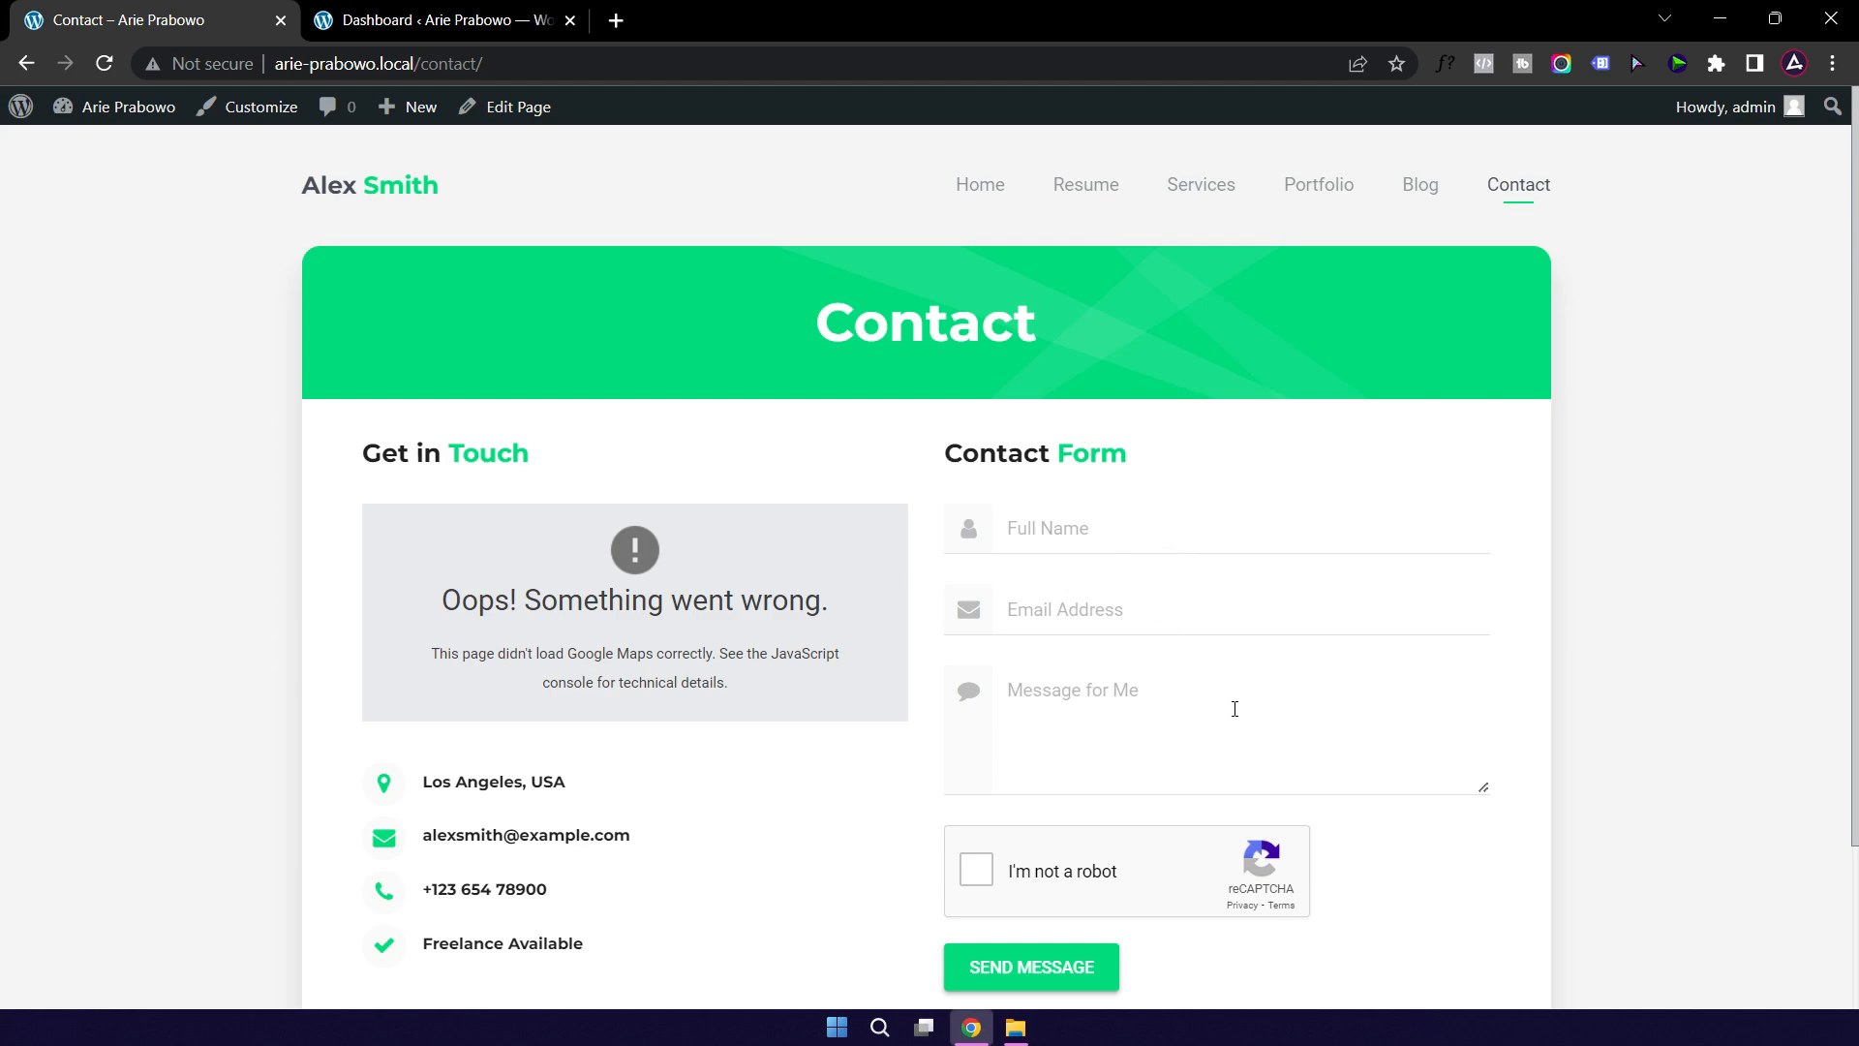
{"action": "scroll", "coordinate": [1221, 694], "scroll_direction": "down", "scroll_amount": 2}
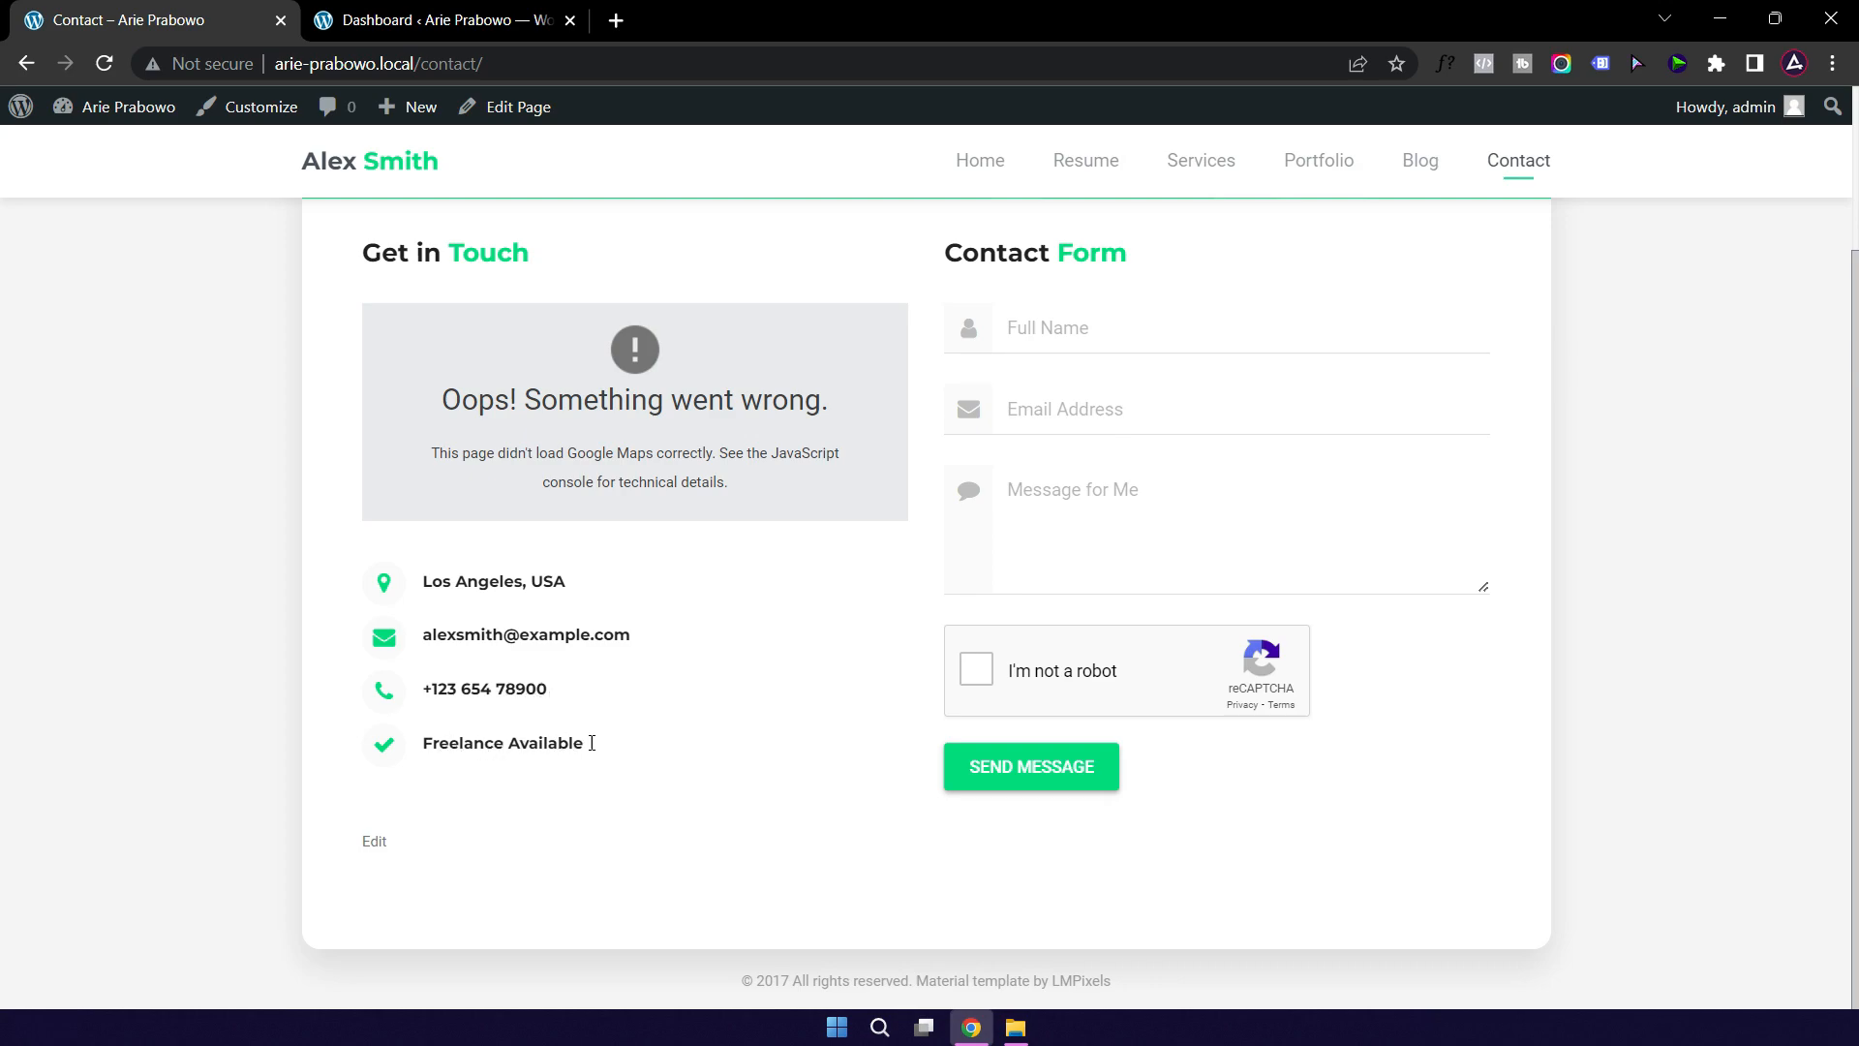
{"action": "scroll", "coordinate": [706, 635], "scroll_direction": "up", "scroll_amount": 2}
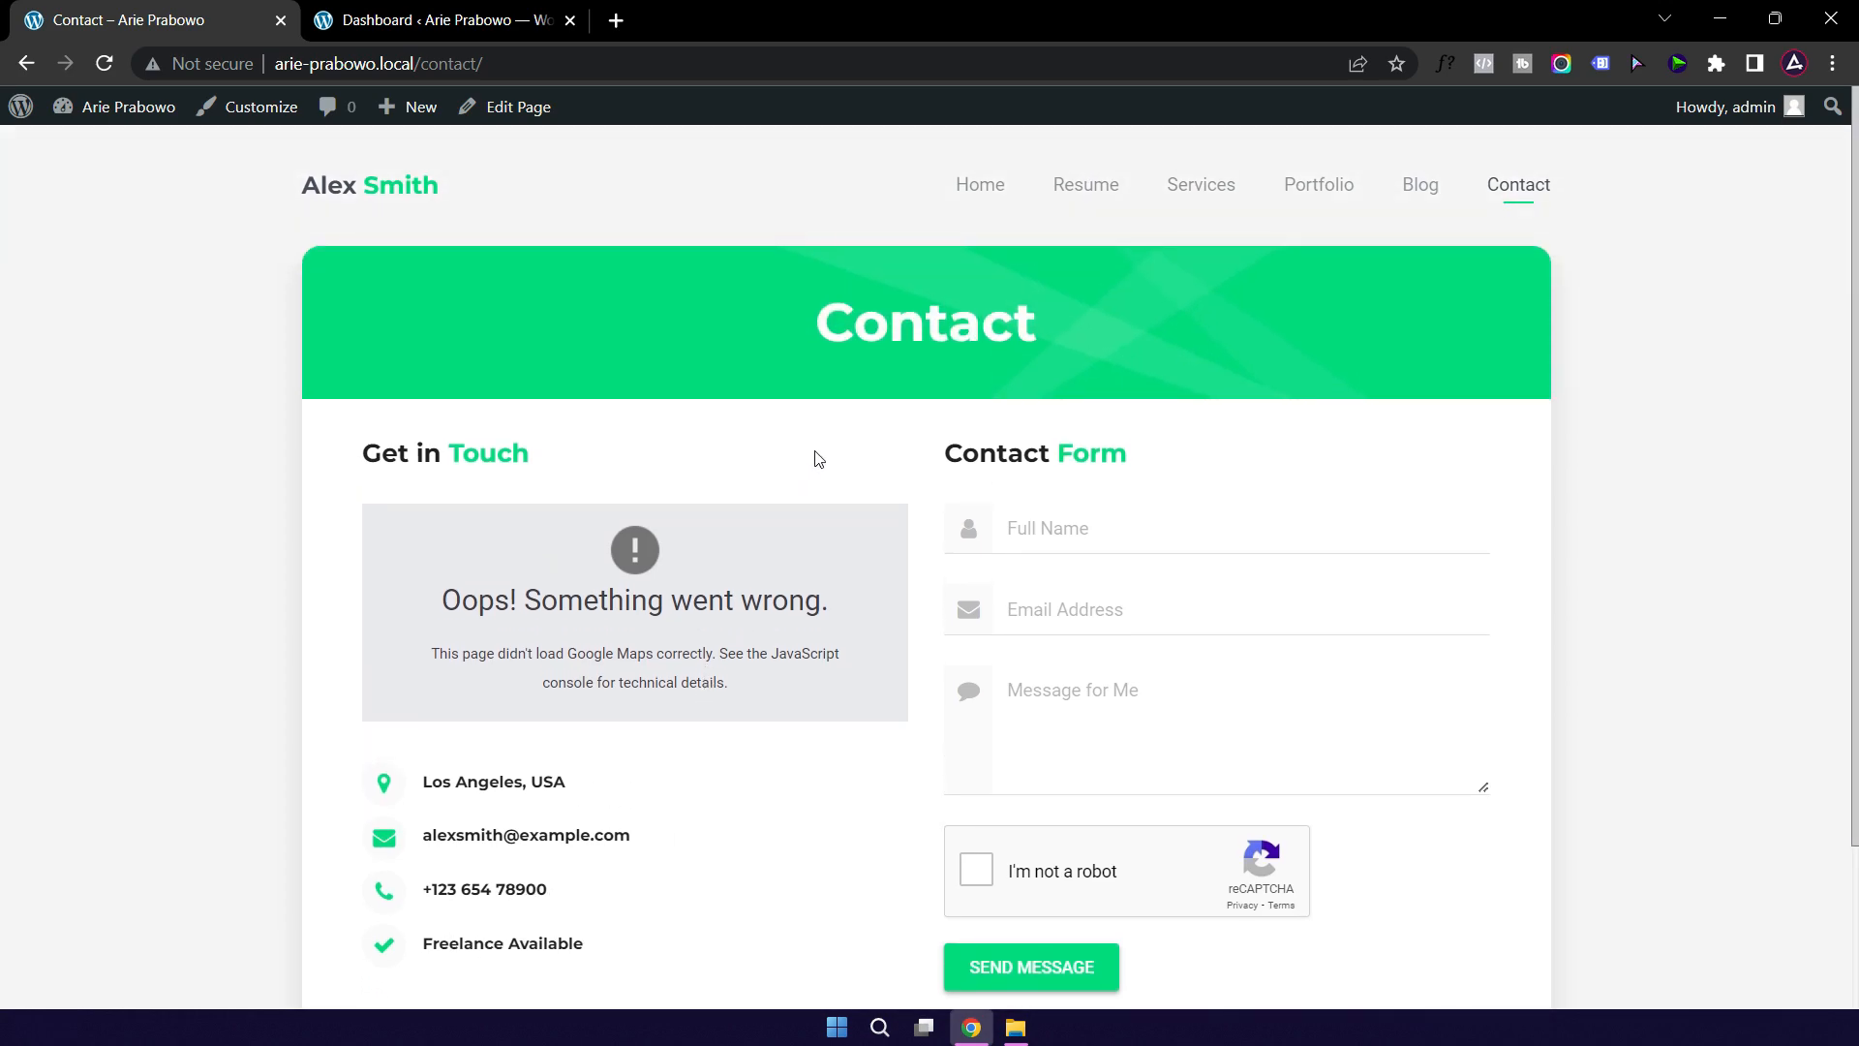
Step: Look over the site's home page, then return to the WordPress admin Dashboard
{"action": "left_click", "coordinate": [972, 197]}
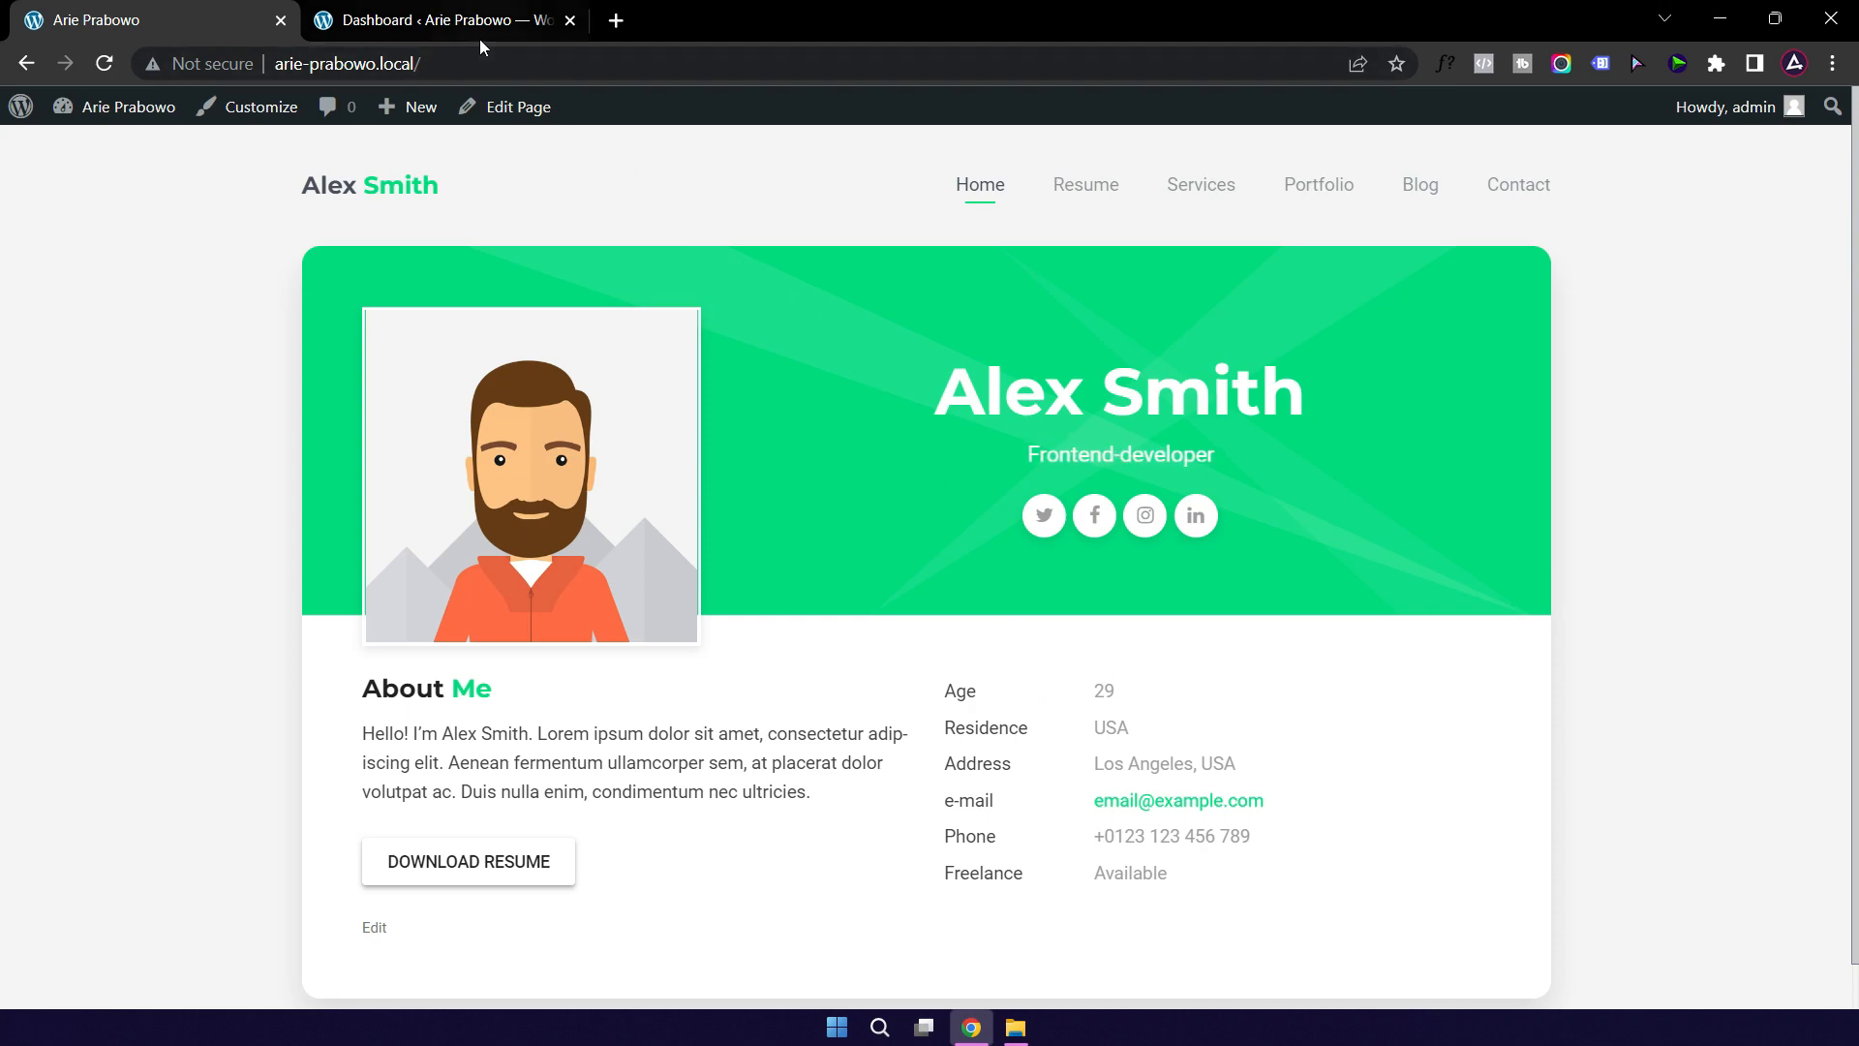
{"action": "mouse_move", "coordinate": [427, 23]}
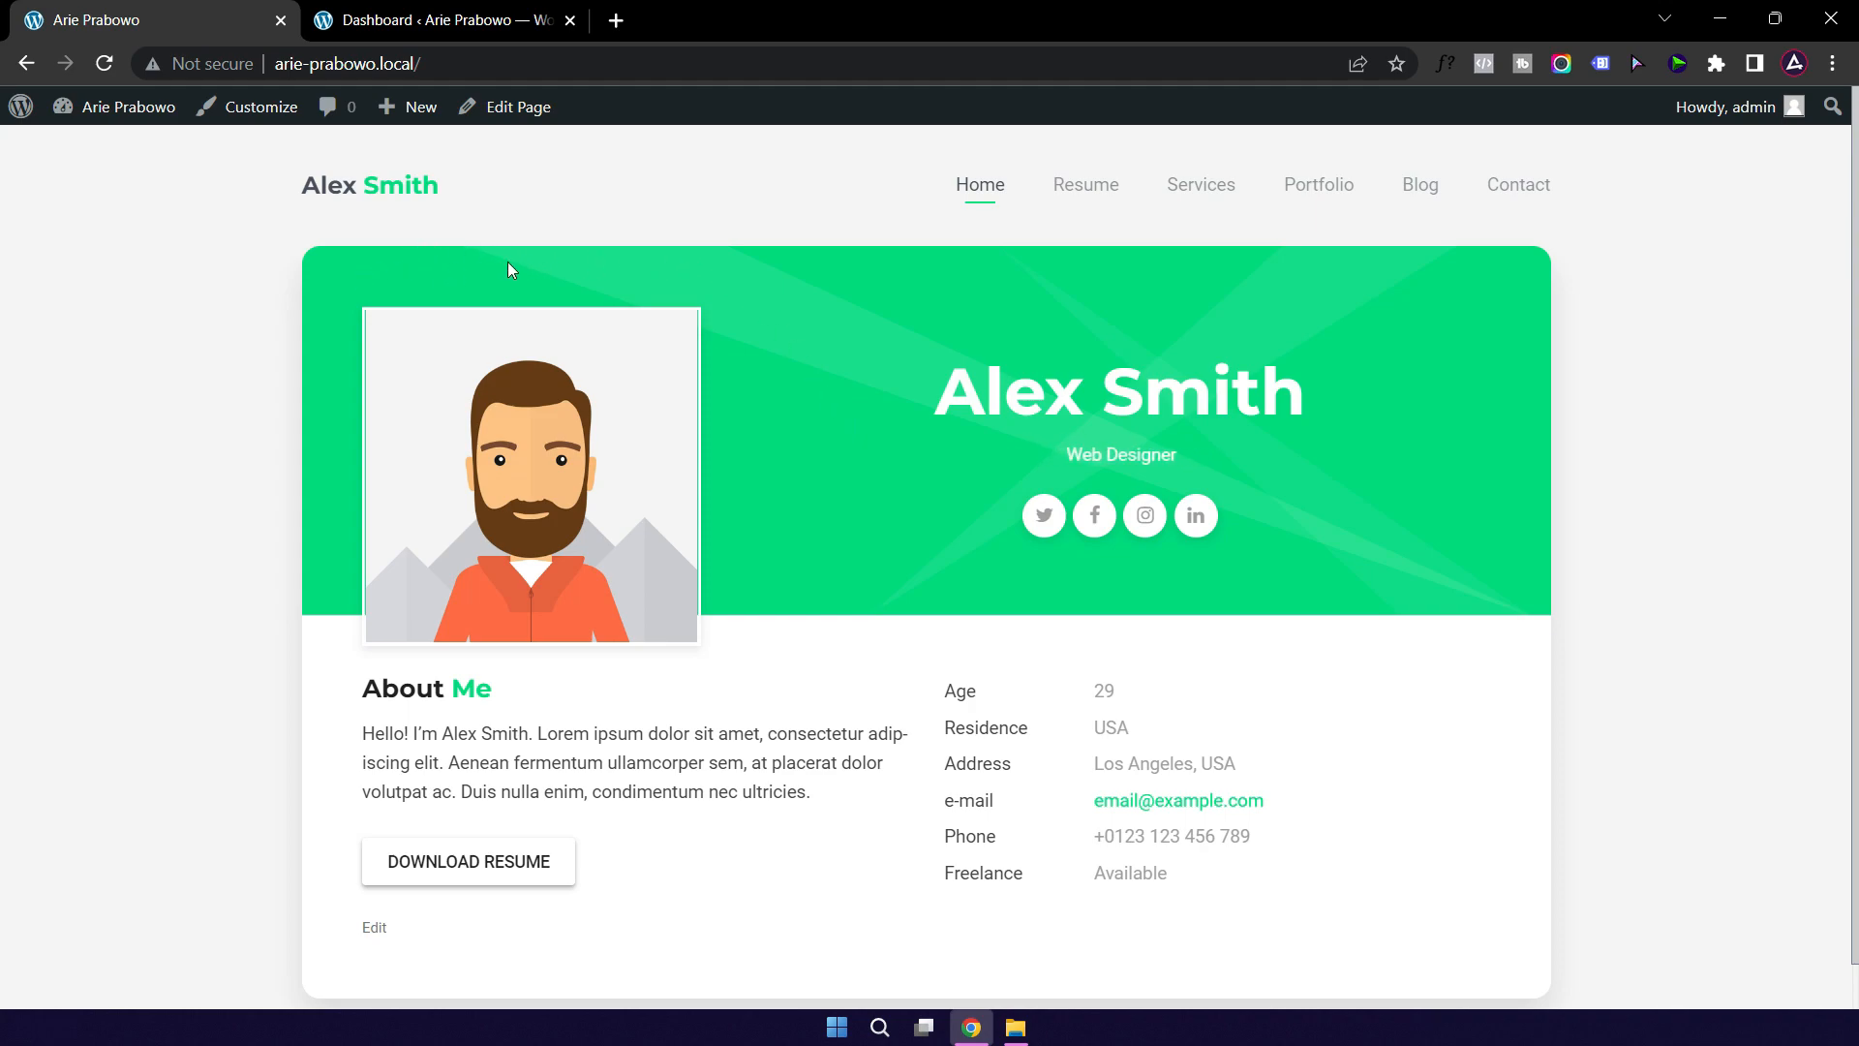
{"action": "scroll", "coordinate": [788, 469], "scroll_direction": "down", "scroll_amount": 1}
{"action": "scroll", "coordinate": [794, 475], "scroll_direction": "up", "scroll_amount": 1}
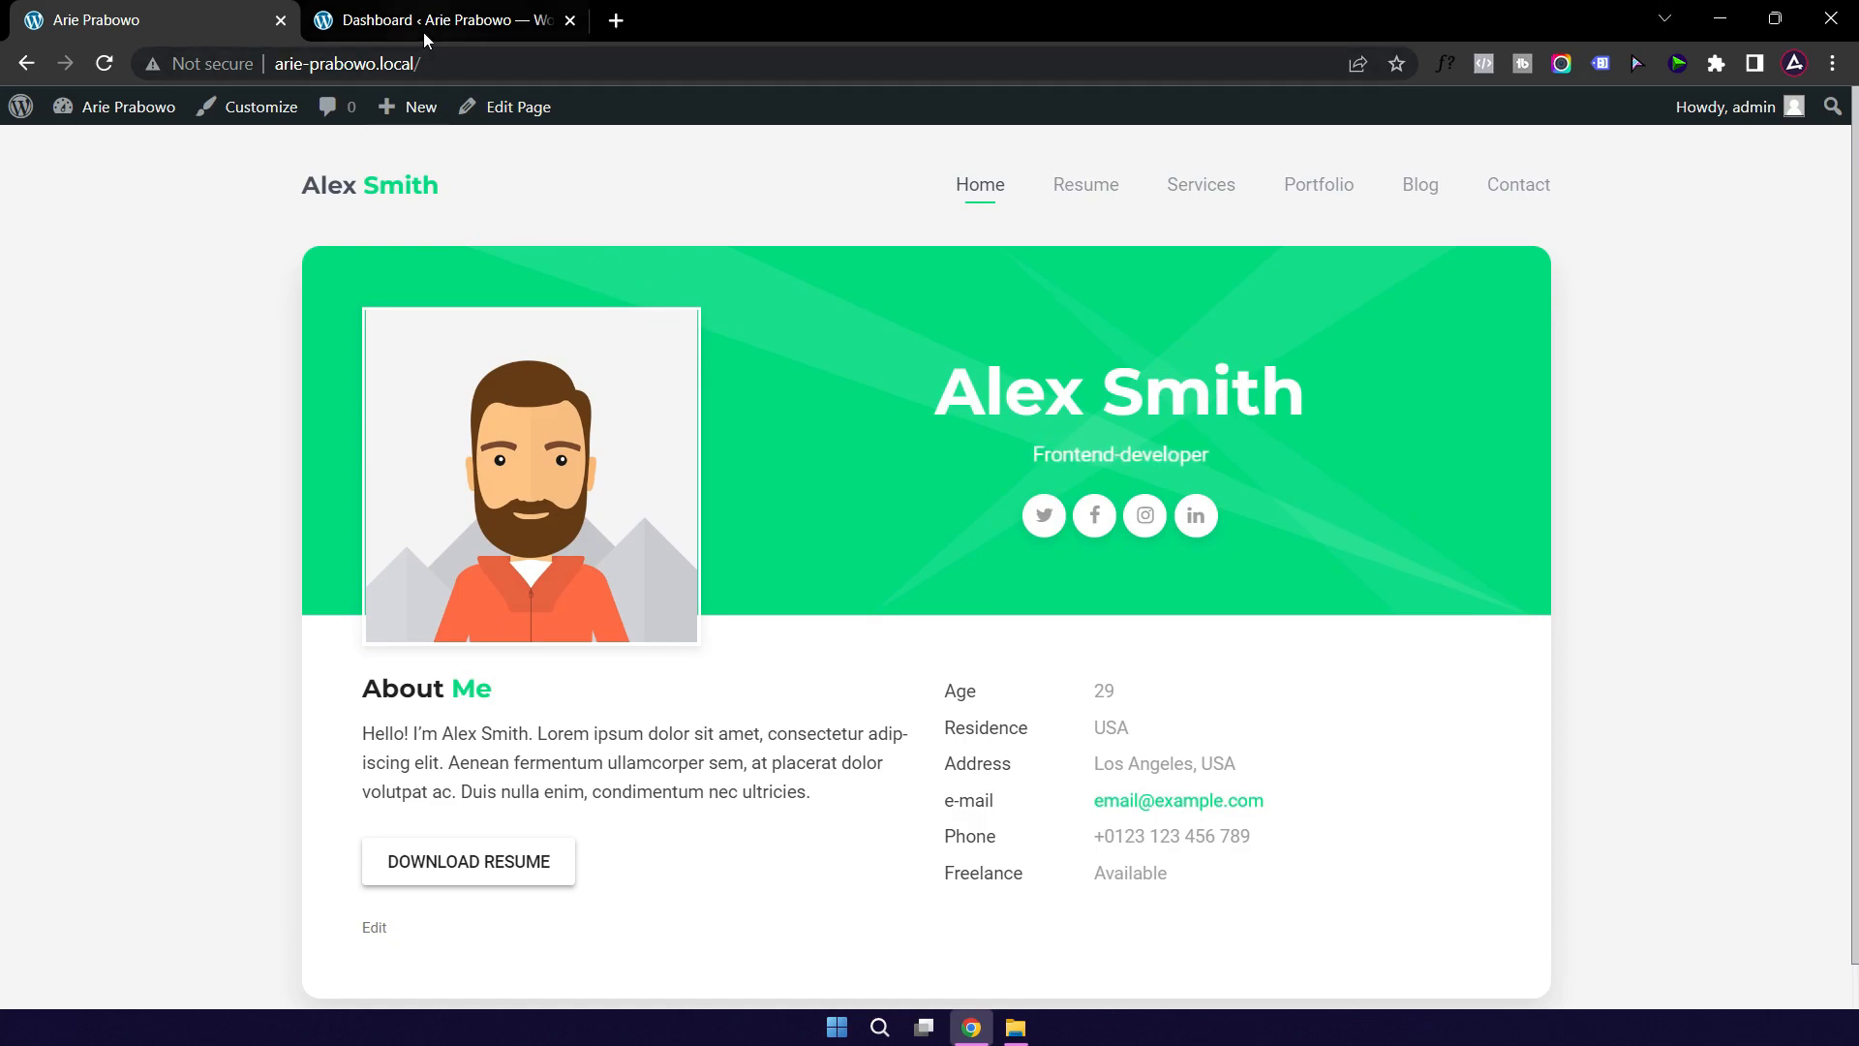
{"action": "left_click", "coordinate": [413, 23]}
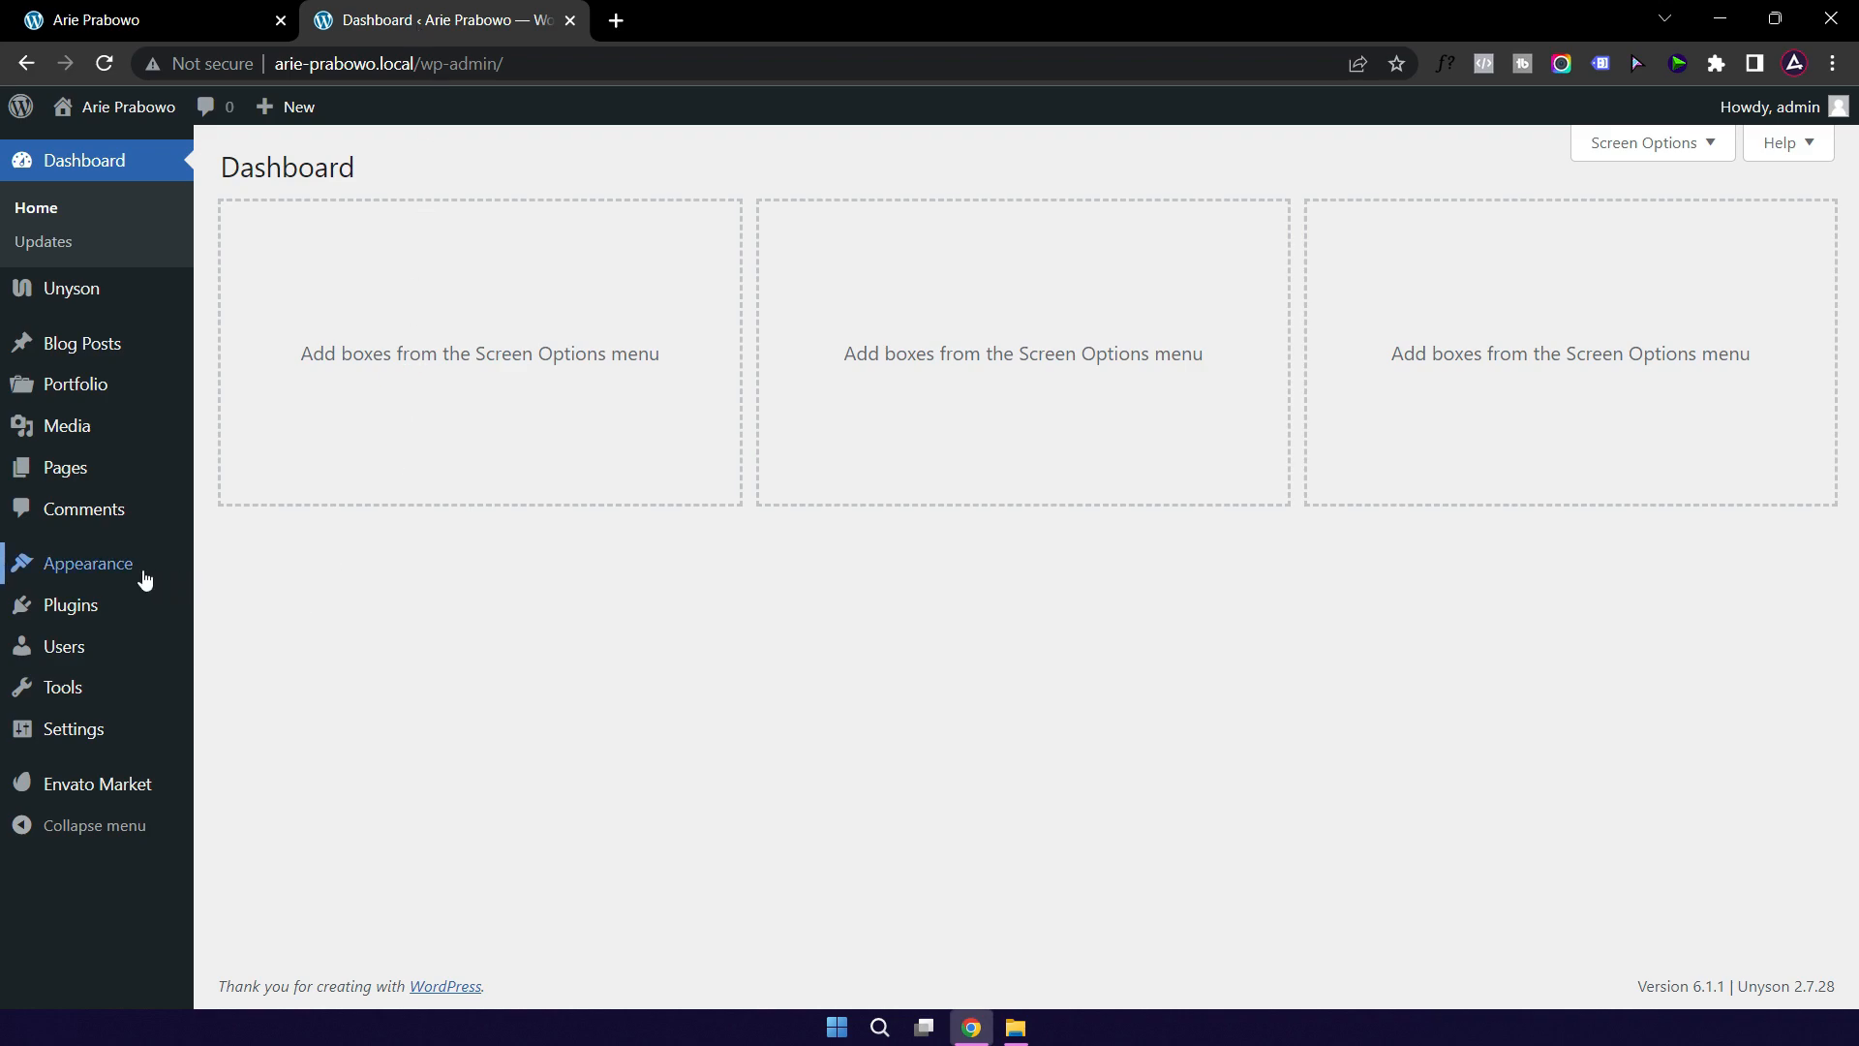
{"action": "mouse_move", "coordinate": [98, 574]}
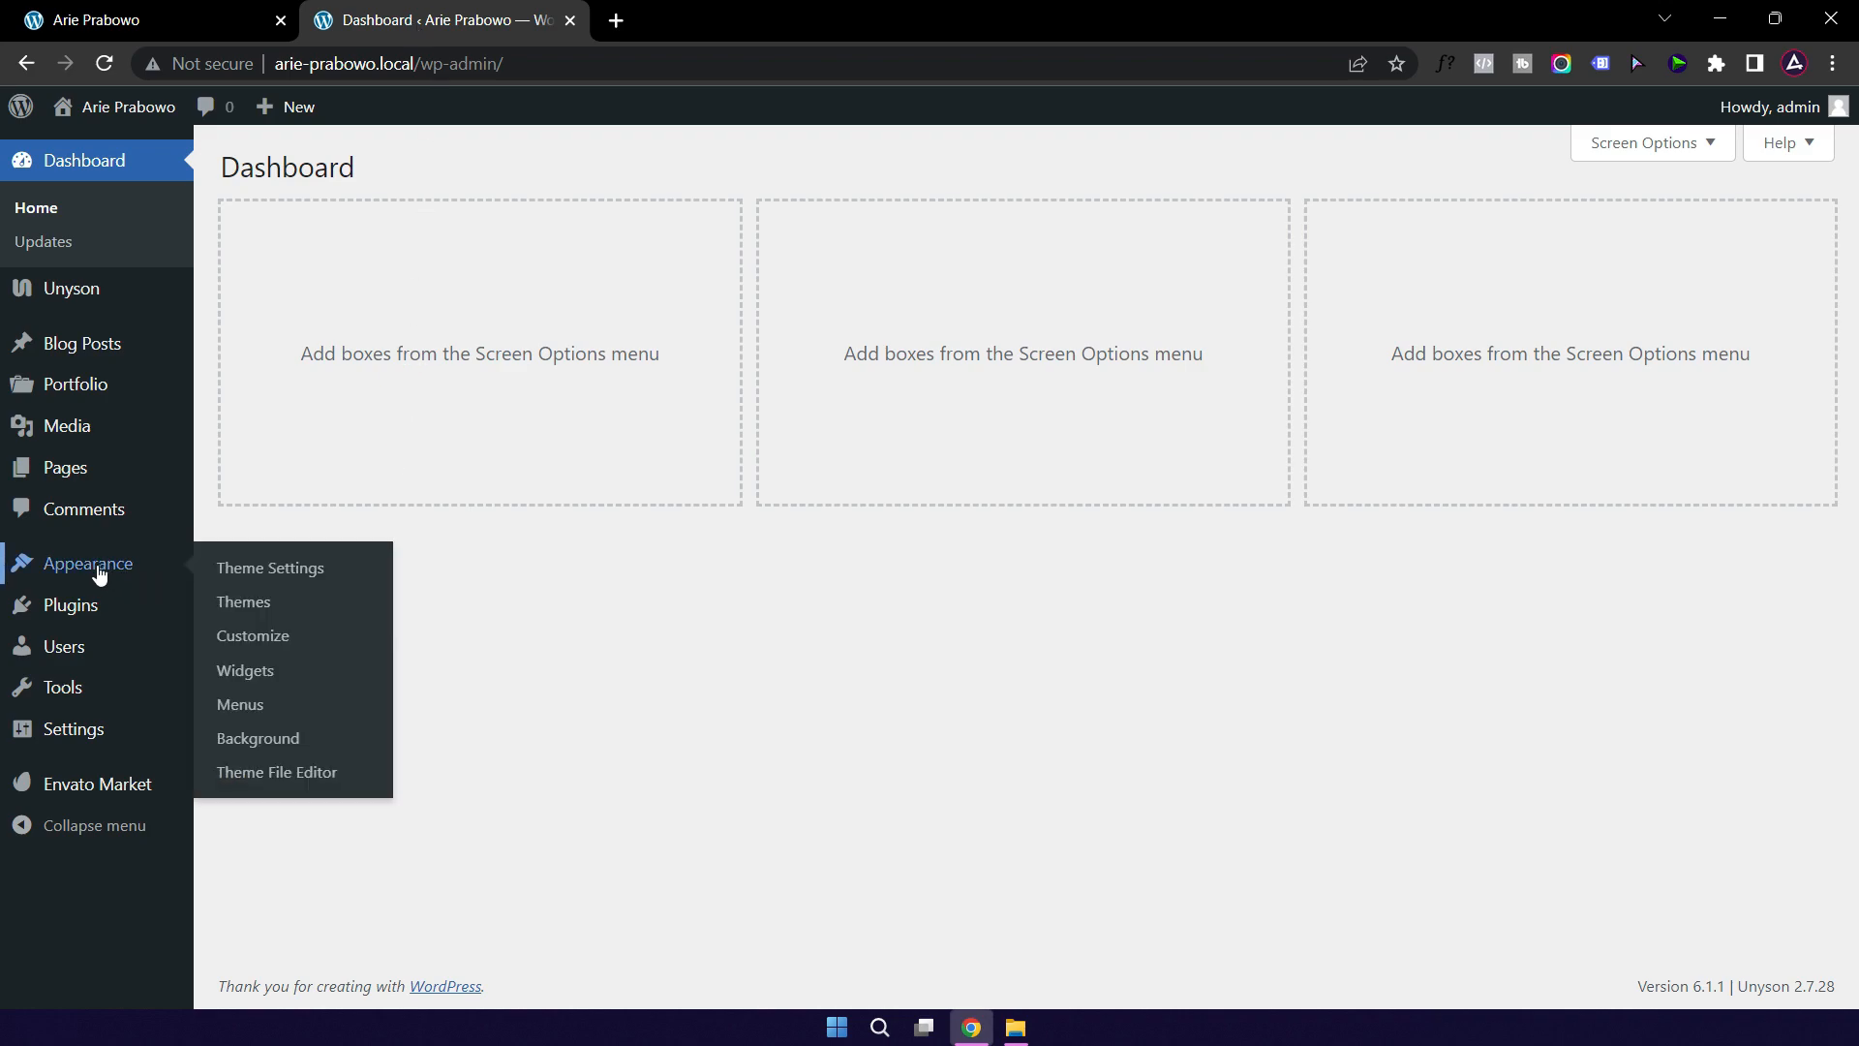
Step: In Theme Settings, replace the demo first name in Text Logo with the owner's first name
{"action": "left_click", "coordinate": [282, 575]}
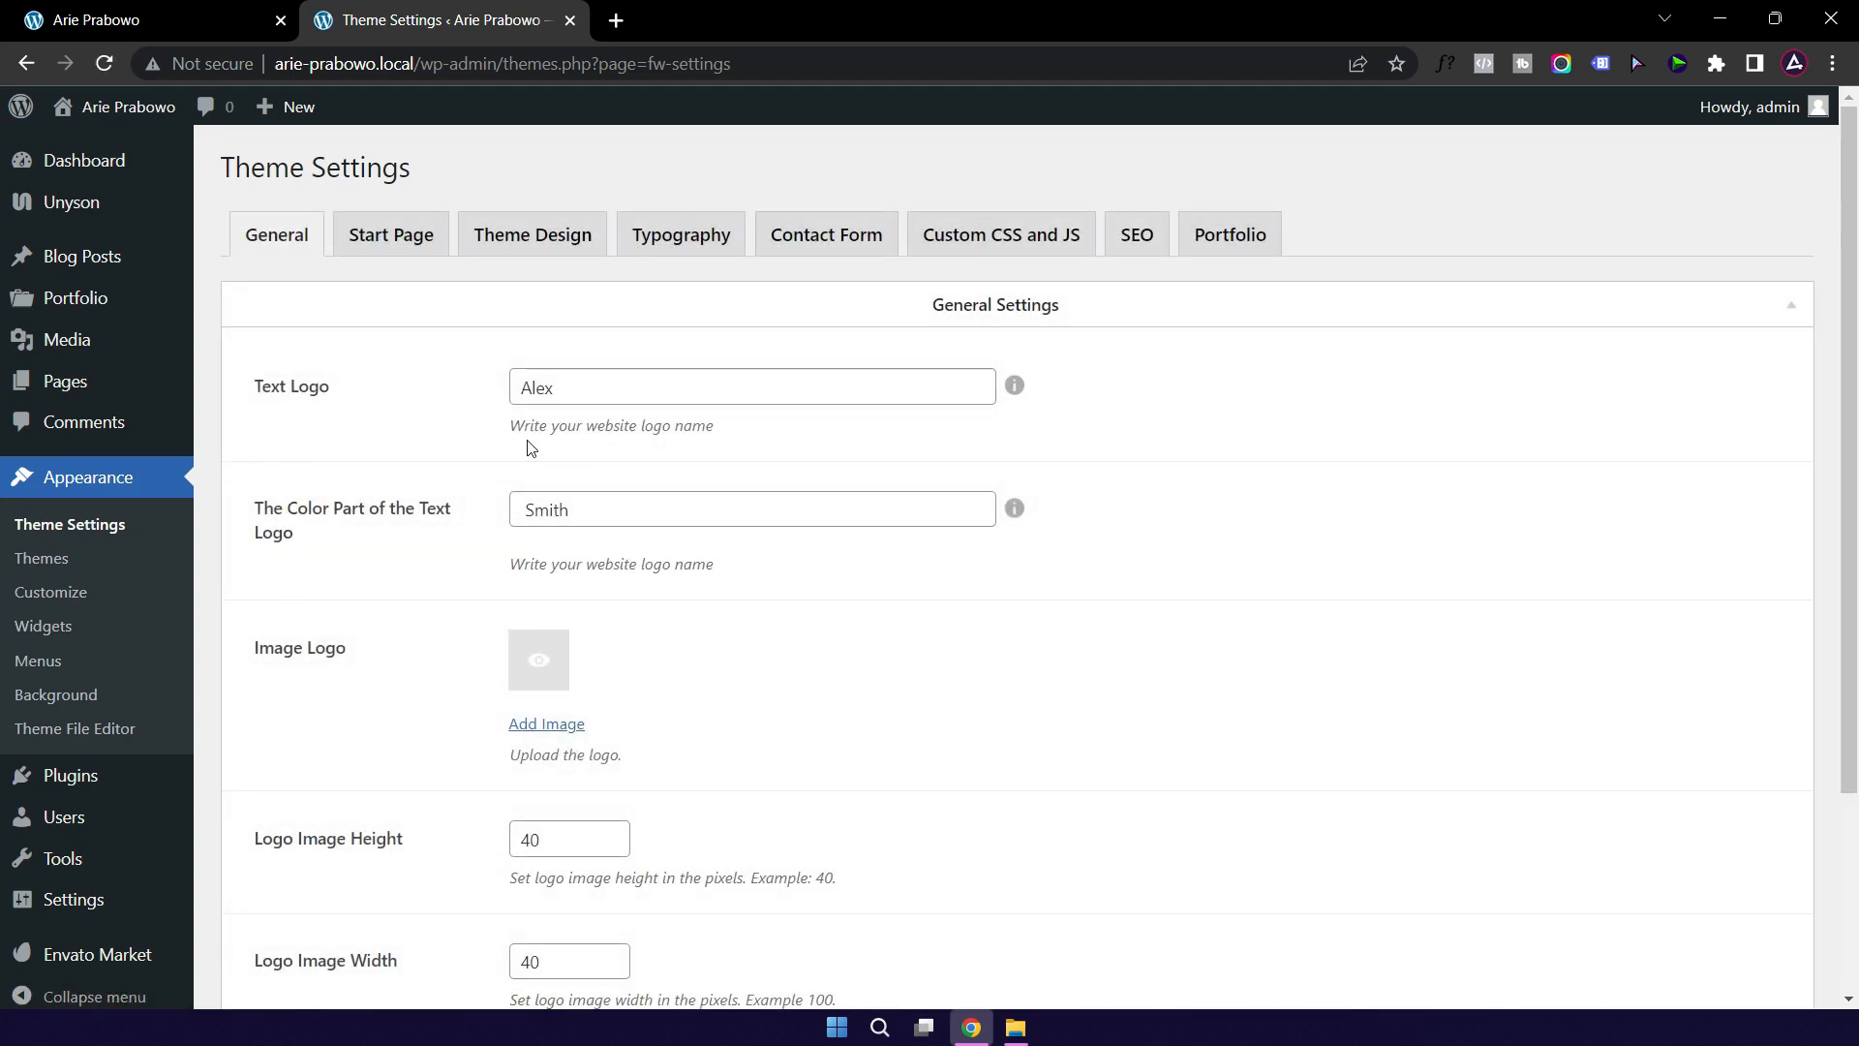
{"action": "left_click", "coordinate": [166, 25]}
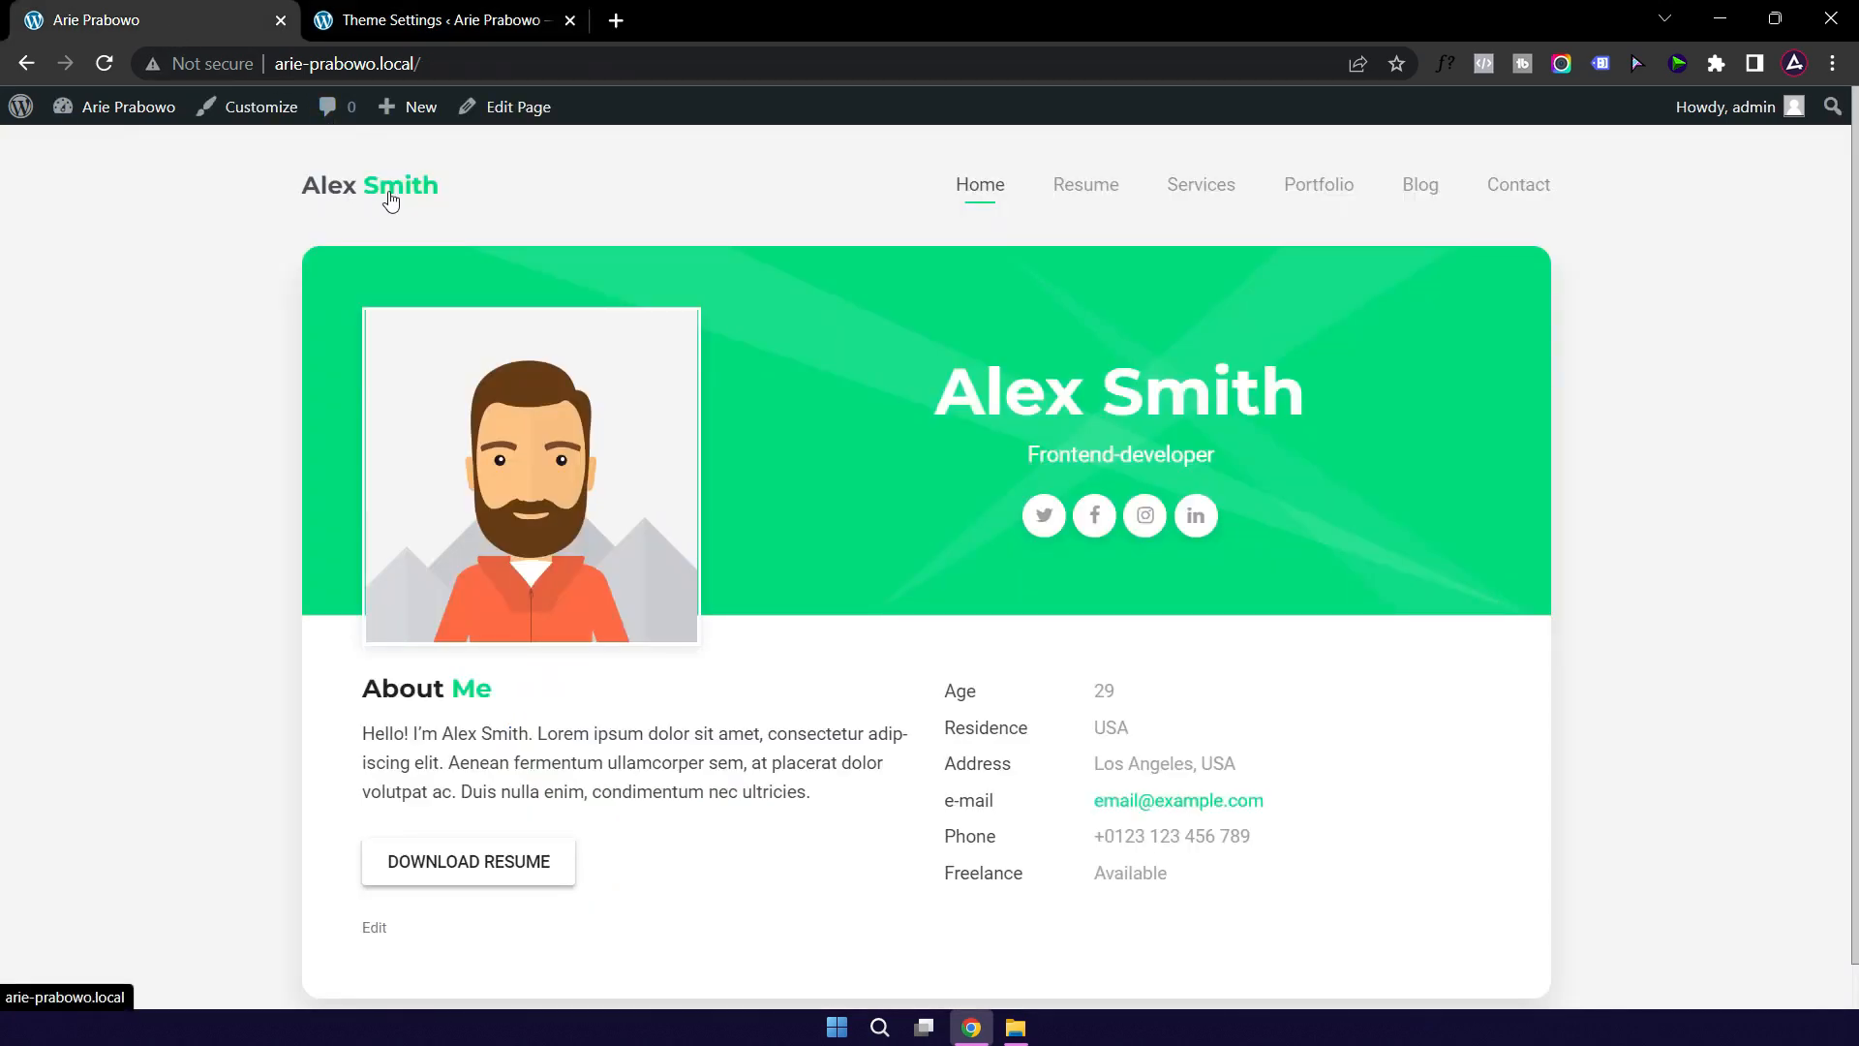
{"action": "left_click", "coordinate": [408, 26]}
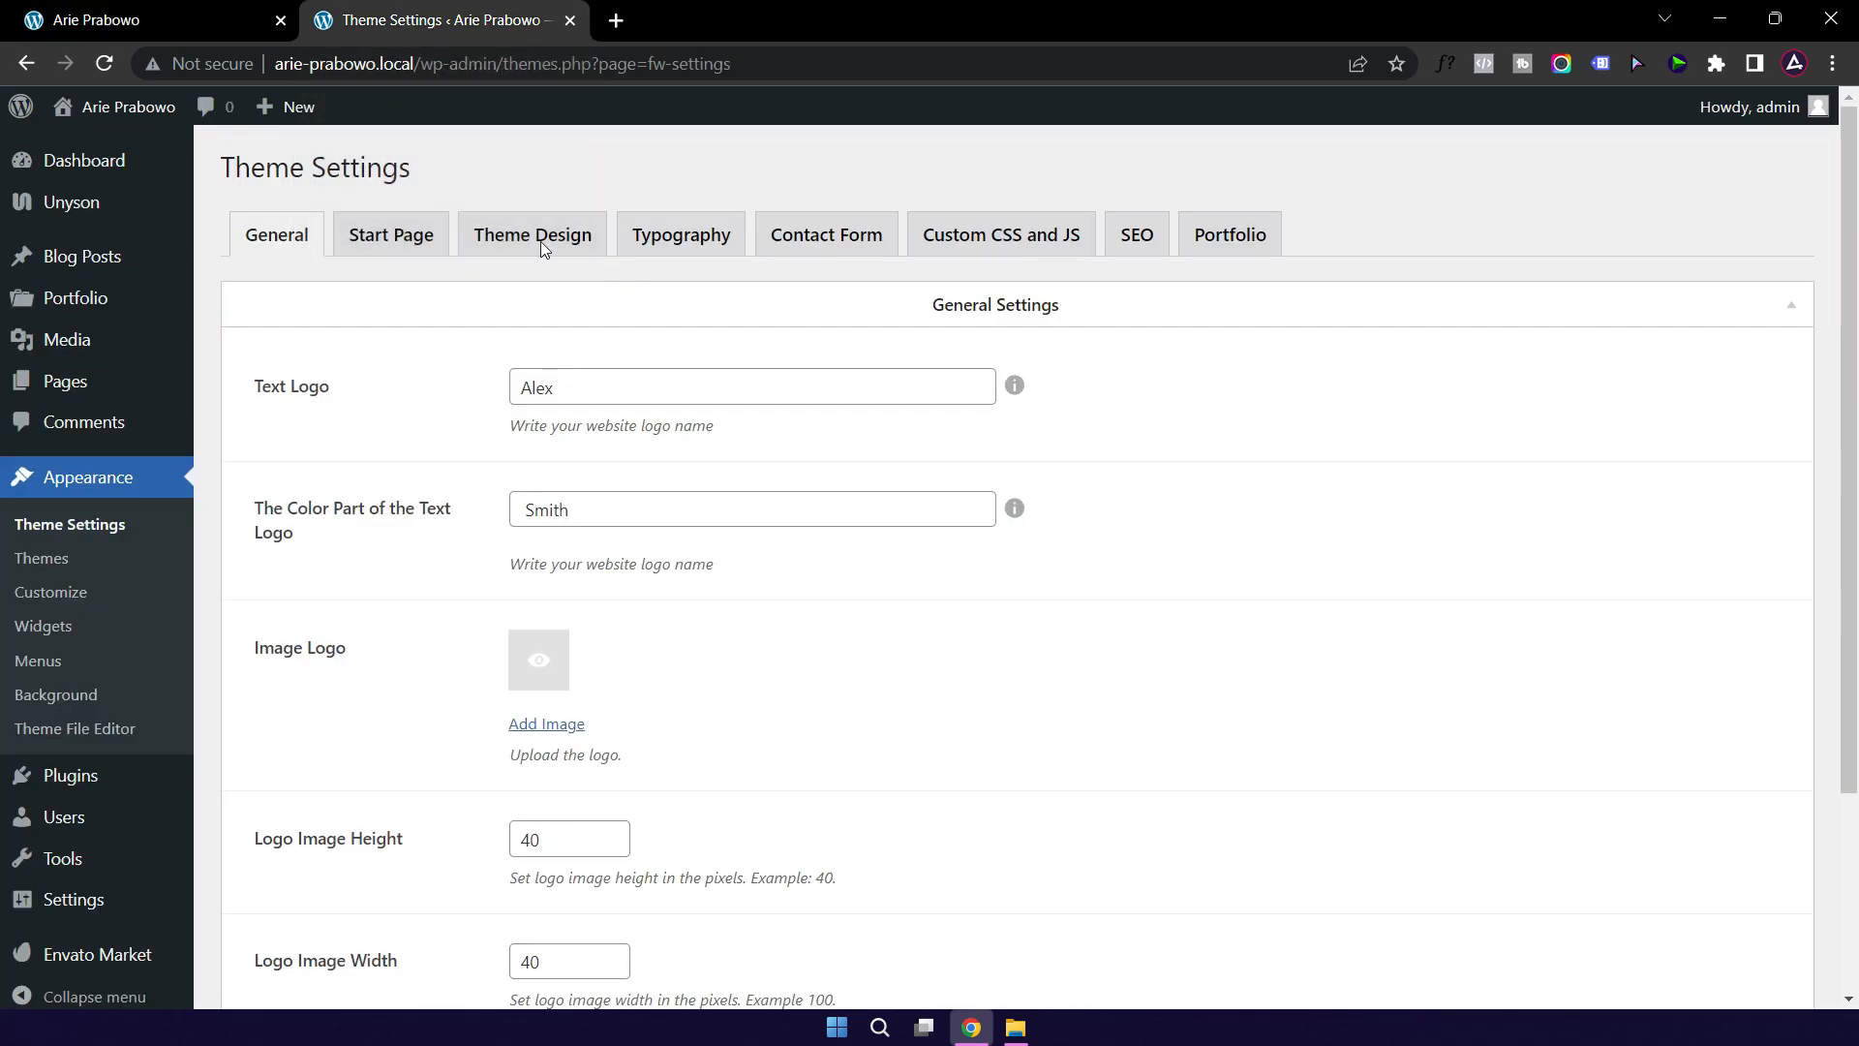
{"action": "double_click", "coordinate": [574, 391]}
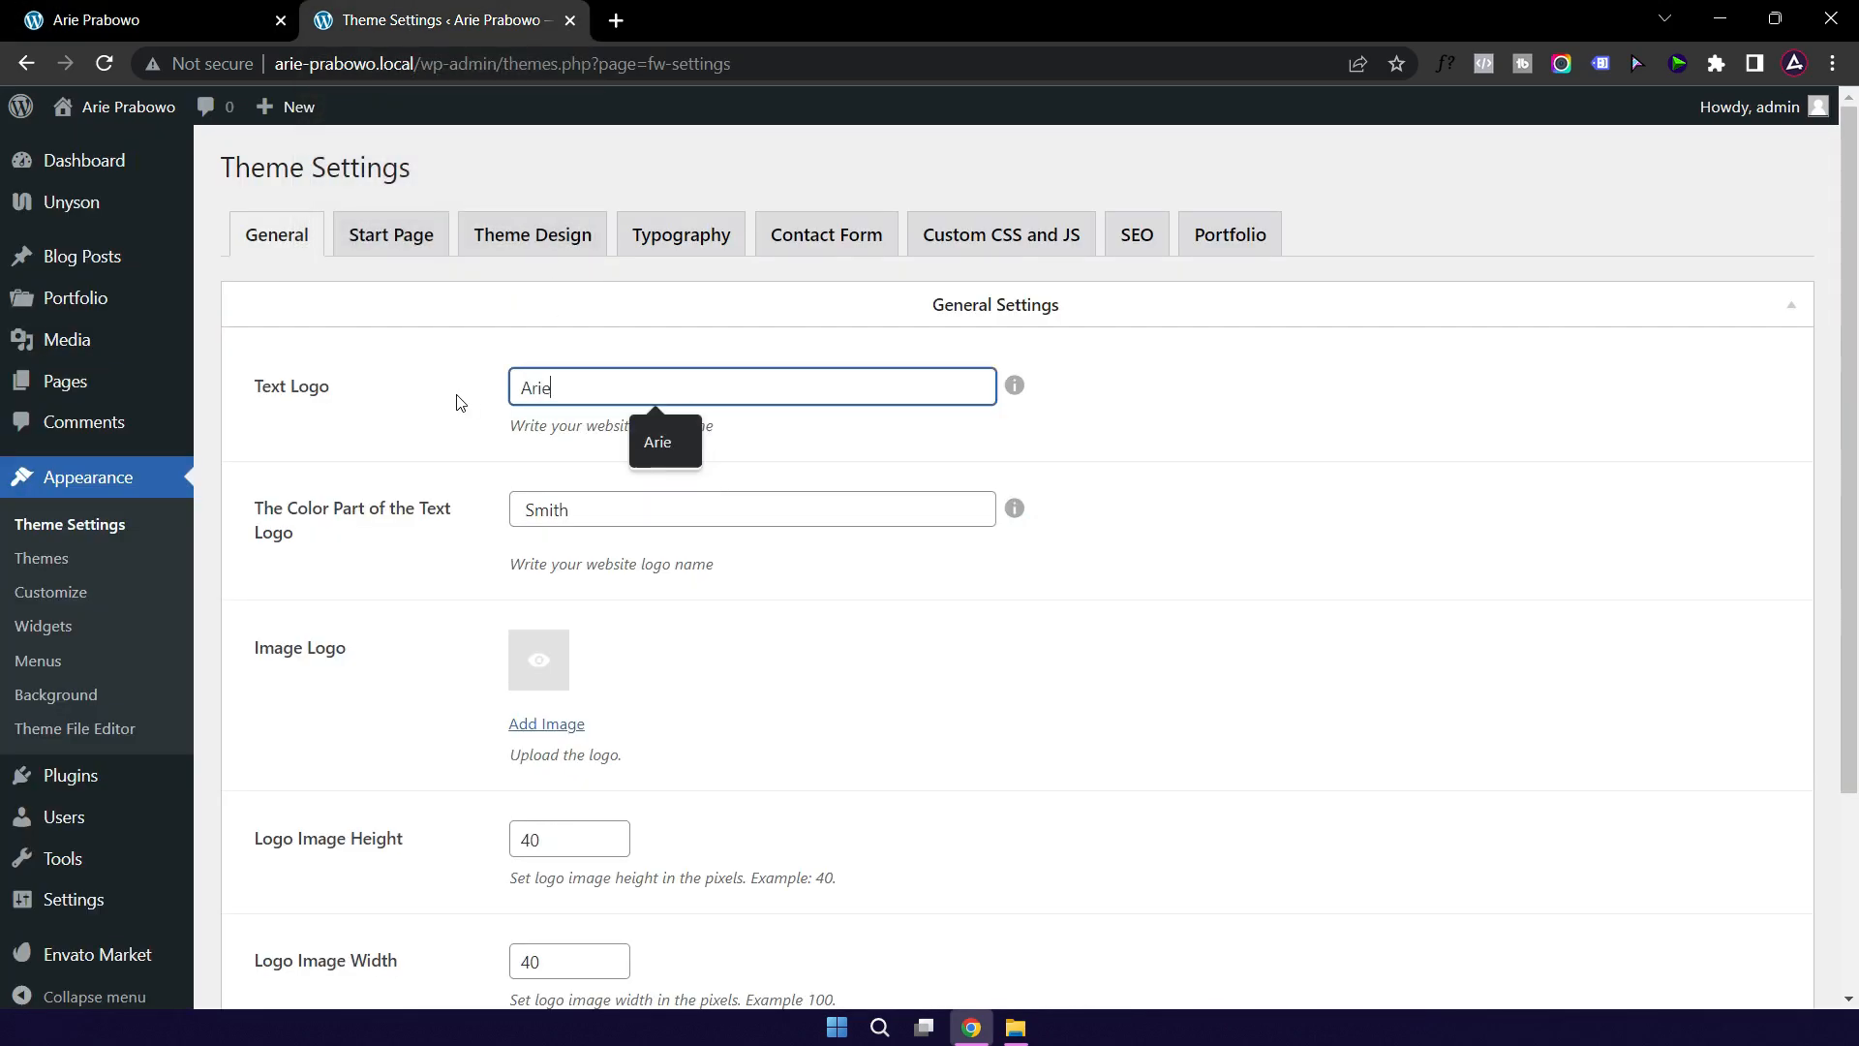
Step: Set the logo's coloured part to the owner's surname and check it against the live site
{"action": "double_click", "coordinate": [542, 515]}
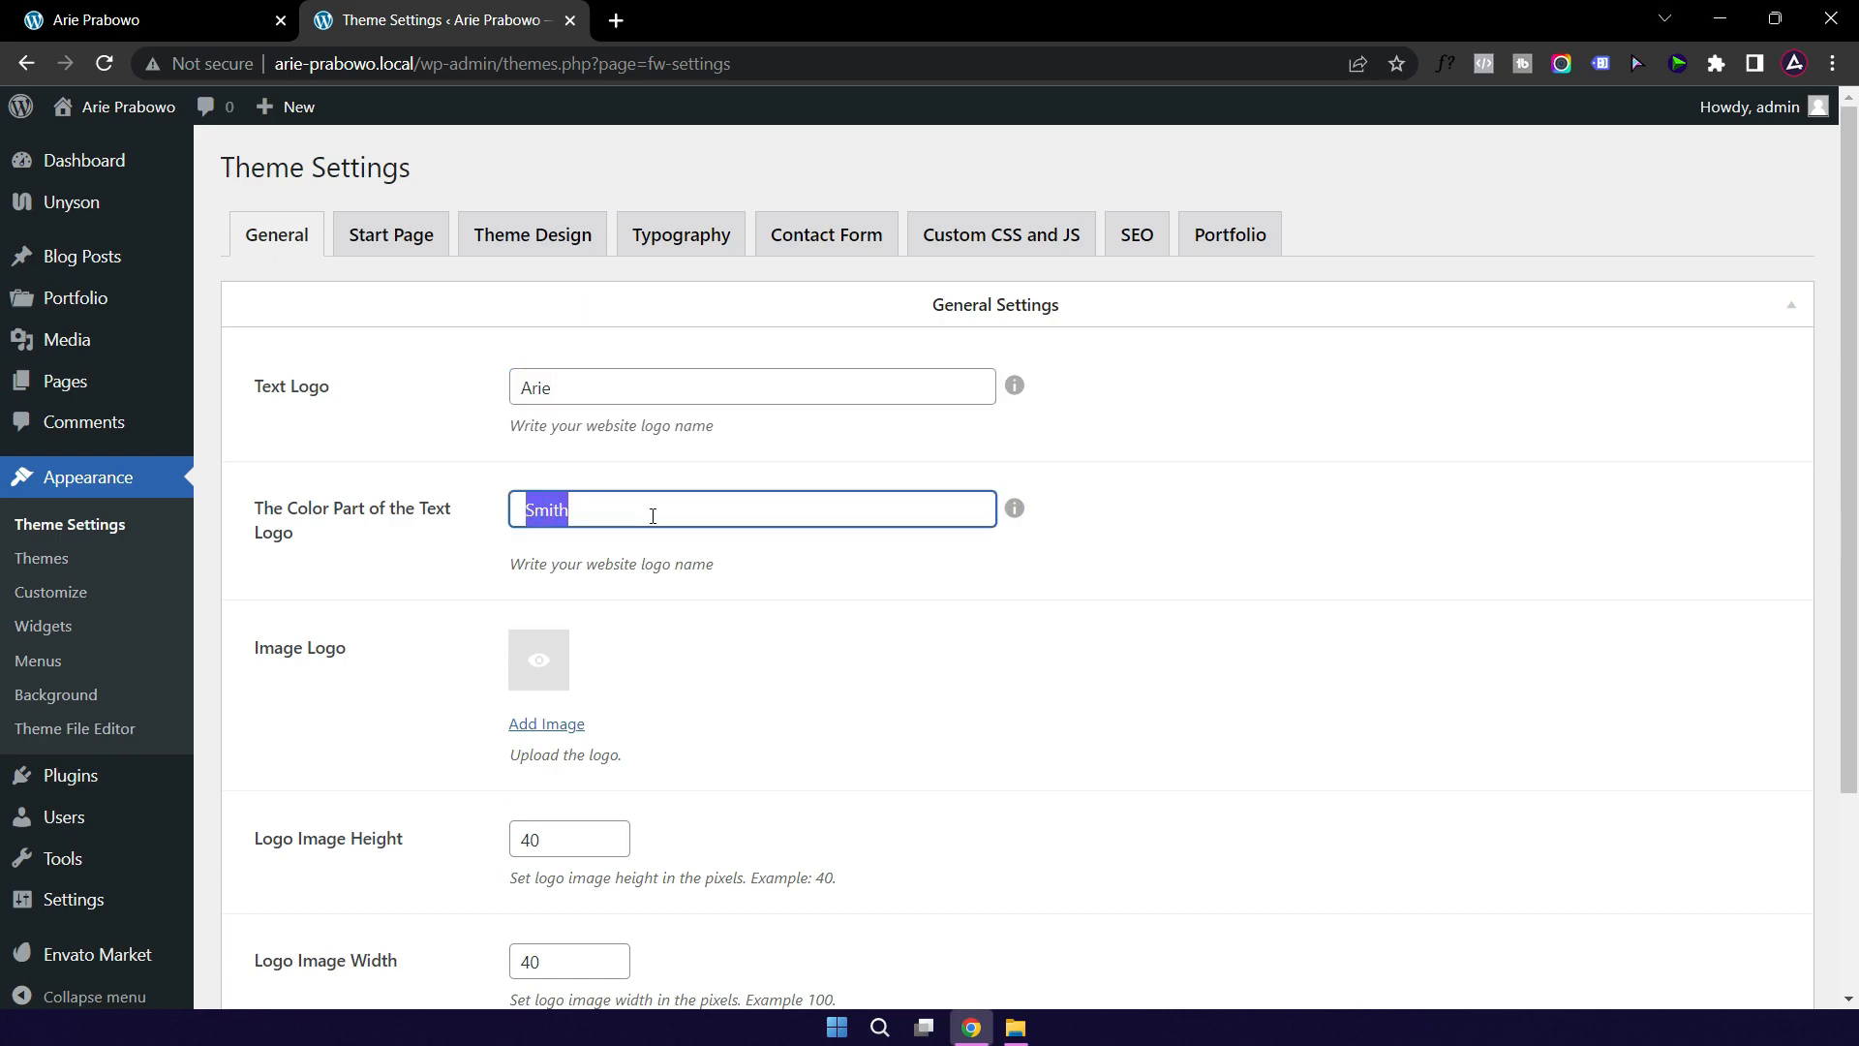
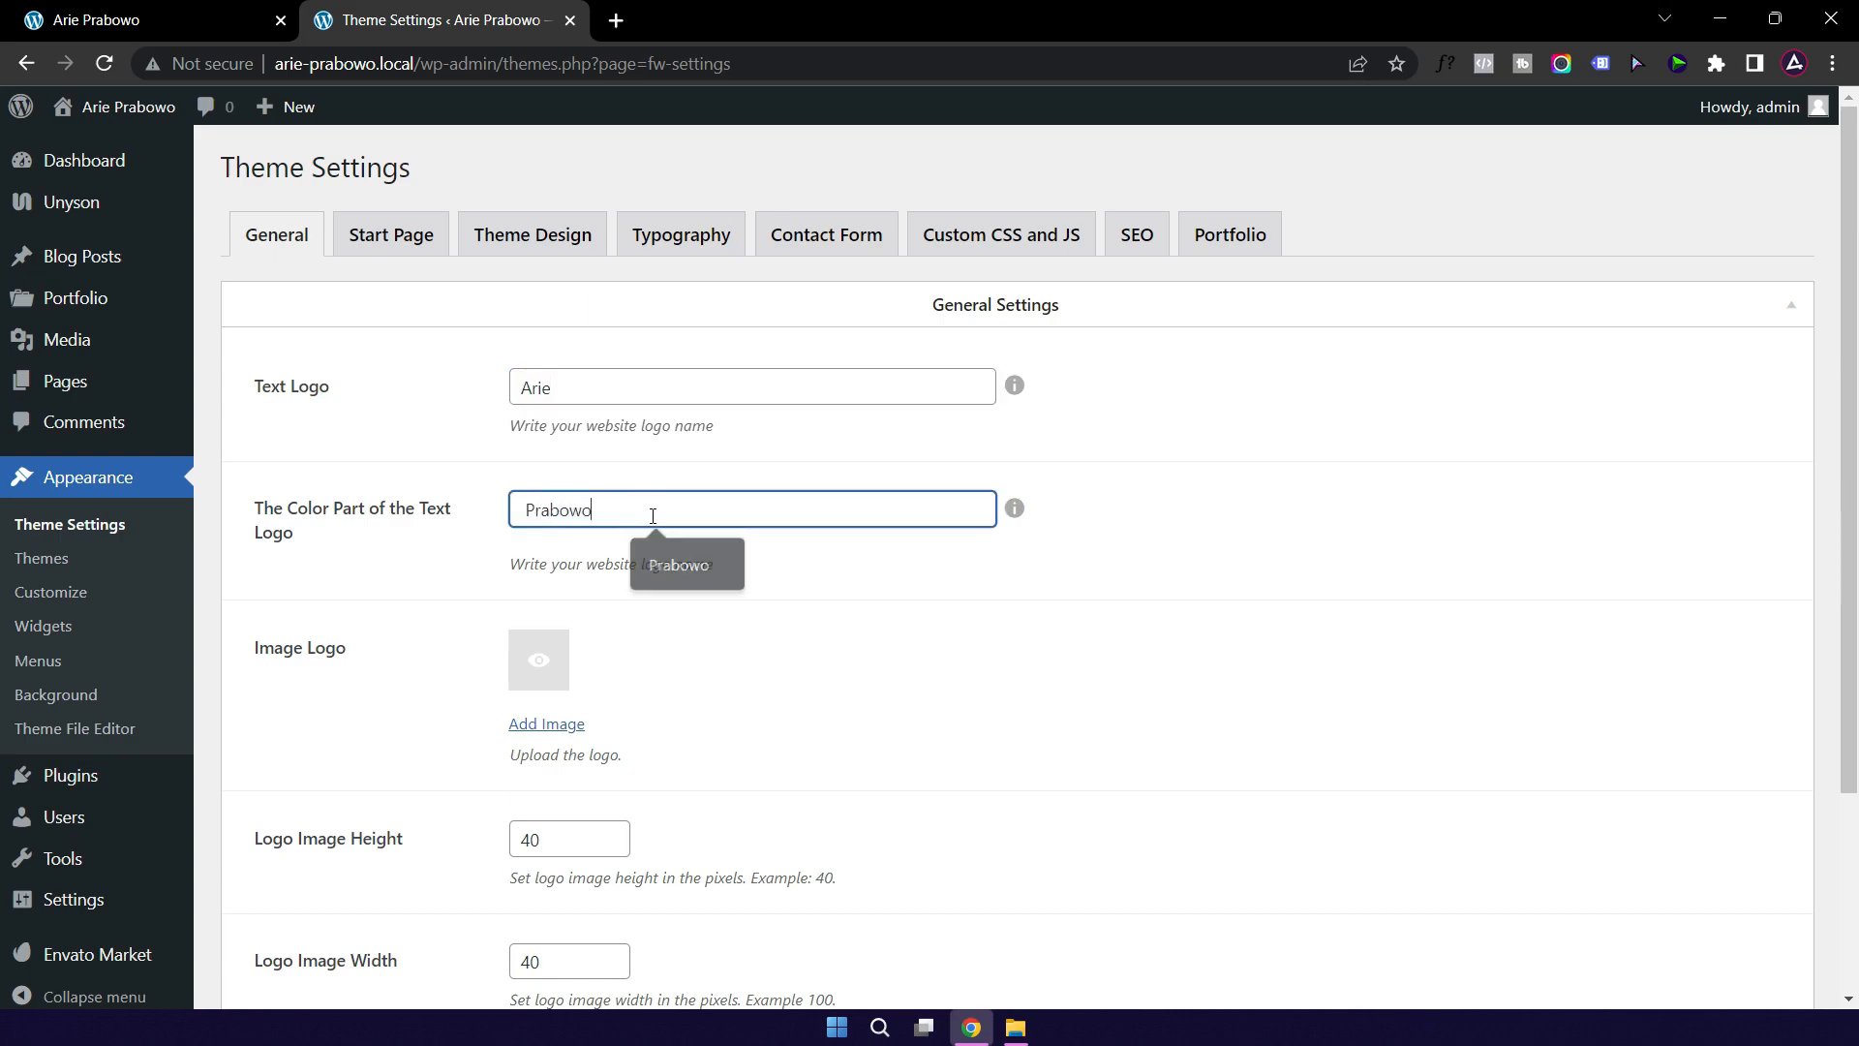
{"action": "left_click", "coordinate": [516, 511]}
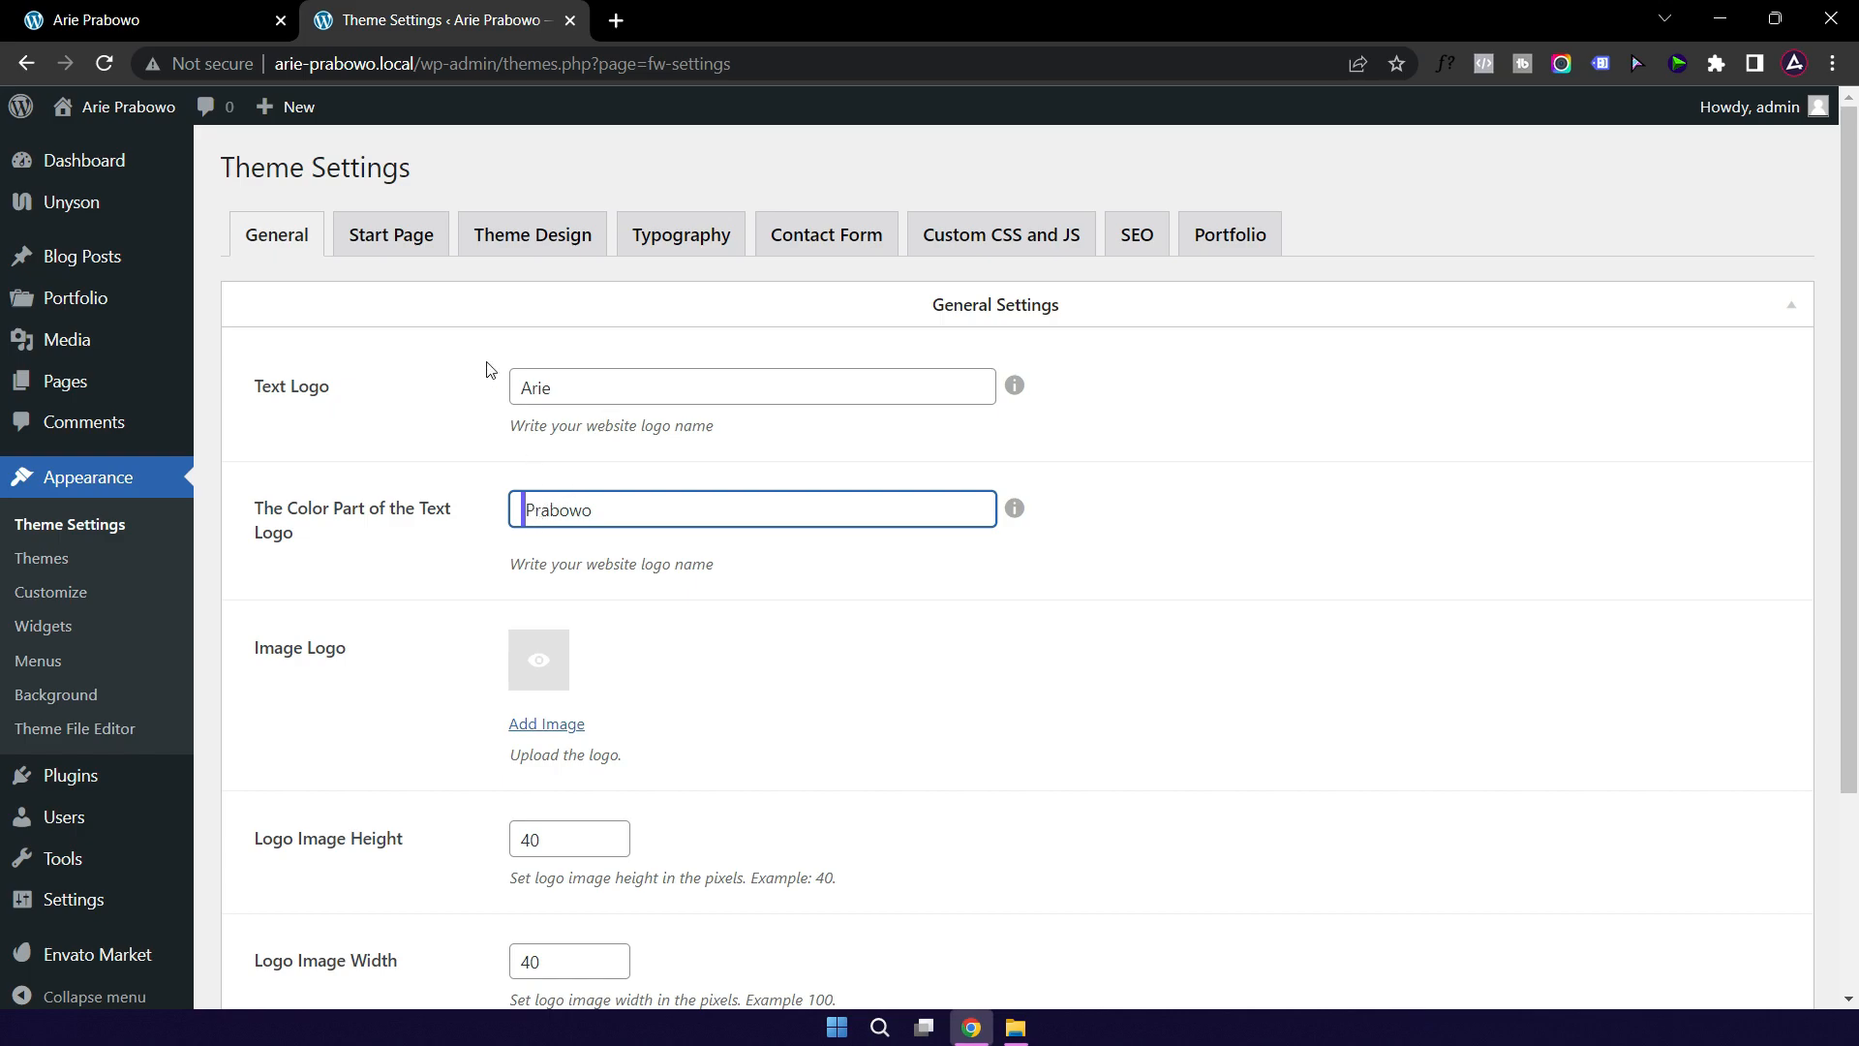
{"action": "left_click", "coordinate": [167, 20]}
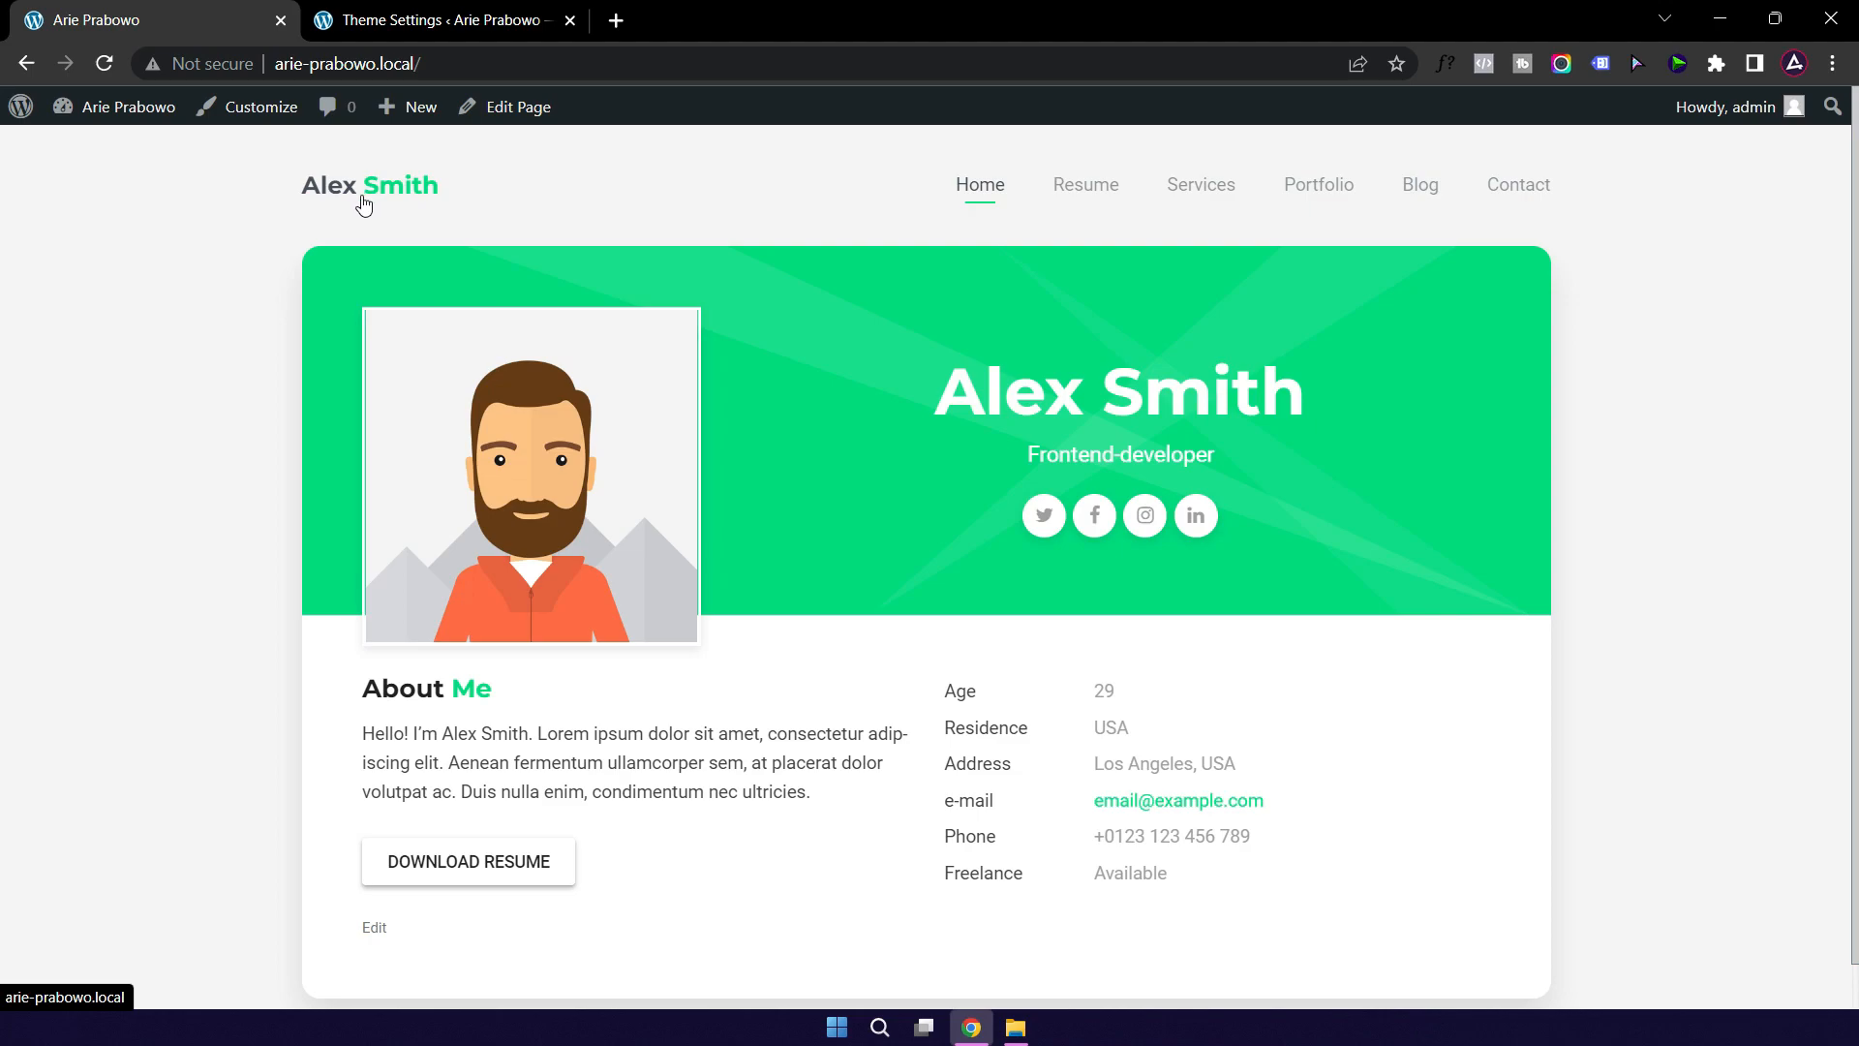
{"action": "left_click", "coordinate": [428, 25]}
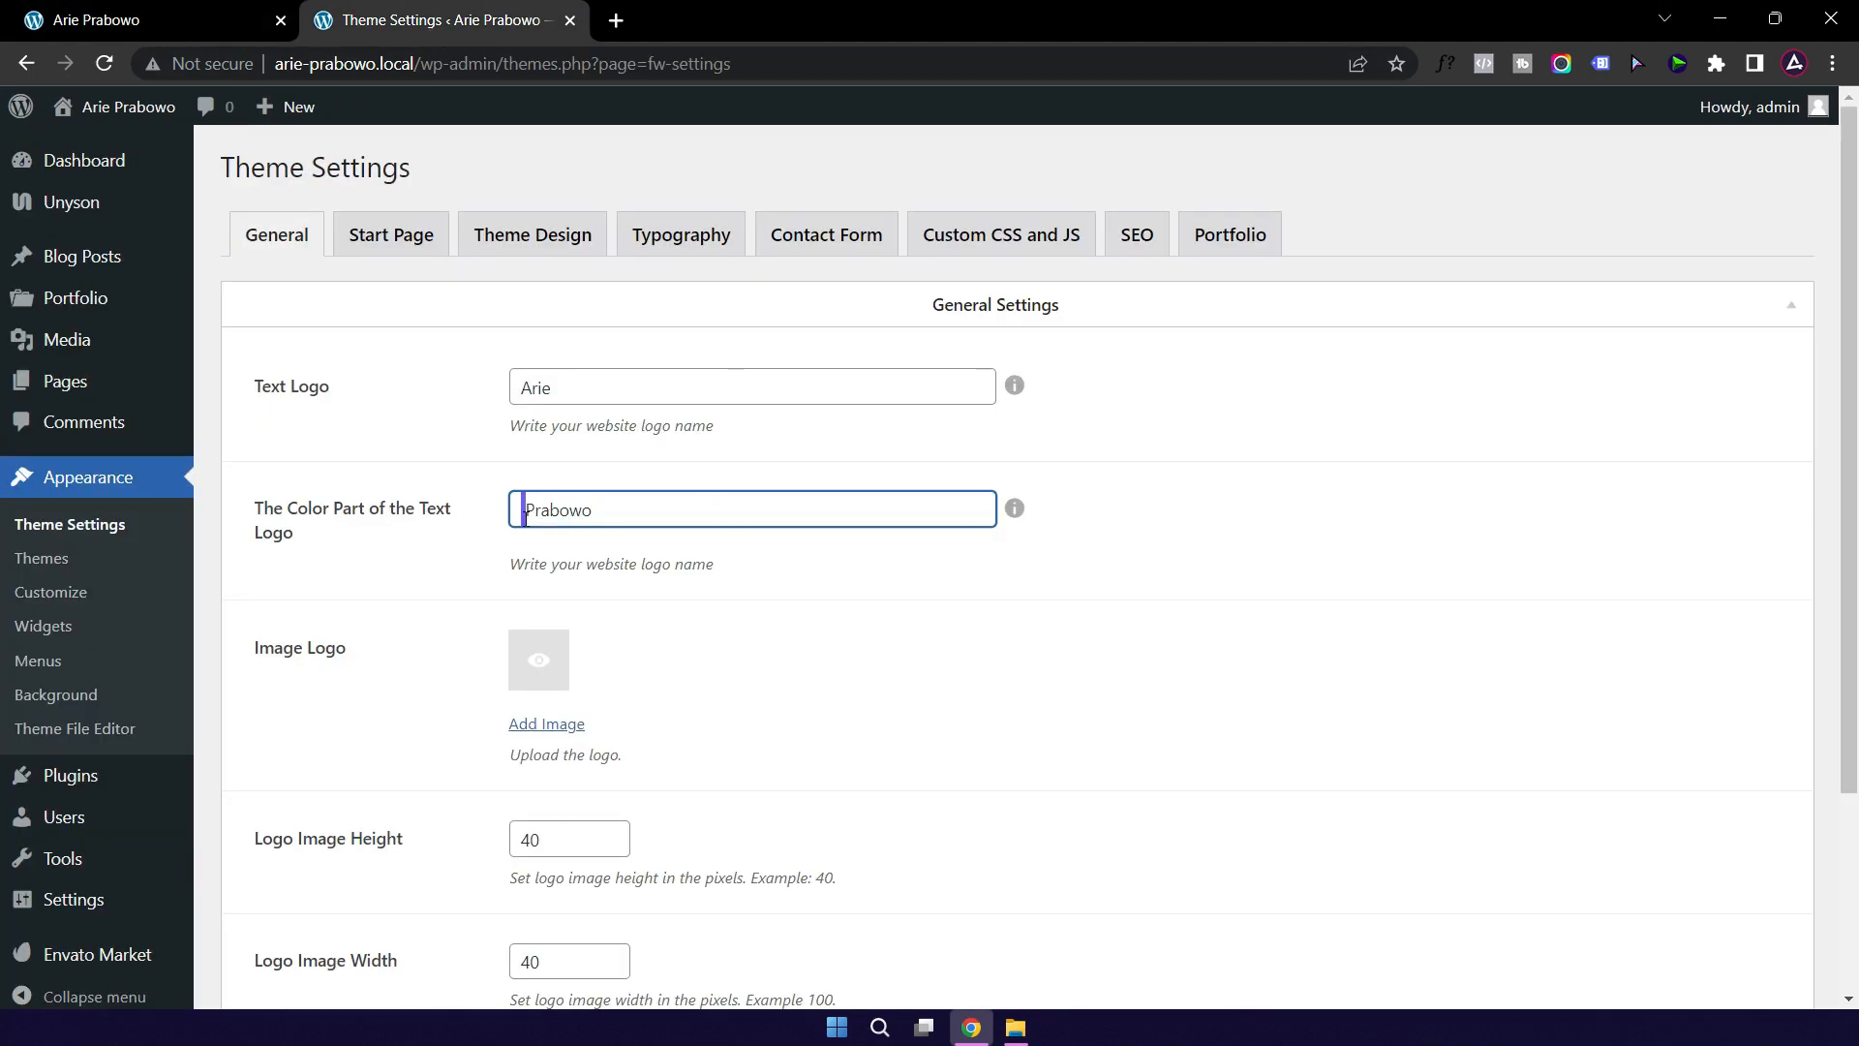
{"action": "left_click", "coordinate": [521, 517]}
{"action": "scroll", "coordinate": [818, 528], "scroll_direction": "down", "scroll_amount": 3}
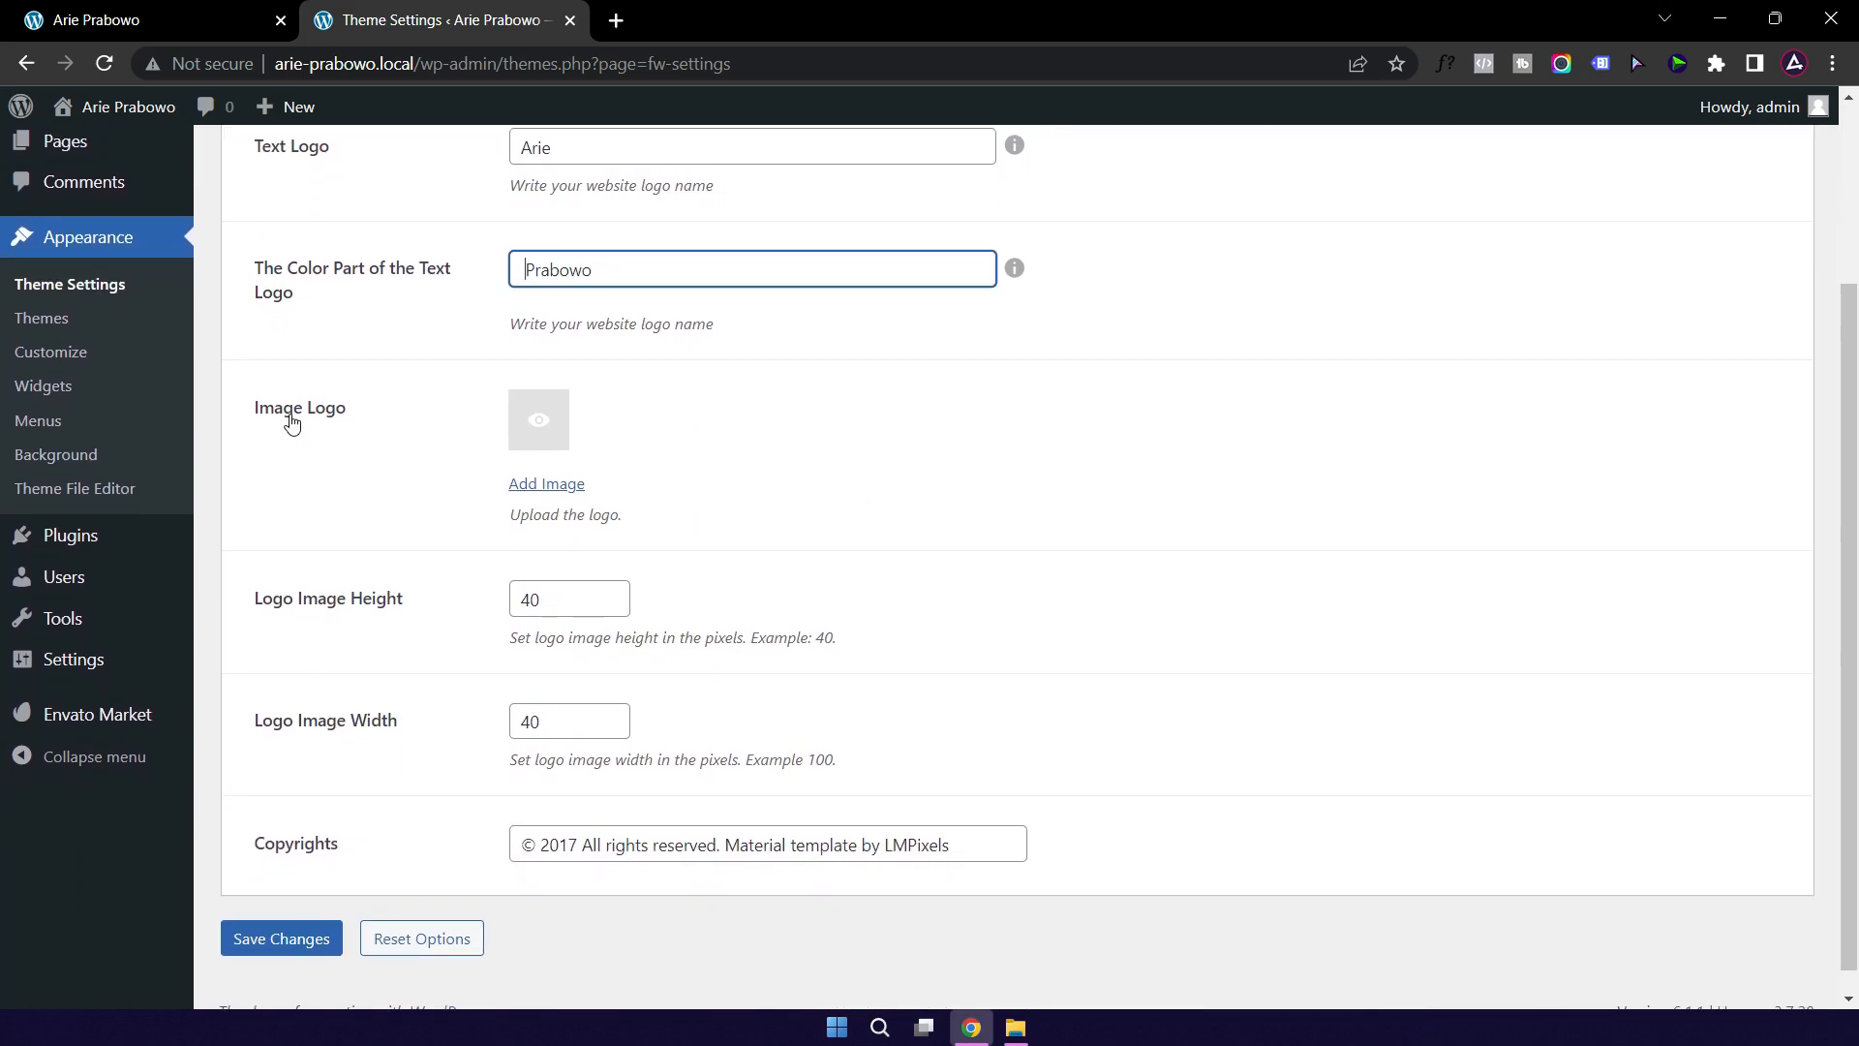
Step: Open the logo image picker and browse to WORKING (D:) > Image > LOGO in File Explorer
{"action": "left_click", "coordinate": [544, 431]}
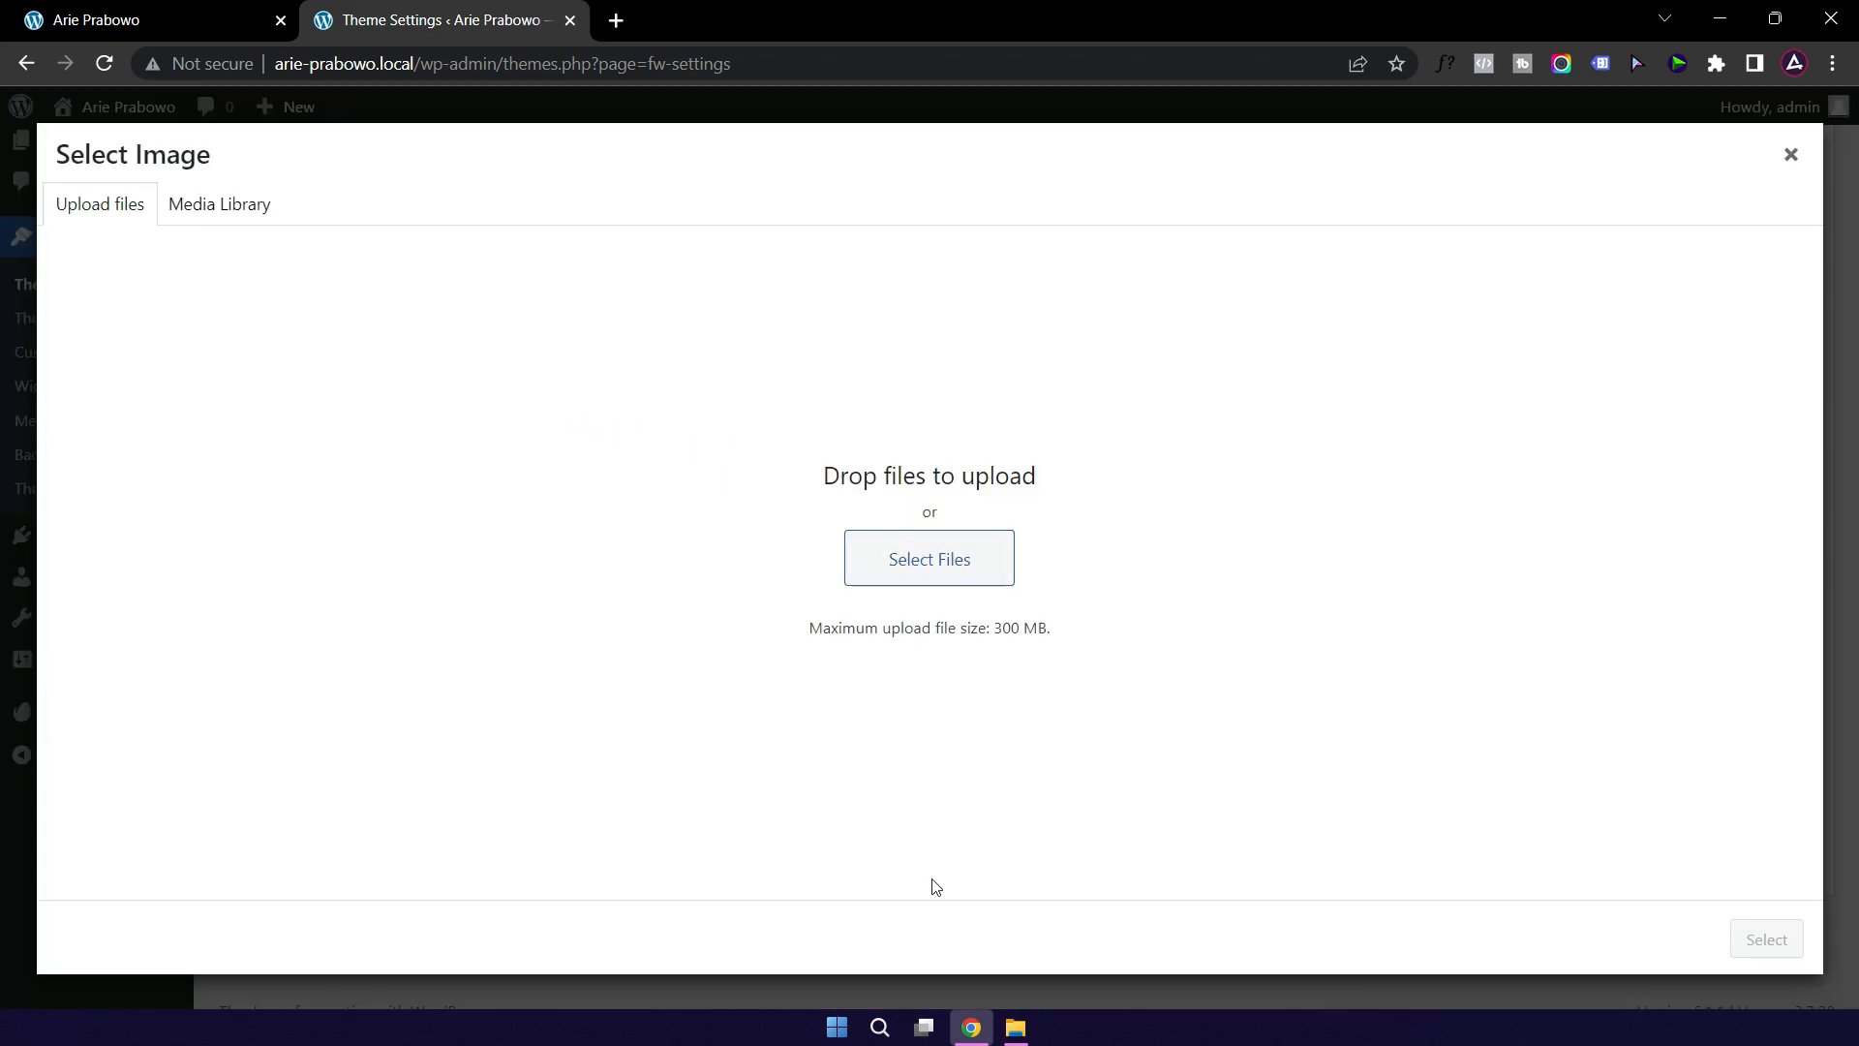
{"action": "left_click", "coordinate": [1014, 1027]}
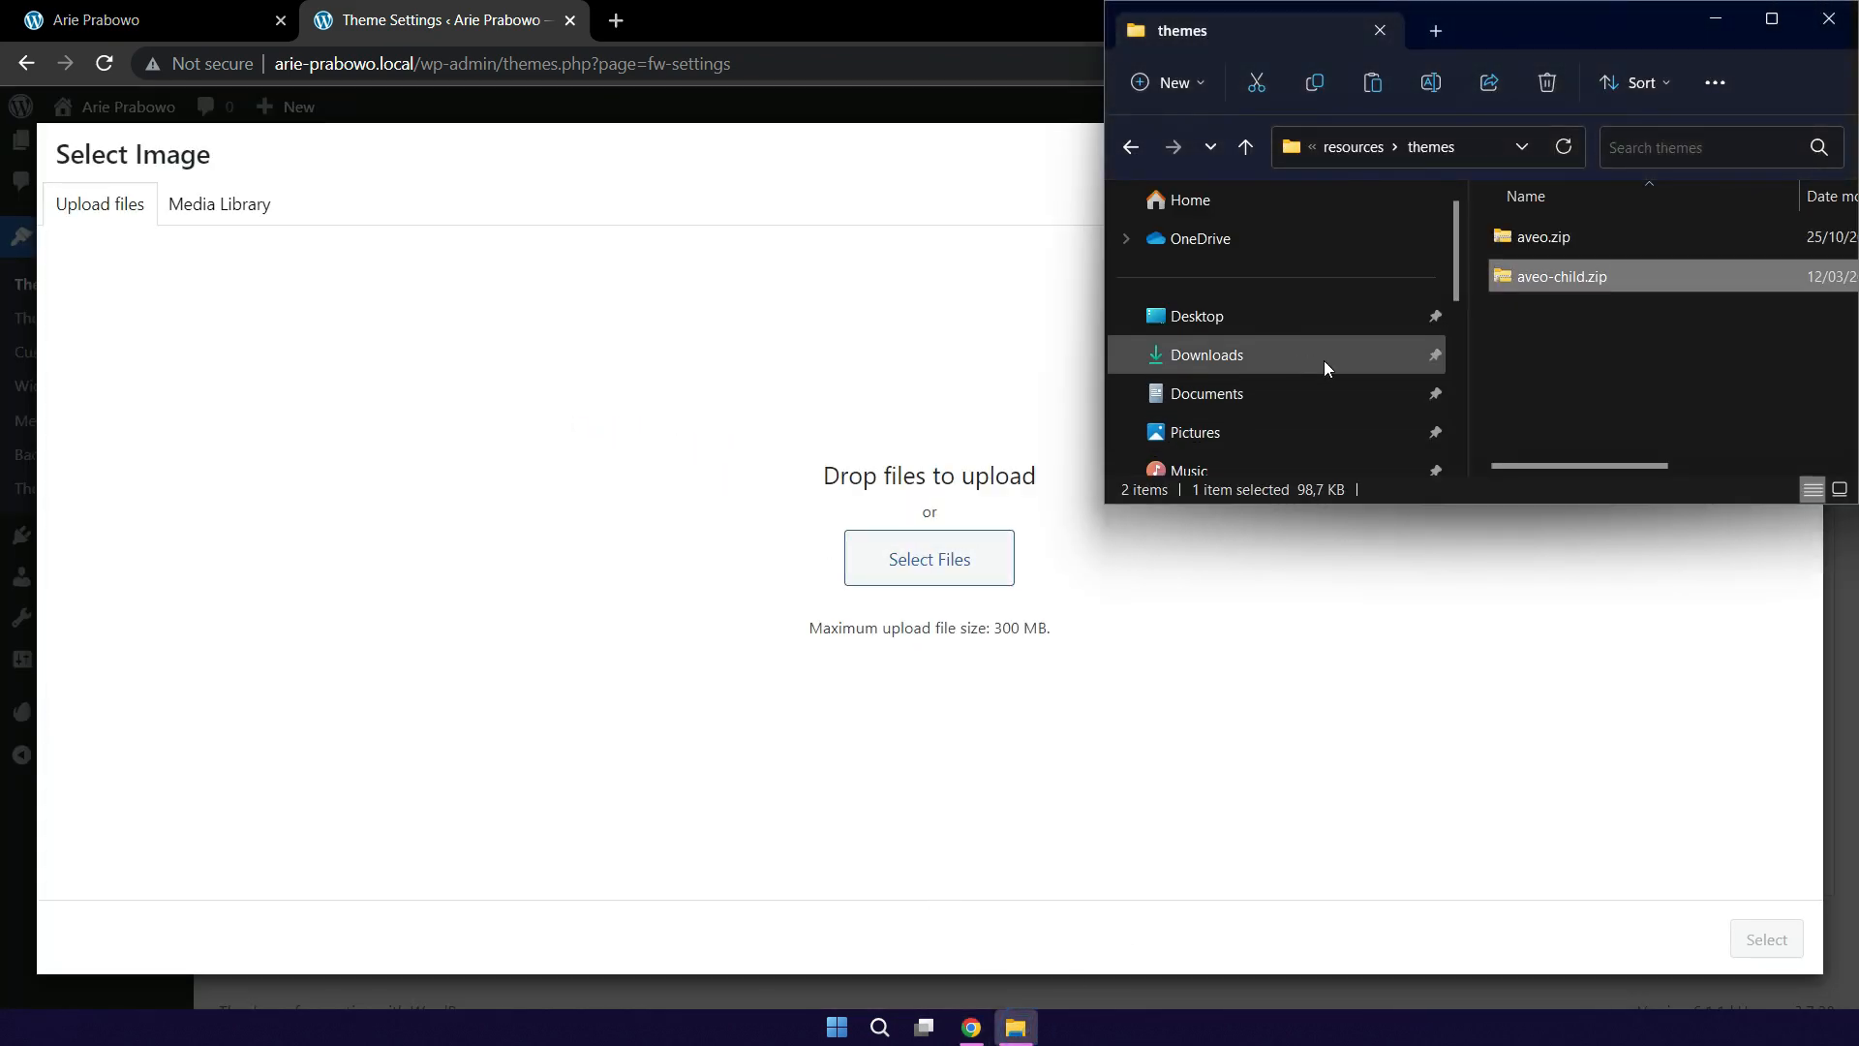
{"action": "scroll", "coordinate": [1334, 370], "scroll_direction": "down", "scroll_amount": 5}
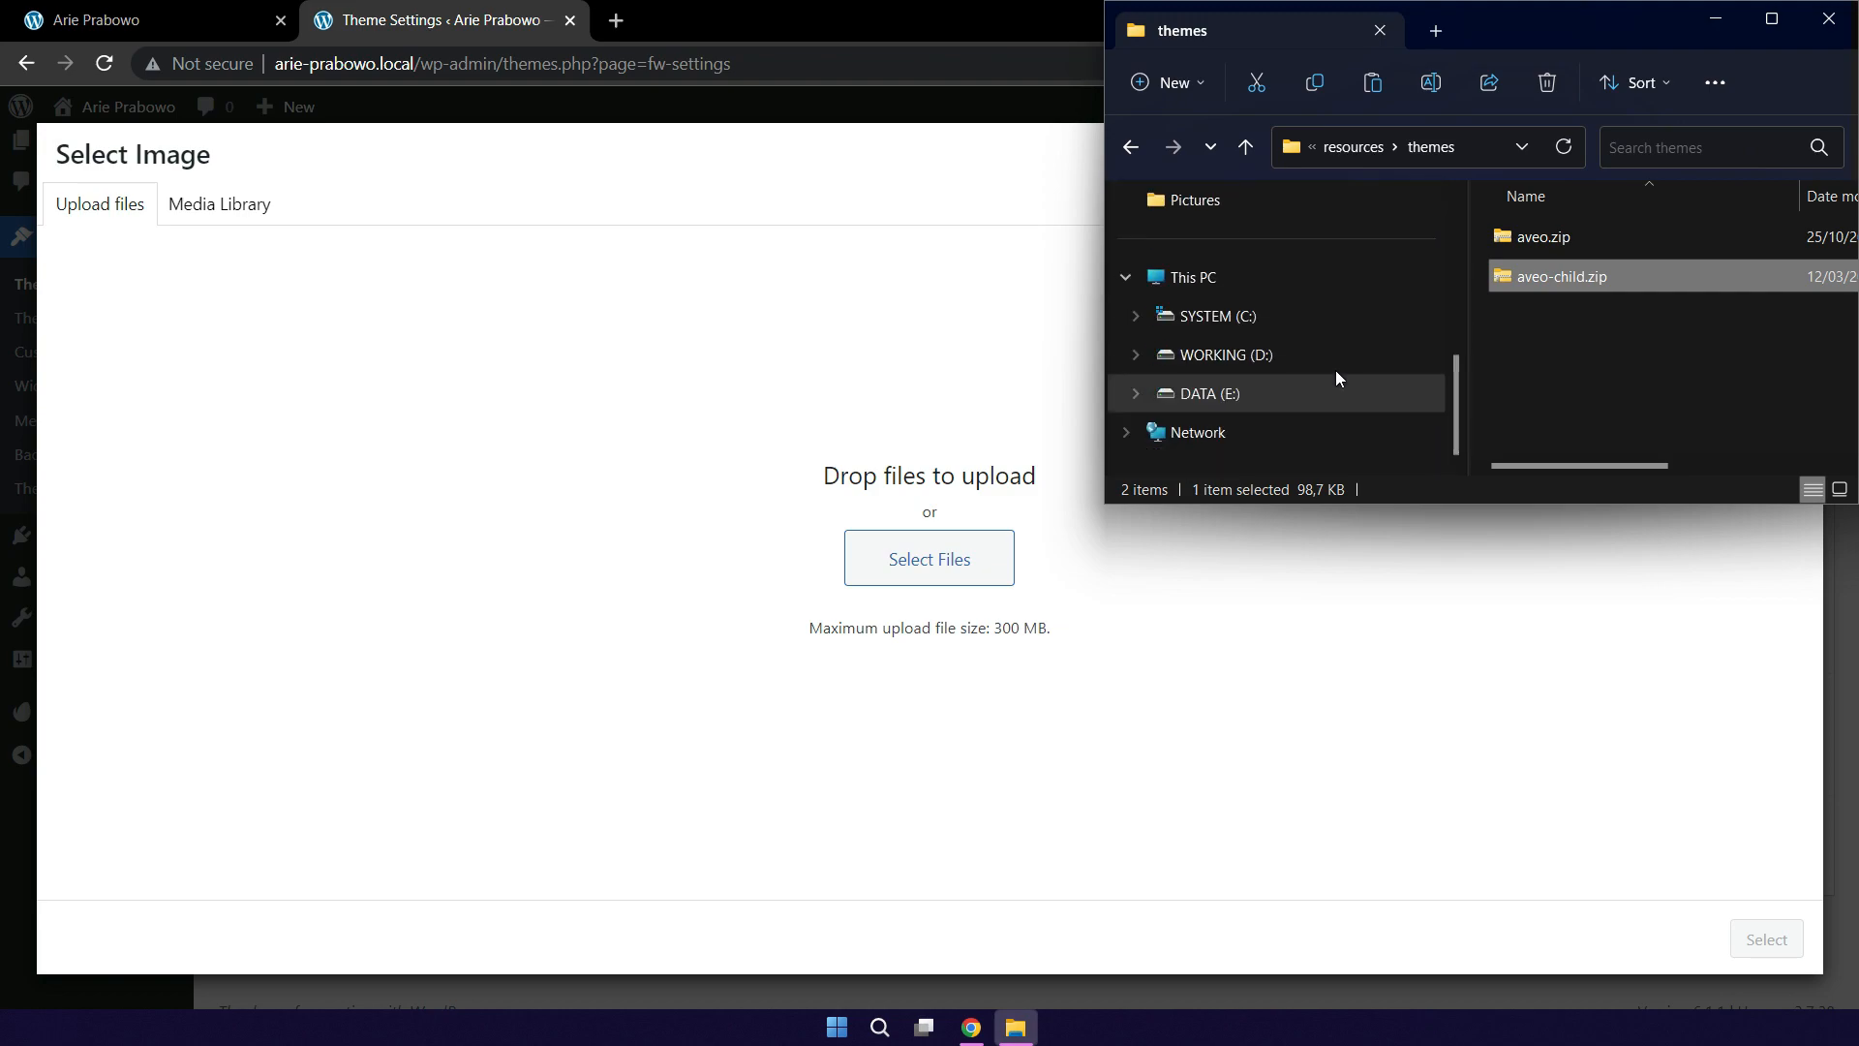
{"action": "left_click", "coordinate": [1230, 366]}
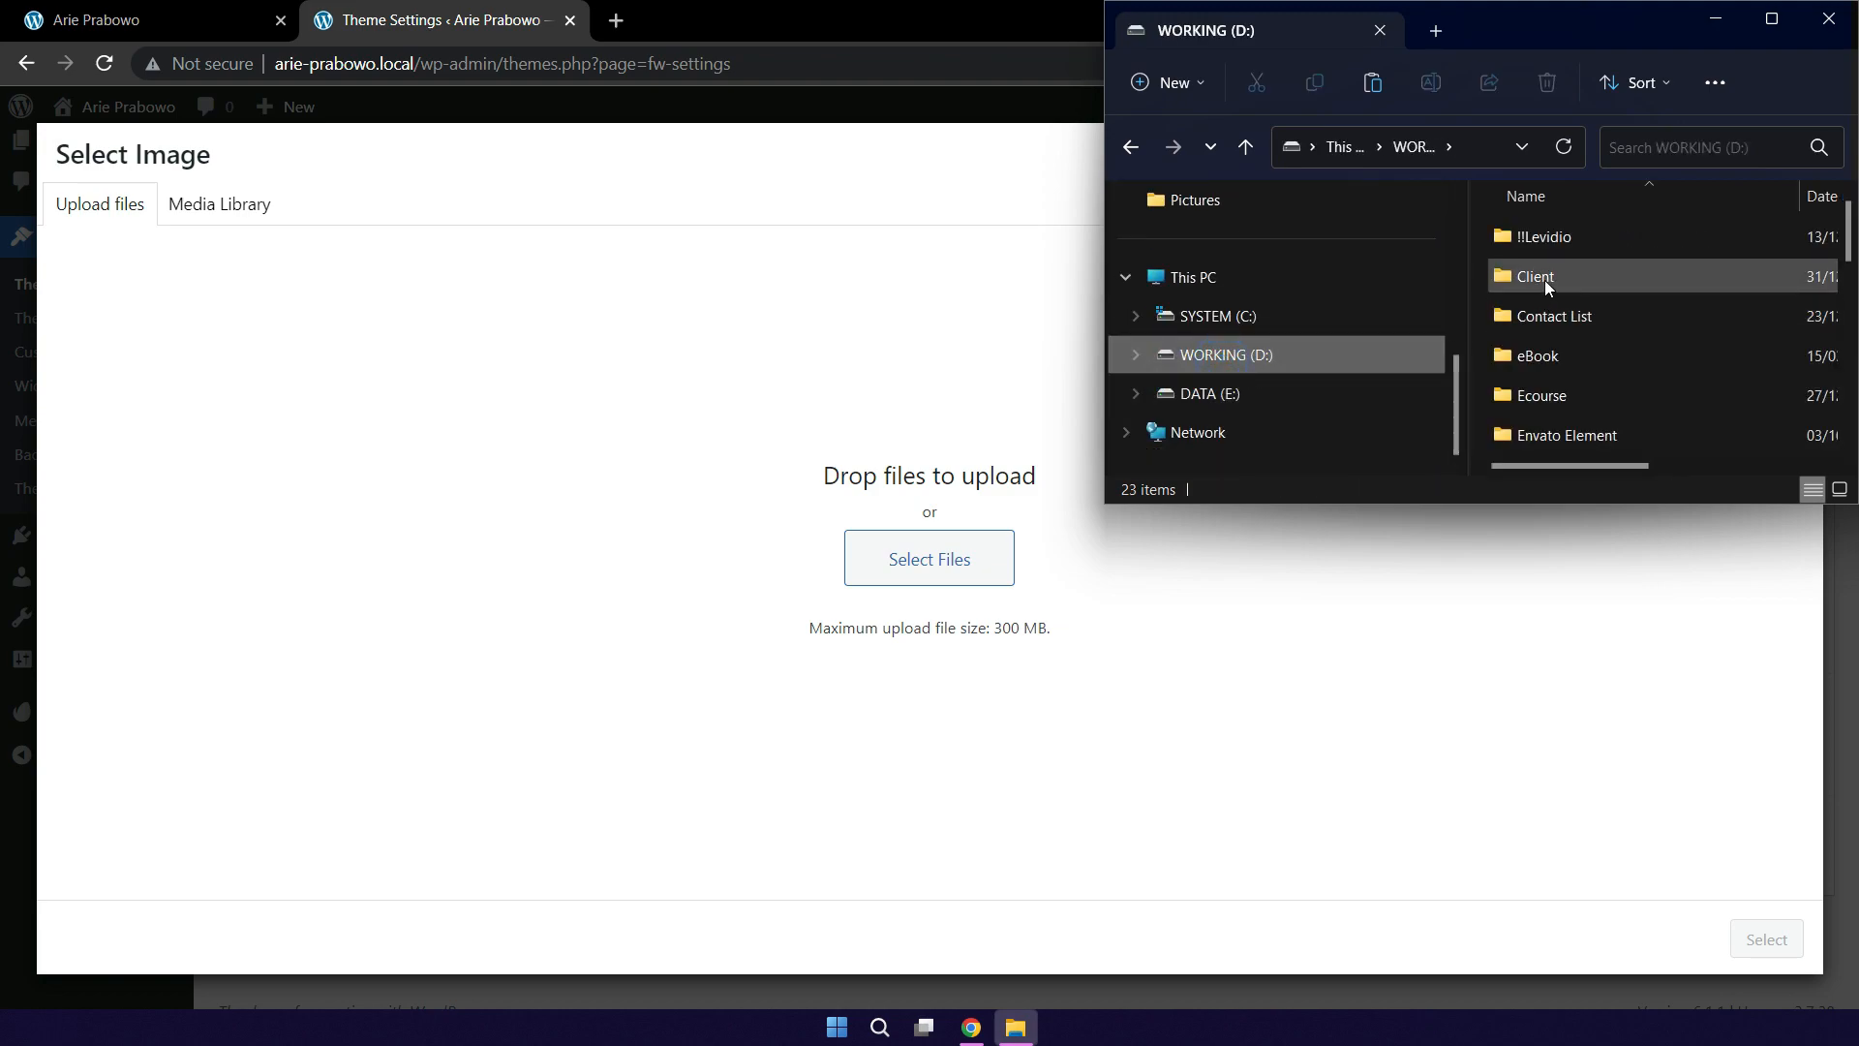
{"action": "left_click", "coordinate": [1544, 282]}
{"action": "key", "text": "i"}
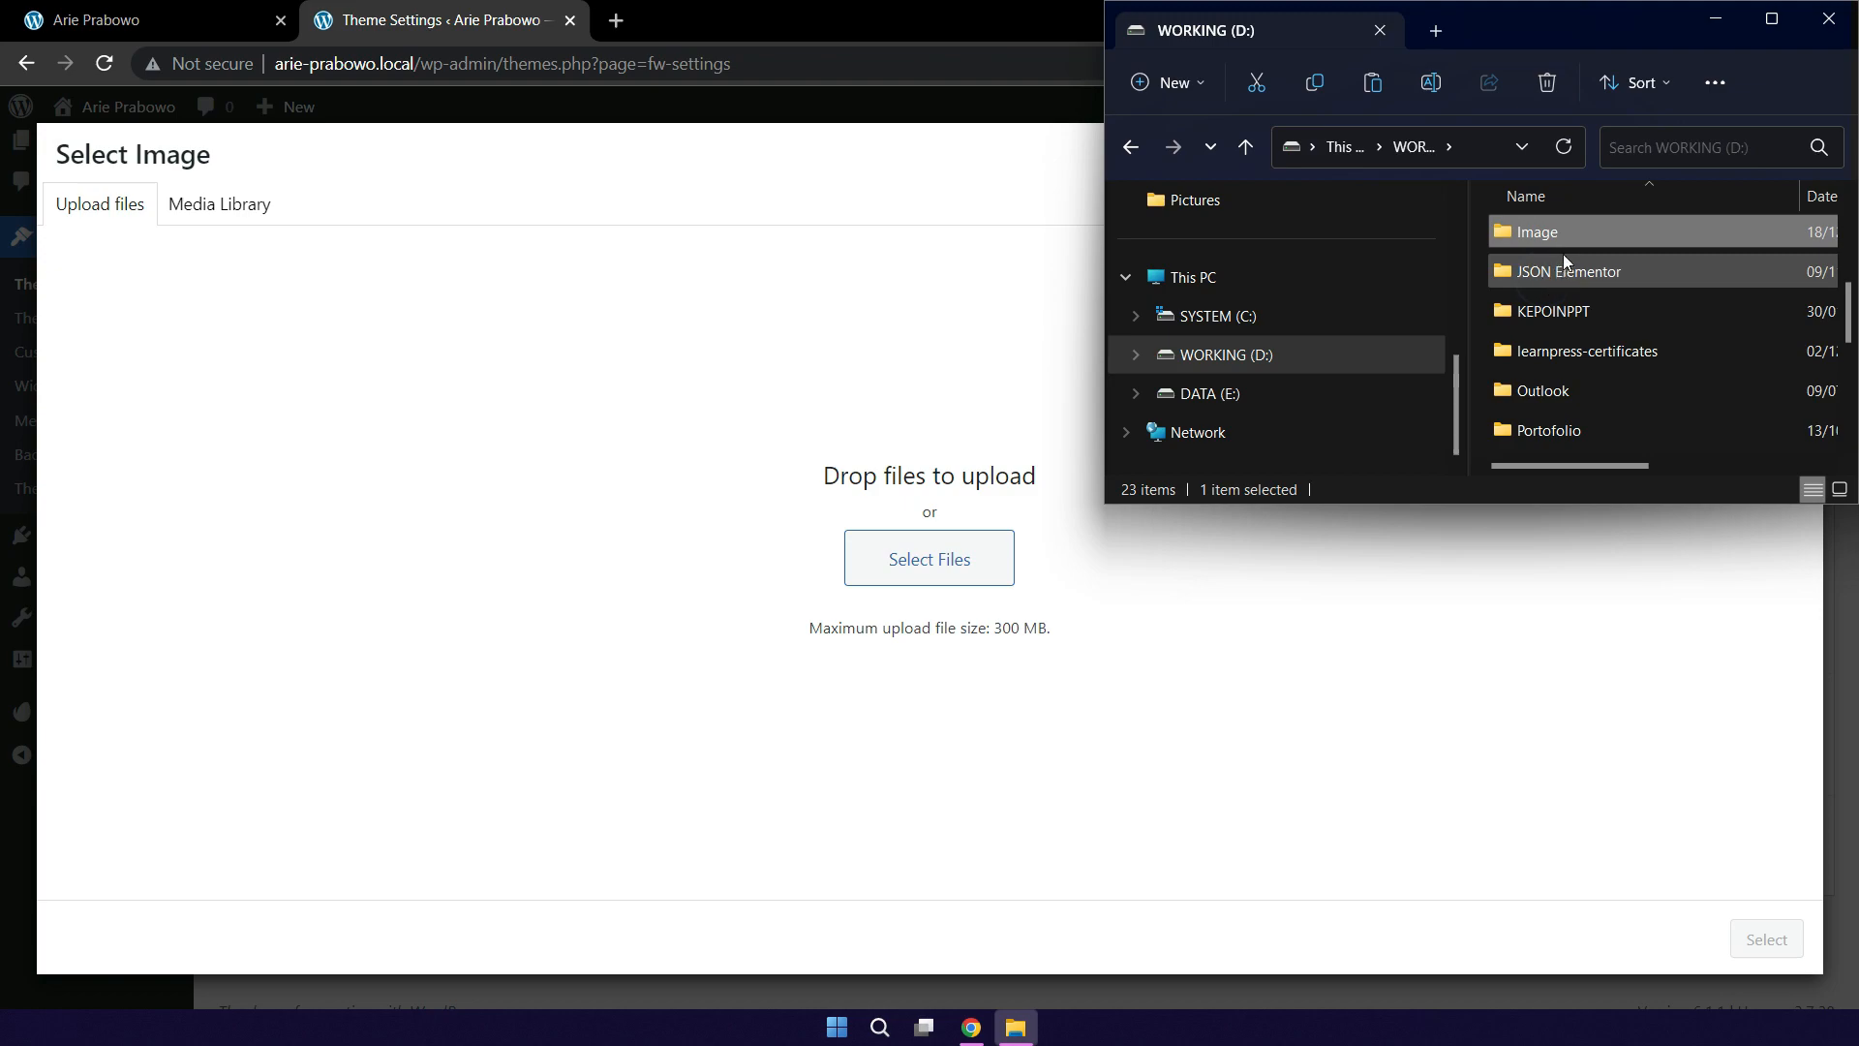
{"action": "double_click", "coordinate": [1565, 235]}
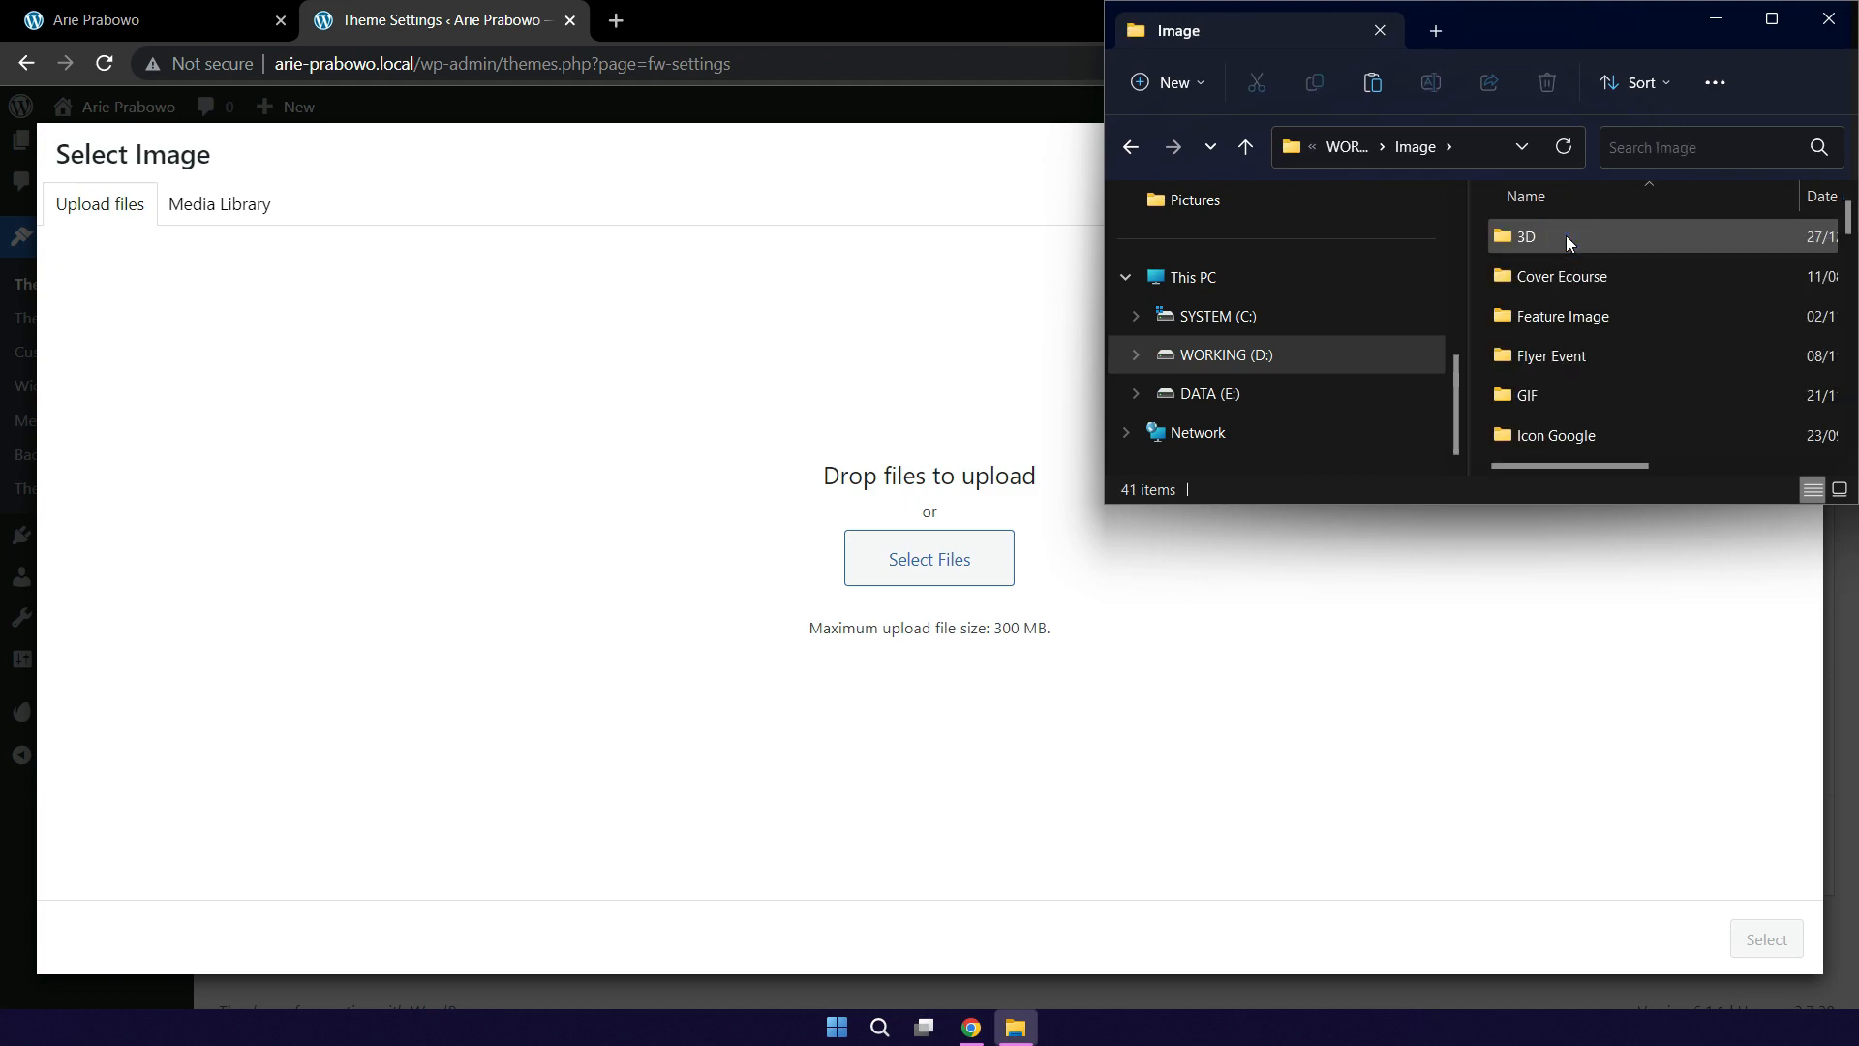
{"action": "key", "text": "l"}
{"action": "double_click", "coordinate": [1555, 275]}
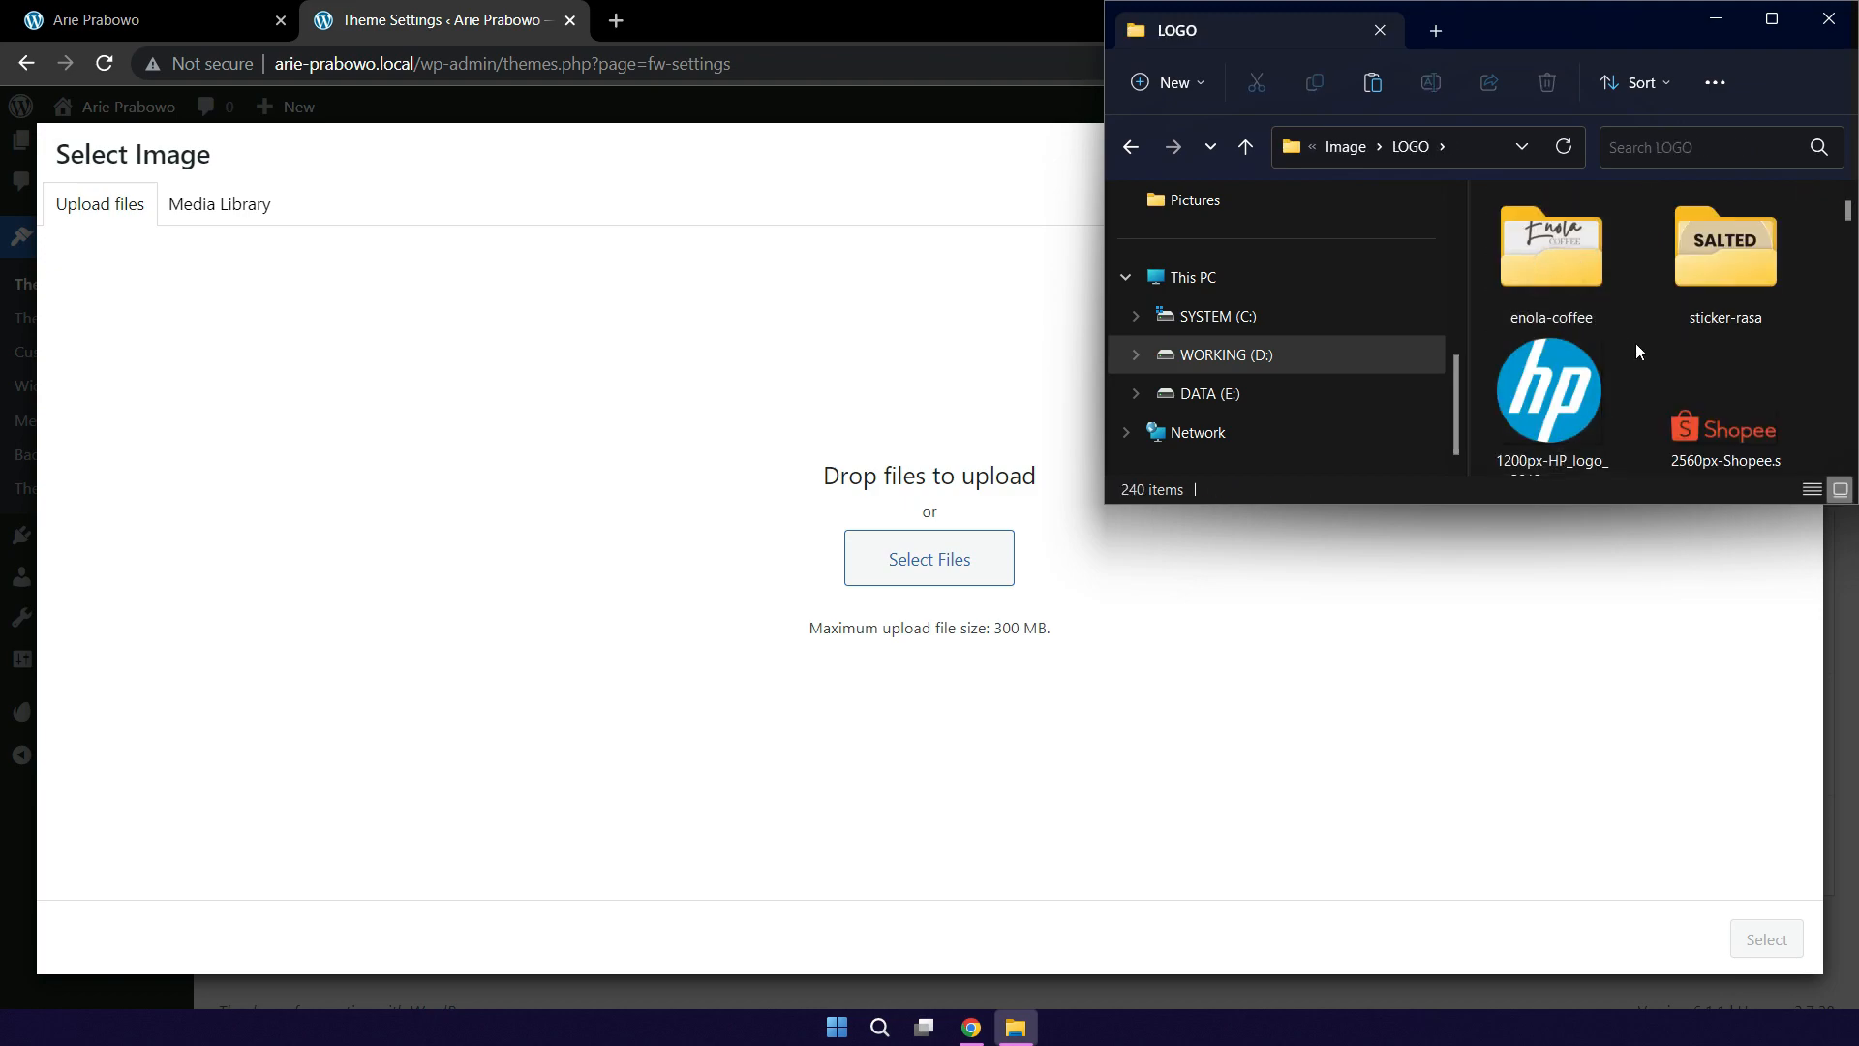
Step: Drag logo-a-avatar.png into the Upload files area to add it to the media library
{"action": "scroll", "coordinate": [1636, 345], "scroll_direction": "down", "scroll_amount": 2}
{"action": "scroll", "coordinate": [1639, 354], "scroll_direction": "down", "scroll_amount": 10}
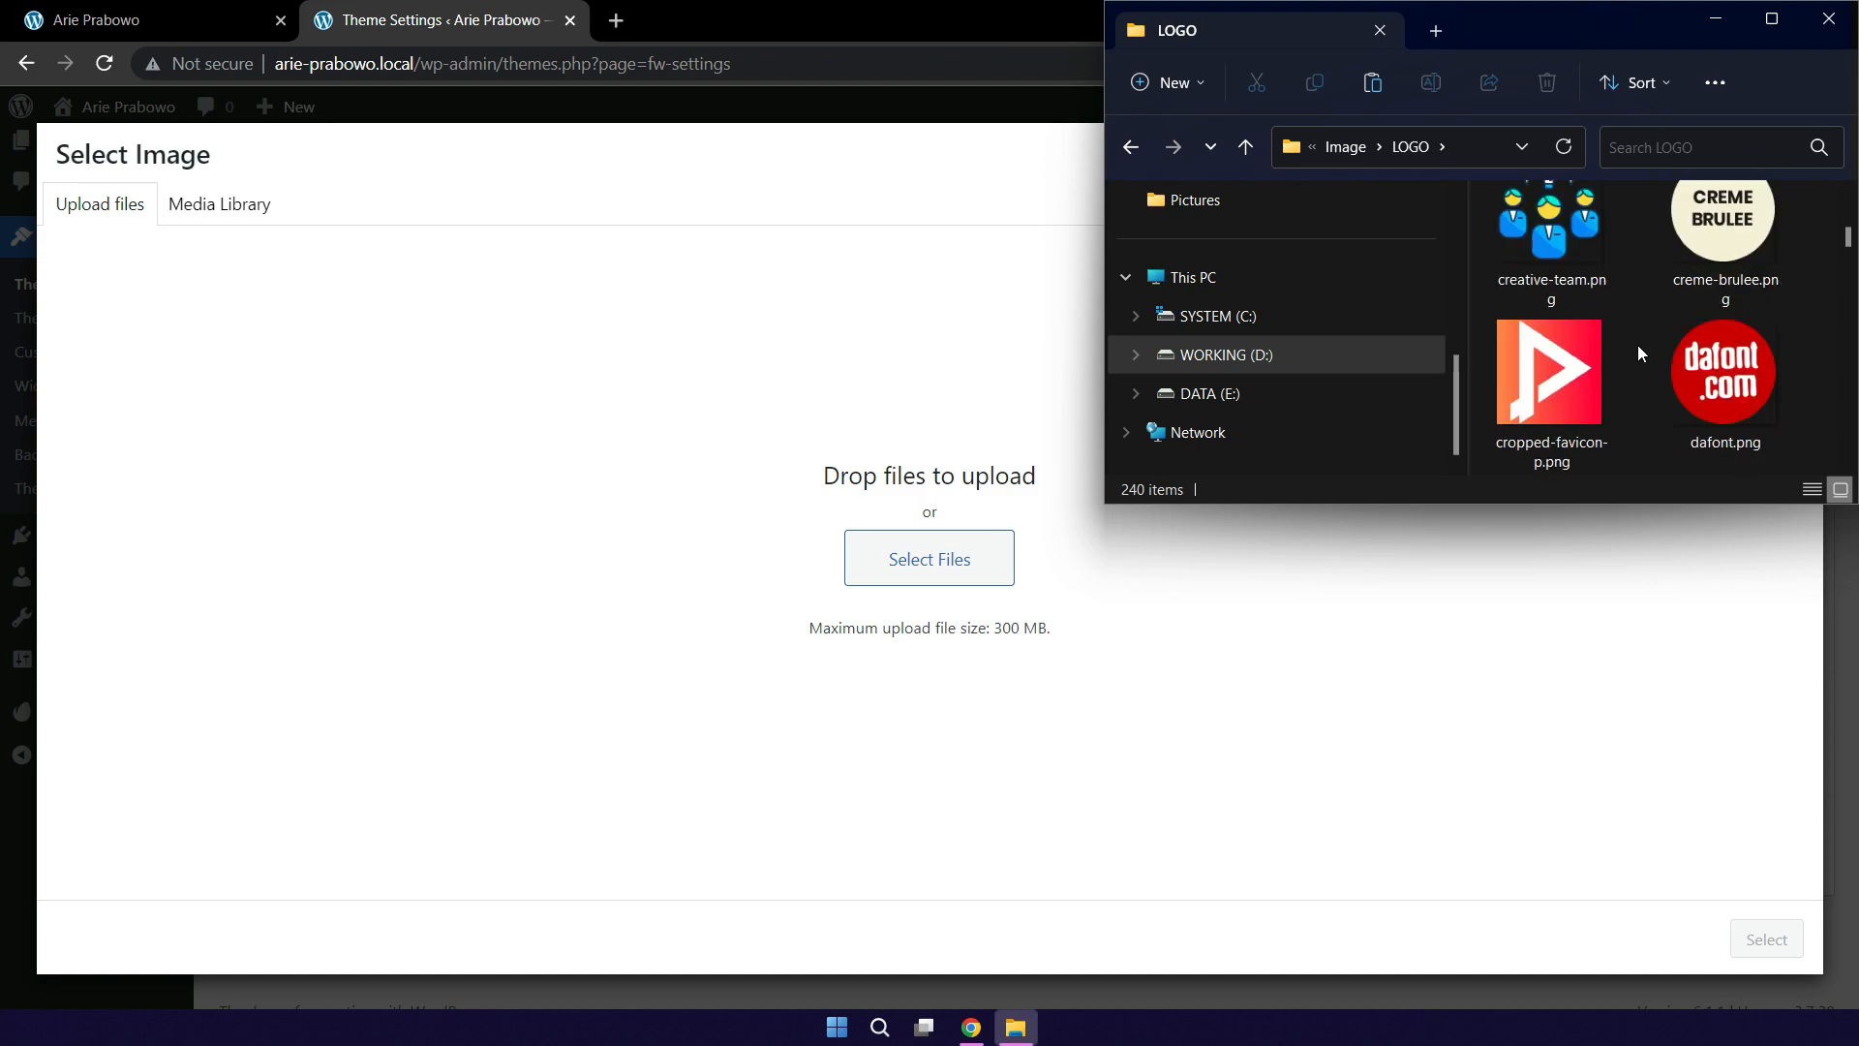
{"action": "scroll", "coordinate": [1638, 347], "scroll_direction": "down", "scroll_amount": 12}
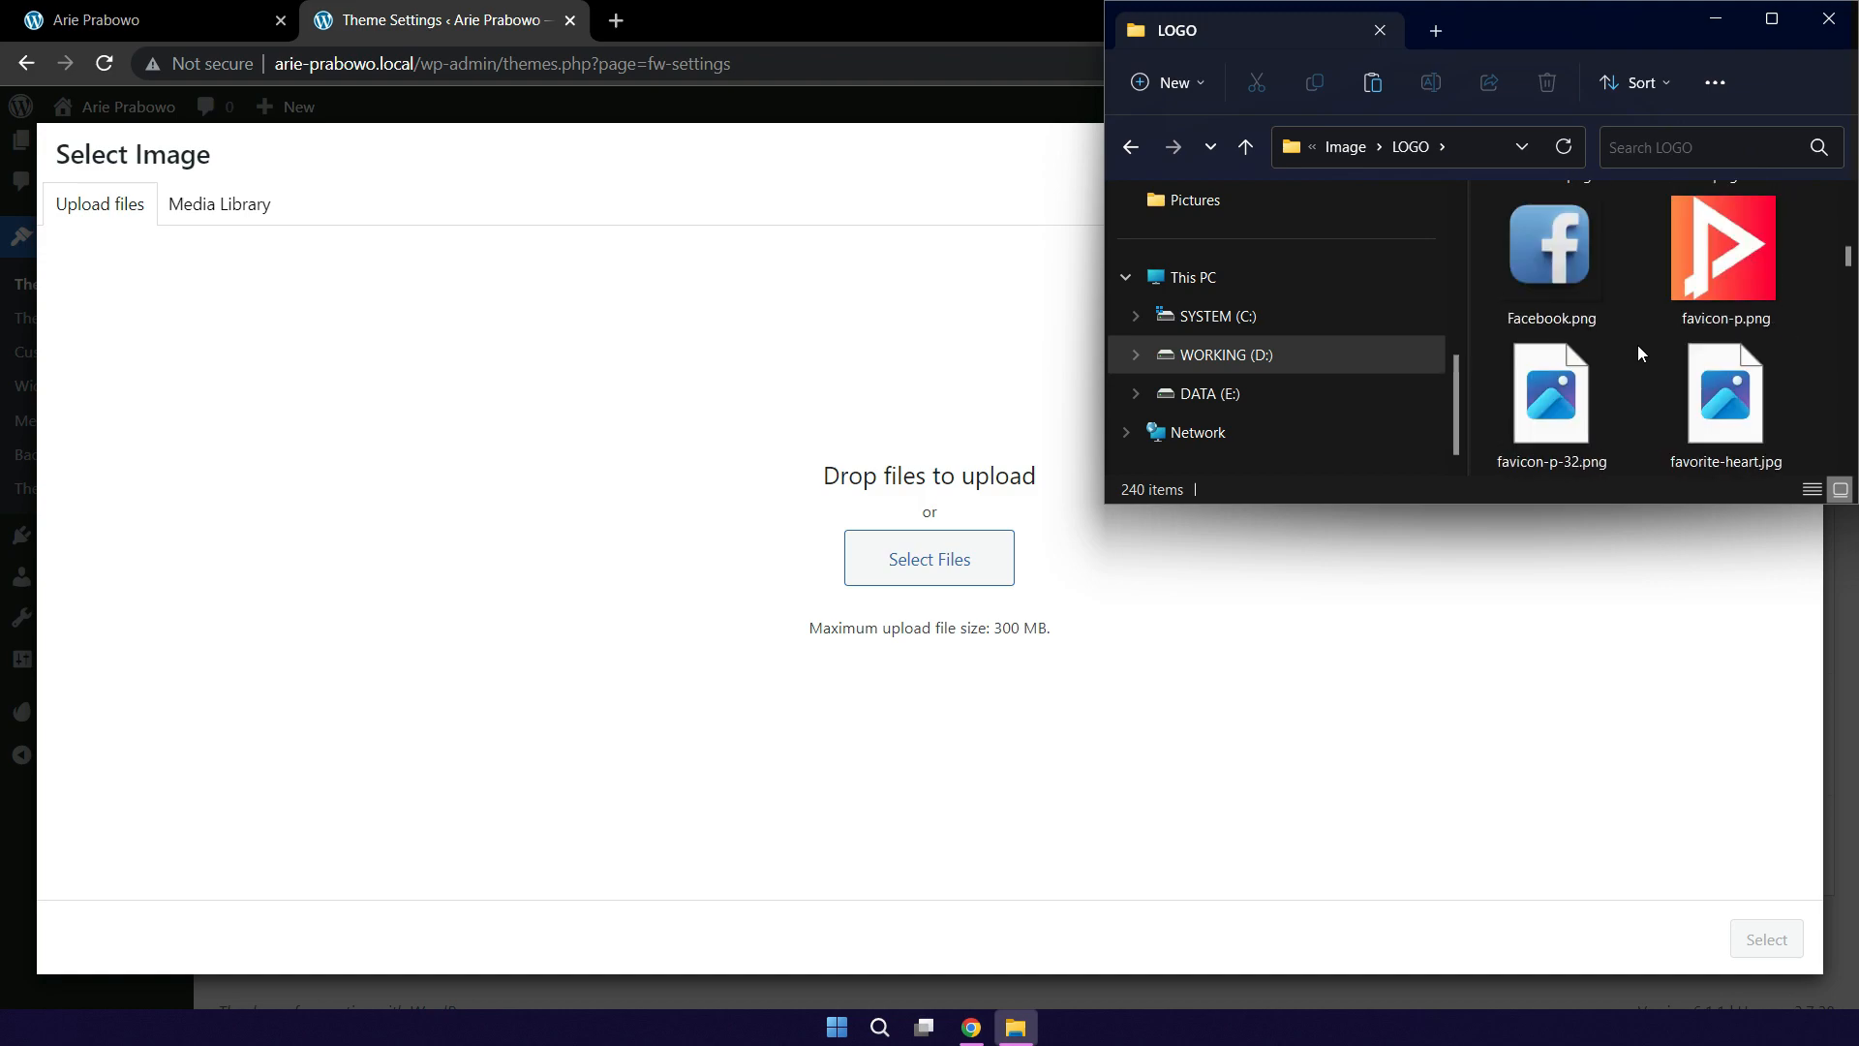
{"action": "scroll", "coordinate": [1639, 347], "scroll_direction": "down", "scroll_amount": 10}
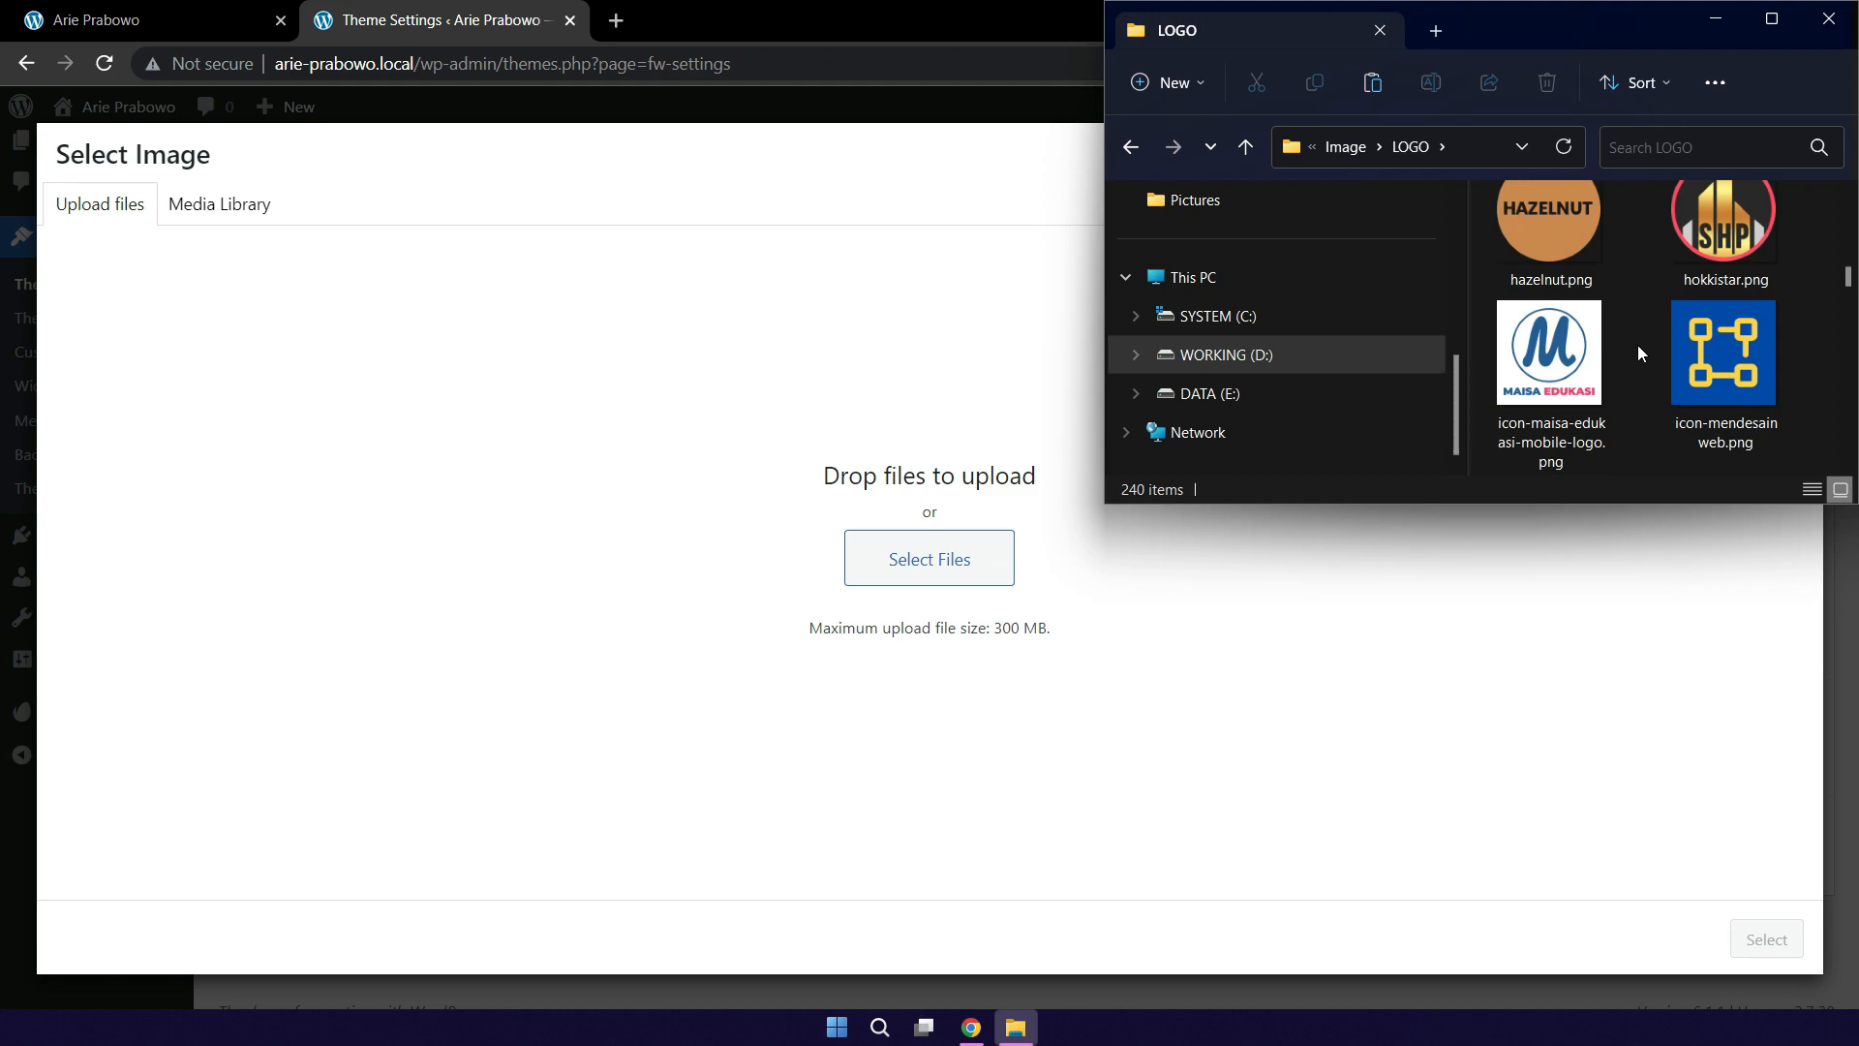
{"action": "scroll", "coordinate": [1638, 353], "scroll_direction": "down", "scroll_amount": 12}
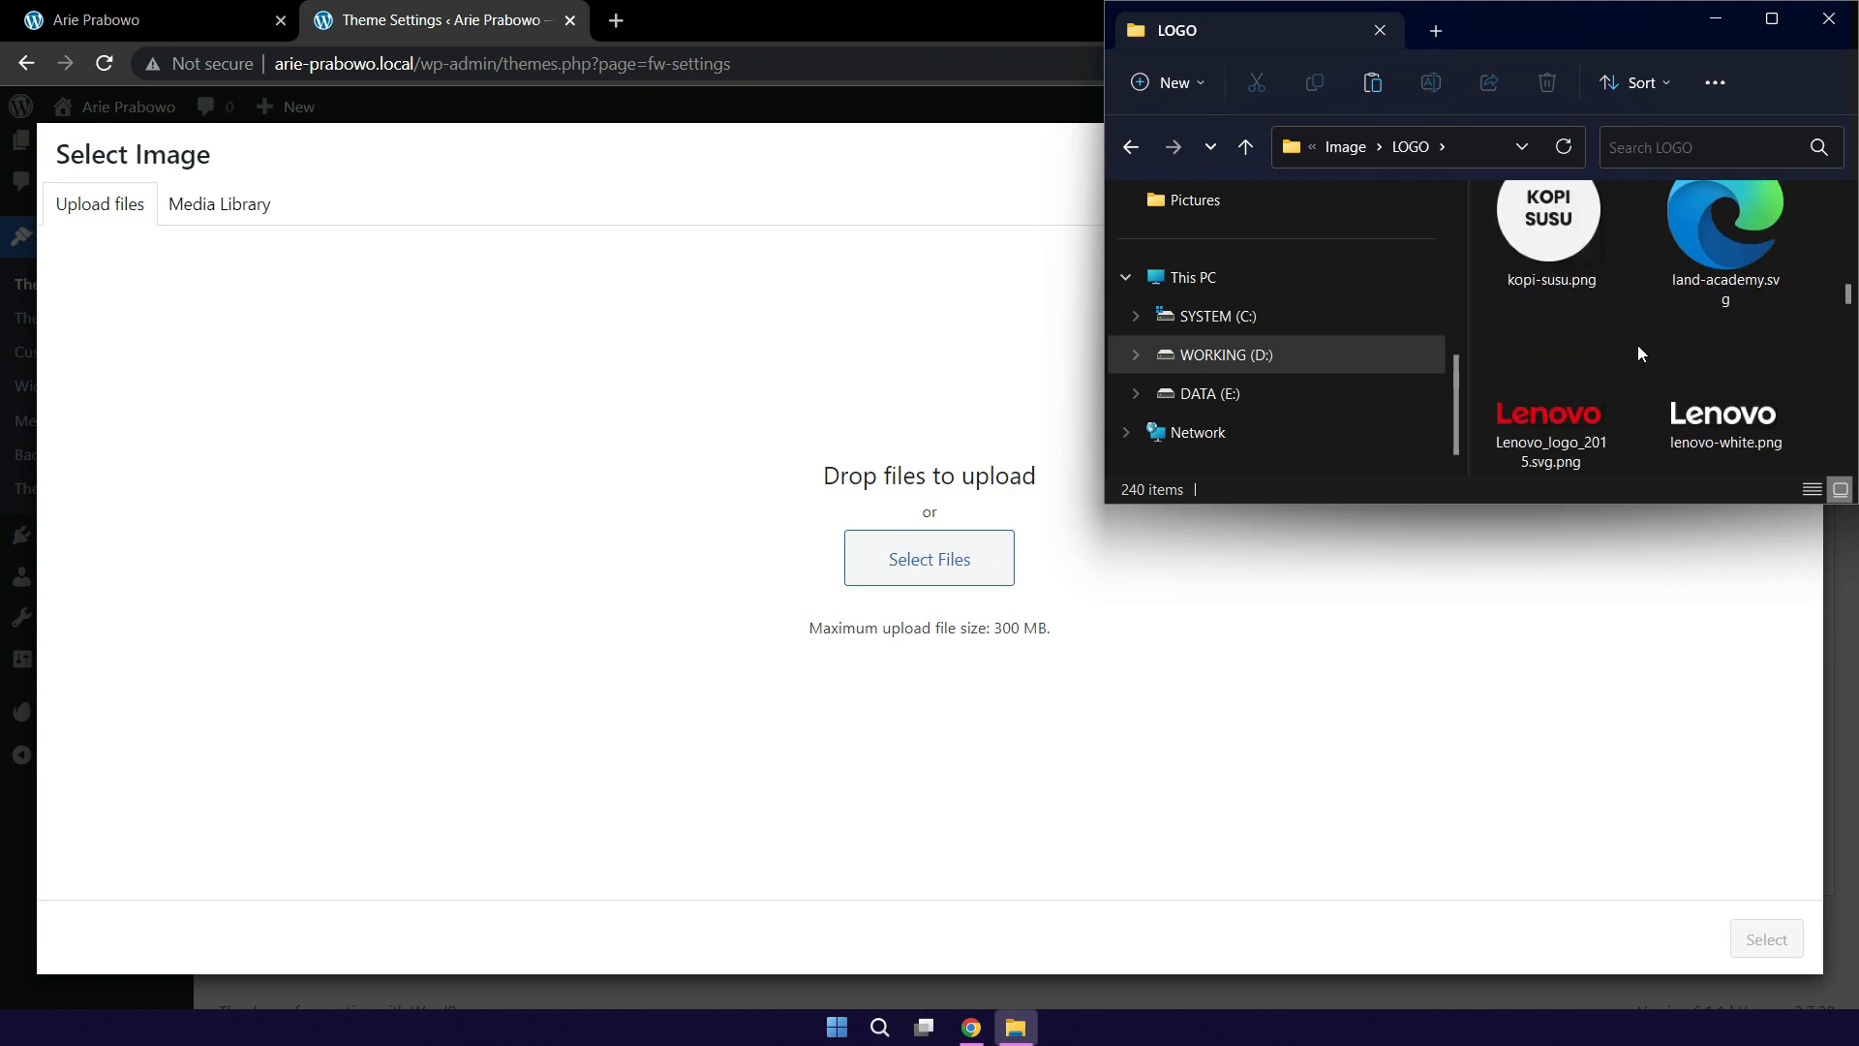
{"action": "scroll", "coordinate": [1638, 353], "scroll_direction": "down", "scroll_amount": 1}
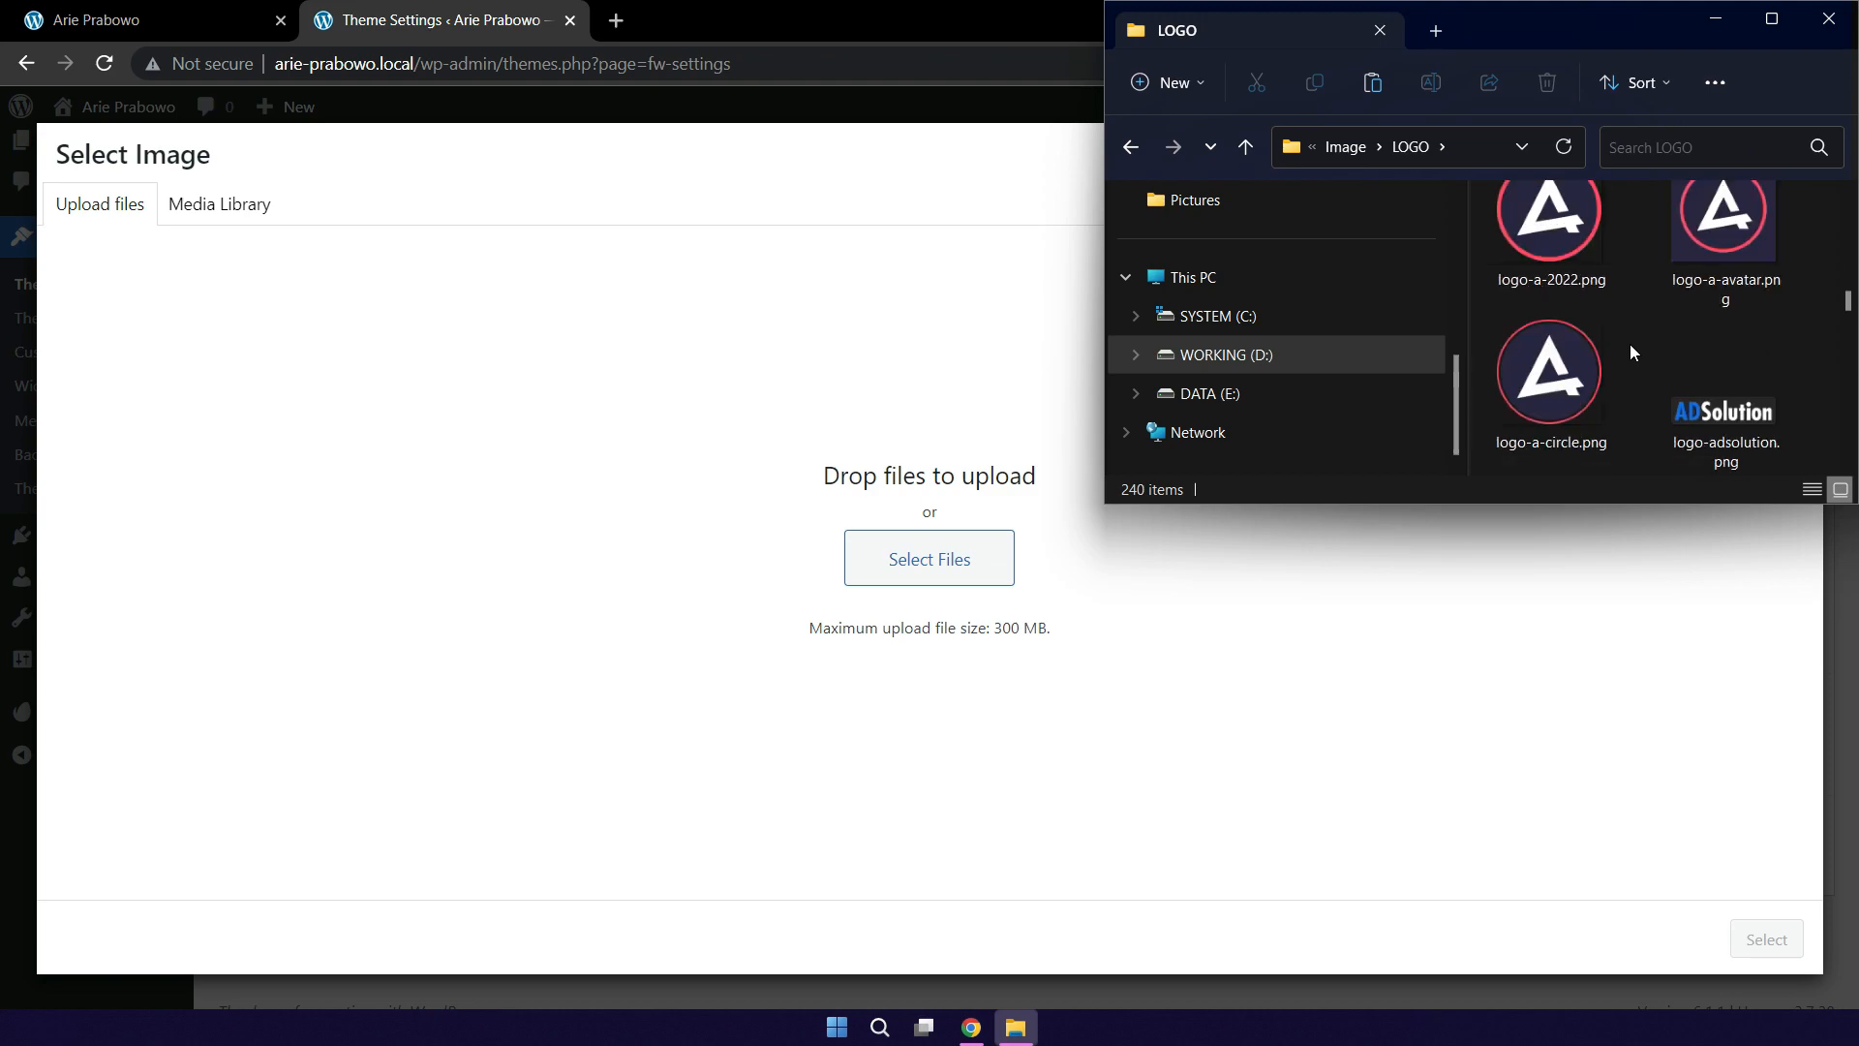
{"action": "left_click_drag", "start_coordinate": [1737, 225], "coordinate": [443, 387]}
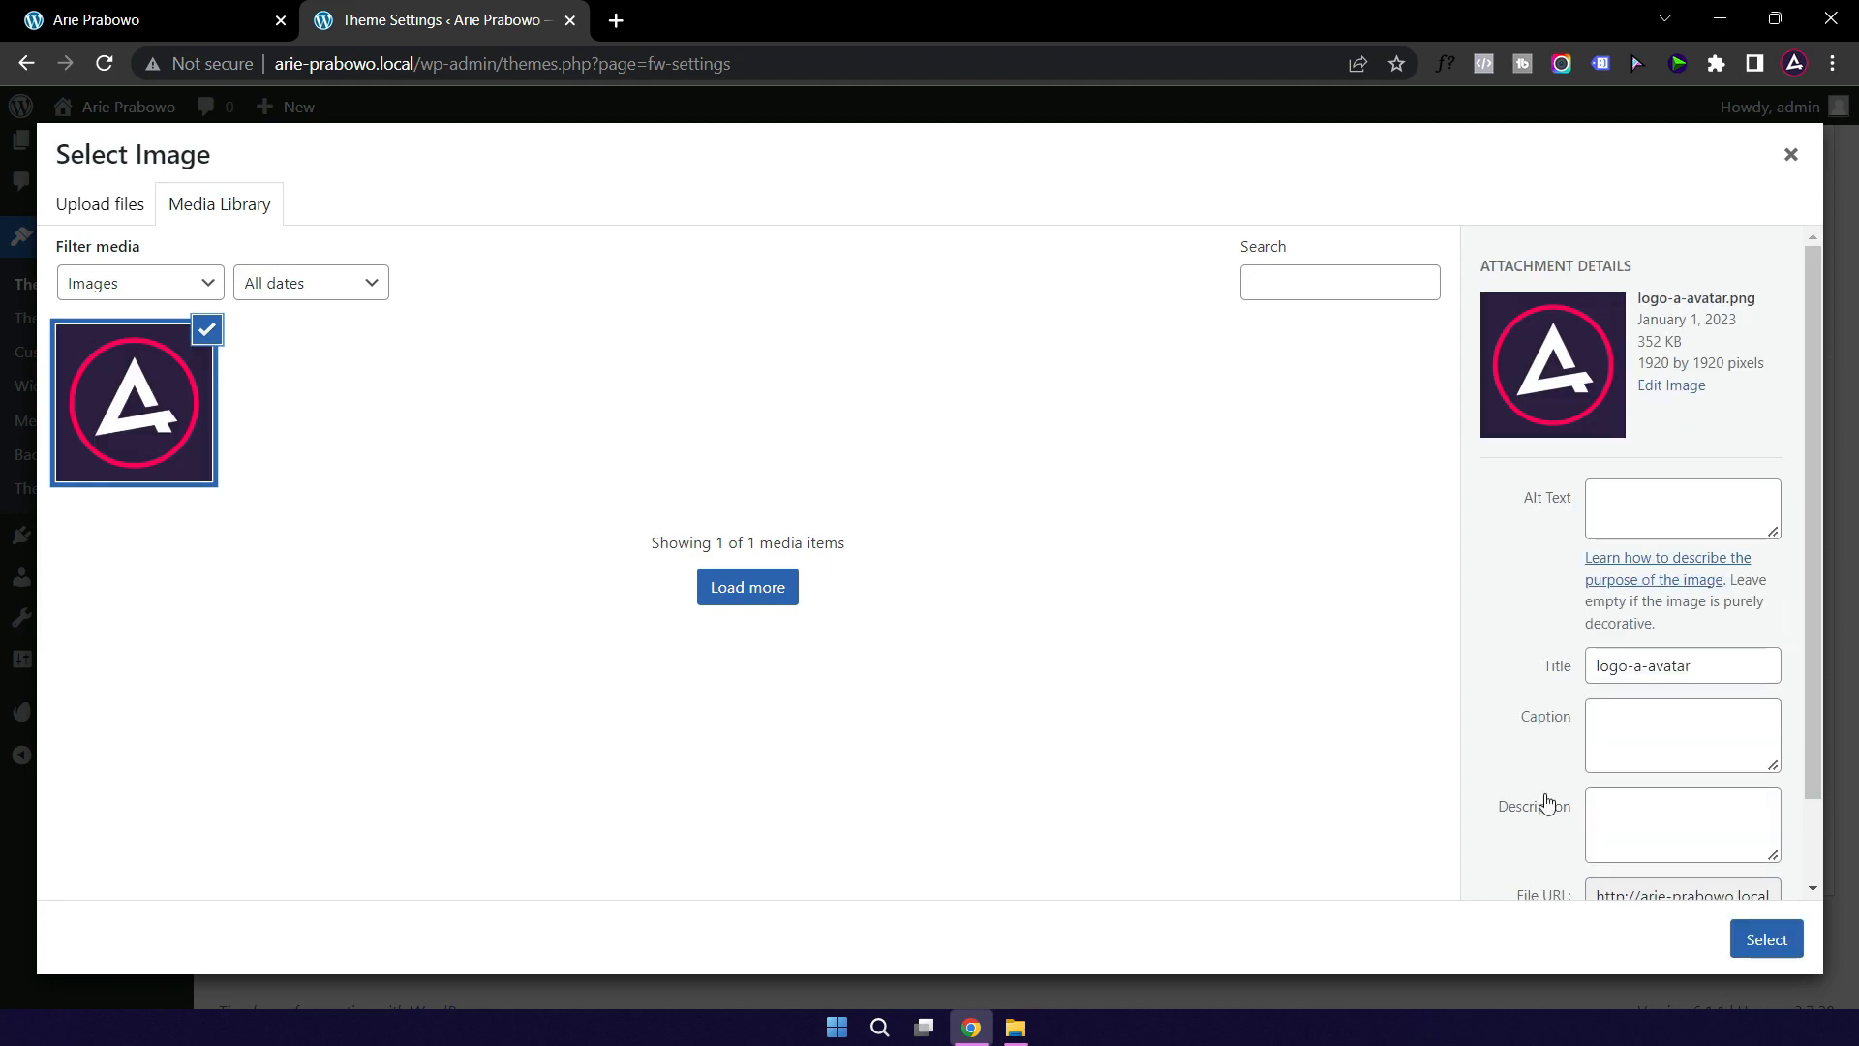
Step: Use the avatar as the image logo and change the copyright to 2023 with the owner's name
{"action": "left_click", "coordinate": [1762, 946]}
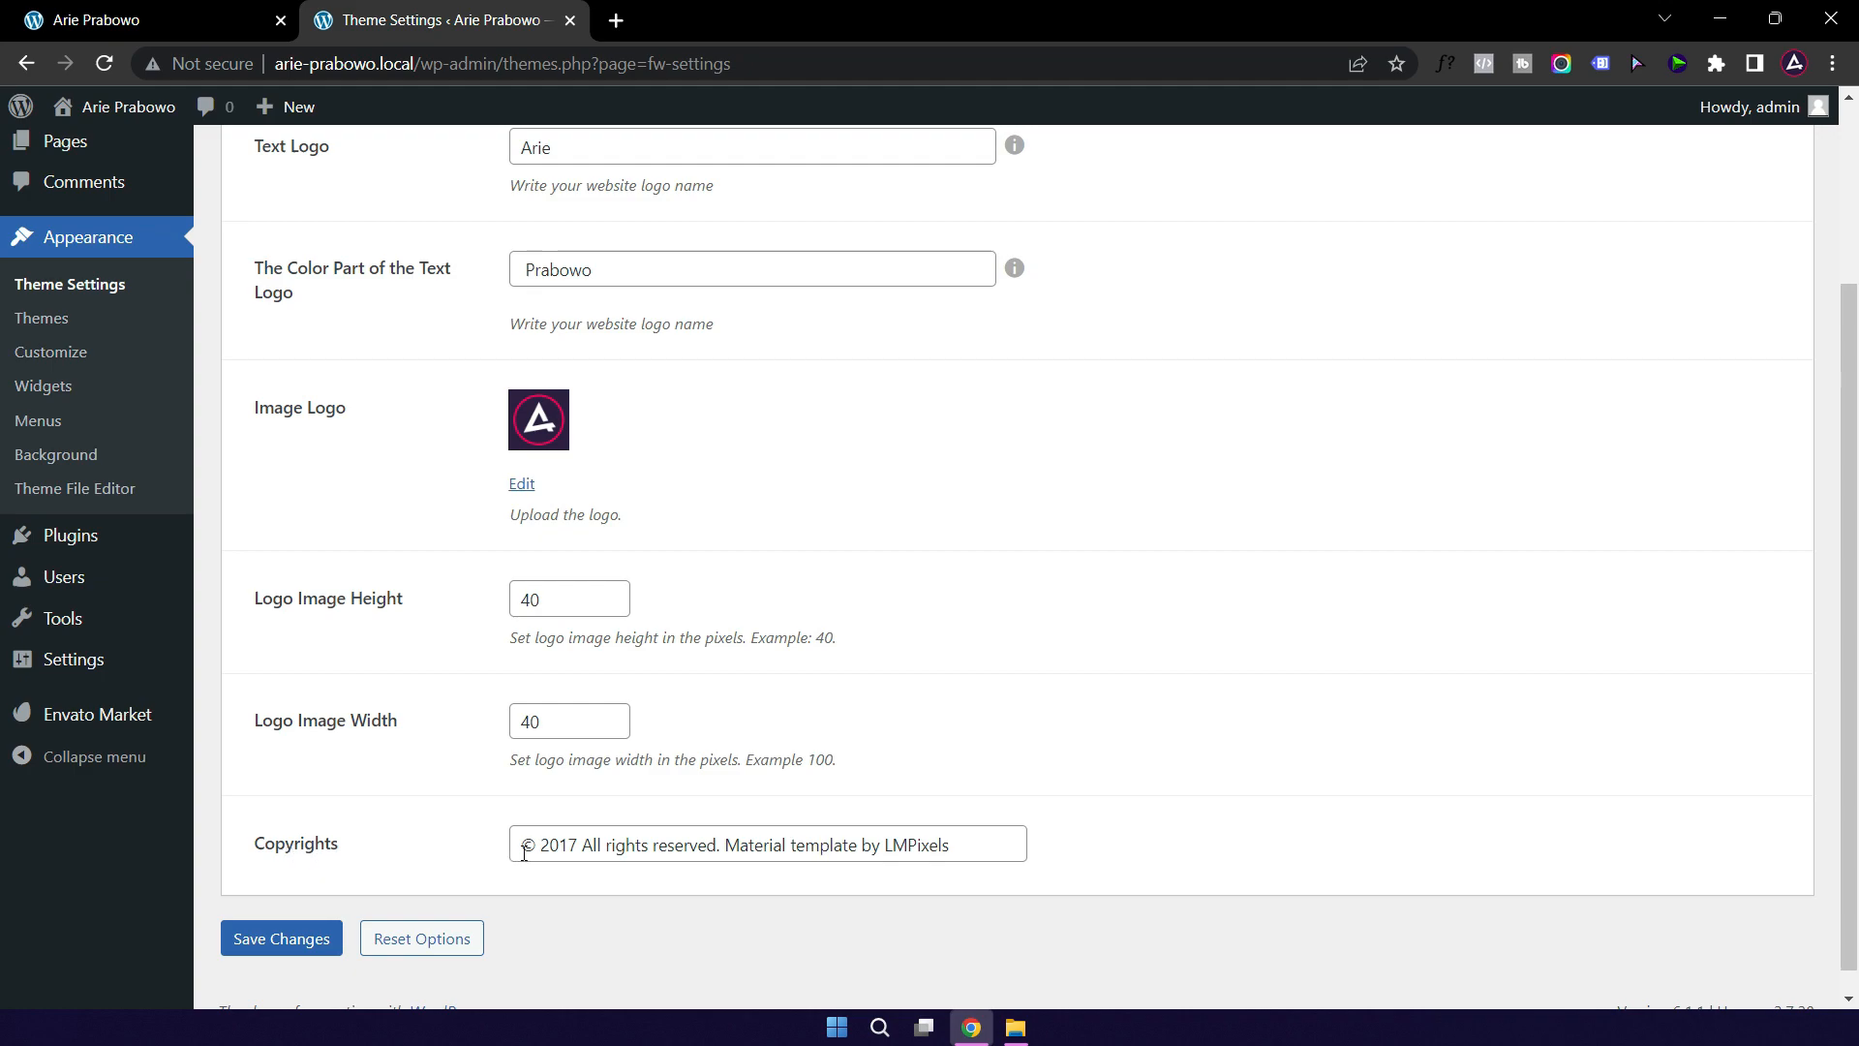
{"action": "left_click", "coordinate": [558, 849]}
{"action": "key", "text": "shift+Right"}
{"action": "key", "text": "shift+Right"}
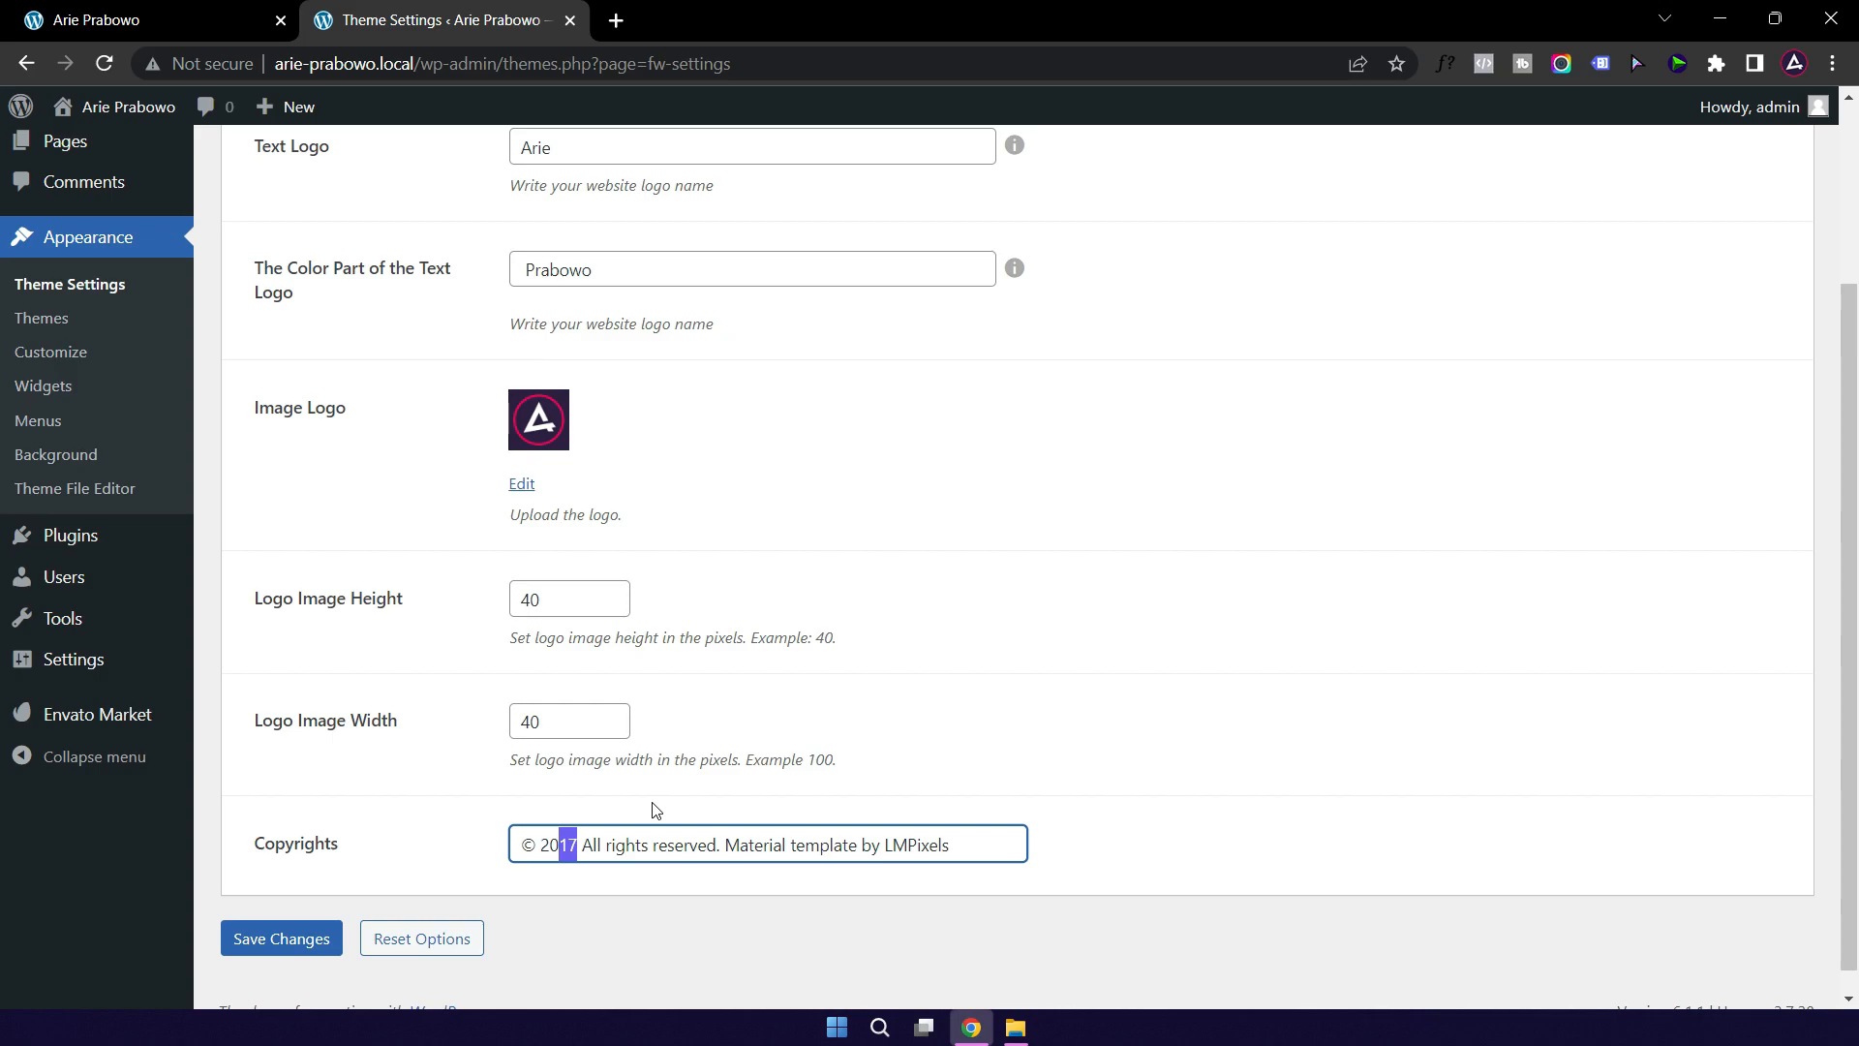
{"action": "type", "text": "2"}
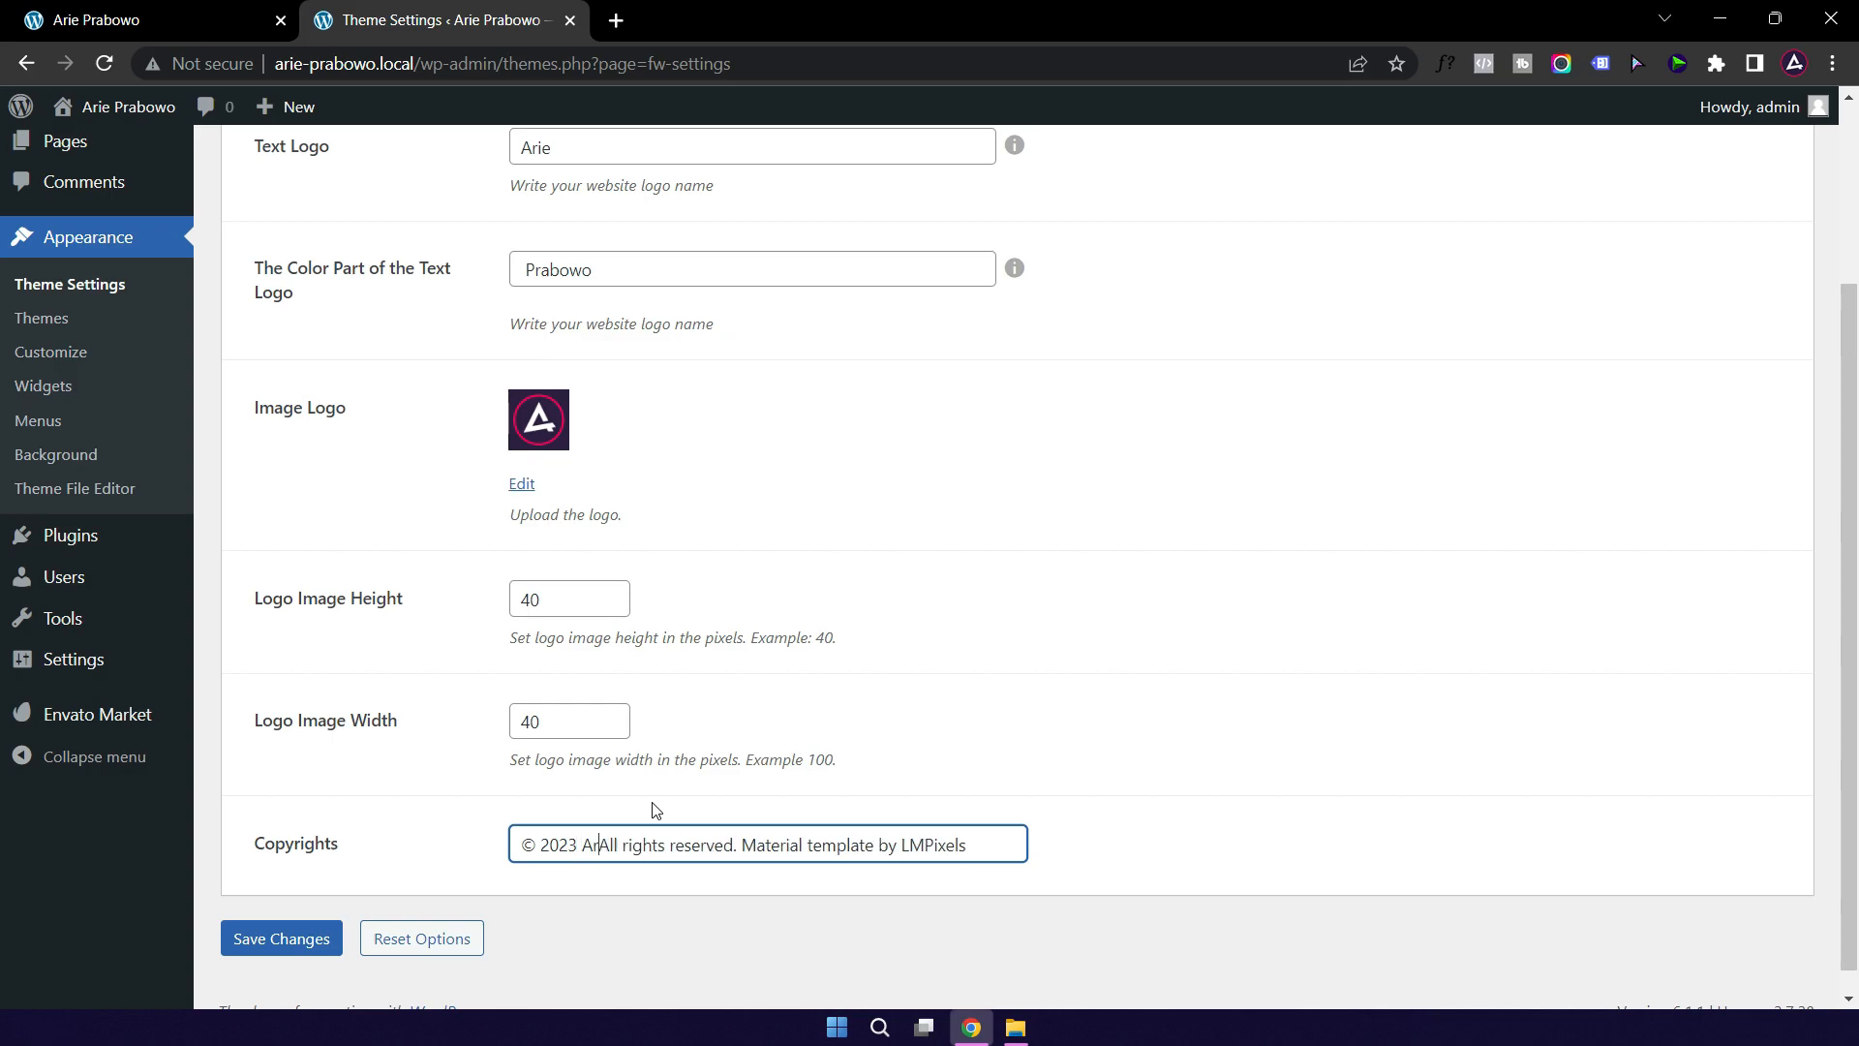
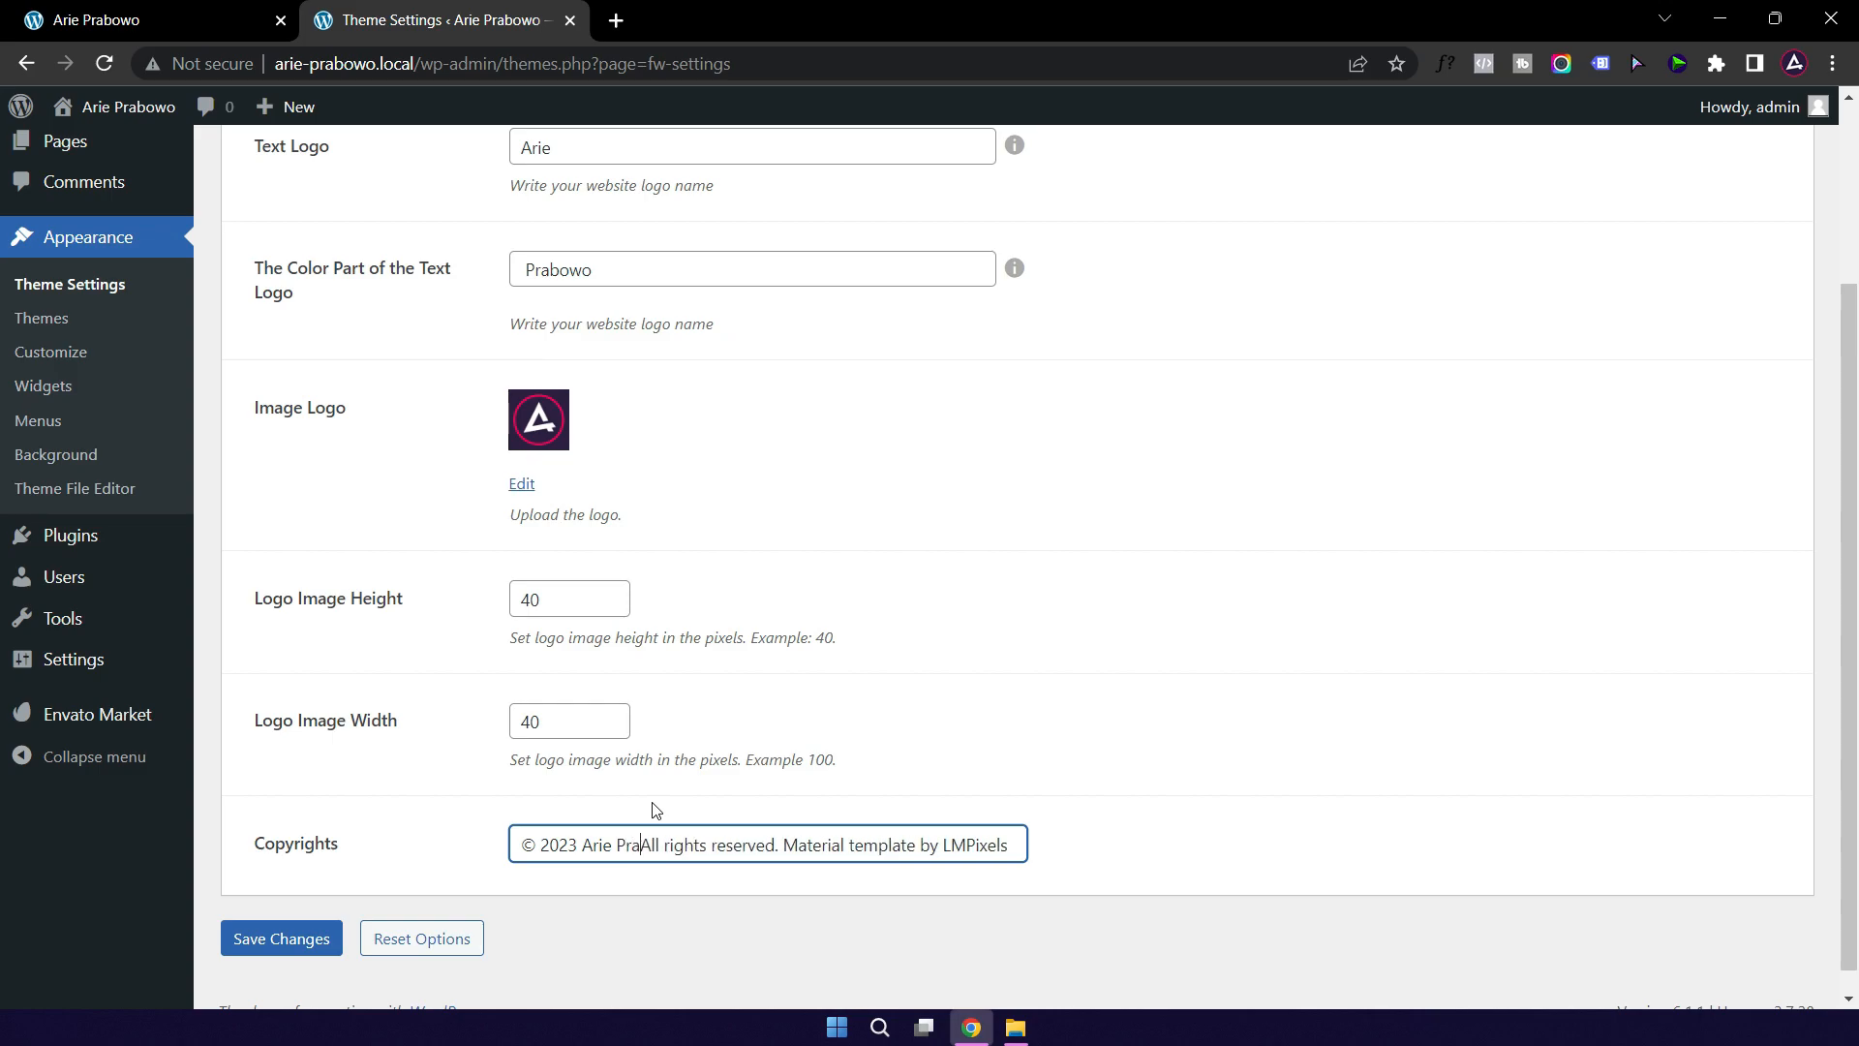
{"action": "type", "text": " |"}
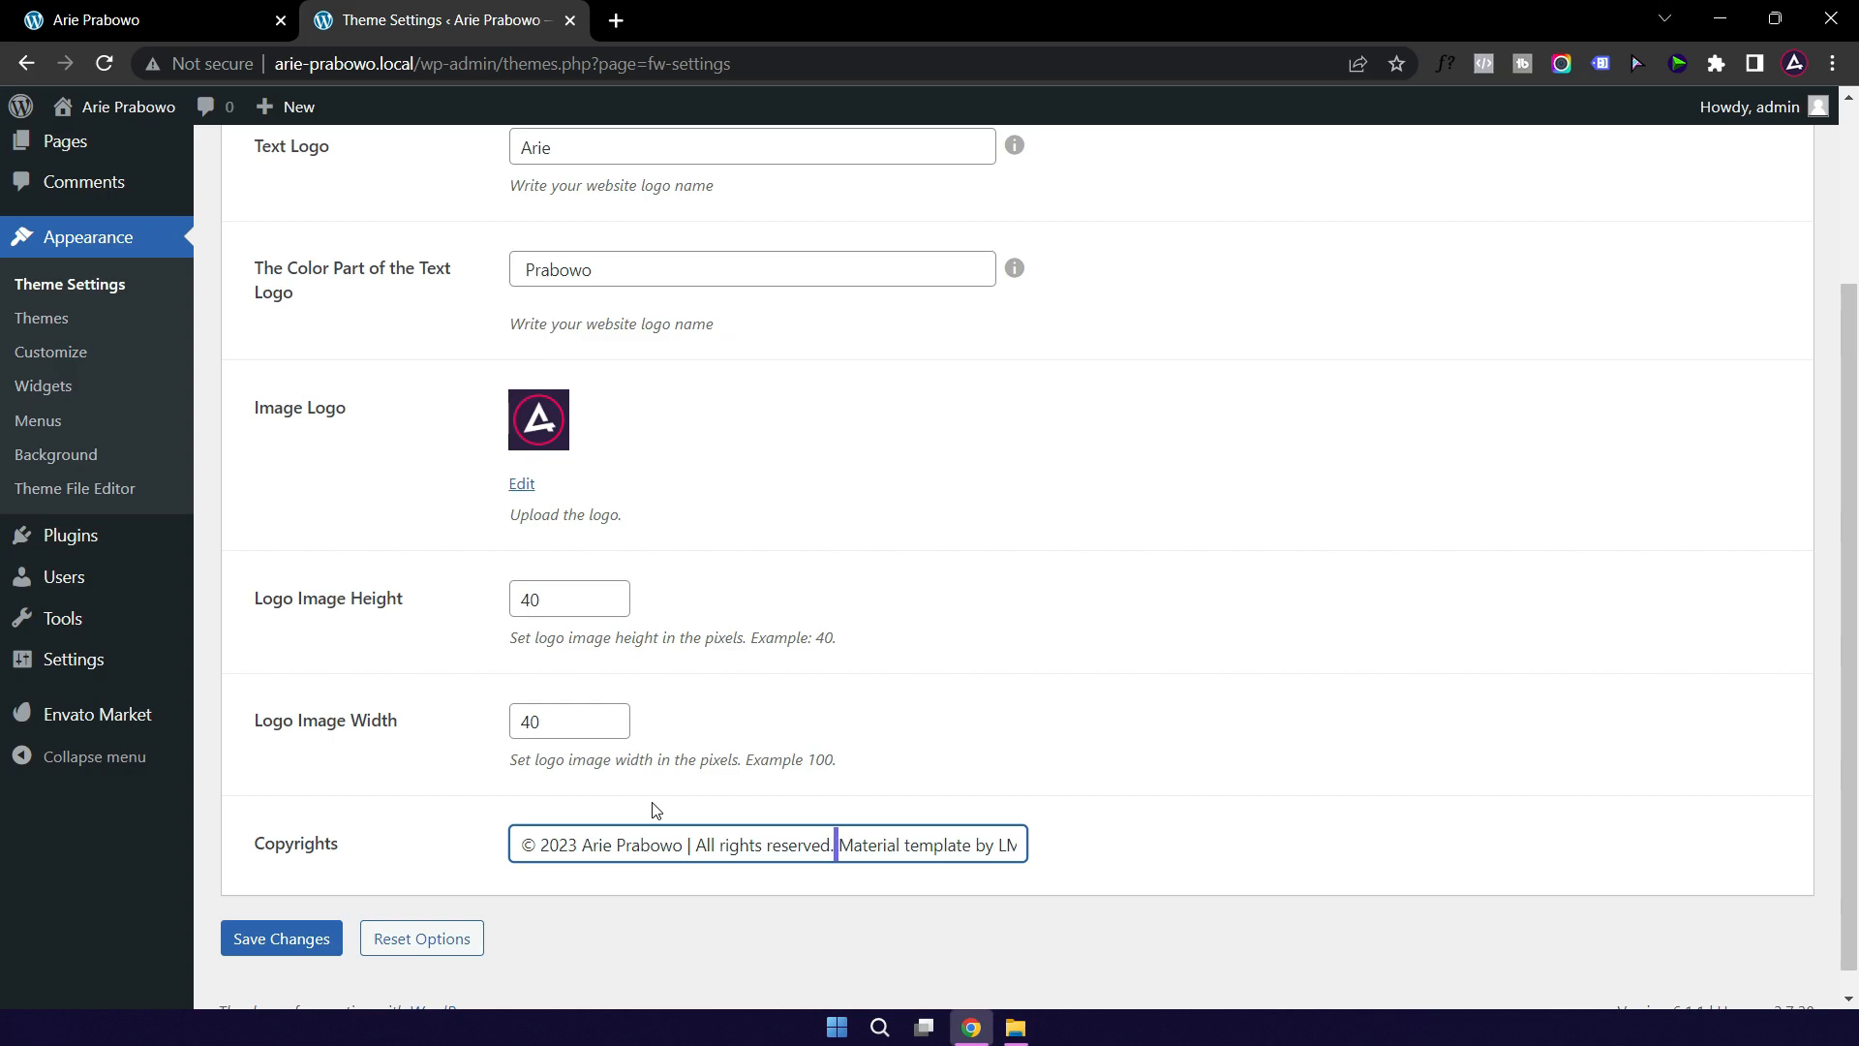
Step: Remove the template credit so the copyright ends at 'All rights reserved.', and save
{"action": "key", "text": "ctrl+shift+Right"}
{"action": "key", "text": "ctrl+shift+Right"}
{"action": "key", "text": "ctrl+shift+Right"}
{"action": "key", "text": "ctrl+shift+Right"}
{"action": "key", "text": "BackSpace"}
{"action": "left_click", "coordinate": [276, 940]}
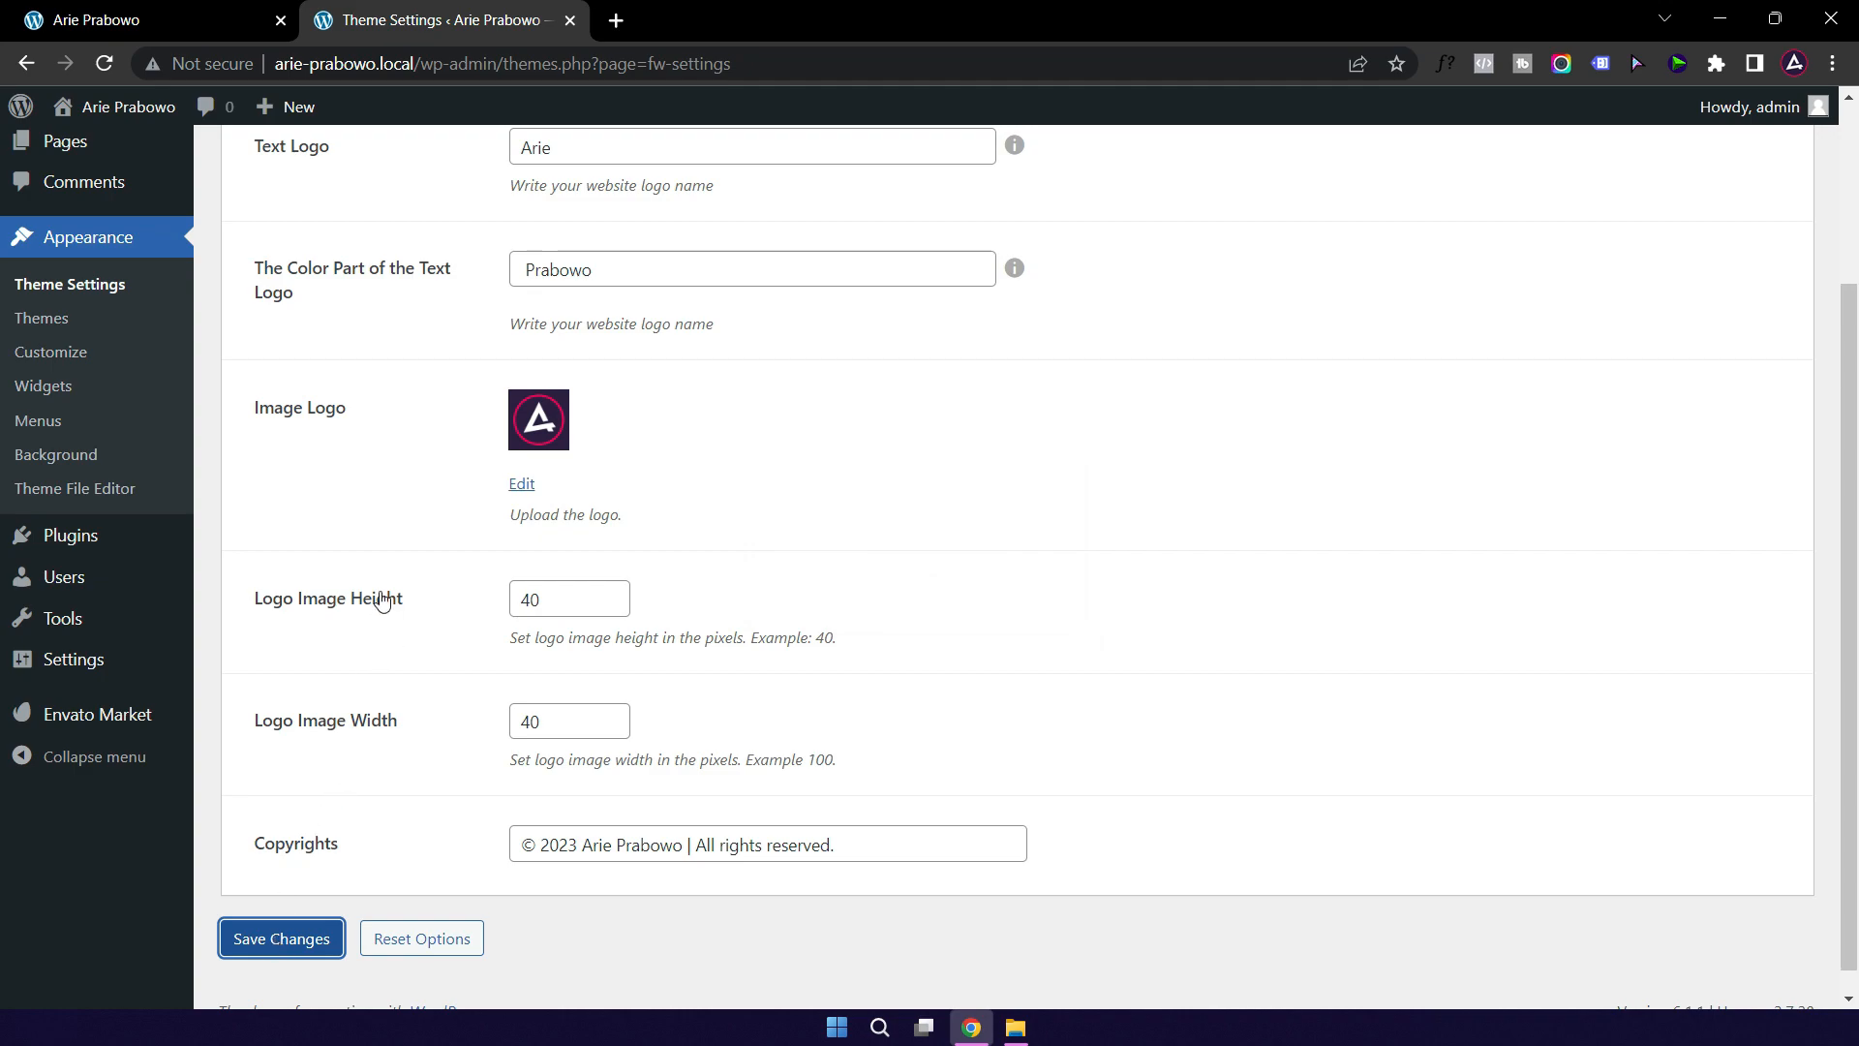
{"action": "scroll", "coordinate": [381, 601], "scroll_direction": "up", "scroll_amount": 3}
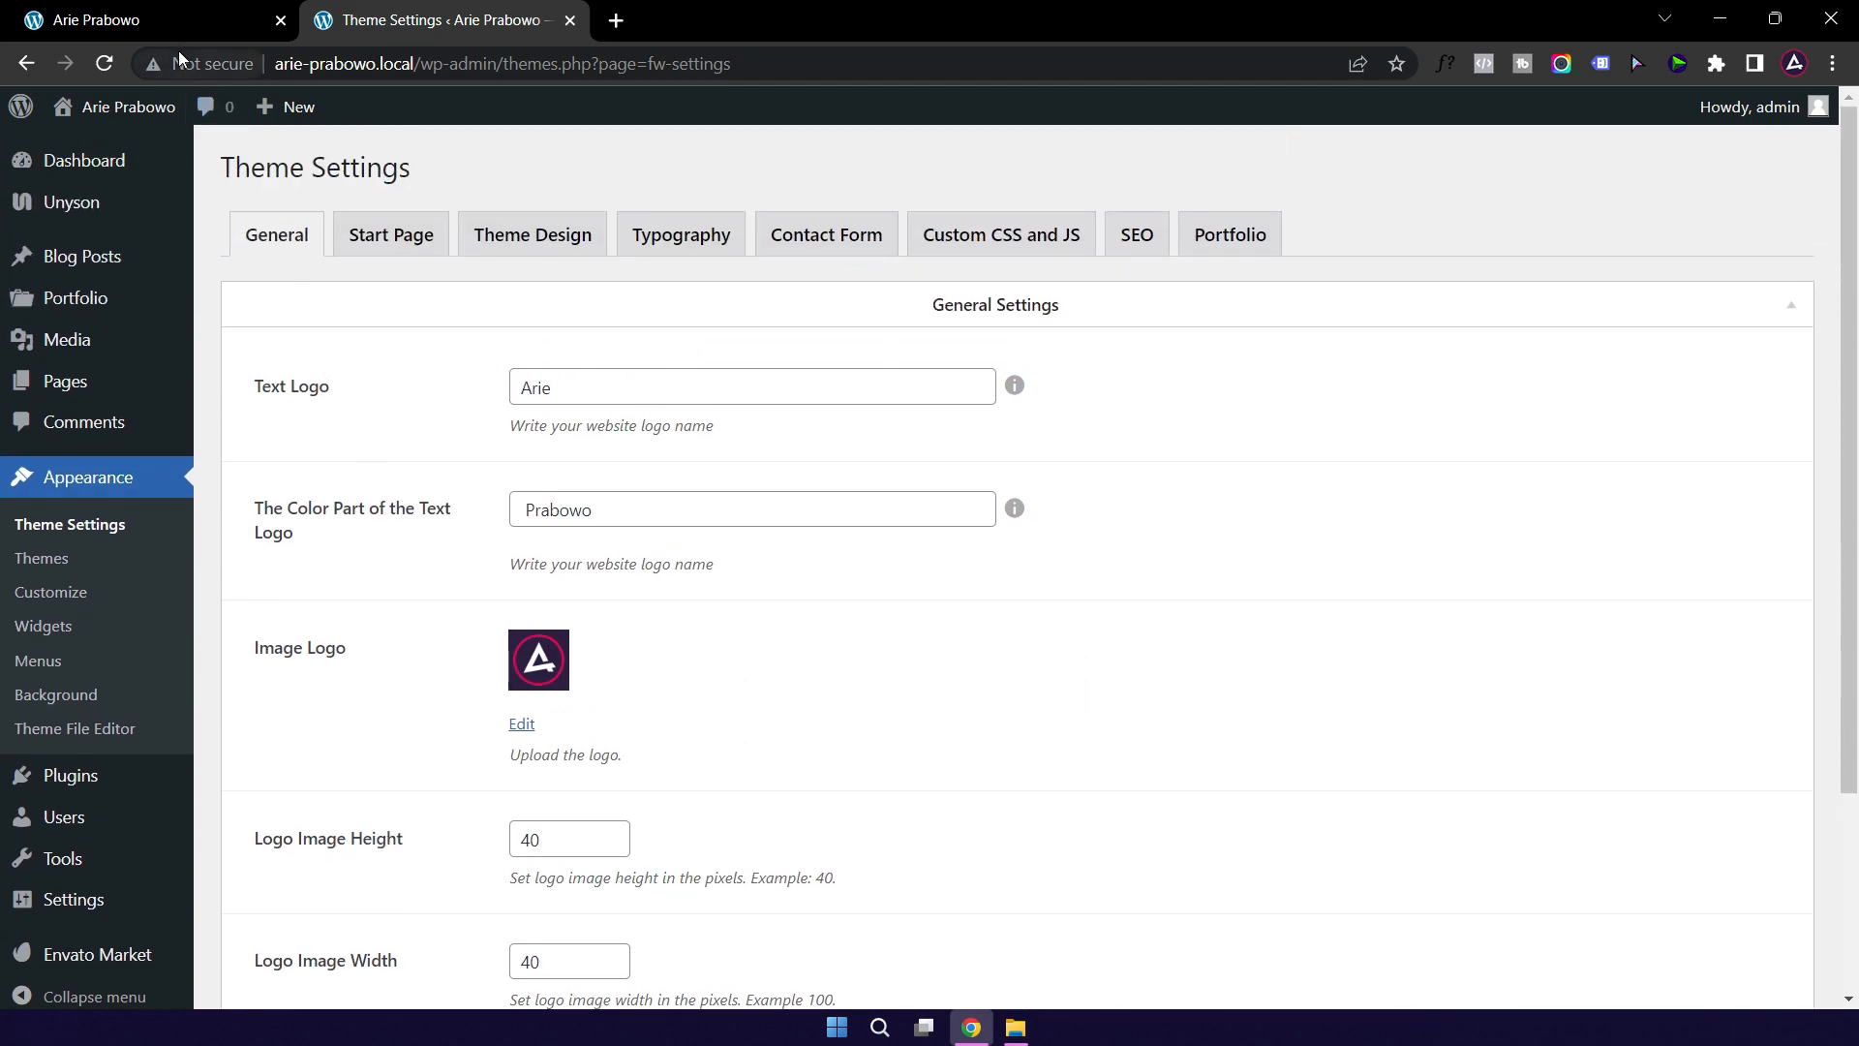
{"action": "left_click", "coordinate": [147, 21]}
{"action": "left_click", "coordinate": [104, 64]}
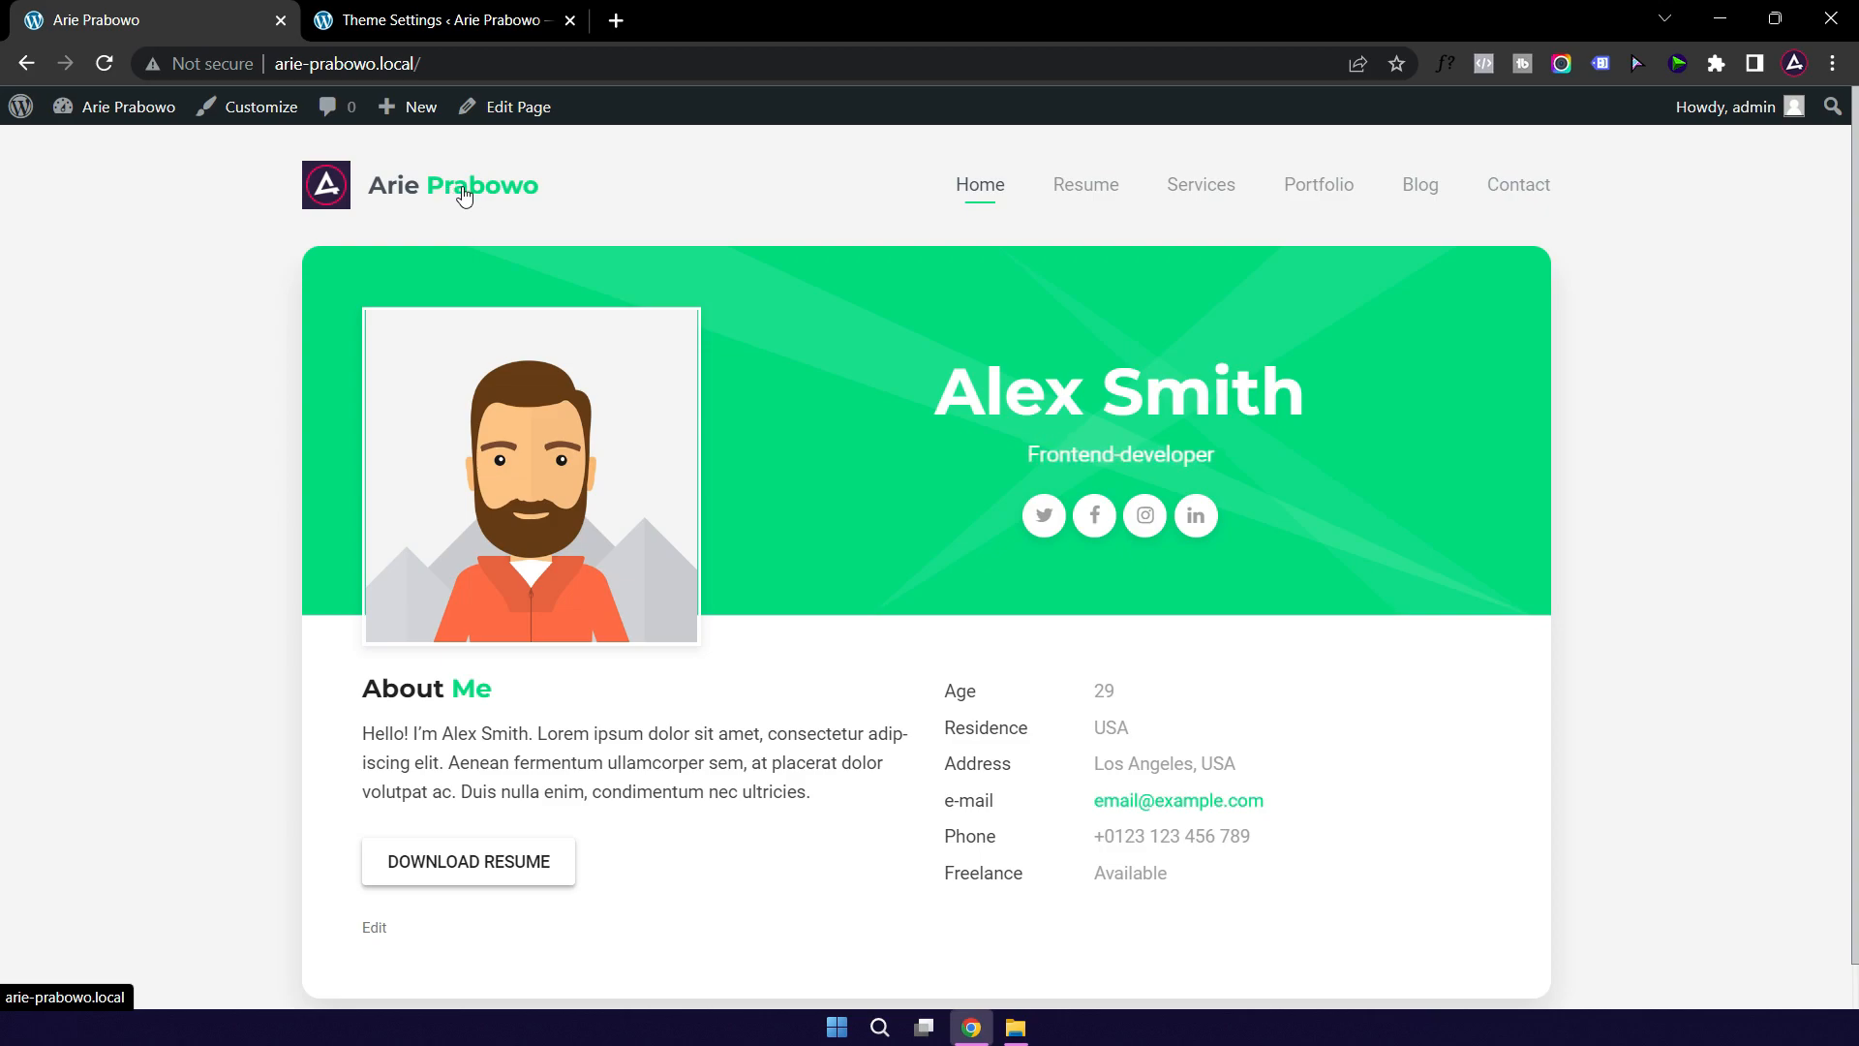
{"action": "left_click", "coordinate": [445, 23]}
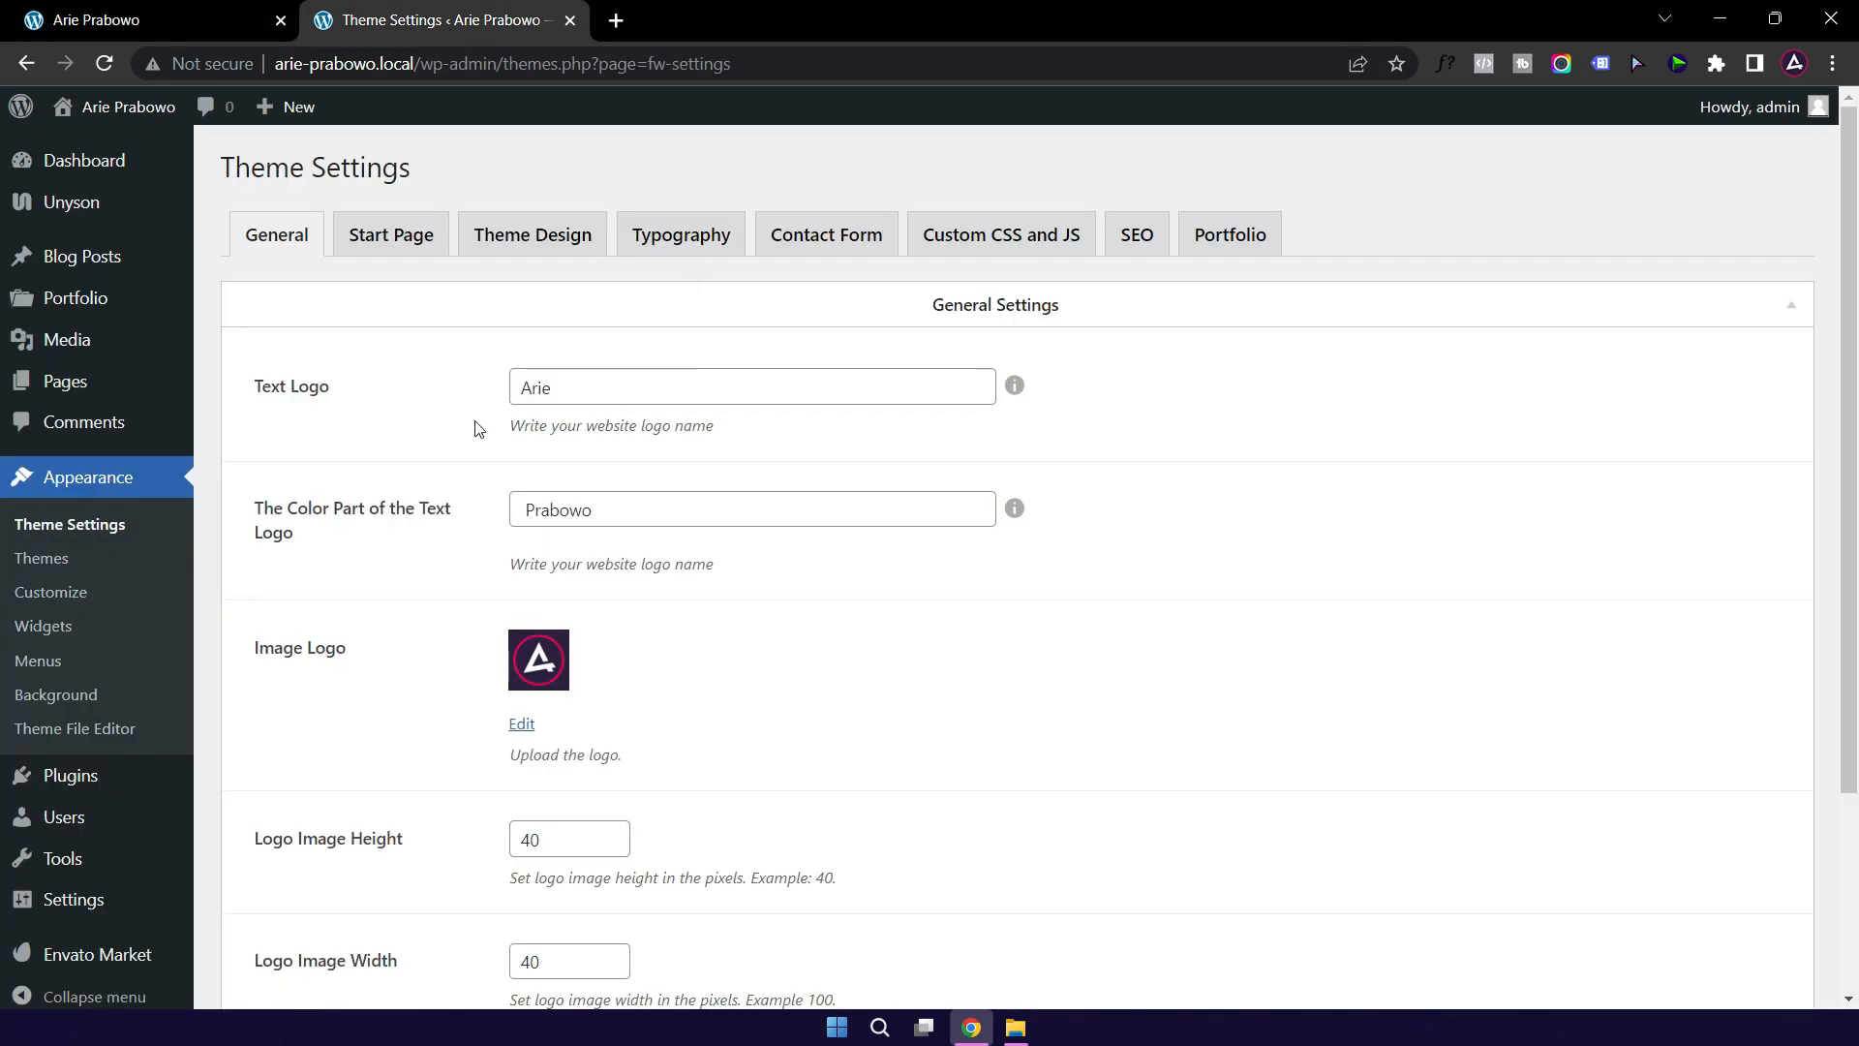
Step: Open the Start Page settings and the image picker for the Main Photo
{"action": "left_click", "coordinate": [391, 240]}
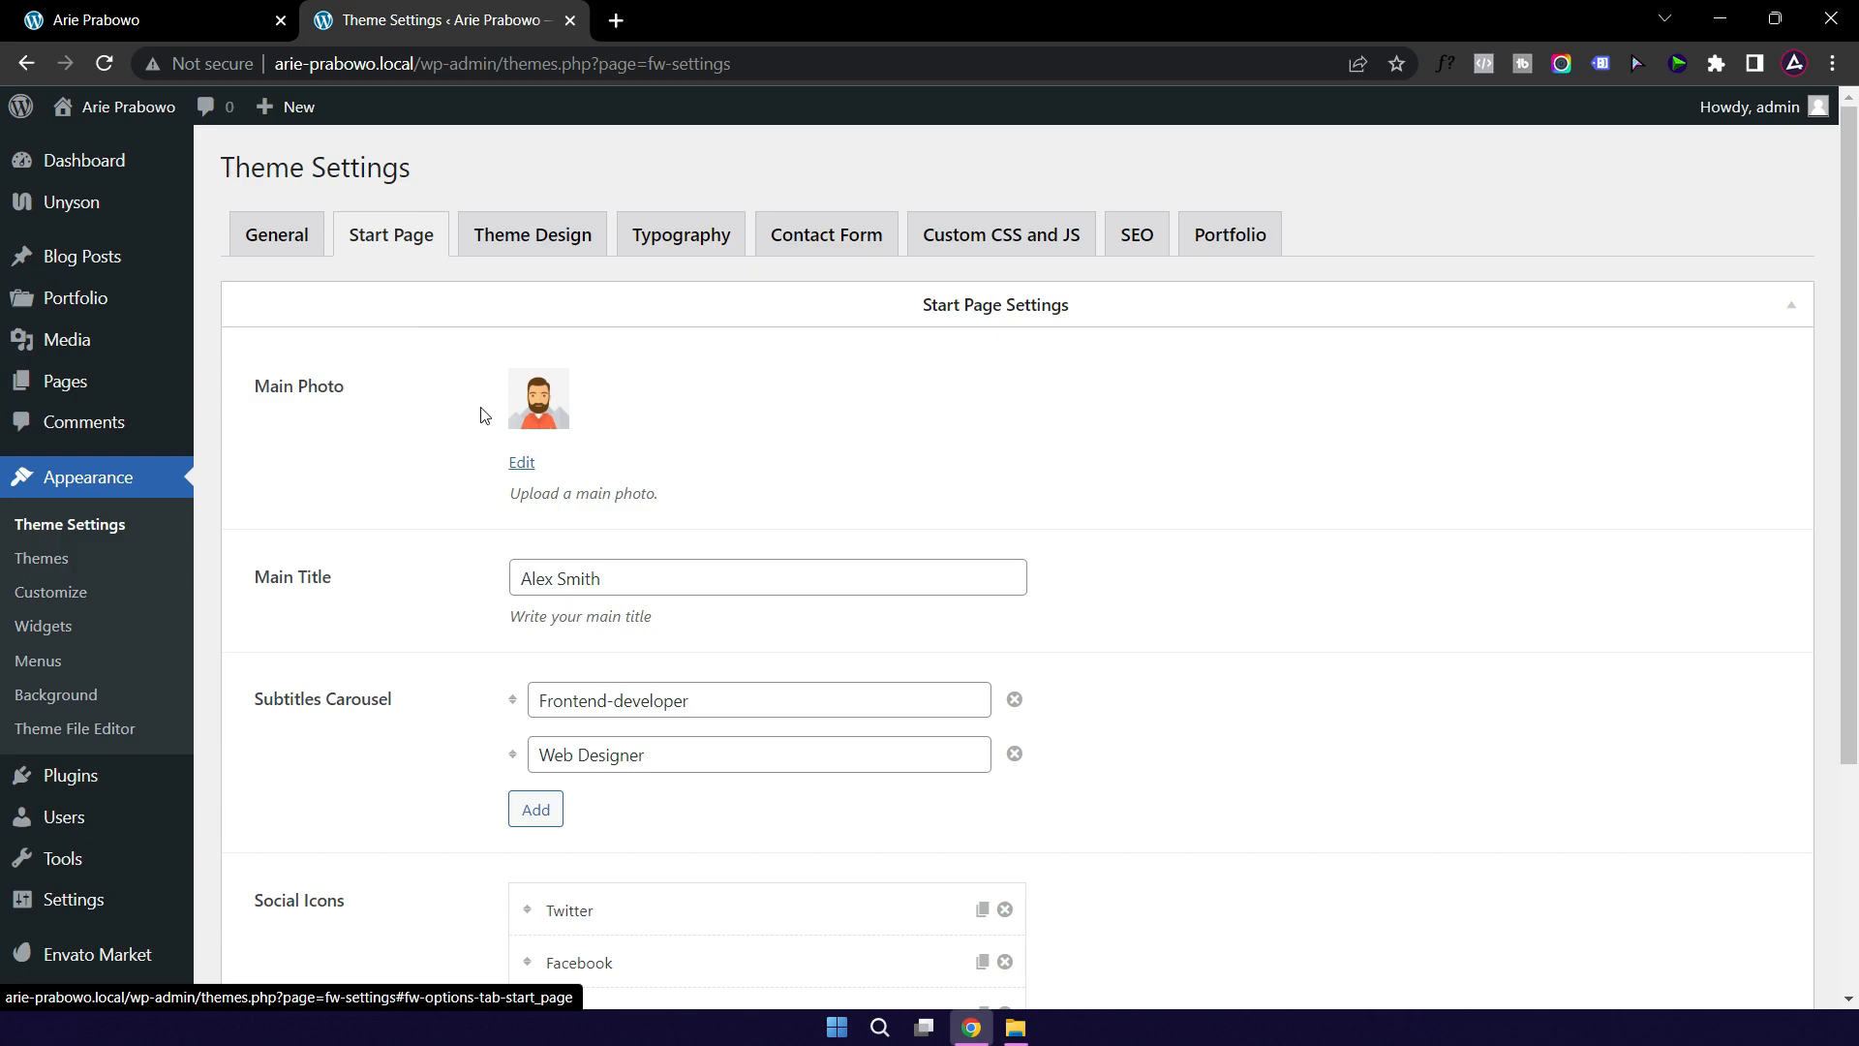
{"action": "left_click", "coordinate": [184, 21]}
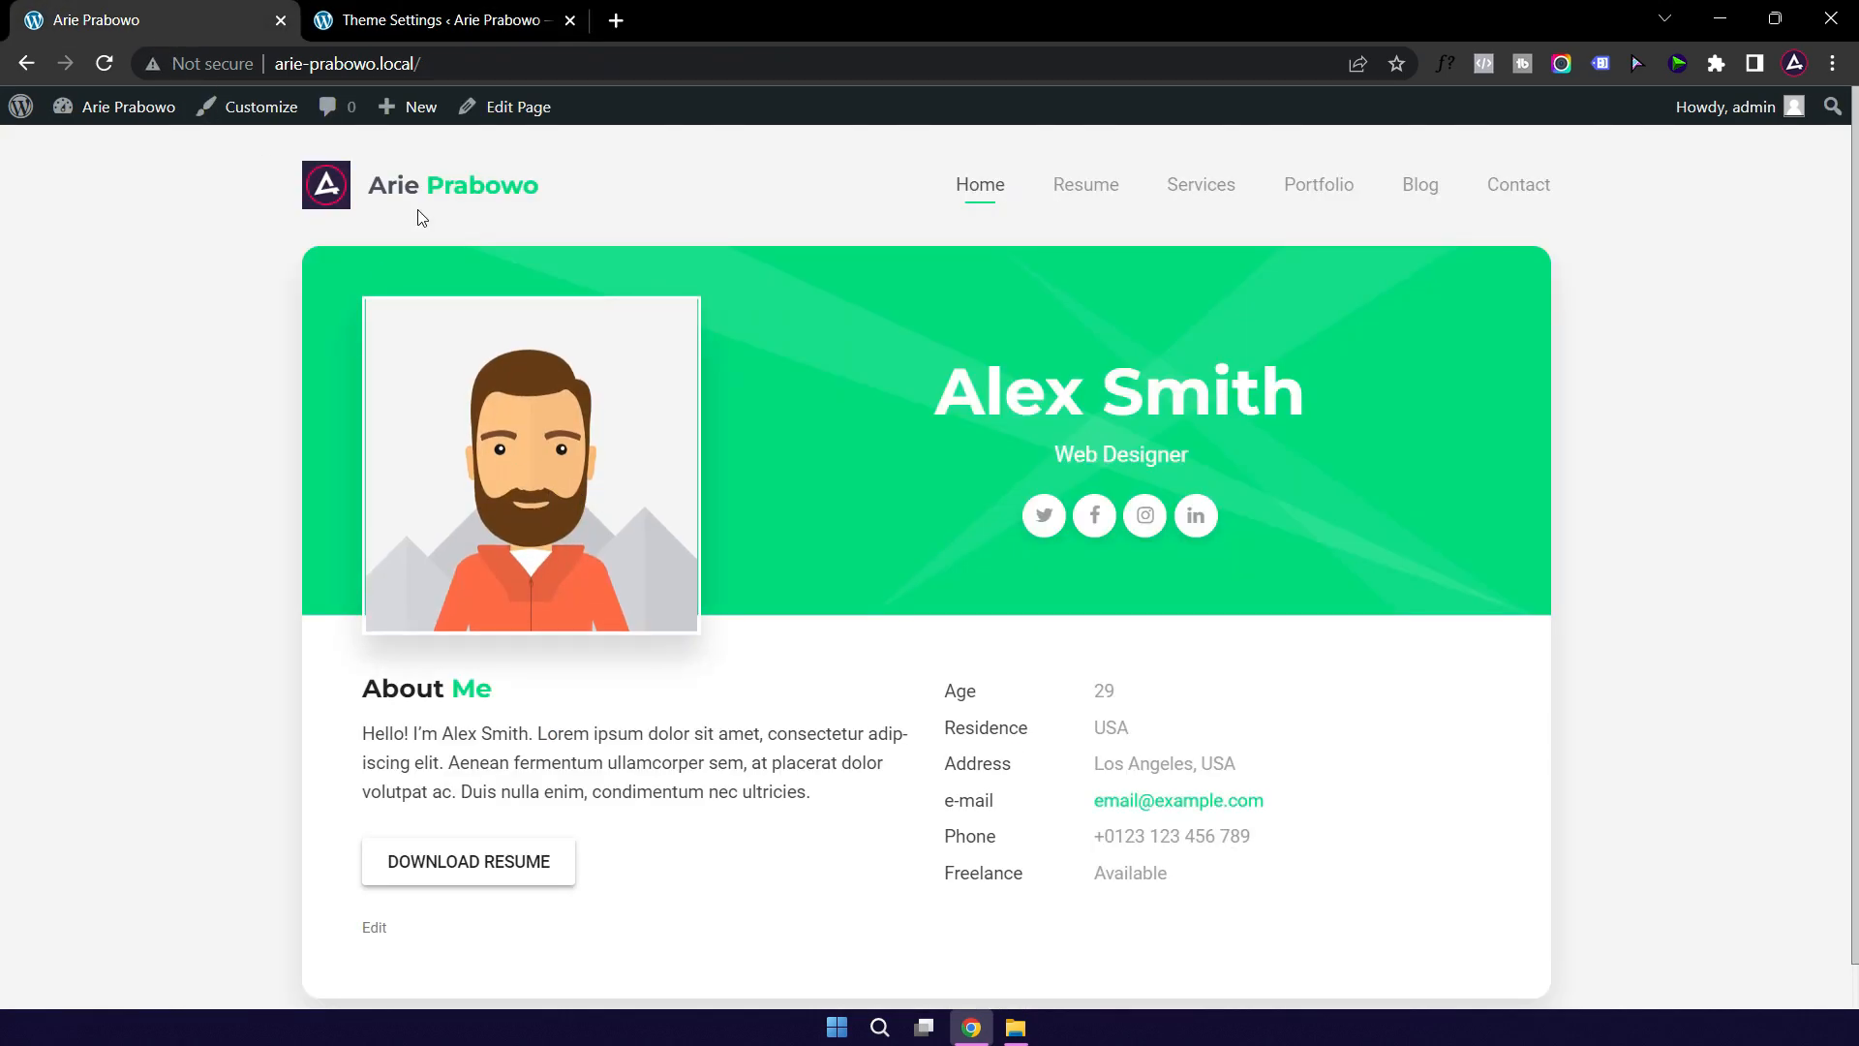
{"action": "left_click", "coordinate": [430, 25]}
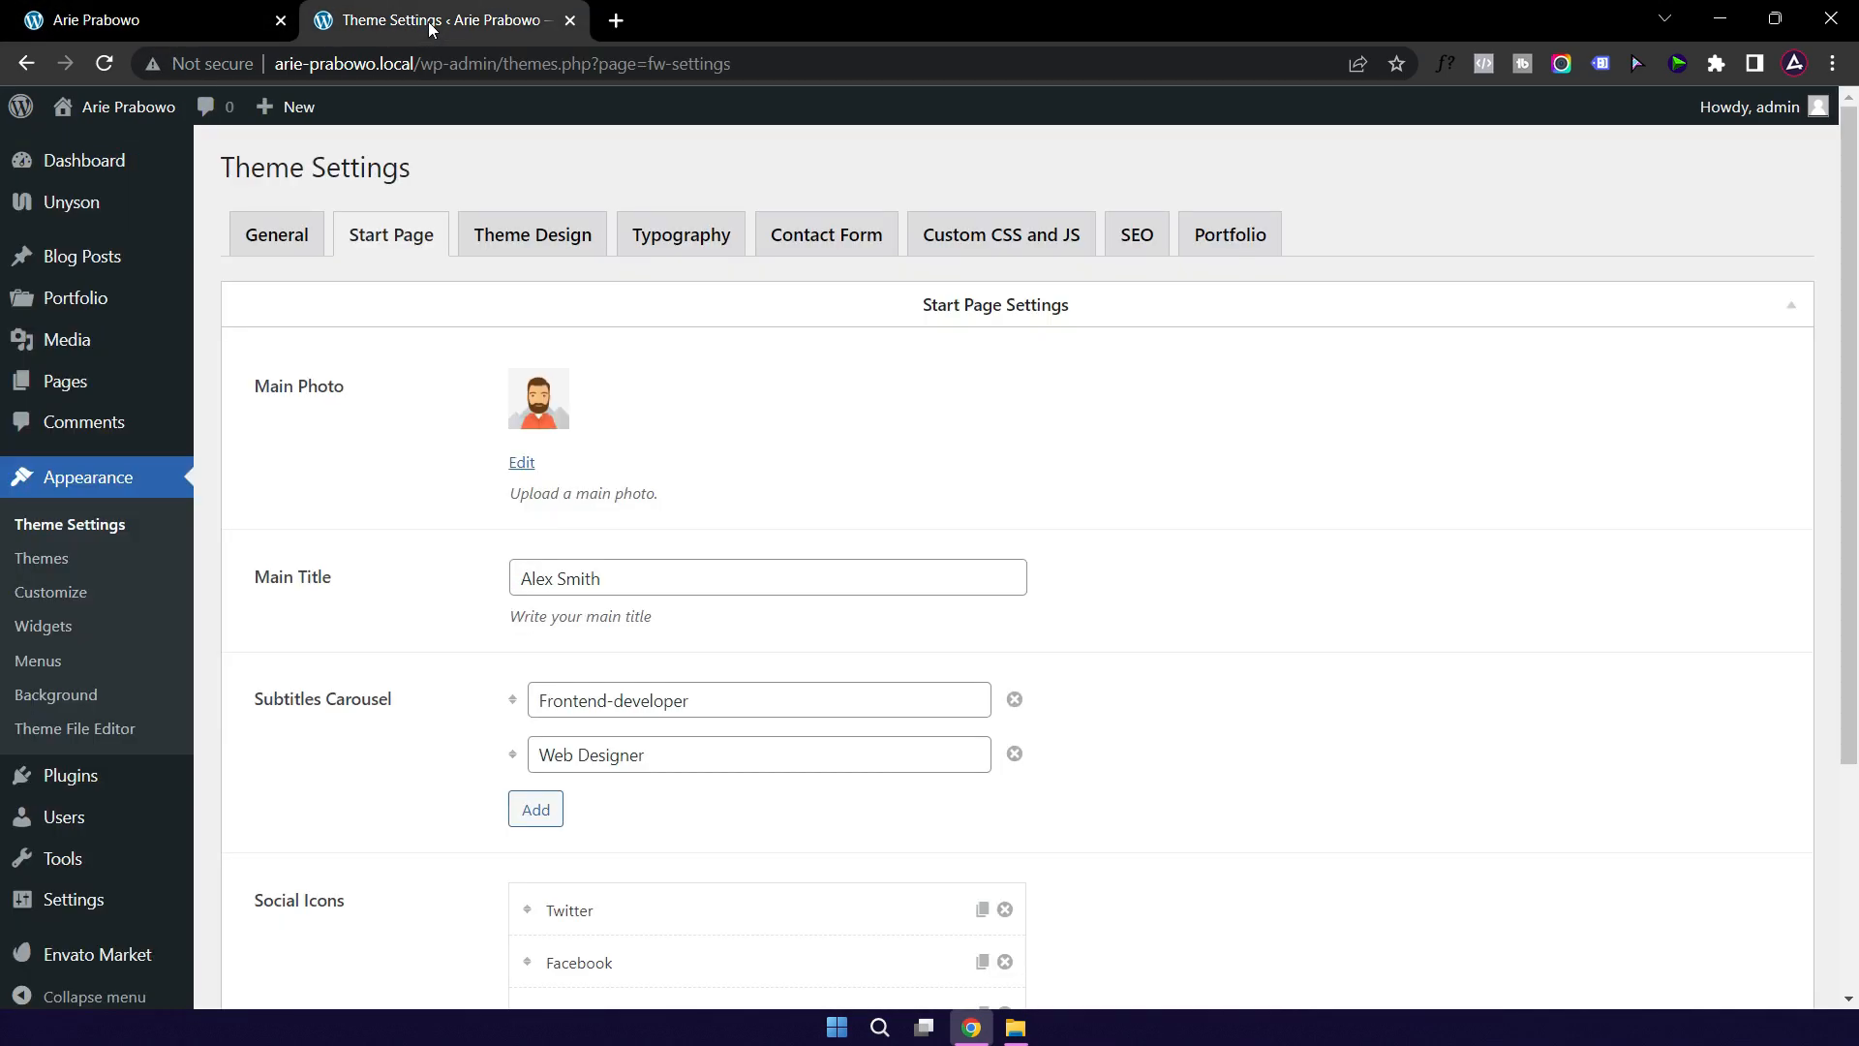
{"action": "left_click", "coordinate": [540, 416]}
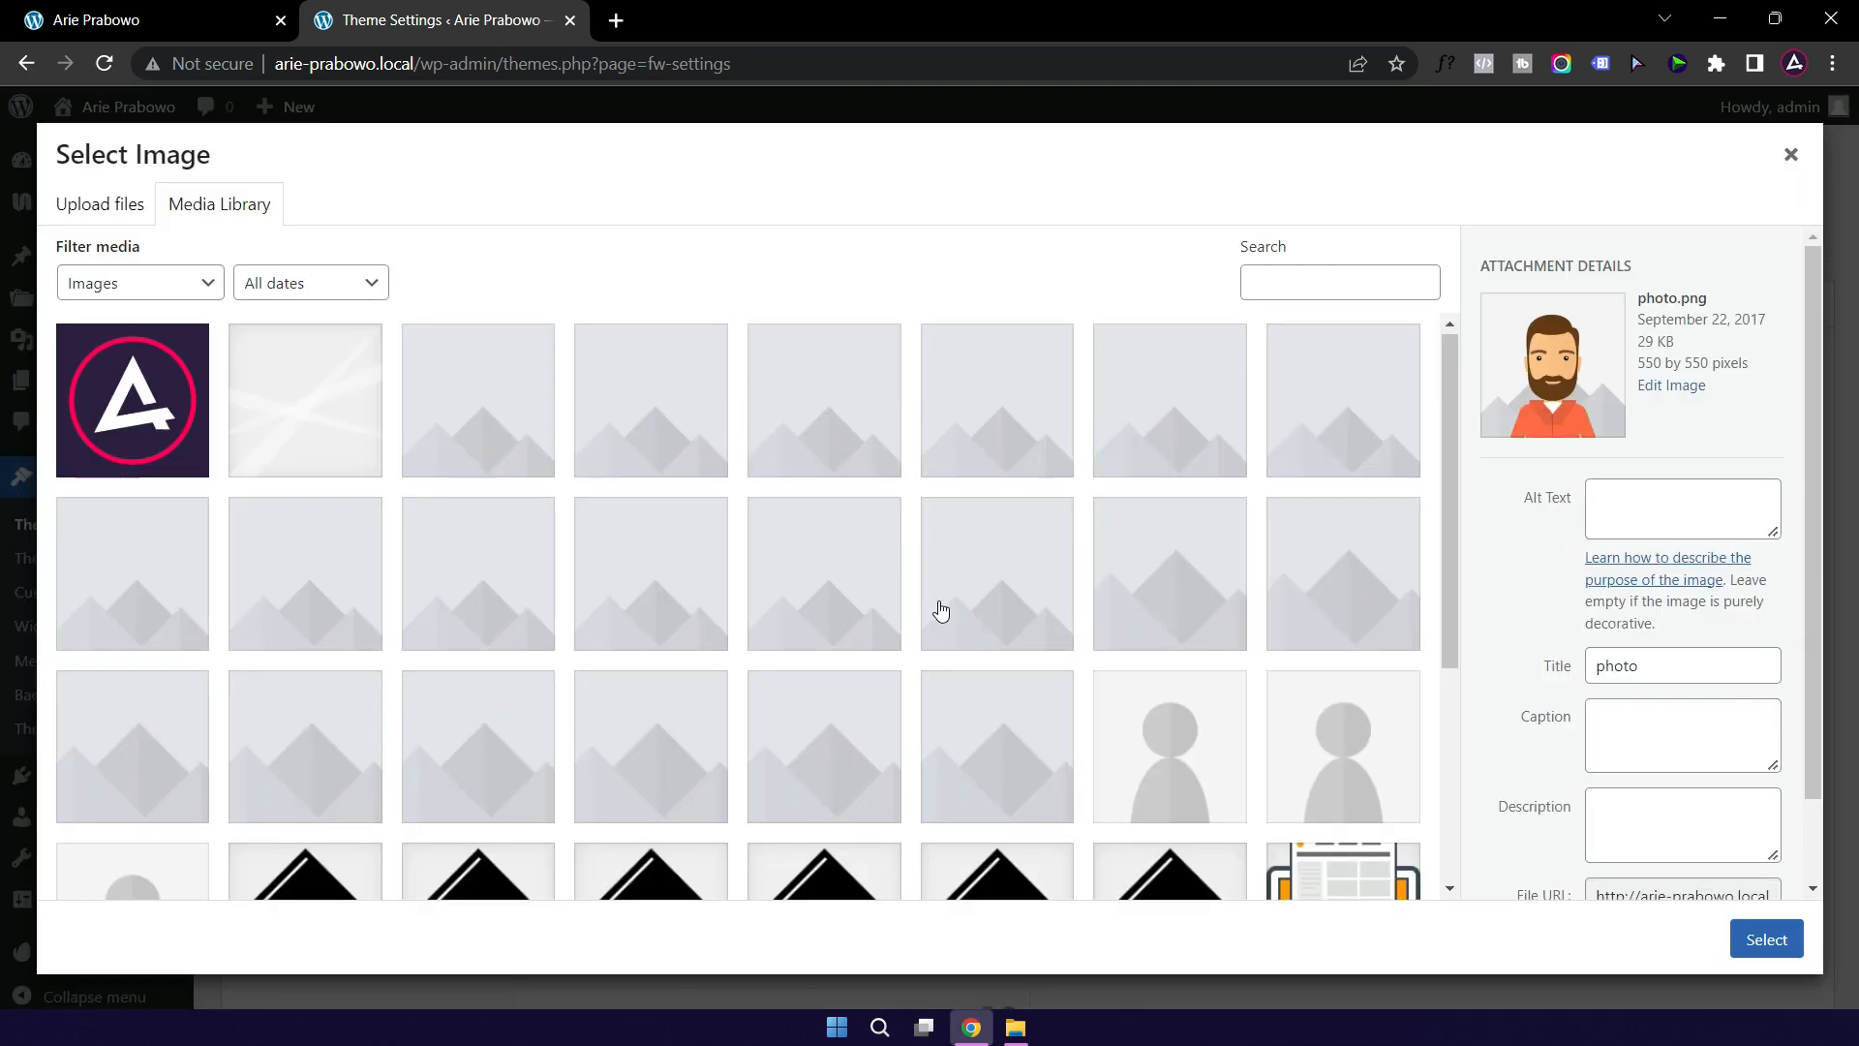
{"action": "scroll", "coordinate": [937, 610], "scroll_direction": "down", "scroll_amount": 1}
{"action": "scroll", "coordinate": [935, 612], "scroll_direction": "up", "scroll_amount": 1}
{"action": "left_click", "coordinate": [1014, 1022]}
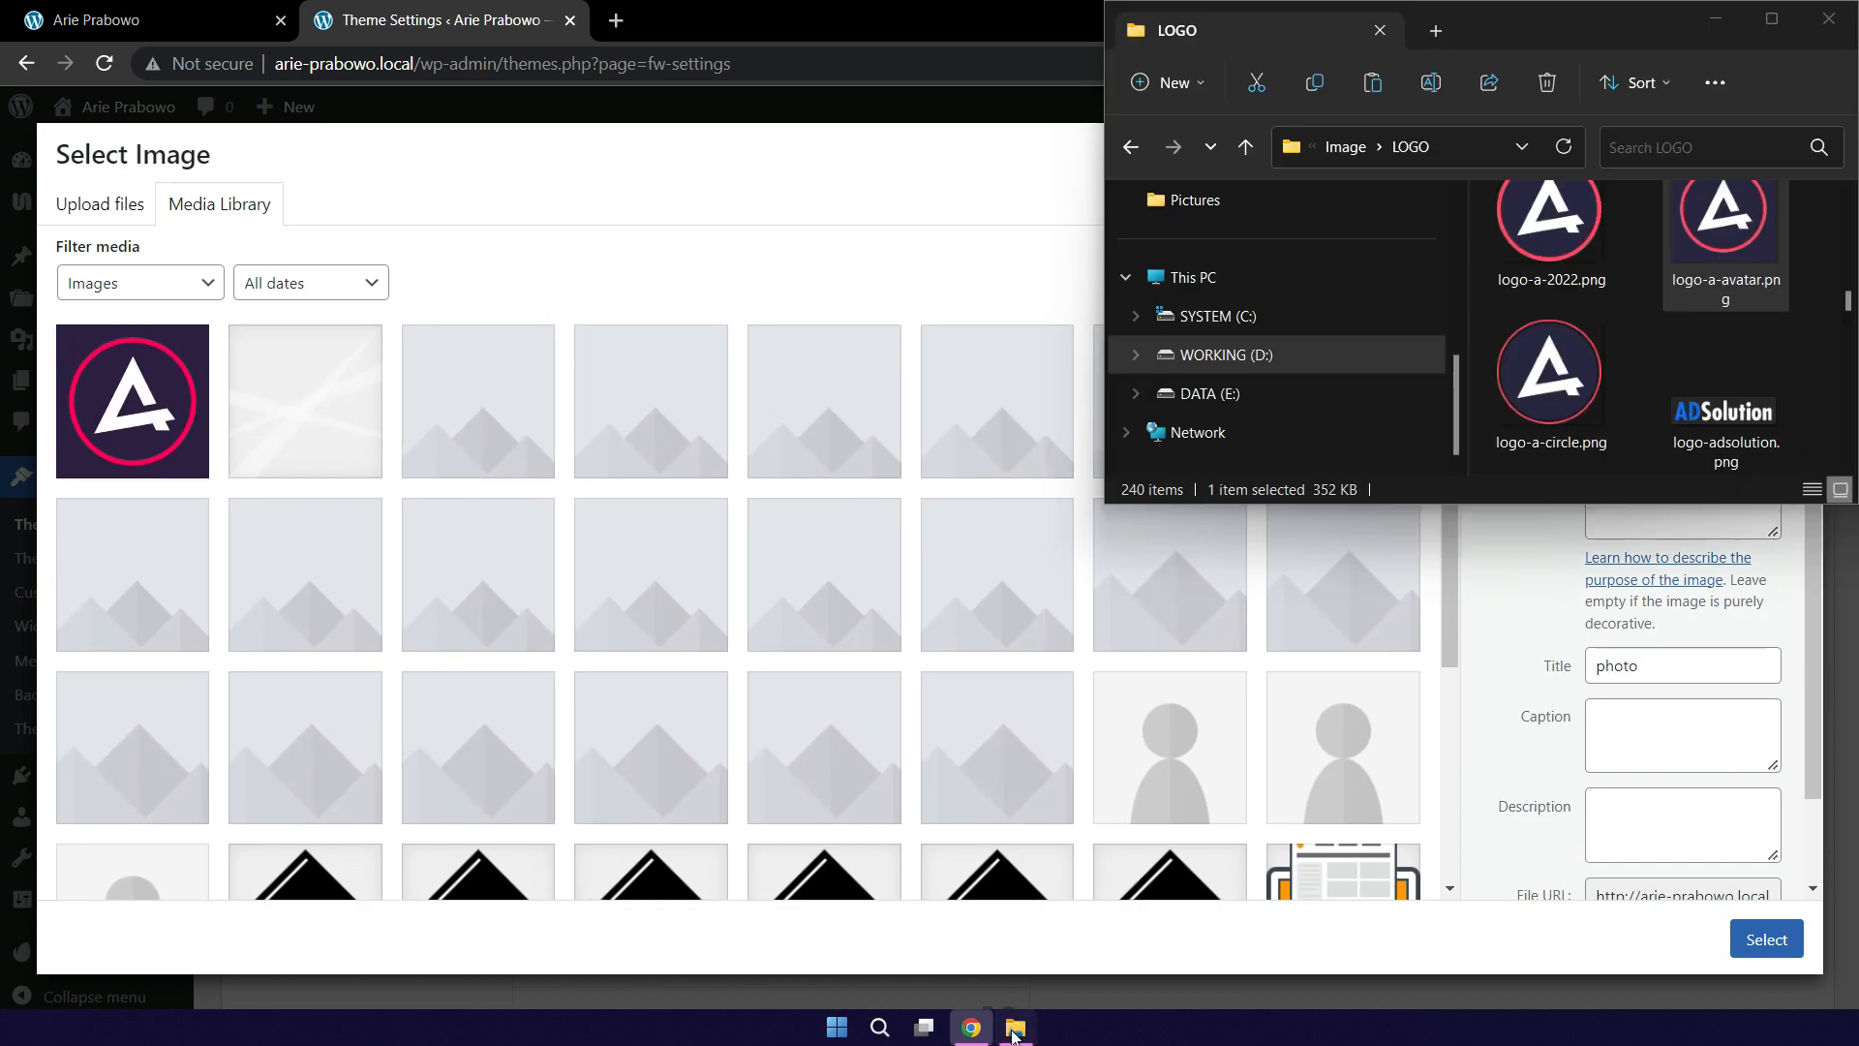
Step: Upload photo-profile-personal-website.png from Image > PNG and select it as the Main Photo
{"action": "left_click", "coordinate": [1344, 149]}
{"action": "left_click", "coordinate": [1541, 352]}
{"action": "key", "text": "p"}
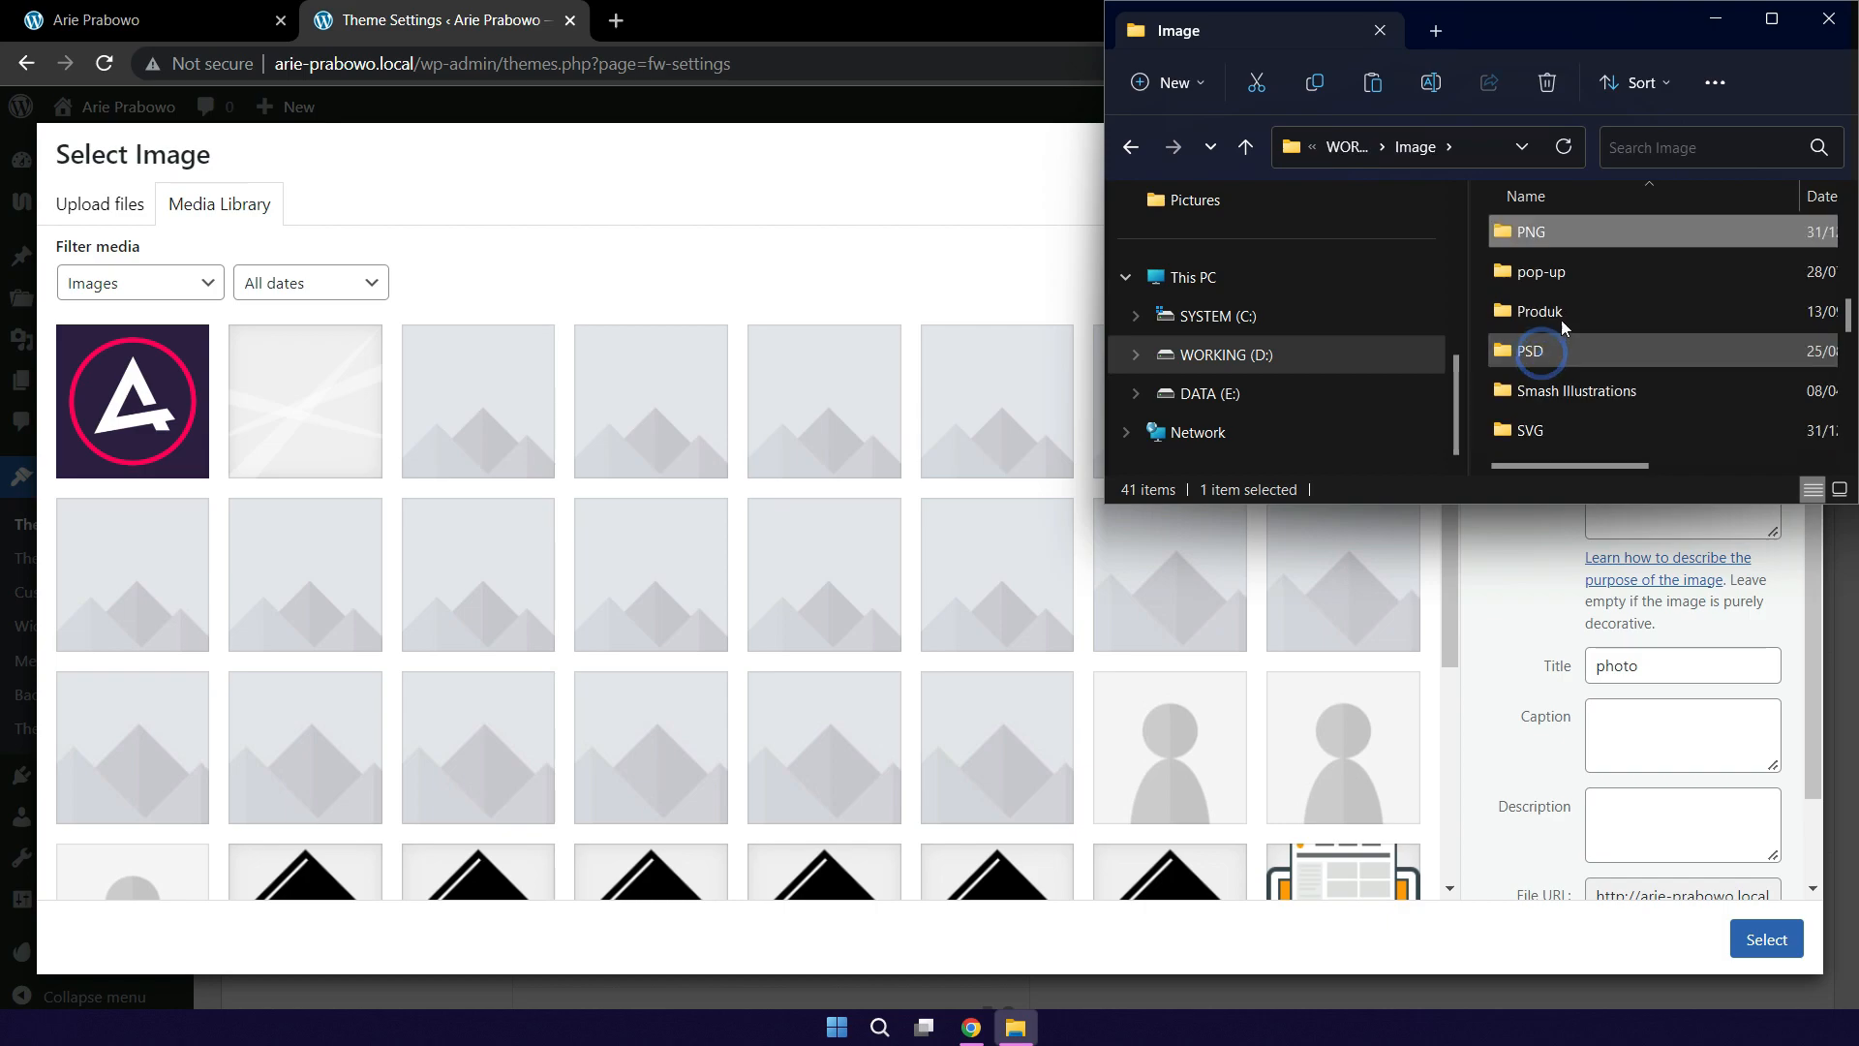
{"action": "double_click", "coordinate": [1553, 234]}
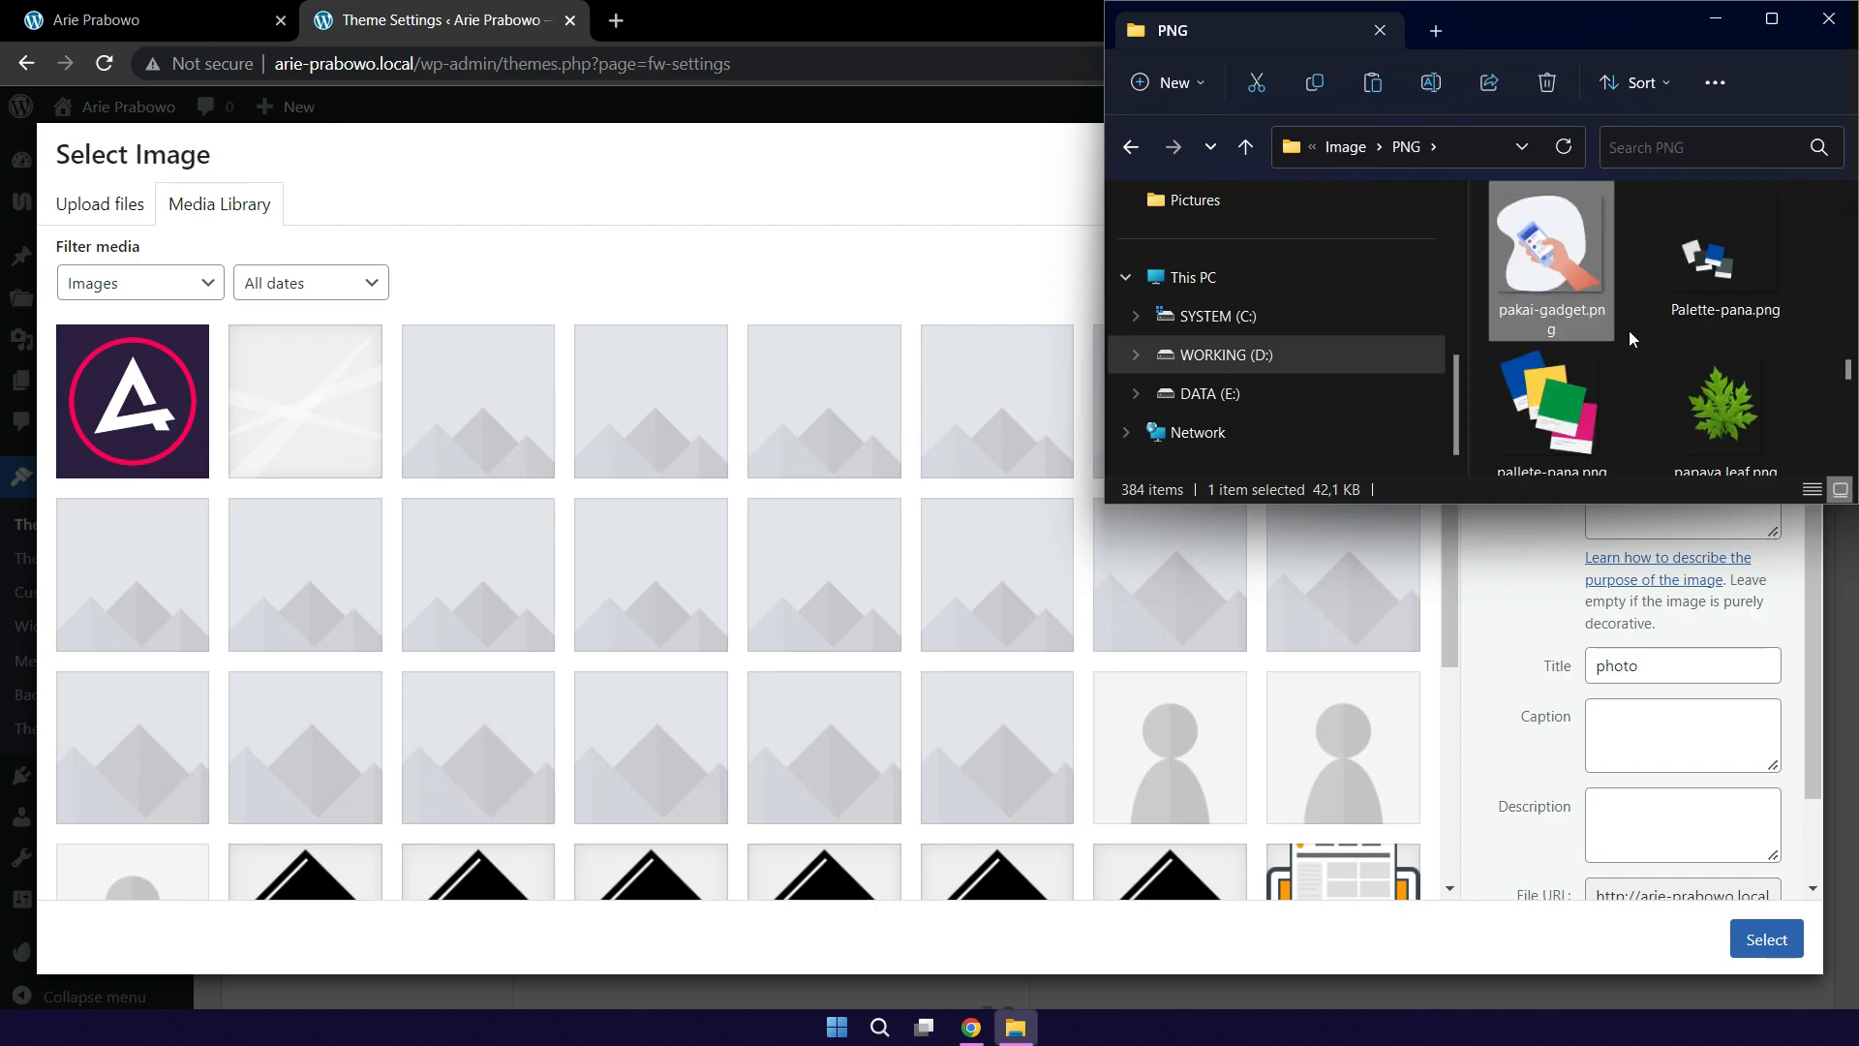
{"action": "scroll", "coordinate": [1628, 333], "scroll_direction": "down", "scroll_amount": 5}
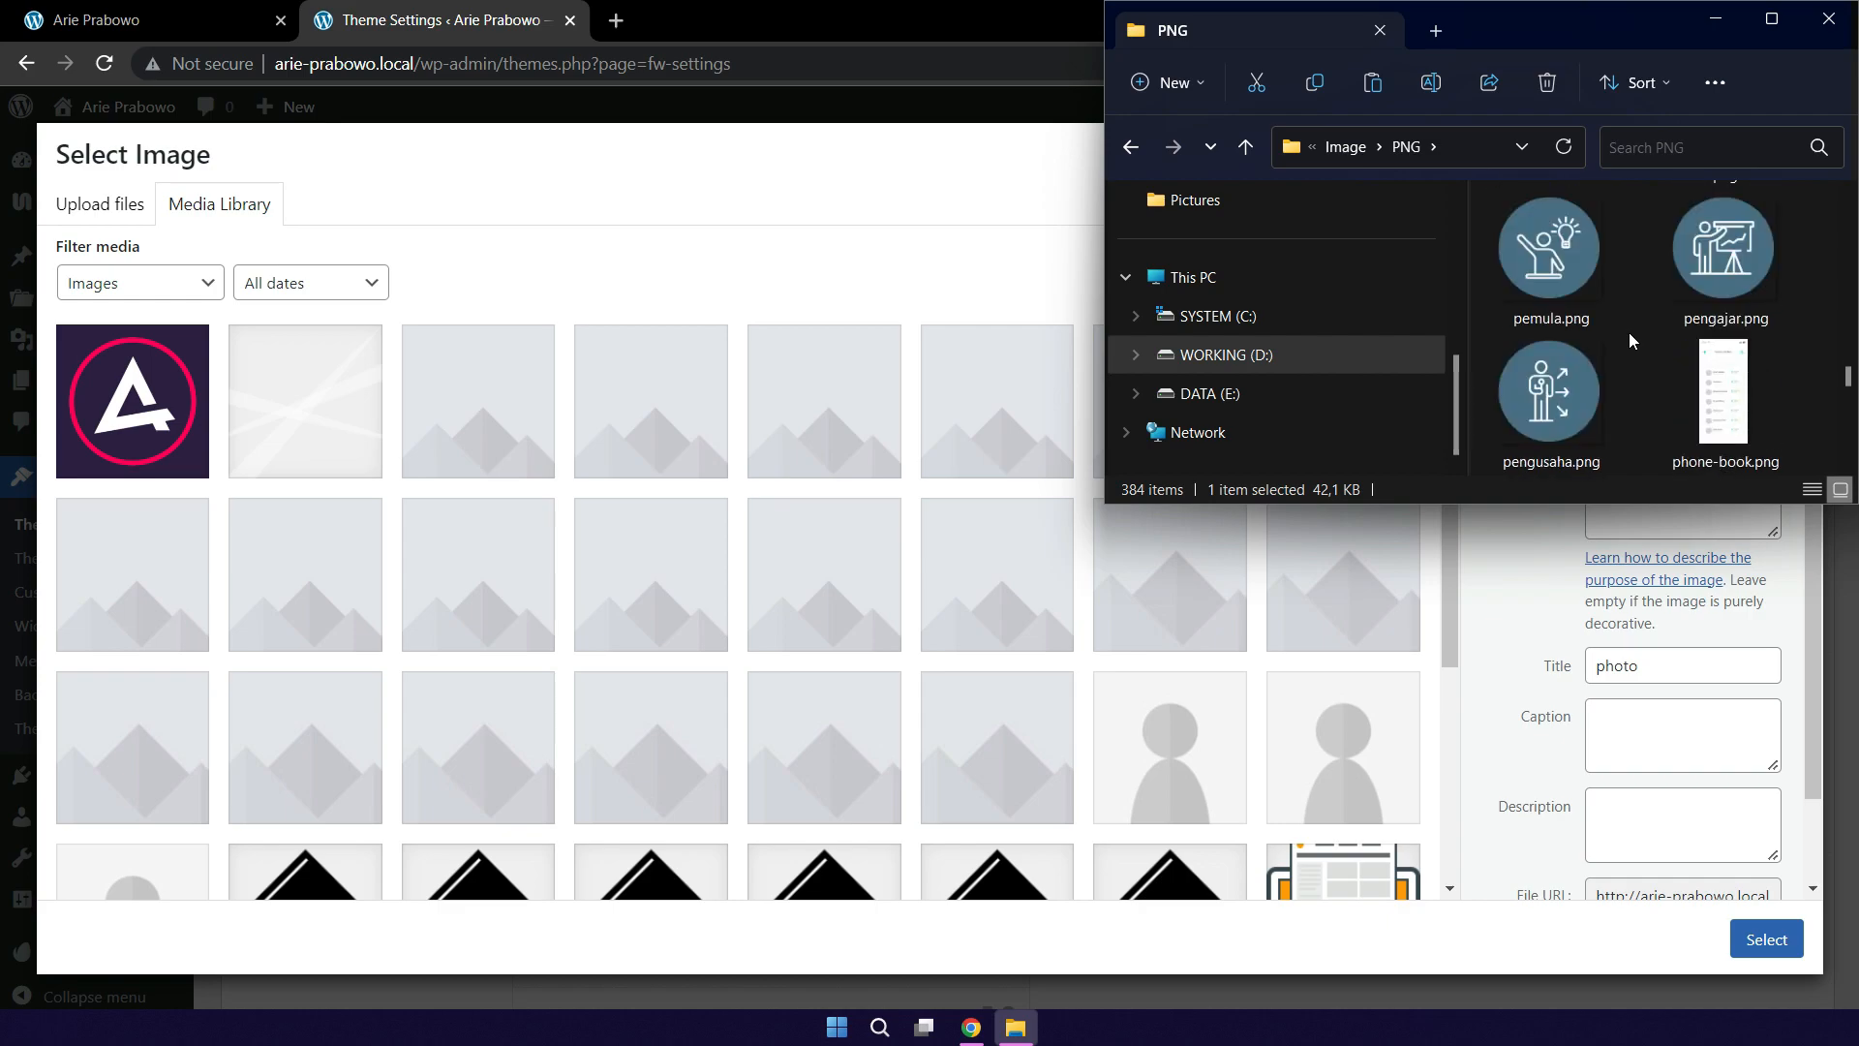
{"action": "scroll", "coordinate": [1629, 333], "scroll_direction": "down", "scroll_amount": 3}
{"action": "scroll", "coordinate": [1629, 333], "scroll_direction": "up", "scroll_amount": 1}
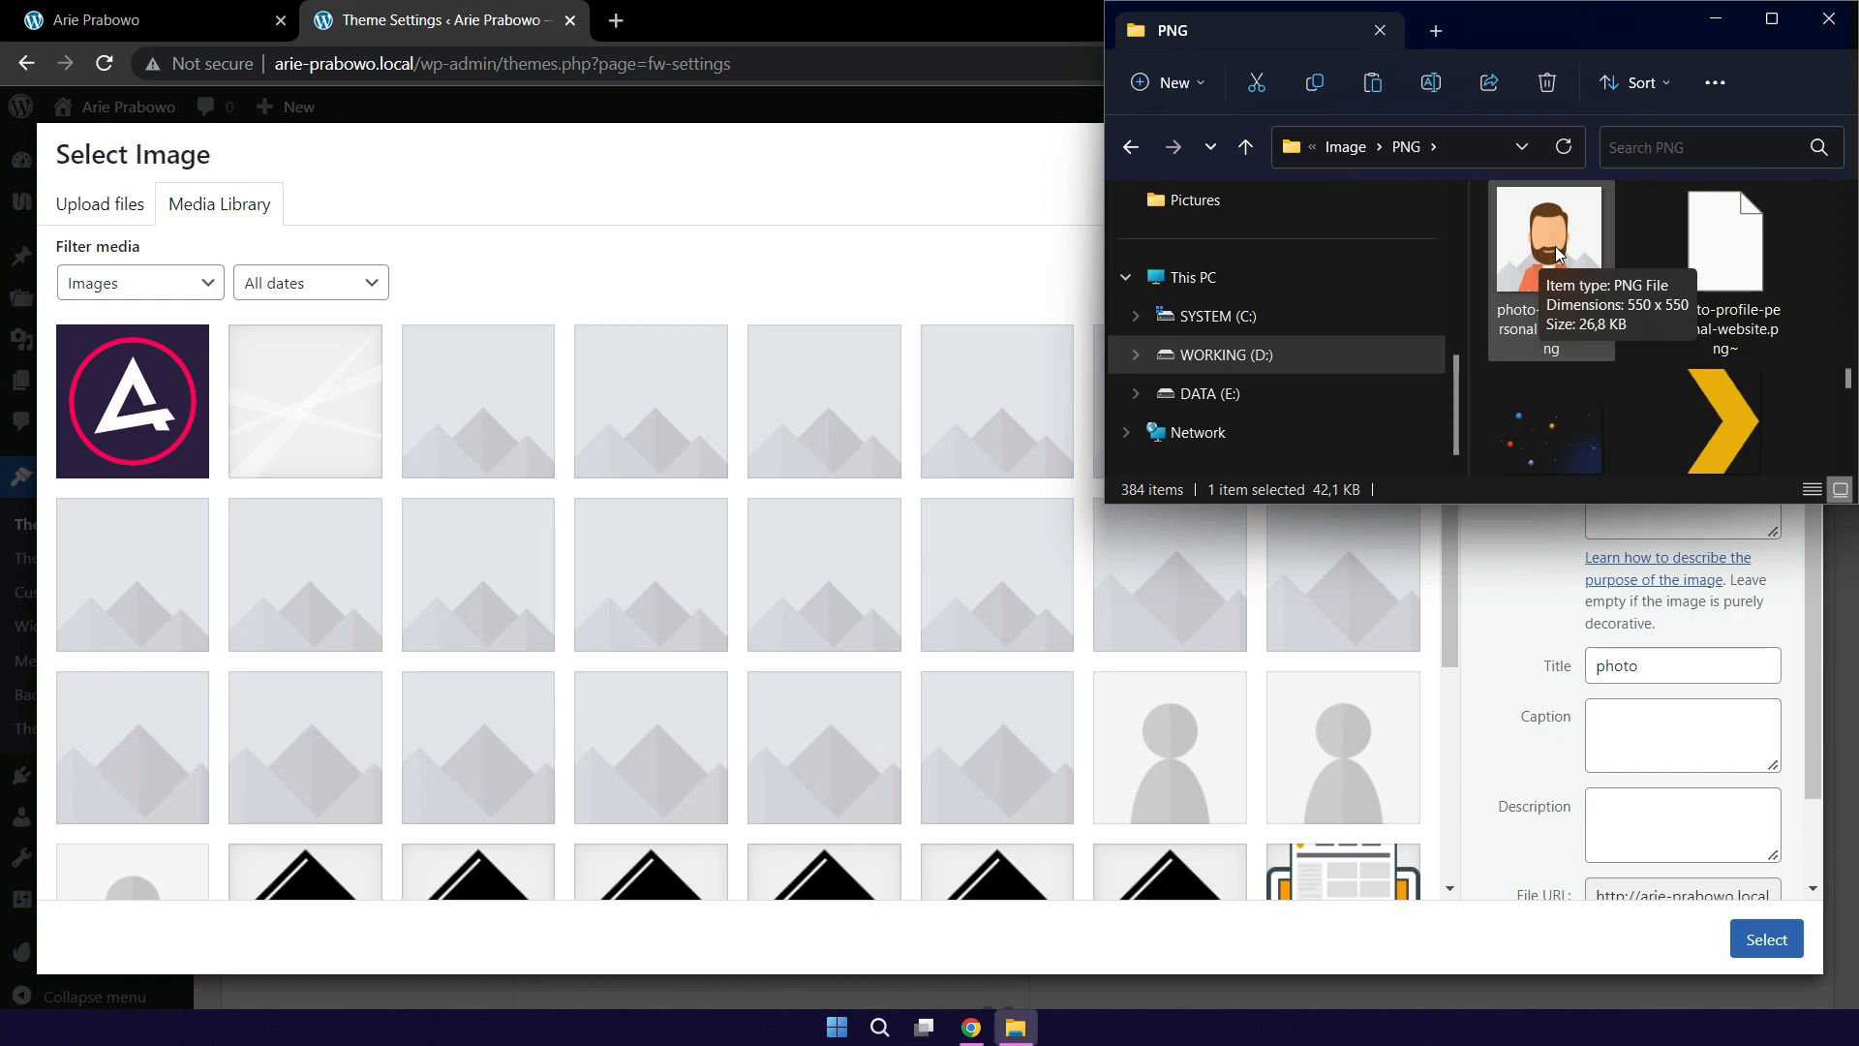
{"action": "left_click_drag", "start_coordinate": [1555, 246], "coordinate": [387, 445]}
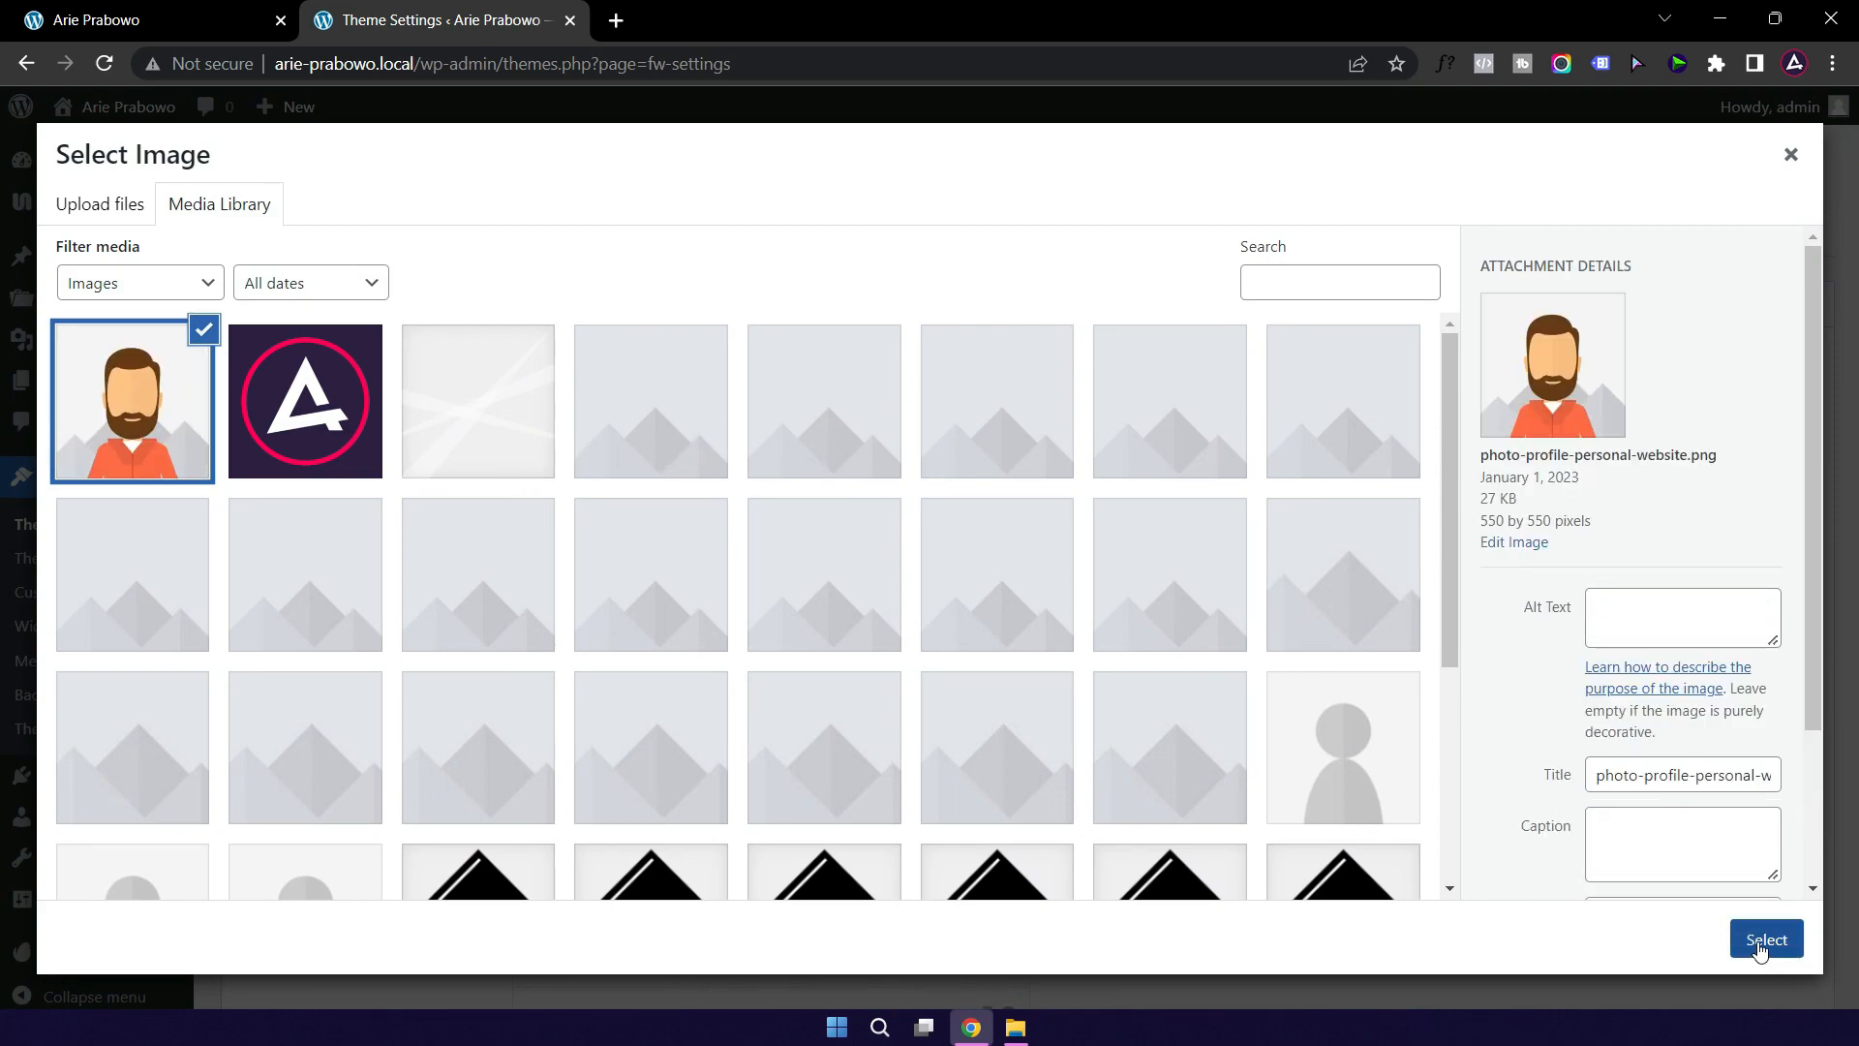
{"action": "left_click", "coordinate": [1766, 940]}
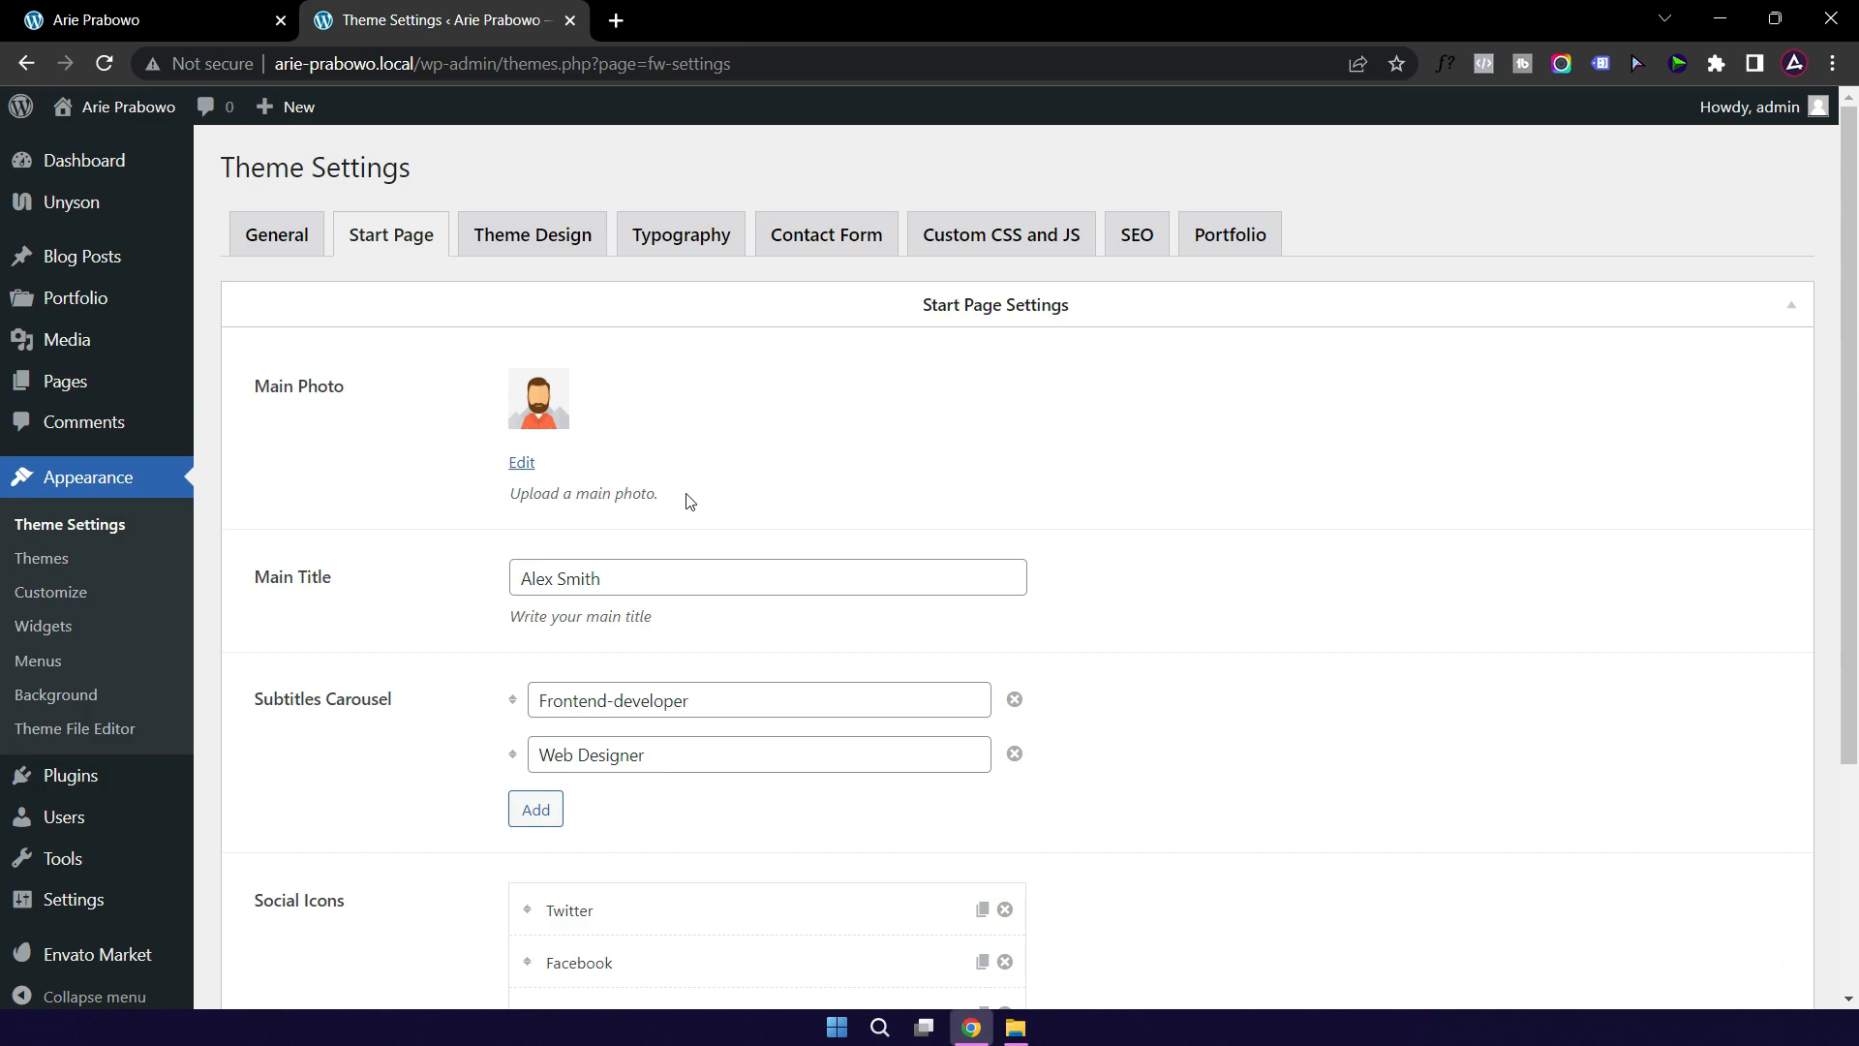
Step: Change the Start Page Main Title to the owner's full name, comparing with the live home page
{"action": "triple_click", "coordinate": [607, 580]}
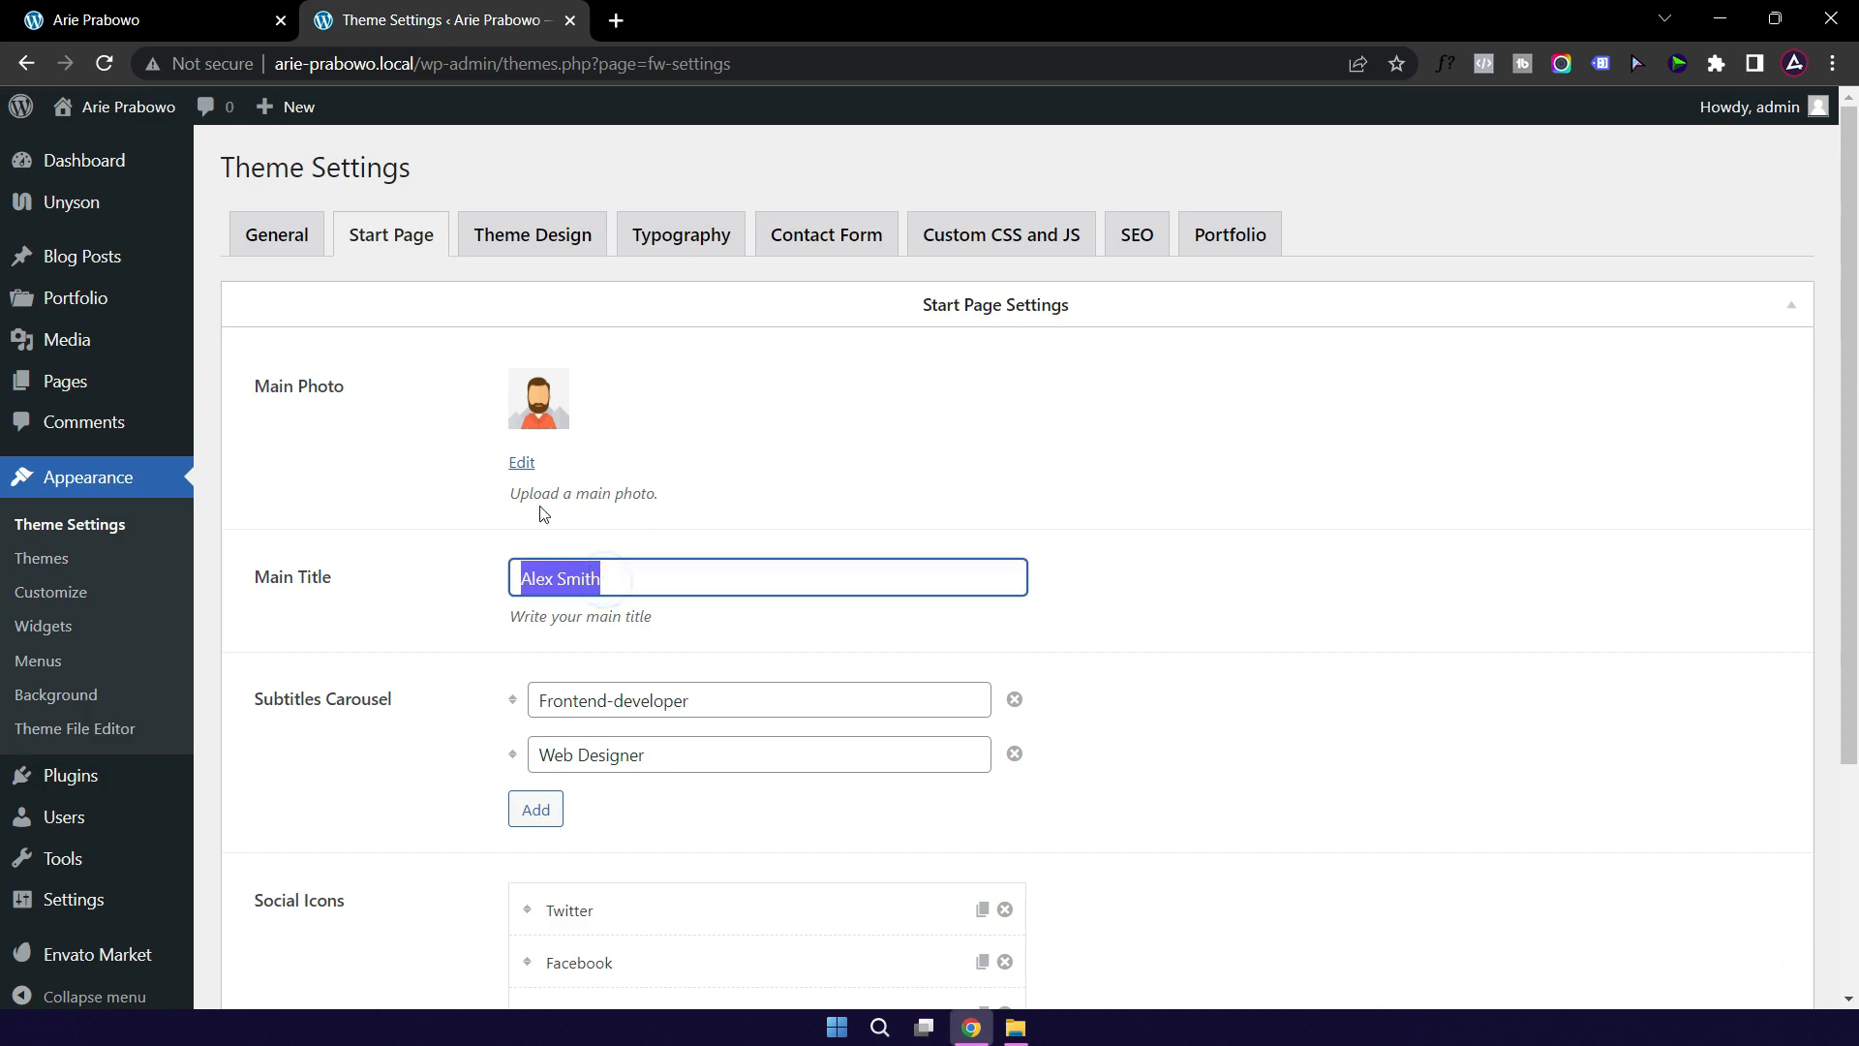
{"action": "left_click", "coordinate": [167, 23]}
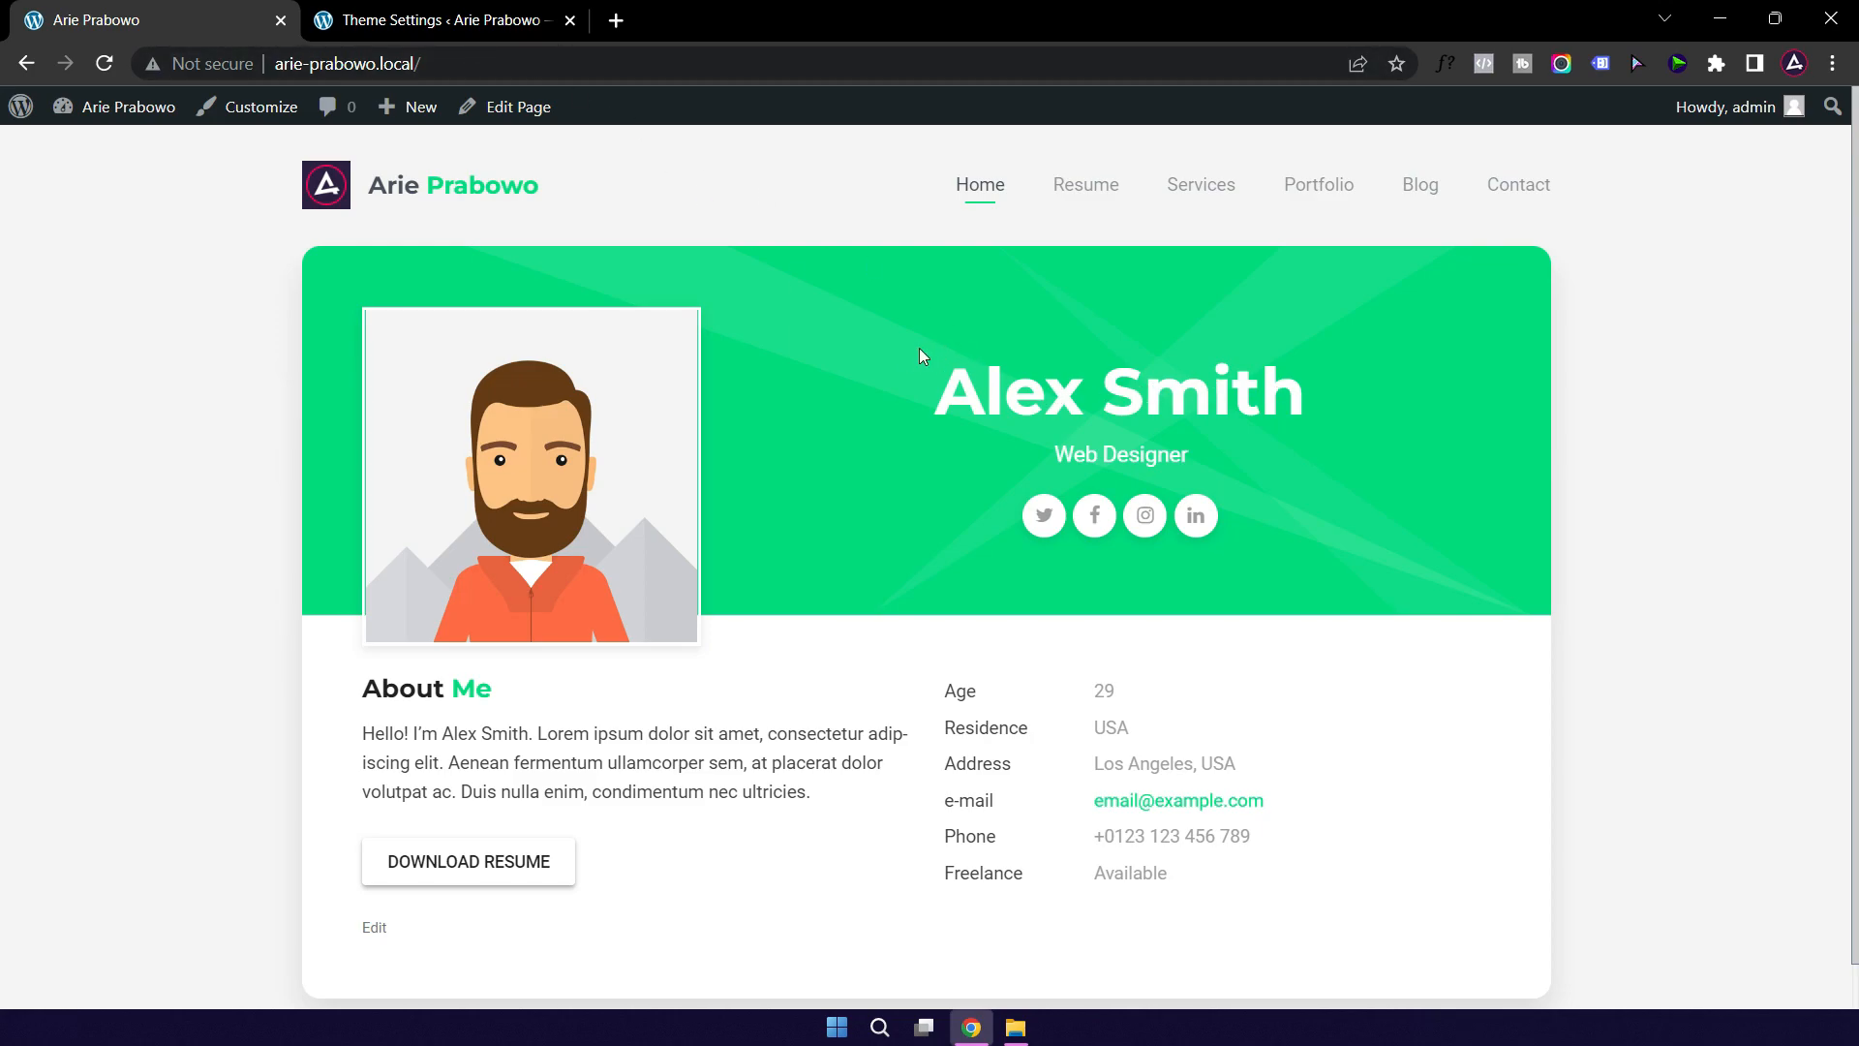
{"action": "left_click", "coordinate": [462, 32]}
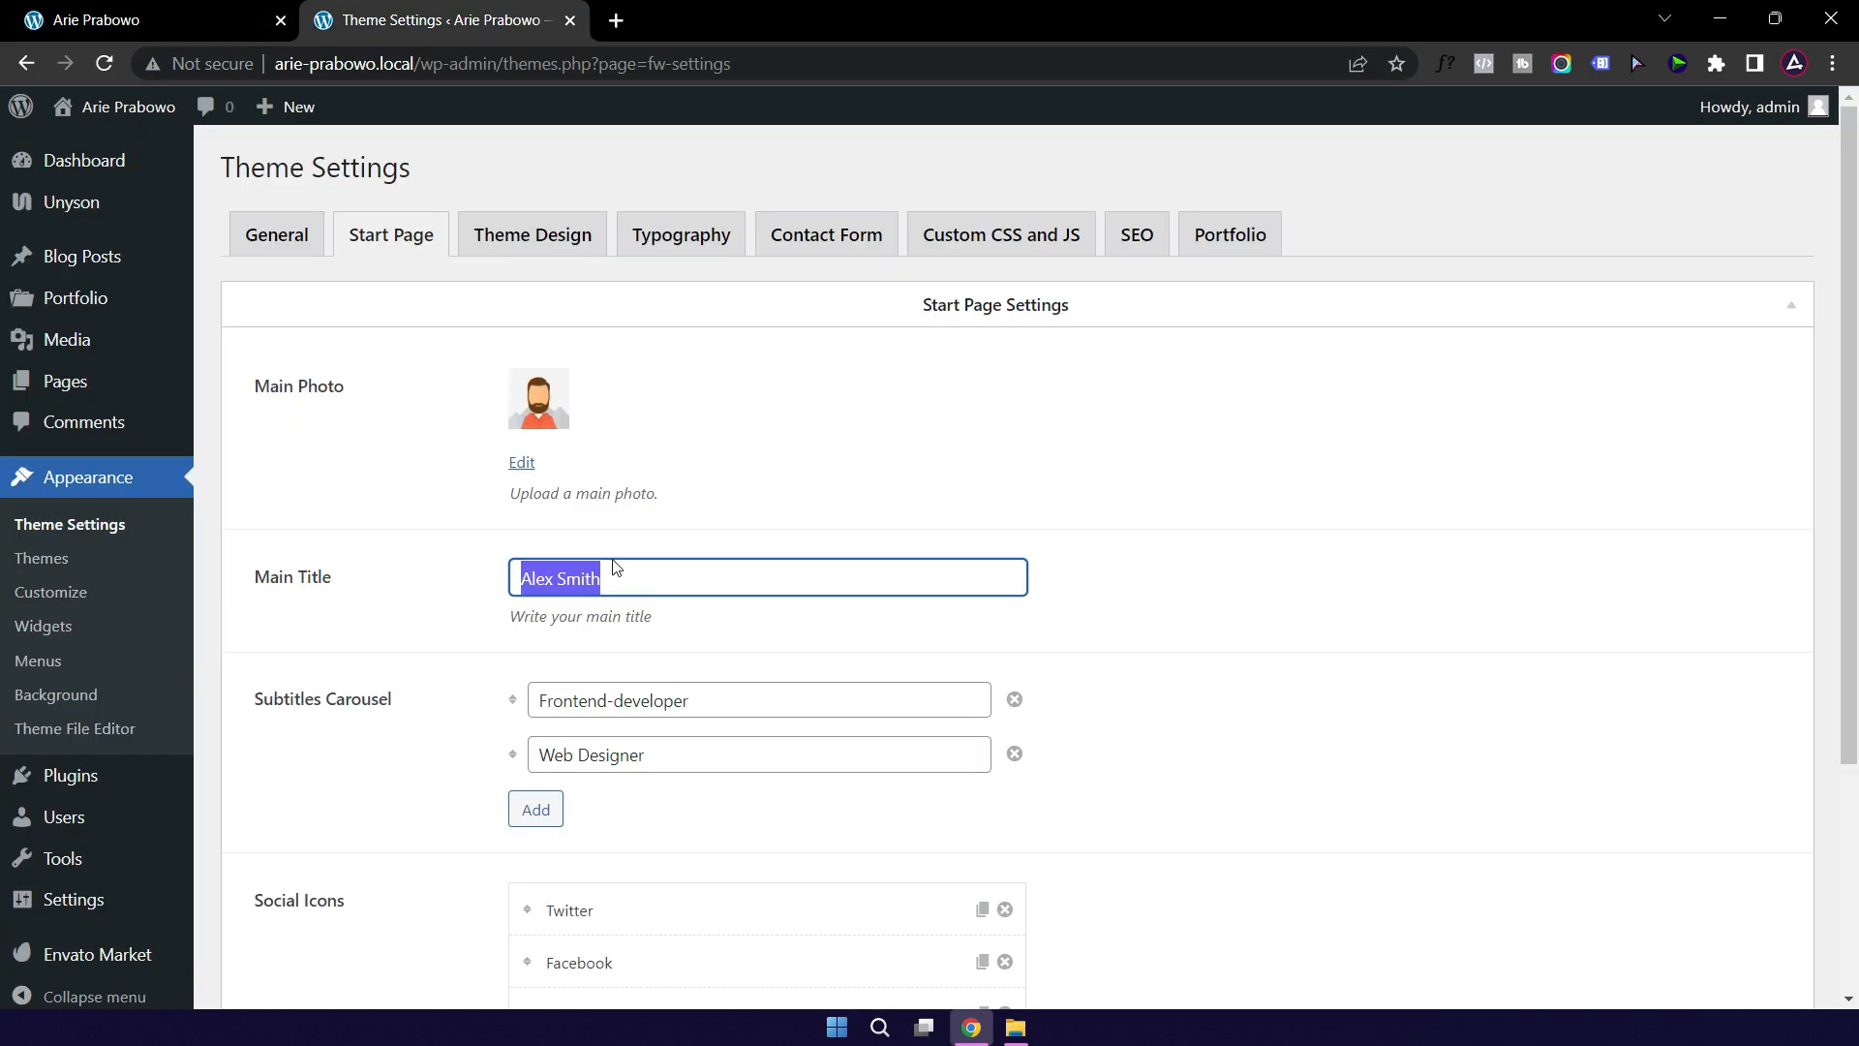
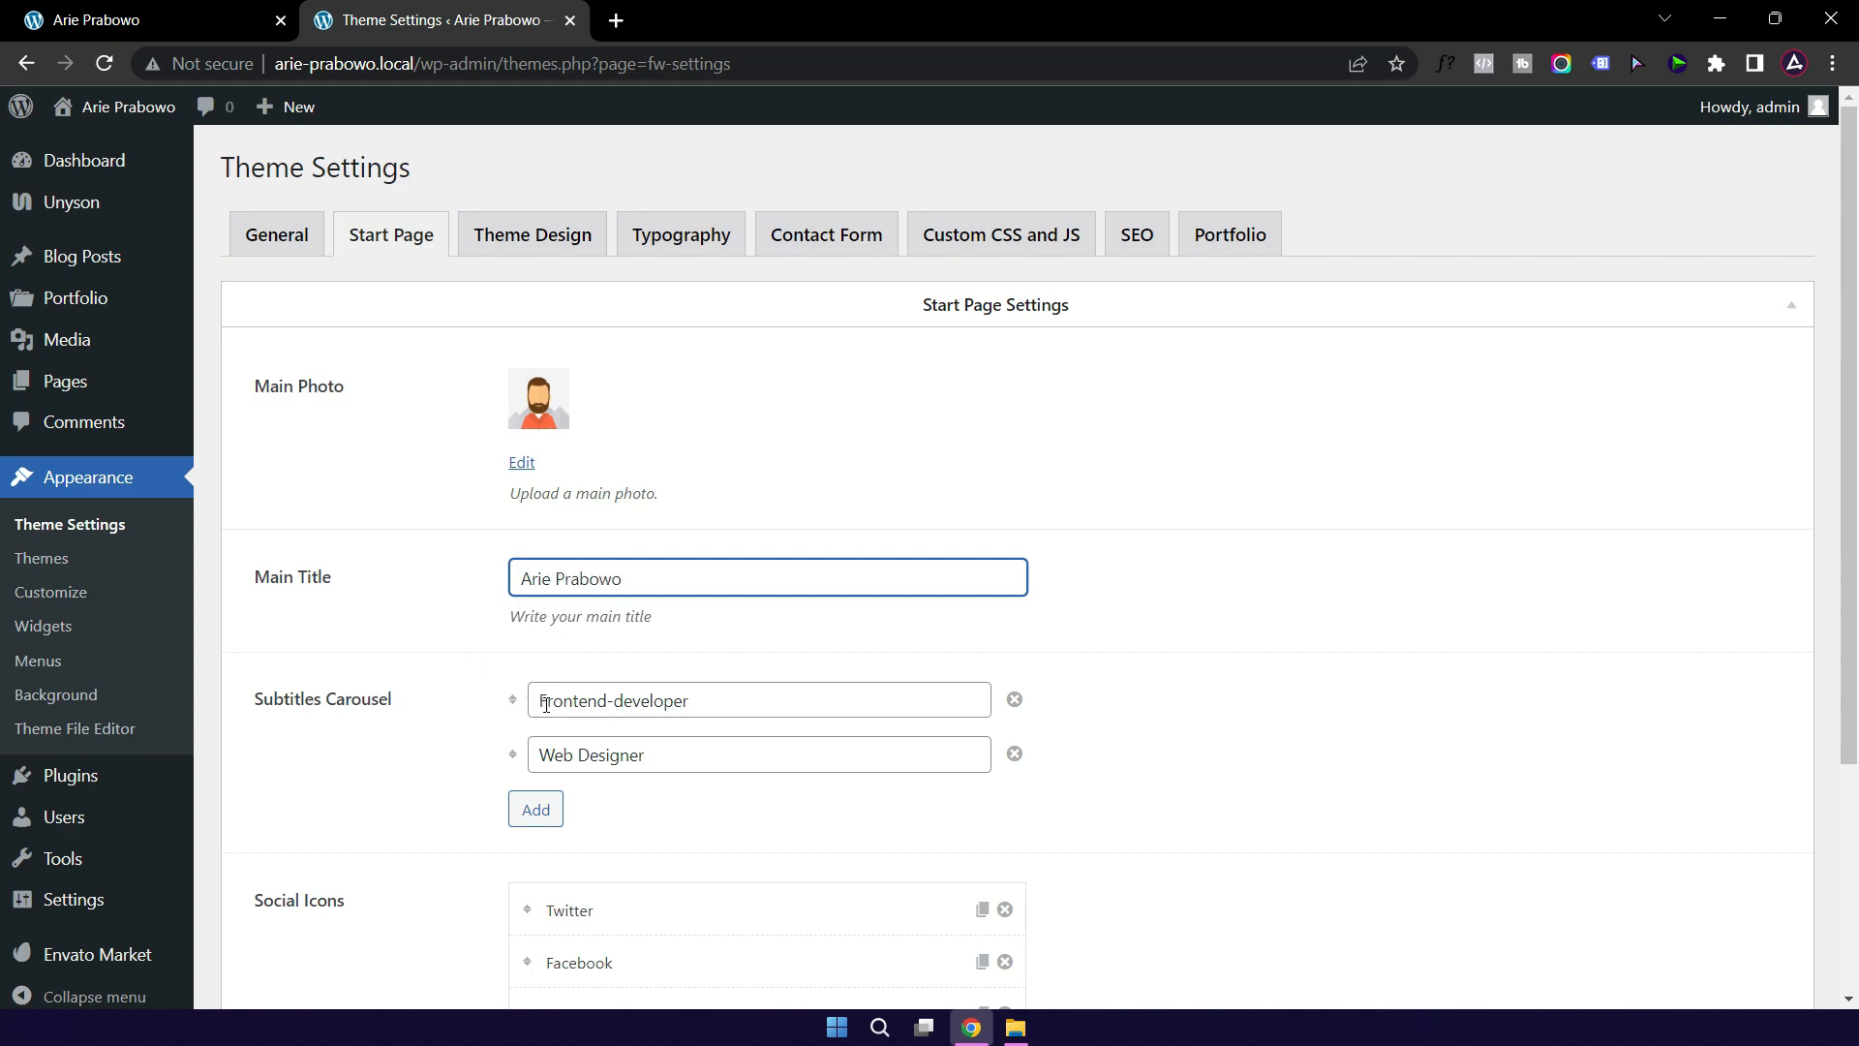
{"action": "left_click", "coordinate": [170, 19]}
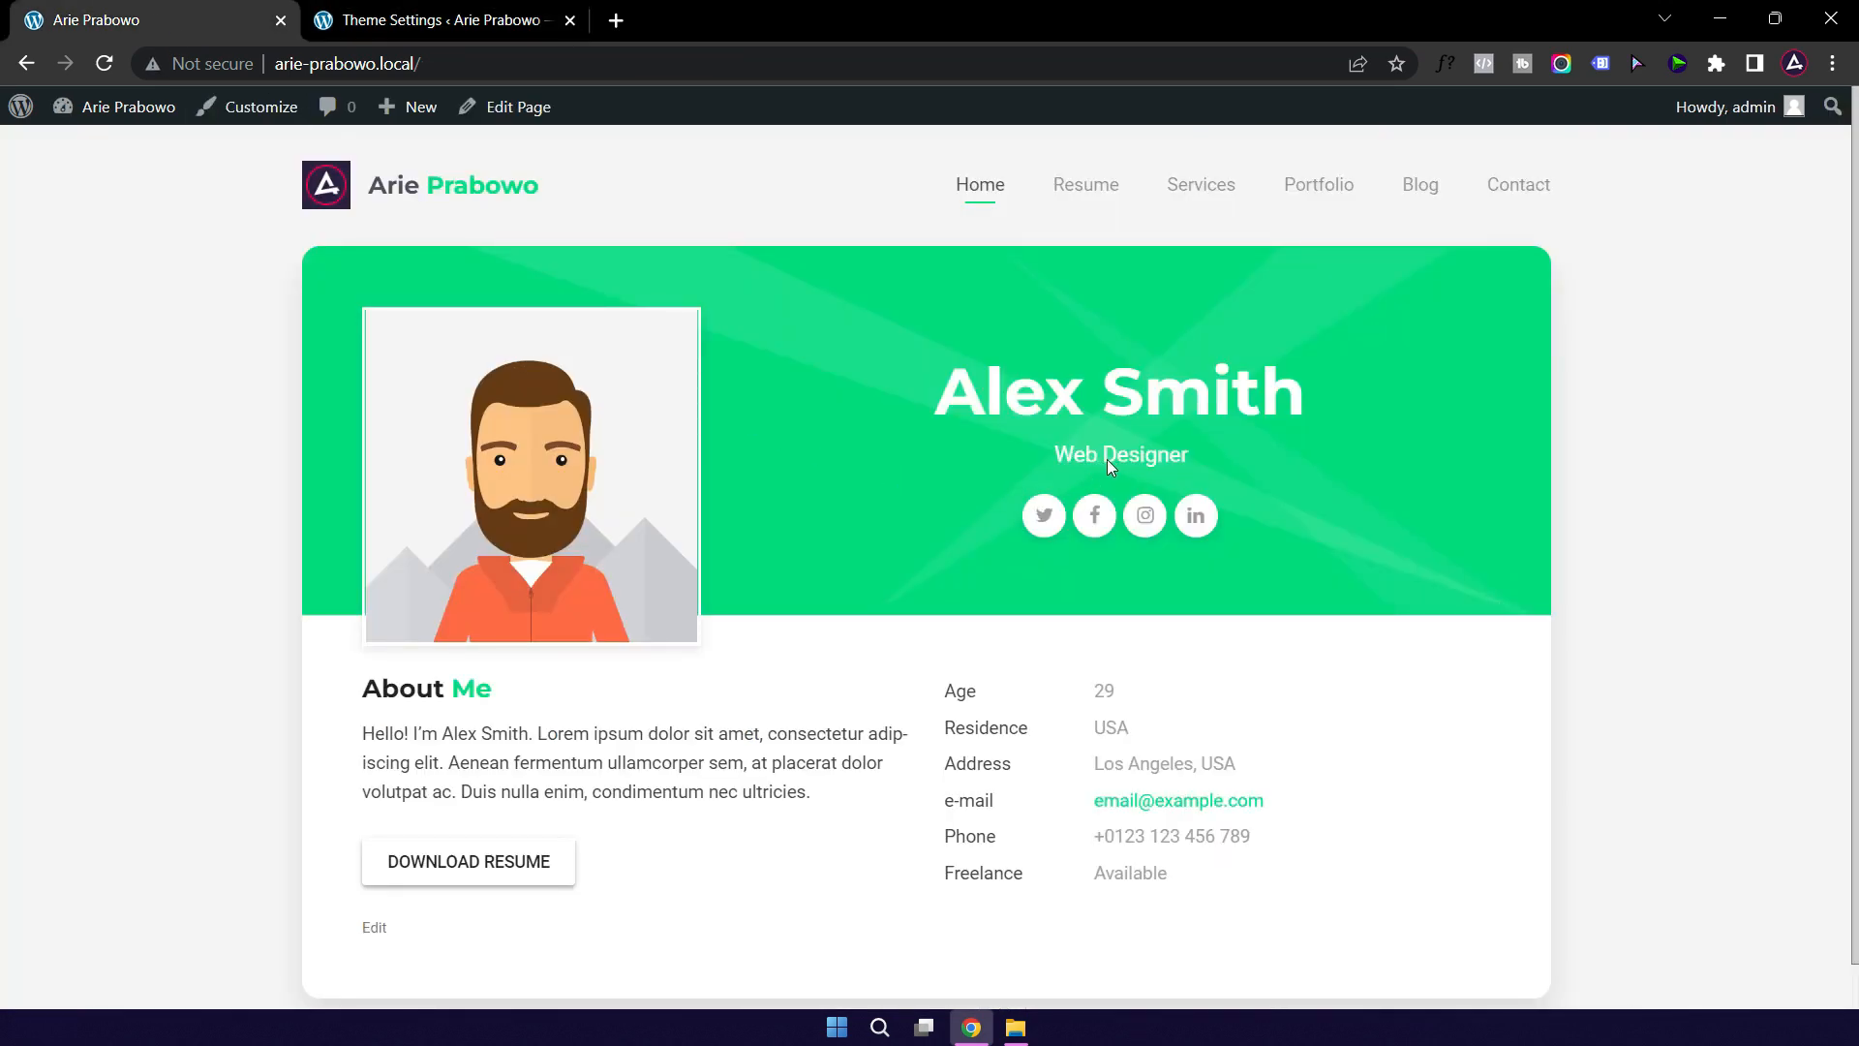
{"action": "left_click", "coordinate": [418, 23]}
Step: Change the carousel subtitles to Web Designer and Content Creator, and add a third, Slide Makeover
{"action": "triple_click", "coordinate": [720, 703]}
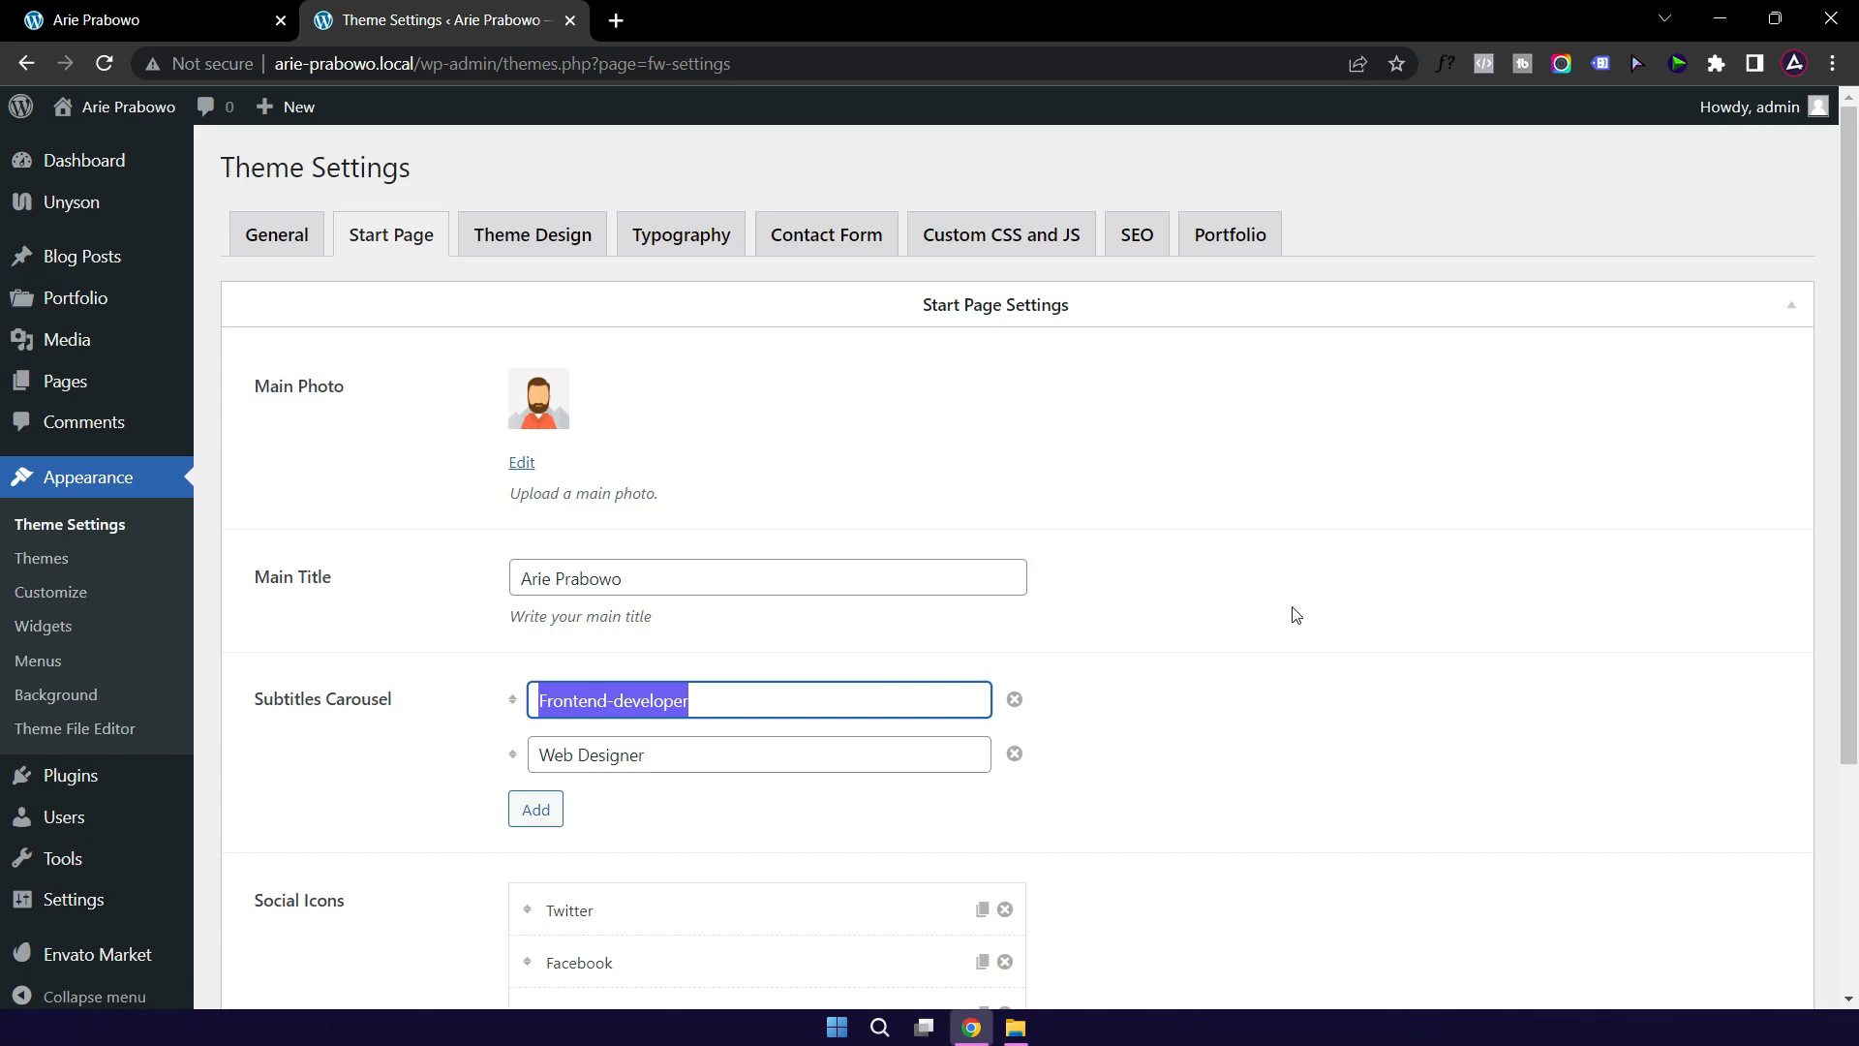
{"action": "type", "text": "Web"}
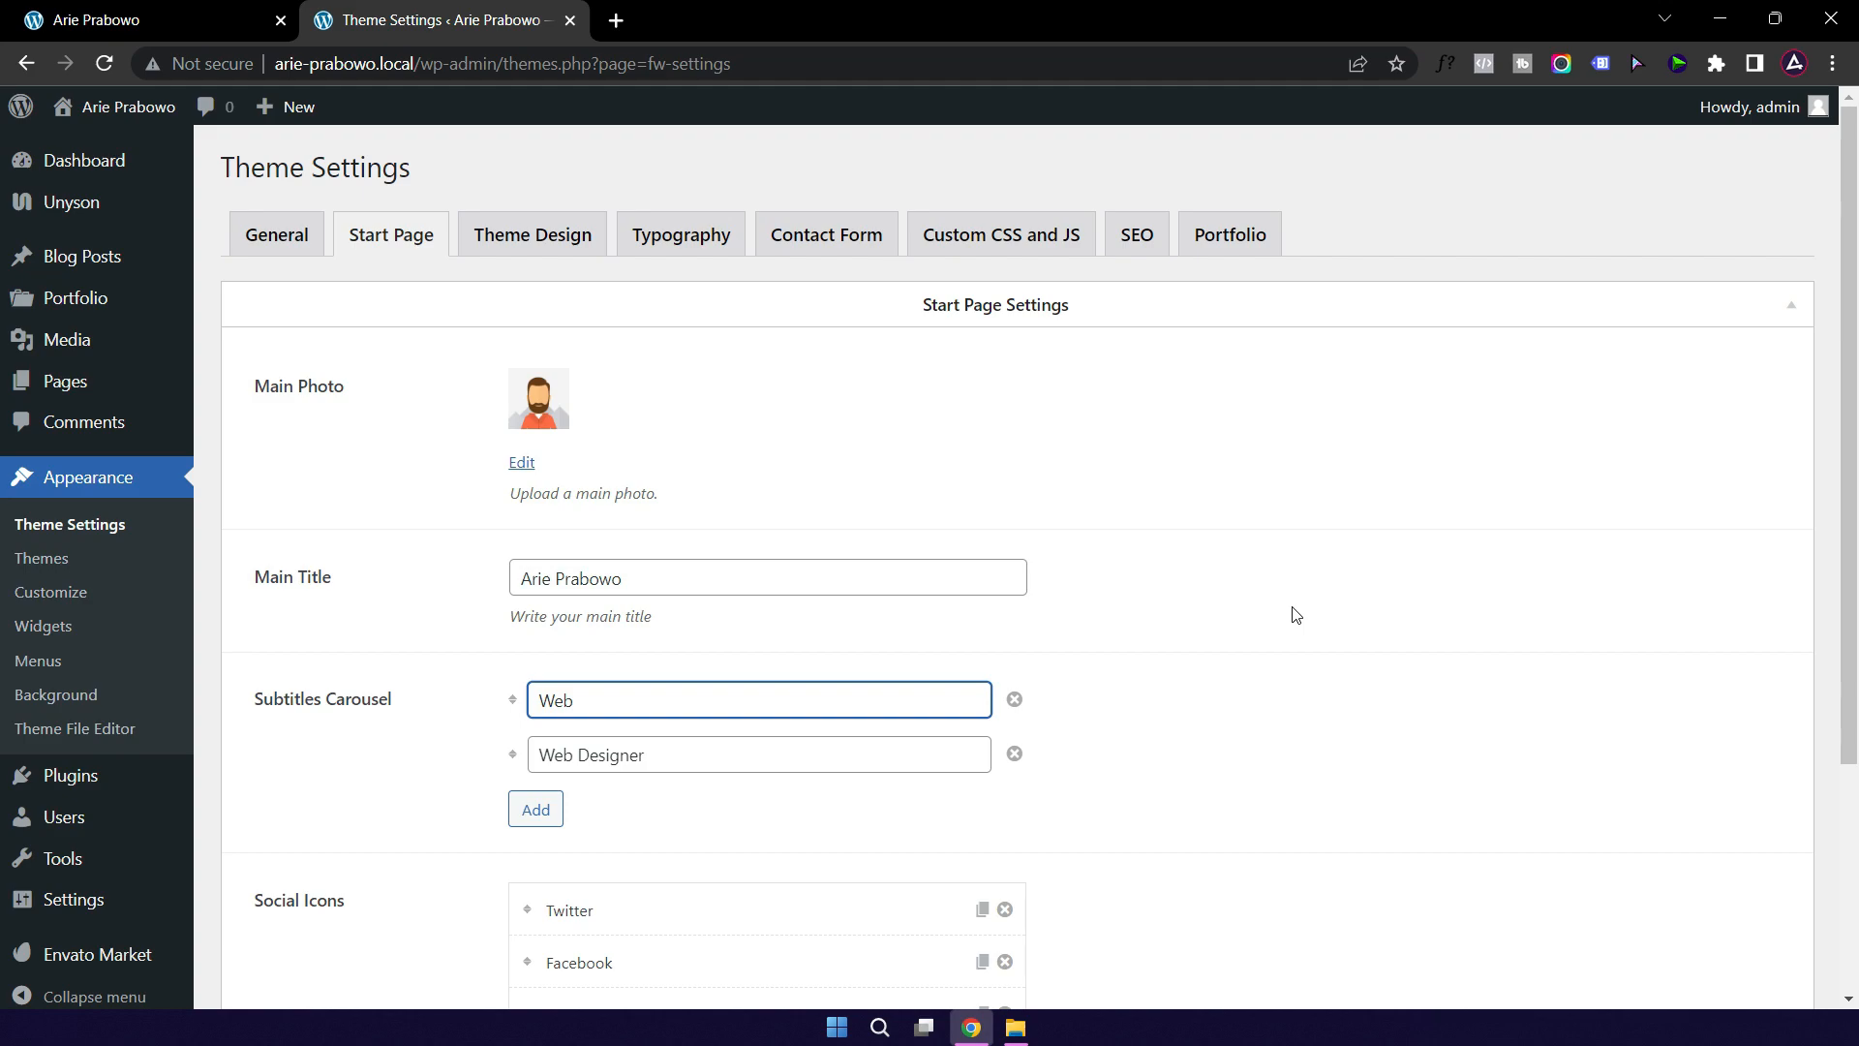
{"action": "type", "text": " Designer"}
{"action": "key", "text": "Tab"}
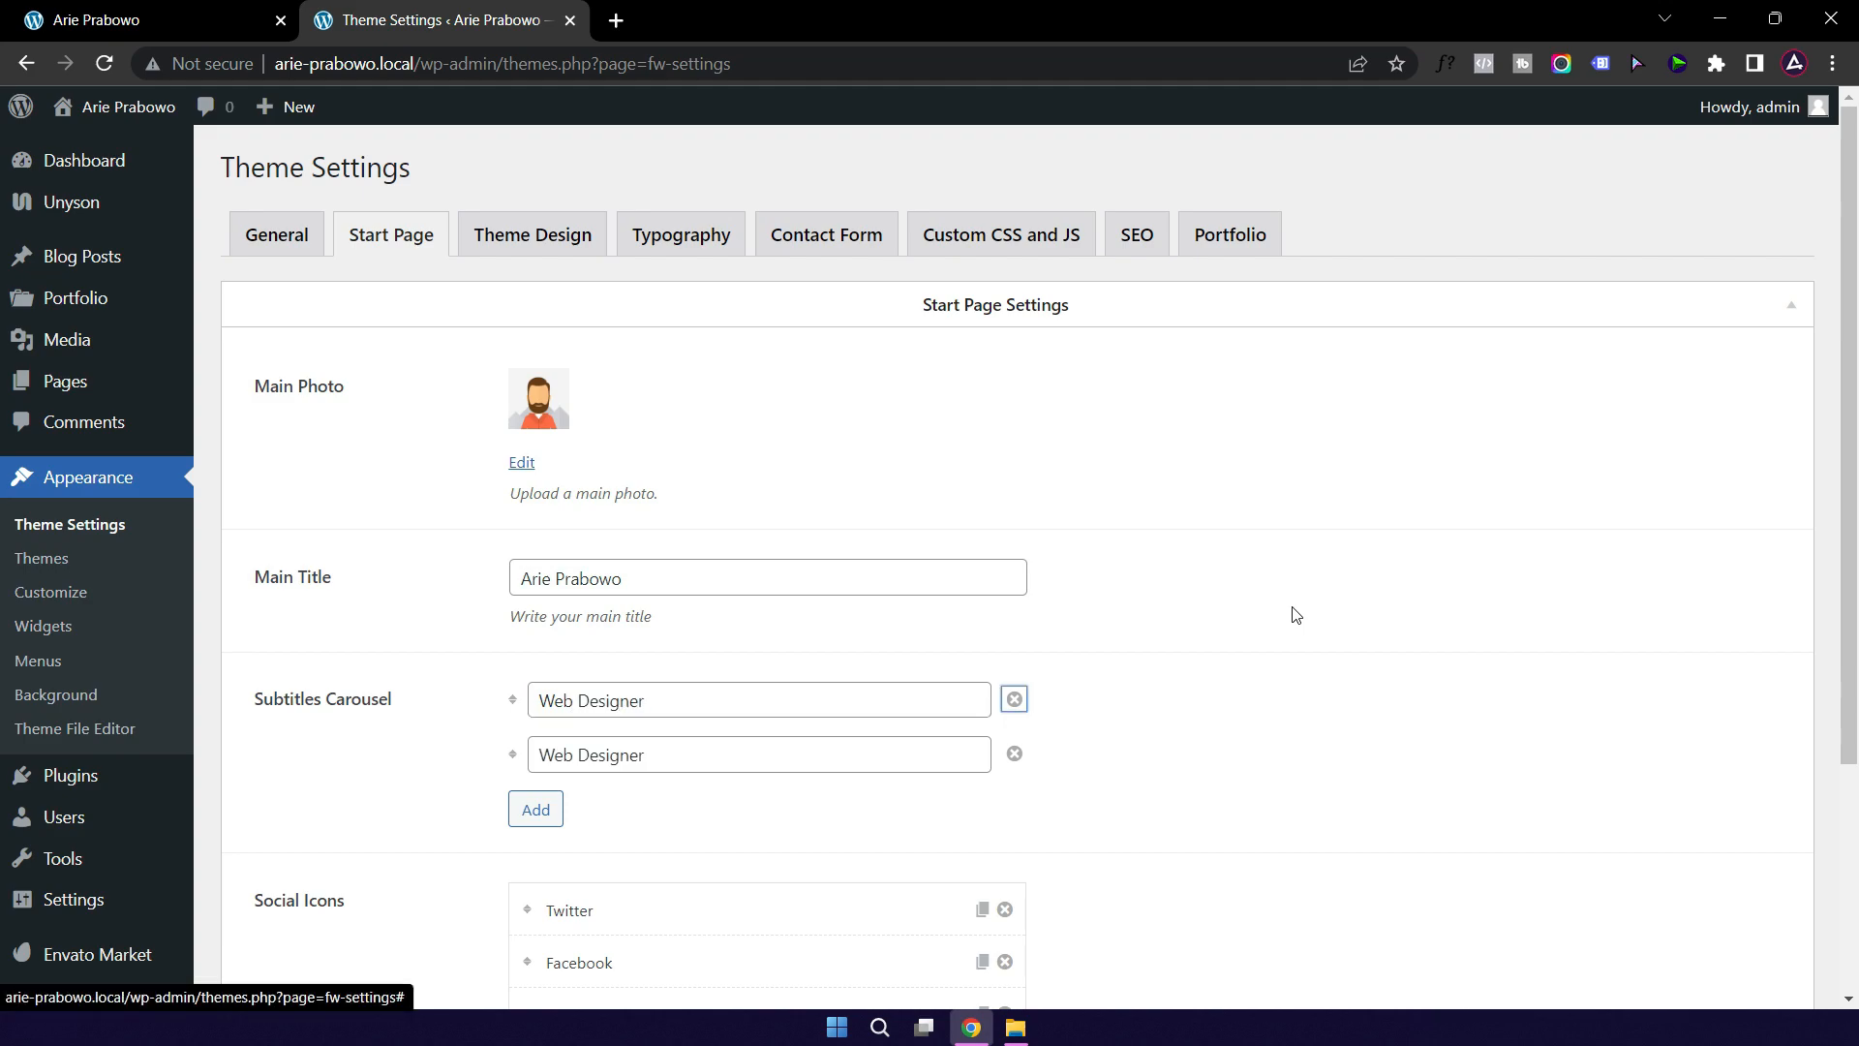
{"action": "left_click", "coordinate": [656, 755]}
{"action": "triple_click", "coordinate": [689, 751]}
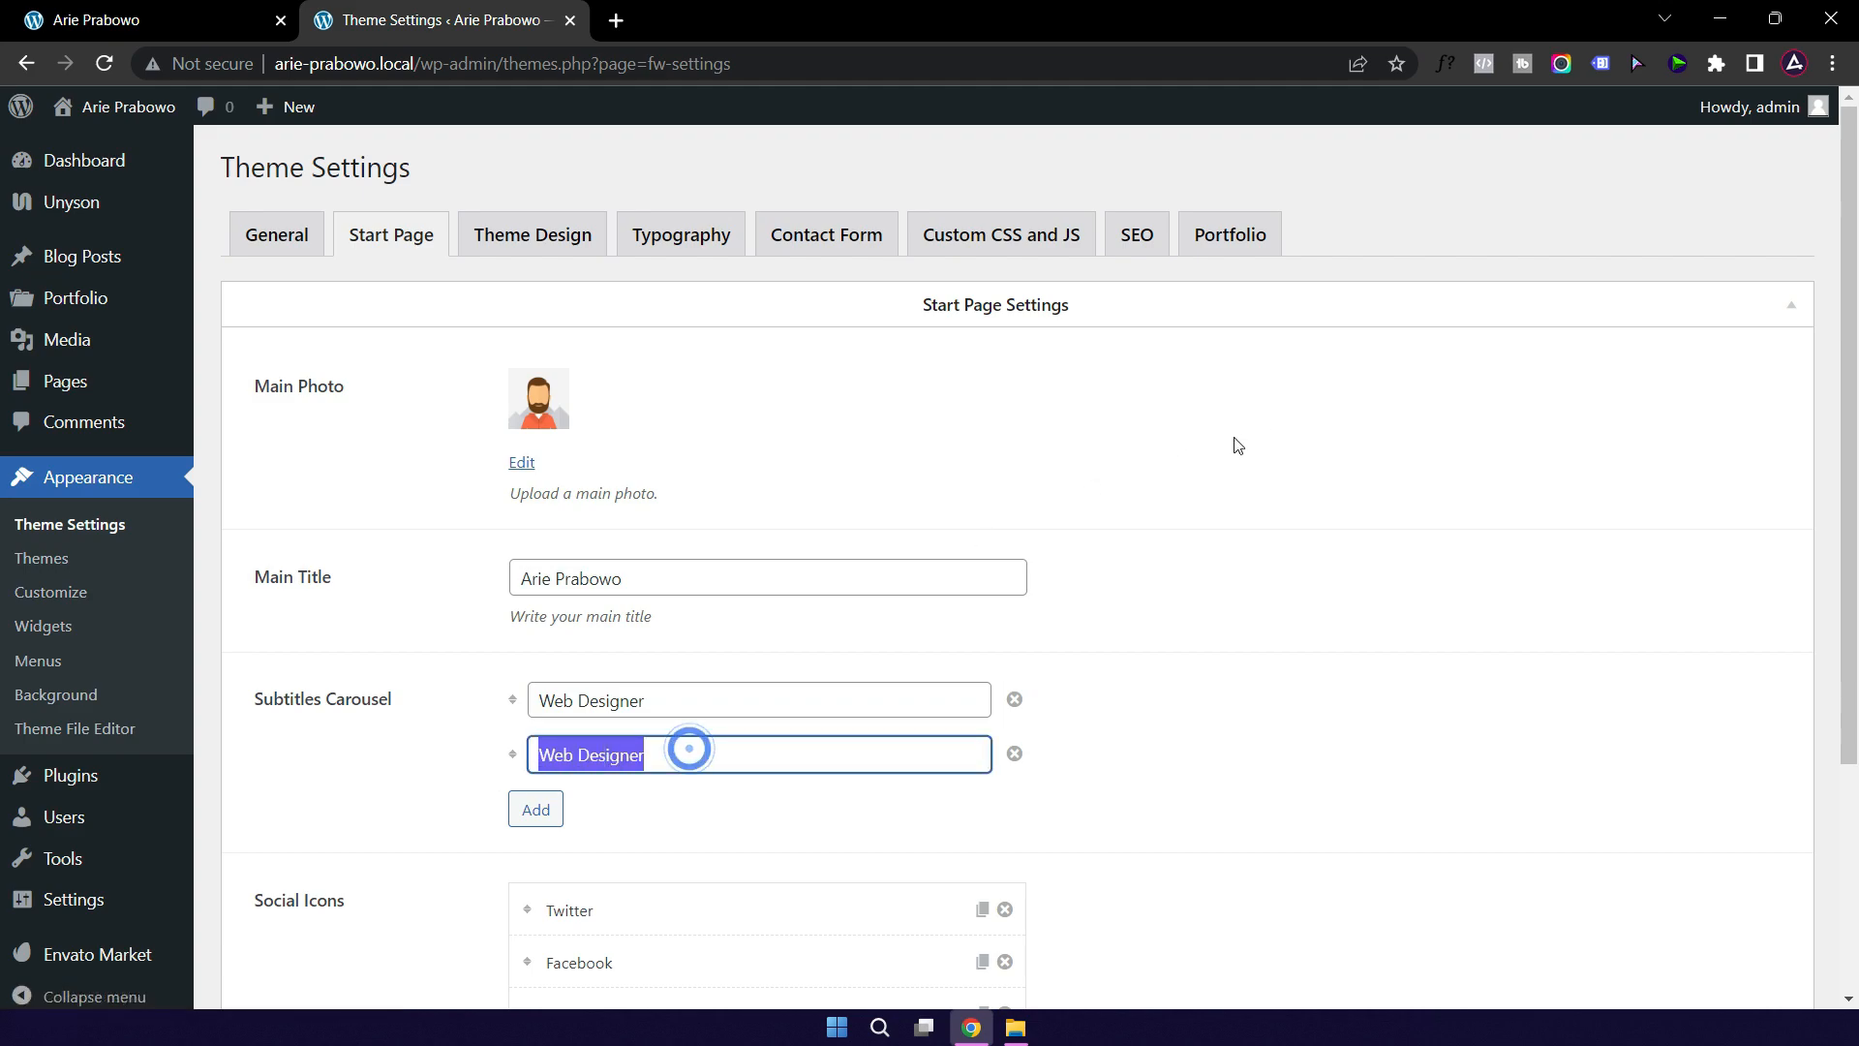
{"action": "type", "text": "Content Creator"}
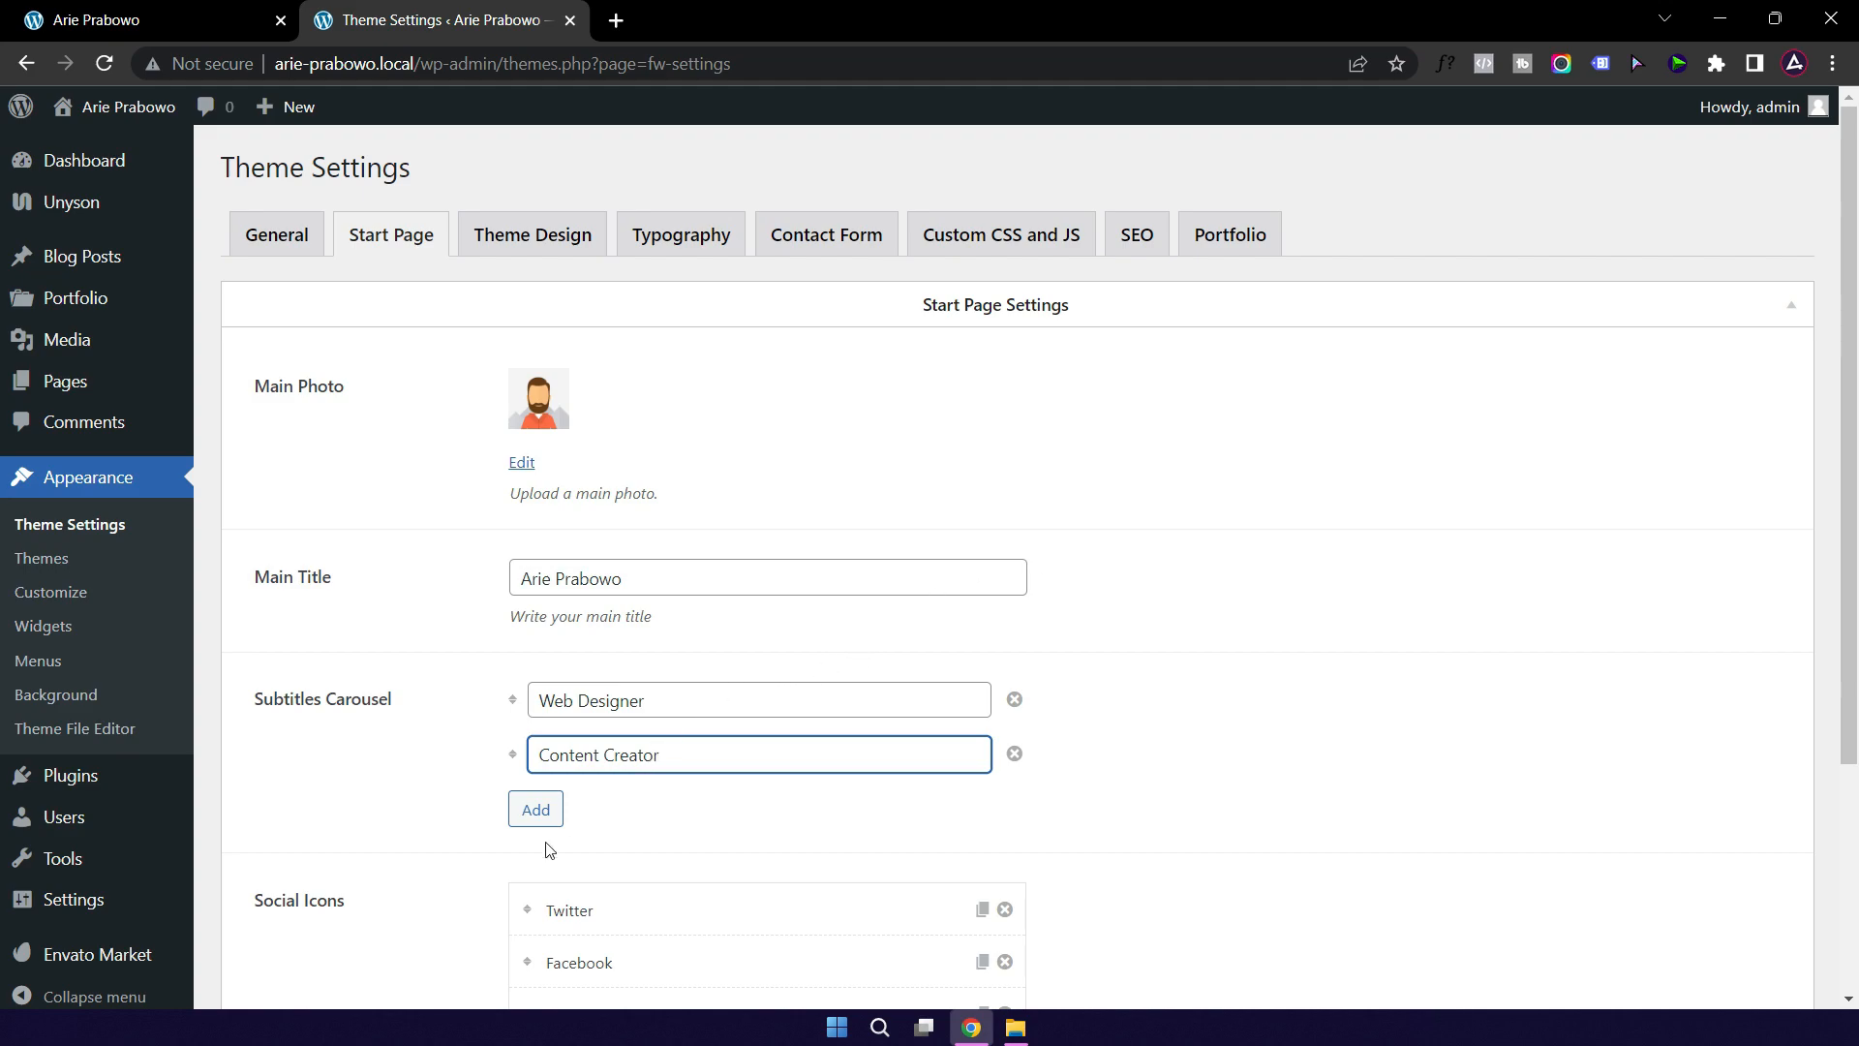
{"action": "left_click", "coordinate": [539, 811]}
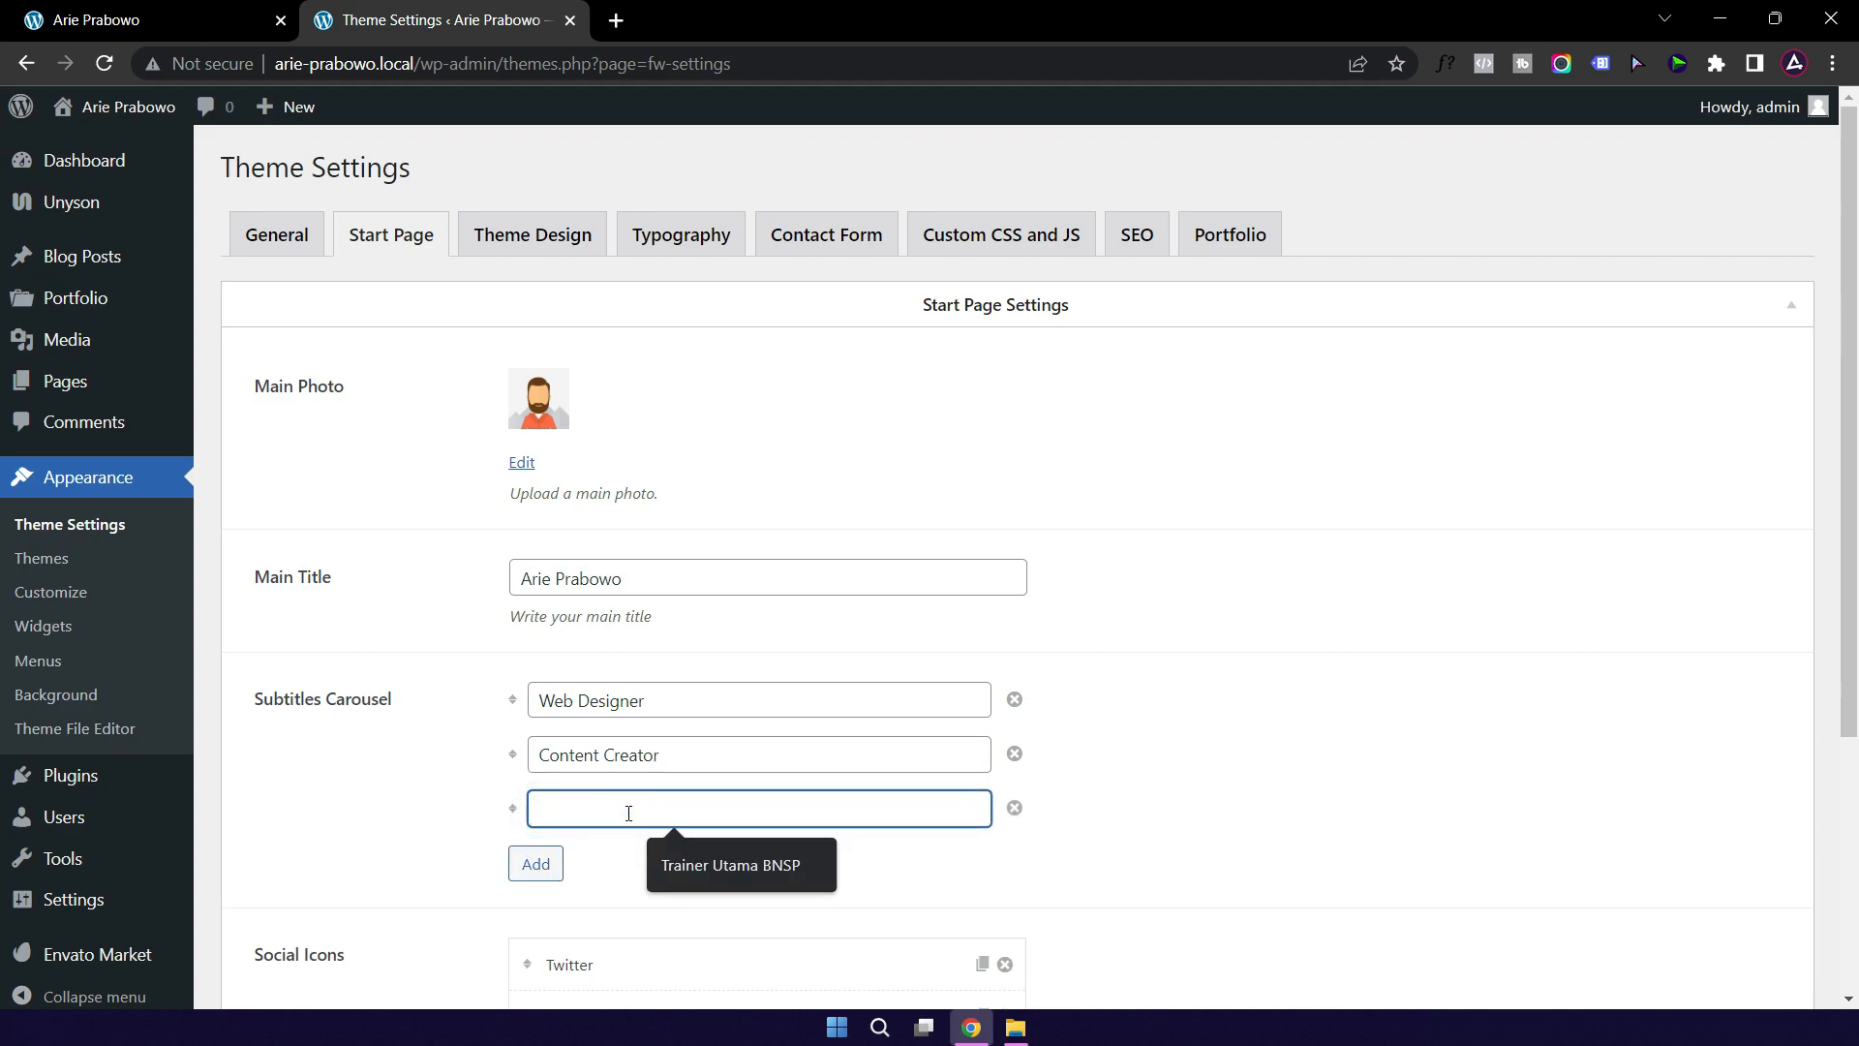
{"action": "type", "text": "Slide Maked"}
{"action": "type", "text": "ver"}
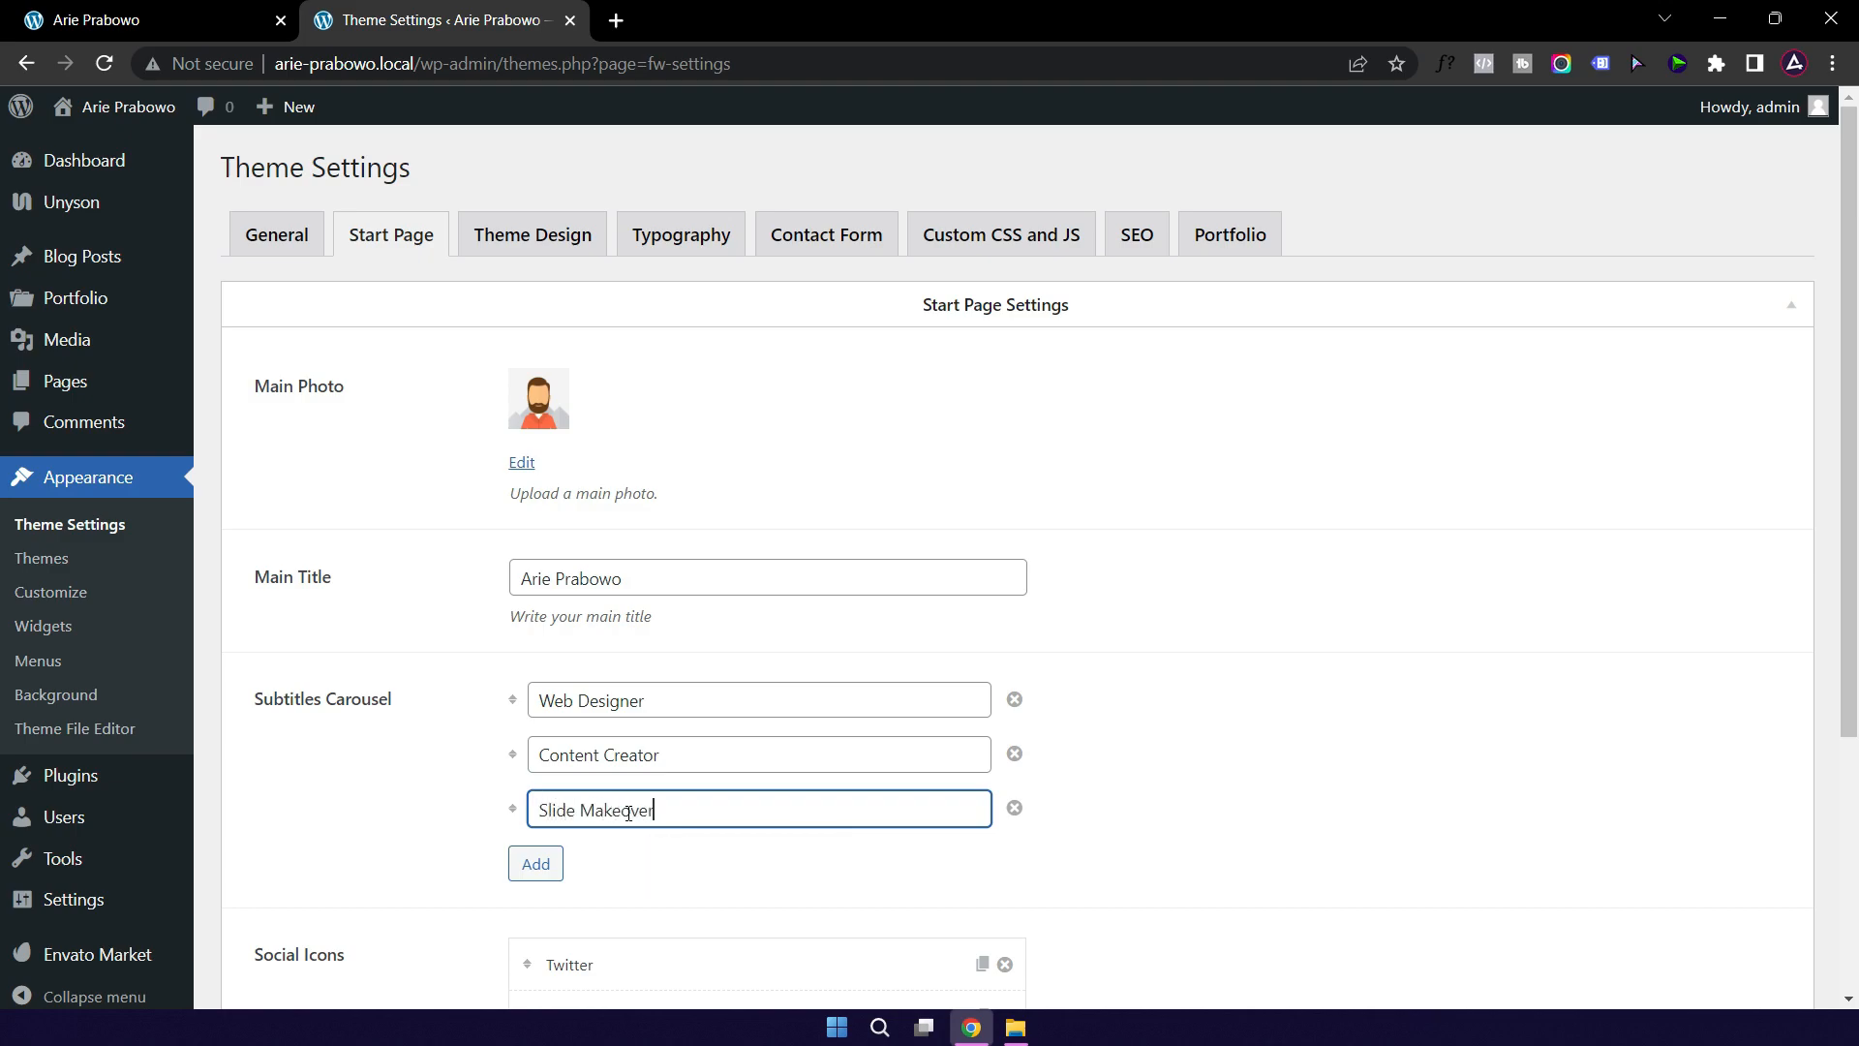
{"action": "scroll", "coordinate": [1220, 726], "scroll_direction": "down", "scroll_amount": 4}
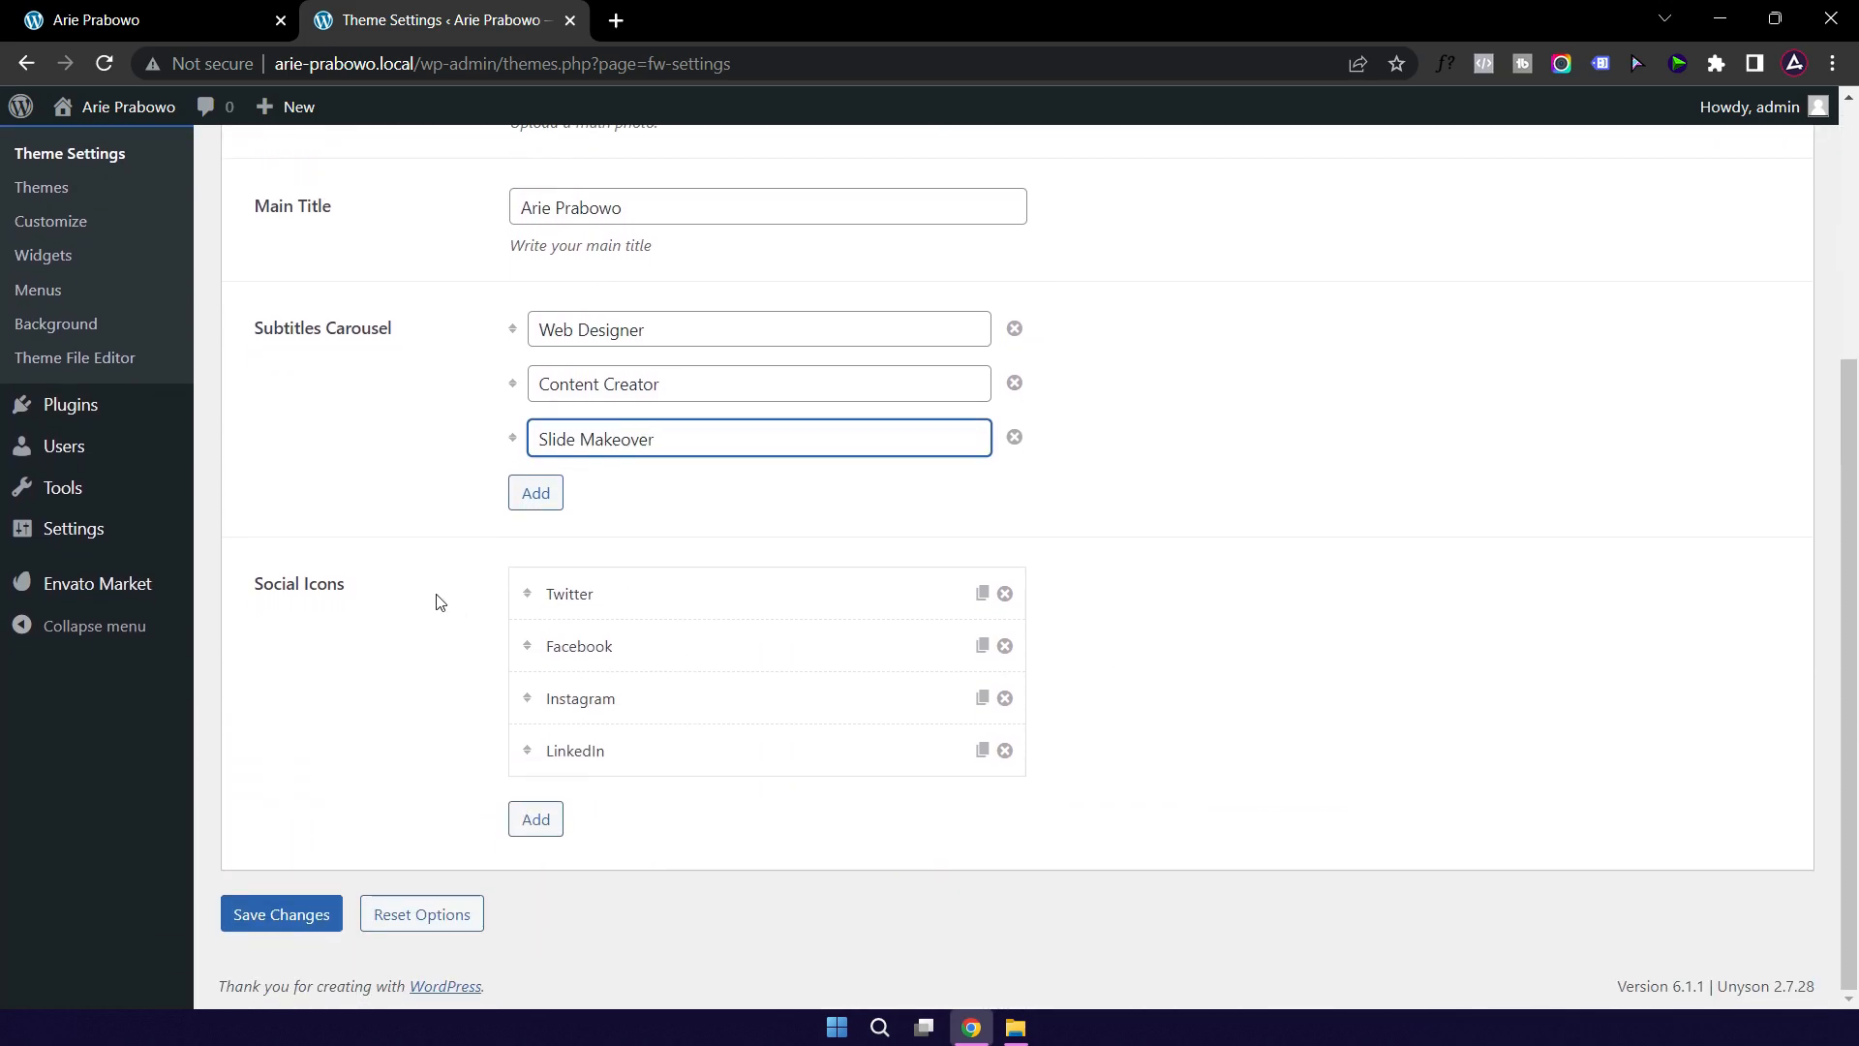
Step: Set the Twitter social icon's link to the owner's saved Twitter profile URL and save it
{"action": "left_click", "coordinate": [201, 19]}
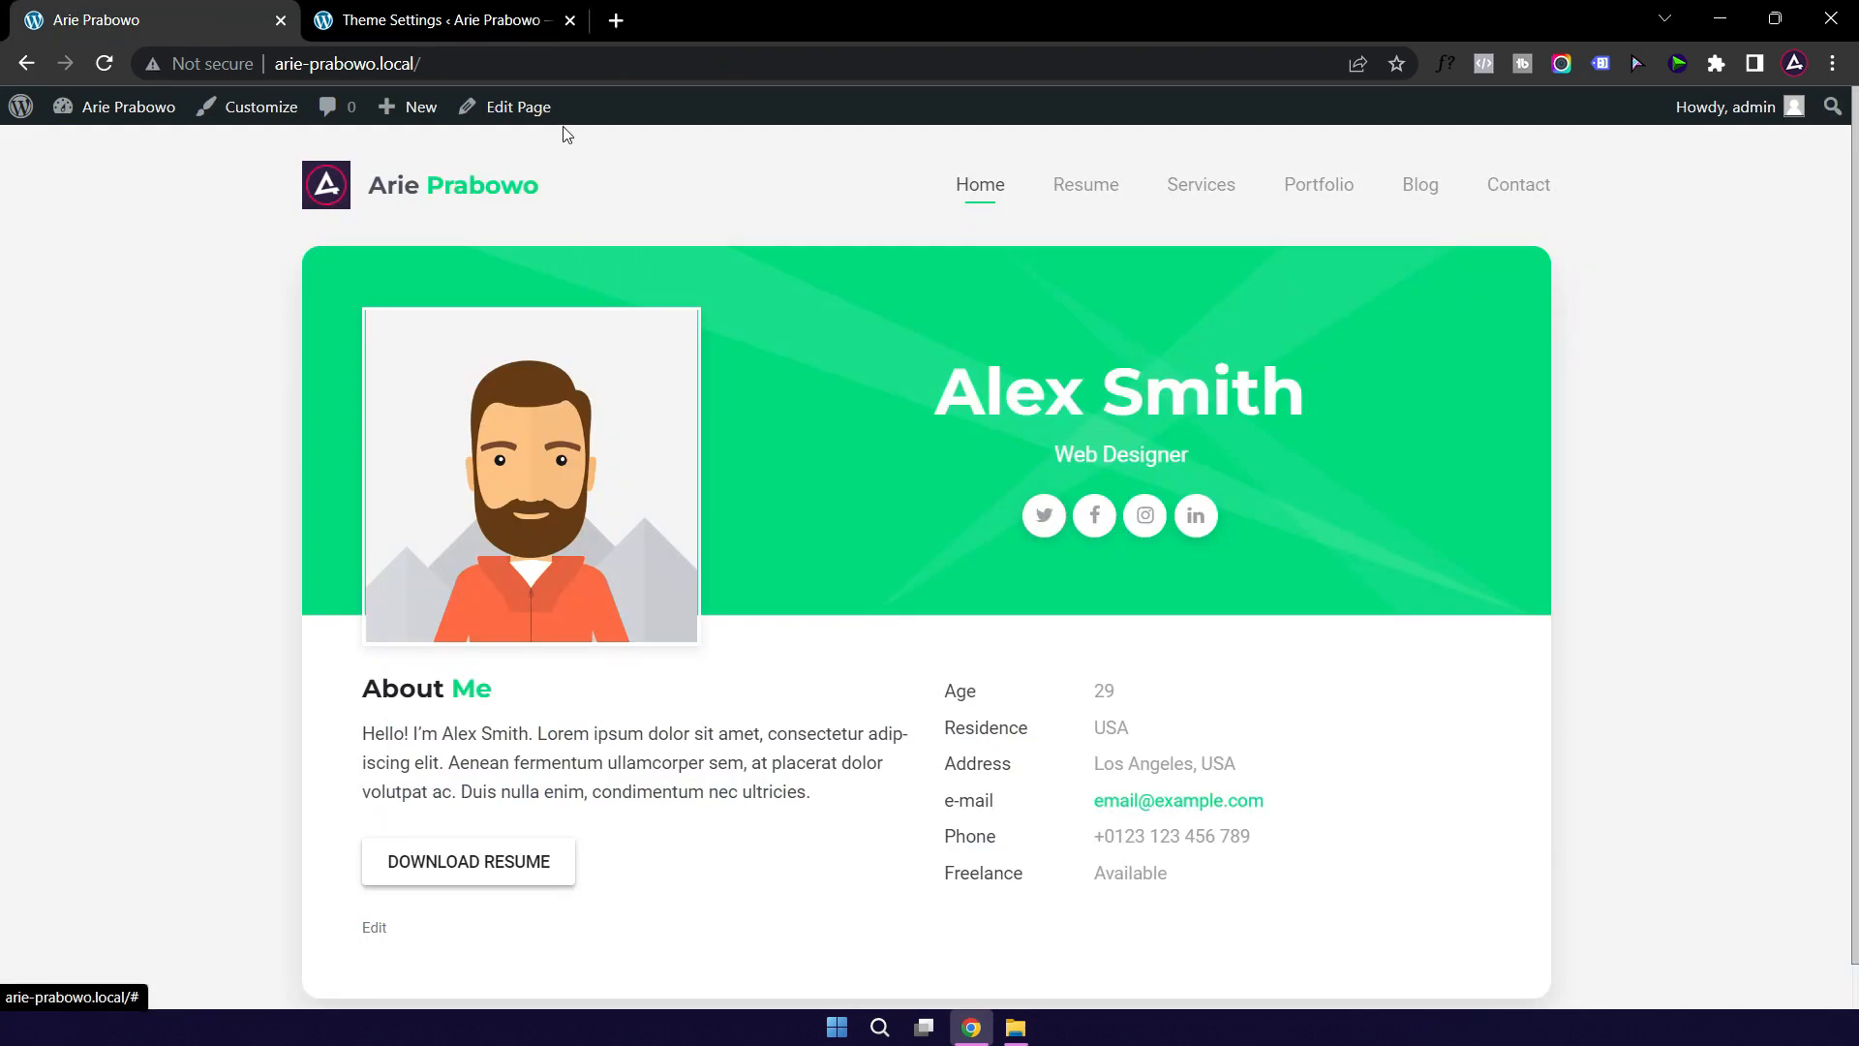
{"action": "left_click", "coordinate": [469, 22]}
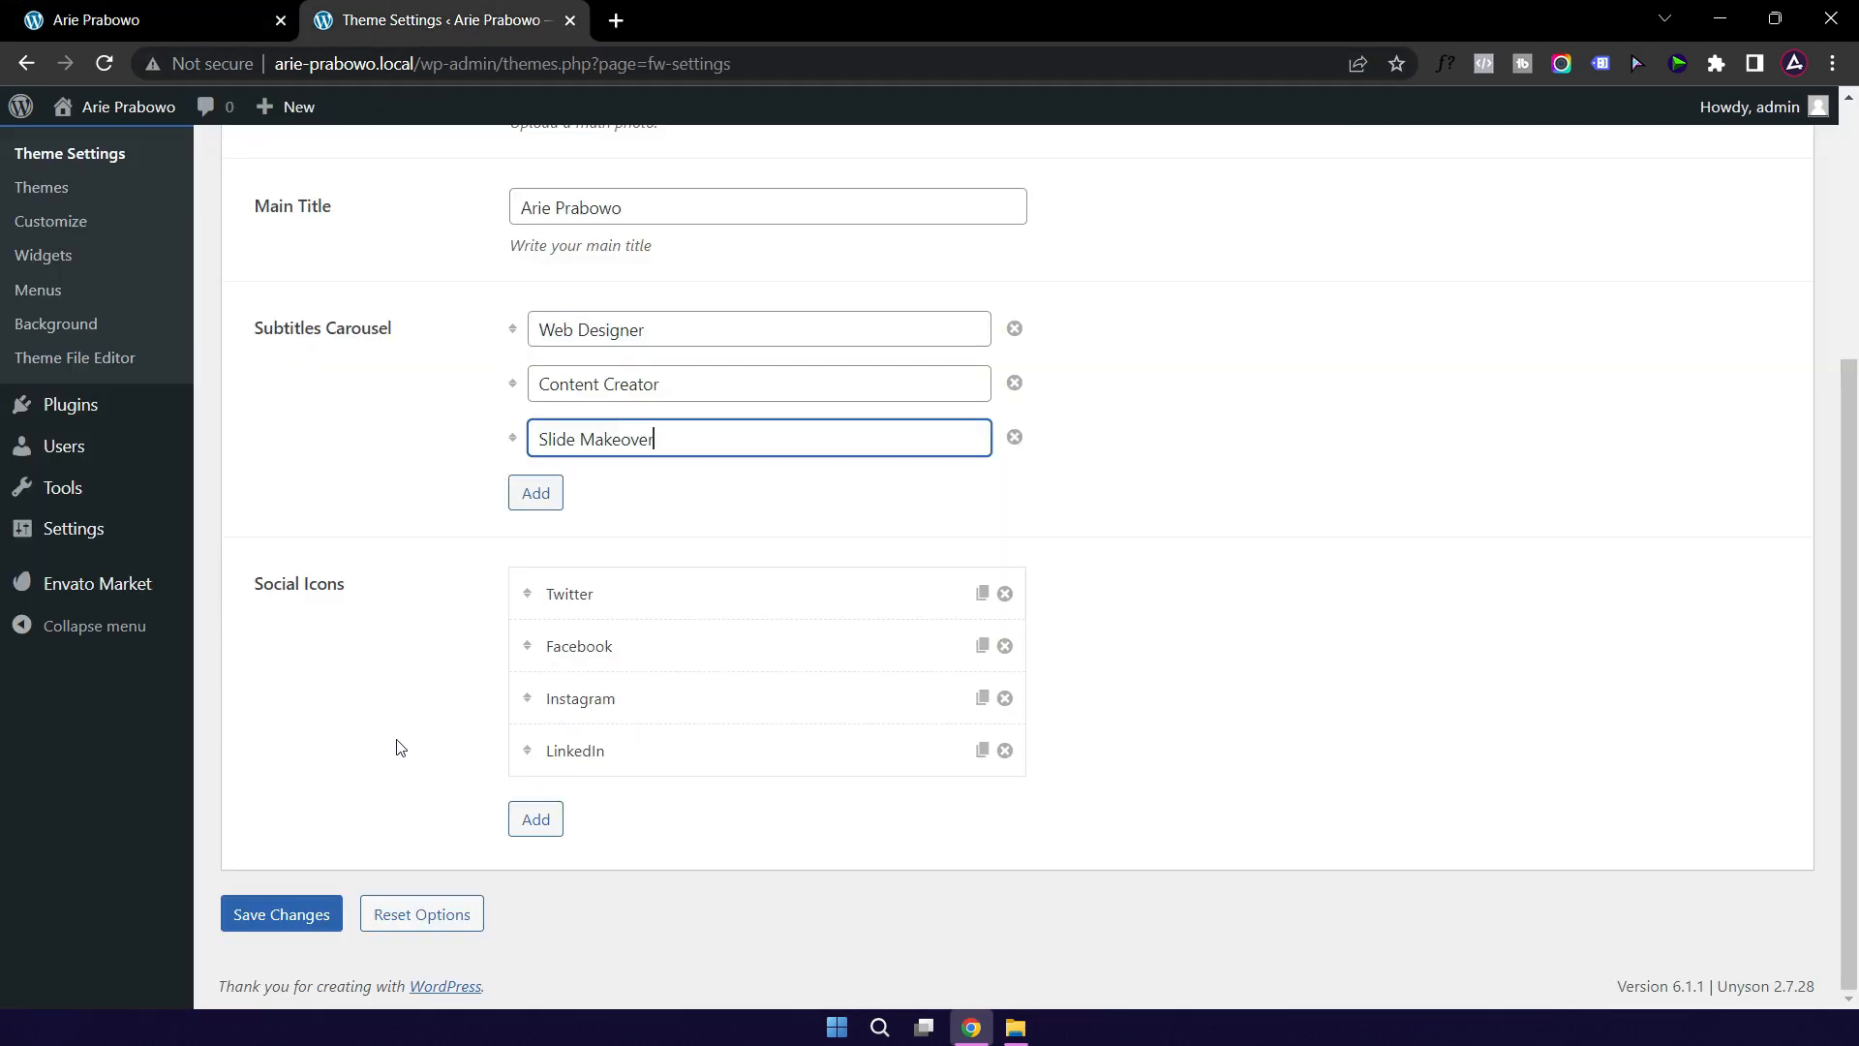
{"action": "left_click", "coordinate": [681, 600]}
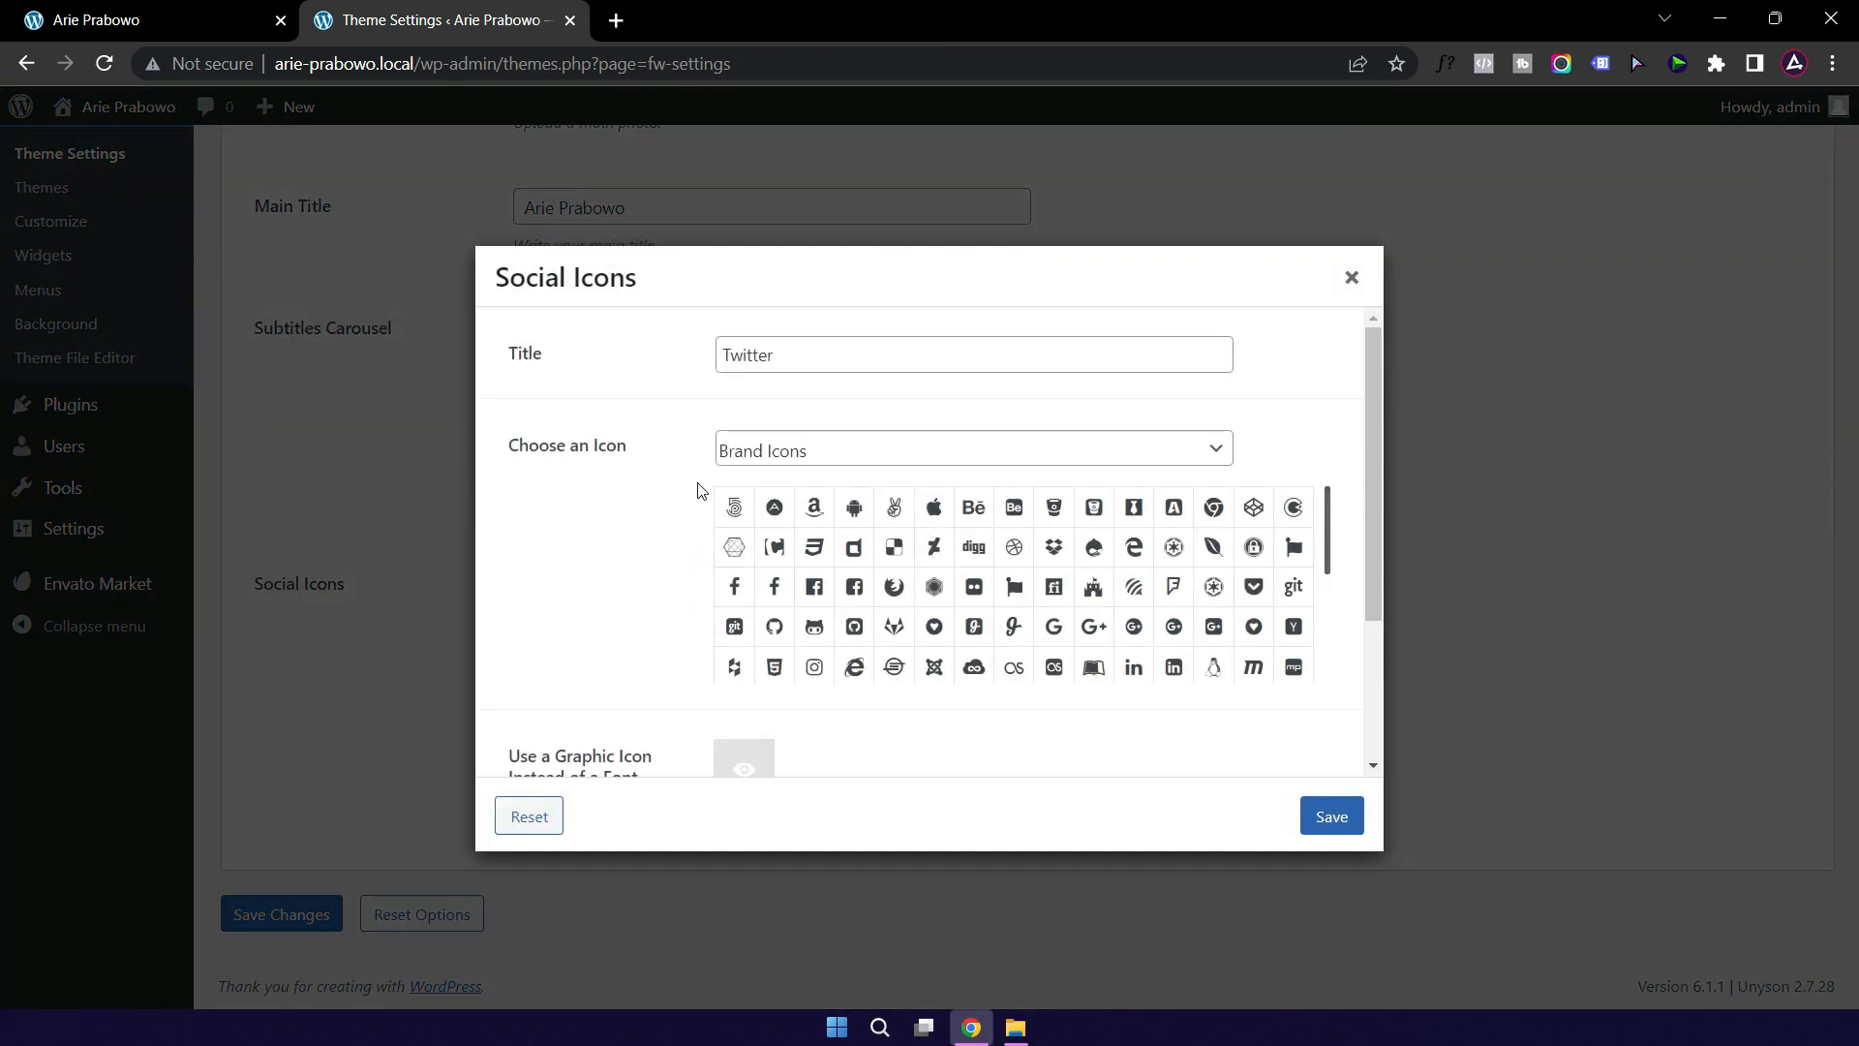
{"action": "scroll", "coordinate": [749, 559], "scroll_direction": "down", "scroll_amount": 2}
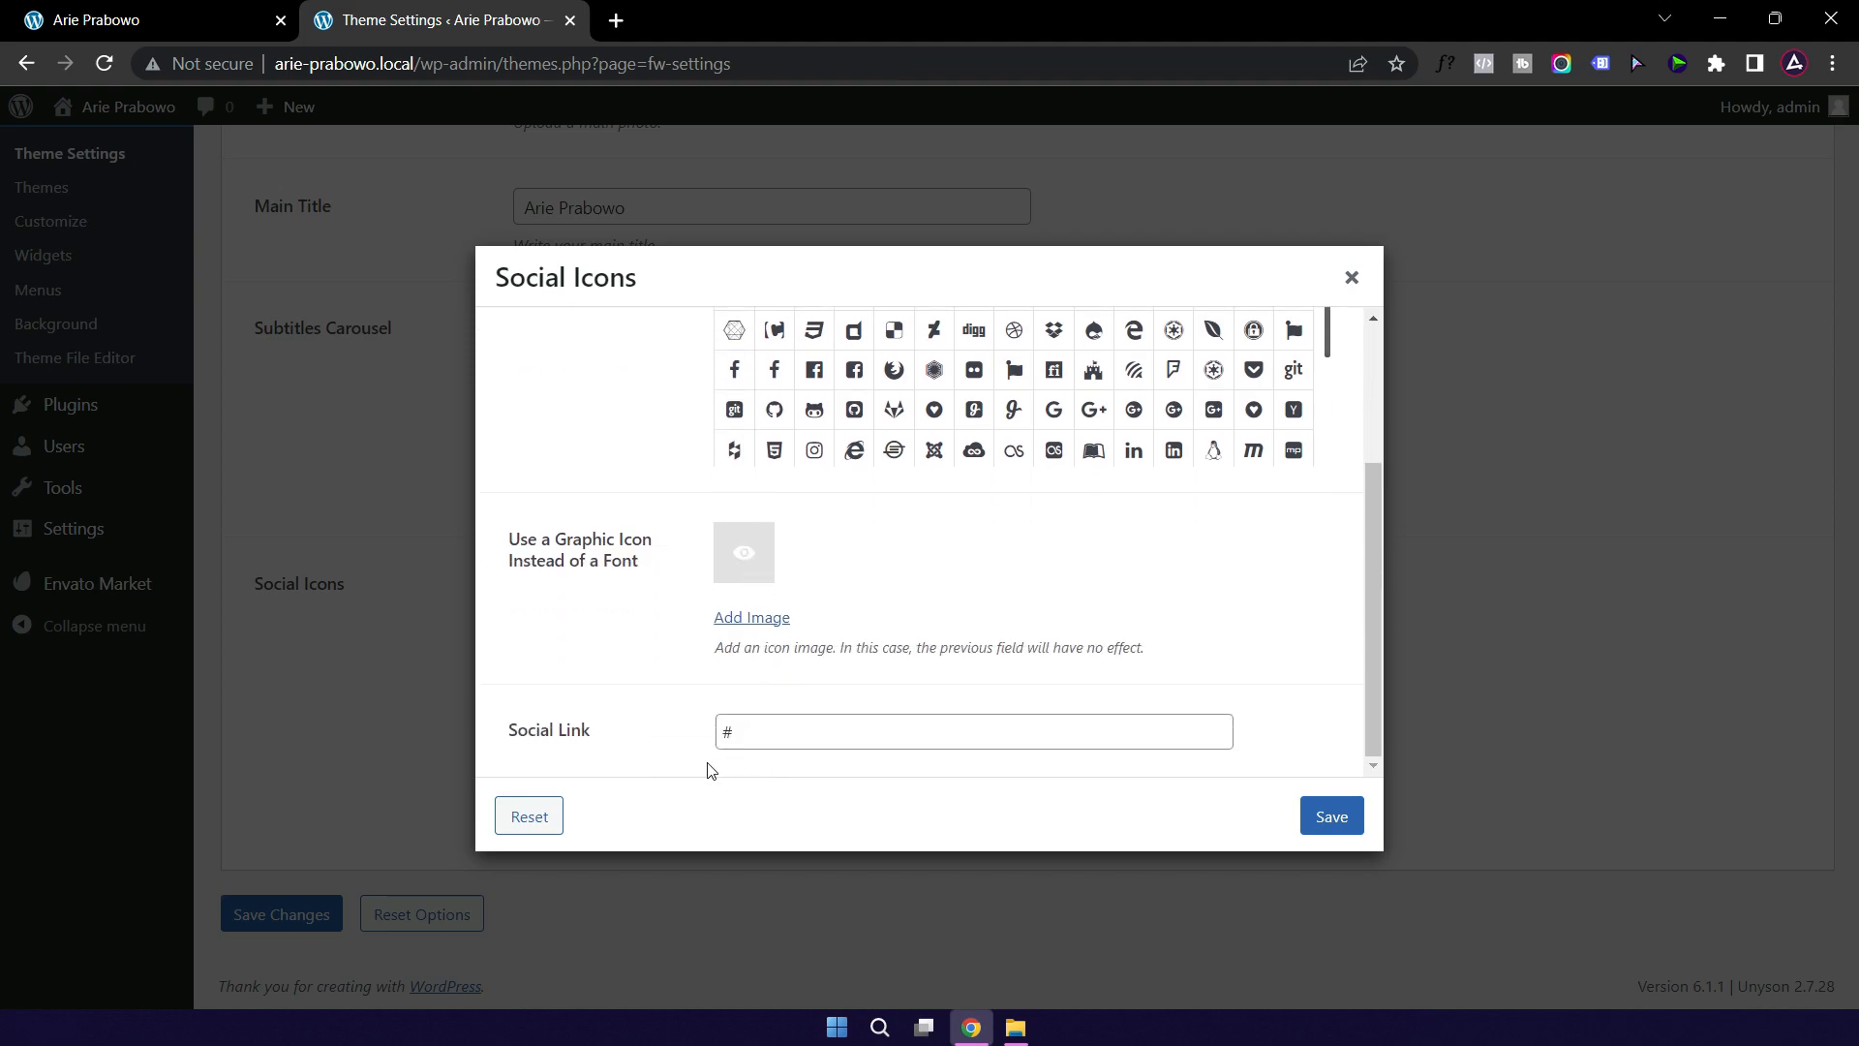
{"action": "double_click", "coordinate": [740, 732]}
{"action": "type", "text": "h"}
{"action": "type", "text": "ttps://twitter.com/cureelse"}
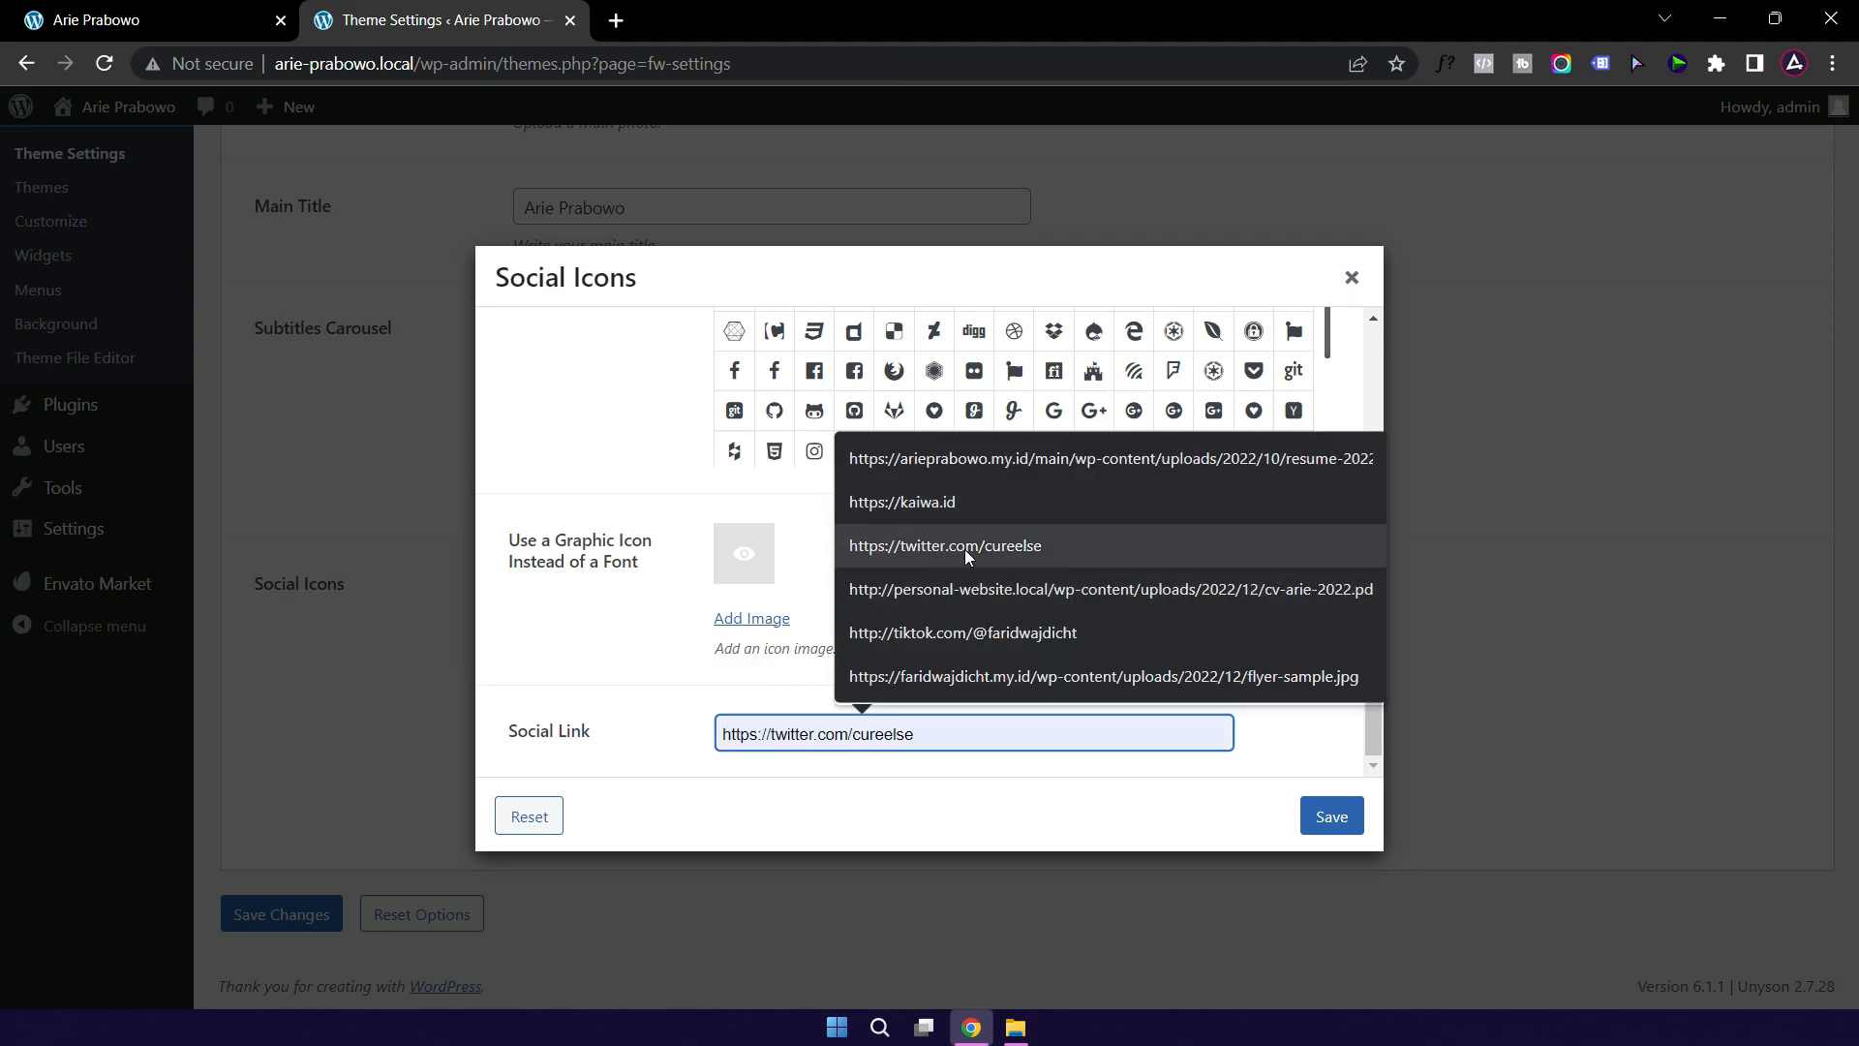
{"action": "left_click", "coordinate": [964, 549]}
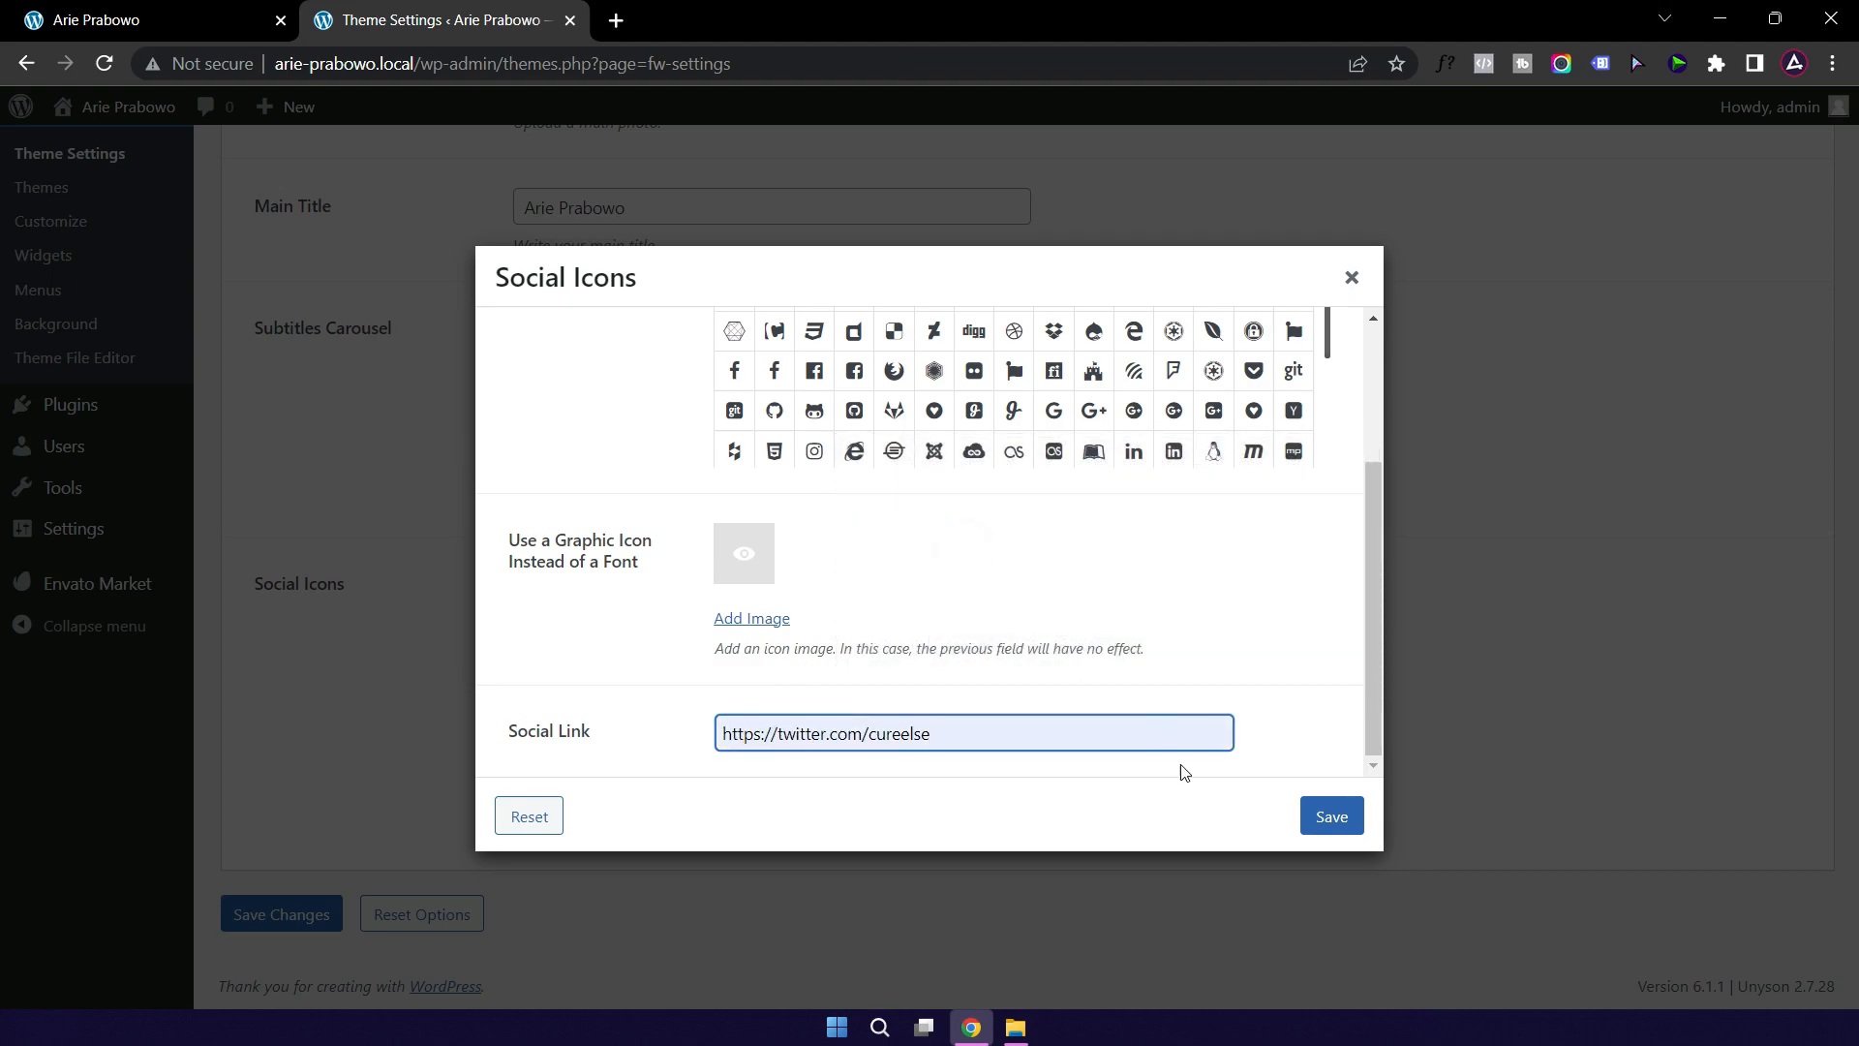
{"action": "left_click", "coordinate": [1323, 818]}
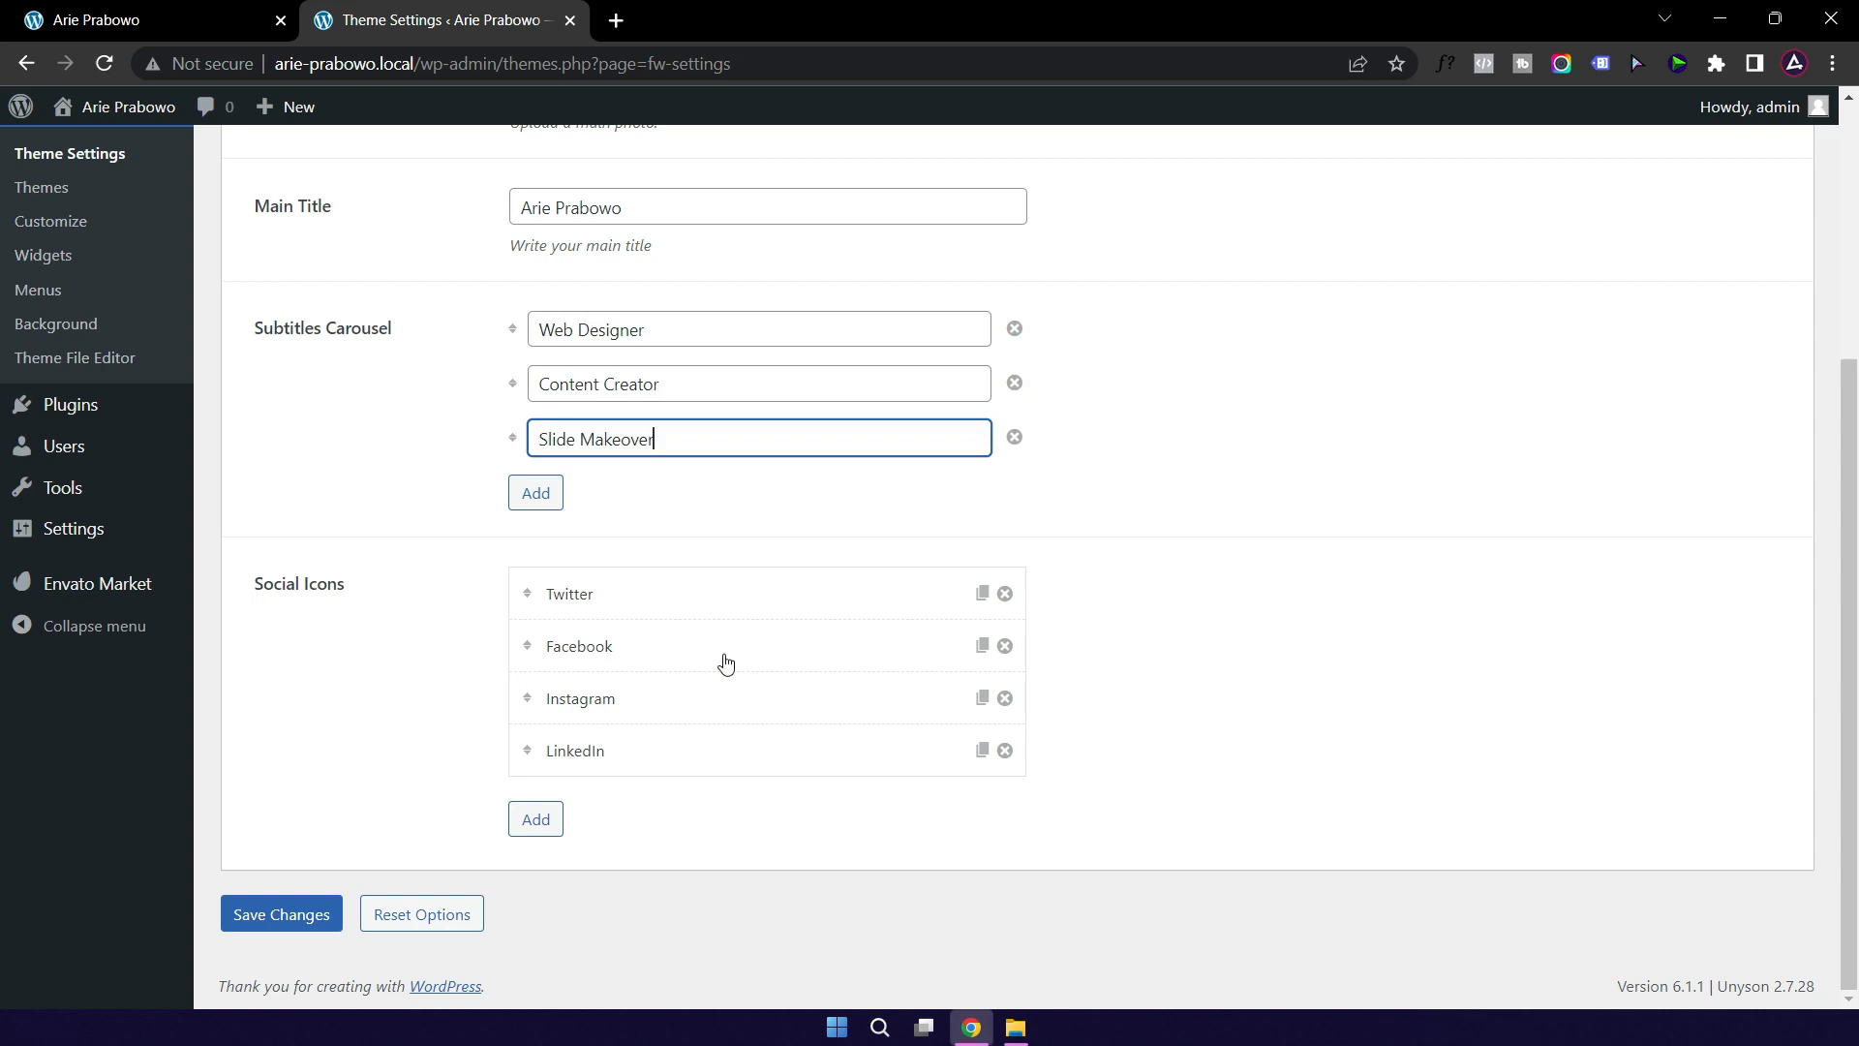
Step: Remove the Facebook and LinkedIn icons, link Instagram to the owner's profile, and save the page
{"action": "left_click", "coordinate": [1005, 647]}
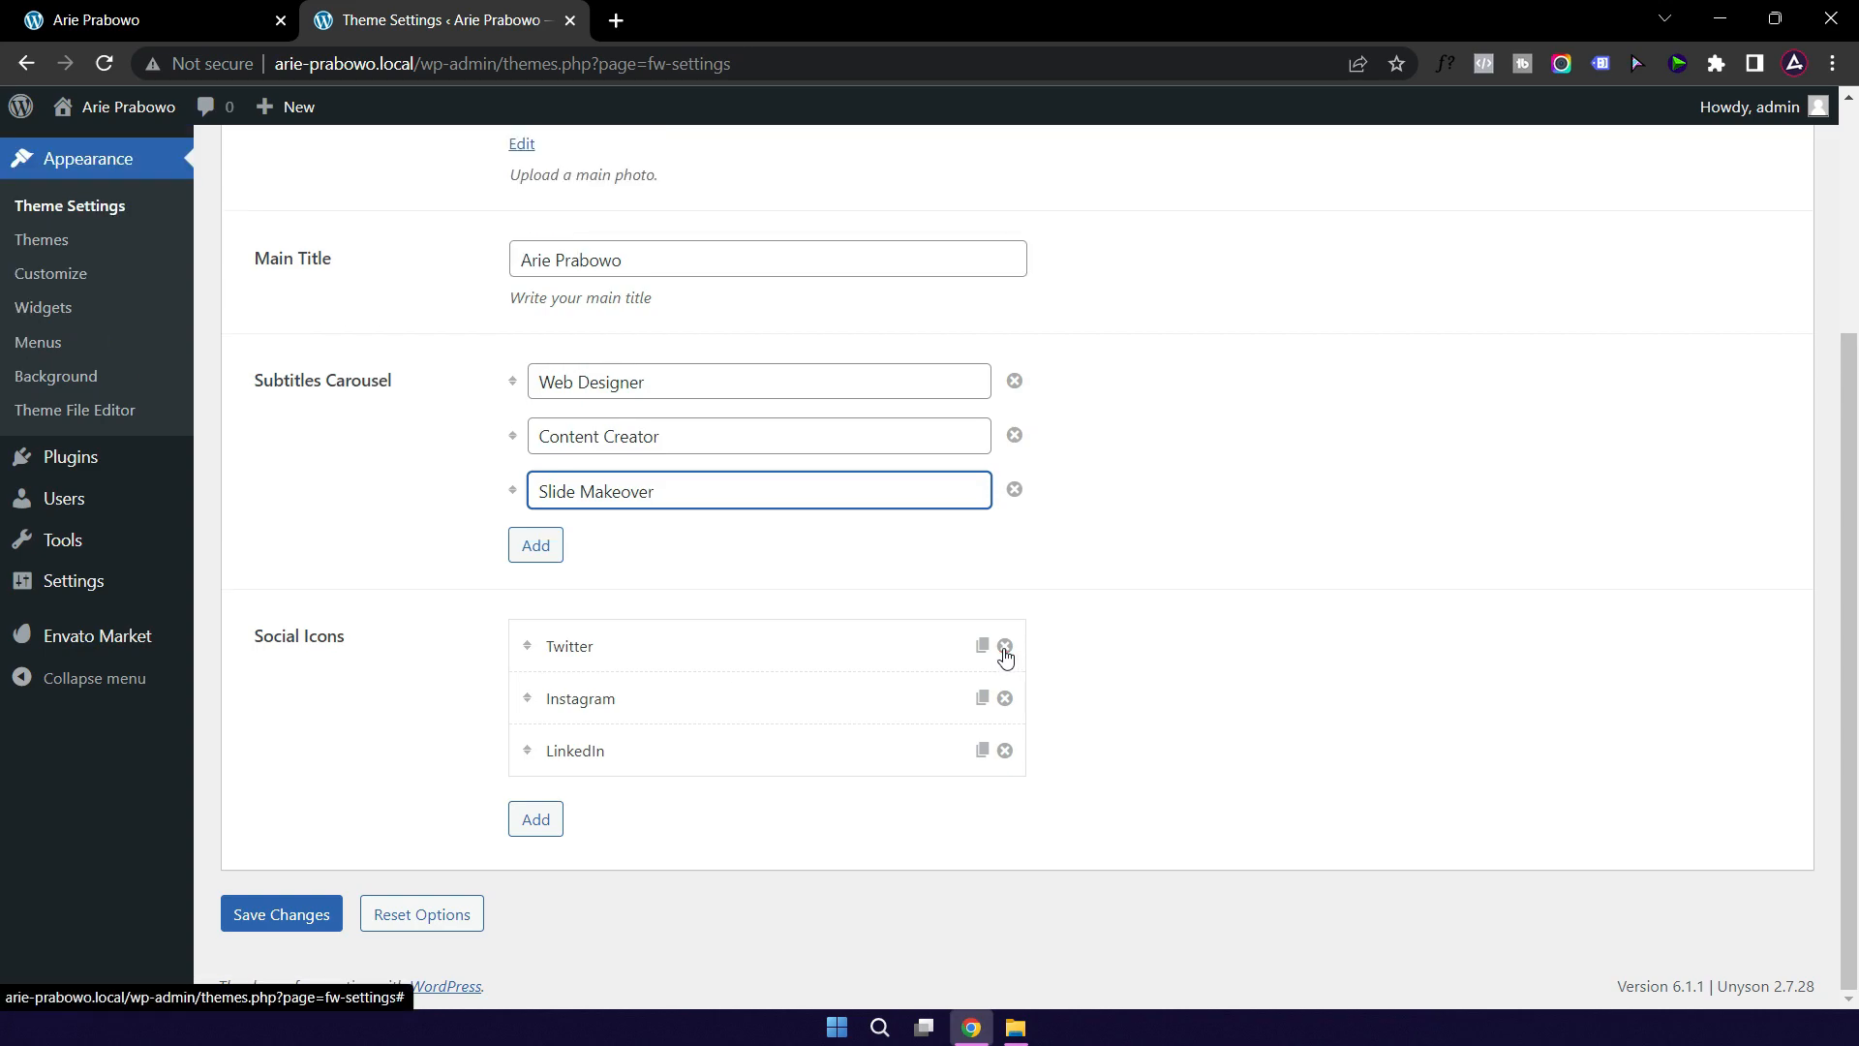
{"action": "left_click", "coordinate": [704, 699]}
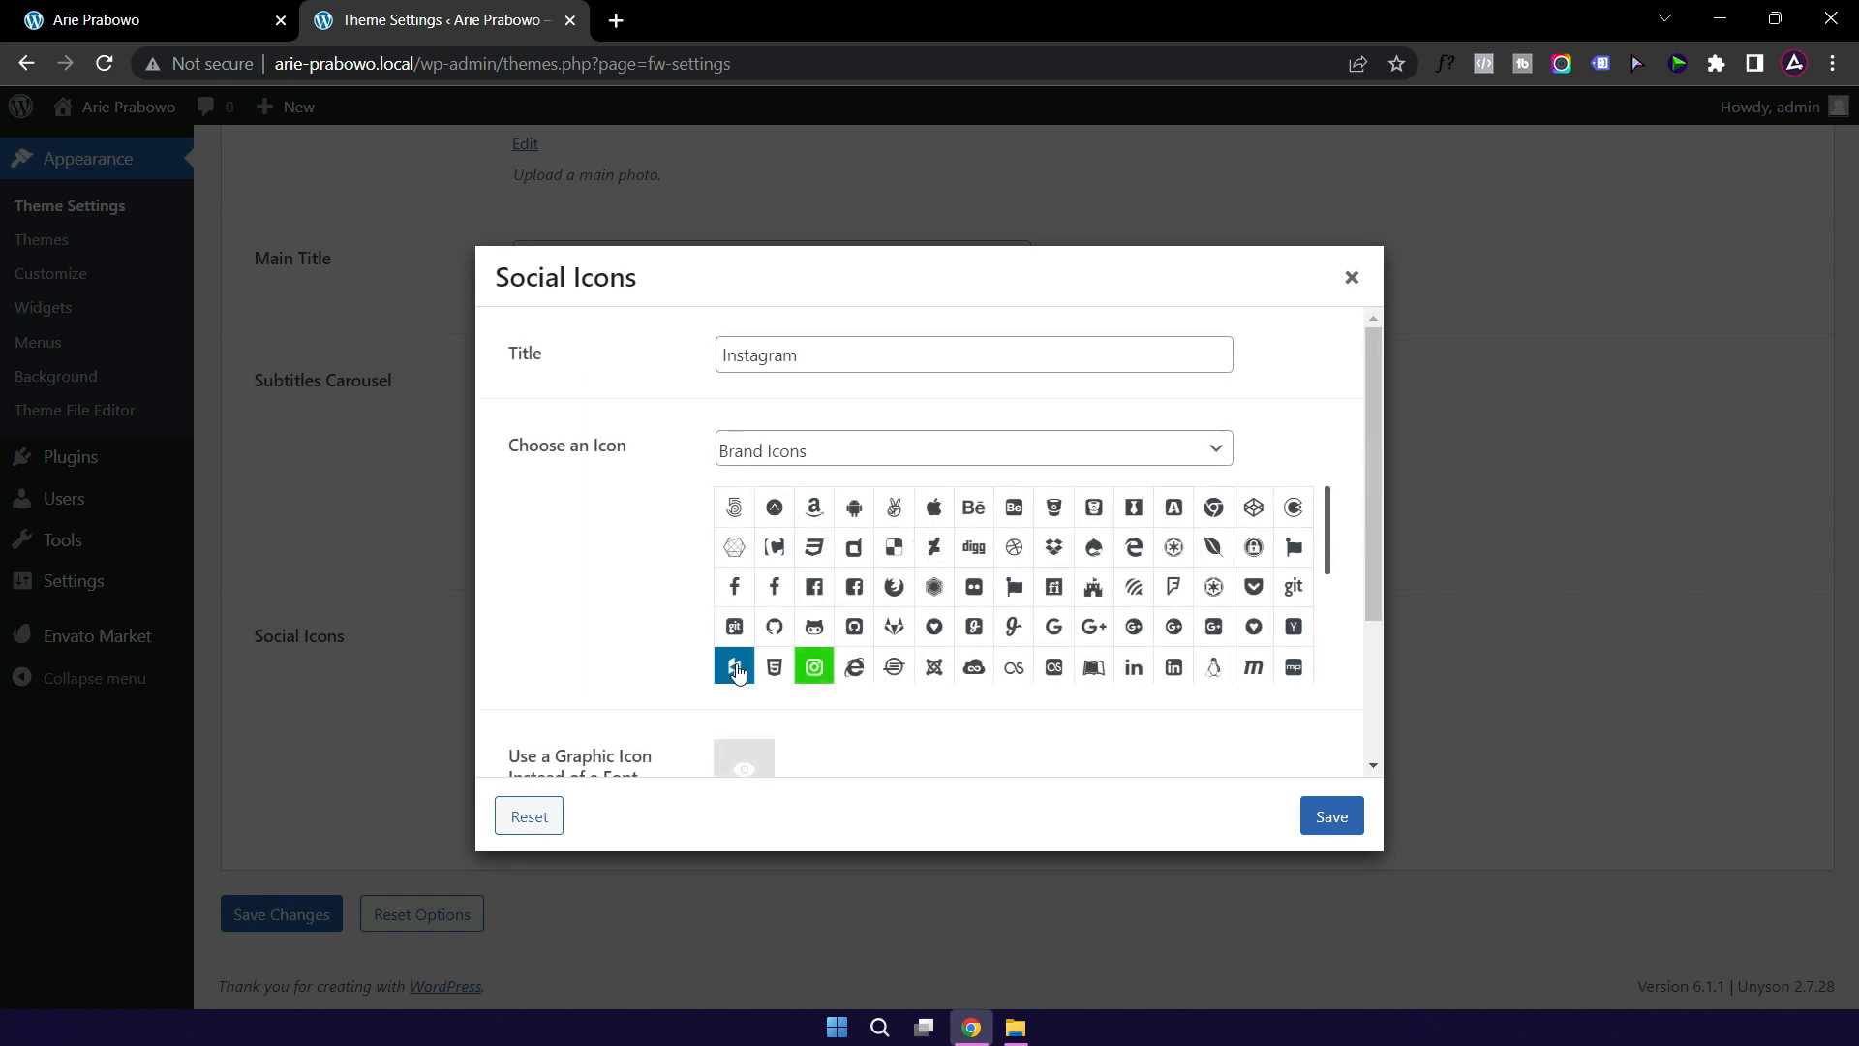
{"action": "scroll", "coordinate": [814, 620], "scroll_direction": "down", "scroll_amount": 5}
{"action": "left_click", "coordinate": [764, 731]}
{"action": "left_click_drag", "start_coordinate": [753, 731], "coordinate": [672, 746]}
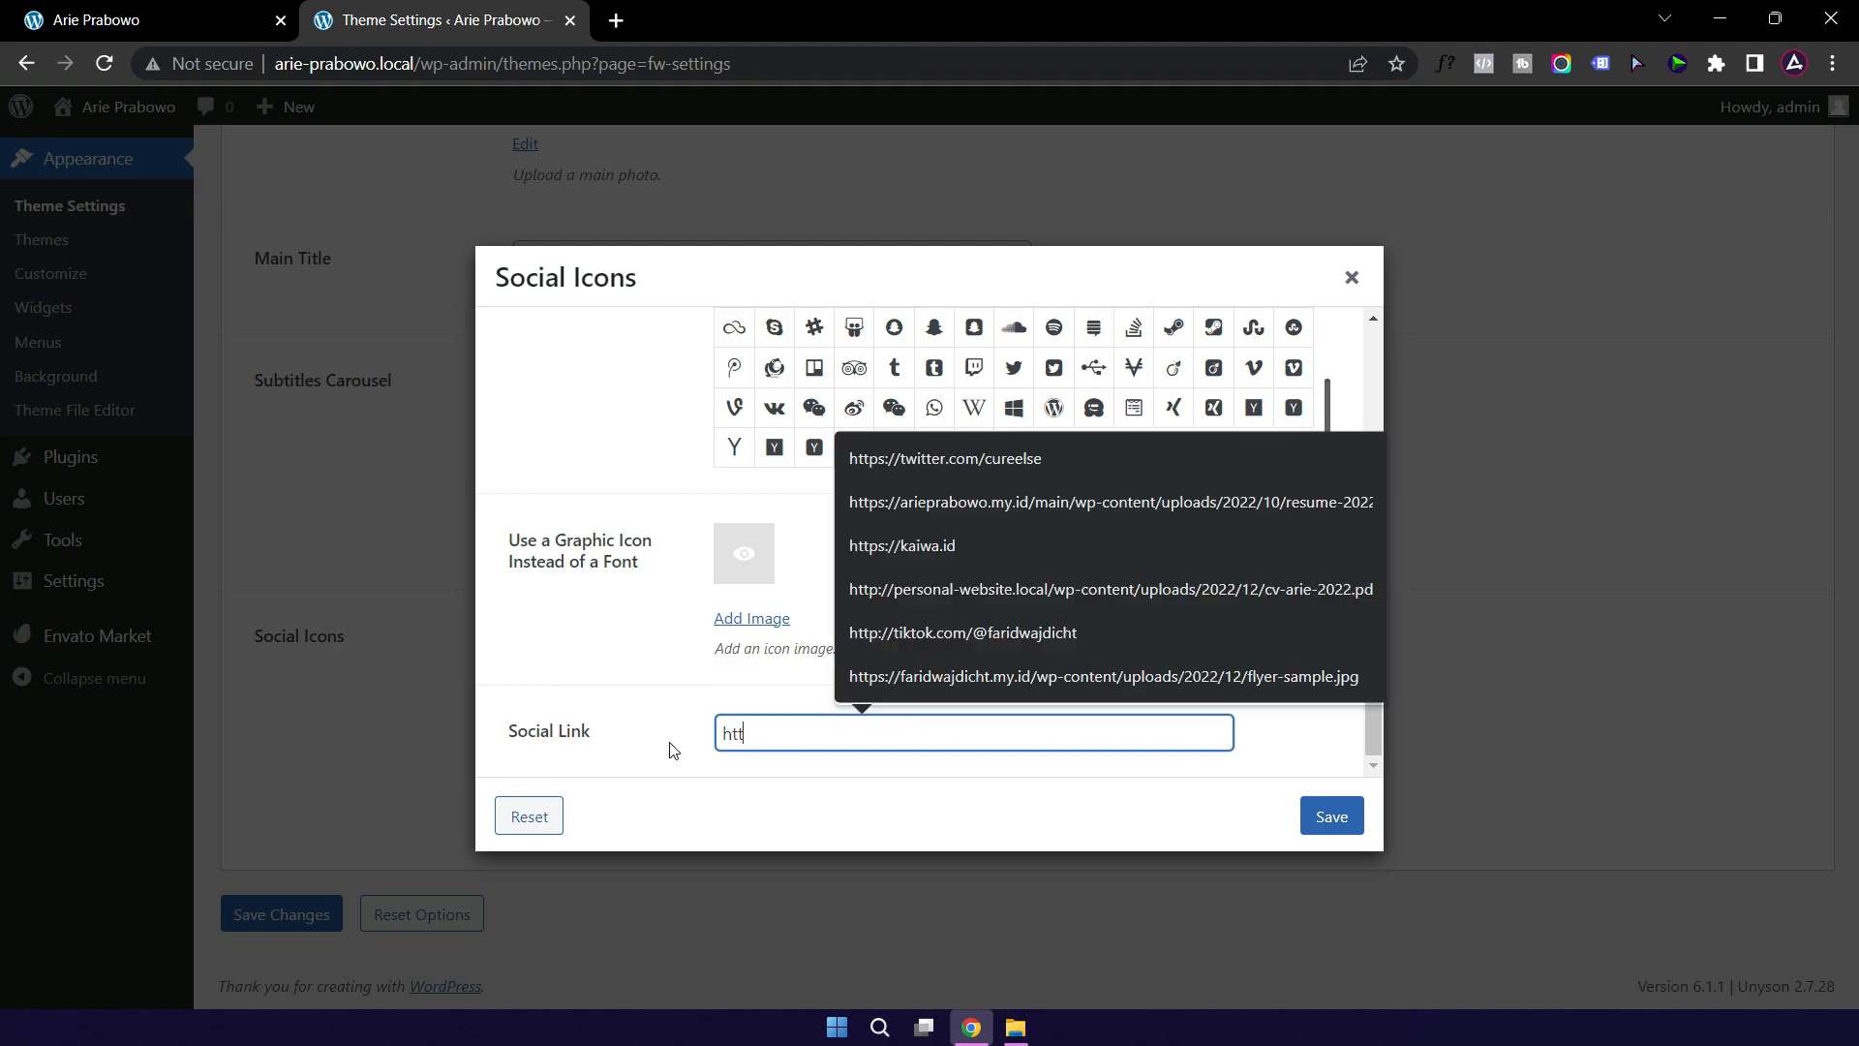
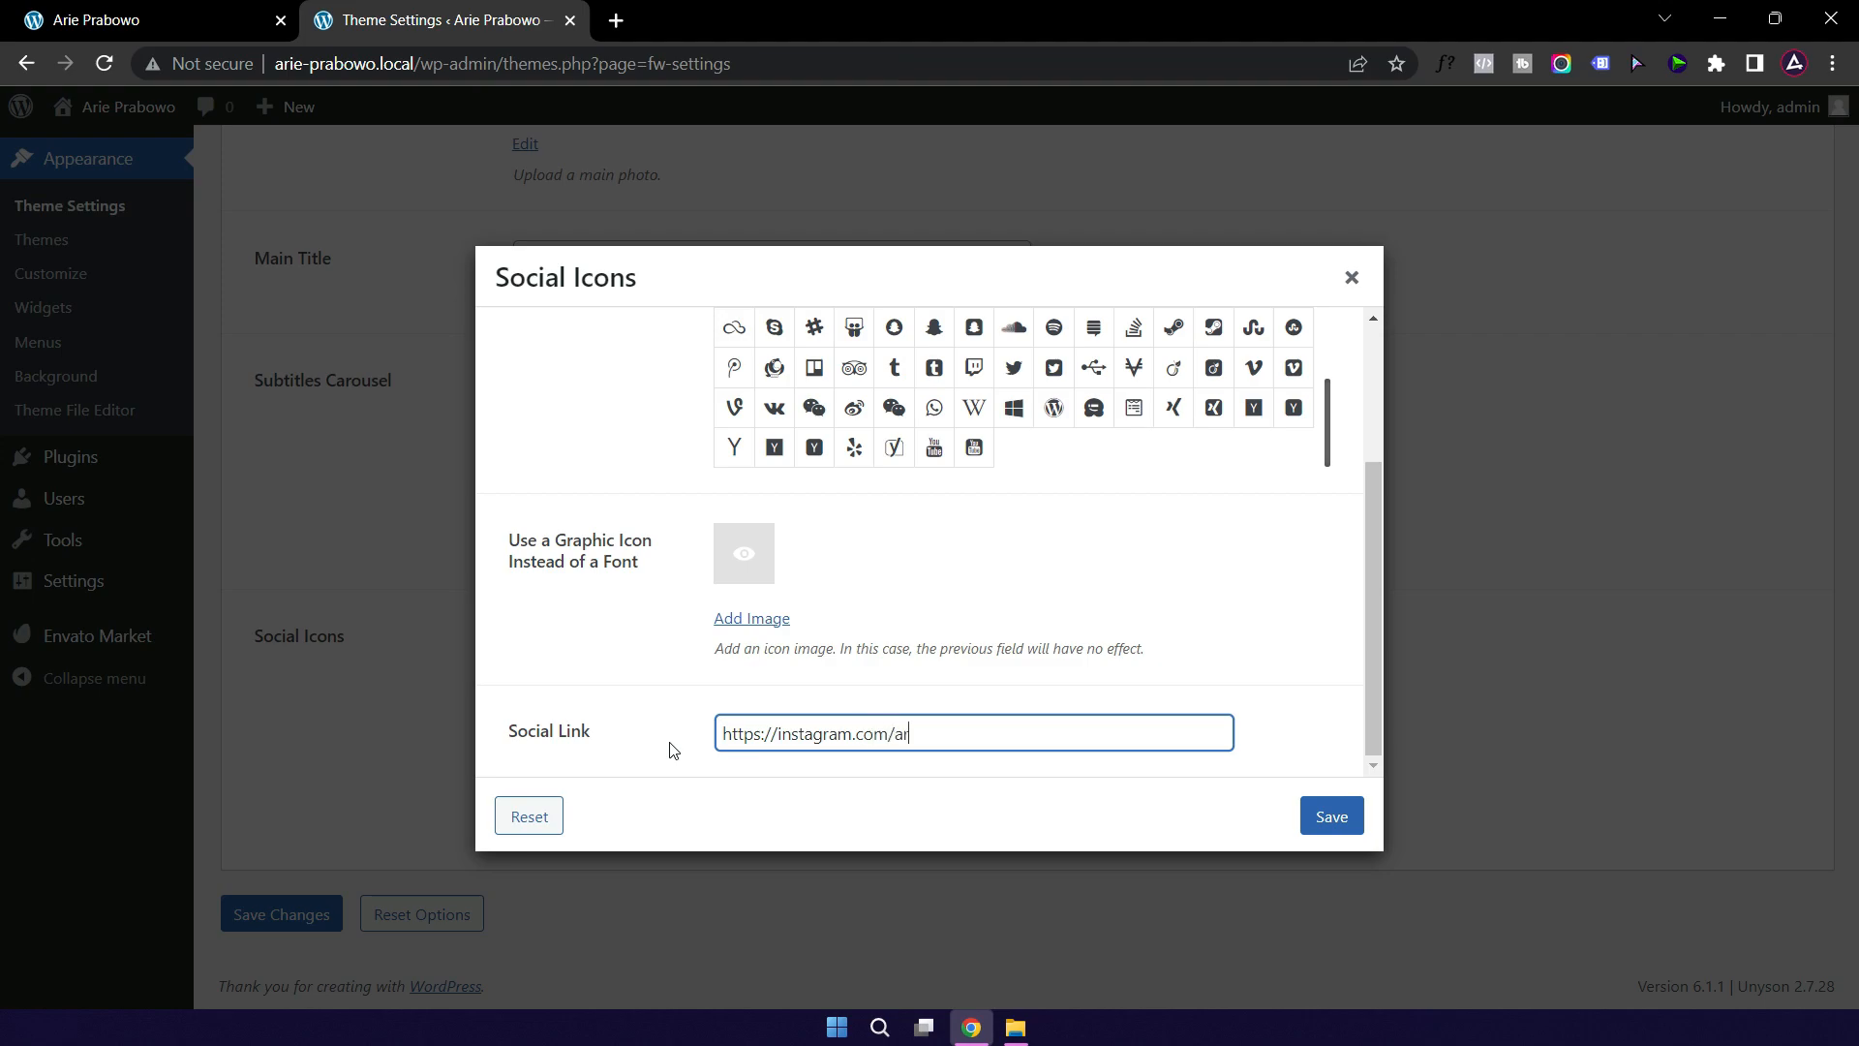
{"action": "left_click", "coordinate": [1327, 817]}
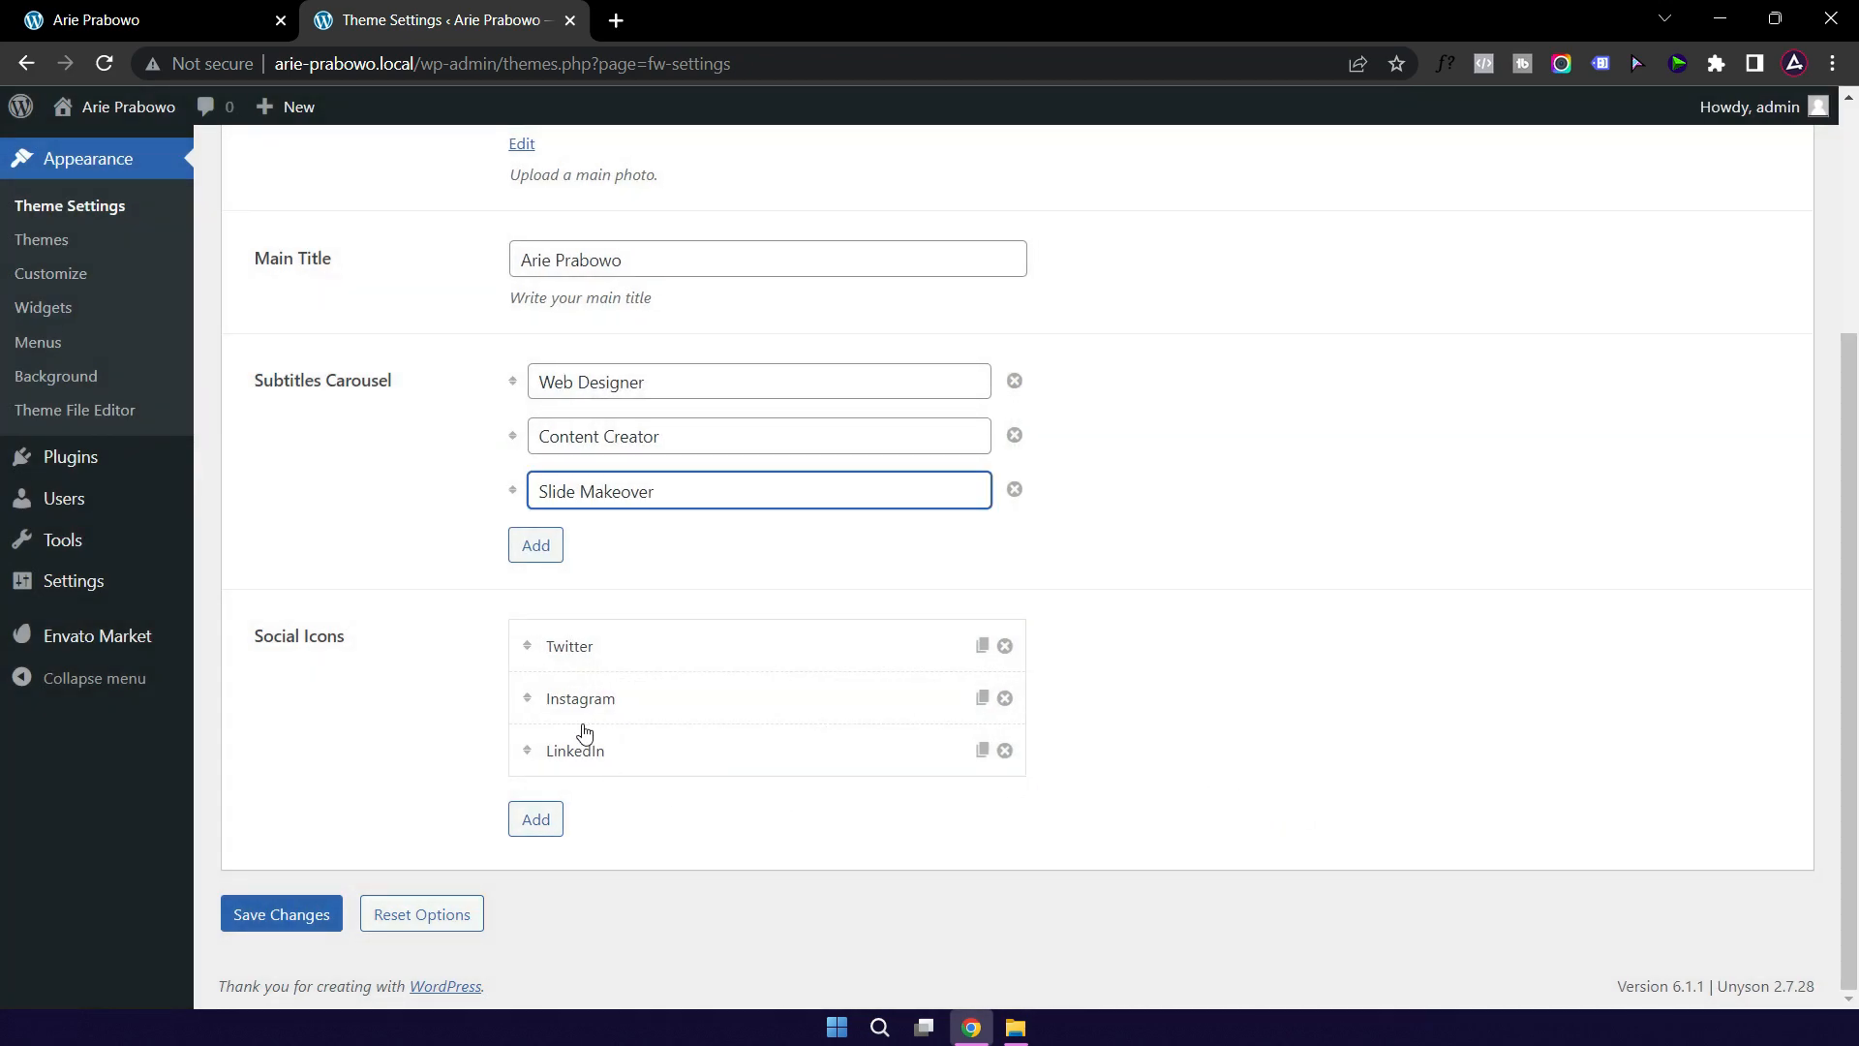
{"action": "left_click", "coordinate": [1005, 750]}
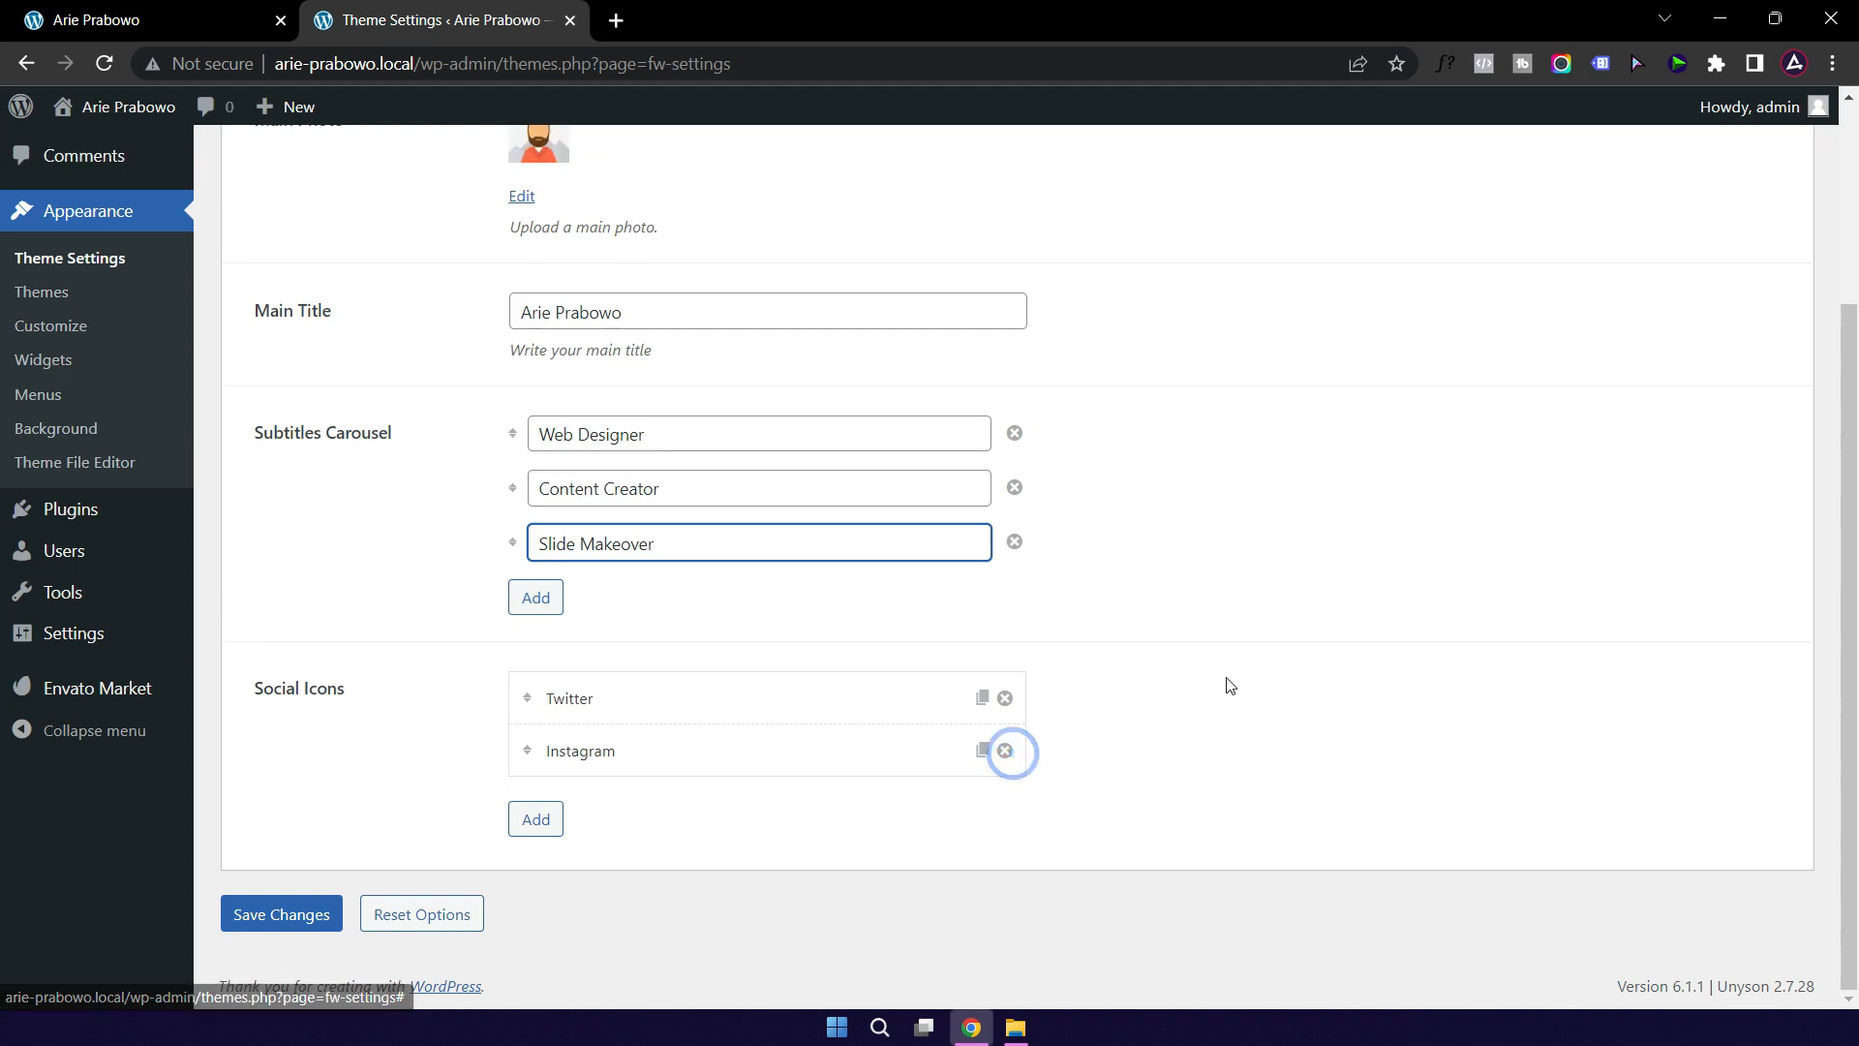
{"action": "left_click", "coordinate": [286, 917]}
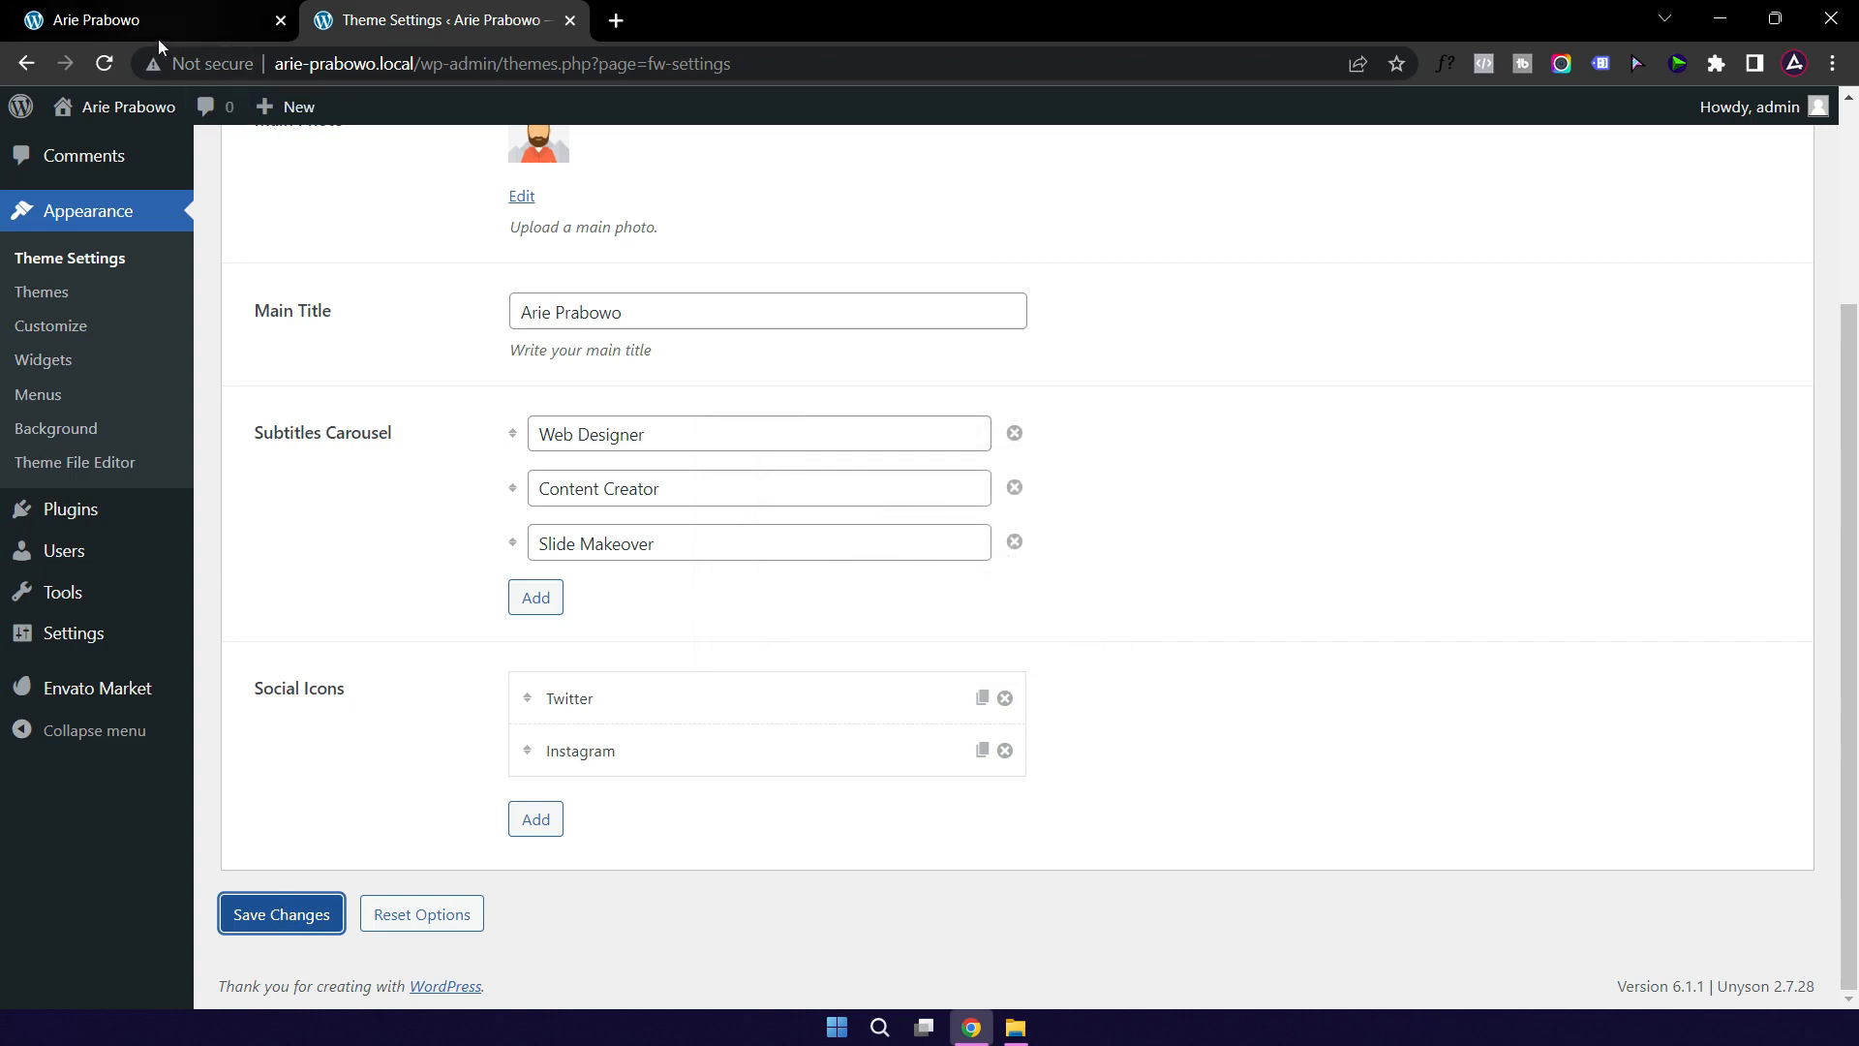
{"action": "left_click", "coordinate": [130, 23]}
{"action": "left_click", "coordinate": [105, 62]}
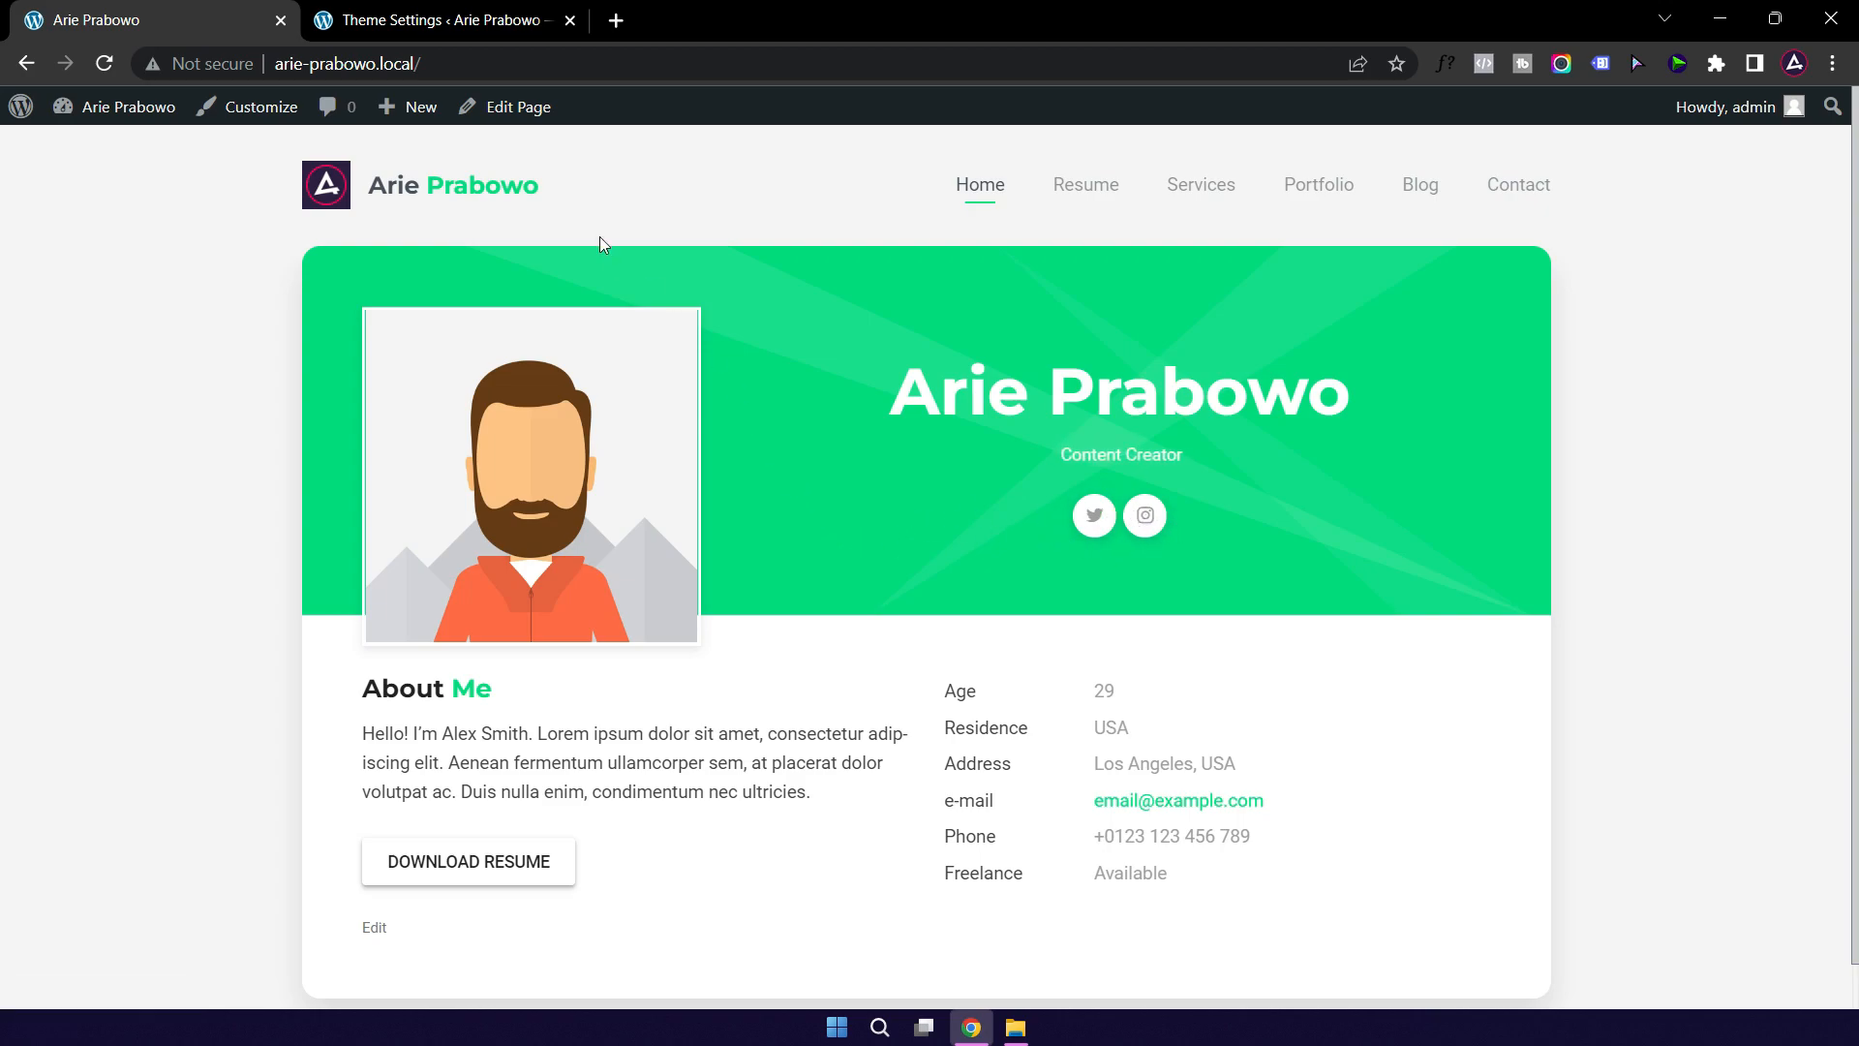
{"action": "left_click", "coordinate": [433, 26]}
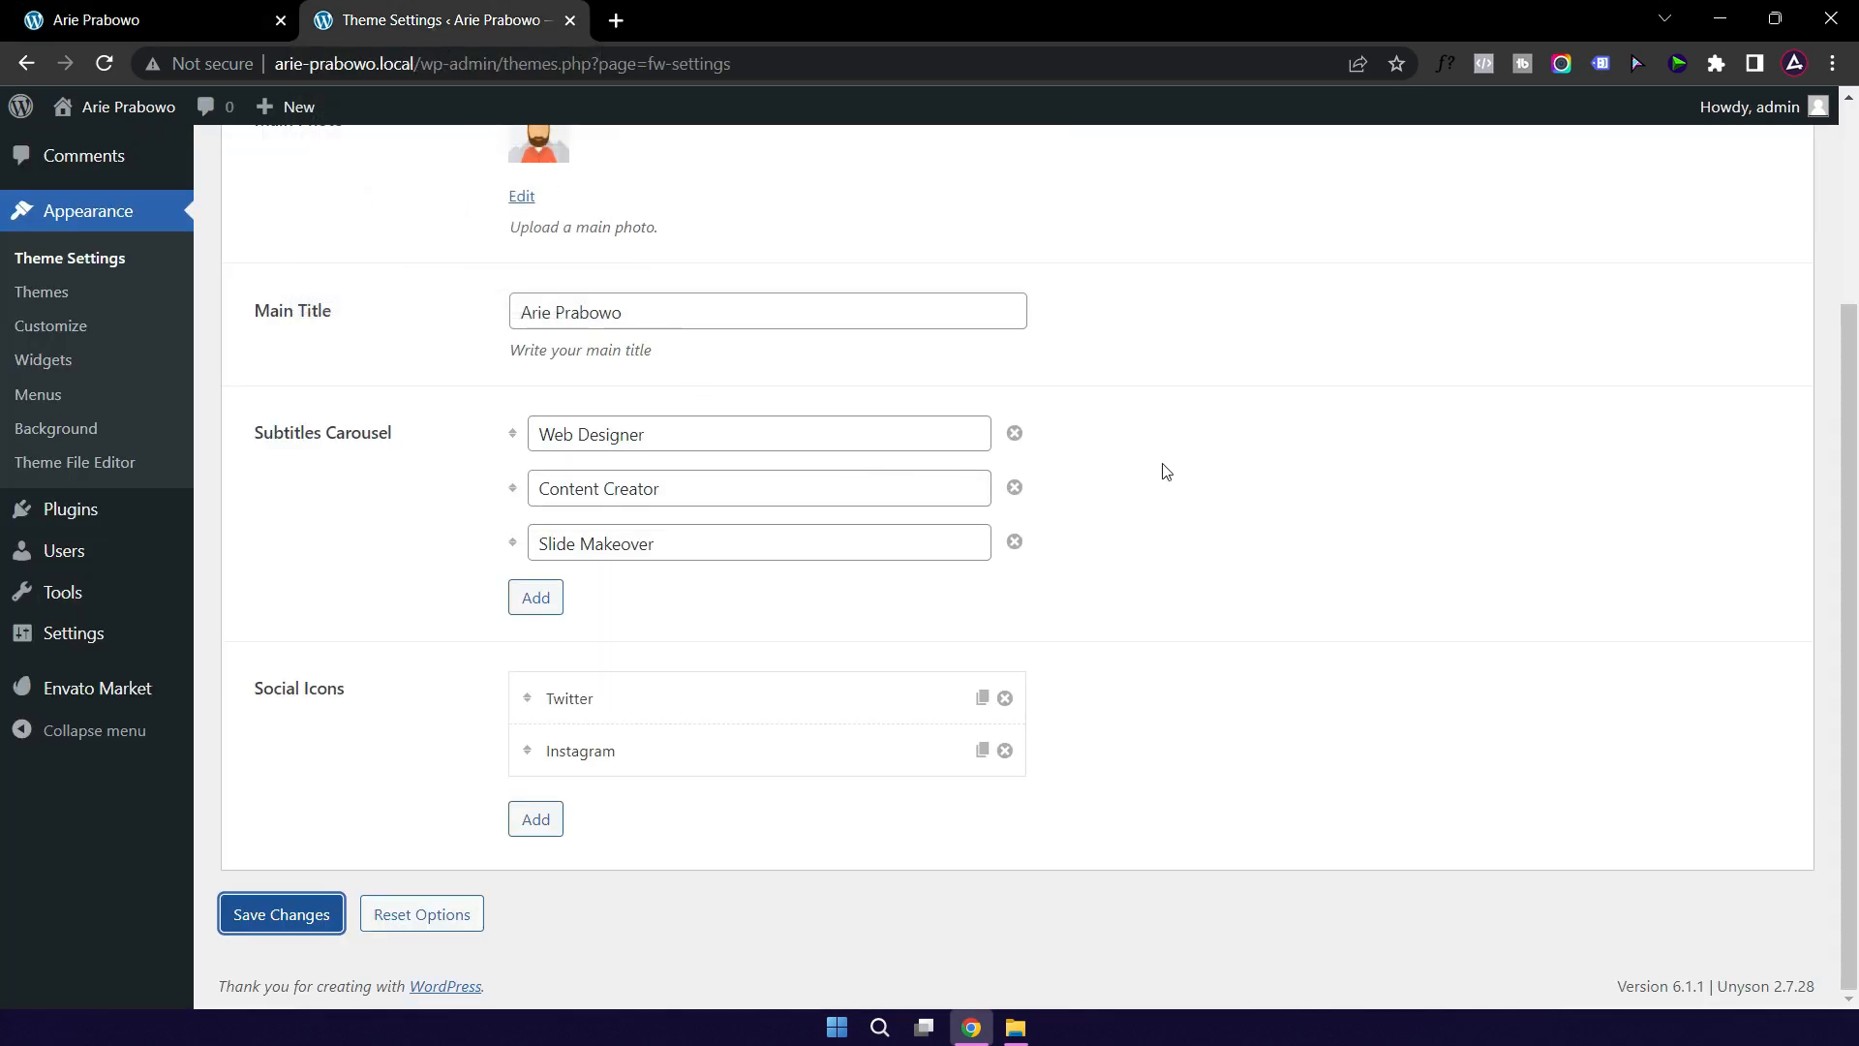
{"action": "scroll", "coordinate": [1198, 540], "scroll_direction": "up", "scroll_amount": 3}
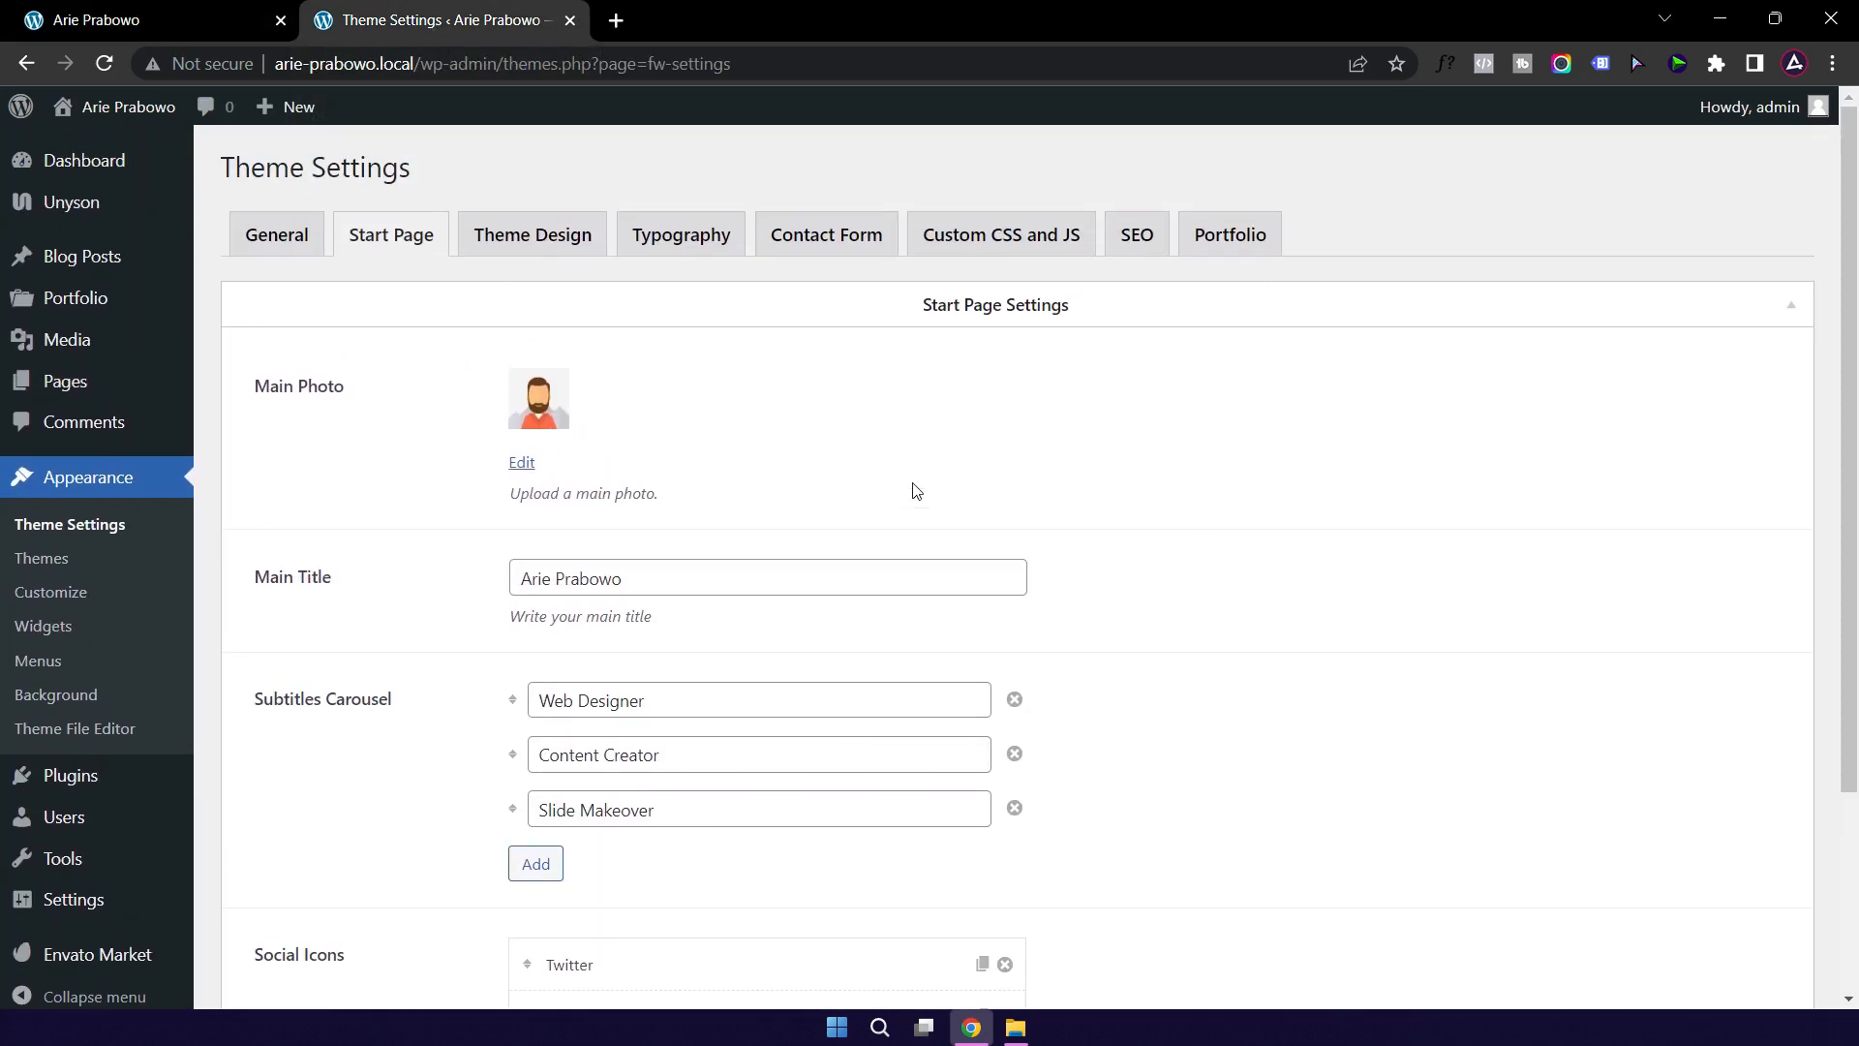
Step: Show the Theme Design colour settings with the catatan.txt colour-code notes docked at the right
{"action": "left_click", "coordinate": [523, 244]}
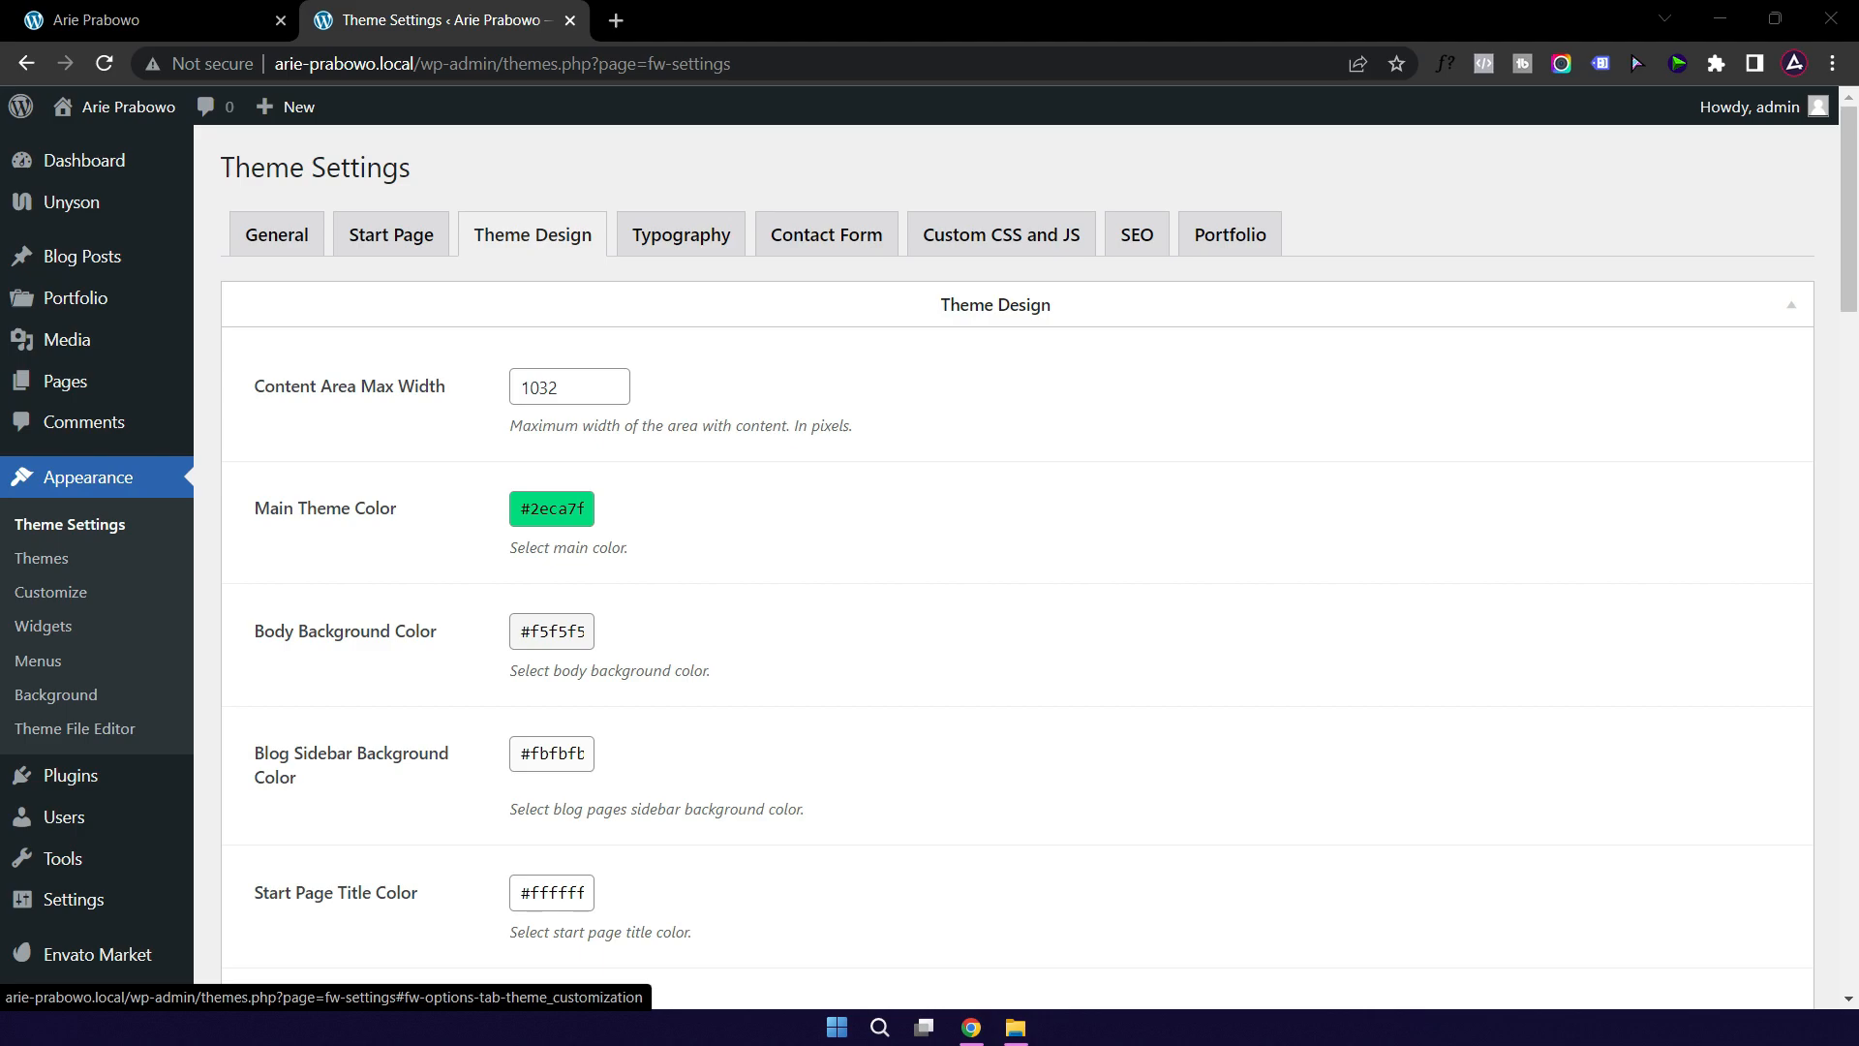
{"action": "left_click_drag", "start_coordinate": [2, 300], "coordinate": [1179, 275]}
{"action": "left_click_drag", "start_coordinate": [1759, 477], "coordinate": [1272, 477]}
{"action": "left_click_drag", "start_coordinate": [1072, 279], "coordinate": [1626, 287]}
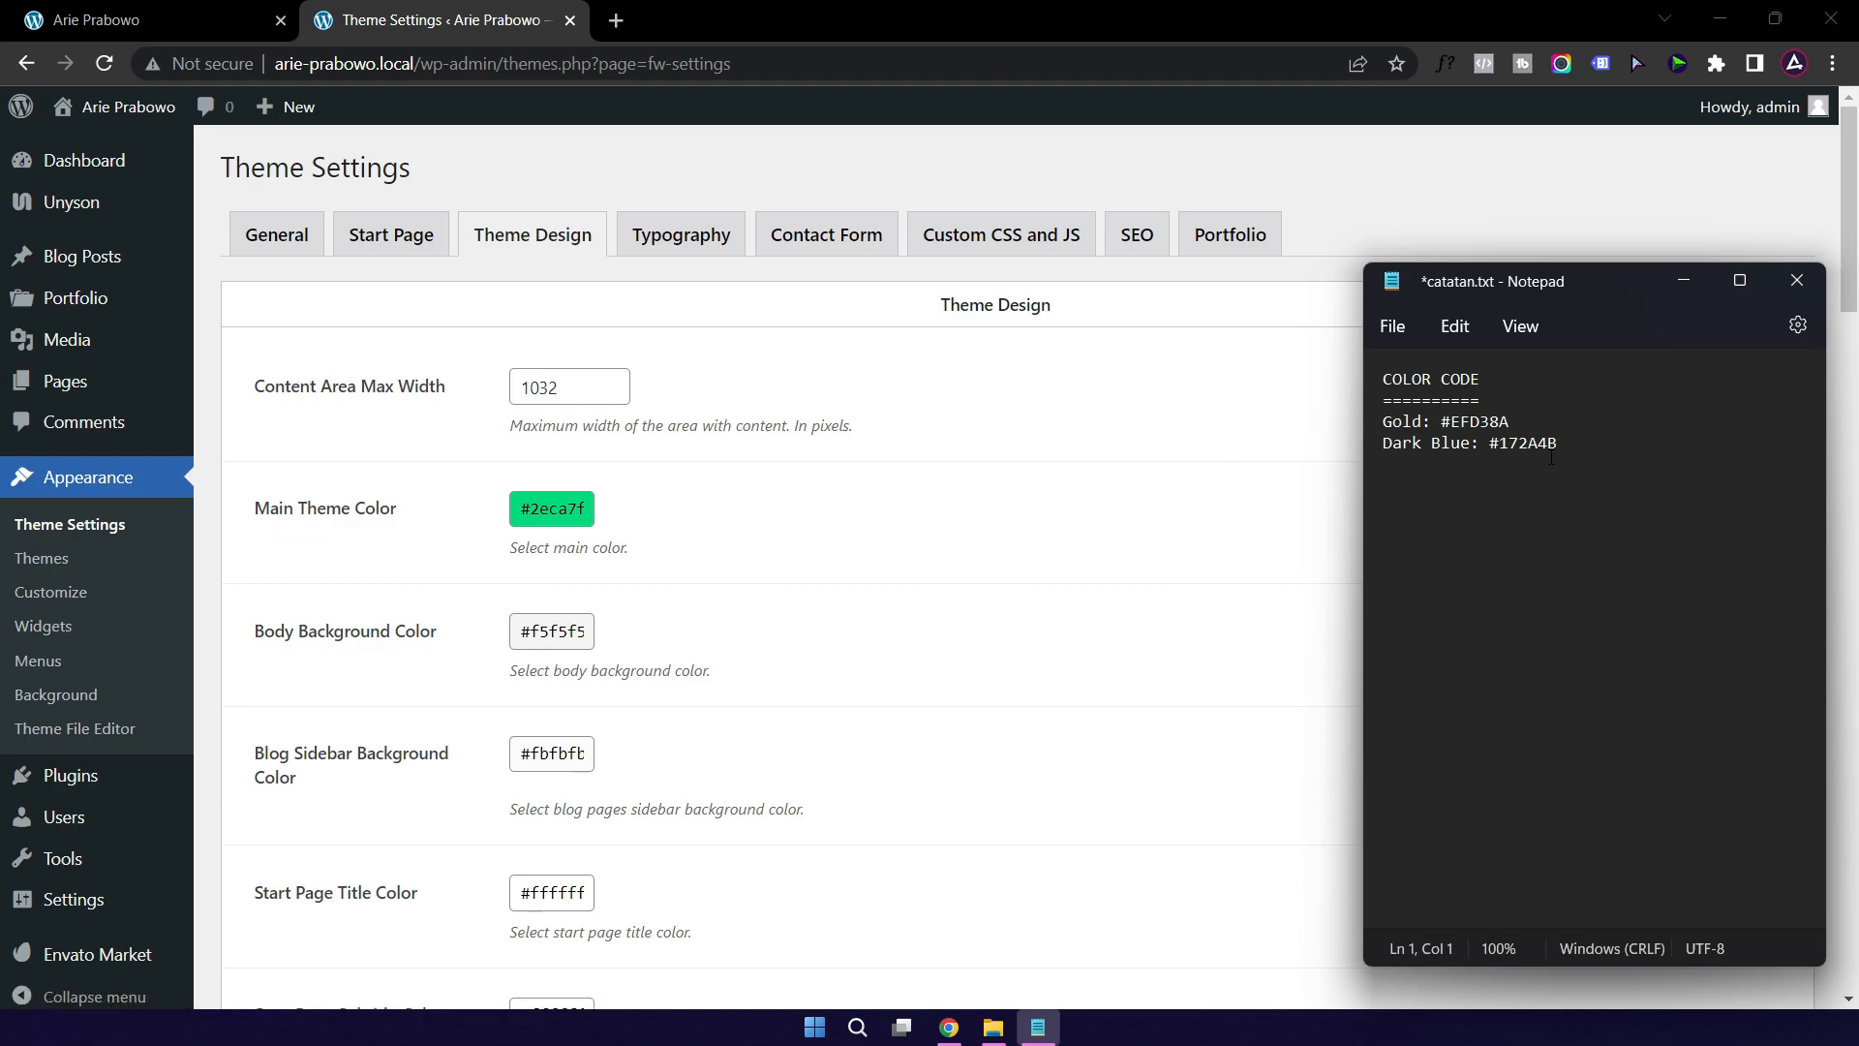
Step: Set the Main Theme Color to gold #efd38a
{"action": "double_click", "coordinate": [1479, 422]}
{"action": "triple_click", "coordinate": [542, 511]}
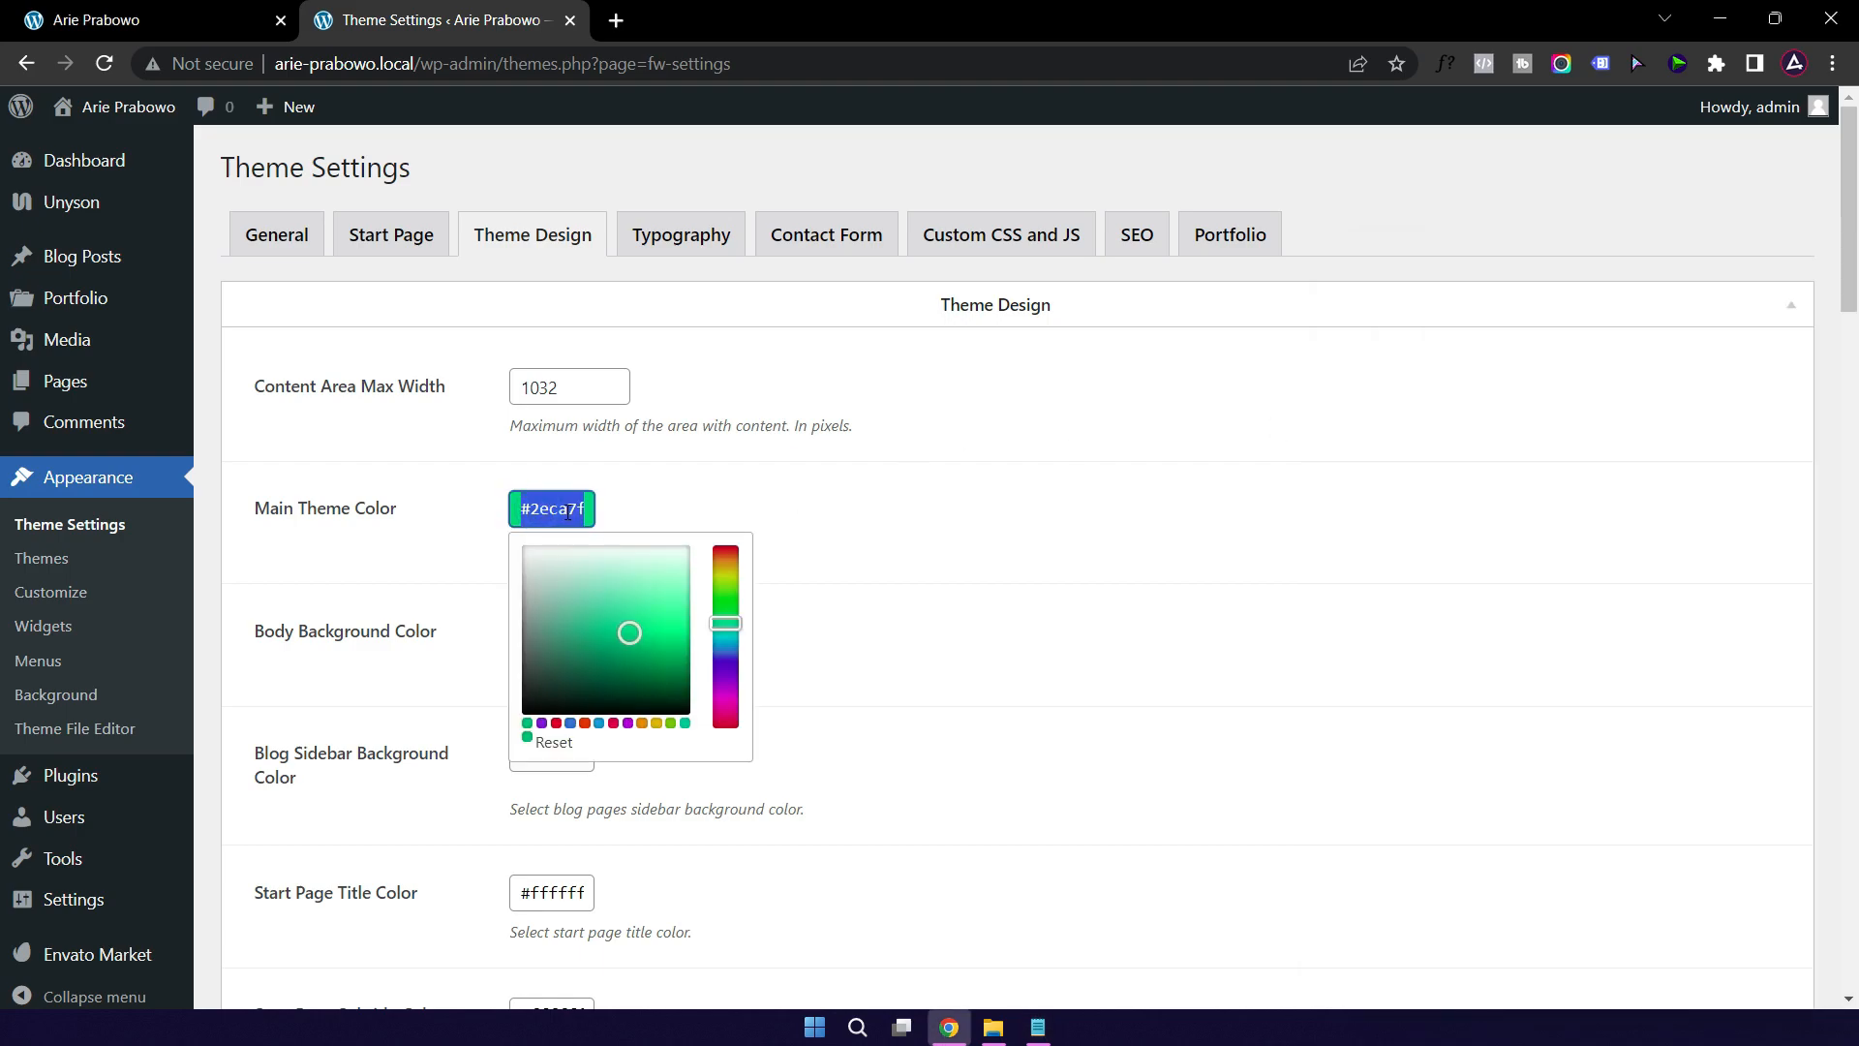
{"action": "type", "text": "#"}
{"action": "type", "text": "efd38a"}
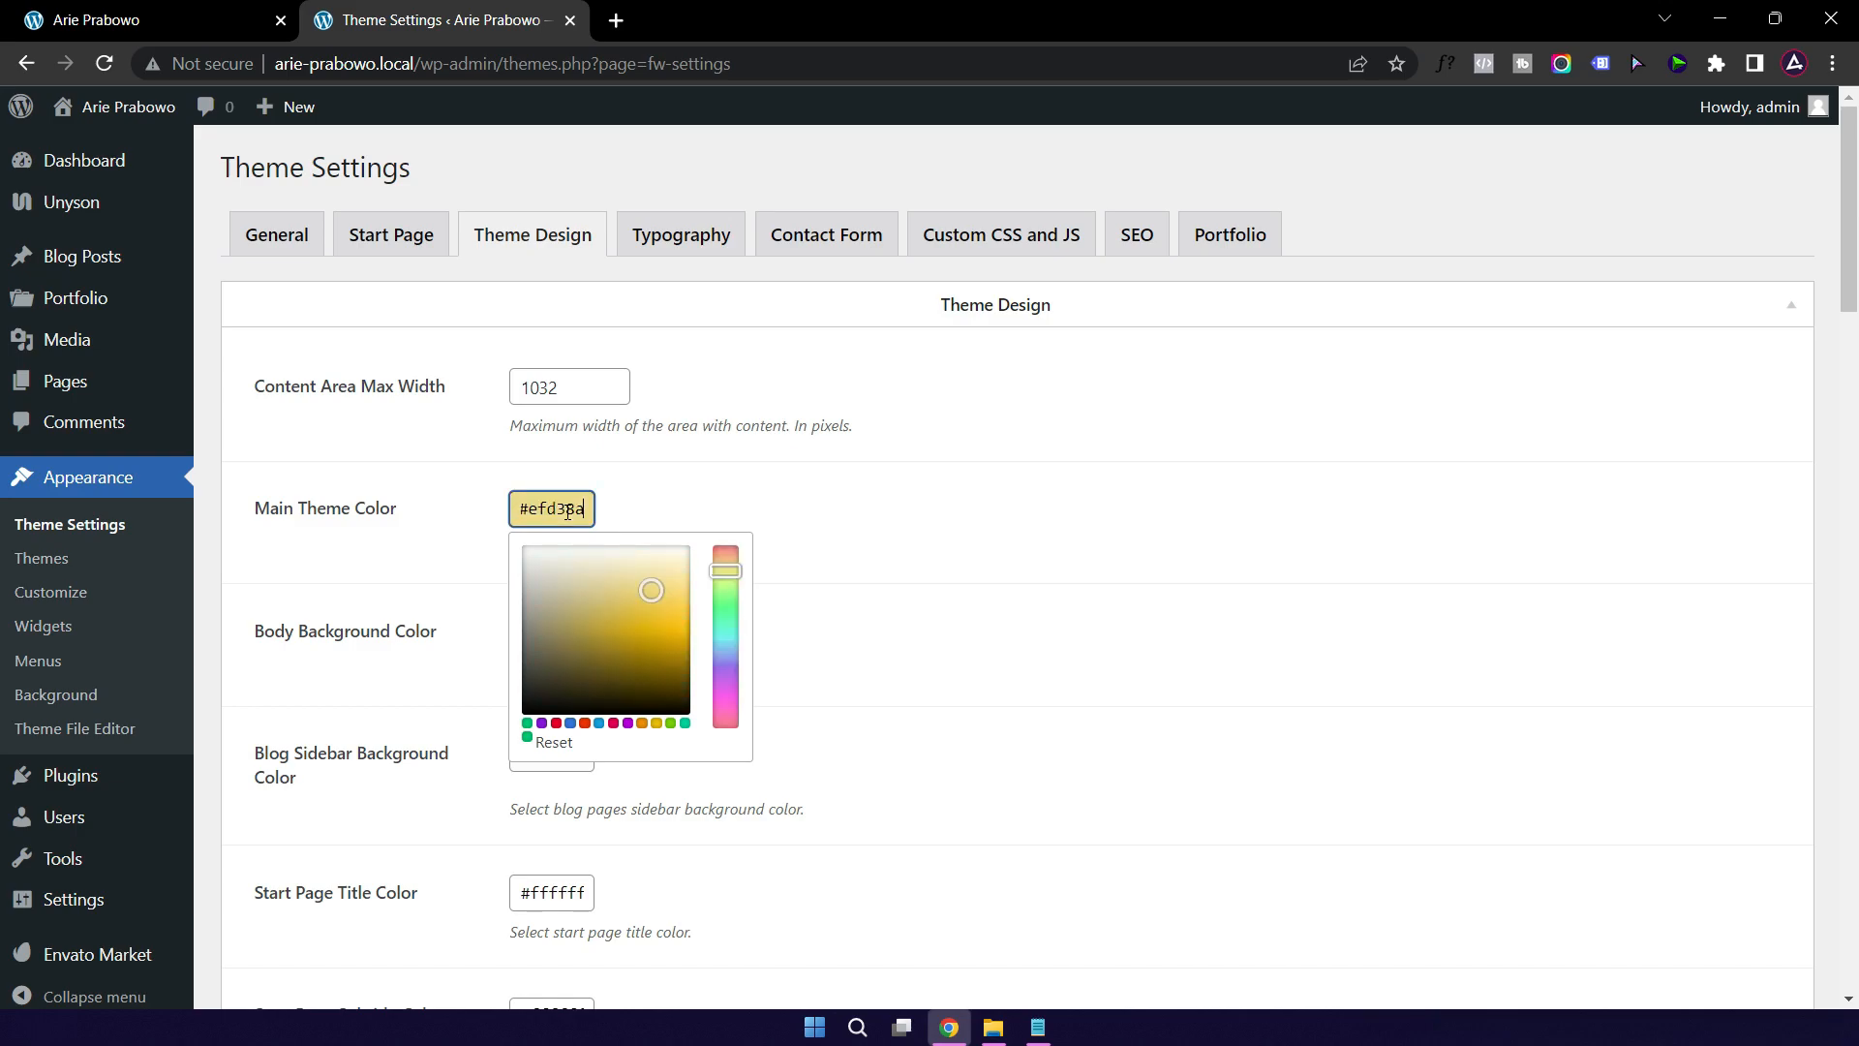
{"action": "left_click", "coordinate": [1189, 529]}
Step: Set the Links Color to dark blue #172a4b
{"action": "scroll", "coordinate": [1191, 531], "scroll_direction": "down", "scroll_amount": 3}
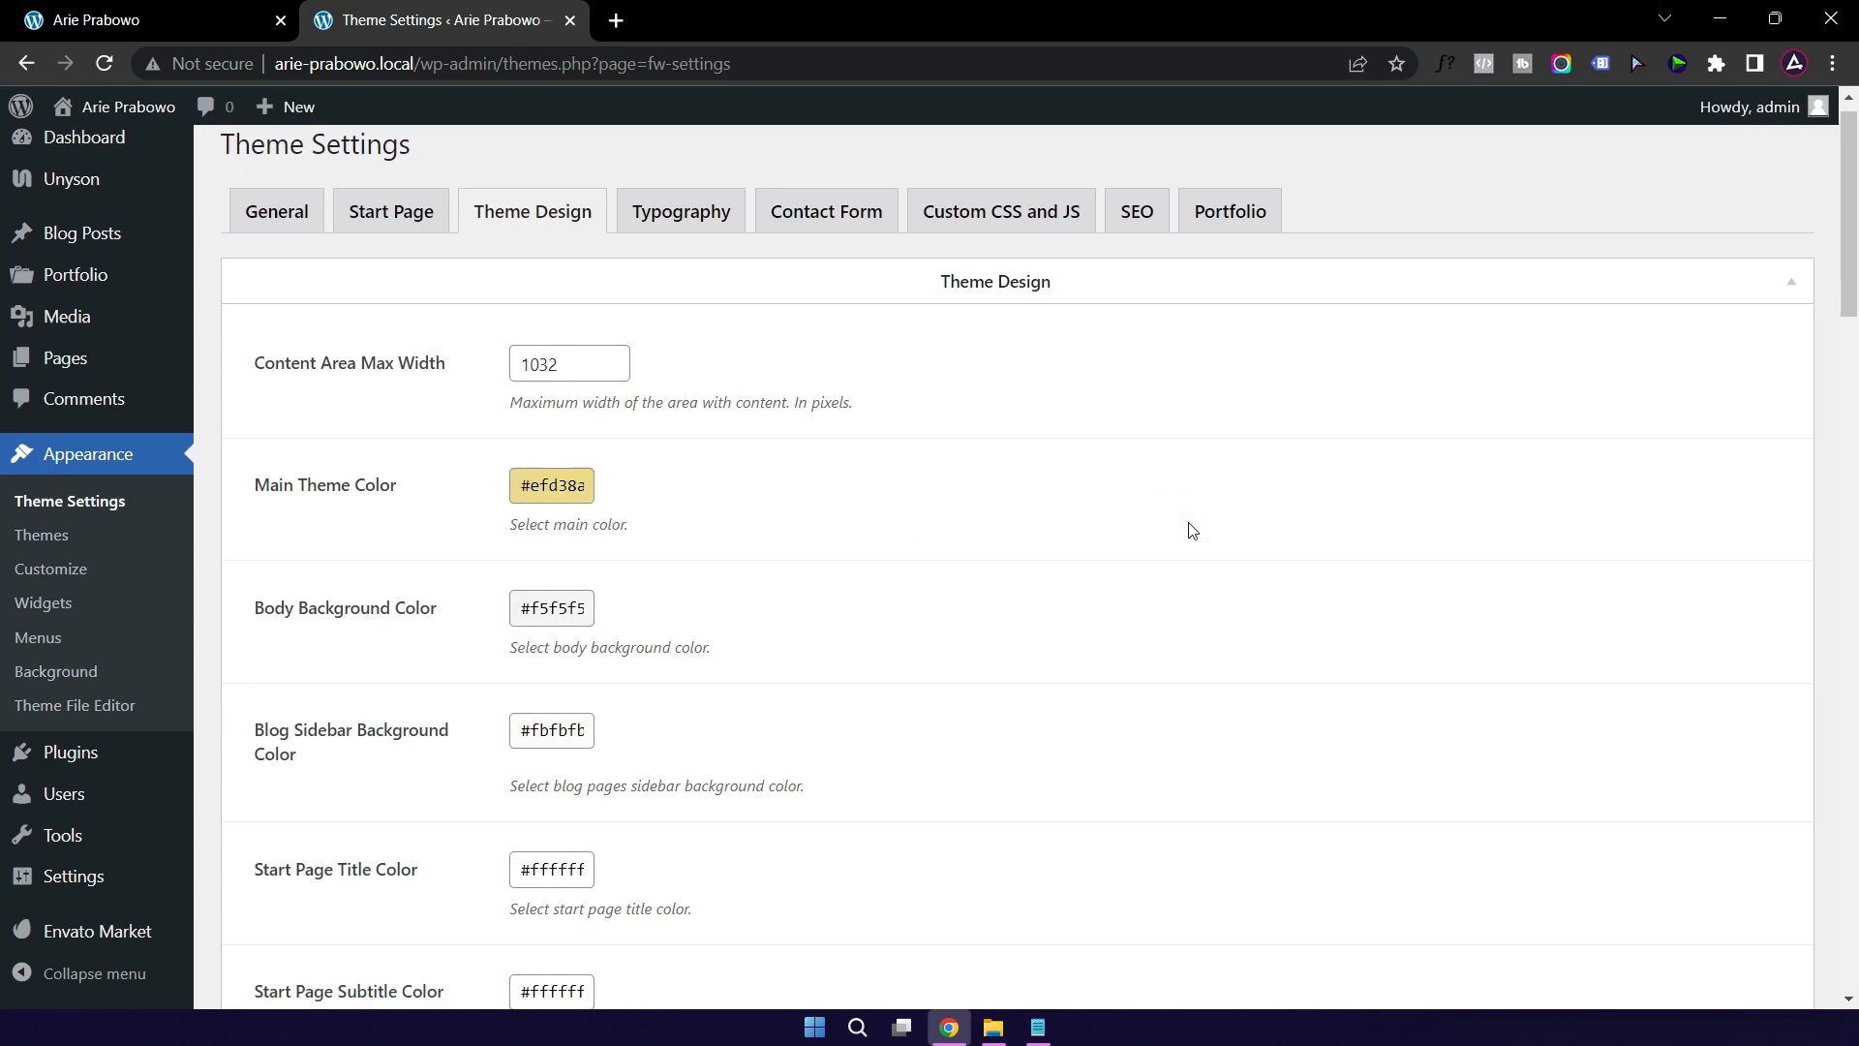
{"action": "scroll", "coordinate": [1191, 530], "scroll_direction": "down", "scroll_amount": 3}
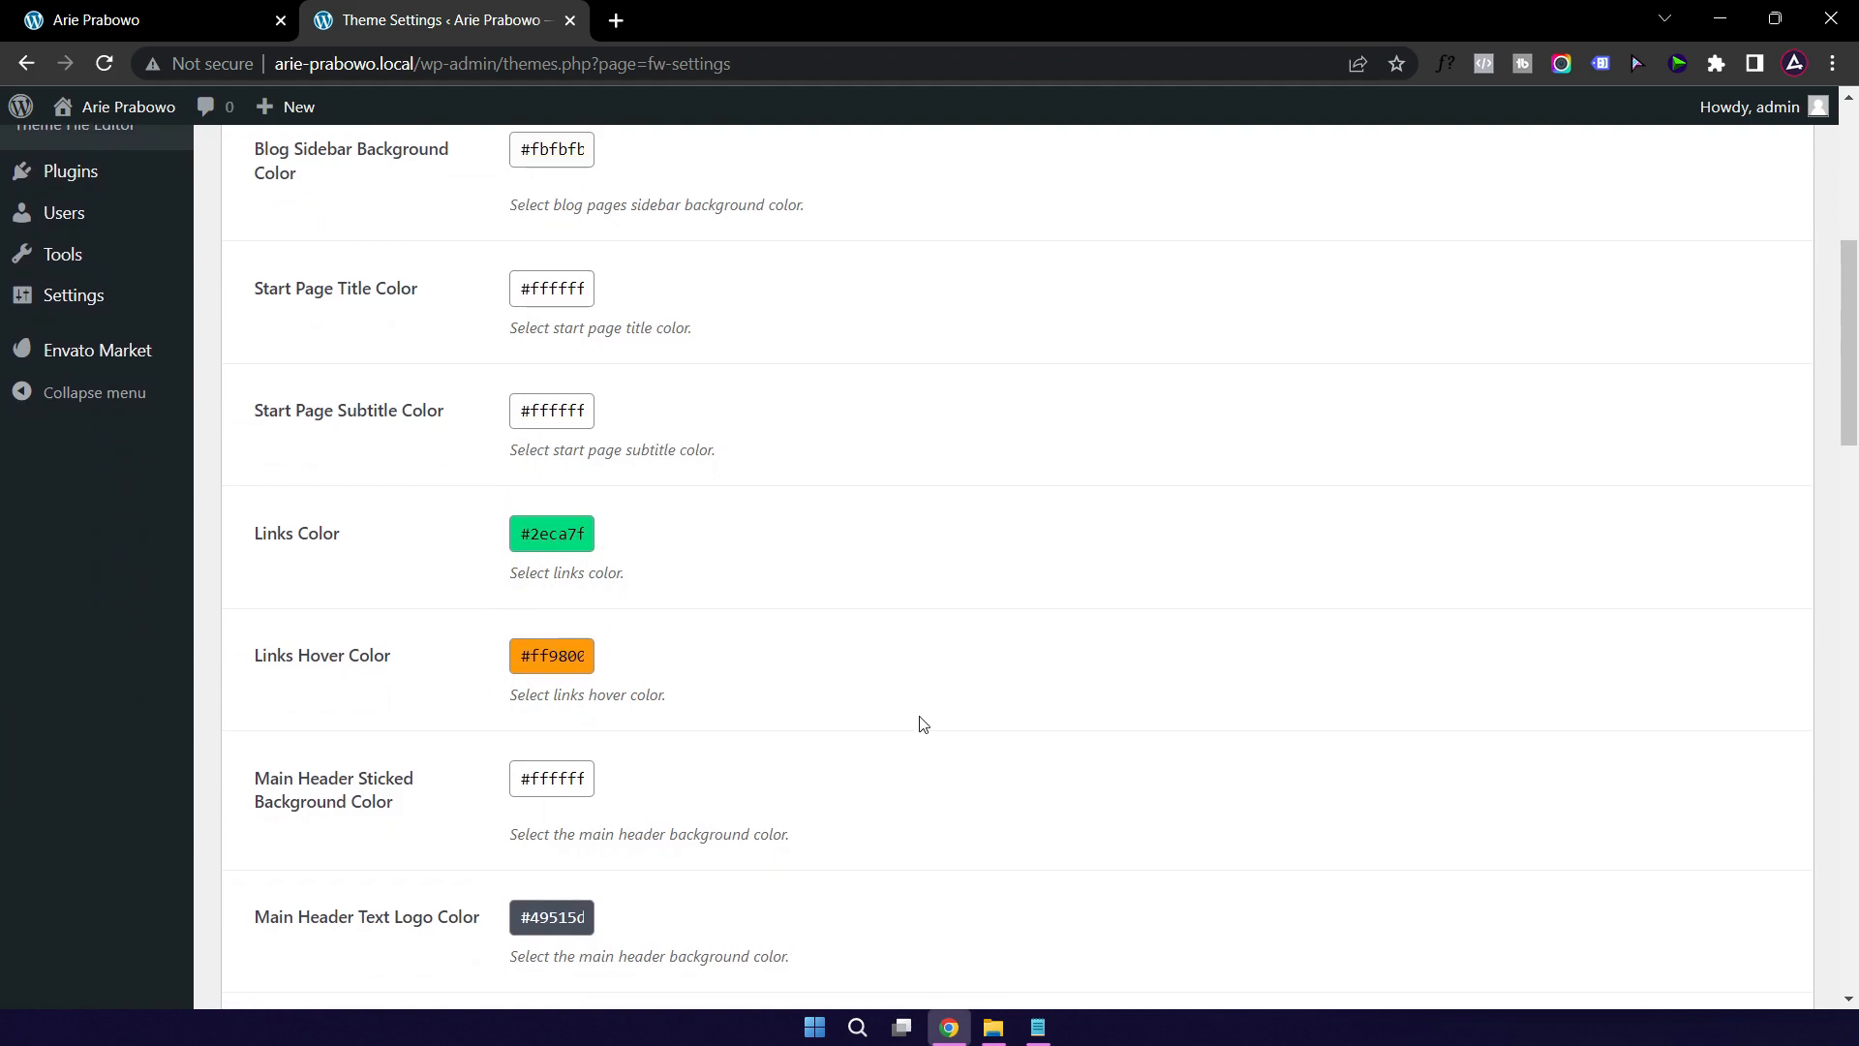
{"action": "left_click", "coordinate": [1037, 1027]}
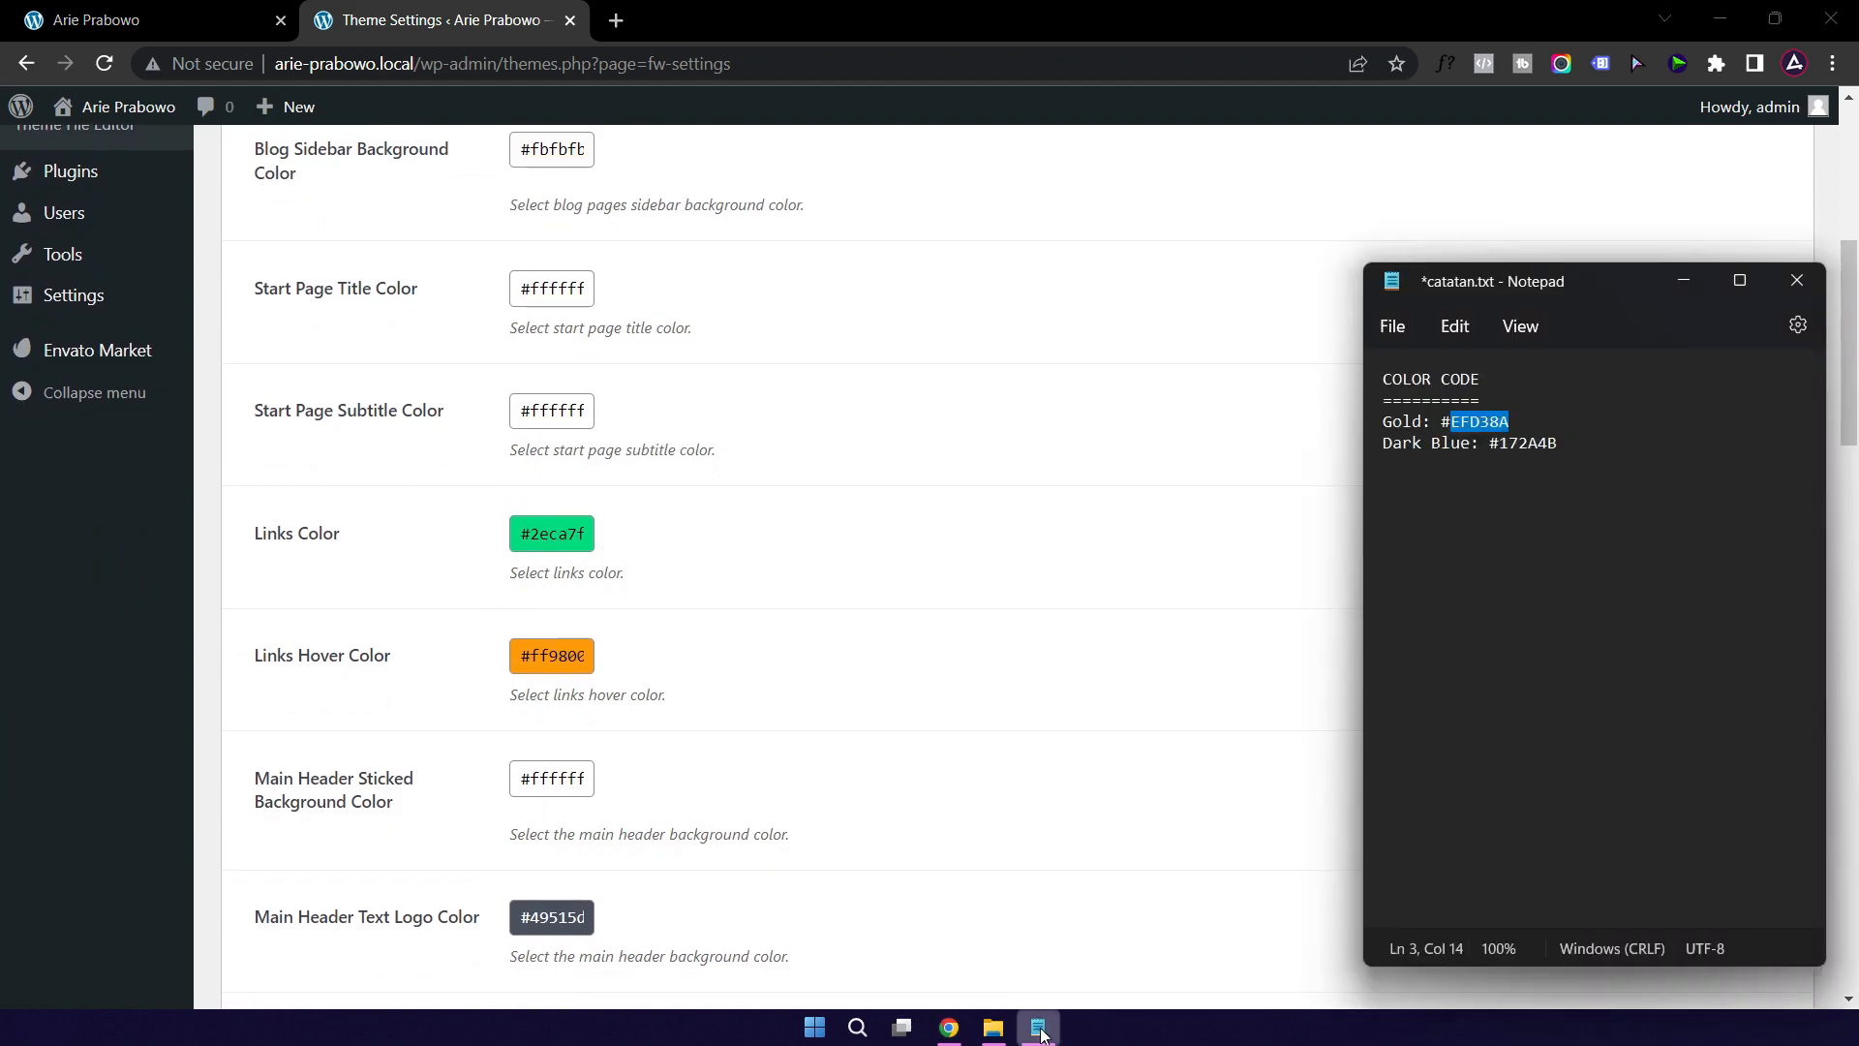
{"action": "double_click", "coordinate": [1525, 443]}
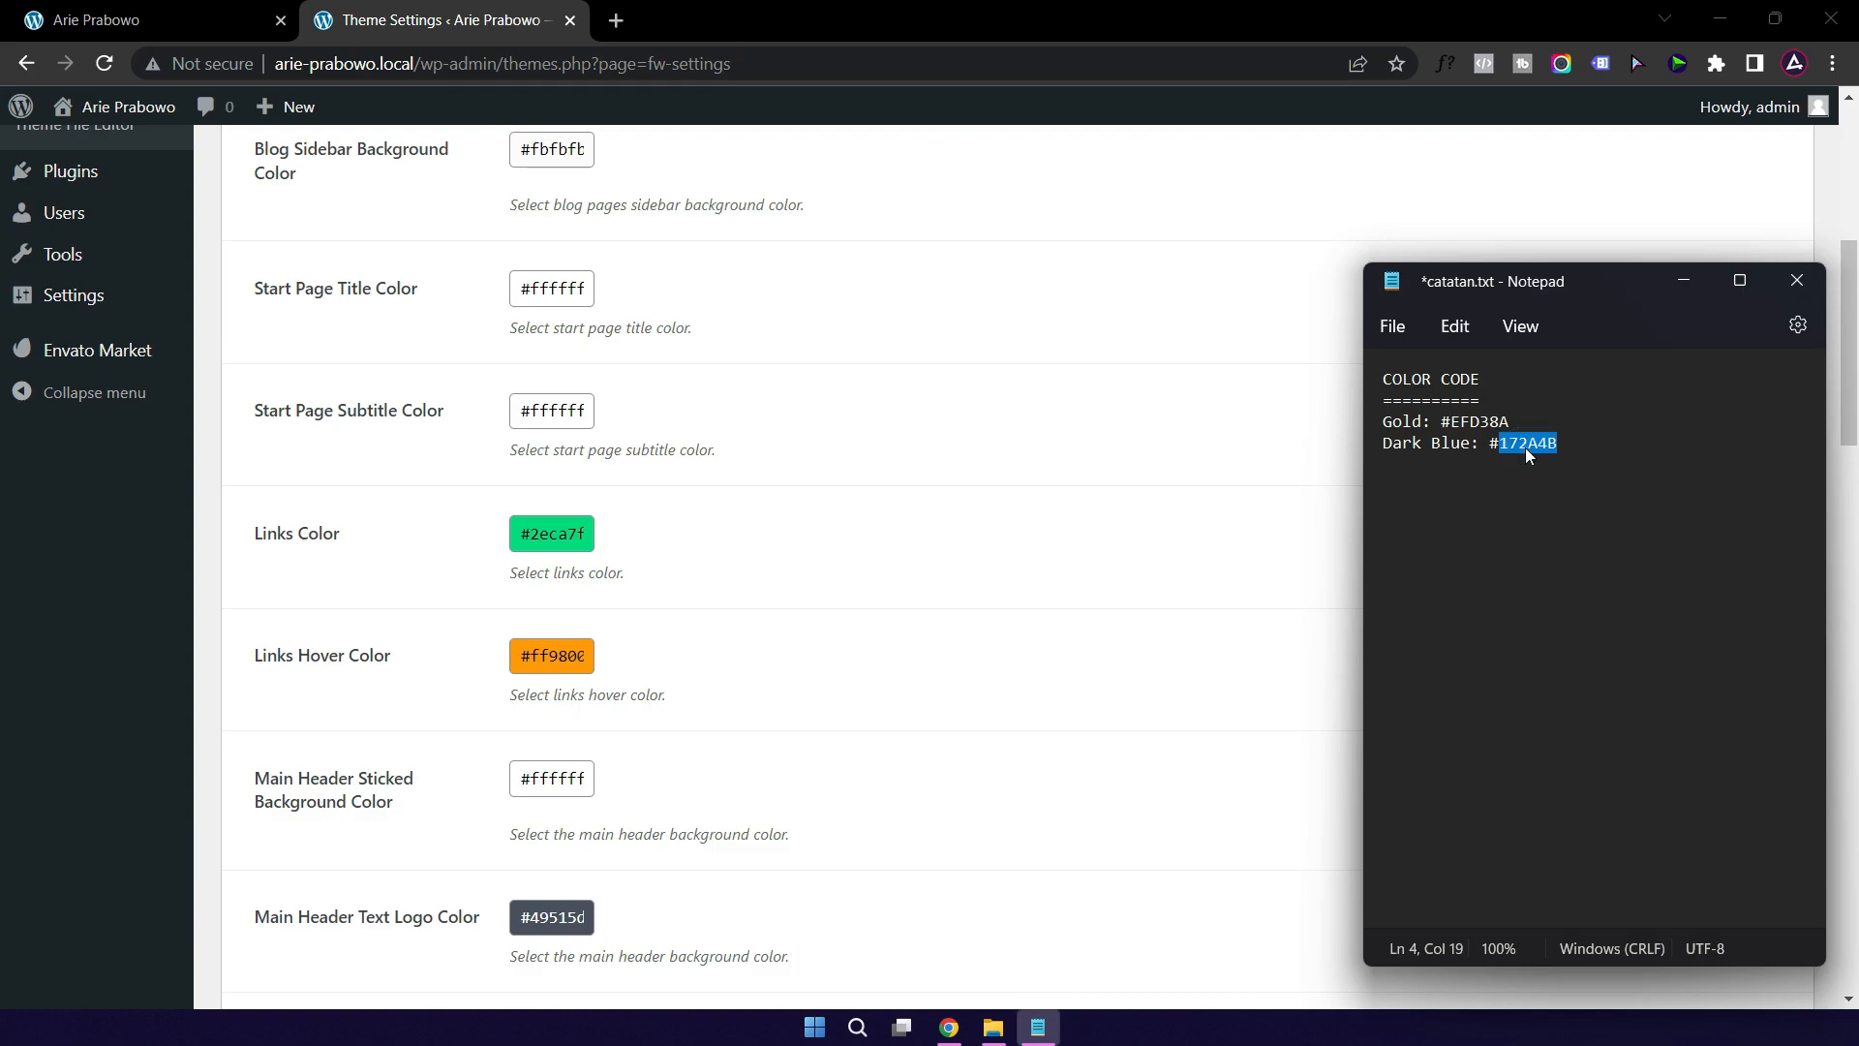
{"action": "triple_click", "coordinate": [545, 544]}
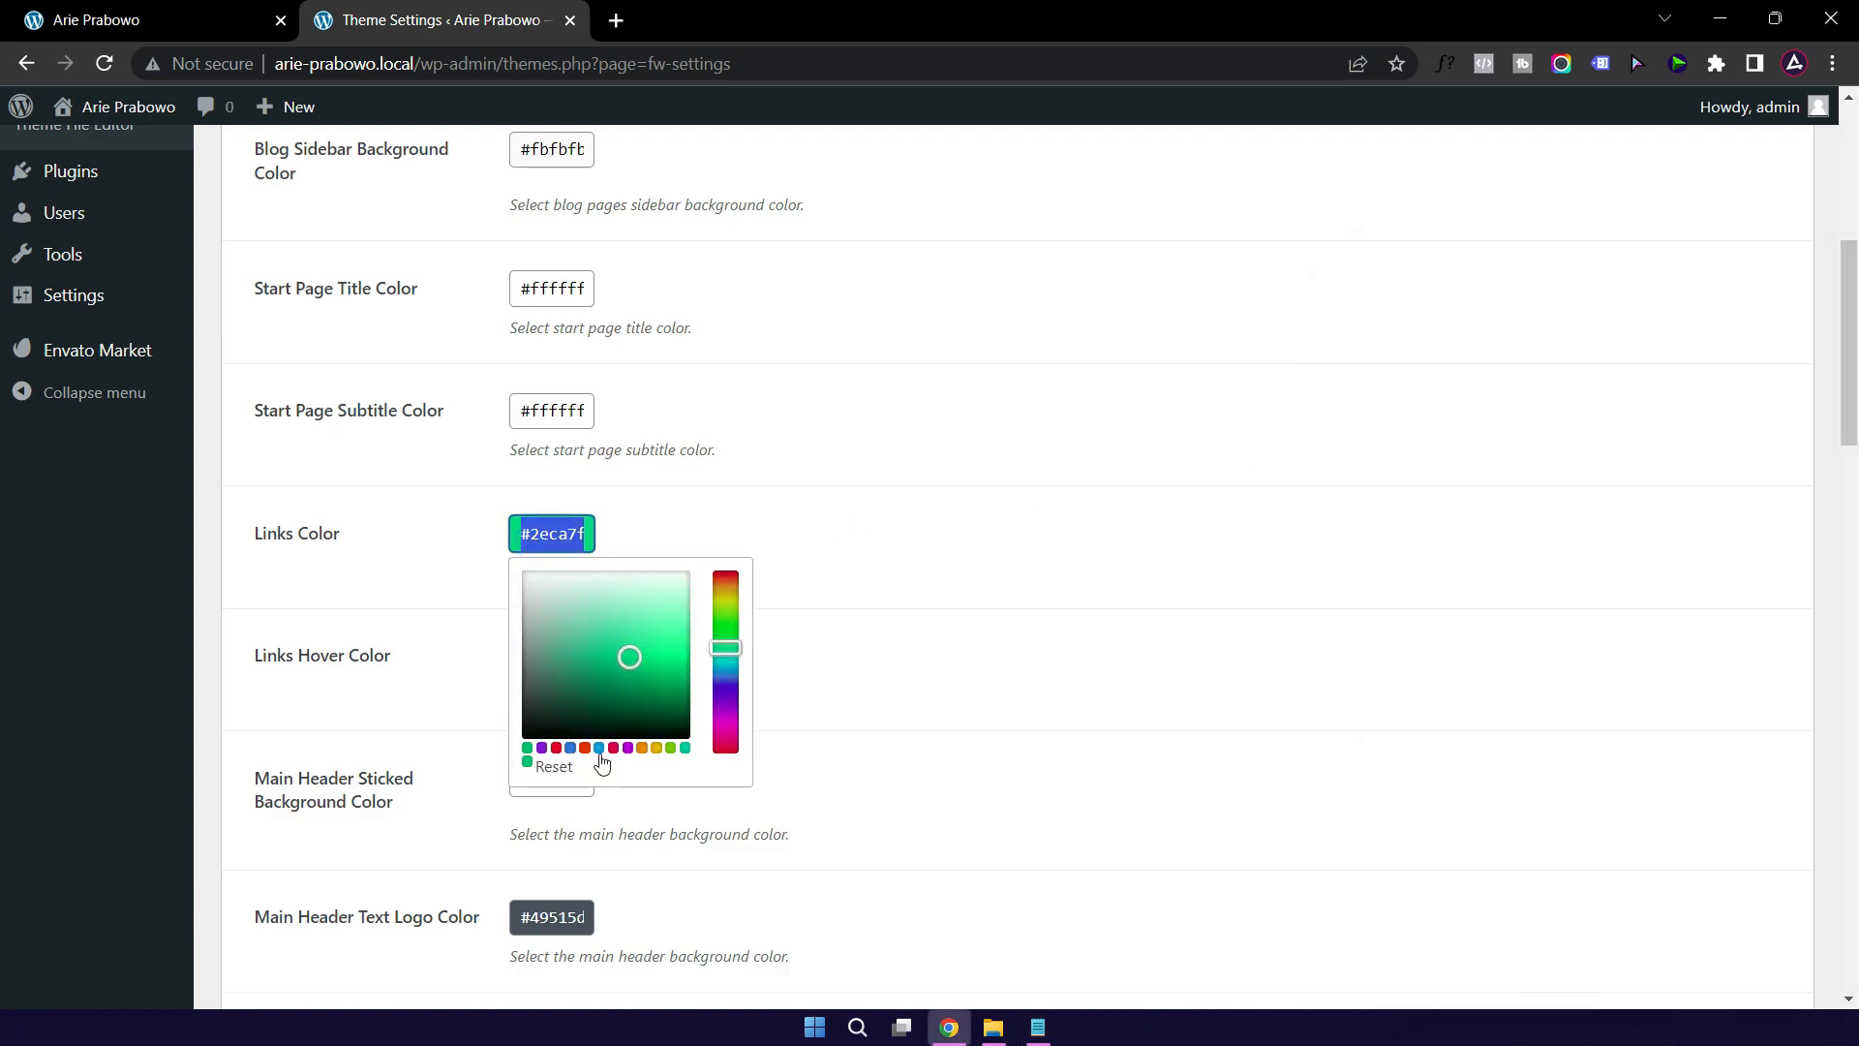
{"action": "type", "text": "#"}
{"action": "type", "text": "172a4b"}
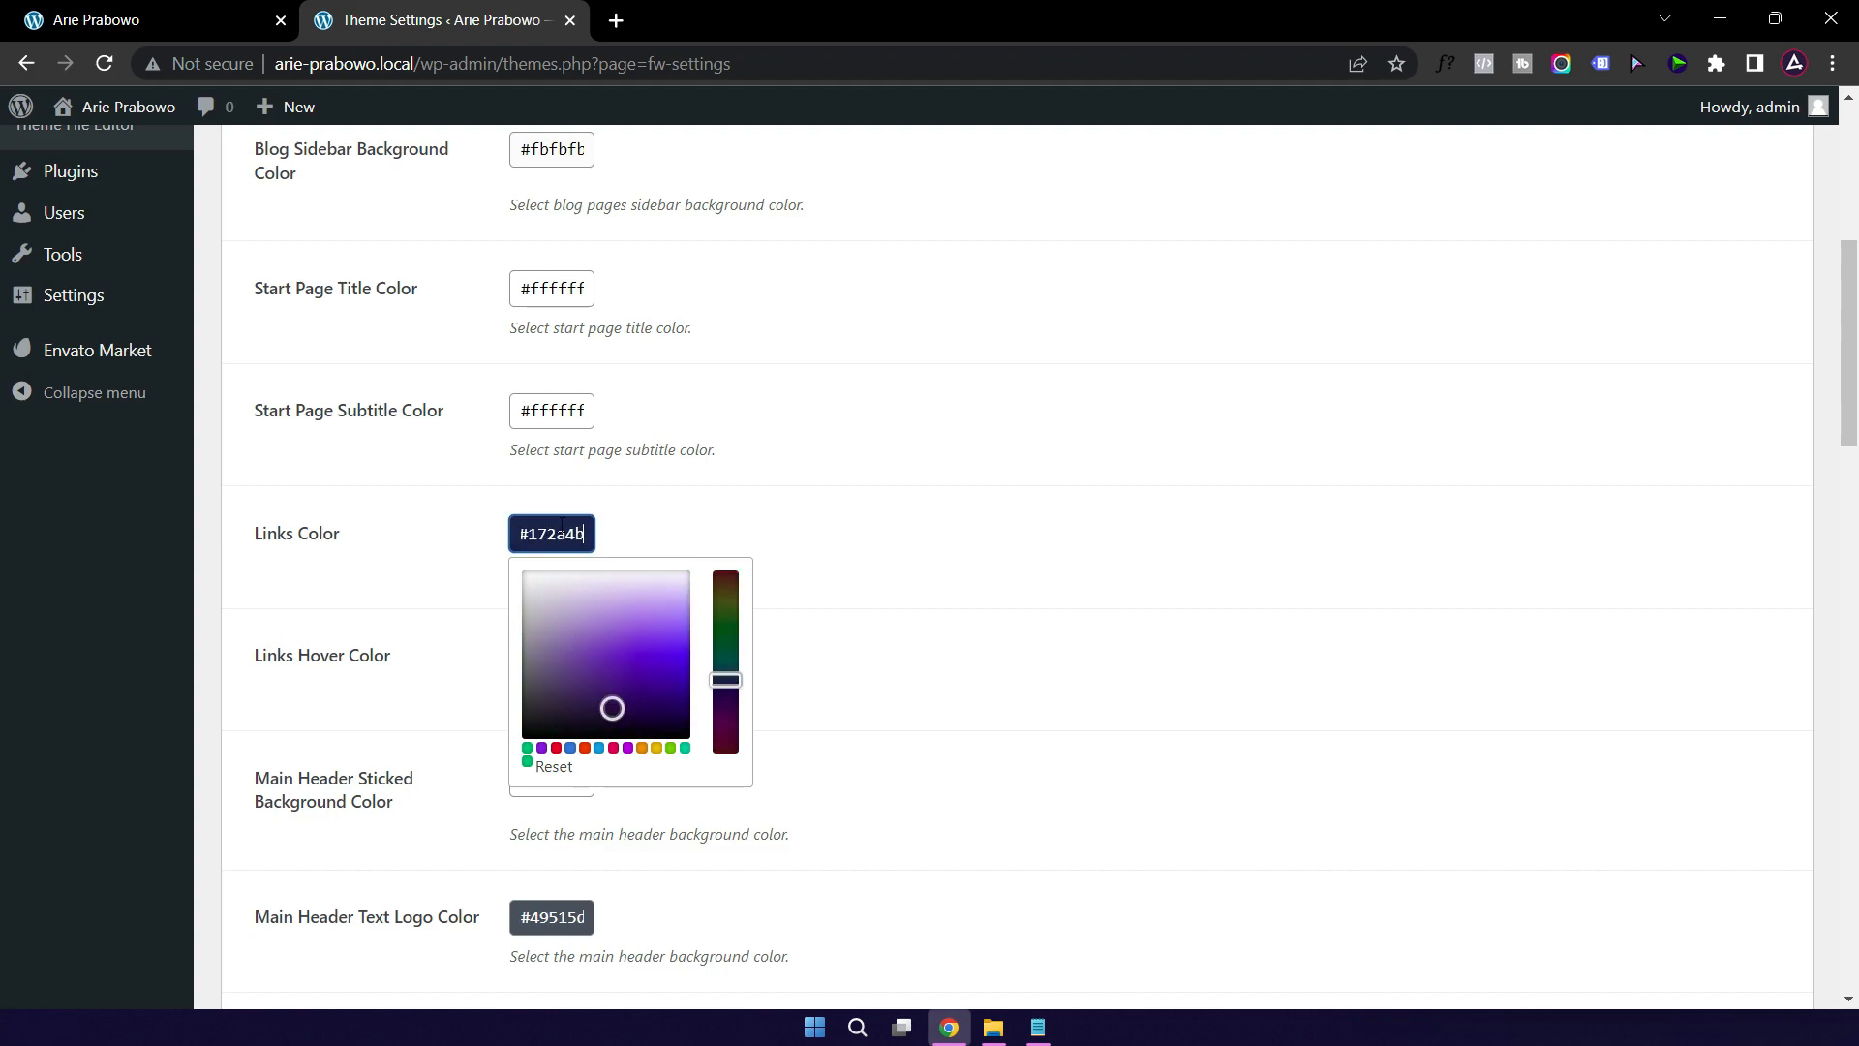
{"action": "left_click", "coordinate": [1158, 559]}
Step: Set the Links Hover Color to gold #efd38a
{"action": "scroll", "coordinate": [578, 594], "scroll_direction": "up", "scroll_amount": 6}
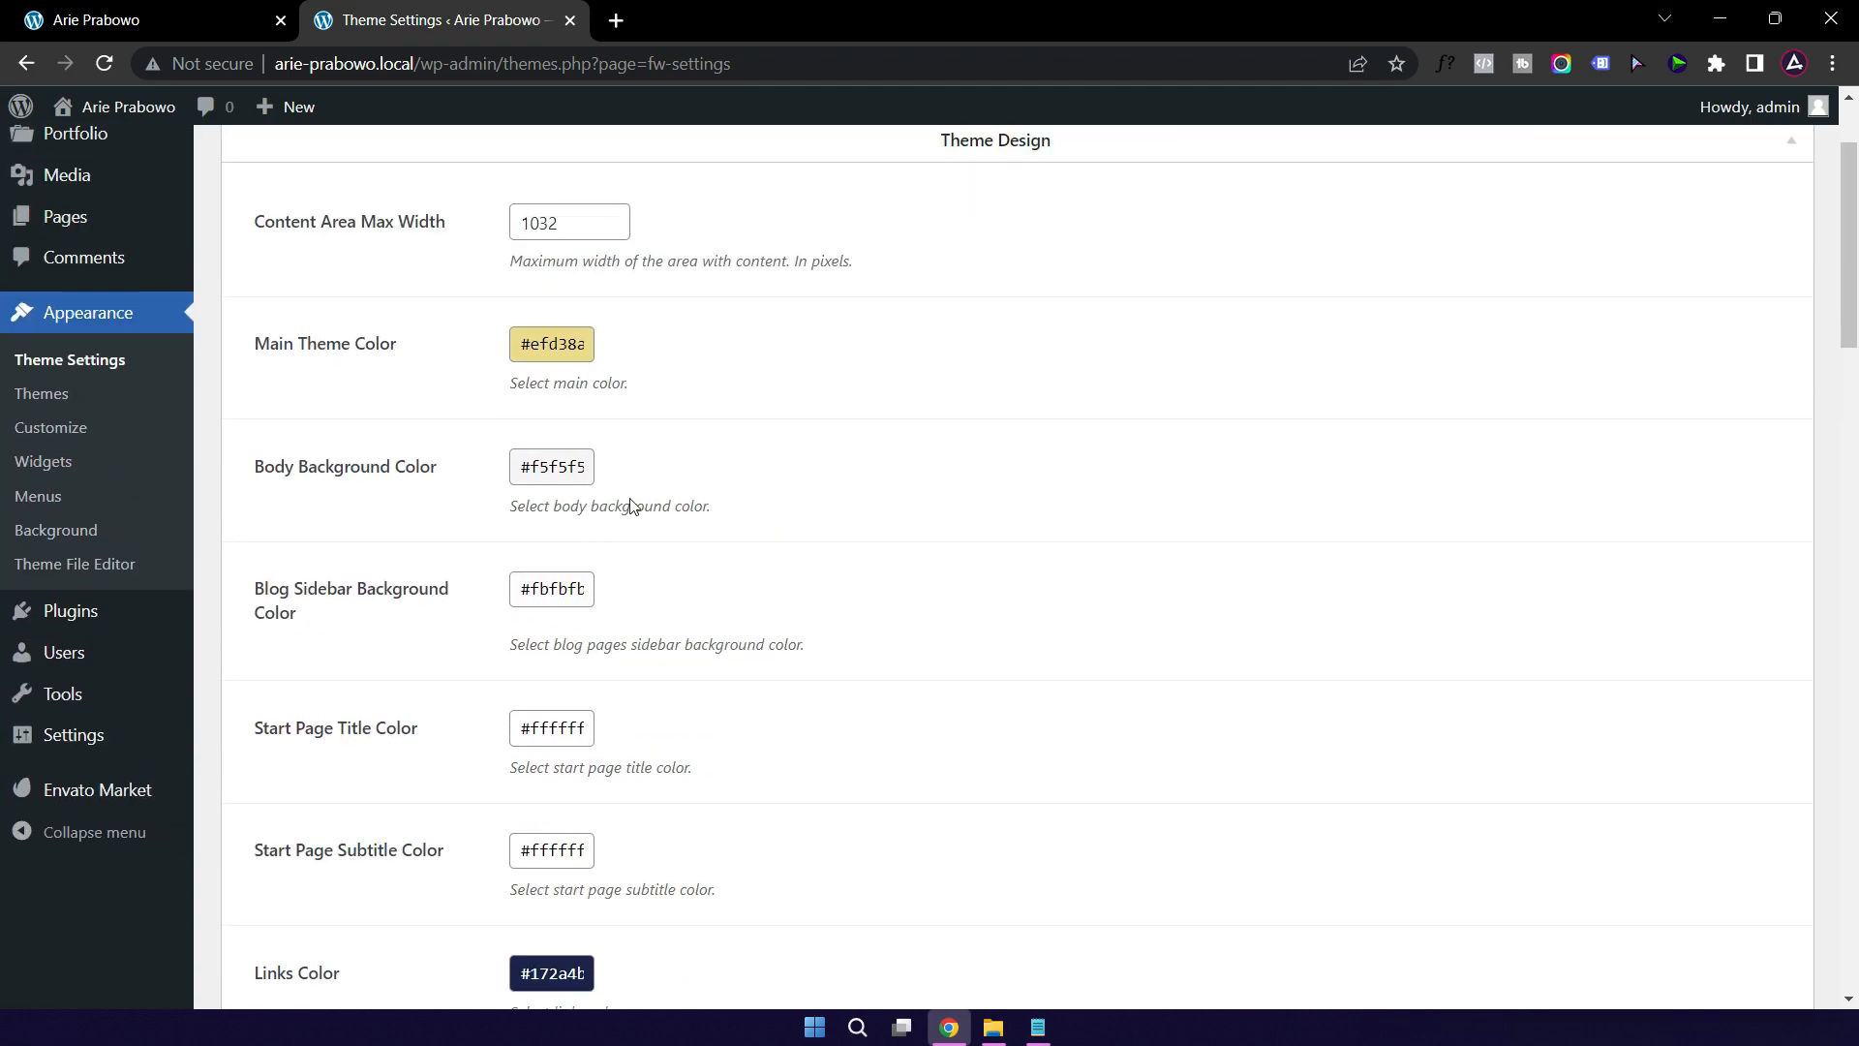
{"action": "left_click", "coordinate": [549, 511]}
{"action": "key", "text": "ctrl+c"}
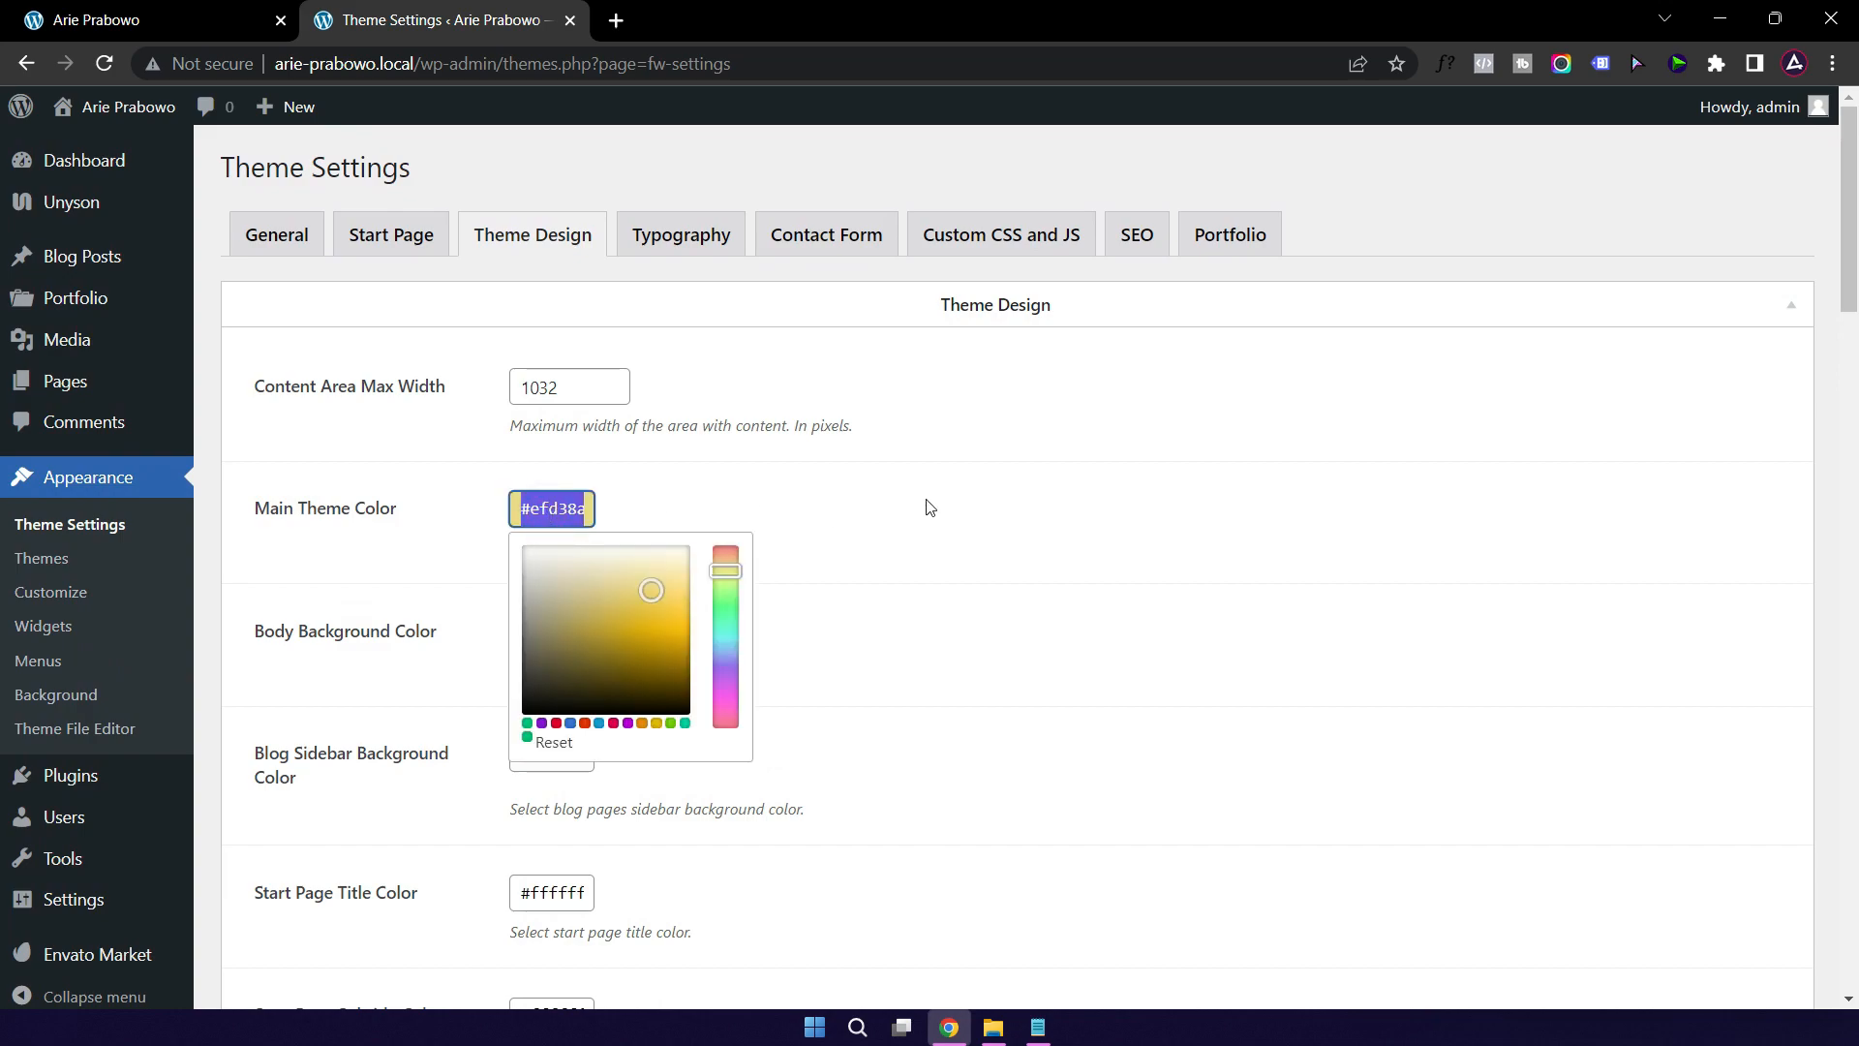
{"action": "left_click", "coordinate": [1113, 562]}
{"action": "scroll", "coordinate": [1112, 572], "scroll_direction": "down", "scroll_amount": 6}
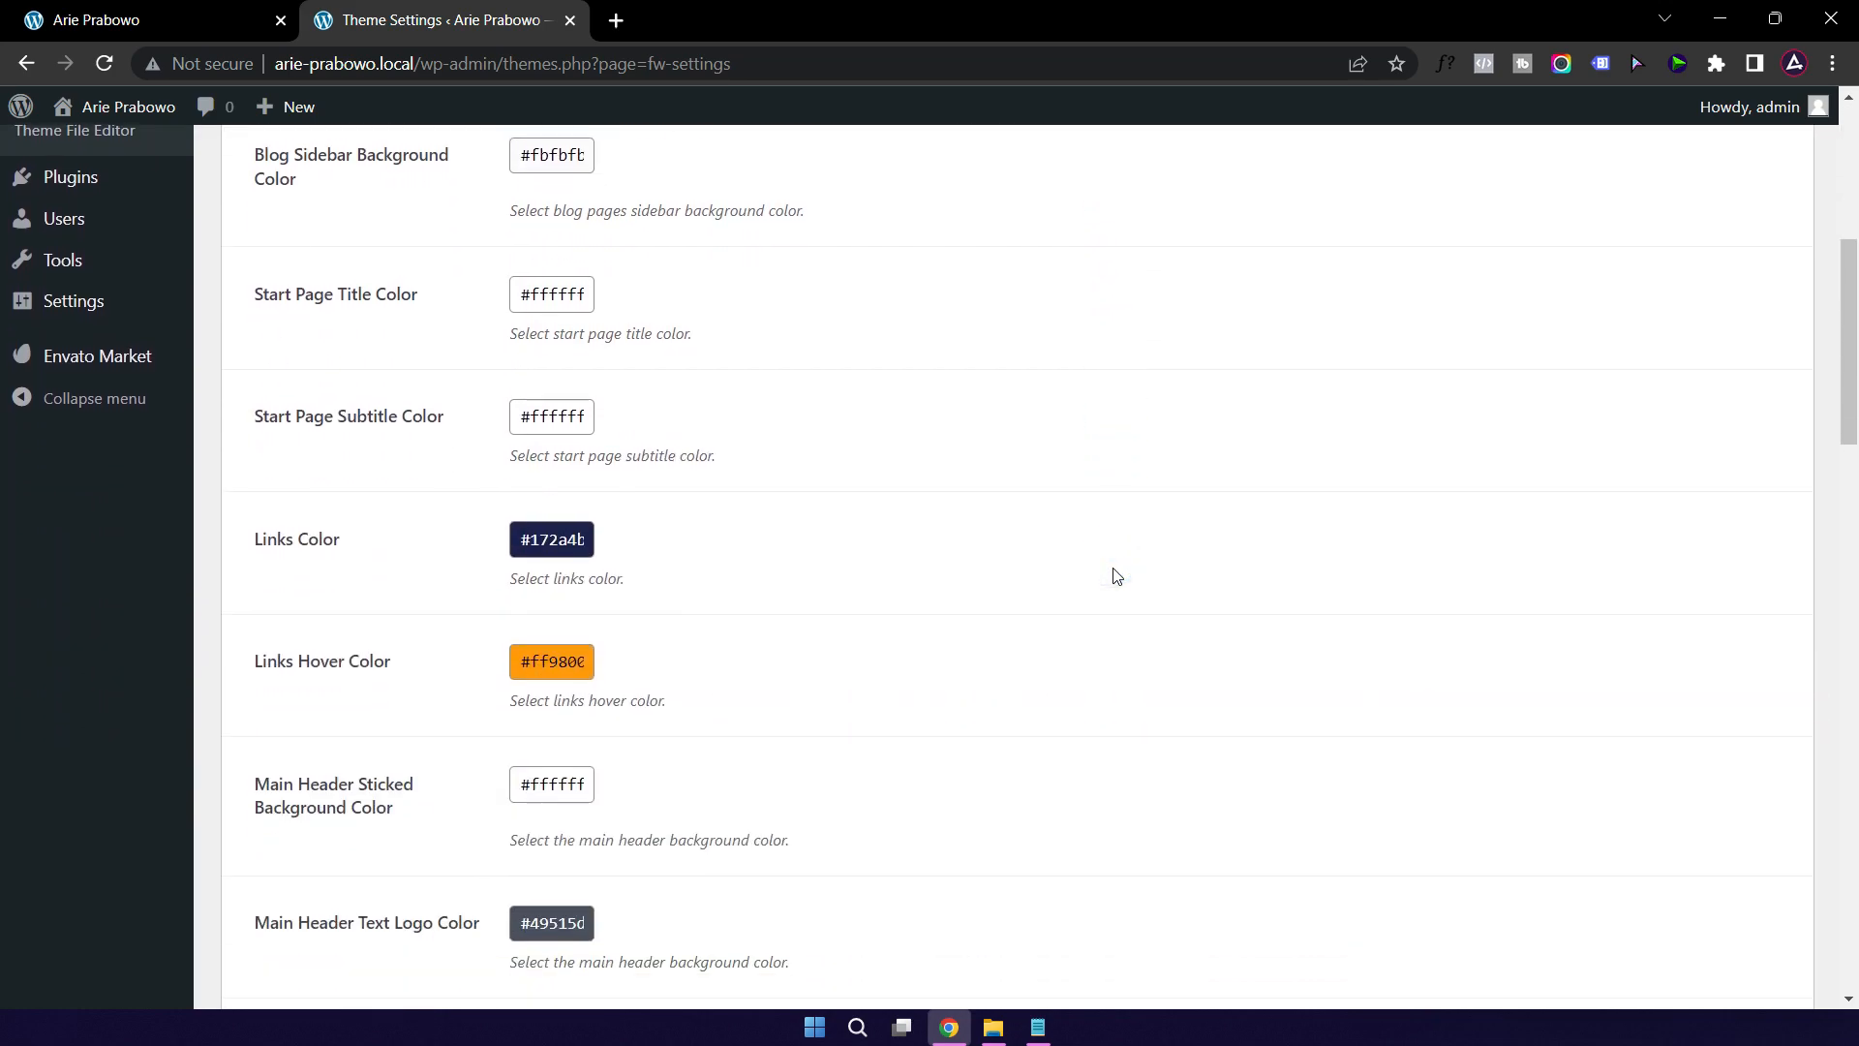
{"action": "left_click", "coordinate": [557, 656]}
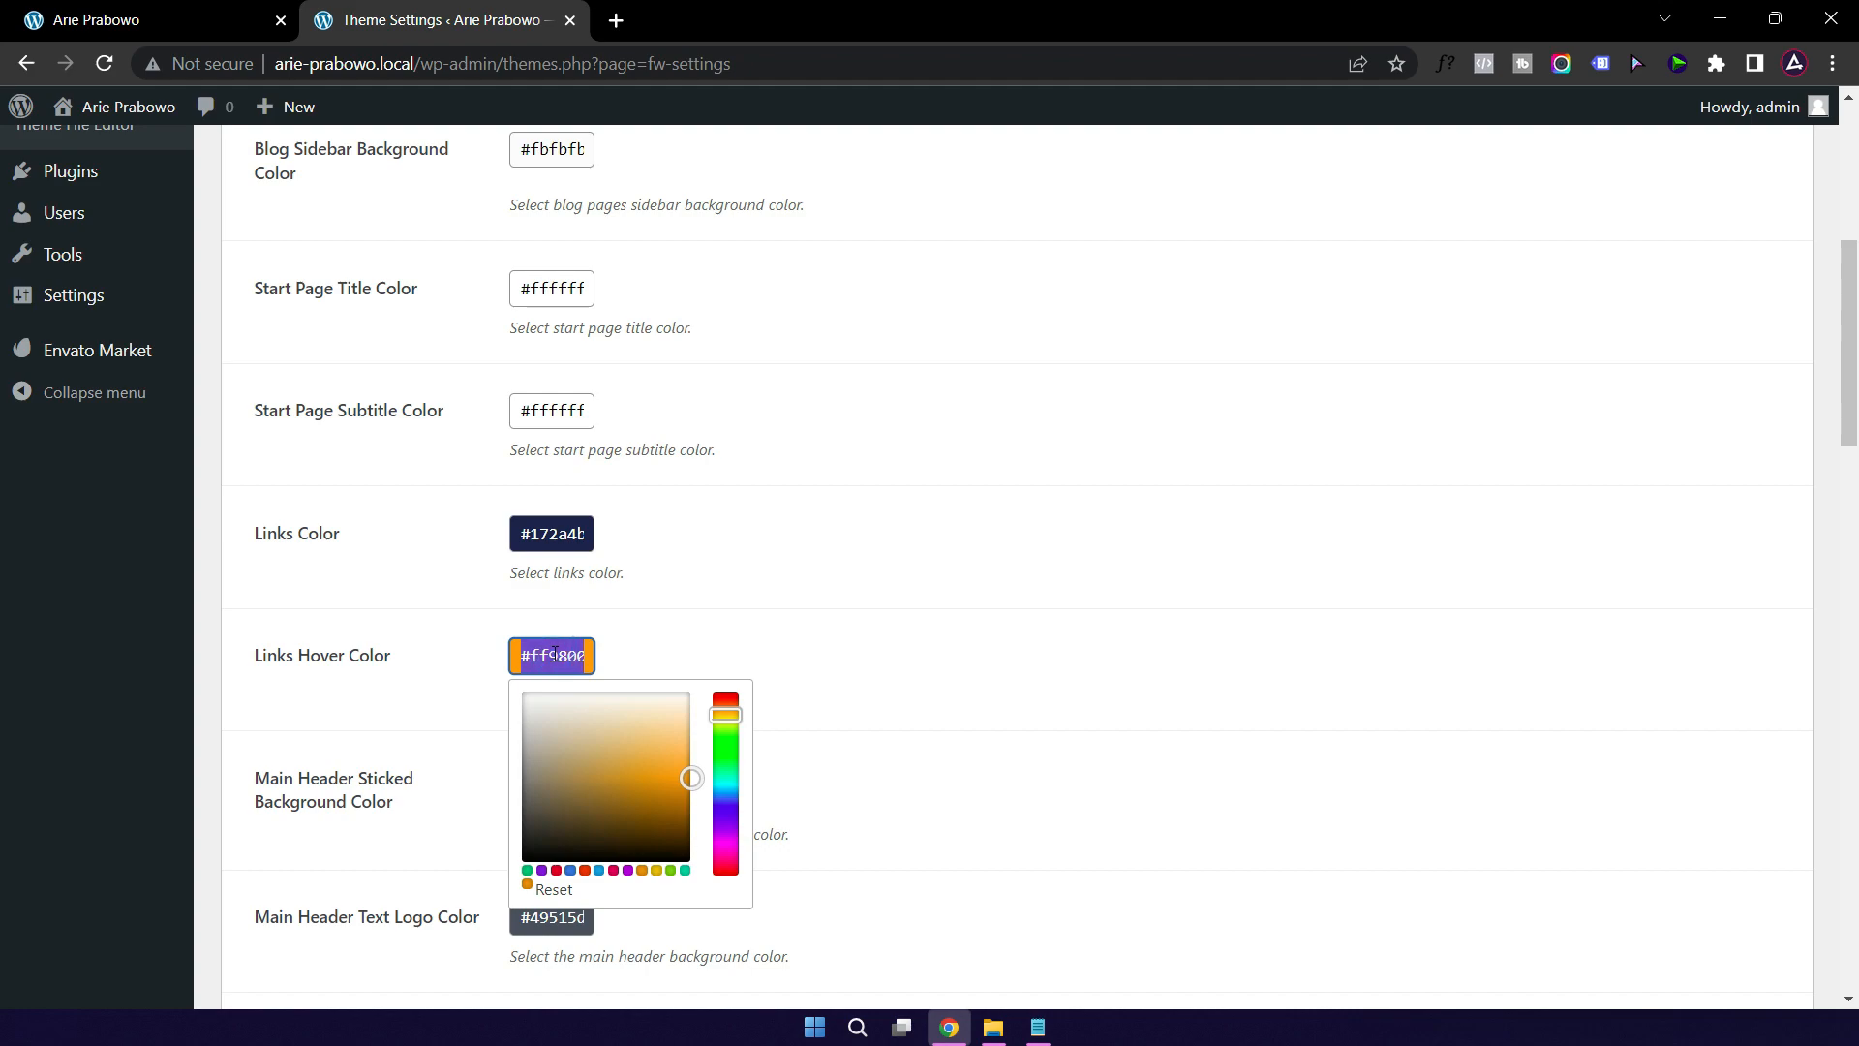
{"action": "key", "text": "ctrl+v"}
{"action": "left_click", "coordinate": [1058, 601]}
{"action": "scroll", "coordinate": [1108, 606], "scroll_direction": "down", "scroll_amount": 4}
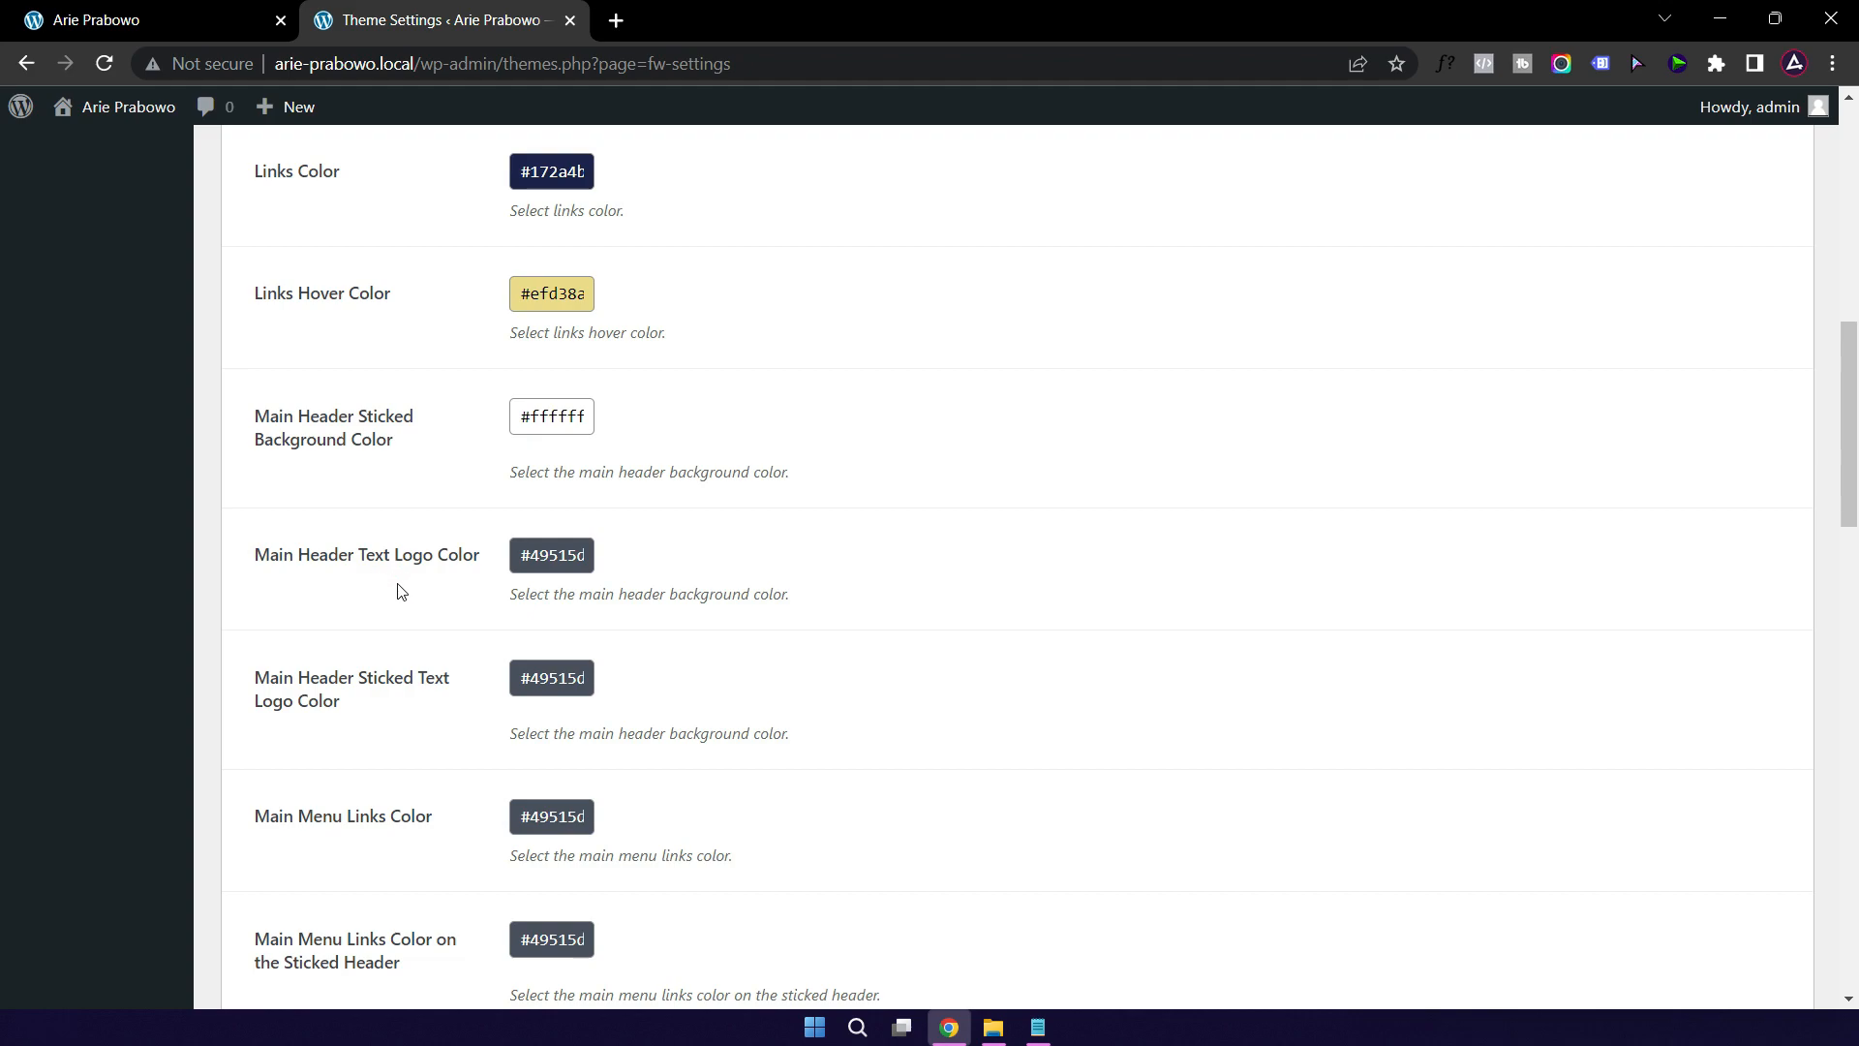
Step: Compare the live home page with the theme settings page
{"action": "left_click", "coordinate": [166, 24]}
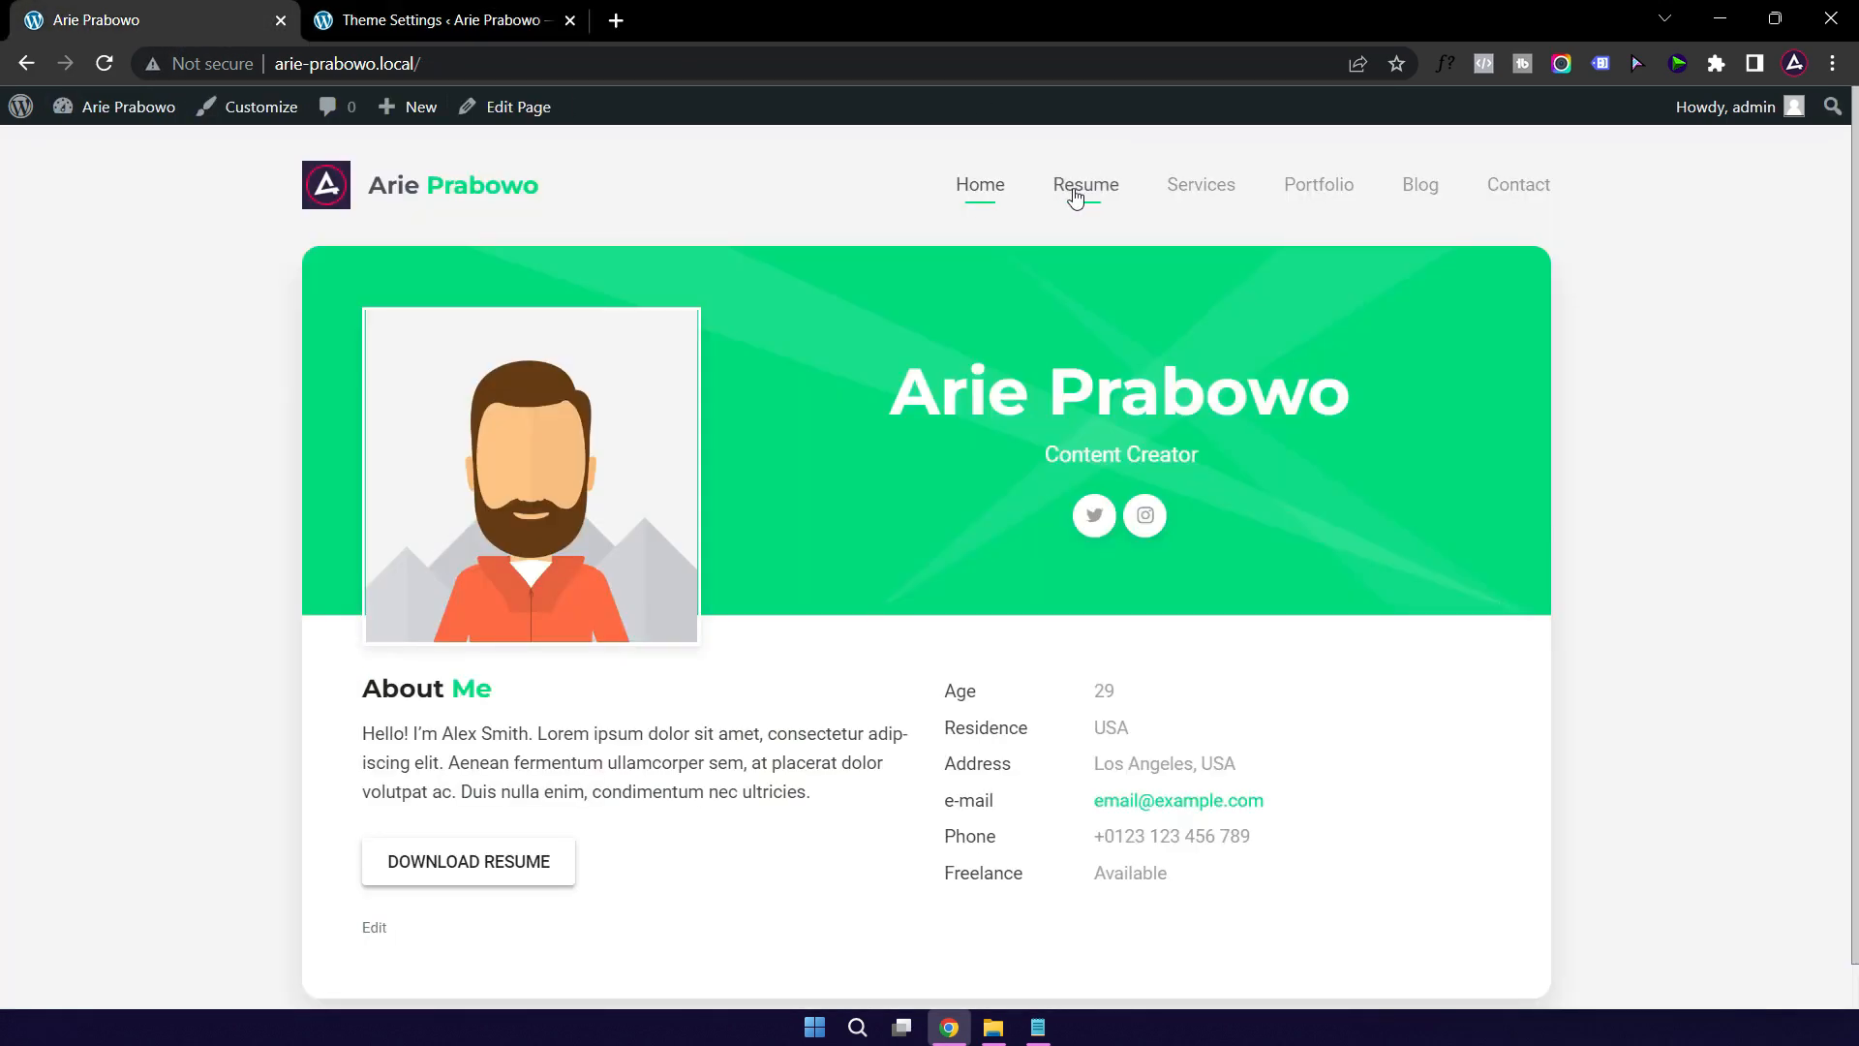
{"action": "left_click", "coordinate": [449, 35]}
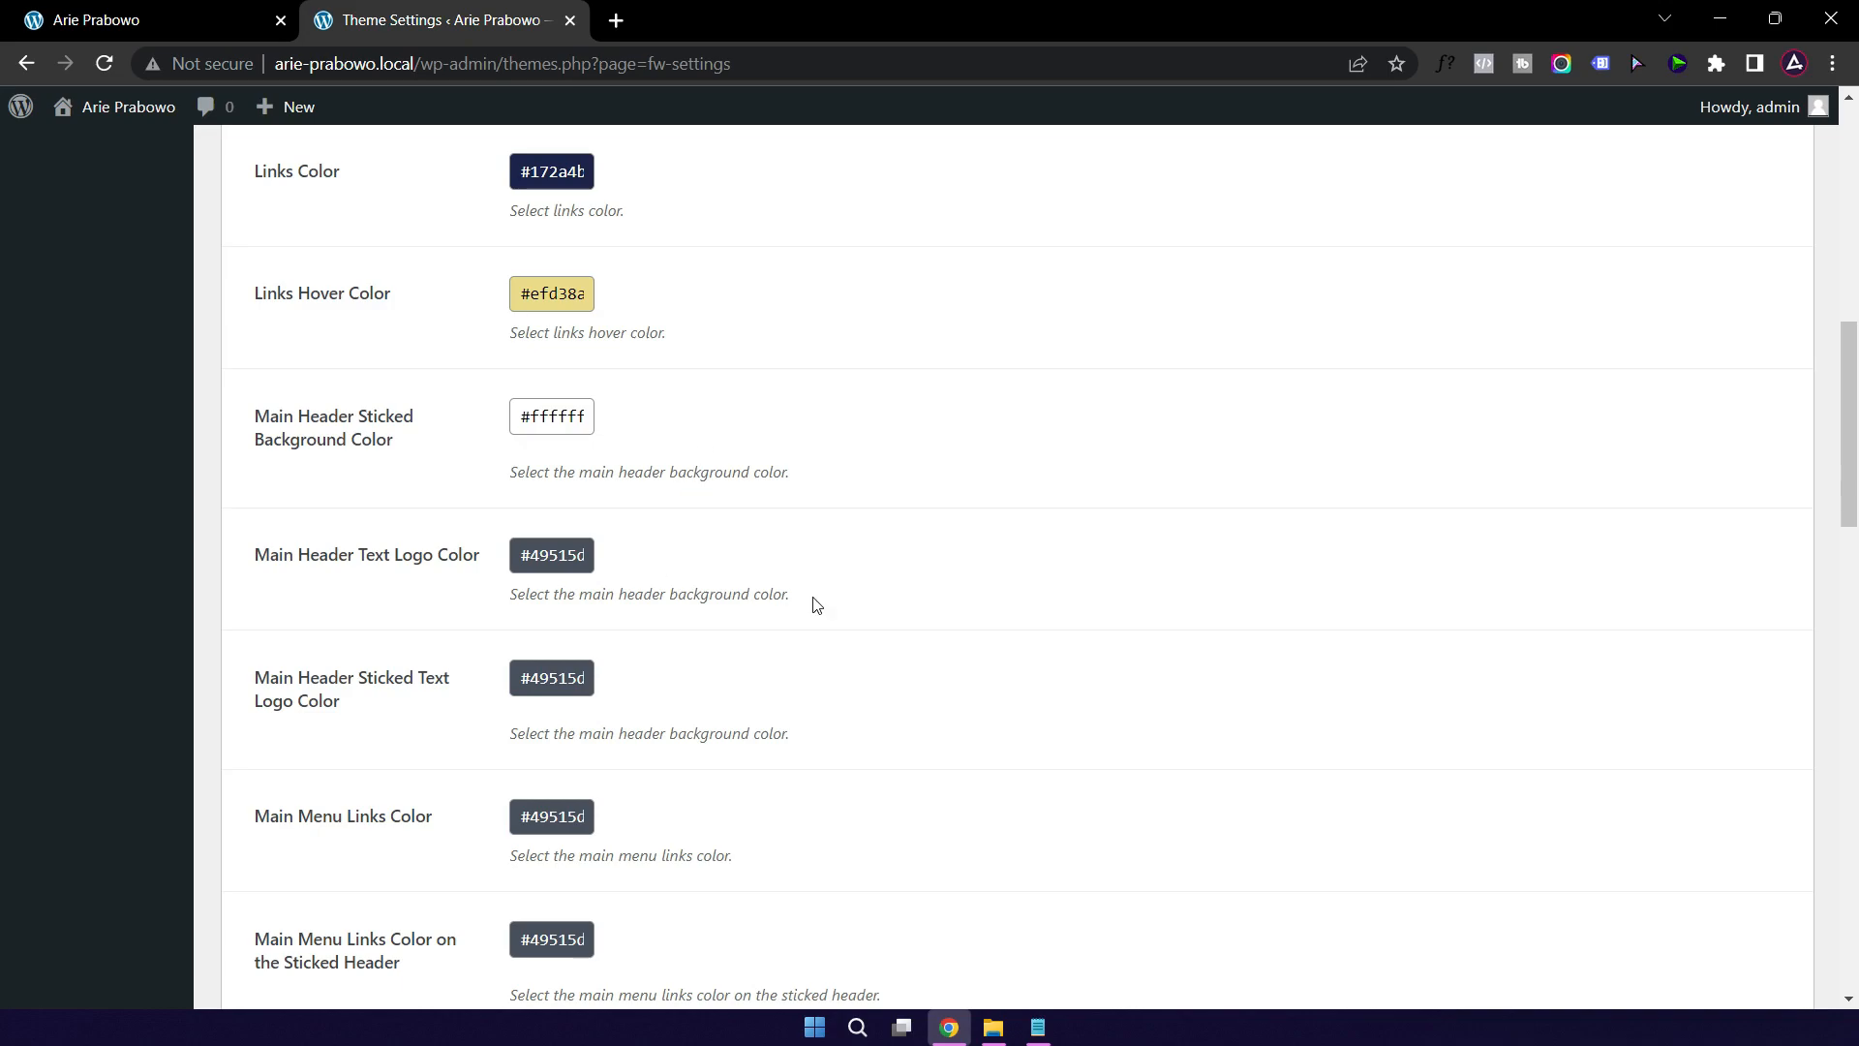
{"action": "scroll", "coordinate": [937, 614], "scroll_direction": "down", "scroll_amount": 10}
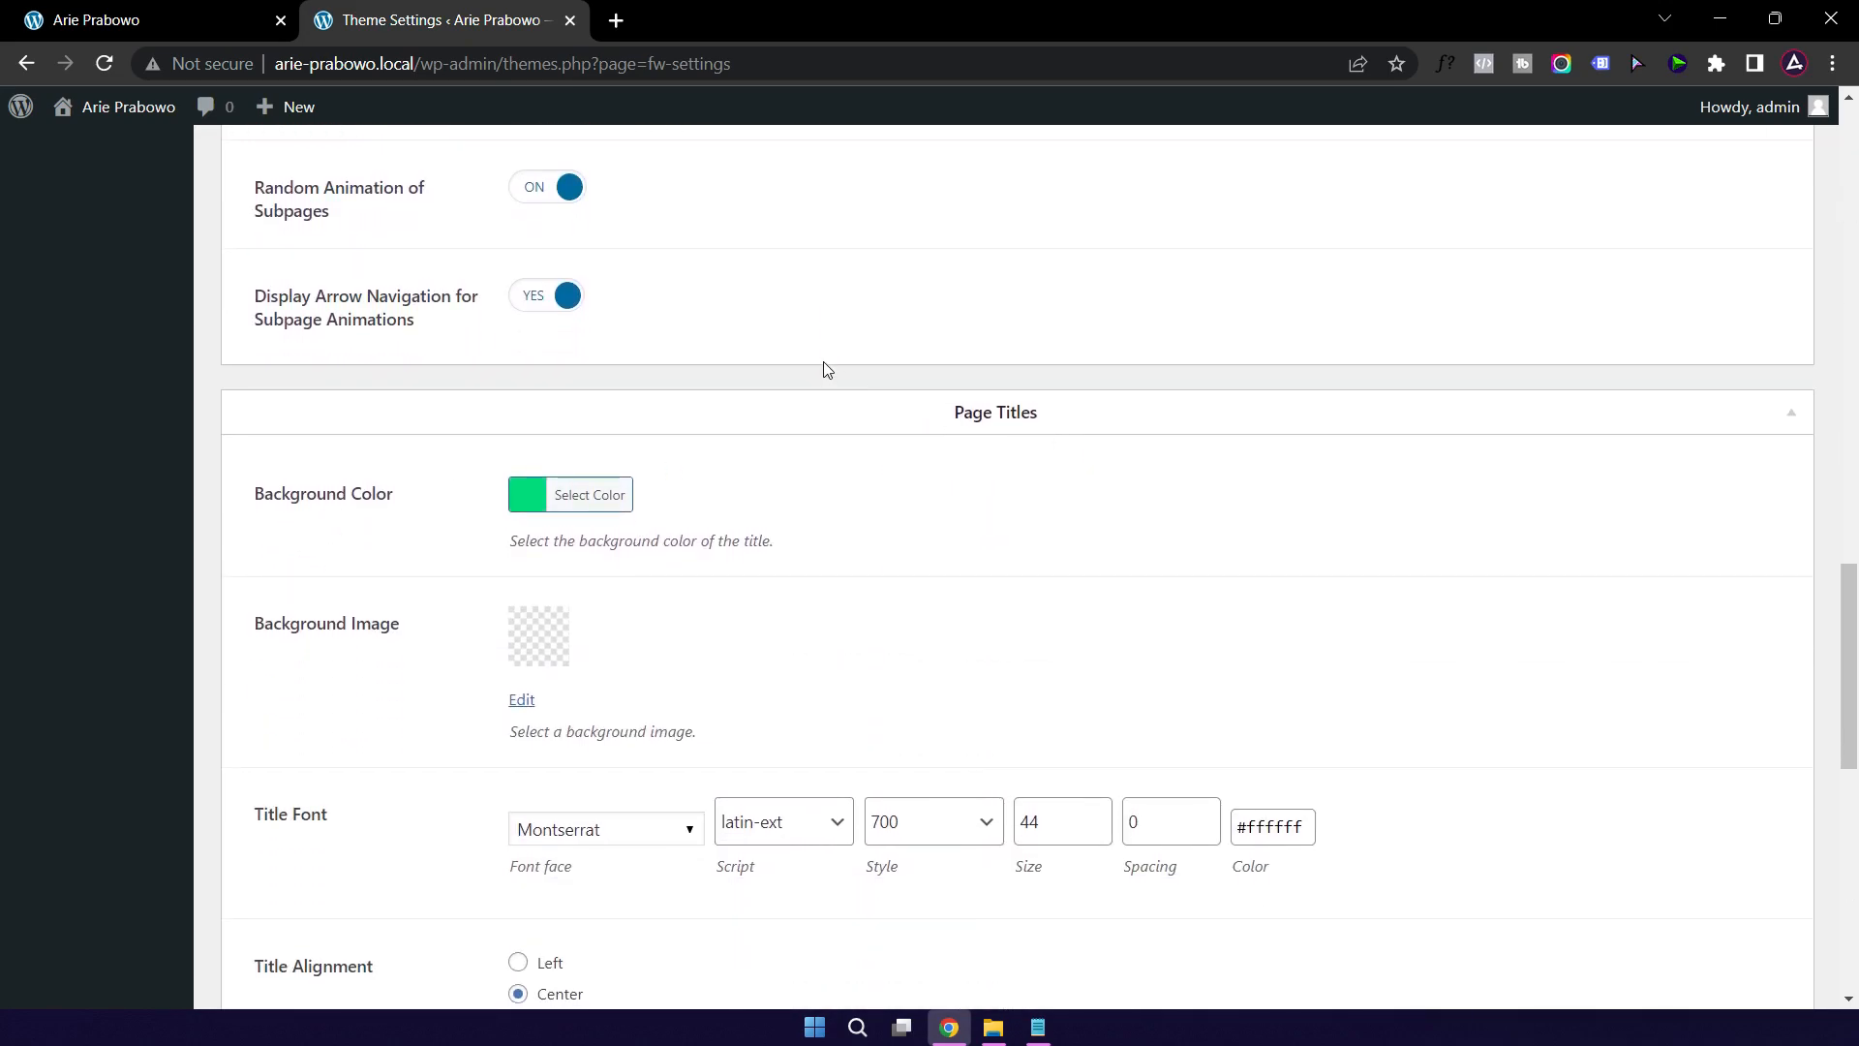
{"action": "left_click", "coordinate": [148, 22]}
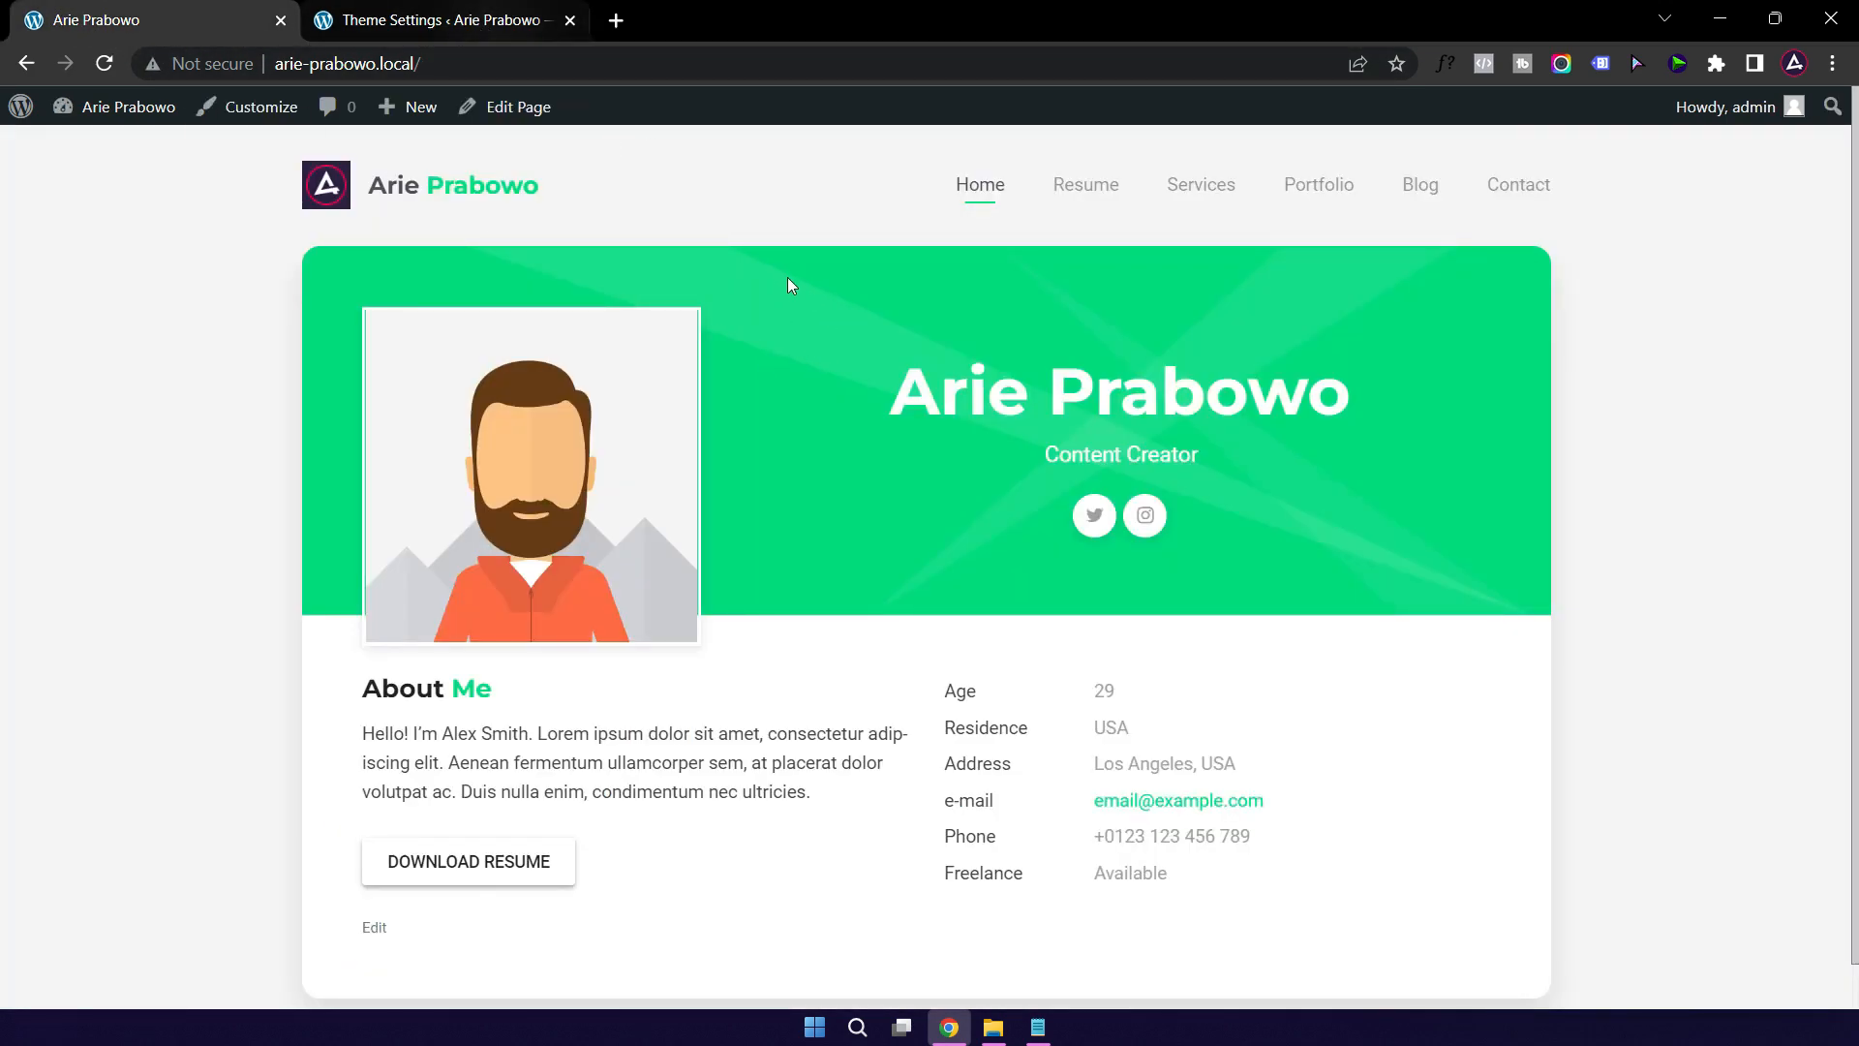
{"action": "left_click", "coordinate": [464, 22]}
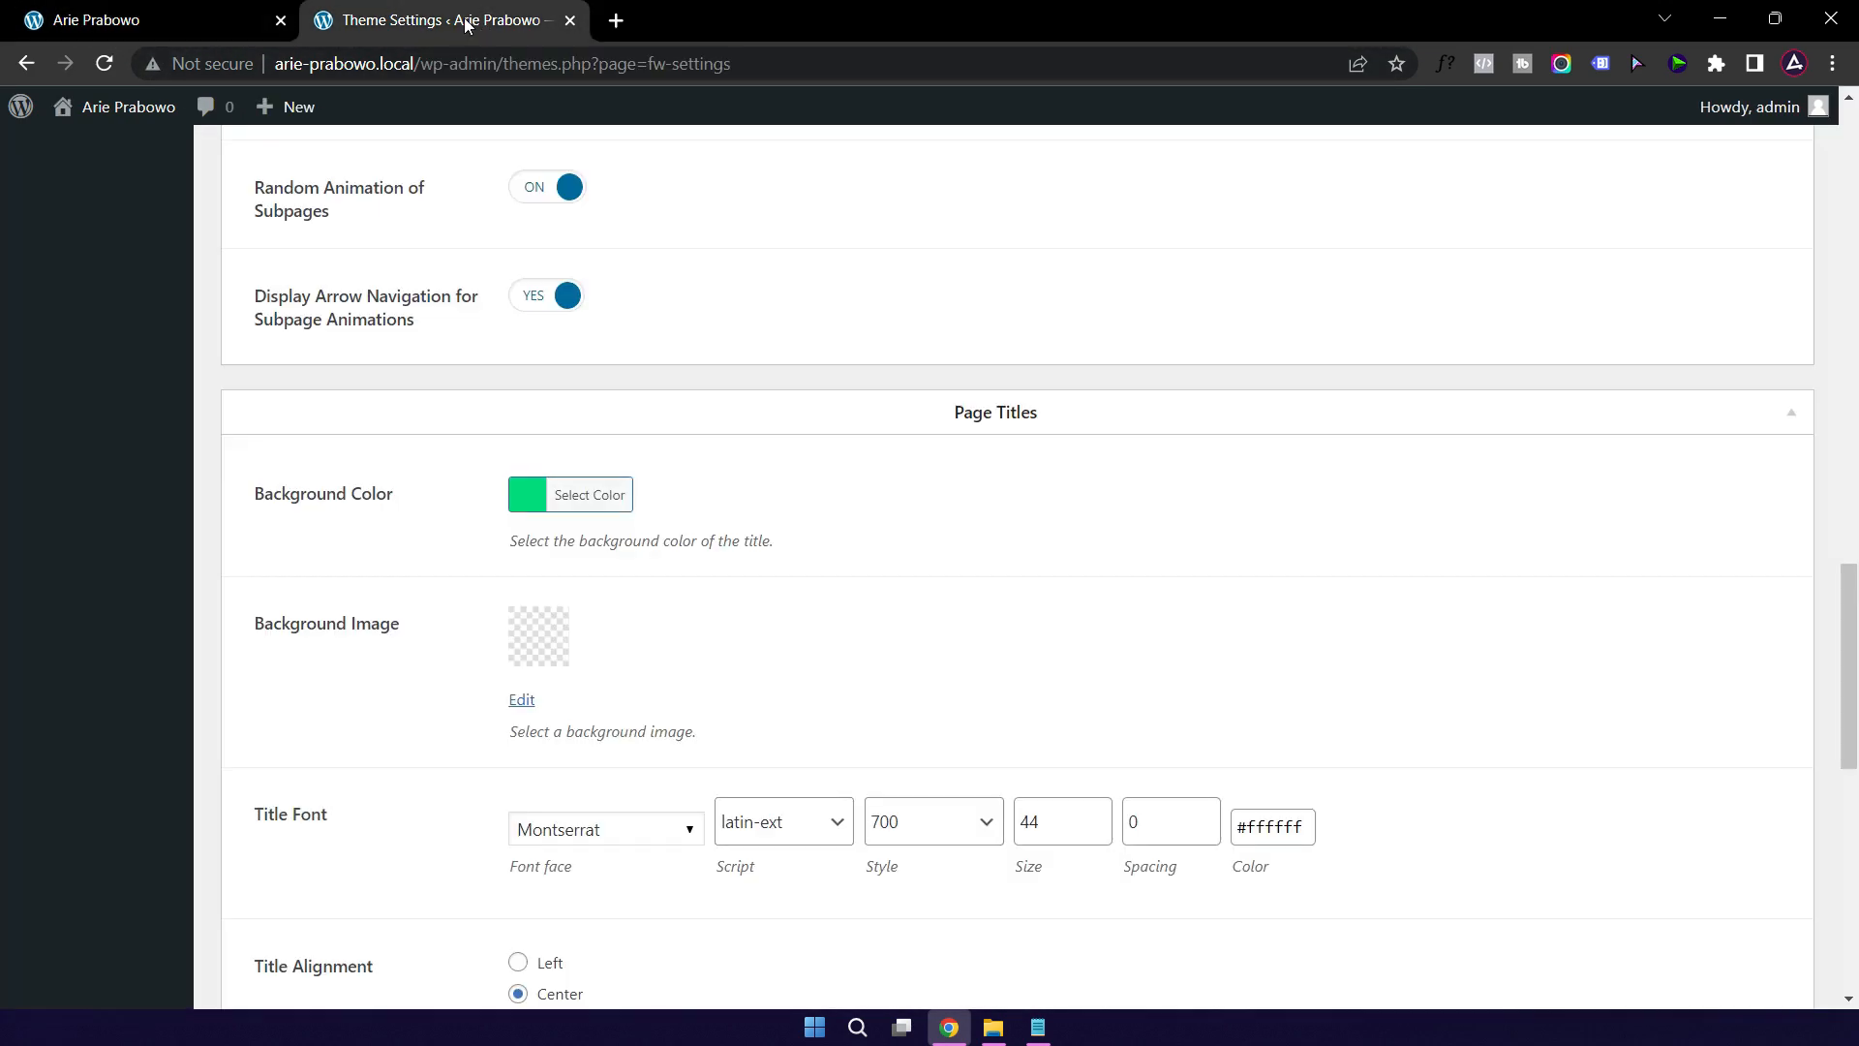
Step: Set the Page Titles background colour to gold #efd38a
{"action": "left_click", "coordinate": [1037, 1026]}
{"action": "double_click", "coordinate": [1480, 422]}
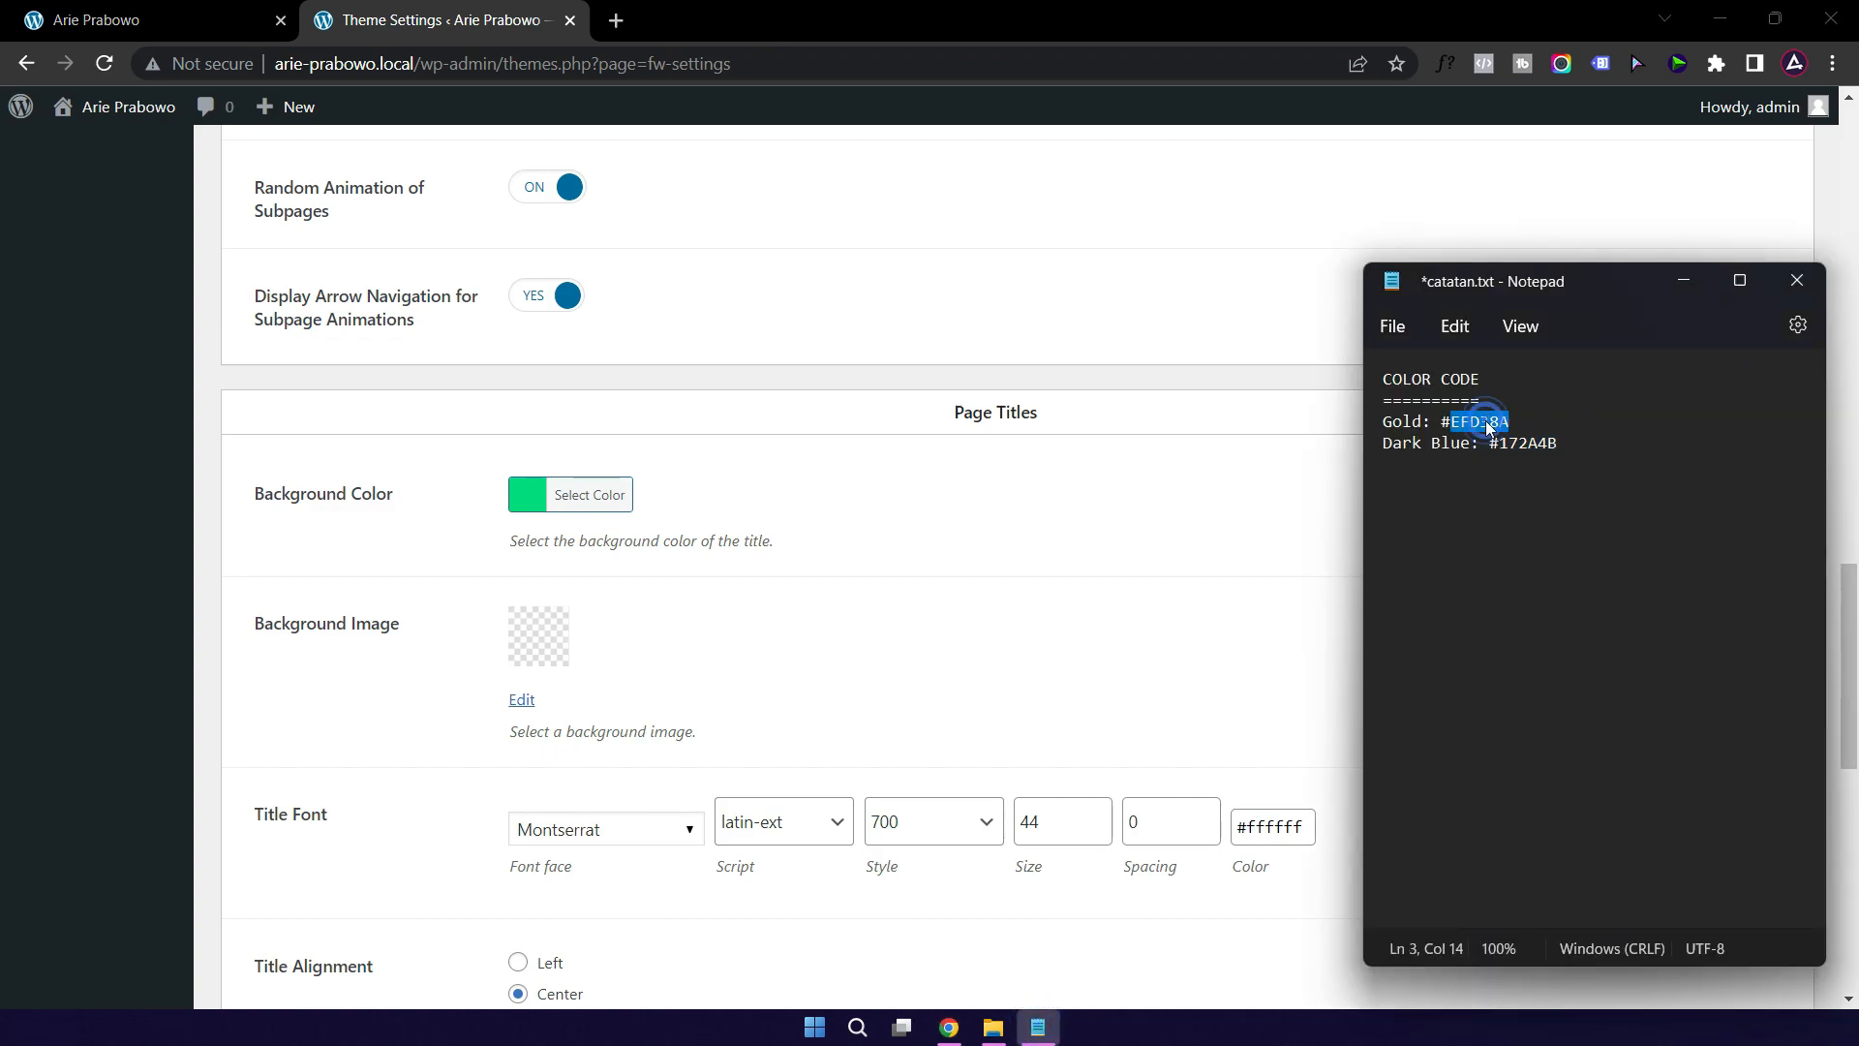
{"action": "left_click", "coordinate": [595, 494]}
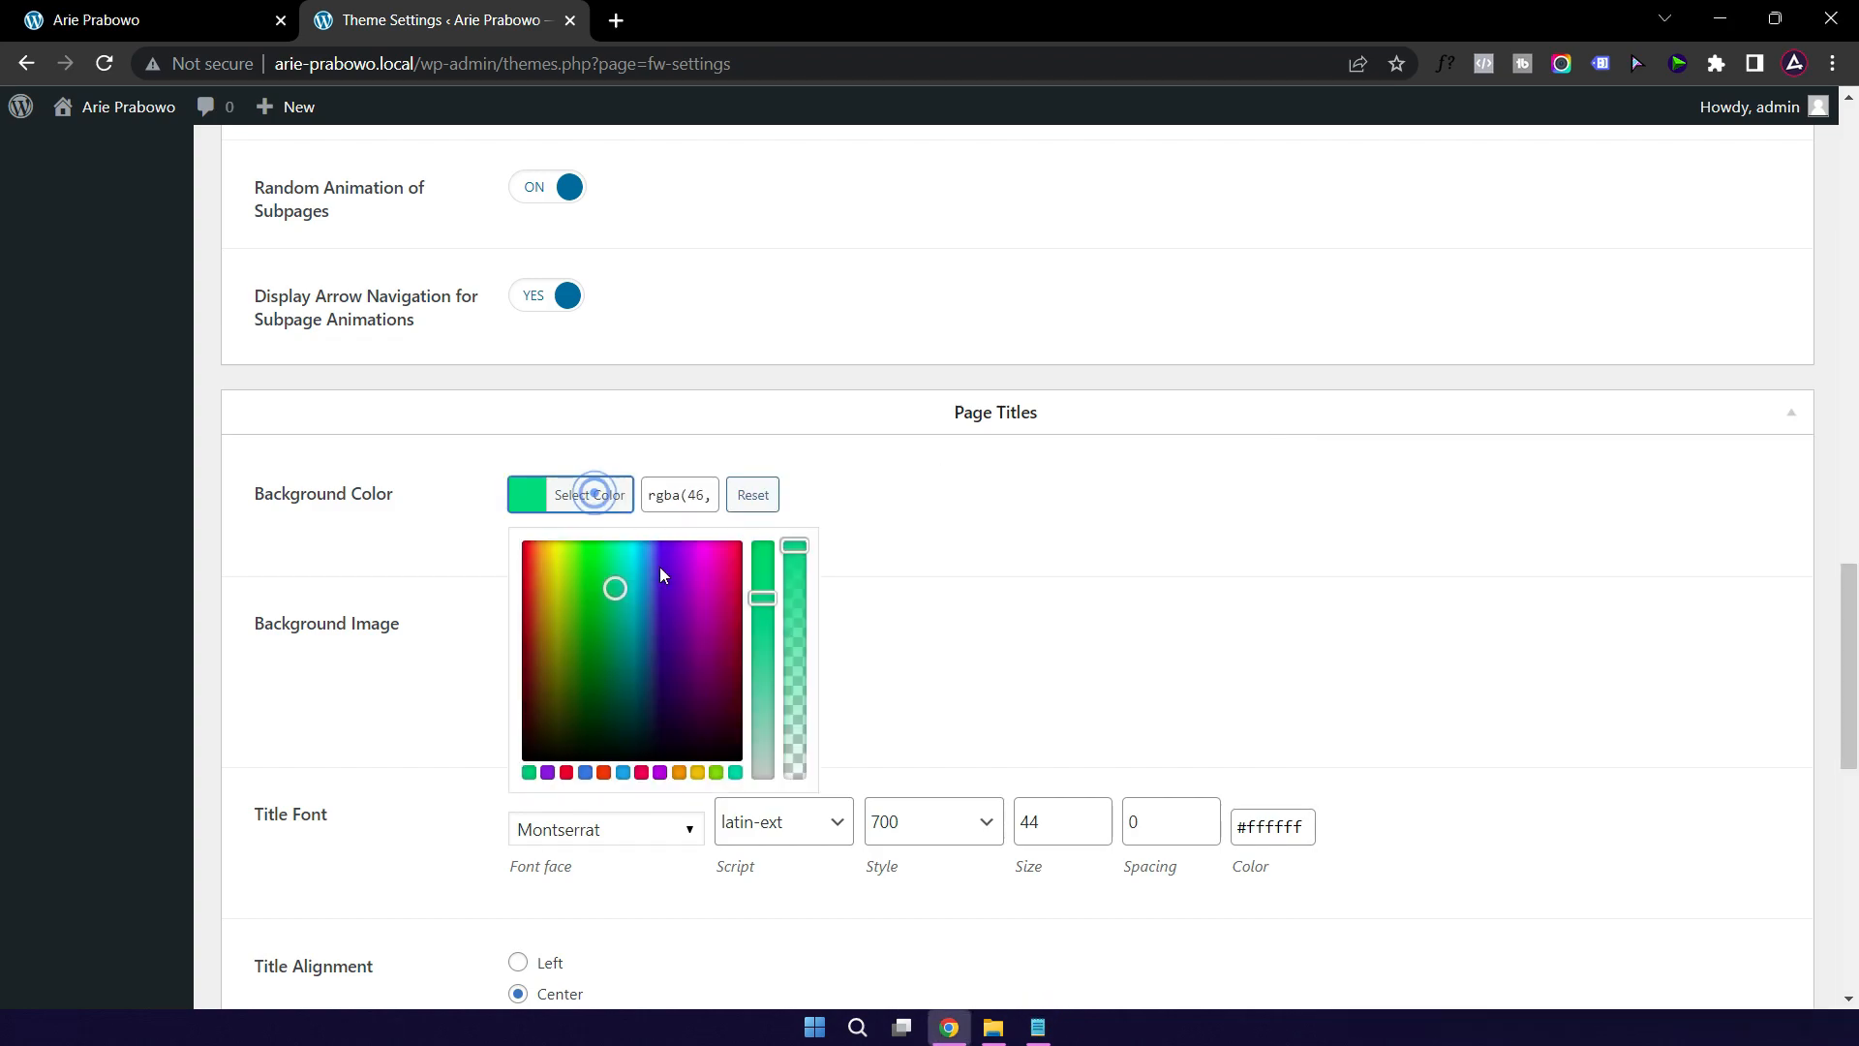
{"action": "left_click", "coordinate": [671, 494]}
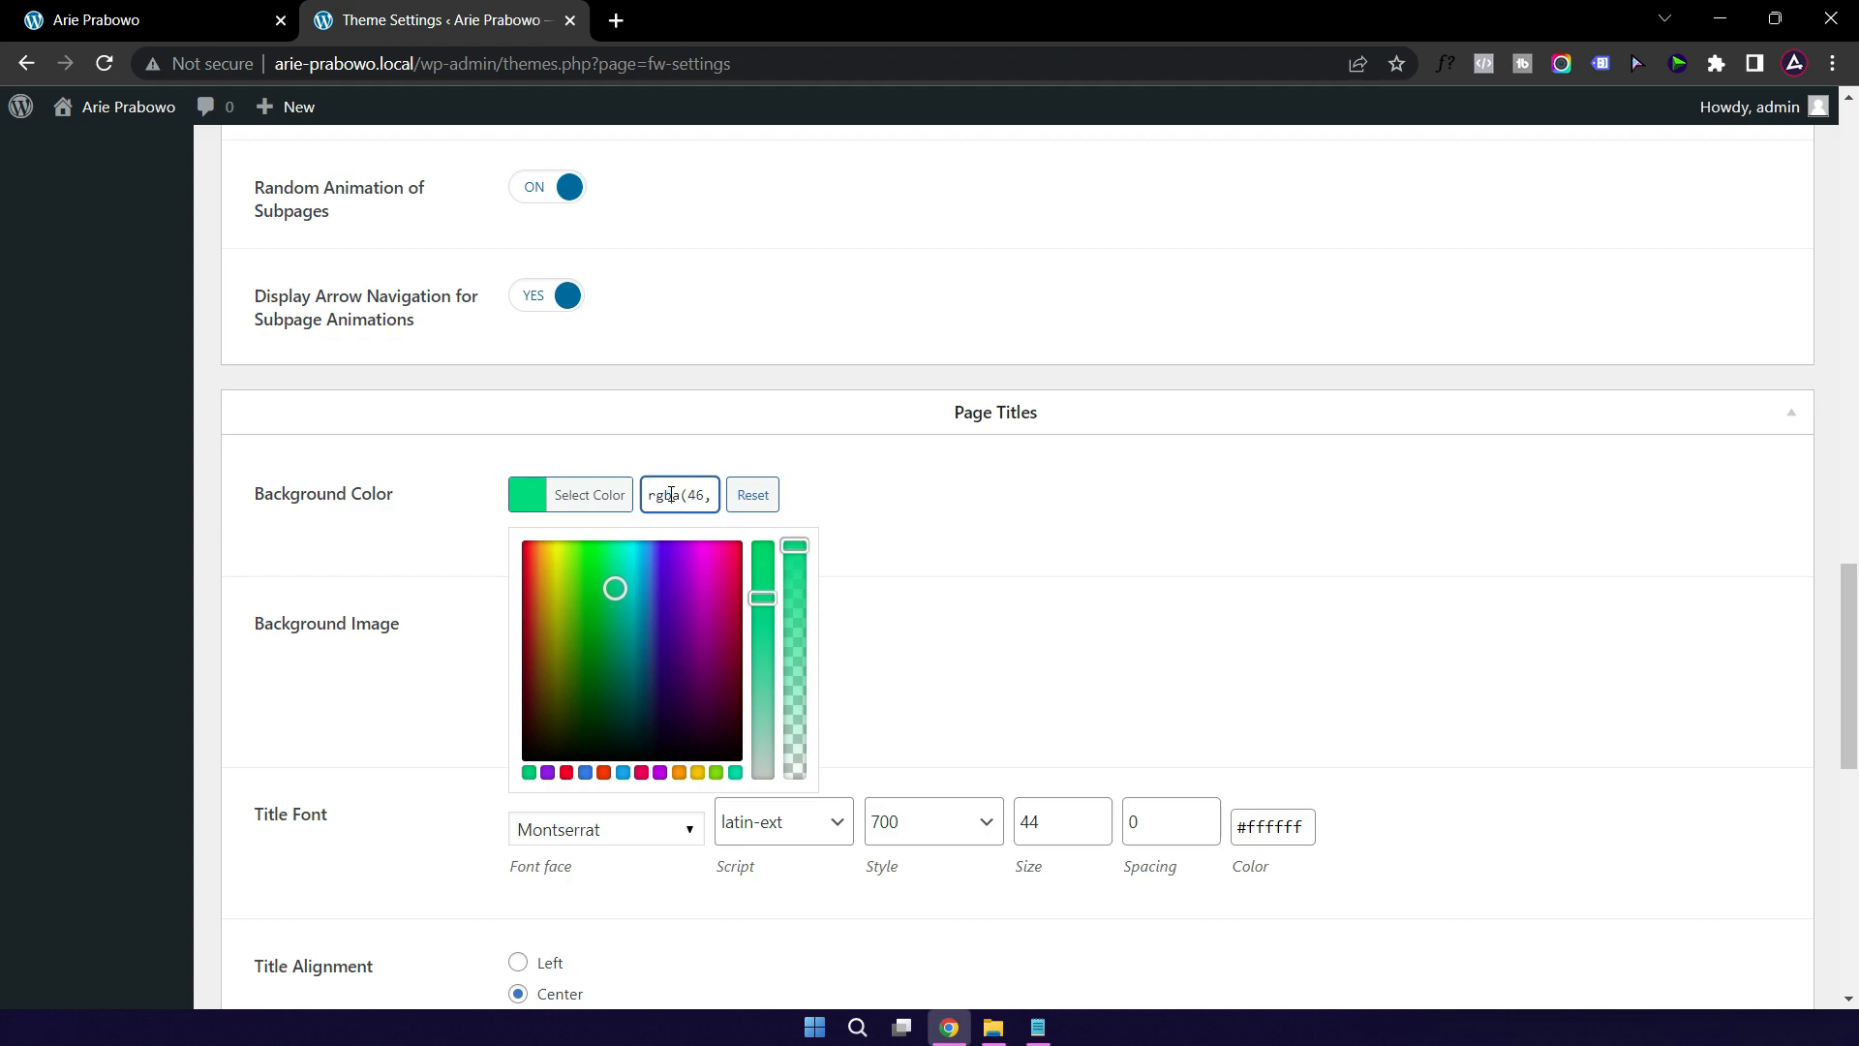
{"action": "key", "text": "ctrl+a"}
{"action": "type", "text": "#"}
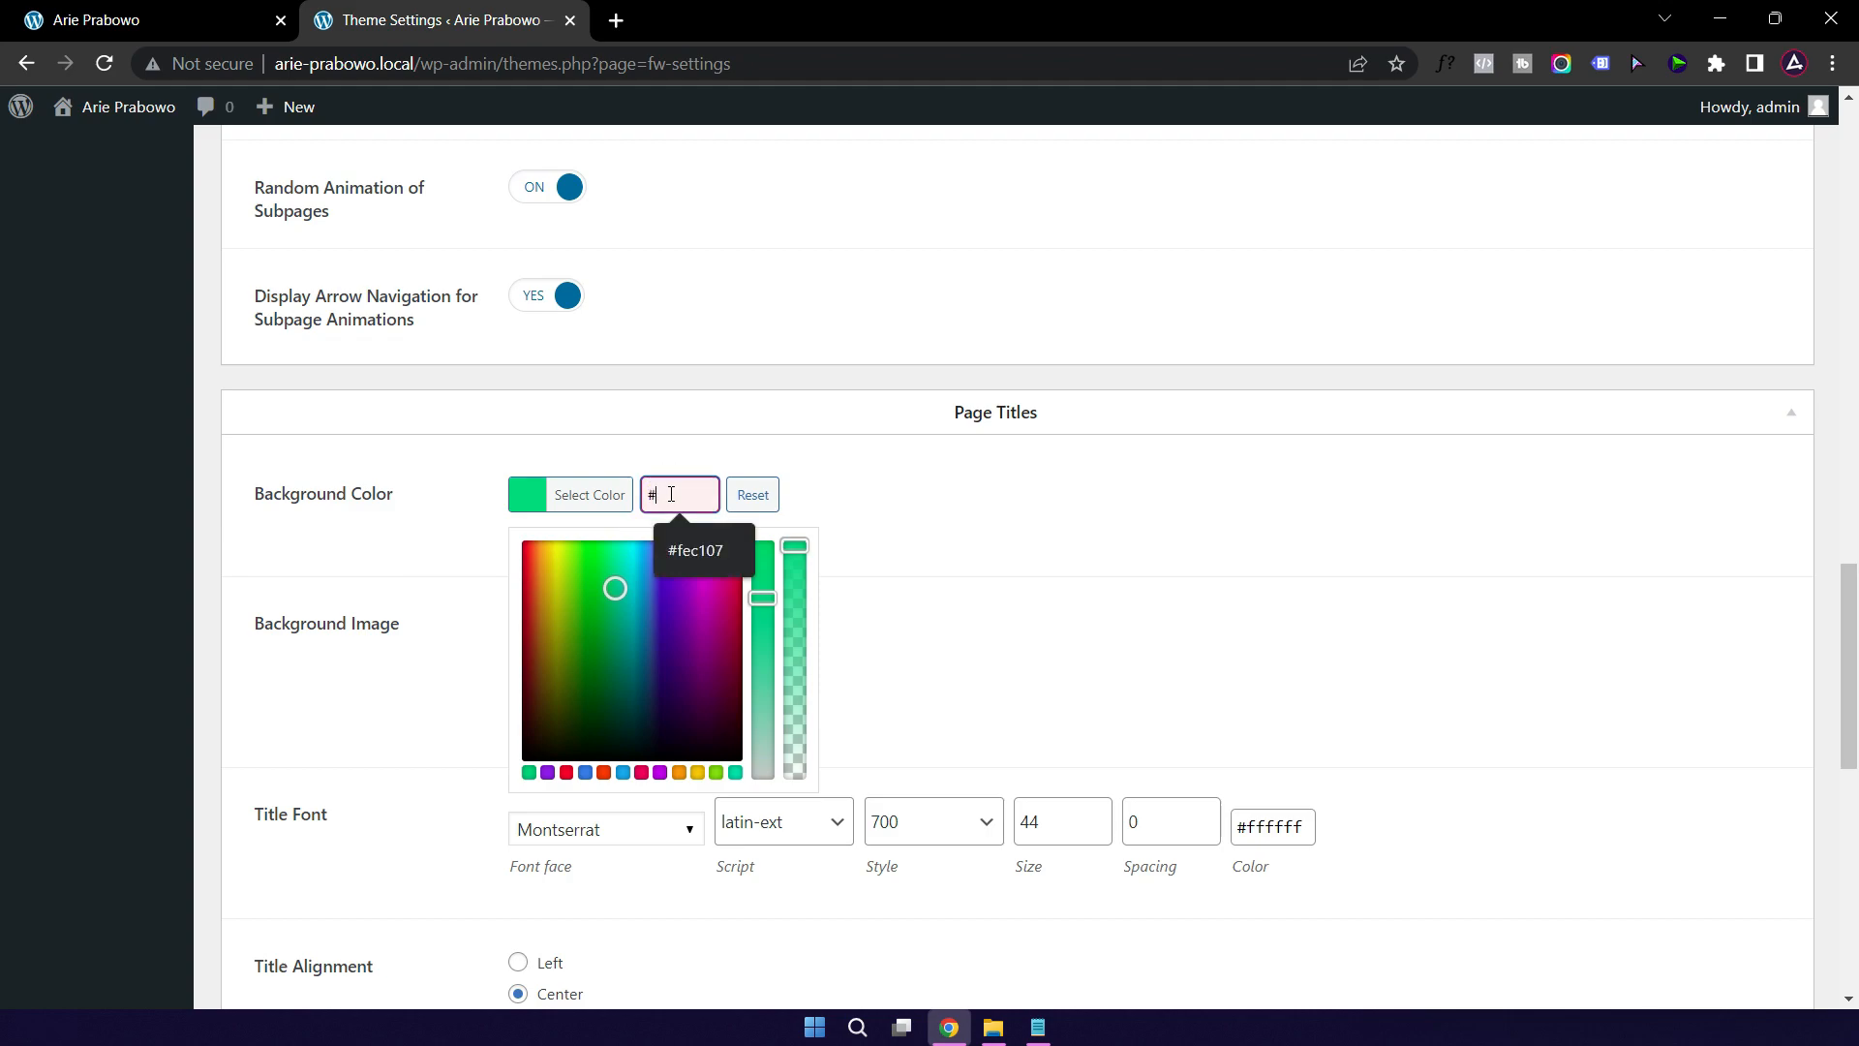
{"action": "key", "text": "Down"}
{"action": "key", "text": "Return"}
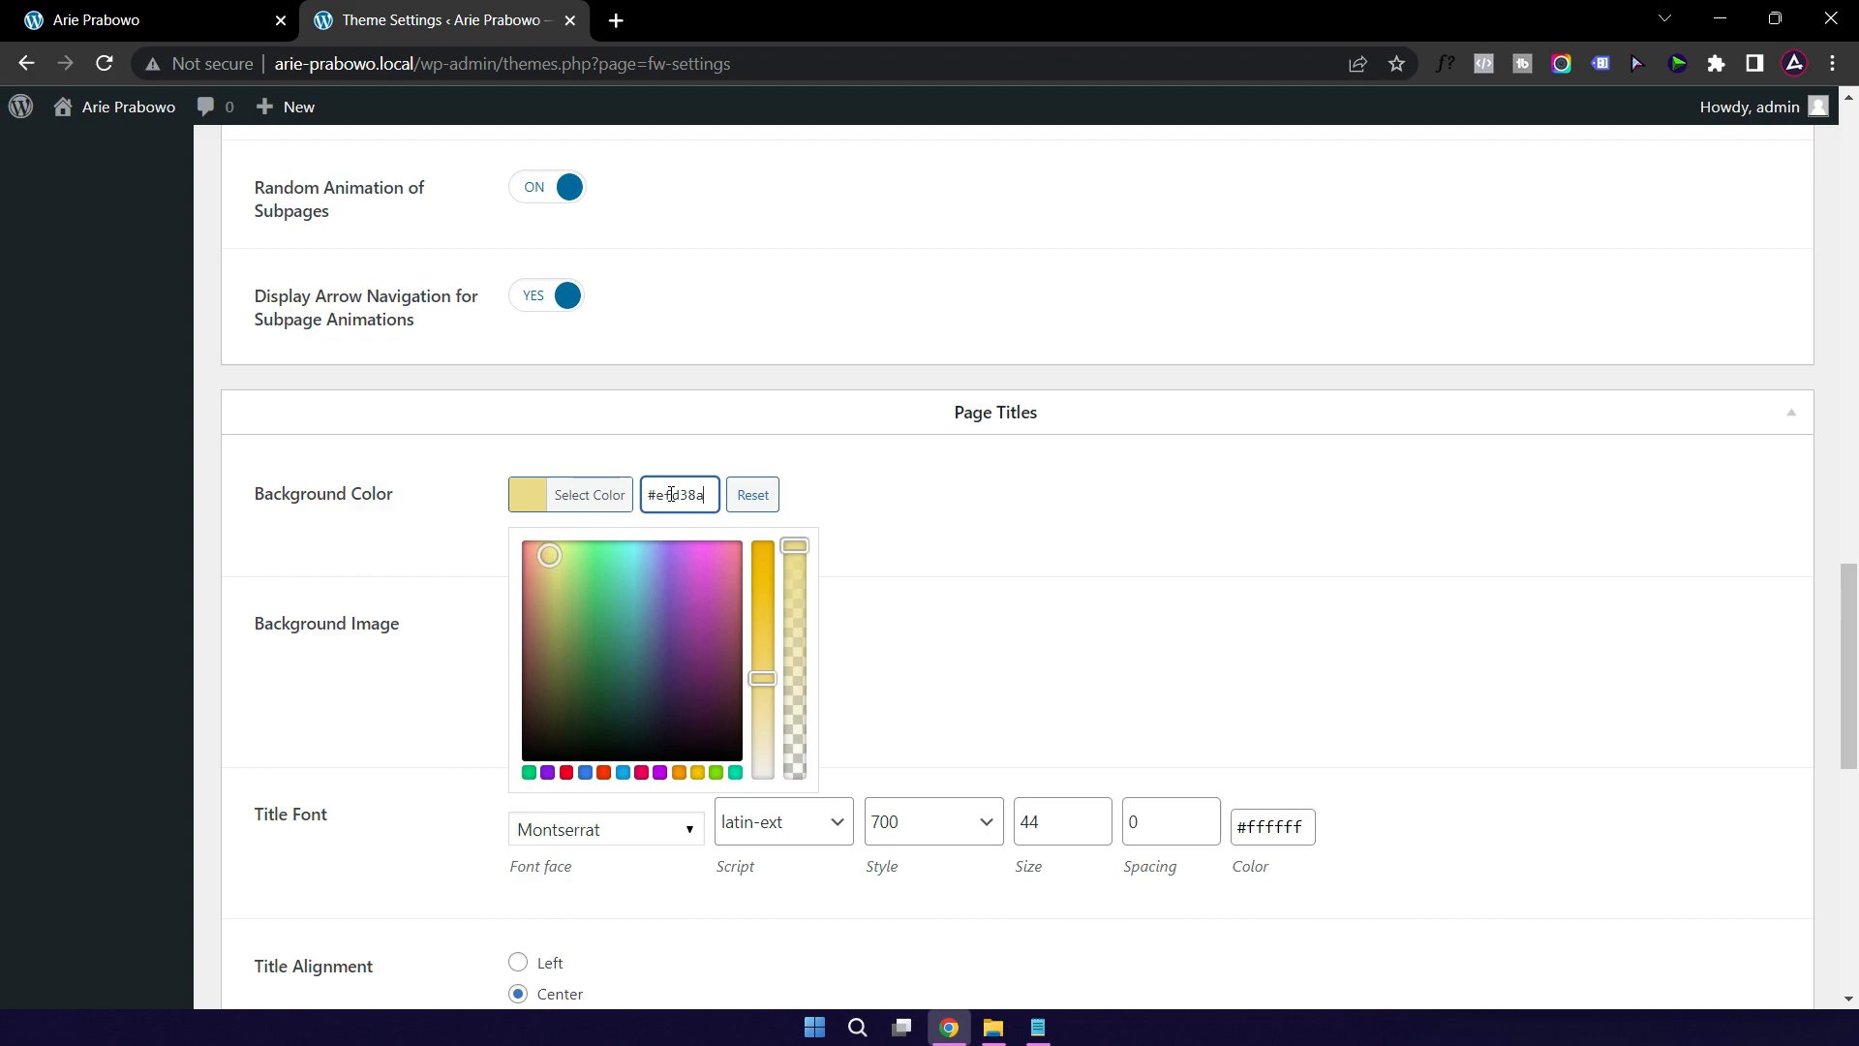
{"action": "left_click", "coordinate": [1488, 600]}
Step: Look through the title fonts, keeping Montserrat, then switch to the live site
{"action": "scroll", "coordinate": [1488, 600], "scroll_direction": "down", "scroll_amount": 4}
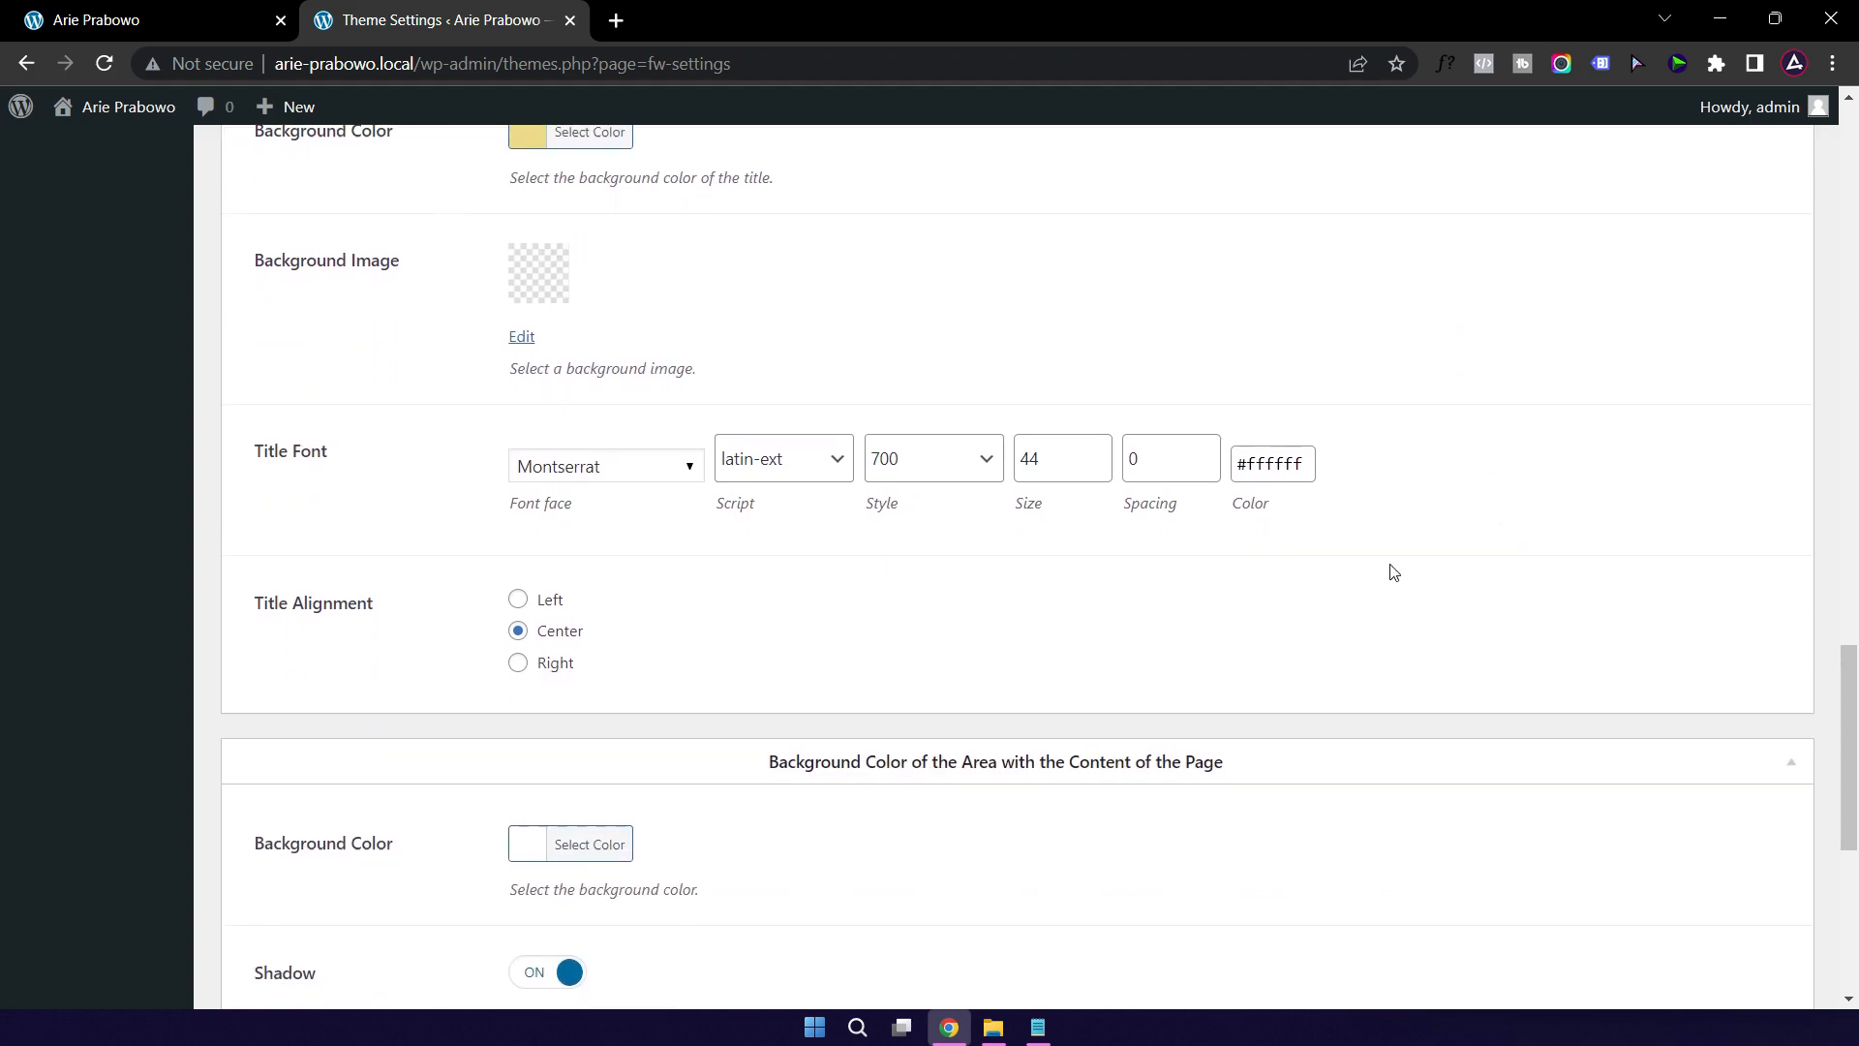
{"action": "left_click", "coordinate": [589, 470]}
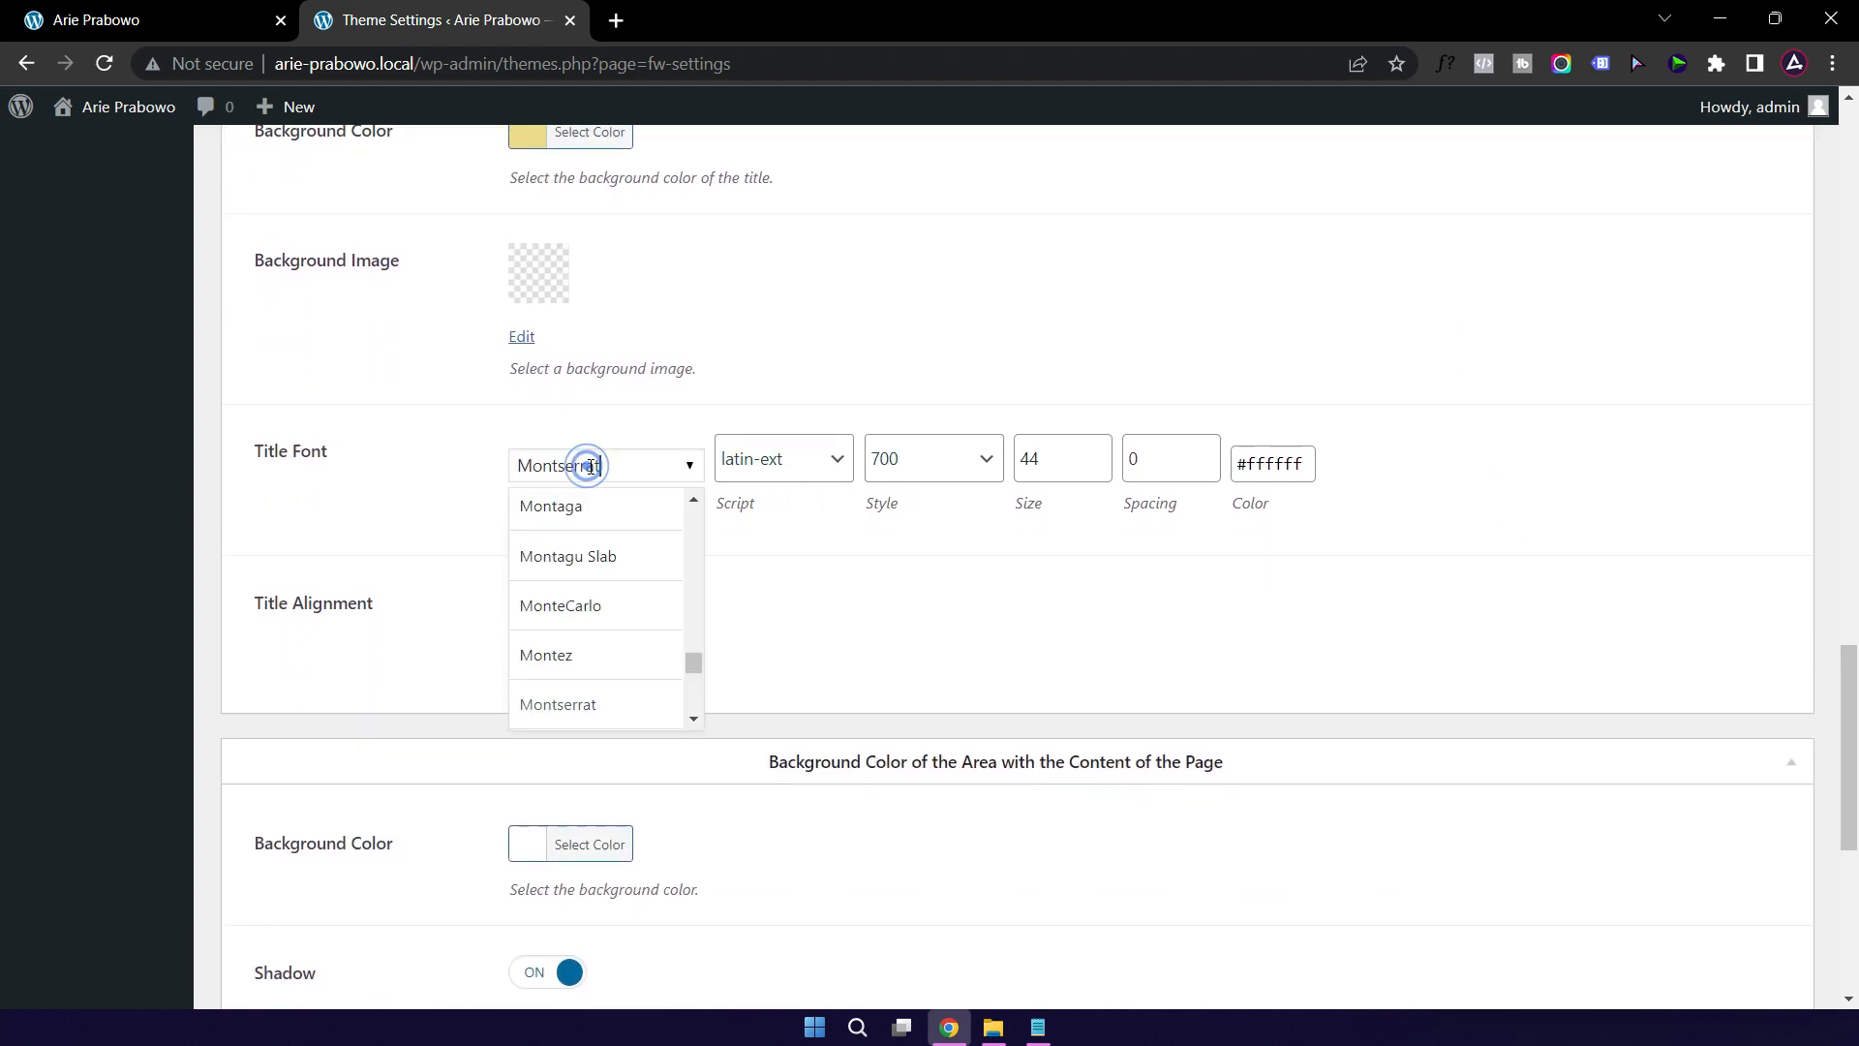
{"action": "left_click", "coordinate": [421, 442]}
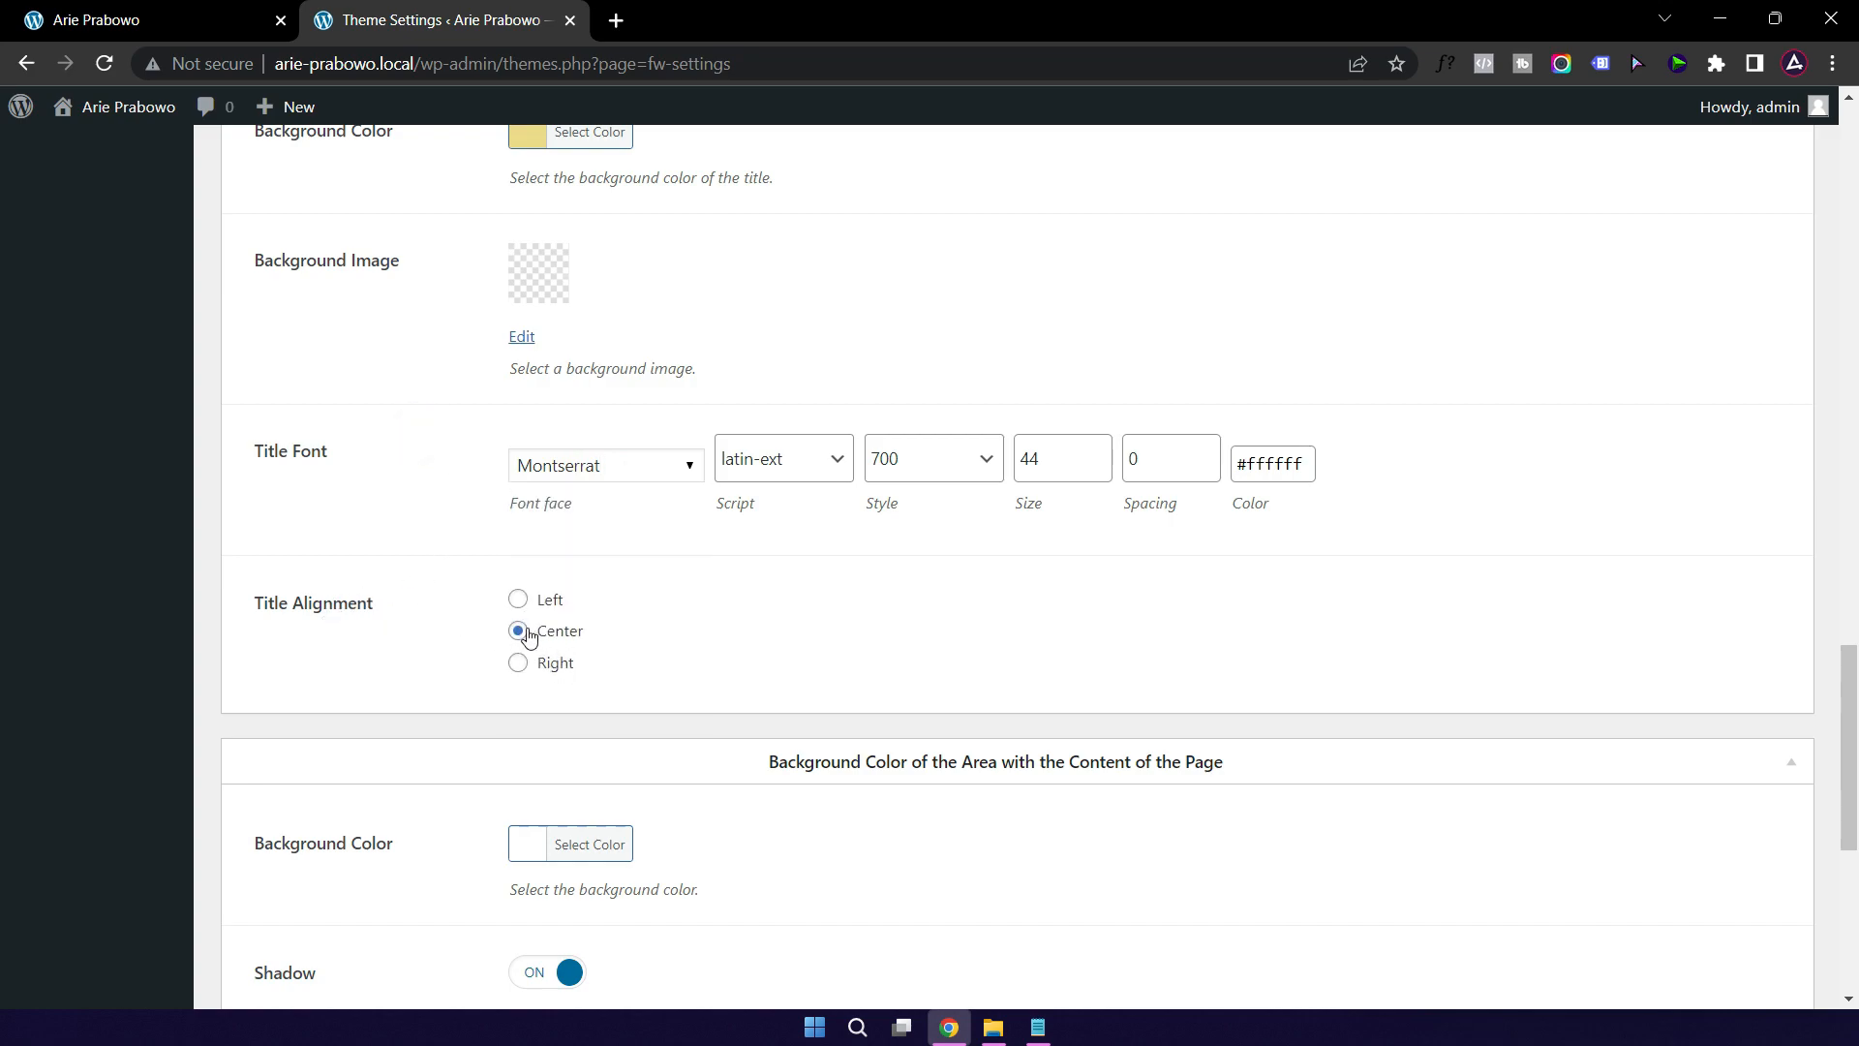
{"action": "scroll", "coordinate": [455, 651], "scroll_direction": "down", "scroll_amount": 3}
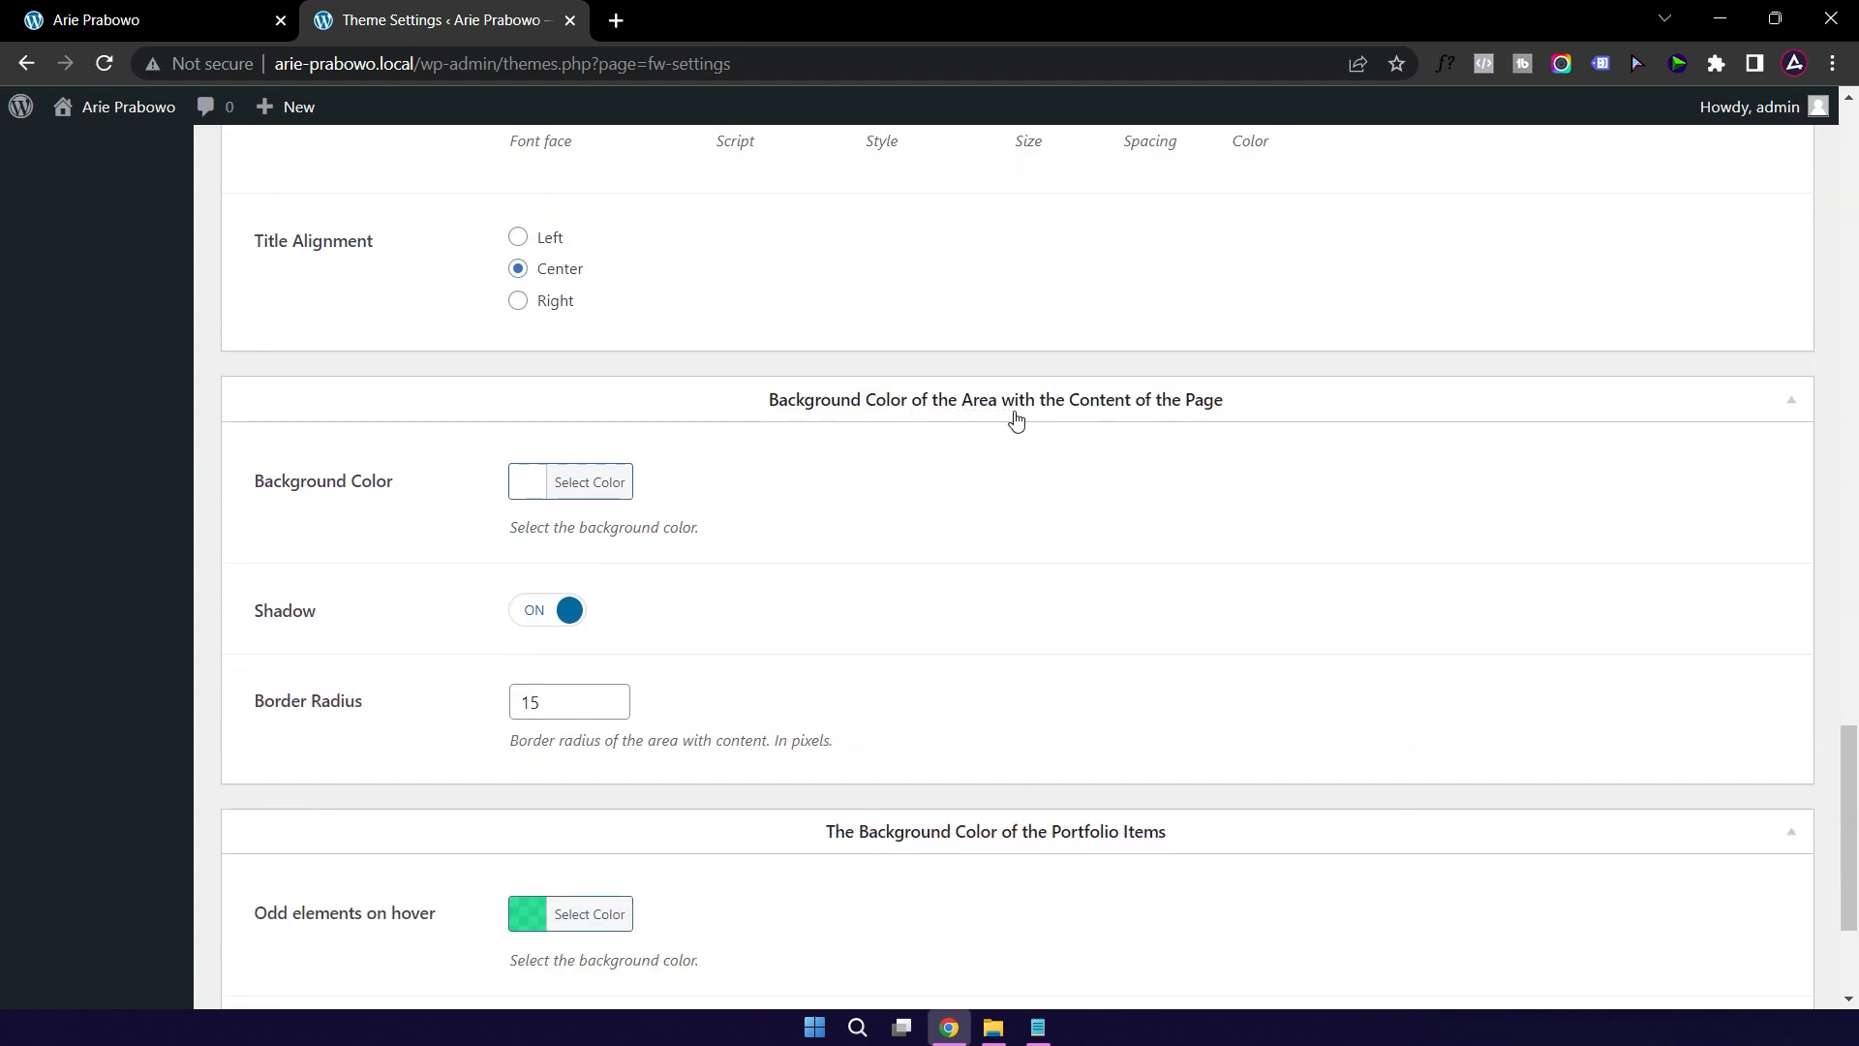
{"action": "left_click", "coordinate": [155, 21]}
Step: View the green hover colours on the live Portfolio page, then return to Portfolio Items settings
{"action": "scroll", "coordinate": [762, 457], "scroll_direction": "down", "scroll_amount": 1}
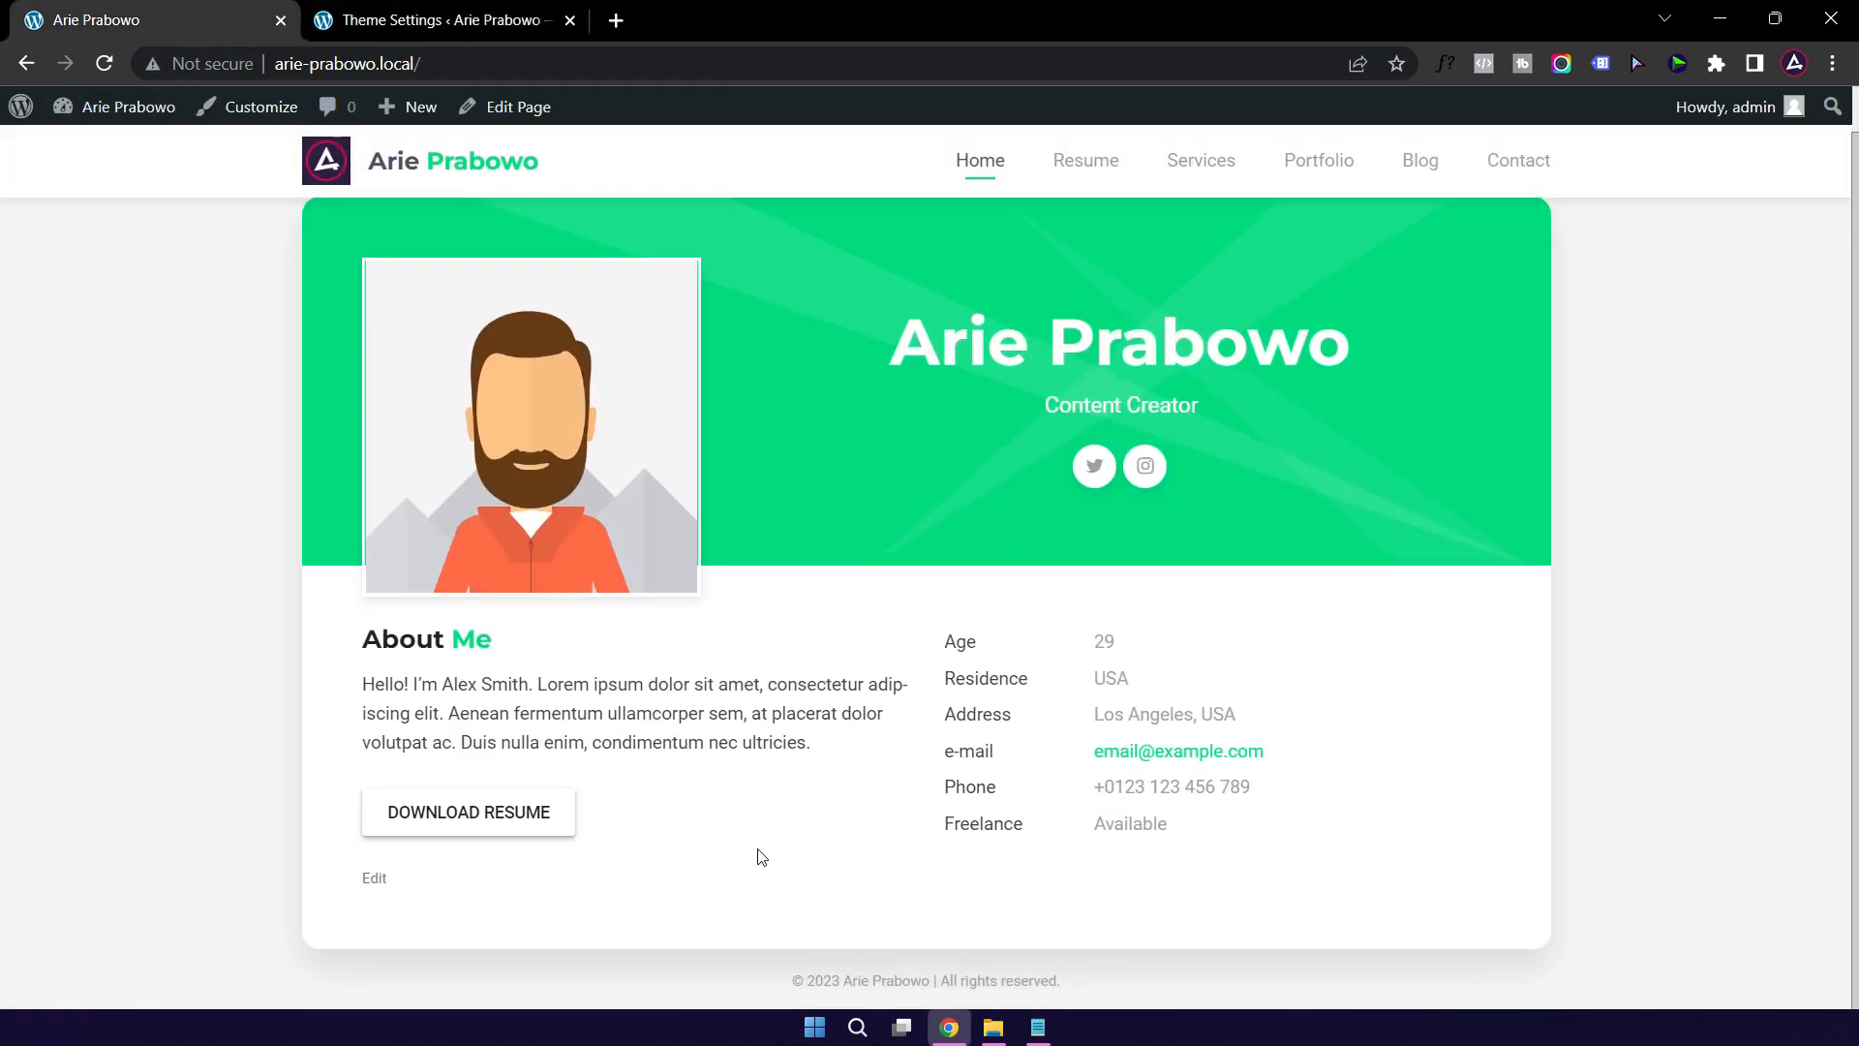
{"action": "left_click", "coordinate": [397, 25]}
{"action": "scroll", "coordinate": [822, 572], "scroll_direction": "down", "scroll_amount": 3}
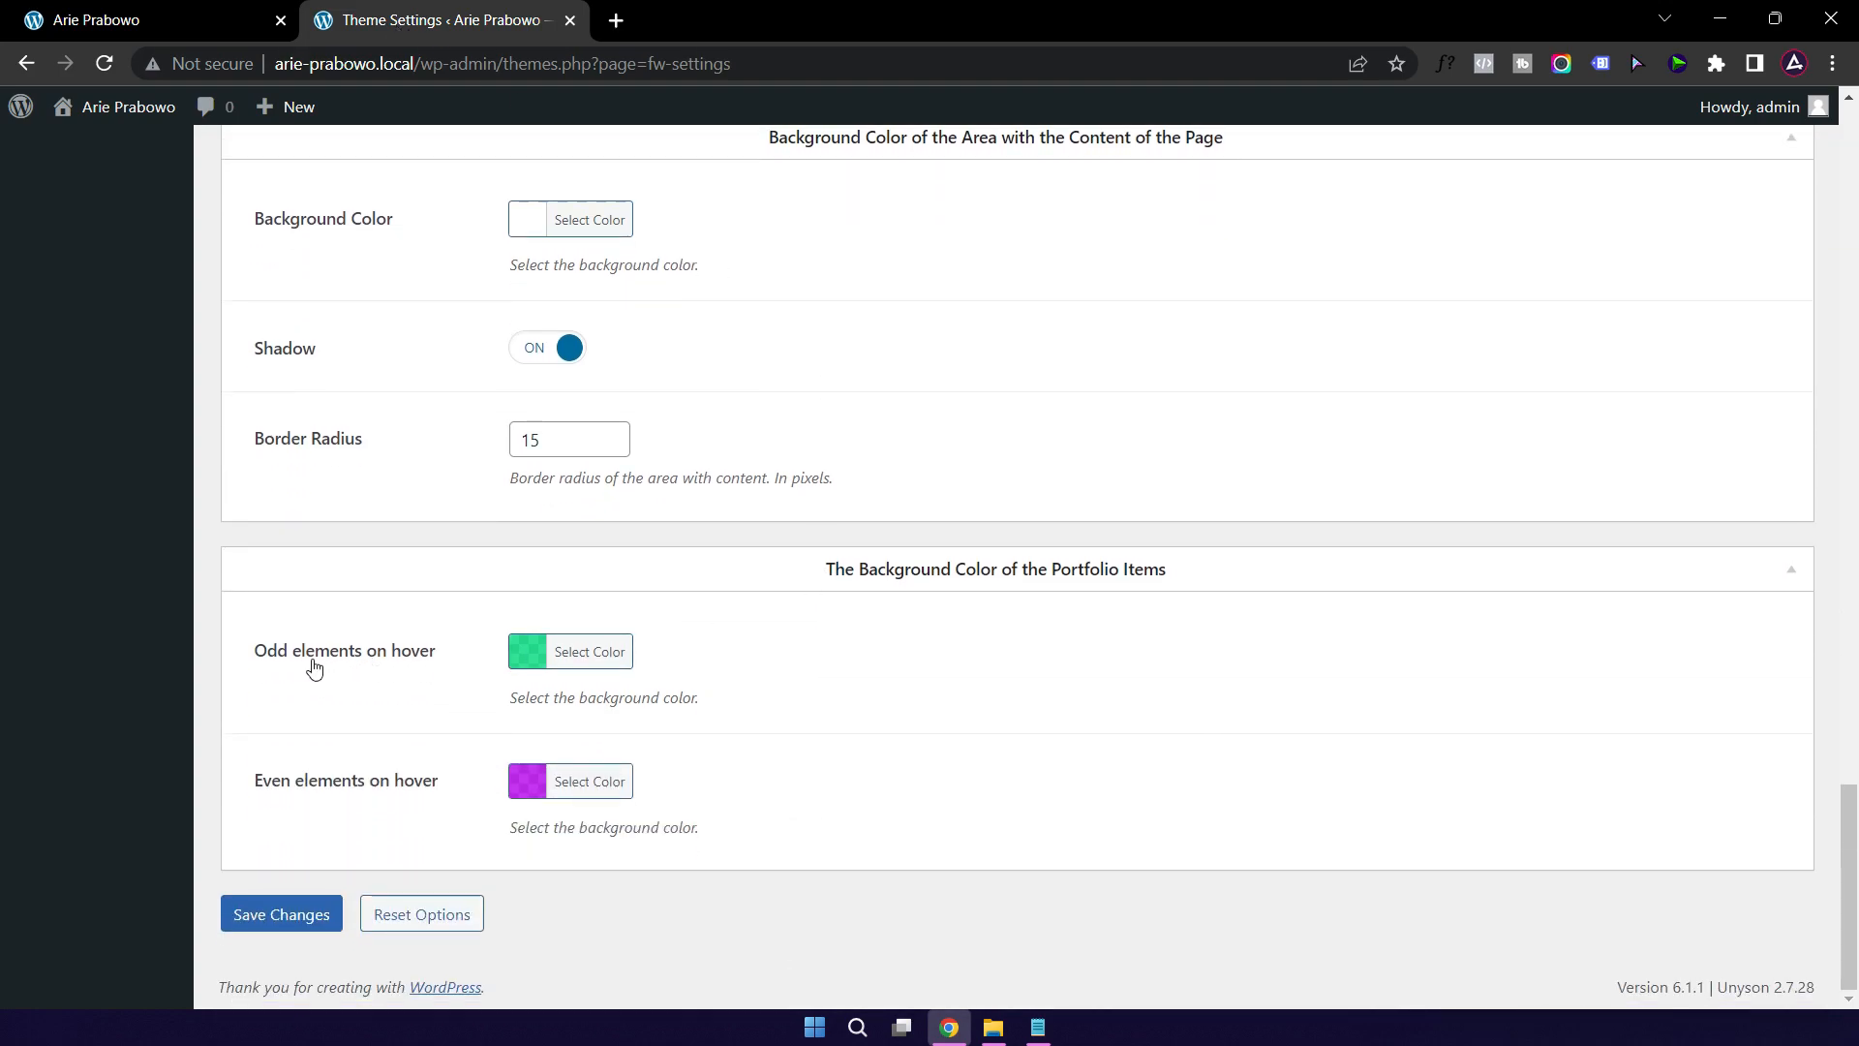
{"action": "left_click", "coordinate": [166, 17]}
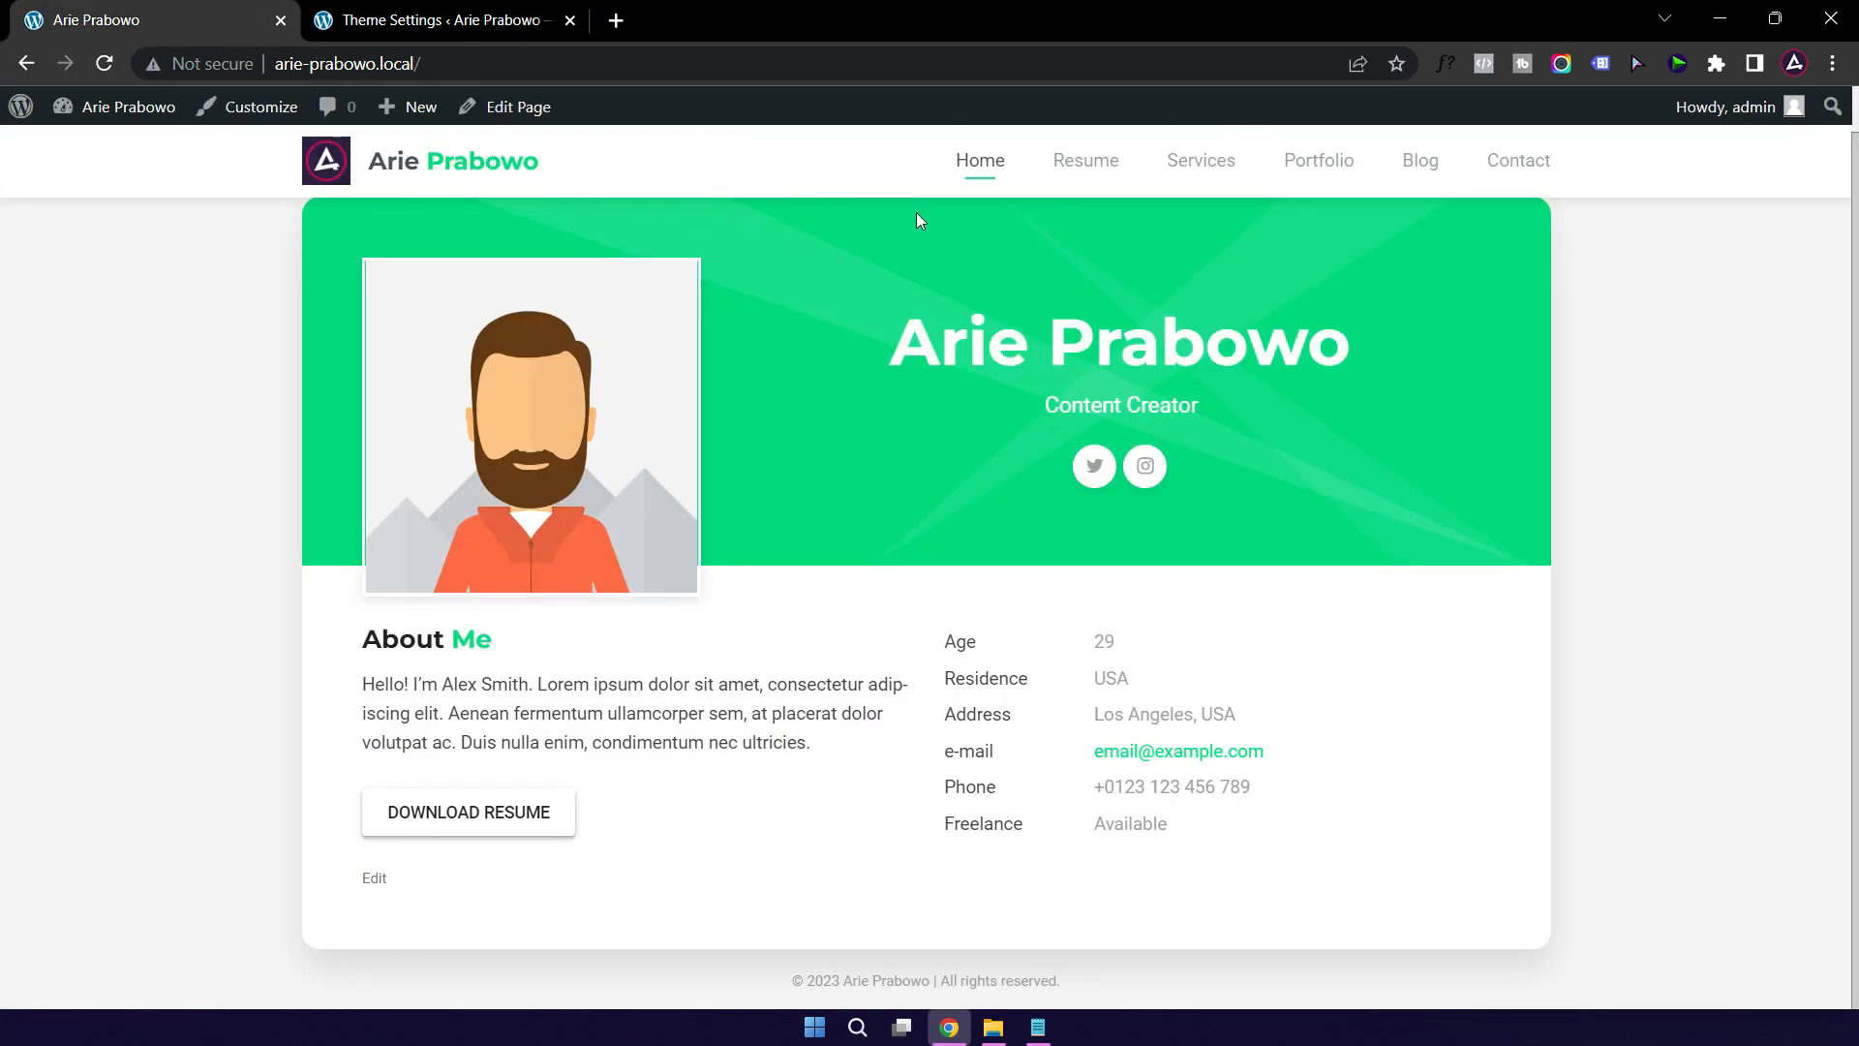
{"action": "left_click", "coordinate": [1321, 165]}
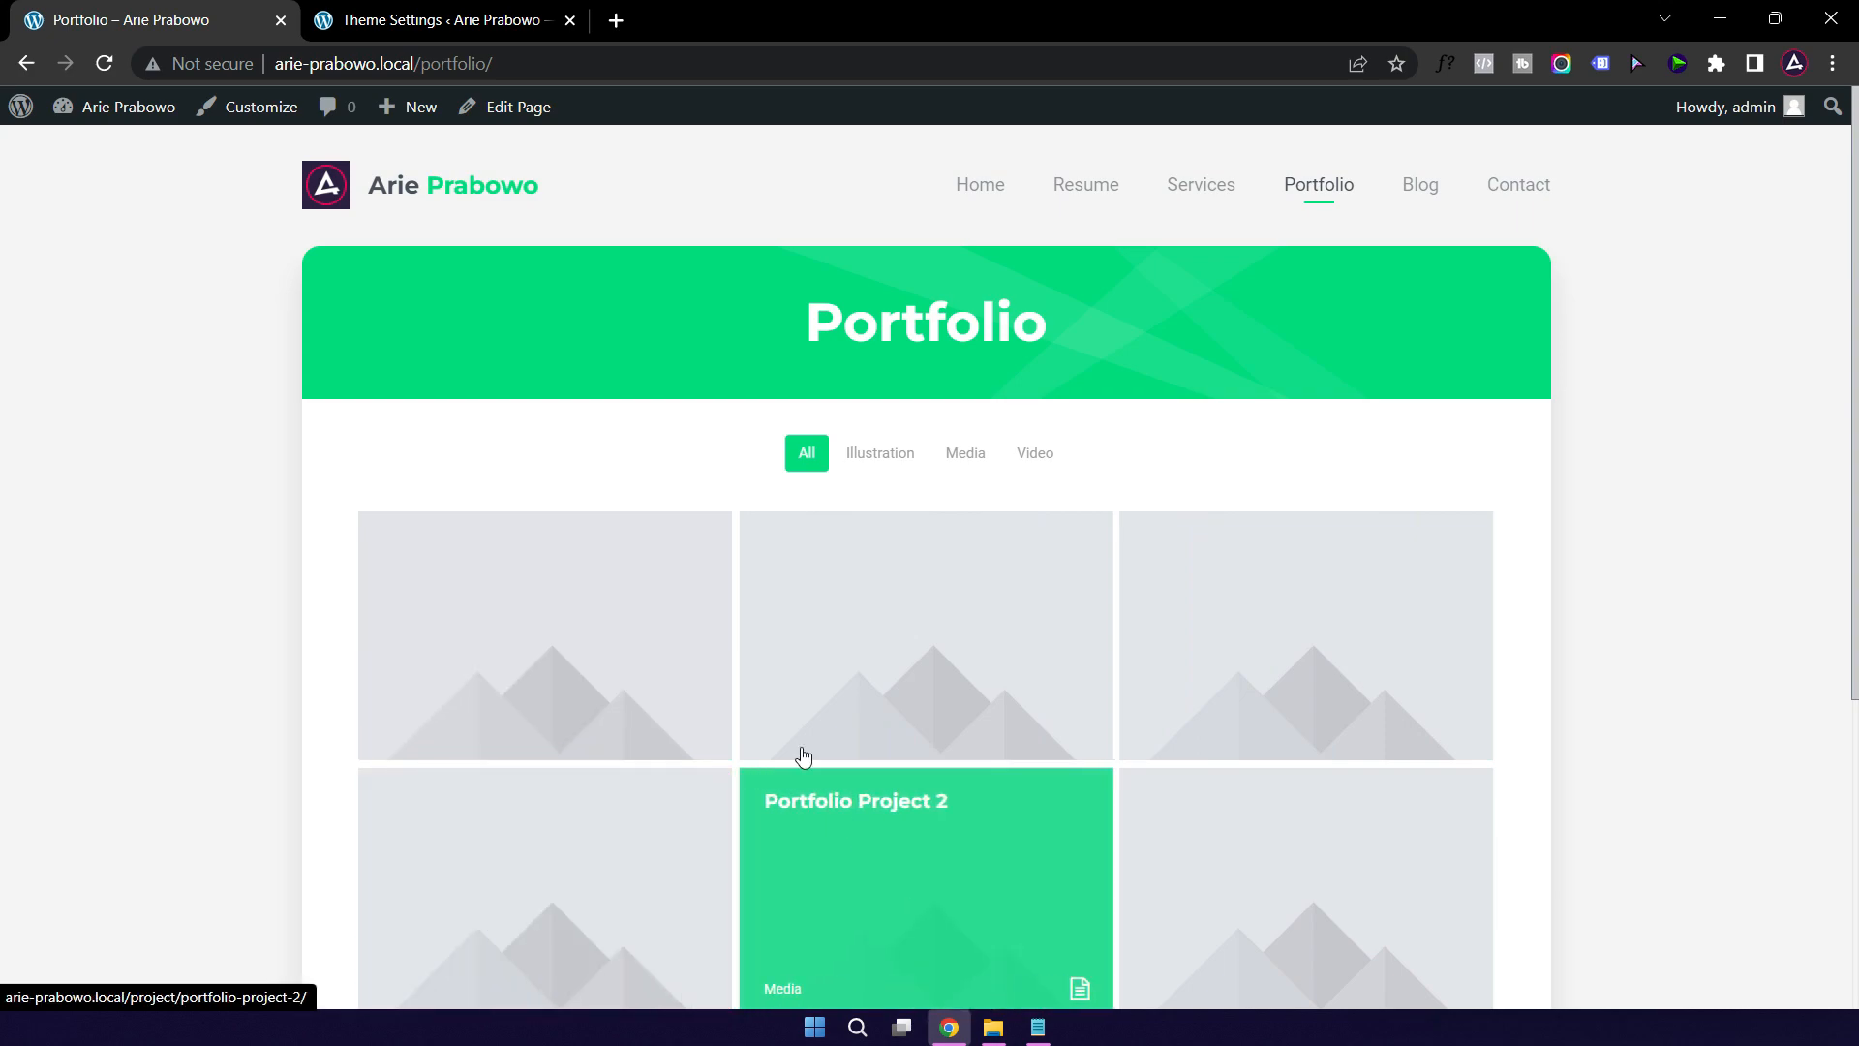
{"action": "left_click", "coordinate": [414, 23]}
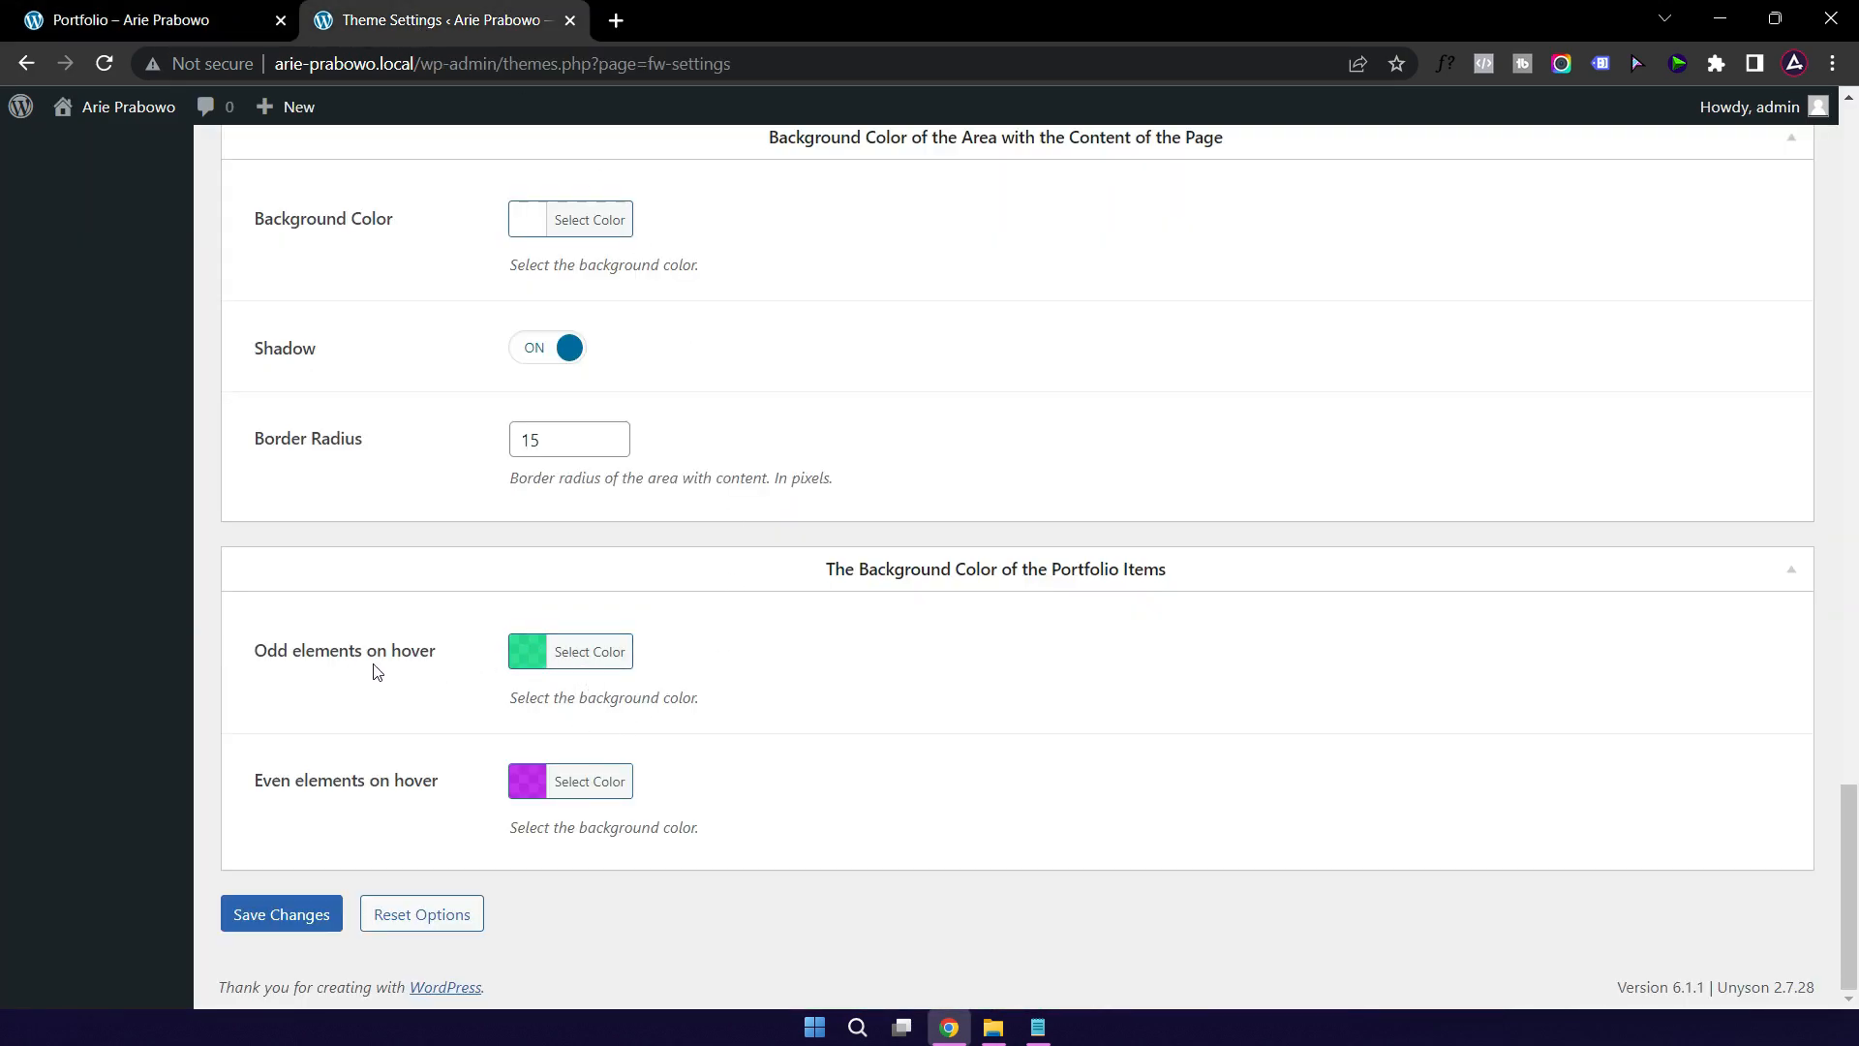
Step: Set the odd portfolio items hover colour to gold #EFD38A
{"action": "left_click", "coordinate": [1038, 1026]}
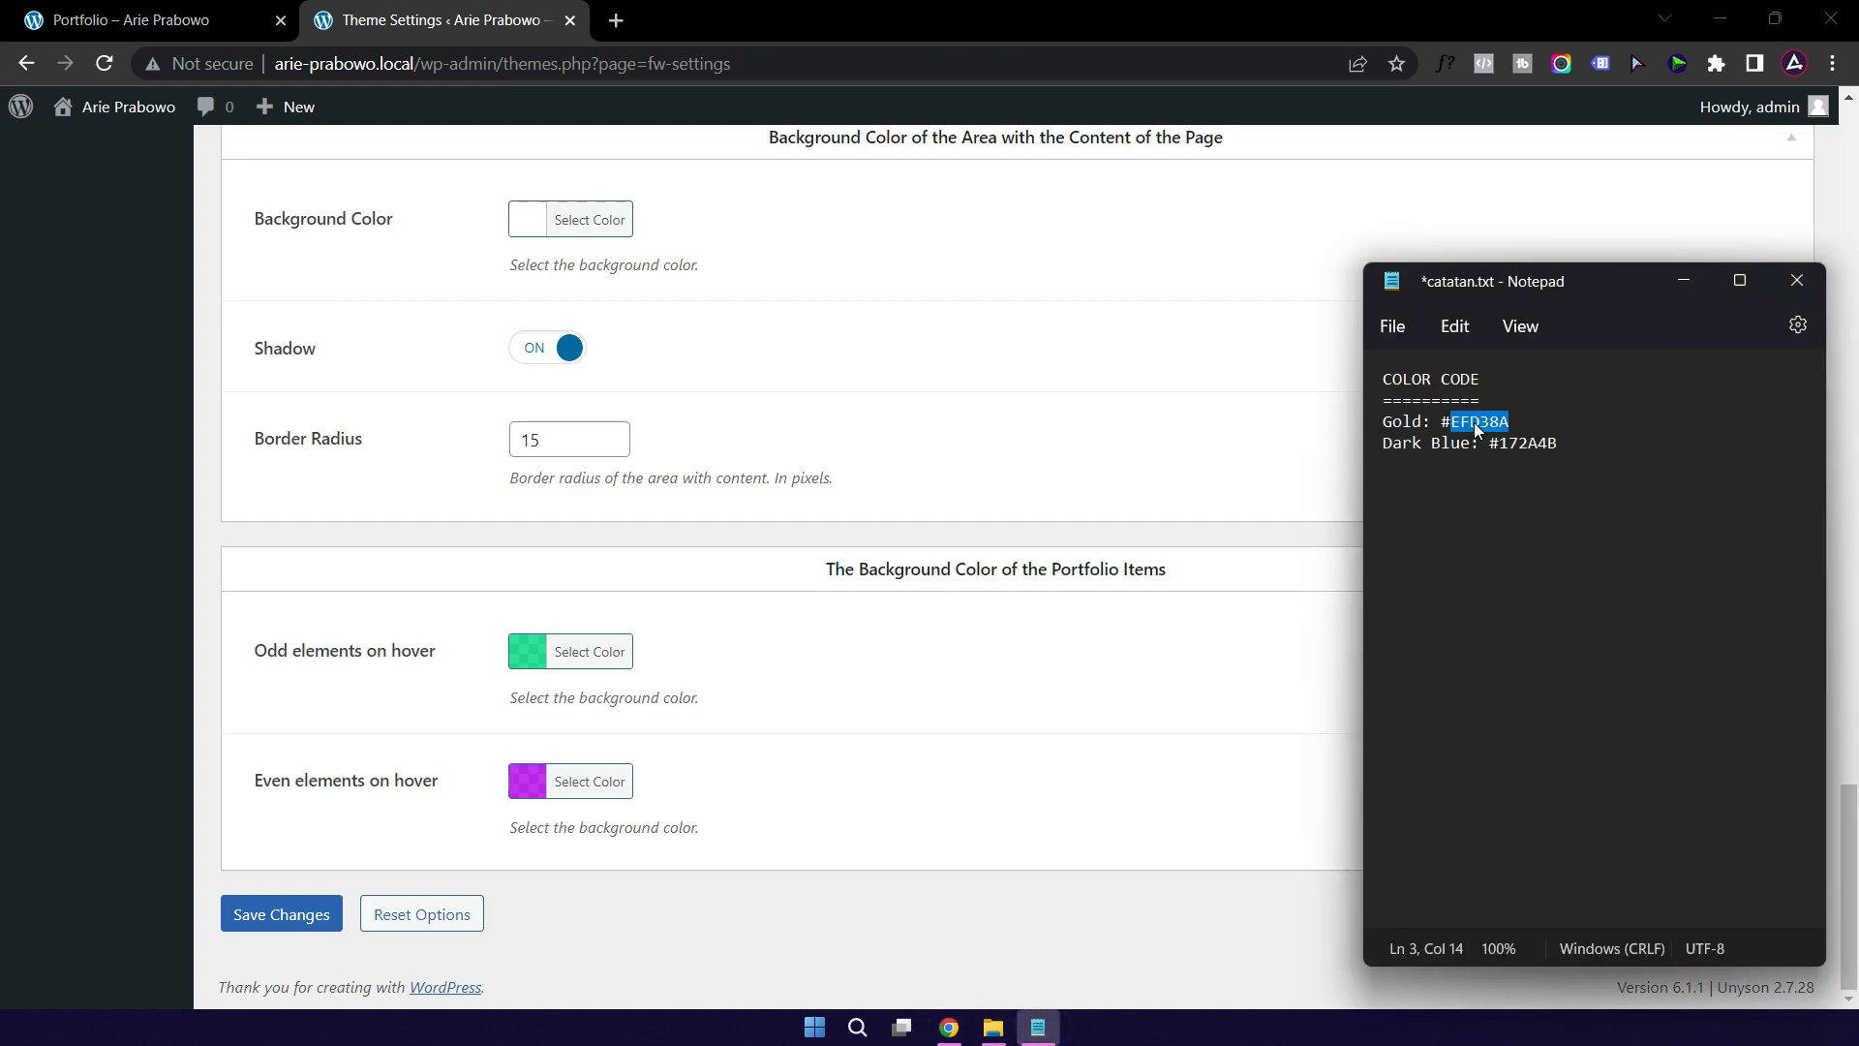
{"action": "left_click", "coordinate": [1445, 422]}
{"action": "left_click_drag", "start_coordinate": [1438, 422], "coordinate": [1511, 423]}
{"action": "left_click", "coordinate": [581, 661]}
{"action": "left_click", "coordinate": [697, 666]}
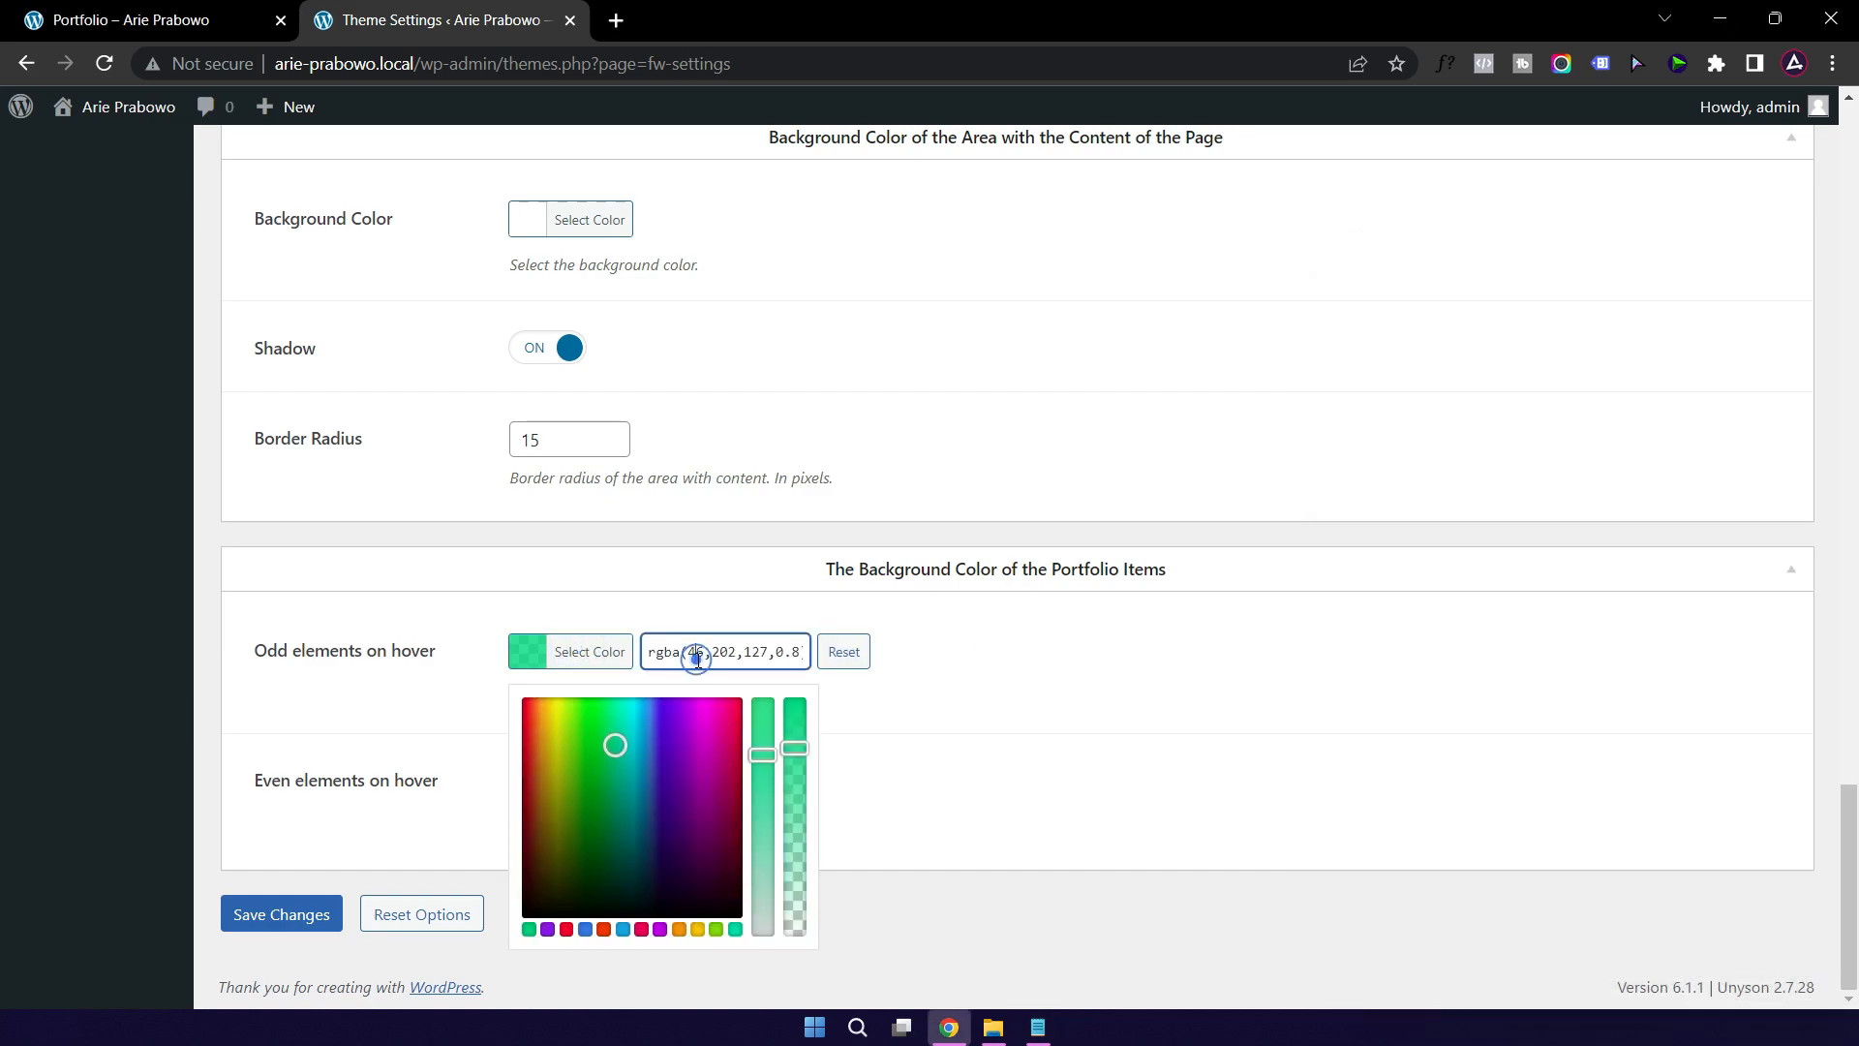
{"action": "triple_click", "coordinate": [698, 661]}
{"action": "key", "text": "ctrl+v"}
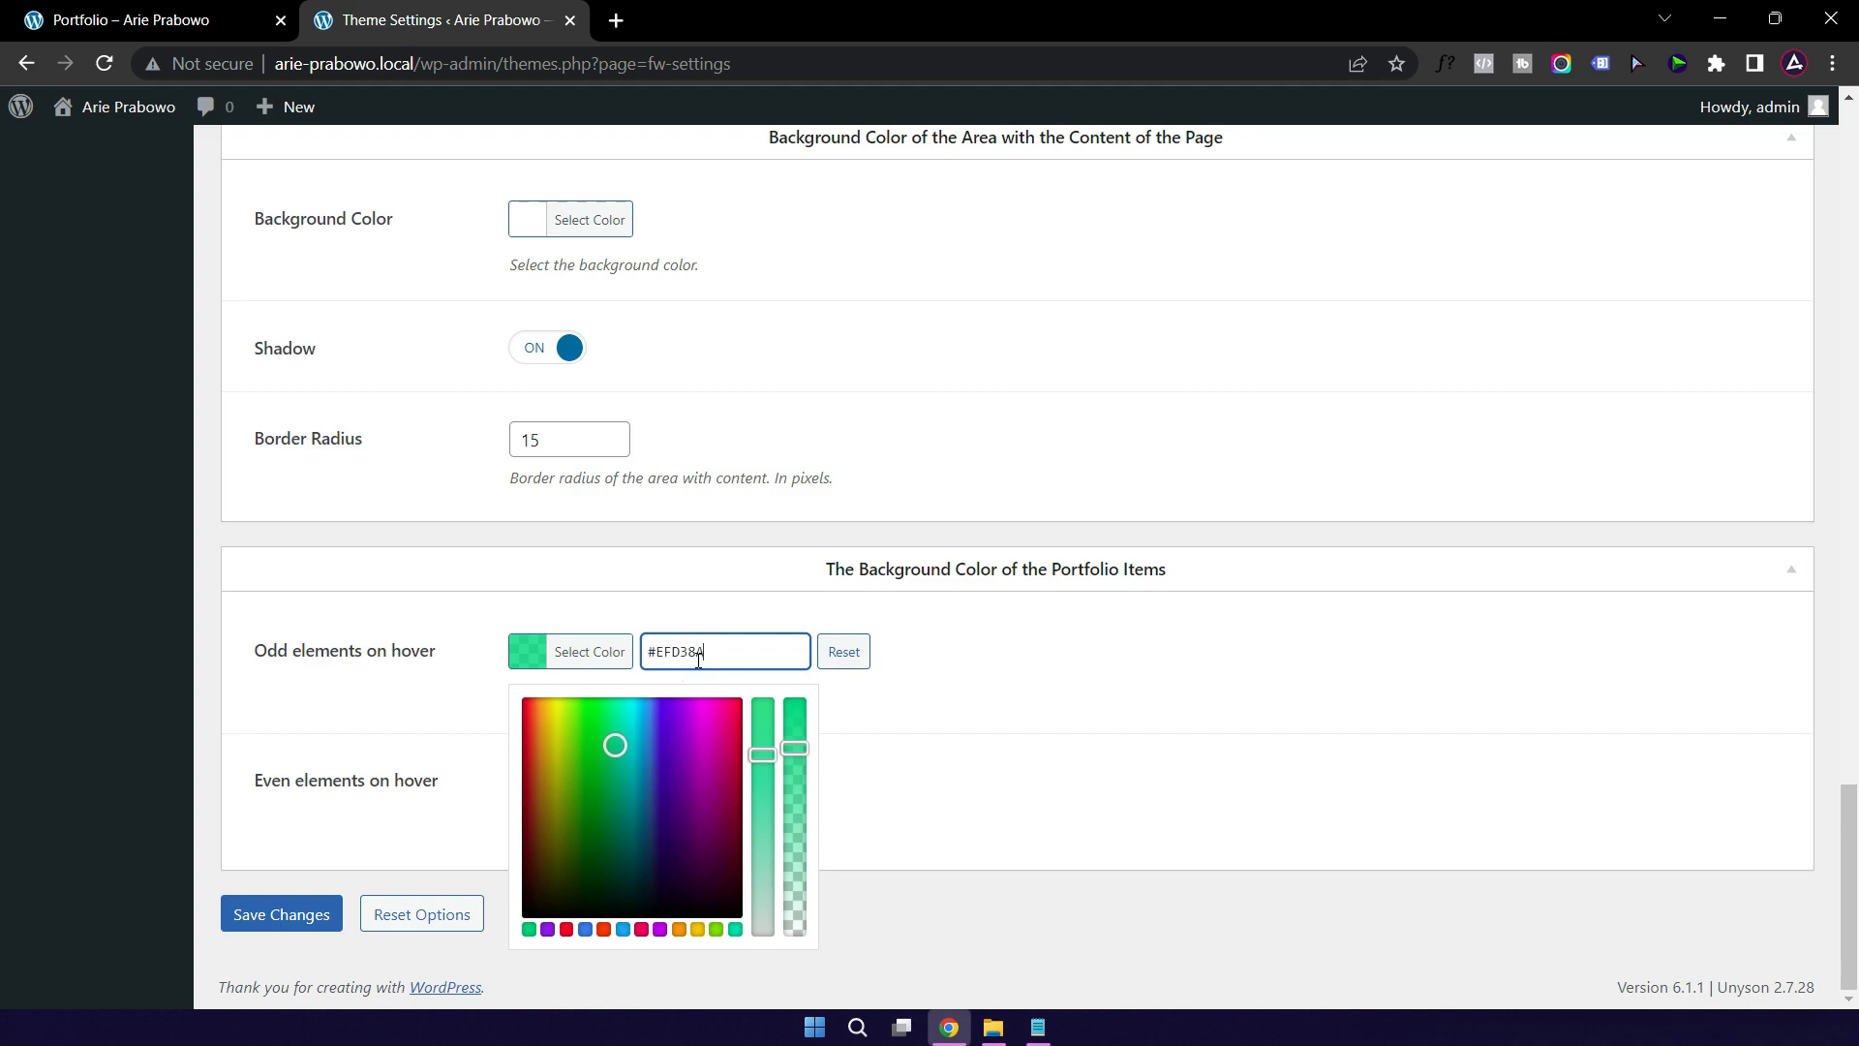
{"action": "left_click", "coordinate": [1078, 652]}
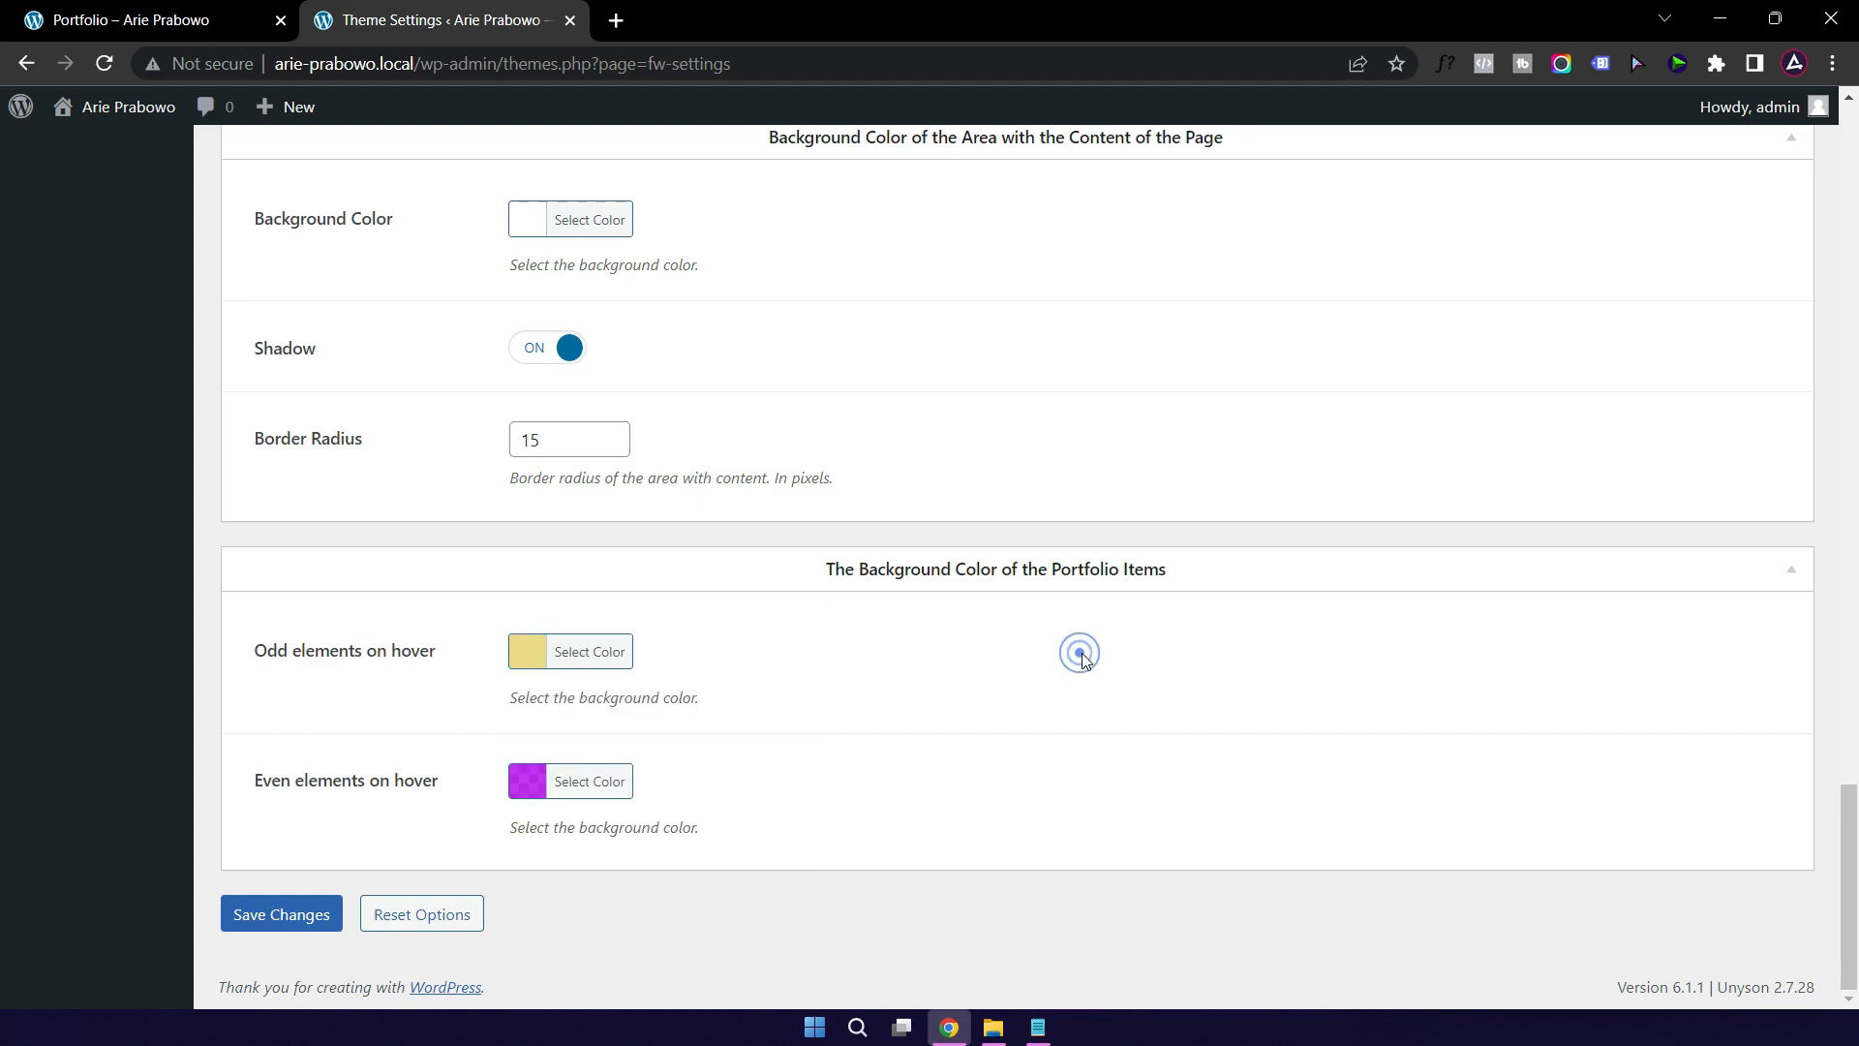
Step: Set the even portfolio items hover colour to dark blue #172A4B
{"action": "left_click", "coordinate": [588, 785]}
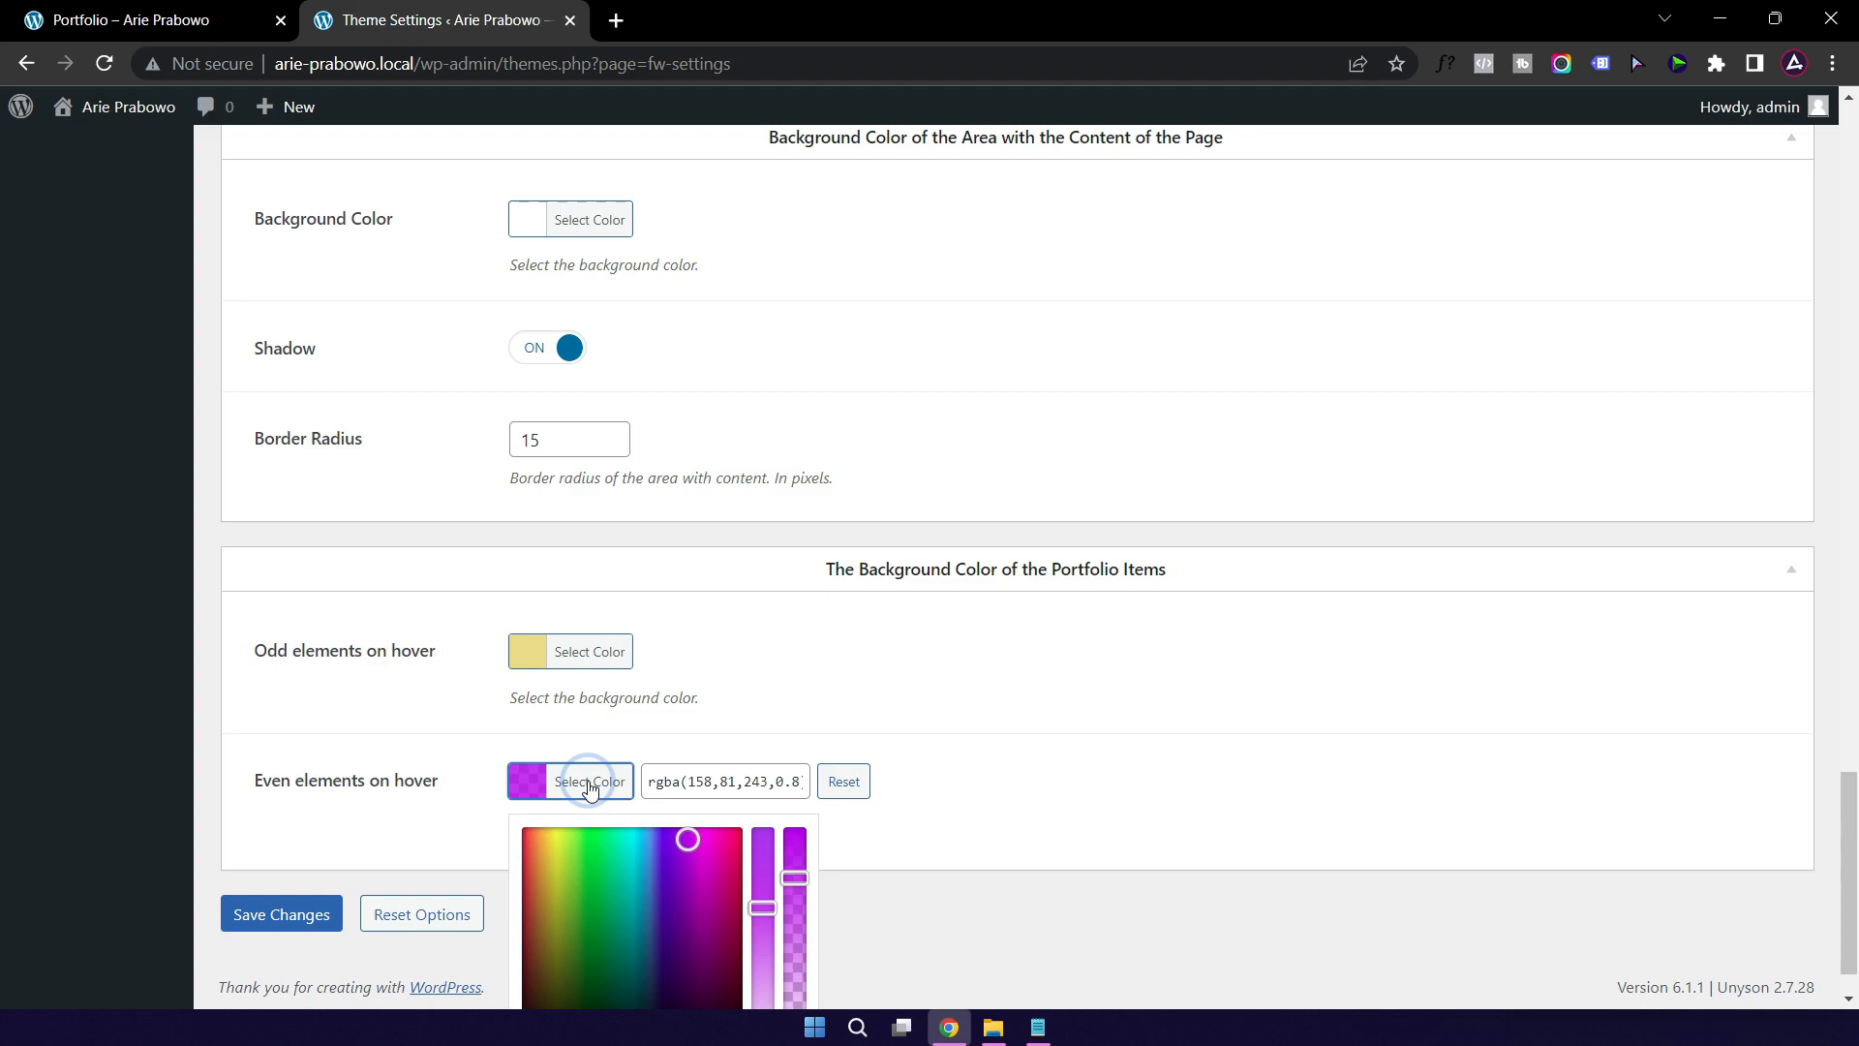
{"action": "left_click", "coordinate": [1038, 1027]}
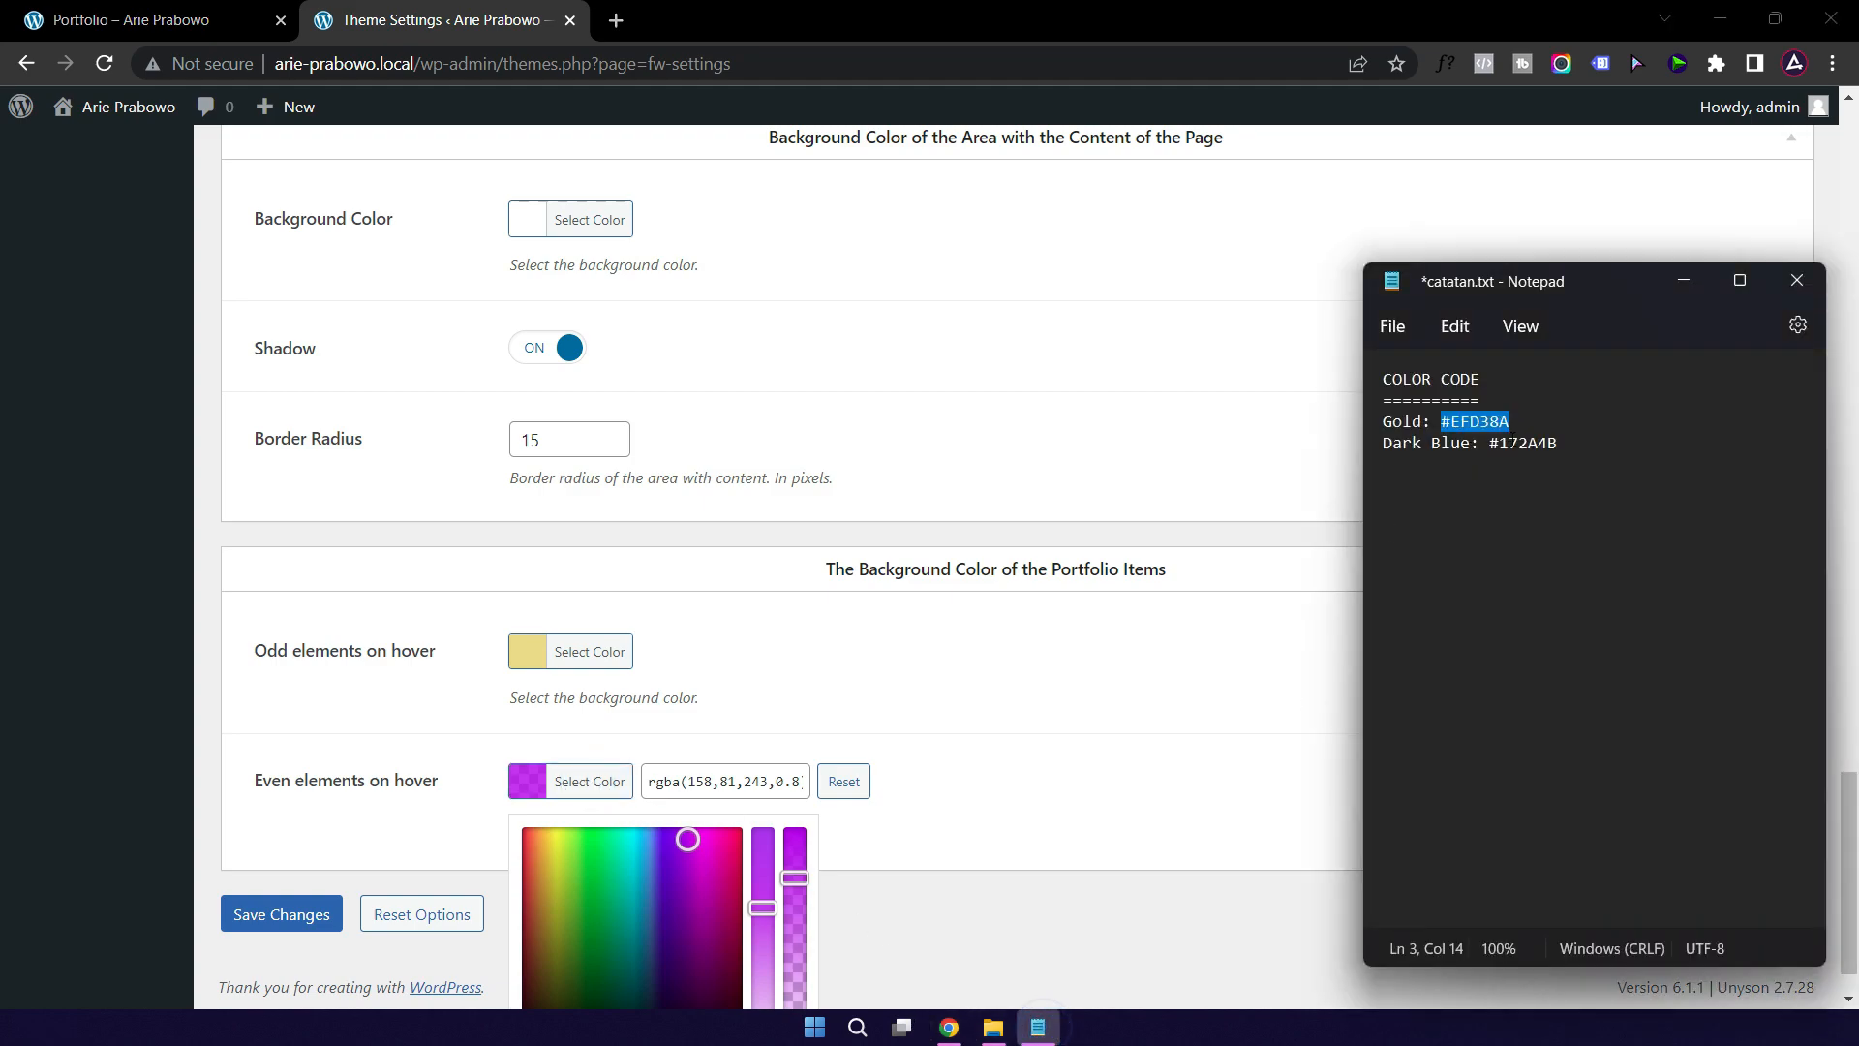
{"action": "left_click", "coordinate": [1488, 448]}
{"action": "left_click_drag", "start_coordinate": [1488, 448], "coordinate": [1558, 448]}
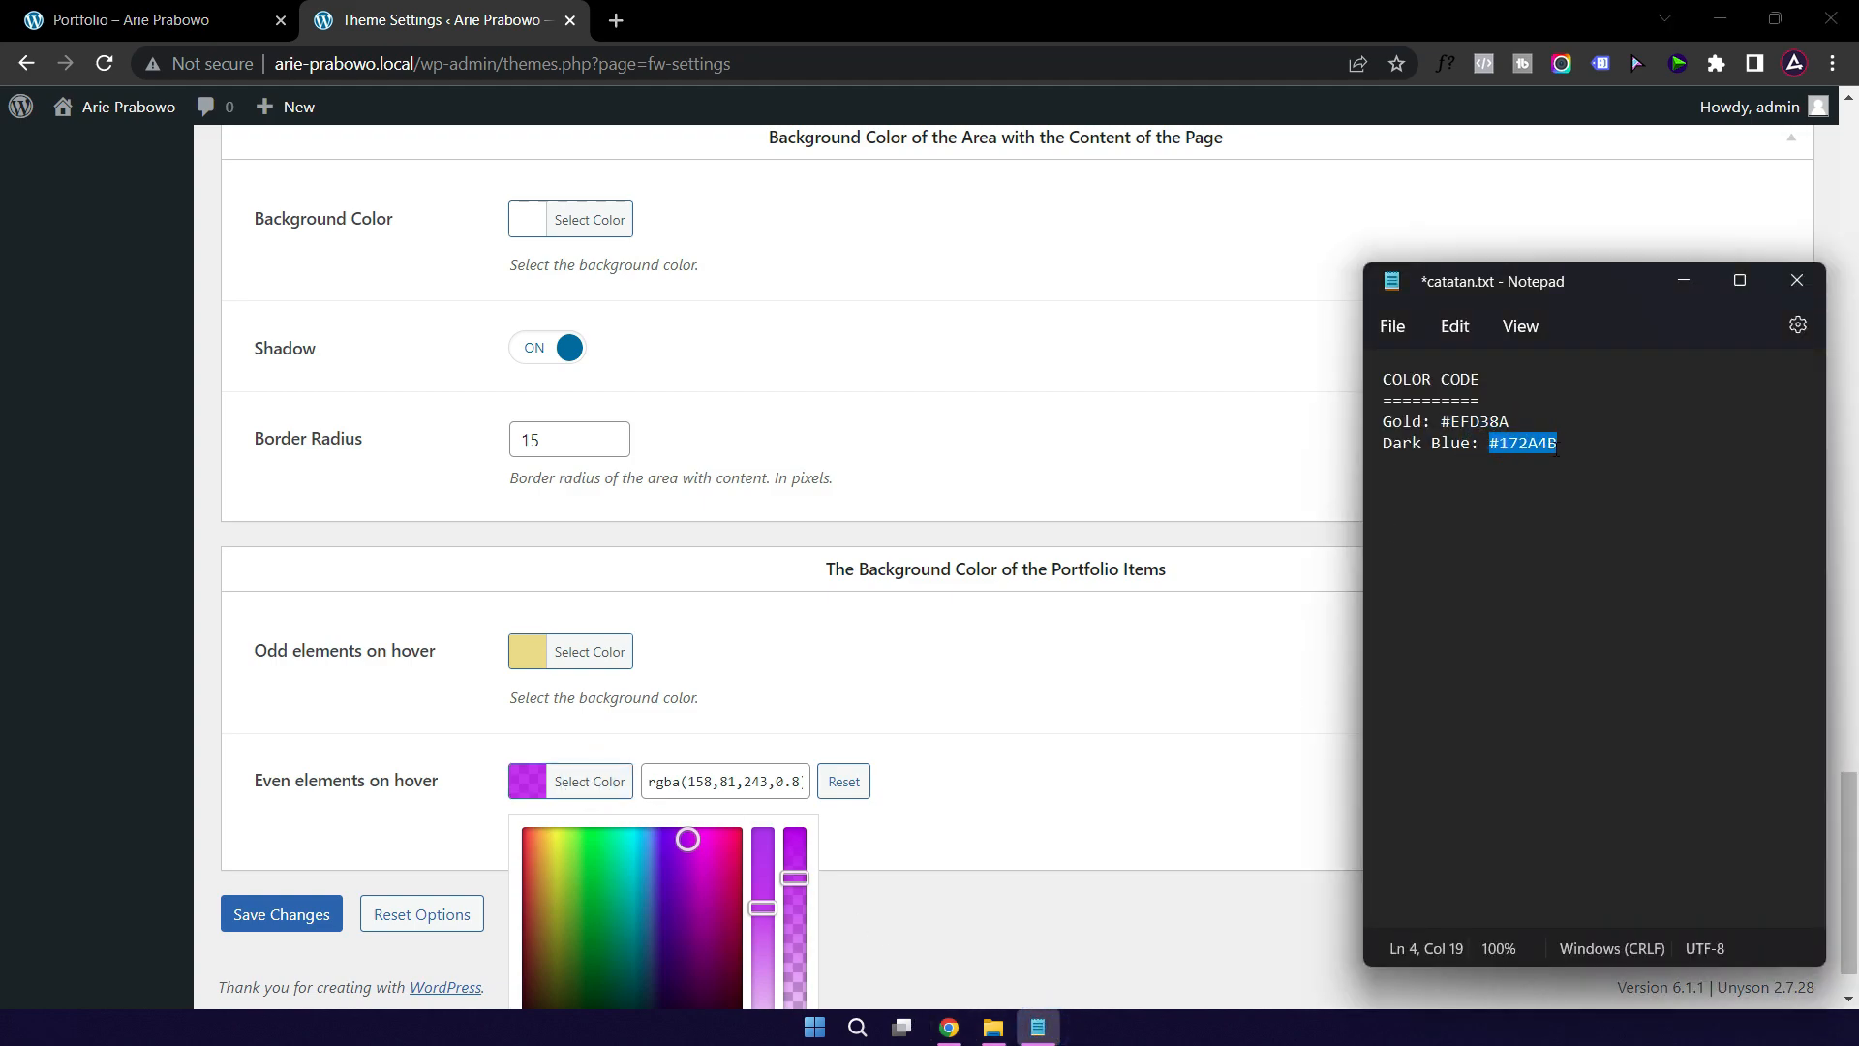
{"action": "left_click", "coordinate": [1014, 755]}
{"action": "left_click", "coordinate": [619, 786]}
{"action": "triple_click", "coordinate": [775, 781]}
{"action": "type", "text": "#172a4b"}
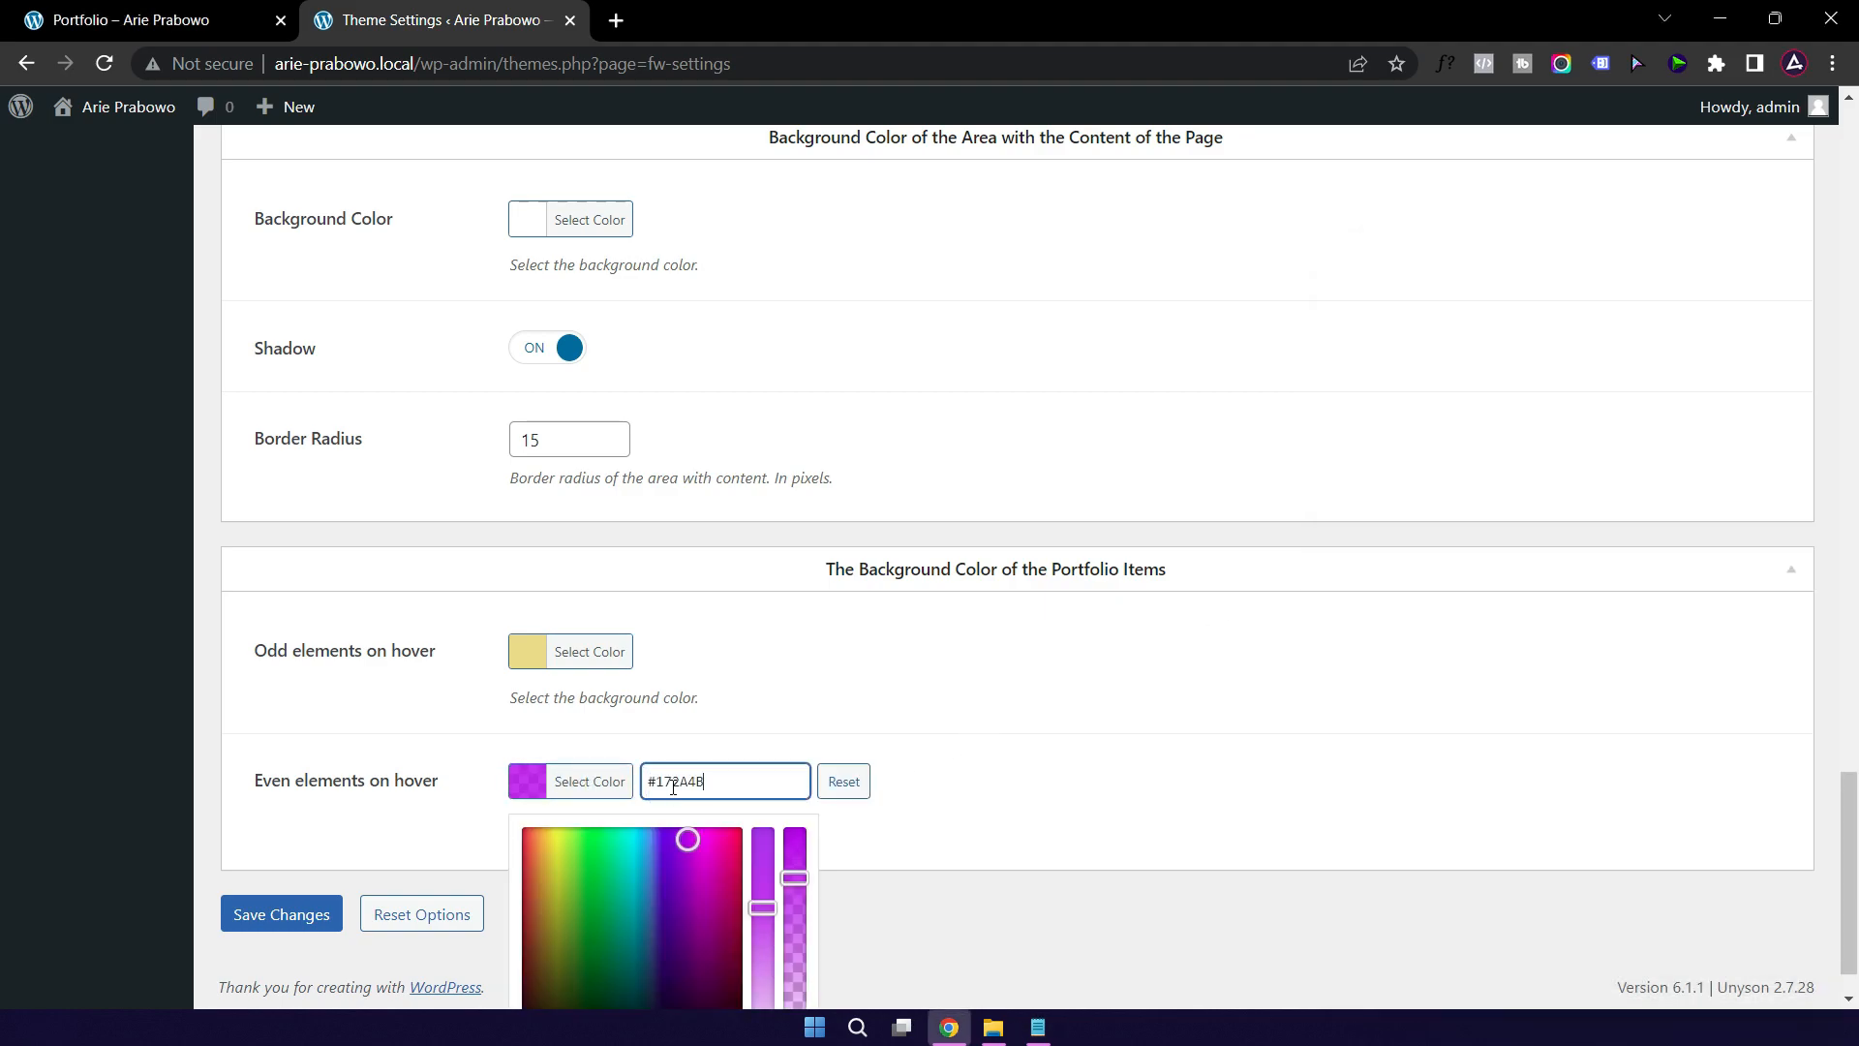
{"action": "left_click", "coordinate": [1092, 753]}
Step: Make both hover colours semi-transparent, shift even items to brighter purple-blue, and save
{"action": "left_click", "coordinate": [586, 652]}
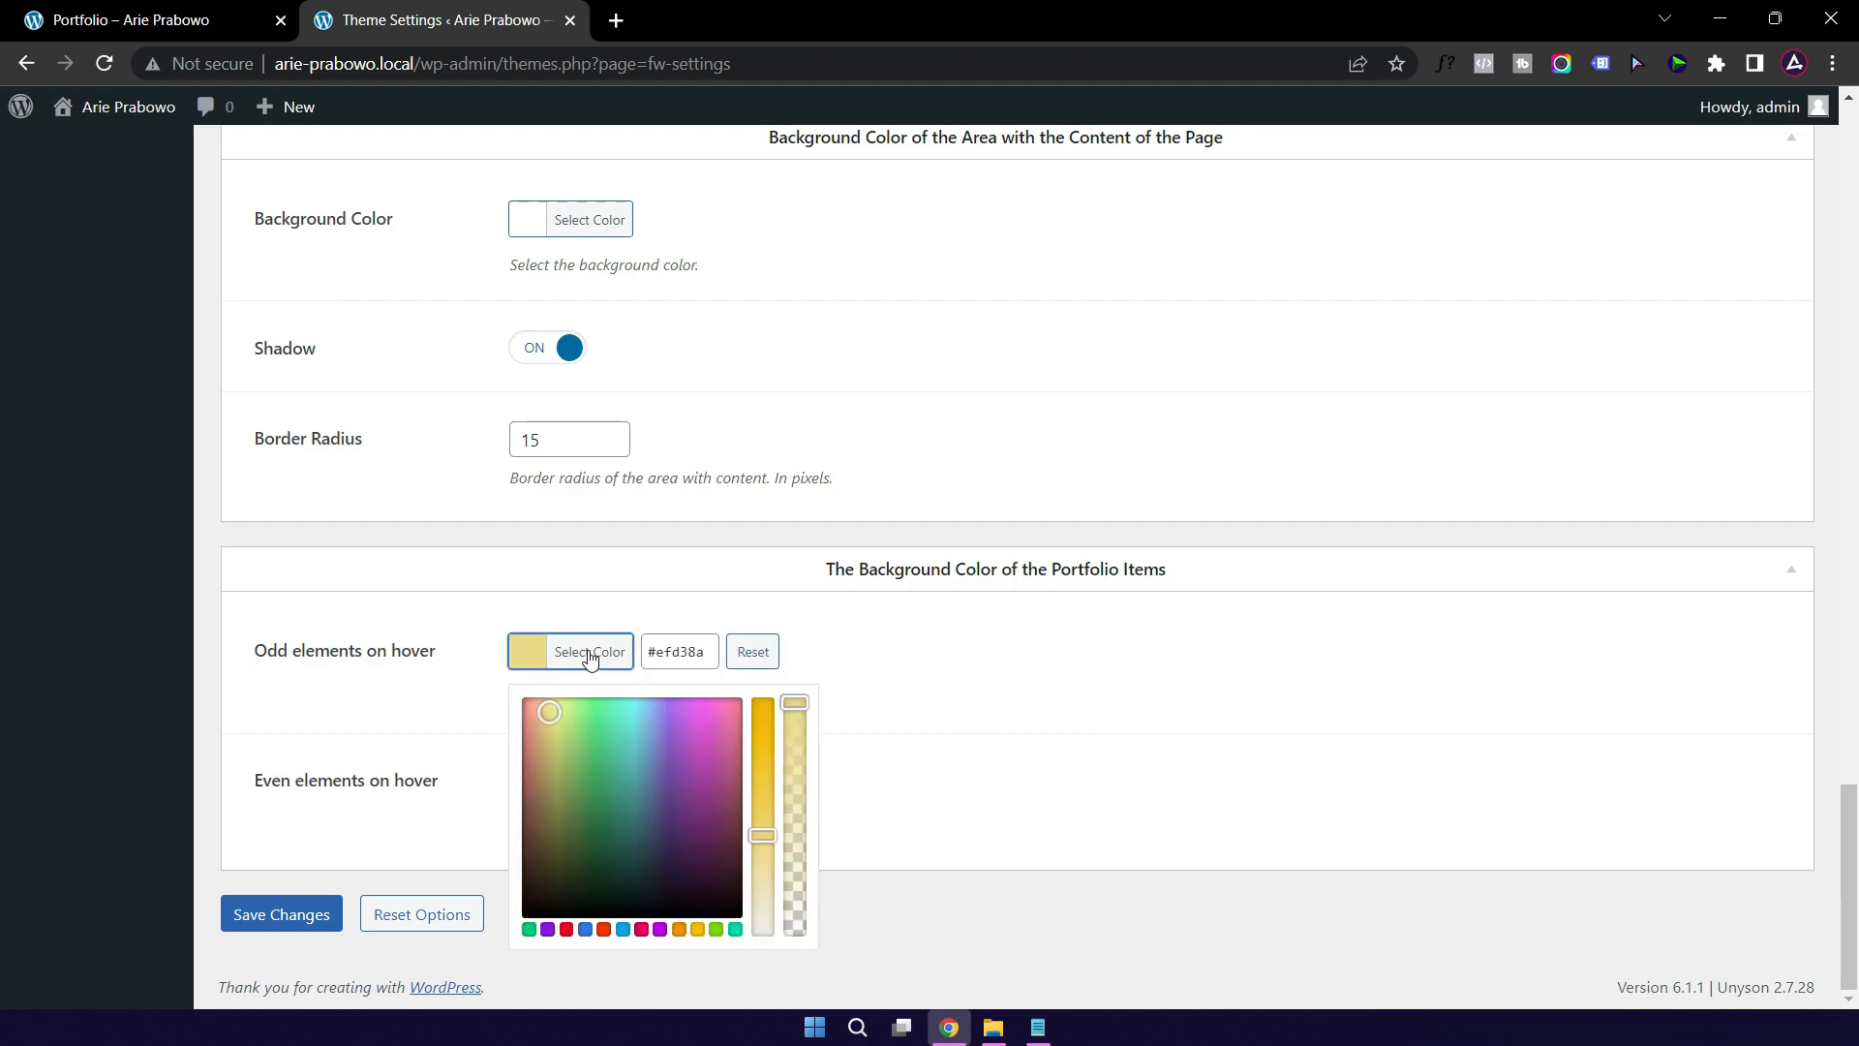
{"action": "left_click_drag", "start_coordinate": [804, 704], "coordinate": [803, 751]}
{"action": "left_click", "coordinate": [1015, 705]}
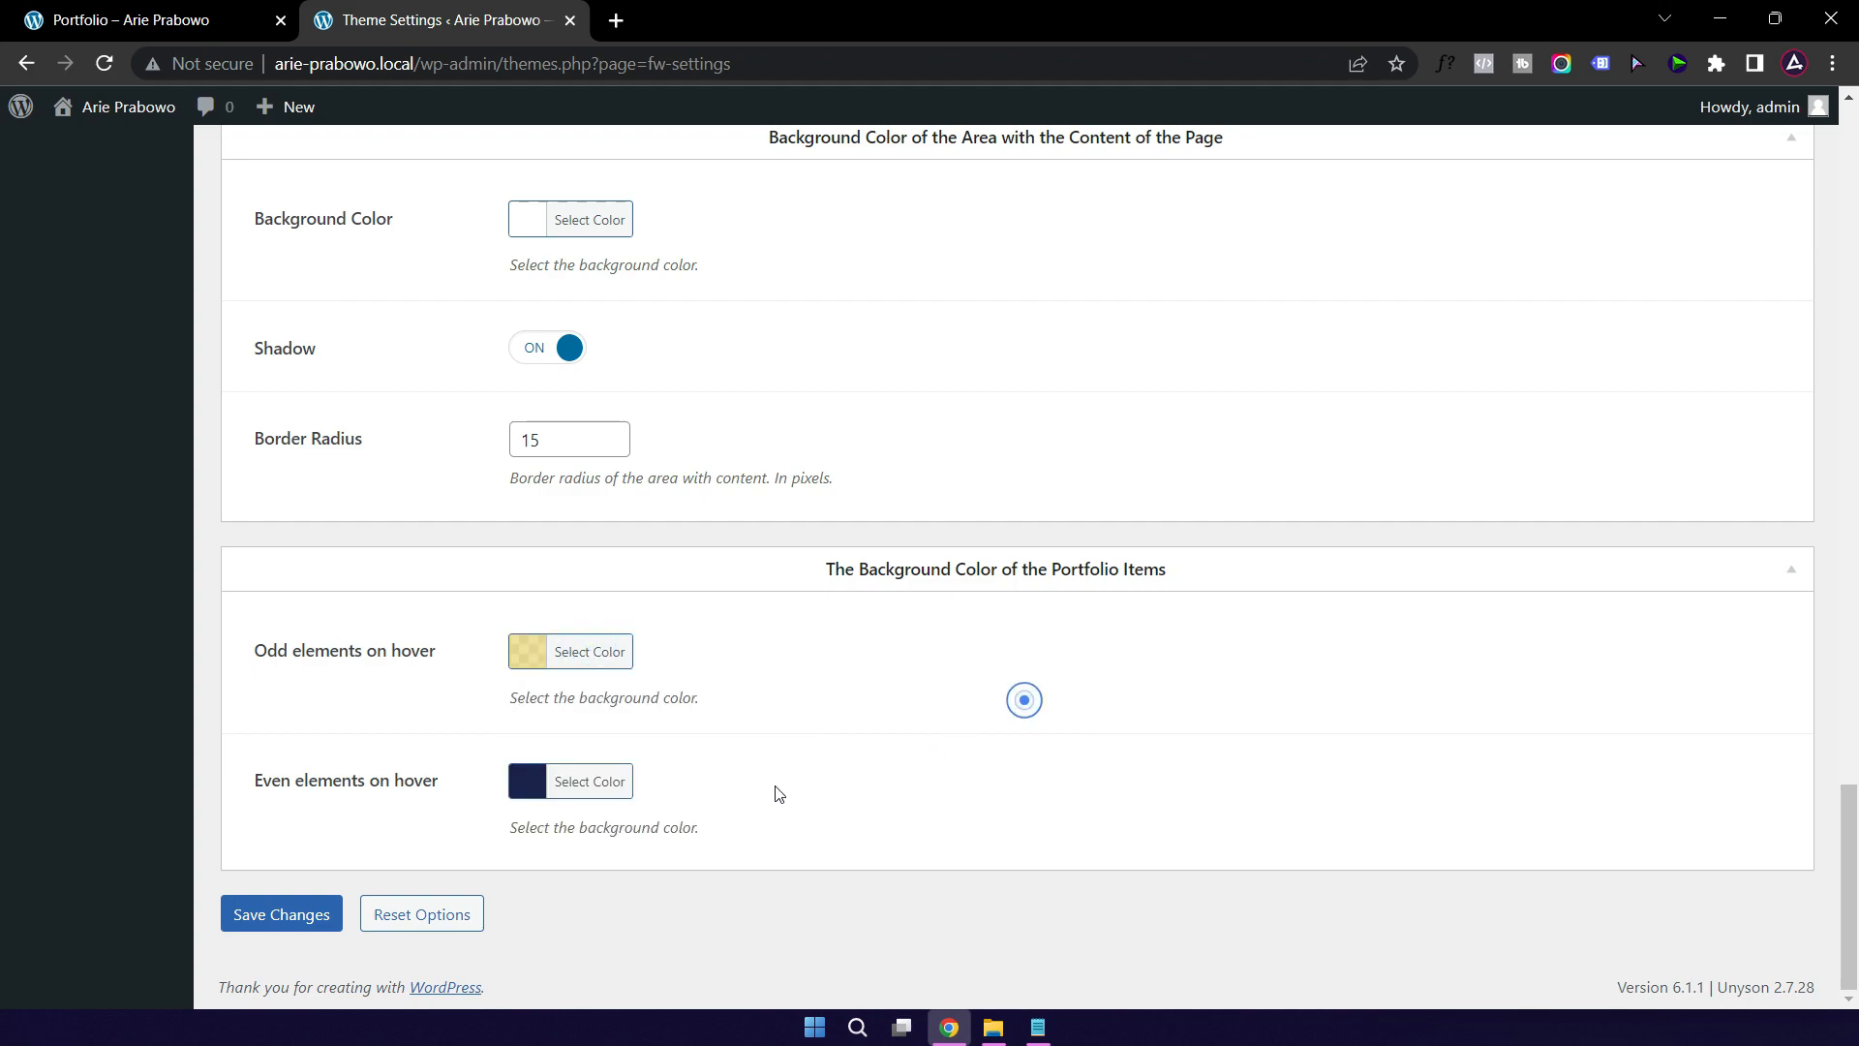
{"action": "left_click", "coordinate": [588, 781]}
{"action": "left_click_drag", "start_coordinate": [794, 835], "coordinate": [800, 887]}
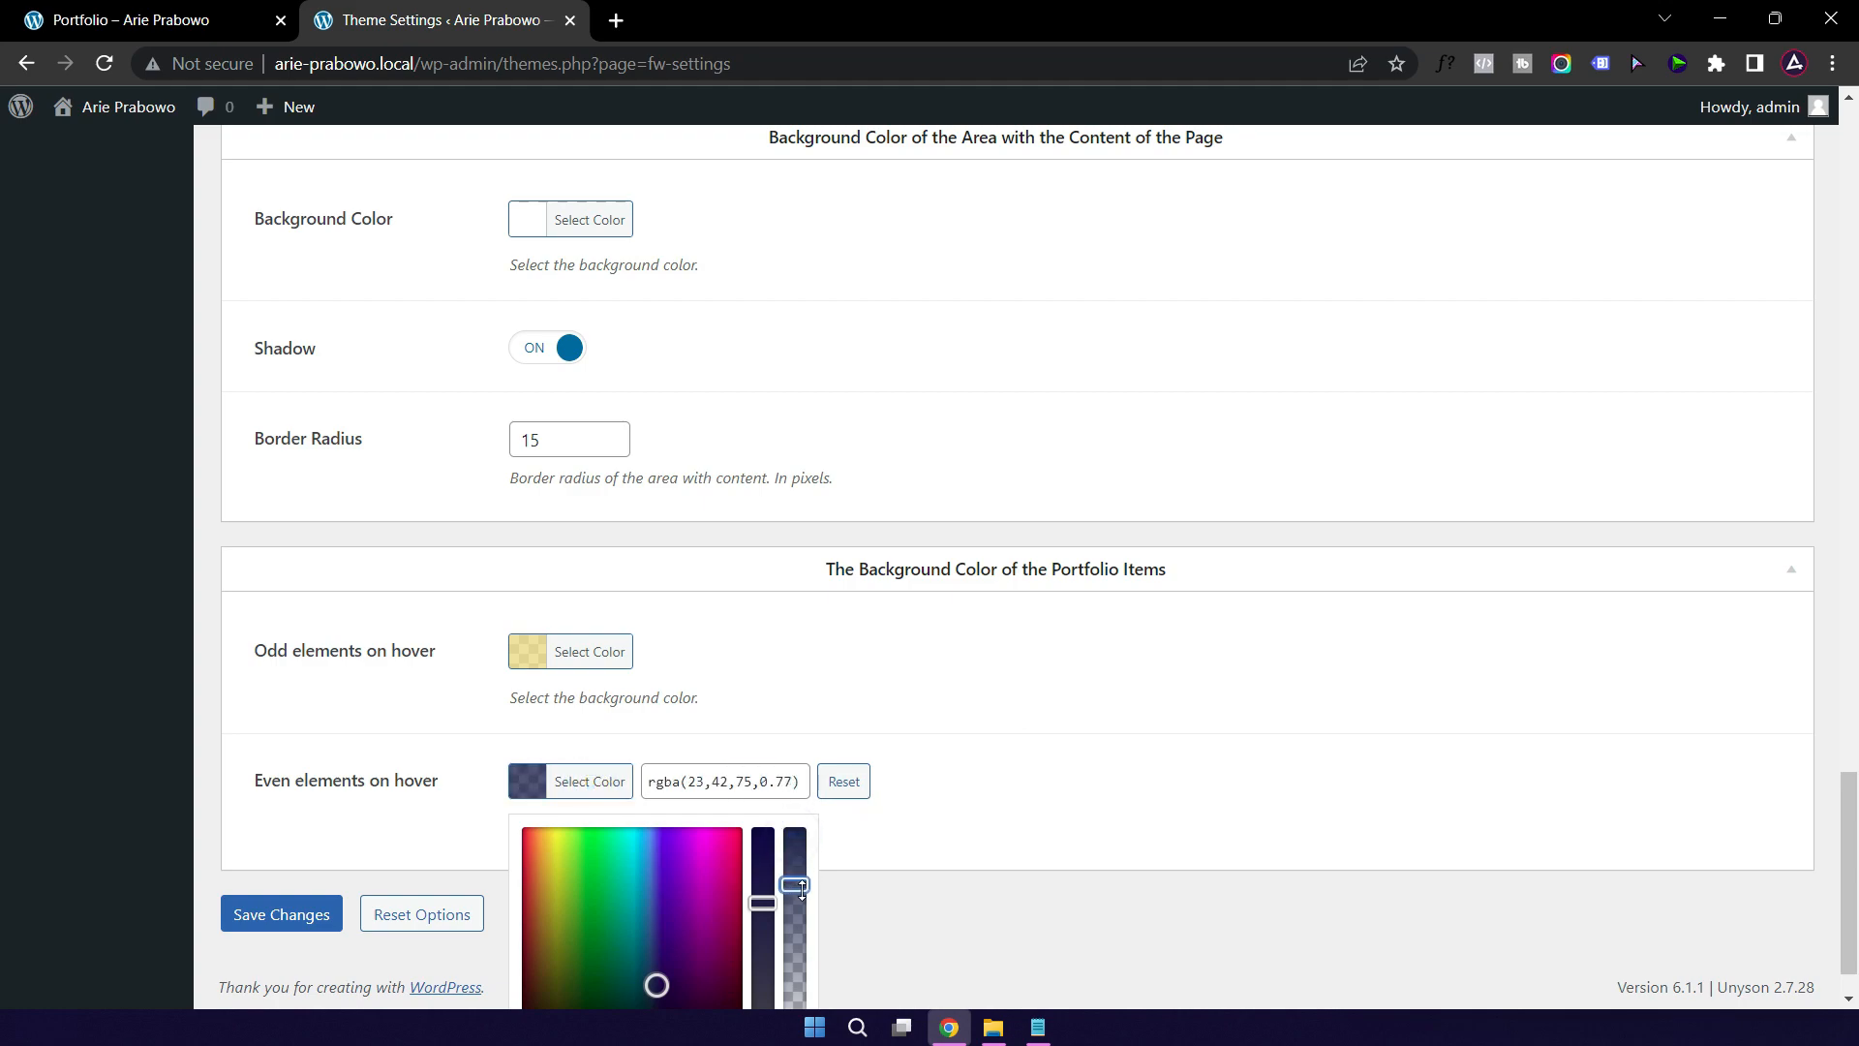
{"action": "scroll", "coordinate": [1059, 800], "scroll_direction": "down", "scroll_amount": 1}
{"action": "left_click_drag", "start_coordinate": [662, 818], "coordinate": [664, 782]}
{"action": "left_click", "coordinate": [1175, 698]}
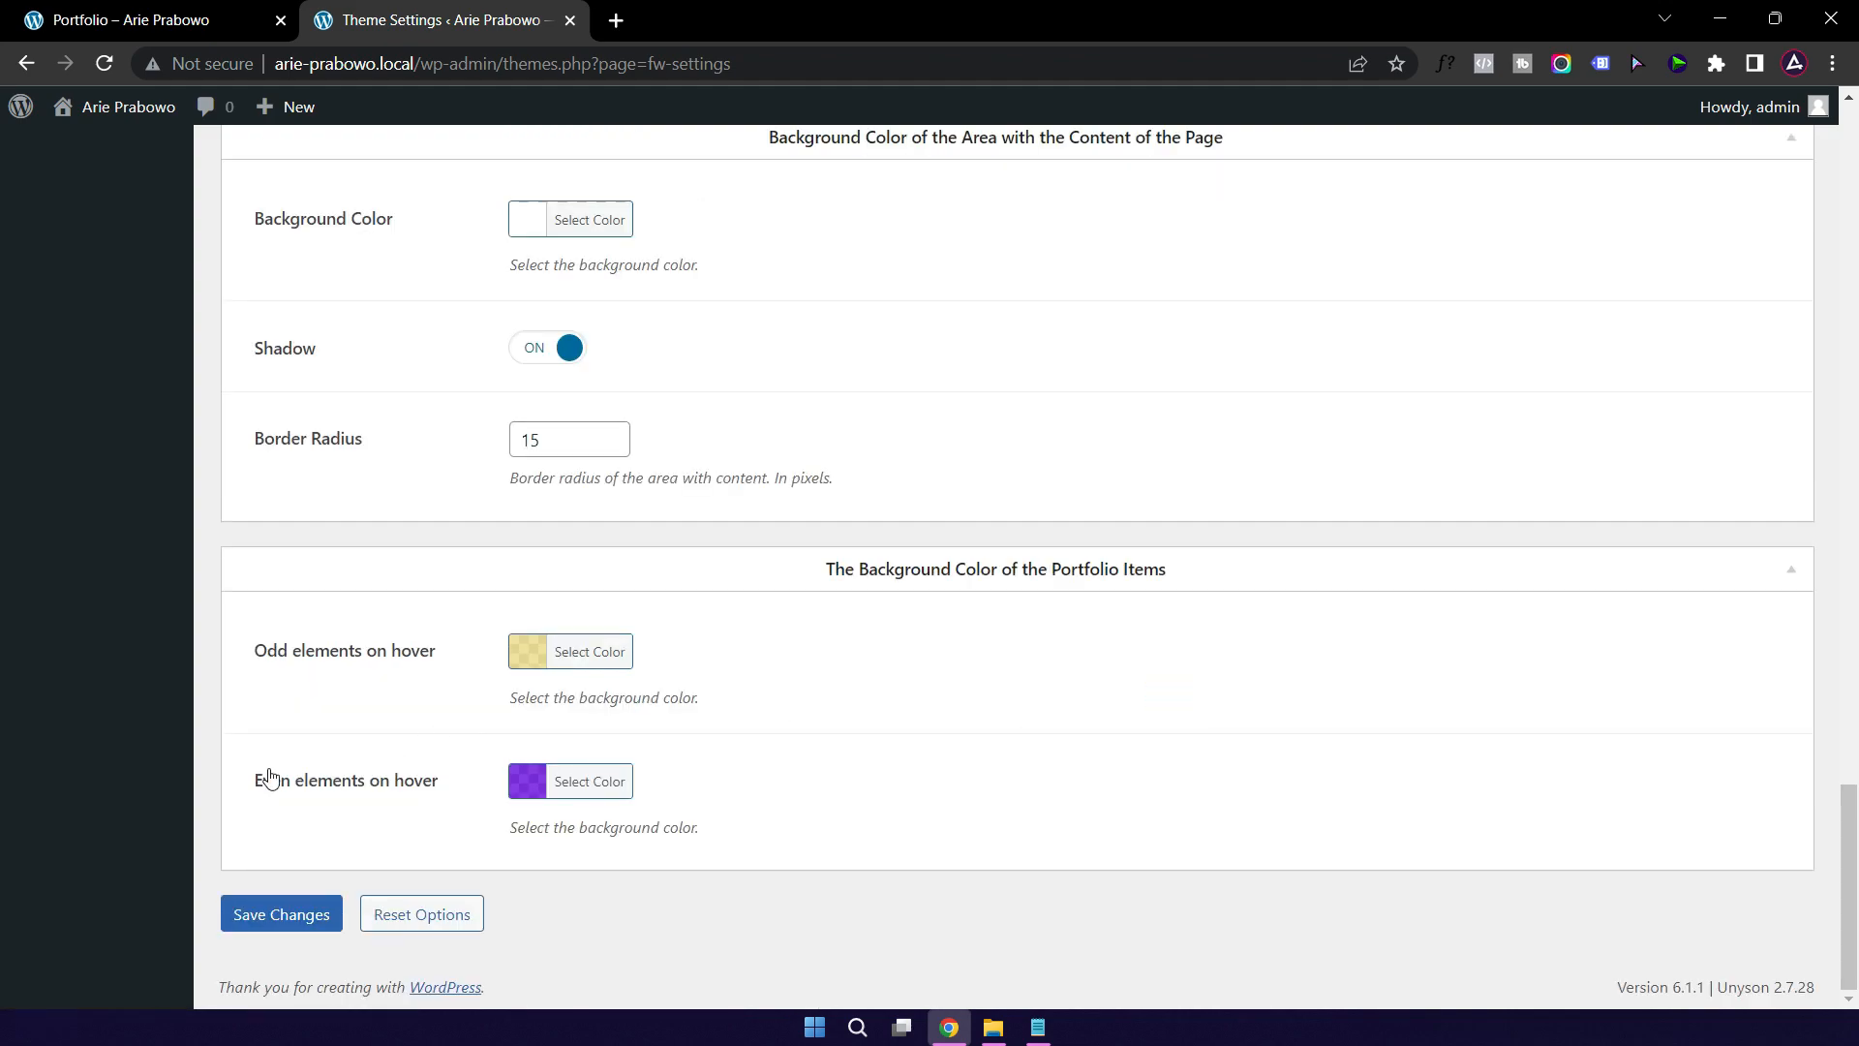
{"action": "left_click", "coordinate": [272, 919]}
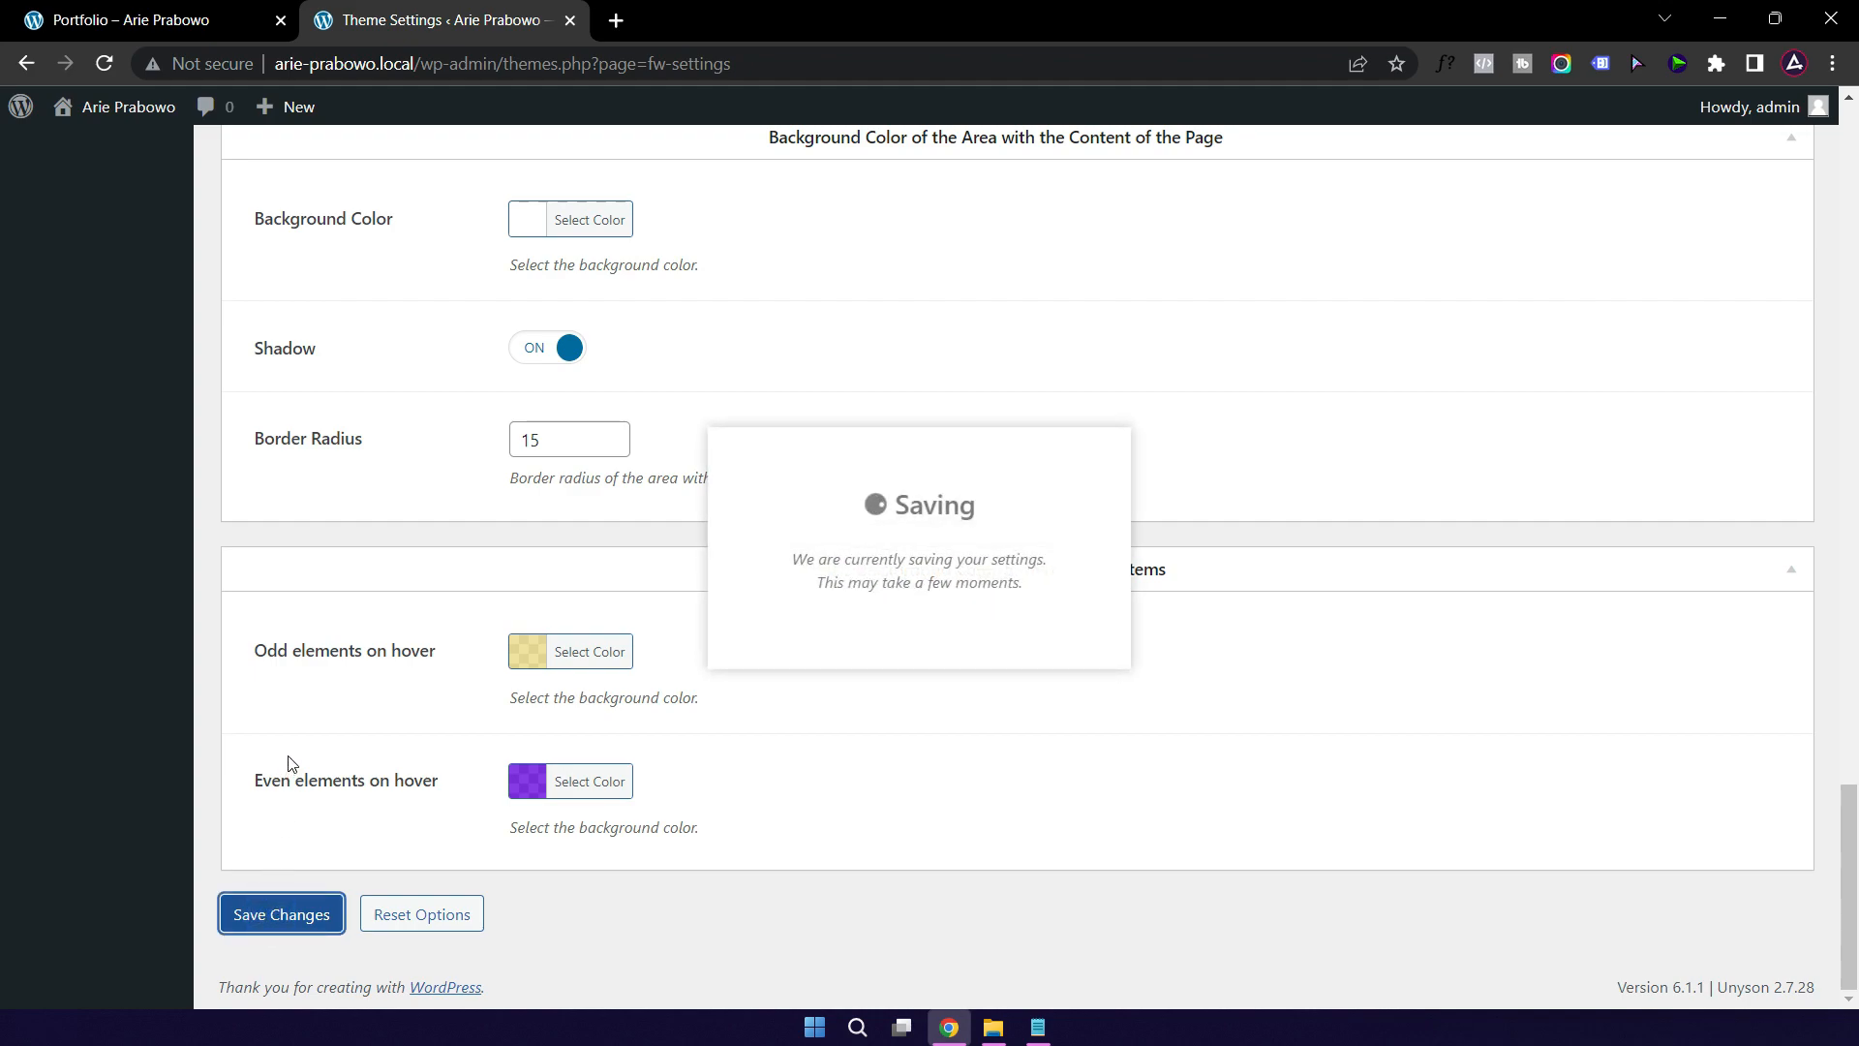
Step: Load the site's home page from the Portfolio tab to check the gold accents
{"action": "scroll", "coordinate": [373, 678], "scroll_direction": "up", "scroll_amount": 5}
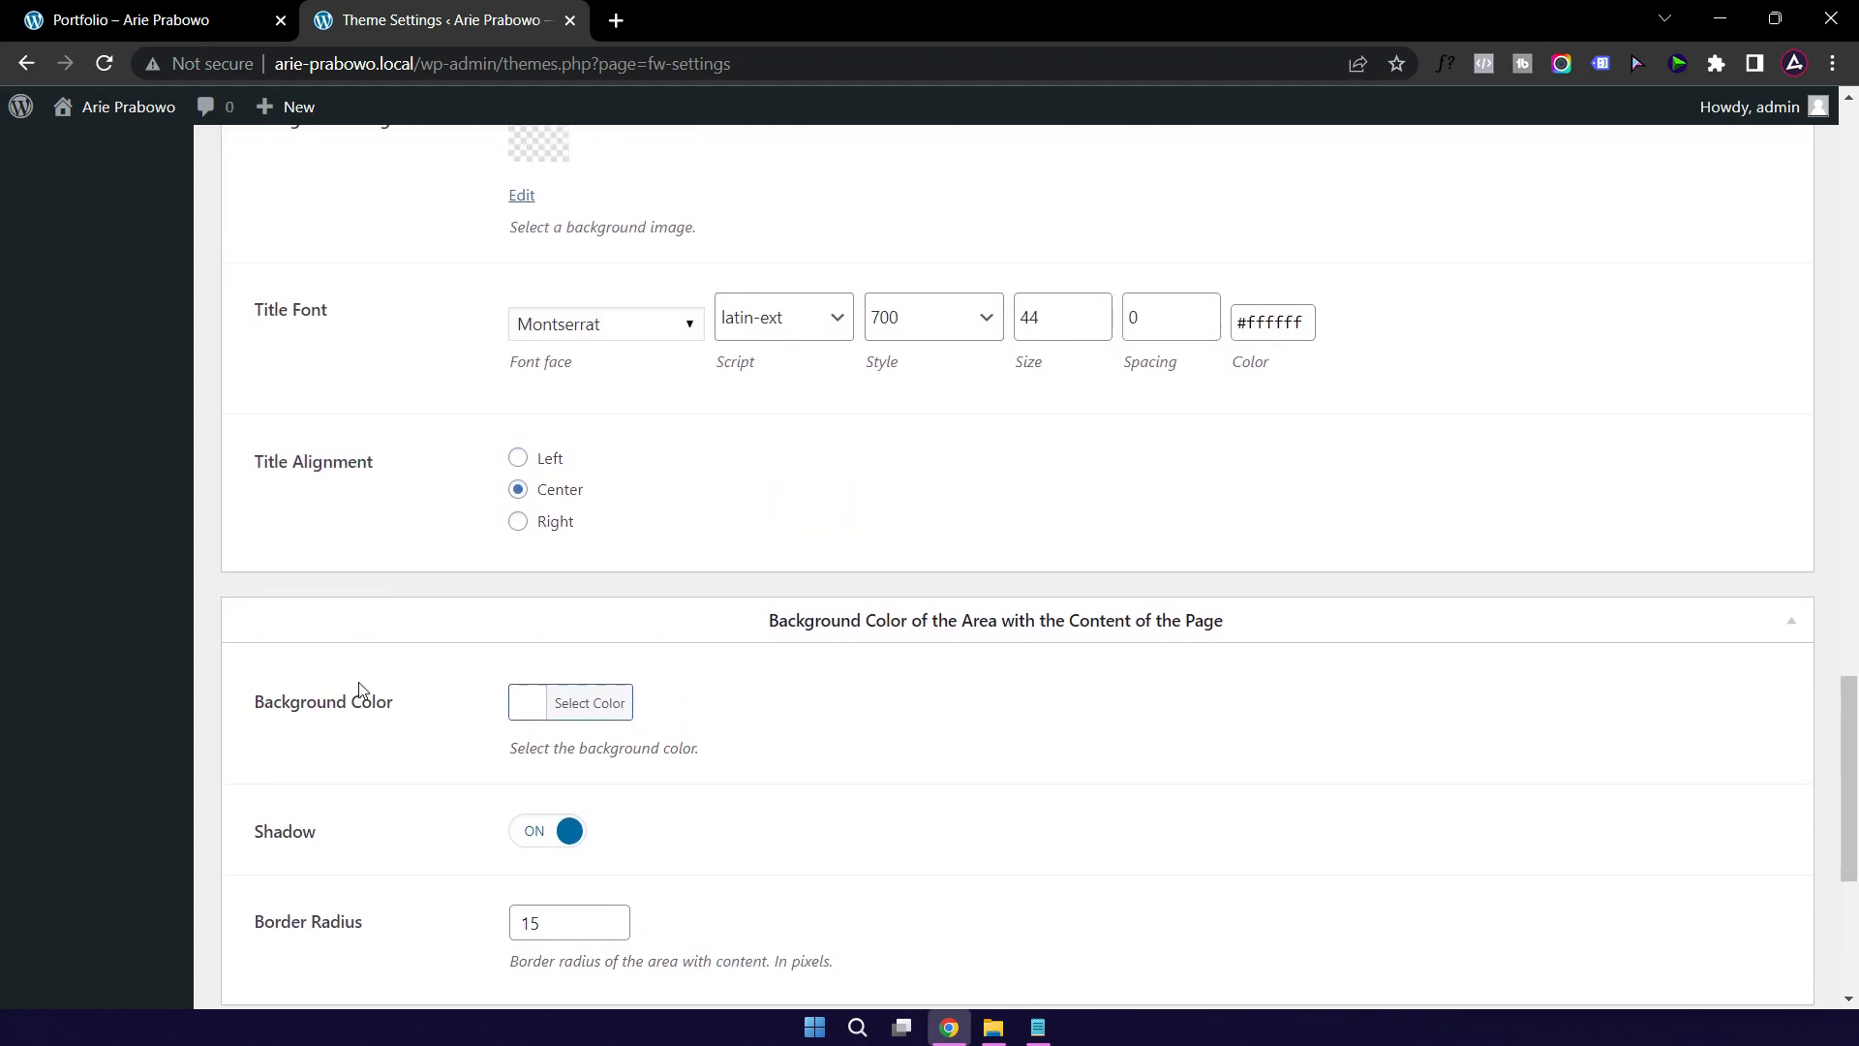
{"action": "left_click", "coordinate": [72, 21]}
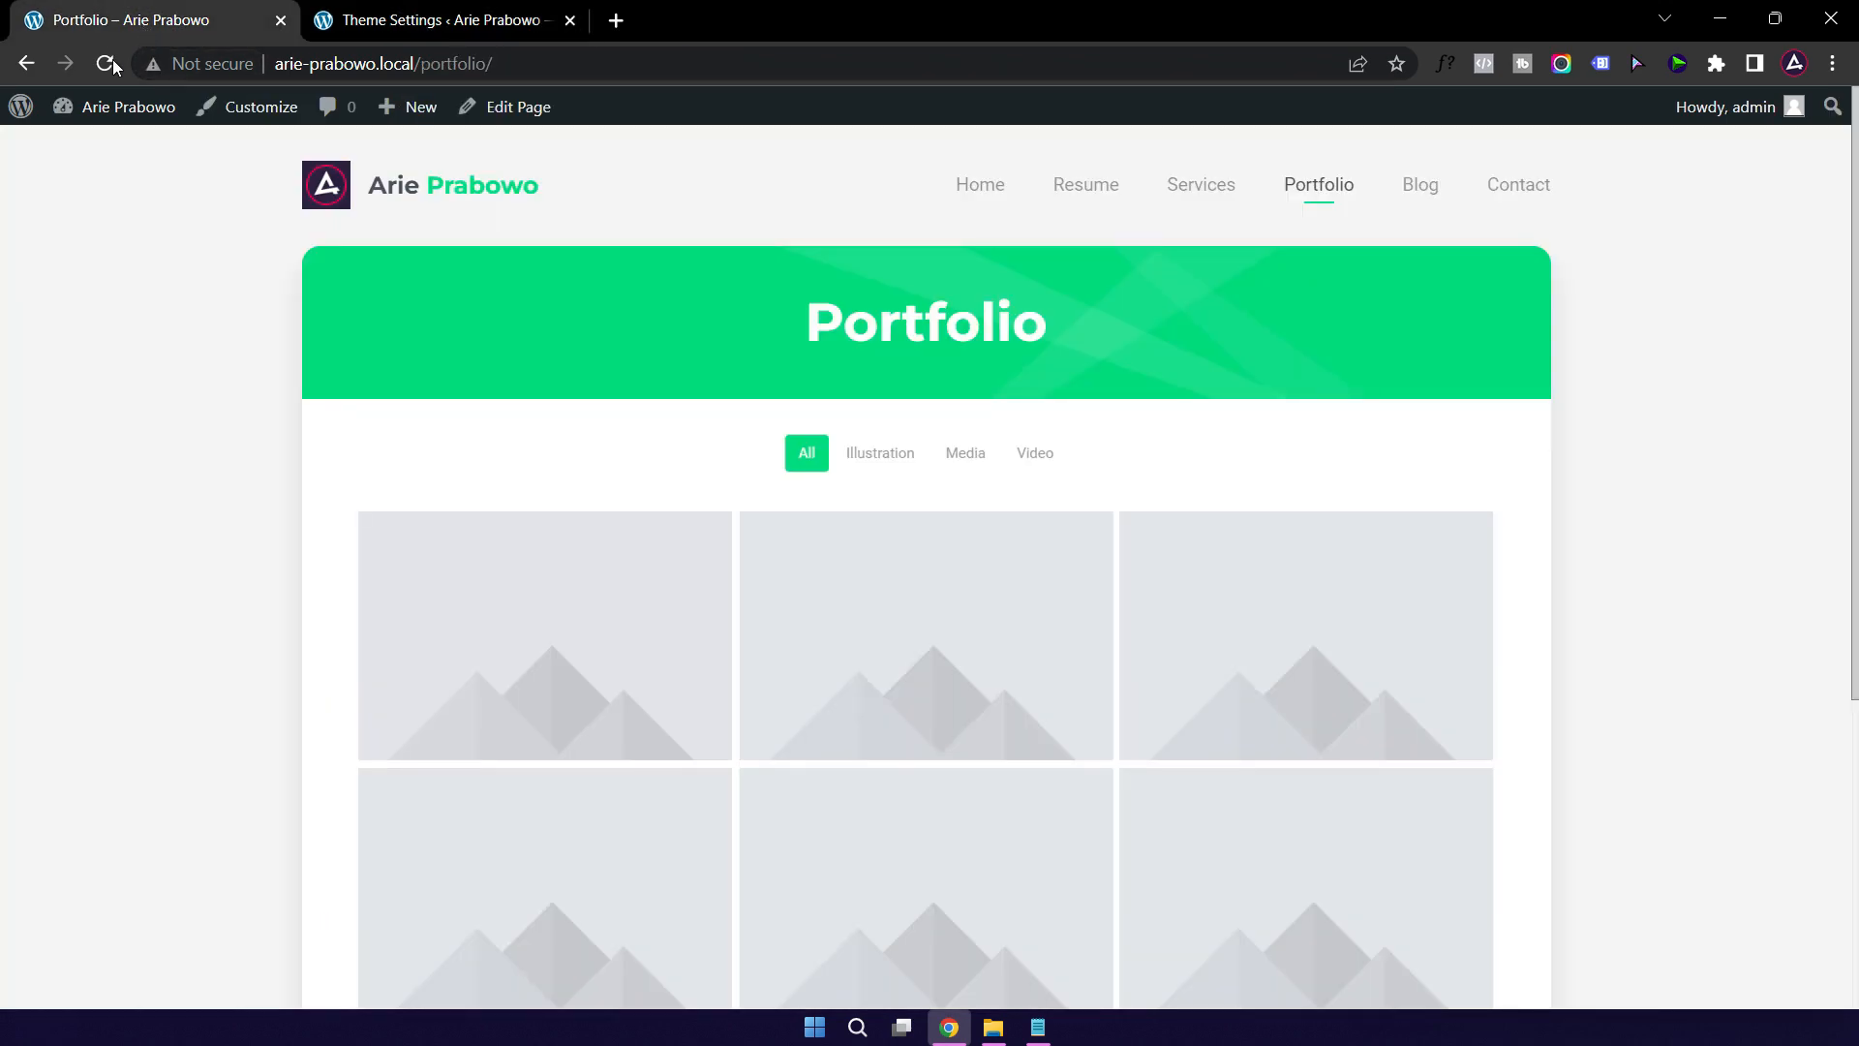
{"action": "left_click", "coordinate": [451, 189]}
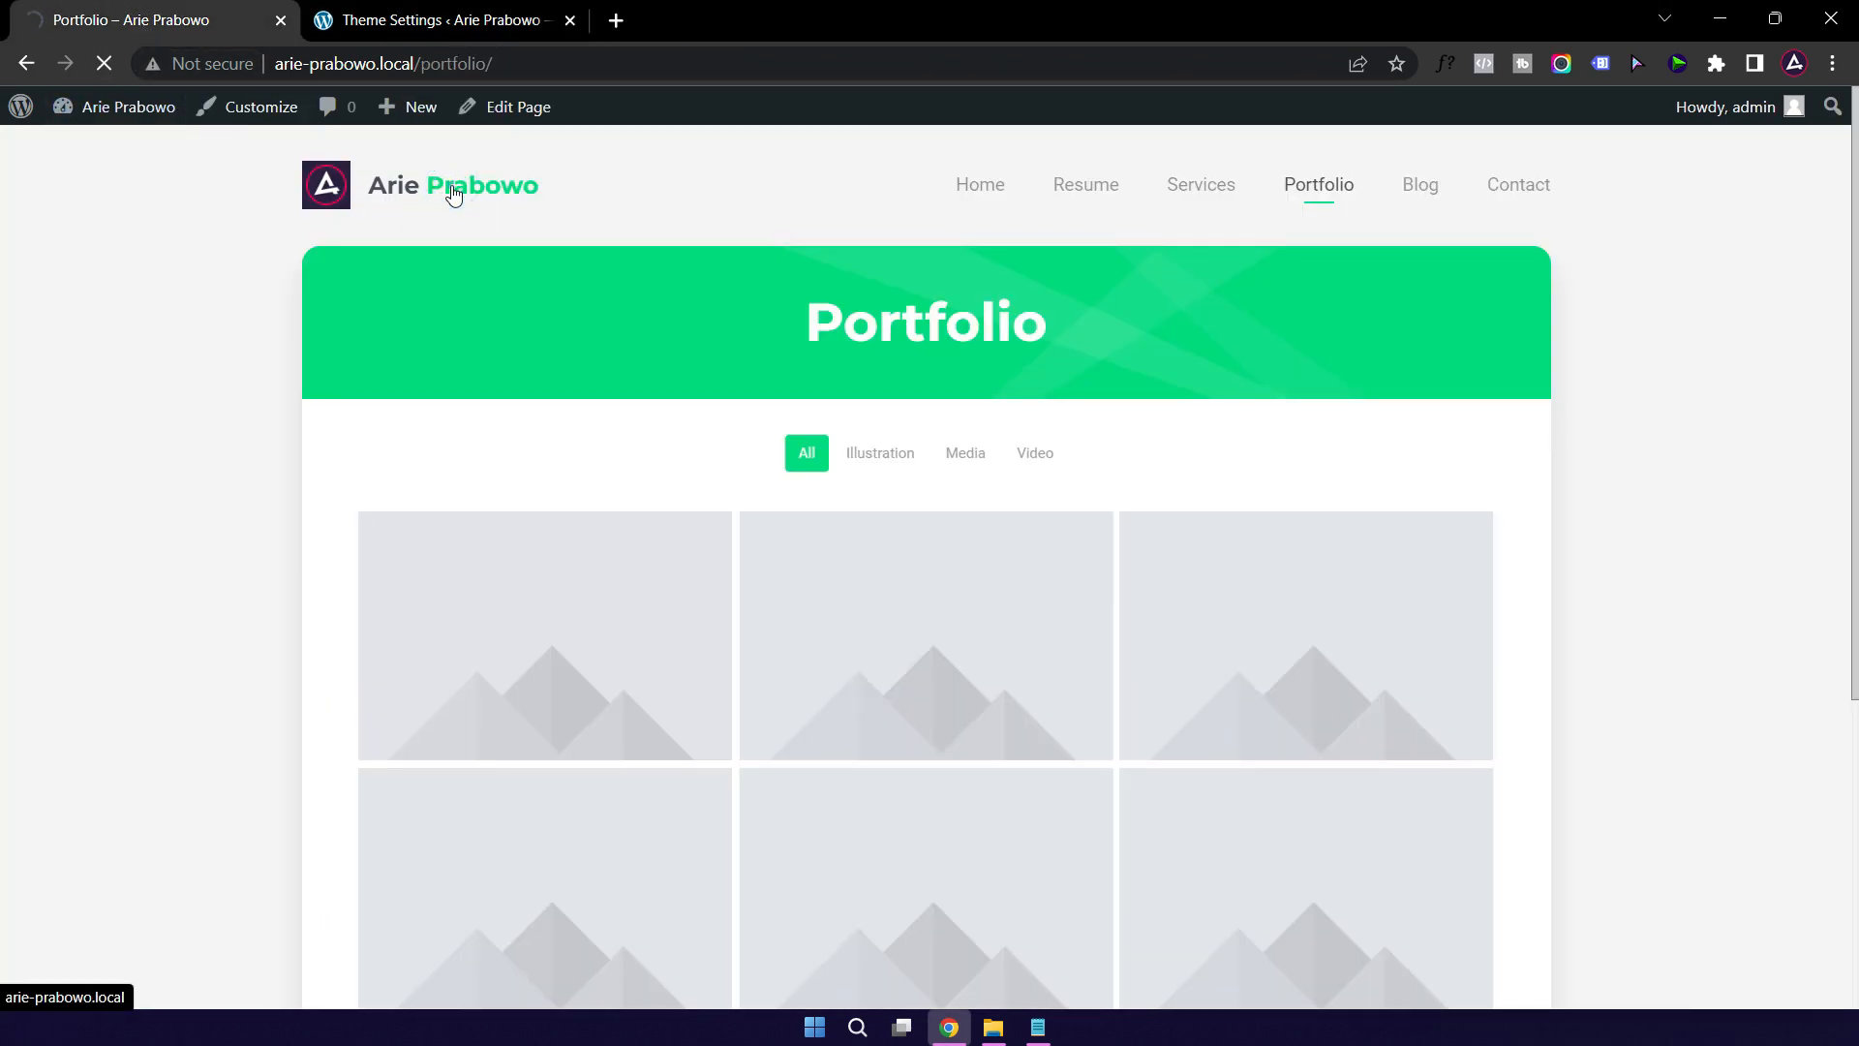
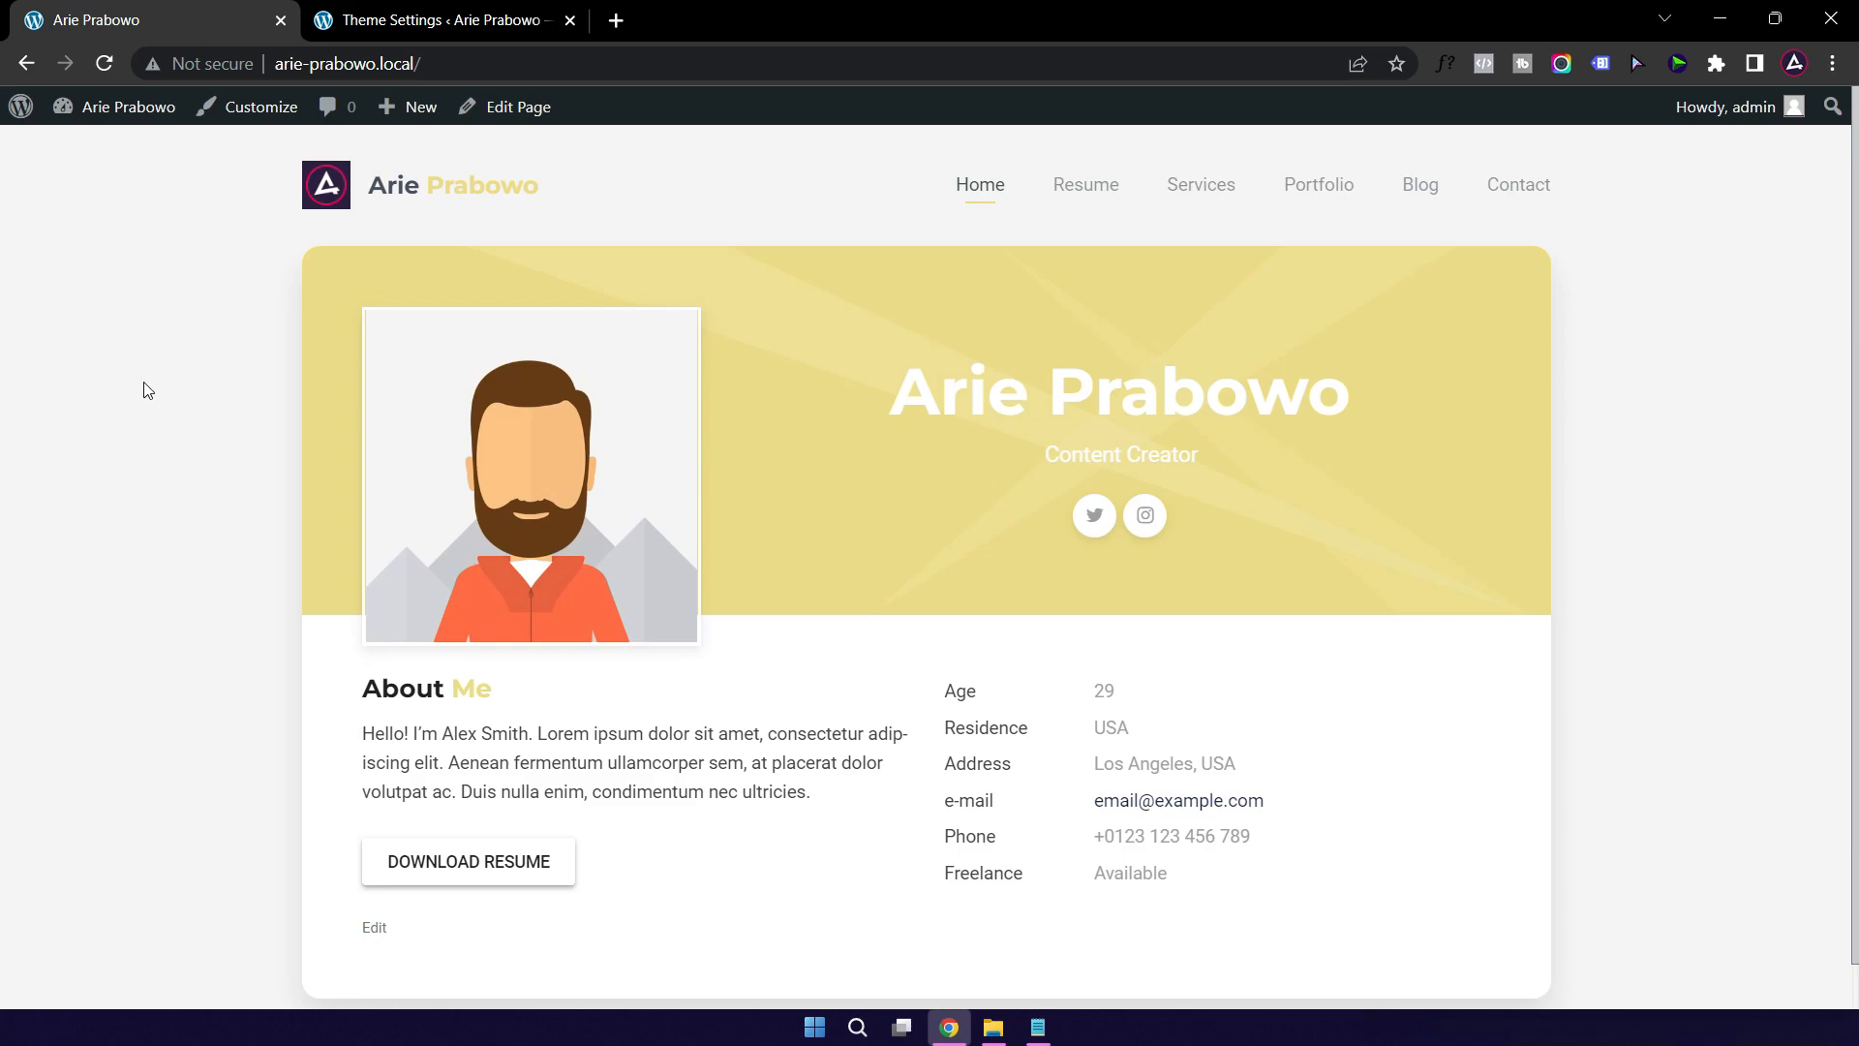
Step: Copy the #172A4B colour code from the Notepad notes for use in Theme Settings
{"action": "left_click", "coordinate": [438, 22]}
{"action": "scroll", "coordinate": [764, 647], "scroll_direction": "down", "scroll_amount": 5}
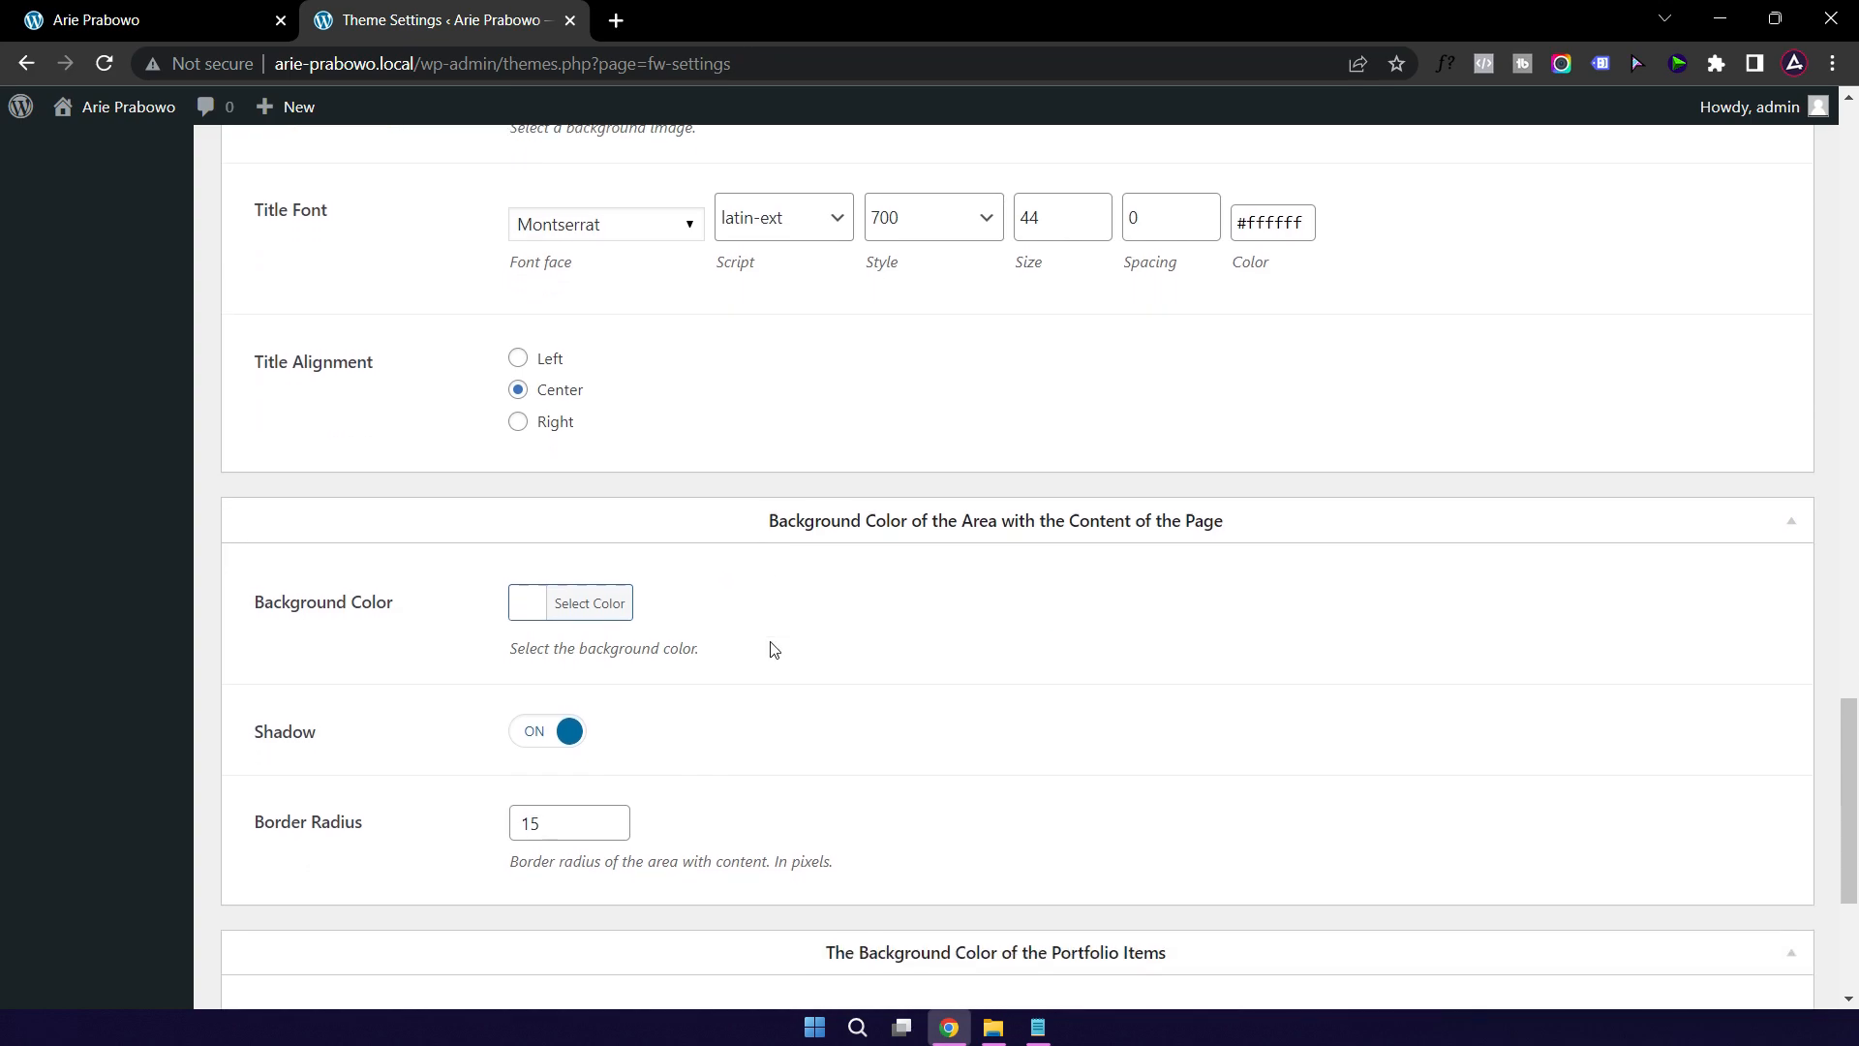
{"action": "scroll", "coordinate": [770, 648], "scroll_direction": "up", "scroll_amount": 12}
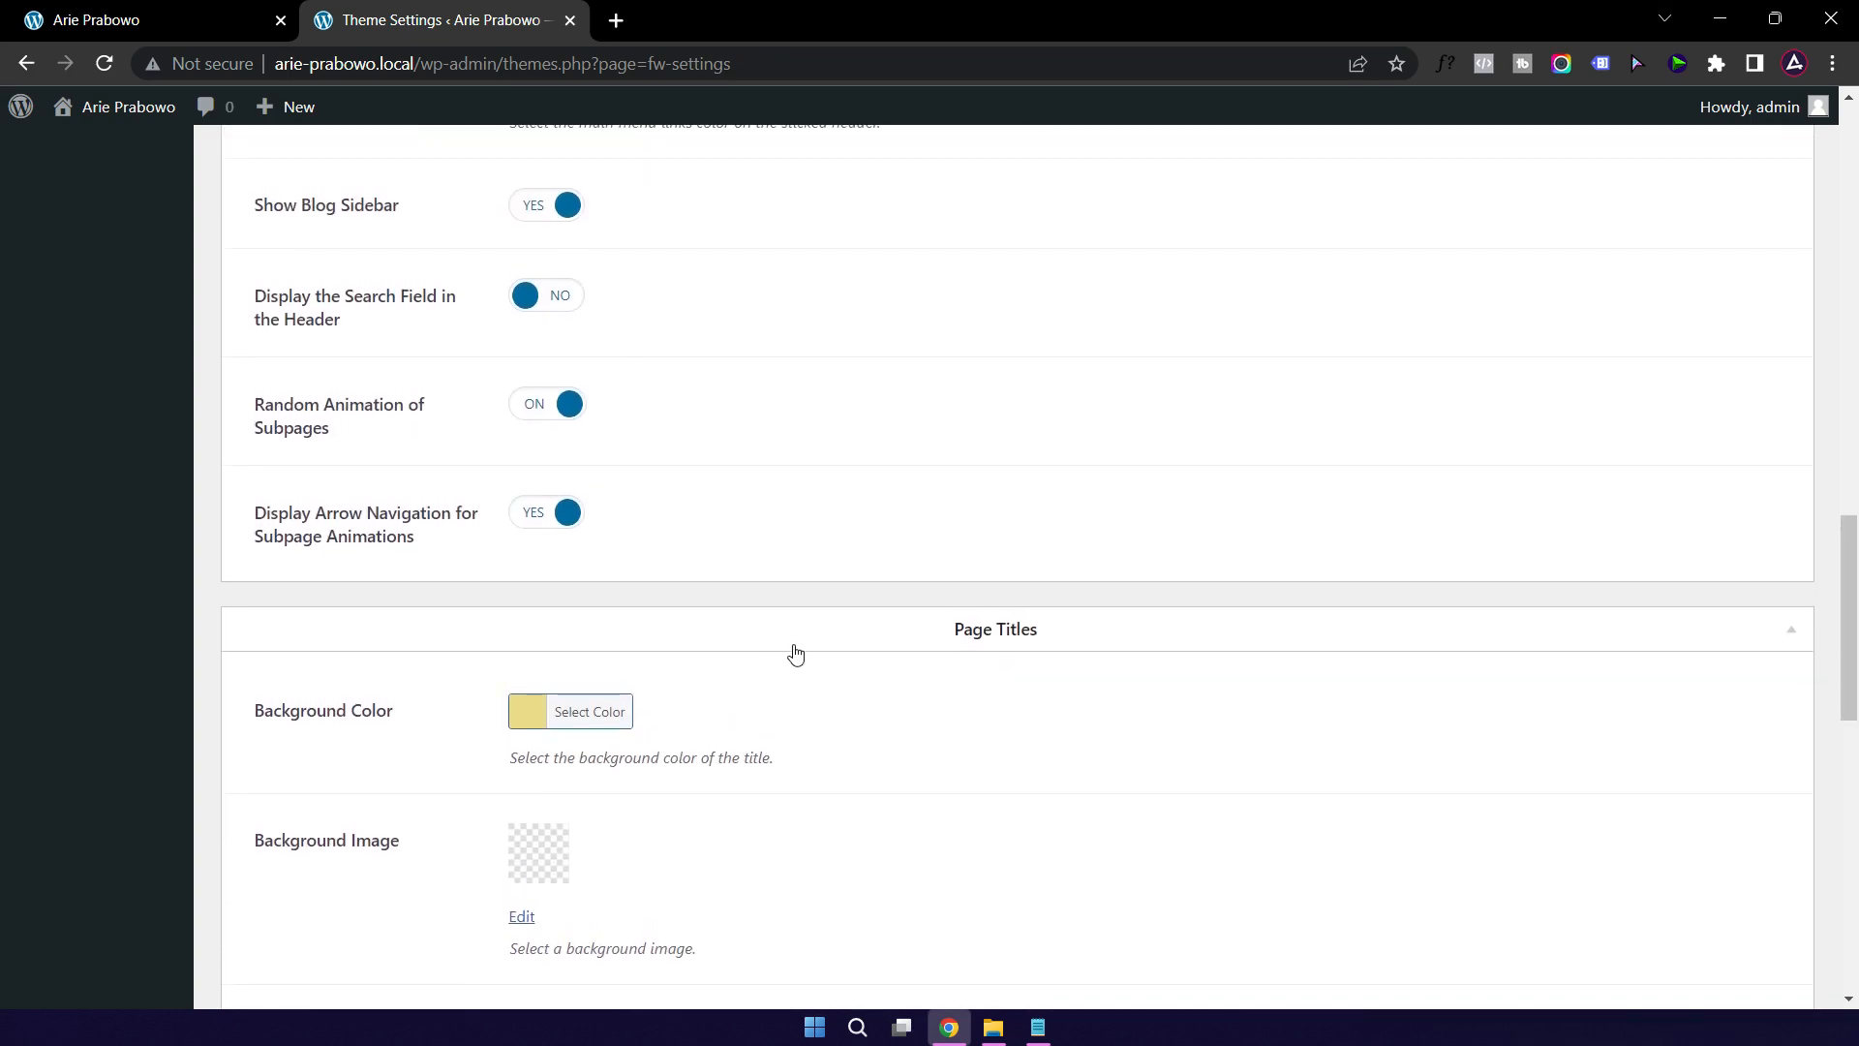
{"action": "scroll", "coordinate": [795, 654], "scroll_direction": "up", "scroll_amount": 5}
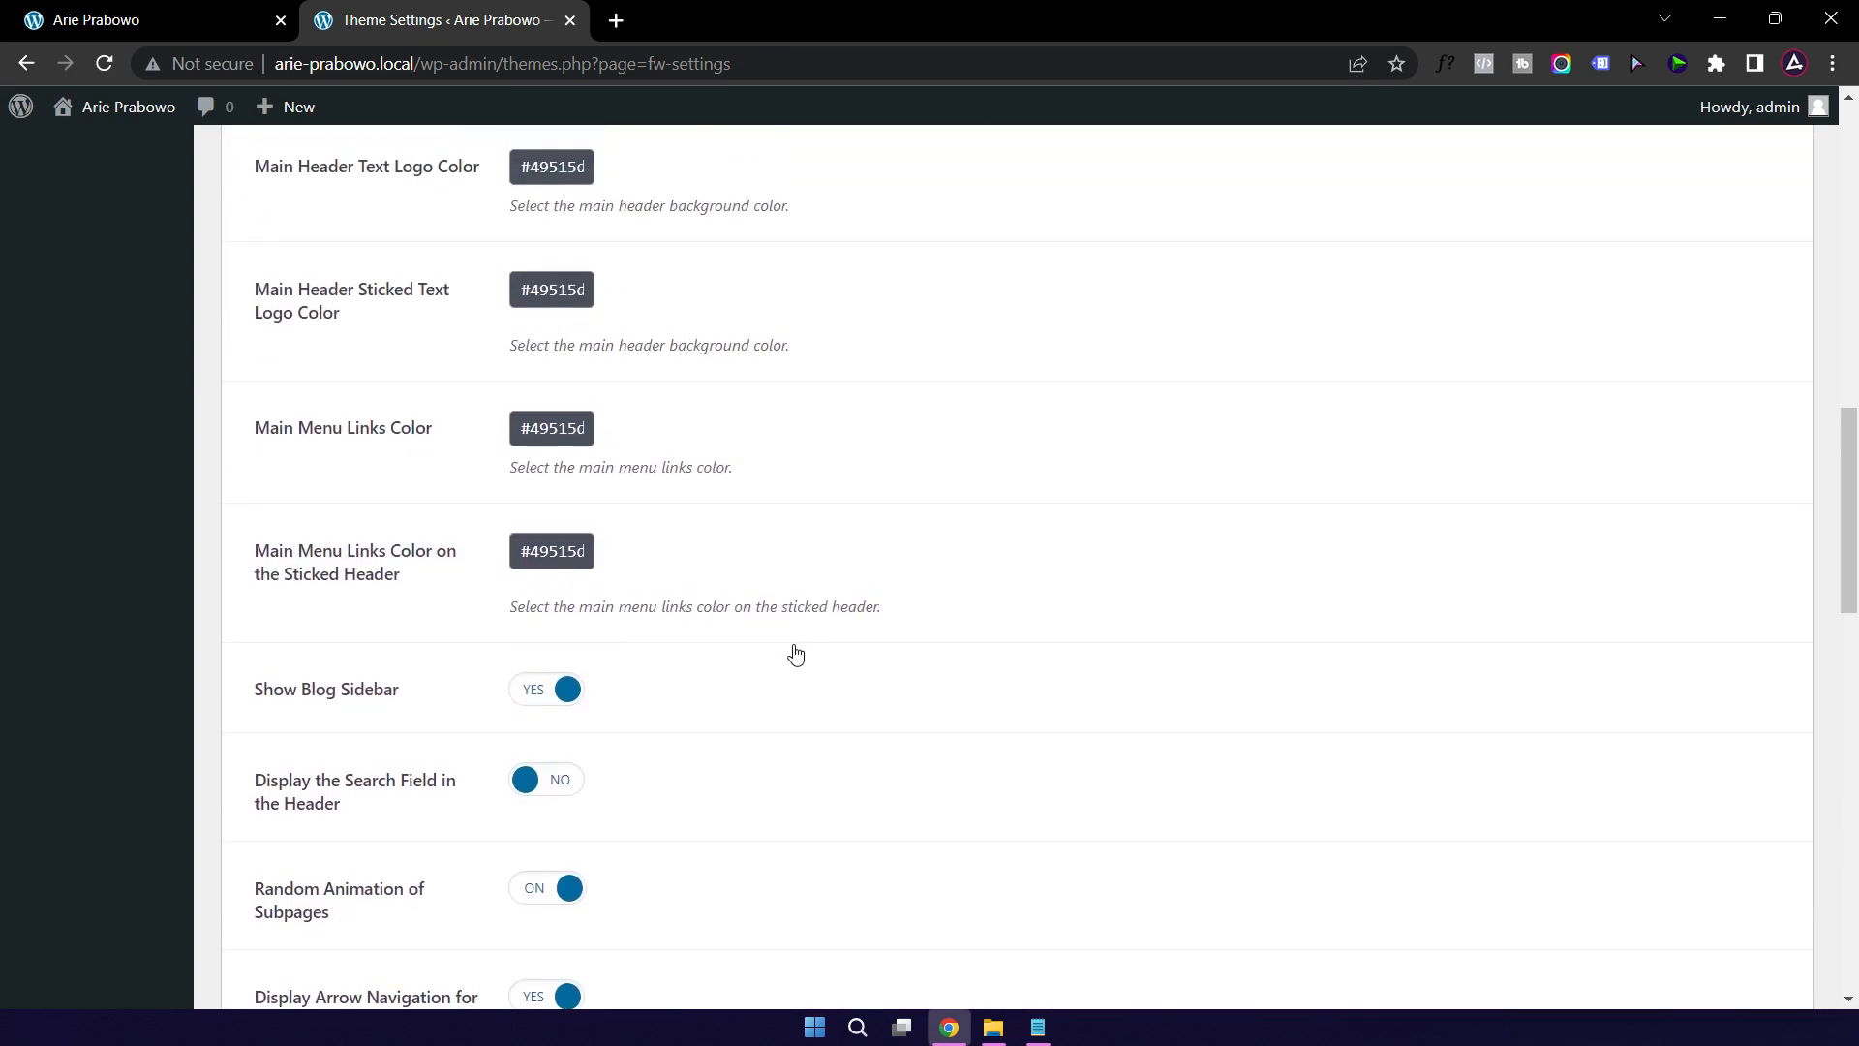
{"action": "scroll", "coordinate": [795, 655], "scroll_direction": "up", "scroll_amount": 3}
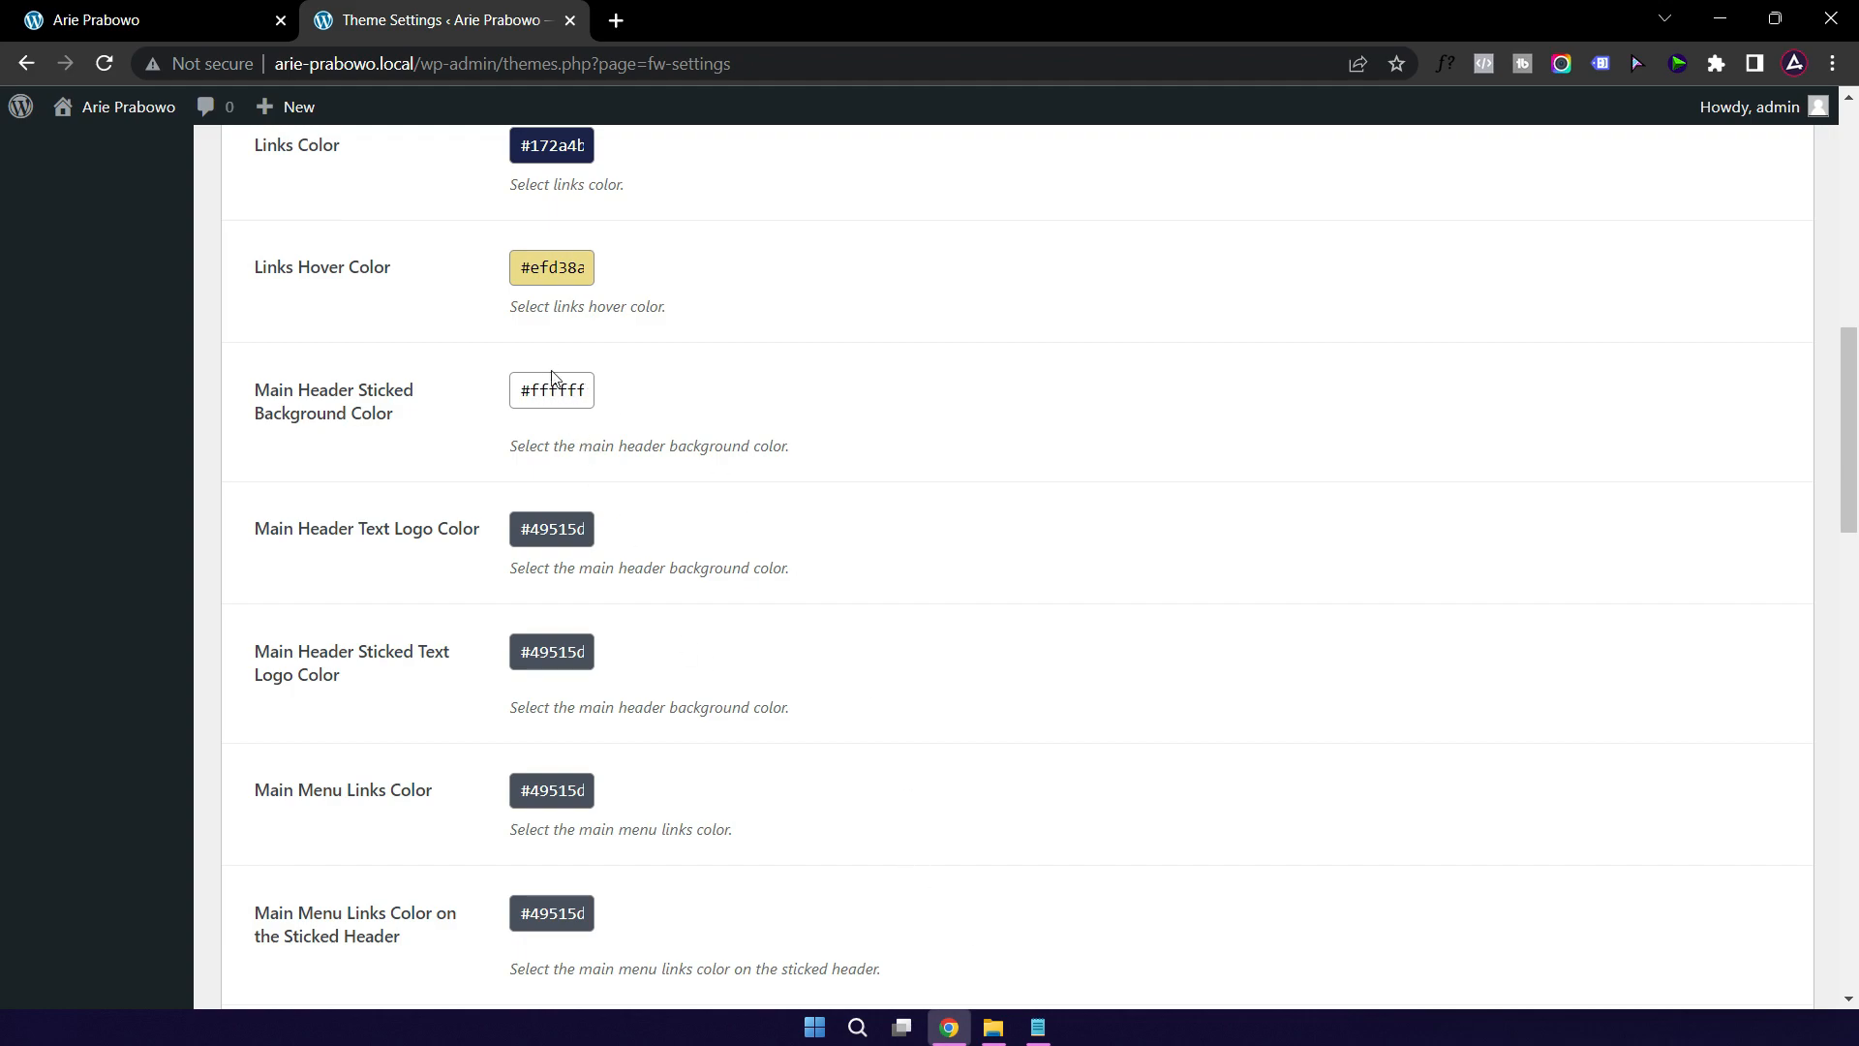
{"action": "scroll", "coordinate": [739, 334], "scroll_direction": "up", "scroll_amount": 8}
{"action": "scroll", "coordinate": [746, 362], "scroll_direction": "down", "scroll_amount": 7}
{"action": "left_click", "coordinate": [1038, 1028]}
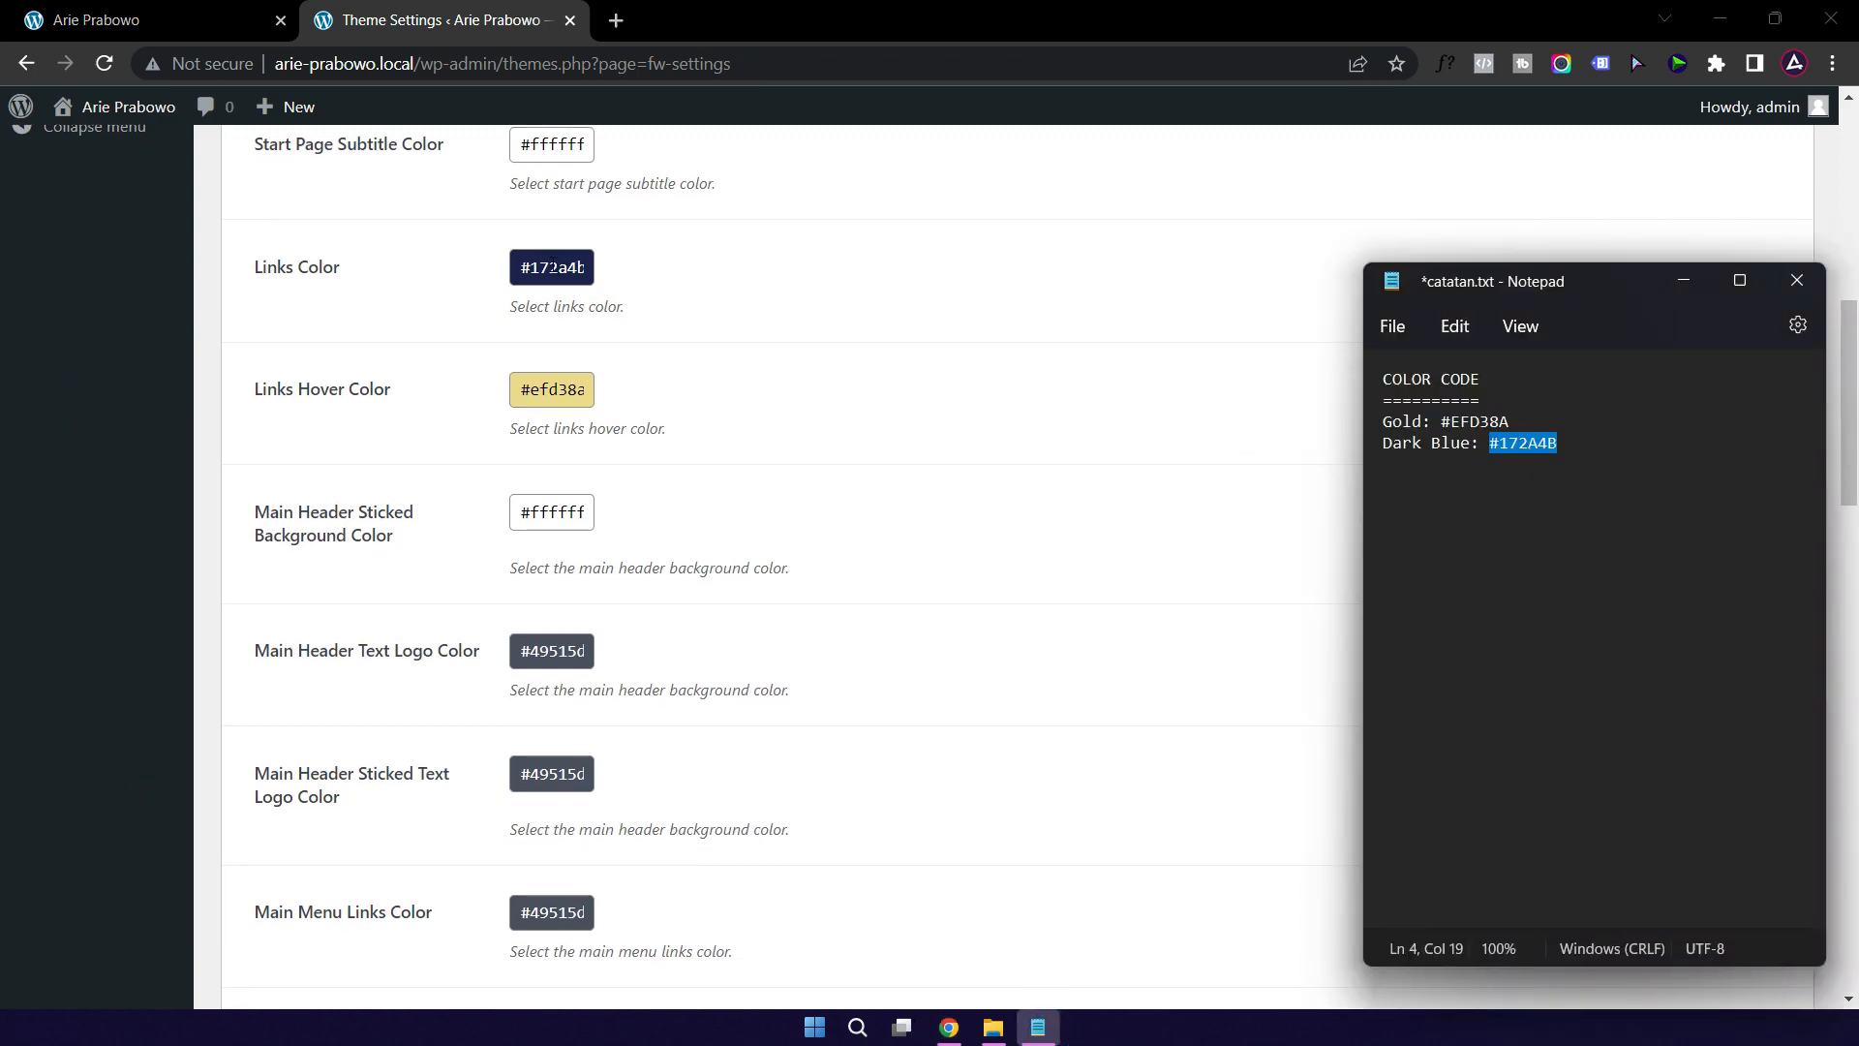
{"action": "left_click", "coordinate": [553, 267]}
{"action": "key", "text": "ctrl+a"}
{"action": "key", "text": "ctrl+c"}
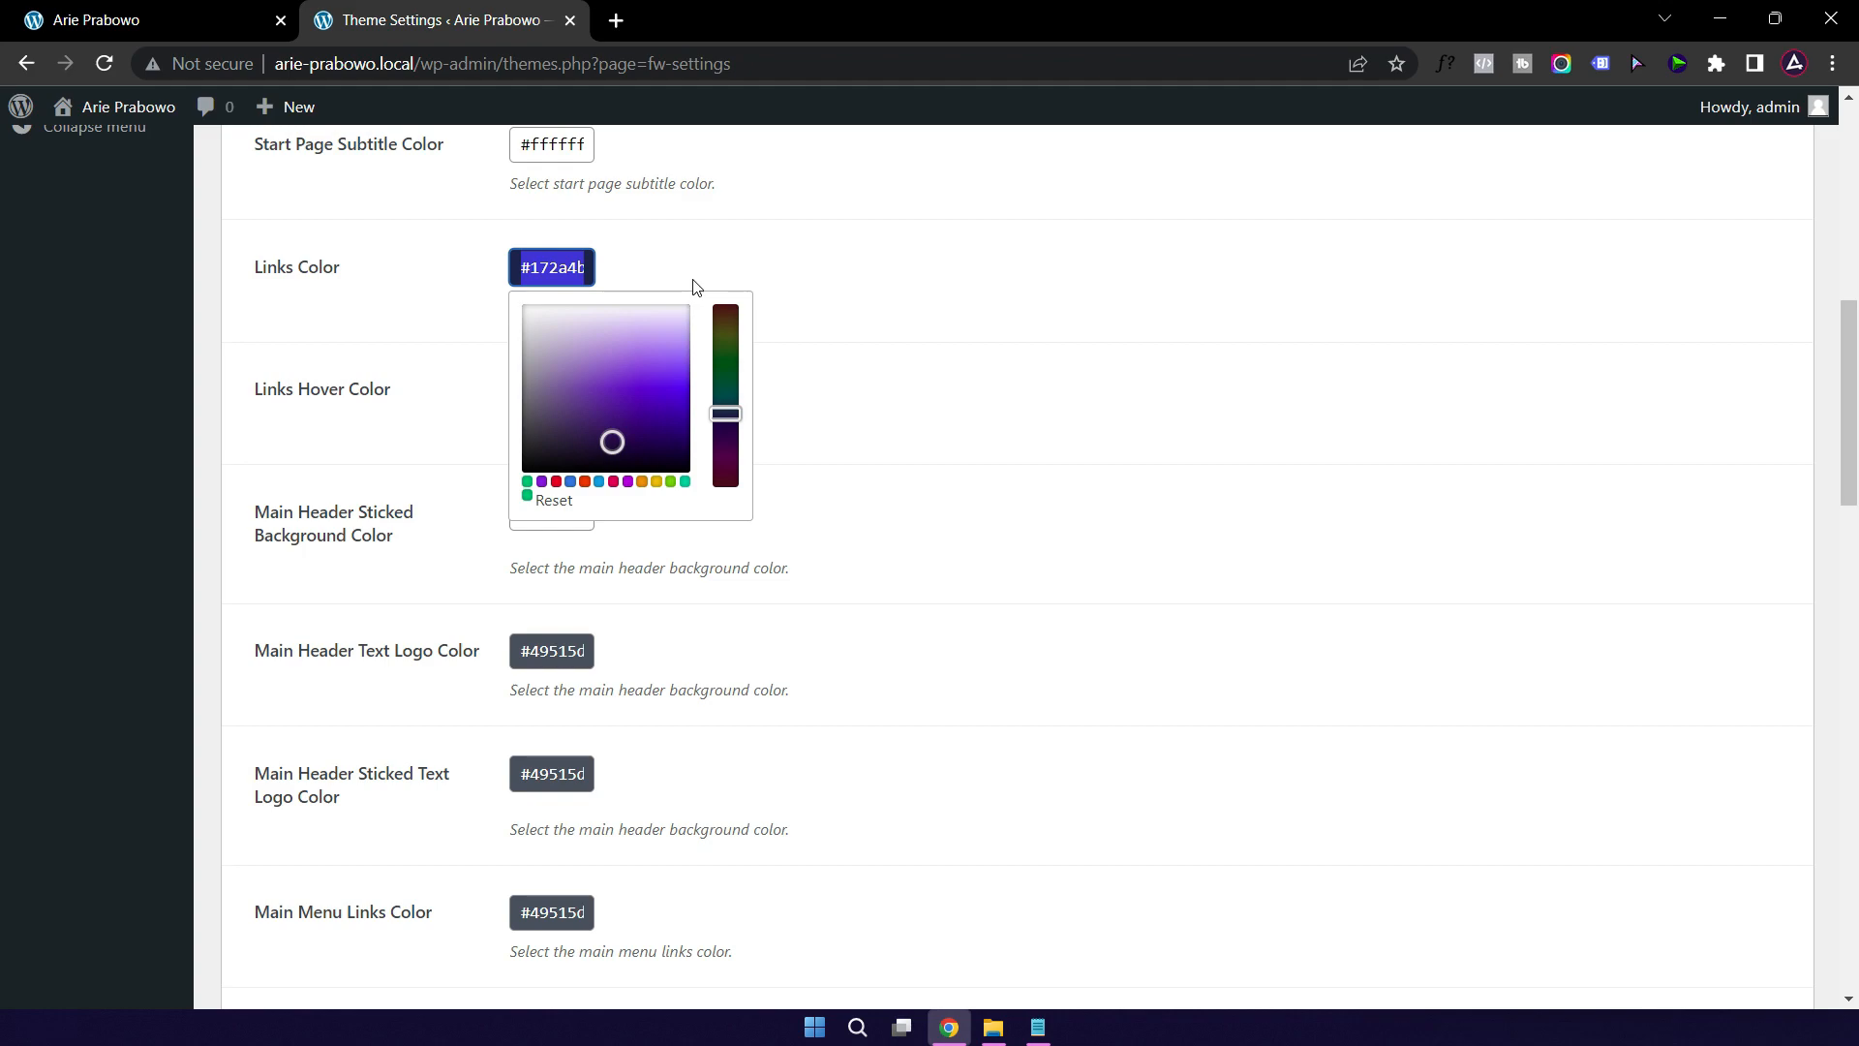
{"action": "left_click", "coordinate": [1079, 487]}
Step: Replace the sticky header background #ffffff with #172a4b, save, and reload the homepage
{"action": "left_click", "coordinate": [568, 513]}
{"action": "key", "text": "ctrl+a"}
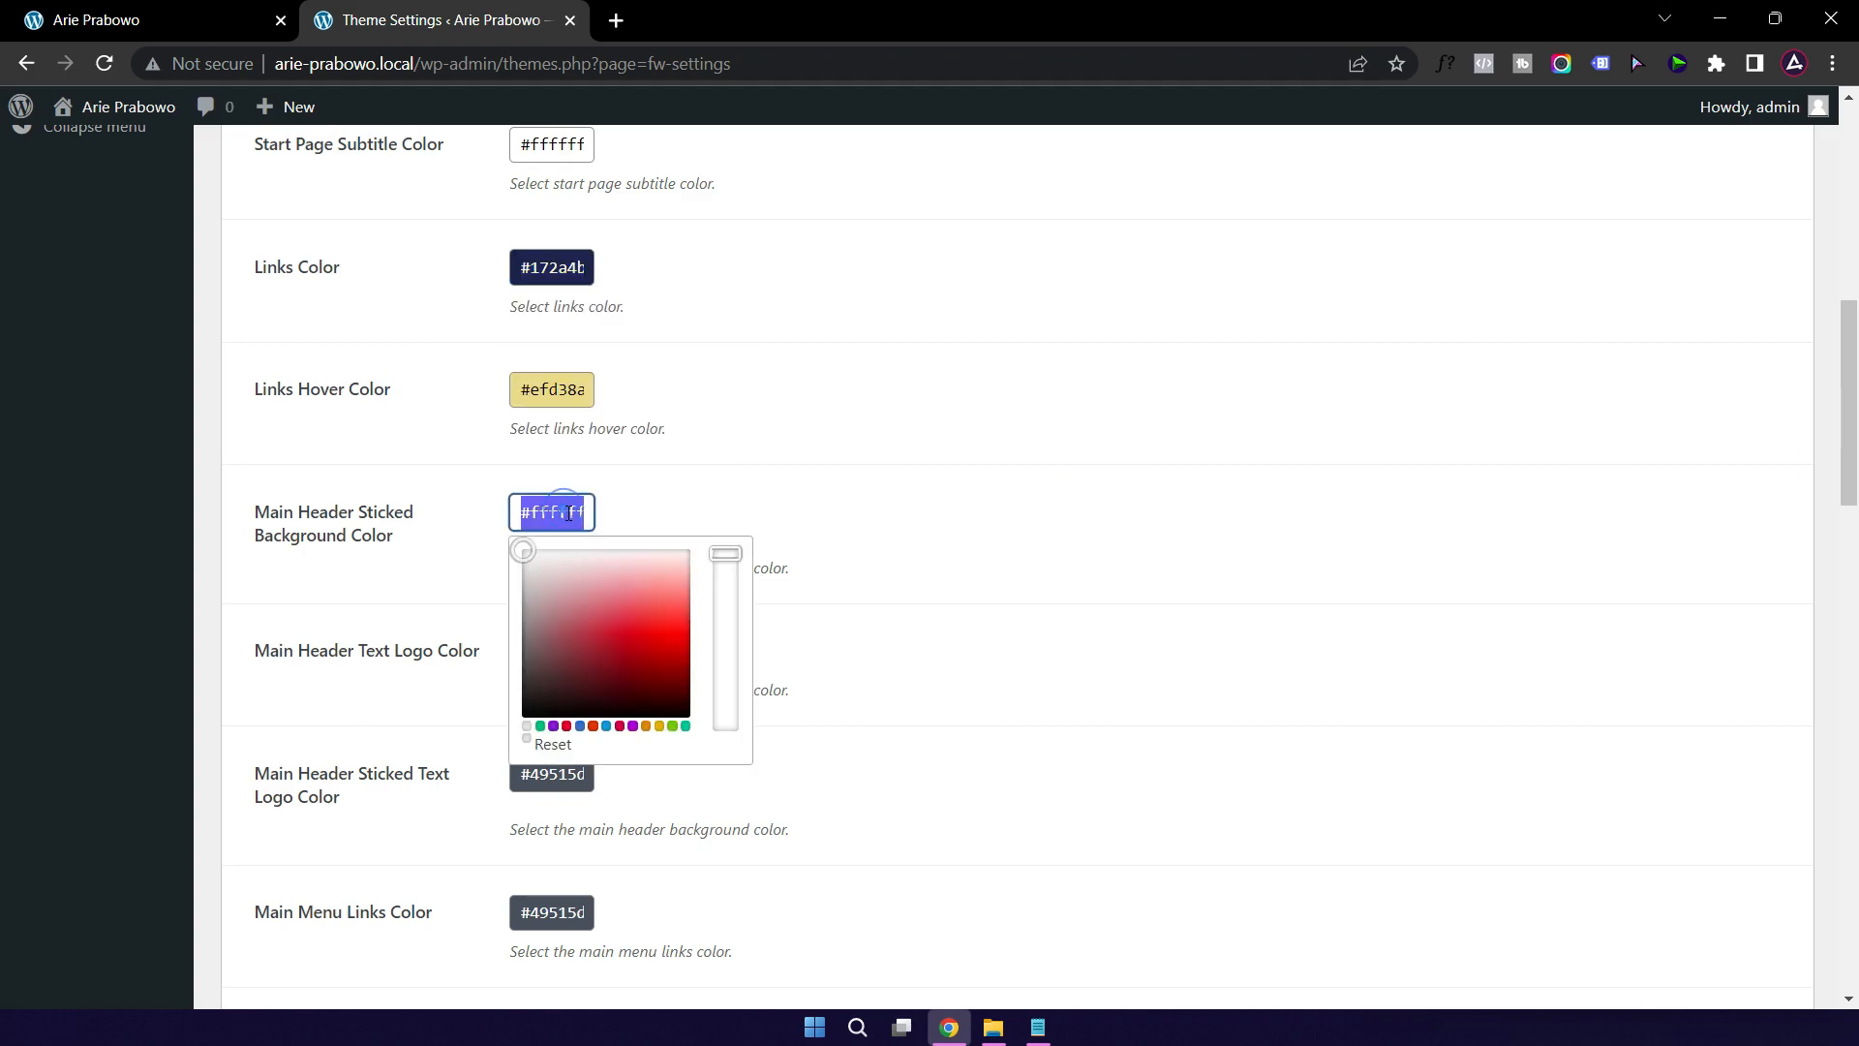
{"action": "key", "text": "ctrl+v"}
{"action": "left_click", "coordinate": [1142, 504]}
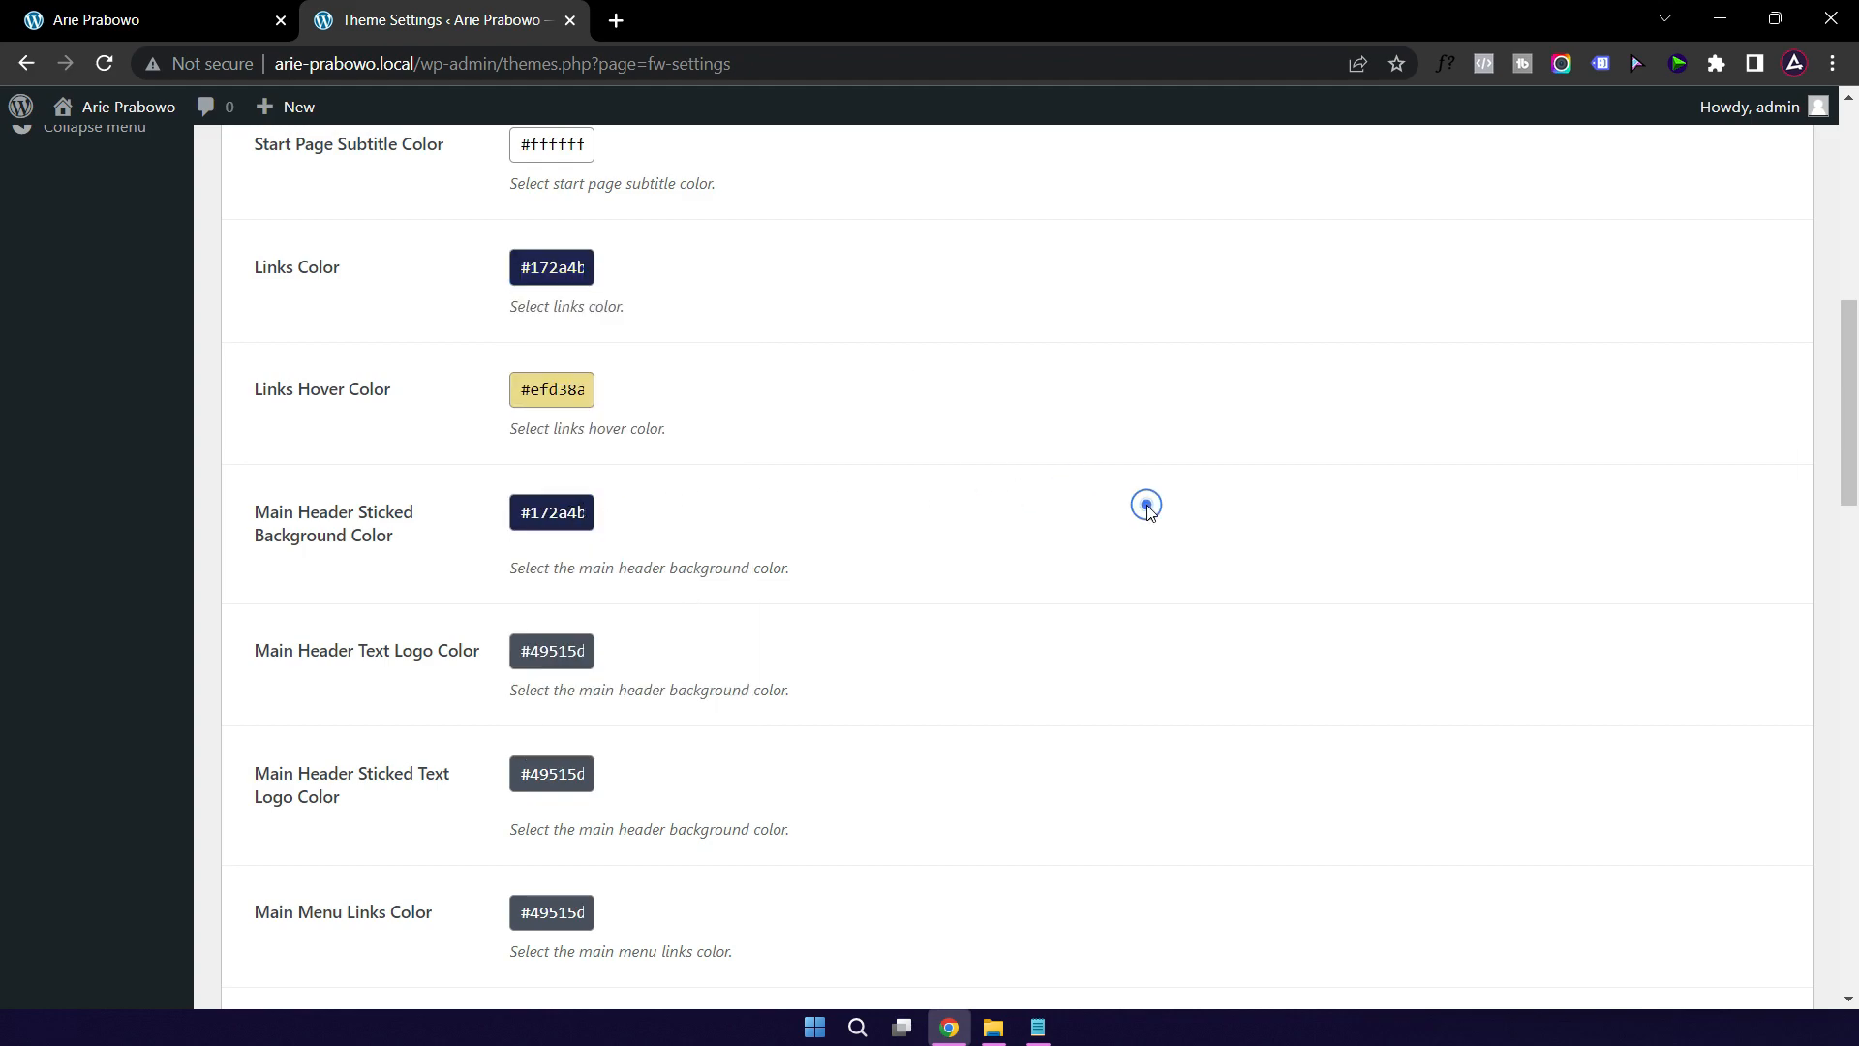
{"action": "scroll", "coordinate": [1066, 559], "scroll_direction": "down", "scroll_amount": 20}
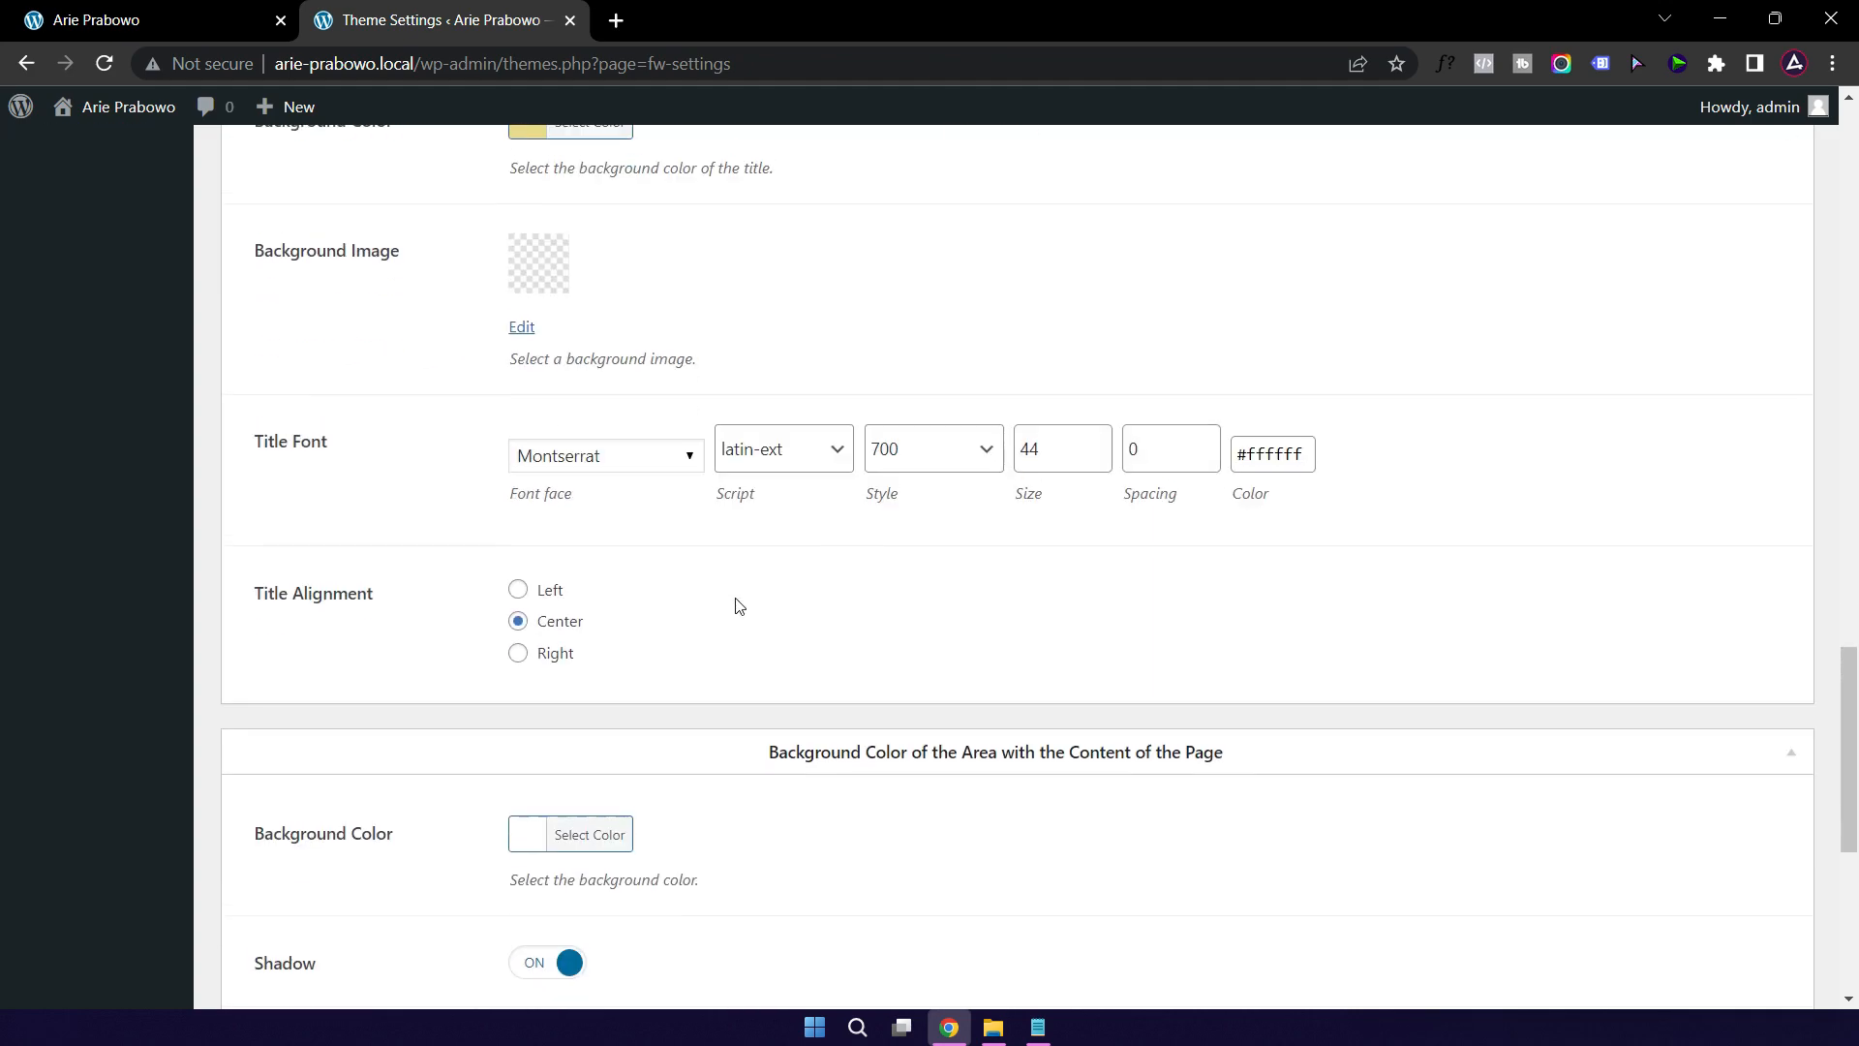
{"action": "left_click", "coordinate": [250, 914]}
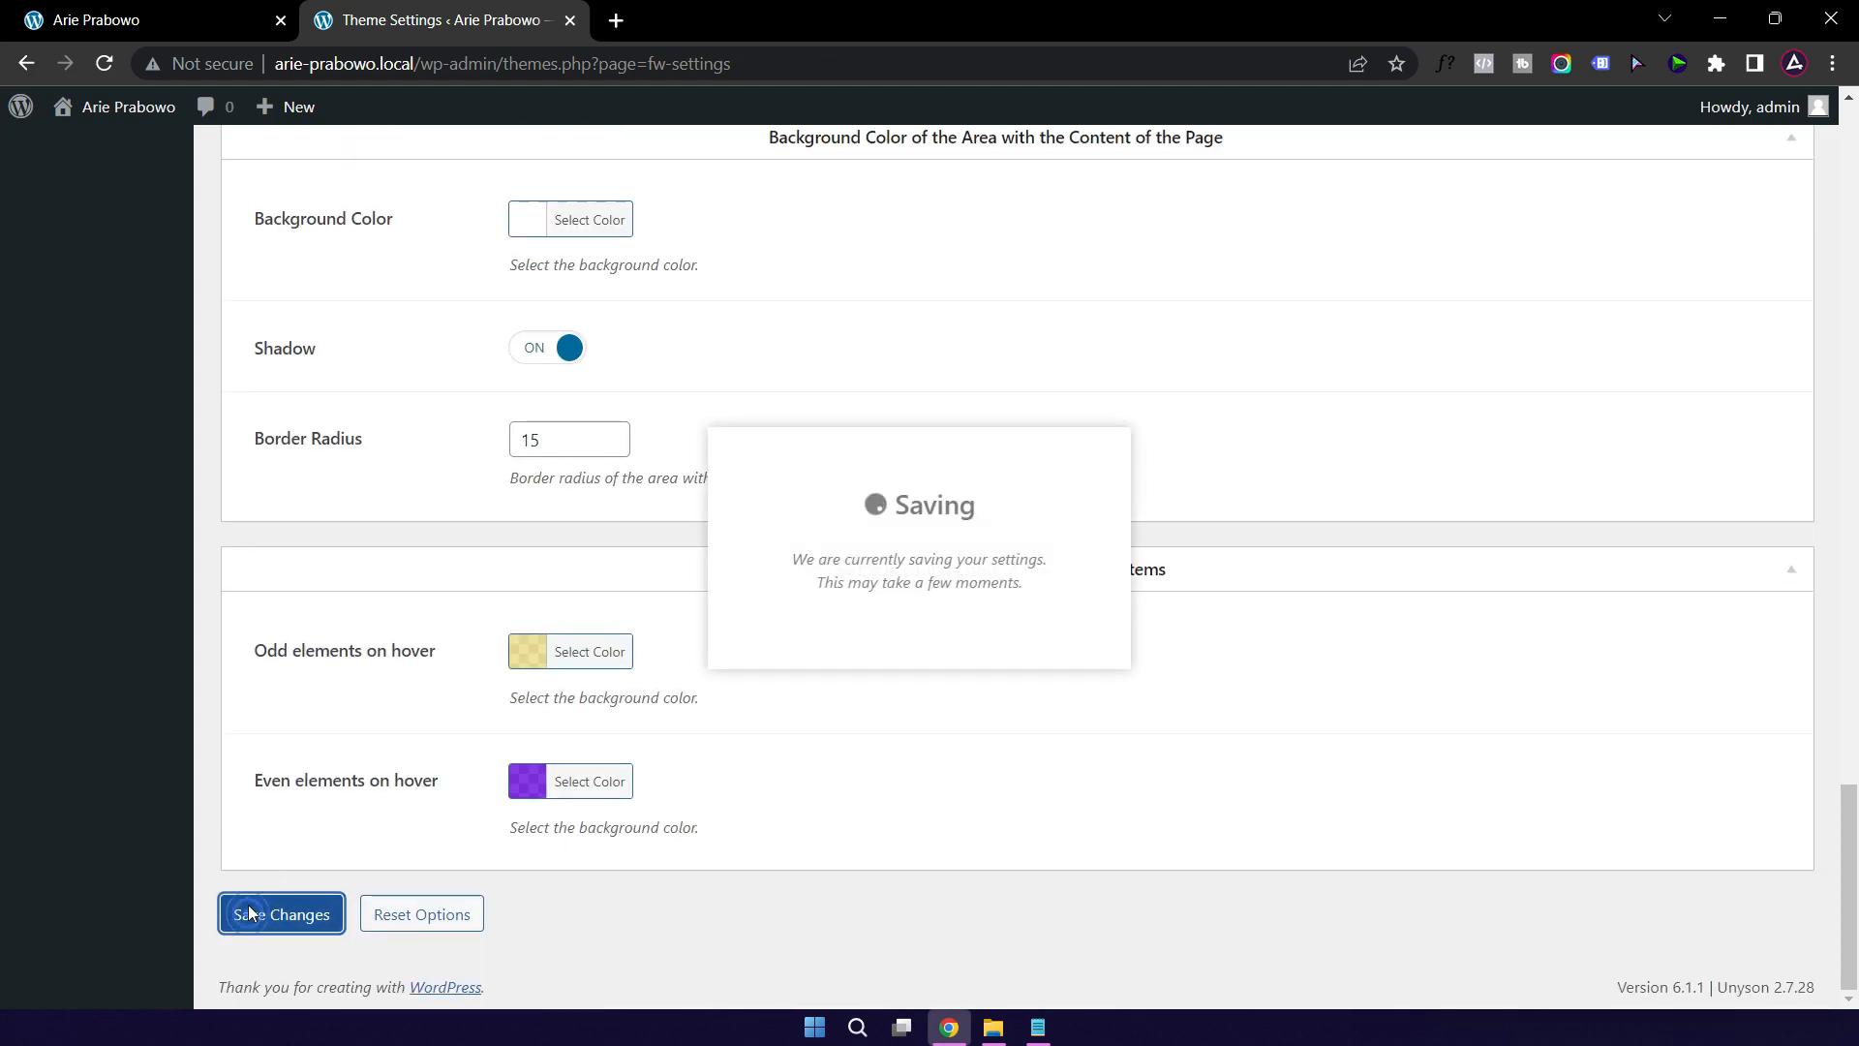
{"action": "left_click", "coordinate": [172, 21]}
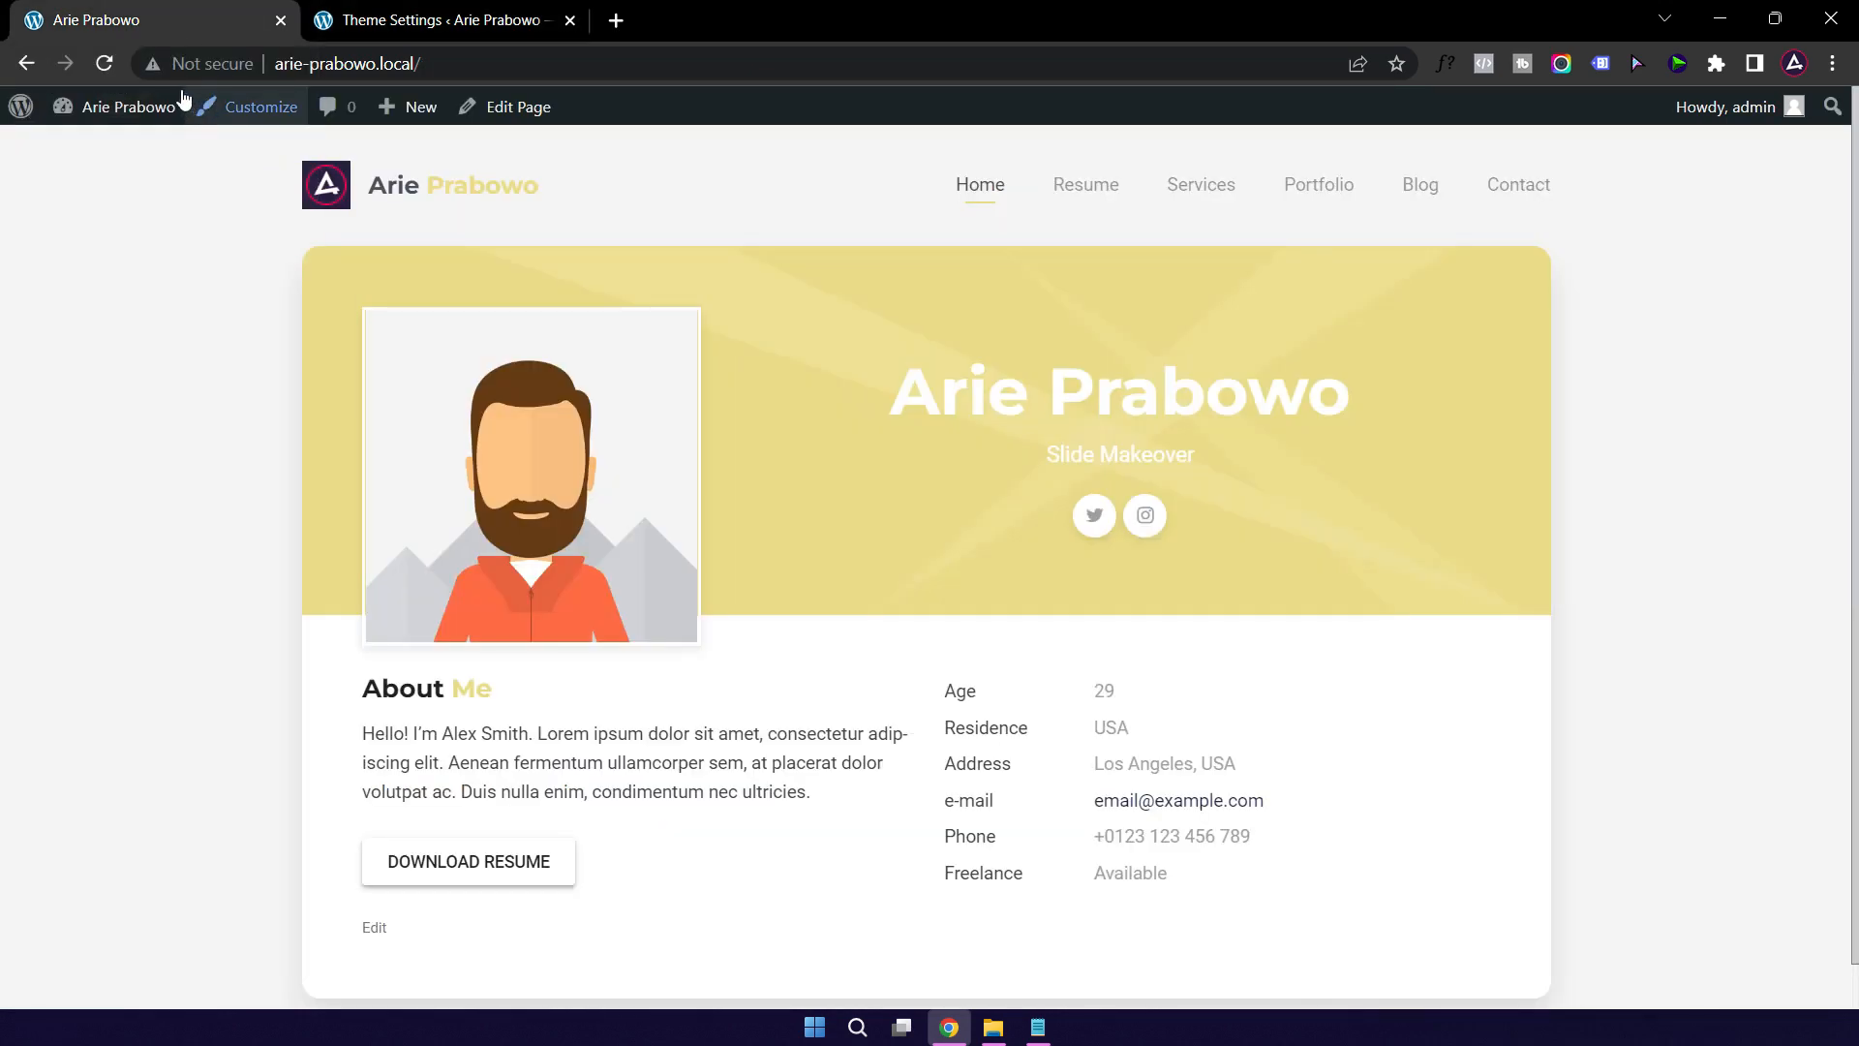
{"action": "left_click", "coordinate": [100, 64]}
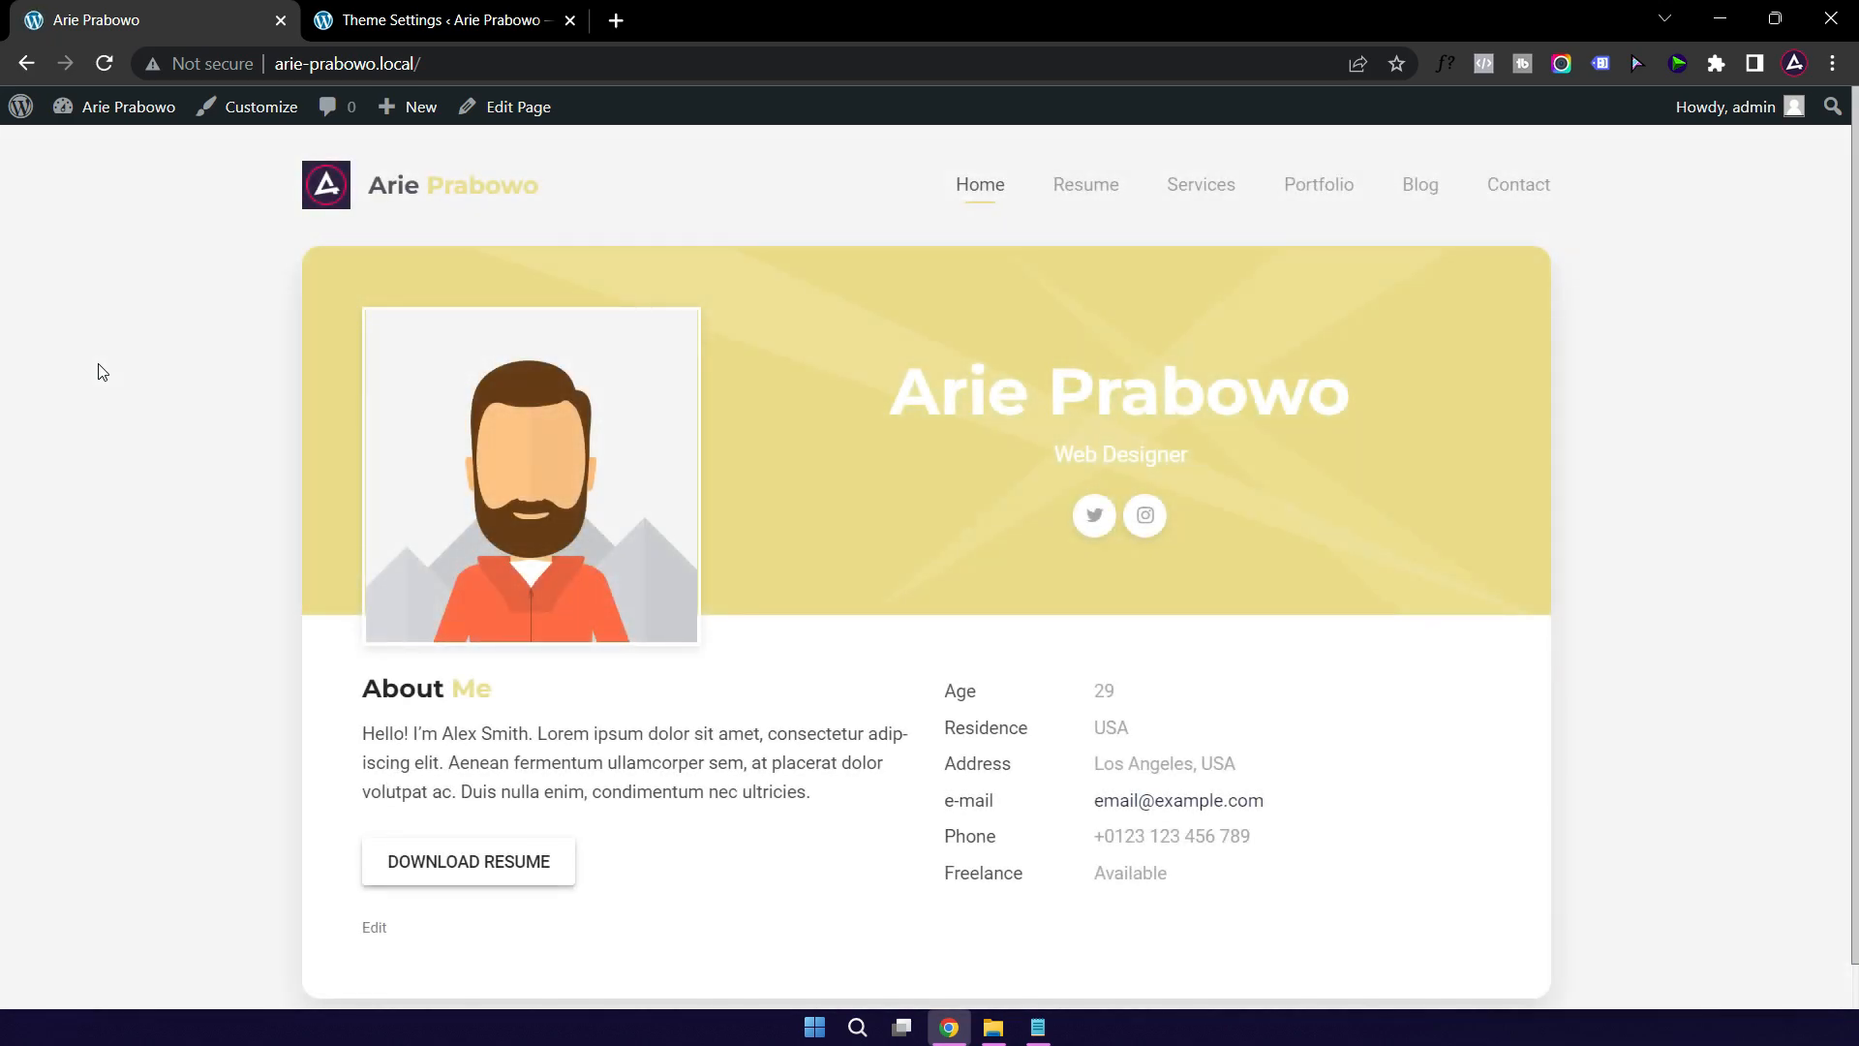
Step: Set the Start Page Title Color to #172a4b
{"action": "left_click", "coordinate": [444, 23]}
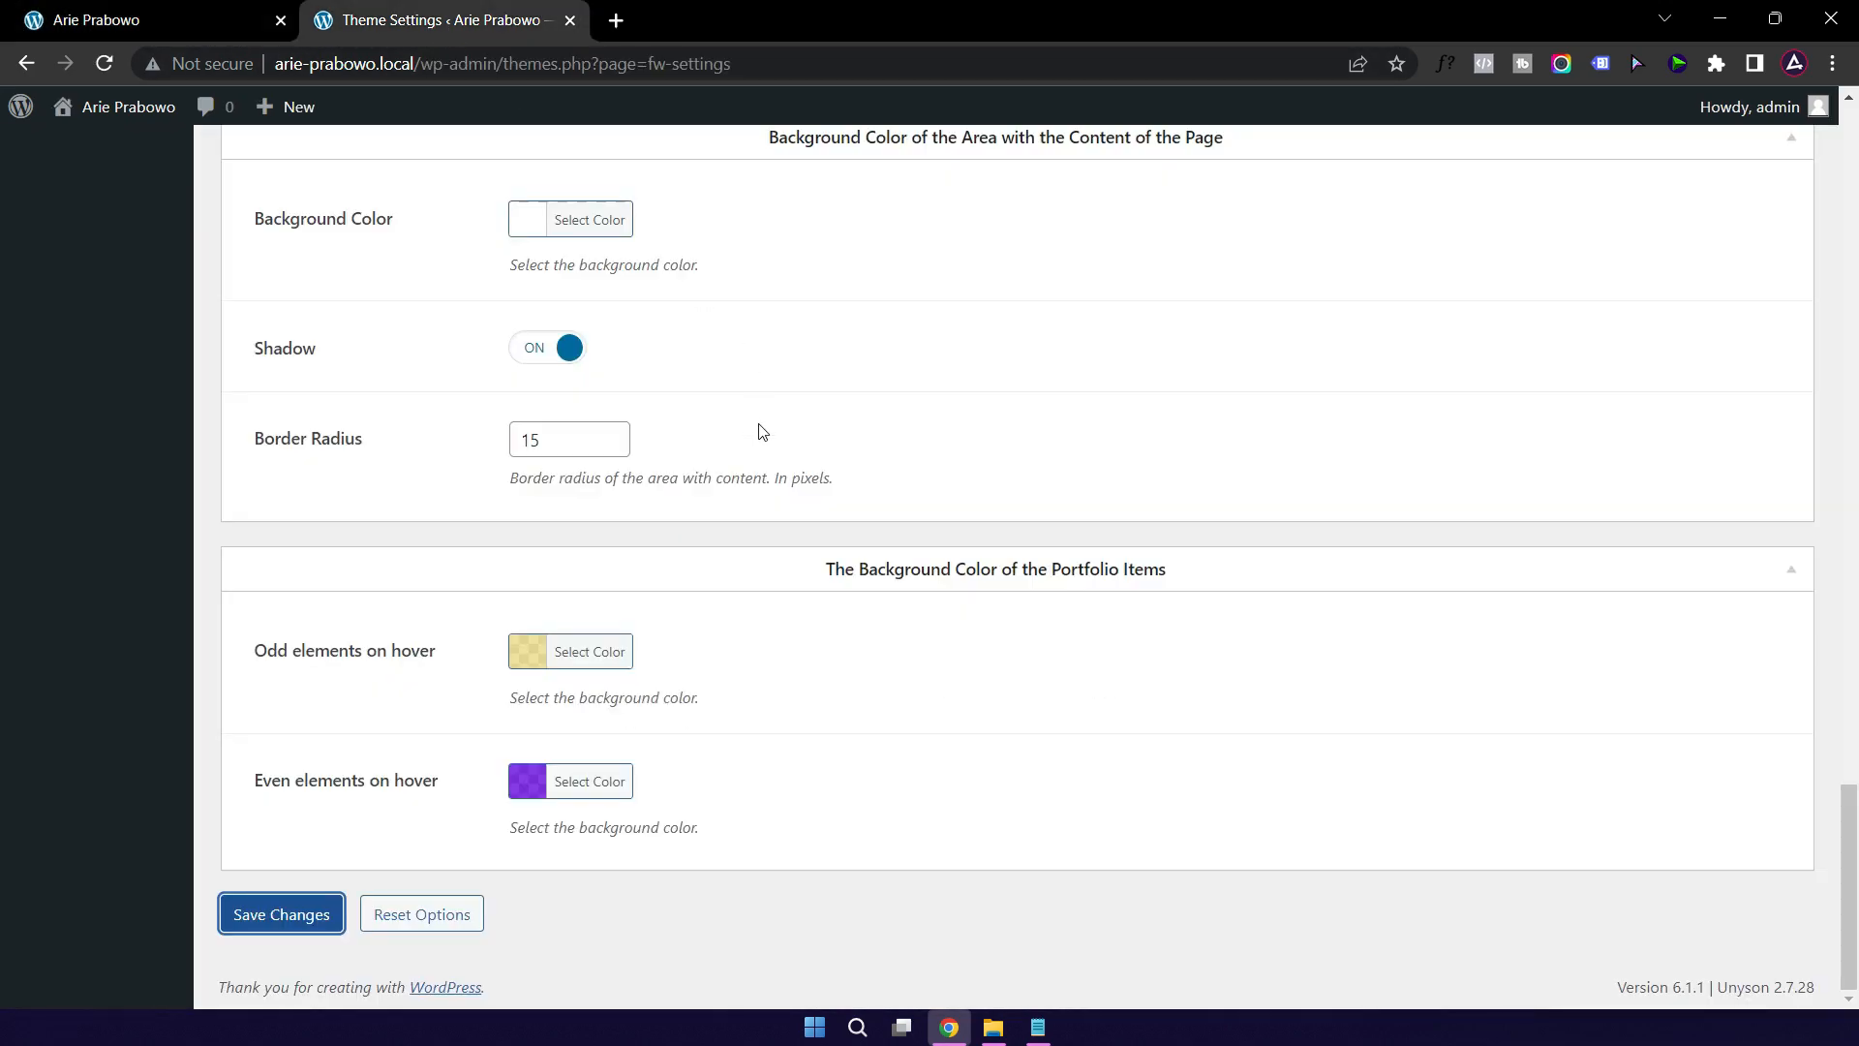
{"action": "scroll", "coordinate": [848, 472], "scroll_direction": "up", "scroll_amount": 1}
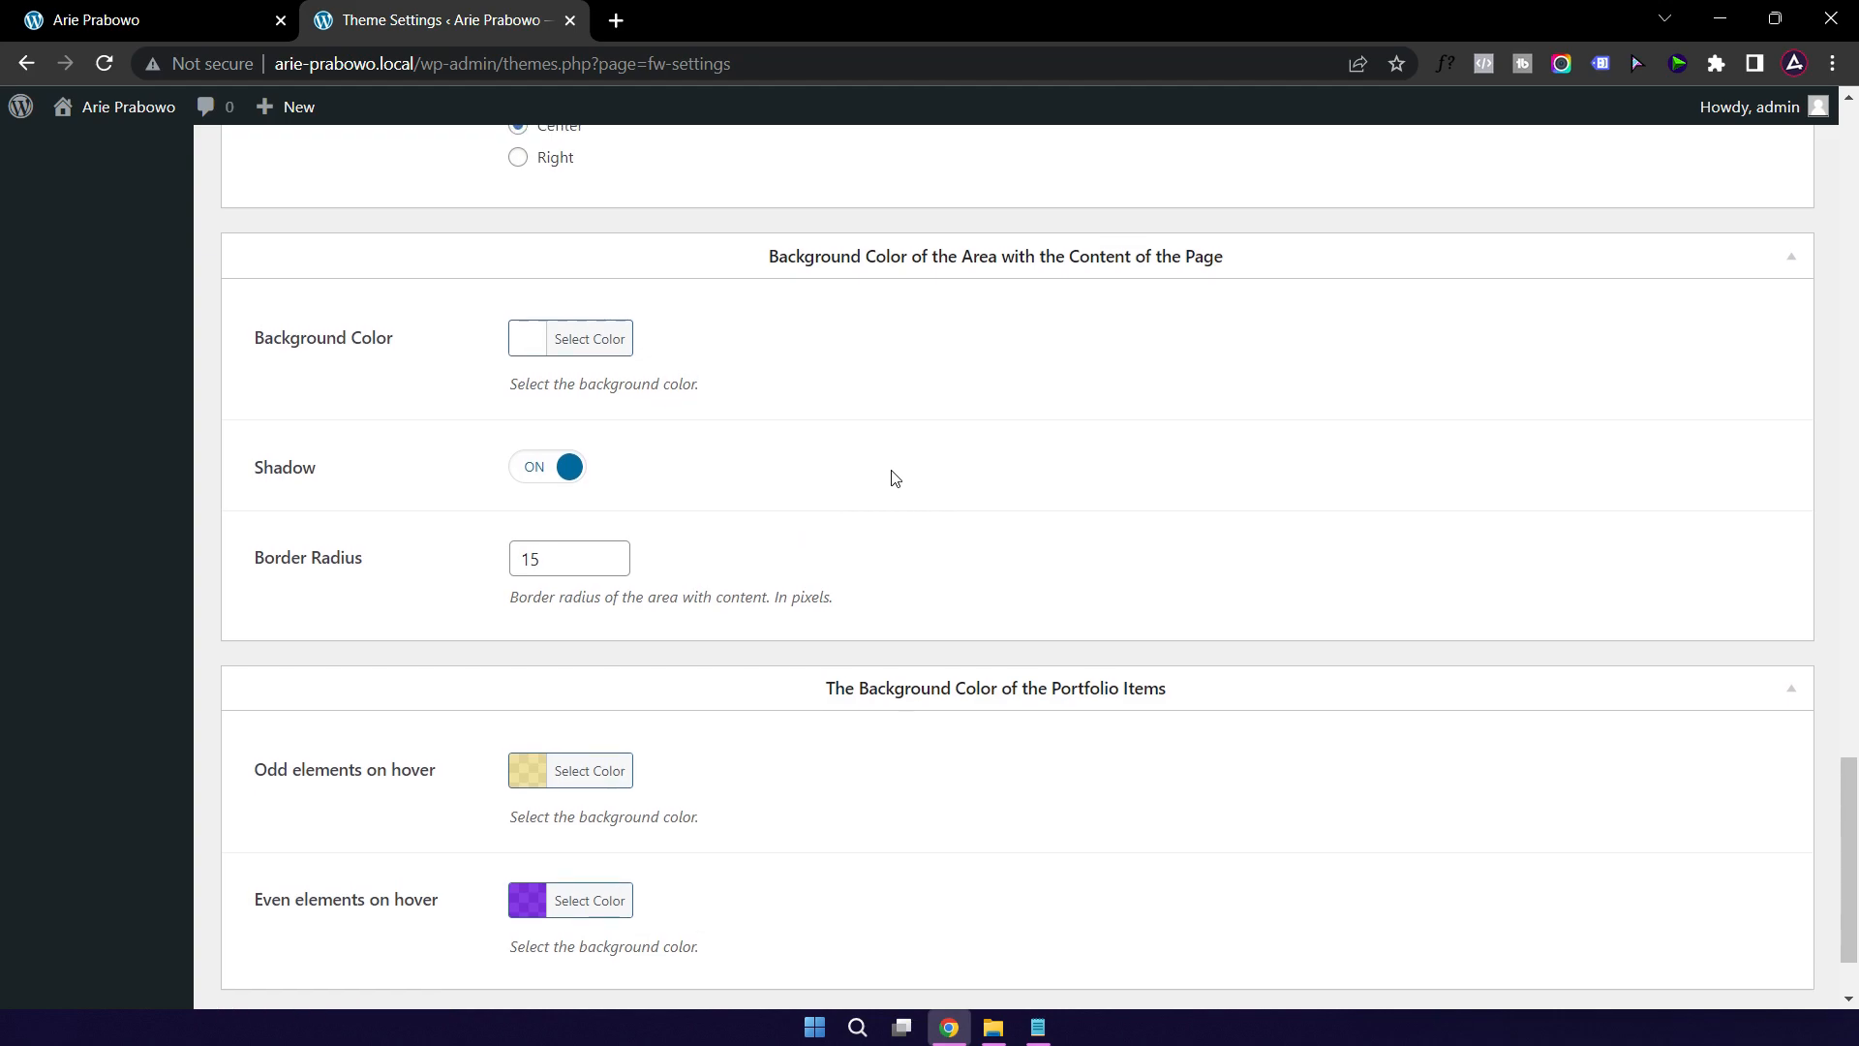
{"action": "scroll", "coordinate": [897, 474], "scroll_direction": "up", "scroll_amount": 7}
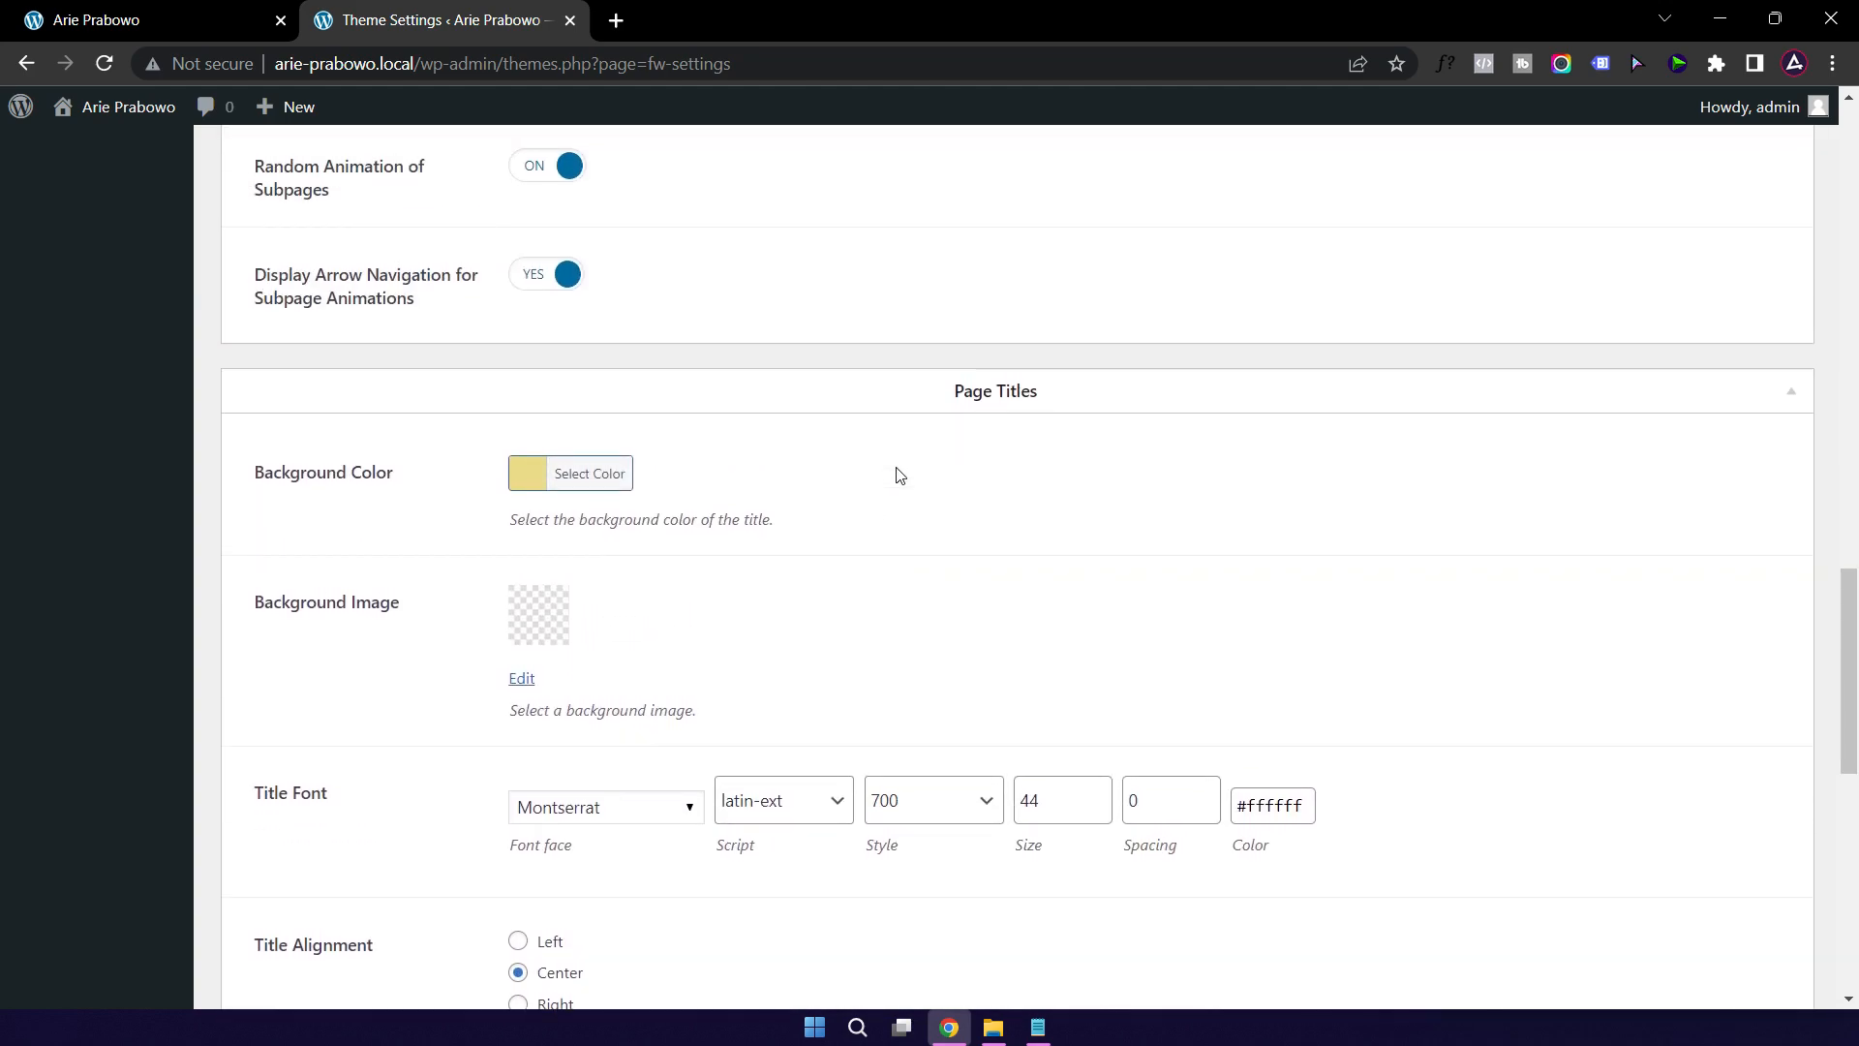
{"action": "scroll", "coordinate": [896, 474], "scroll_direction": "up", "scroll_amount": 6}
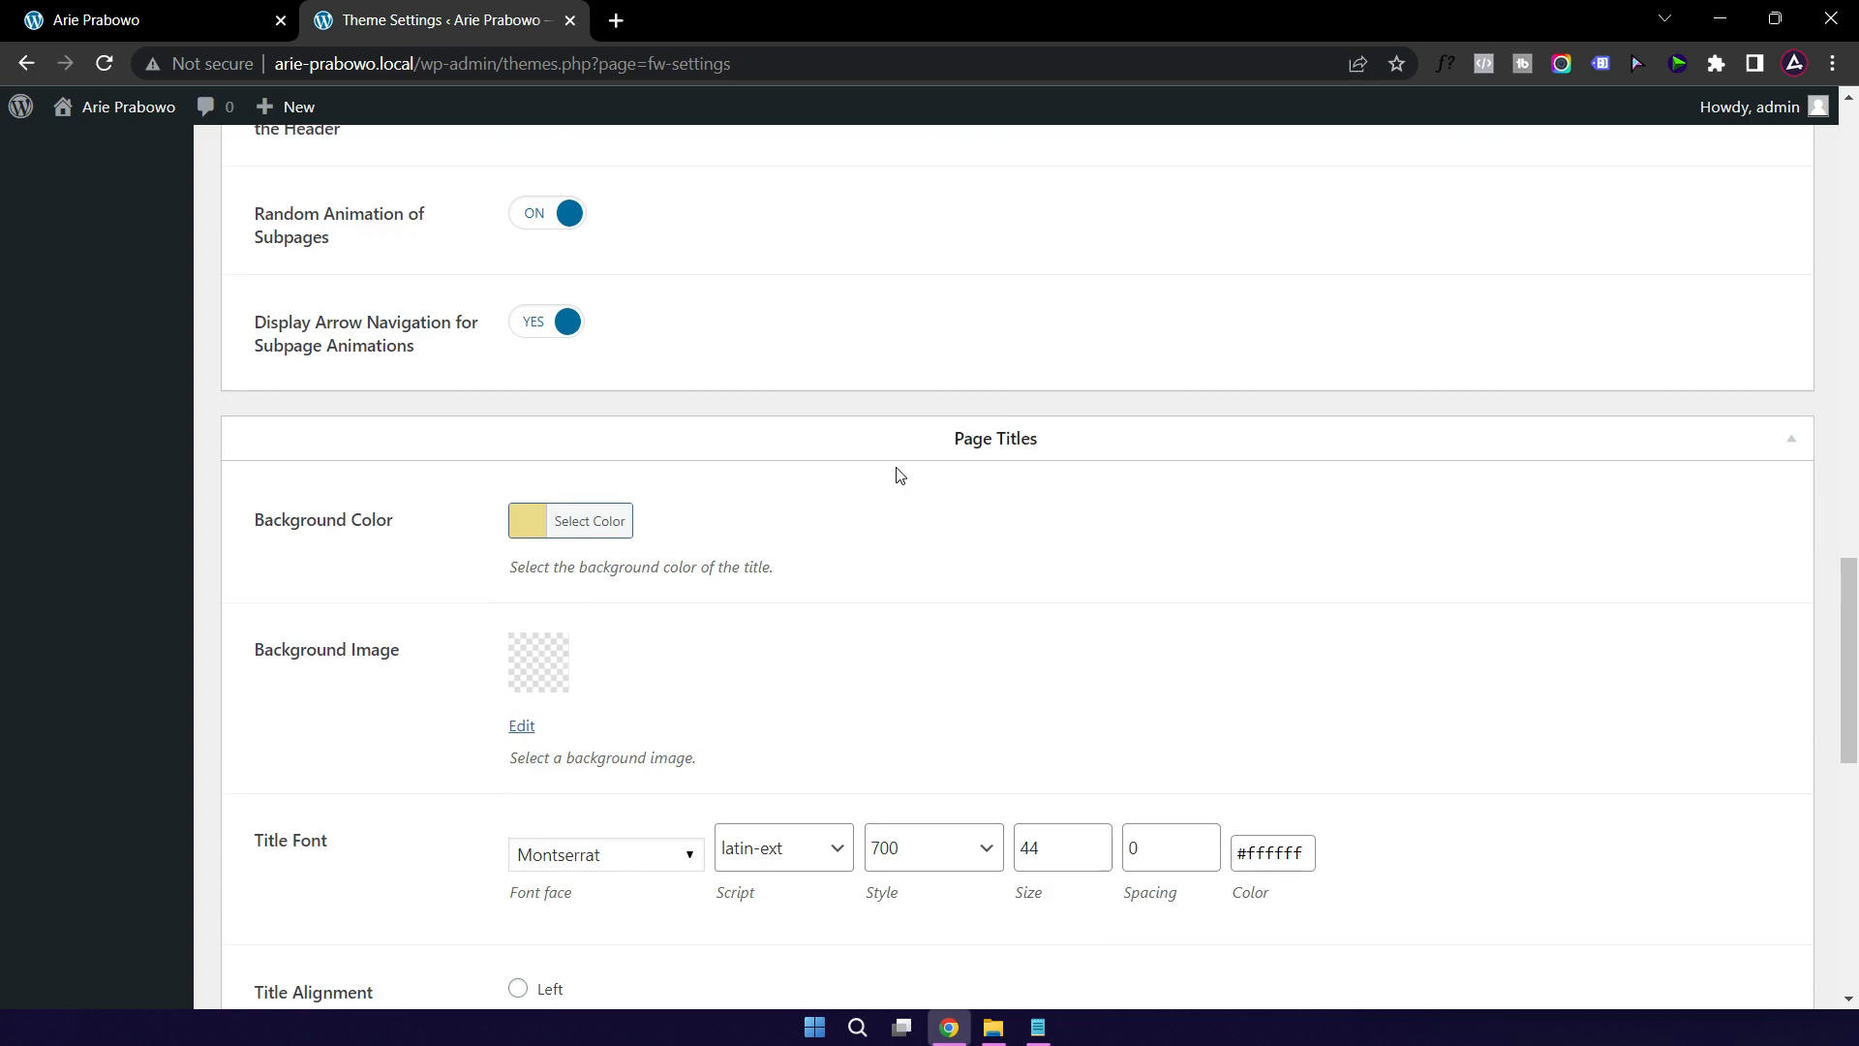
{"action": "scroll", "coordinate": [897, 474], "scroll_direction": "up", "scroll_amount": 2}
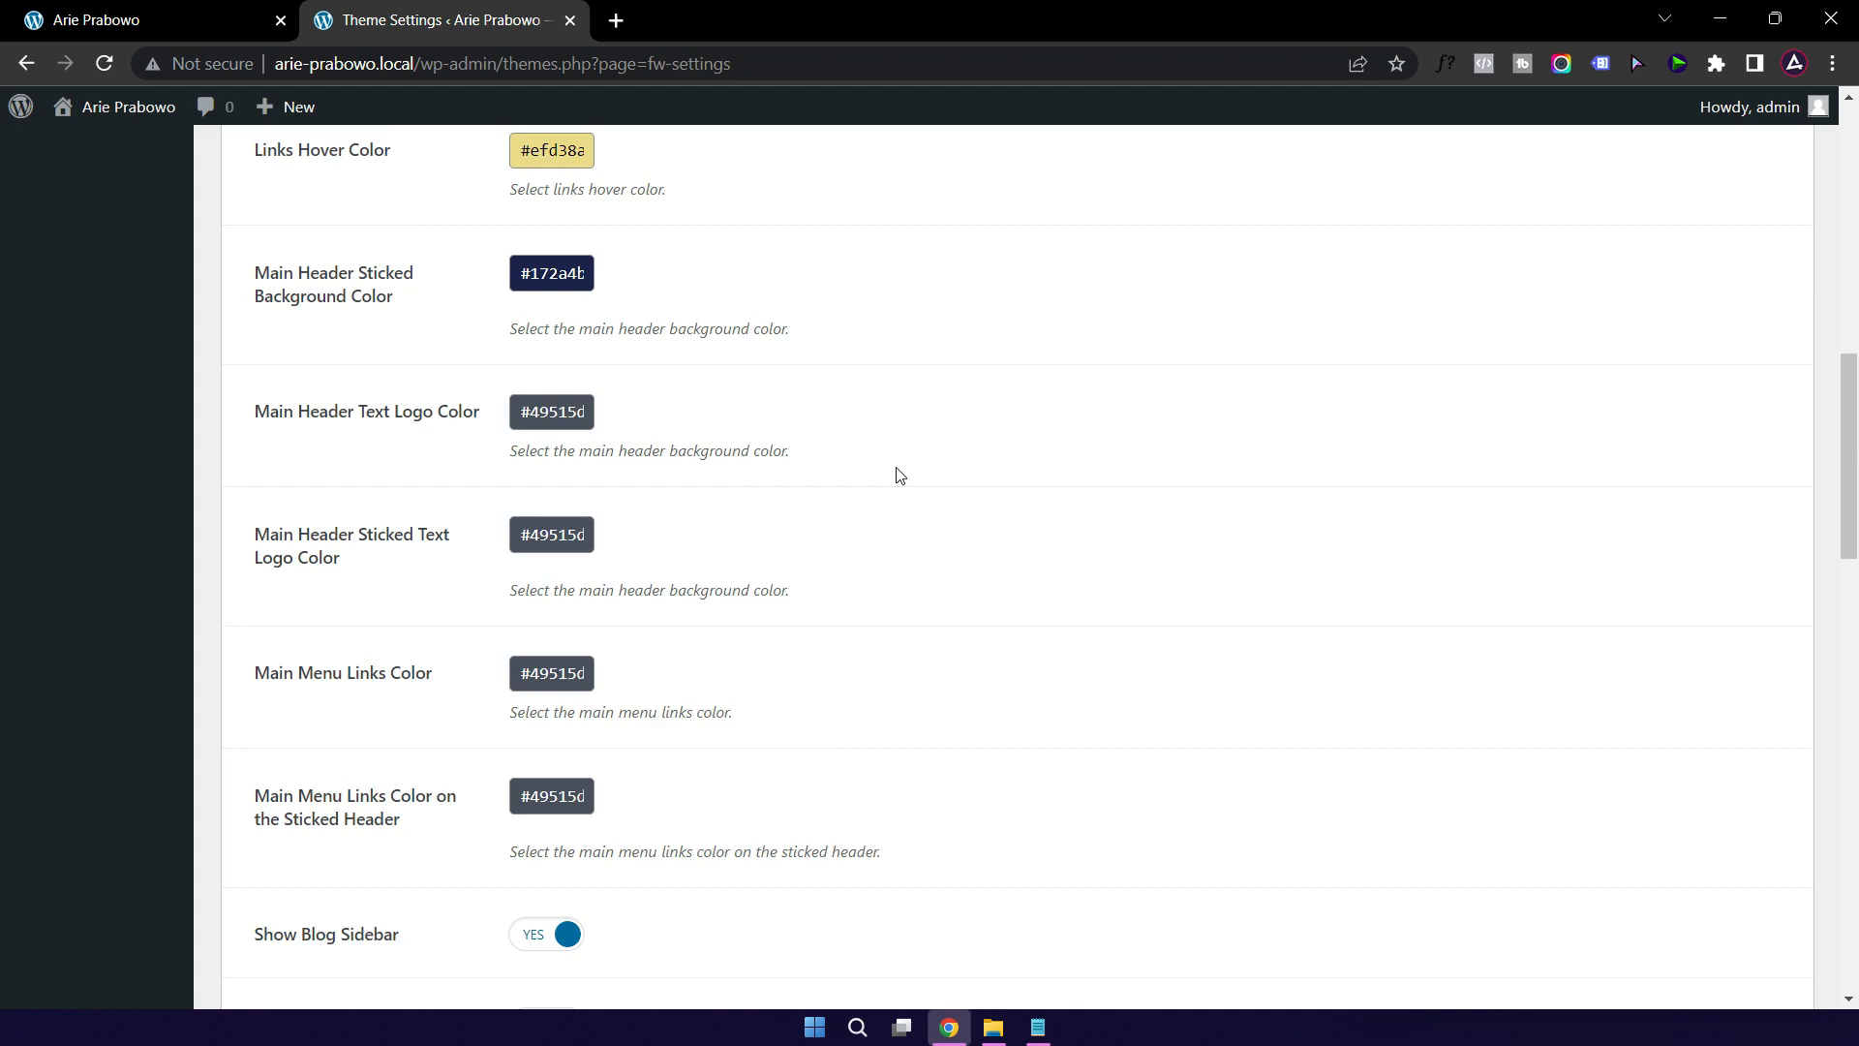
{"action": "scroll", "coordinate": [897, 475], "scroll_direction": "up", "scroll_amount": 1}
{"action": "scroll", "coordinate": [897, 474], "scroll_direction": "up", "scroll_amount": 3}
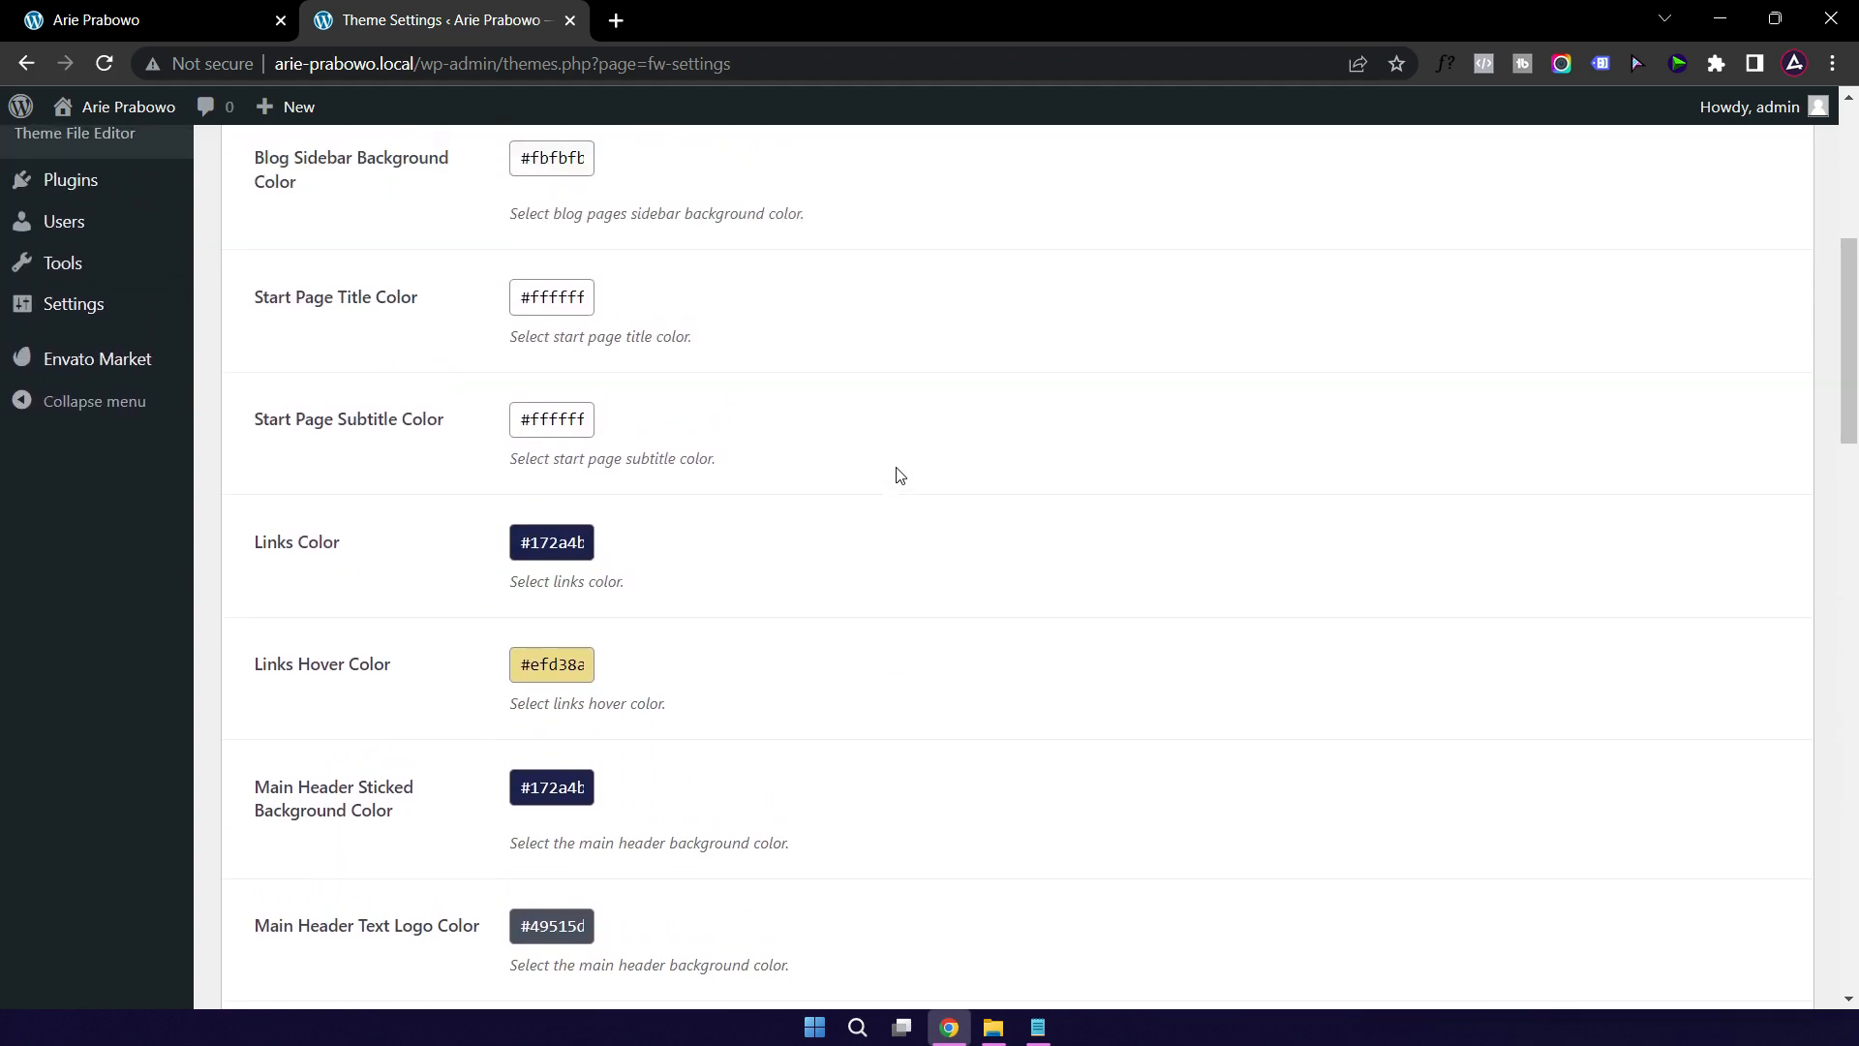
{"action": "scroll", "coordinate": [897, 475], "scroll_direction": "up", "scroll_amount": 3}
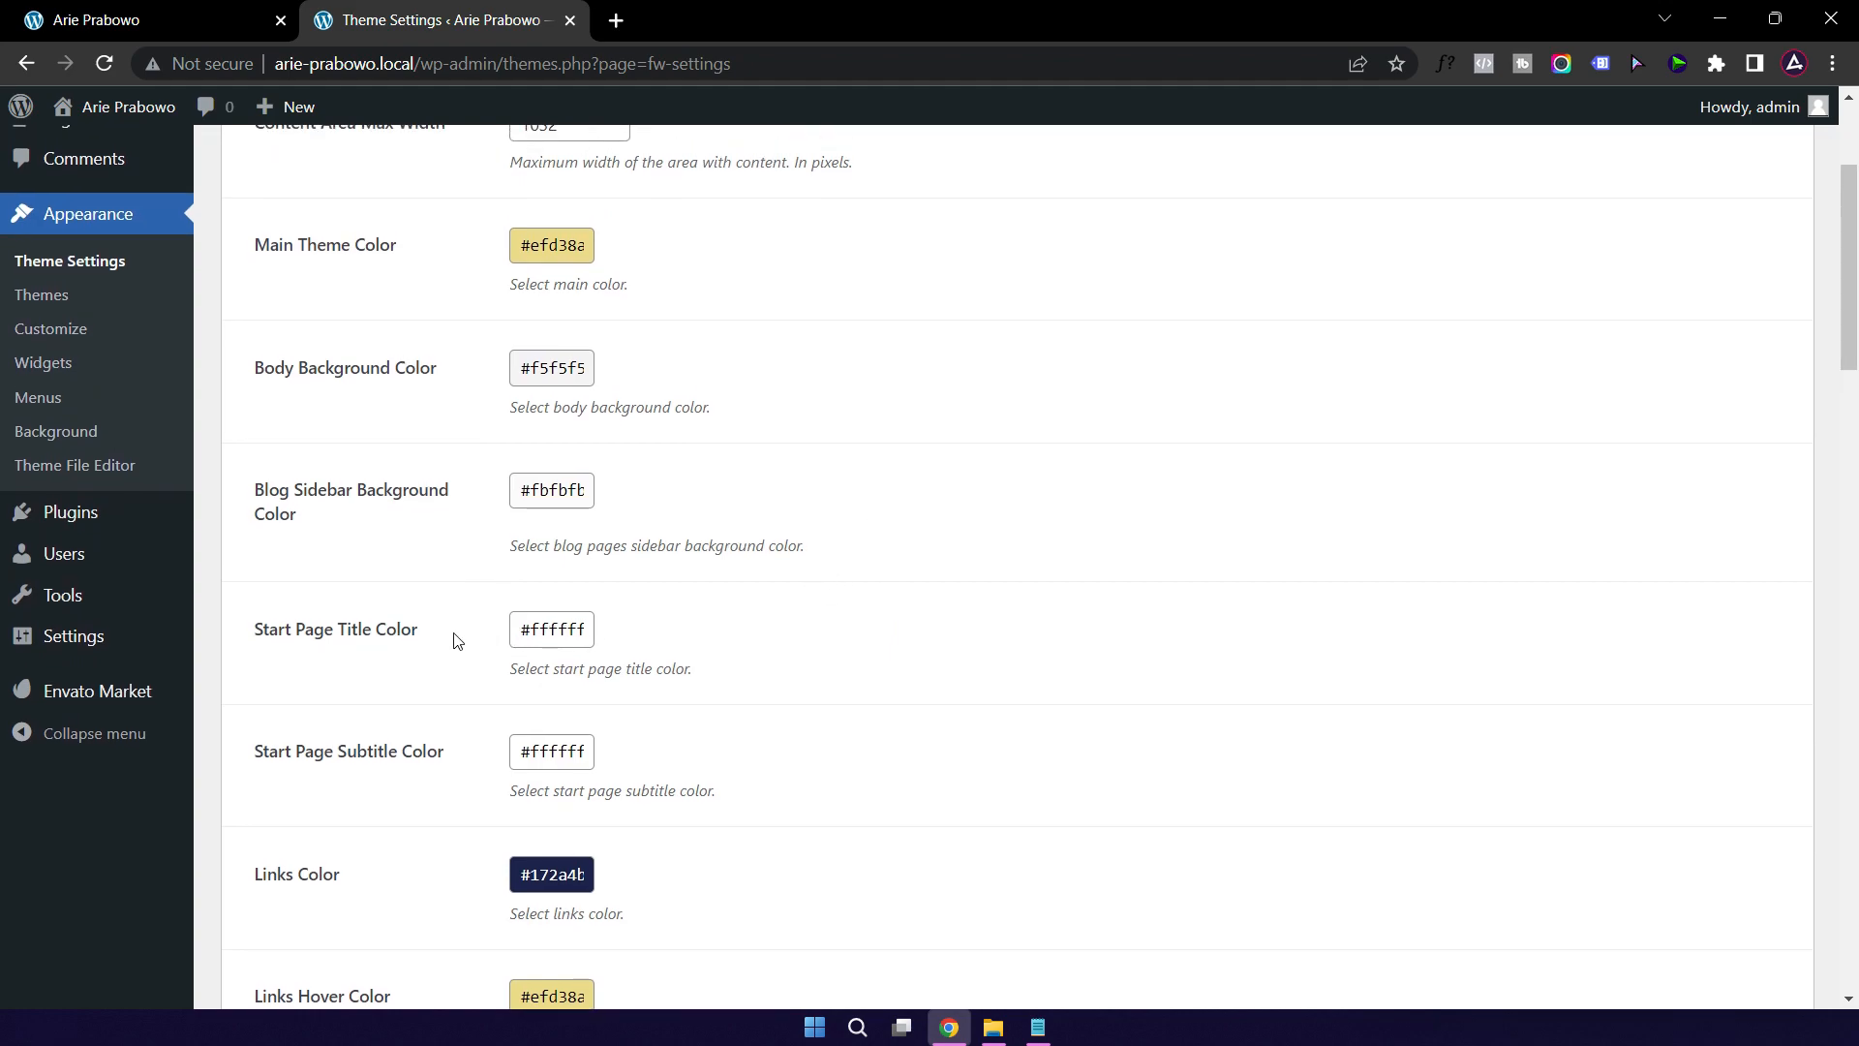
{"action": "scroll", "coordinate": [431, 637], "scroll_direction": "up", "scroll_amount": 2}
{"action": "scroll", "coordinate": [424, 619], "scroll_direction": "down", "scroll_amount": 3}
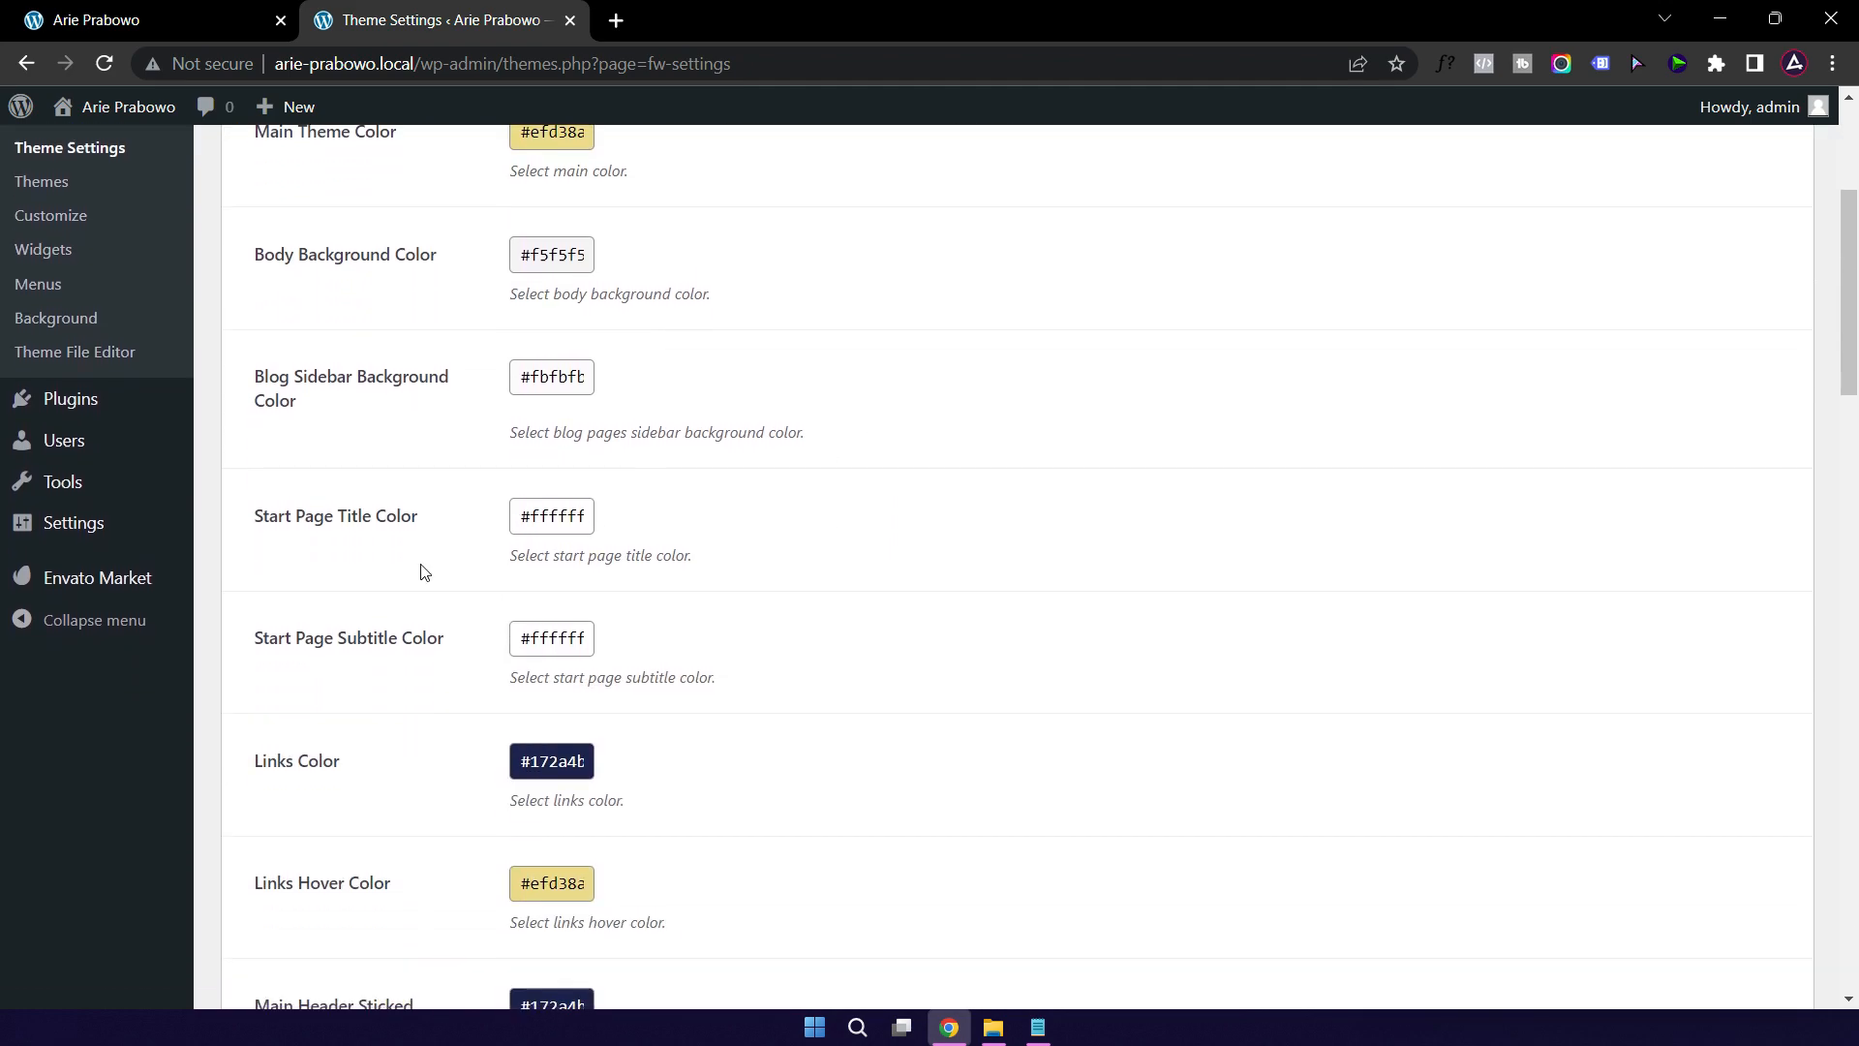
{"action": "left_click", "coordinate": [578, 518]}
{"action": "key", "text": "ctrl+v"}
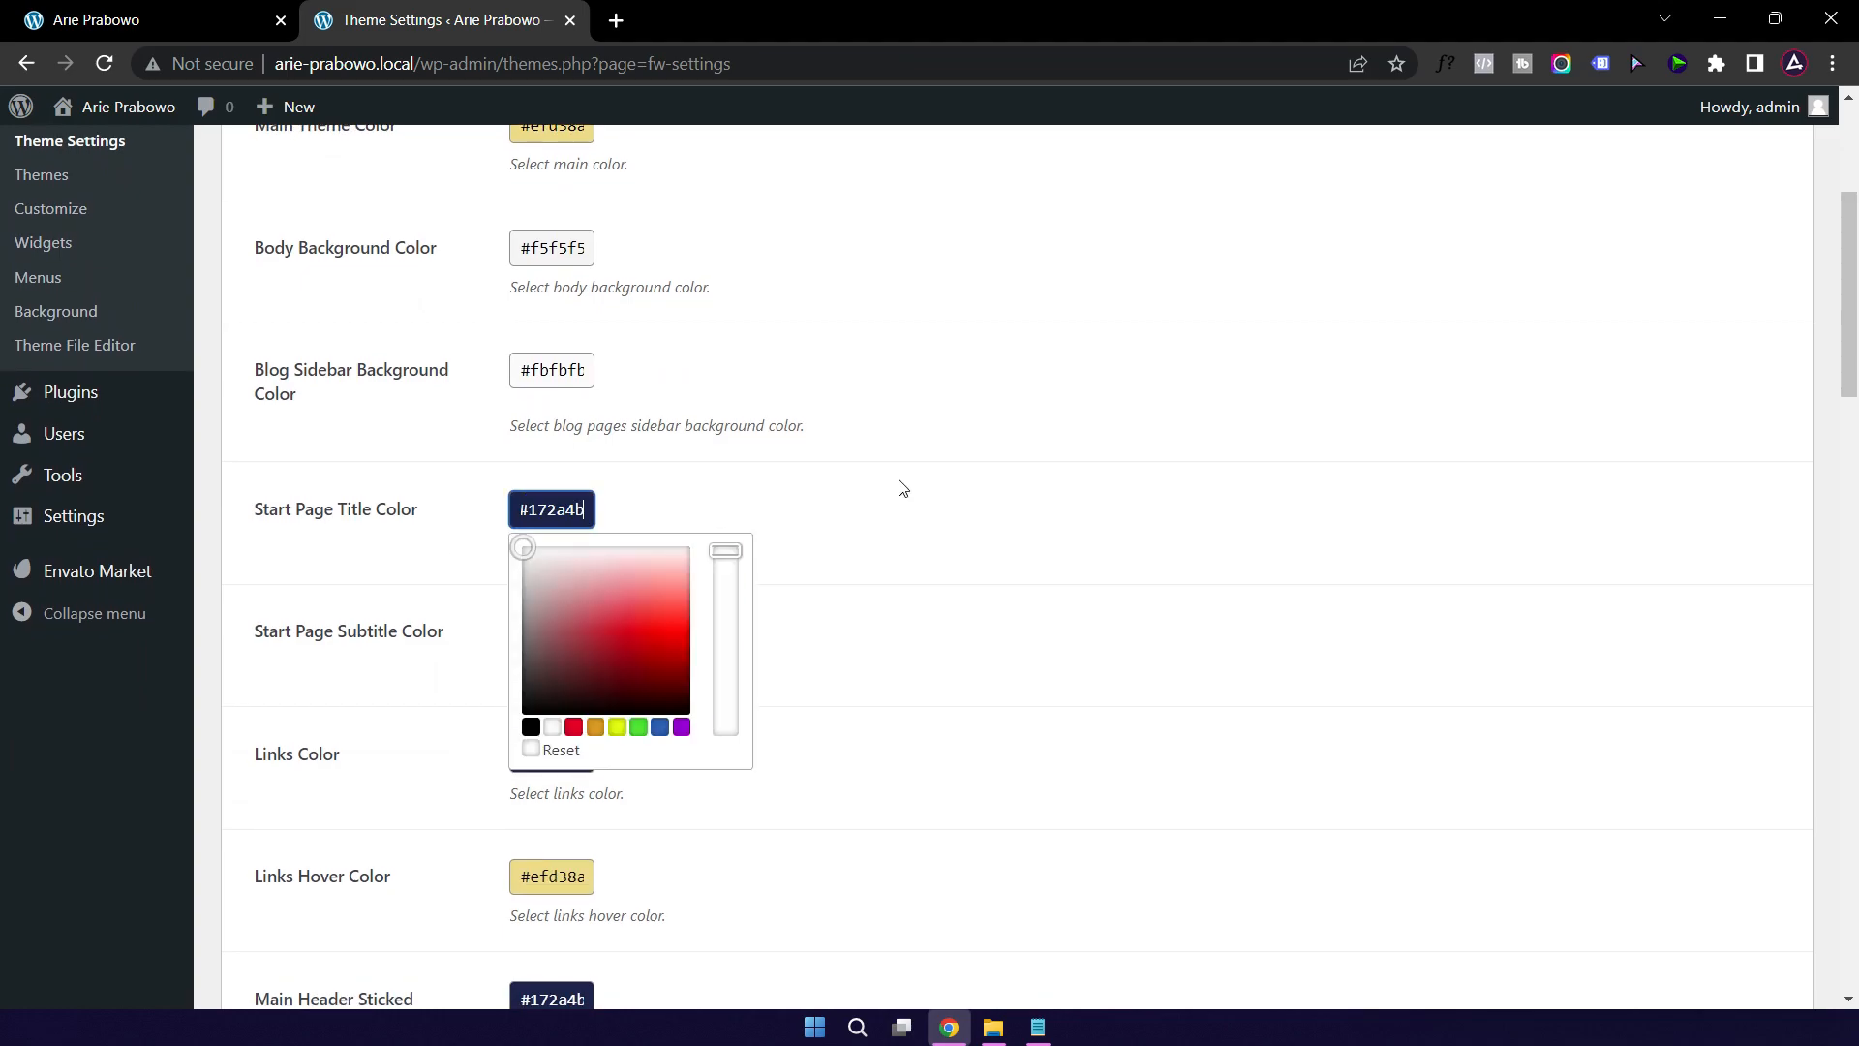
{"action": "left_click", "coordinate": [994, 474]}
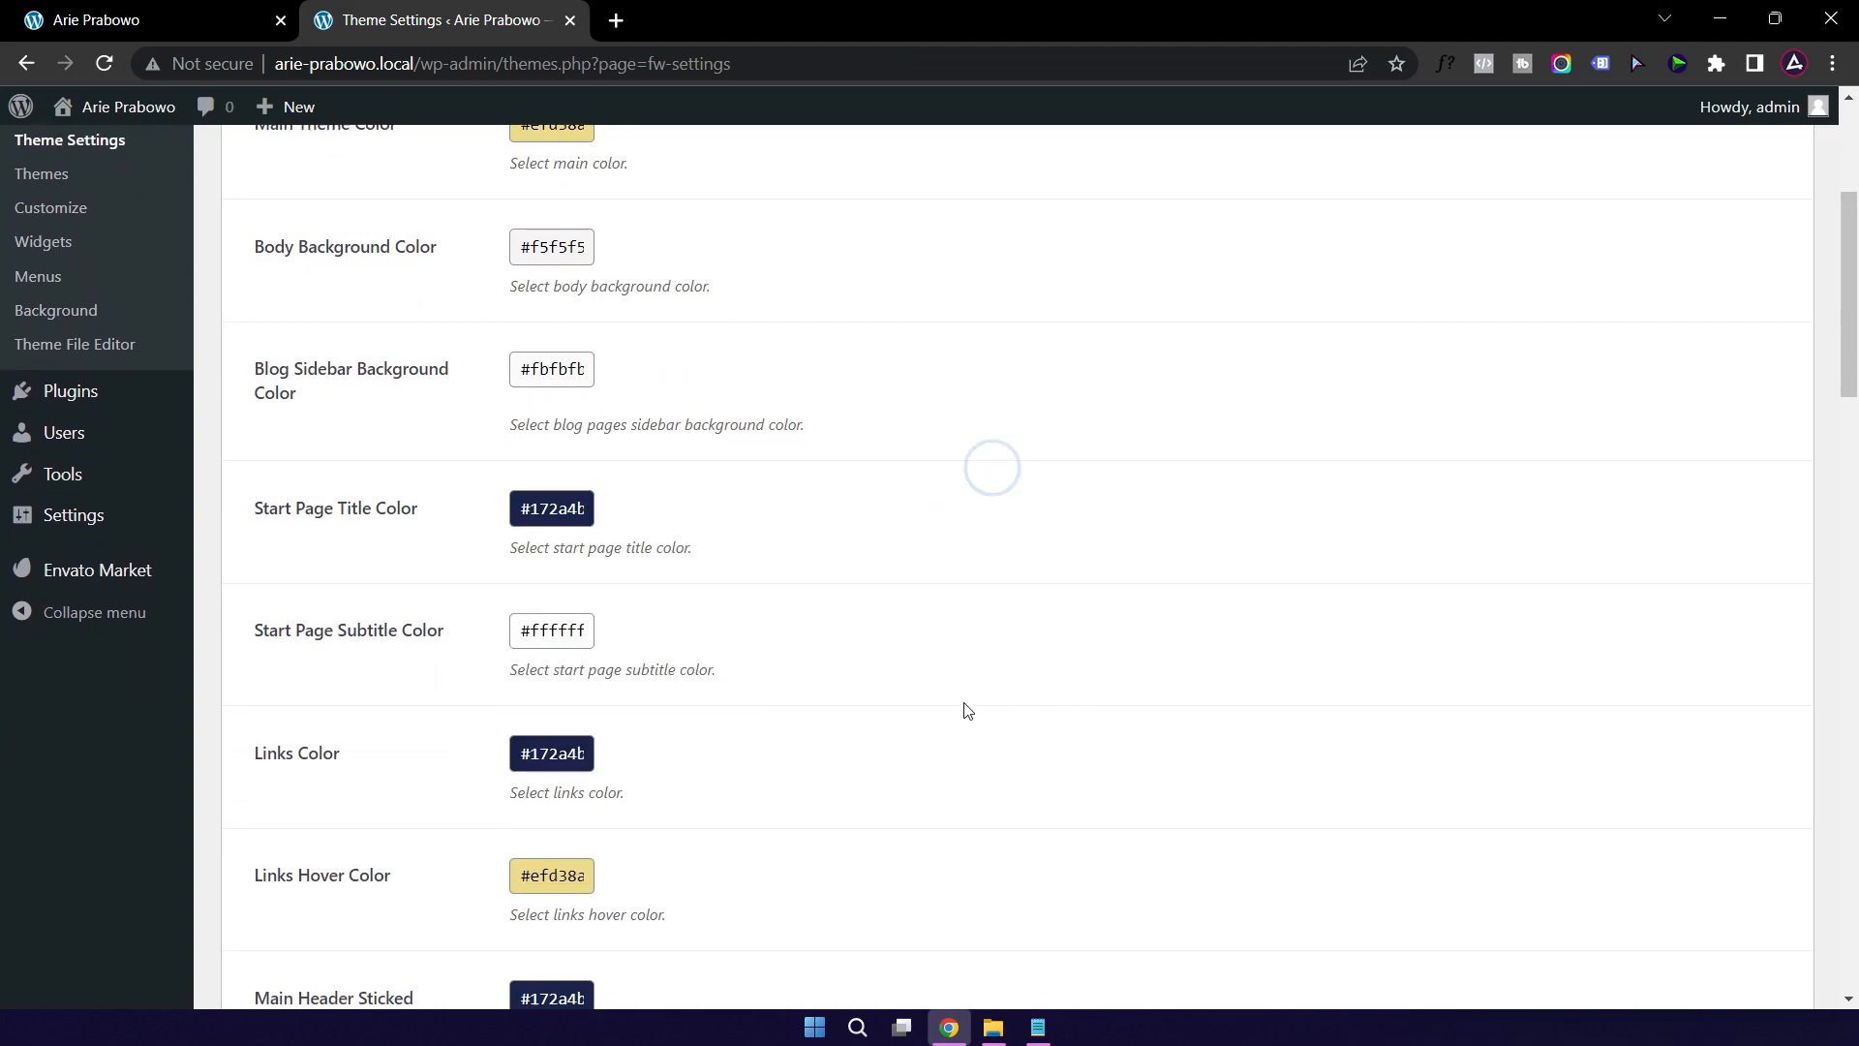
Step: Save the theme settings and reload the homepage to see the navy name heading
{"action": "scroll", "coordinate": [963, 699], "scroll_direction": "down", "scroll_amount": 20}
{"action": "left_click", "coordinate": [279, 905]}
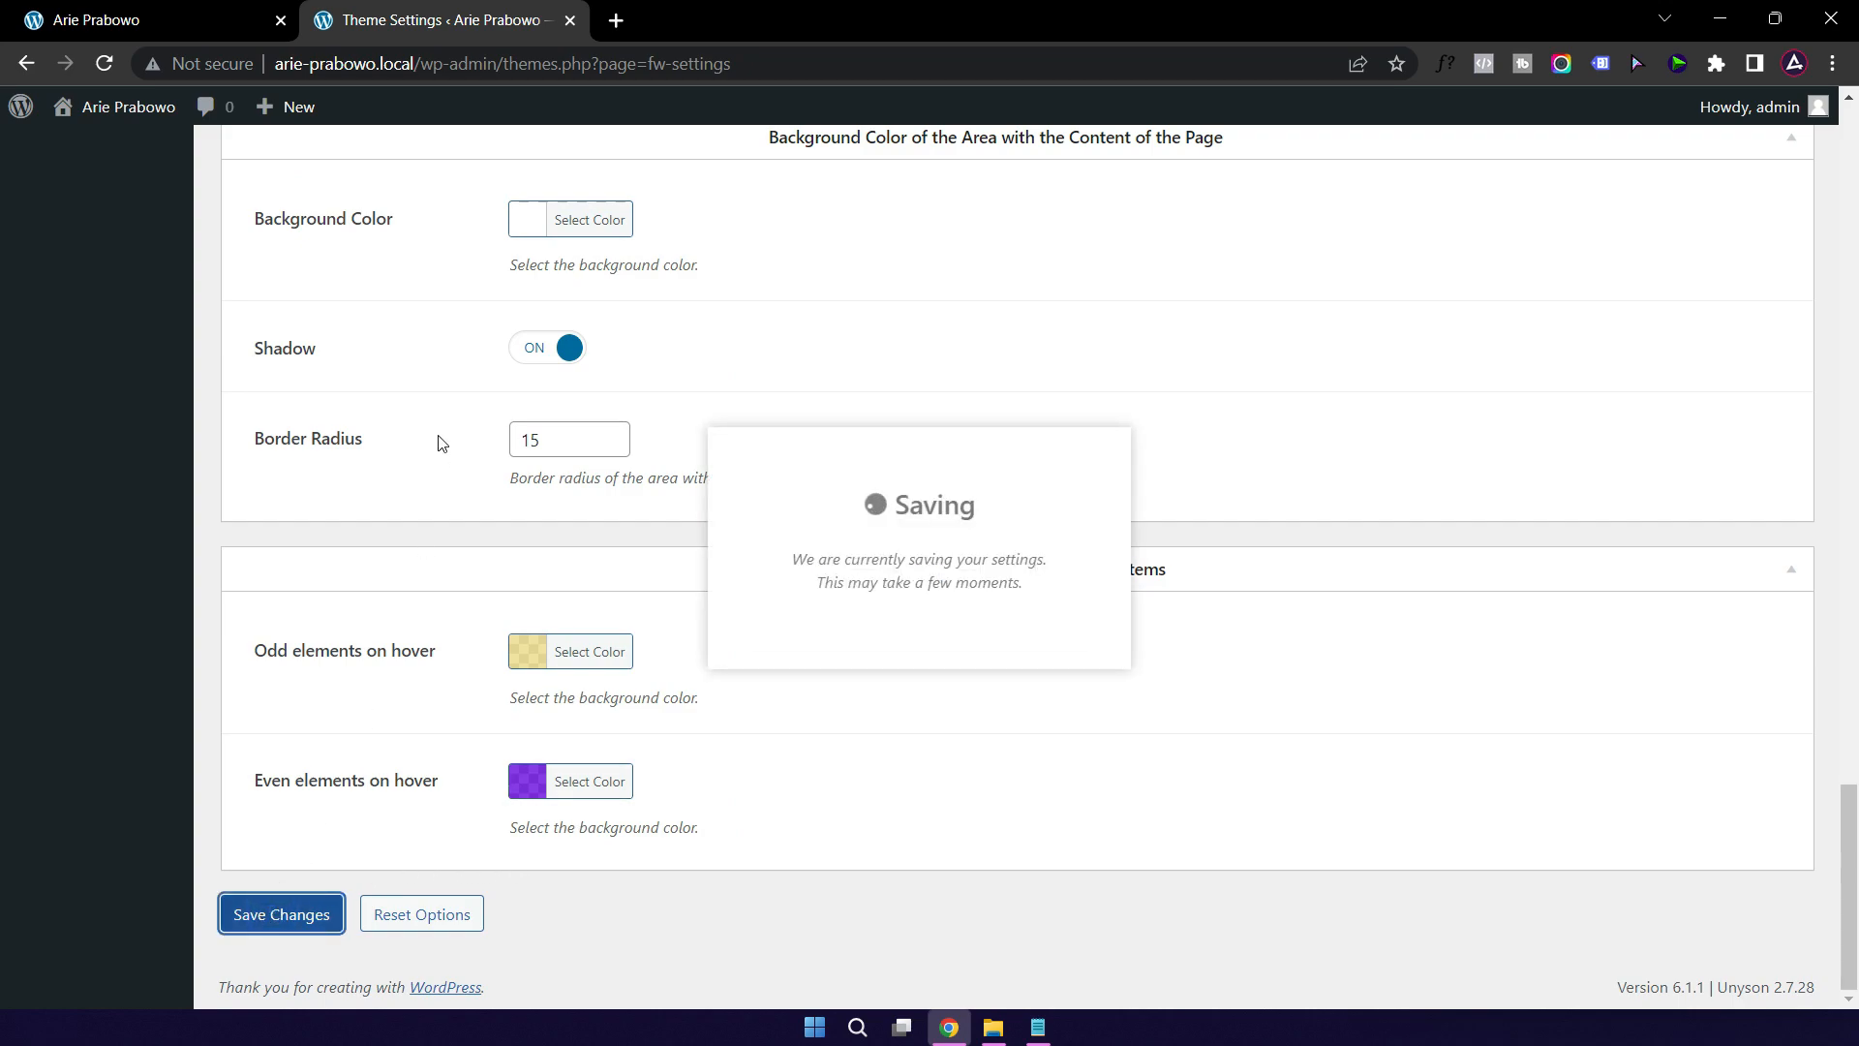
{"action": "left_click", "coordinate": [137, 33]}
{"action": "left_click", "coordinate": [103, 63]}
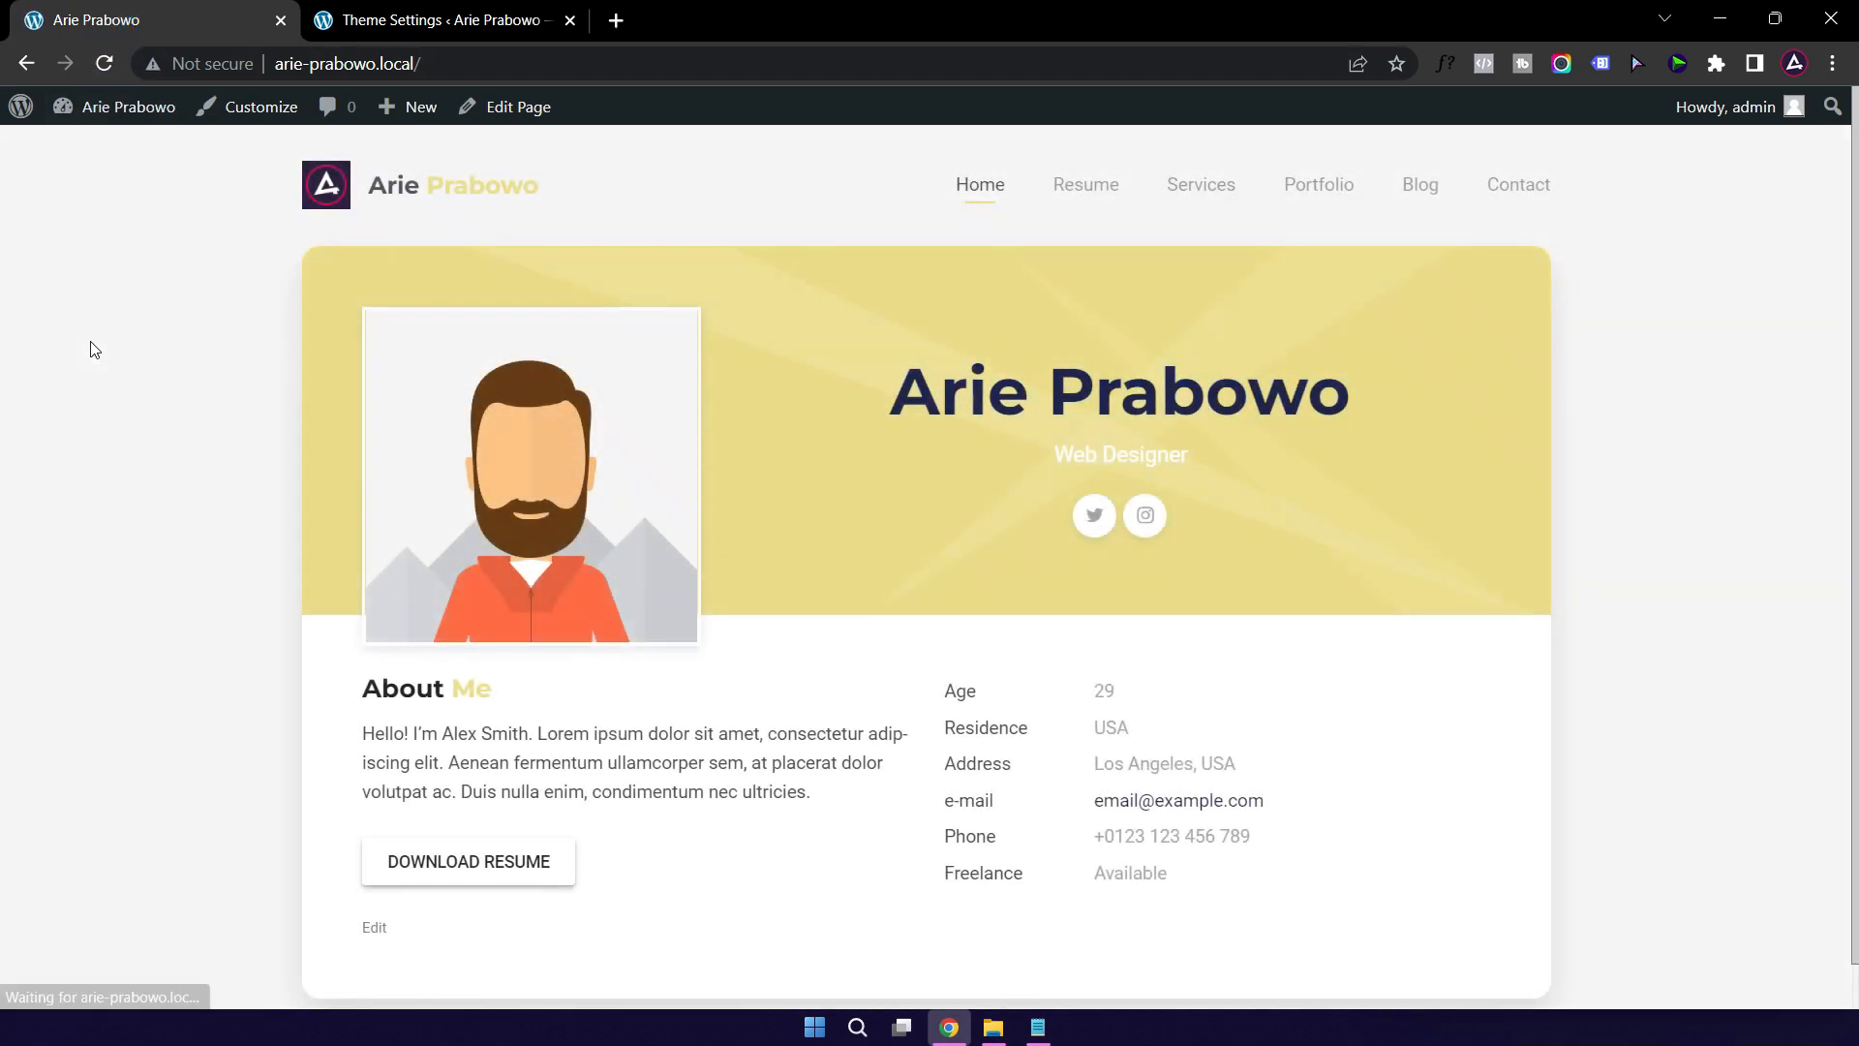
Step: Change the Body Background Color from #f5f5f5 to #172a4b
{"action": "left_click", "coordinate": [404, 34]}
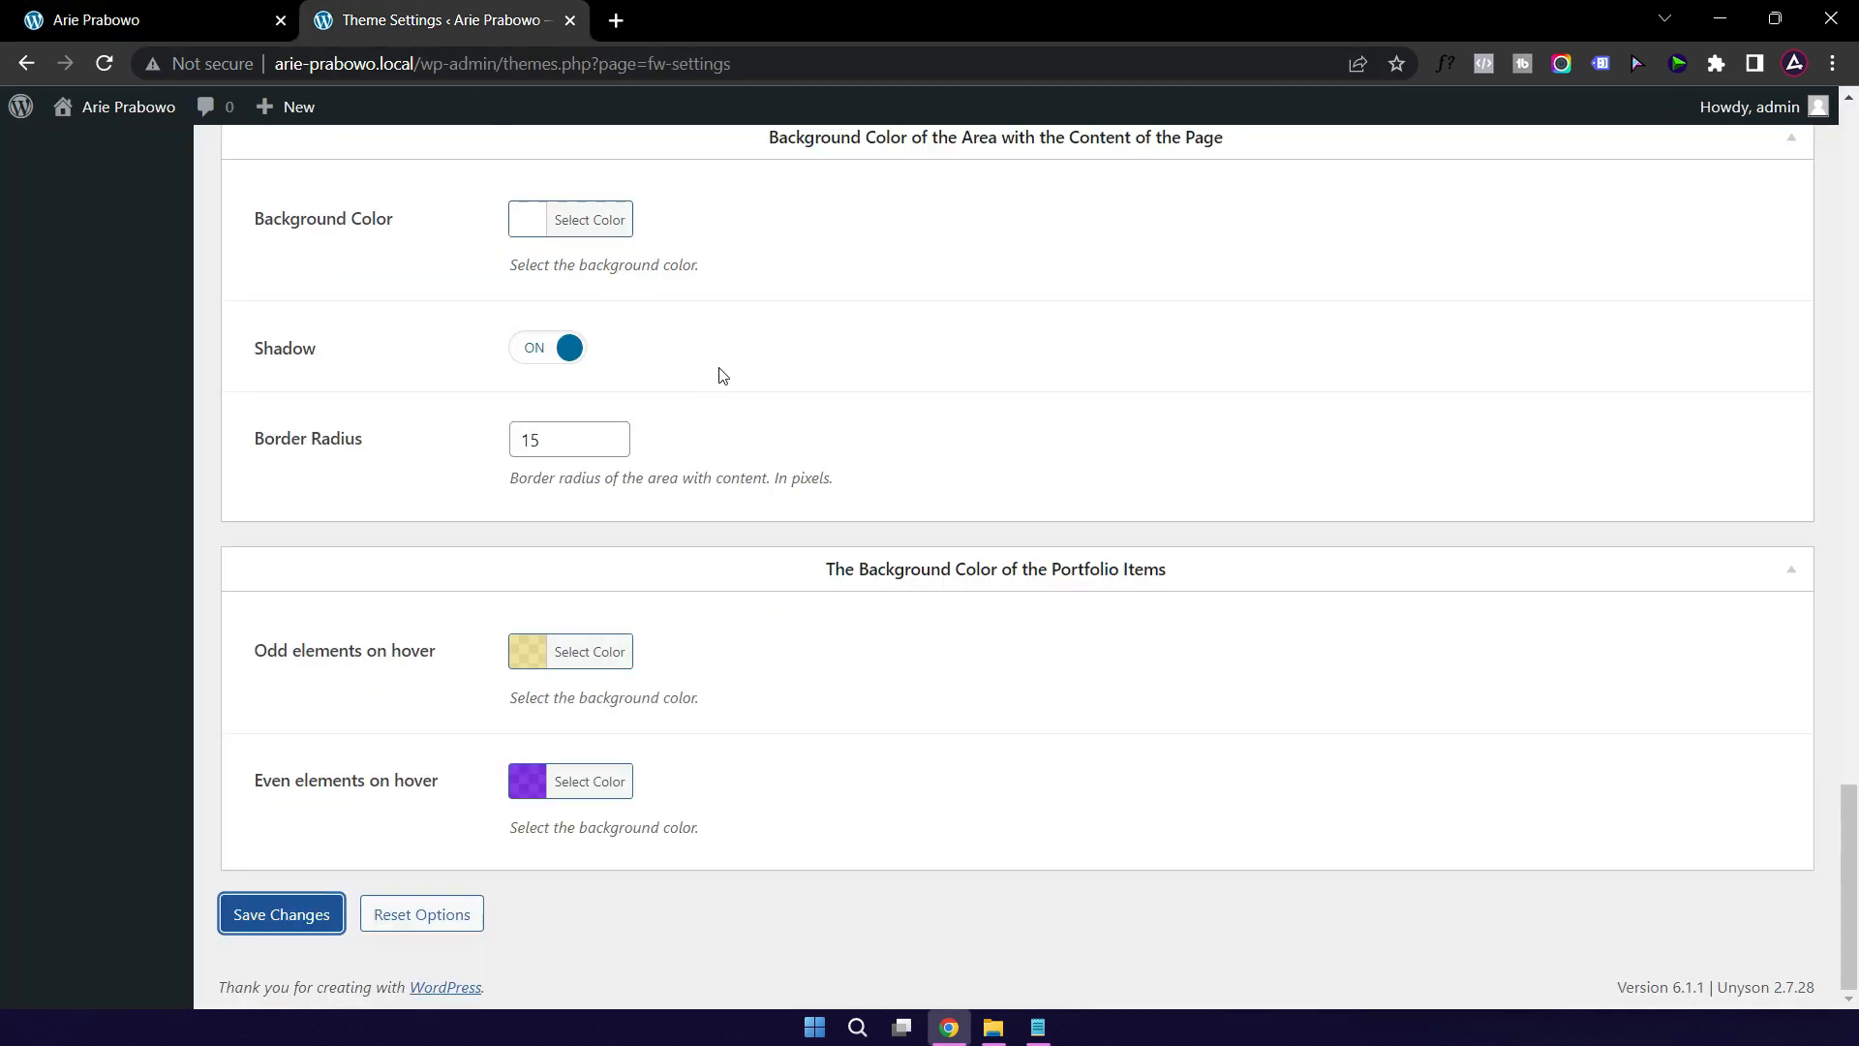
{"action": "scroll", "coordinate": [821, 458], "scroll_direction": "up", "scroll_amount": 15}
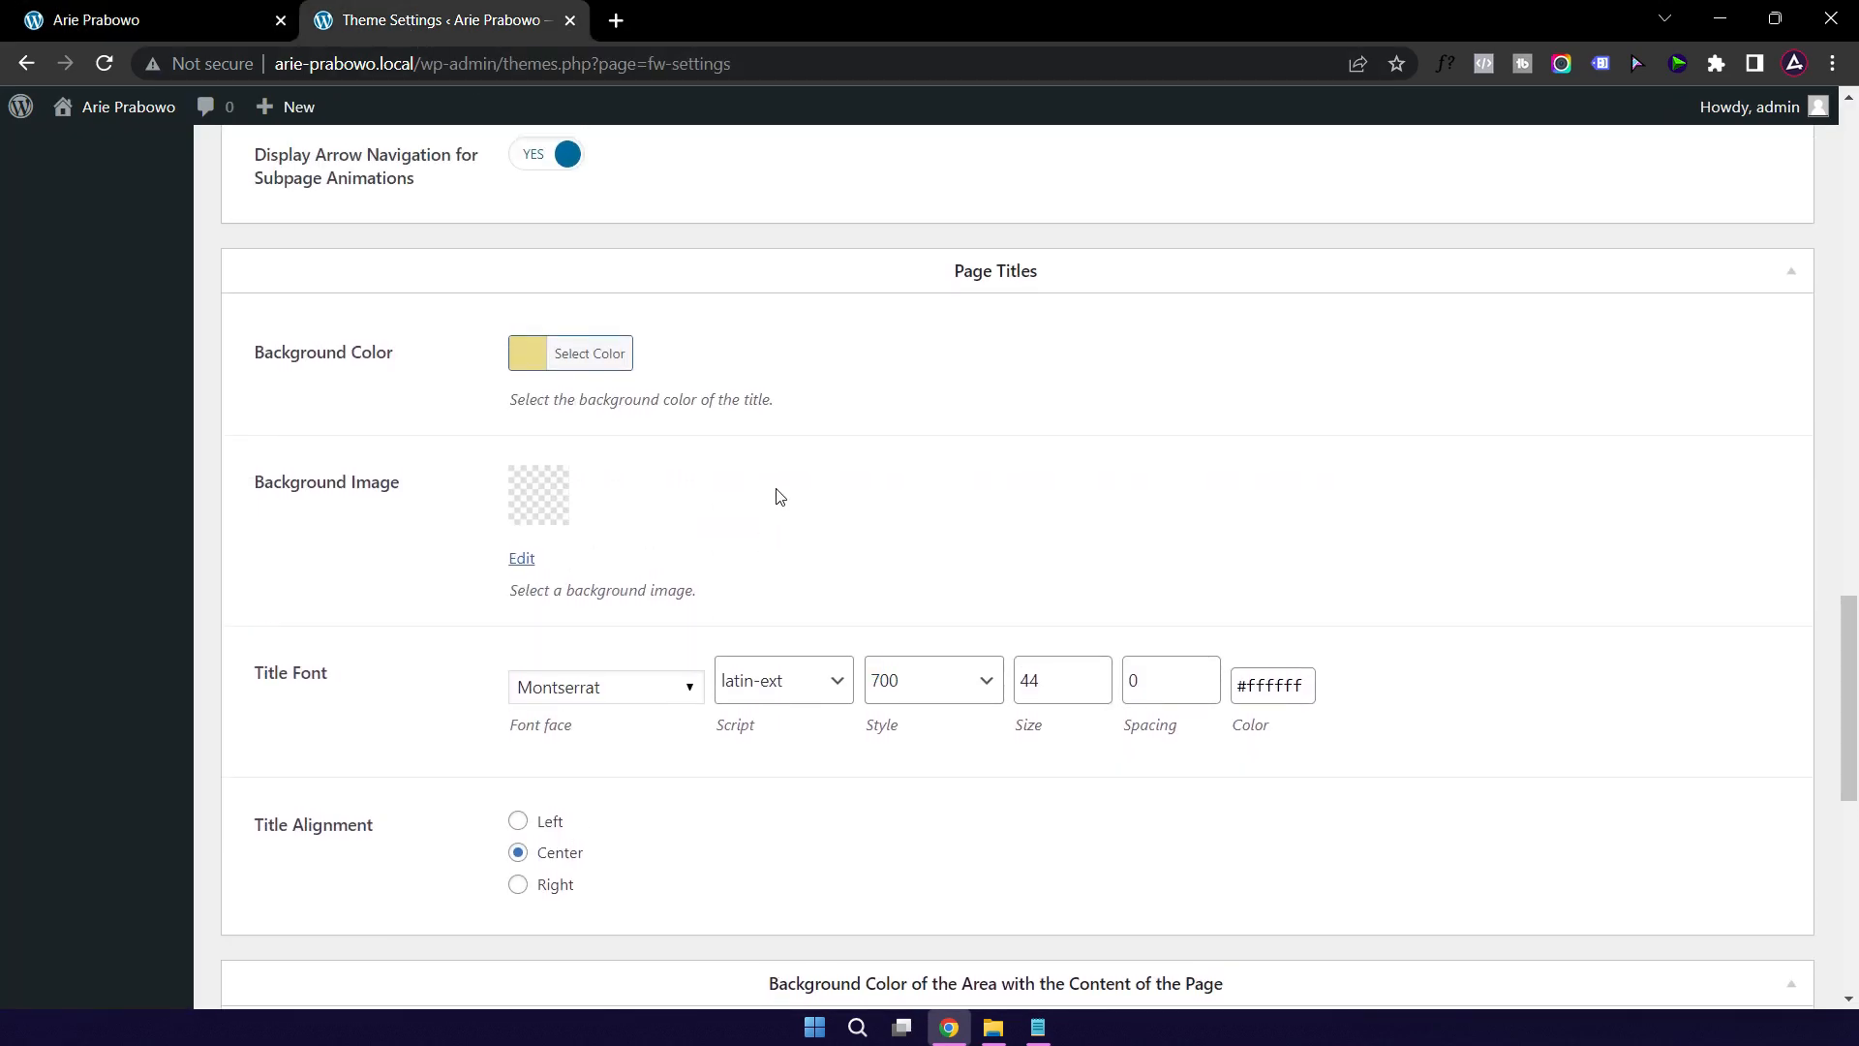
{"action": "scroll", "coordinate": [780, 496], "scroll_direction": "up", "scroll_amount": 10}
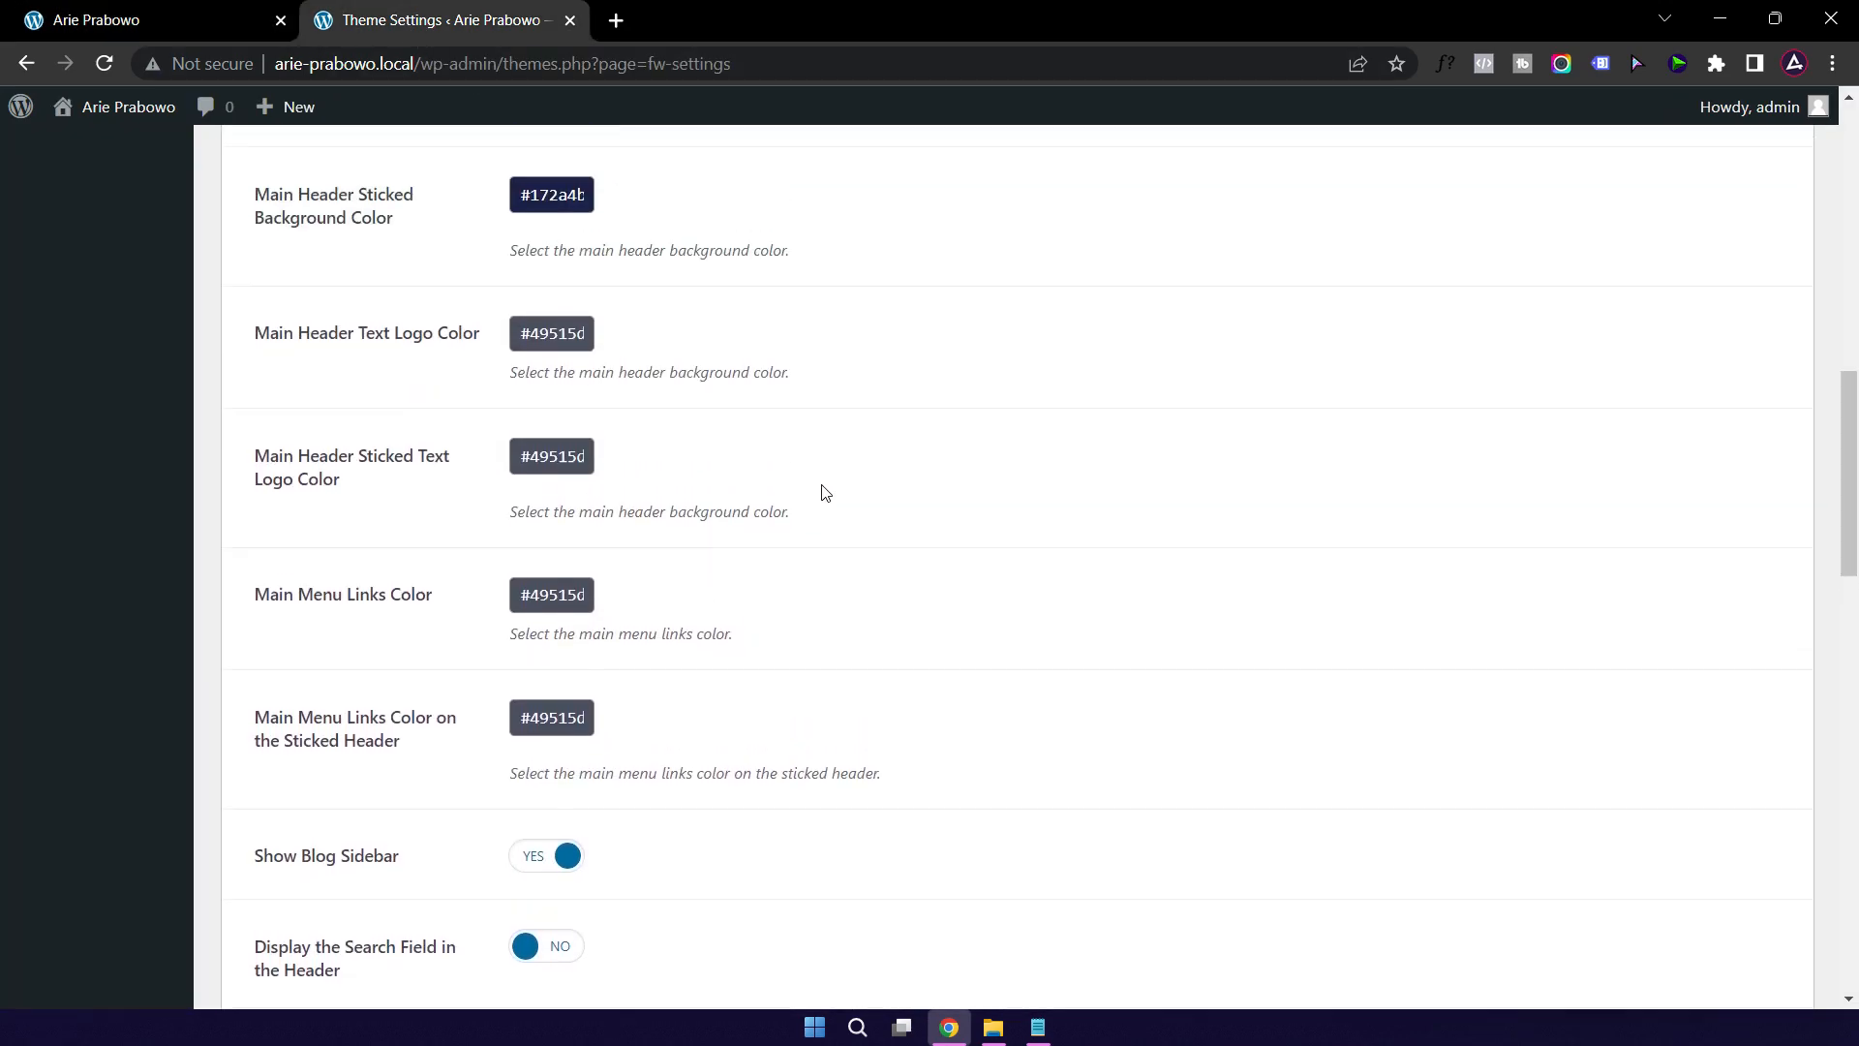
{"action": "scroll", "coordinate": [825, 494], "scroll_direction": "up", "scroll_amount": 3}
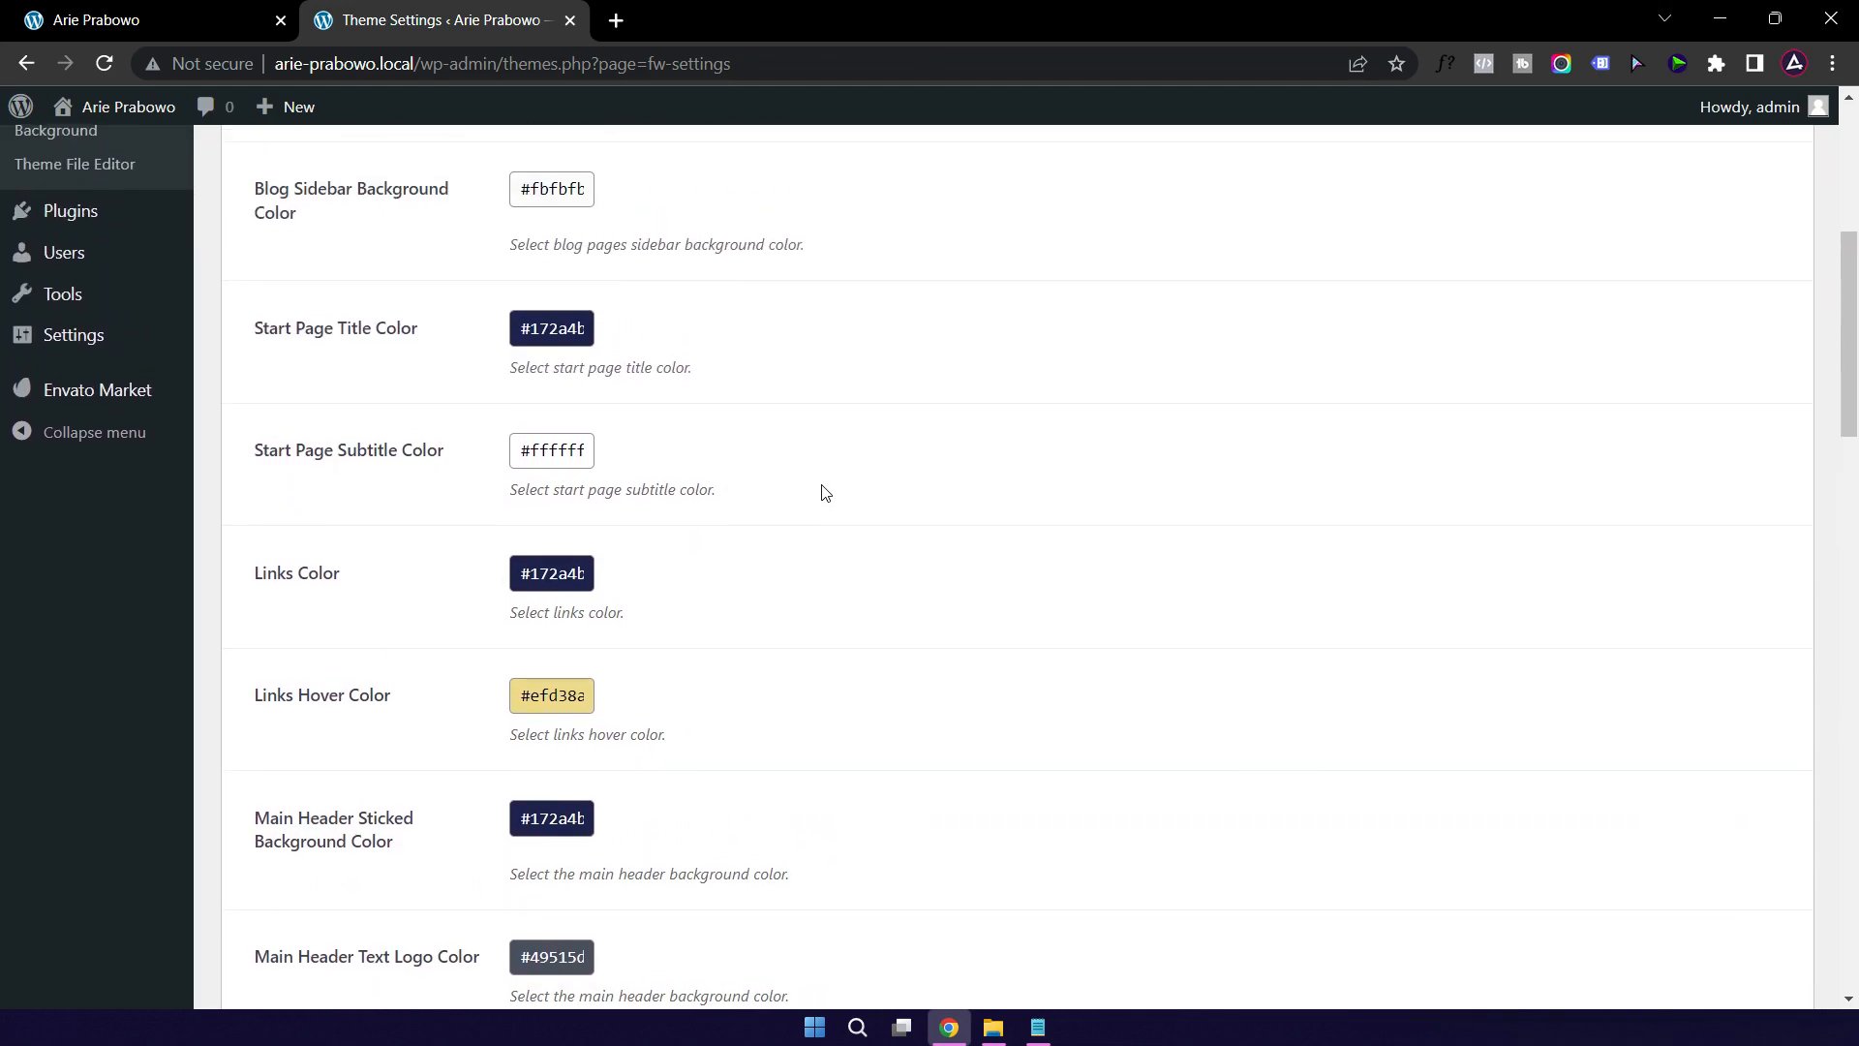
{"action": "scroll", "coordinate": [824, 492], "scroll_direction": "up", "scroll_amount": 1}
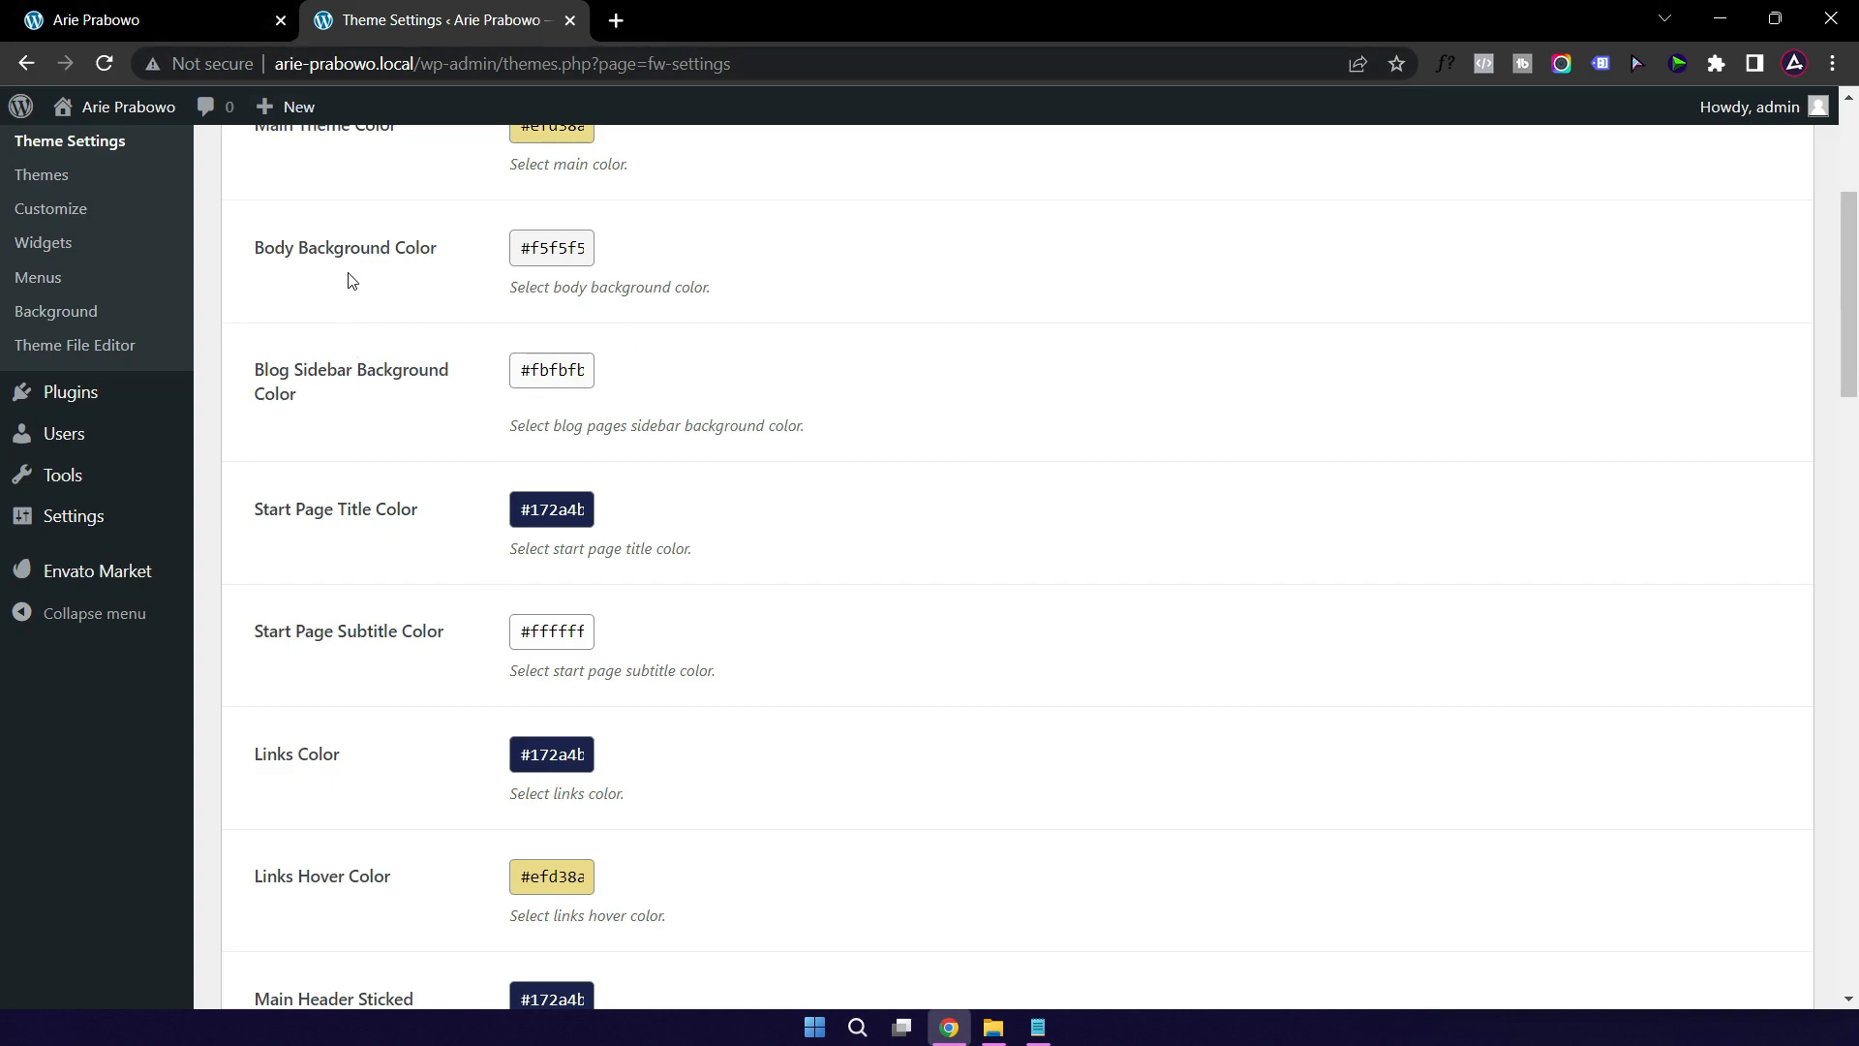
{"action": "scroll", "coordinate": [351, 281], "scroll_direction": "up", "scroll_amount": 3}
{"action": "left_click", "coordinate": [551, 489]}
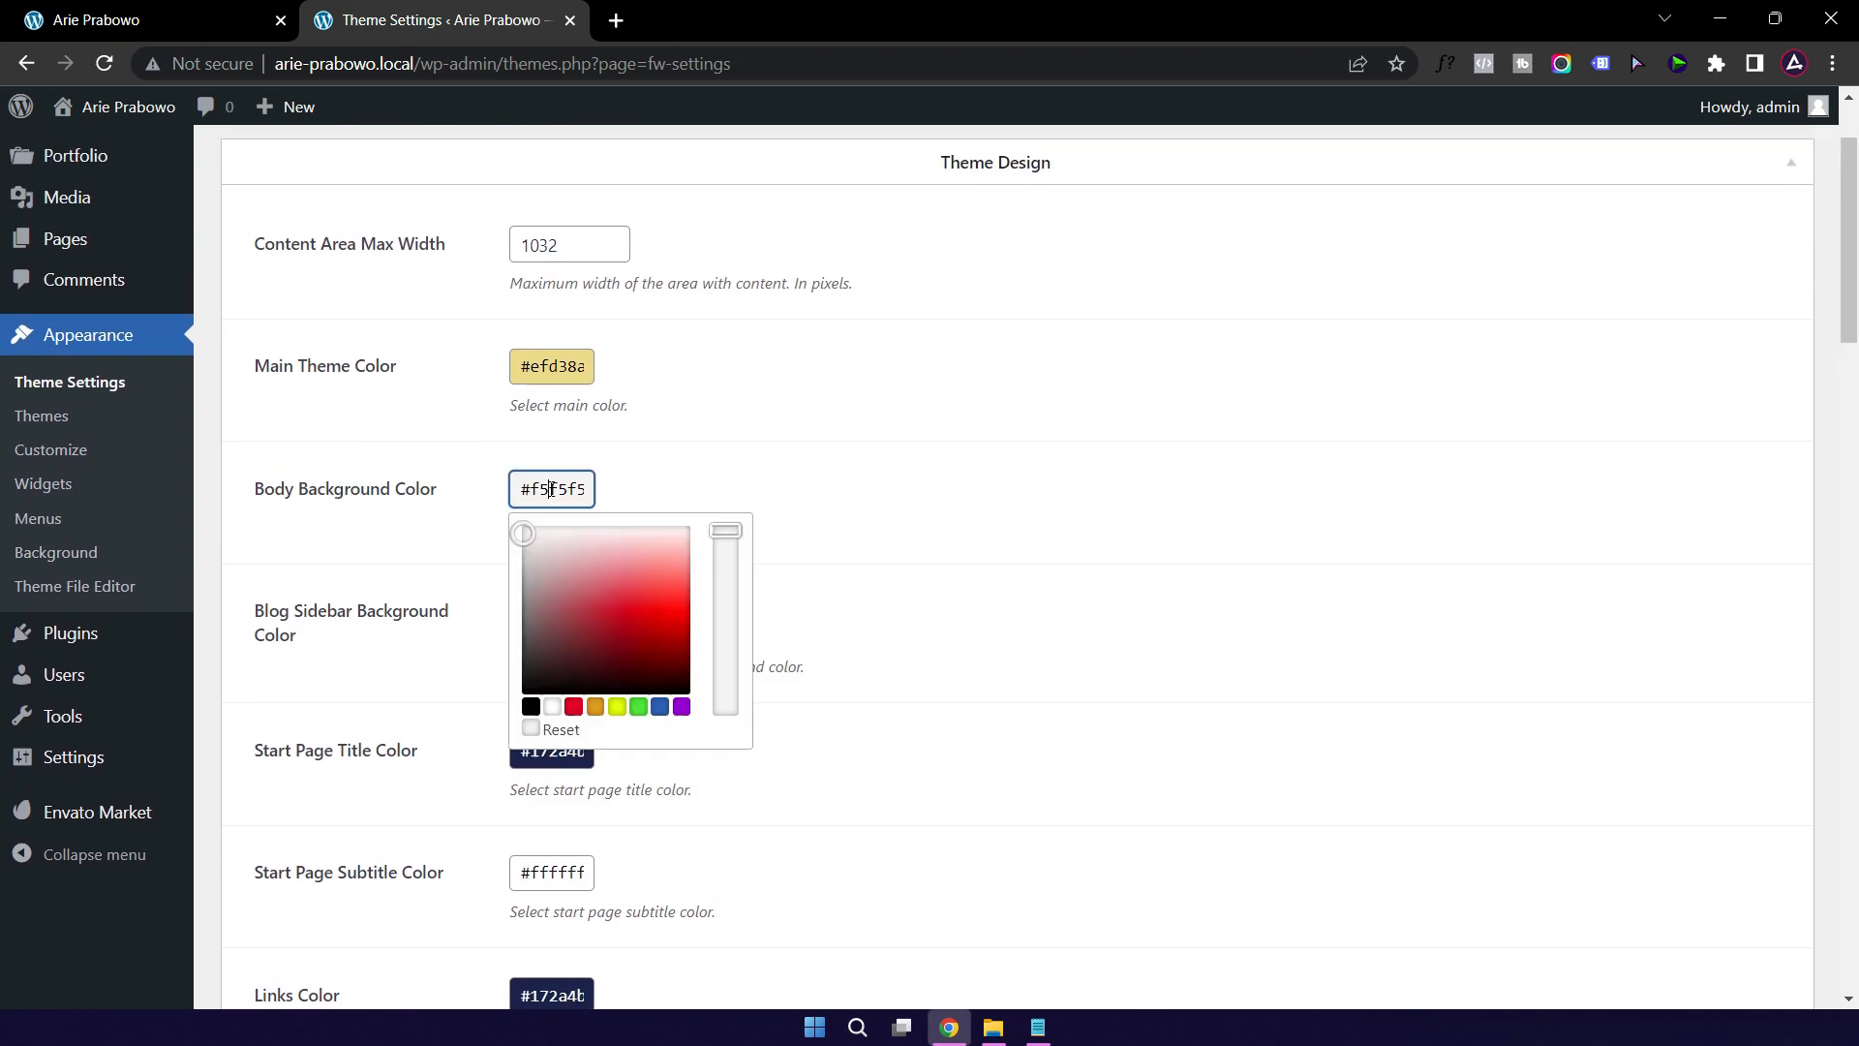
{"action": "type", "text": "#172a4b"}
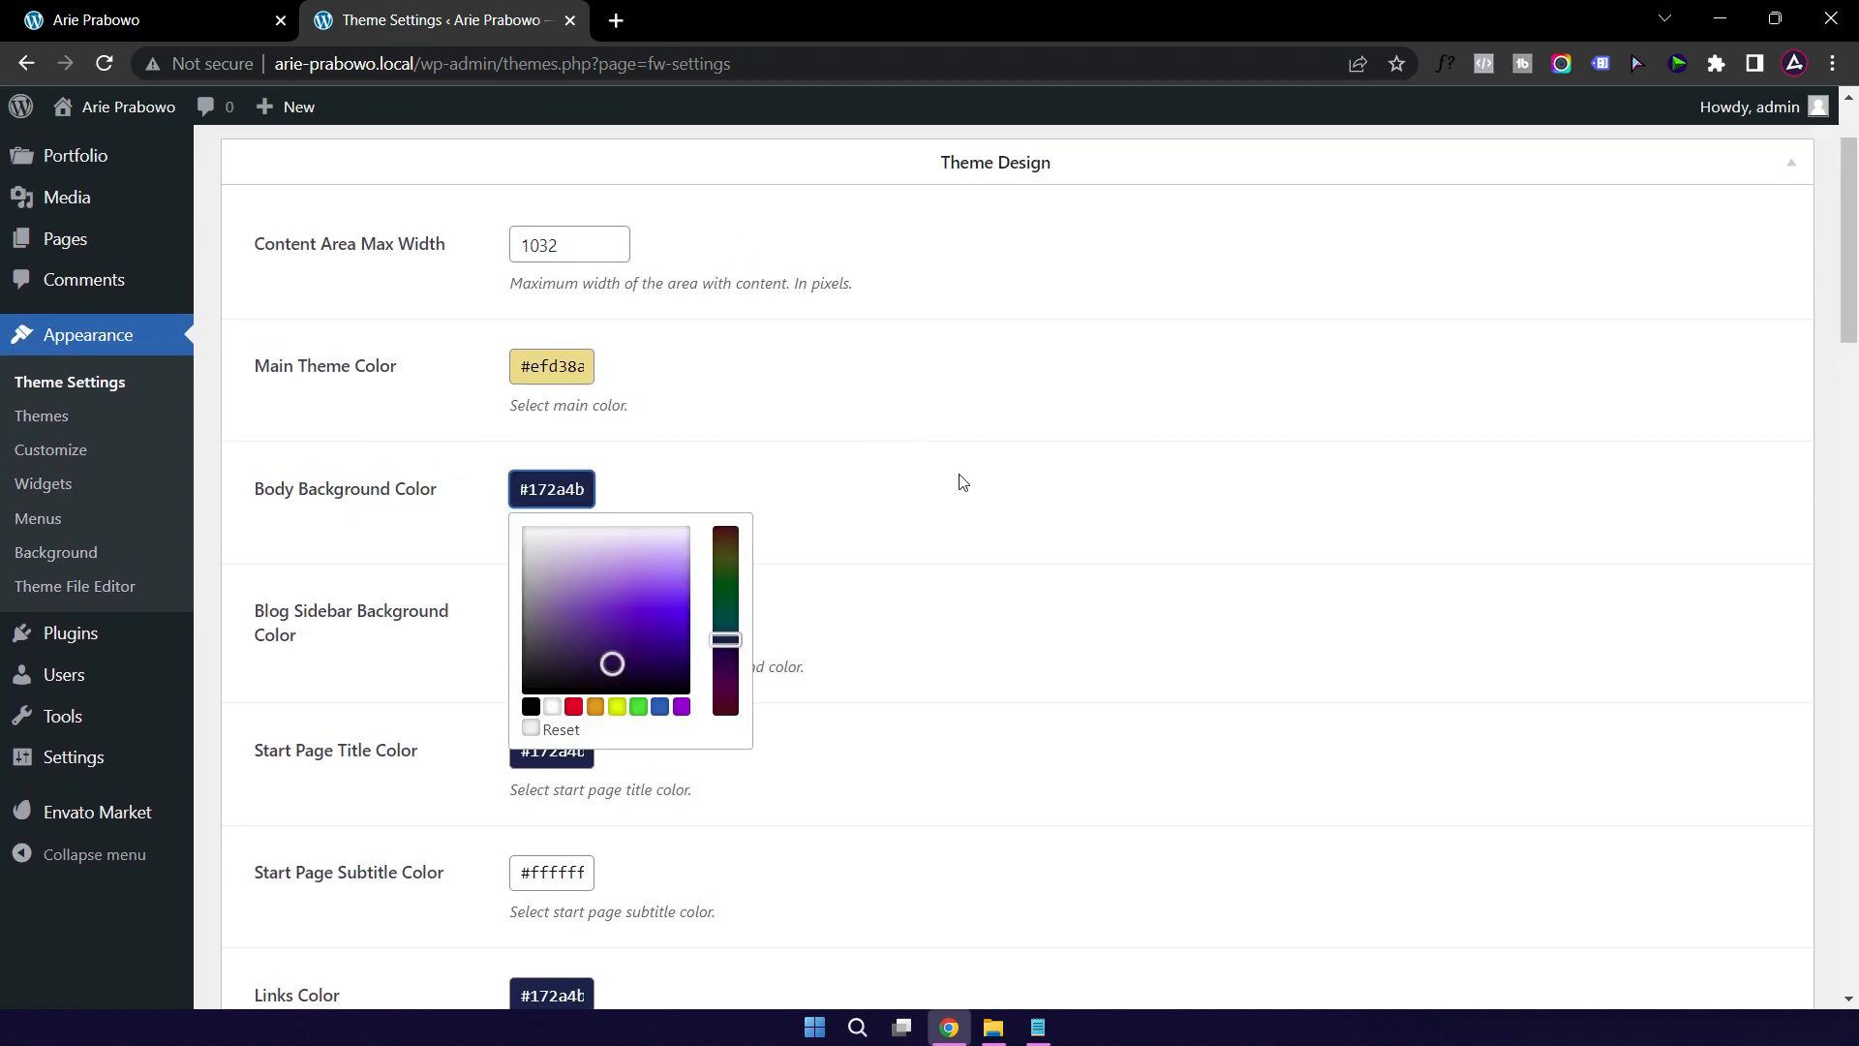
{"action": "left_click", "coordinate": [958, 474]}
Step: Save the theme settings and reload the homepage to view the navy page background
{"action": "scroll", "coordinate": [965, 604], "scroll_direction": "down", "scroll_amount": 20}
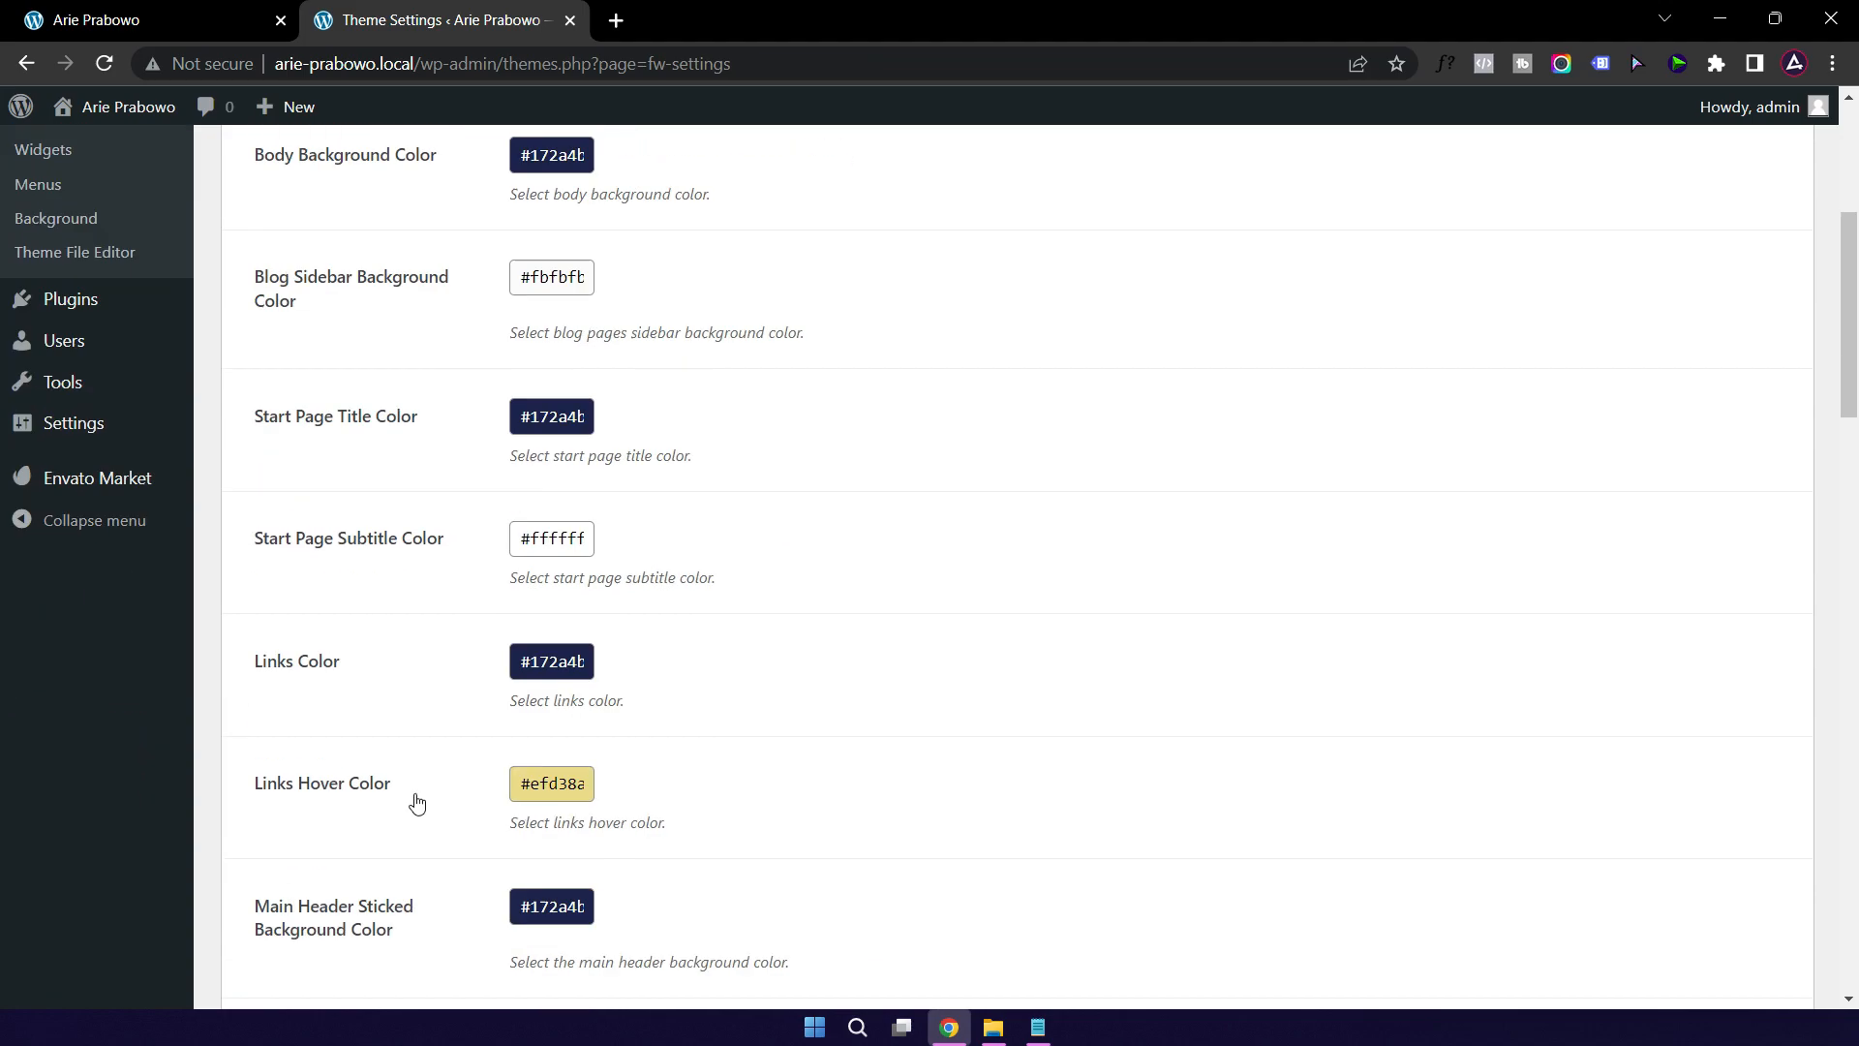
{"action": "left_click", "coordinate": [247, 906]}
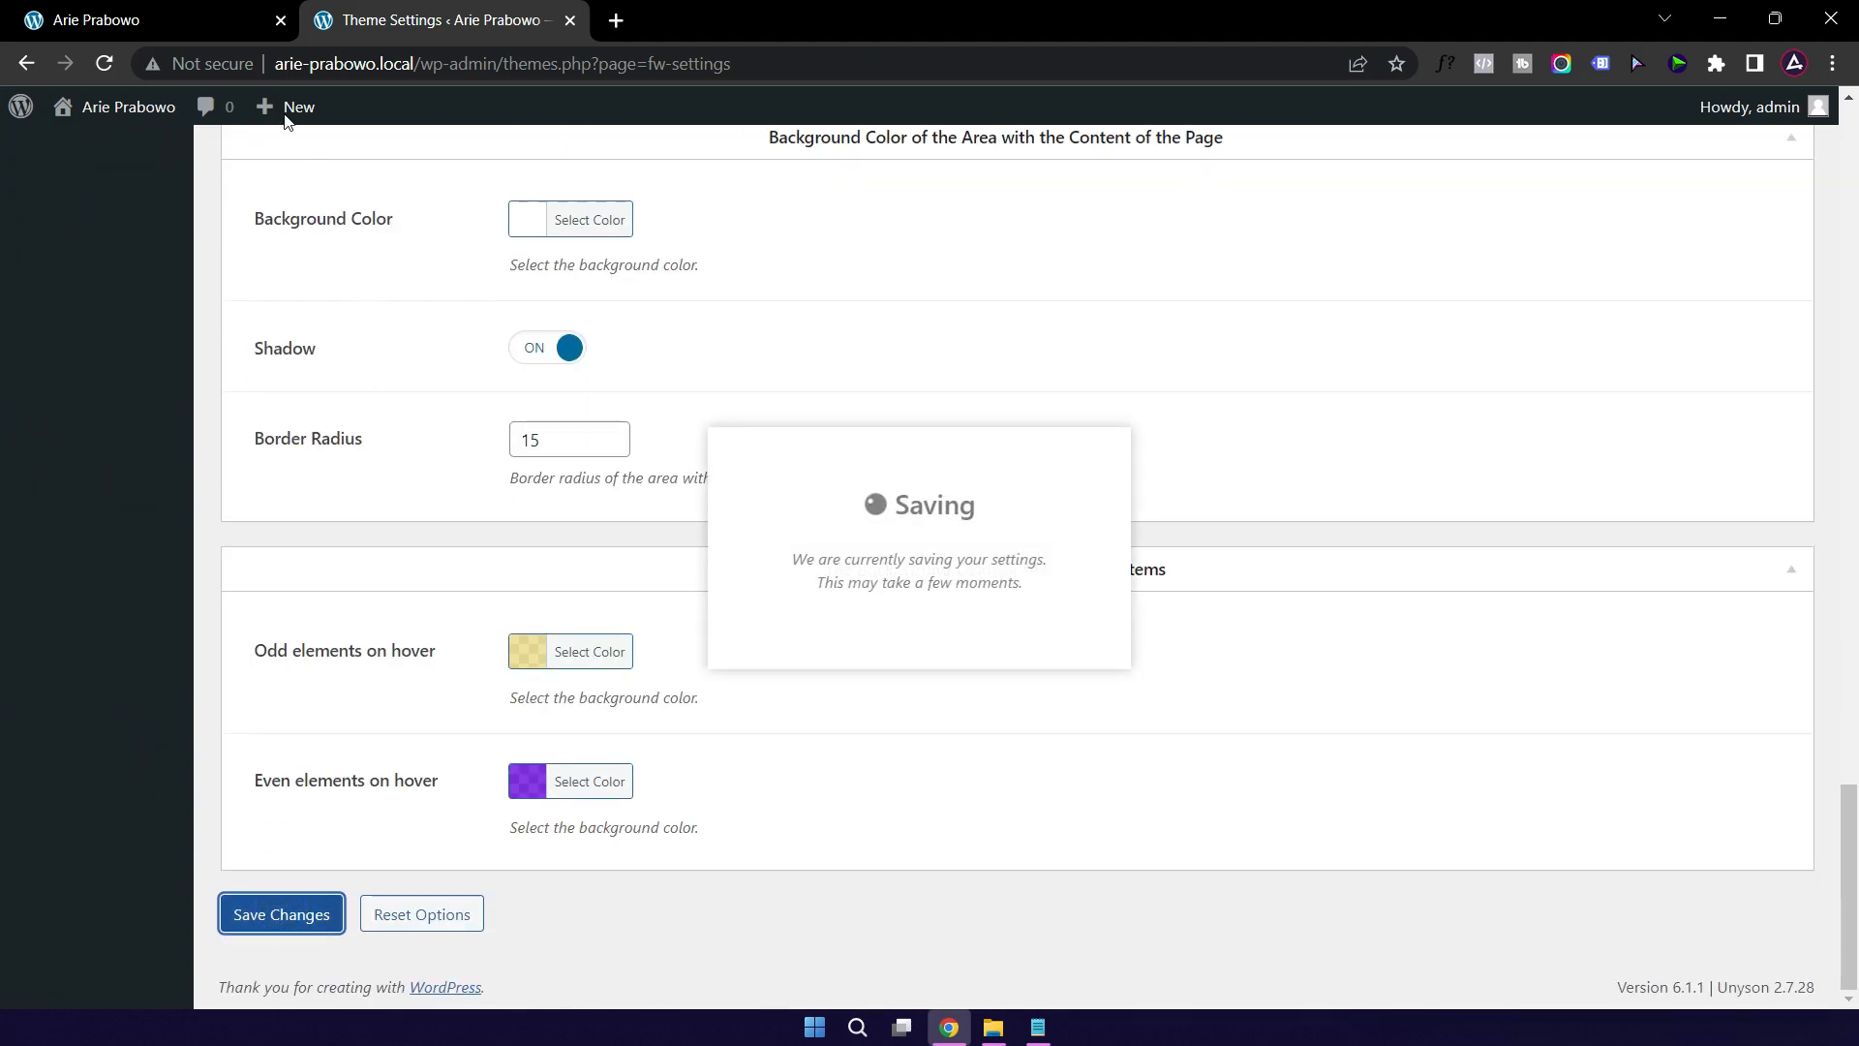
{"action": "left_click", "coordinate": [182, 26]}
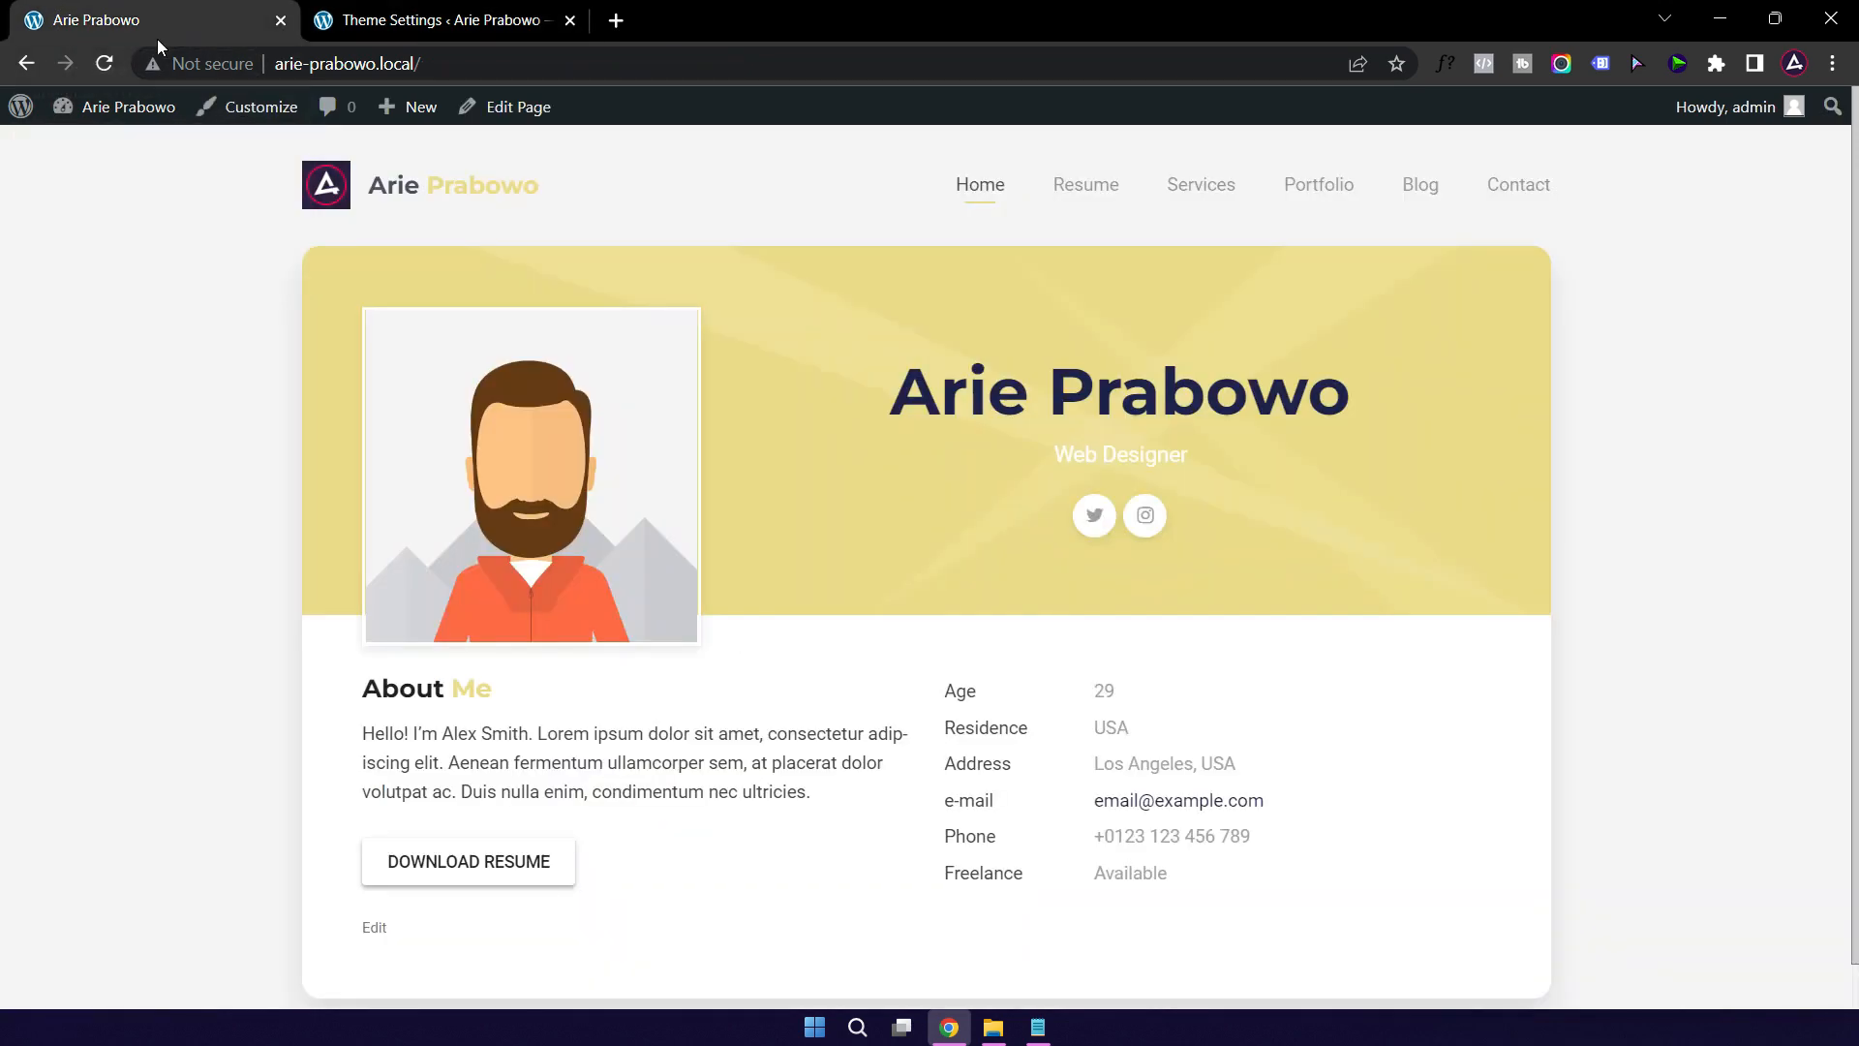
{"action": "left_click", "coordinate": [104, 63]}
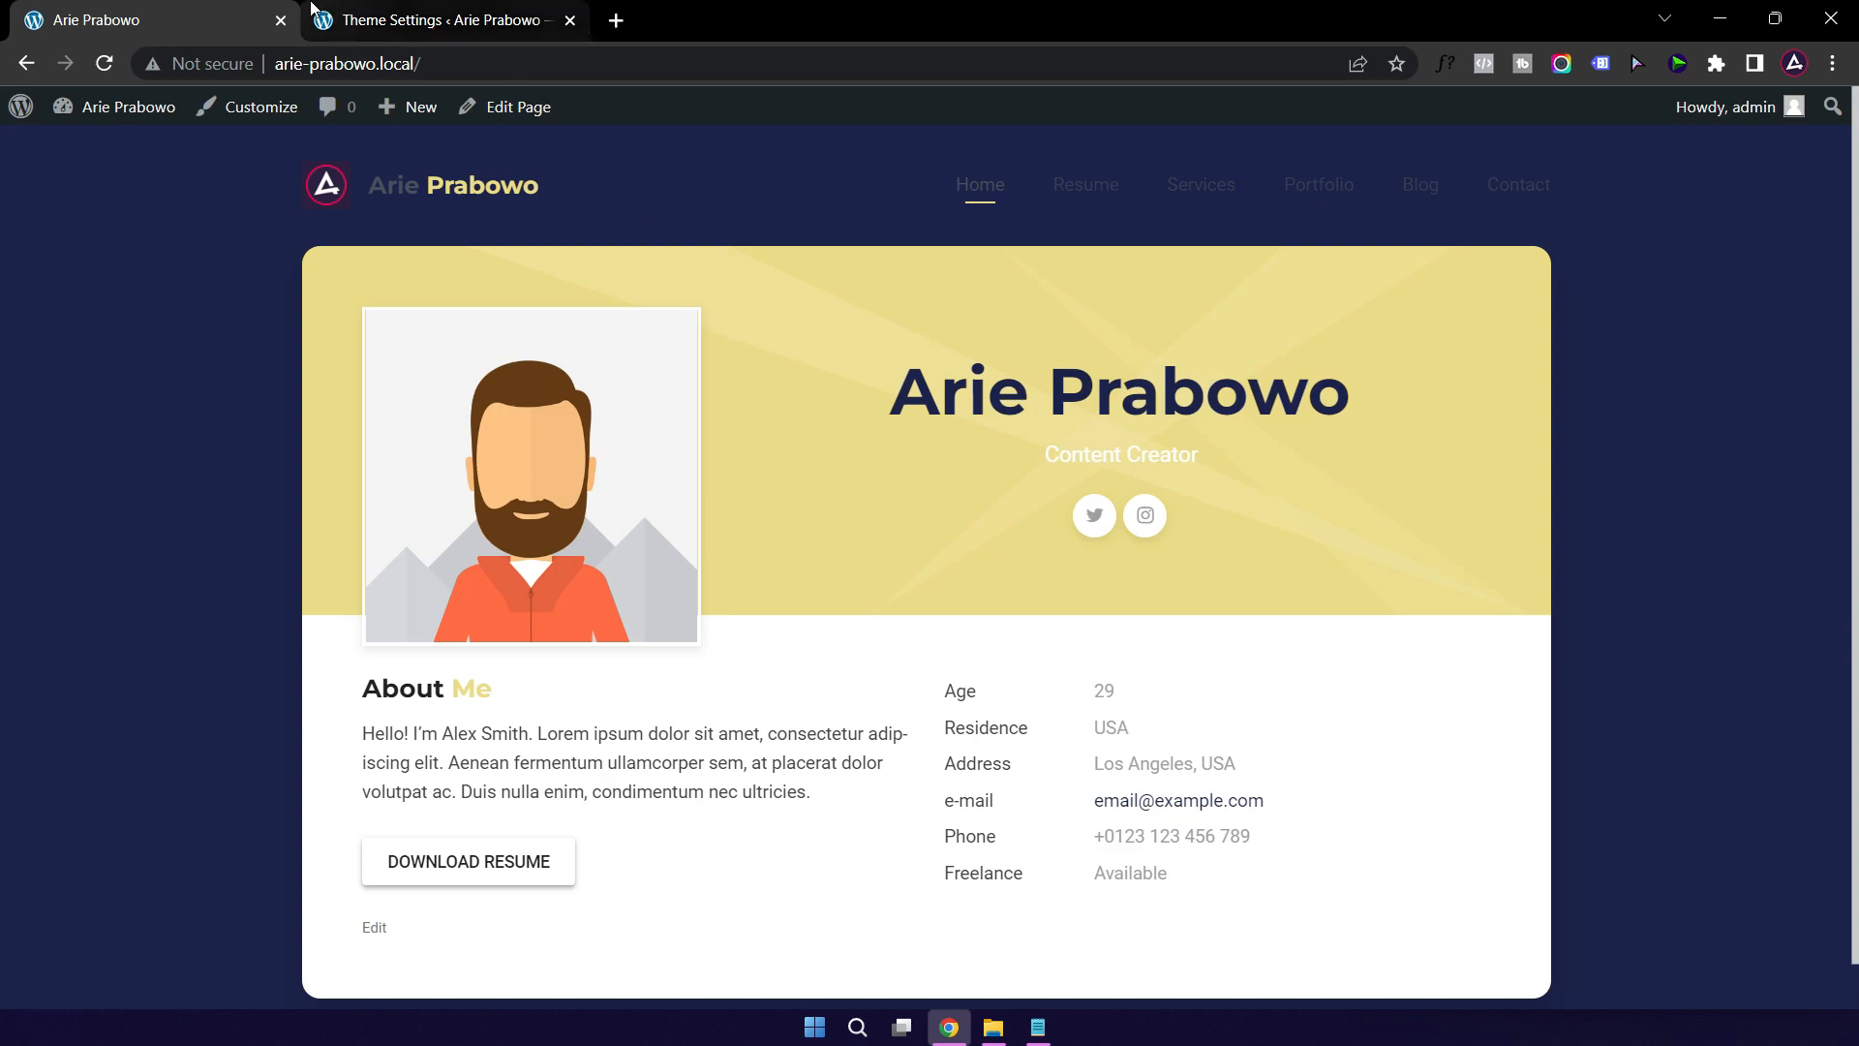
Step: Set the Main Header Text Logo and Sticked Text Logo colours to white #ffffff
{"action": "left_click", "coordinate": [418, 27]}
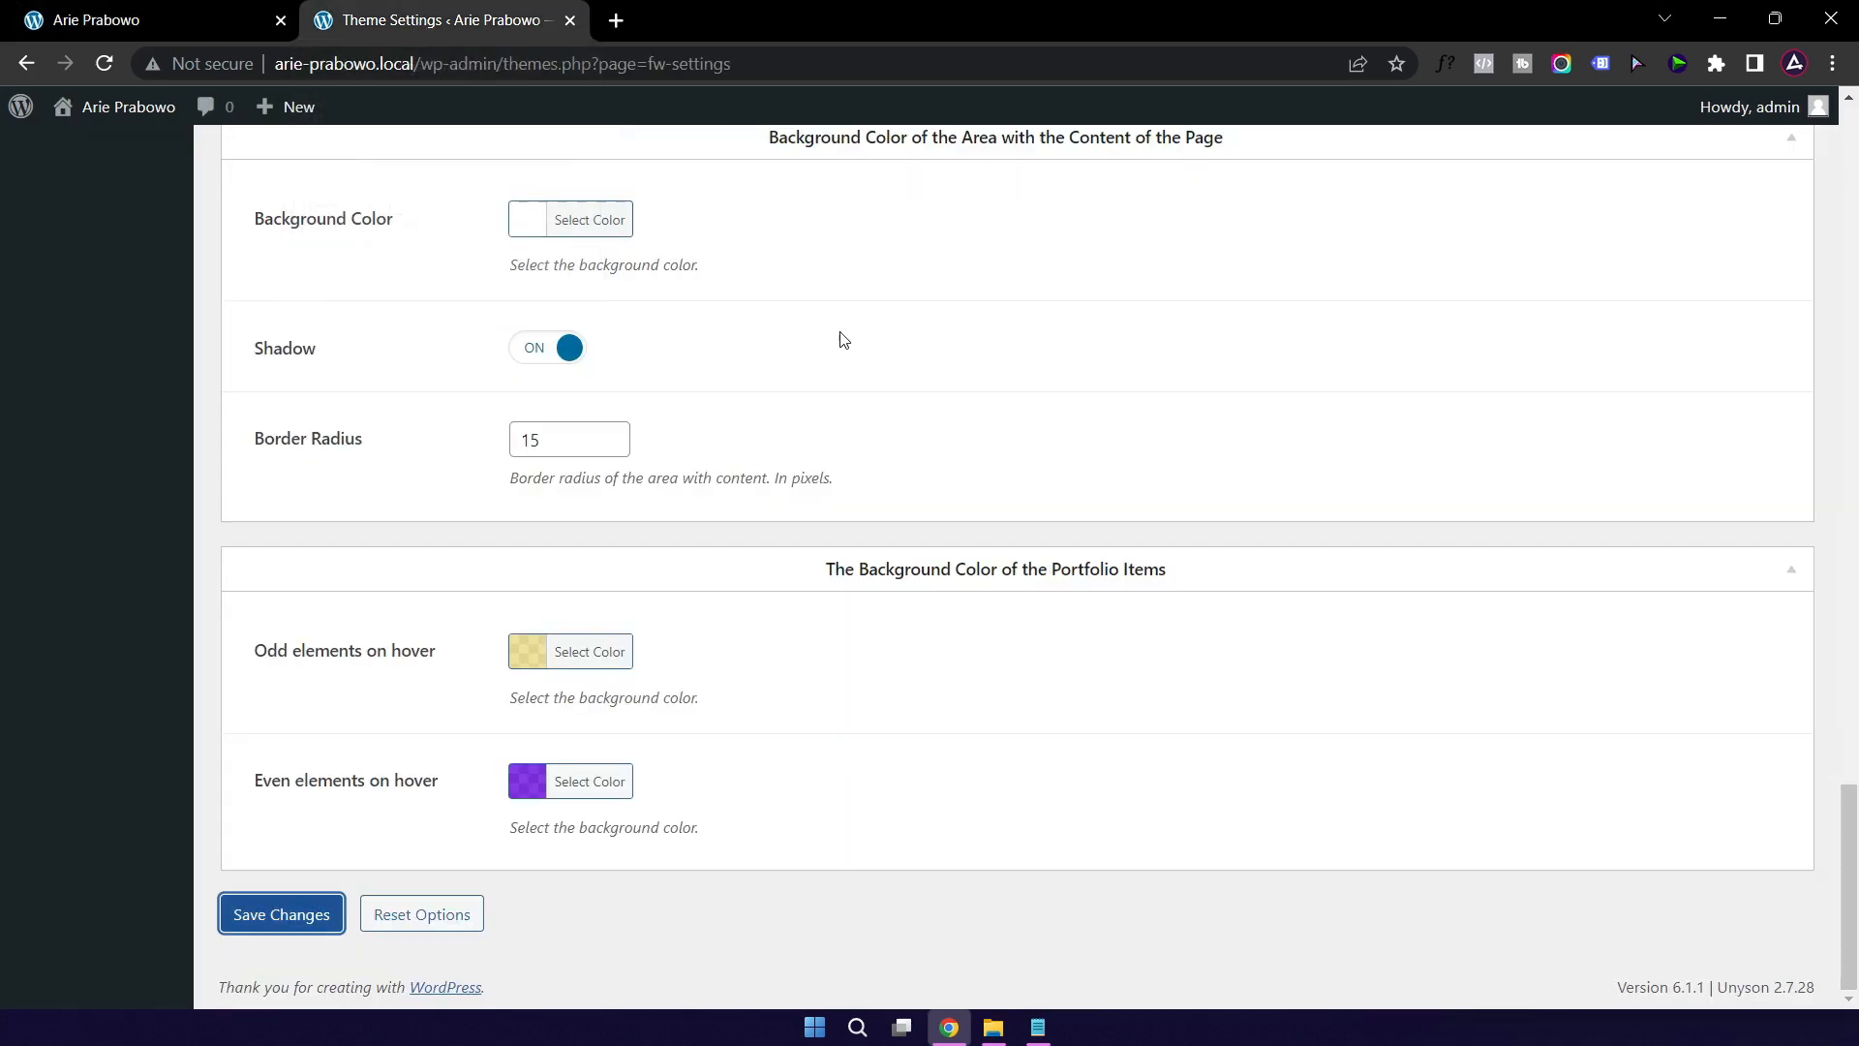
{"action": "scroll", "coordinate": [870, 446], "scroll_direction": "up", "scroll_amount": 20}
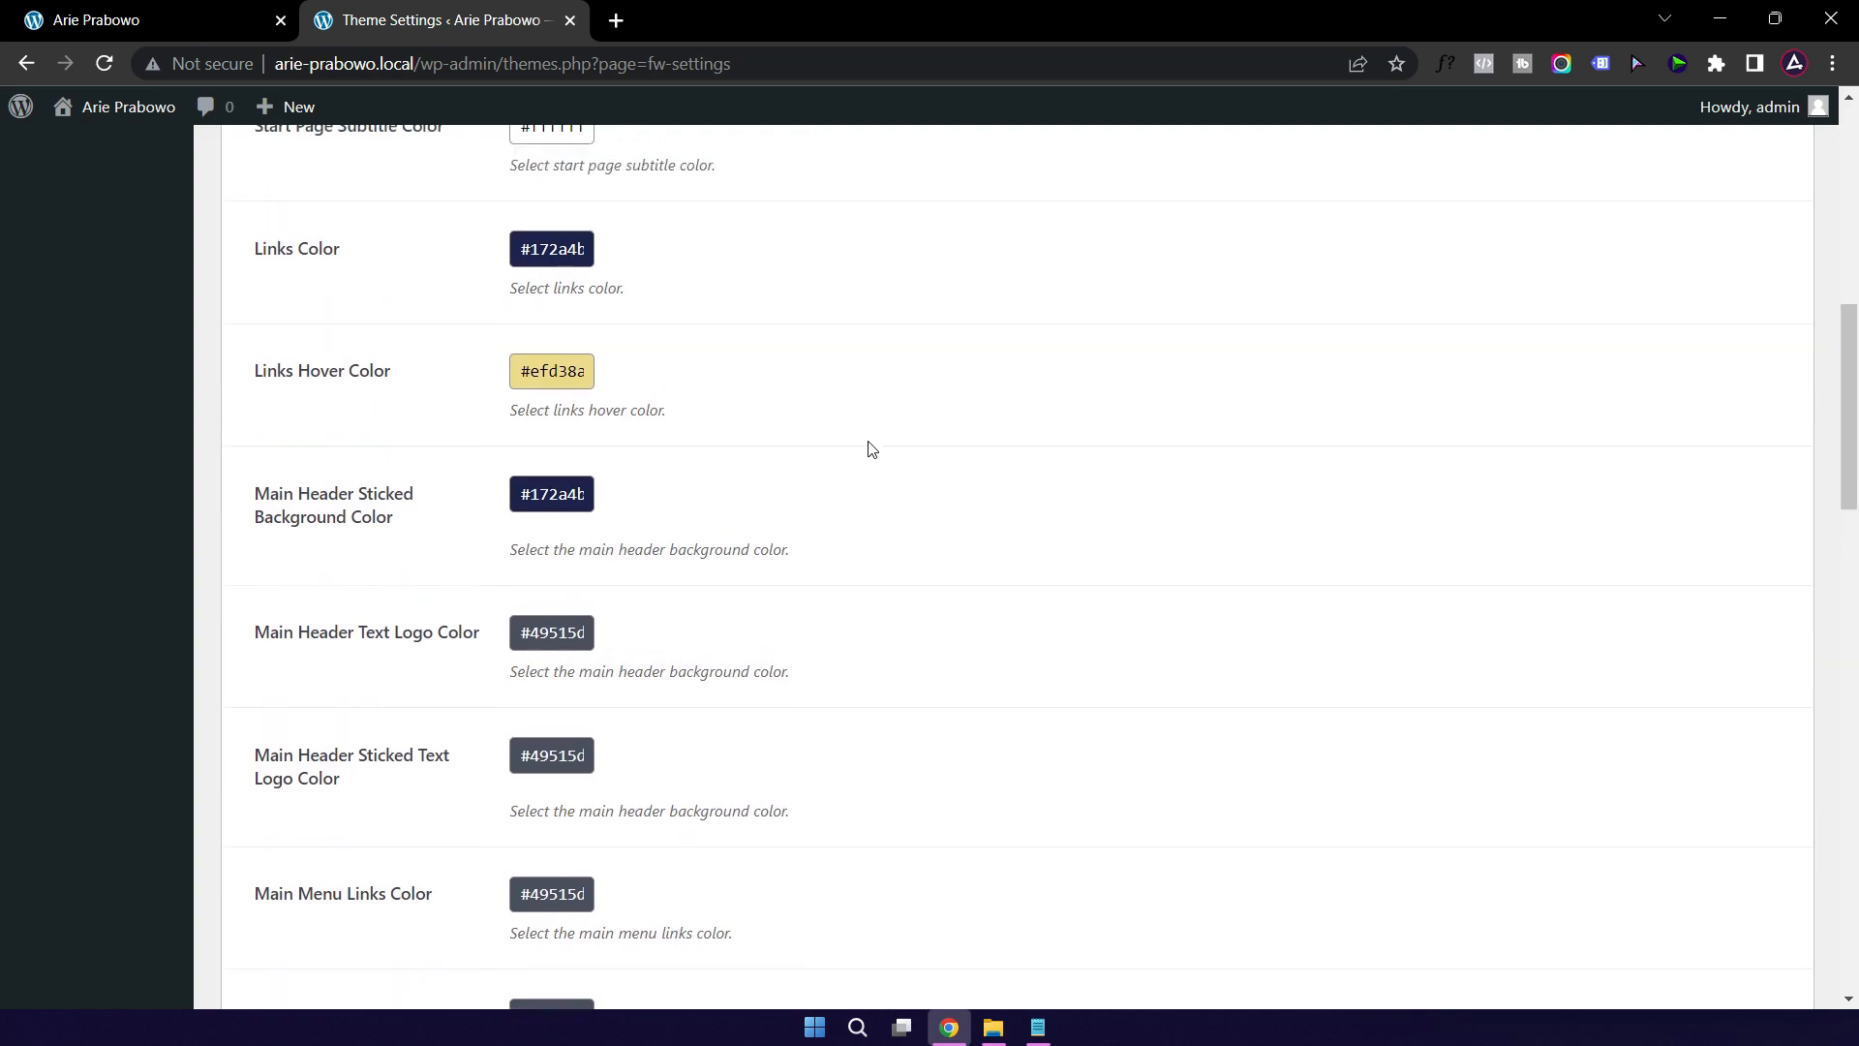
{"action": "scroll", "coordinate": [746, 390], "scroll_direction": "up", "scroll_amount": 5}
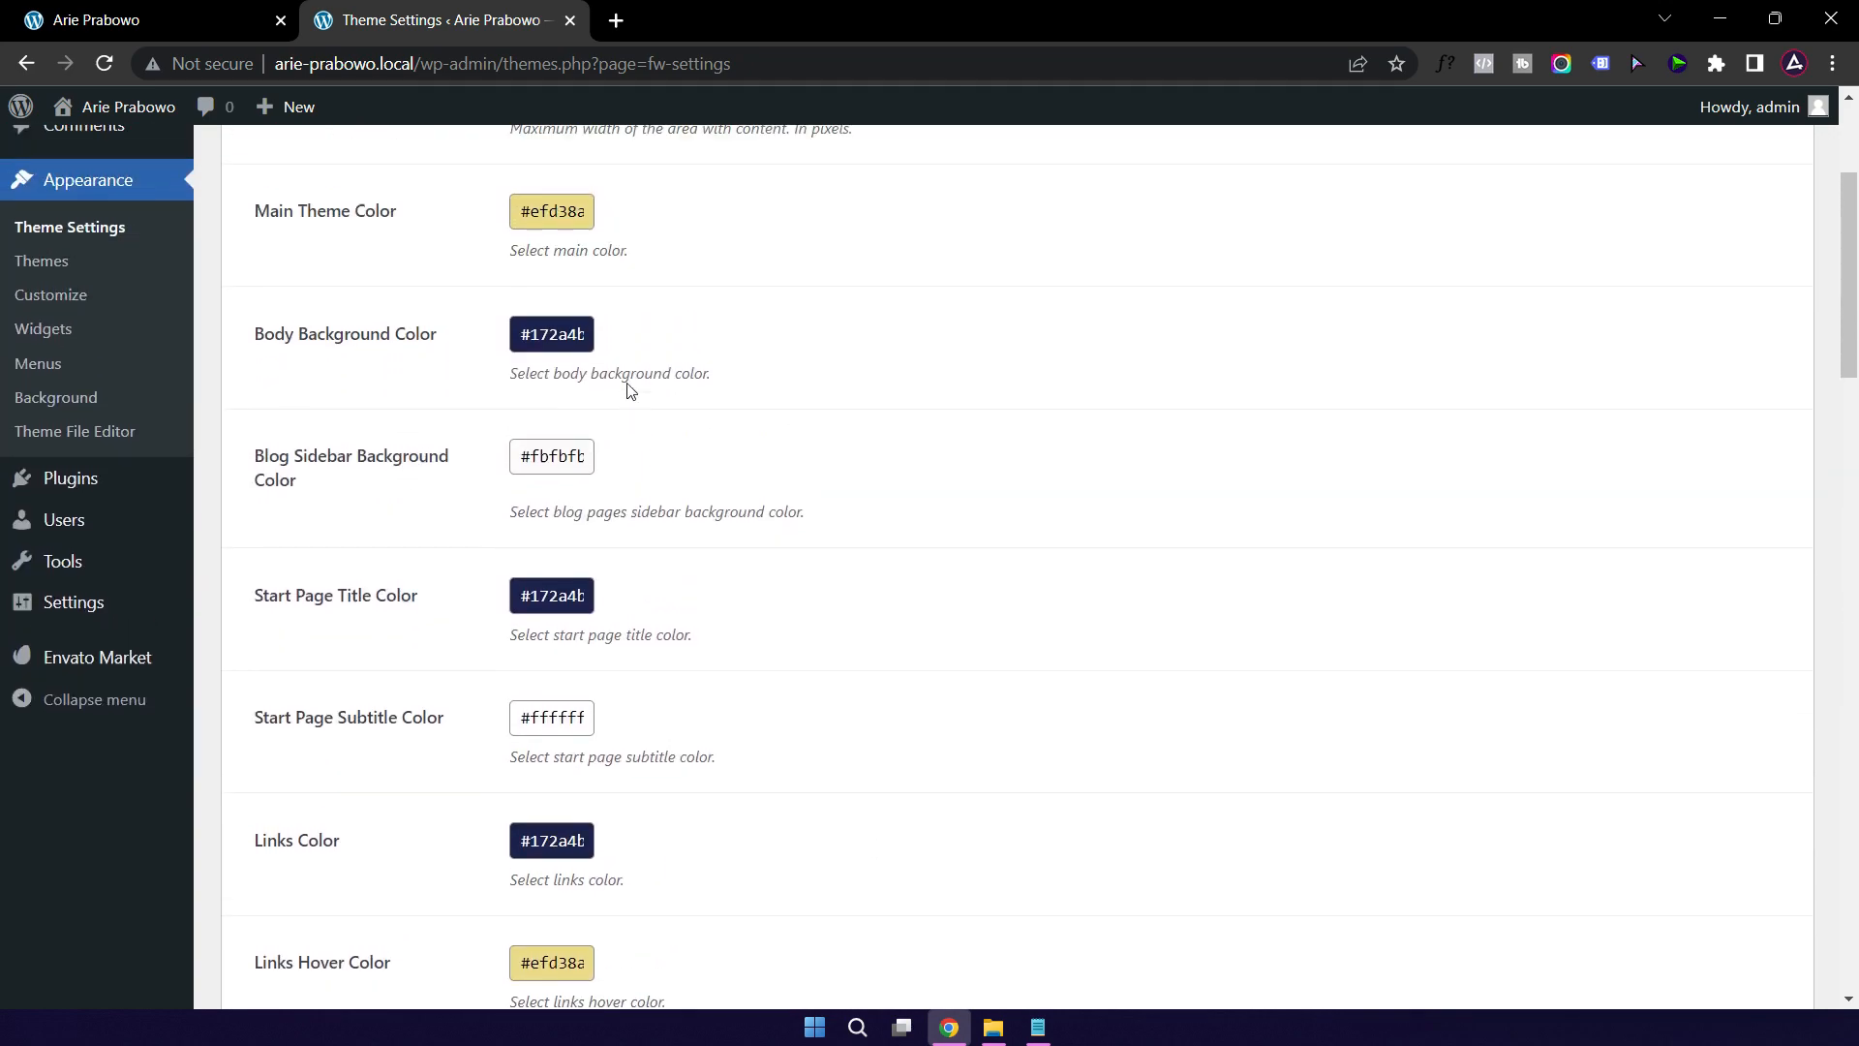
{"action": "scroll", "coordinate": [830, 462], "scroll_direction": "down", "scroll_amount": 3}
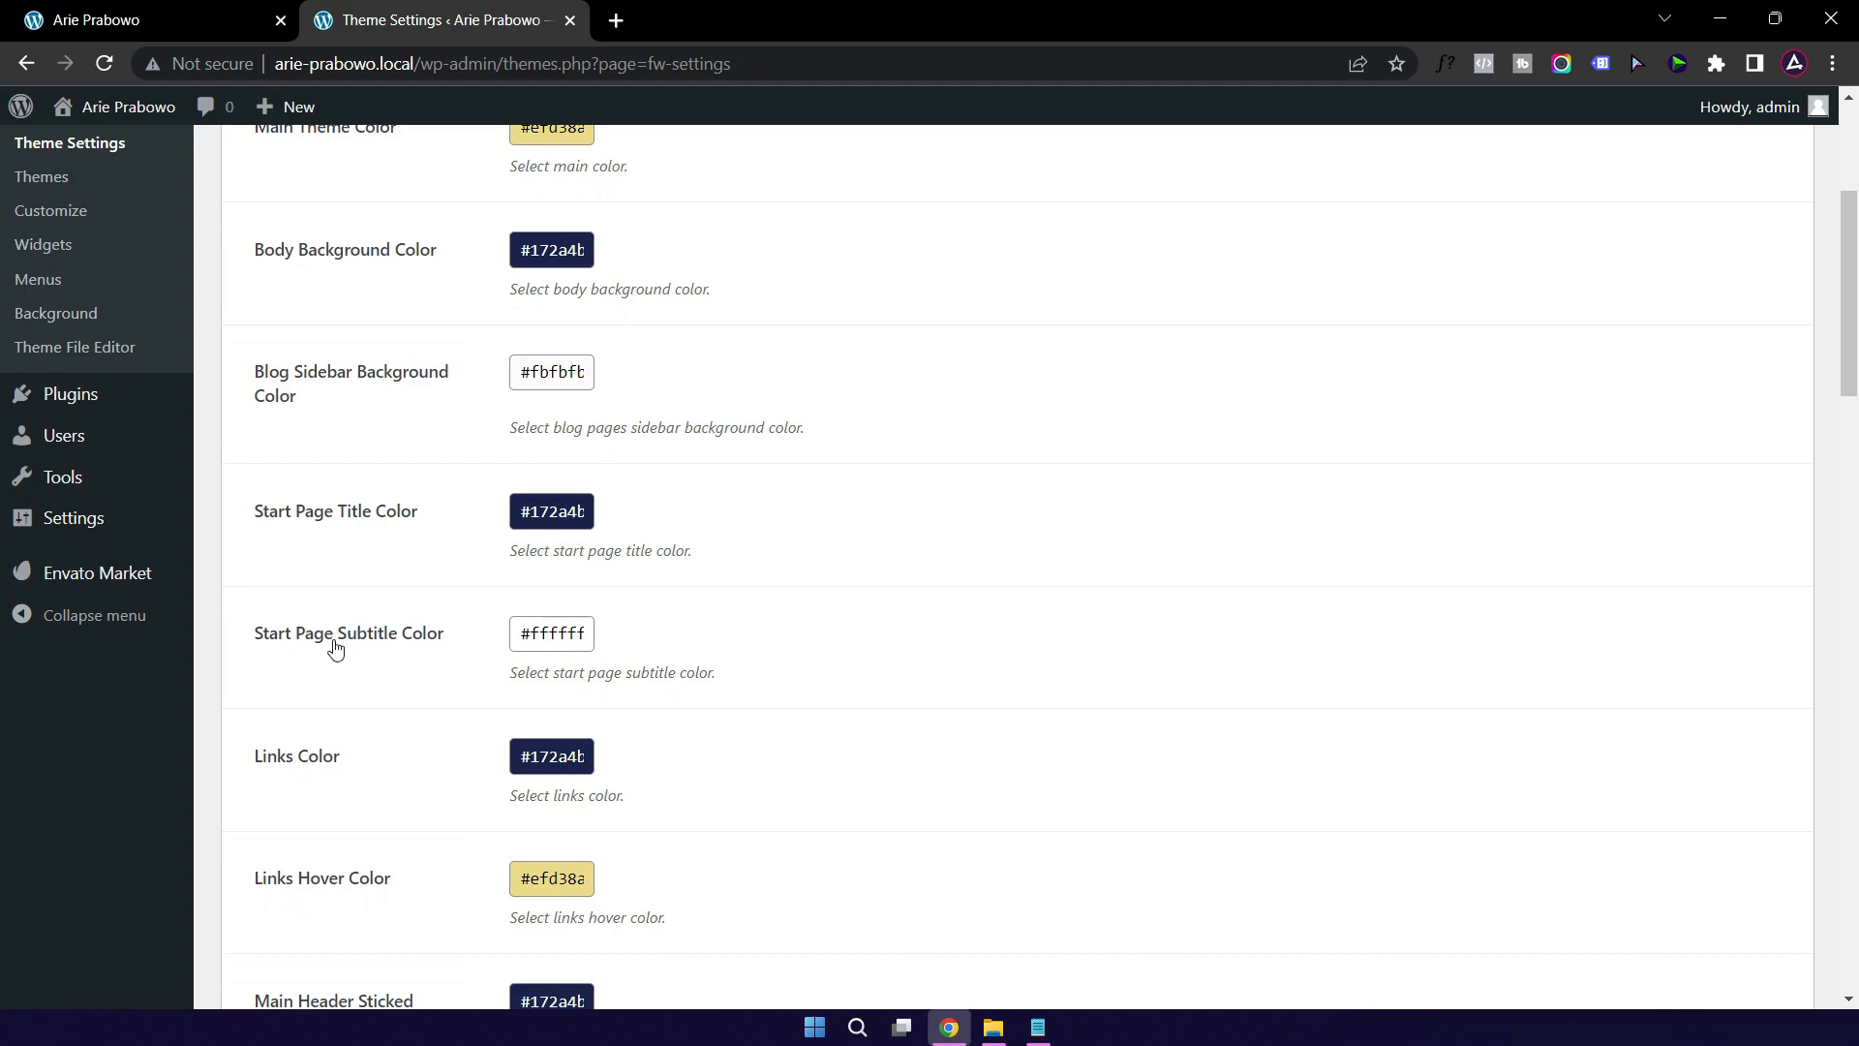
{"action": "scroll", "coordinate": [335, 647], "scroll_direction": "down", "scroll_amount": 3}
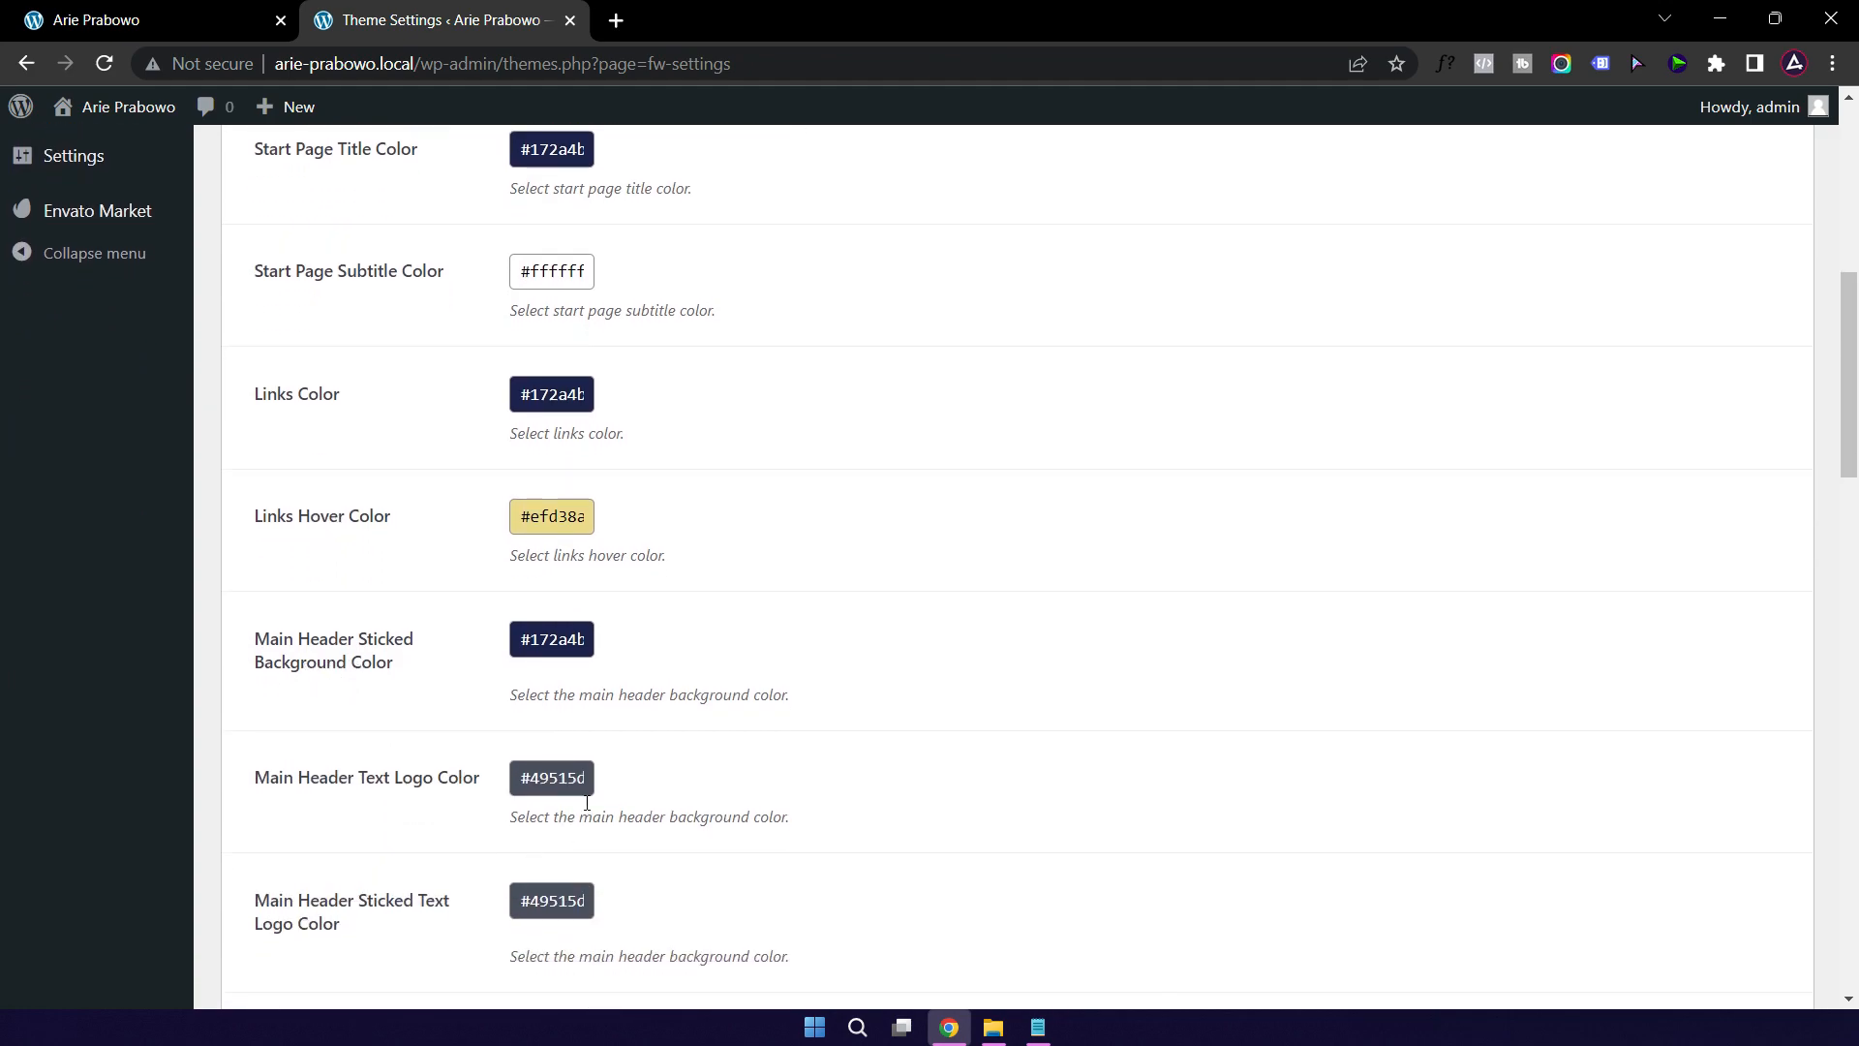
{"action": "left_click", "coordinate": [561, 786]}
{"action": "left_click_drag", "start_coordinate": [560, 872], "coordinate": [507, 804]}
{"action": "left_click", "coordinate": [747, 751]}
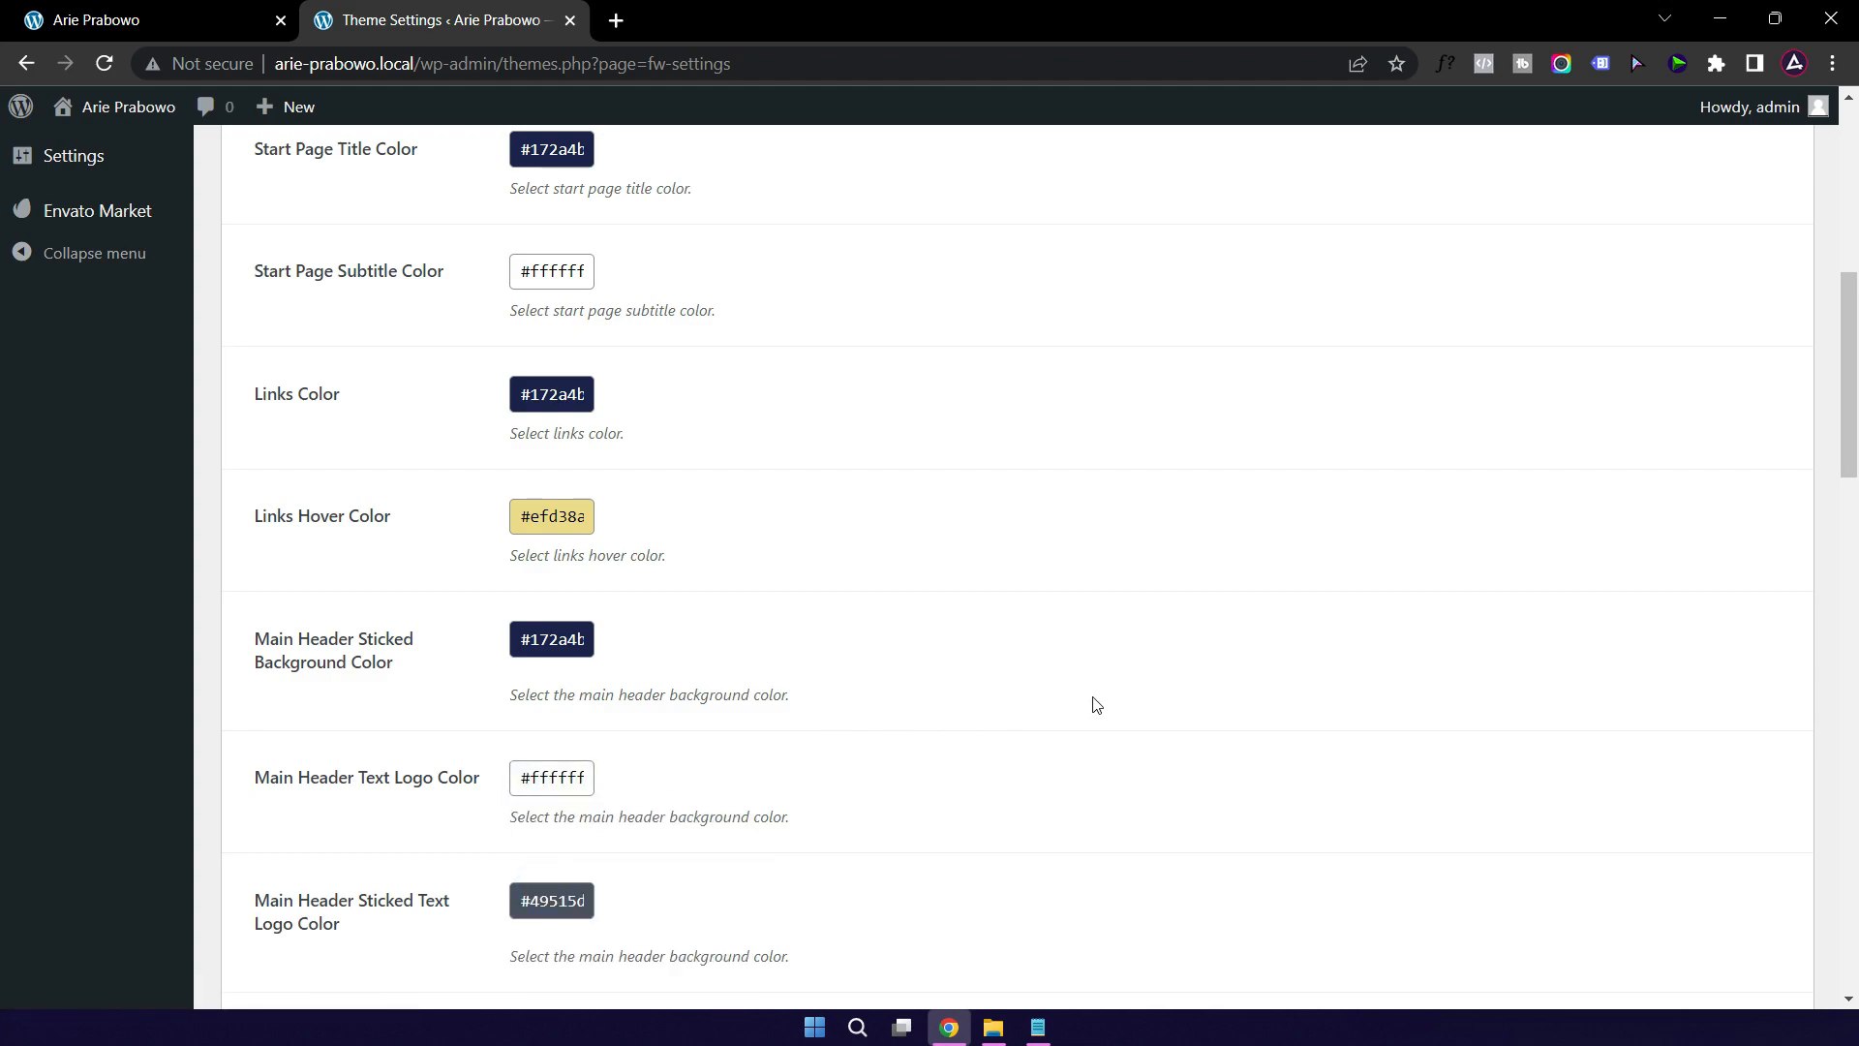
{"action": "scroll", "coordinate": [1087, 693], "scroll_direction": "down", "scroll_amount": 3}
{"action": "left_click", "coordinate": [556, 542]}
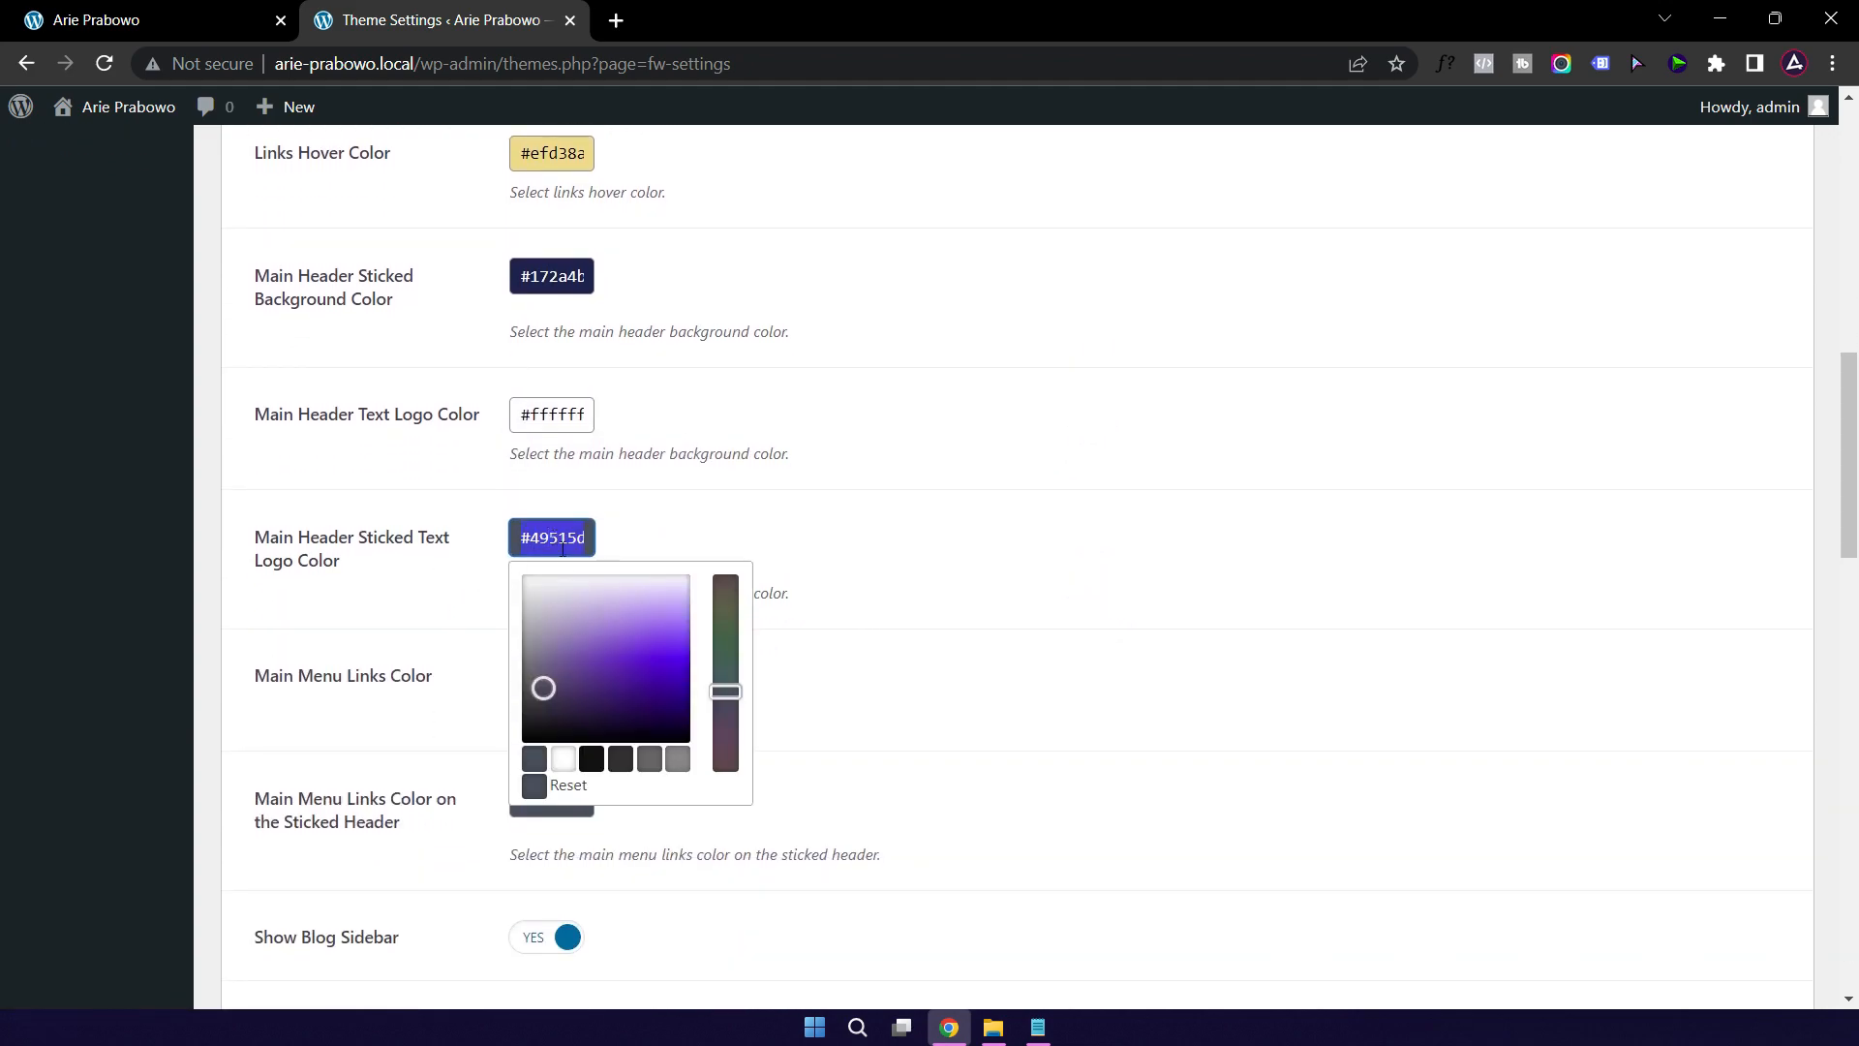
{"action": "left_click_drag", "start_coordinate": [543, 683], "coordinate": [507, 523]}
{"action": "left_click", "coordinate": [968, 498]}
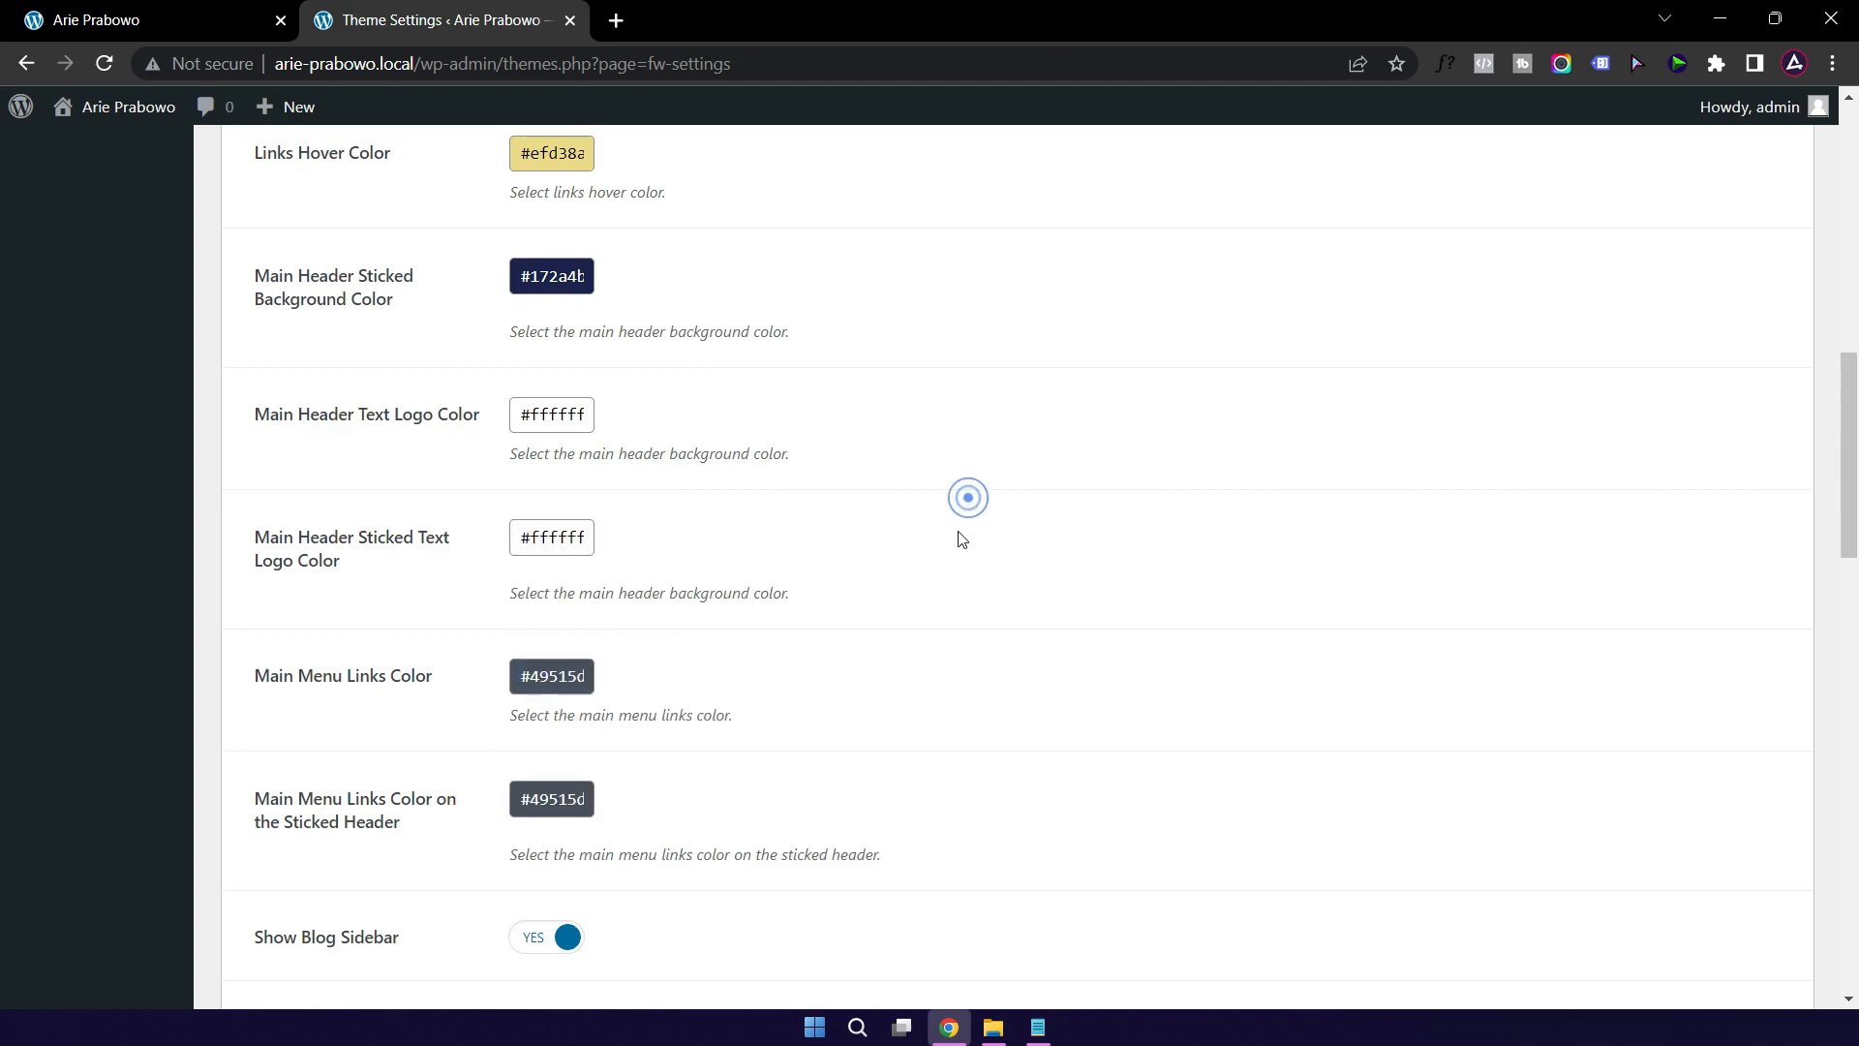
Step: Set the Main Menu Links and Sticked Menu Links colours to white #ffffff
{"action": "left_click", "coordinate": [549, 684]}
{"action": "left_click_drag", "start_coordinate": [544, 717], "coordinate": [514, 706]}
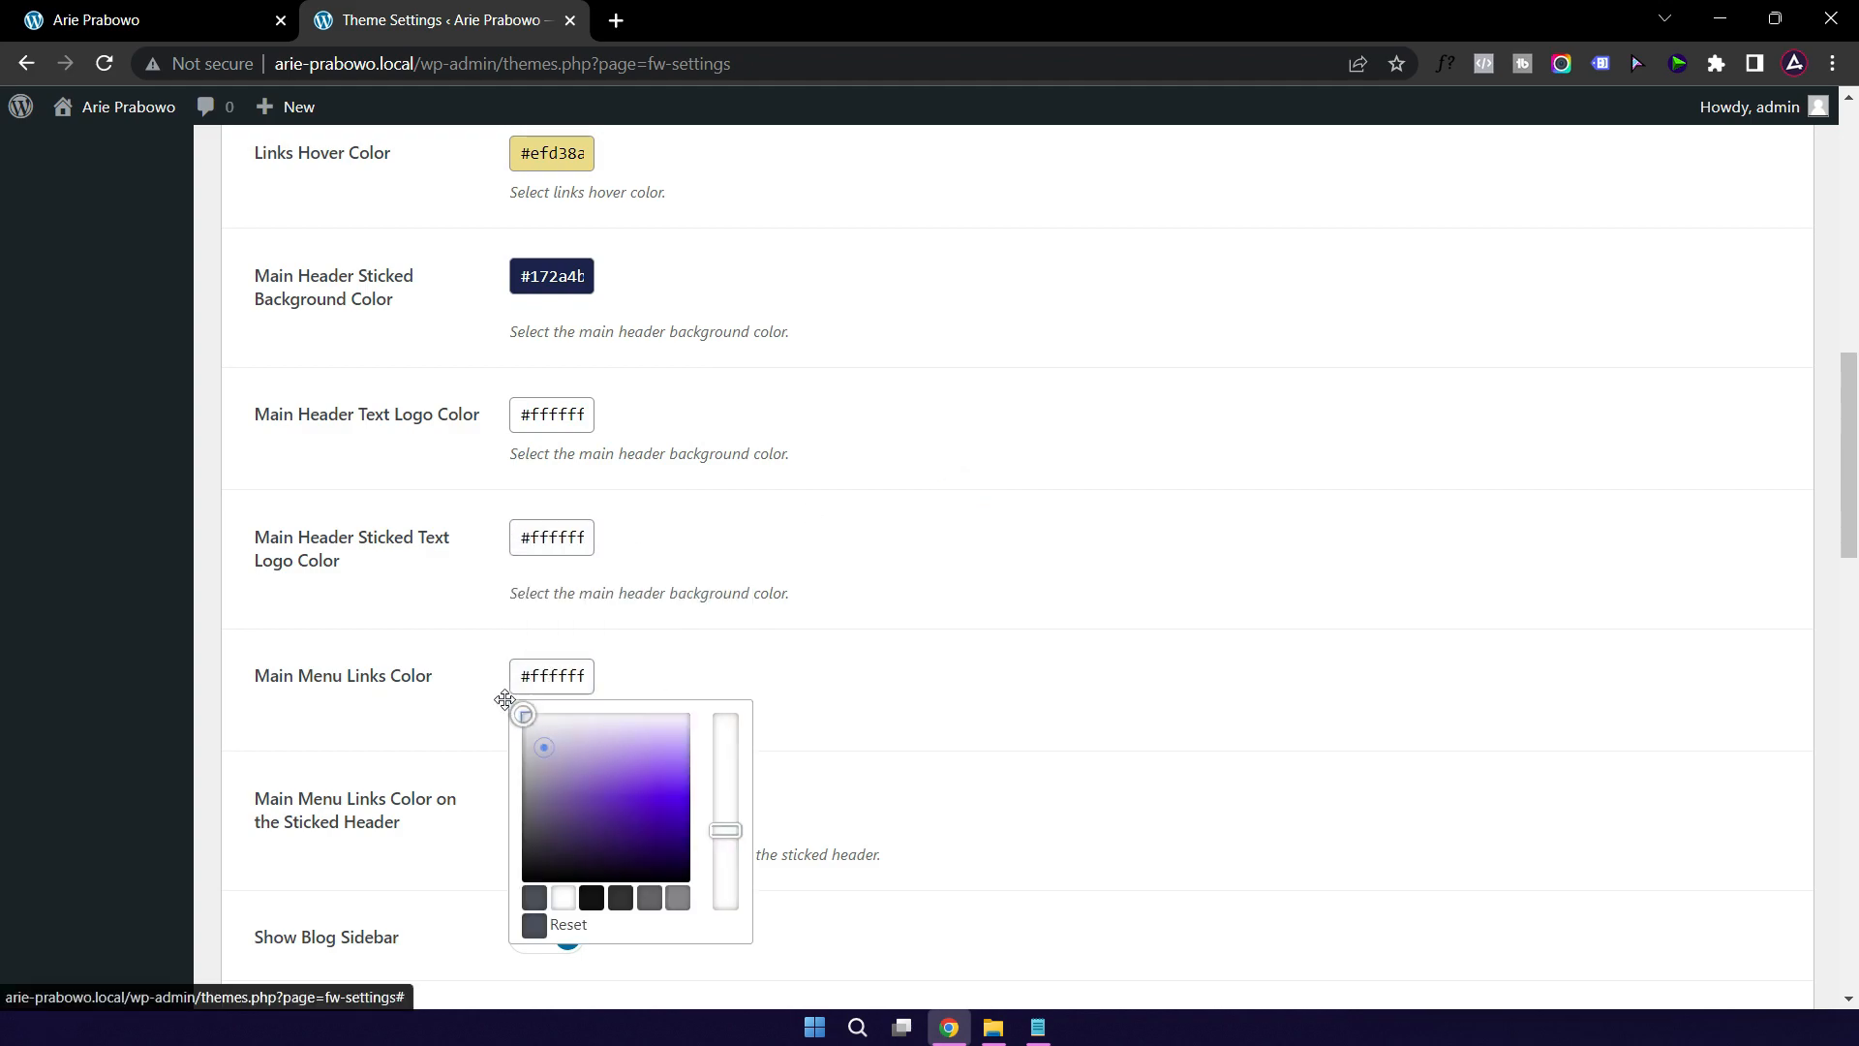
{"action": "left_click", "coordinate": [859, 618]}
{"action": "scroll", "coordinate": [560, 642], "scroll_direction": "down", "scroll_amount": 3}
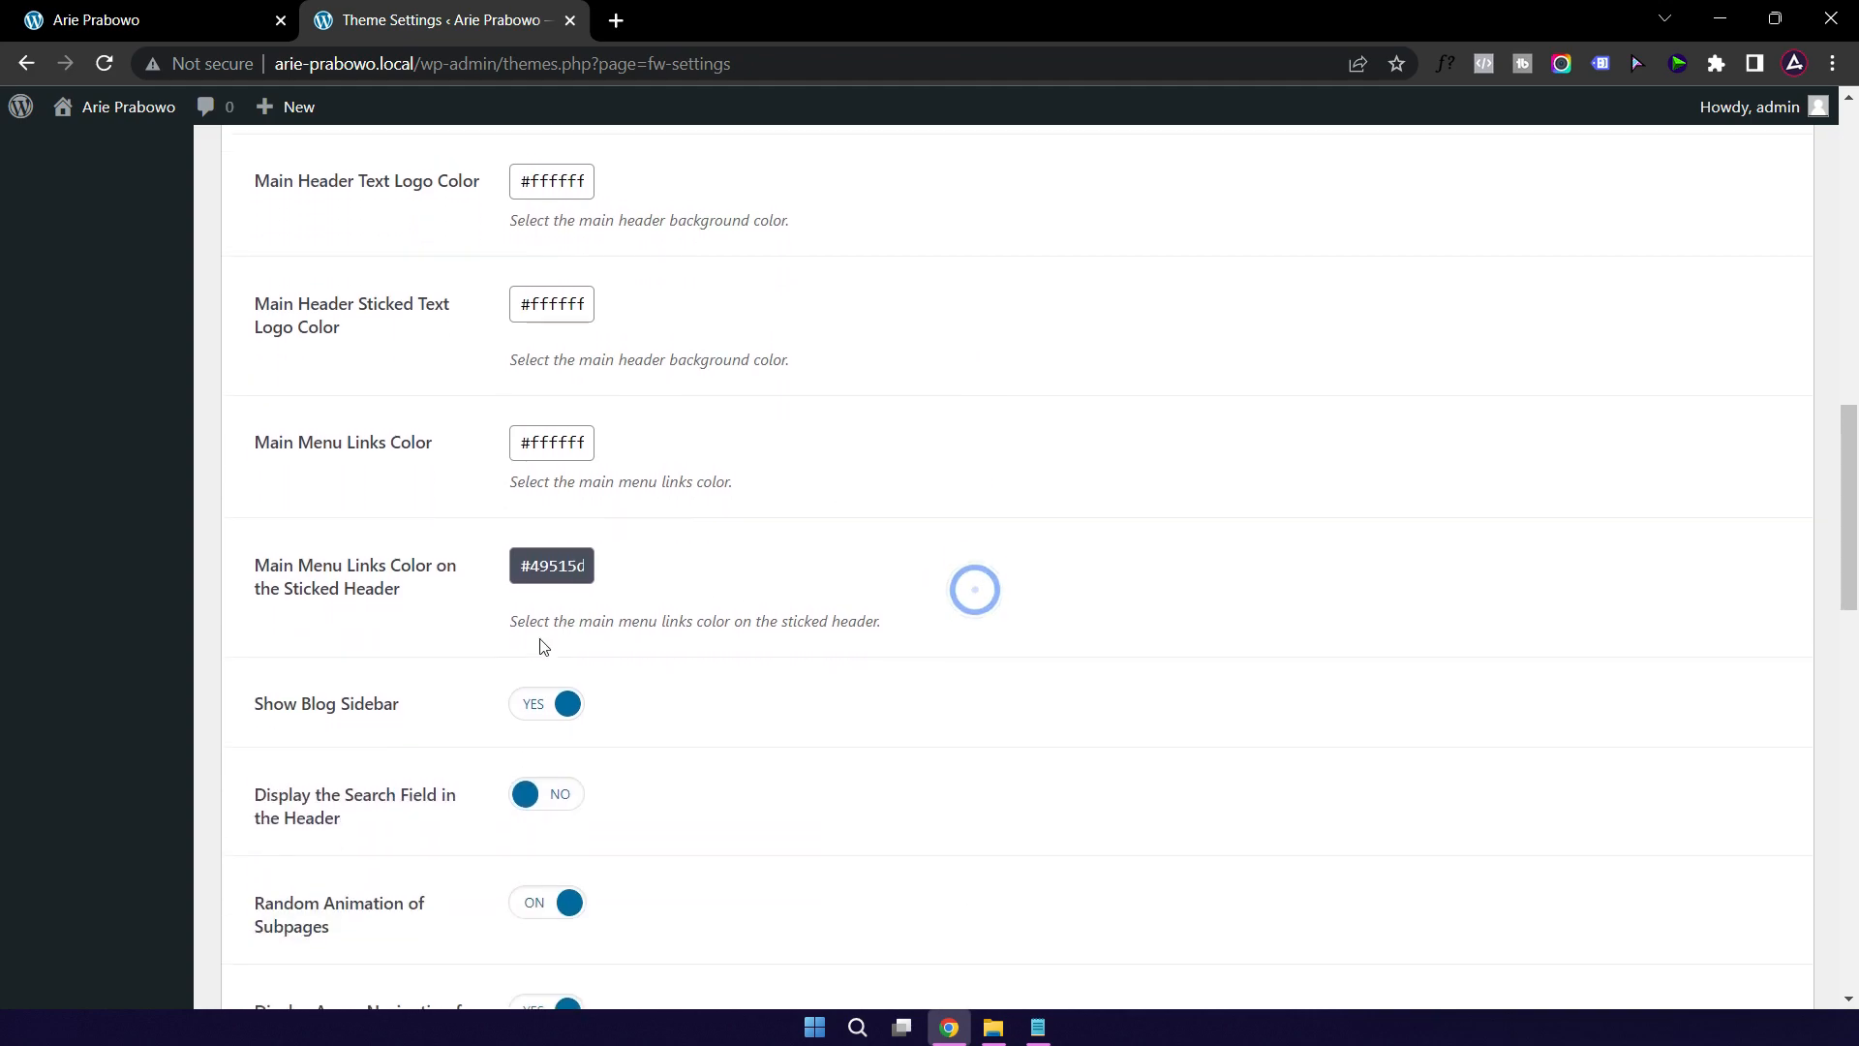
{"action": "left_click", "coordinate": [543, 434]}
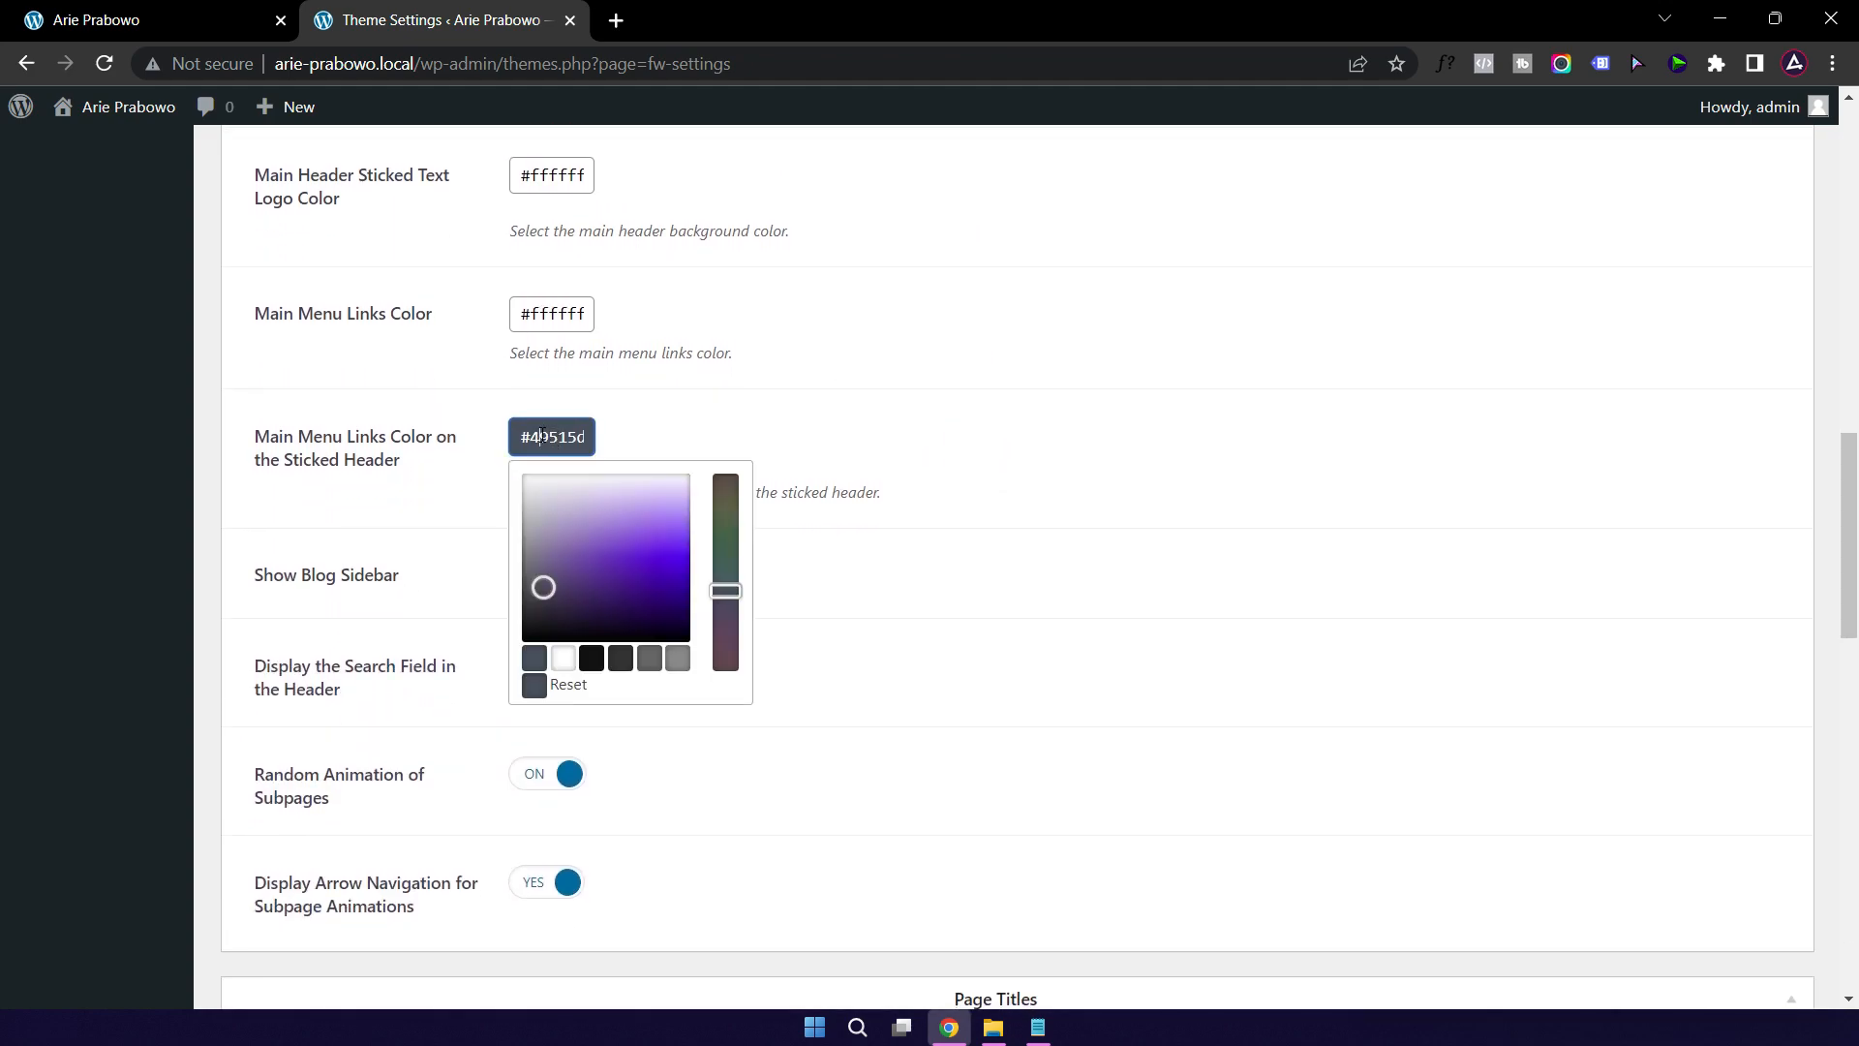
{"action": "left_click_drag", "start_coordinate": [542, 521], "coordinate": [523, 476]}
{"action": "left_click", "coordinate": [1046, 426]}
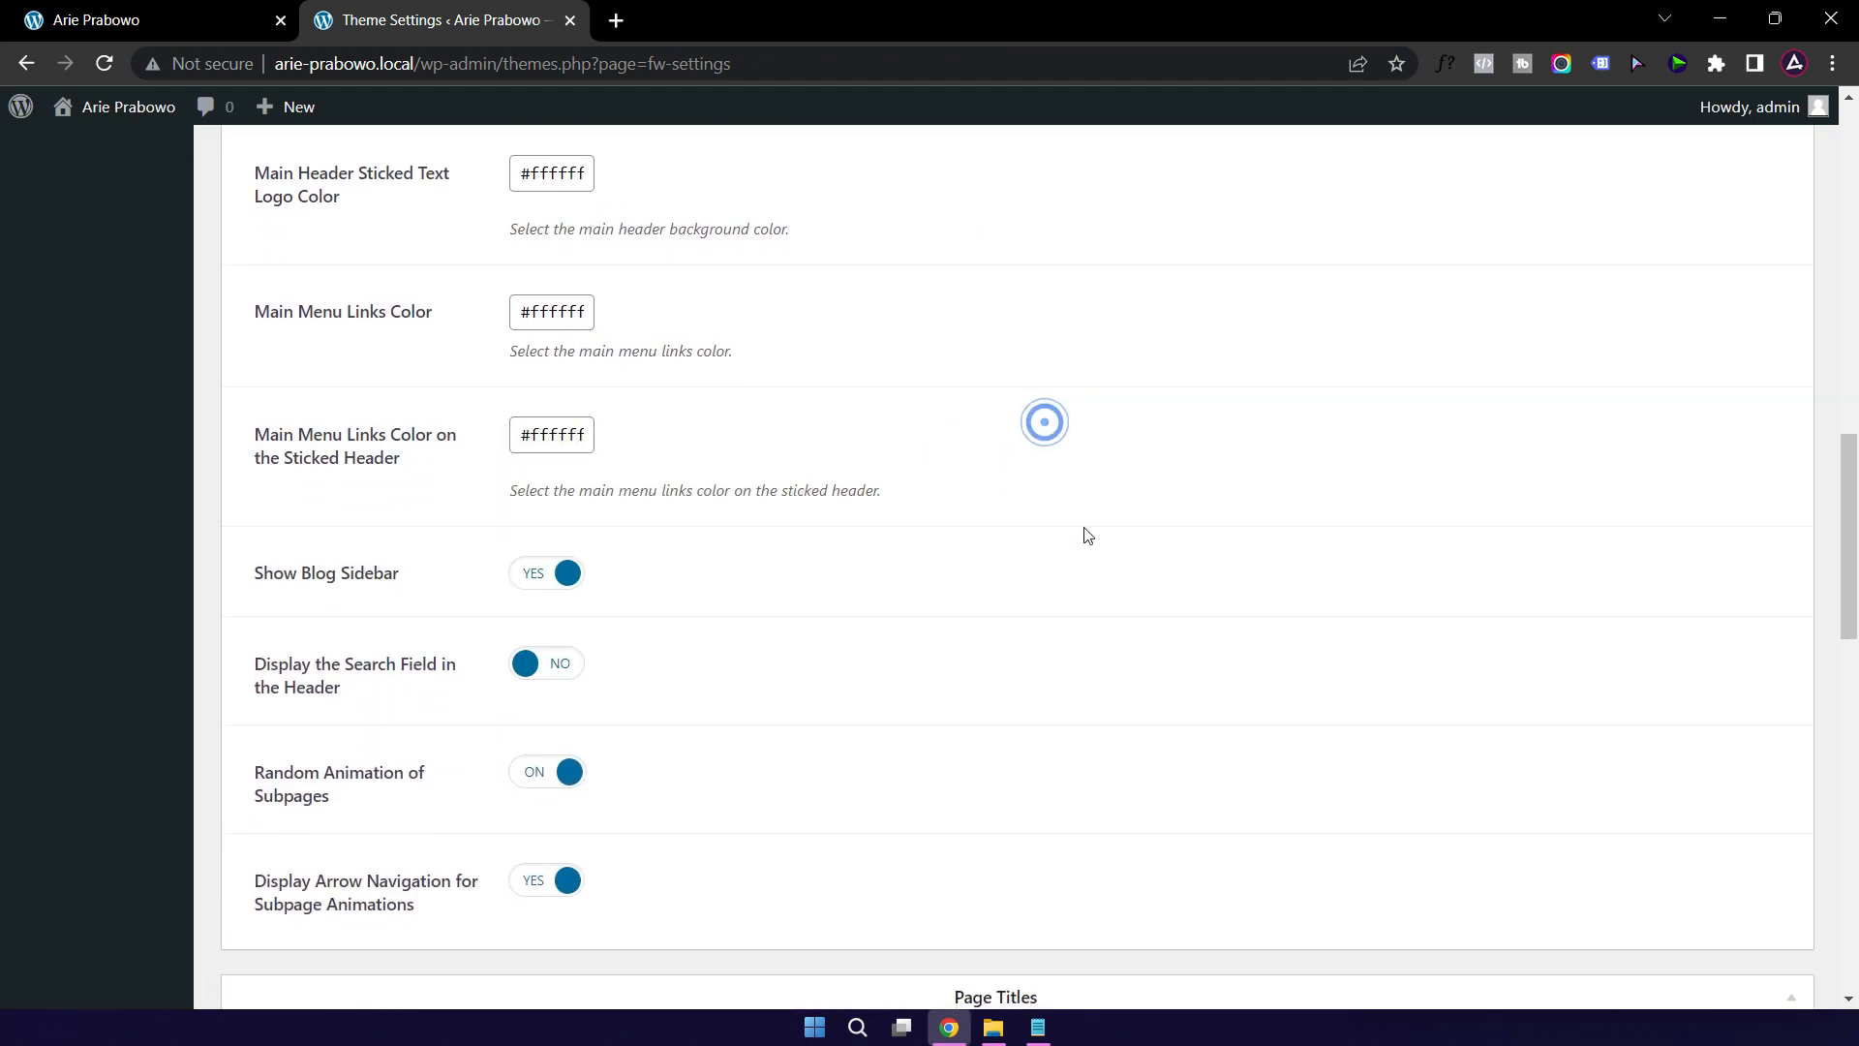
Step: Save the theme settings and preview the white header text on the reloaded homepage
{"action": "scroll", "coordinate": [1057, 543], "scroll_direction": "down", "scroll_amount": 12}
{"action": "left_click", "coordinate": [281, 912]}
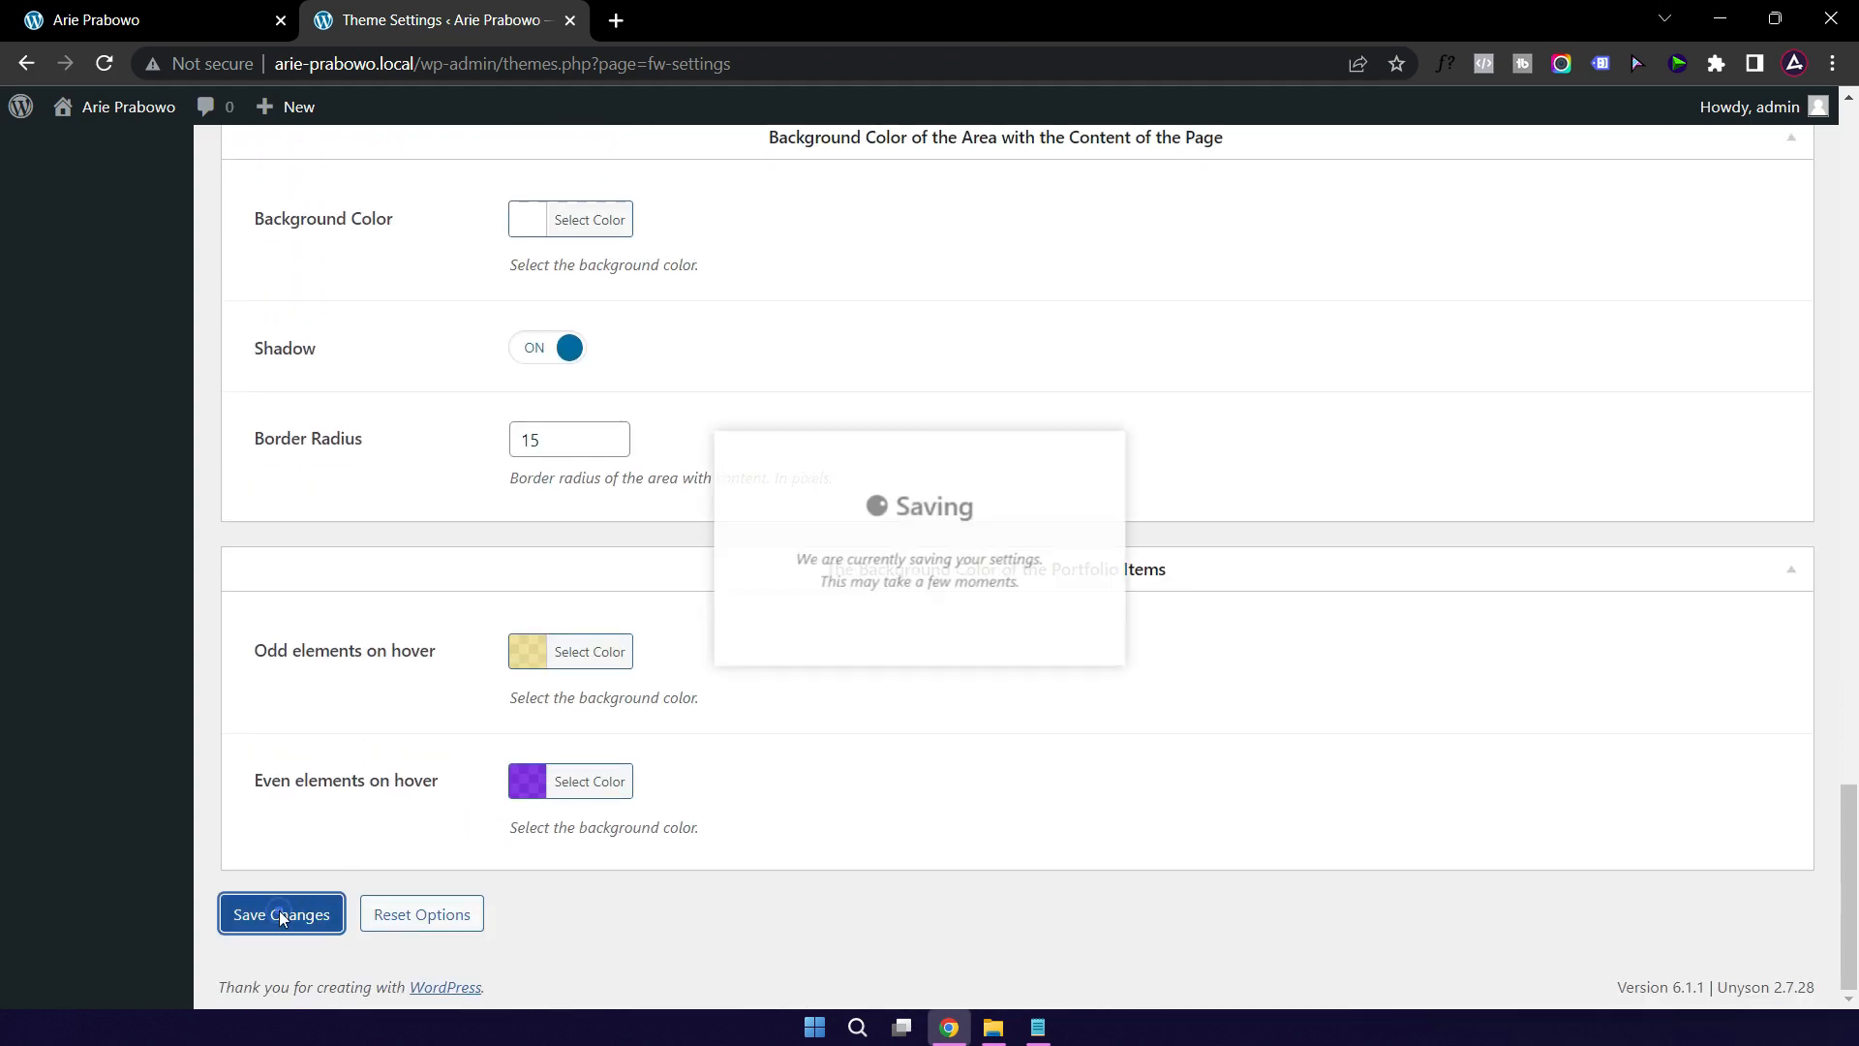
{"action": "left_click", "coordinate": [176, 18]}
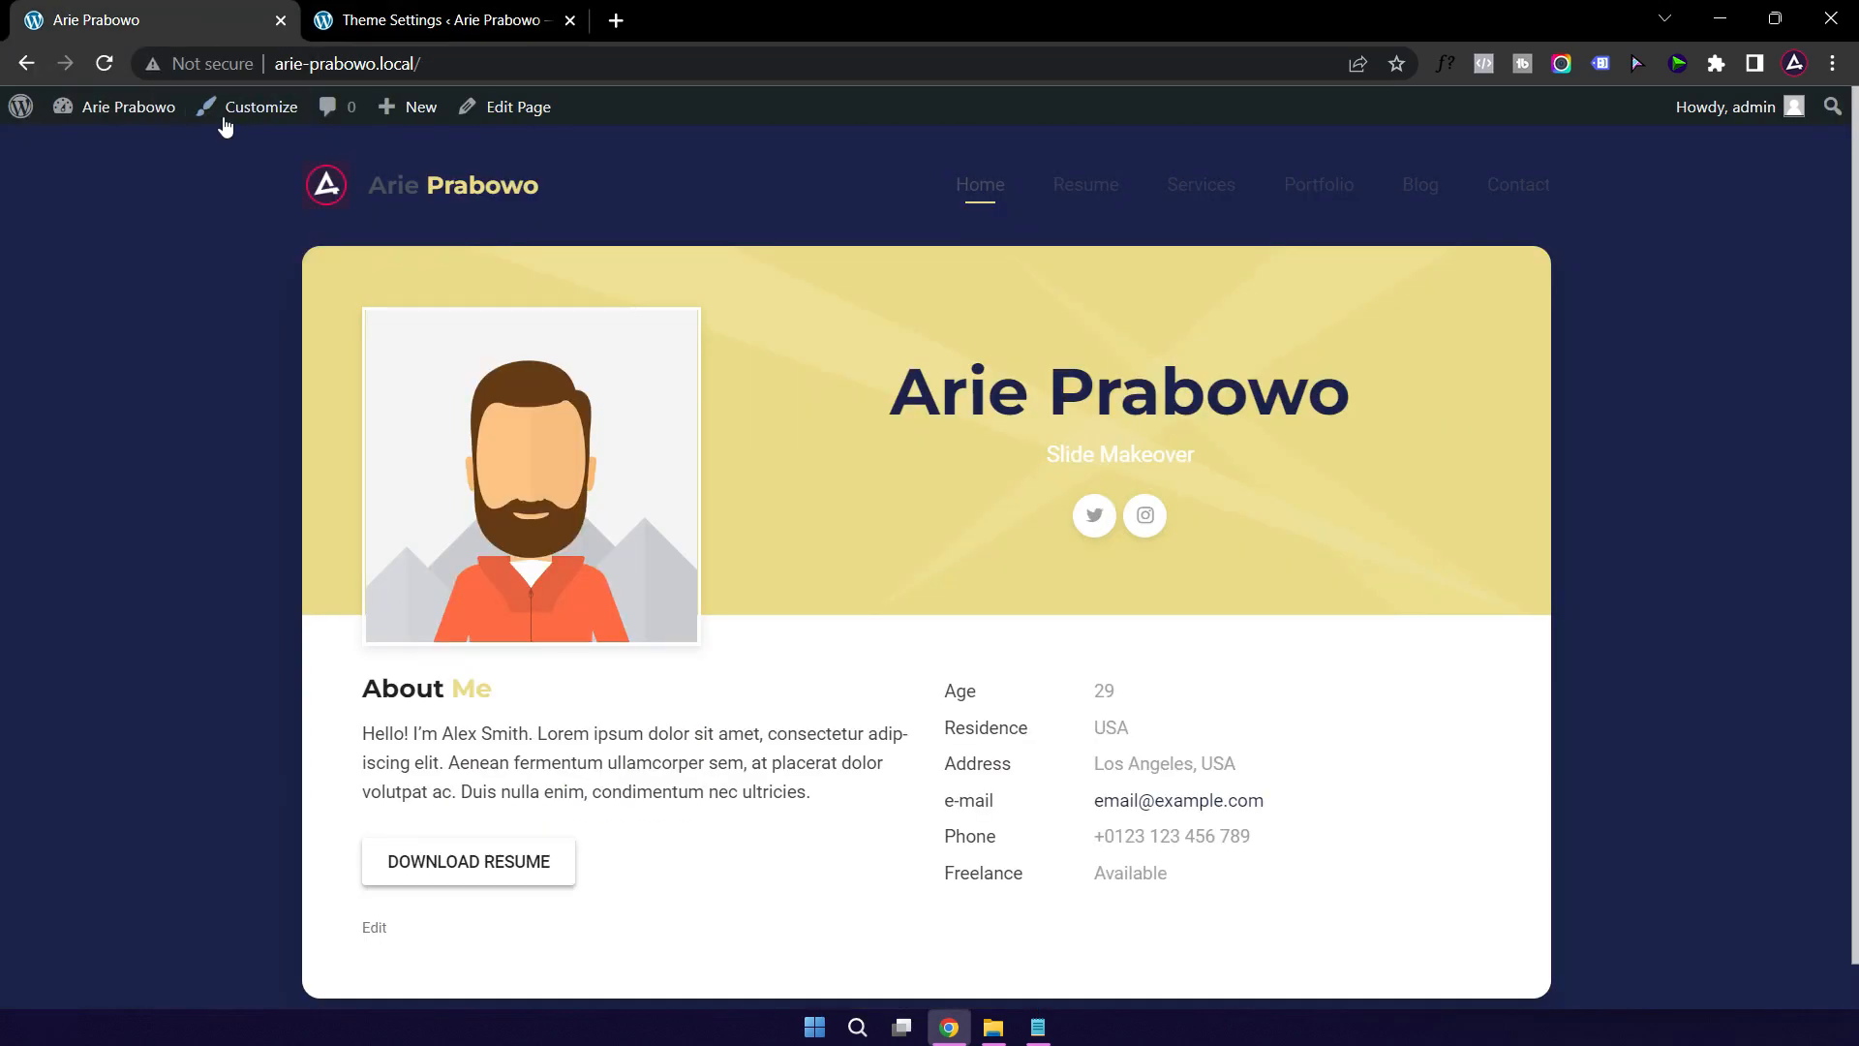
{"action": "left_click", "coordinate": [107, 70]}
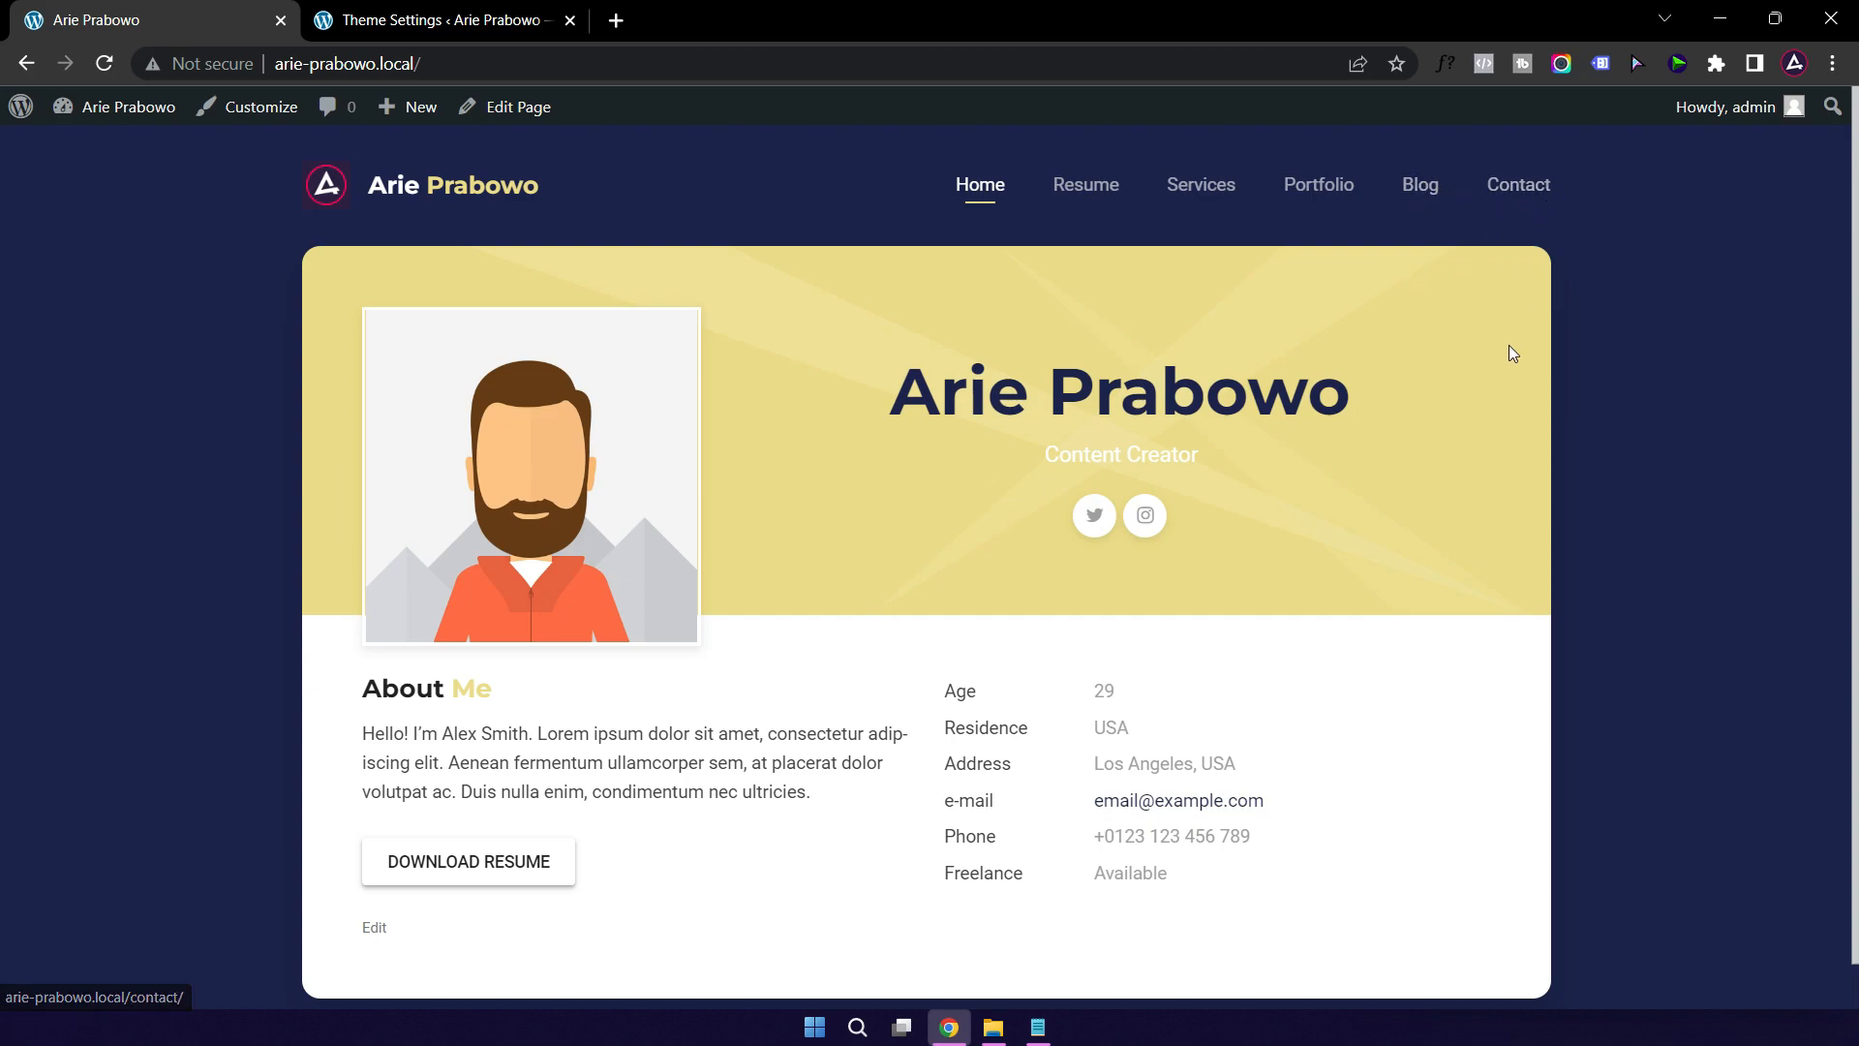
{"action": "scroll", "coordinate": [1553, 391], "scroll_direction": "down", "scroll_amount": 1}
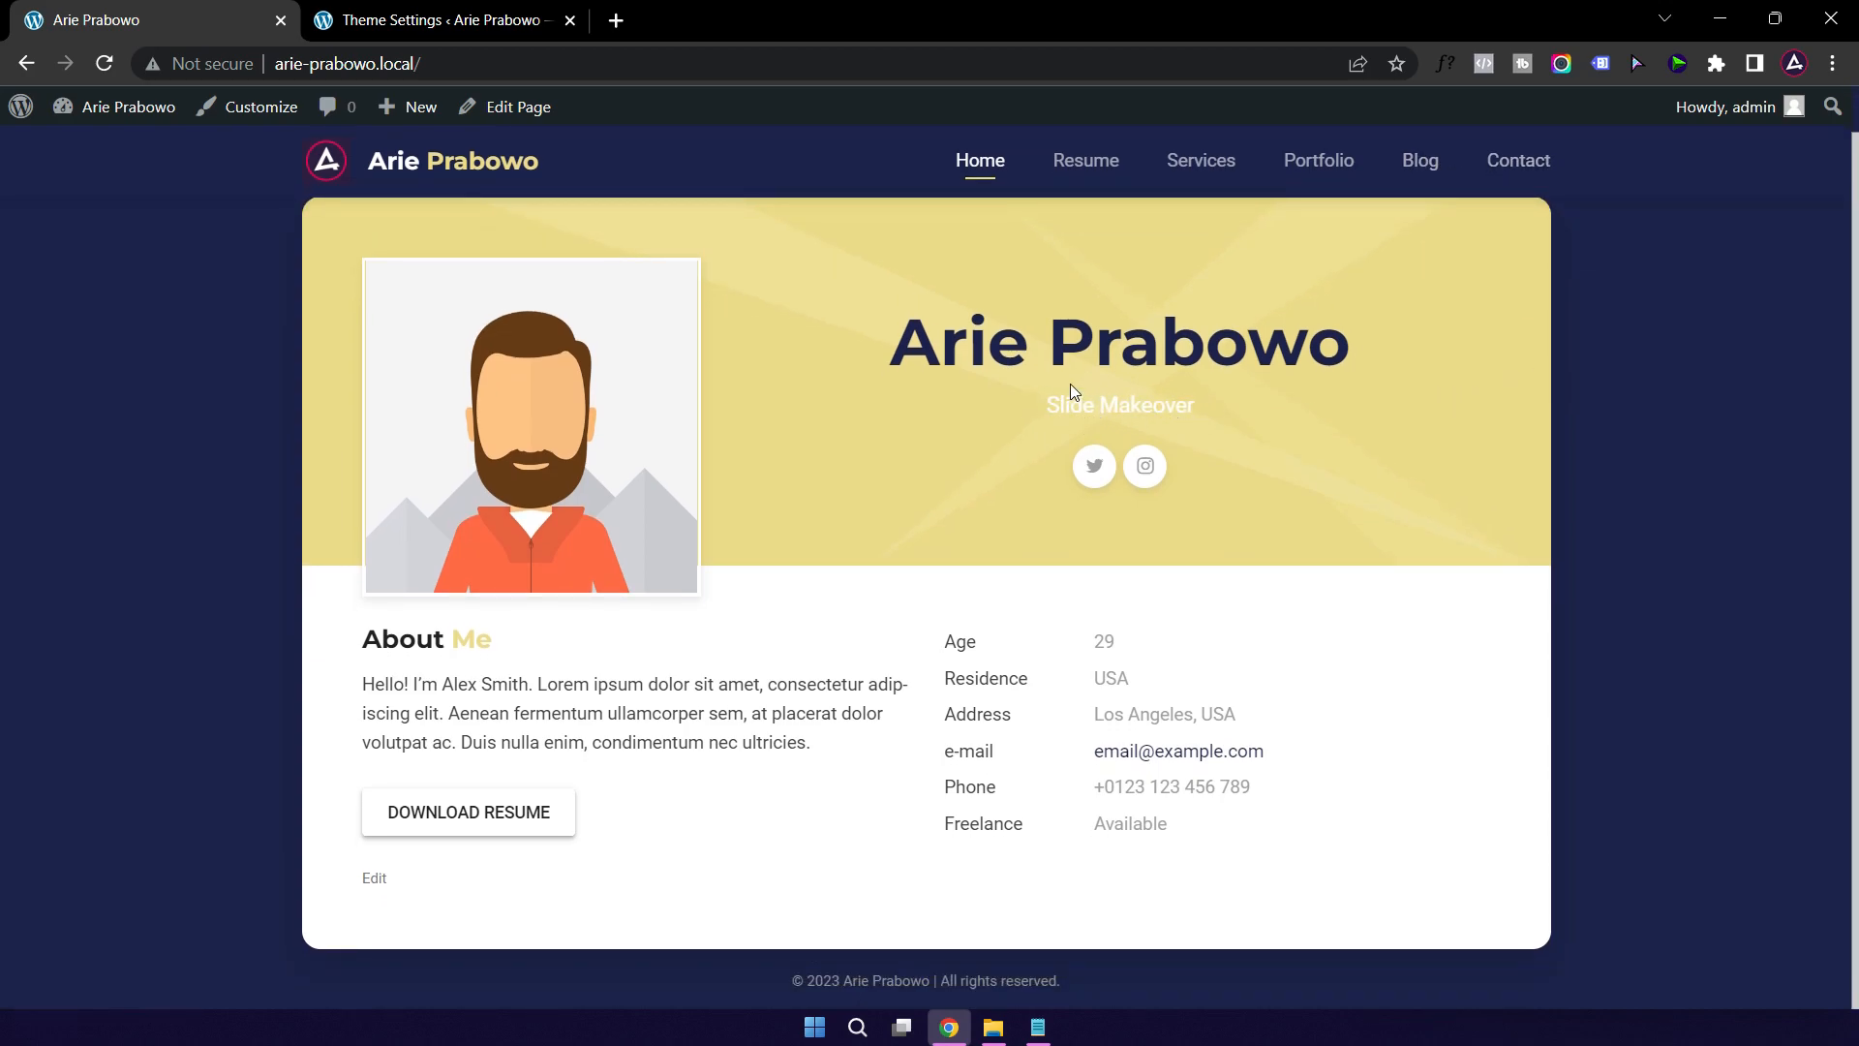
{"action": "left_click", "coordinate": [440, 19]}
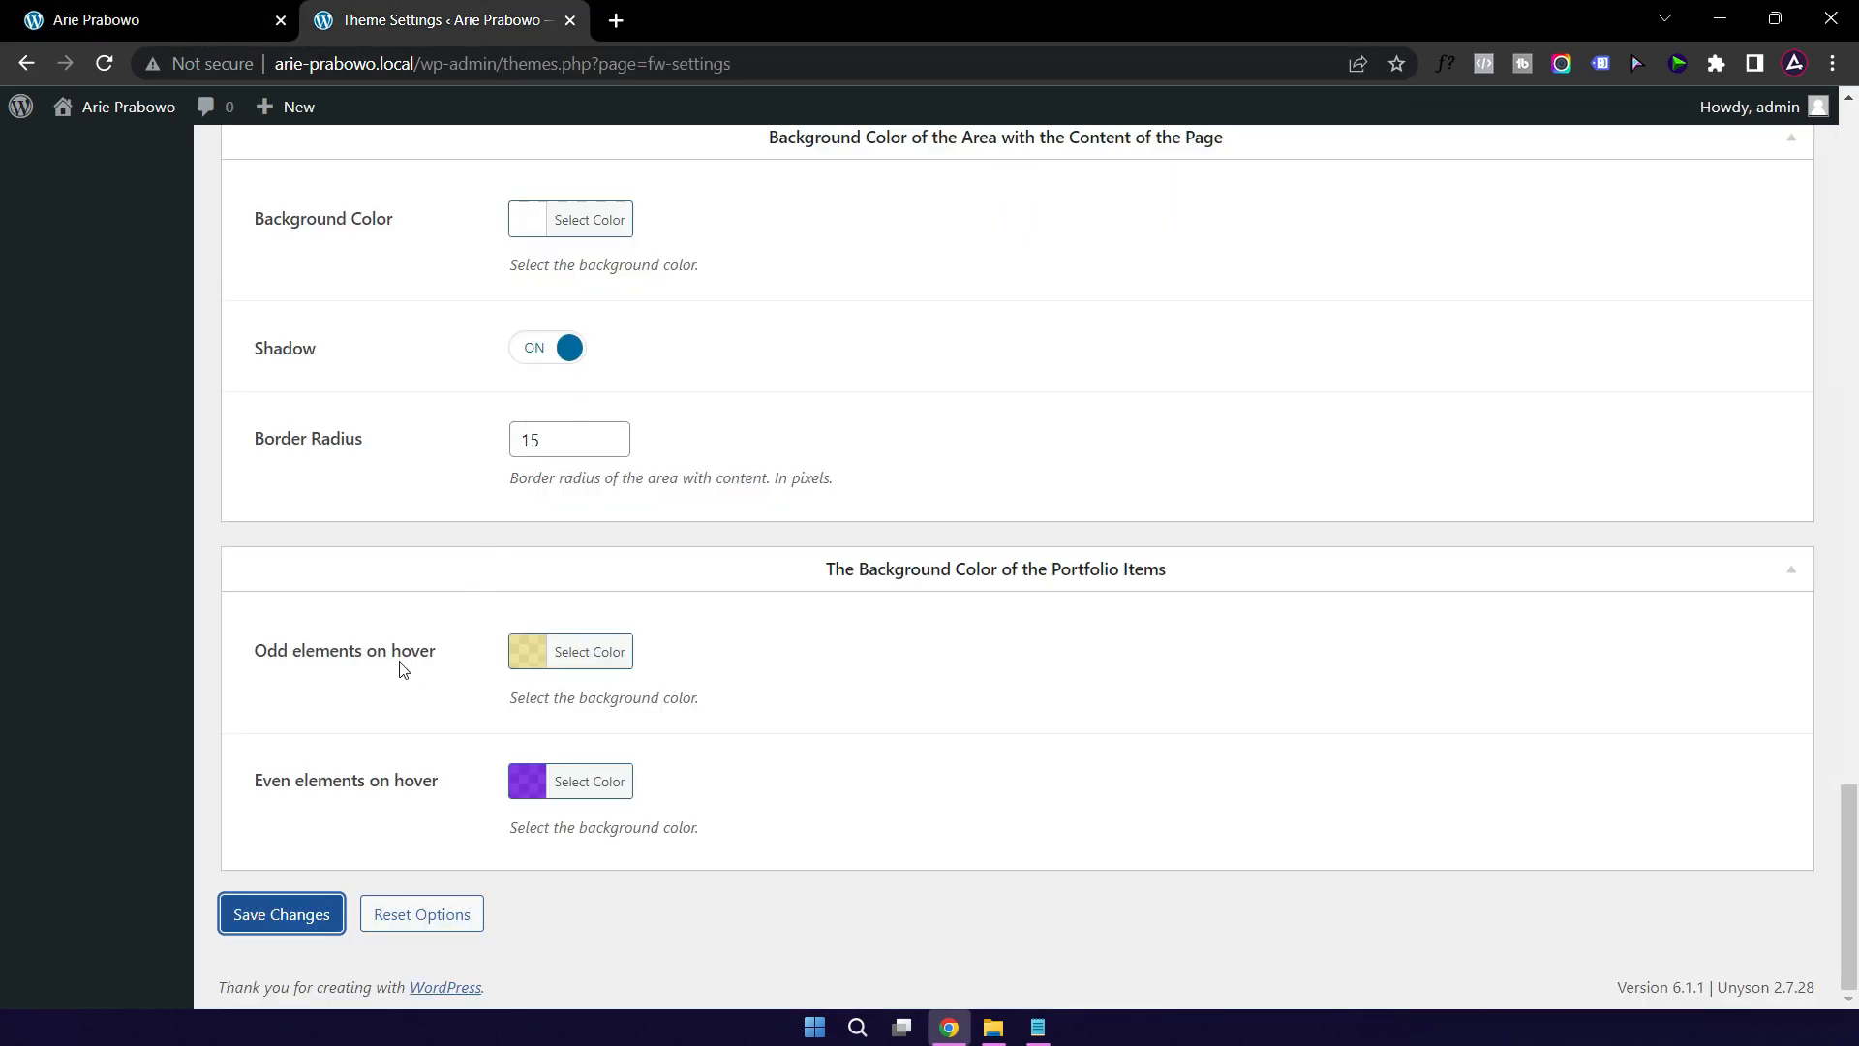
Step: Set the Start Page Subtitle Color to #172a4b to match the title
{"action": "scroll", "coordinate": [401, 668], "scroll_direction": "up", "scroll_amount": 7}
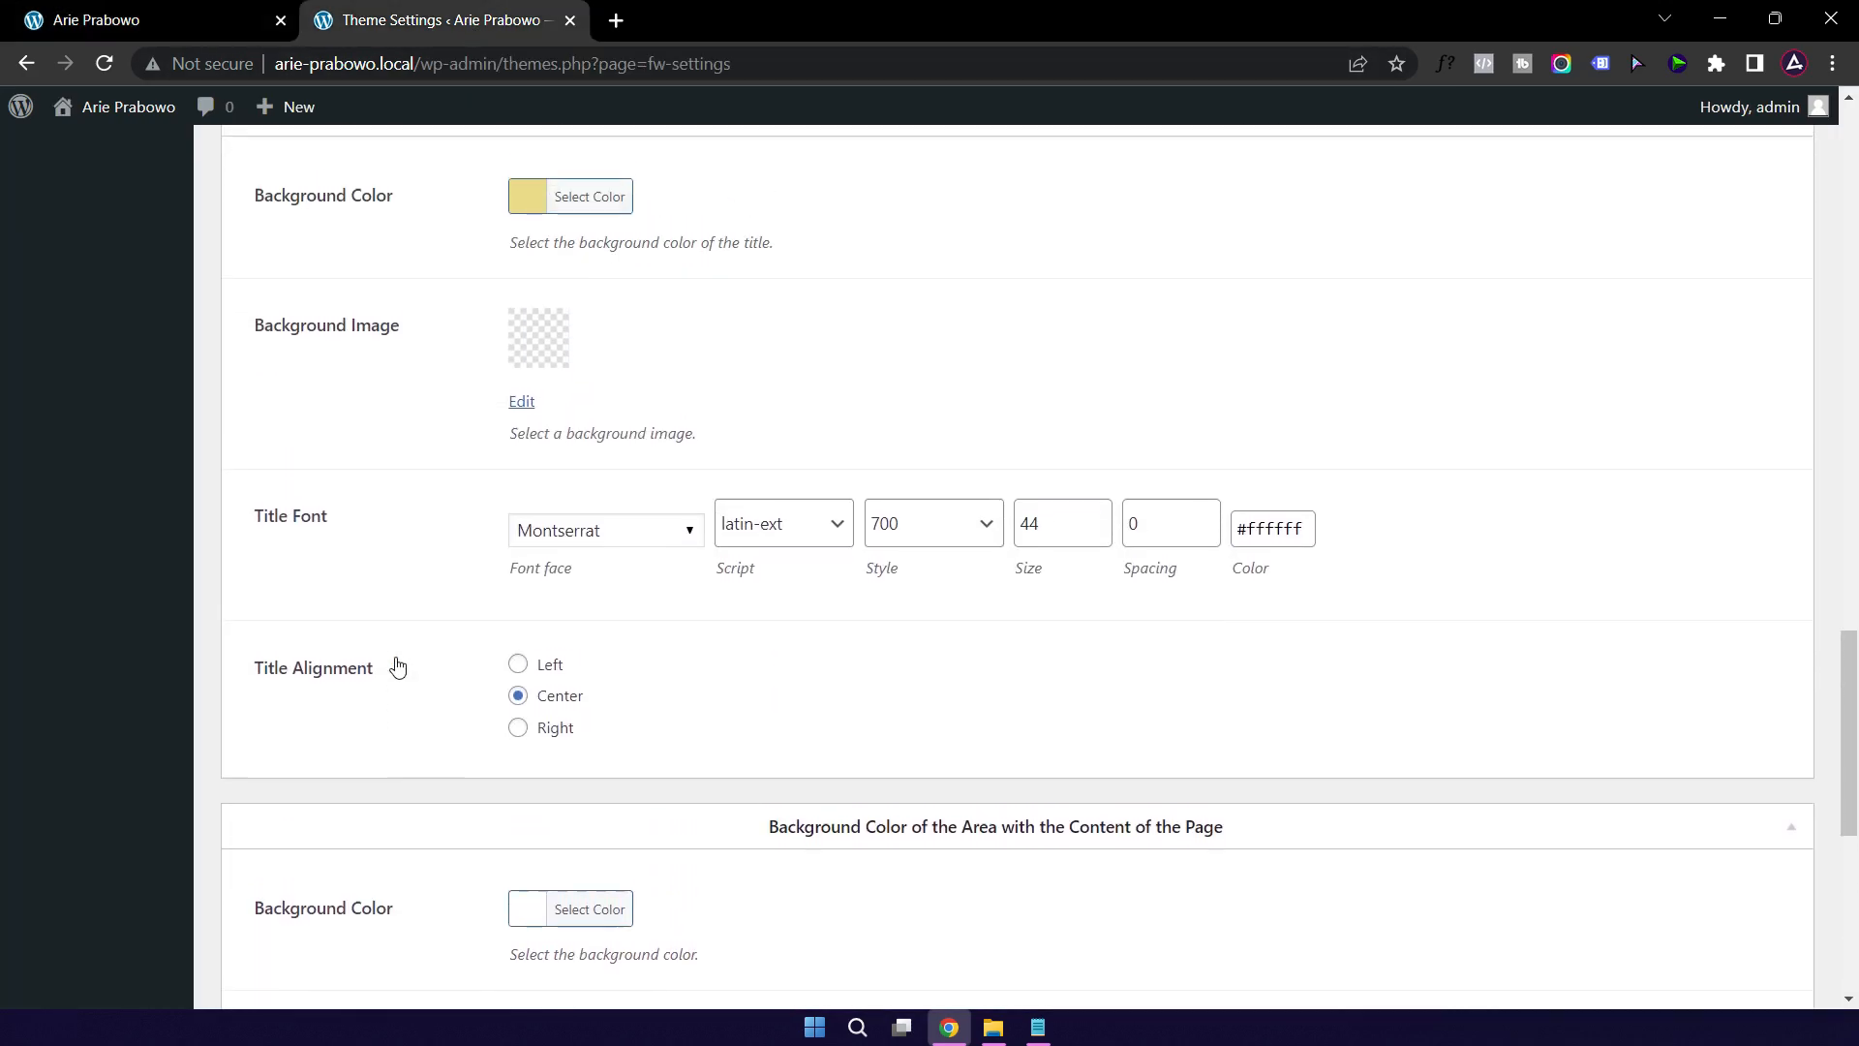
{"action": "scroll", "coordinate": [397, 667], "scroll_direction": "up", "scroll_amount": 8}
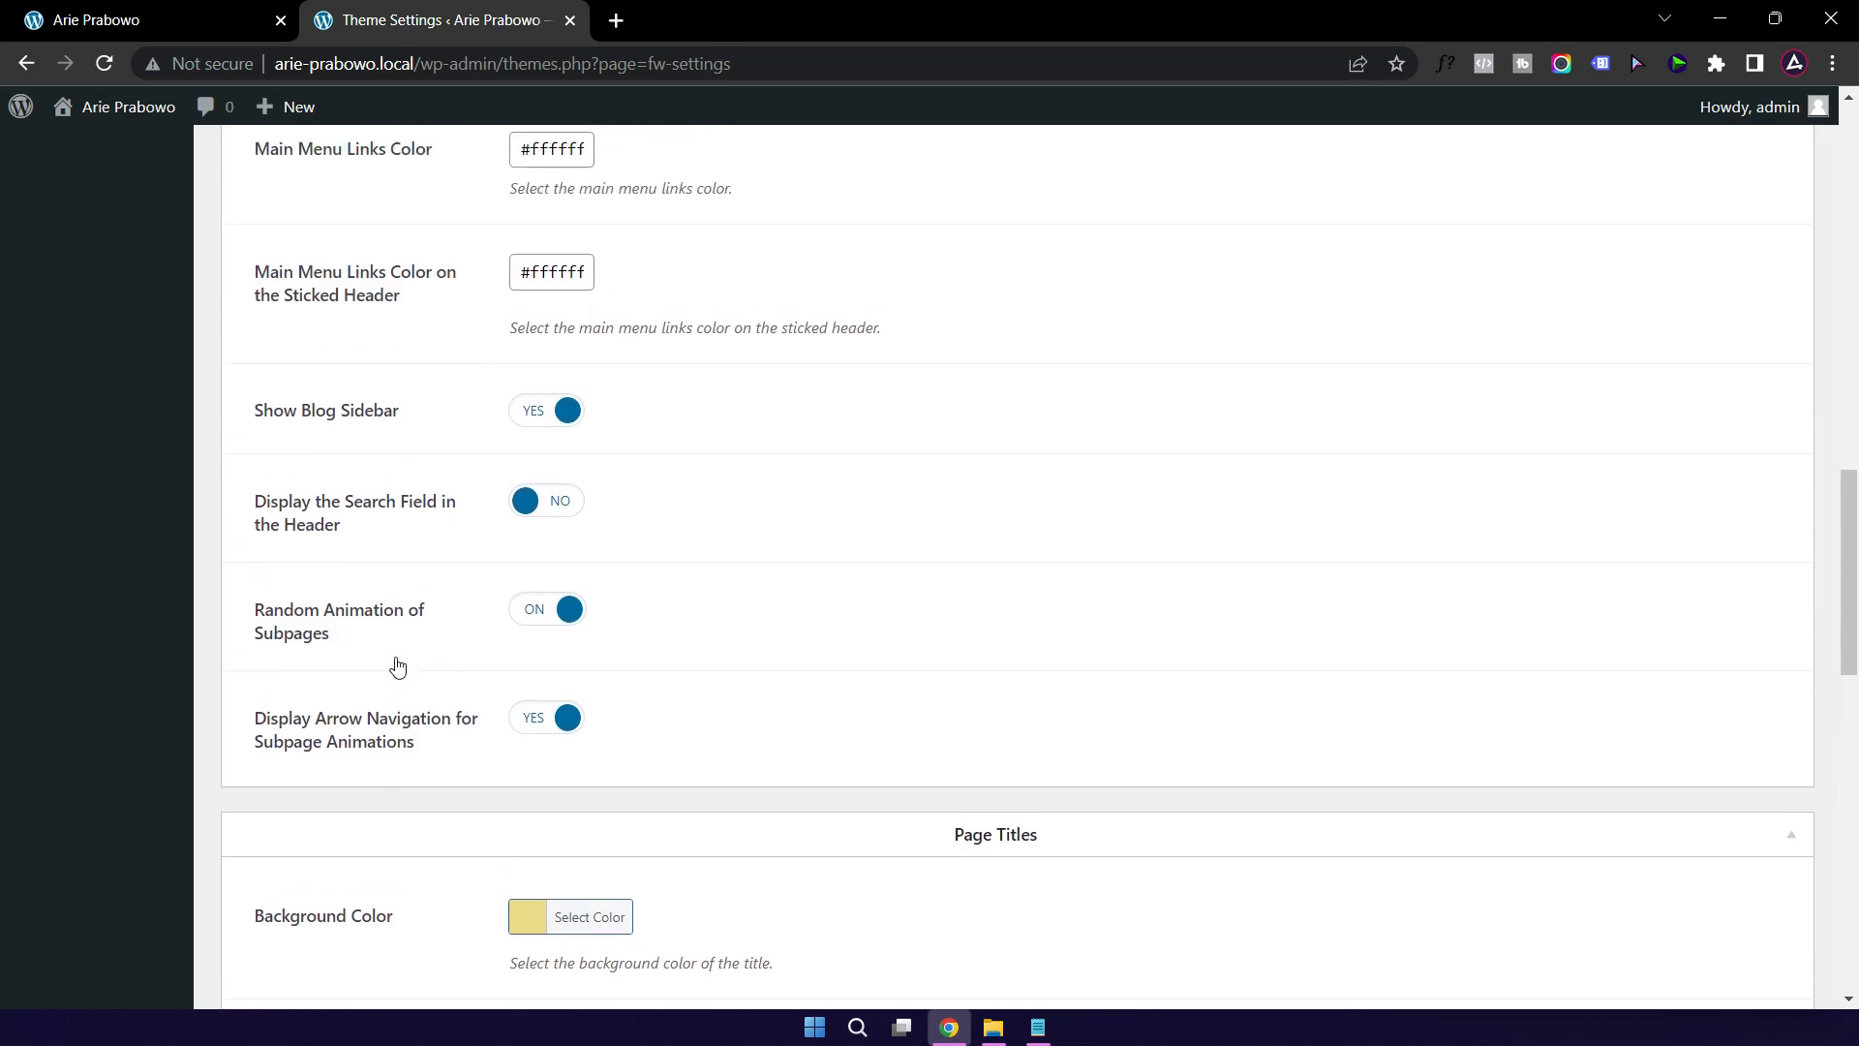
{"action": "scroll", "coordinate": [397, 666], "scroll_direction": "up", "scroll_amount": 2}
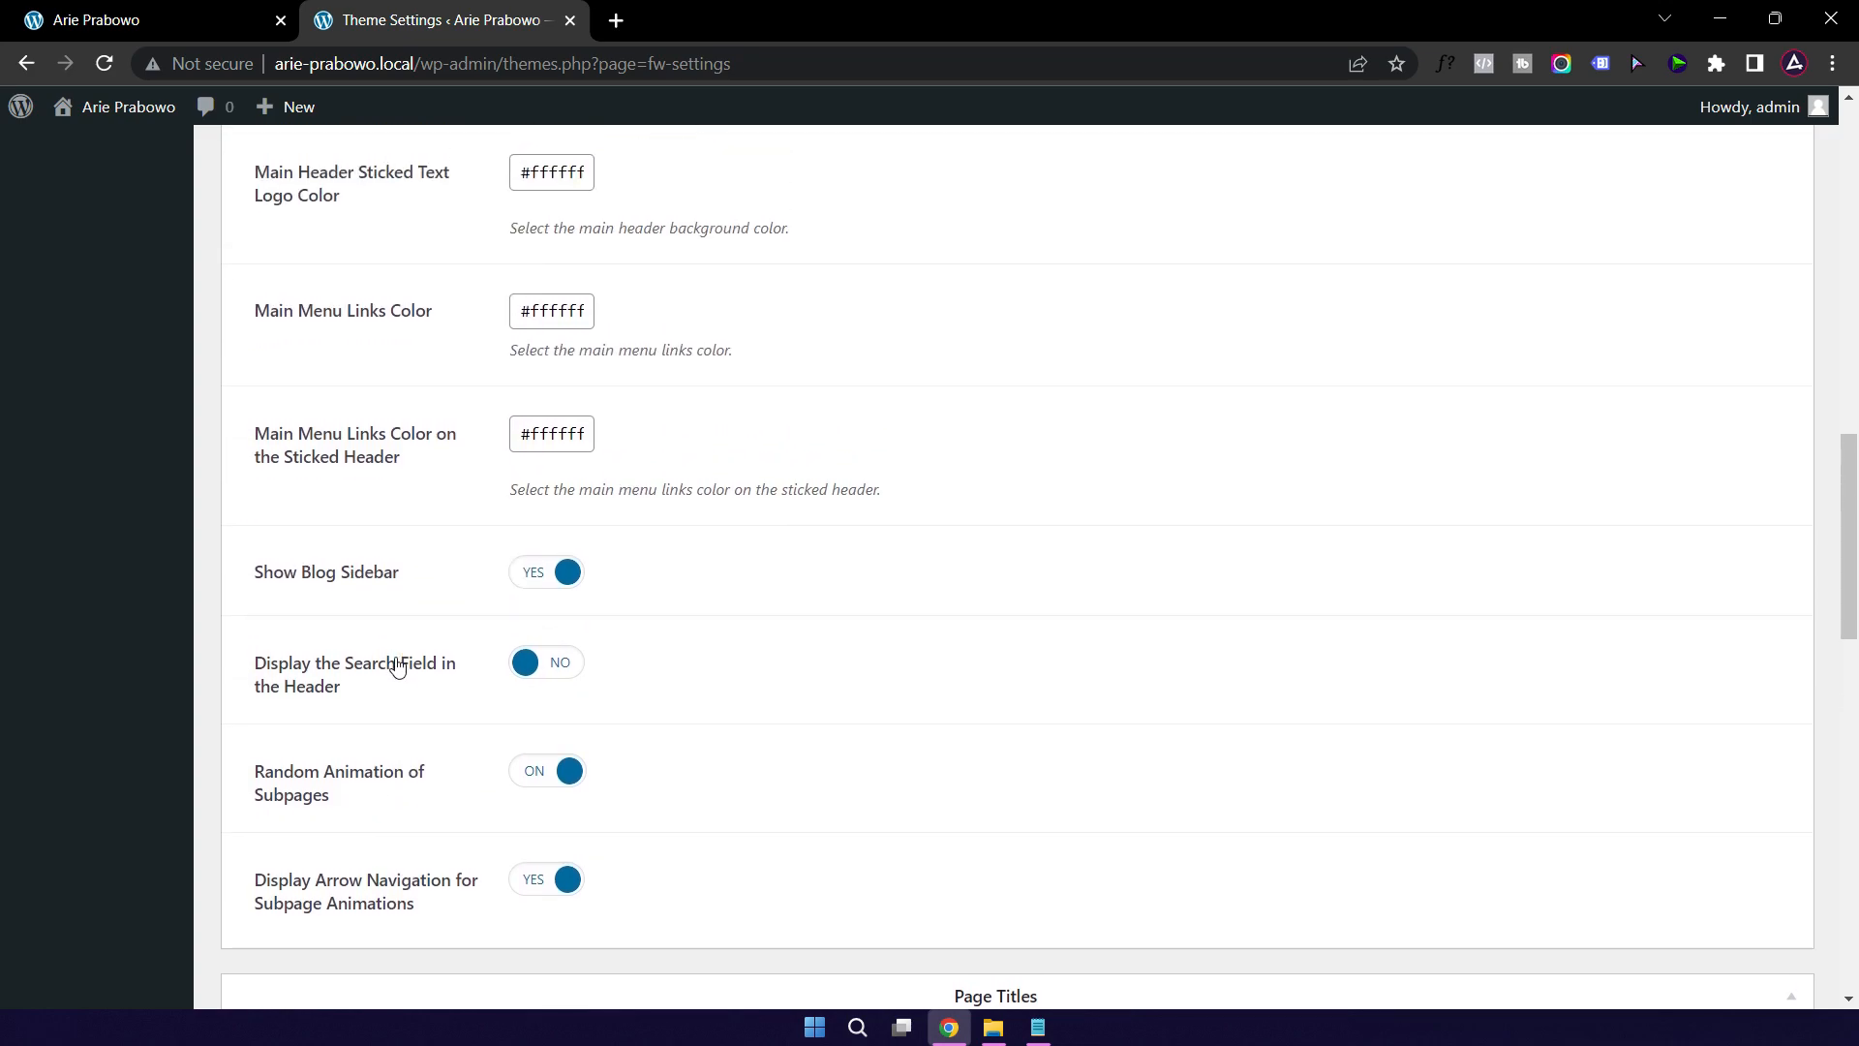
{"action": "scroll", "coordinate": [397, 666], "scroll_direction": "up", "scroll_amount": 5}
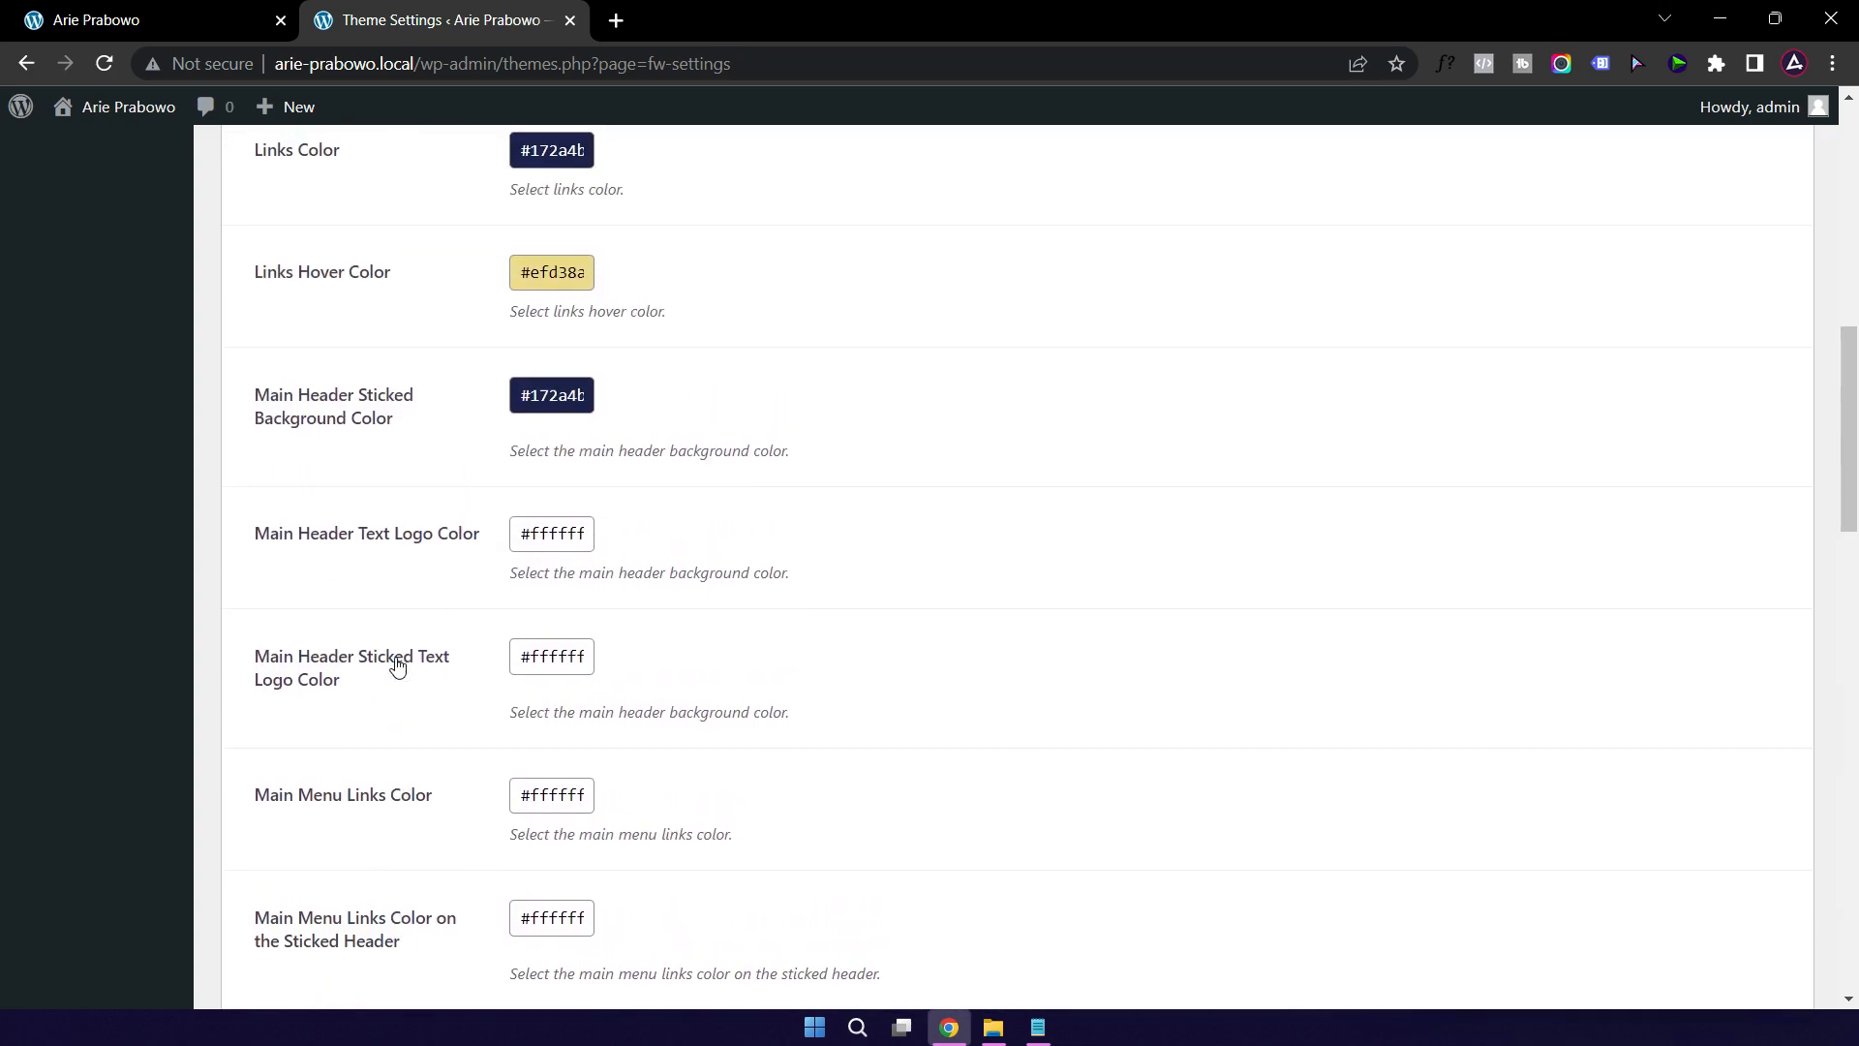
{"action": "scroll", "coordinate": [397, 666], "scroll_direction": "up", "scroll_amount": 5}
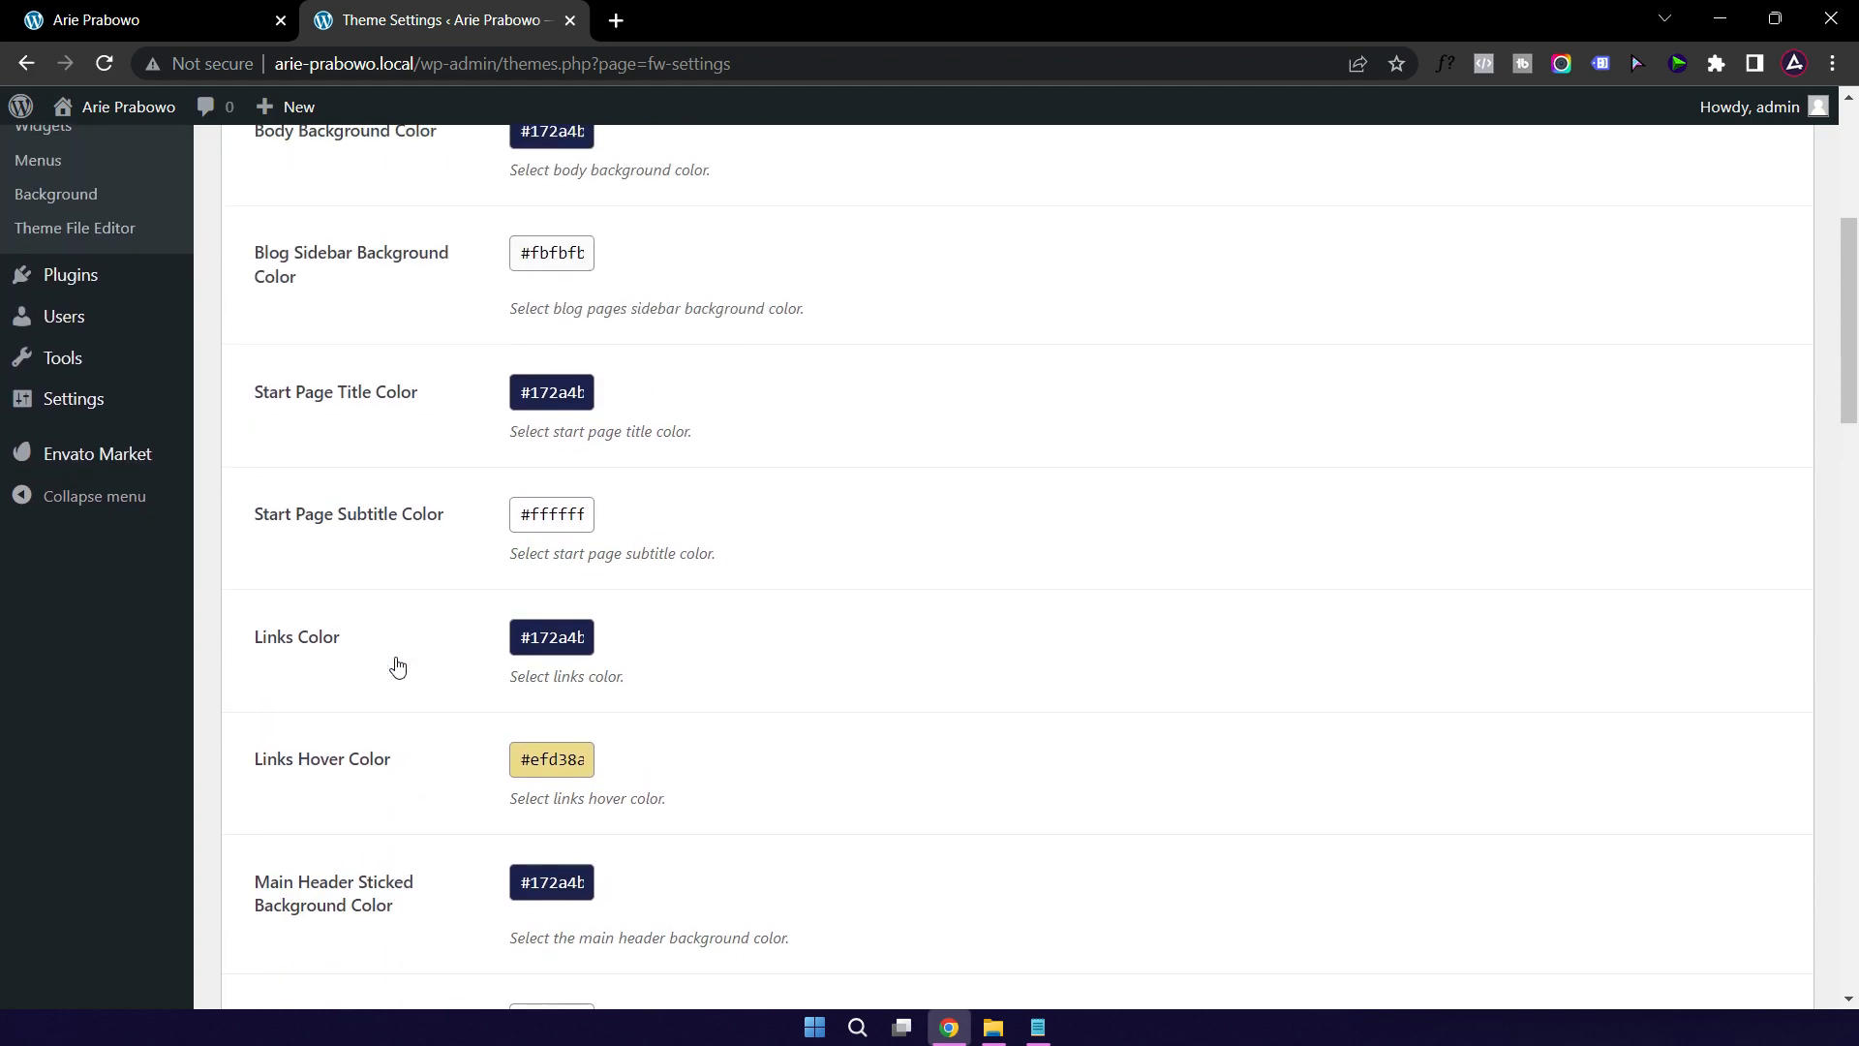
{"action": "scroll", "coordinate": [397, 666], "scroll_direction": "up", "scroll_amount": 5}
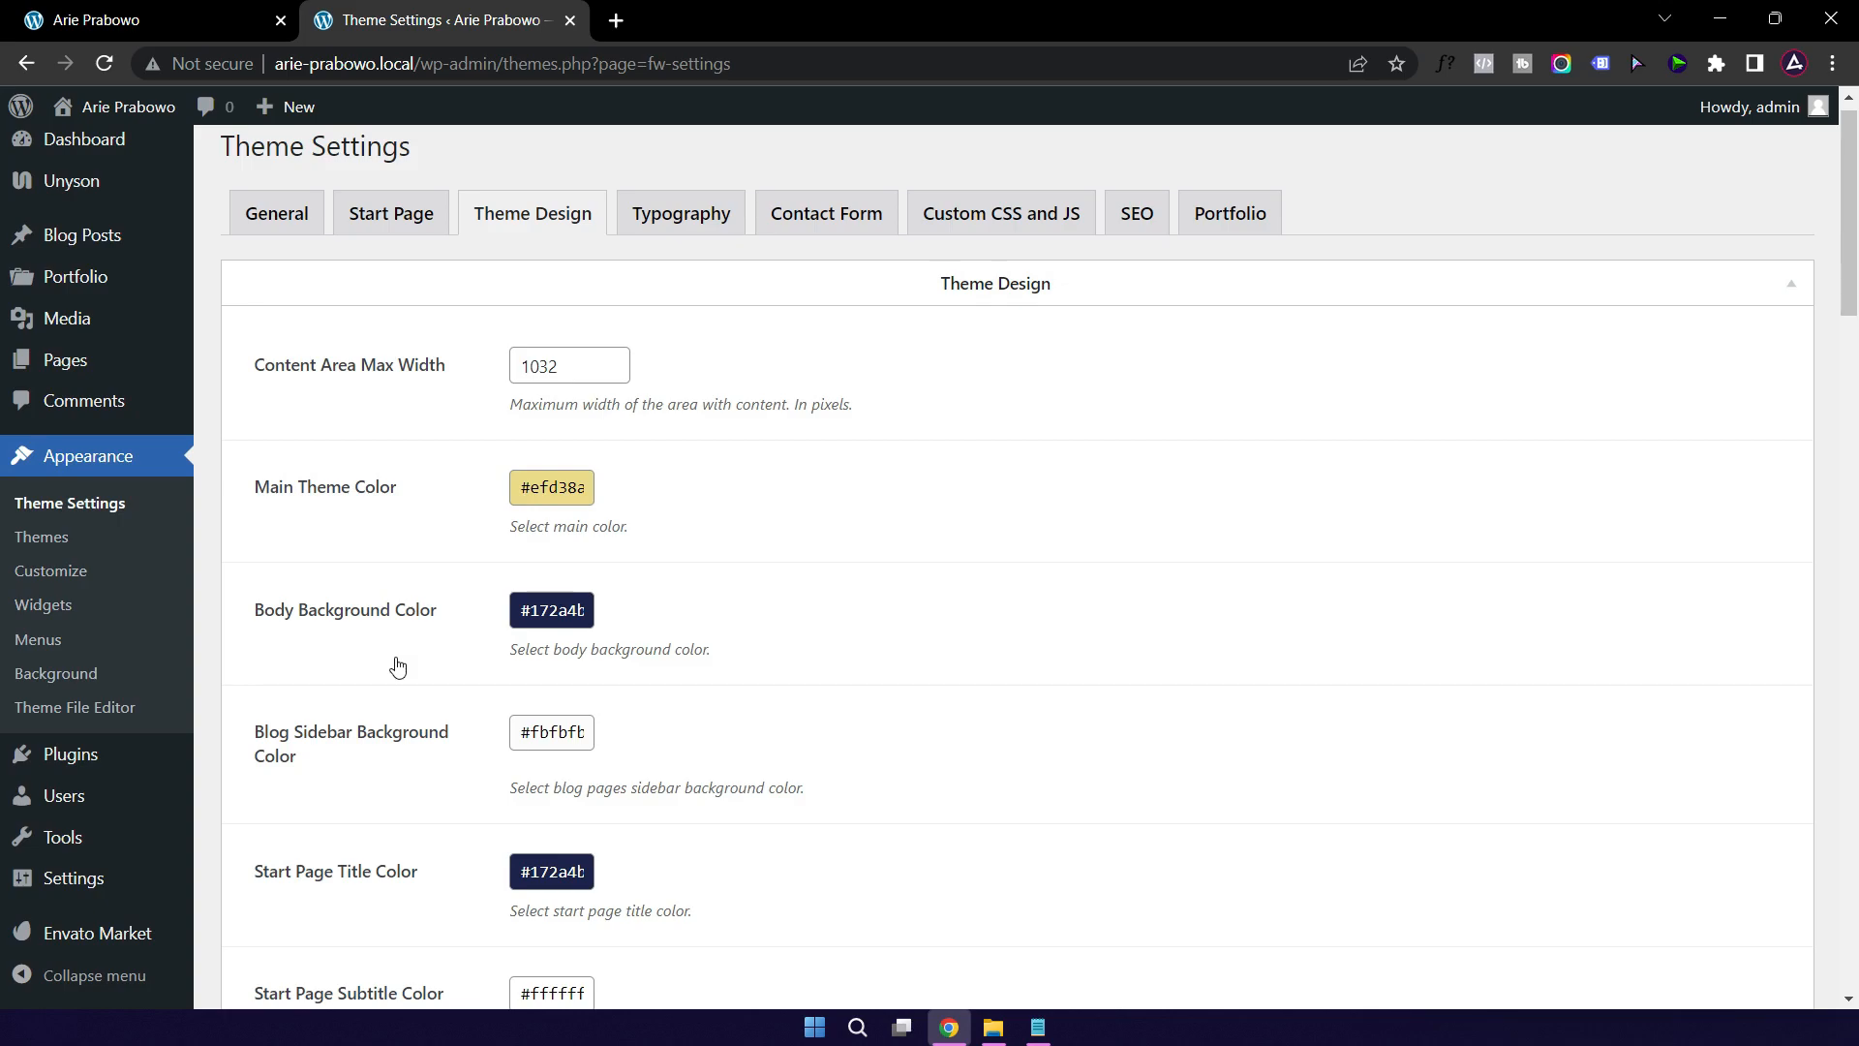
{"action": "scroll", "coordinate": [397, 667], "scroll_direction": "down", "scroll_amount": 7}
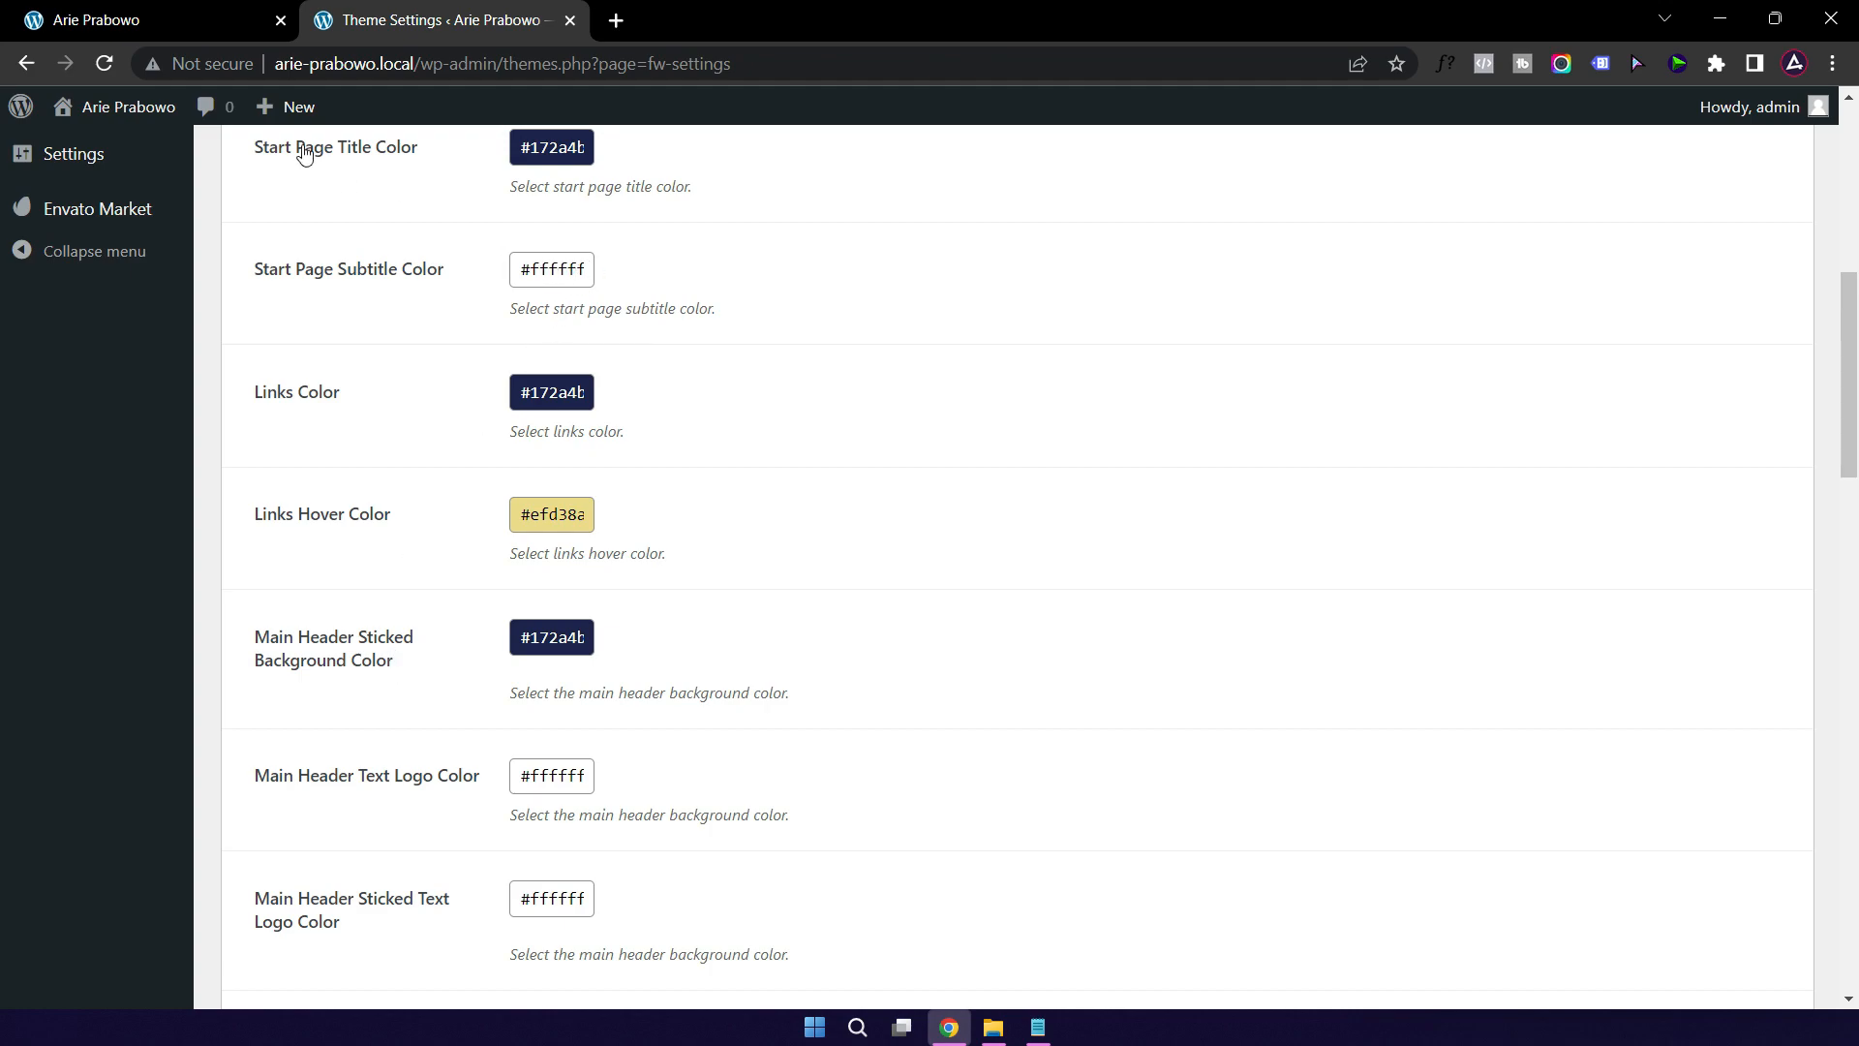
{"action": "left_click", "coordinate": [571, 270]}
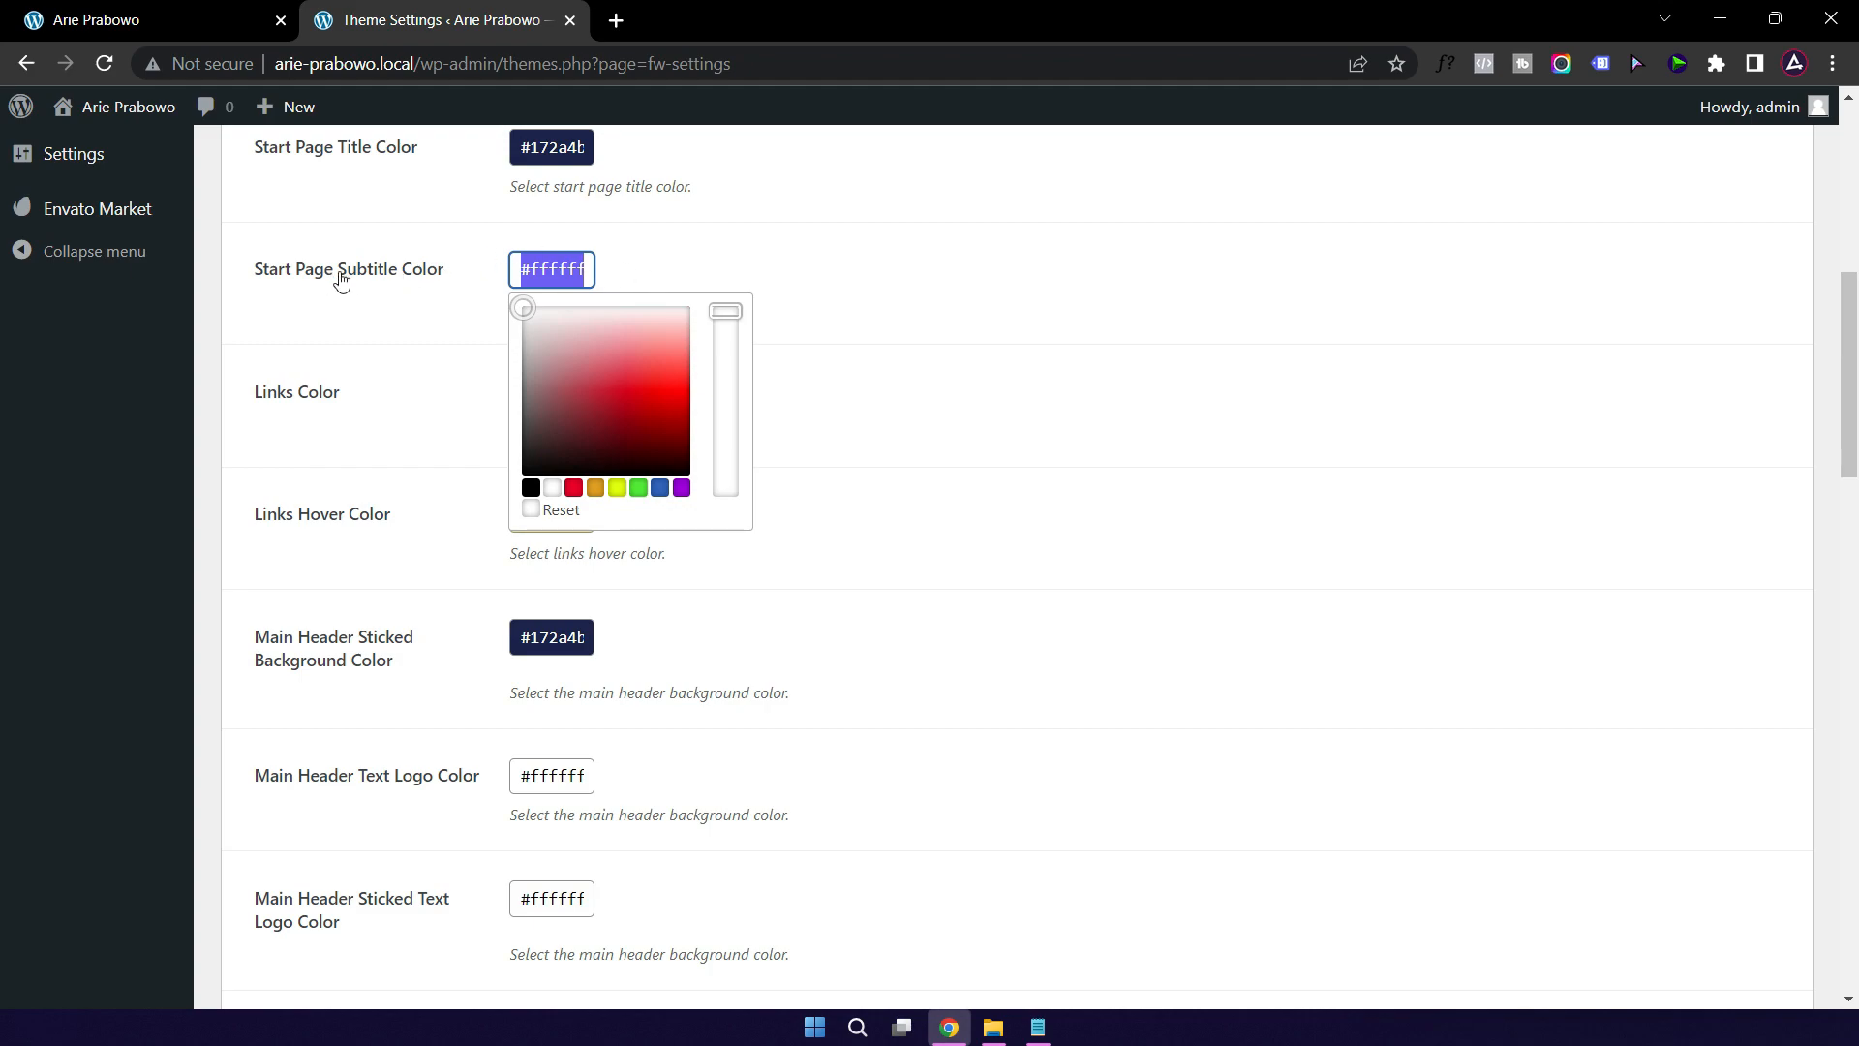
{"action": "left_click", "coordinate": [199, 25]}
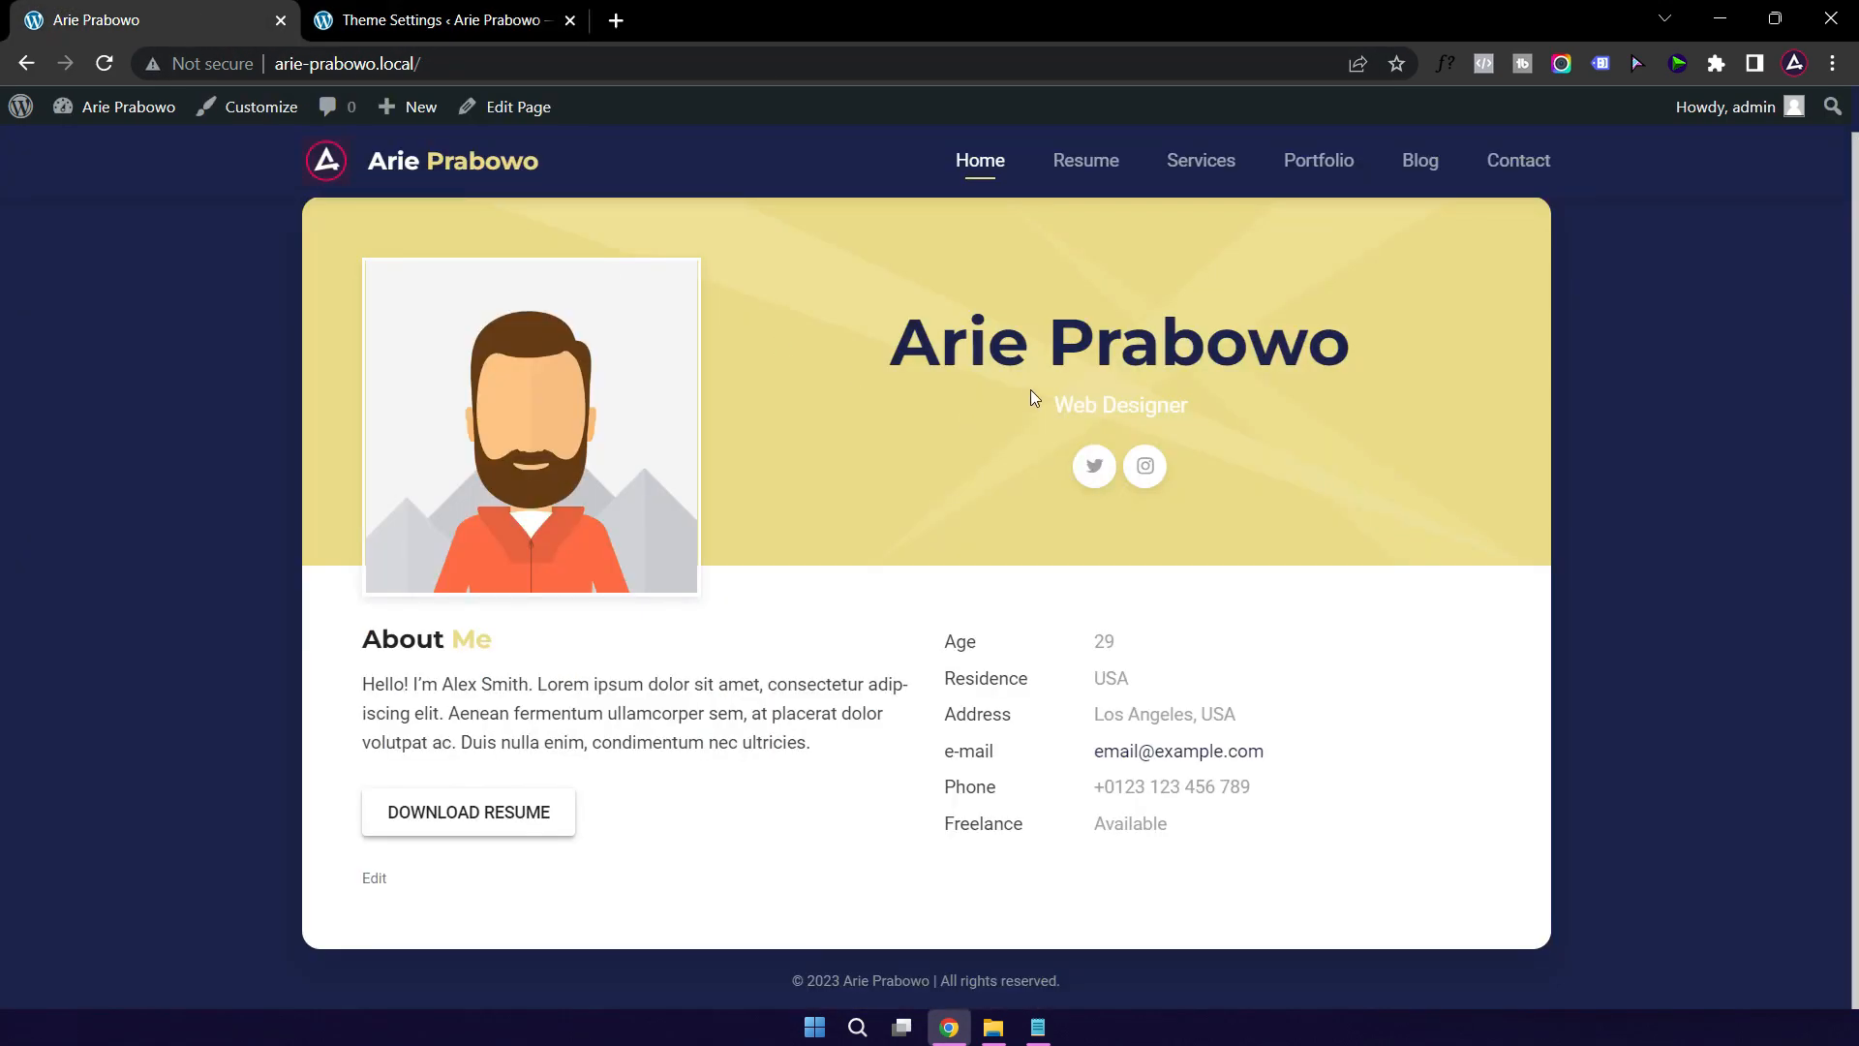
{"action": "key", "text": "ctrl+Tab"}
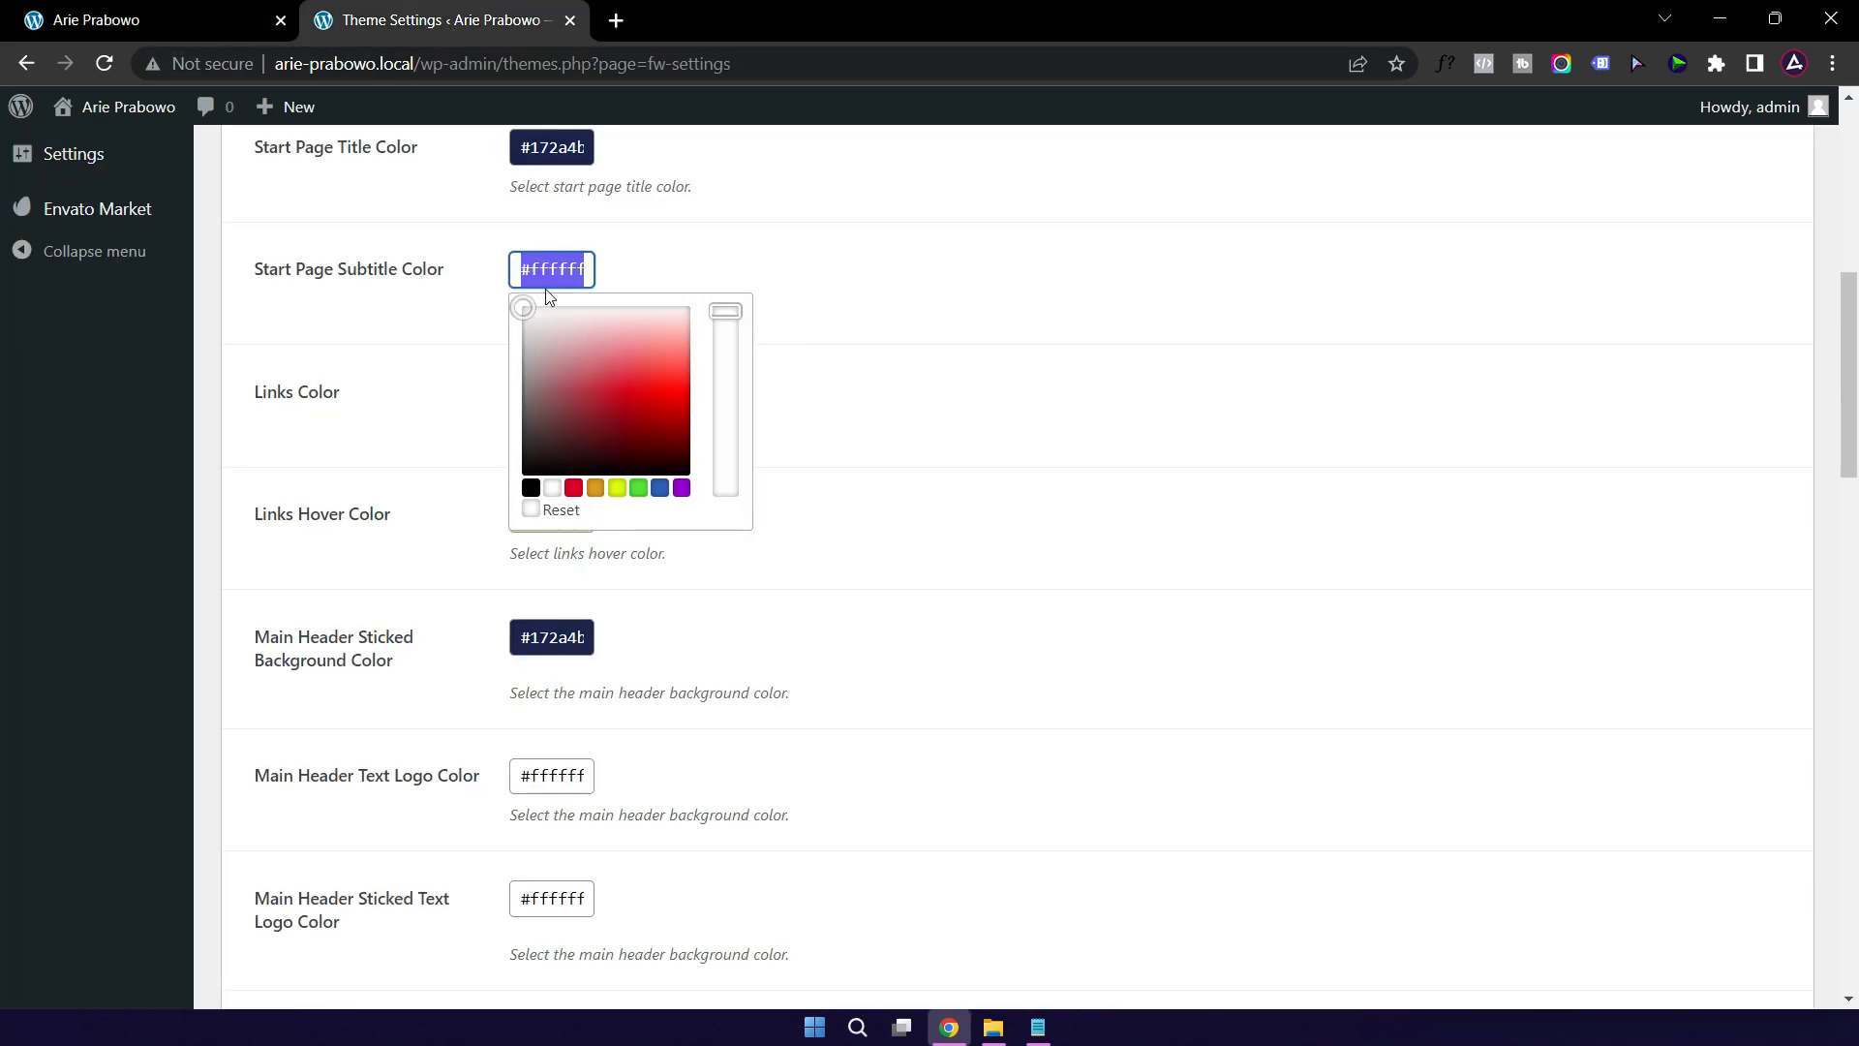
{"action": "type", "text": "#172a4b"}
{"action": "left_click", "coordinate": [1025, 393]}
Step: Save the theme settings and check the navy subtitle on the reloaded homepage
{"action": "scroll", "coordinate": [921, 492], "scroll_direction": "down", "scroll_amount": 20}
{"action": "left_click", "coordinate": [250, 914]}
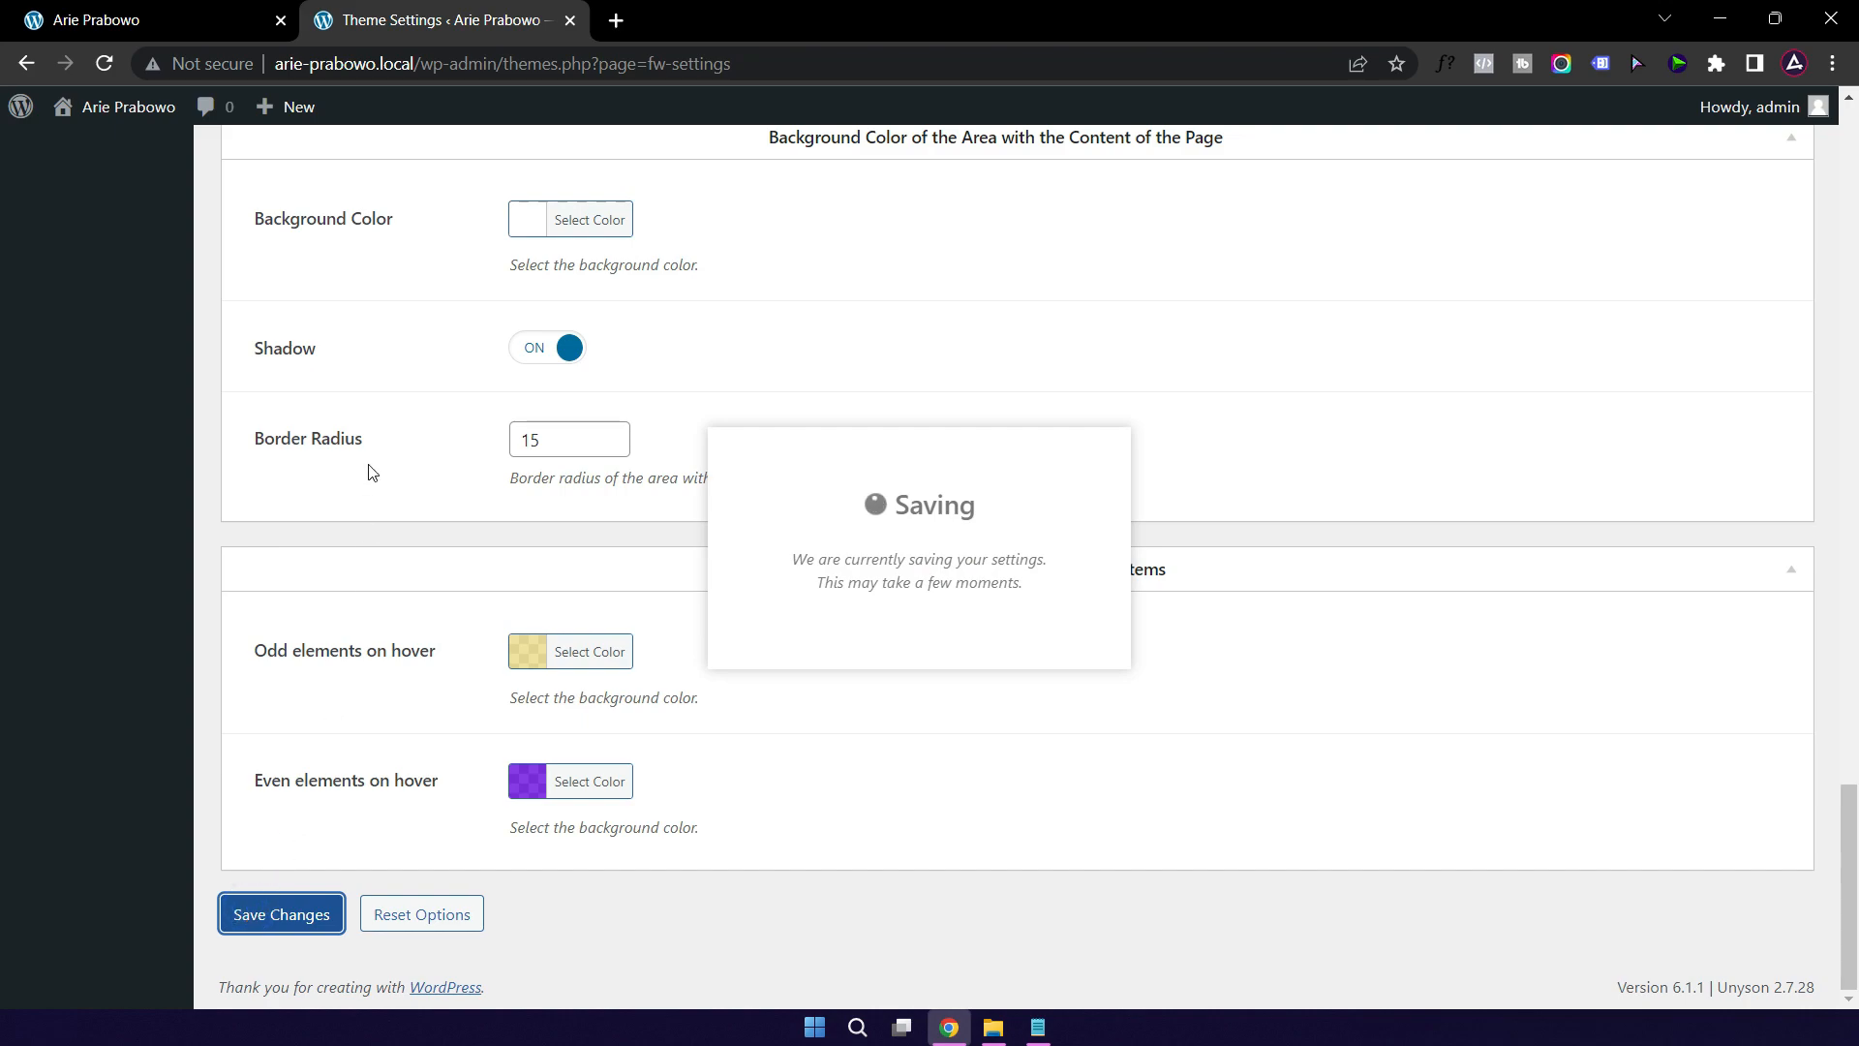
{"action": "left_click", "coordinate": [183, 25]}
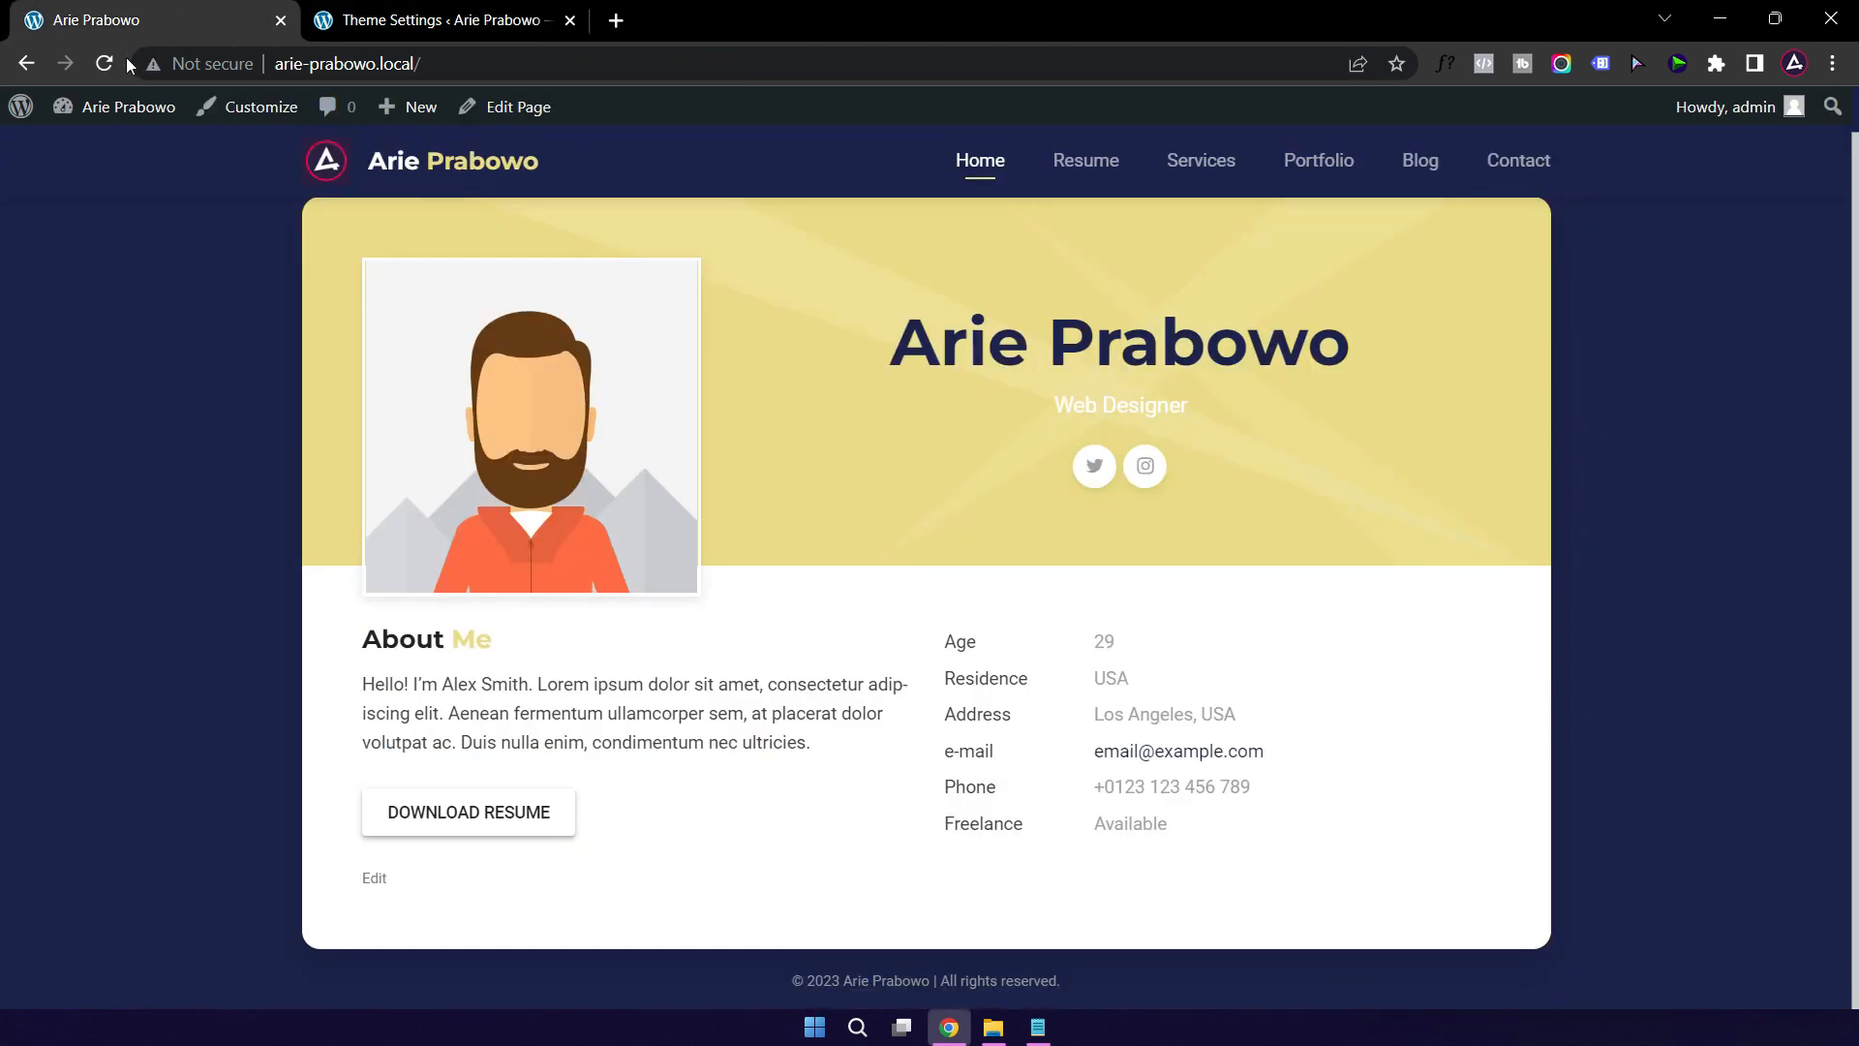
{"action": "left_click", "coordinate": [106, 63]}
{"action": "scroll", "coordinate": [772, 614], "scroll_direction": "up", "scroll_amount": 1}
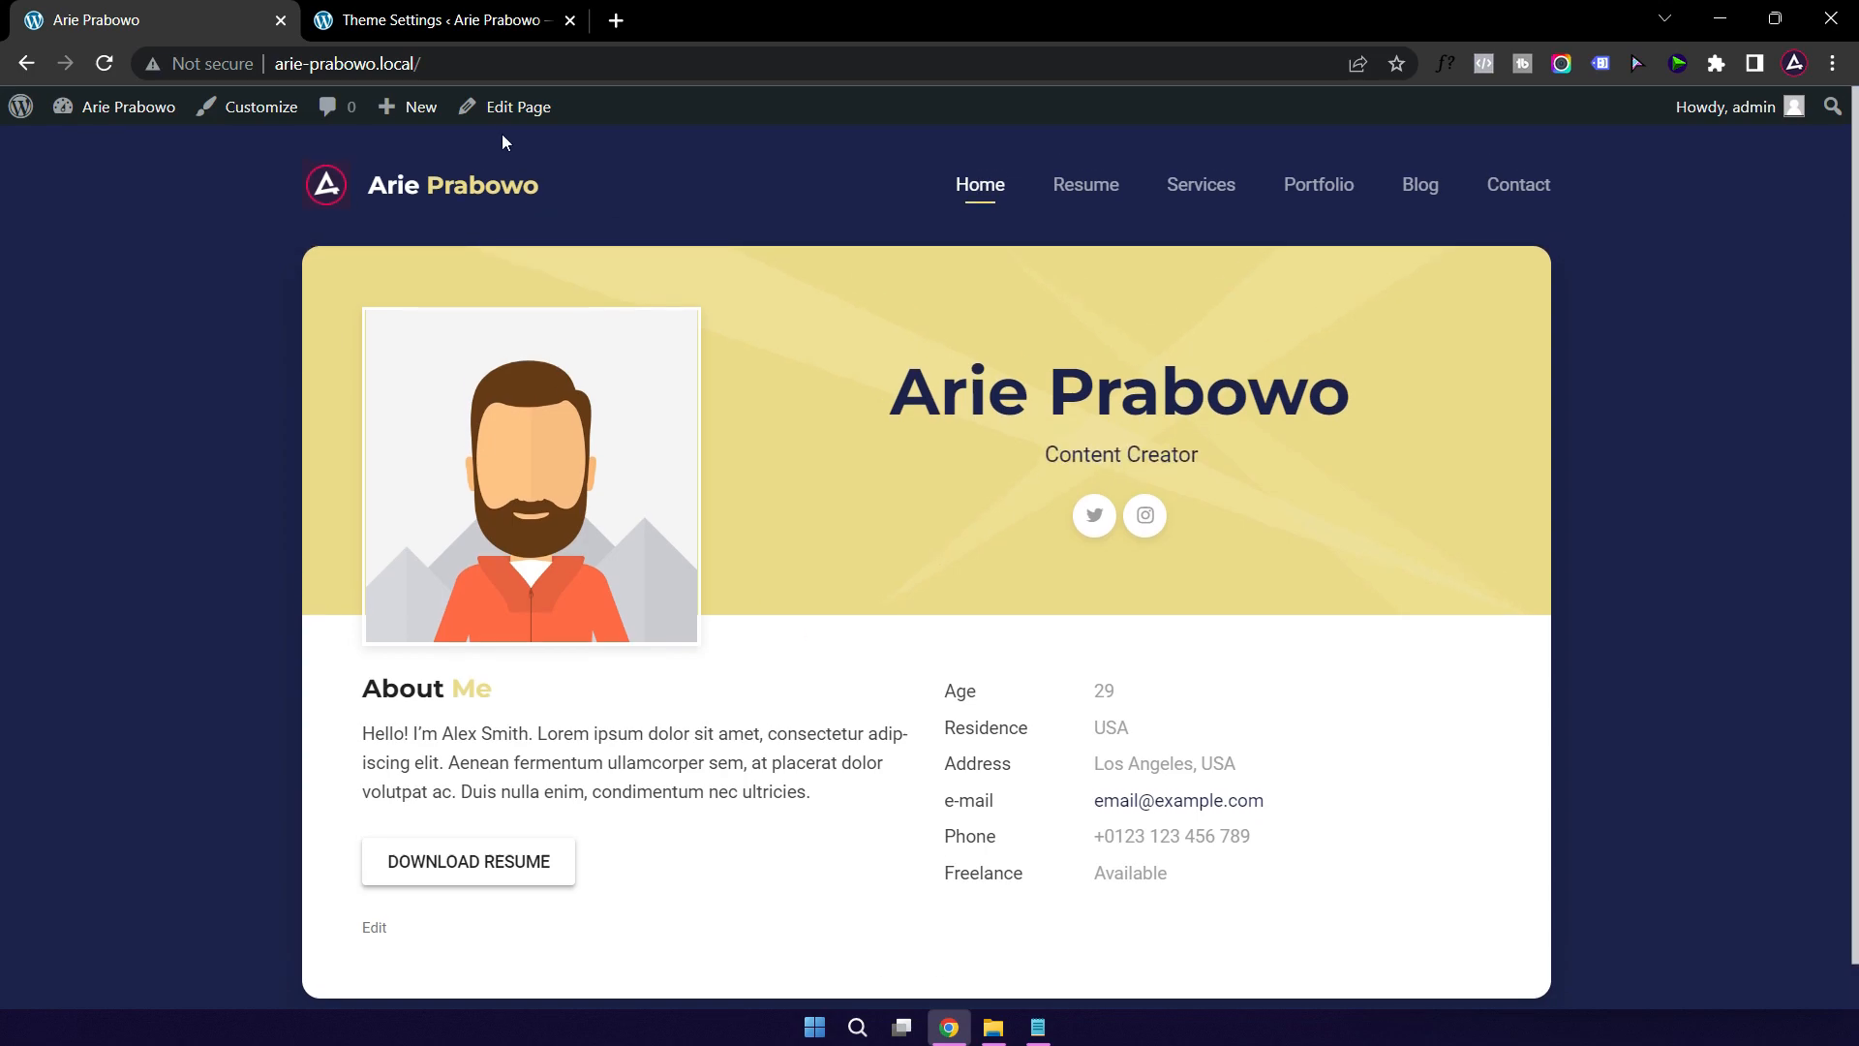
{"action": "left_click", "coordinate": [449, 21]}
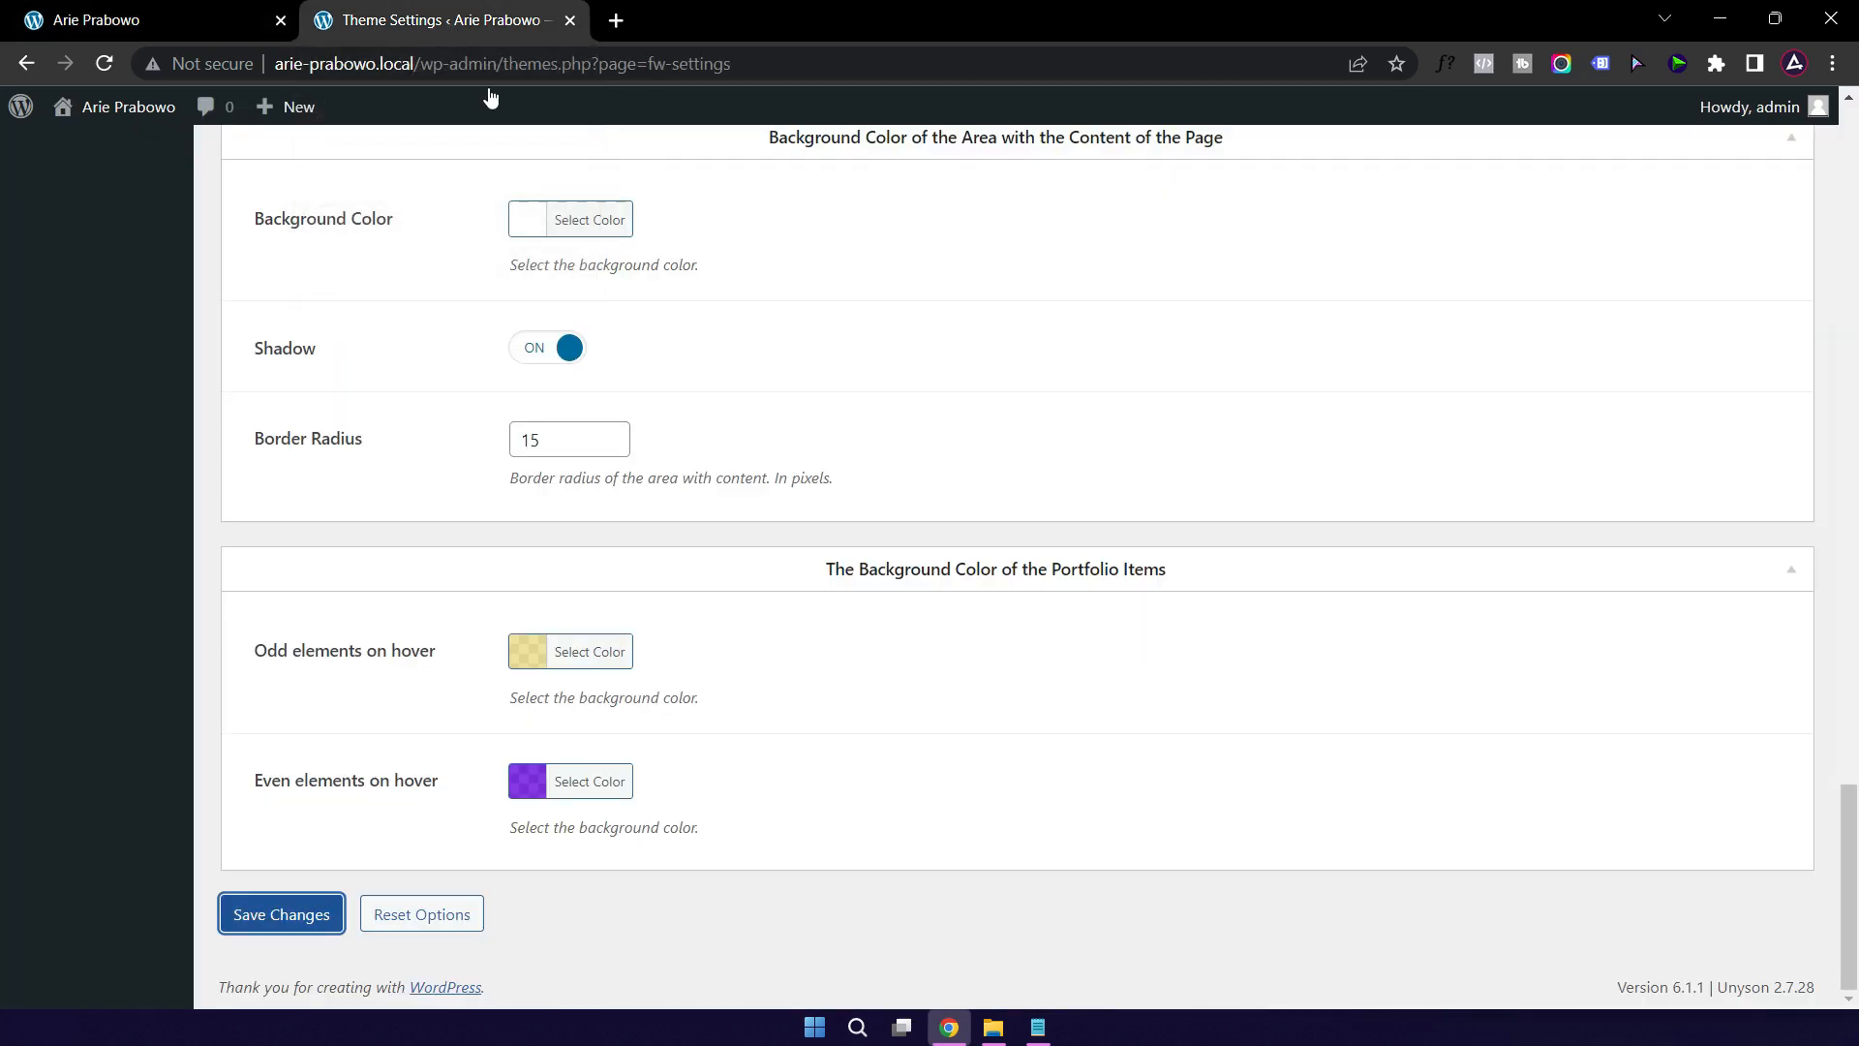
{"action": "scroll", "coordinate": [1236, 394], "scroll_direction": "up", "scroll_amount": 20}
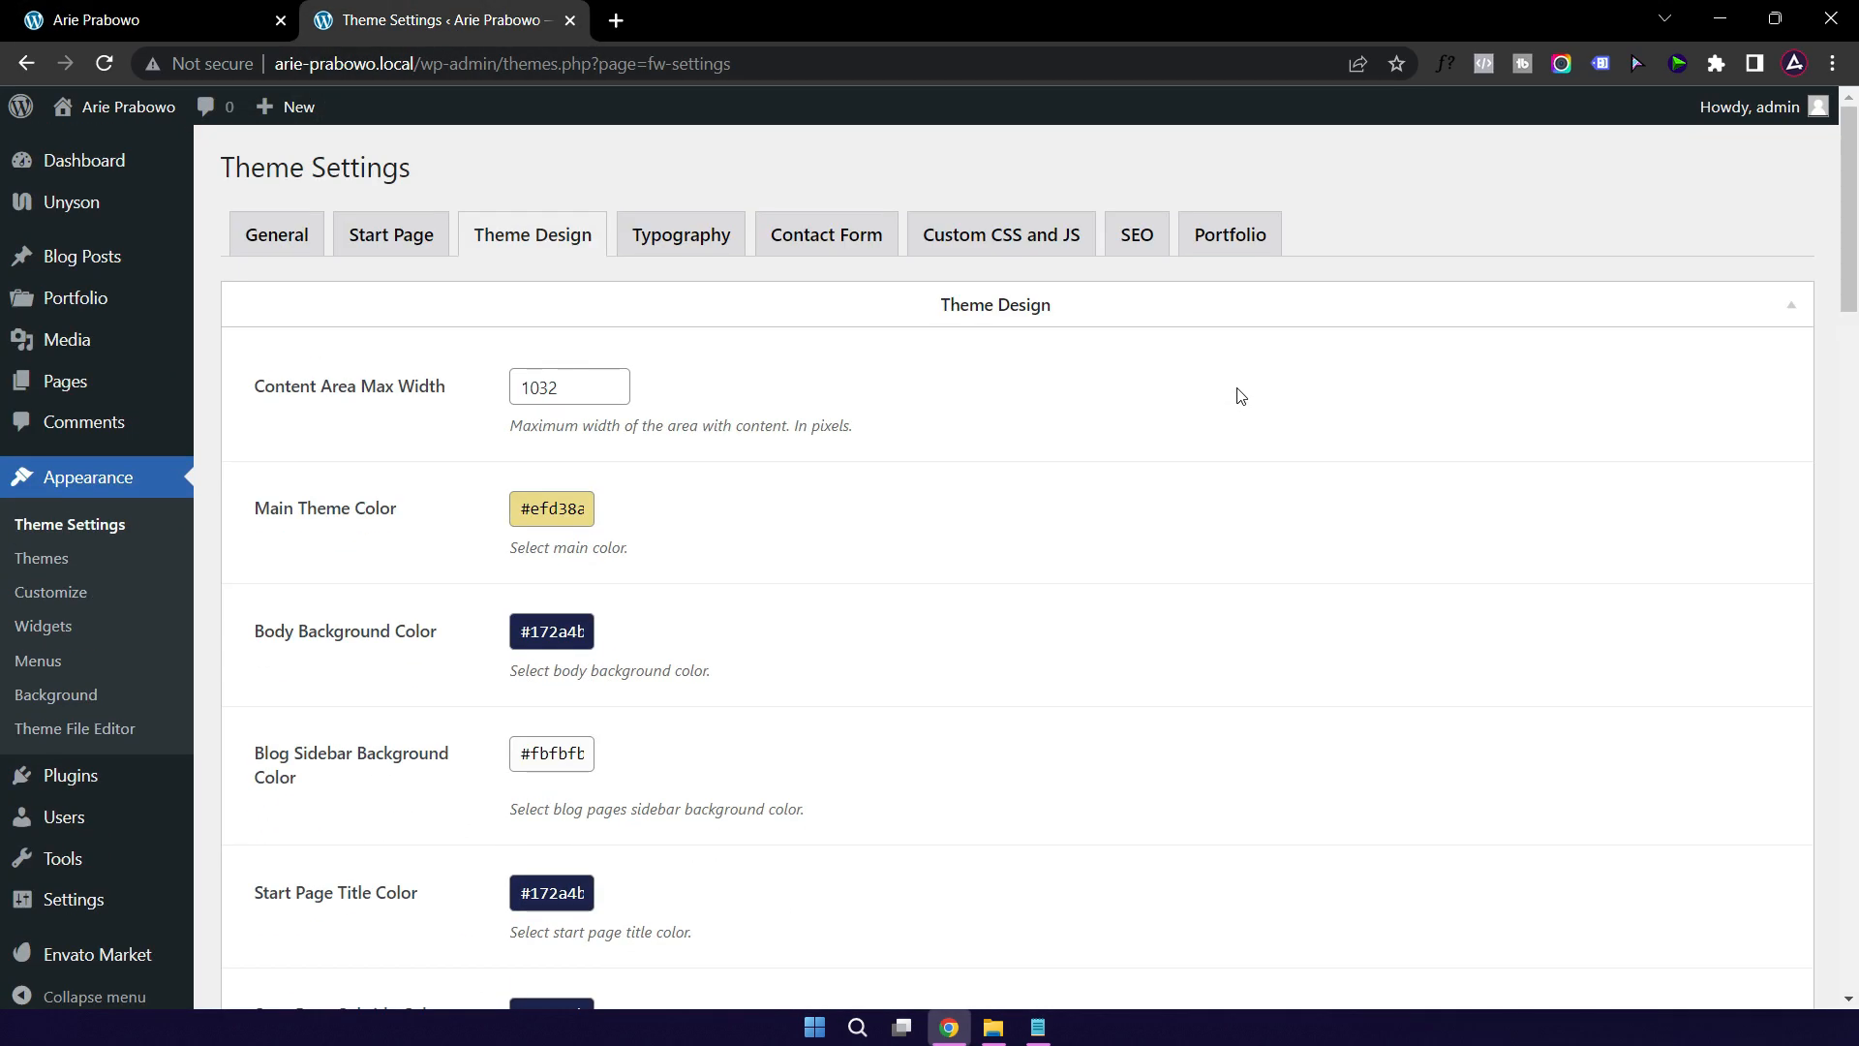
Step: Open the Typography settings and compare them against the live homepage
{"action": "left_click", "coordinate": [678, 242]}
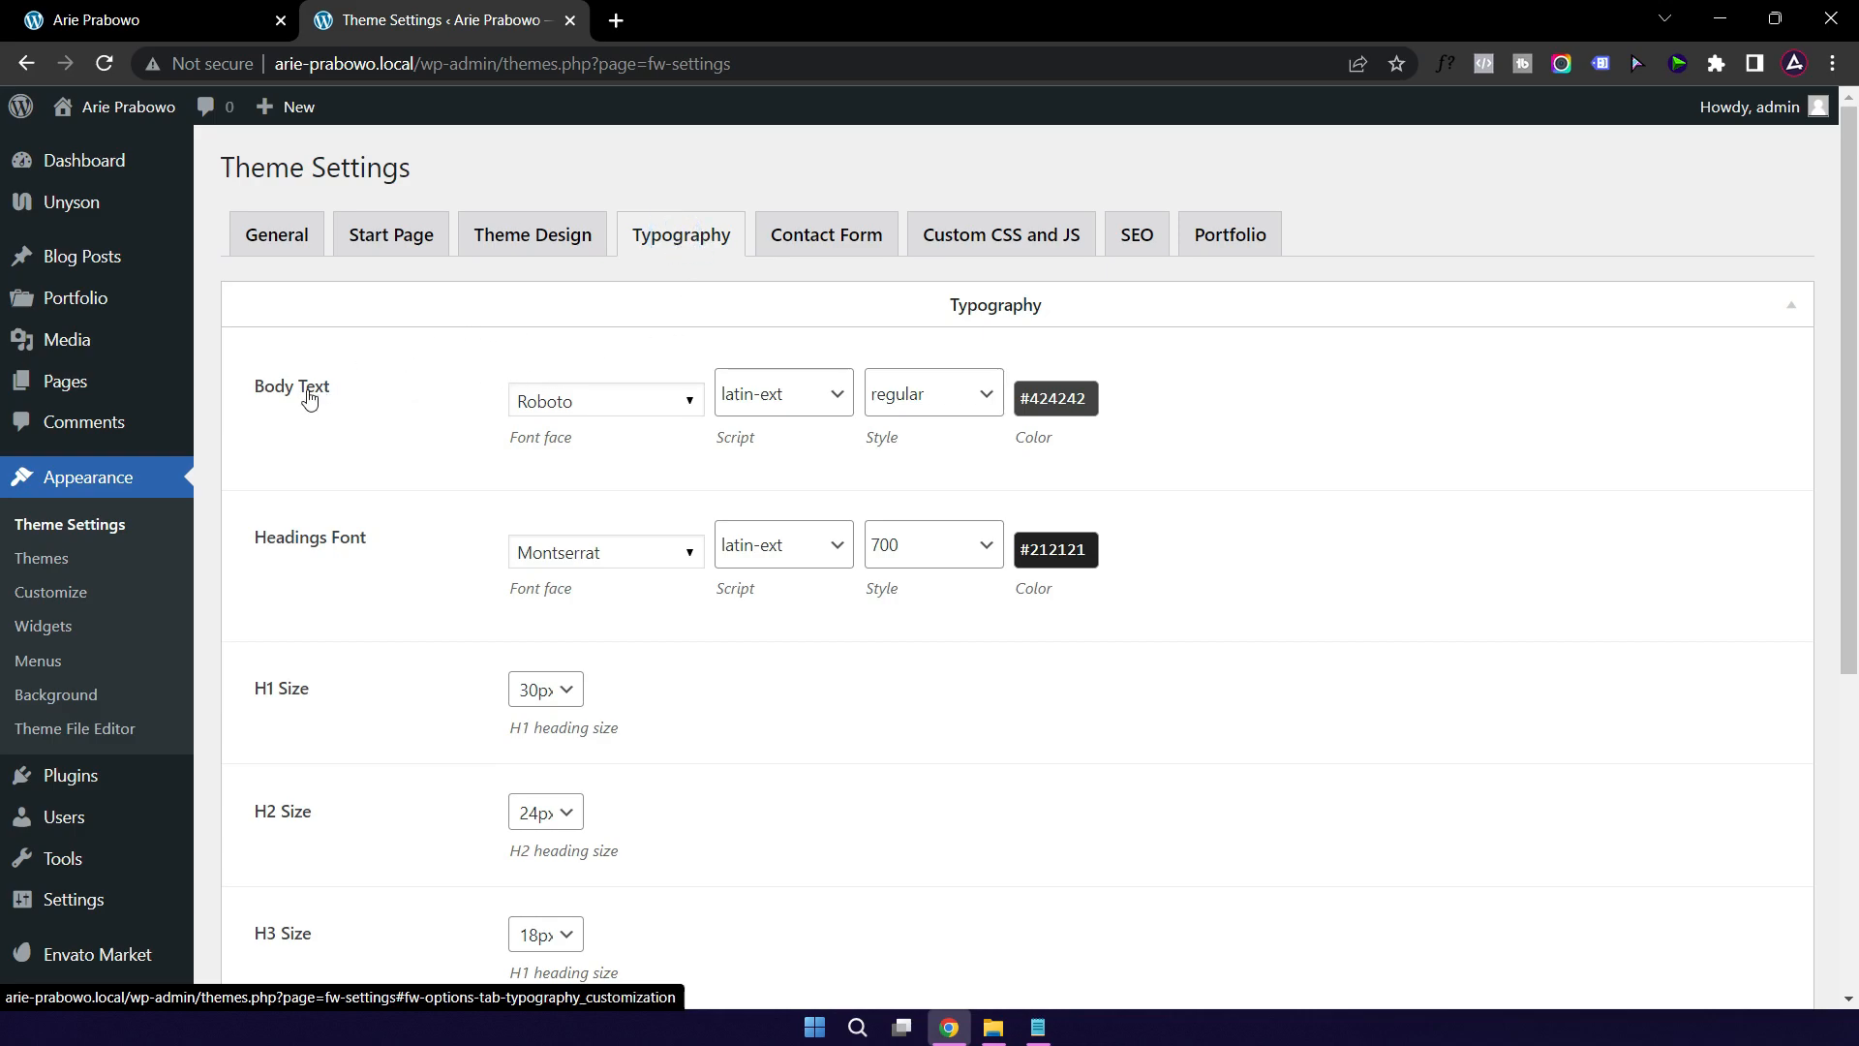
{"action": "left_click", "coordinate": [160, 25]}
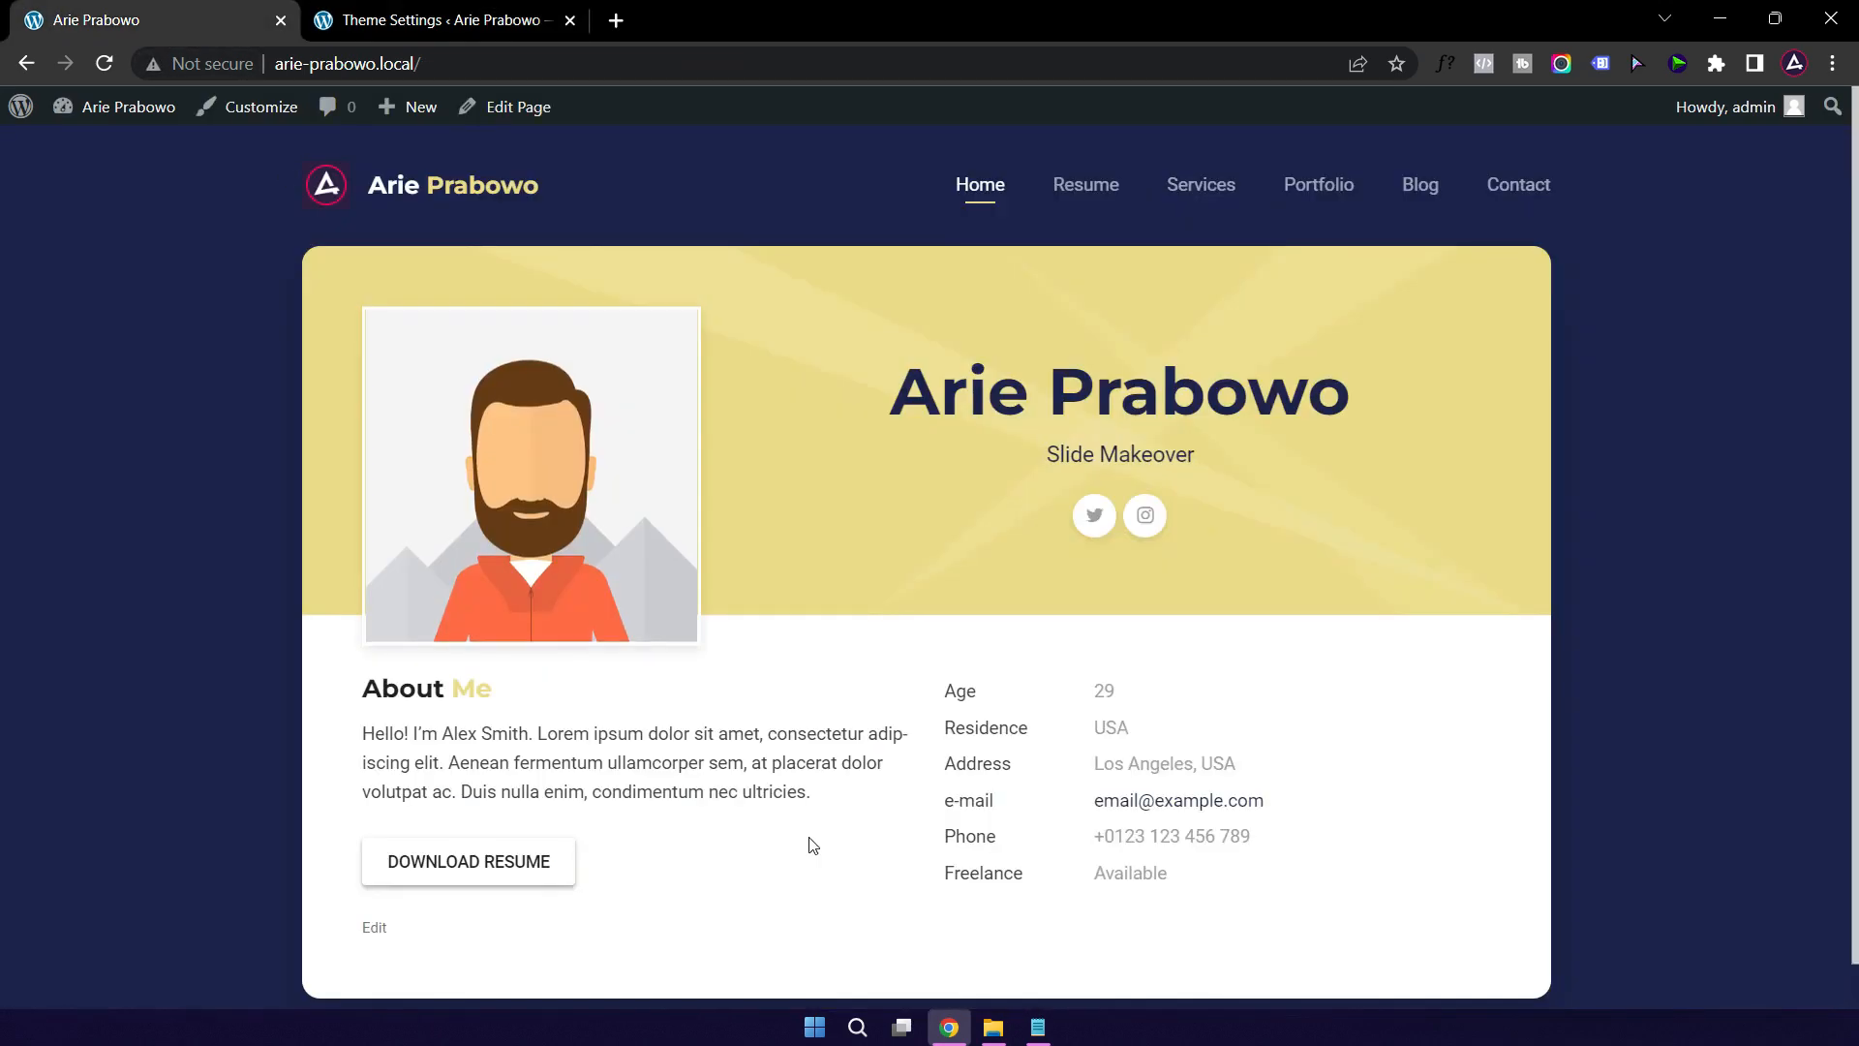
{"action": "left_click", "coordinate": [495, 21]}
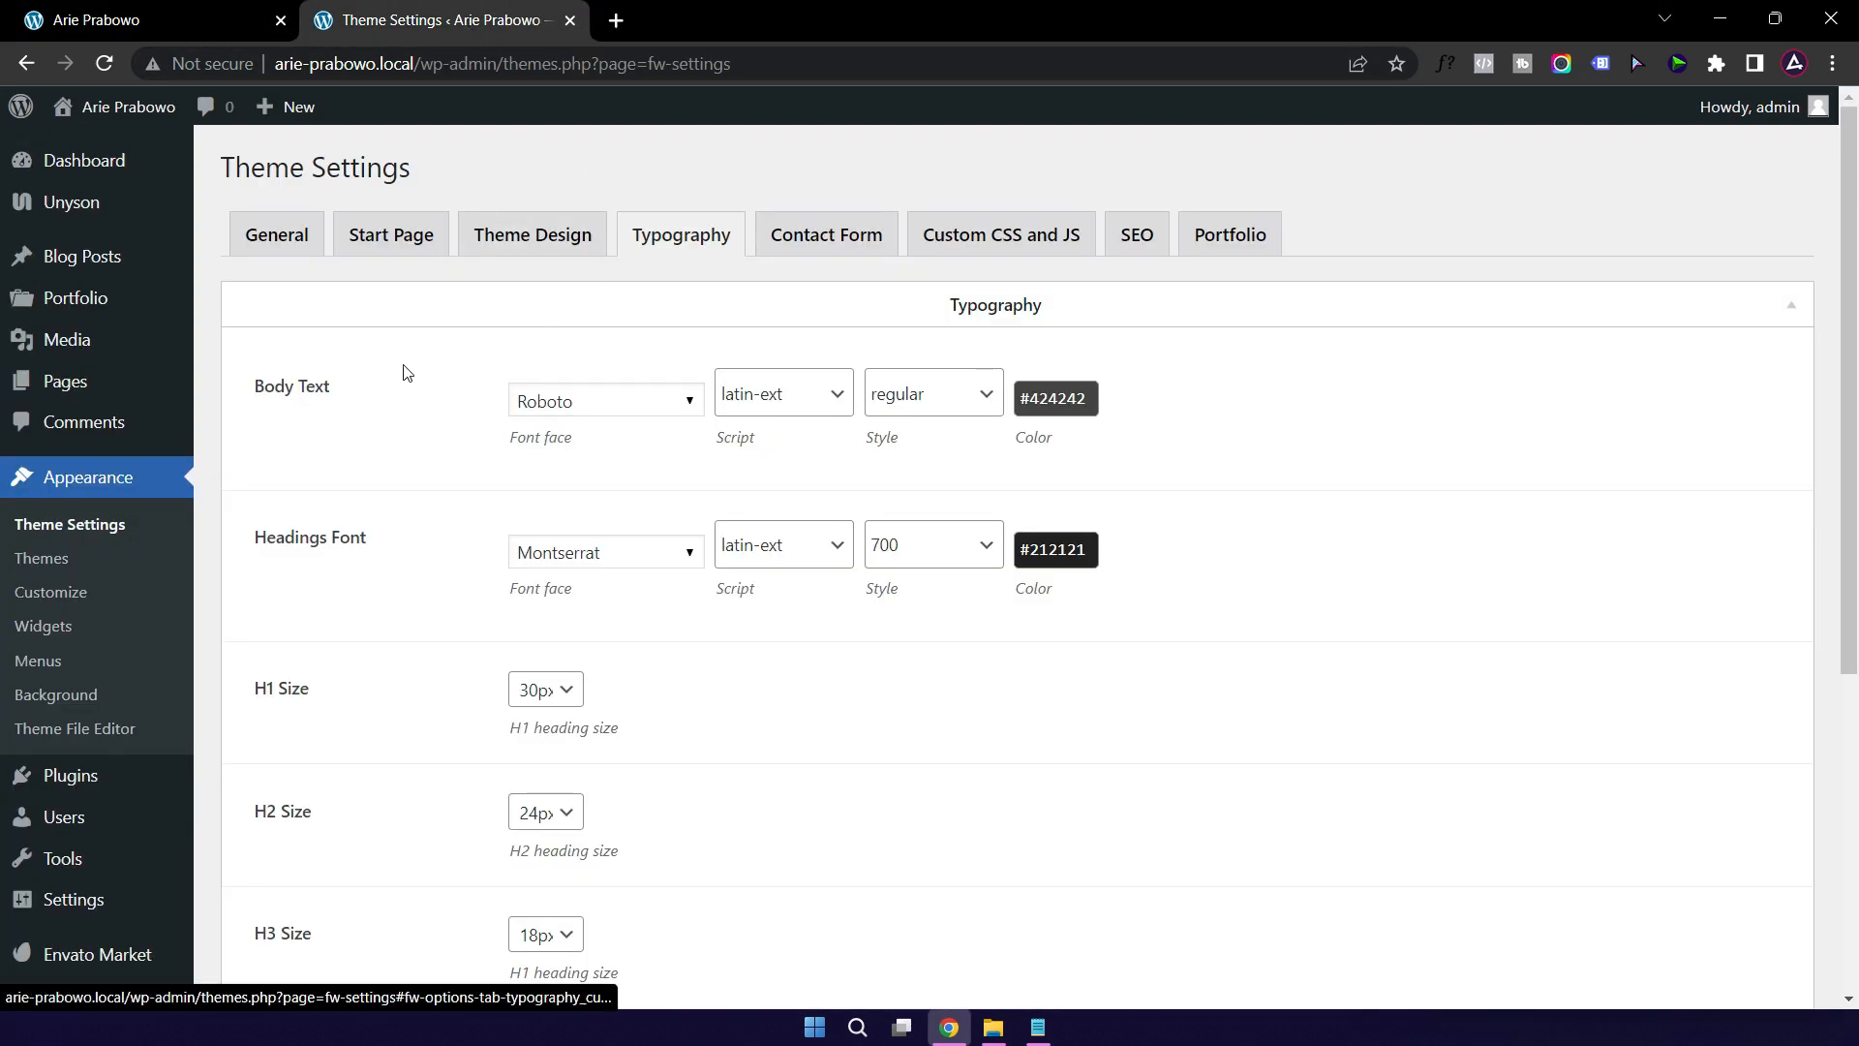
Step: Set the Body Text font to Open Sans, script latin-ext, style 300
{"action": "left_click", "coordinate": [688, 404]}
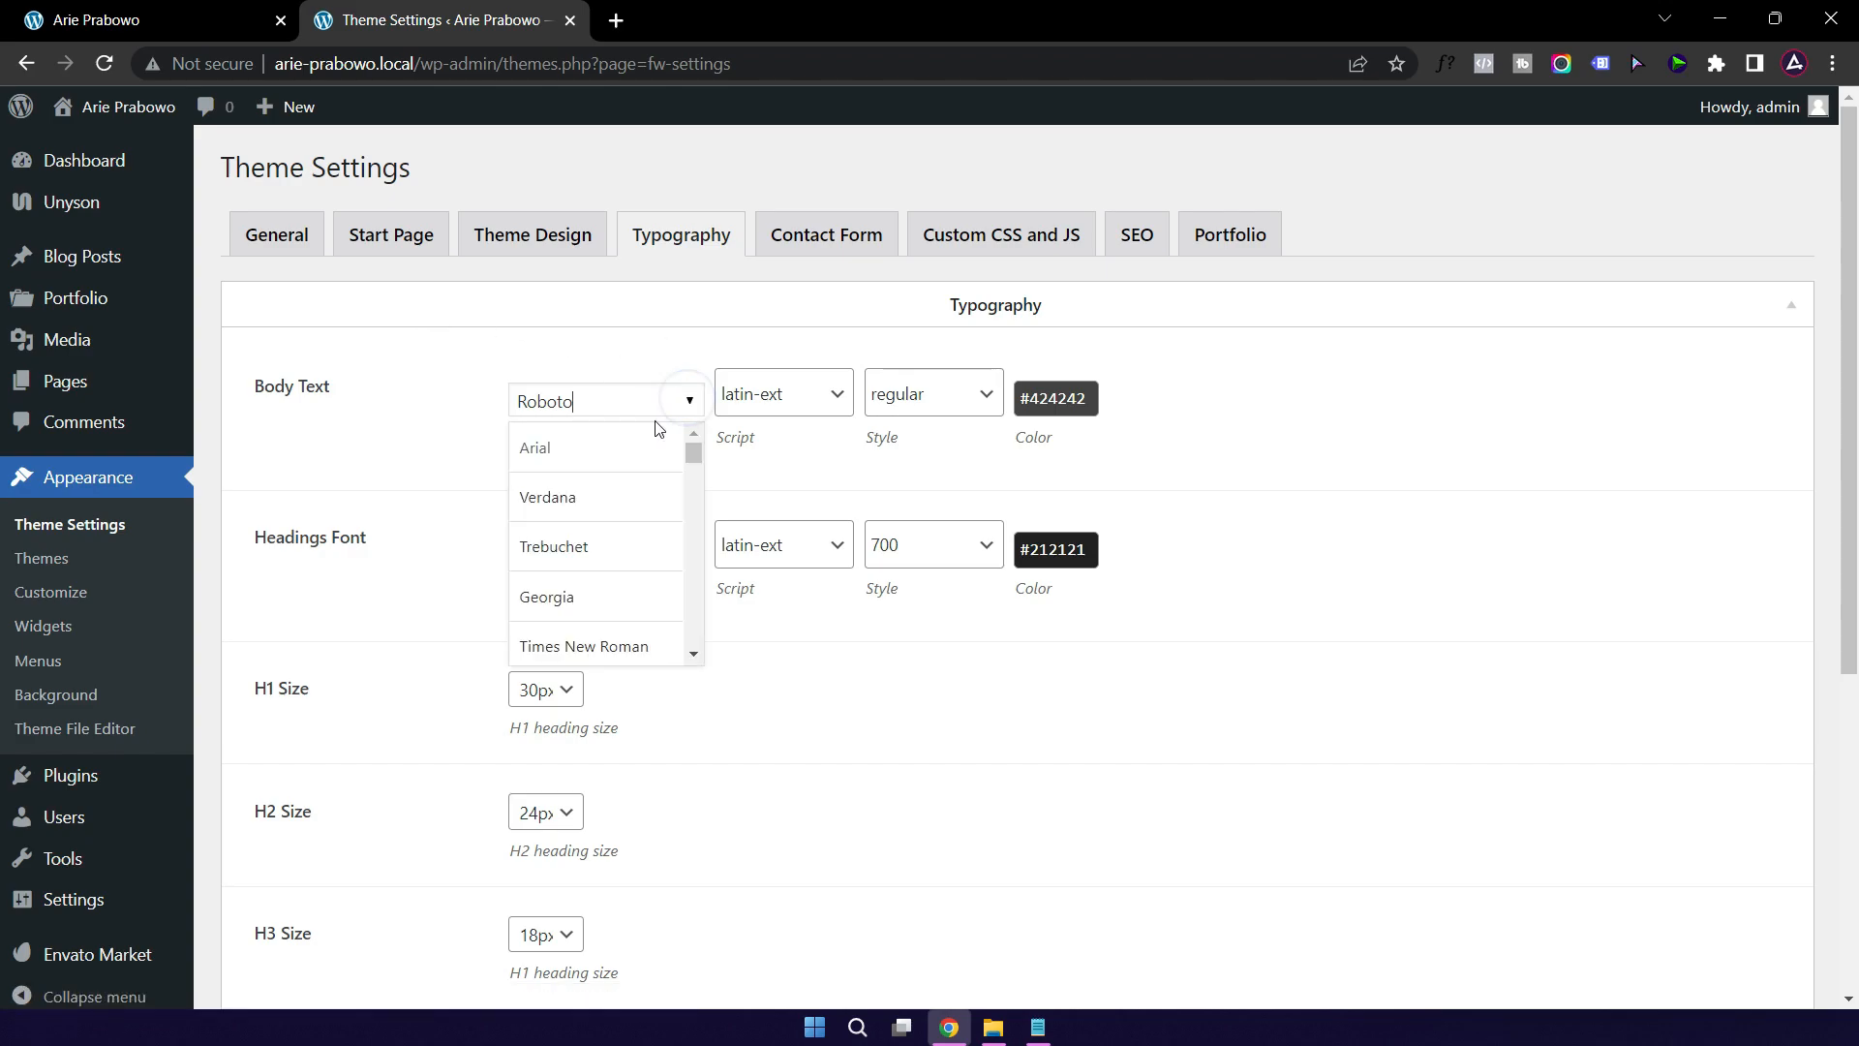
{"action": "left_click", "coordinate": [614, 407]}
{"action": "left_click", "coordinate": [615, 406]}
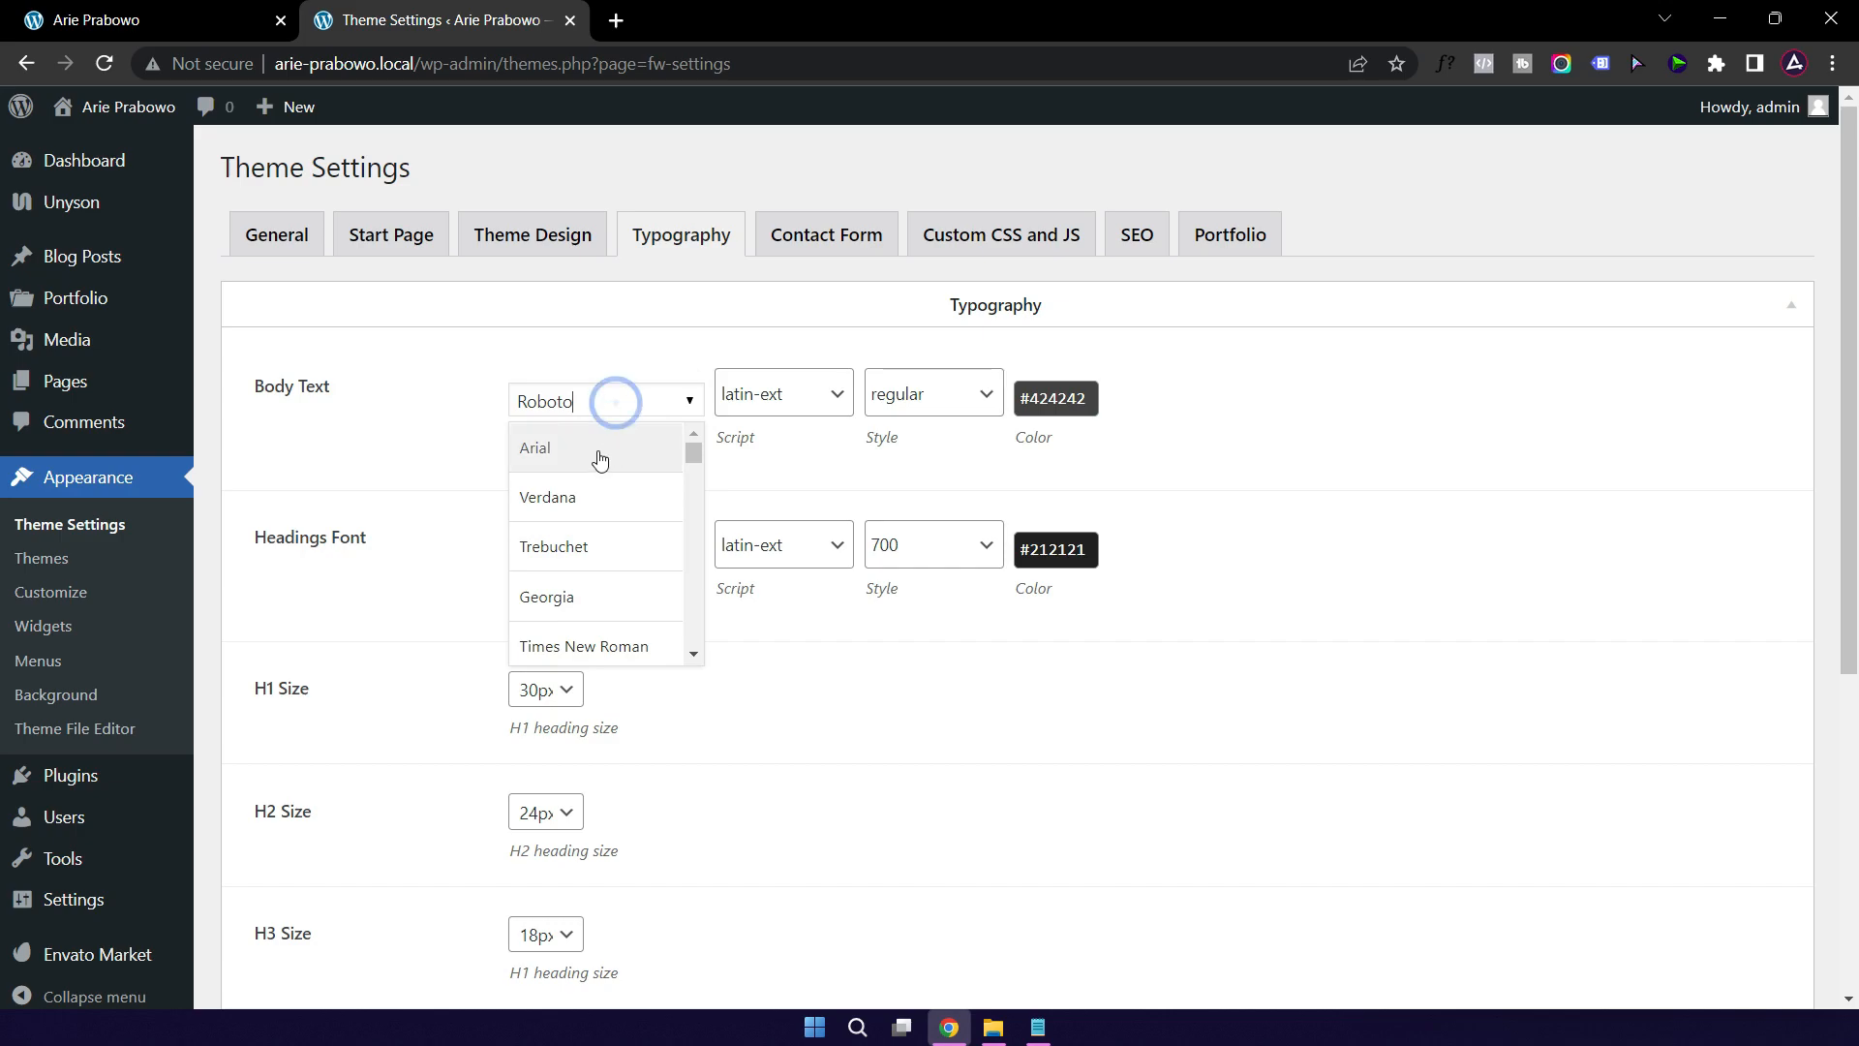
{"action": "key", "text": "BackSpace"}
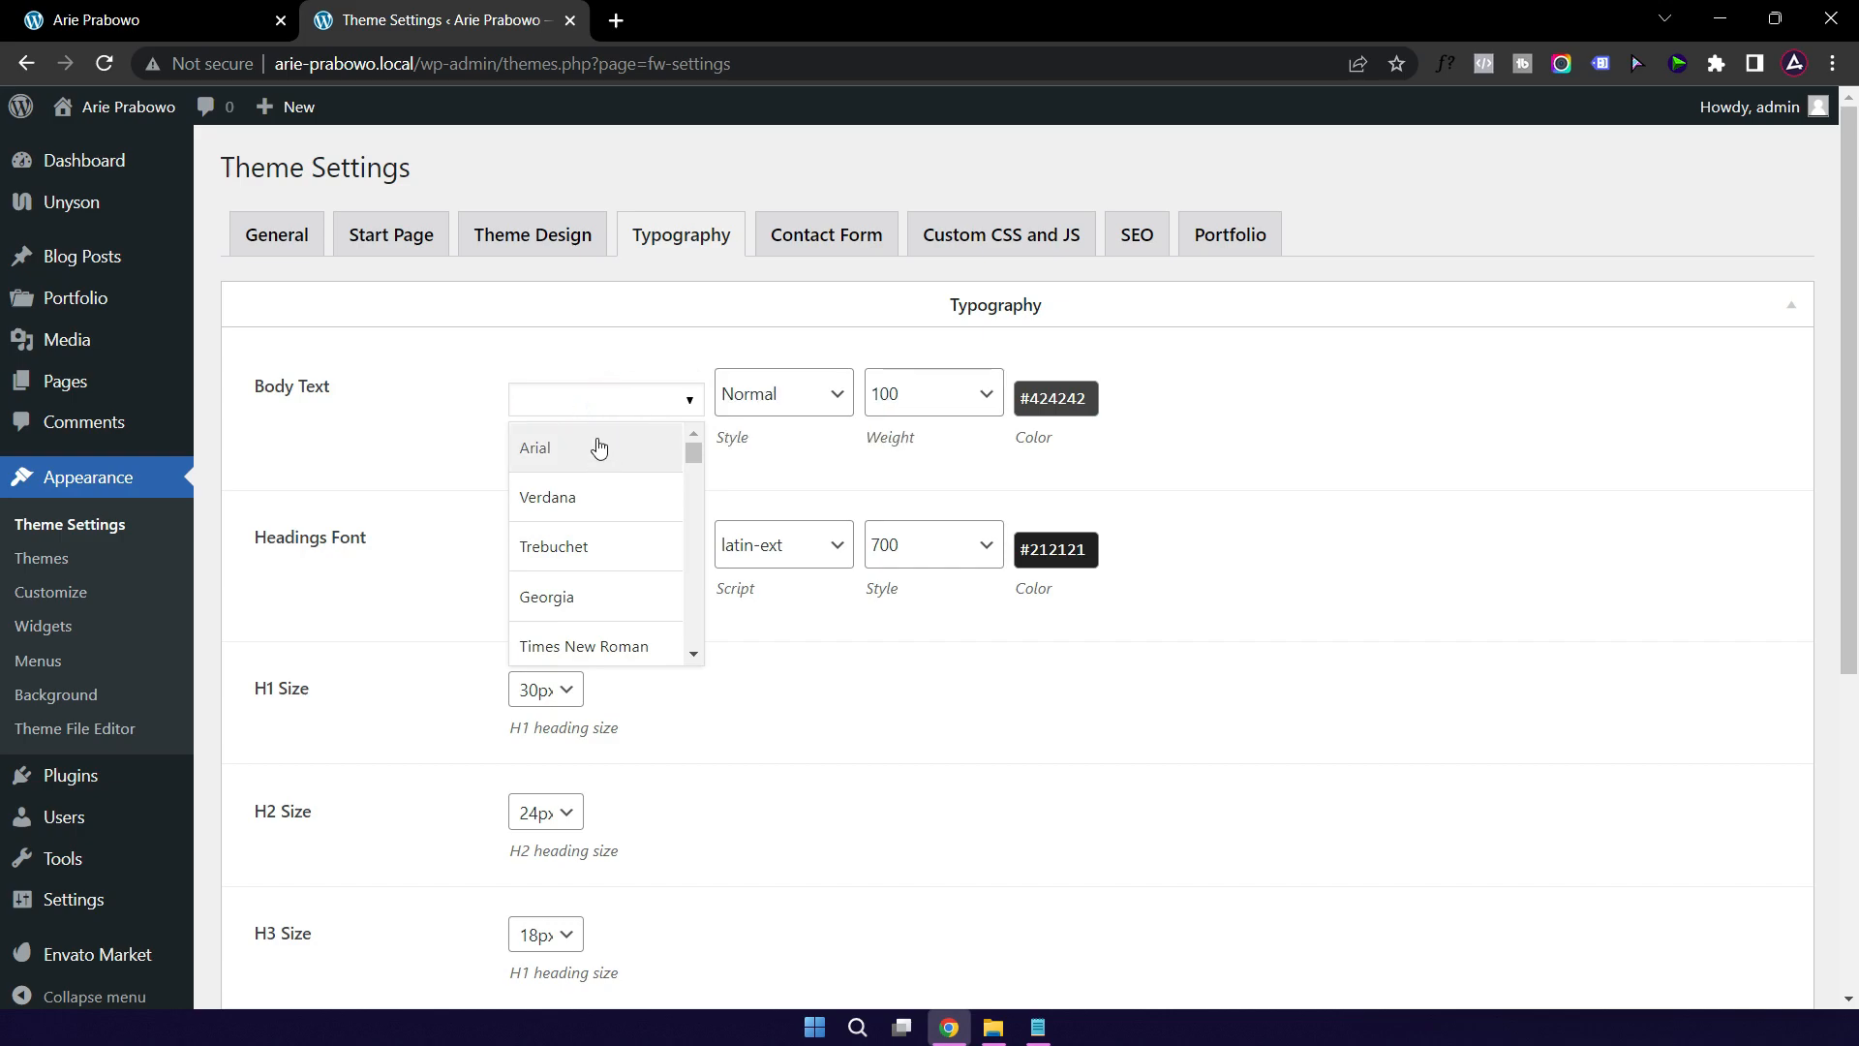
{"action": "type", "text": "op"}
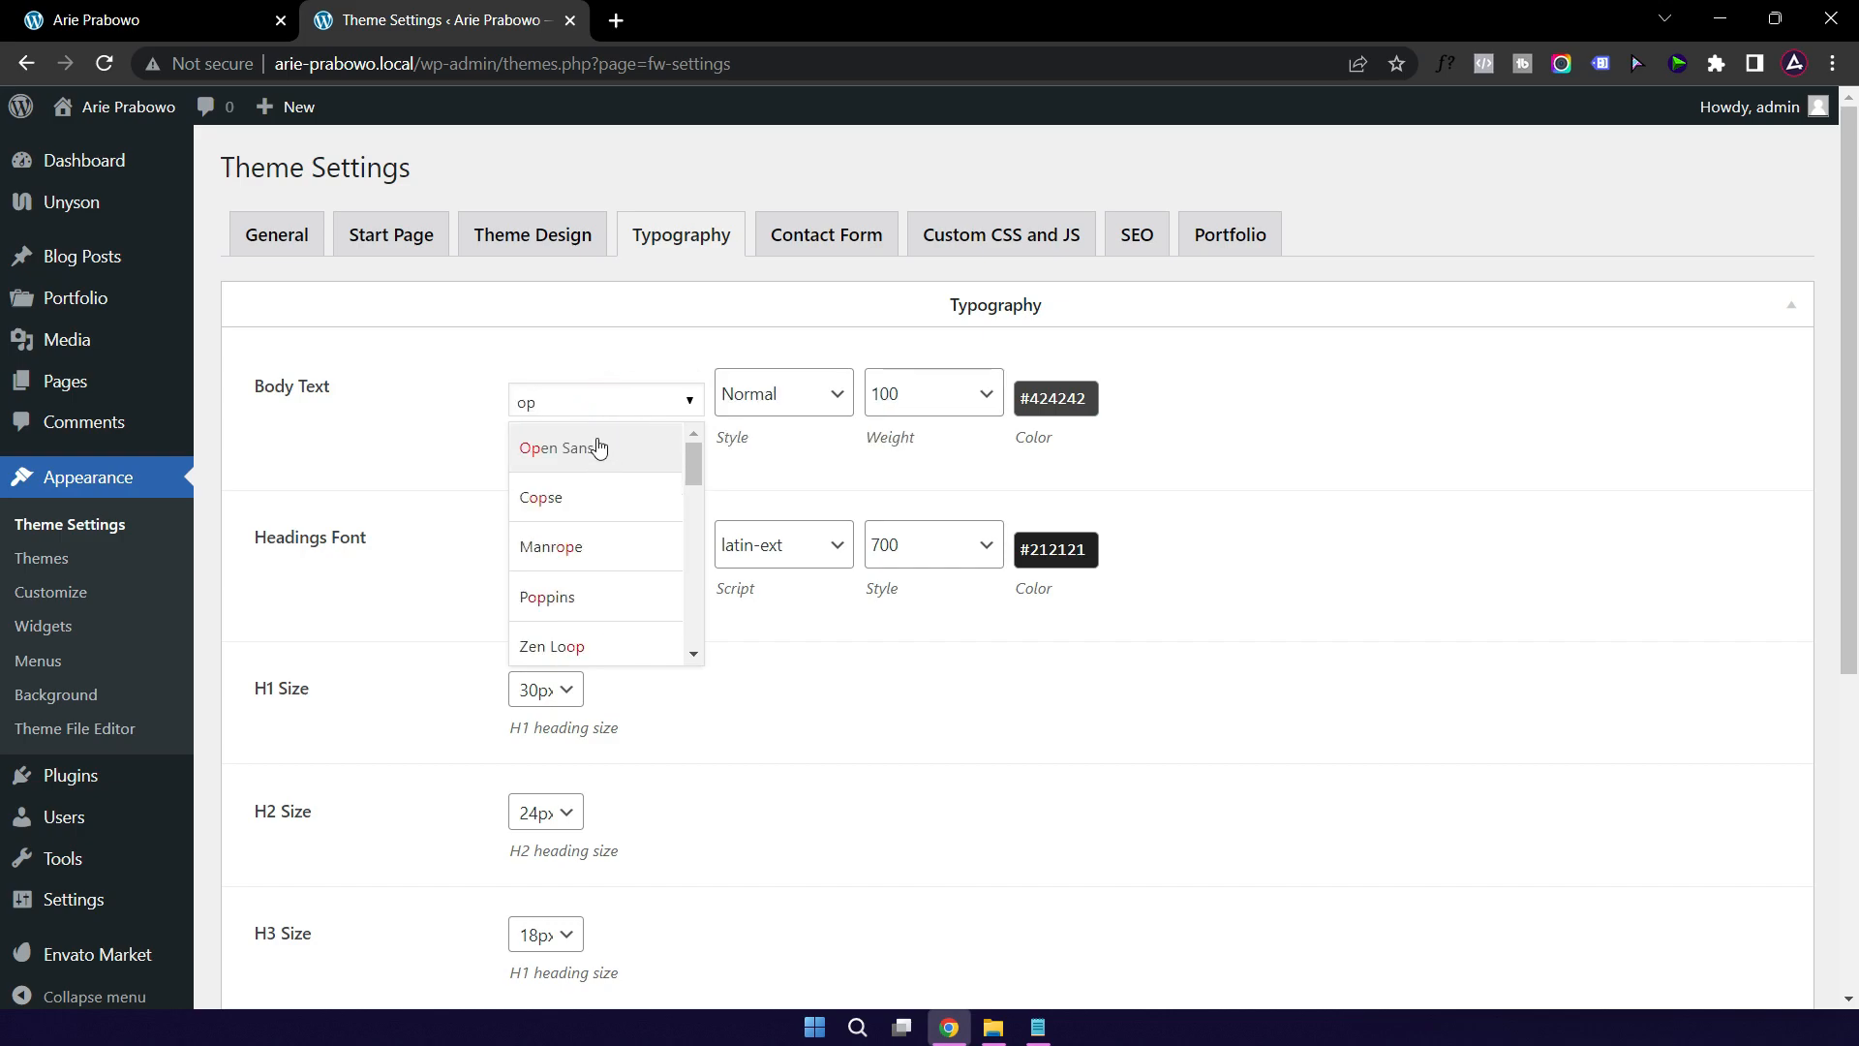
{"action": "left_click", "coordinate": [598, 452]}
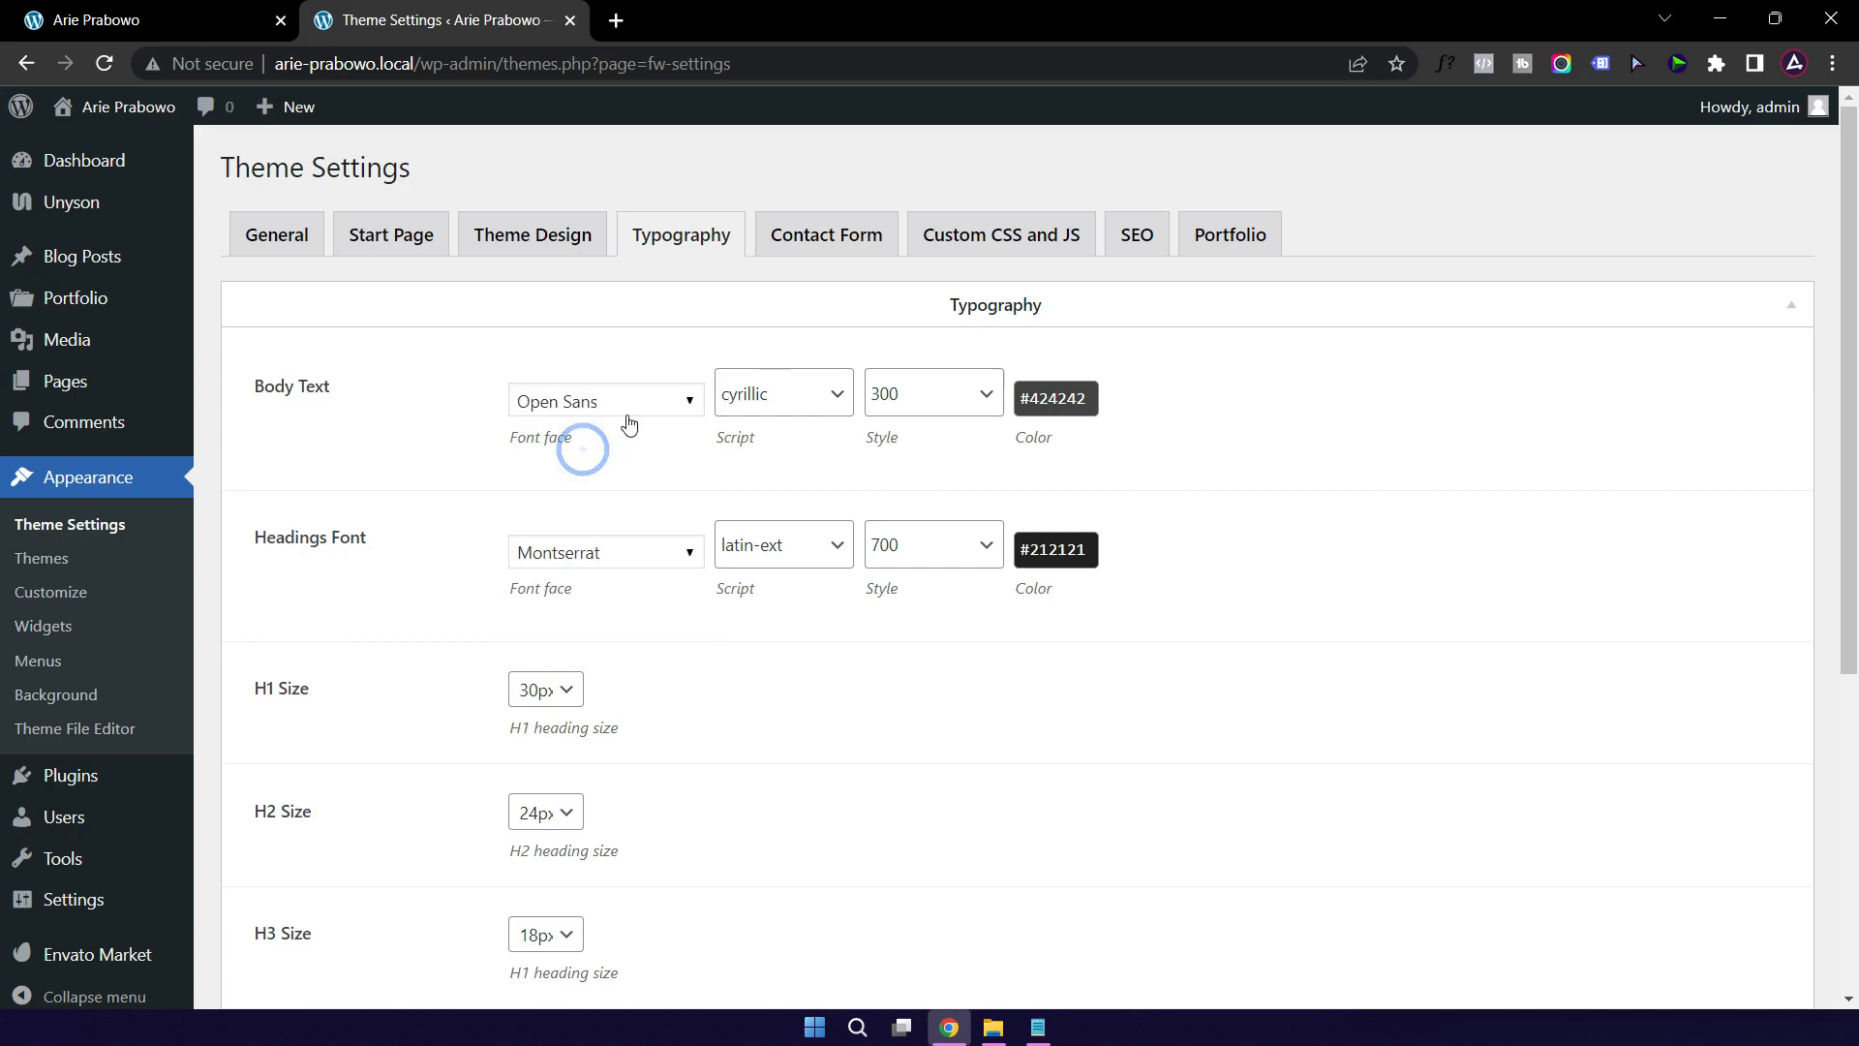
{"action": "left_click", "coordinate": [786, 400]}
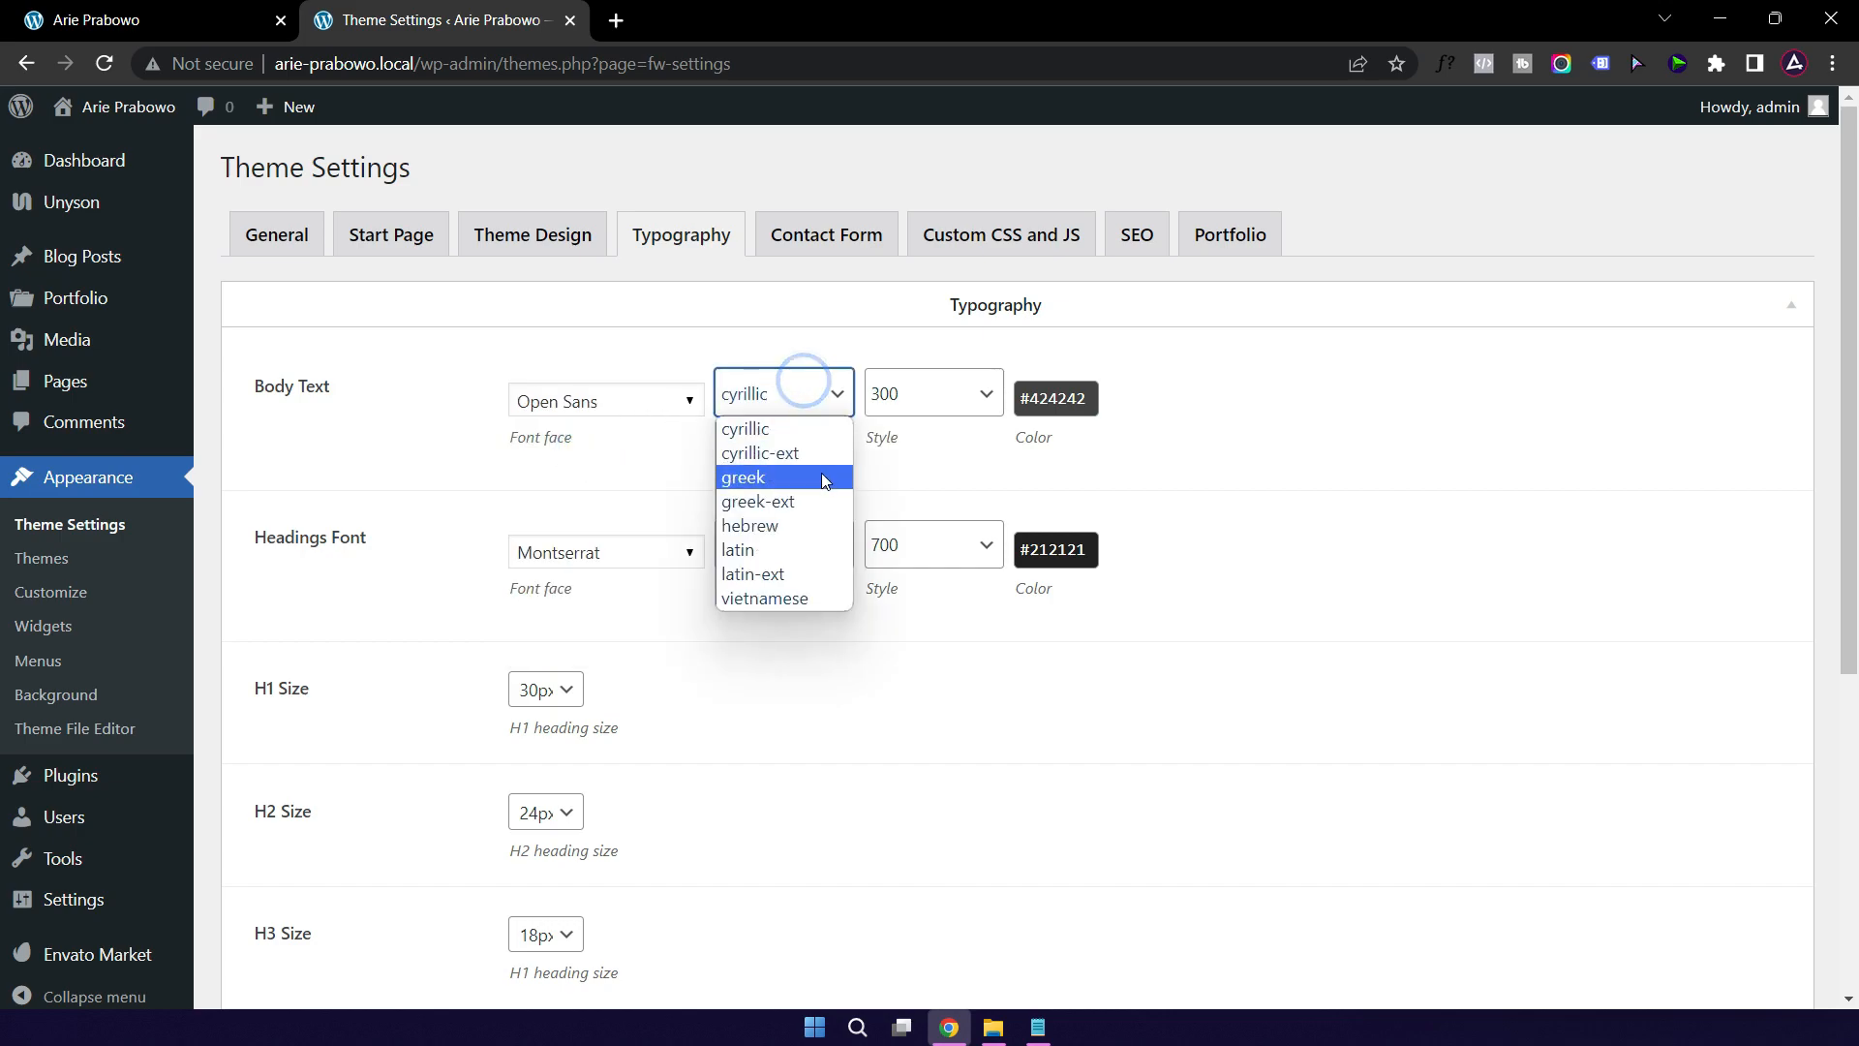
{"action": "left_click", "coordinate": [785, 577]}
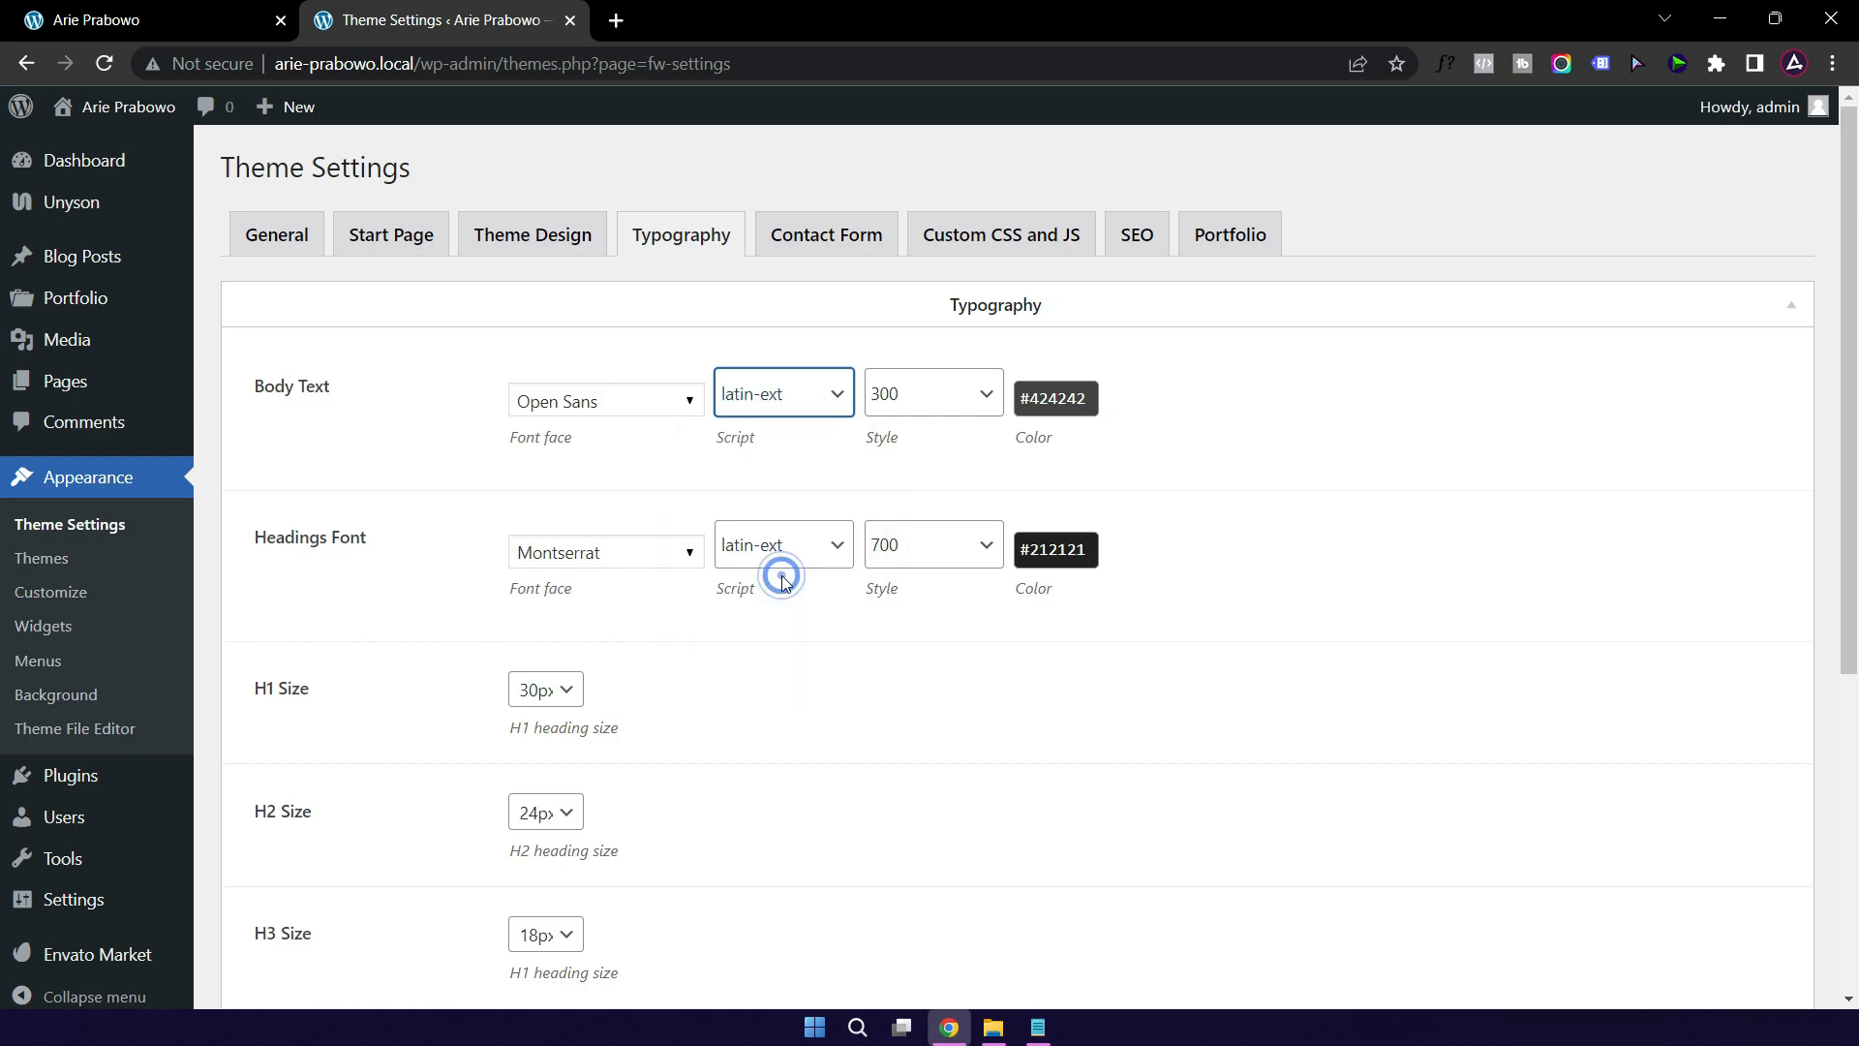
{"action": "left_click", "coordinate": [939, 405]}
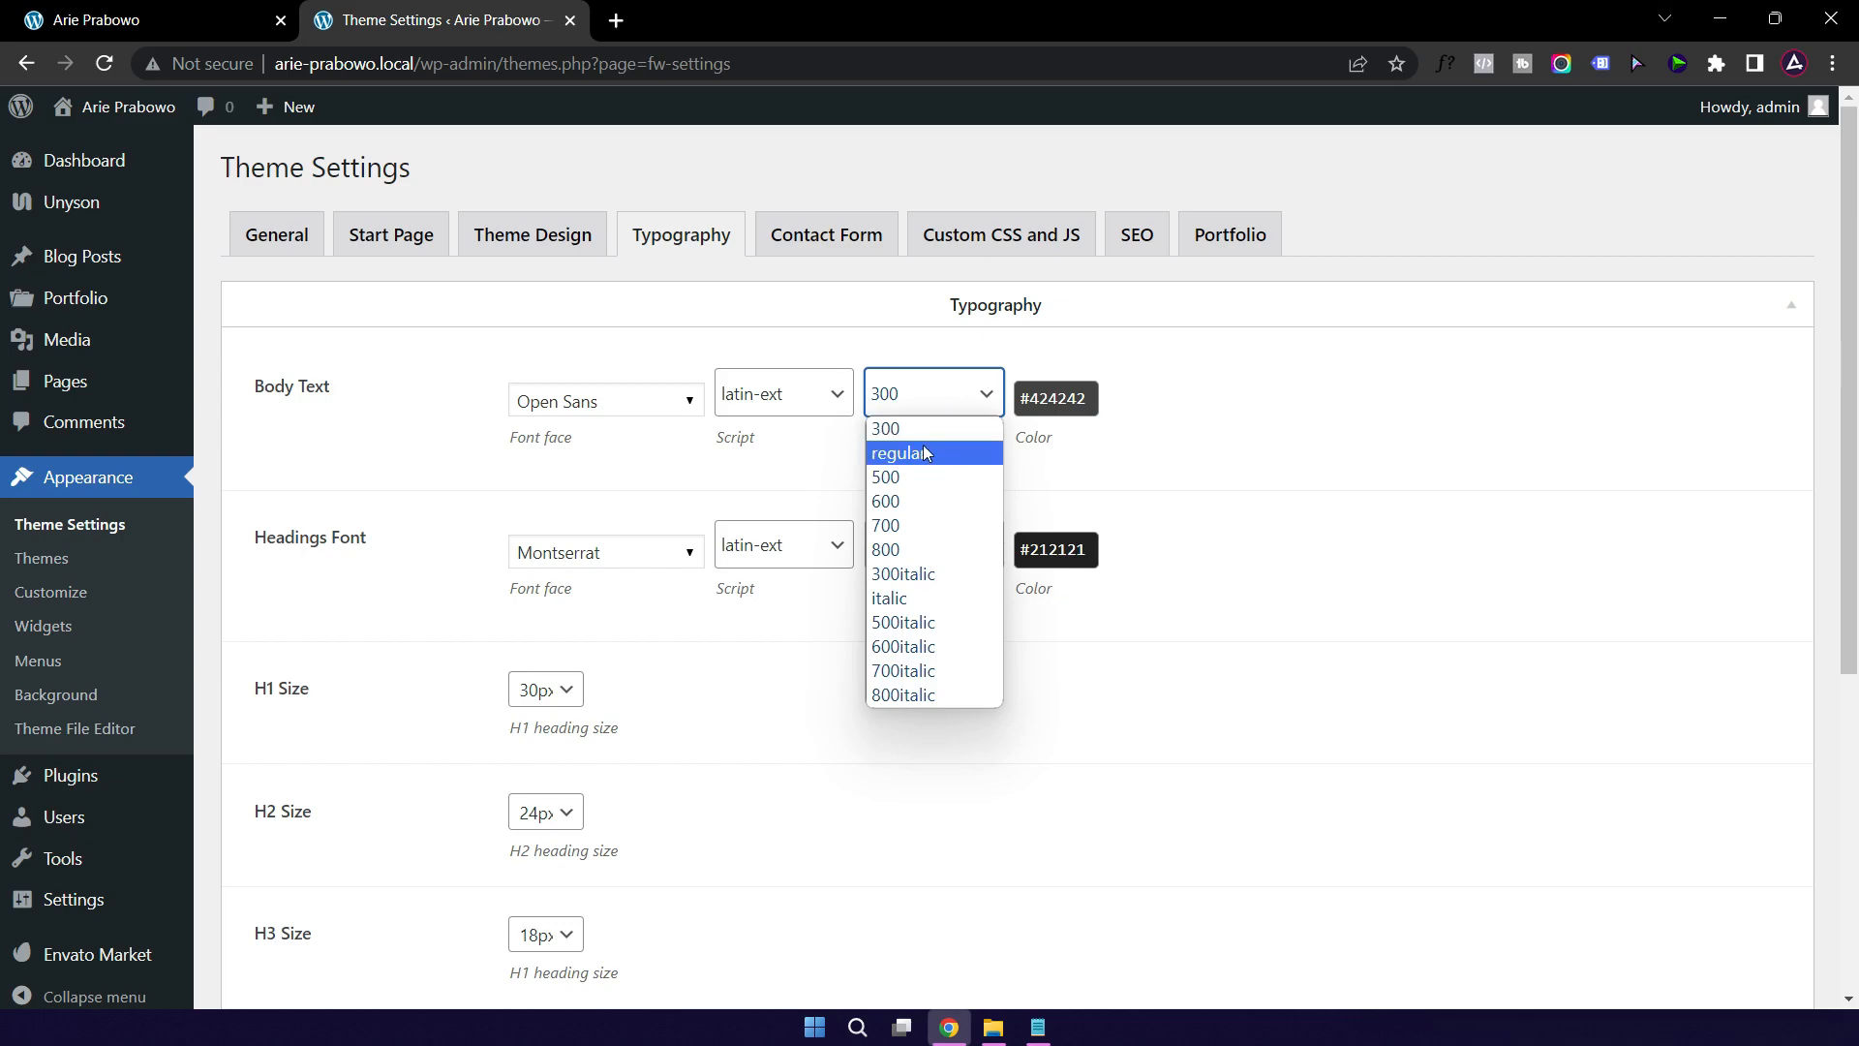
{"action": "left_click", "coordinate": [920, 405]}
{"action": "left_click", "coordinate": [1332, 431]}
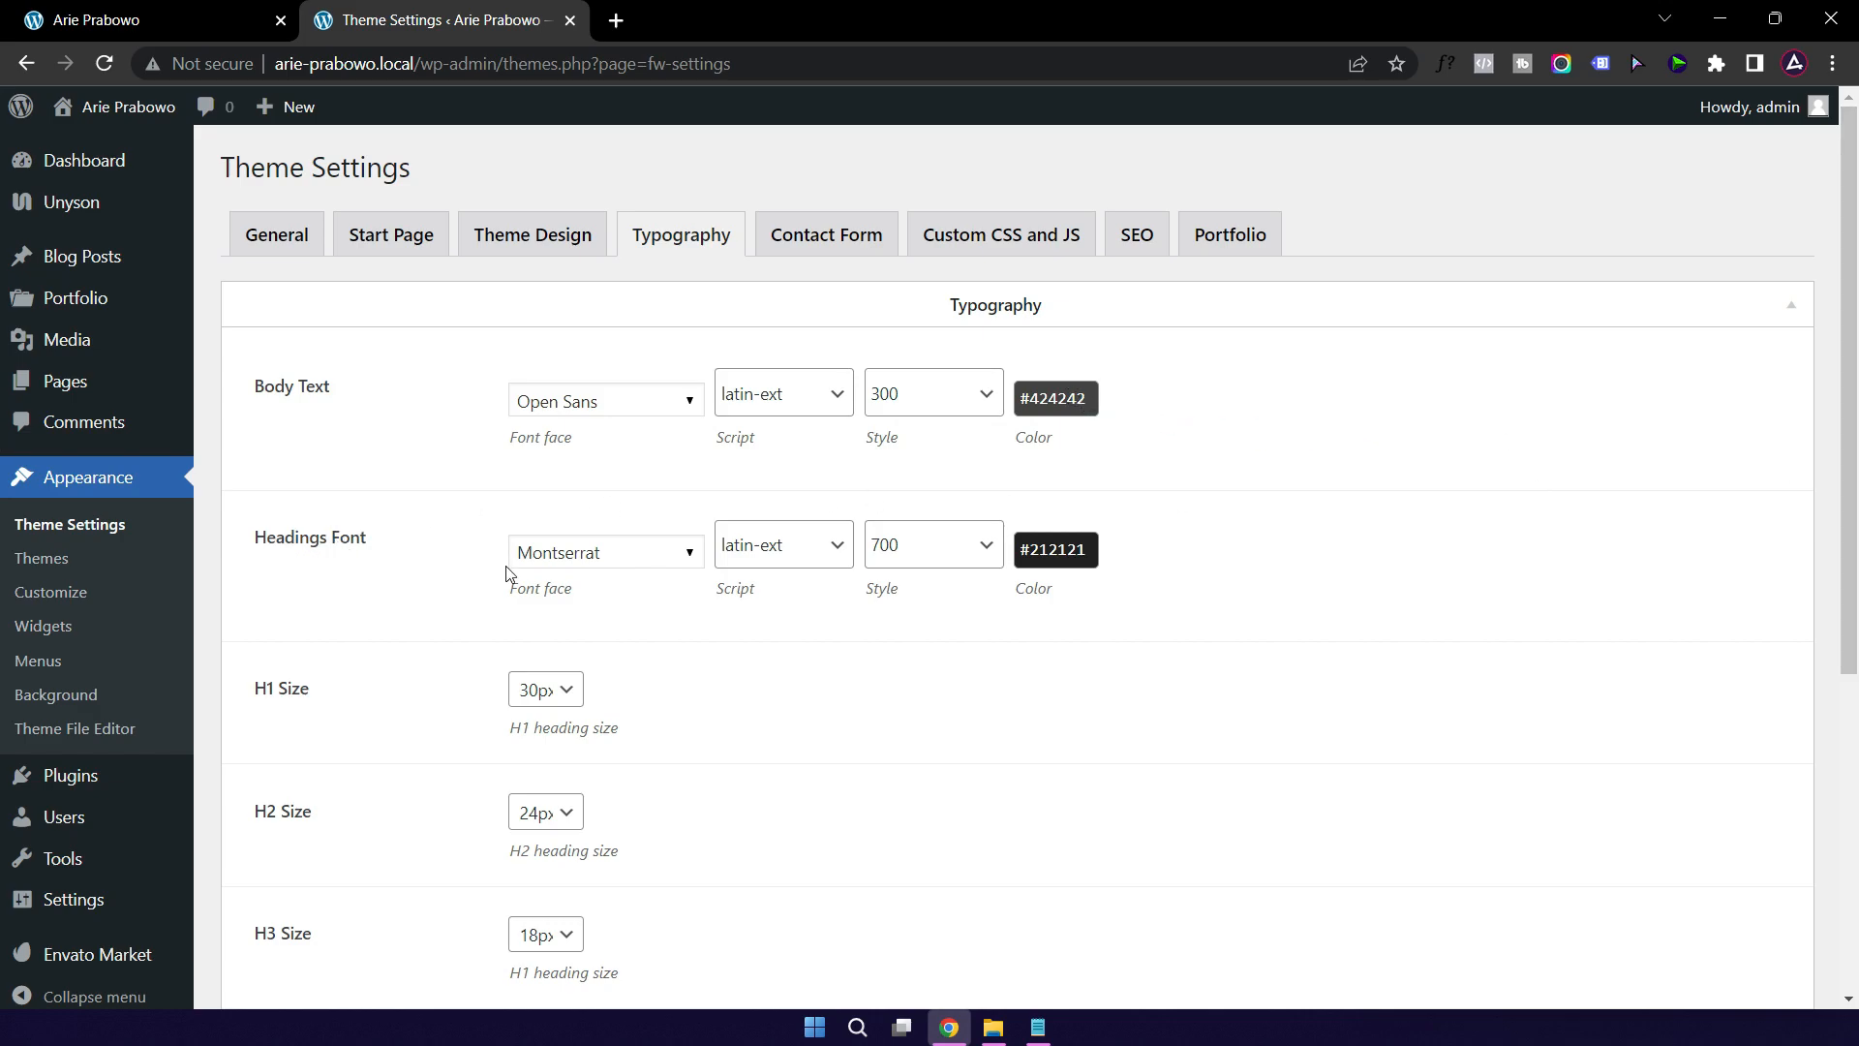
Step: Save the typography settings and reload the homepage to see the lighter body font
{"action": "scroll", "coordinate": [726, 668], "scroll_direction": "down", "scroll_amount": 5}
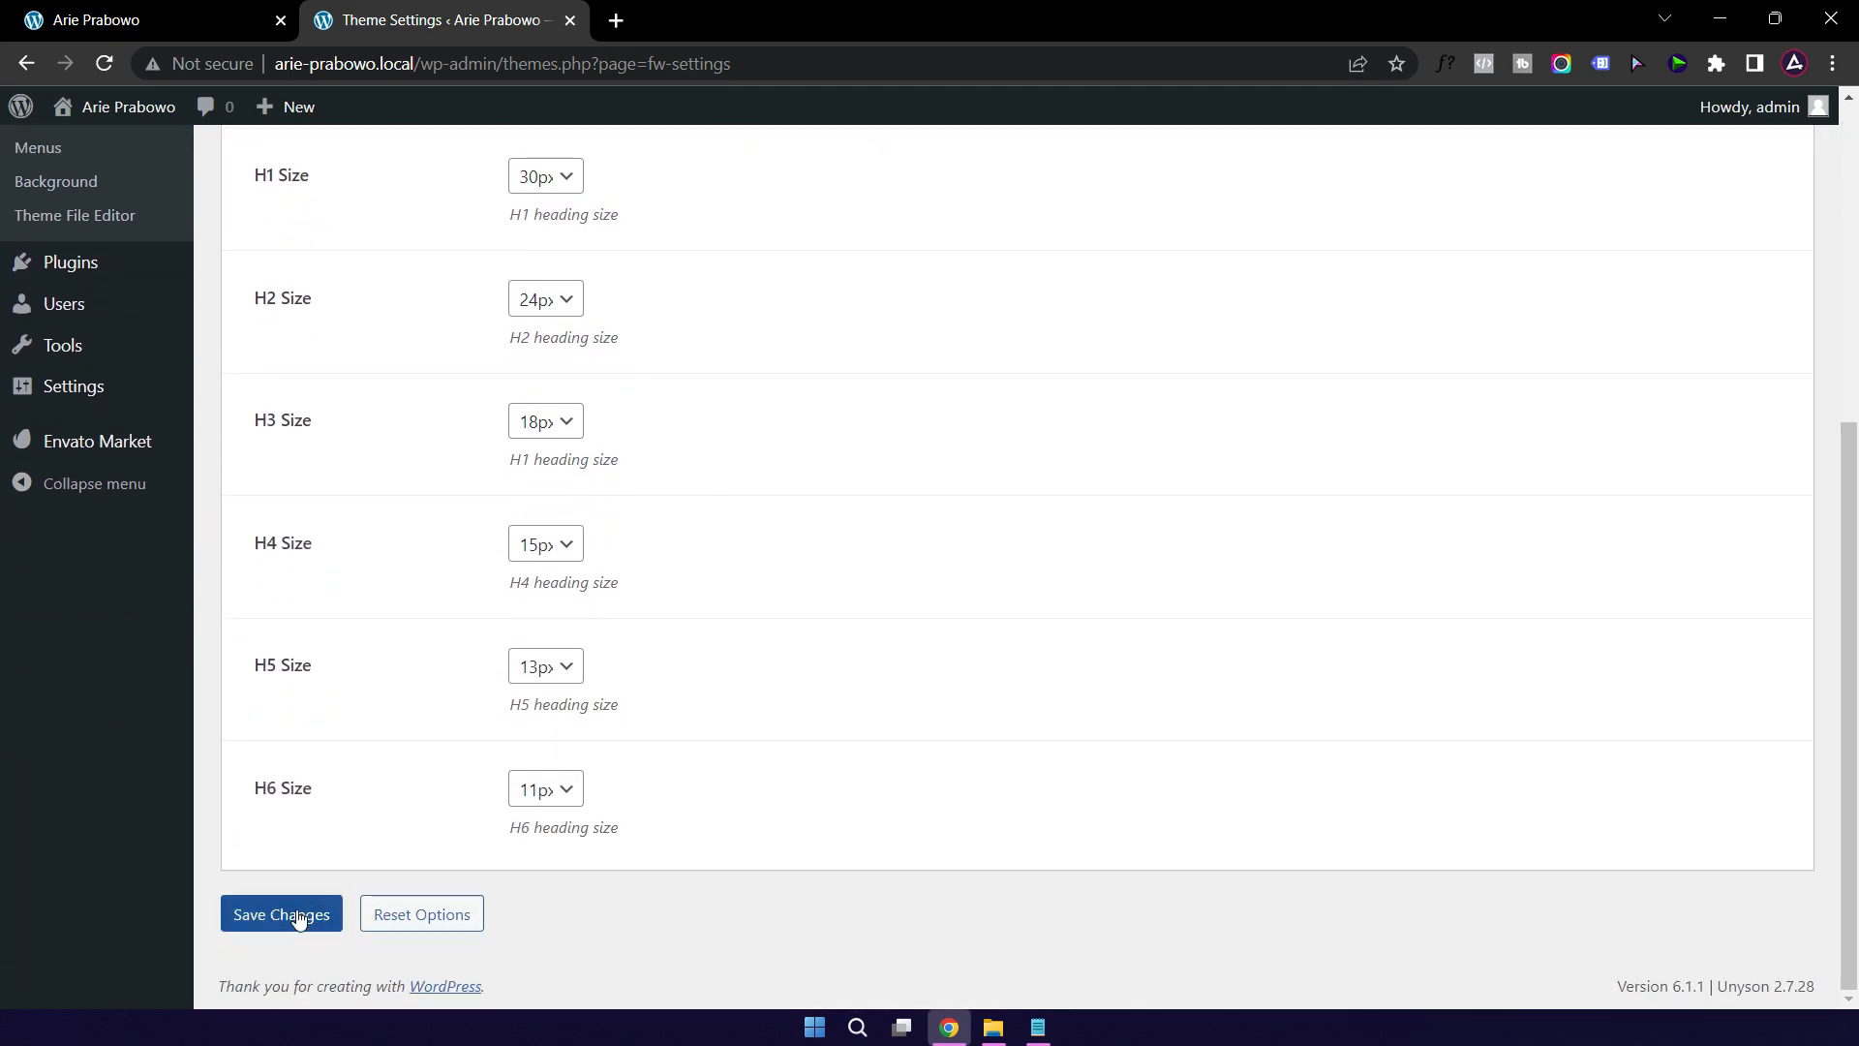
{"action": "left_click", "coordinate": [271, 930]}
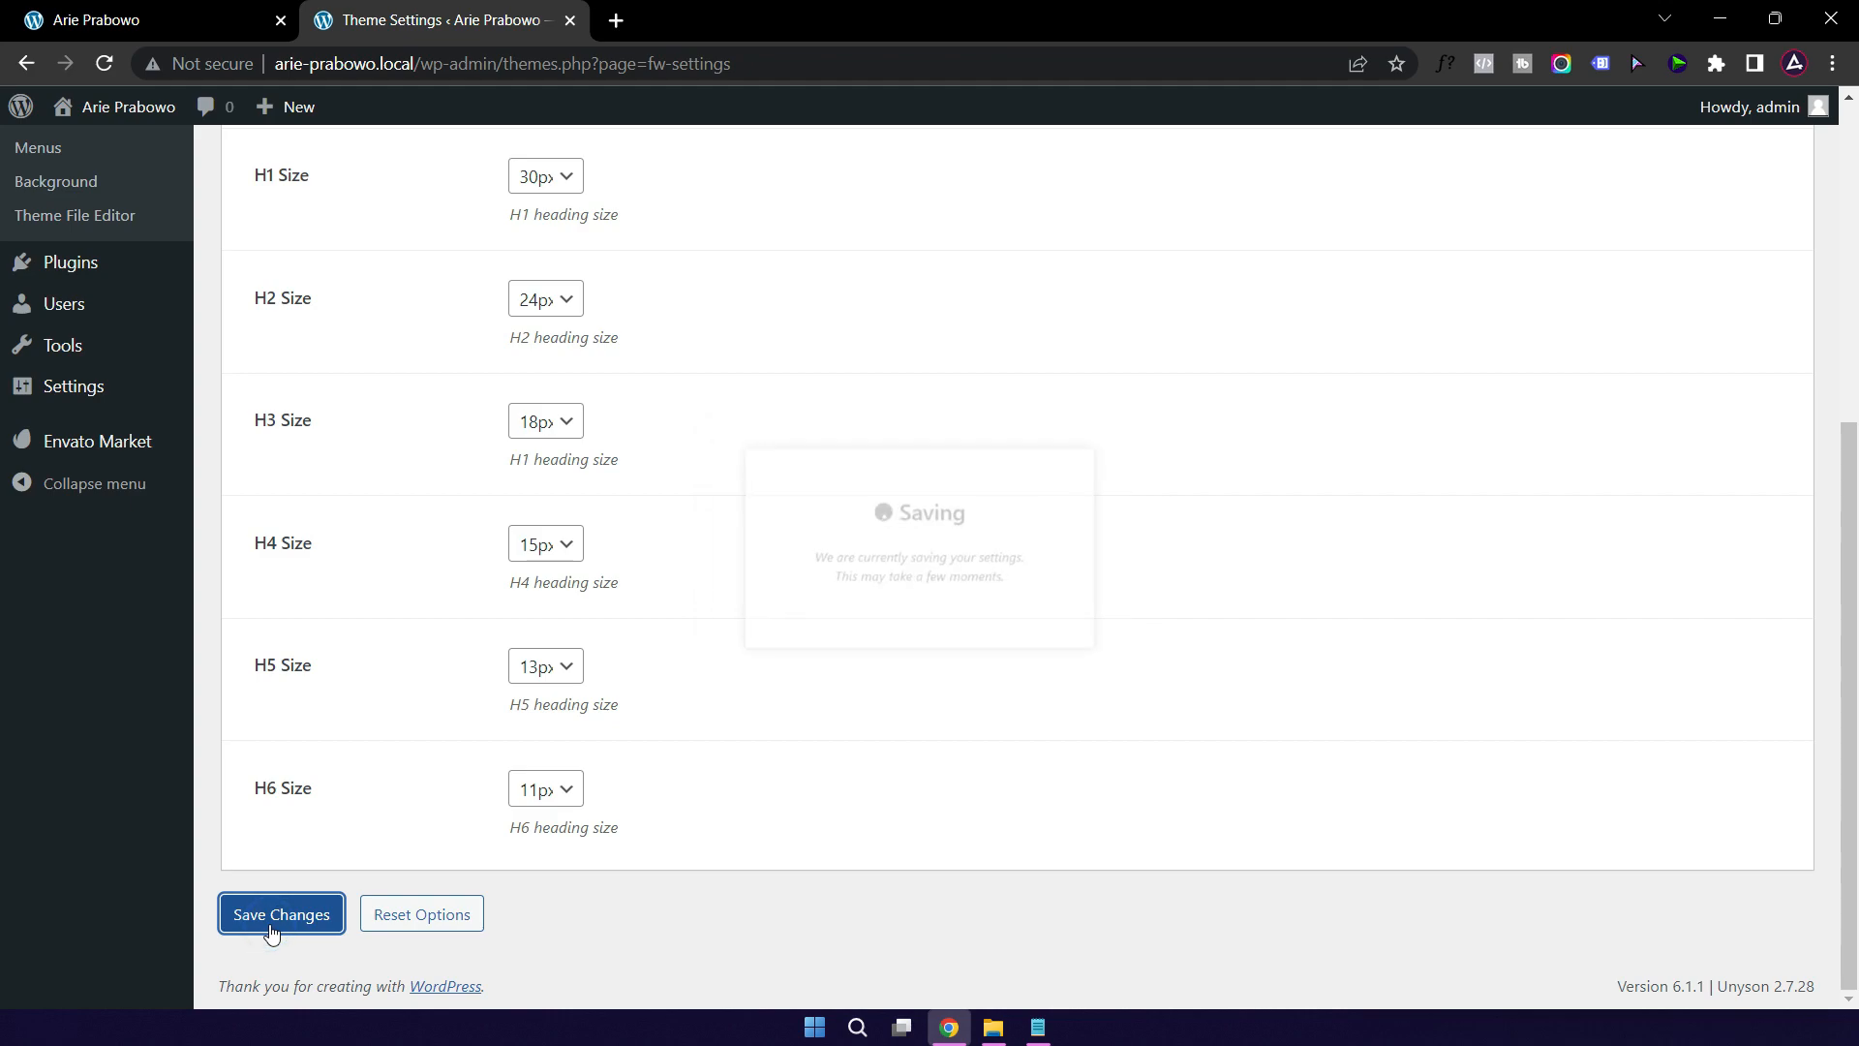
{"action": "left_click", "coordinate": [143, 20]}
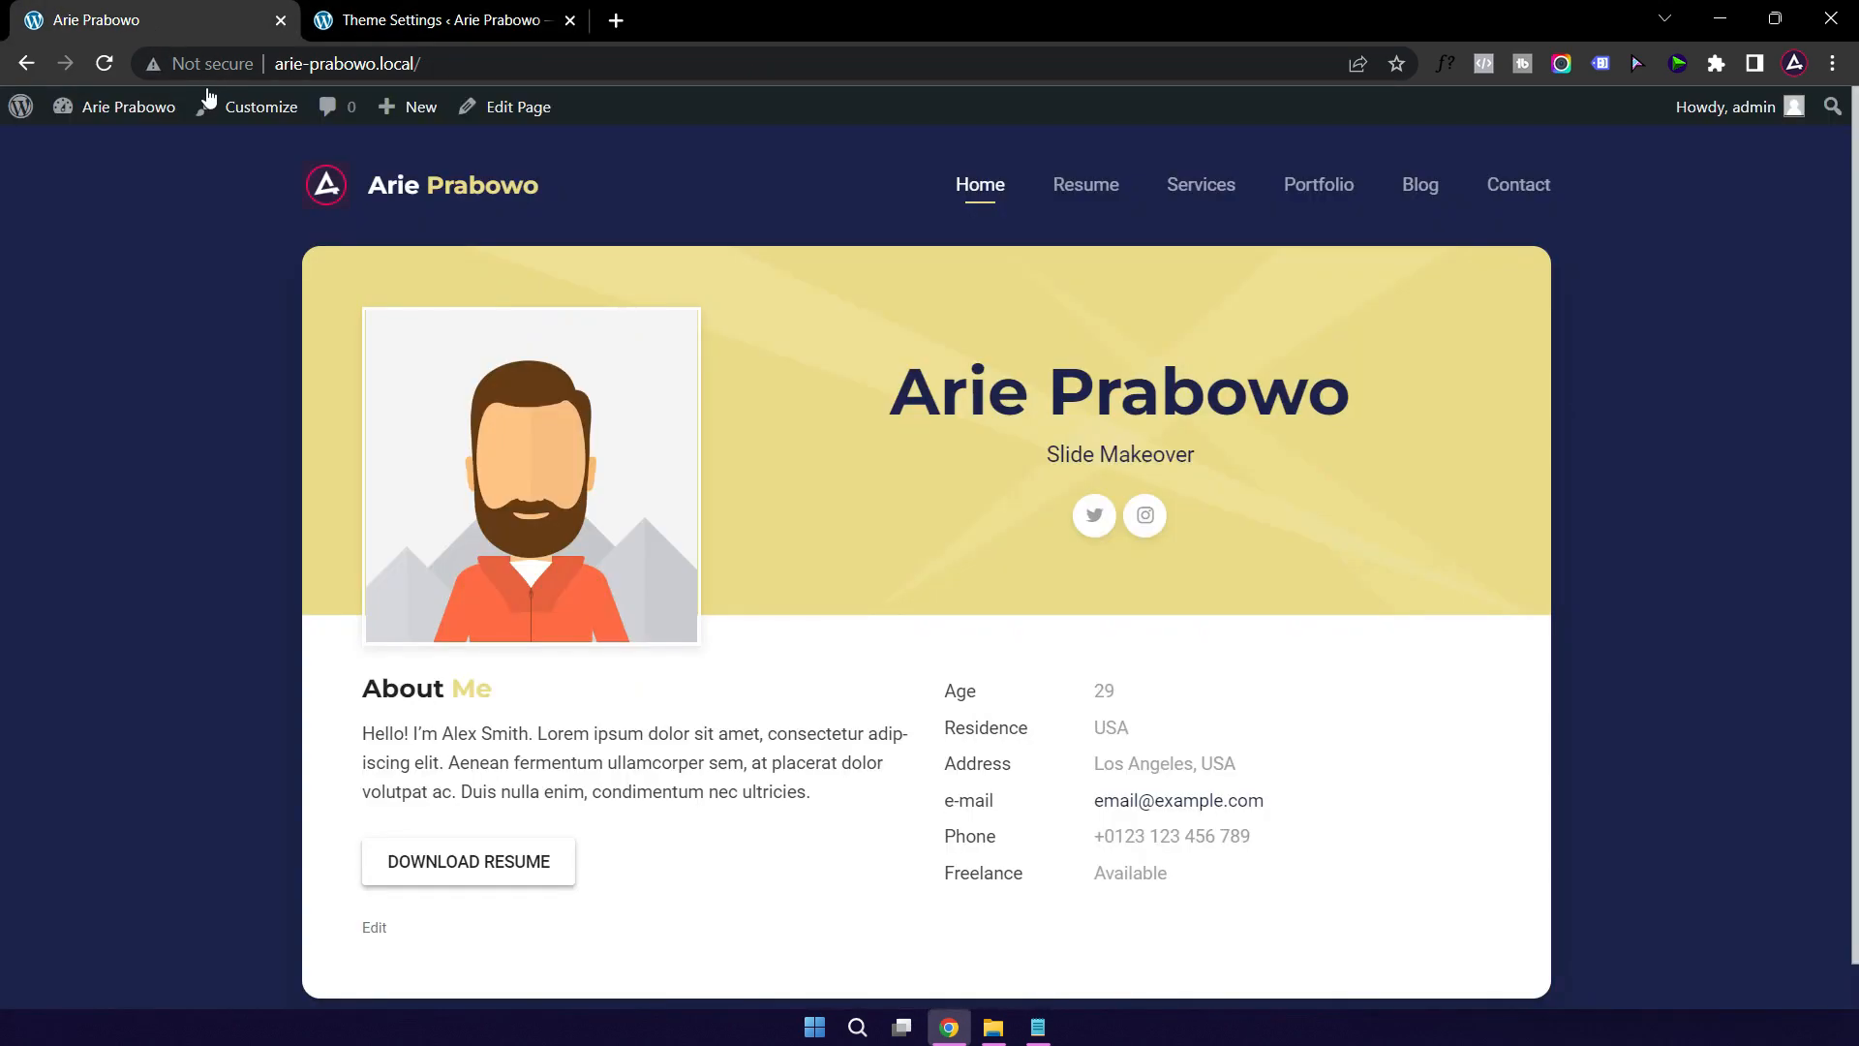
{"action": "left_click", "coordinate": [104, 63]}
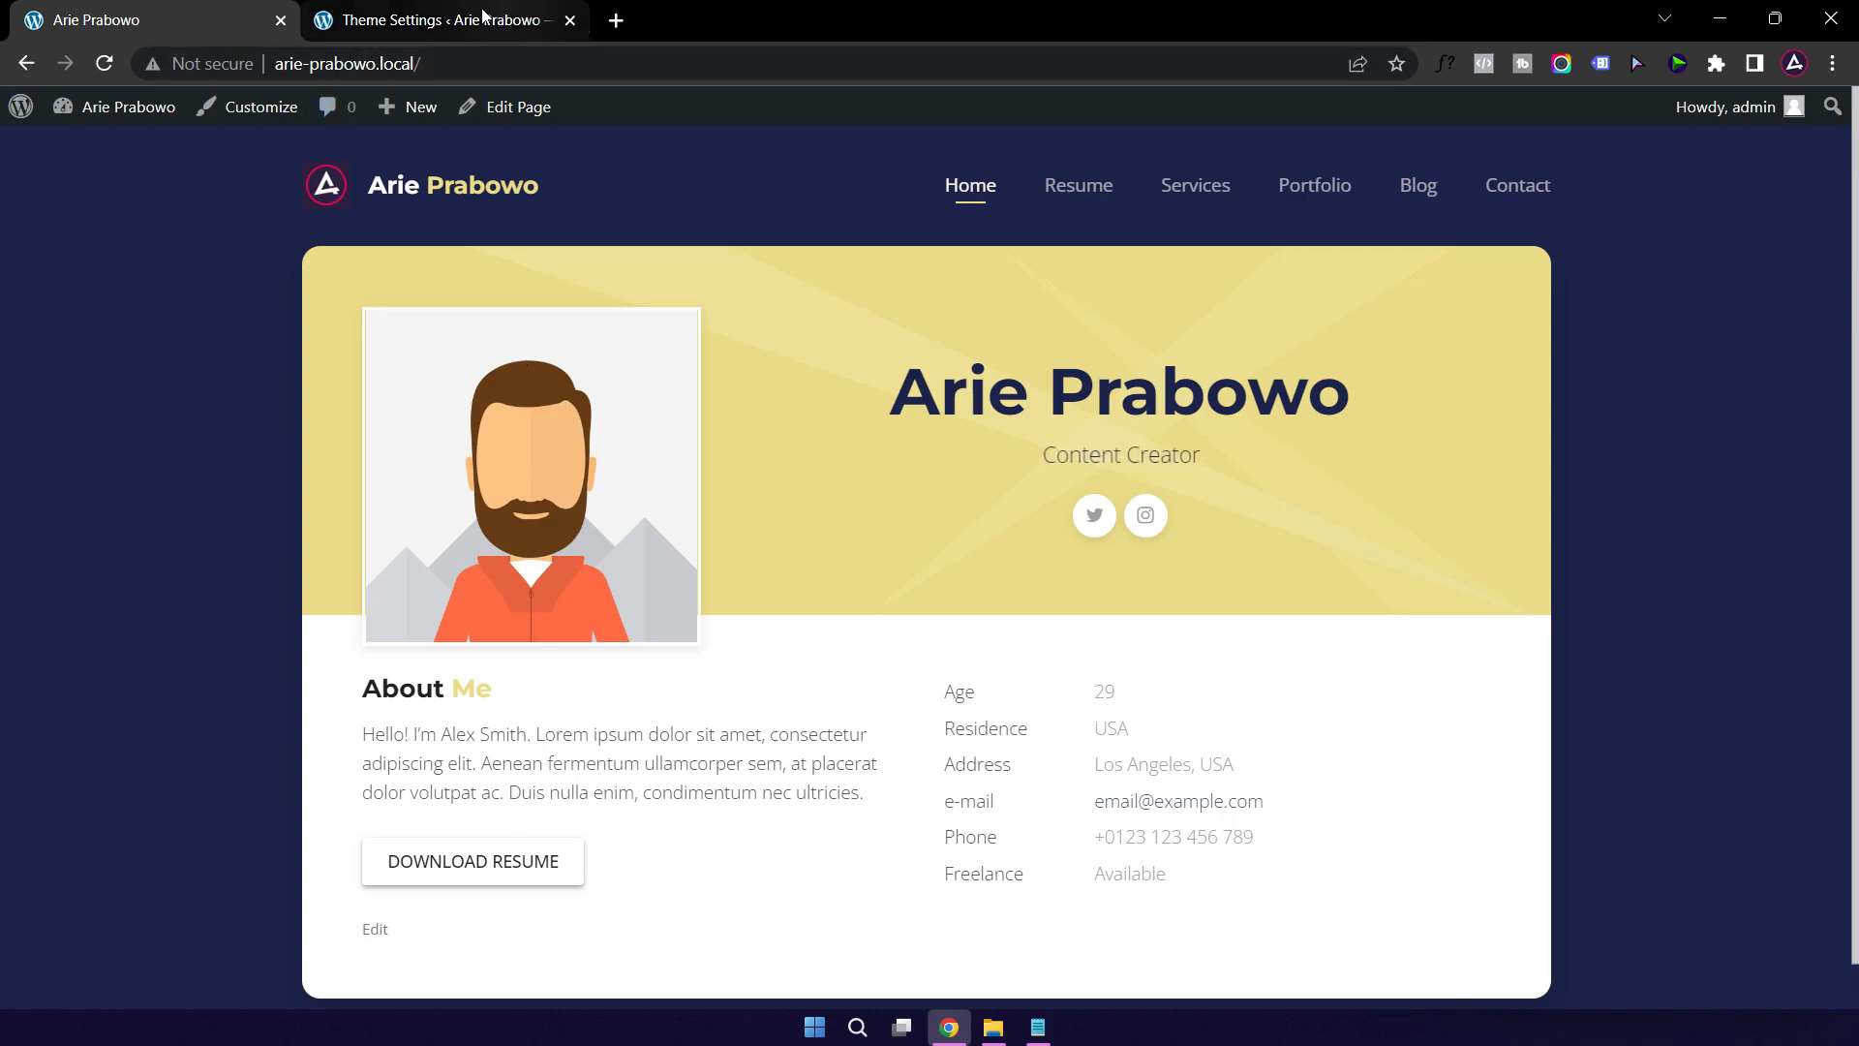
{"action": "left_click", "coordinate": [445, 27]}
{"action": "scroll", "coordinate": [805, 483], "scroll_direction": "up", "scroll_amount": 5}
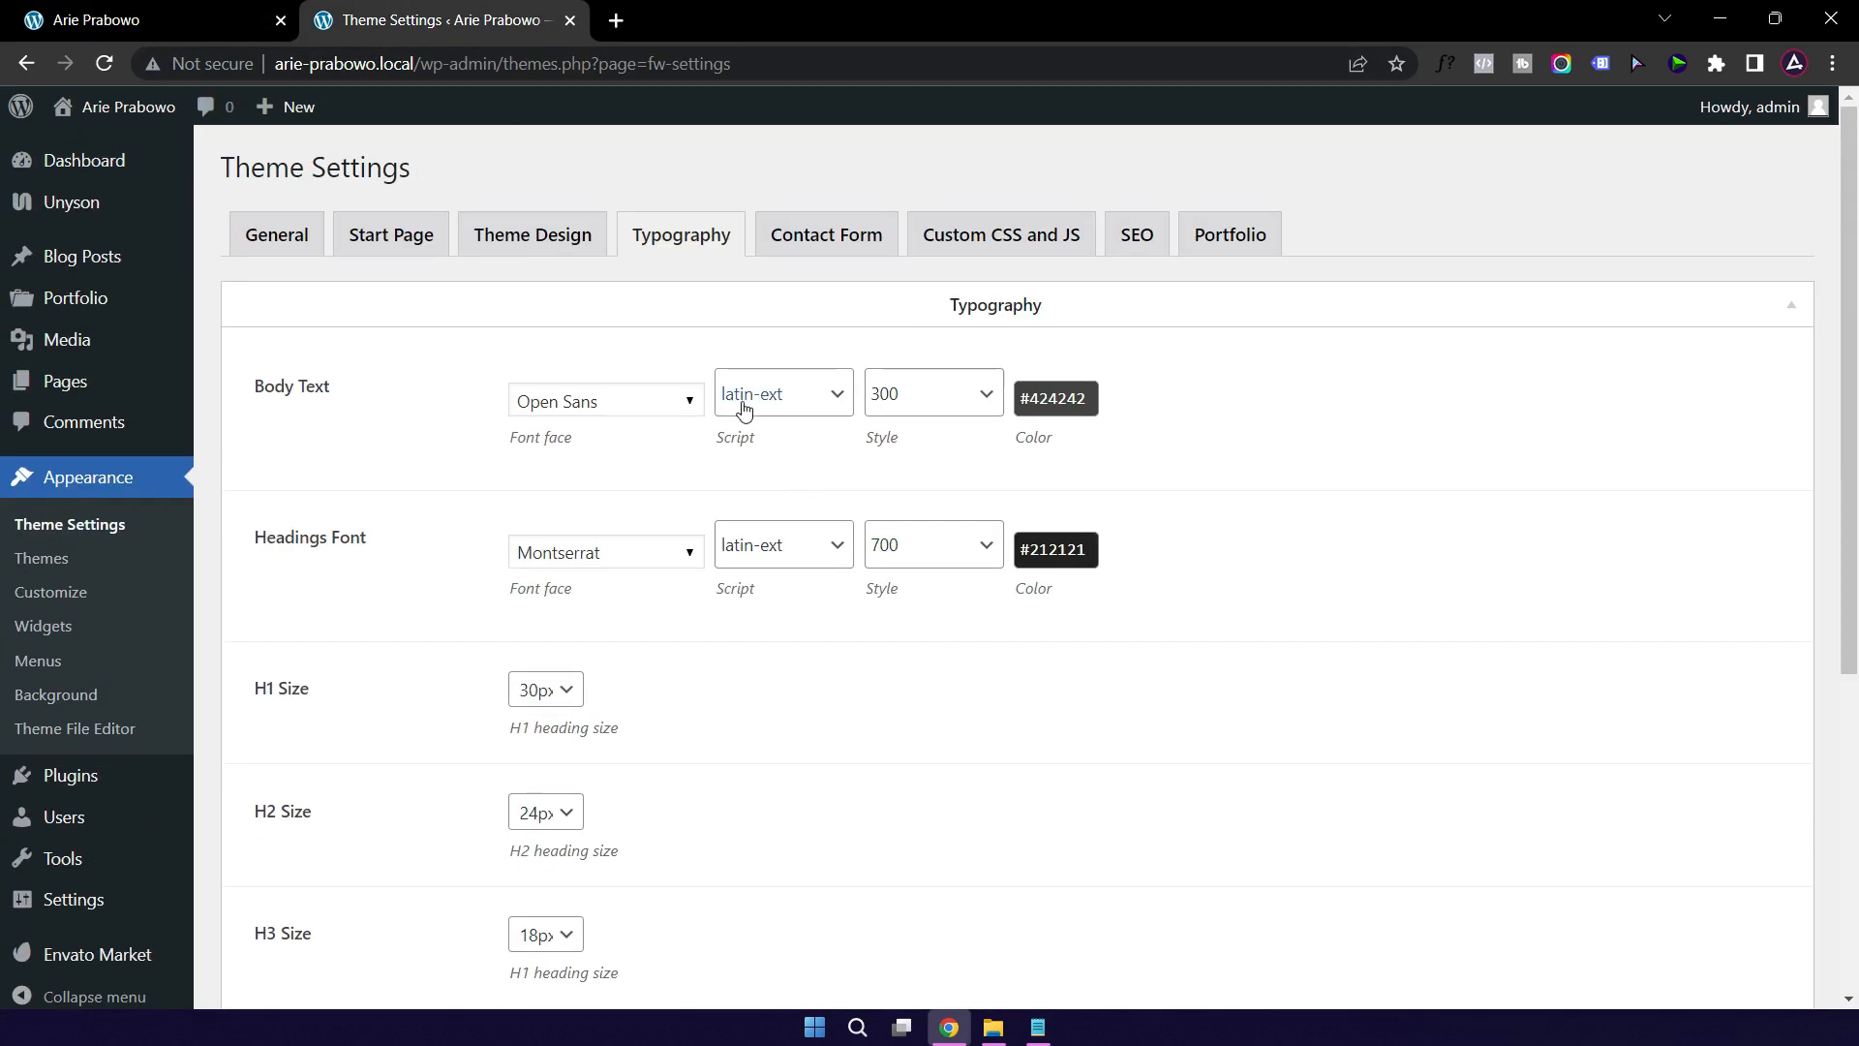
{"action": "left_click", "coordinate": [944, 398]}
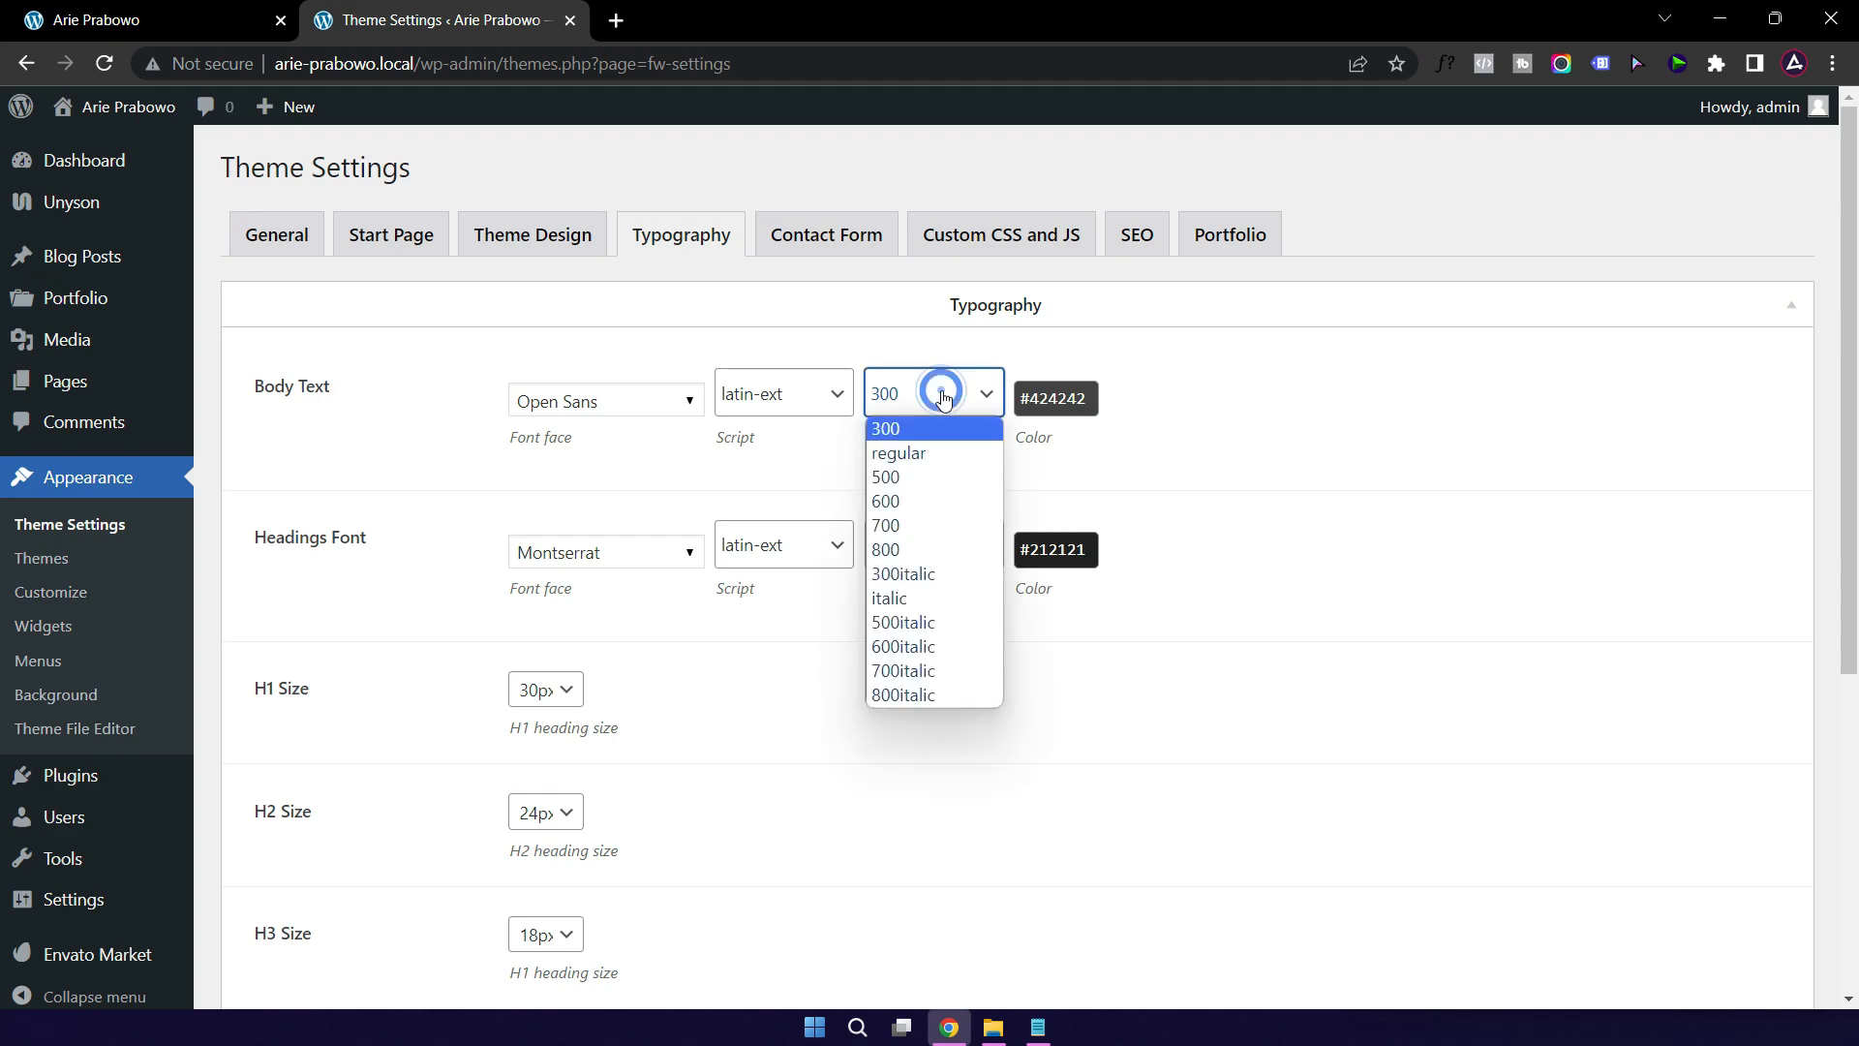
{"action": "left_click", "coordinate": [926, 480]}
{"action": "left_click", "coordinate": [1305, 460]}
{"action": "scroll", "coordinate": [704, 625], "scroll_direction": "down", "scroll_amount": 2}
{"action": "scroll", "coordinate": [701, 626], "scroll_direction": "down", "scroll_amount": 5}
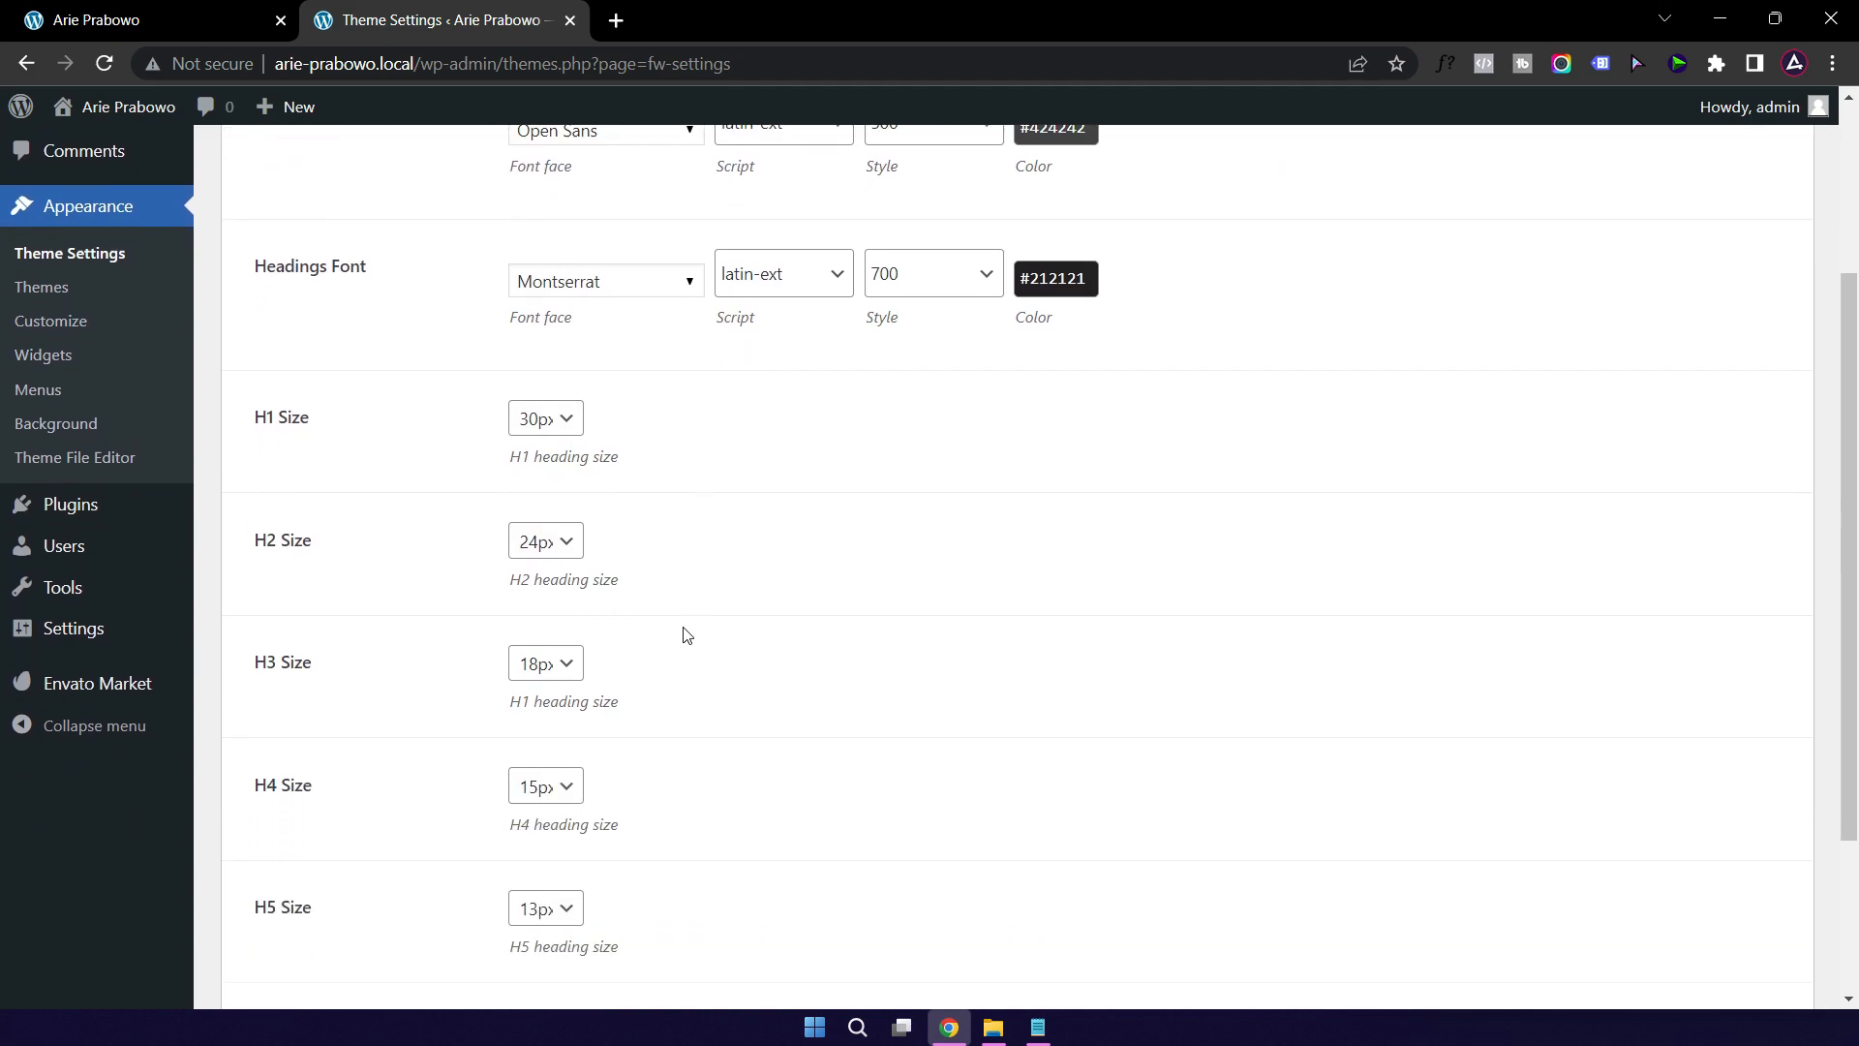
{"action": "left_click", "coordinate": [282, 927]}
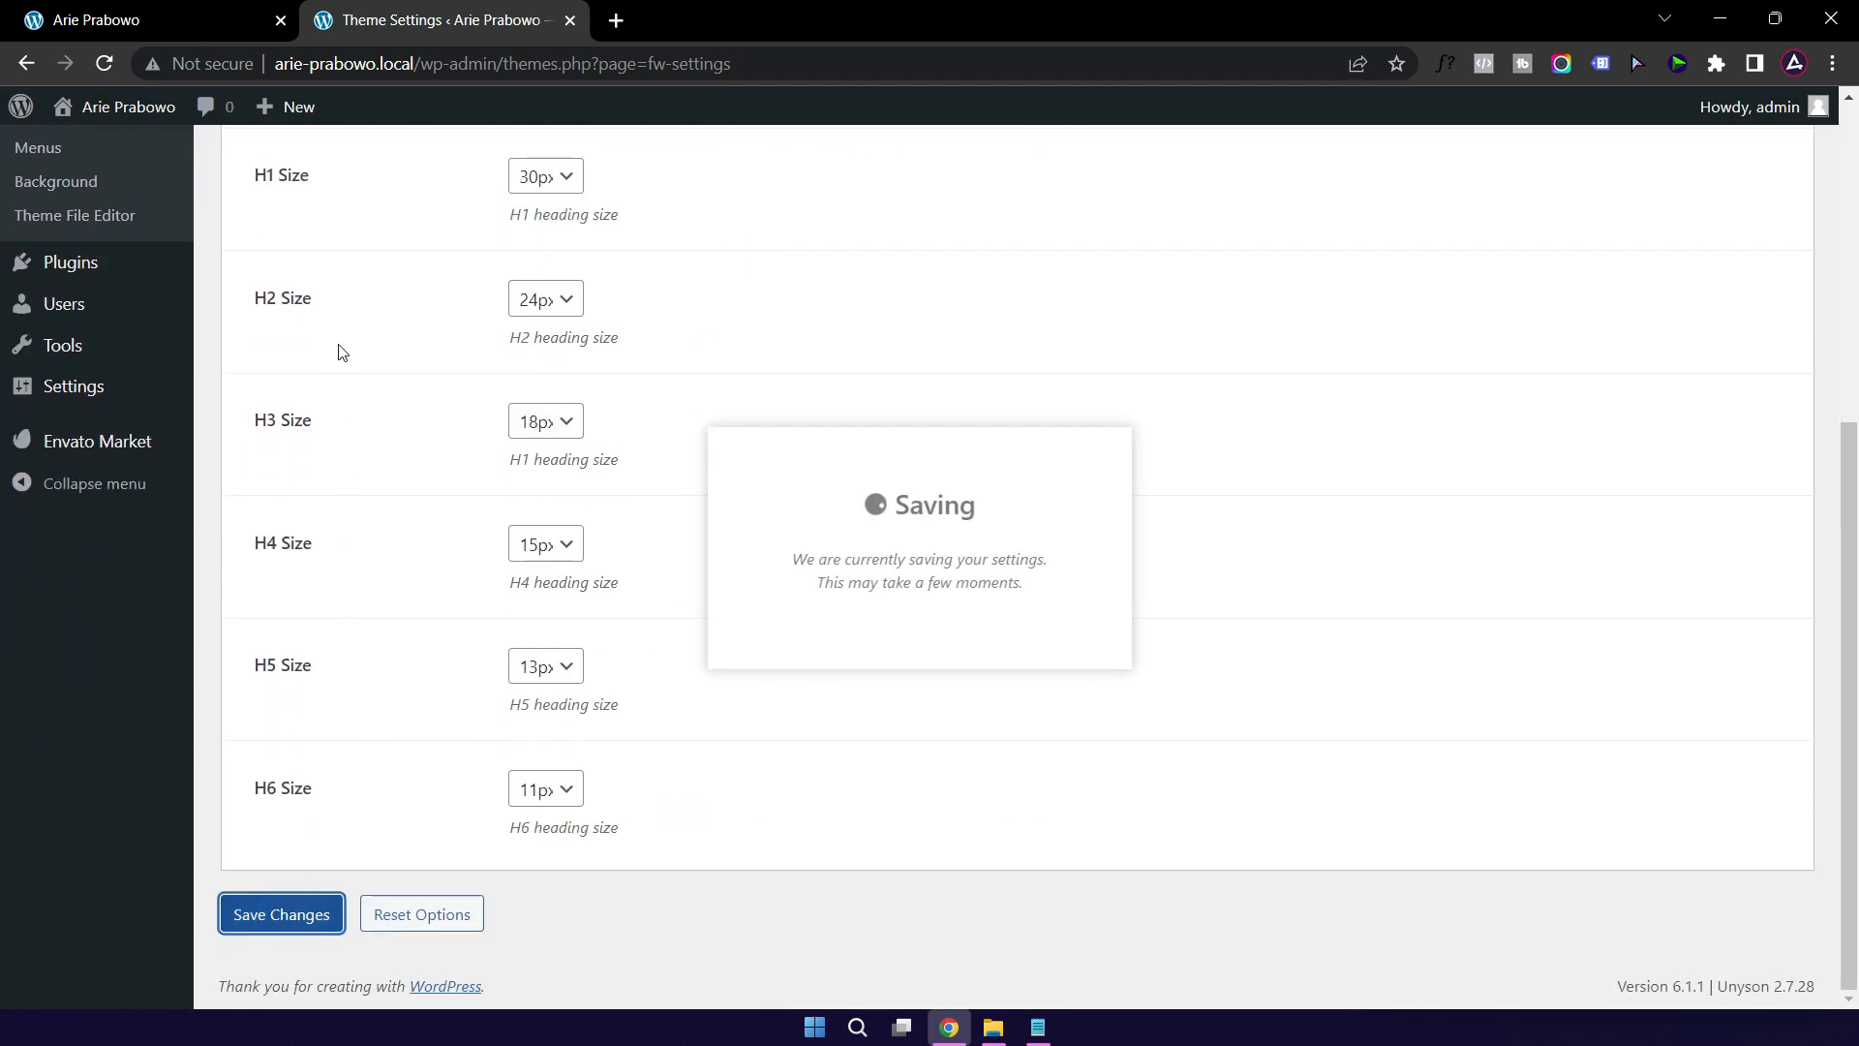
{"action": "left_click", "coordinate": [172, 25]}
{"action": "left_click", "coordinate": [112, 64]}
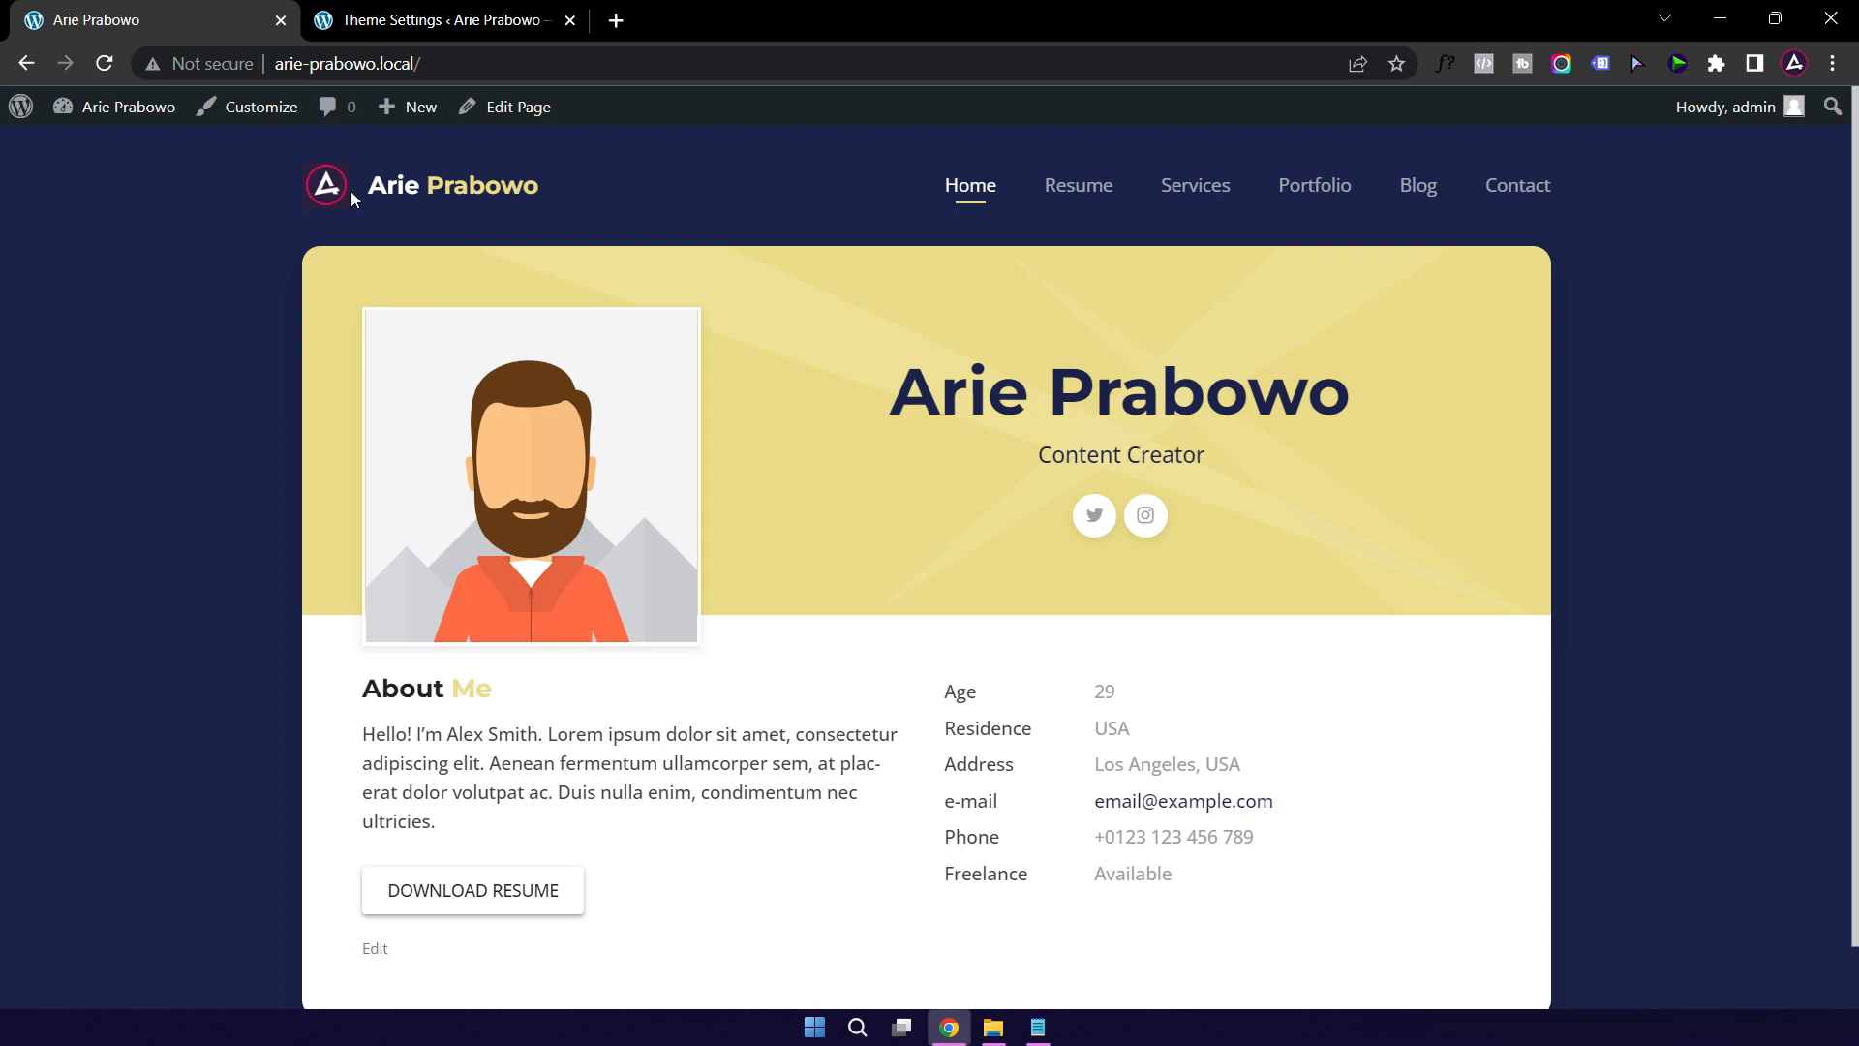
{"action": "left_click", "coordinate": [455, 25]}
{"action": "scroll", "coordinate": [829, 510], "scroll_direction": "up", "scroll_amount": 5}
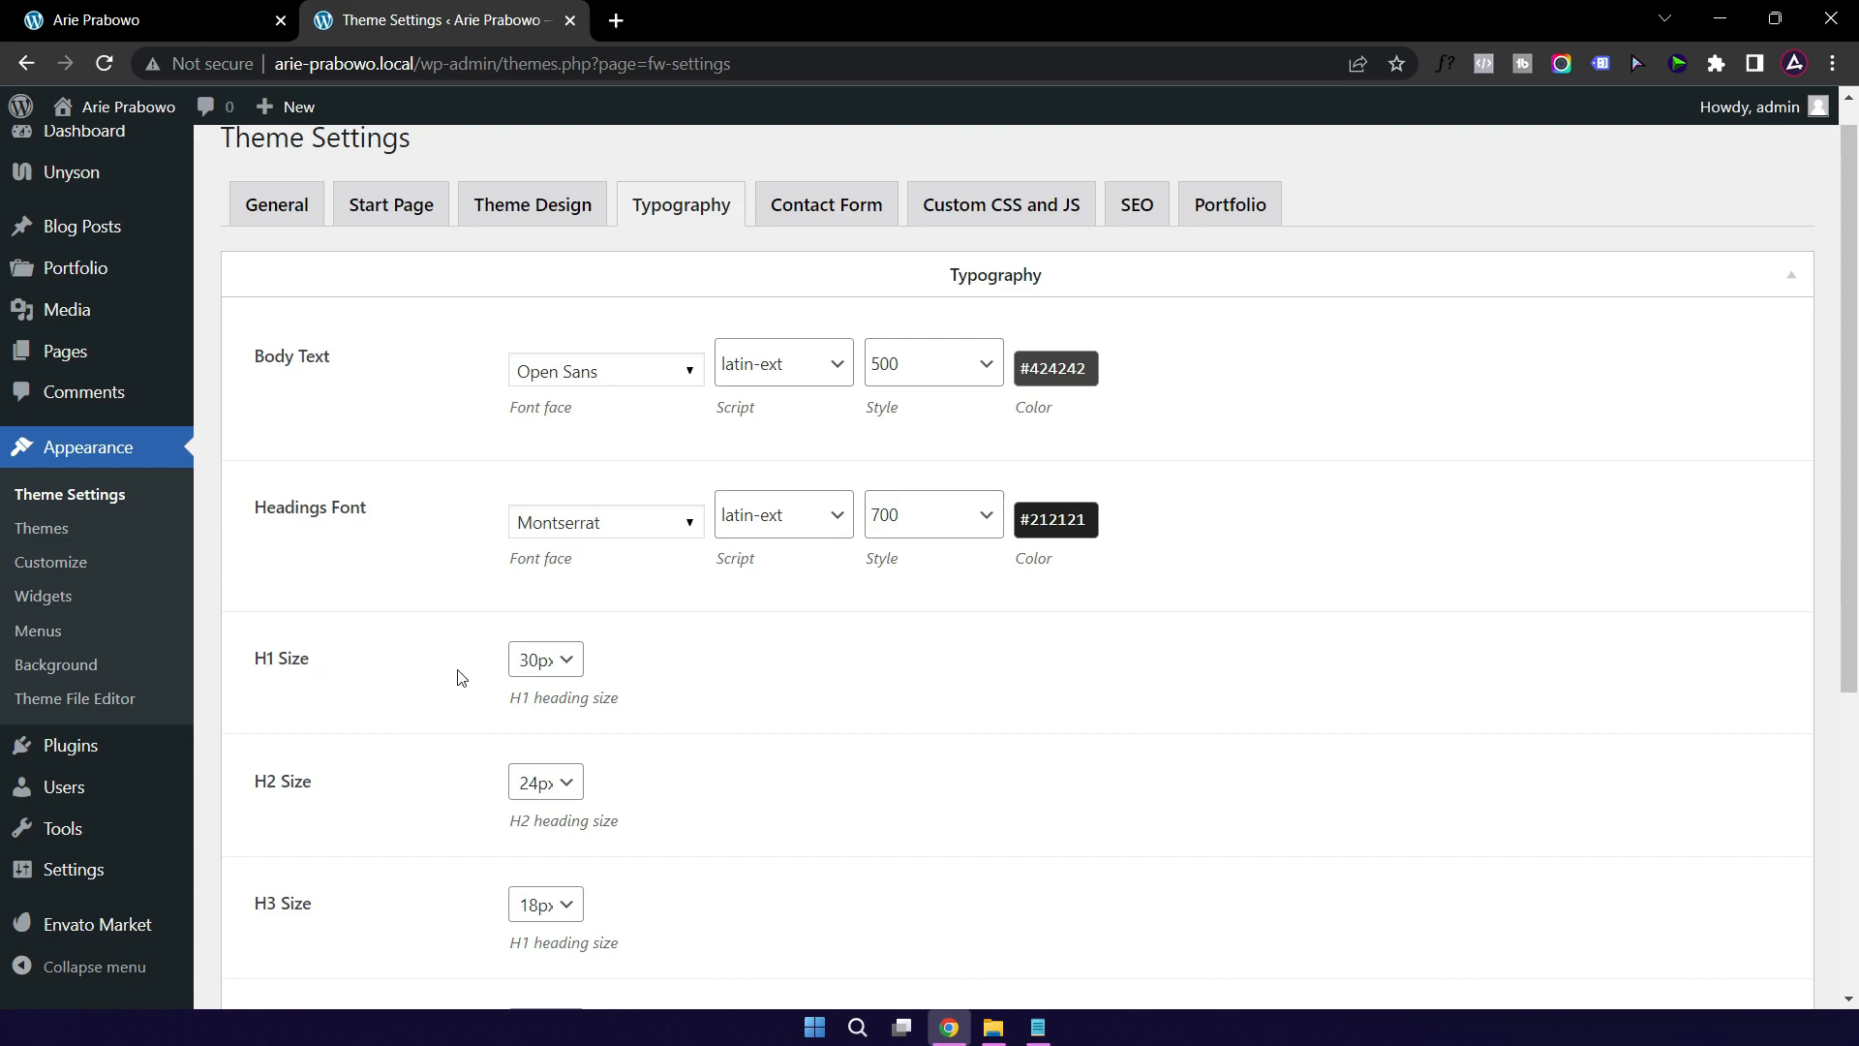
{"action": "scroll", "coordinate": [775, 655], "scroll_direction": "down", "scroll_amount": 2}
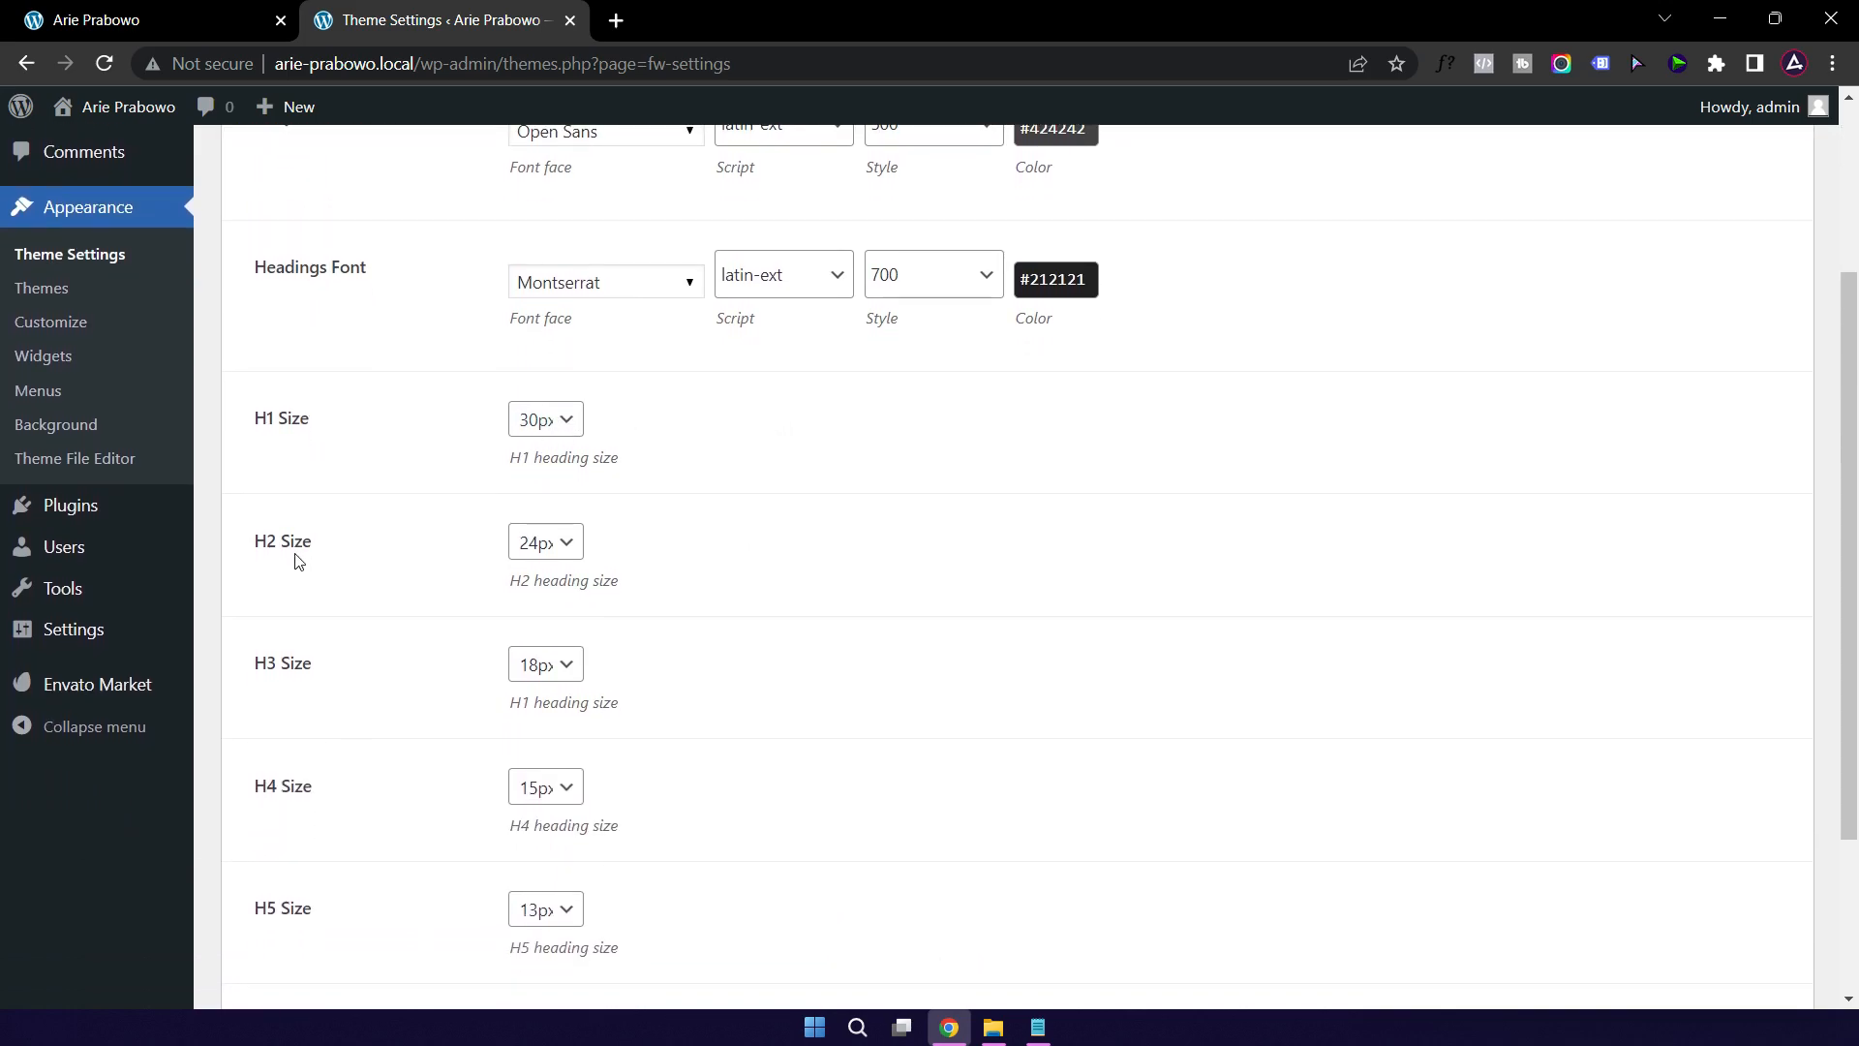
{"action": "scroll", "coordinate": [336, 539], "scroll_direction": "down", "scroll_amount": 2}
{"action": "scroll", "coordinate": [336, 539], "scroll_direction": "down", "scroll_amount": 1}
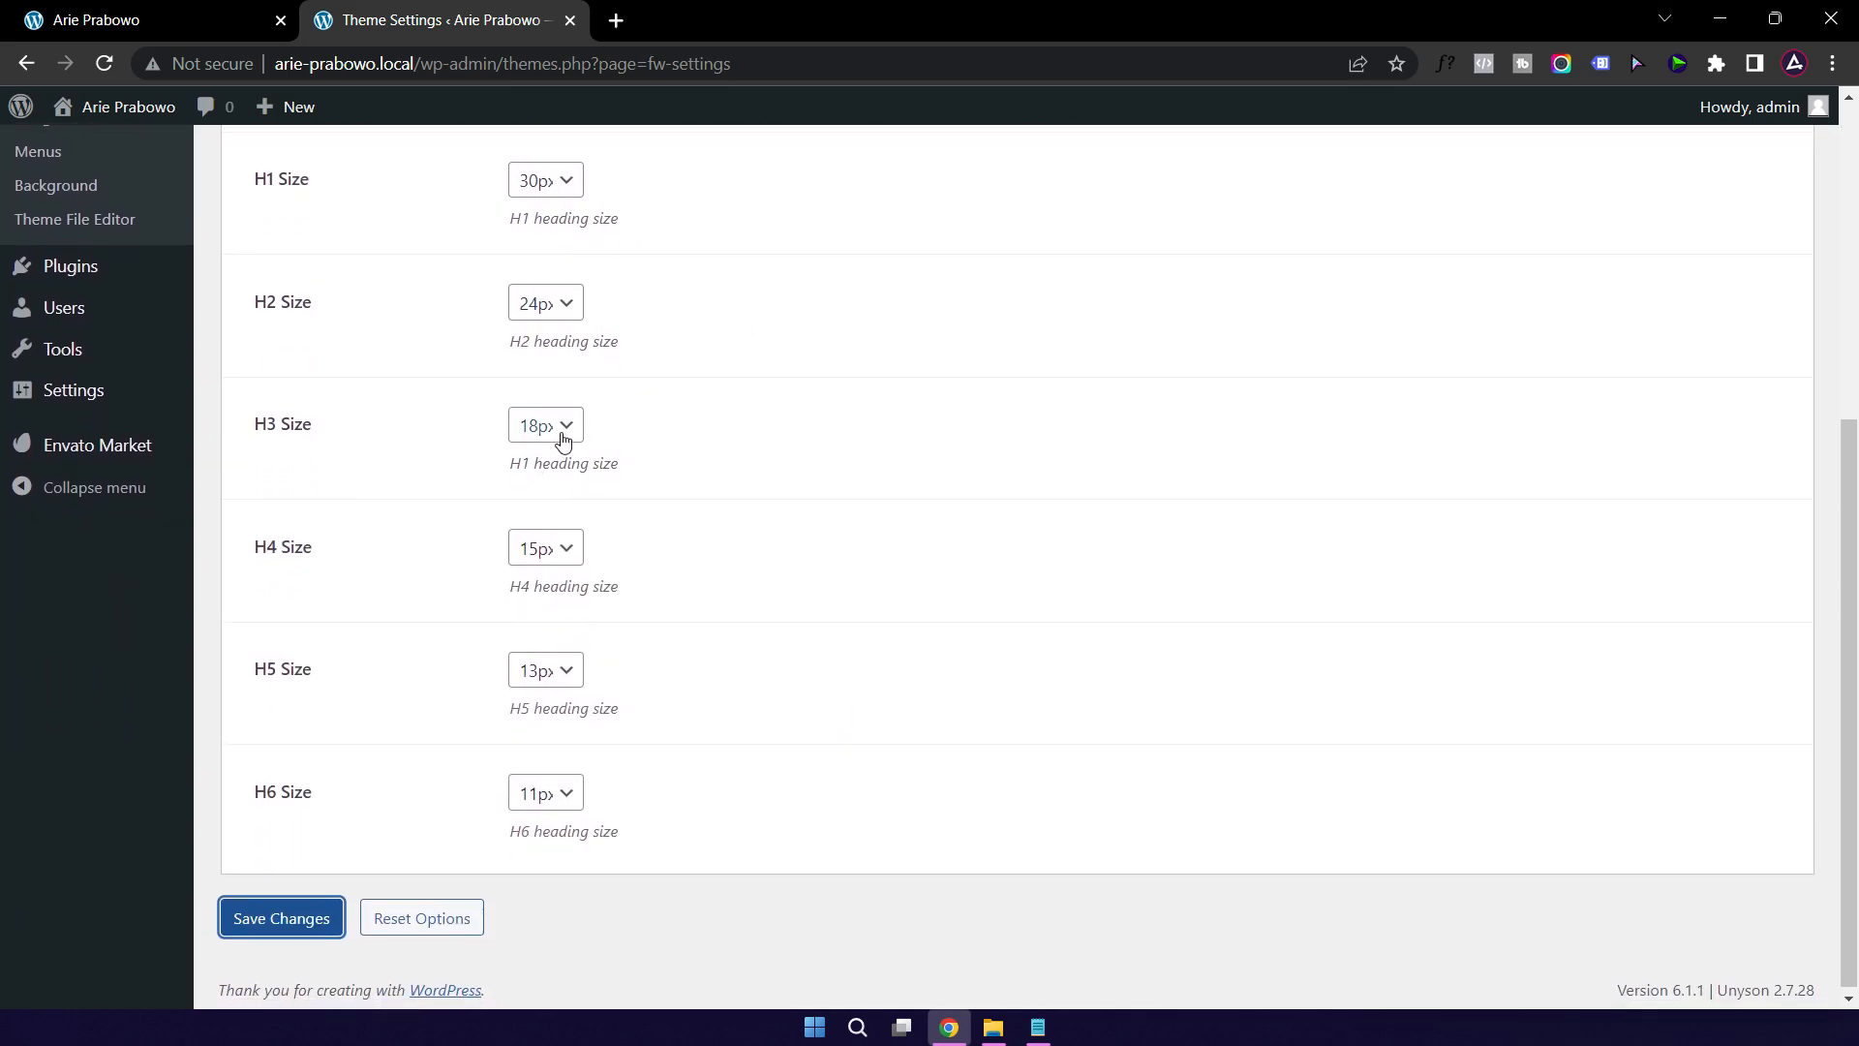
{"action": "scroll", "coordinate": [962, 657], "scroll_direction": "up", "scroll_amount": 5}
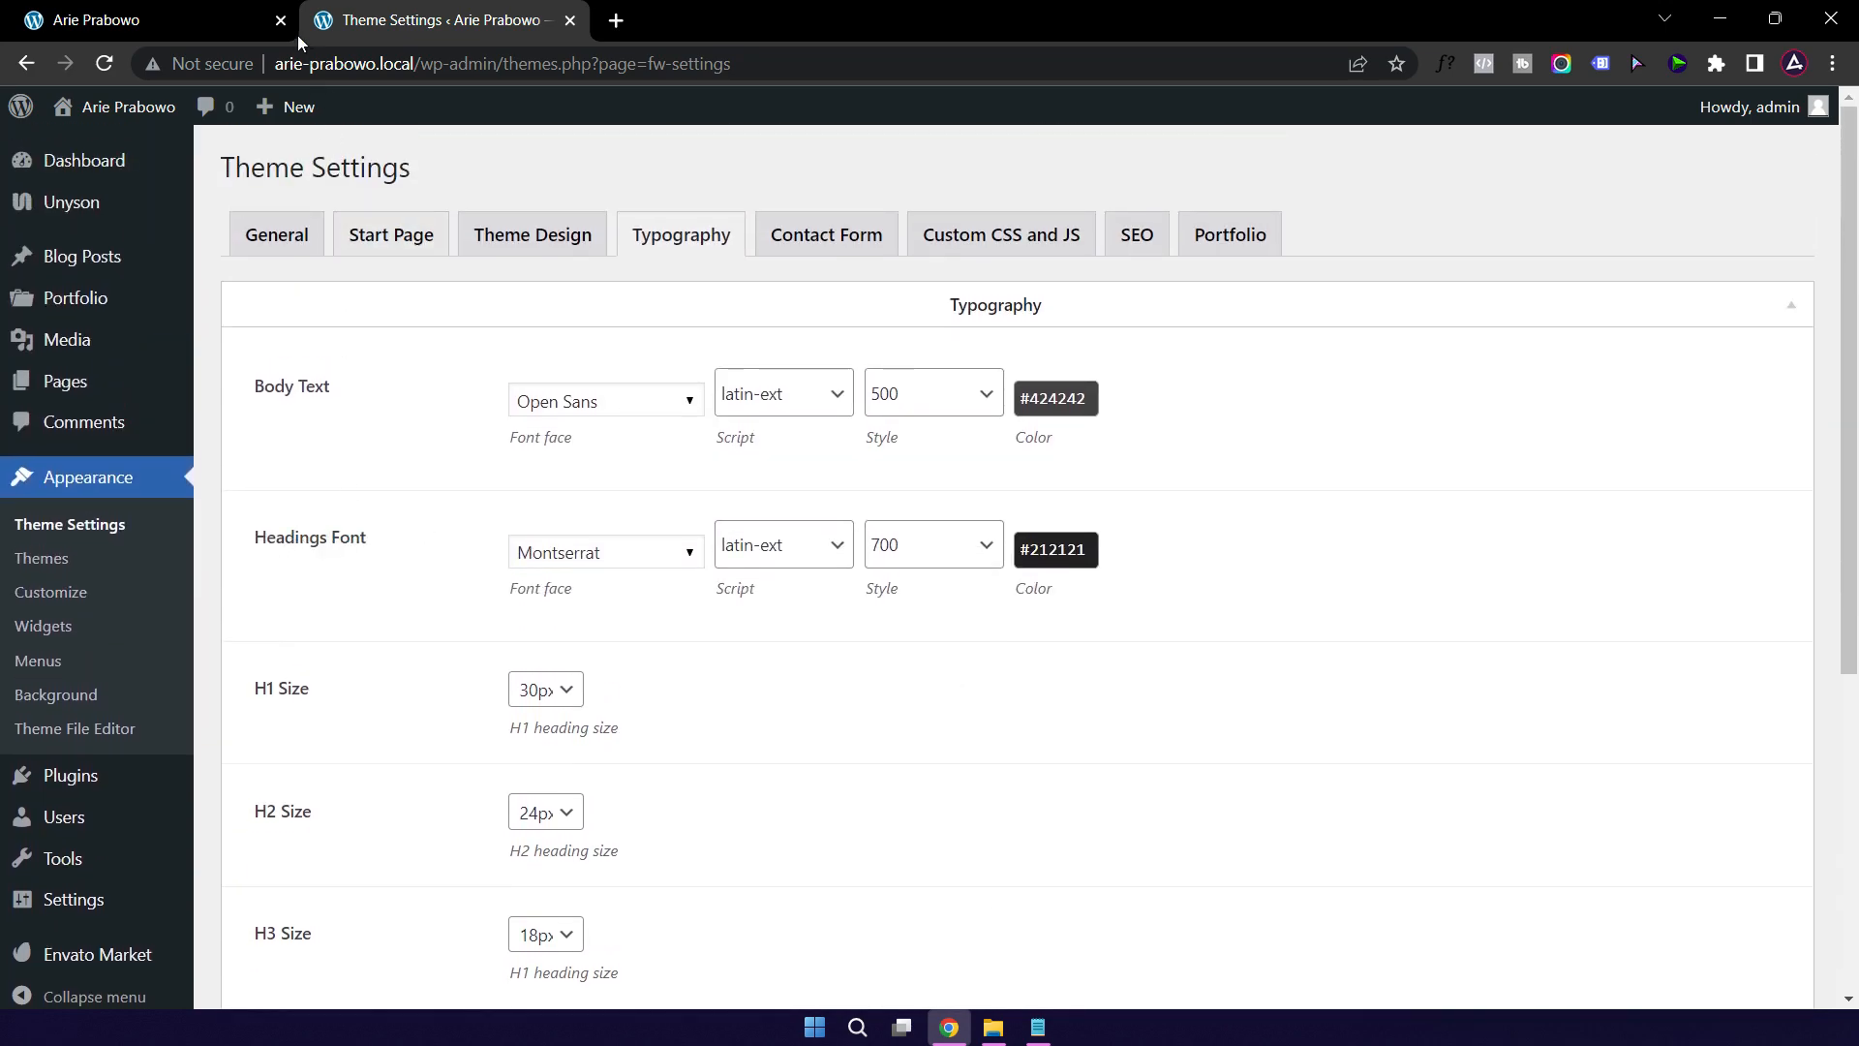
{"action": "left_click", "coordinate": [172, 17]}
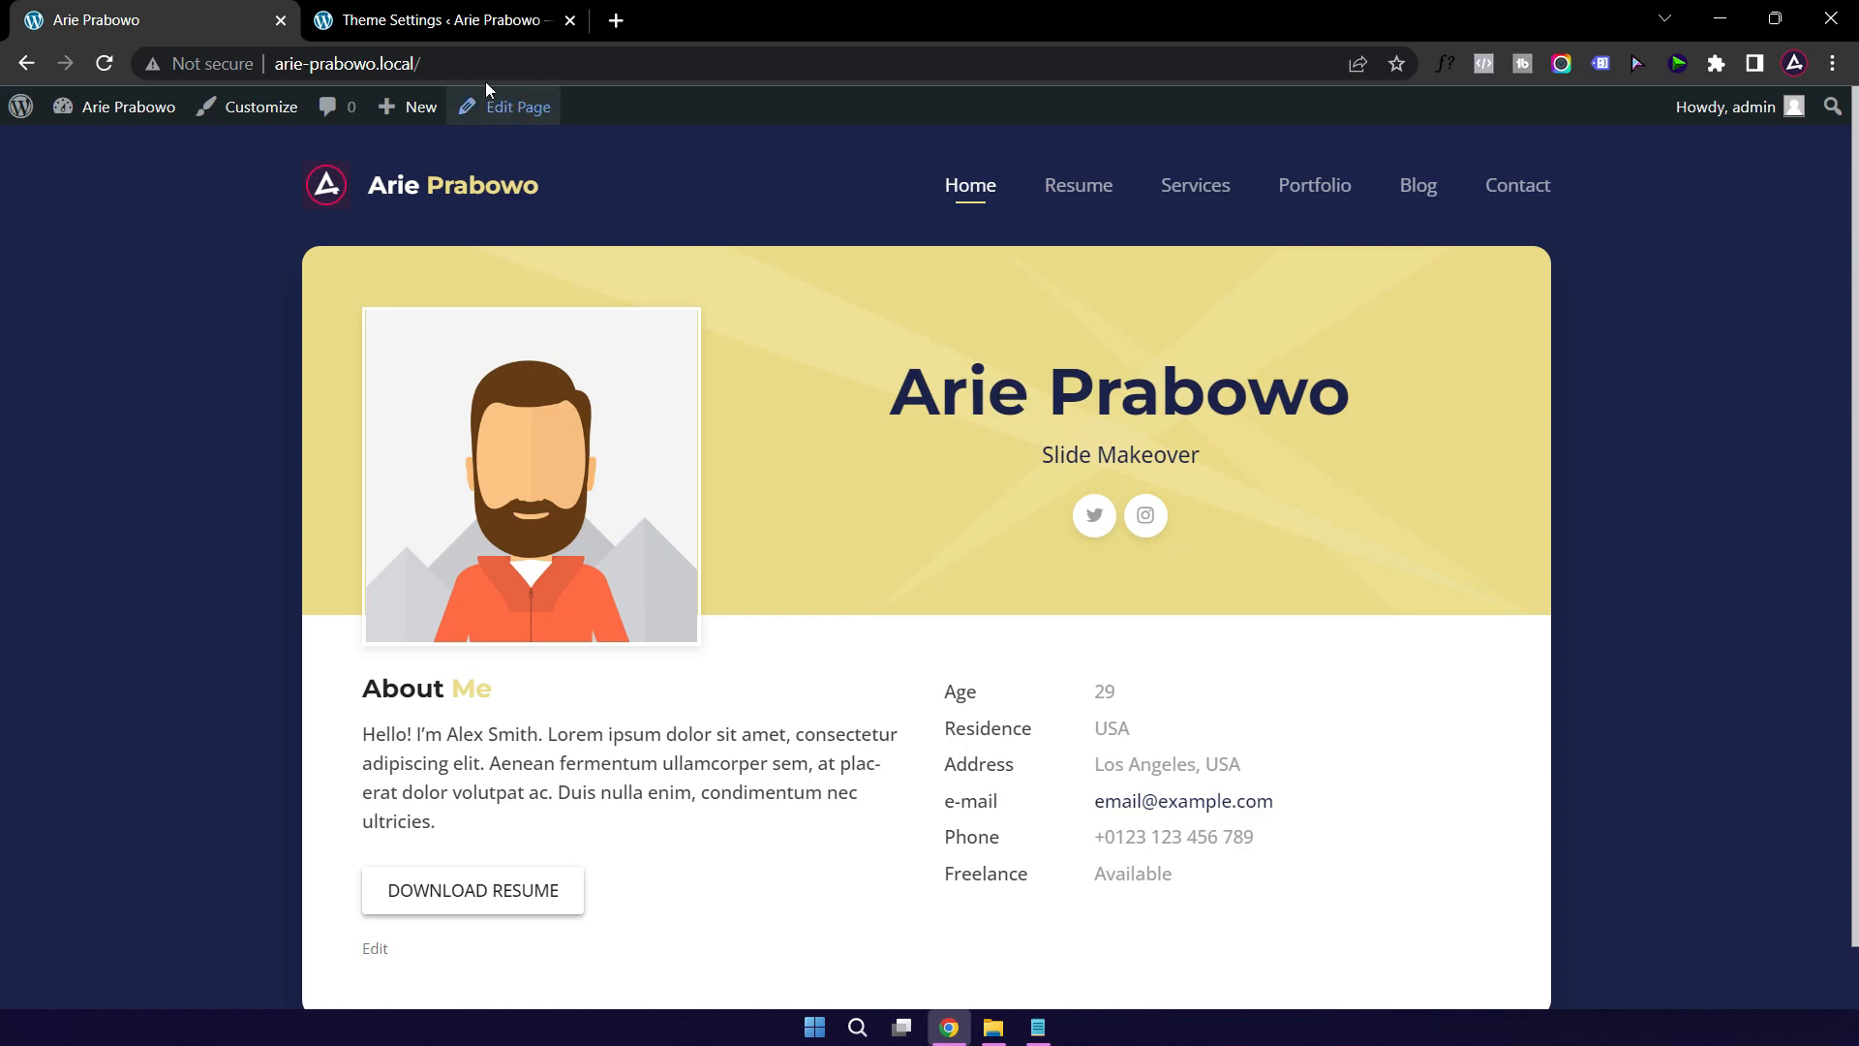
{"action": "left_click", "coordinate": [441, 19]}
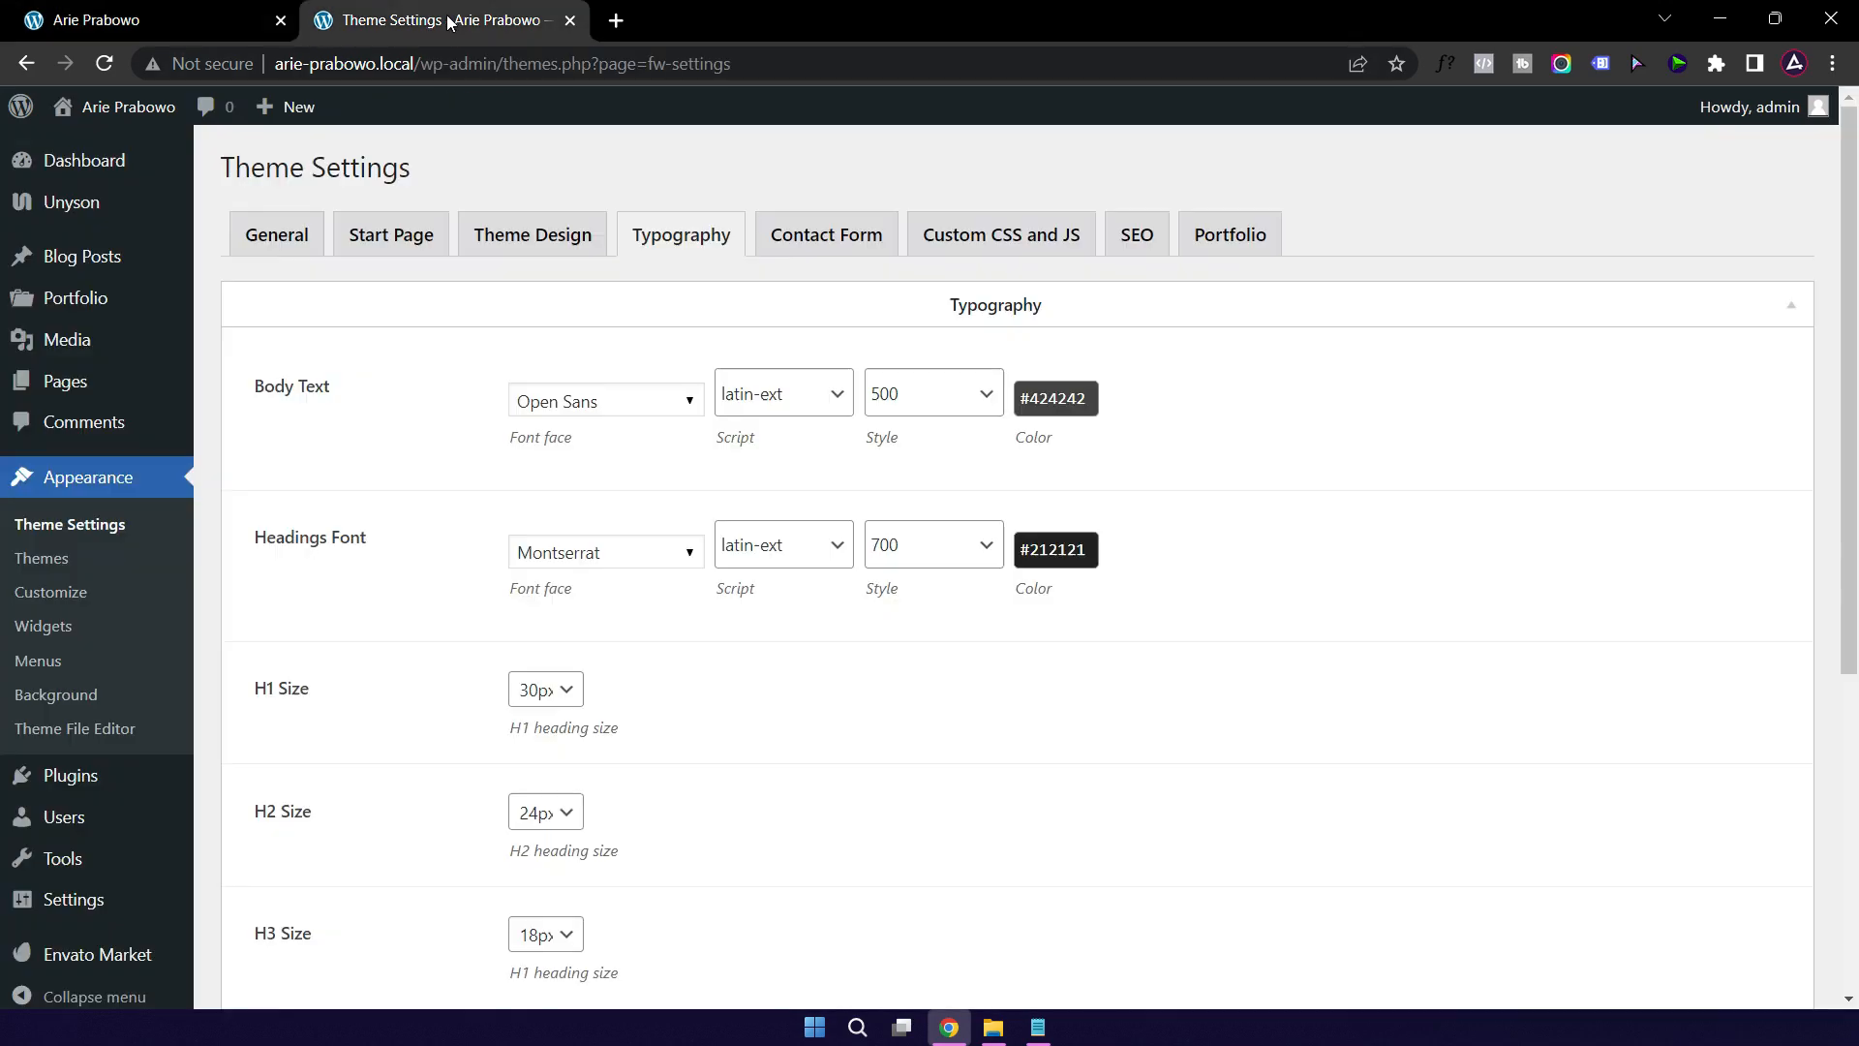
Step: Set the Headings Font to League Spartan, script latin-ext, style 700
{"action": "left_click", "coordinate": [686, 550]}
{"action": "left_click", "coordinate": [640, 552]}
{"action": "left_click", "coordinate": [613, 552]}
{"action": "key", "text": "BackSpace"}
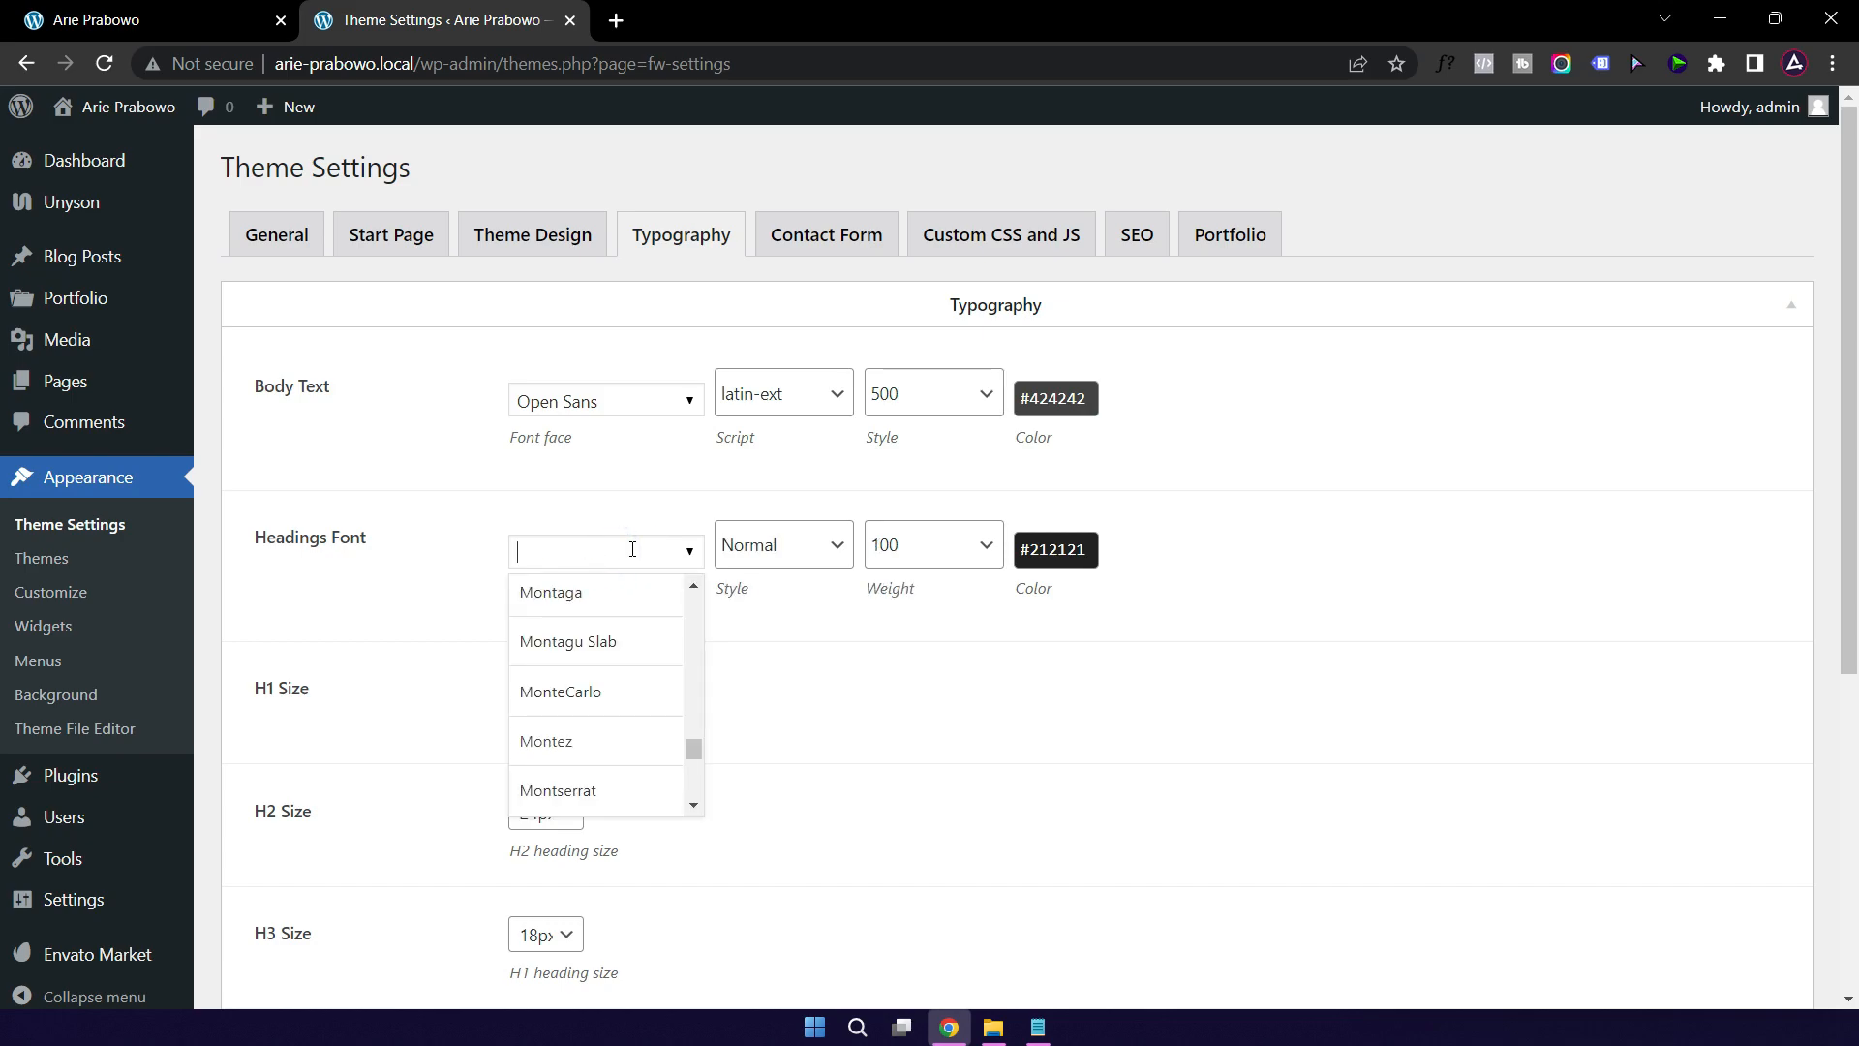
{"action": "type", "text": "le"}
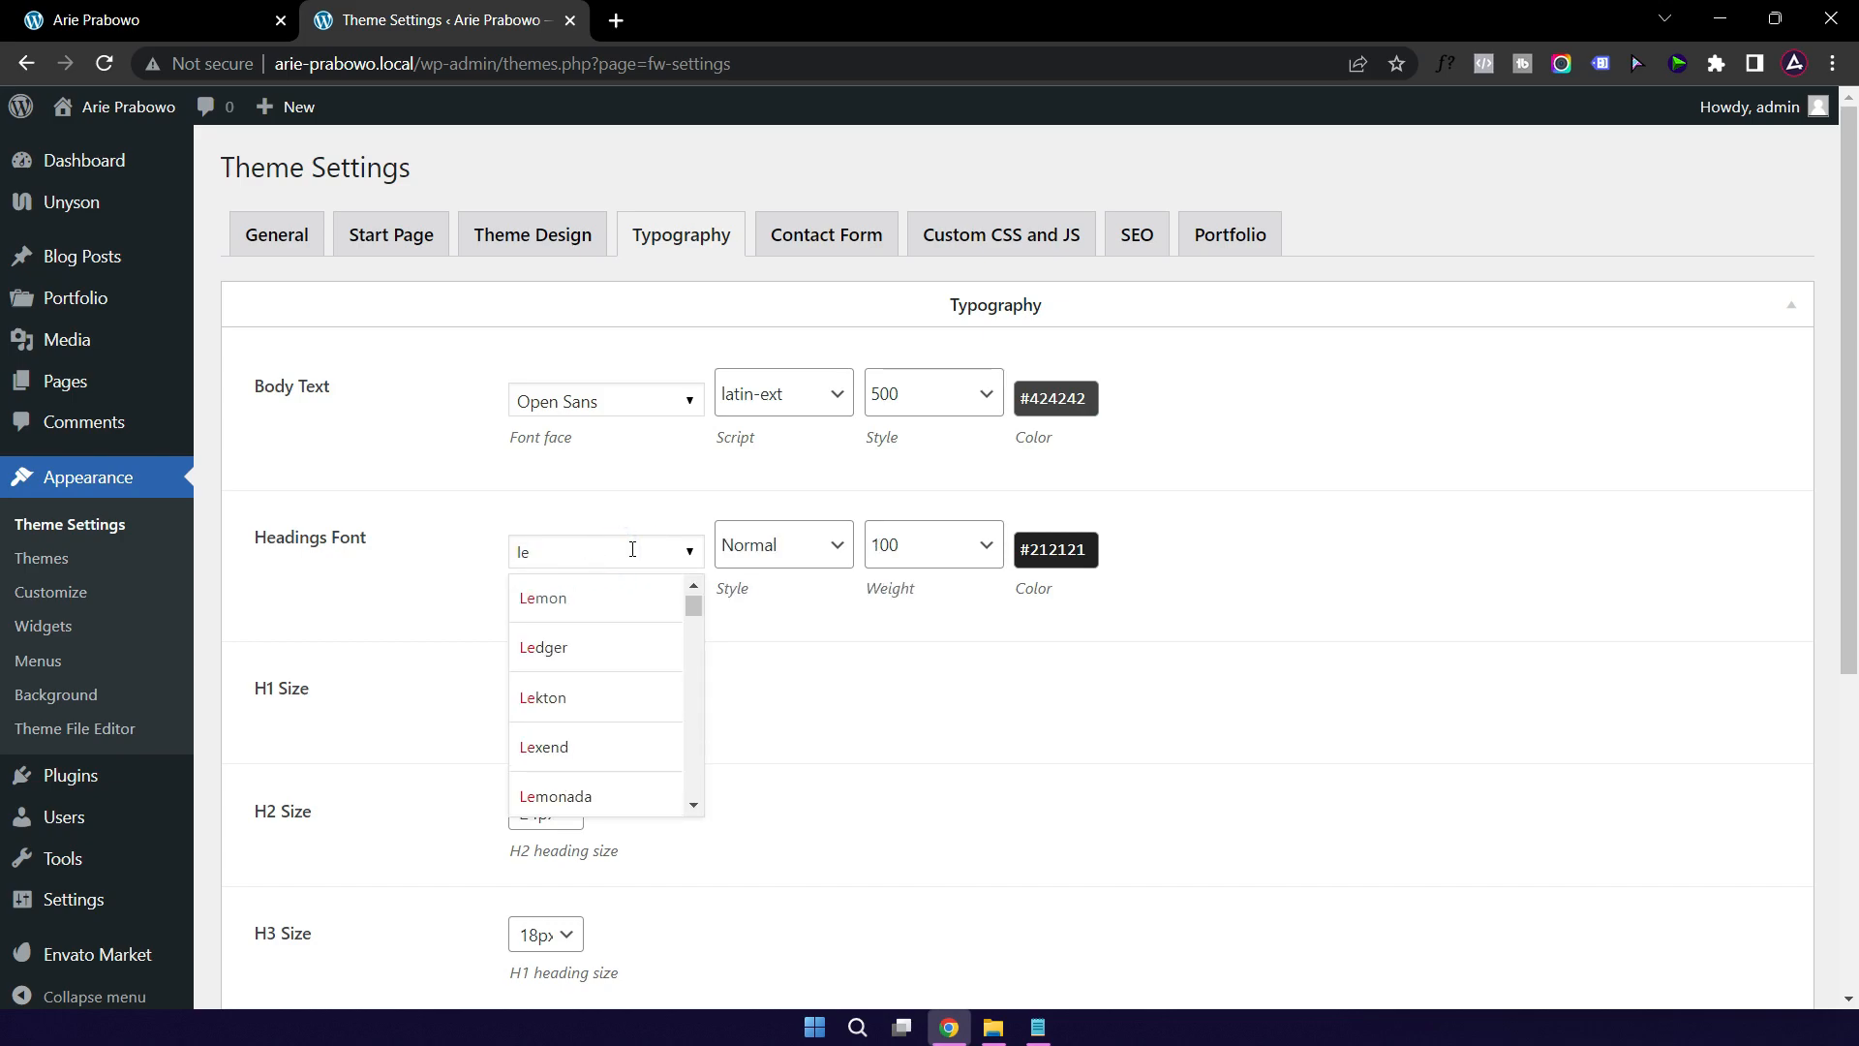
{"action": "type", "text": "ague Spartan"}
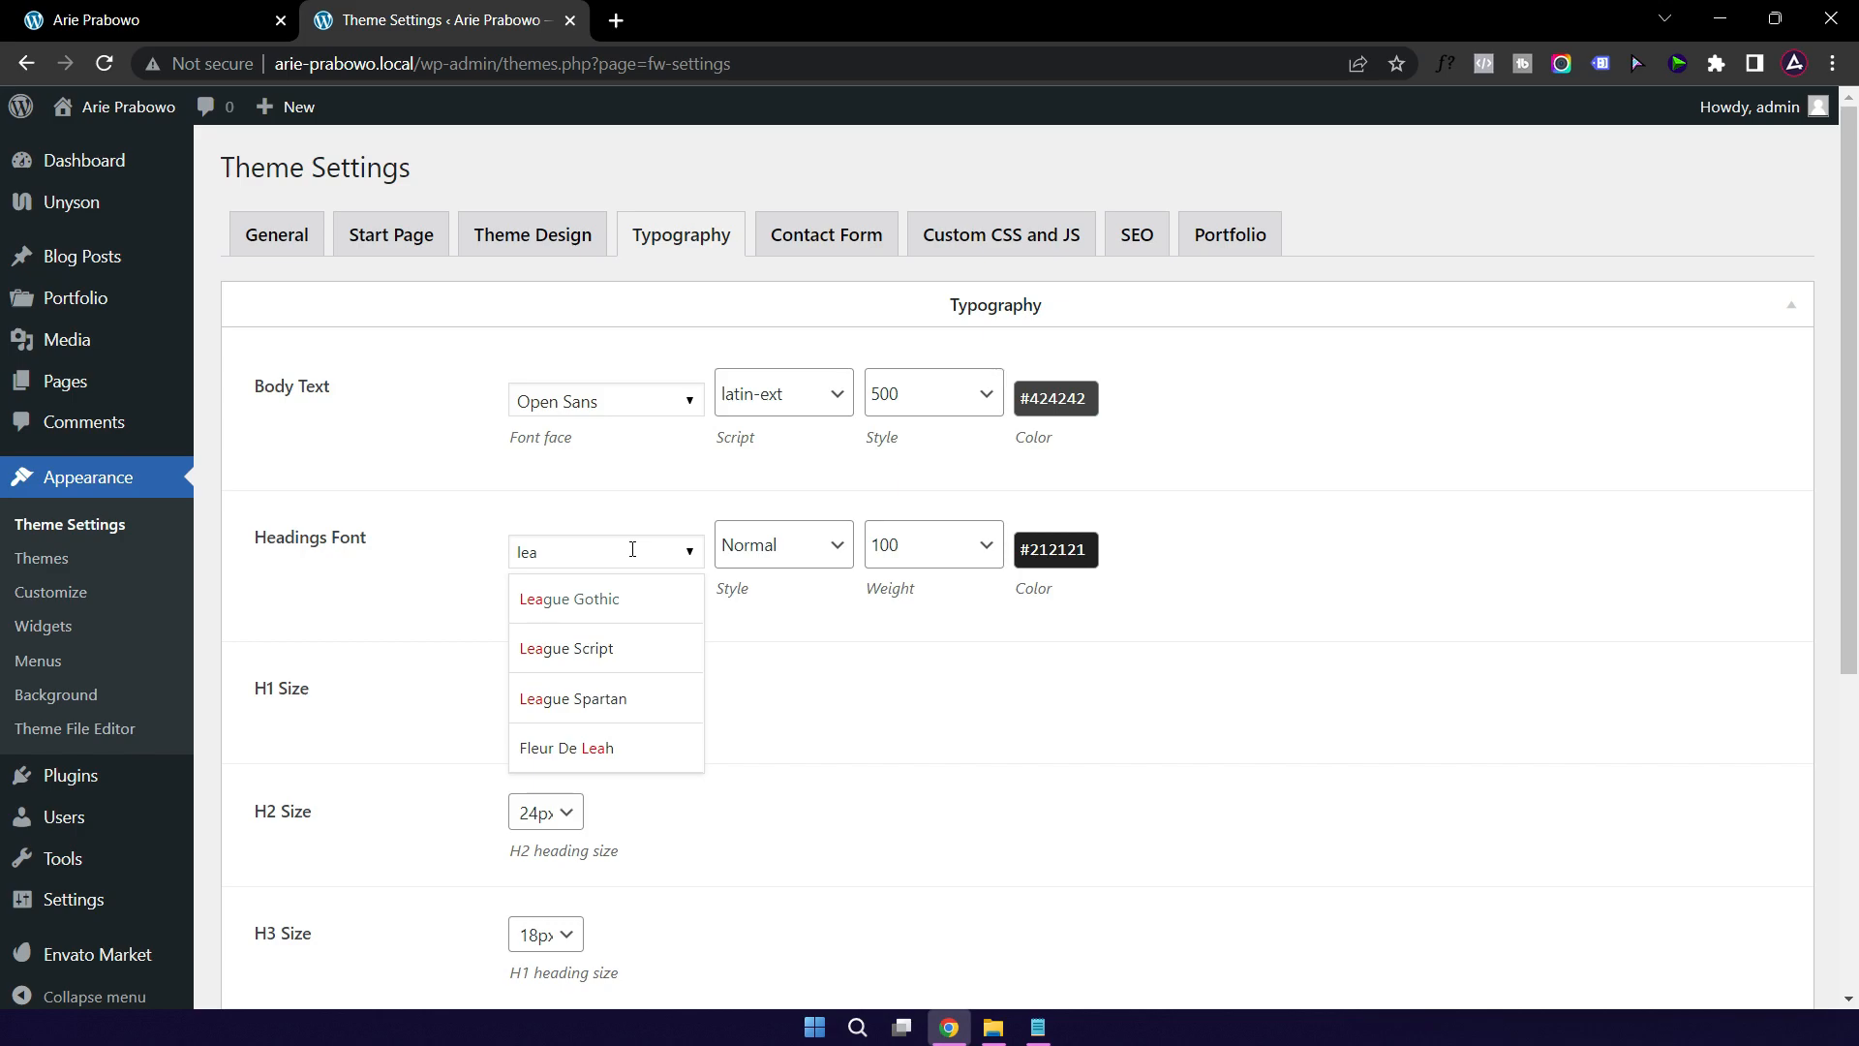
{"action": "left_click", "coordinate": [611, 698]}
{"action": "left_click", "coordinate": [794, 548]}
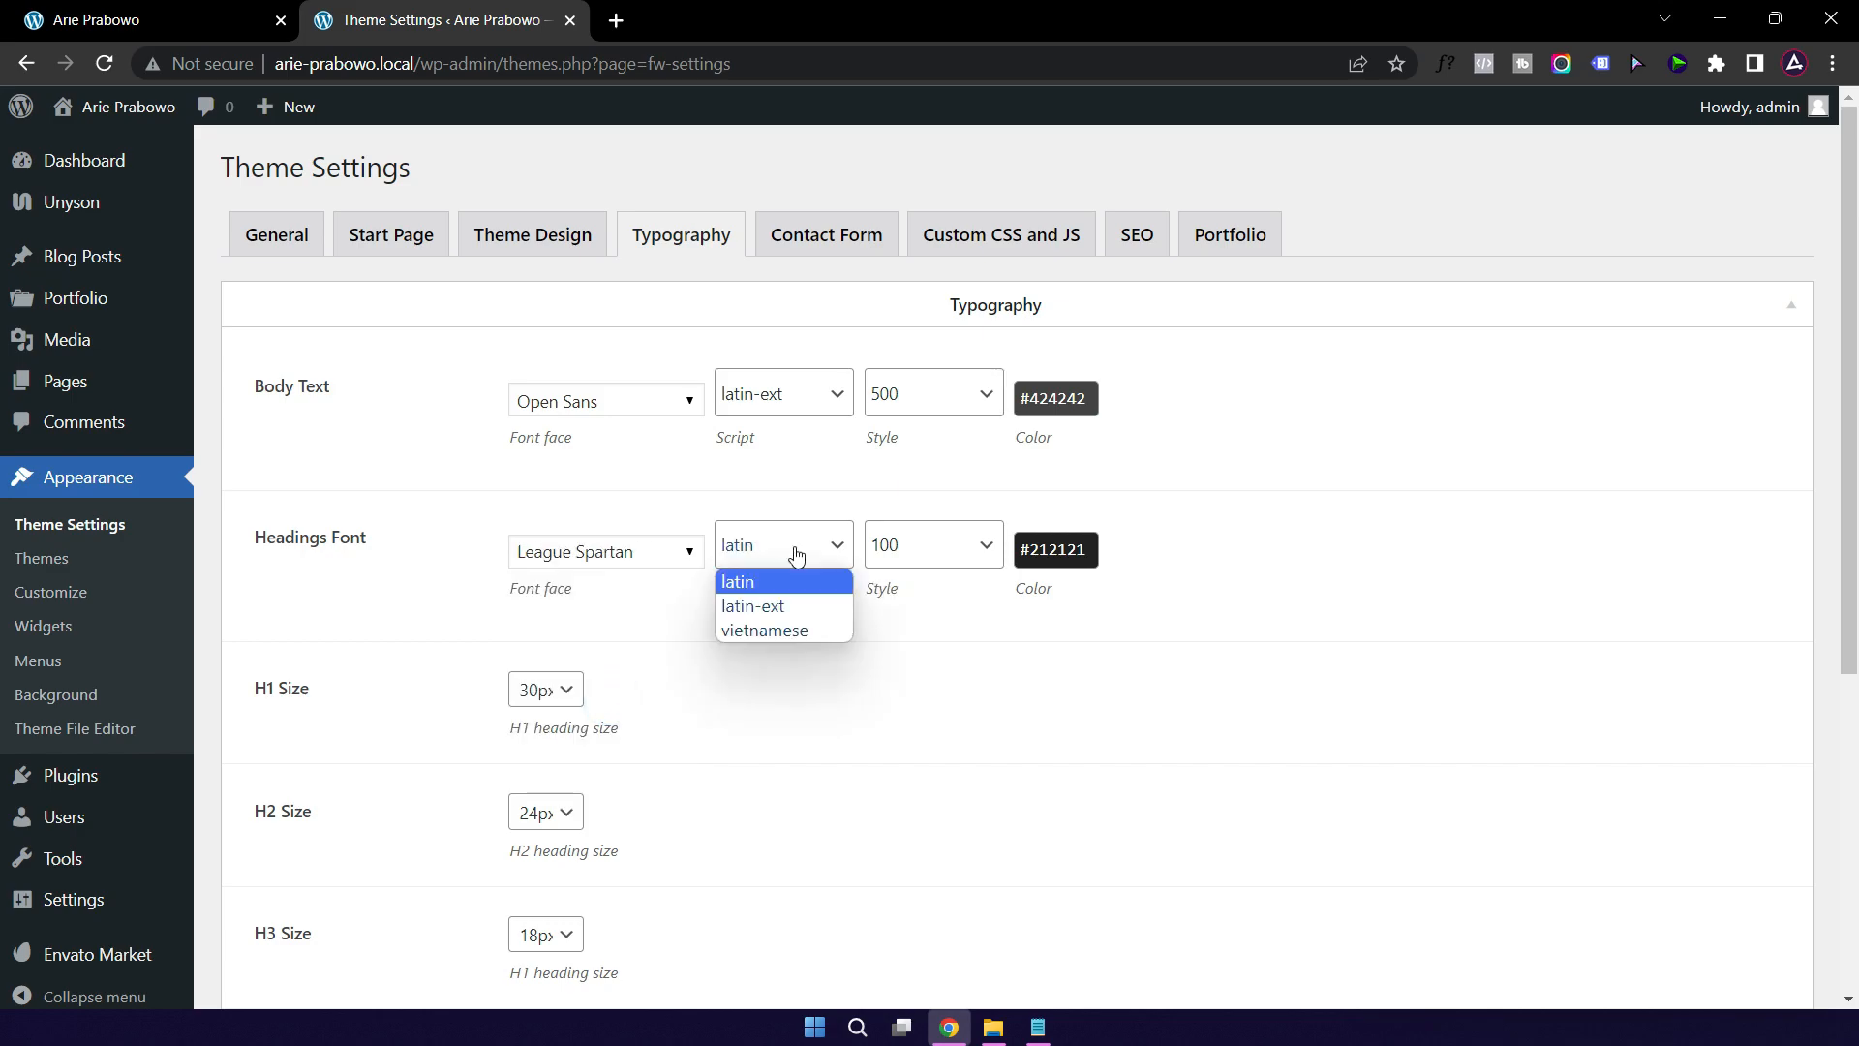
{"action": "left_click", "coordinate": [774, 607]}
{"action": "left_click", "coordinate": [930, 548]}
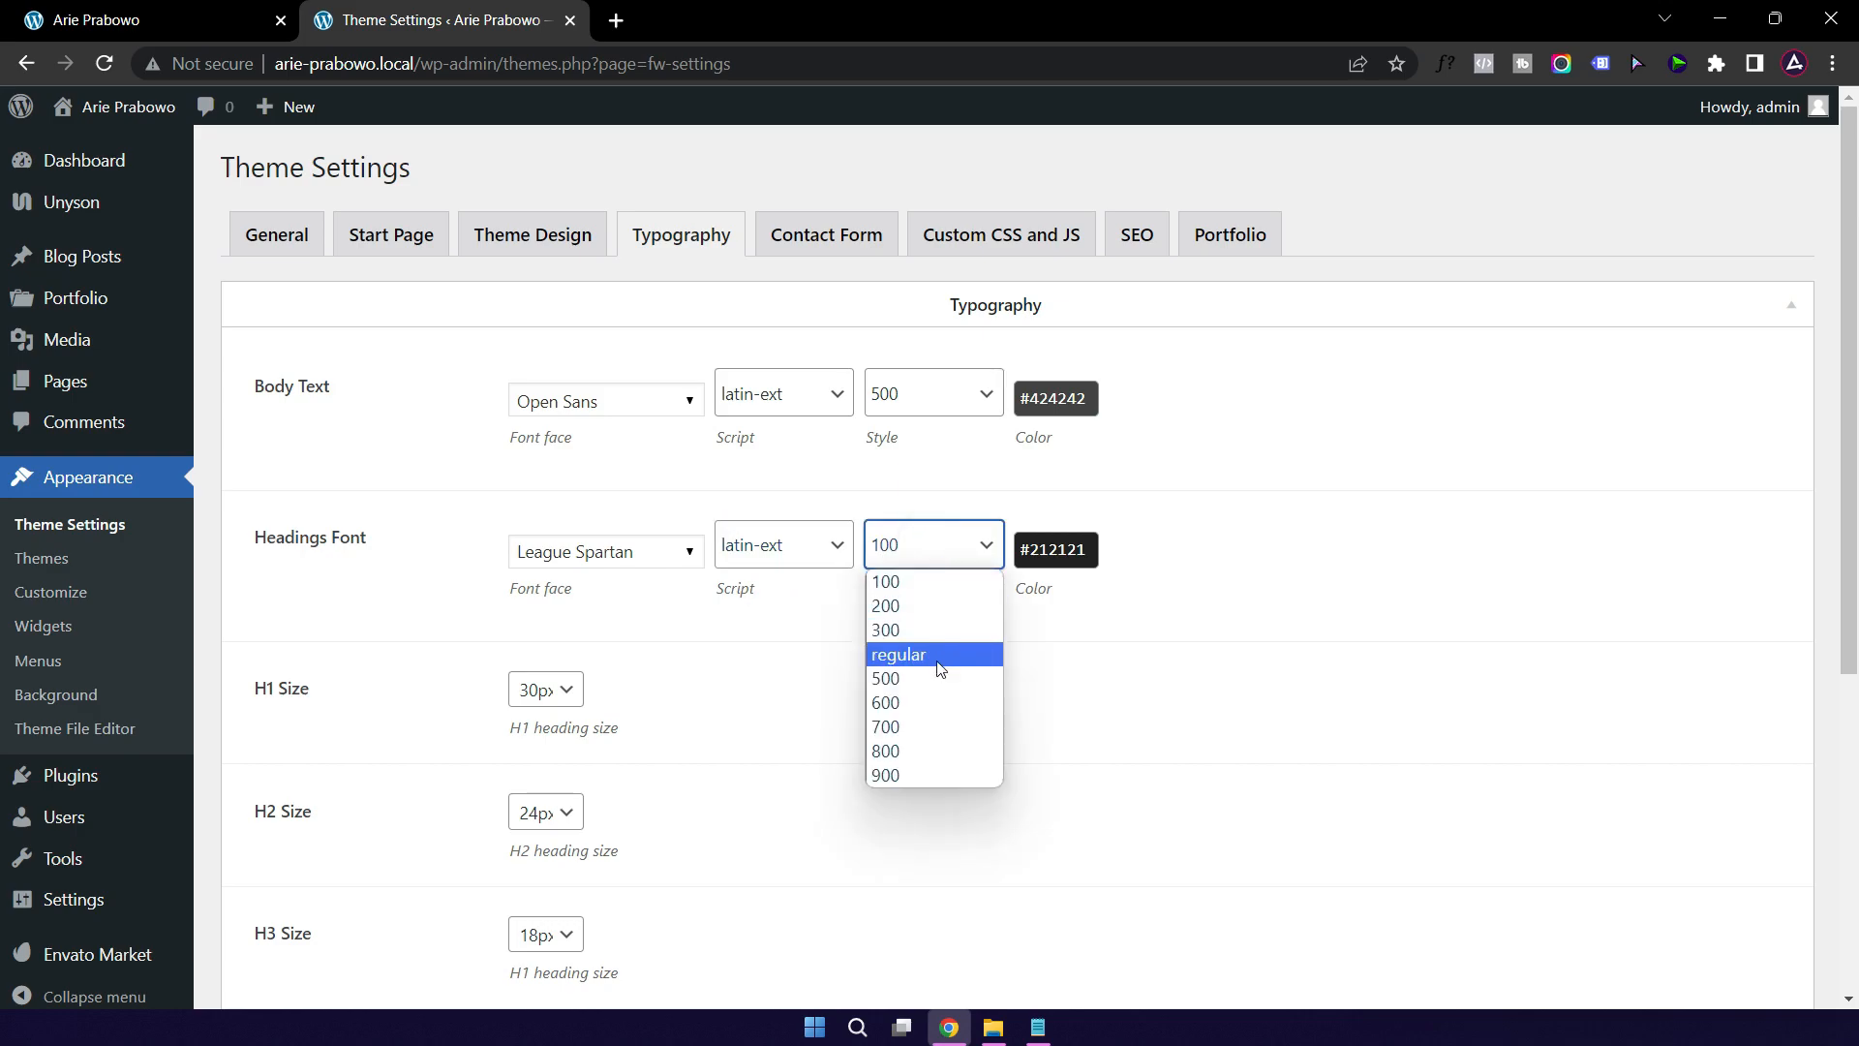
{"action": "left_click", "coordinate": [919, 726]}
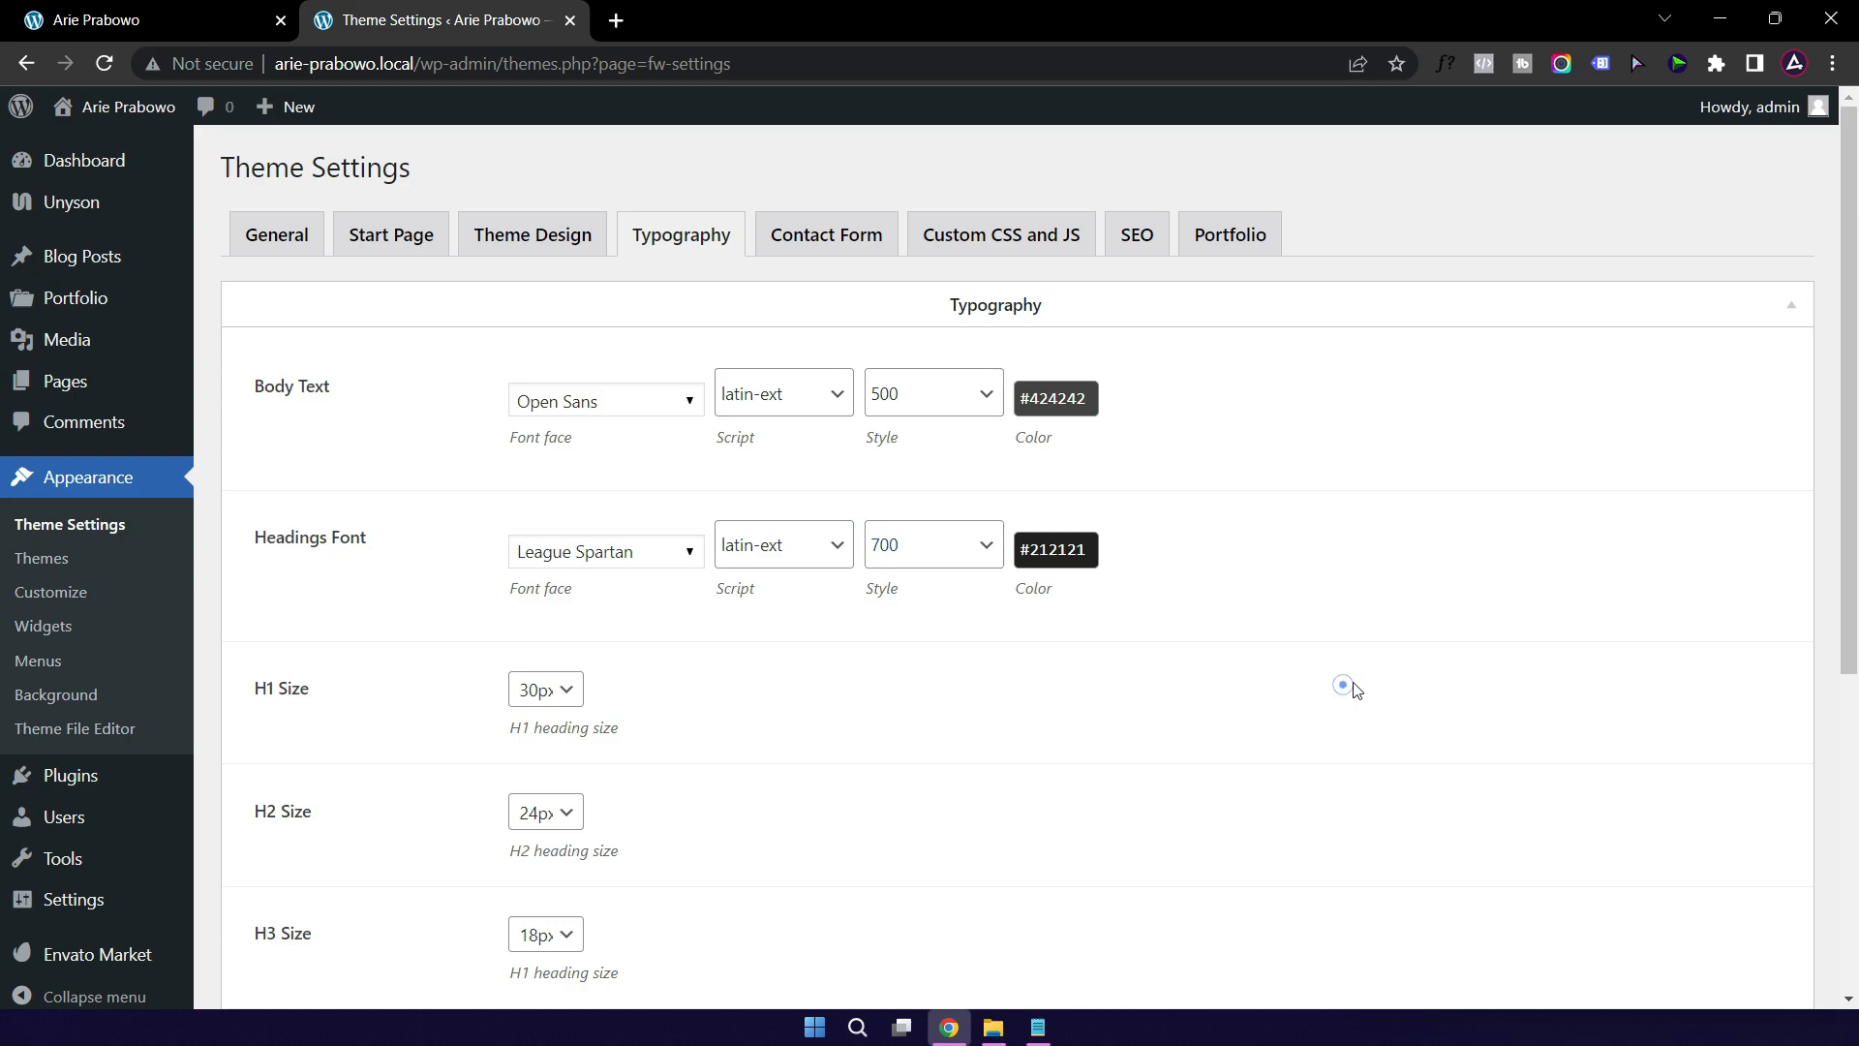
Step: Save the typography settings and reload the homepage to check the new headings
{"action": "scroll", "coordinate": [1309, 681], "scroll_direction": "down", "scroll_amount": 4}
{"action": "scroll", "coordinate": [1309, 681], "scroll_direction": "down", "scroll_amount": 1}
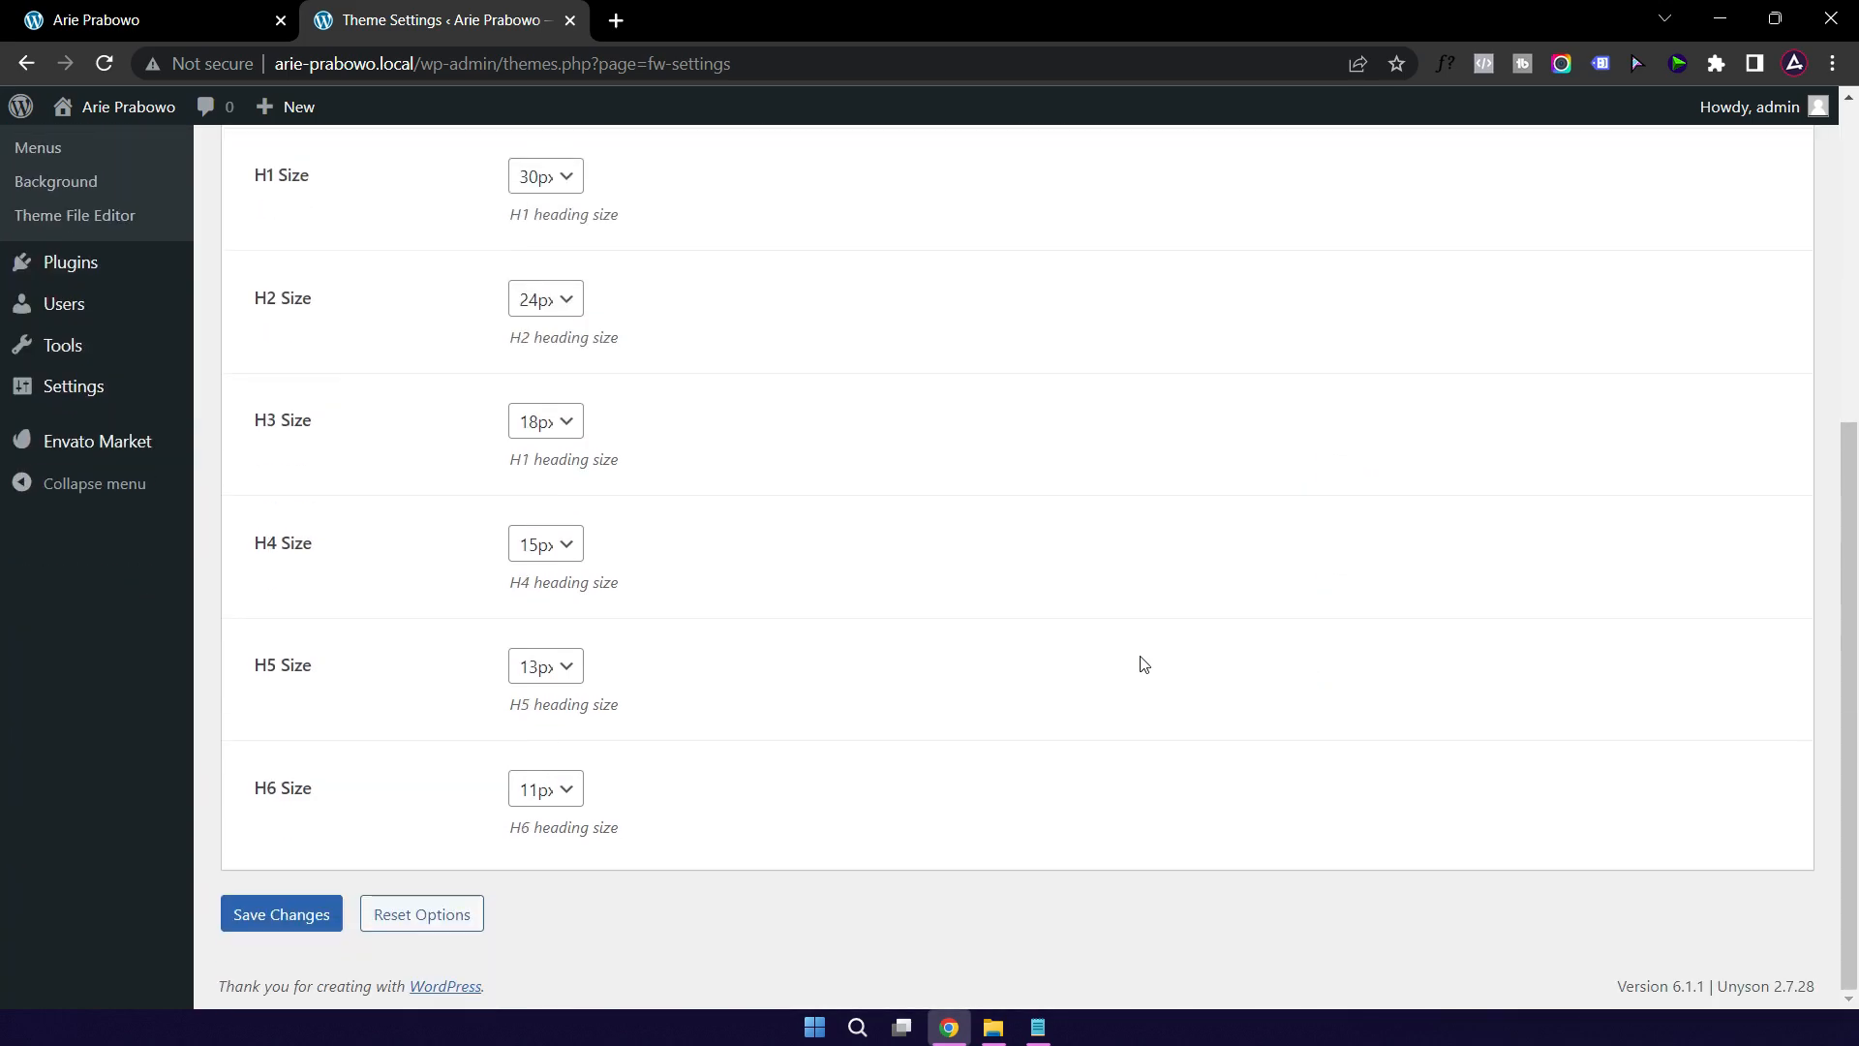
{"action": "left_click", "coordinate": [275, 918]}
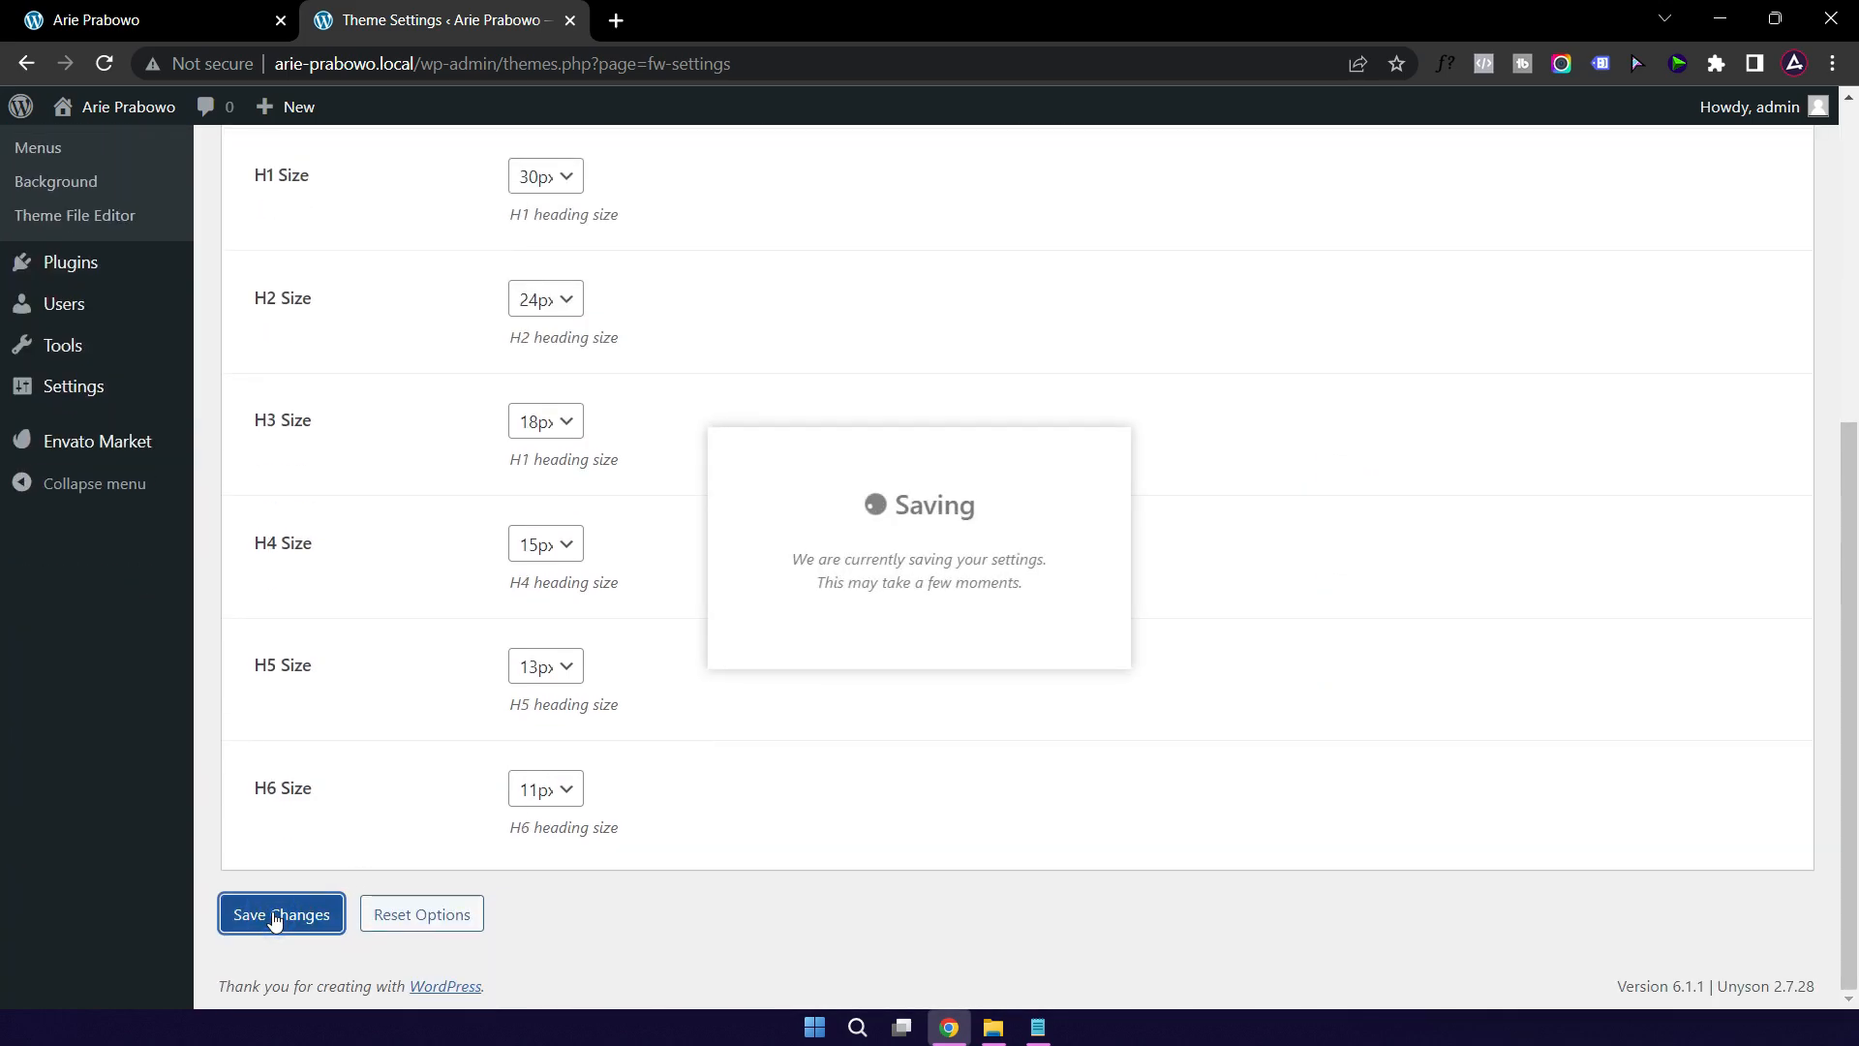
{"action": "left_click", "coordinate": [145, 21]}
{"action": "left_click", "coordinate": [104, 63]}
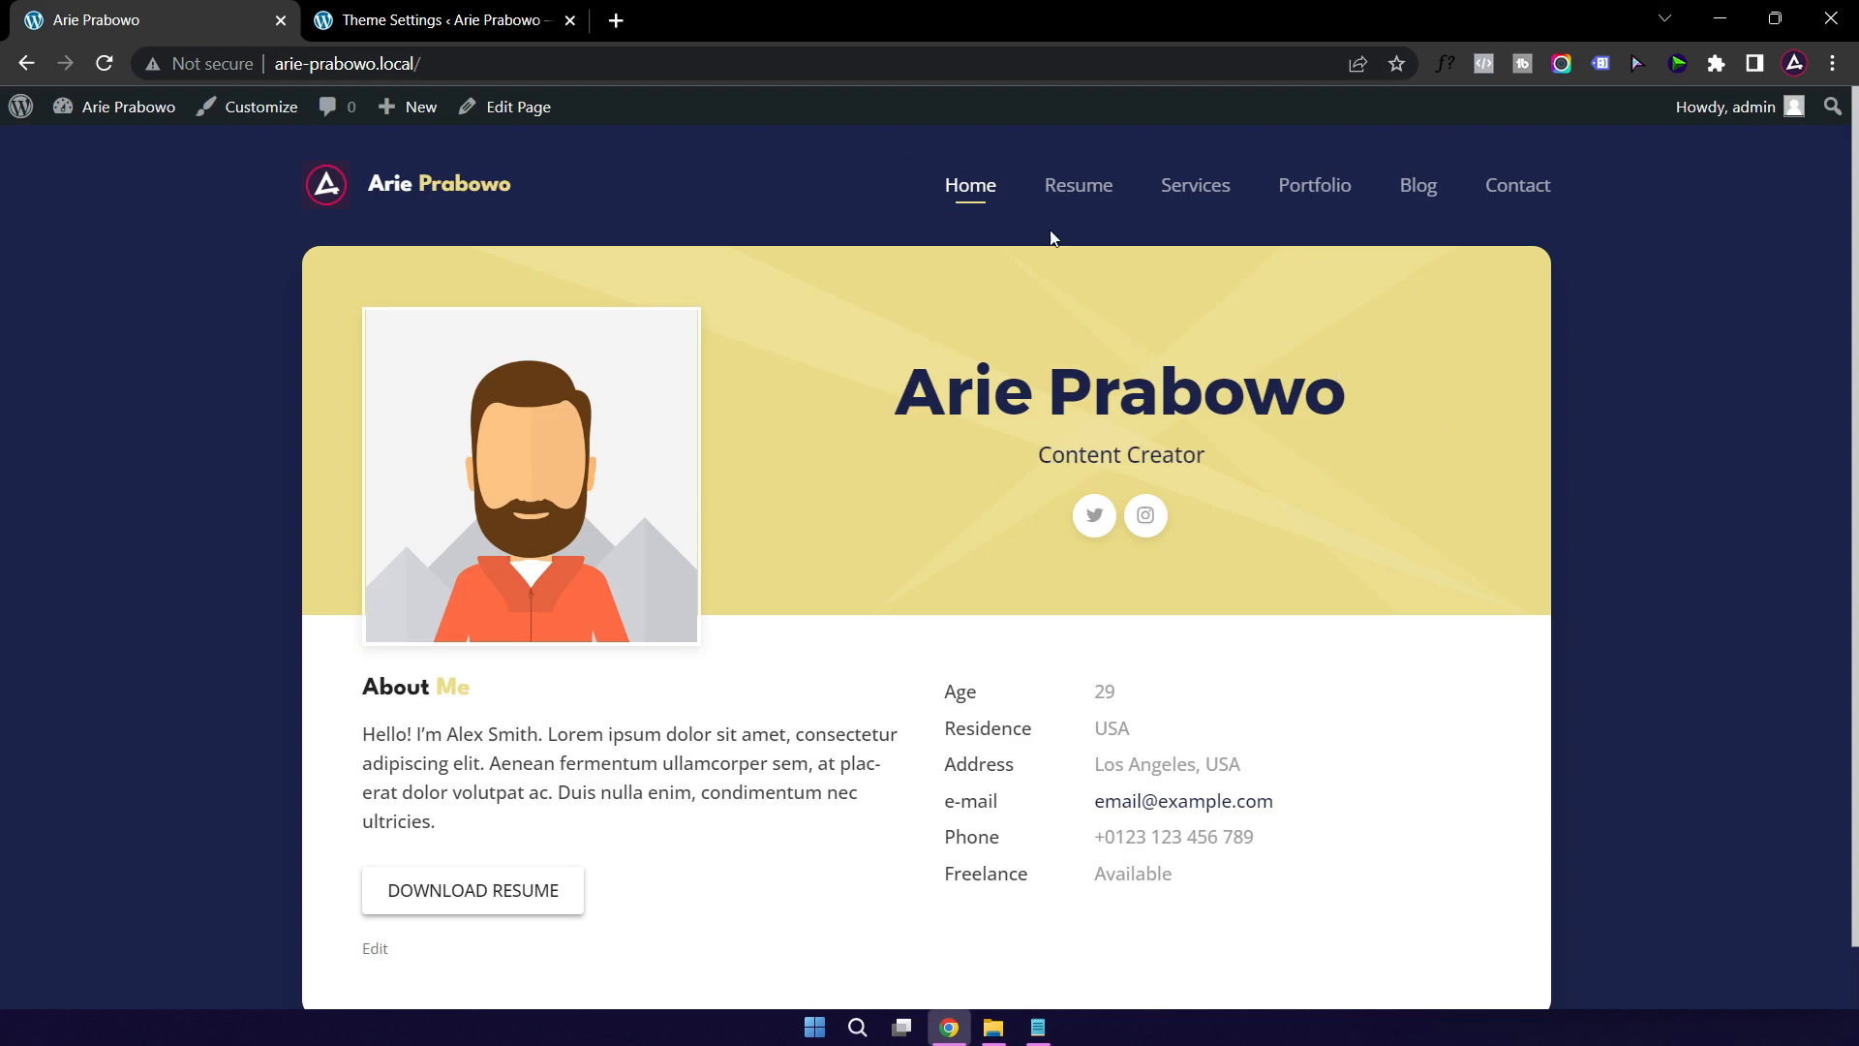
{"action": "left_click", "coordinate": [465, 21]}
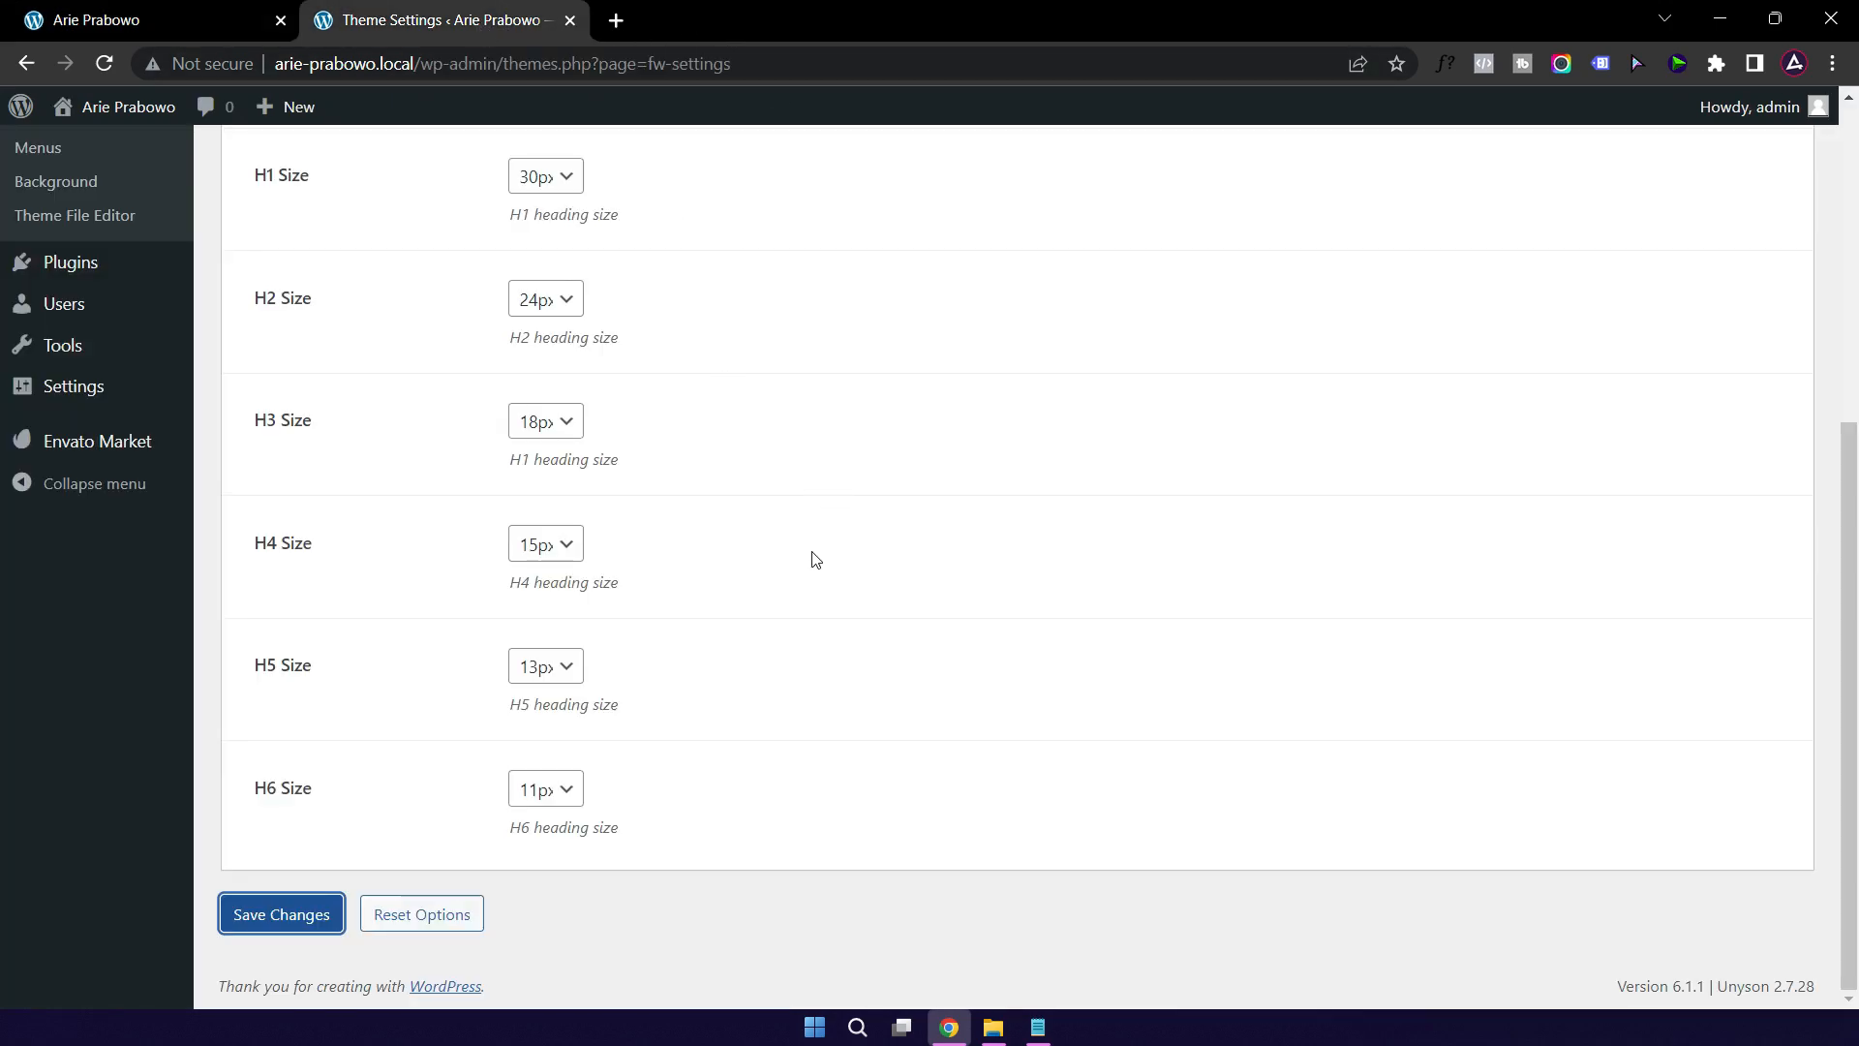
{"action": "scroll", "coordinate": [814, 560], "scroll_direction": "up", "scroll_amount": 5}
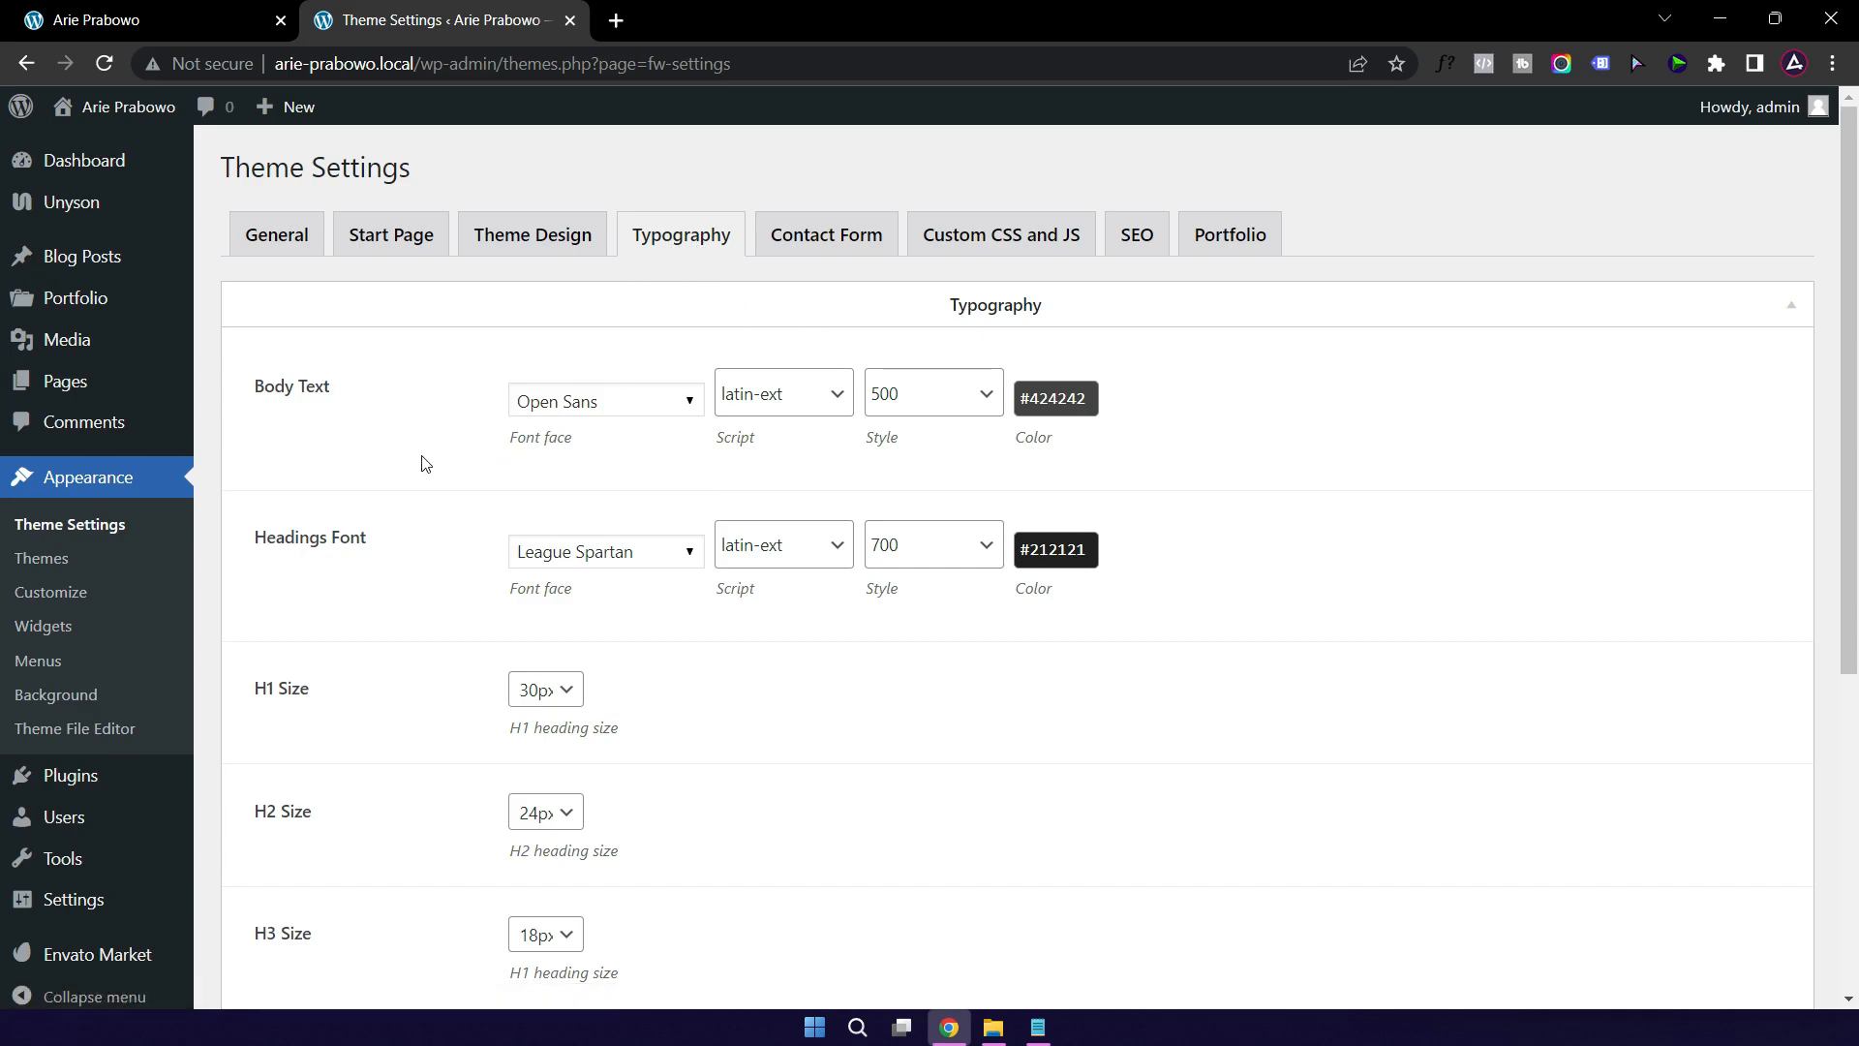
Step: Set the contact form's mail recipient to the owner's e-mail address
{"action": "left_click", "coordinate": [826, 246]}
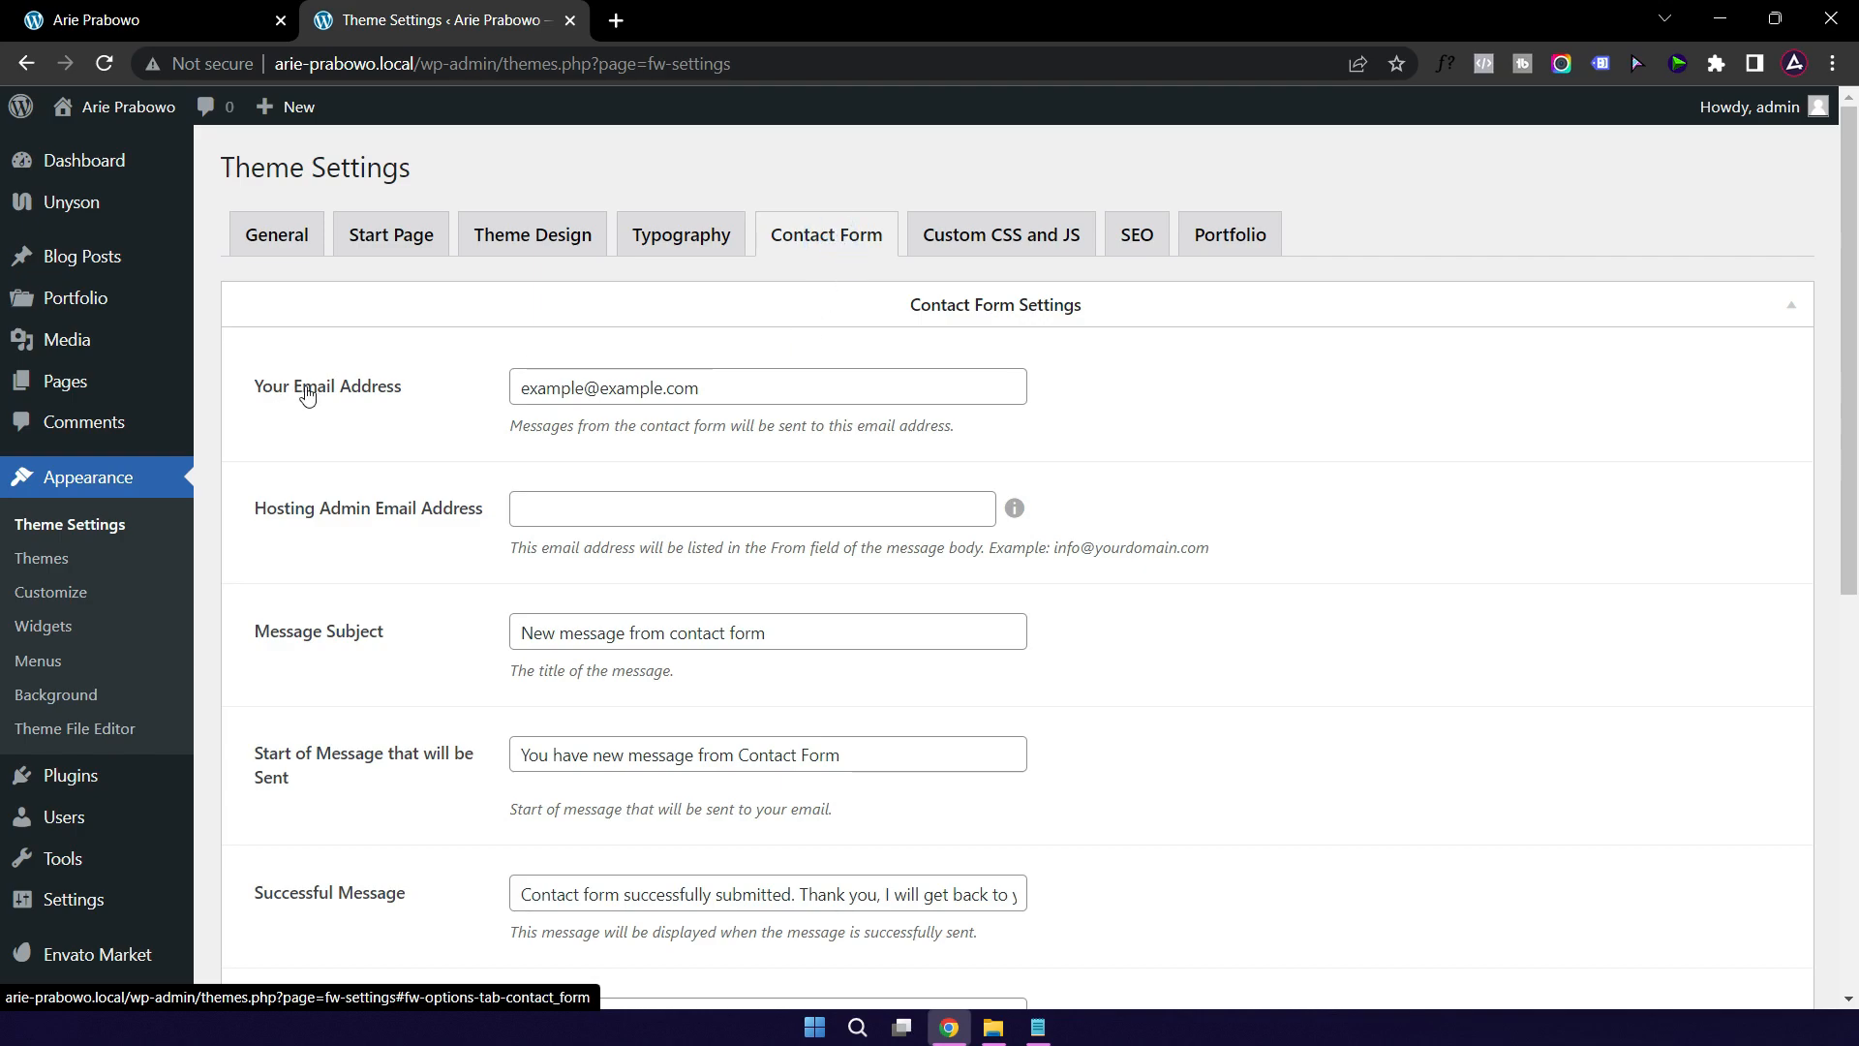
{"action": "triple_click", "coordinate": [740, 392]}
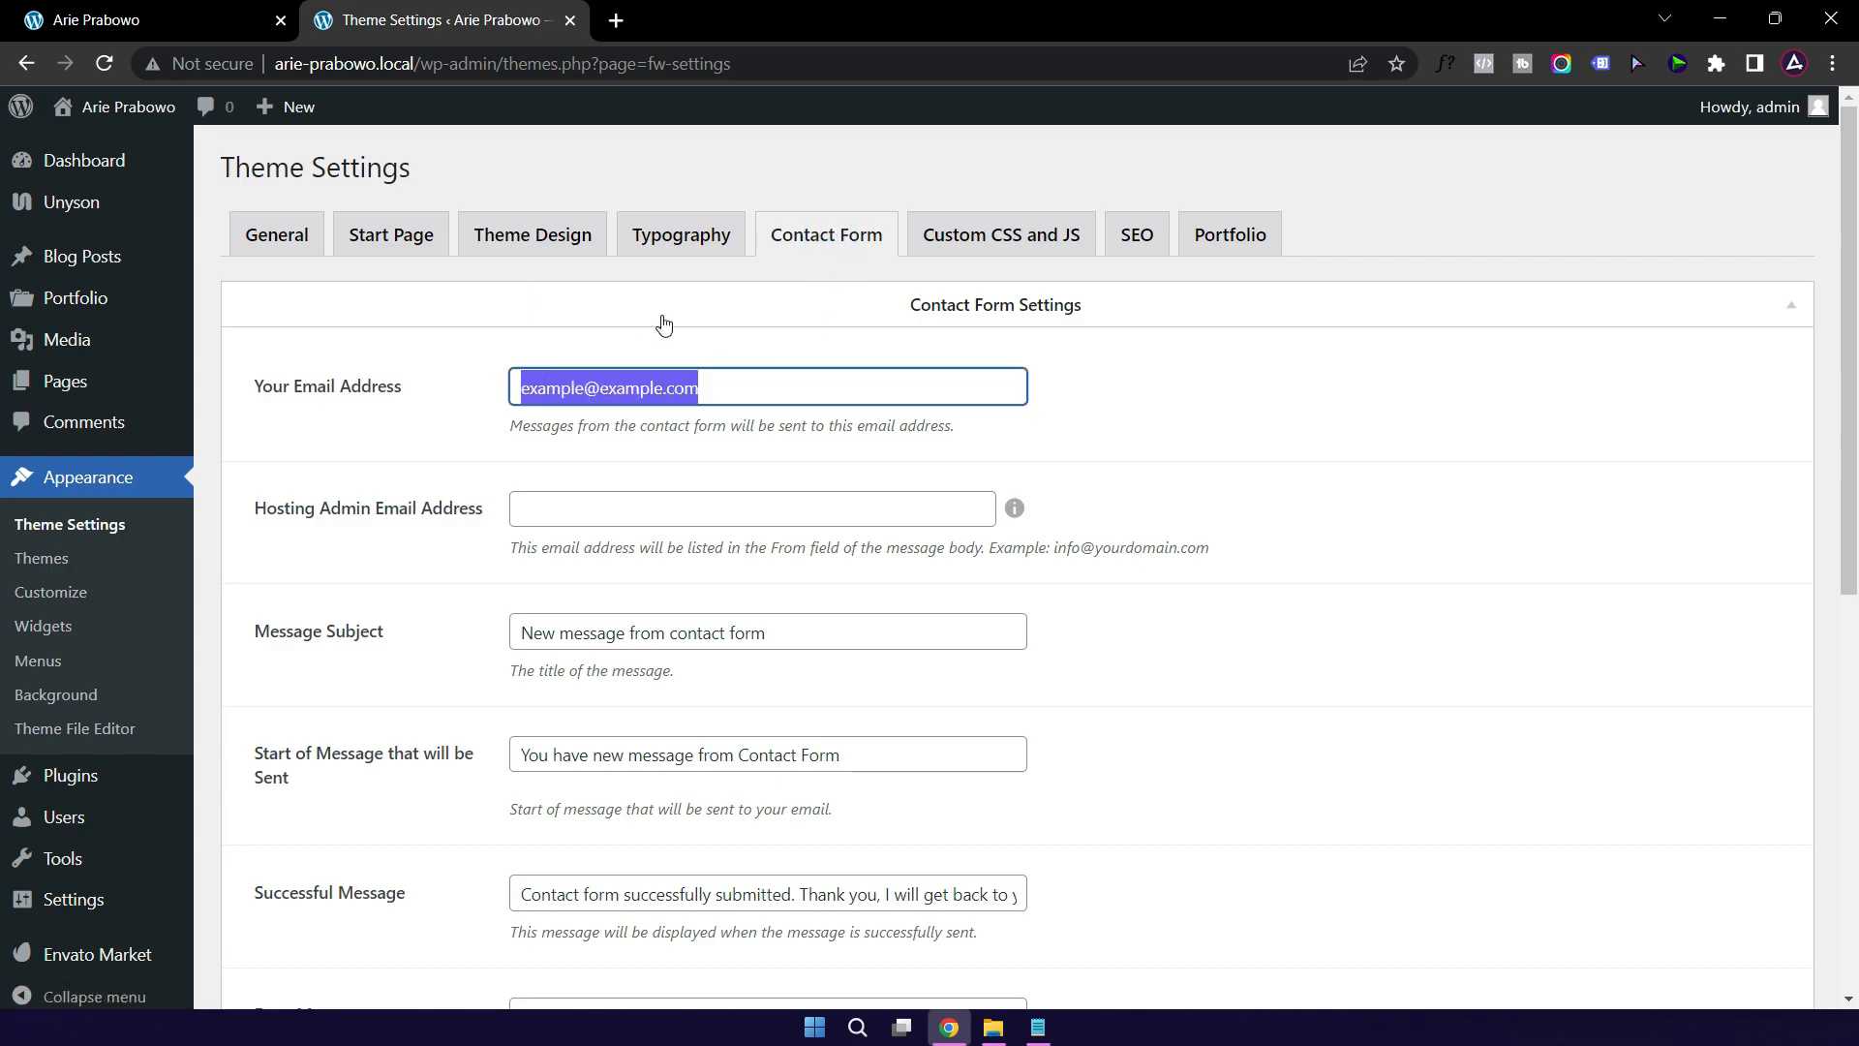
{"action": "type", "text": "cureels"}
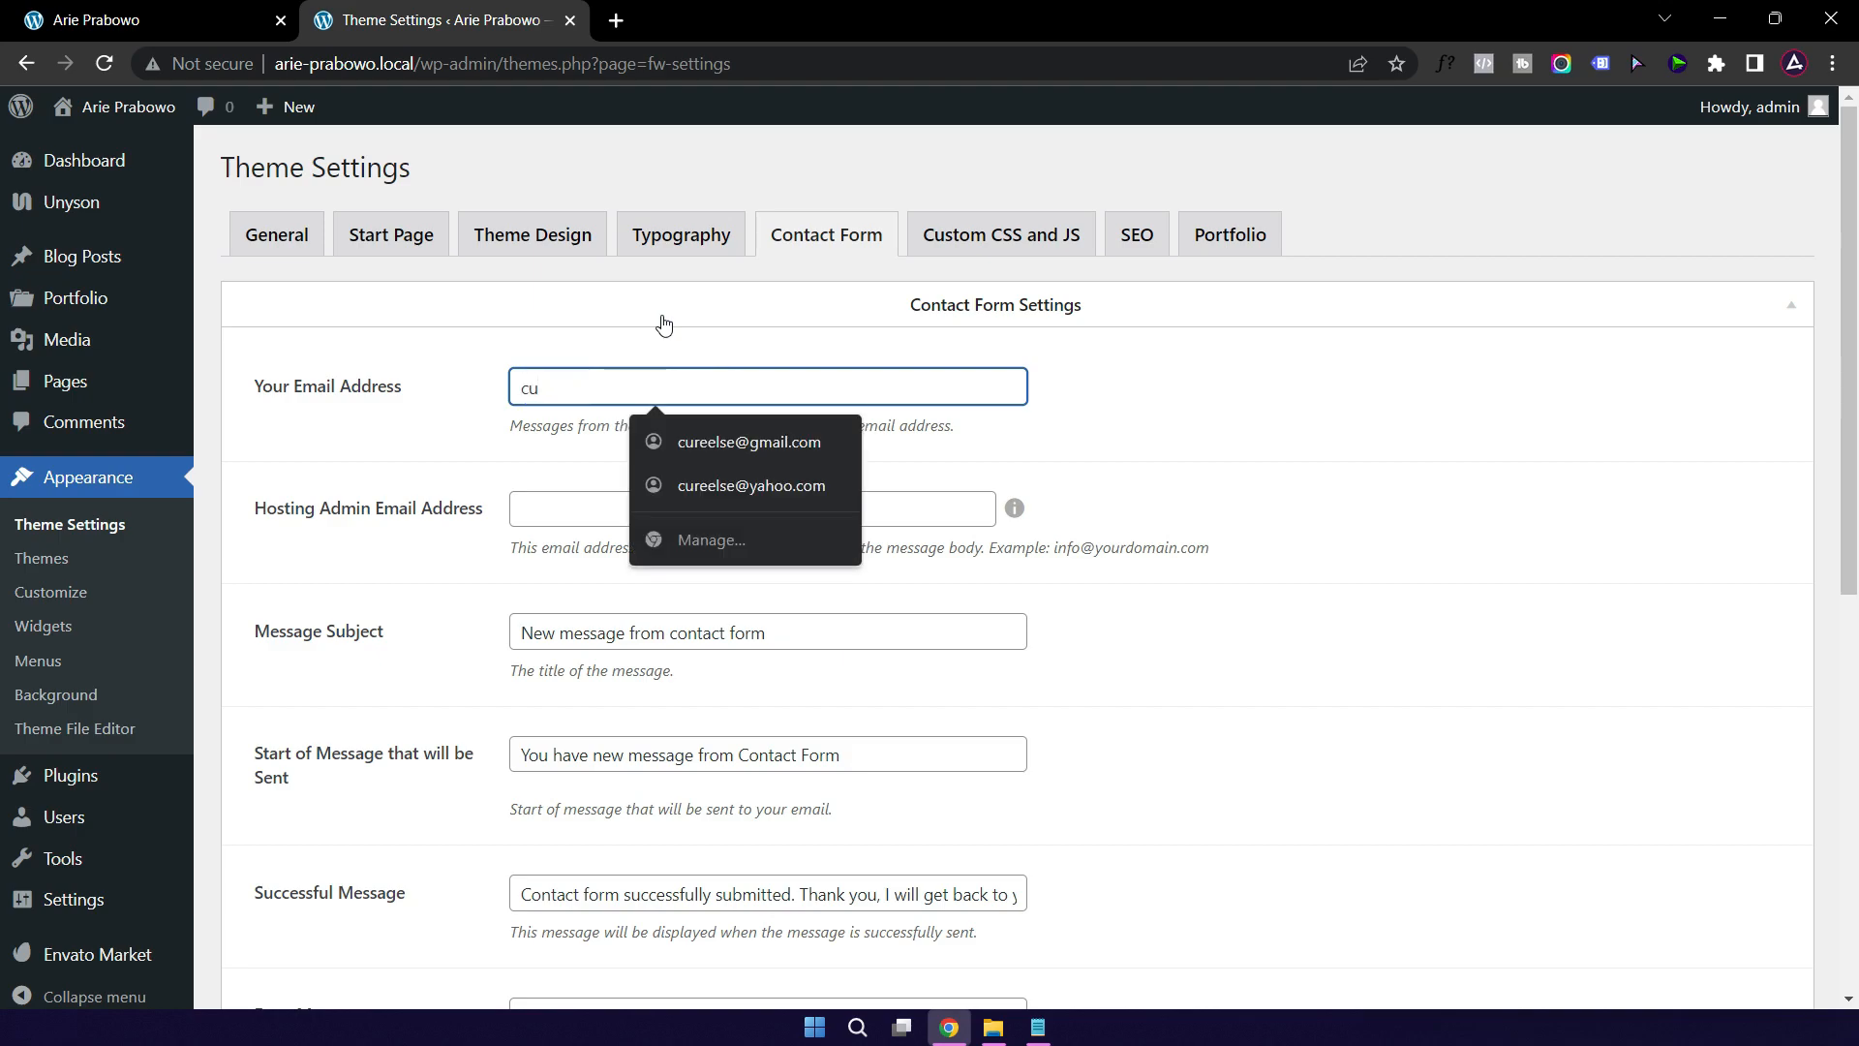
{"action": "left_click", "coordinate": [728, 441]}
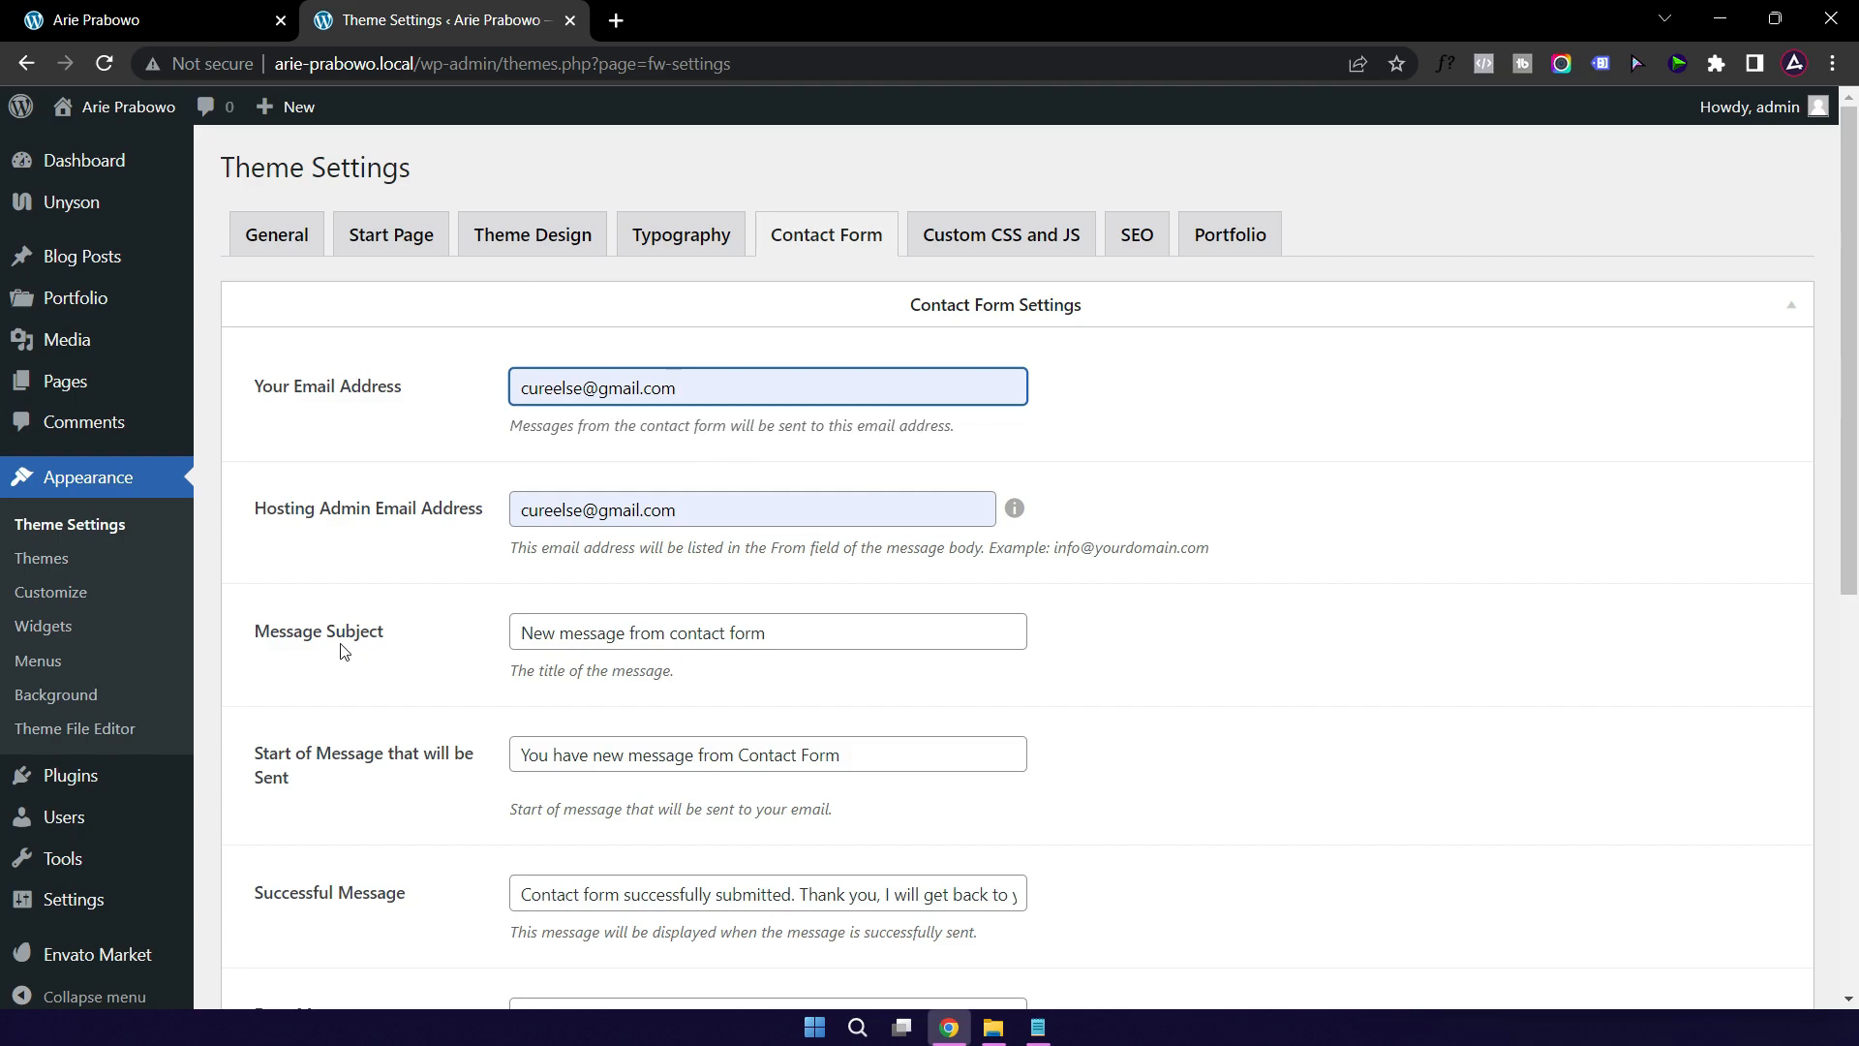
Step: Change the mail subject to 'Pesan baru dari form kontak' and the opening to 'Ada pesan baru dari form kontak'
{"action": "left_click", "coordinate": [530, 635]}
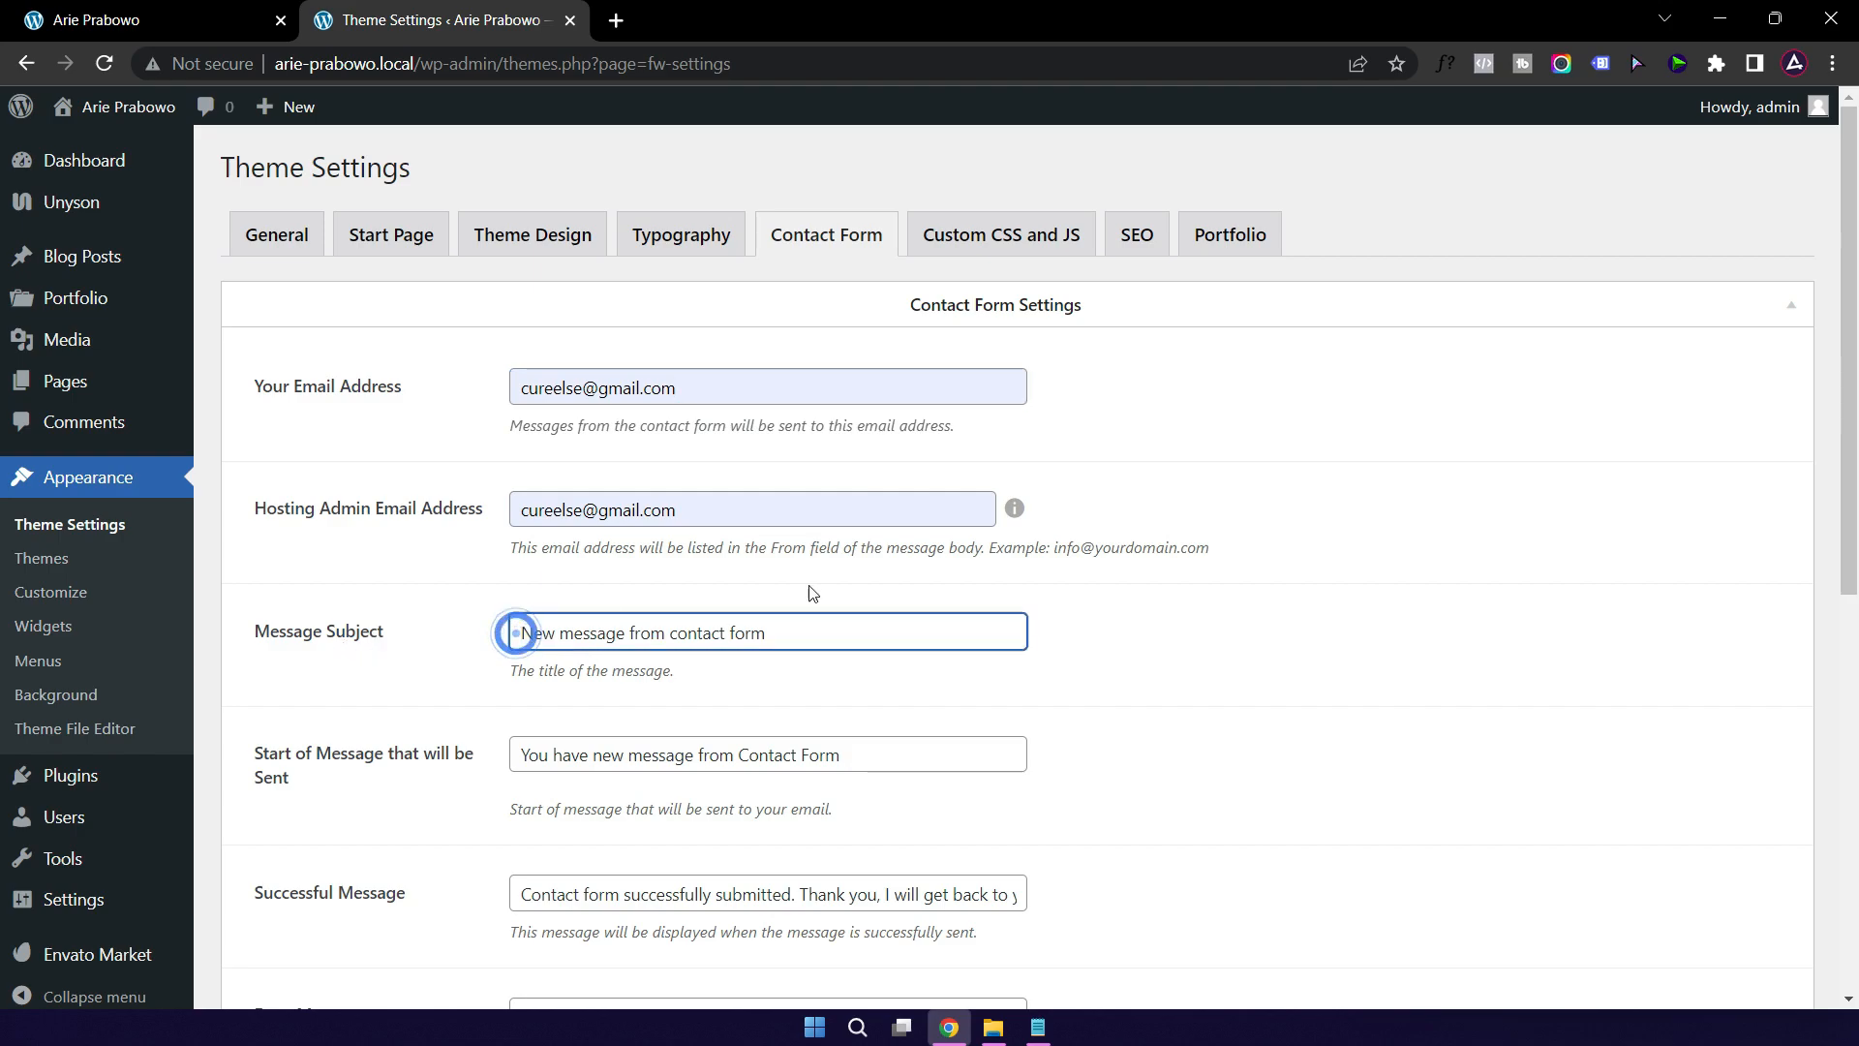
{"action": "type", "text": "Pesan "}
{"action": "type", "text": "baru "}
{"action": "type", "text": "dari "}
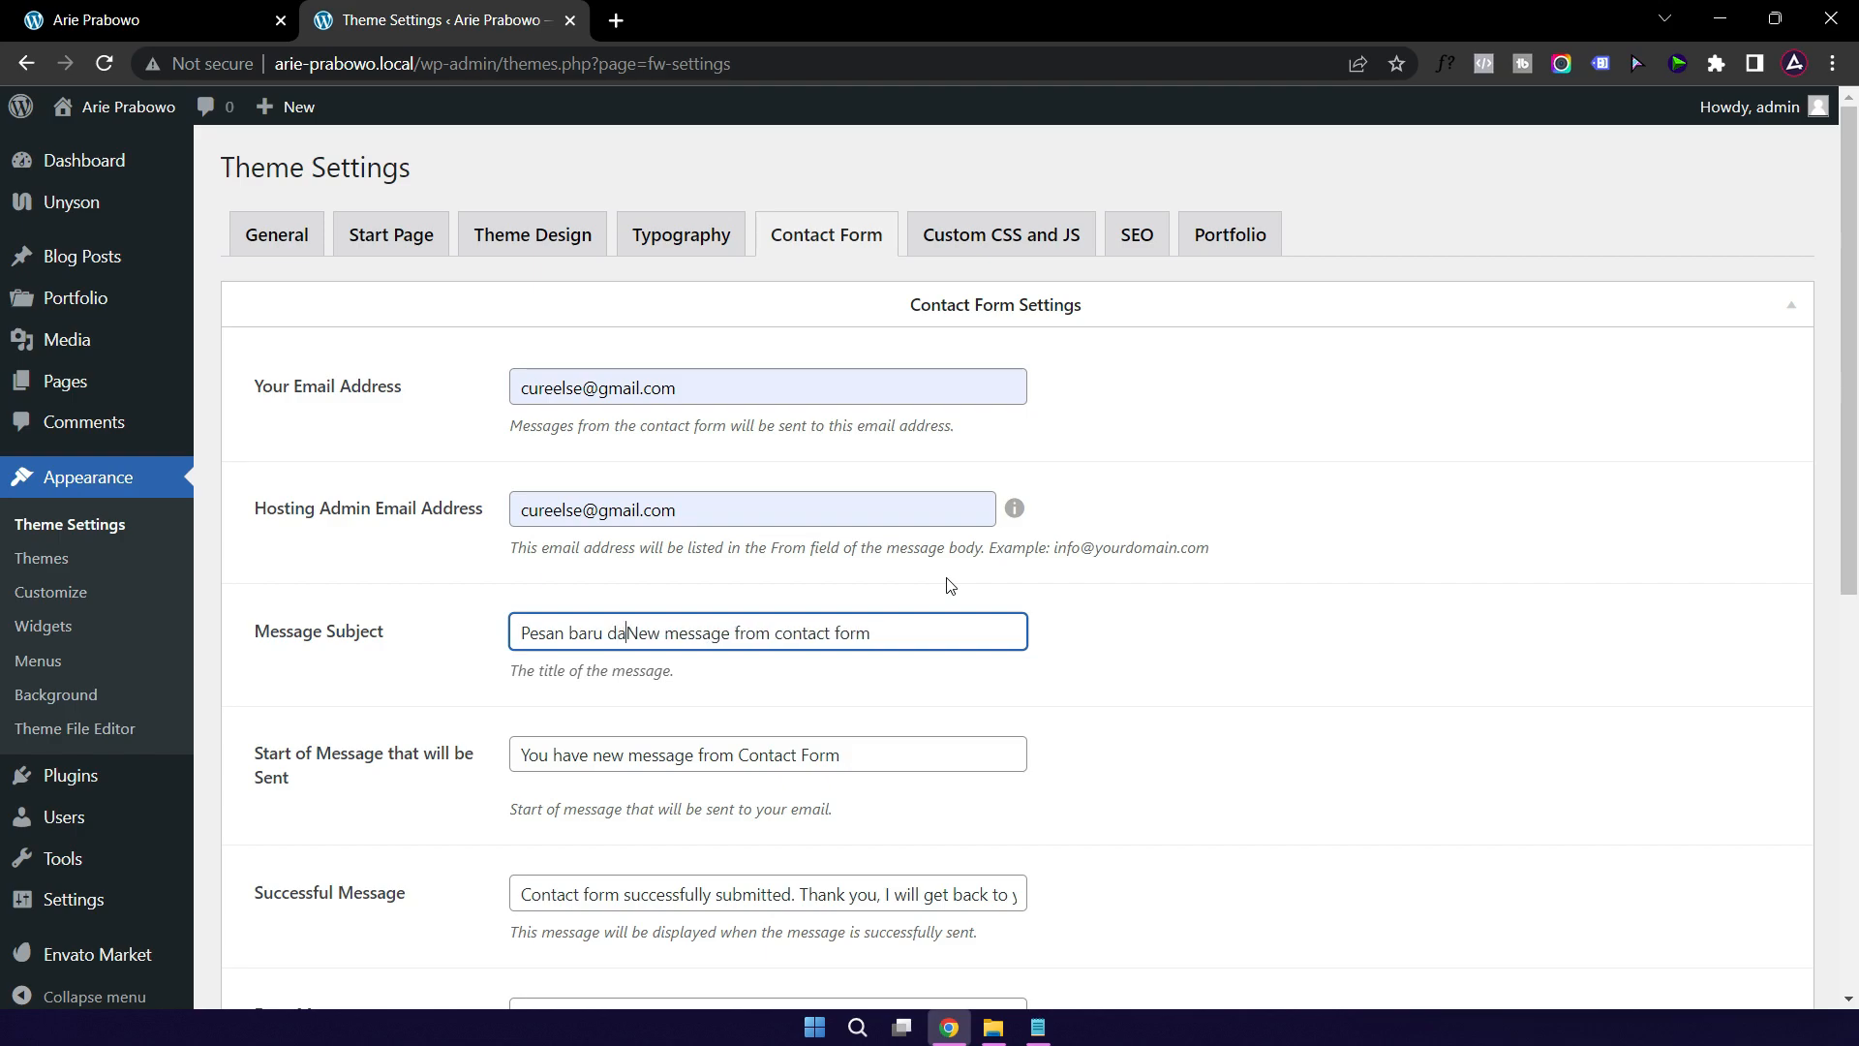
{"action": "type", "text": "form"}
{"action": "type", "text": " kontak"}
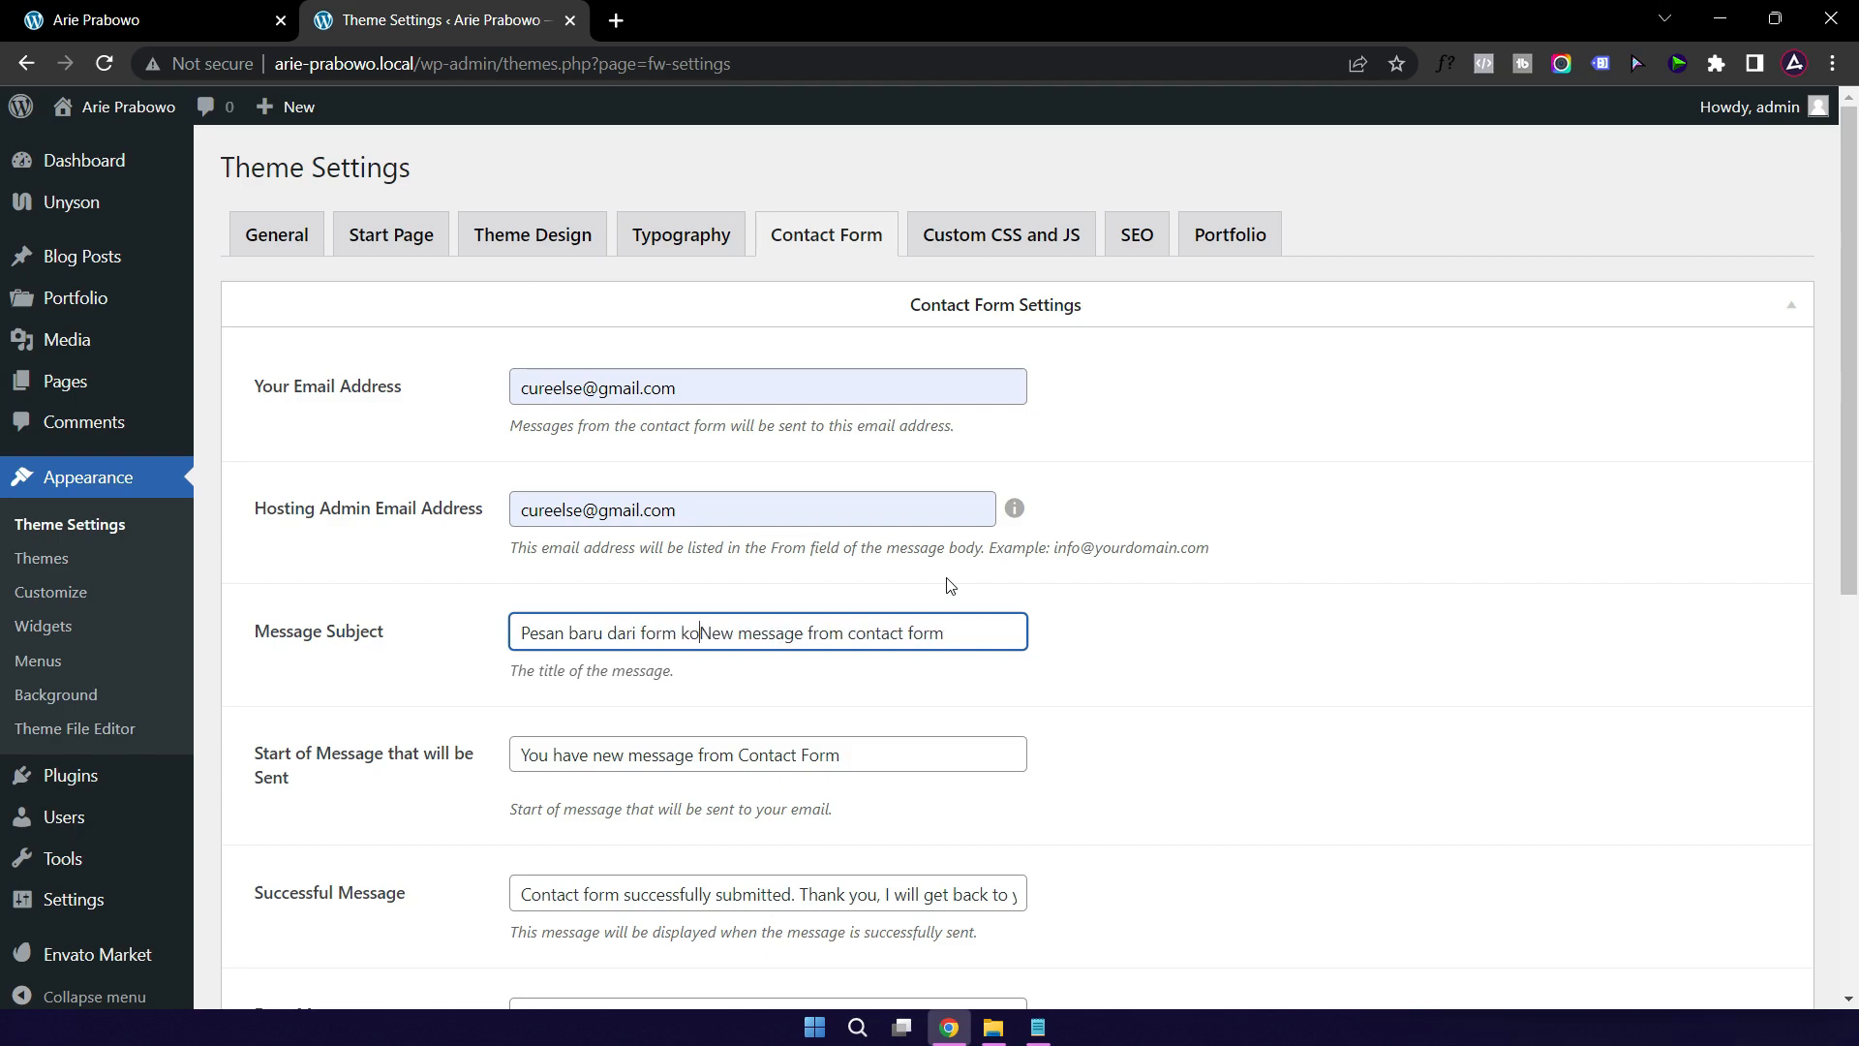
{"action": "key", "text": "shift+End"}
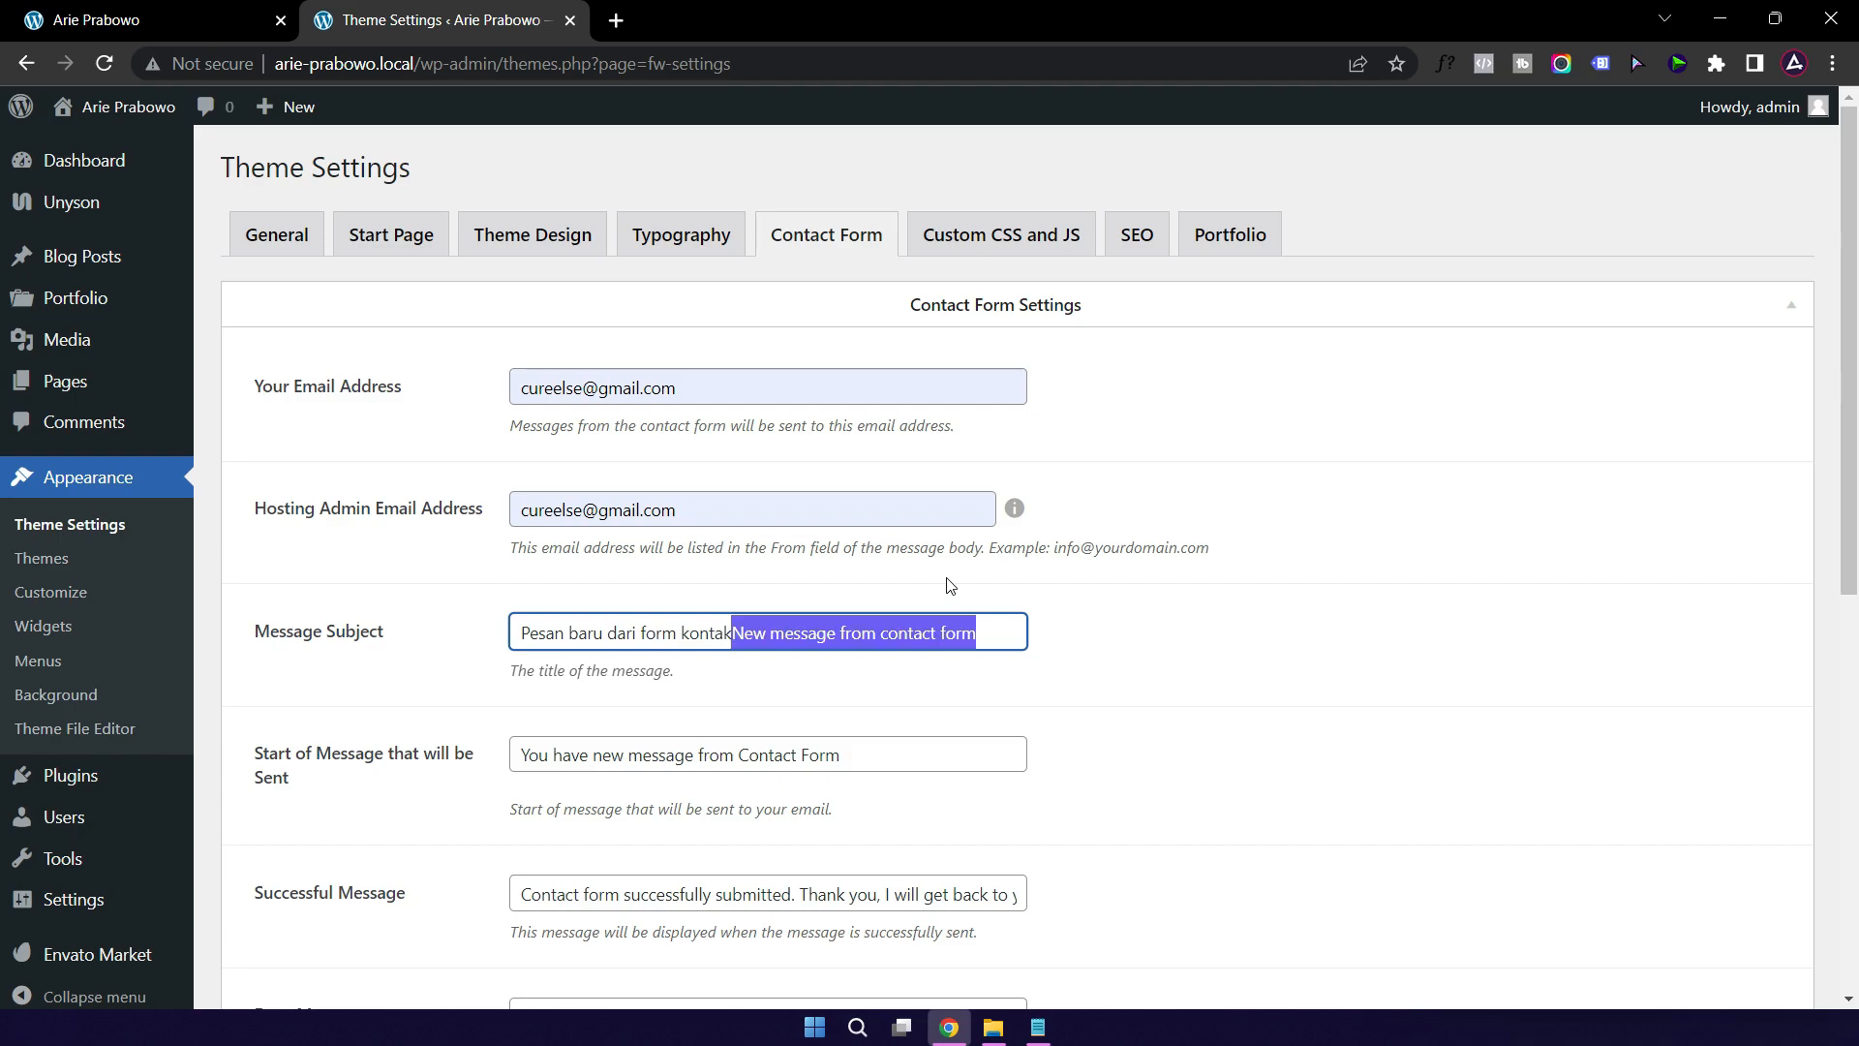
{"action": "key", "text": "Delete"}
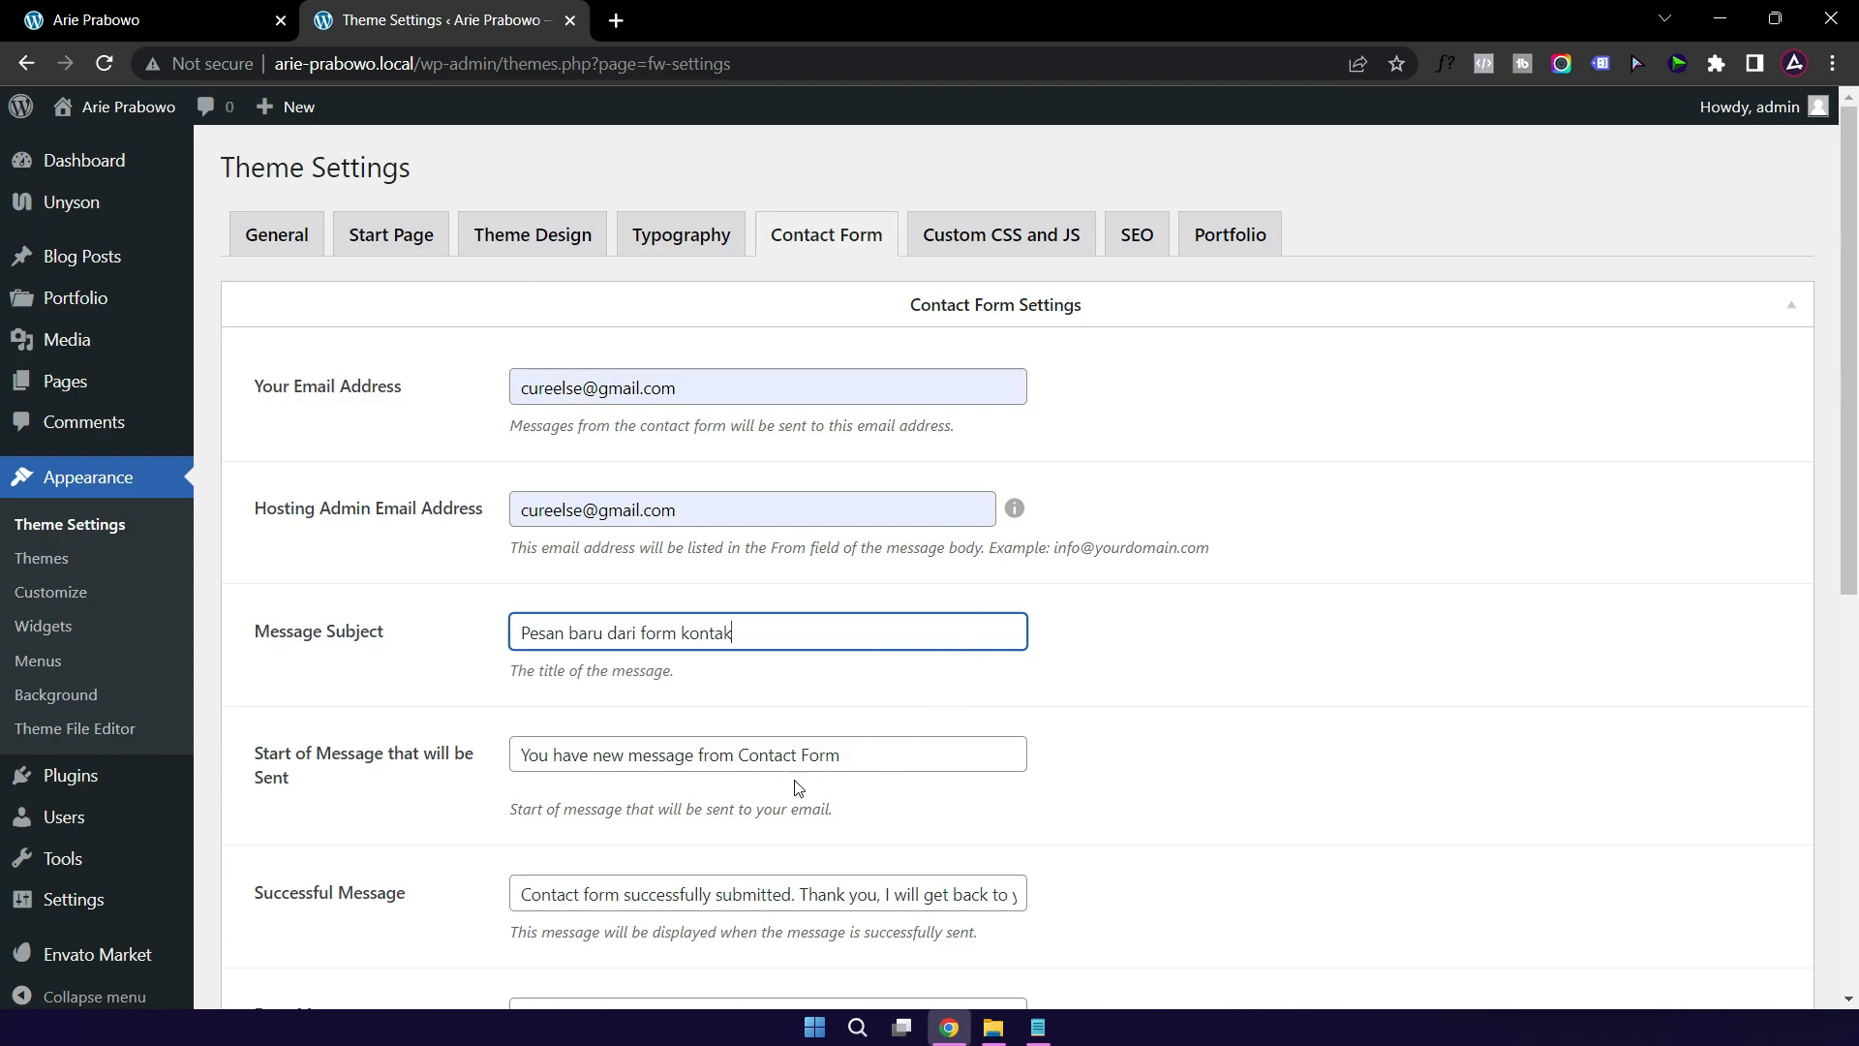
{"action": "left_click", "coordinate": [523, 759]}
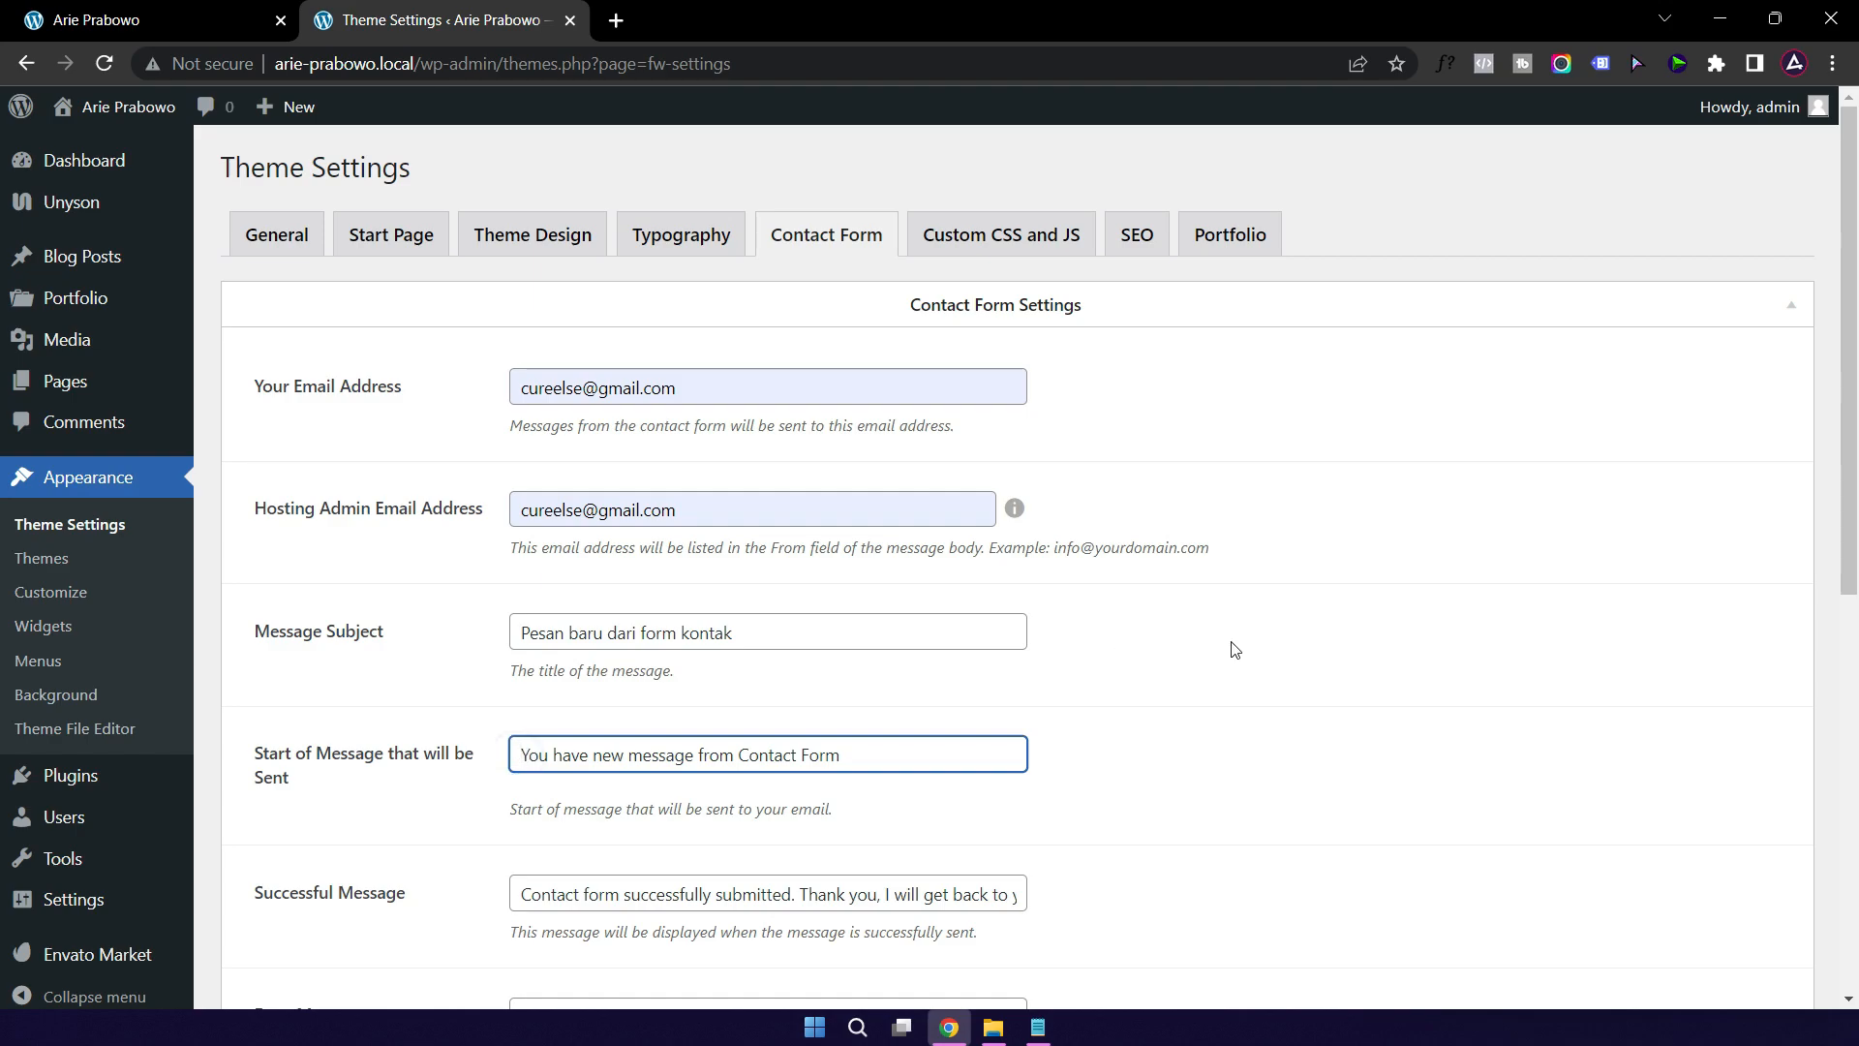
{"action": "type", "text": "Ada p"}
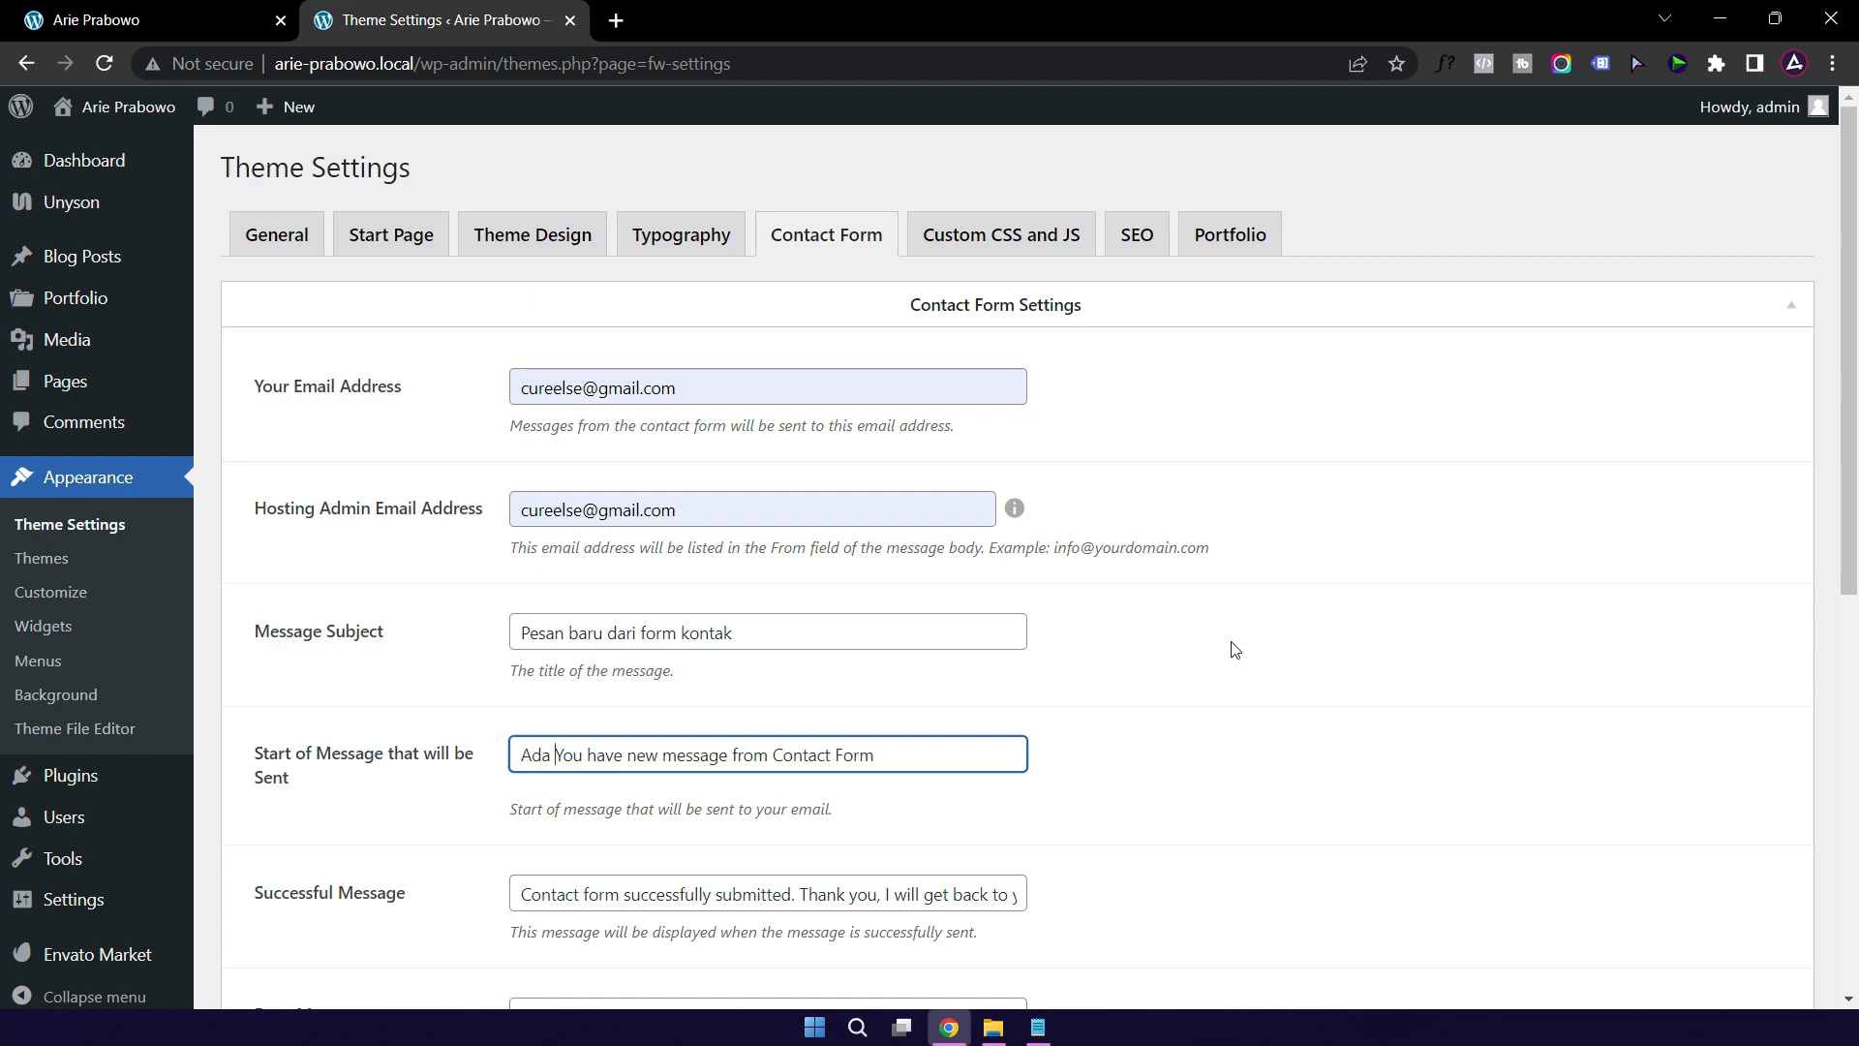
{"action": "type", "text": "esan bar"}
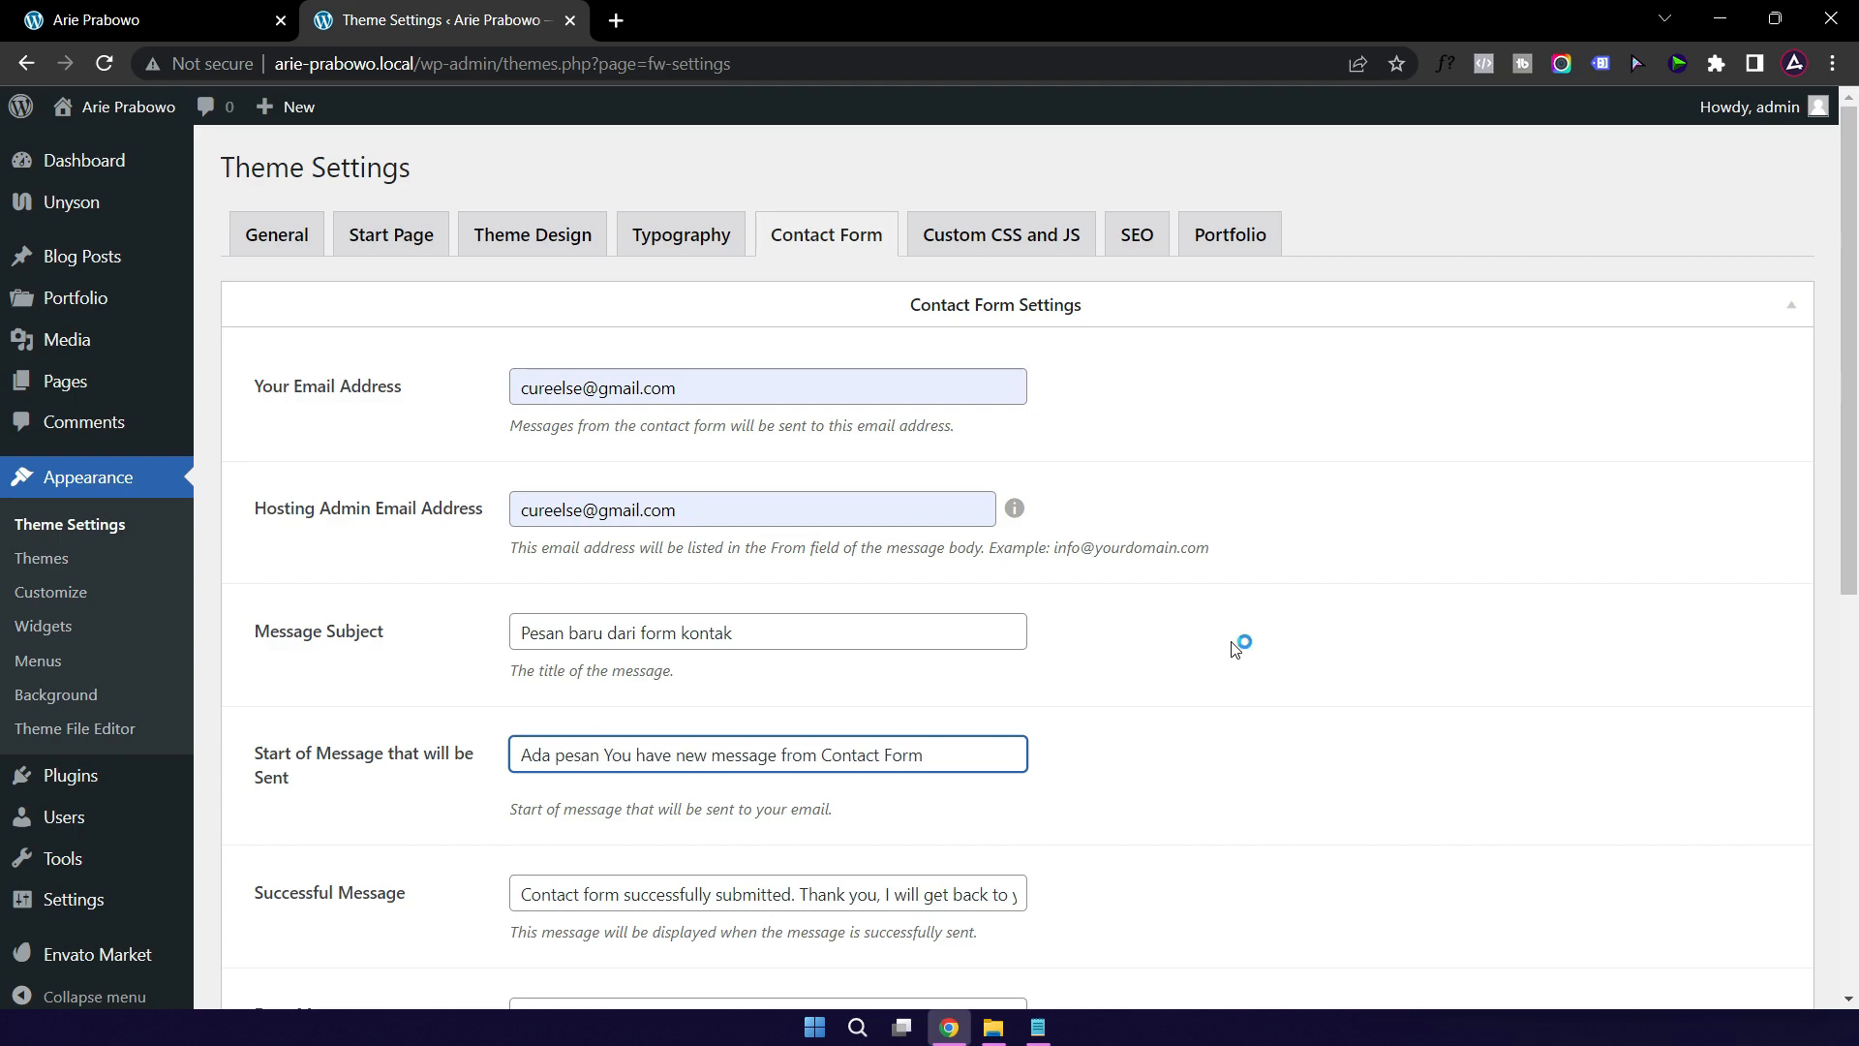
{"action": "type", "text": "u "}
{"action": "type", "text": "dari "}
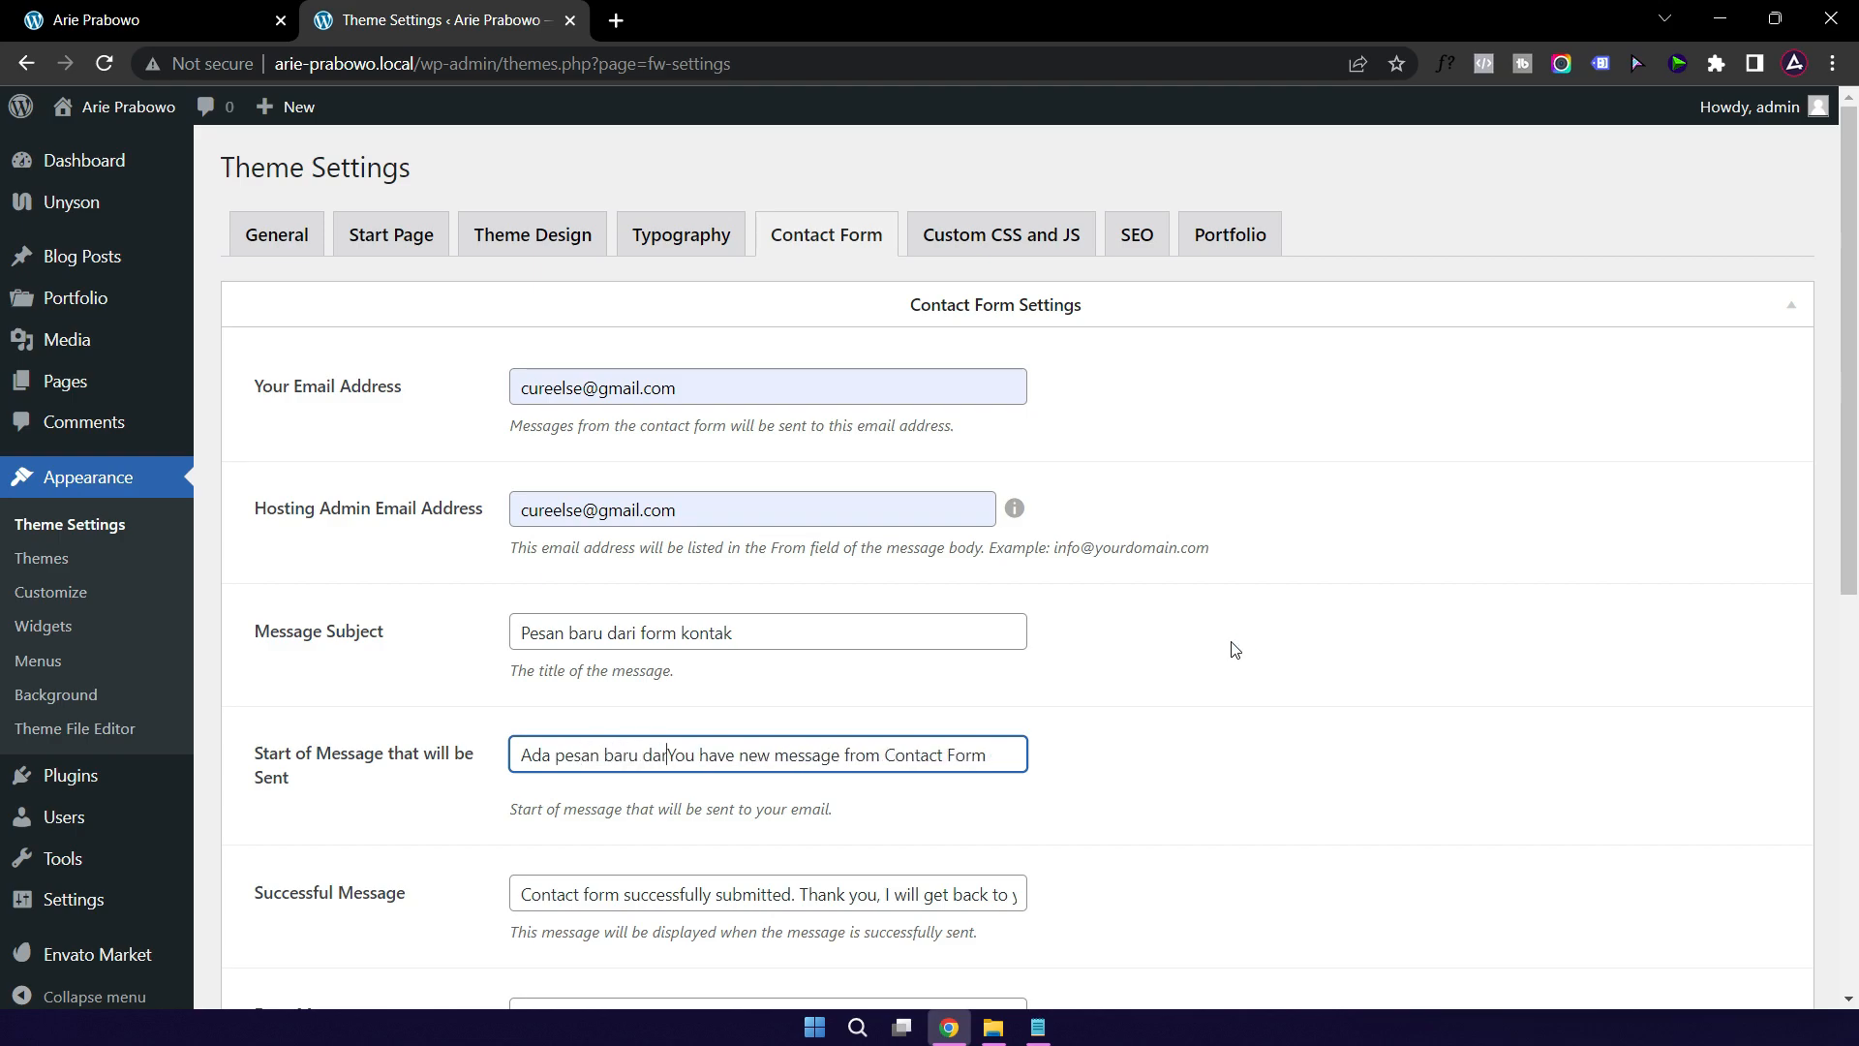
{"action": "type", "text": "form kontak"}
{"action": "key", "text": "shift+End"}
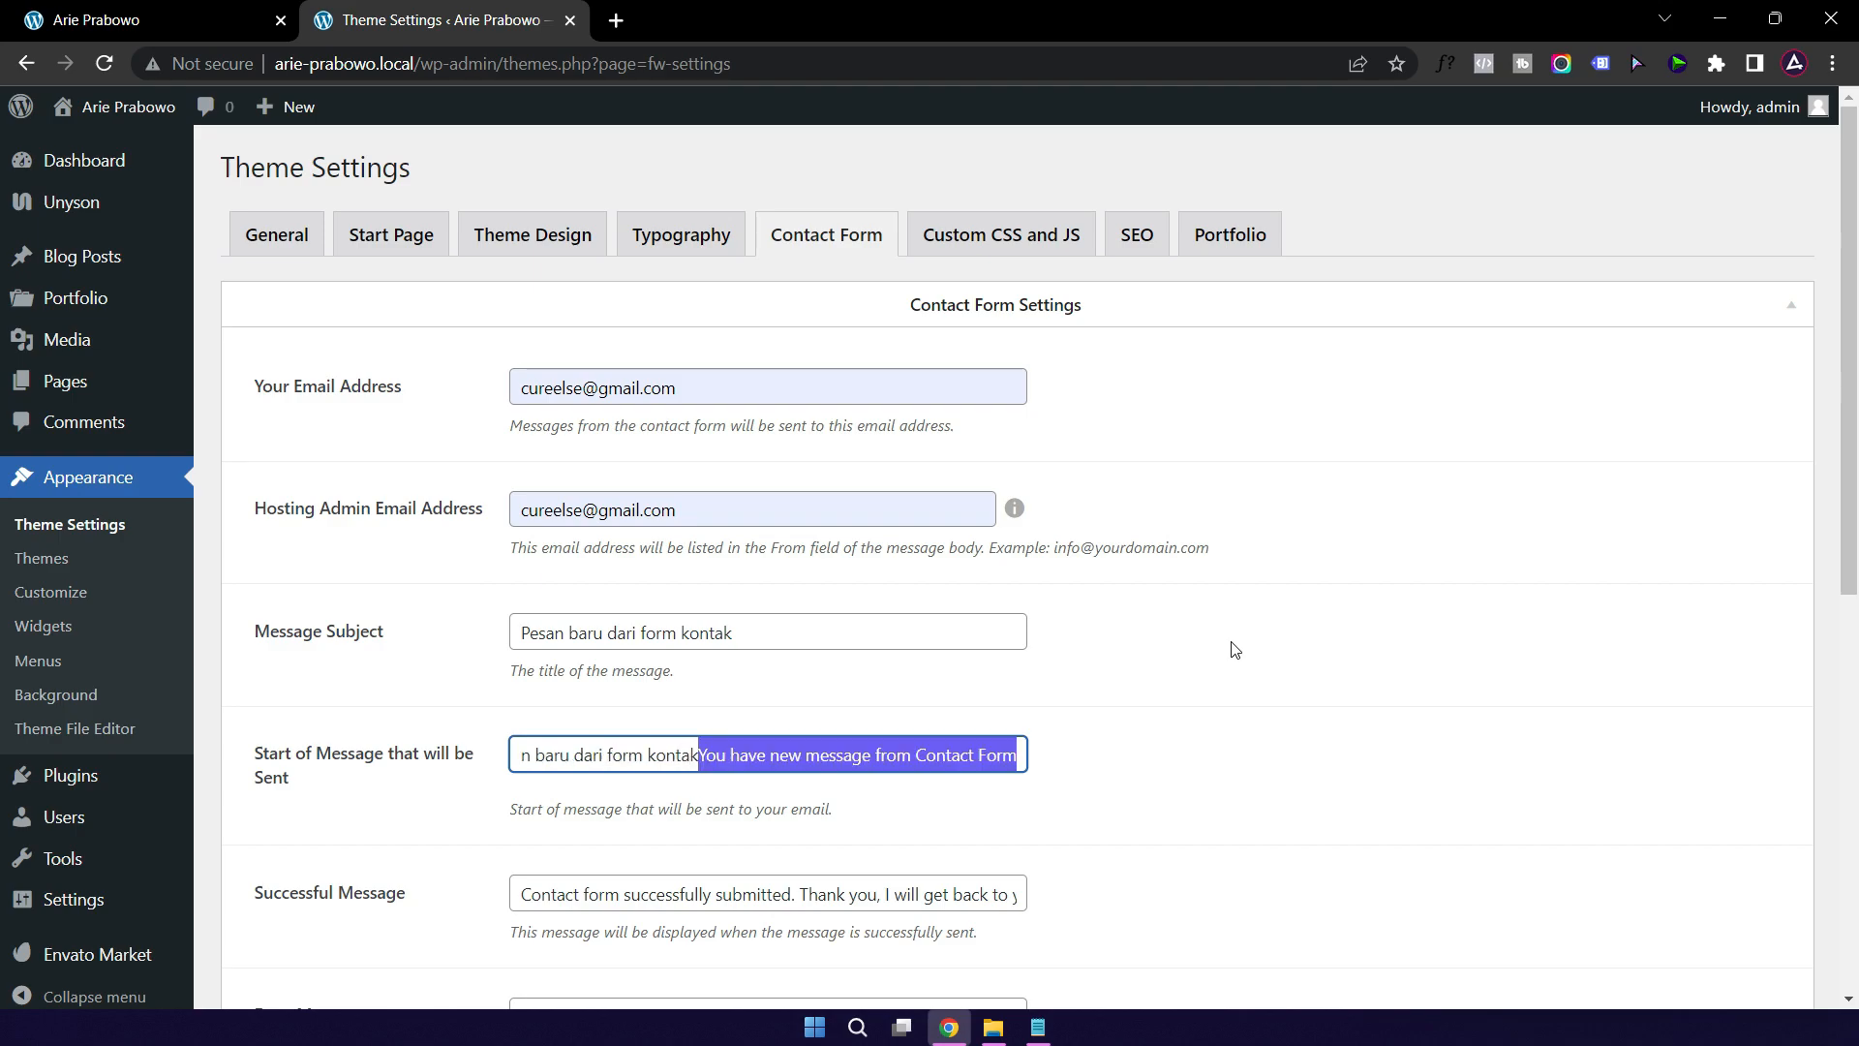
{"action": "key", "text": "Delete"}
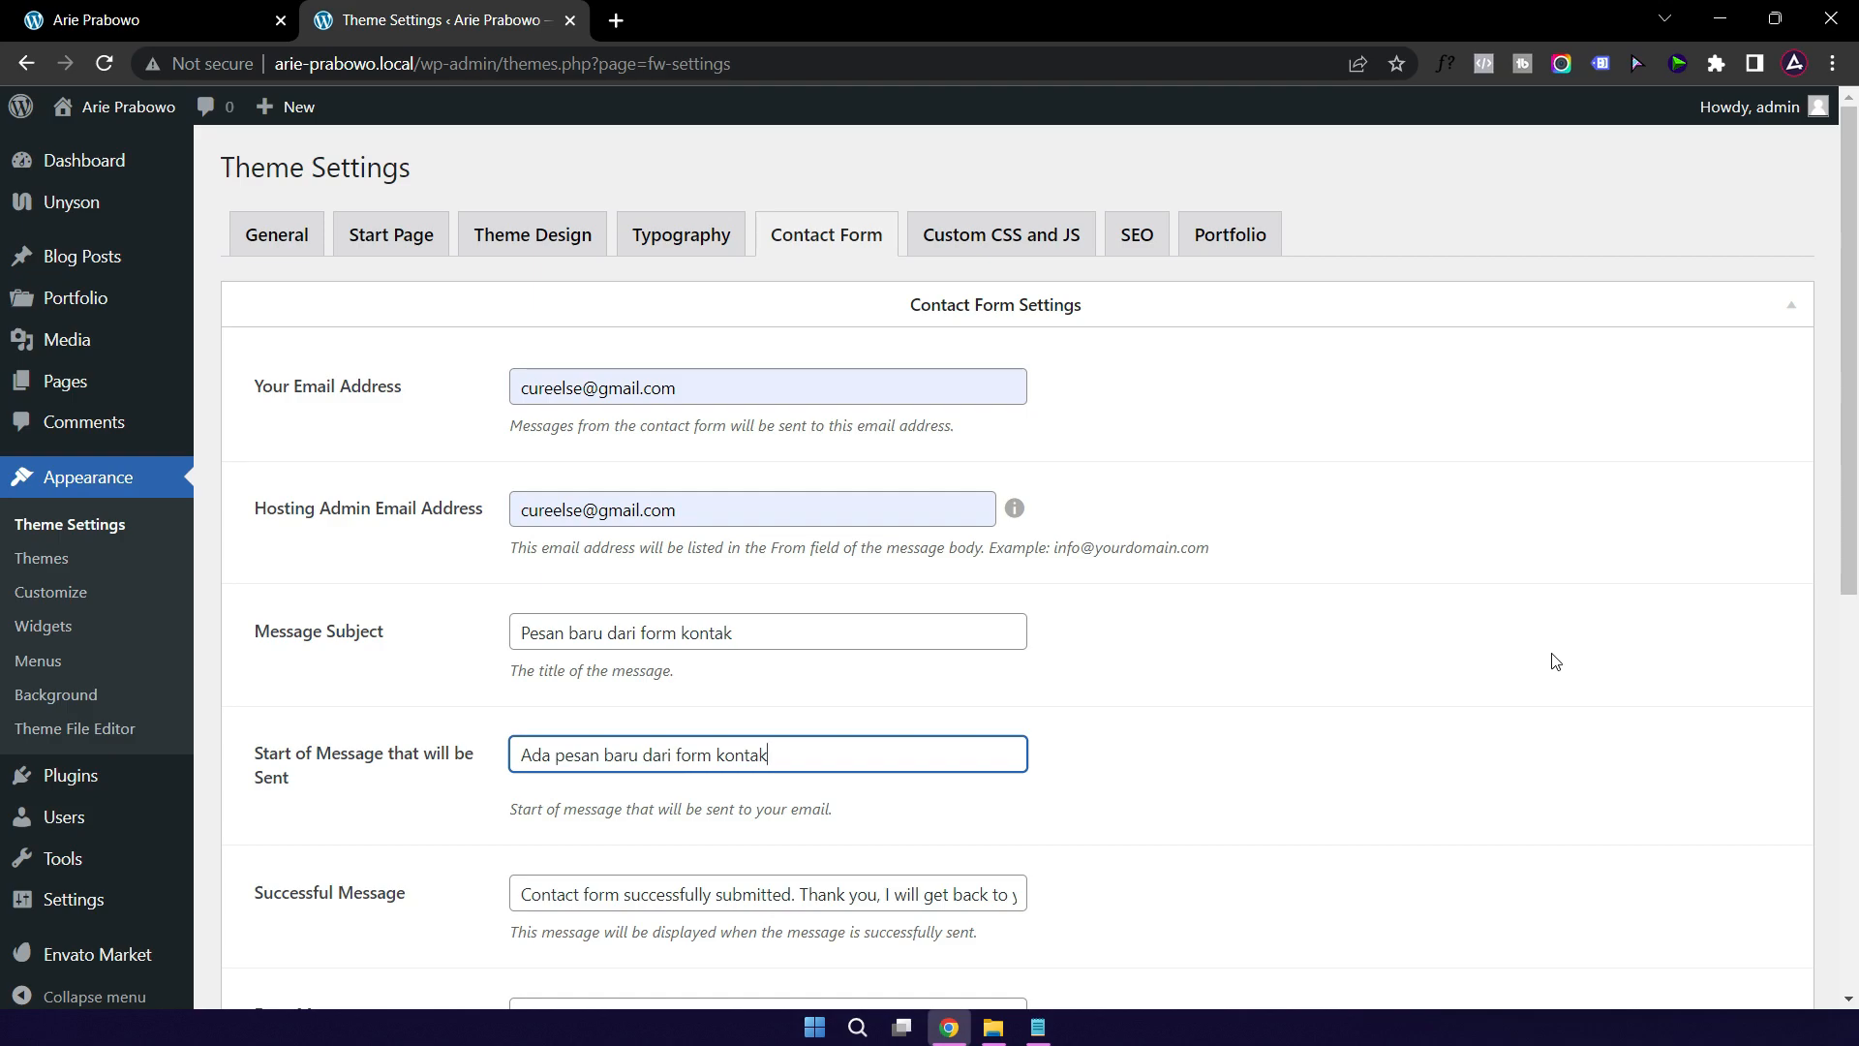
Step: Rewrite the Successful Message in Indonesian: 'Pesan berhasil dikirim… Terima kasih, pesan kamu'
{"action": "scroll", "coordinate": [1259, 654], "scroll_direction": "down", "scroll_amount": 3}
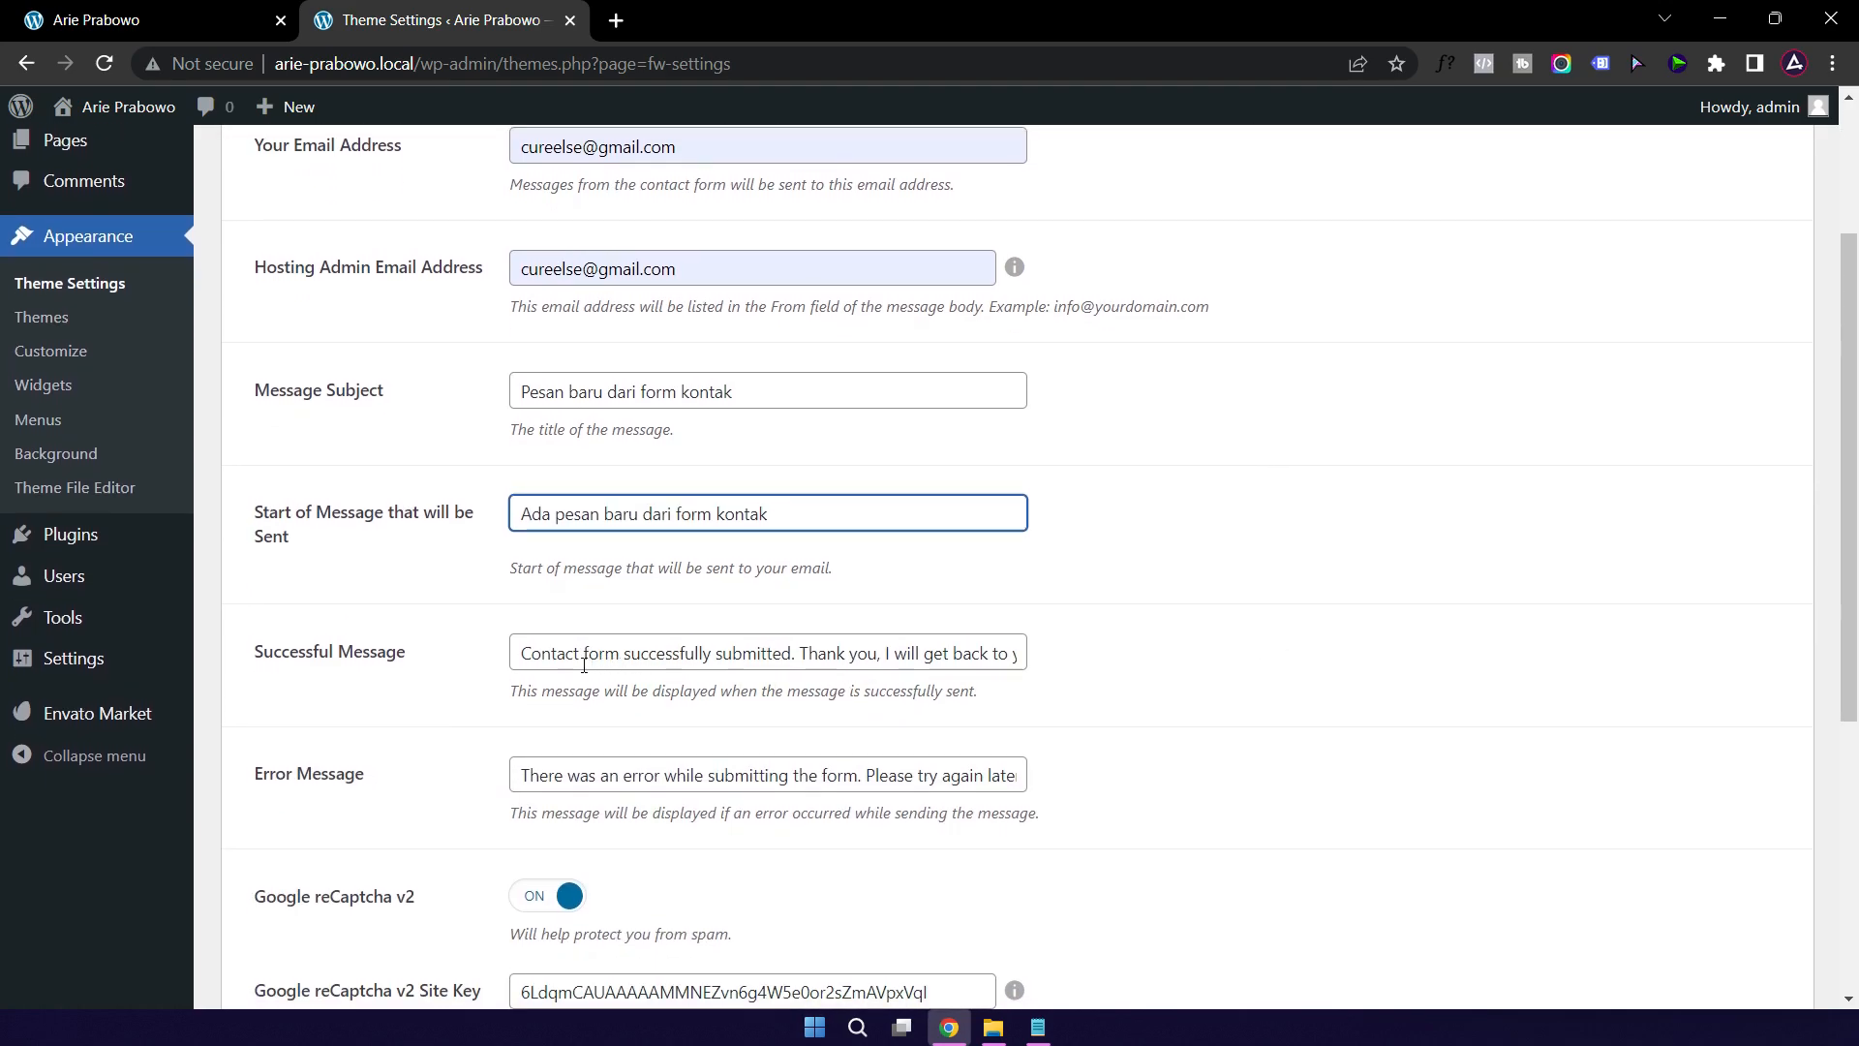
{"action": "left_click", "coordinate": [525, 655]}
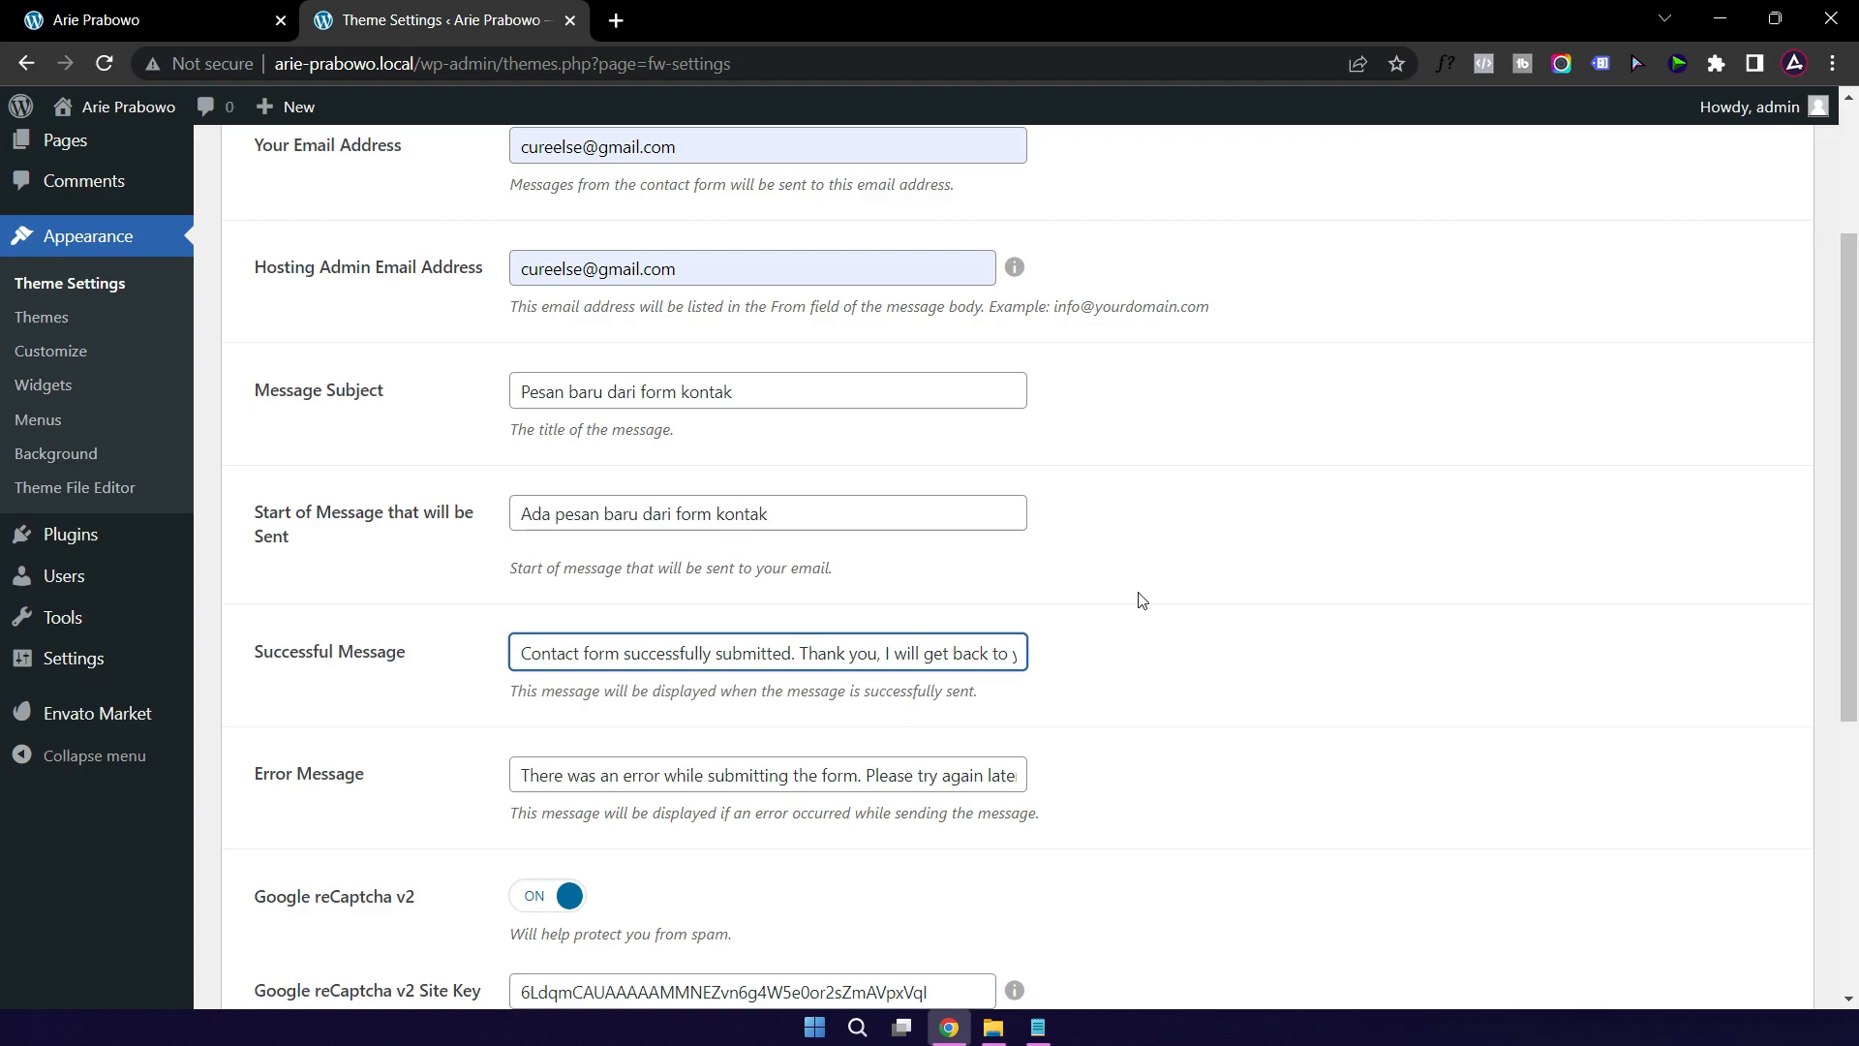
{"action": "type", "text": "Pesan berhasil dikirim"}
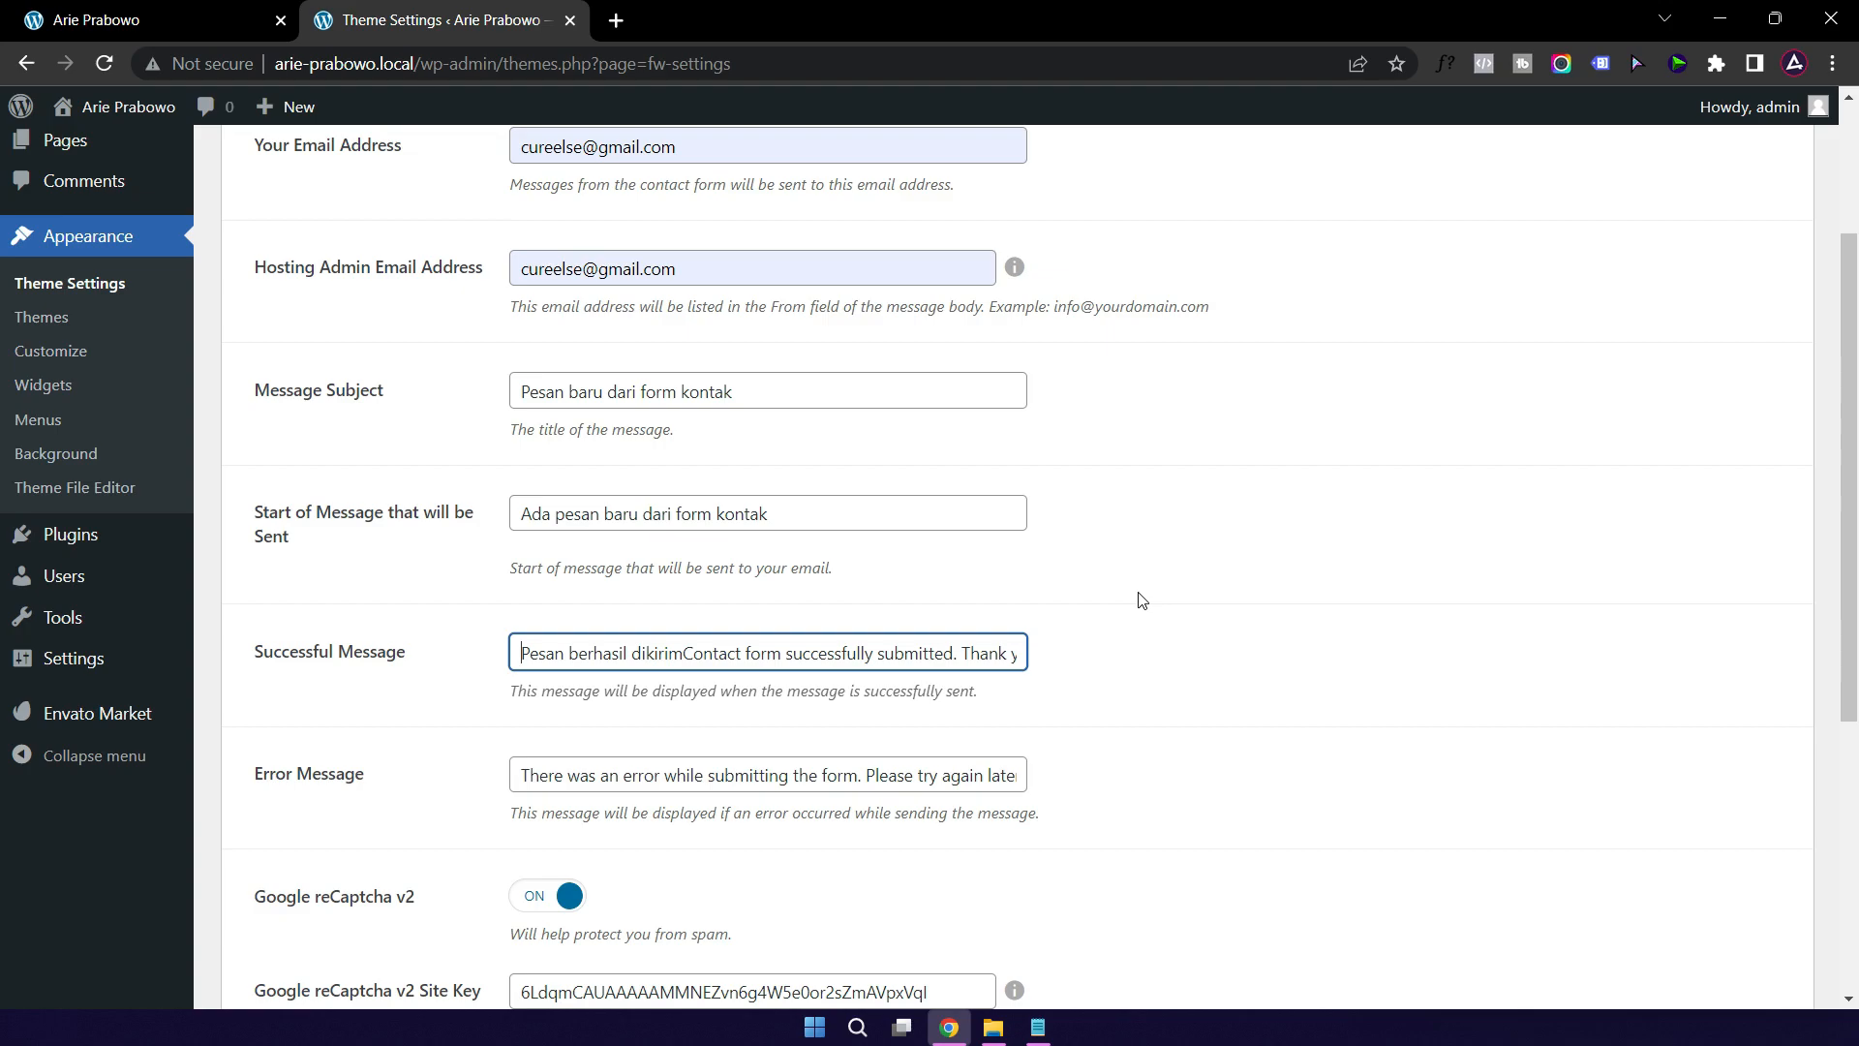
{"action": "type", "text": "Terima"}
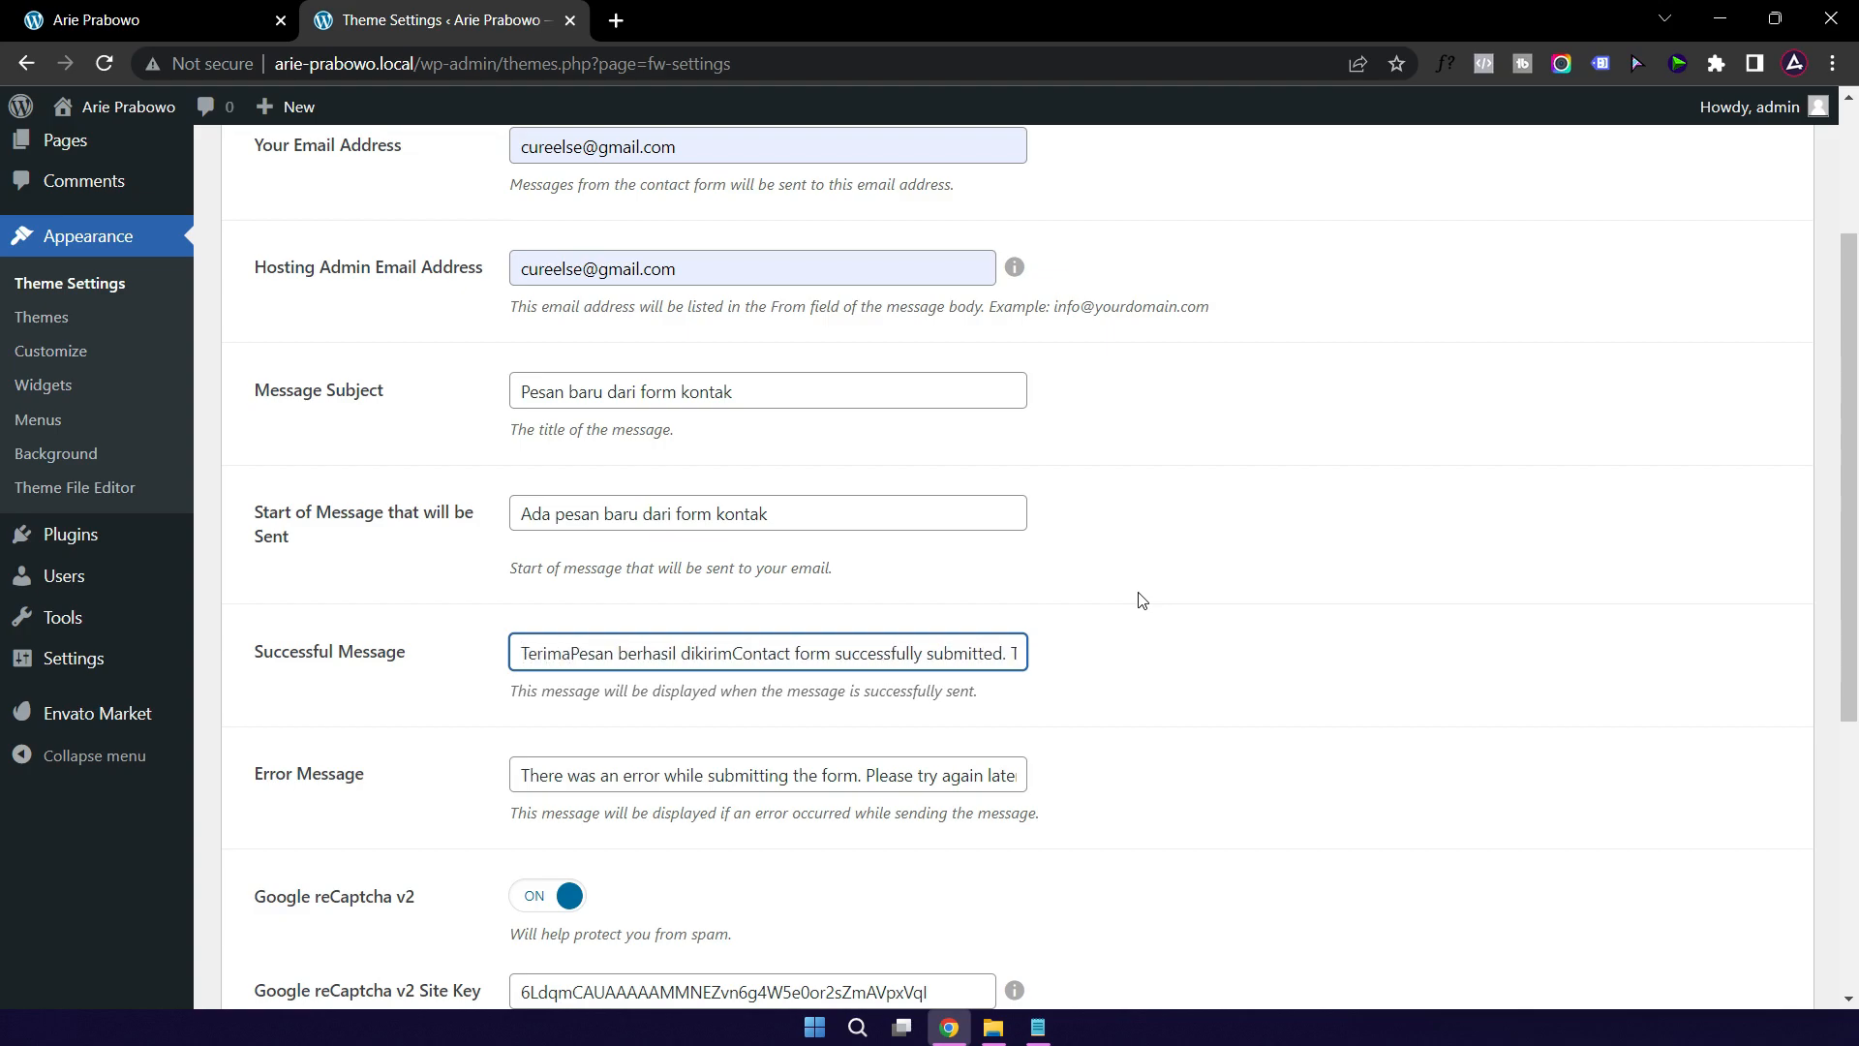
{"action": "type", "text": " kasih"}
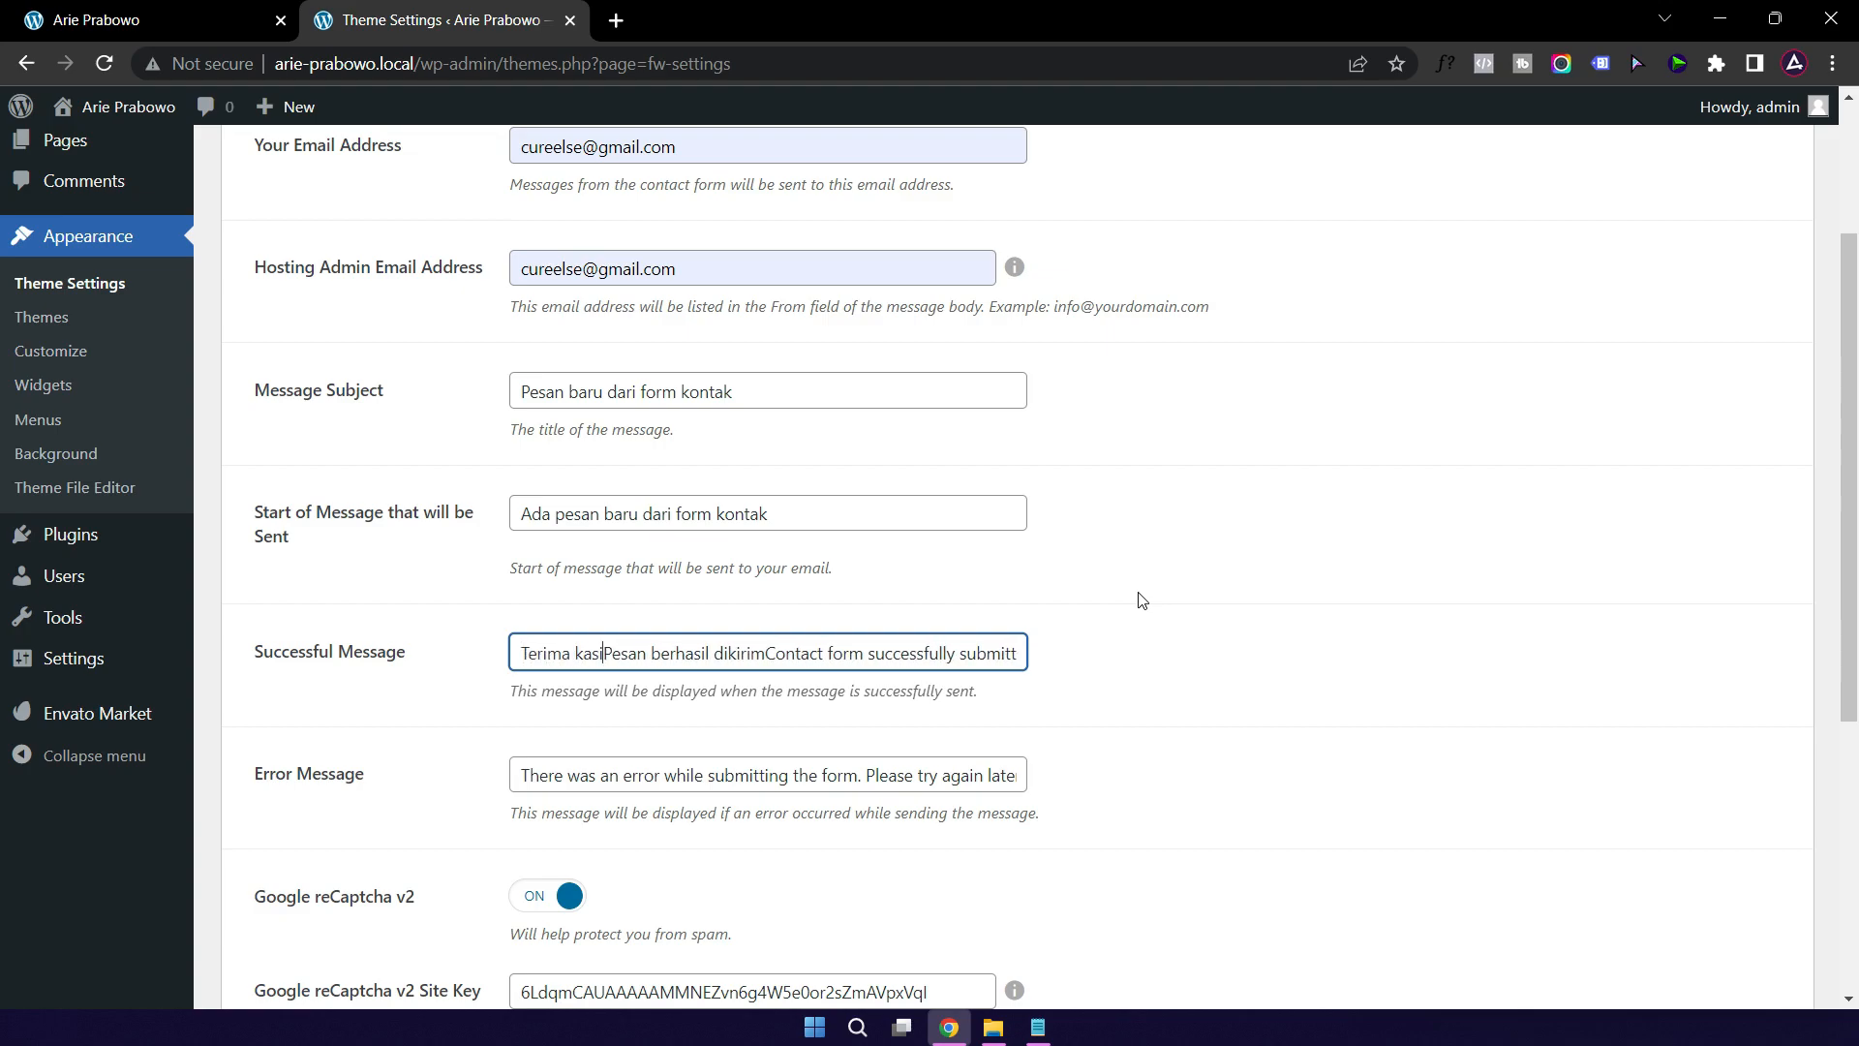
{"action": "type", "text": ","}
{"action": "key", "text": "Delete"}
{"action": "type", "text": "pesan "}
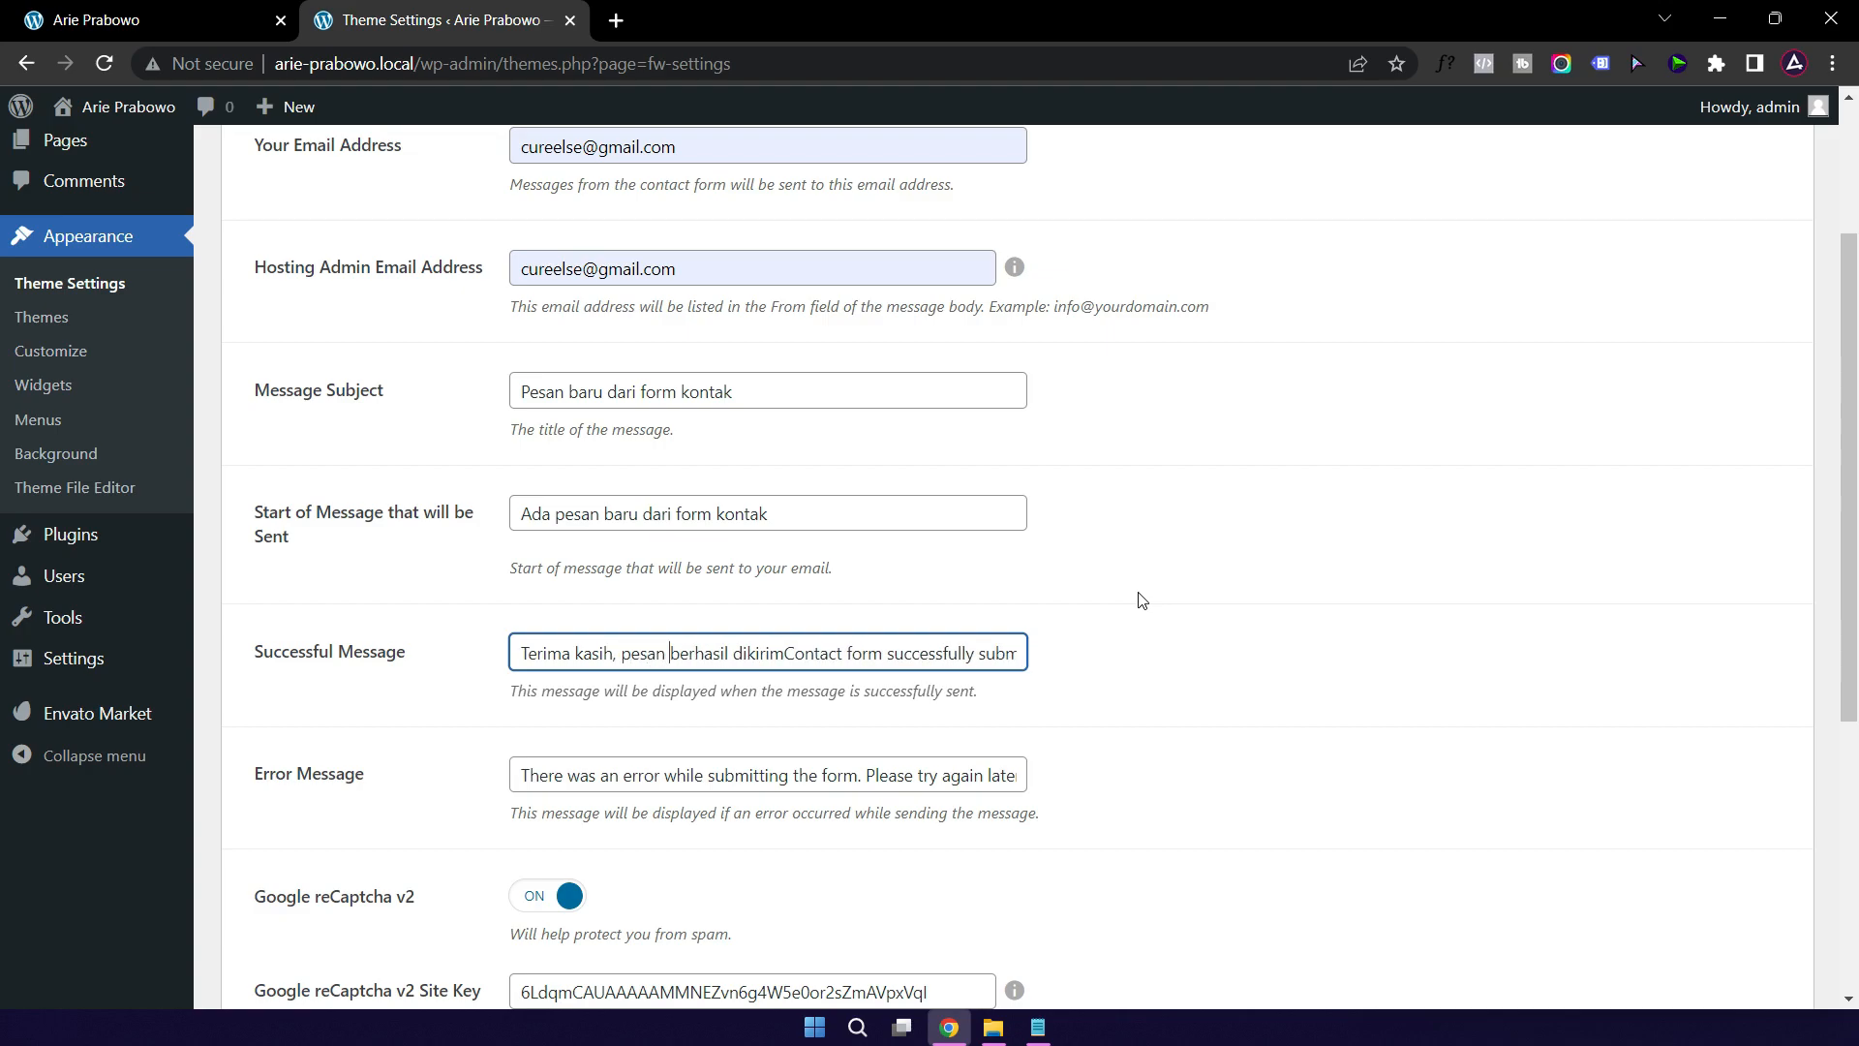
{"action": "type", "text": "kamu"}
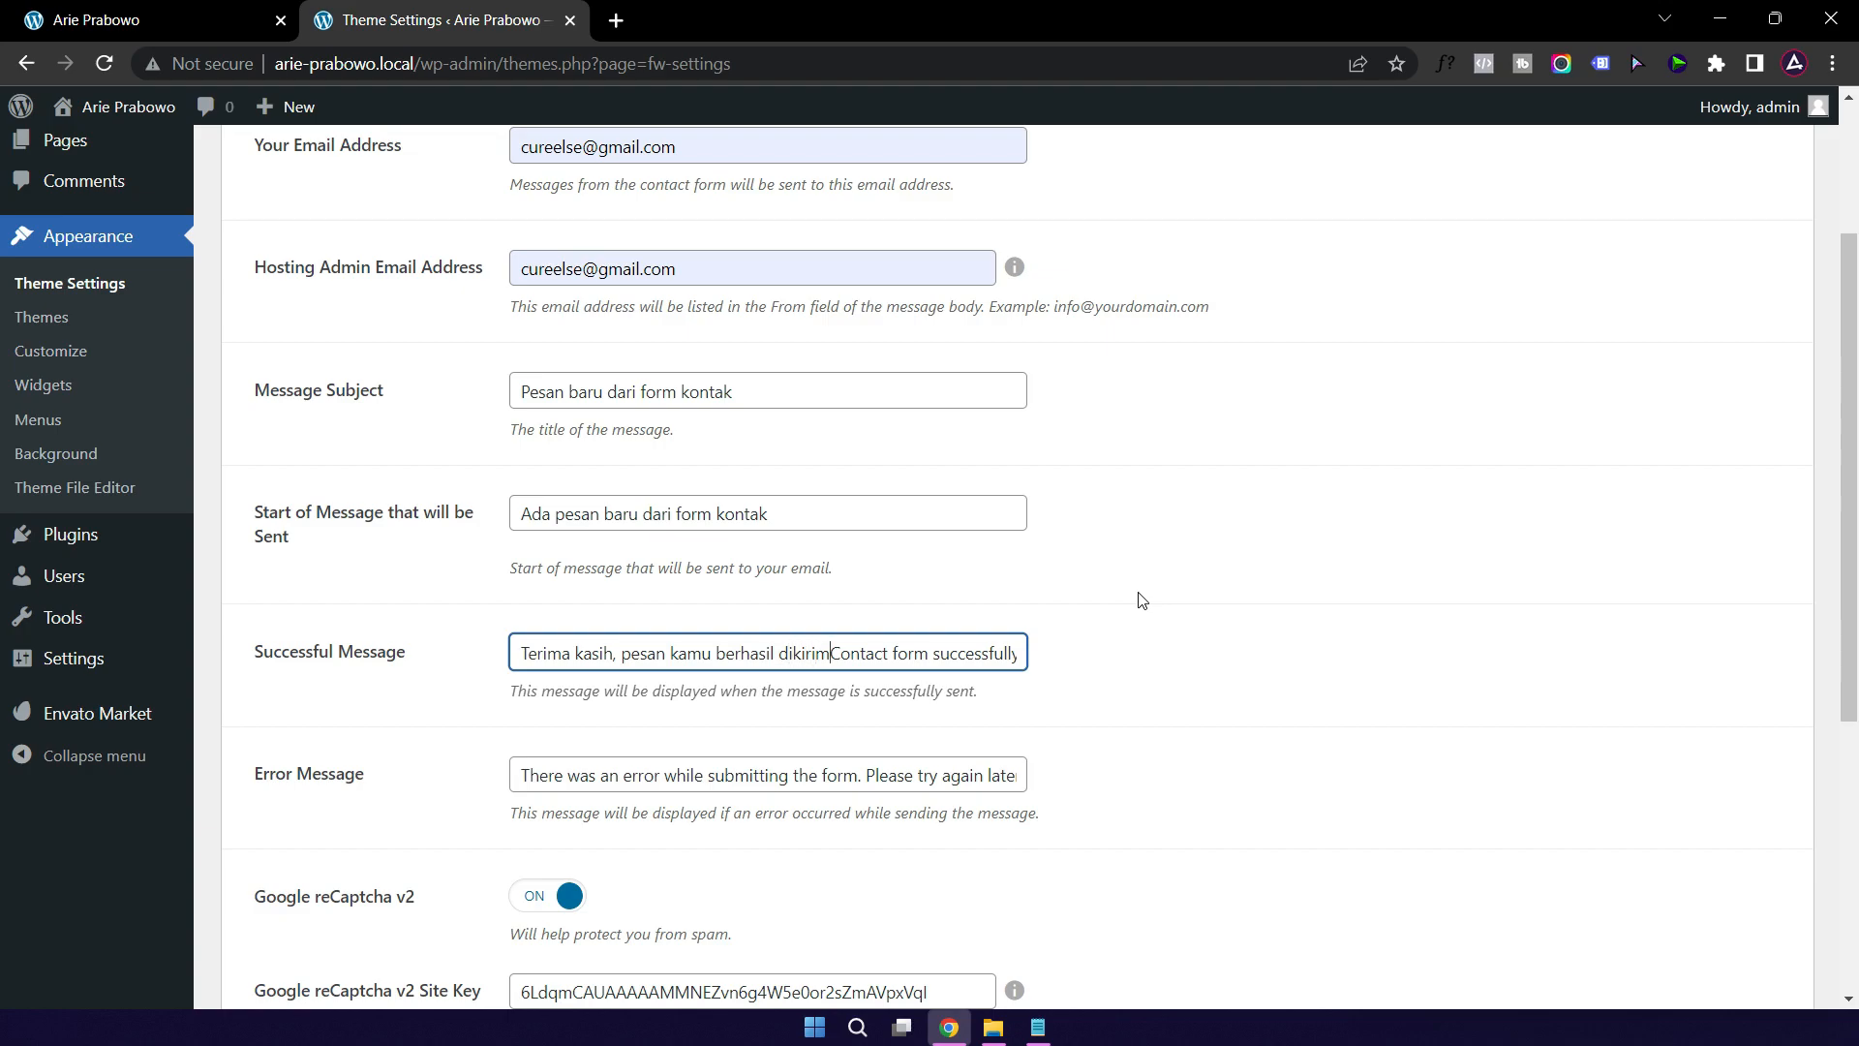
{"action": "key", "text": "shift+End"}
{"action": "key", "text": "Delete"}
Step: Set the Error Message to 'Terjadi kesalahan. Mohon coba kembali', save, and go to Custom CSS and JS
{"action": "left_click", "coordinate": [523, 778]}
{"action": "type", "text": "Terjadi kesalahan"}
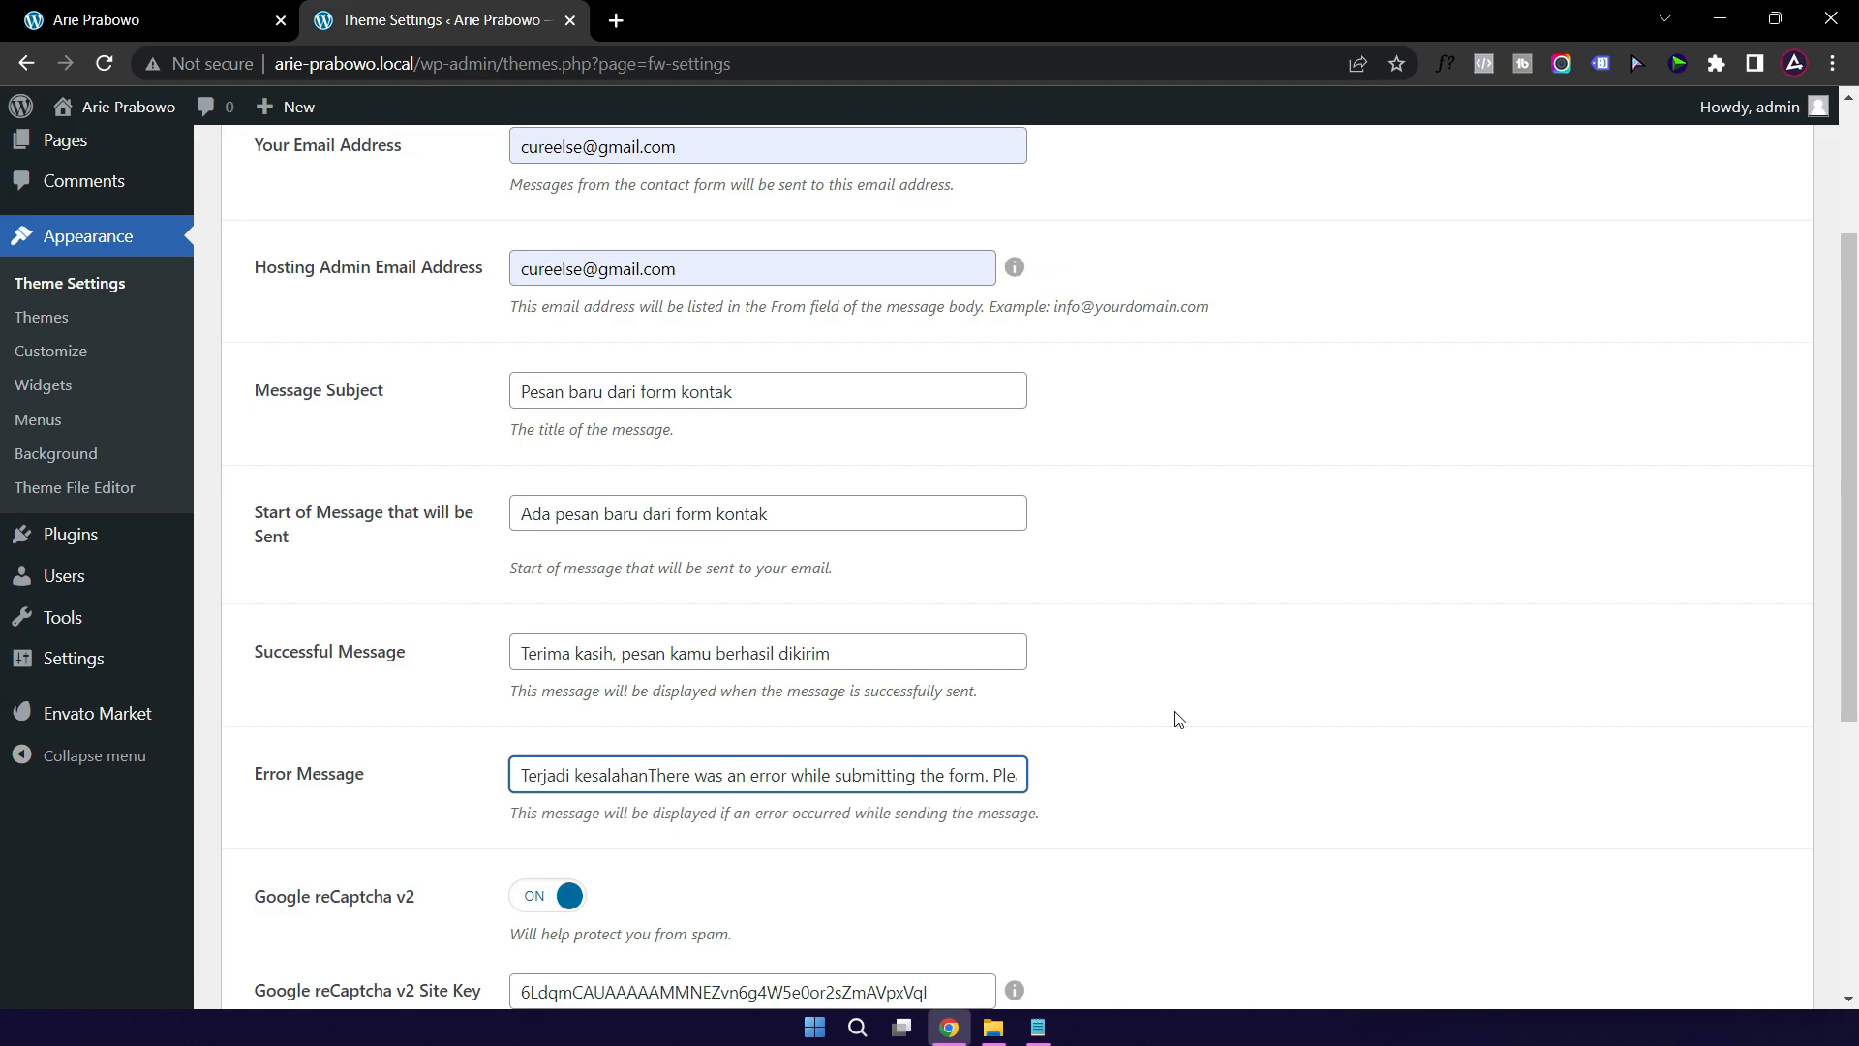
{"action": "type", "text": "."}
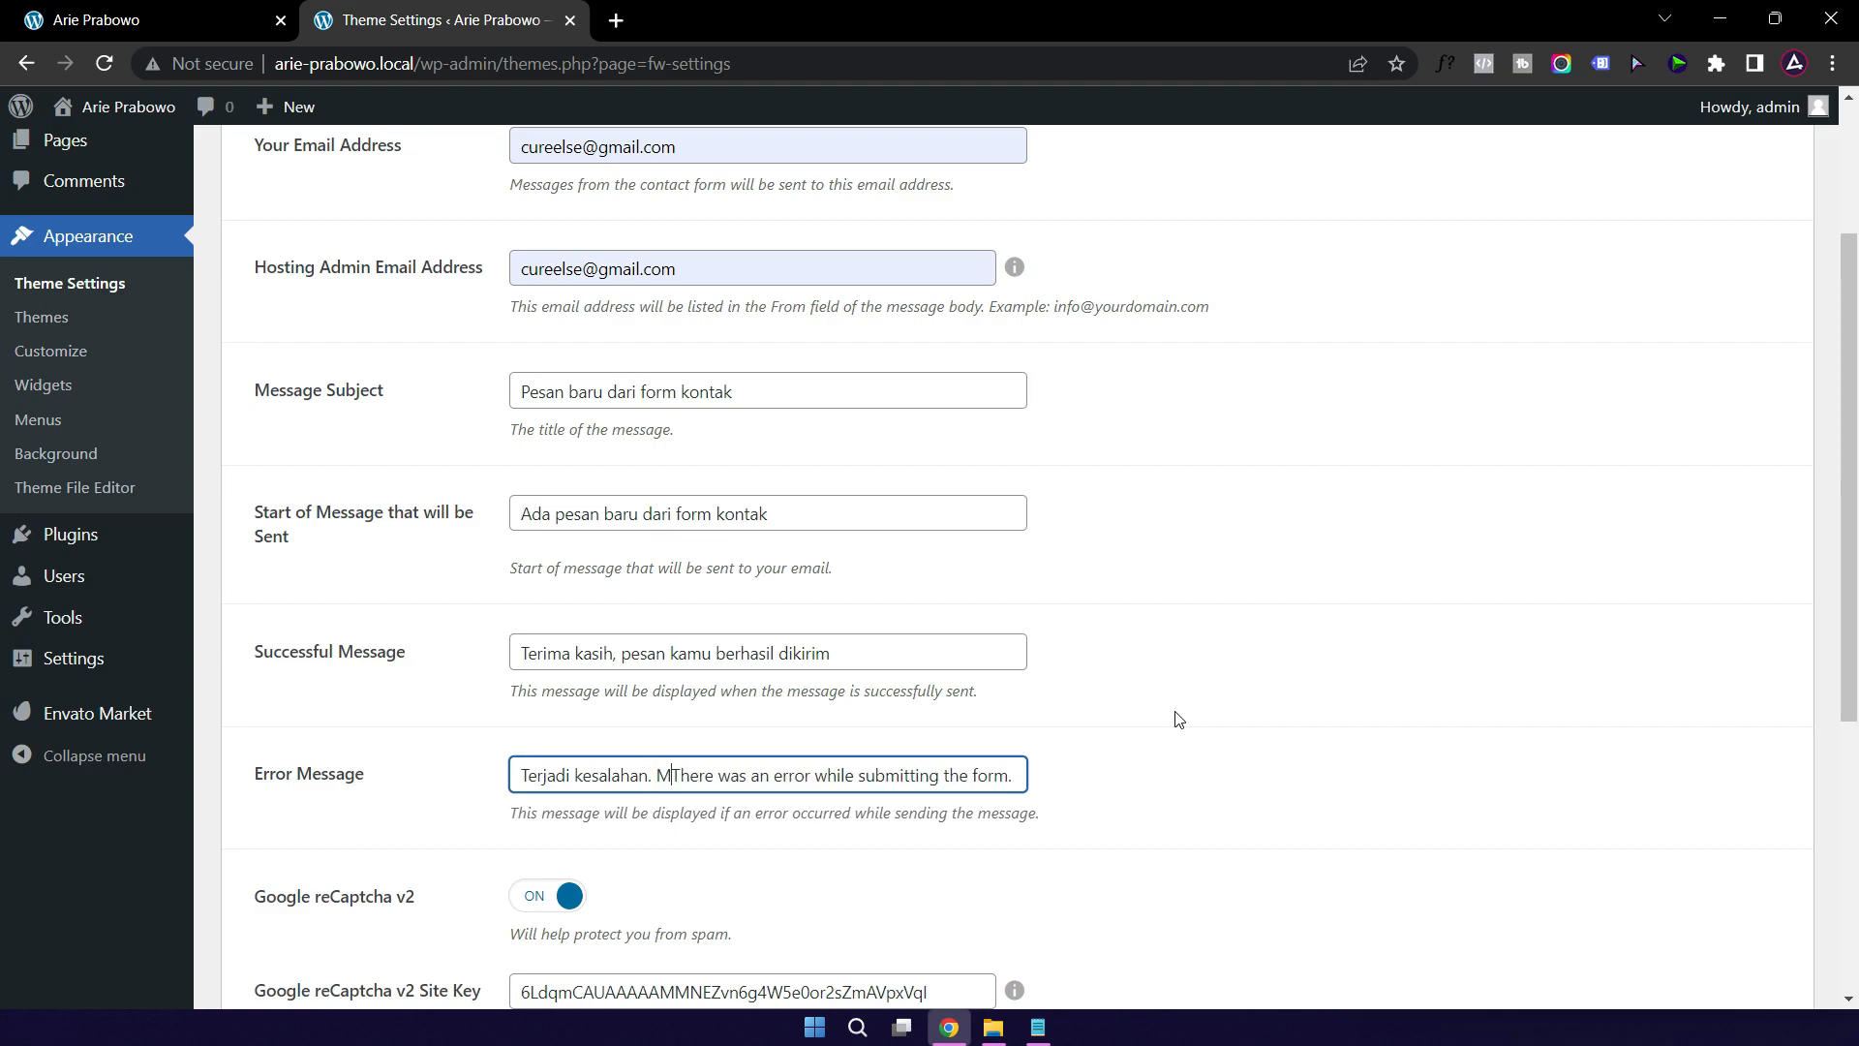
{"action": "type", "text": " Mohon coba kembali"}
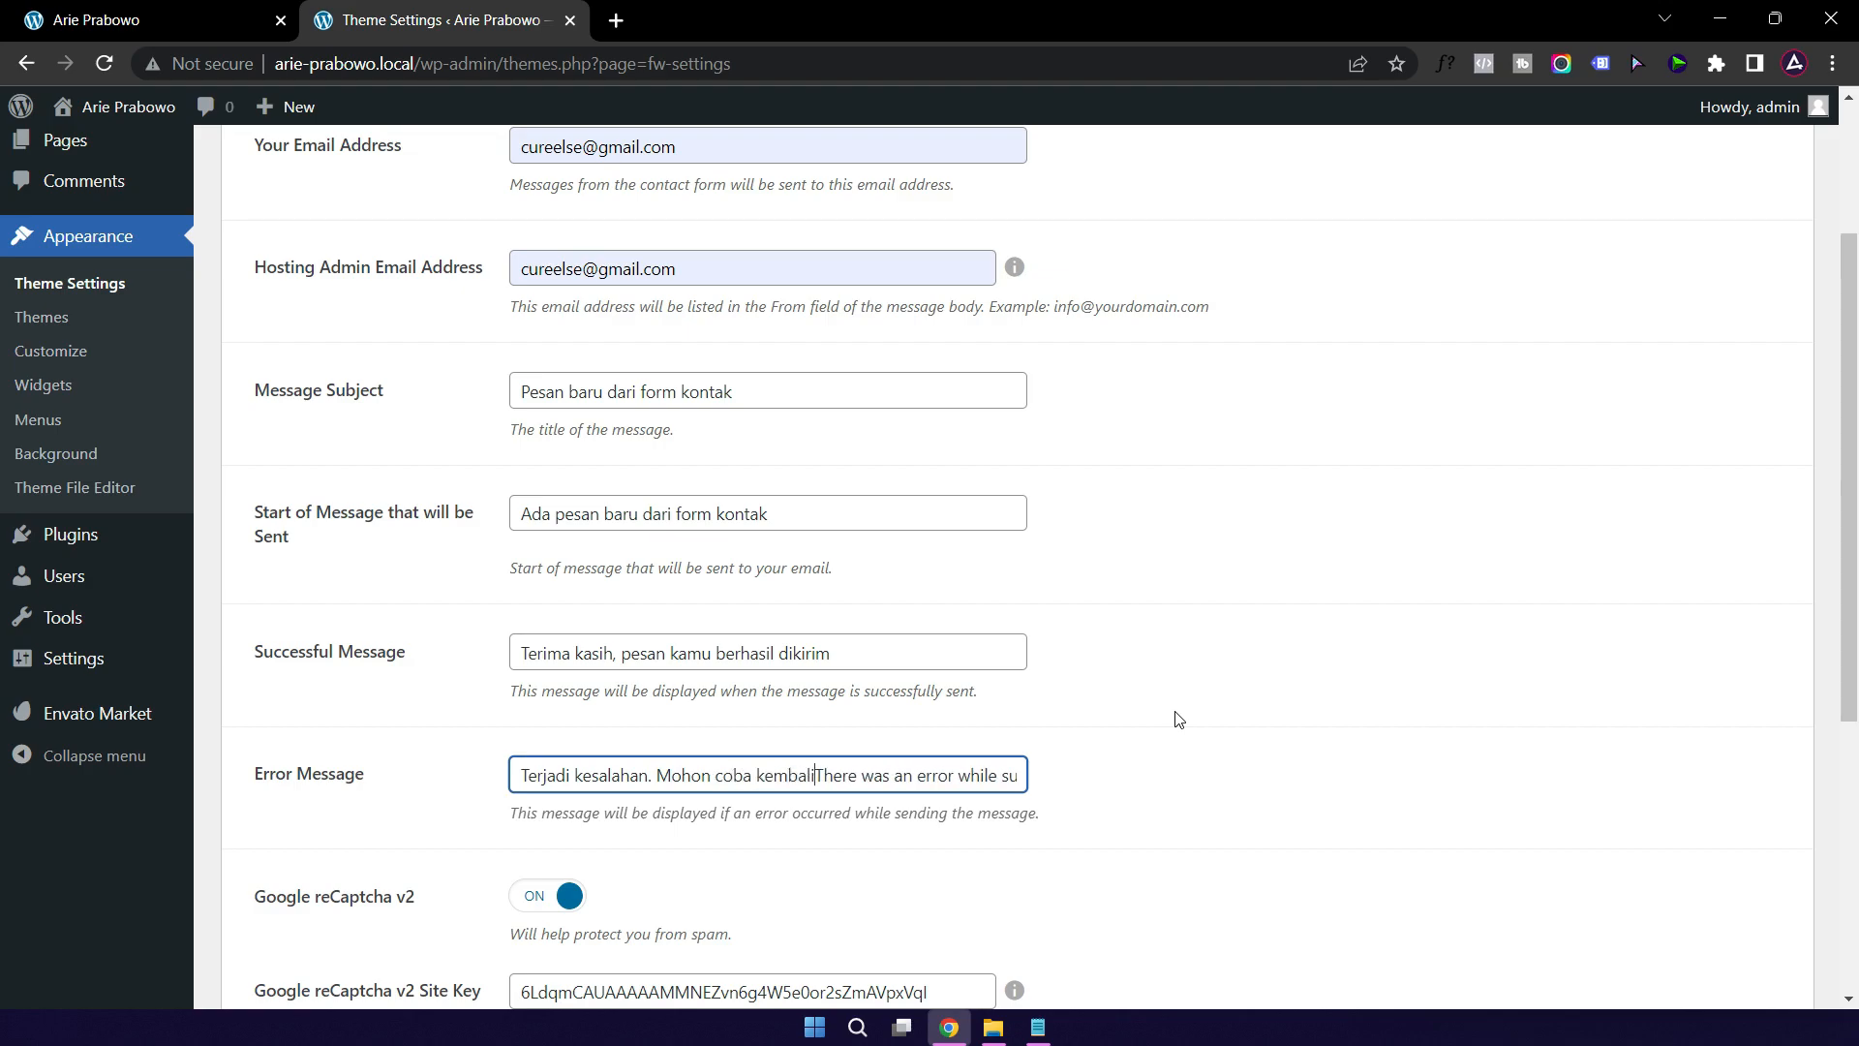
{"action": "key", "text": "shift+End"}
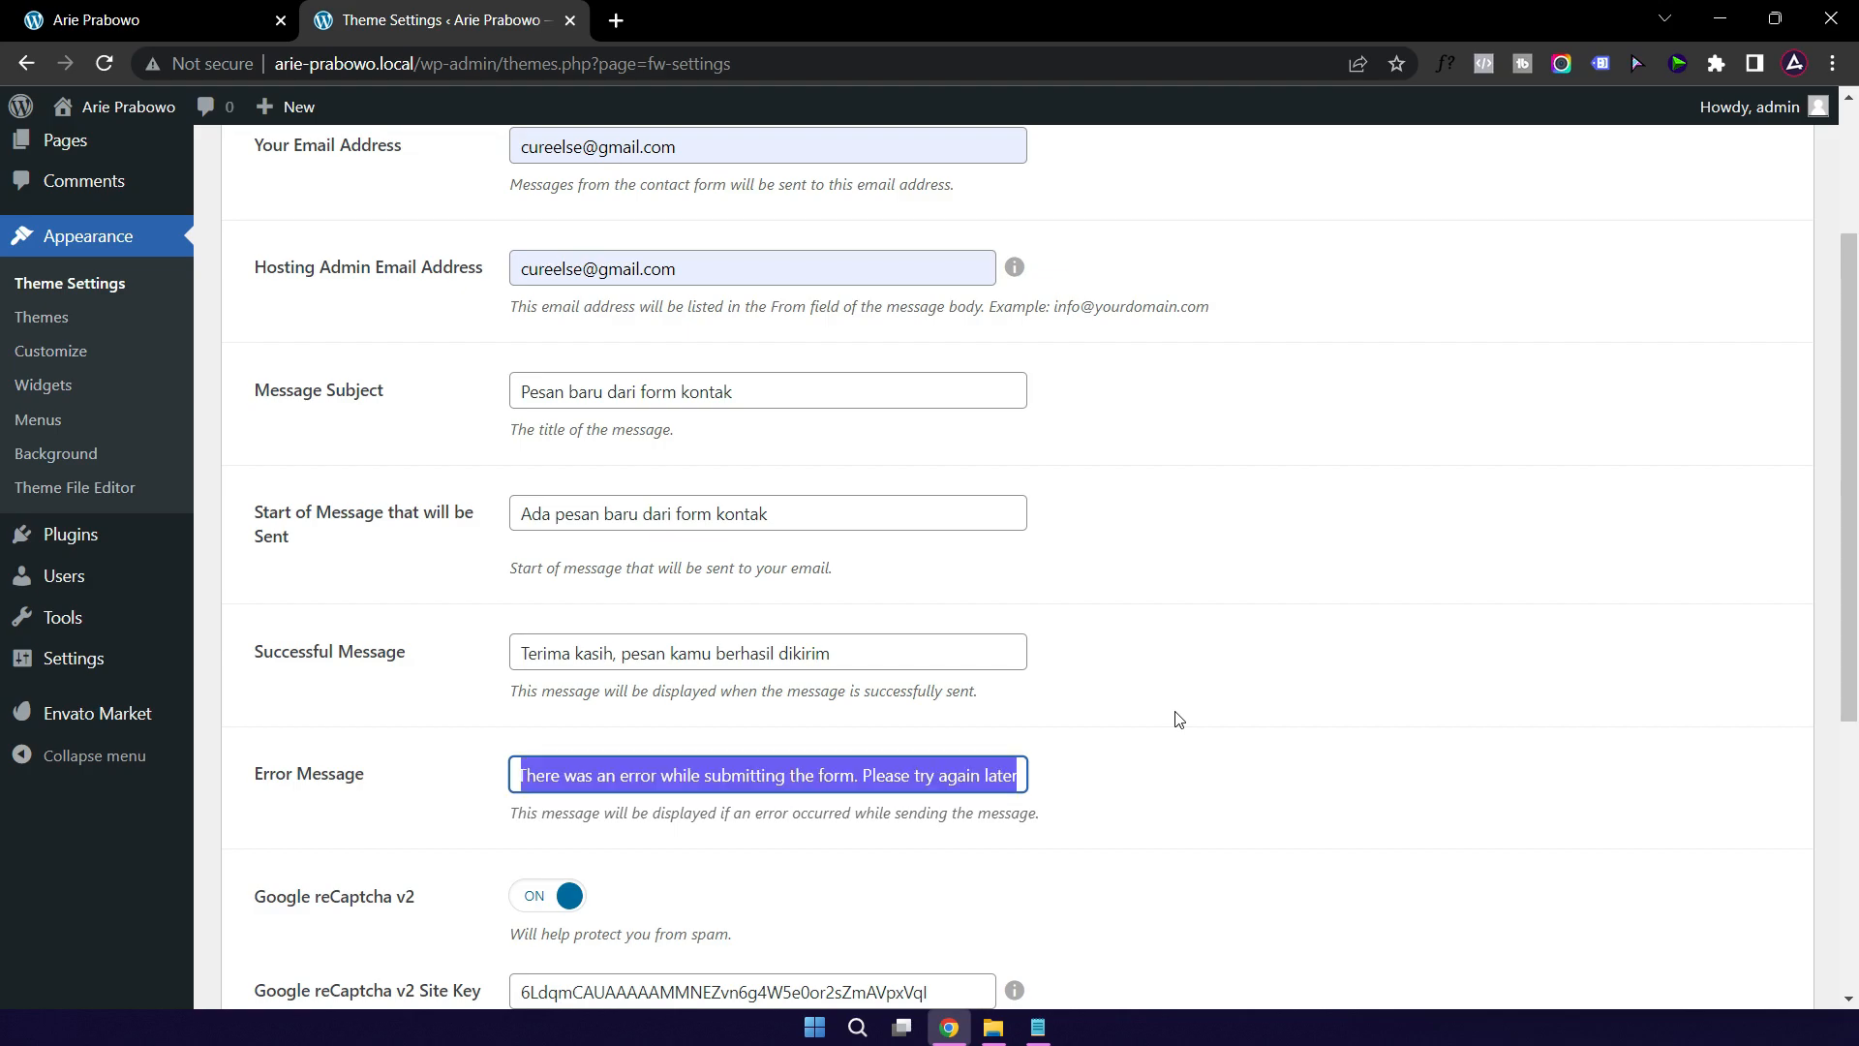
{"action": "key", "text": "BackSpace"}
{"action": "scroll", "coordinate": [1183, 718], "scroll_direction": "down", "scroll_amount": 5}
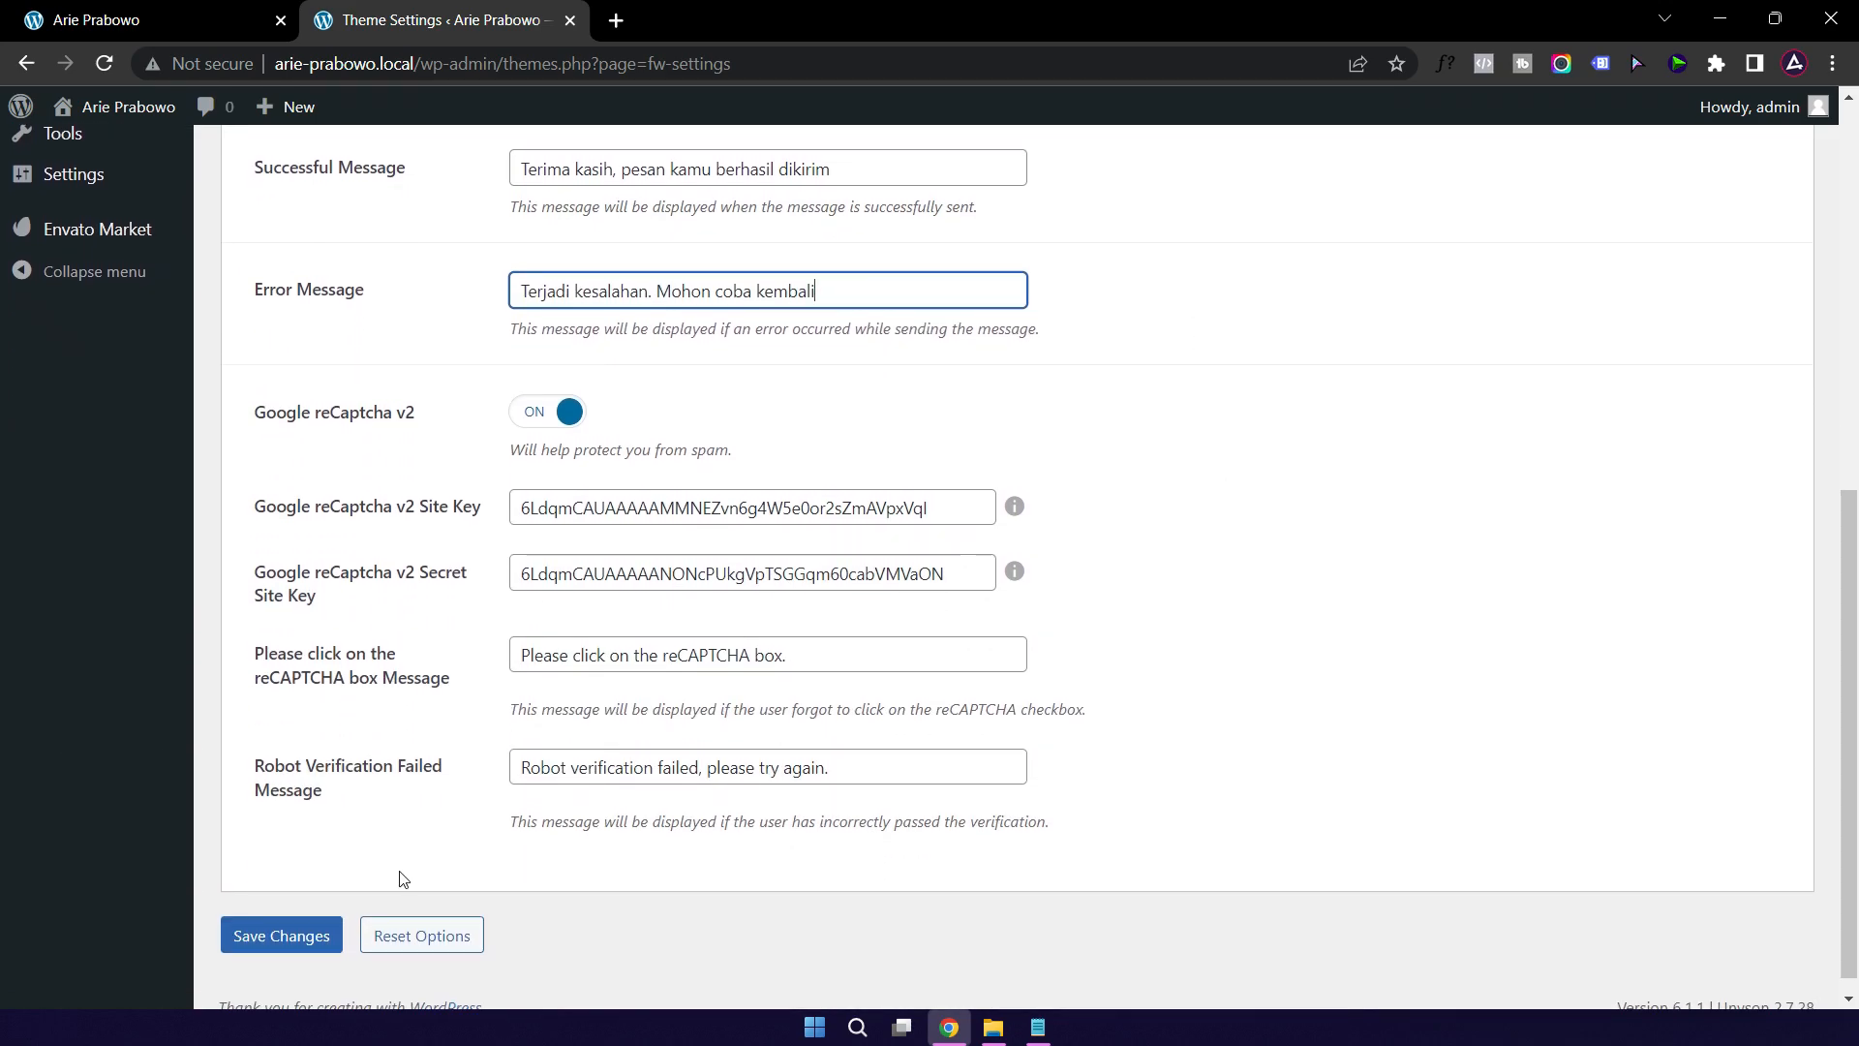
{"action": "left_click", "coordinate": [282, 935]}
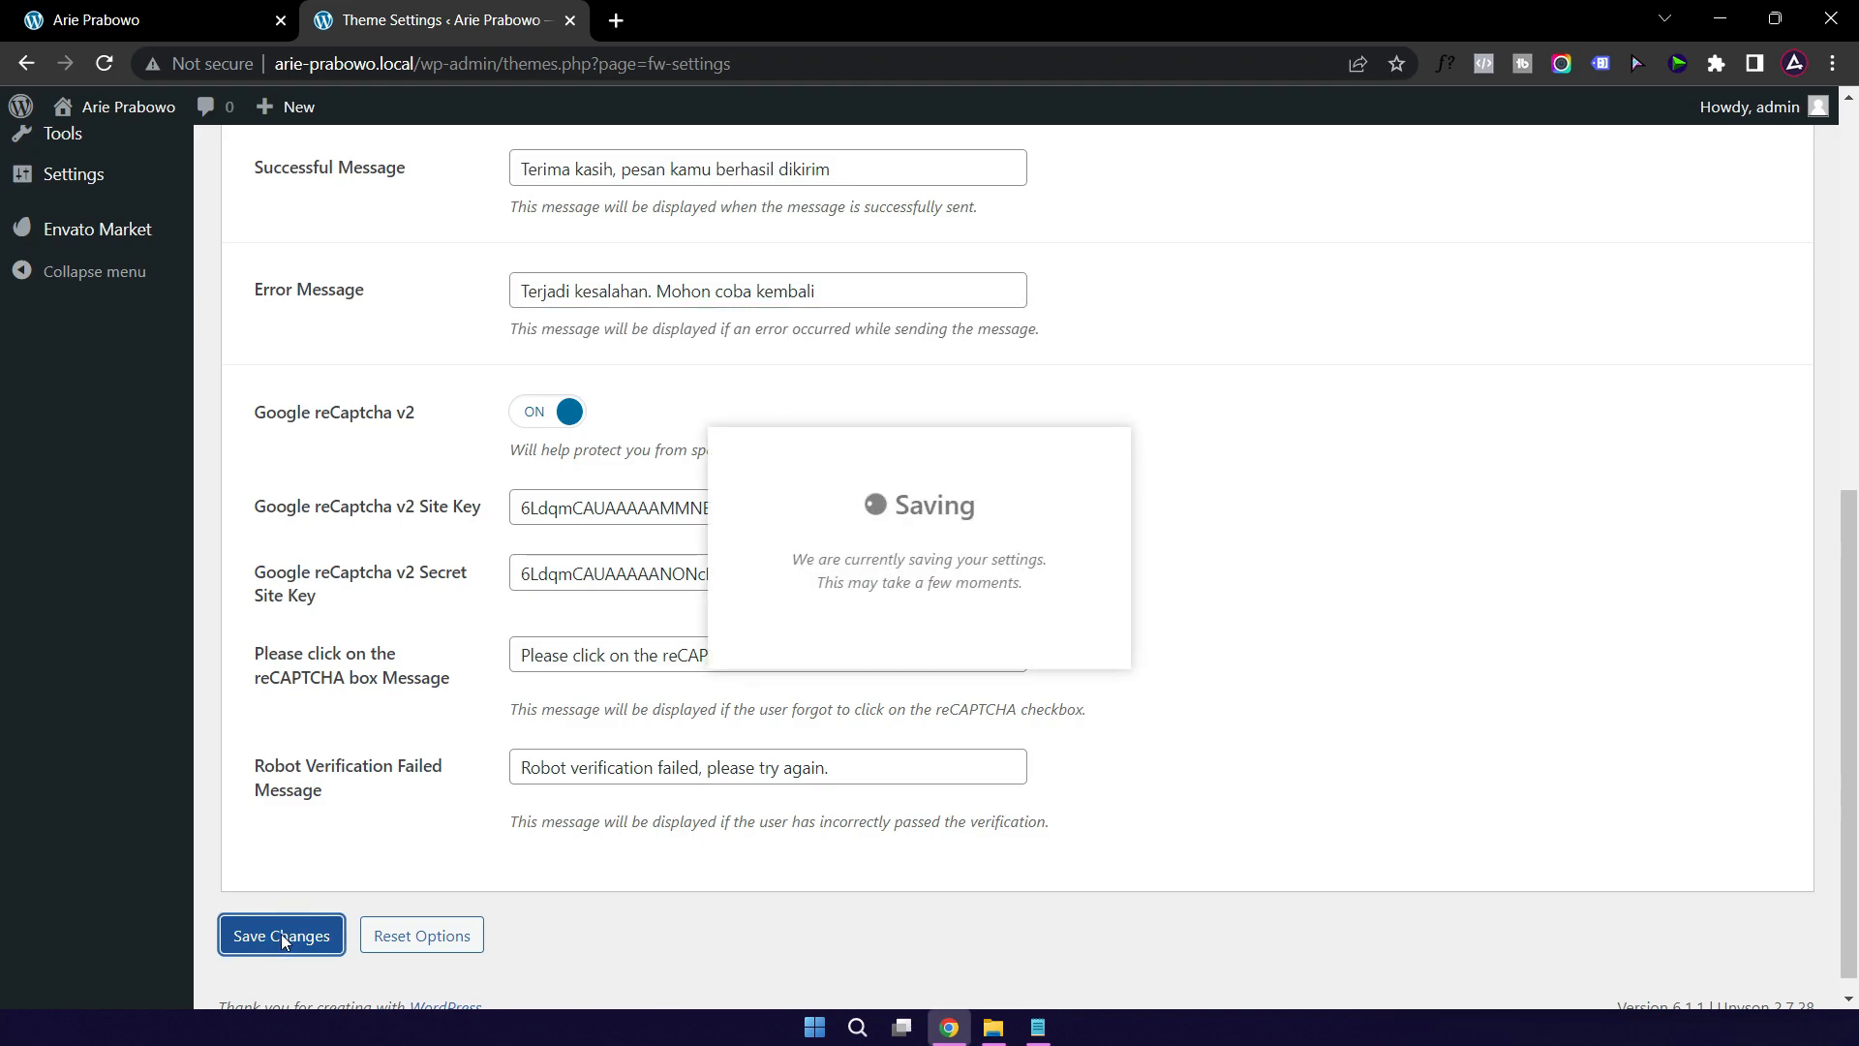
{"action": "scroll", "coordinate": [1285, 668], "scroll_direction": "up", "scroll_amount": 7}
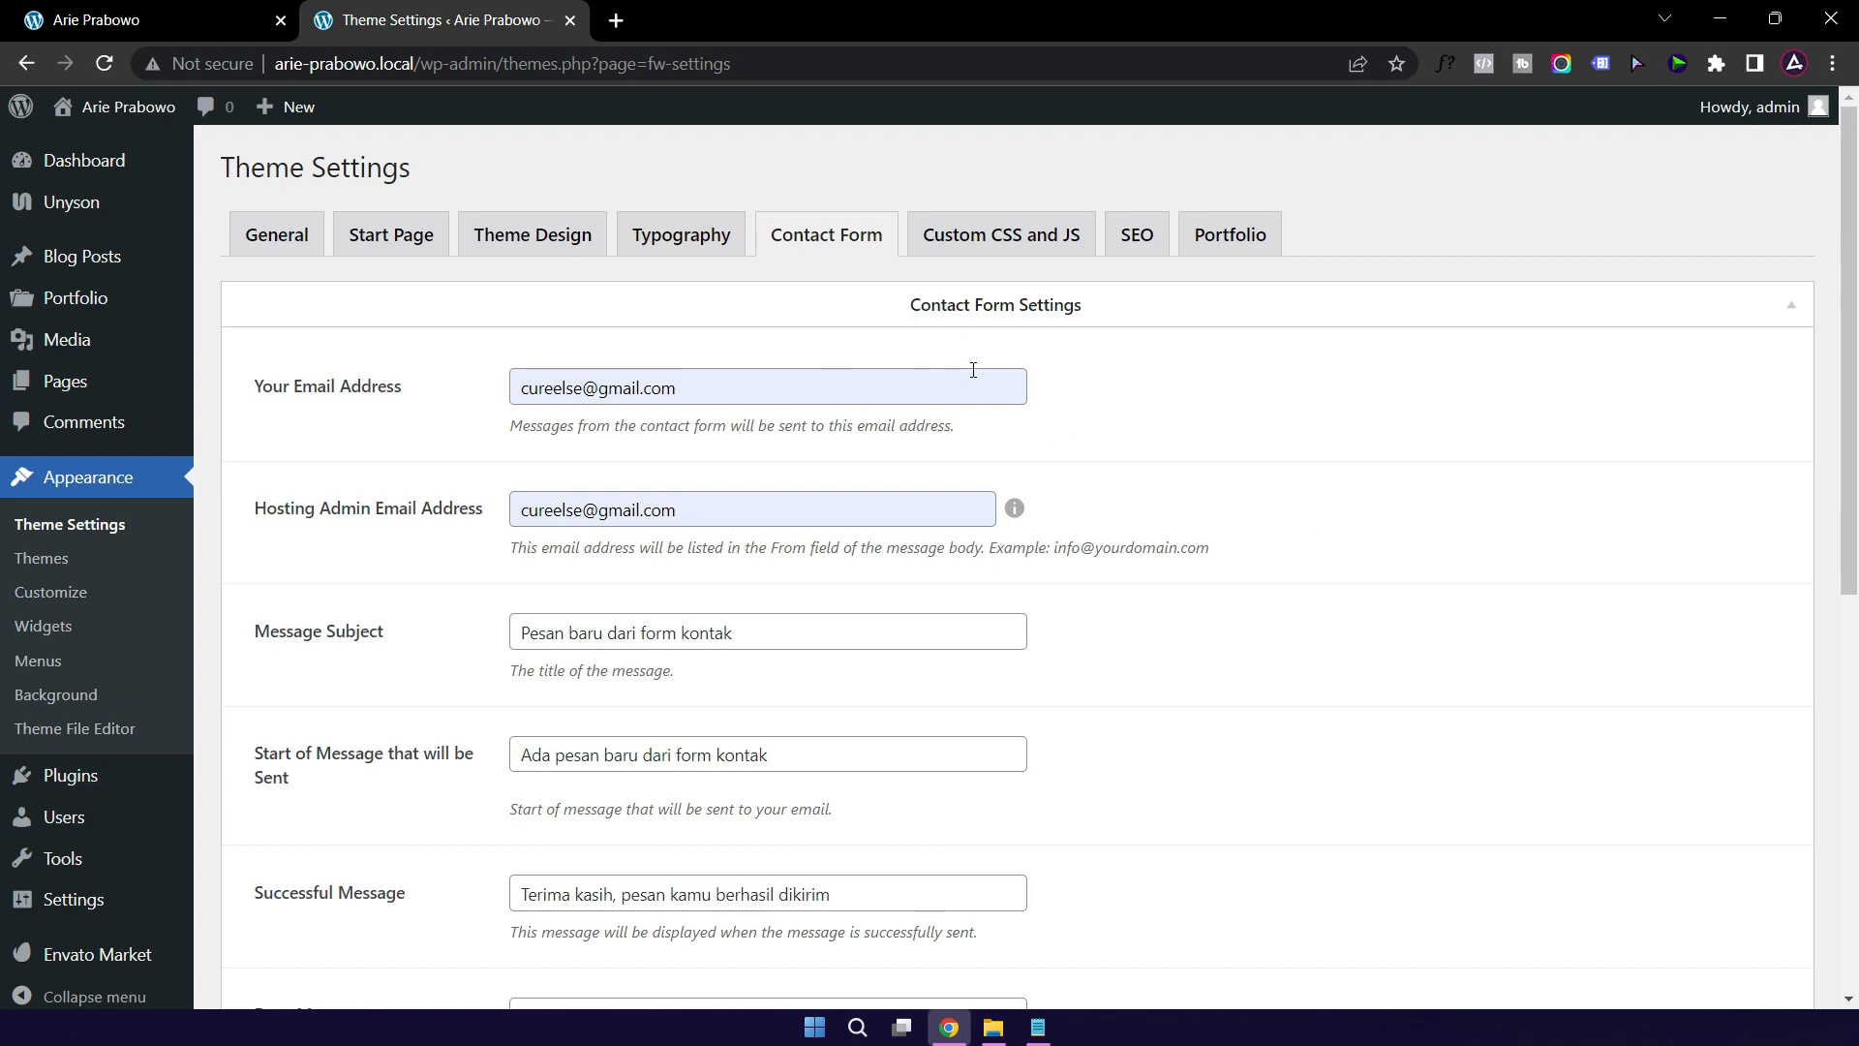
{"action": "left_click", "coordinate": [987, 250]}
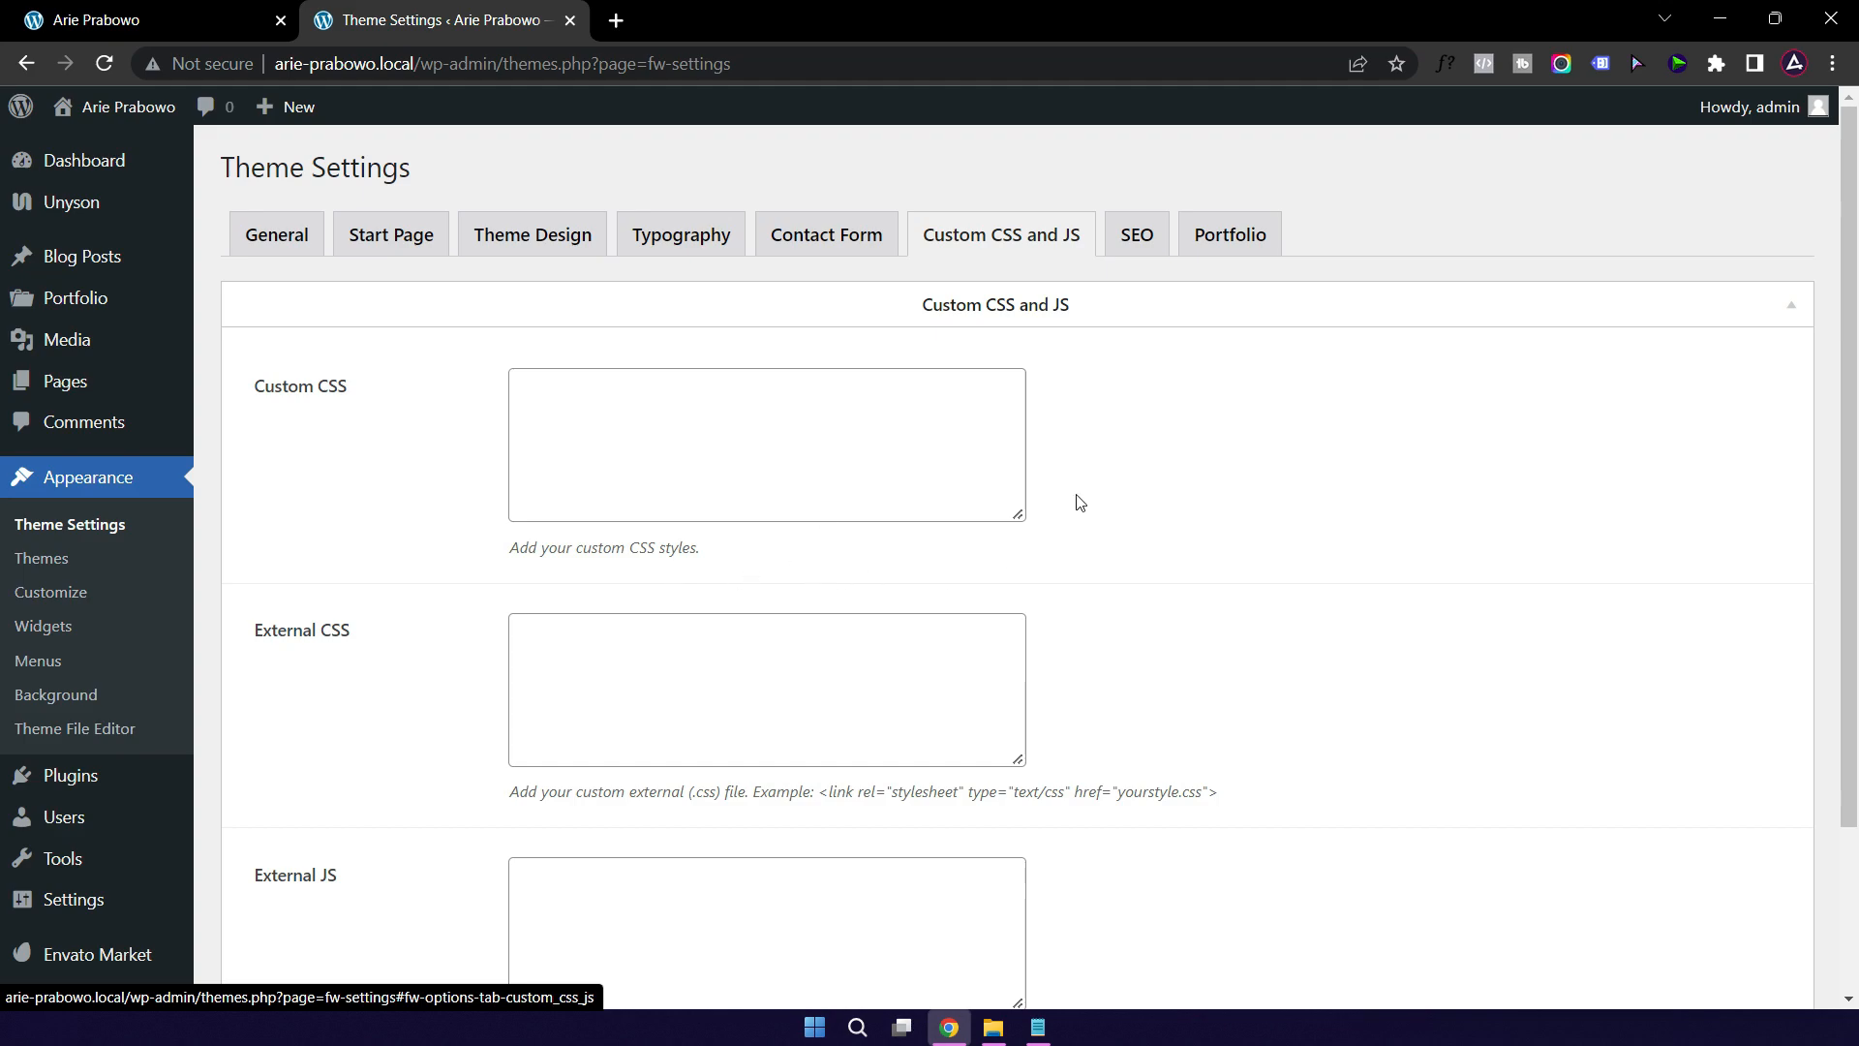
Step: Look over the SEO head and body tracking code boxes, then move on to the Portfolio settings
{"action": "left_click", "coordinate": [1136, 245]}
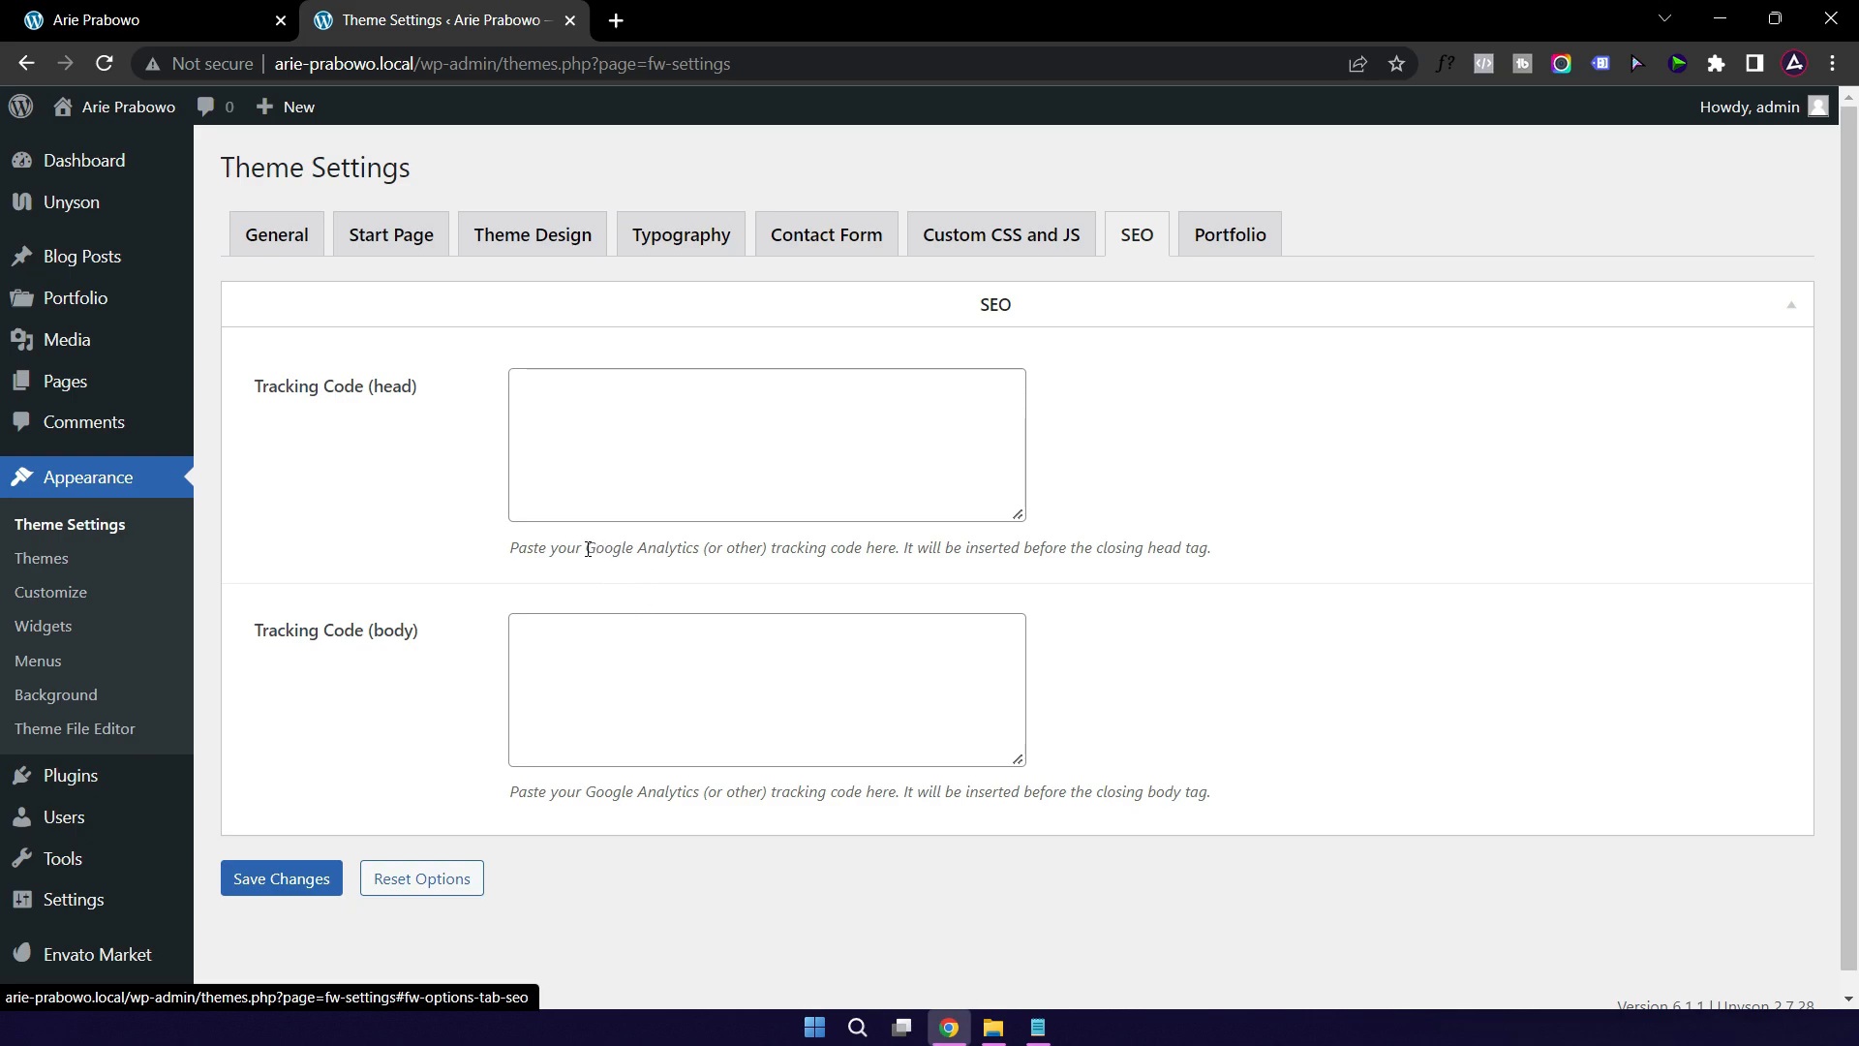
{"action": "left_click_drag", "start_coordinate": [591, 548], "coordinate": [692, 547]}
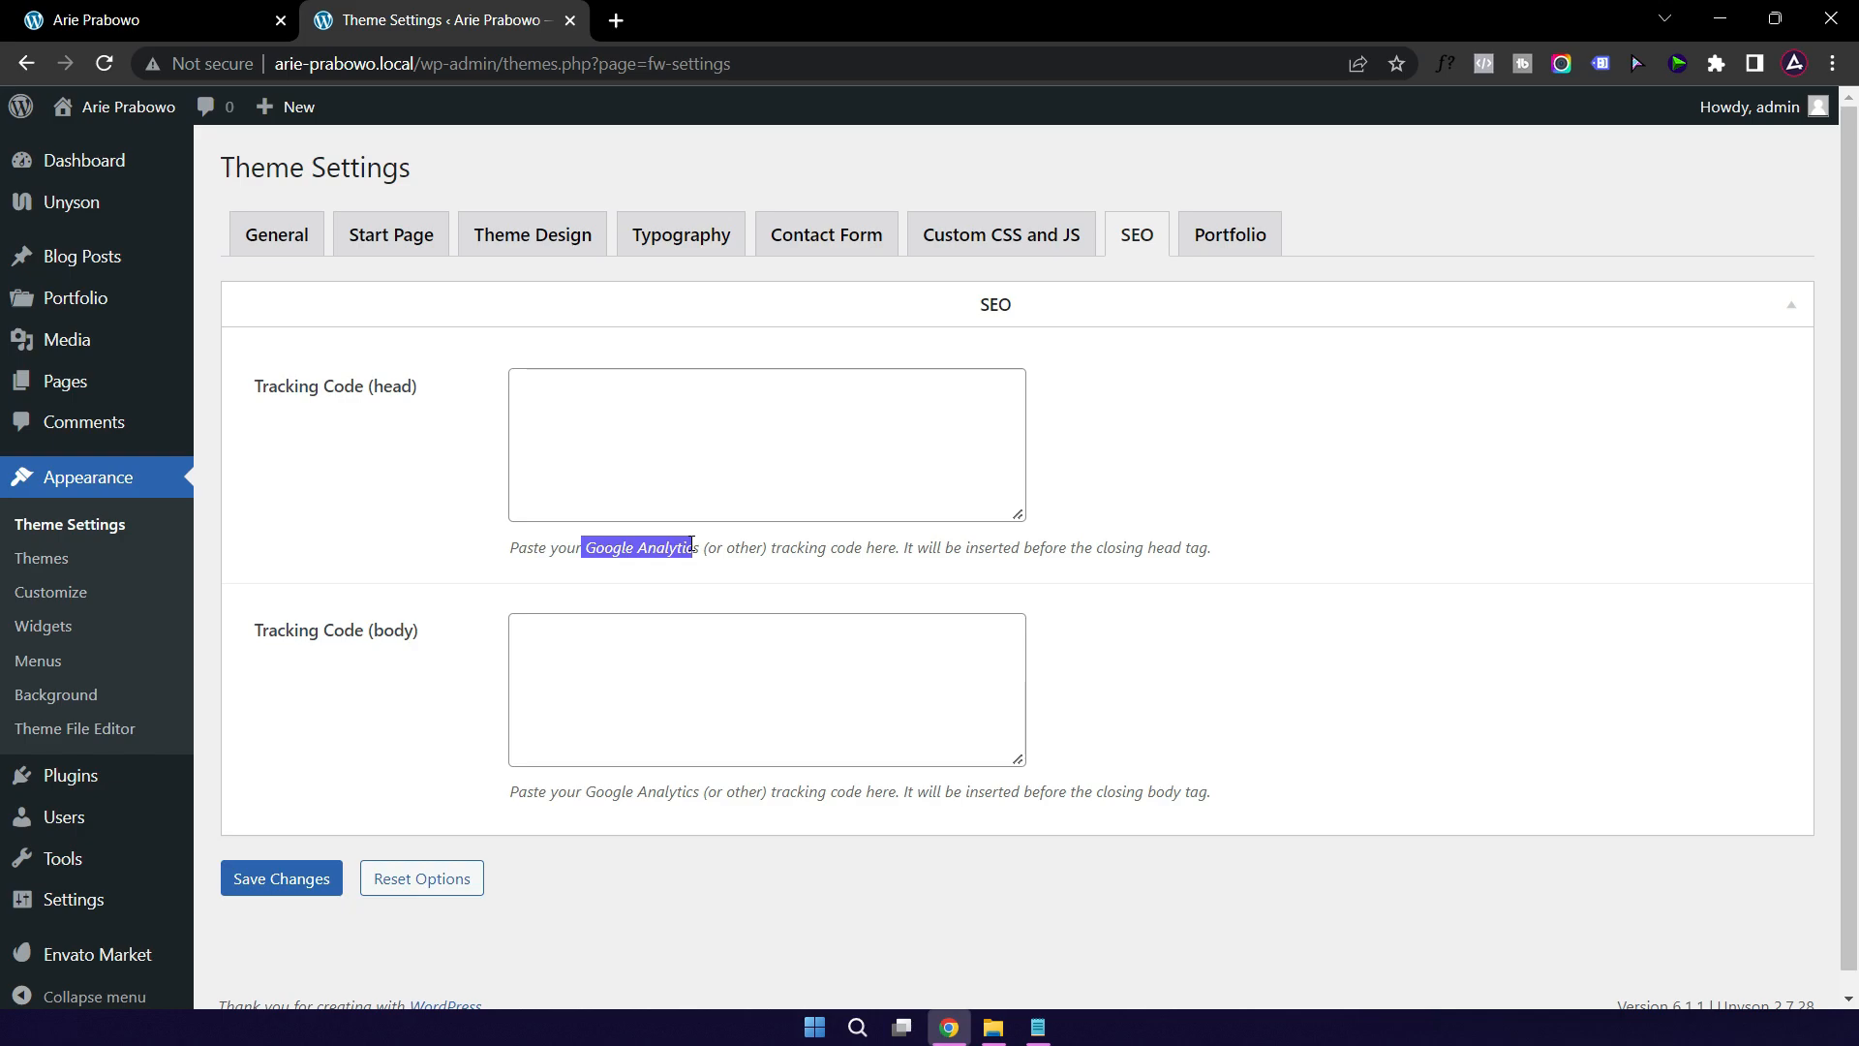
{"action": "left_click", "coordinate": [639, 443]}
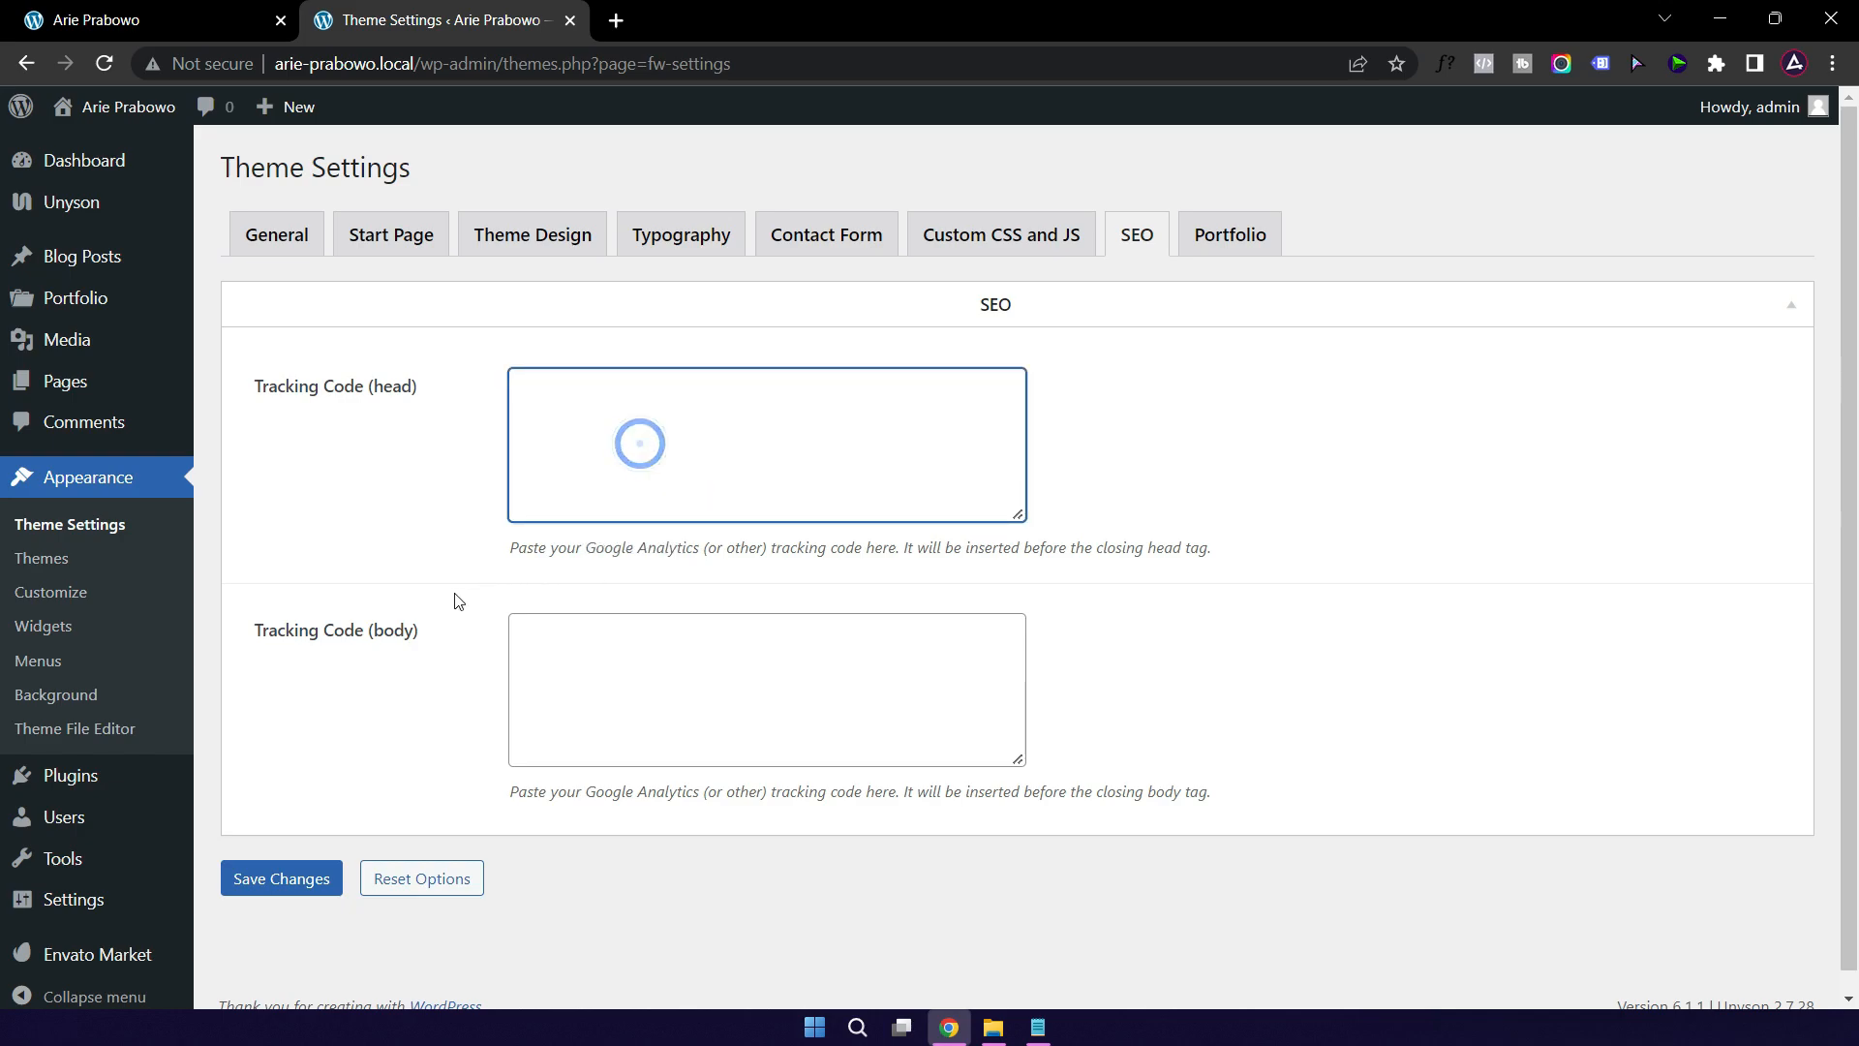
{"action": "left_click", "coordinate": [584, 666]}
{"action": "left_click", "coordinate": [626, 438]}
{"action": "left_click", "coordinate": [1225, 249]}
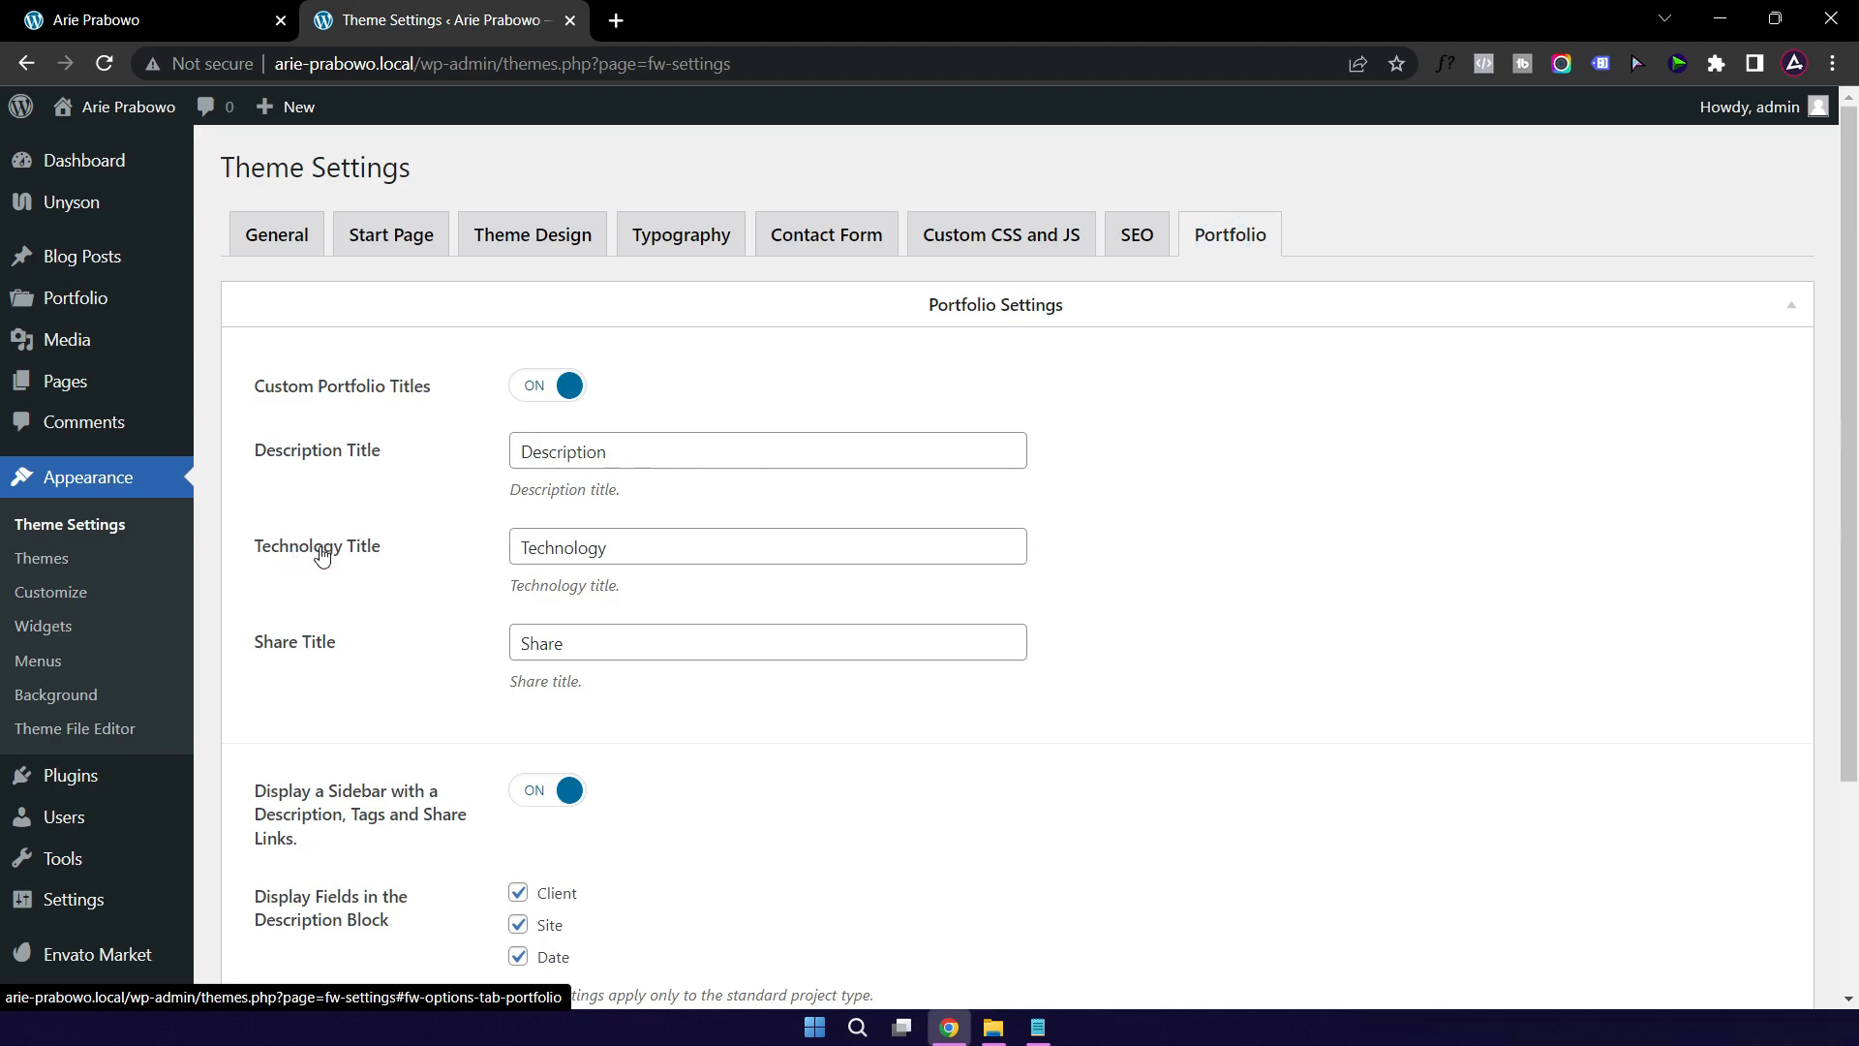
Step: Rename the portfolio Technology Title to 'Tags' and return to the live site's front page
{"action": "left_click", "coordinate": [643, 547]}
{"action": "double_click", "coordinate": [650, 547]}
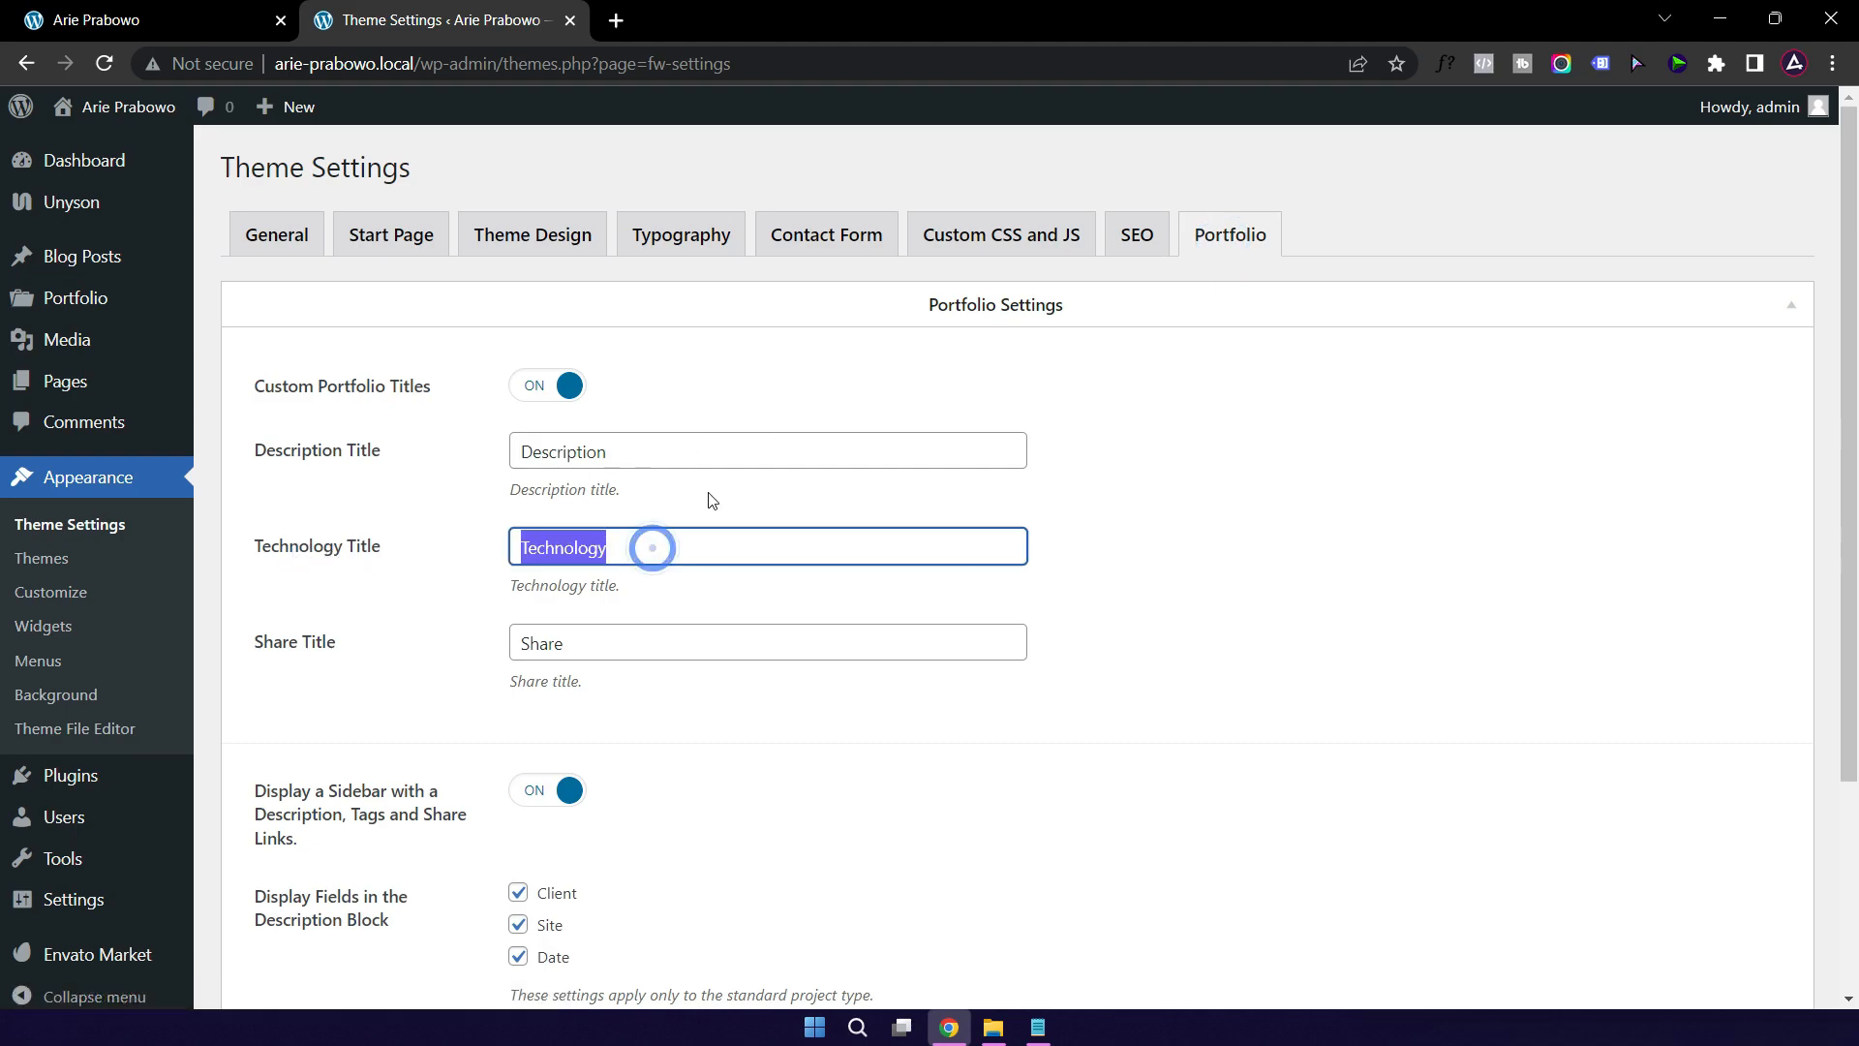
{"action": "type", "text": "Tags"}
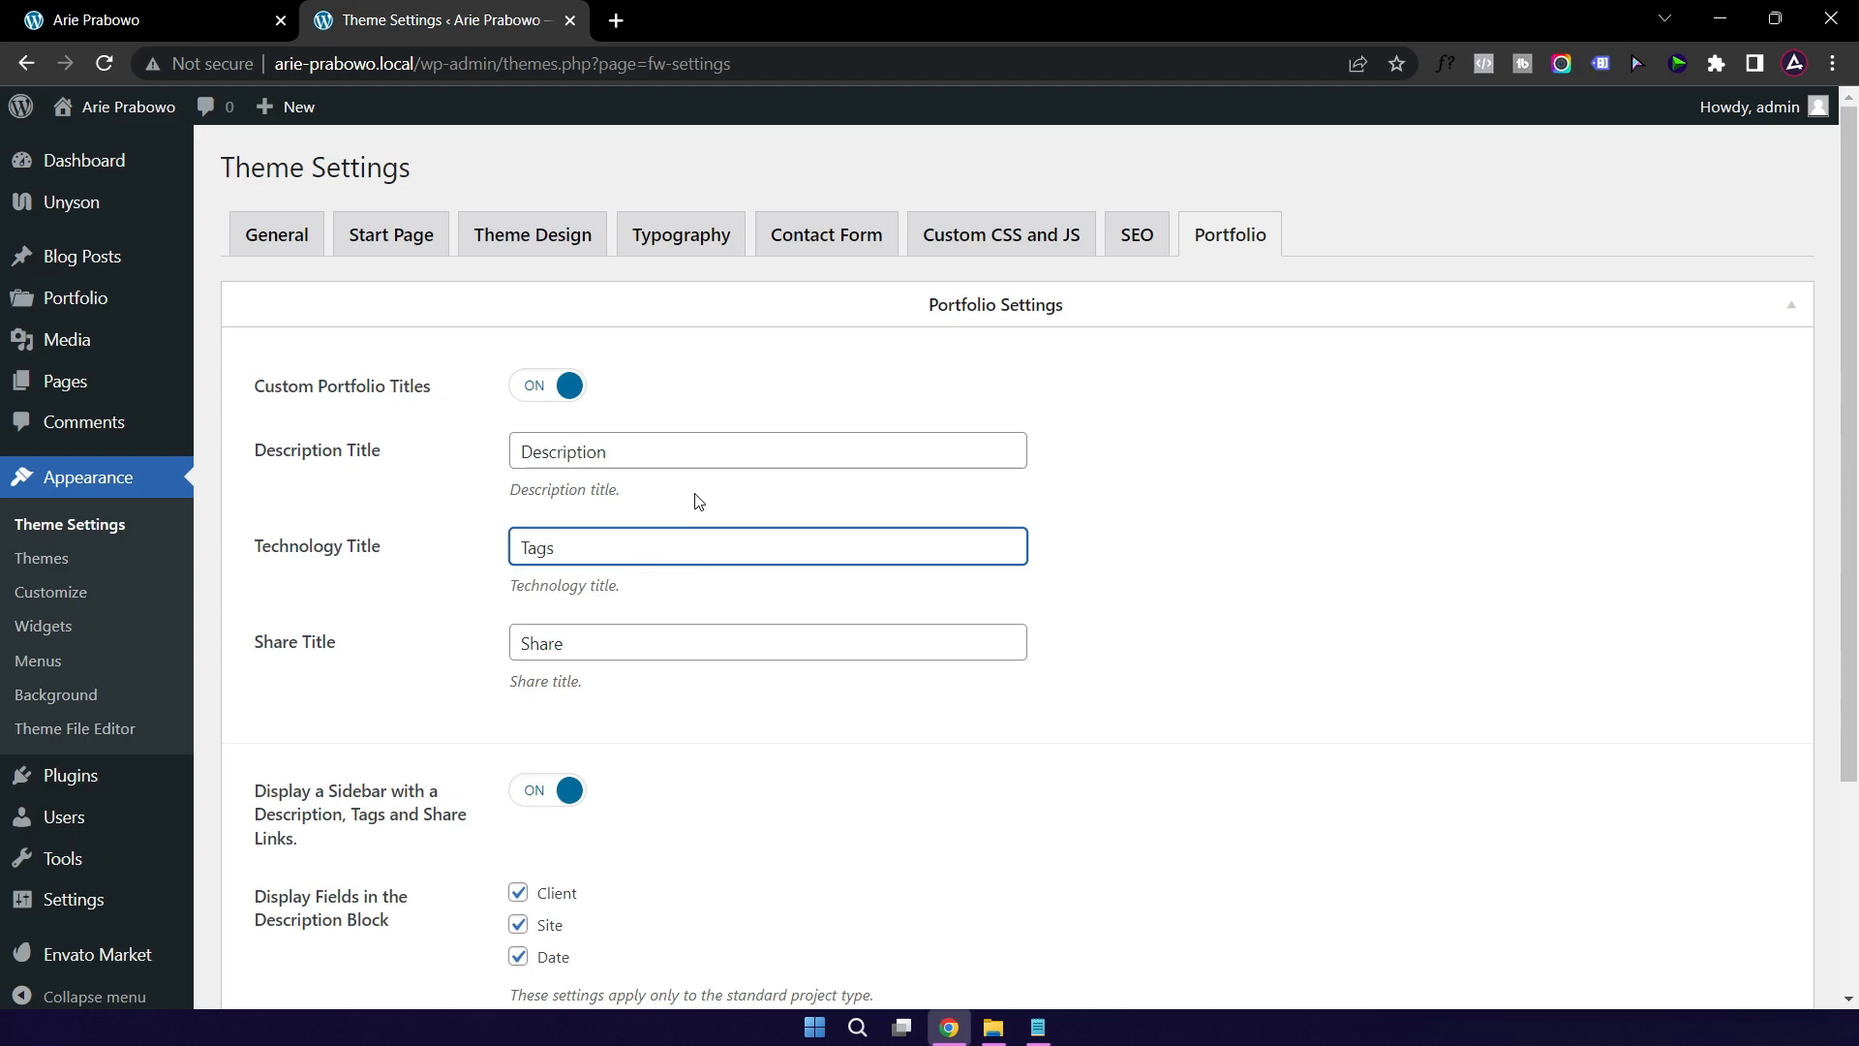
{"action": "left_click", "coordinate": [1160, 568]}
{"action": "scroll", "coordinate": [1062, 568], "scroll_direction": "down", "scroll_amount": 3}
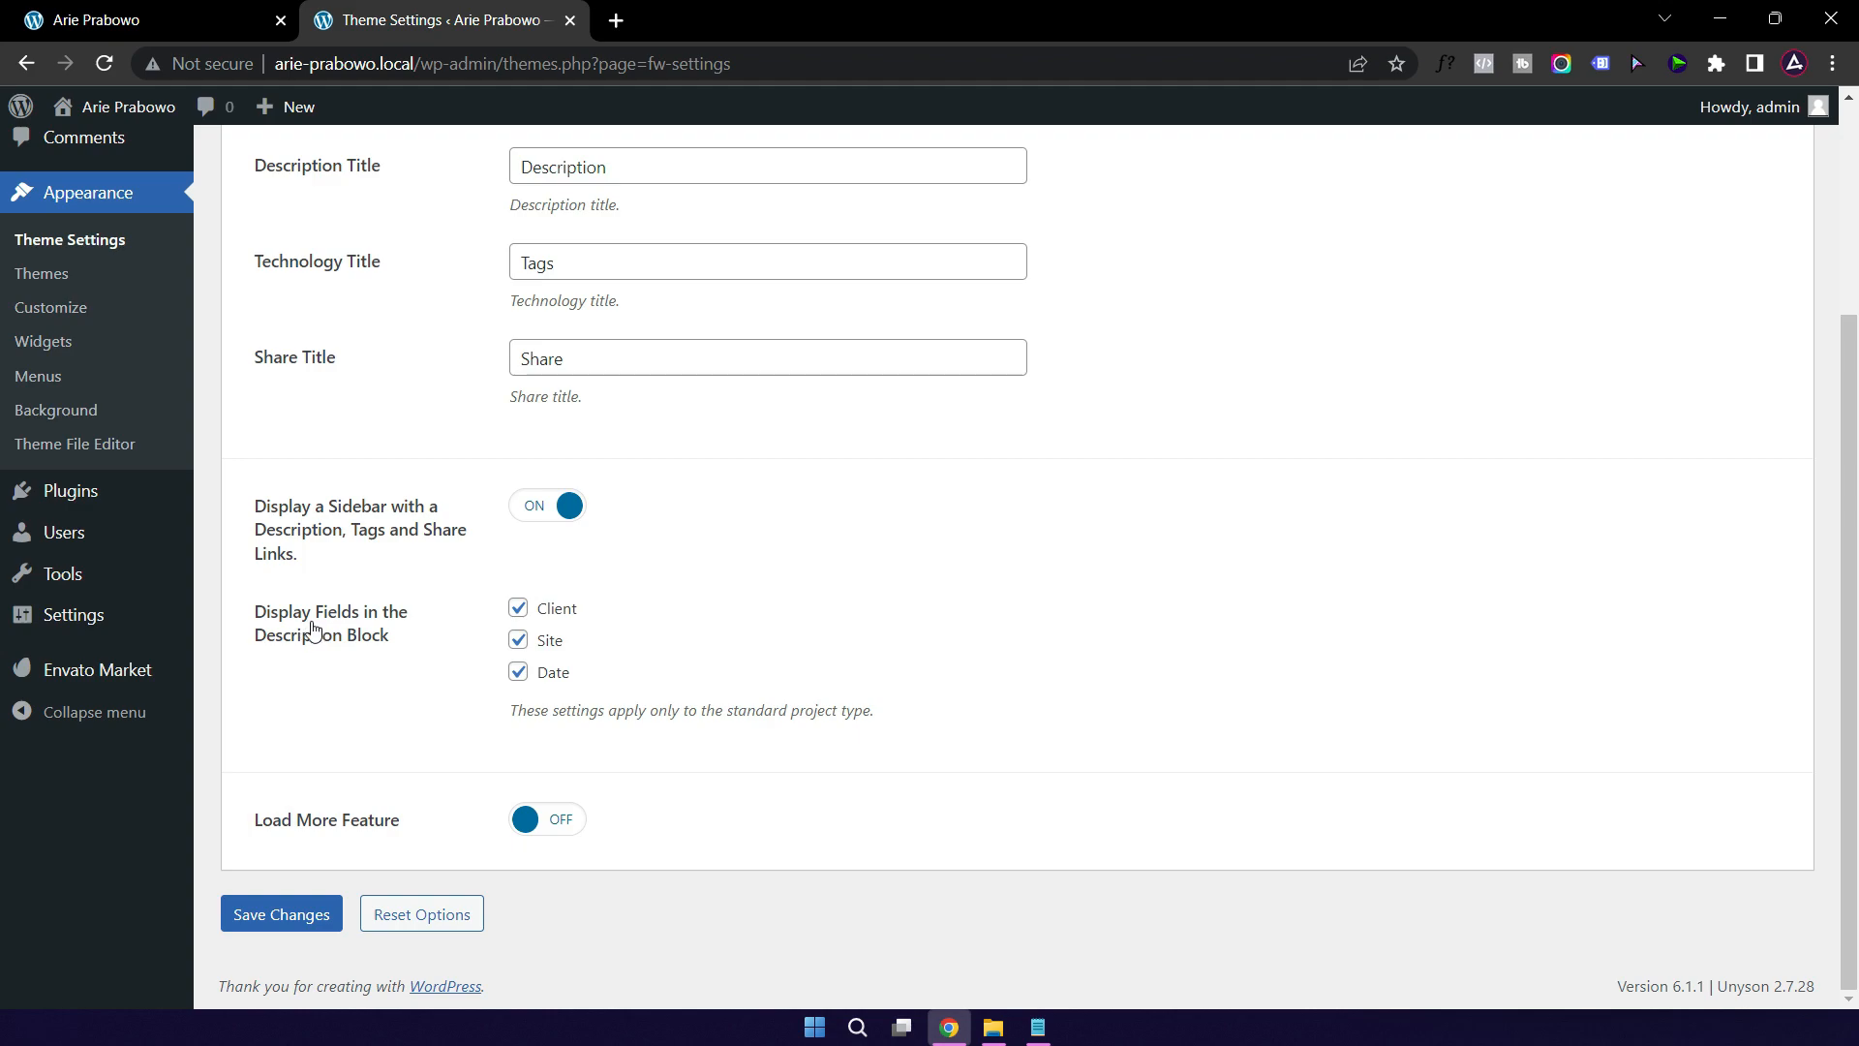
{"action": "left_click", "coordinate": [176, 25]}
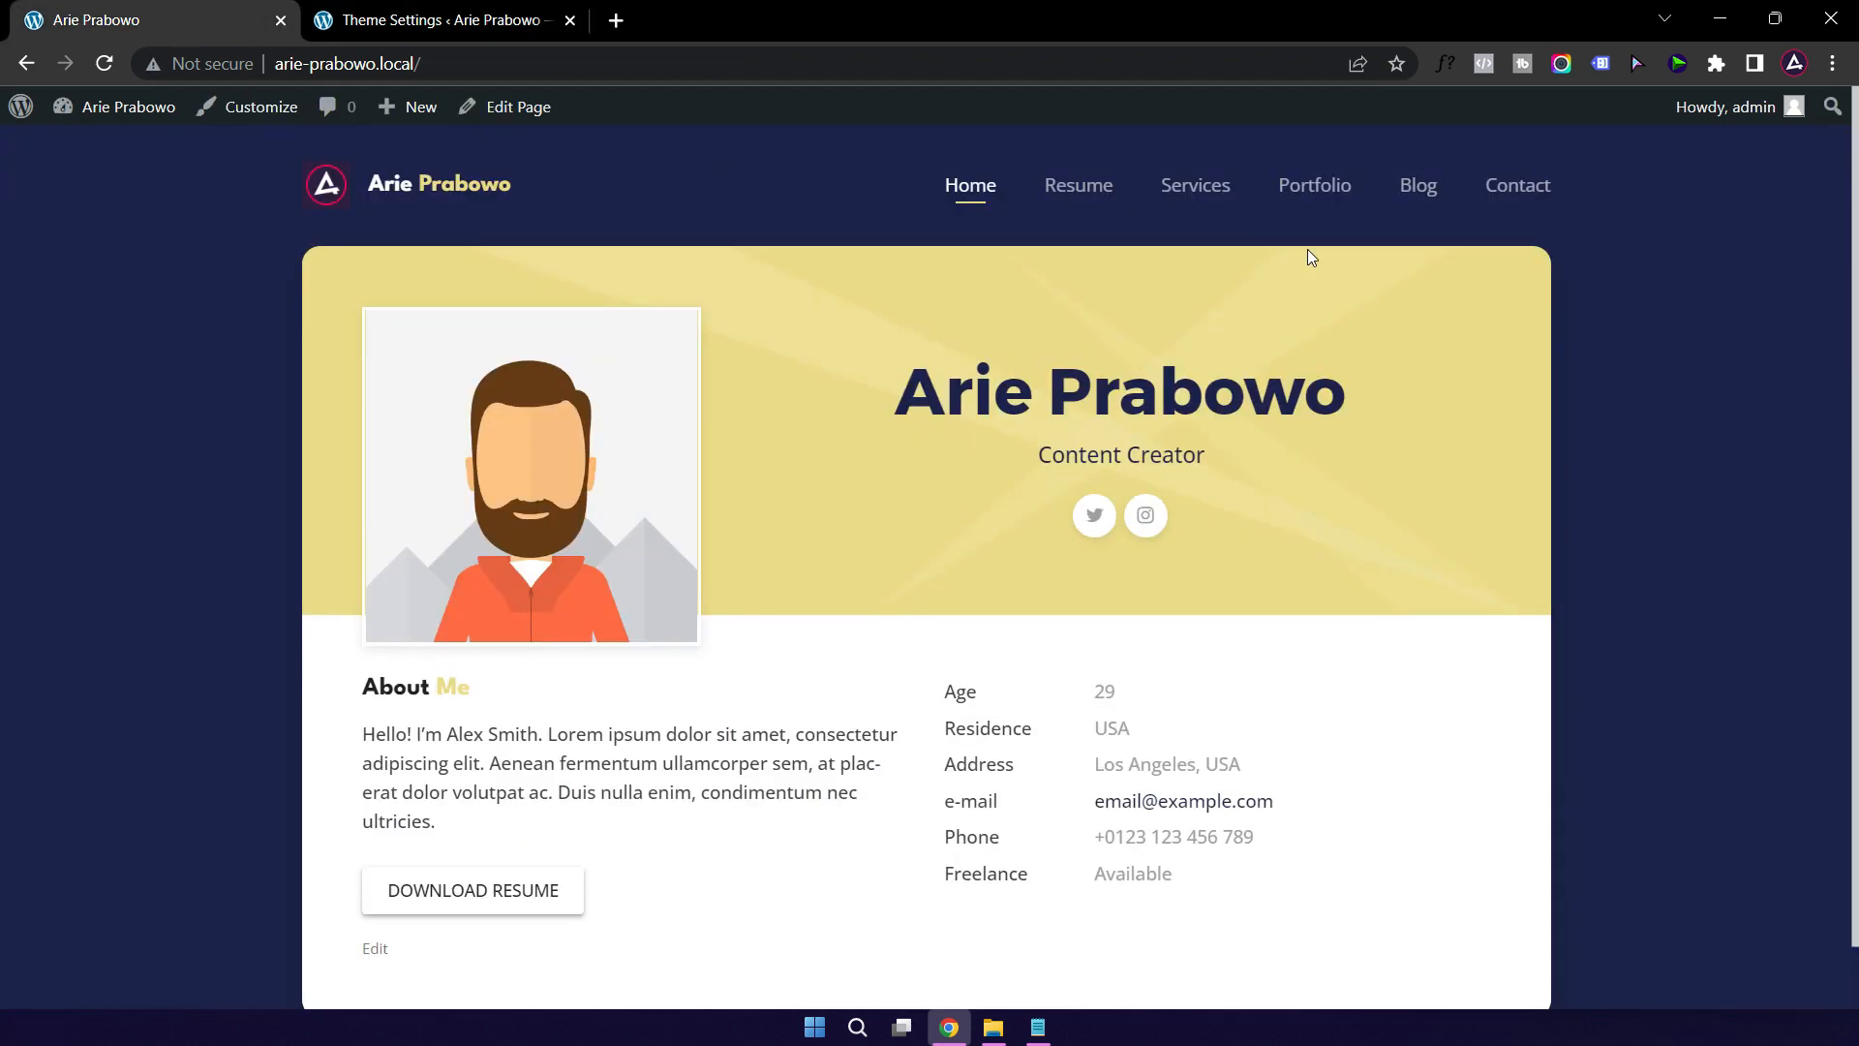
Step: Open Portfolio Project 4 from the live site's portfolio page, comparing it with the theme settings
{"action": "left_click", "coordinate": [1315, 189]}
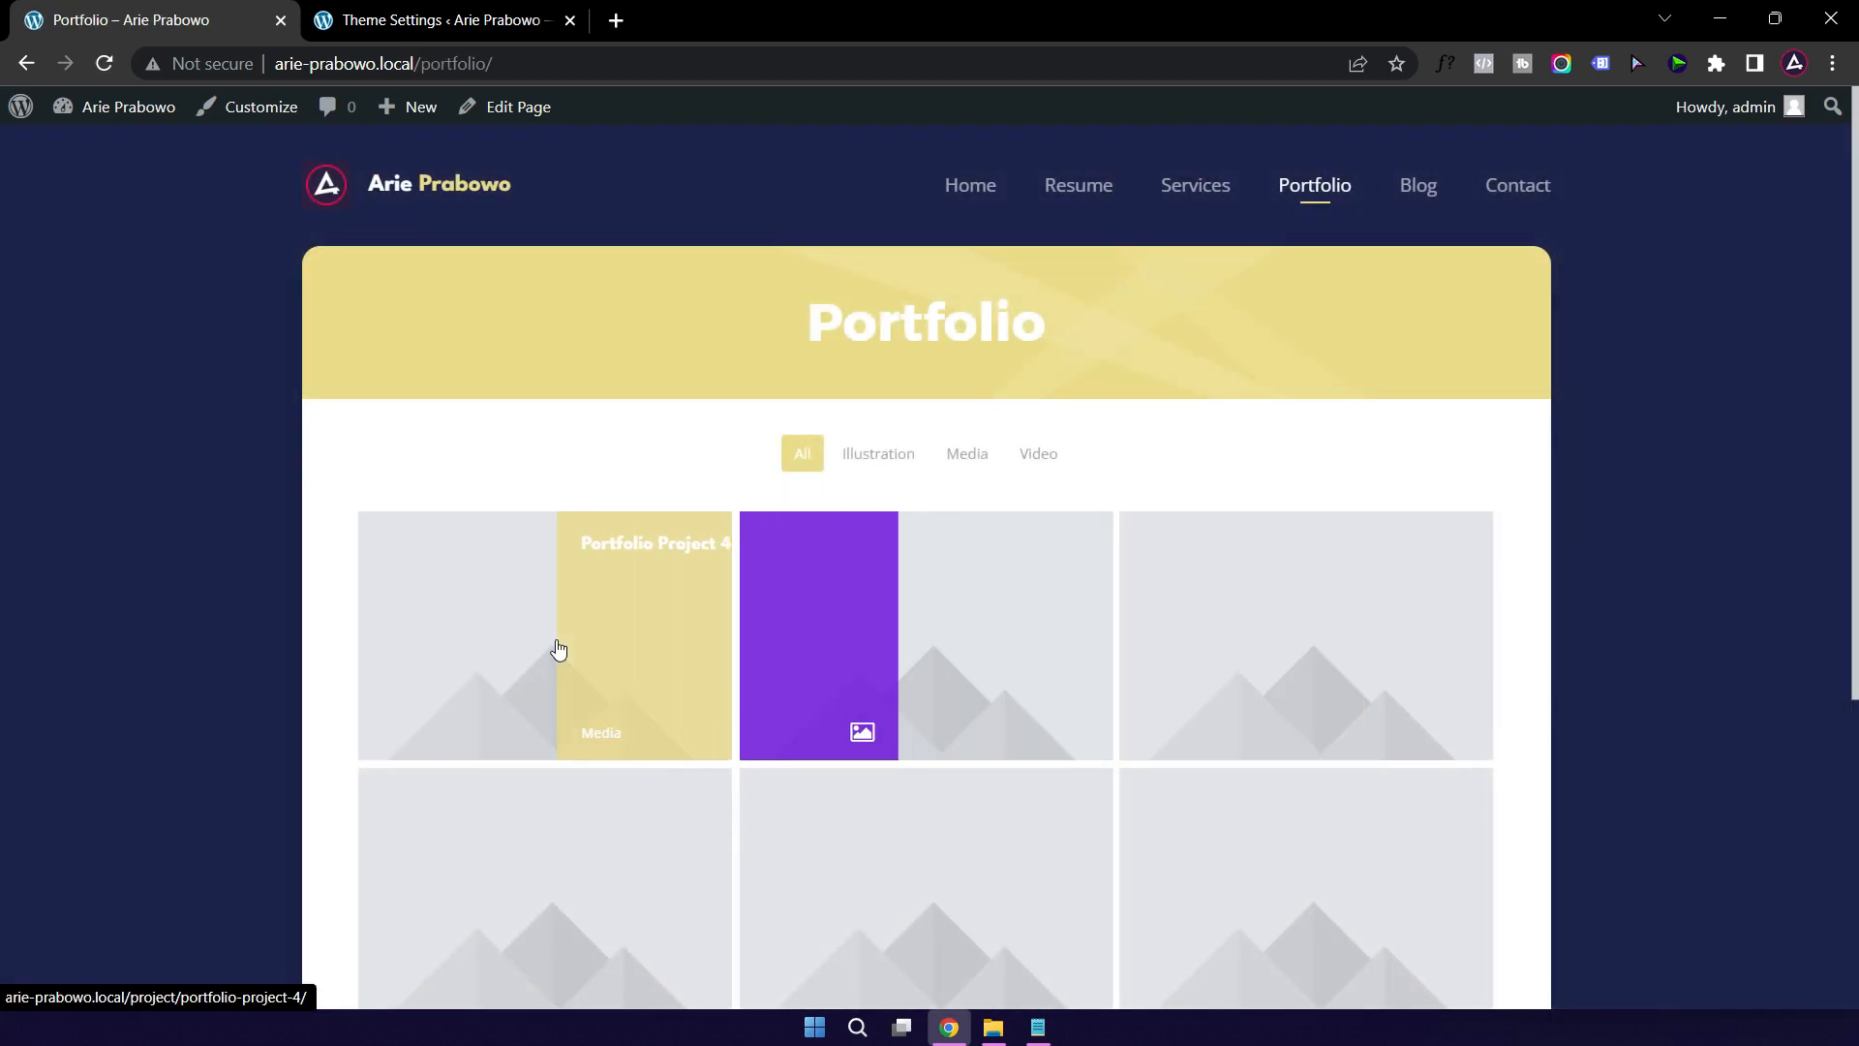
{"action": "left_click", "coordinate": [559, 649]}
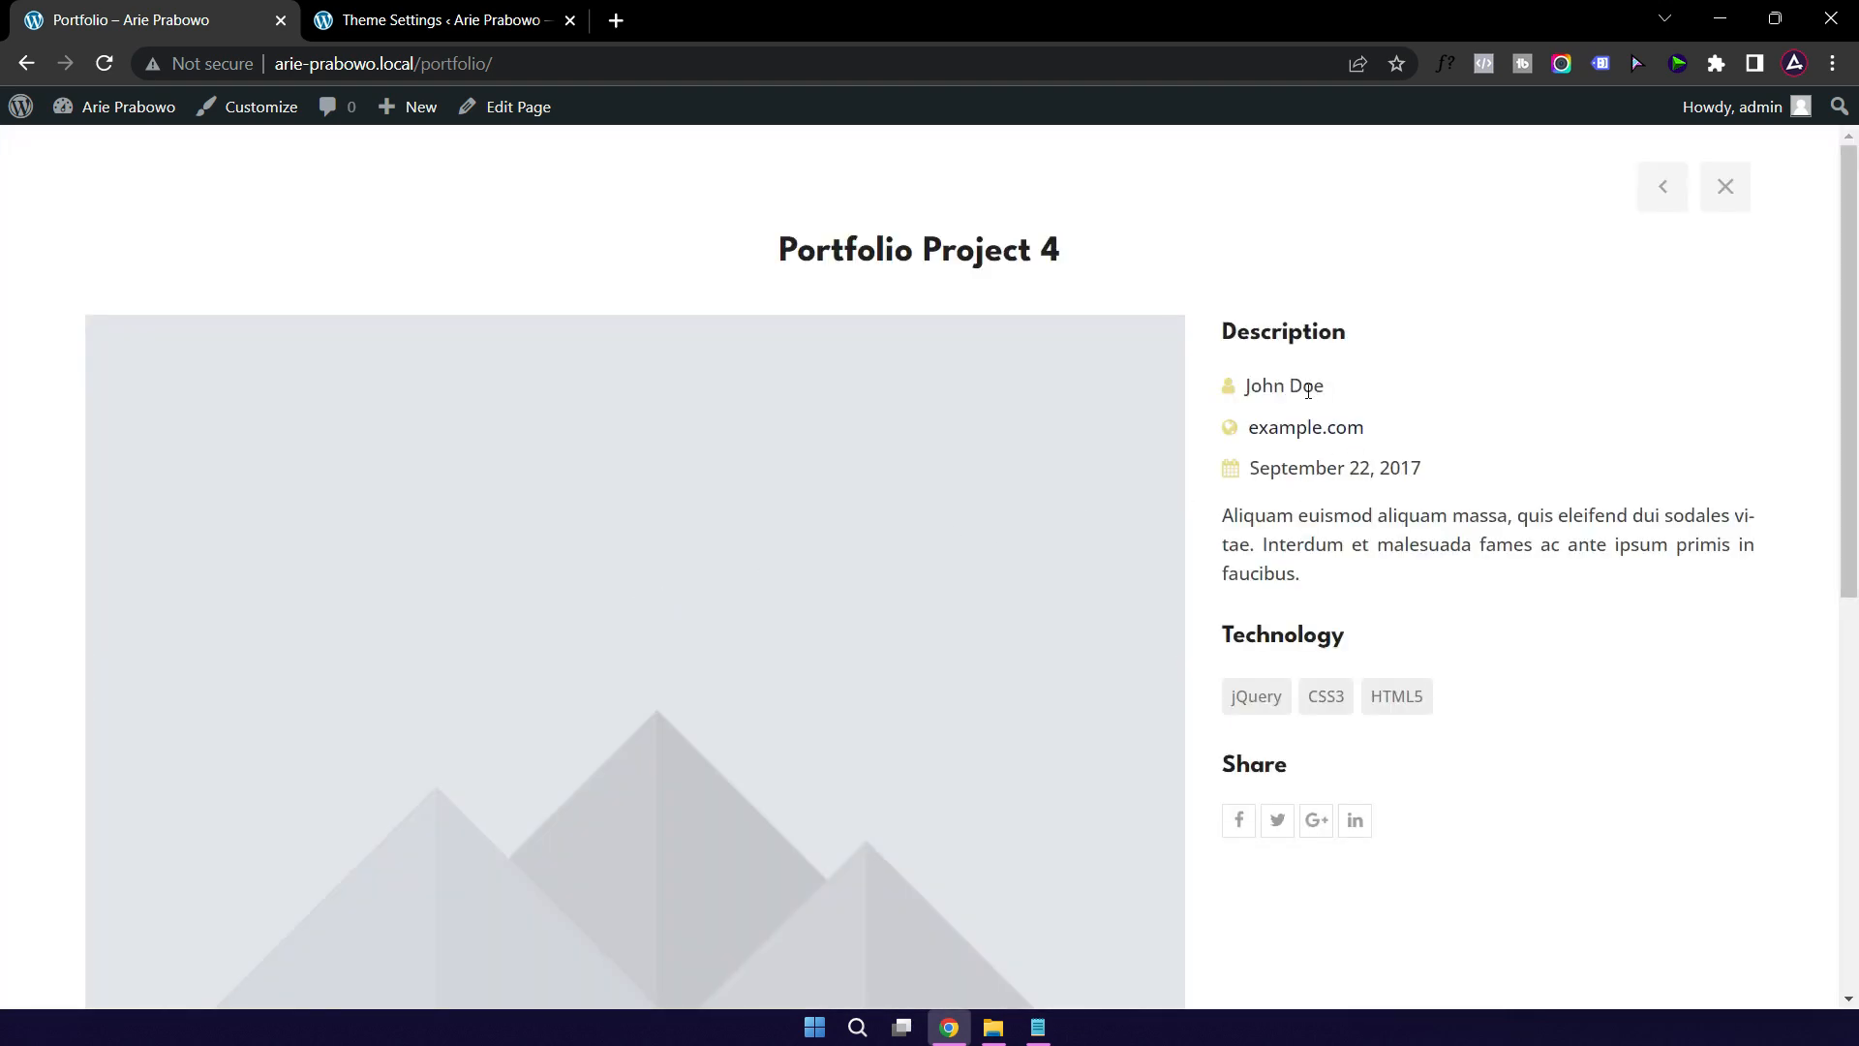
{"action": "left_click", "coordinate": [486, 36]}
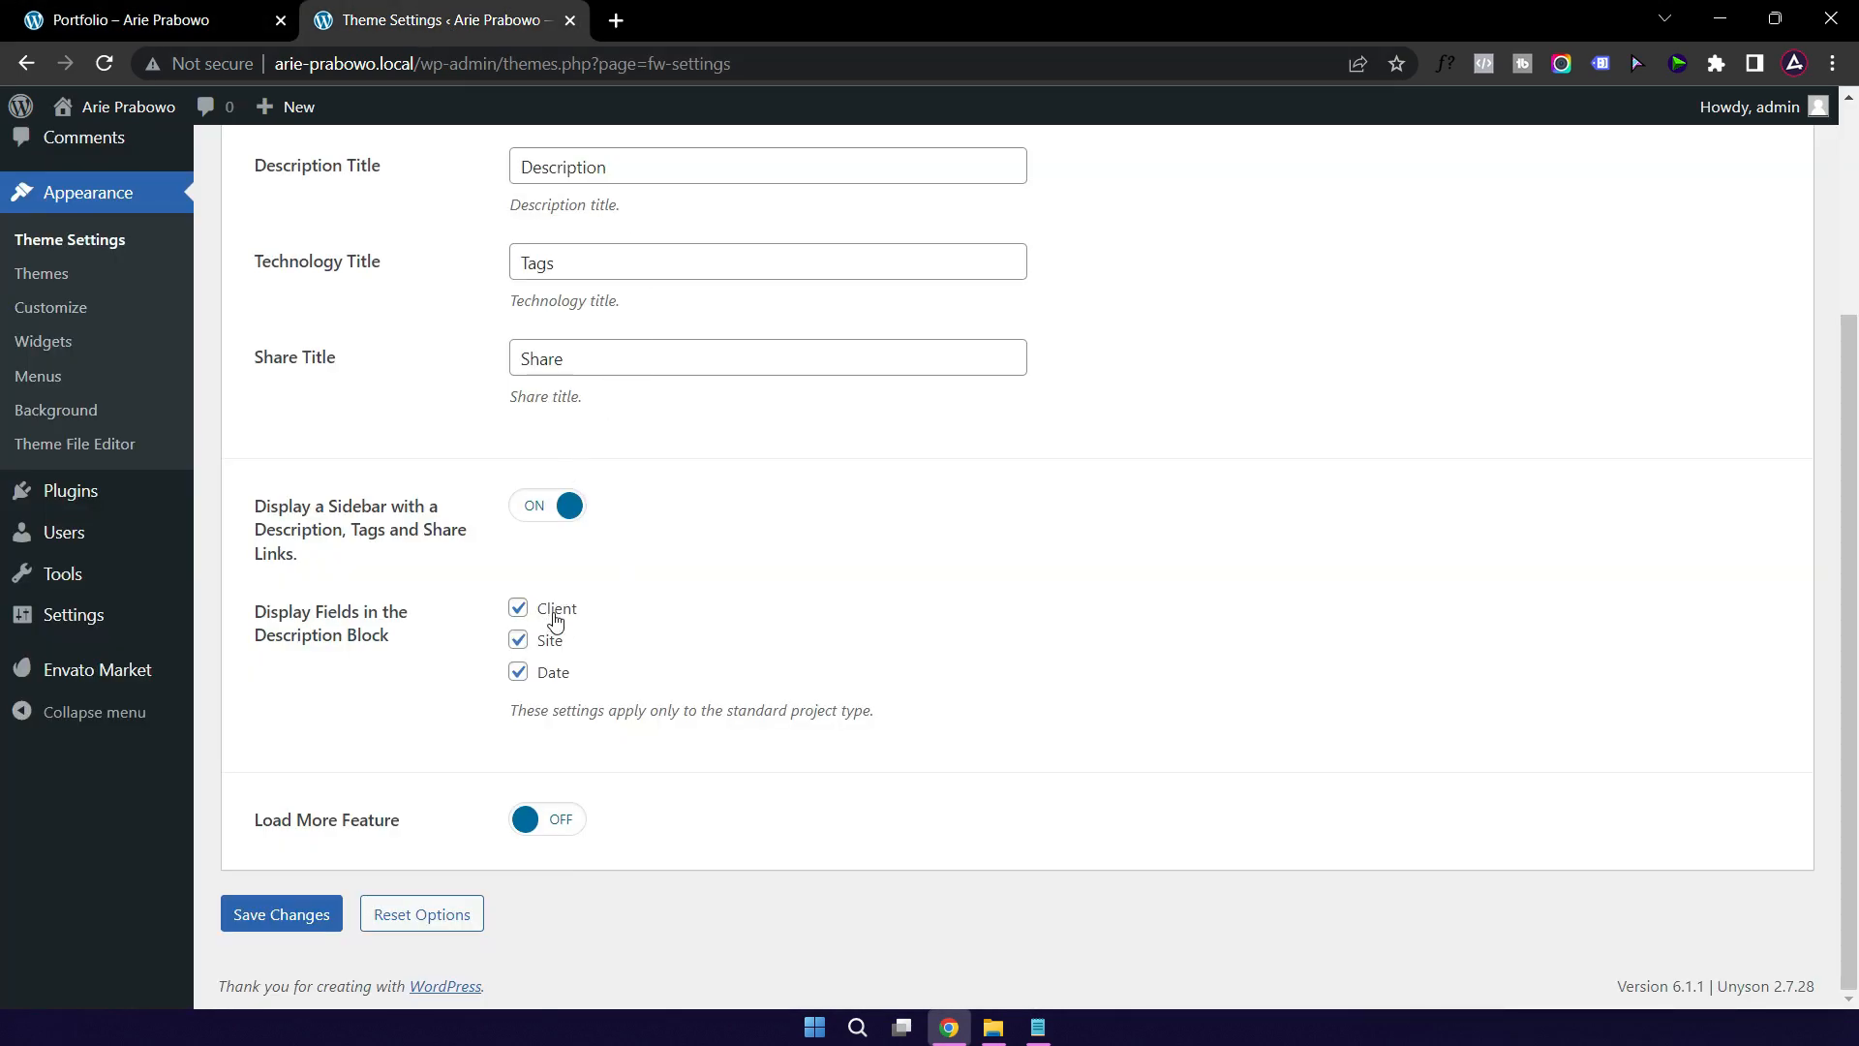
{"action": "left_click", "coordinate": [158, 27]}
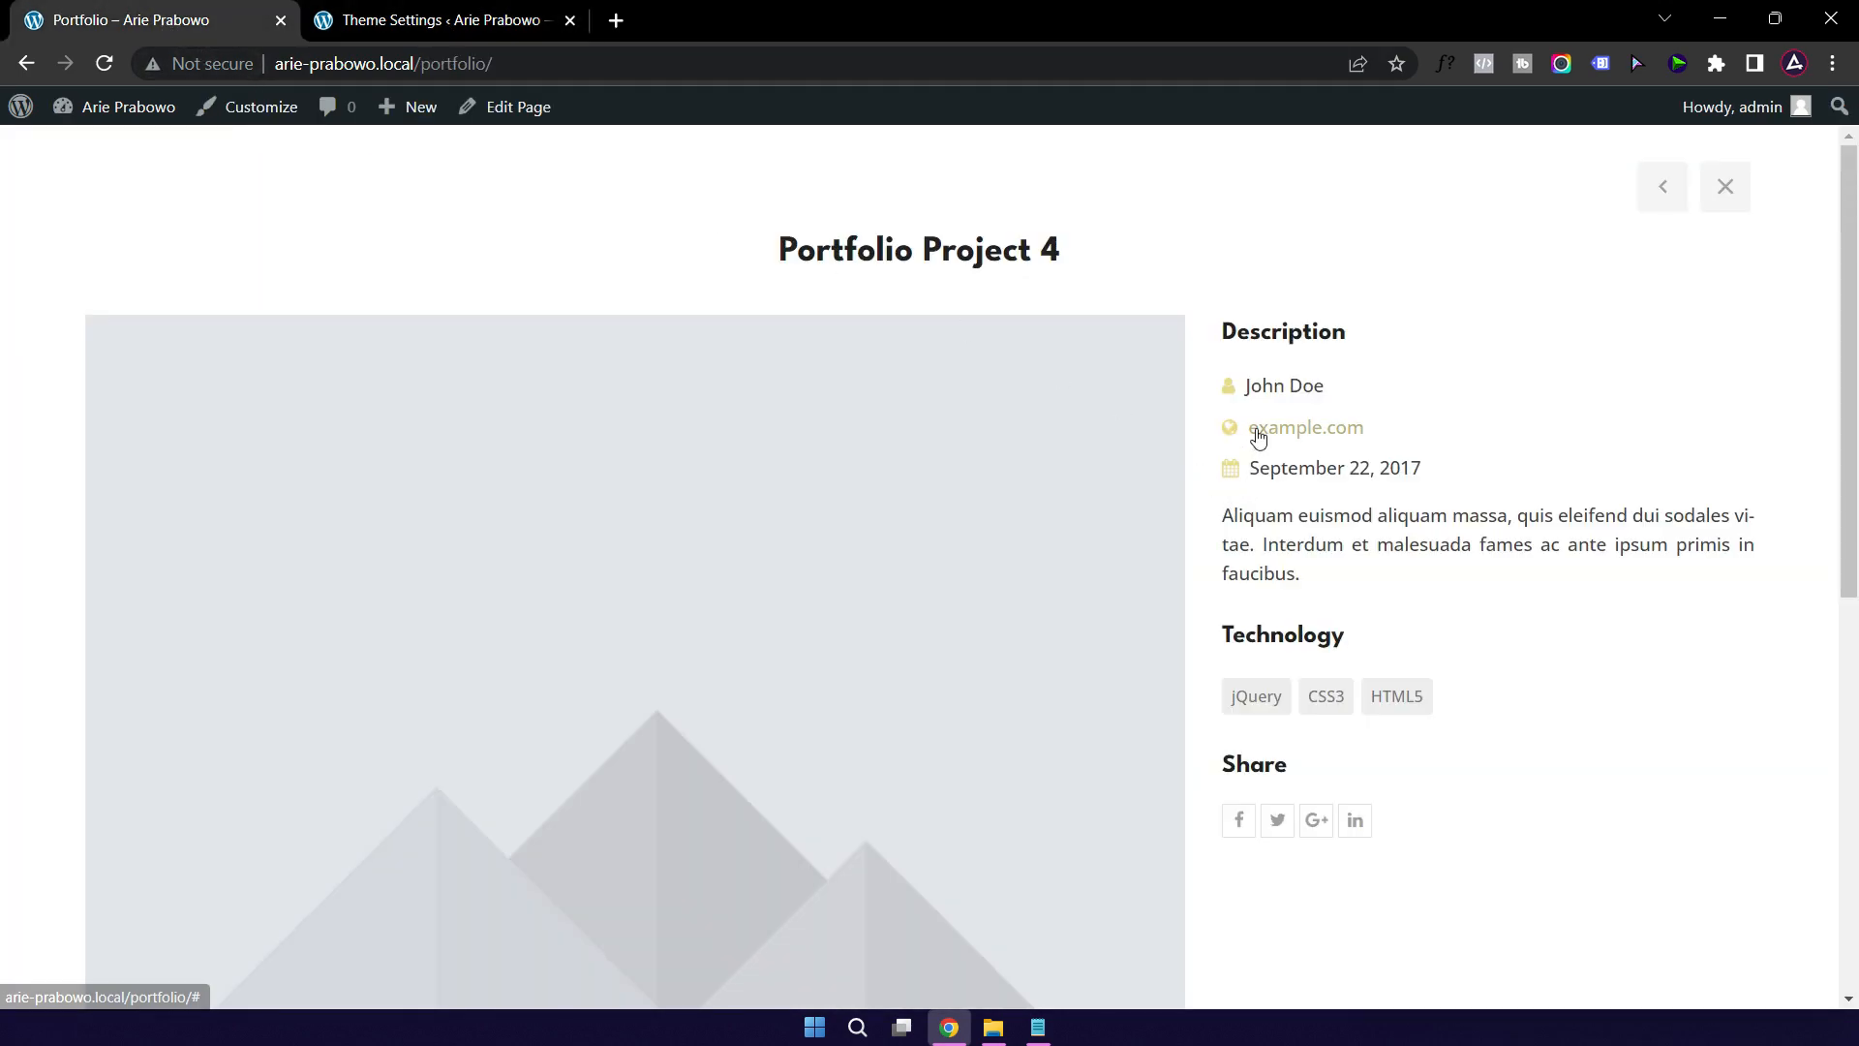
{"action": "left_click", "coordinate": [469, 32]}
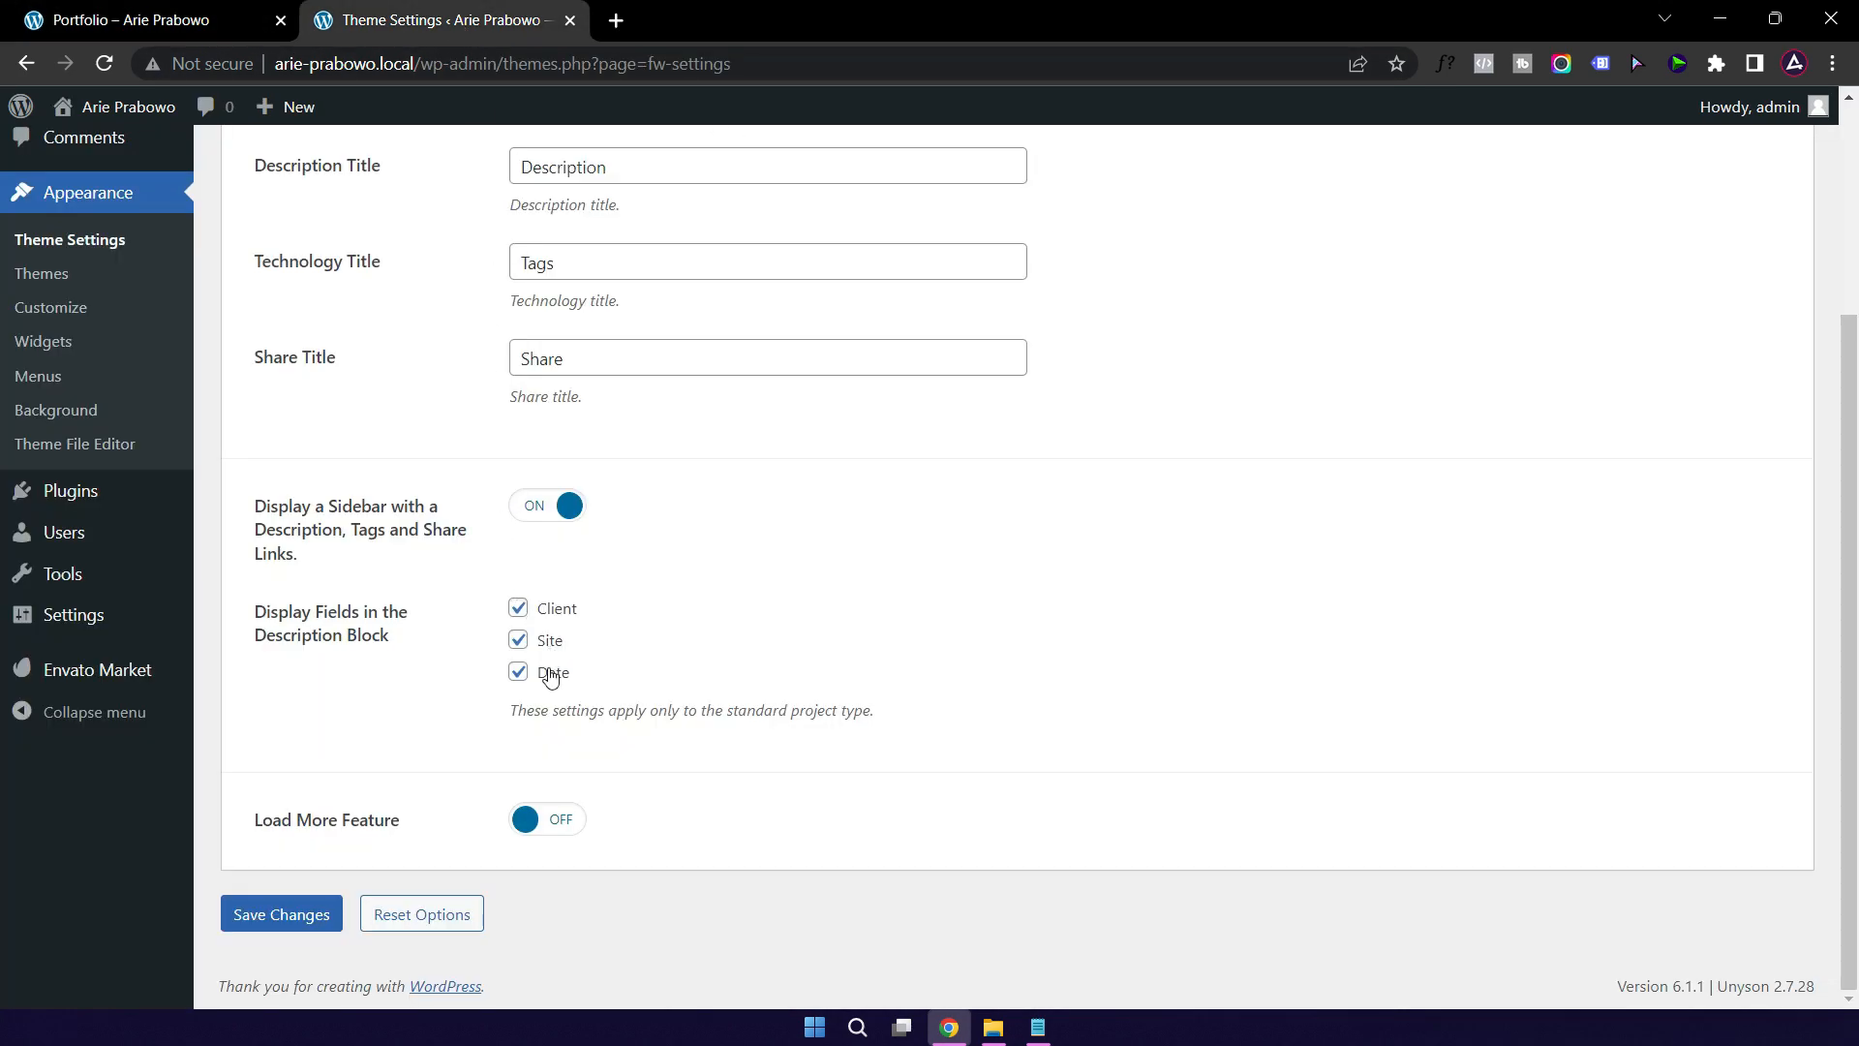
{"action": "left_click", "coordinate": [142, 23]}
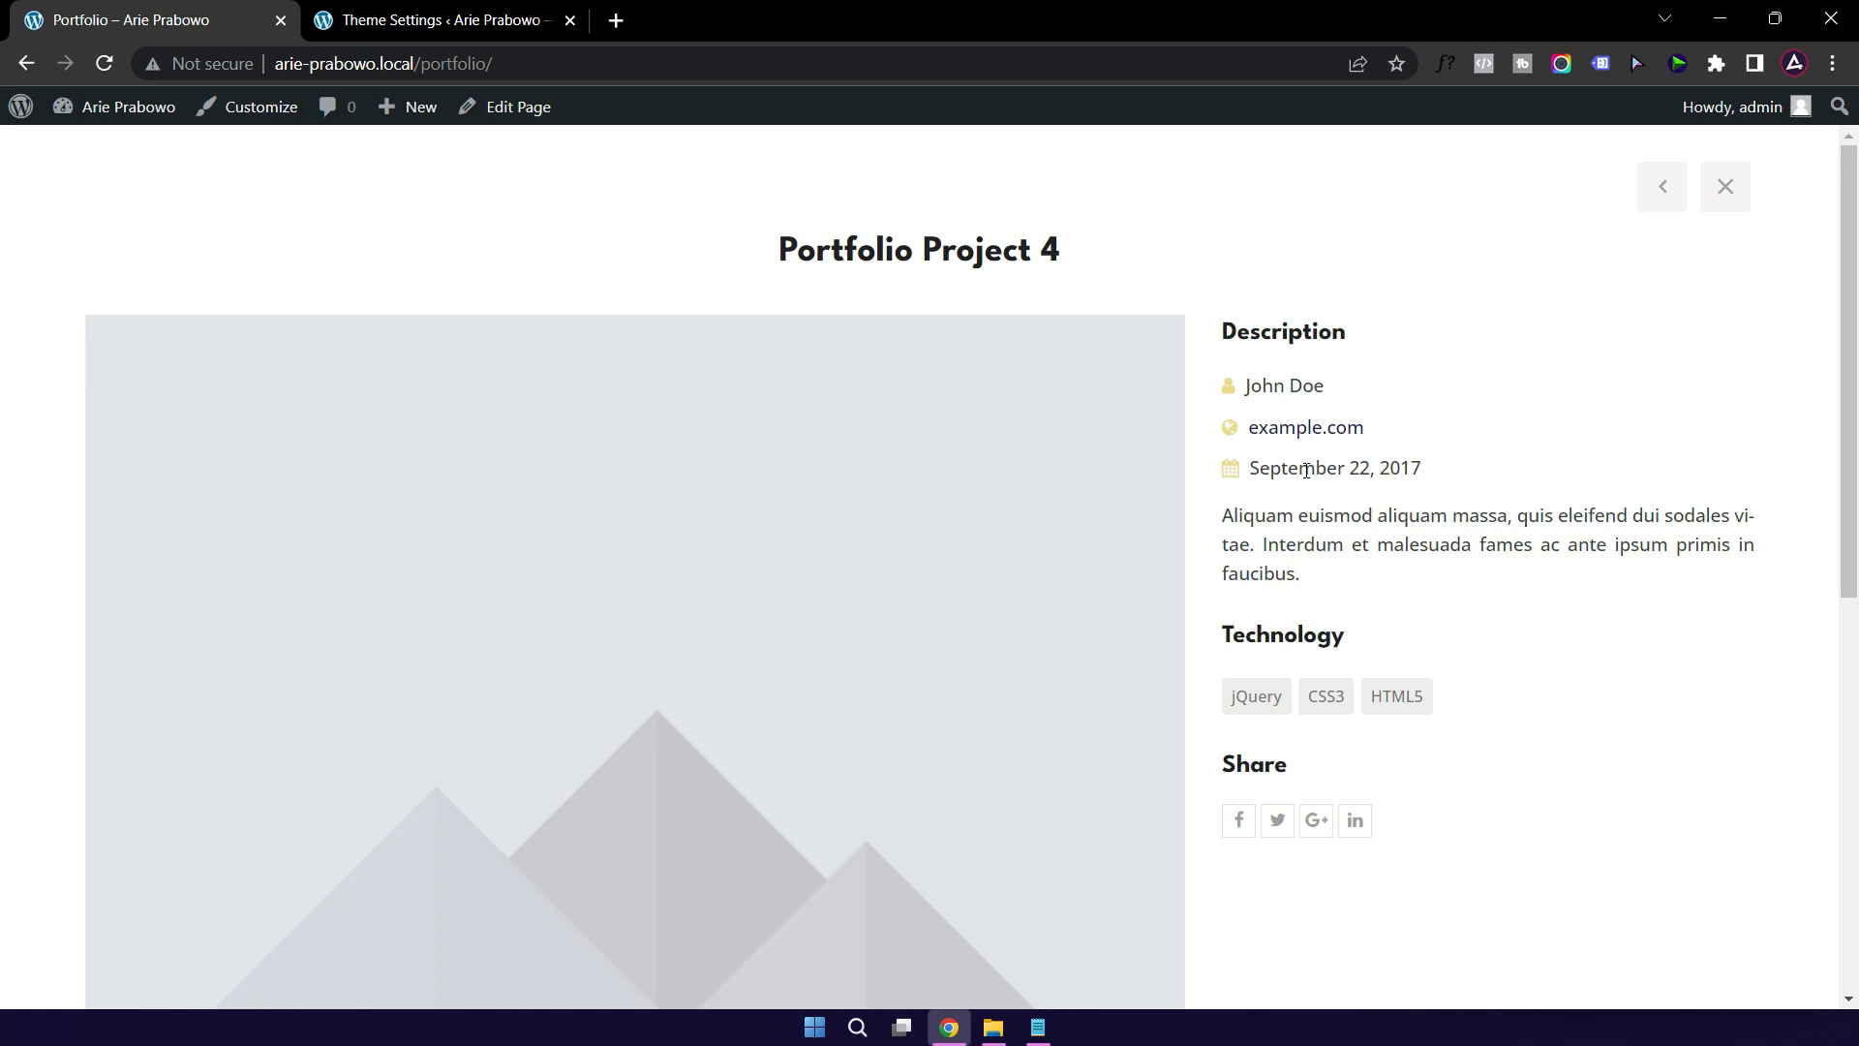
Step: Play the project's embedded Vimeo video, then return to the theme settings
{"action": "scroll", "coordinate": [863, 544], "scroll_direction": "down", "scroll_amount": 6}
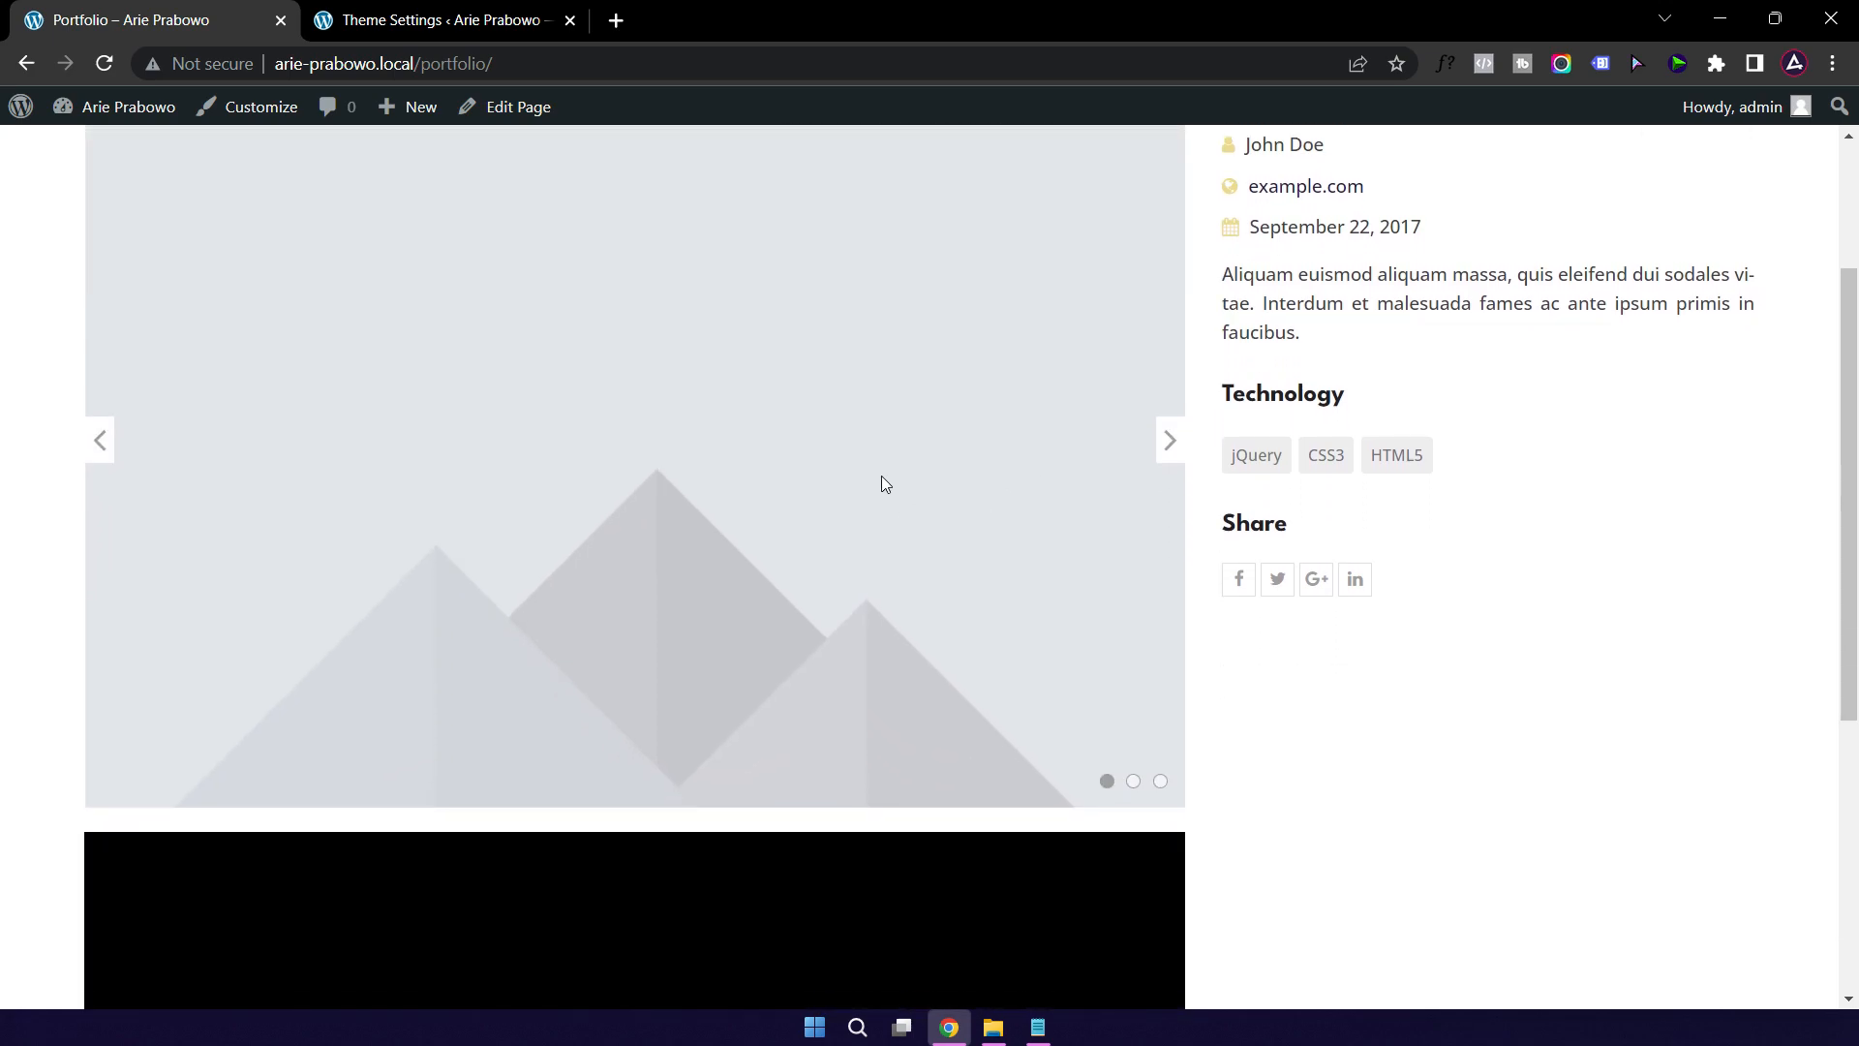
{"action": "scroll", "coordinate": [988, 576], "scroll_direction": "down", "scroll_amount": 1}
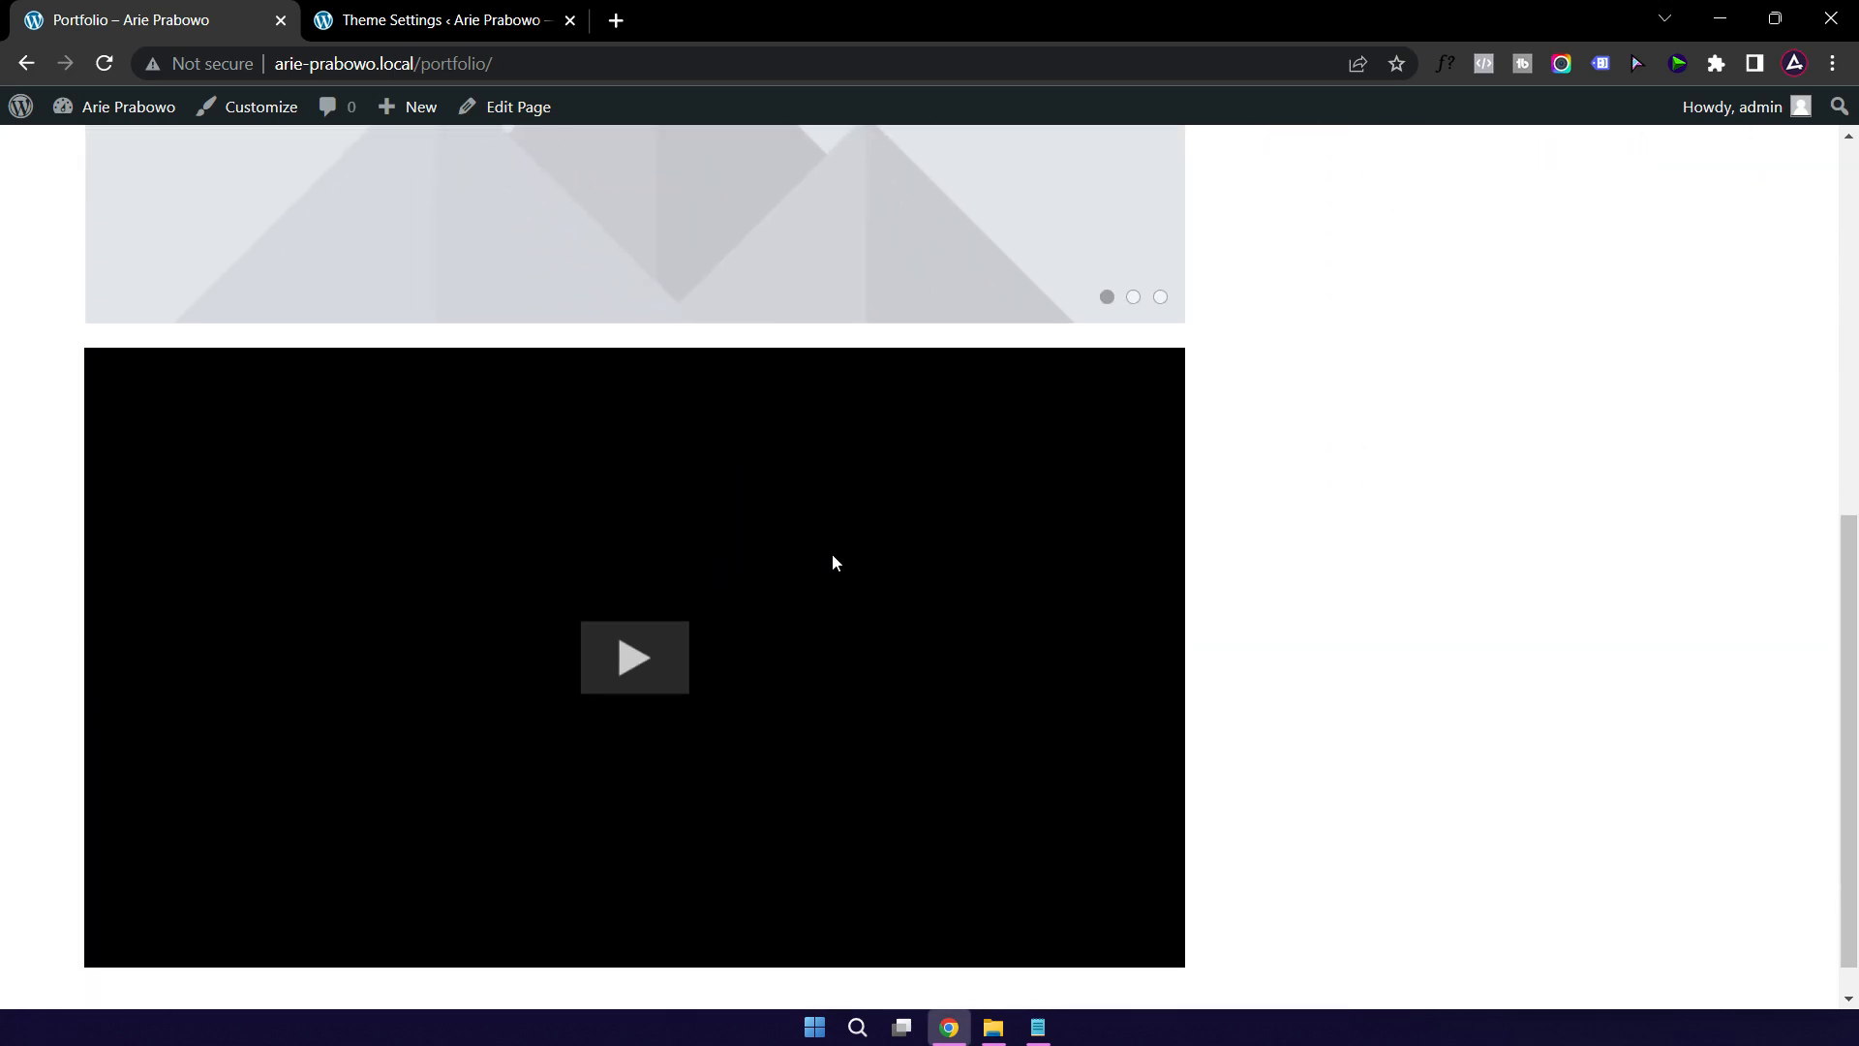
{"action": "left_click", "coordinate": [635, 656]}
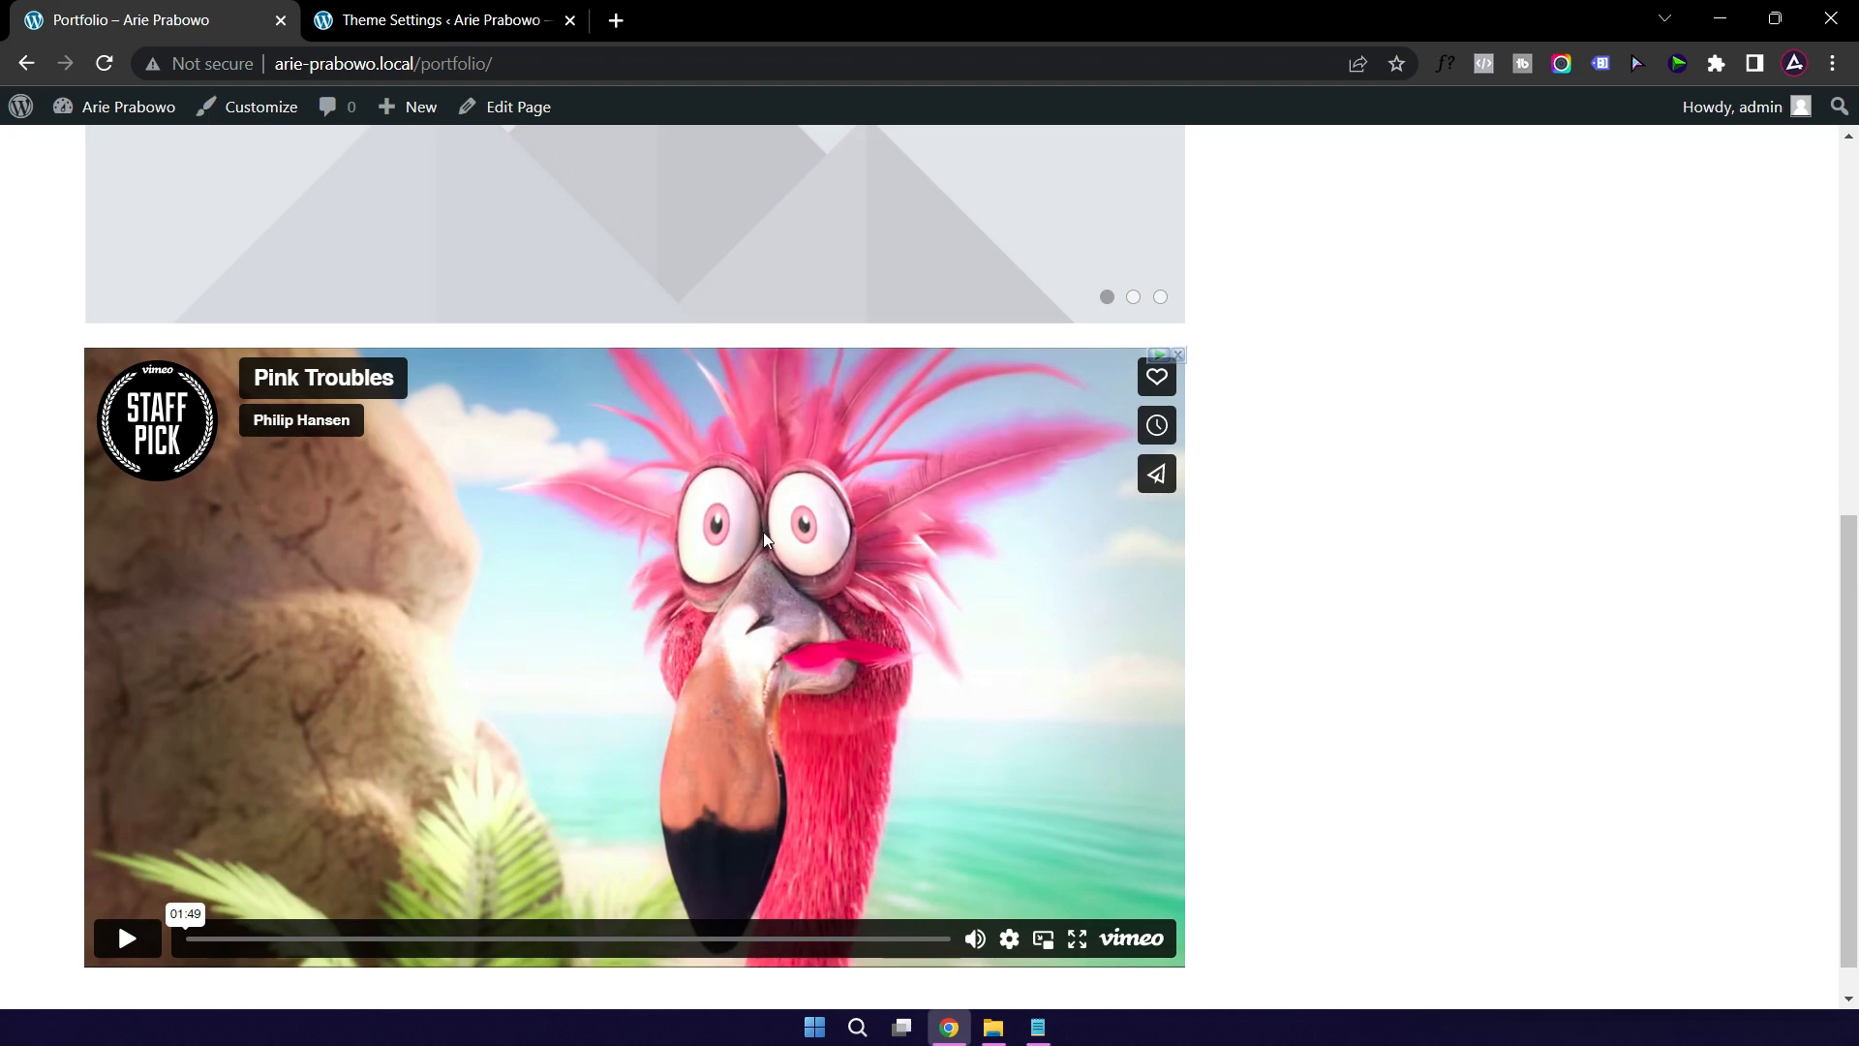
{"action": "scroll", "coordinate": [804, 542], "scroll_direction": "up", "scroll_amount": 7}
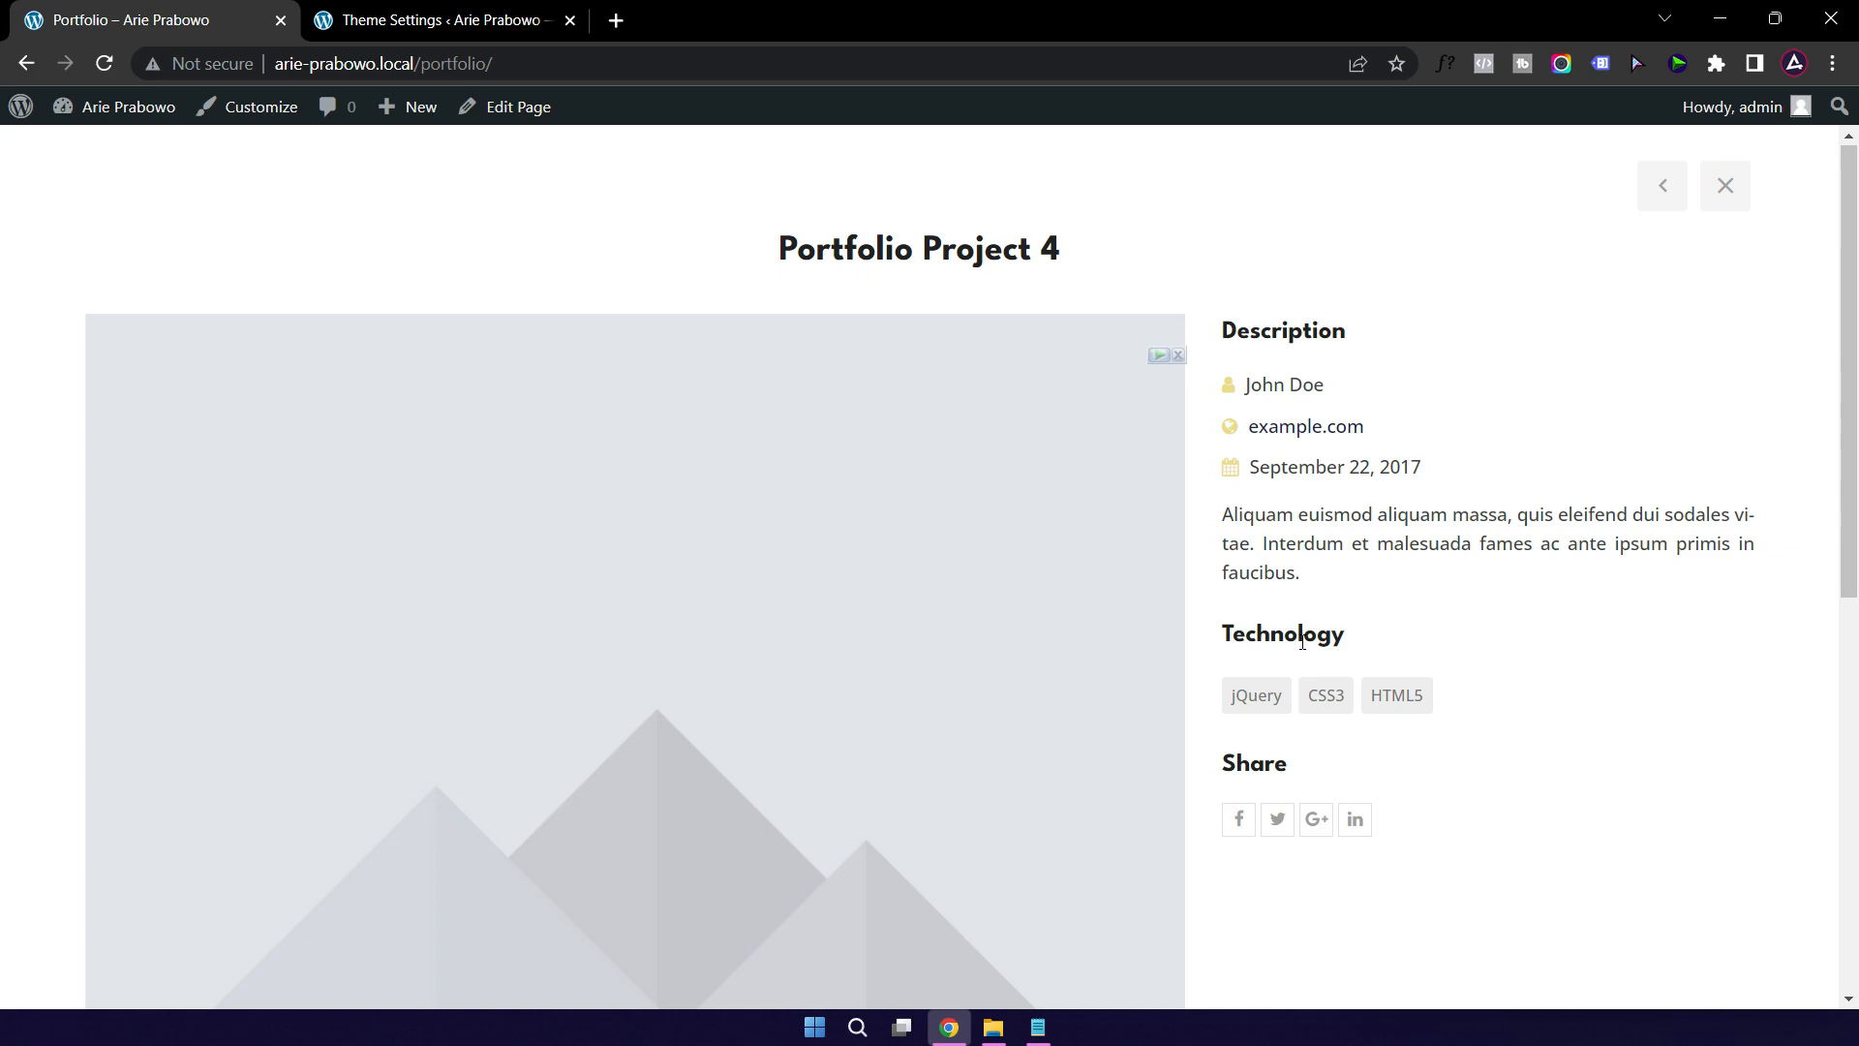
{"action": "left_click", "coordinate": [428, 21]}
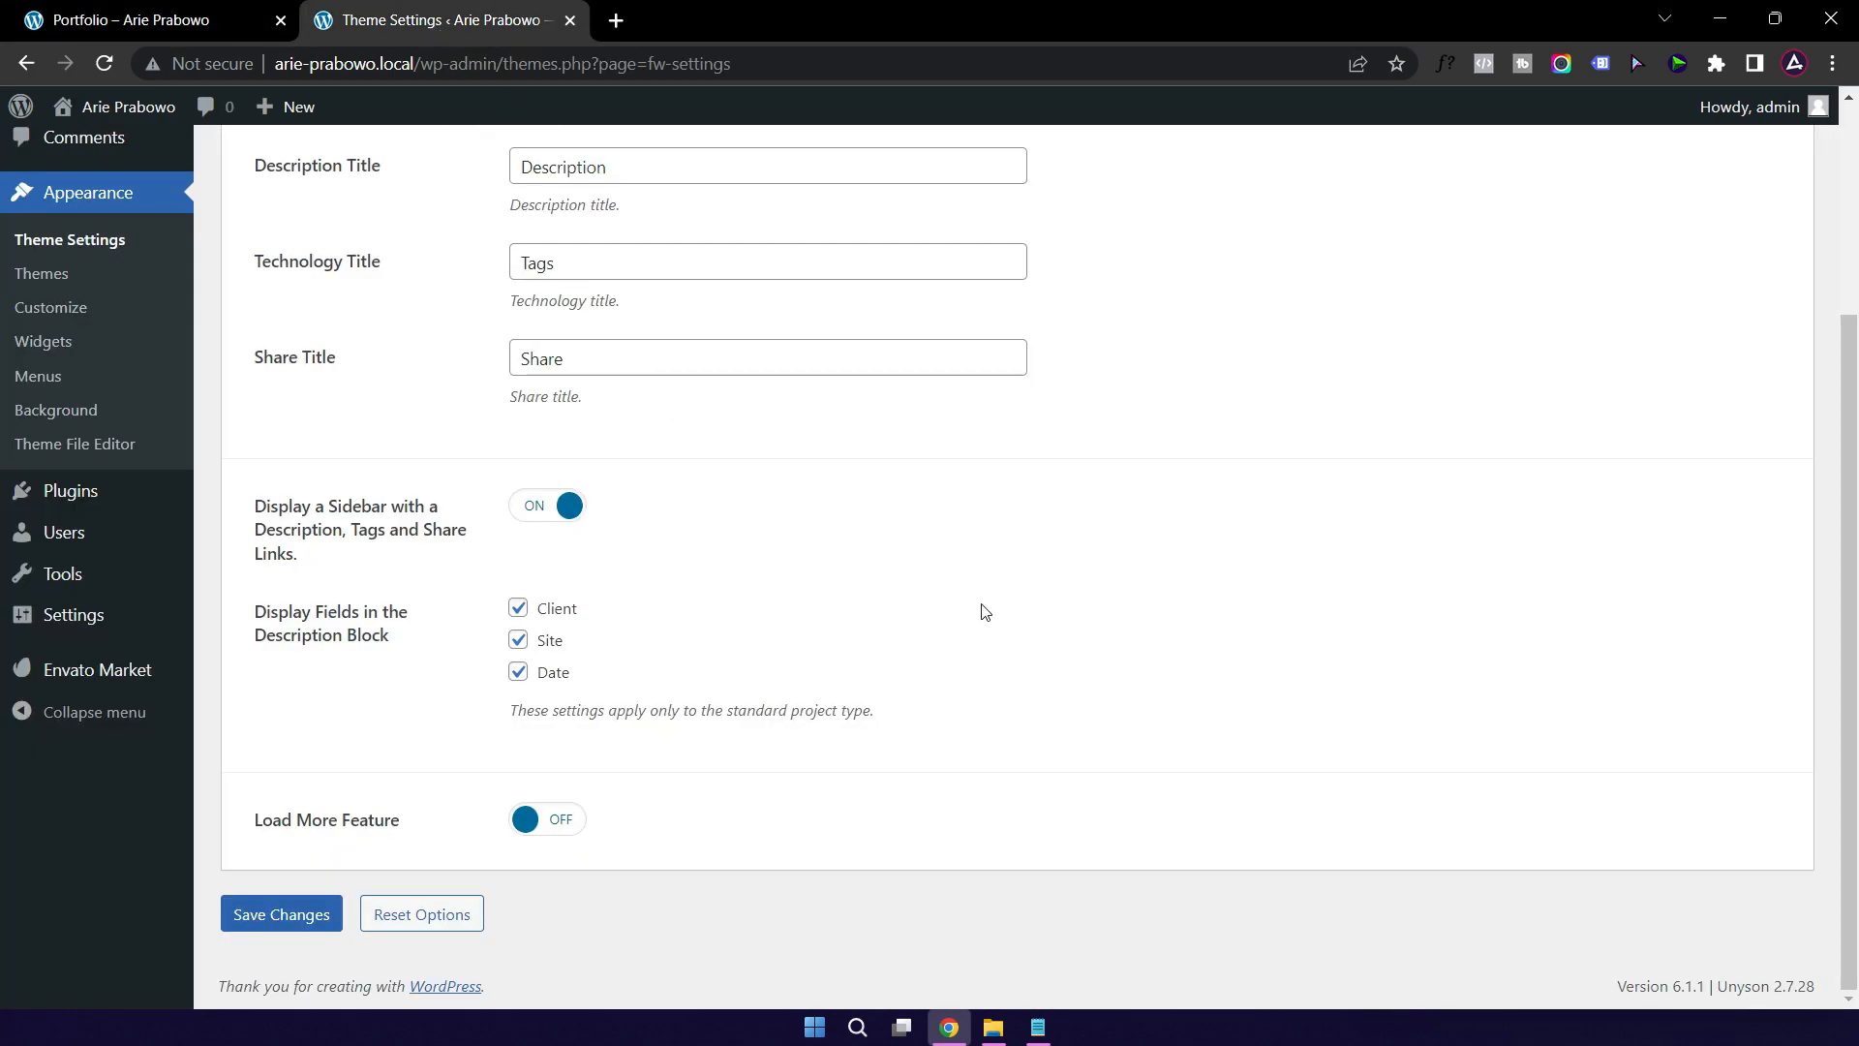
Step: Save the portfolio settings and reload Portfolio Project 4 to check the Tags heading
{"action": "left_click", "coordinate": [289, 925]}
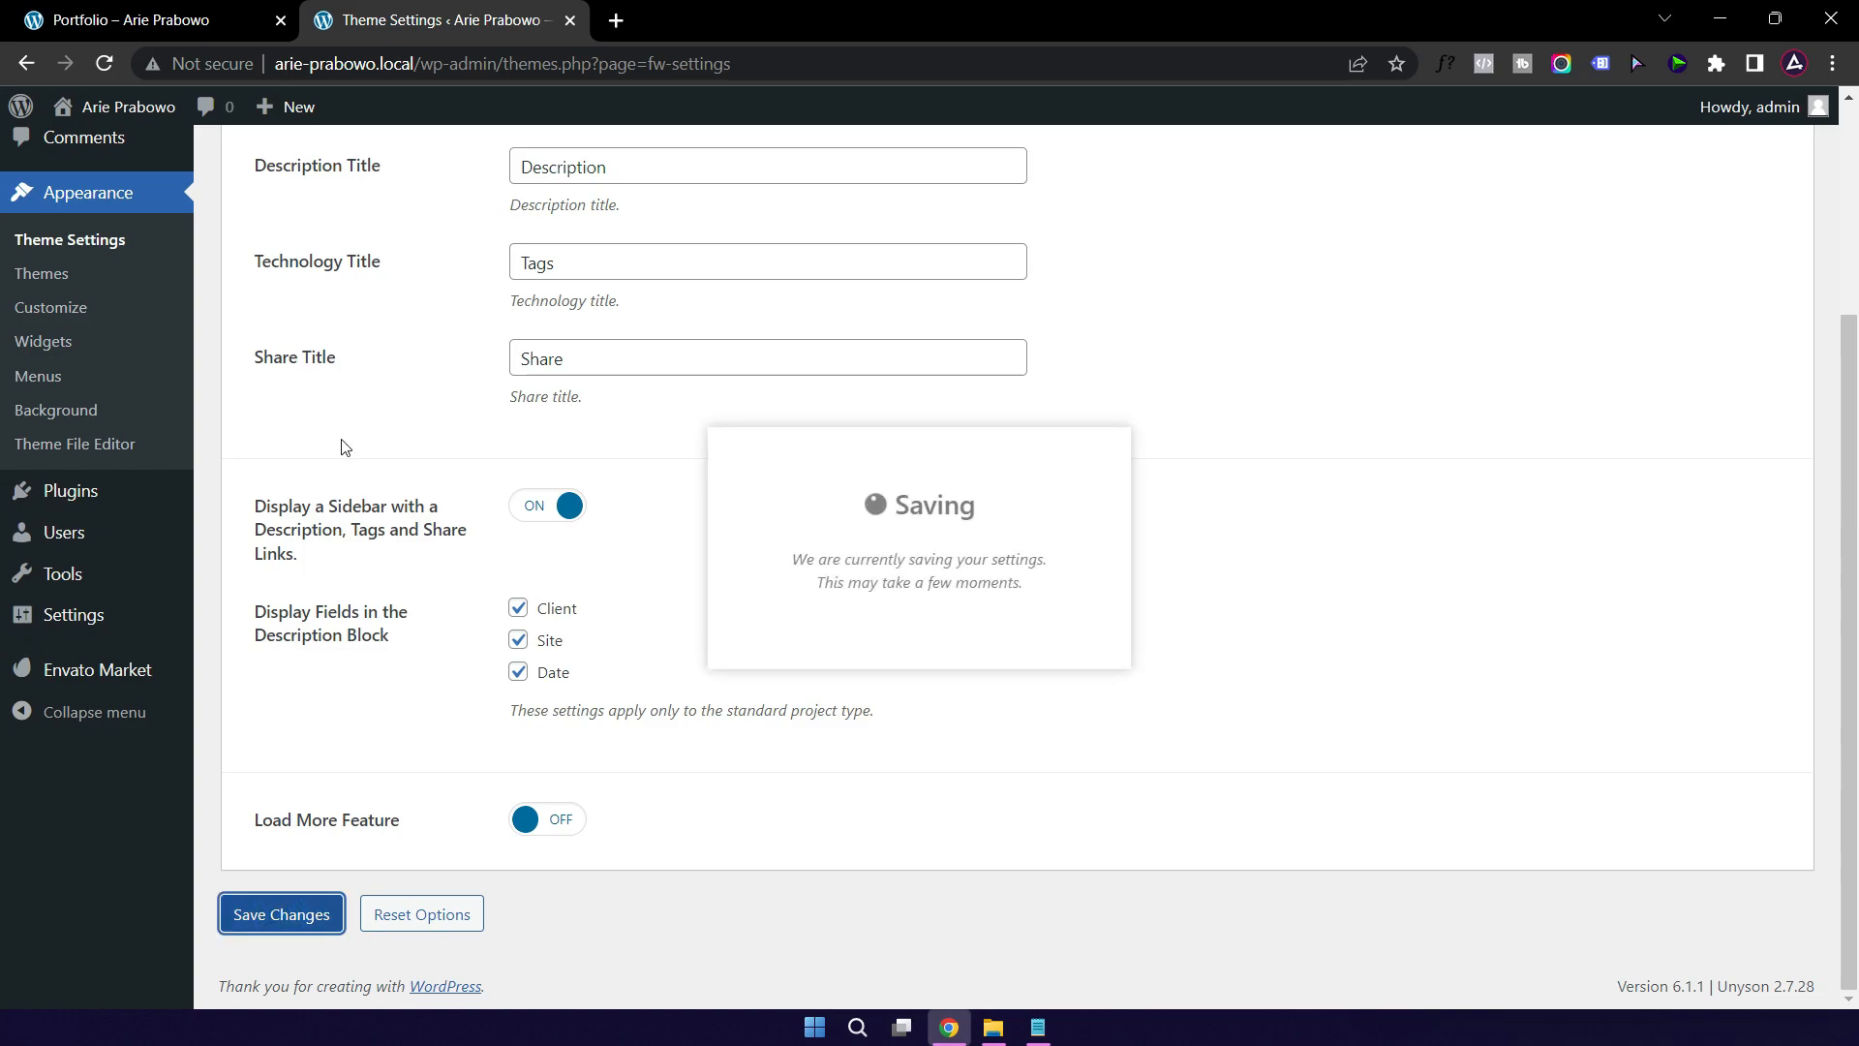
{"action": "left_click", "coordinate": [103, 21]}
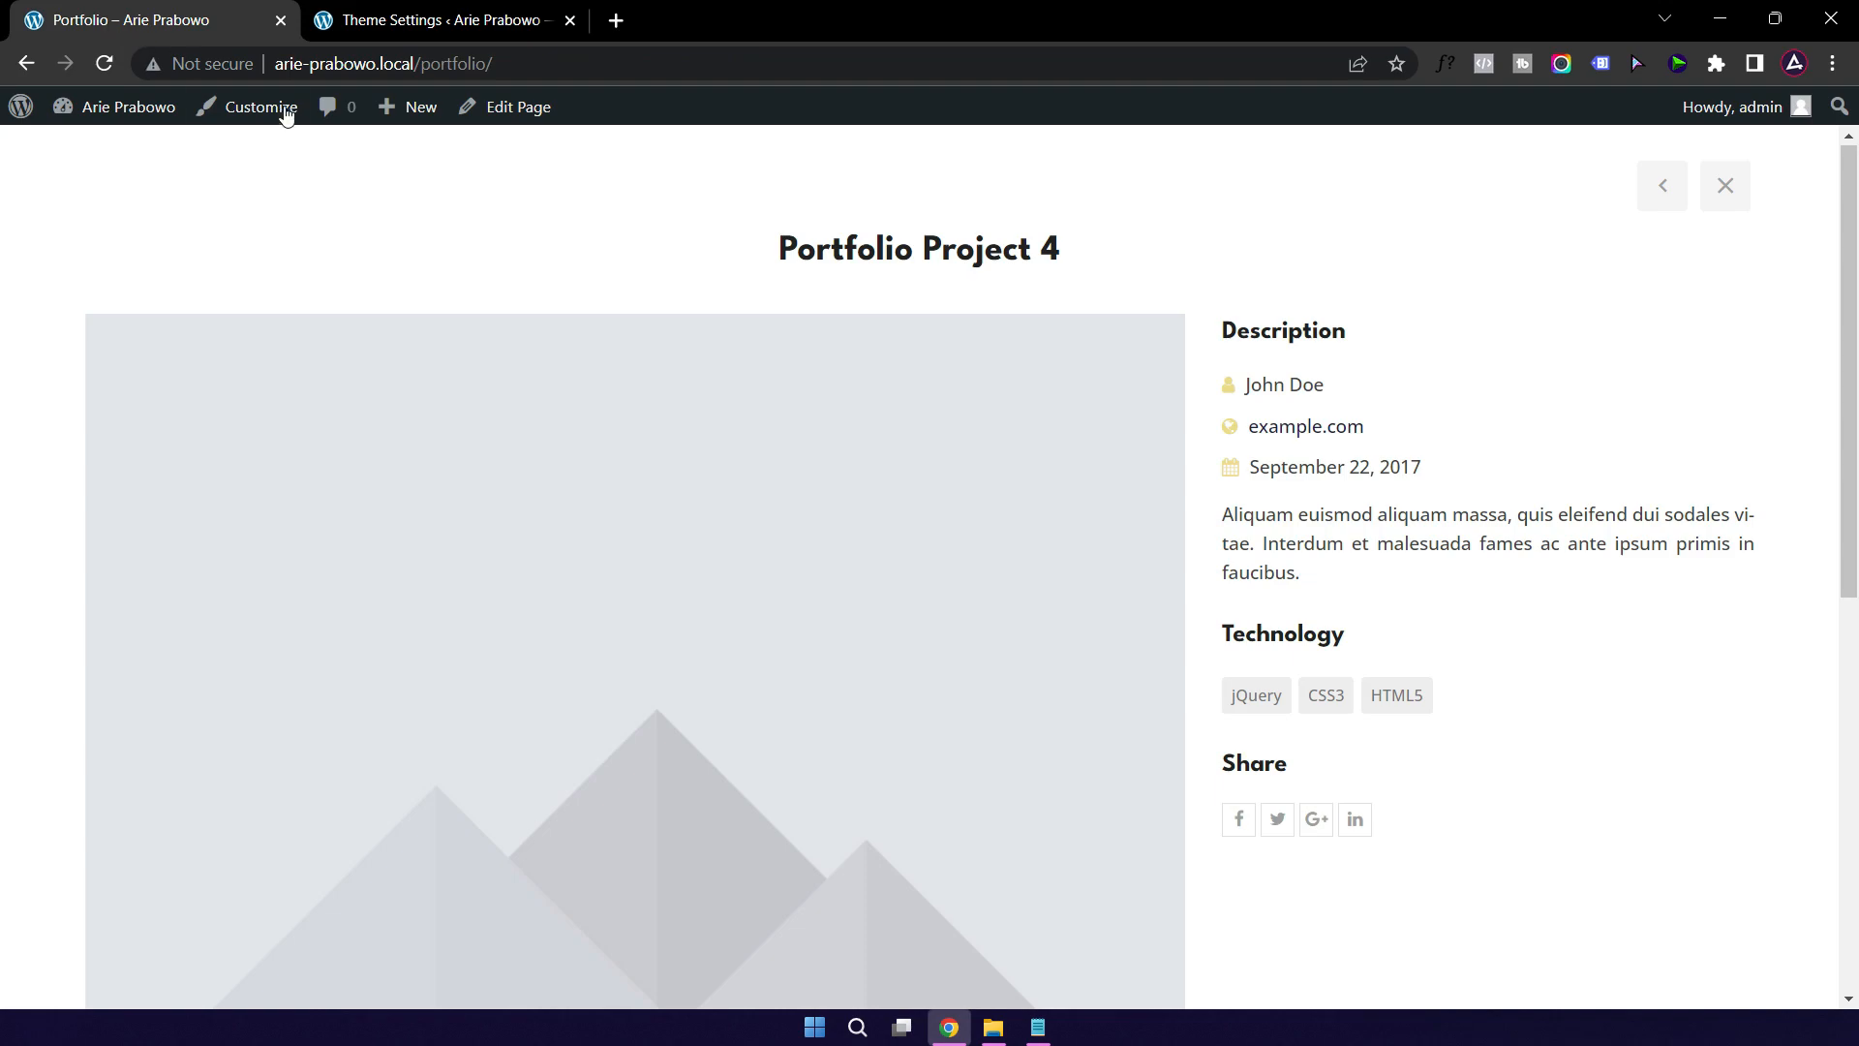
{"action": "left_click", "coordinate": [106, 60]}
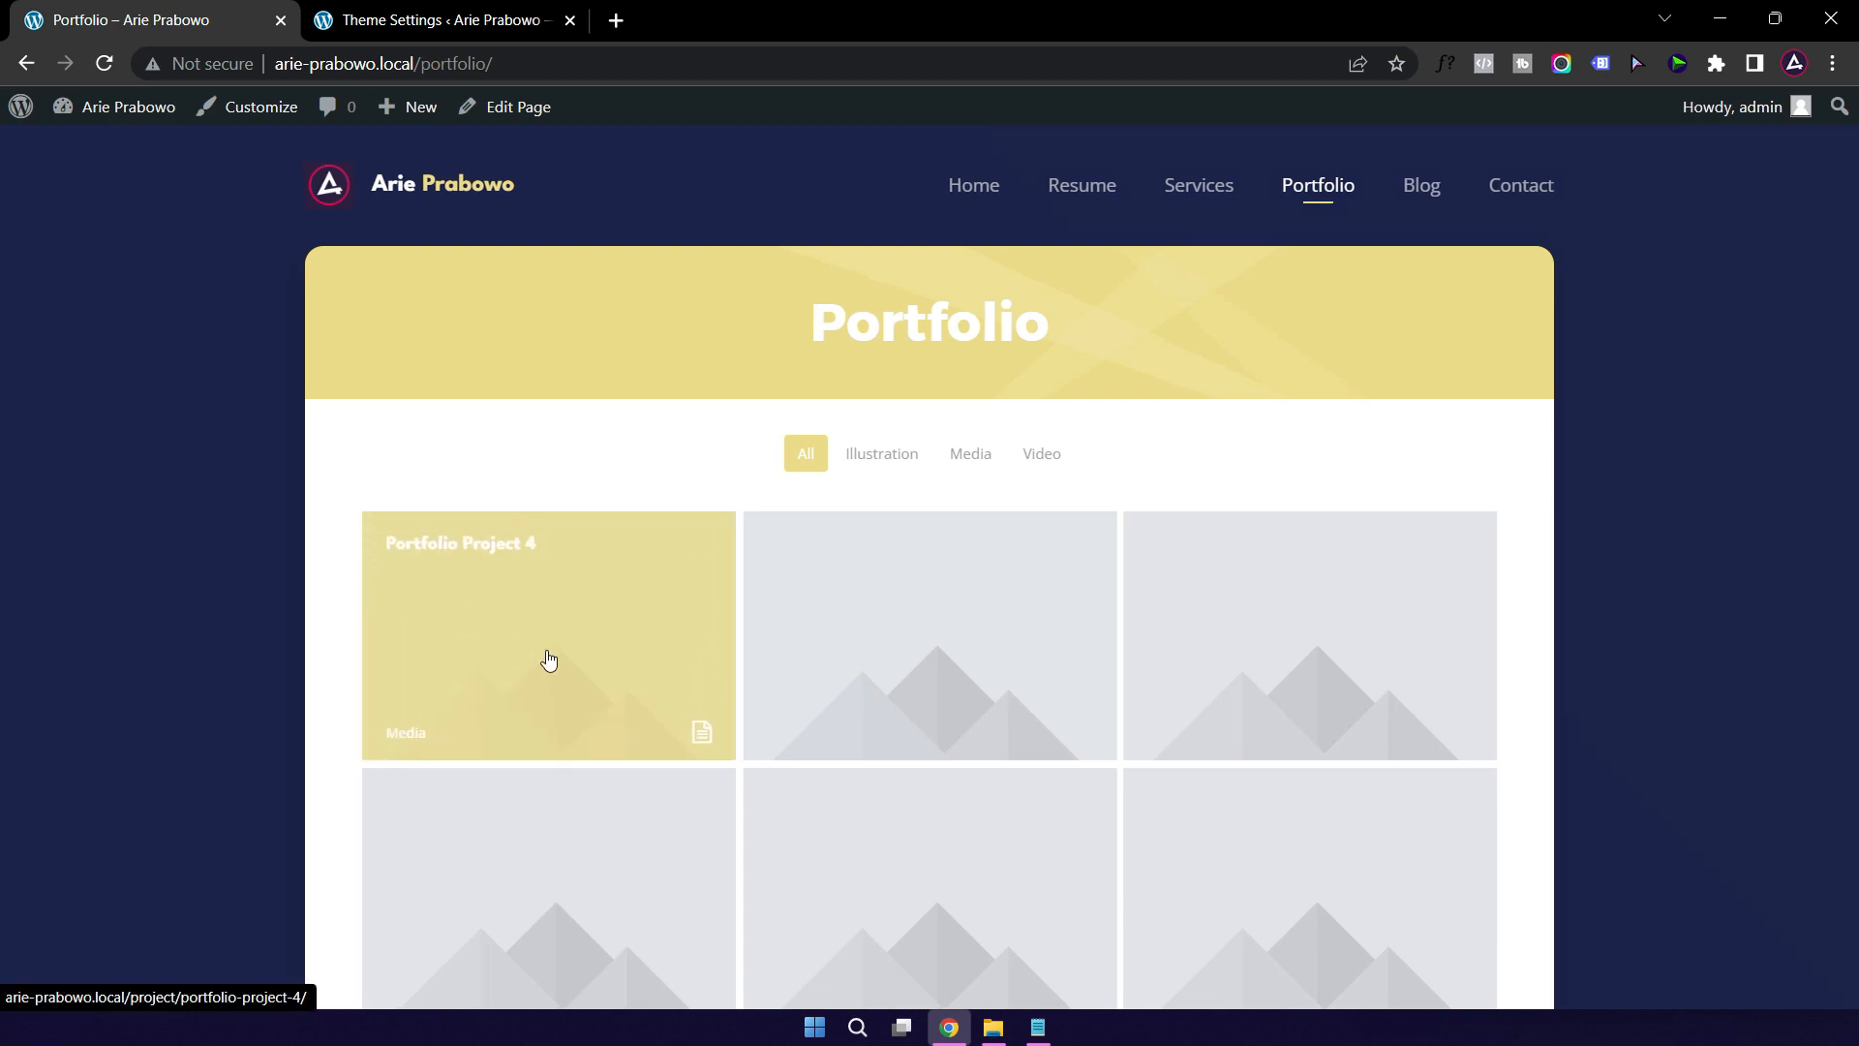
{"action": "left_click", "coordinate": [548, 659]}
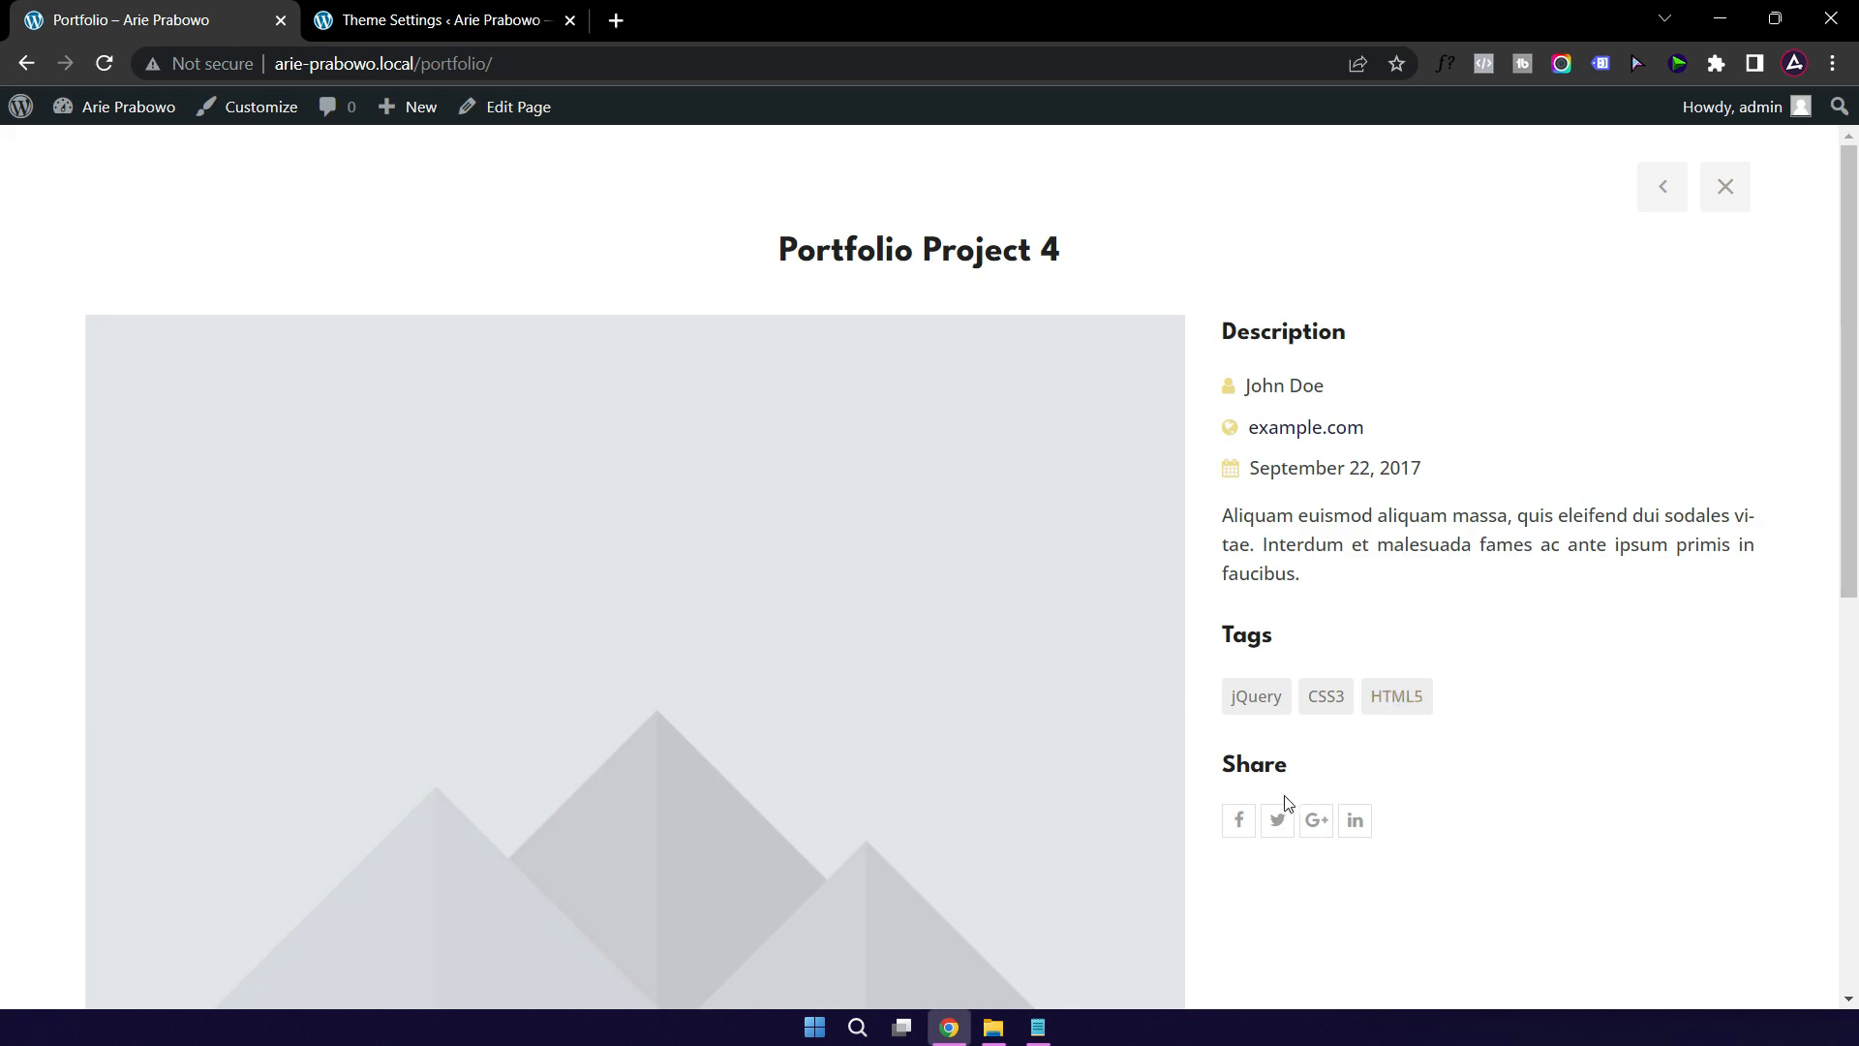
Step: Close the Portfolio Project 4 view and go to the site's home page
{"action": "left_click", "coordinate": [438, 26]}
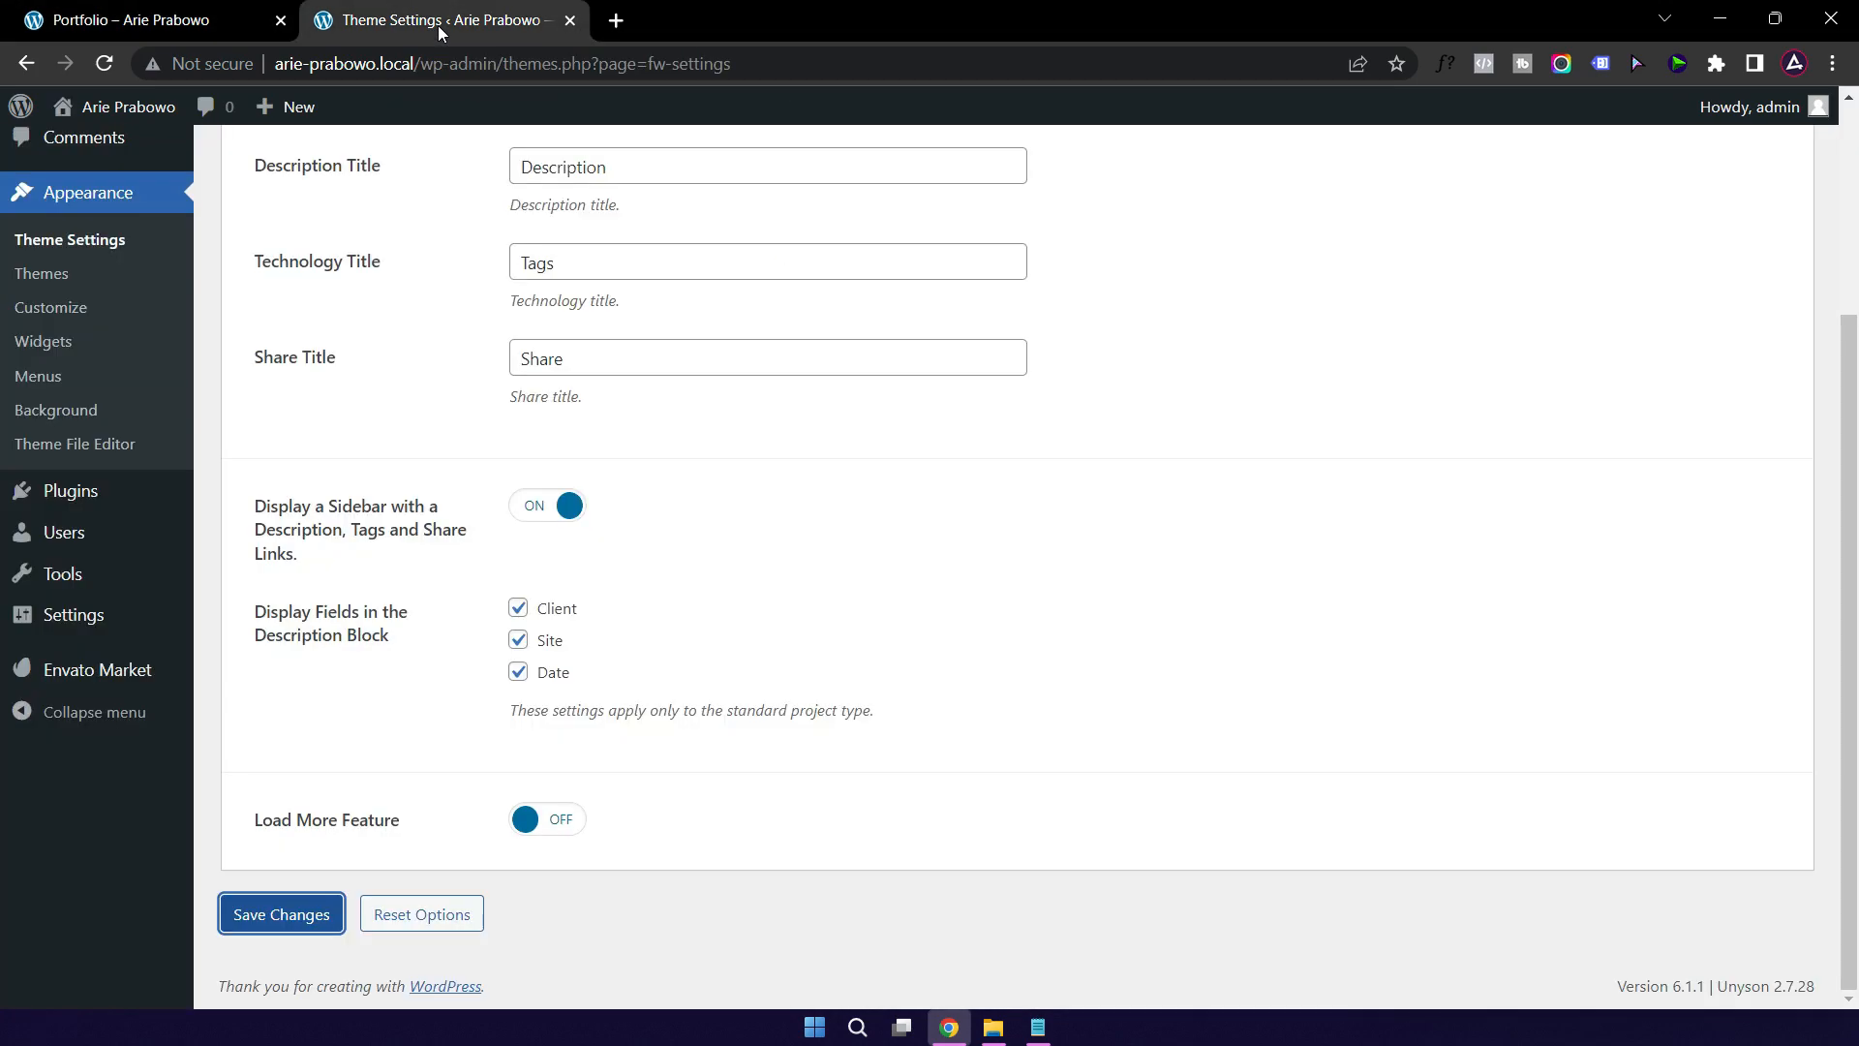
{"action": "scroll", "coordinate": [1307, 504], "scroll_direction": "up", "scroll_amount": 3}
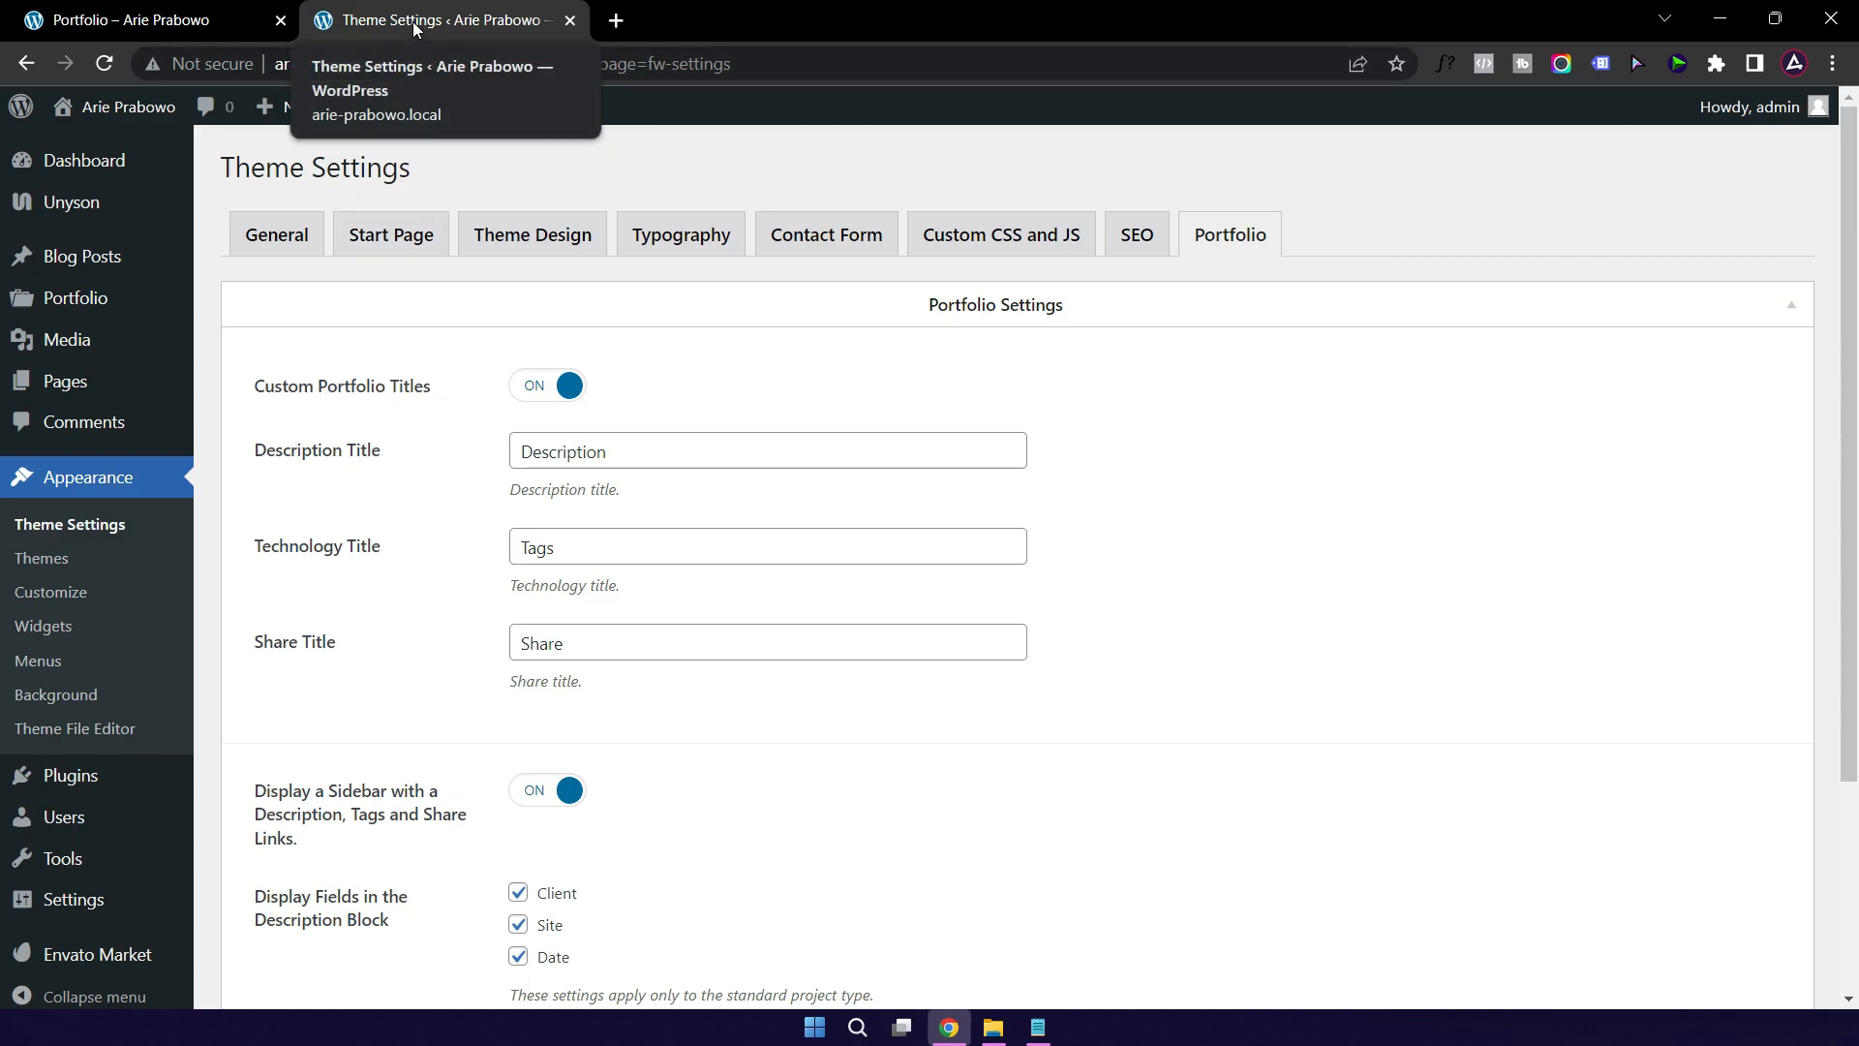
{"action": "left_click", "coordinate": [136, 19]}
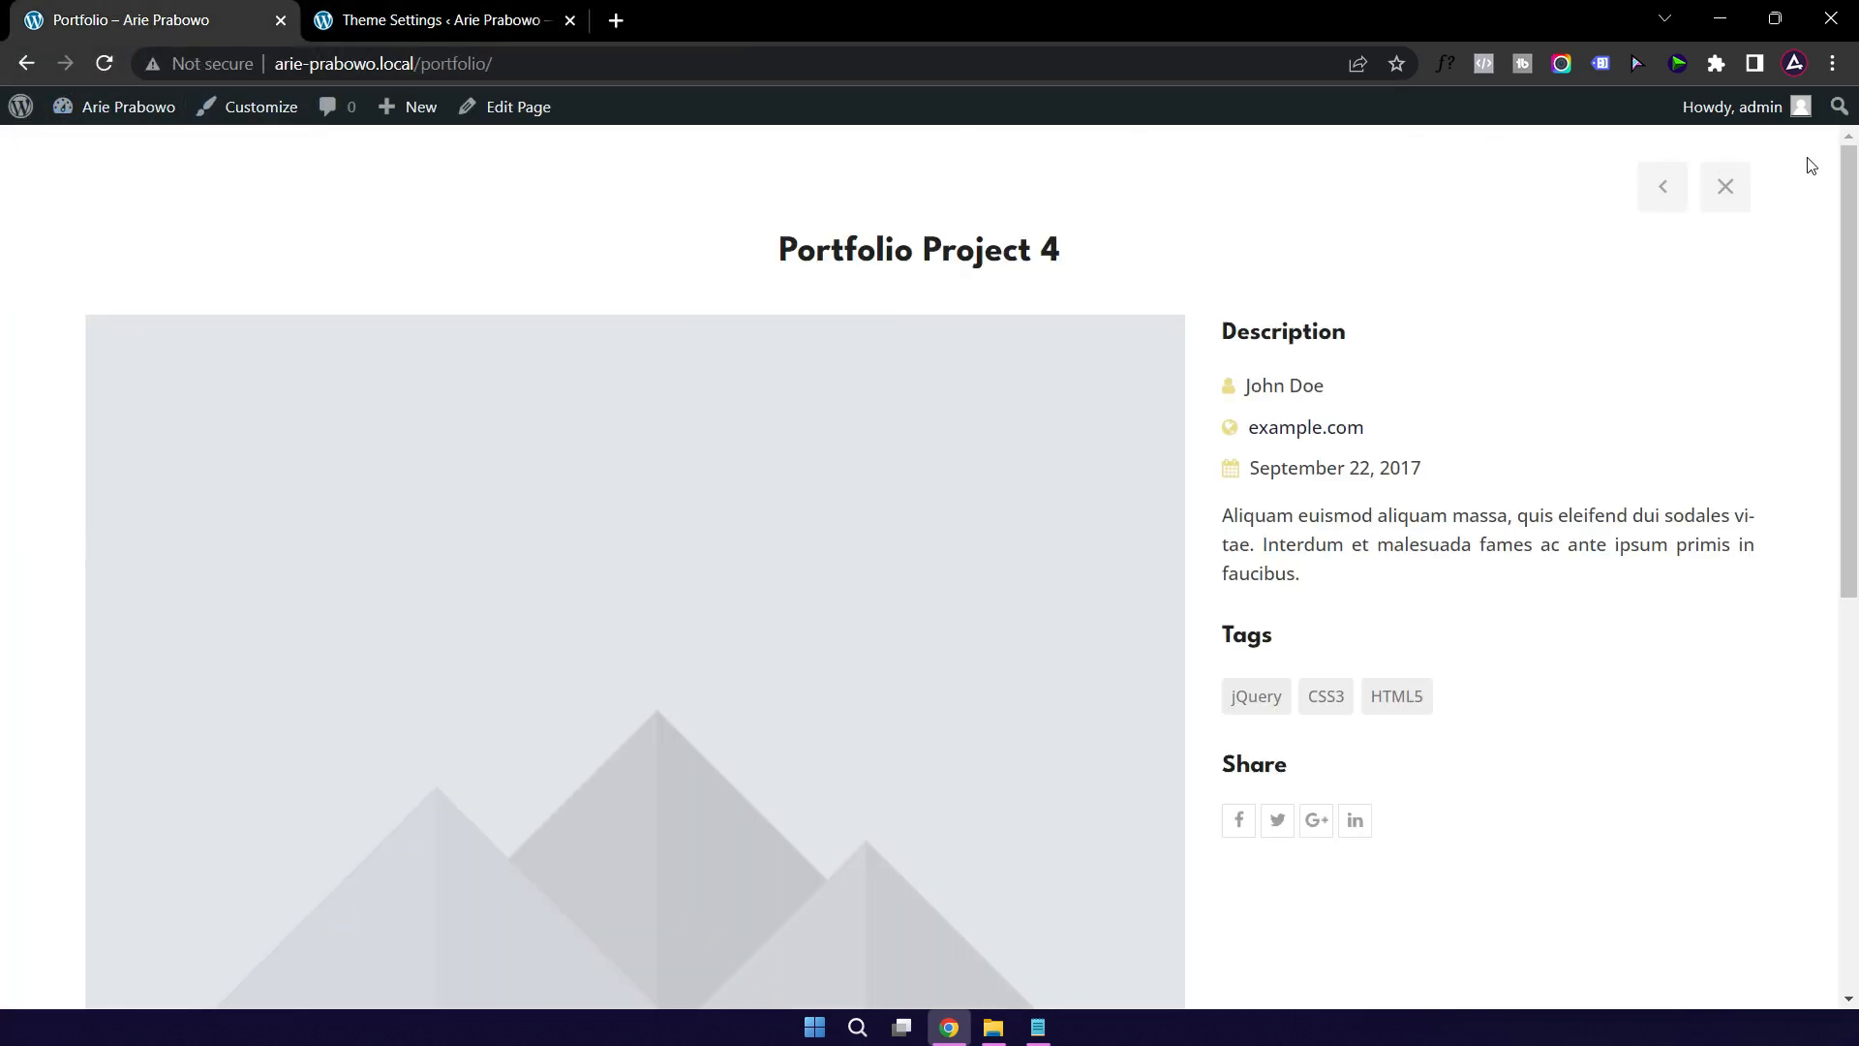
{"action": "left_click", "coordinate": [1725, 188]}
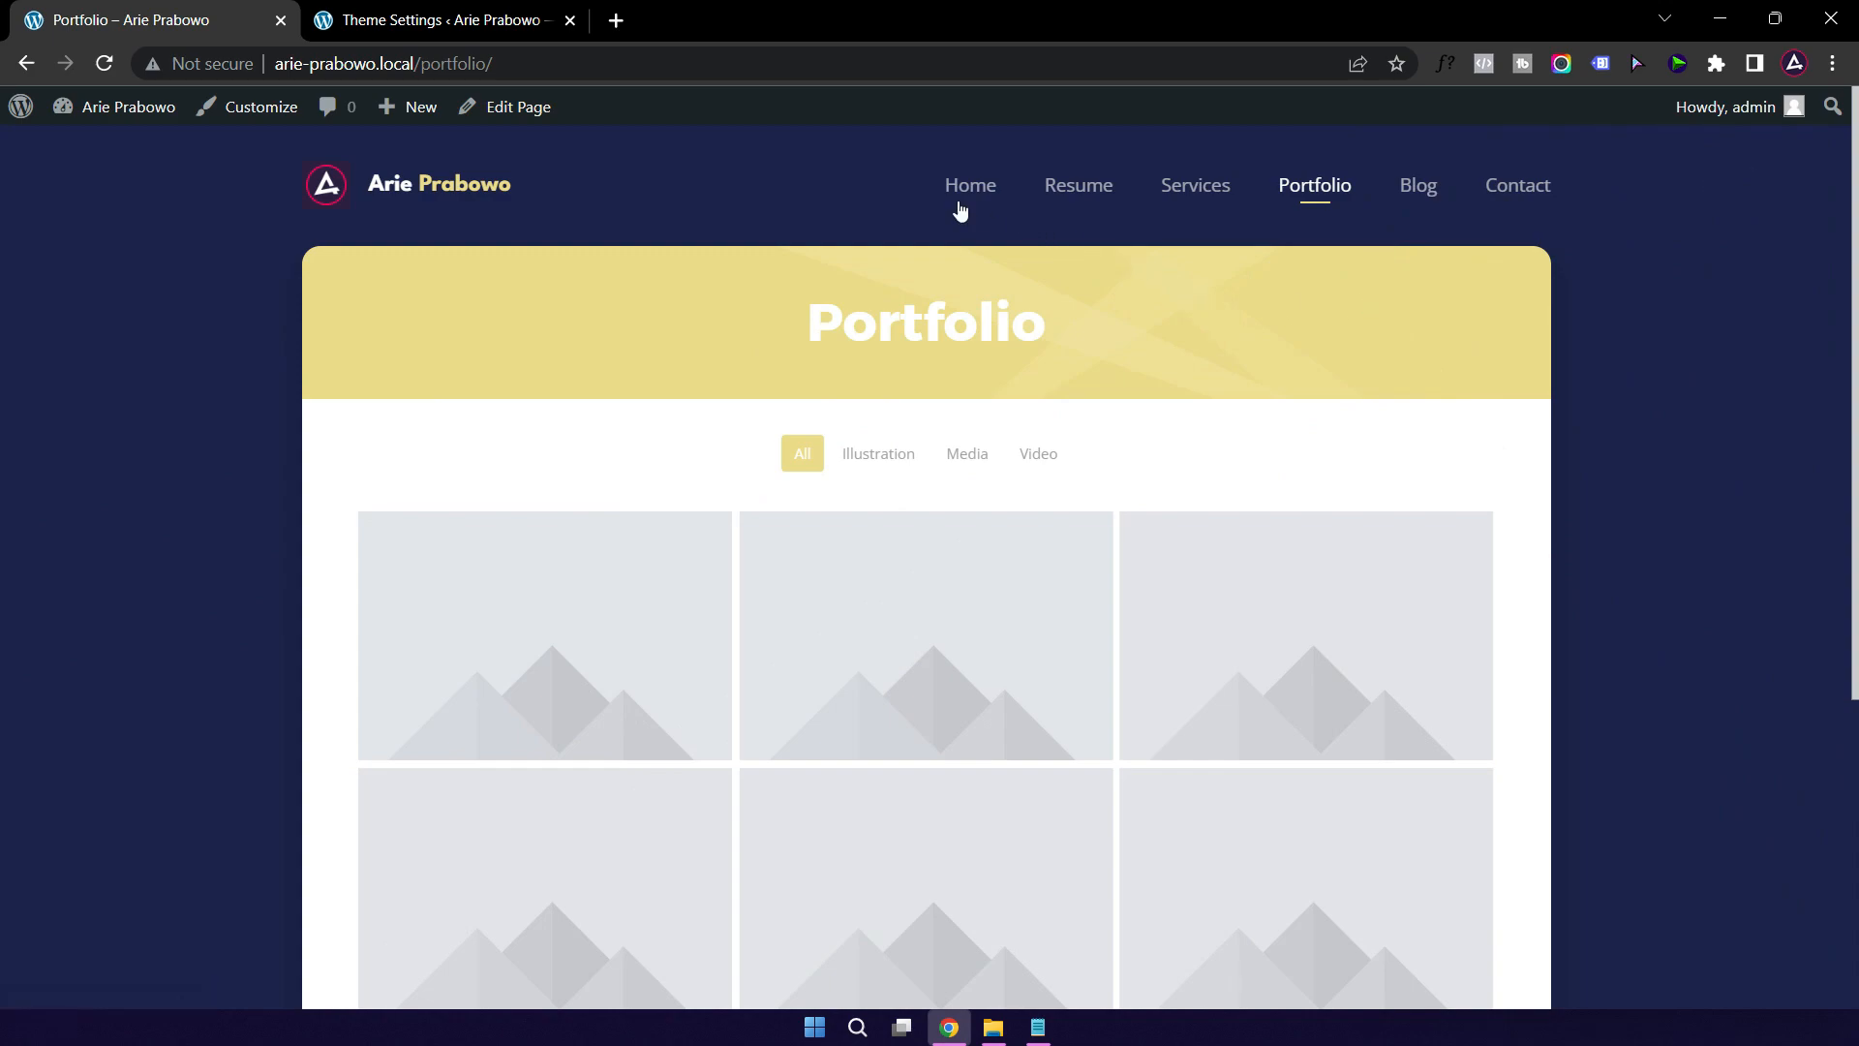
{"action": "left_click", "coordinate": [959, 194]}
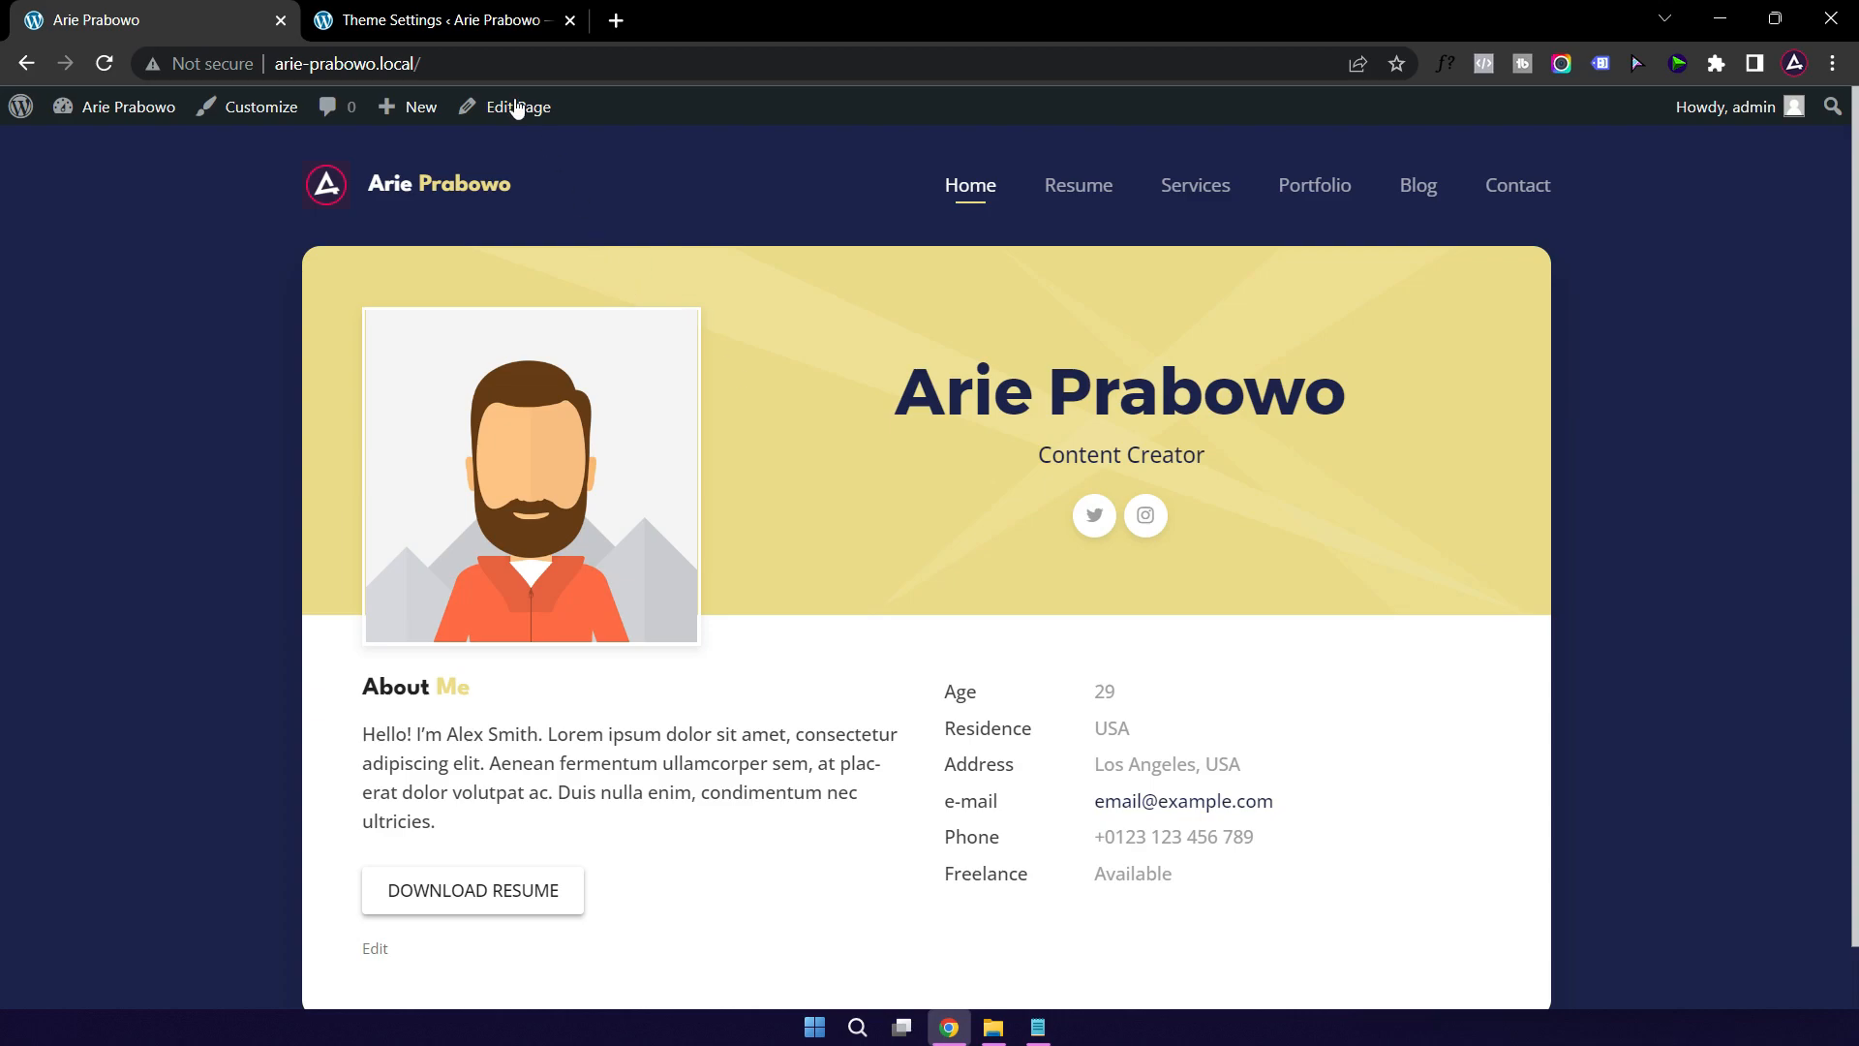
Step: Visit the Dashboard, reload the front page, and open the Home page in the page builder
{"action": "left_click", "coordinate": [442, 21]}
{"action": "left_click", "coordinate": [101, 164]}
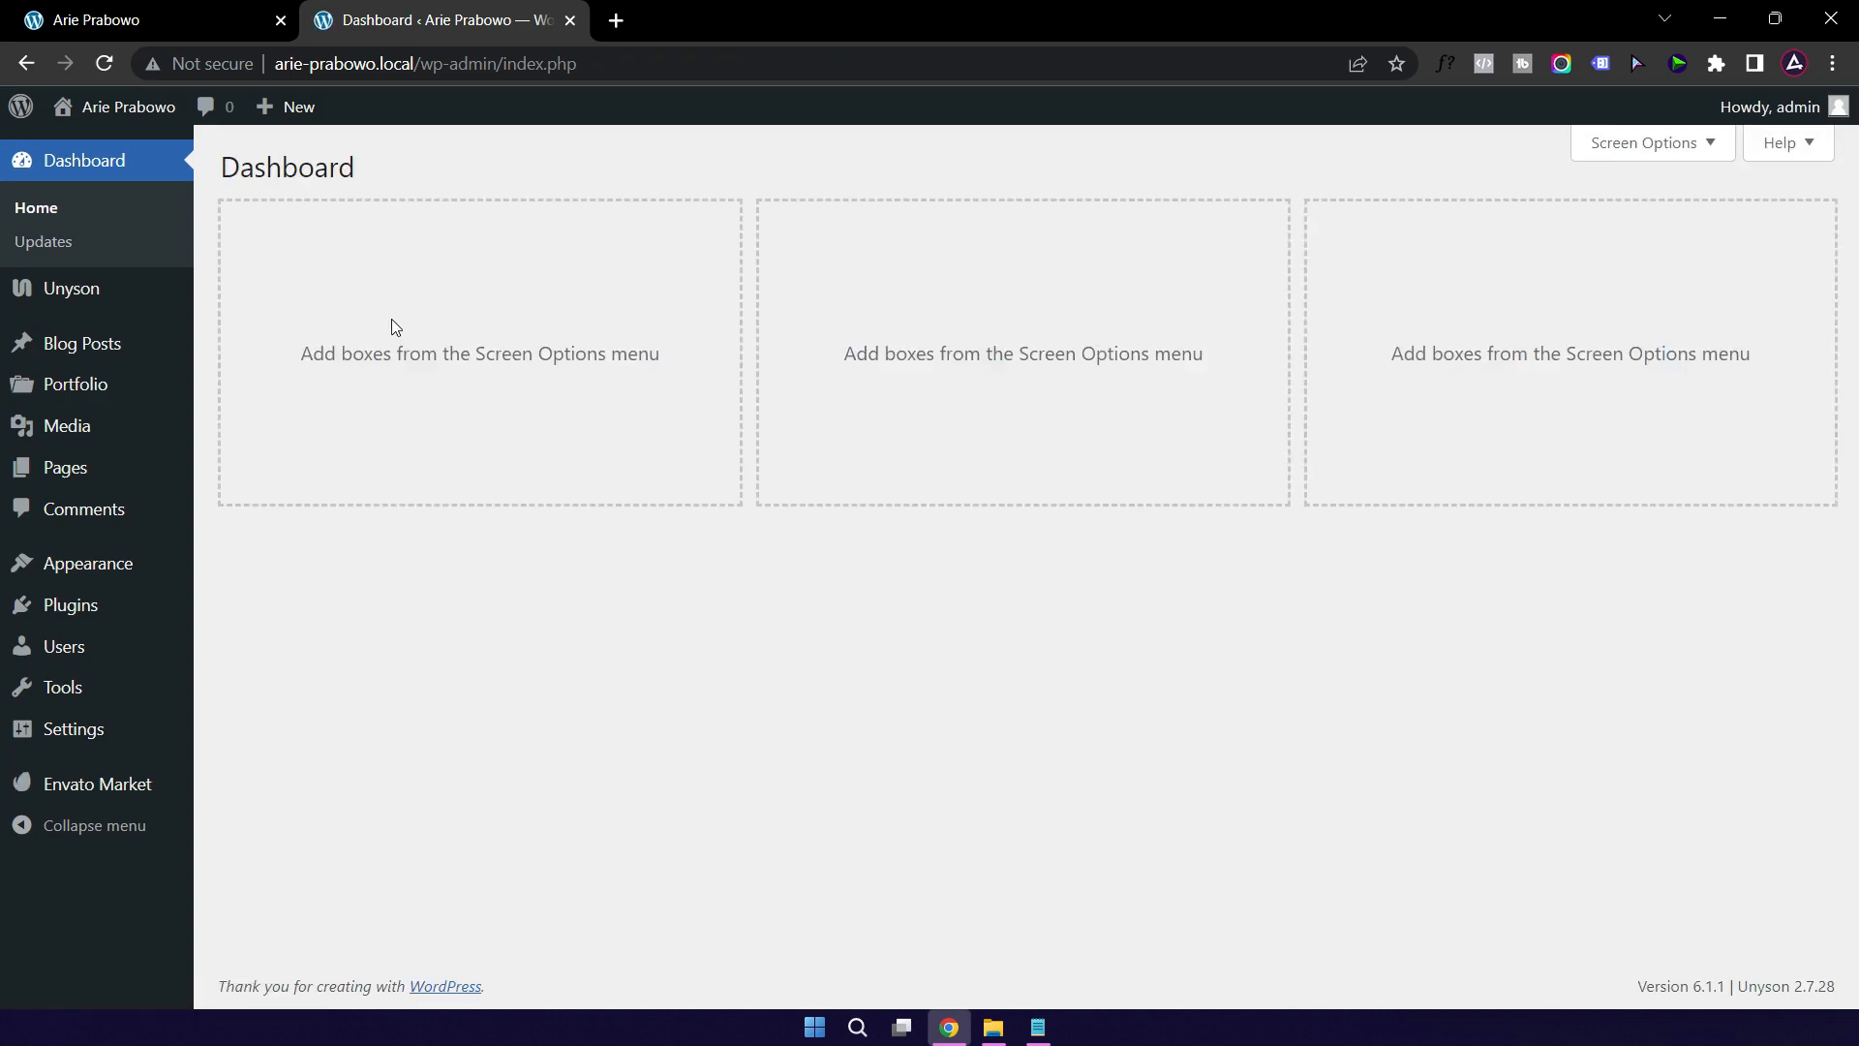
{"action": "left_click", "coordinate": [175, 21]}
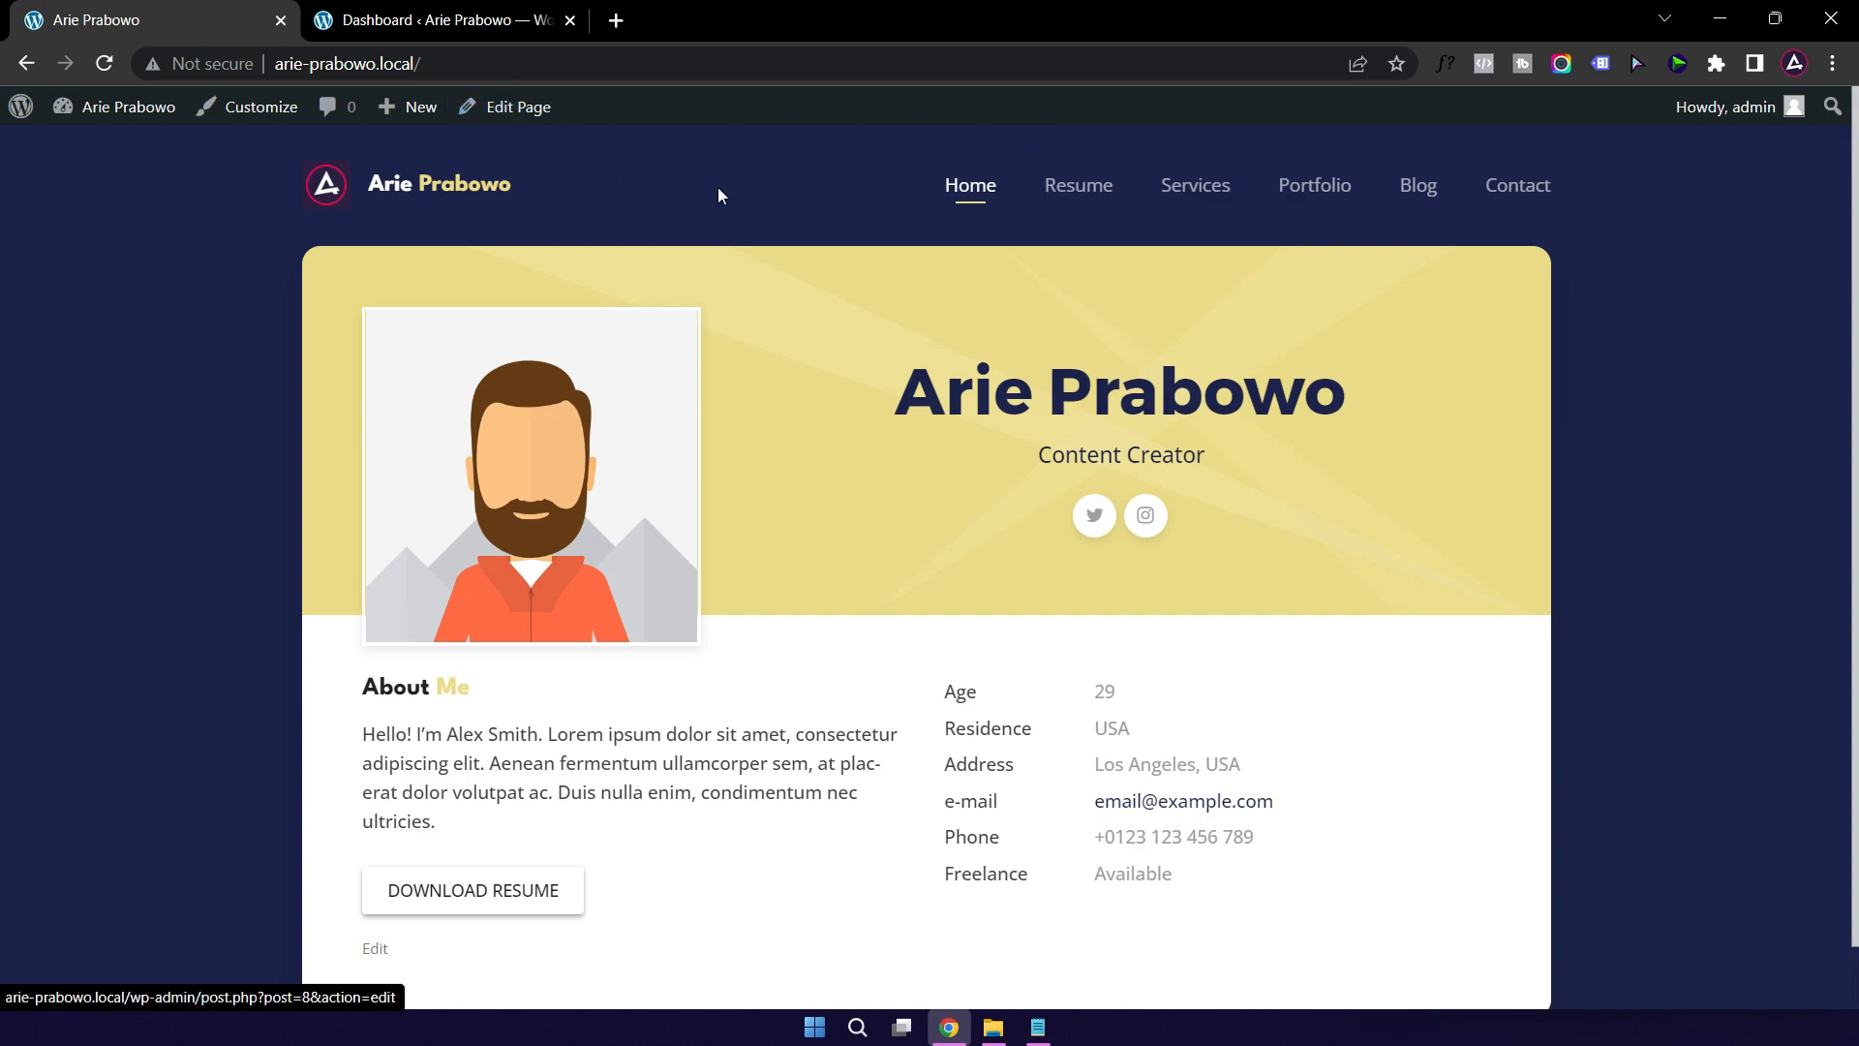
{"action": "left_click", "coordinate": [971, 190]}
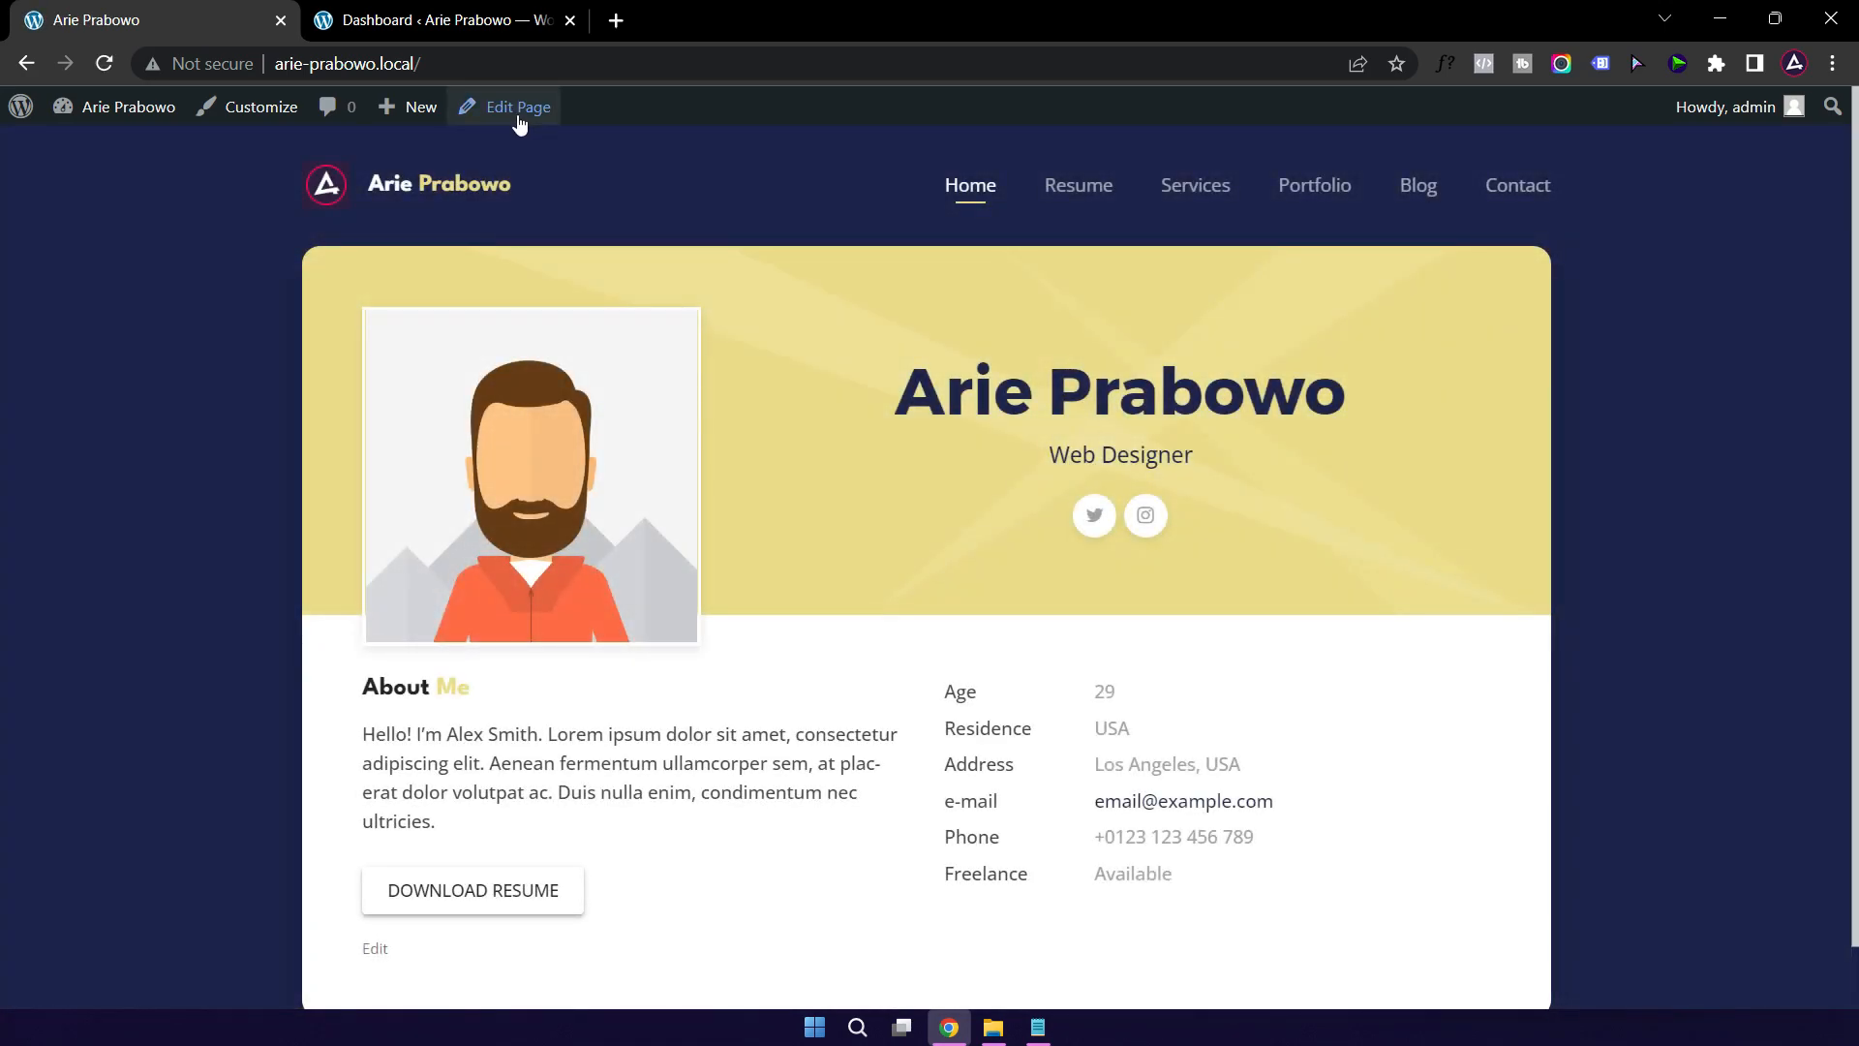
{"action": "left_click", "coordinate": [519, 109]}
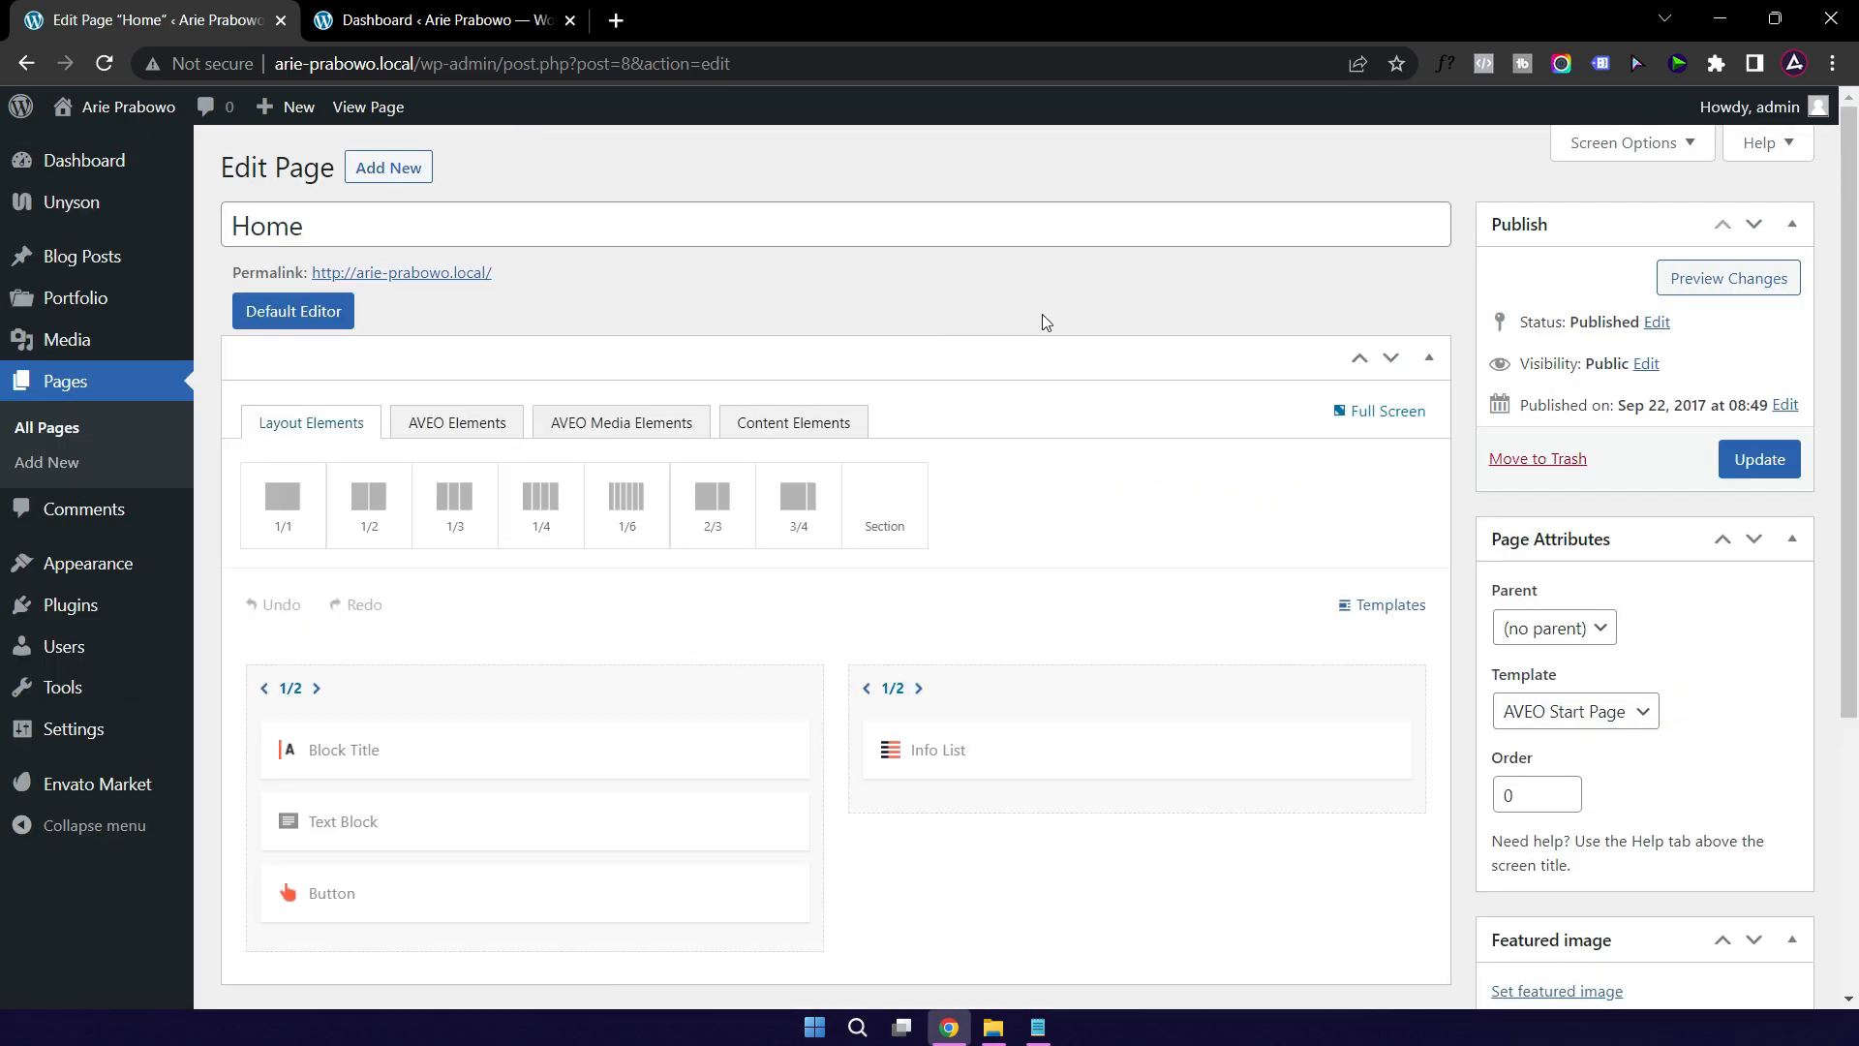
{"action": "scroll", "coordinate": [1111, 345], "scroll_direction": "down", "scroll_amount": 2}
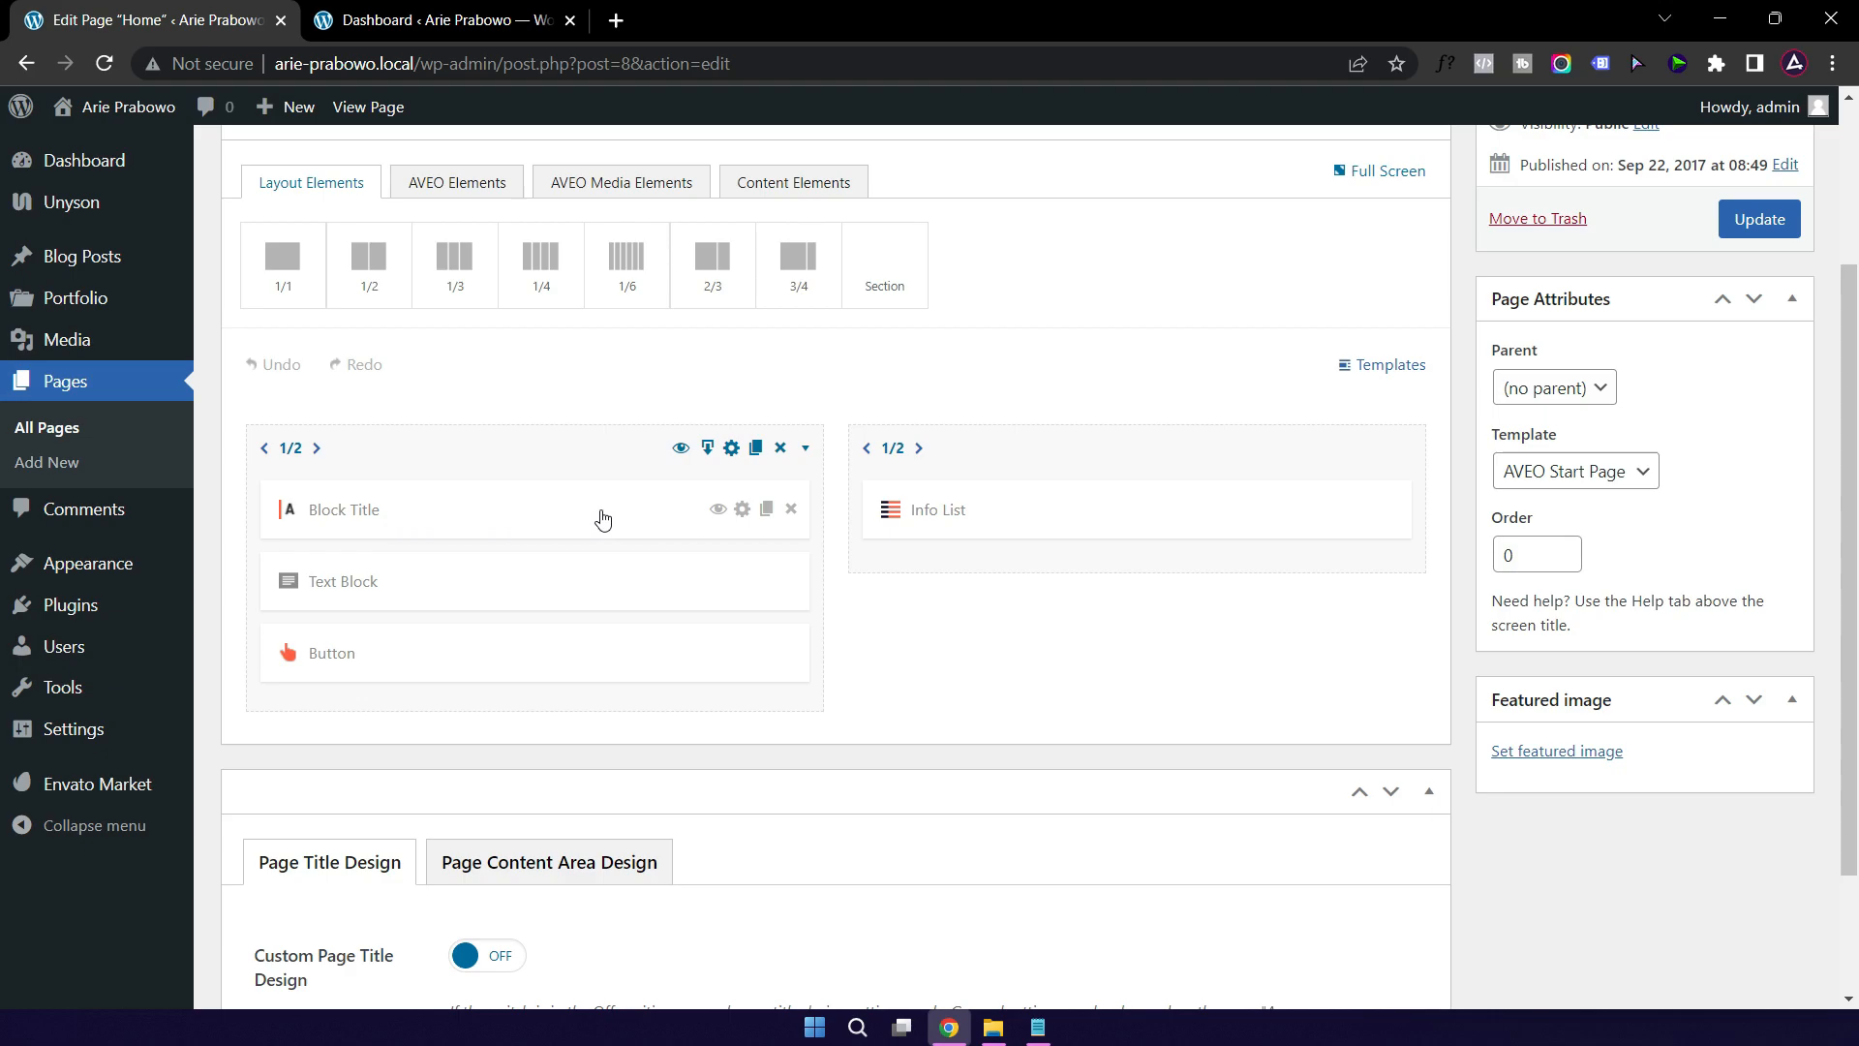
Step: Retitle the About Me block to 'Tentang Saya' and save it
{"action": "left_click", "coordinate": [568, 517]}
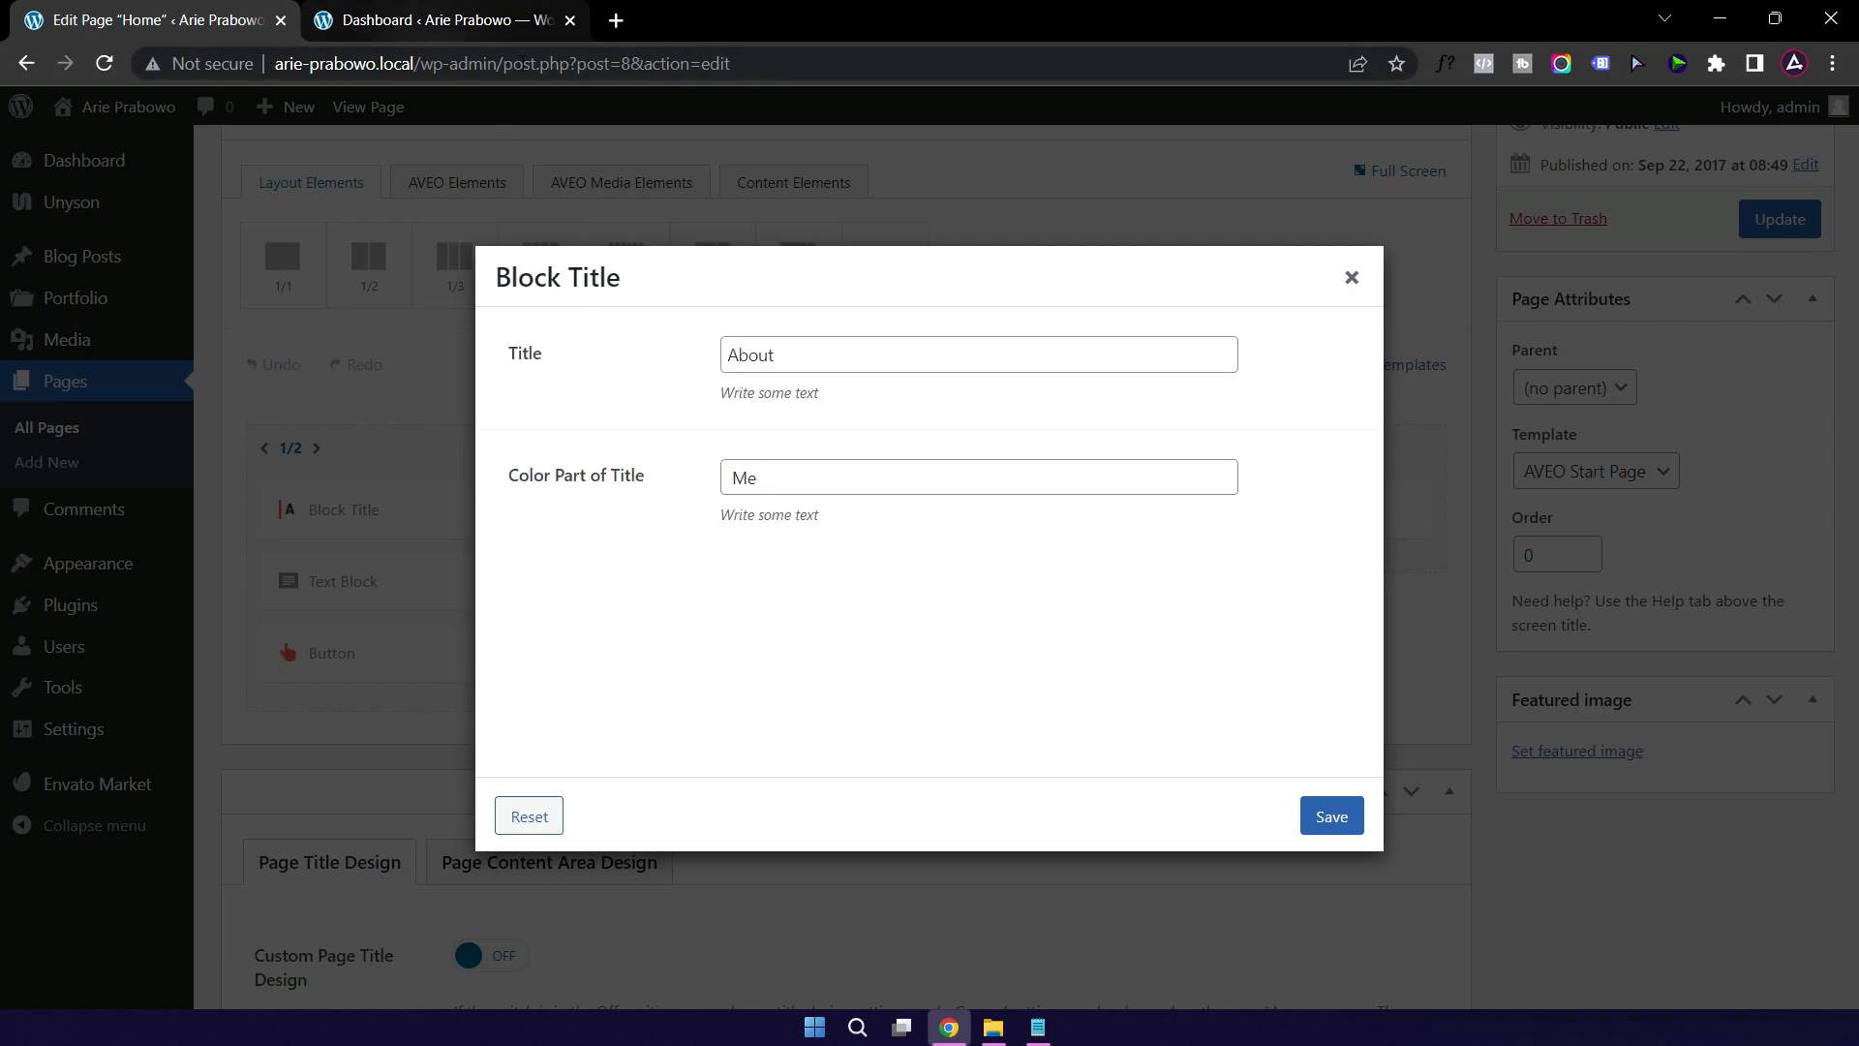
{"action": "left_click_drag", "start_coordinate": [783, 363], "coordinate": [684, 361]}
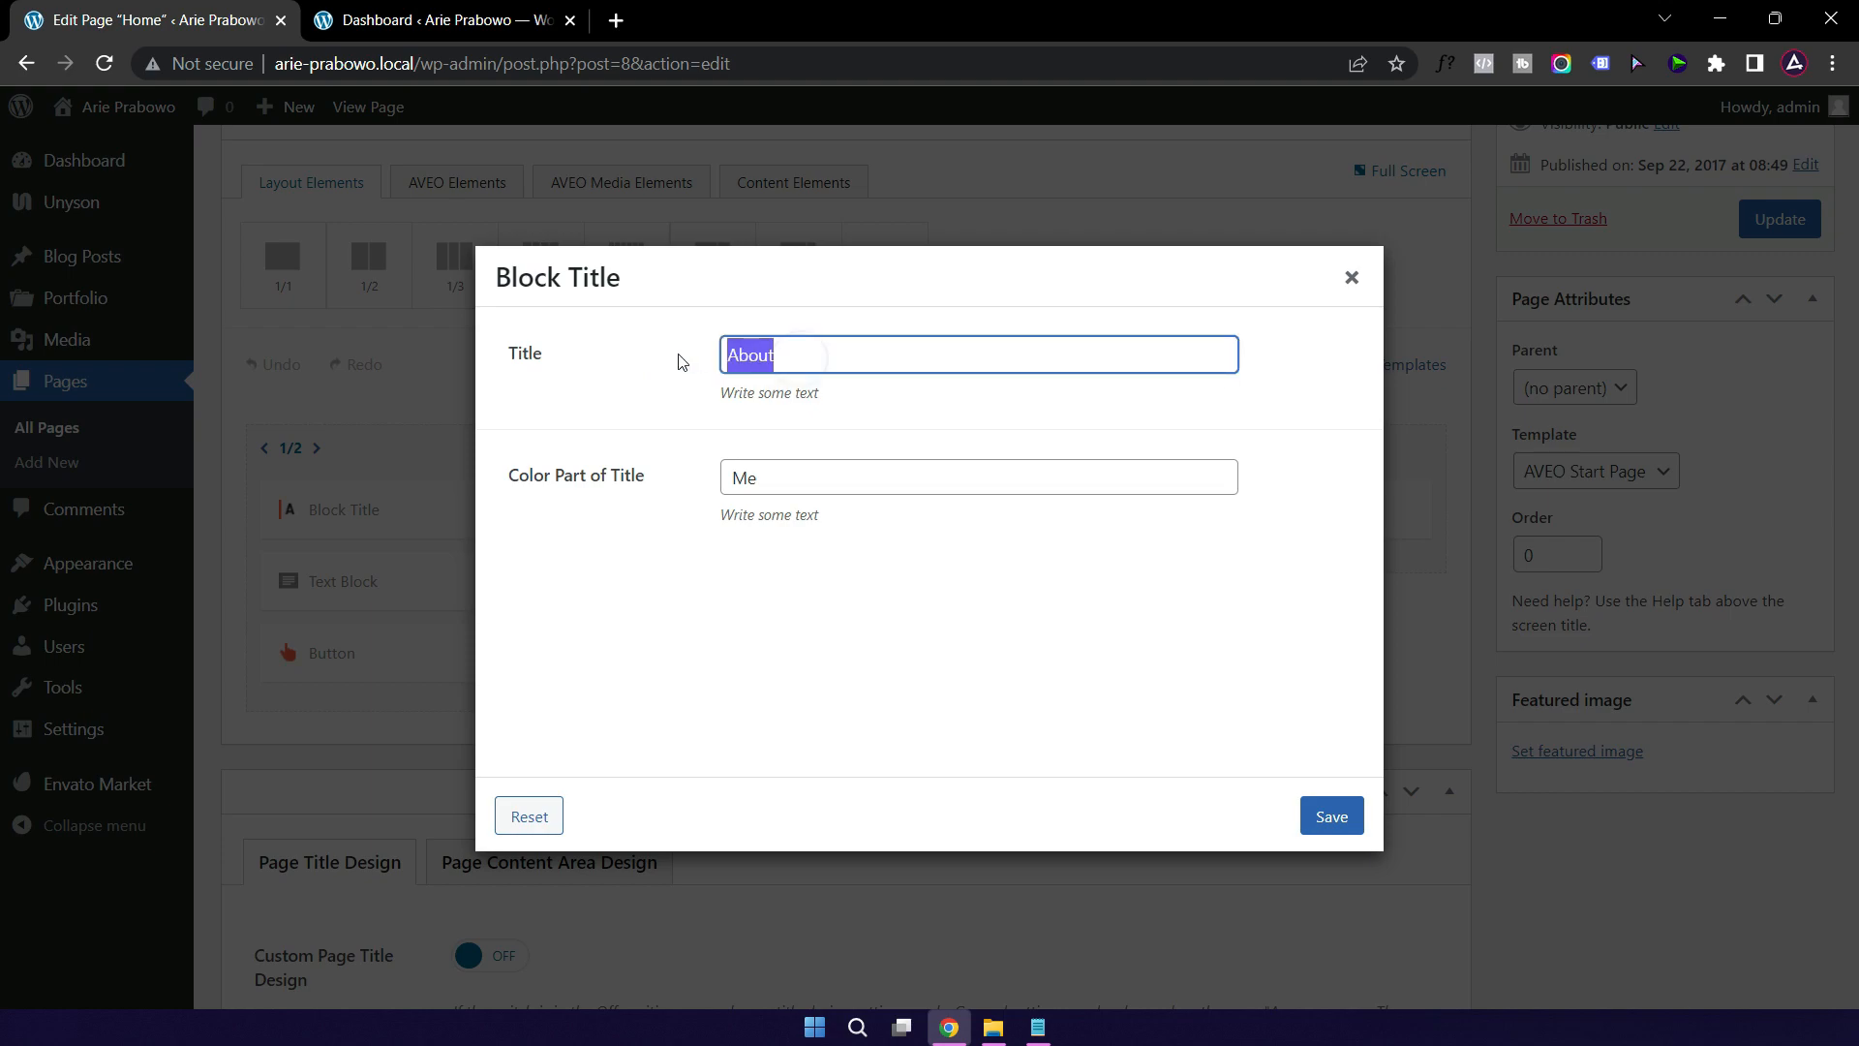
{"action": "type", "text": "Tentang"}
{"action": "double_click", "coordinate": [758, 481]}
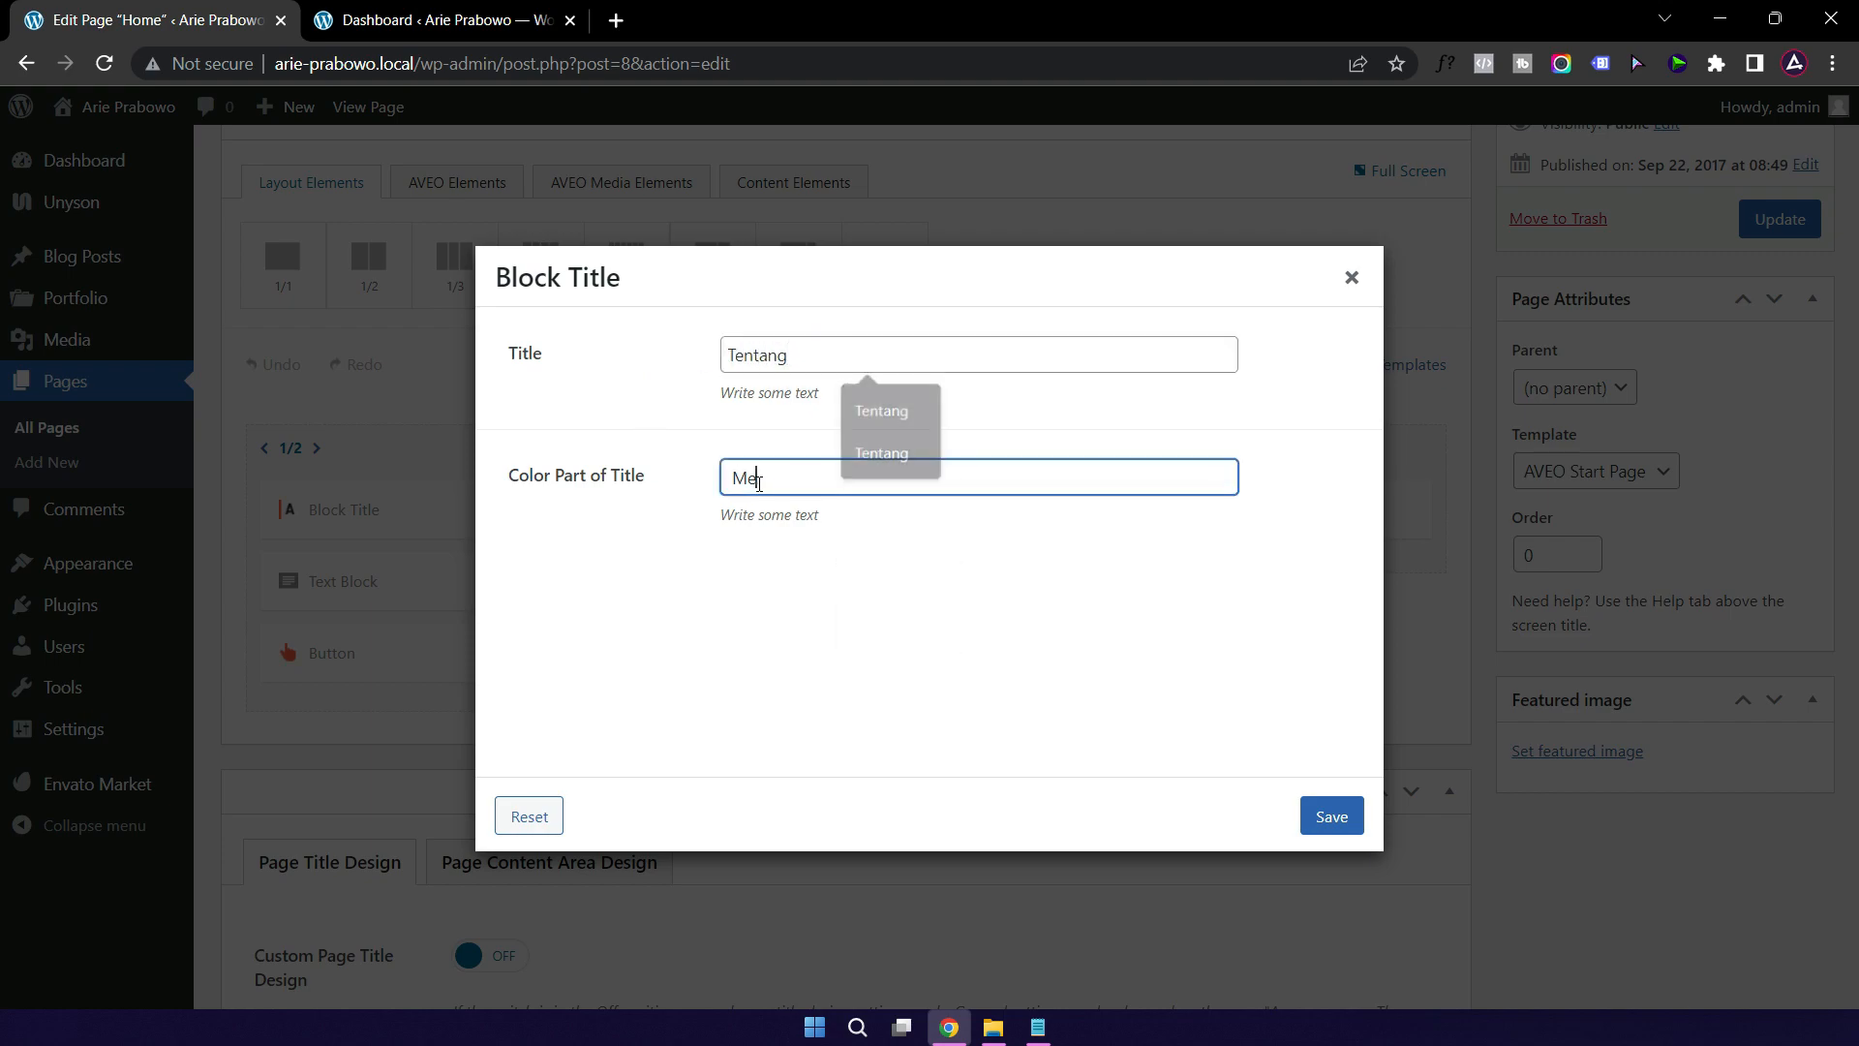
{"action": "type", "text": "Saya"}
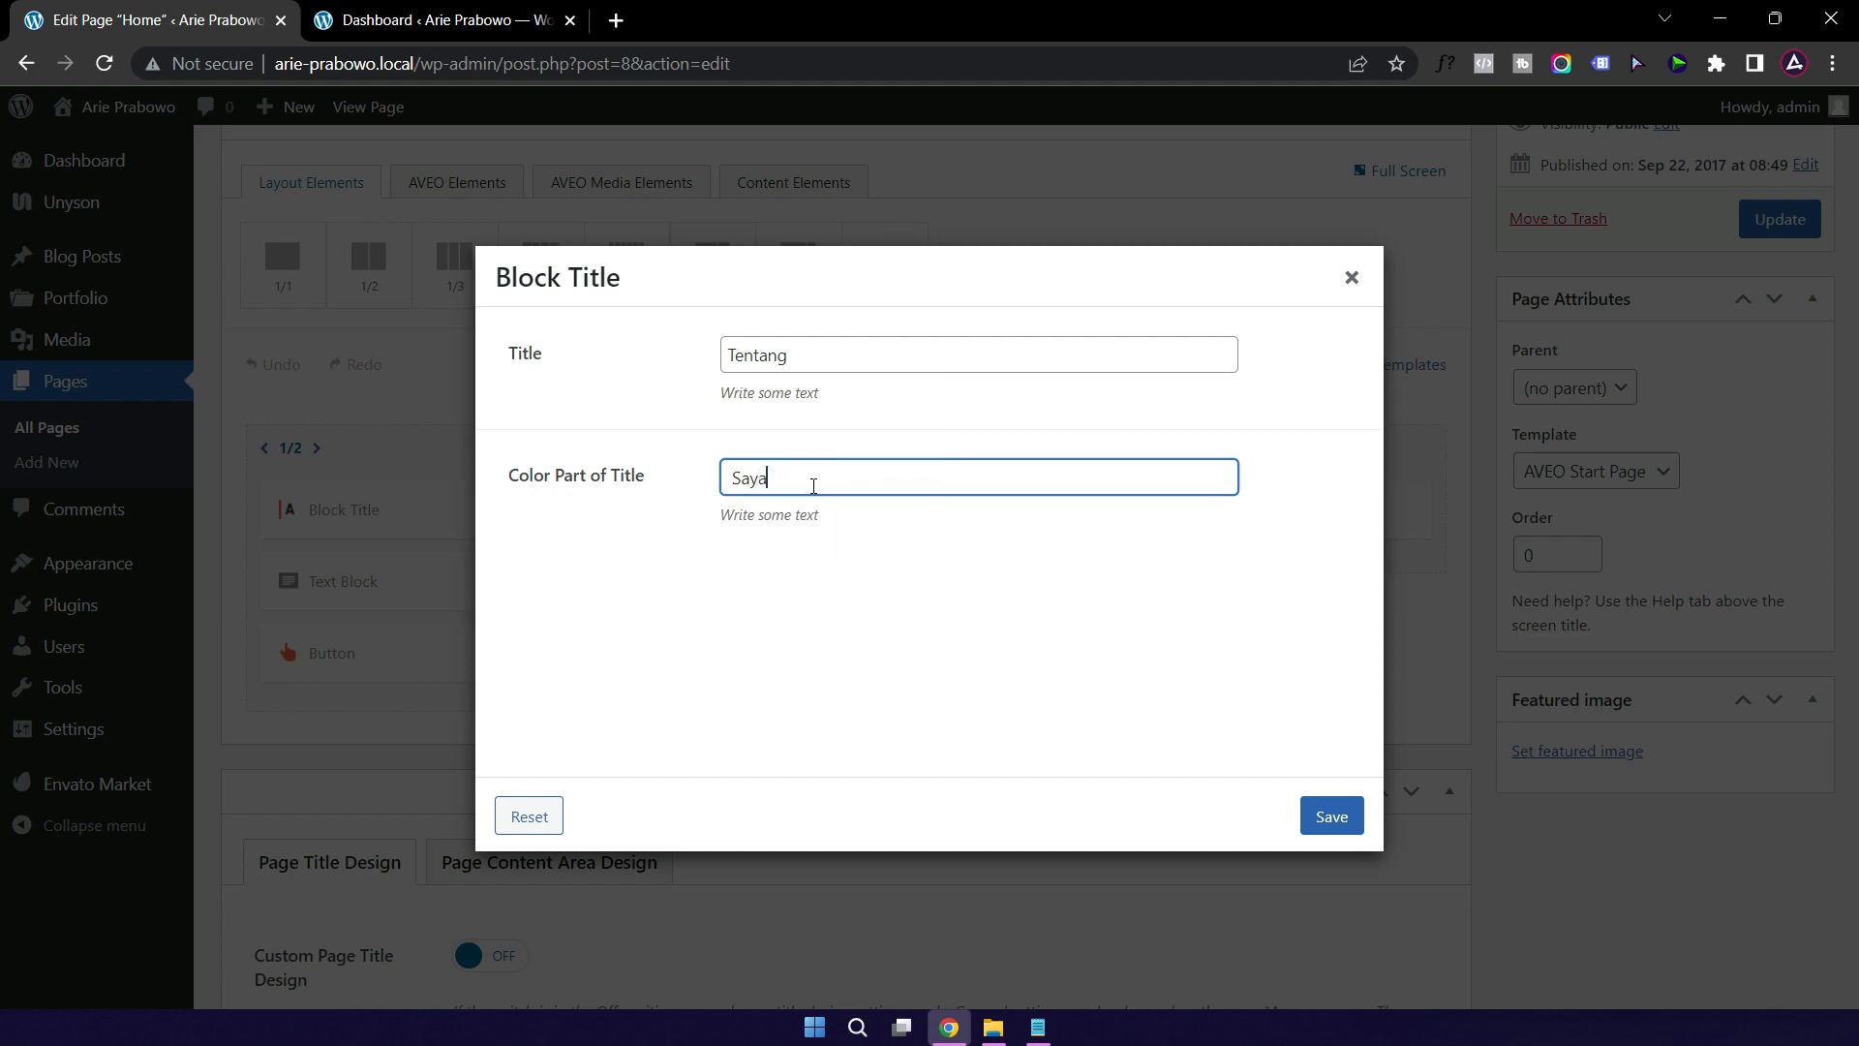
{"action": "left_click", "coordinate": [1333, 816]}
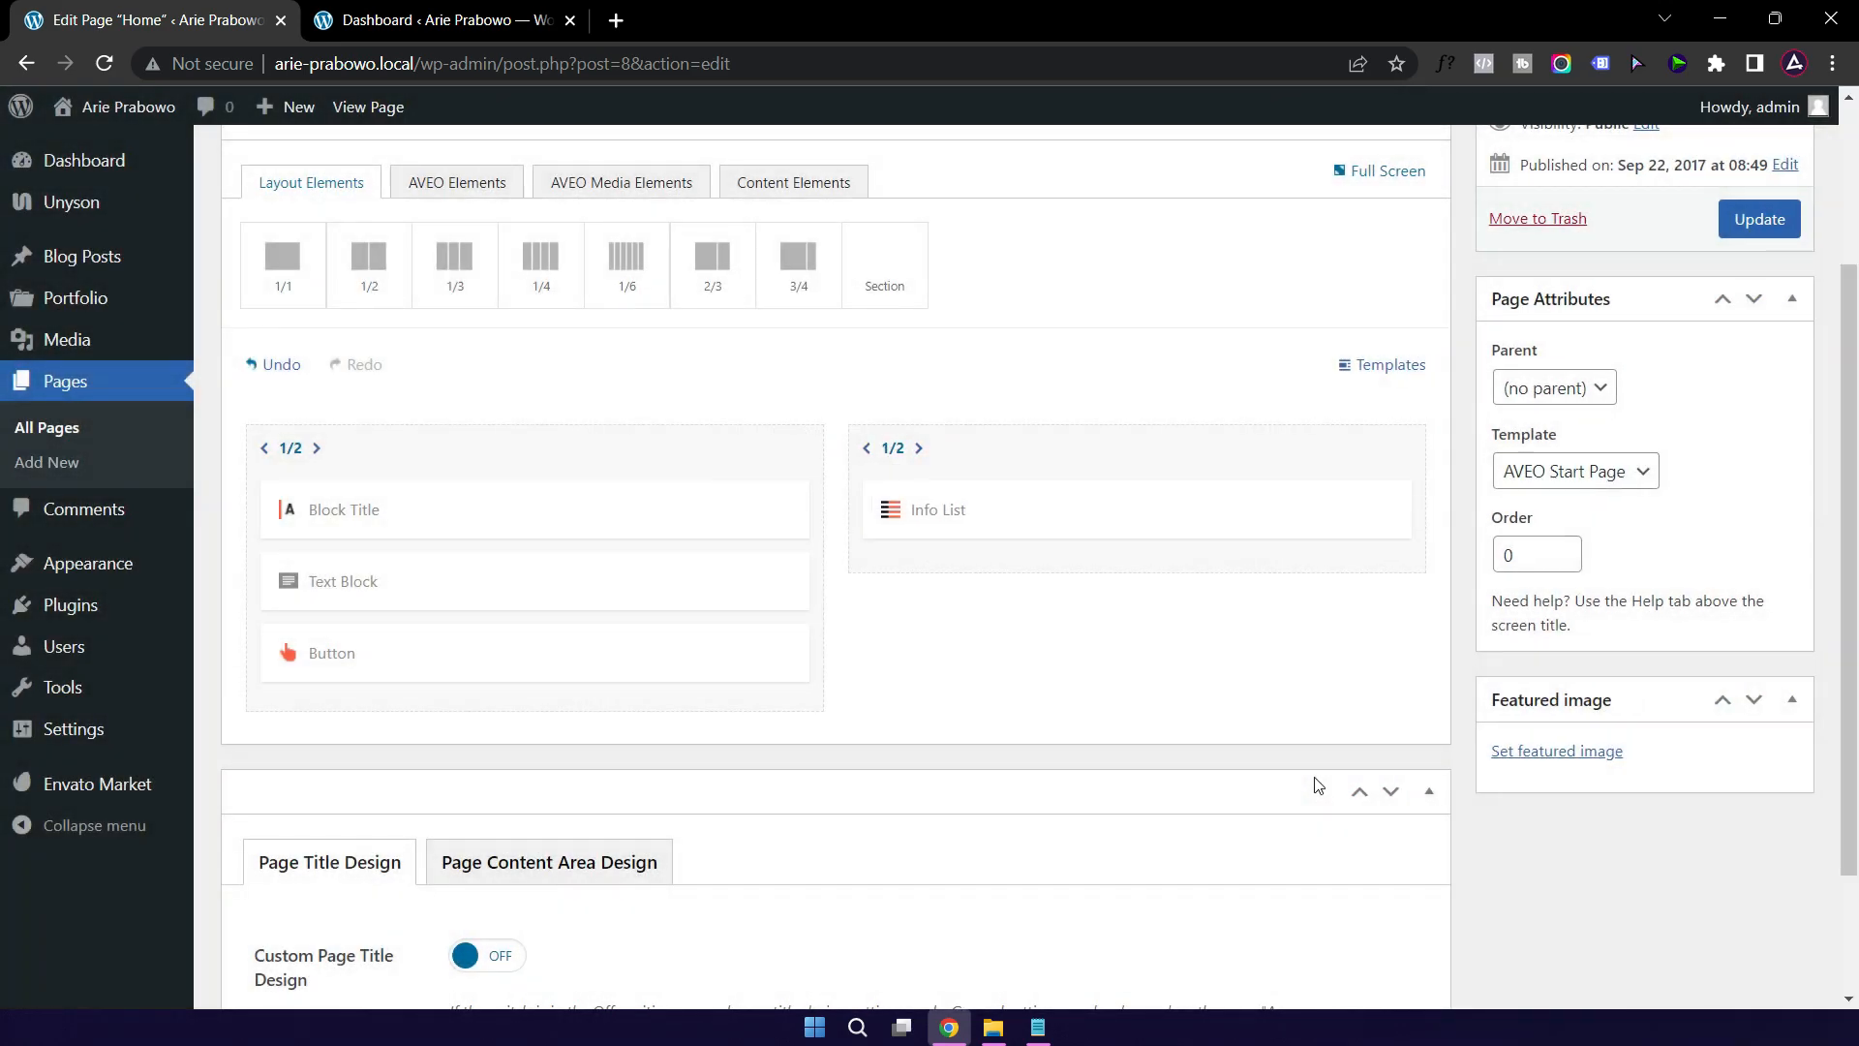
{"action": "left_click", "coordinate": [514, 598]}
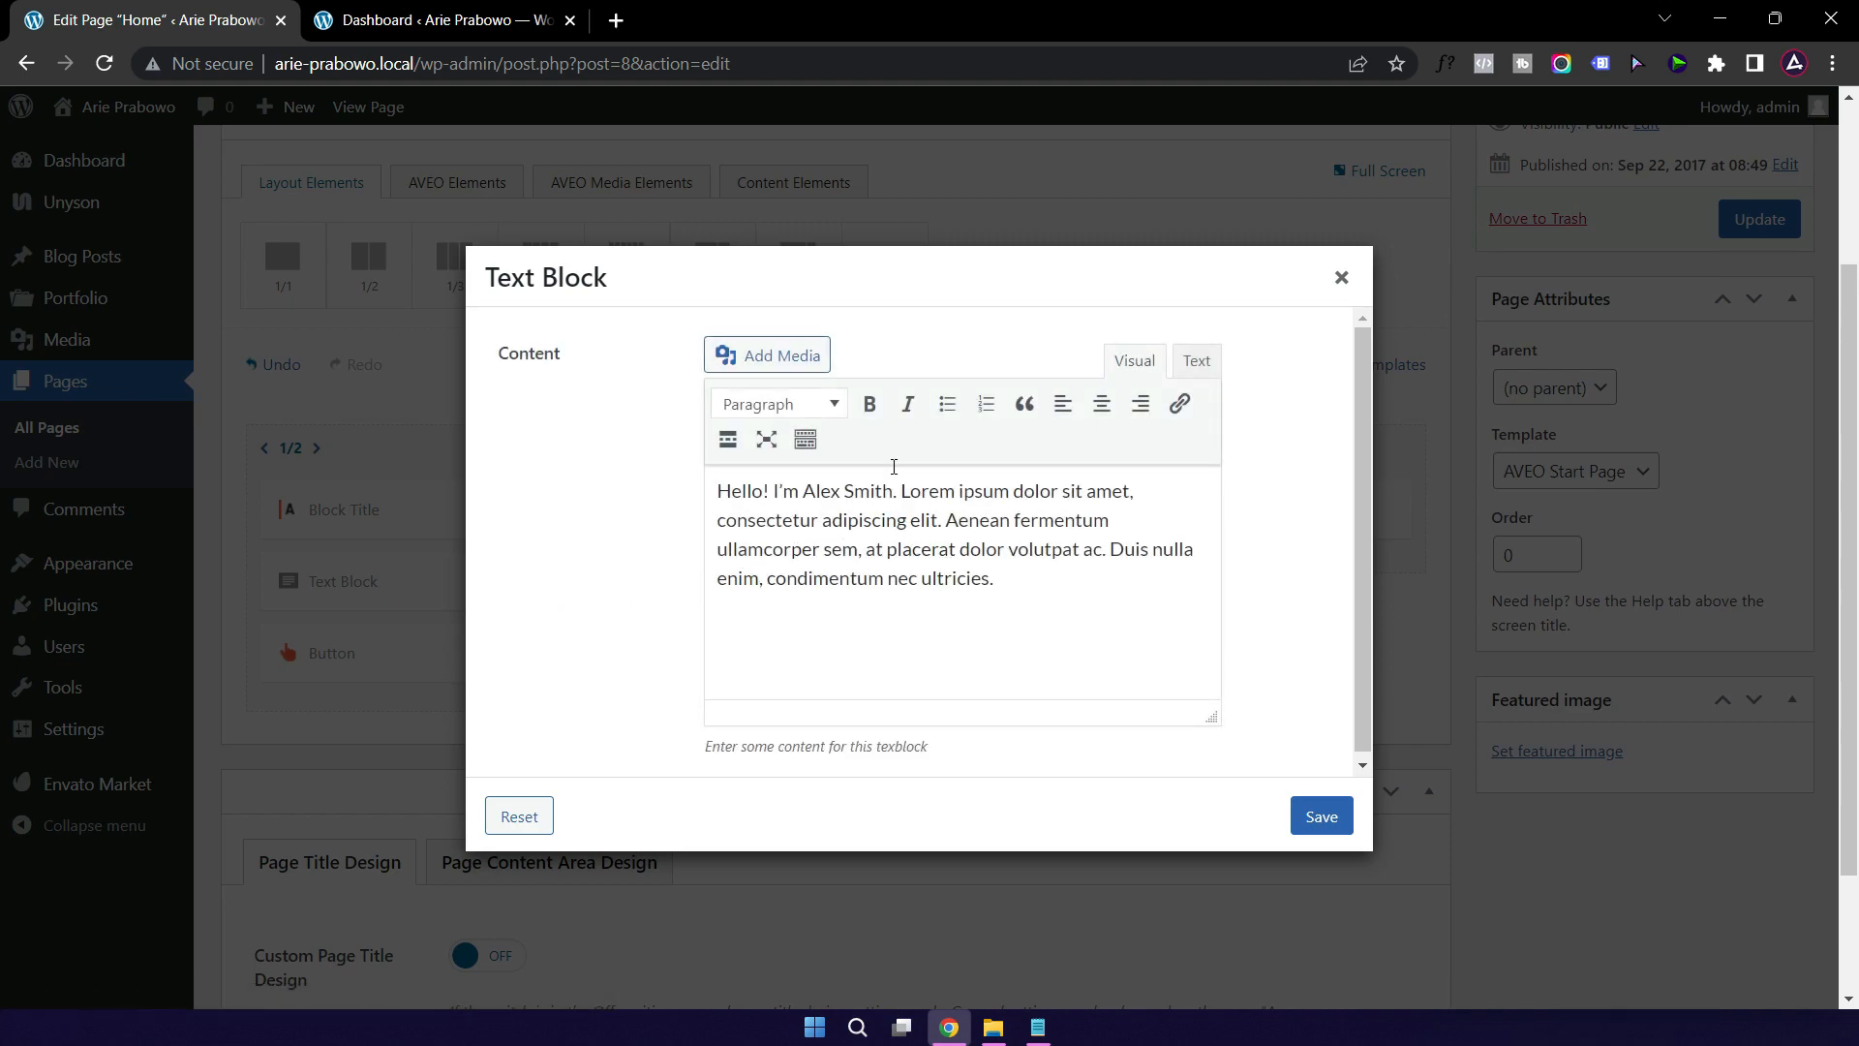
Step: Open a new browser tab and start typing the live site's address
{"action": "left_click", "coordinate": [616, 19]}
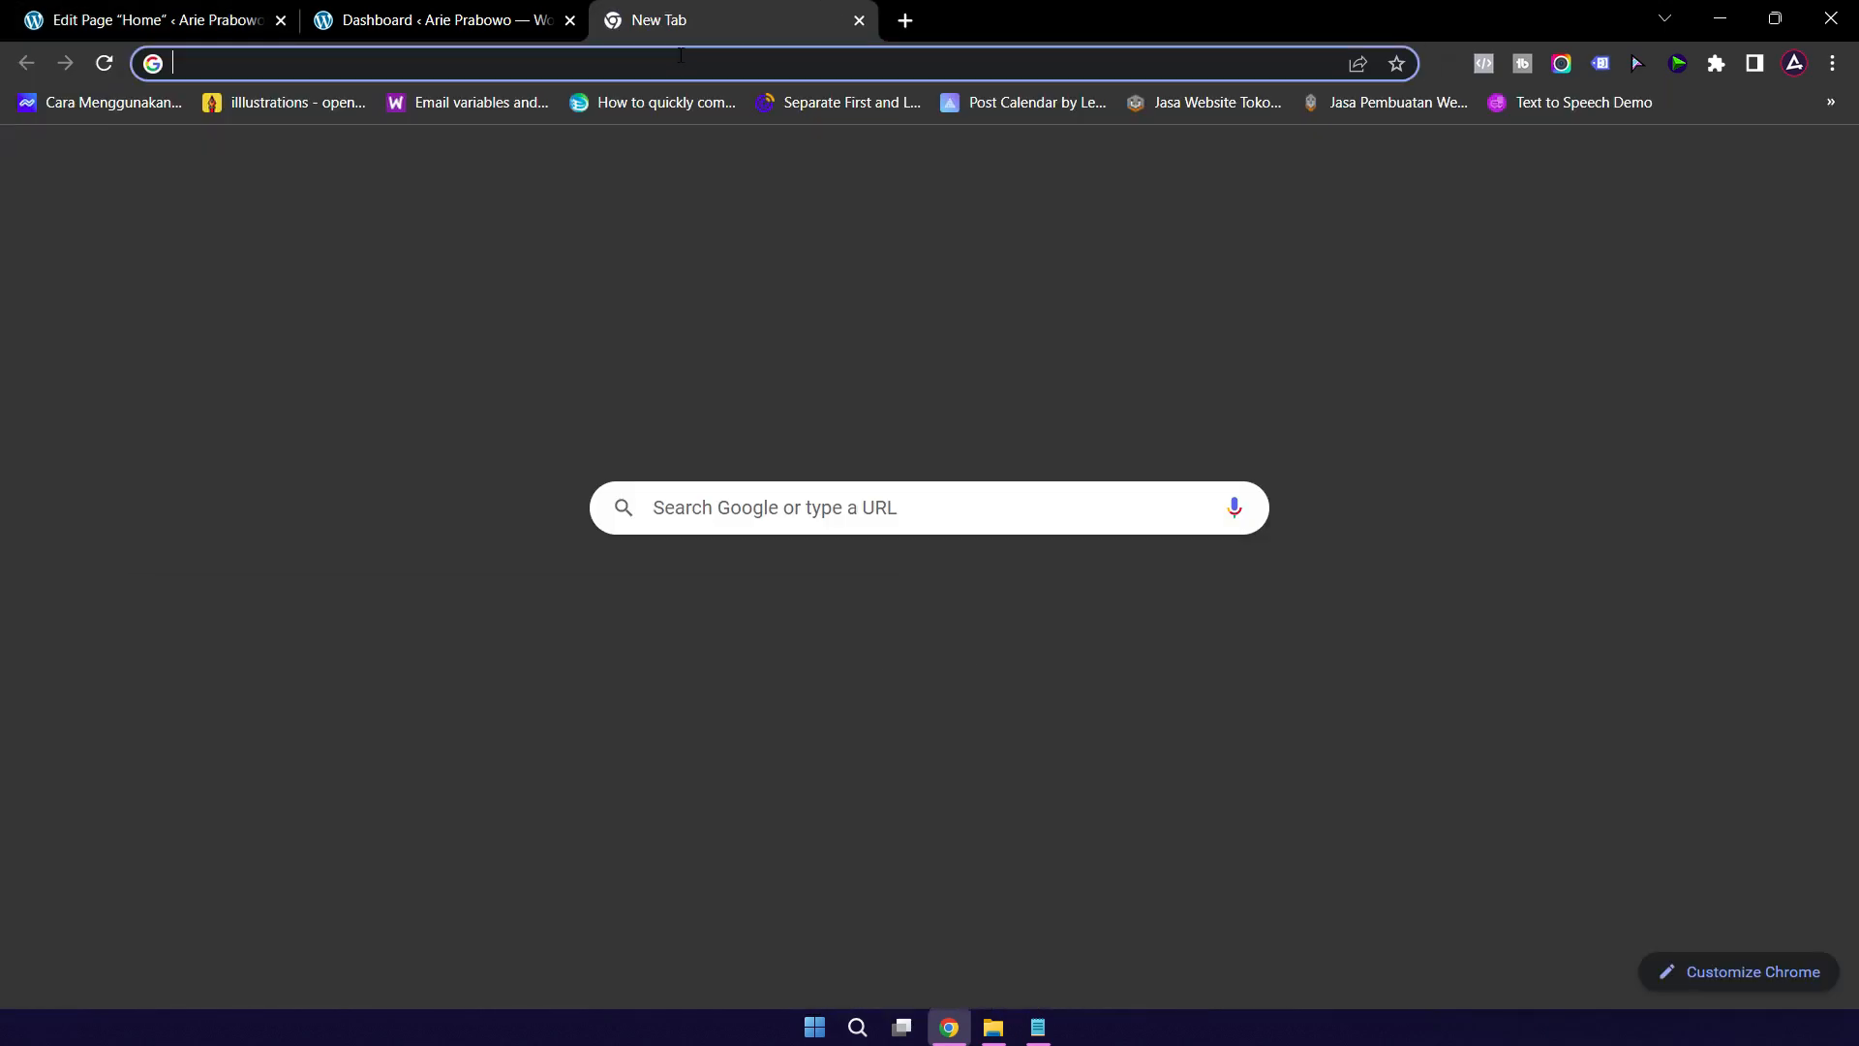
{"action": "left_click", "coordinate": [680, 55]}
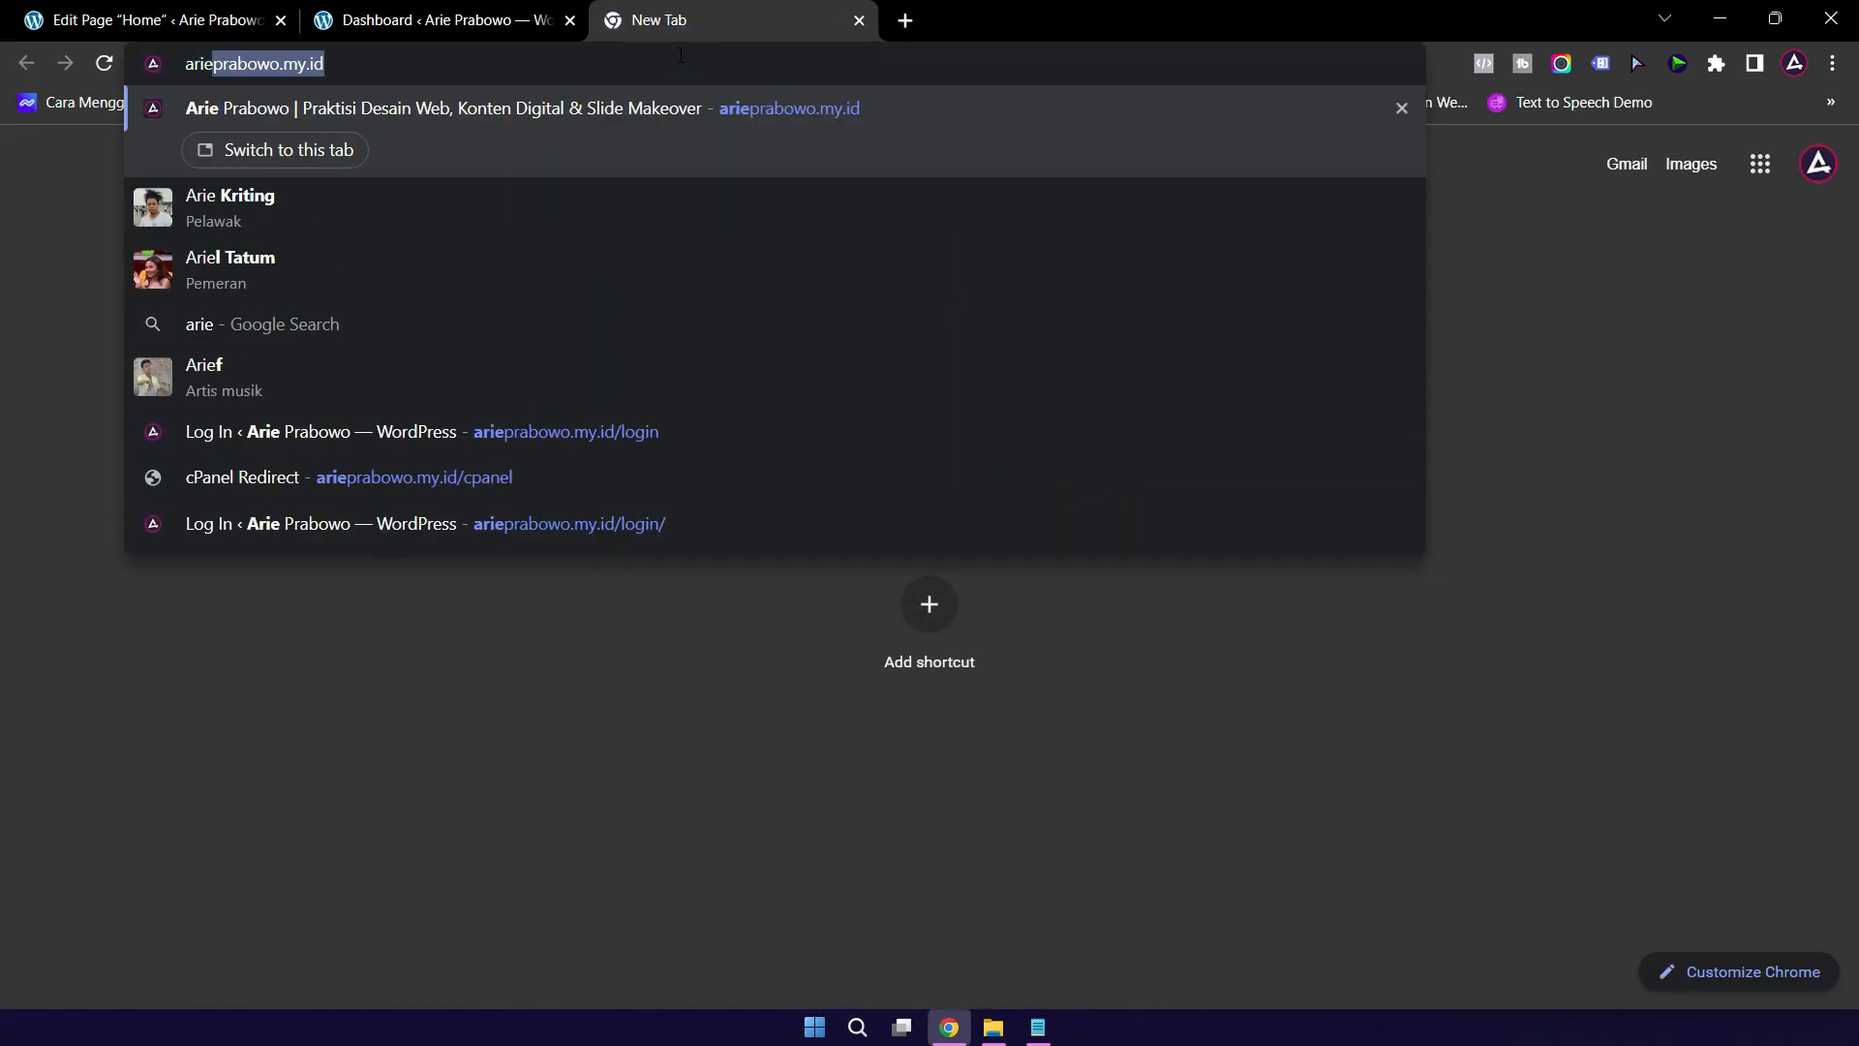
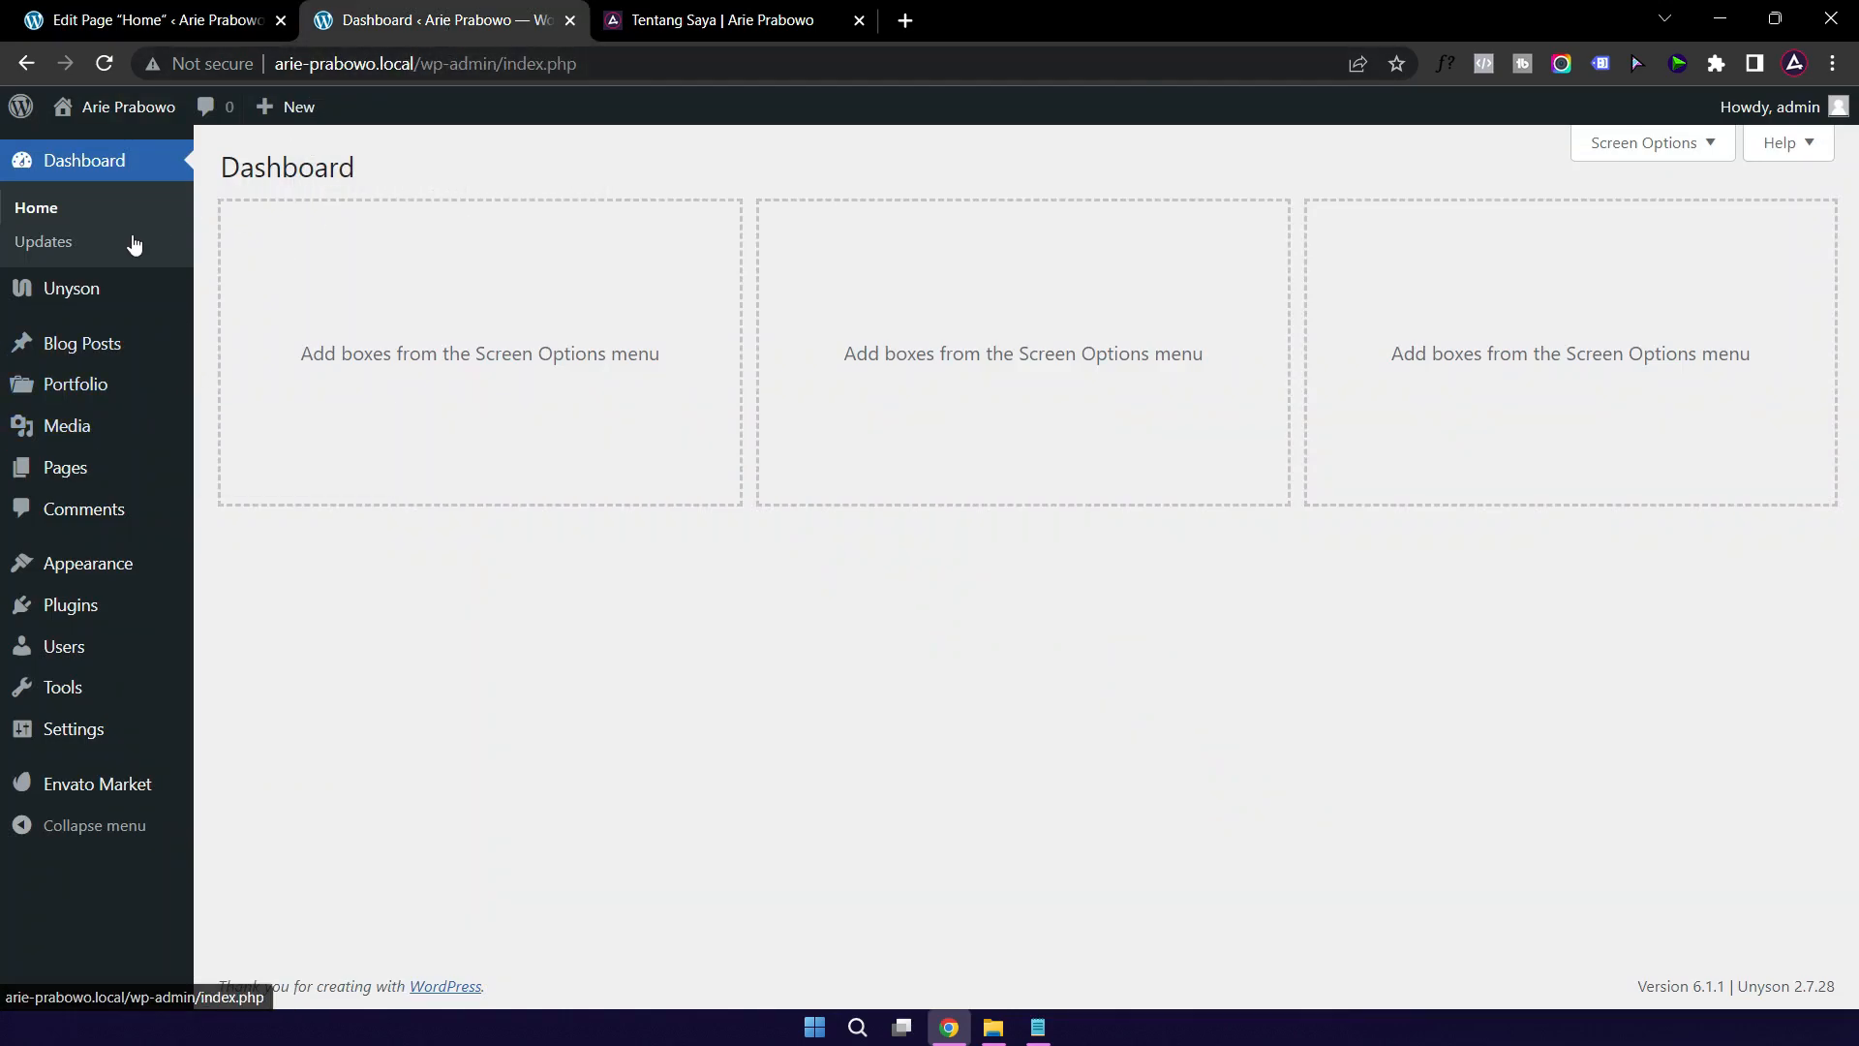
Step: Open the Media Library and browse File Explorer to the client's project folder on WORKING (D:)
{"action": "left_click", "coordinate": [78, 429]}
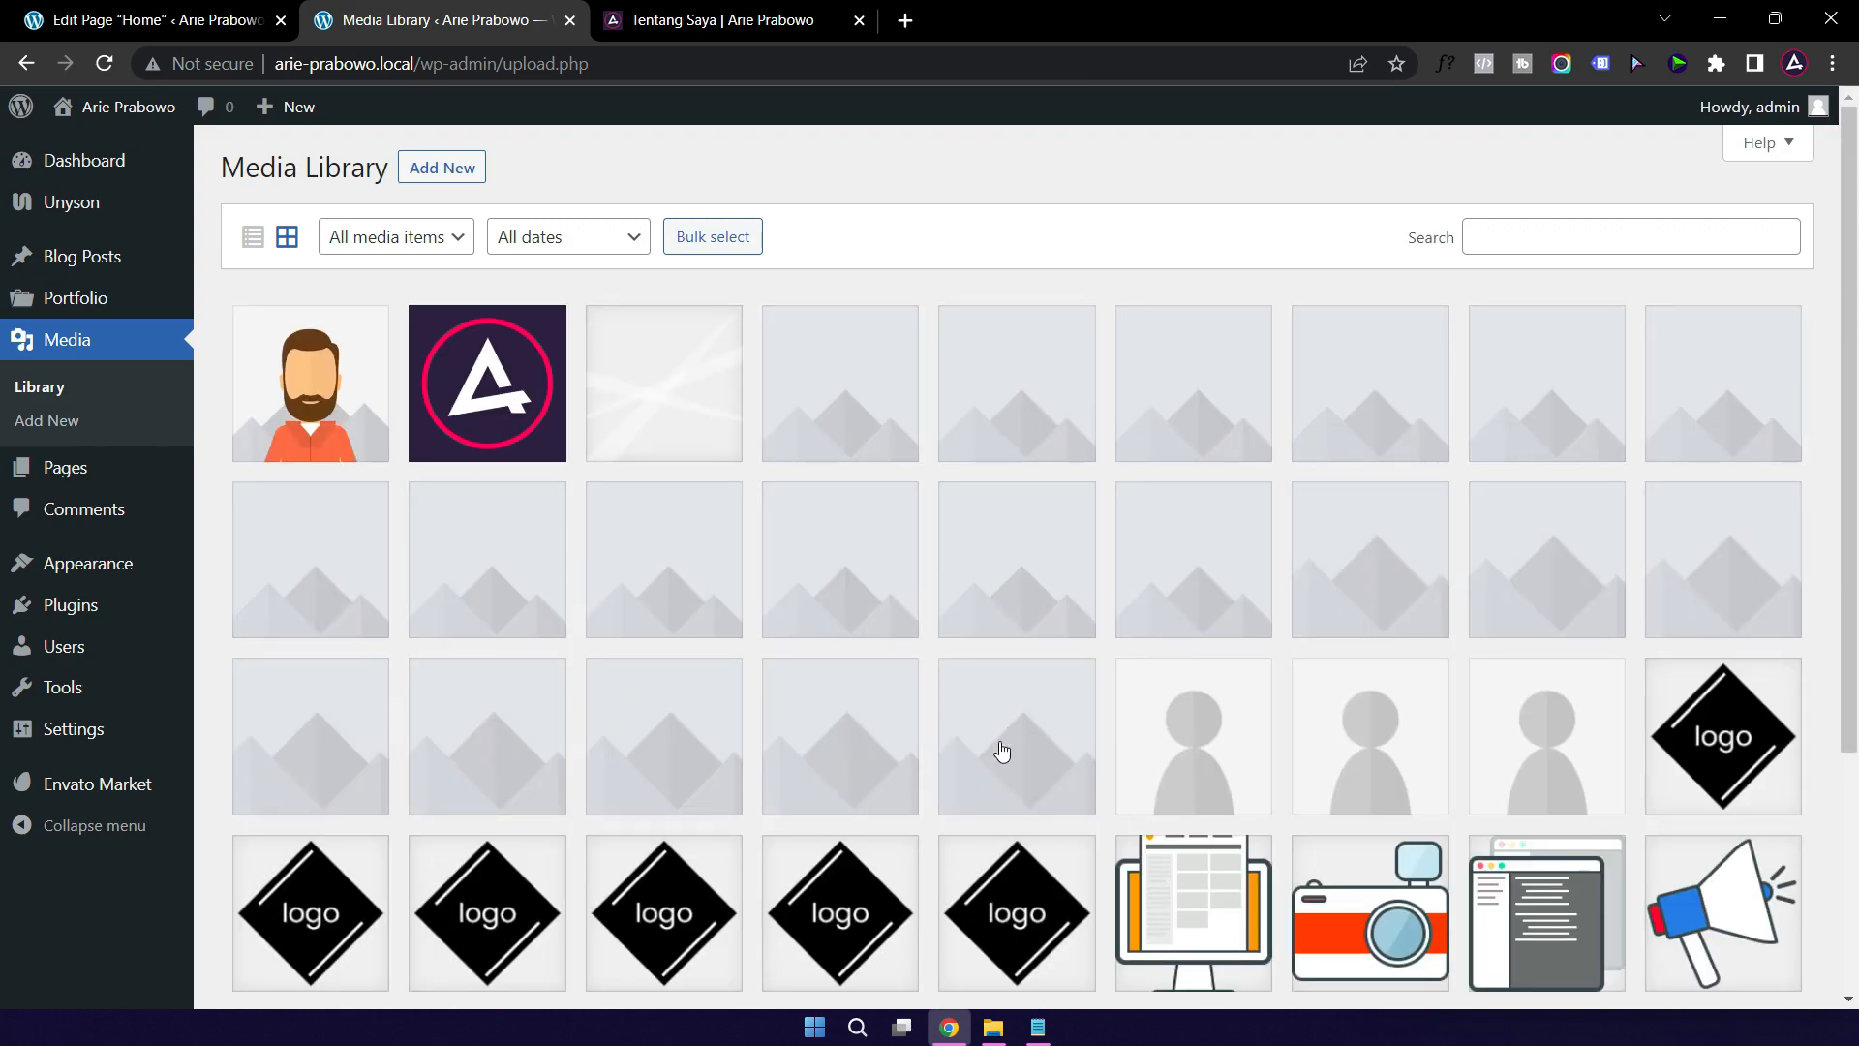
{"action": "left_click", "coordinate": [997, 1036]}
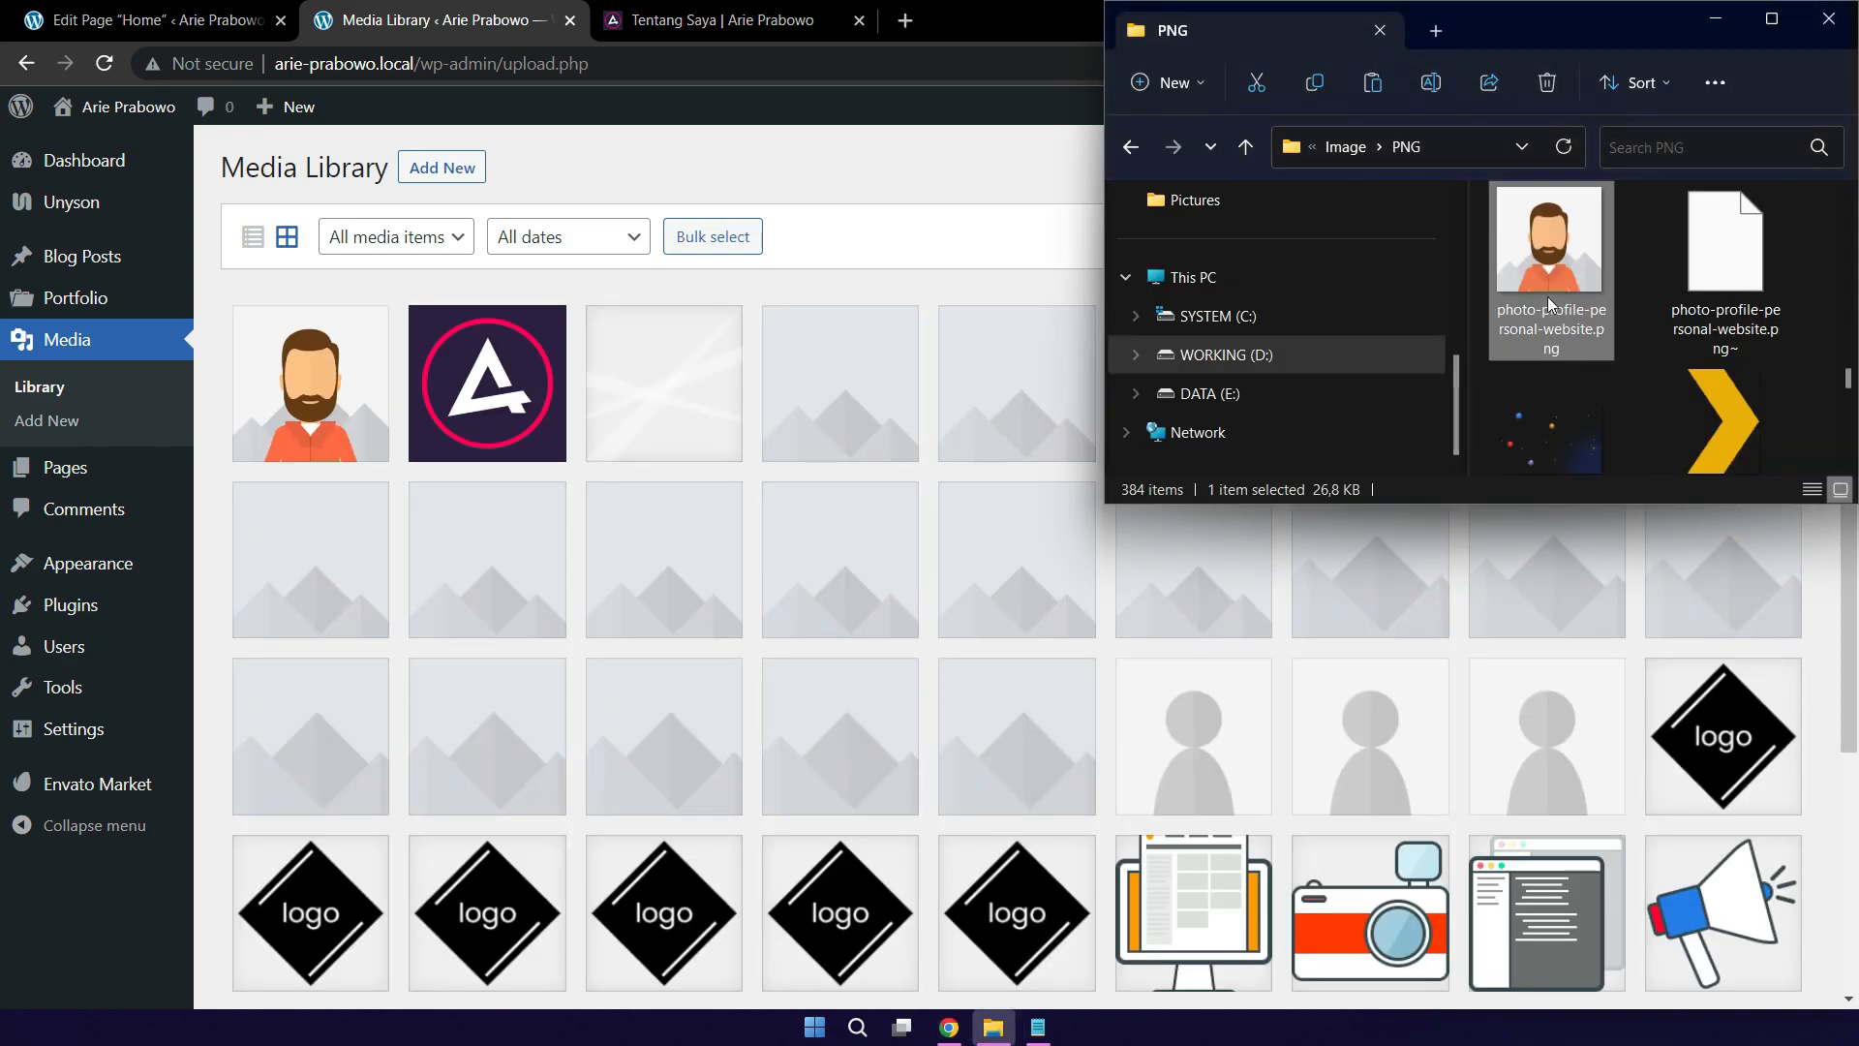
{"action": "left_click", "coordinate": [1249, 356]}
{"action": "scroll", "coordinate": [1563, 289], "scroll_direction": "up", "scroll_amount": 3}
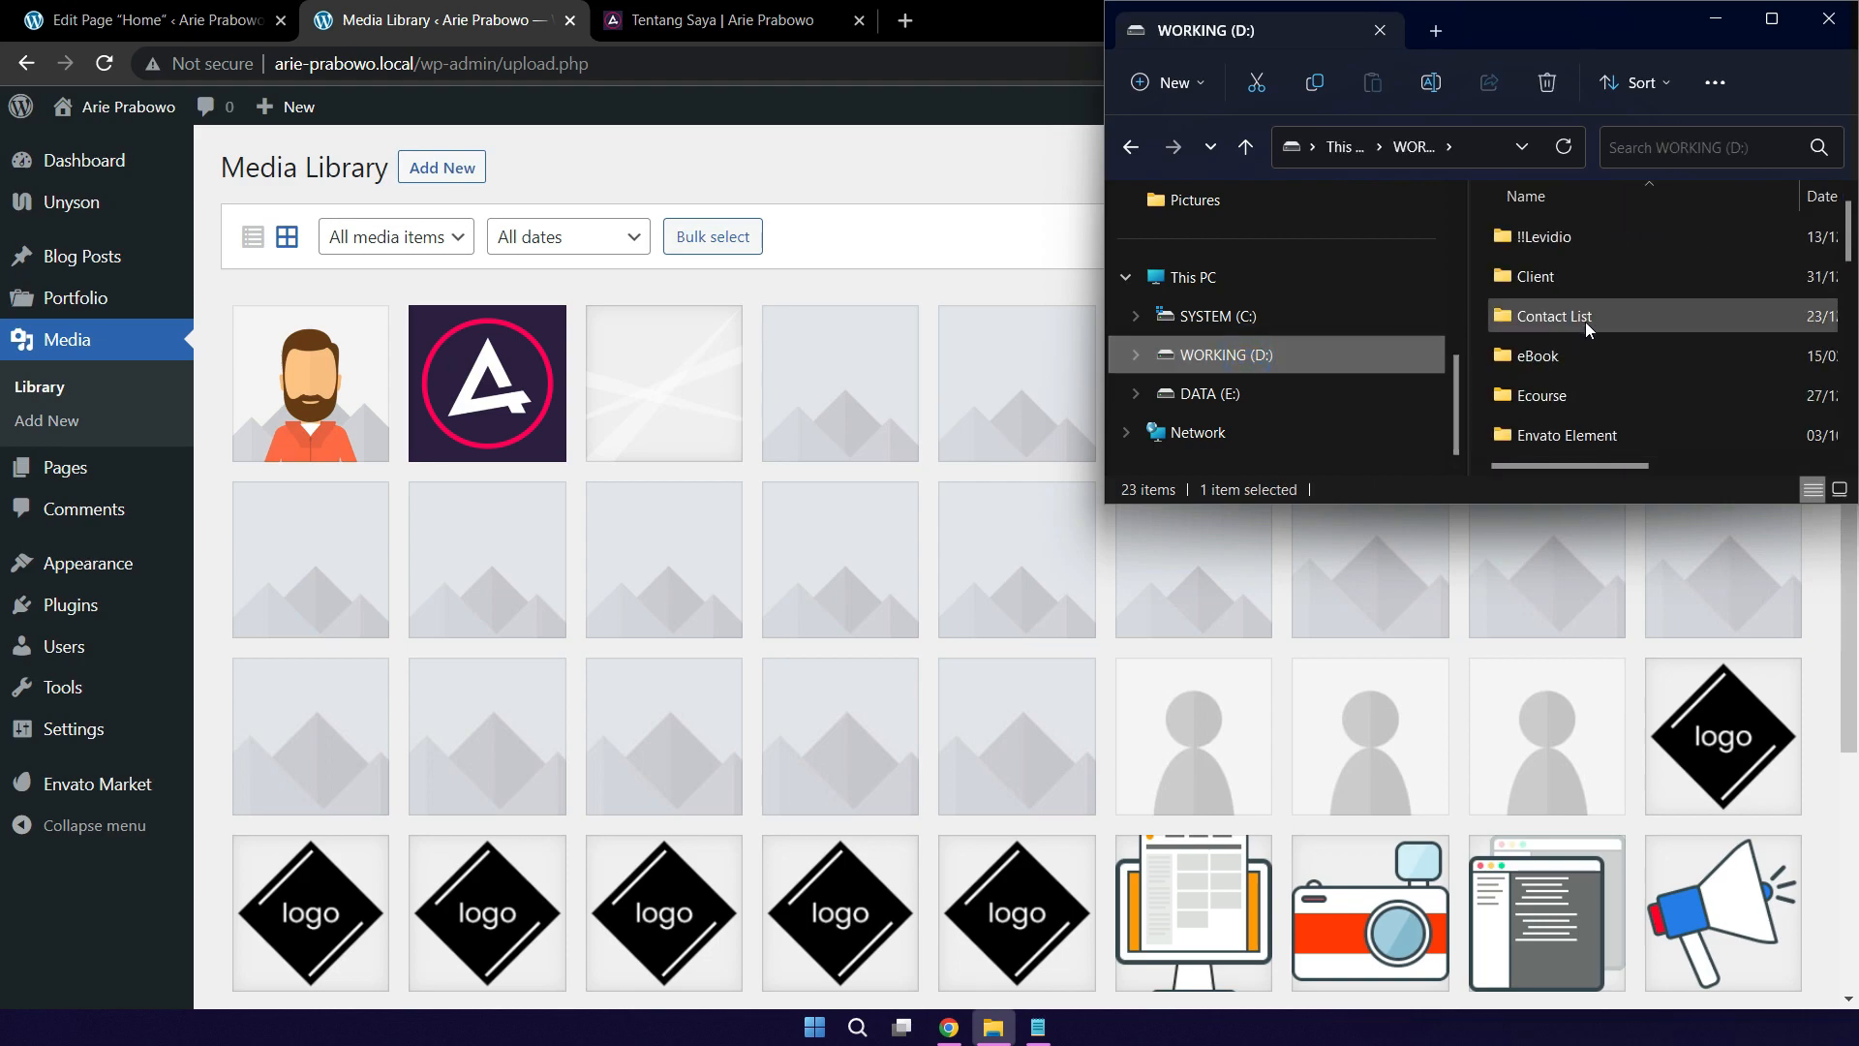
{"action": "double_click", "coordinate": [1549, 281]}
{"action": "scroll", "coordinate": [1619, 378], "scroll_direction": "down", "scroll_amount": 2}
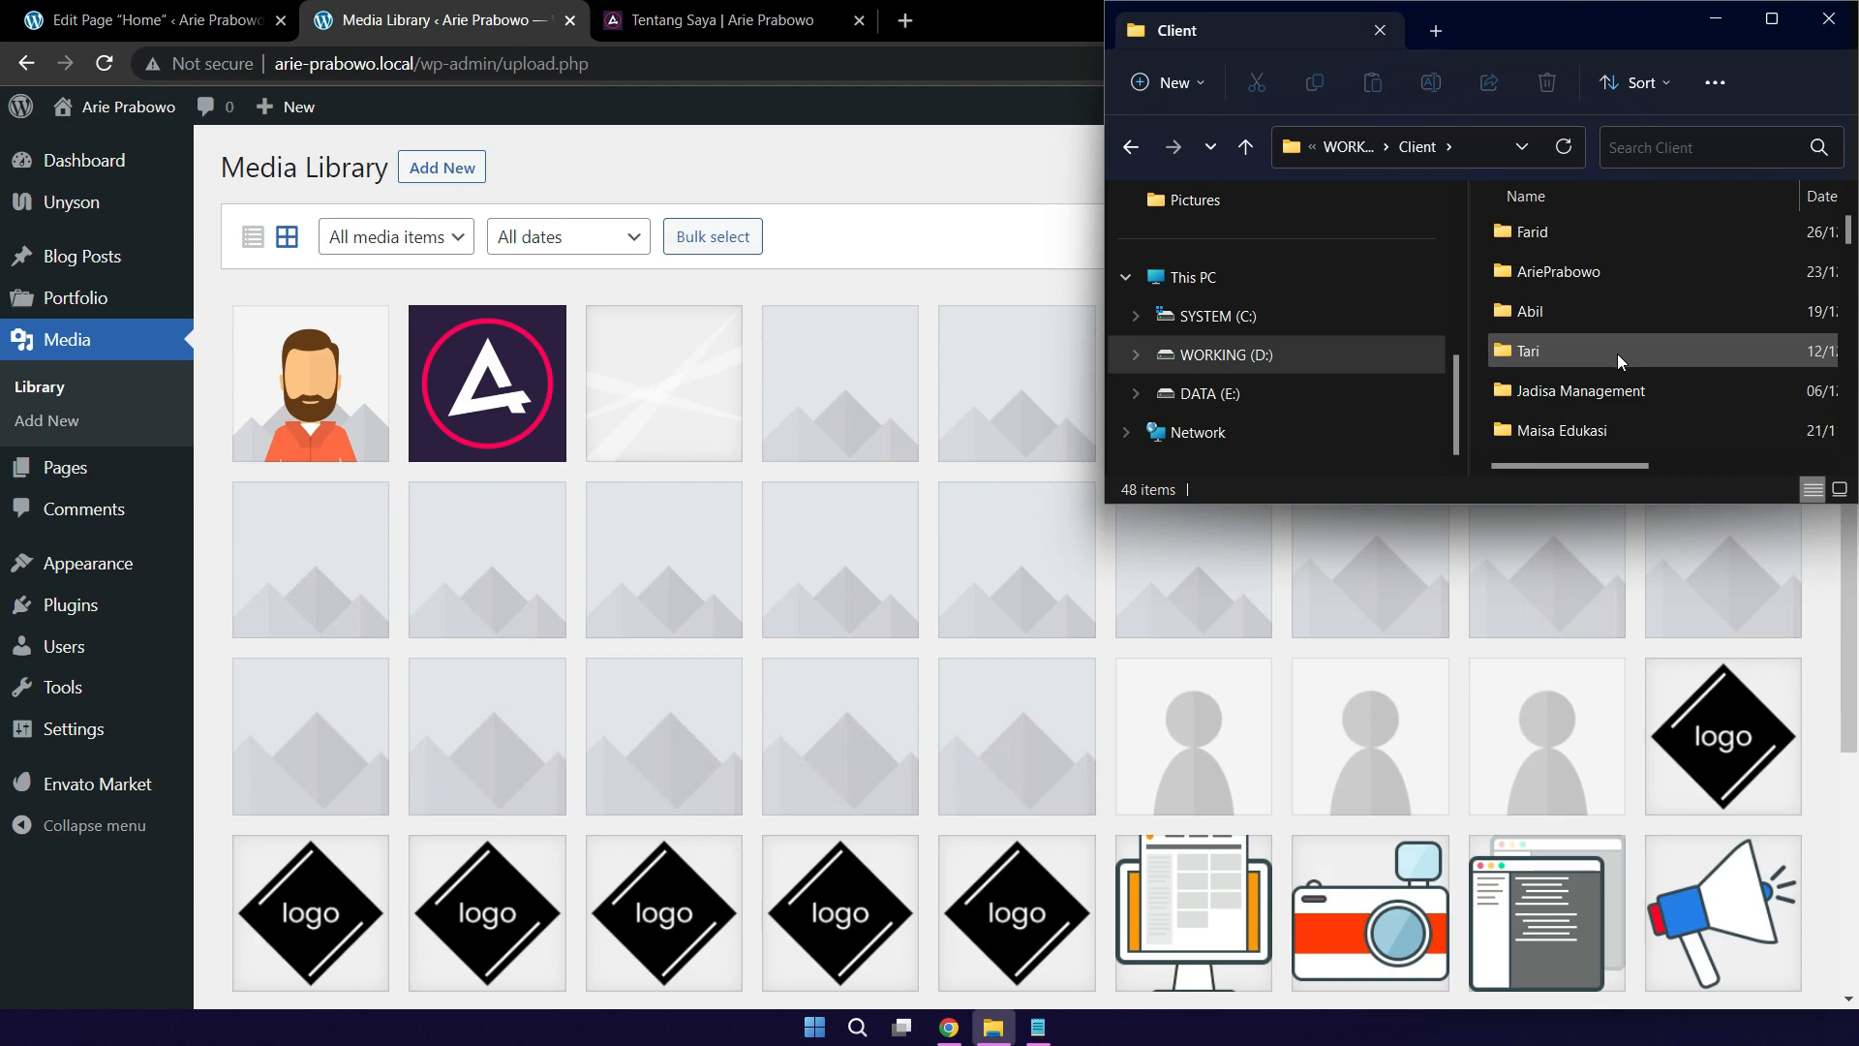
{"action": "double_click", "coordinate": [1582, 273]}
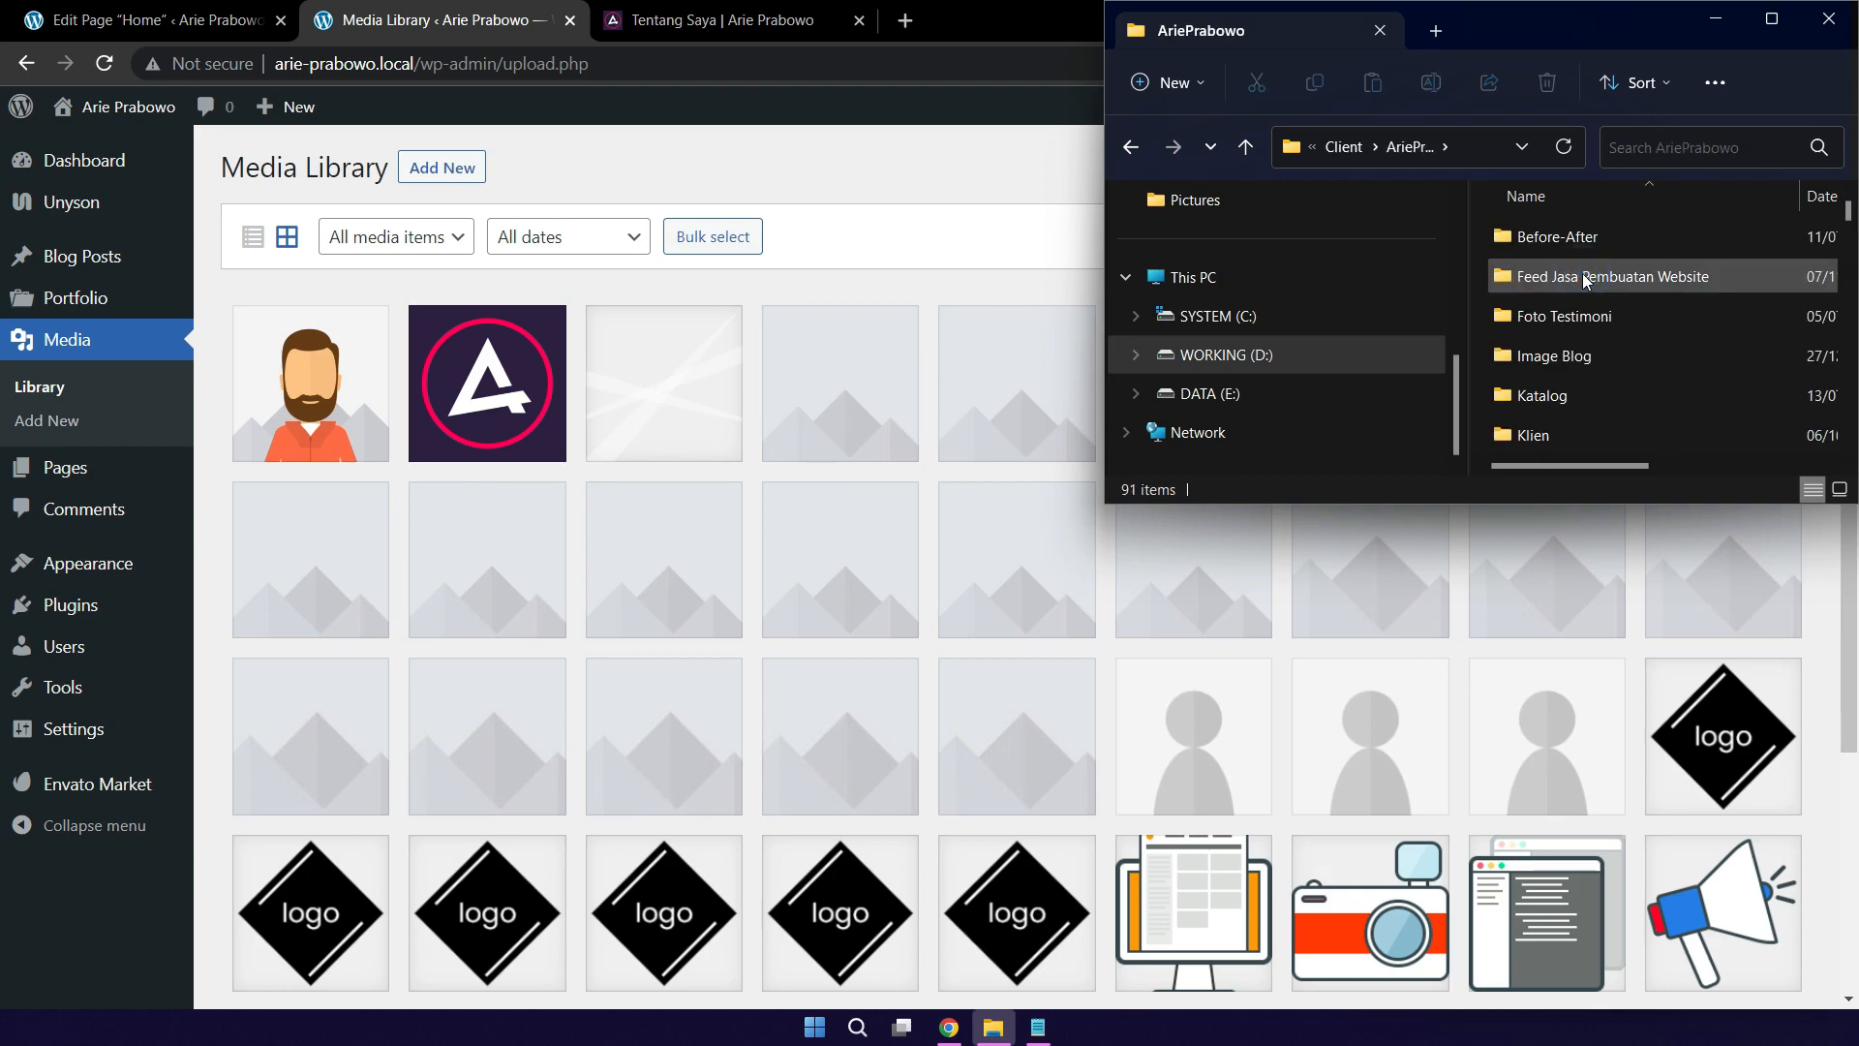
Step: Find resume-2022.pdf and drag it onto the Media Library to upload it
{"action": "key", "text": "c"}
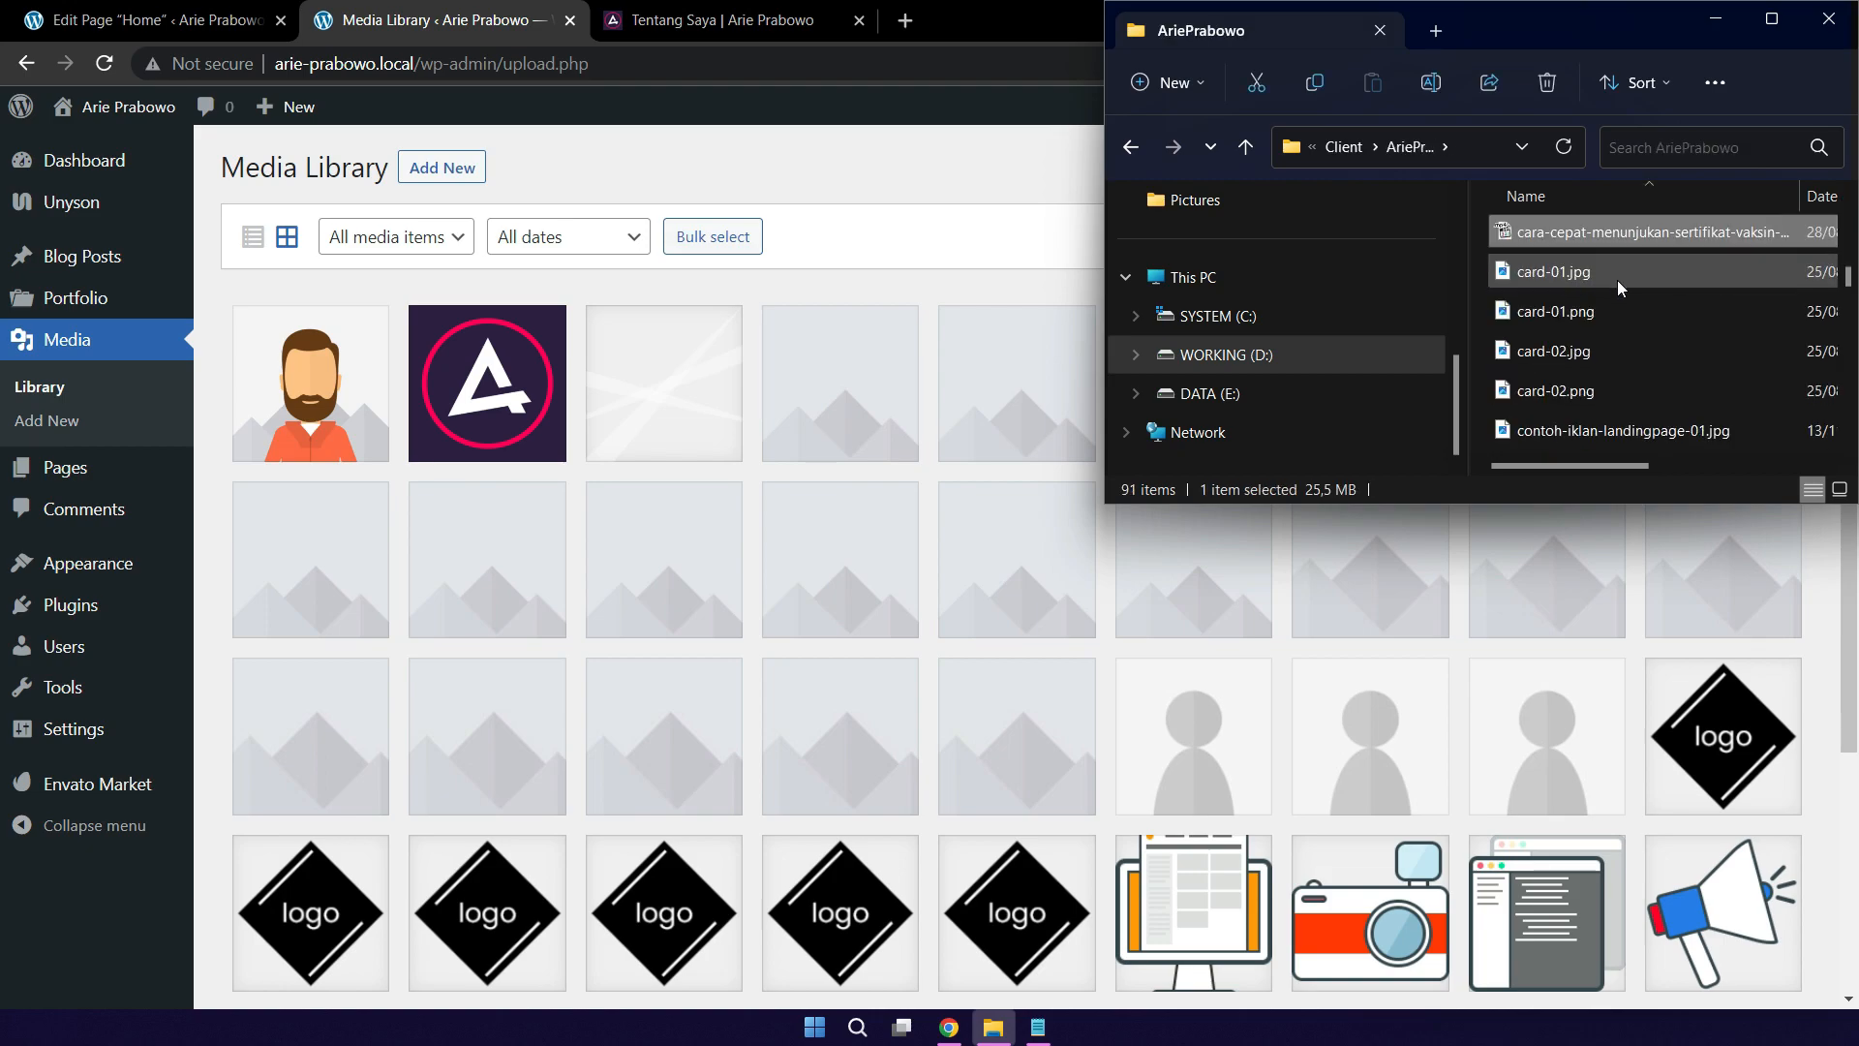
{"action": "key", "text": "r"}
{"action": "scroll", "coordinate": [1654, 358], "scroll_direction": "down", "scroll_amount": 1}
{"action": "scroll", "coordinate": [1655, 369], "scroll_direction": "down", "scroll_amount": 3}
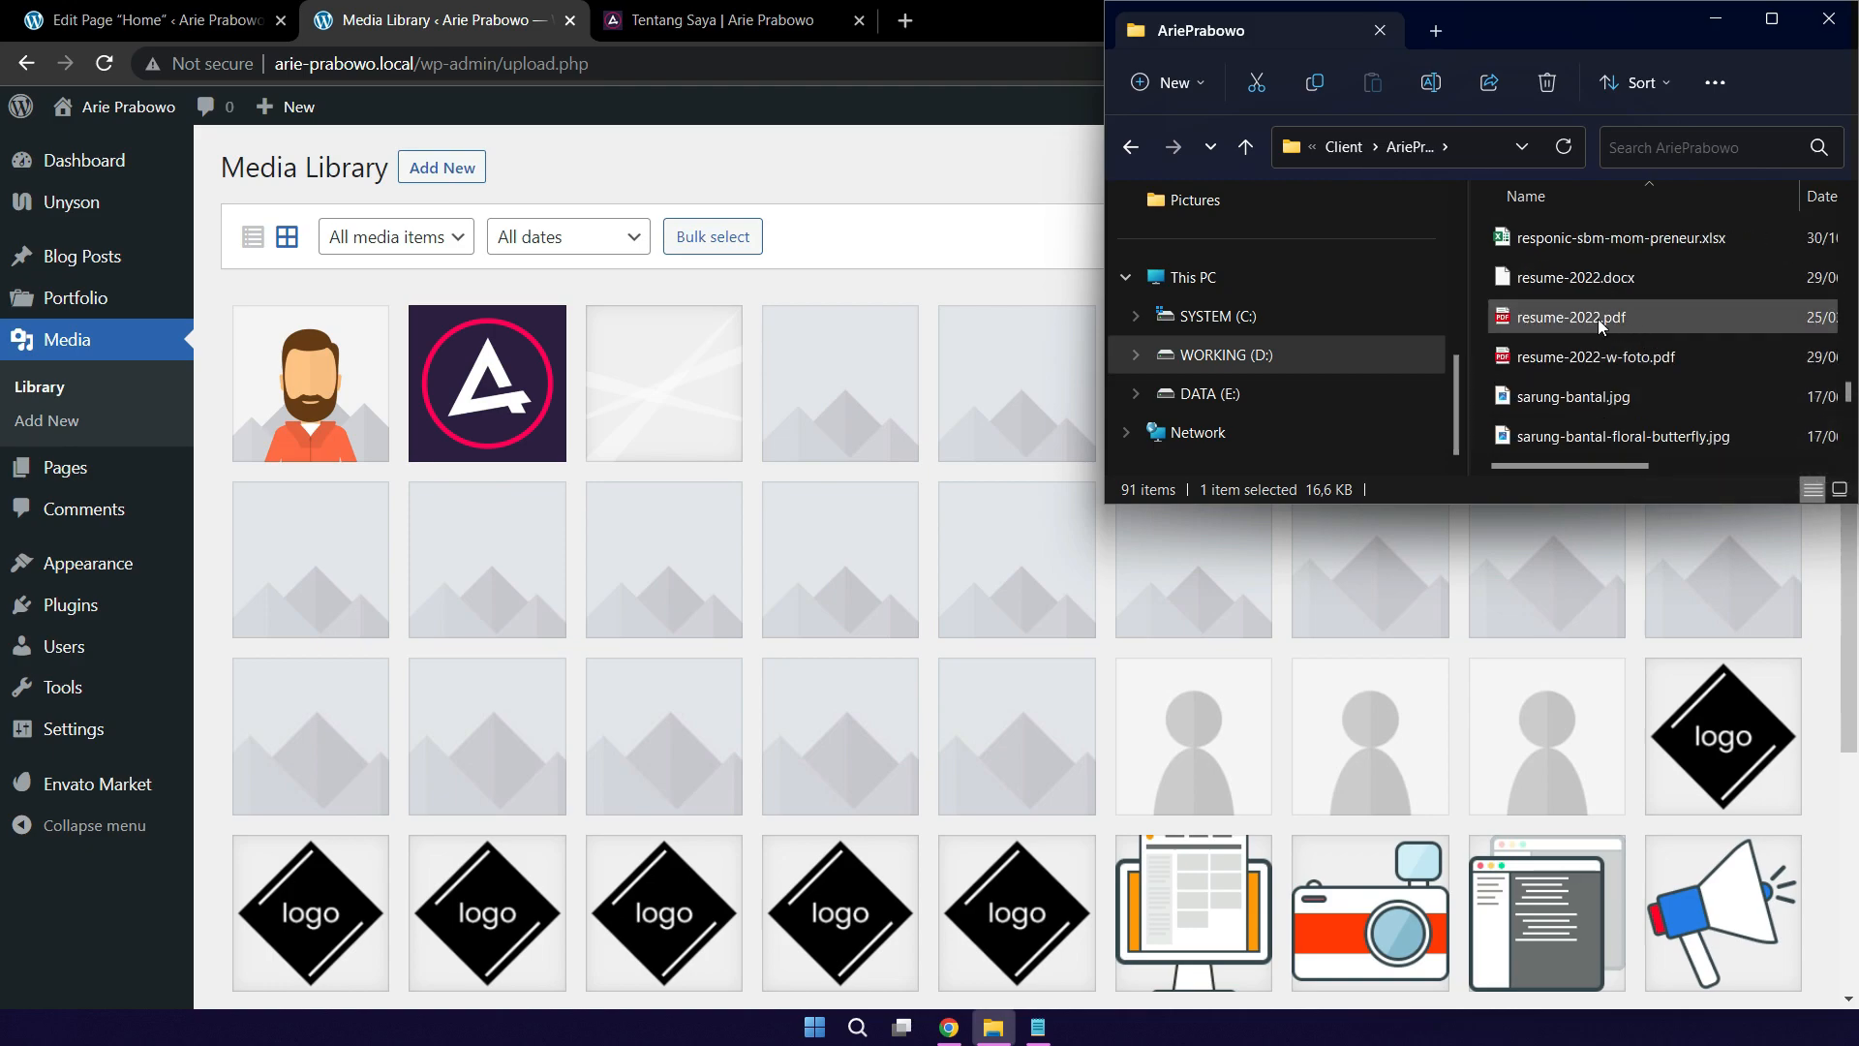
{"action": "left_click_drag", "start_coordinate": [1577, 318], "coordinate": [706, 527]}
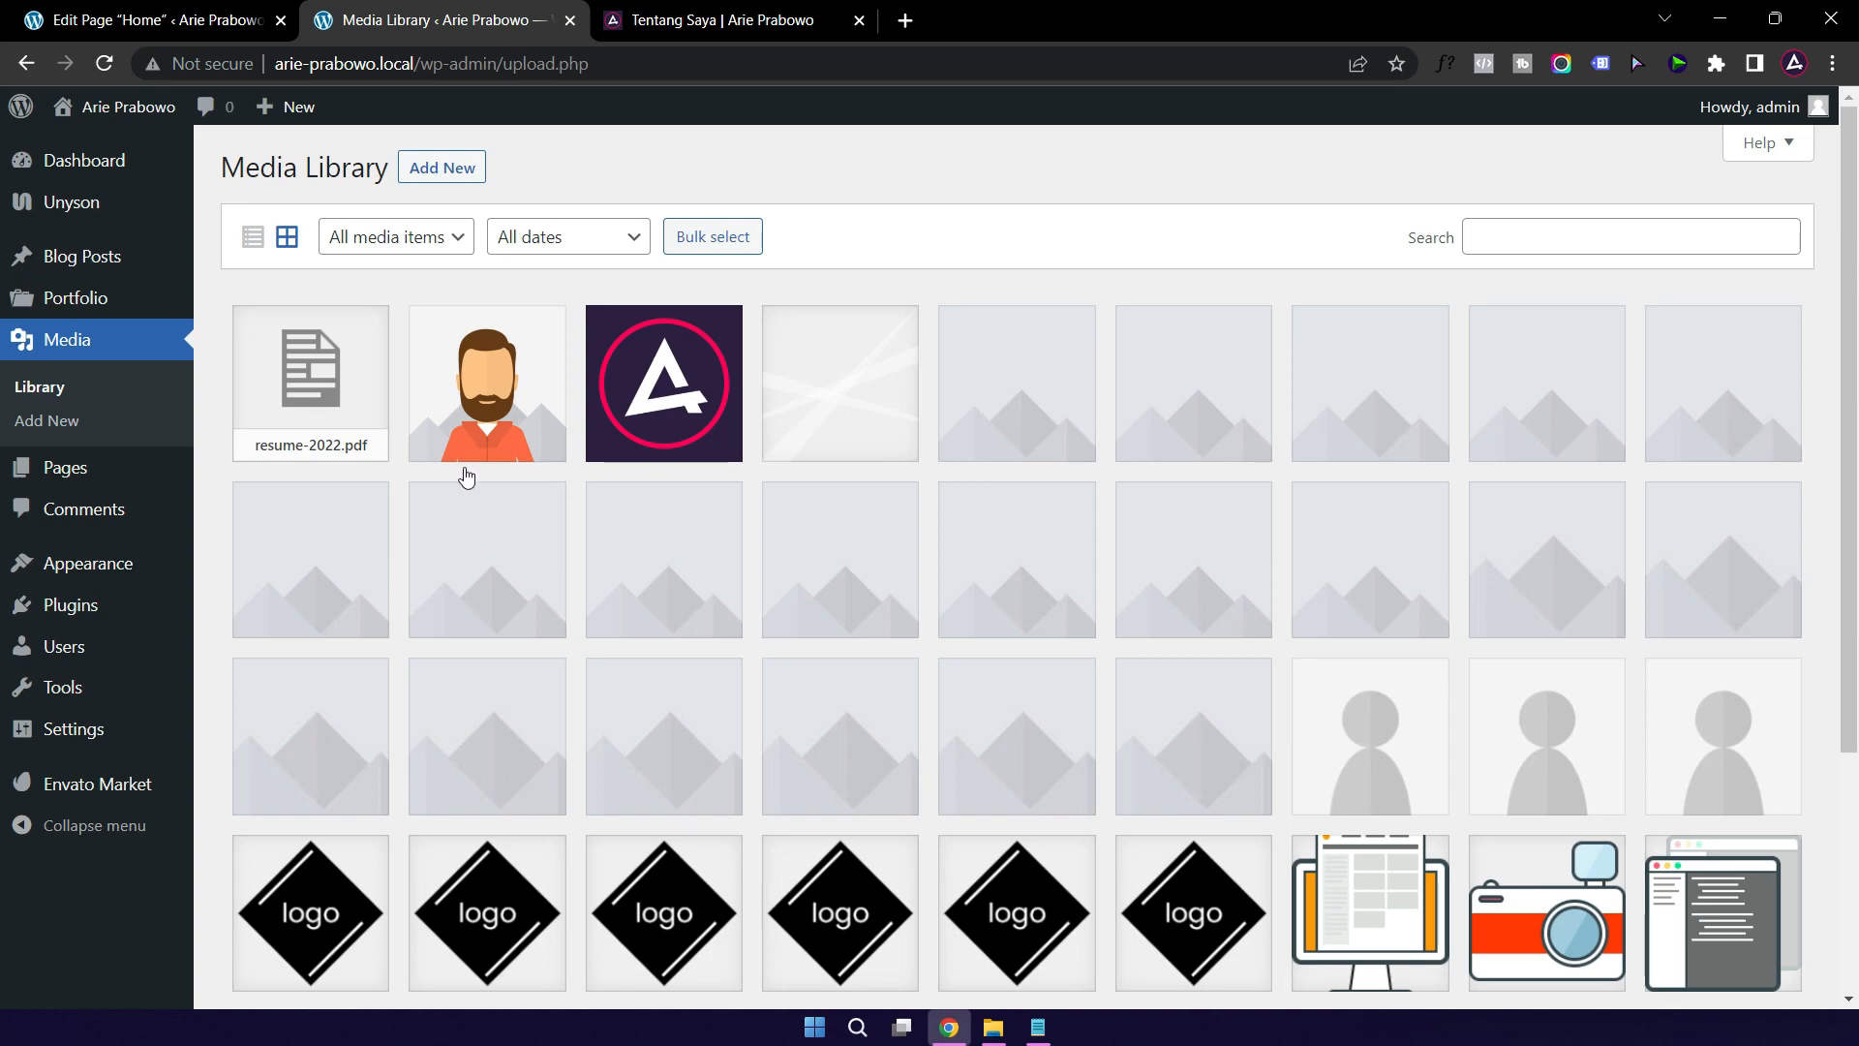
Step: Copy the resume-2022.pdf file URL and return to the Home page's Download Resume button settings
{"action": "left_click", "coordinate": [326, 385]}
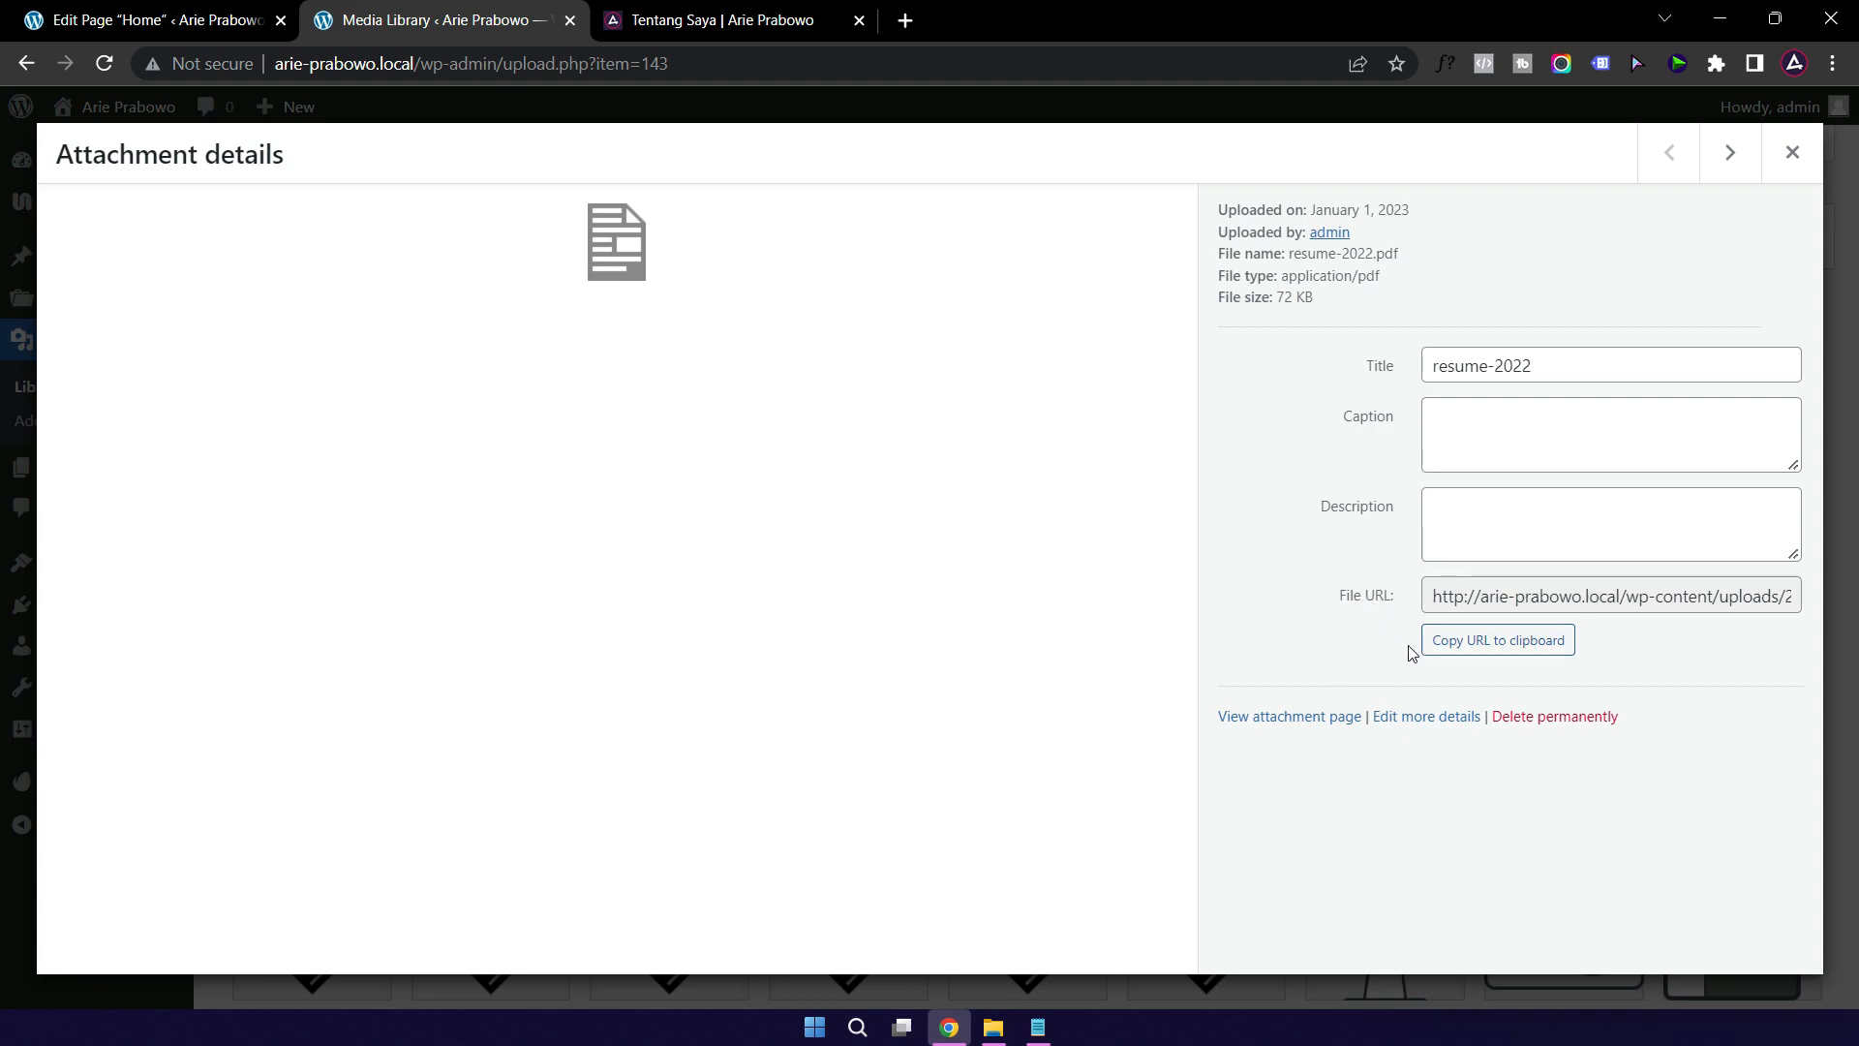
{"action": "left_click", "coordinate": [1520, 649]}
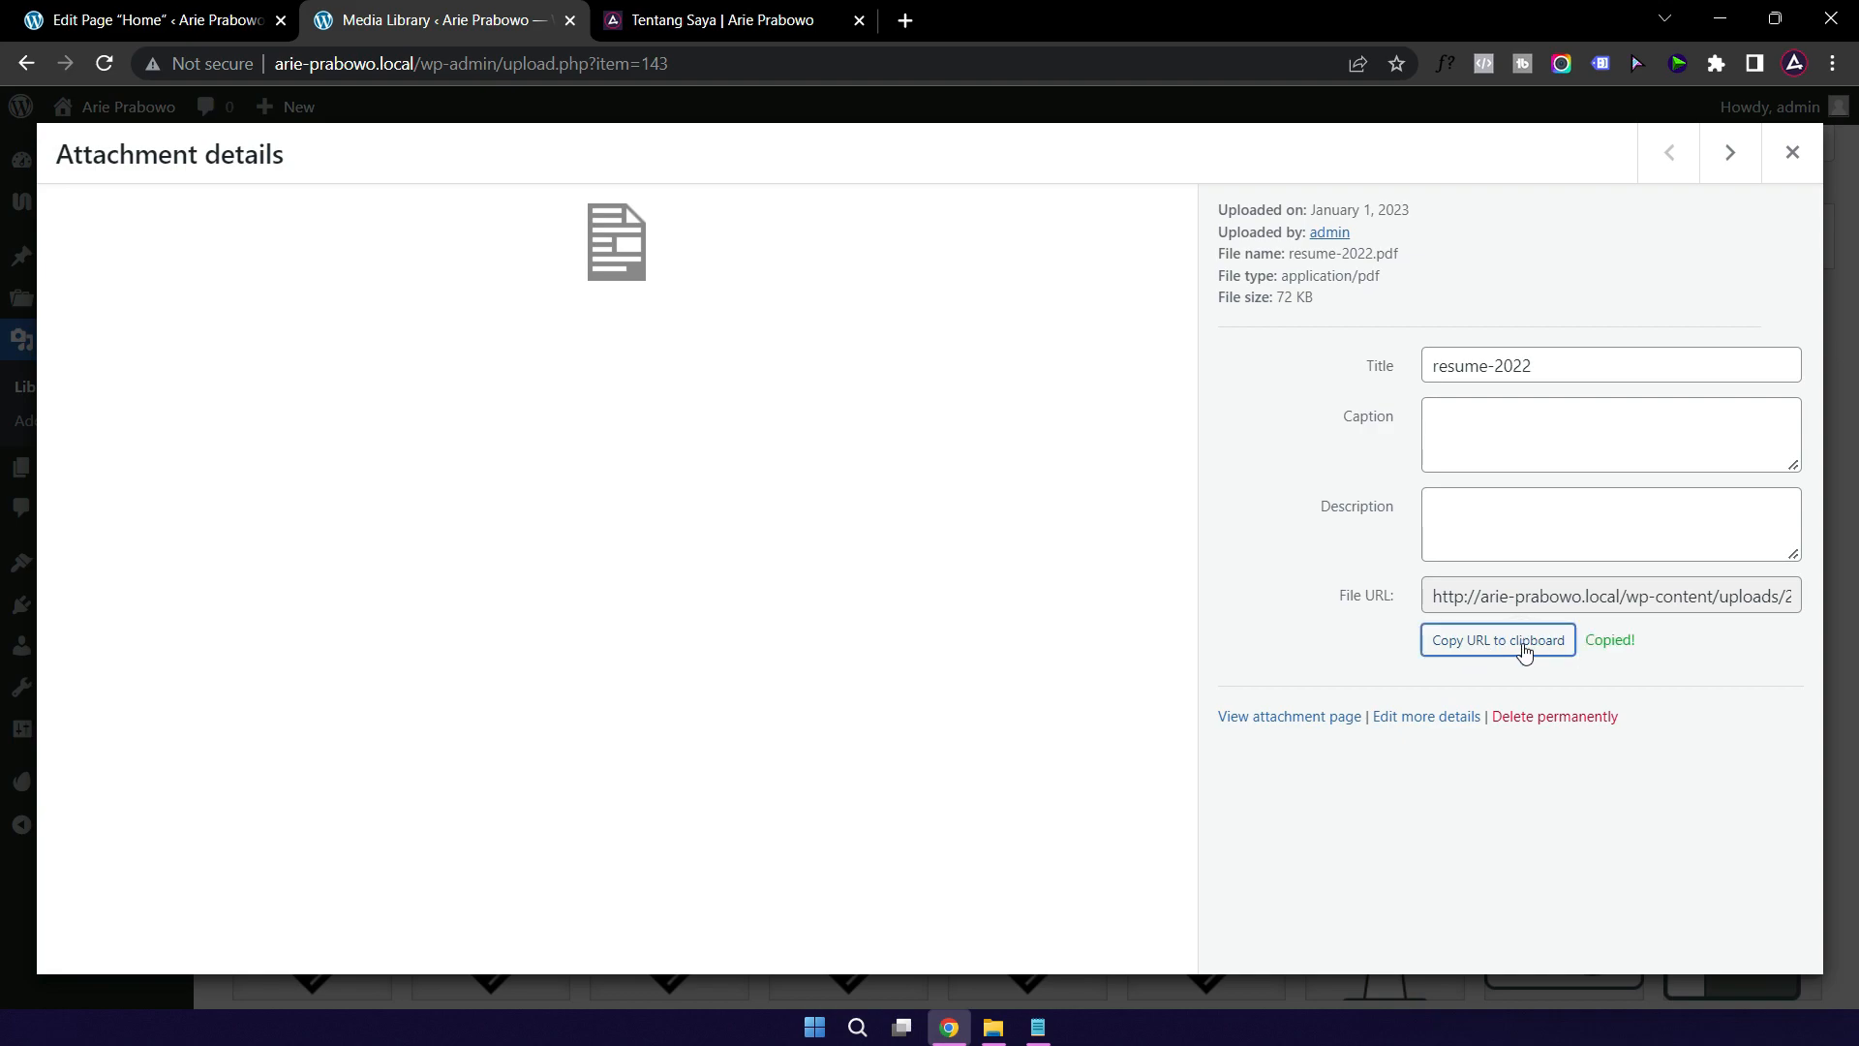
{"action": "left_click", "coordinate": [145, 25]}
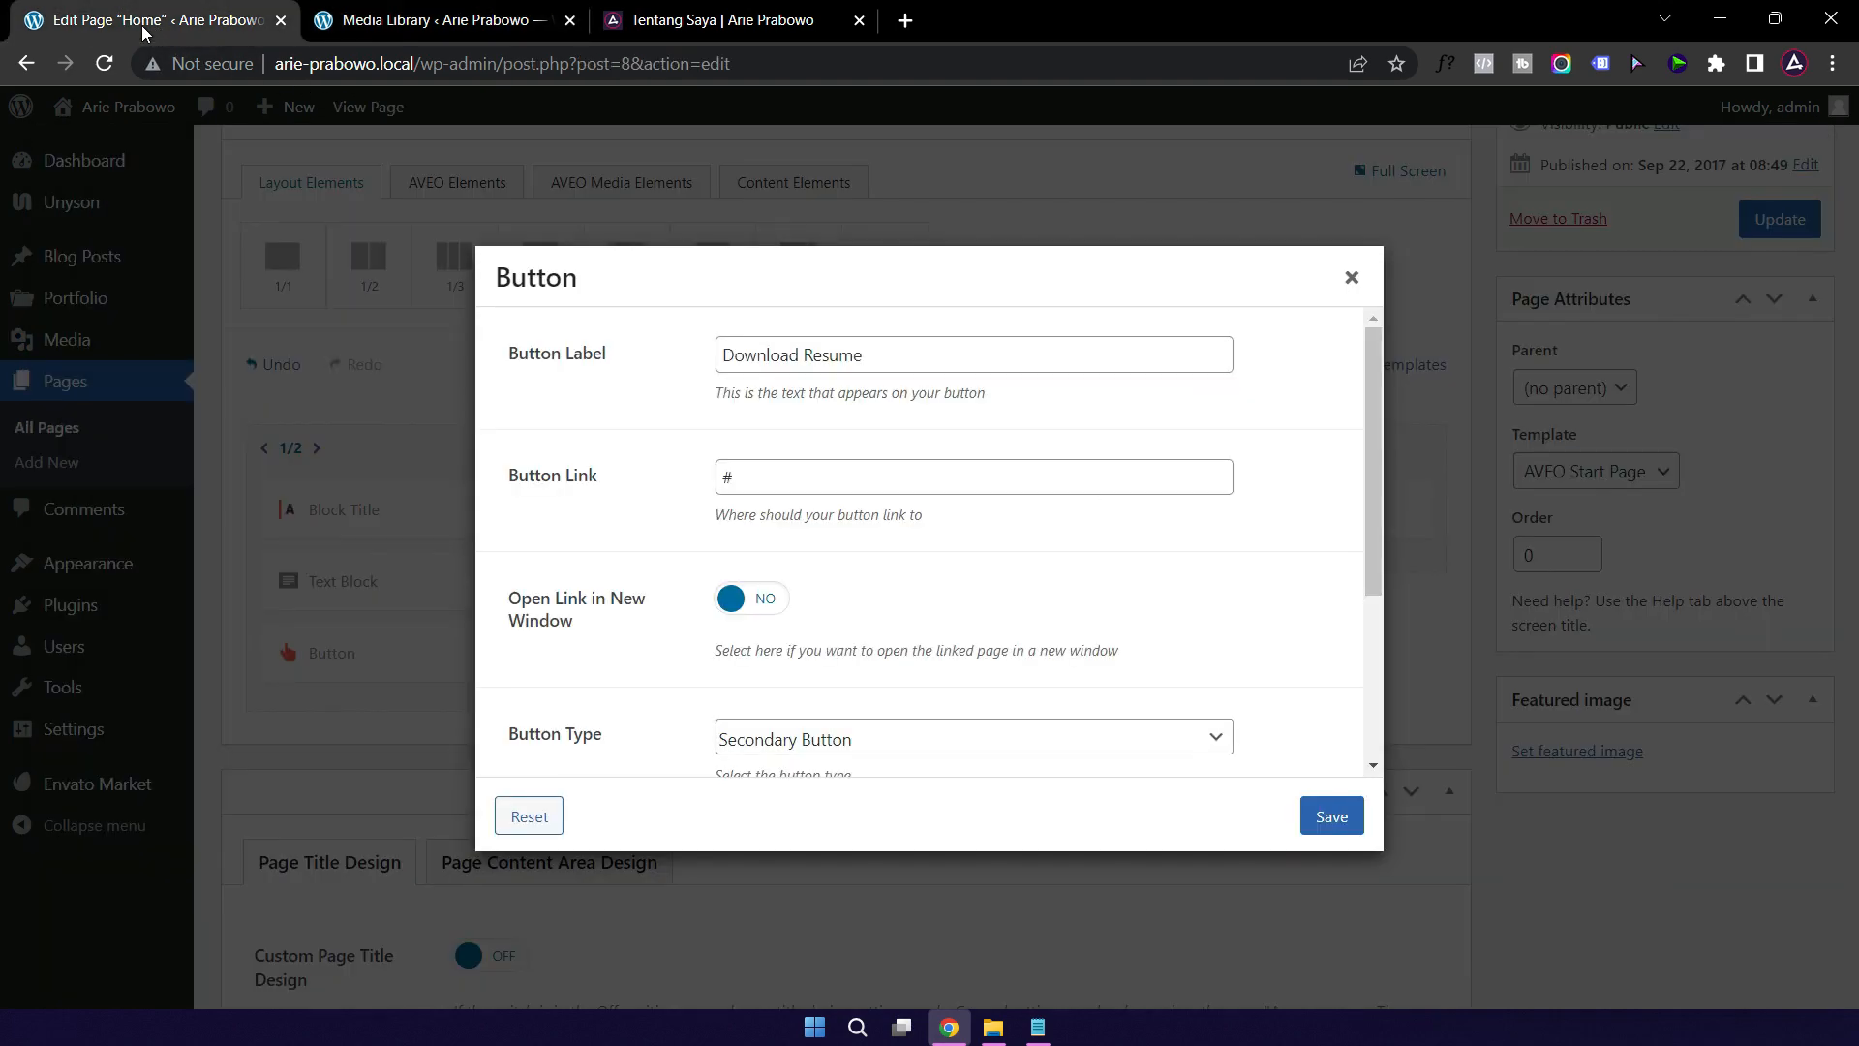
Step: Paste the resume-2022.pdf URL as the button link, enable Open Link in New Window, and save
{"action": "double_click", "coordinate": [730, 473]}
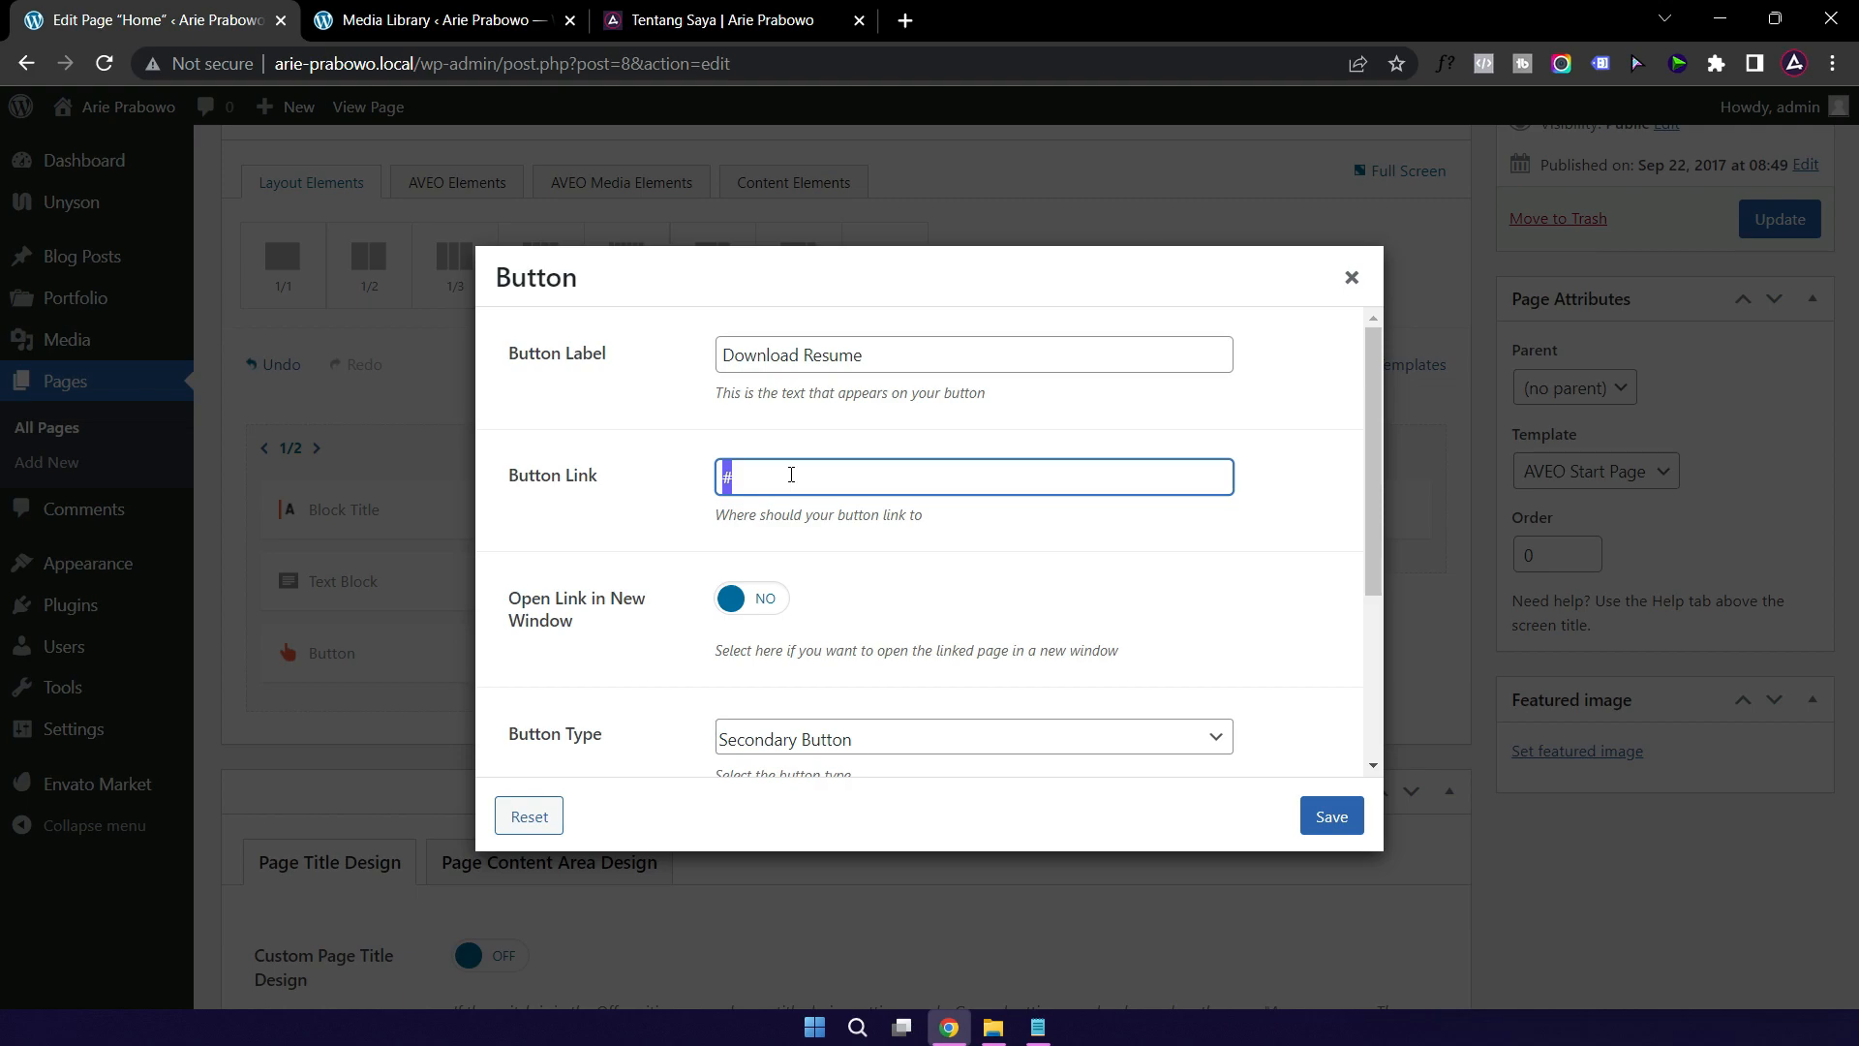
{"action": "key", "text": "ctrl+v"}
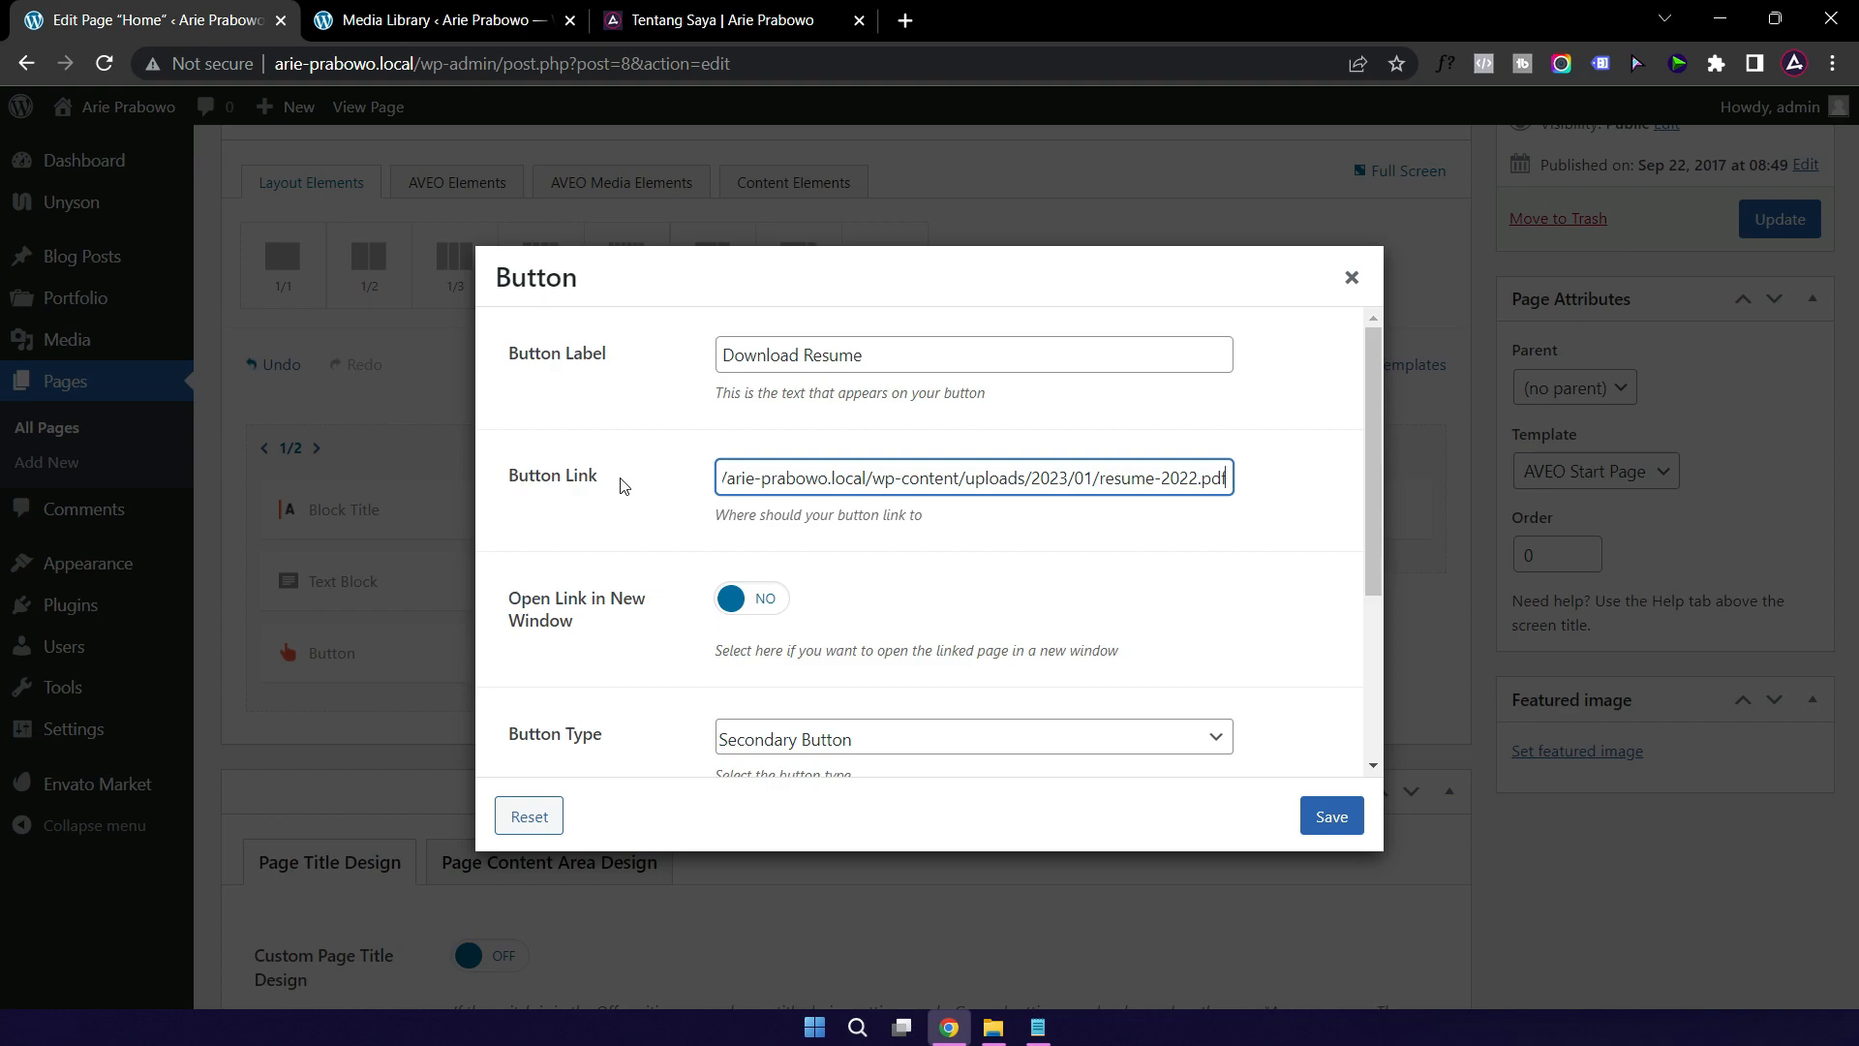
{"action": "left_click", "coordinate": [759, 605]}
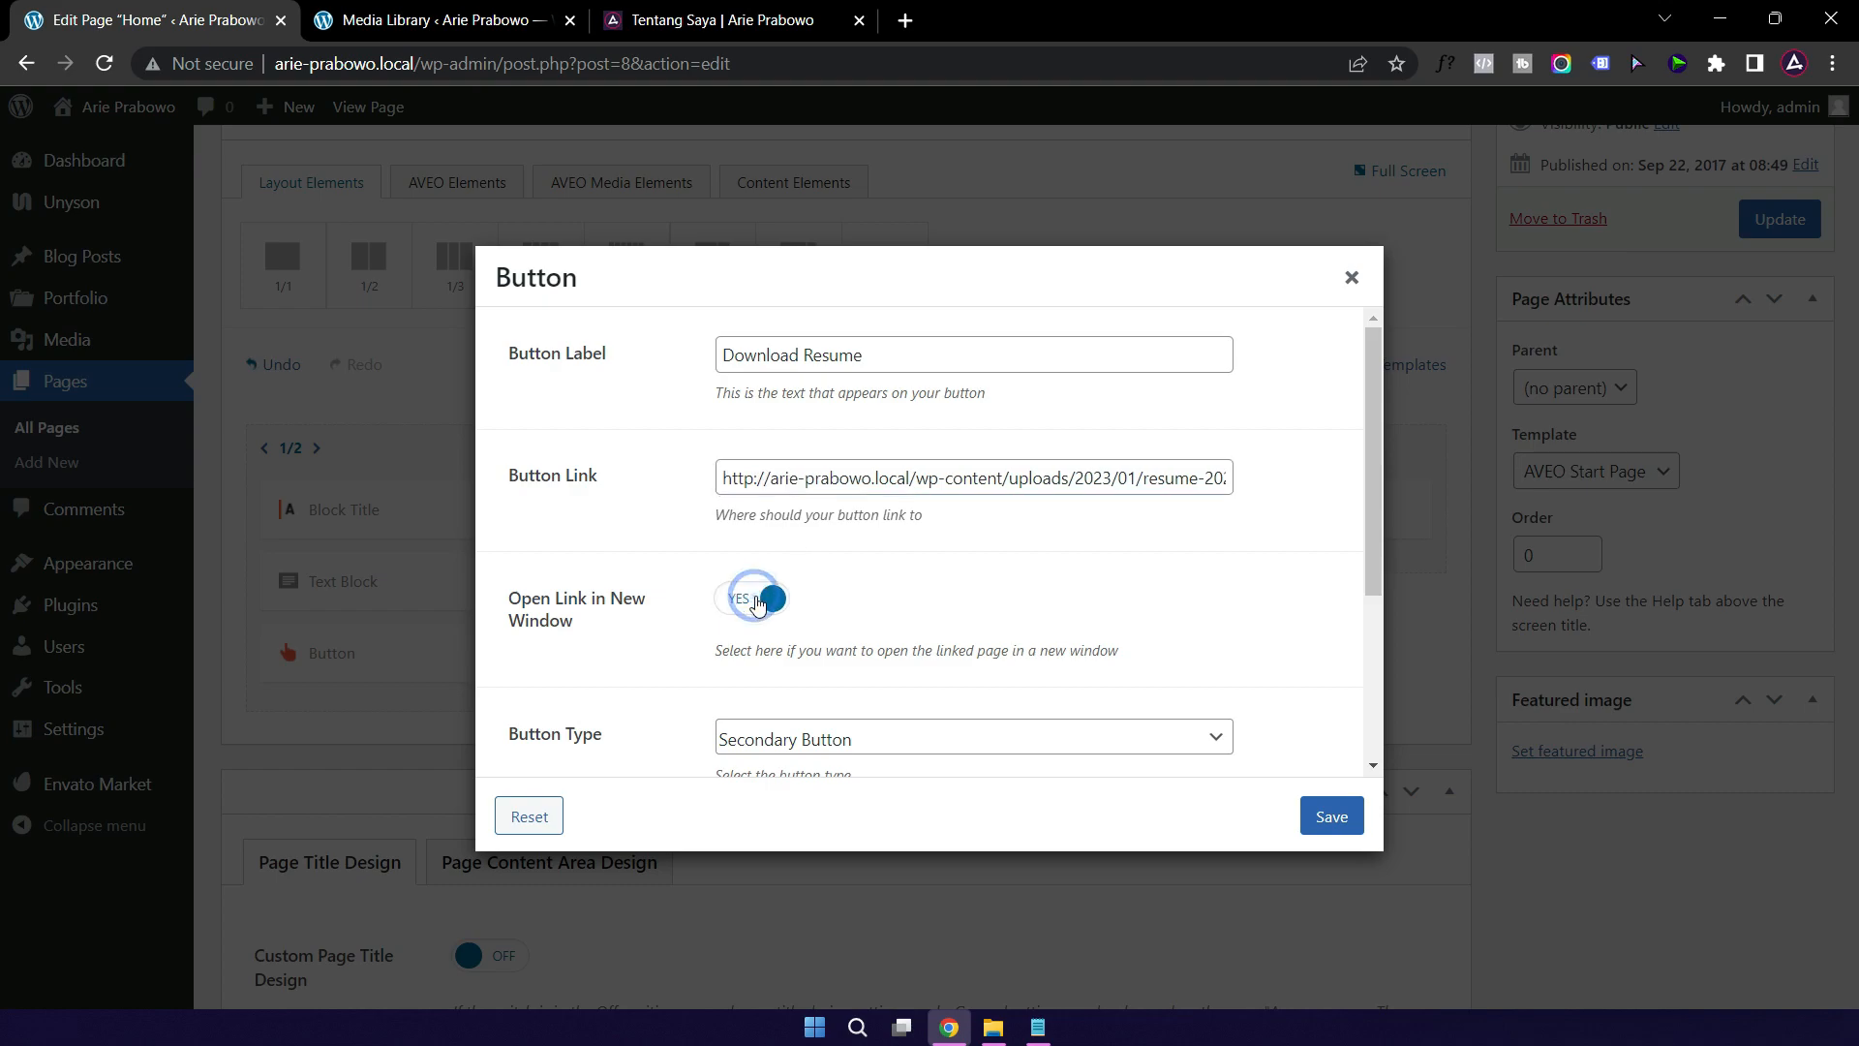
{"action": "left_click", "coordinate": [1326, 818]}
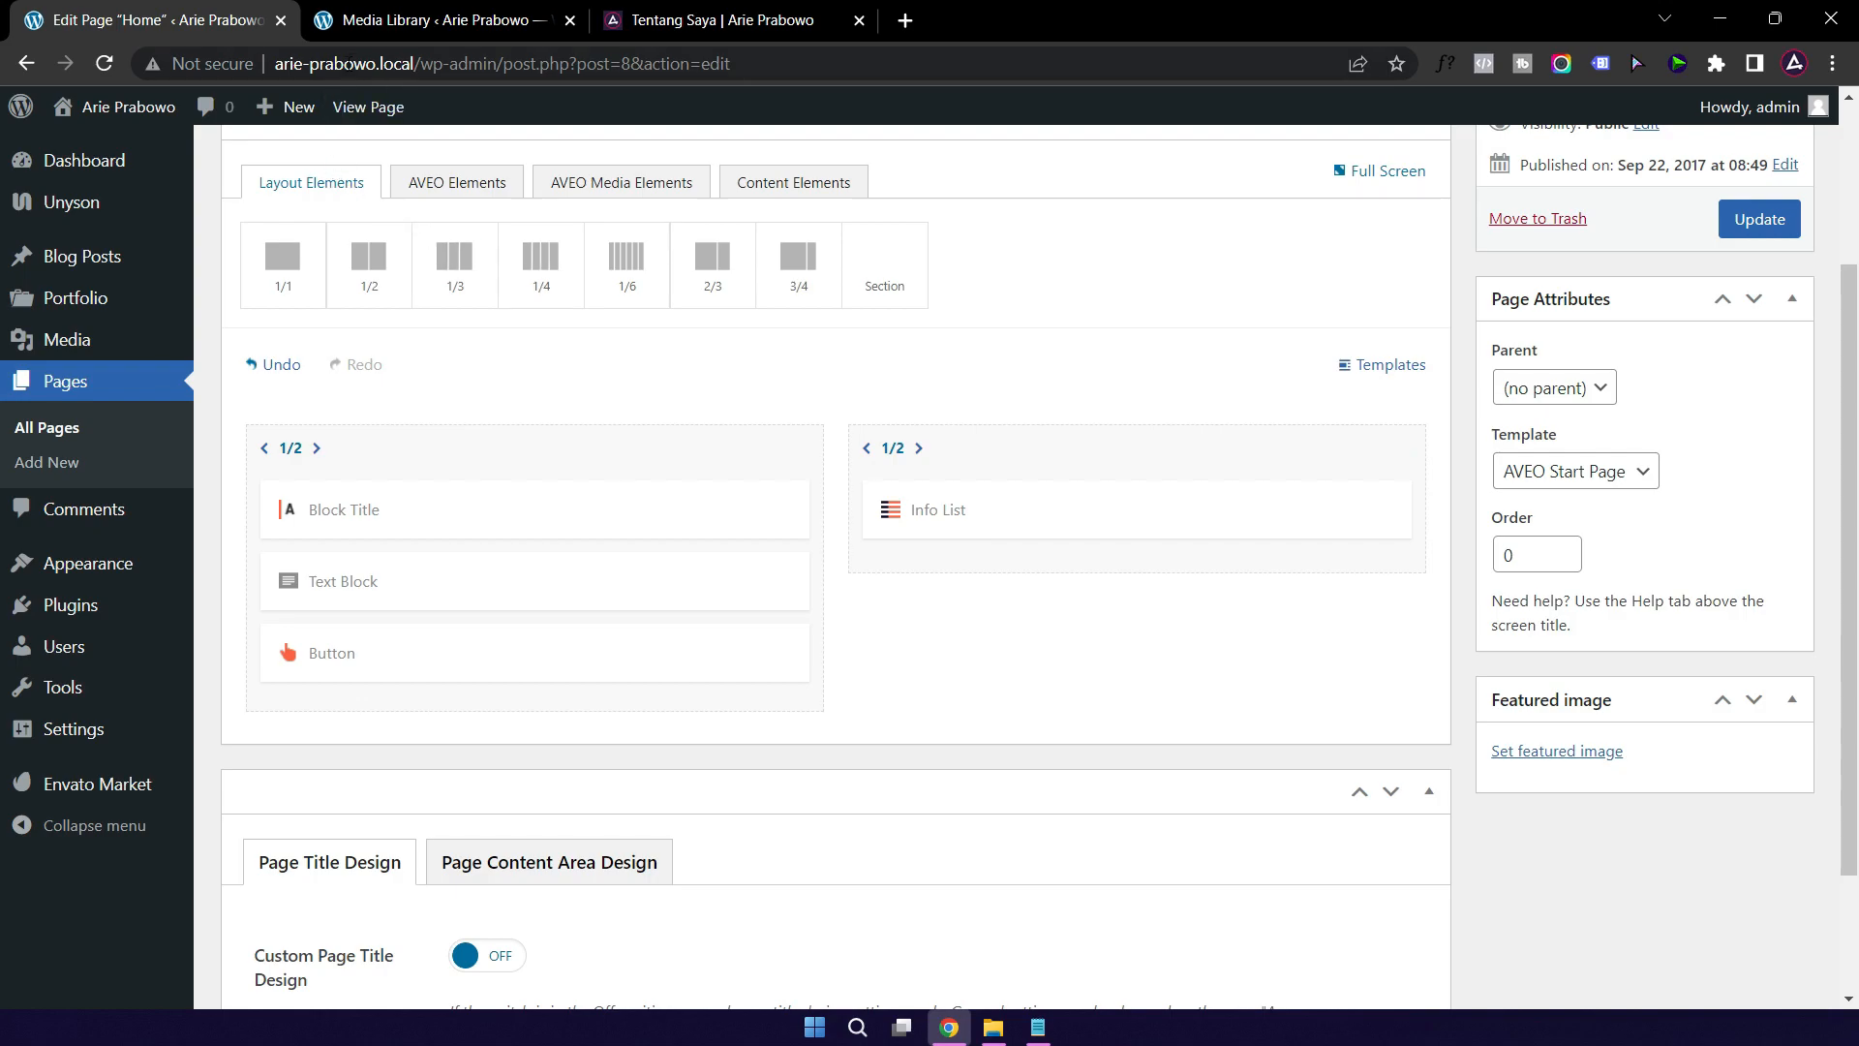
Step: Open Visit Site in a new tab, check the live home page, then return to the editor
{"action": "mouse_move", "coordinate": [107, 134]}
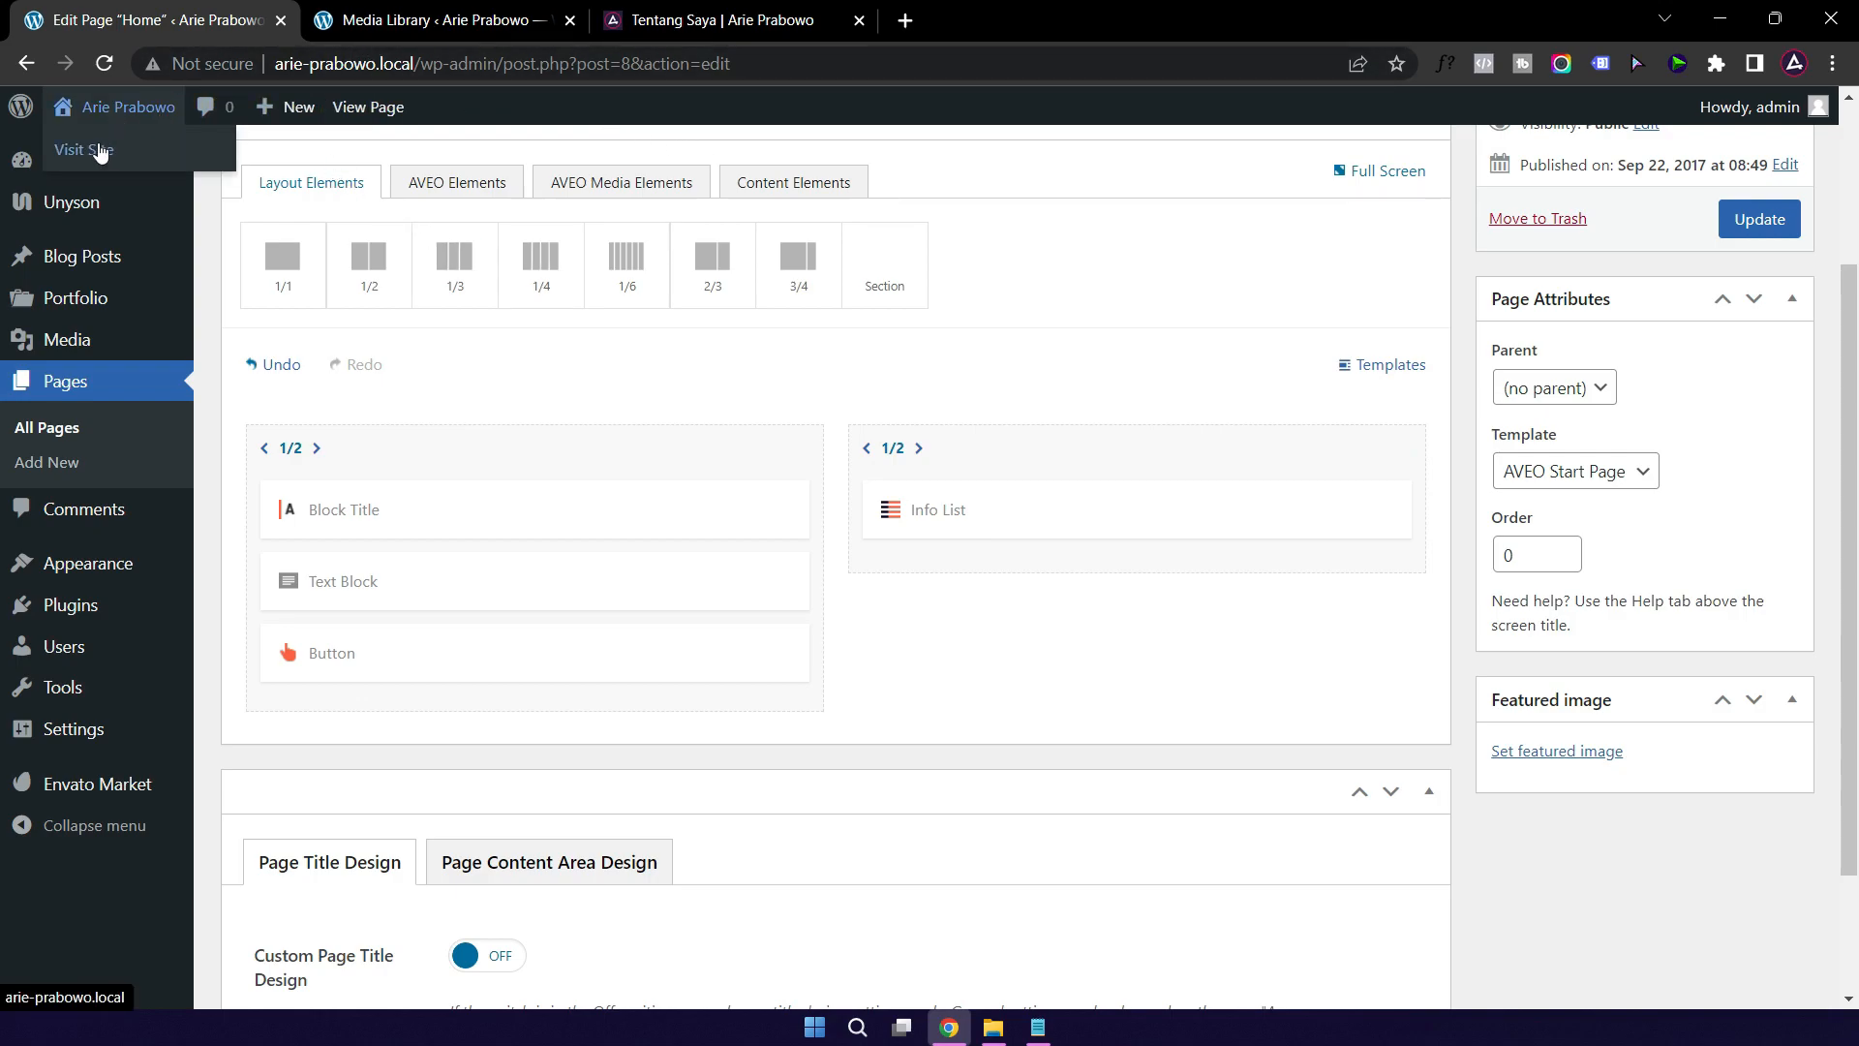
{"action": "left_click", "coordinate": [447, 24]}
{"action": "left_click", "coordinate": [190, 27]}
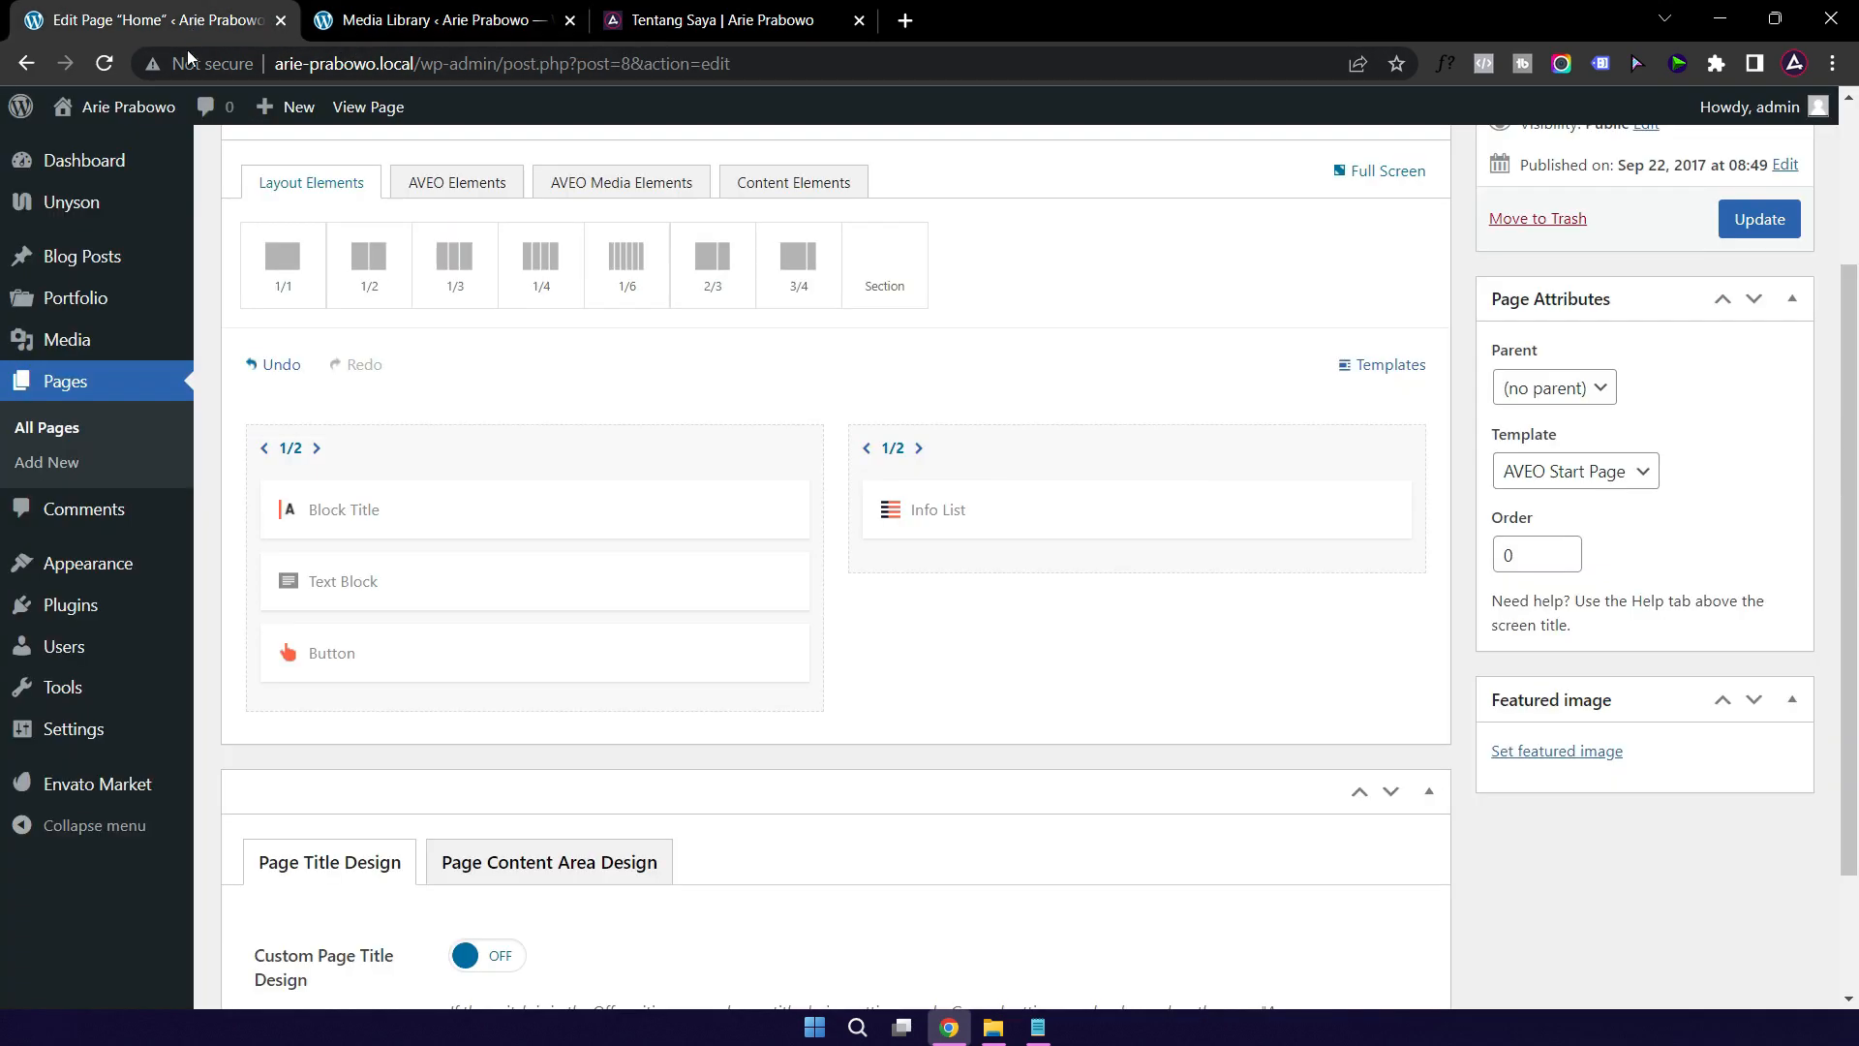
{"action": "mouse_move", "coordinate": [116, 106]}
{"action": "right_click", "coordinate": [104, 155]}
{"action": "left_click", "coordinate": [137, 171]}
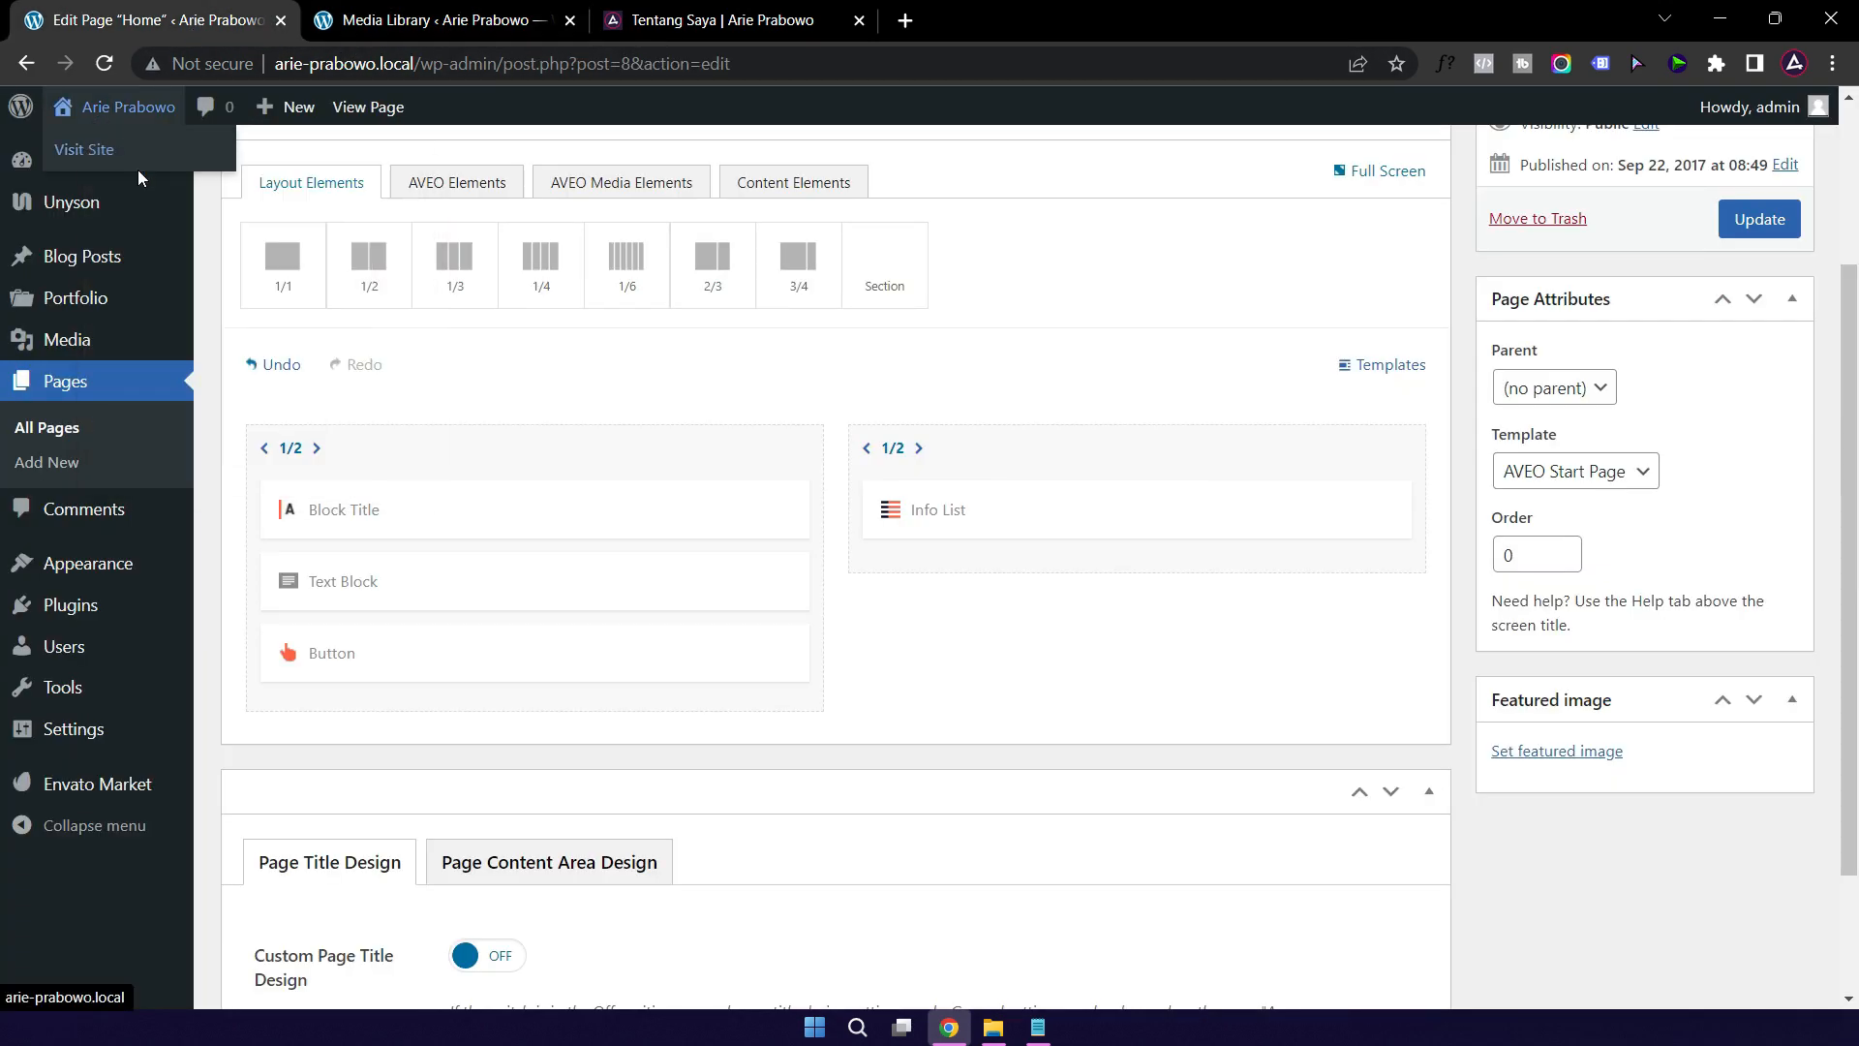
{"action": "left_click", "coordinate": [418, 17]}
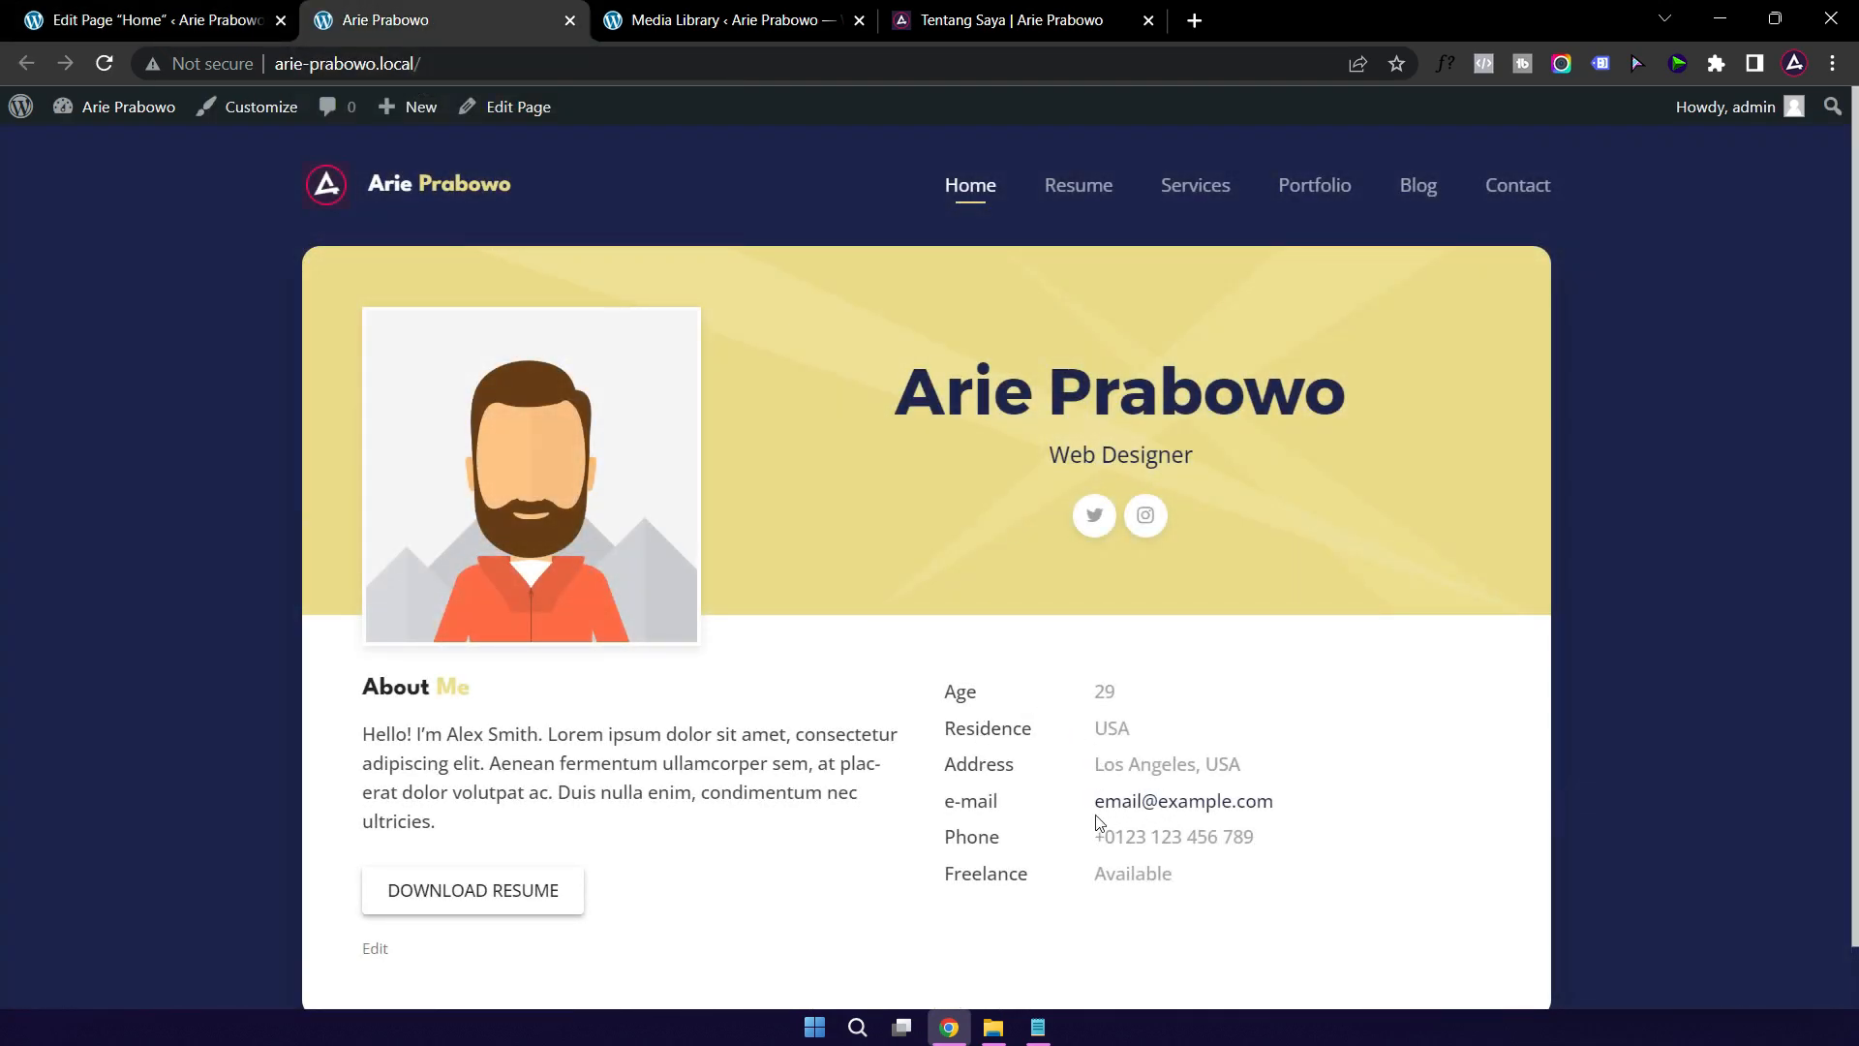
{"action": "left_click", "coordinate": [177, 29]}
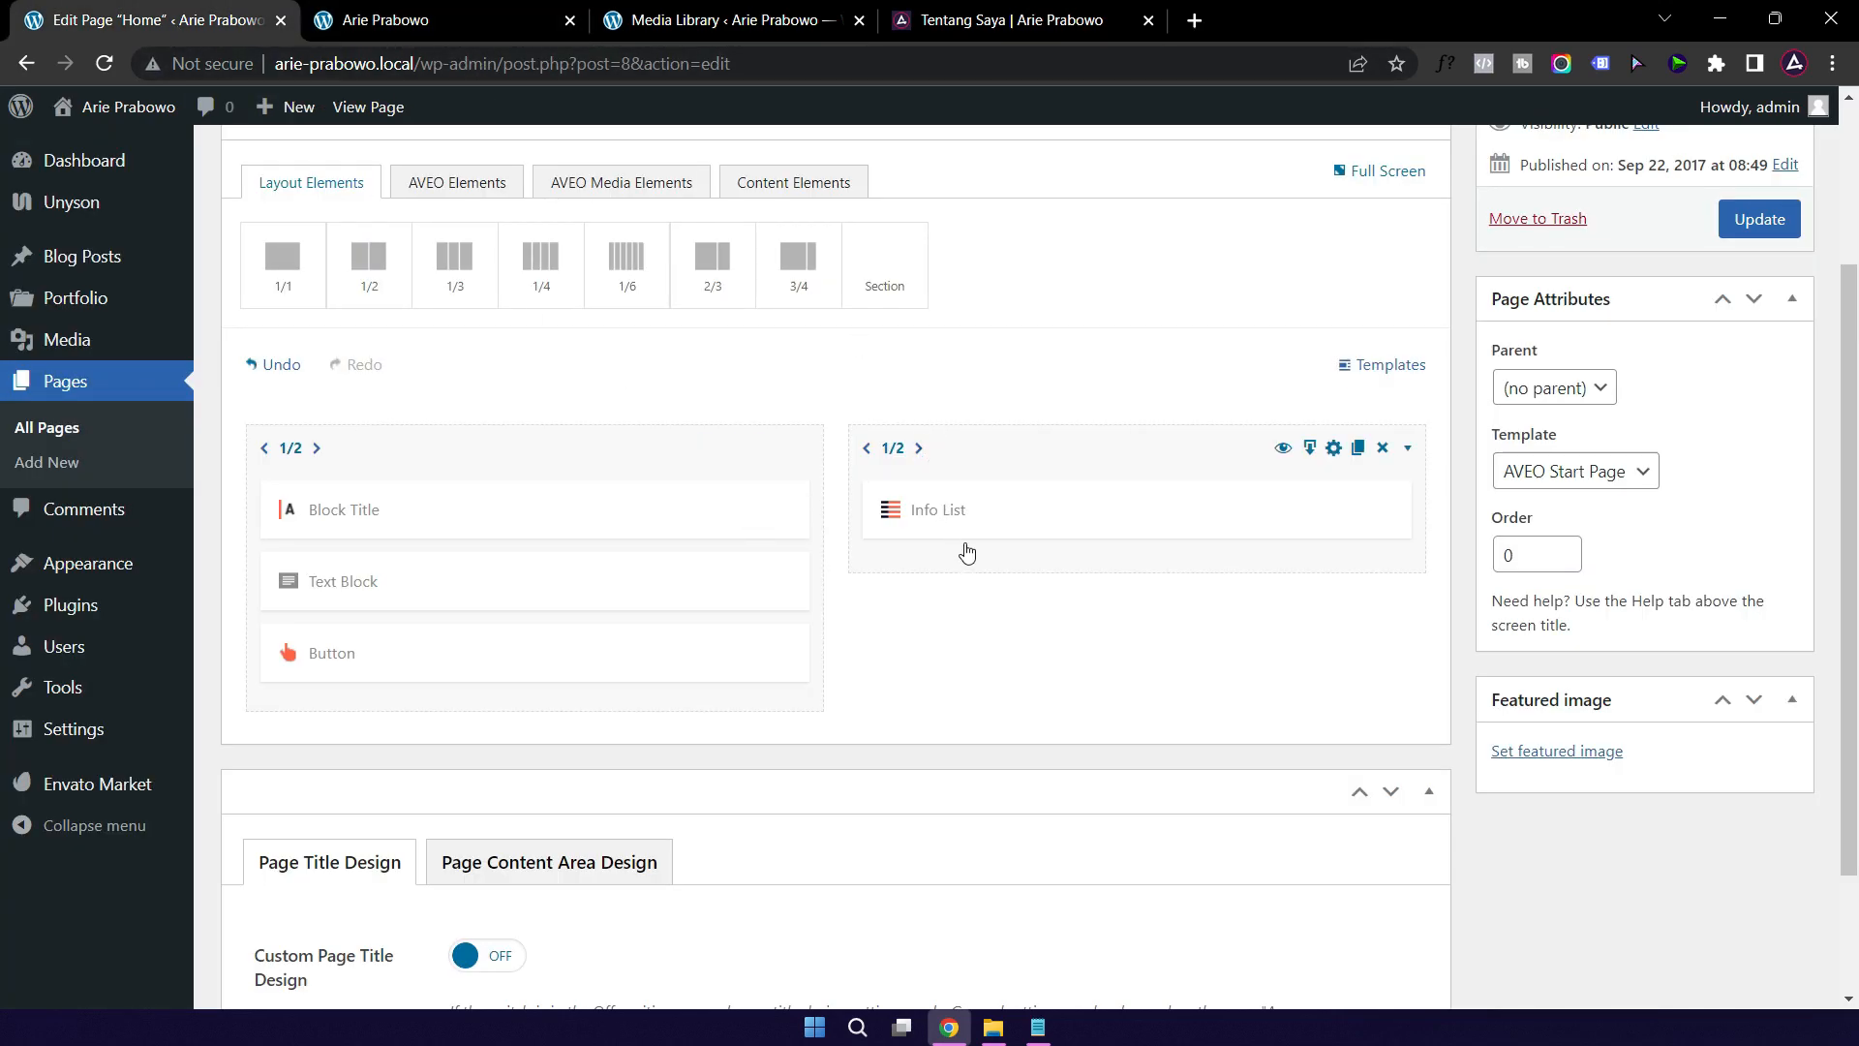
Step: Rename the Info List's Age entry to 'Usia' and save it
{"action": "left_click", "coordinate": [1039, 528]}
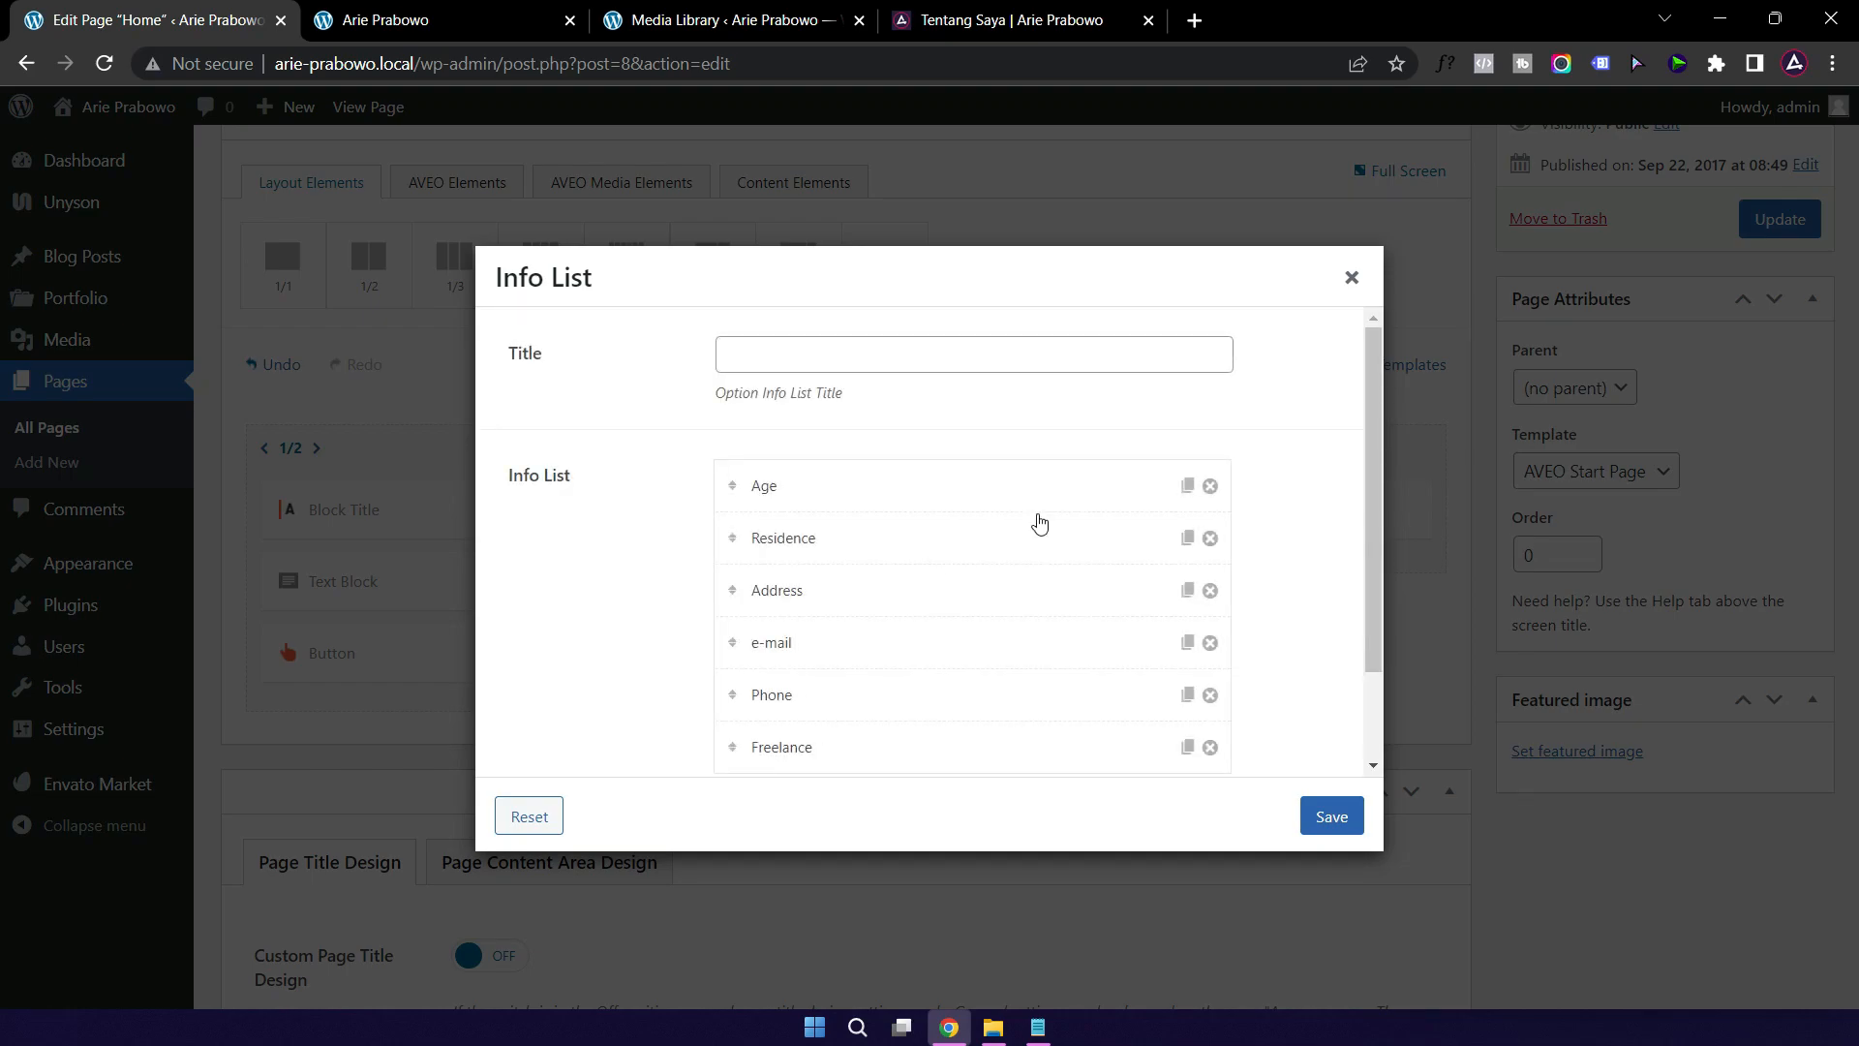
{"action": "left_click", "coordinate": [865, 491]}
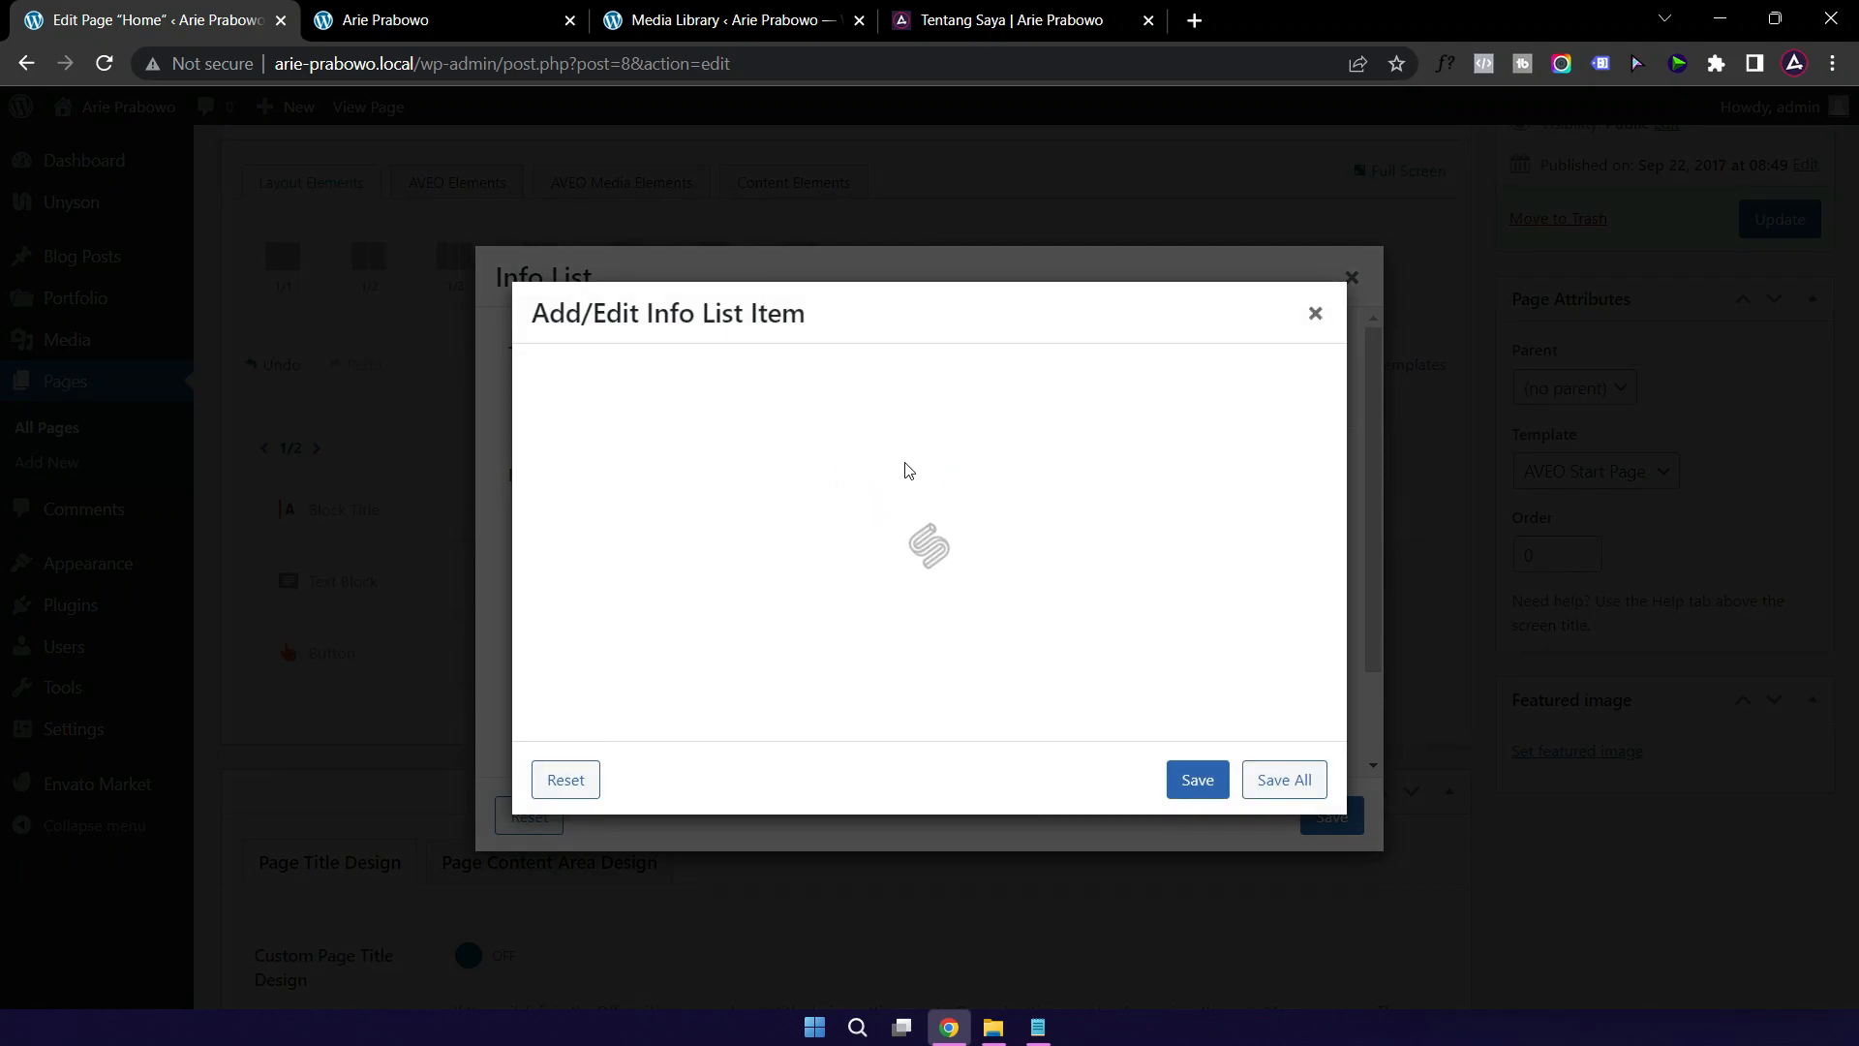
{"action": "left_click_drag", "start_coordinate": [838, 394], "coordinate": [654, 401]}
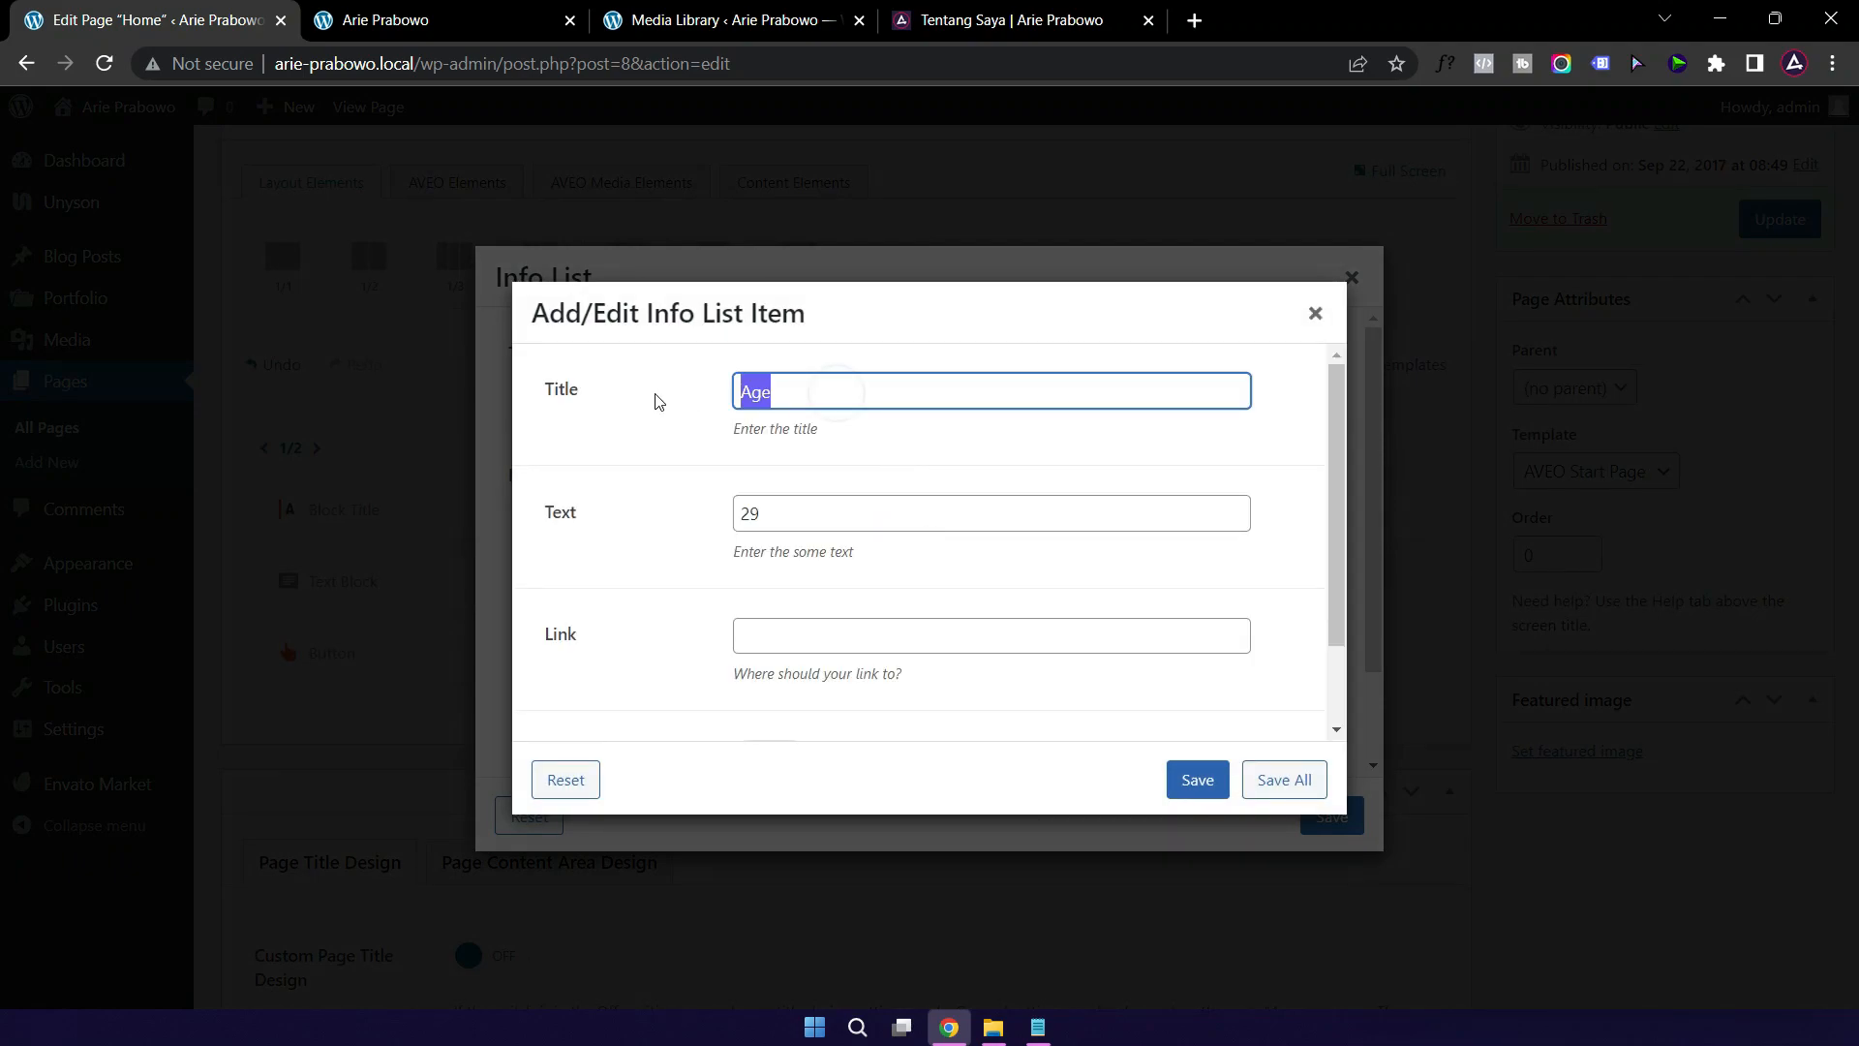
{"action": "type", "text": "Usia"}
{"action": "left_click", "coordinate": [1198, 788]}
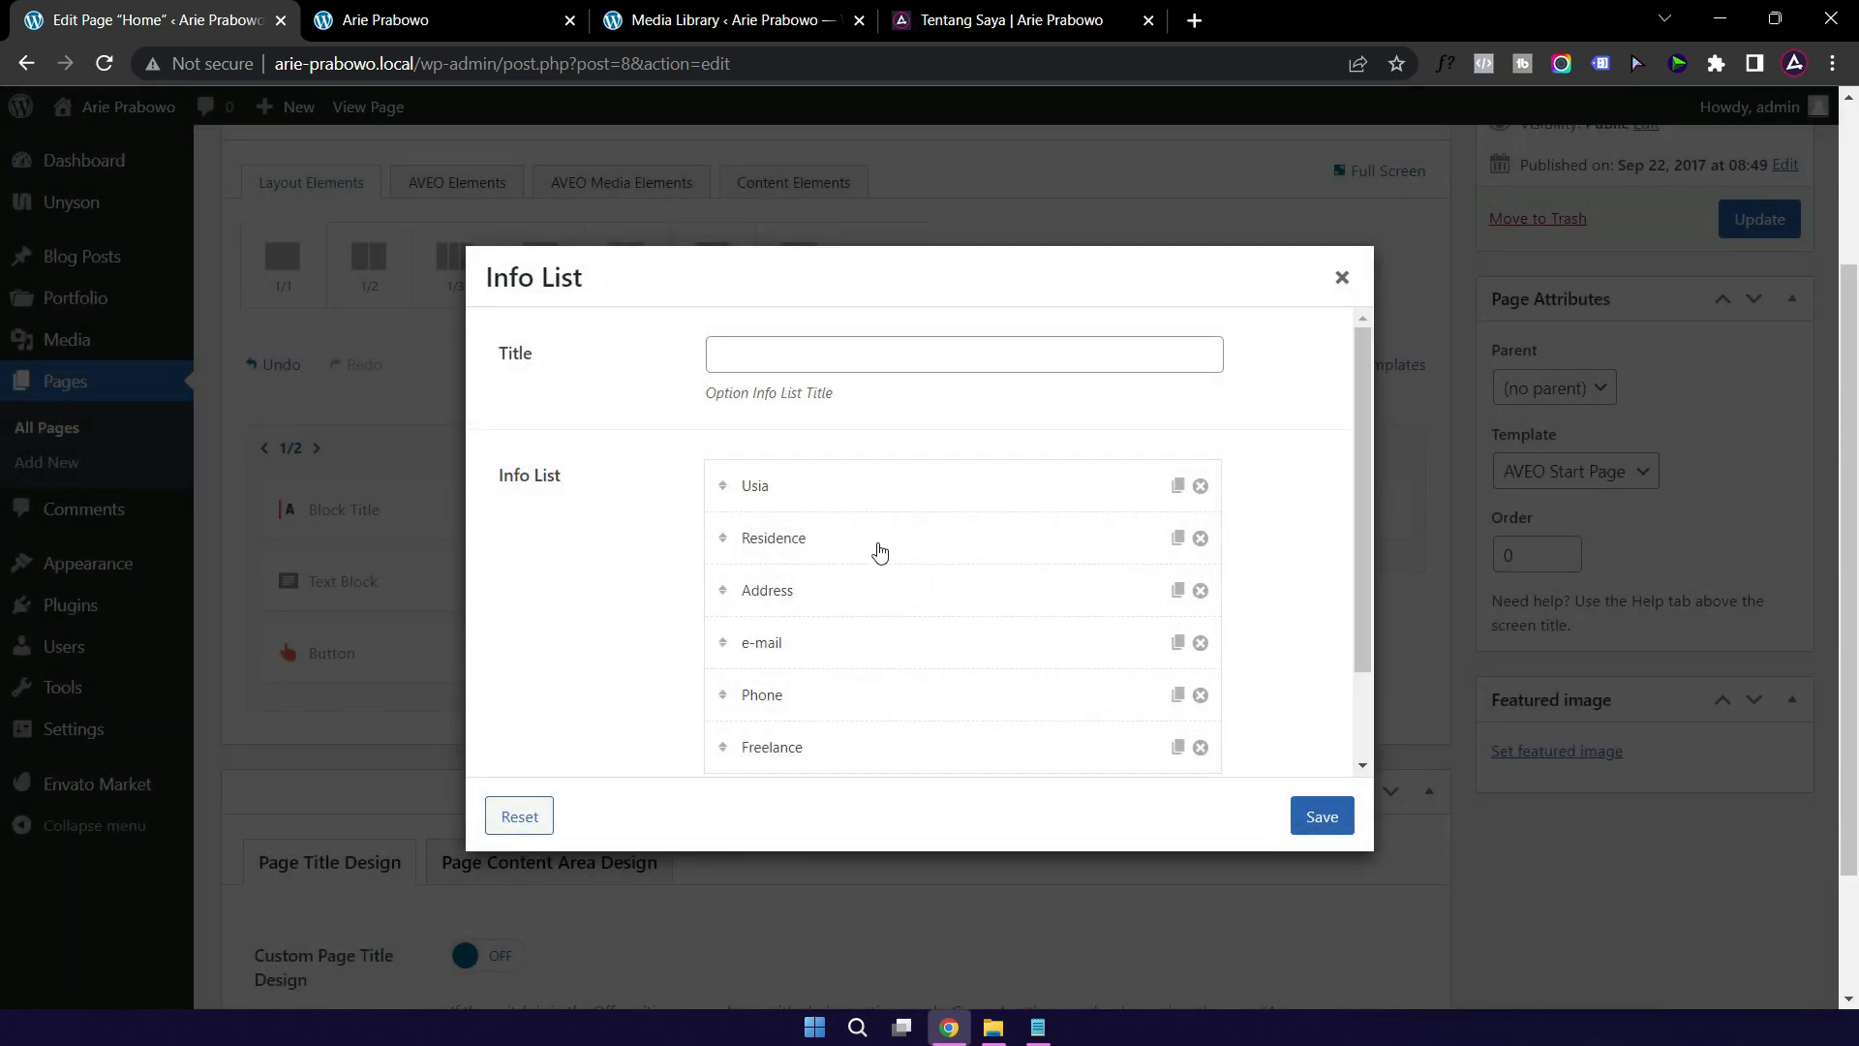
Step: Retitle Residence to 'Domisili', replace the USA value with the residence locality, and save
{"action": "left_click", "coordinate": [879, 545]}
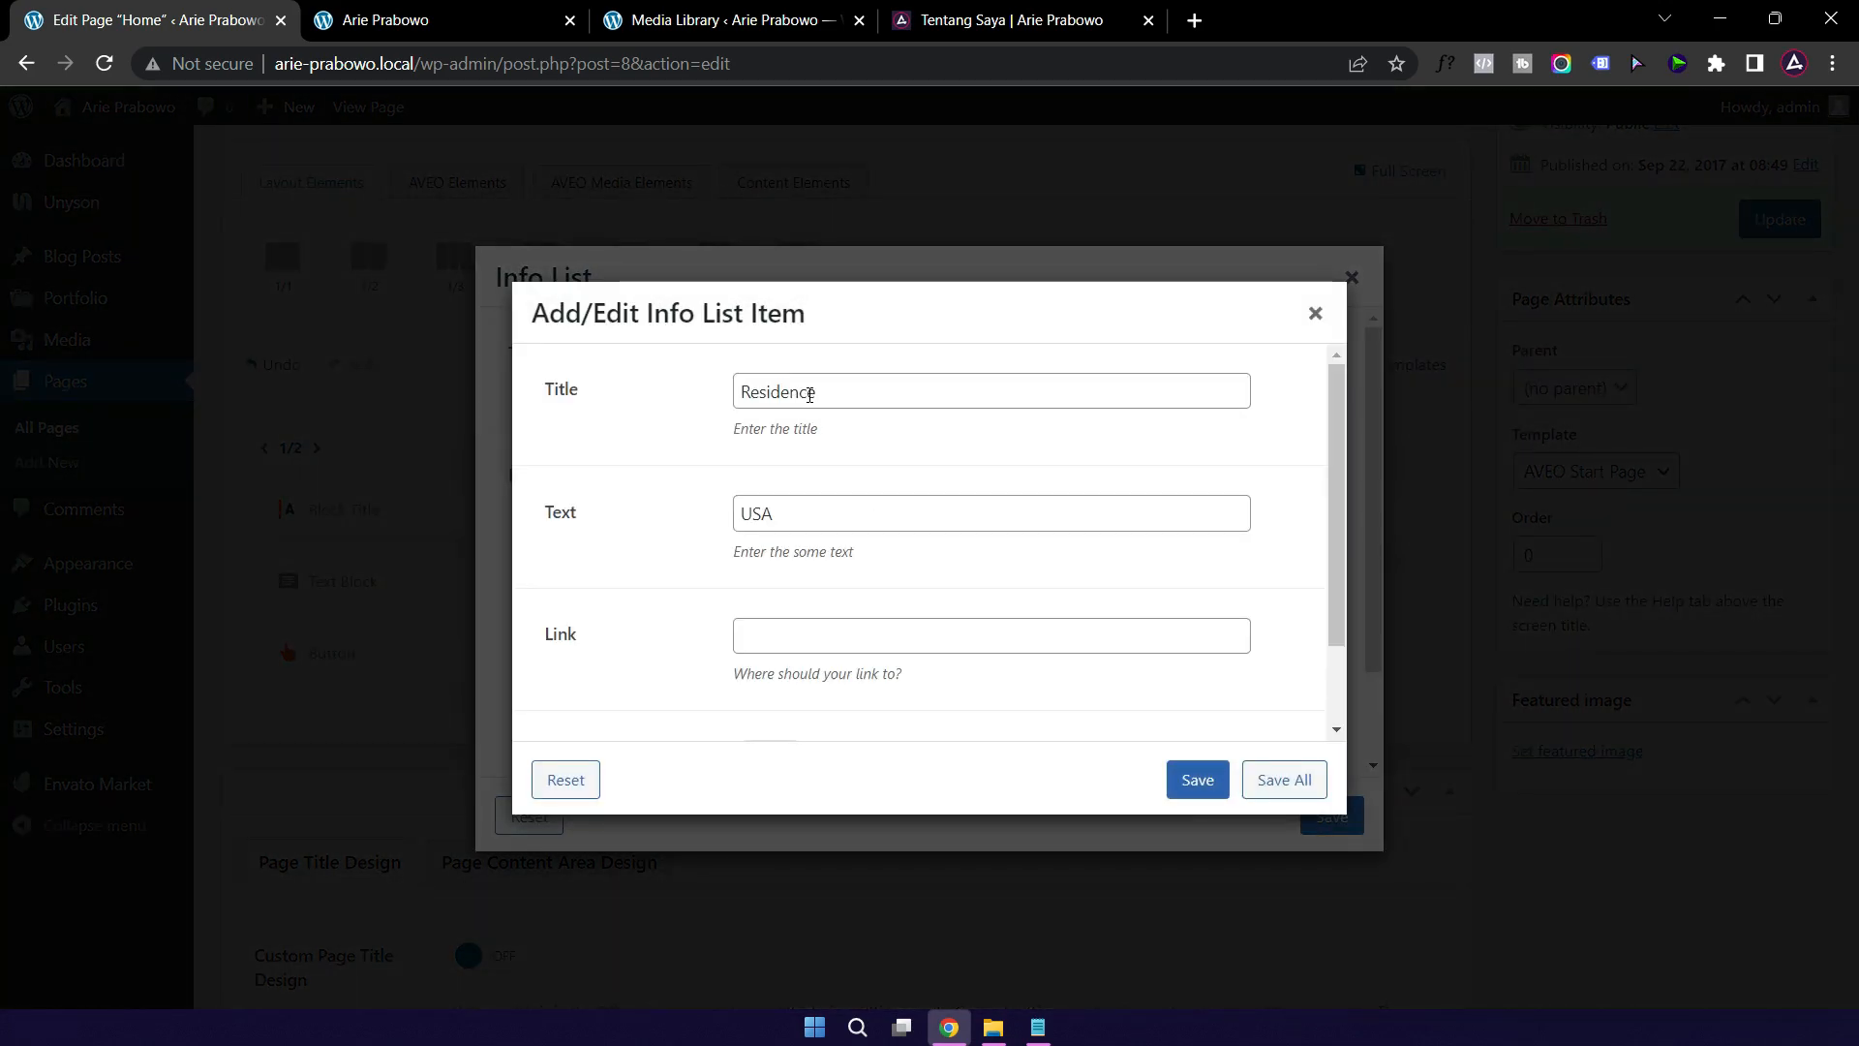
{"action": "left_click_drag", "start_coordinate": [832, 388], "coordinate": [684, 403]}
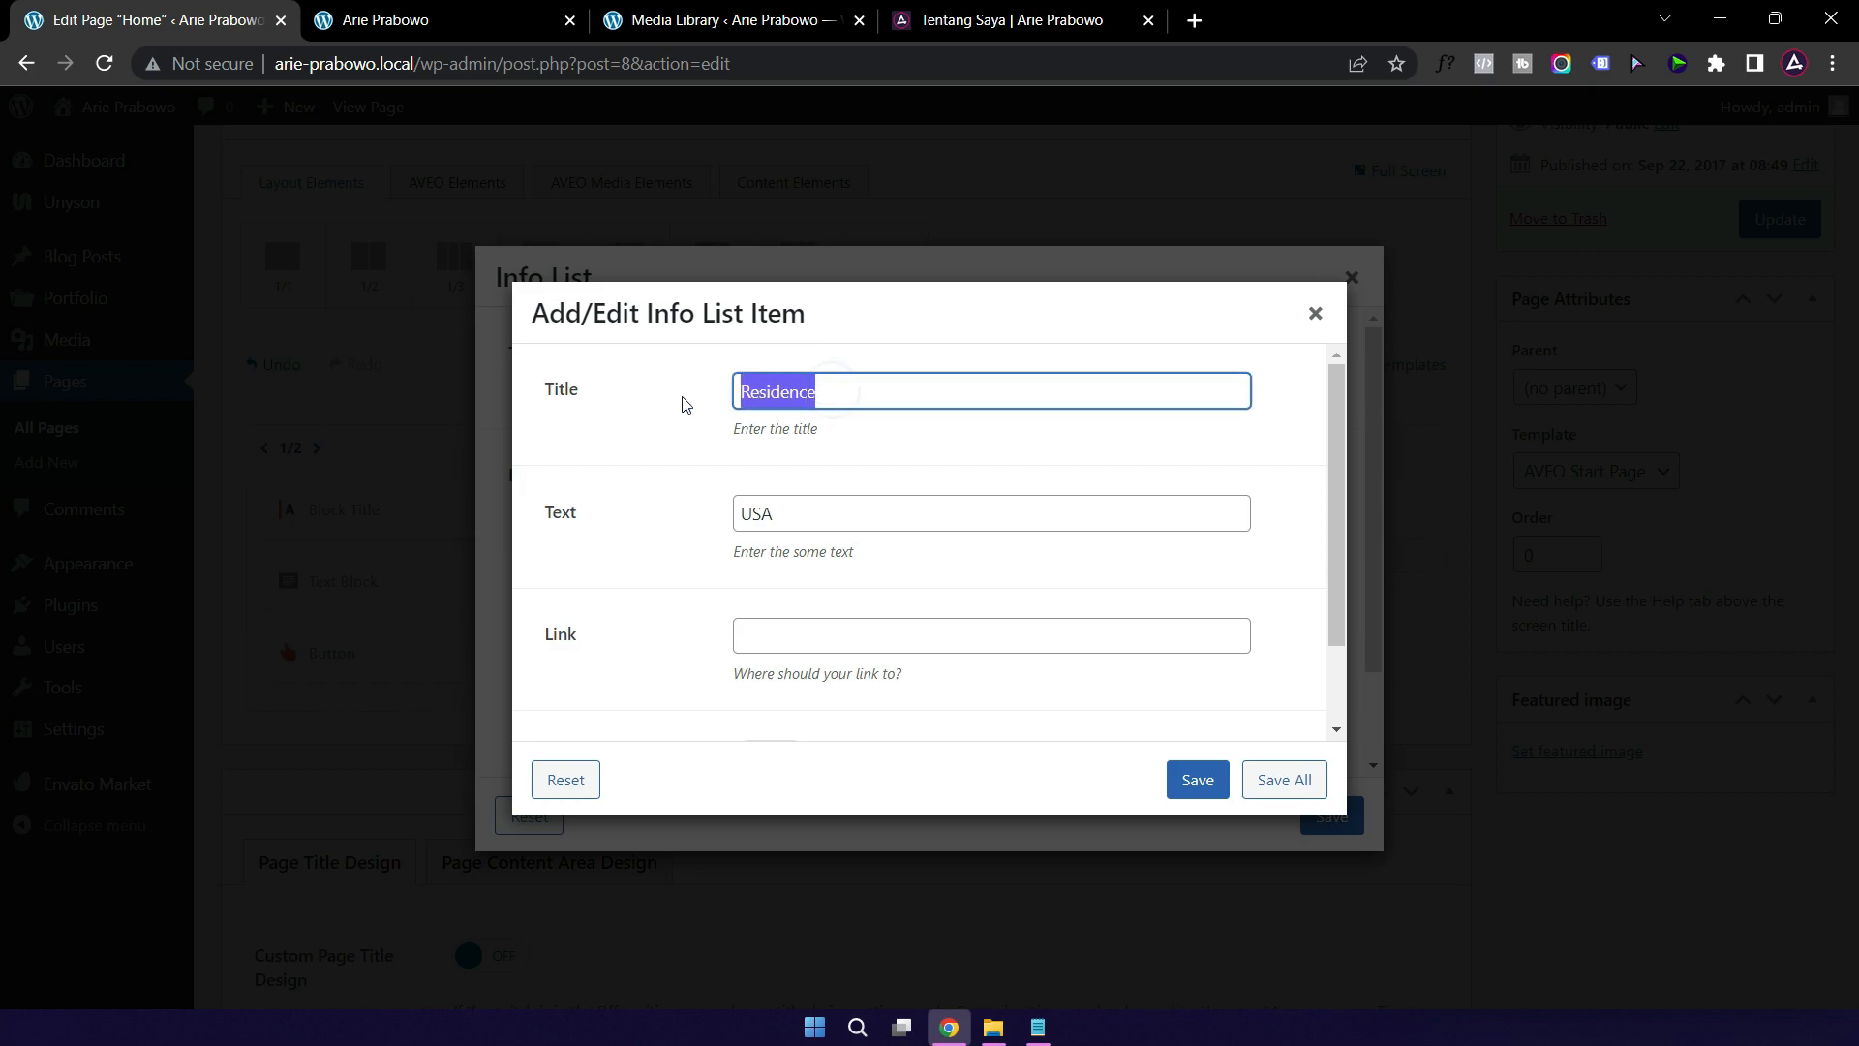
{"action": "type", "text": "Domisili"}
{"action": "left_click", "coordinate": [867, 447]}
{"action": "left_click_drag", "start_coordinate": [811, 514], "coordinate": [664, 528]}
{"action": "type", "text": "Pisangan, Ciputat Timur"}
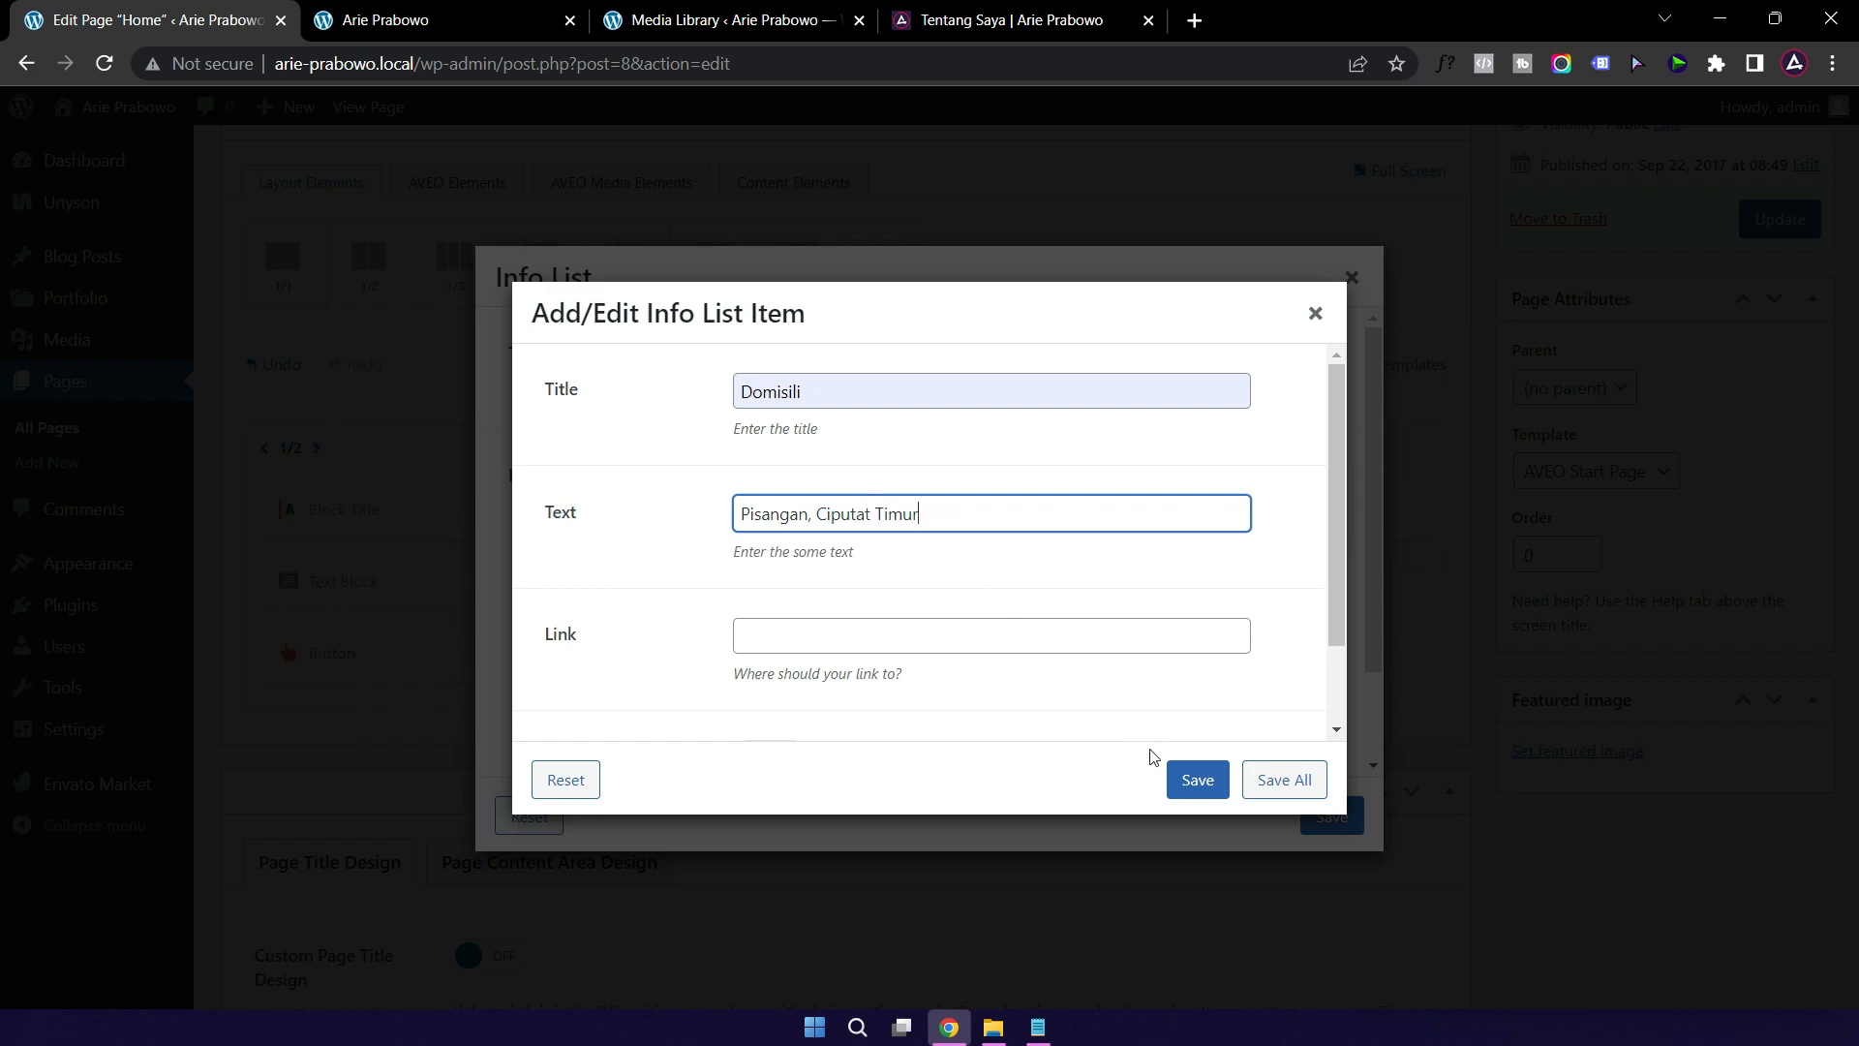
{"action": "left_click", "coordinate": [1198, 780]}
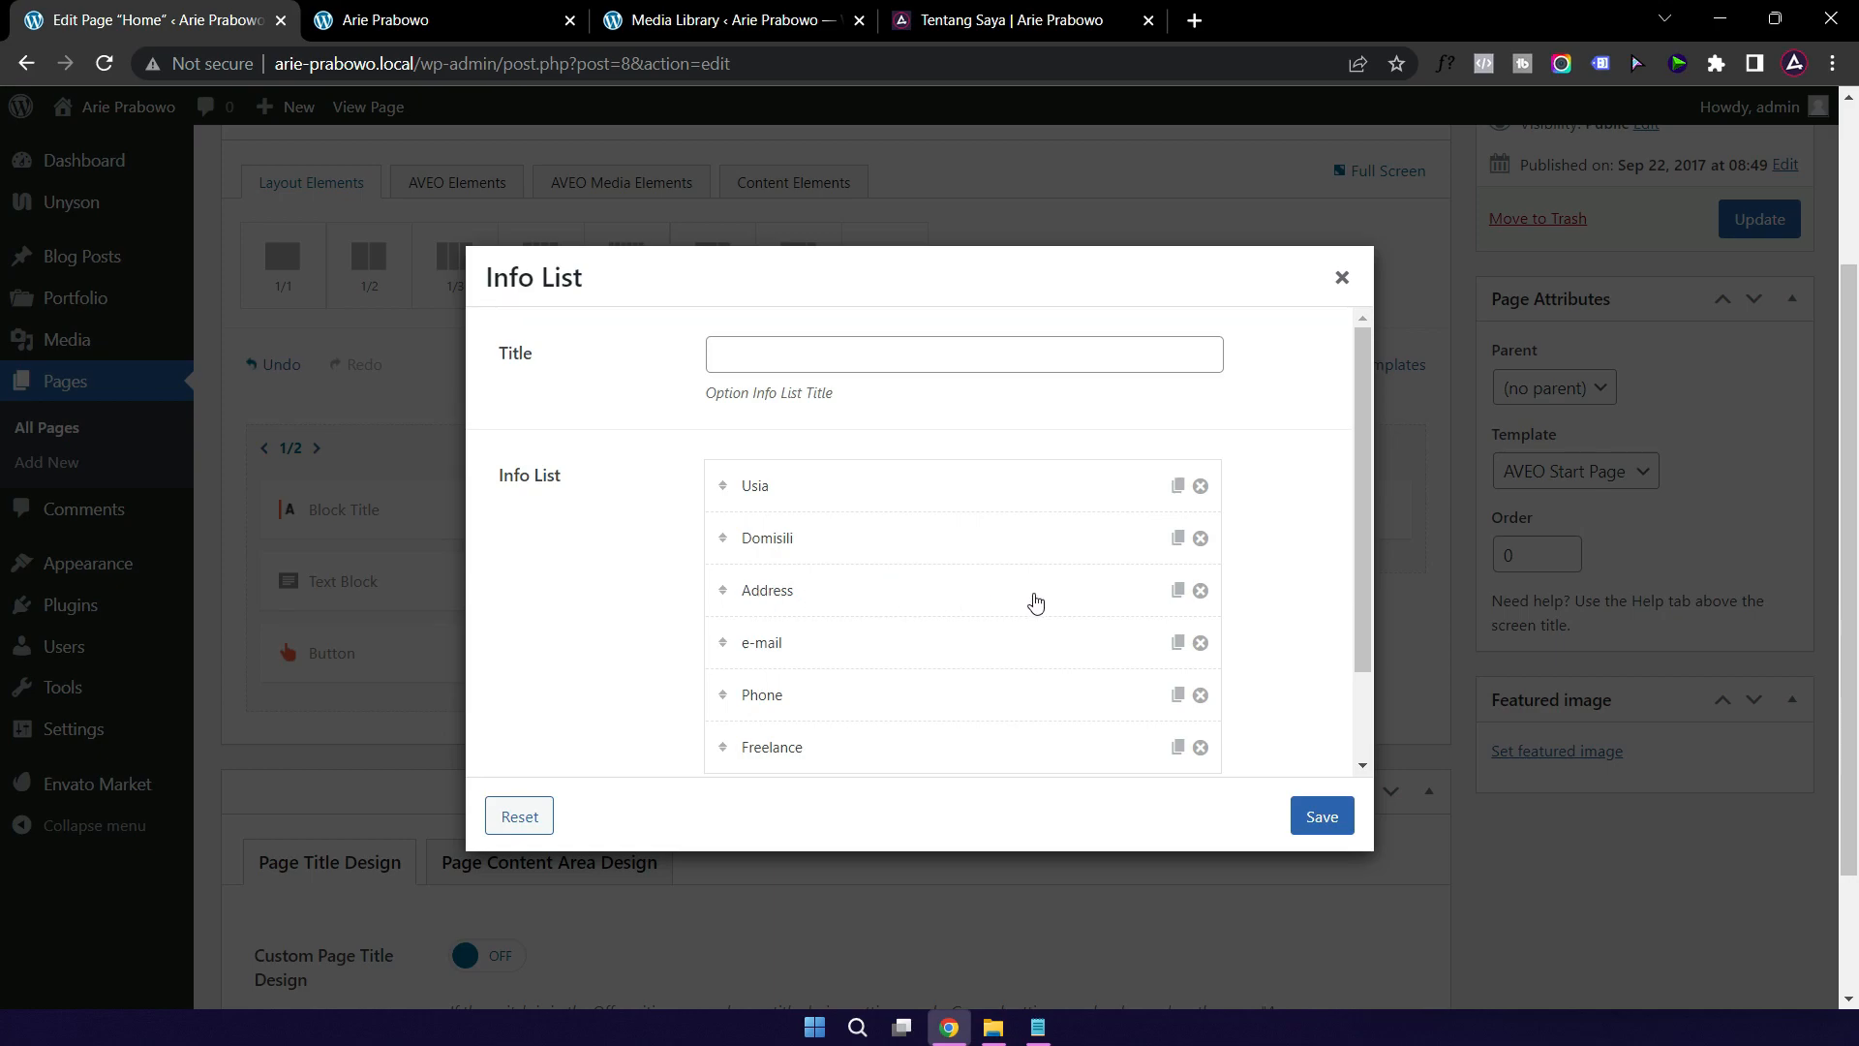
Step: Remove the Address entry and retitle the e-mail entry to 'Email'
{"action": "left_click", "coordinate": [1201, 591]}
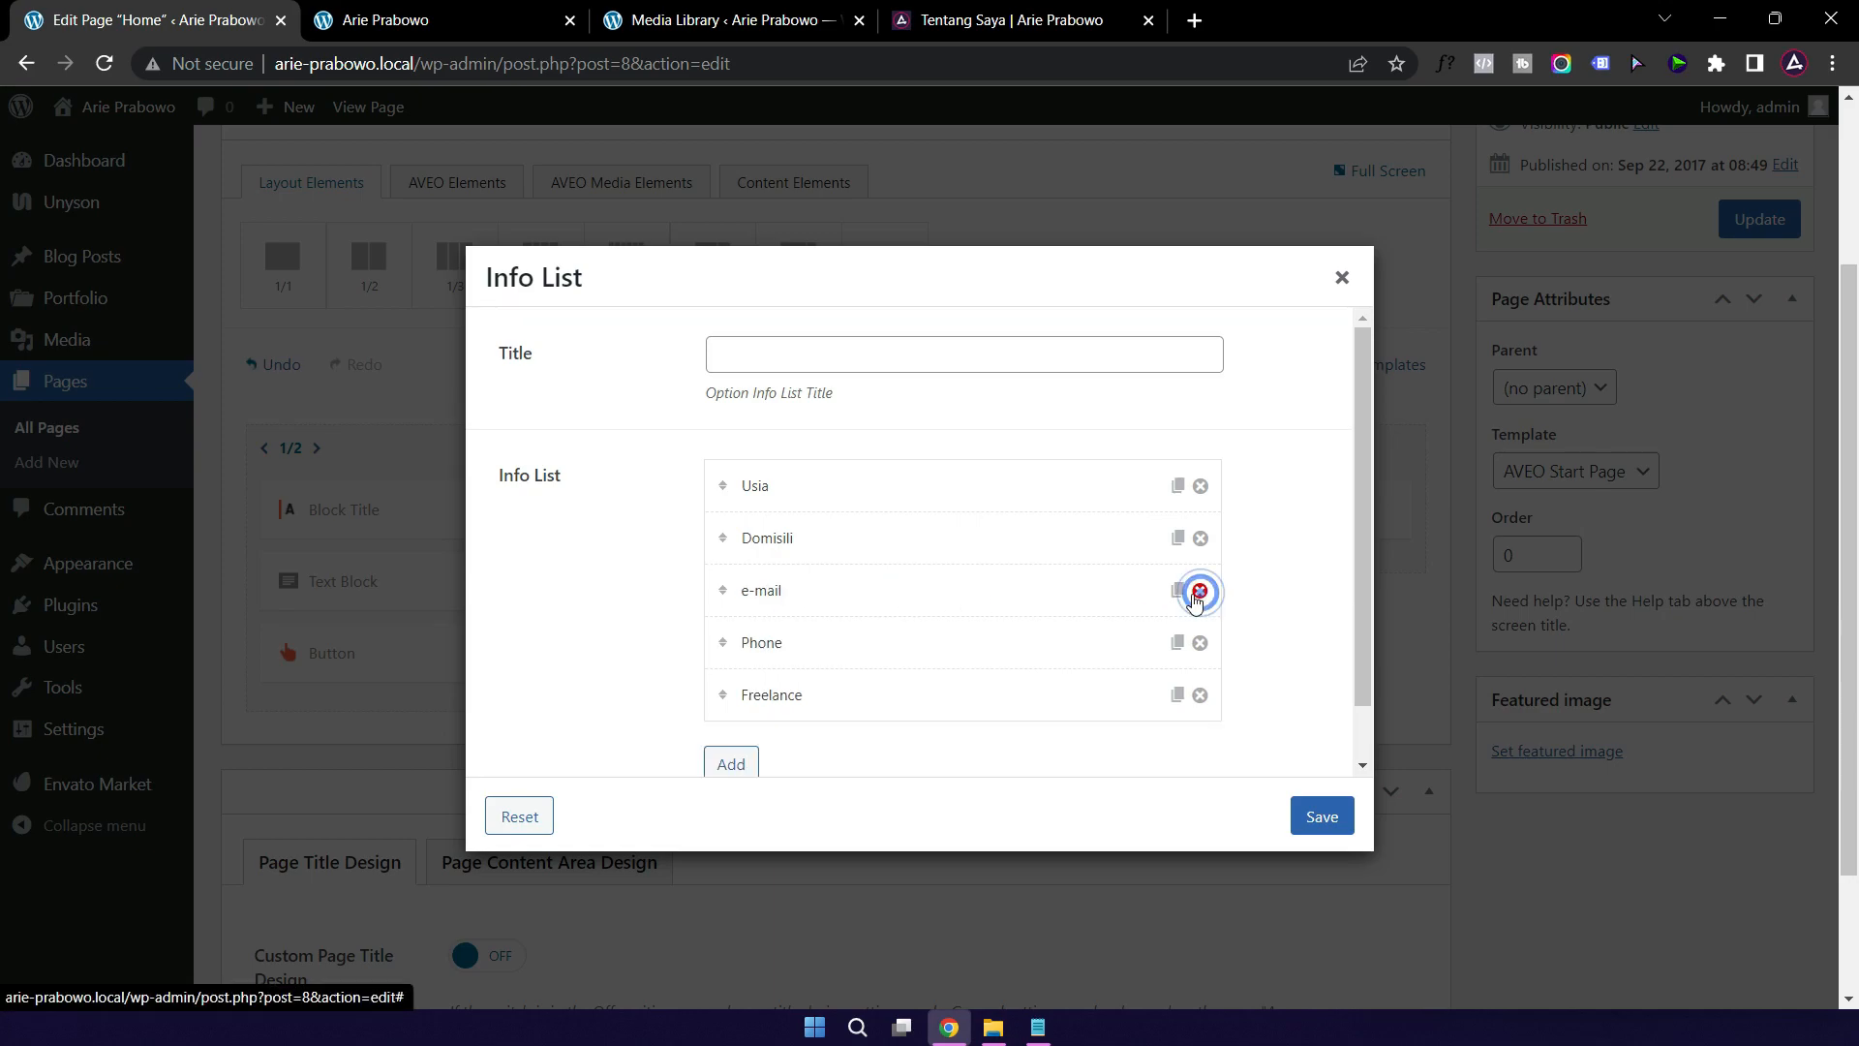
{"action": "left_click", "coordinate": [833, 603]}
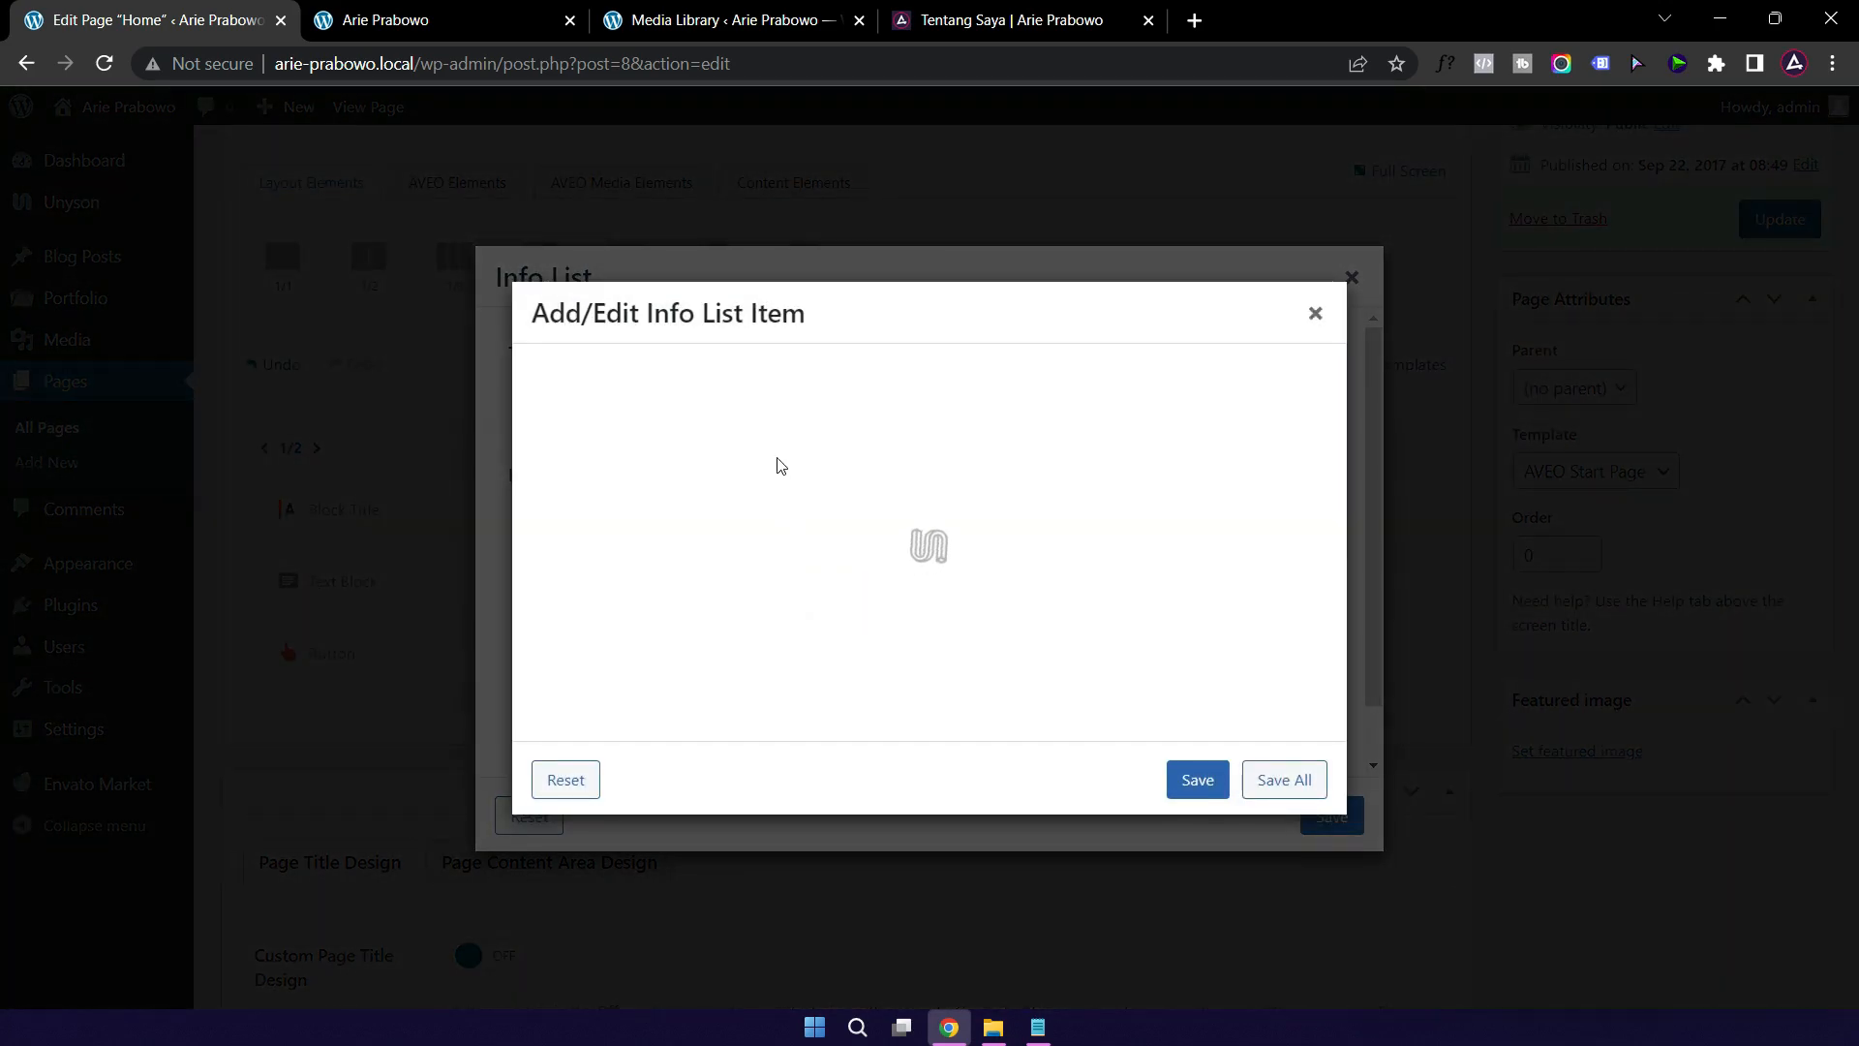
{"action": "left_click", "coordinate": [763, 393]}
{"action": "left_click_drag", "start_coordinate": [759, 393], "coordinate": [706, 394]}
{"action": "type", "text": "Email"}
Step: Enter the owner's e-mail address as the text, paste it into the mailto link, and save
{"action": "left_click", "coordinate": [876, 510]}
{"action": "key", "text": "ctrl+a"}
{"action": "type", "text": "cu"}
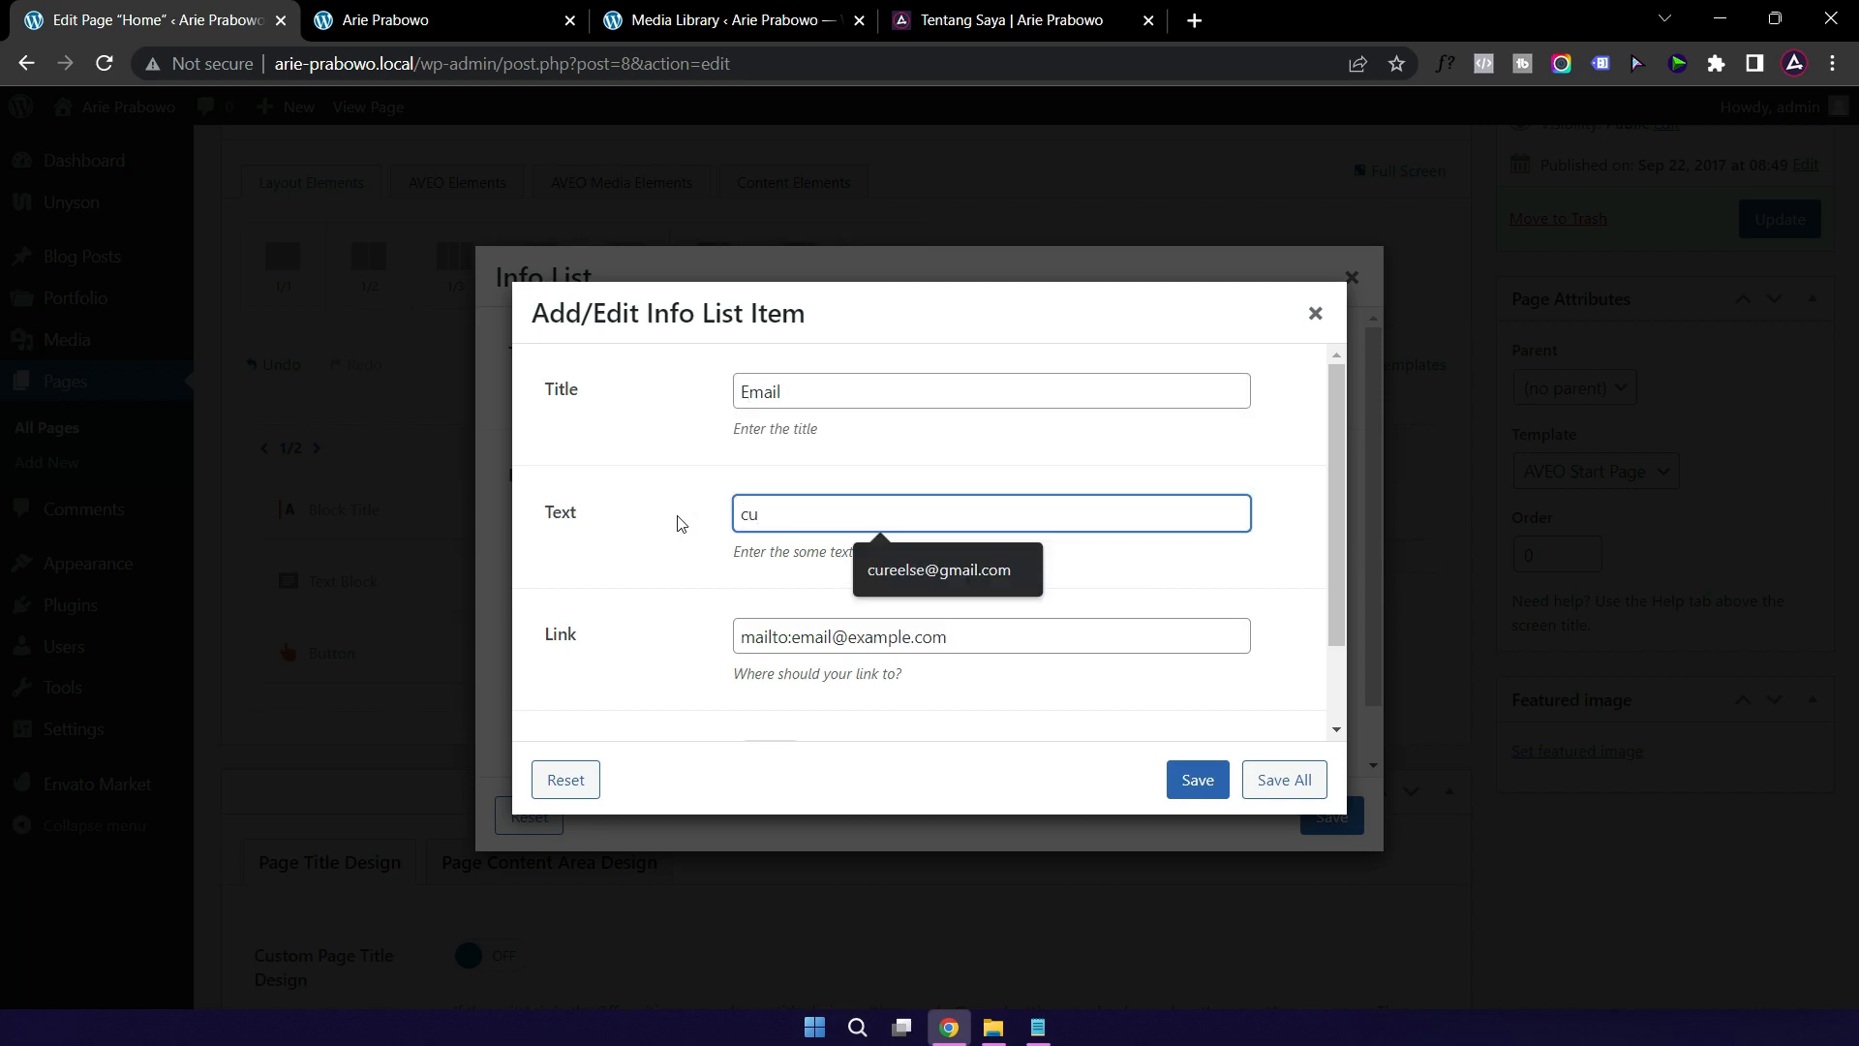
{"action": "left_click", "coordinate": [930, 569]}
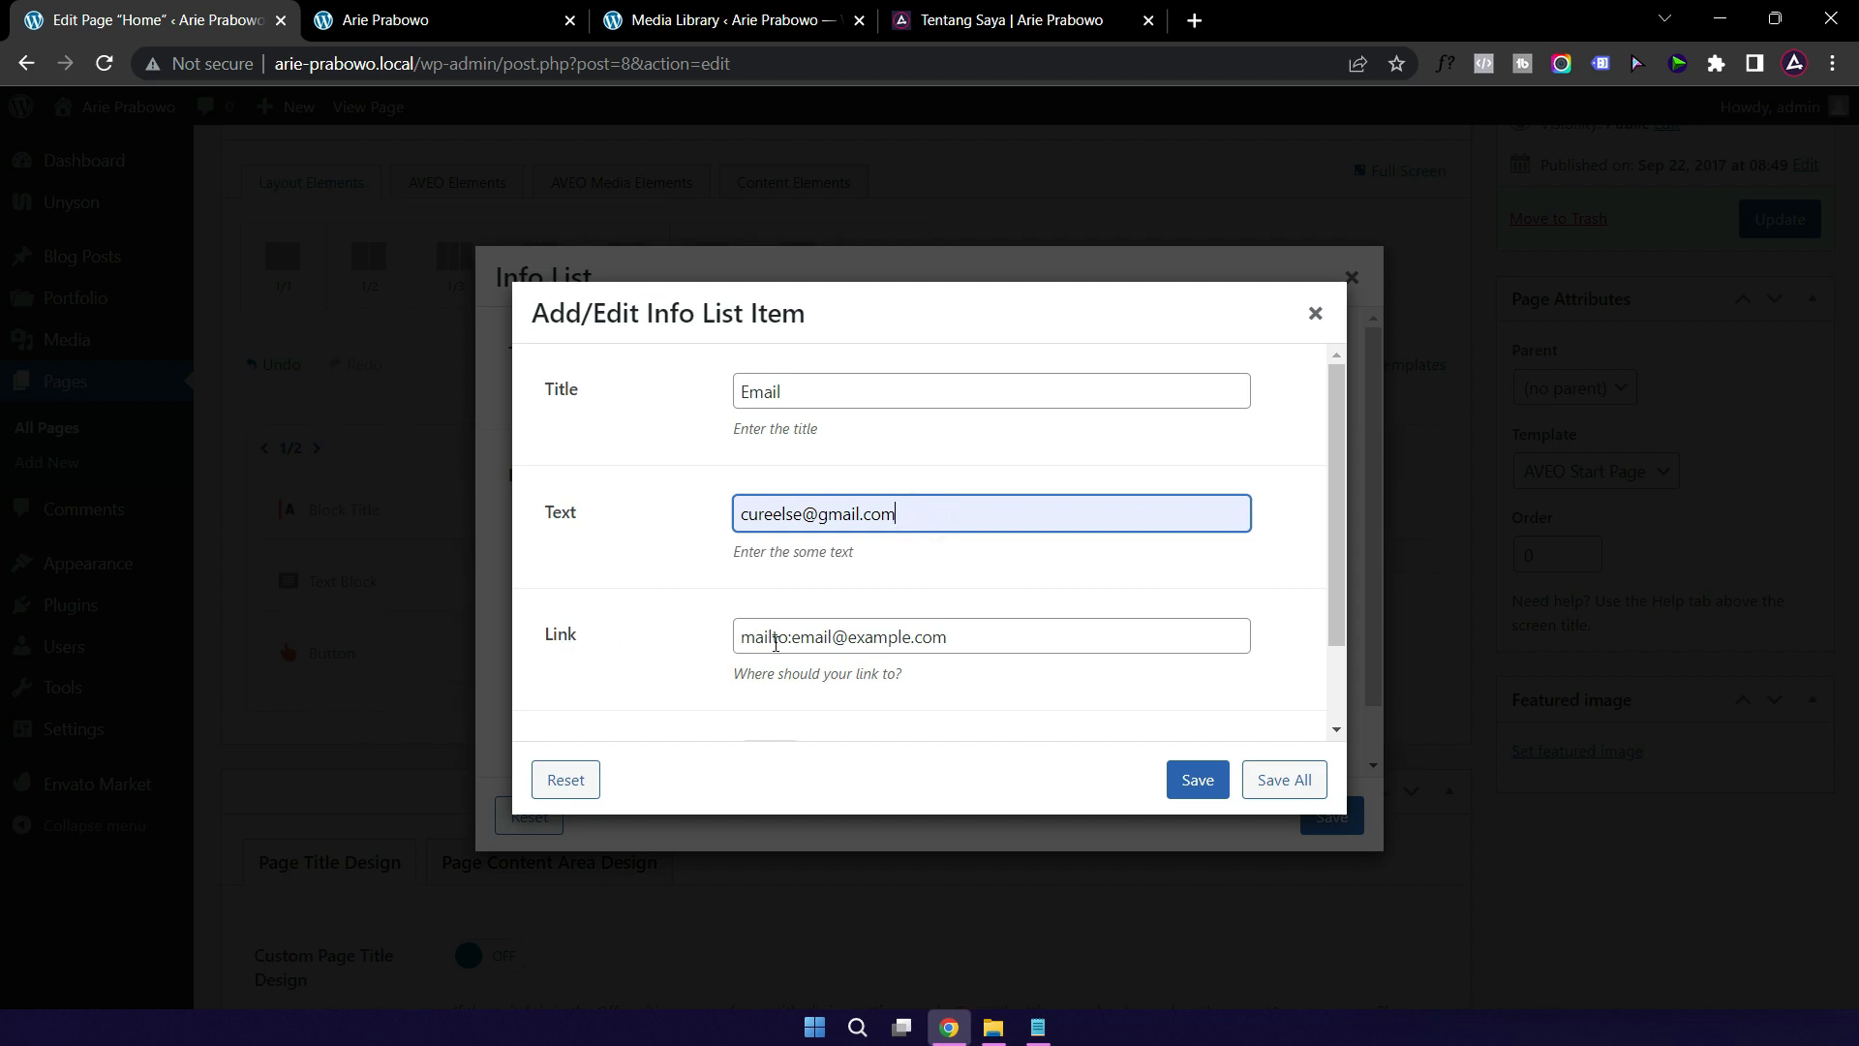
{"action": "left_click_drag", "start_coordinate": [909, 516], "coordinate": [731, 525]}
{"action": "key", "text": "ctrl+c"}
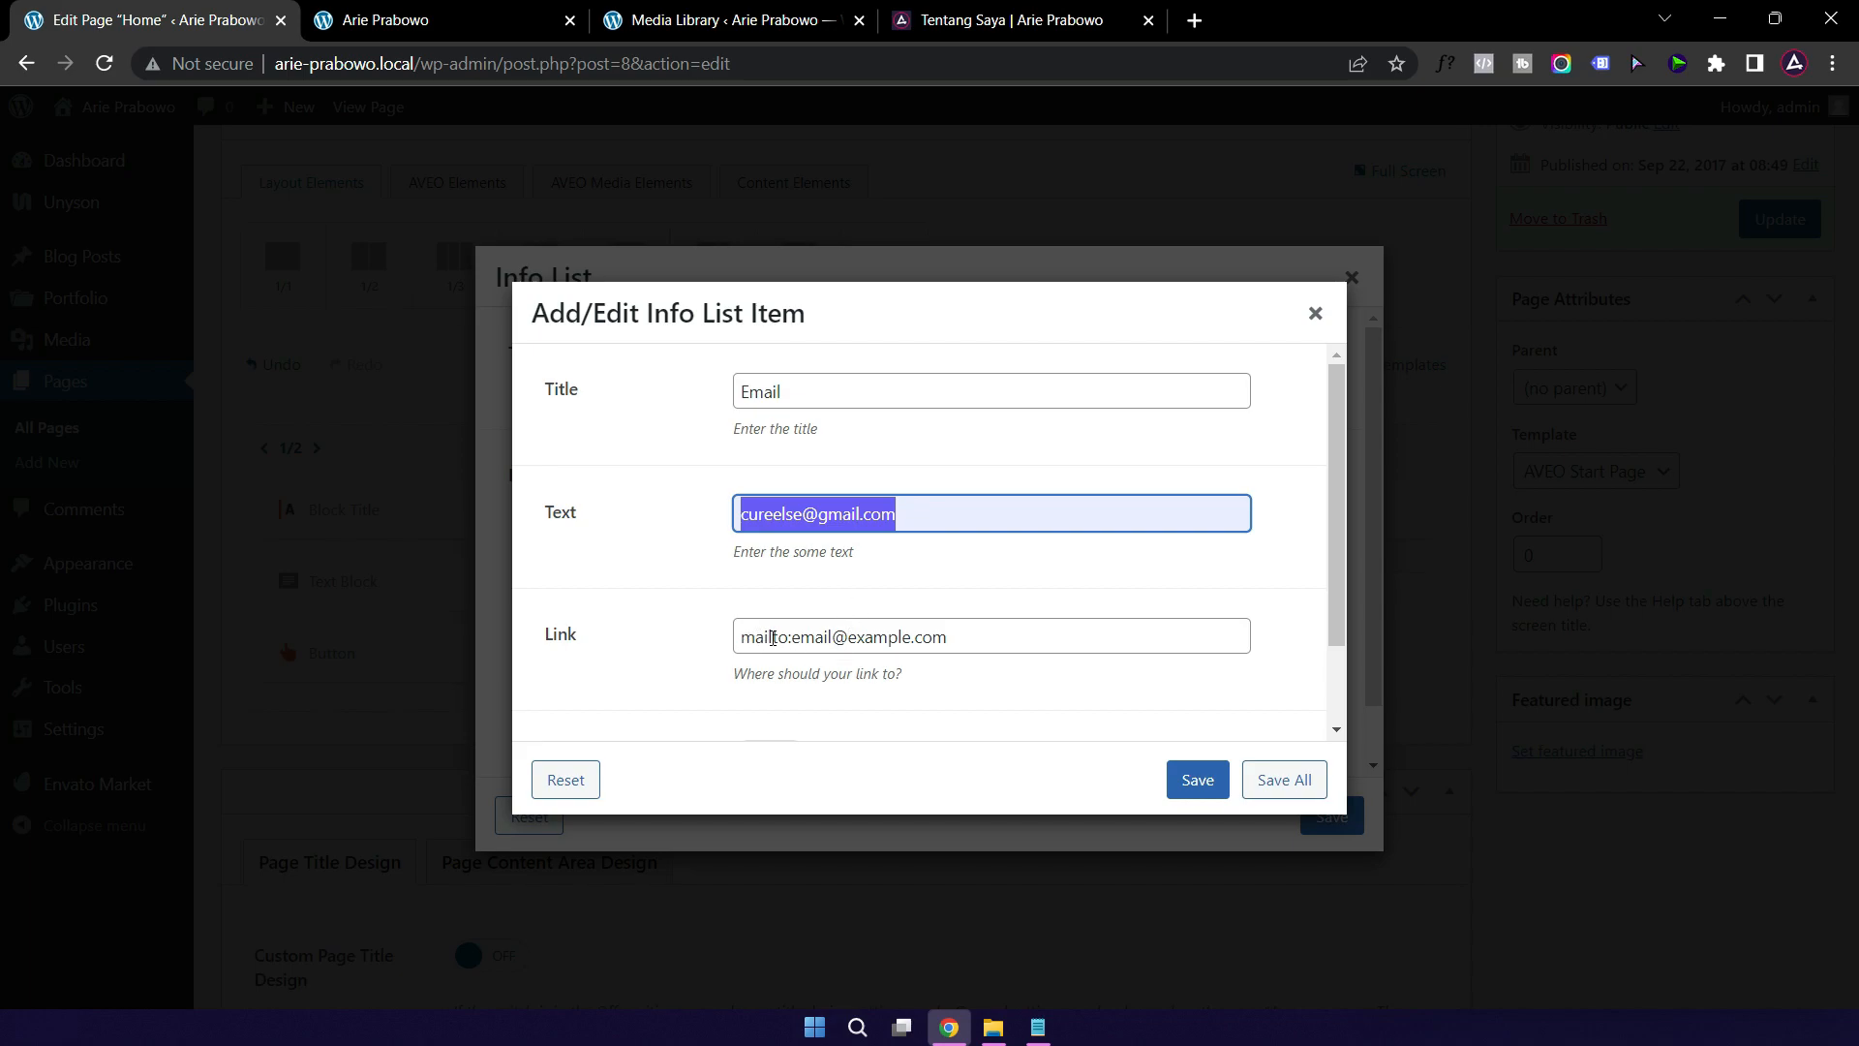
{"action": "left_click", "coordinate": [790, 639]}
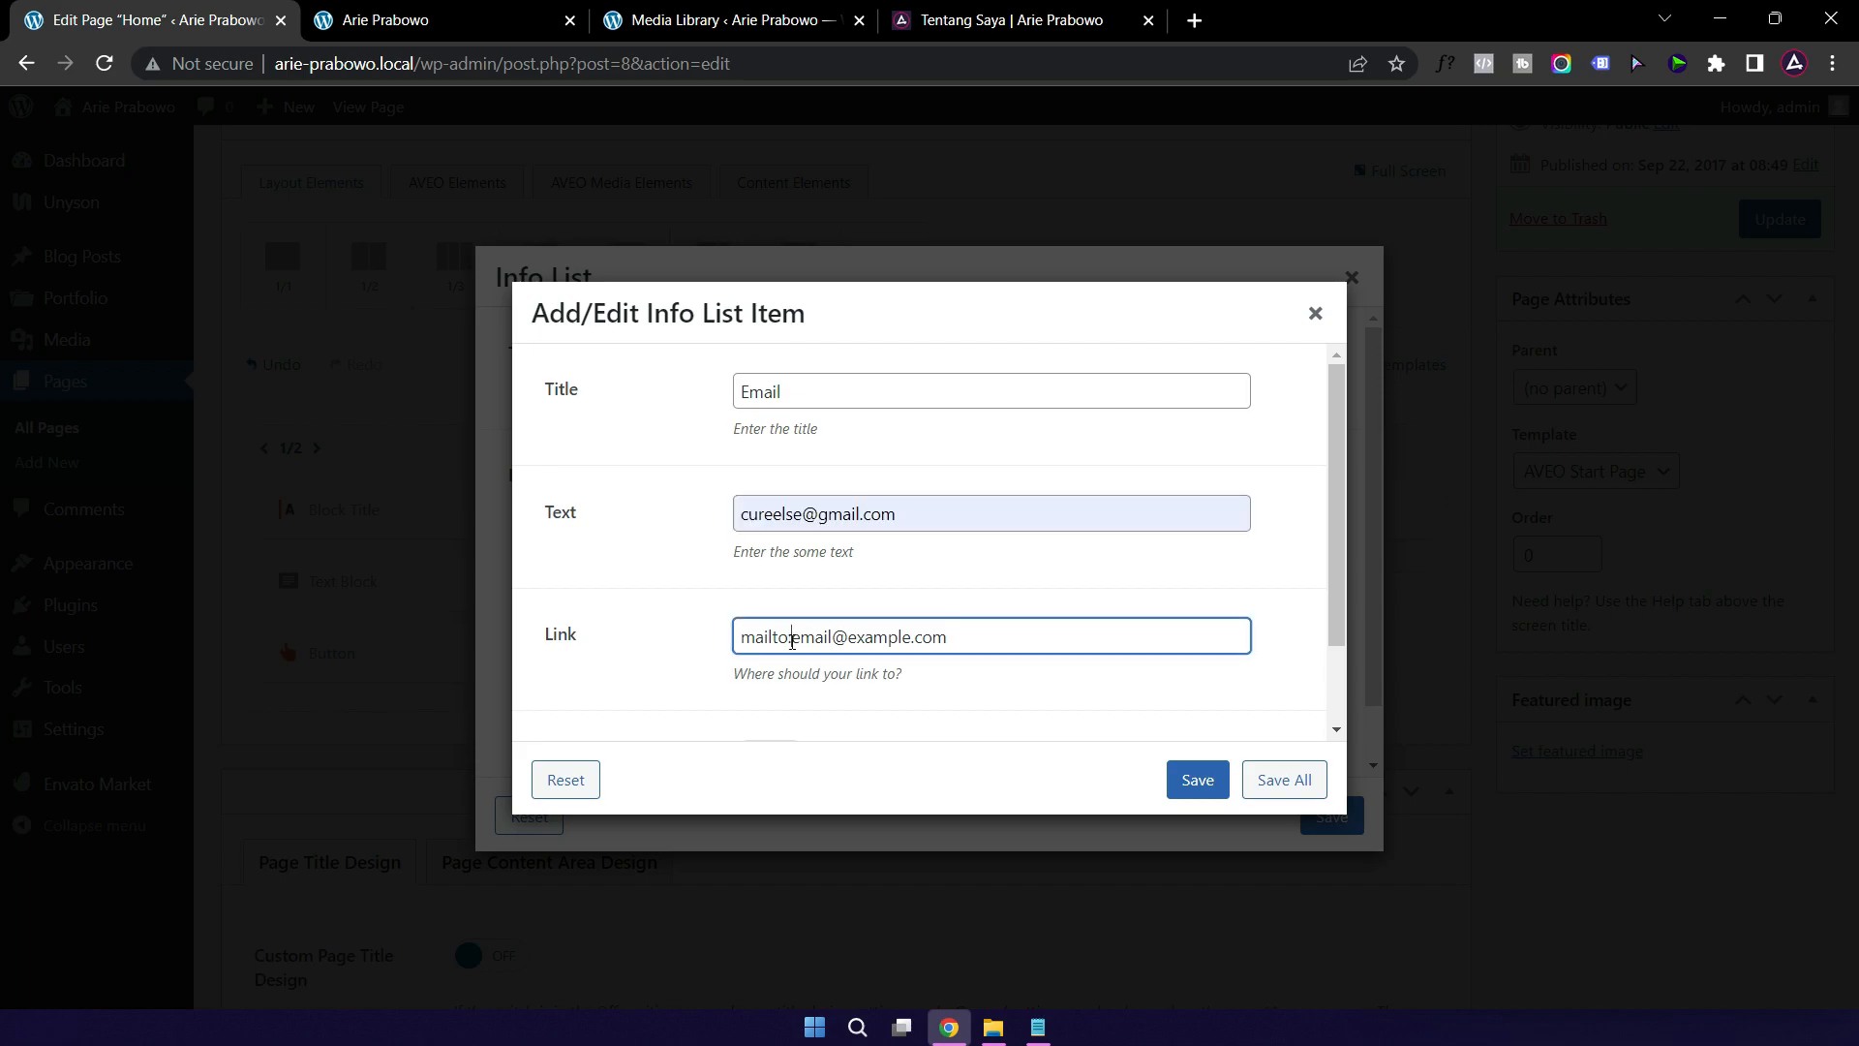
{"action": "left_click_drag", "start_coordinate": [792, 639], "coordinate": [1008, 635]}
{"action": "key", "text": "ctrl+v"}
{"action": "left_click", "coordinate": [1206, 784]}
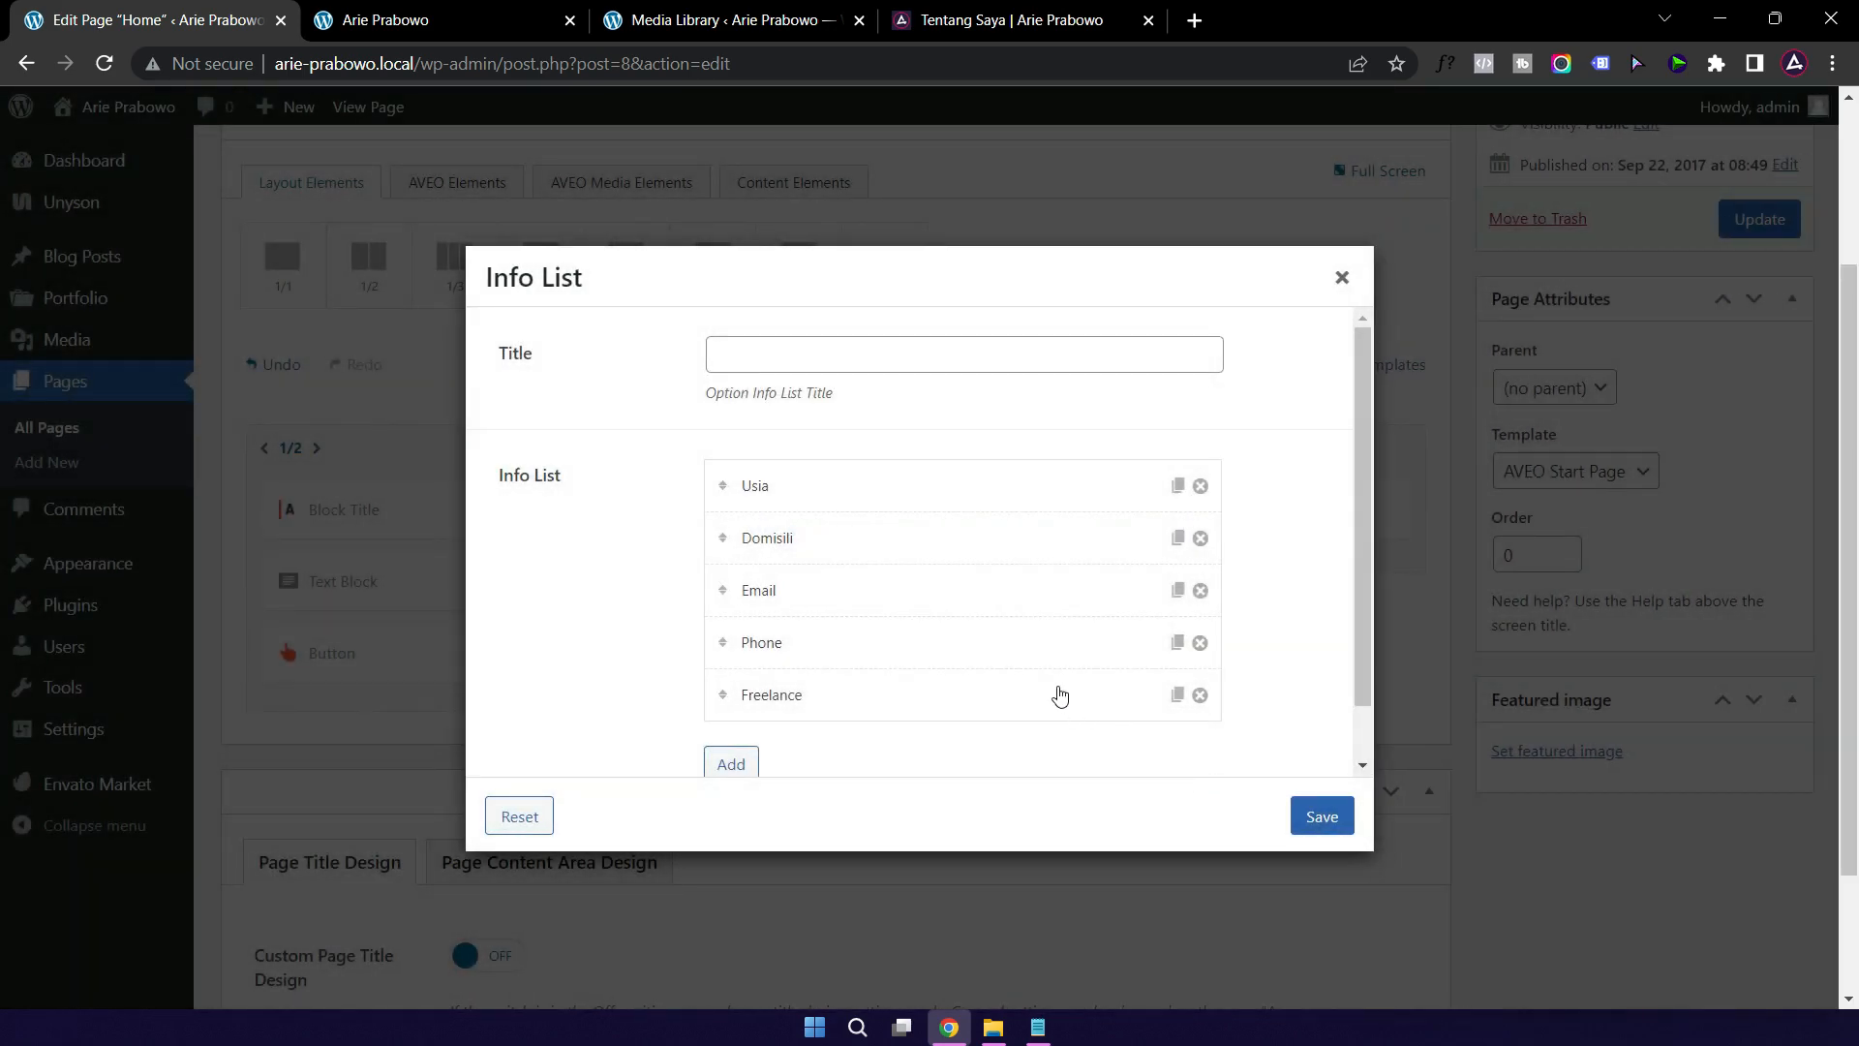
Step: Rename the Phone entry to 'Telpon' and save it
{"action": "left_click", "coordinate": [901, 642]}
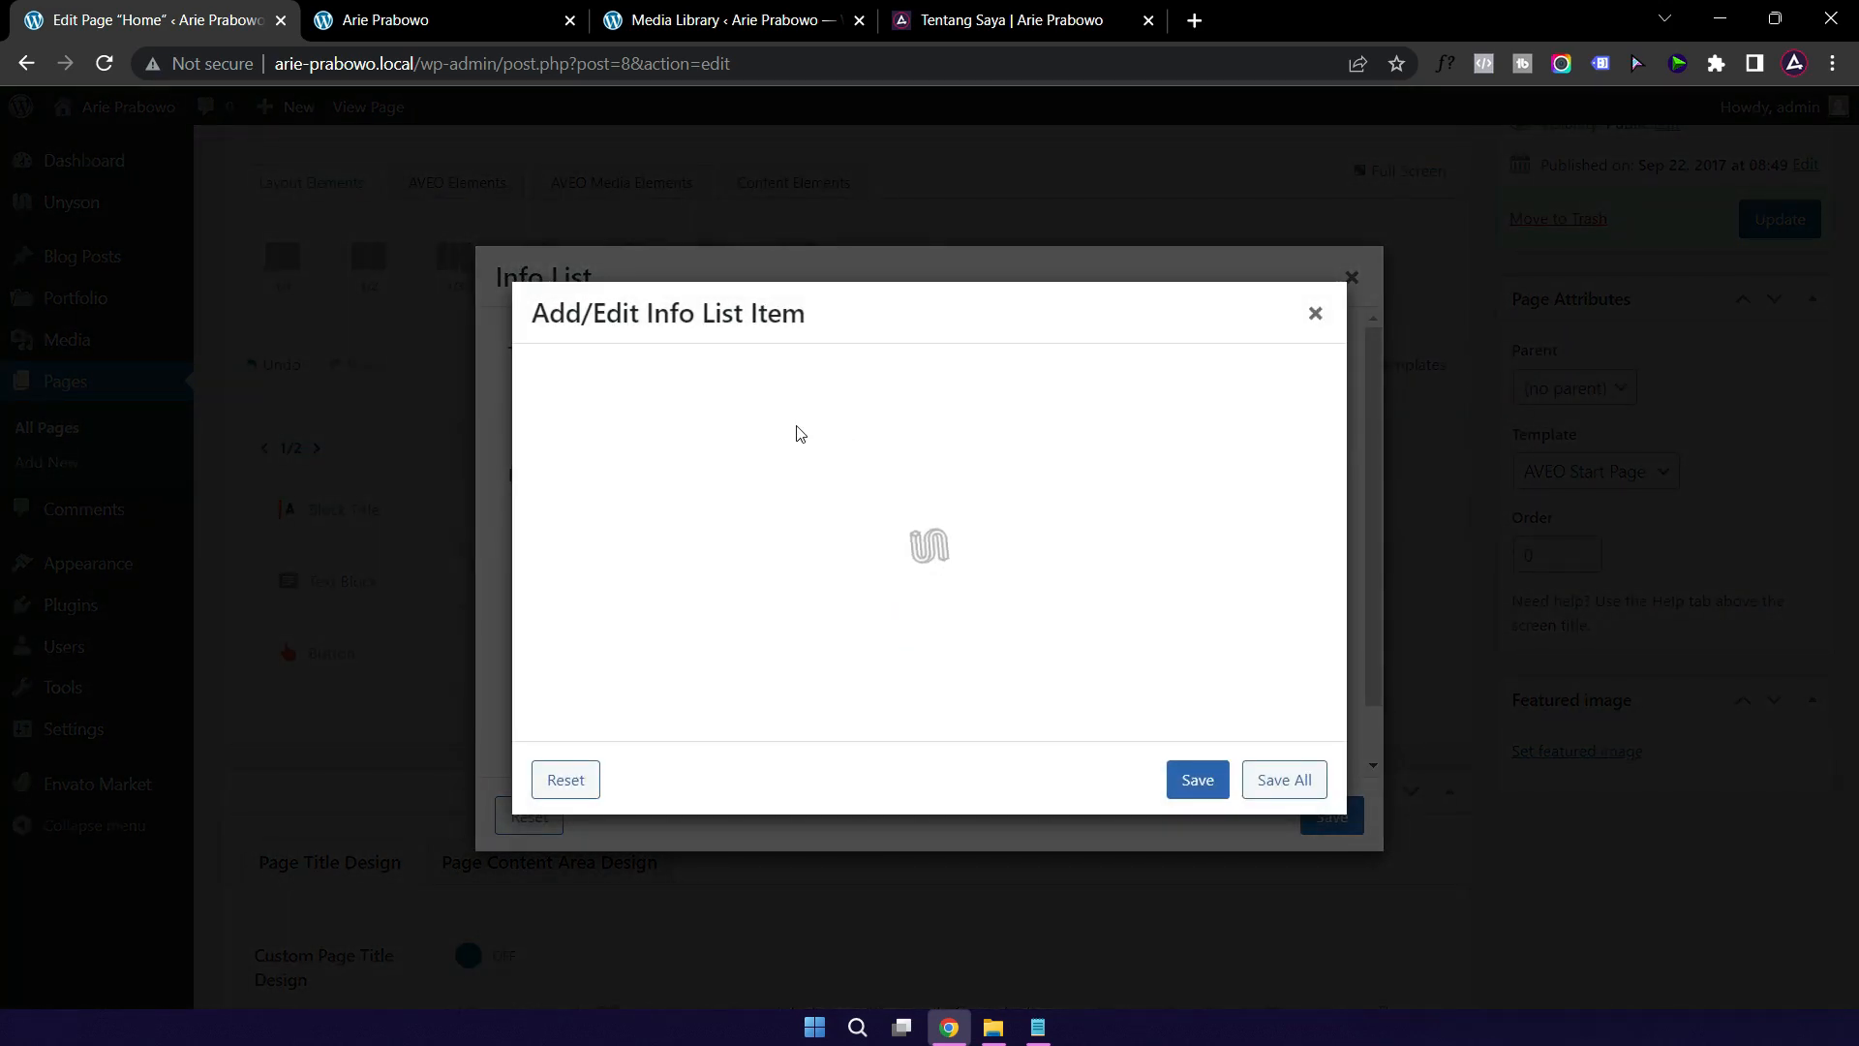
{"action": "left_click_drag", "start_coordinate": [810, 396], "coordinate": [664, 402]}
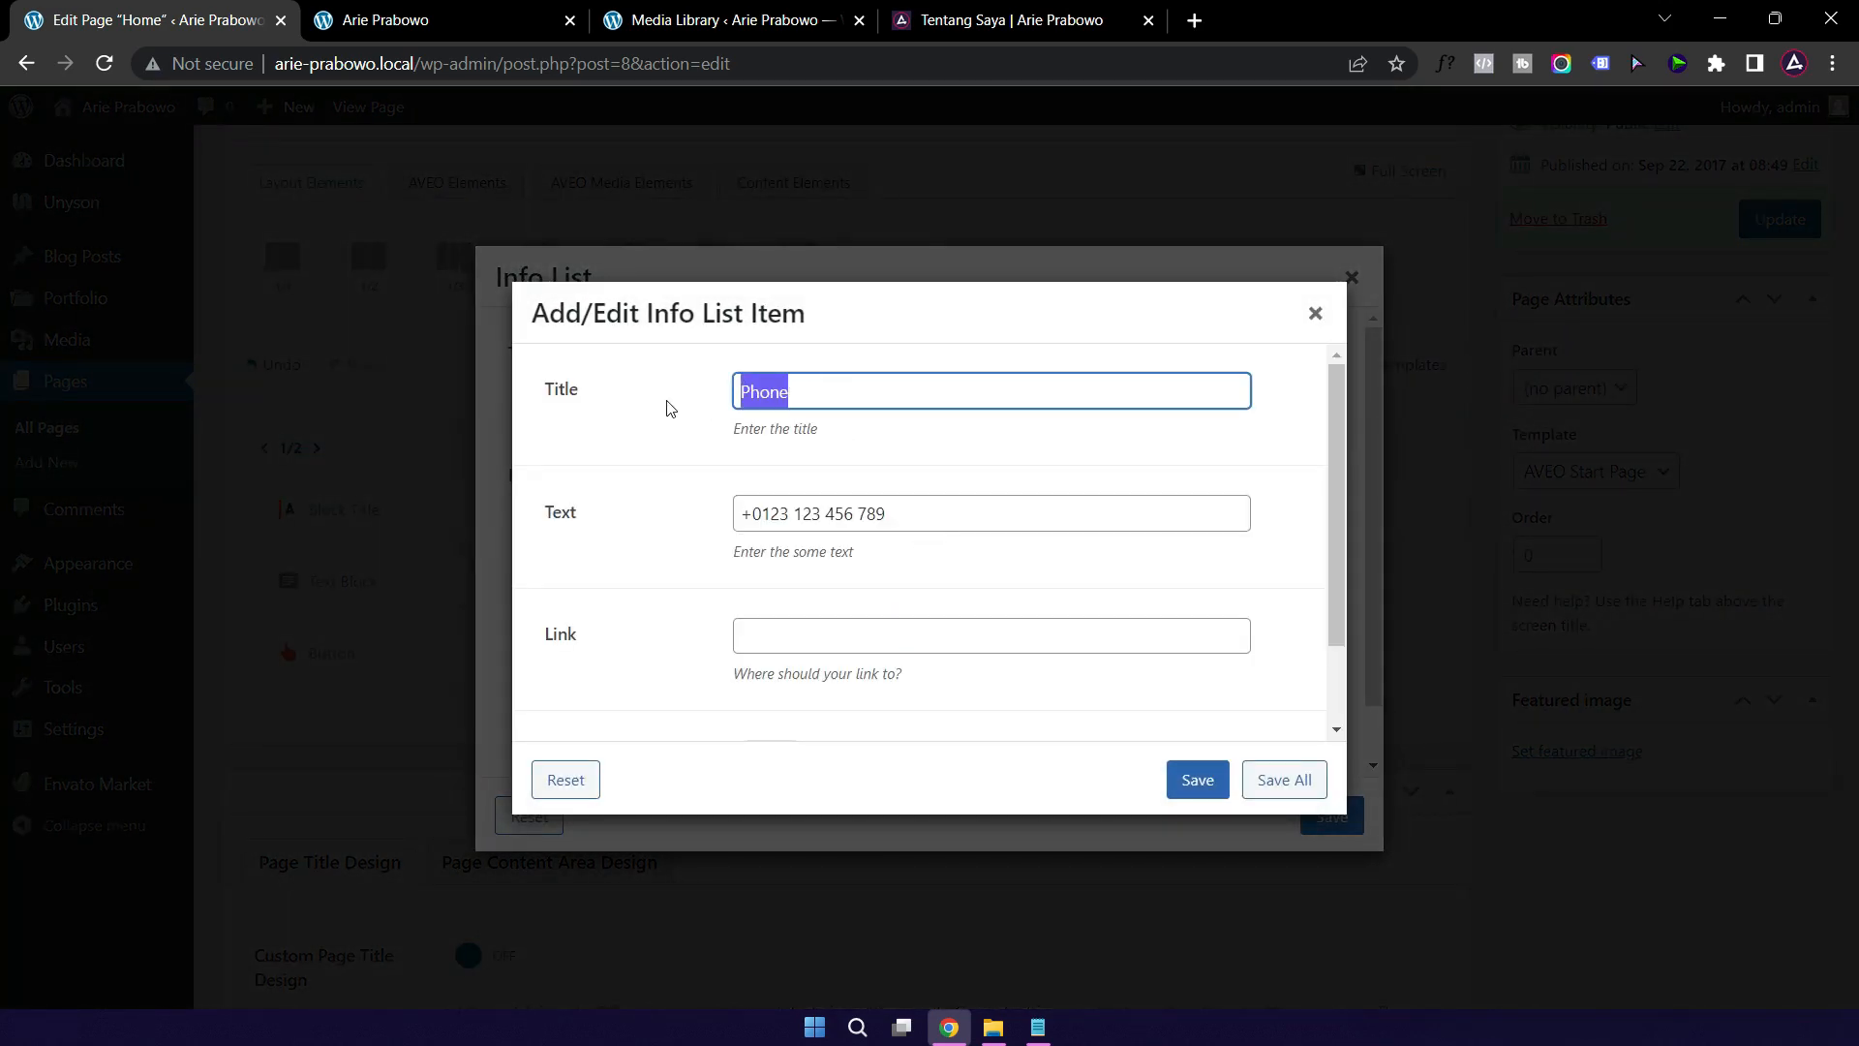
{"action": "type", "text": "Telpo"}
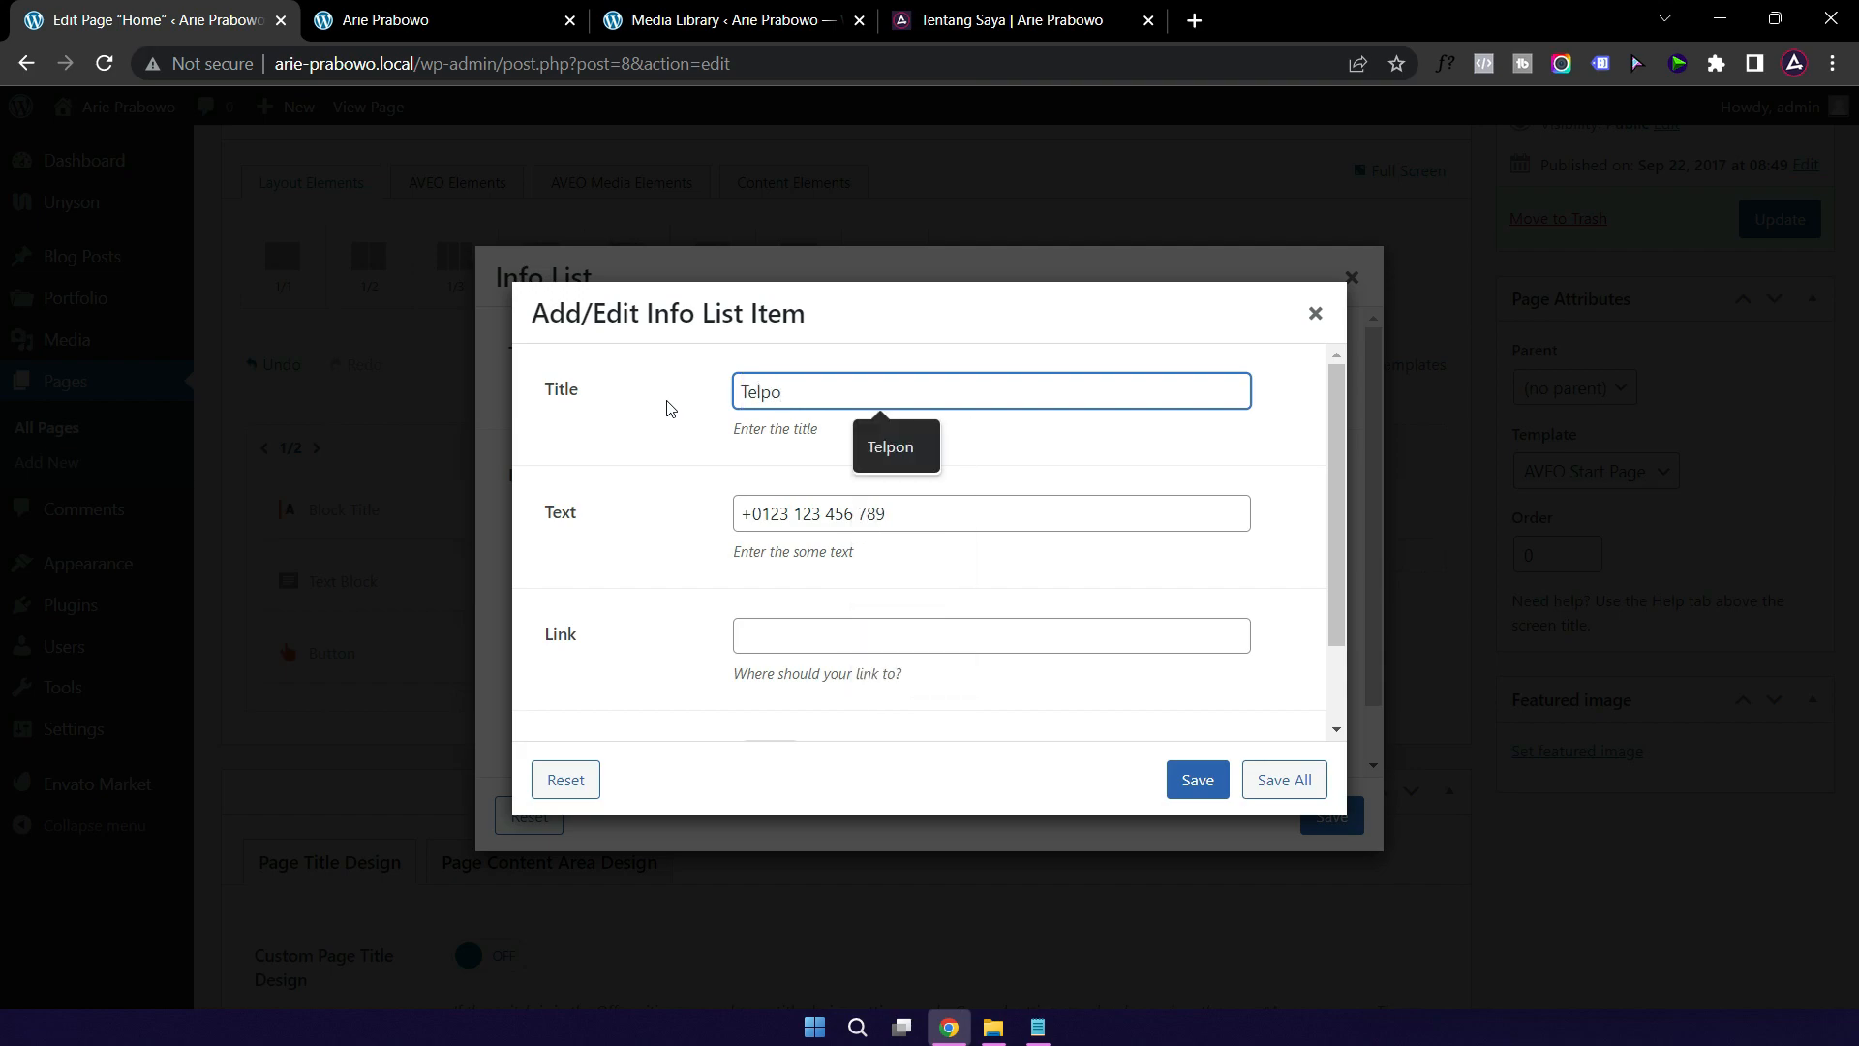
{"action": "type", "text": "n"}
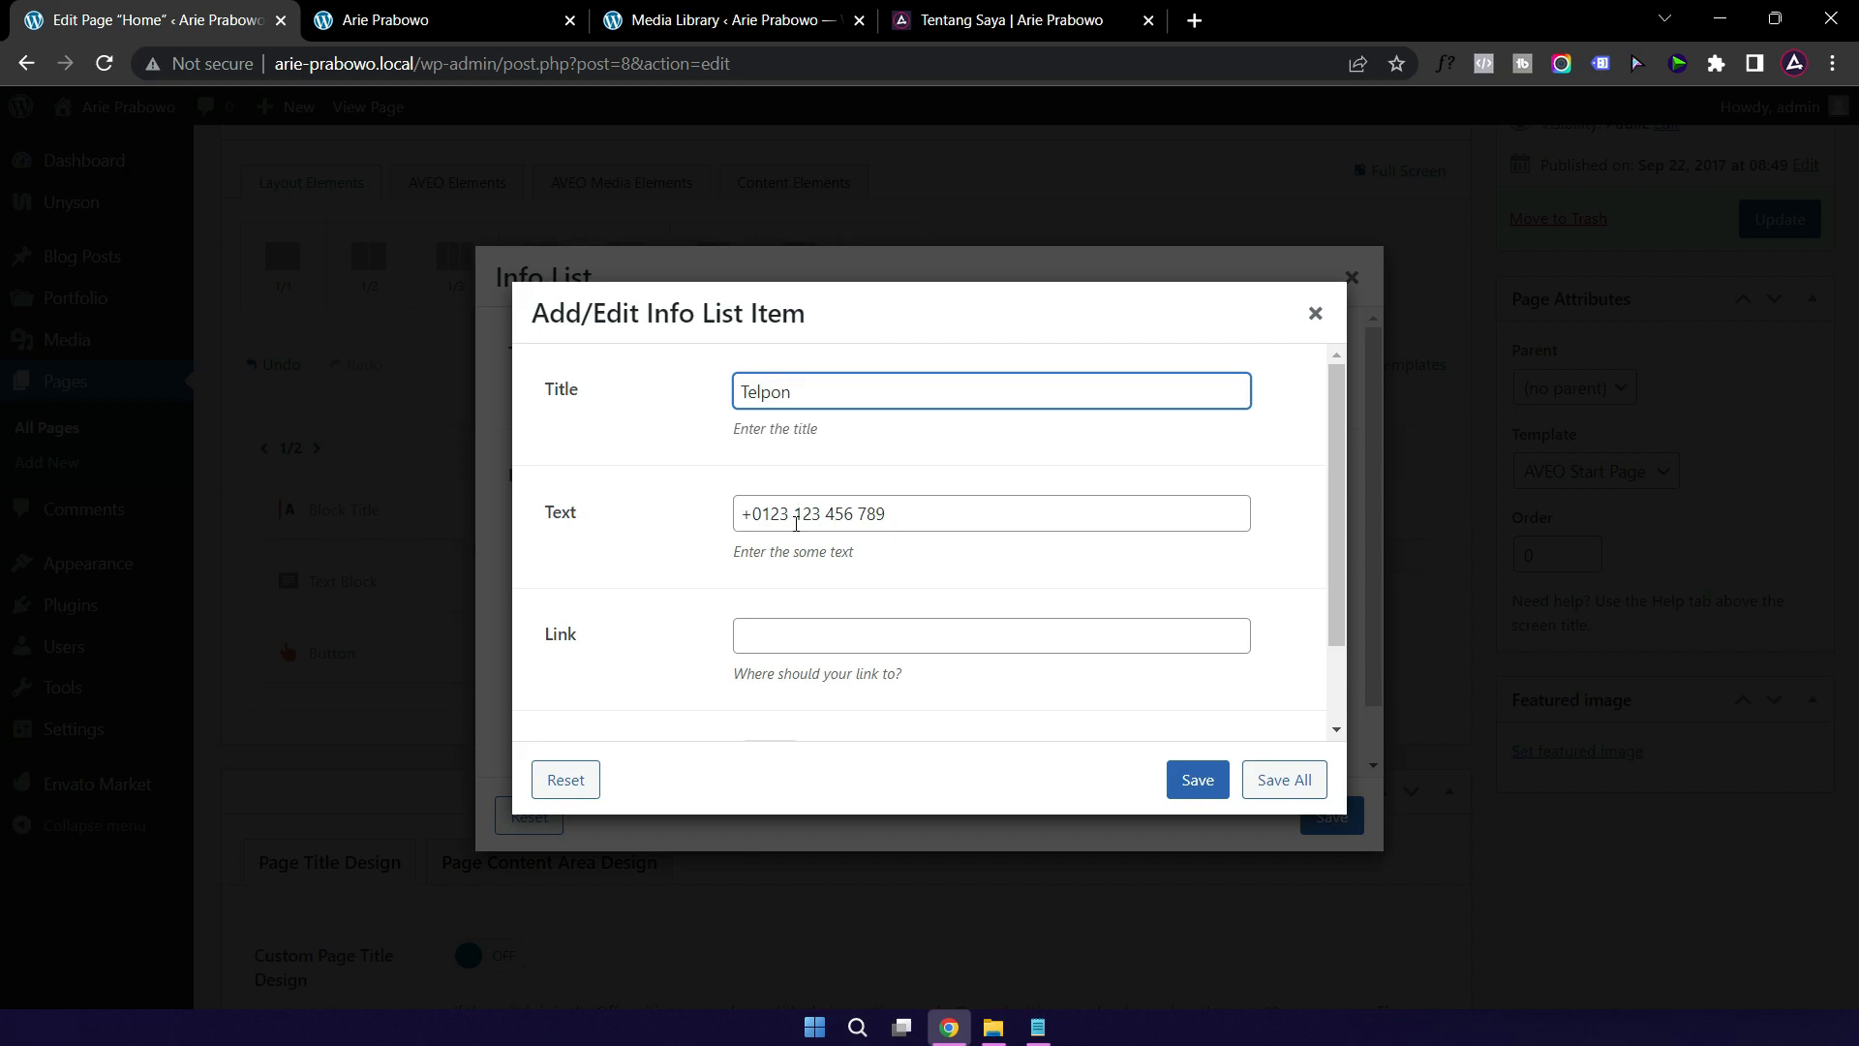
{"action": "left_click", "coordinate": [1194, 782]}
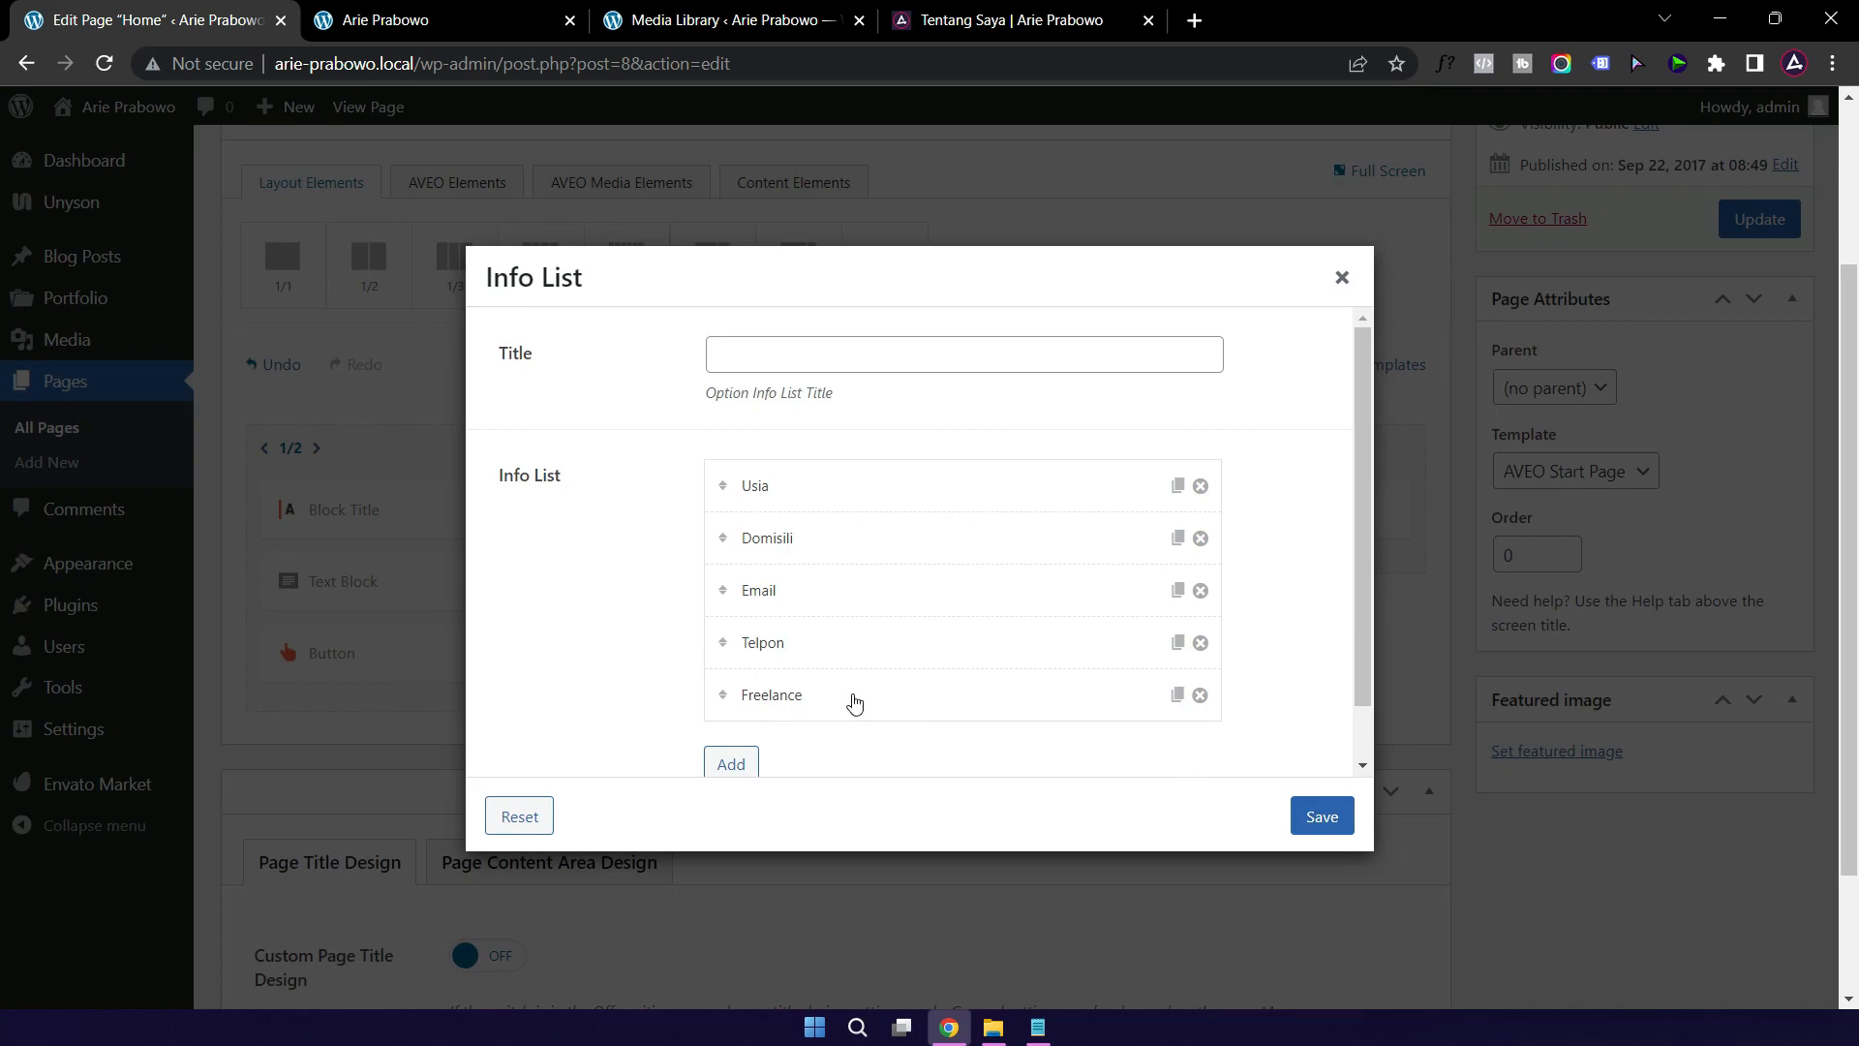
Step: Change Freelance's value from Available to 'Tersedia' and save the Info List settings
{"action": "left_click", "coordinate": [837, 699]}
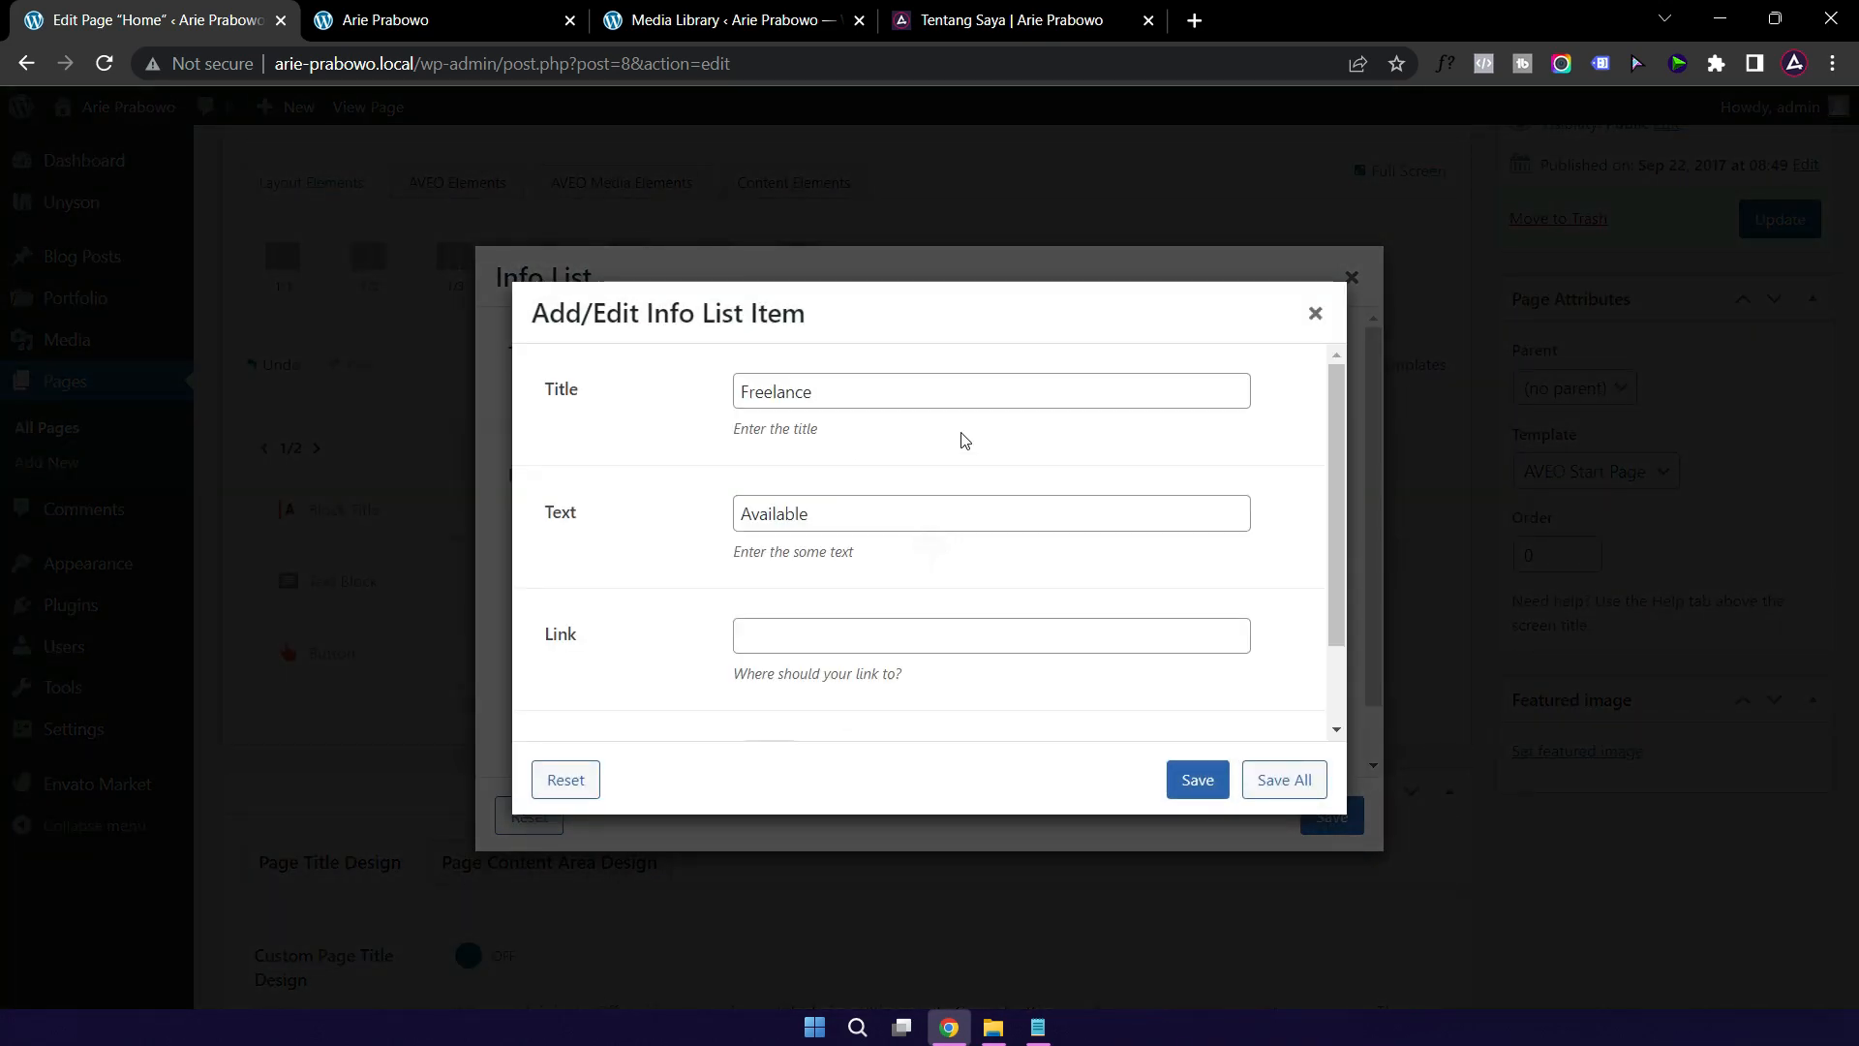
{"action": "double_click", "coordinate": [804, 514]}
{"action": "type", "text": "Tersedia"}
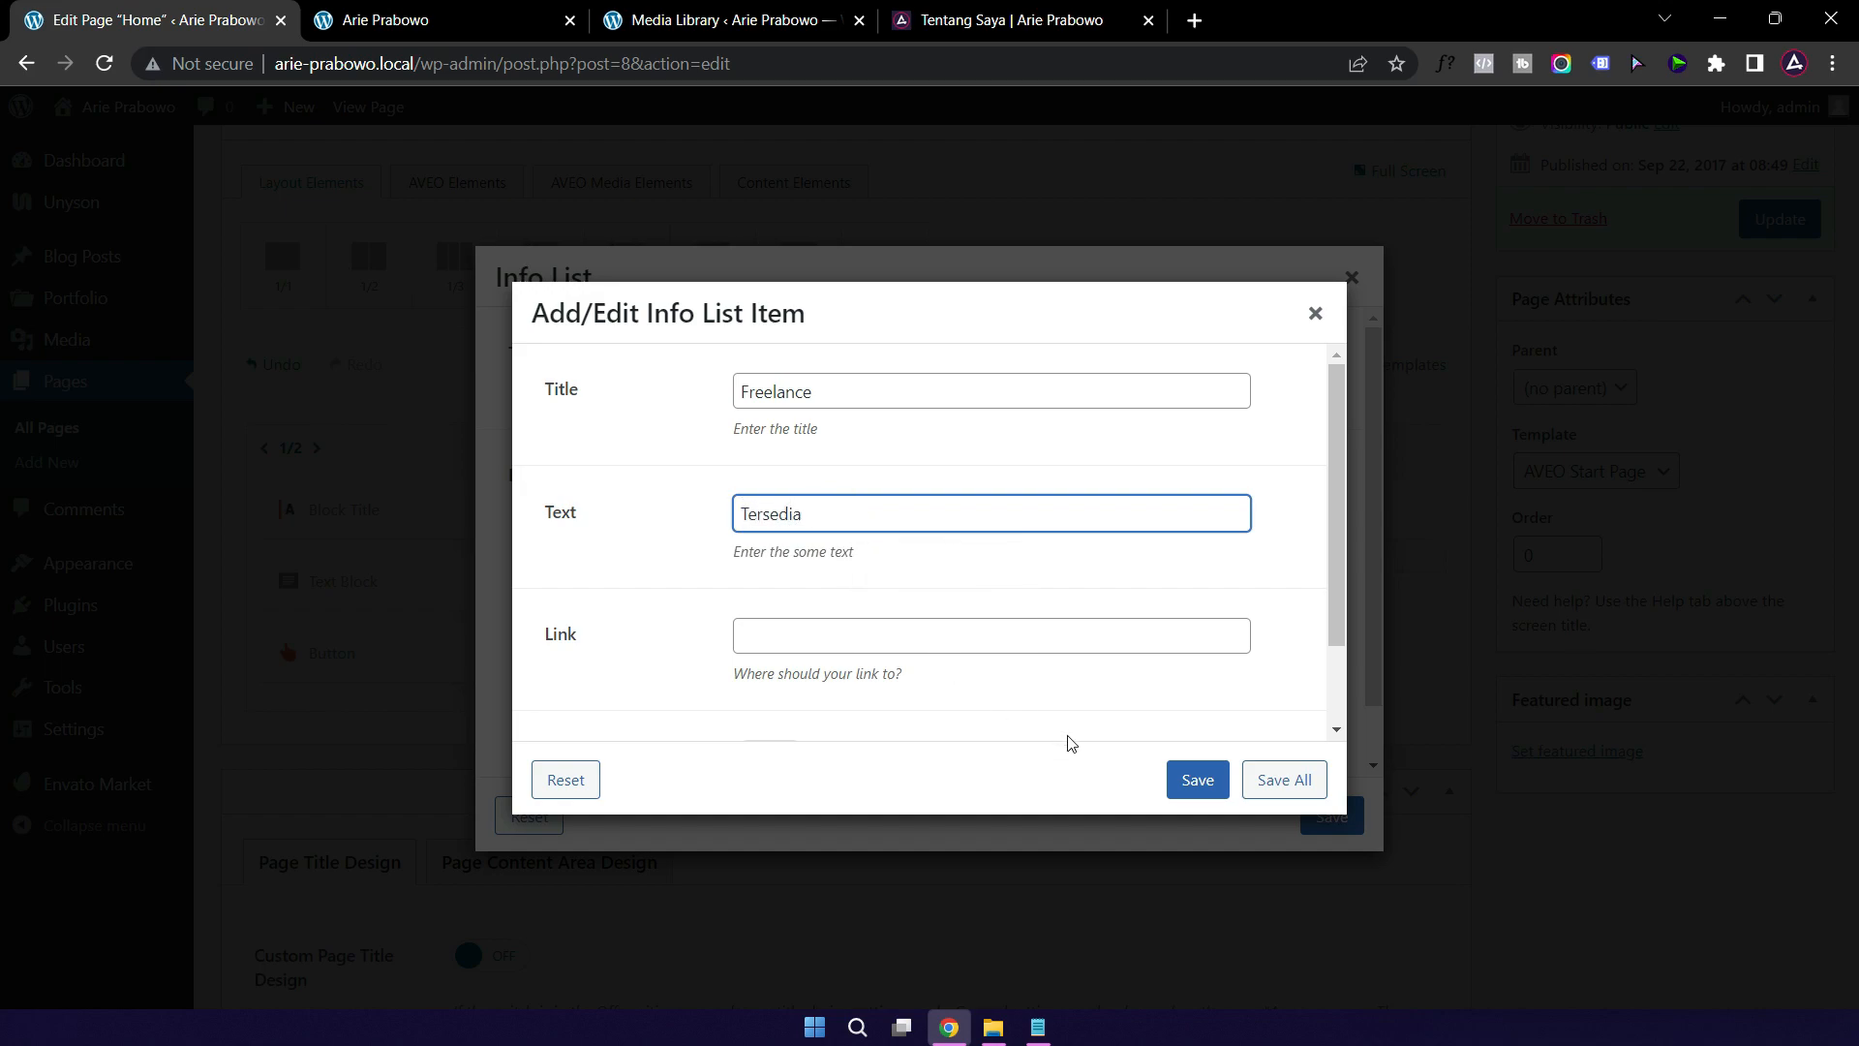
{"action": "left_click", "coordinate": [1198, 780]}
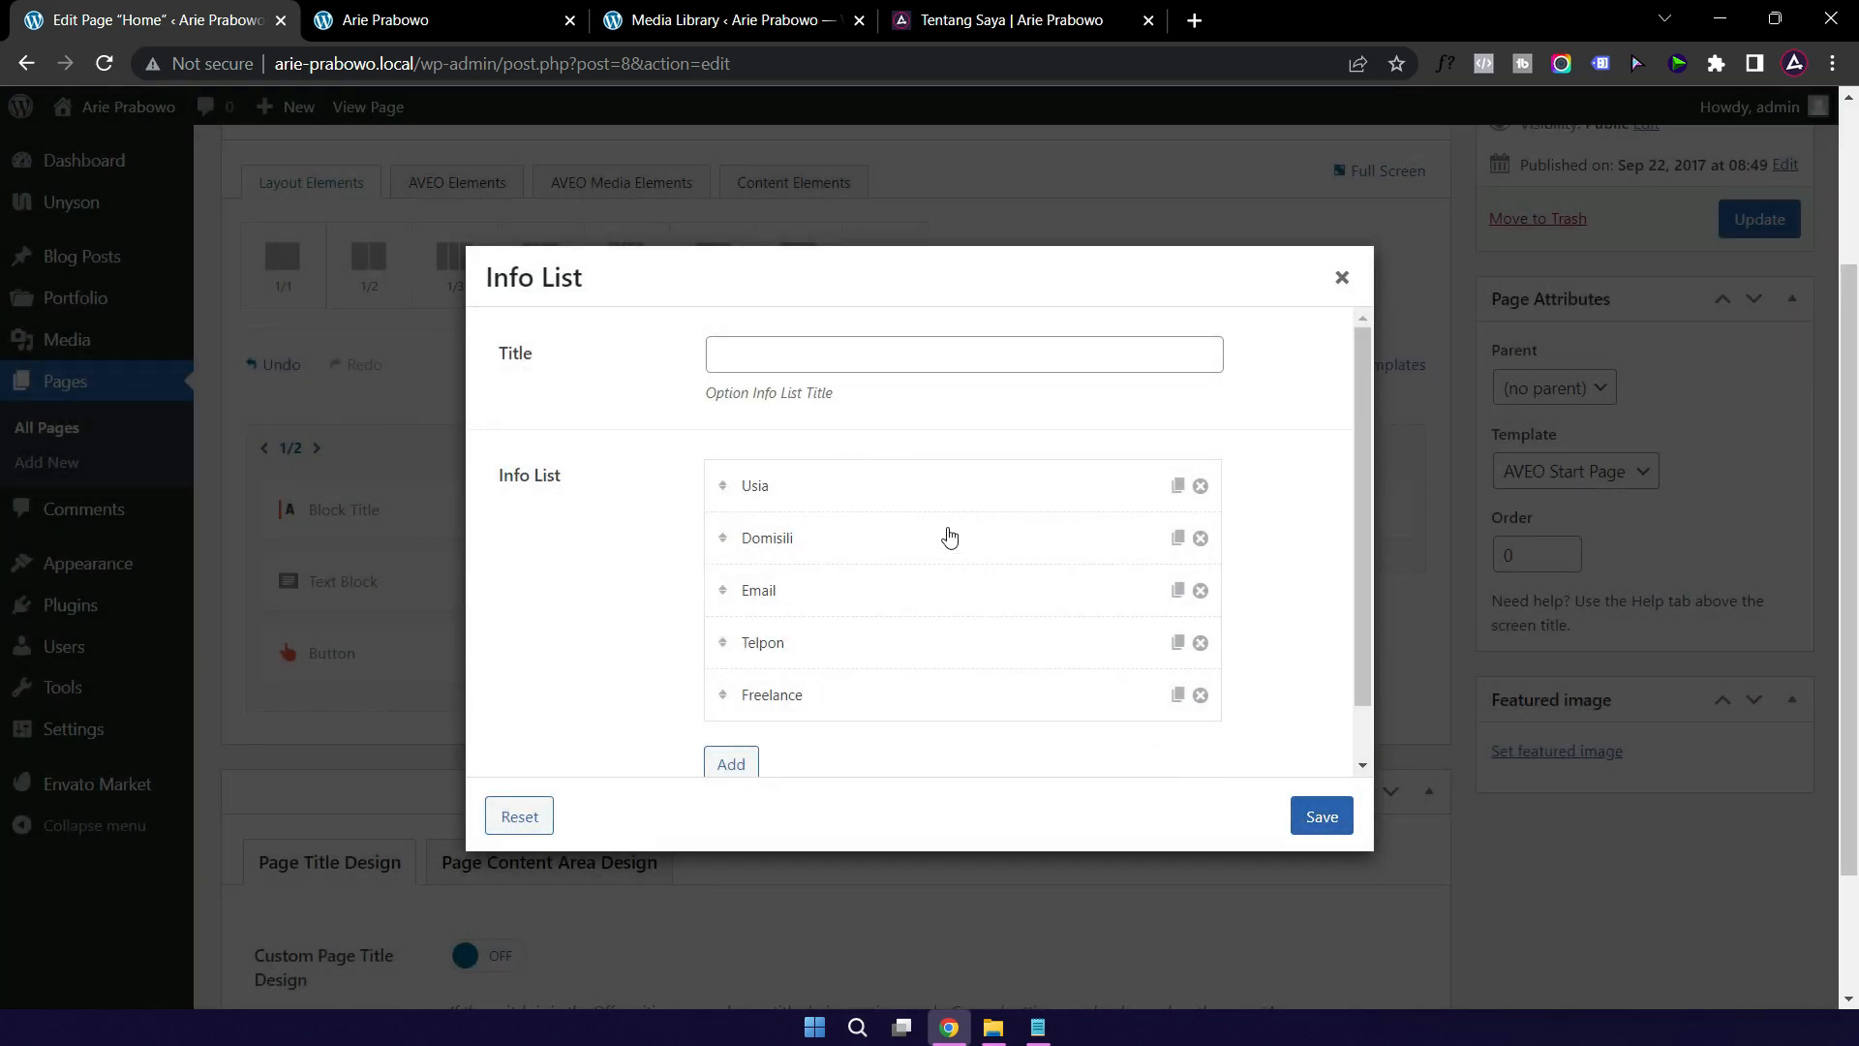
{"action": "left_click", "coordinate": [1319, 818]}
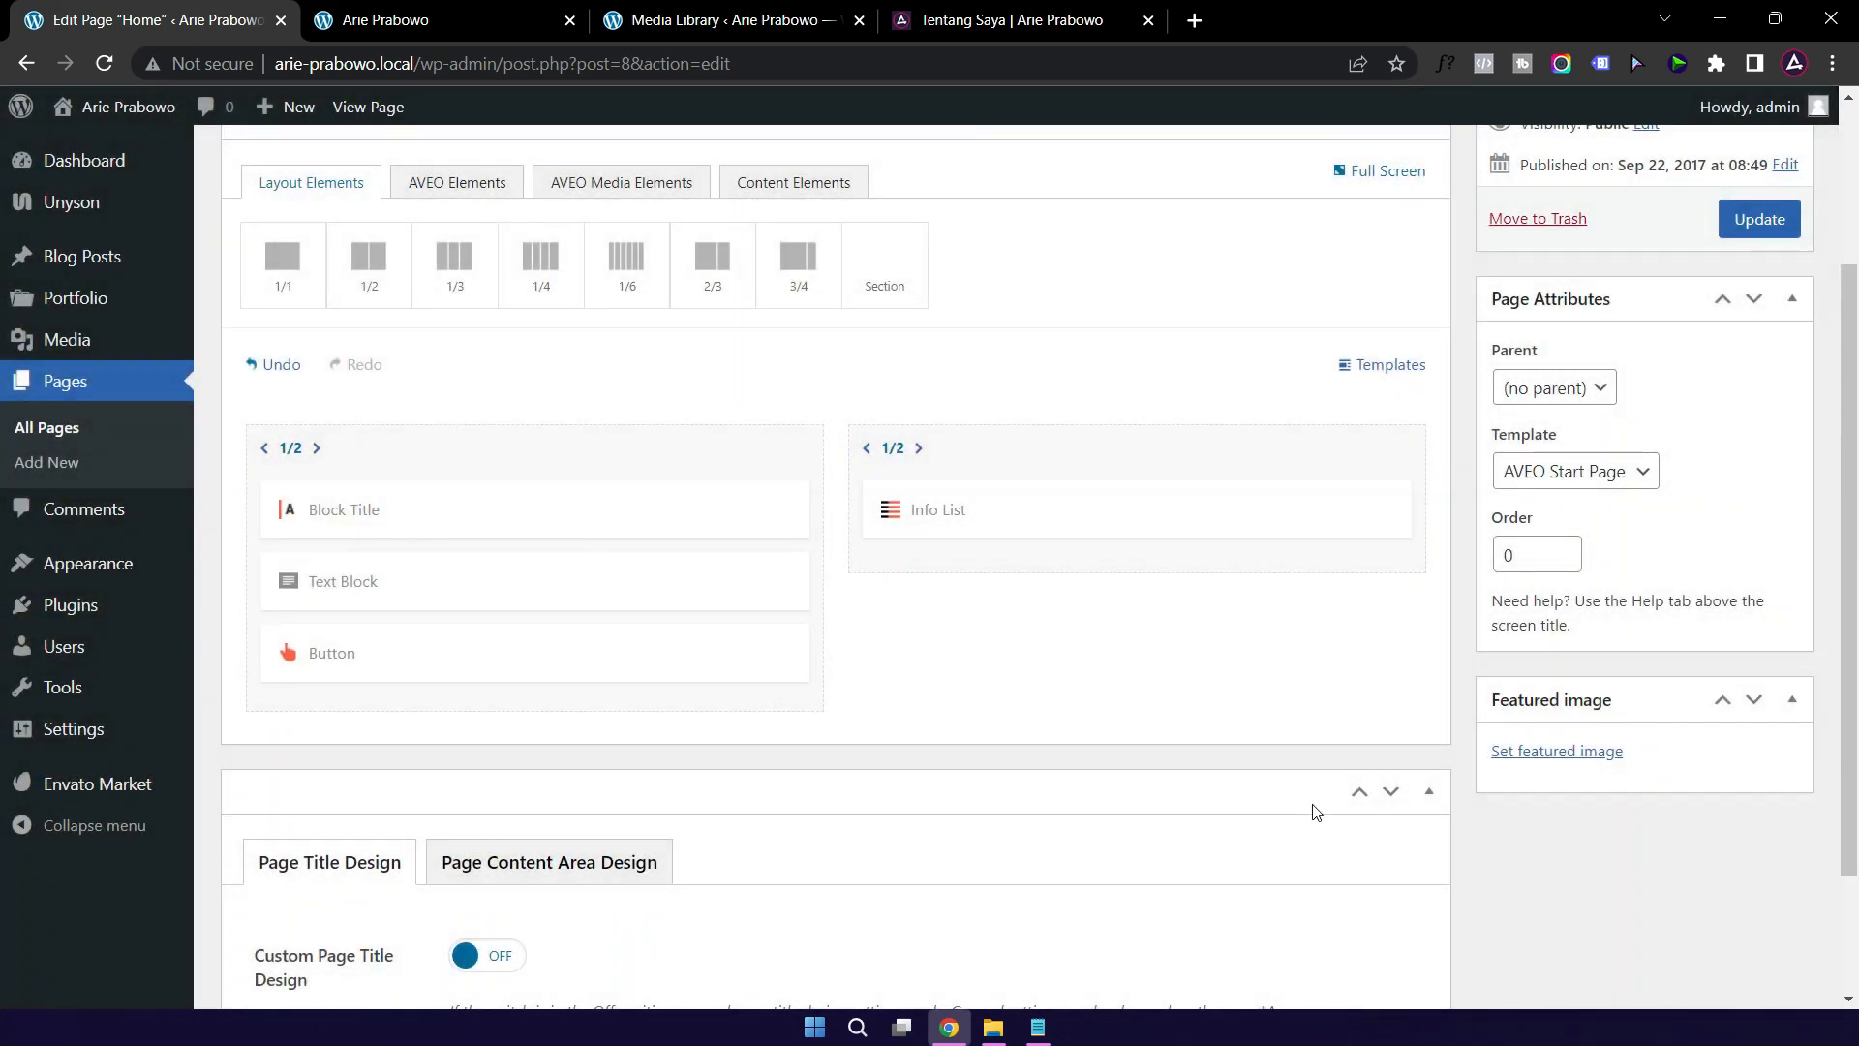
Step: Update the Home page, reload the live front page, and test the translated info list's Email link
{"action": "scroll", "coordinate": [1419, 519], "scroll_direction": "up", "scroll_amount": 3}
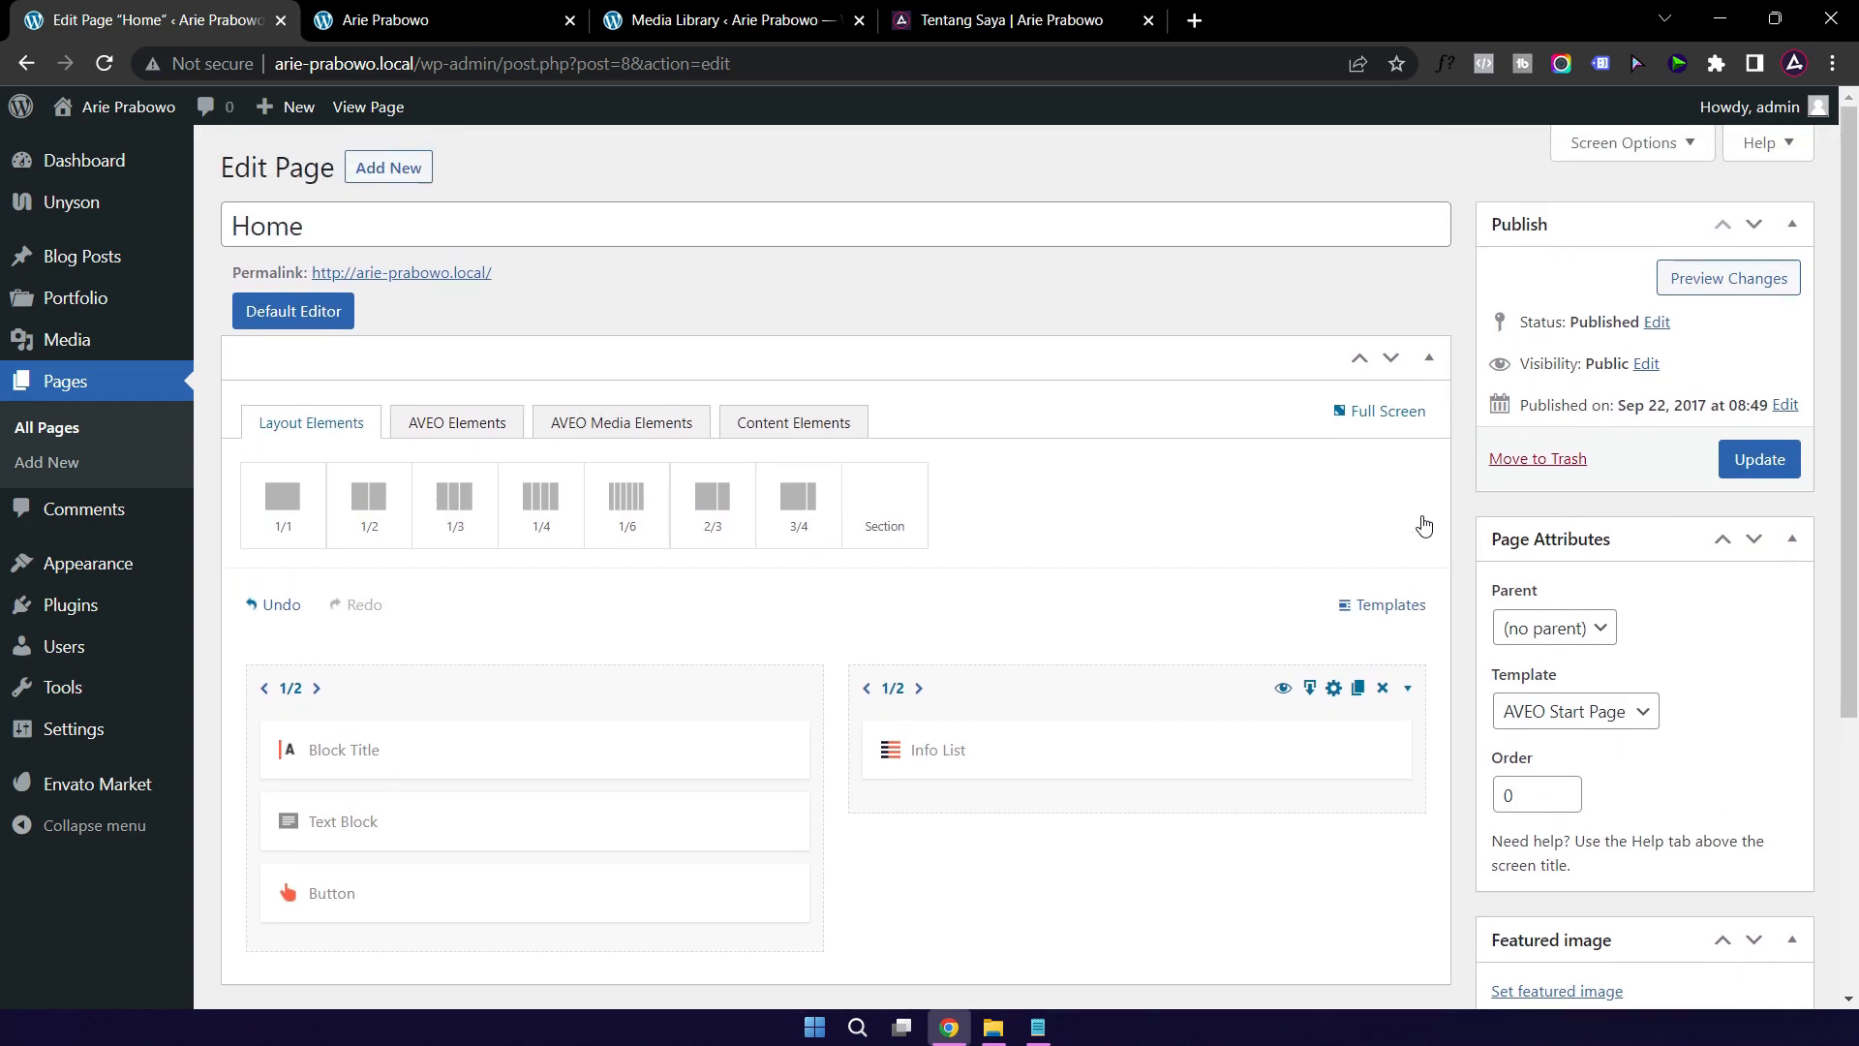
{"action": "left_click", "coordinate": [1760, 459]}
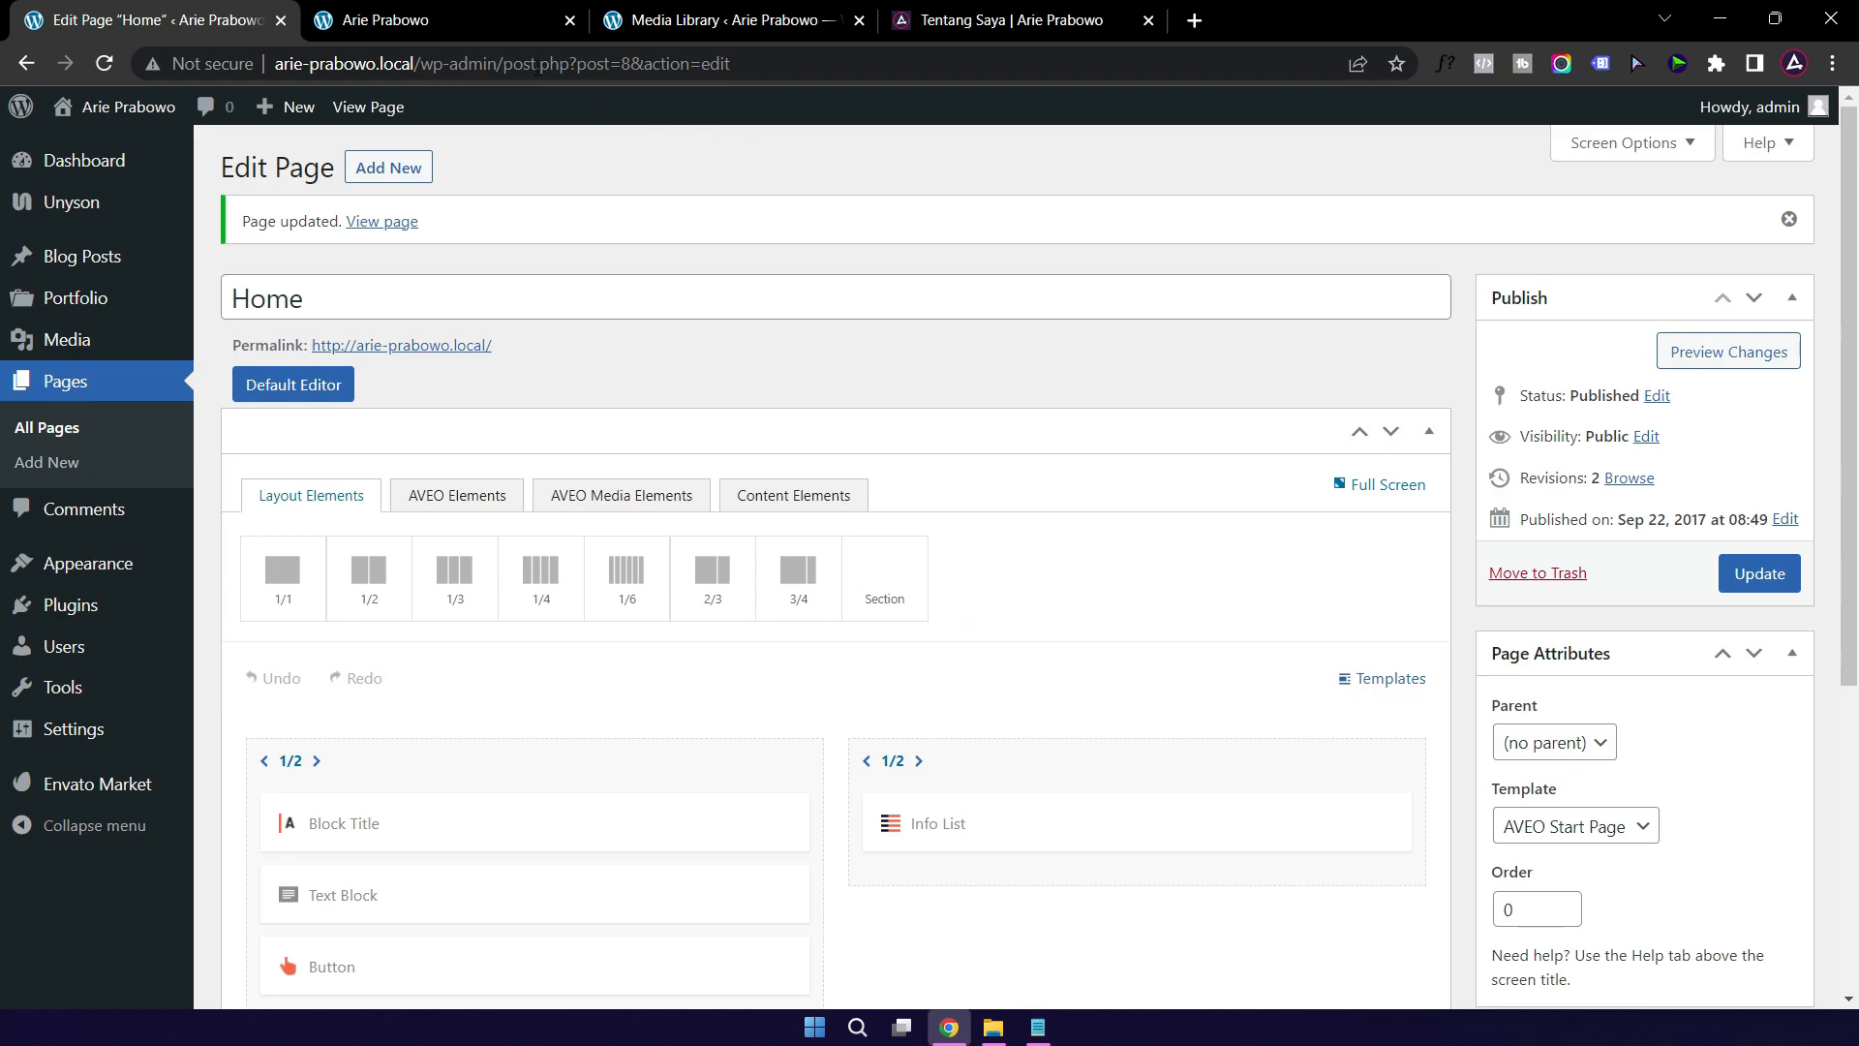
{"action": "left_click", "coordinate": [378, 22]}
{"action": "left_click", "coordinate": [105, 63]}
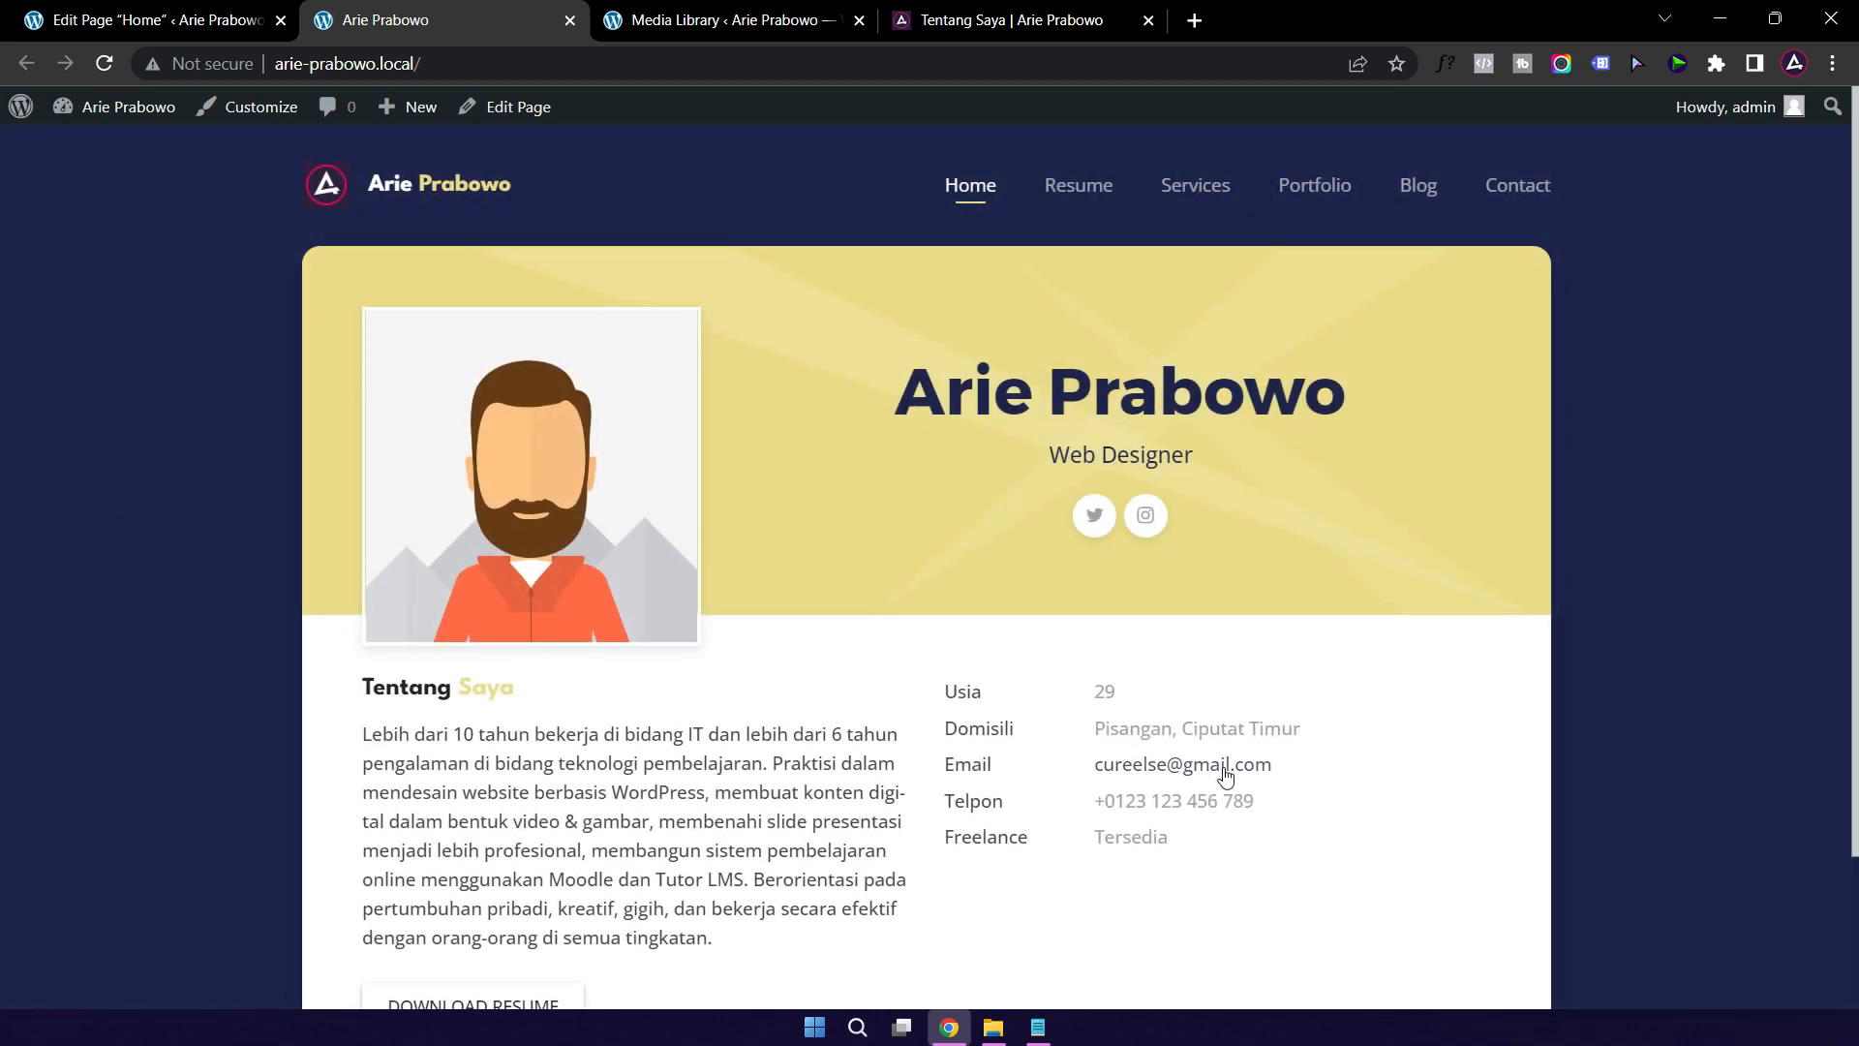
{"action": "scroll", "coordinate": [835, 571], "scroll_direction": "down", "scroll_amount": 2}
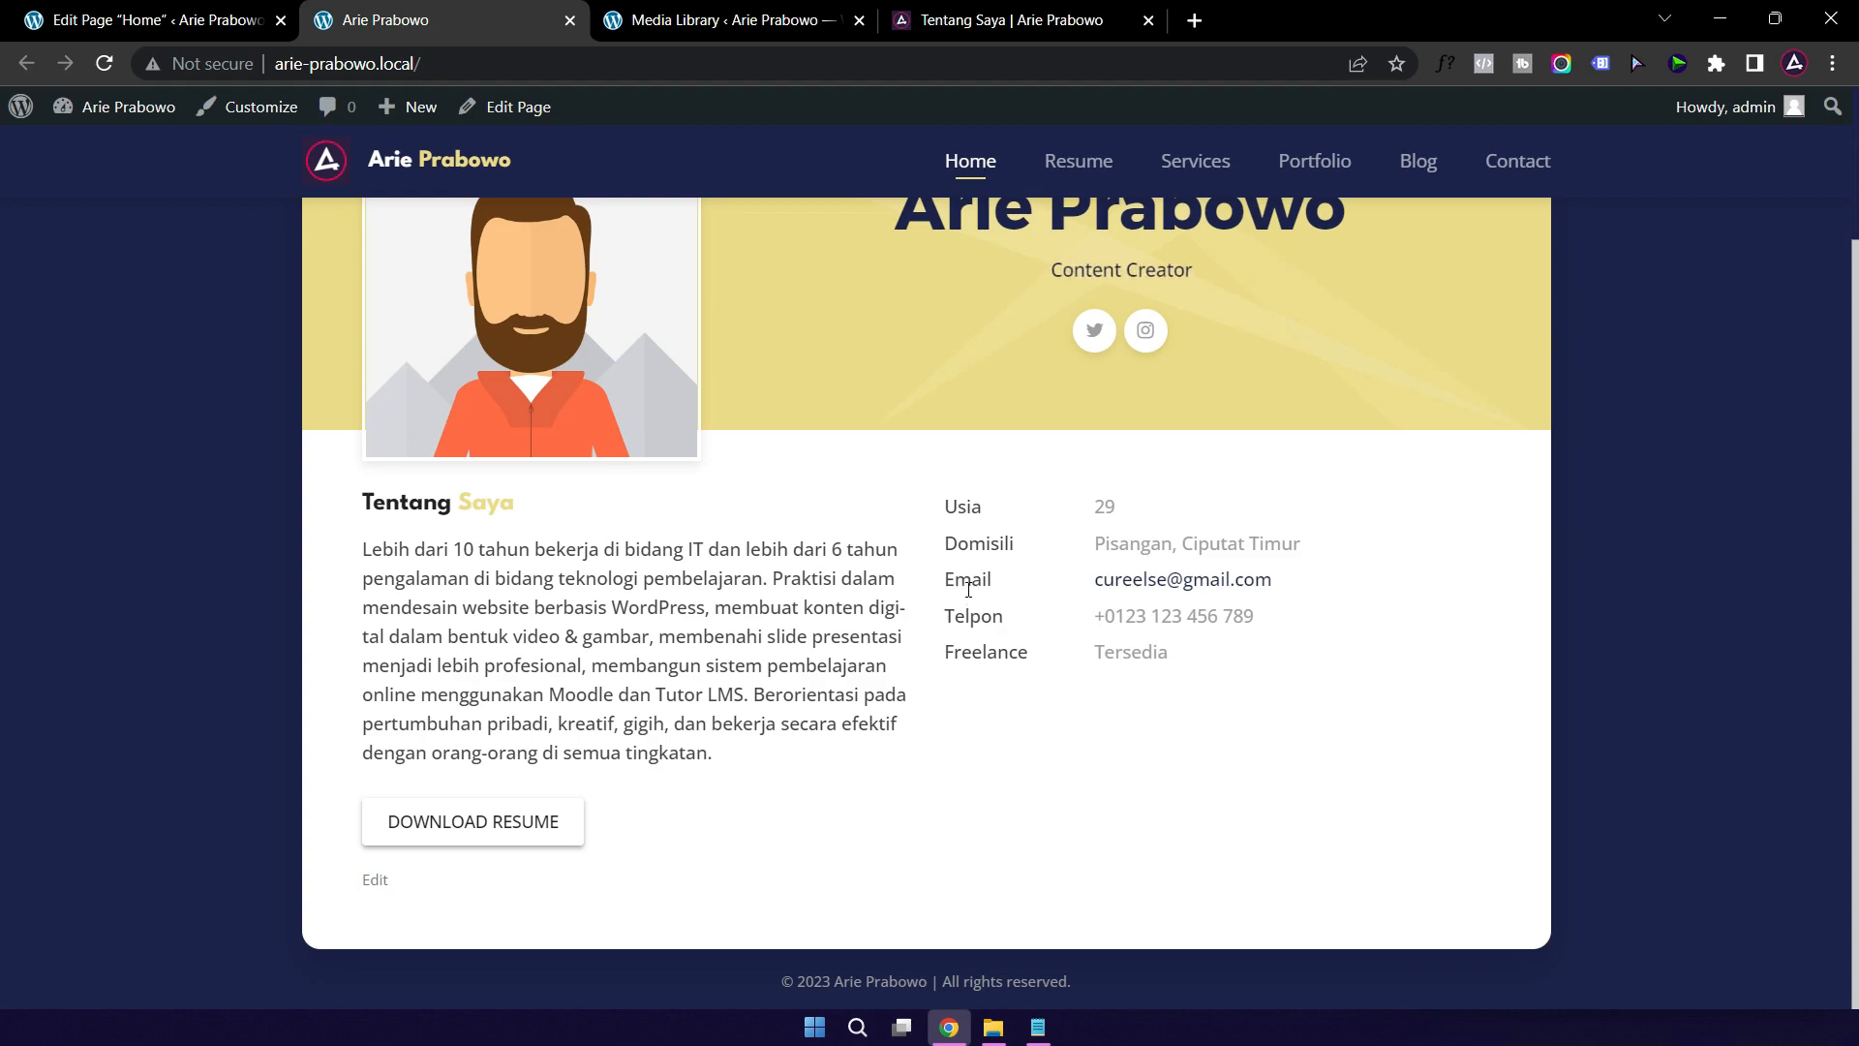
{"action": "left_click", "coordinate": [1140, 585]}
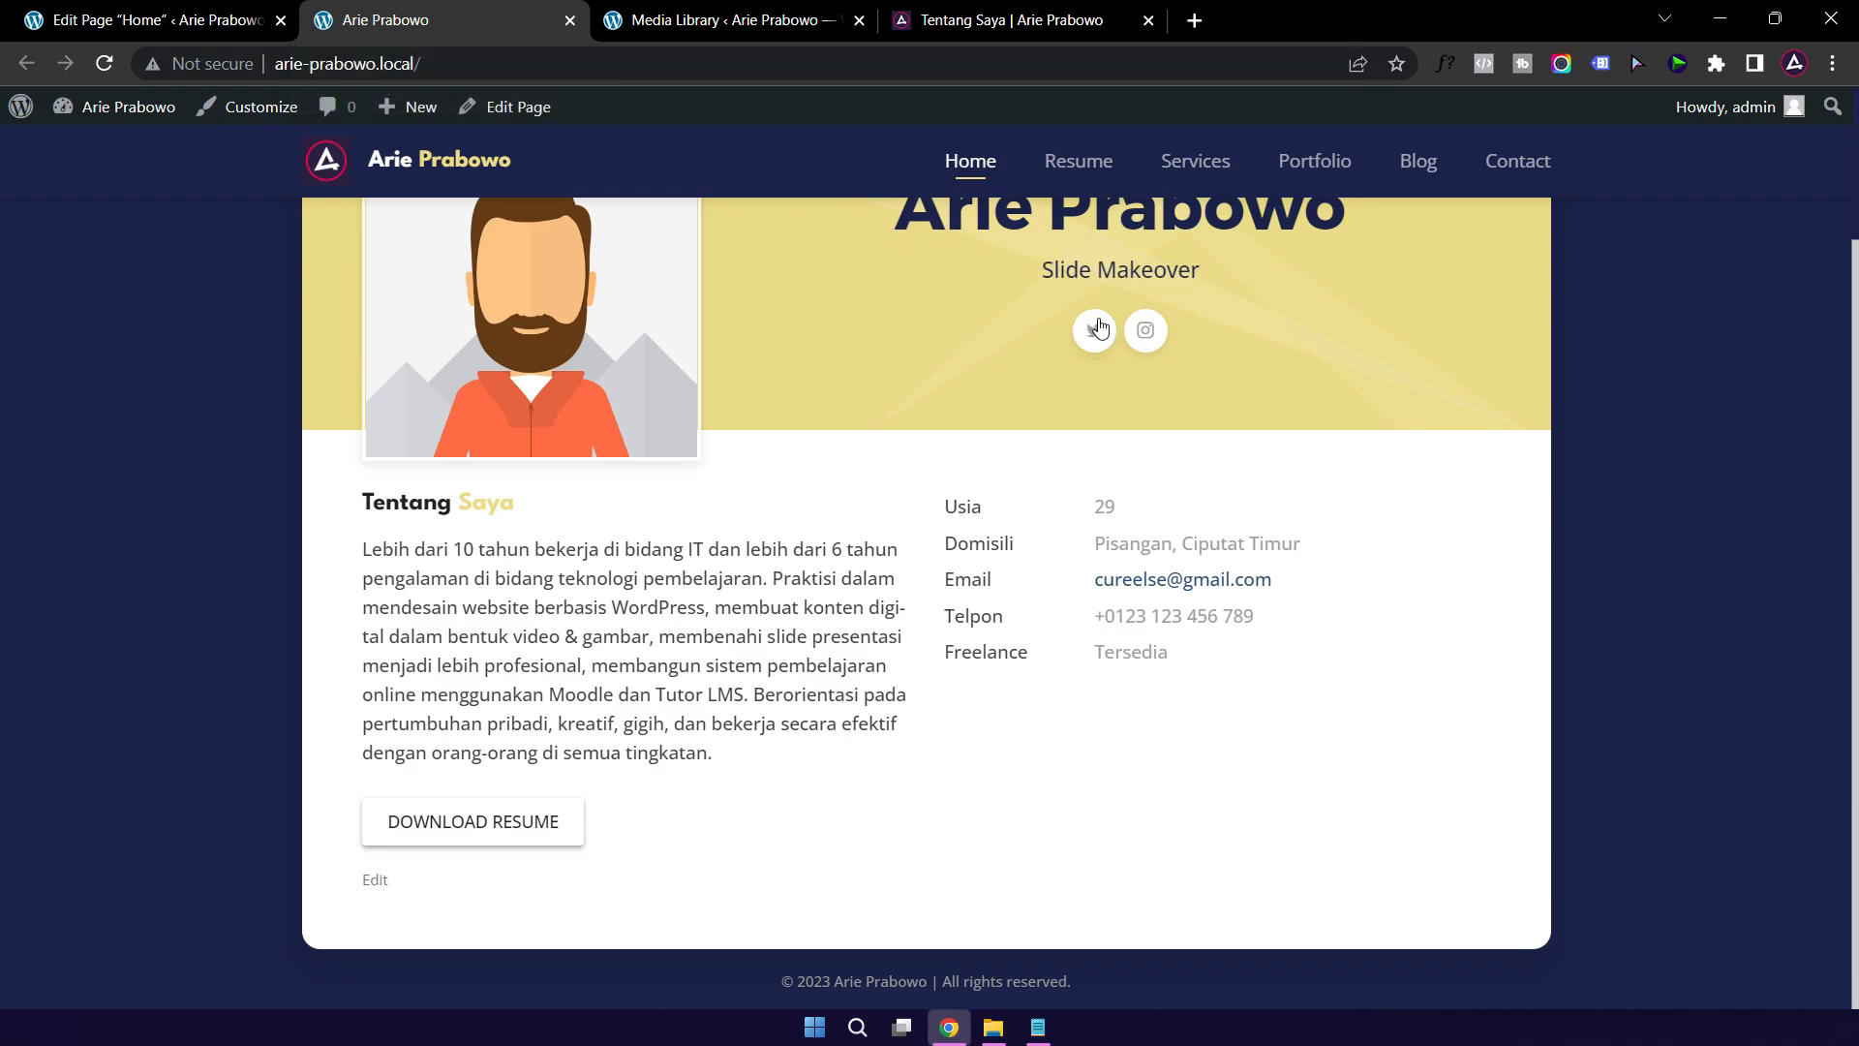
{"action": "scroll", "coordinate": [944, 349], "scroll_direction": "up", "scroll_amount": 2}
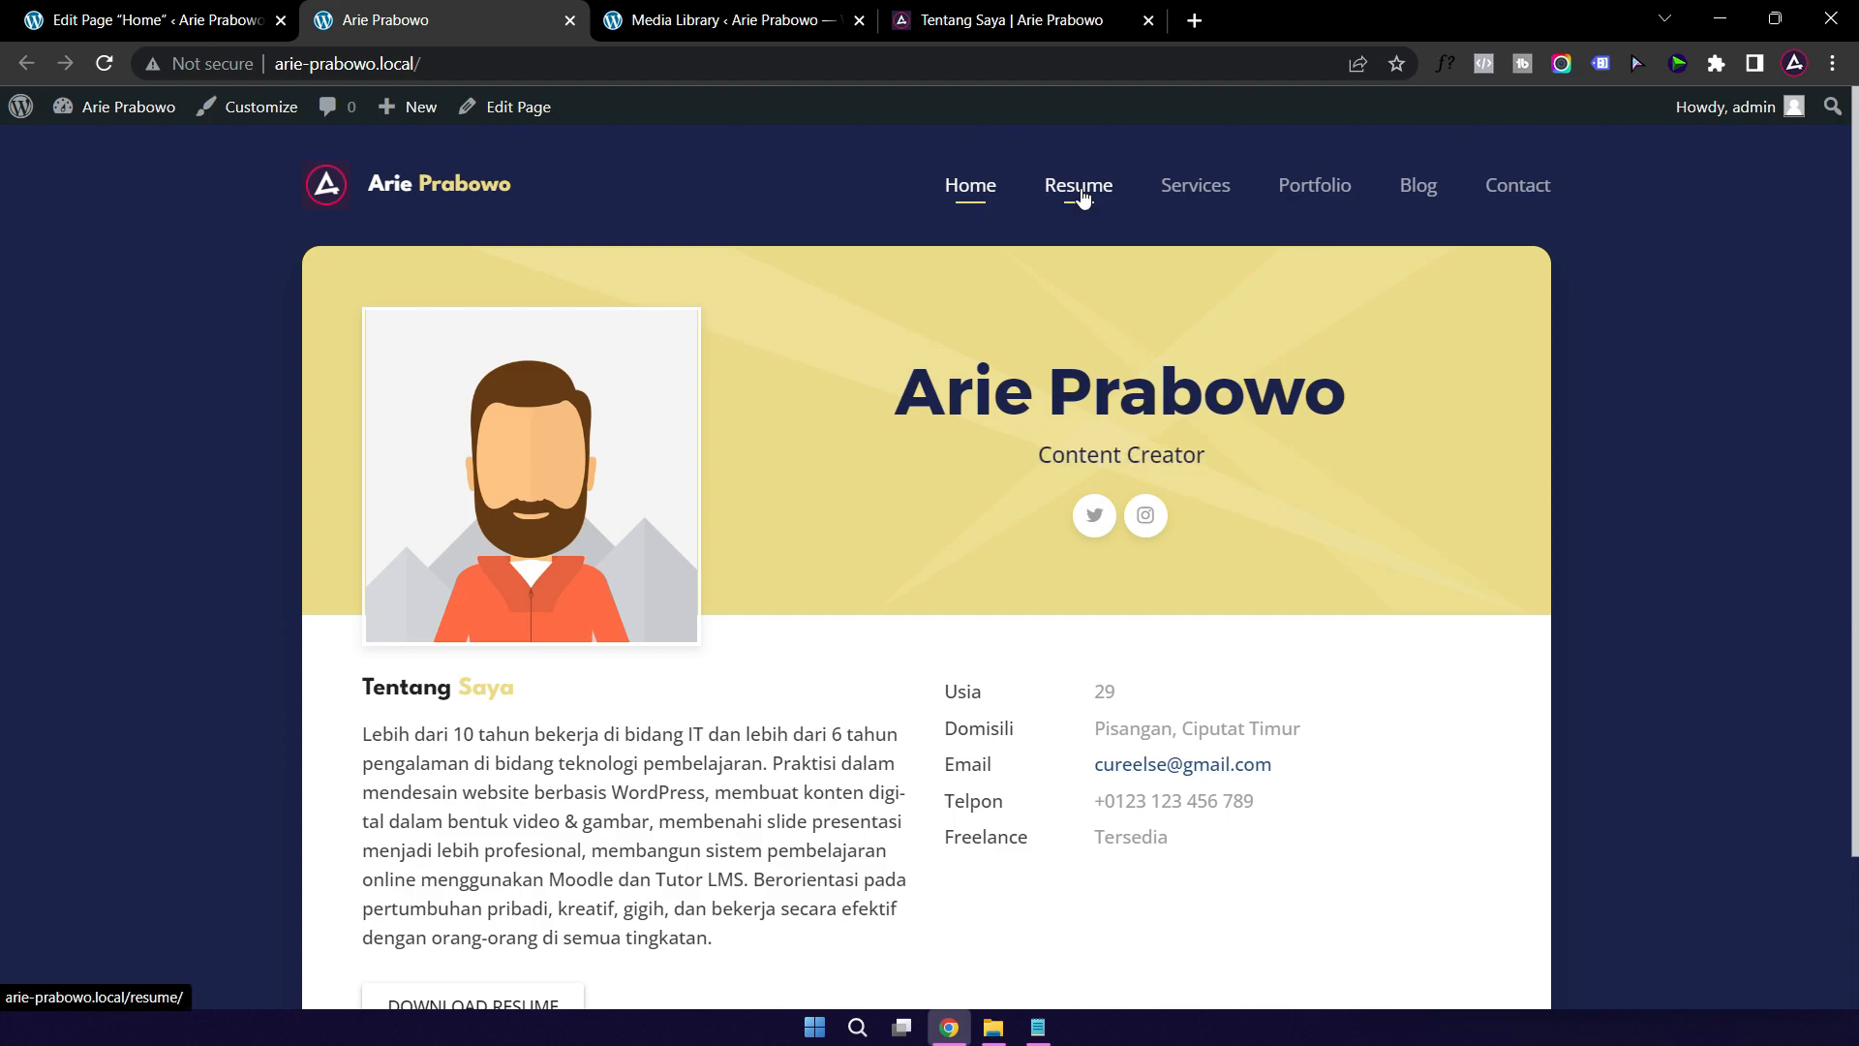
Step: Go to the Resume page, edit it, and open the Education timeline (2012, 2011, 2010) settings
{"action": "left_click", "coordinate": [1082, 197]}
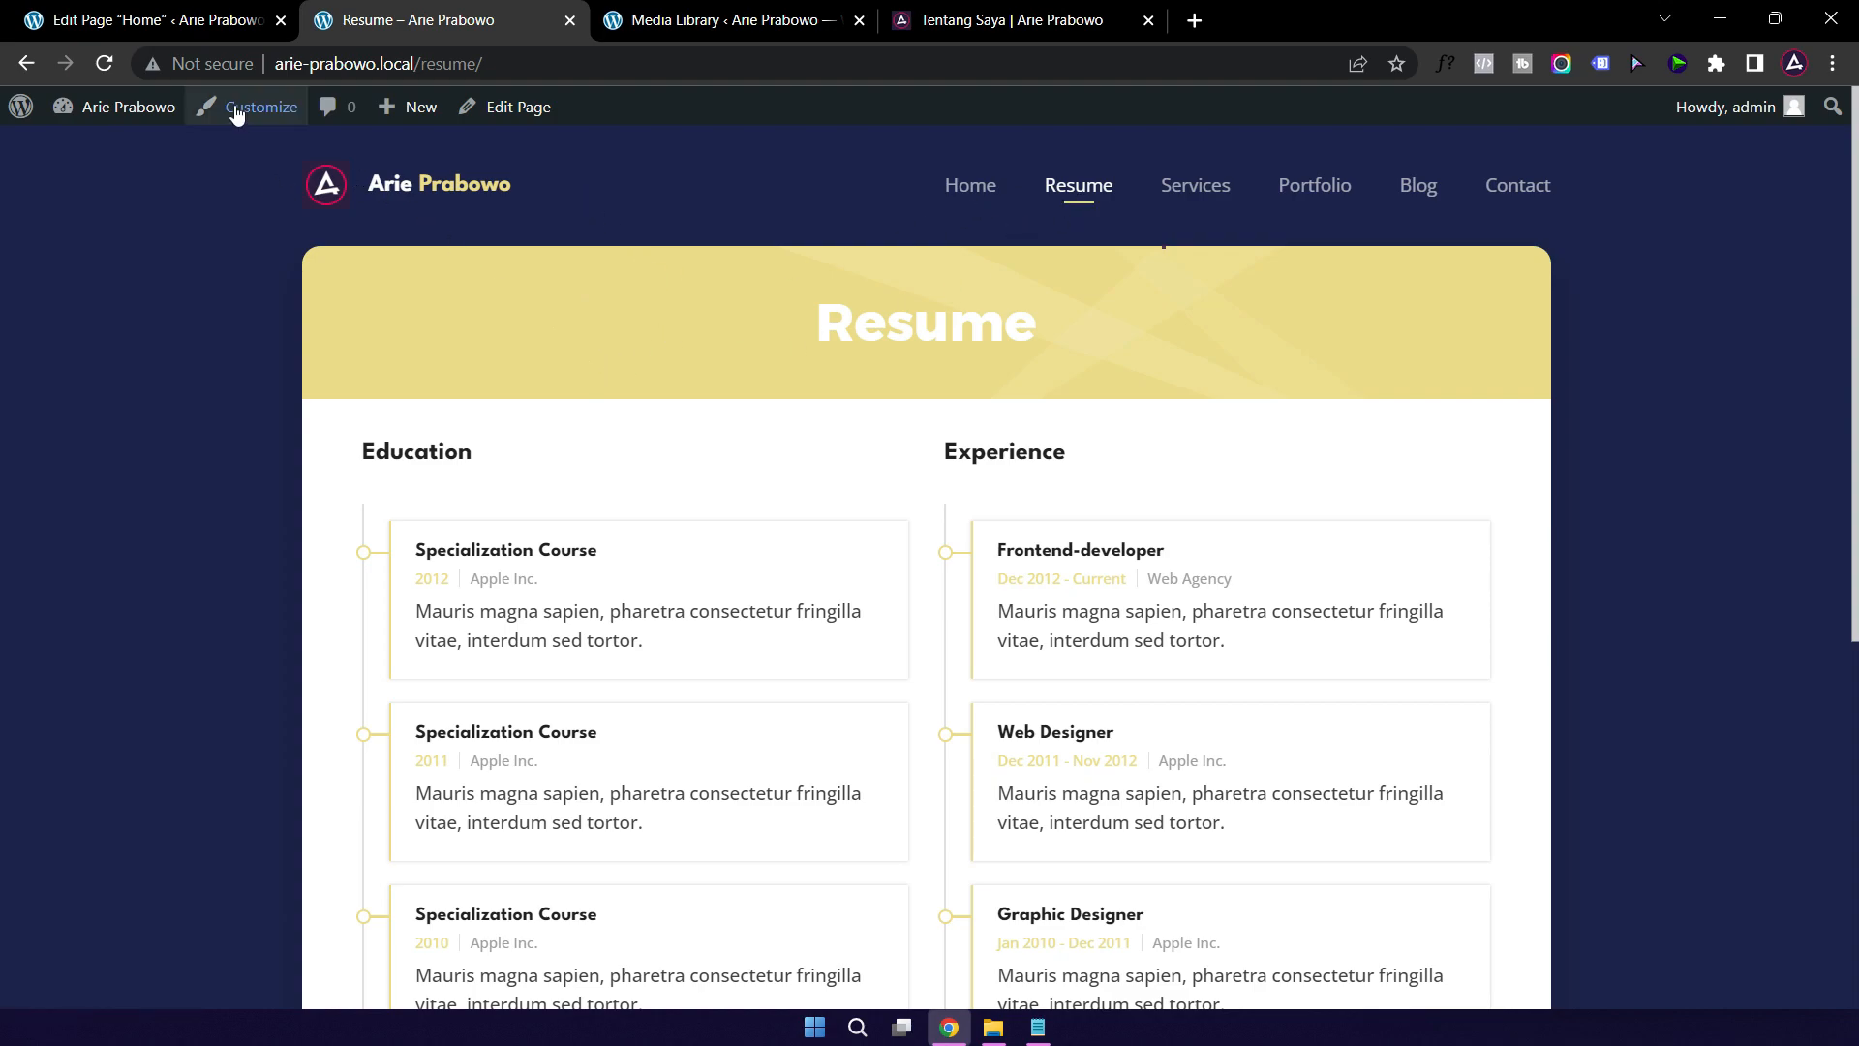
{"action": "left_click", "coordinate": [281, 20]}
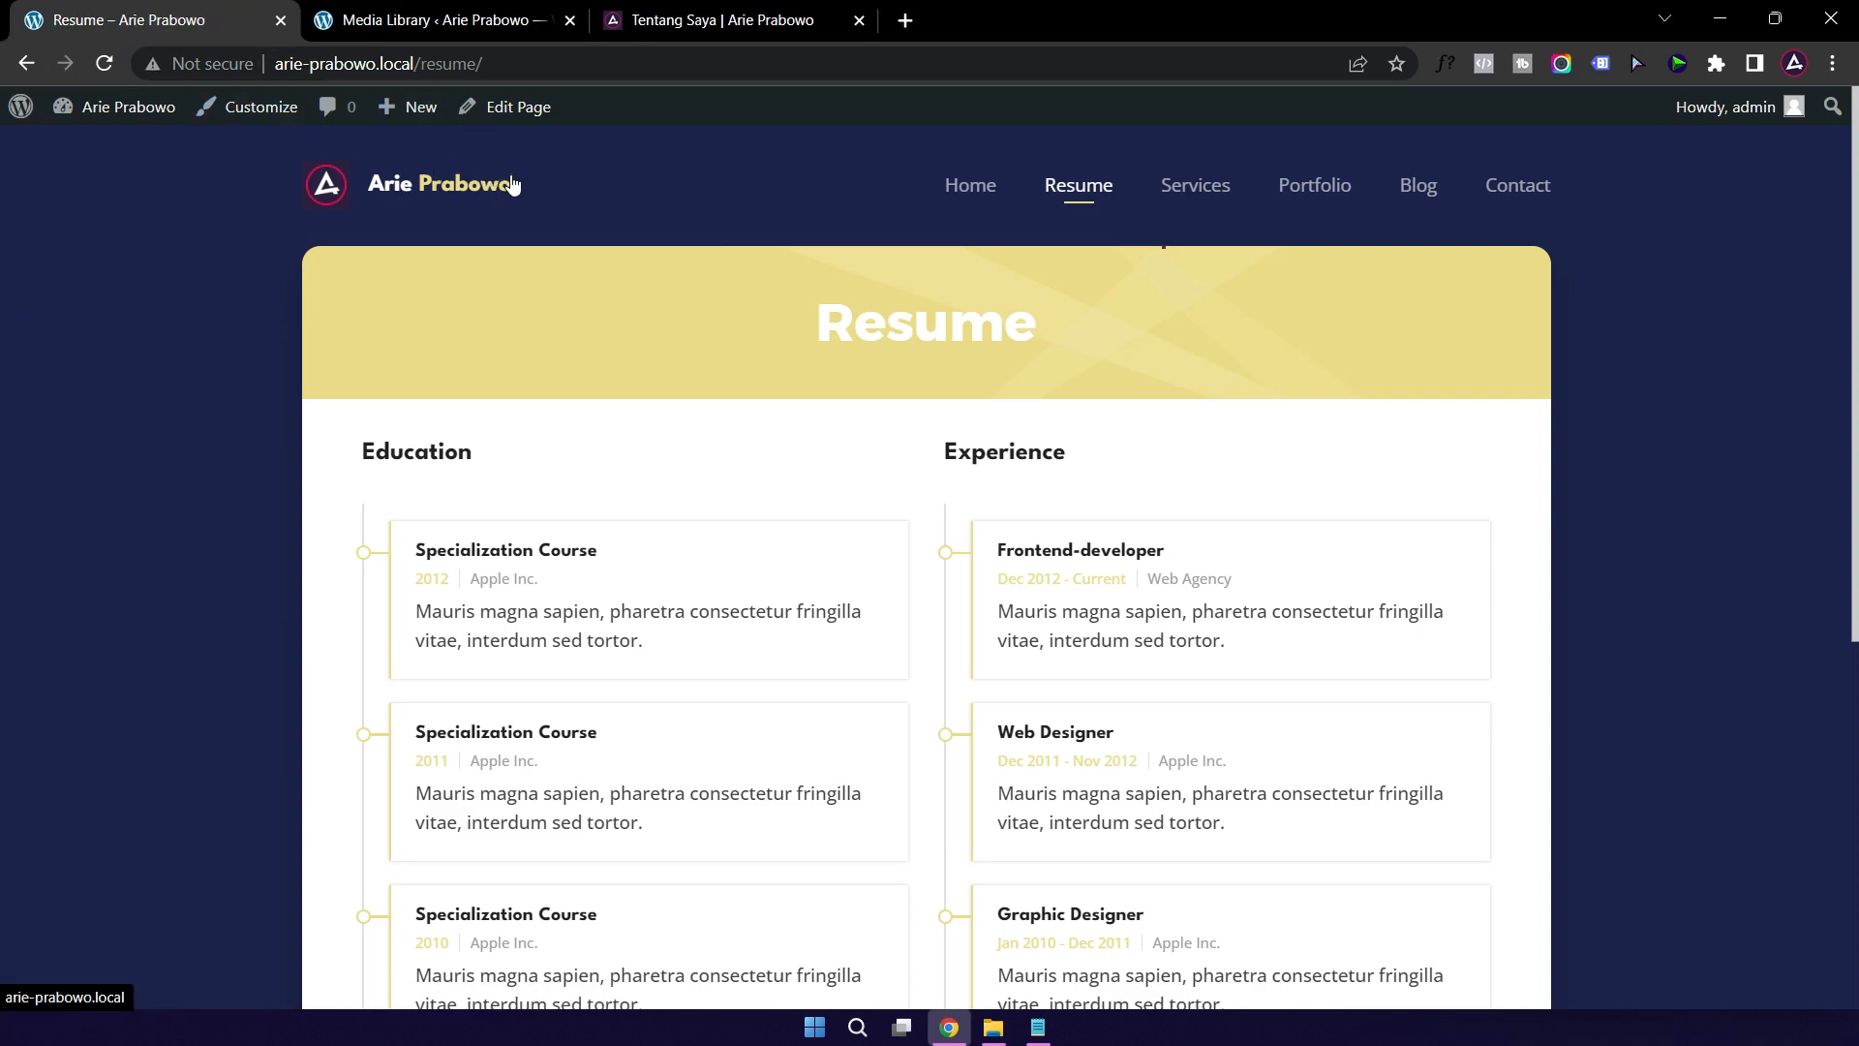
{"action": "left_click", "coordinate": [524, 110]}
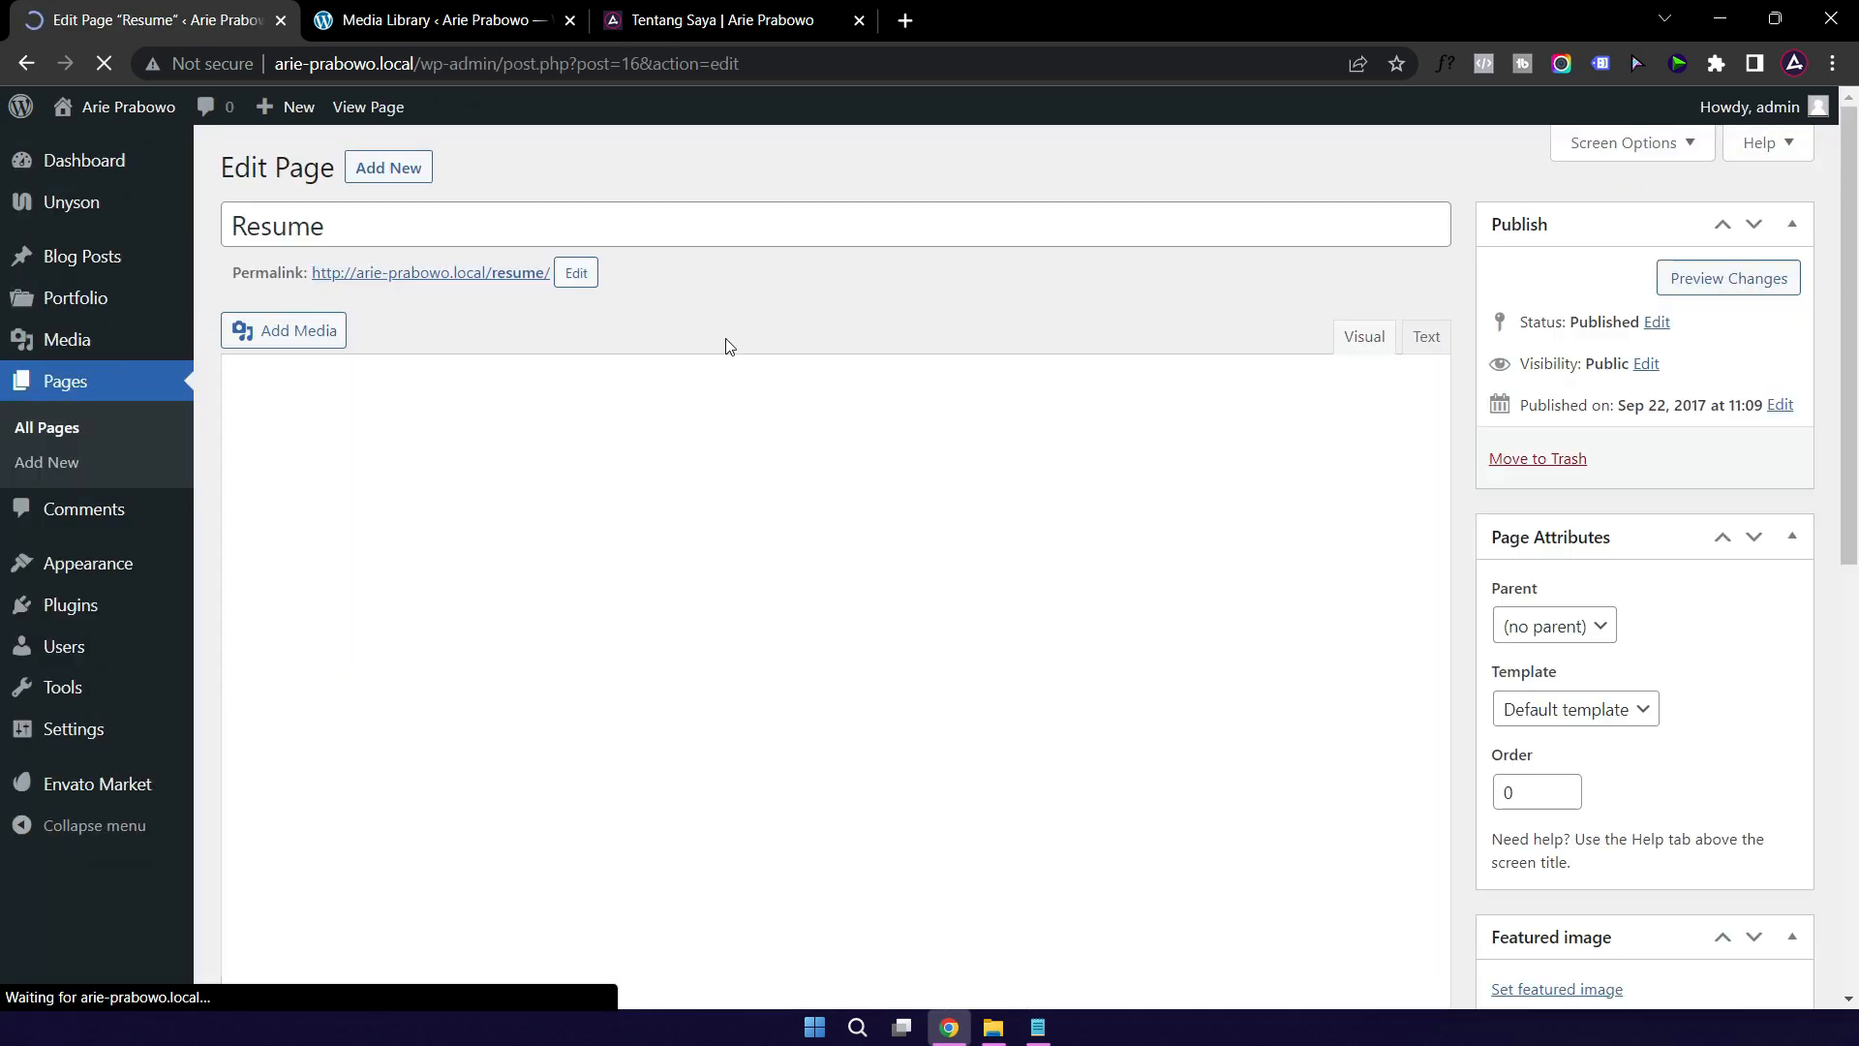
{"action": "scroll", "coordinate": [1038, 403], "scroll_direction": "down", "scroll_amount": 2}
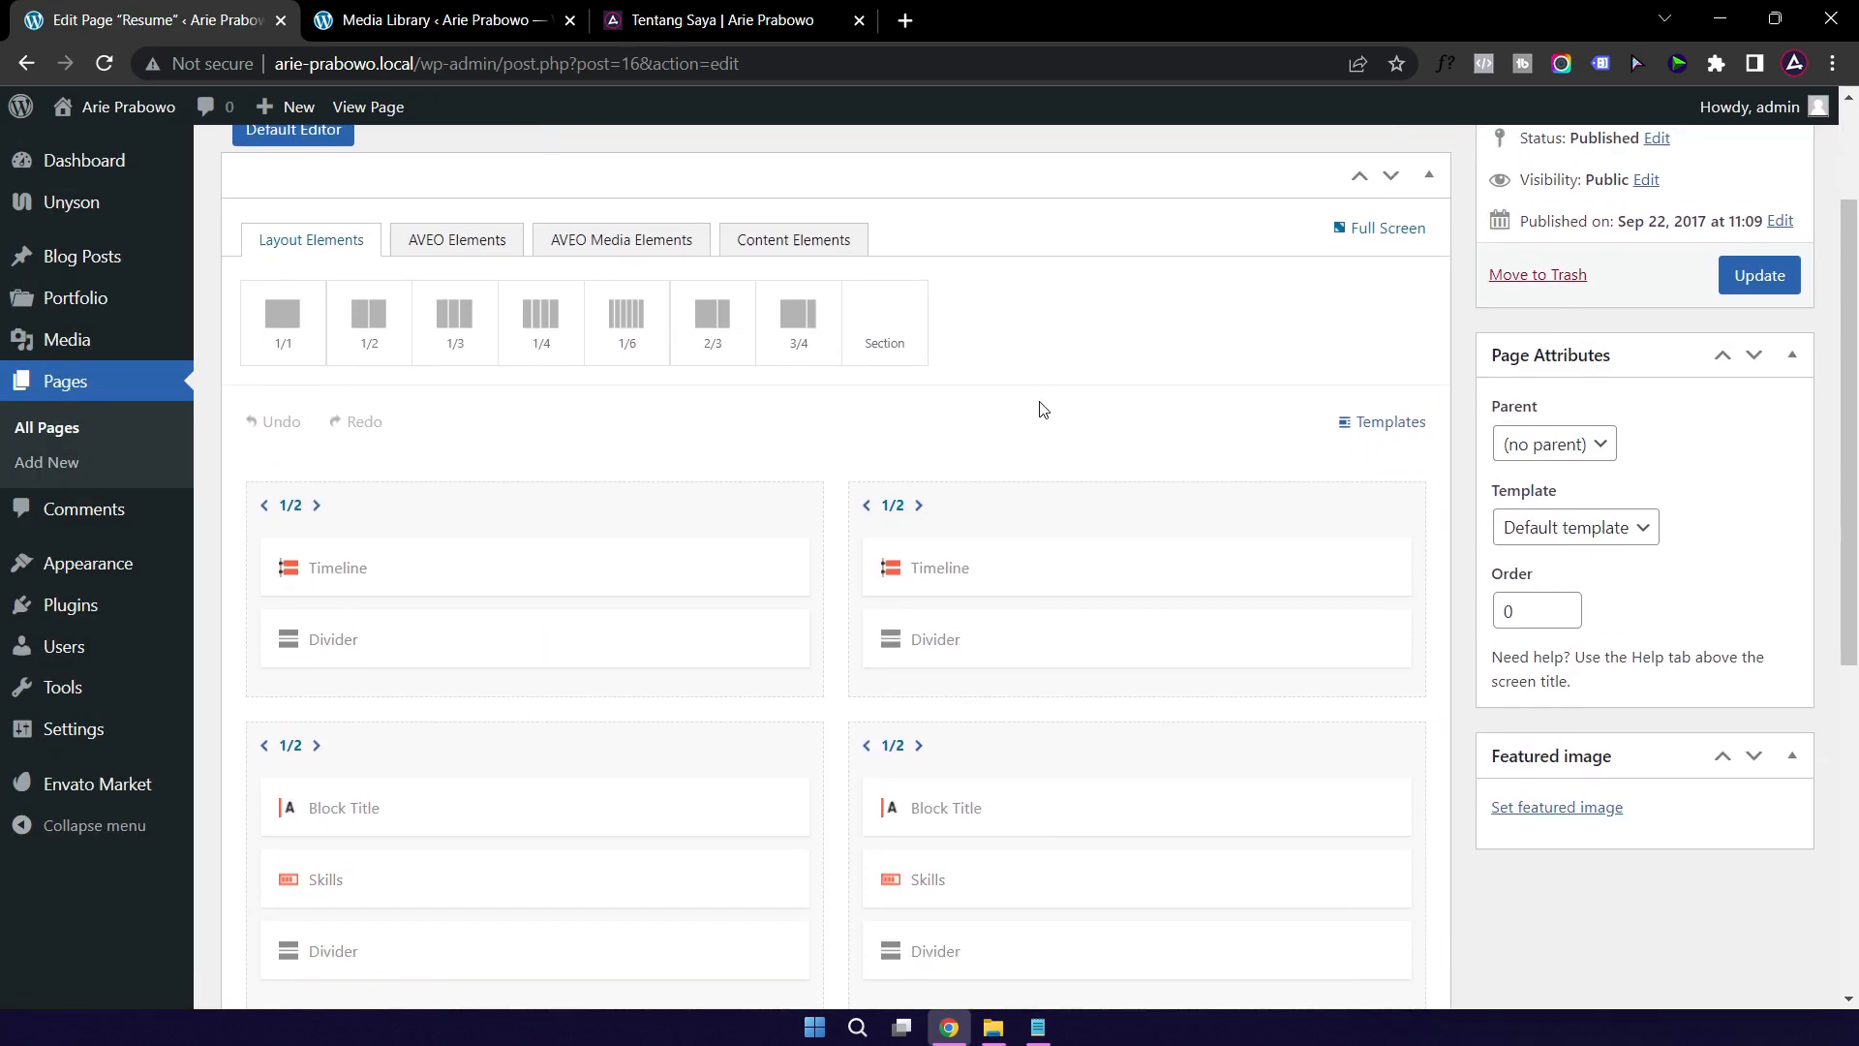
{"action": "scroll", "coordinate": [1043, 410], "scroll_direction": "down", "scroll_amount": 1}
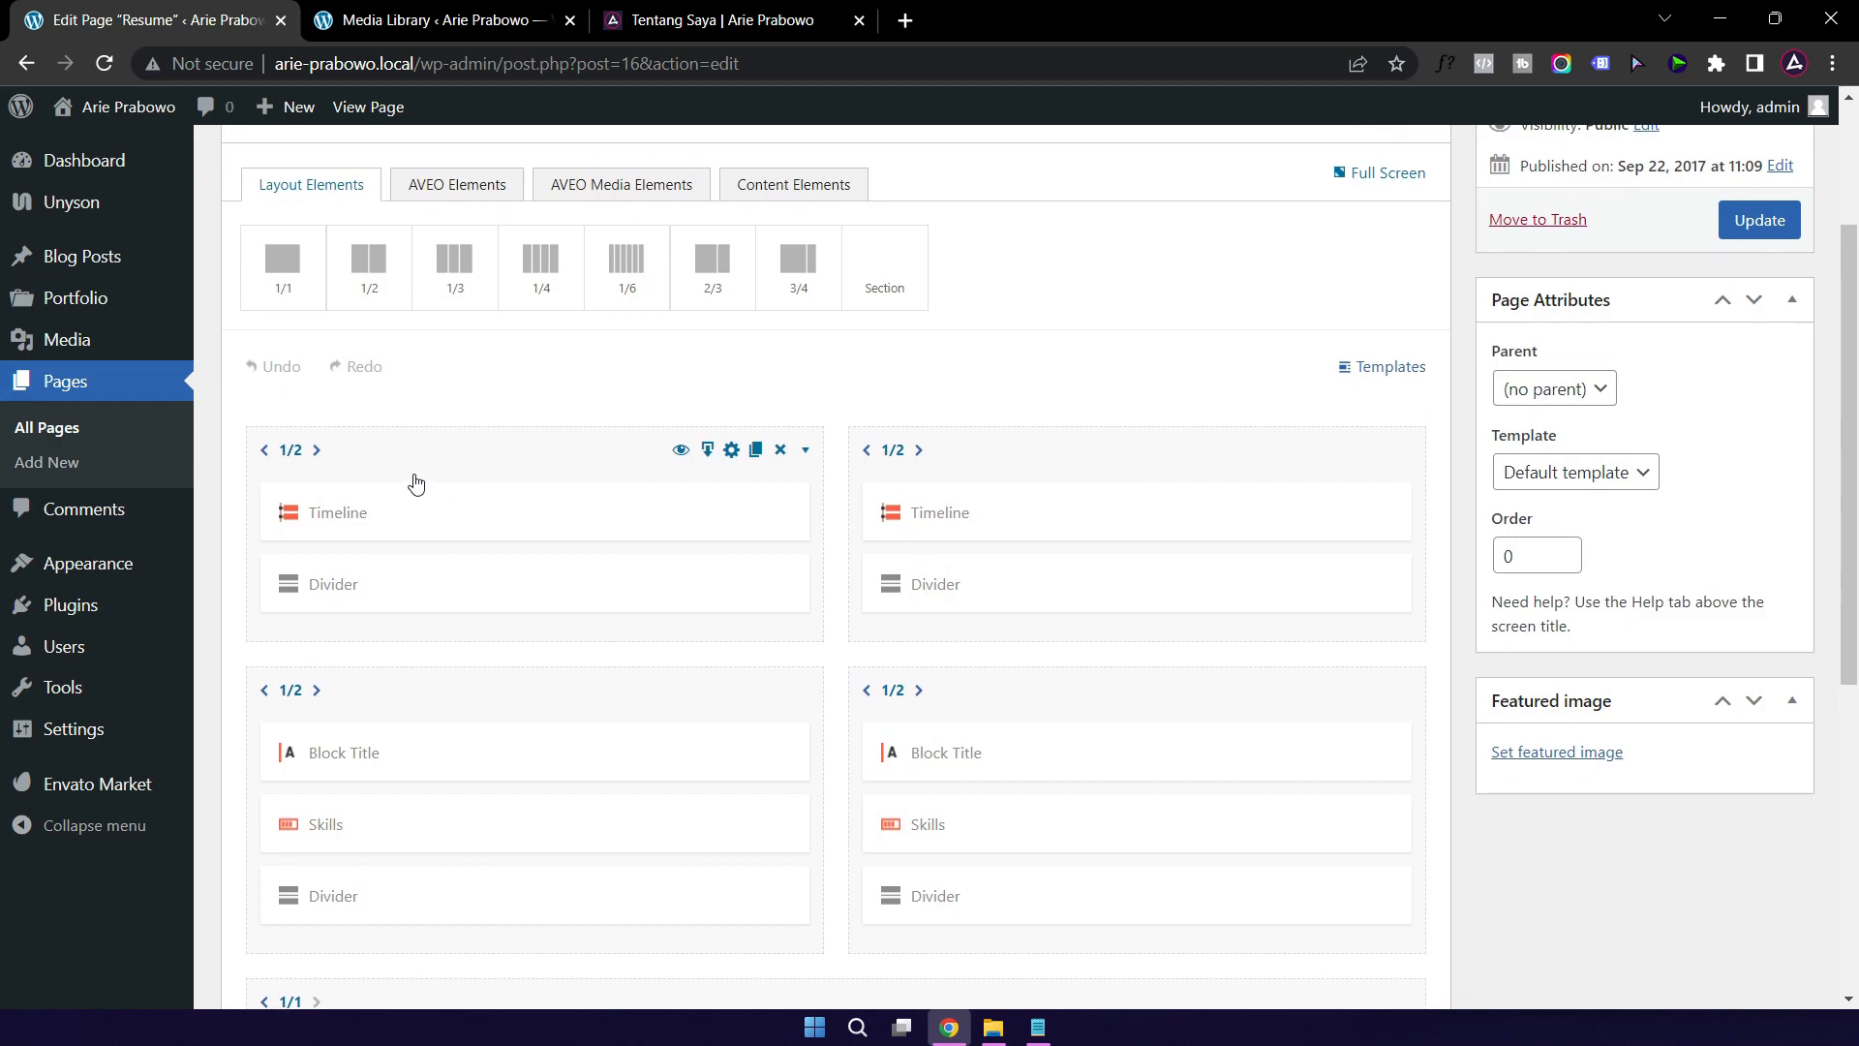
{"action": "left_click", "coordinate": [491, 518]}
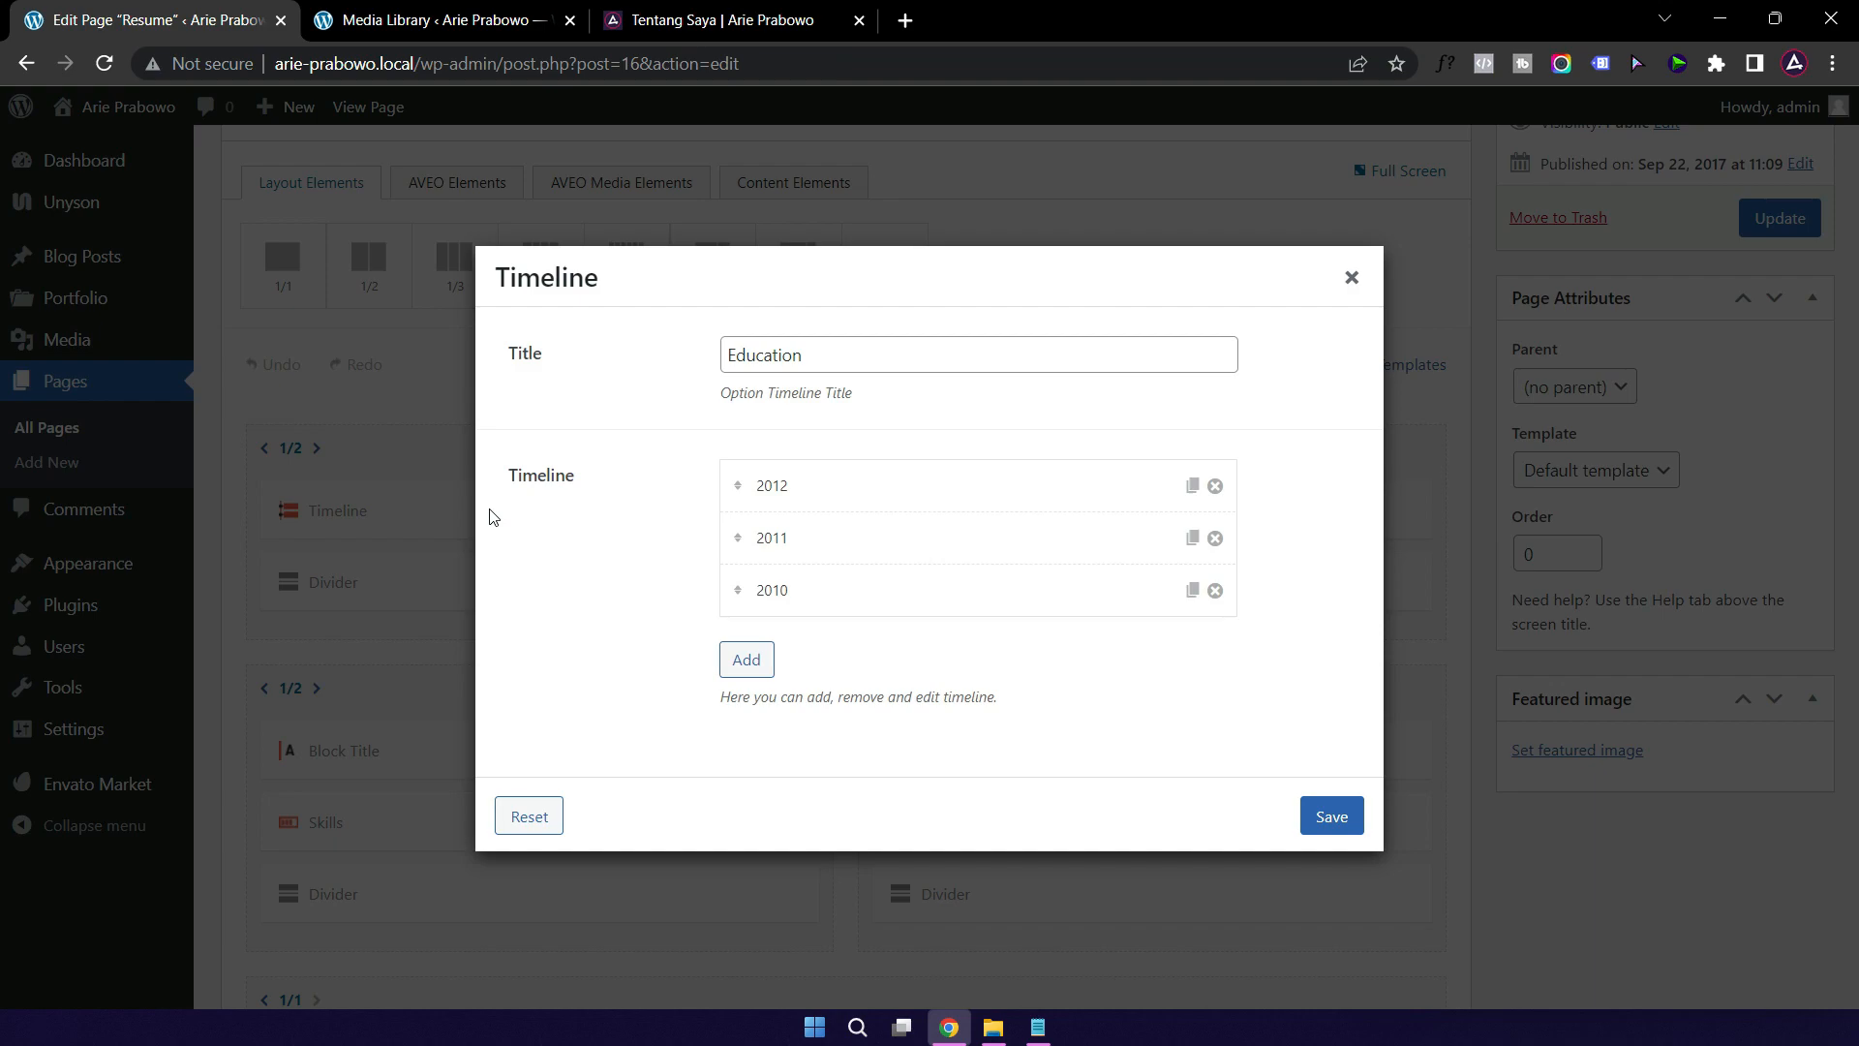
Step: Replace the timeline title Education with 'Pendidikan', then open the 2012 entry
{"action": "left_click_drag", "start_coordinate": [804, 354], "coordinate": [696, 366]}
{"action": "type", "text": "Pendidika"}
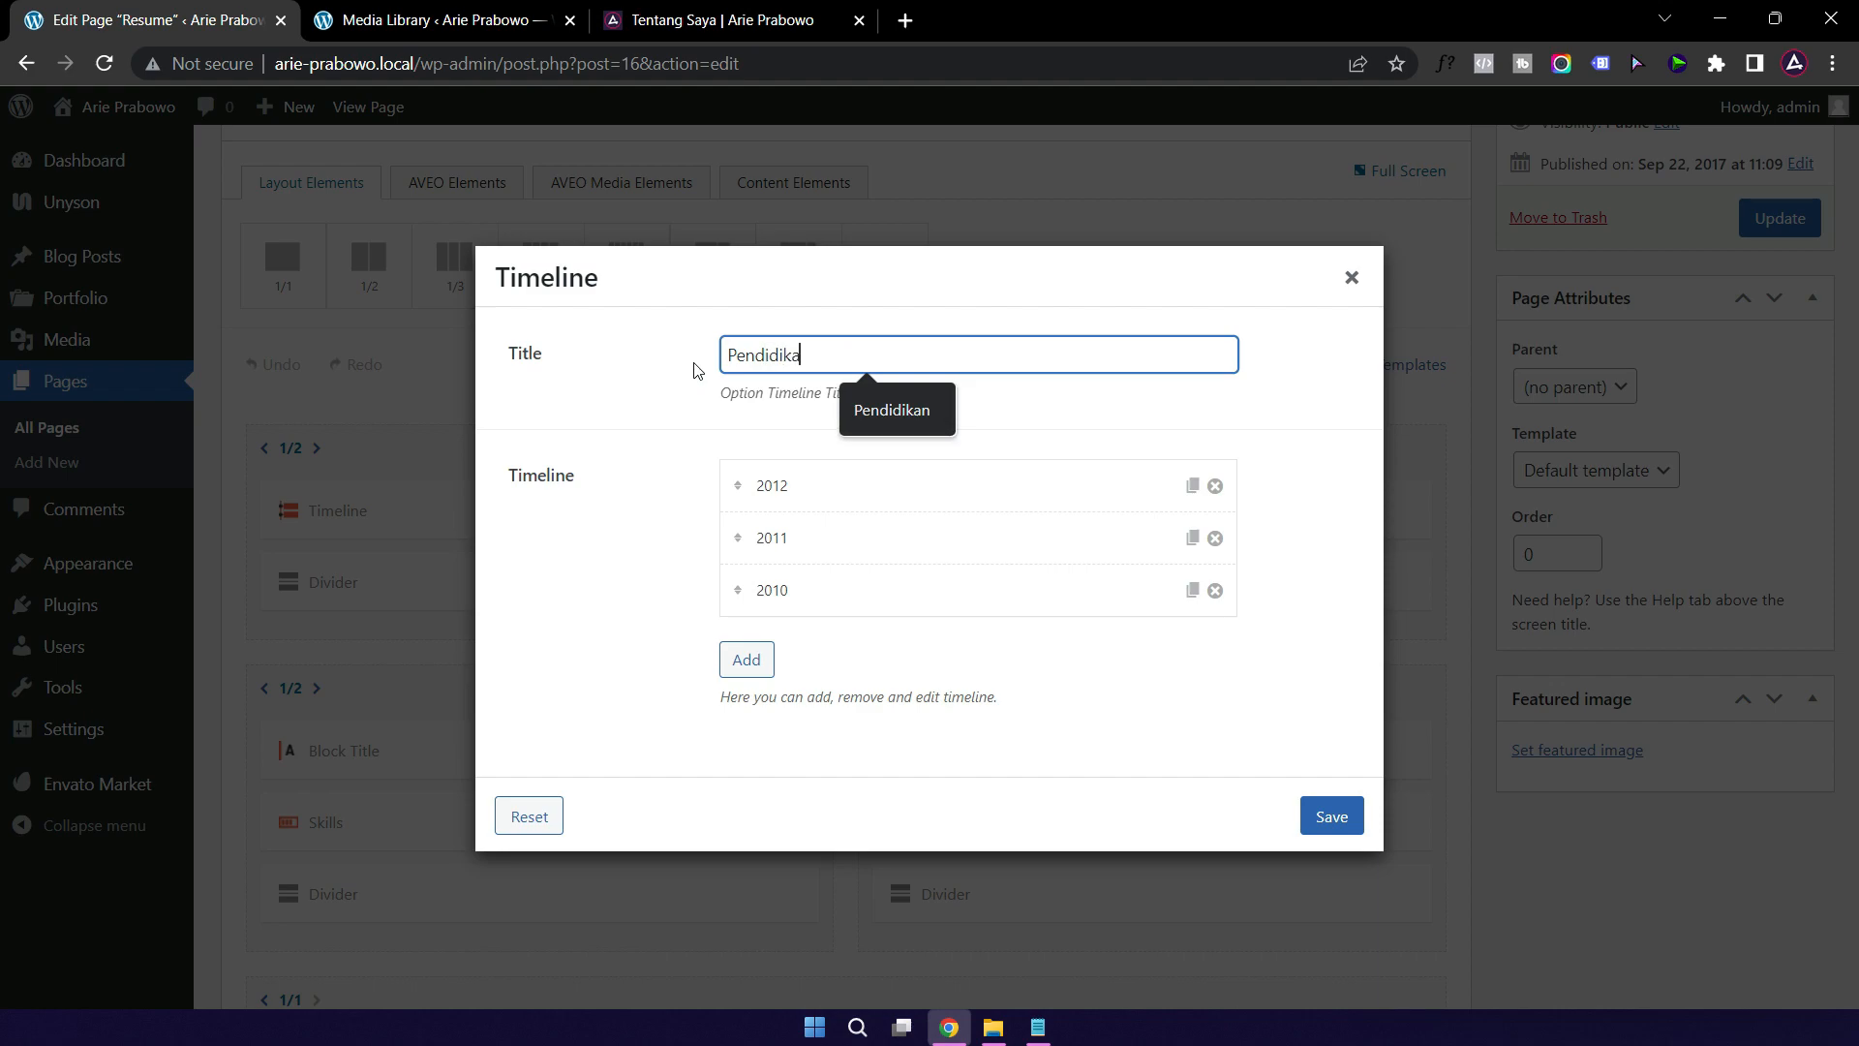
{"action": "type", "text": "n"}
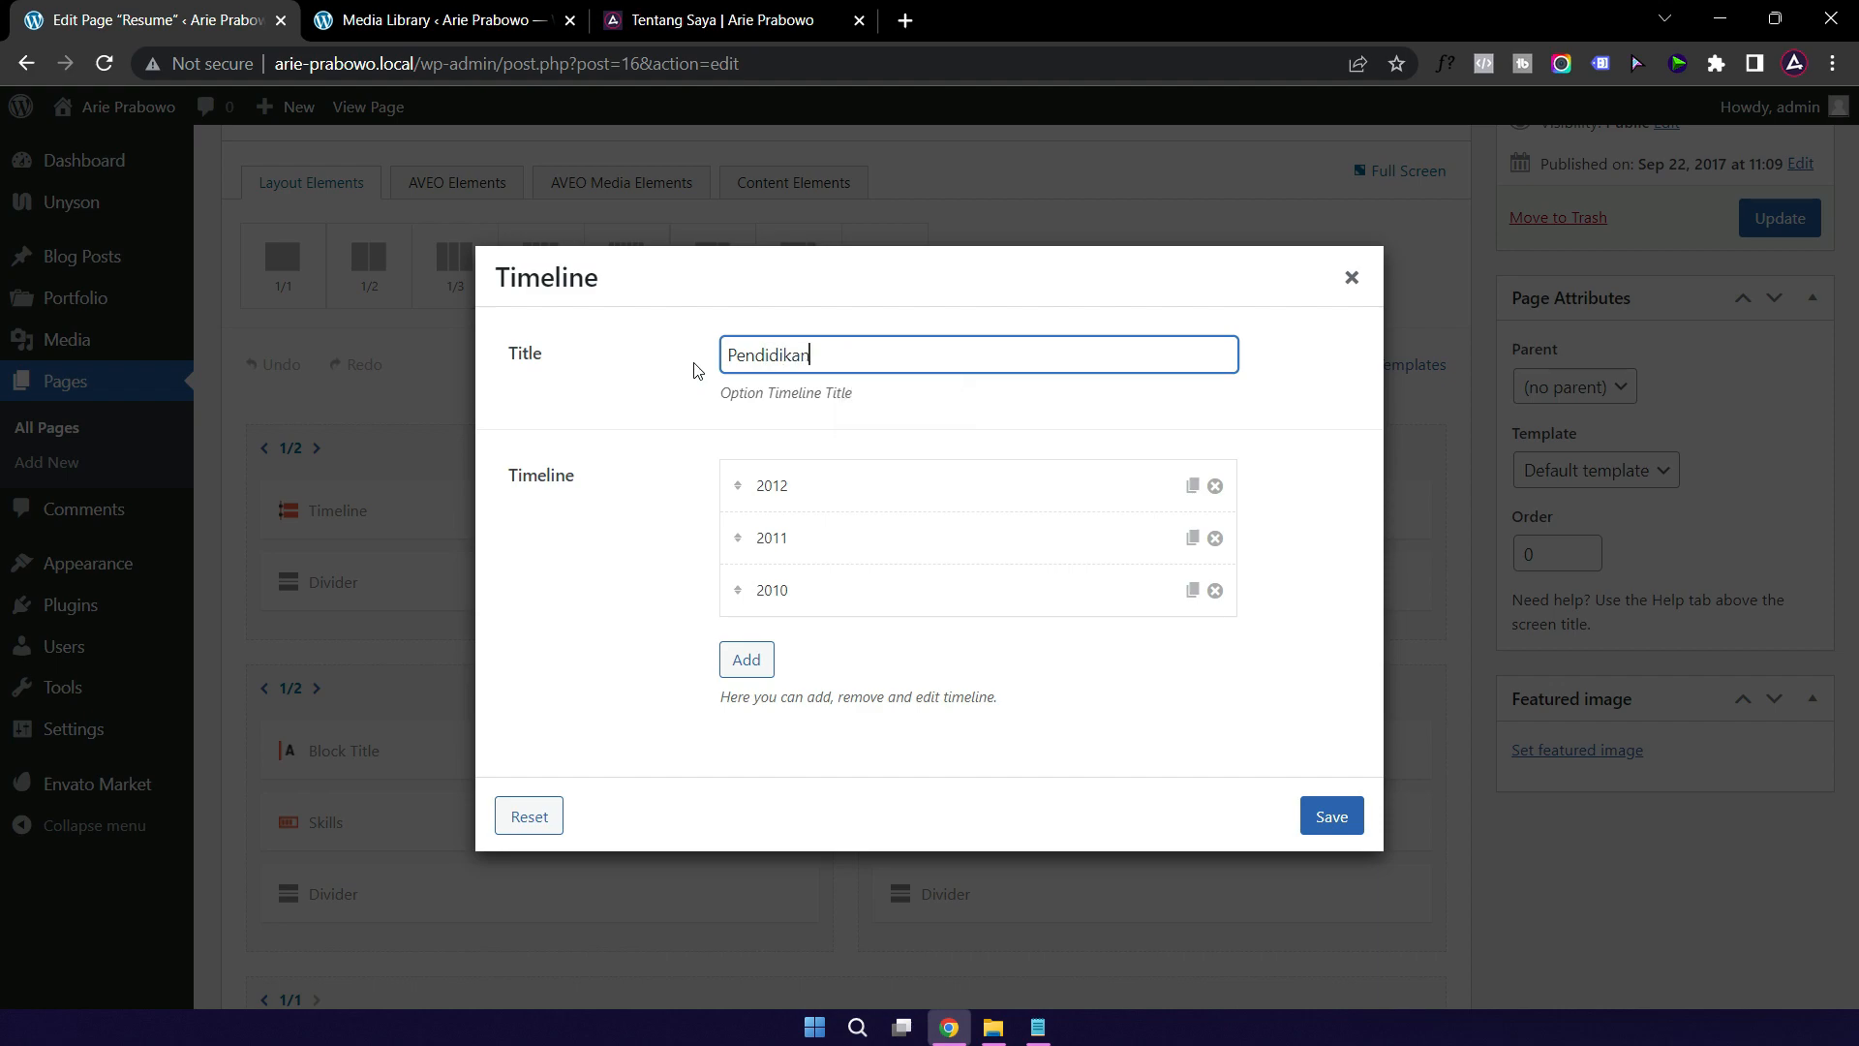
{"action": "left_click", "coordinate": [849, 498]}
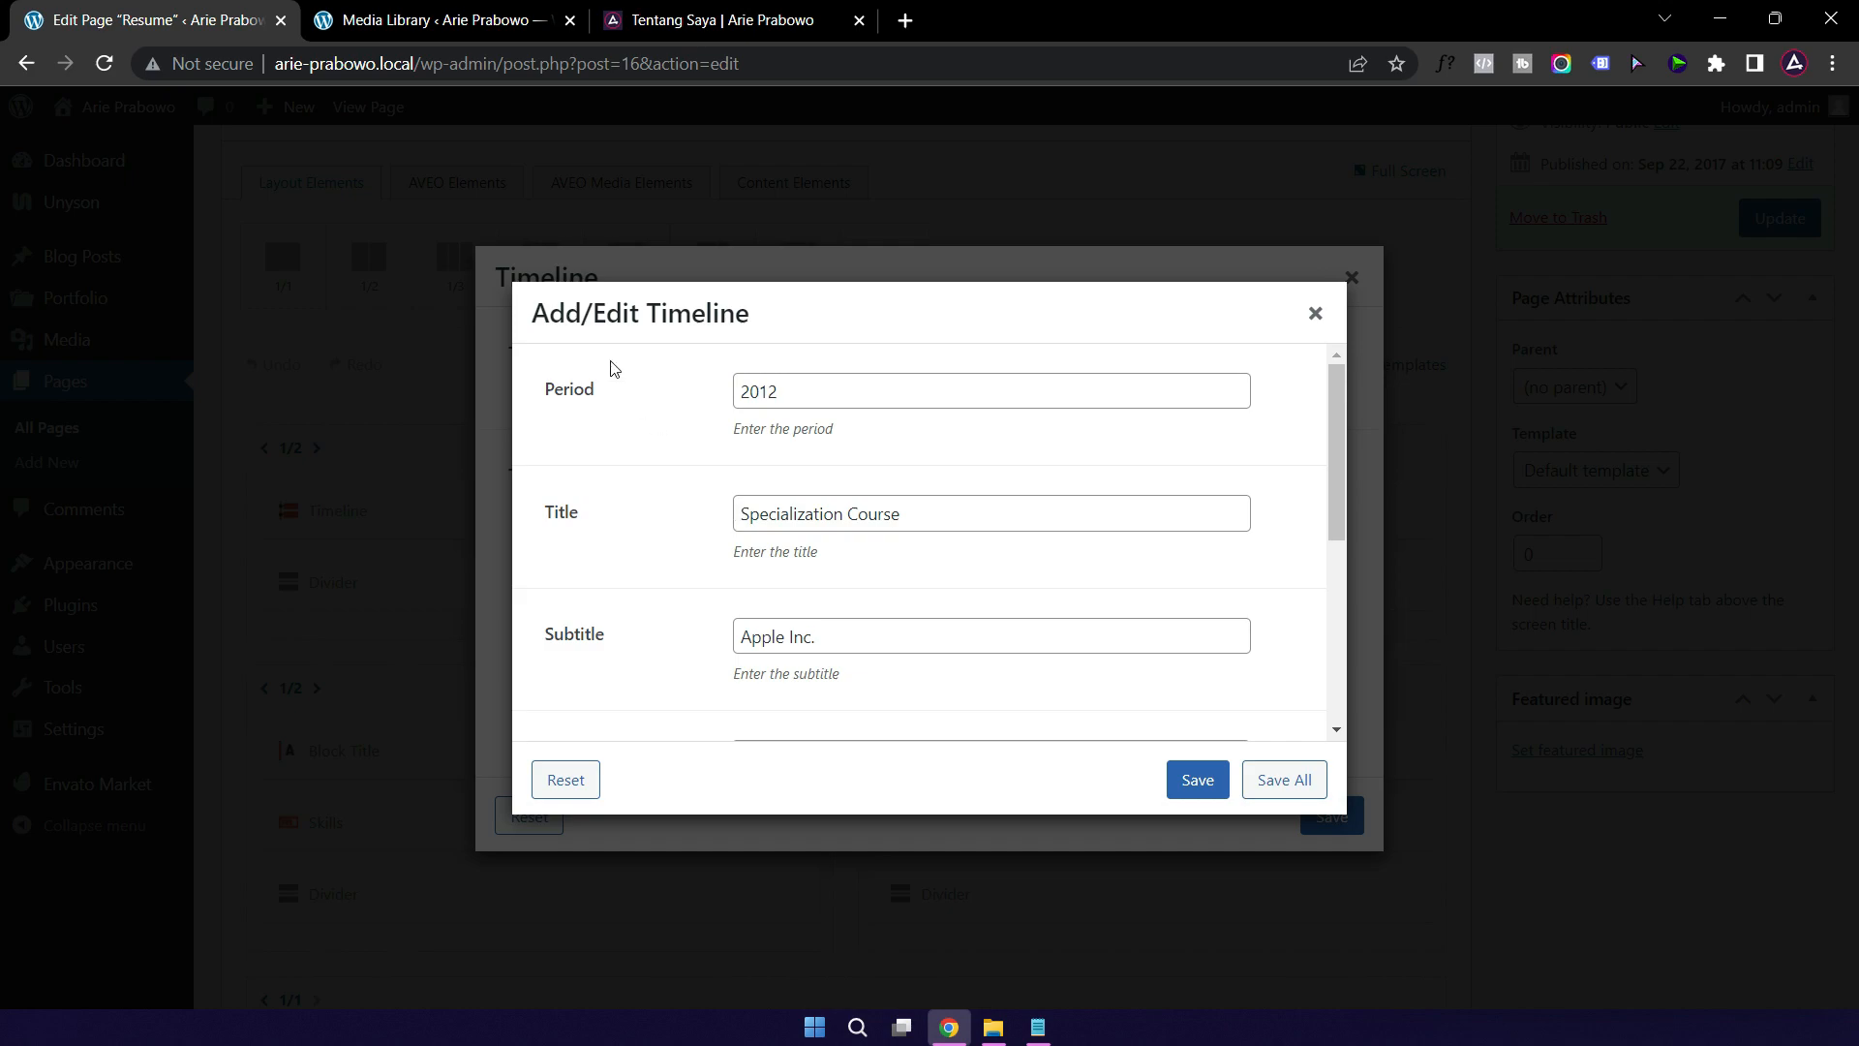
Step: Leave the Media Library, view the live Resume page, then return to its editor
{"action": "left_click", "coordinate": [426, 25]}
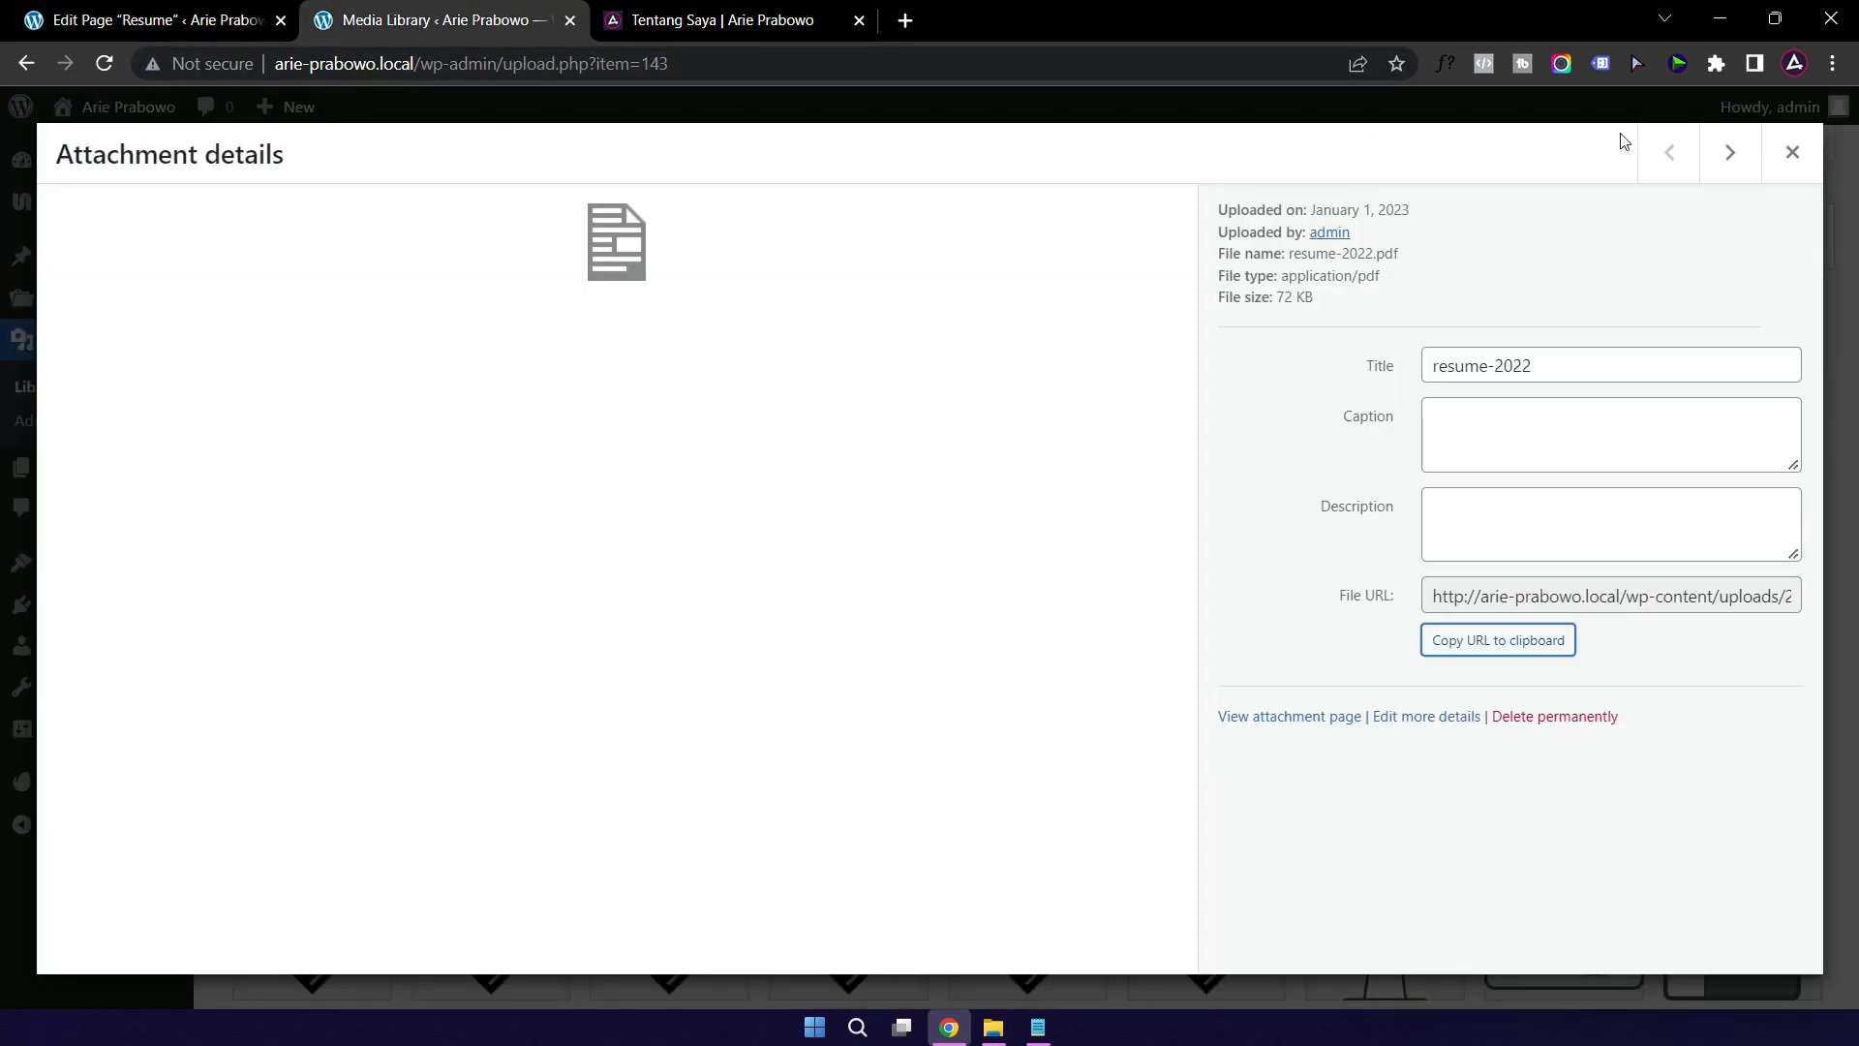
{"action": "left_click", "coordinate": [1791, 153]}
{"action": "mouse_move", "coordinate": [111, 114]}
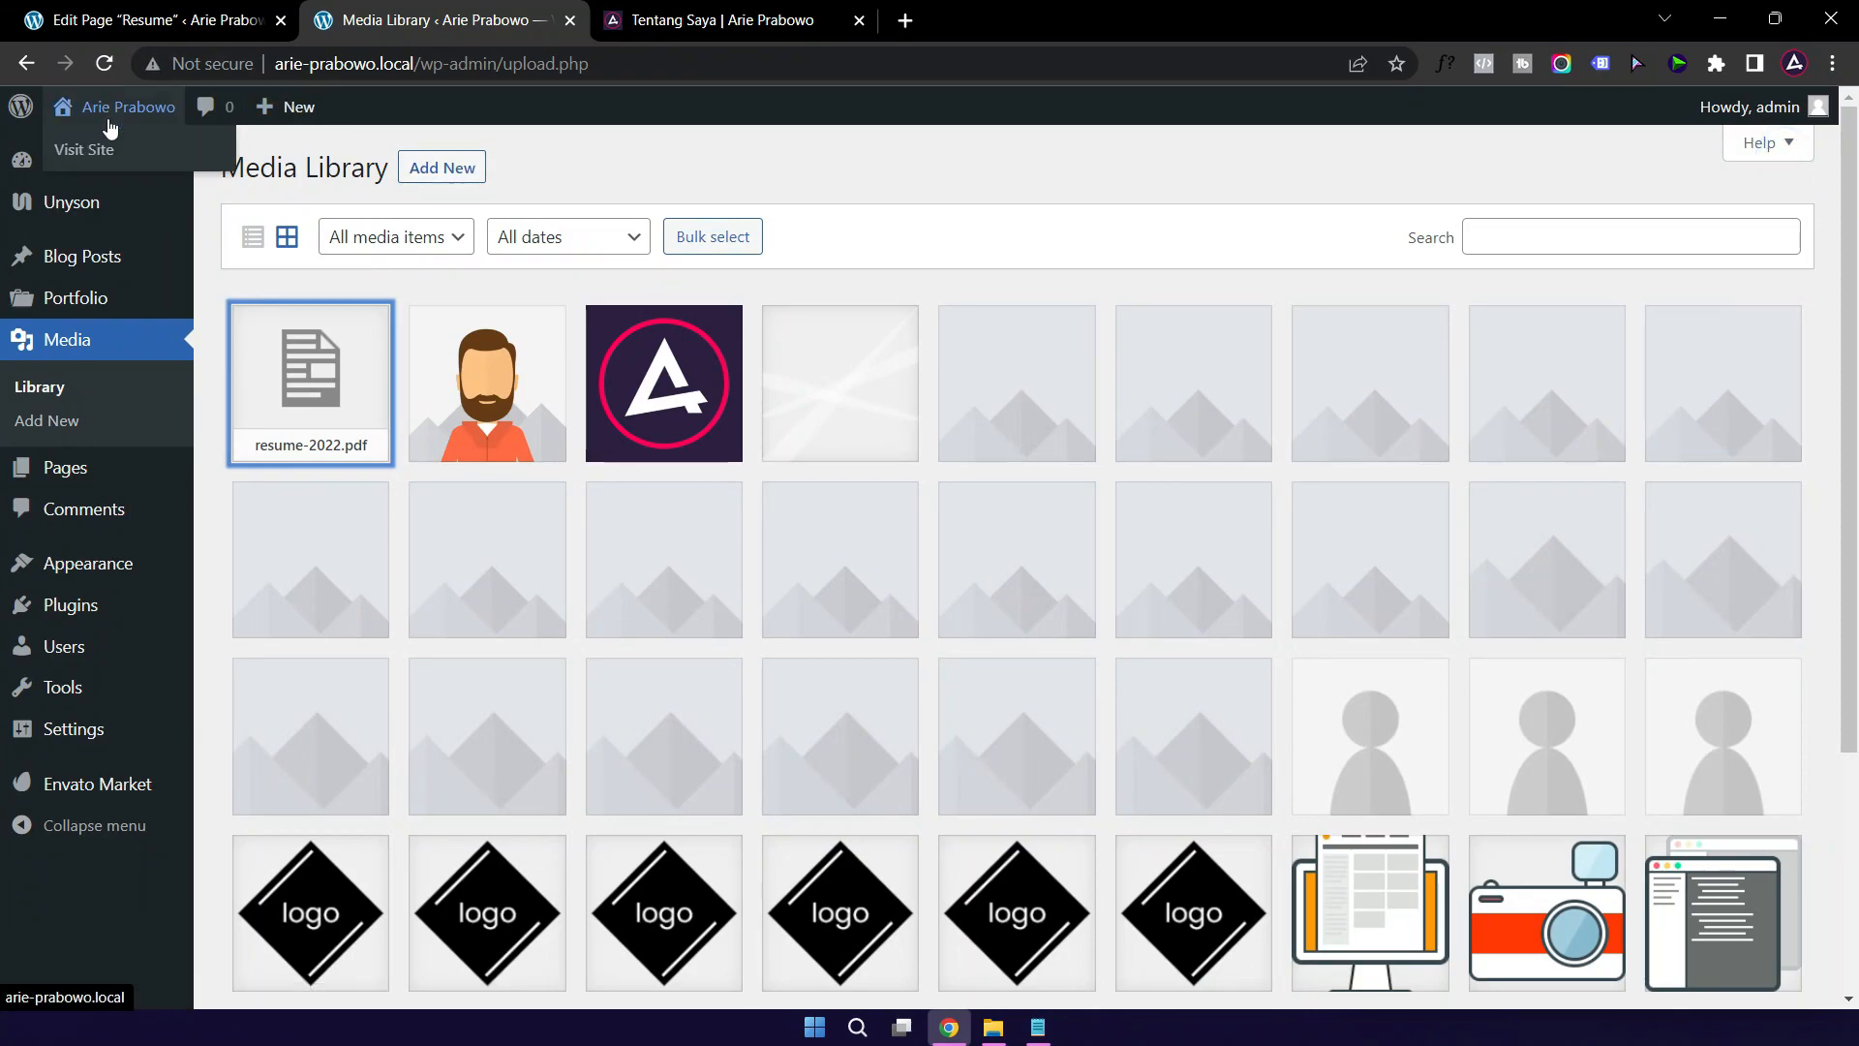
{"action": "left_click", "coordinate": [89, 151]}
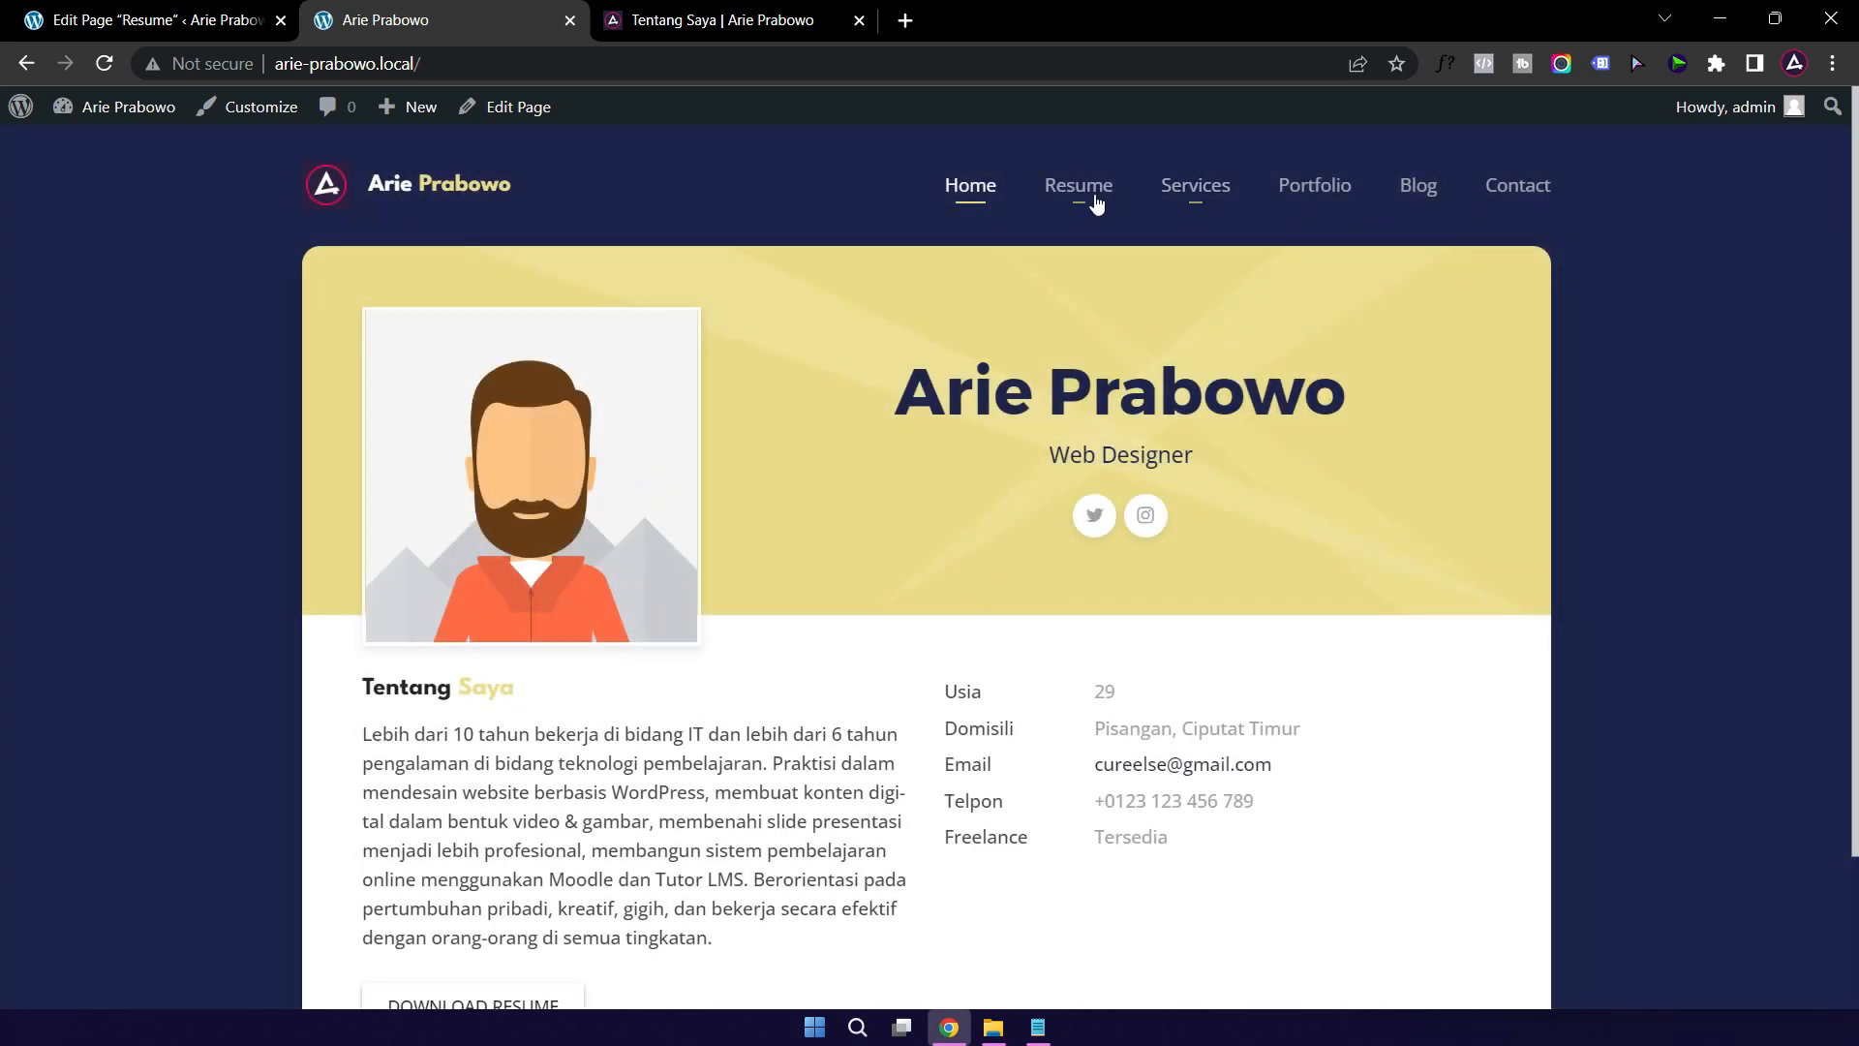
{"action": "left_click", "coordinate": [1080, 189]}
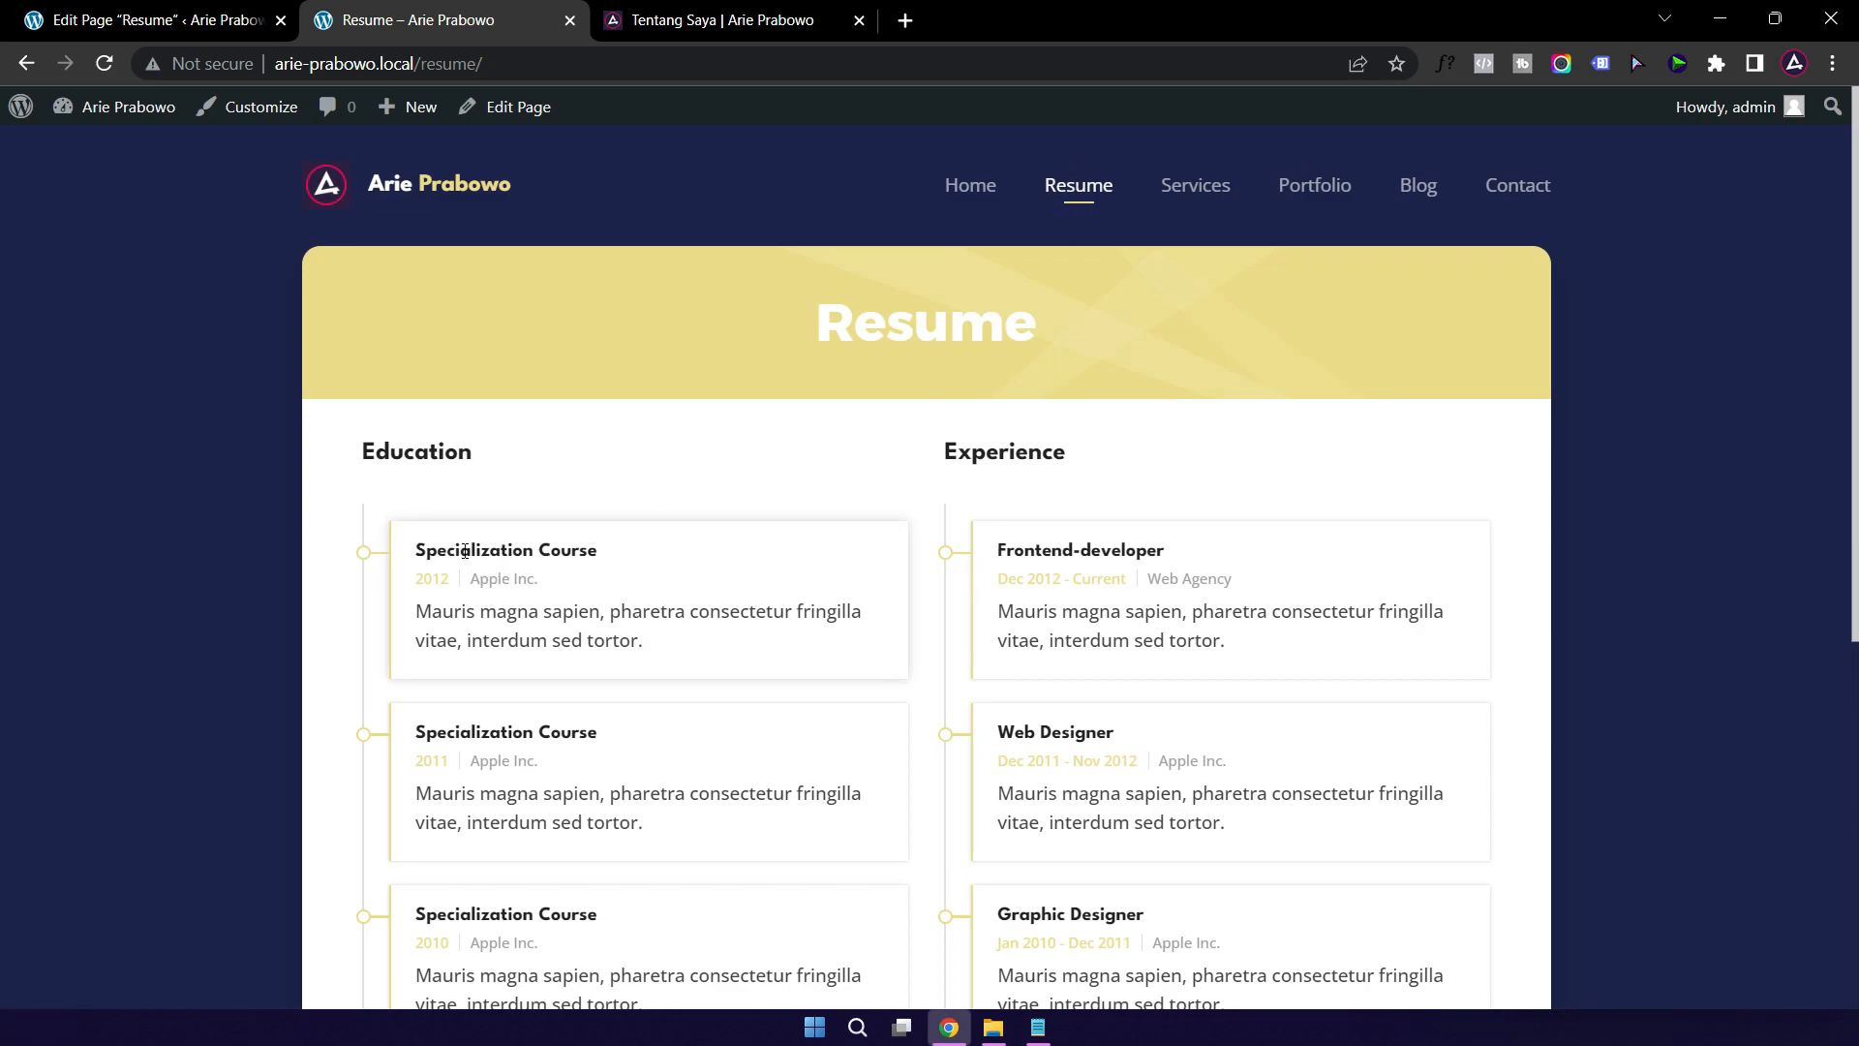
{"action": "left_click", "coordinate": [158, 26]}
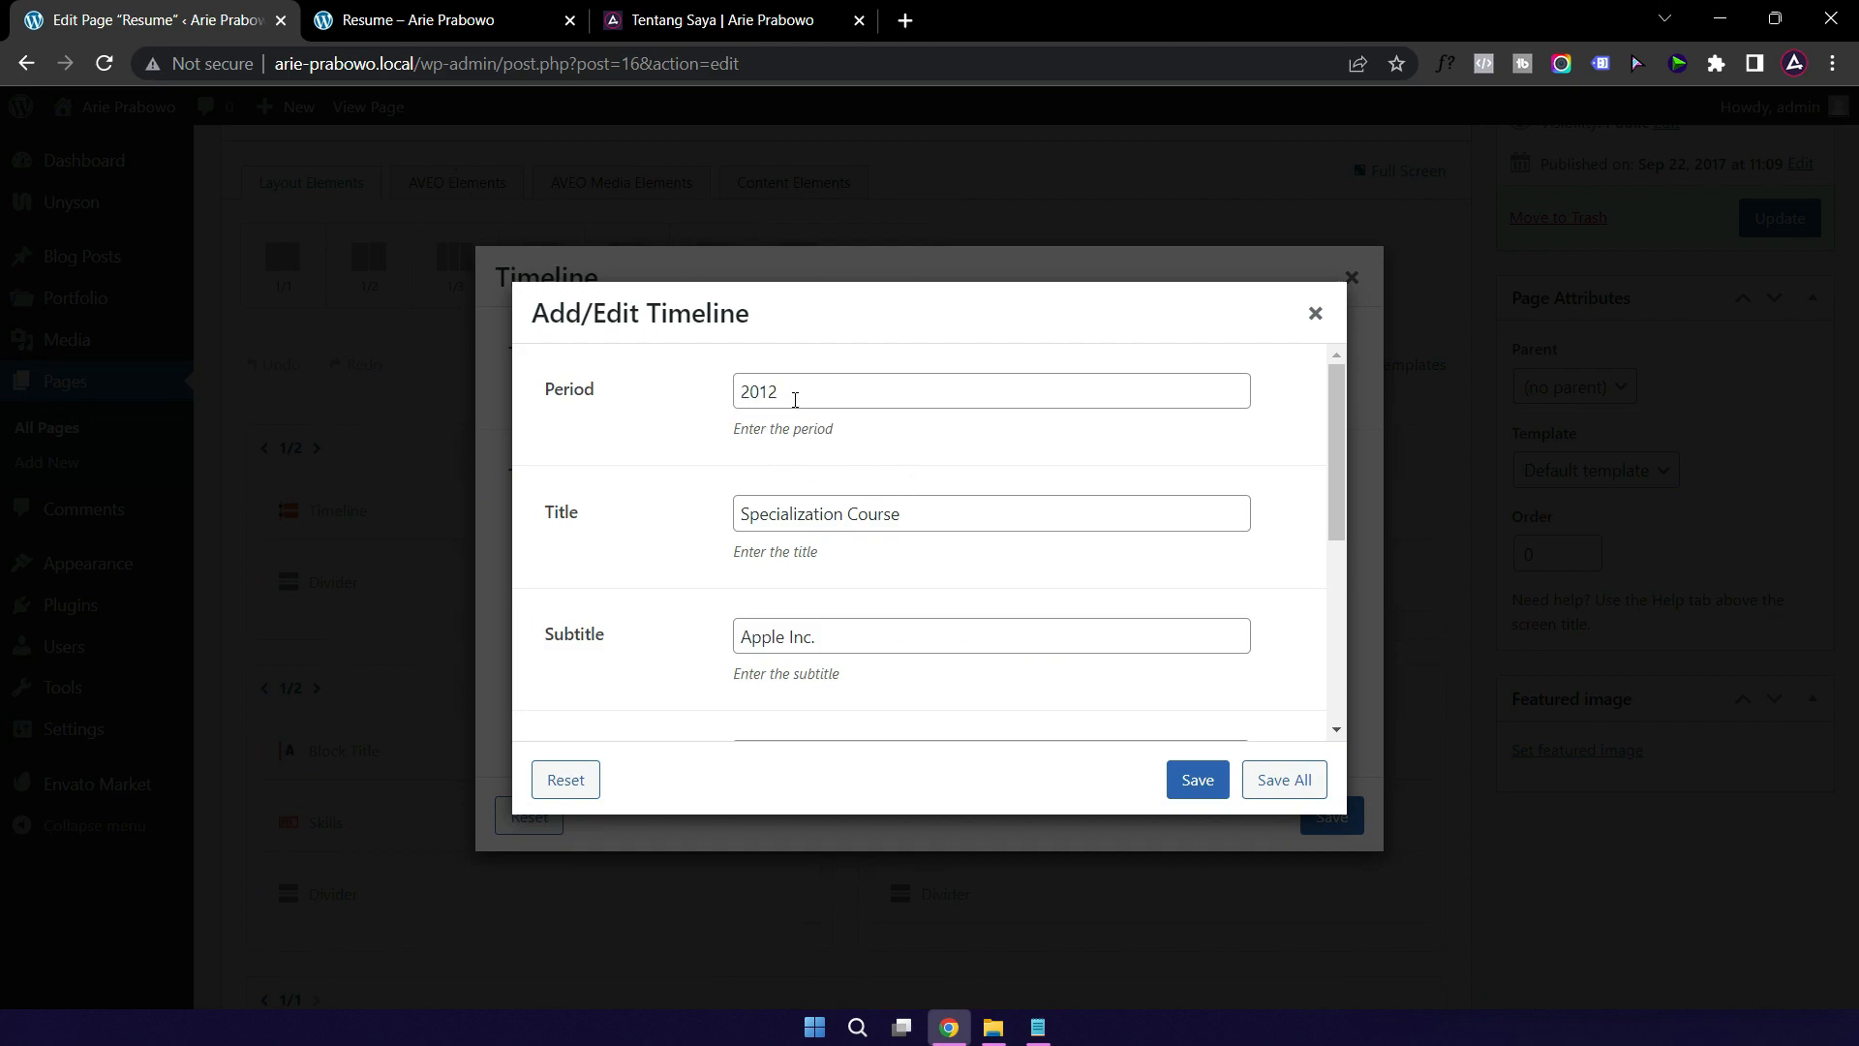
Step: Replace the 2012 entry's subtitle Apple Inc. with Universitas Gunadarma
{"action": "triple_click", "coordinate": [947, 517]}
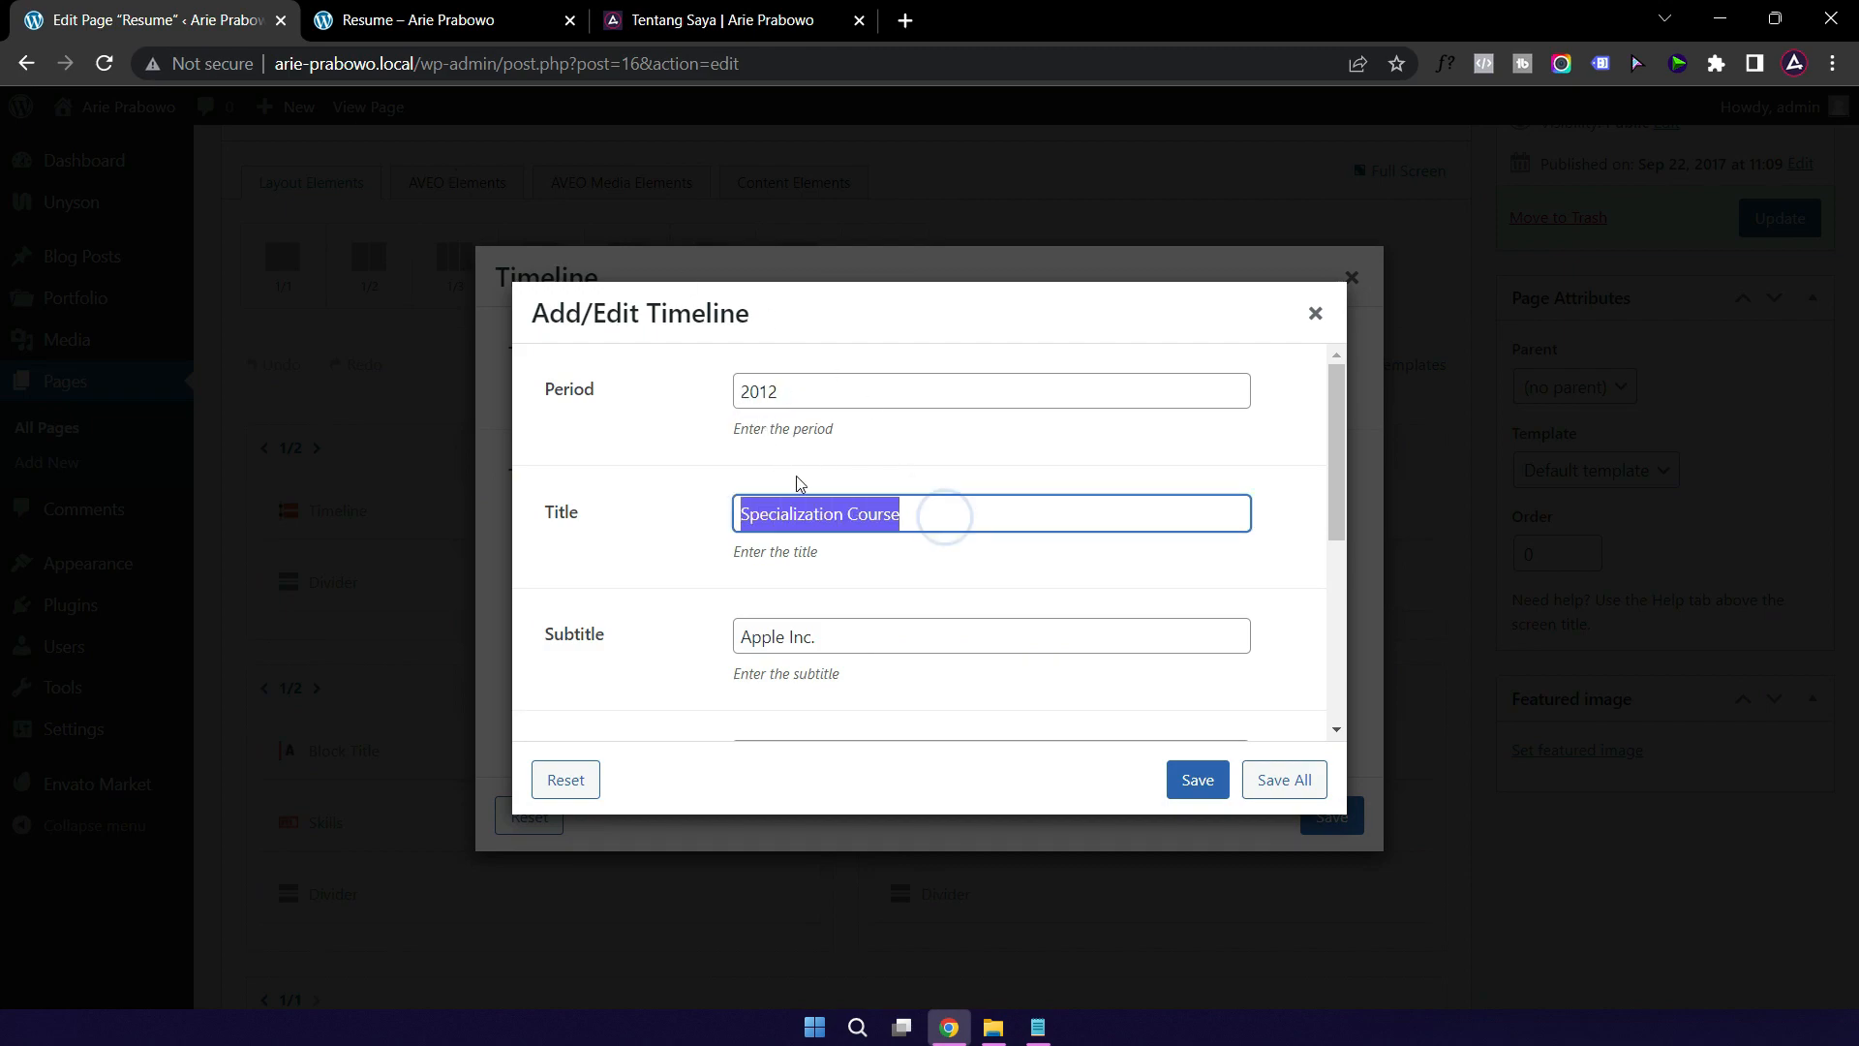
{"action": "type", "text": "Universit"}
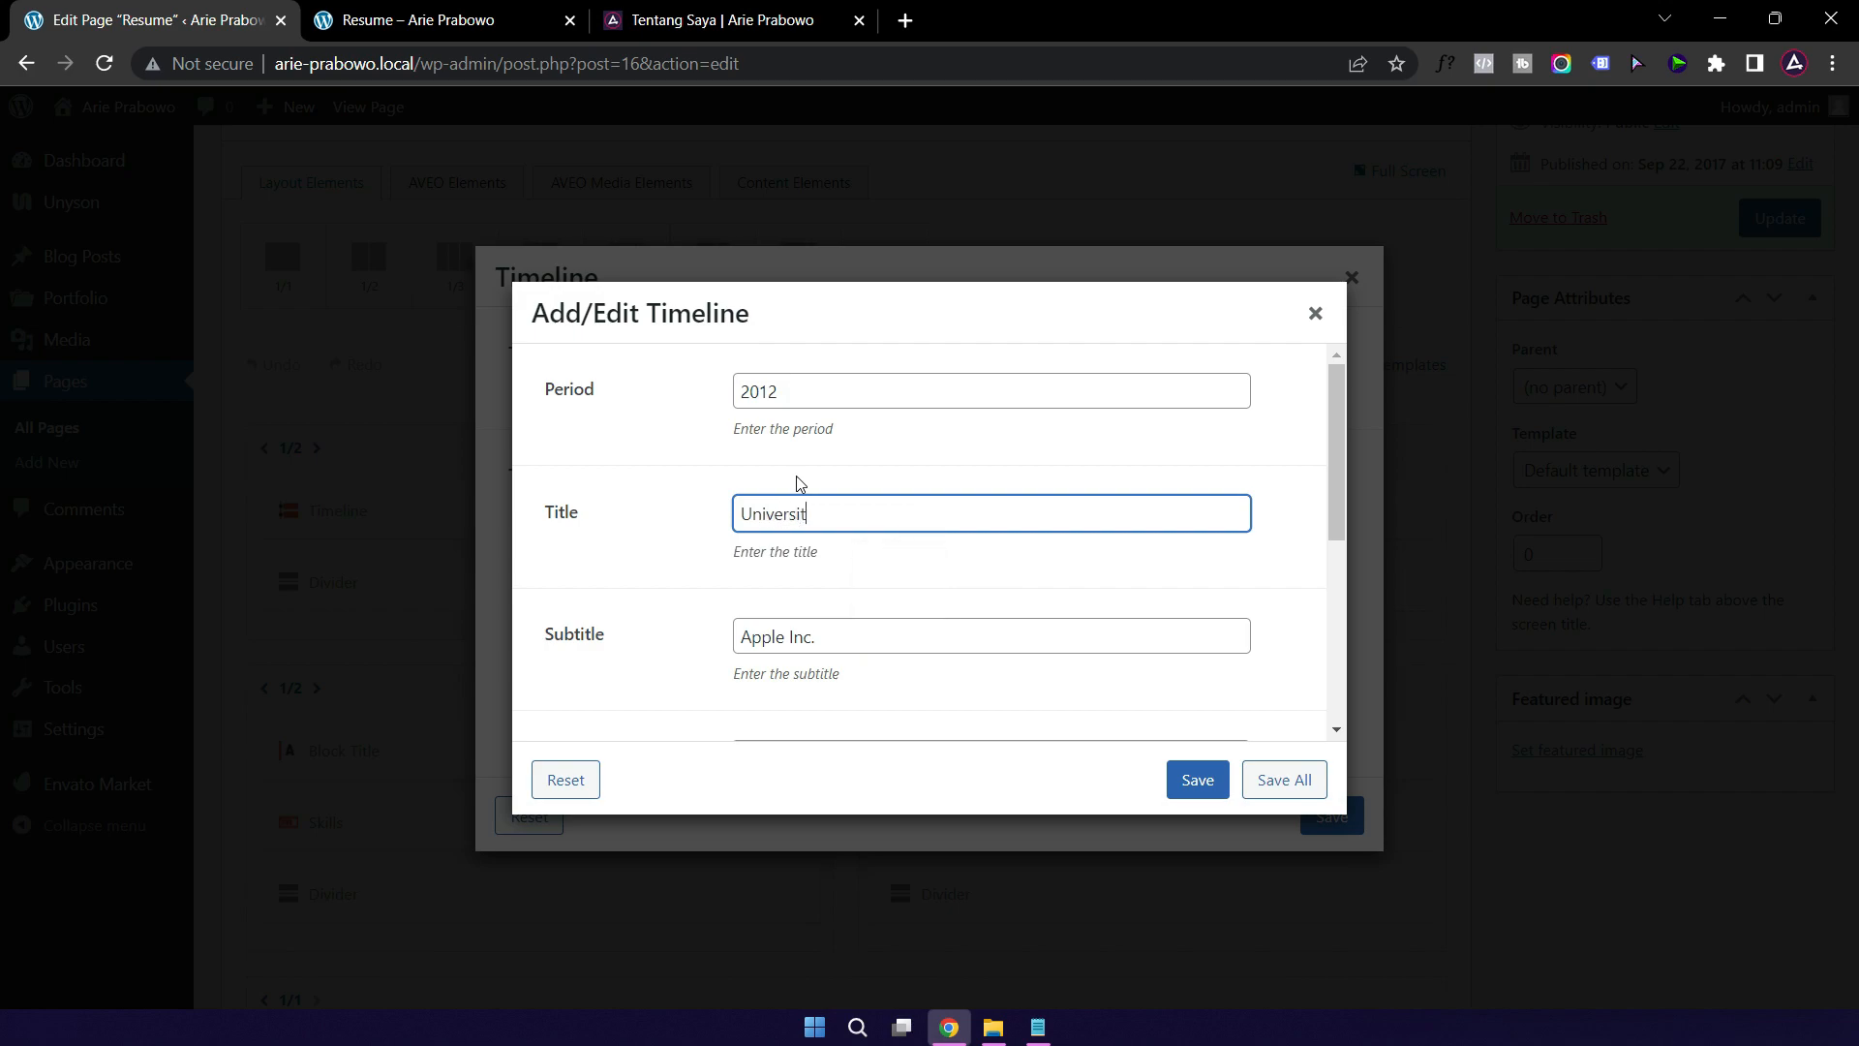
{"action": "type", "text": "as Gunadarma"}
{"action": "left_click", "coordinate": [409, 34]}
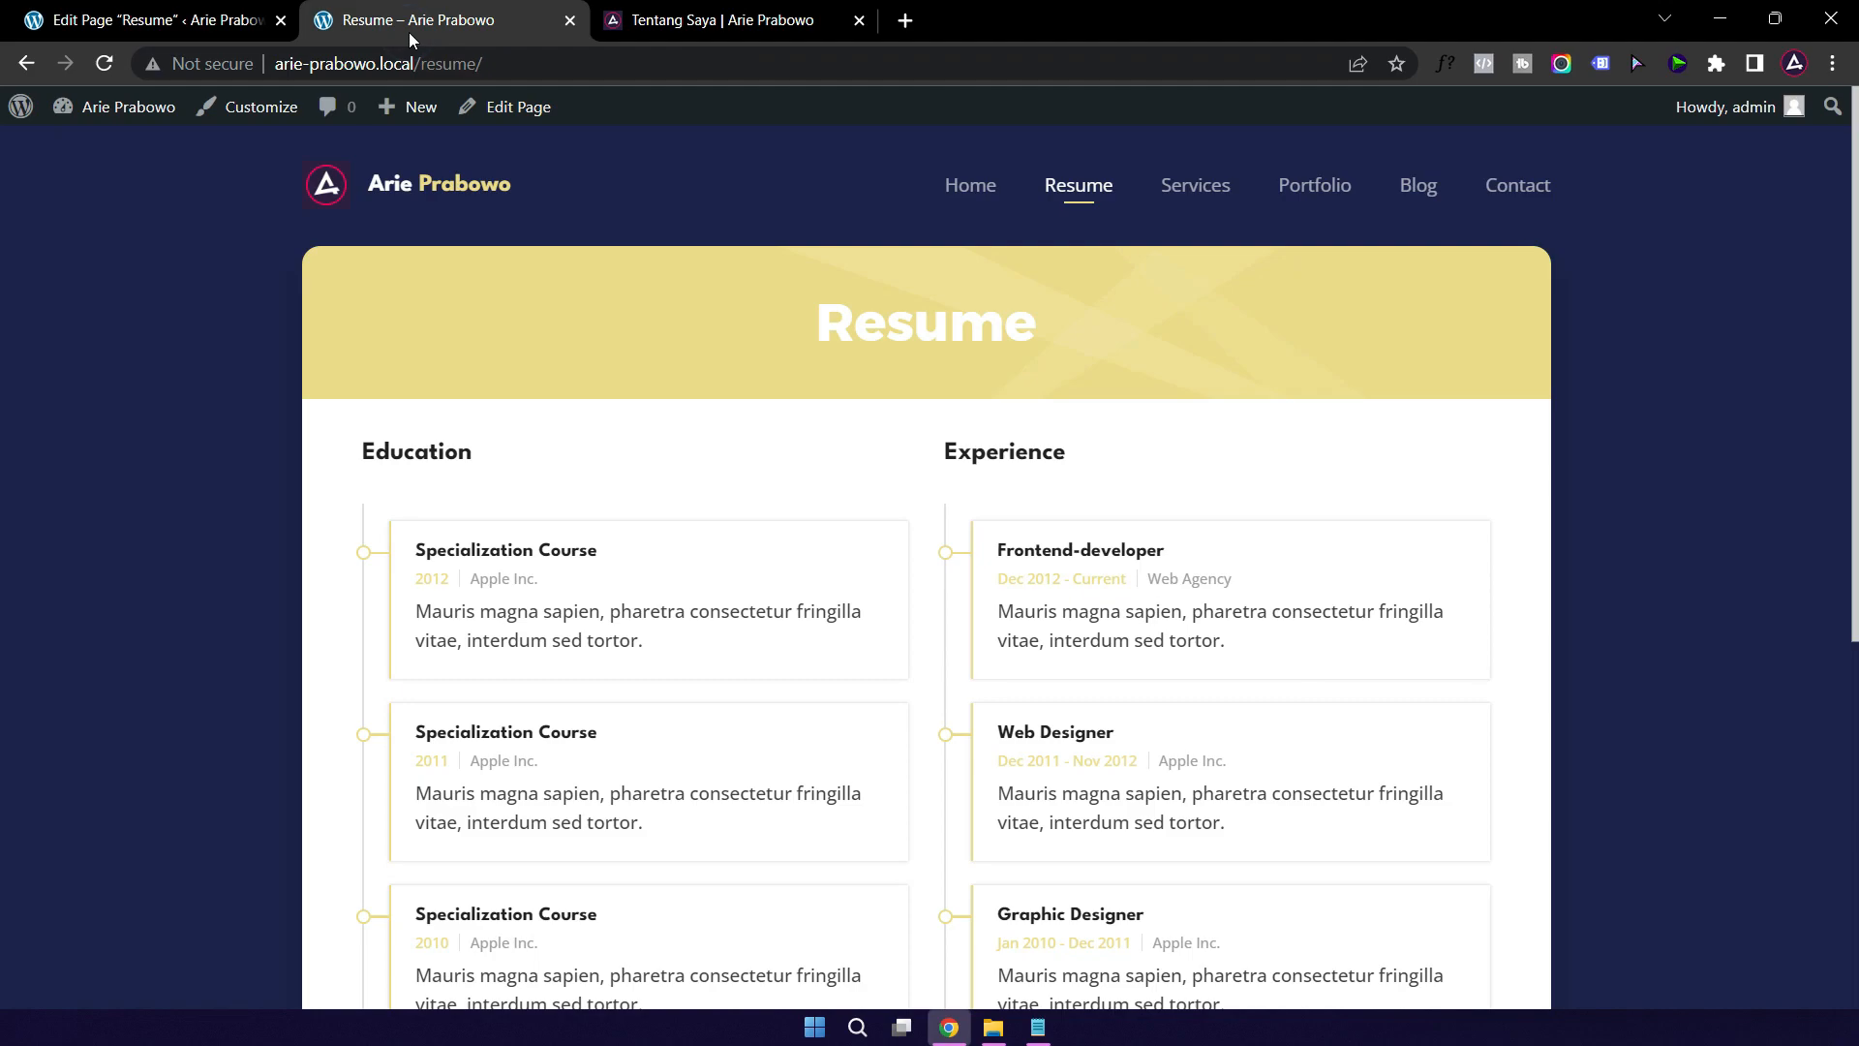
{"action": "left_click", "coordinate": [199, 33]}
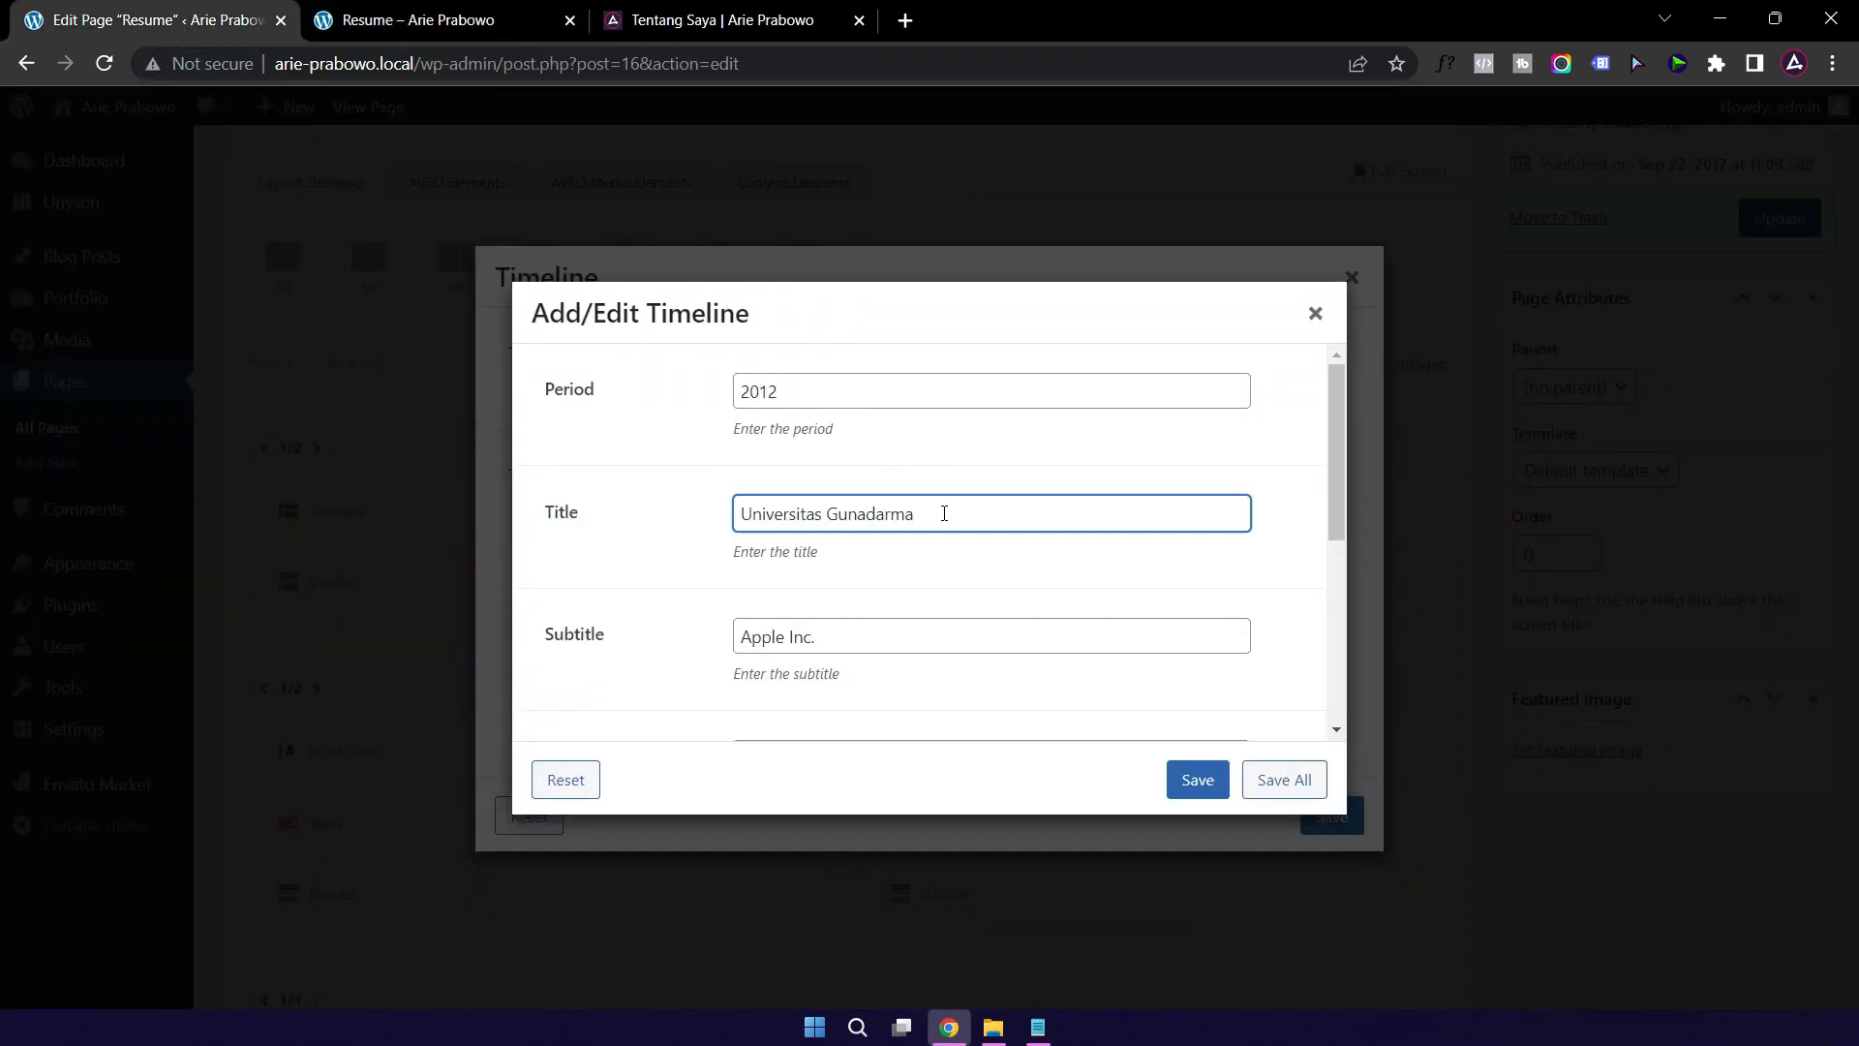
{"action": "left_click_drag", "start_coordinate": [943, 512], "coordinate": [660, 514]}
{"action": "key", "text": "ctrl+c"}
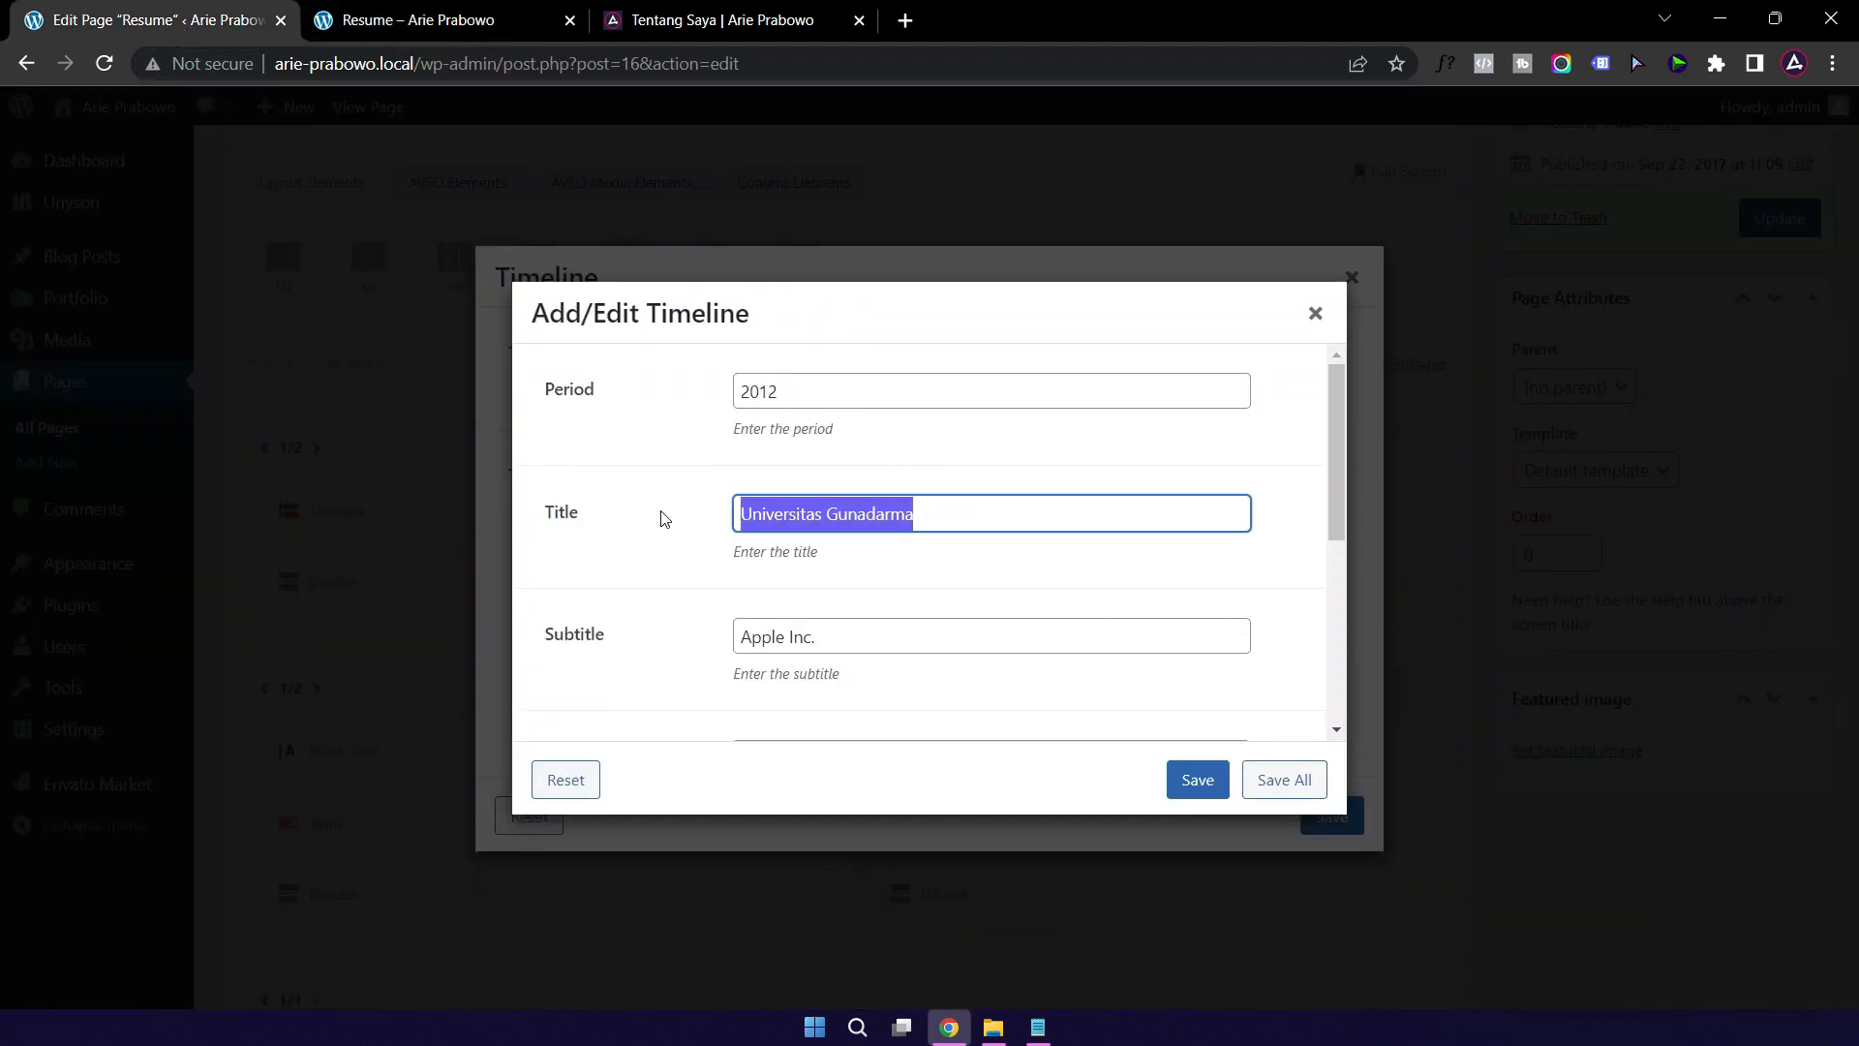
{"action": "key", "text": "BackSpace"}
{"action": "left_click_drag", "start_coordinate": [866, 634], "coordinate": [664, 651]}
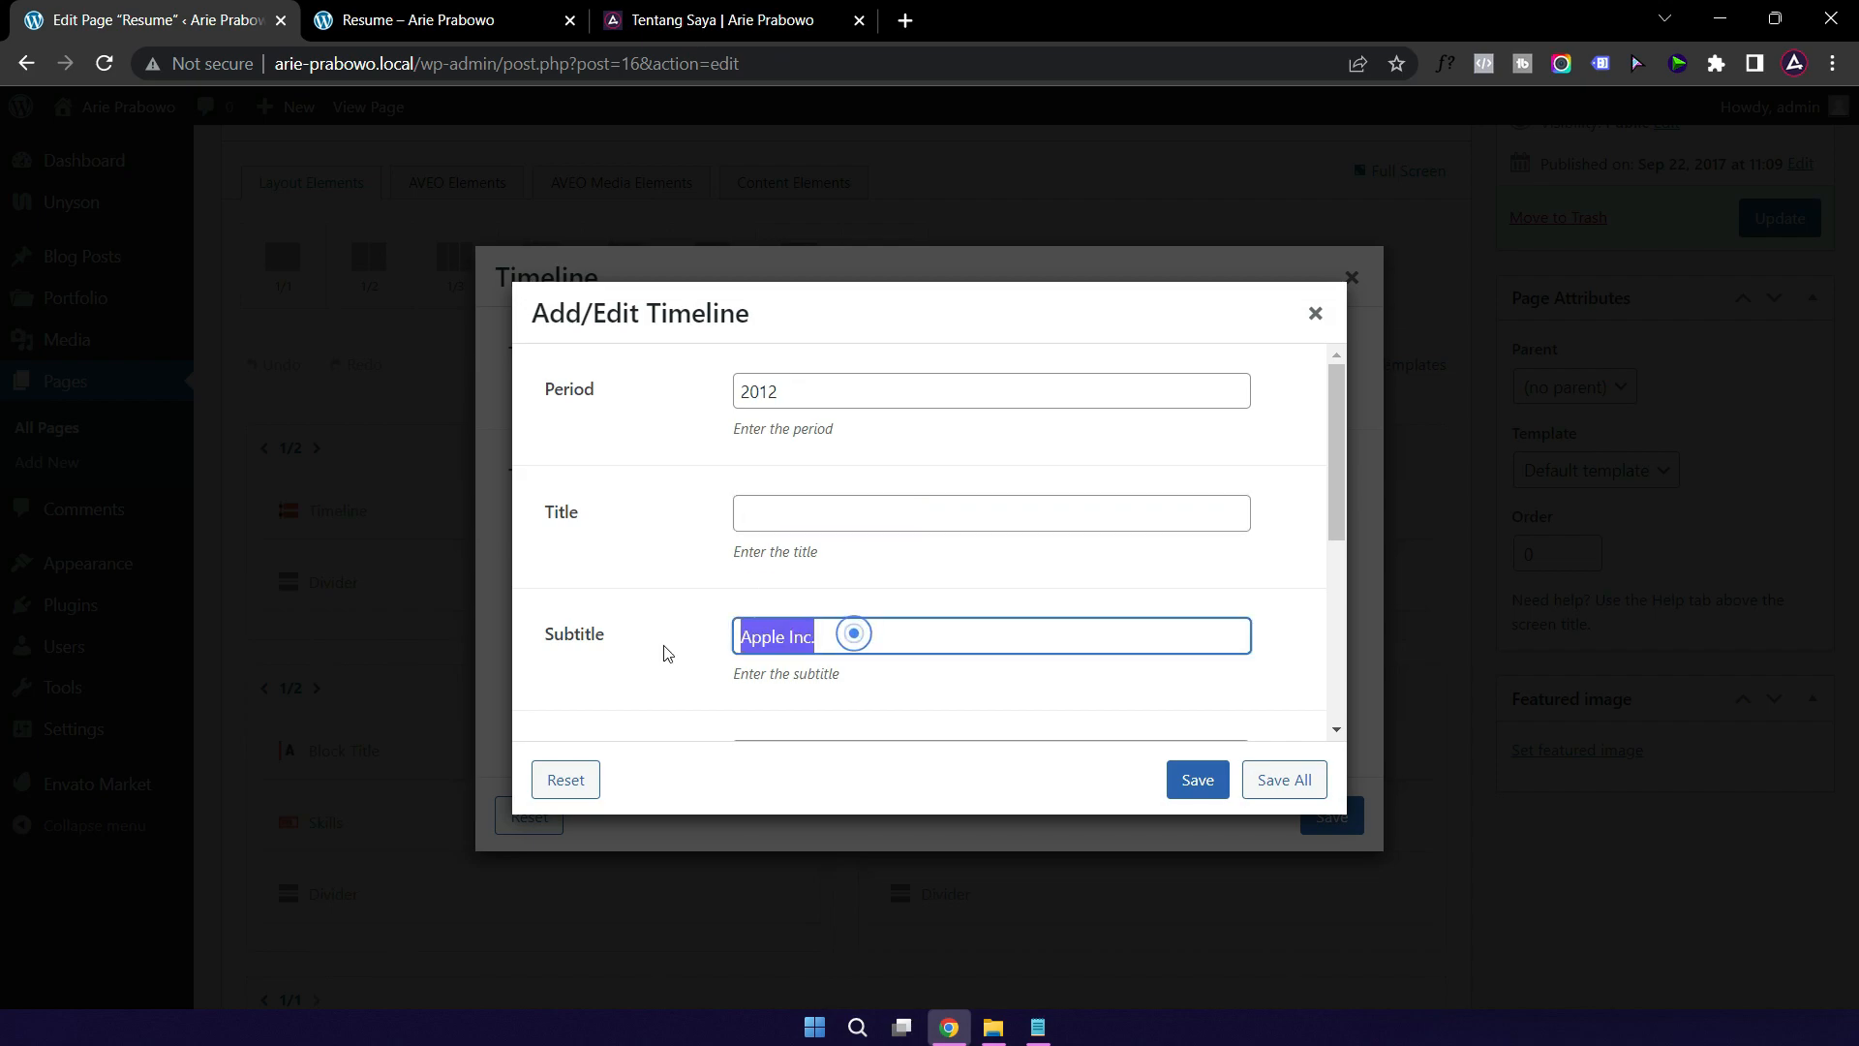
{"action": "key", "text": "ctrl+v"}
Step: Title the 2012 entry Manajemen Informatika, delete its description, and save it
{"action": "left_click", "coordinate": [833, 509]}
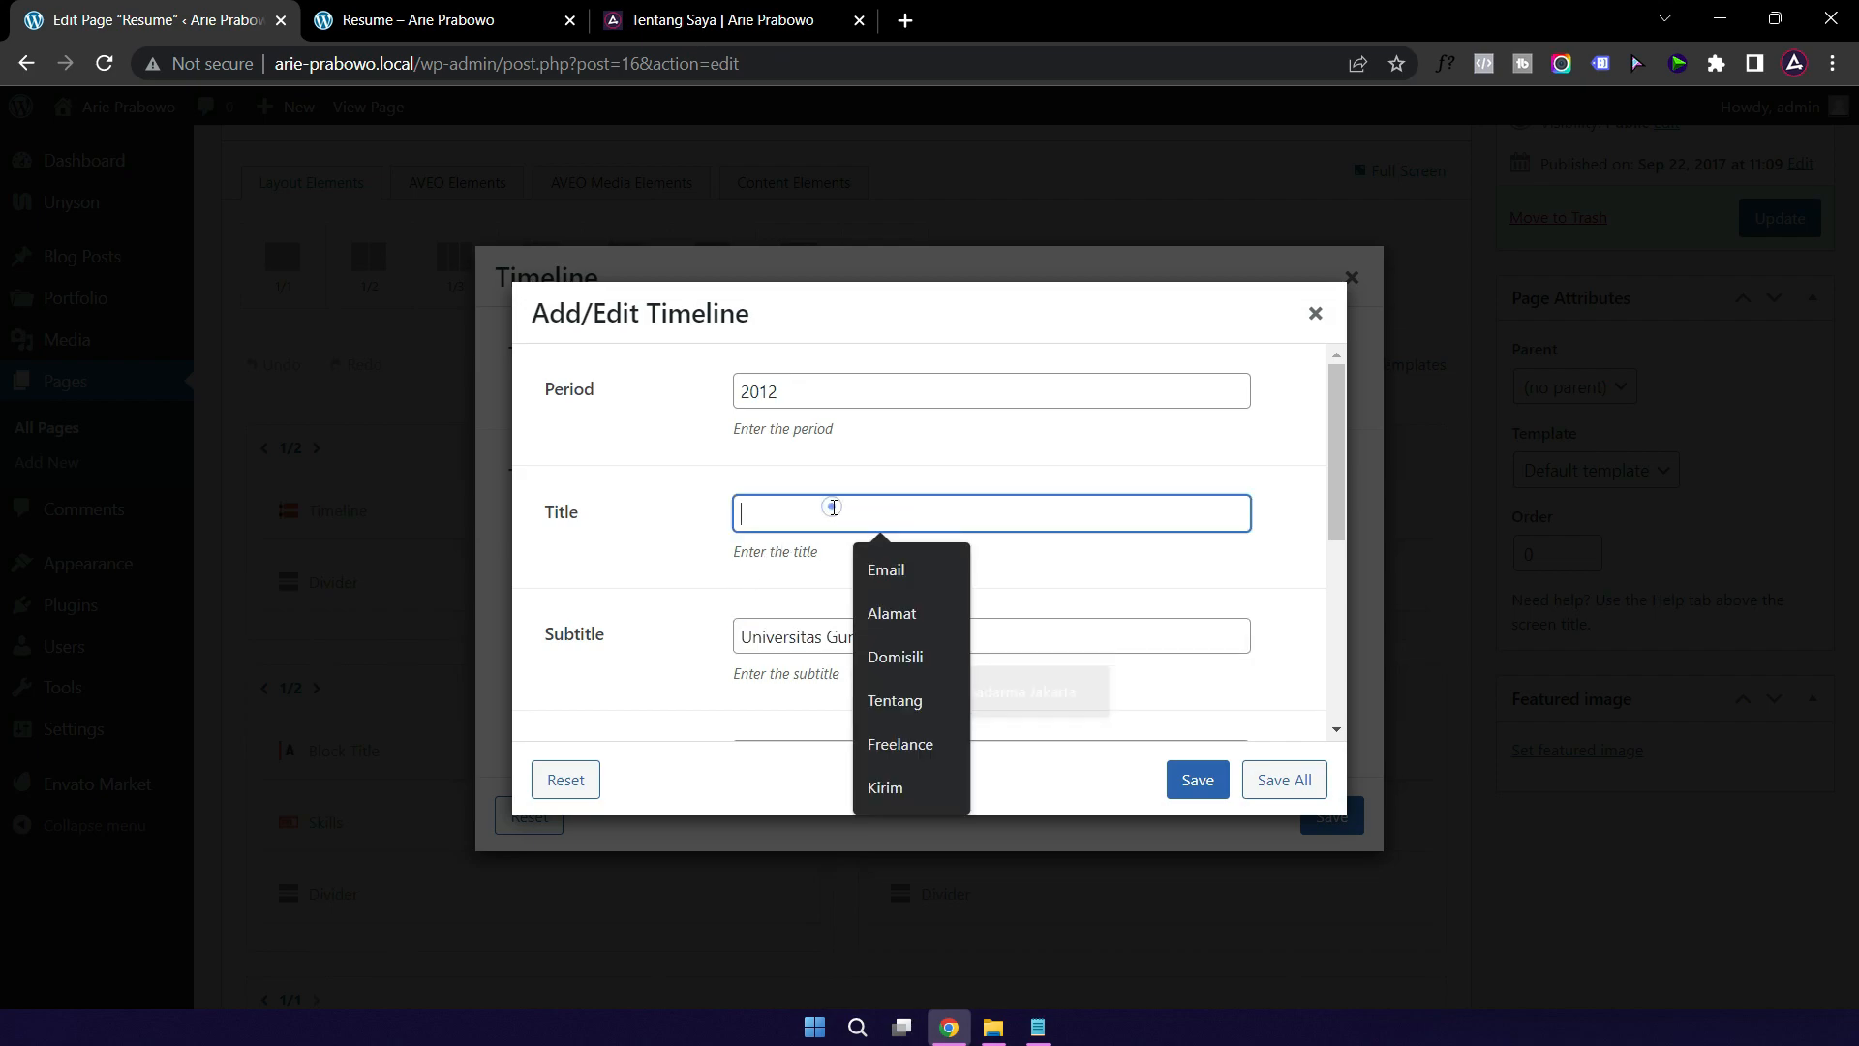
{"action": "type", "text": "Manajemen Informatika"}
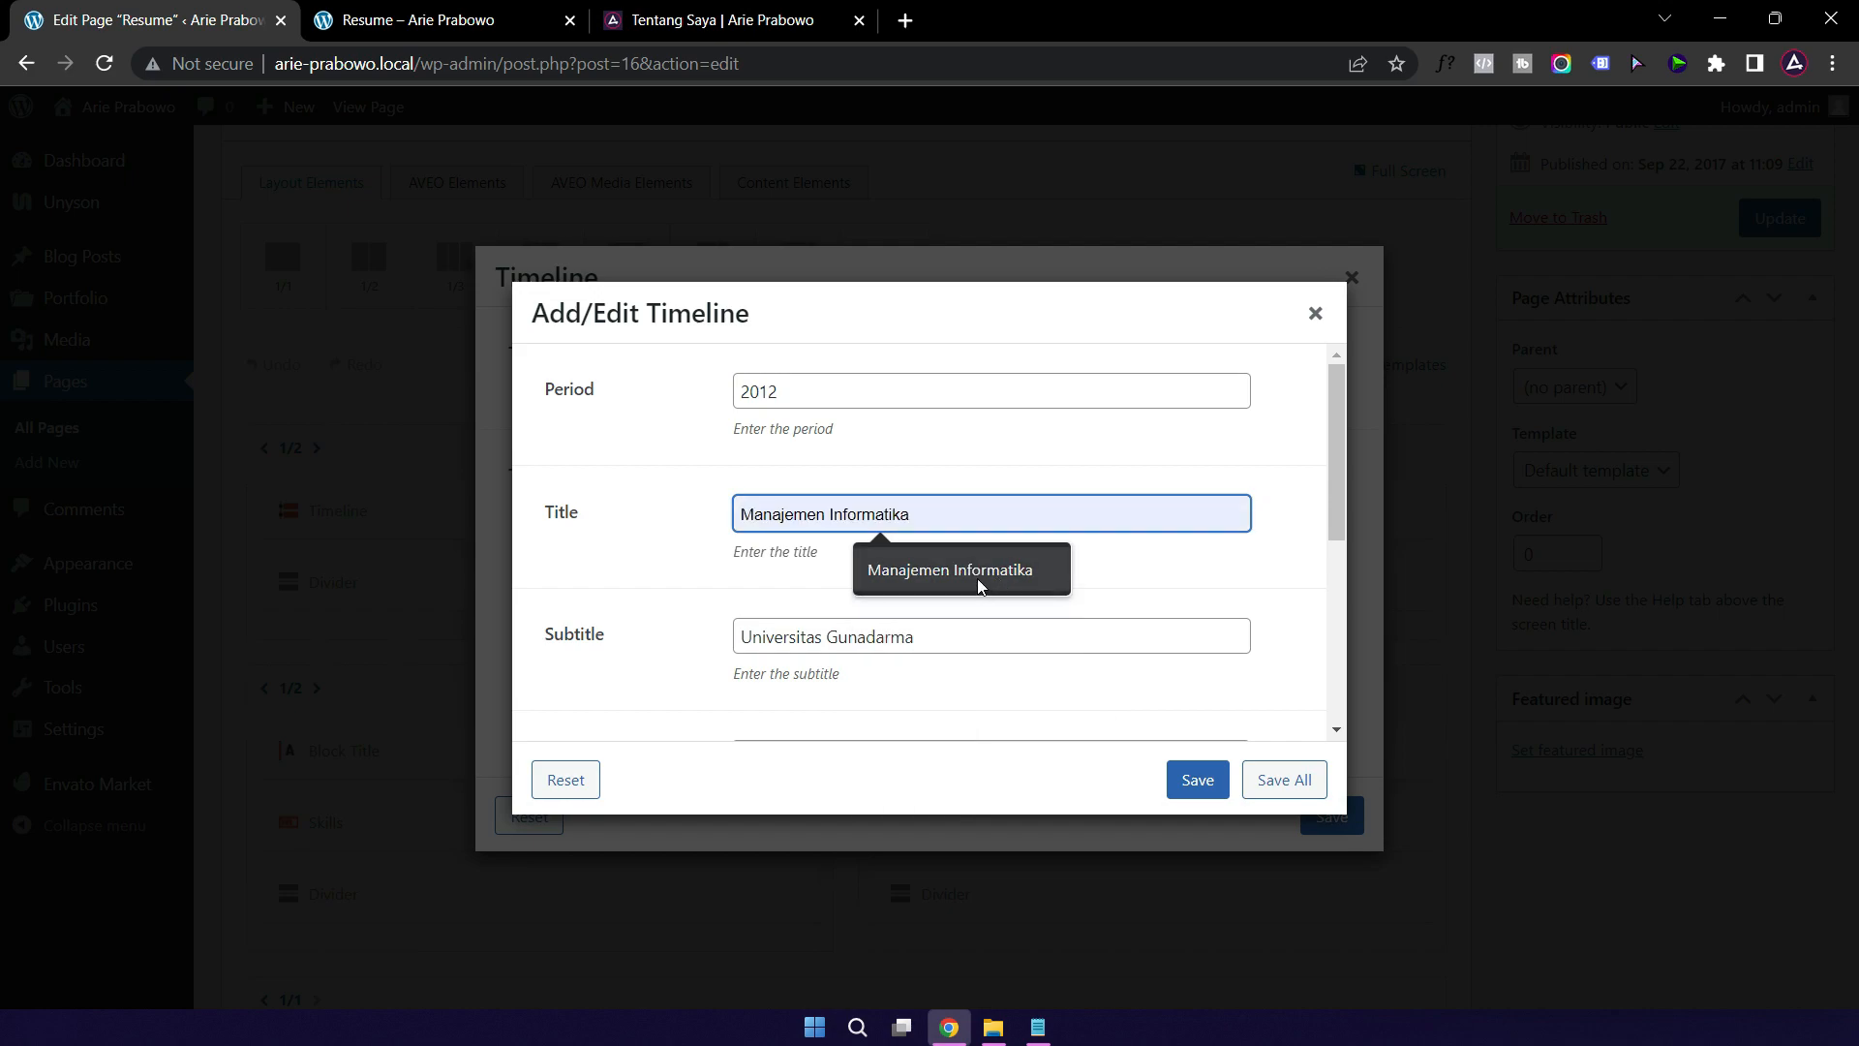
{"action": "left_click", "coordinate": [972, 575]}
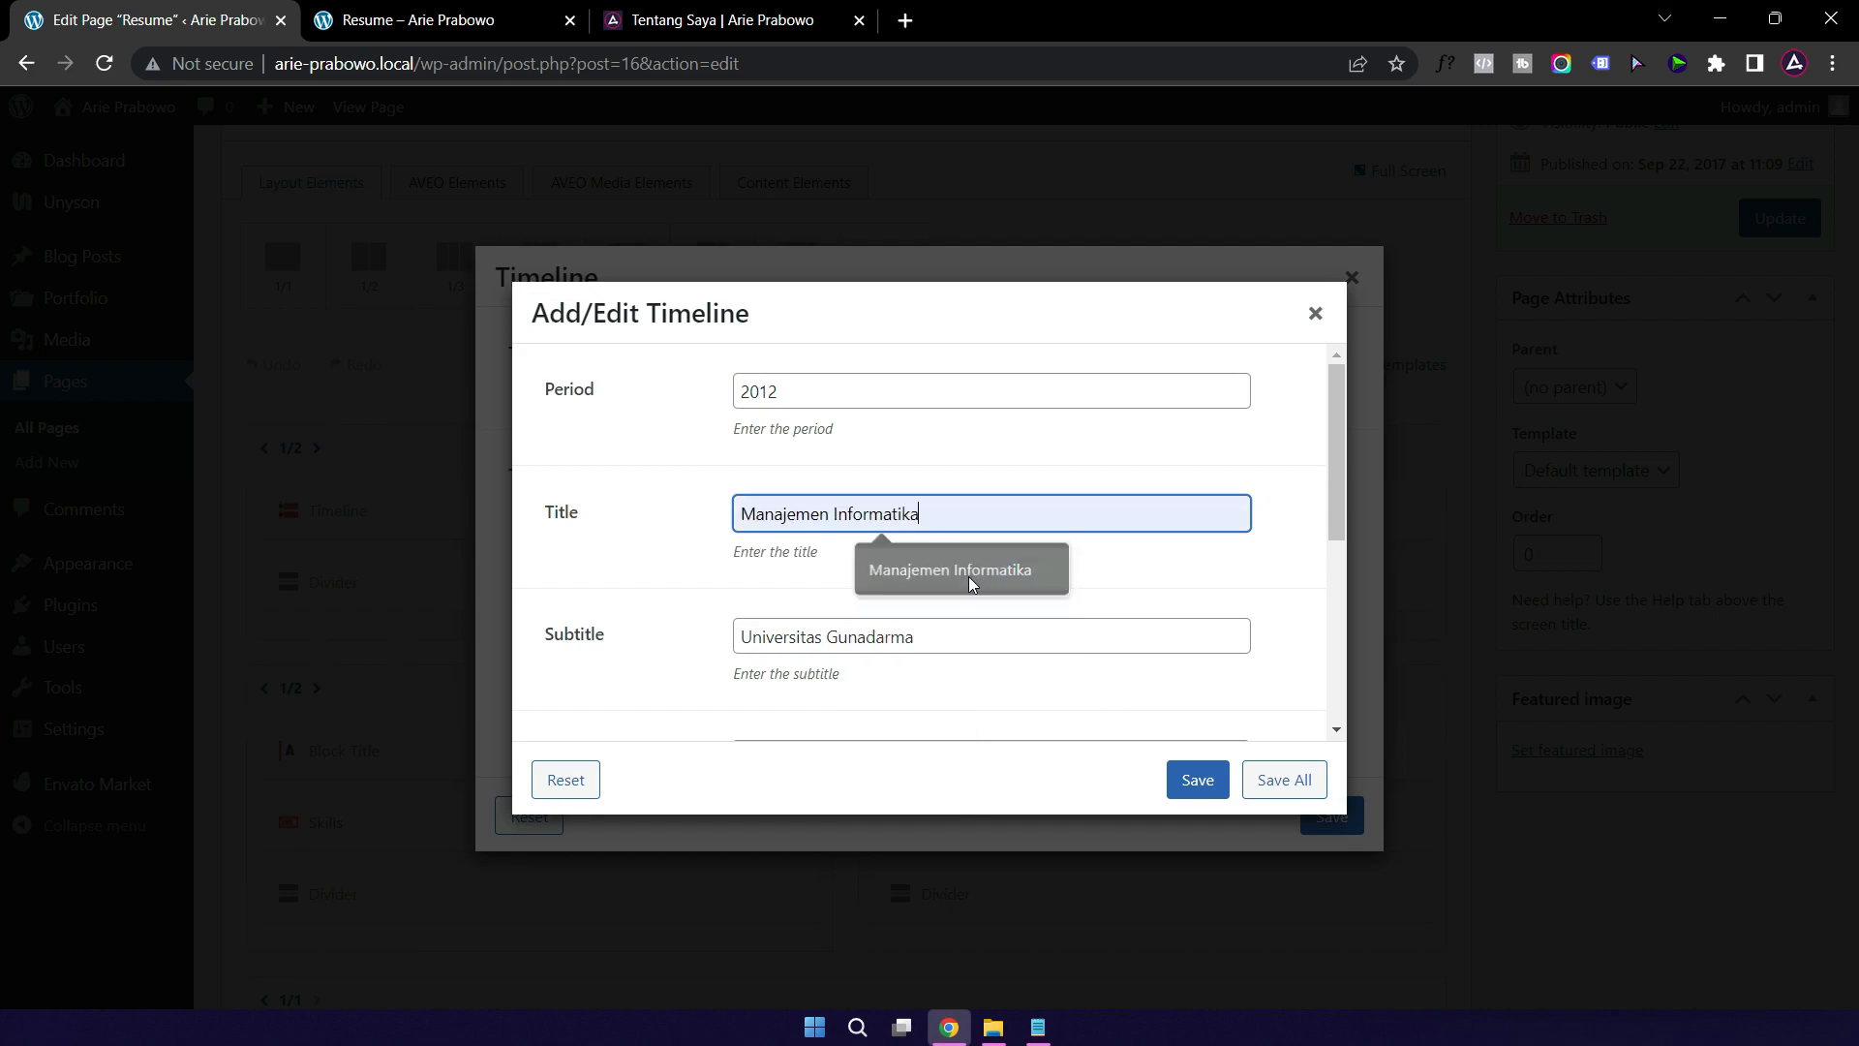
{"action": "scroll", "coordinate": [1071, 590], "scroll_direction": "down", "scroll_amount": 2}
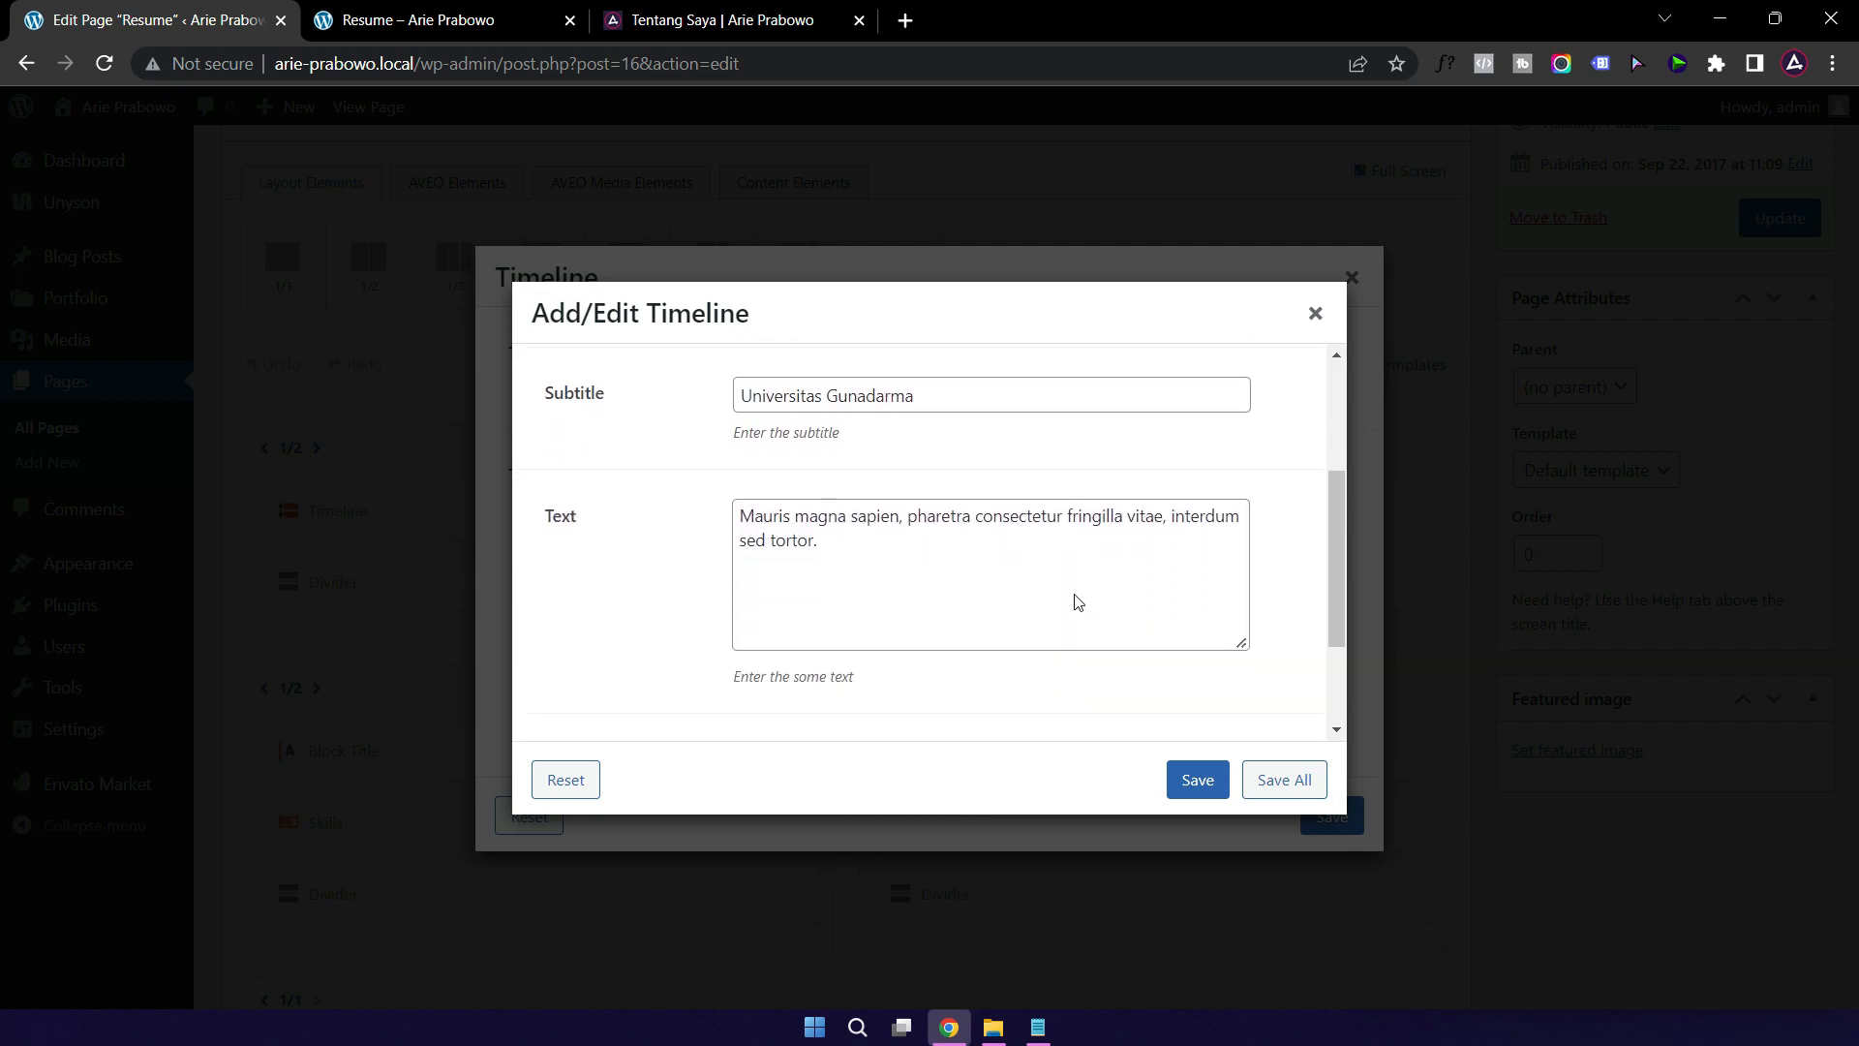
{"action": "triple_click", "coordinate": [835, 548]}
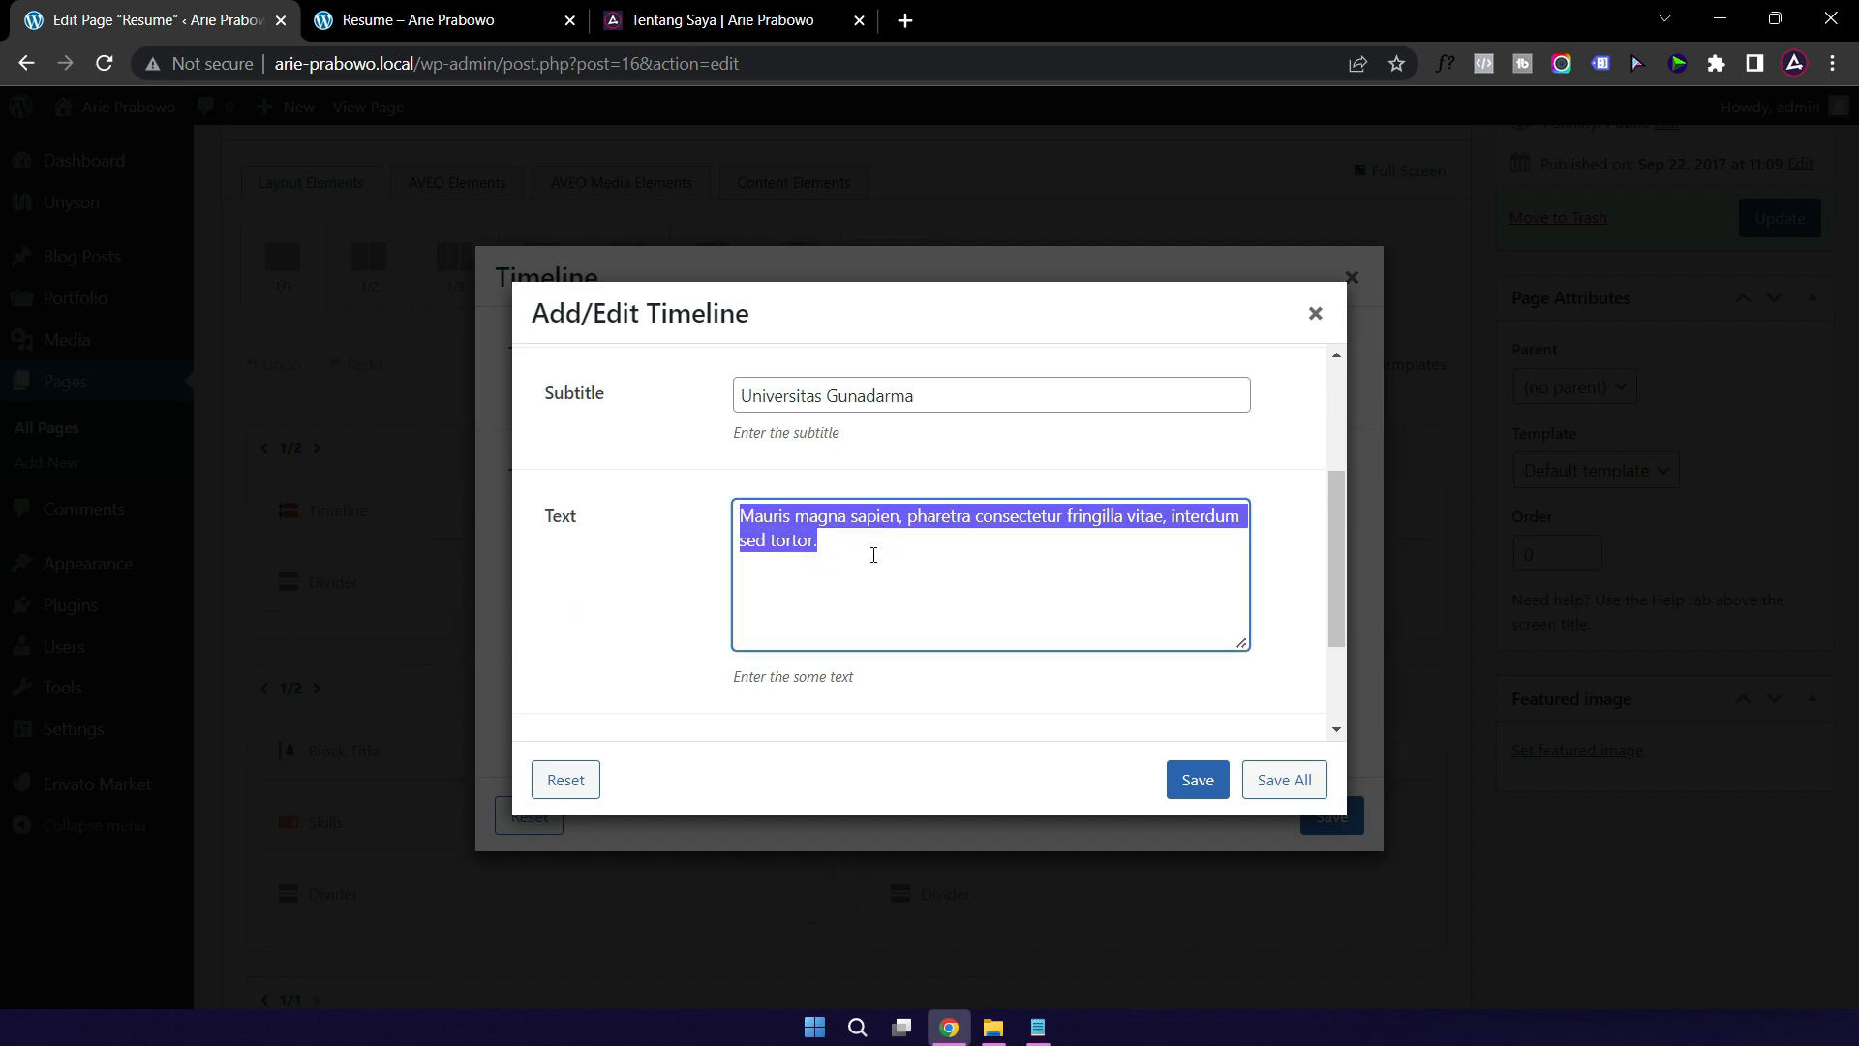
{"action": "key", "text": "BackSpace"}
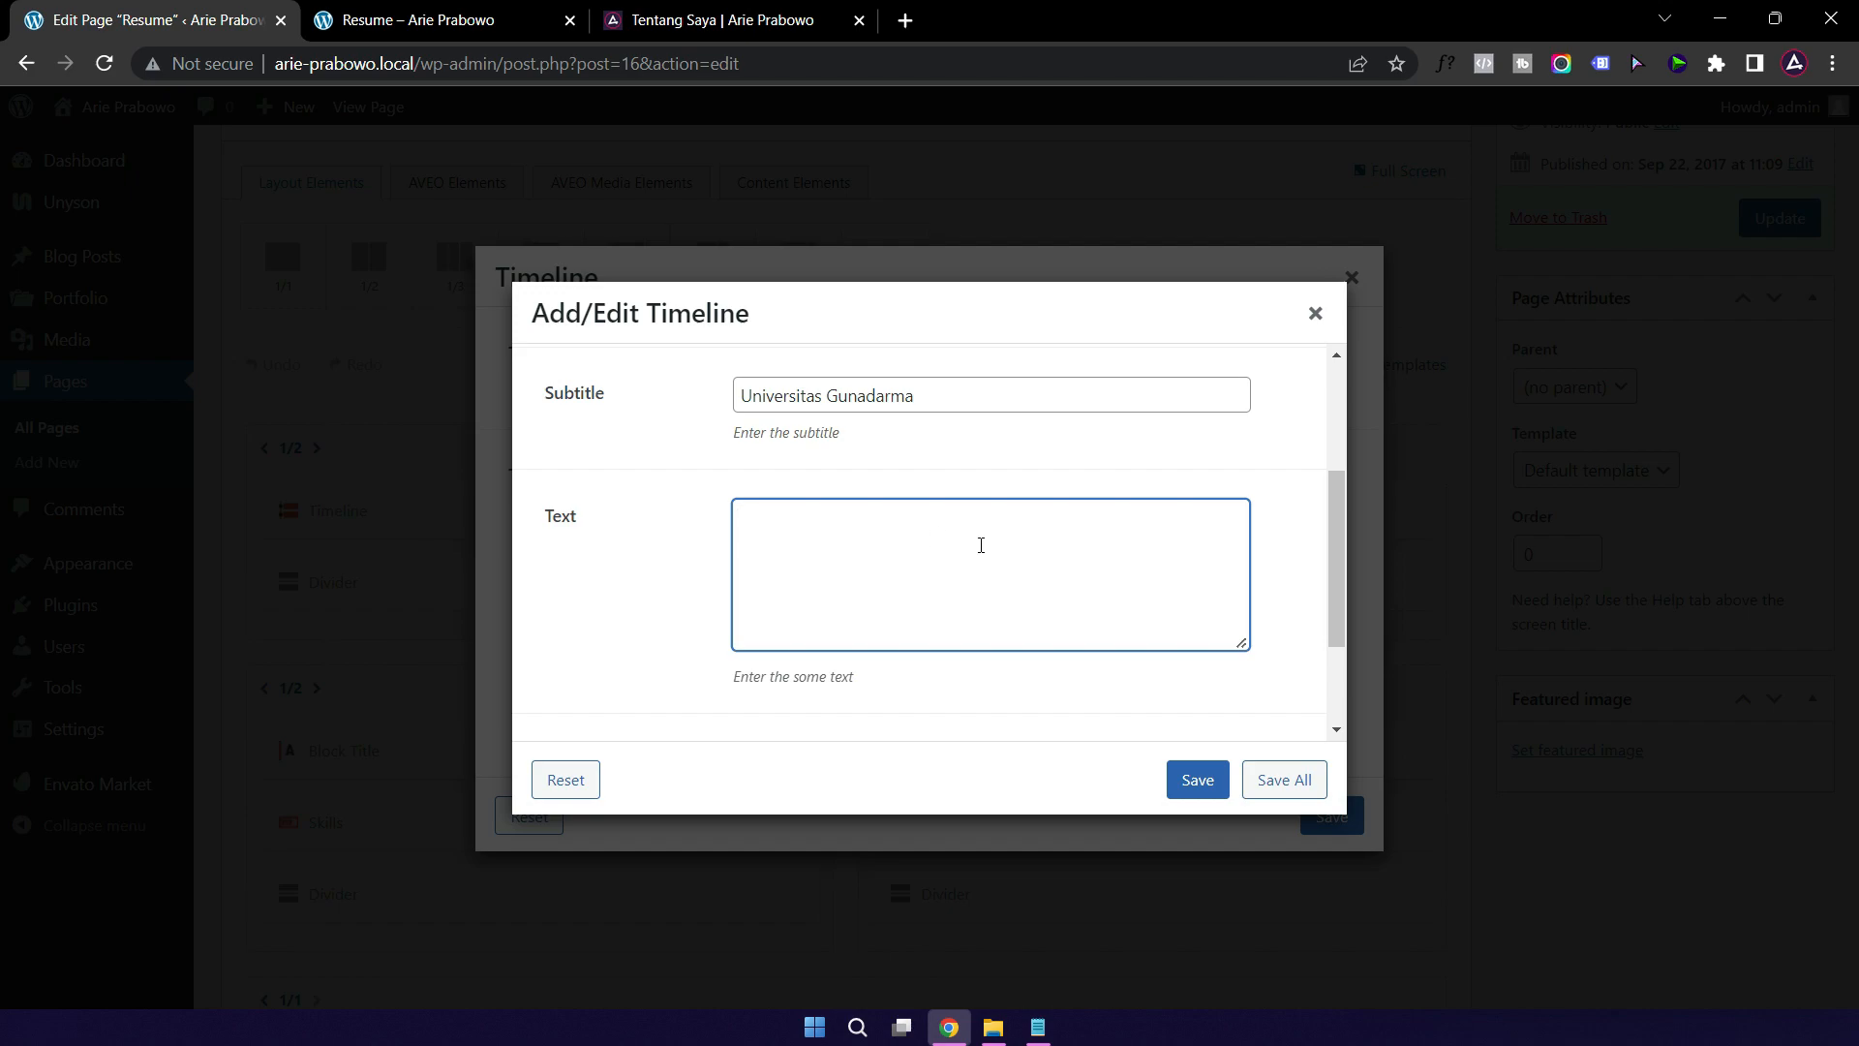
{"action": "left_click", "coordinate": [1194, 785]}
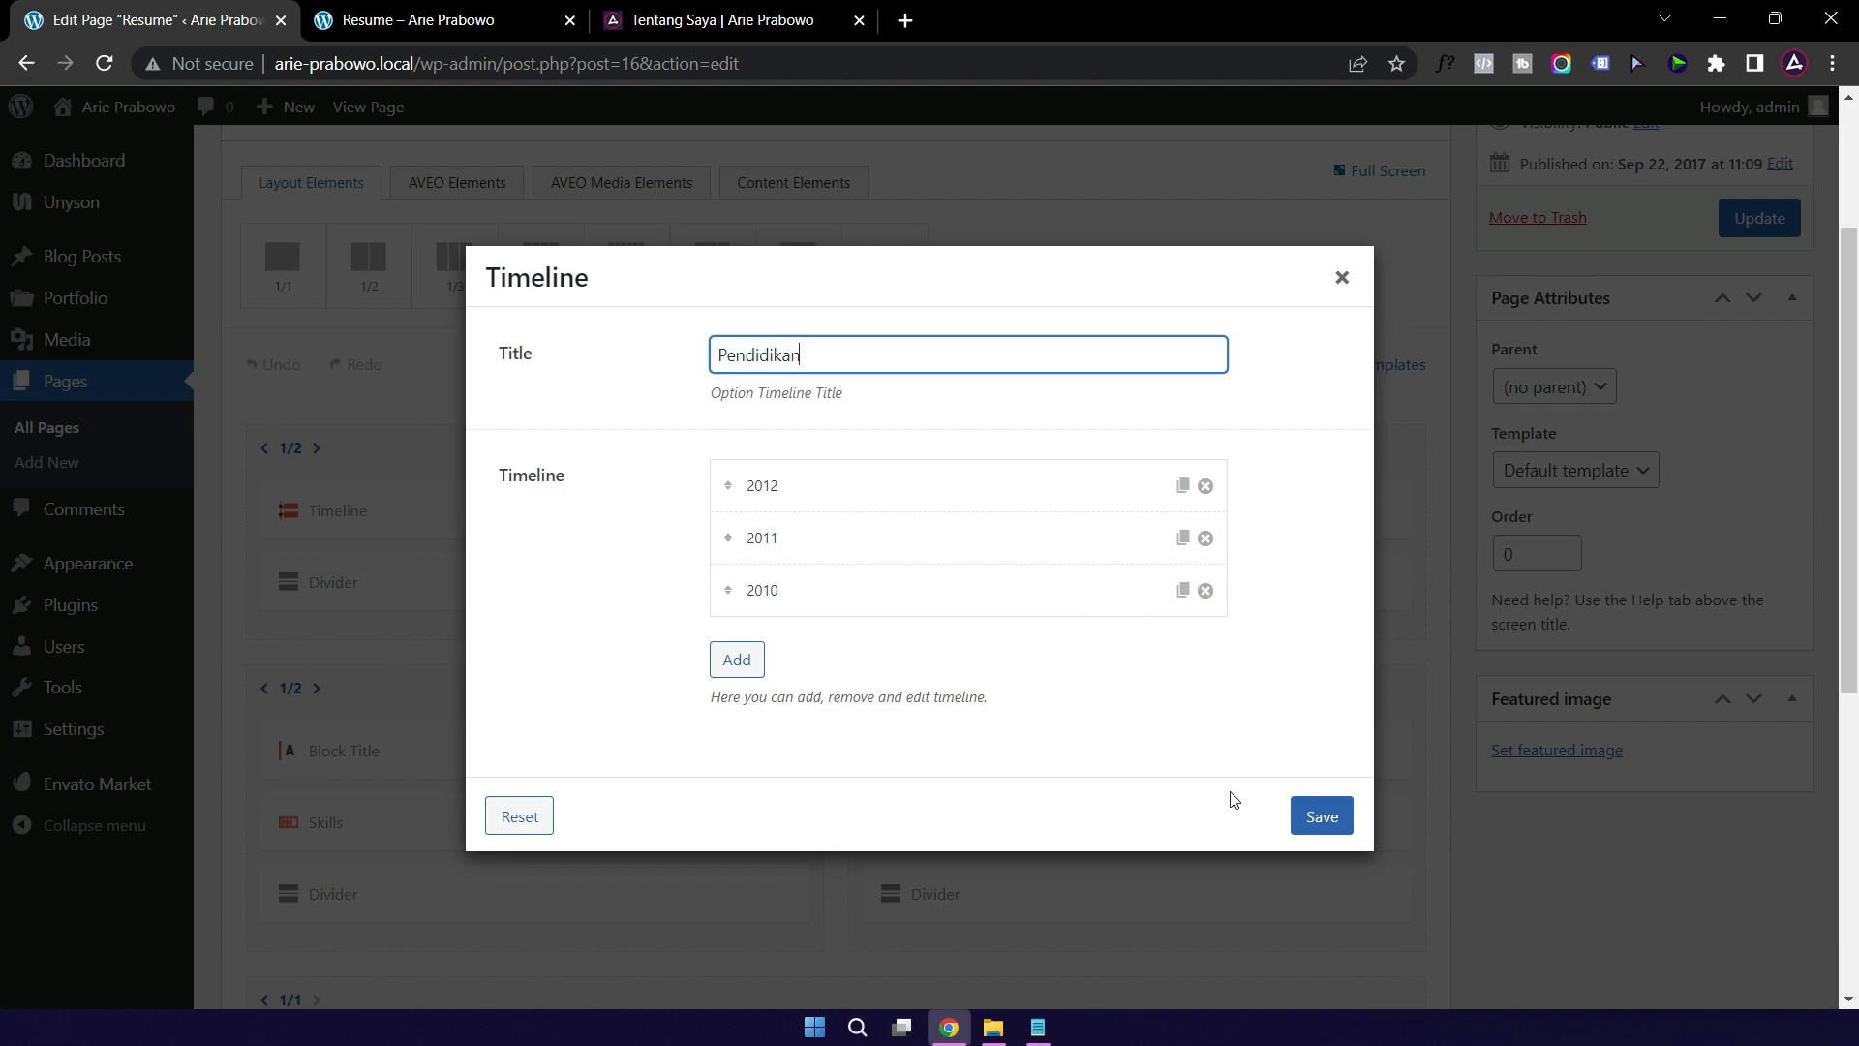
Step: Save the timeline and update the page, then confirm the Manajemen Informatika entry appears live
{"action": "left_click", "coordinate": [1321, 819]}
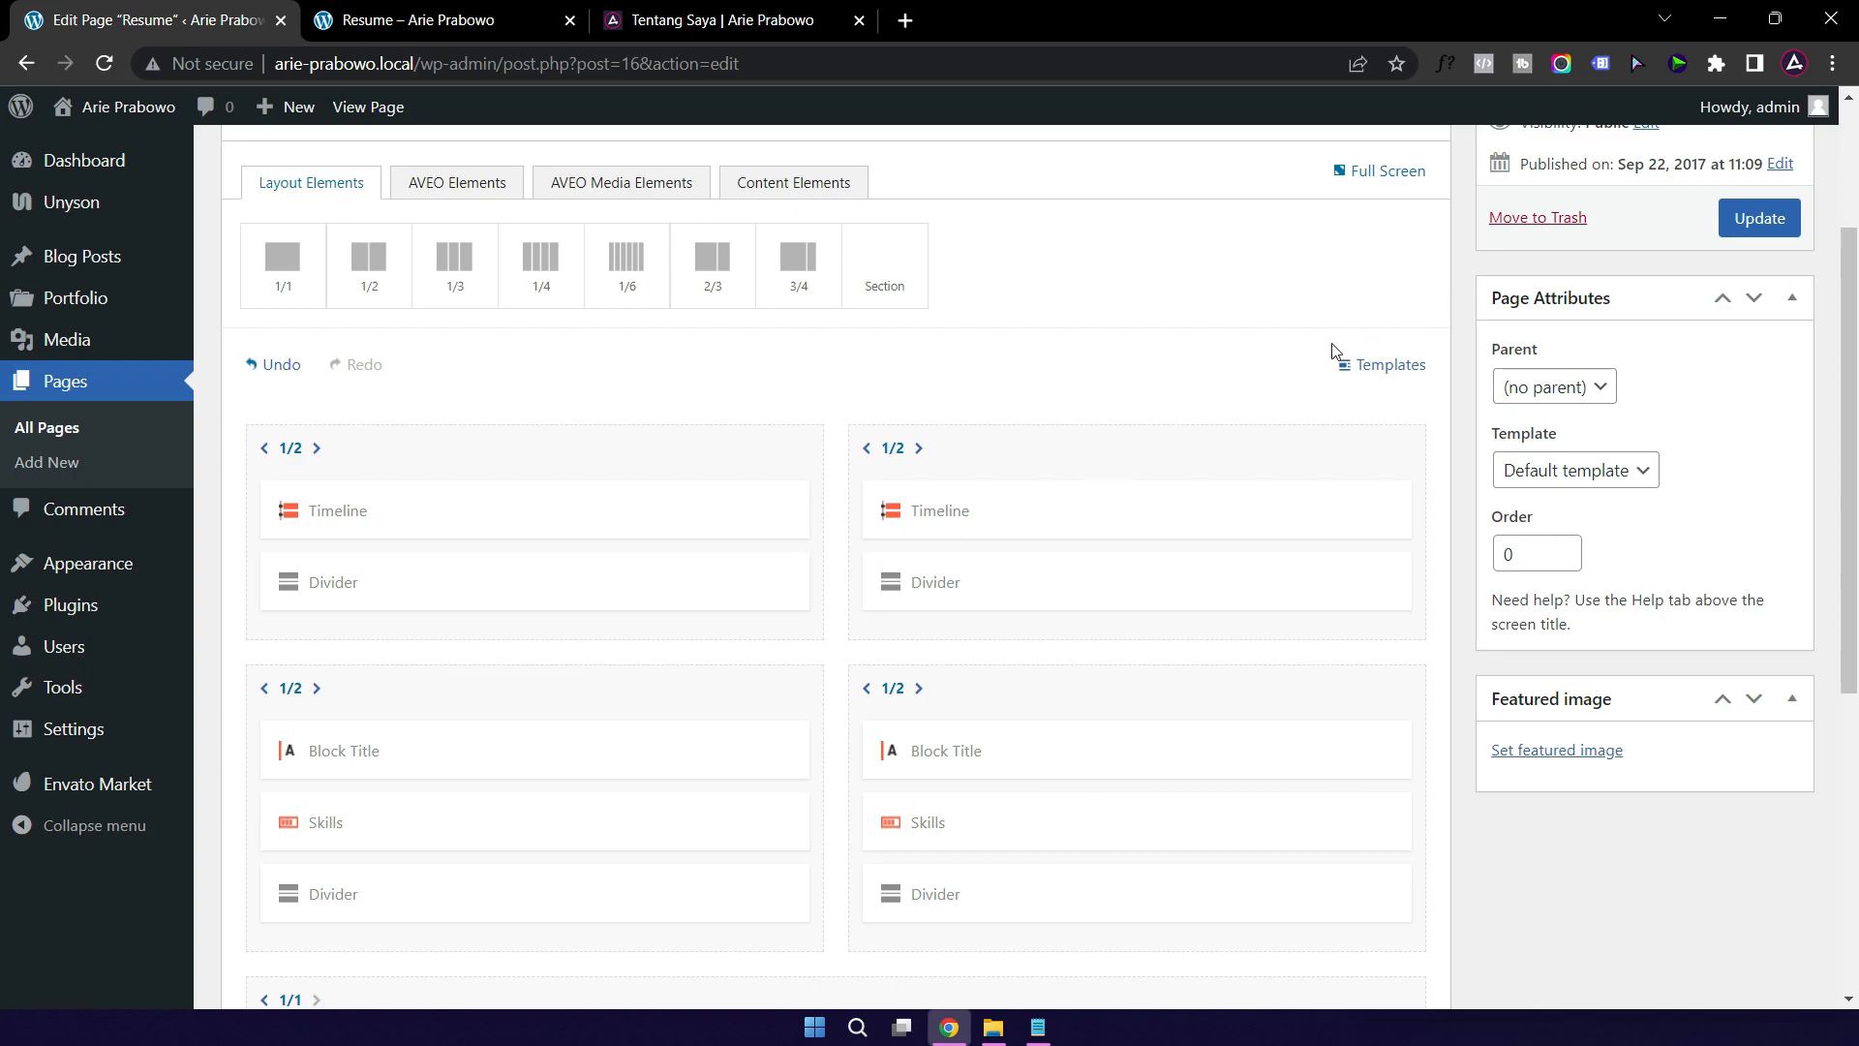
{"action": "left_click", "coordinate": [1752, 218]}
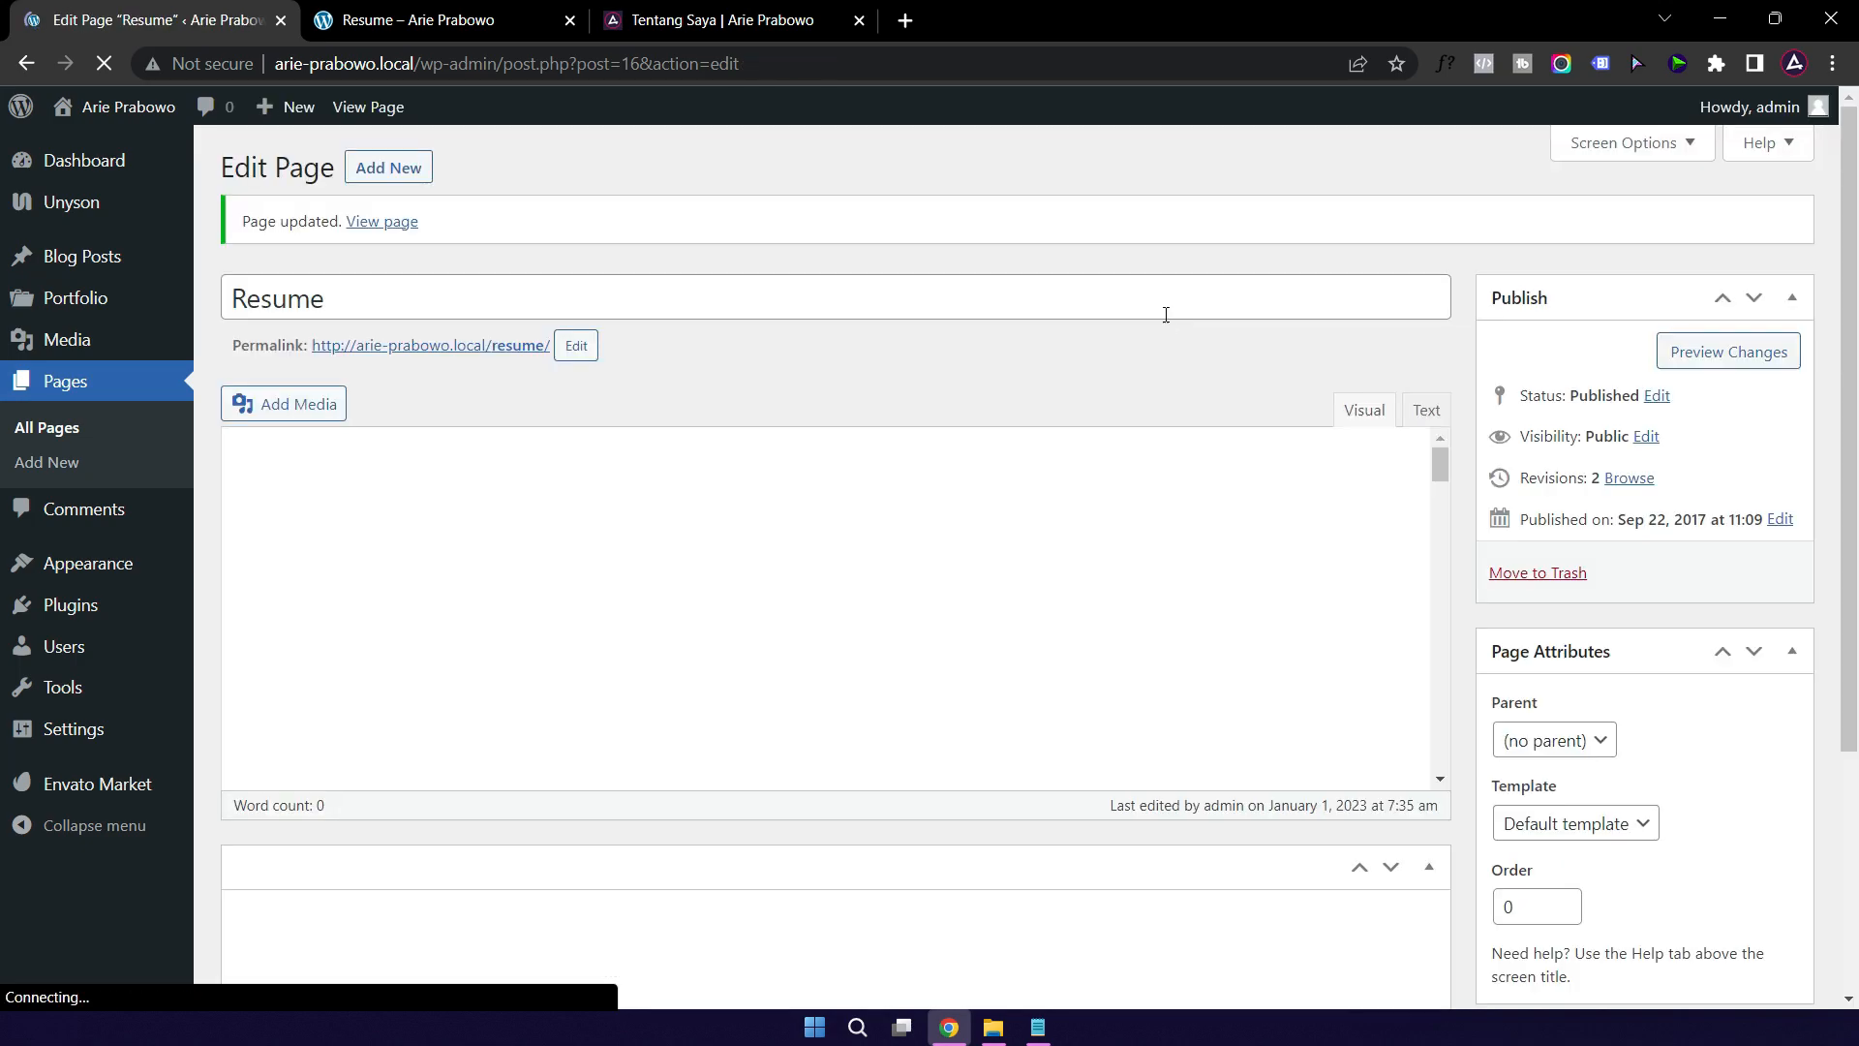
{"action": "left_click", "coordinate": [399, 27]}
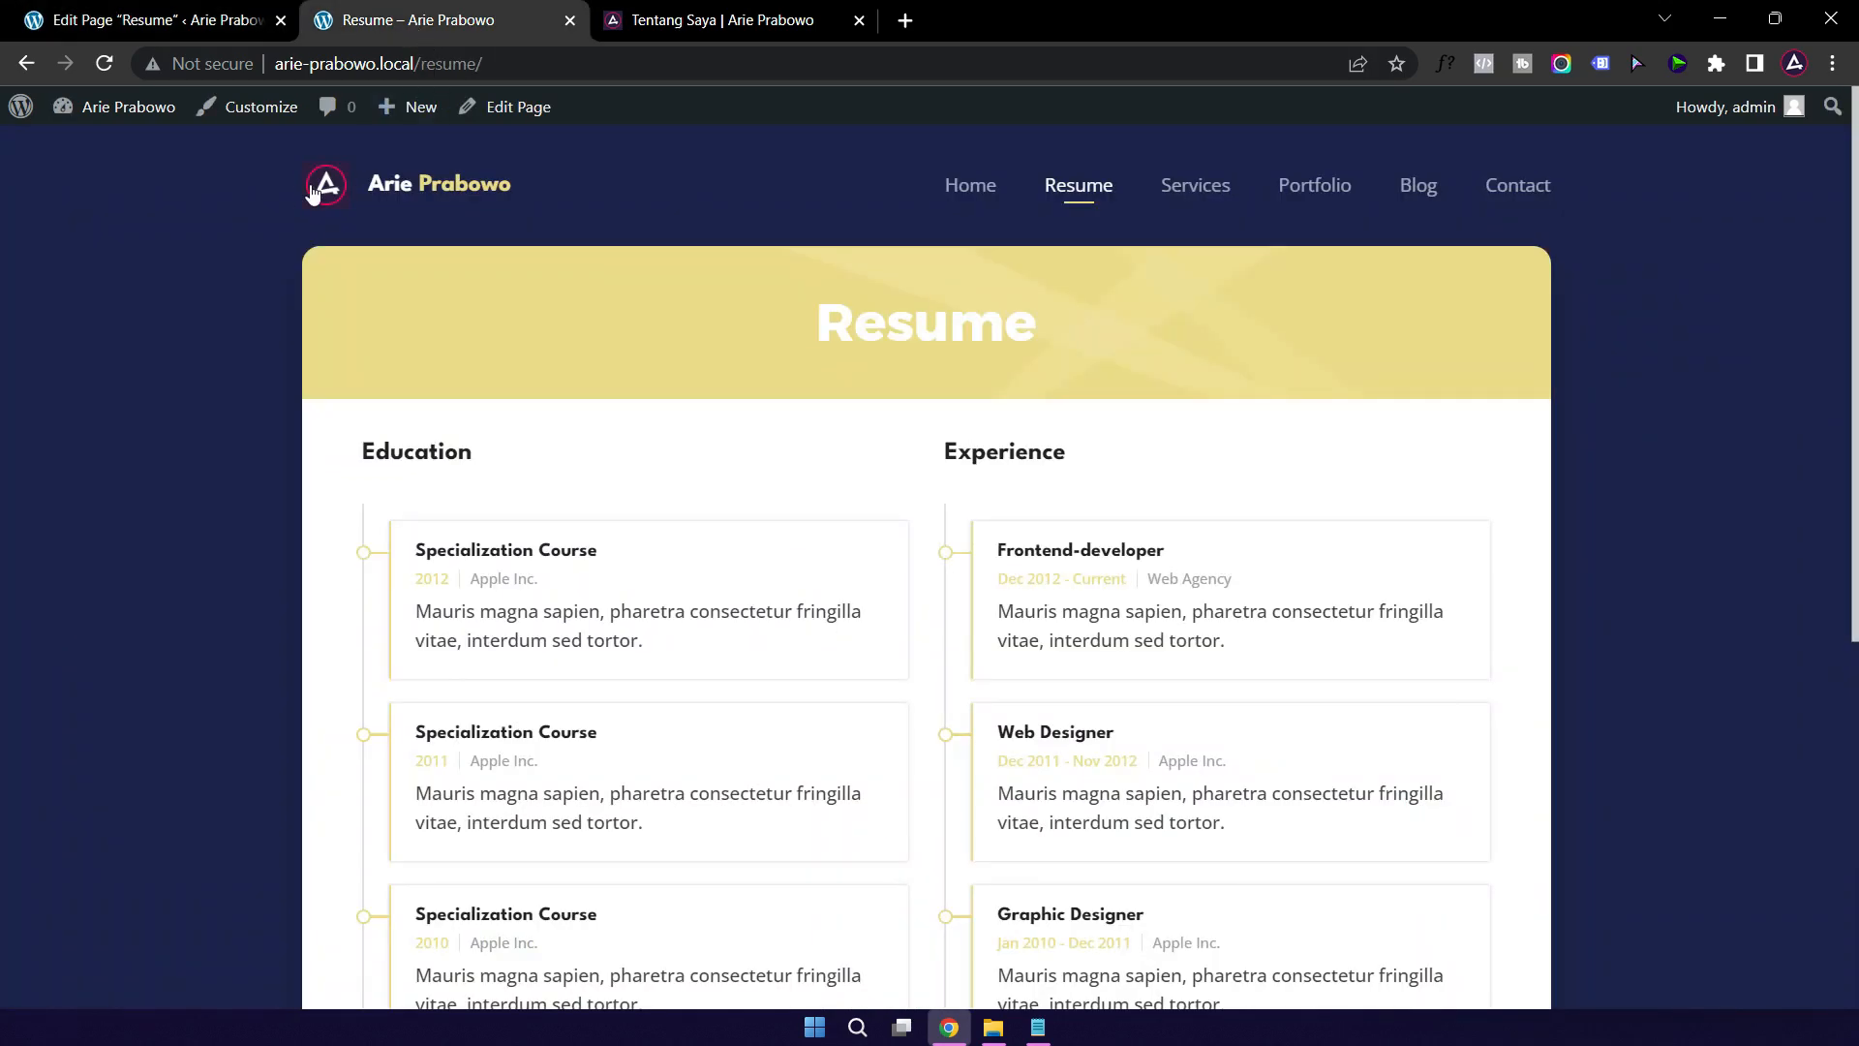
{"action": "left_click", "coordinate": [104, 63]}
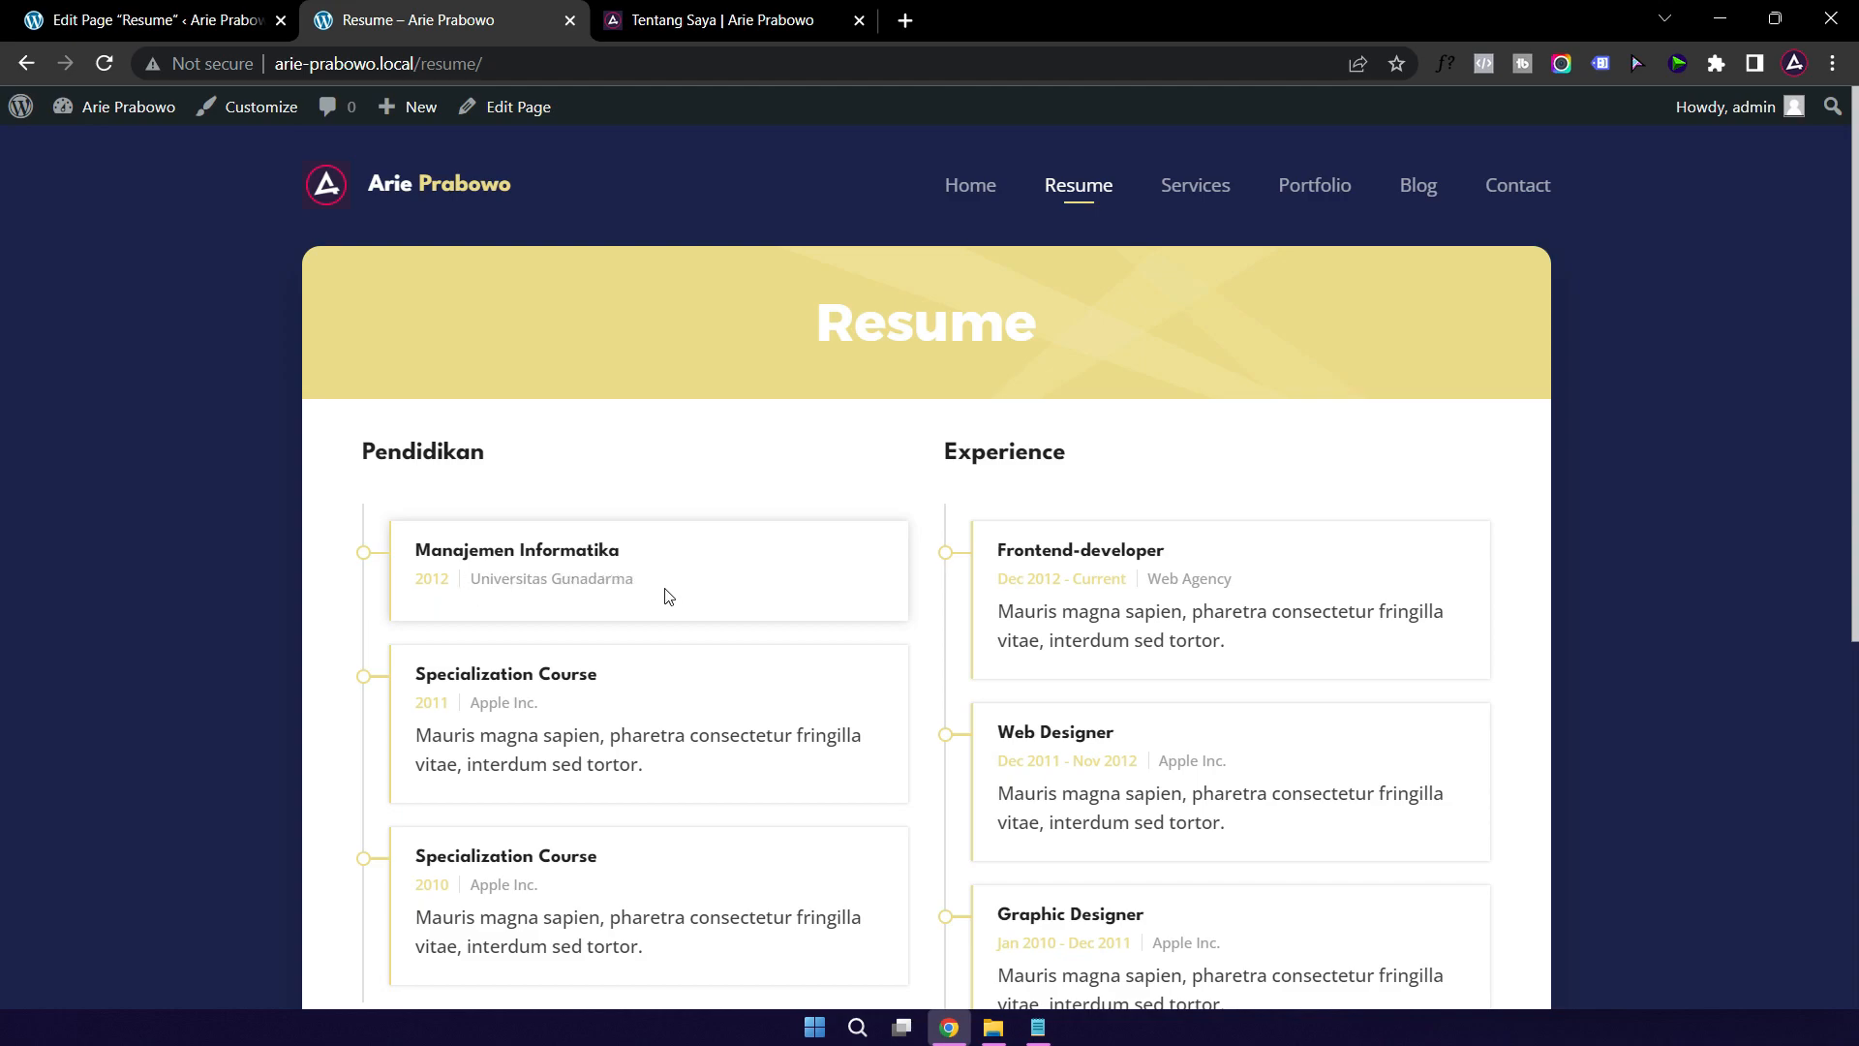
{"action": "scroll", "coordinate": [587, 711], "scroll_direction": "down", "scroll_amount": 3}
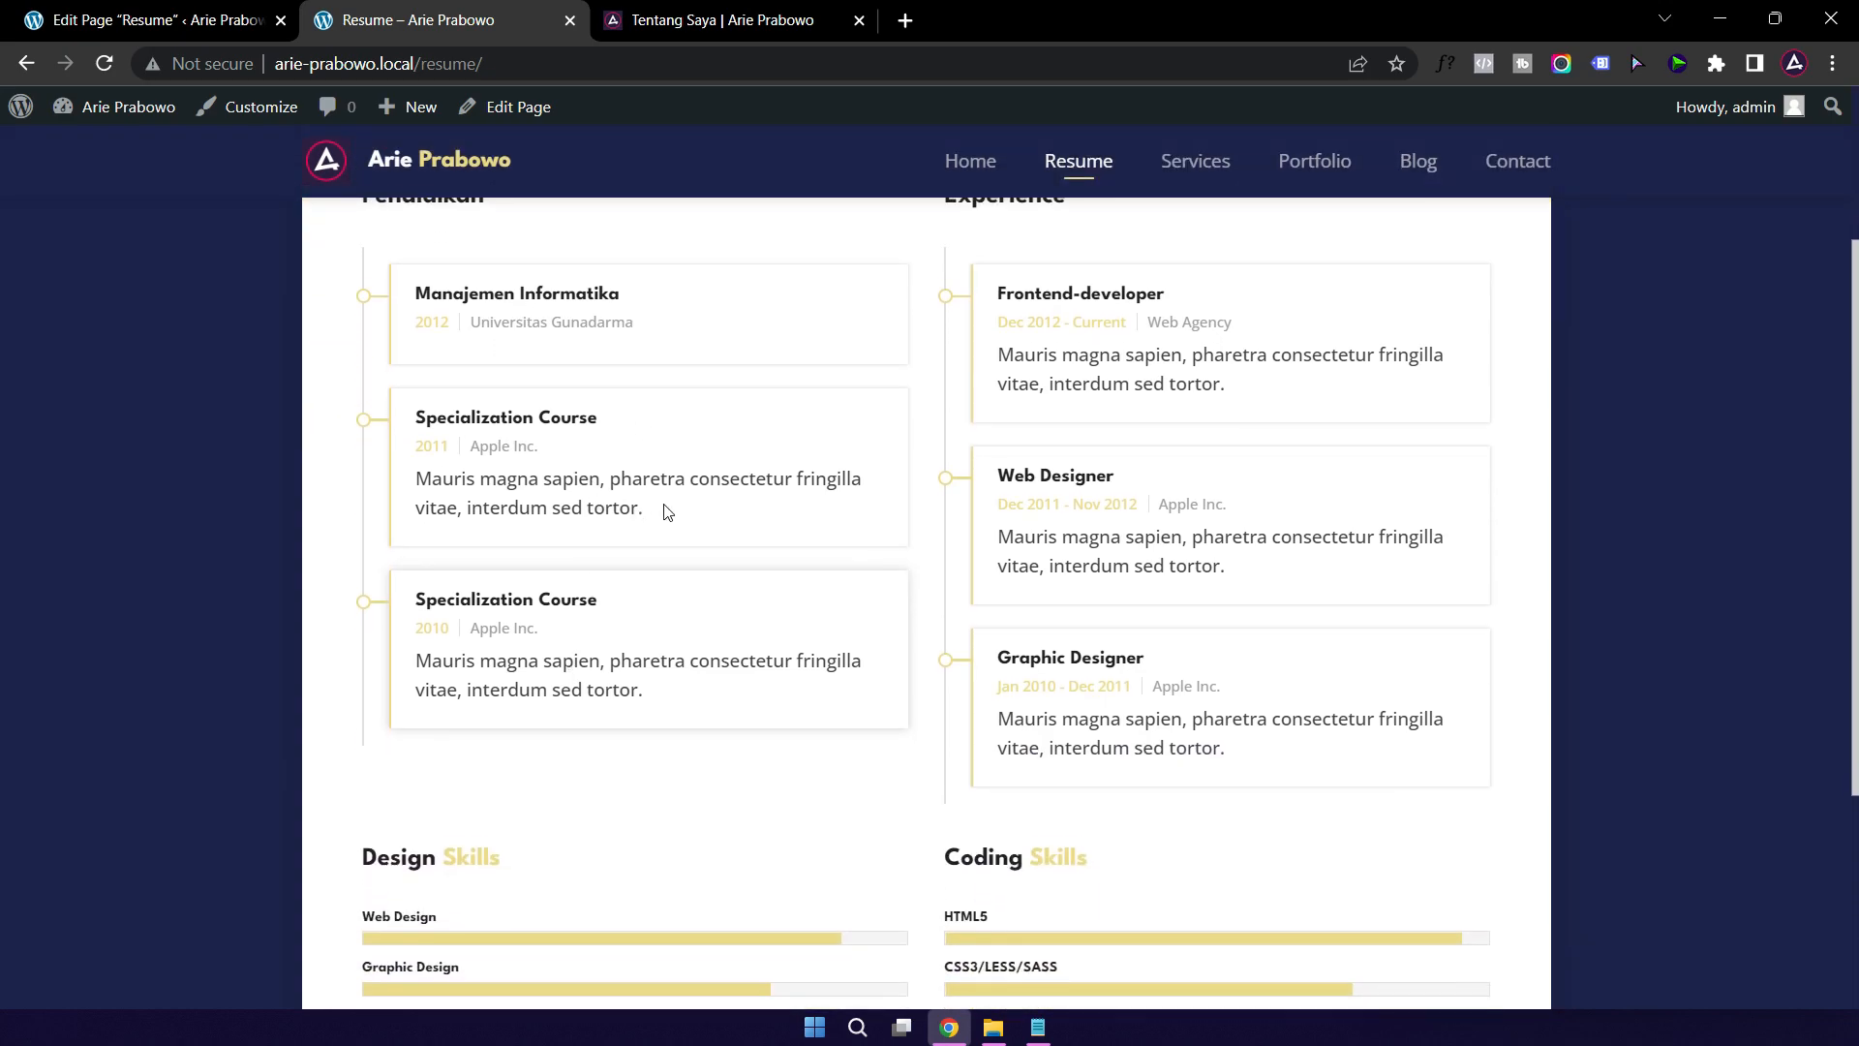
{"action": "scroll", "coordinate": [620, 475], "scroll_direction": "up", "scroll_amount": 2}
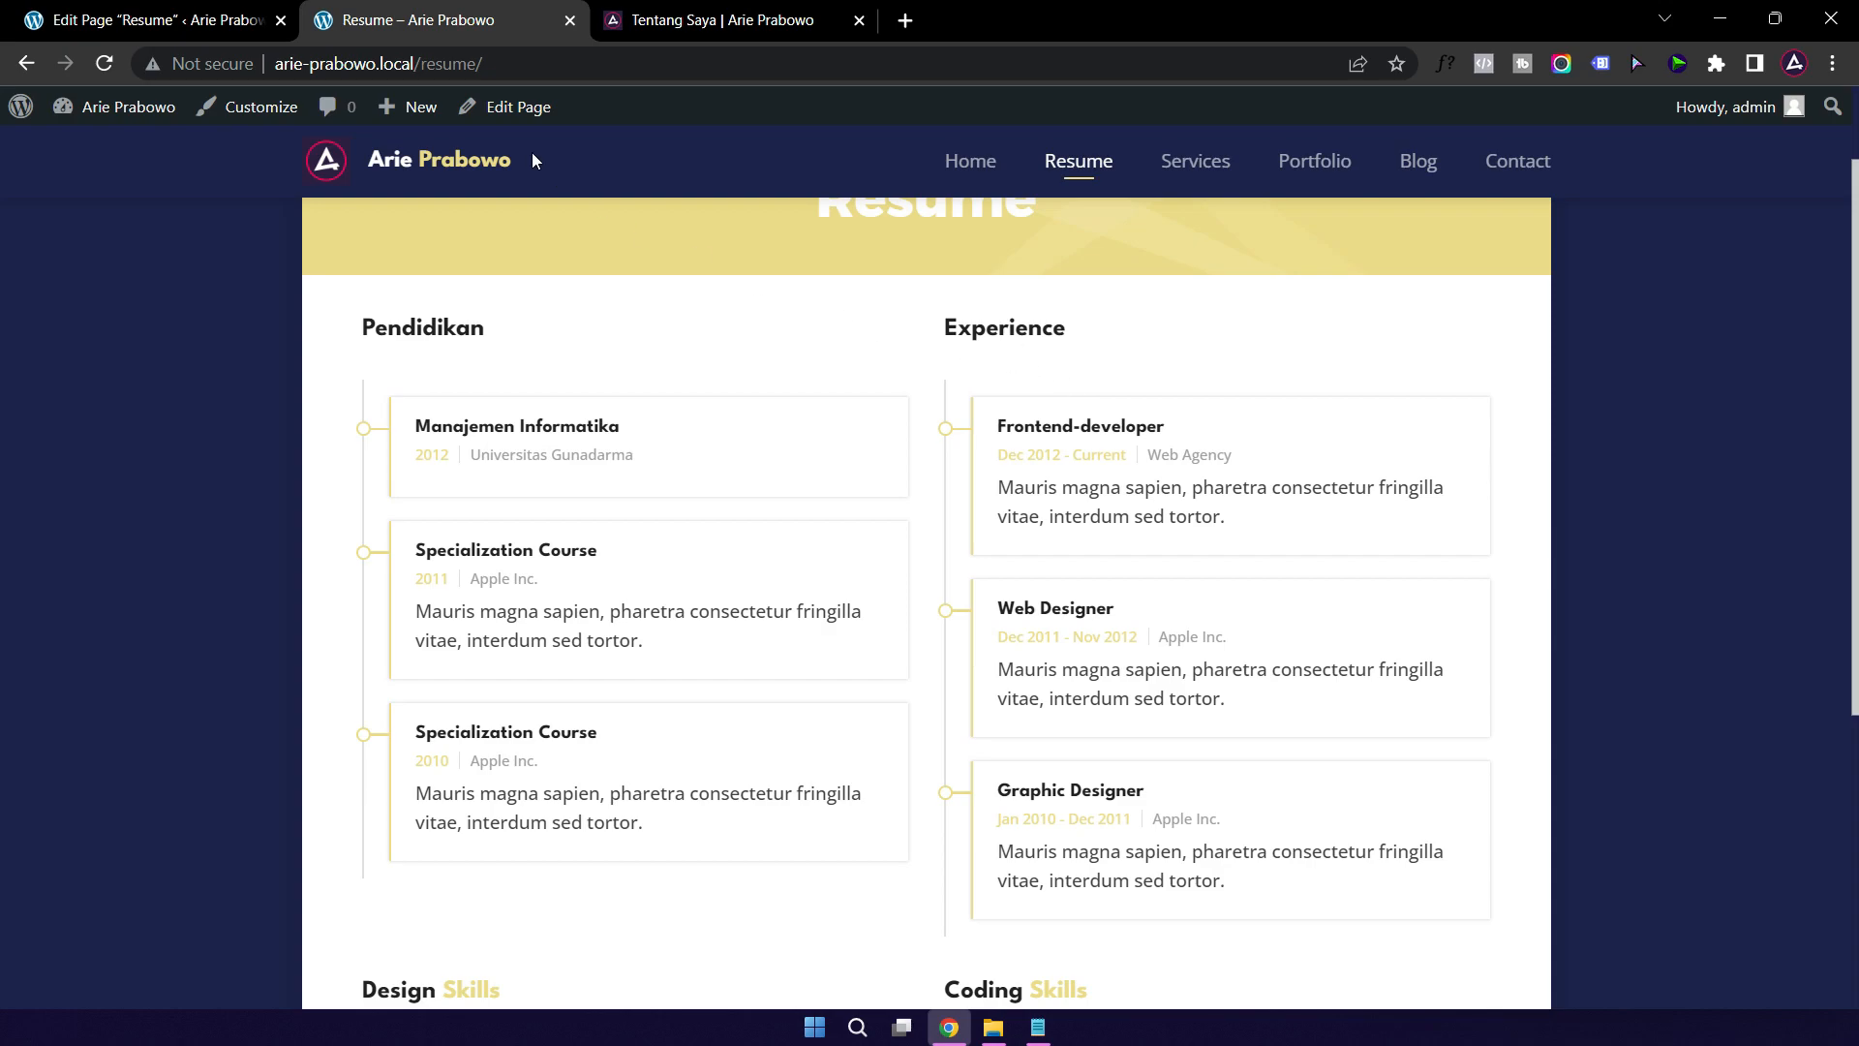
{"action": "left_click", "coordinate": [162, 29]}
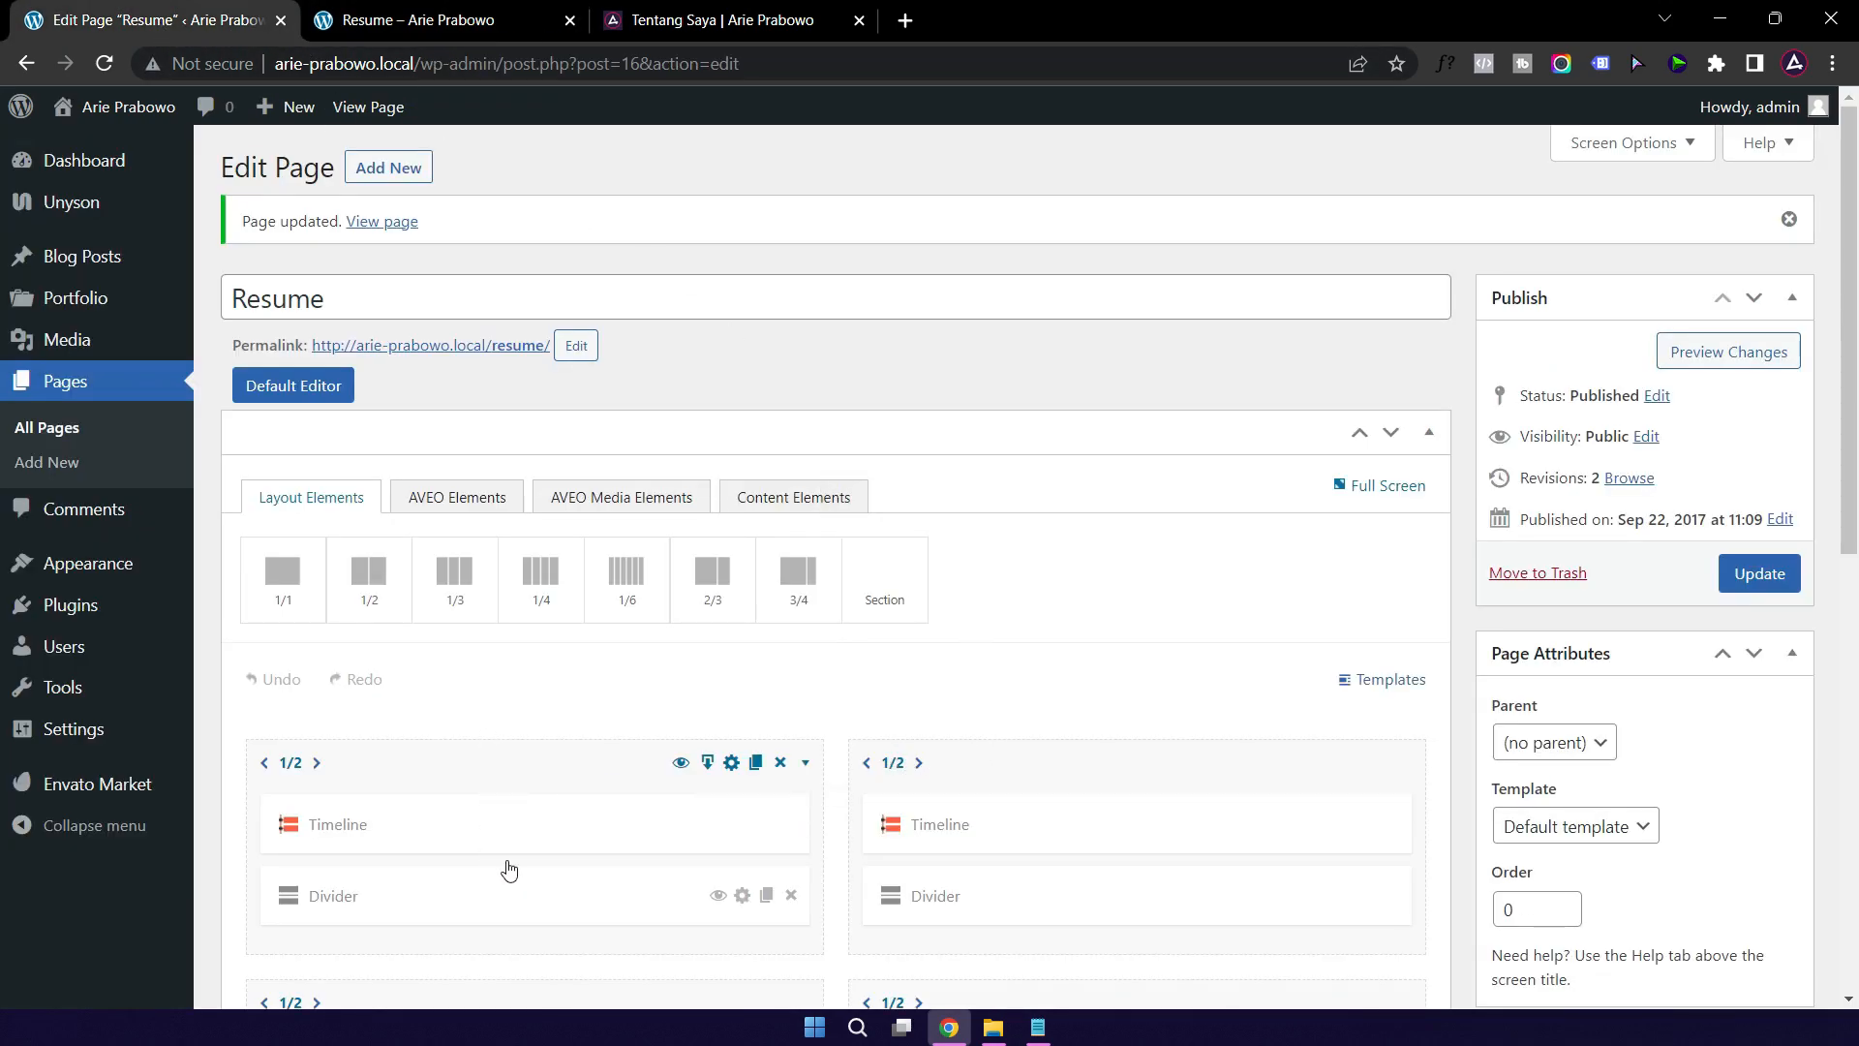
Step: Rename the Experience timeline to Pengalaman Kerja
{"action": "left_click", "coordinate": [1034, 831]}
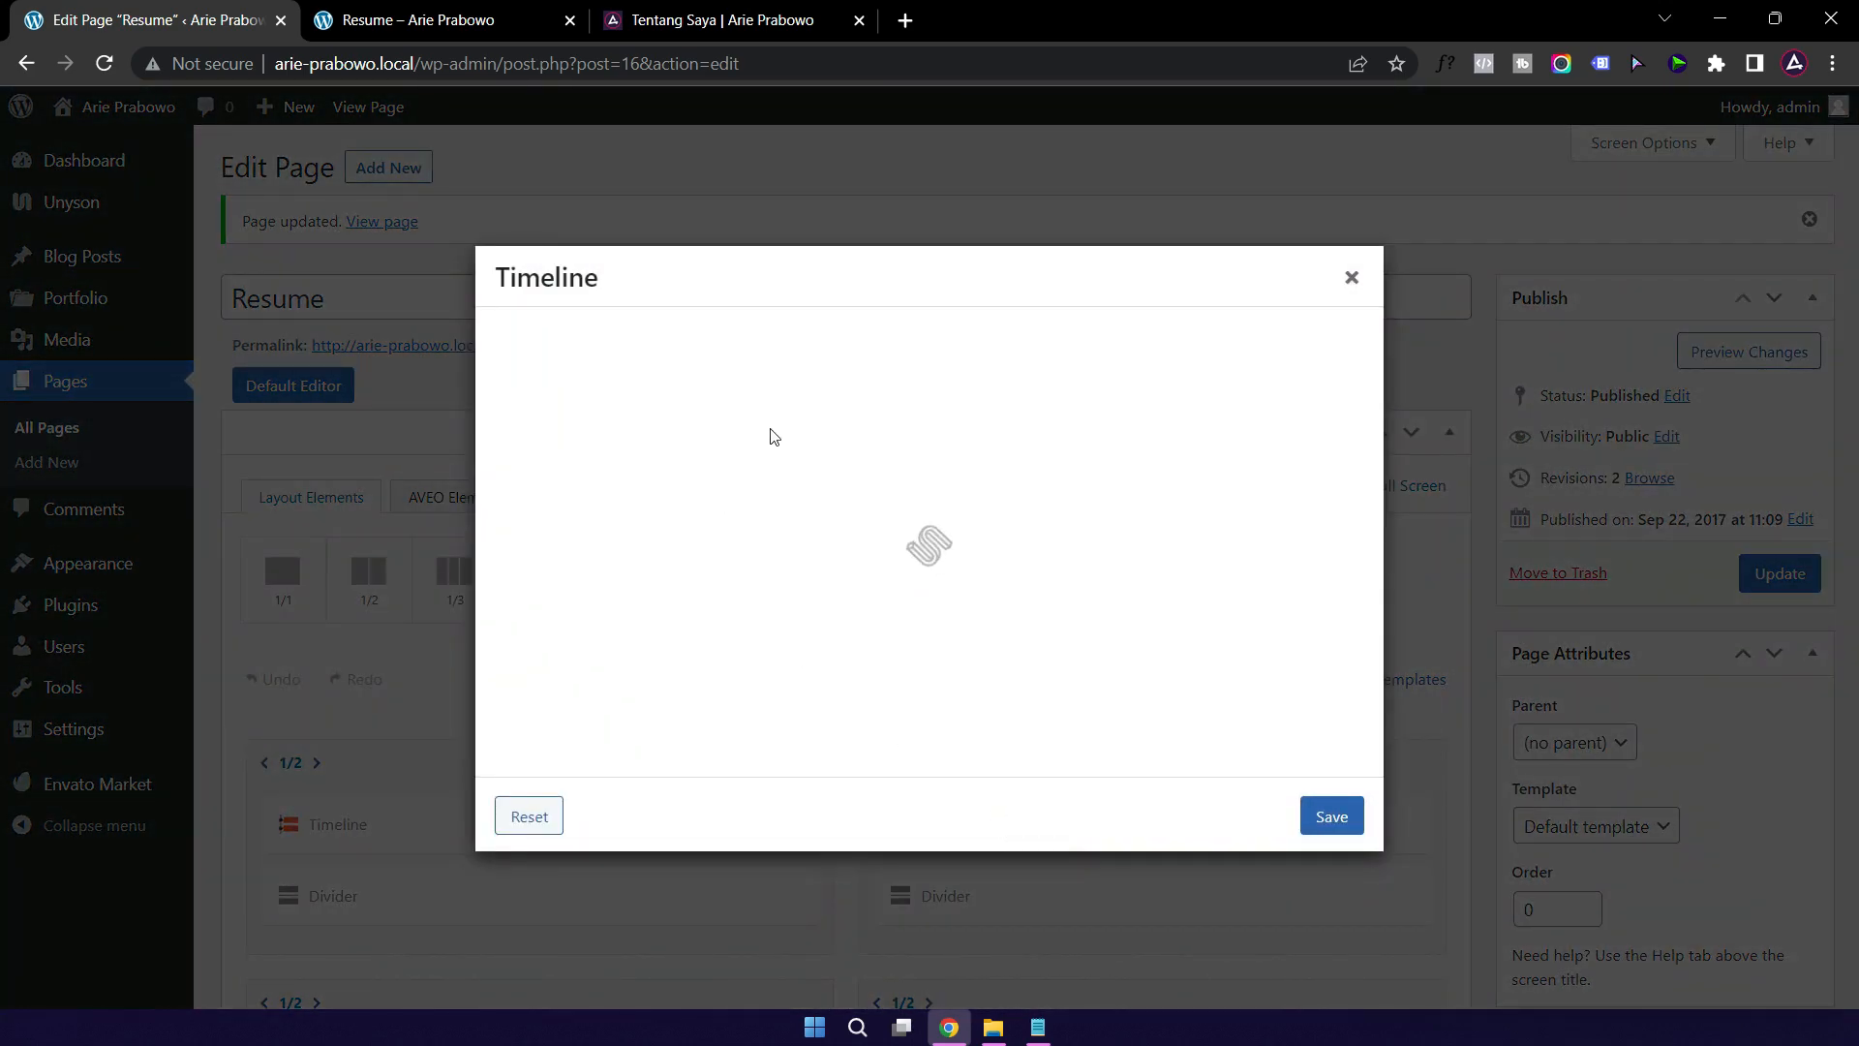
{"action": "left_click_drag", "start_coordinate": [818, 359], "coordinate": [648, 362]}
{"action": "type", "text": "P"}
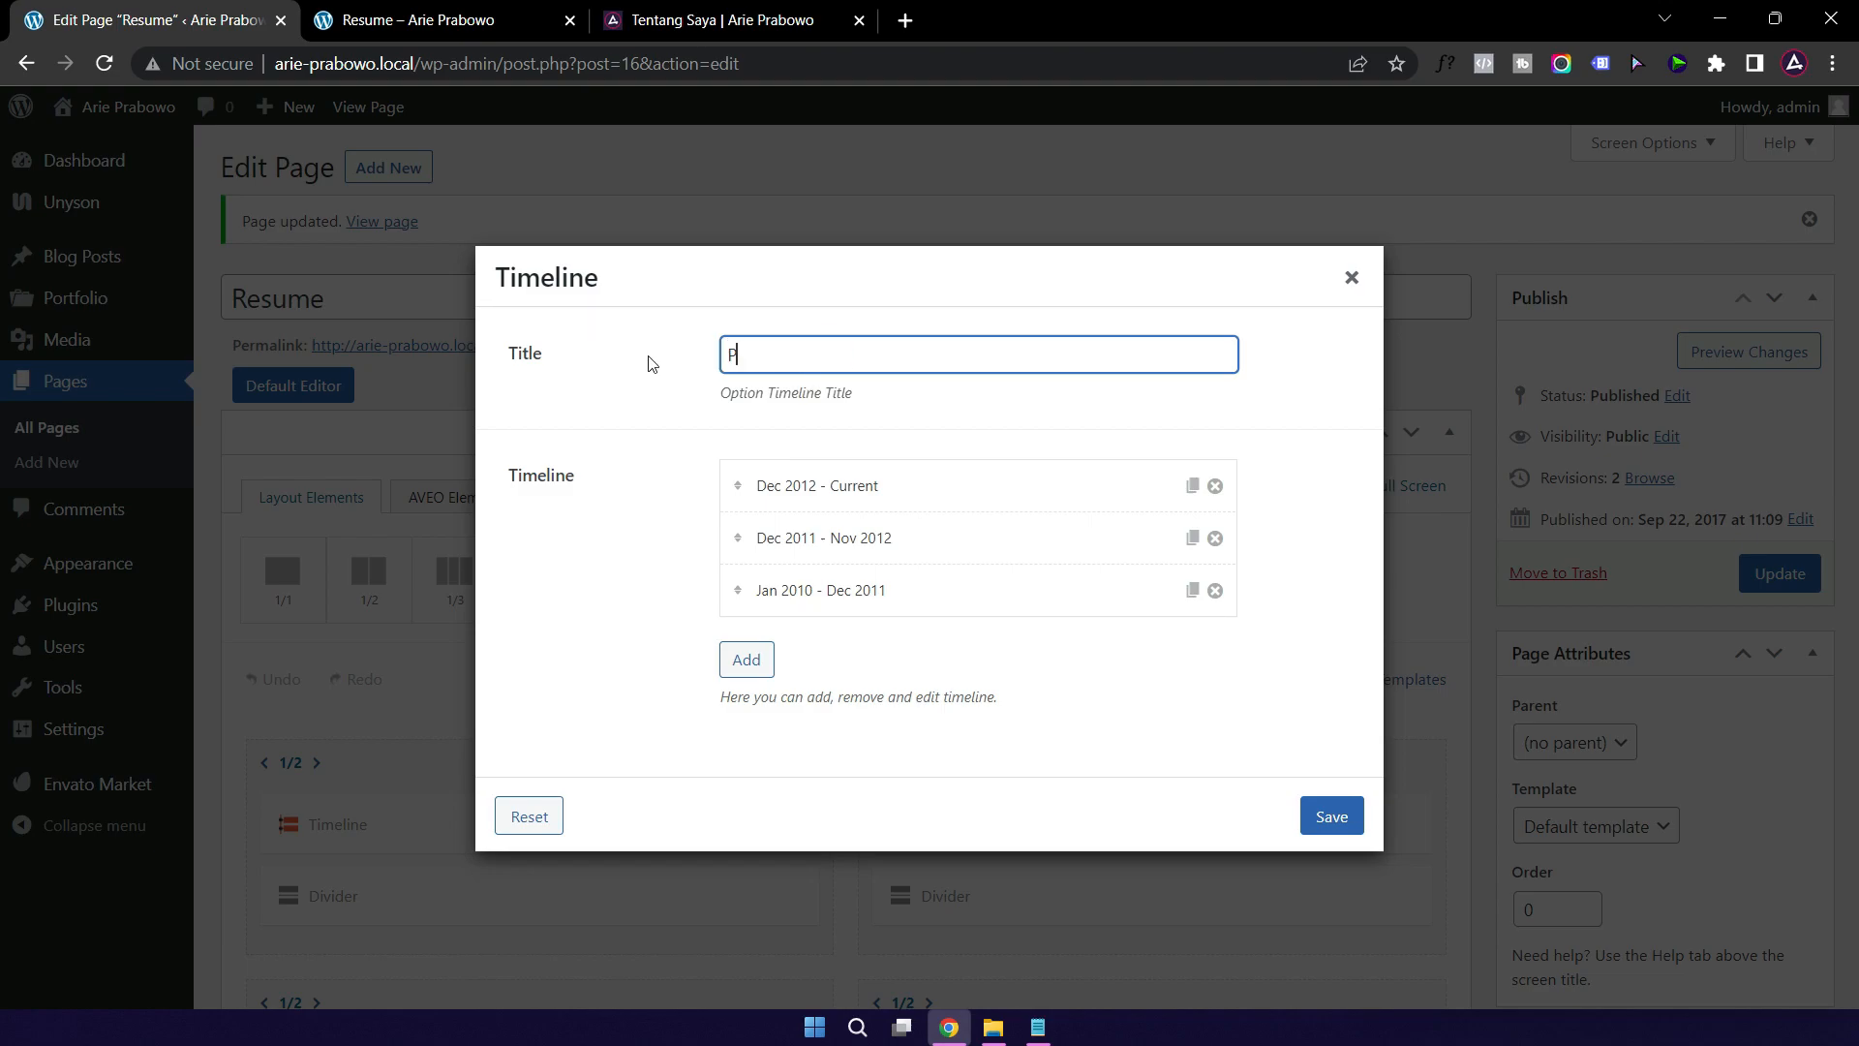
{"action": "type", "text": "engalaman Kerja"}
Step: Replace the Dec 2012 - Current entry's title and subtitle, then save the timeline
{"action": "left_click", "coordinate": [1007, 493]}
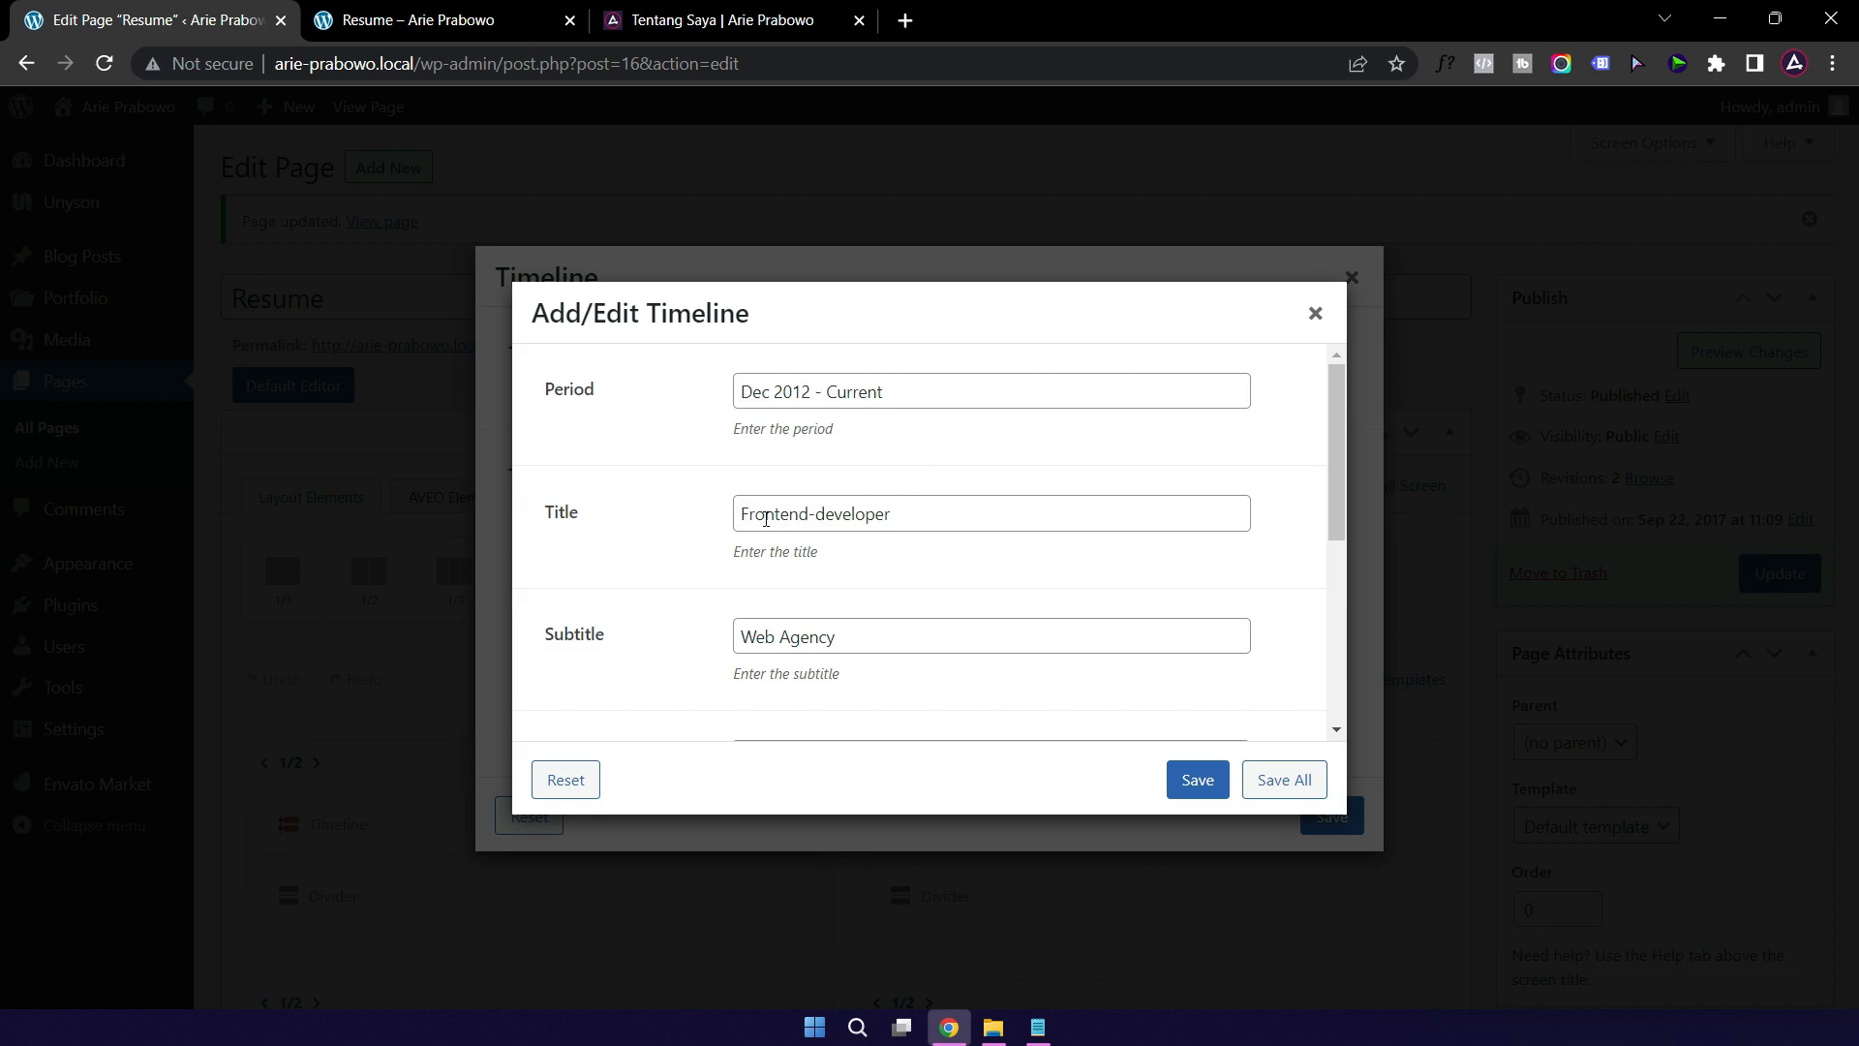
{"action": "left_click_drag", "start_coordinate": [921, 510], "coordinate": [680, 523]}
{"action": "type", "text": "Web Designer"}
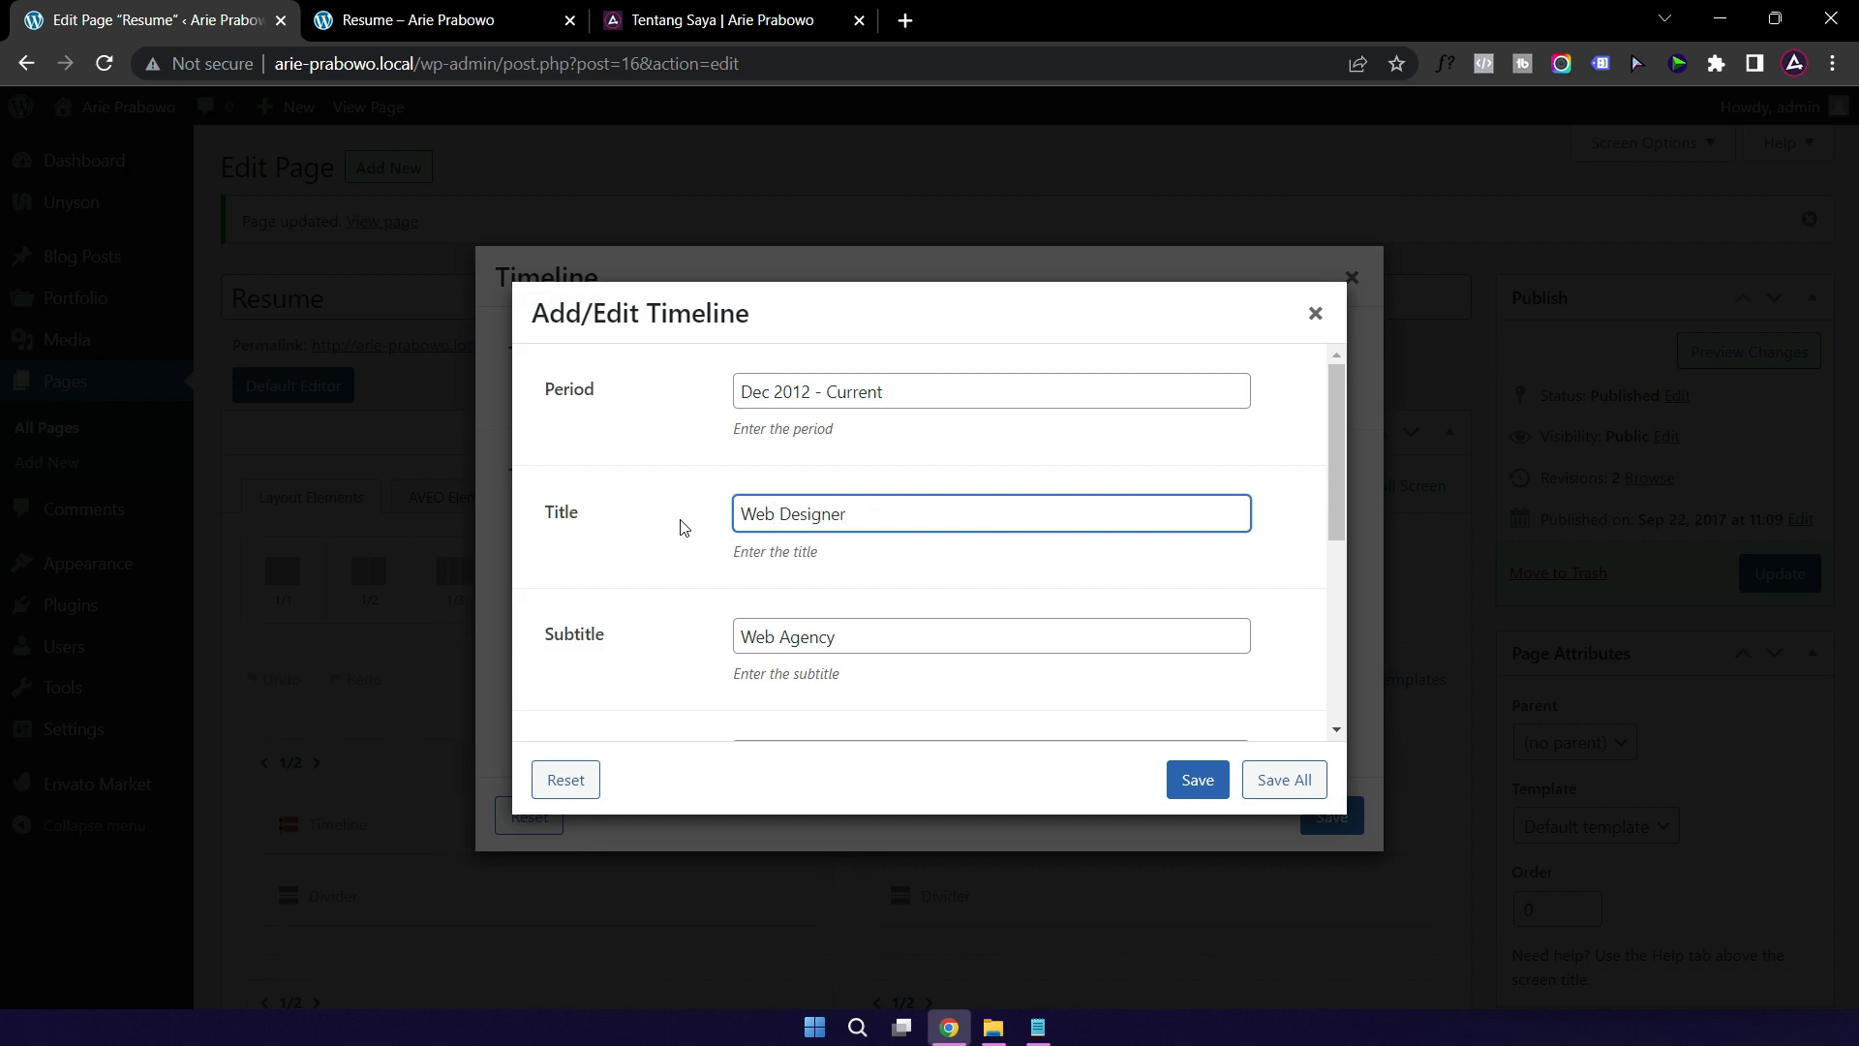
{"action": "left_click_drag", "start_coordinate": [913, 638], "coordinate": [736, 637]}
{"action": "type", "text": "Mendesain"}
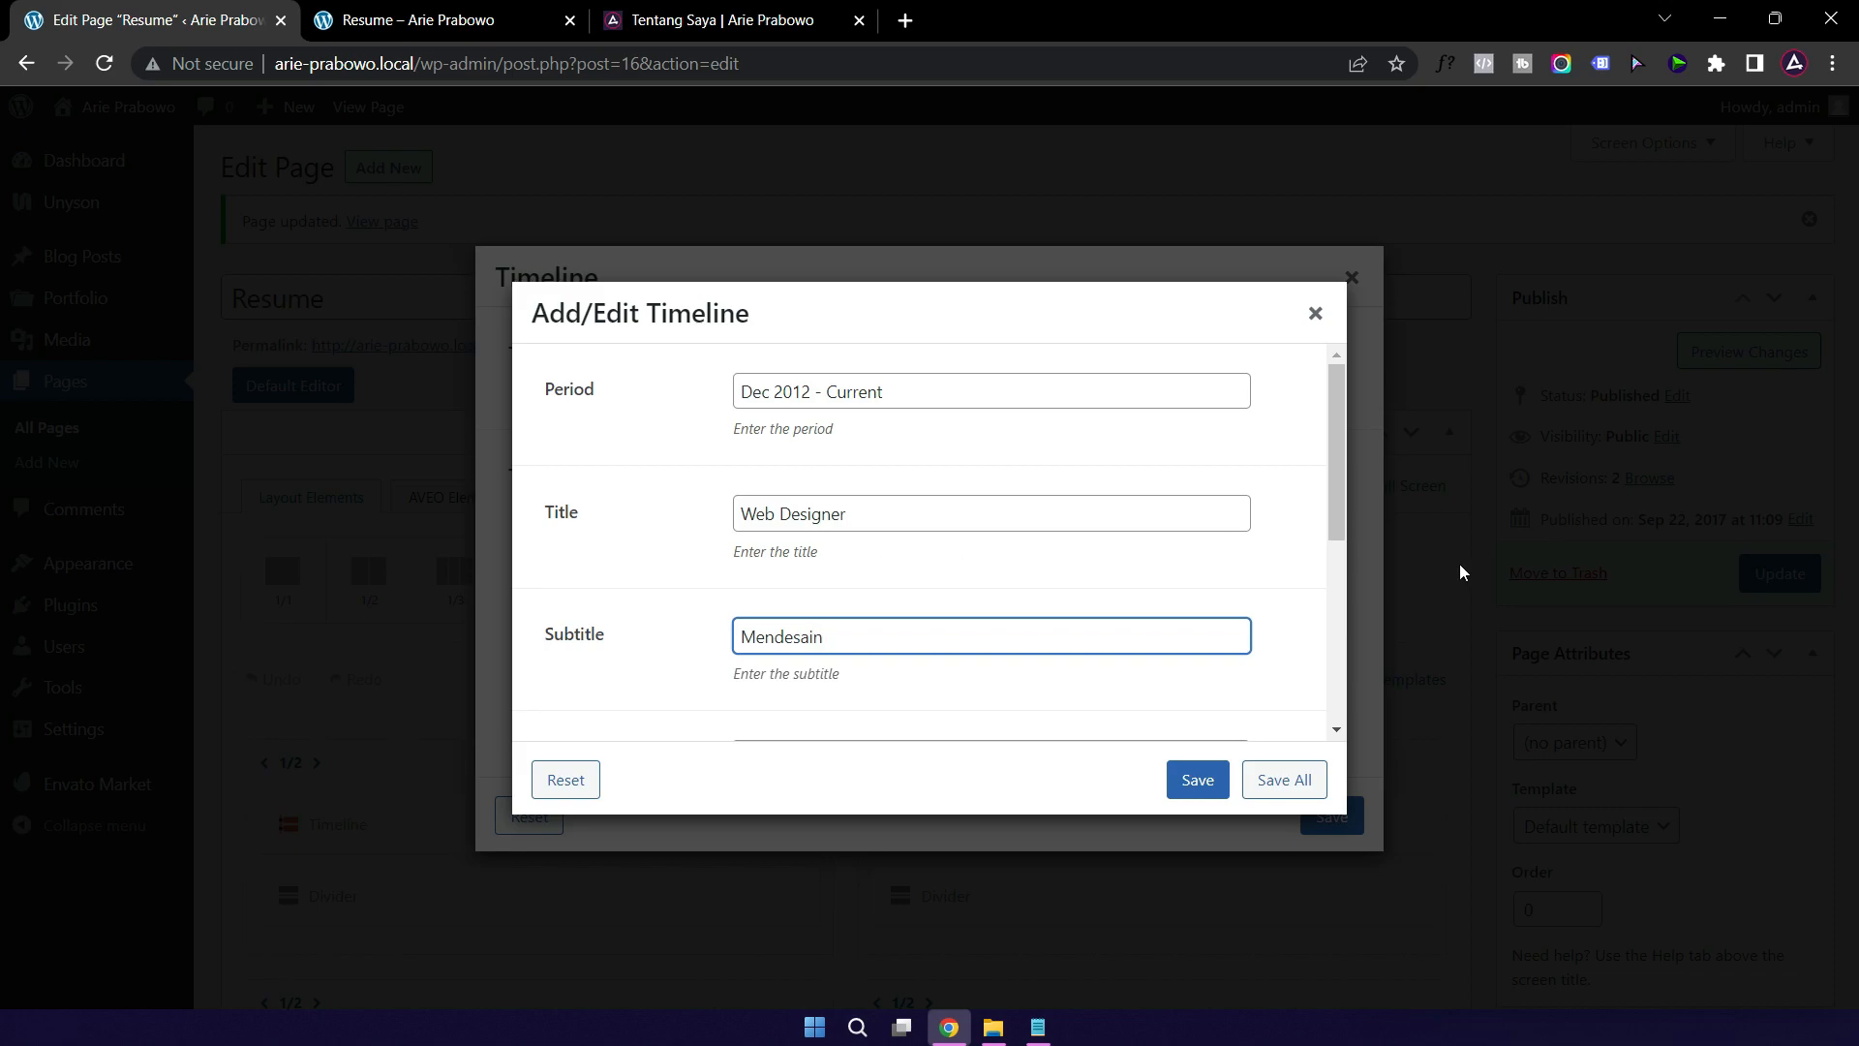
{"action": "scroll", "coordinate": [1253, 497], "scroll_direction": "down", "scroll_amount": 4}
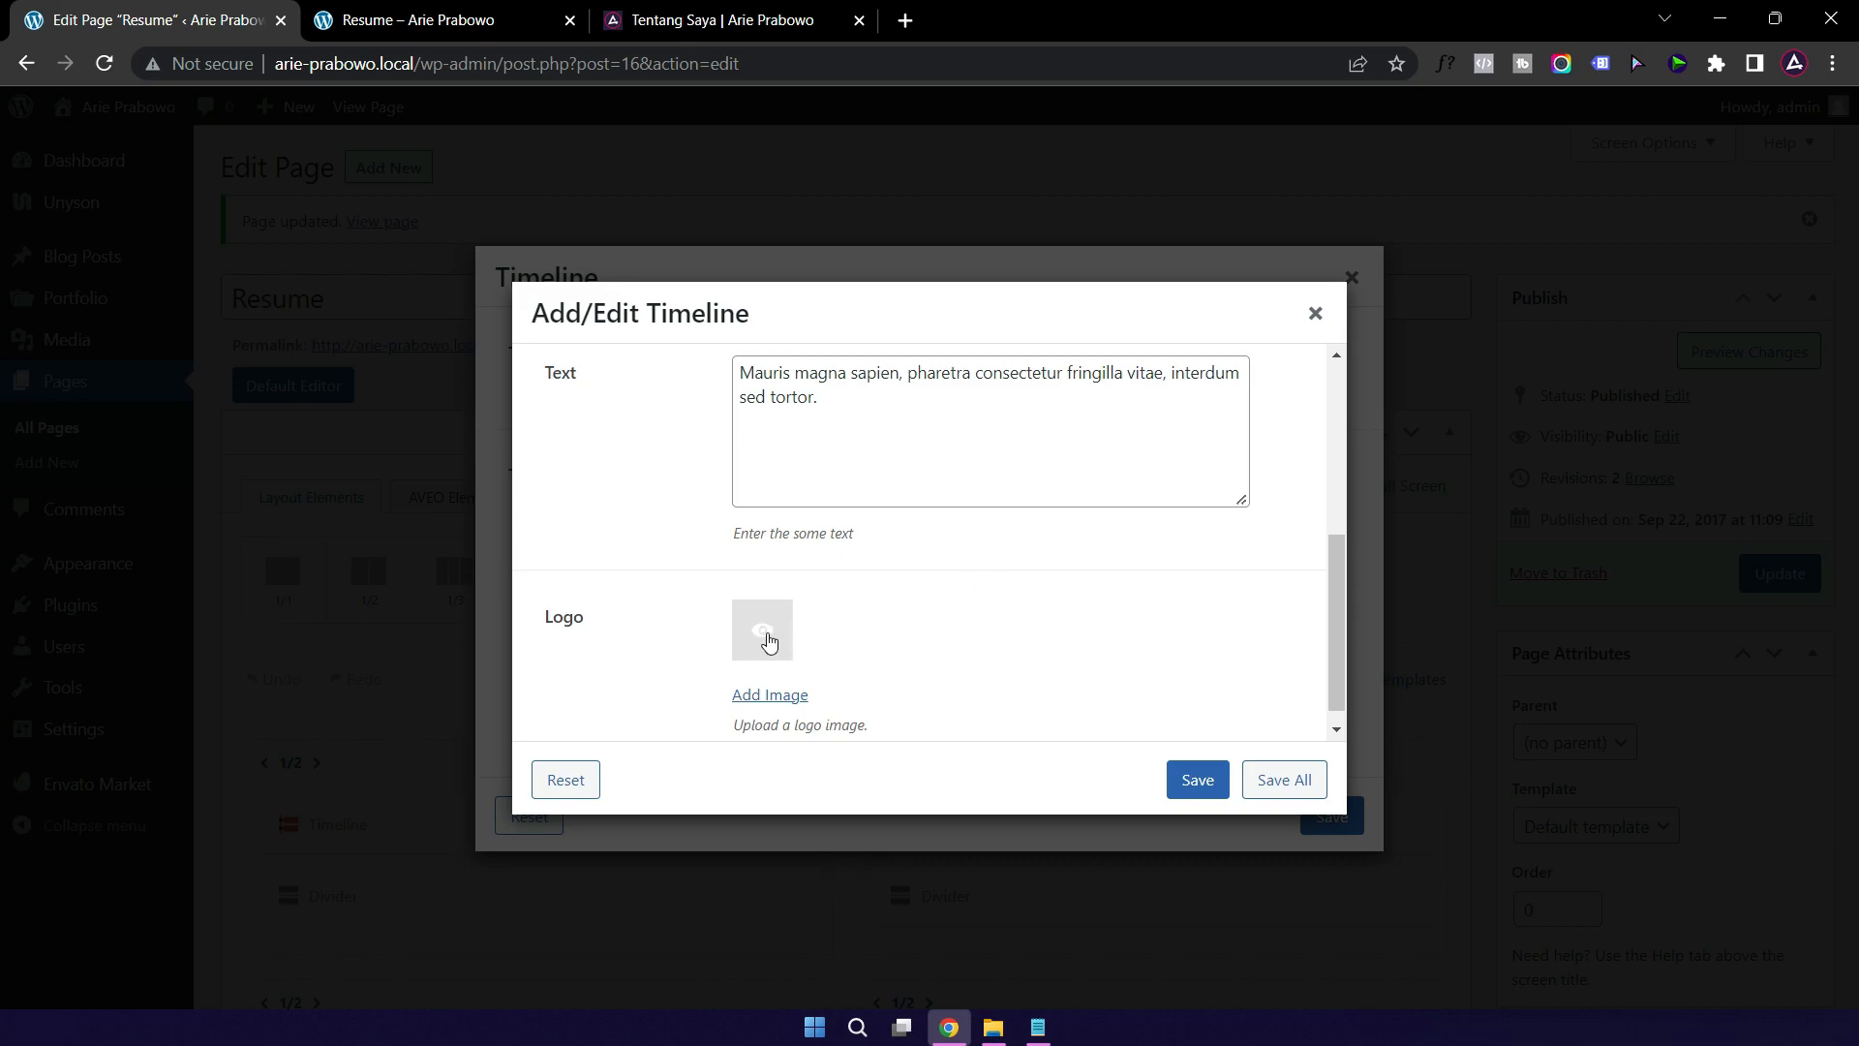
{"action": "scroll", "coordinate": [1026, 607], "scroll_direction": "down", "scroll_amount": 1}
{"action": "left_click", "coordinate": [1196, 780]}
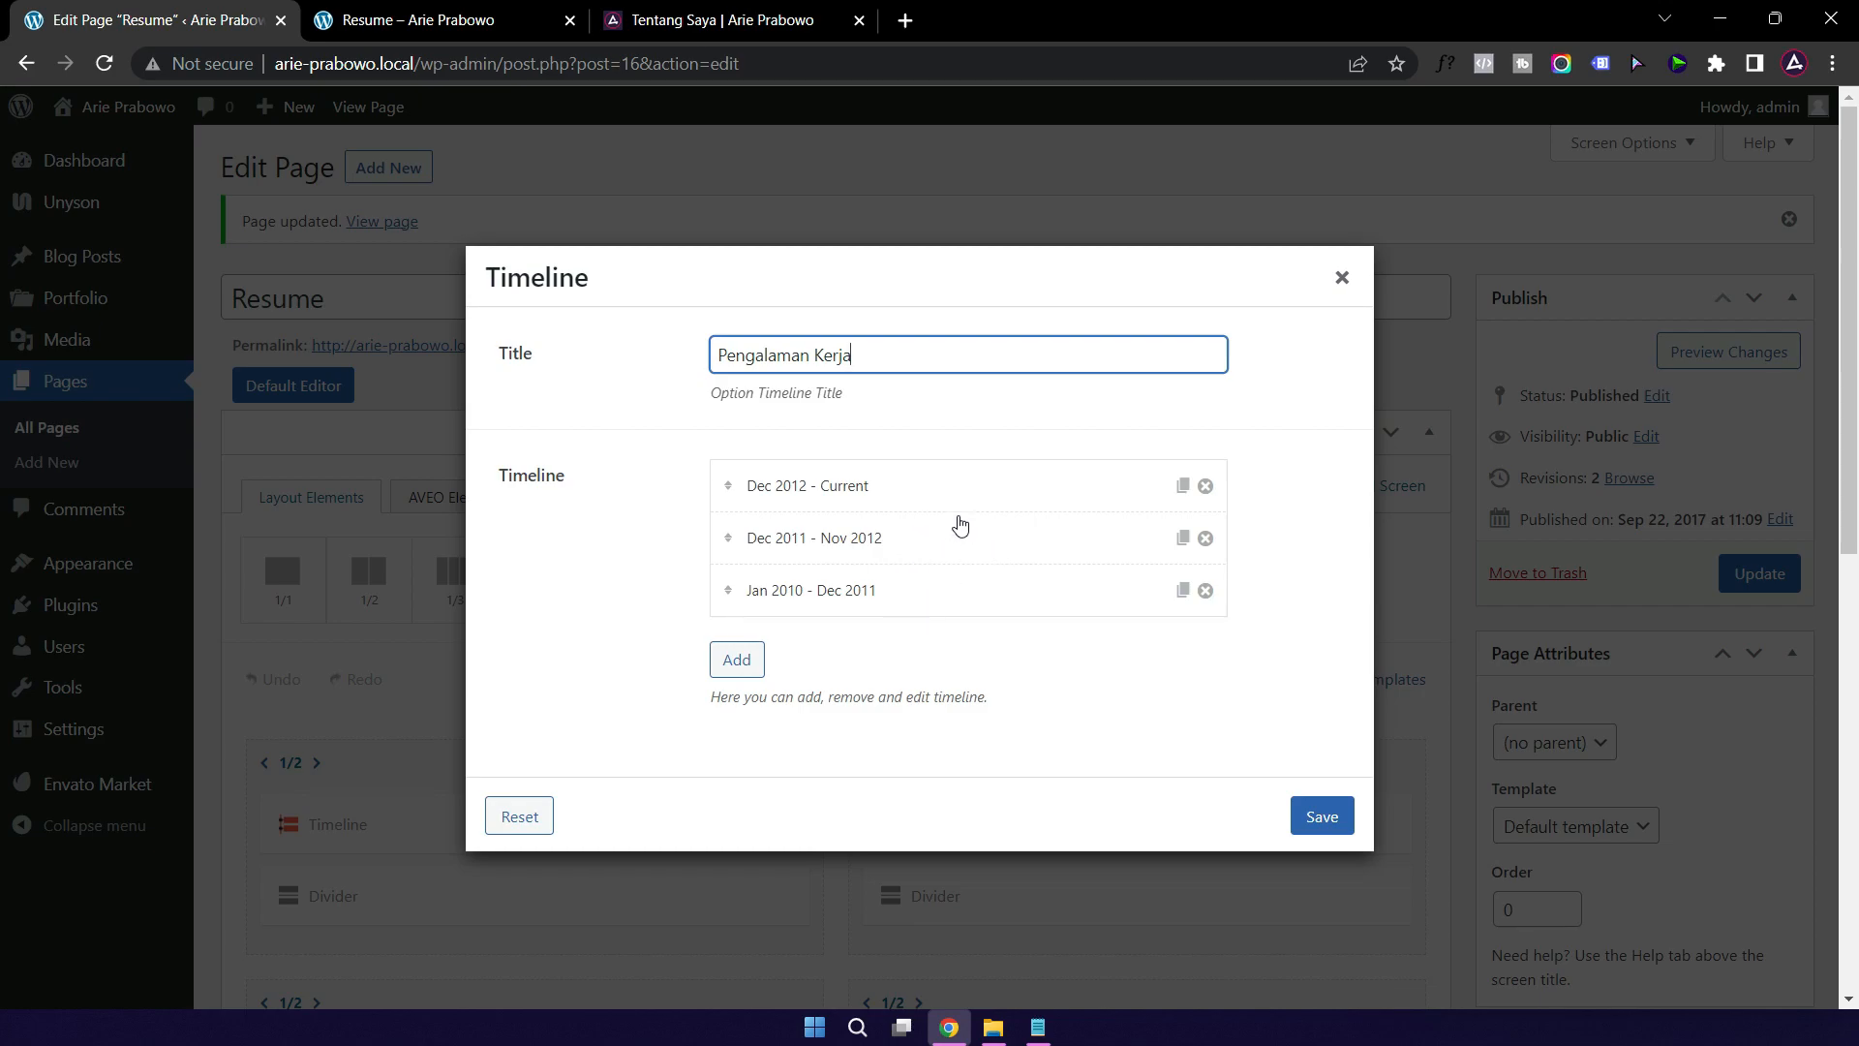
{"action": "left_click", "coordinate": [1322, 818]}
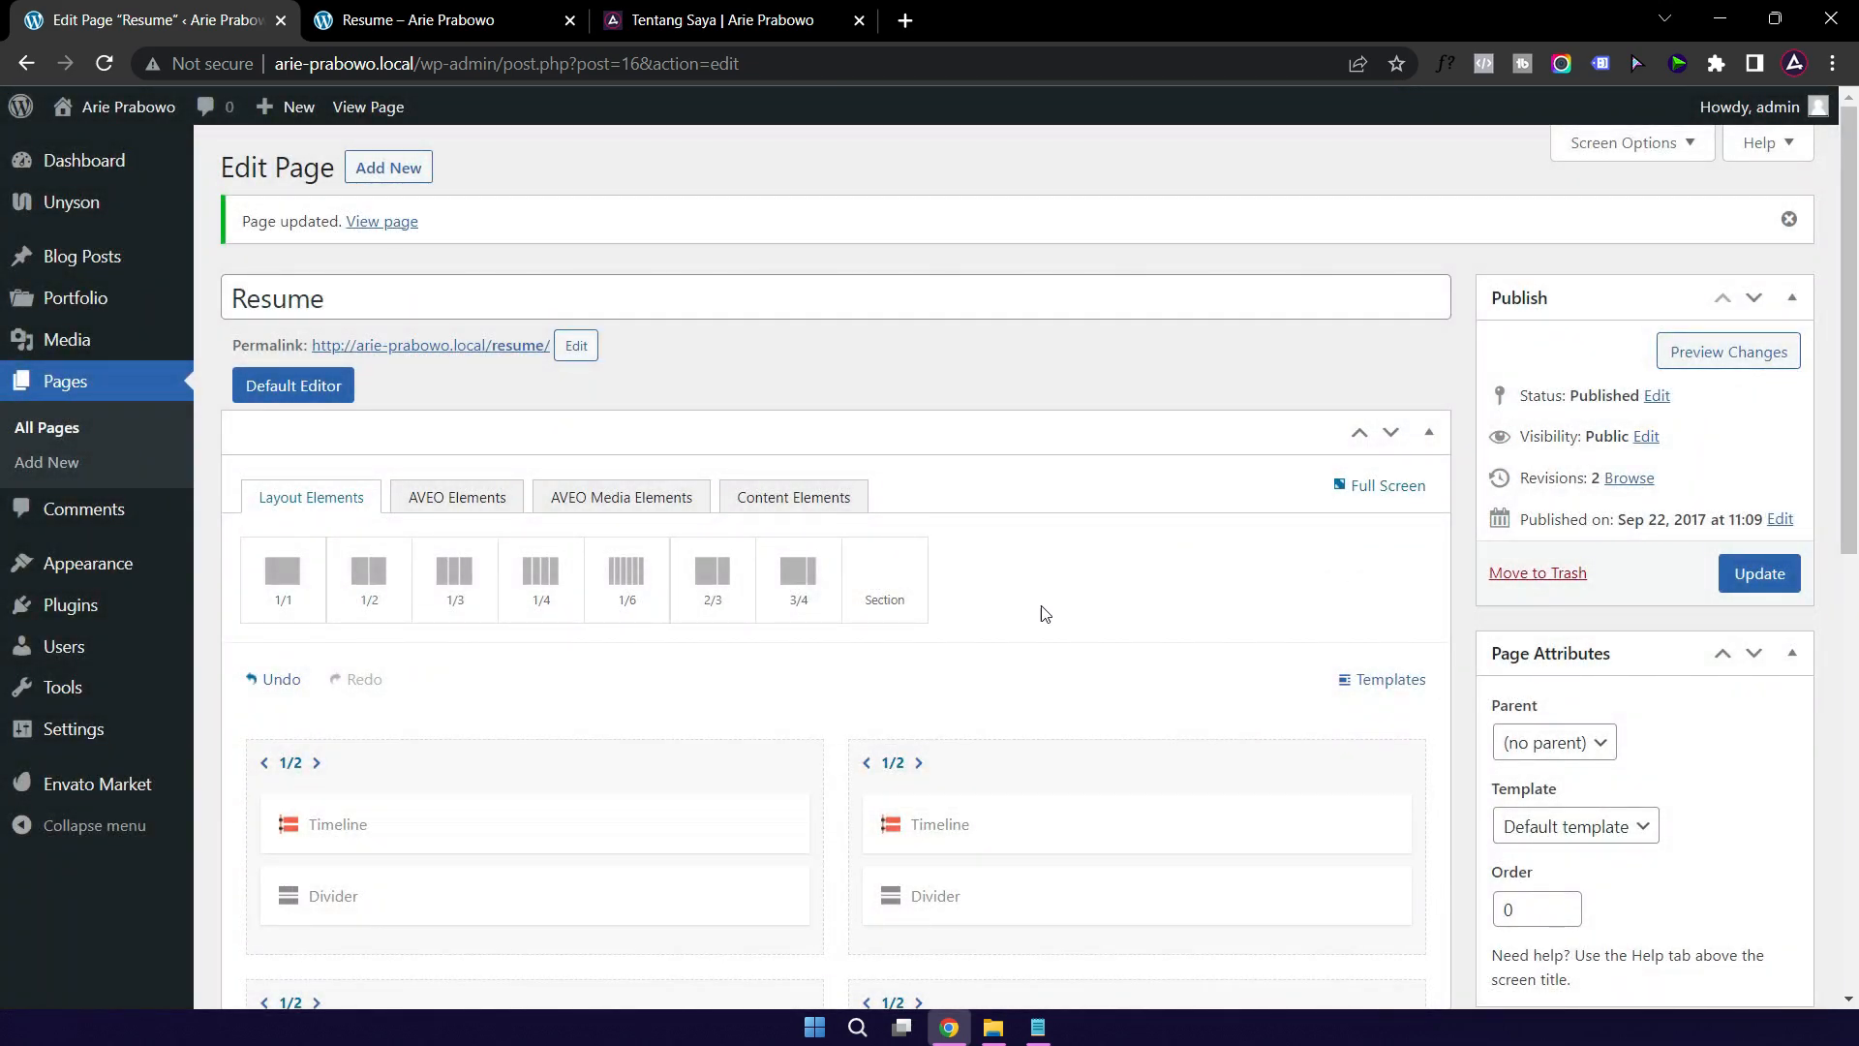
Step: Review the skills on the live Resume page, then open the Design Skills heading settings
{"action": "scroll", "coordinate": [1044, 611], "scroll_direction": "down", "scroll_amount": 5}
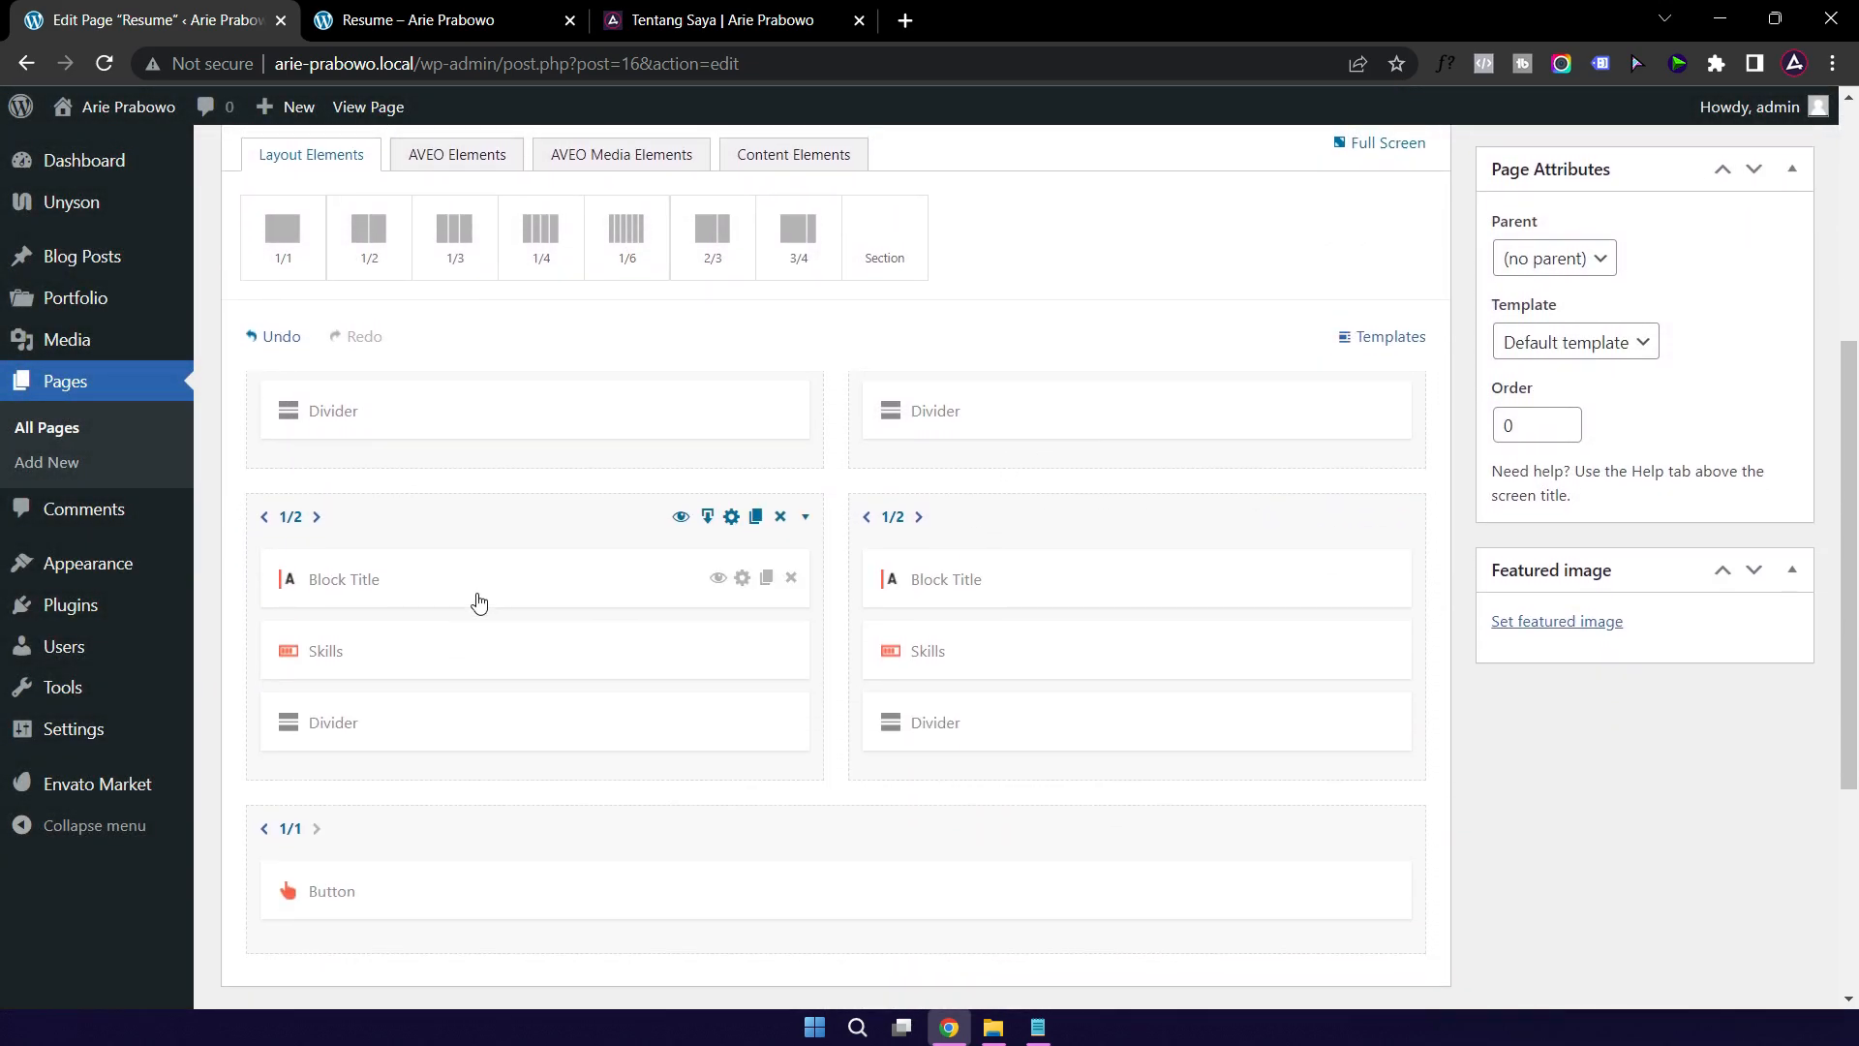
{"action": "left_click", "coordinate": [436, 19]}
{"action": "scroll", "coordinate": [531, 636], "scroll_direction": "down", "scroll_amount": 4}
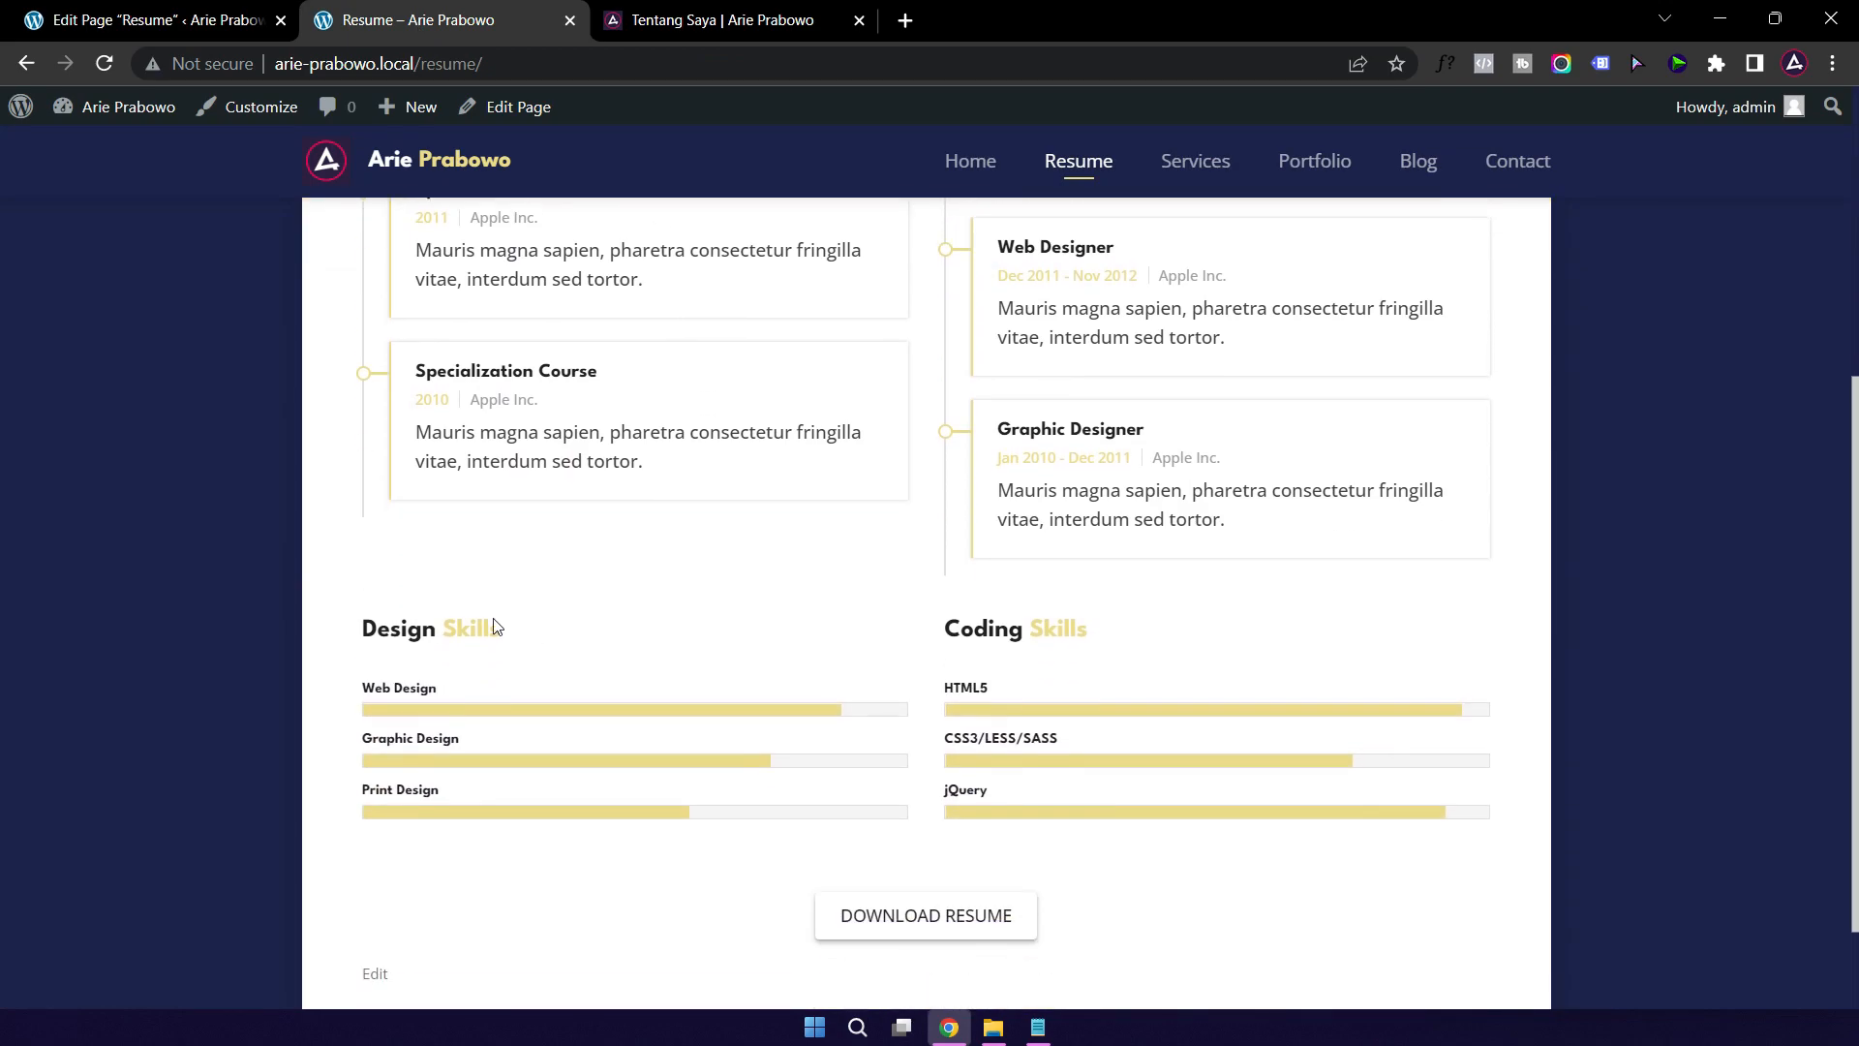
{"action": "left_click", "coordinate": [178, 22]}
{"action": "scroll", "coordinate": [565, 635], "scroll_direction": "down", "scroll_amount": 3}
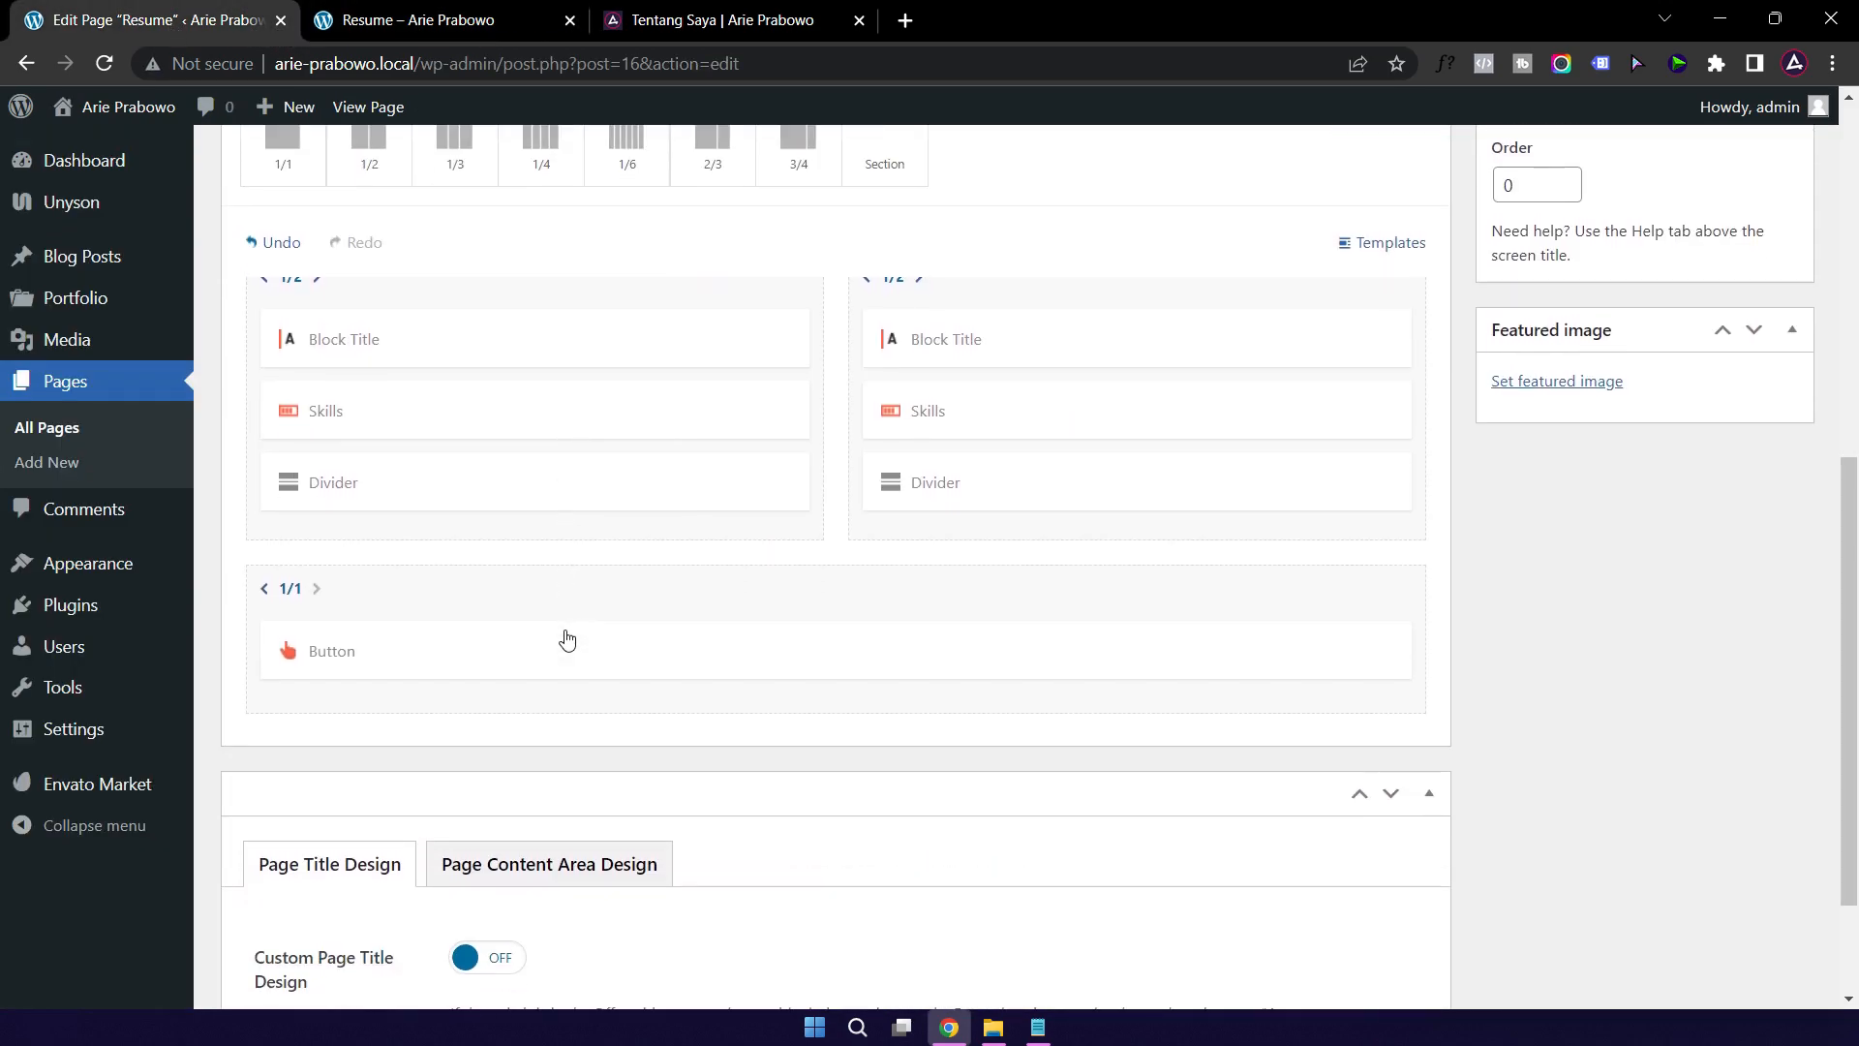
{"action": "scroll", "coordinate": [543, 610], "scroll_direction": "up", "scroll_amount": 2}
{"action": "left_click", "coordinate": [467, 465]}
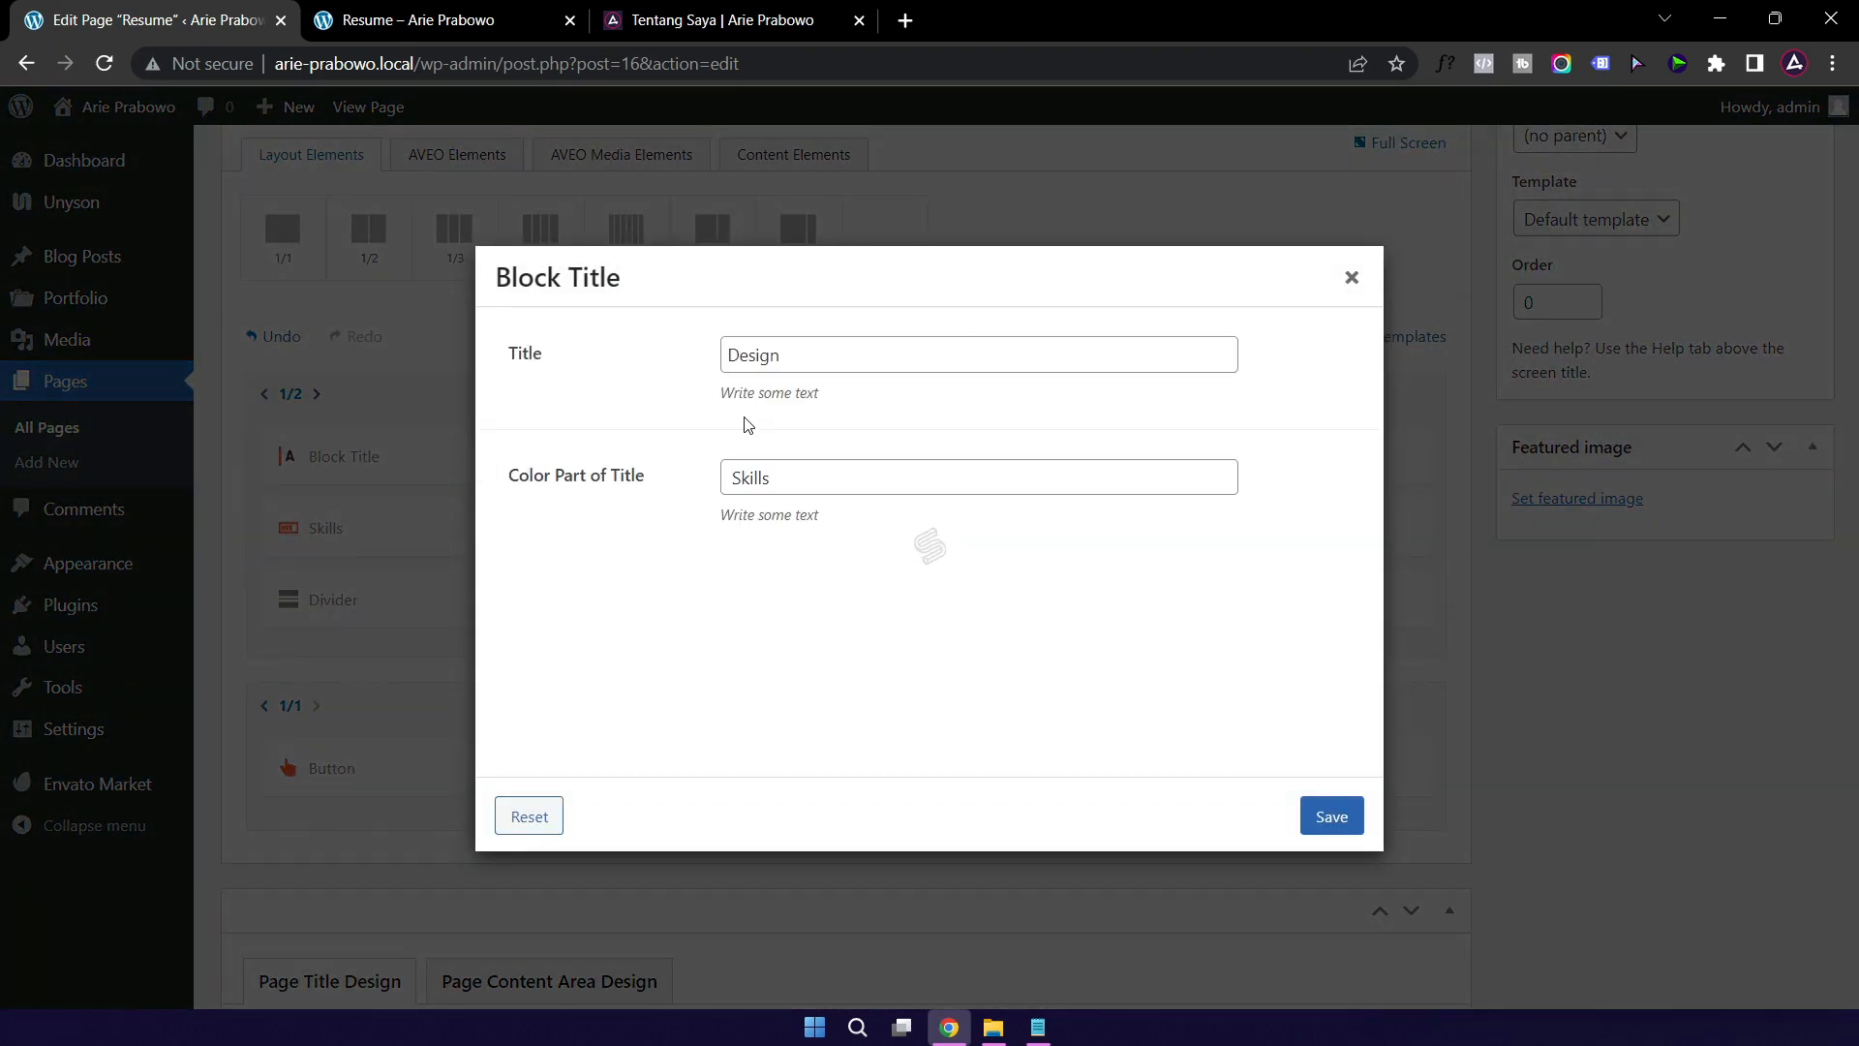
Step: Change the heading word Design to Hard and save
{"action": "double_click", "coordinate": [804, 357]}
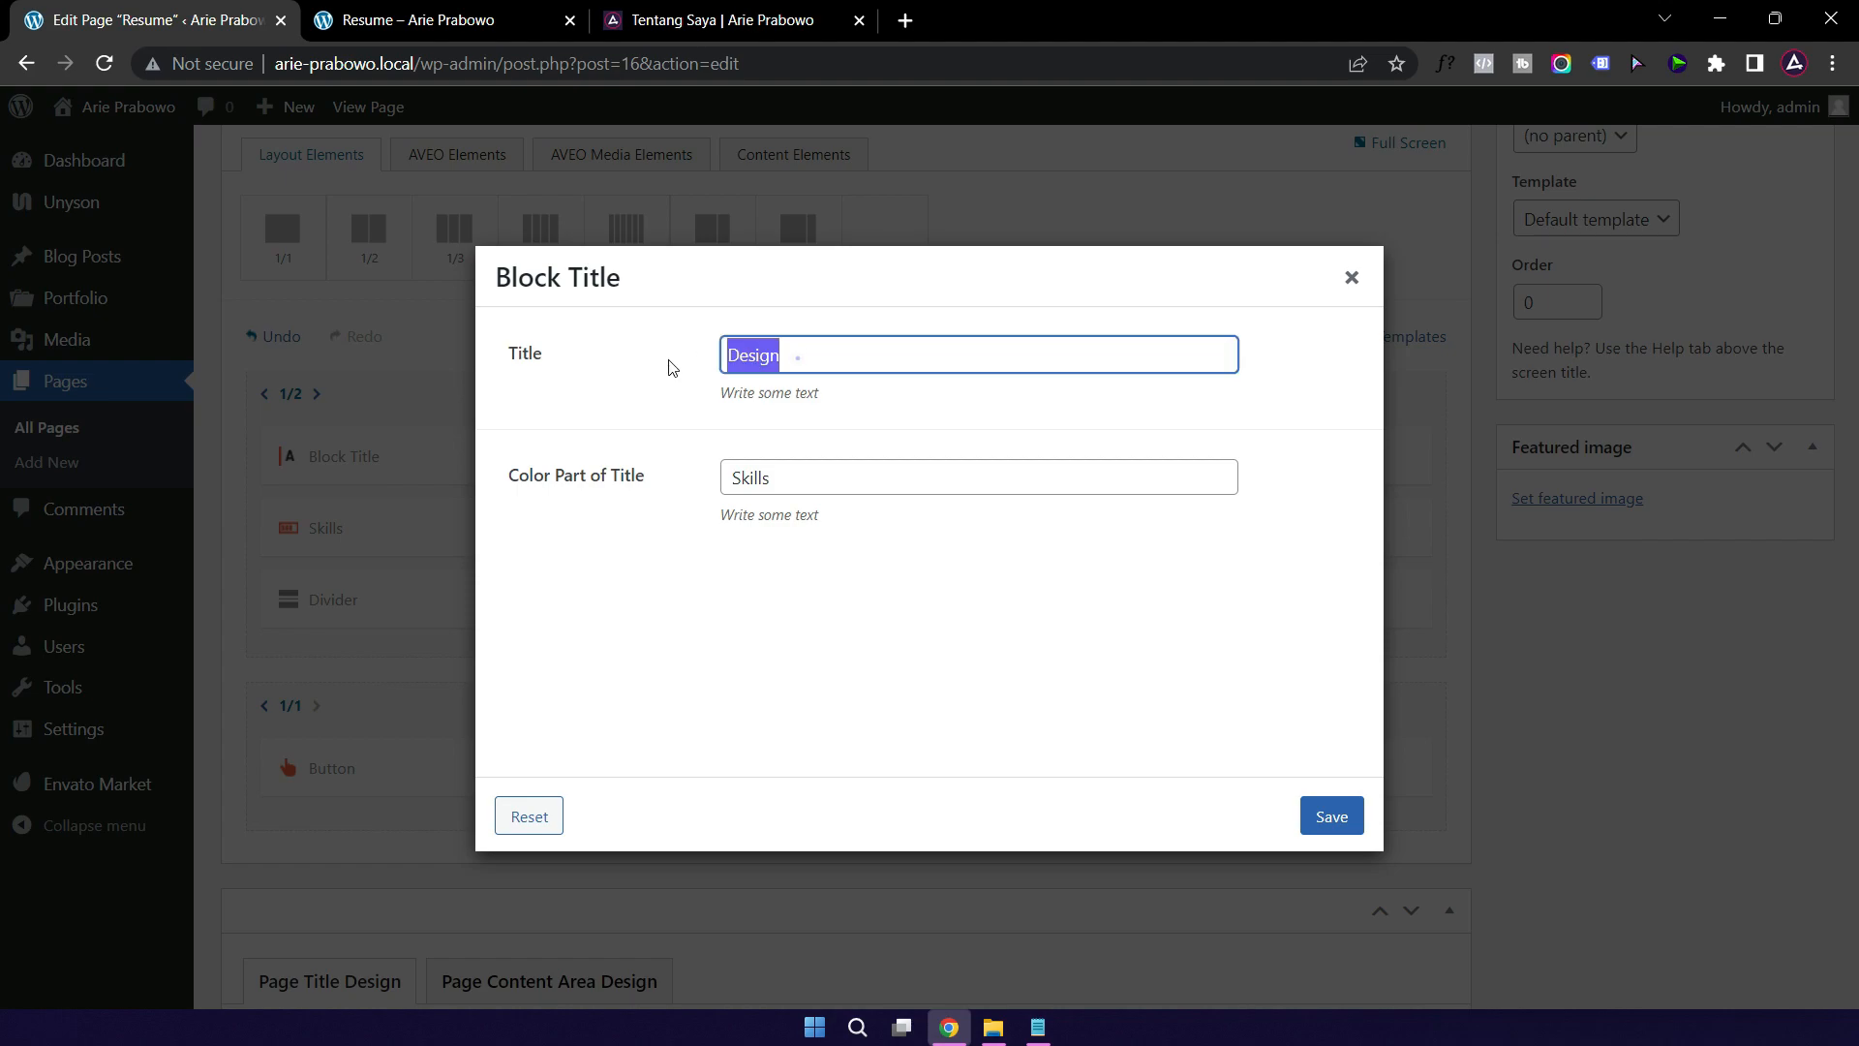
{"action": "type", "text": "Hard"}
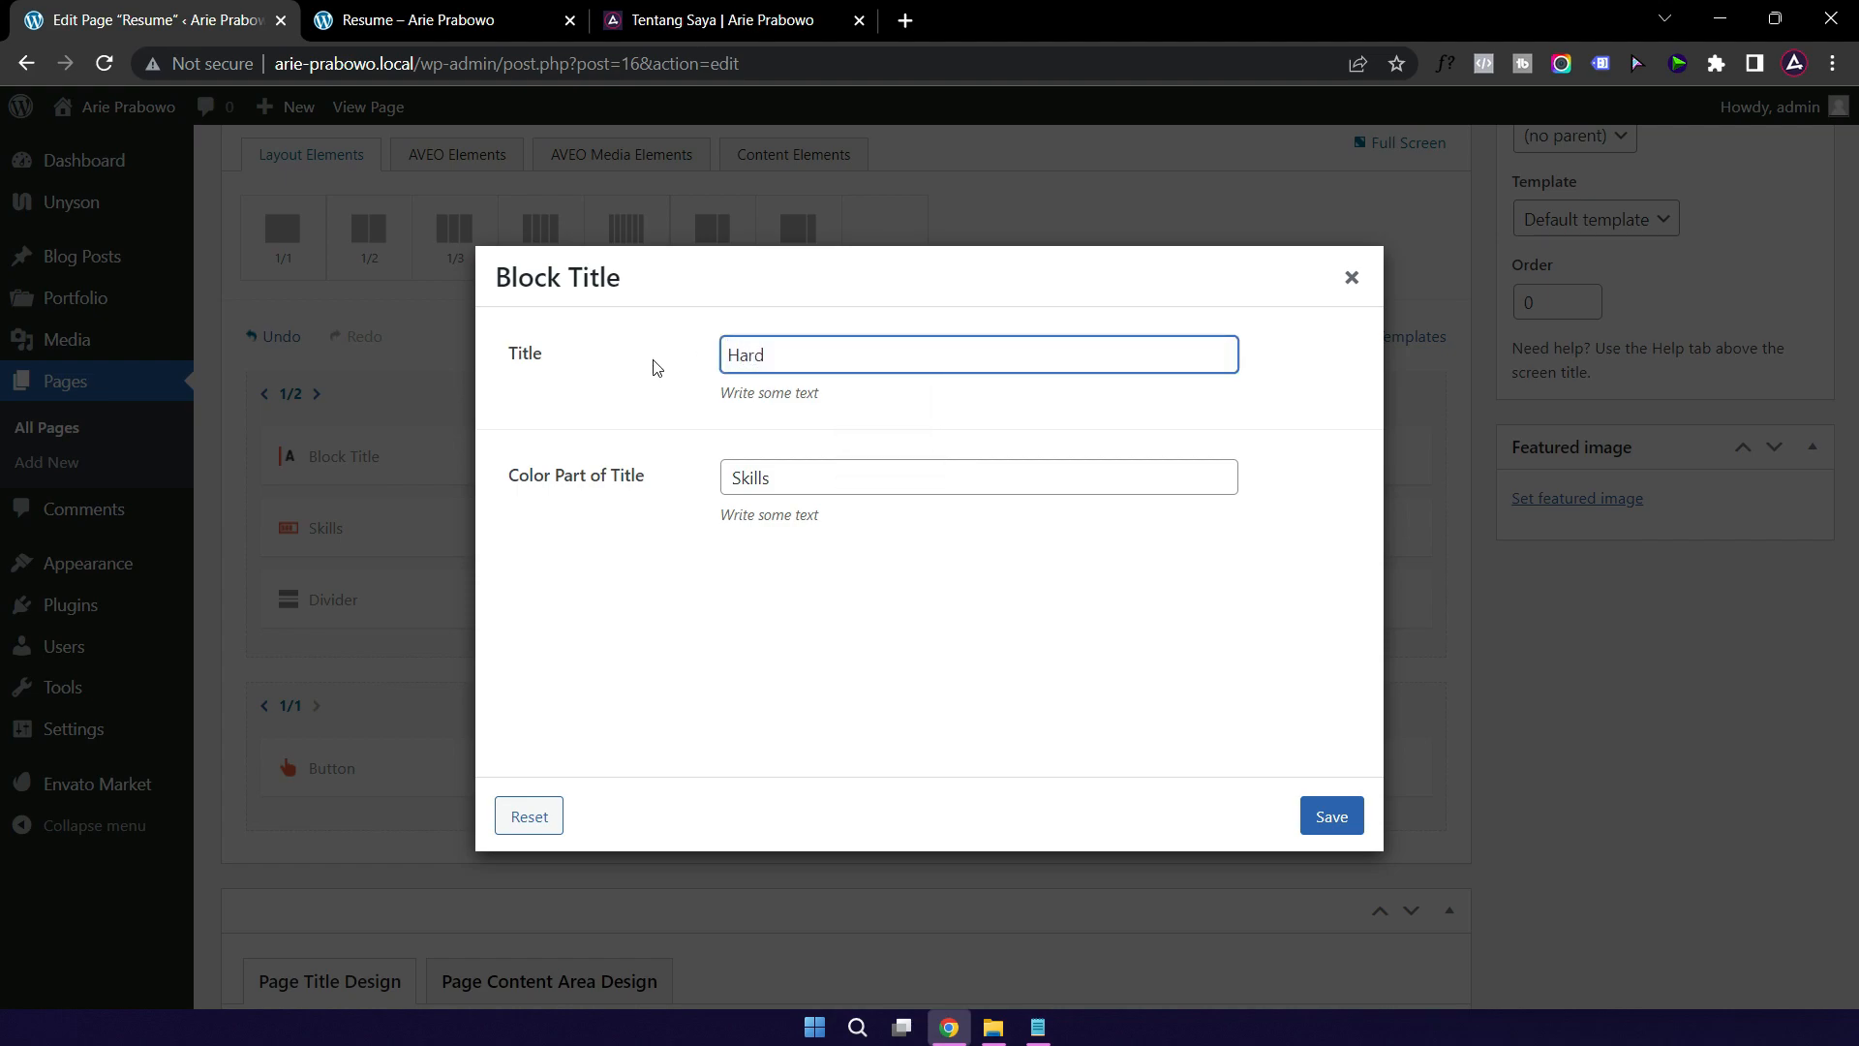
{"action": "left_click", "coordinate": [1328, 815]}
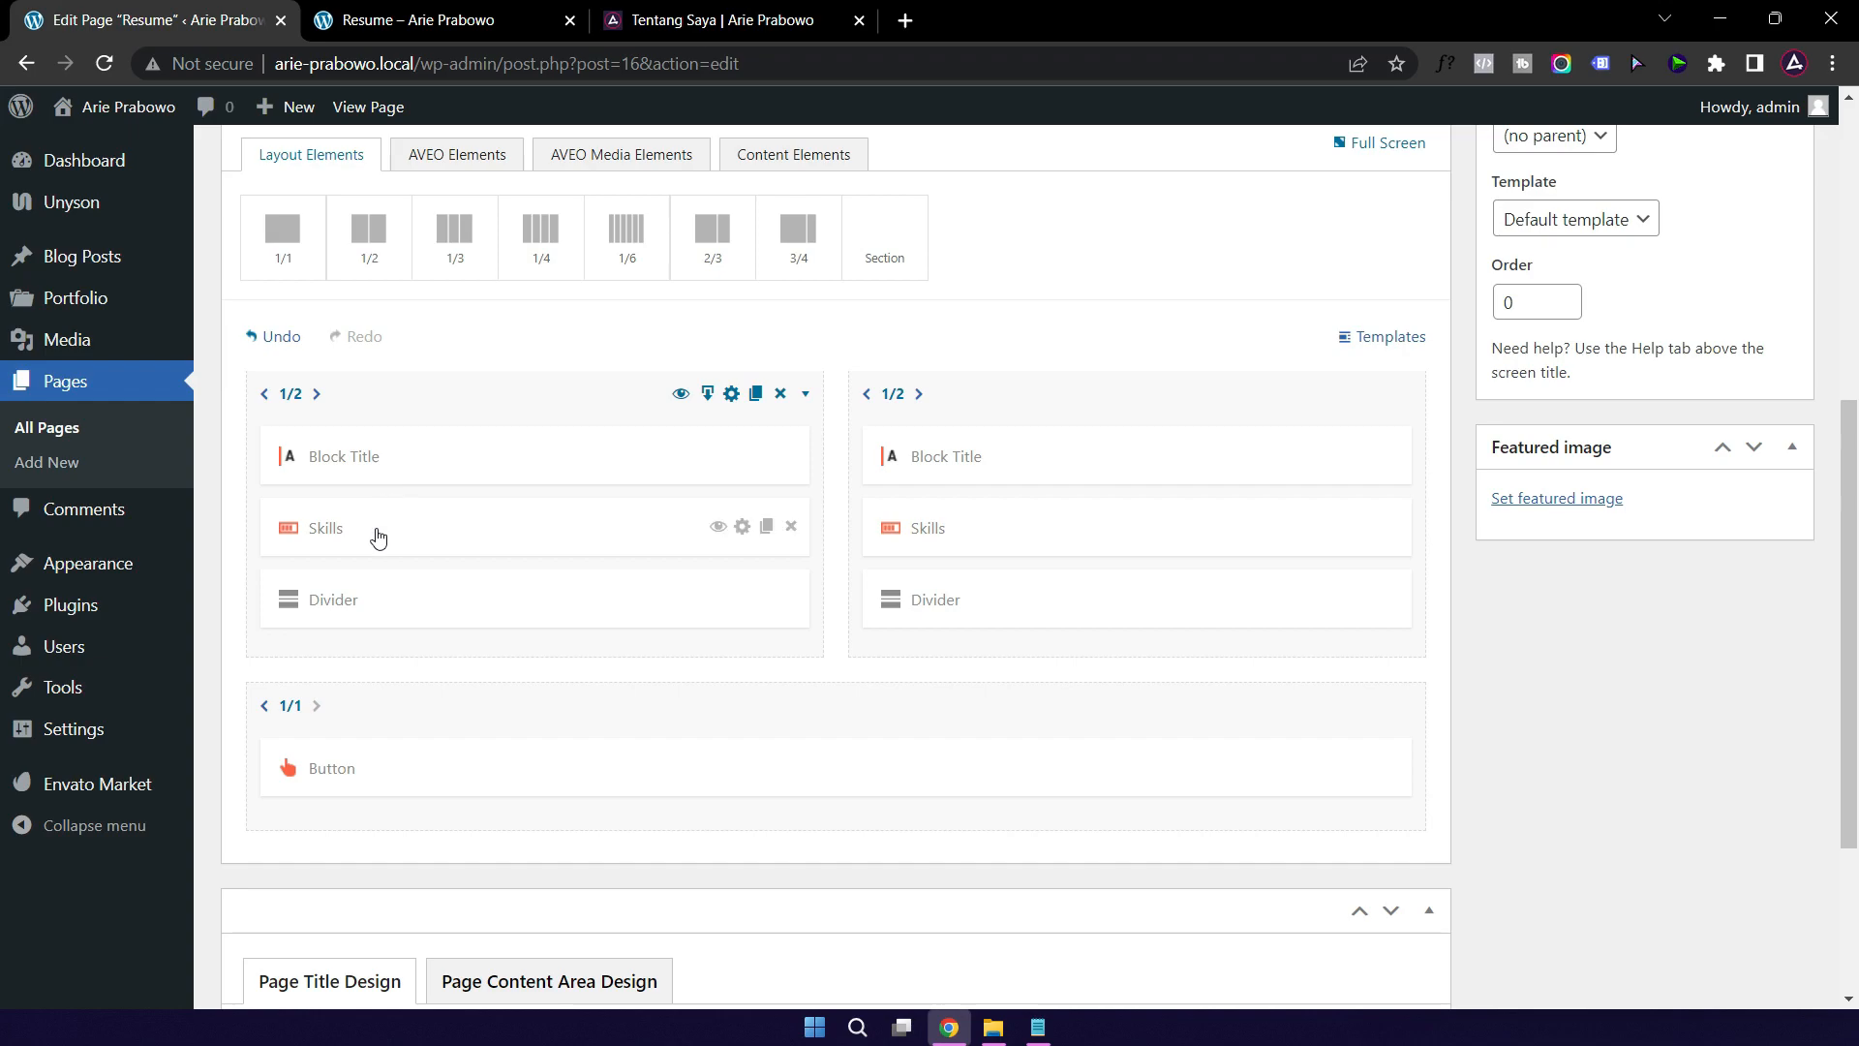
Step: Set Web Design to 100 and Graphic Design to 99 in the skills list
{"action": "left_click", "coordinate": [377, 537]}
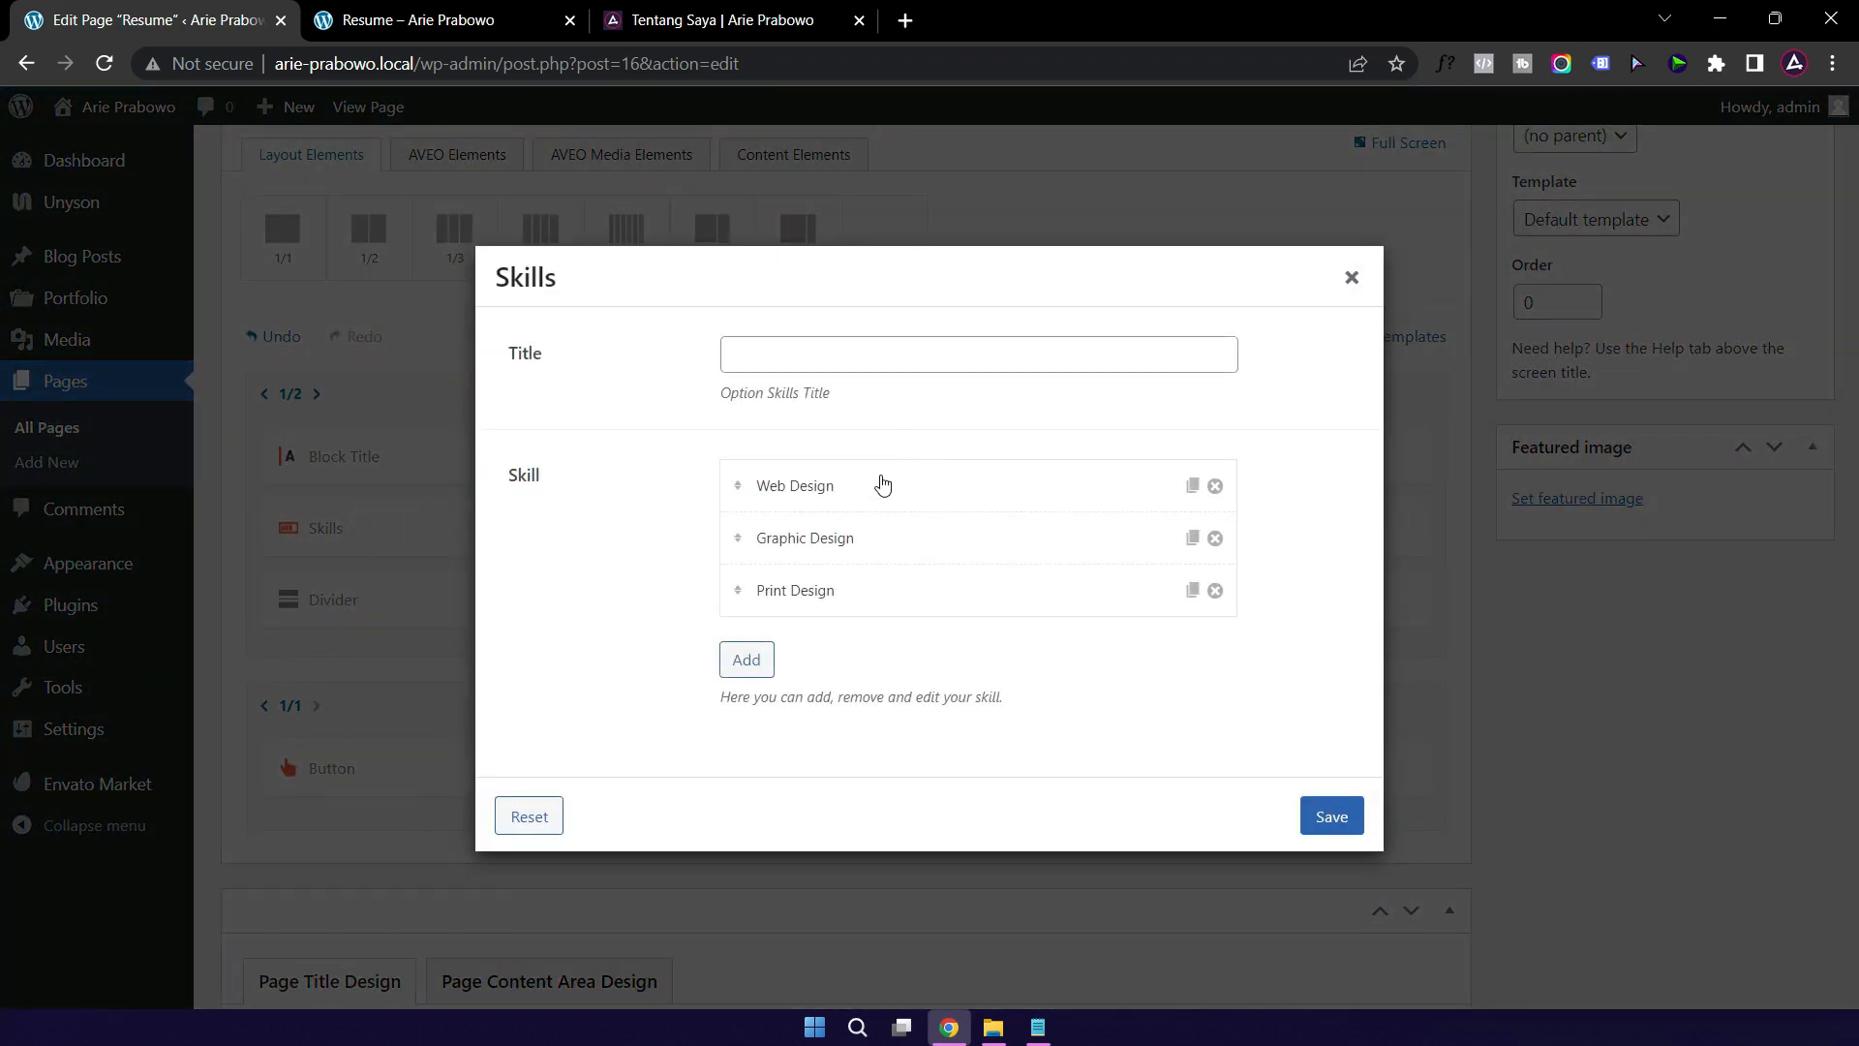
{"action": "left_click", "coordinate": [949, 498]}
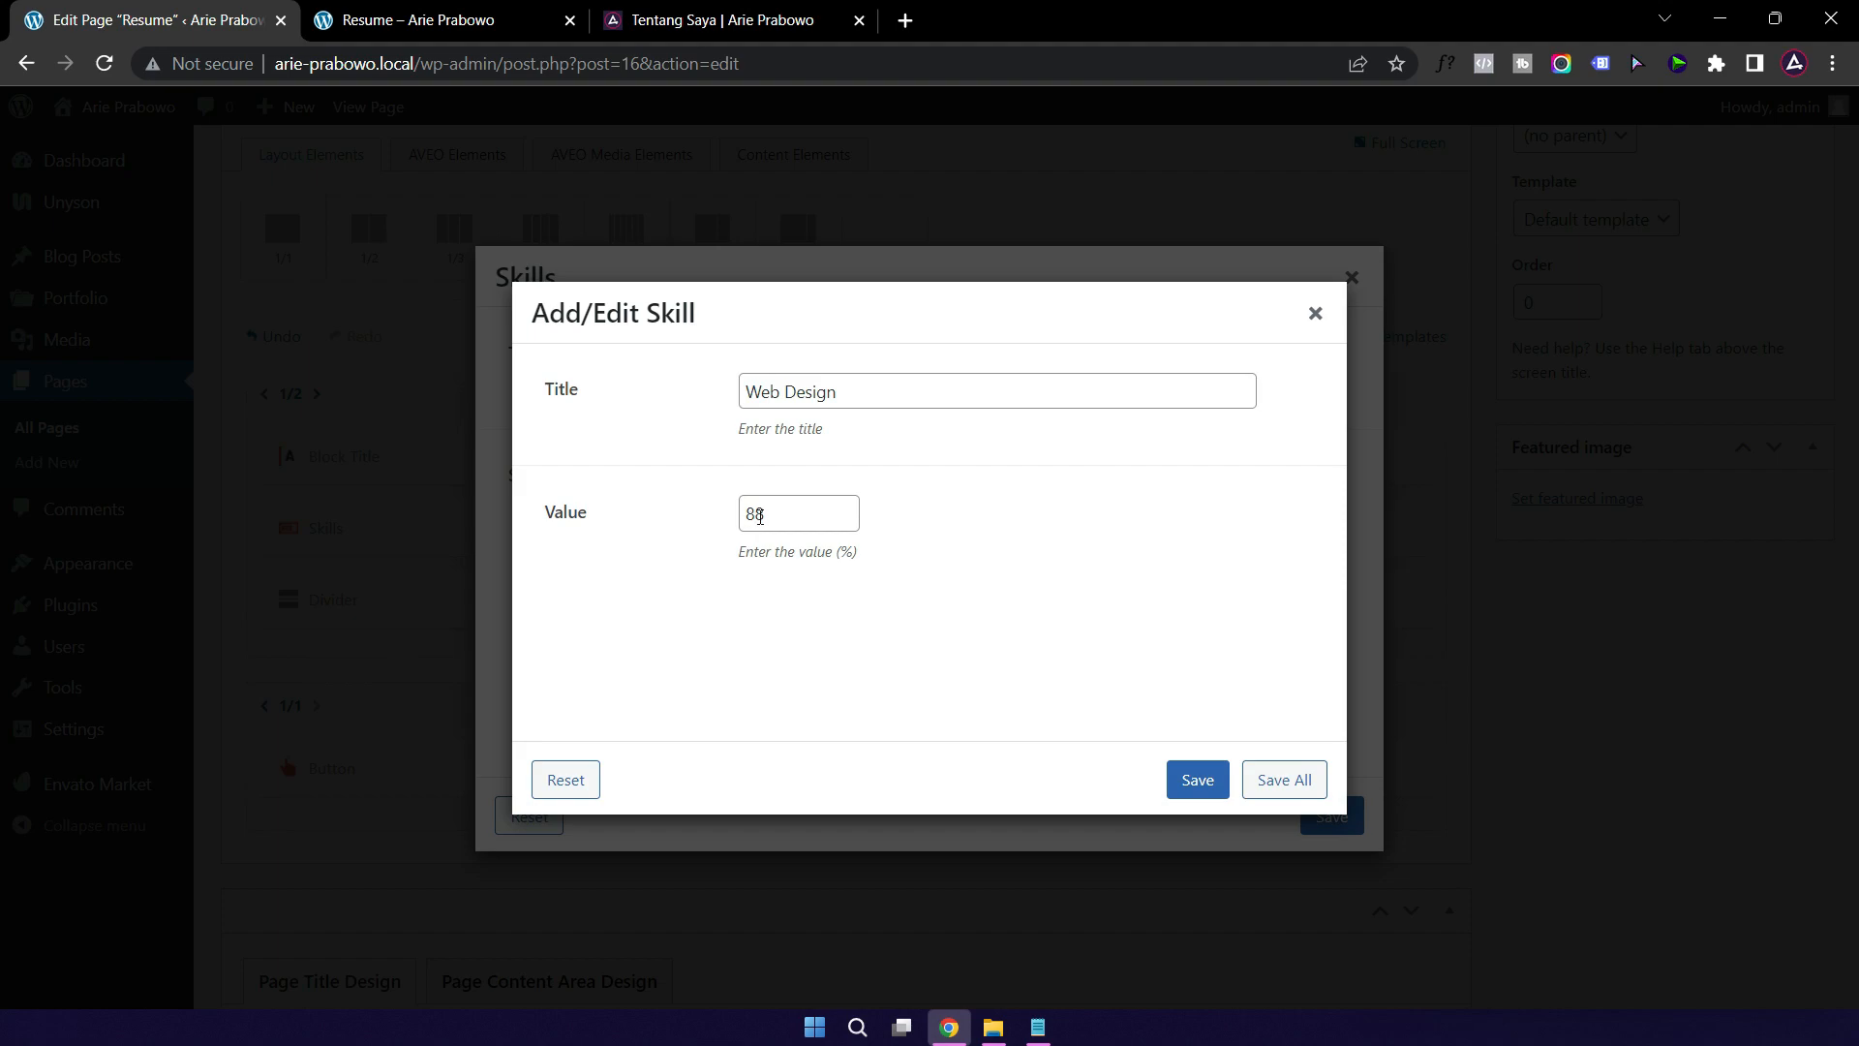
{"action": "left_click_drag", "start_coordinate": [782, 515], "coordinate": [714, 519]}
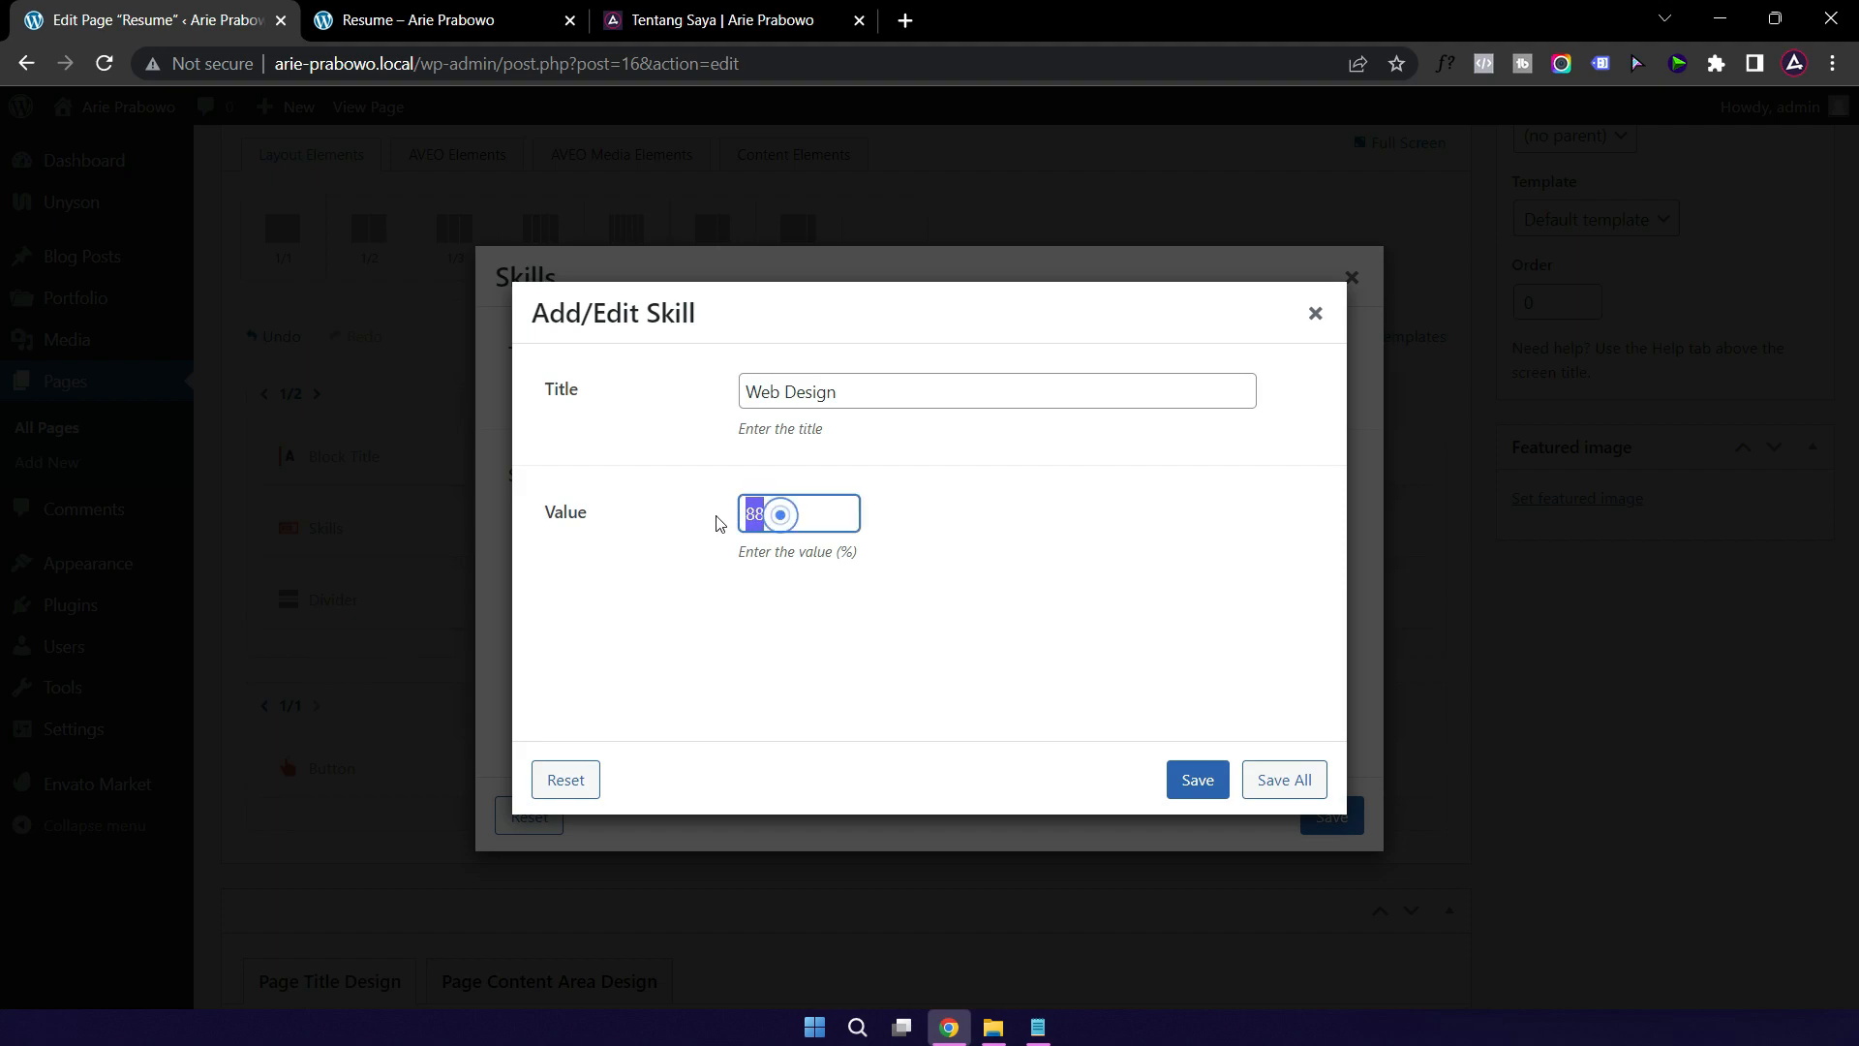
{"action": "type", "text": "100"}
{"action": "left_click", "coordinate": [1193, 778]}
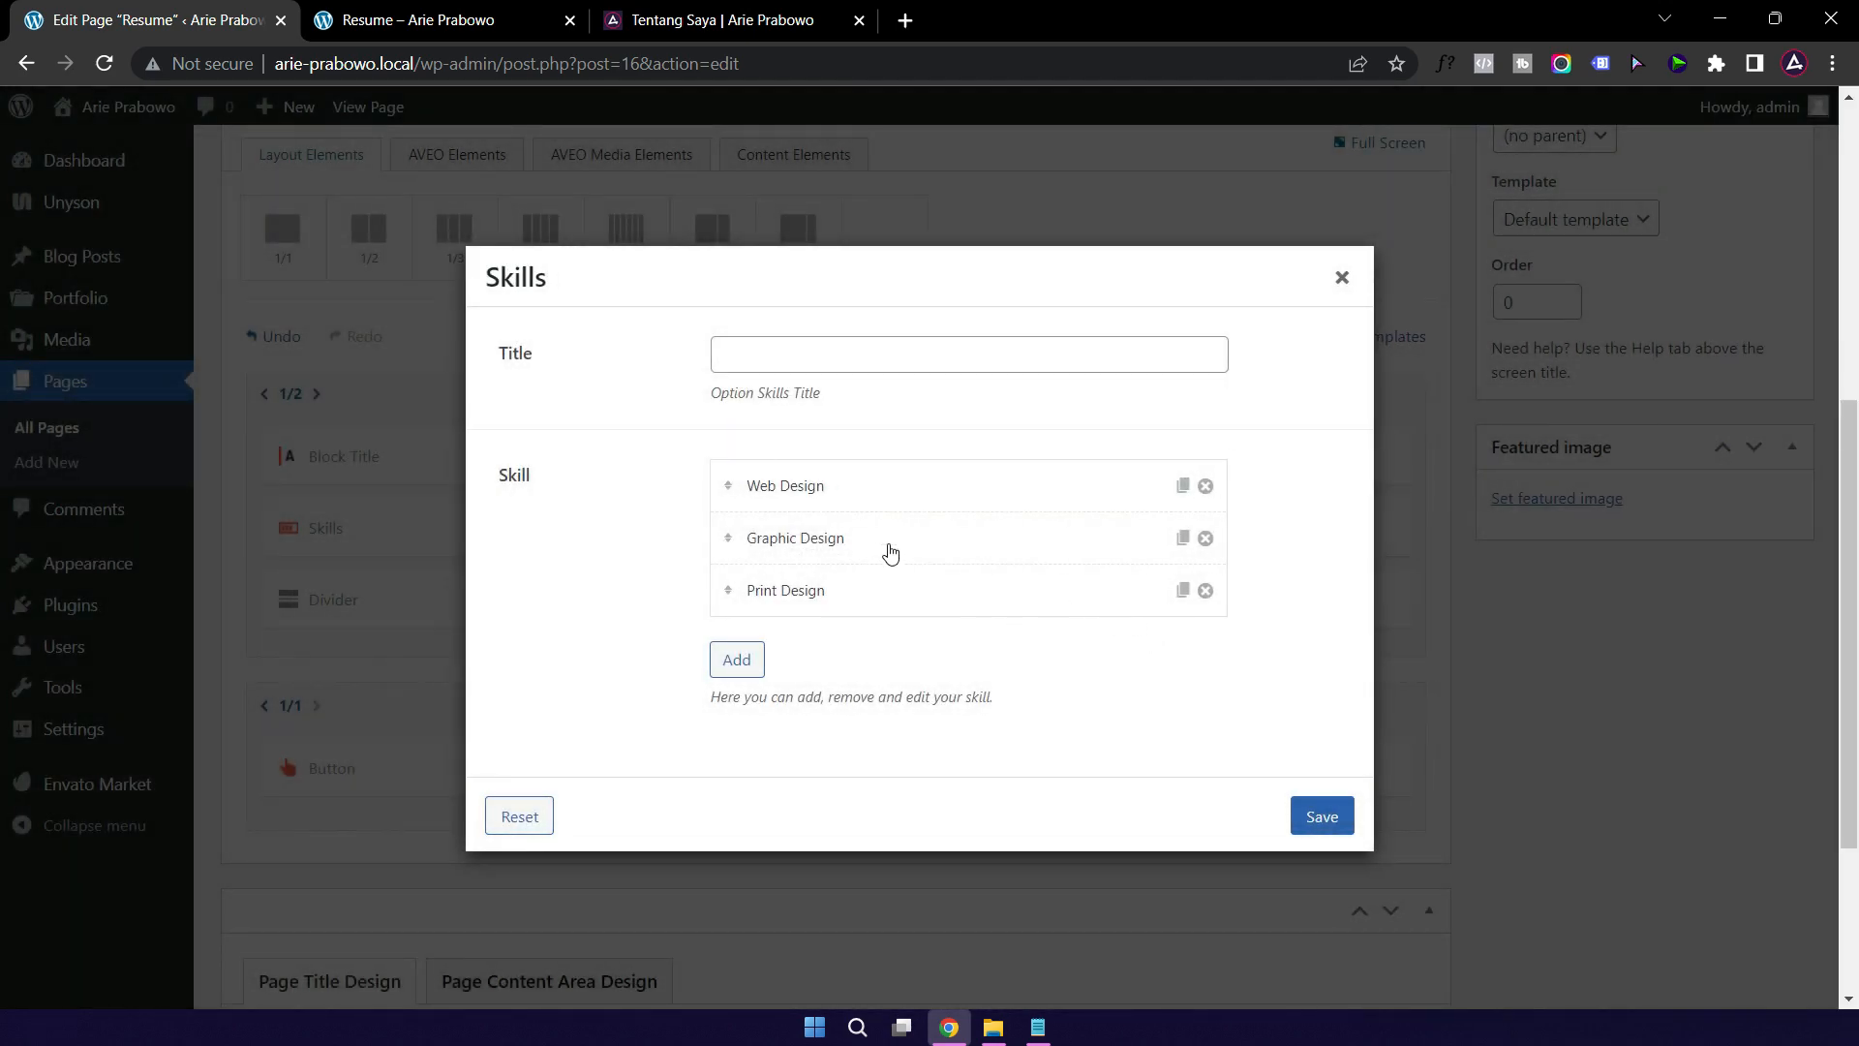
{"action": "left_click", "coordinate": [889, 552]}
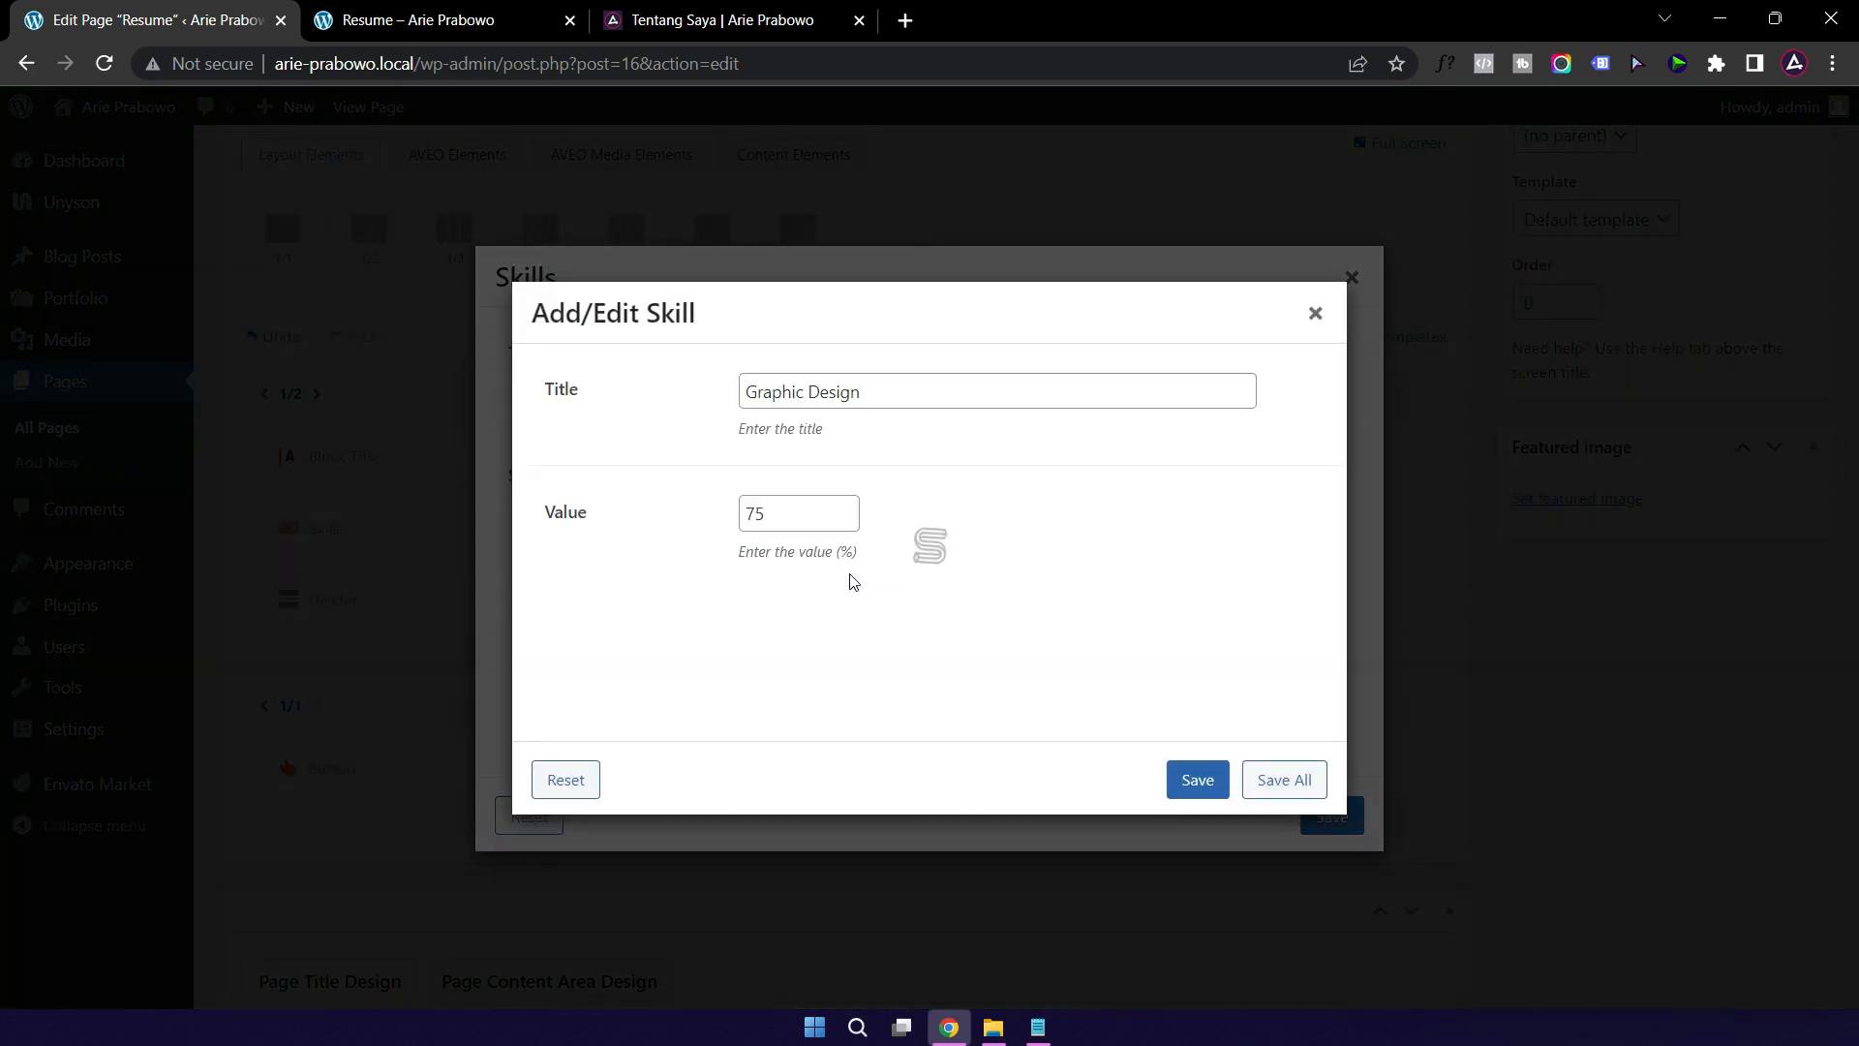
{"action": "double_click", "coordinate": [799, 511]}
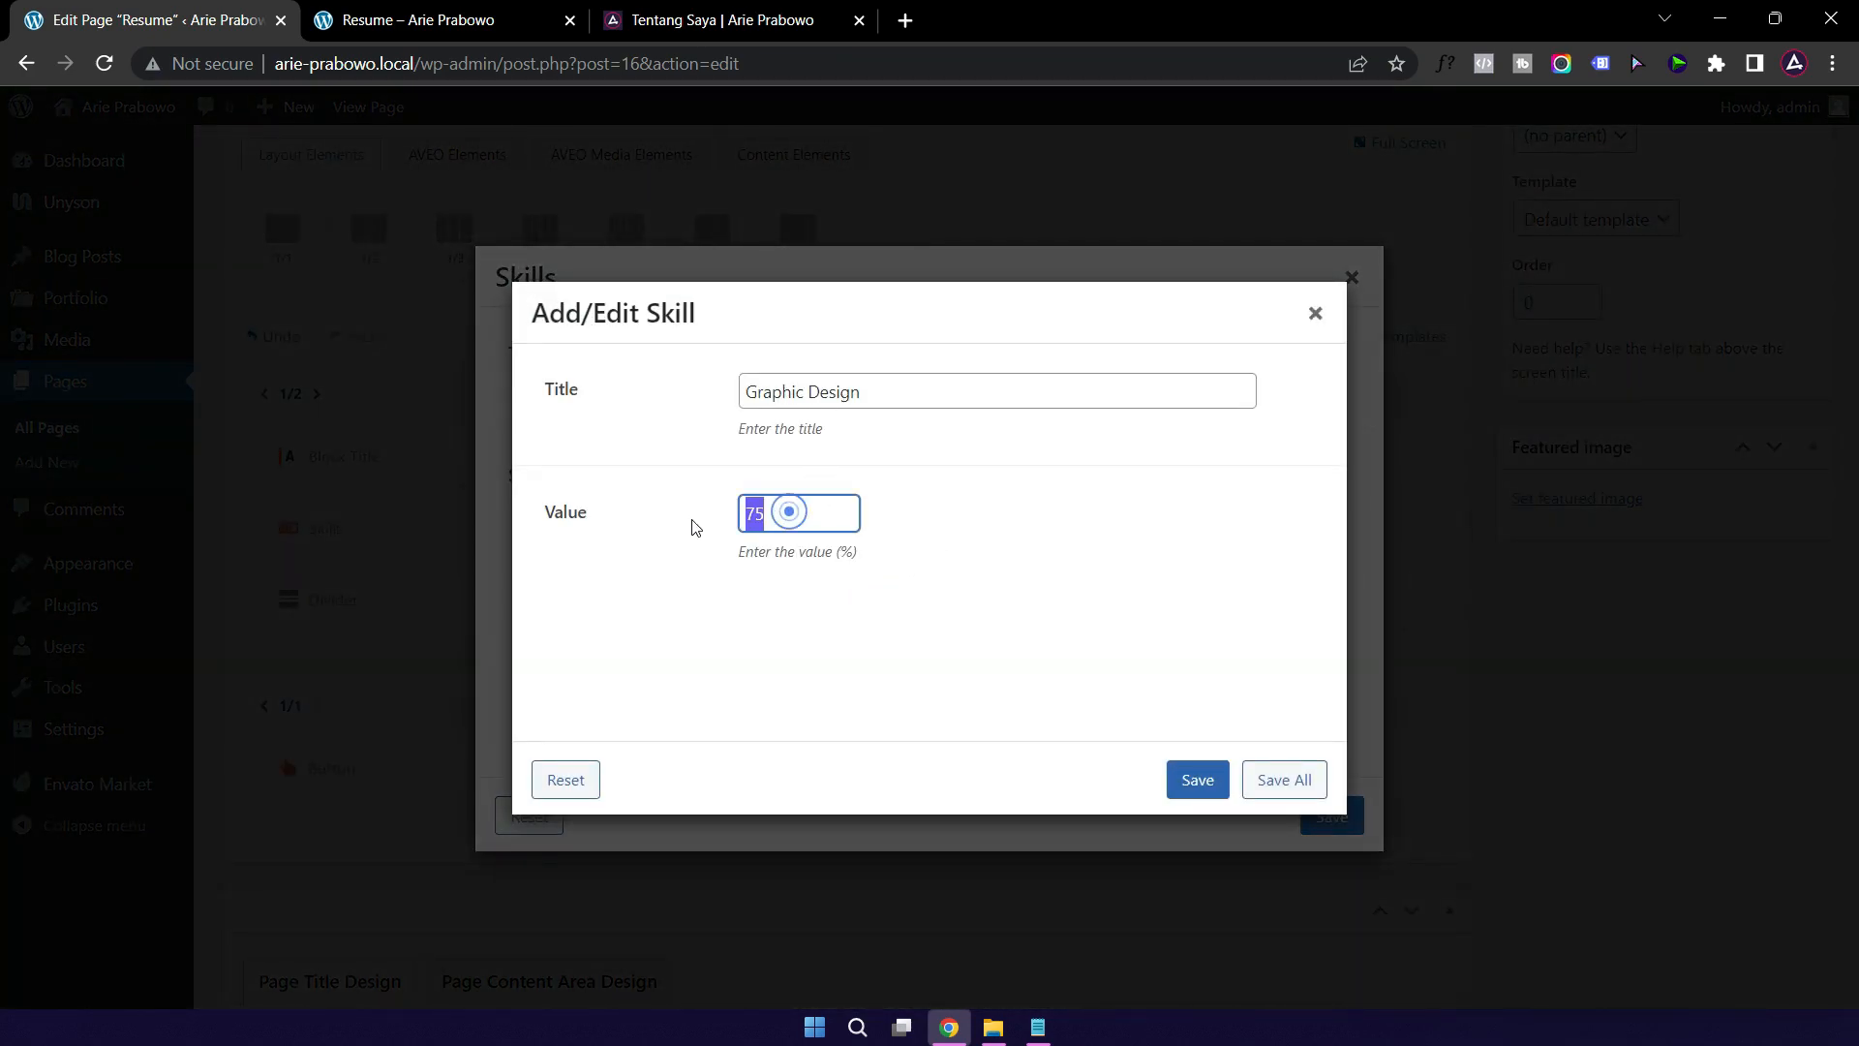
{"action": "type", "text": "99"}
{"action": "left_click", "coordinate": [1193, 778]}
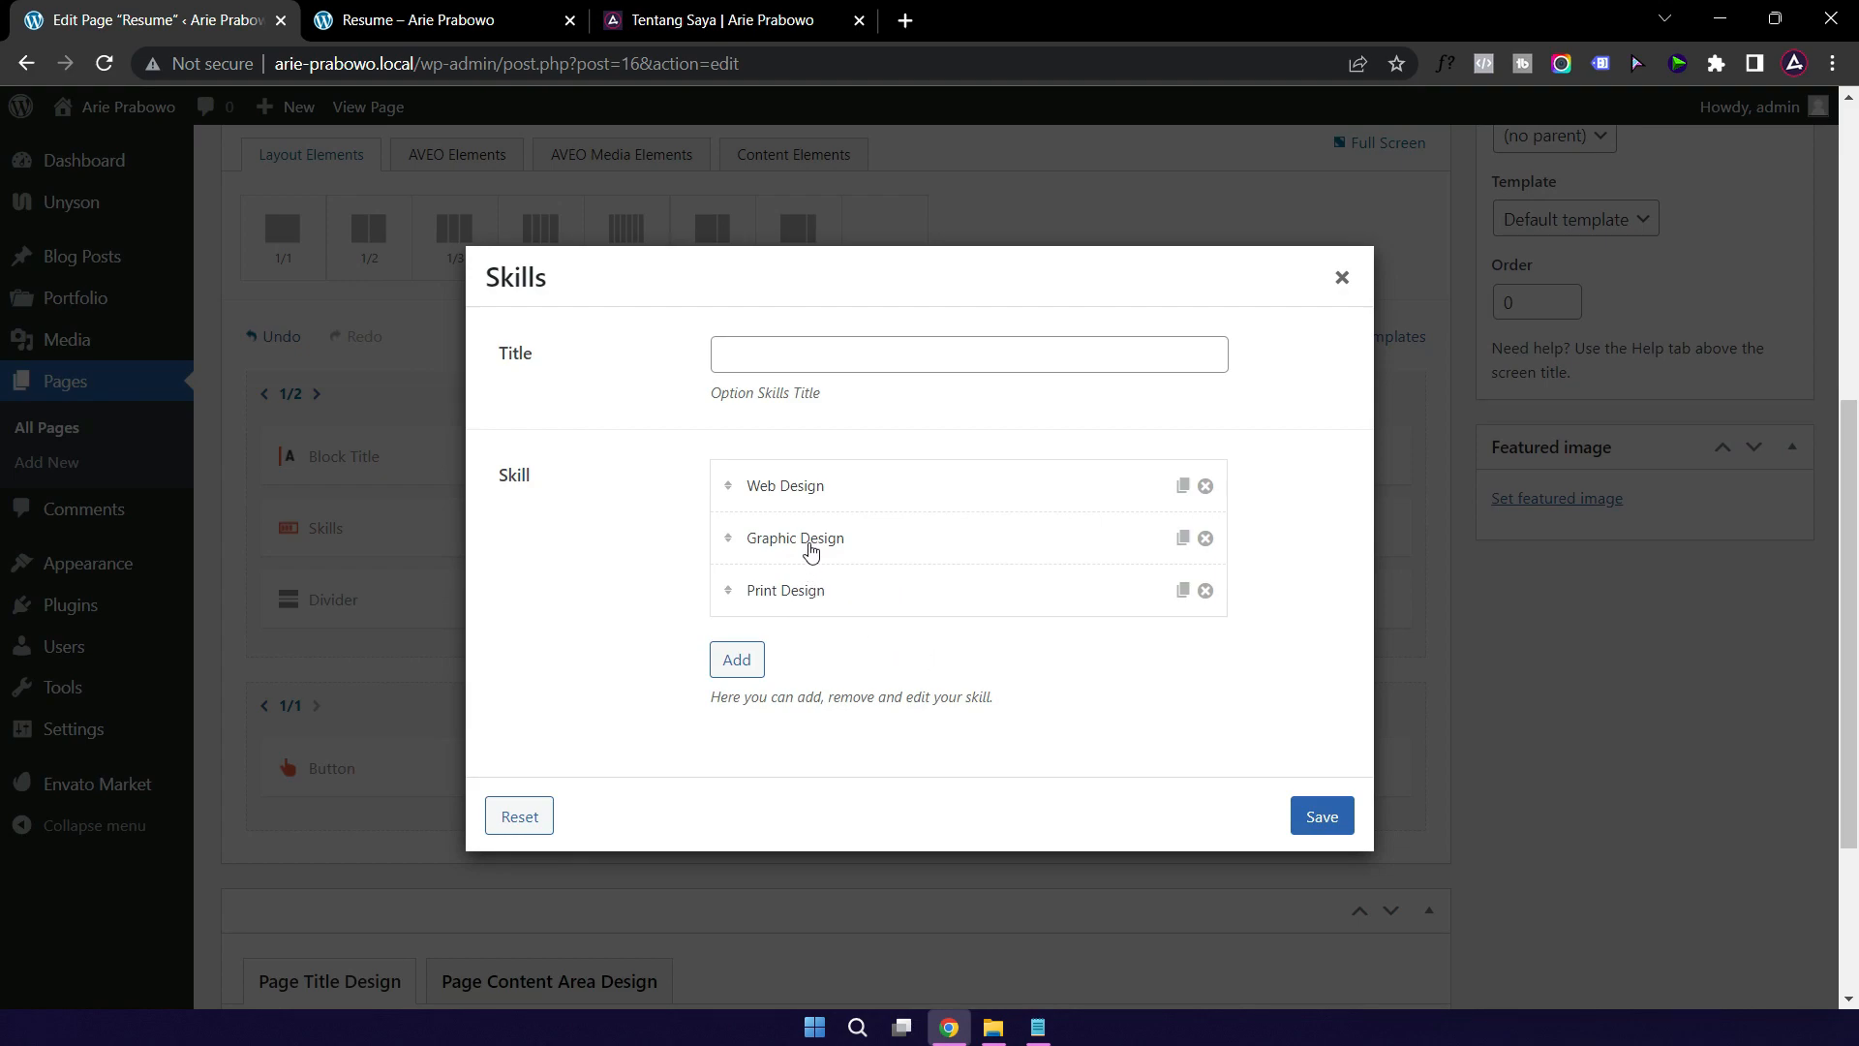
Step: Replace Print Design with Slide Makeover at 100 and save the skills list
{"action": "left_click", "coordinate": [875, 597]}
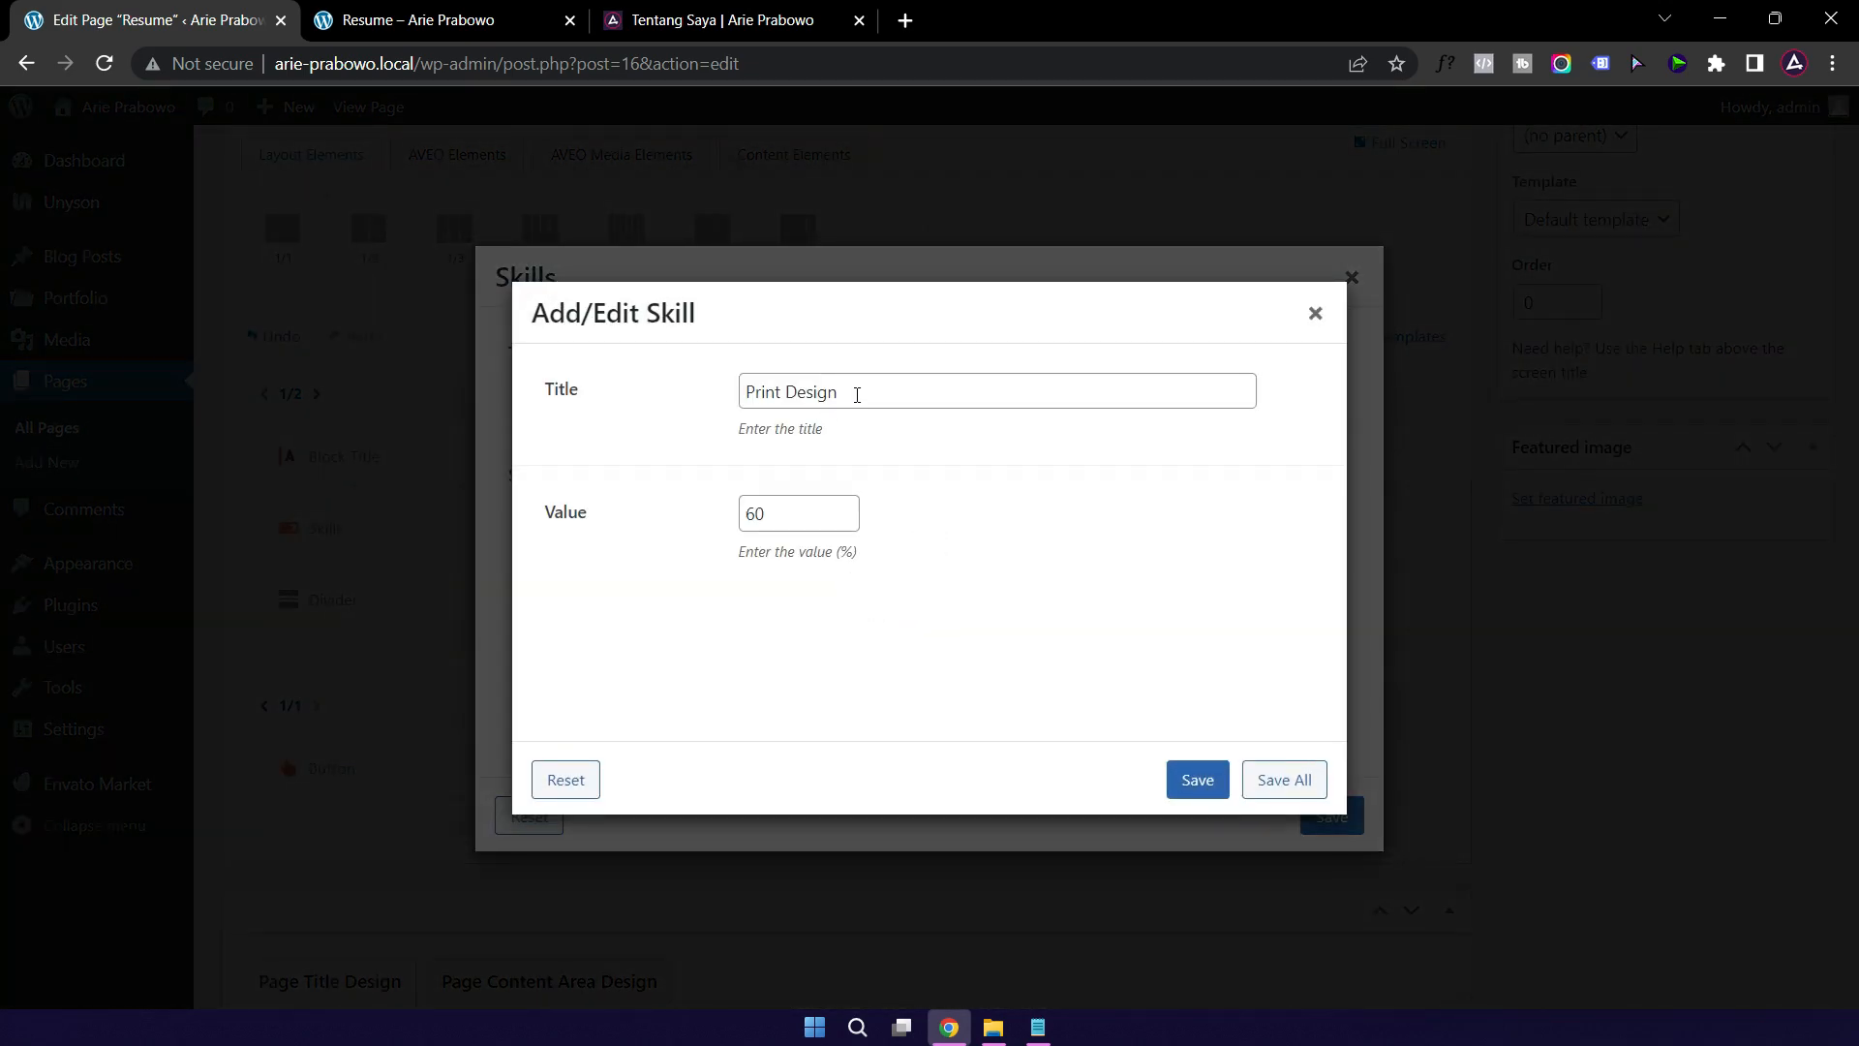
{"action": "left_click_drag", "start_coordinate": [855, 394], "coordinate": [677, 403]}
{"action": "type", "text": "Slide Makeover"}
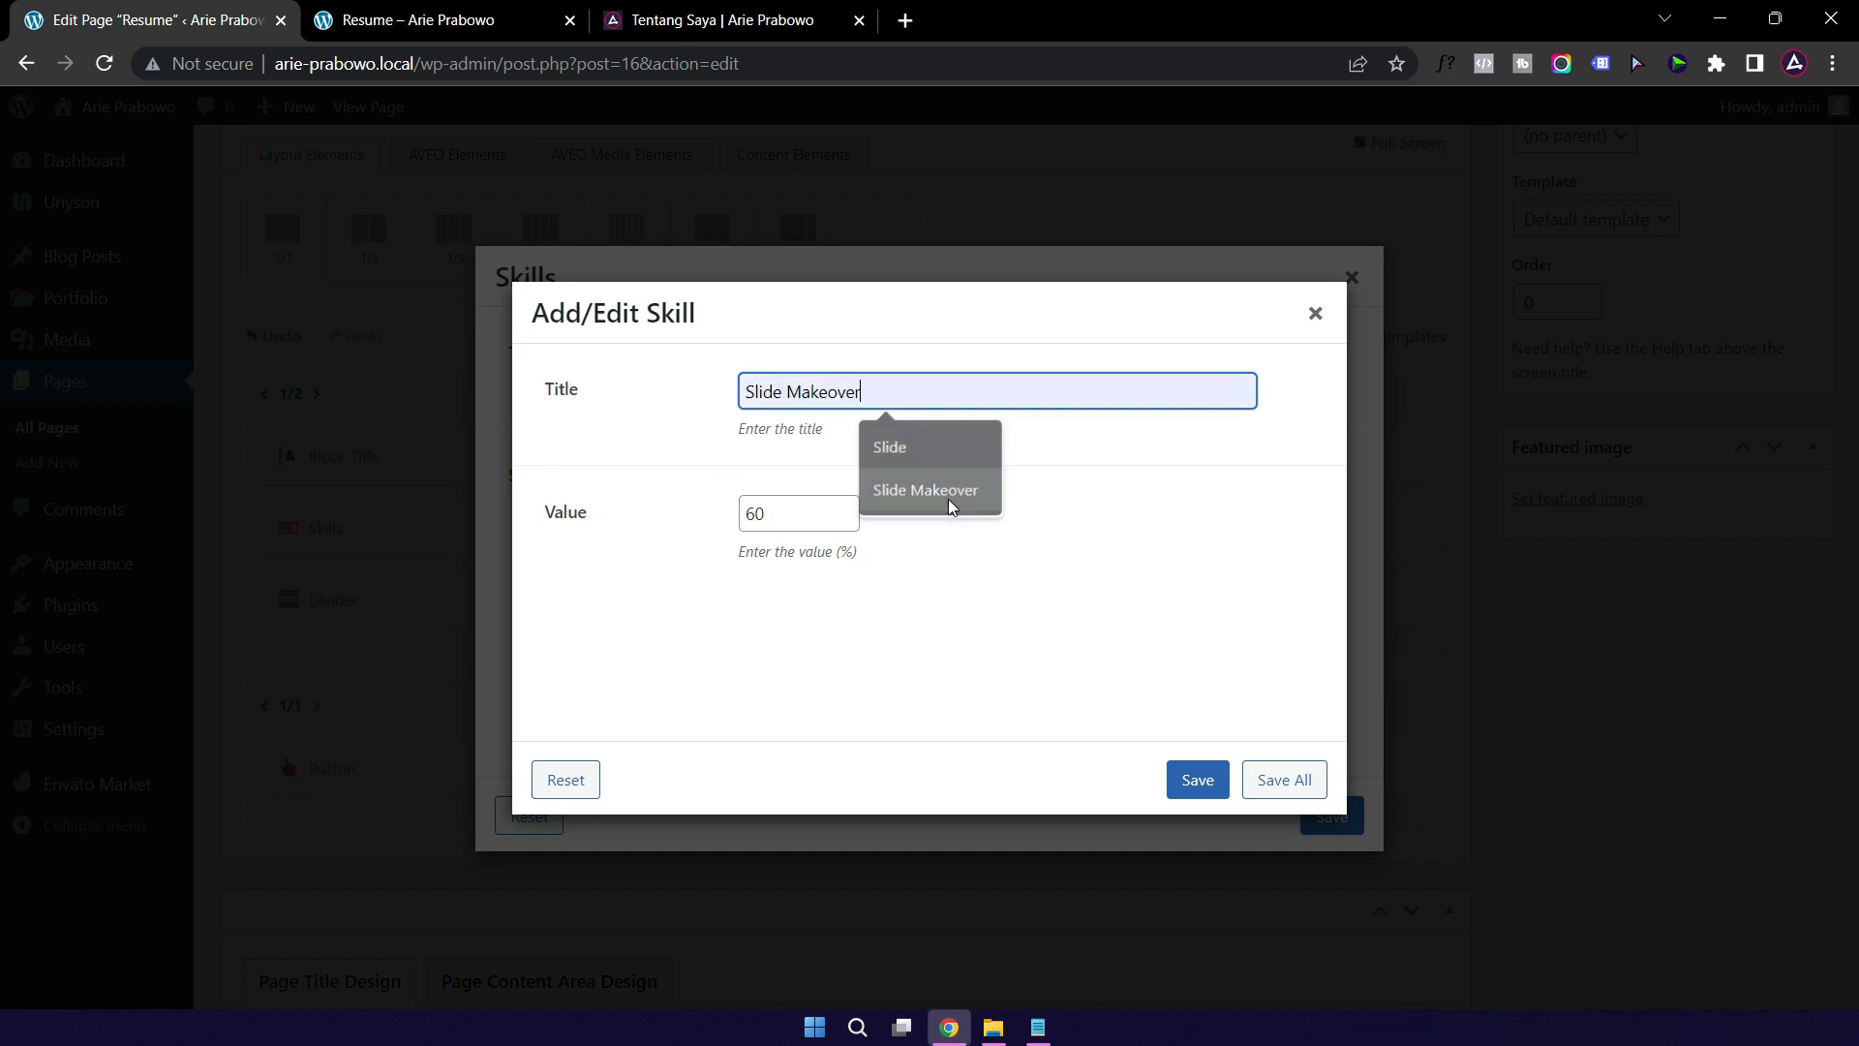
{"action": "left_click", "coordinate": [947, 492]}
{"action": "double_click", "coordinate": [777, 515]}
{"action": "type", "text": "100"}
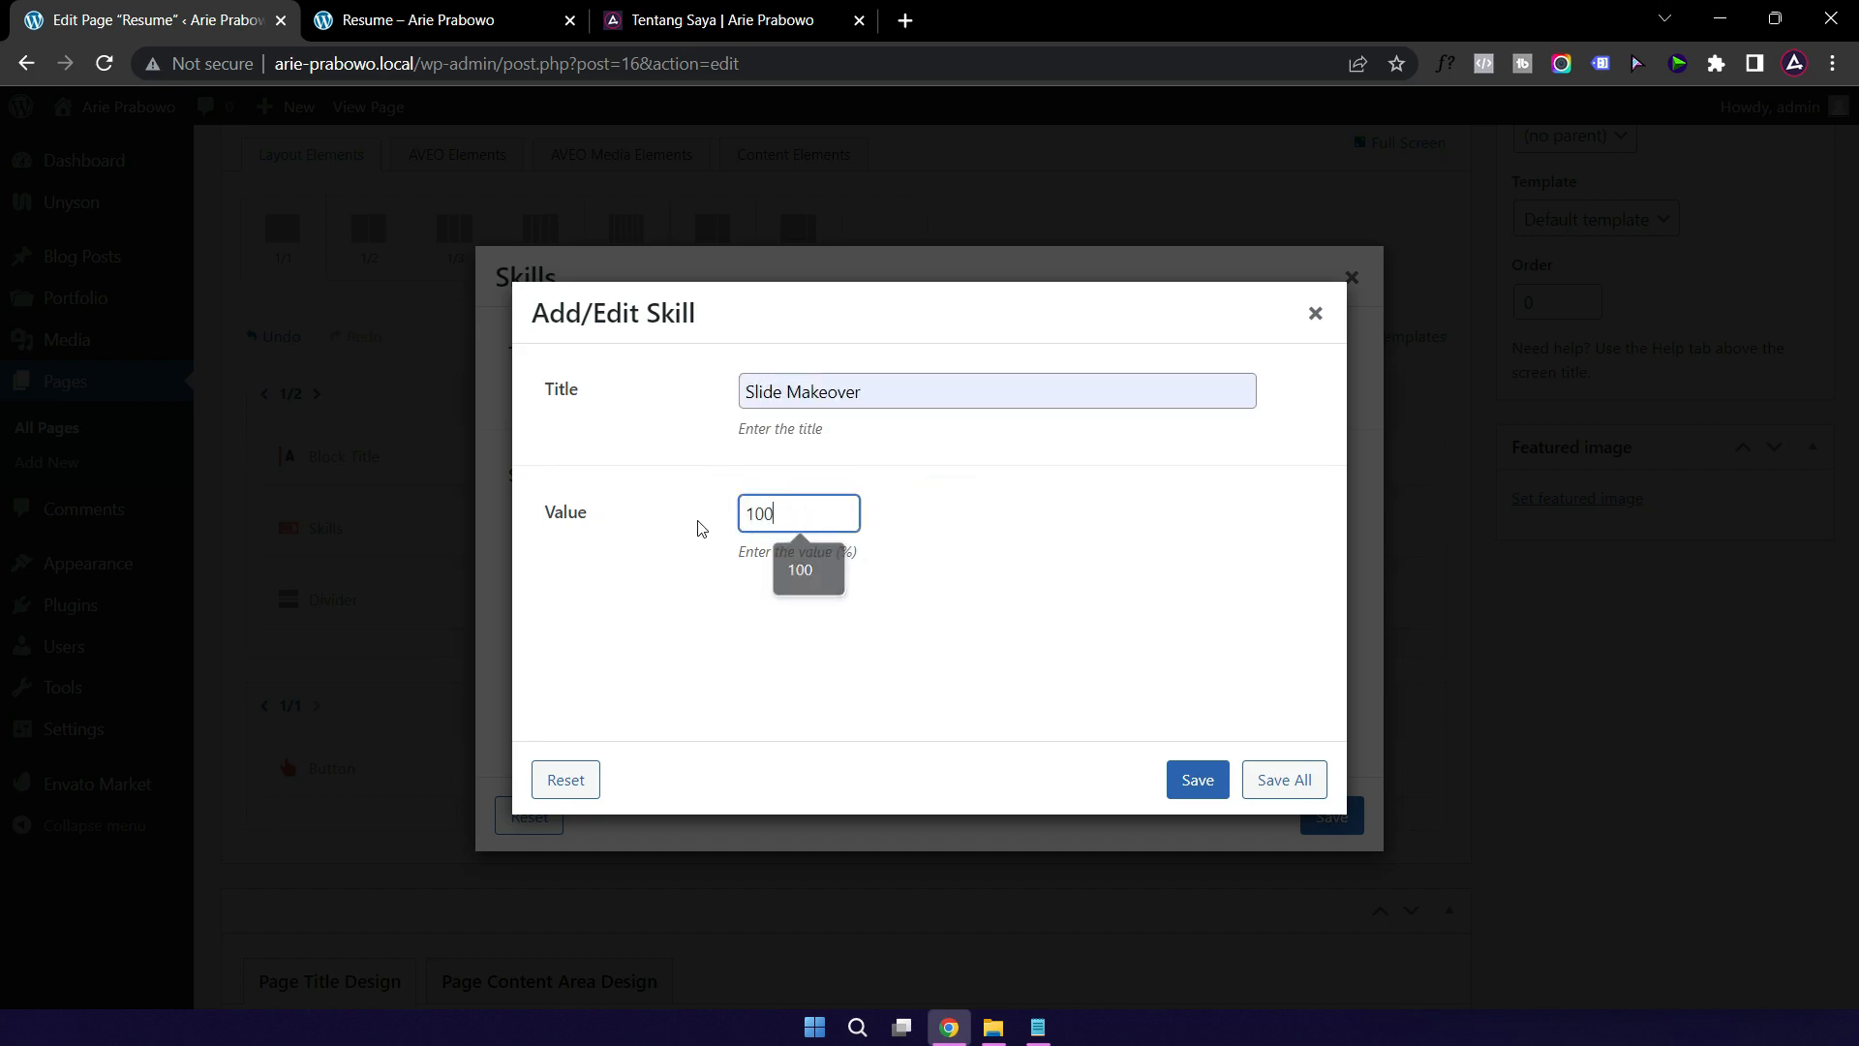
{"action": "left_click", "coordinate": [1193, 780]}
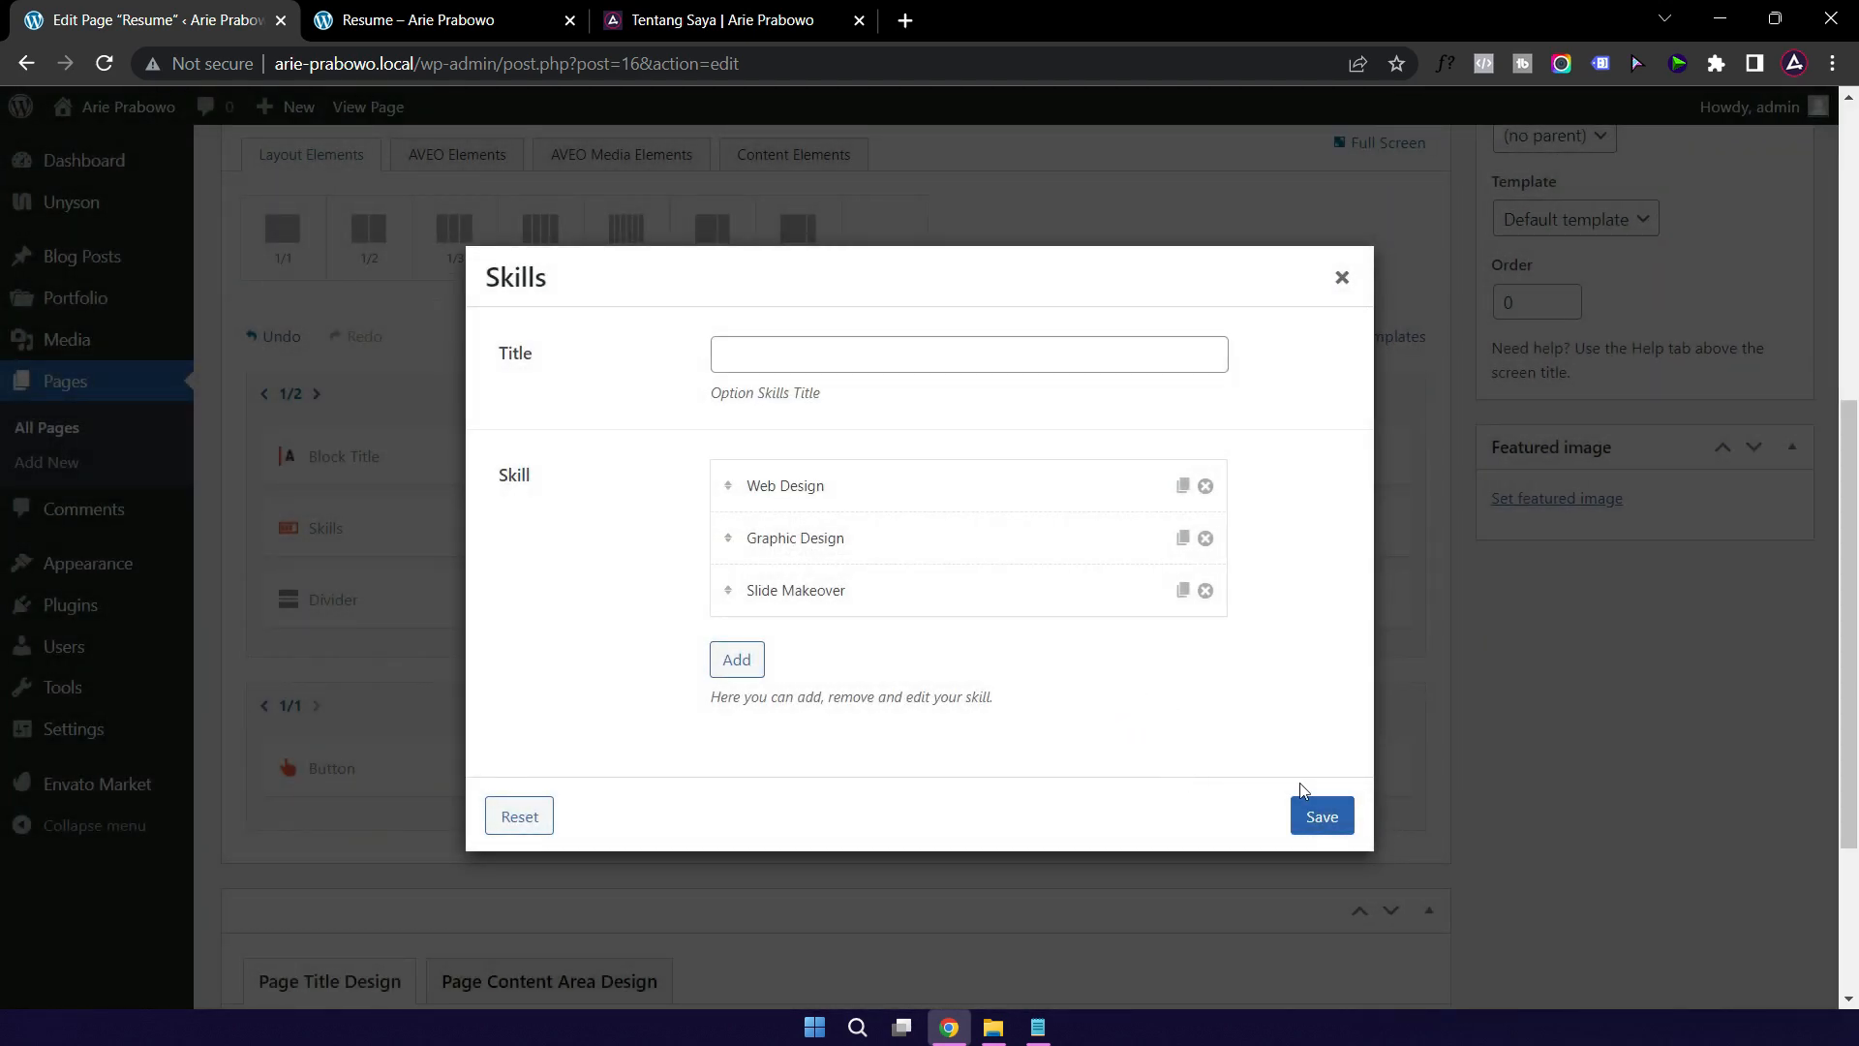
{"action": "left_click", "coordinate": [1323, 824]}
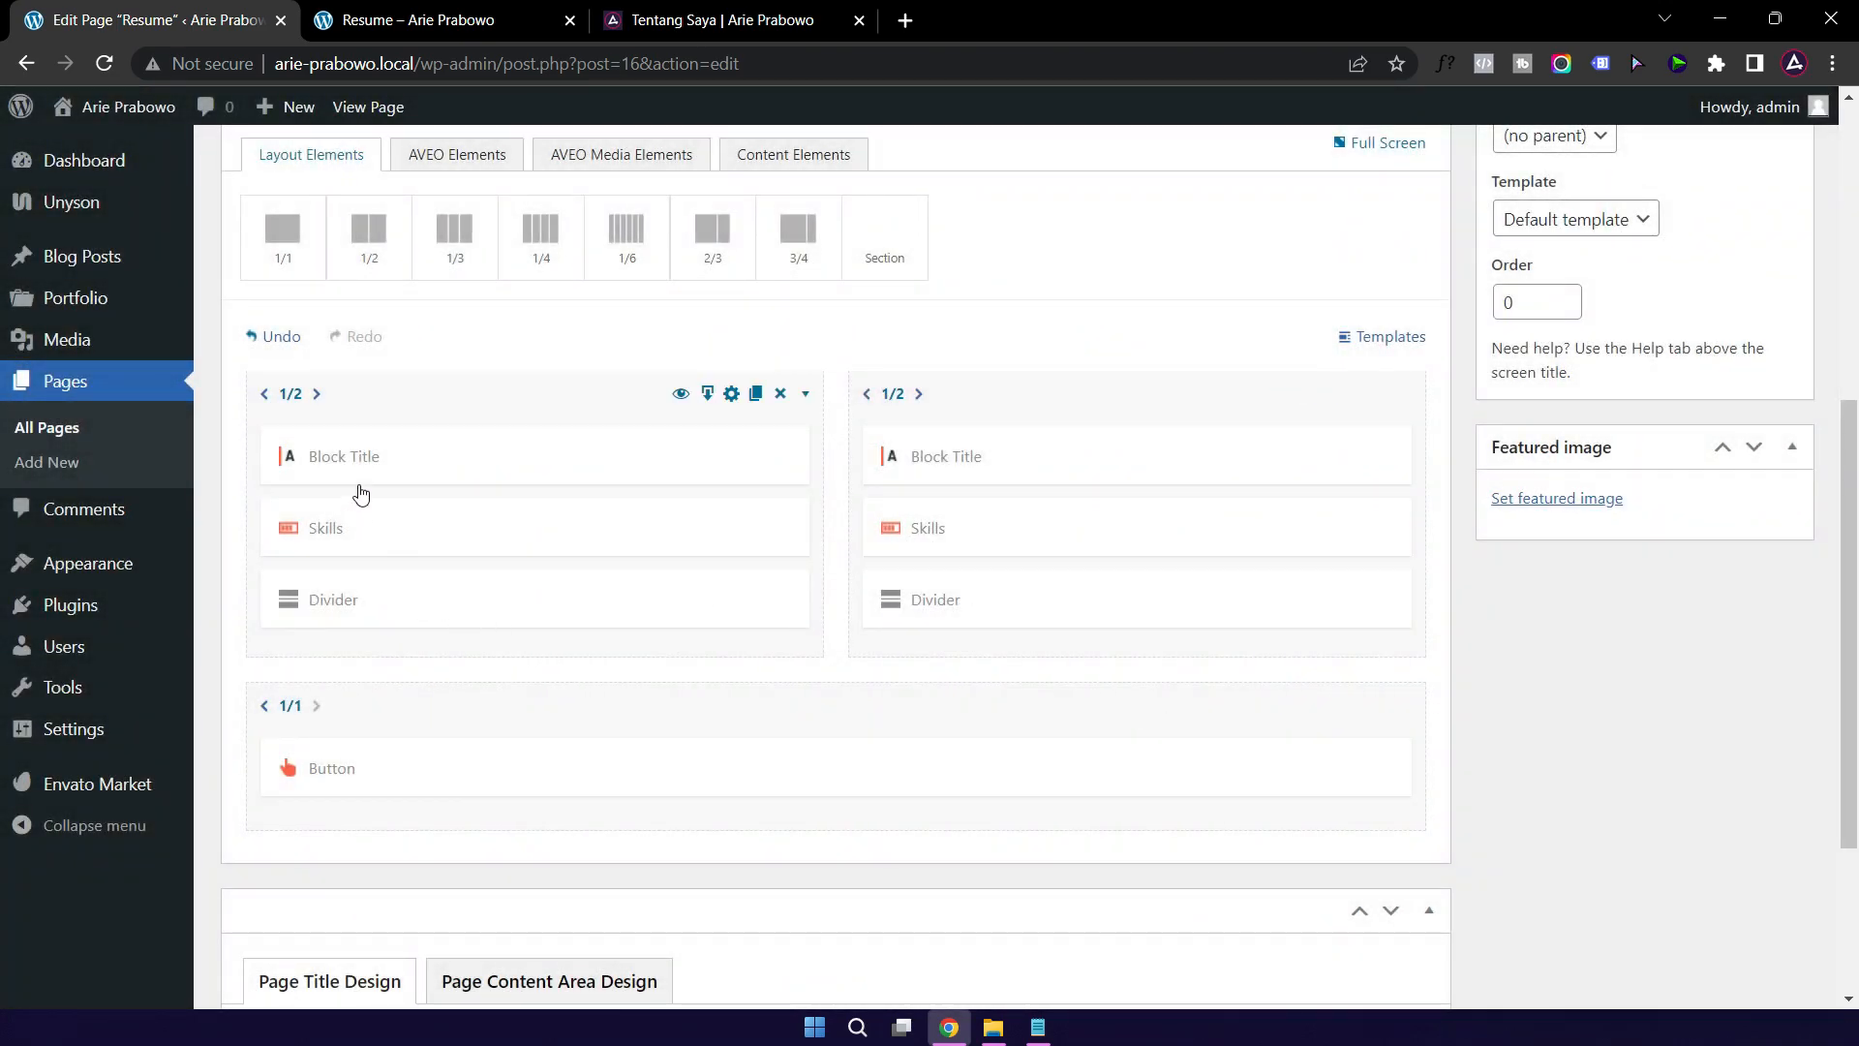
Step: Change the Coding Skills heading word Coding to Soft and save
{"action": "left_click", "coordinate": [429, 24]}
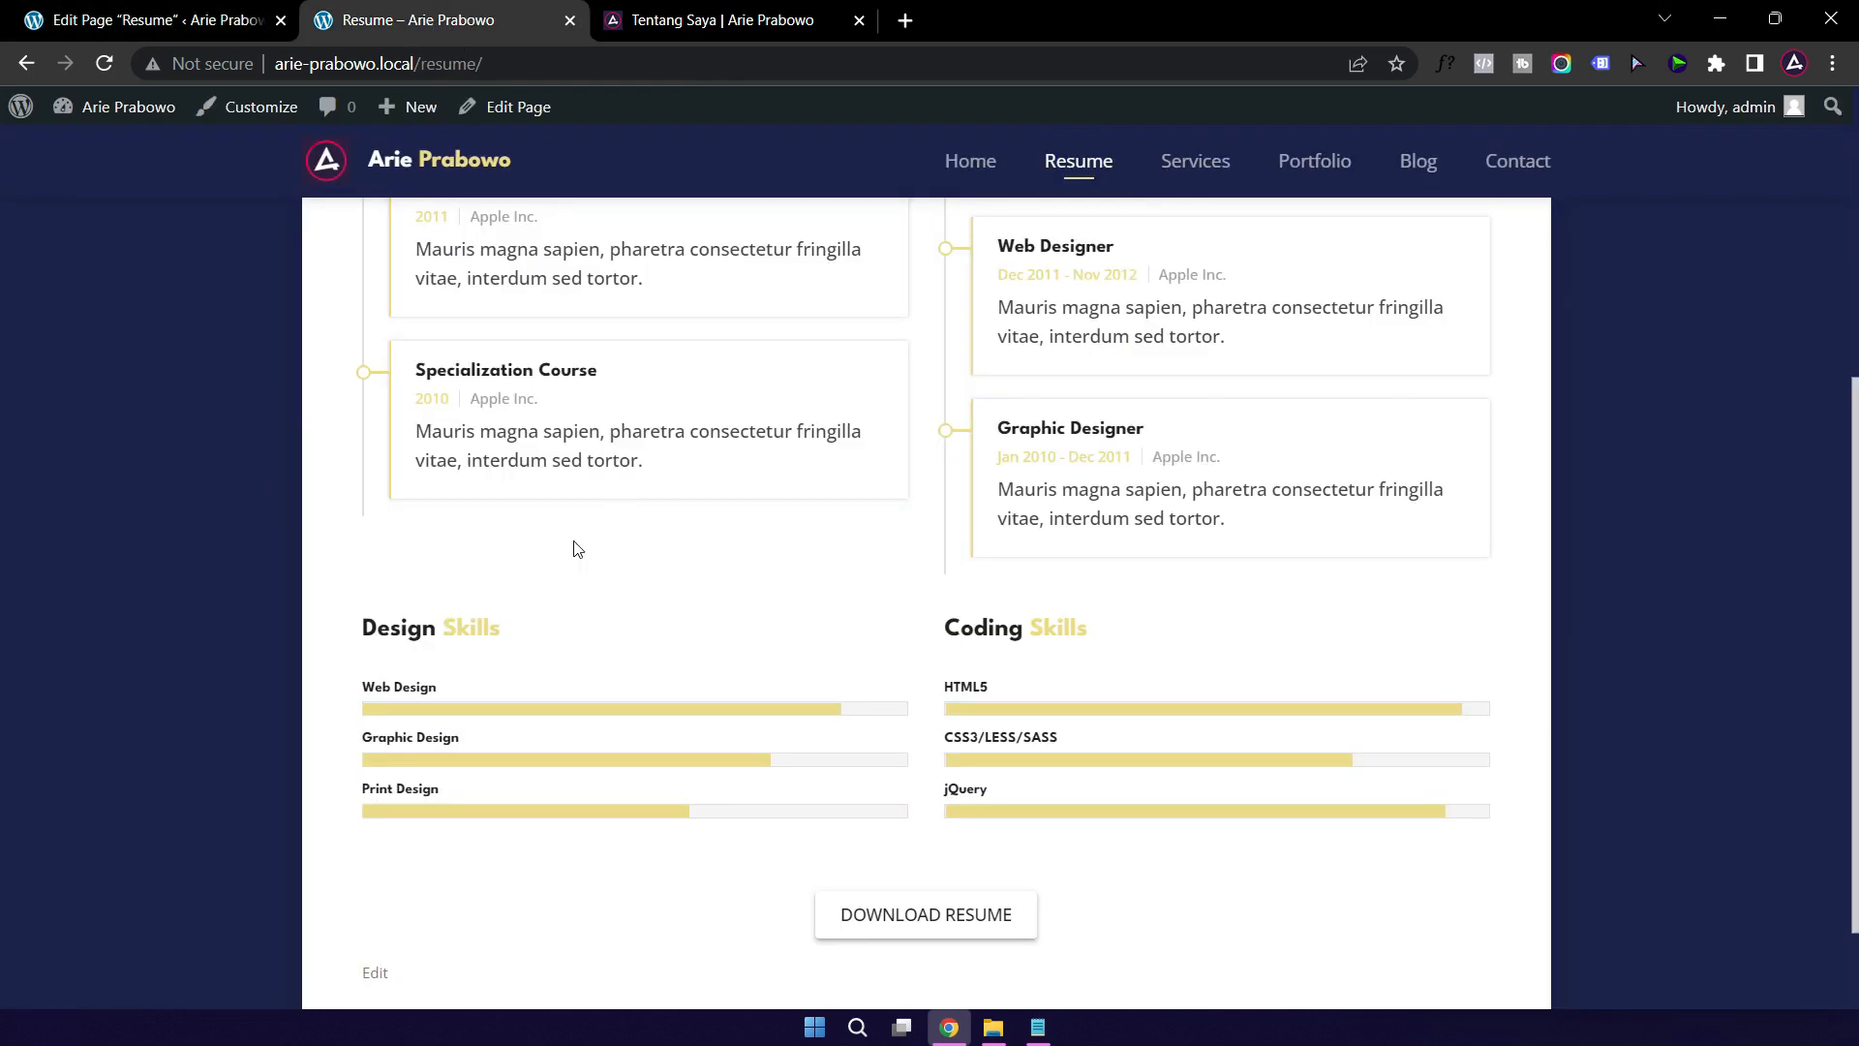
{"action": "left_click", "coordinate": [126, 21]}
{"action": "left_click", "coordinate": [1002, 461]}
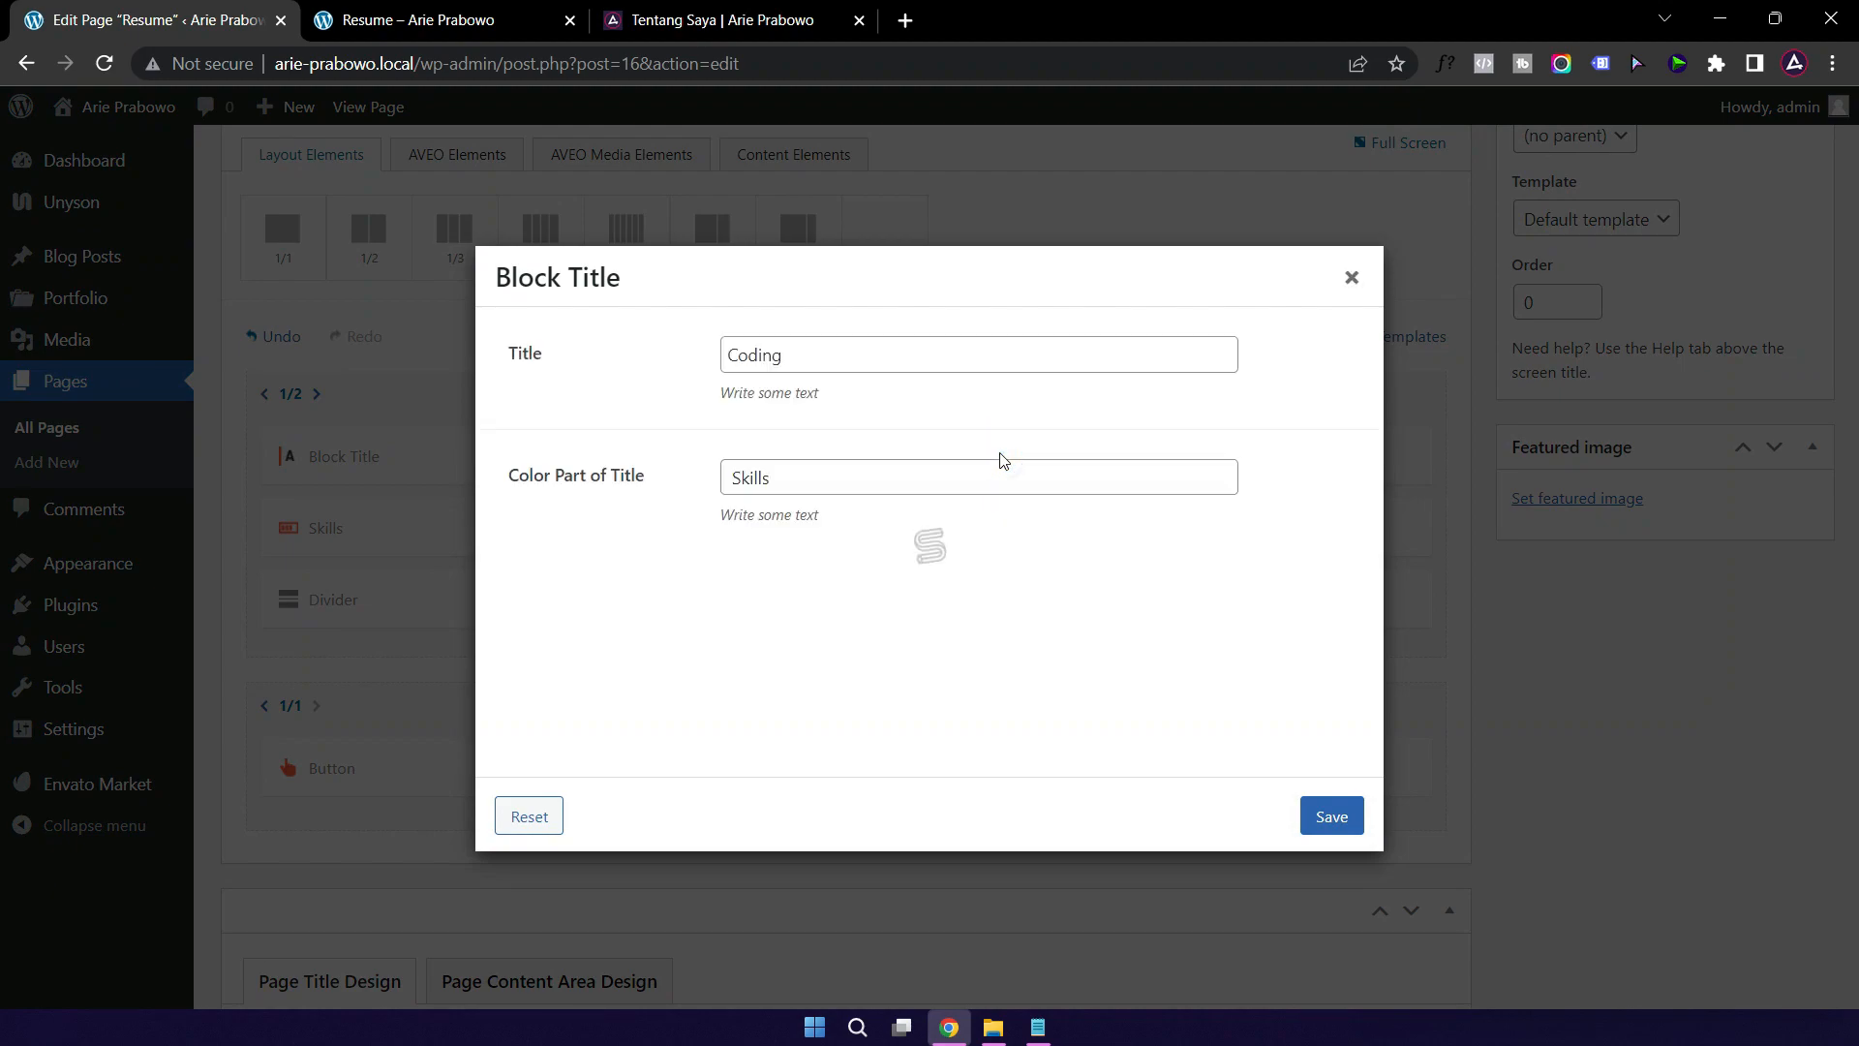
{"action": "left_click_drag", "start_coordinate": [803, 358], "coordinate": [663, 364]}
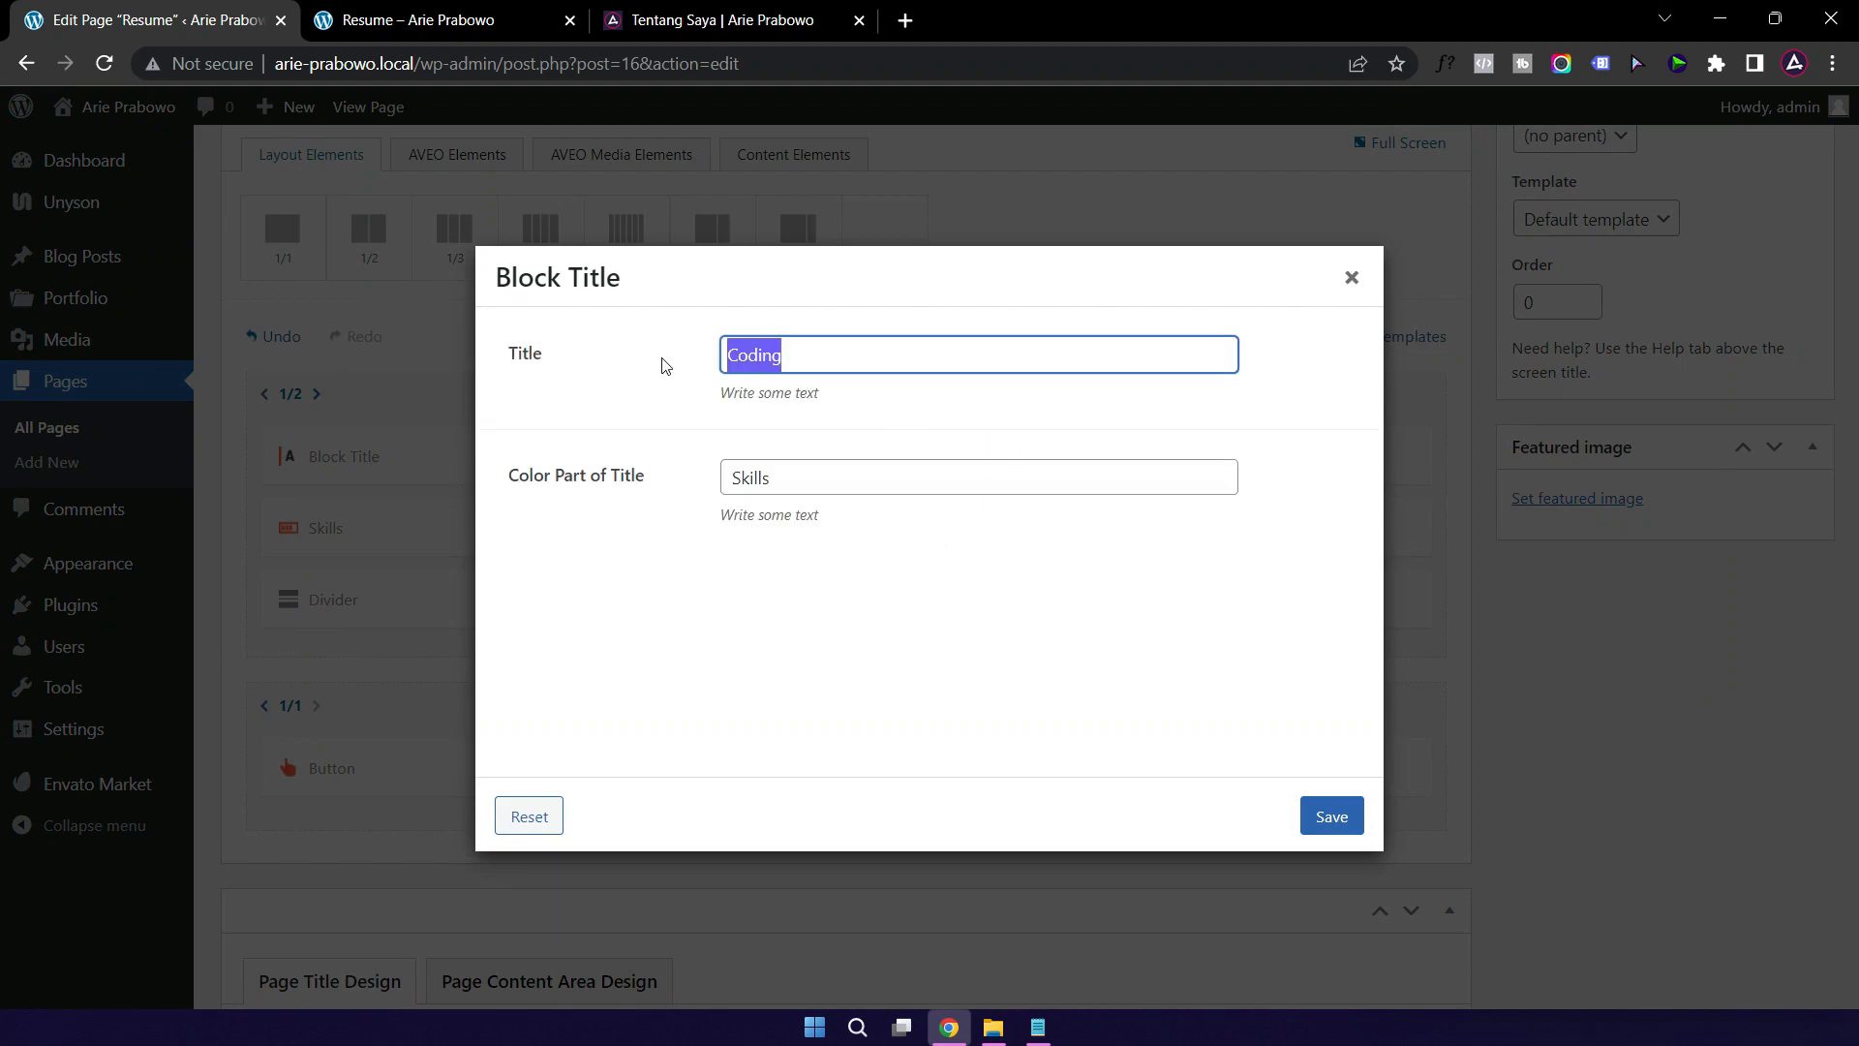
{"action": "type", "text": "Soft"}
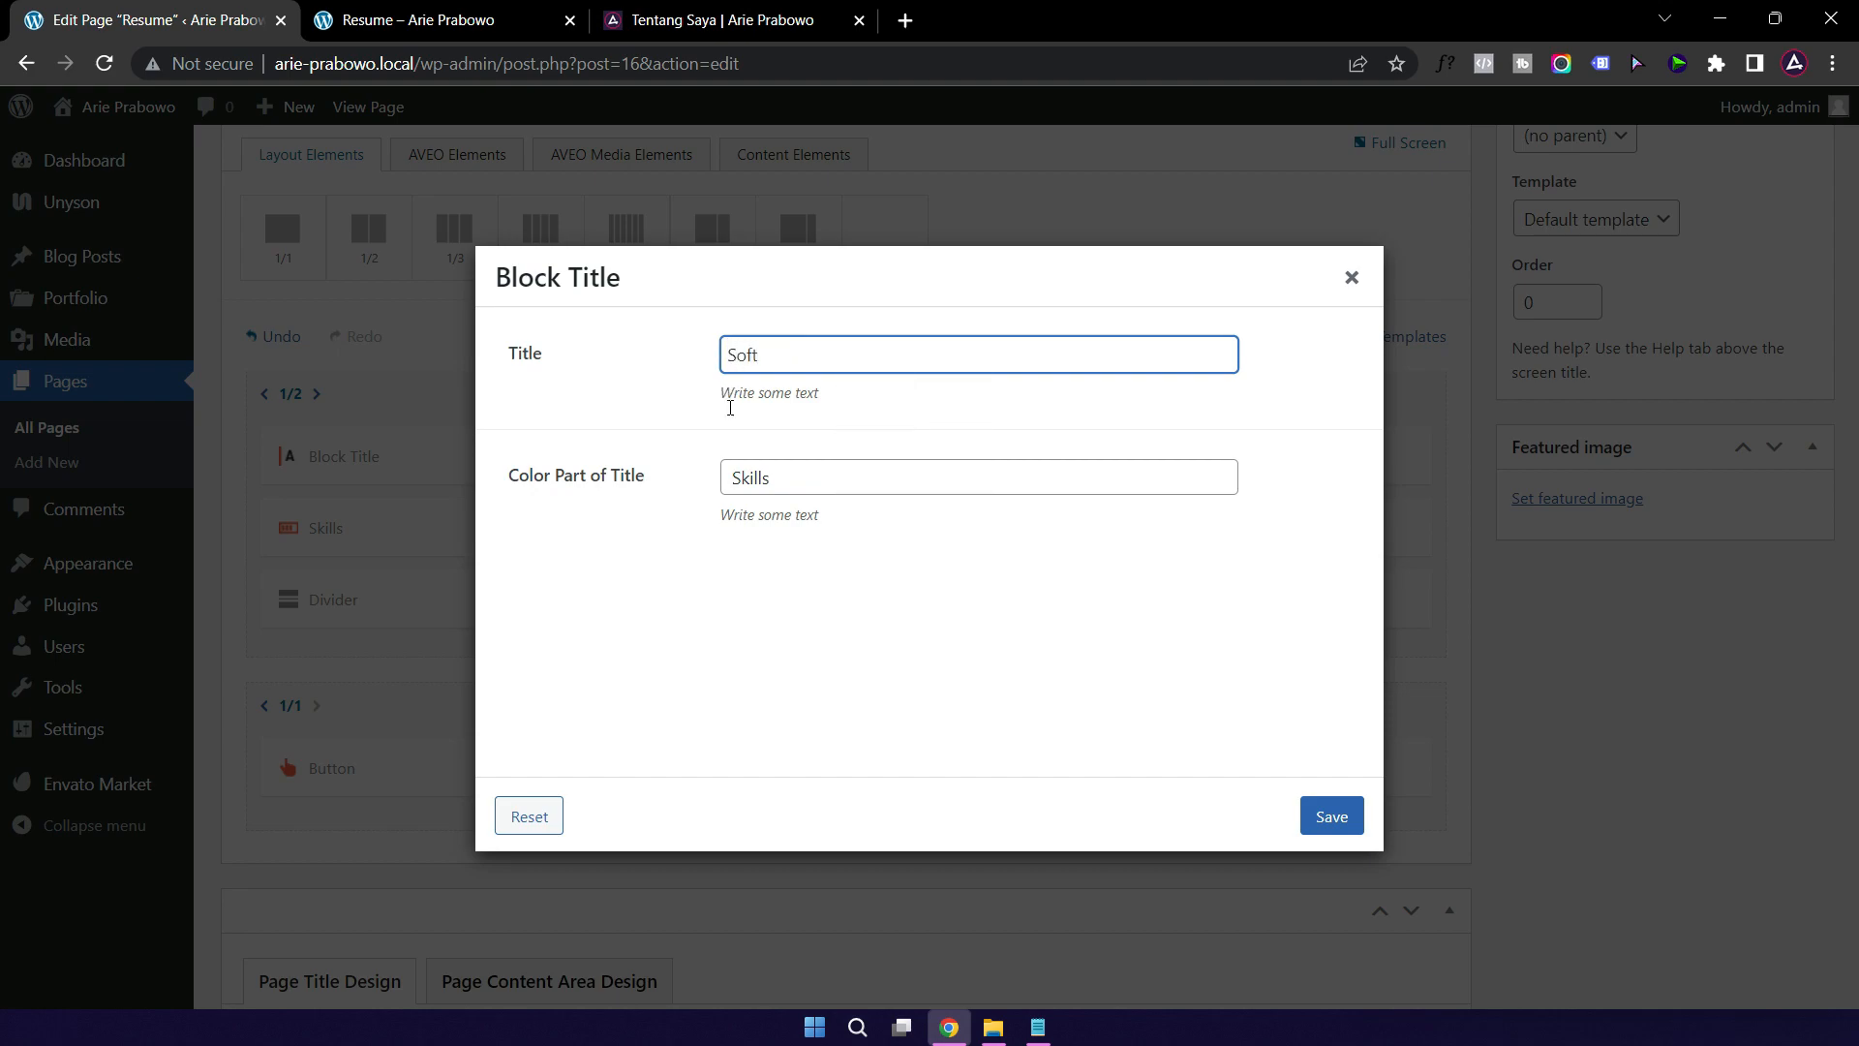
{"action": "left_click", "coordinate": [1331, 813]}
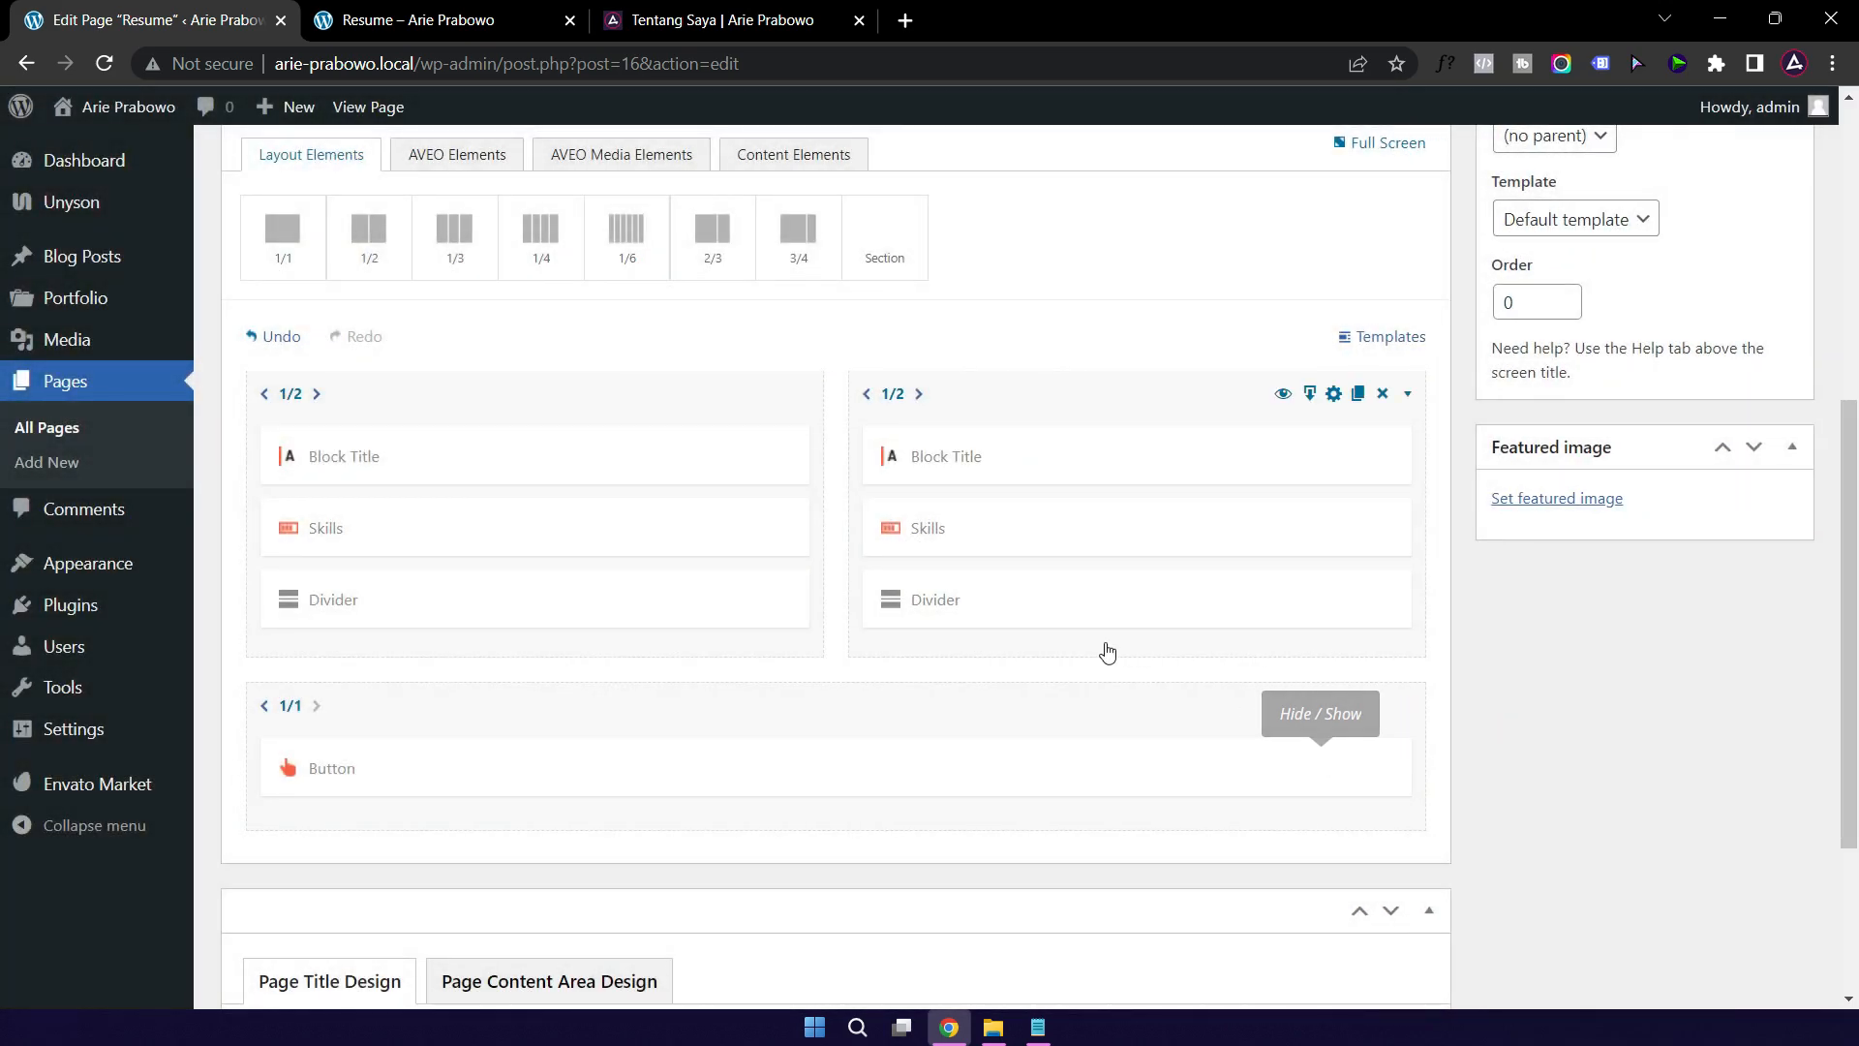
Step: Replace the HTML5 skill with Public Speaking at 100
{"action": "left_click", "coordinate": [1043, 542]}
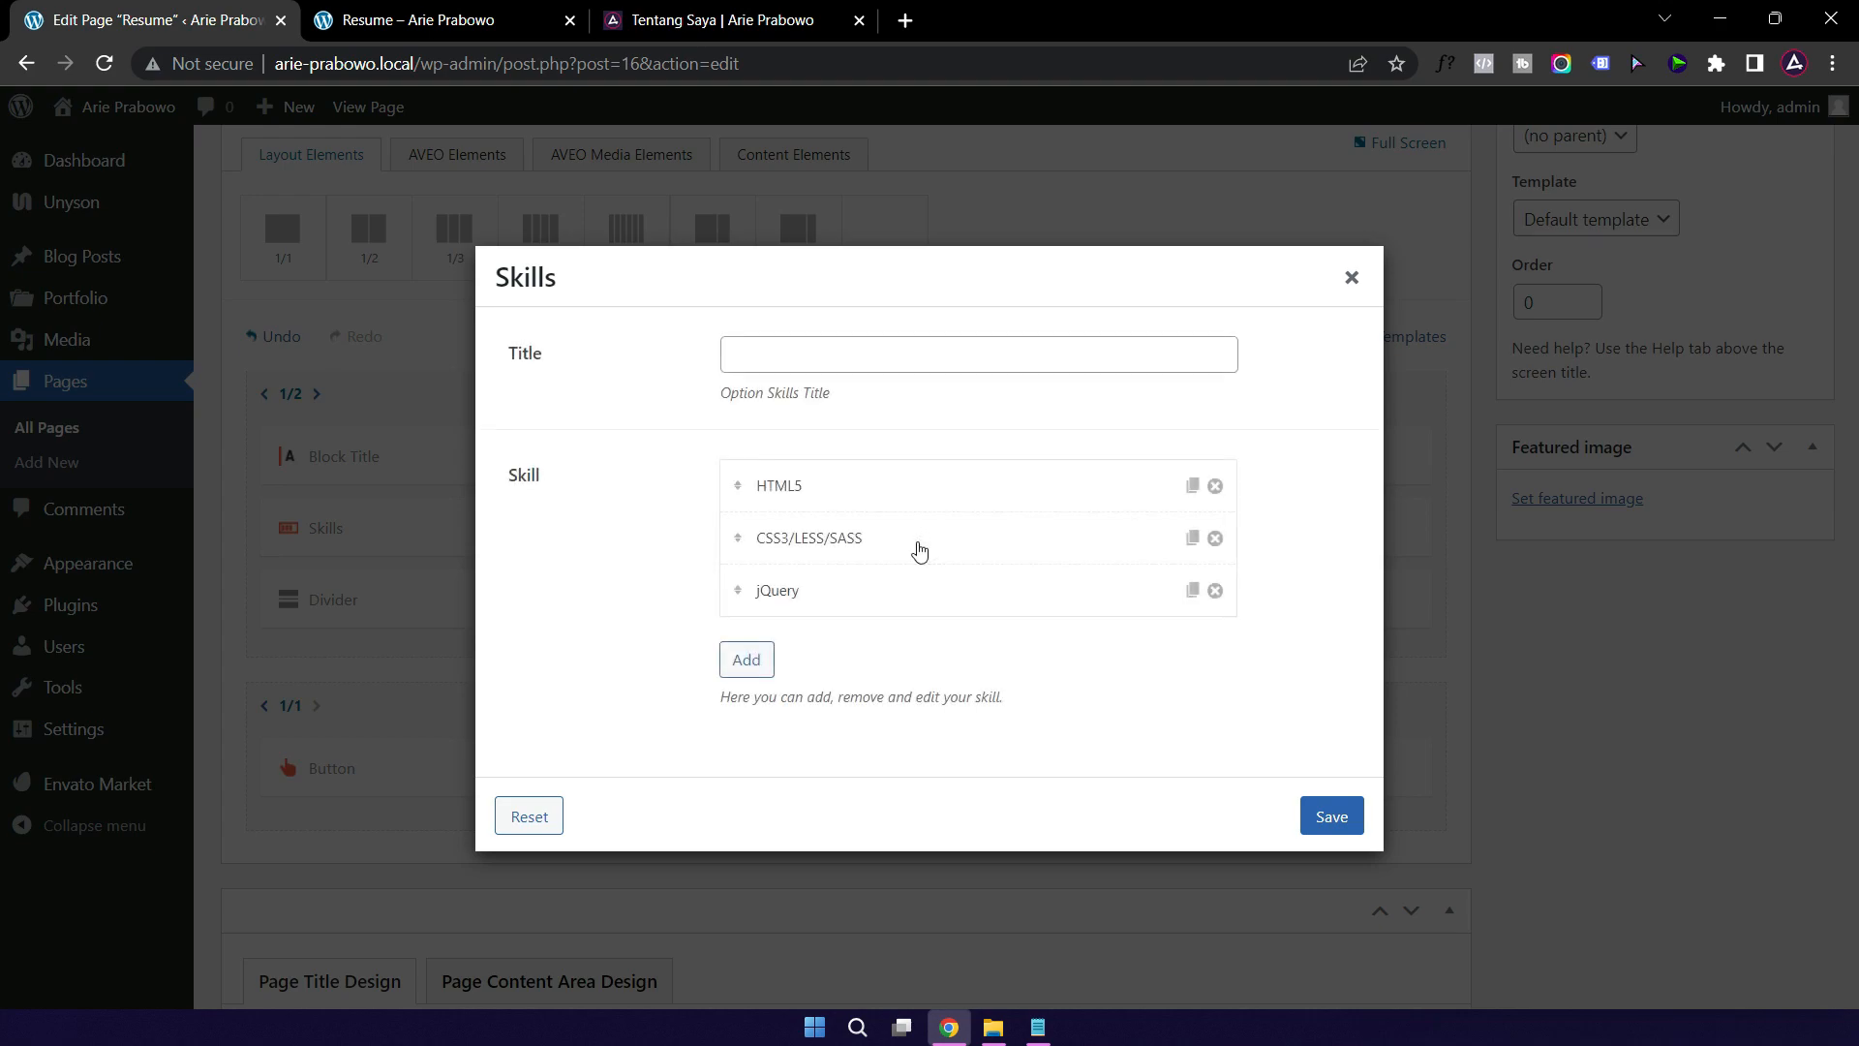
{"action": "left_click", "coordinate": [857, 492]}
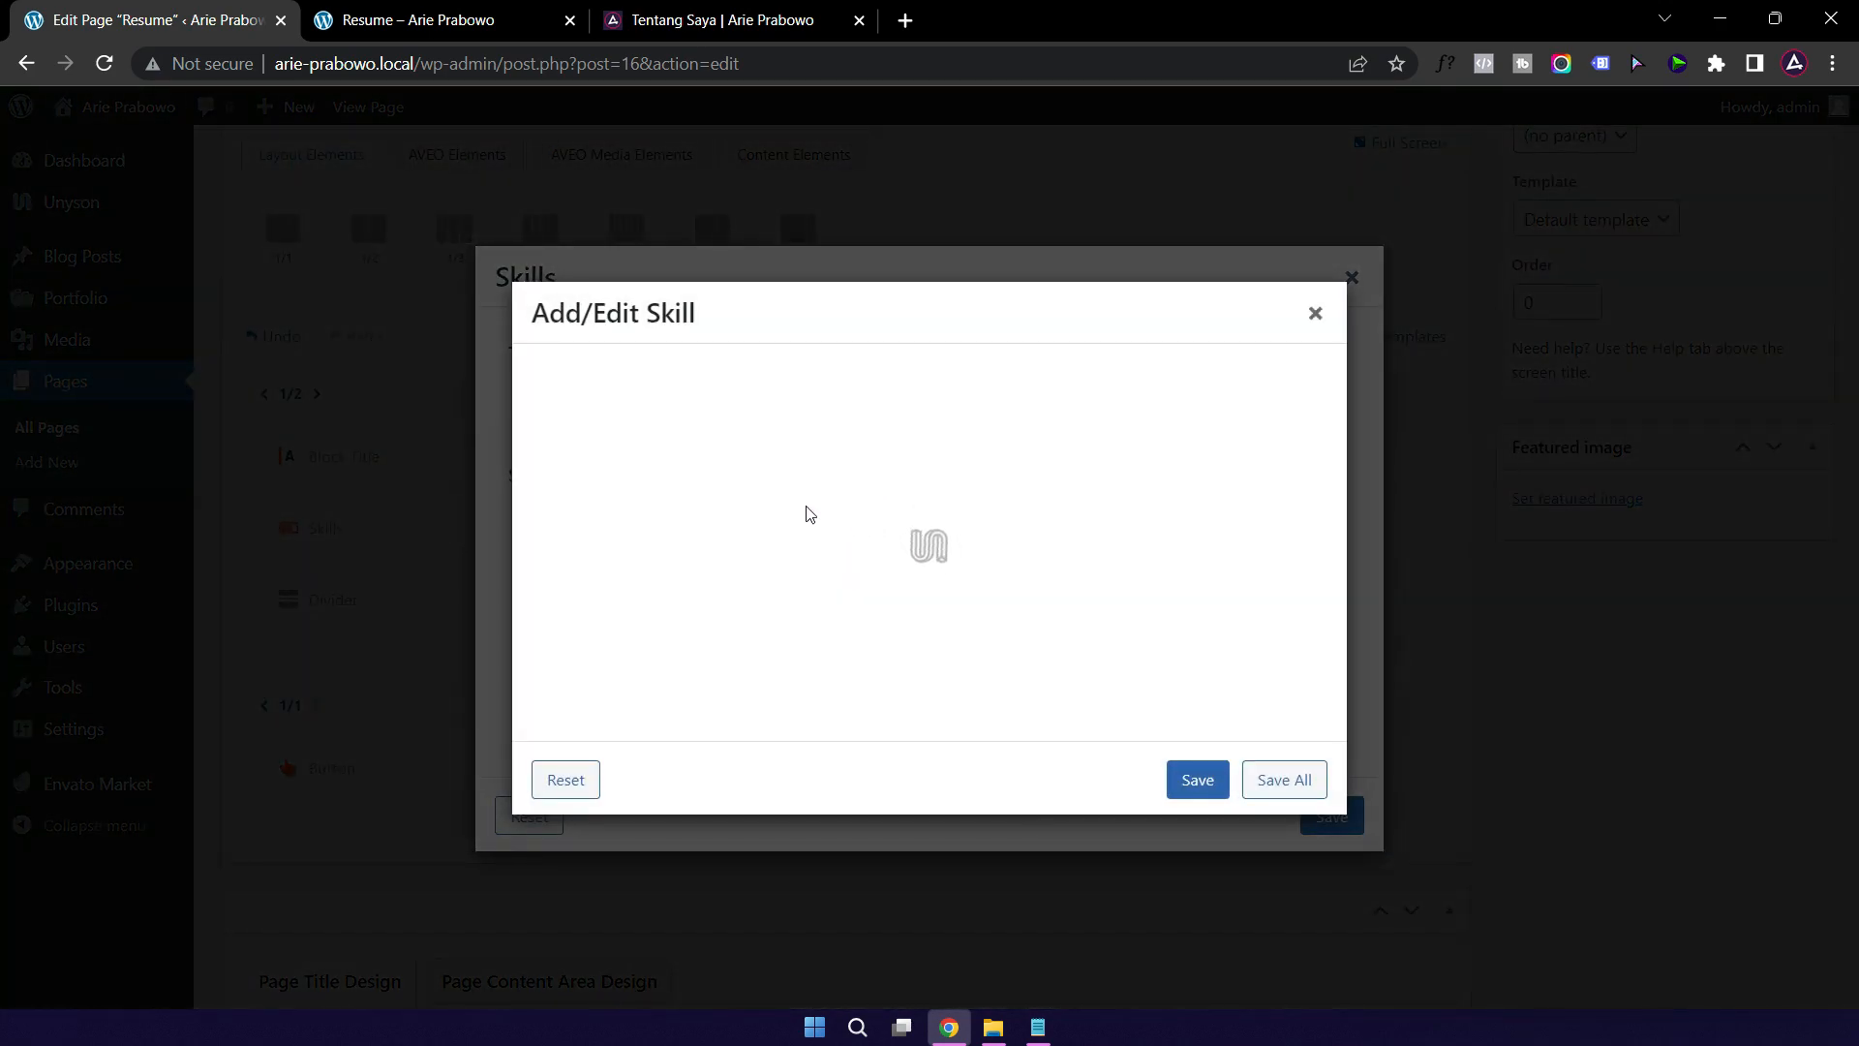
{"action": "left_click", "coordinate": [842, 392]}
{"action": "double_click", "coordinate": [852, 397]}
{"action": "type", "text": "Public Speaking"}
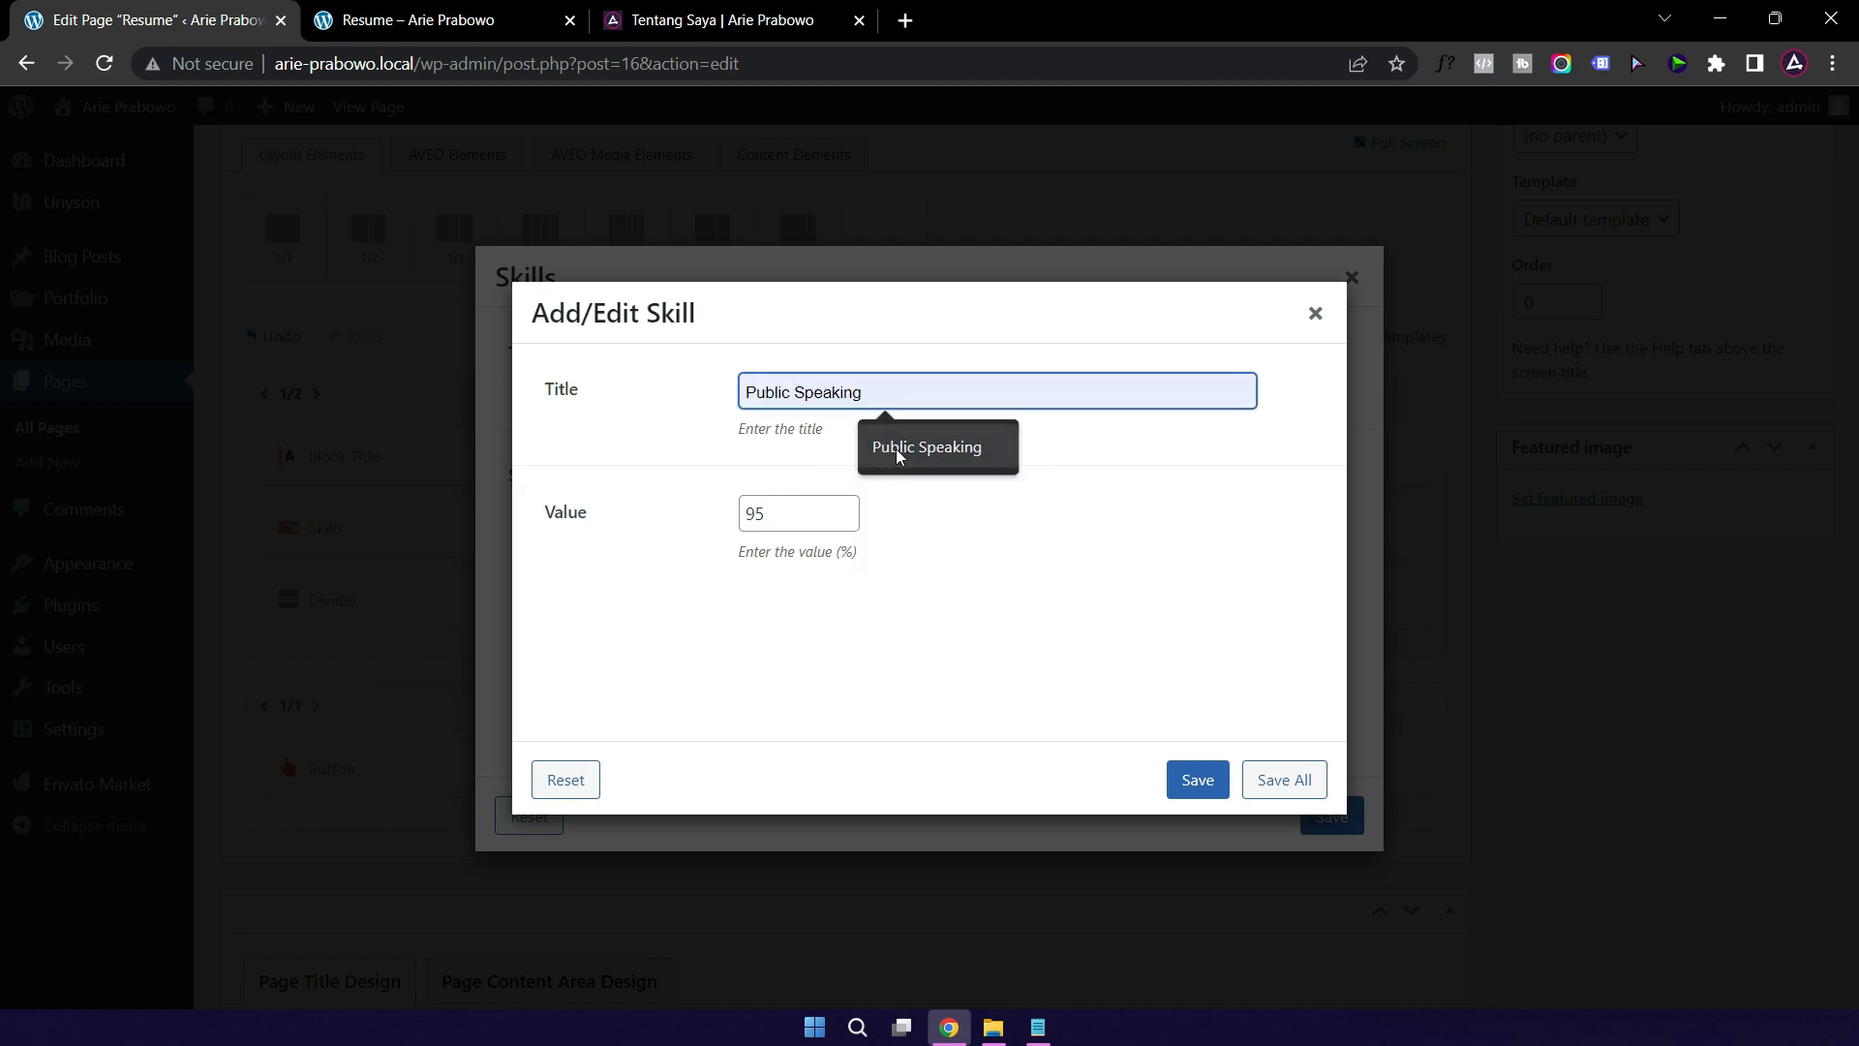
{"action": "left_click", "coordinate": [897, 448]}
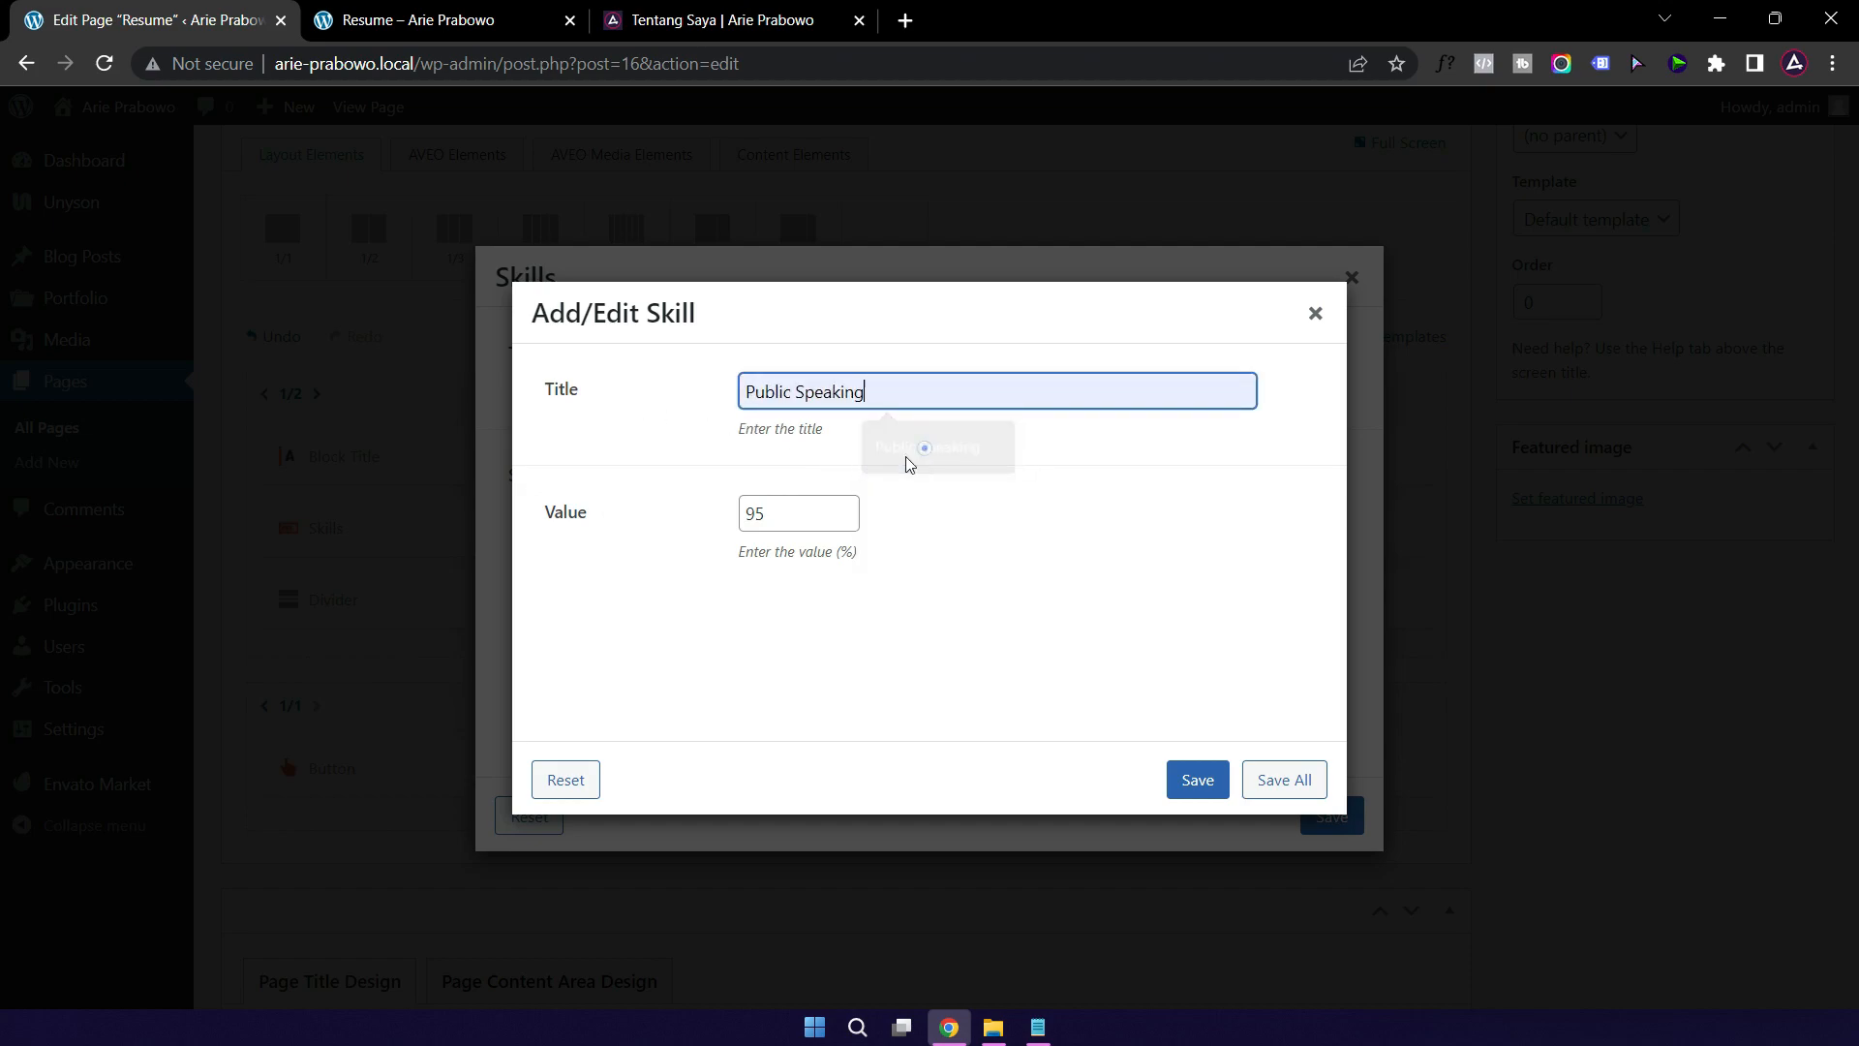
{"action": "left_click_drag", "start_coordinate": [779, 516], "coordinate": [732, 519]}
{"action": "type", "text": "100"}
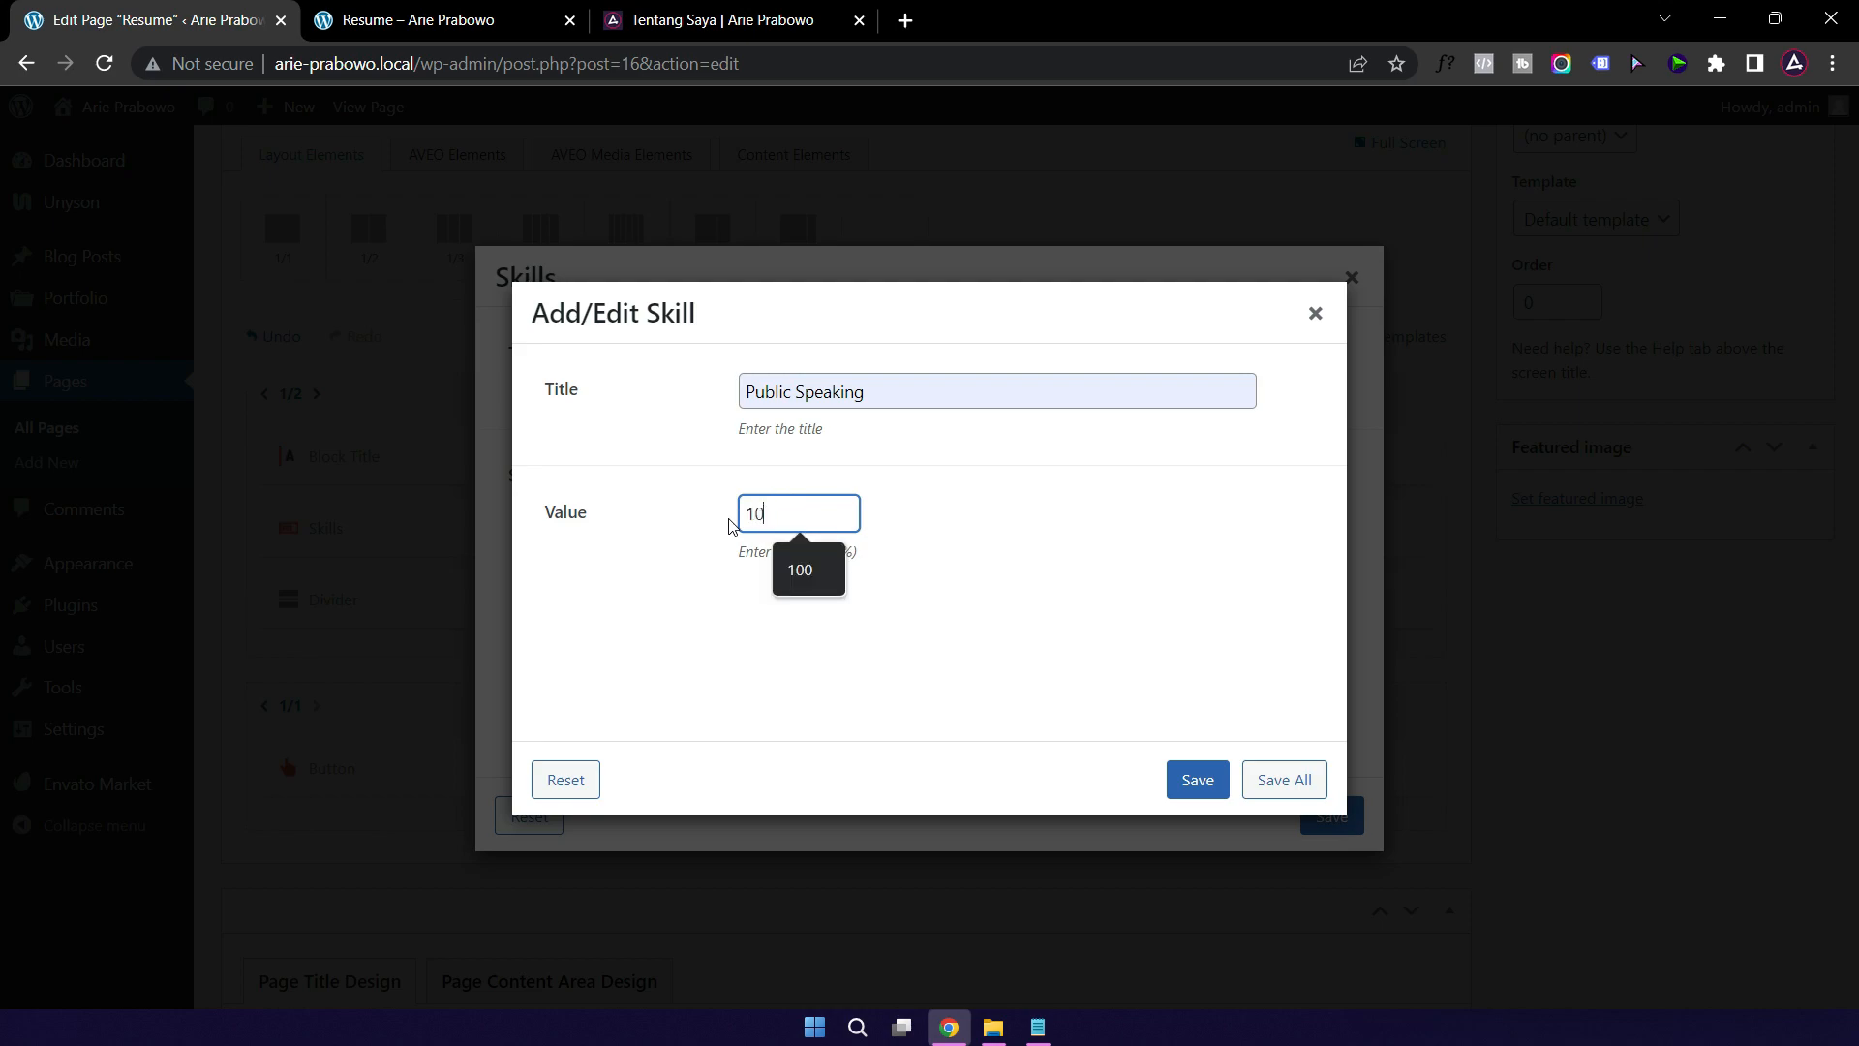
{"action": "left_click", "coordinate": [1198, 790]}
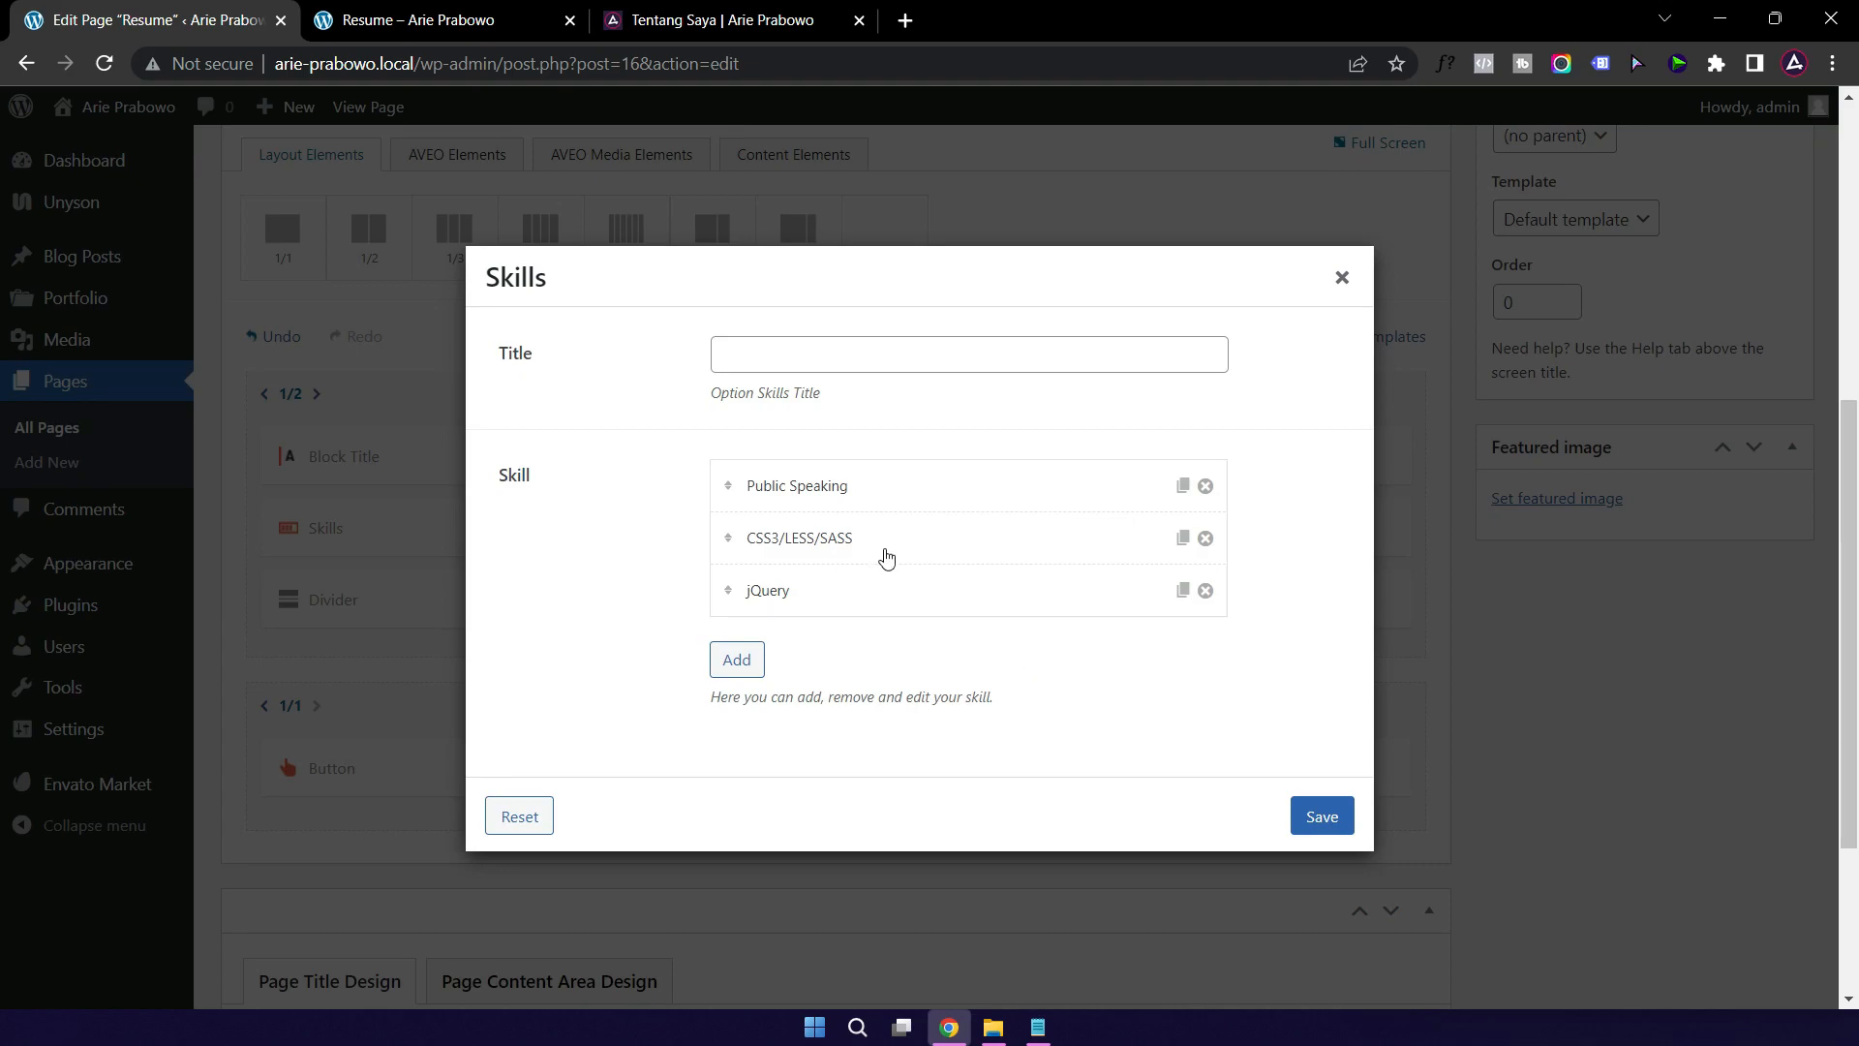
Step: Rename CSS3/LESS/SASS to Design Thingking at 99, delete jQuery, and save the list
{"action": "left_click", "coordinate": [911, 541]}
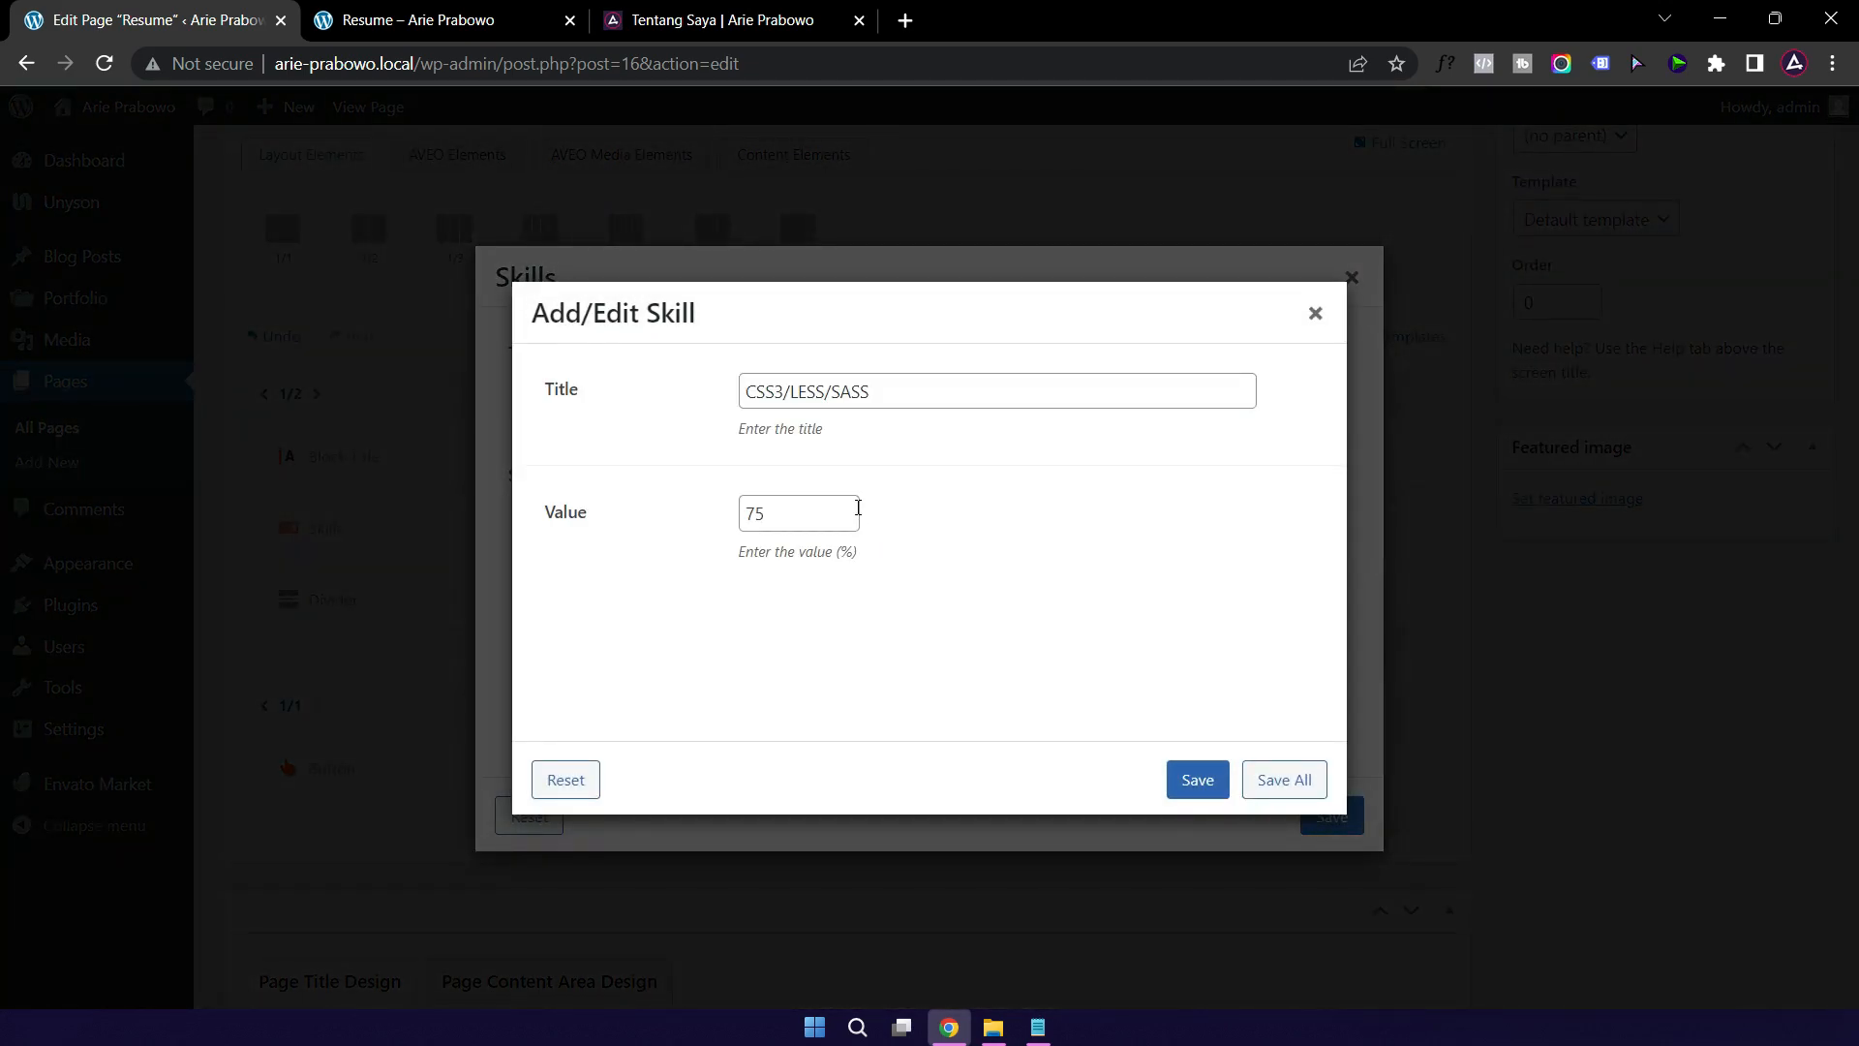
{"action": "triple_click", "coordinate": [900, 391]}
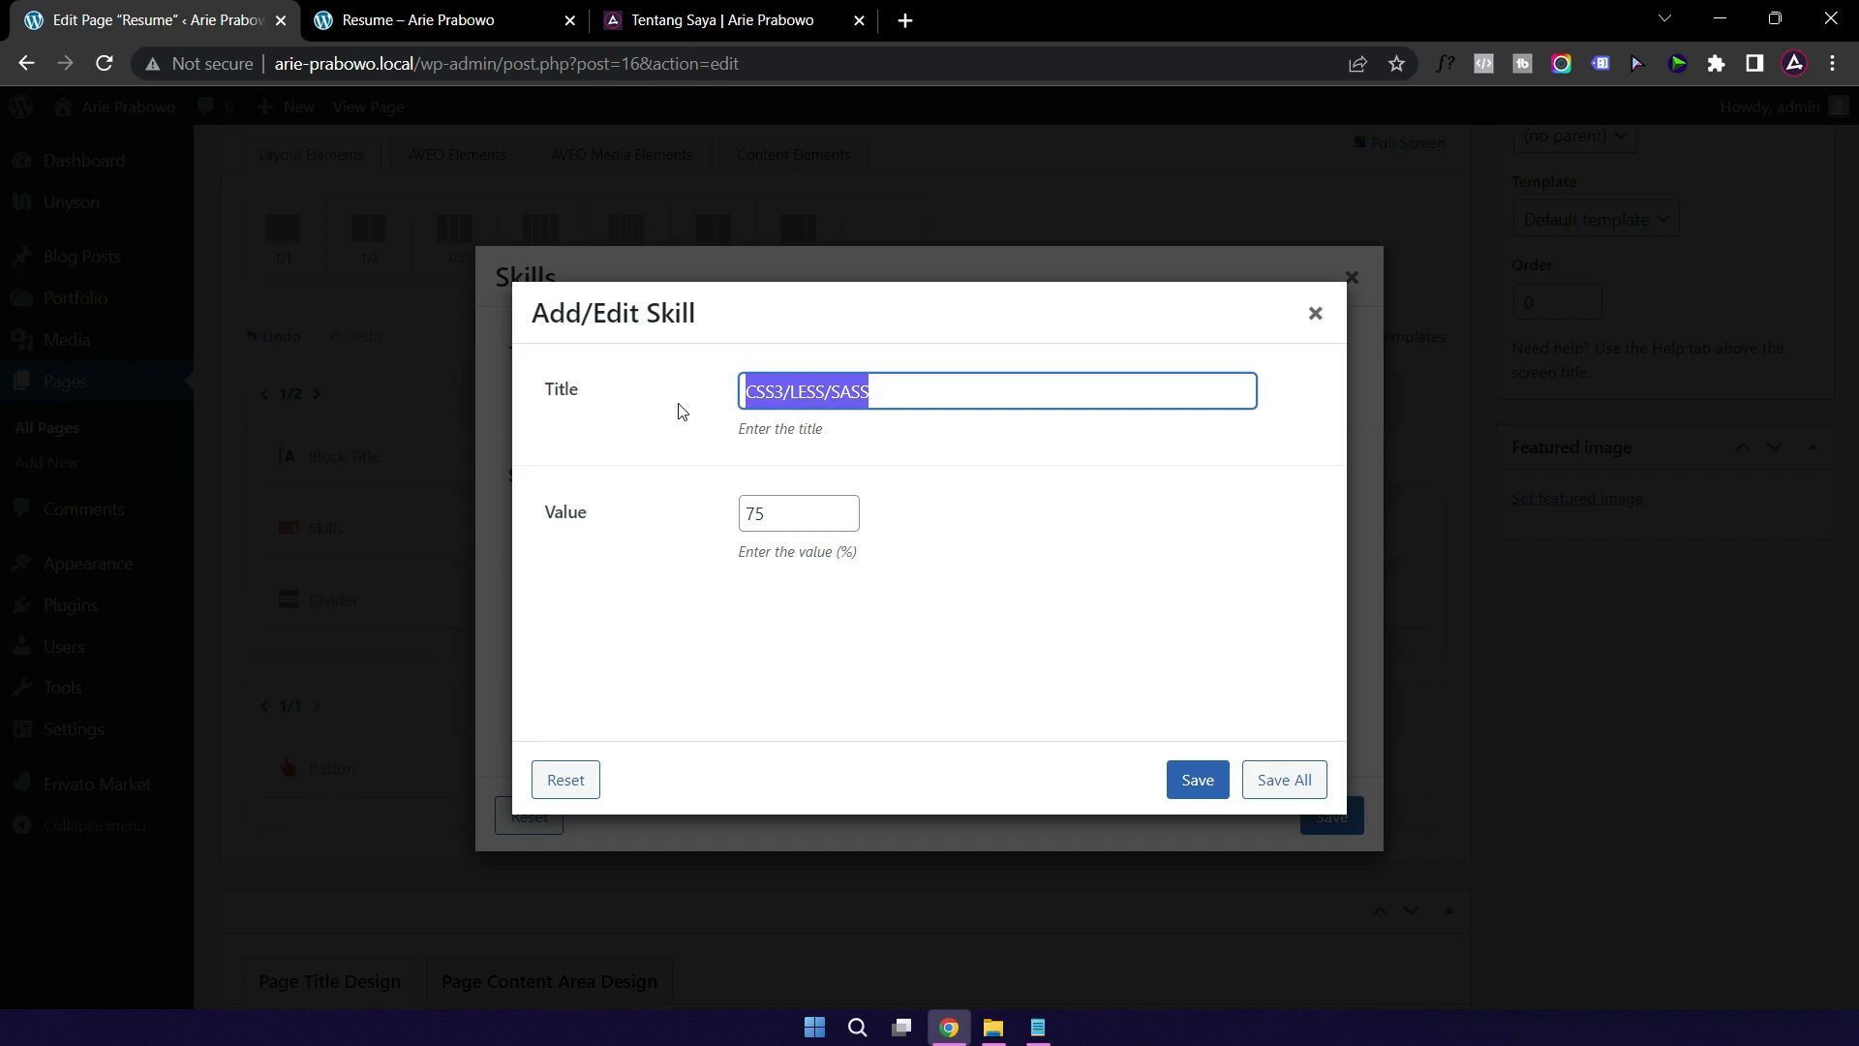
{"action": "type", "text": "Design Thingking"}
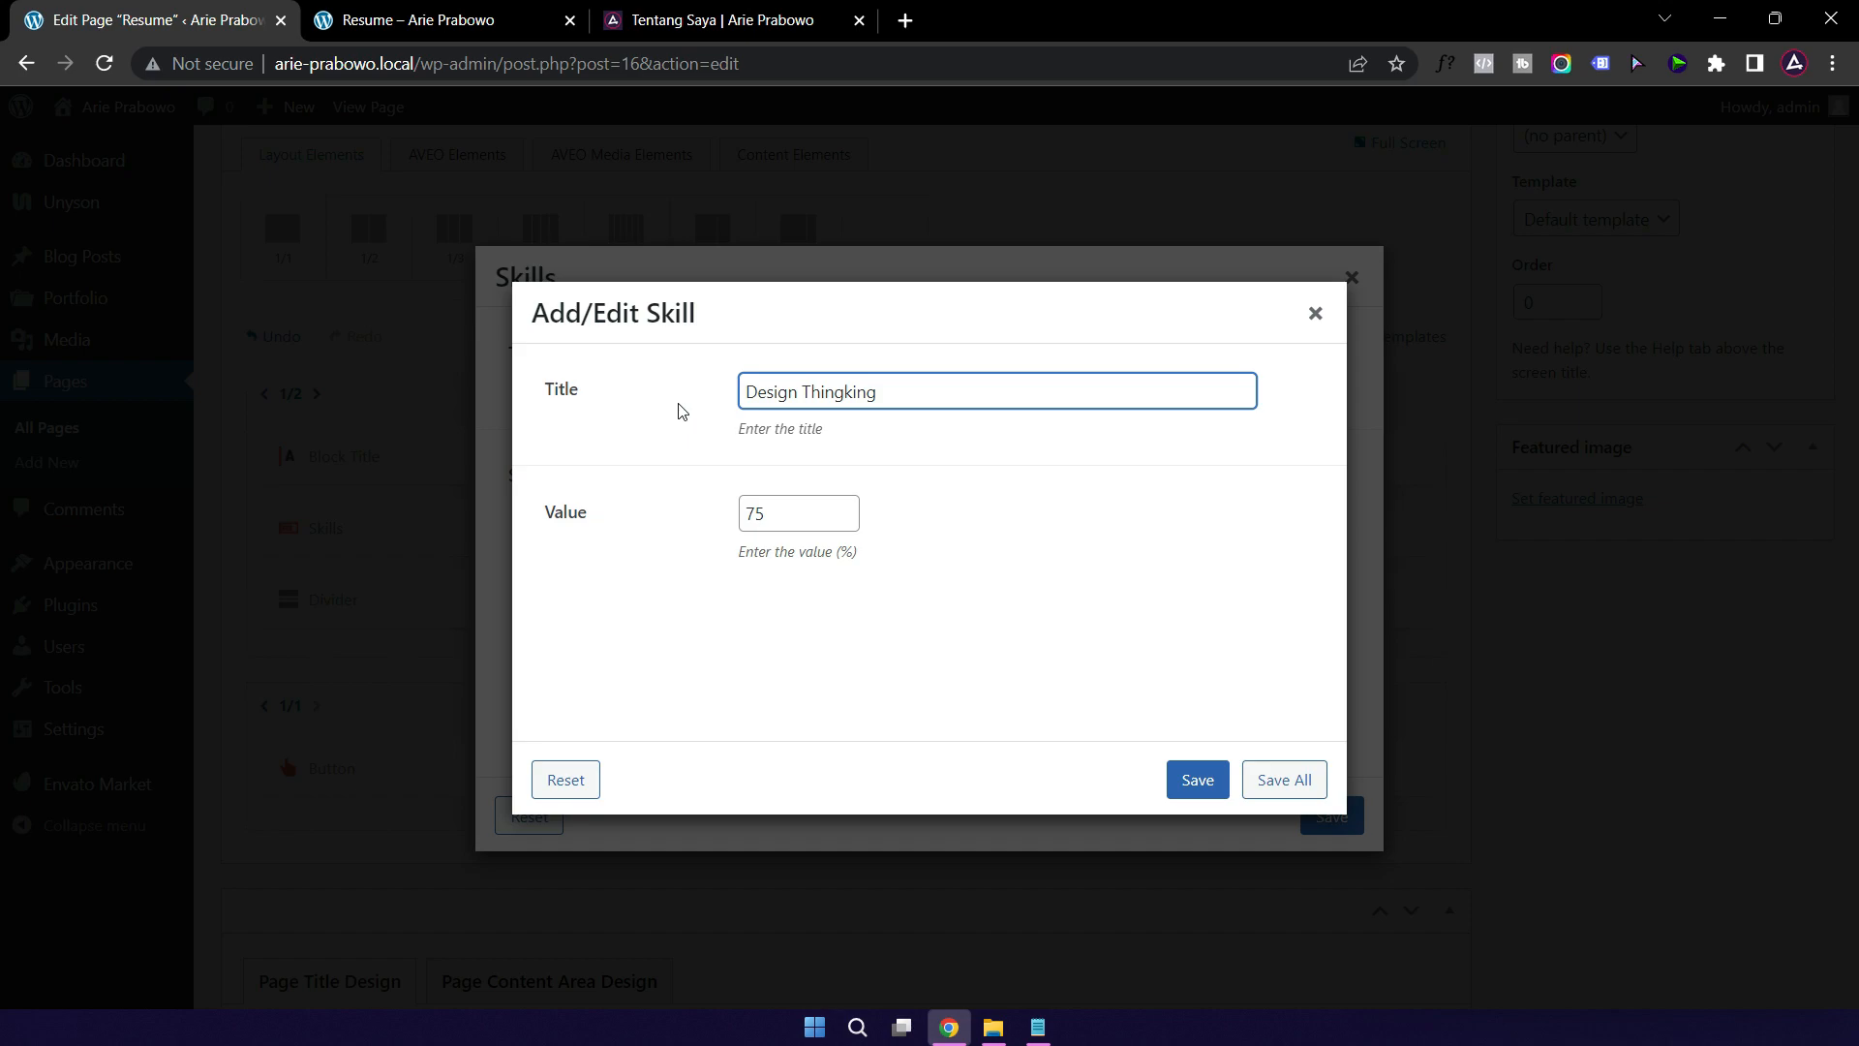
{"action": "double_click", "coordinate": [778, 515]}
{"action": "type", "text": "99"}
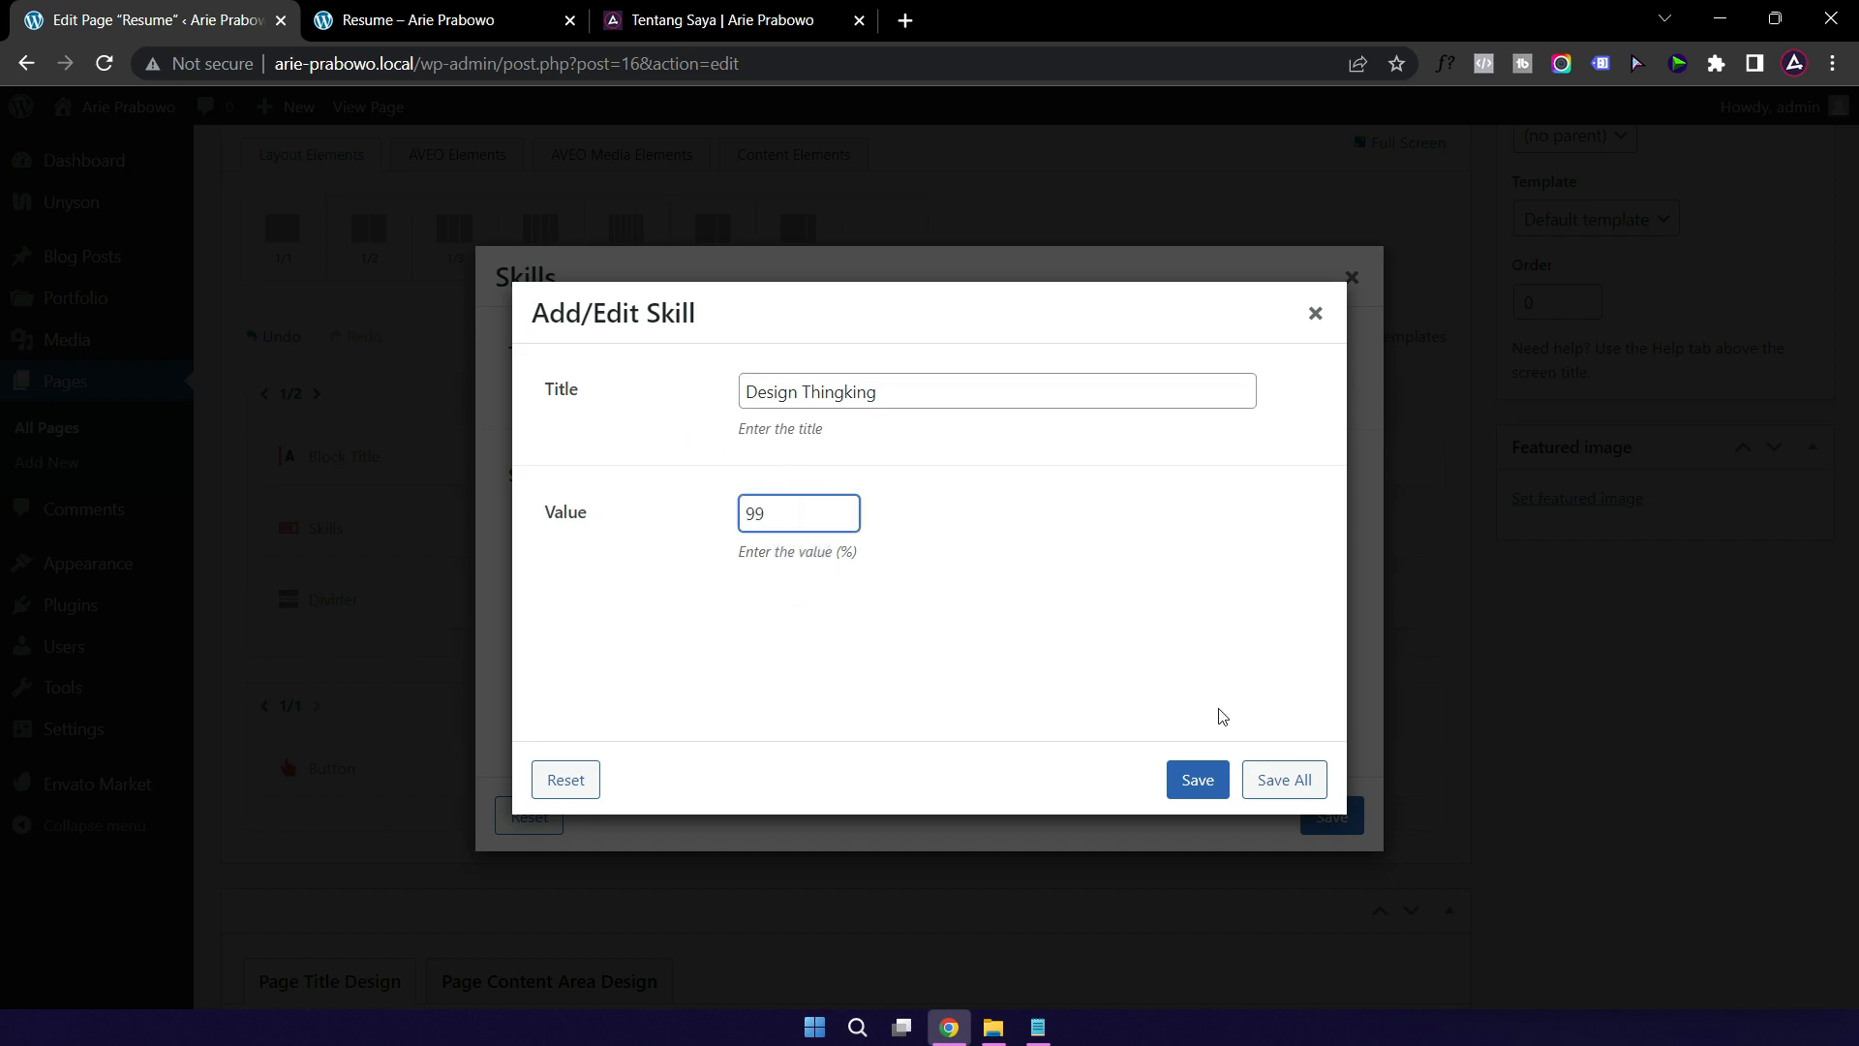
{"action": "left_click", "coordinate": [1201, 782]}
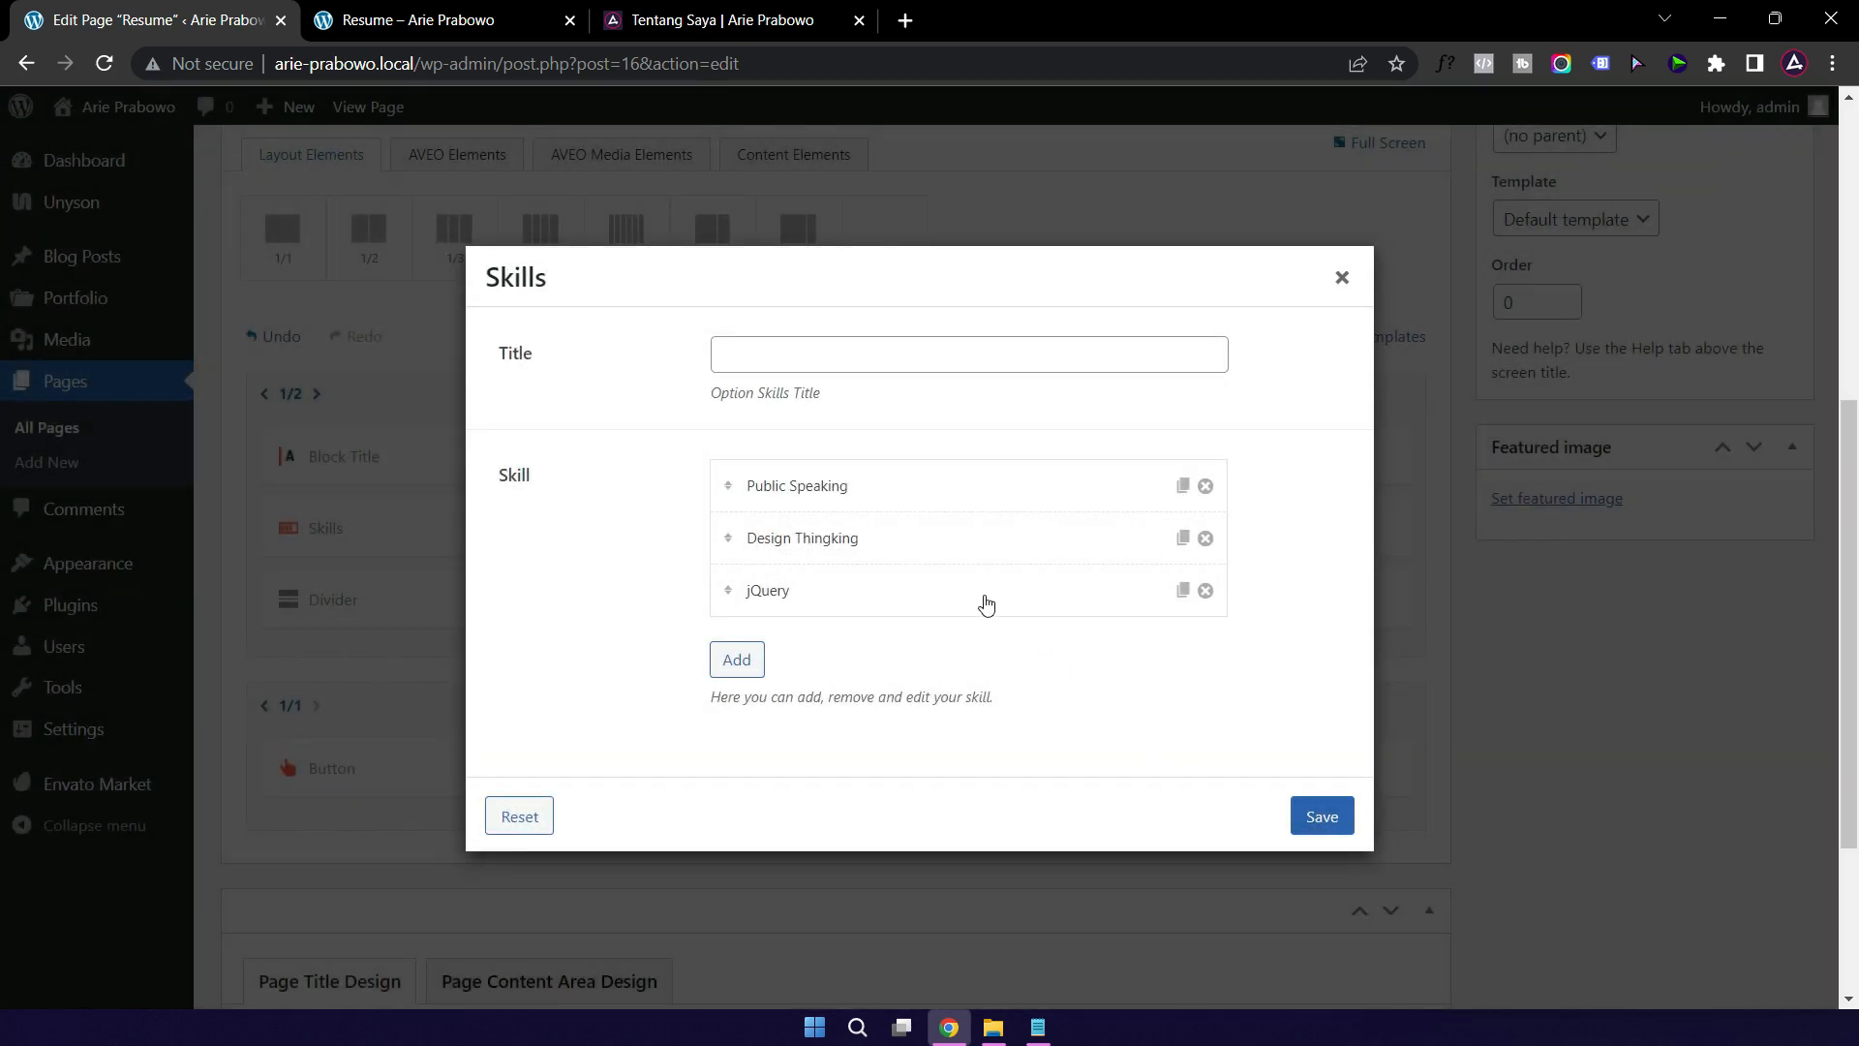
{"action": "left_click", "coordinate": [1206, 591]}
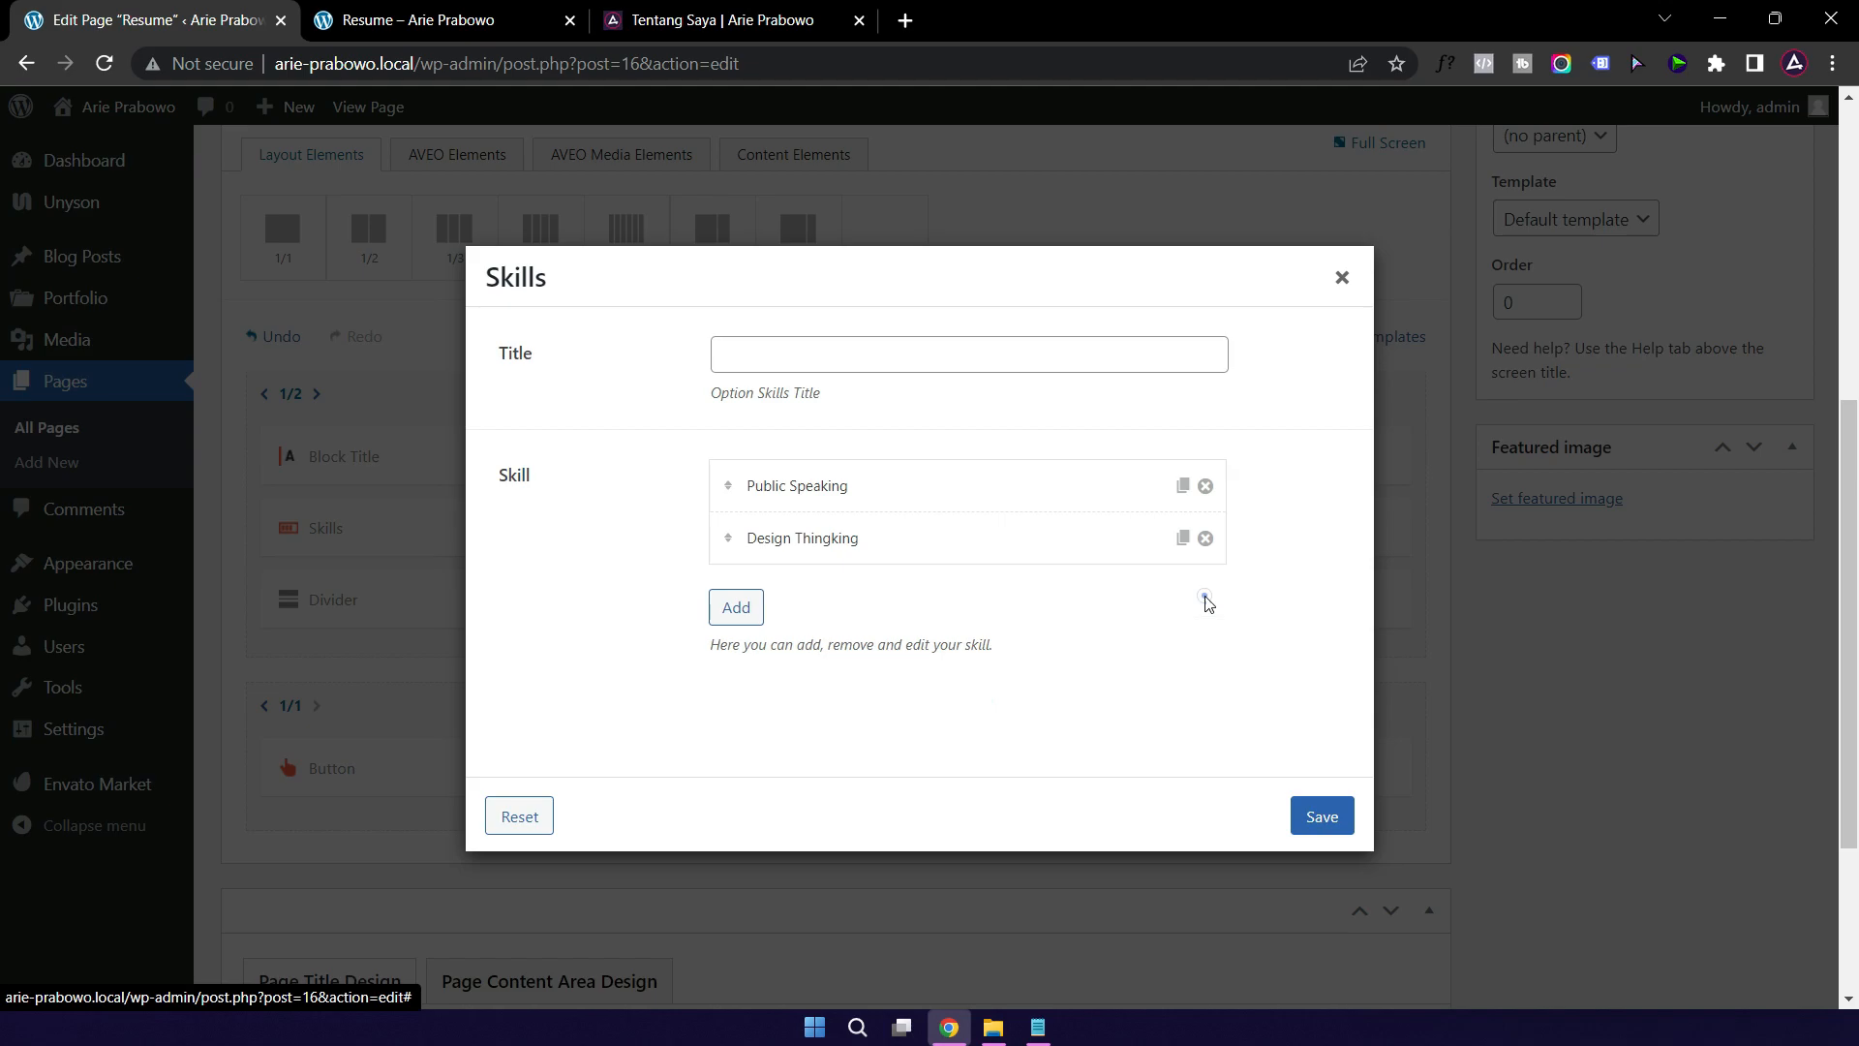
{"action": "left_click", "coordinate": [1323, 818]}
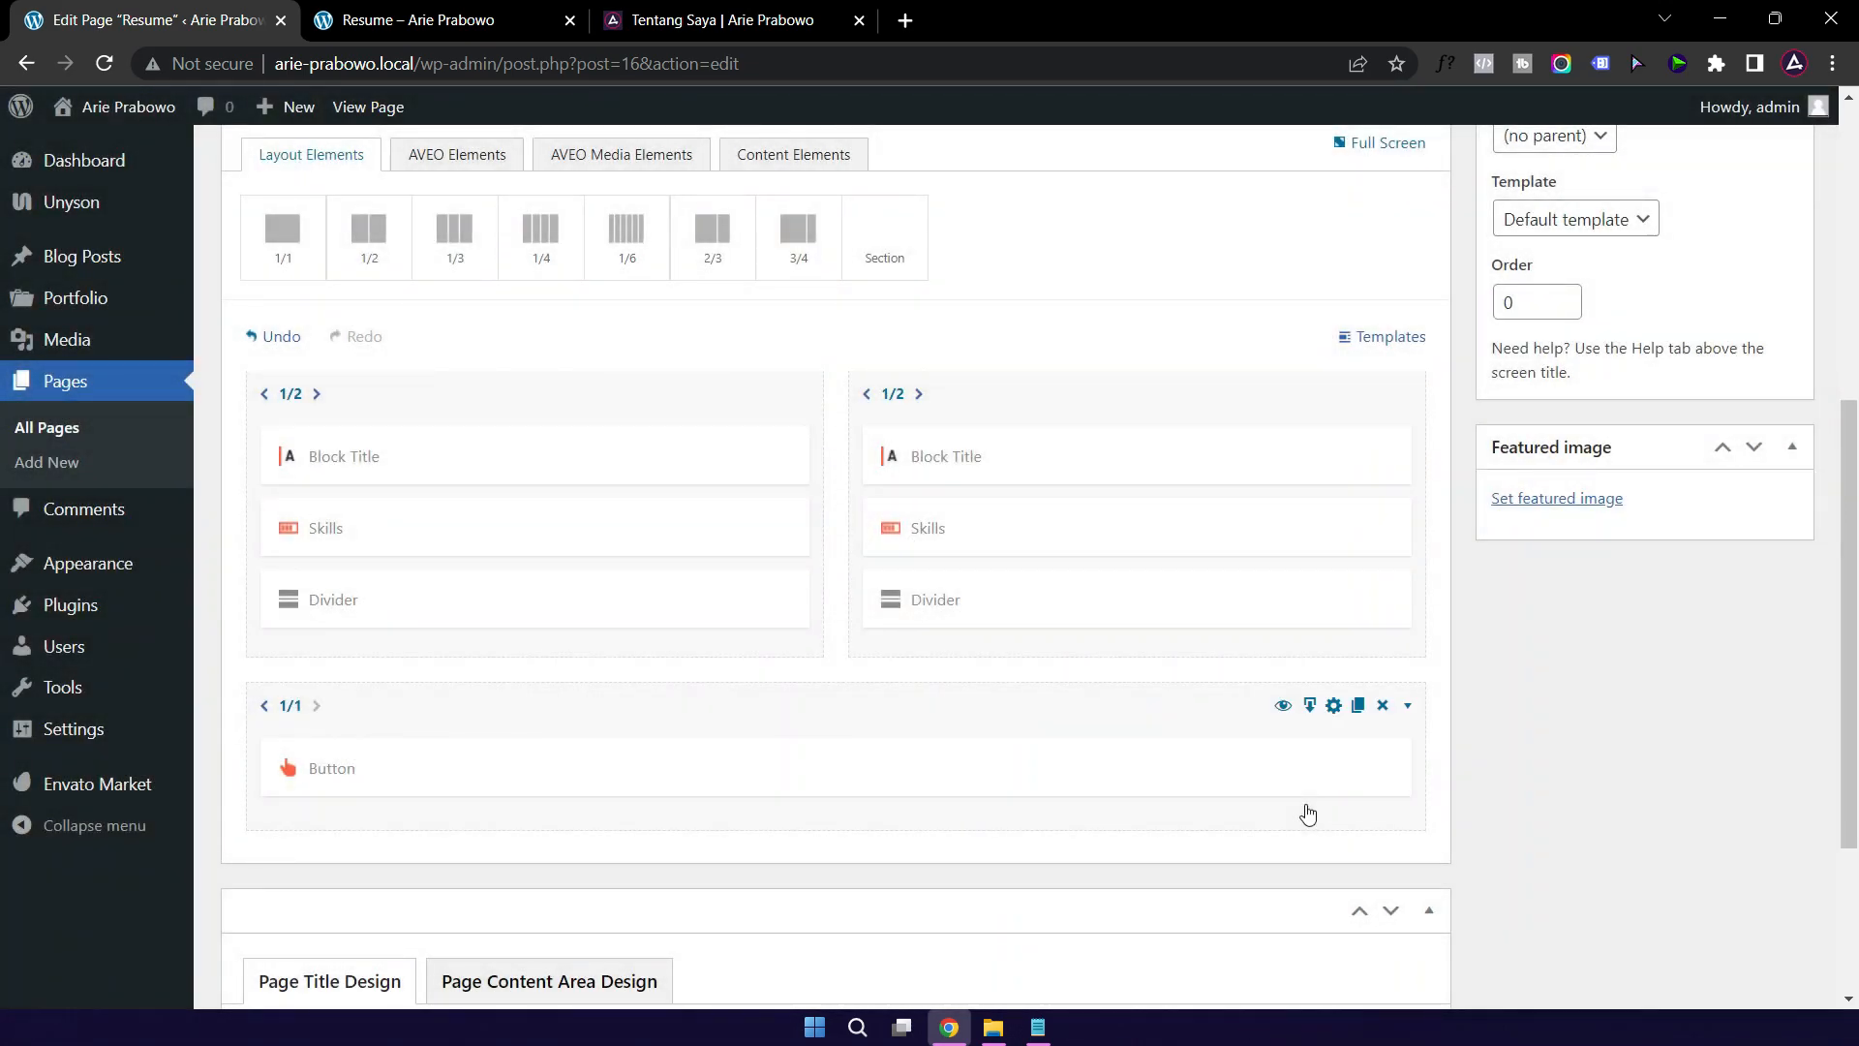
Step: Clear the Download Resume button's link field, then view the live Resume page
{"action": "left_click", "coordinate": [430, 12]}
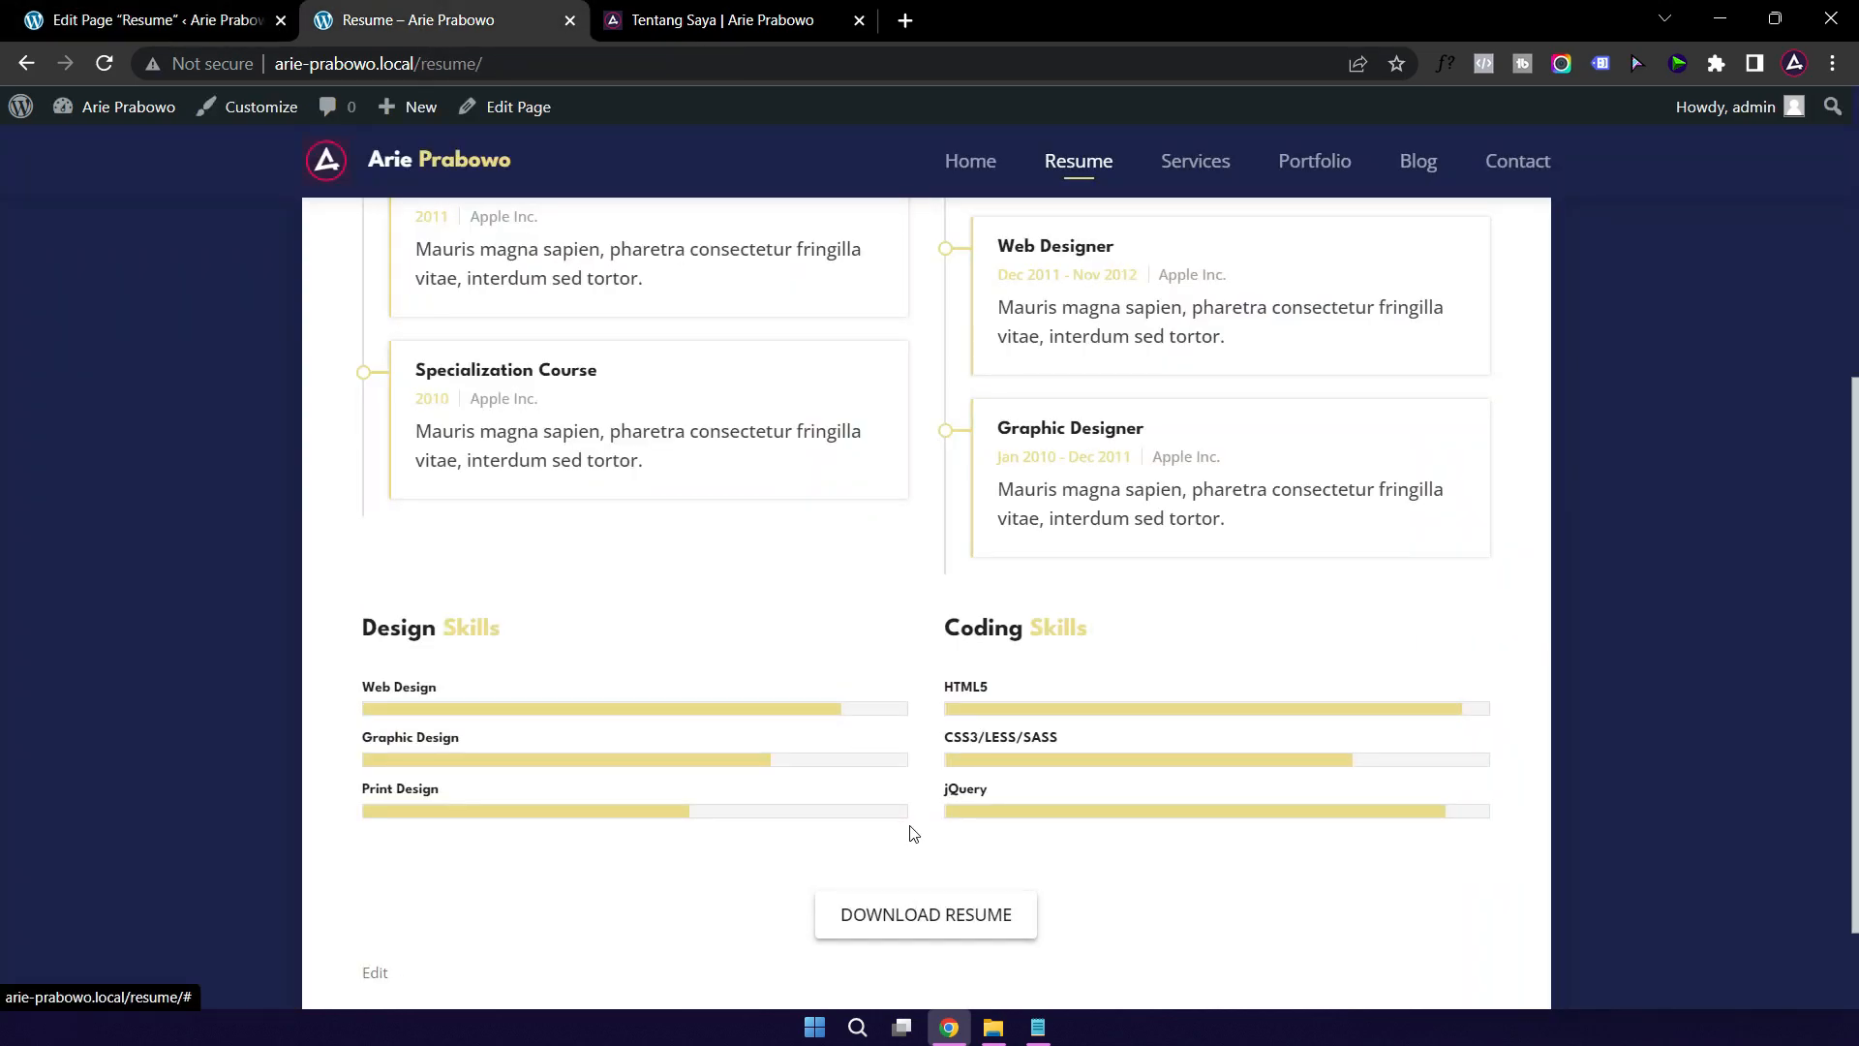
{"action": "left_click", "coordinate": [173, 20]}
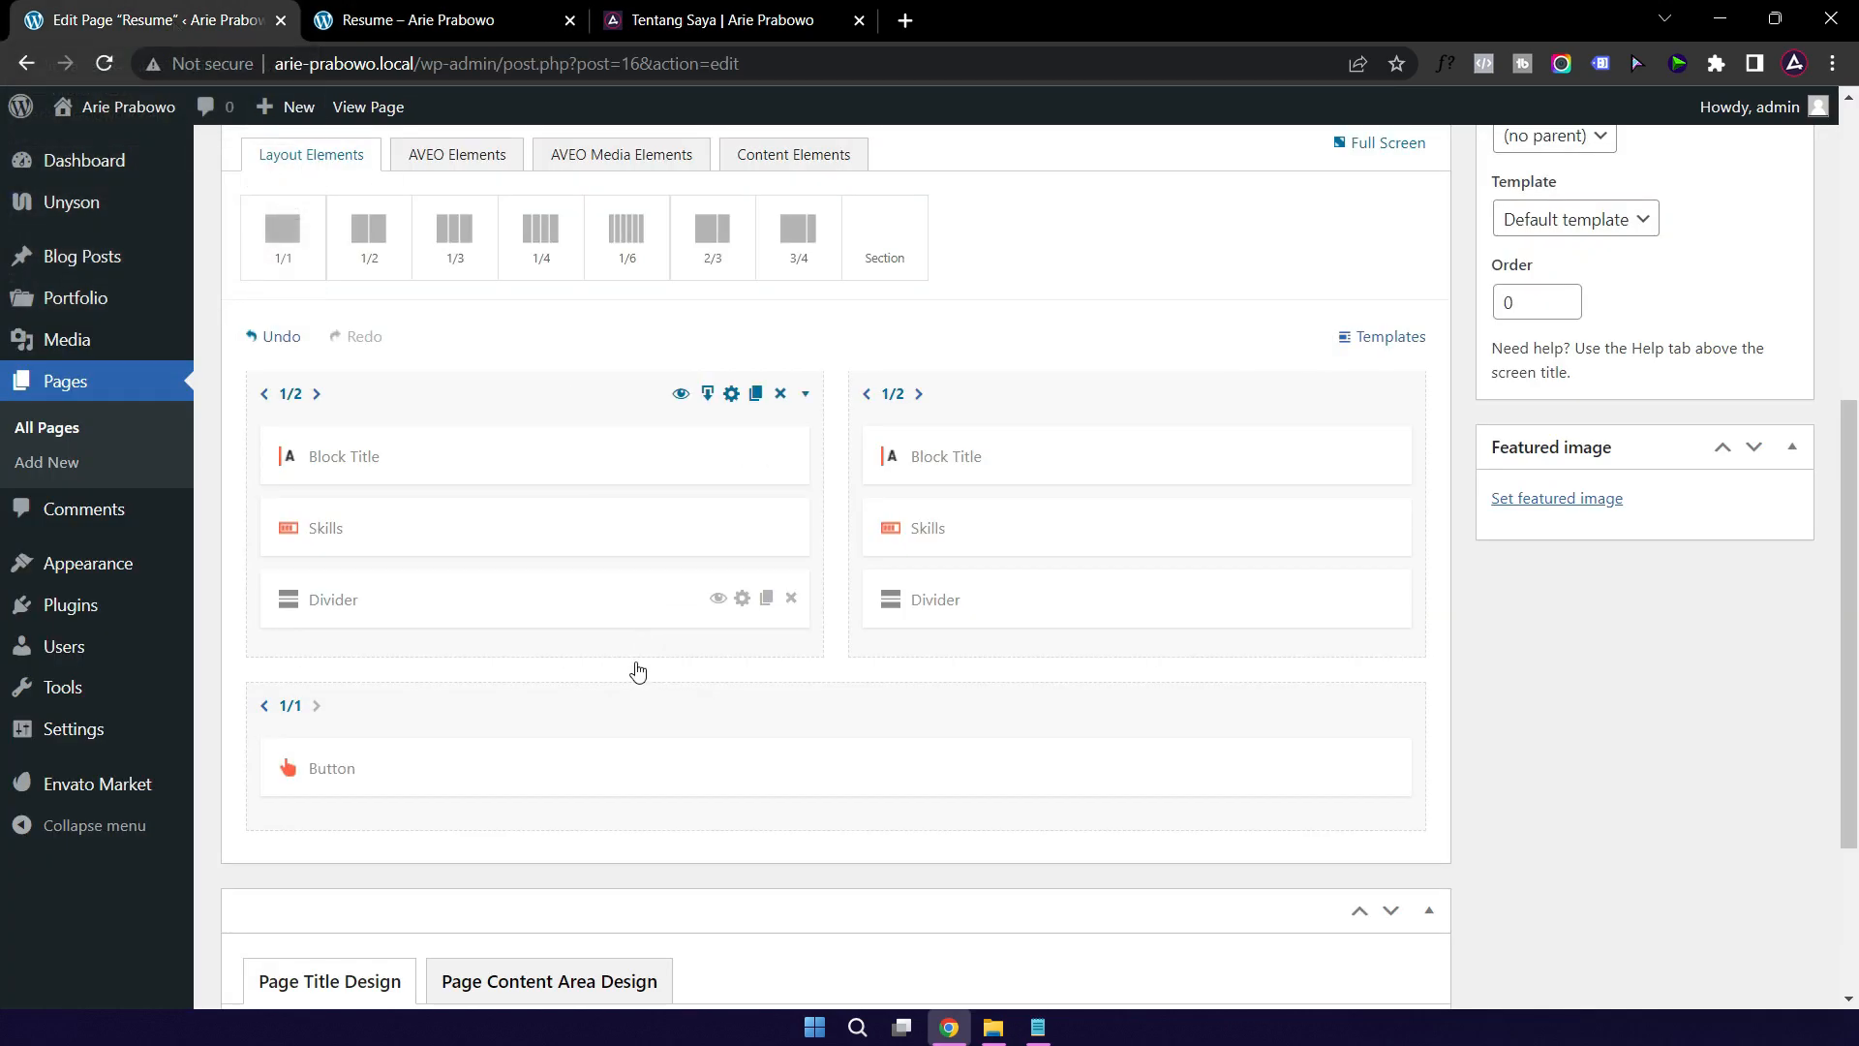
{"action": "double_click", "coordinate": [582, 790]}
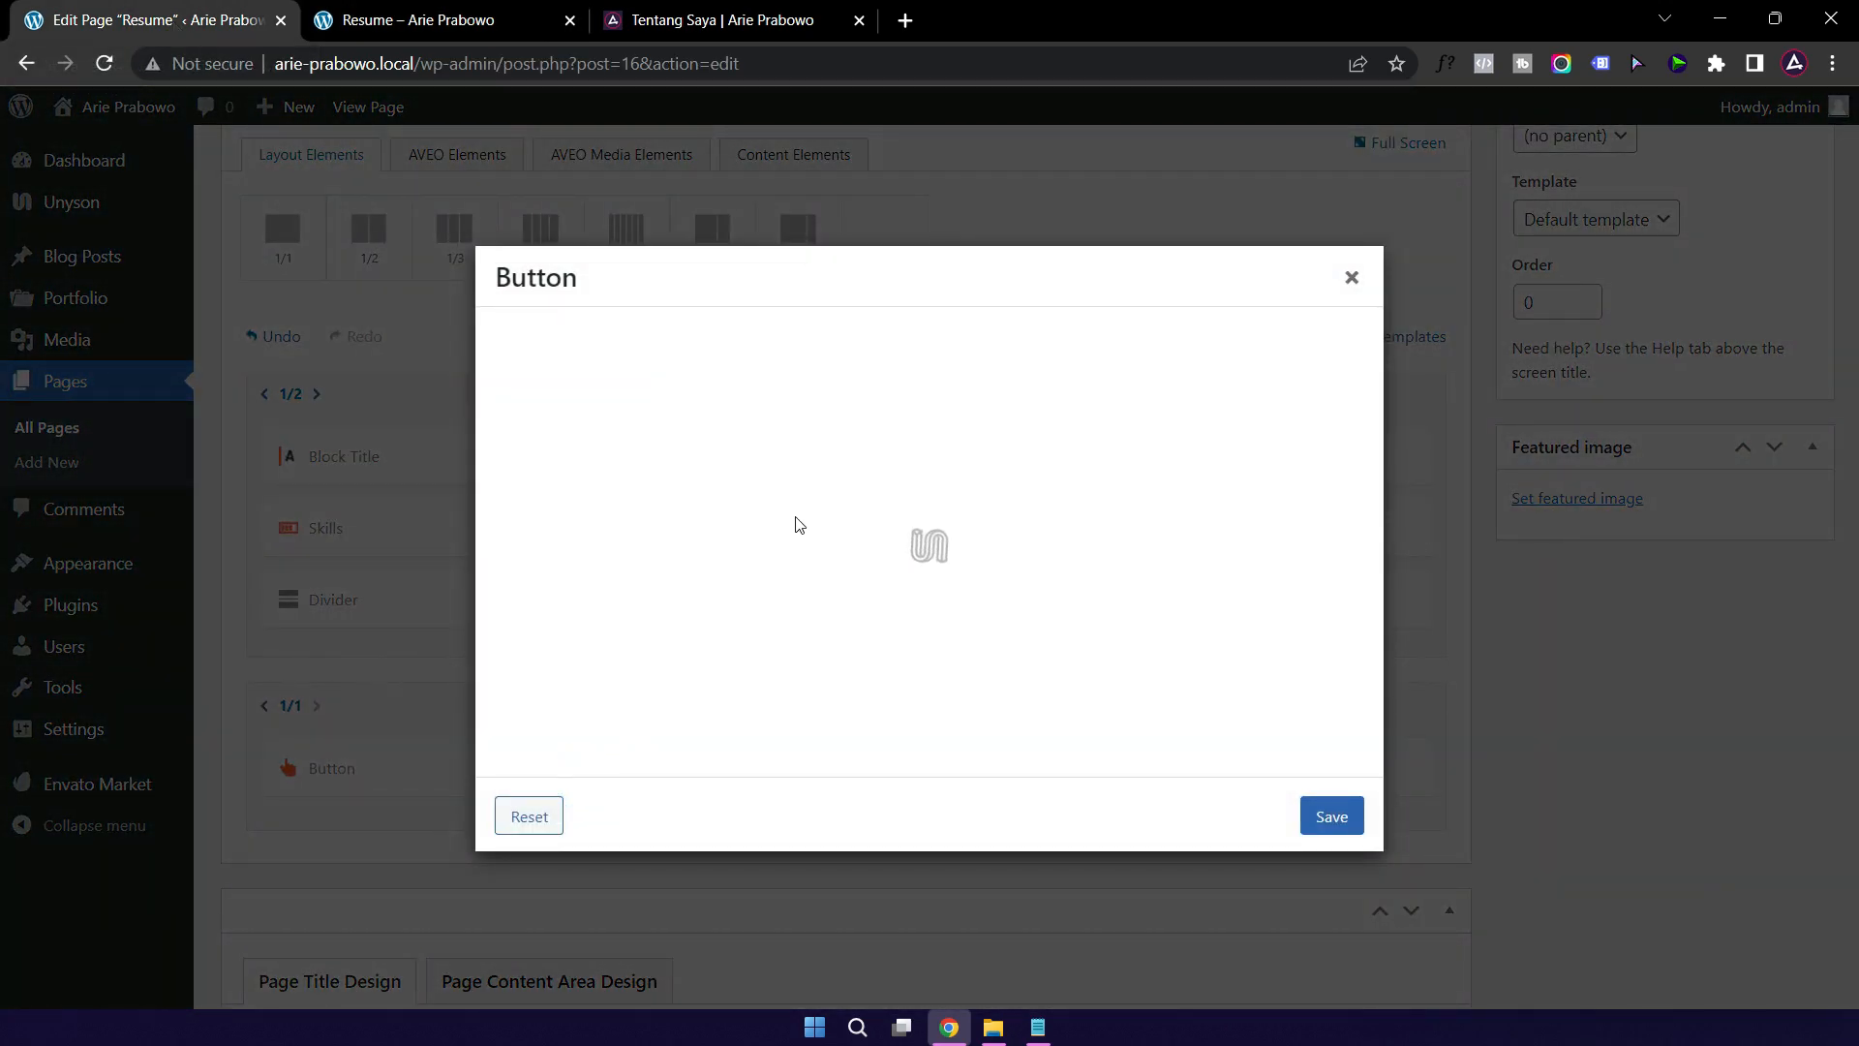
{"action": "left_click", "coordinate": [783, 480]}
{"action": "type", "text": "Universitas Gunadarma"}
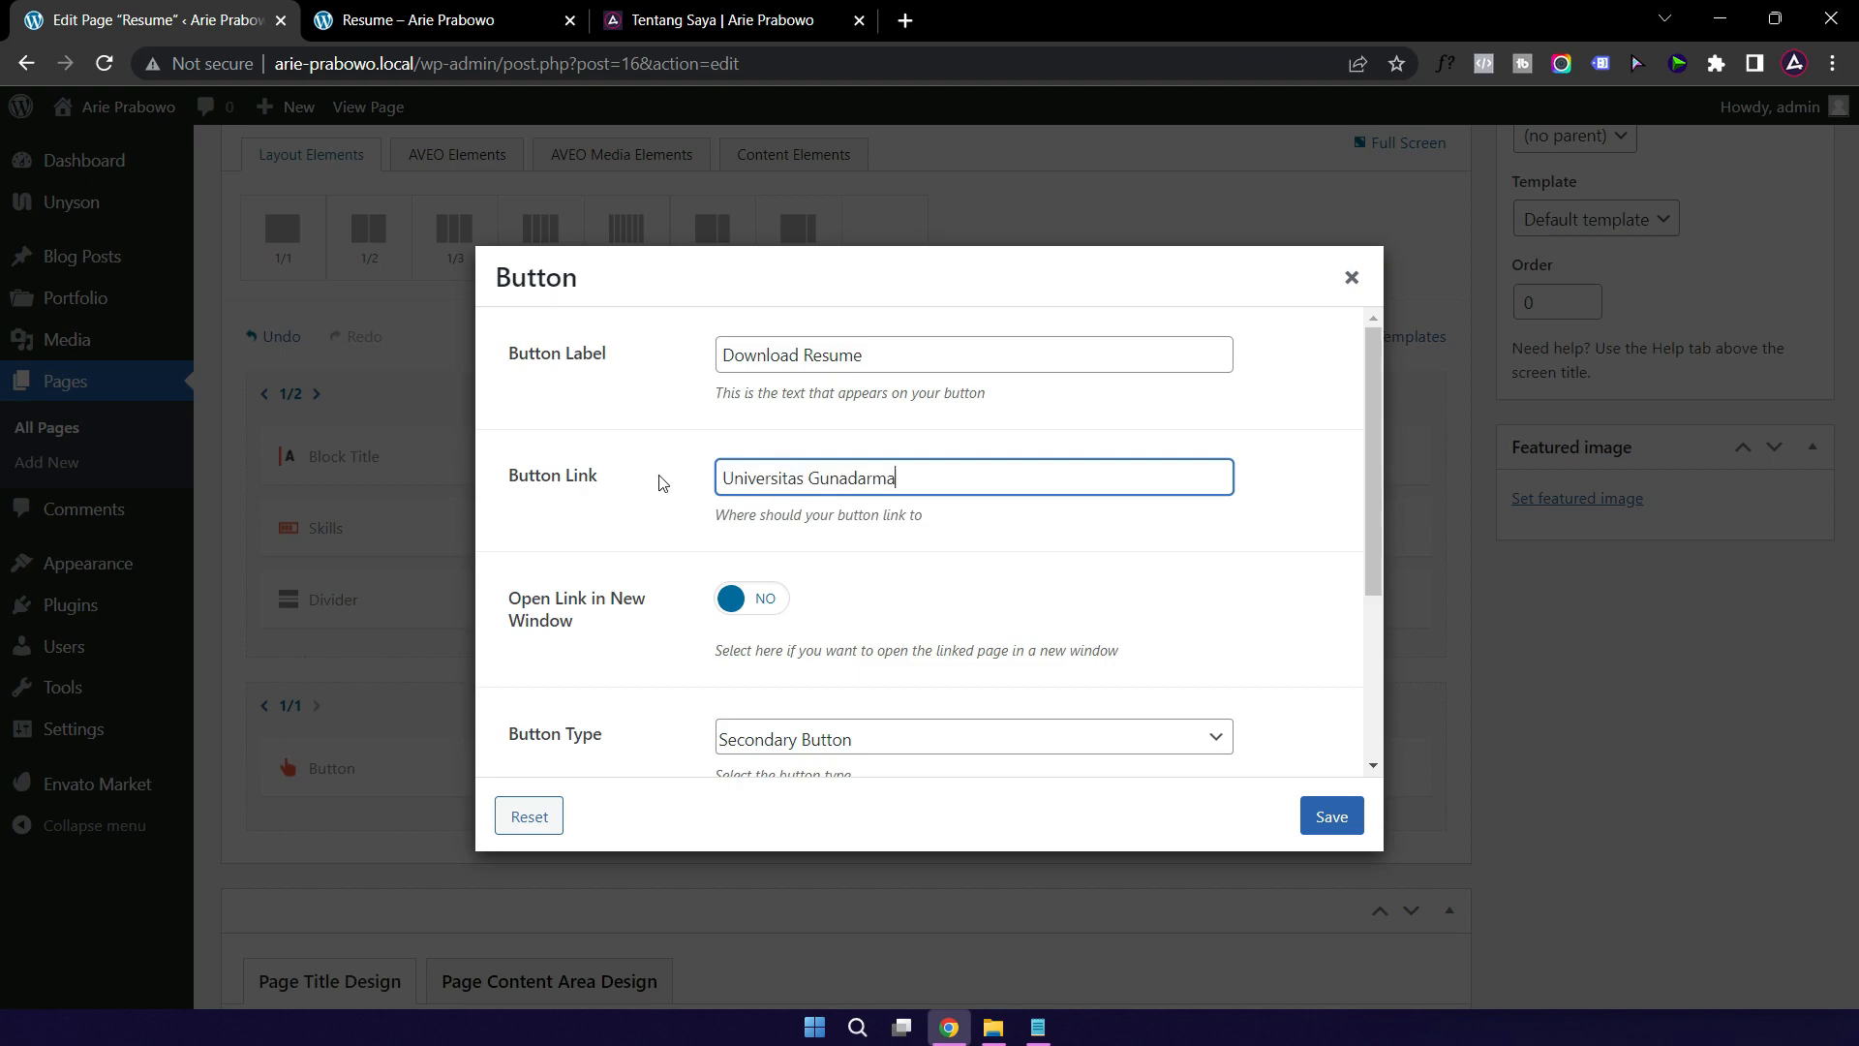
{"action": "key", "text": "ctrl+a"}
{"action": "key", "text": "BackSpace"}
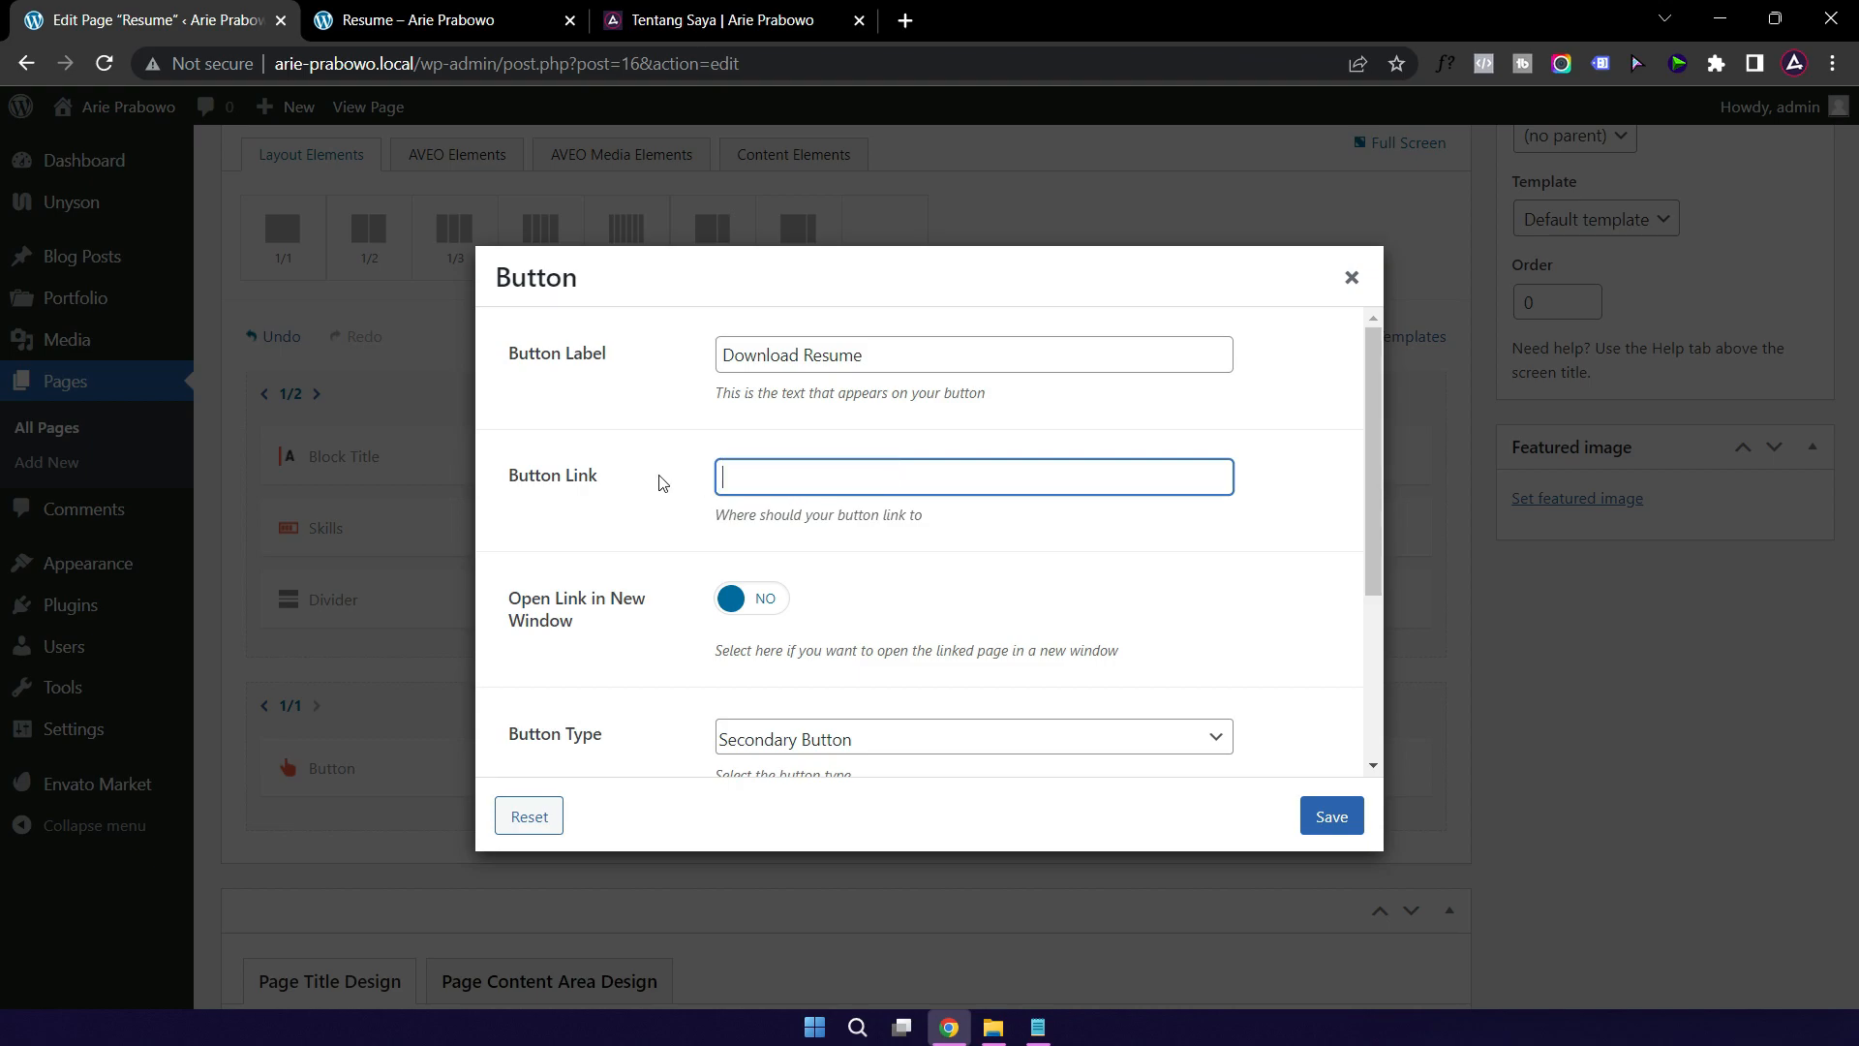
{"action": "left_click", "coordinate": [419, 20]}
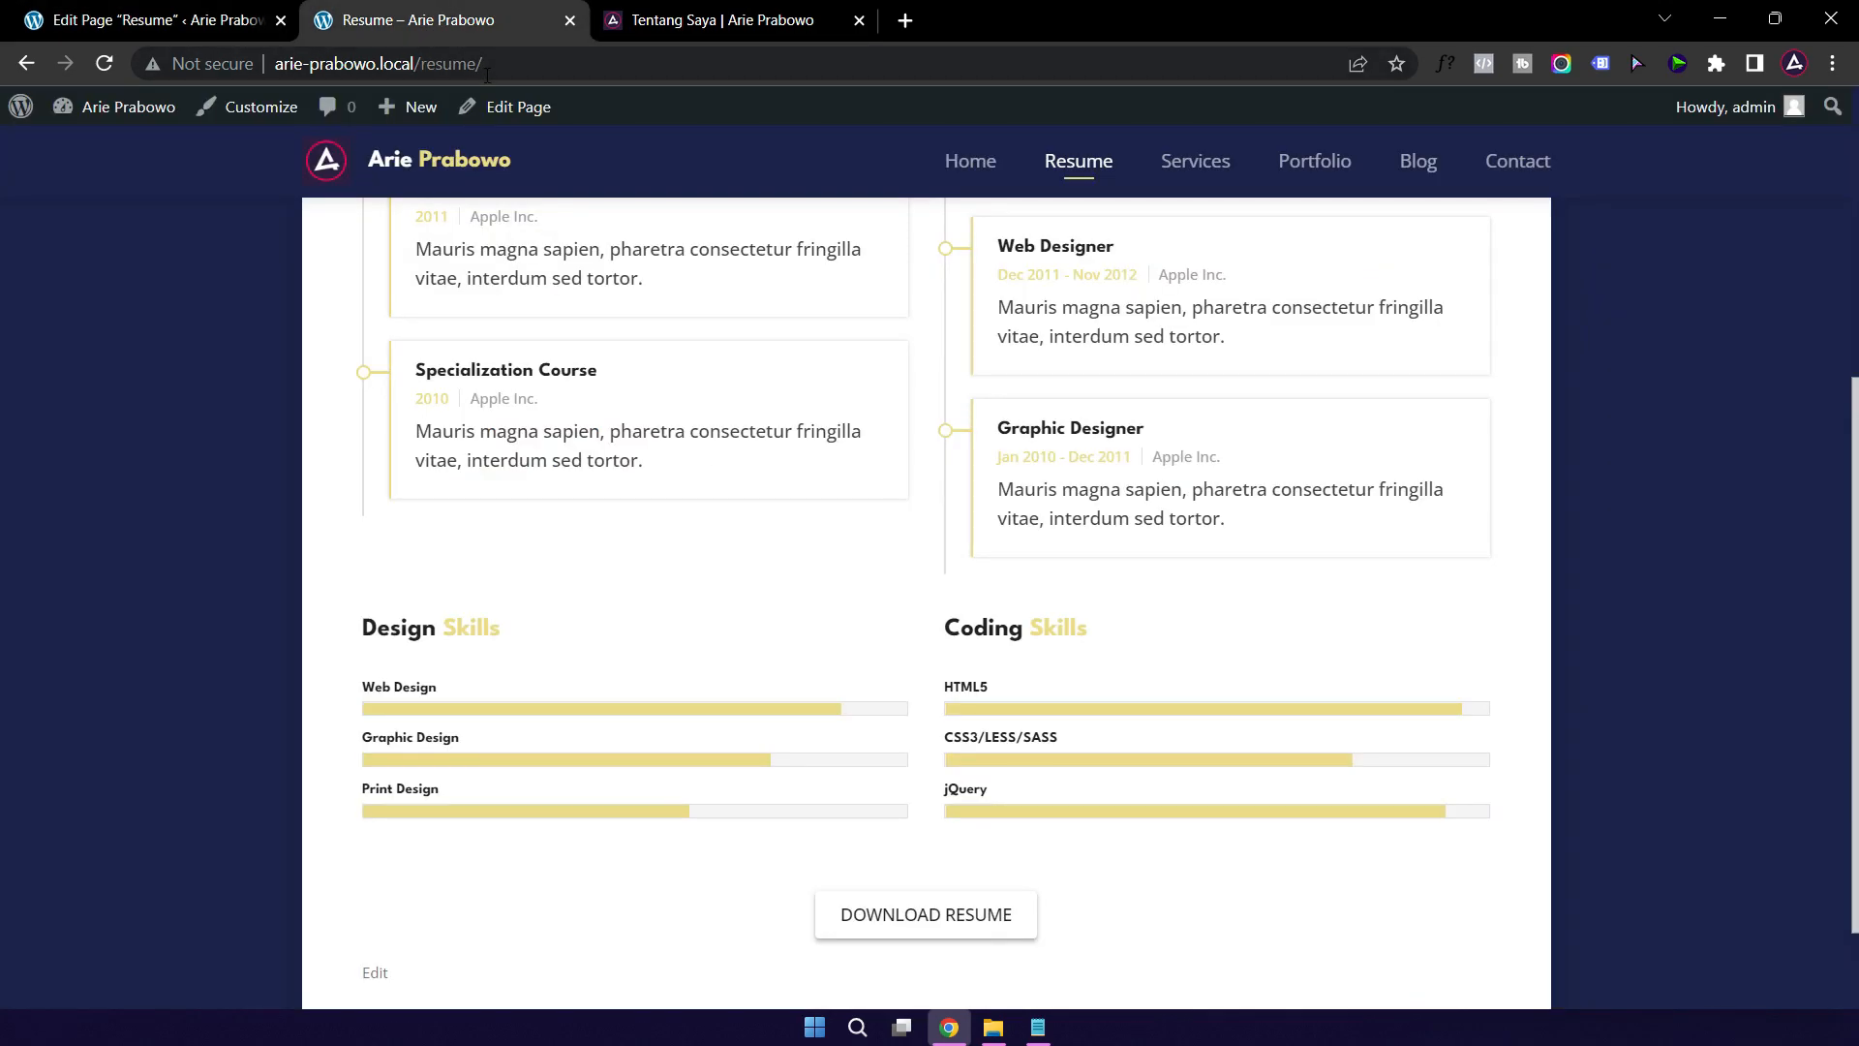
Step: Copy resume-2022.pdf's file URL from the Media Library in a new Dashboard tab
{"action": "mouse_move", "coordinate": [126, 108]}
{"action": "right_click", "coordinate": [117, 147]}
{"action": "left_click", "coordinate": [159, 166]}
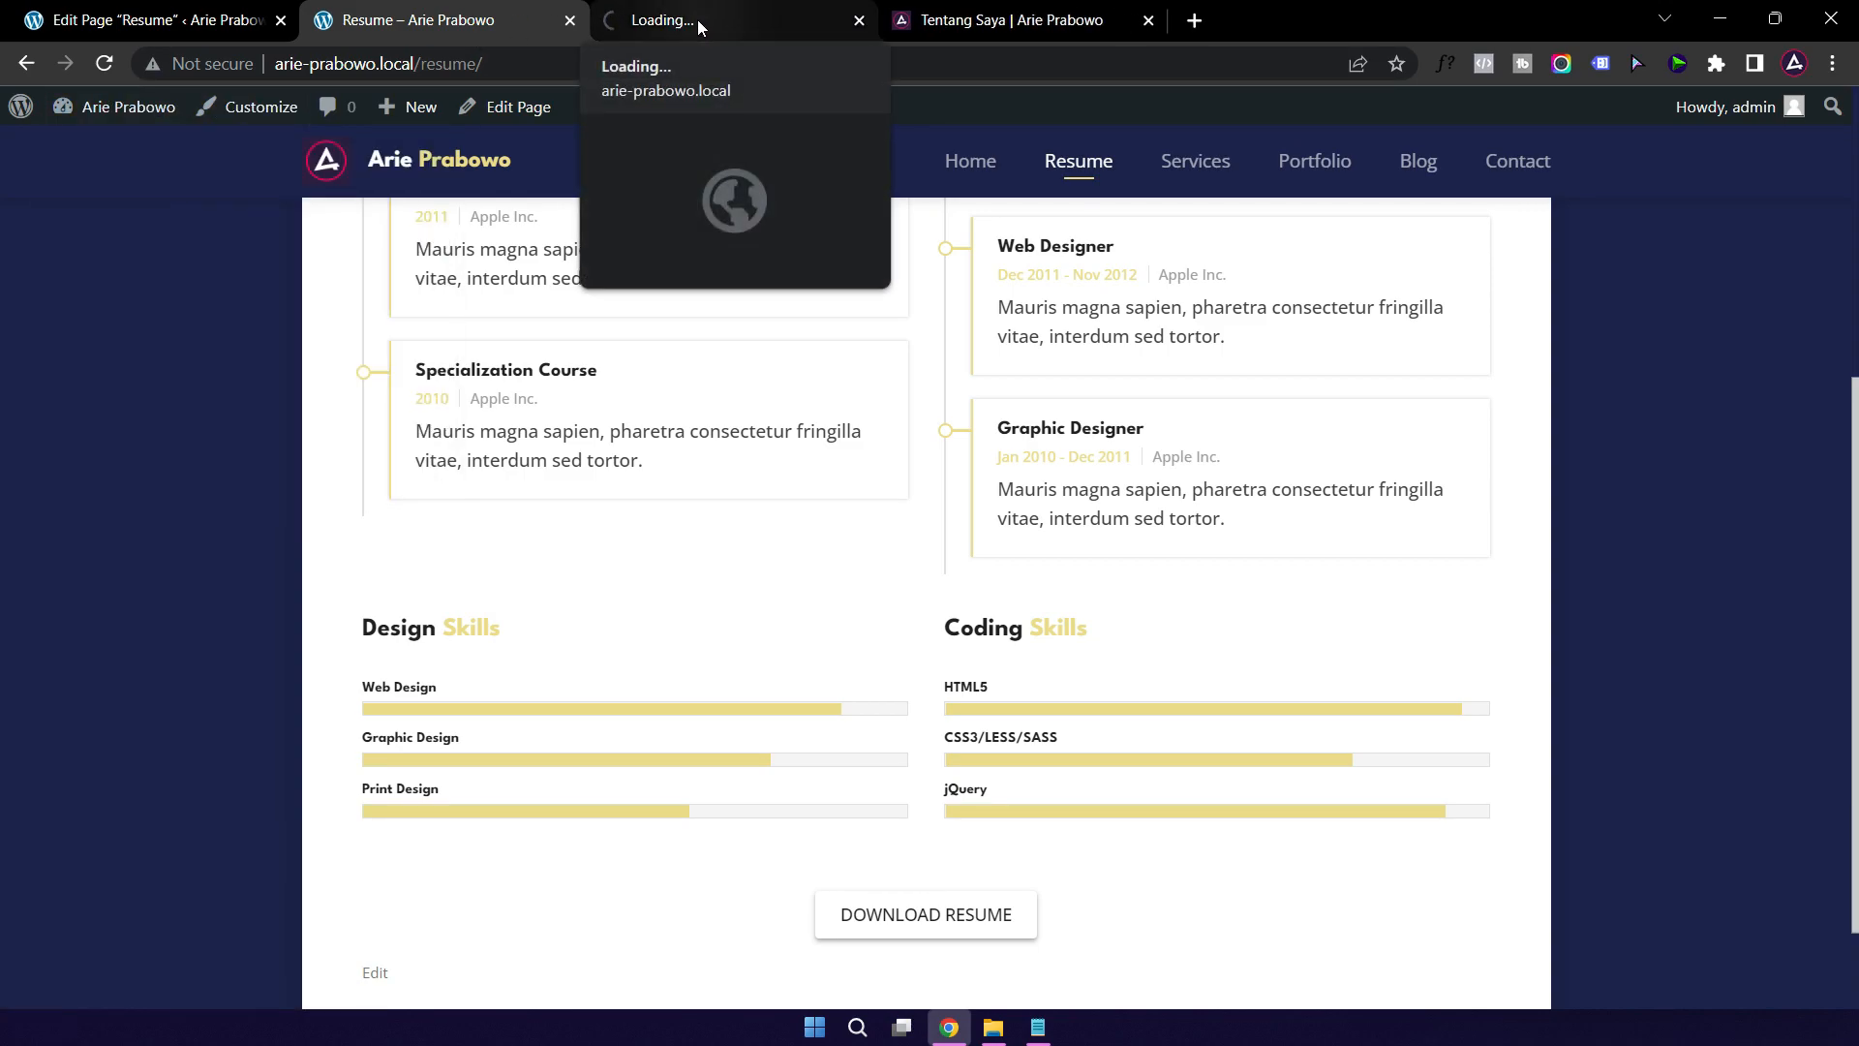
{"action": "left_click", "coordinate": [698, 19]}
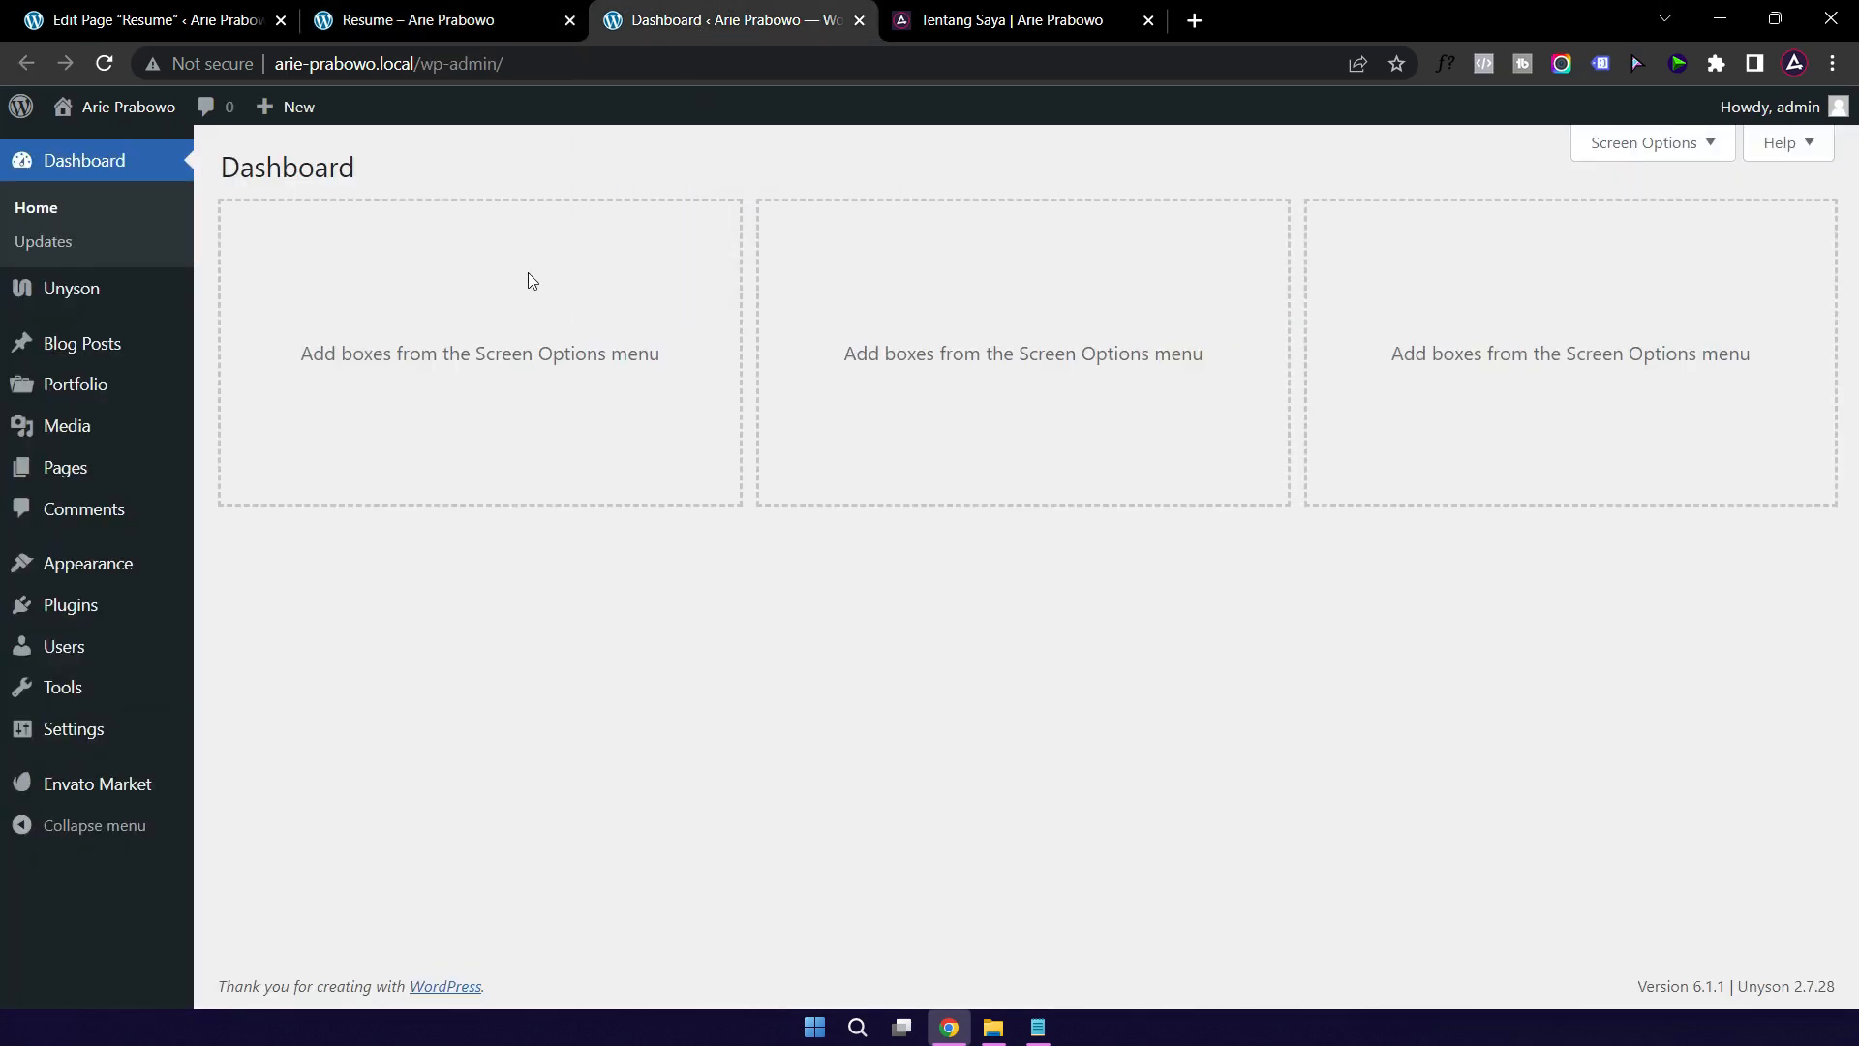
{"action": "left_click", "coordinate": [66, 431]}
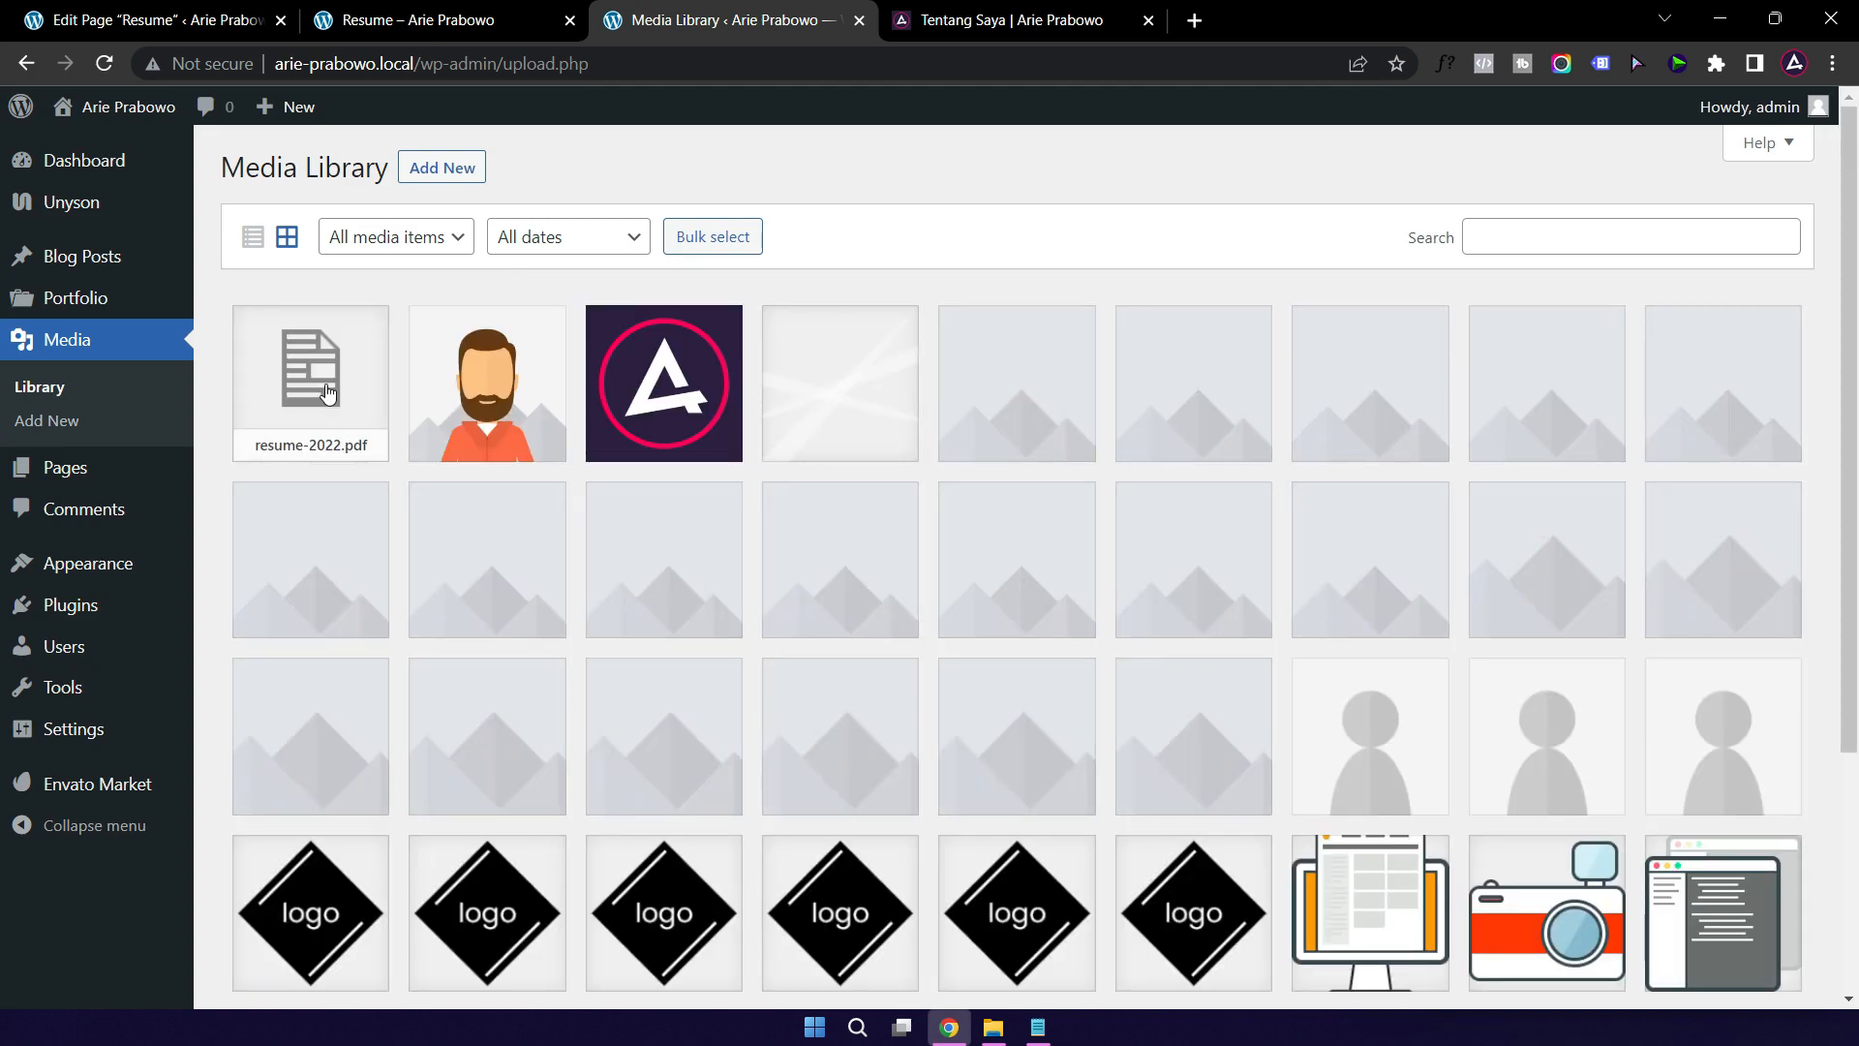
{"action": "left_click", "coordinate": [327, 392]}
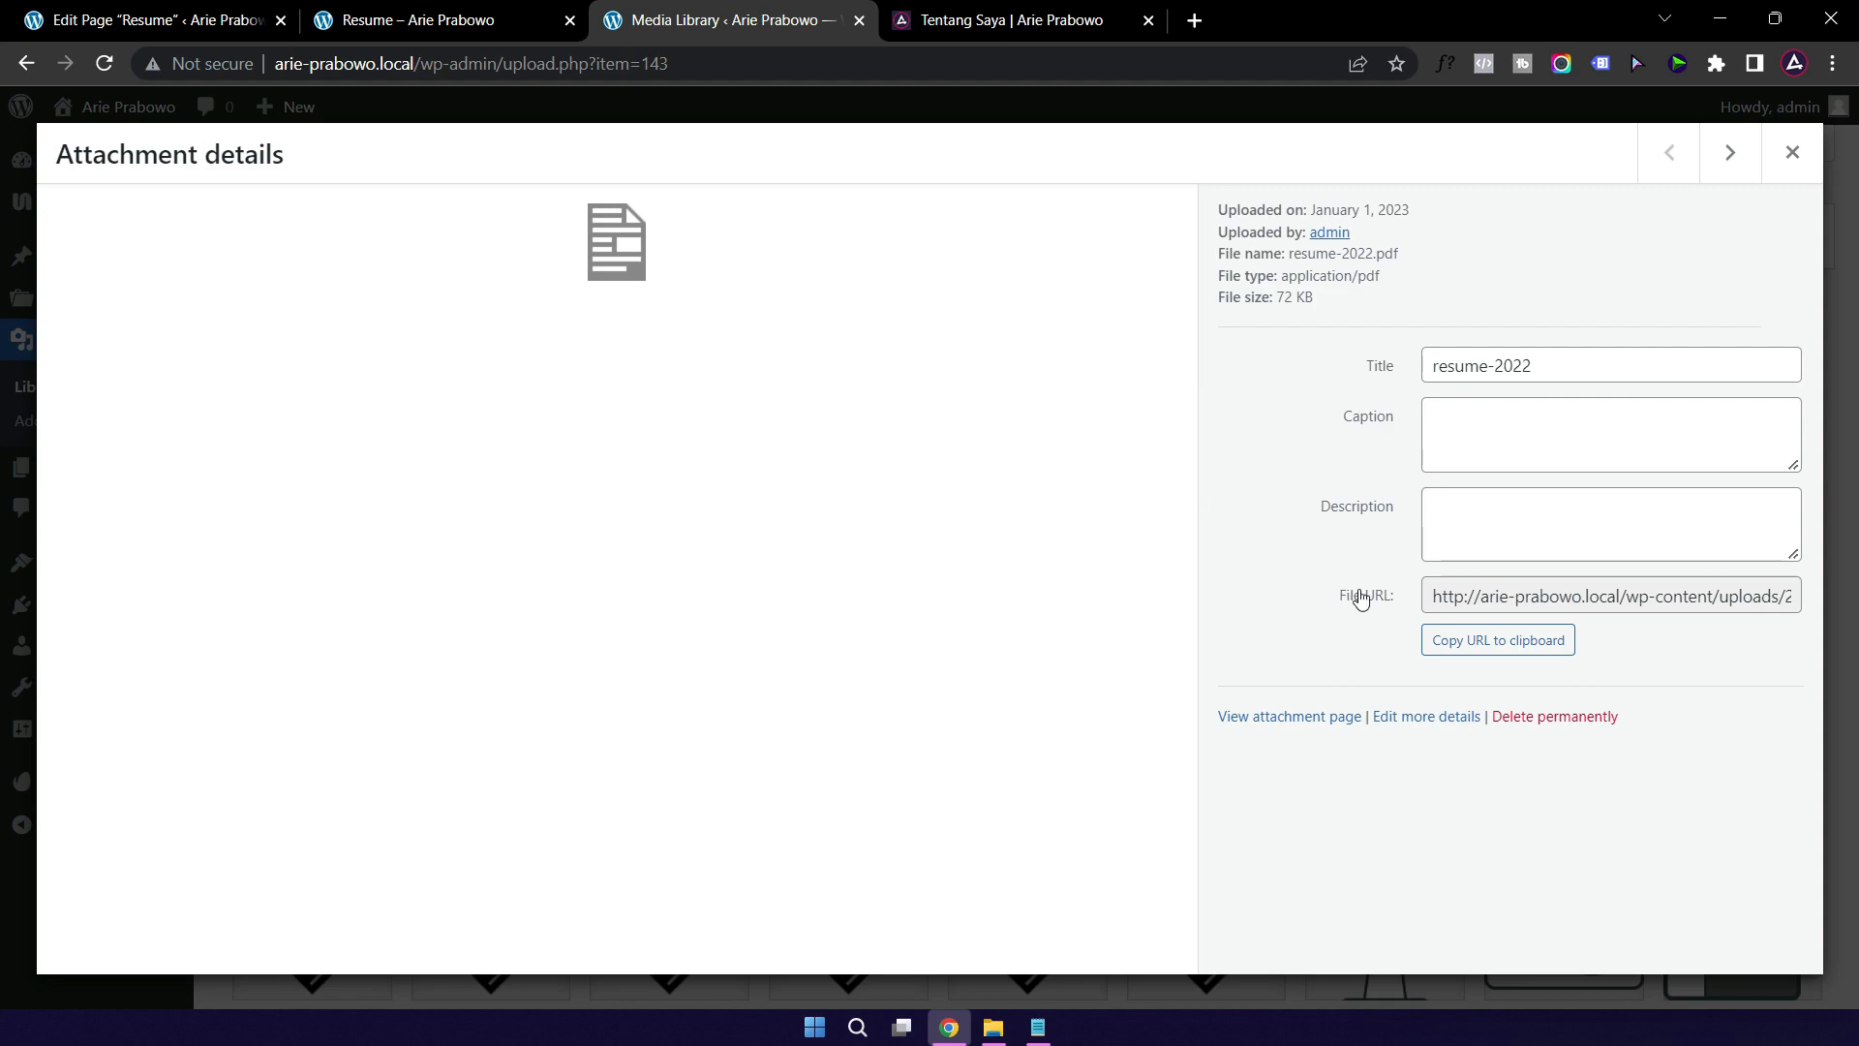
{"action": "left_click", "coordinate": [1512, 649]}
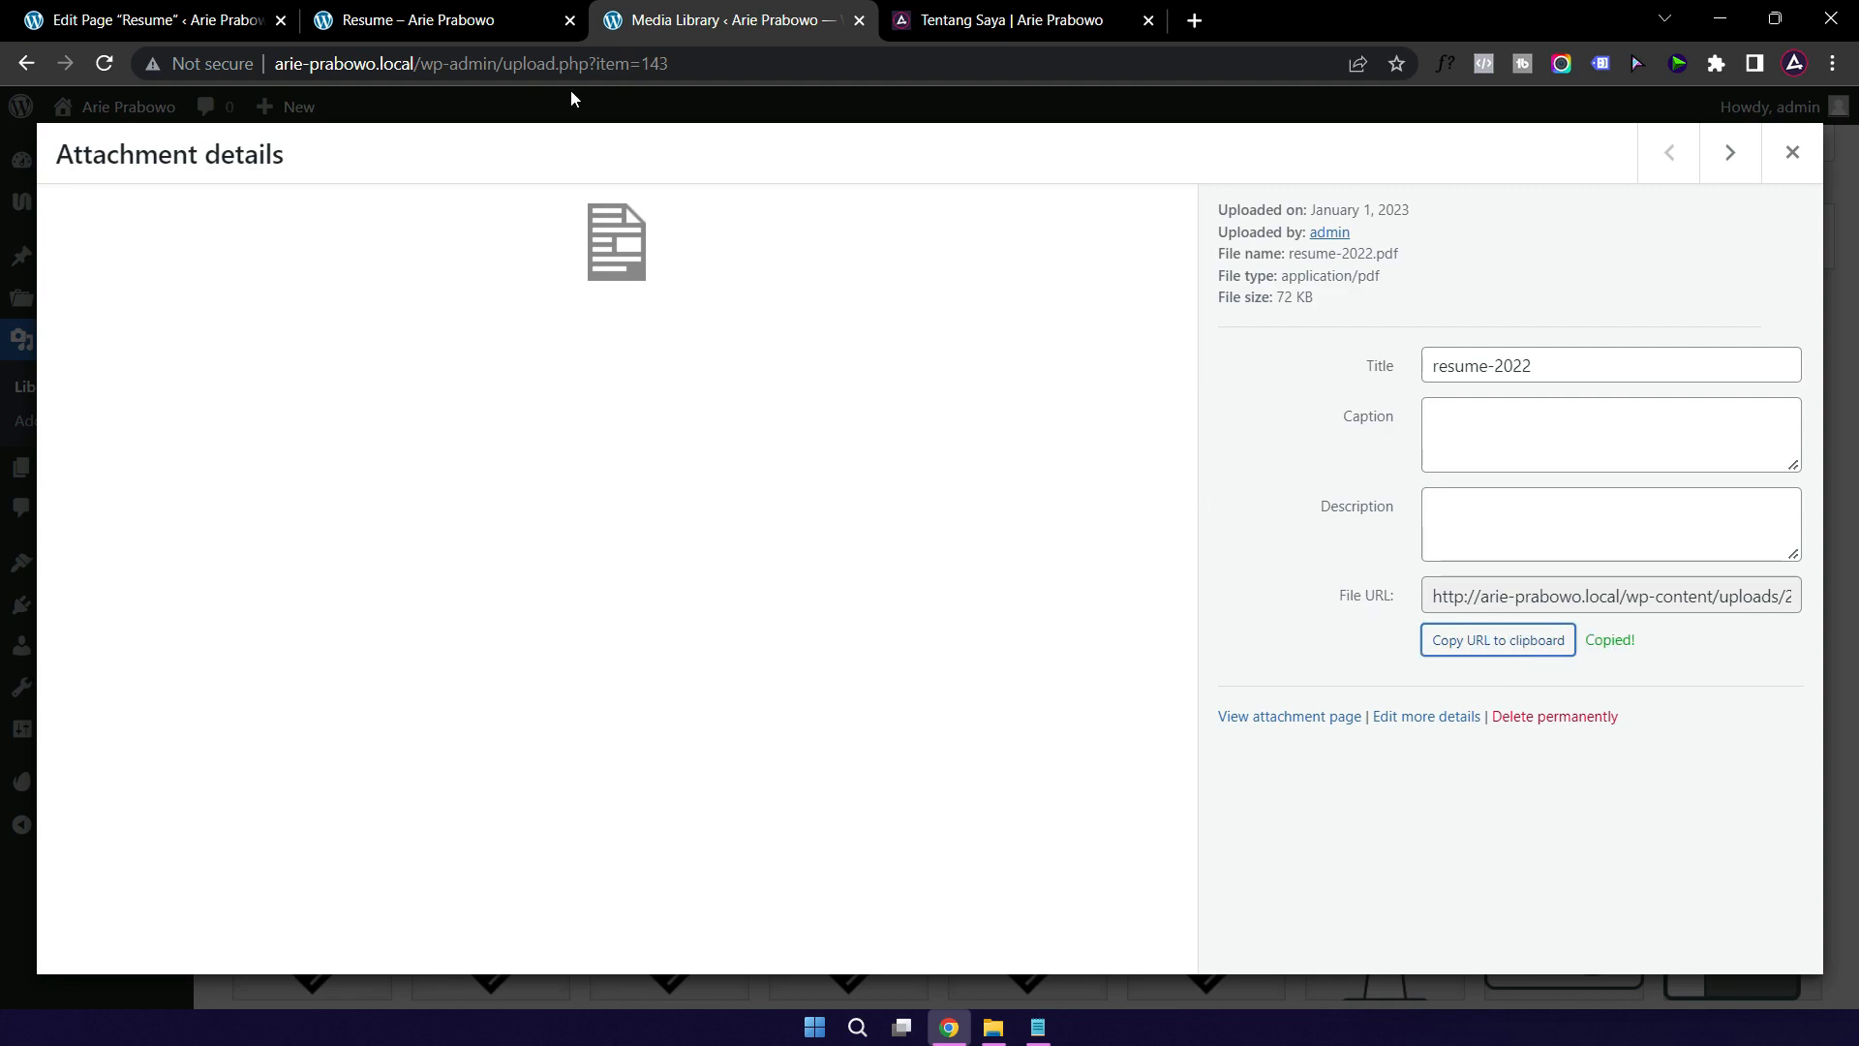
{"action": "left_click", "coordinate": [450, 23]}
{"action": "left_click", "coordinate": [163, 23]}
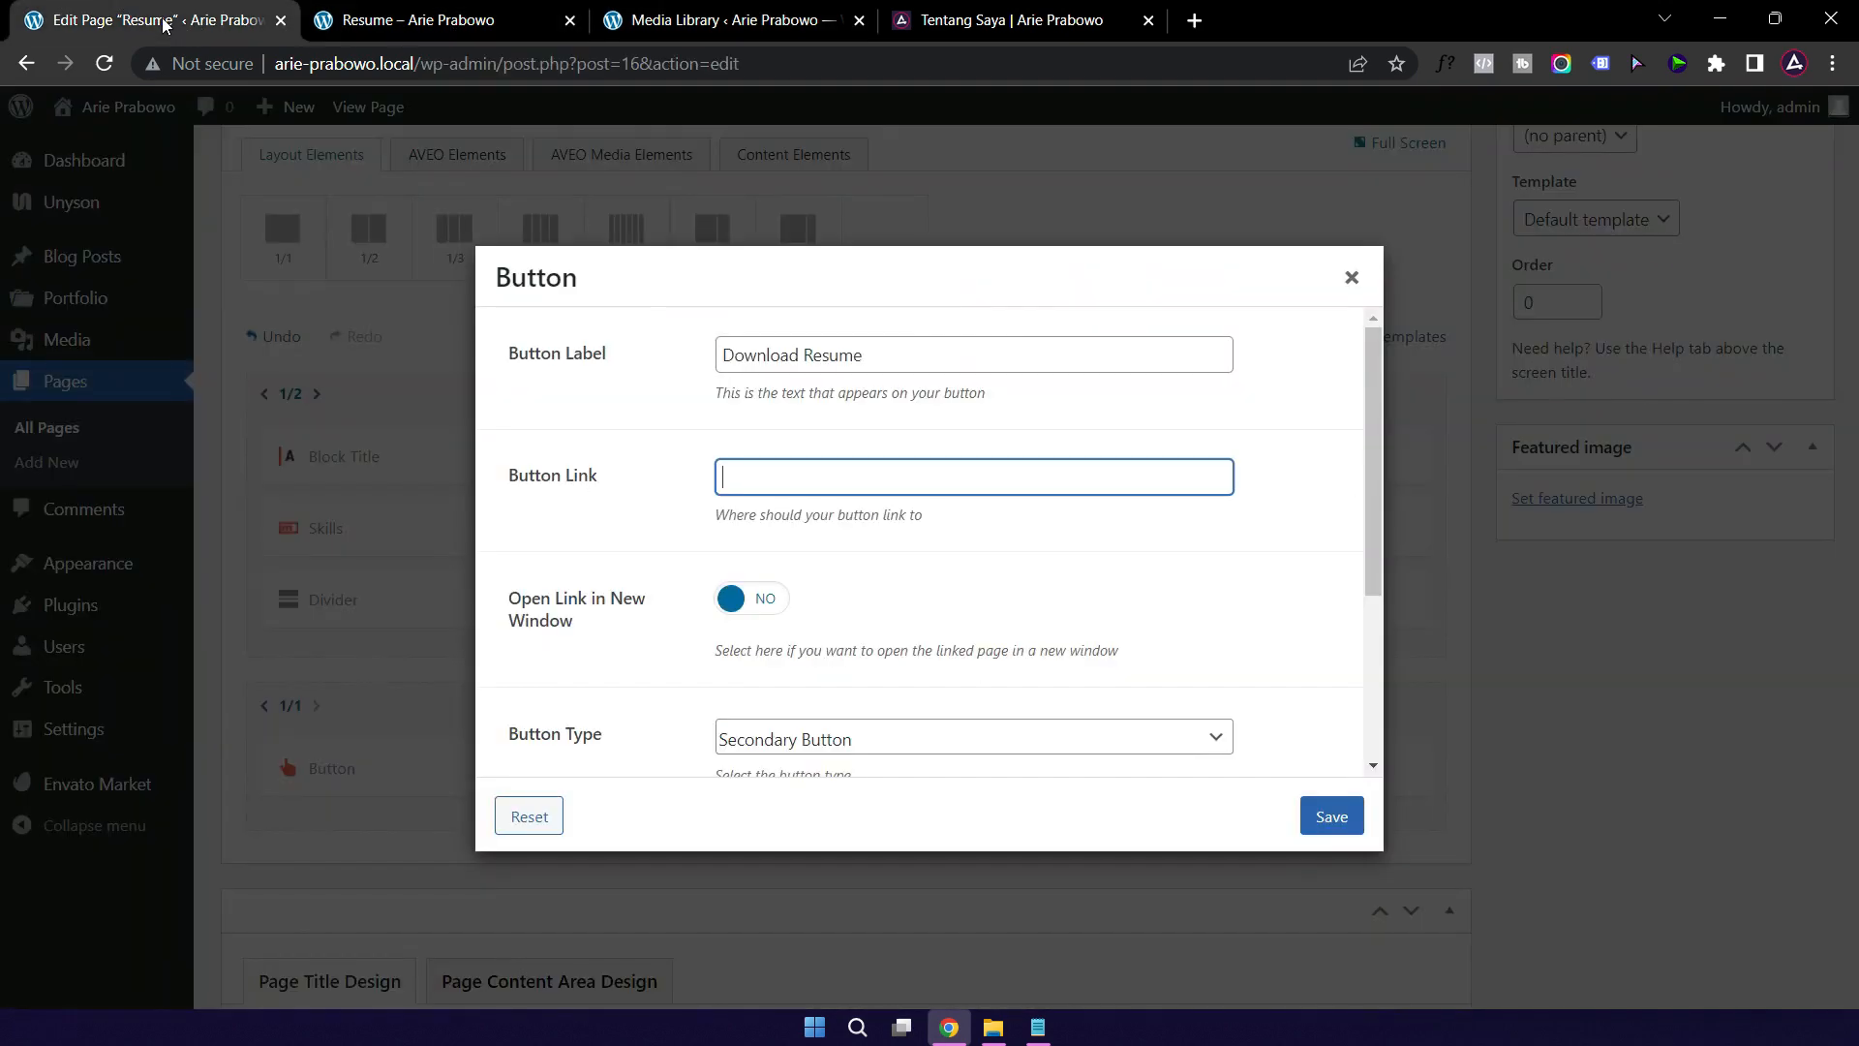
Step: Paste the resume-2022.pdf URL as the button link, open it in a new window, and save
{"action": "left_click", "coordinate": [747, 469]}
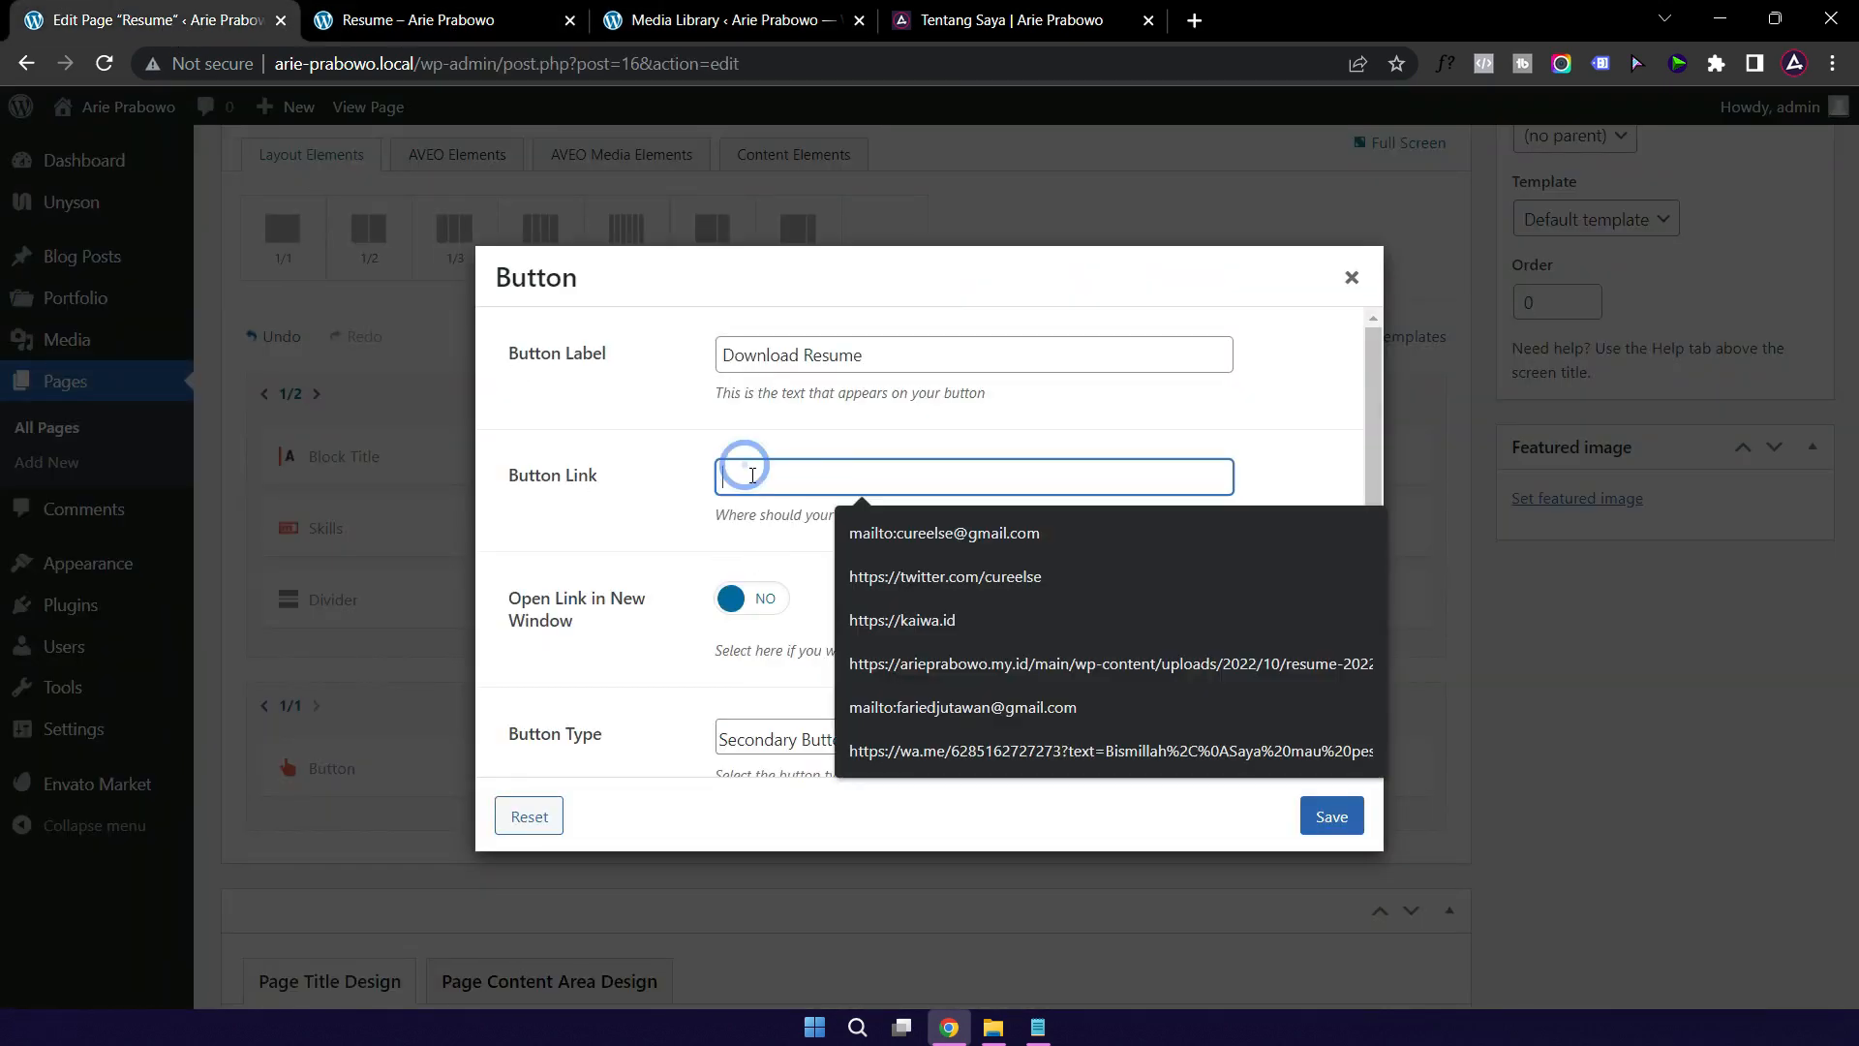
{"action": "right_click", "coordinate": [752, 475]}
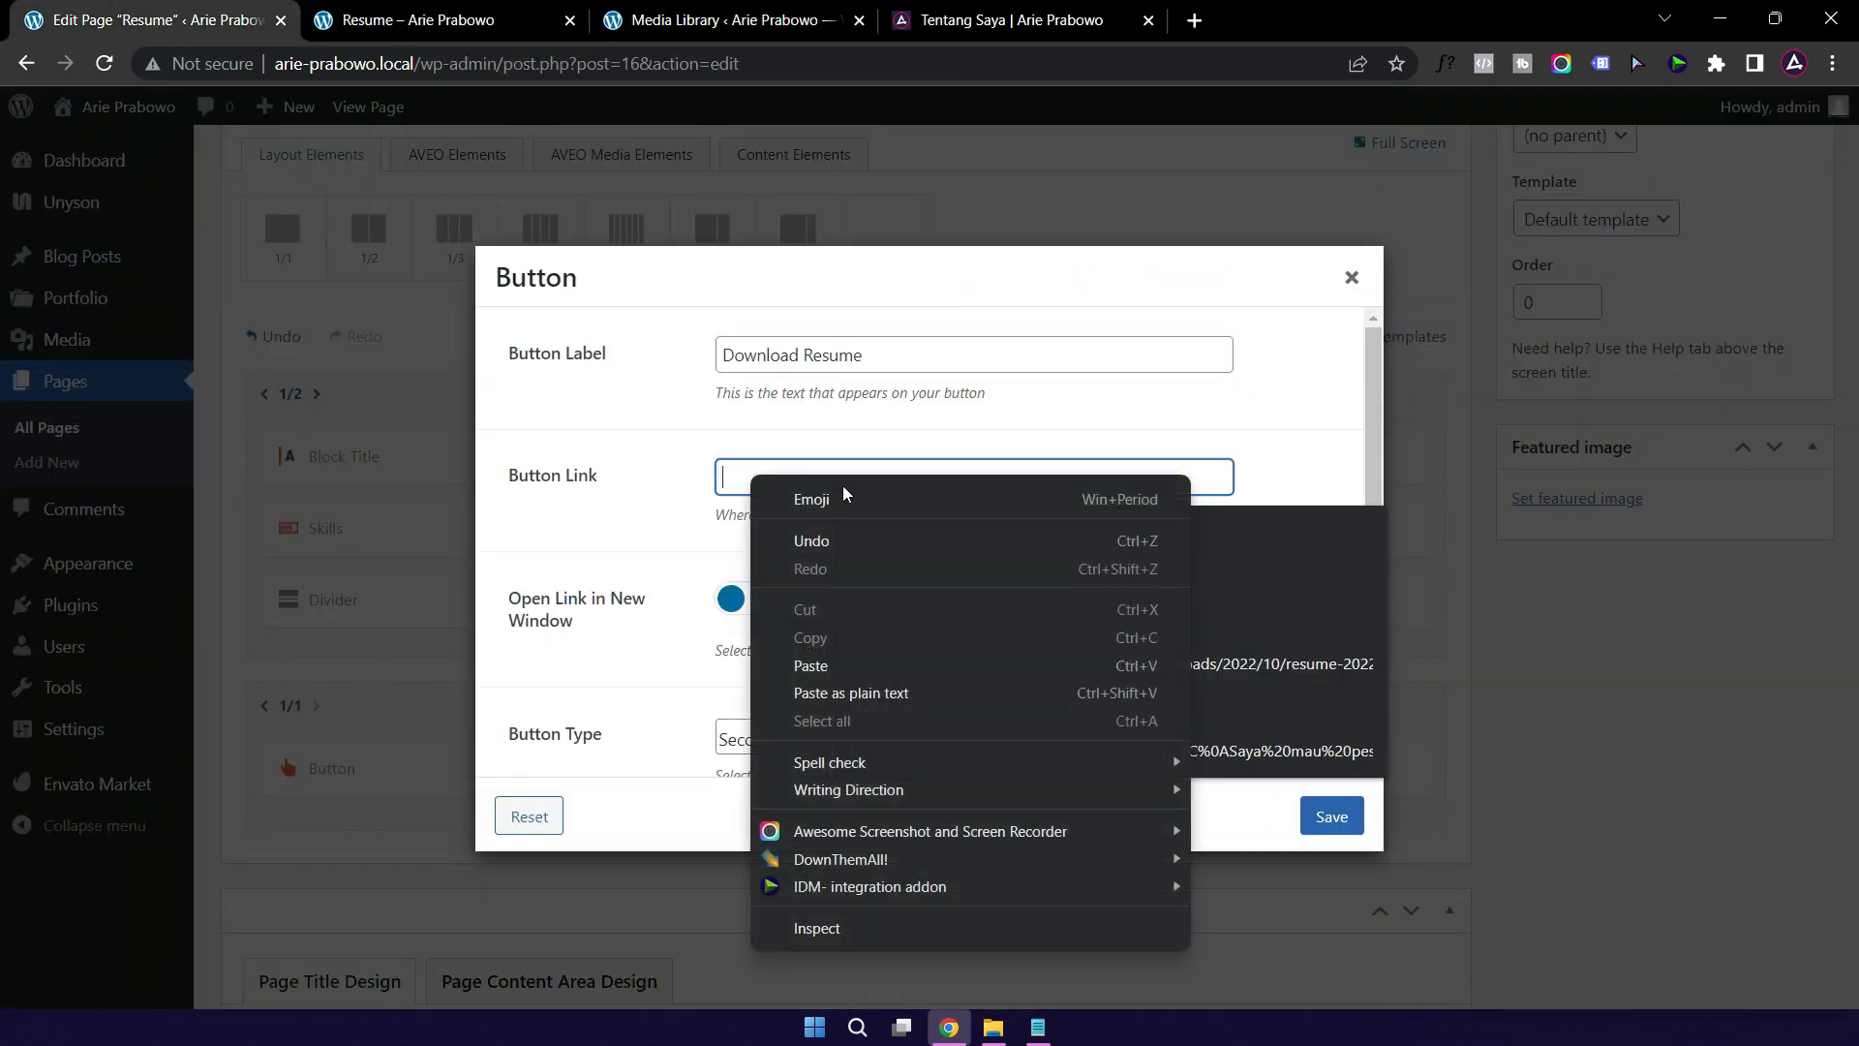
{"action": "left_click", "coordinate": [851, 693]}
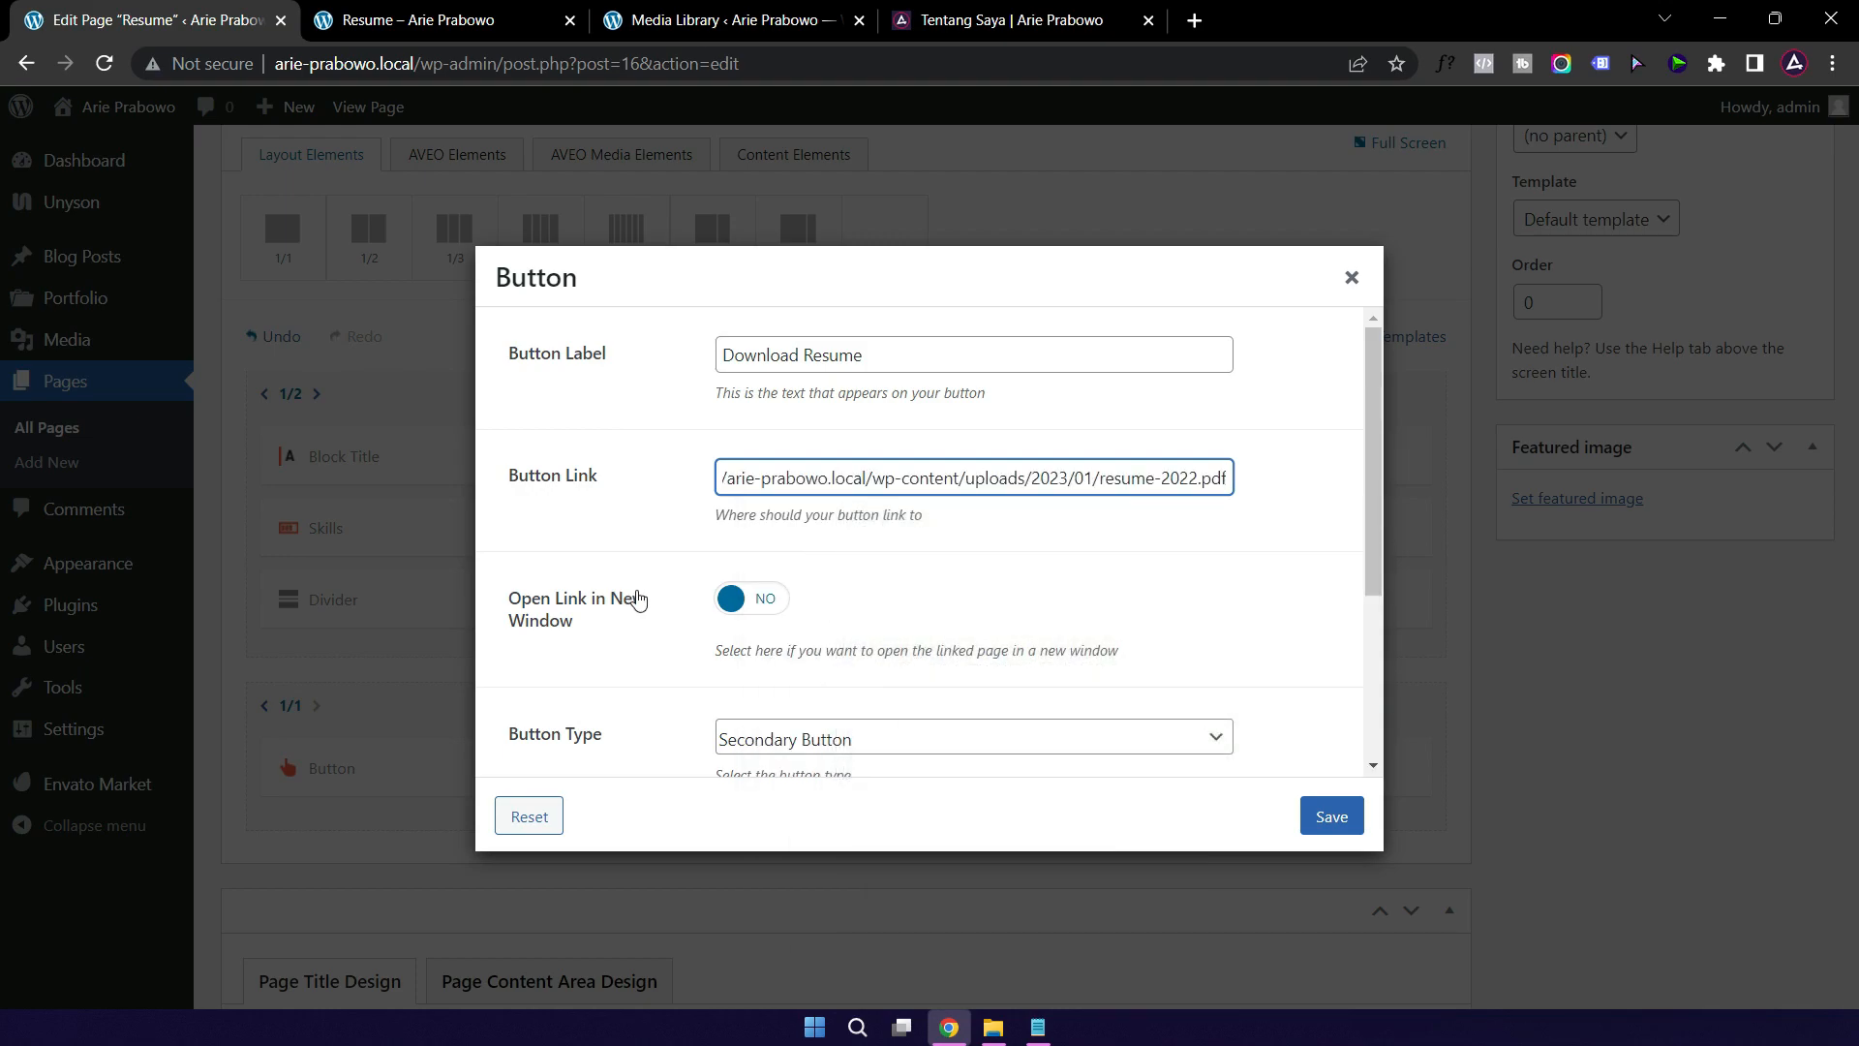
{"action": "left_click", "coordinate": [733, 600]}
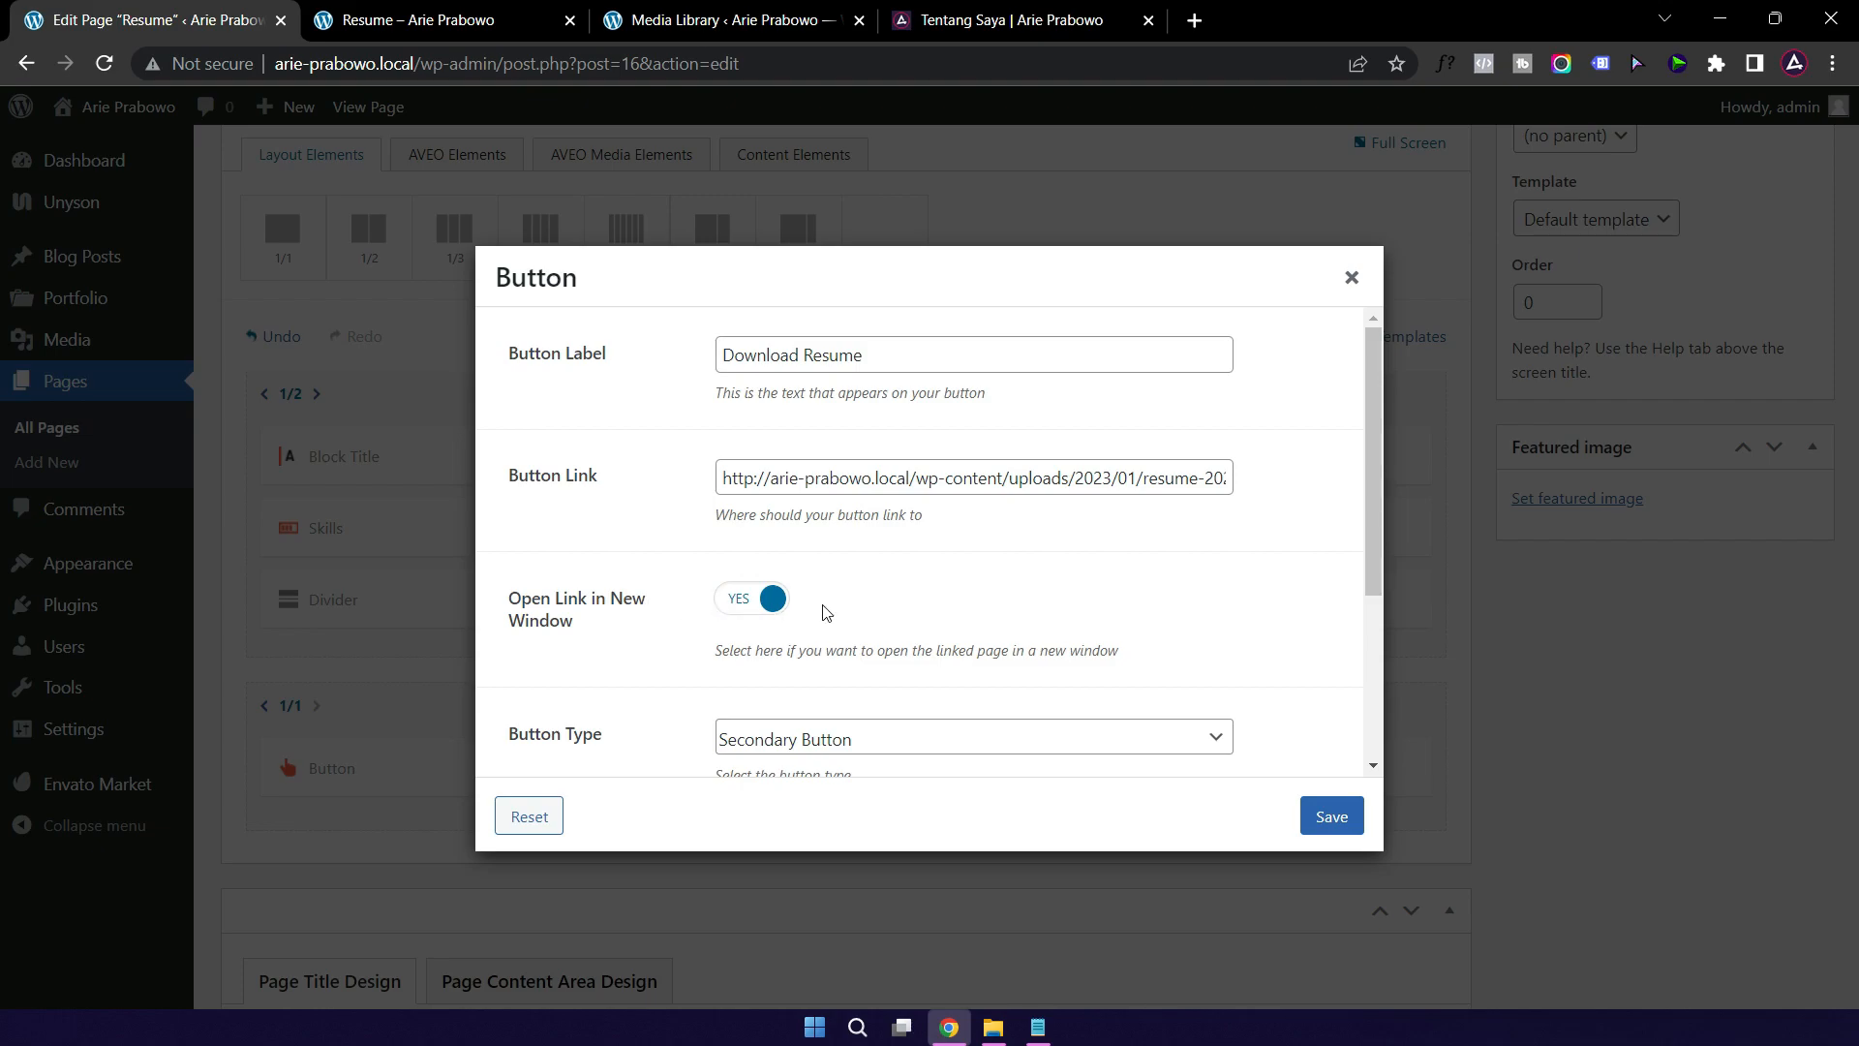
{"action": "left_click", "coordinate": [1338, 815]}
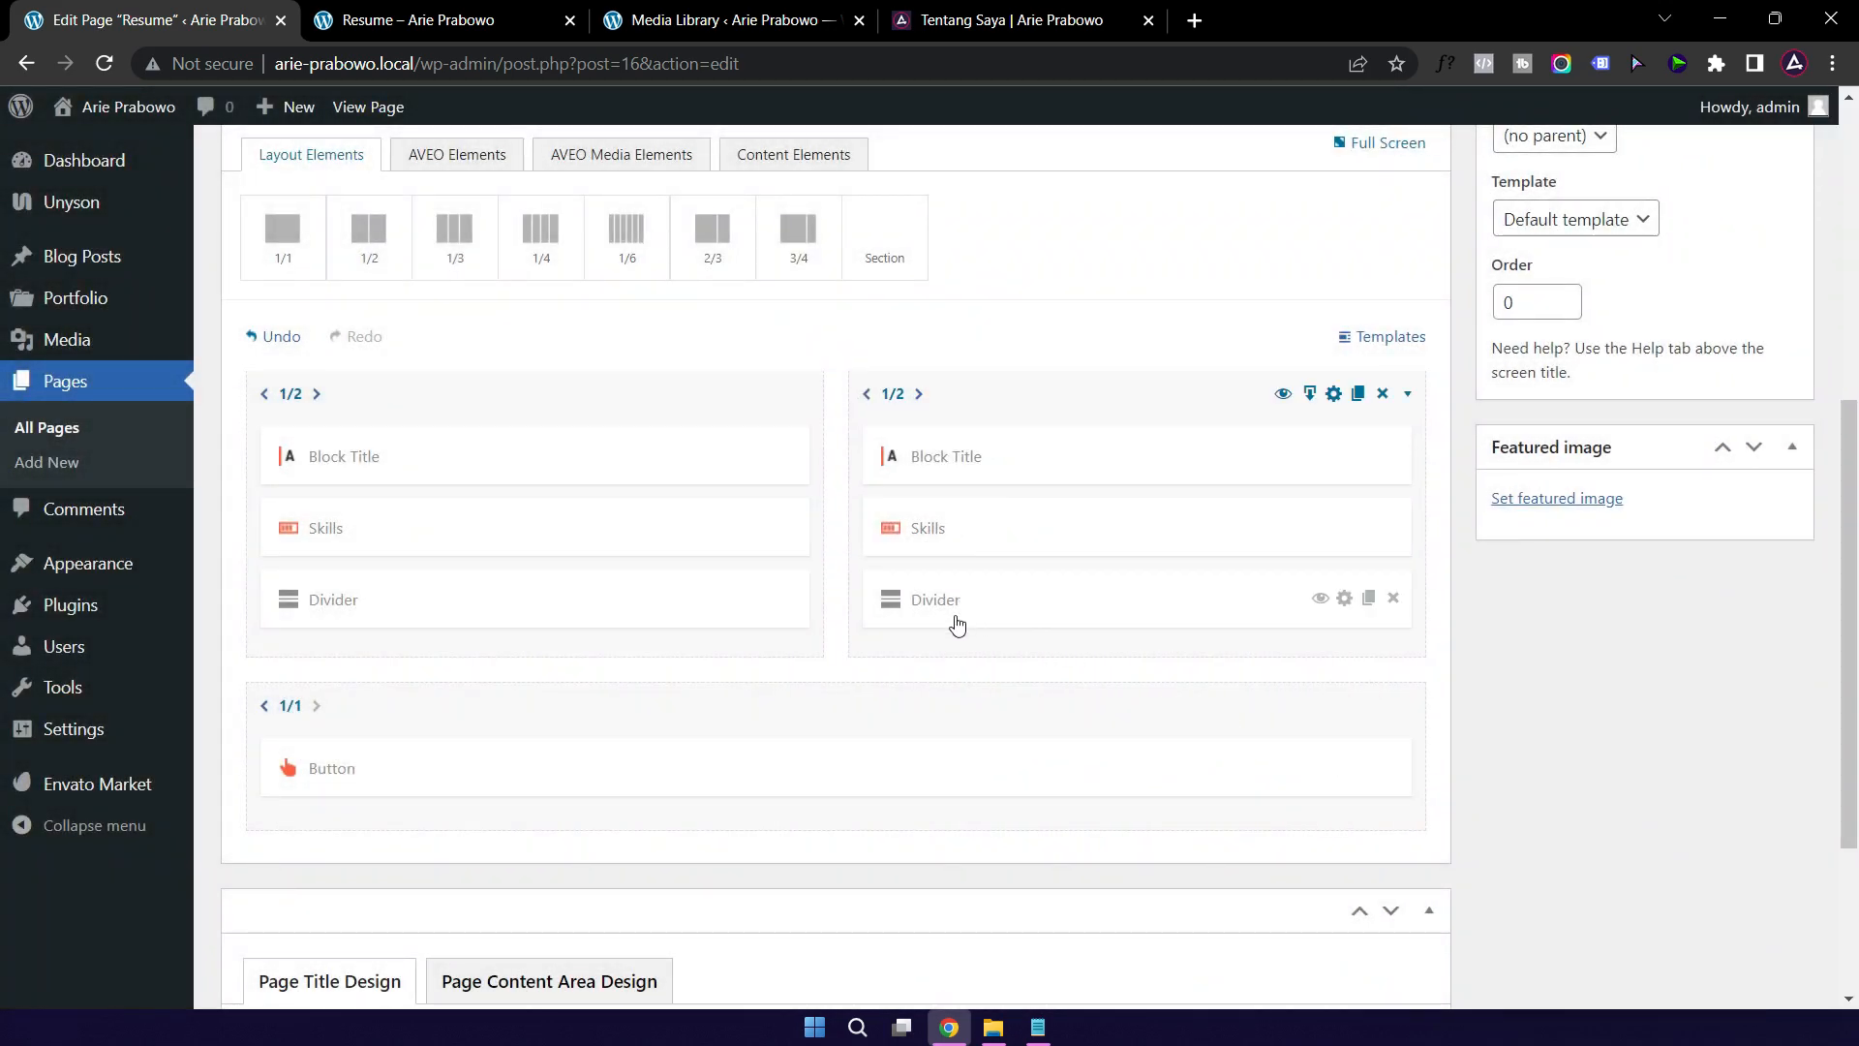
{"action": "scroll", "coordinate": [884, 644], "scroll_direction": "down", "scroll_amount": 3}
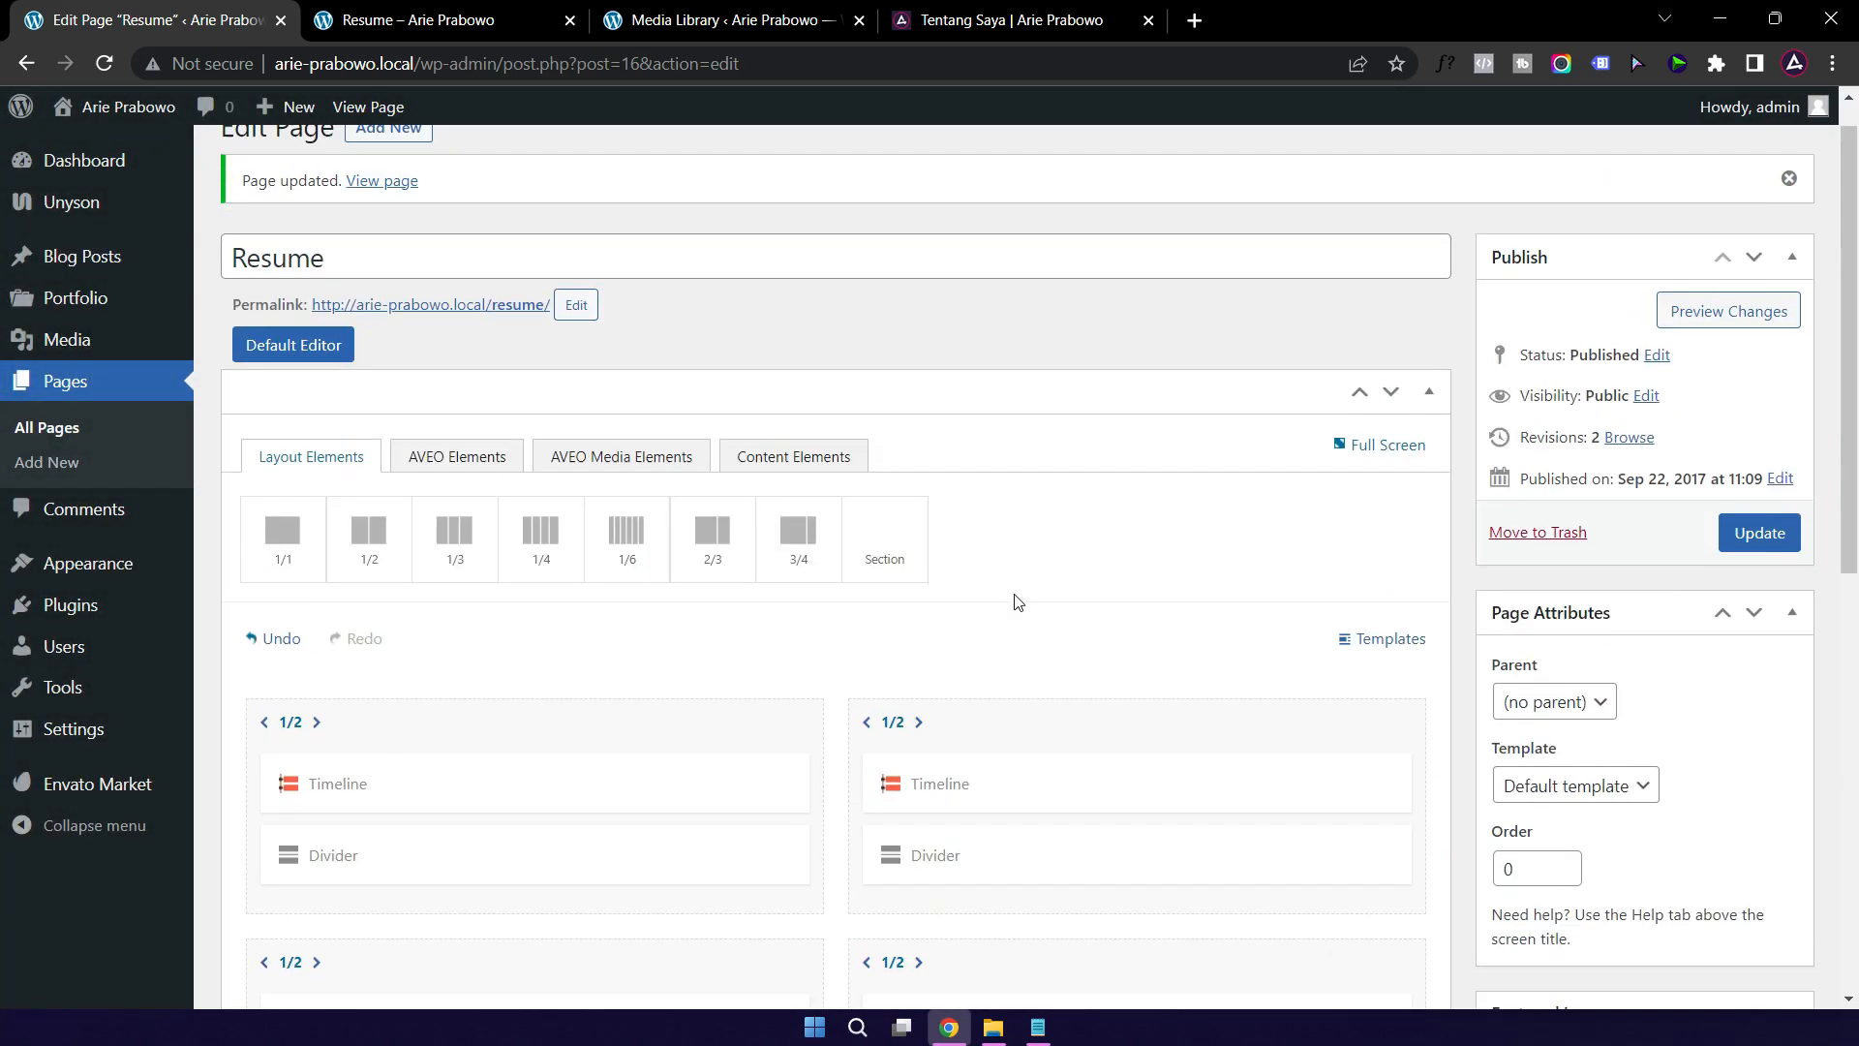
{"action": "scroll", "coordinate": [1017, 602], "scroll_direction": "up", "scroll_amount": 1}
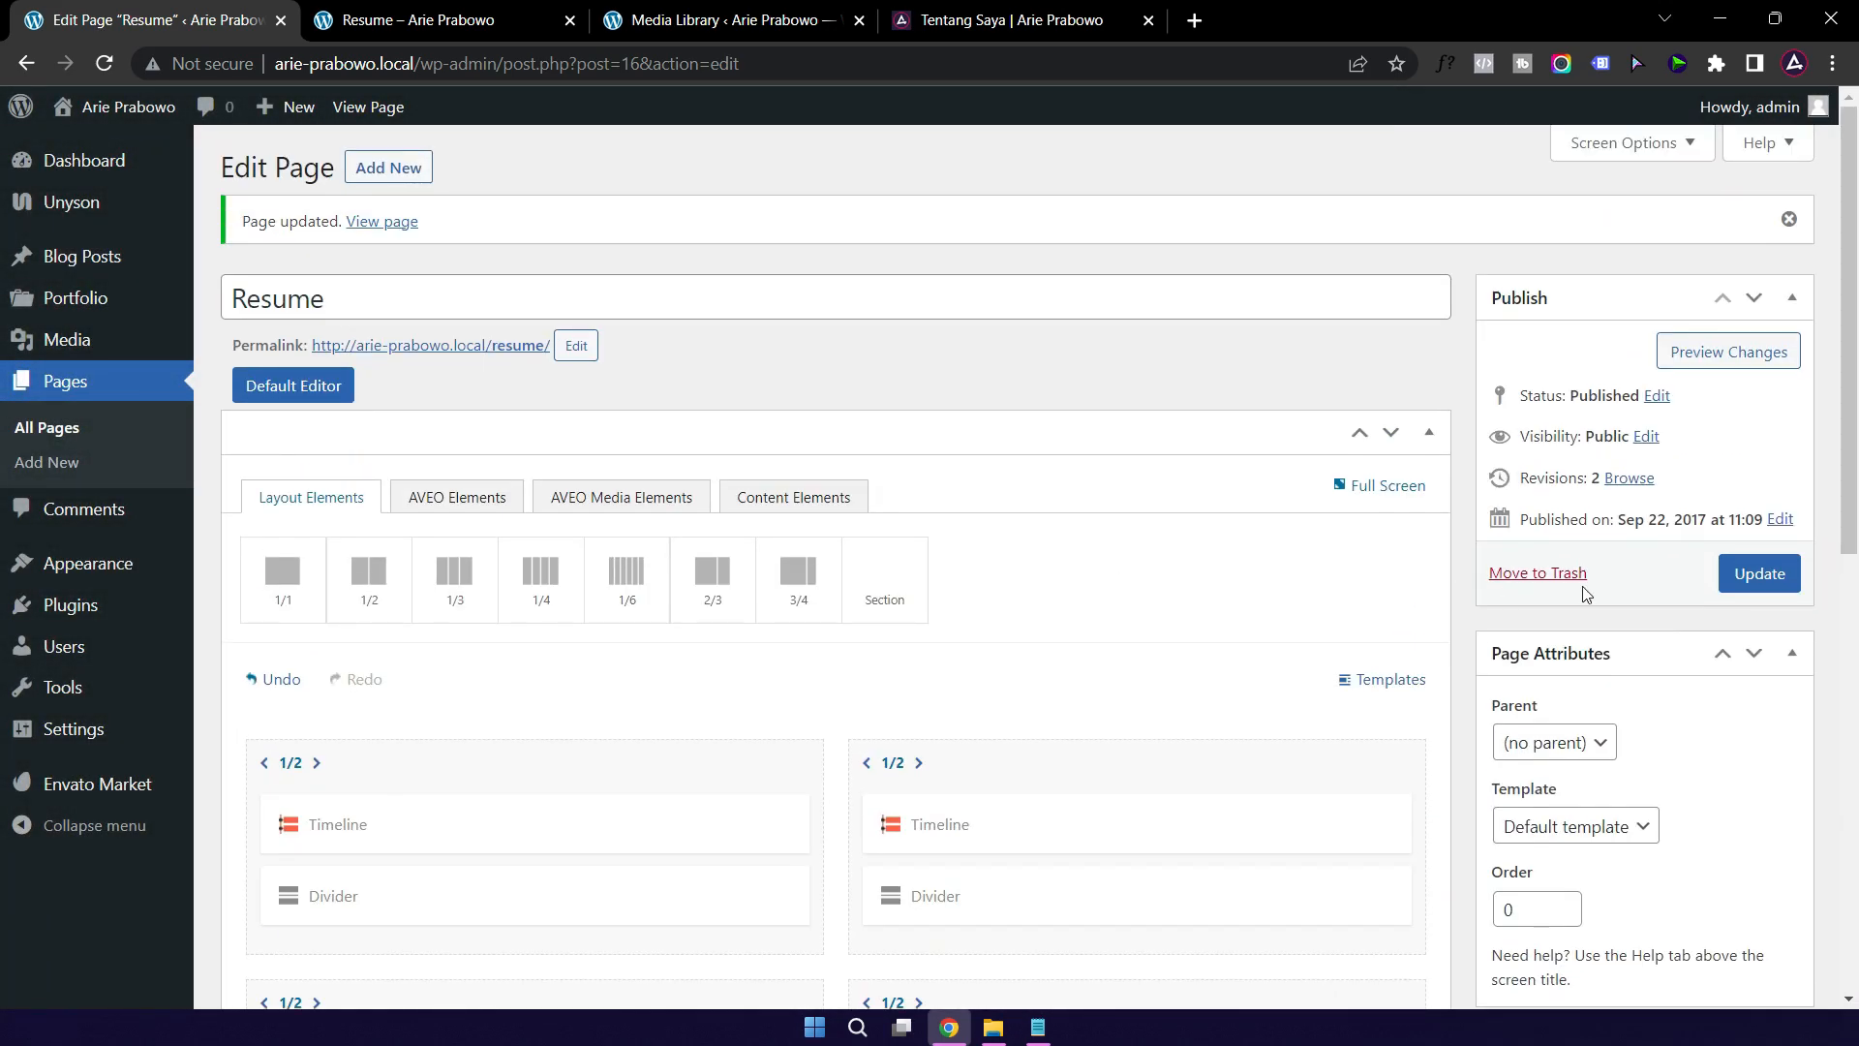
Step: Update the Resume page and reload the live page to review it
{"action": "left_click", "coordinate": [1758, 575]}
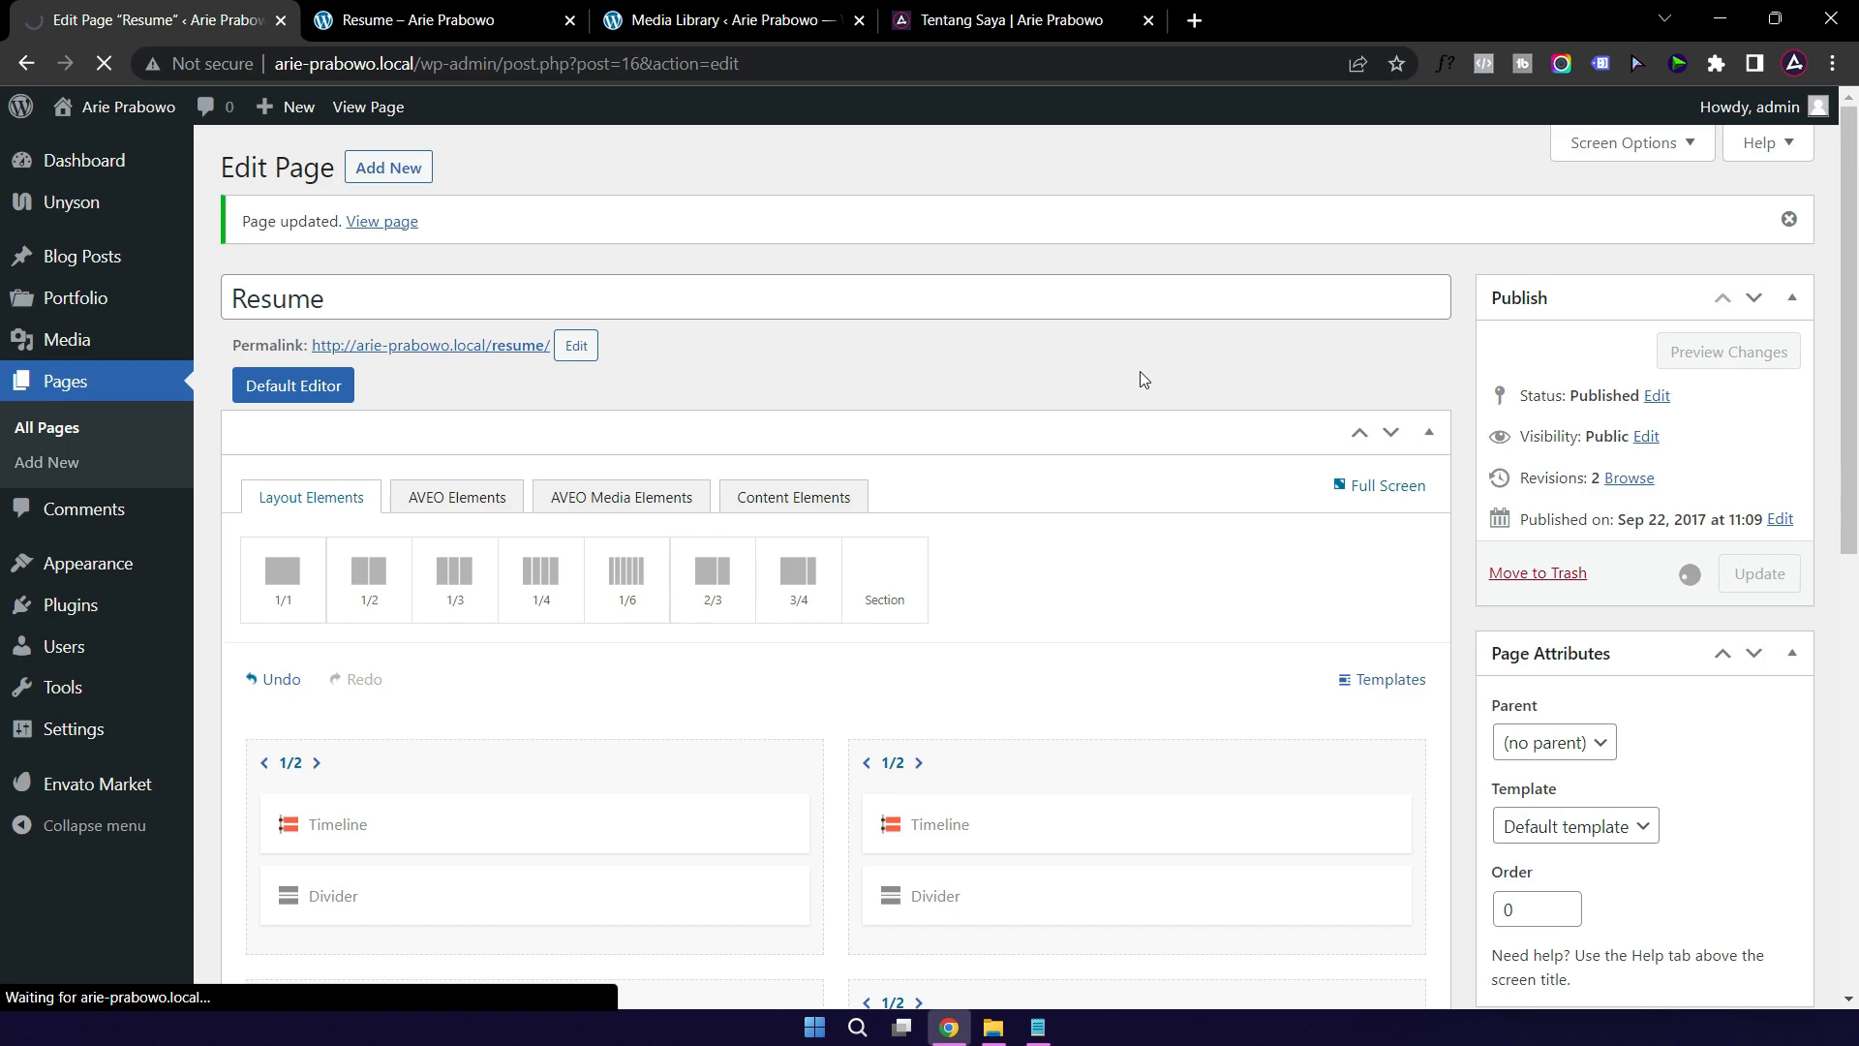
{"action": "left_click", "coordinate": [417, 25]}
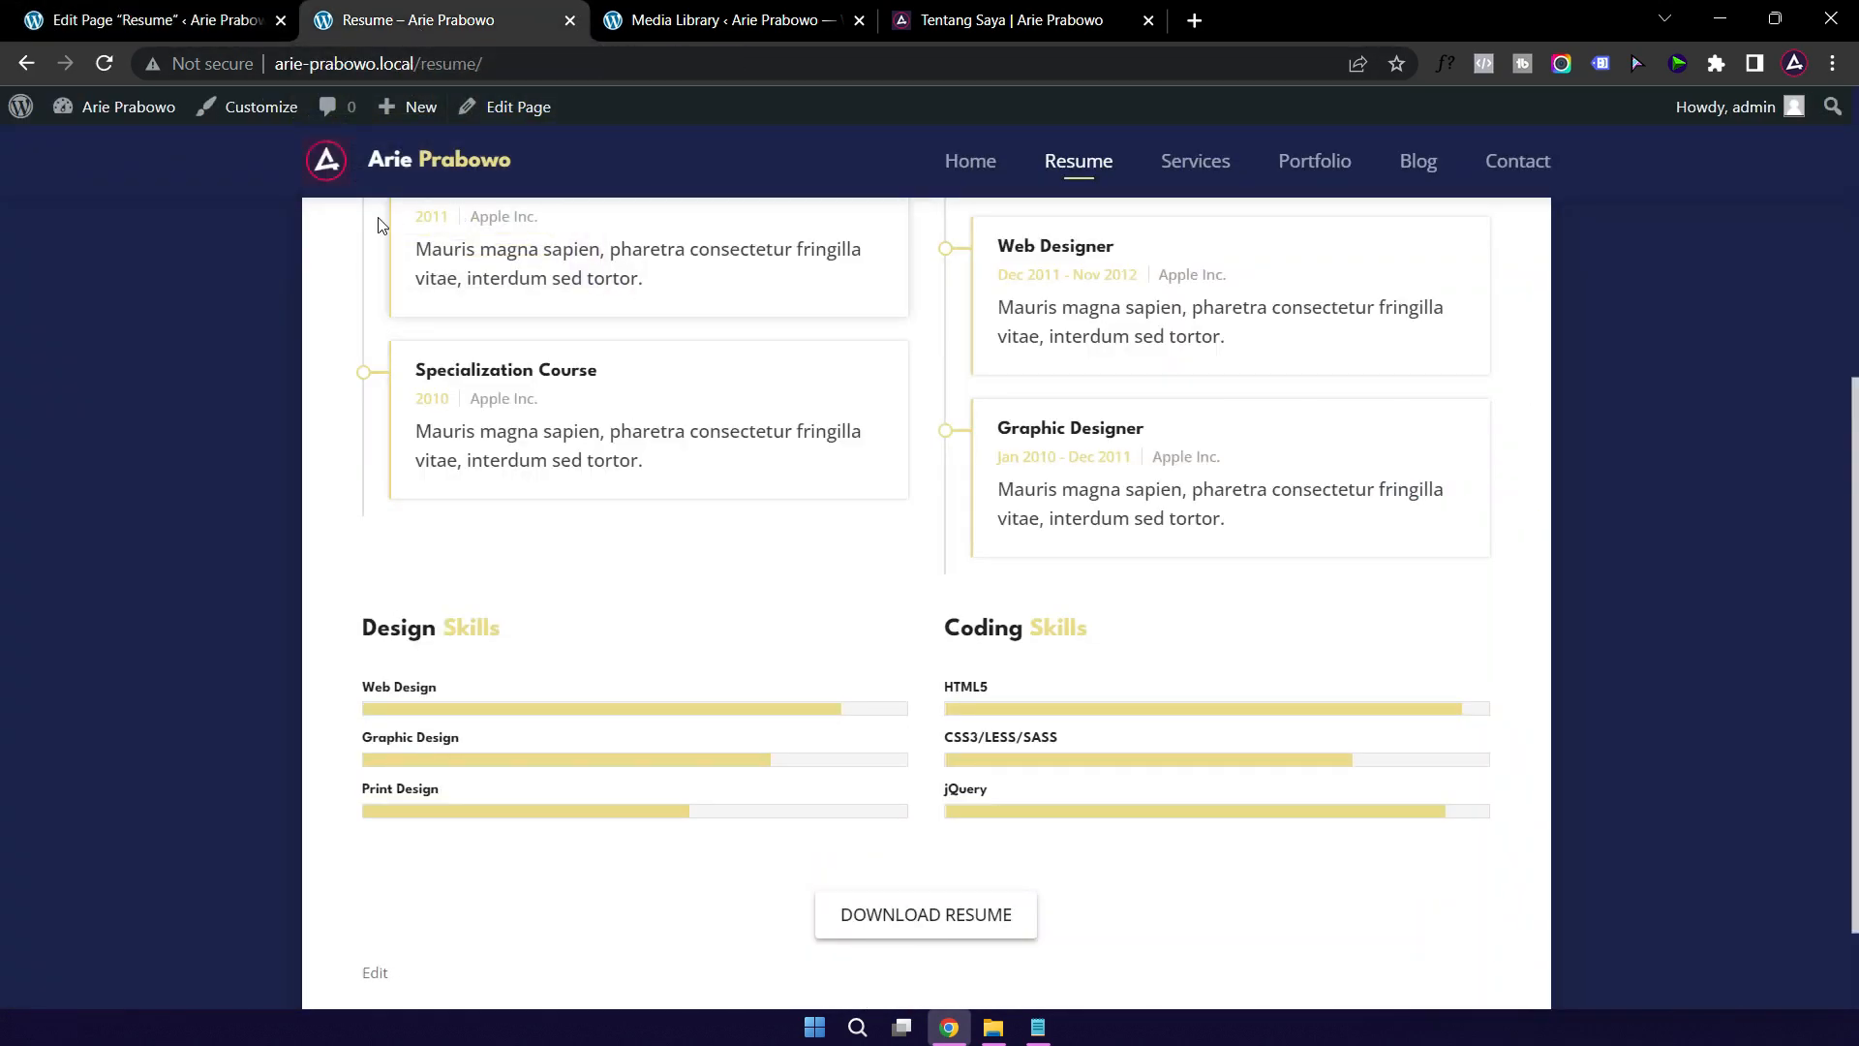
{"action": "left_click", "coordinate": [106, 63]}
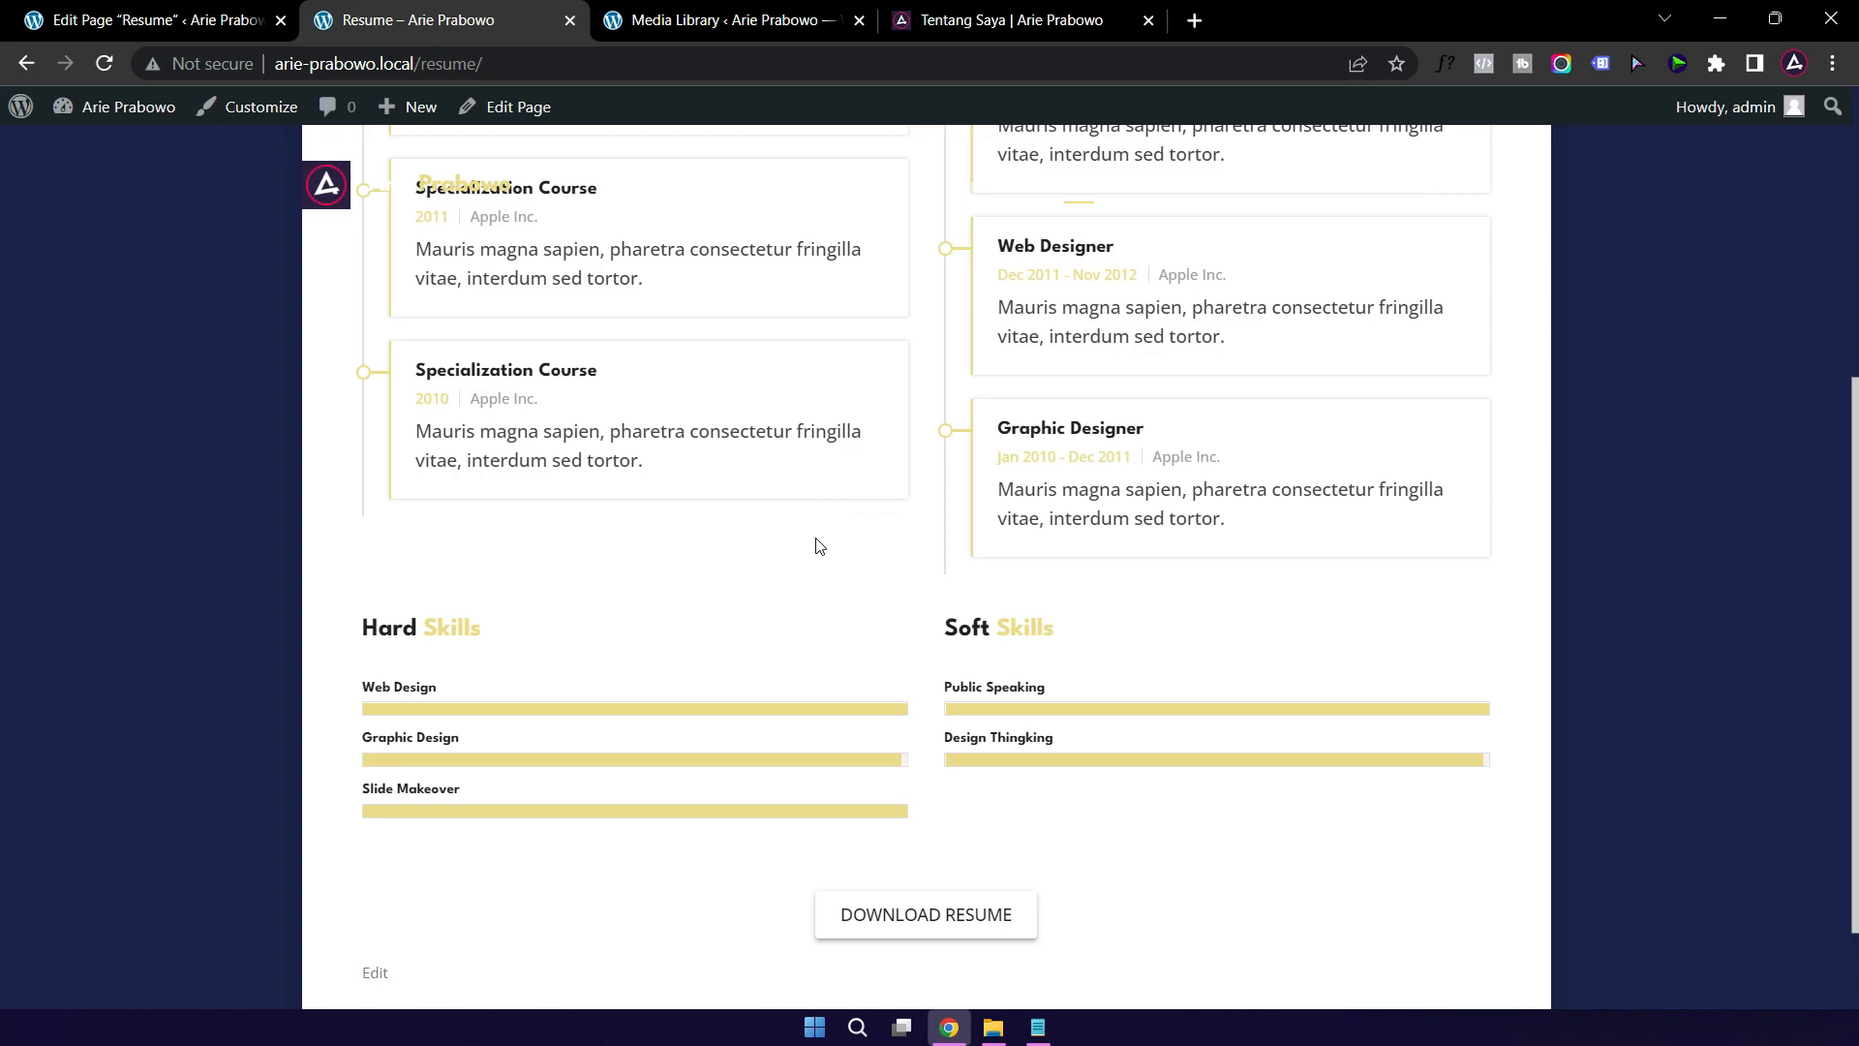
{"action": "scroll", "coordinate": [816, 545], "scroll_direction": "up", "scroll_amount": 5}
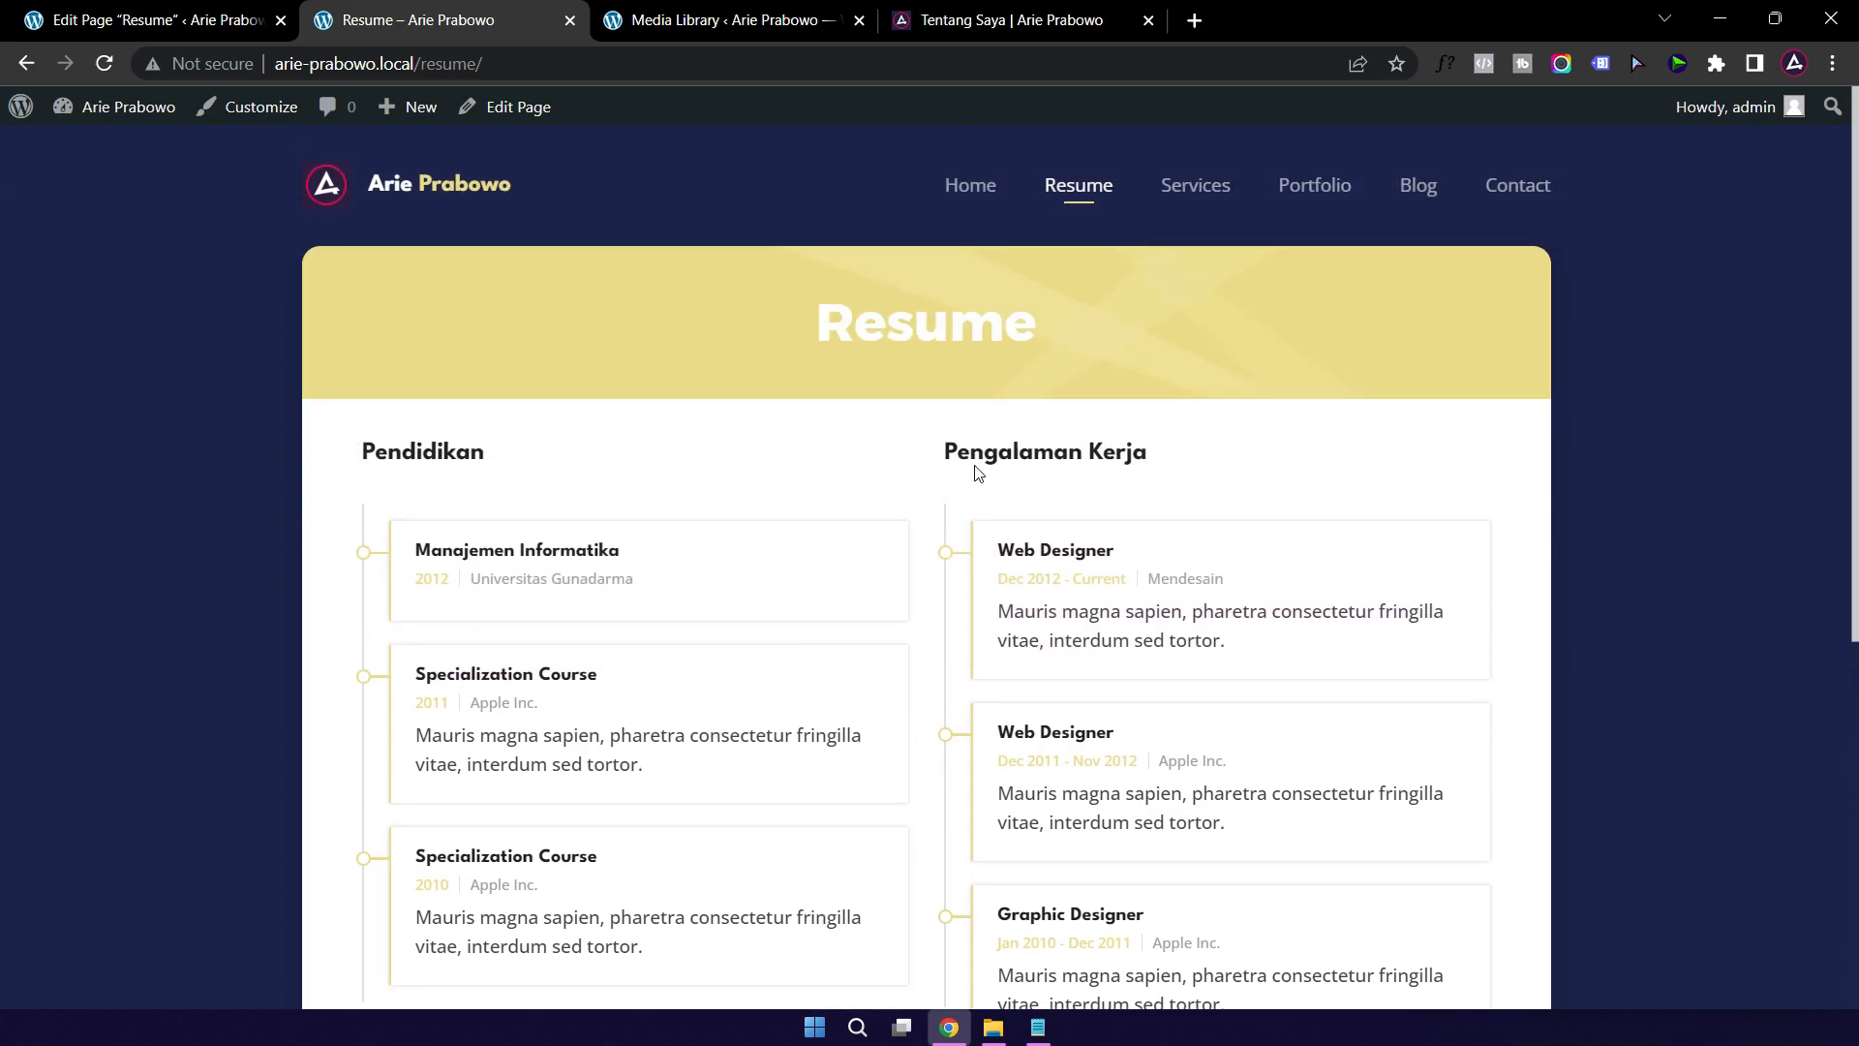
{"action": "scroll", "coordinate": [1097, 556], "scroll_direction": "down", "scroll_amount": 4}
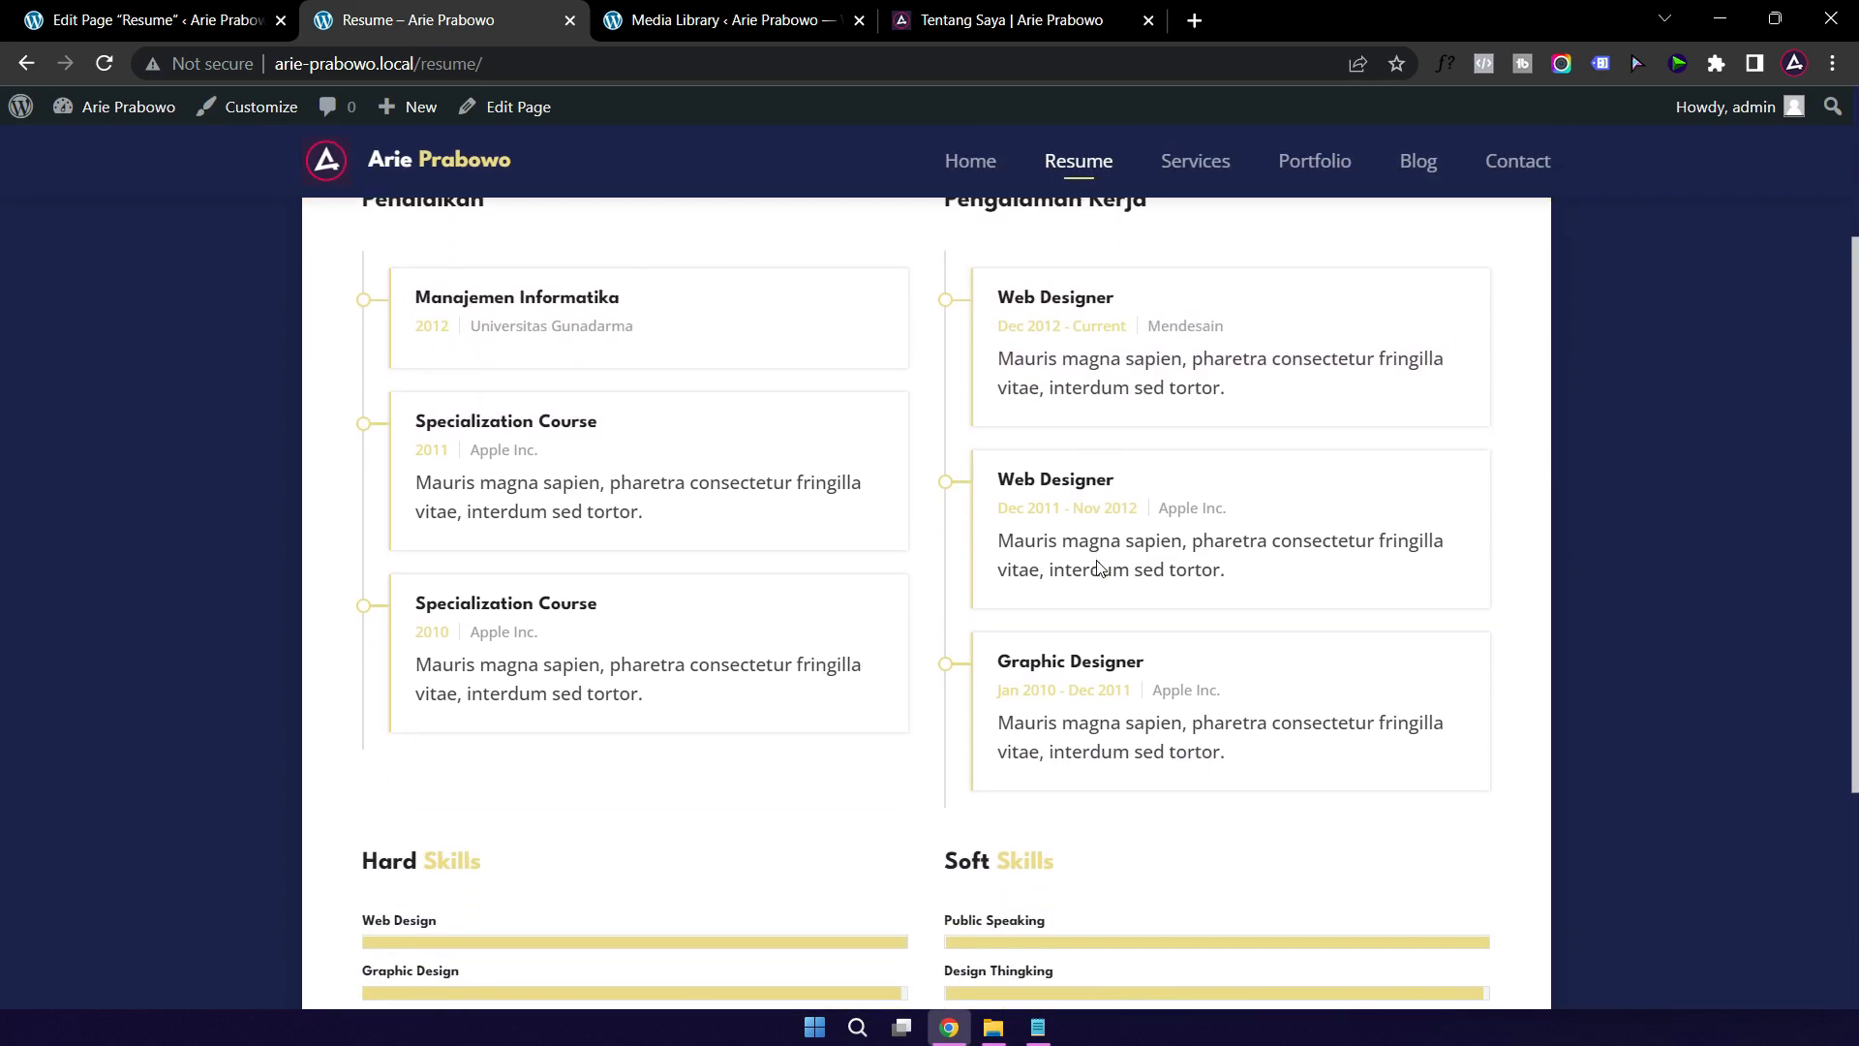
{"action": "scroll", "coordinate": [592, 568], "scroll_direction": "down", "scroll_amount": 2}
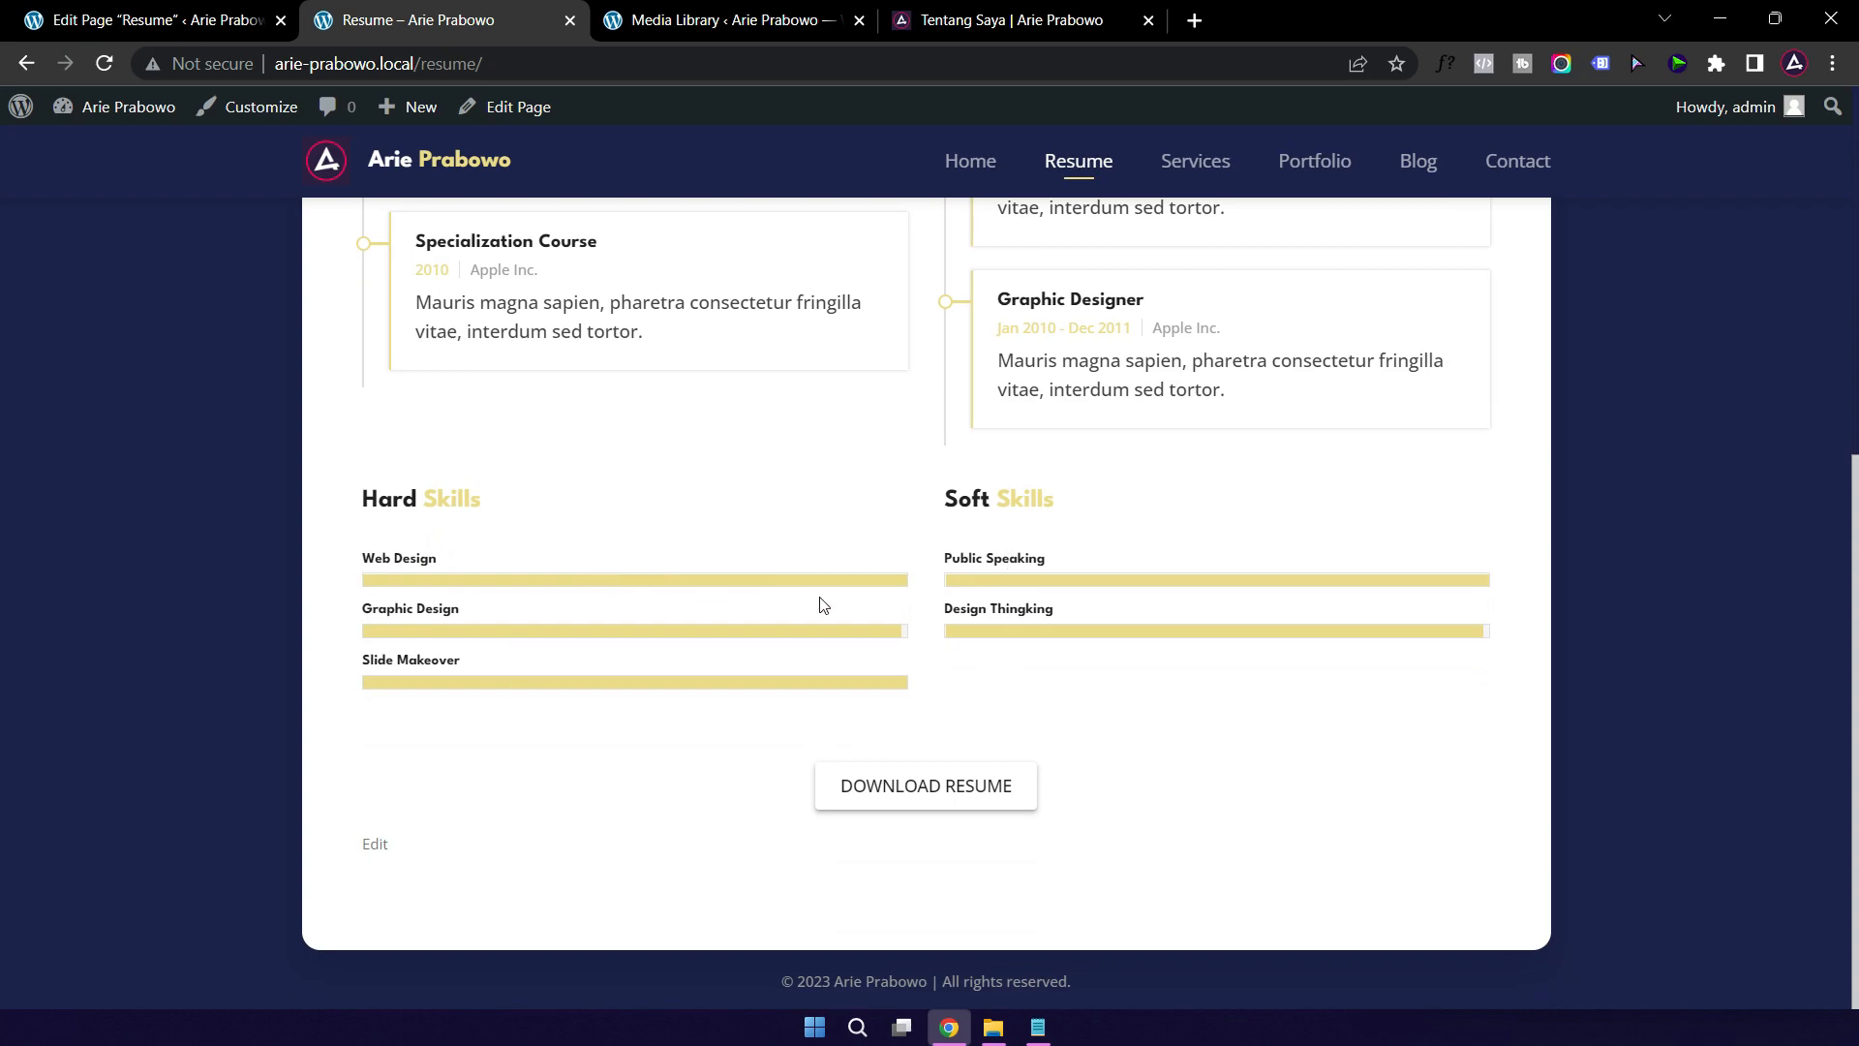
Step: Test the Download Resume button, cancel the download, and go to the Services page
{"action": "left_click", "coordinate": [937, 789]}
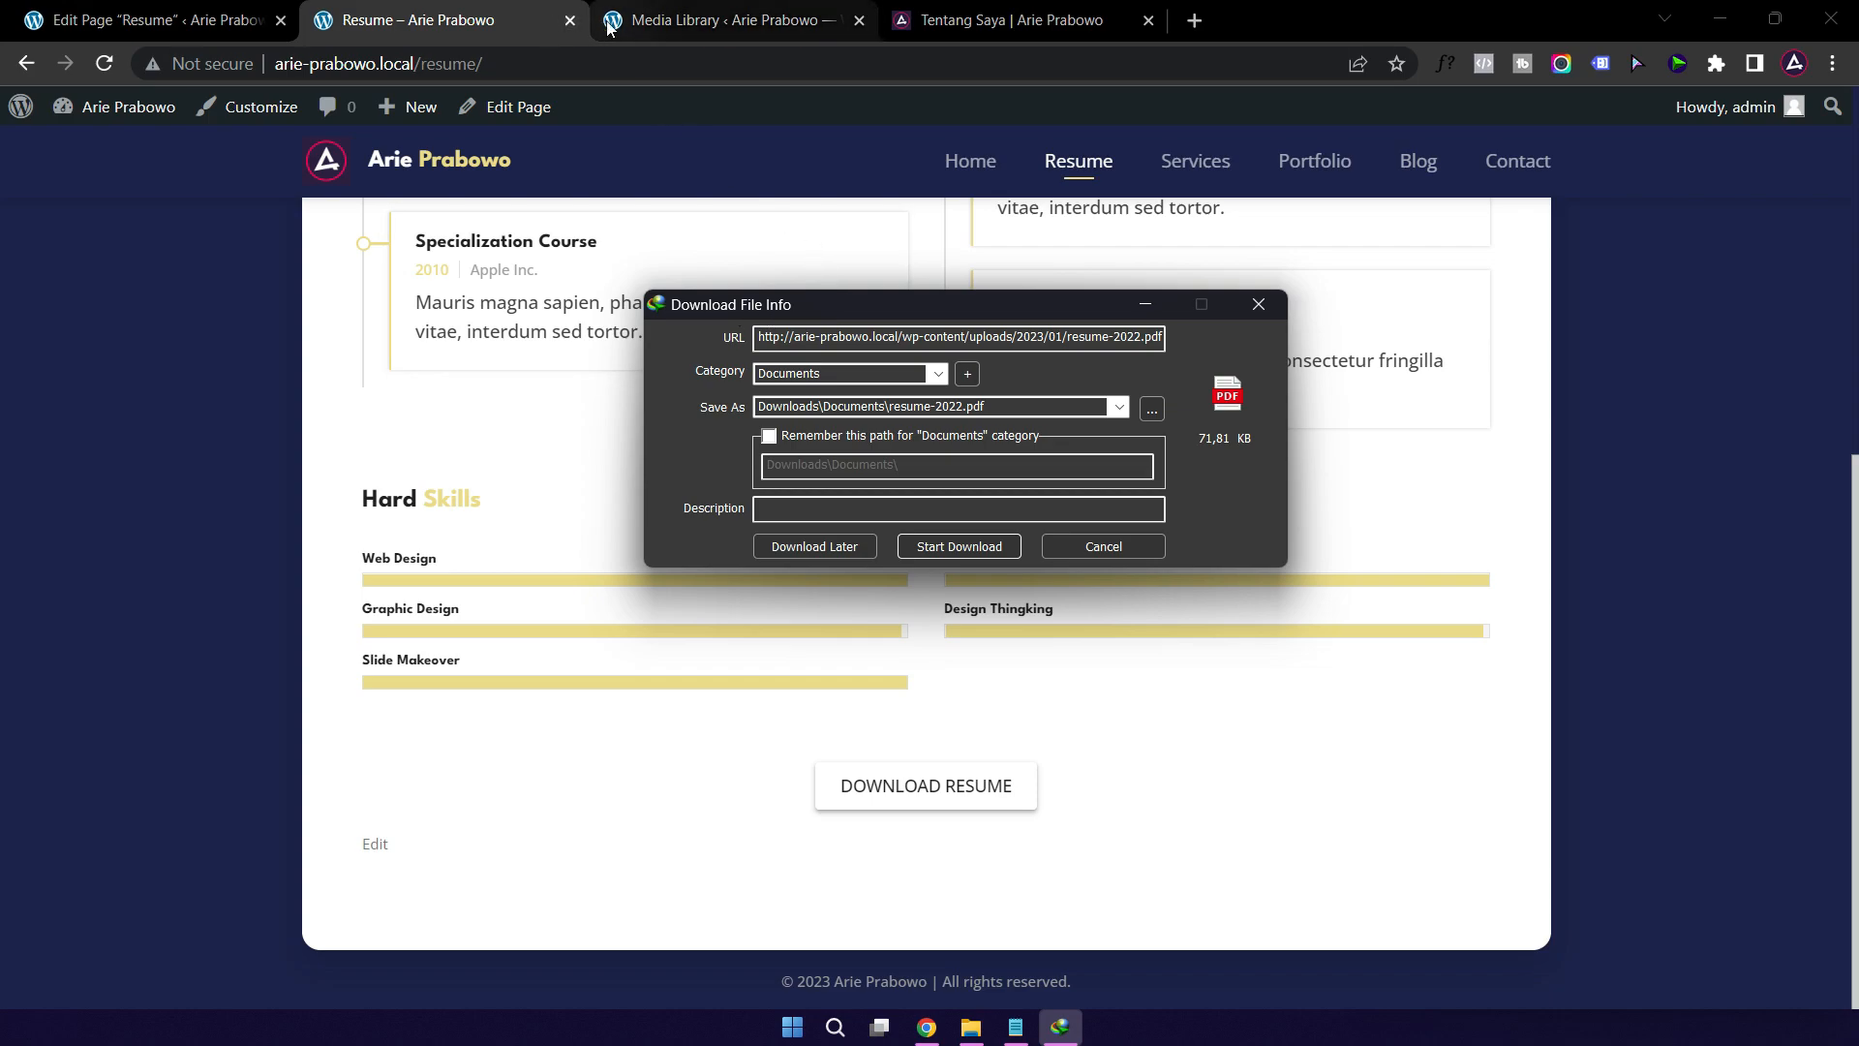
{"action": "left_click", "coordinate": [1272, 306]}
{"action": "scroll", "coordinate": [847, 261], "scroll_direction": "up", "scroll_amount": 1}
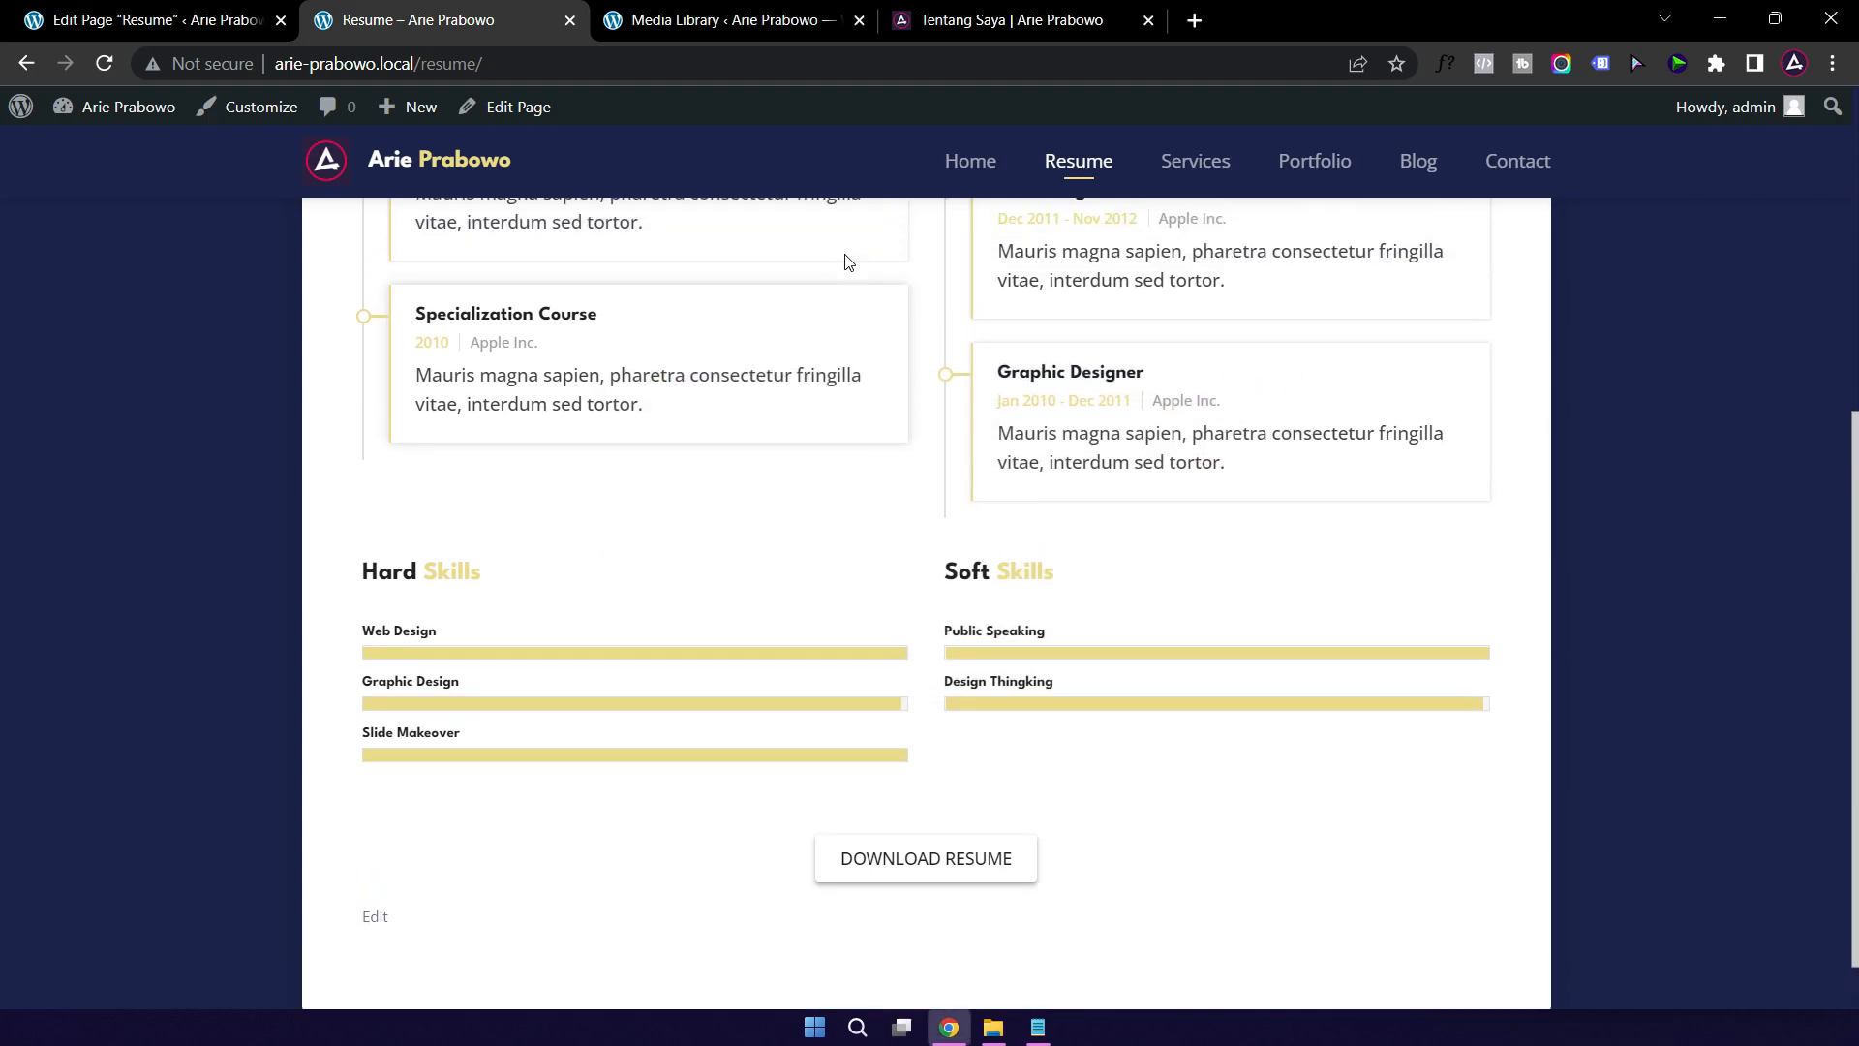
{"action": "scroll", "coordinate": [845, 262], "scroll_direction": "up", "scroll_amount": 6}
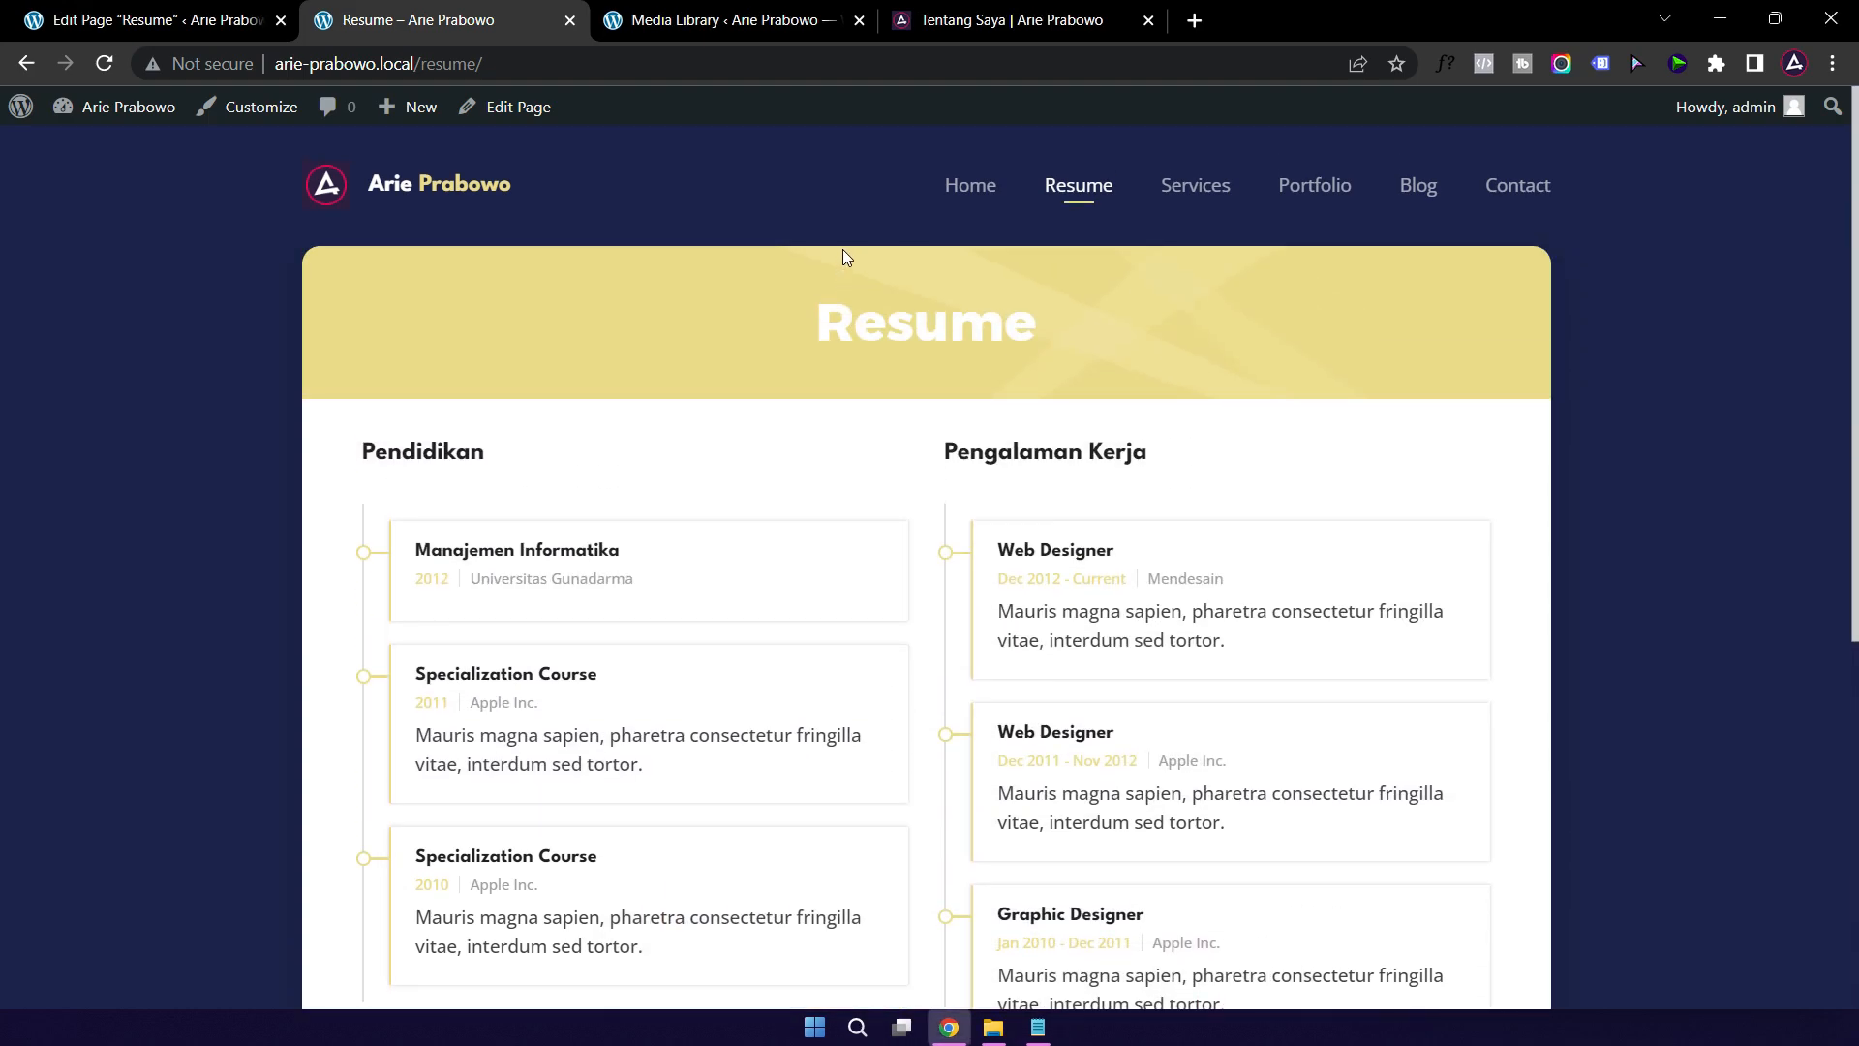
{"action": "left_click", "coordinate": [1195, 204]}
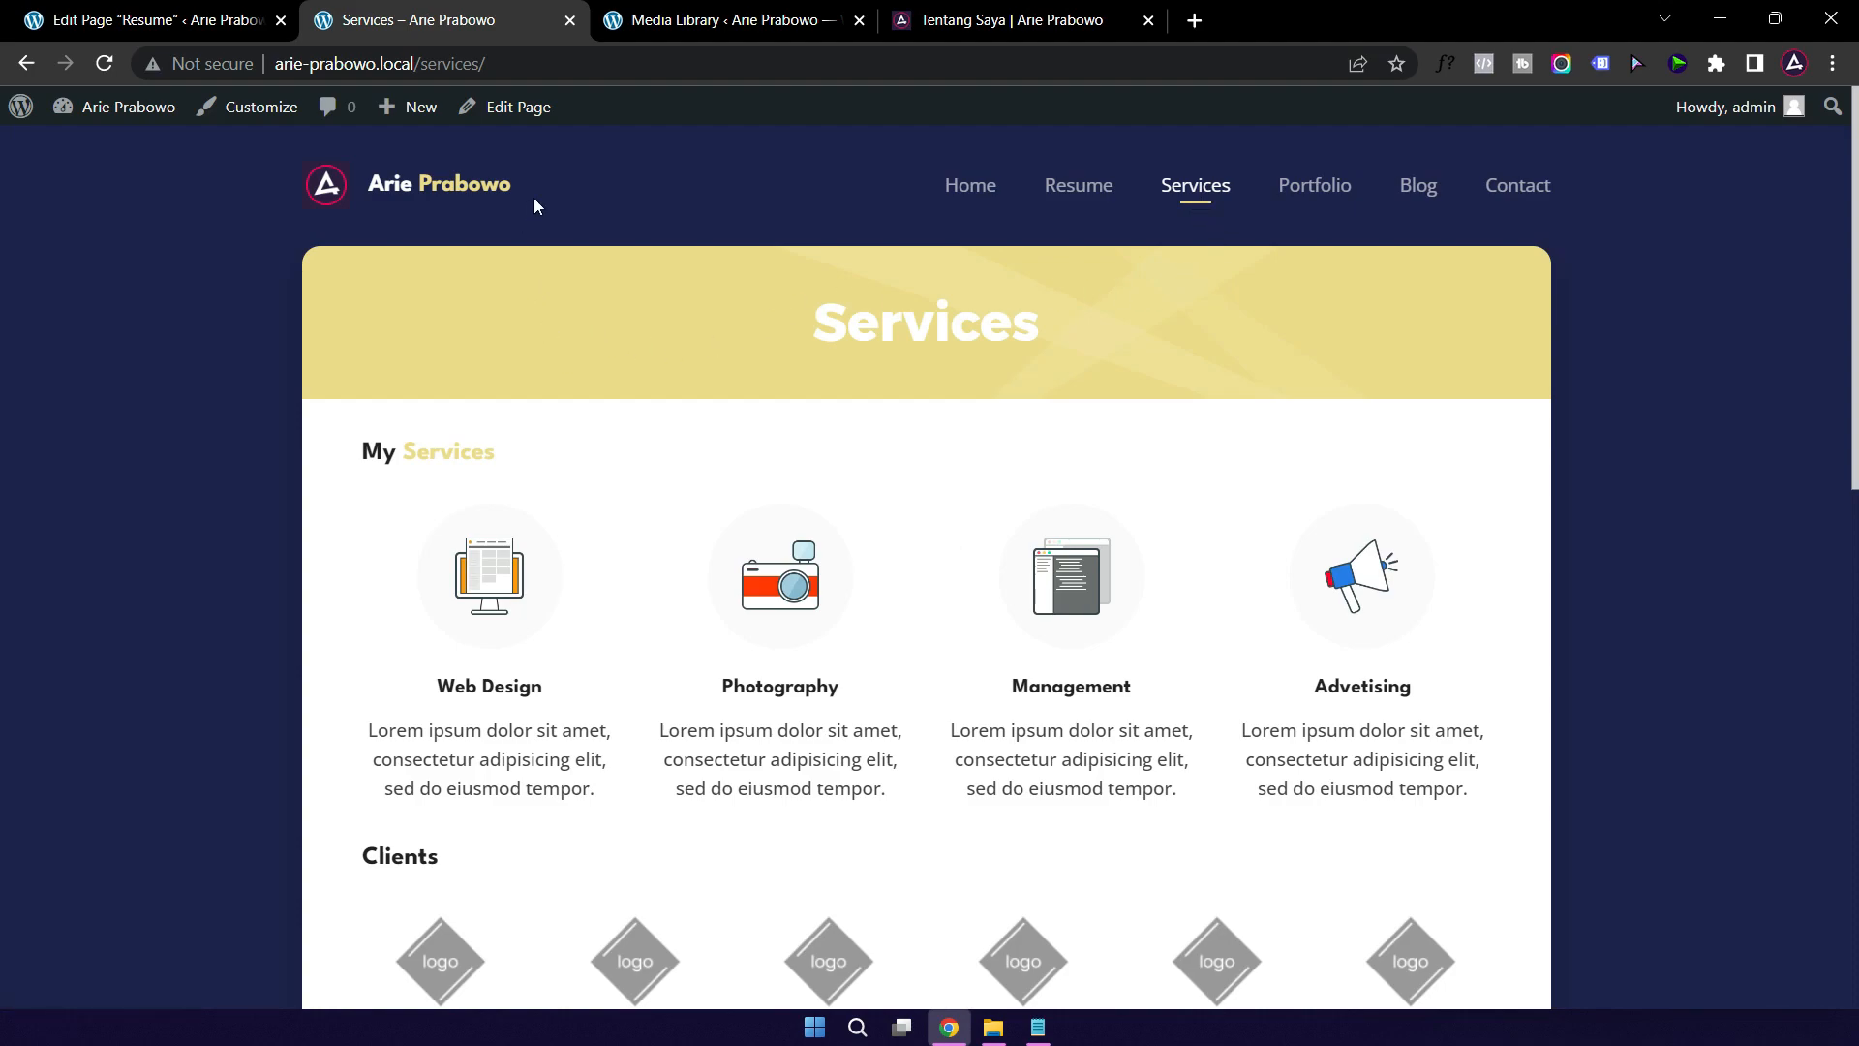
Step: Open the Services page editor in a new tab, close the Resume editor, and compare with the live page
{"action": "right_click", "coordinate": [527, 114]}
{"action": "left_click", "coordinate": [576, 128]}
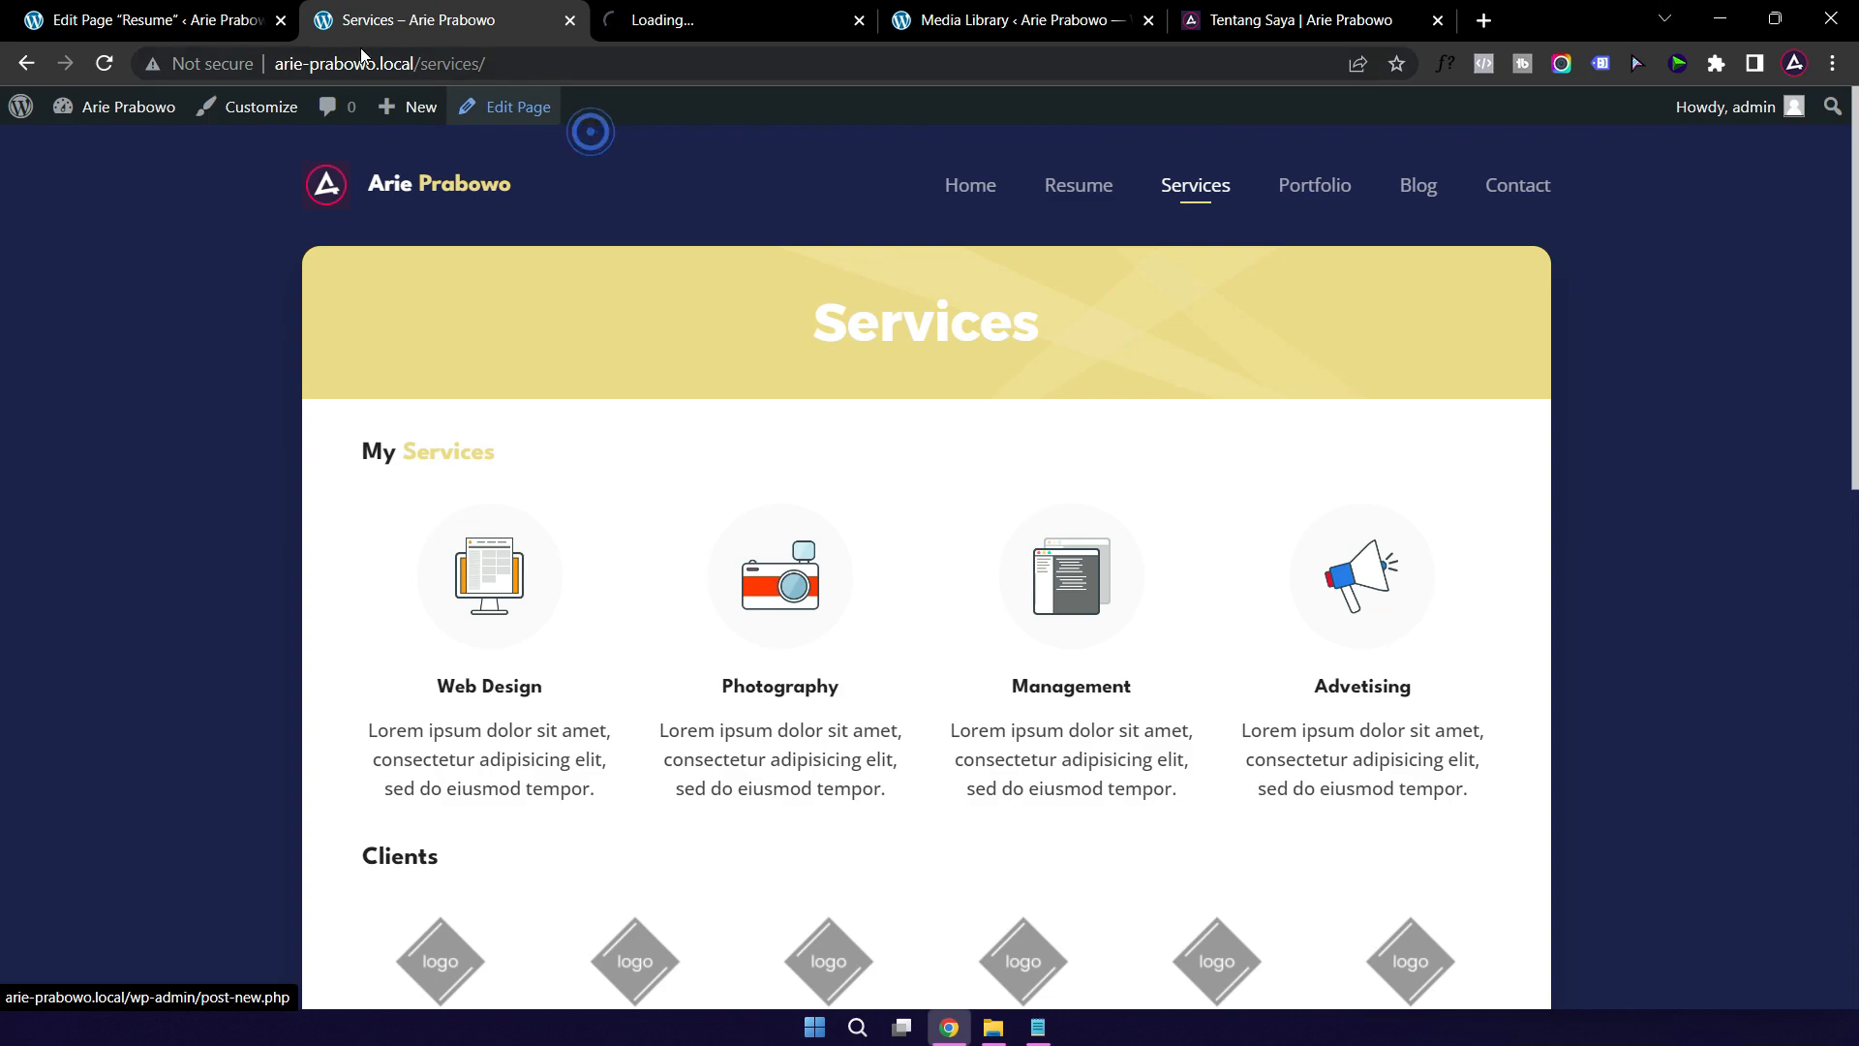
{"action": "left_click", "coordinate": [281, 20]}
{"action": "left_click", "coordinate": [417, 21]}
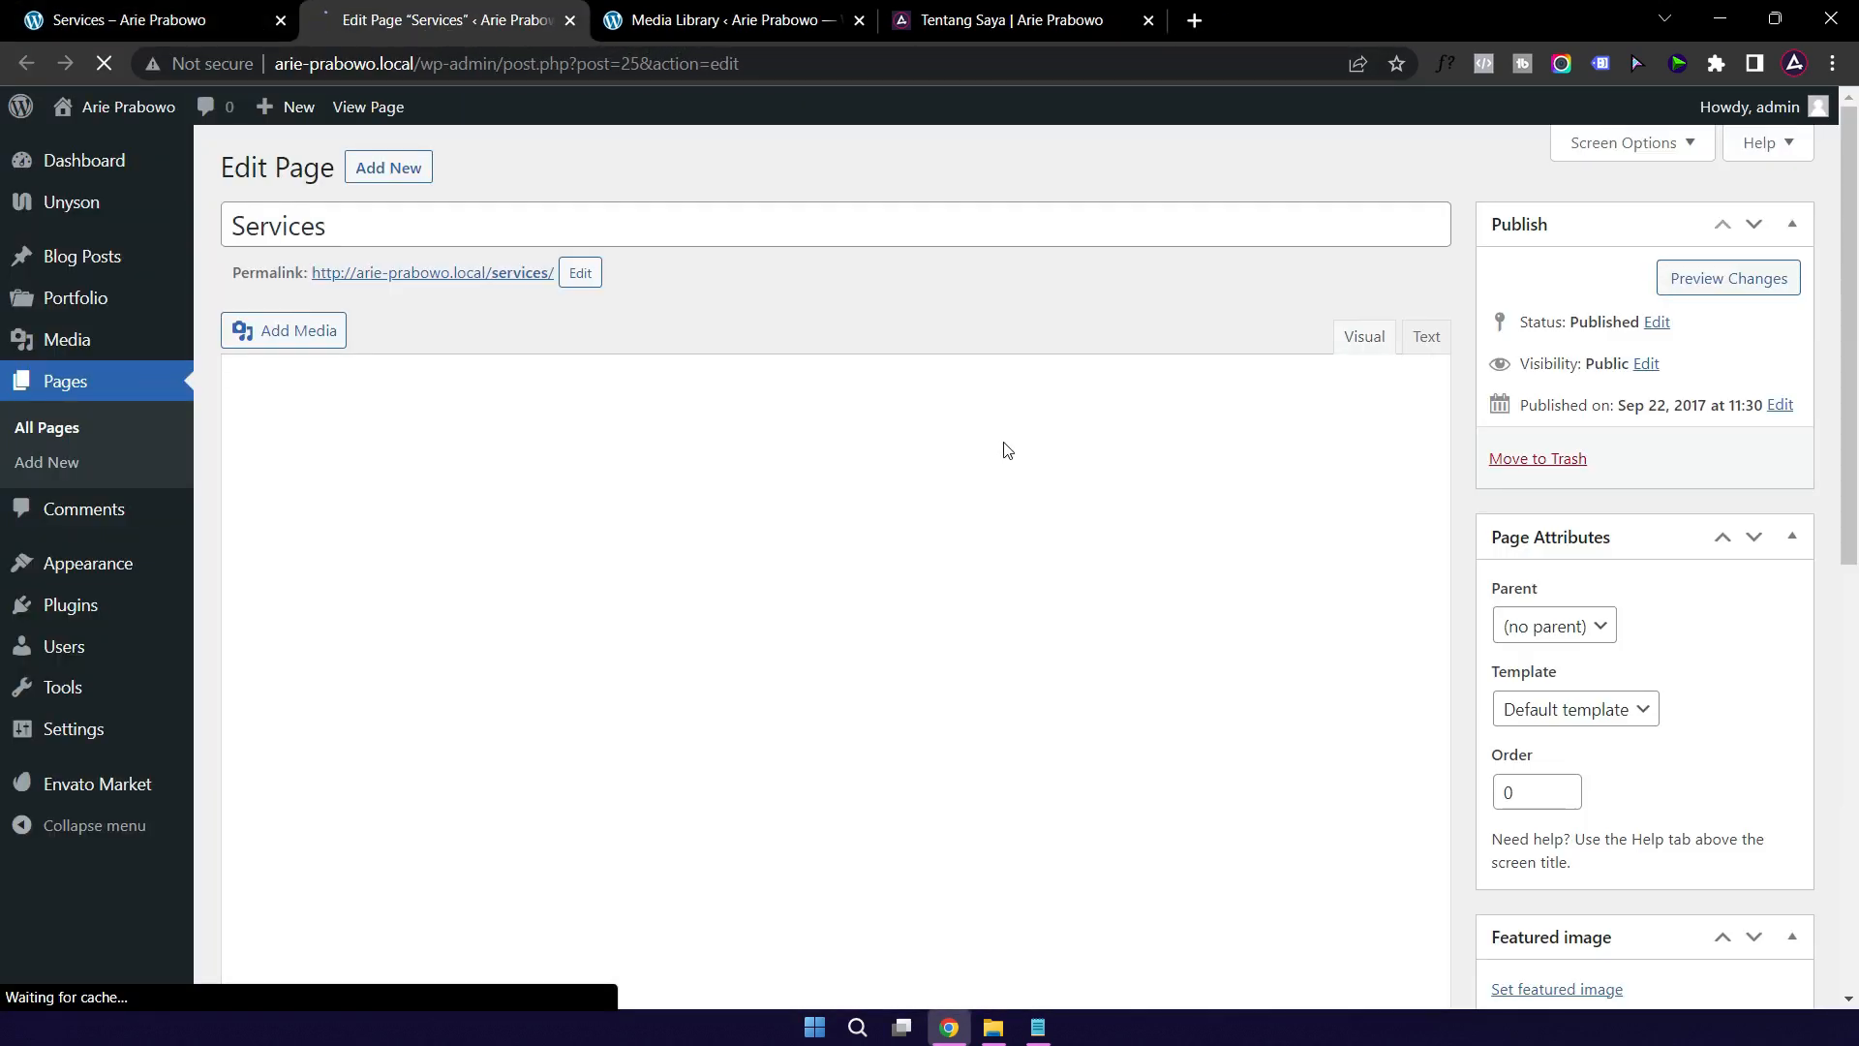
{"action": "scroll", "coordinate": [1039, 569], "scroll_direction": "down", "scroll_amount": 2}
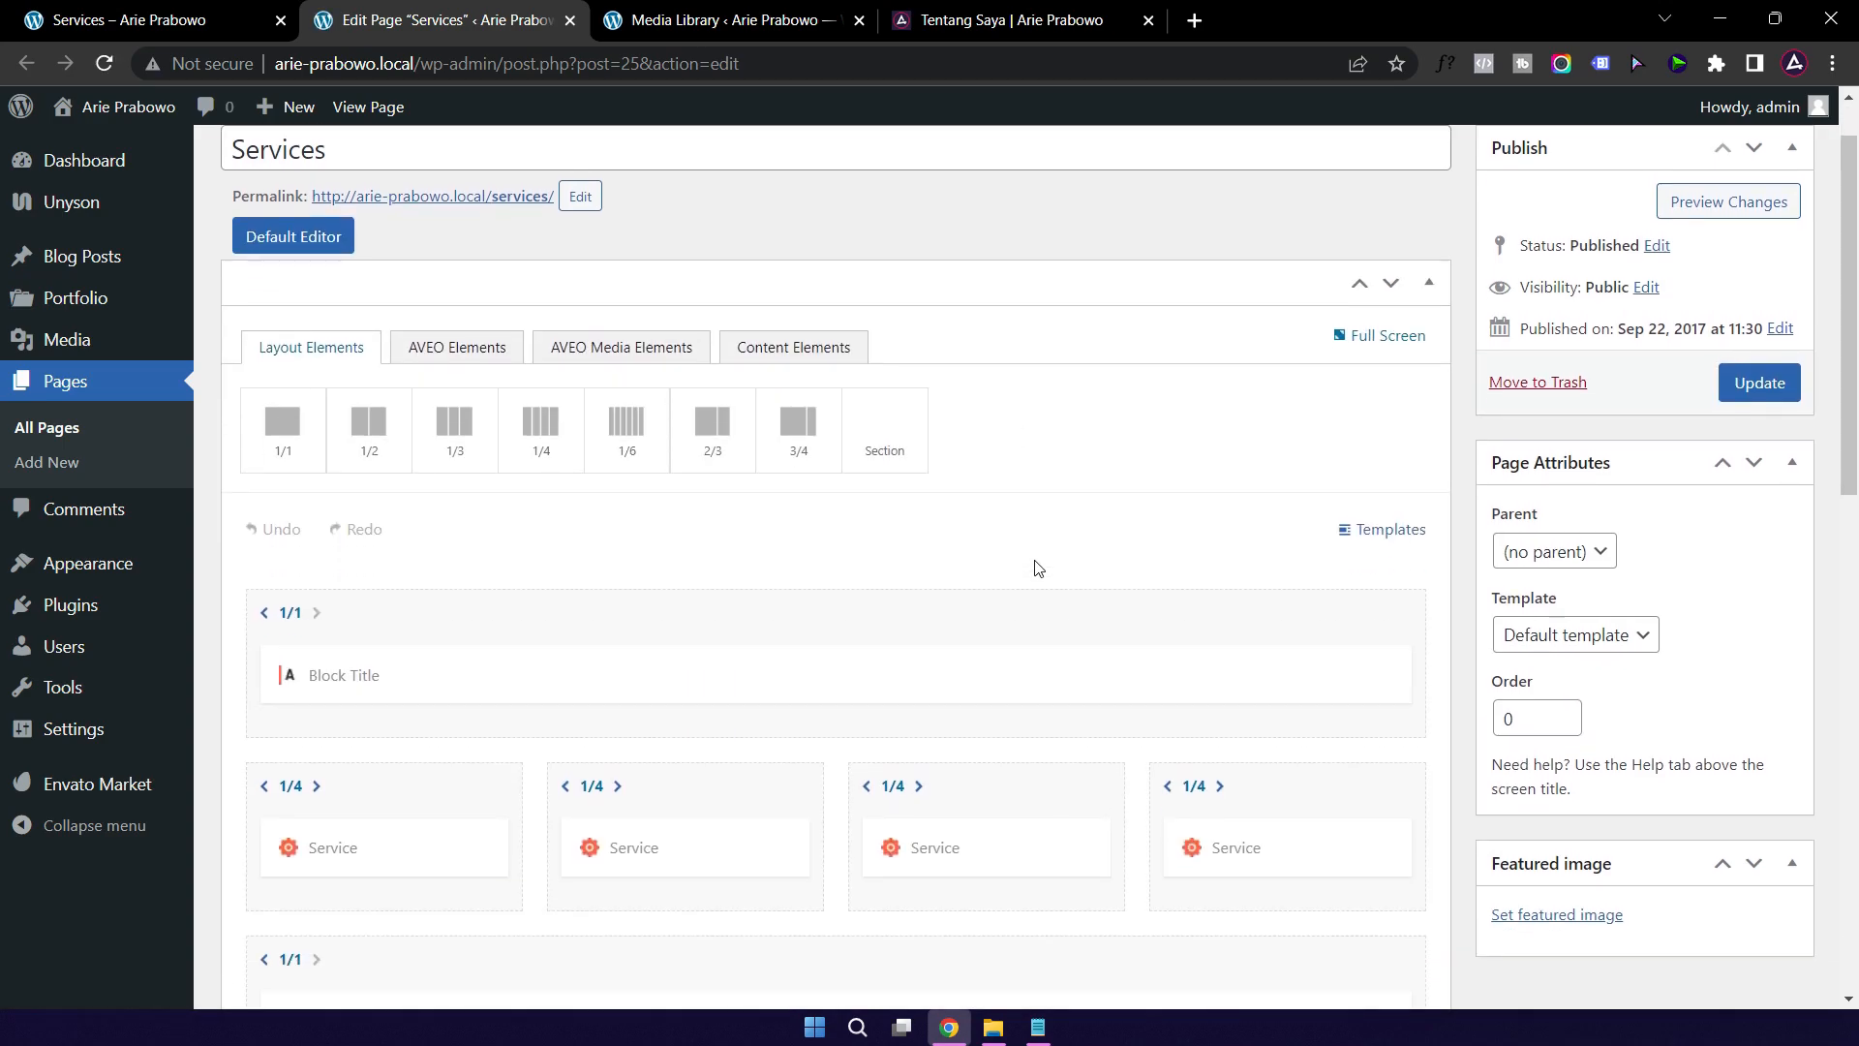
{"action": "scroll", "coordinate": [1036, 568], "scroll_direction": "down", "scroll_amount": 3}
{"action": "left_click", "coordinate": [153, 31]}
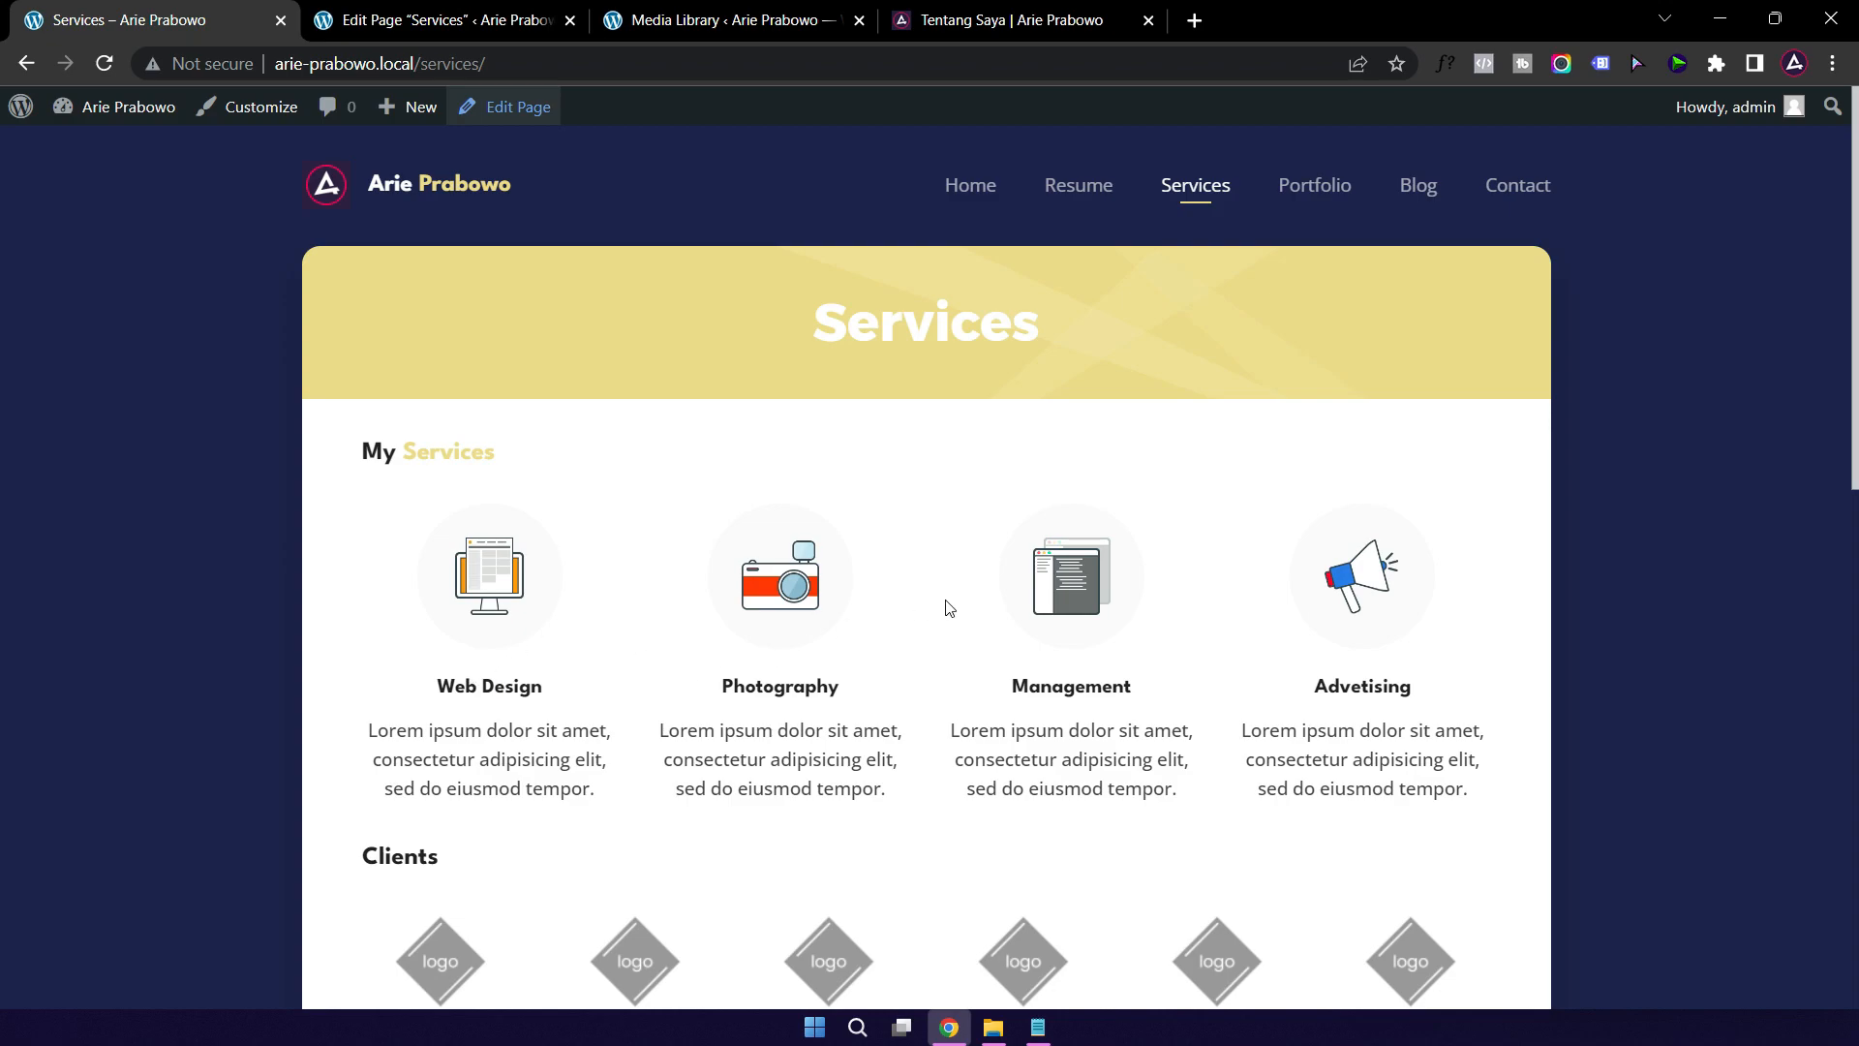
{"action": "scroll", "coordinate": [594, 697], "scroll_direction": "down", "scroll_amount": 3}
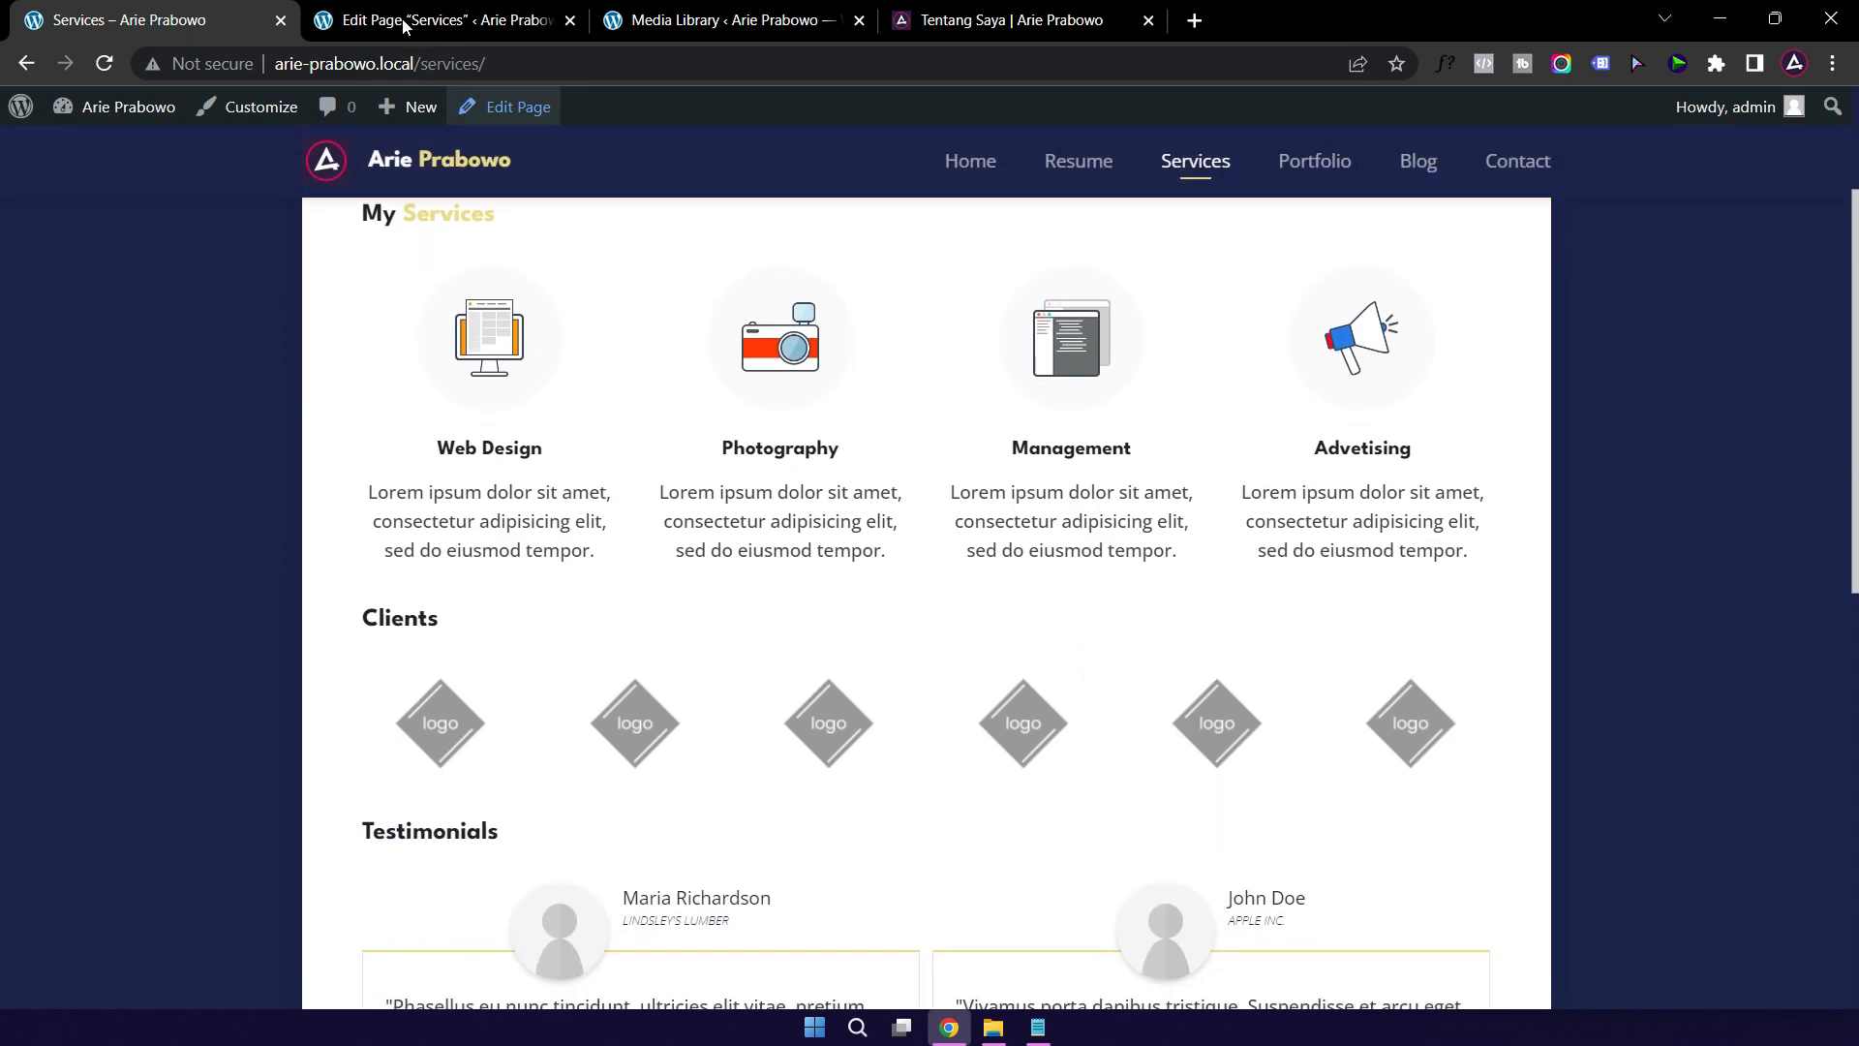
{"action": "left_click", "coordinate": [426, 28]}
Step: Retitle the My Services heading to 'Jasa Saya', save it, and open the Web Design service
{"action": "left_click", "coordinate": [364, 395]}
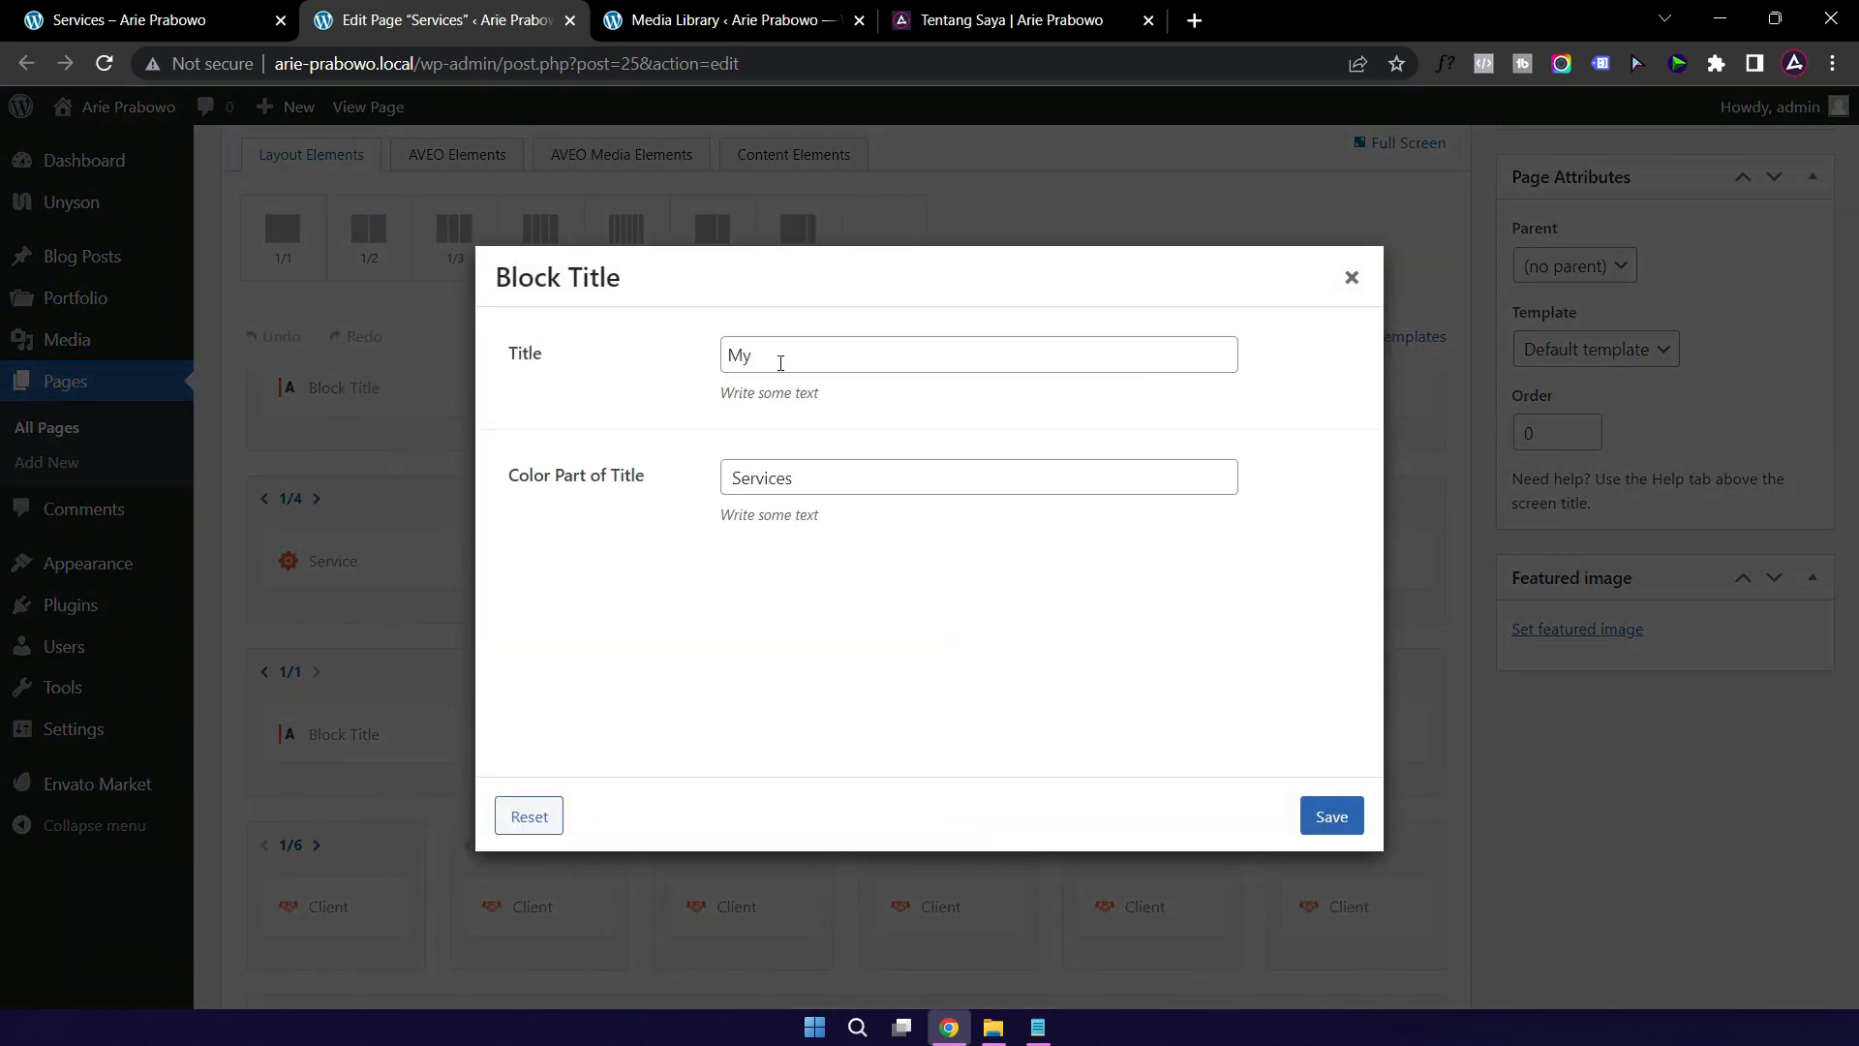
{"action": "double_click", "coordinate": [781, 364]}
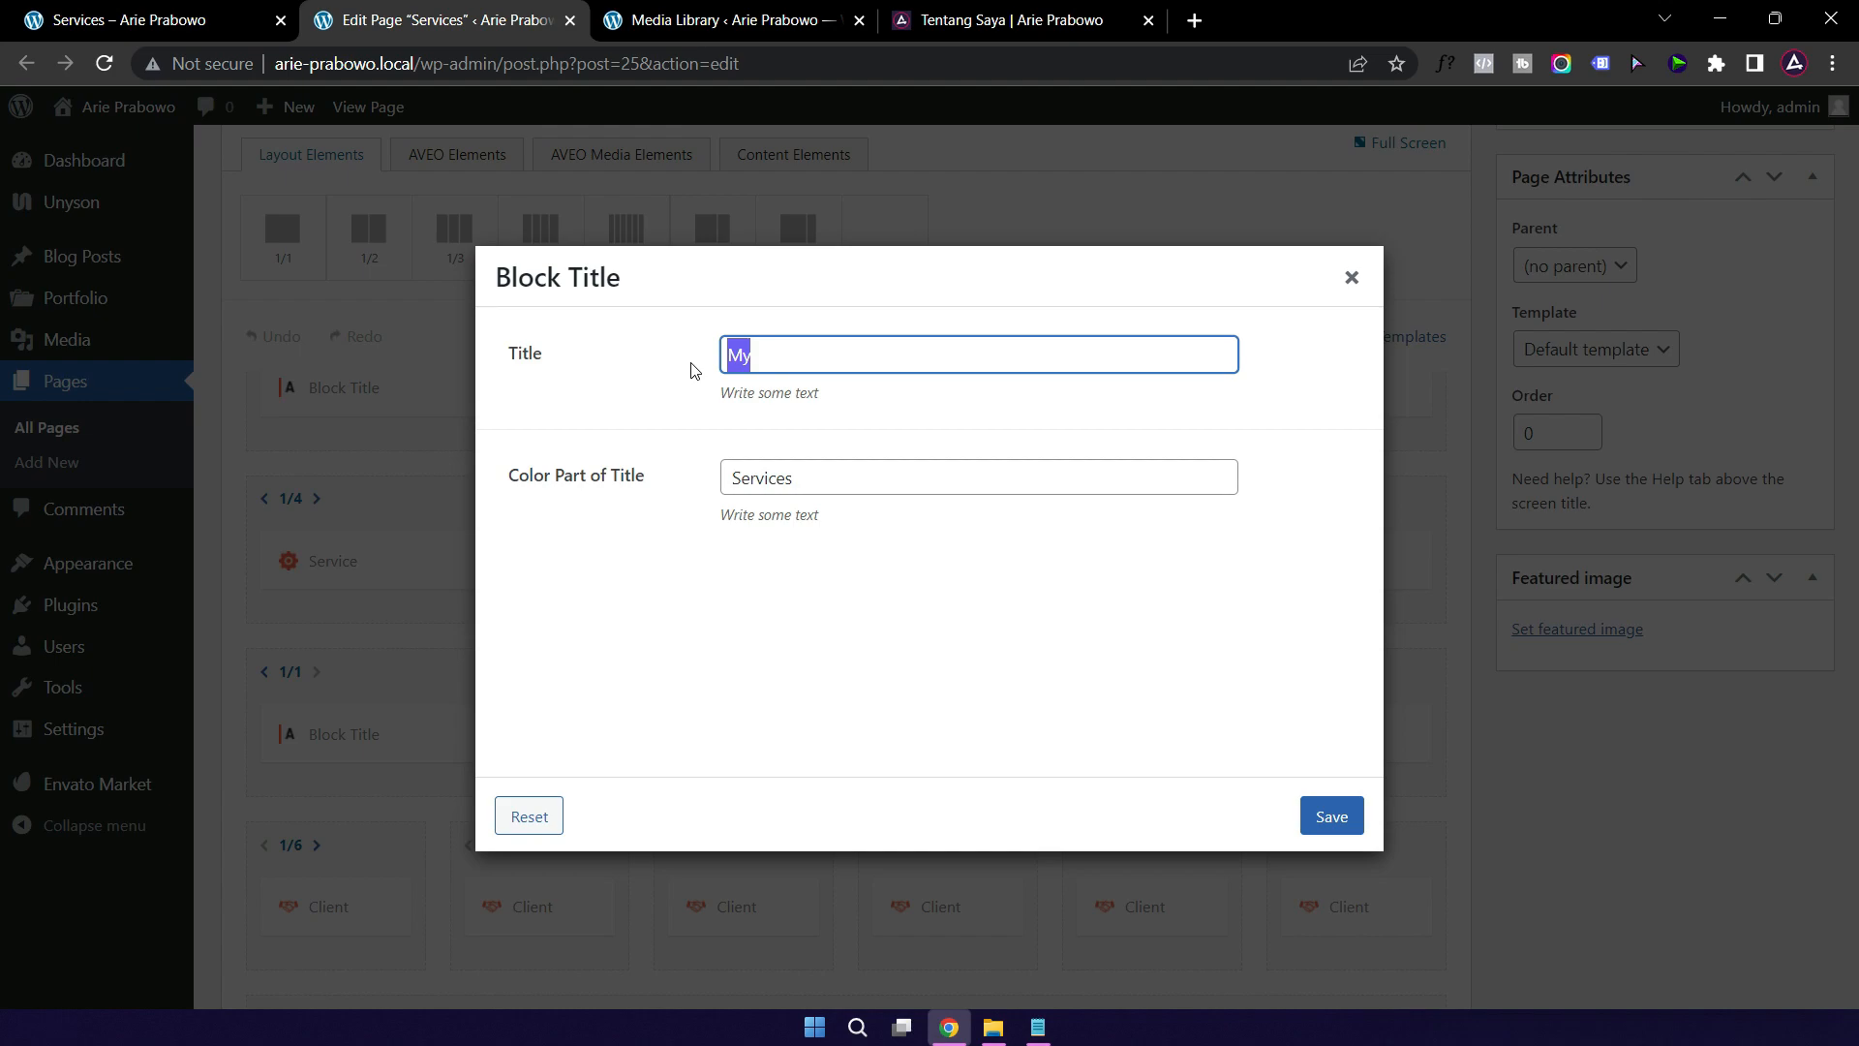
{"action": "key", "text": "BackSpace"}
{"action": "type", "text": "Jasa"}
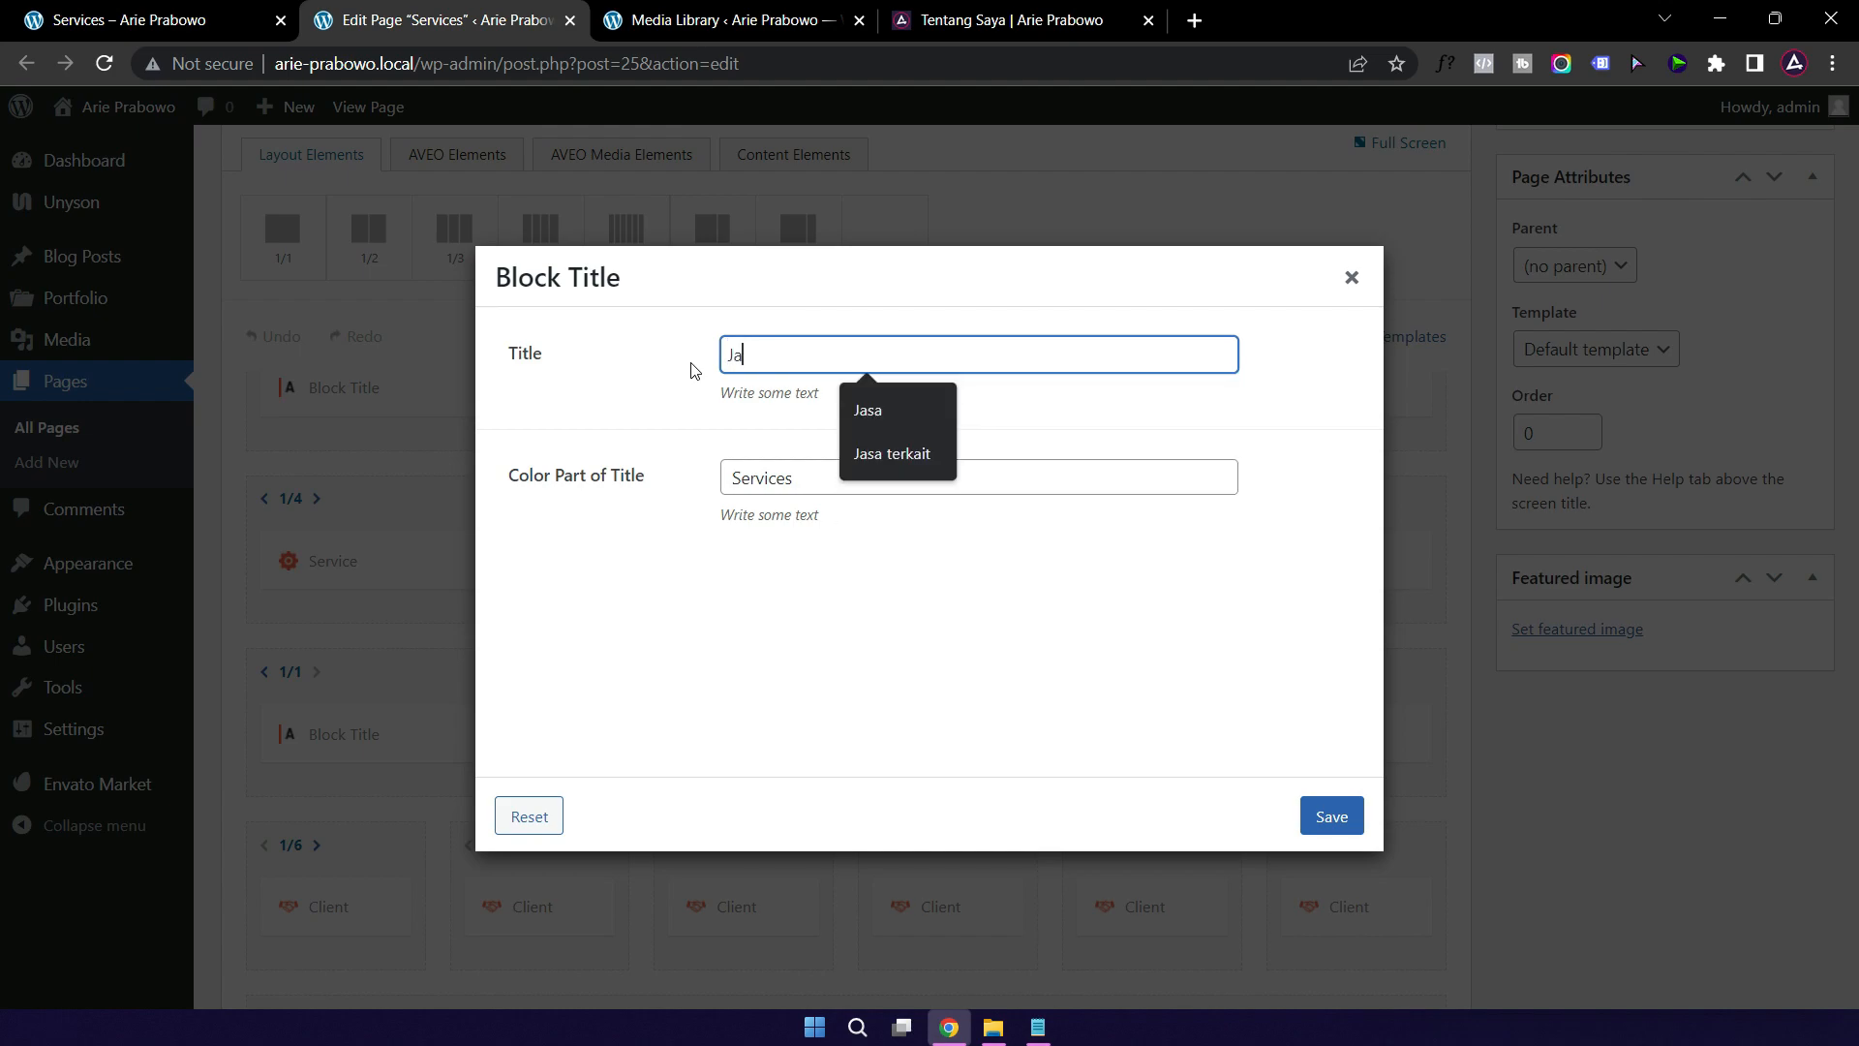
{"action": "double_click", "coordinate": [761, 478]}
{"action": "key", "text": "BackSpace"}
{"action": "type", "text": "Saya"}
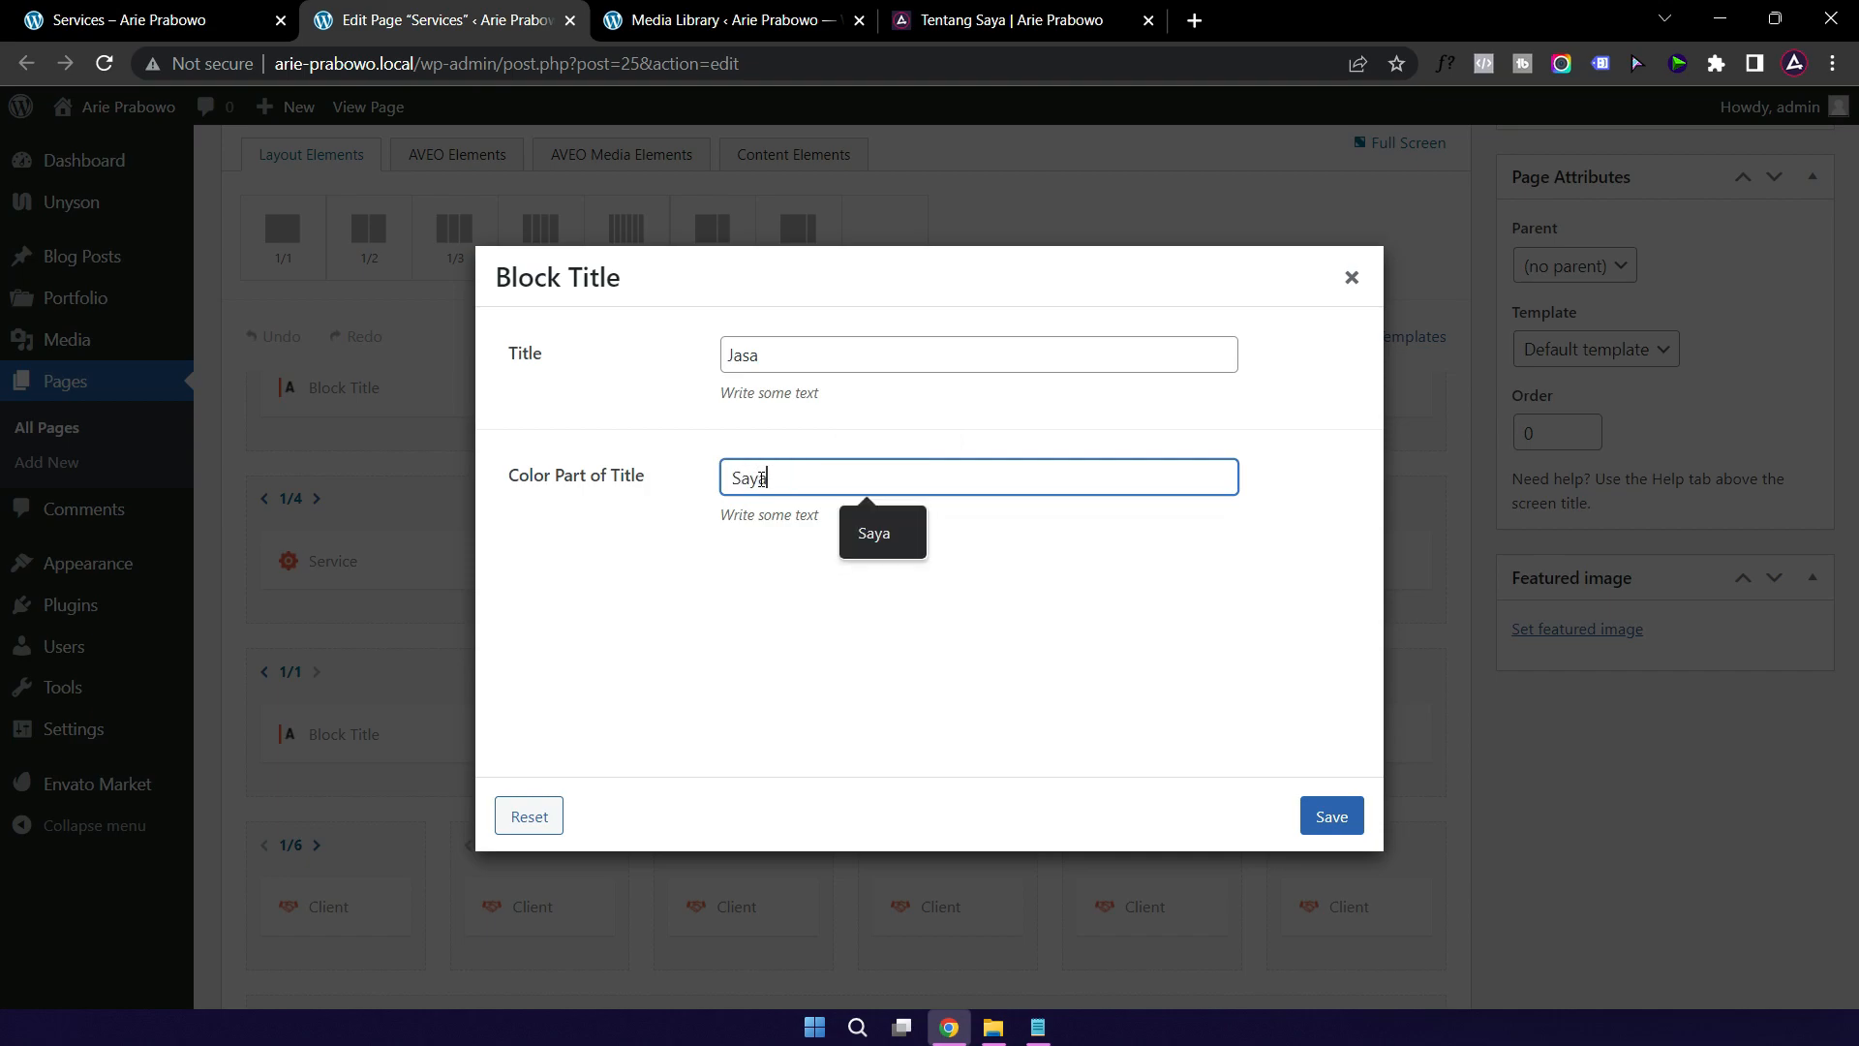
{"action": "left_click", "coordinate": [1330, 815]}
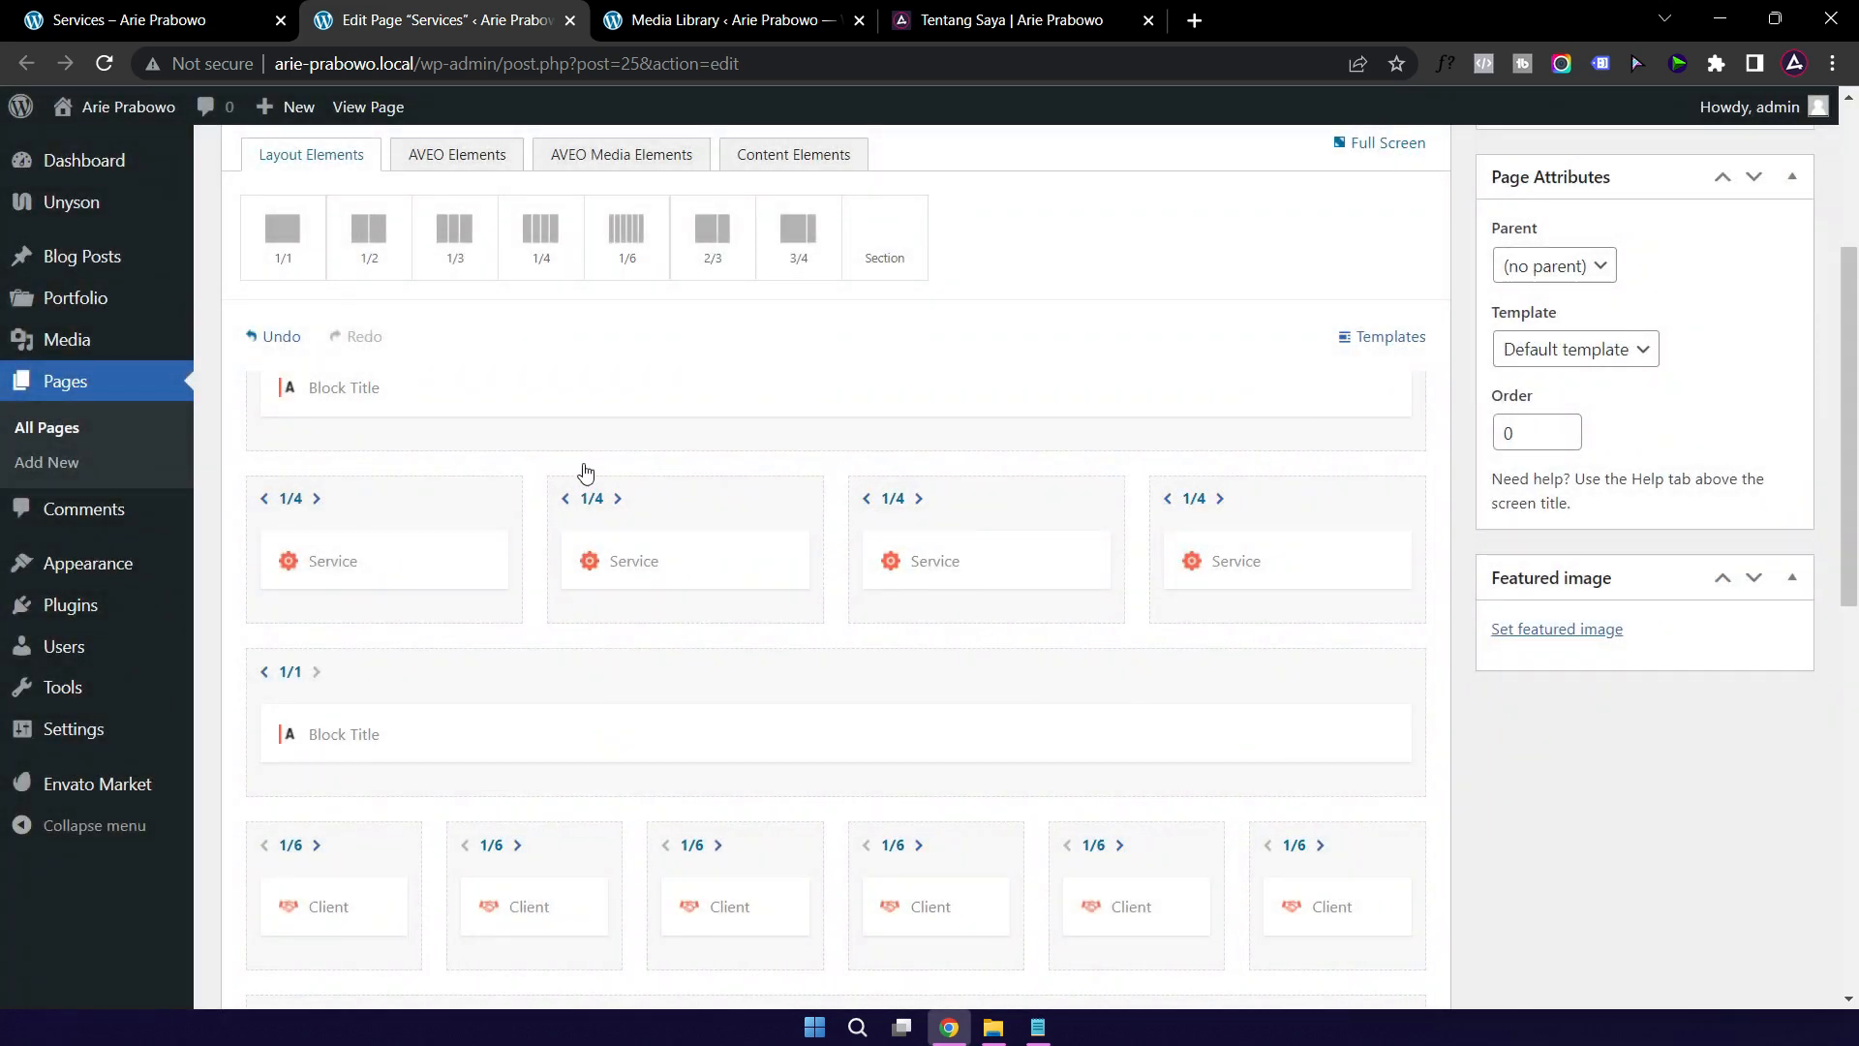
{"action": "left_click", "coordinate": [404, 569]}
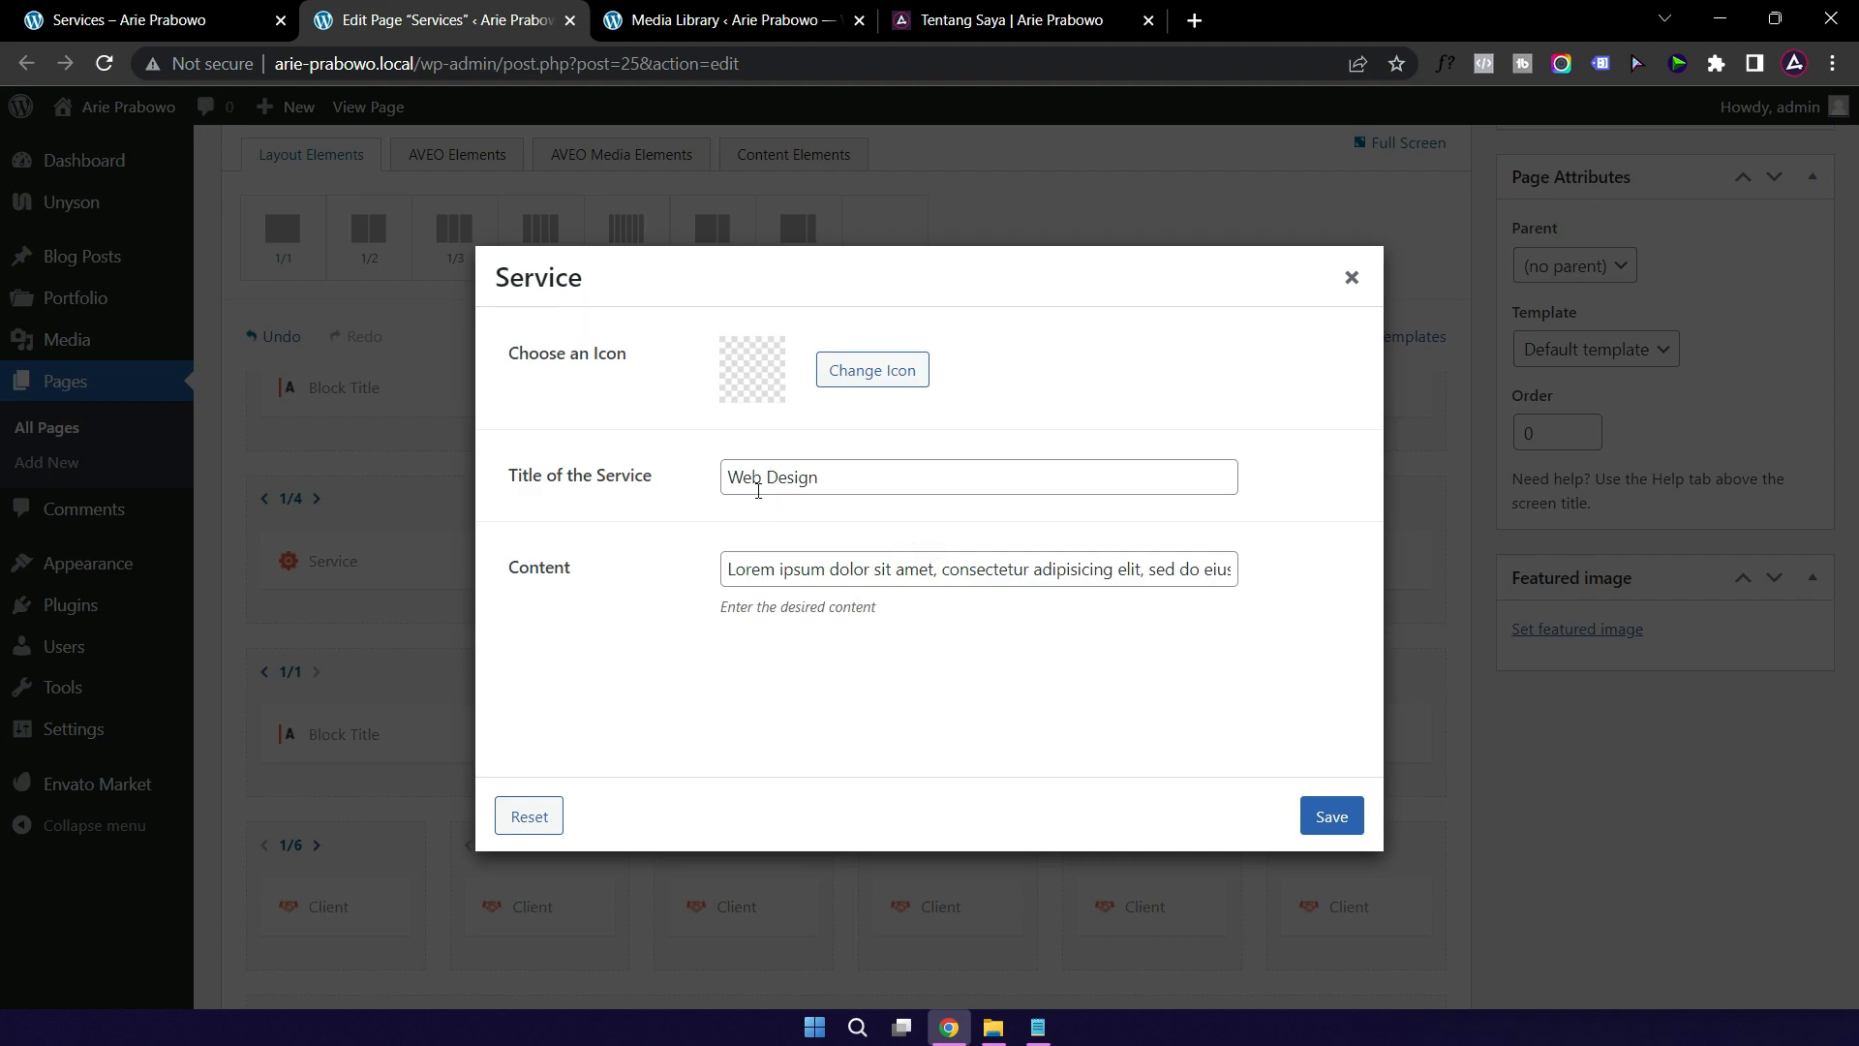
Step: Copy the Desain Web description from the live Jasa page and select Web Design's placeholder description
{"action": "left_click", "coordinate": [779, 568]}
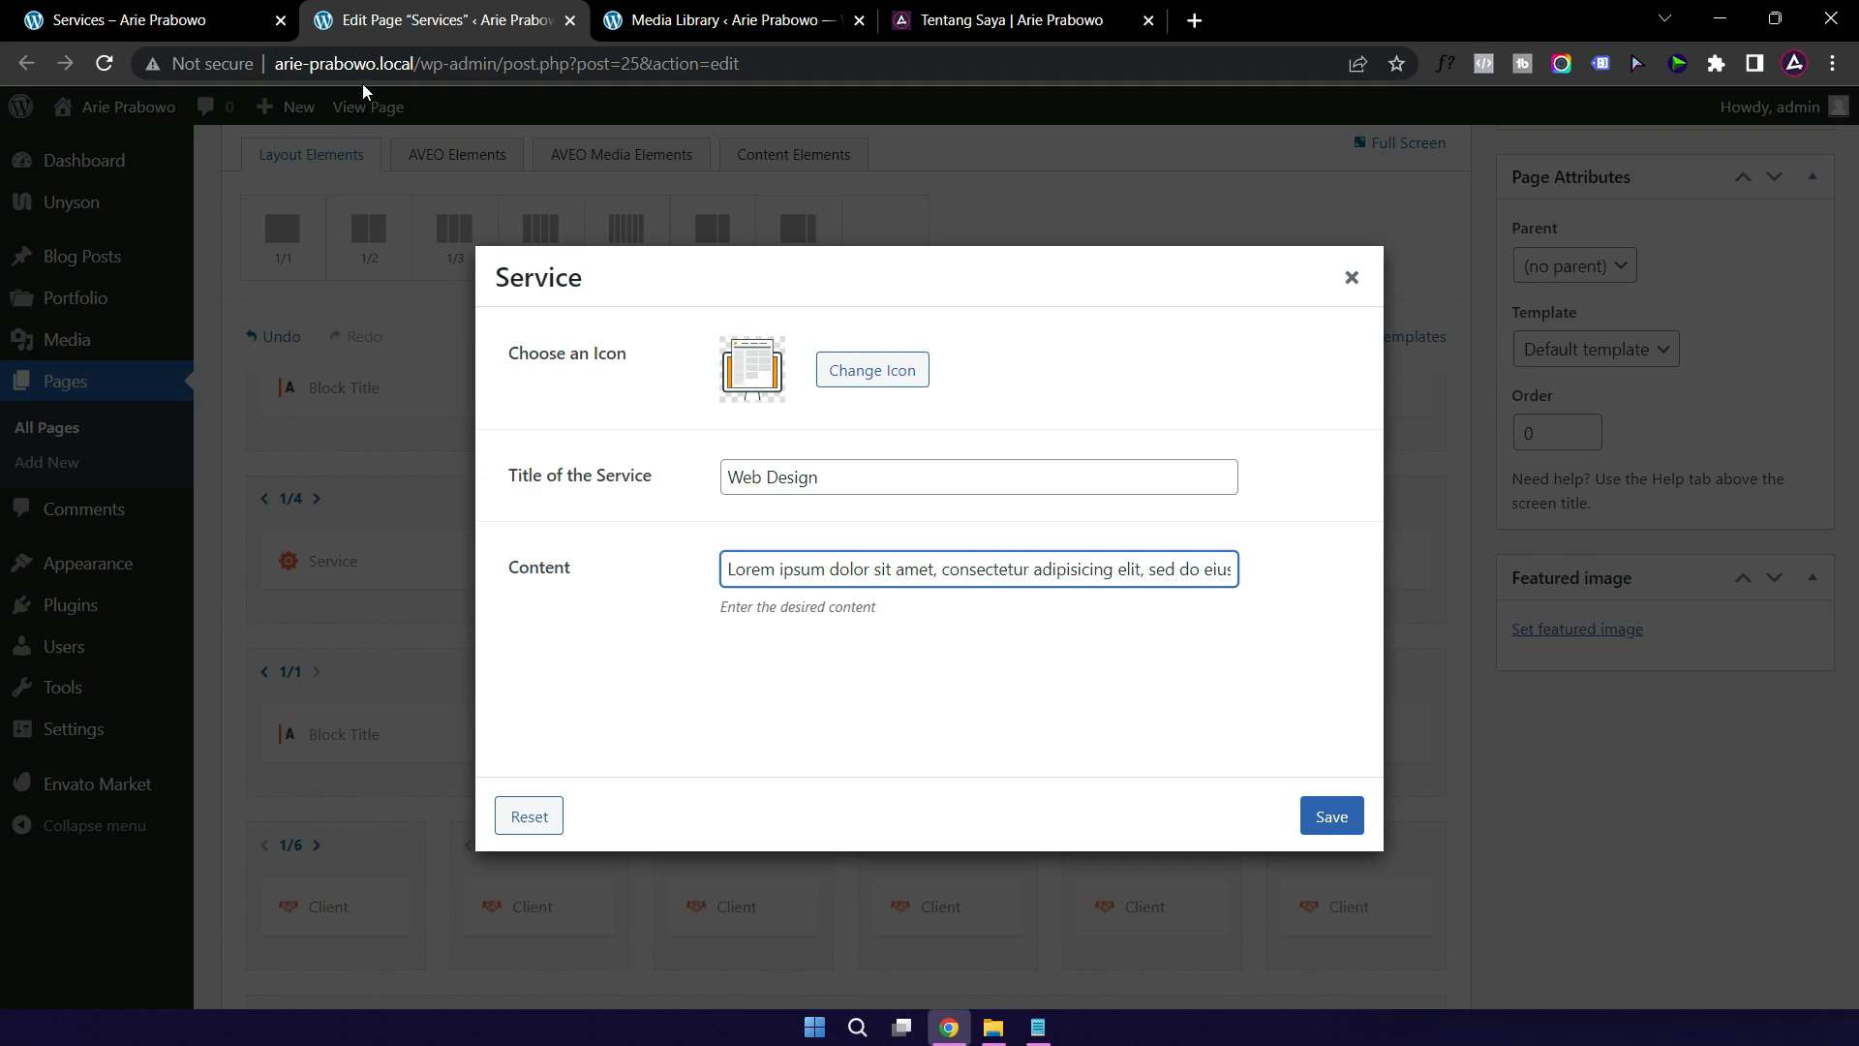
{"action": "left_click", "coordinate": [1024, 25]}
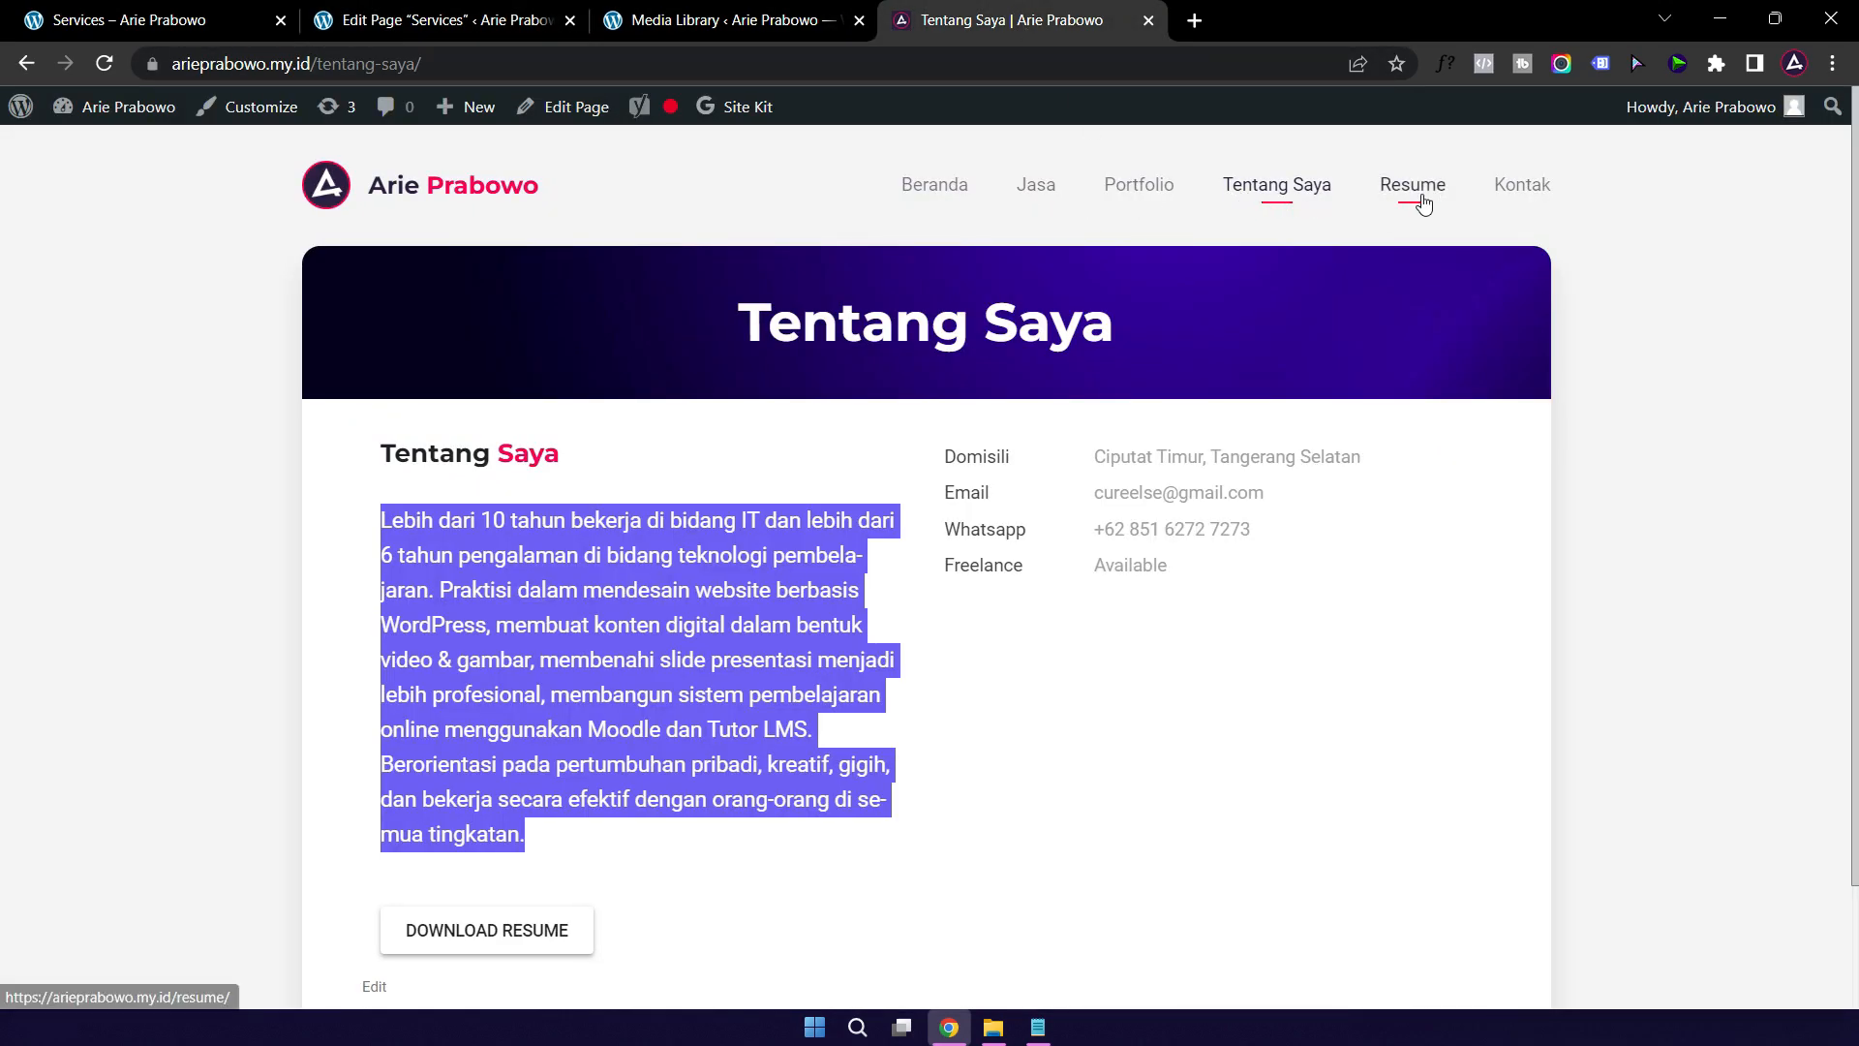
{"action": "left_click", "coordinate": [1043, 189]}
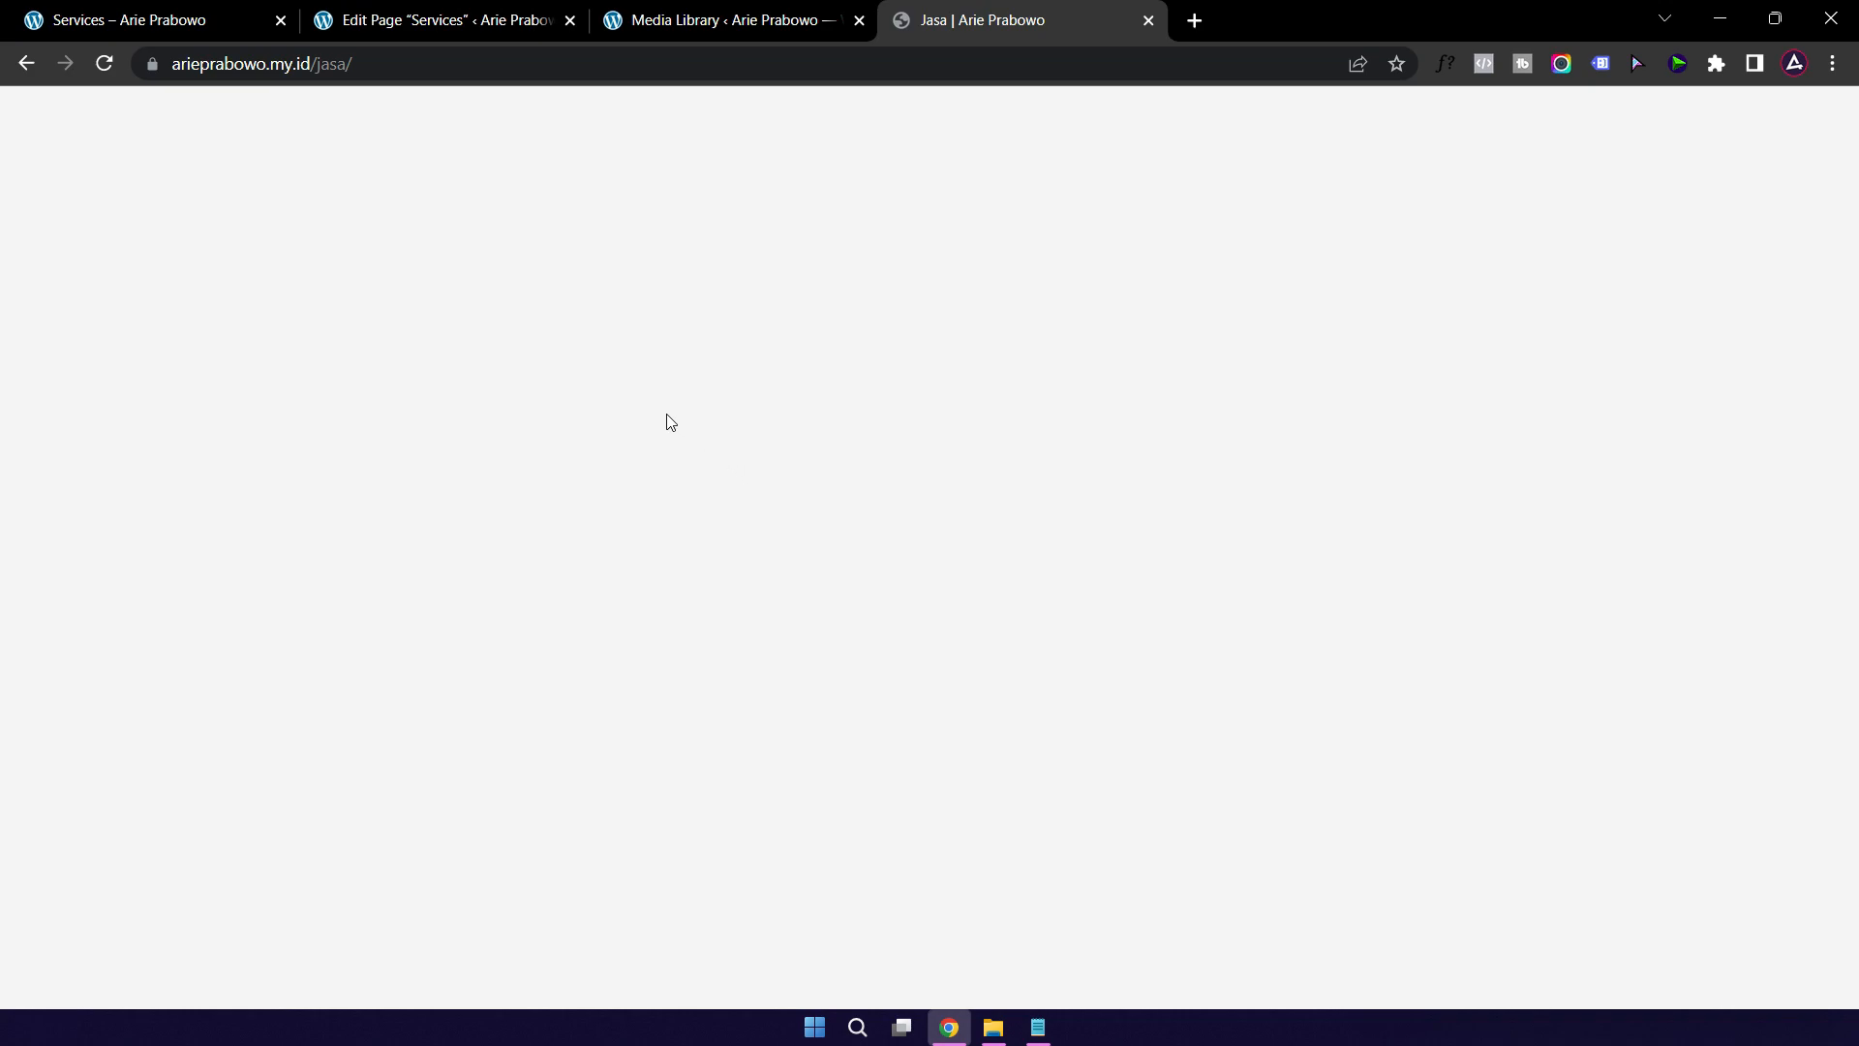
{"action": "left_click", "coordinate": [473, 66]}
{"action": "key", "text": "Return"}
{"action": "mouse_move", "coordinate": [470, 108]}
{"action": "scroll", "coordinate": [630, 532], "scroll_direction": "down", "scroll_amount": 3}
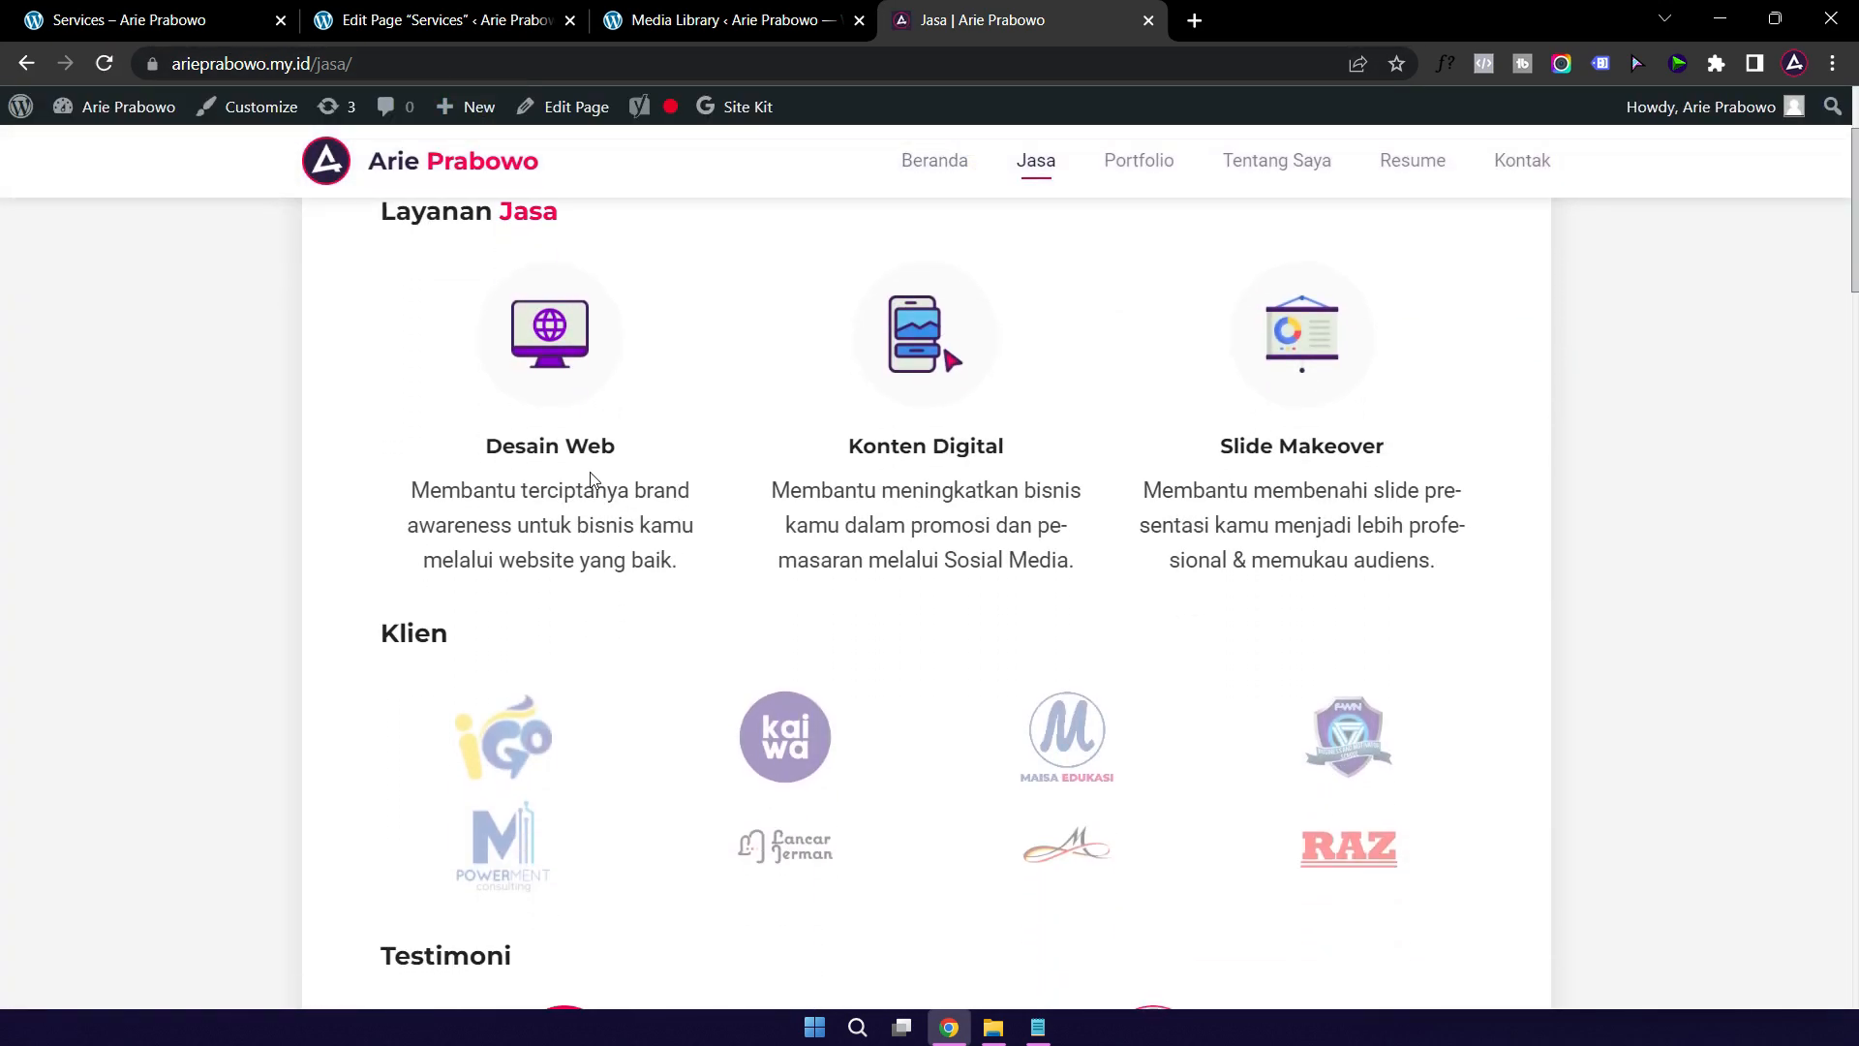
{"action": "left_click_drag", "start_coordinate": [414, 492], "coordinate": [701, 571]}
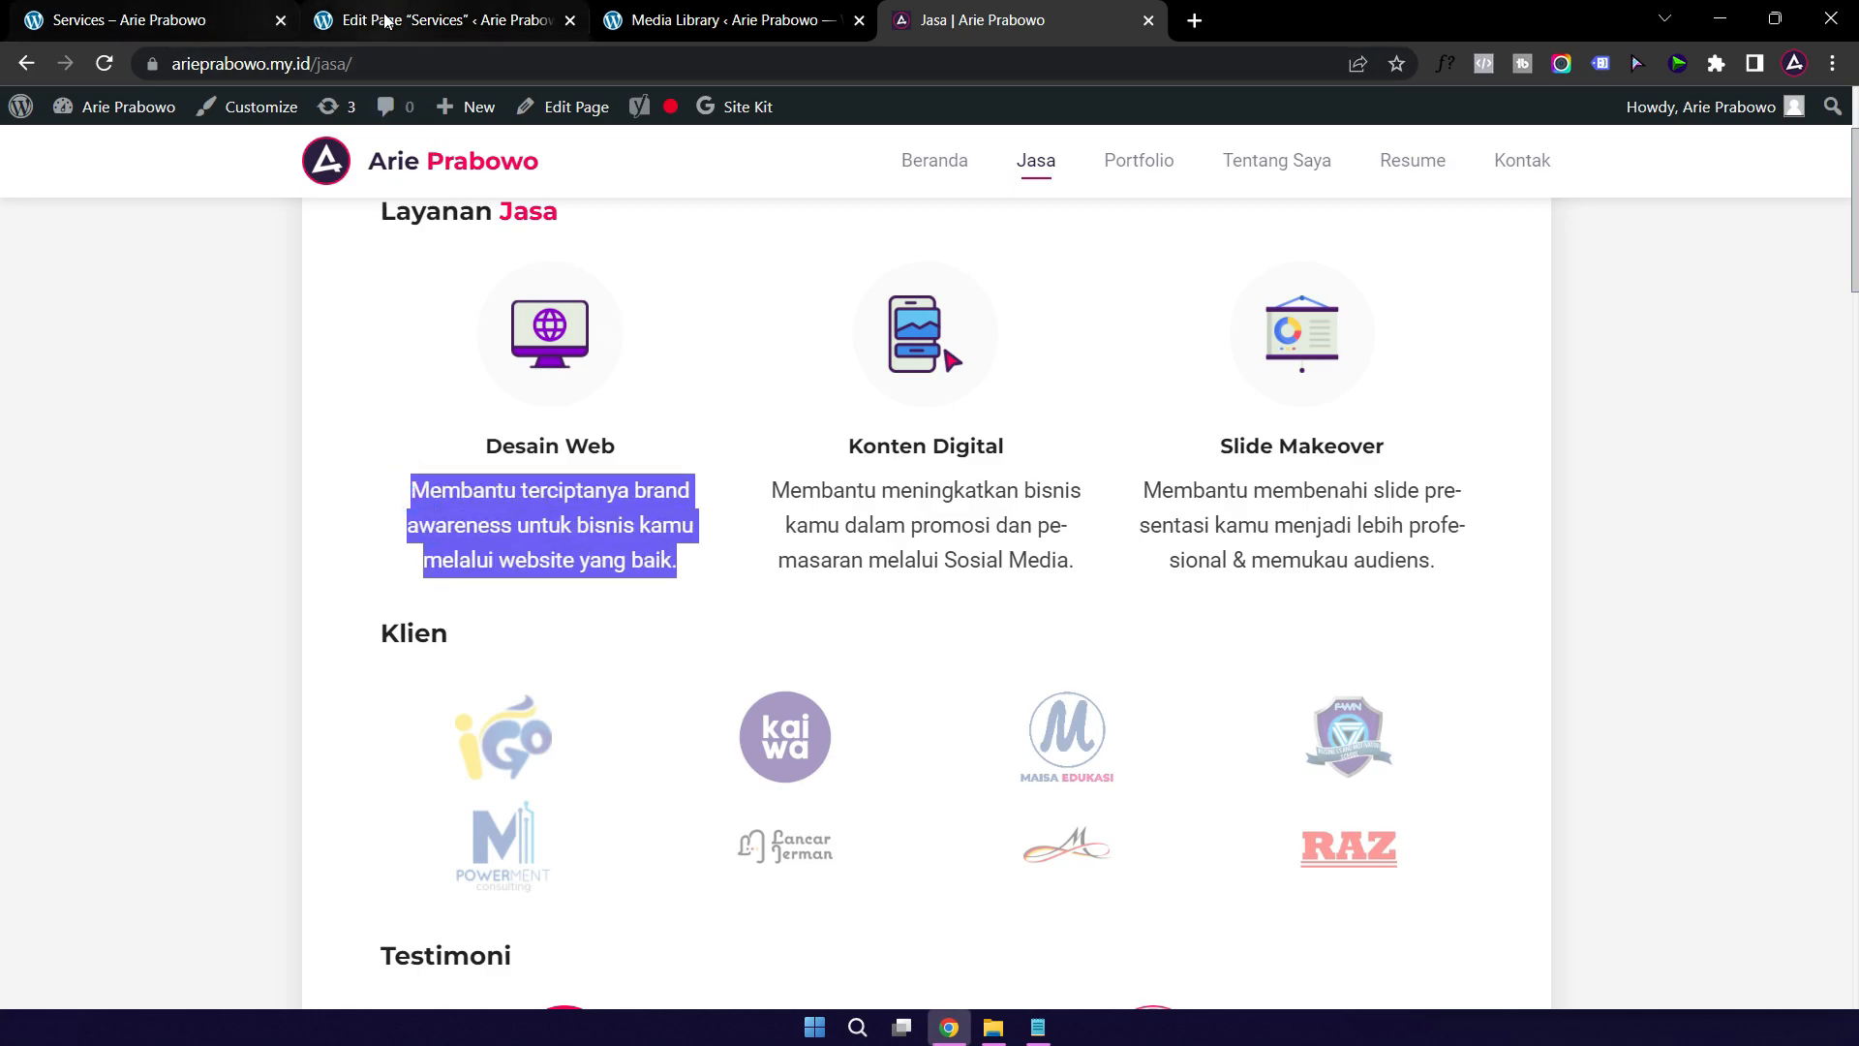
{"action": "left_click", "coordinate": [416, 21]}
{"action": "triple_click", "coordinate": [825, 577]}
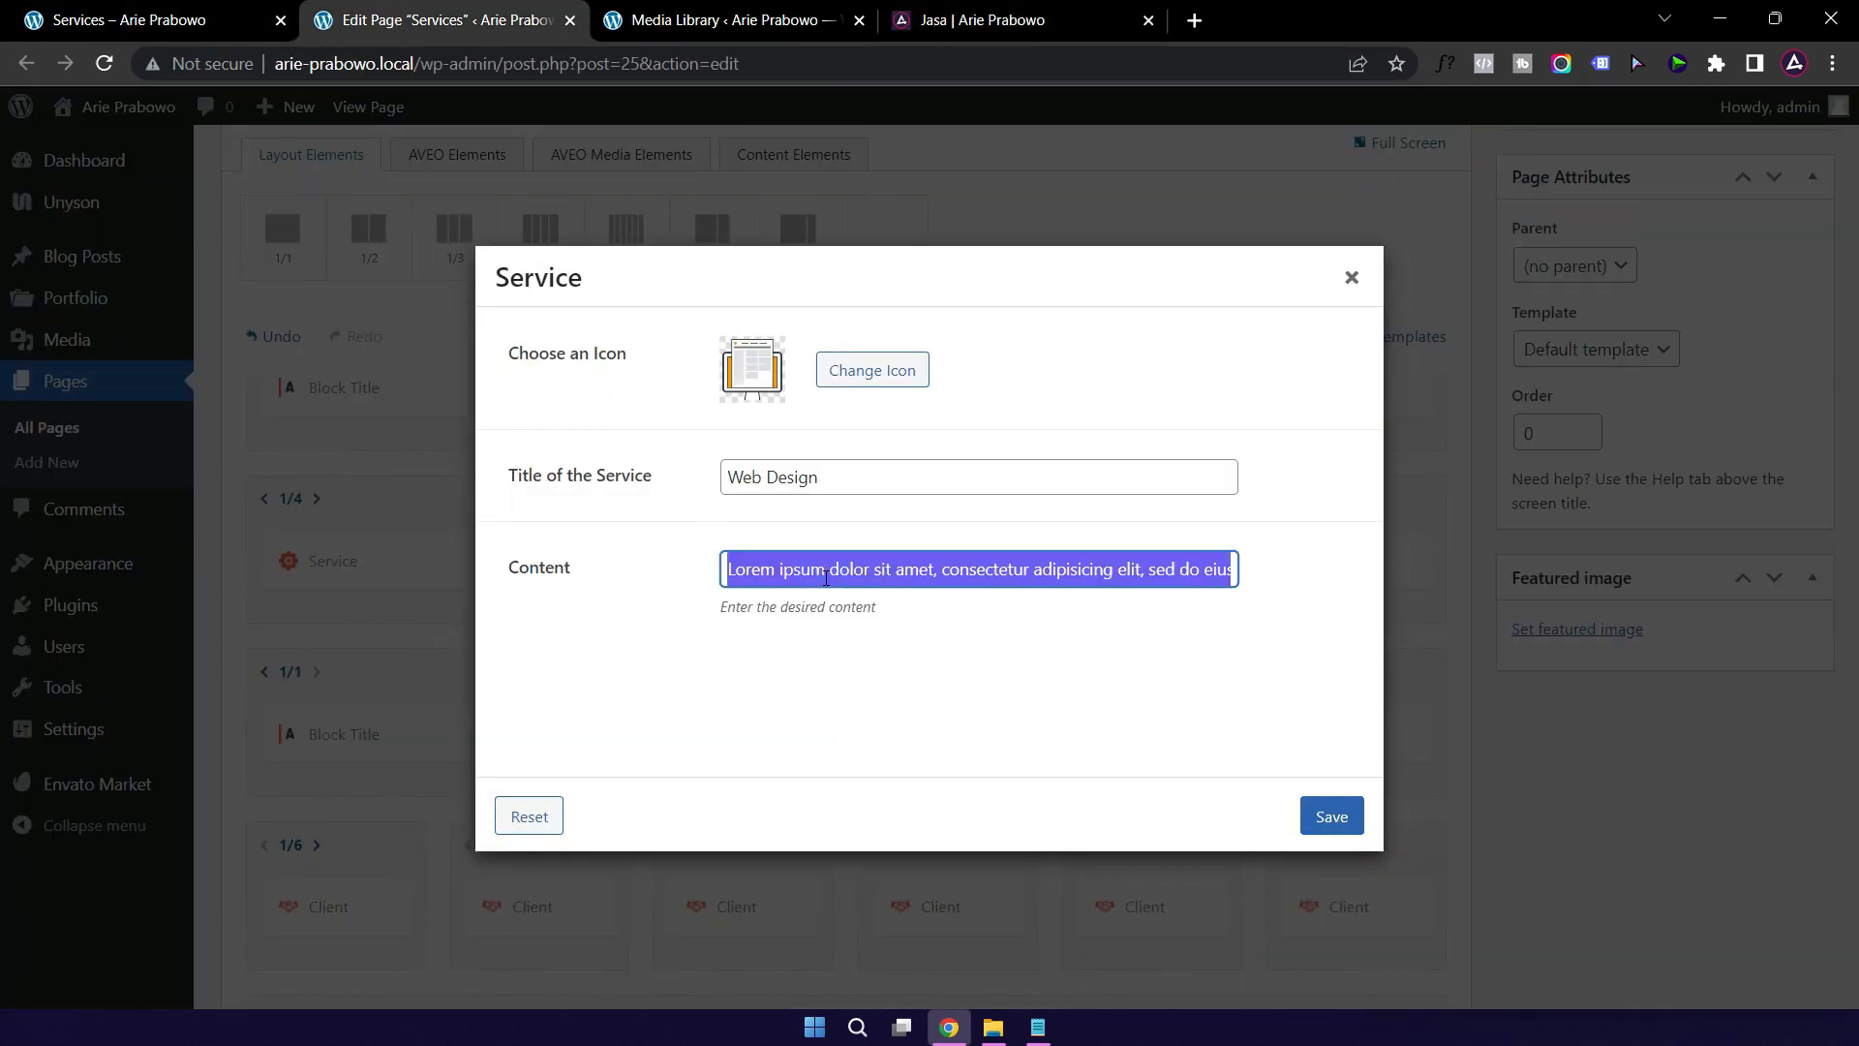
Step: Paste the Indonesian description into Web Design, look through the icon picker, and save the service
{"action": "key", "text": "ctrl+v"}
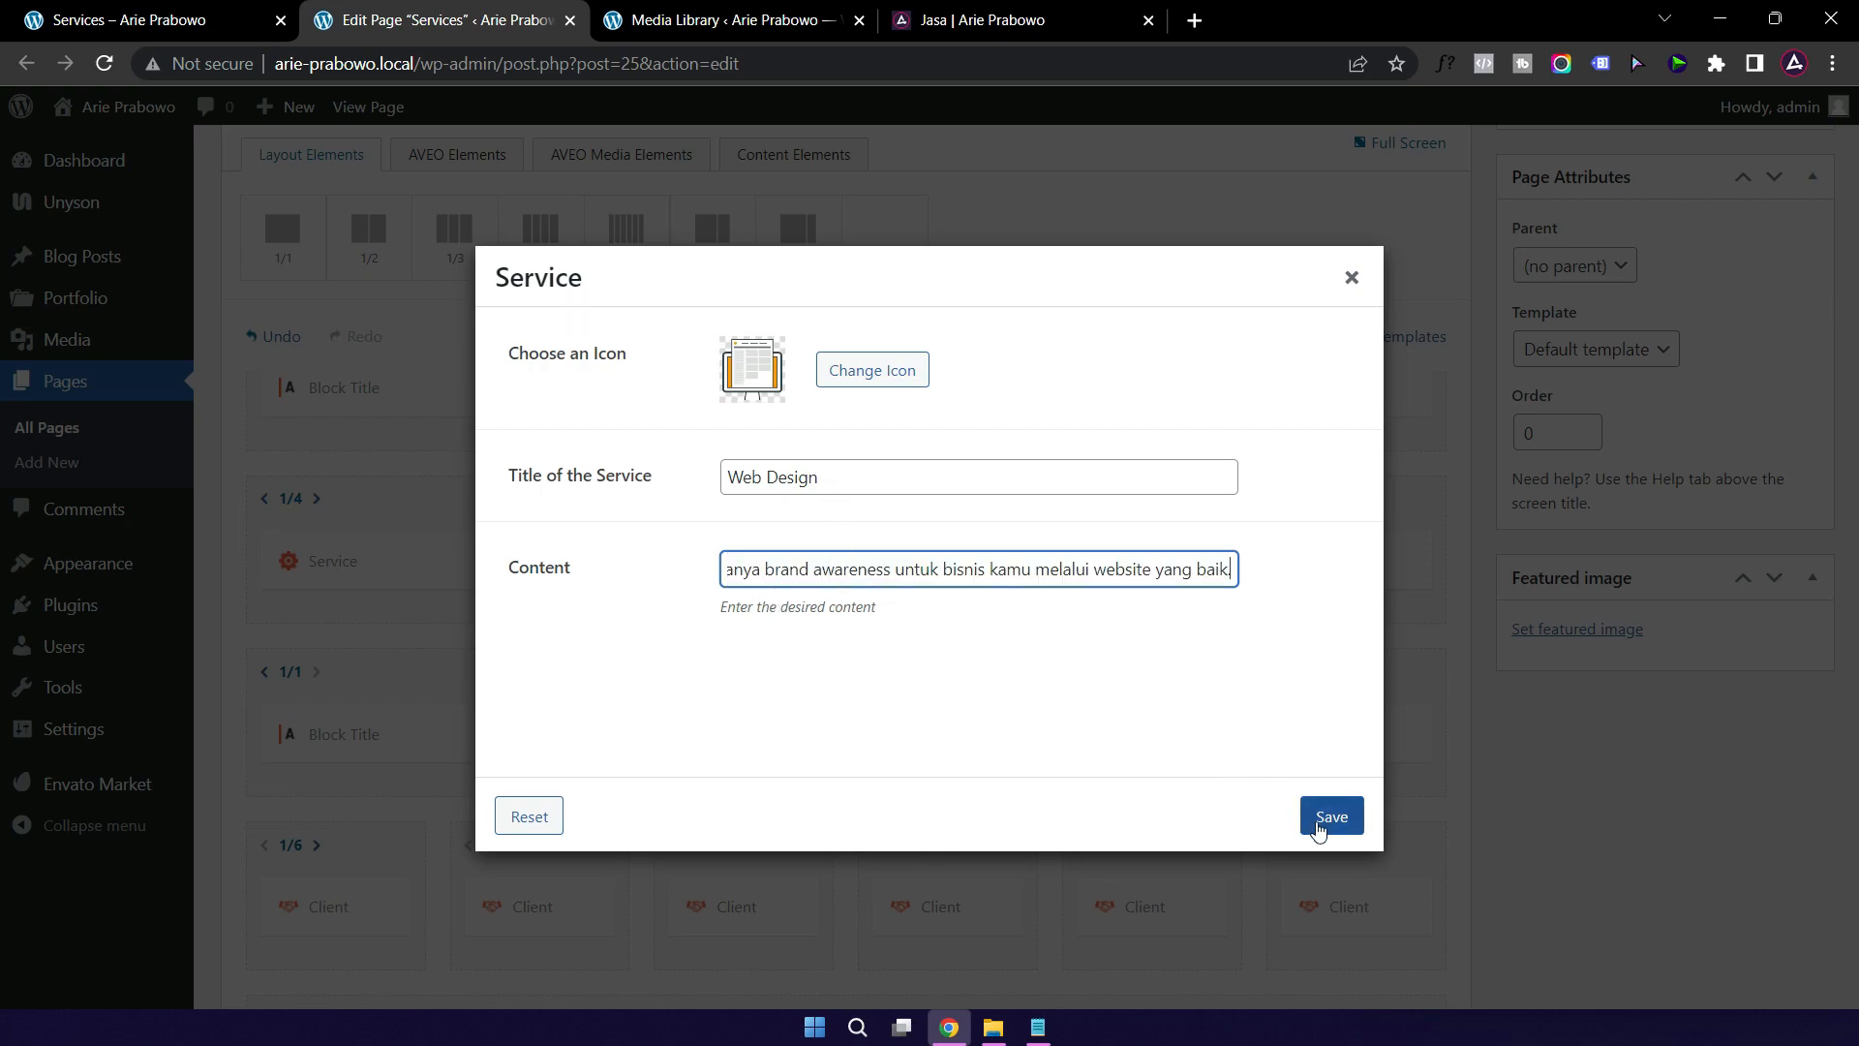
{"action": "mouse_move", "coordinate": [738, 376]}
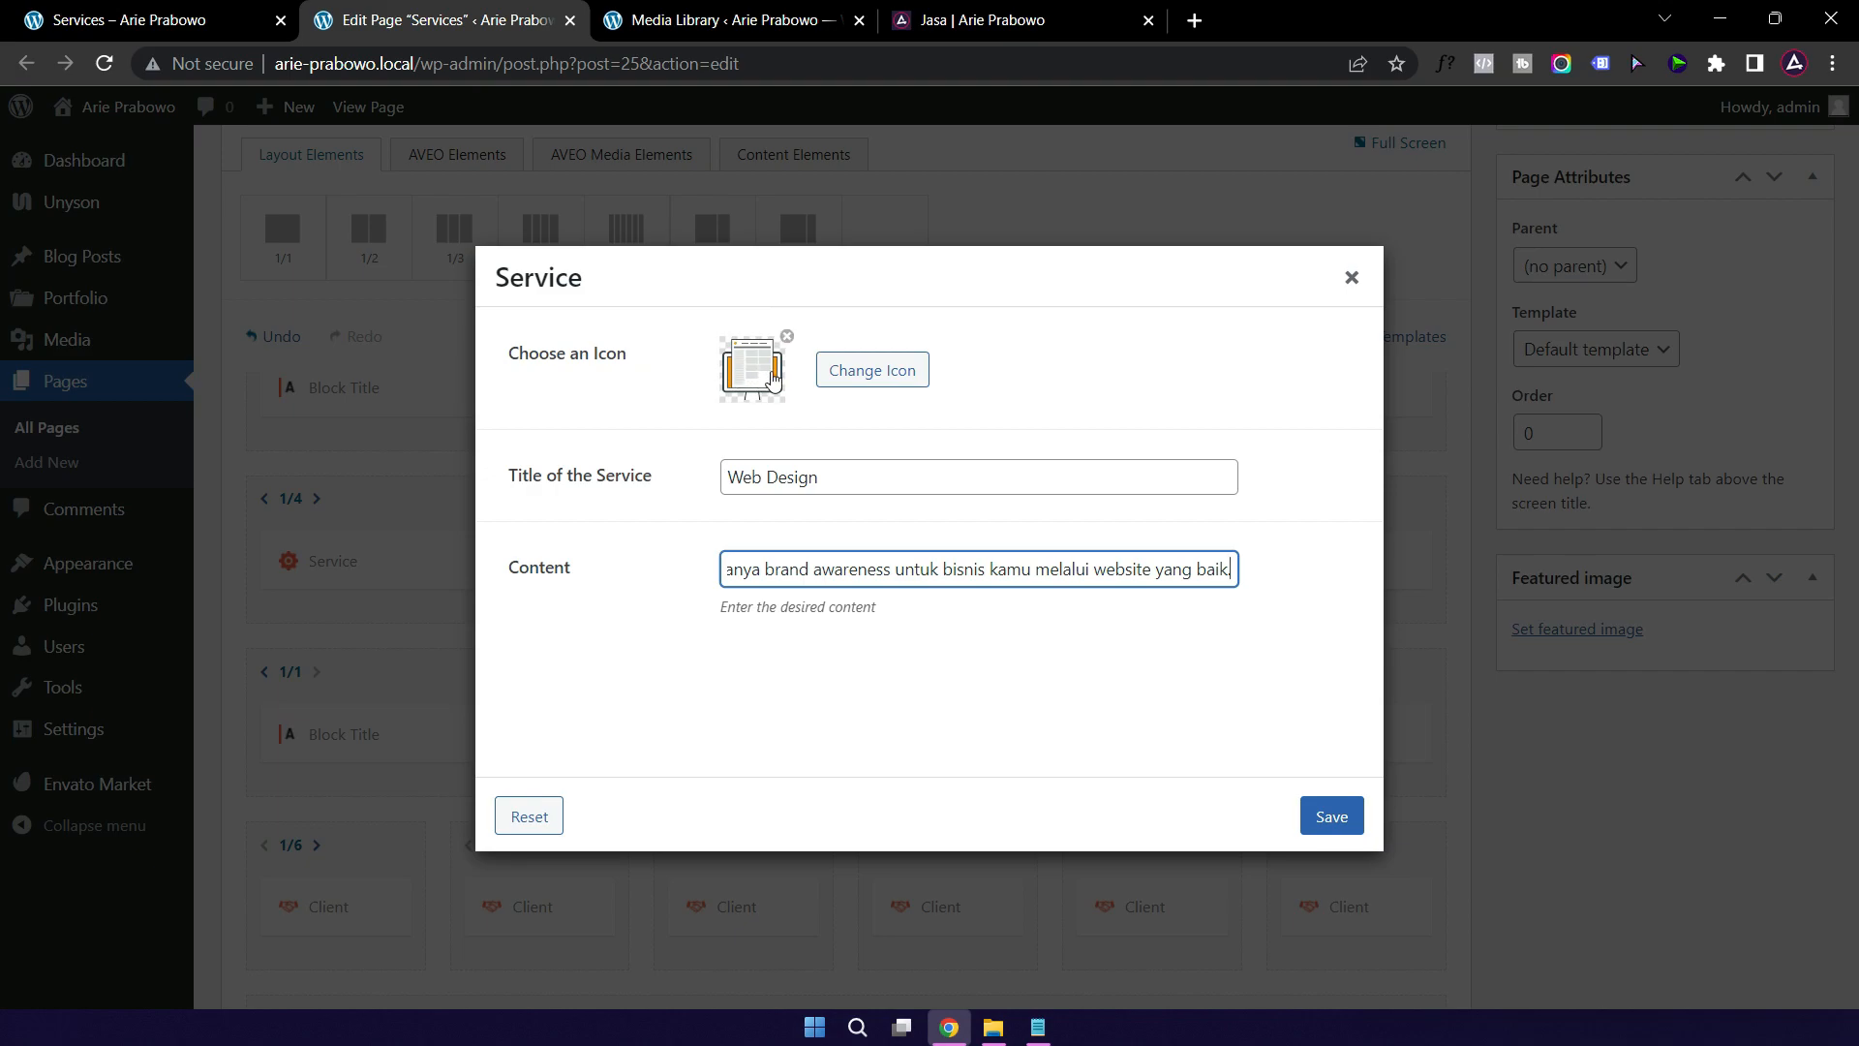
{"action": "left_click", "coordinate": [762, 378]}
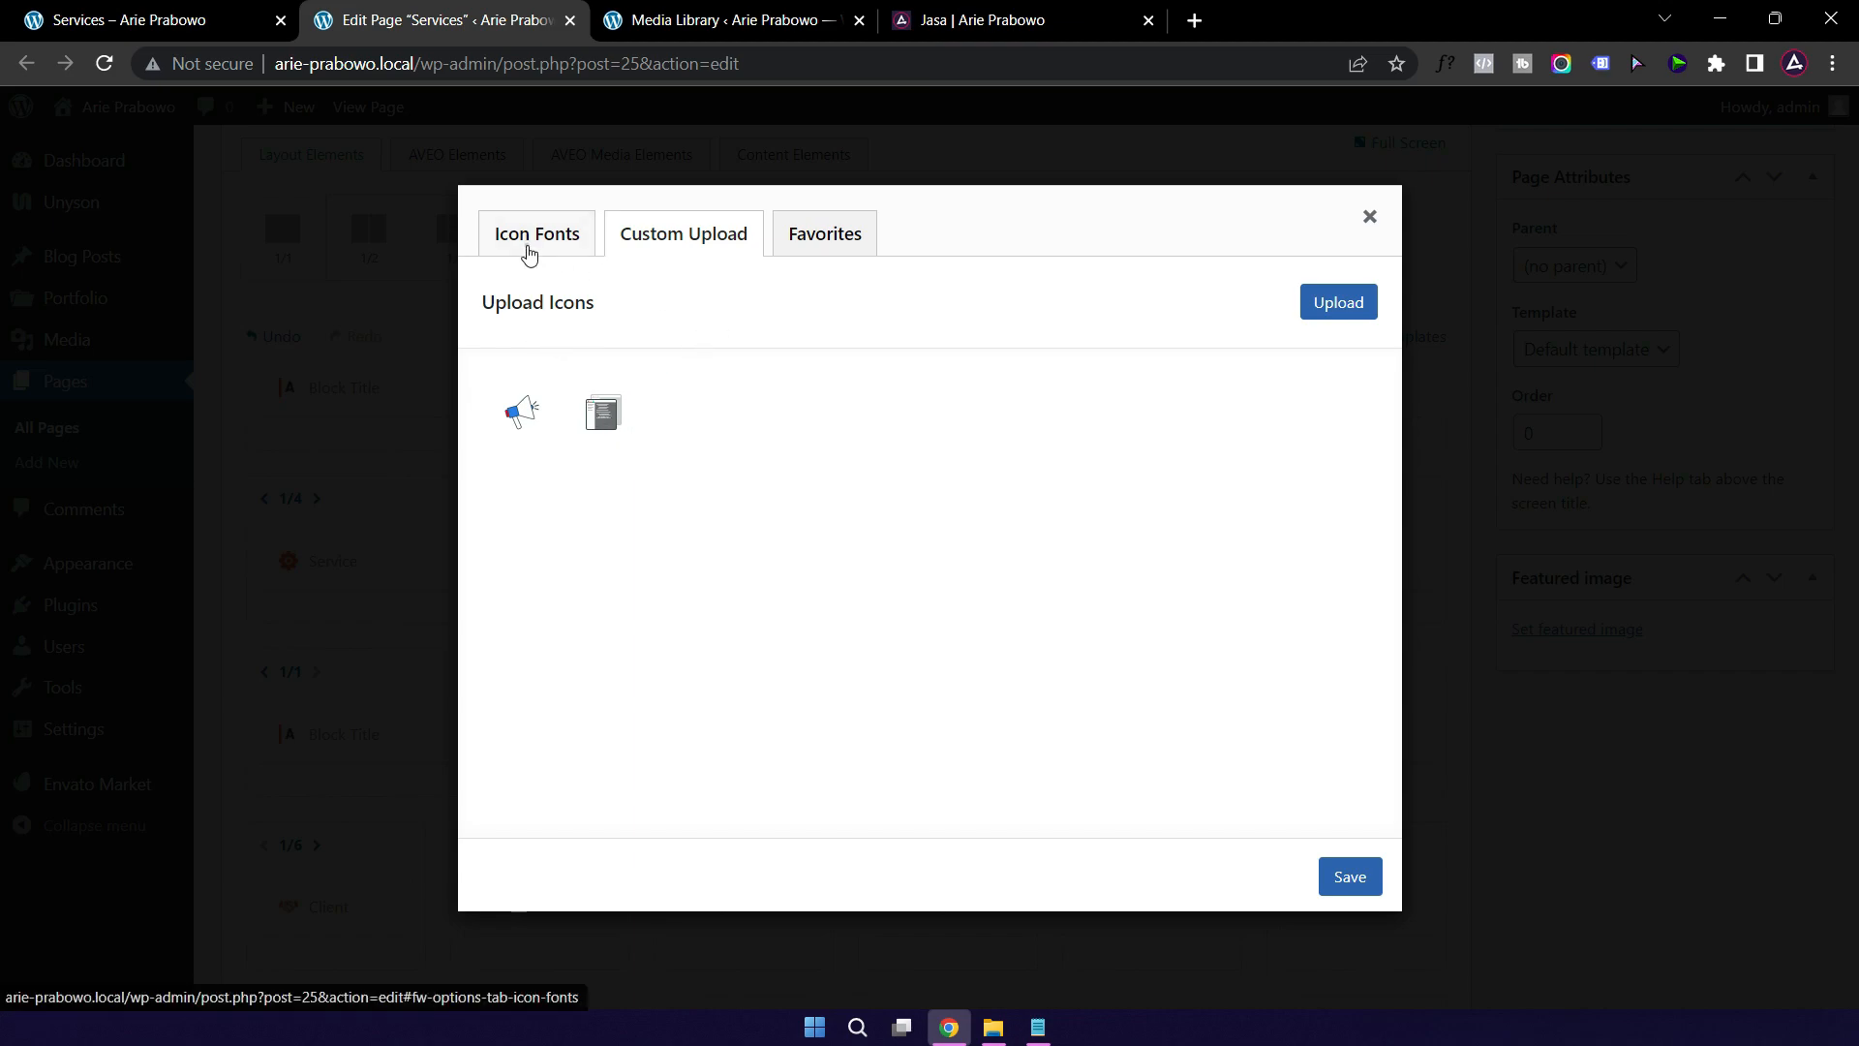
{"action": "left_click", "coordinate": [530, 244]}
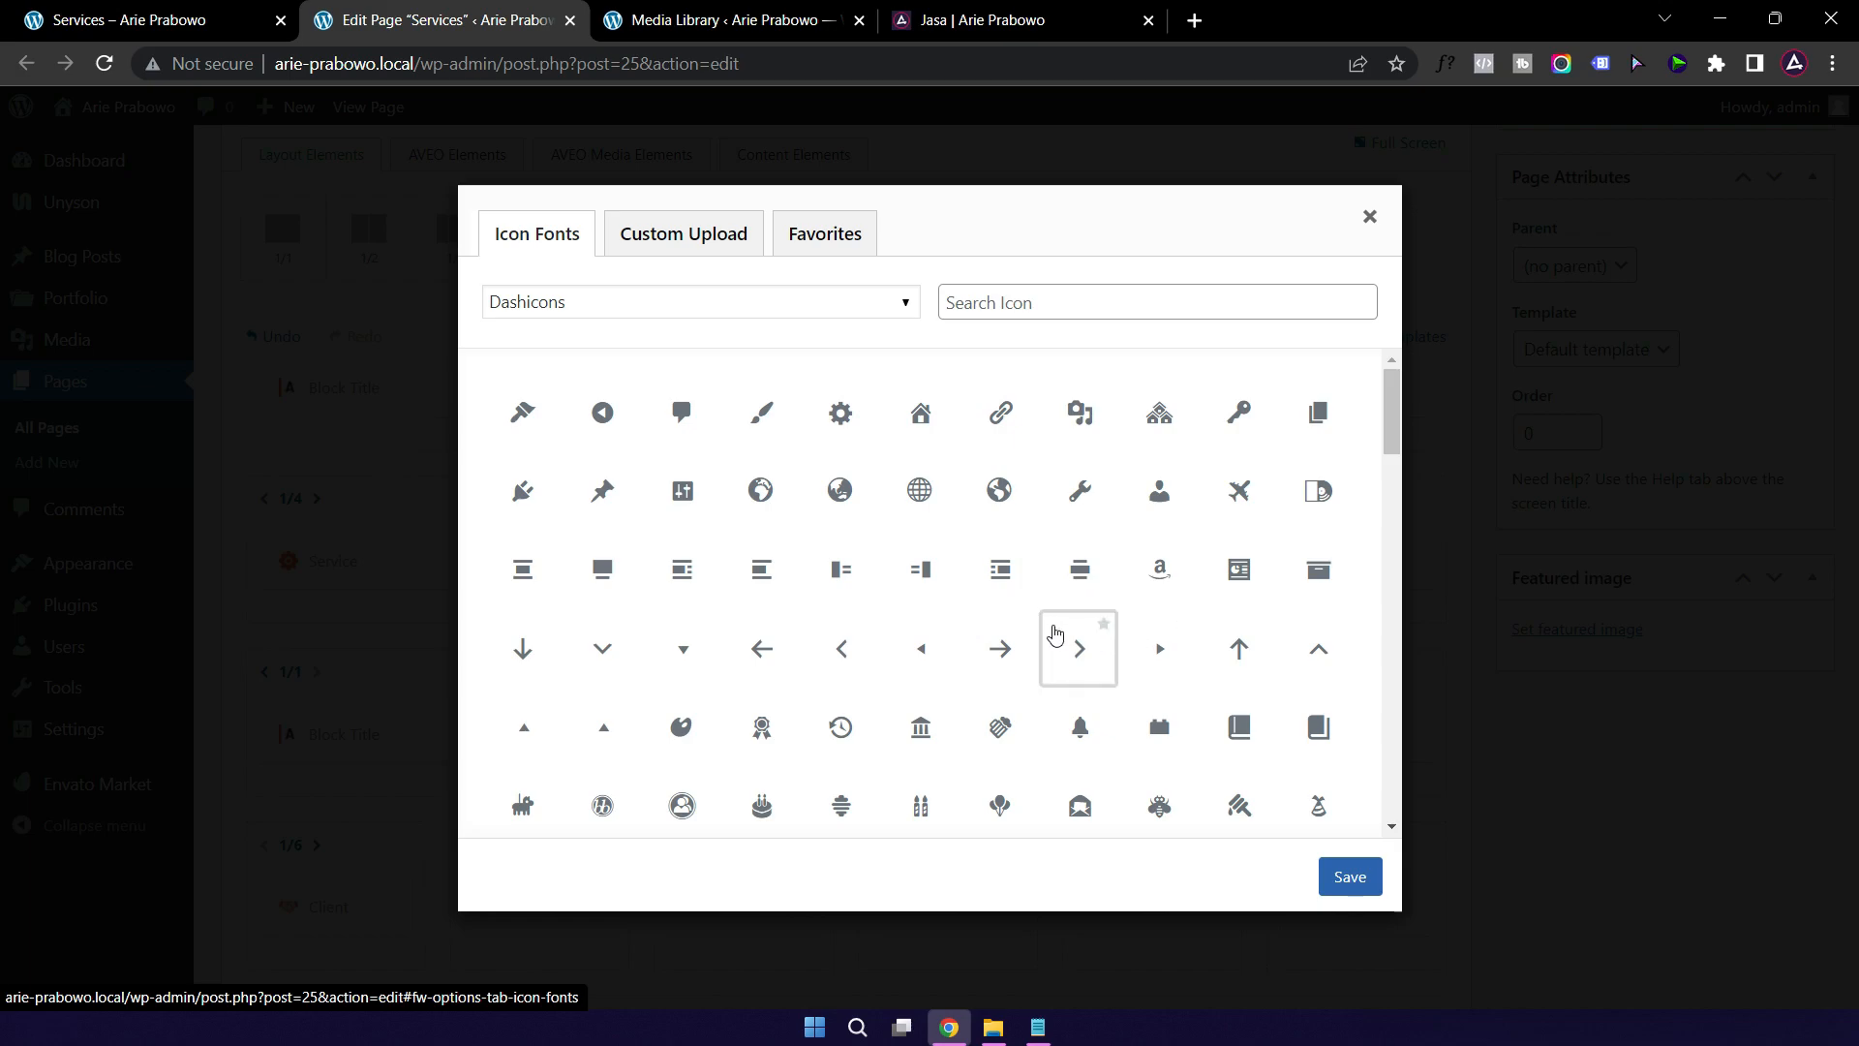
{"action": "left_click", "coordinate": [815, 248]}
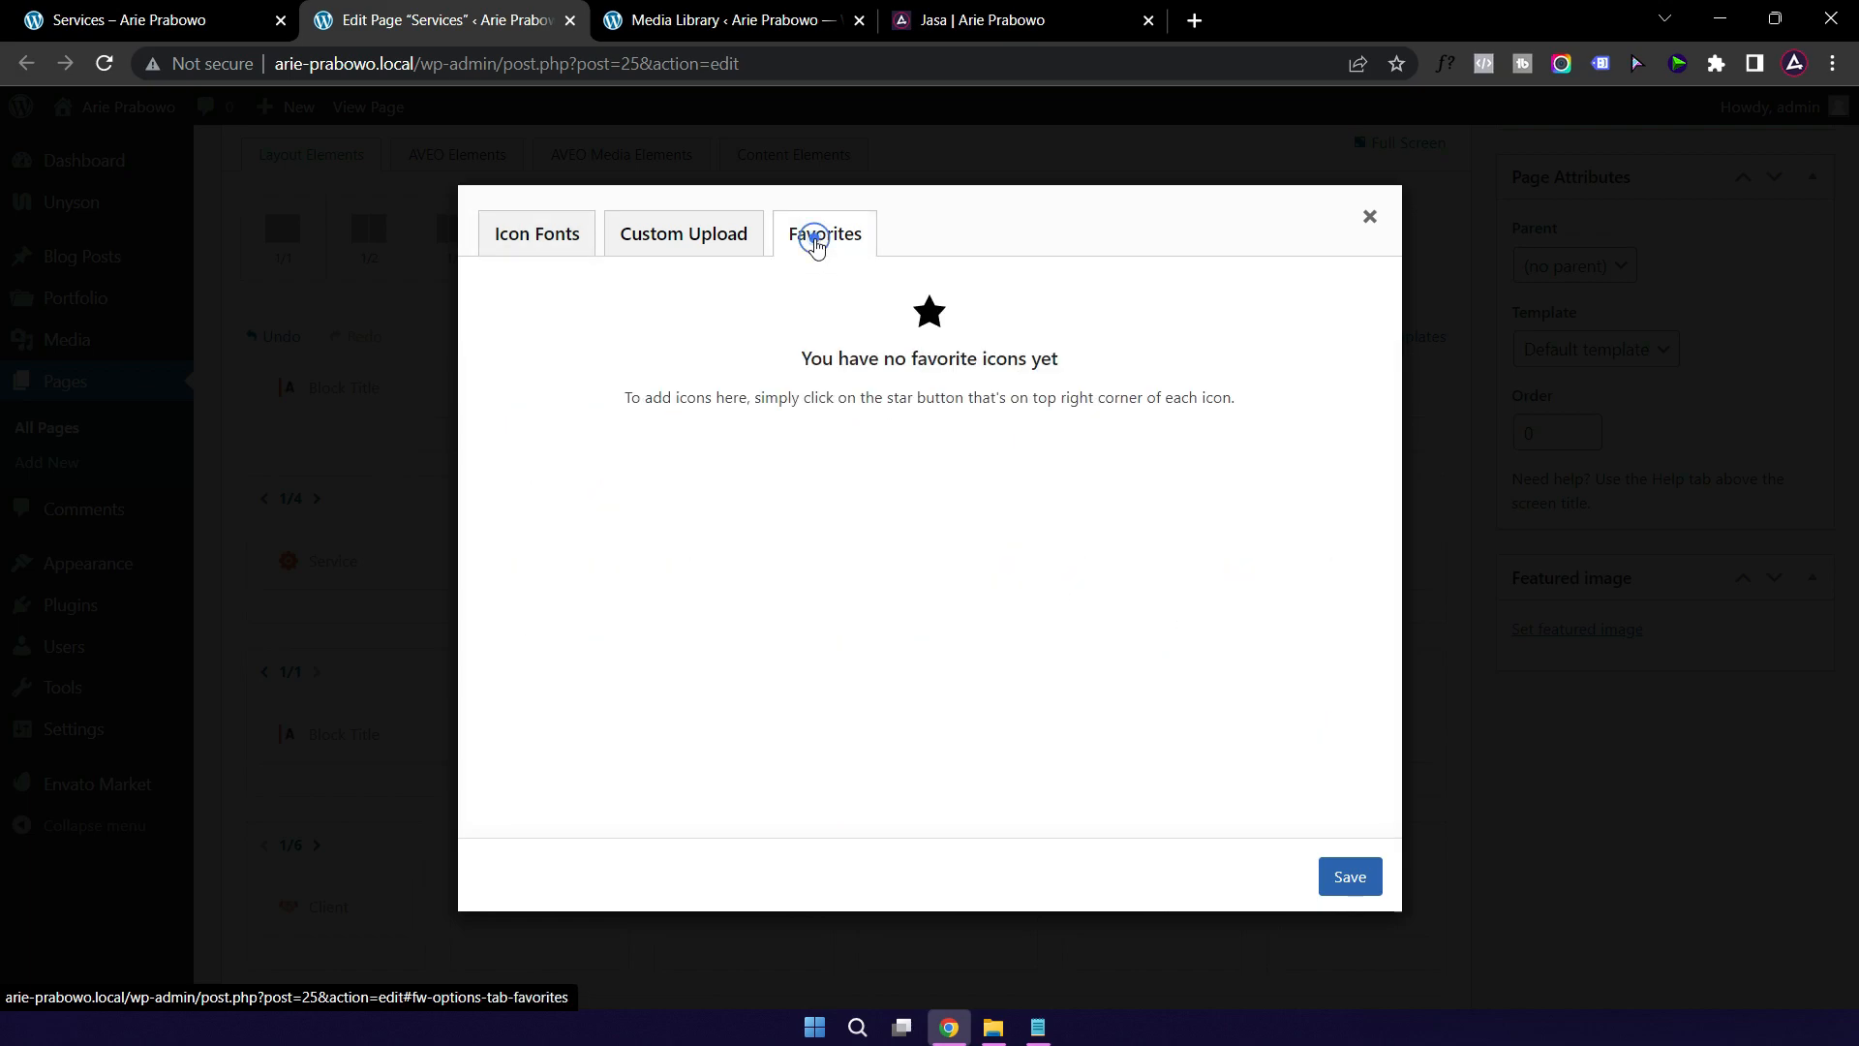
{"action": "left_click", "coordinate": [631, 236]}
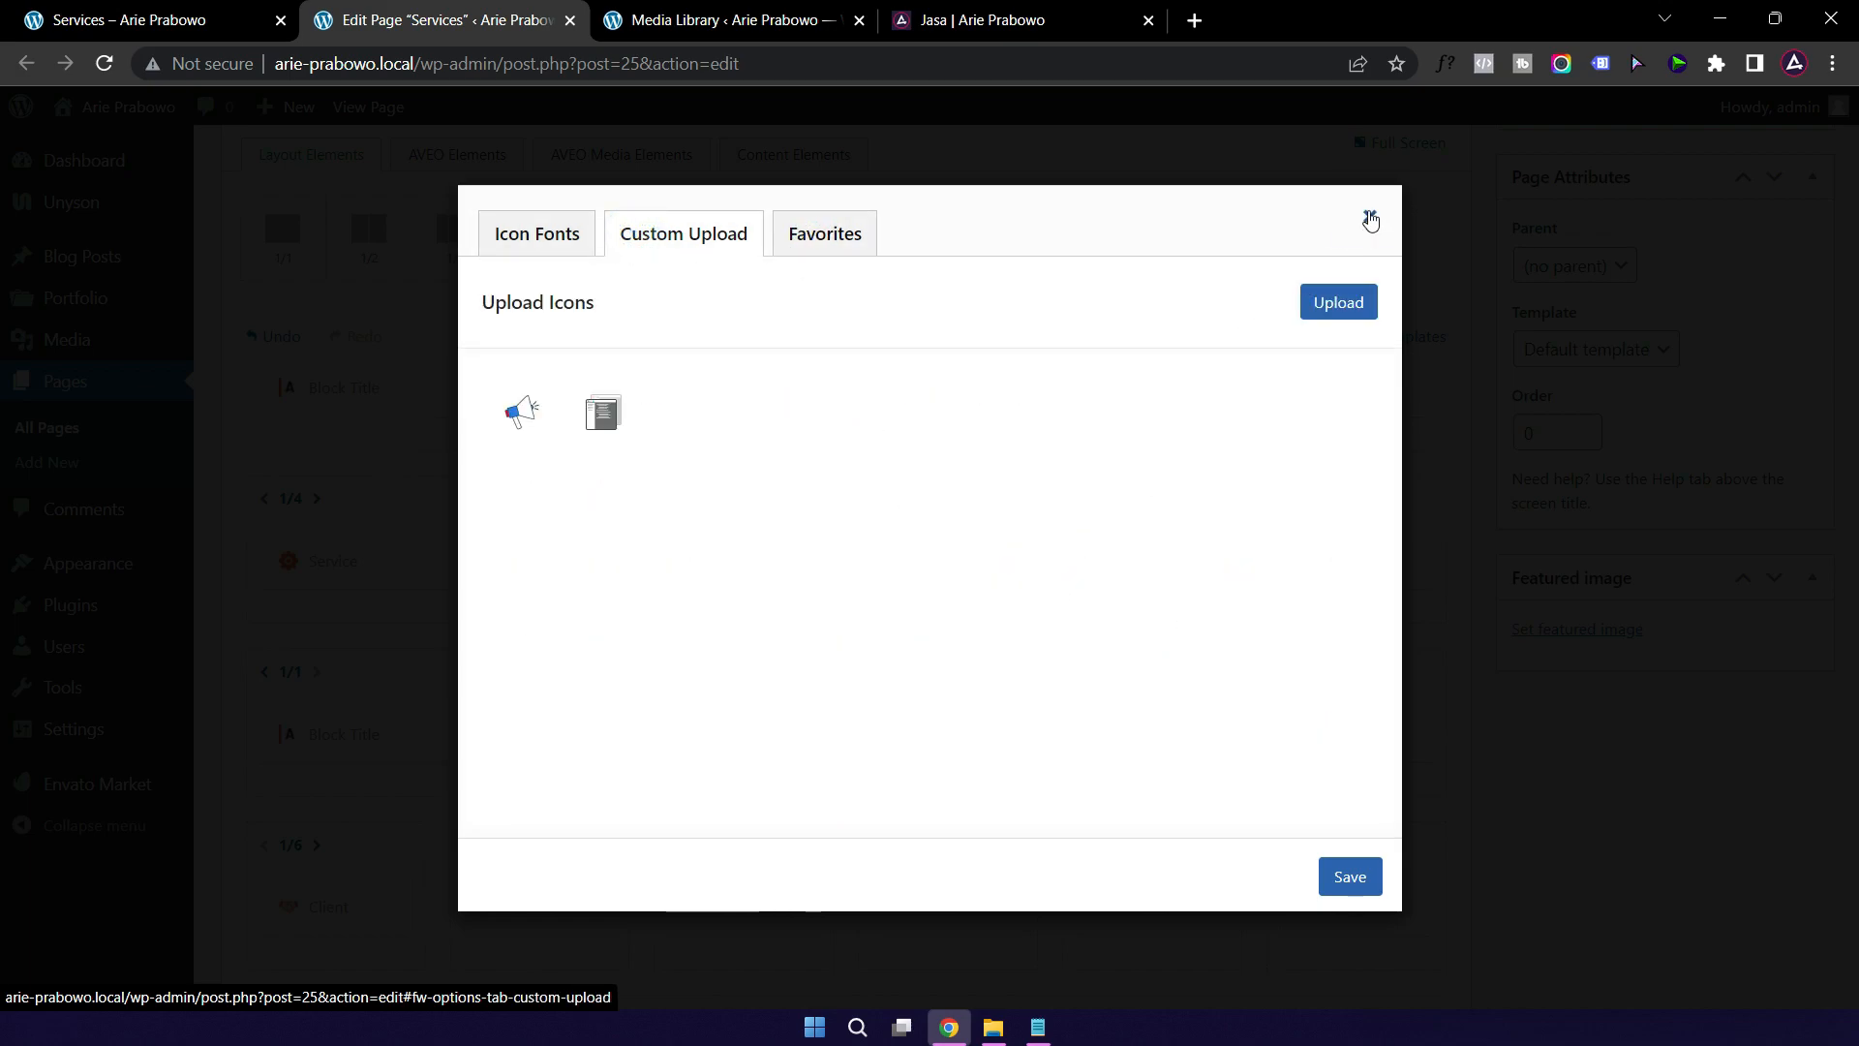
{"action": "left_click", "coordinate": [1370, 219]}
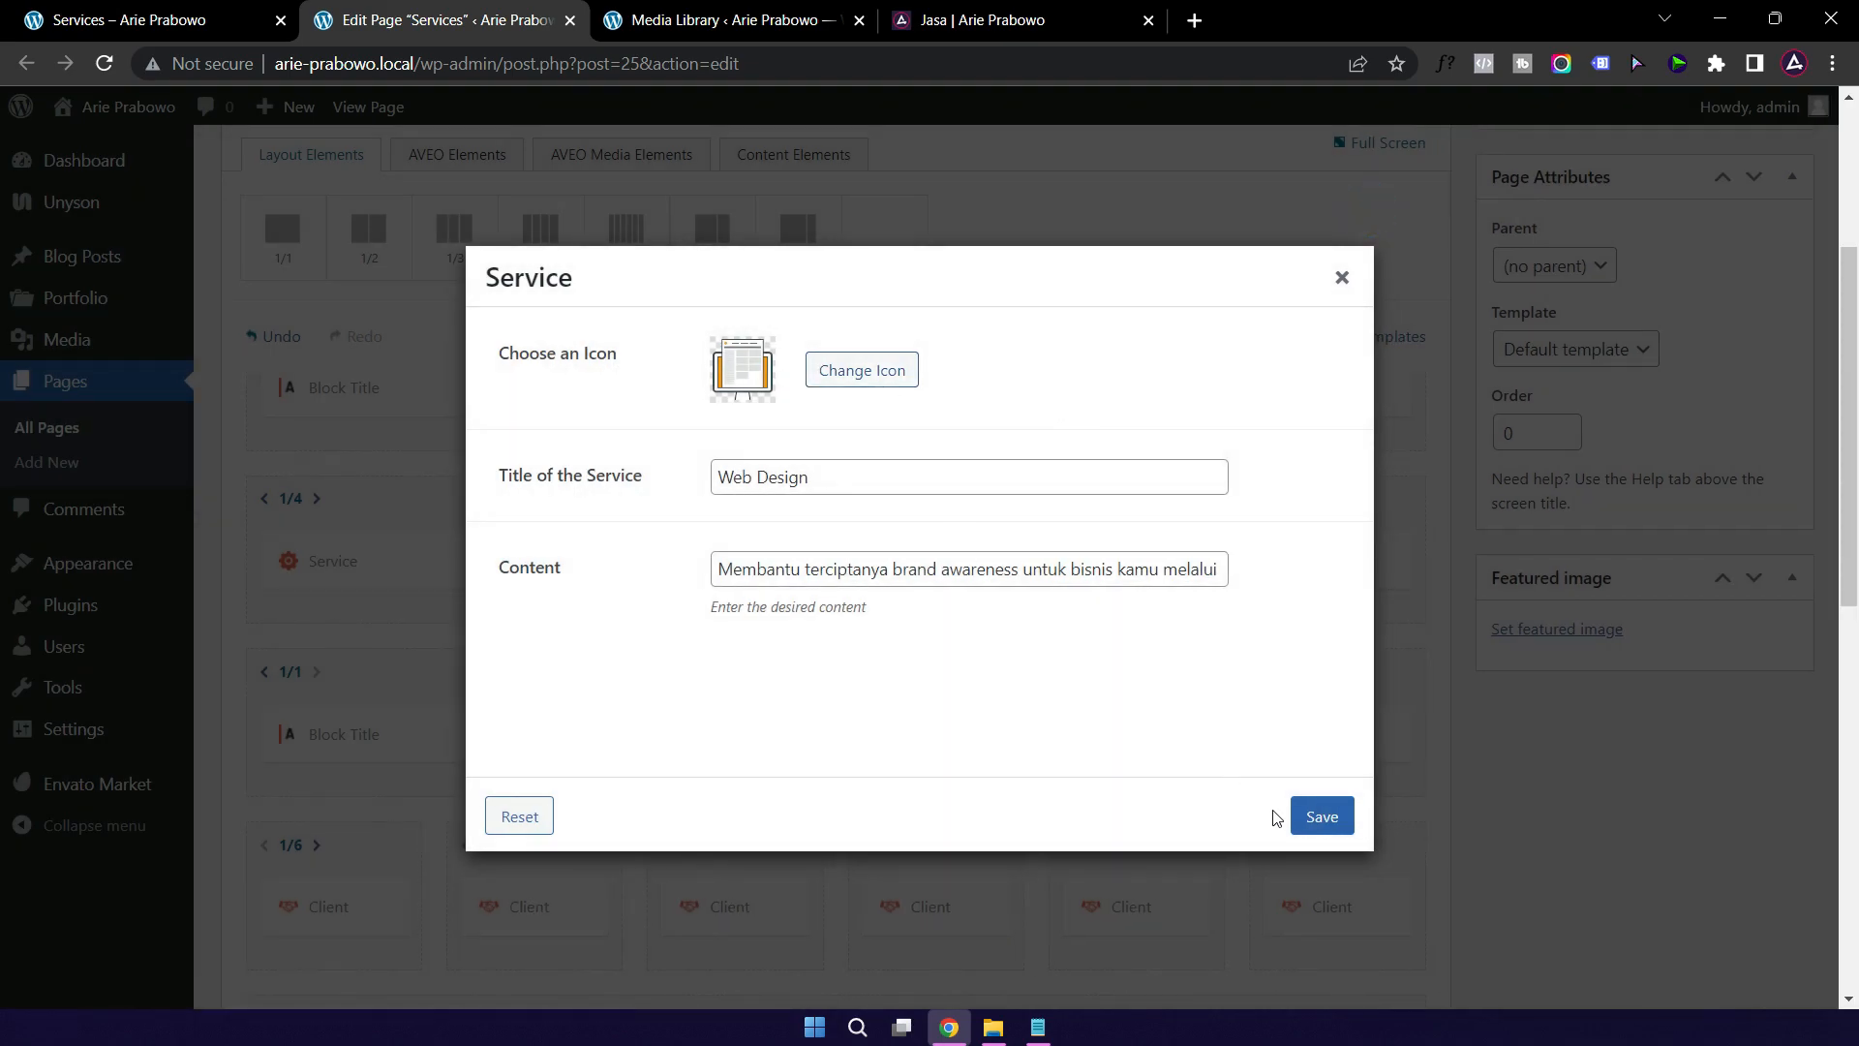
{"action": "left_click", "coordinate": [1326, 819]}
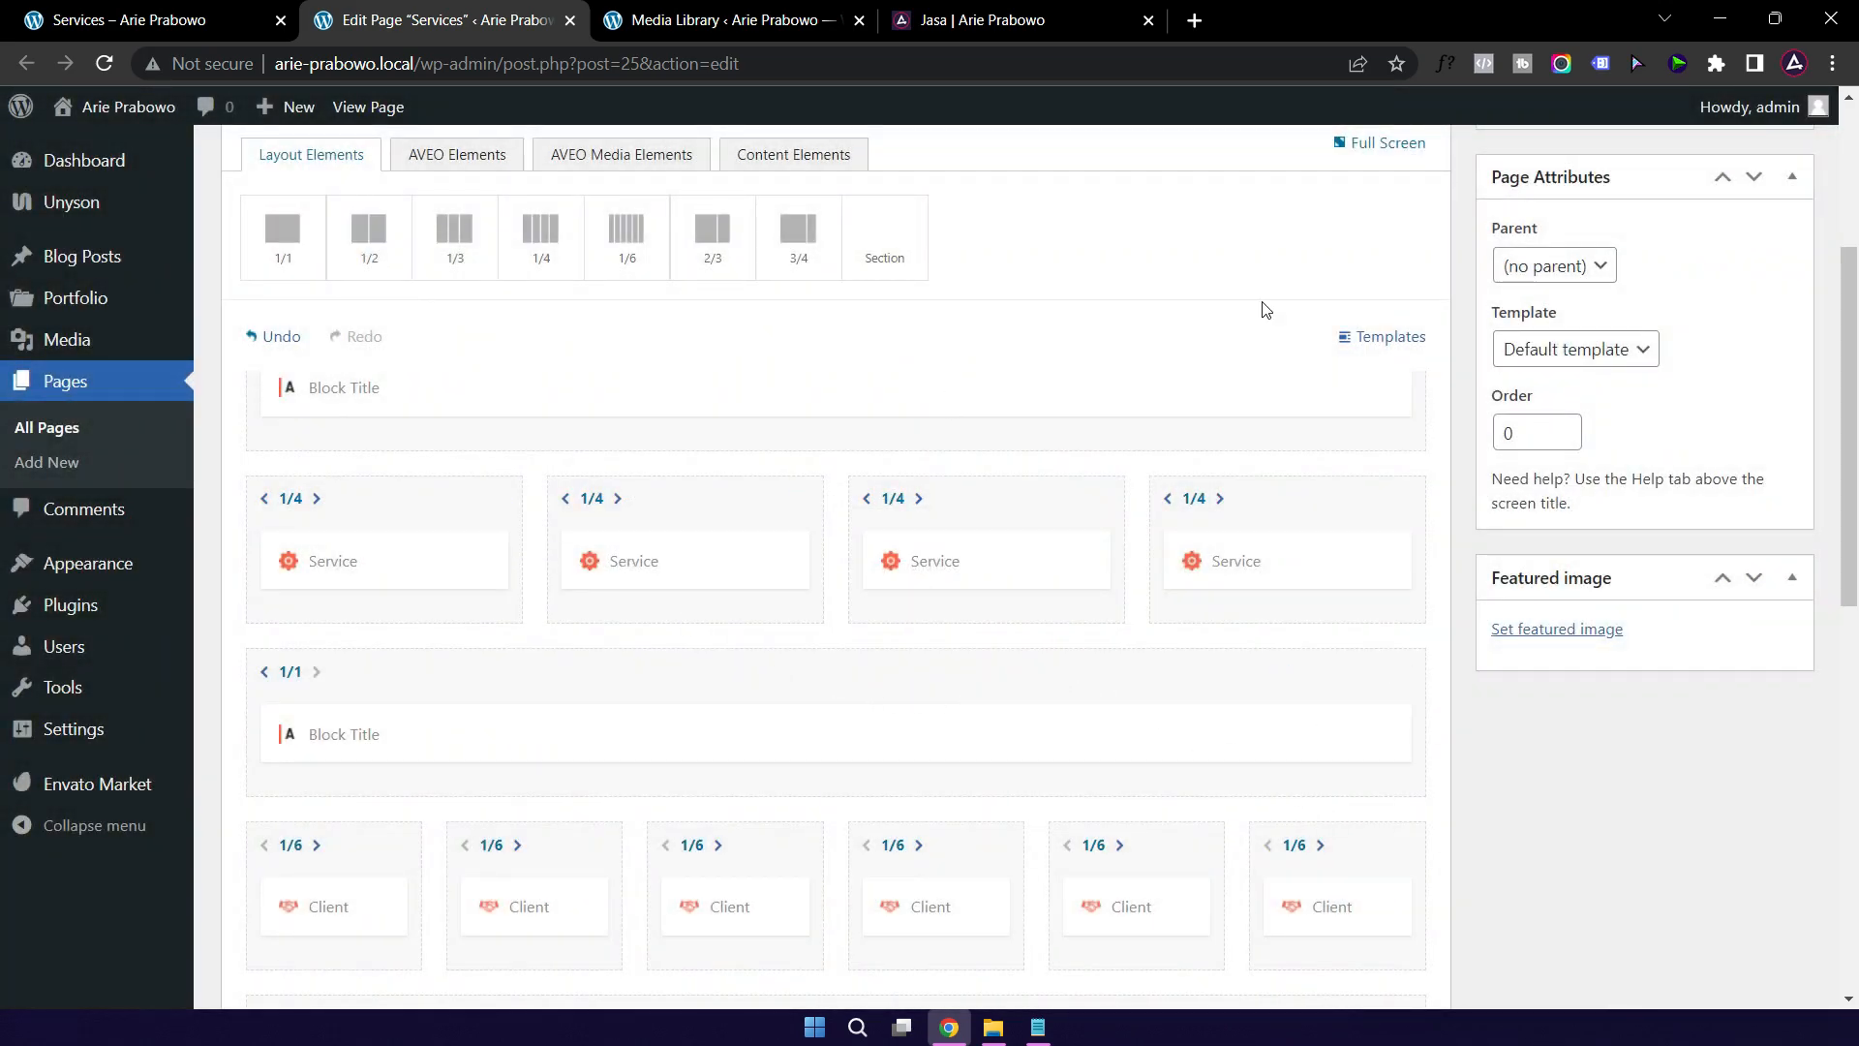
{"action": "scroll", "coordinate": [1385, 358], "scroll_direction": "up", "scroll_amount": 3}
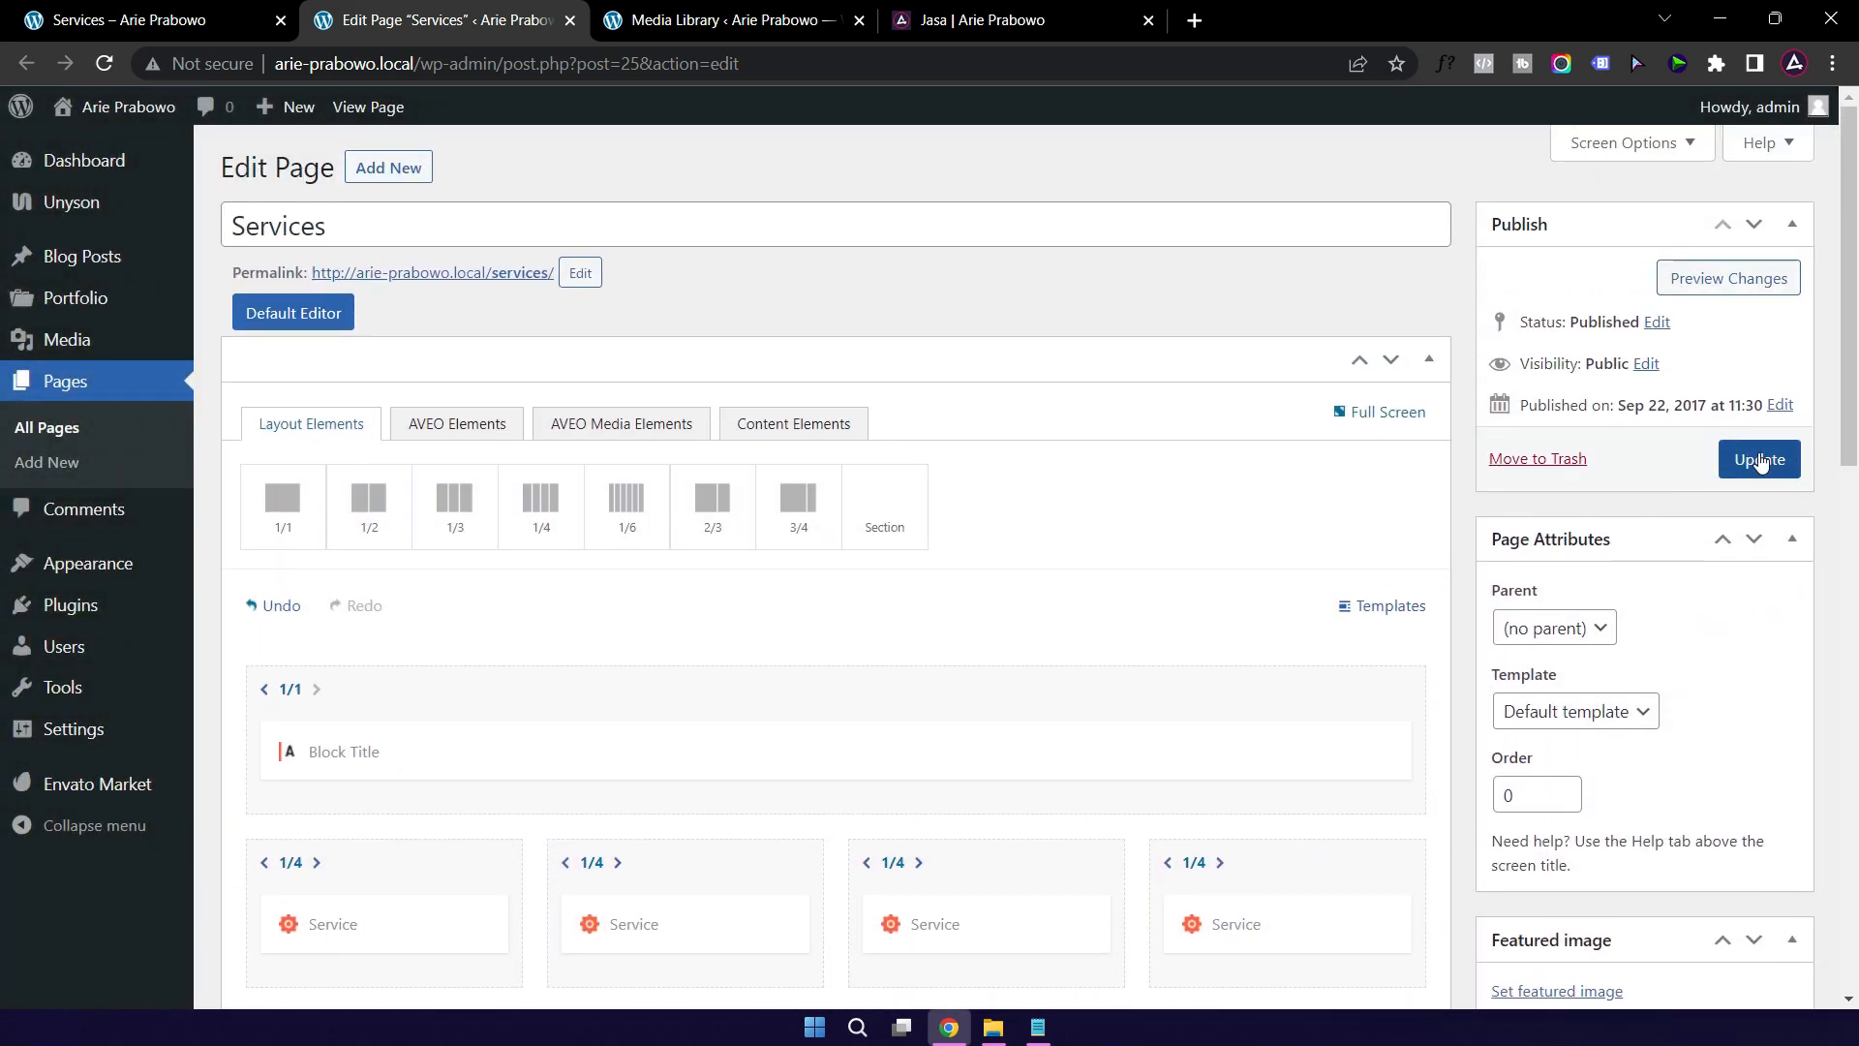
Step: Update the page and check the Jasa Saya heading and Web Design text on the live Services page
{"action": "left_click", "coordinate": [1760, 461]}
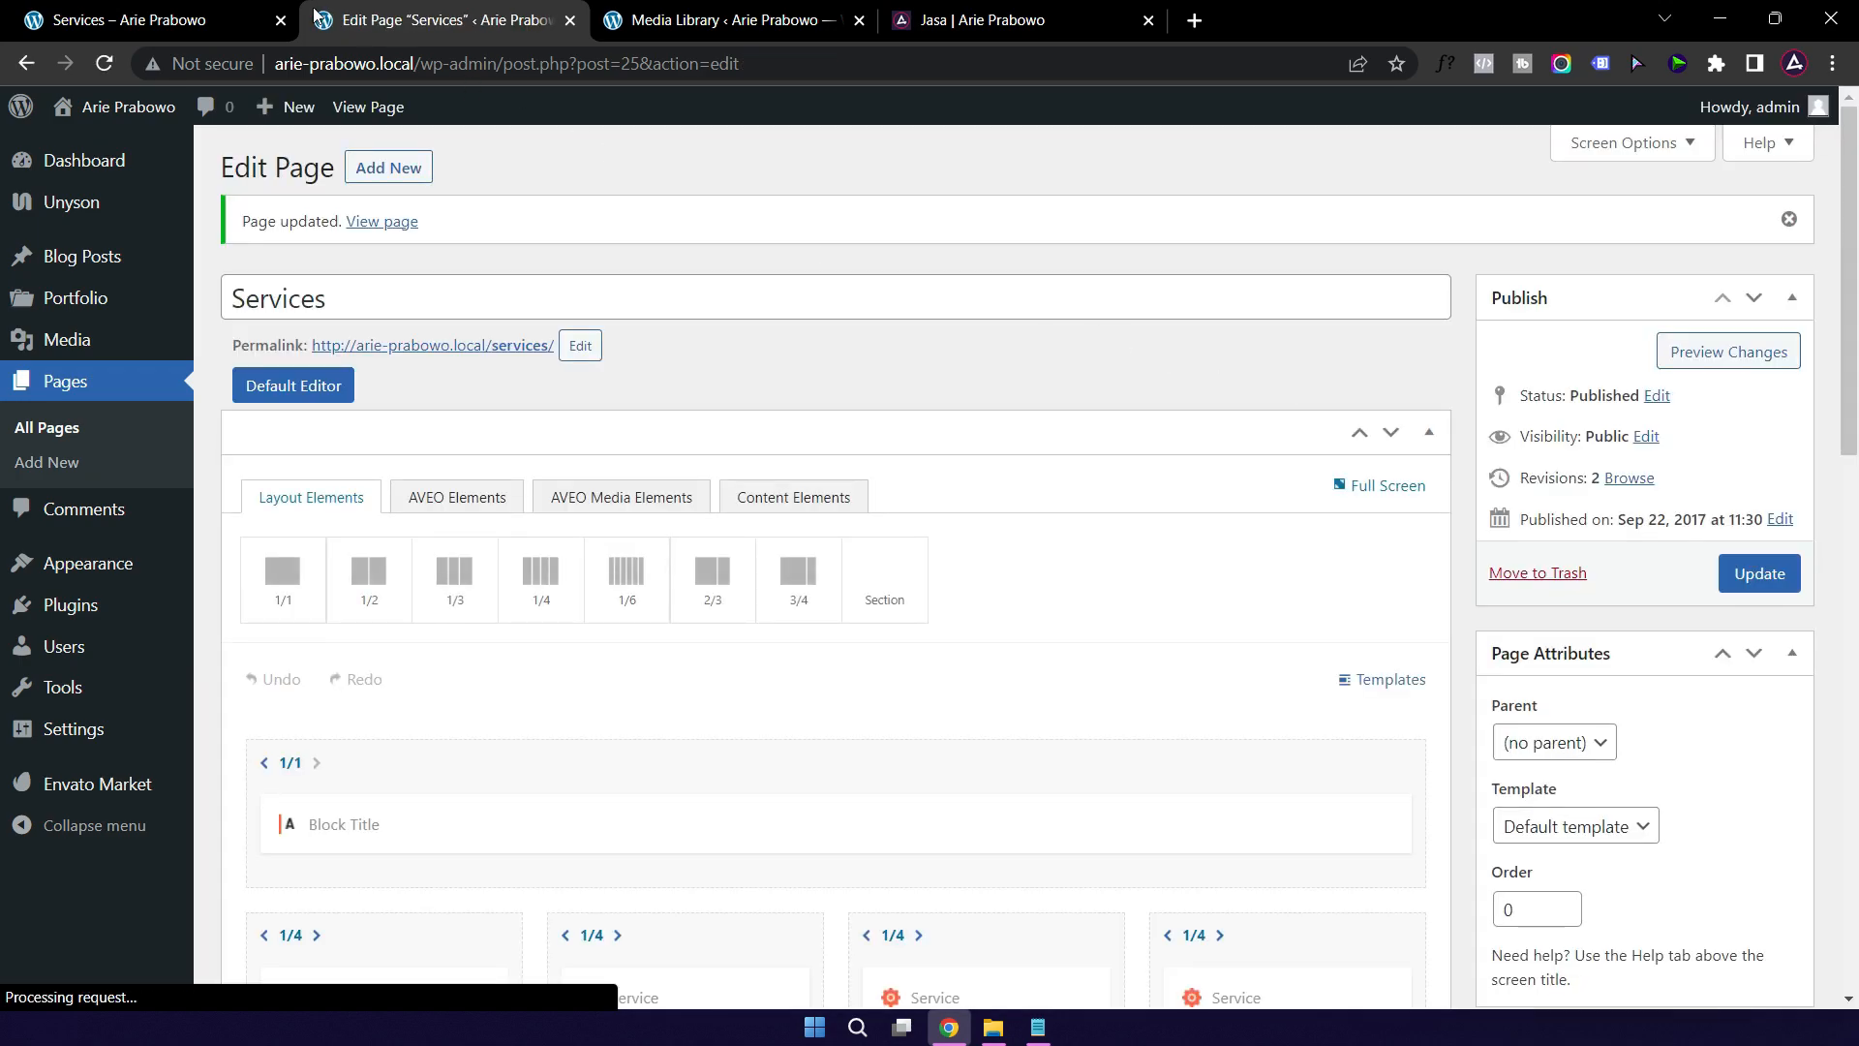
{"action": "left_click", "coordinate": [168, 27]}
{"action": "left_click", "coordinate": [104, 64]}
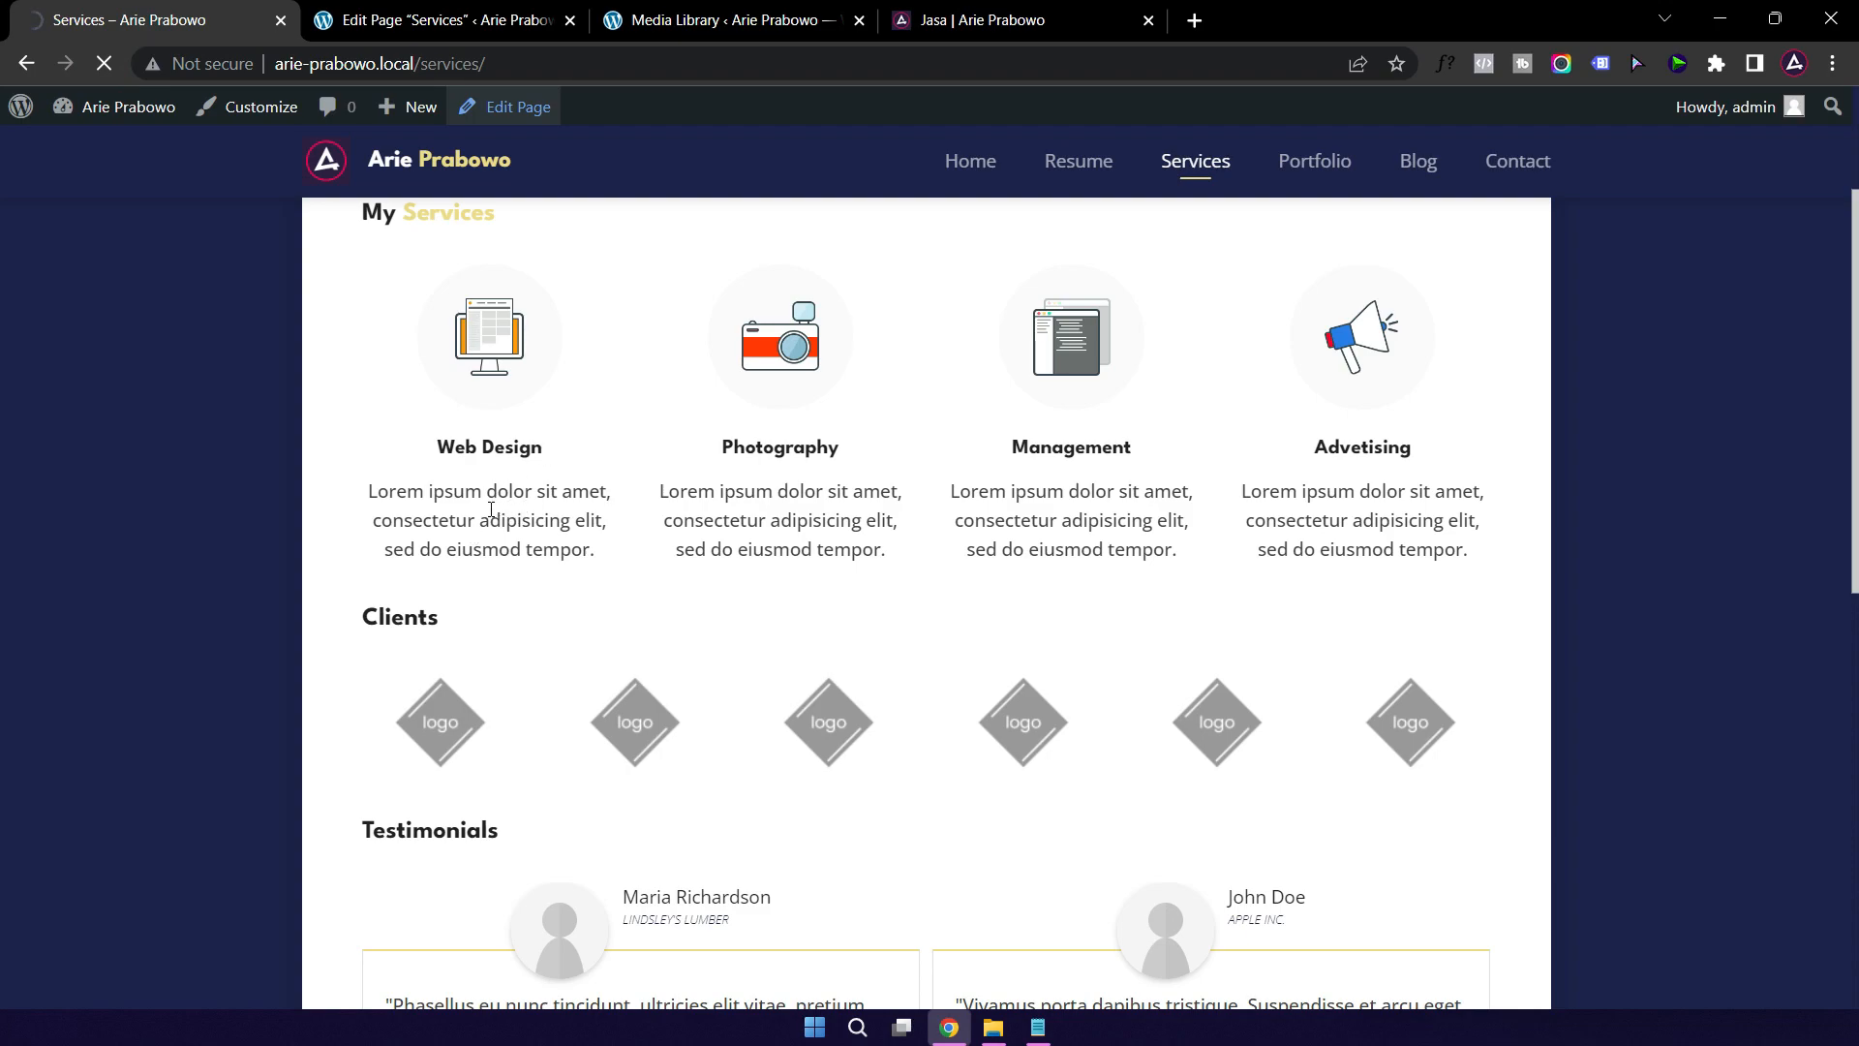
{"action": "scroll", "coordinate": [416, 465], "scroll_direction": "up", "scroll_amount": 3}
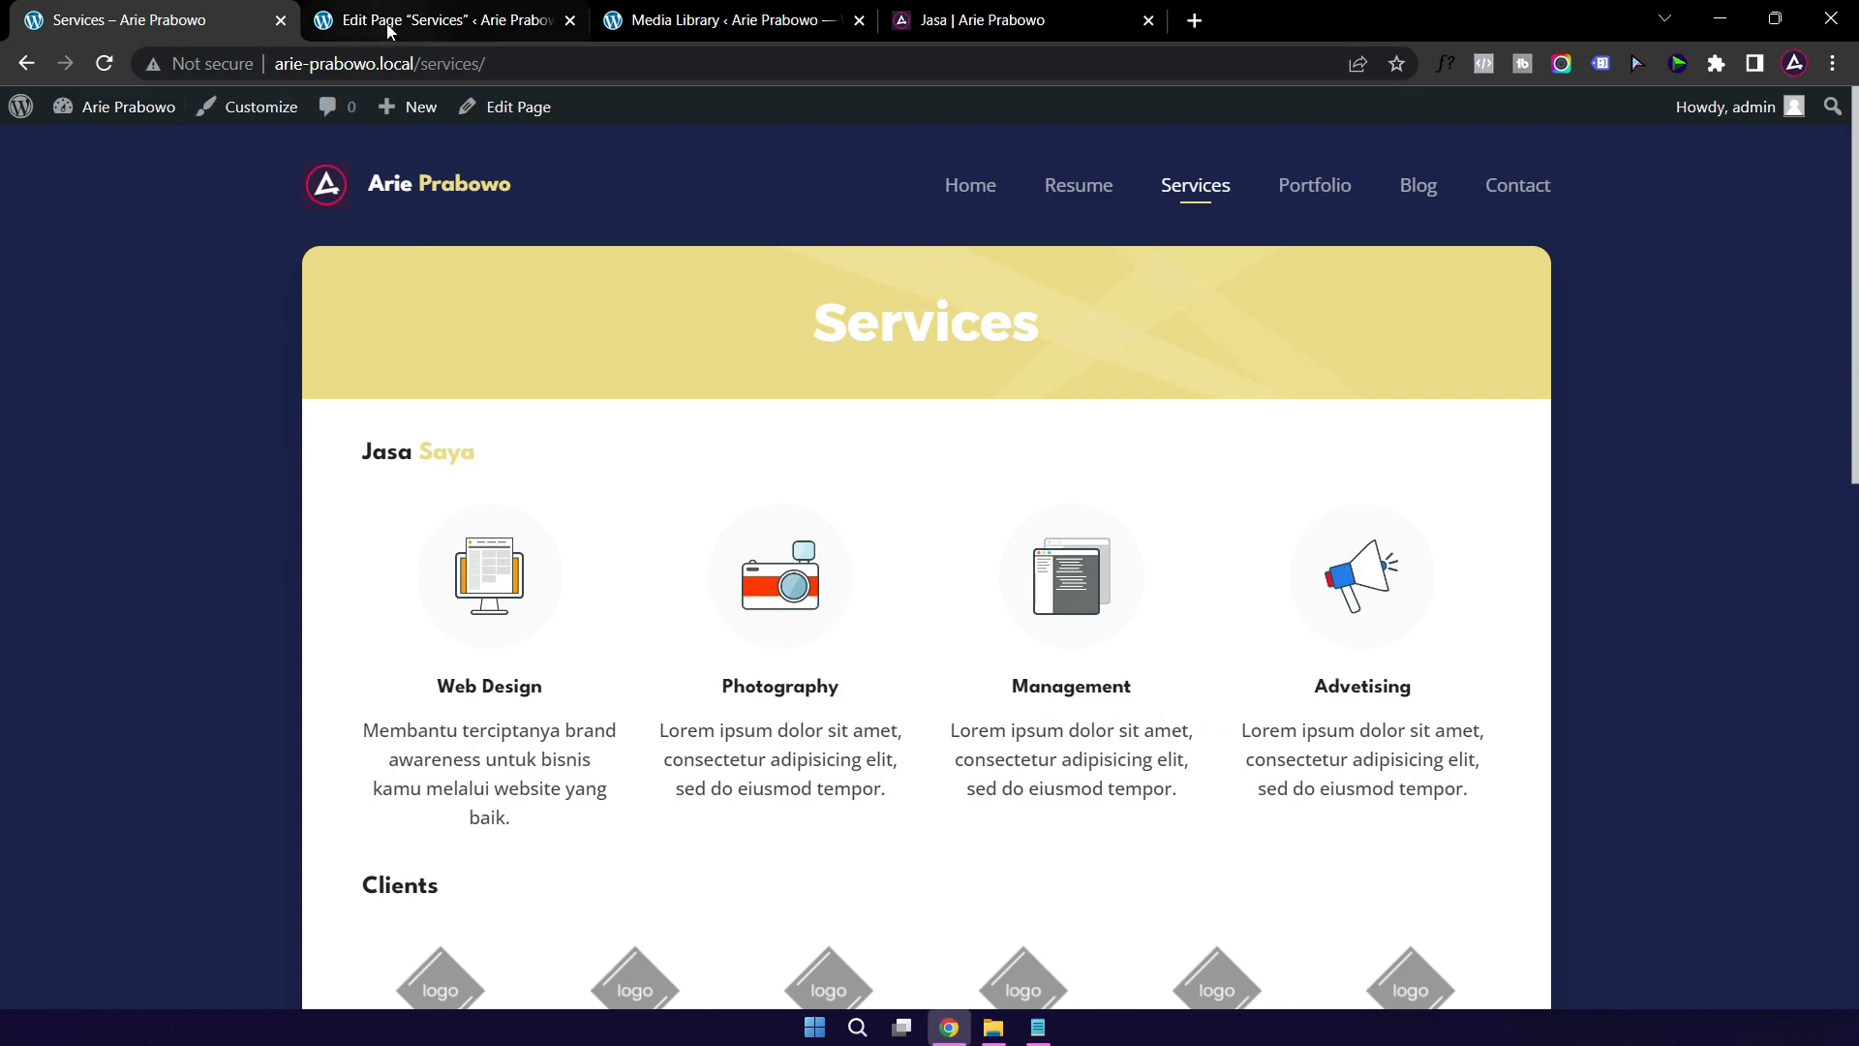
{"action": "left_click", "coordinate": [469, 23]}
{"action": "scroll", "coordinate": [693, 749], "scroll_direction": "down", "scroll_amount": 3}
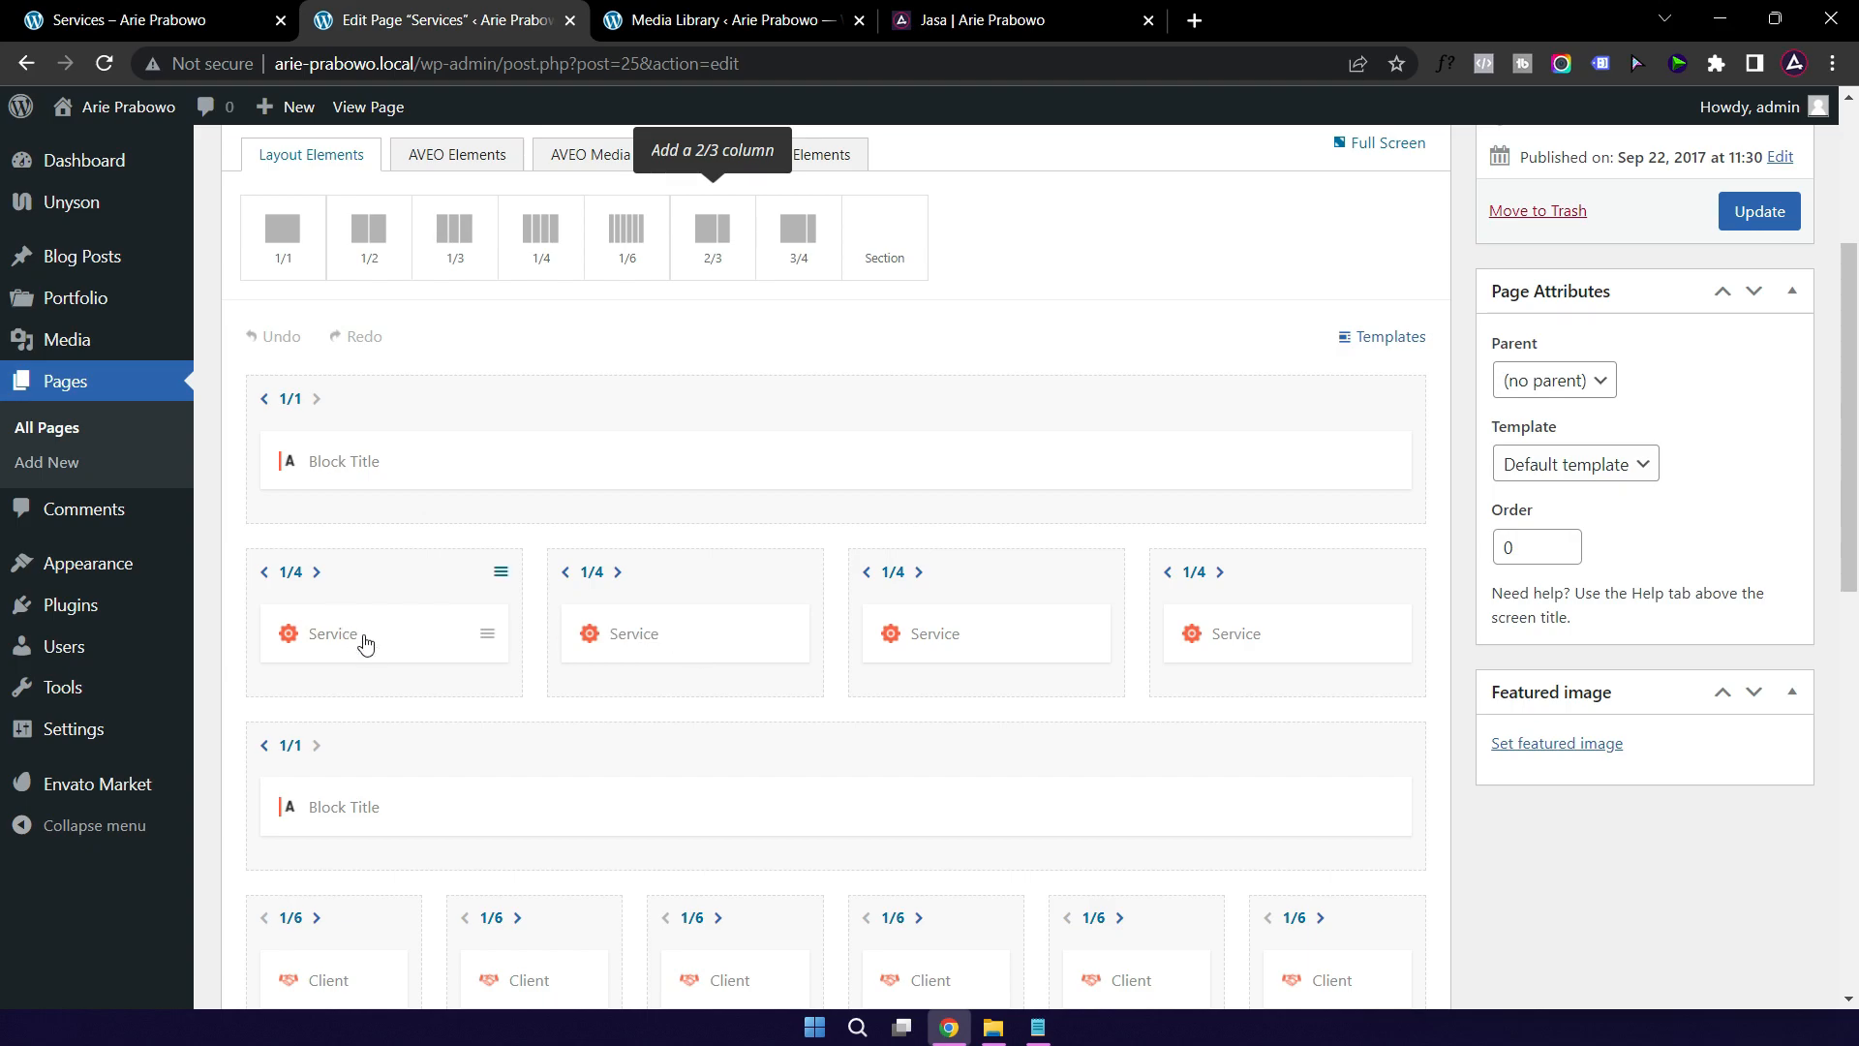
{"action": "left_click", "coordinate": [182, 26]}
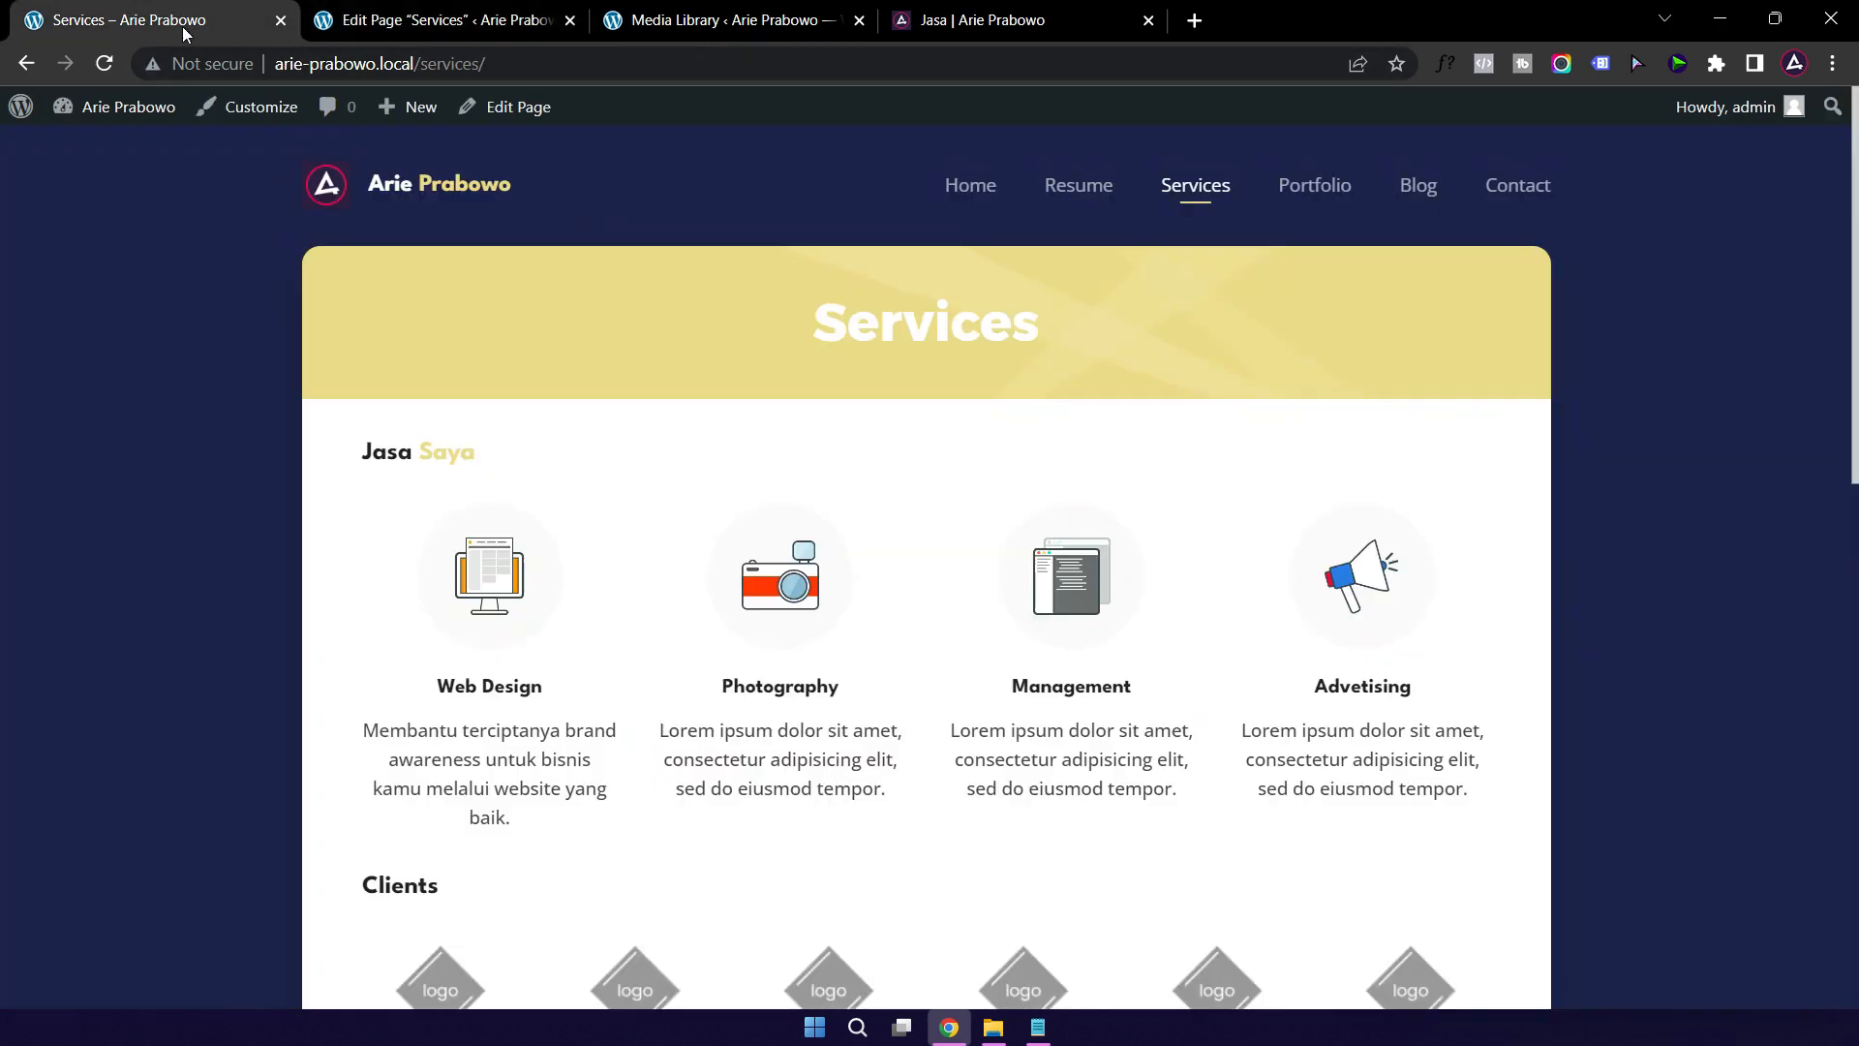
{"action": "left_click", "coordinate": [439, 23]}
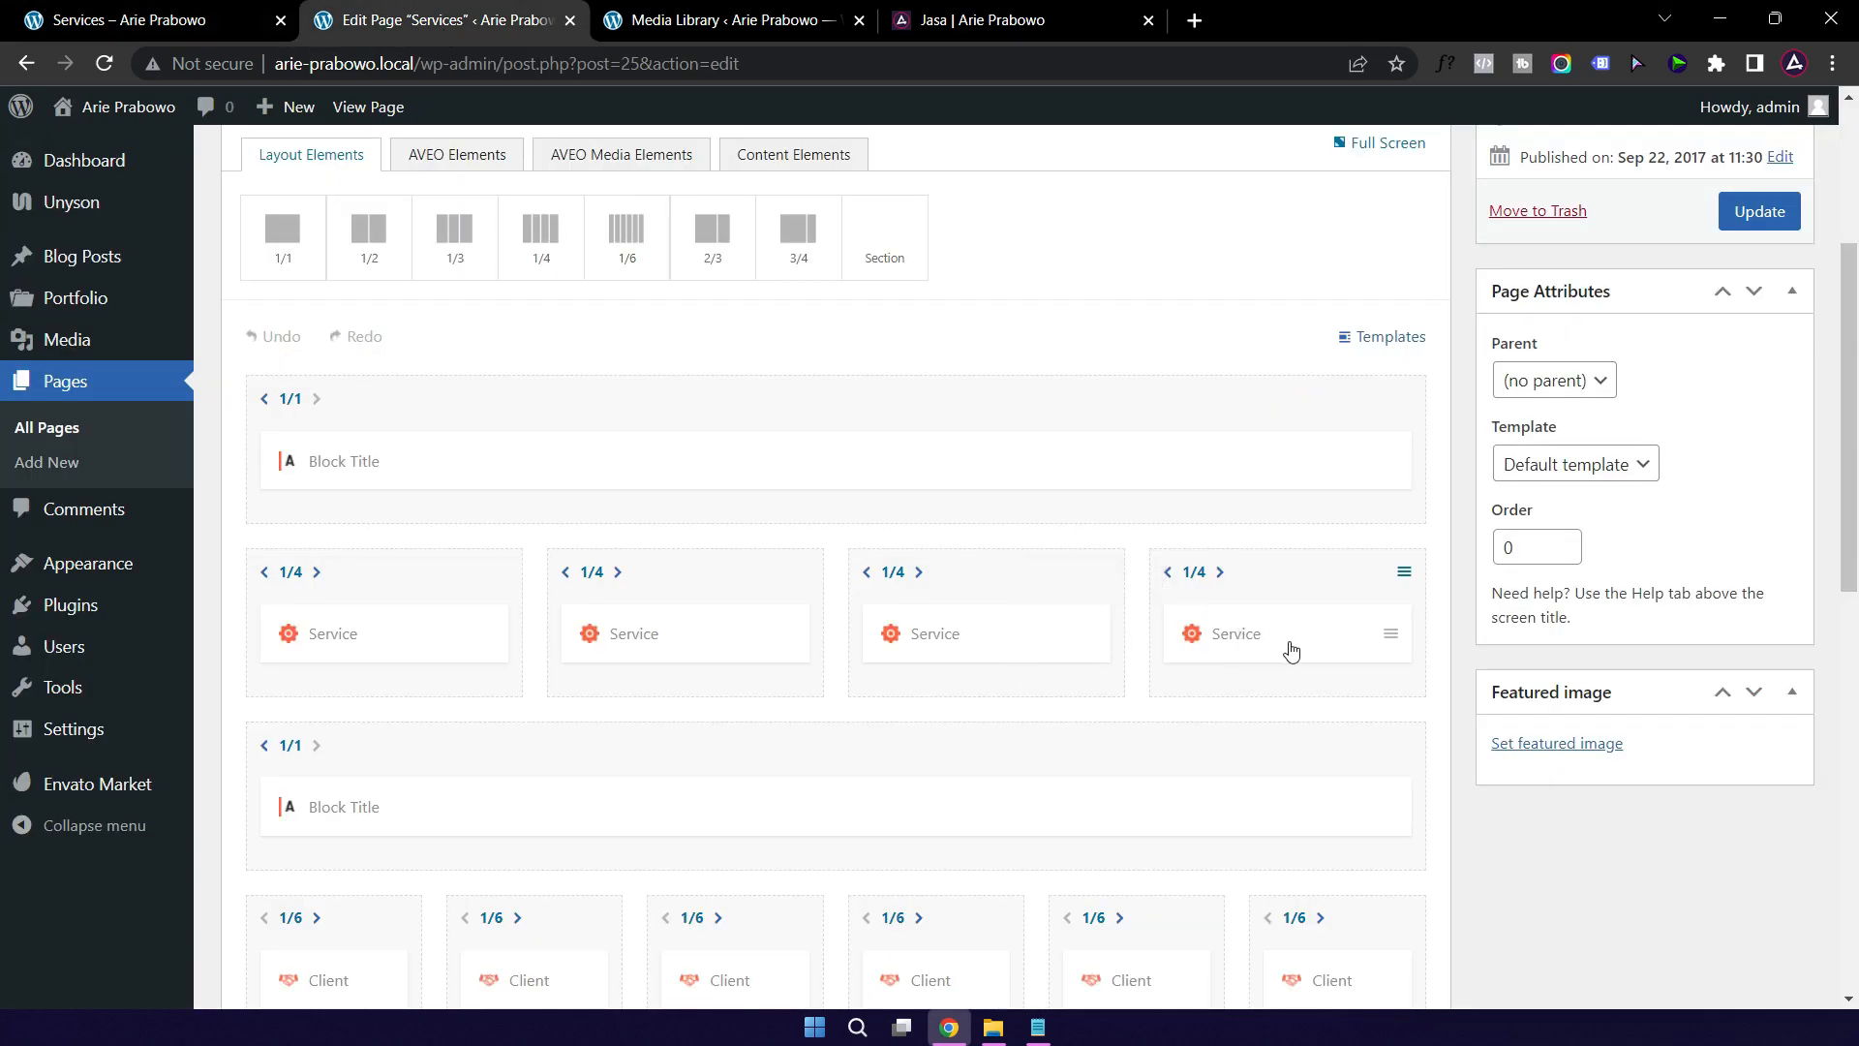
{"action": "scroll", "coordinate": [1258, 649], "scroll_direction": "down", "scroll_amount": 3}
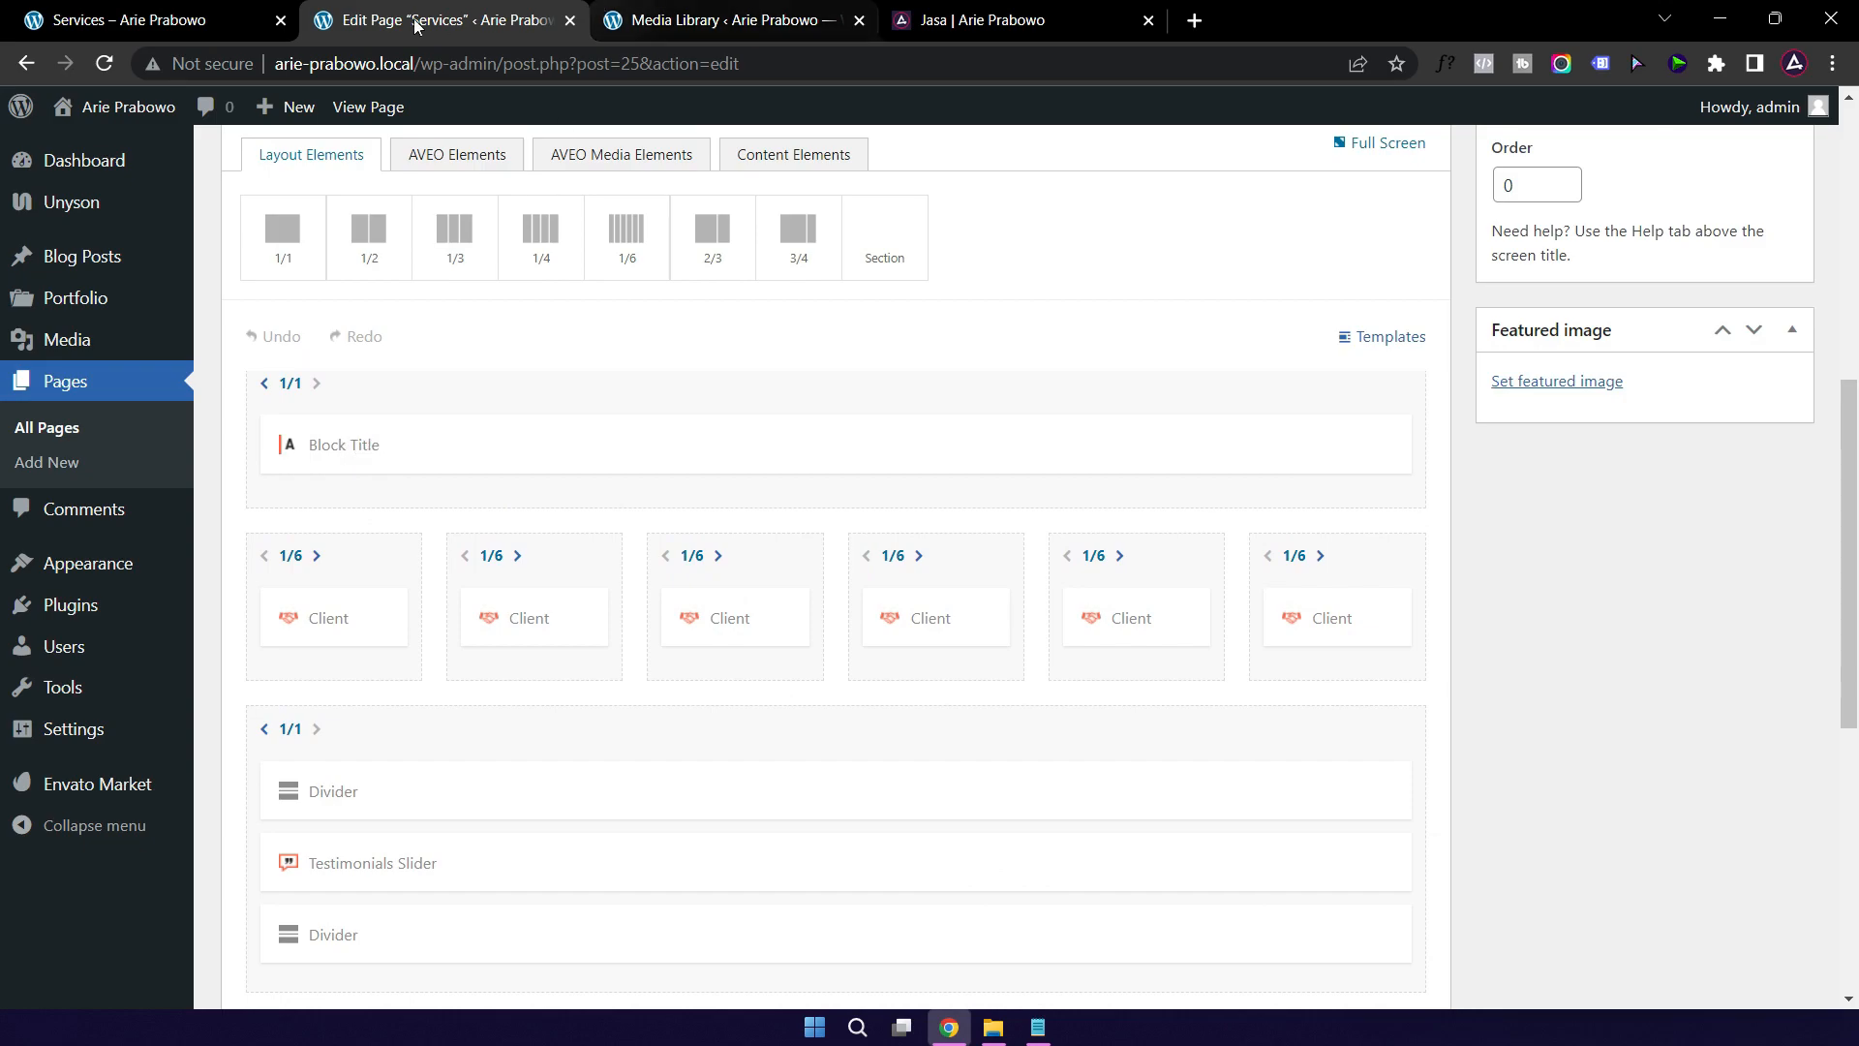
{"action": "left_click", "coordinate": [192, 23]}
{"action": "scroll", "coordinate": [694, 579], "scroll_direction": "down", "scroll_amount": 5}
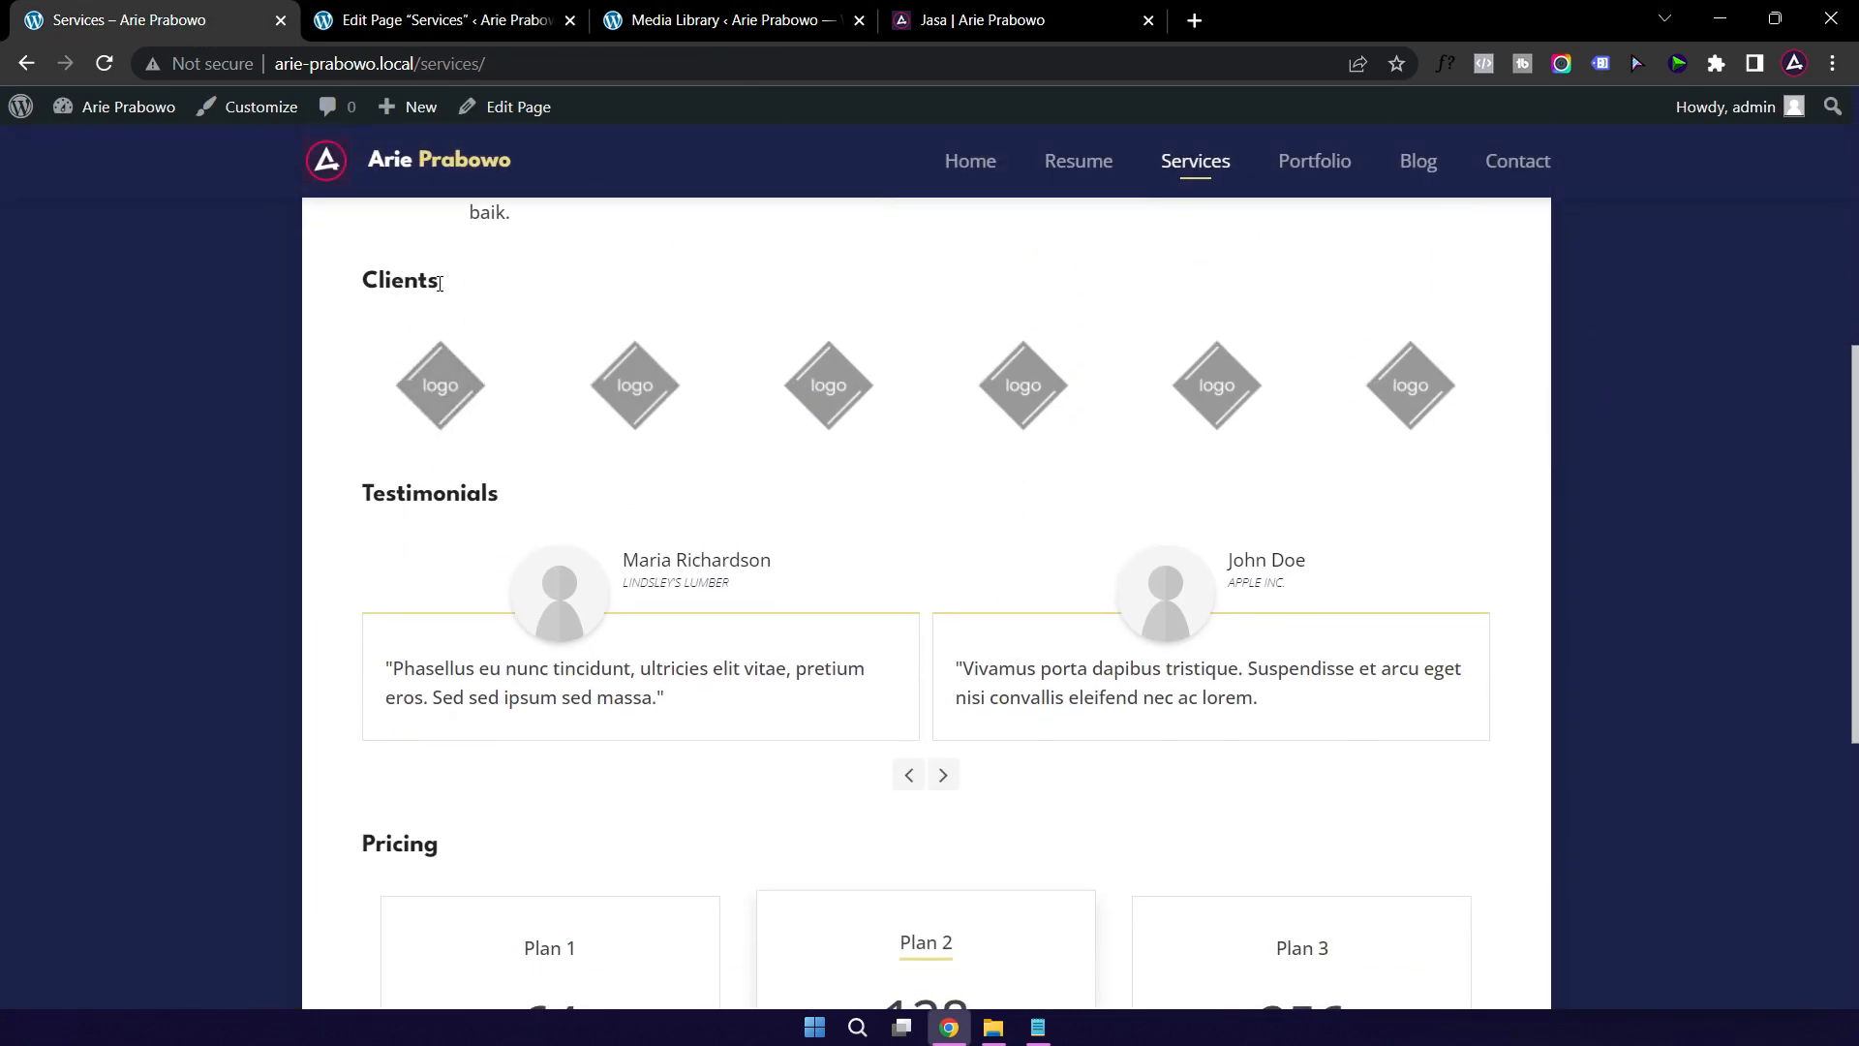
{"action": "left_click", "coordinate": [451, 24]}
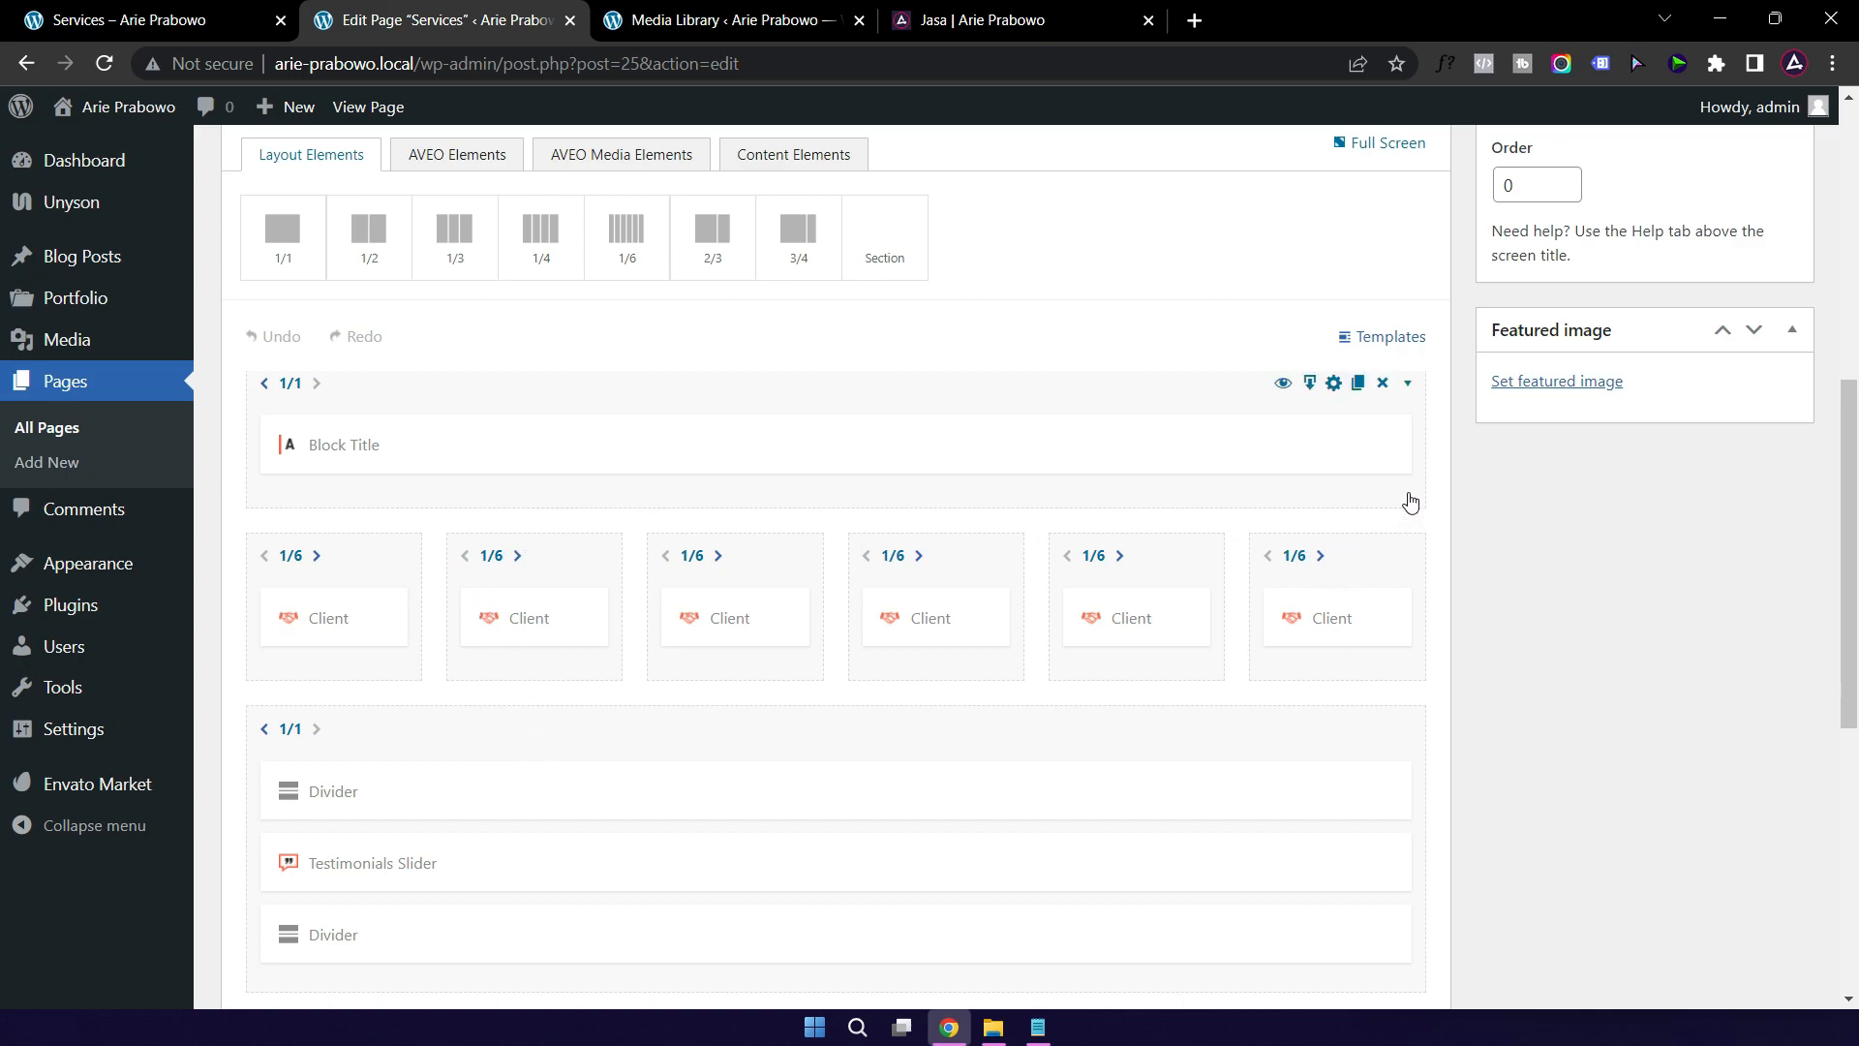
Step: Set the first client logo to the purple A image from the Media Library
{"action": "scroll", "coordinate": [1399, 523], "scroll_direction": "down", "scroll_amount": 2}
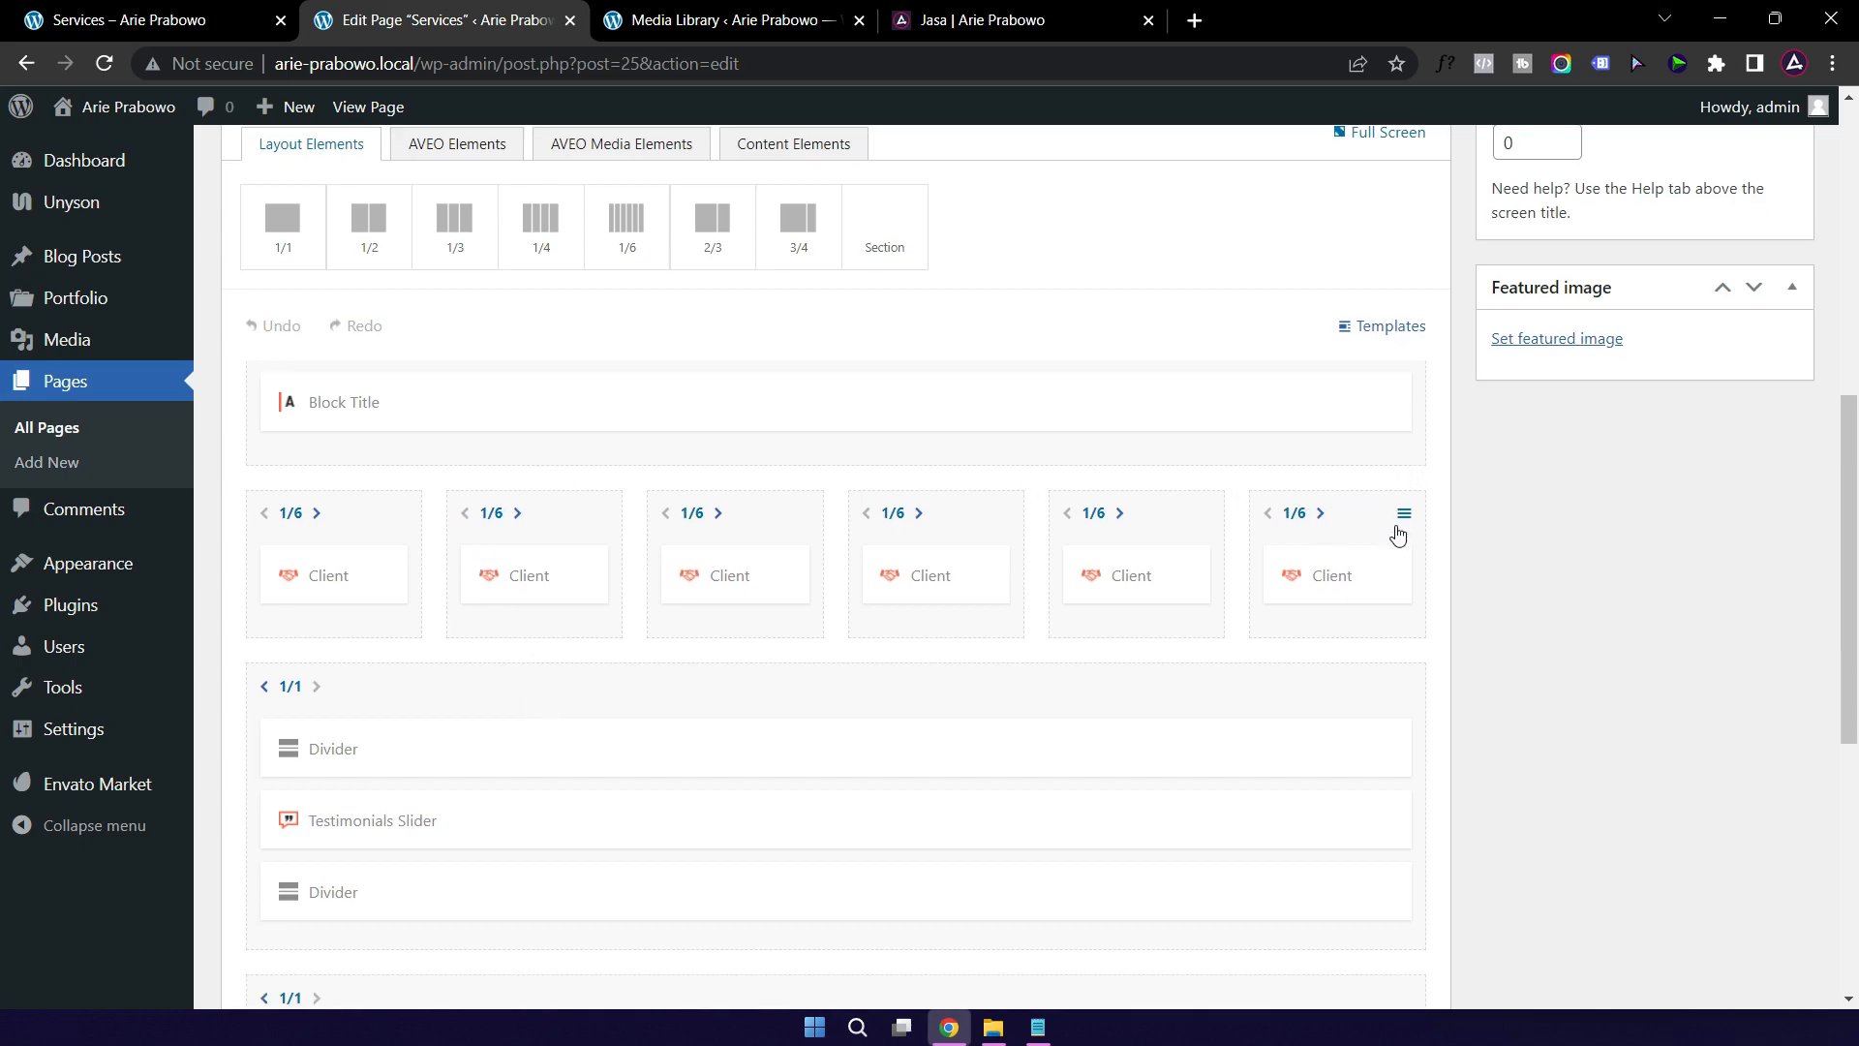
{"action": "scroll", "coordinate": [1028, 526], "scroll_direction": "up", "scroll_amount": 1}
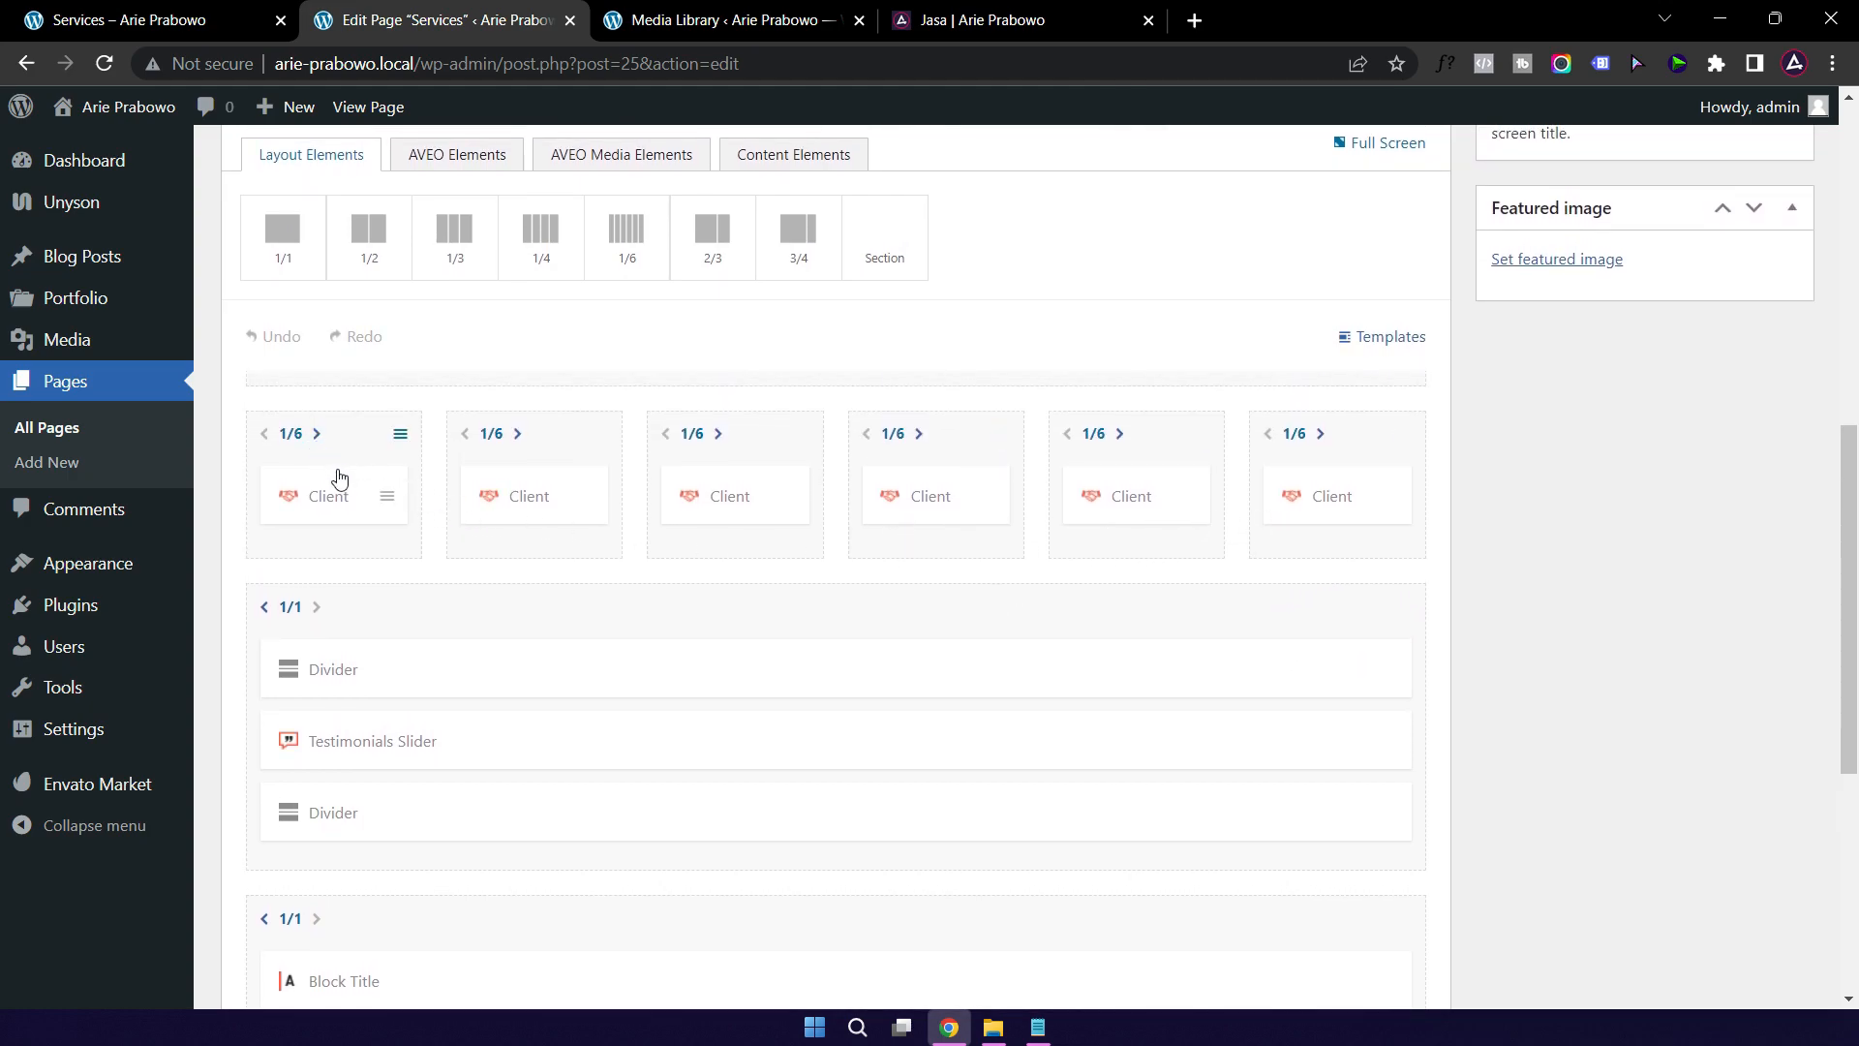
{"action": "left_click", "coordinate": [333, 501]}
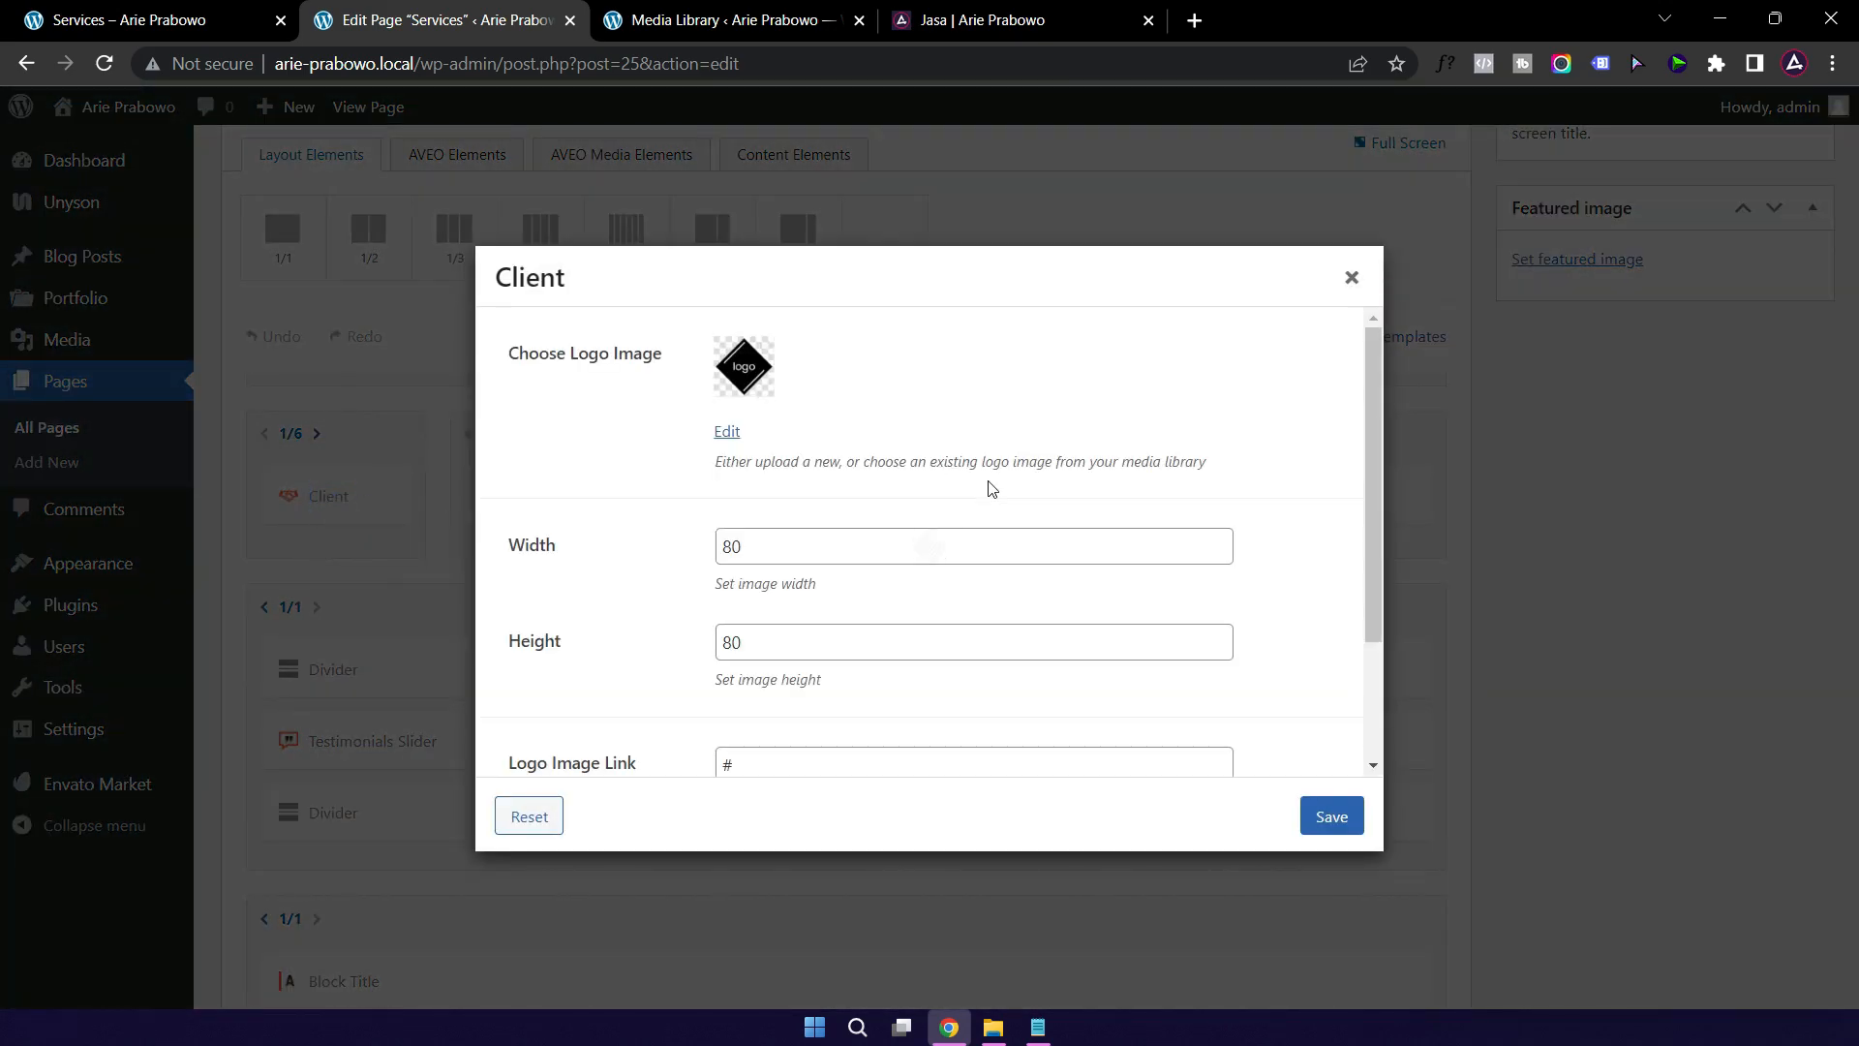
{"action": "mouse_move", "coordinate": [753, 369]}
{"action": "left_click", "coordinate": [742, 374]}
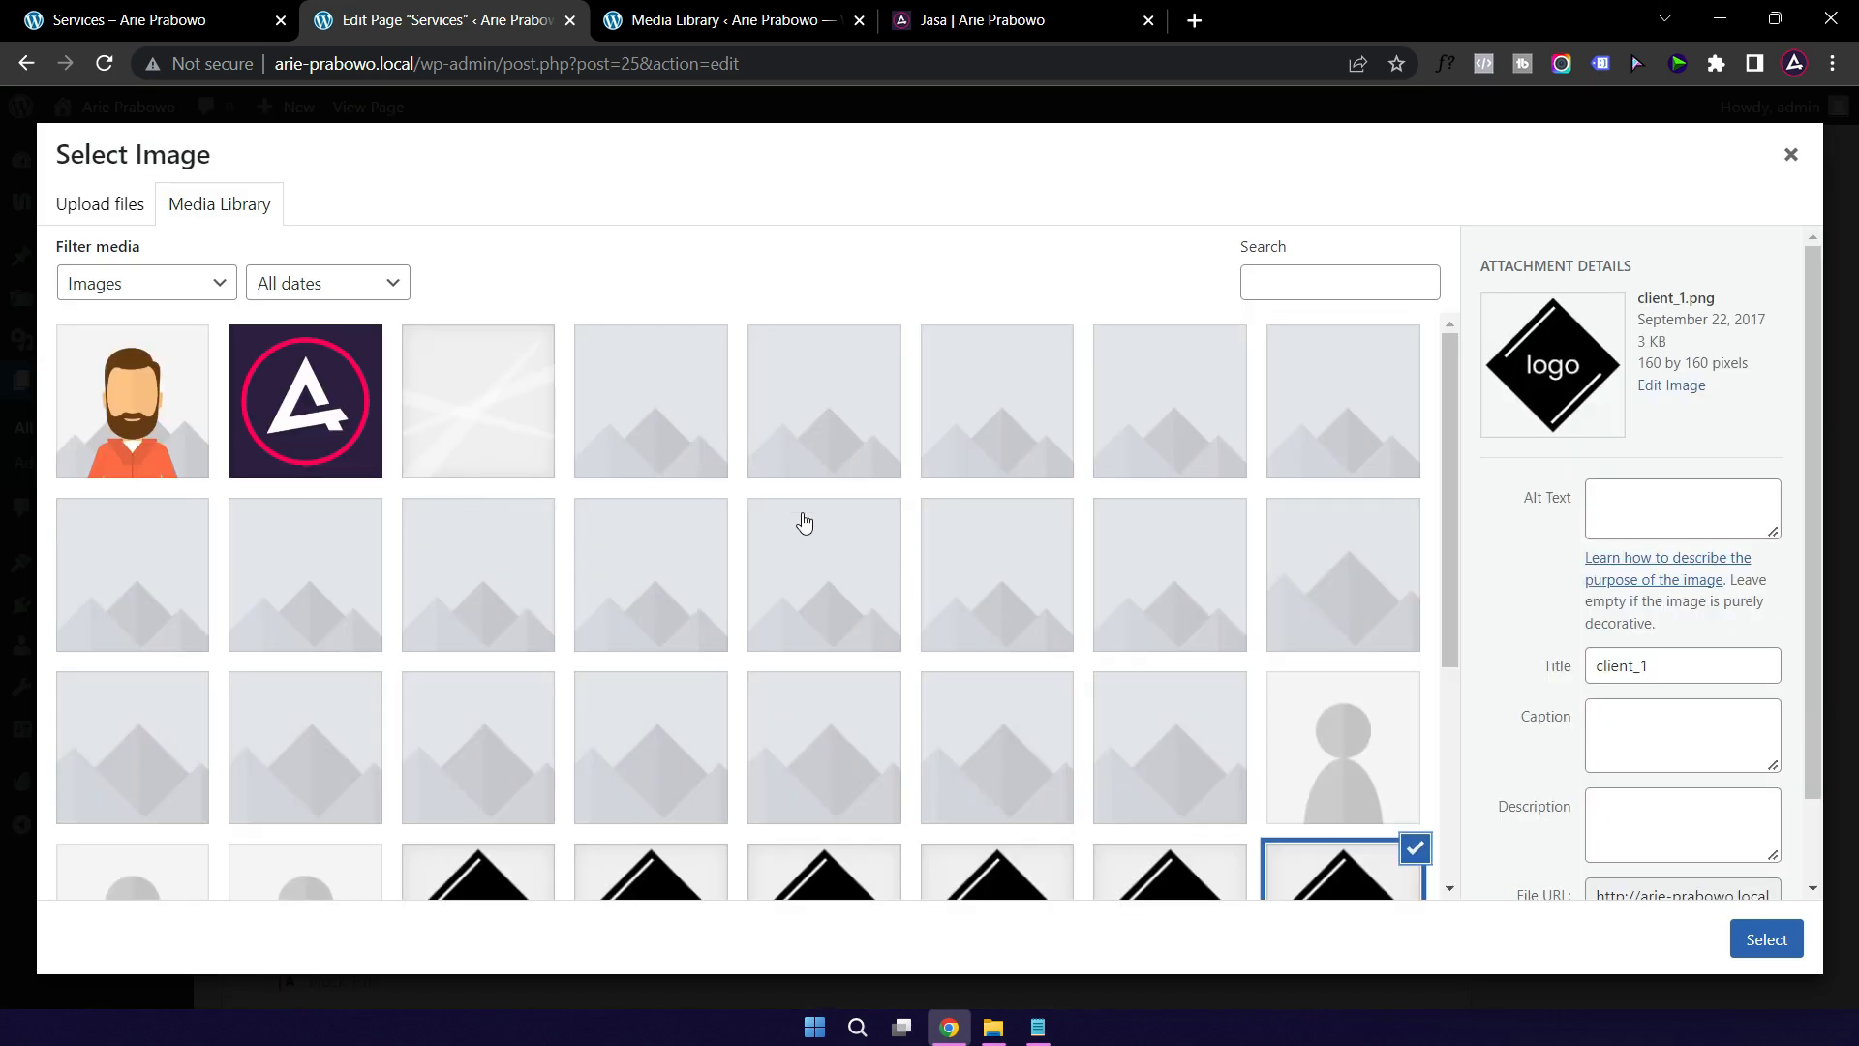
{"action": "scroll", "coordinate": [802, 520], "scroll_direction": "down", "scroll_amount": 4}
{"action": "scroll", "coordinate": [730, 514], "scroll_direction": "up", "scroll_amount": 4}
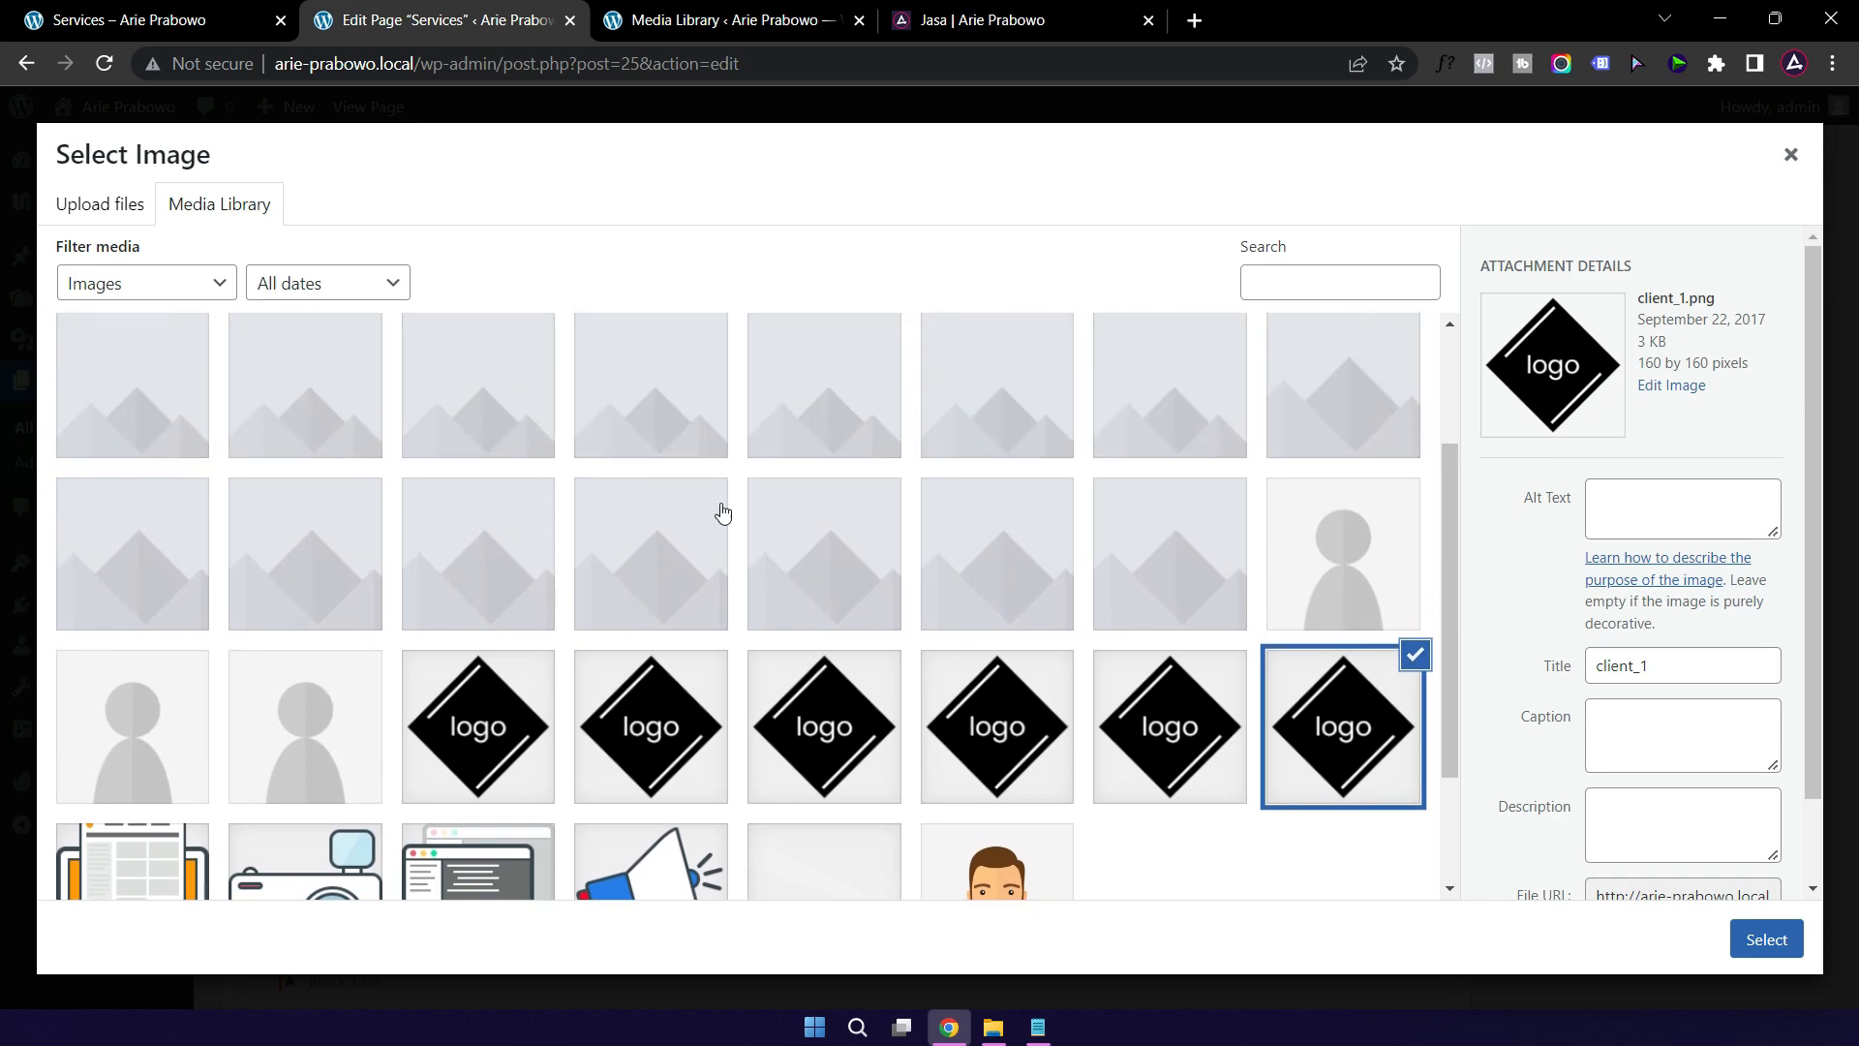
{"action": "left_click", "coordinate": [312, 407]}
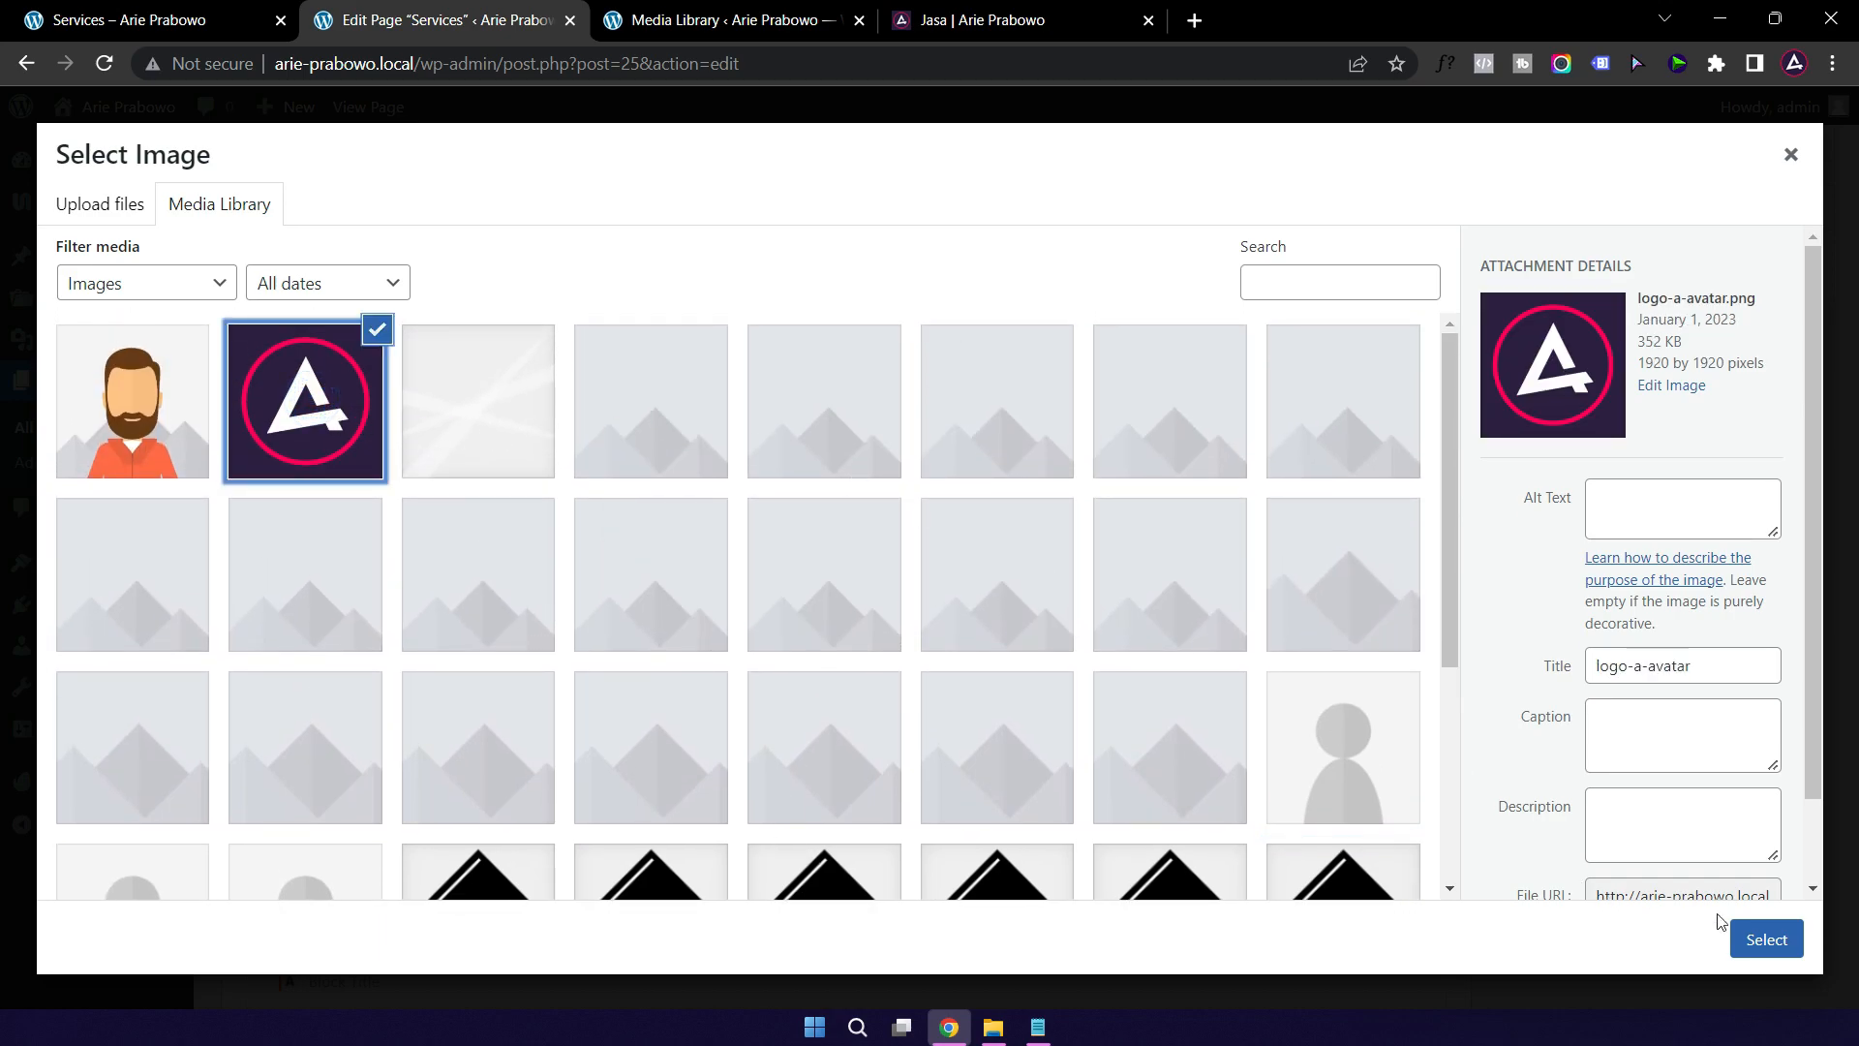
{"action": "left_click", "coordinate": [1760, 944]}
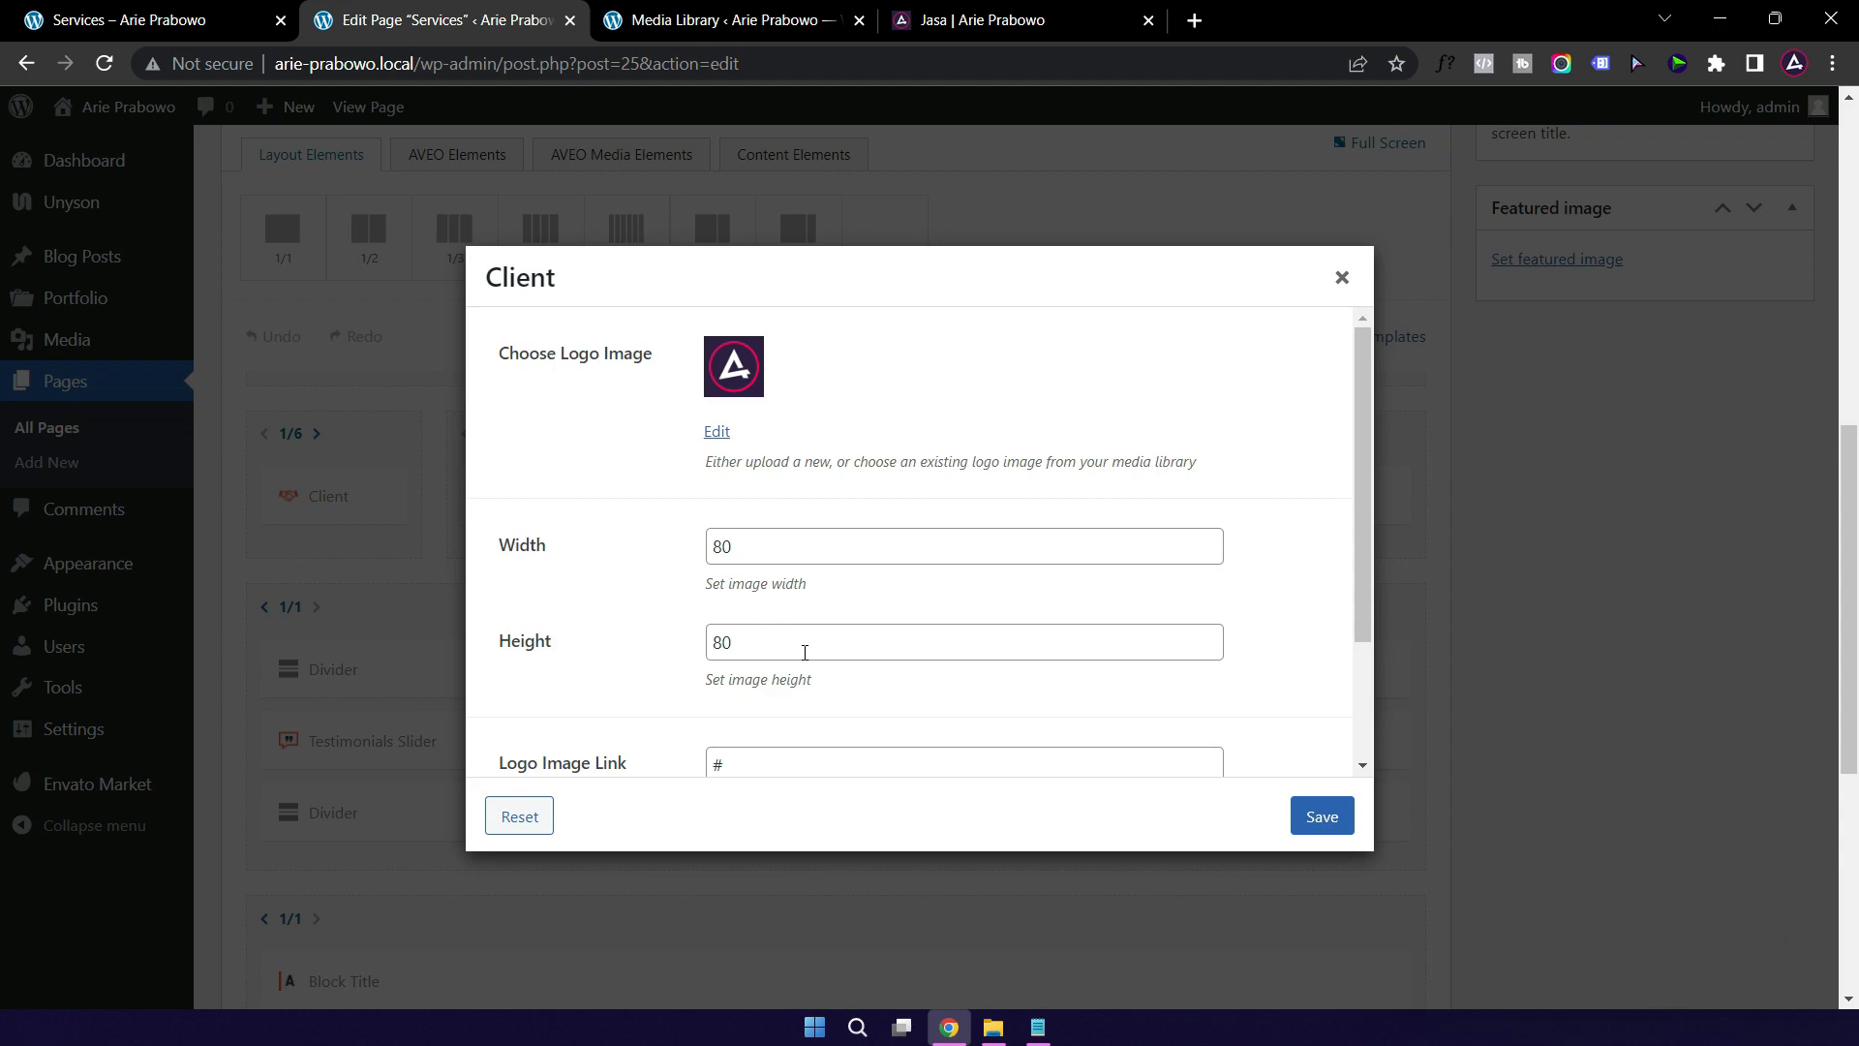
Step: Link the logo to the owner's website address and make it open in a new window
{"action": "scroll", "coordinate": [804, 652], "scroll_direction": "down", "scroll_amount": 1}
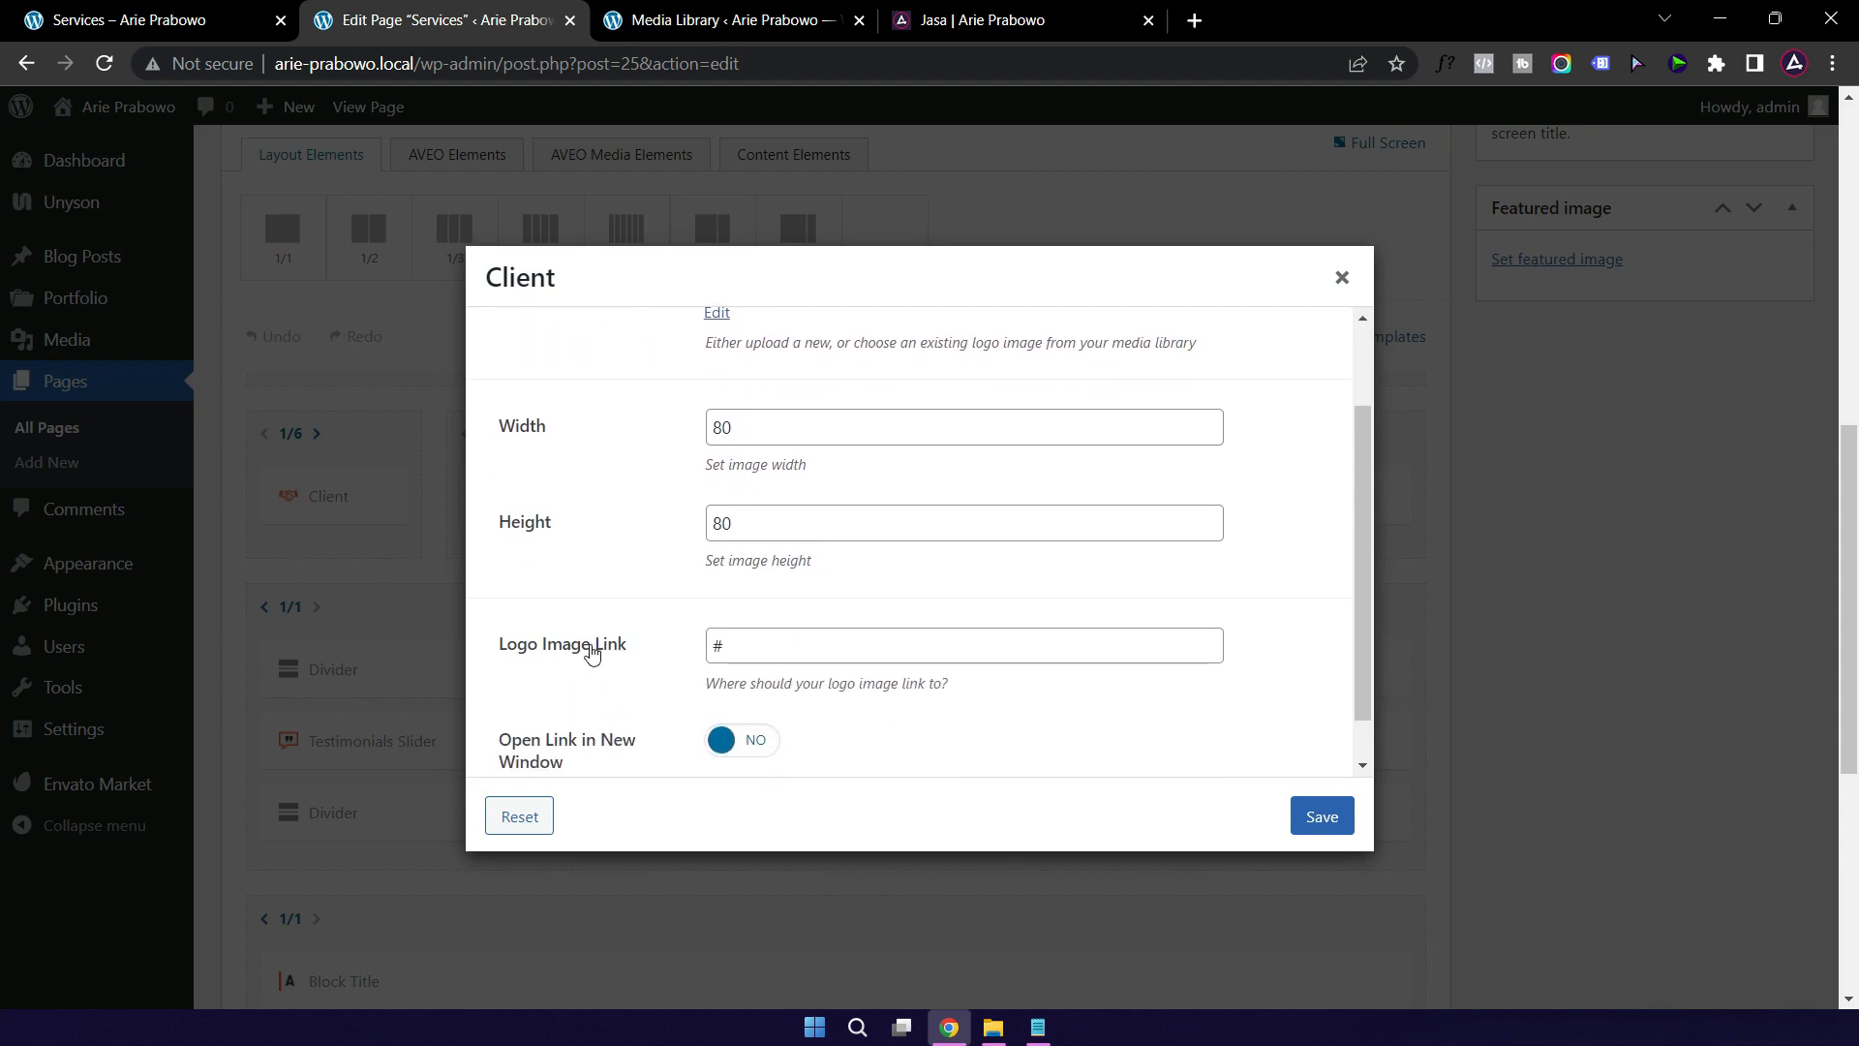
{"action": "left_click", "coordinate": [978, 29]}
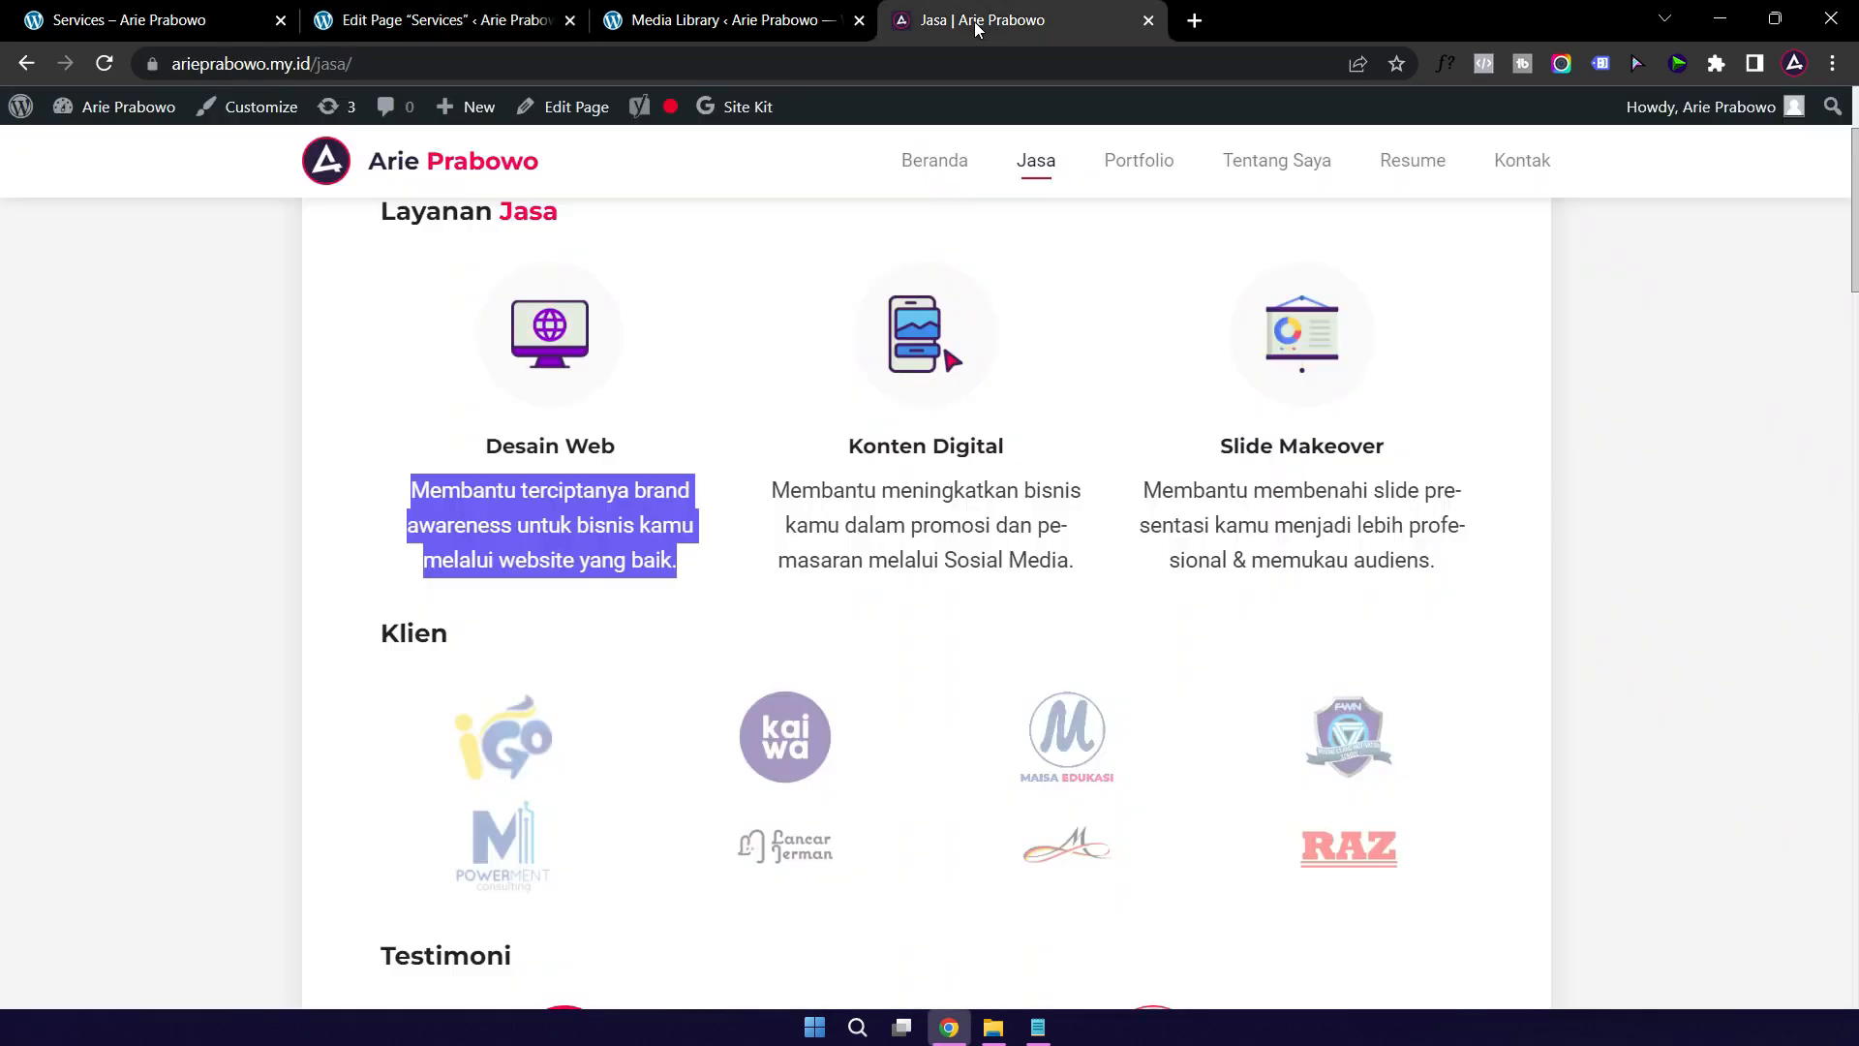
{"action": "left_click_drag", "start_coordinate": [311, 64], "coordinate": [158, 71]}
{"action": "key", "text": "ctrl+c"}
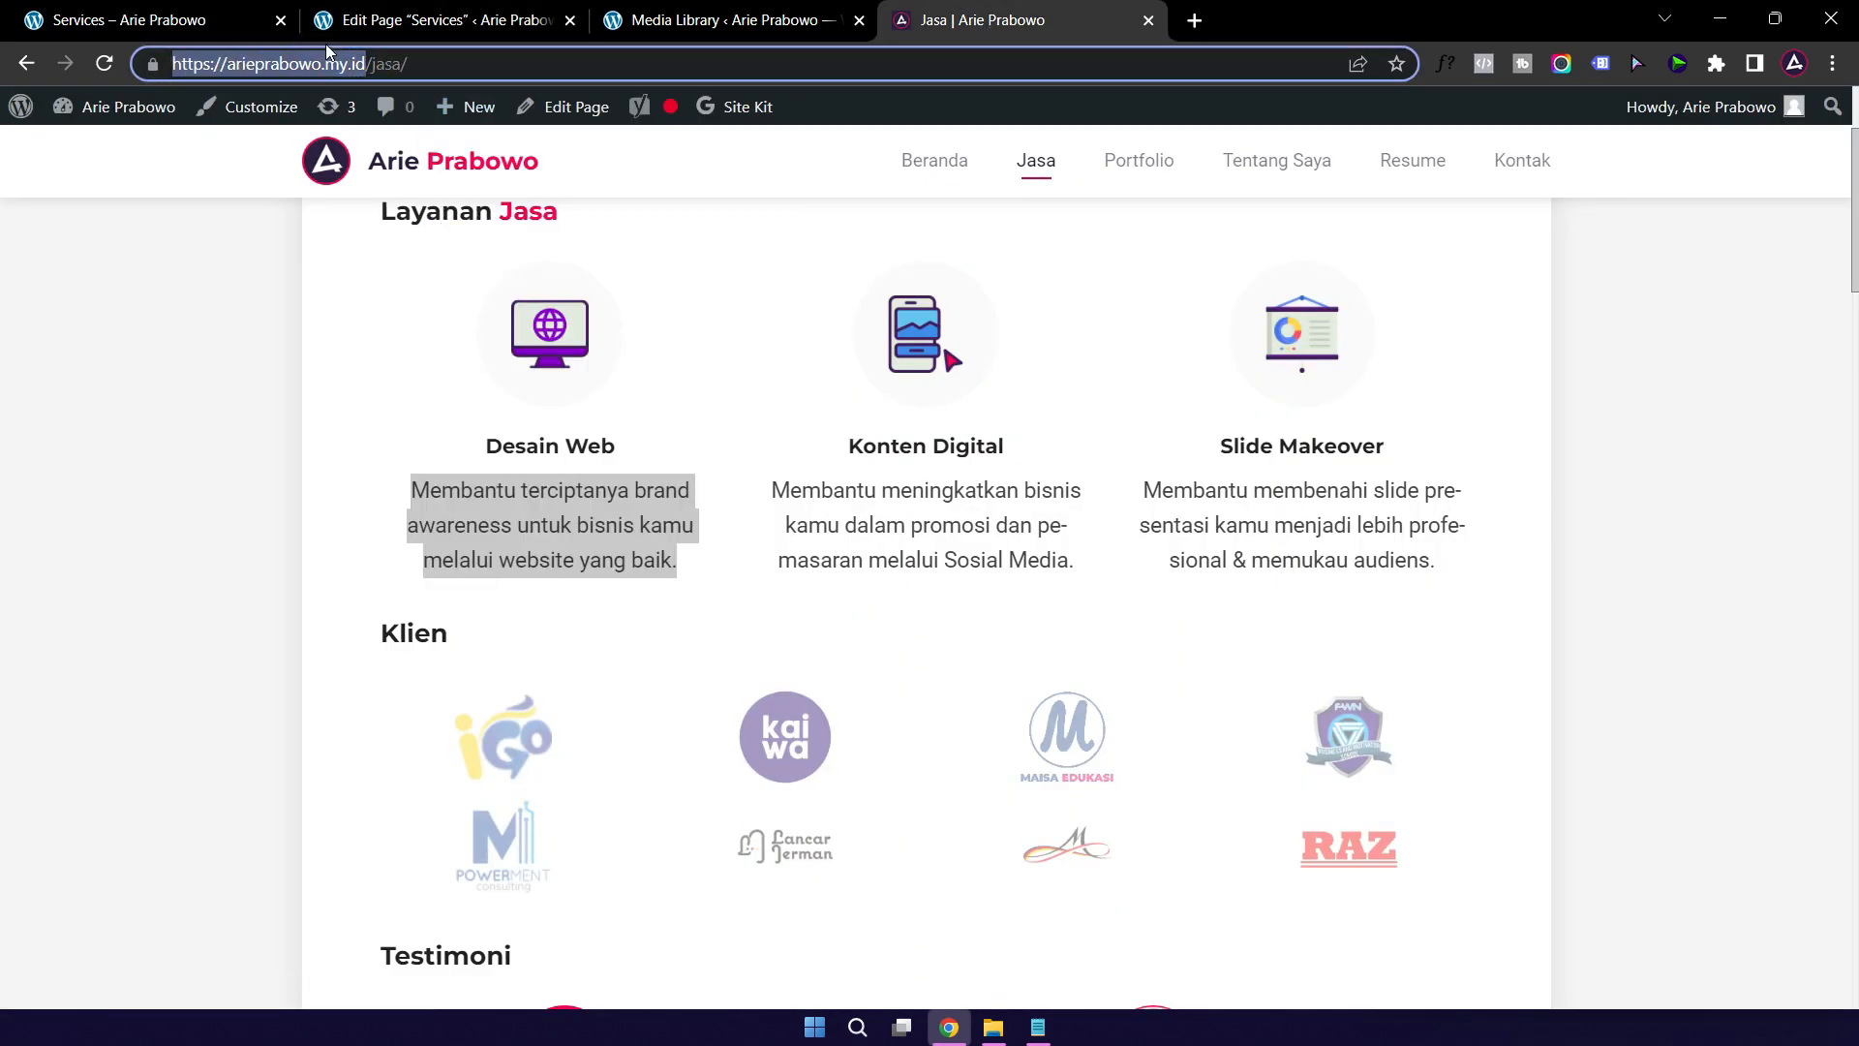
{"action": "left_click", "coordinate": [213, 26]}
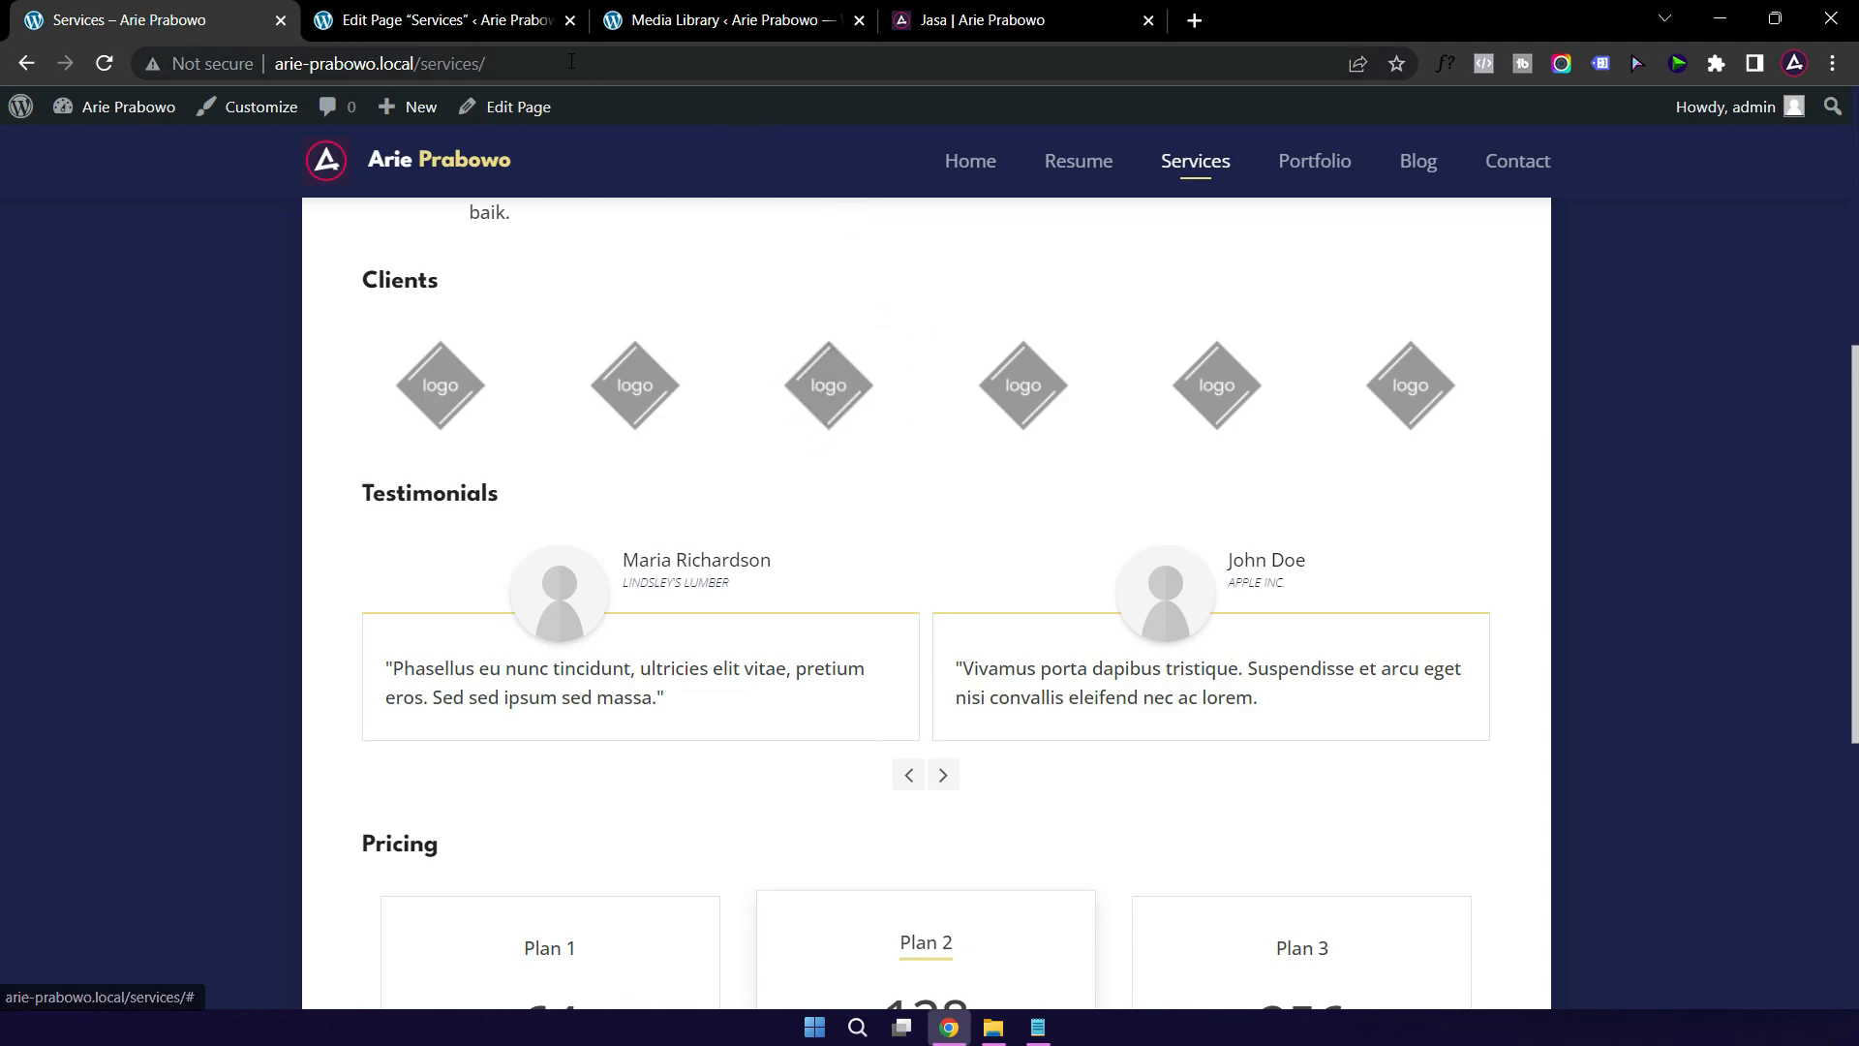
{"action": "left_click", "coordinate": [469, 26]}
{"action": "double_click", "coordinate": [754, 647]}
{"action": "key", "text": "BackSpace"}
{"action": "key", "text": "ctrl+v"}
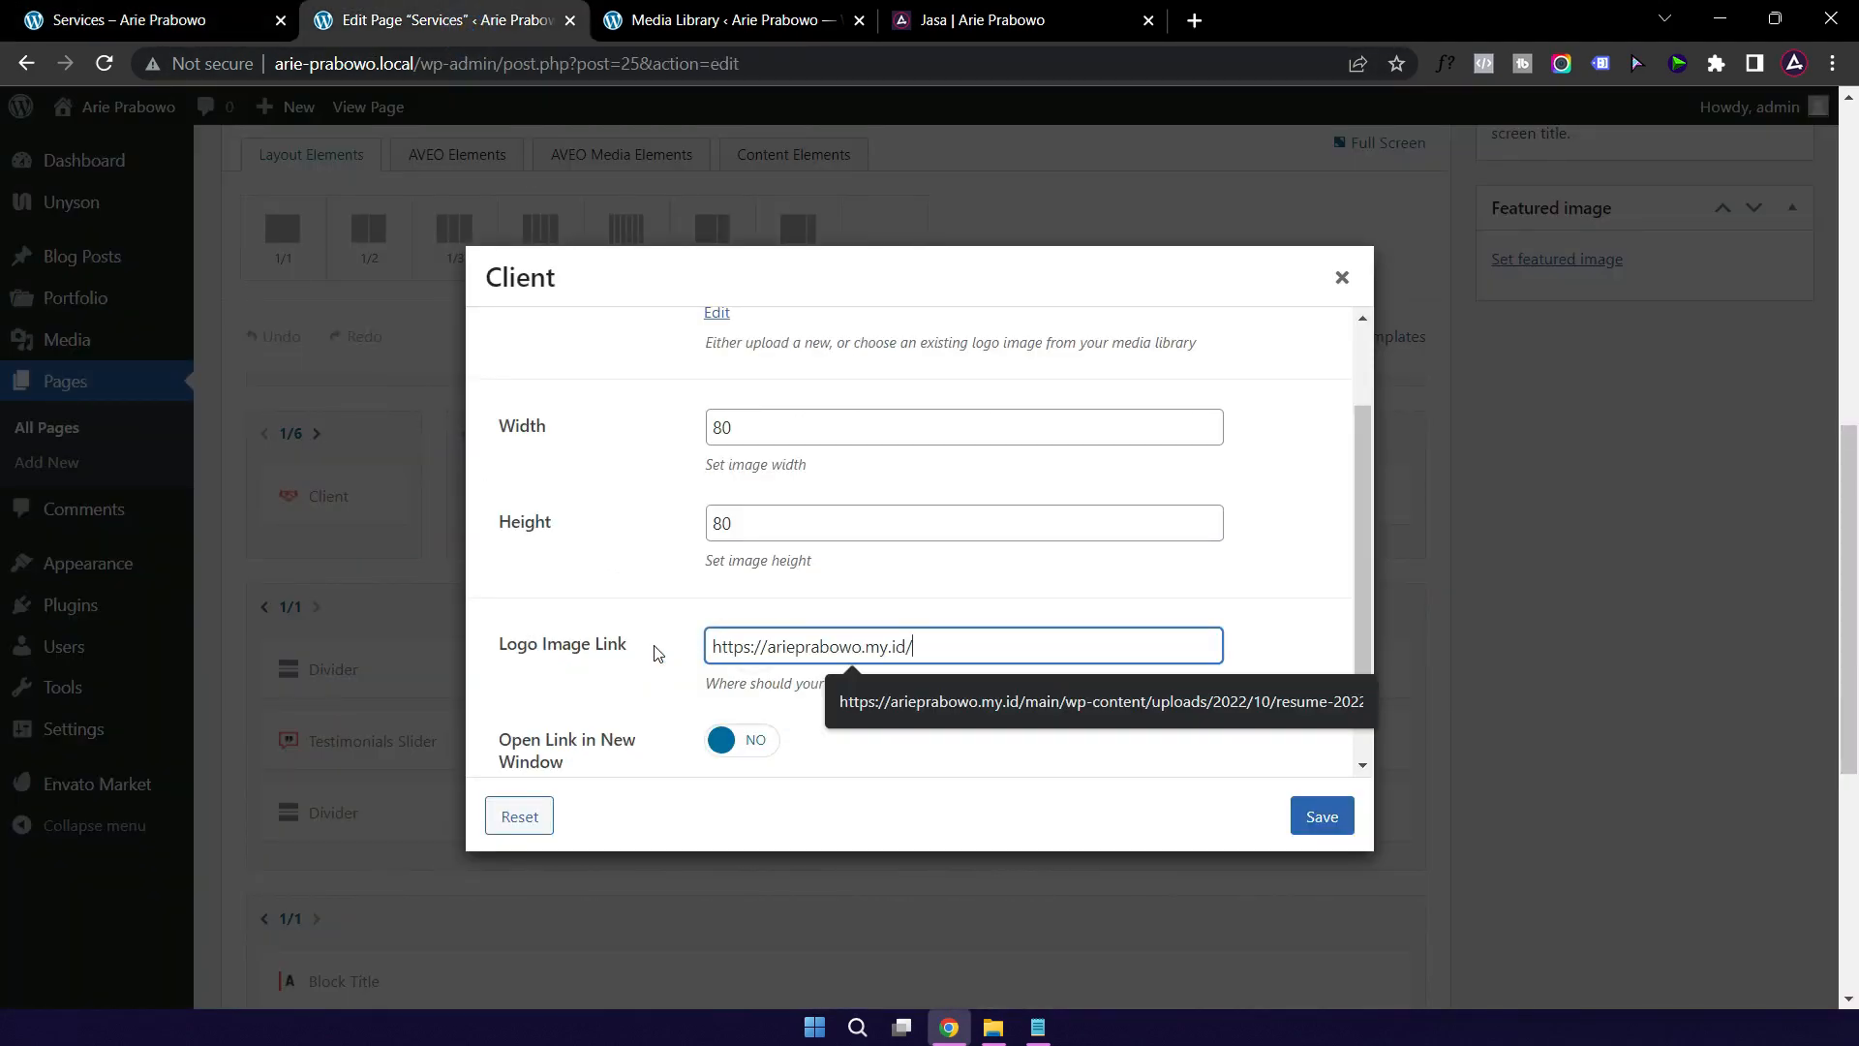
{"action": "left_click", "coordinate": [1272, 595]}
{"action": "scroll", "coordinate": [1298, 598], "scroll_direction": "down", "scroll_amount": 1}
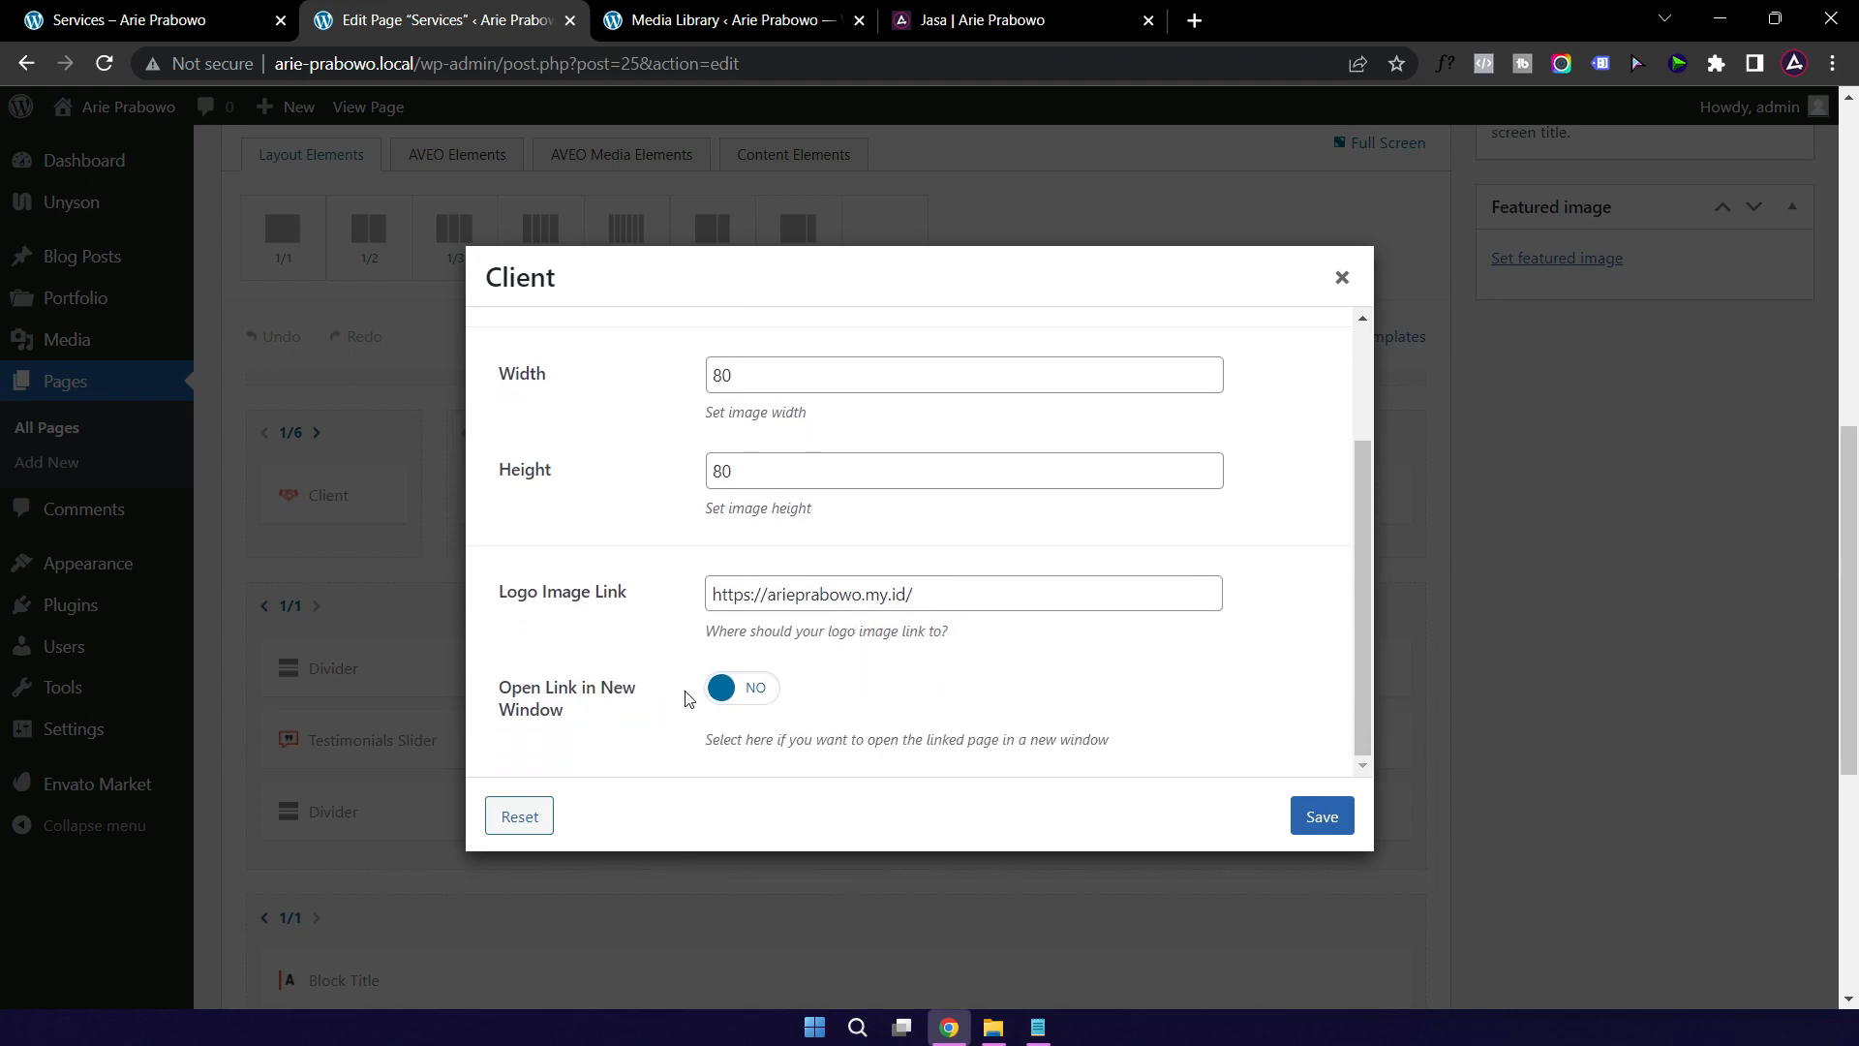
{"action": "left_click", "coordinate": [723, 691]}
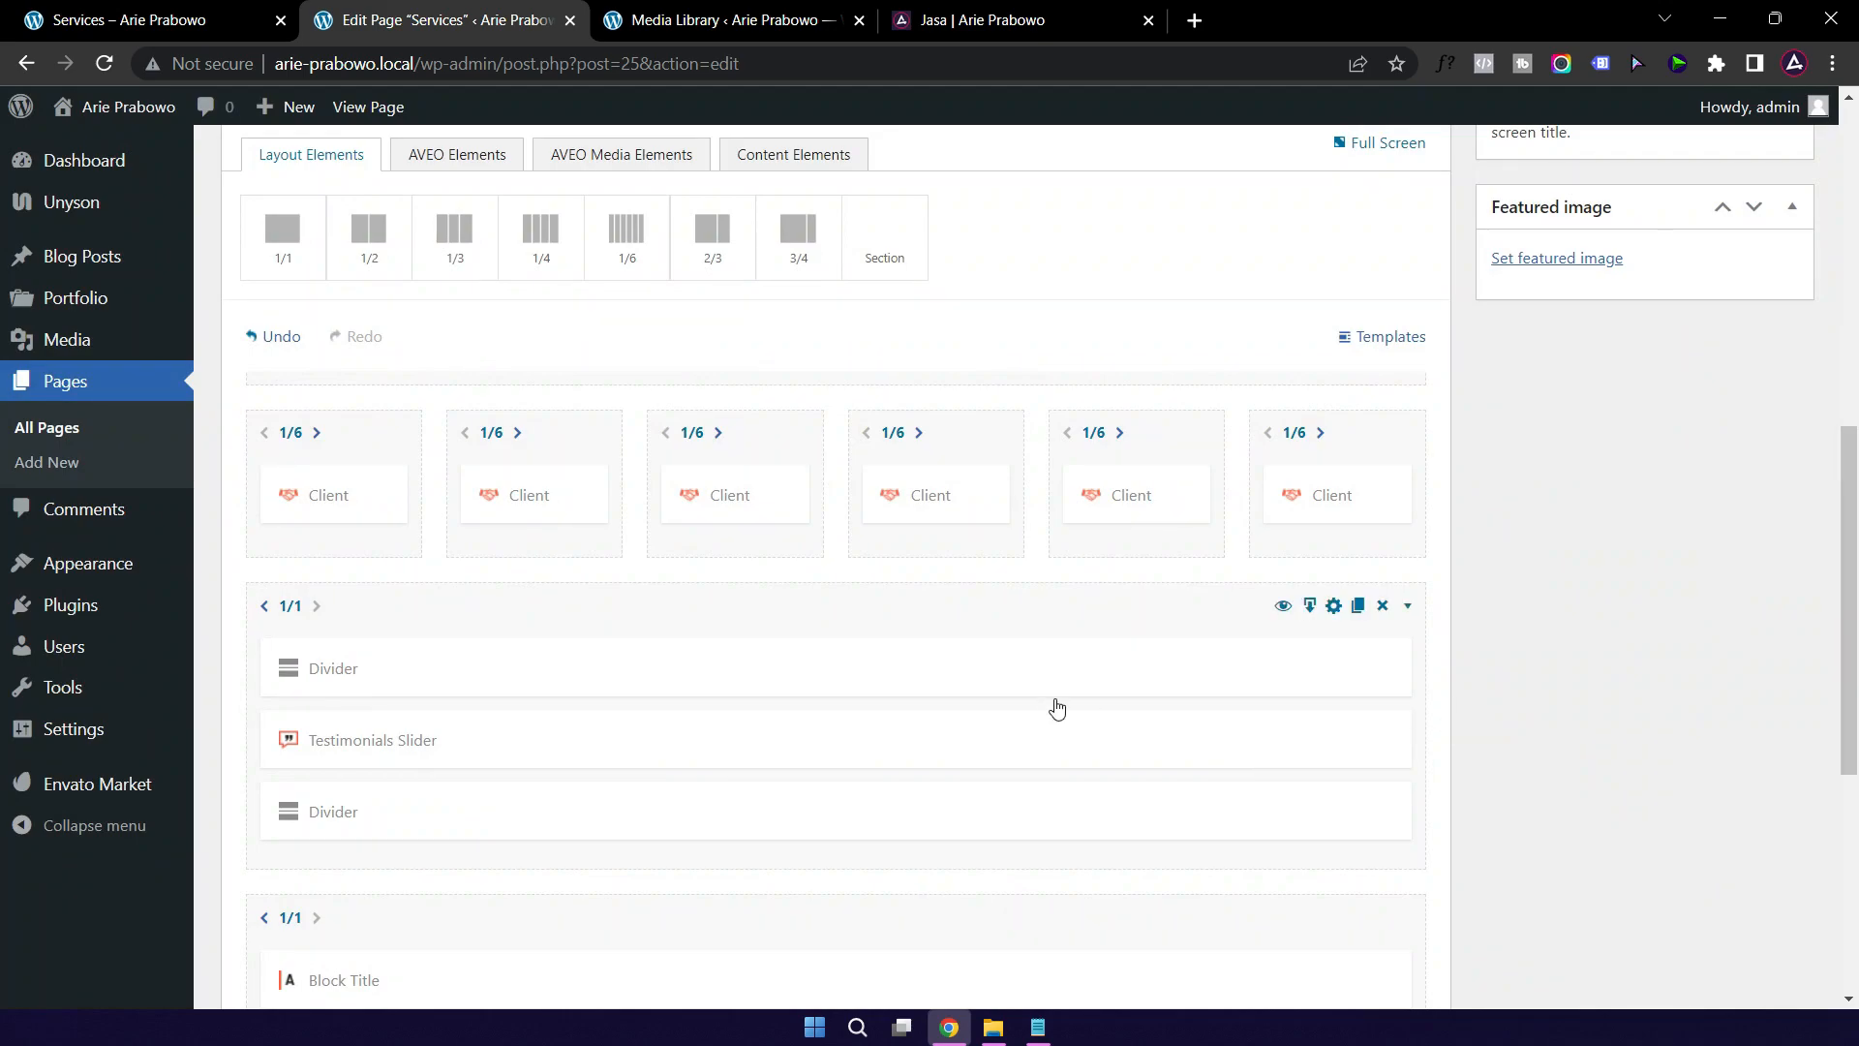
{"action": "scroll", "coordinate": [1132, 716], "scroll_direction": "up", "scroll_amount": 10}
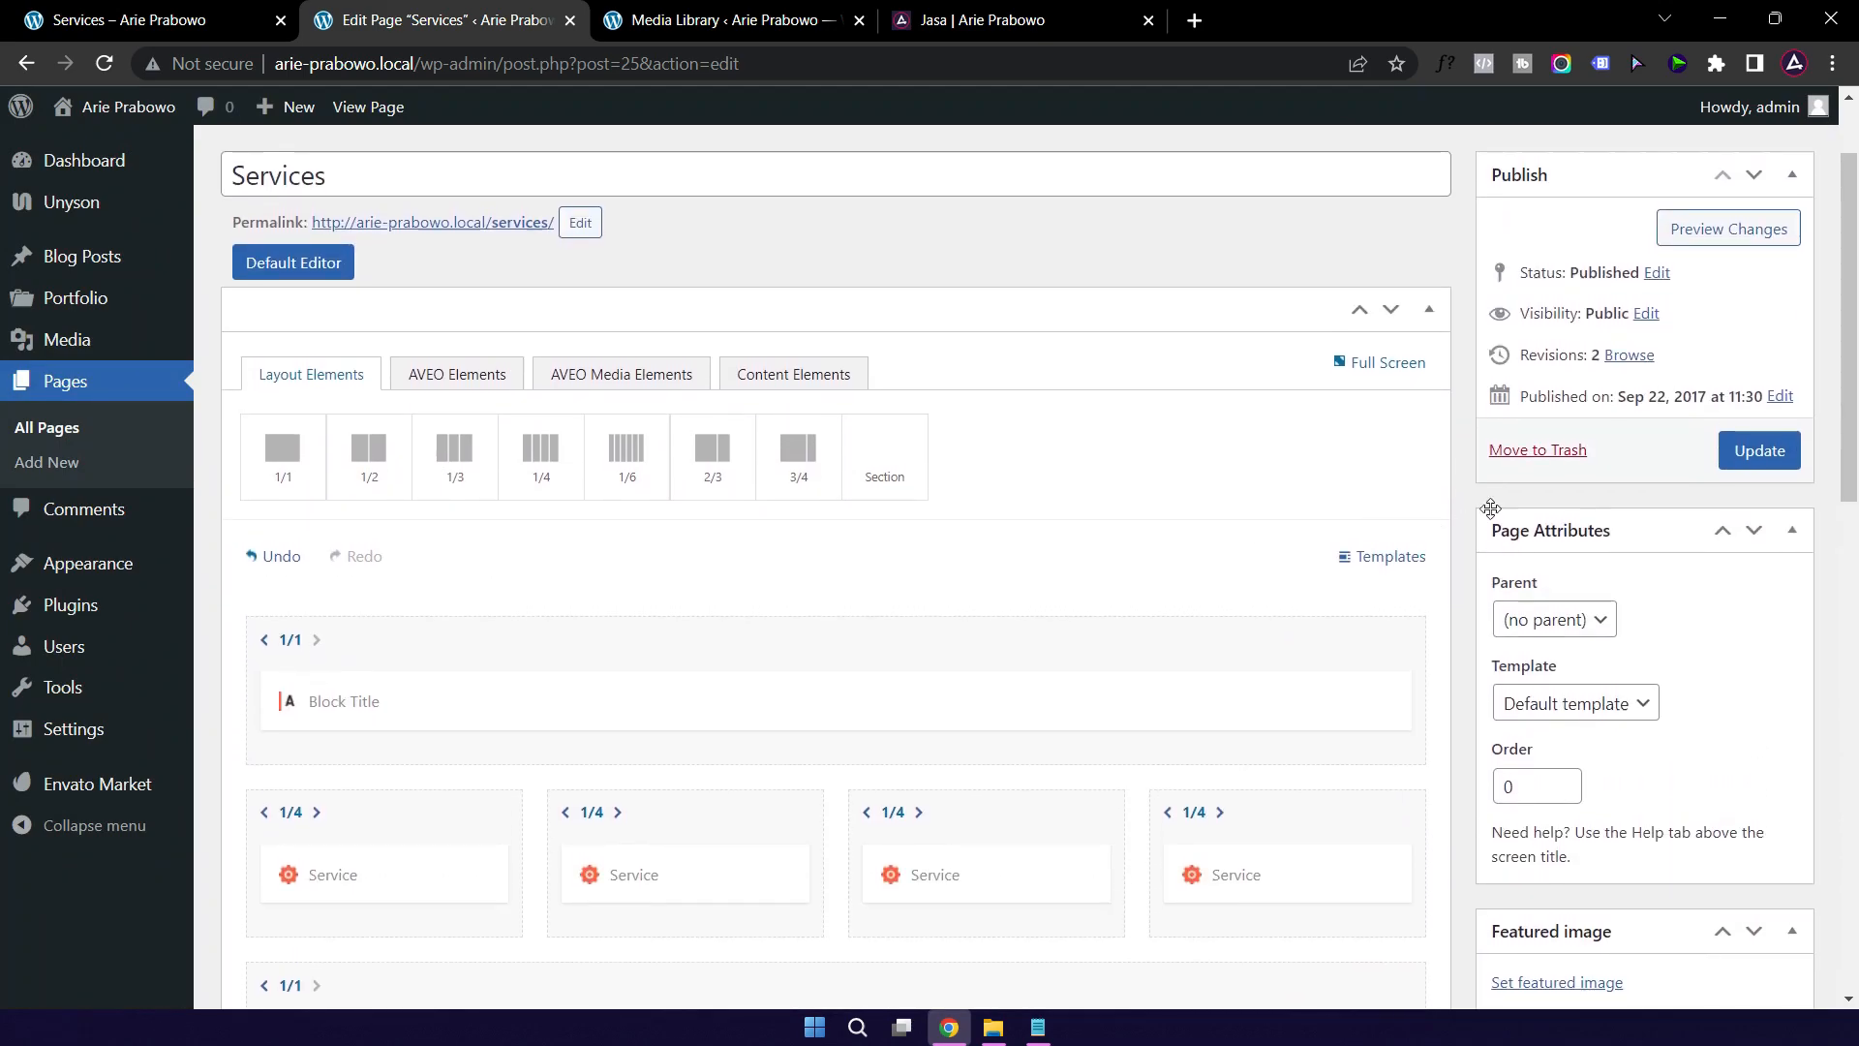
Step: Update the page, reload the live Services page, and test the purple A logo's link
{"action": "left_click", "coordinate": [1757, 454]}
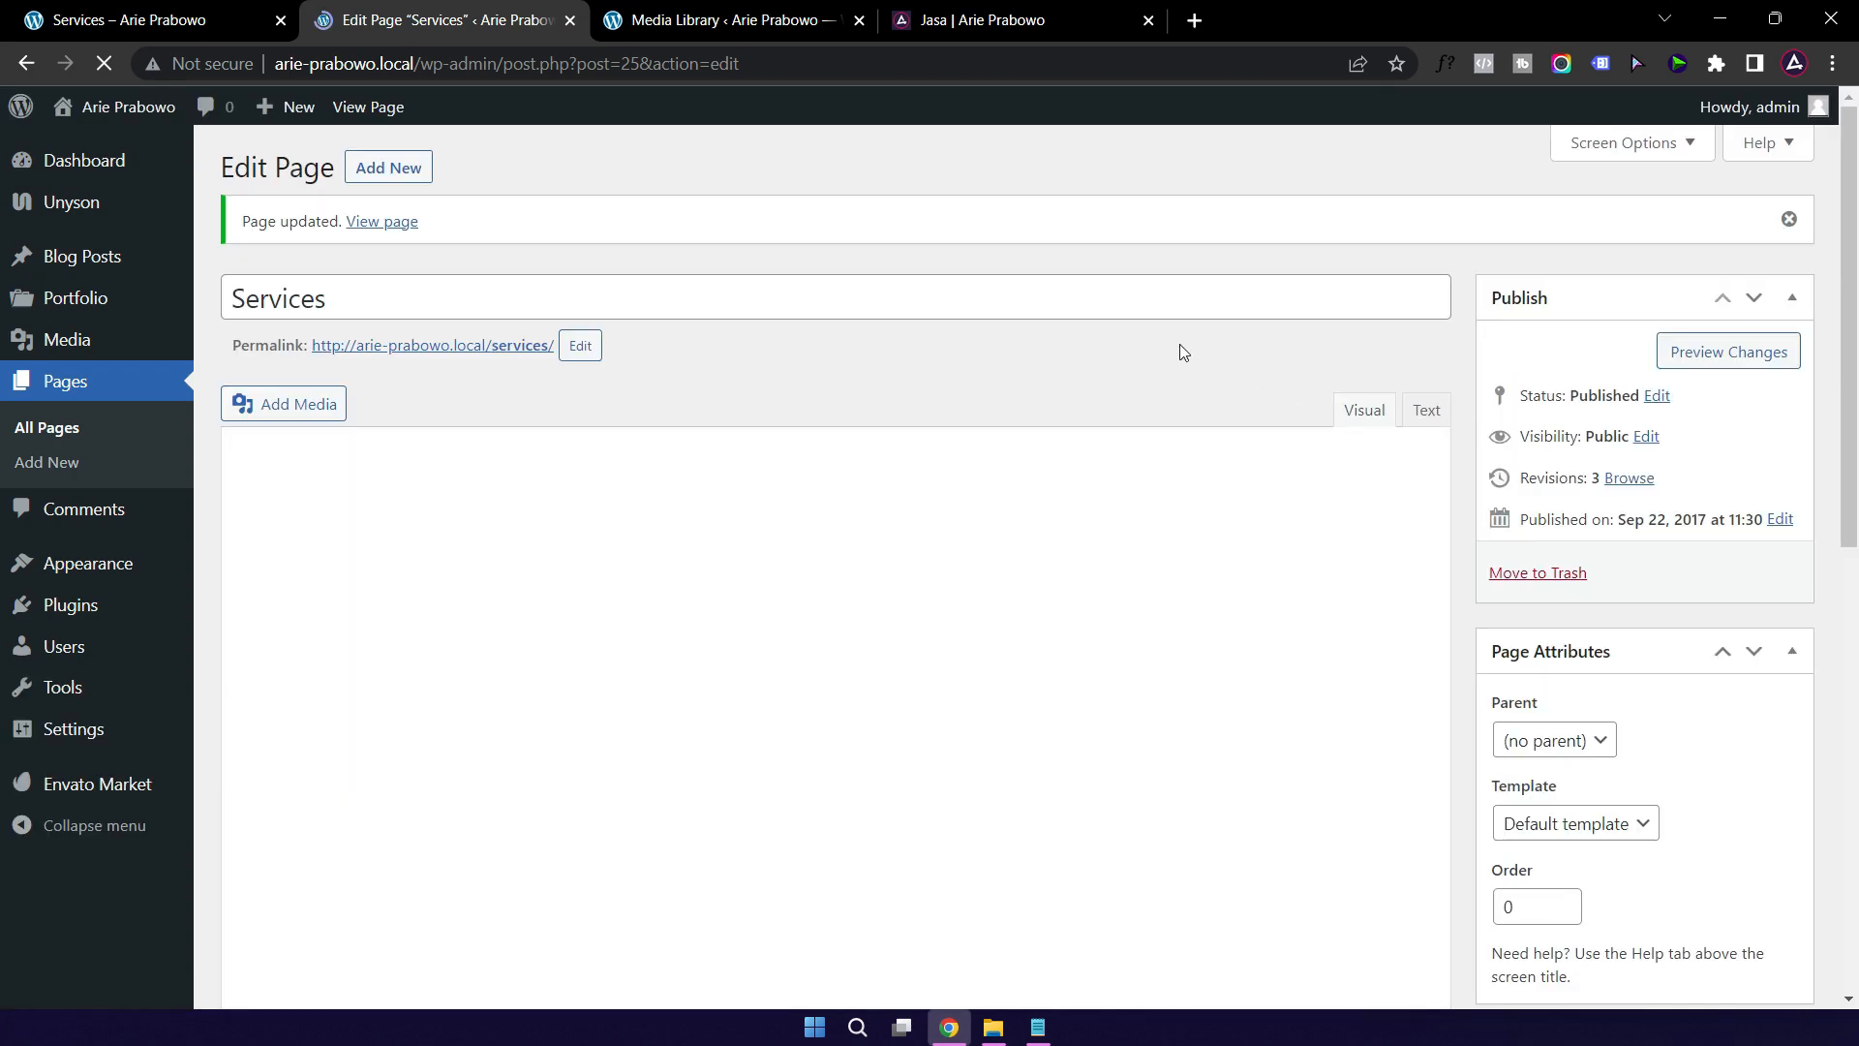
{"action": "left_click", "coordinate": [116, 23]}
{"action": "left_click", "coordinate": [104, 66]}
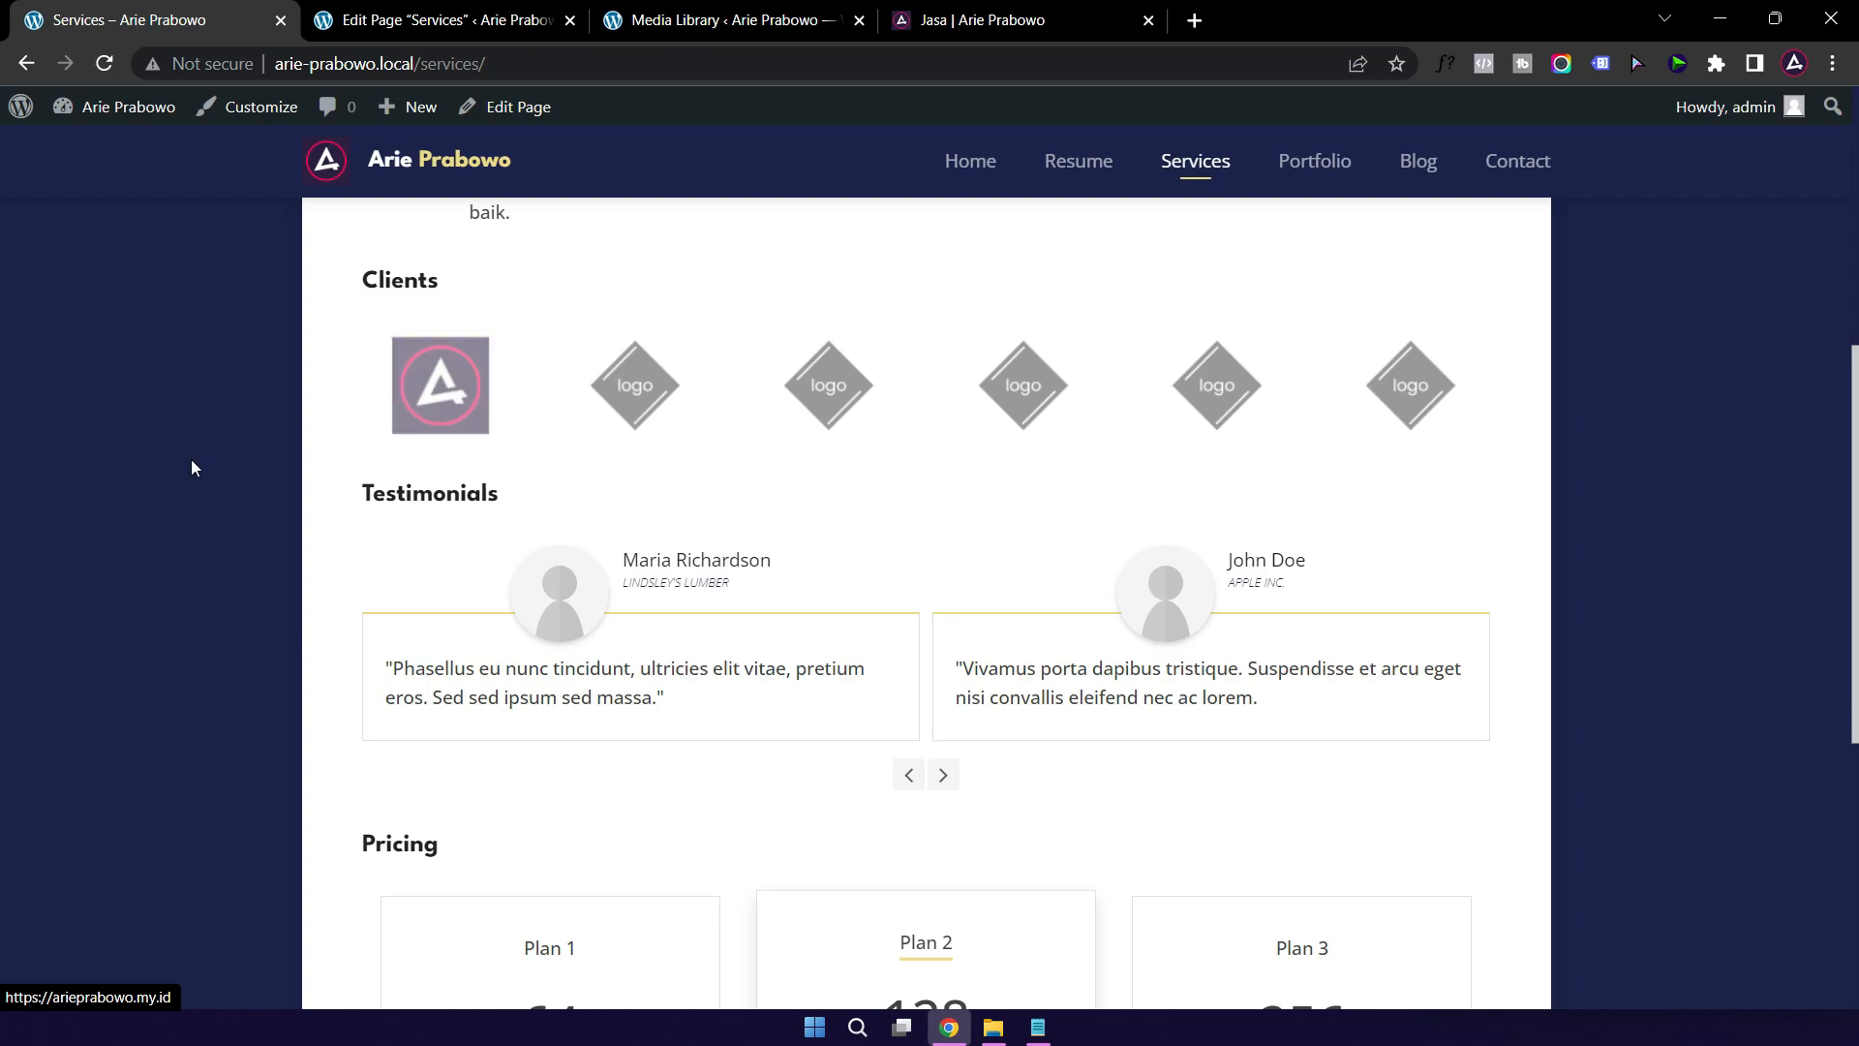
{"action": "left_click", "coordinate": [444, 404]}
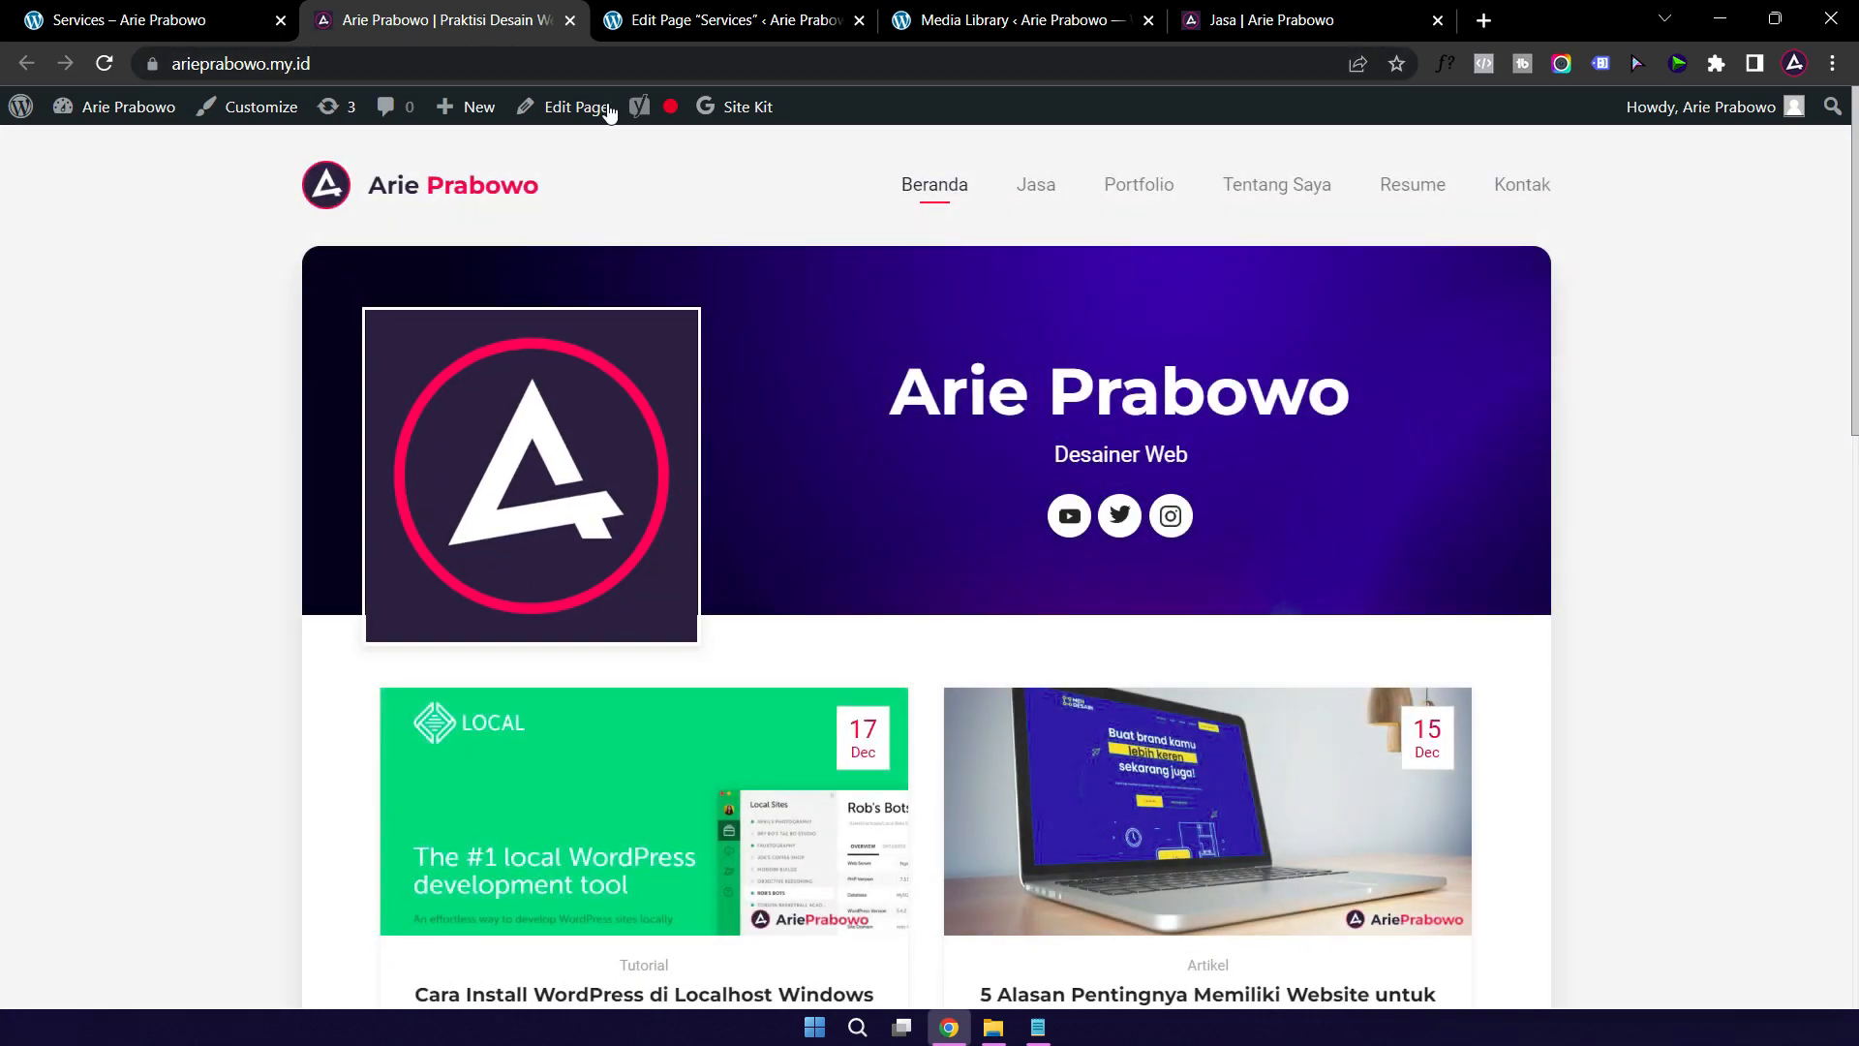
Step: Close the live homepage tab and scroll down the Services page builder
{"action": "left_click", "coordinate": [569, 20]}
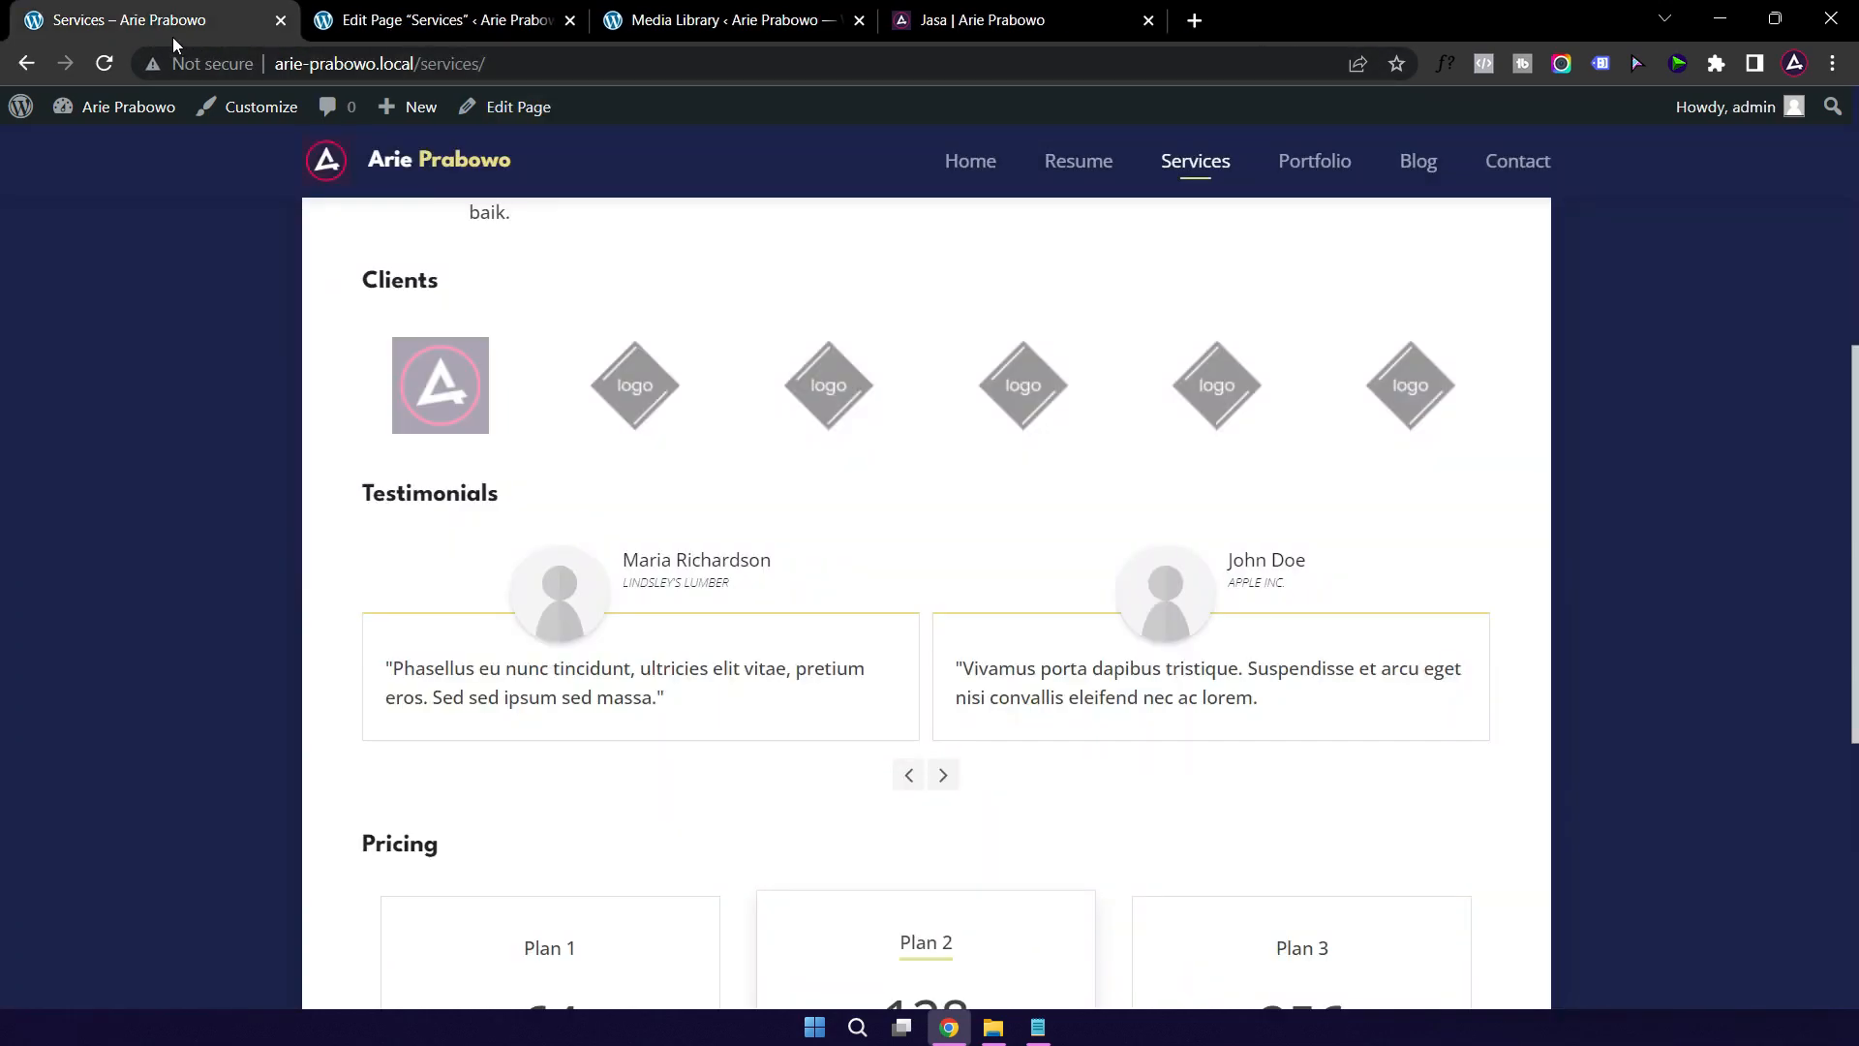
{"action": "left_click", "coordinate": [455, 21]}
{"action": "scroll", "coordinate": [537, 712], "scroll_direction": "down", "scroll_amount": 3}
{"action": "scroll", "coordinate": [540, 716], "scroll_direction": "down", "scroll_amount": 3}
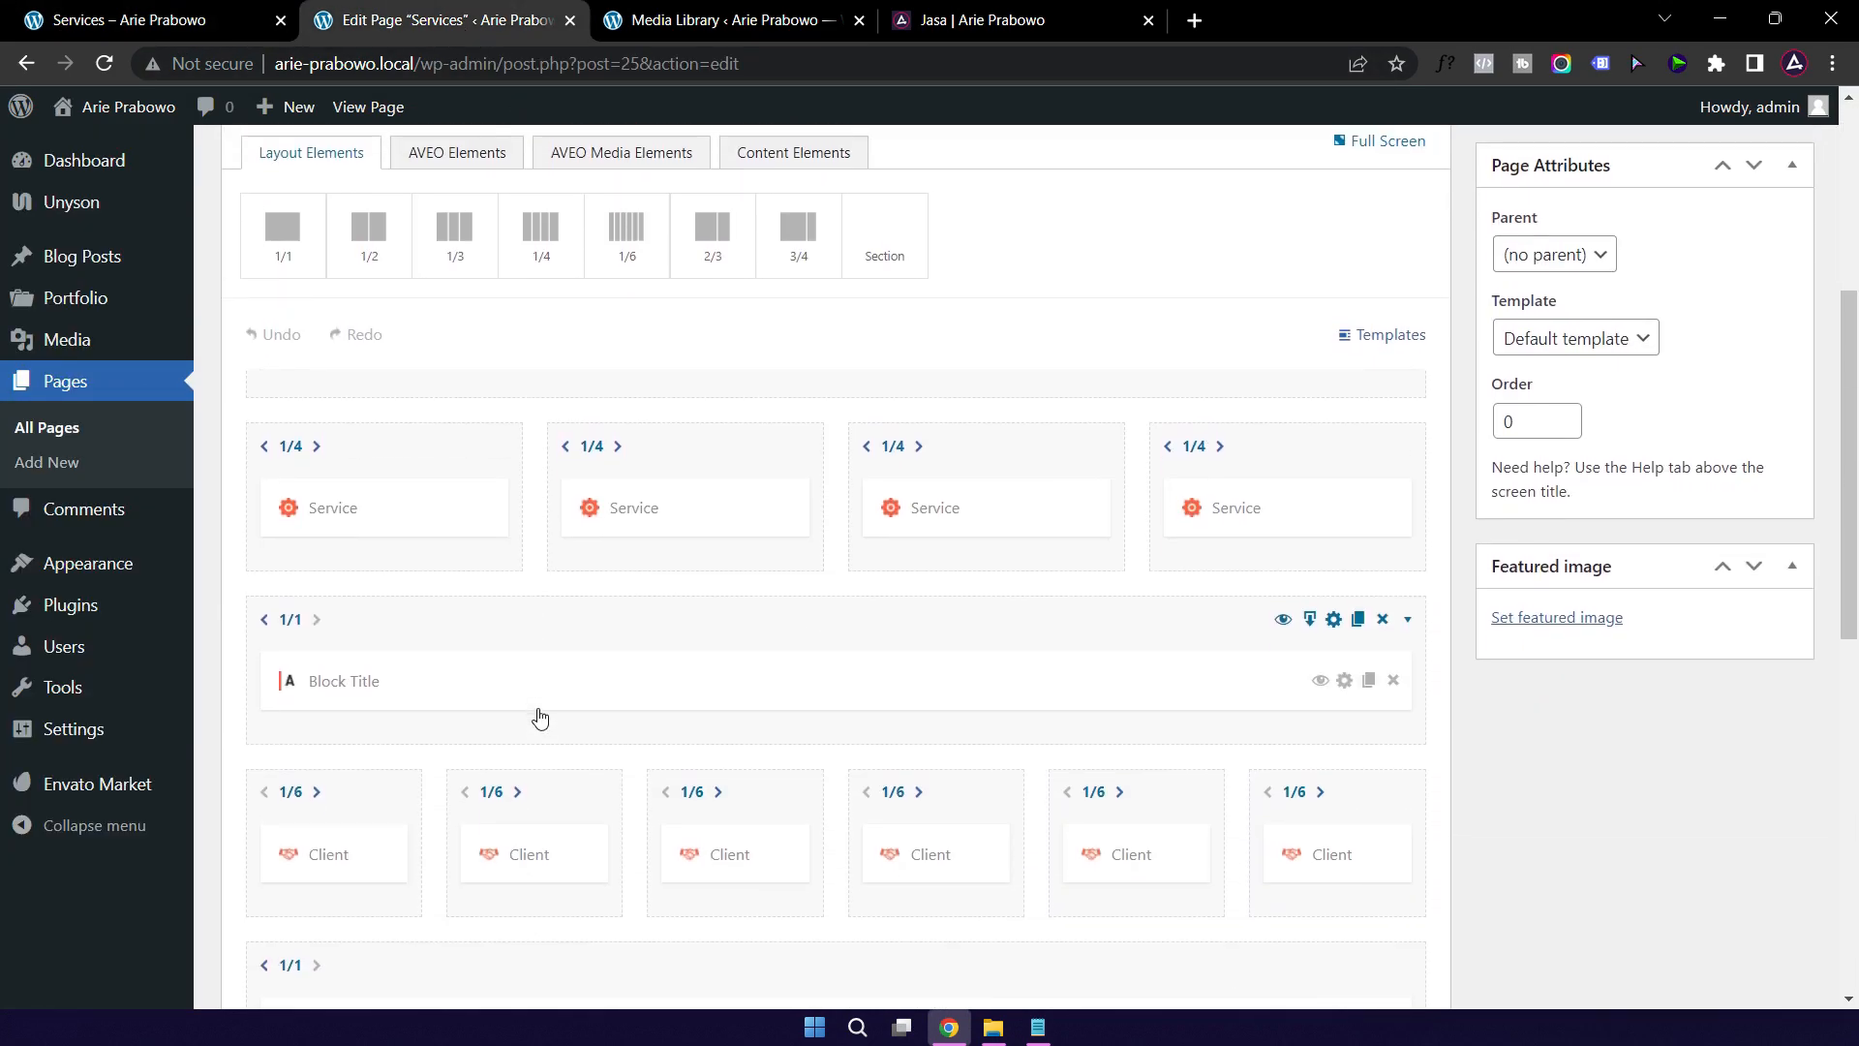
Step: Change the testimonials slider title to Testimoni
{"action": "scroll", "coordinate": [544, 643], "scroll_direction": "down", "scroll_amount": 4}
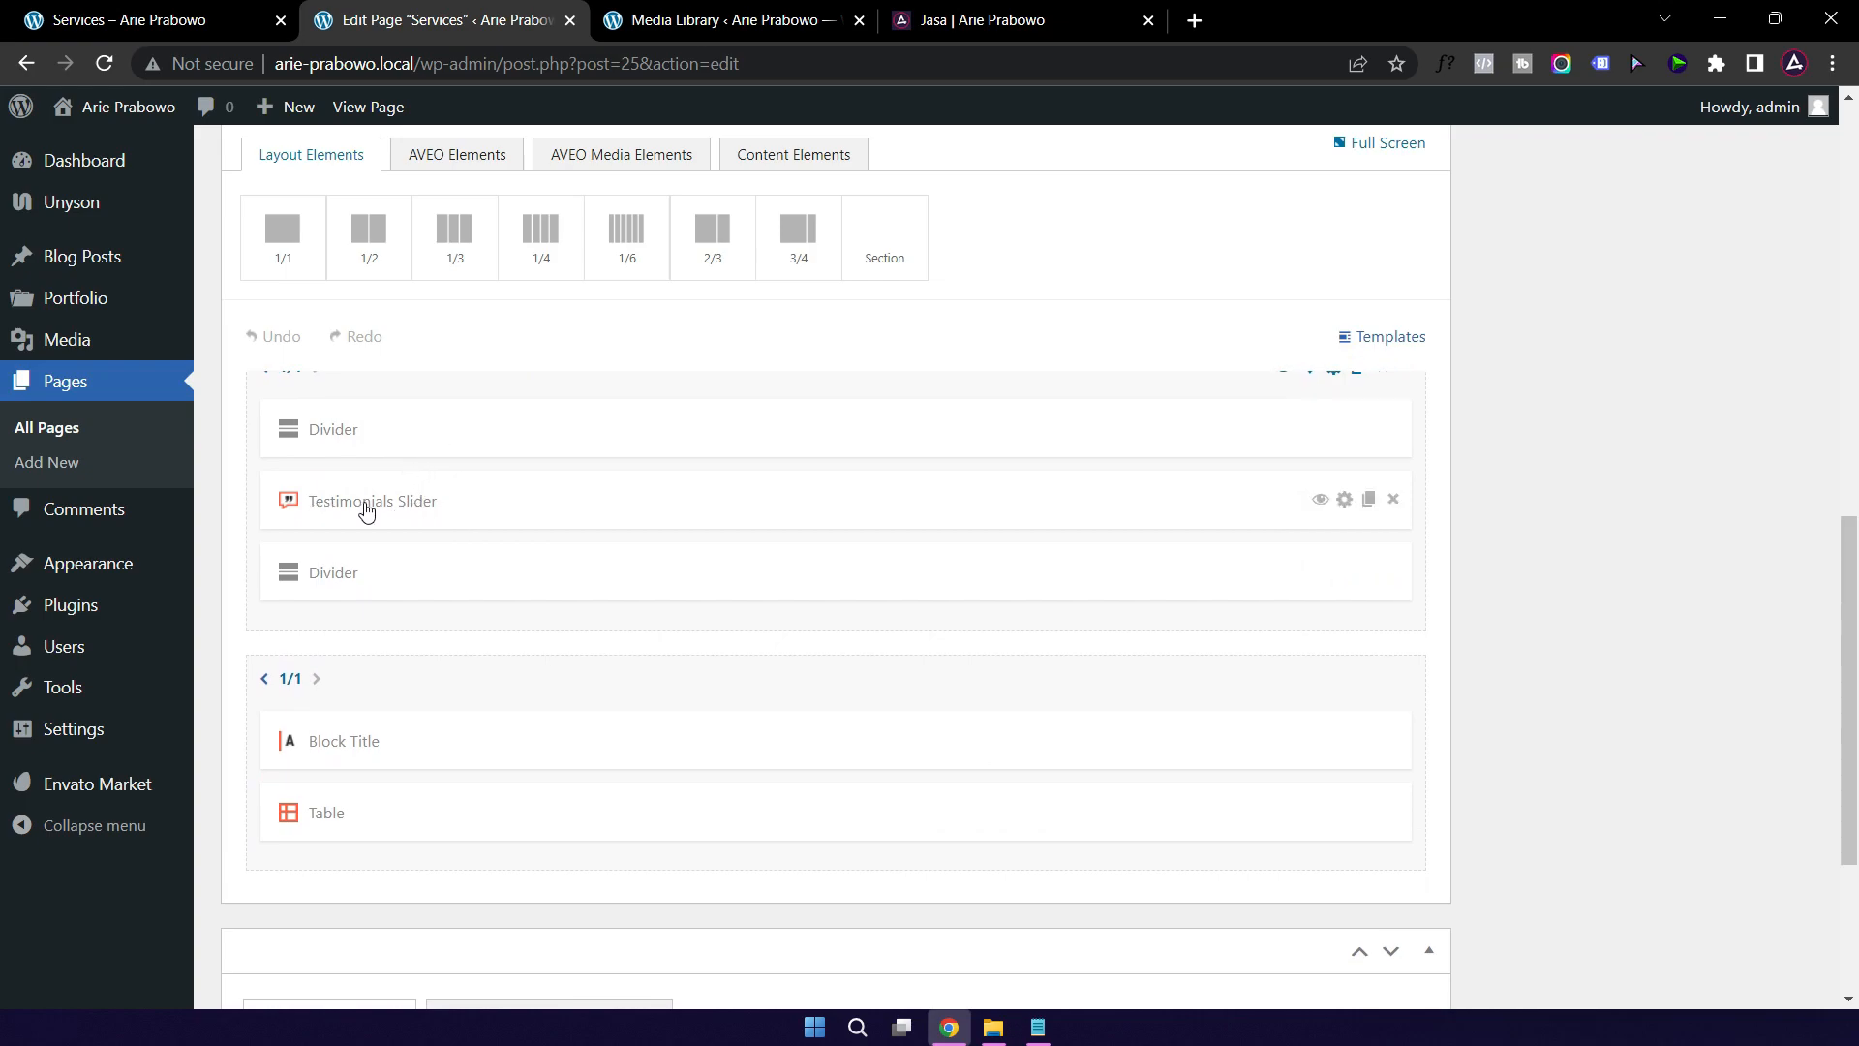
{"action": "left_click", "coordinate": [509, 509]}
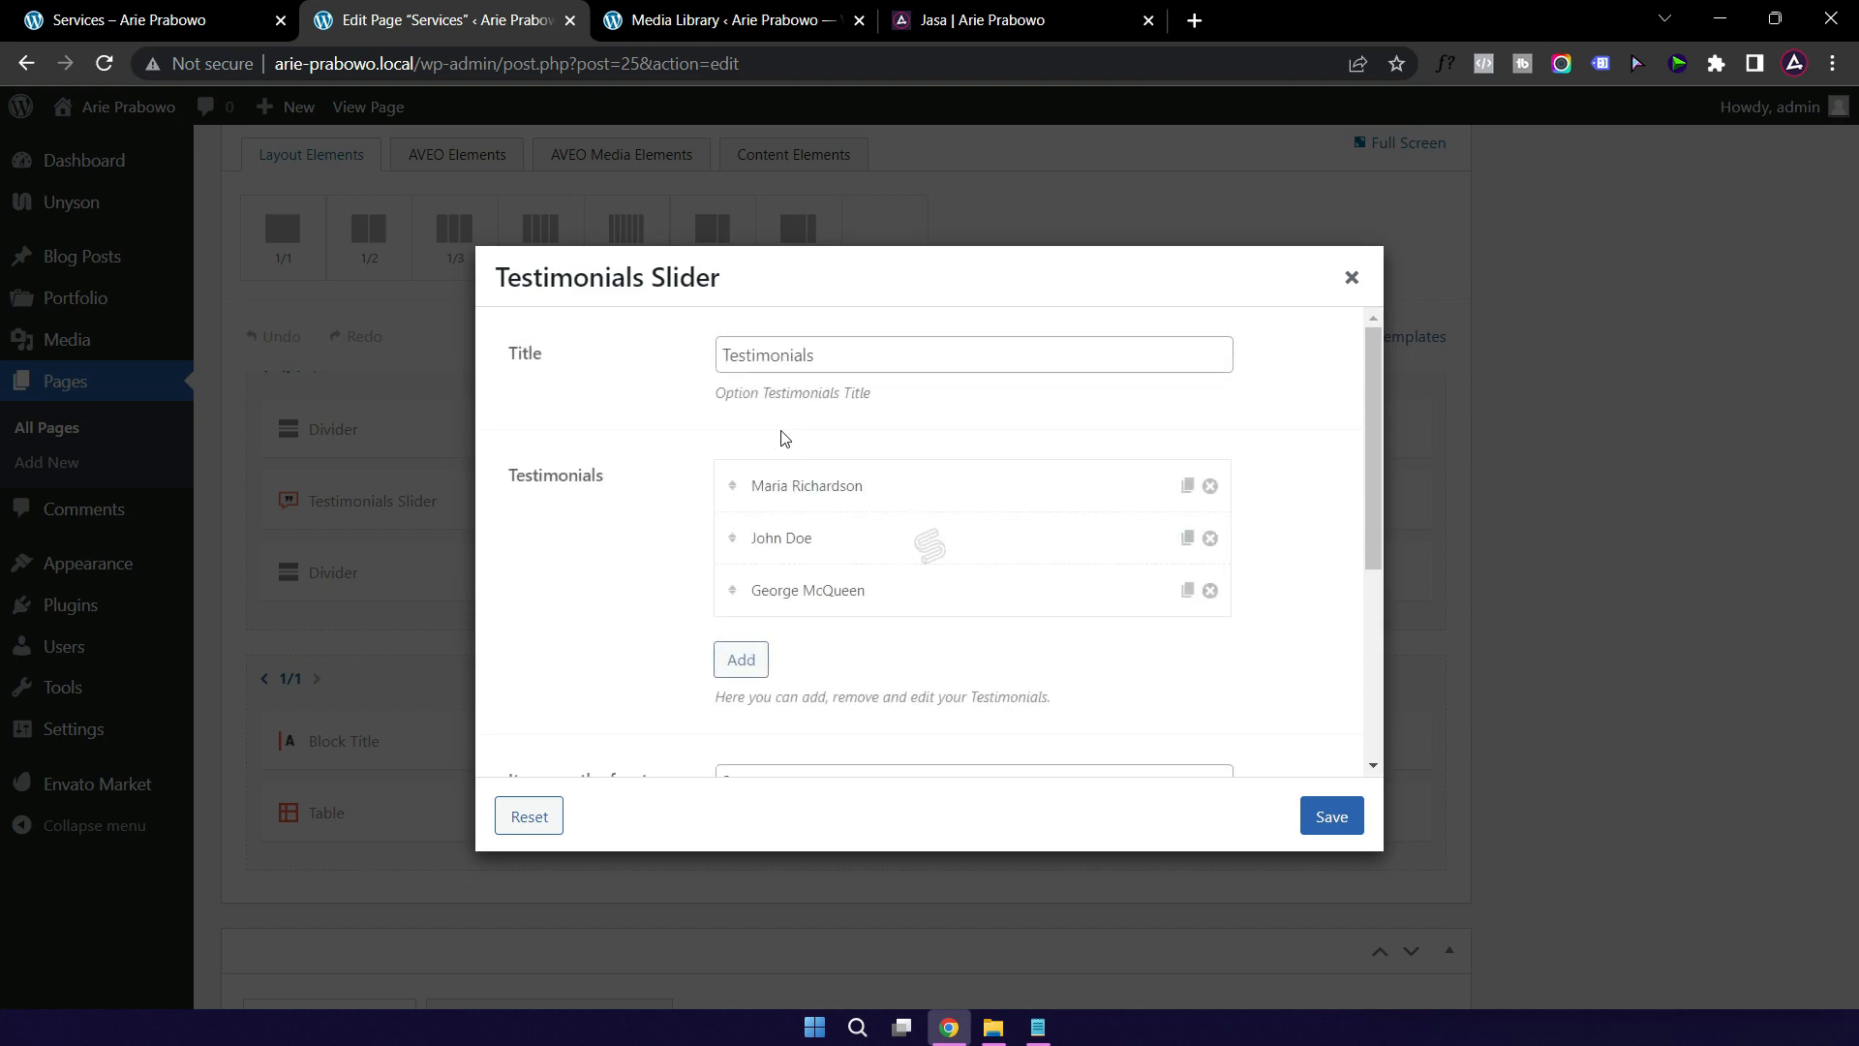
{"action": "left_click", "coordinate": [842, 368]}
{"action": "key", "text": "BackSpace"}
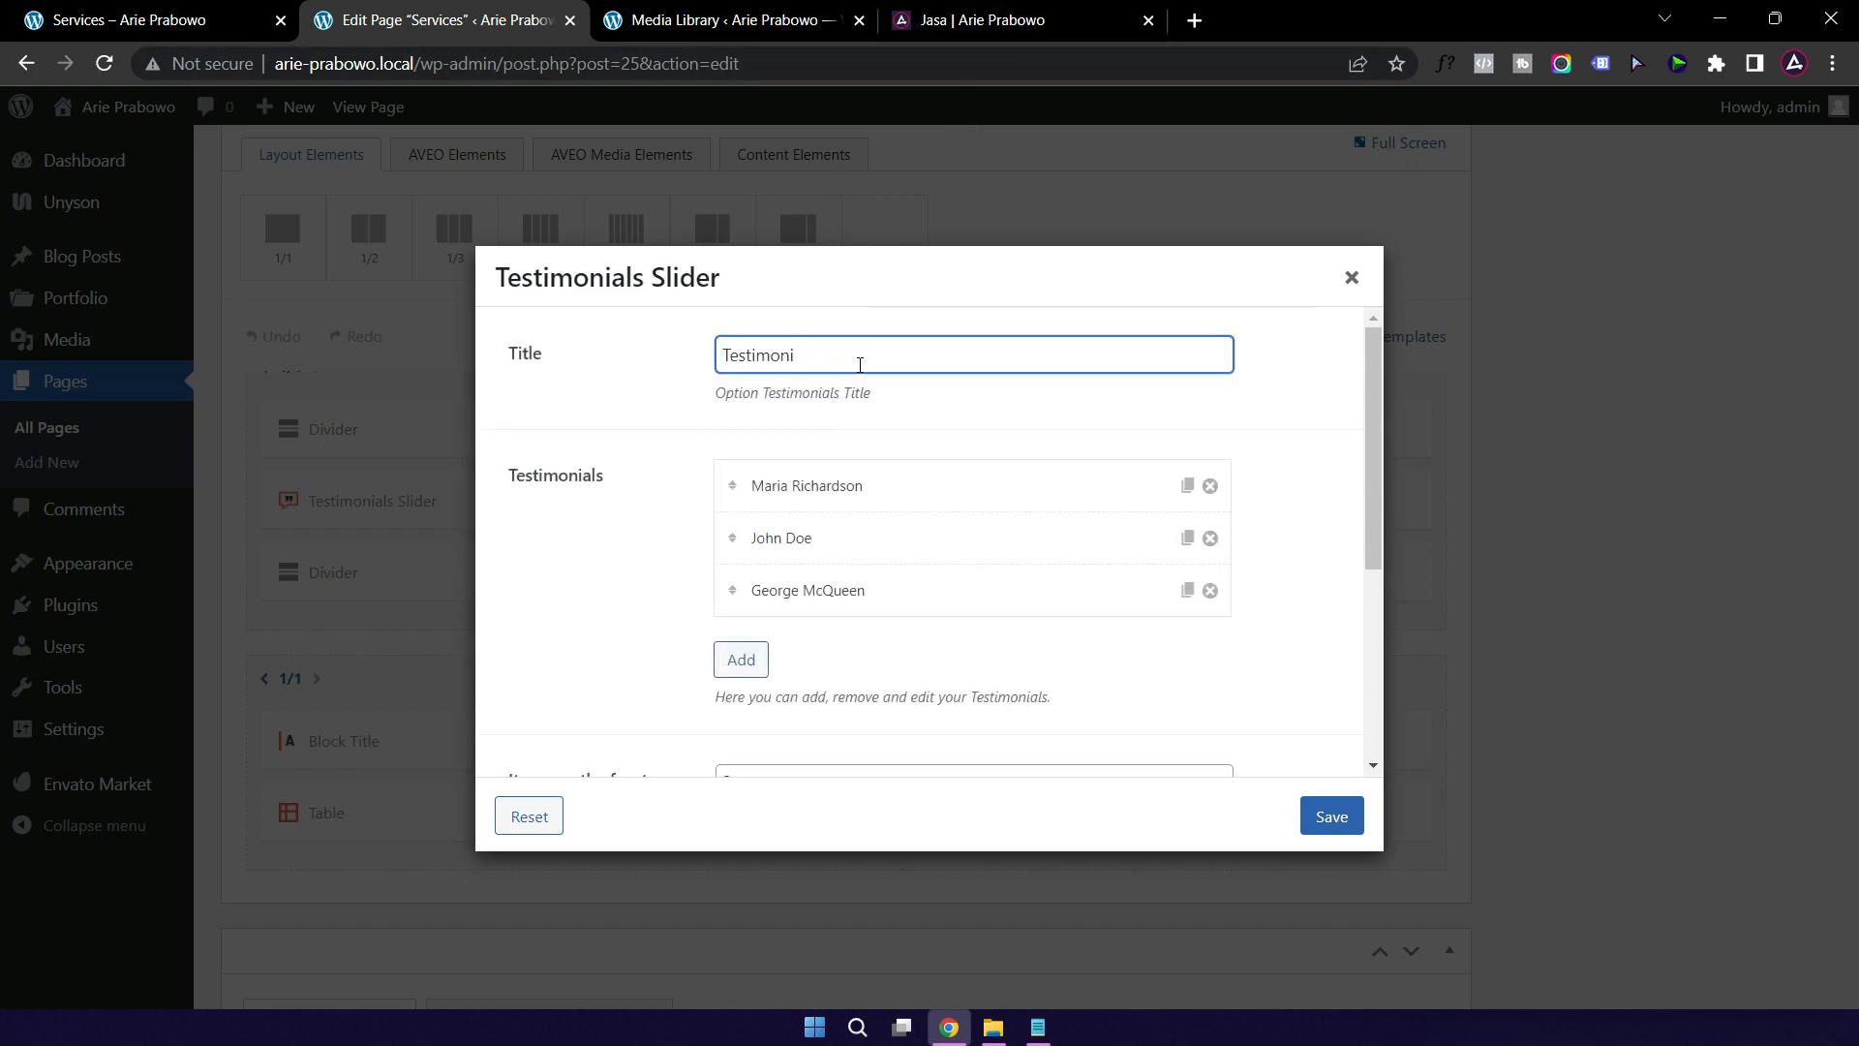
Step: Set the first testimonial's company to Hokki Star Property and enter the new client's name
{"action": "left_click", "coordinate": [921, 489]}
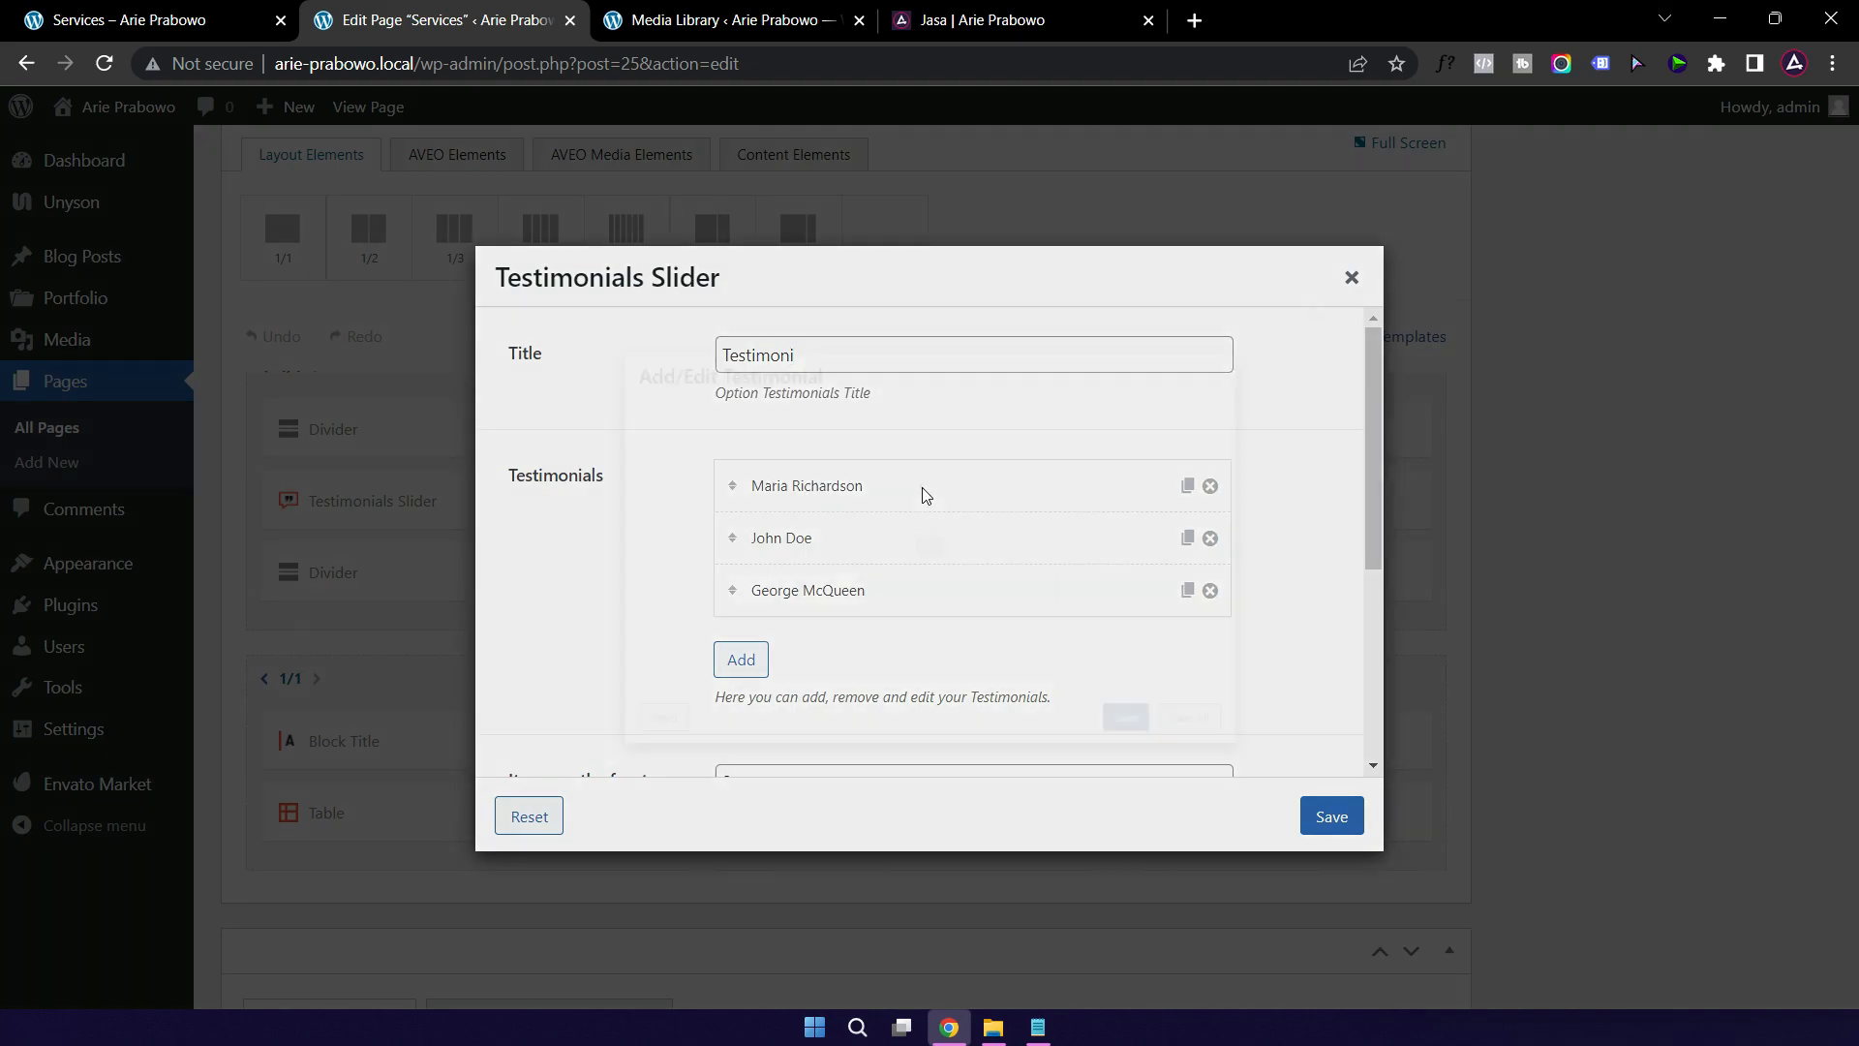
{"action": "left_click", "coordinate": [986, 29]}
{"action": "scroll", "coordinate": [857, 438], "scroll_direction": "down", "scroll_amount": 5}
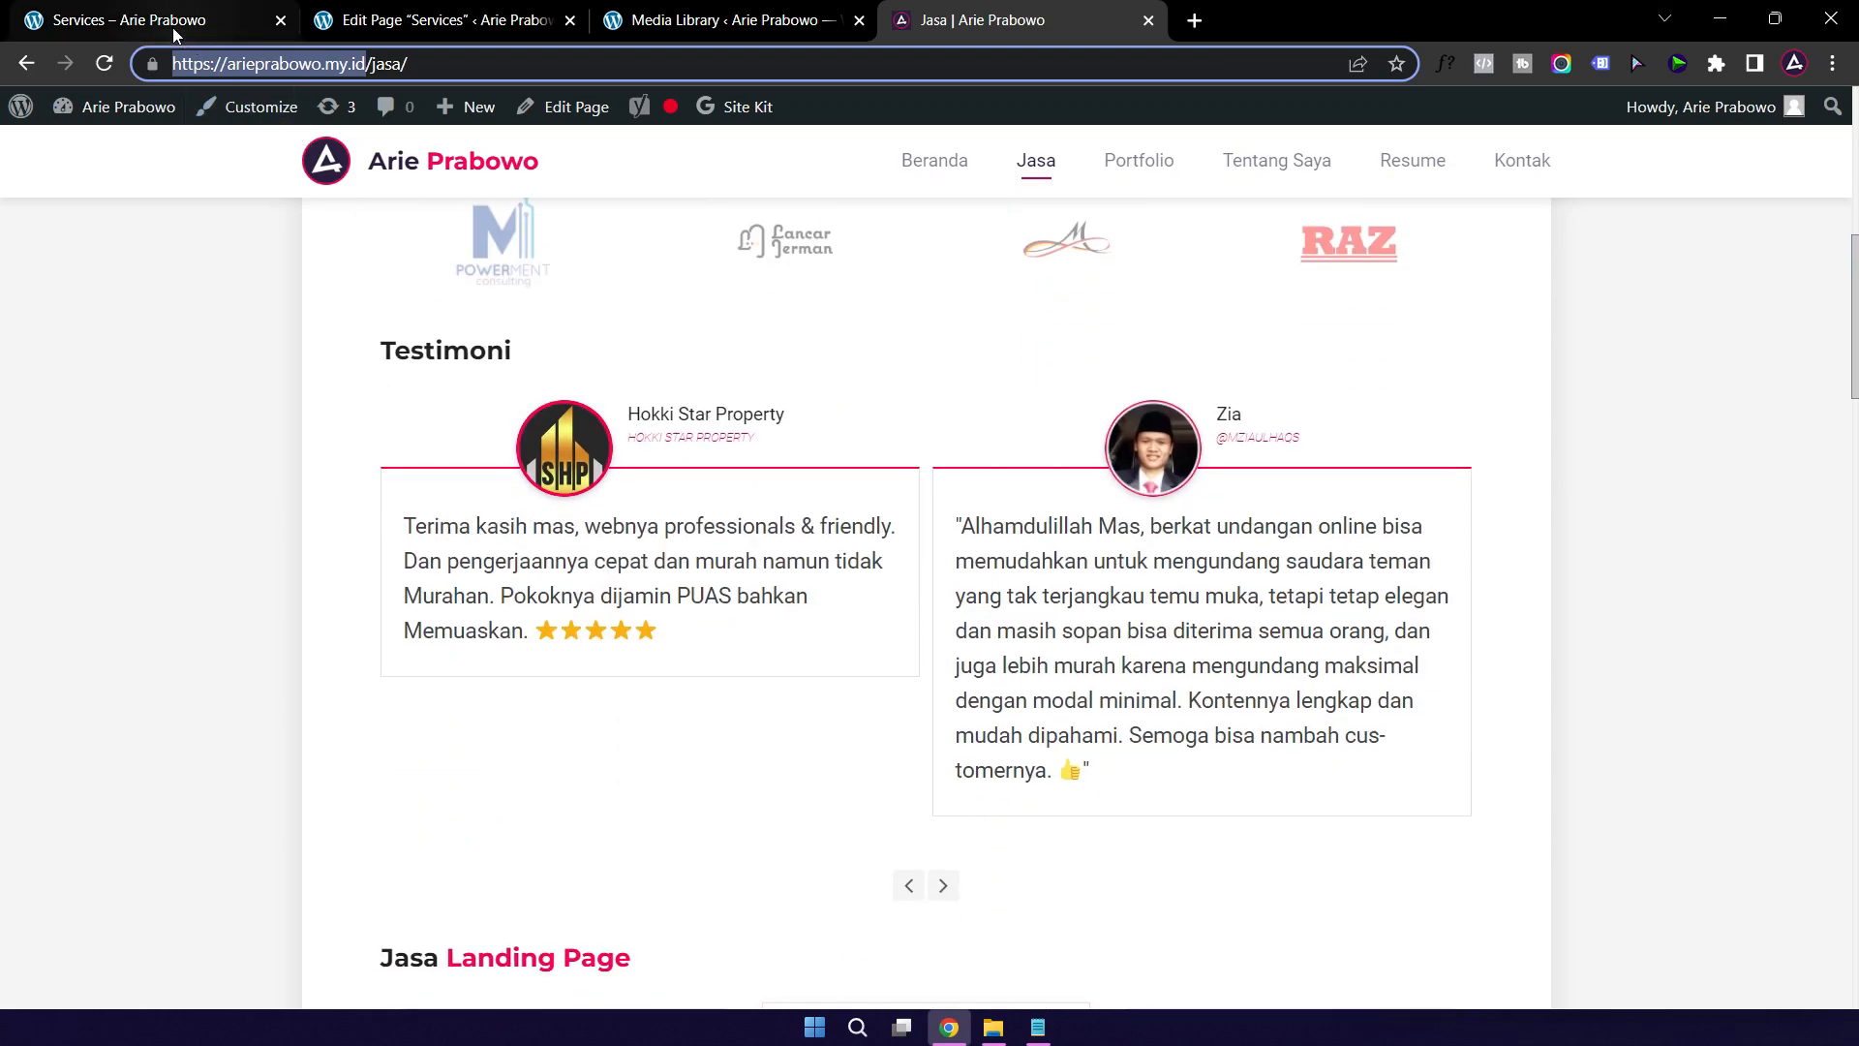
{"action": "left_click", "coordinate": [385, 19]}
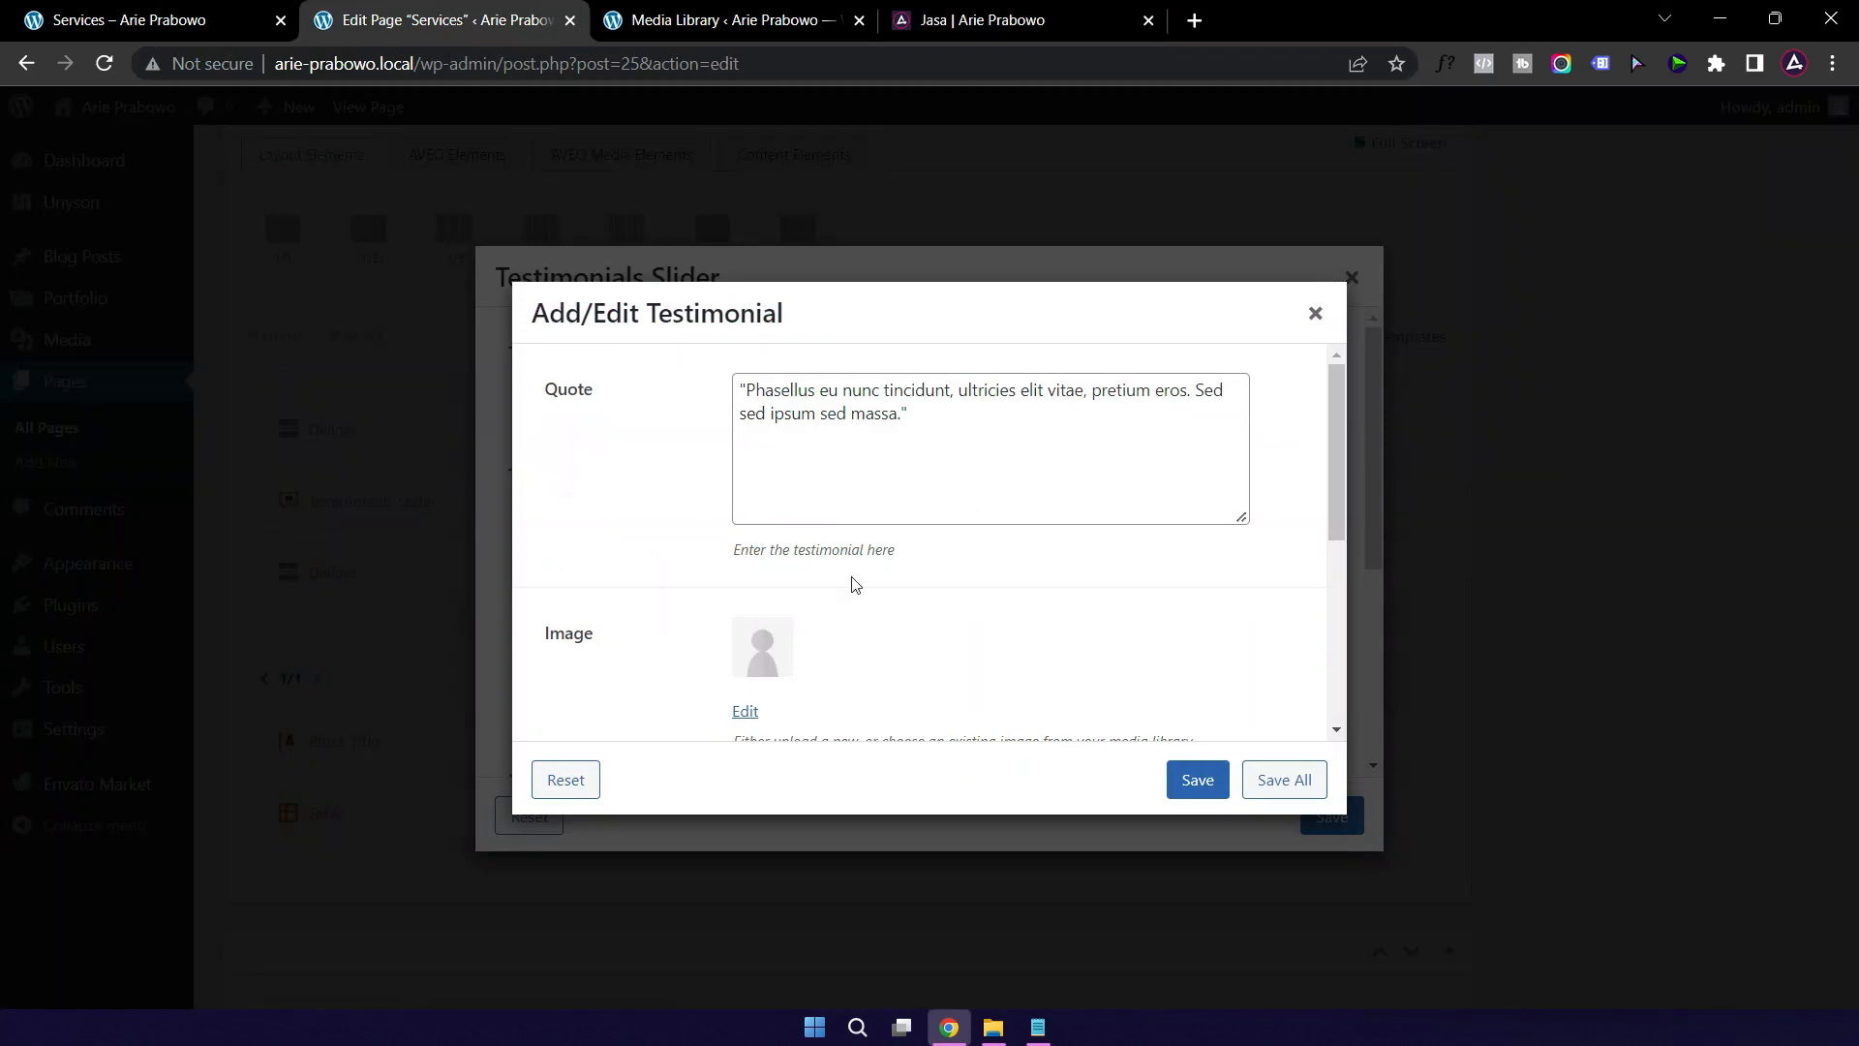
{"action": "scroll", "coordinate": [842, 618], "scroll_direction": "down", "scroll_amount": 4}
{"action": "triple_click", "coordinate": [910, 418]}
{"action": "type", "text": "H"}
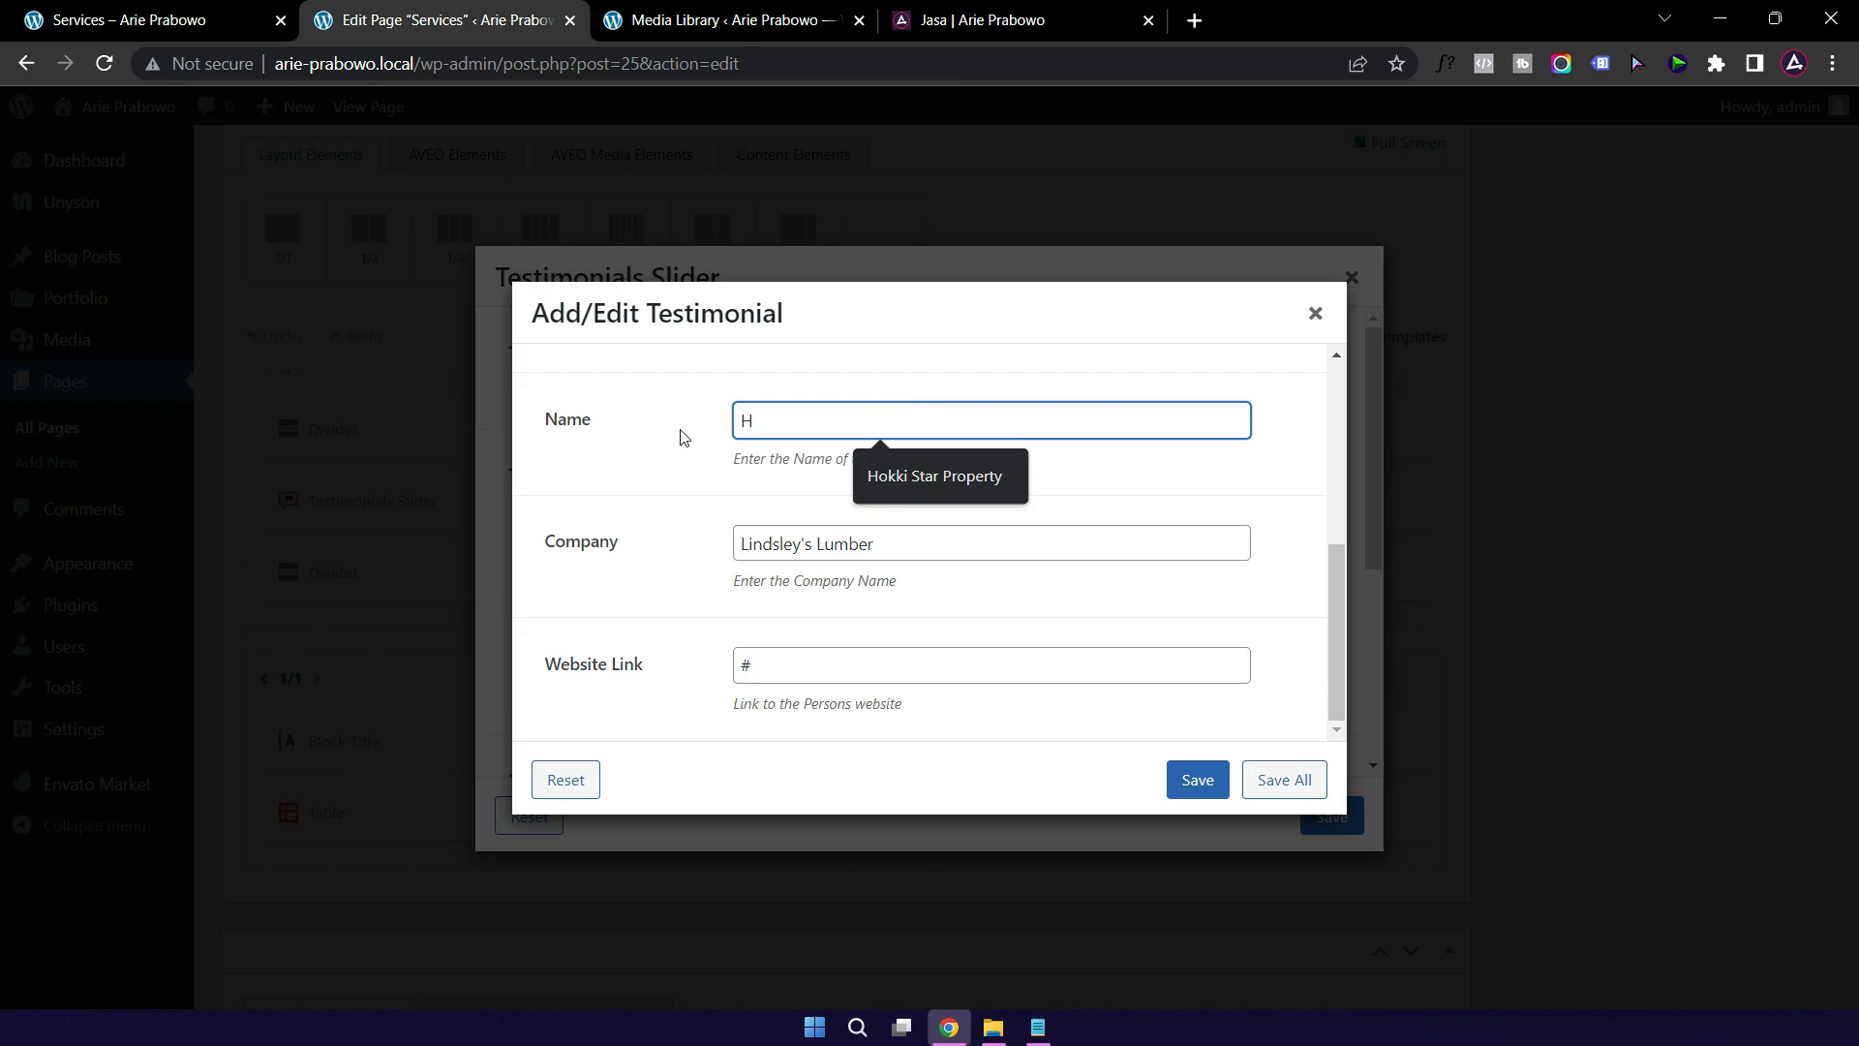
{"action": "left_click", "coordinate": [916, 484]}
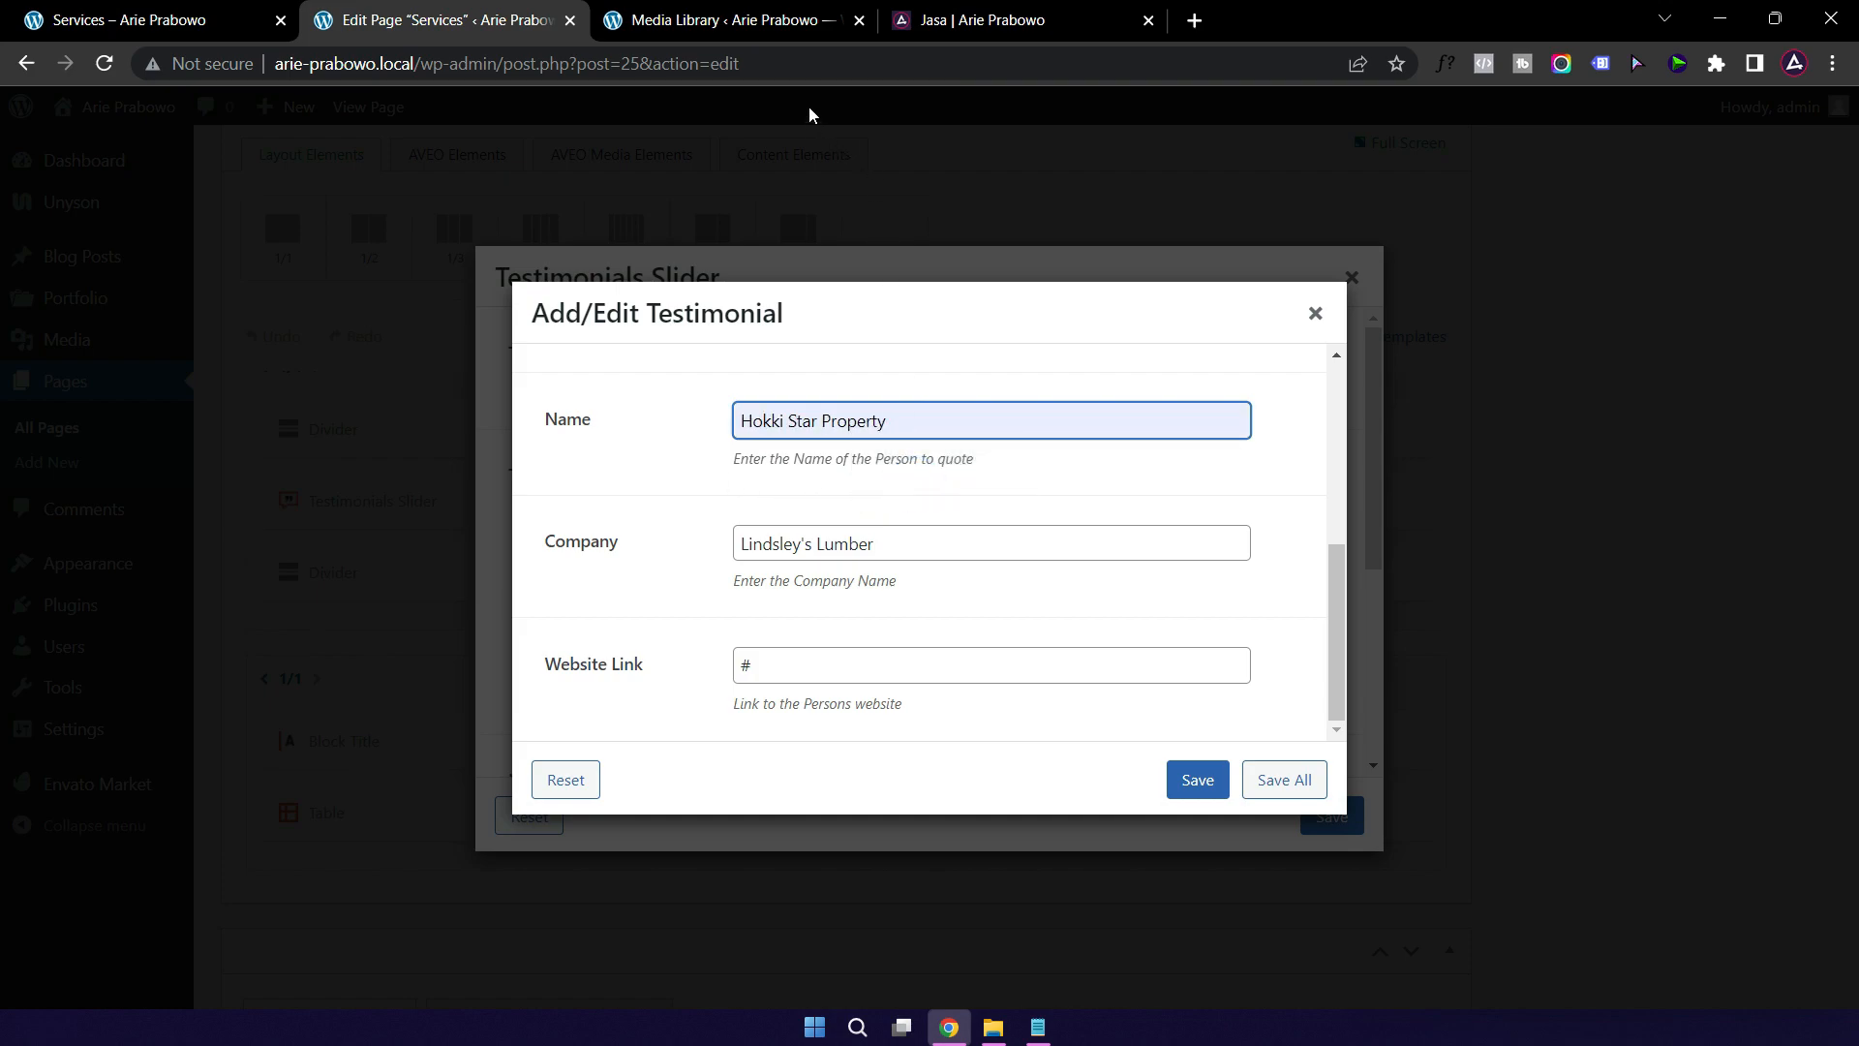
{"action": "left_click", "coordinate": [872, 543]}
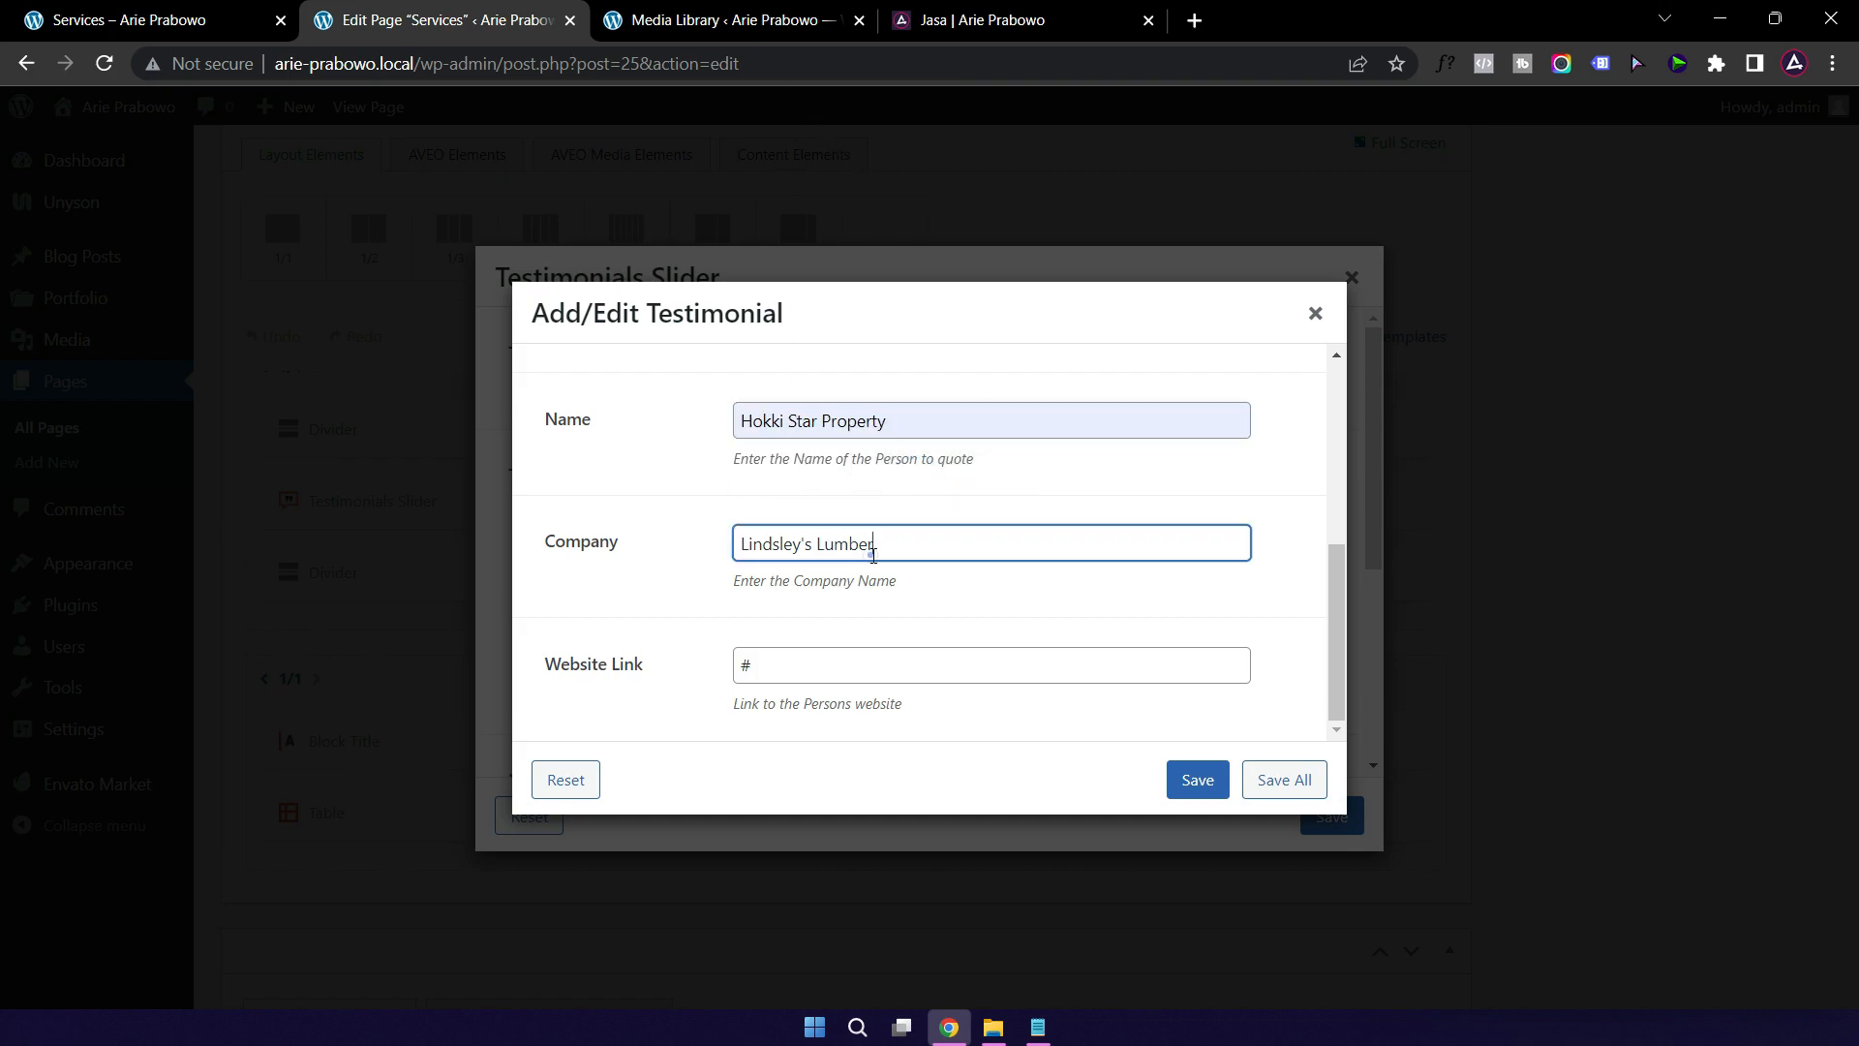
{"action": "triple_click", "coordinate": [942, 543]}
{"action": "key", "text": "BackSpace"}
{"action": "left_click", "coordinate": [796, 546]}
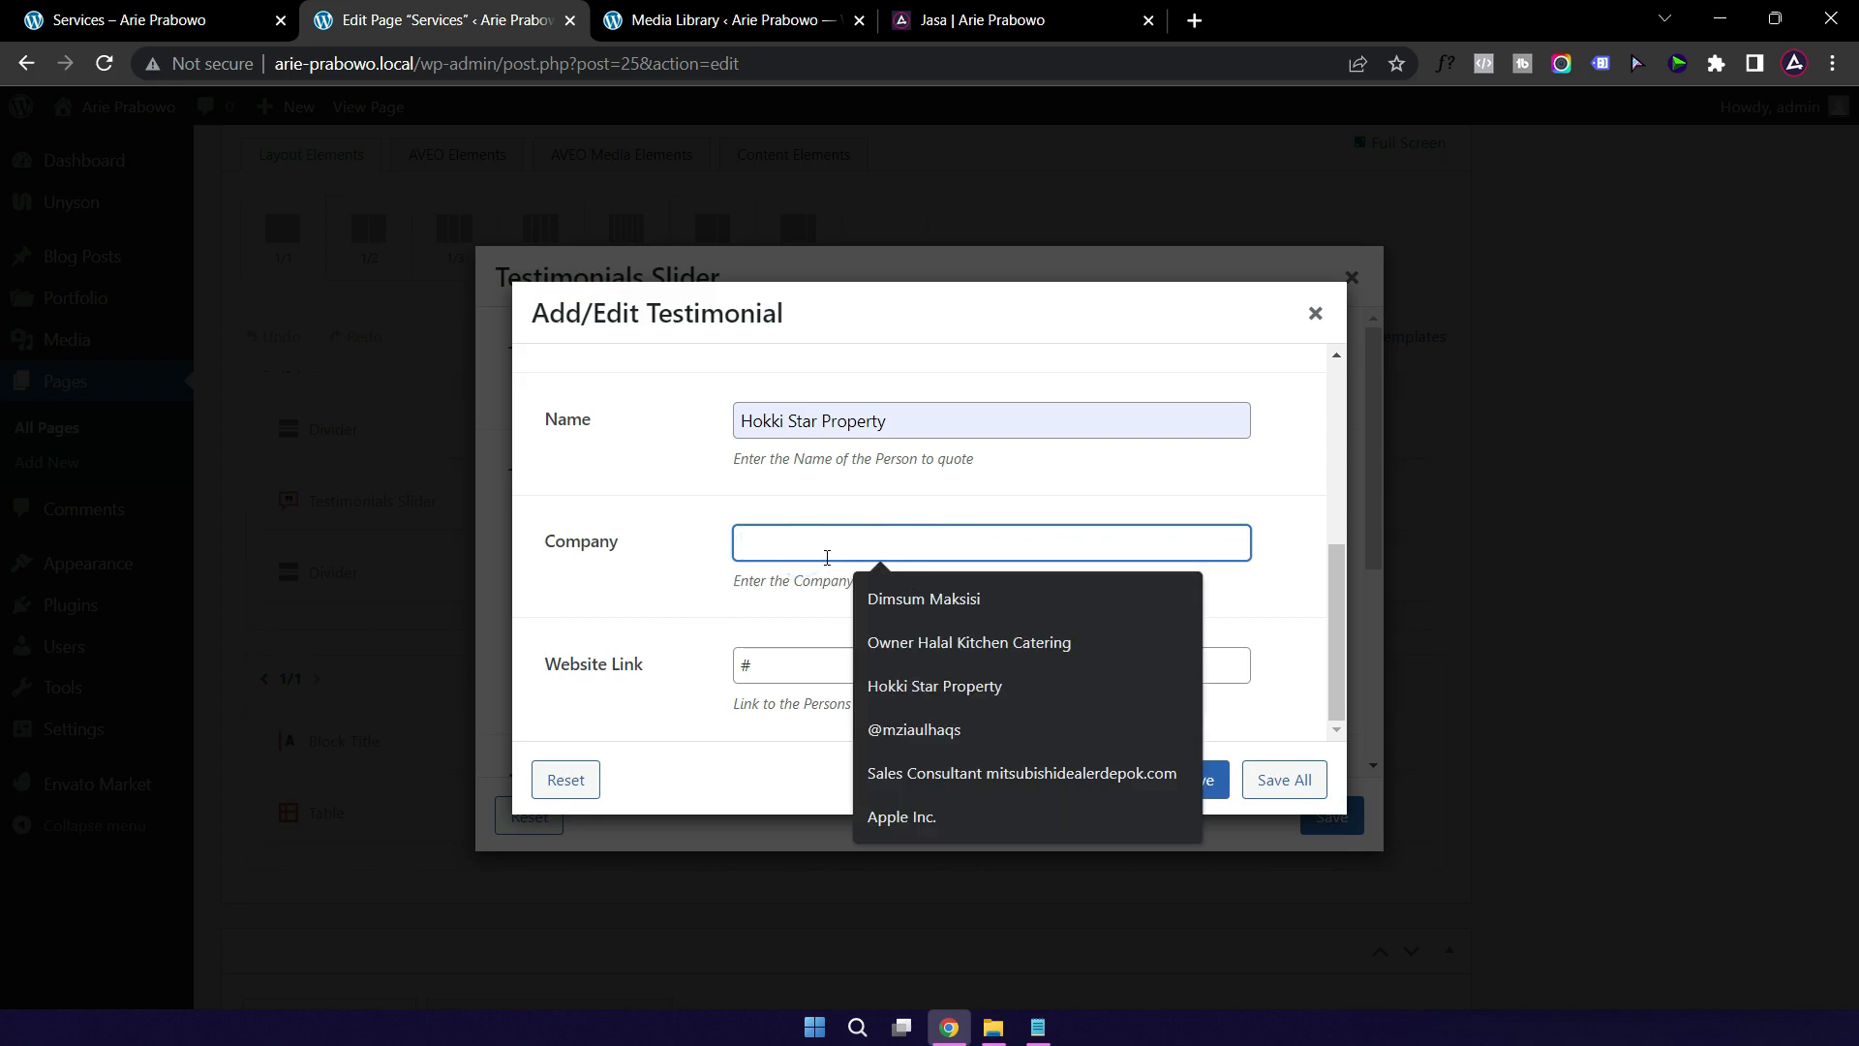
{"action": "left_click", "coordinate": [910, 685]}
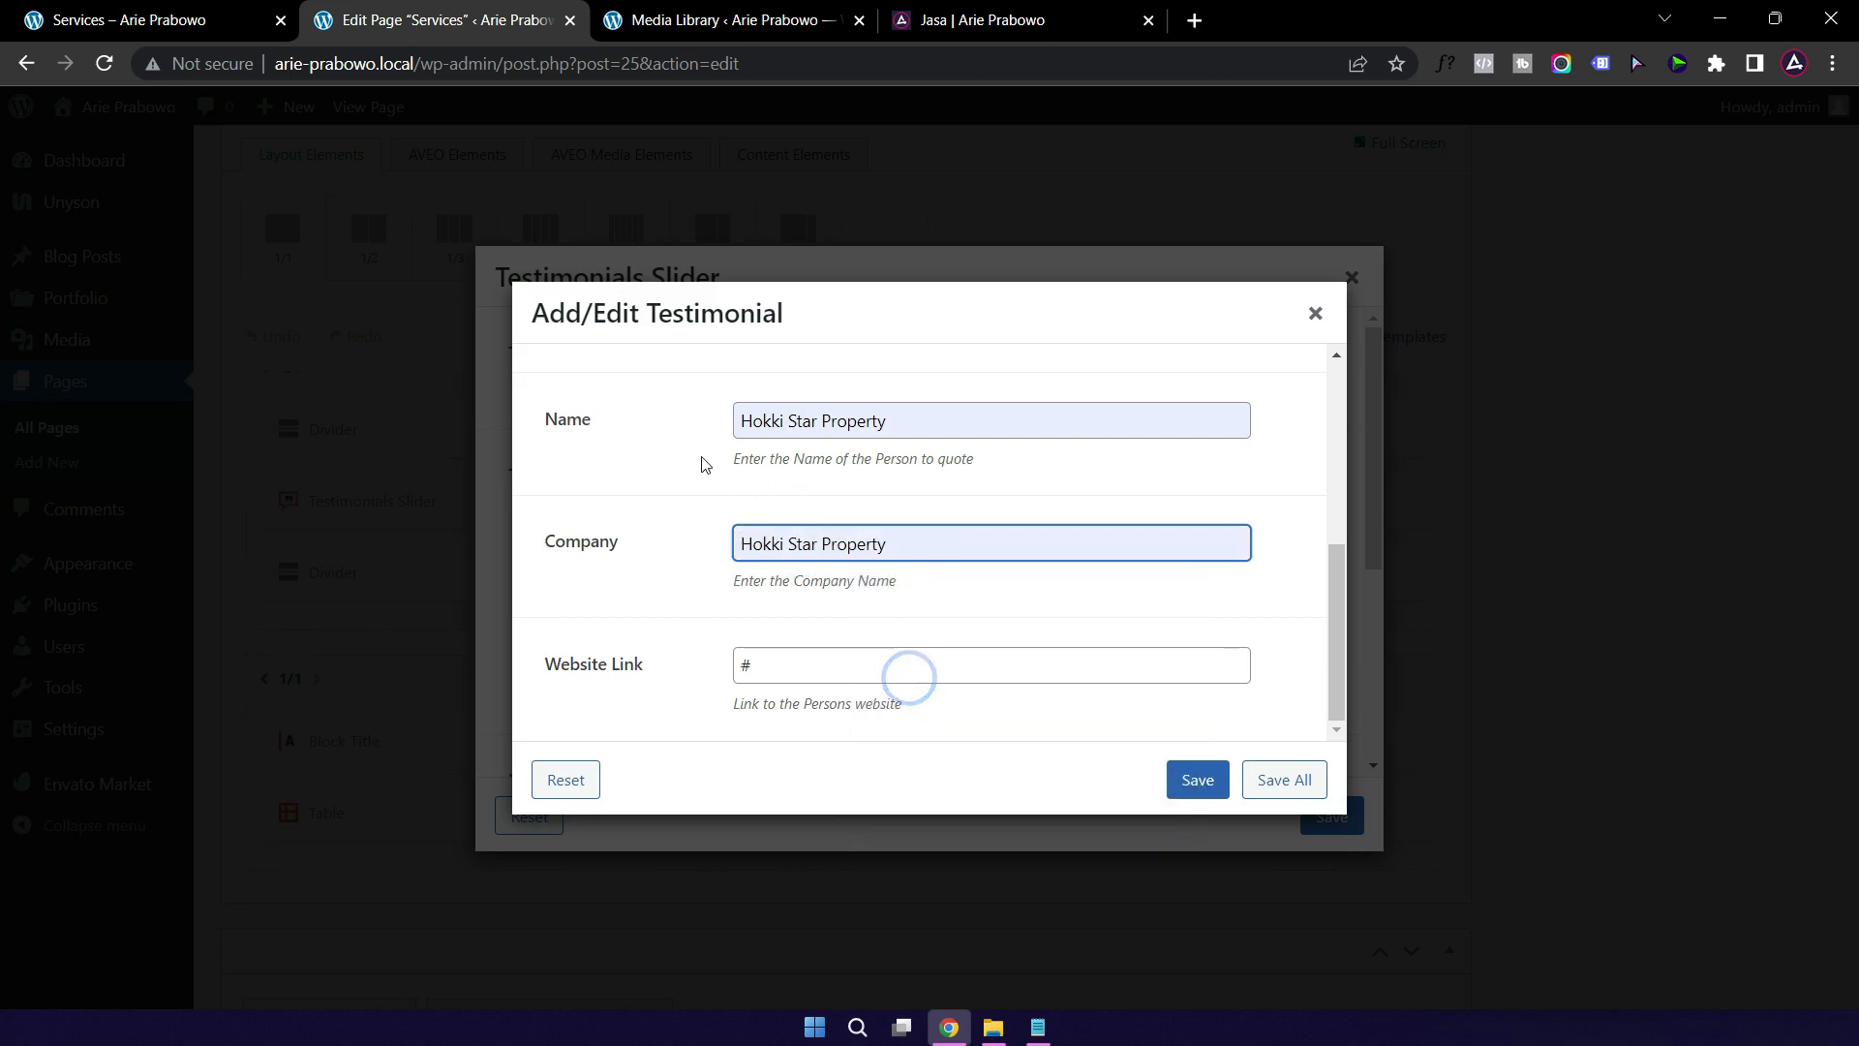
{"action": "left_click_drag", "start_coordinate": [899, 423], "coordinate": [710, 427]}
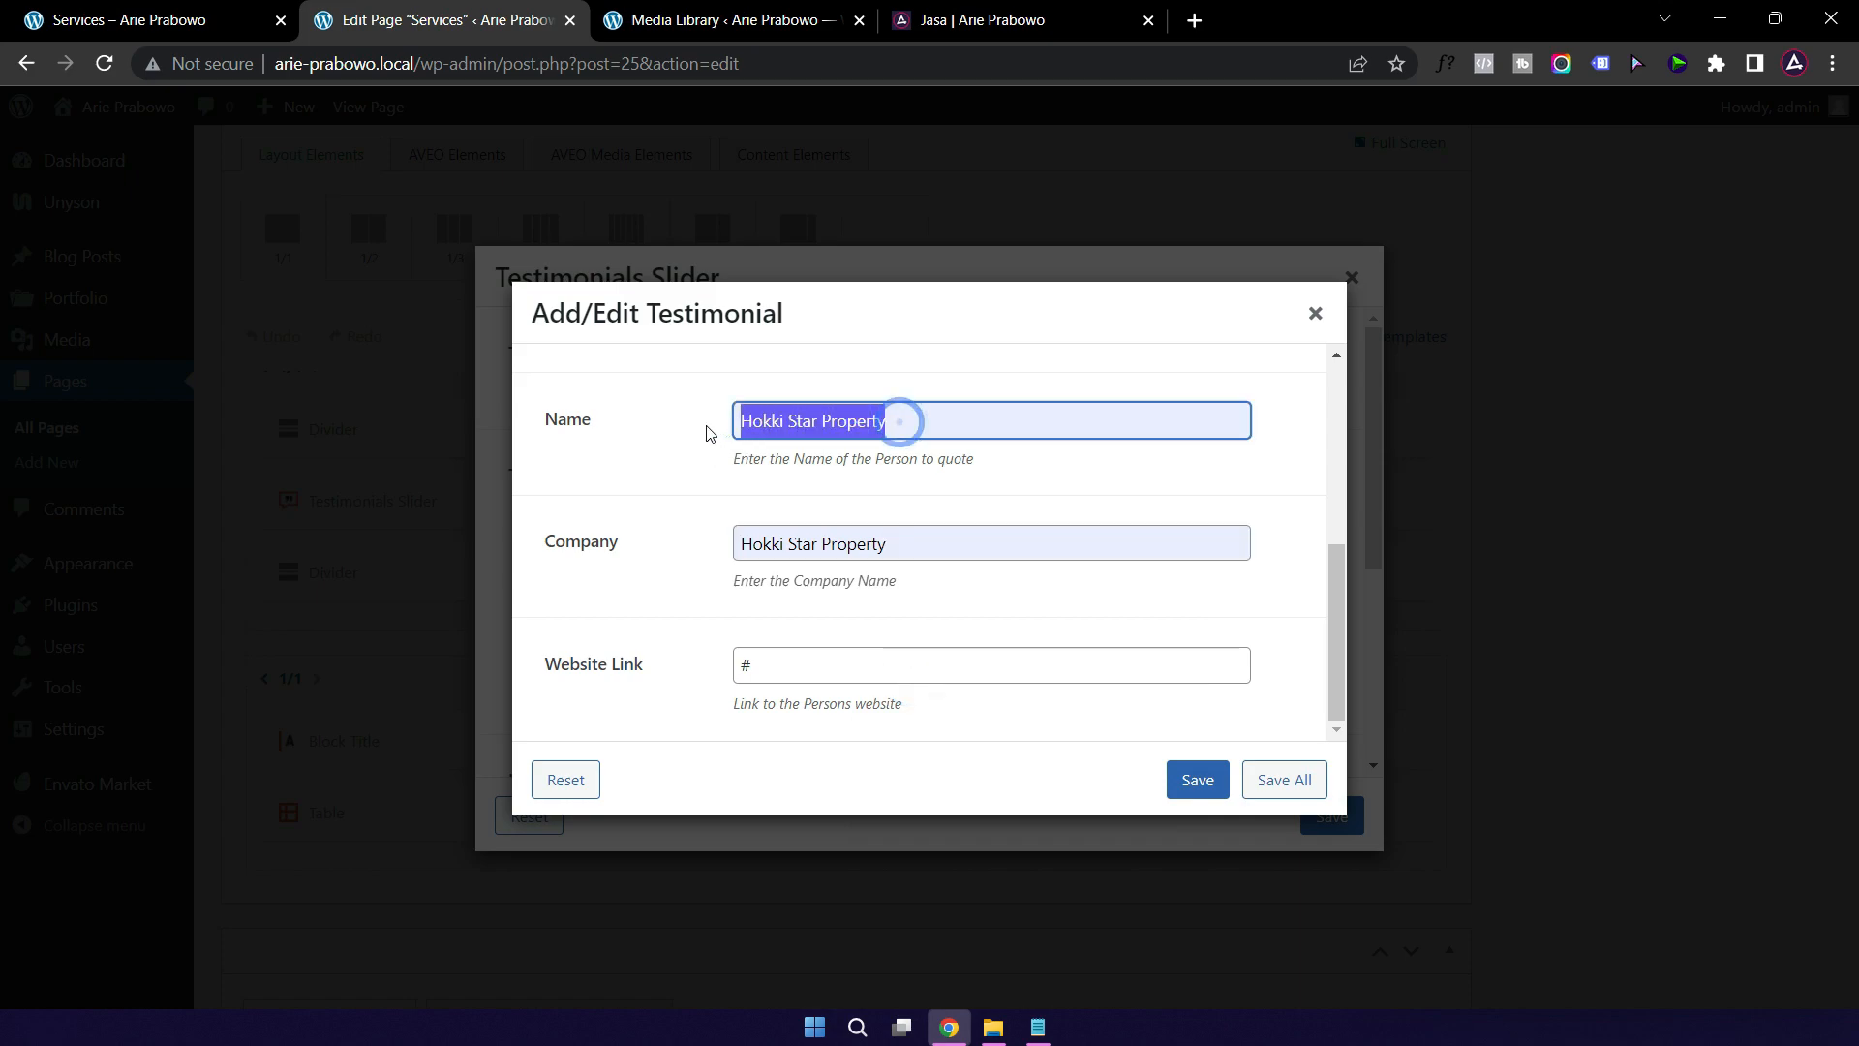
{"action": "type", "text": "Budi"}
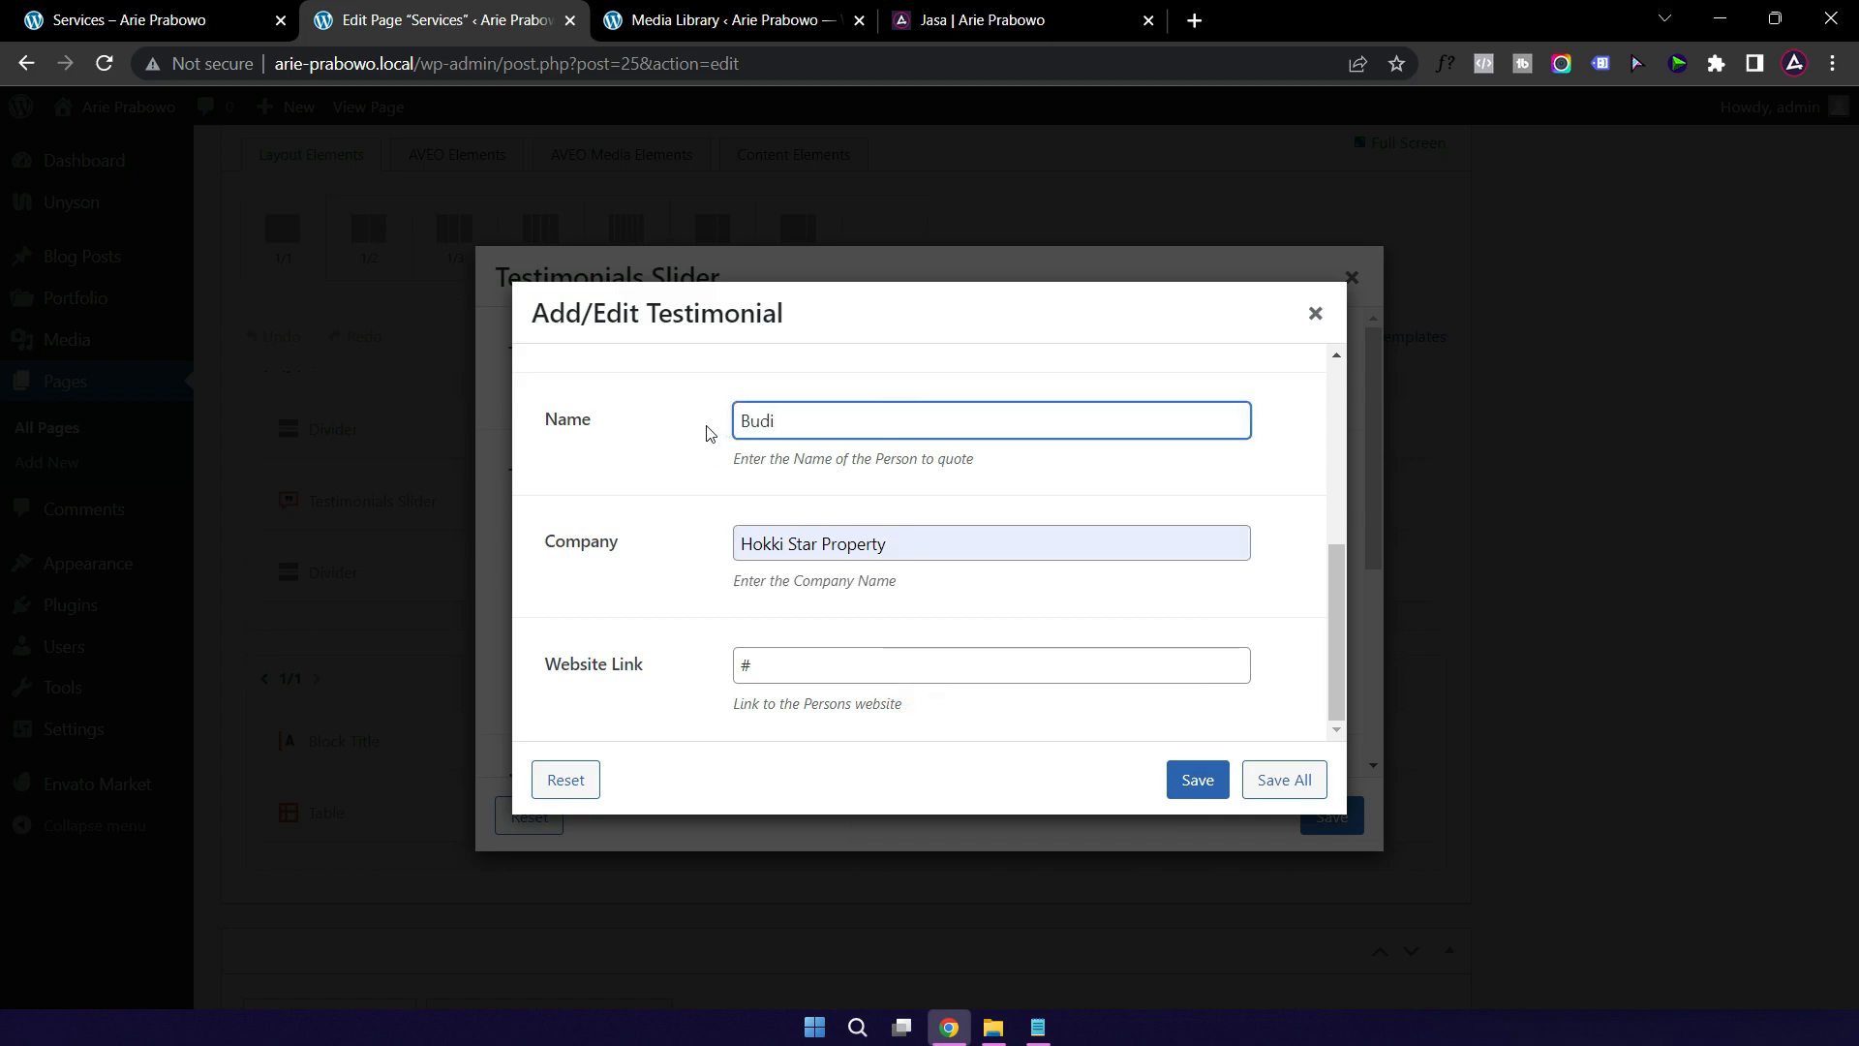
Step: Replace the placeholder quote with 'Terima kasih mas atas jasanya'
{"action": "scroll", "coordinate": [681, 477], "scroll_direction": "up", "scroll_amount": 5}
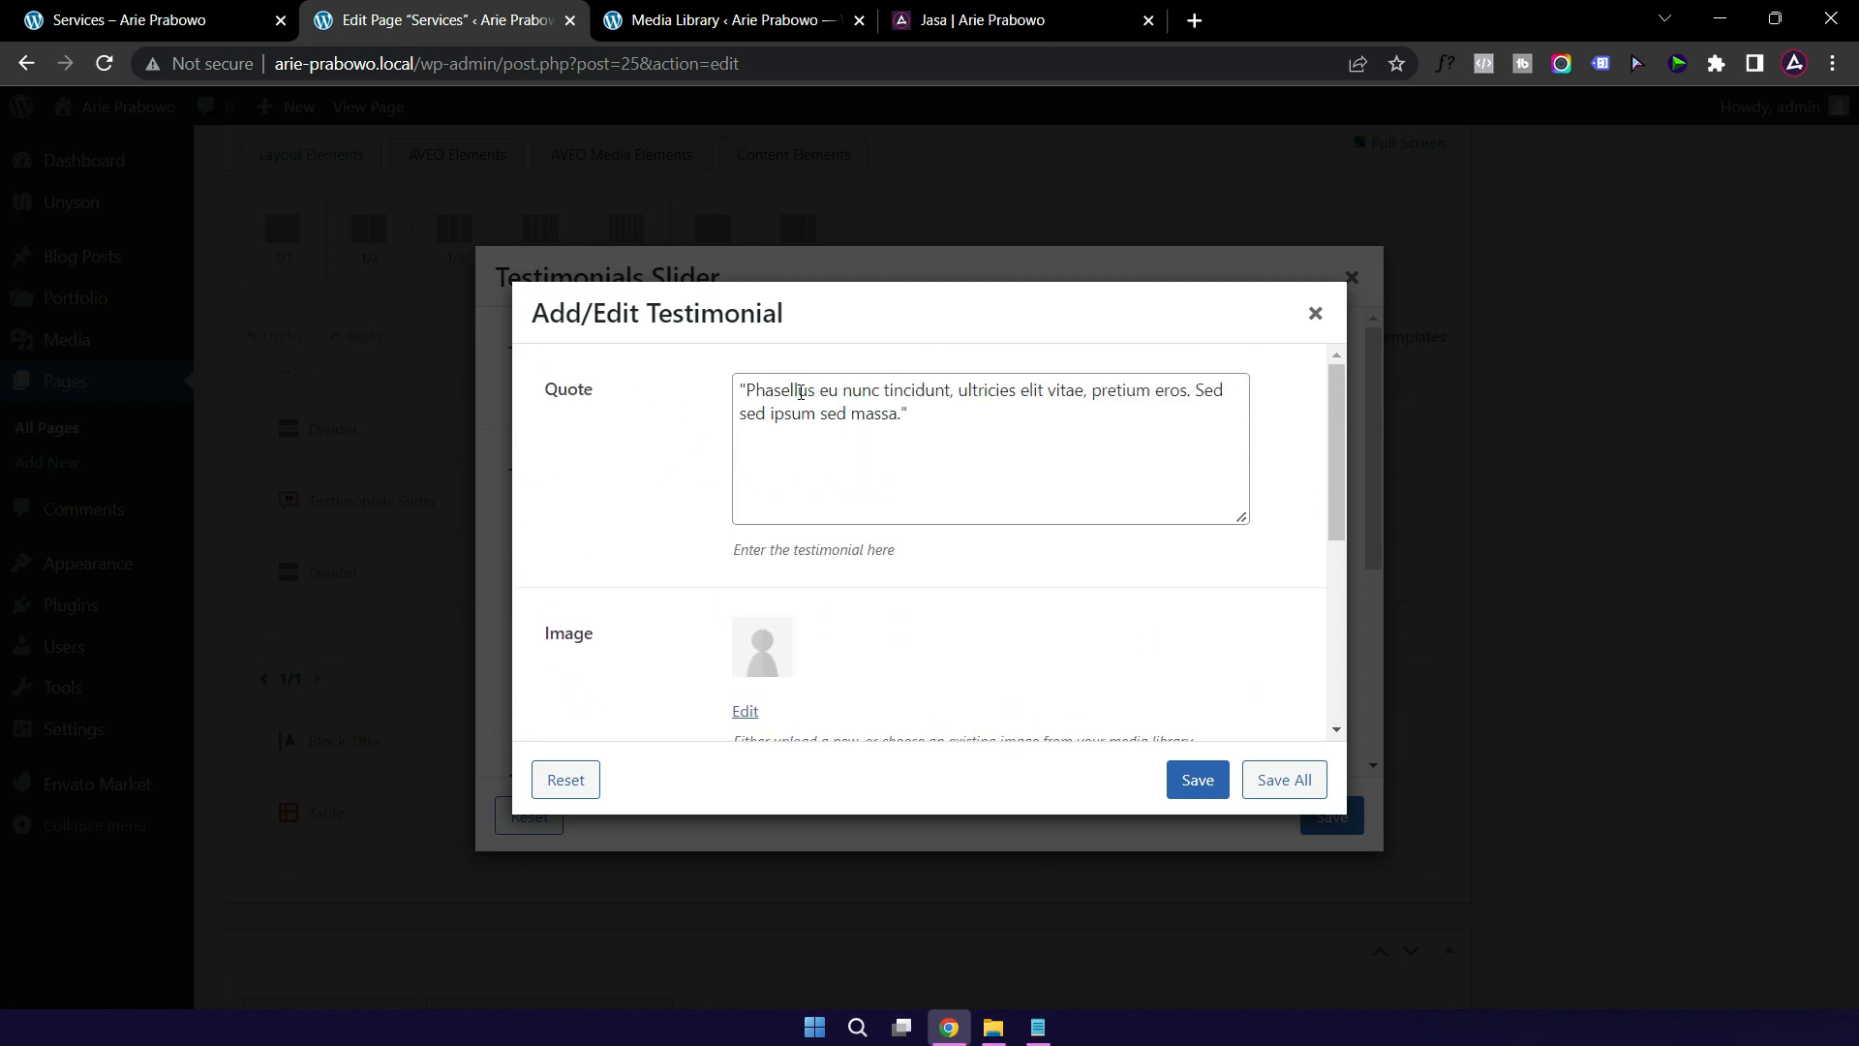
{"action": "left_click", "coordinate": [1001, 25]}
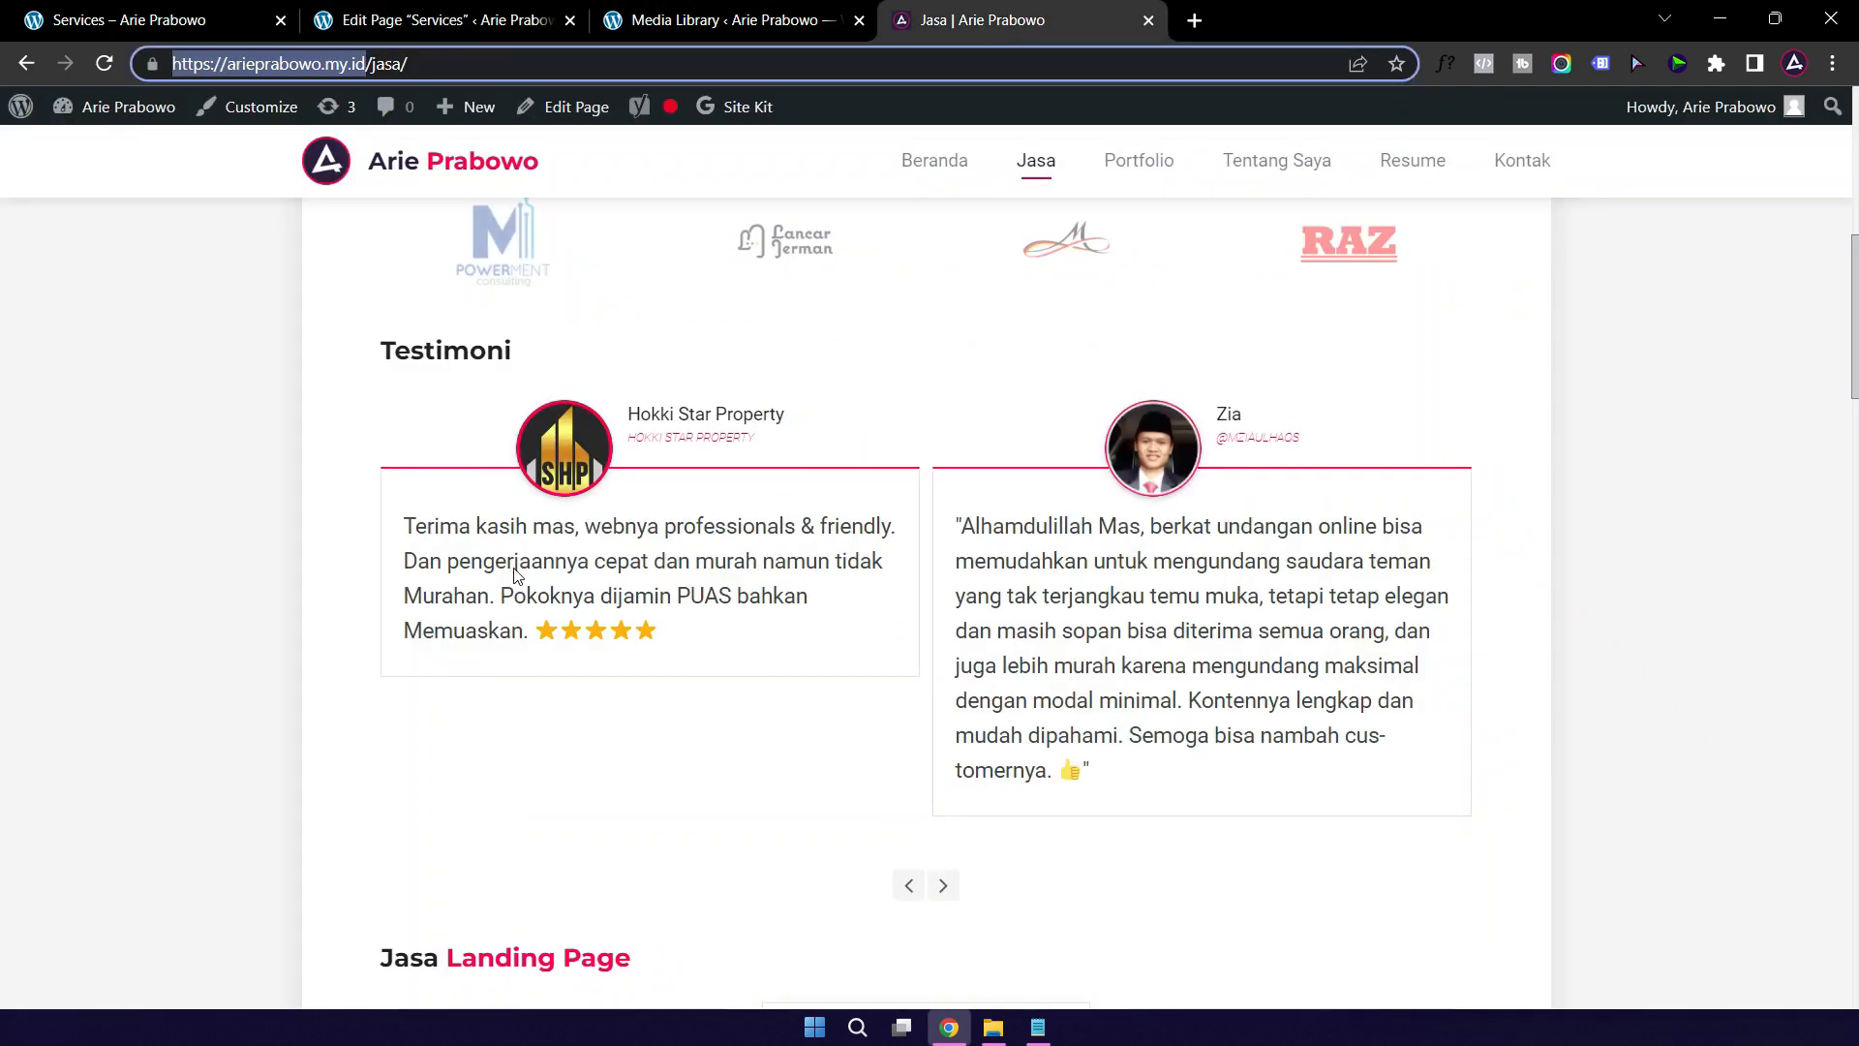
{"action": "left_click", "coordinate": [407, 532]}
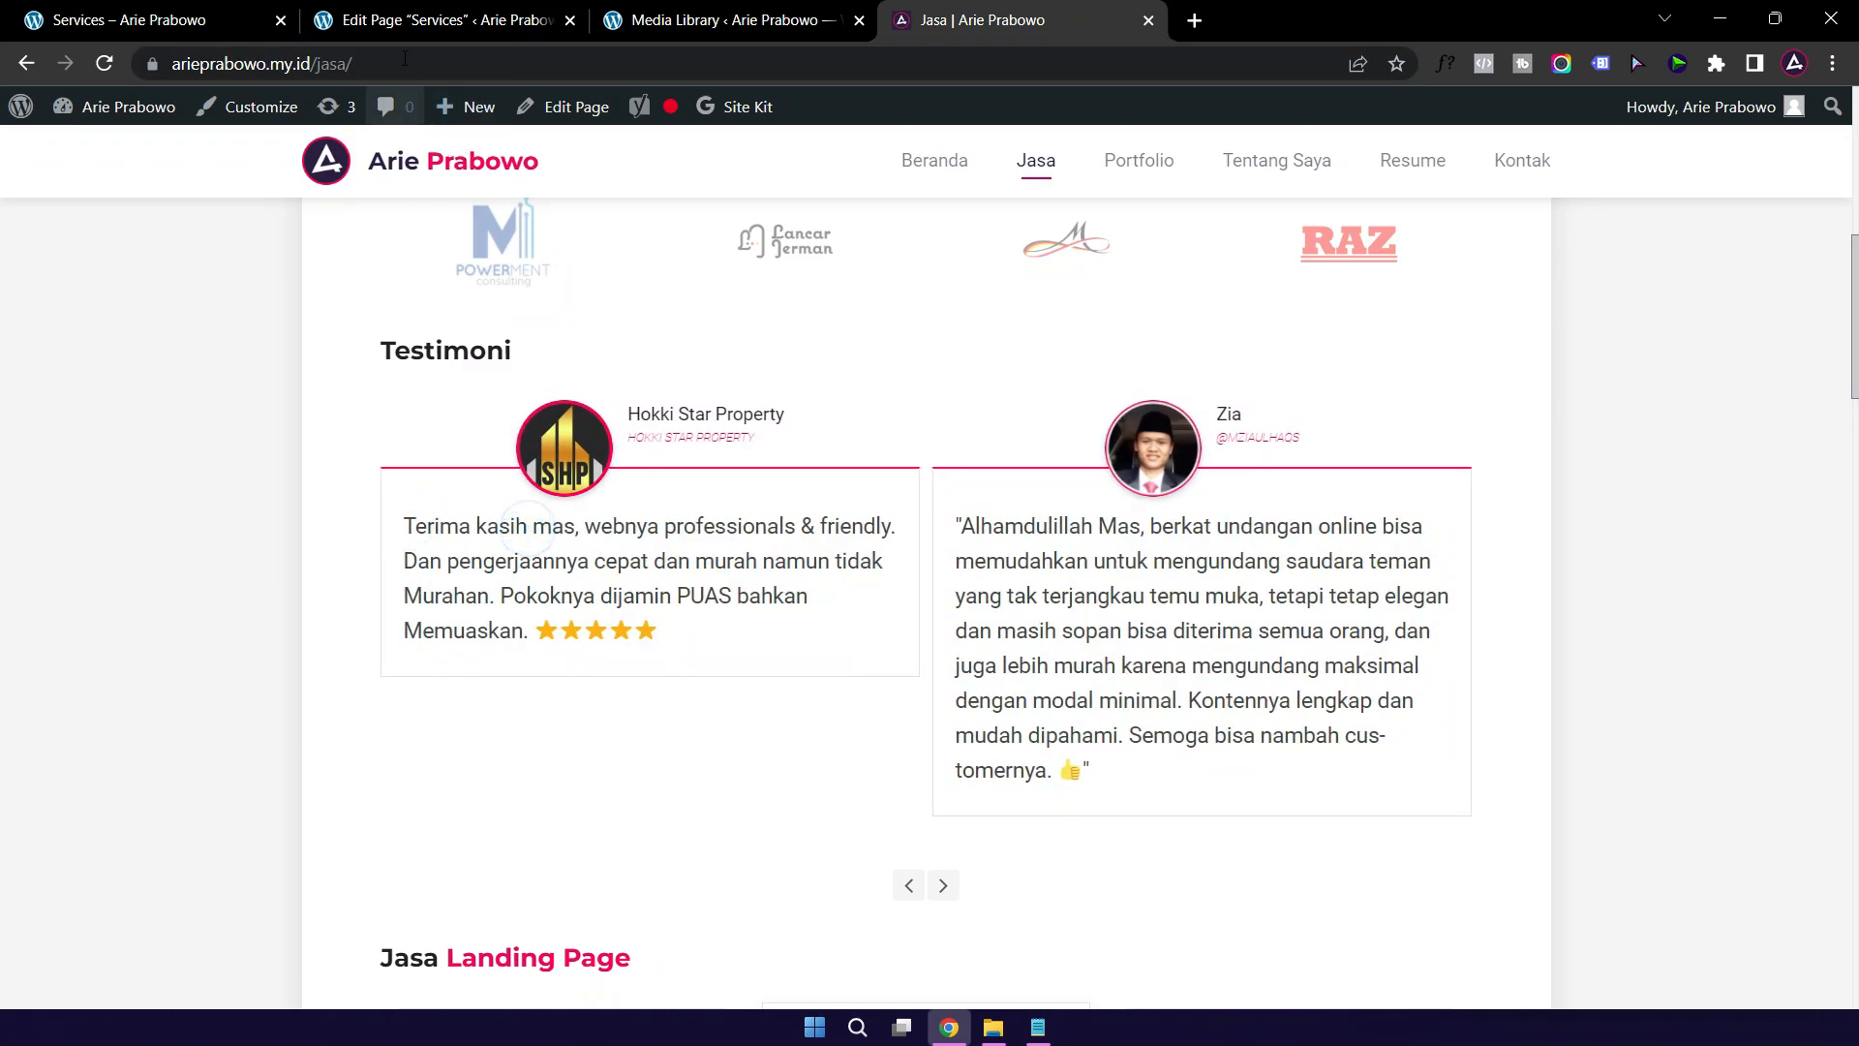
{"action": "left_click", "coordinate": [387, 25]}
{"action": "left_click", "coordinate": [863, 416]}
{"action": "left_click_drag", "start_coordinate": [902, 415], "coordinate": [751, 391]}
{"action": "type", "text": "Terima"}
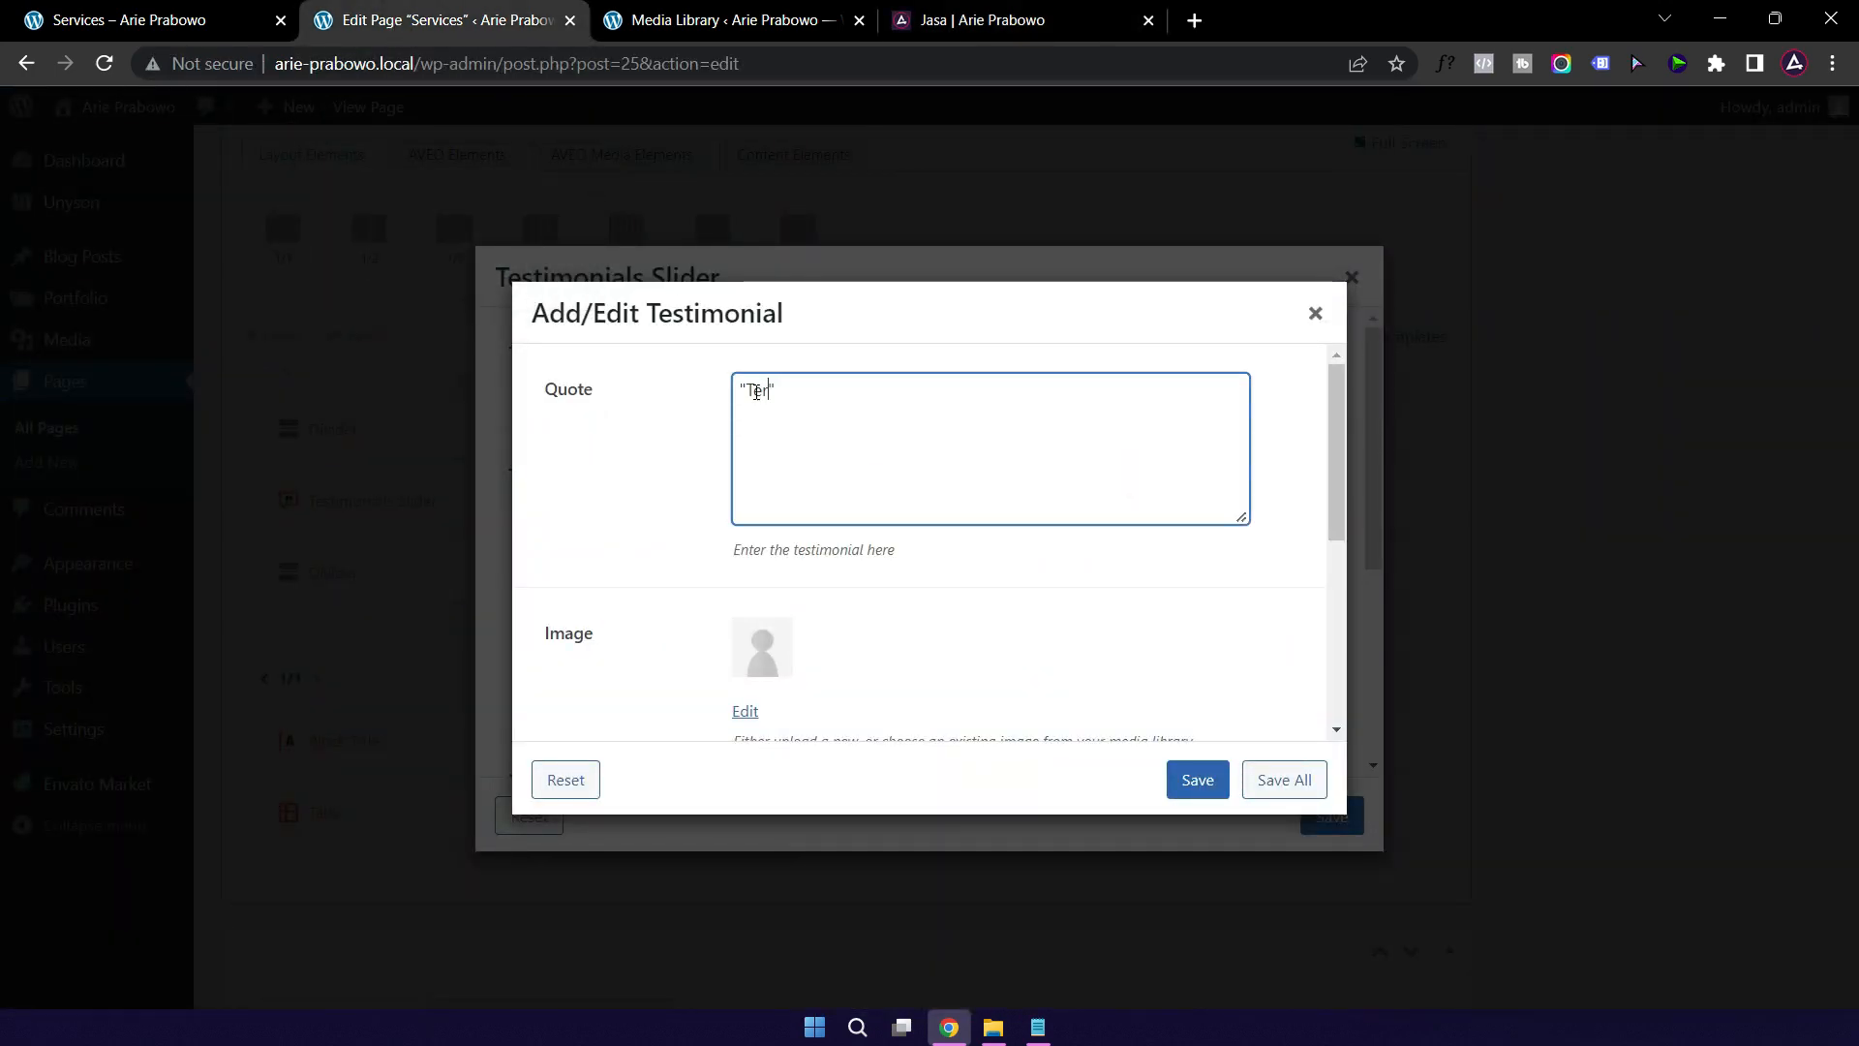
{"action": "type", "text": " kasih mas atas"}
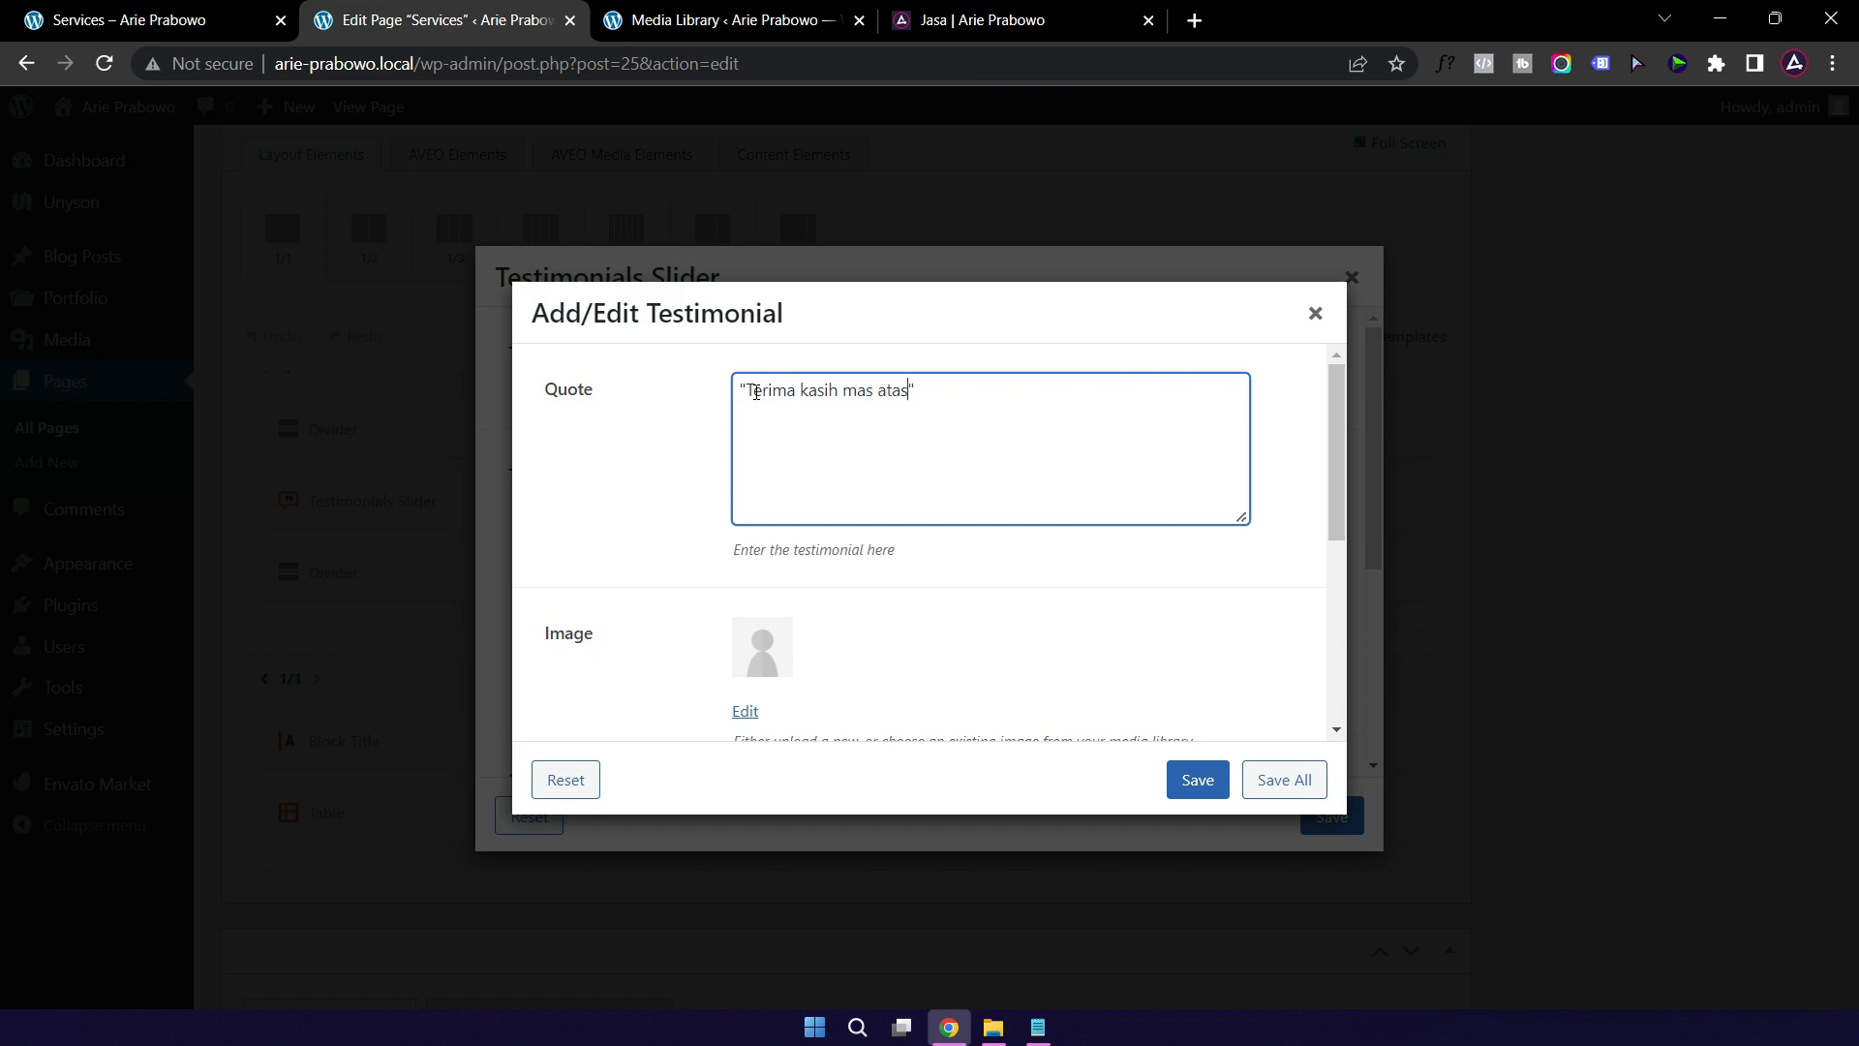
{"action": "type", "text": " jasanya."}
{"action": "scroll", "coordinate": [772, 601], "scroll_direction": "down", "scroll_amount": 3}
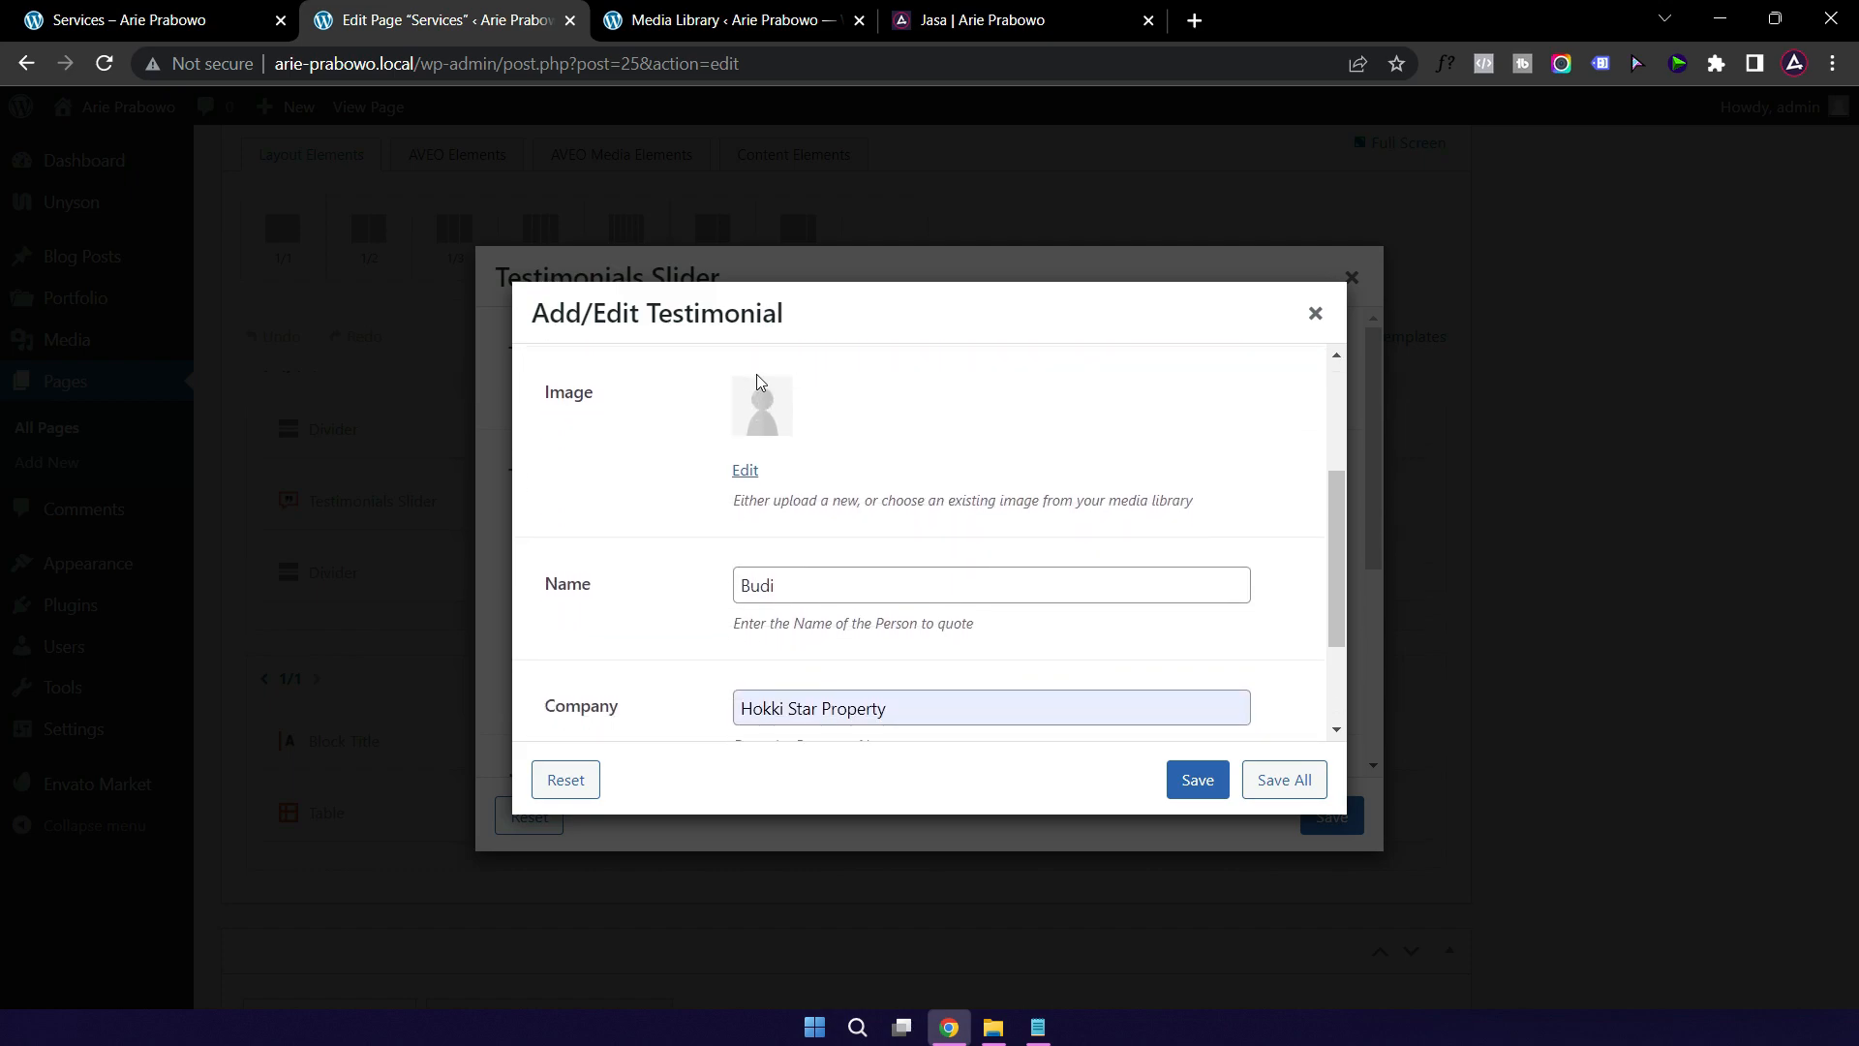
Step: Give the first testimonial the logo-a-avatar.png image, save it, and open the second testimonial
{"action": "left_click", "coordinate": [763, 421]}
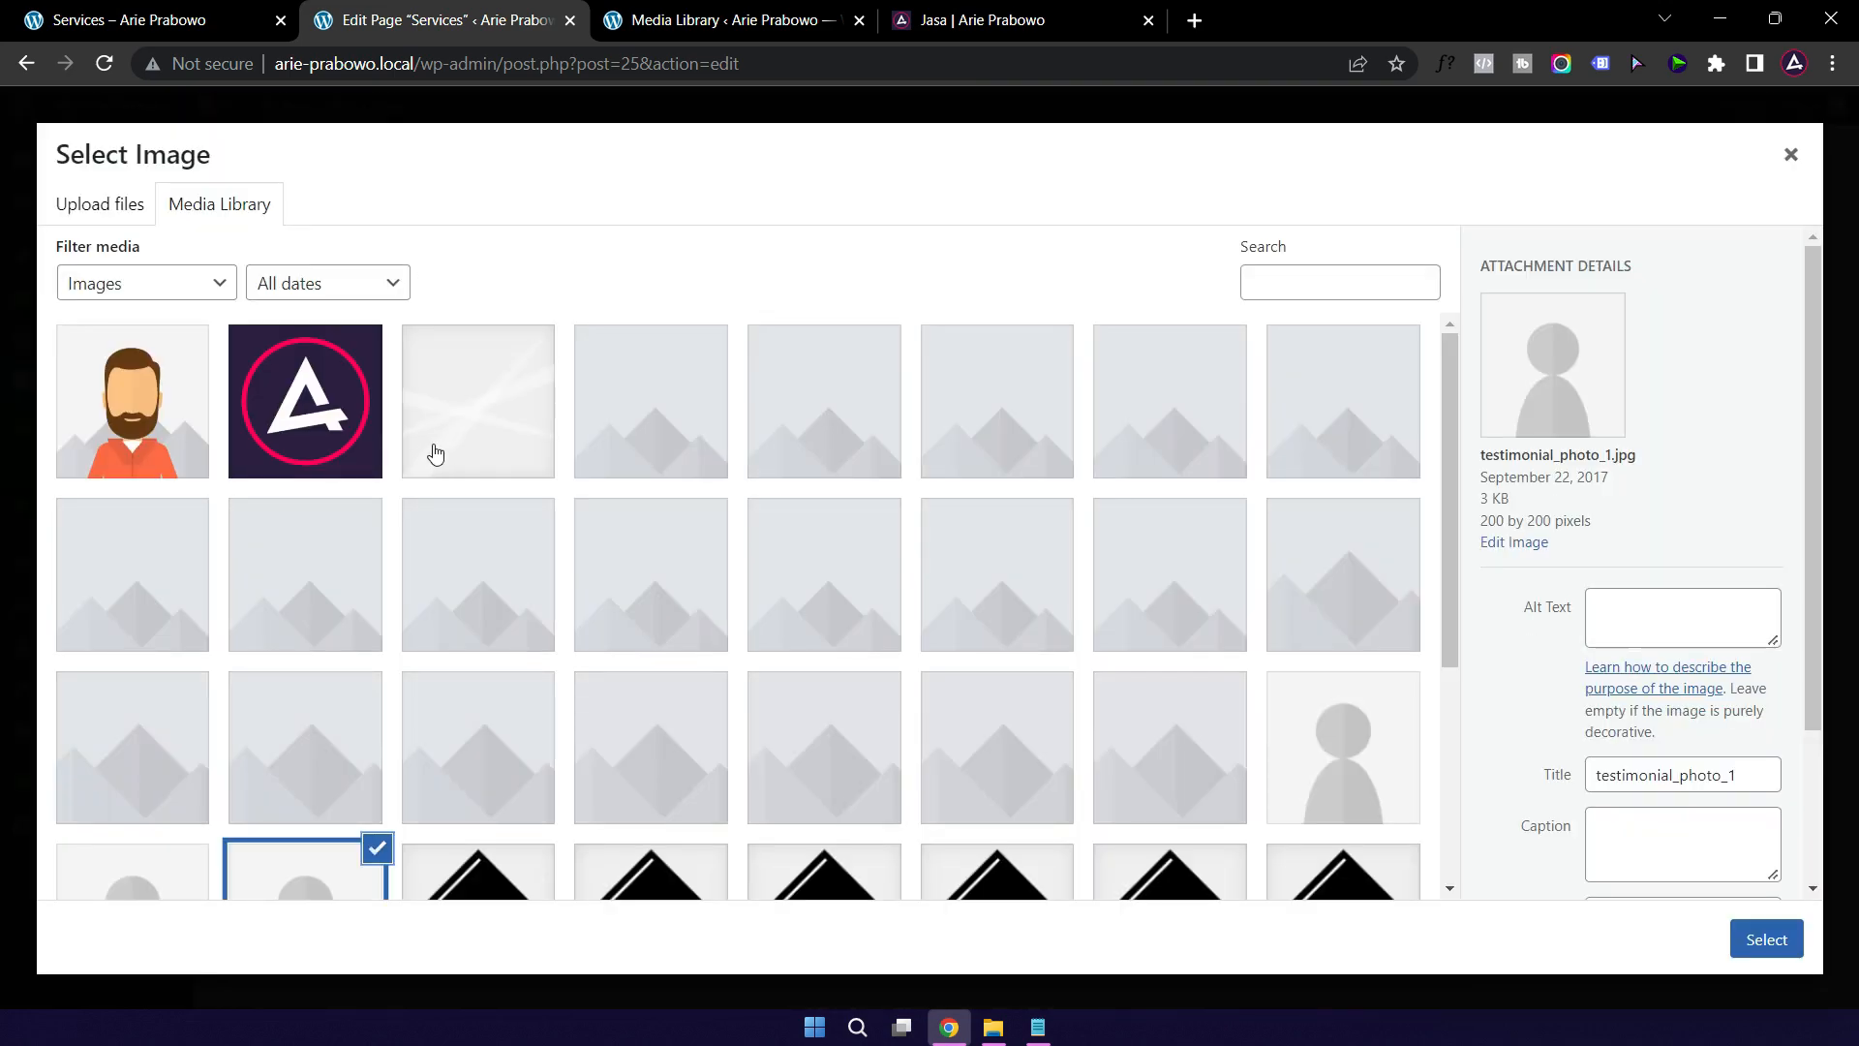
{"action": "left_click", "coordinate": [307, 400]}
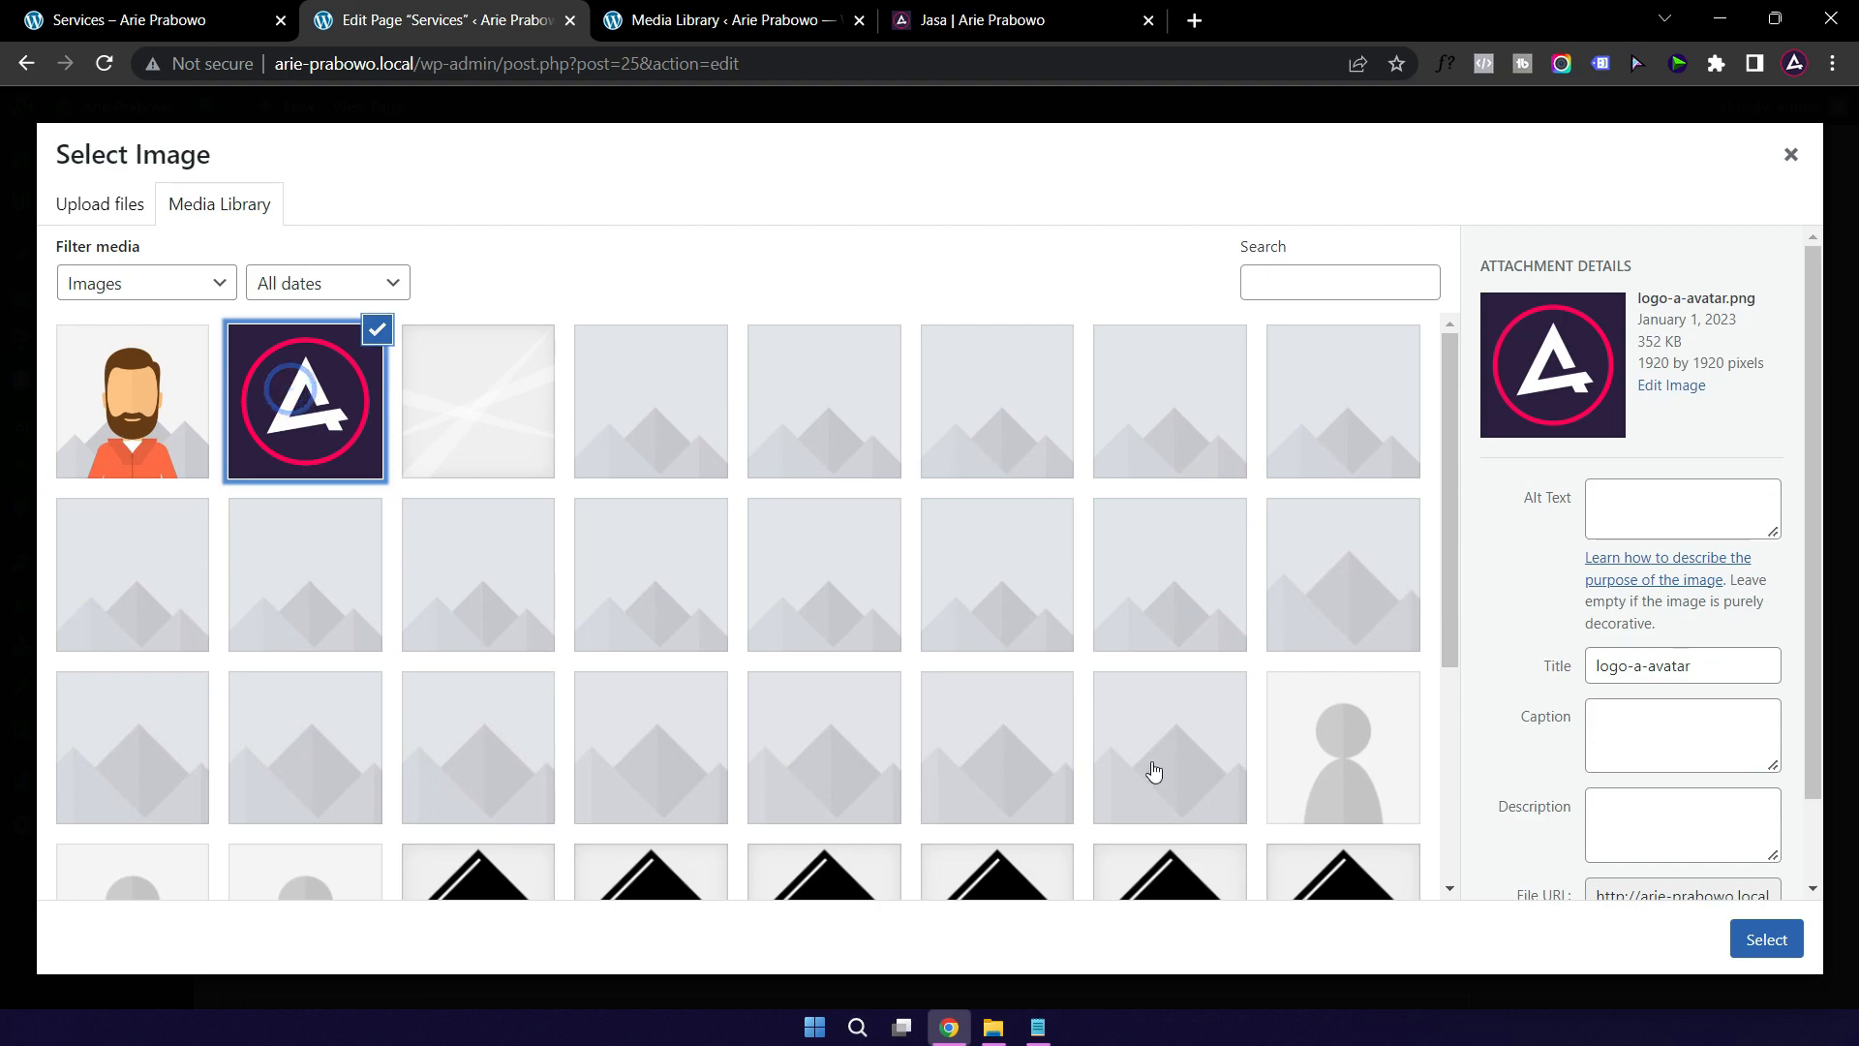
{"action": "scroll", "coordinate": [1430, 820], "scroll_direction": "down", "scroll_amount": 3}
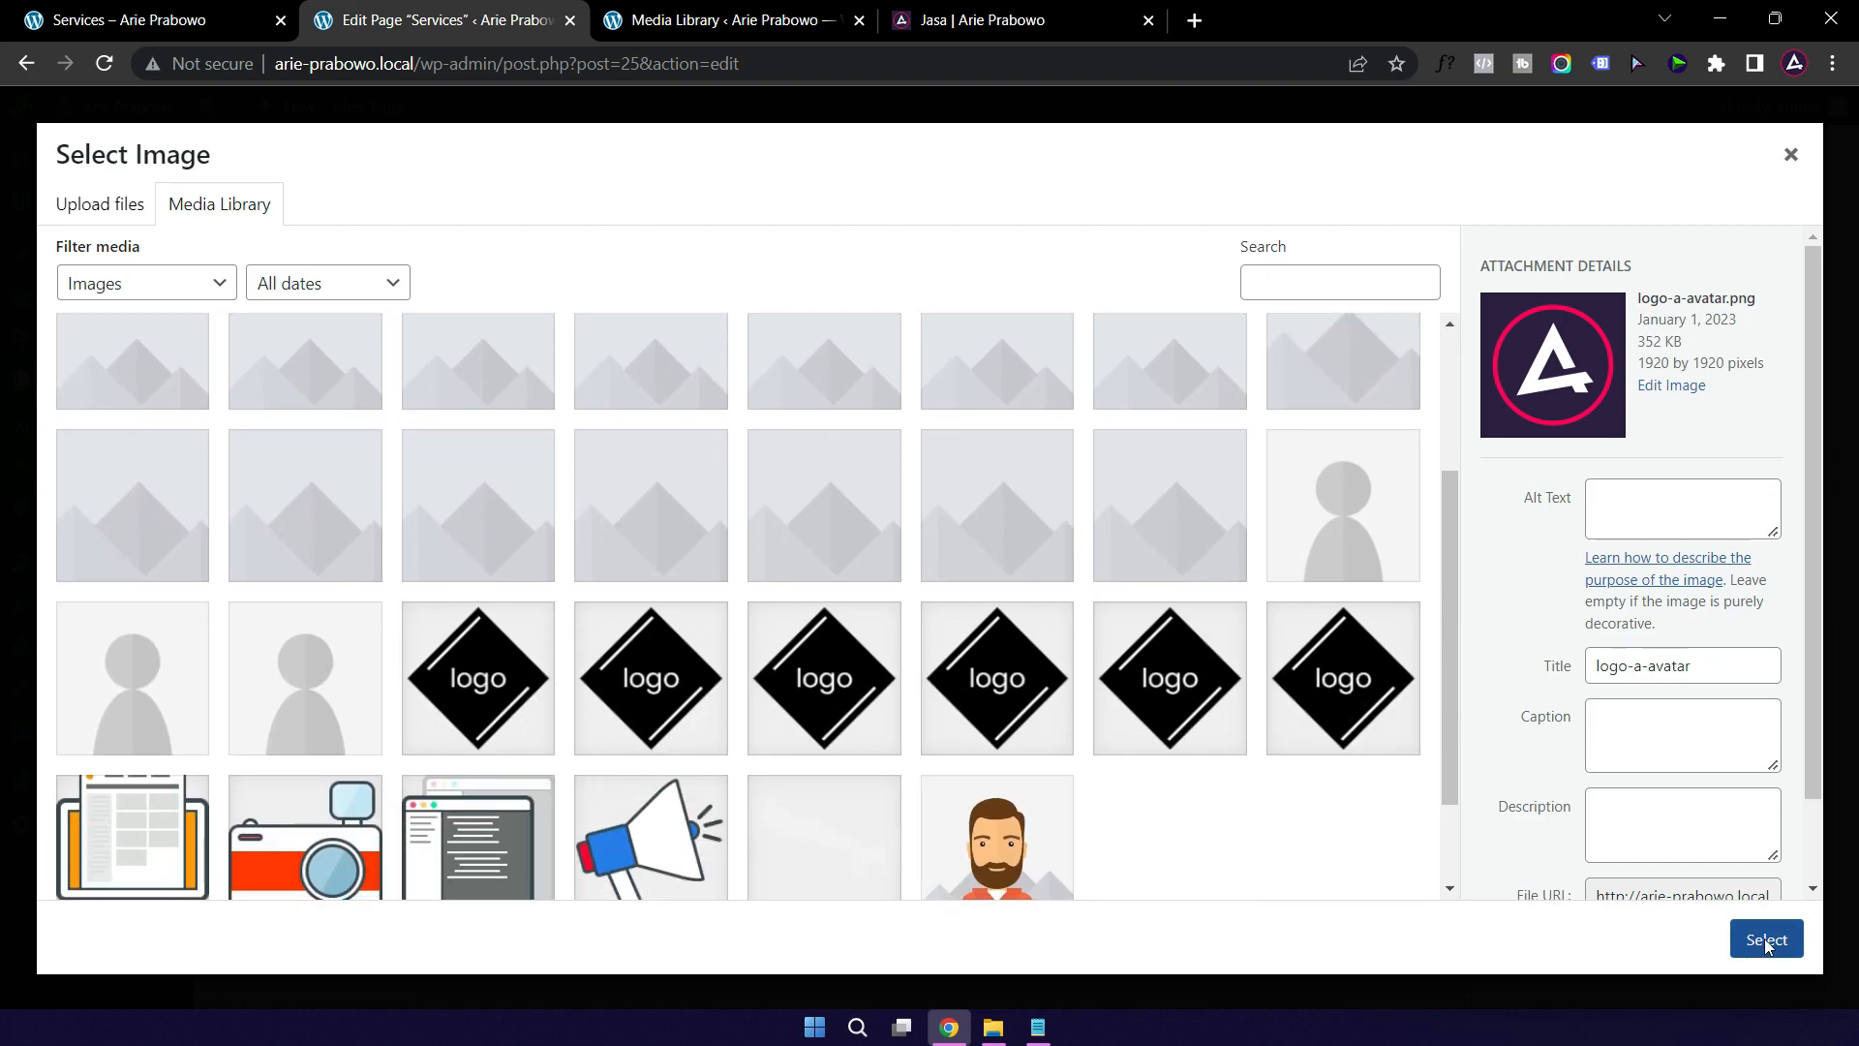
{"action": "left_click", "coordinate": [1766, 939]}
{"action": "scroll", "coordinate": [850, 610], "scroll_direction": "down", "scroll_amount": 2}
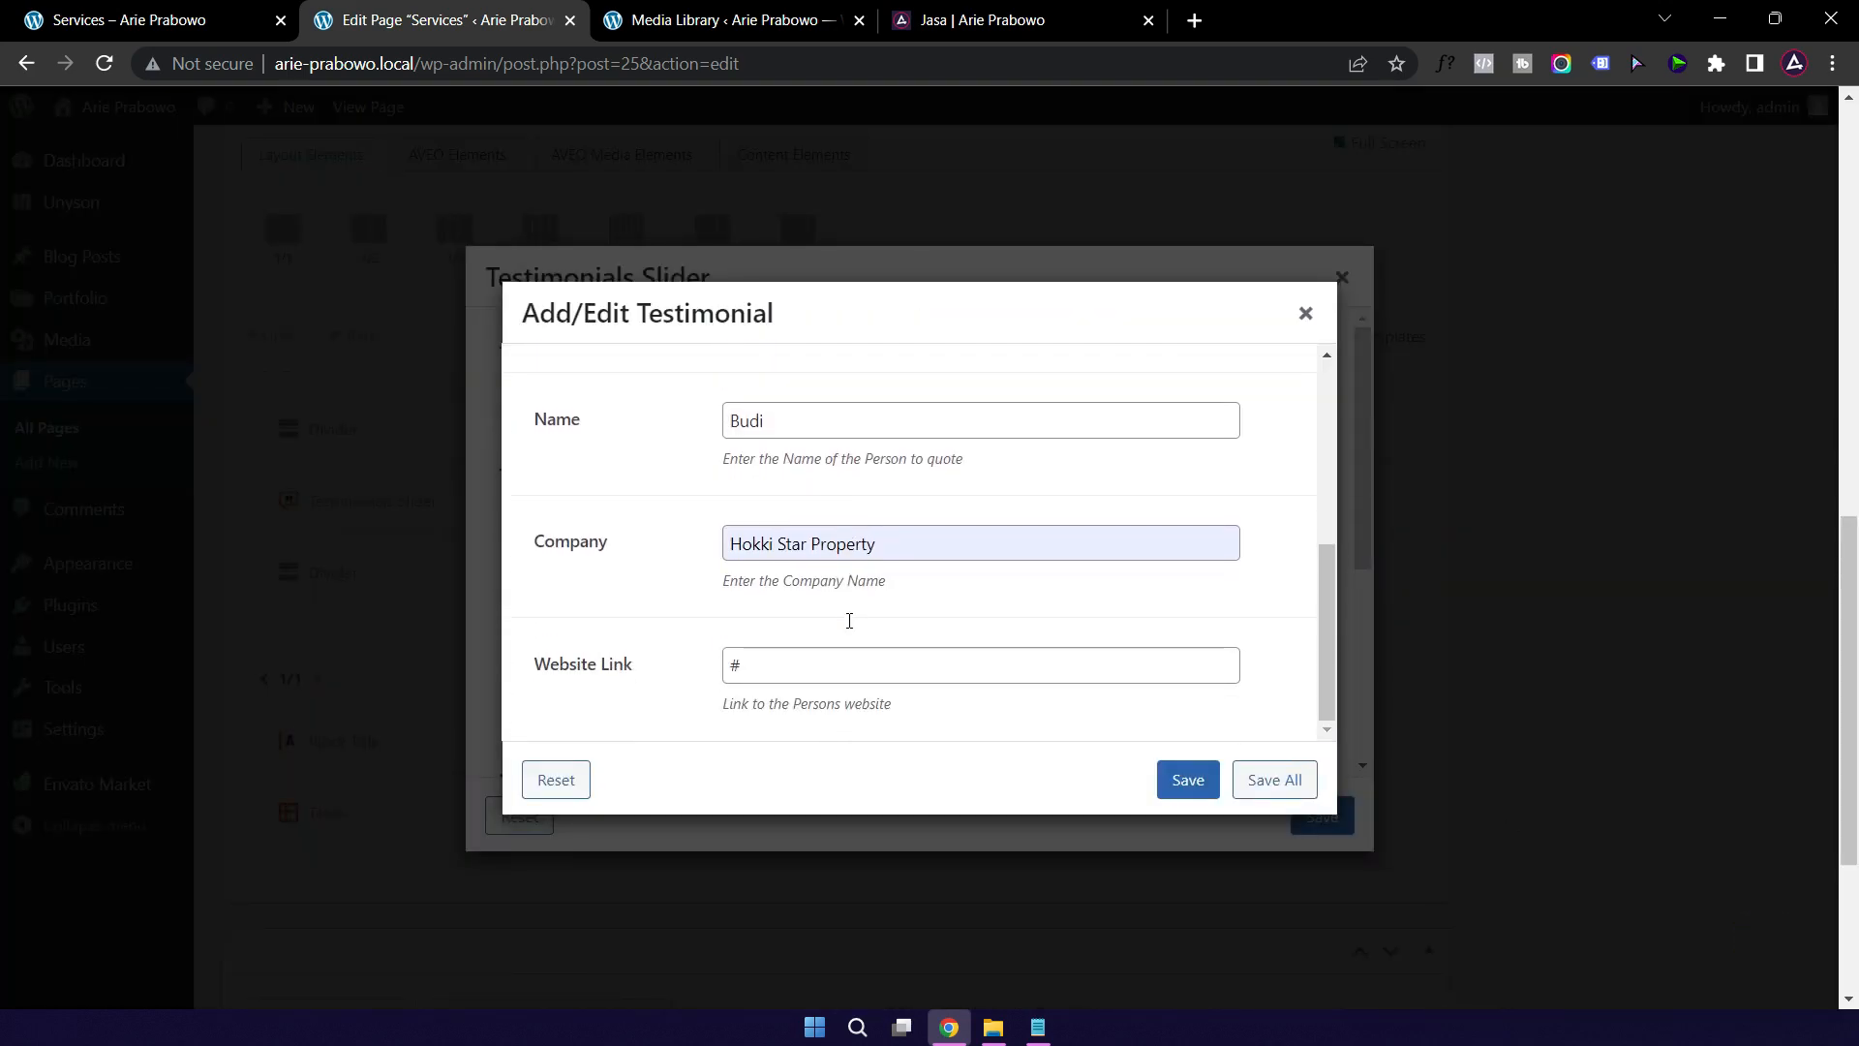
{"action": "left_click", "coordinate": [761, 670]}
{"action": "double_click", "coordinate": [761, 668]}
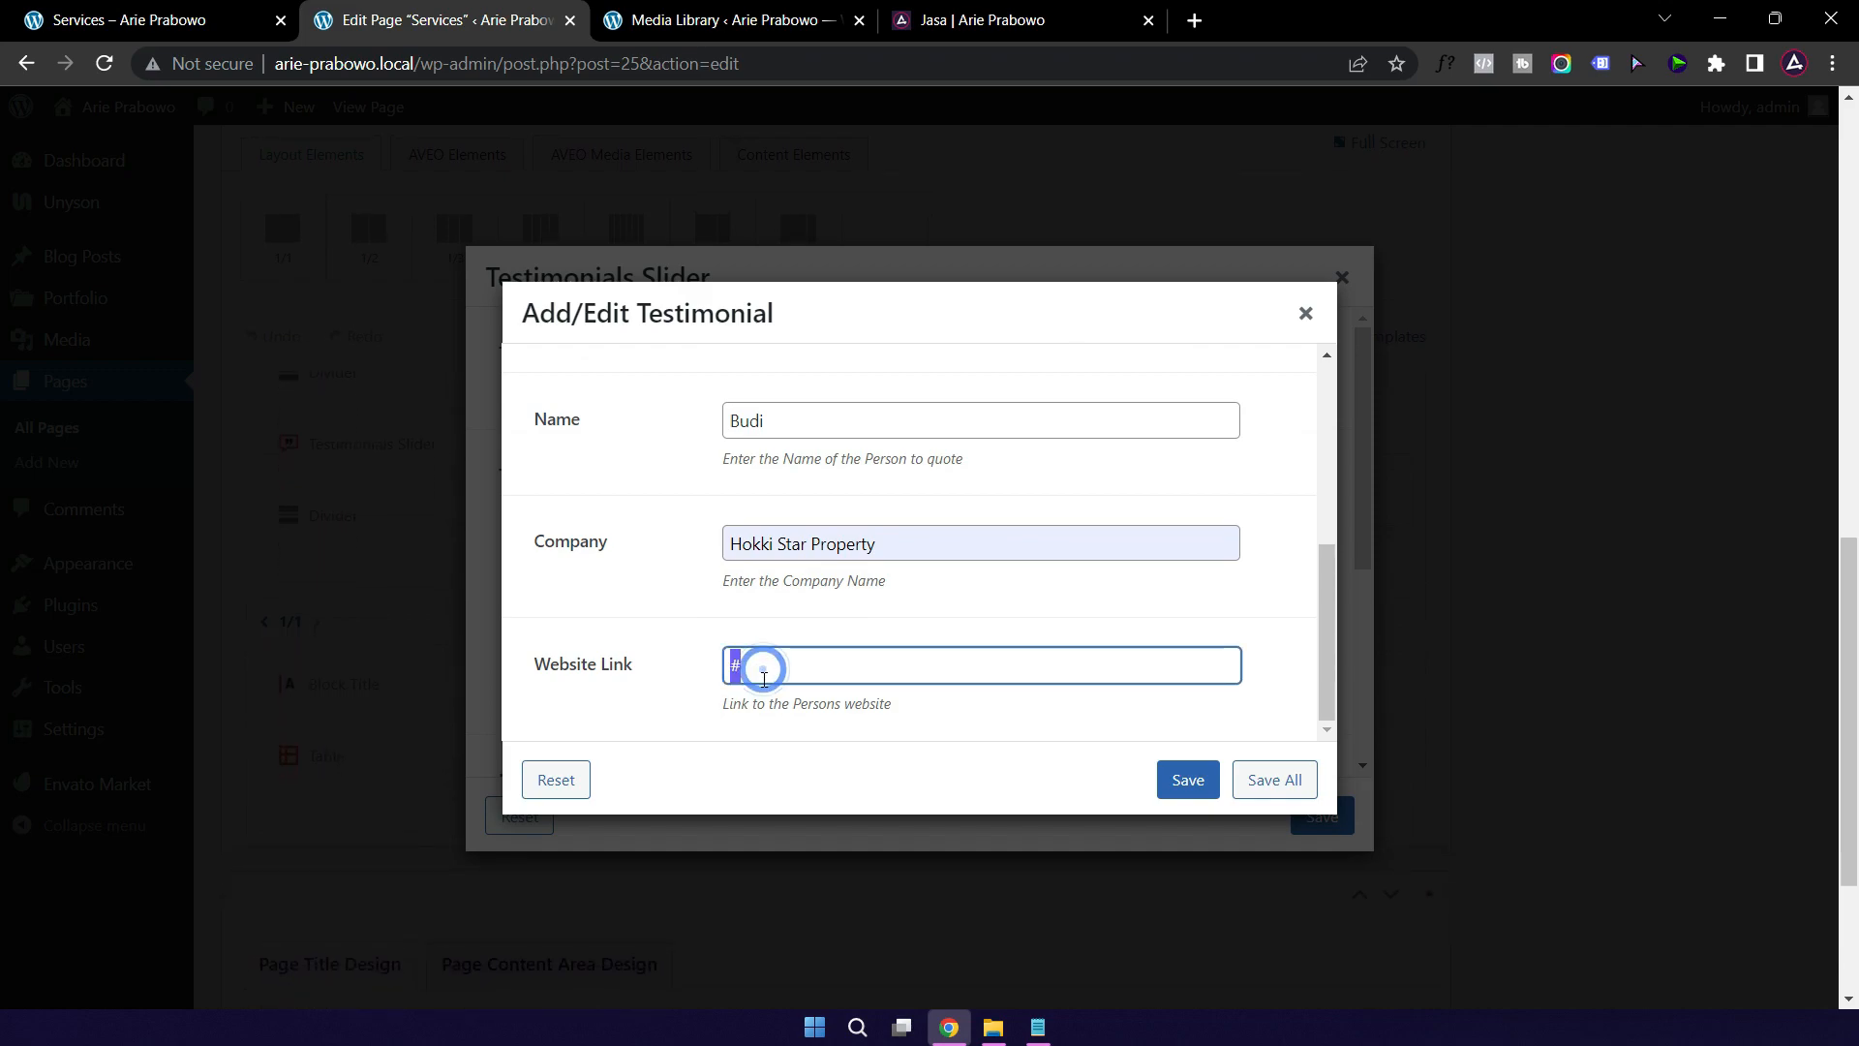
{"action": "left_click", "coordinate": [1188, 780]}
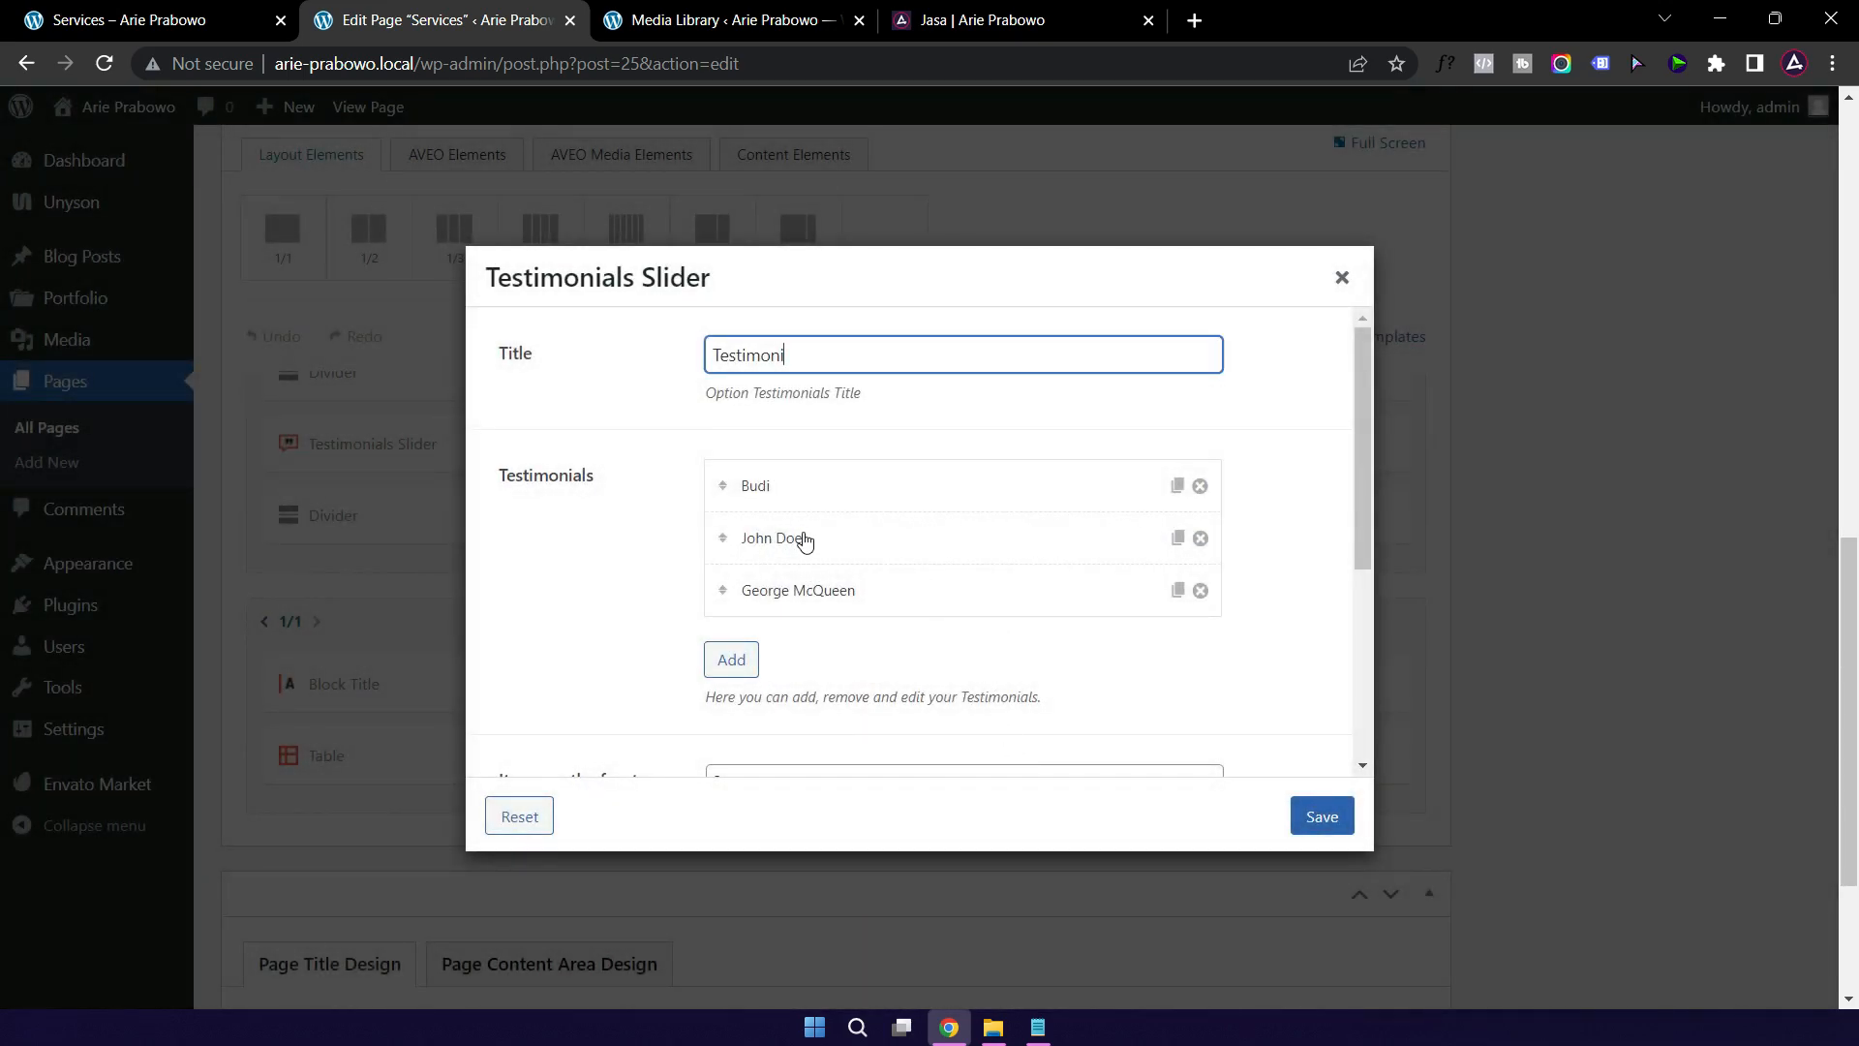
{"action": "left_click", "coordinate": [880, 542]}
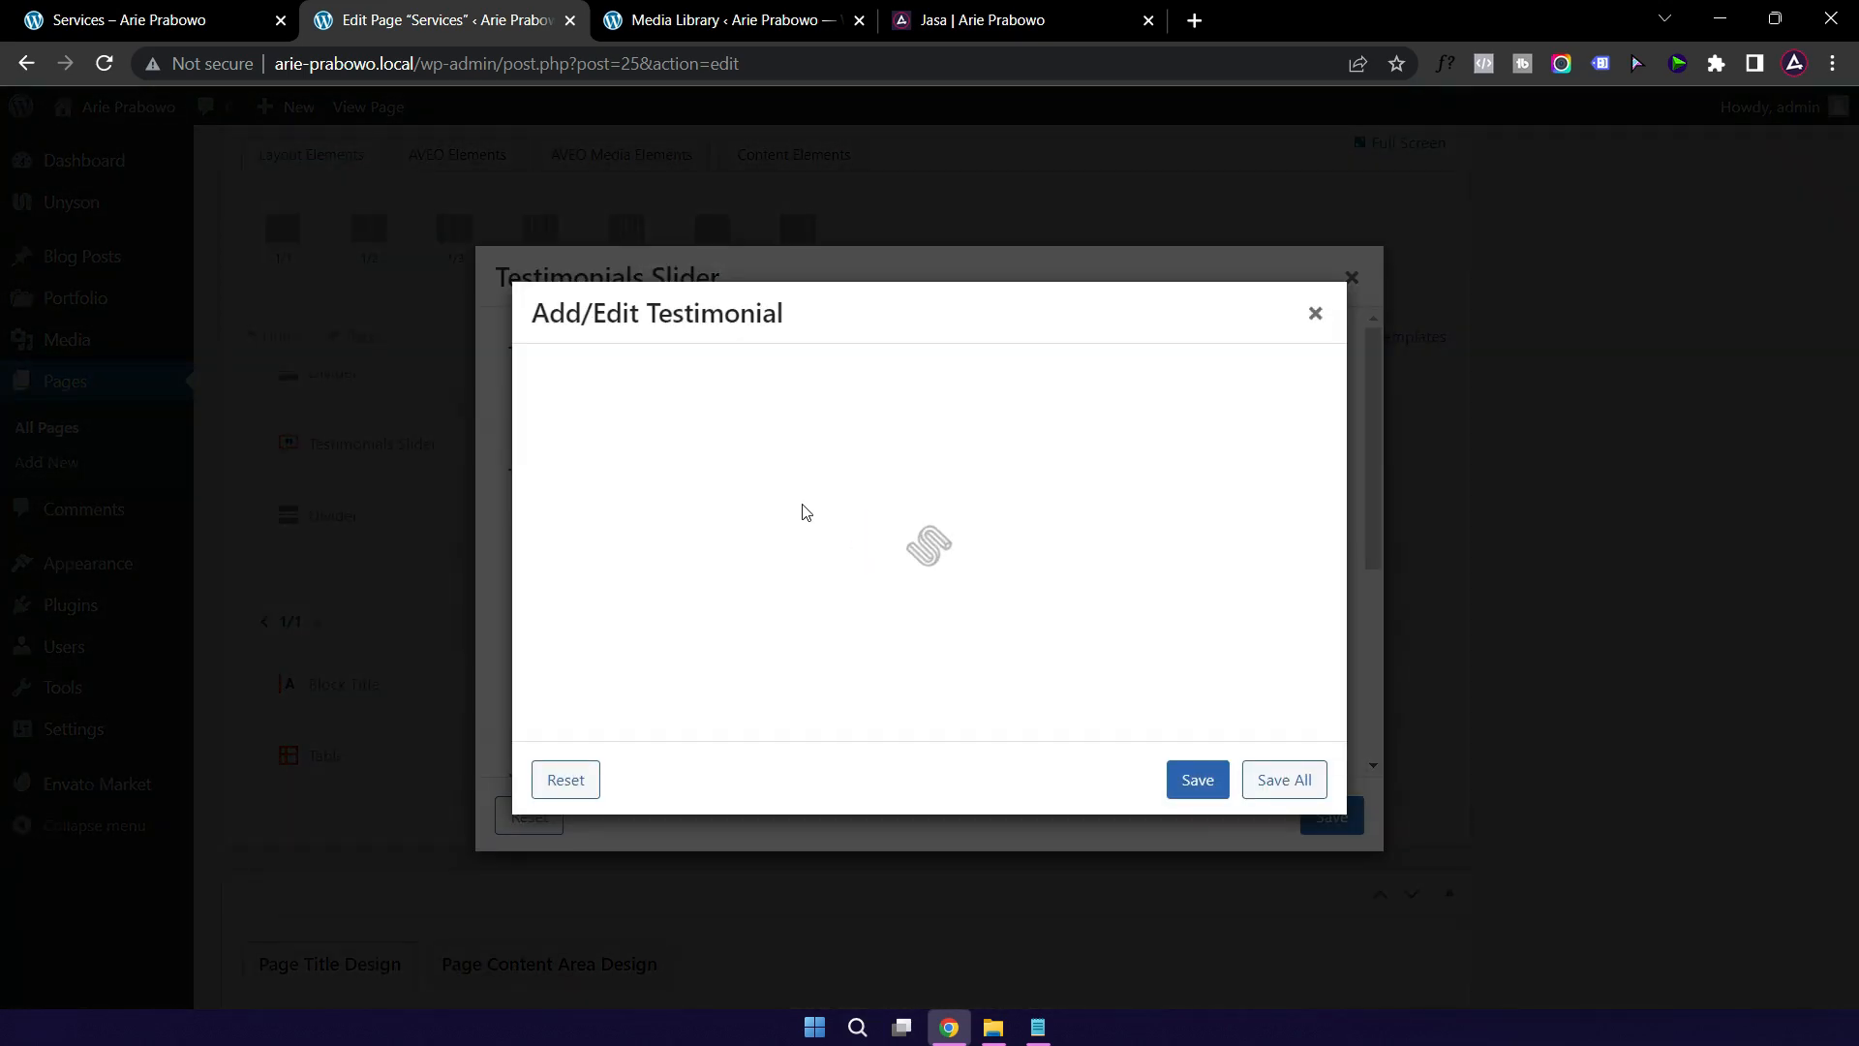
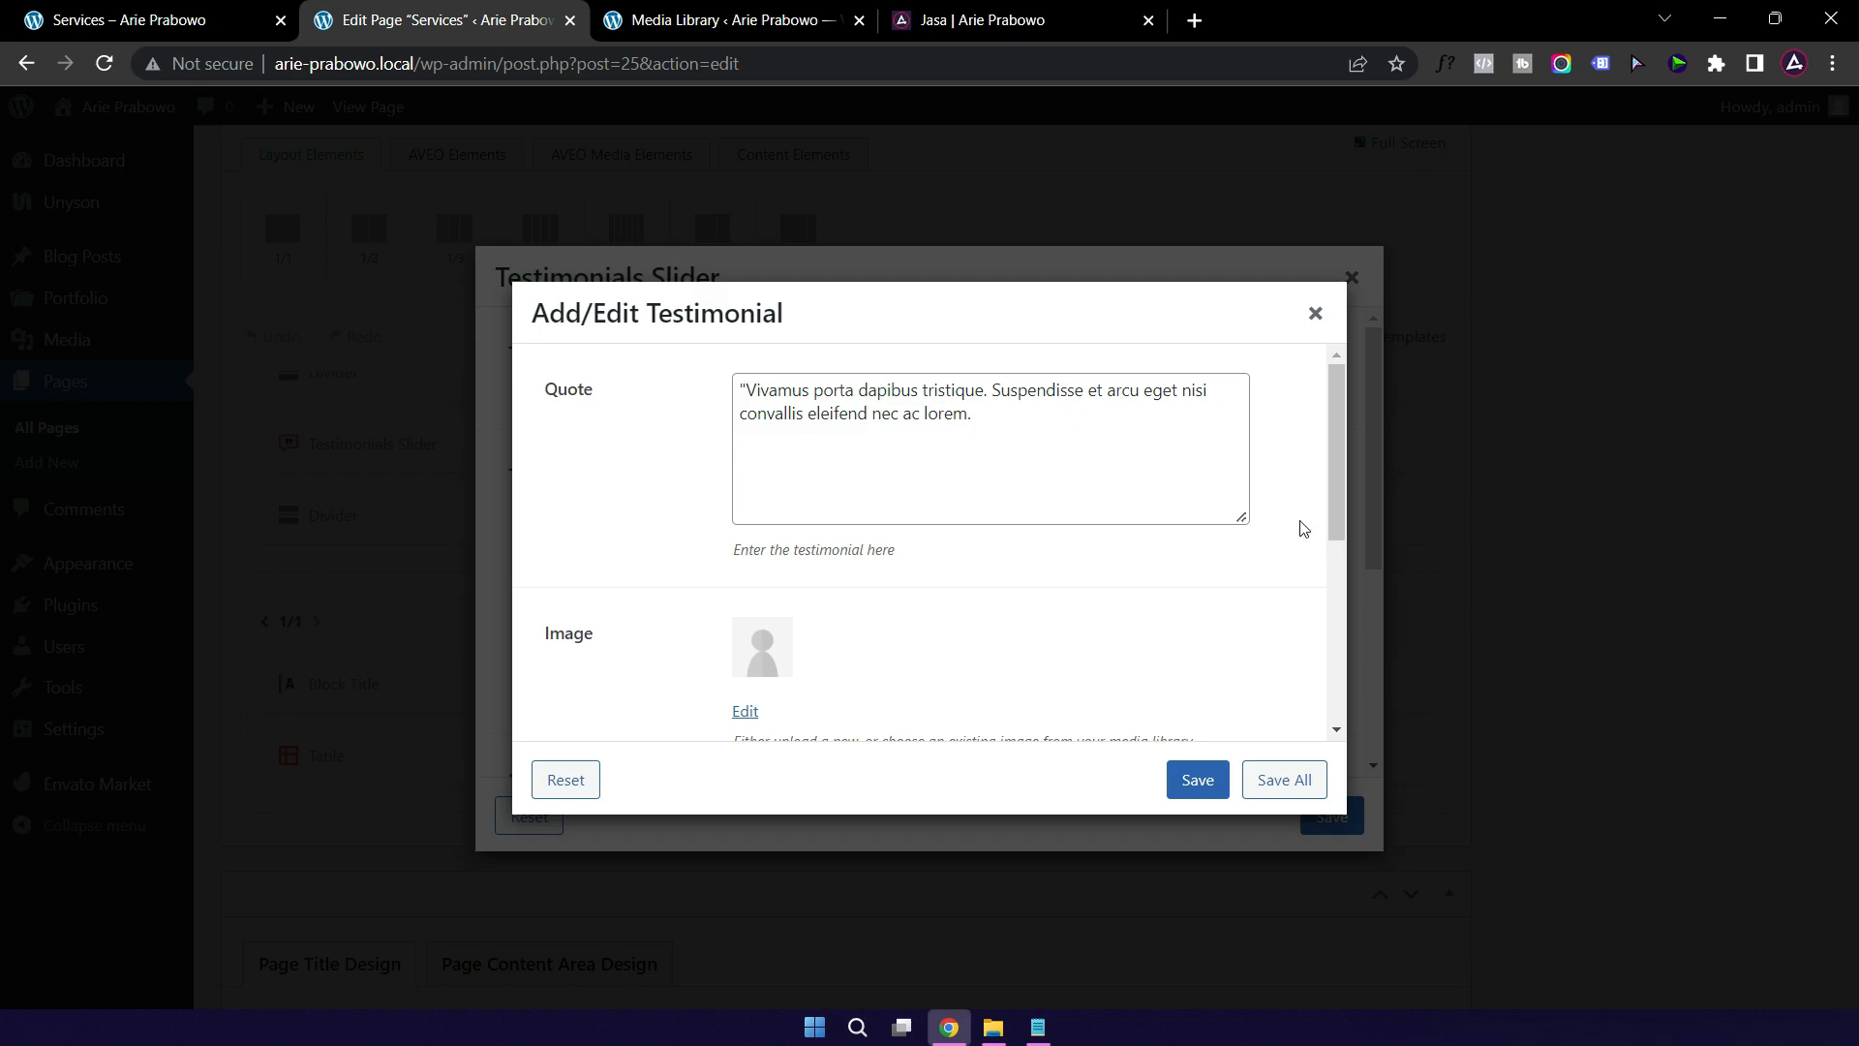
Step: Save the Testimoni slider with its three testimonials and update the Services page
{"action": "scroll", "coordinate": [1299, 500], "scroll_direction": "down", "scroll_amount": 5}
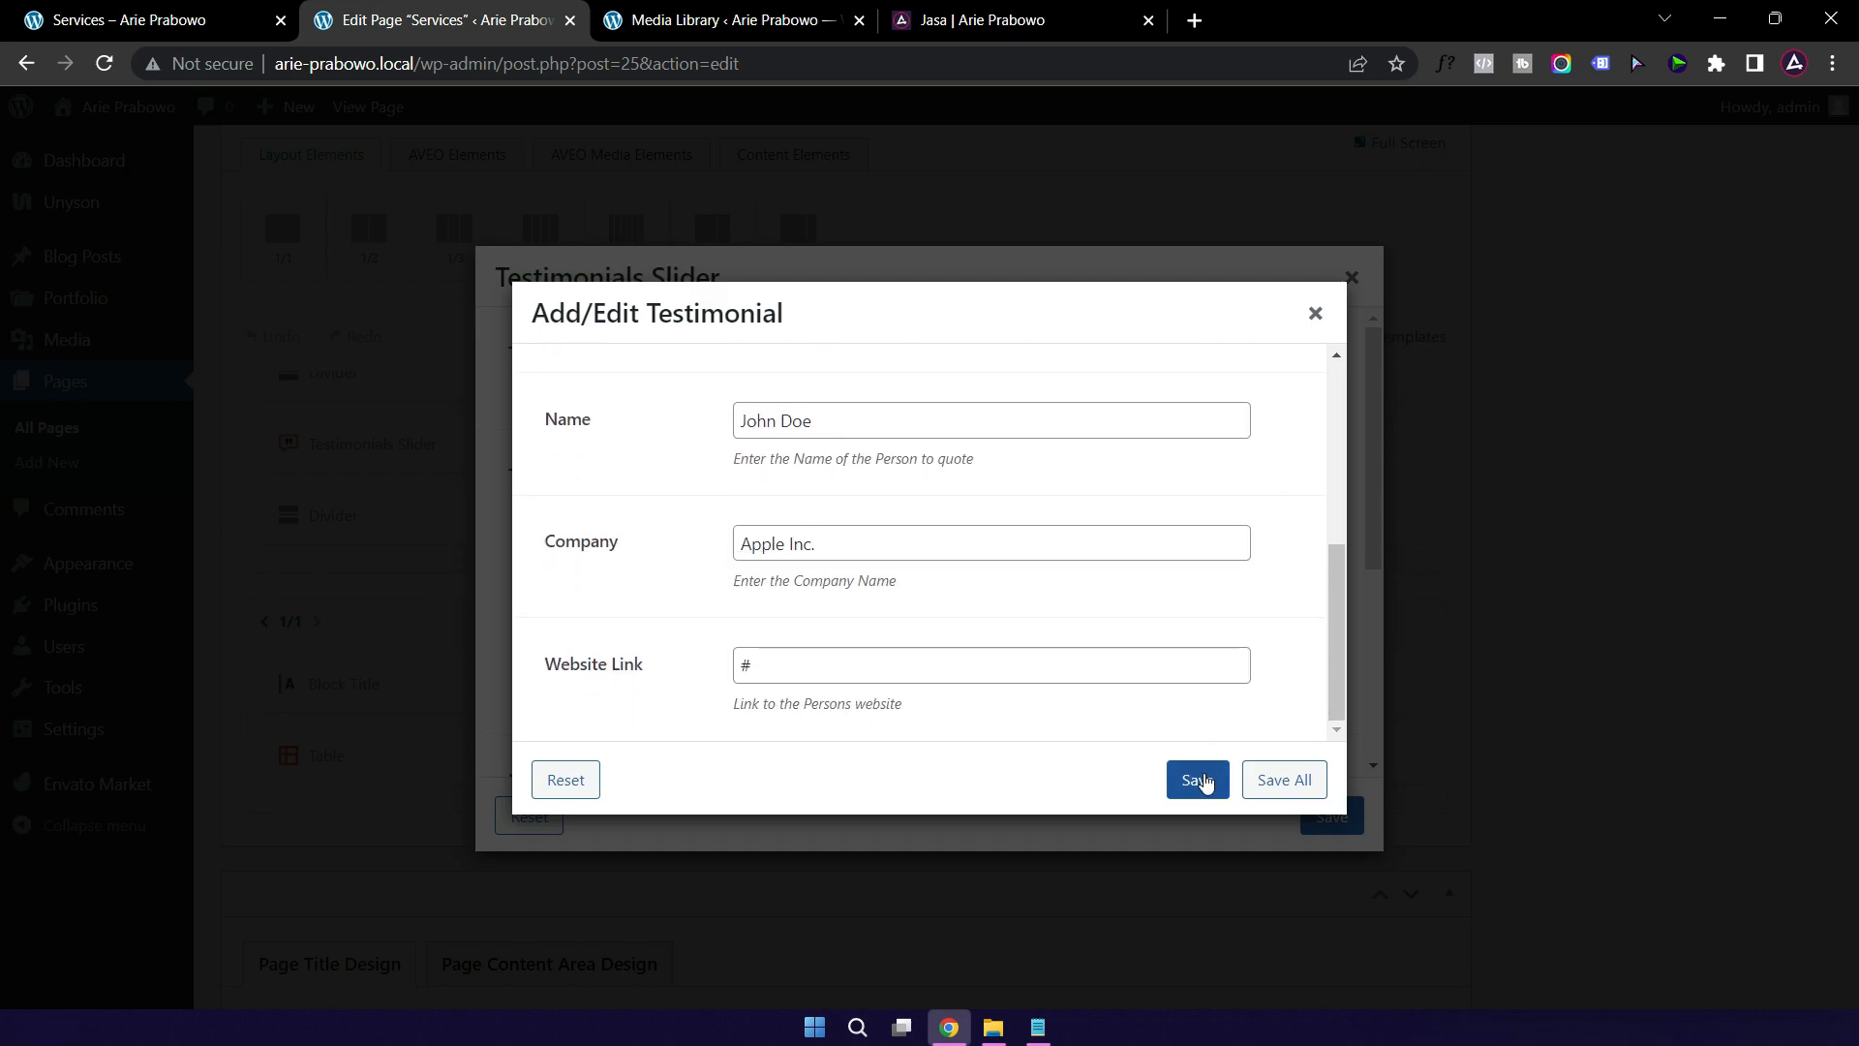
{"action": "left_click", "coordinate": [1315, 313]}
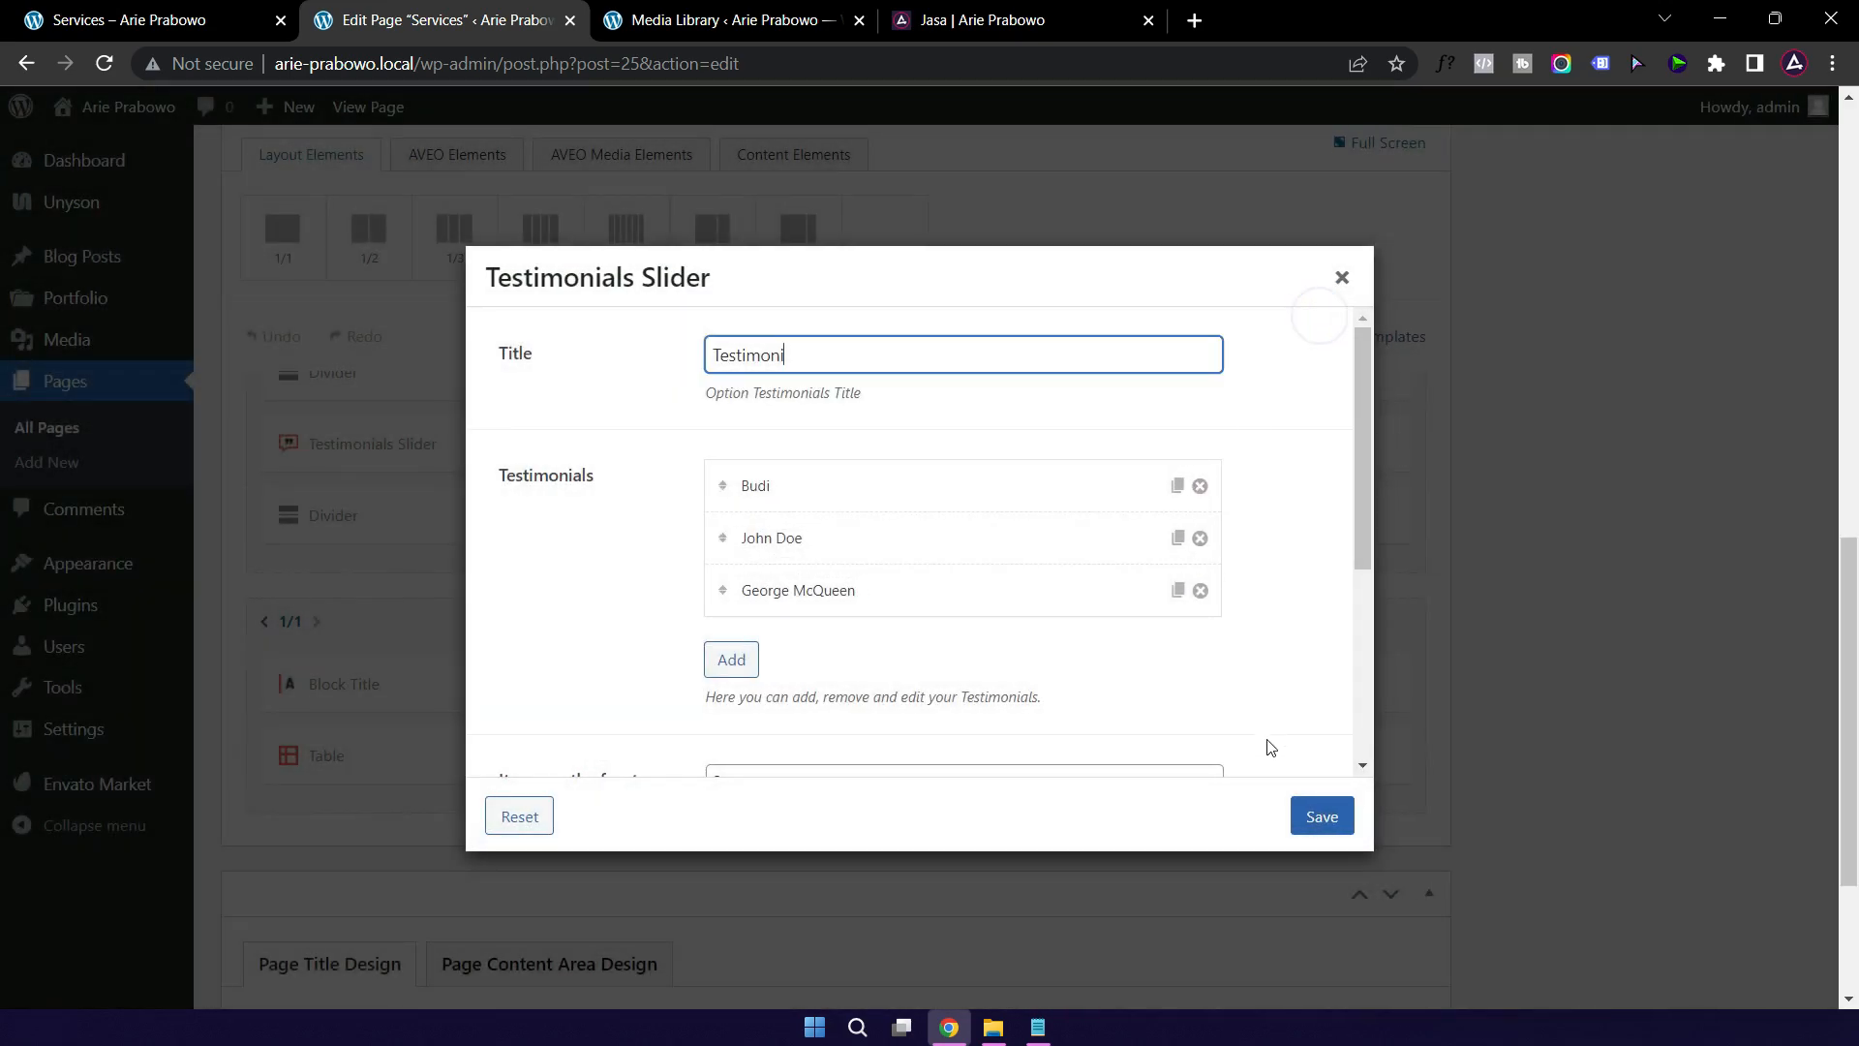
{"action": "left_click", "coordinate": [1315, 818]}
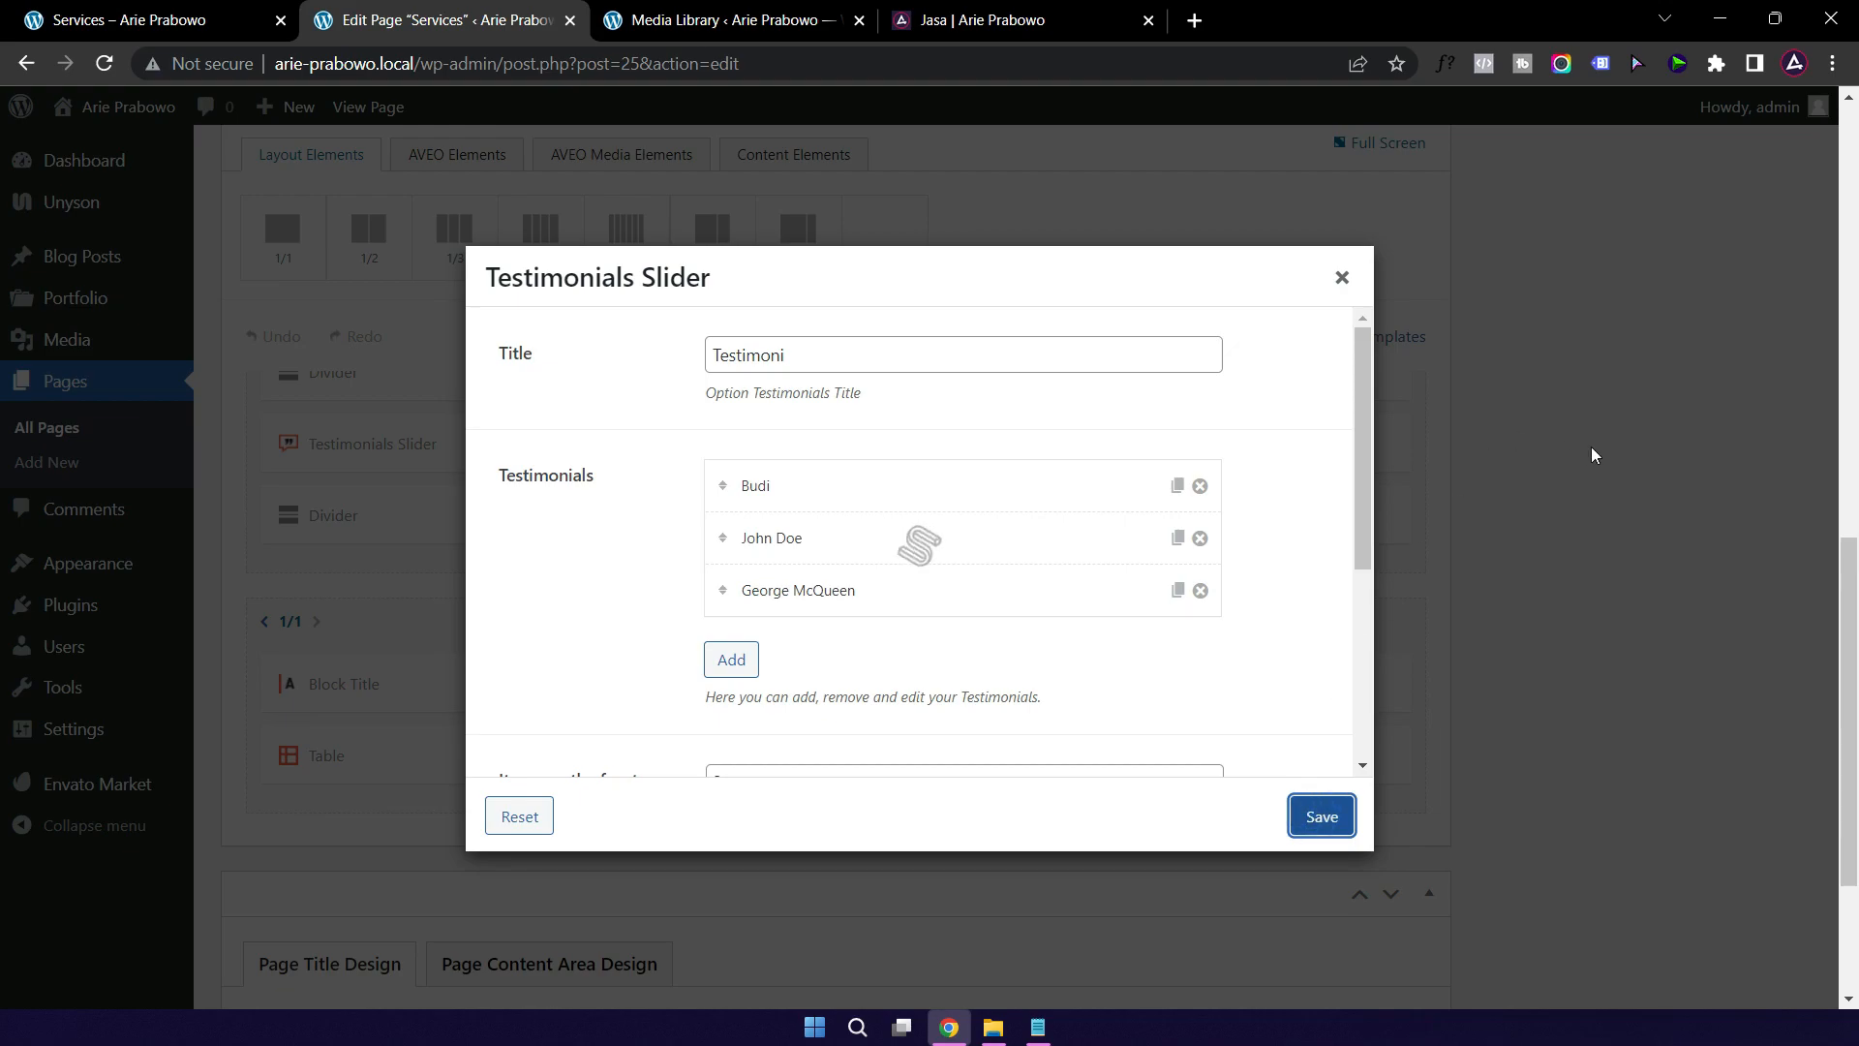
{"action": "scroll", "coordinate": [1590, 445], "scroll_direction": "up", "scroll_amount": 4}
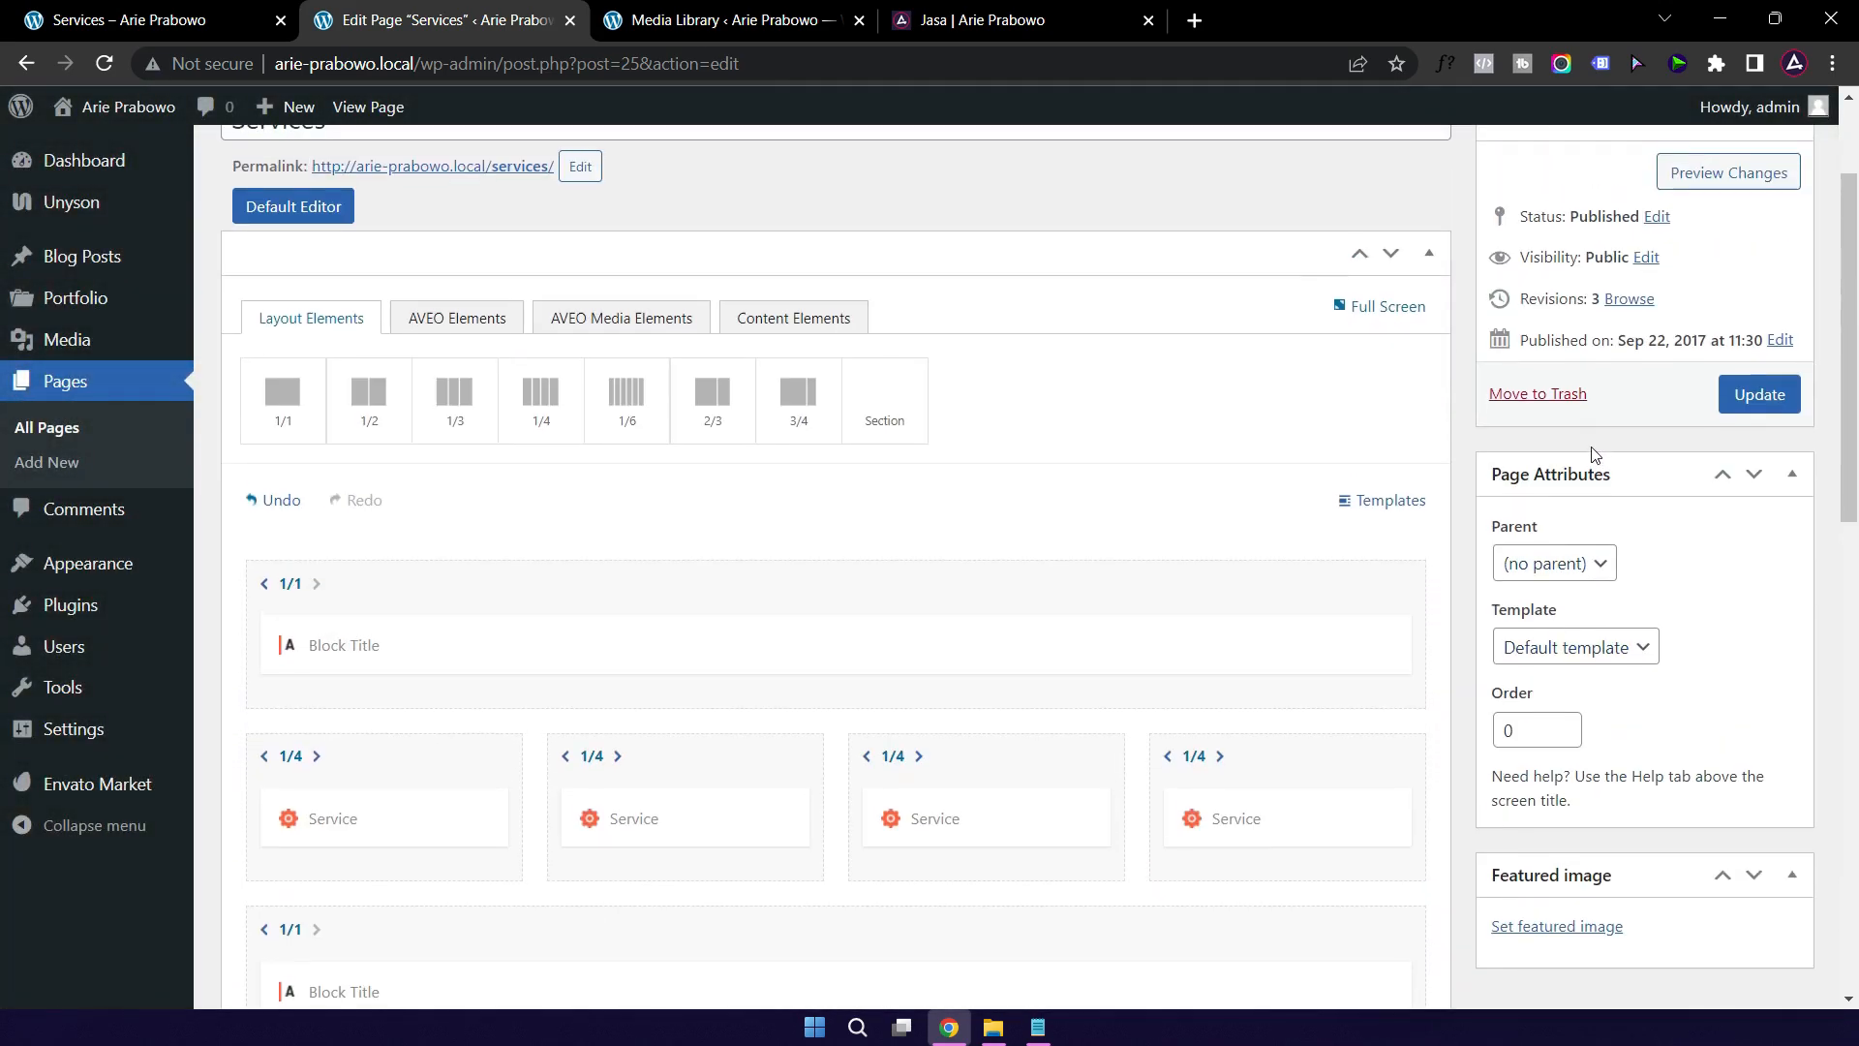
{"action": "left_click", "coordinate": [1757, 574]}
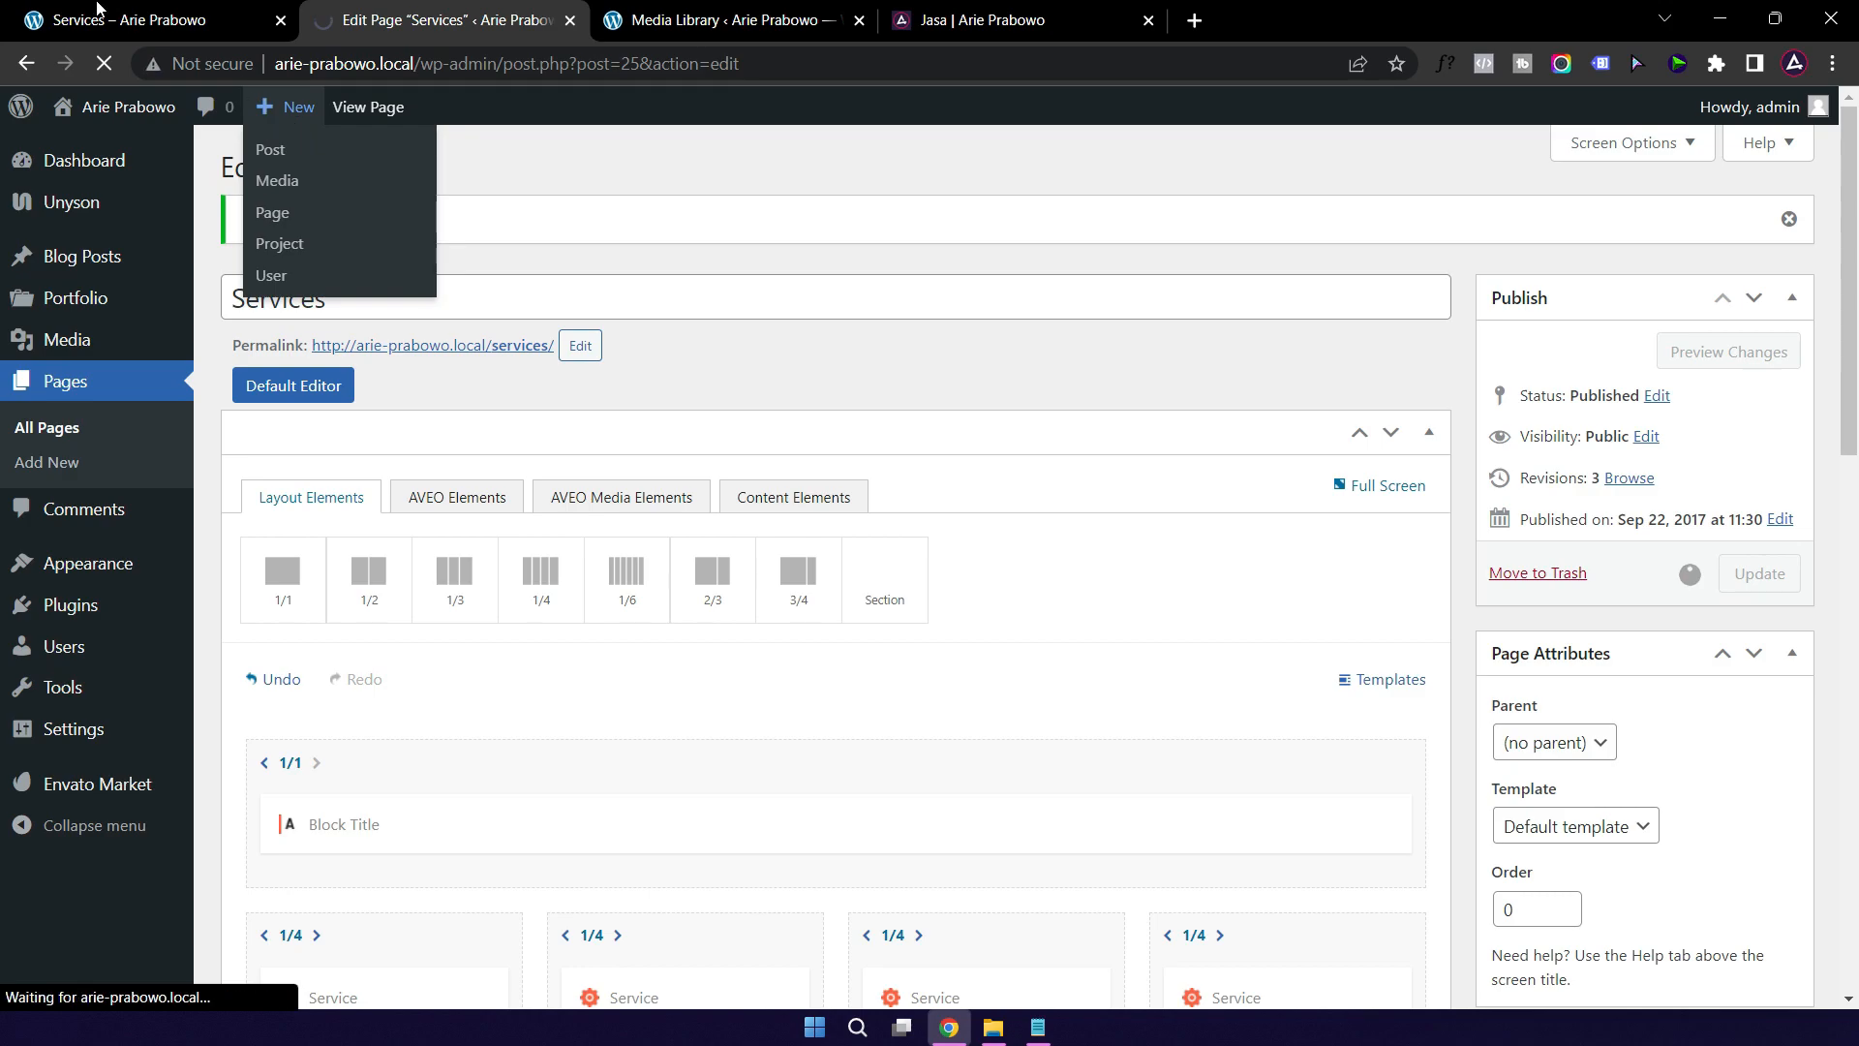
{"action": "mouse_move", "coordinate": [142, 29]}
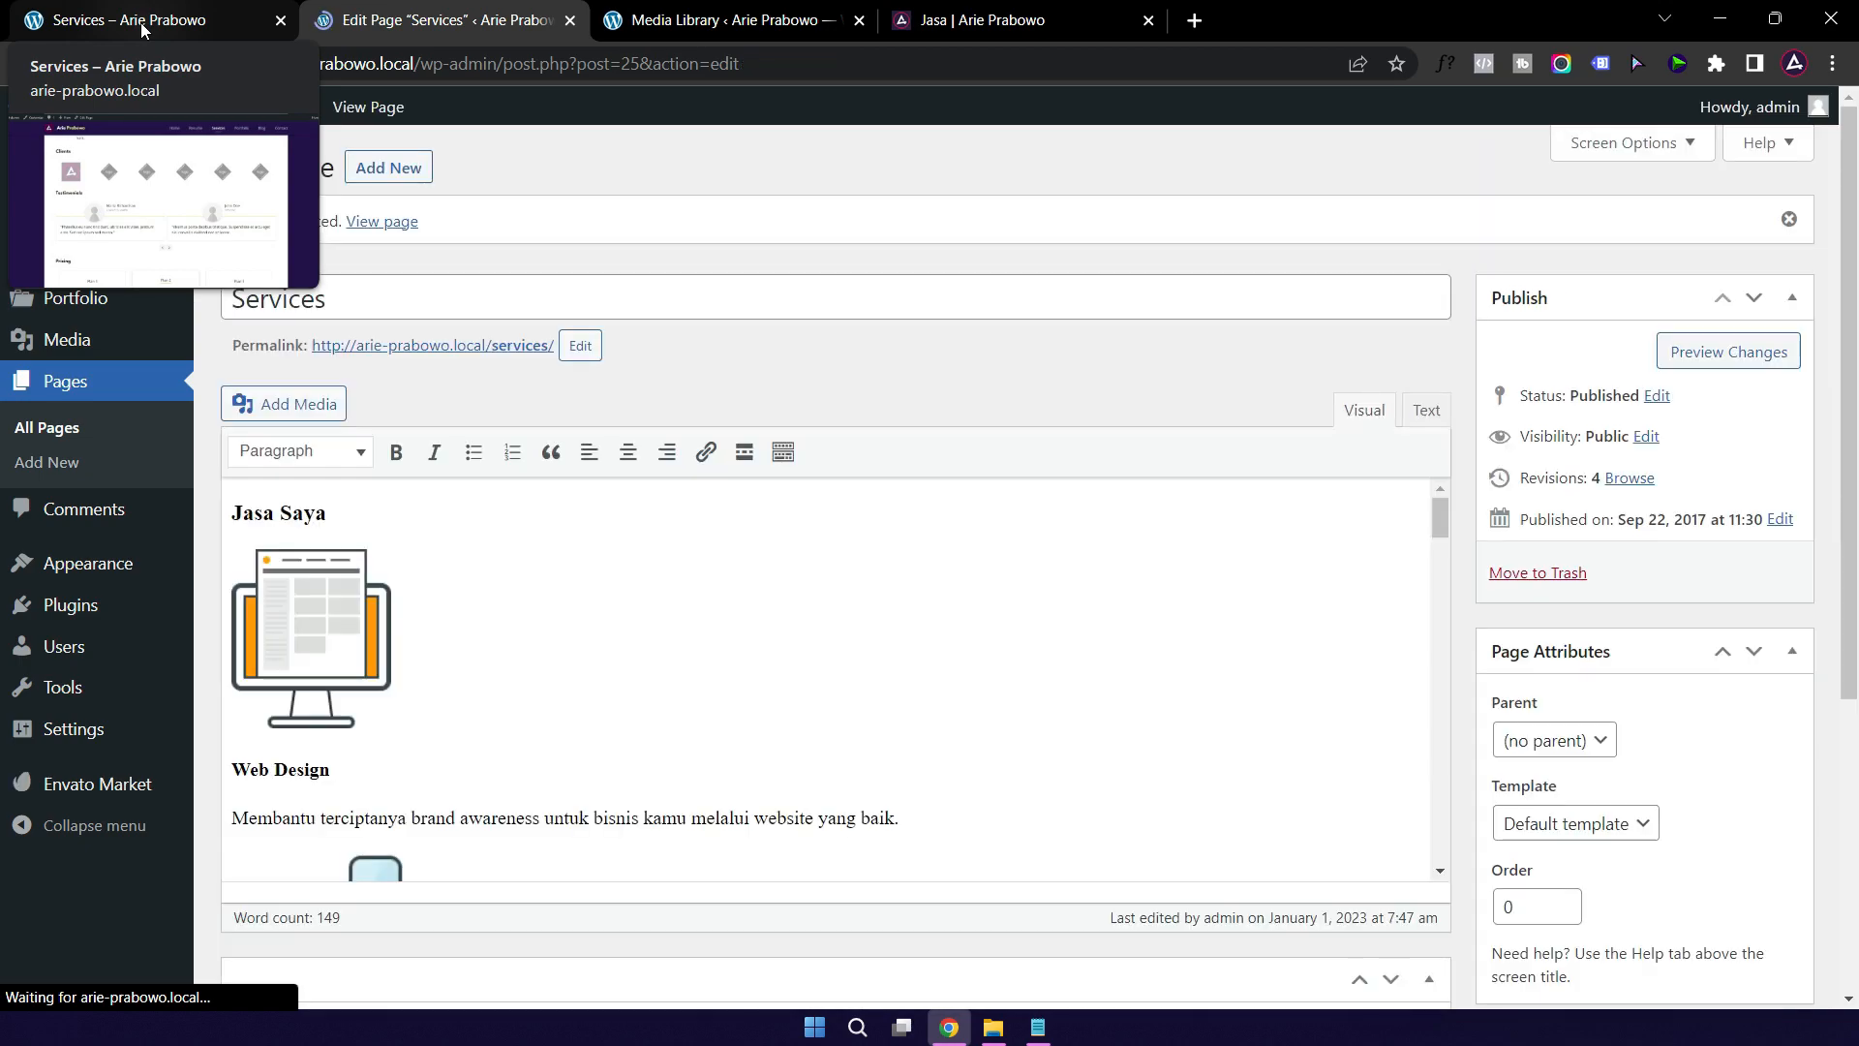
{"action": "left_click", "coordinate": [142, 30]}
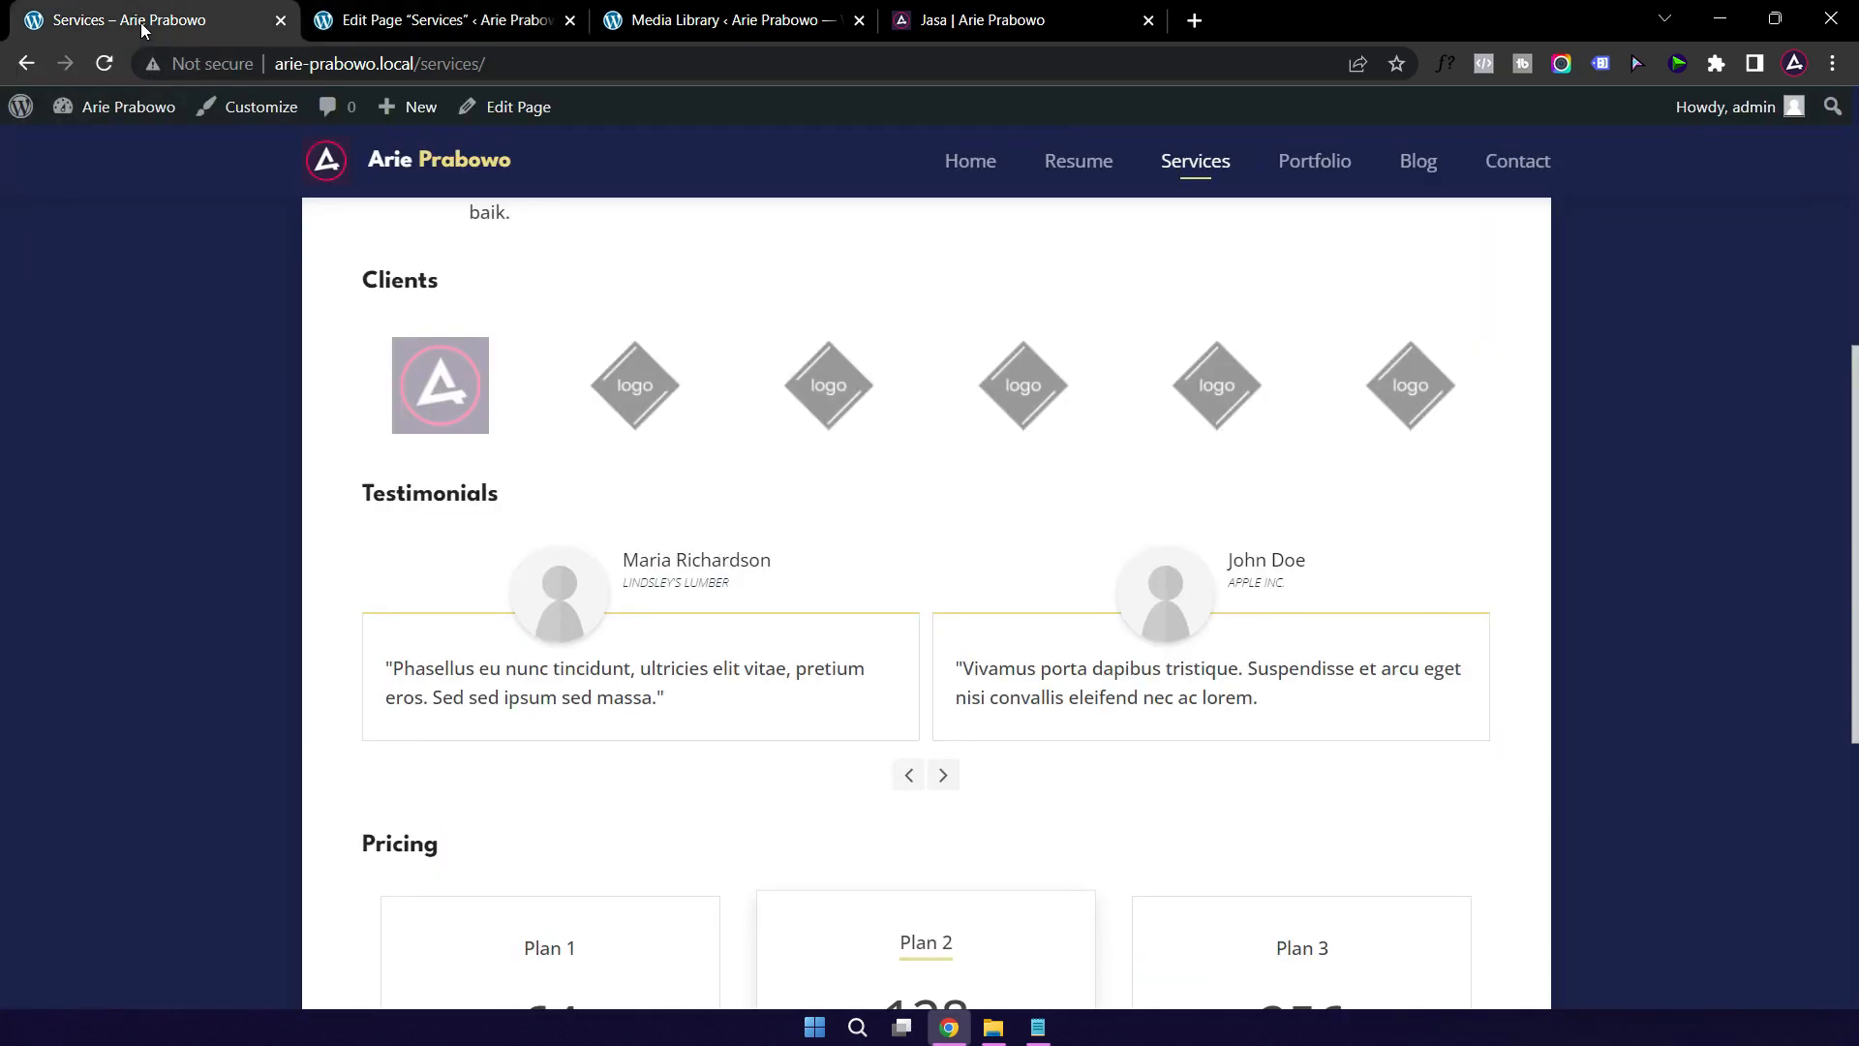
{"action": "left_click", "coordinate": [104, 63]}
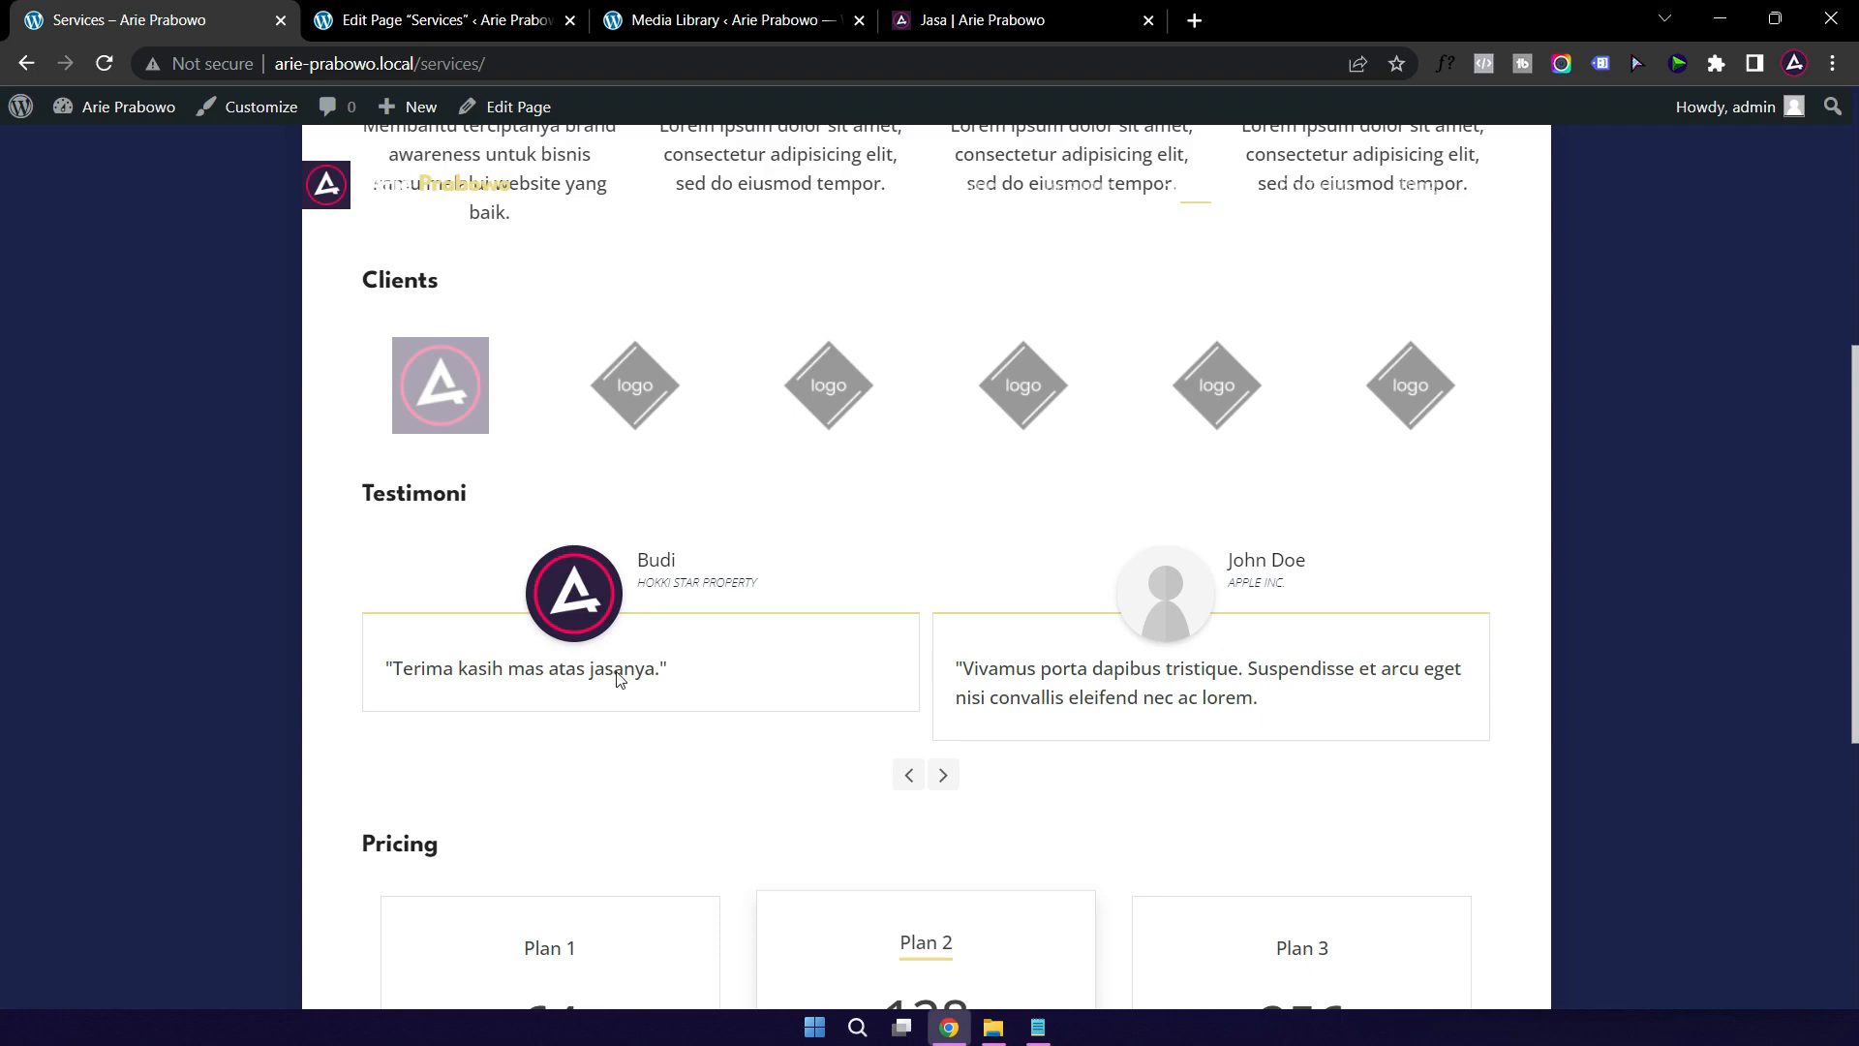
{"action": "left_click", "coordinate": [986, 24]}
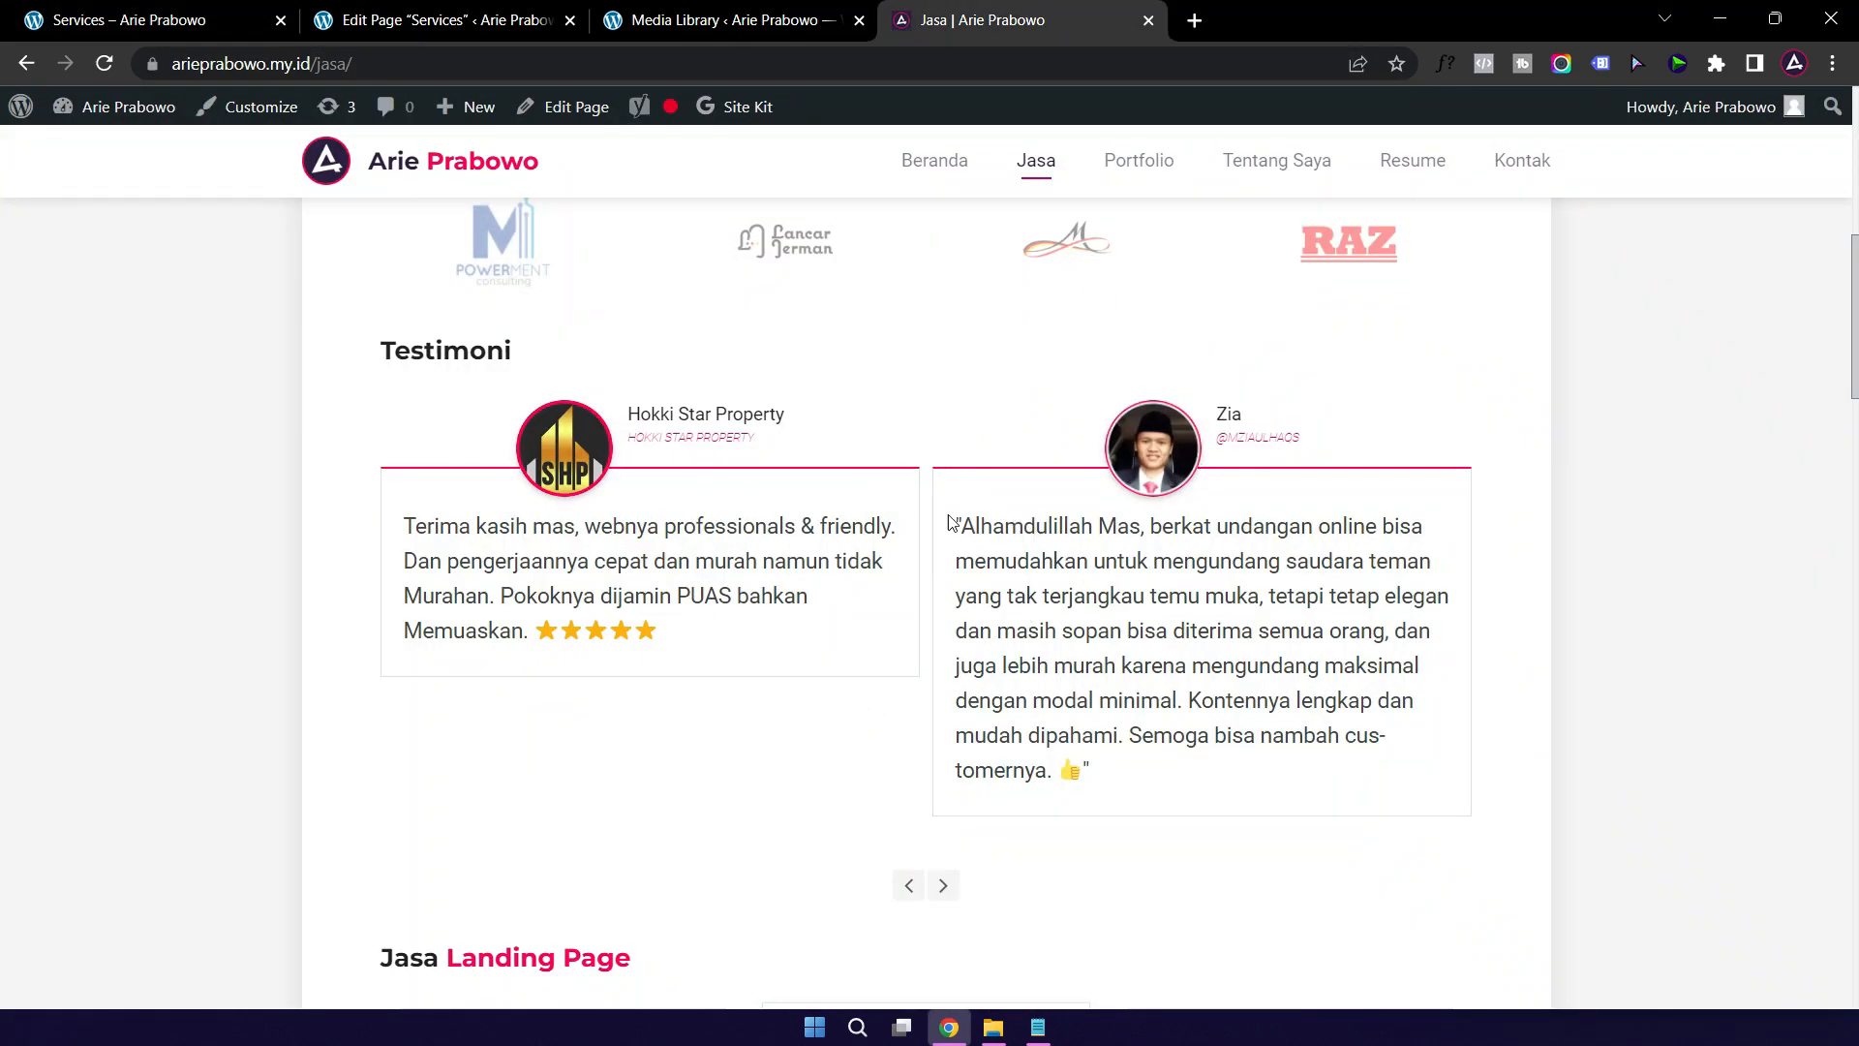
{"action": "left_click", "coordinate": [944, 887]}
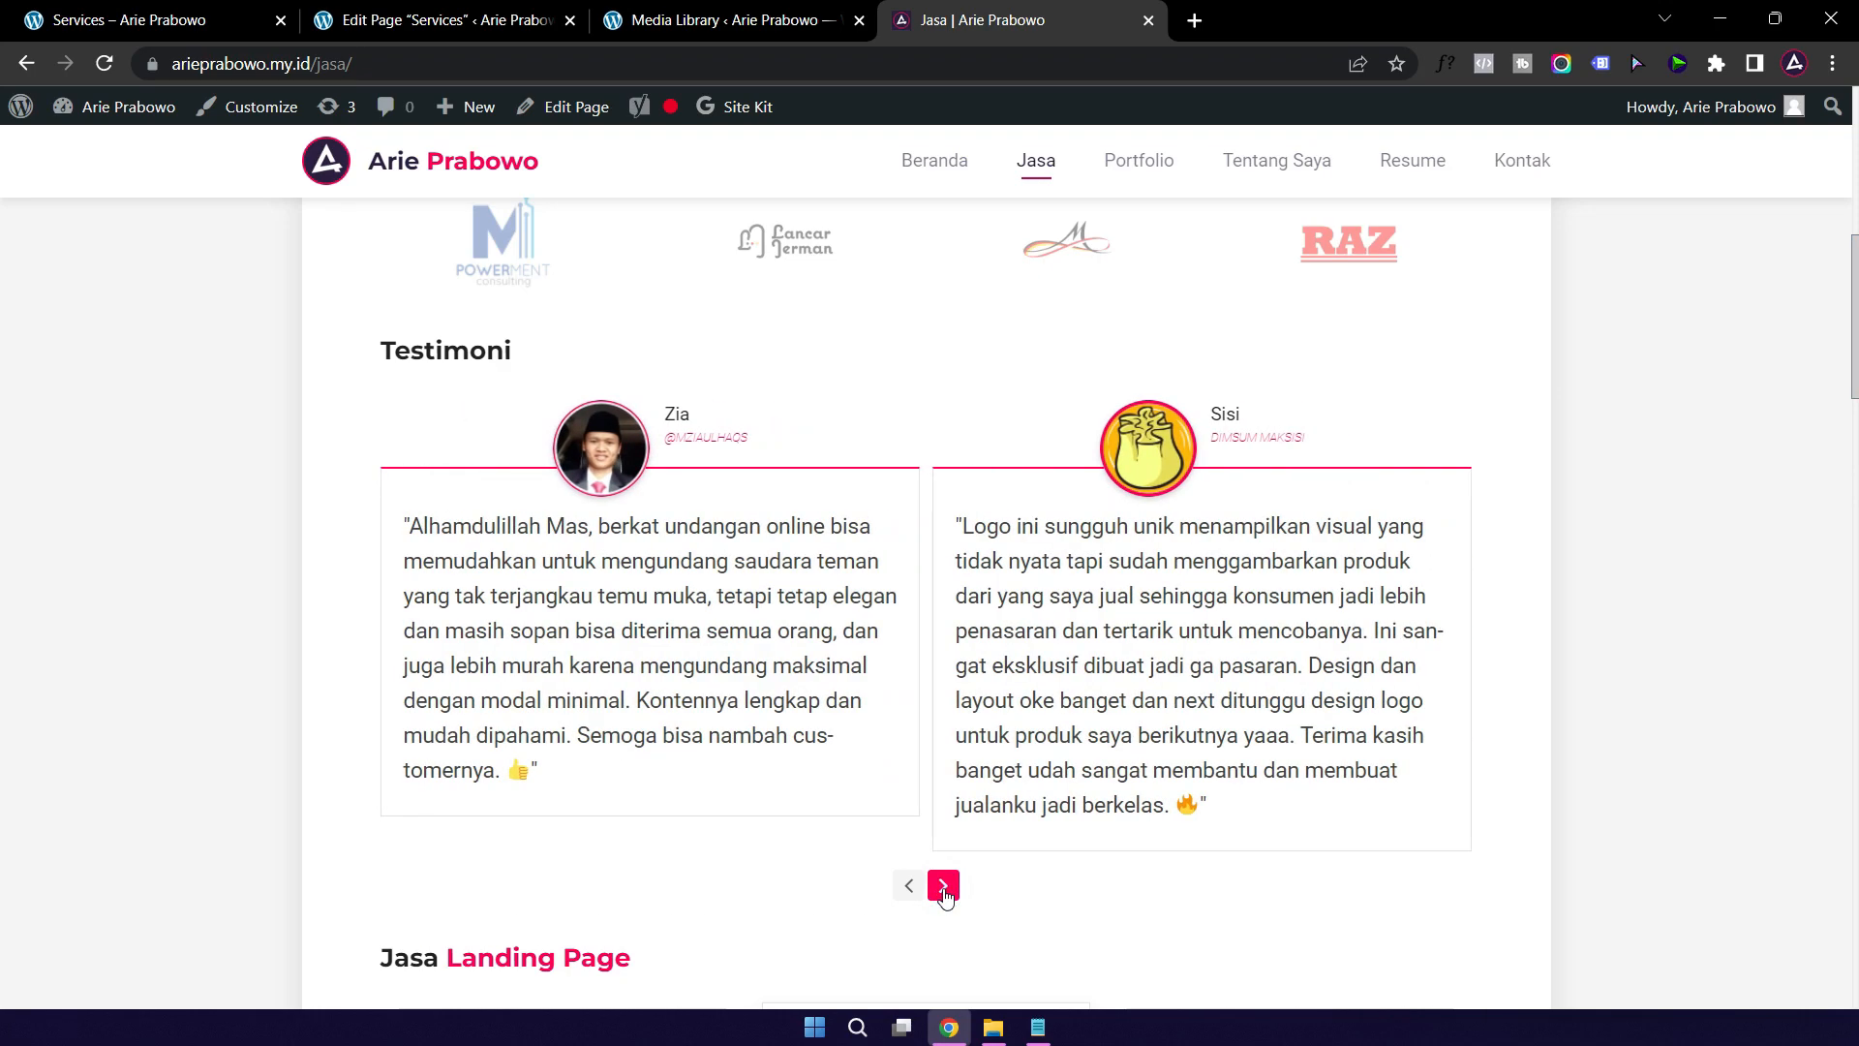
{"action": "left_click", "coordinate": [945, 889]}
{"action": "left_click", "coordinate": [944, 887]}
{"action": "left_click", "coordinate": [944, 887]}
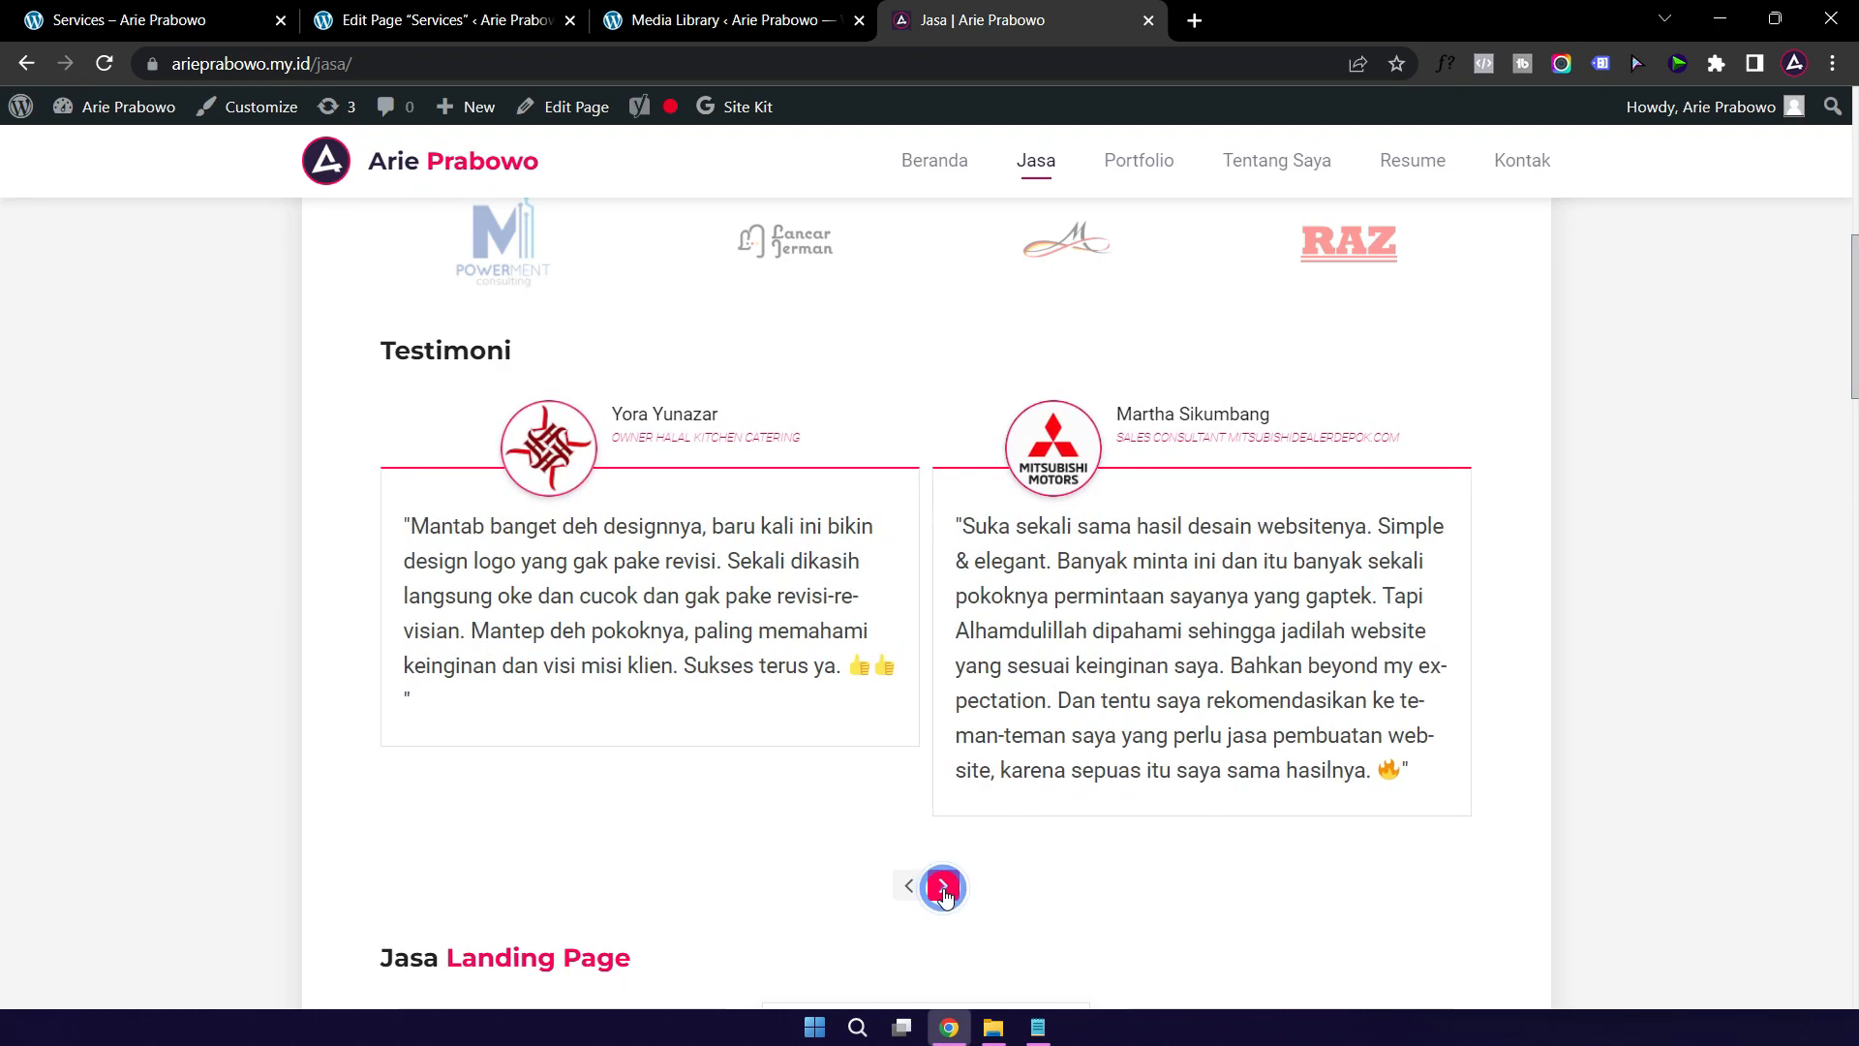
{"action": "scroll", "coordinate": [595, 726], "scroll_direction": "down", "scroll_amount": 5}
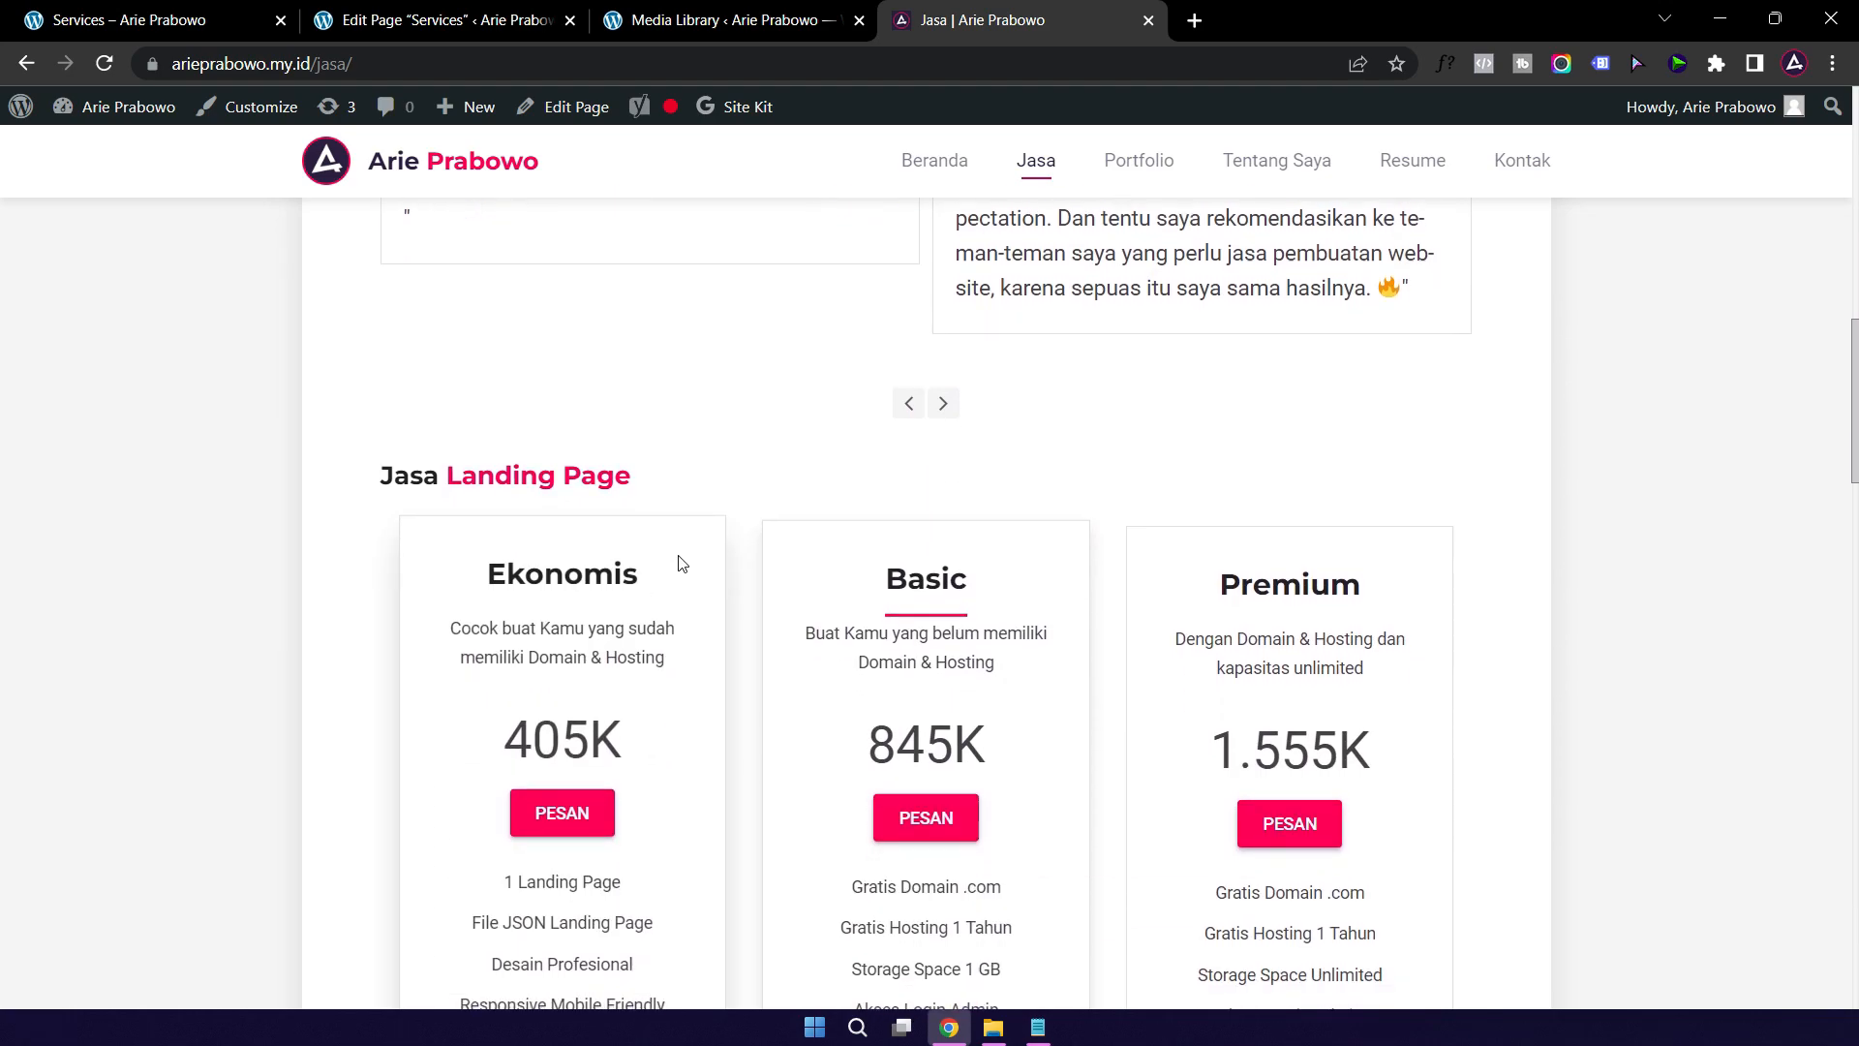
{"action": "left_click", "coordinate": [429, 20]}
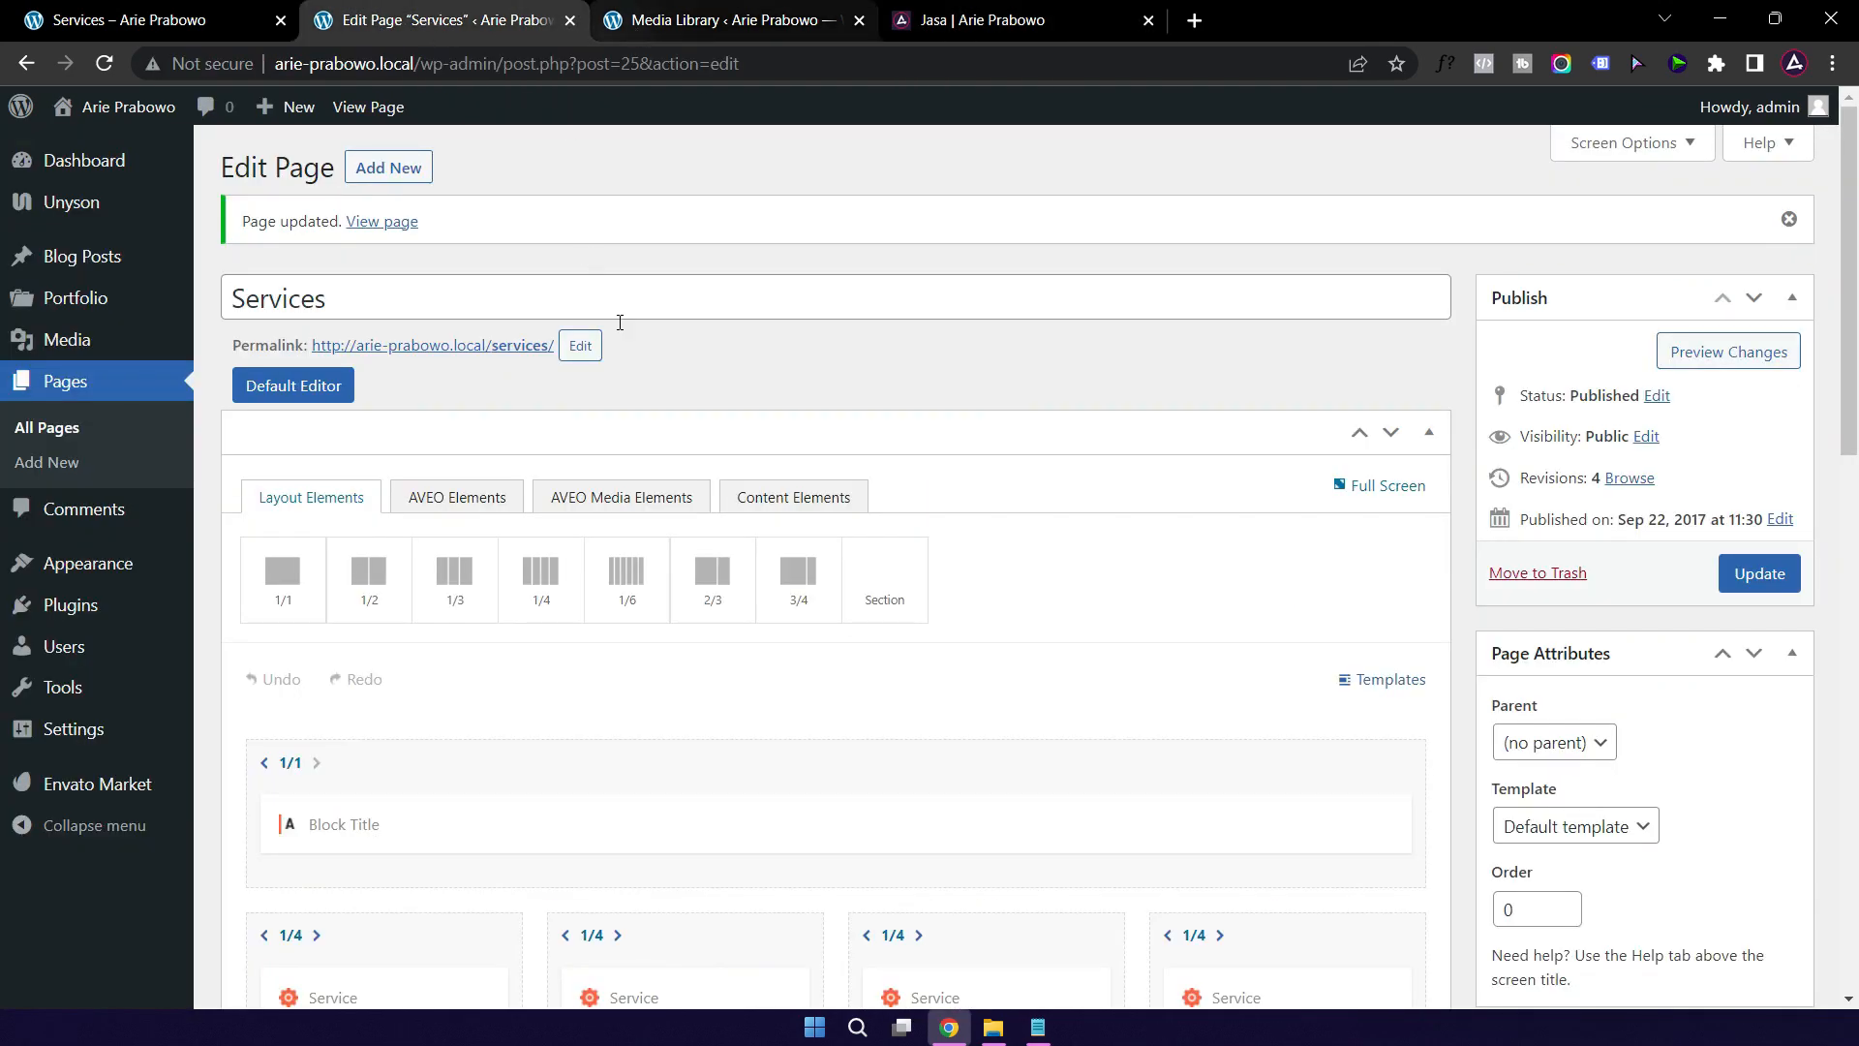
{"action": "left_click", "coordinate": [97, 21]}
{"action": "scroll", "coordinate": [738, 668], "scroll_direction": "down", "scroll_amount": 6}
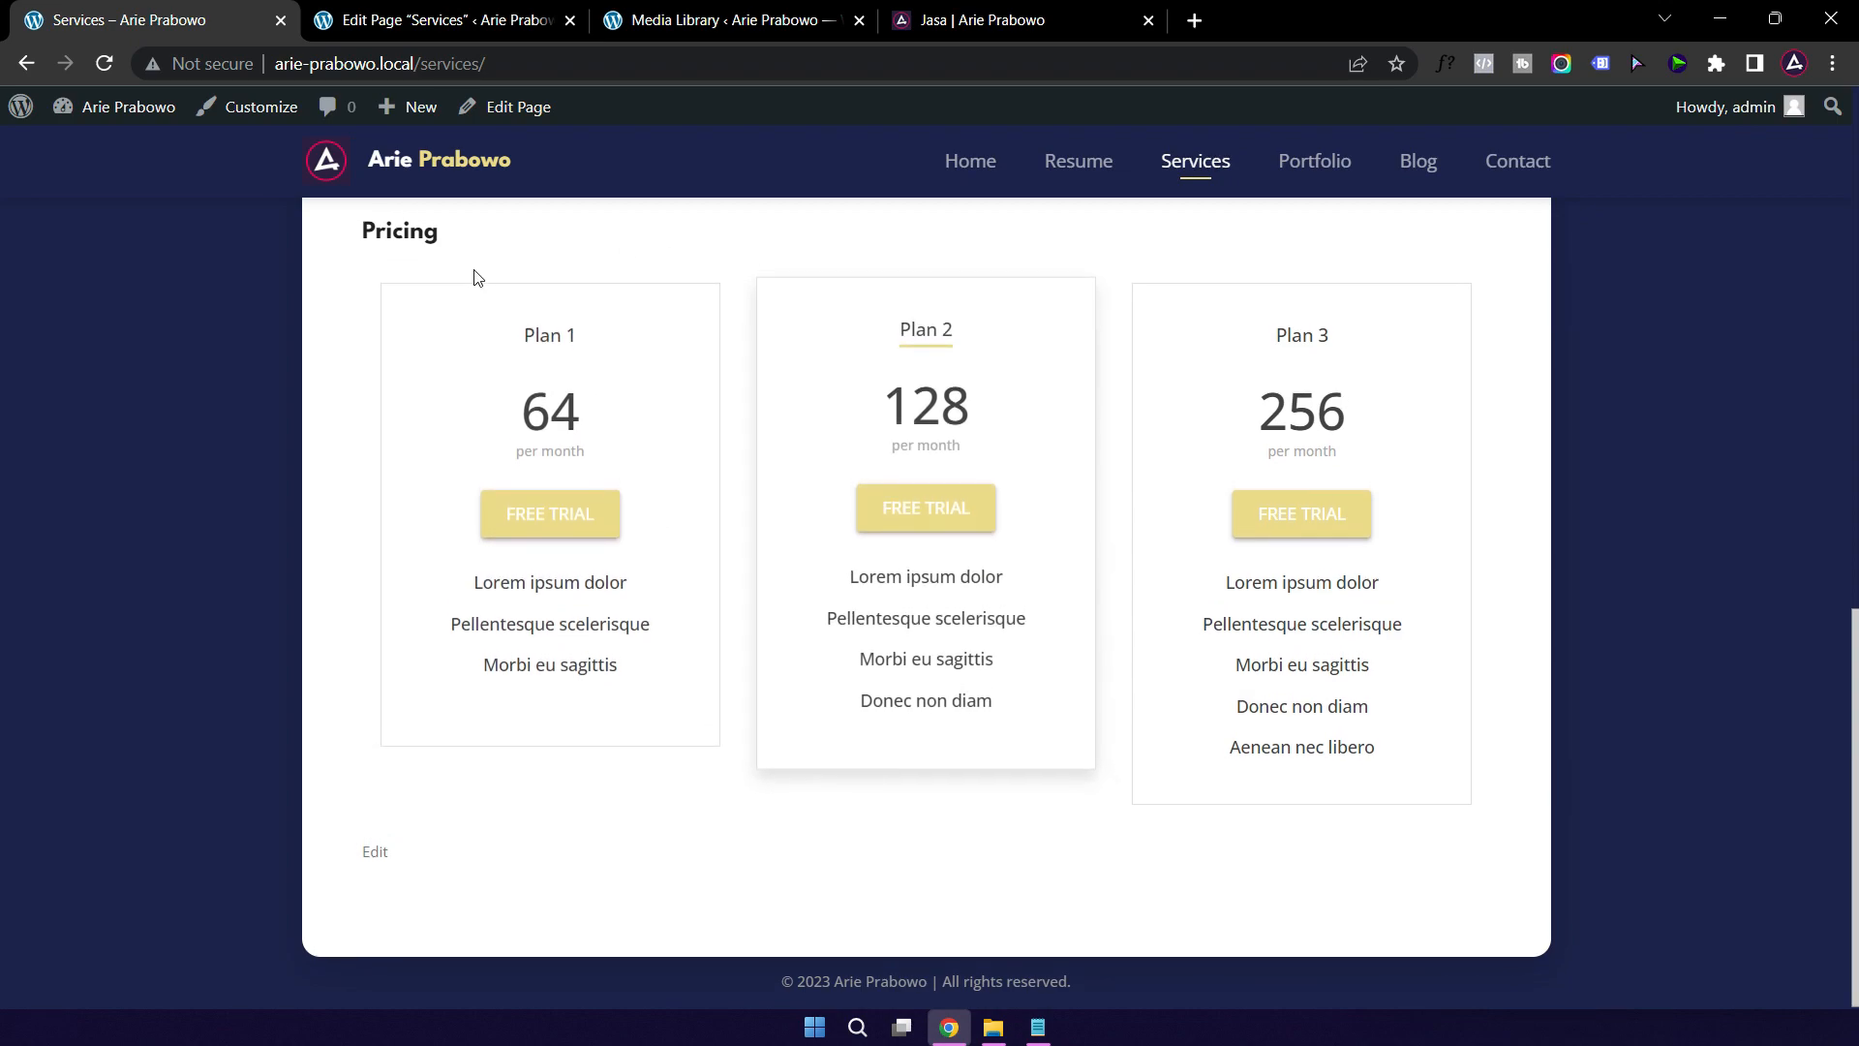
{"action": "scroll", "coordinate": [395, 394], "scroll_direction": "up", "scroll_amount": 1}
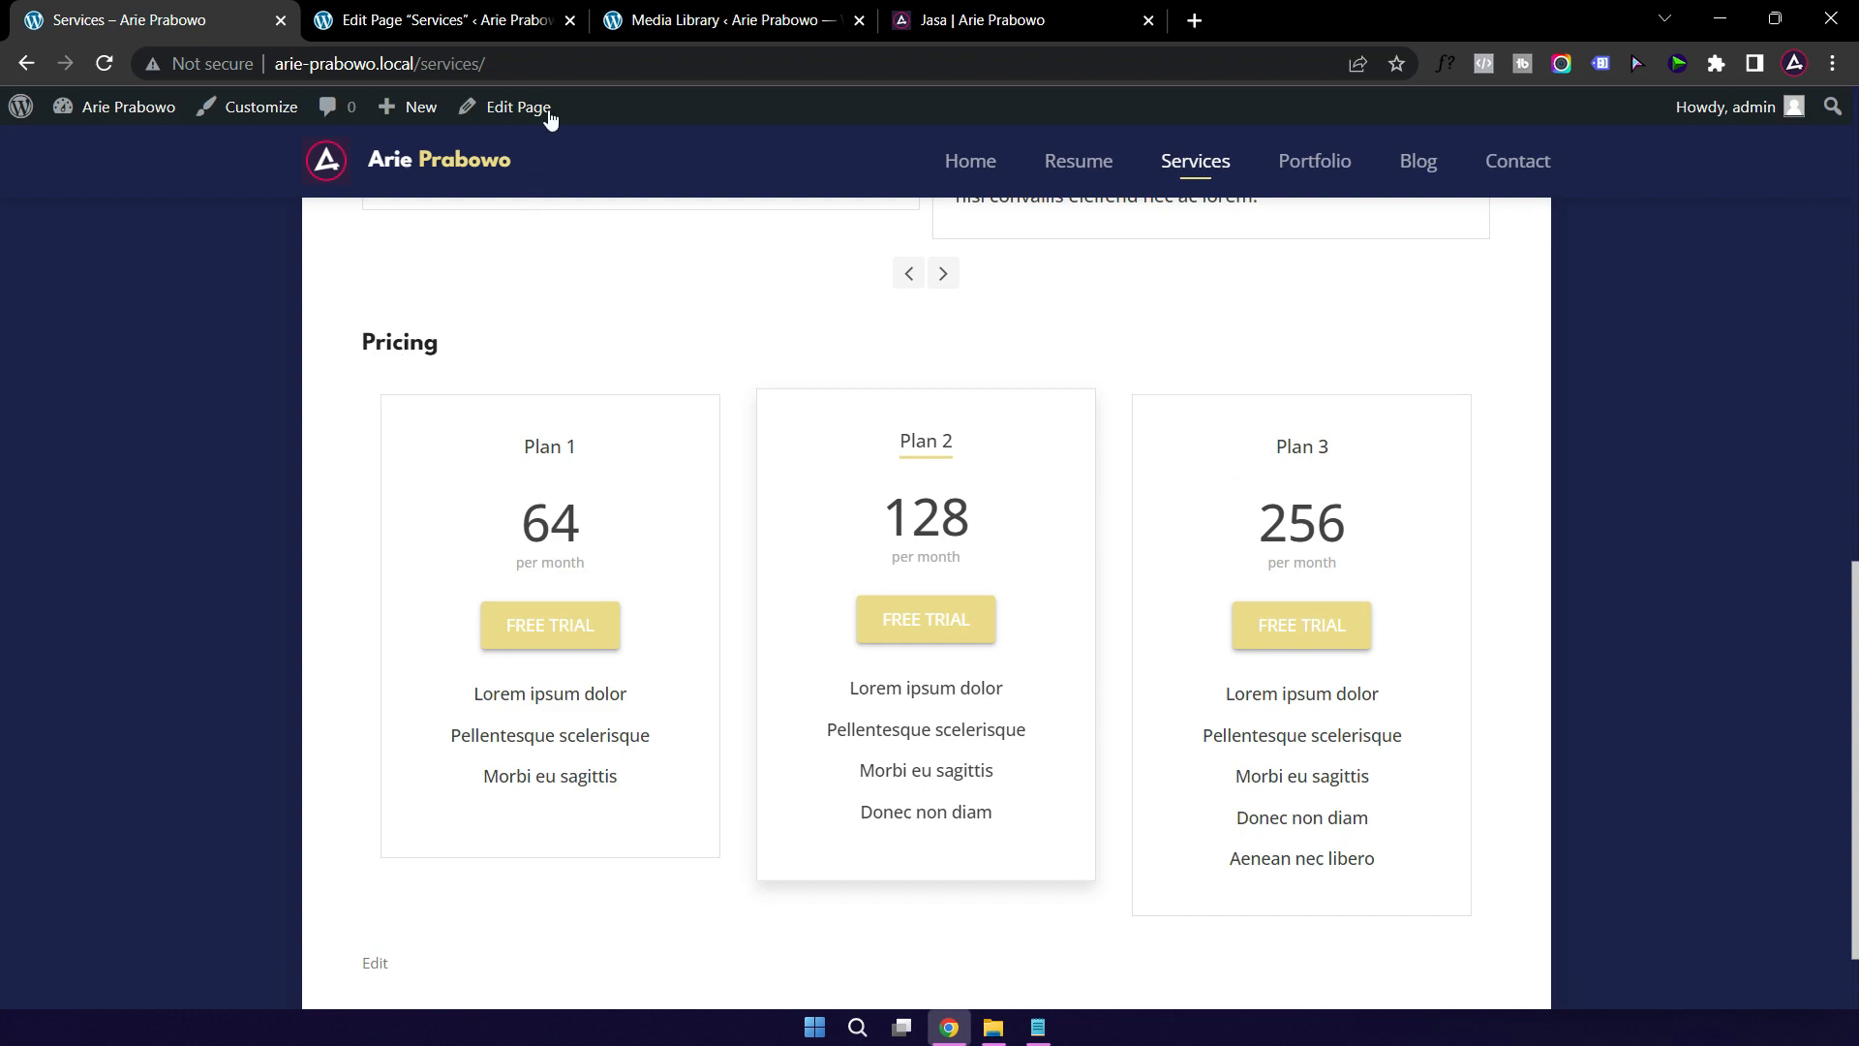
{"action": "left_click", "coordinate": [468, 27]}
{"action": "scroll", "coordinate": [528, 730], "scroll_direction": "down", "scroll_amount": 1}
{"action": "scroll", "coordinate": [529, 730], "scroll_direction": "down", "scroll_amount": 10}
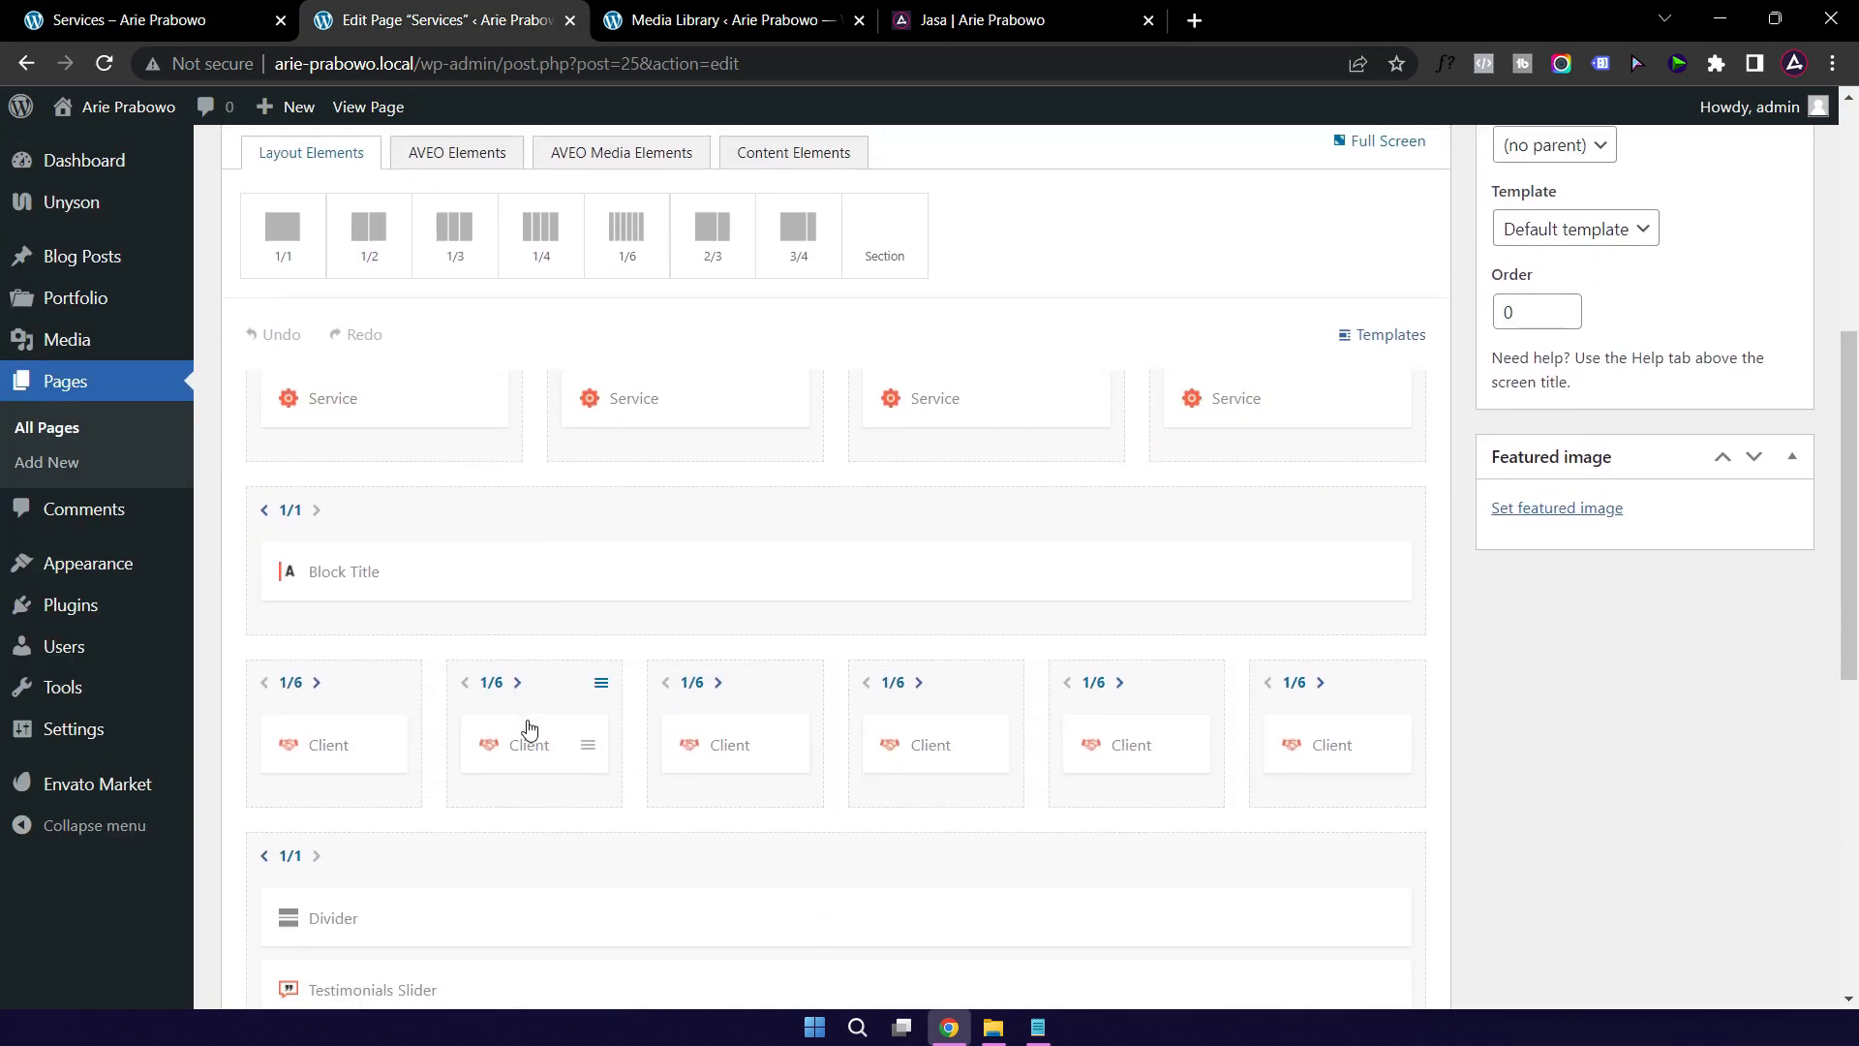
{"action": "scroll", "coordinate": [529, 730], "scroll_direction": "down", "scroll_amount": 2}
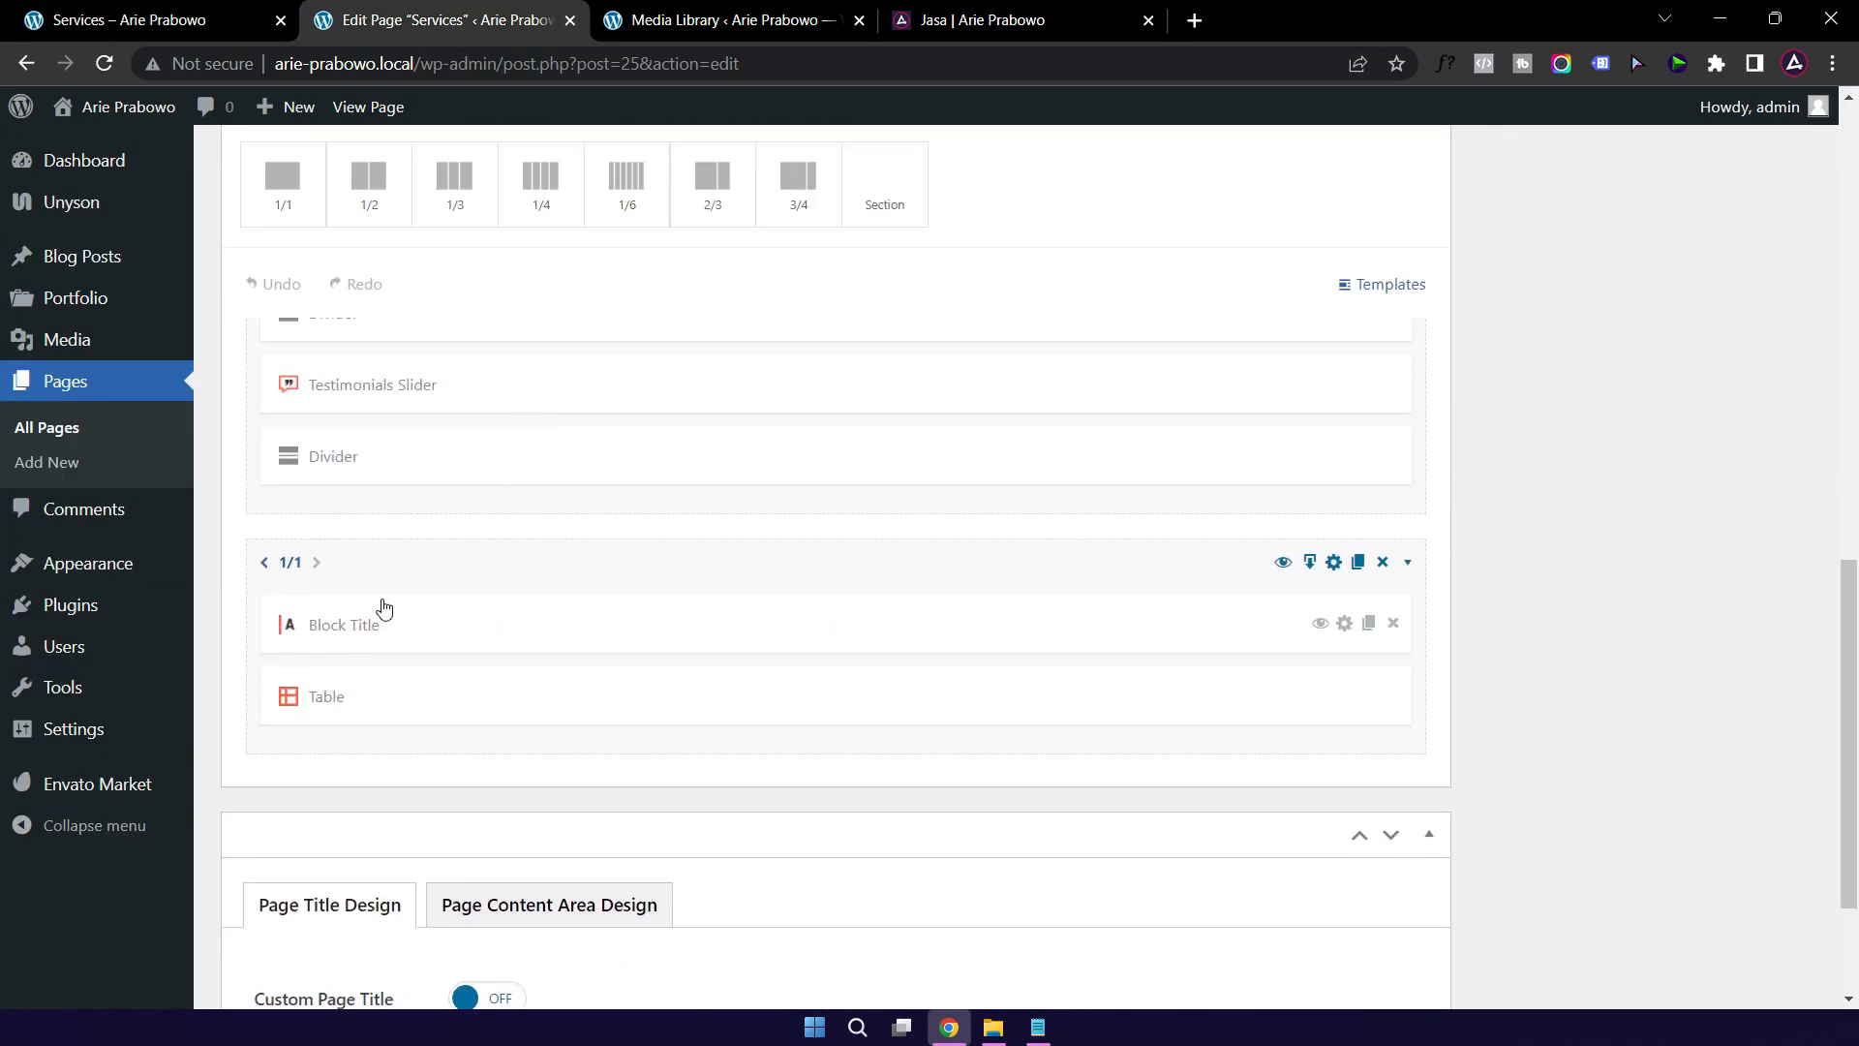
Step: Change the pricing Block Title from Pricing to 'Jasa' with coloured part 'Konsultasi', and save
{"action": "left_click", "coordinate": [516, 620]}
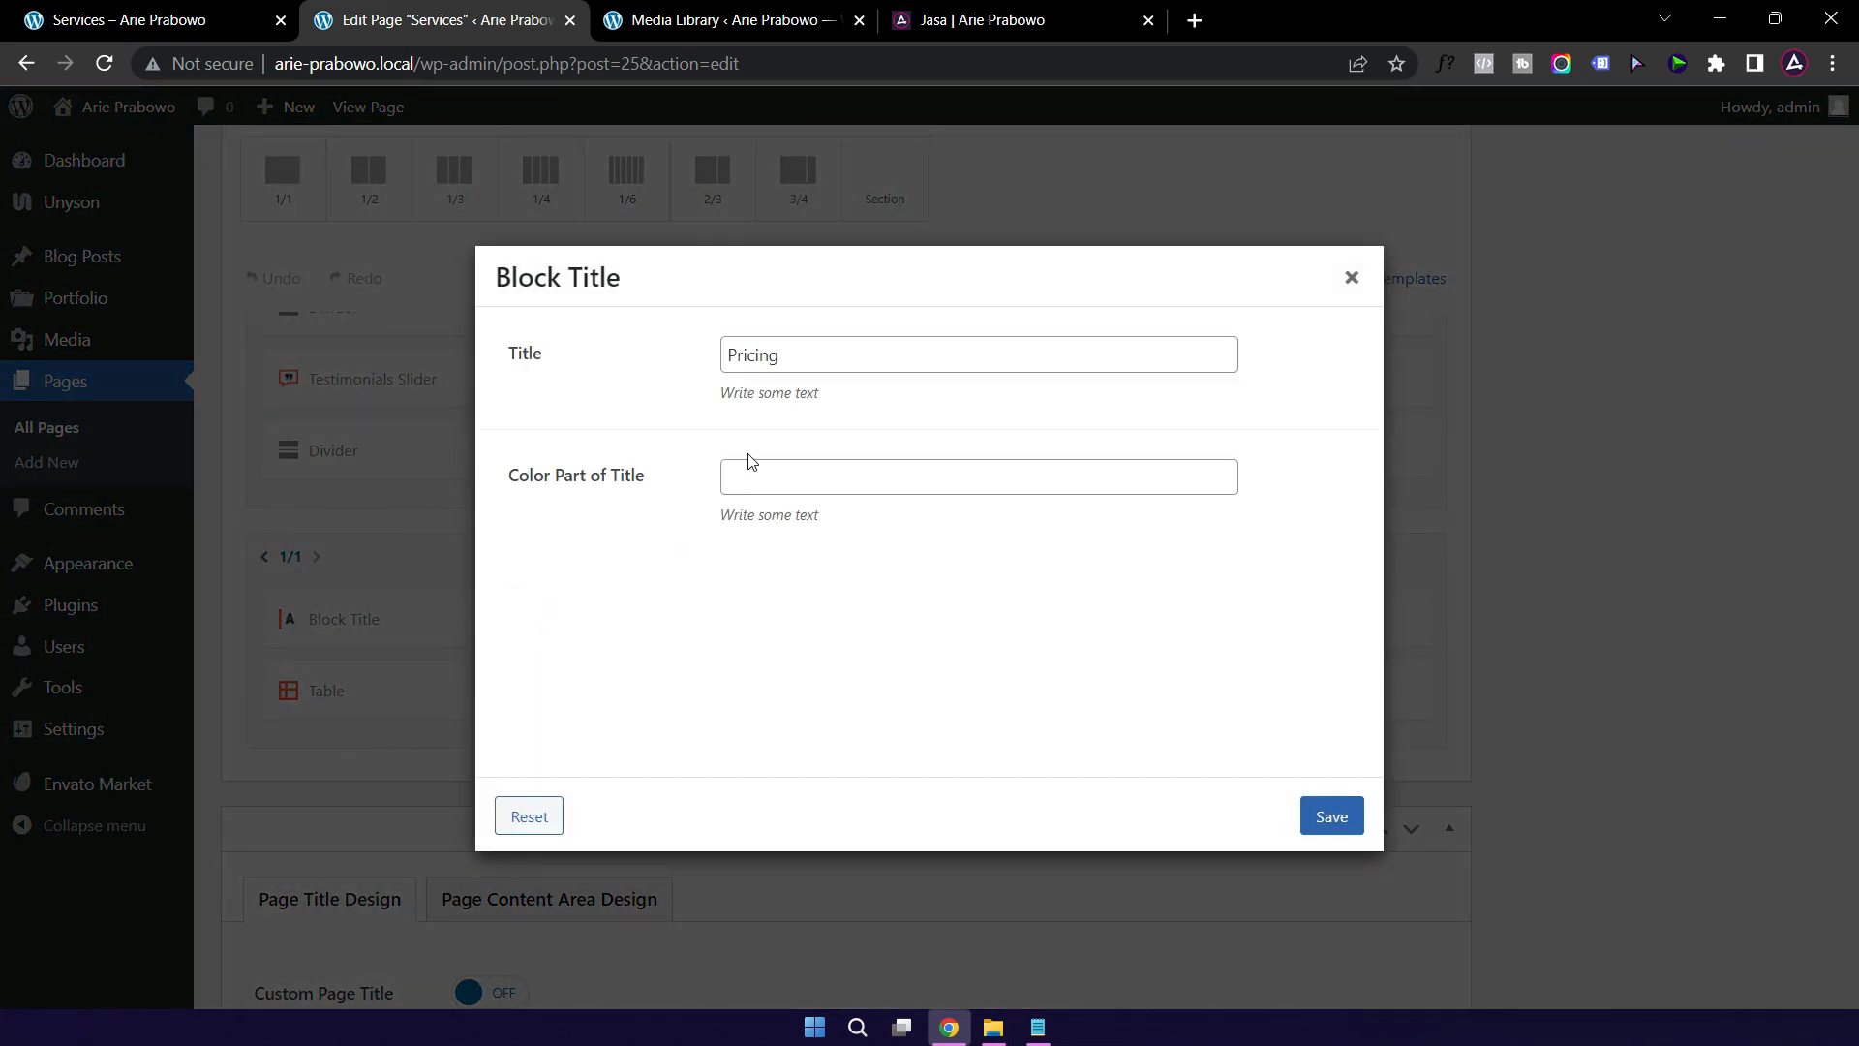
{"action": "double_click", "coordinate": [809, 360]}
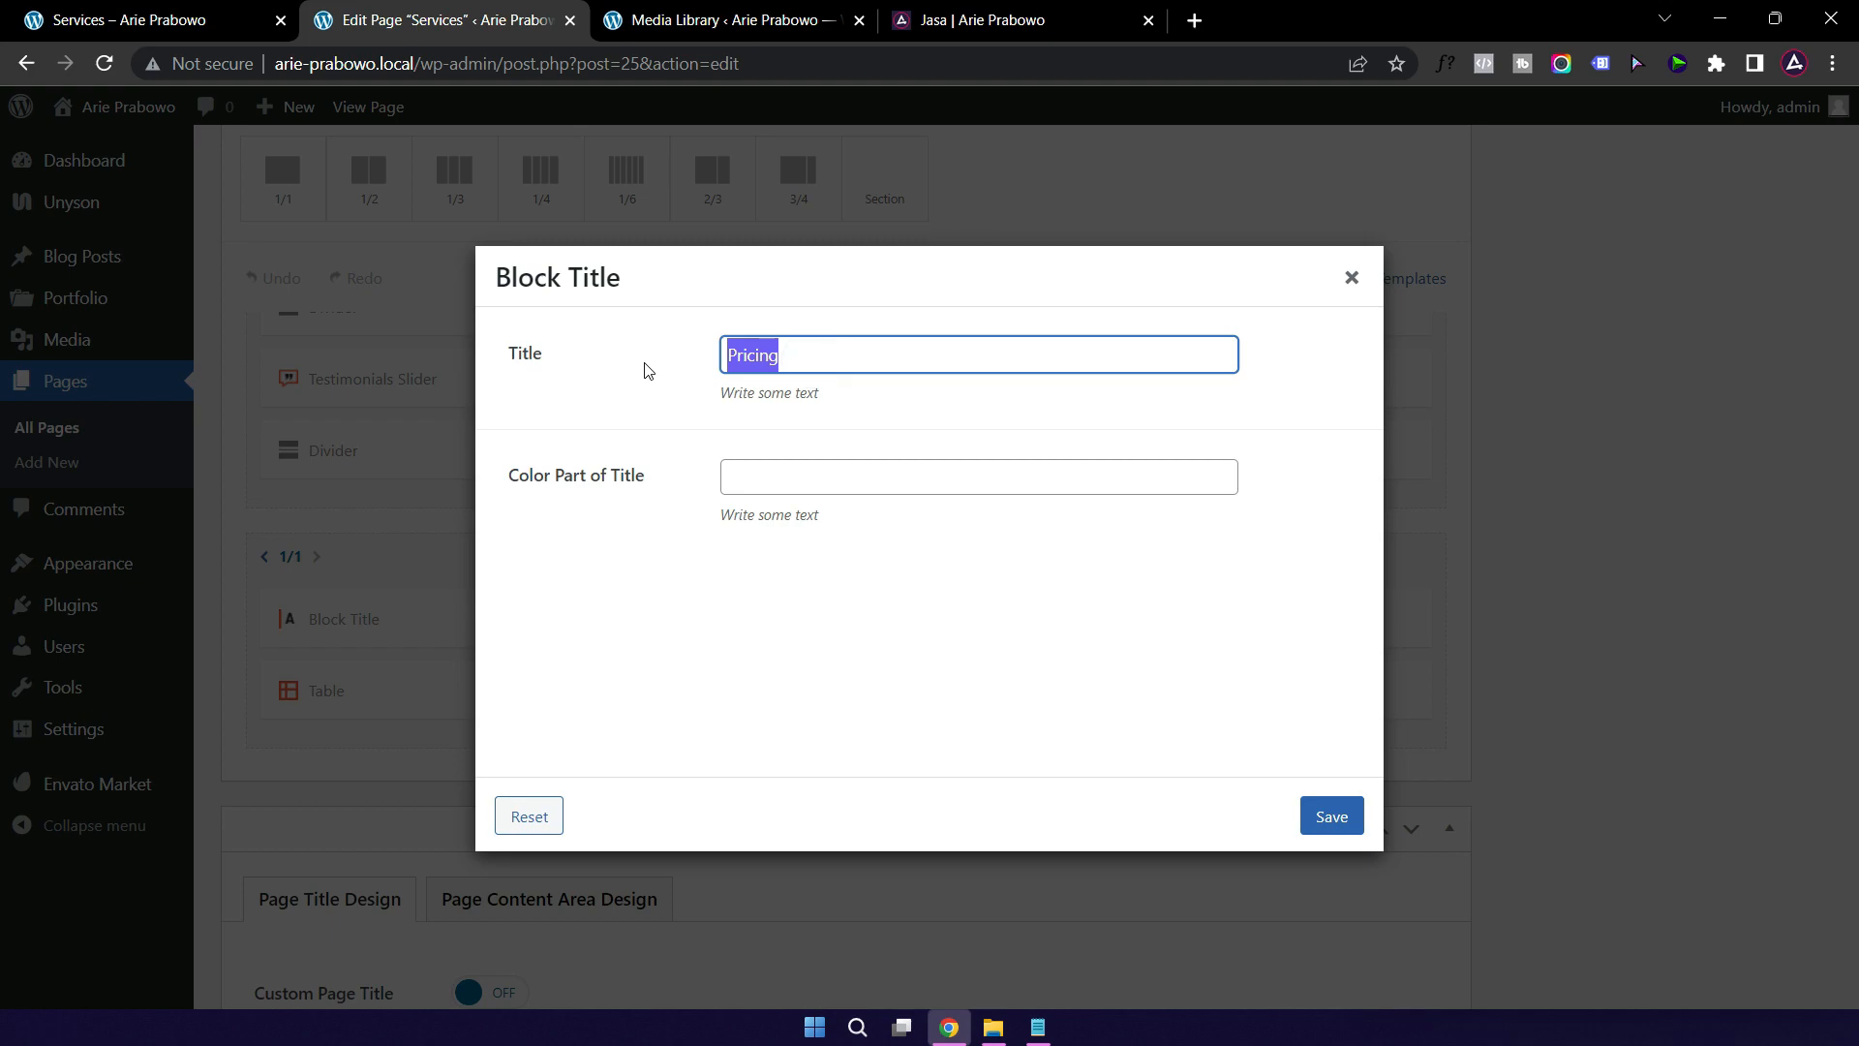
{"action": "type", "text": "Jas"}
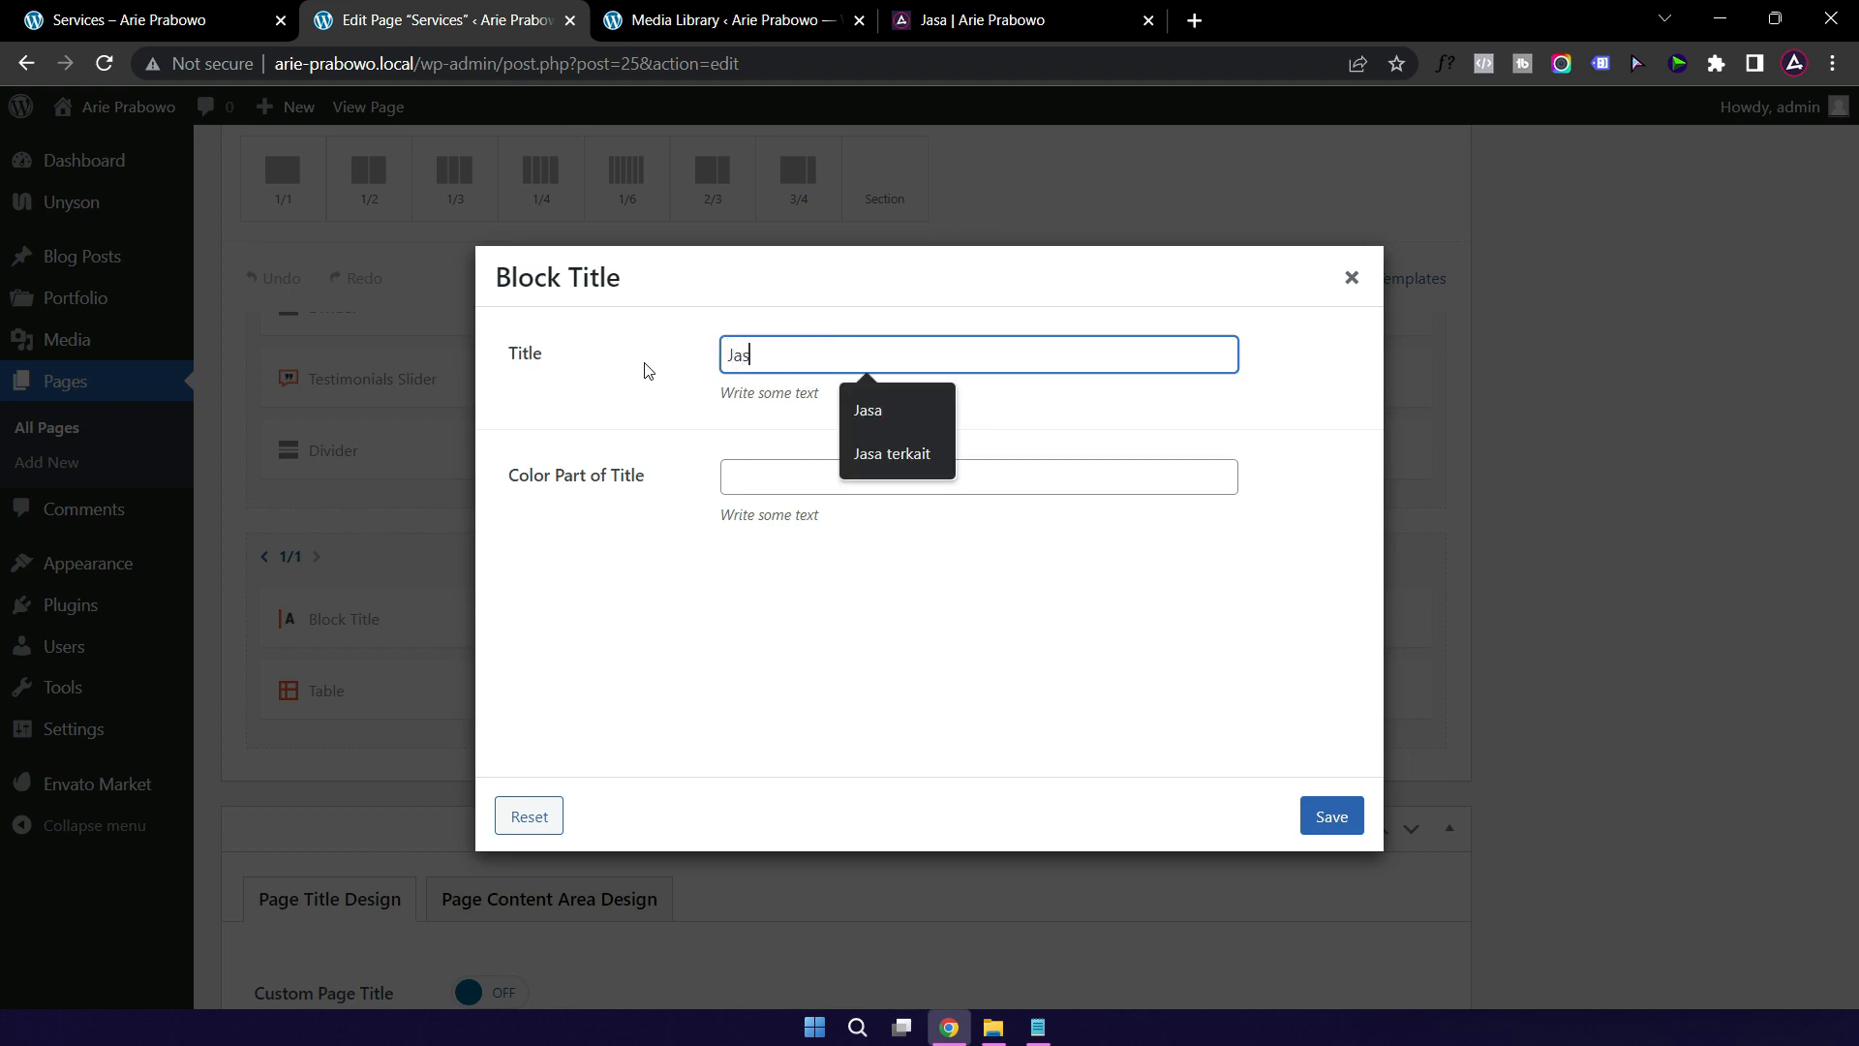
{"action": "type", "text": "a"}
{"action": "left_click", "coordinate": [768, 478]}
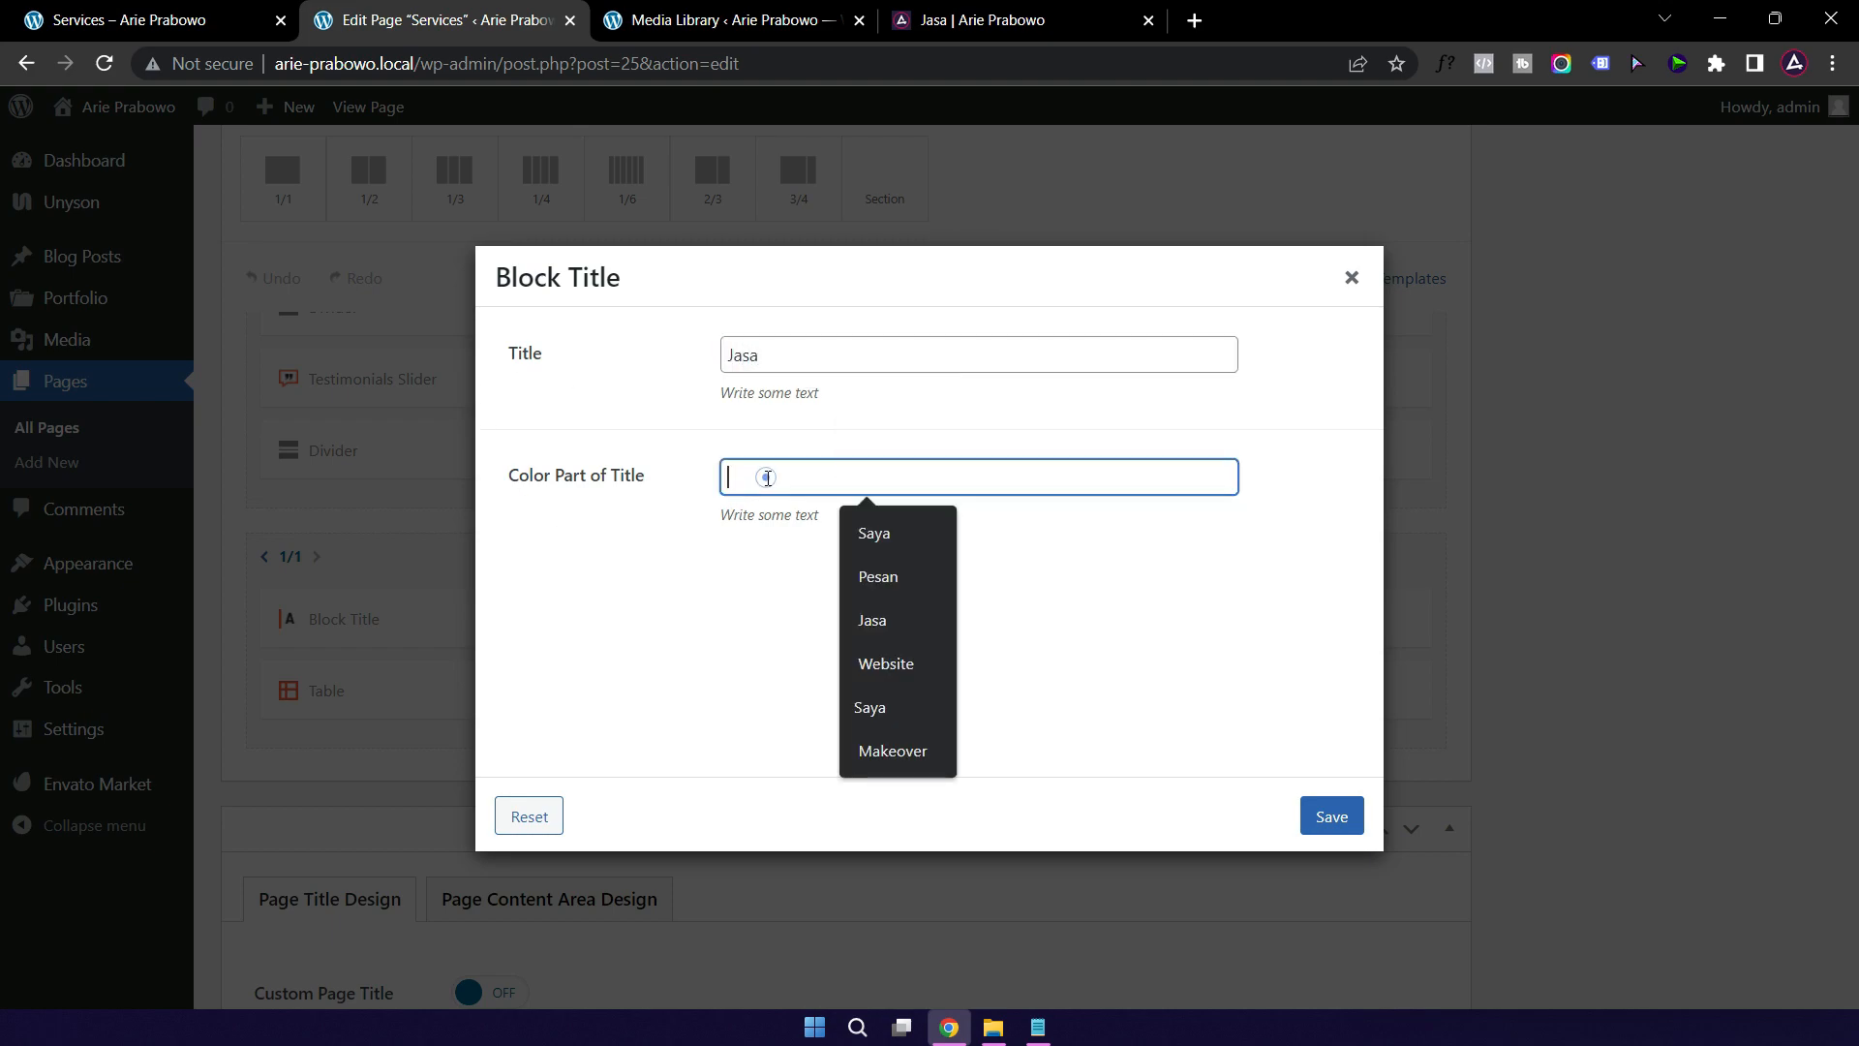
{"action": "type", "text": "Konsu"}
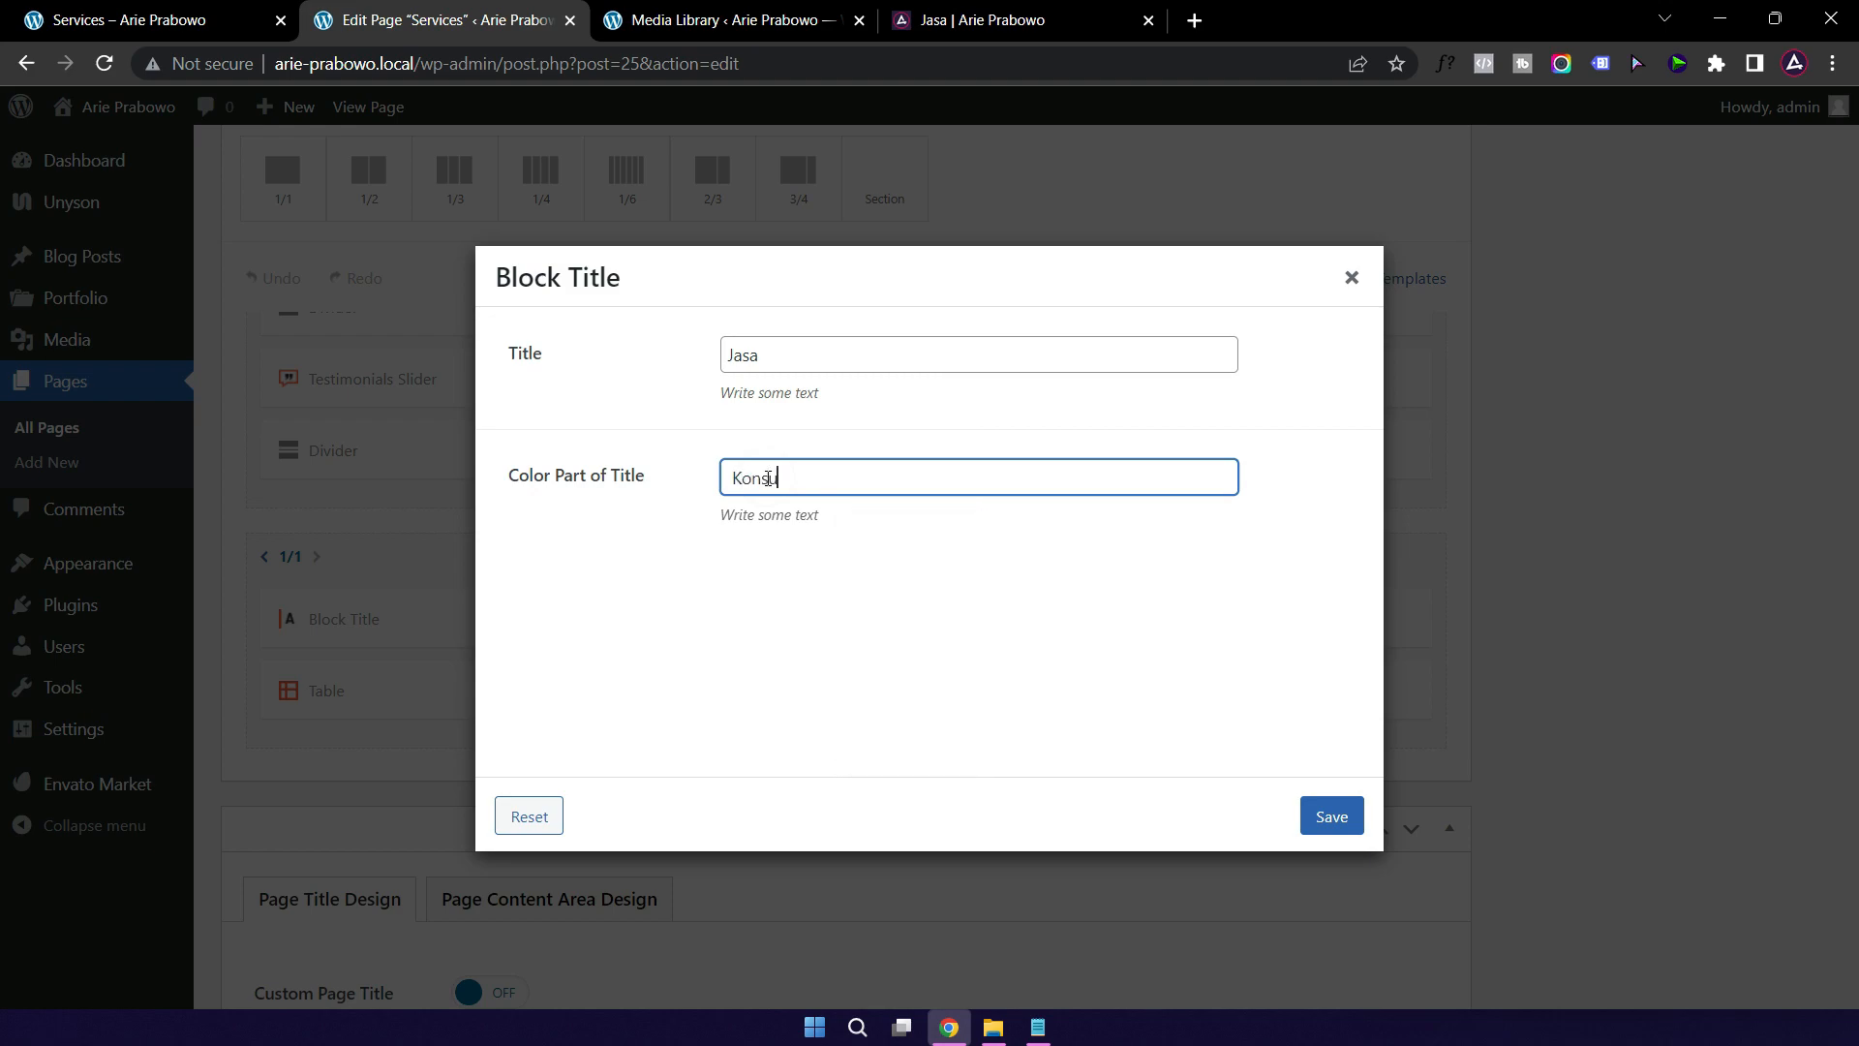
{"action": "type", "text": "ltasi"}
{"action": "left_click", "coordinate": [1334, 819]}
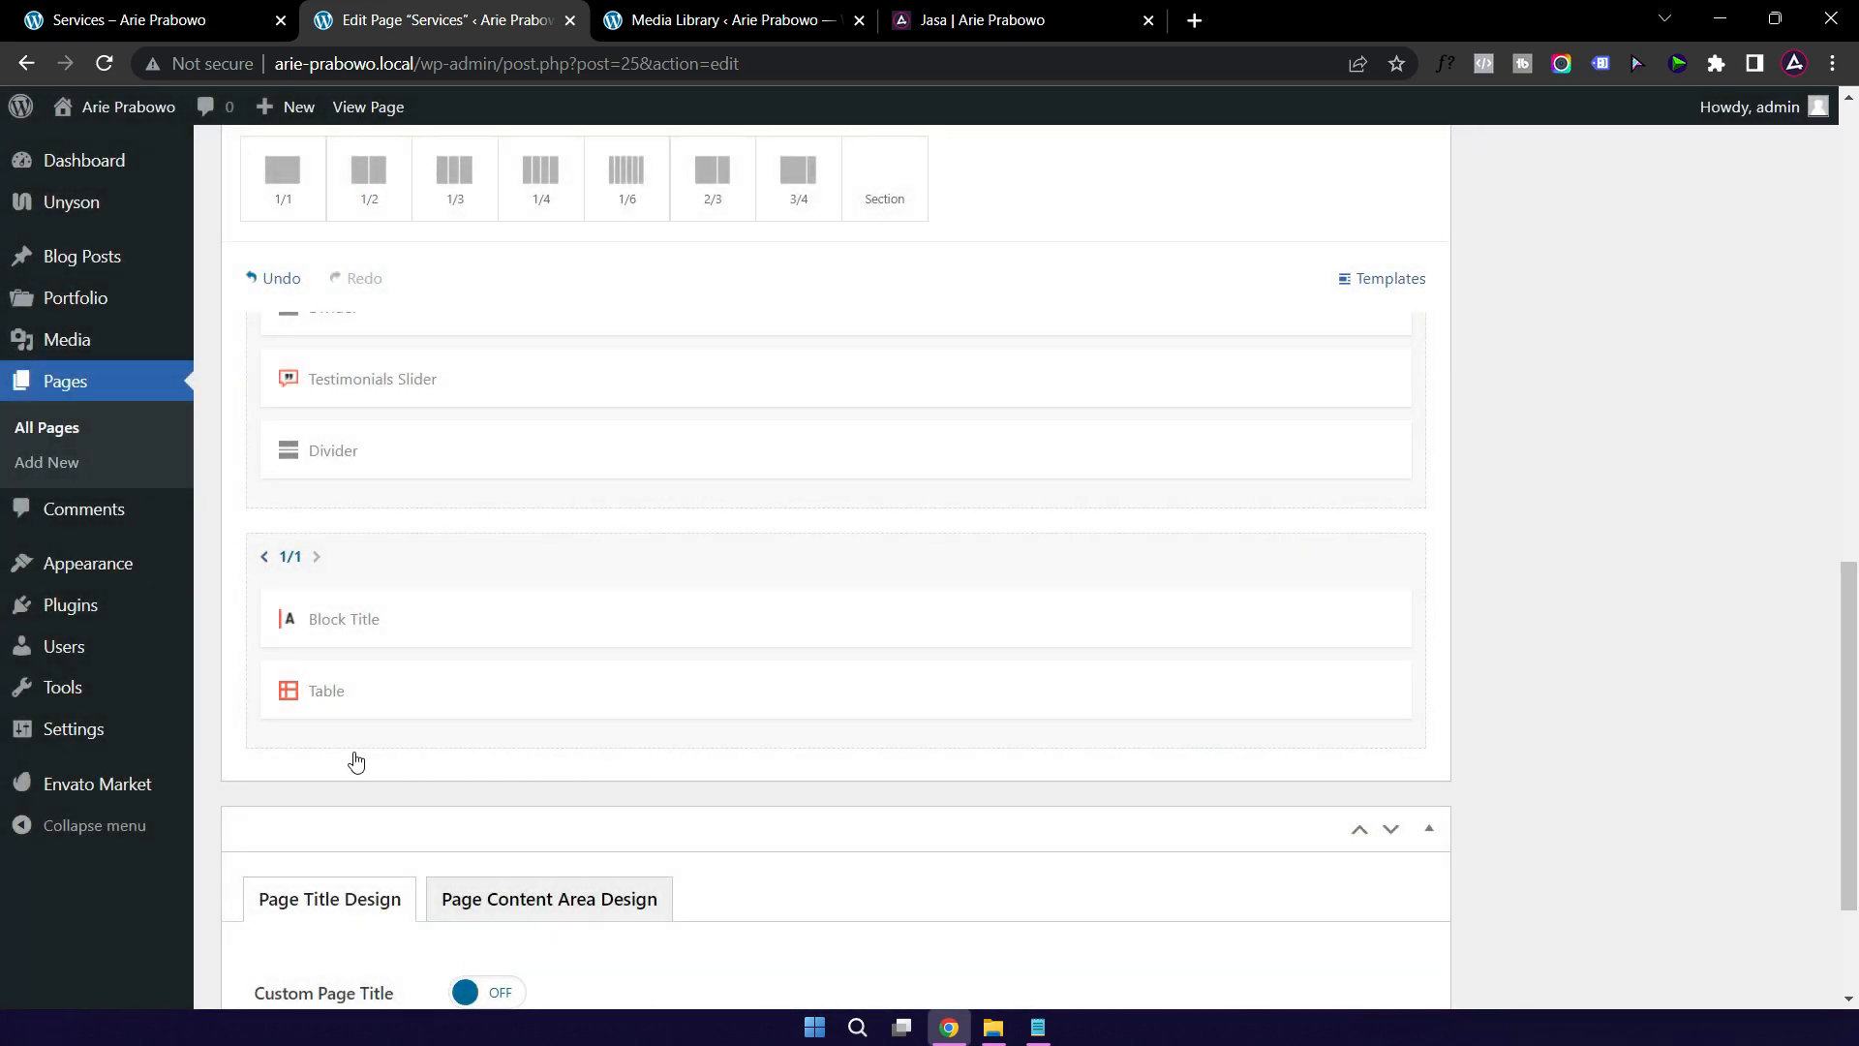
Step: In the pricing table settings, rename the first plan heading from Plan 1 to Coaching
{"action": "left_click", "coordinate": [506, 695]}
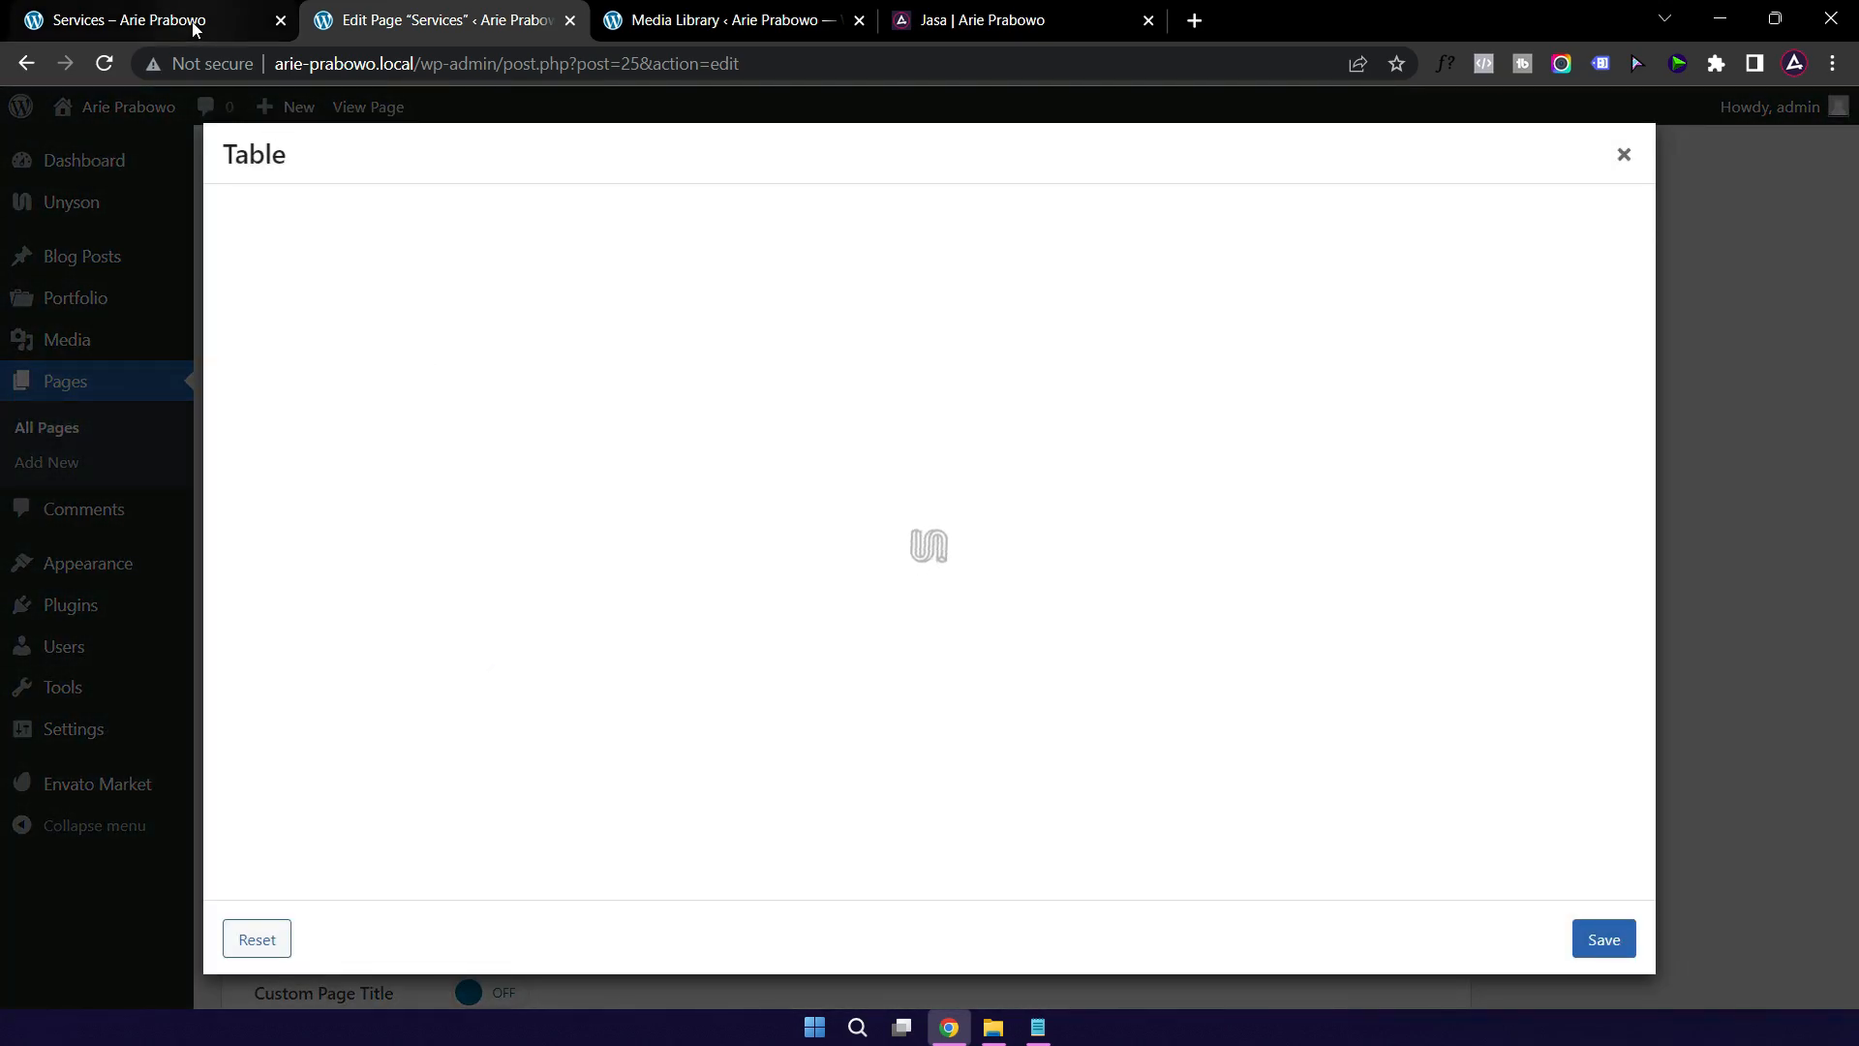
{"action": "left_click", "coordinate": [194, 27]}
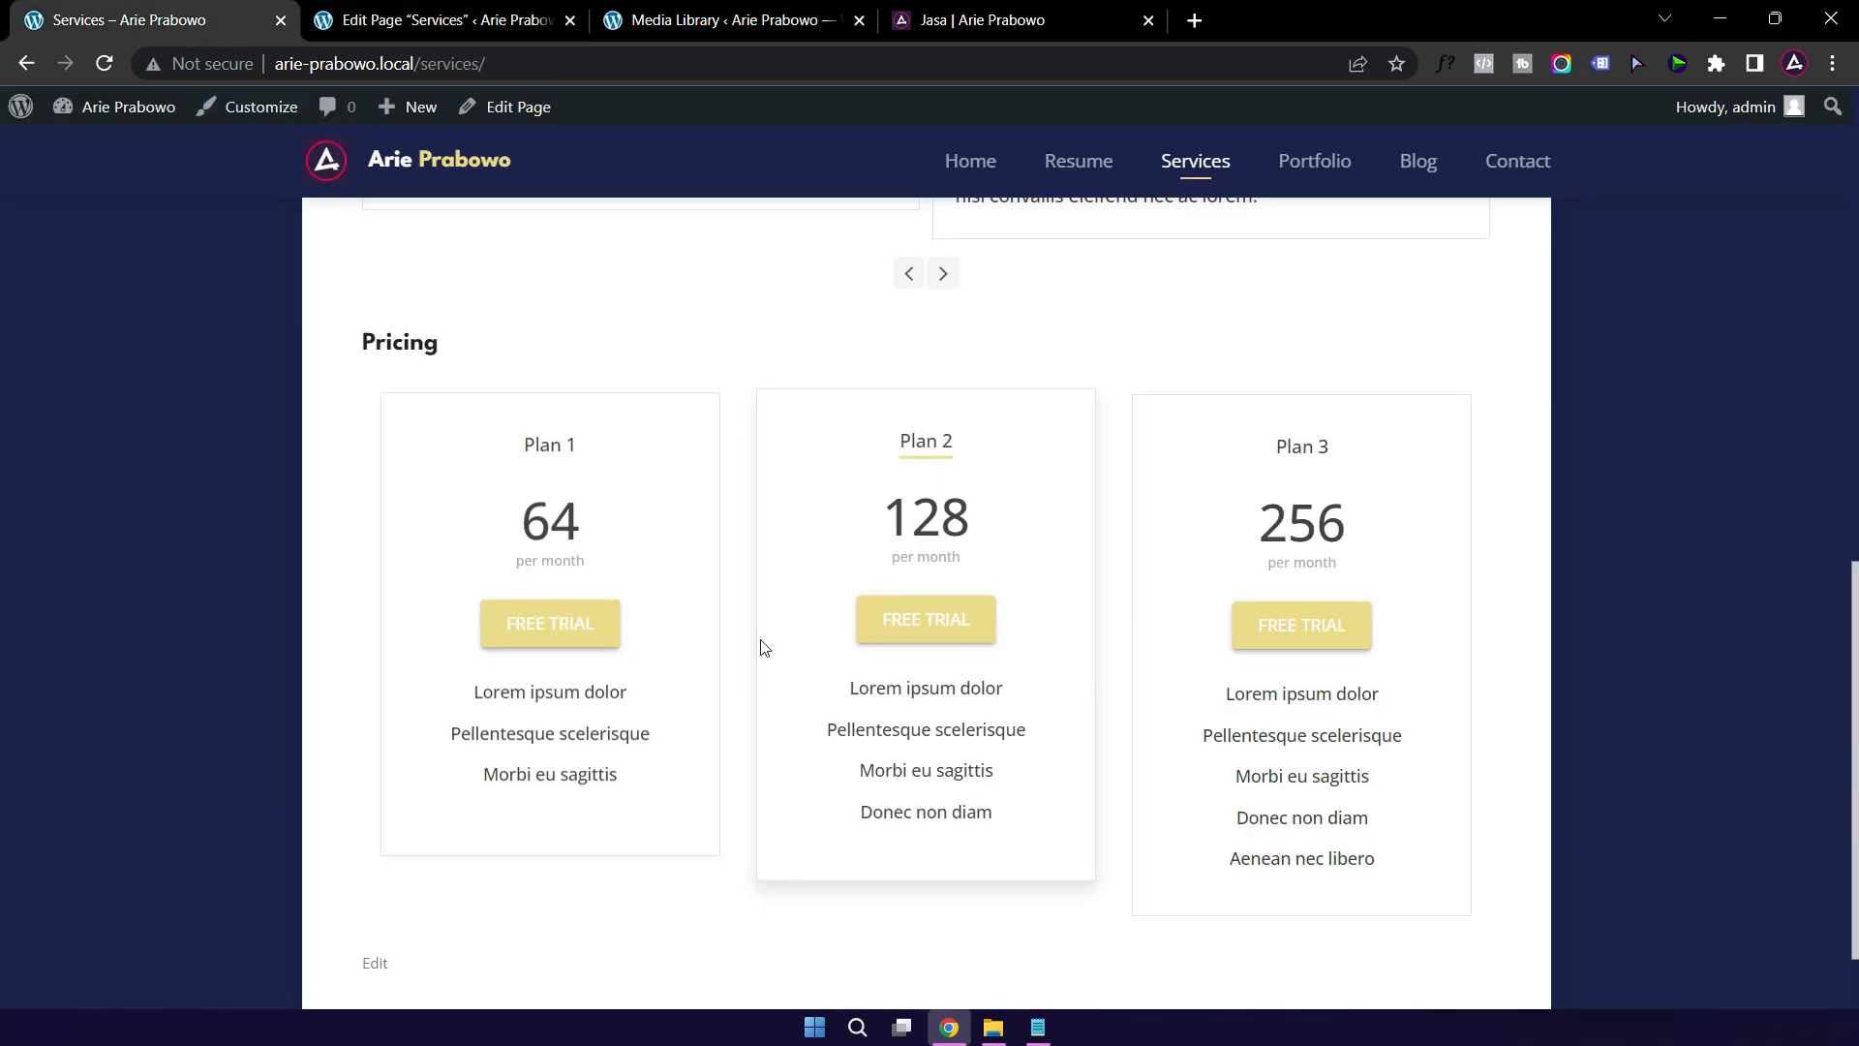
{"action": "left_click", "coordinate": [457, 25]}
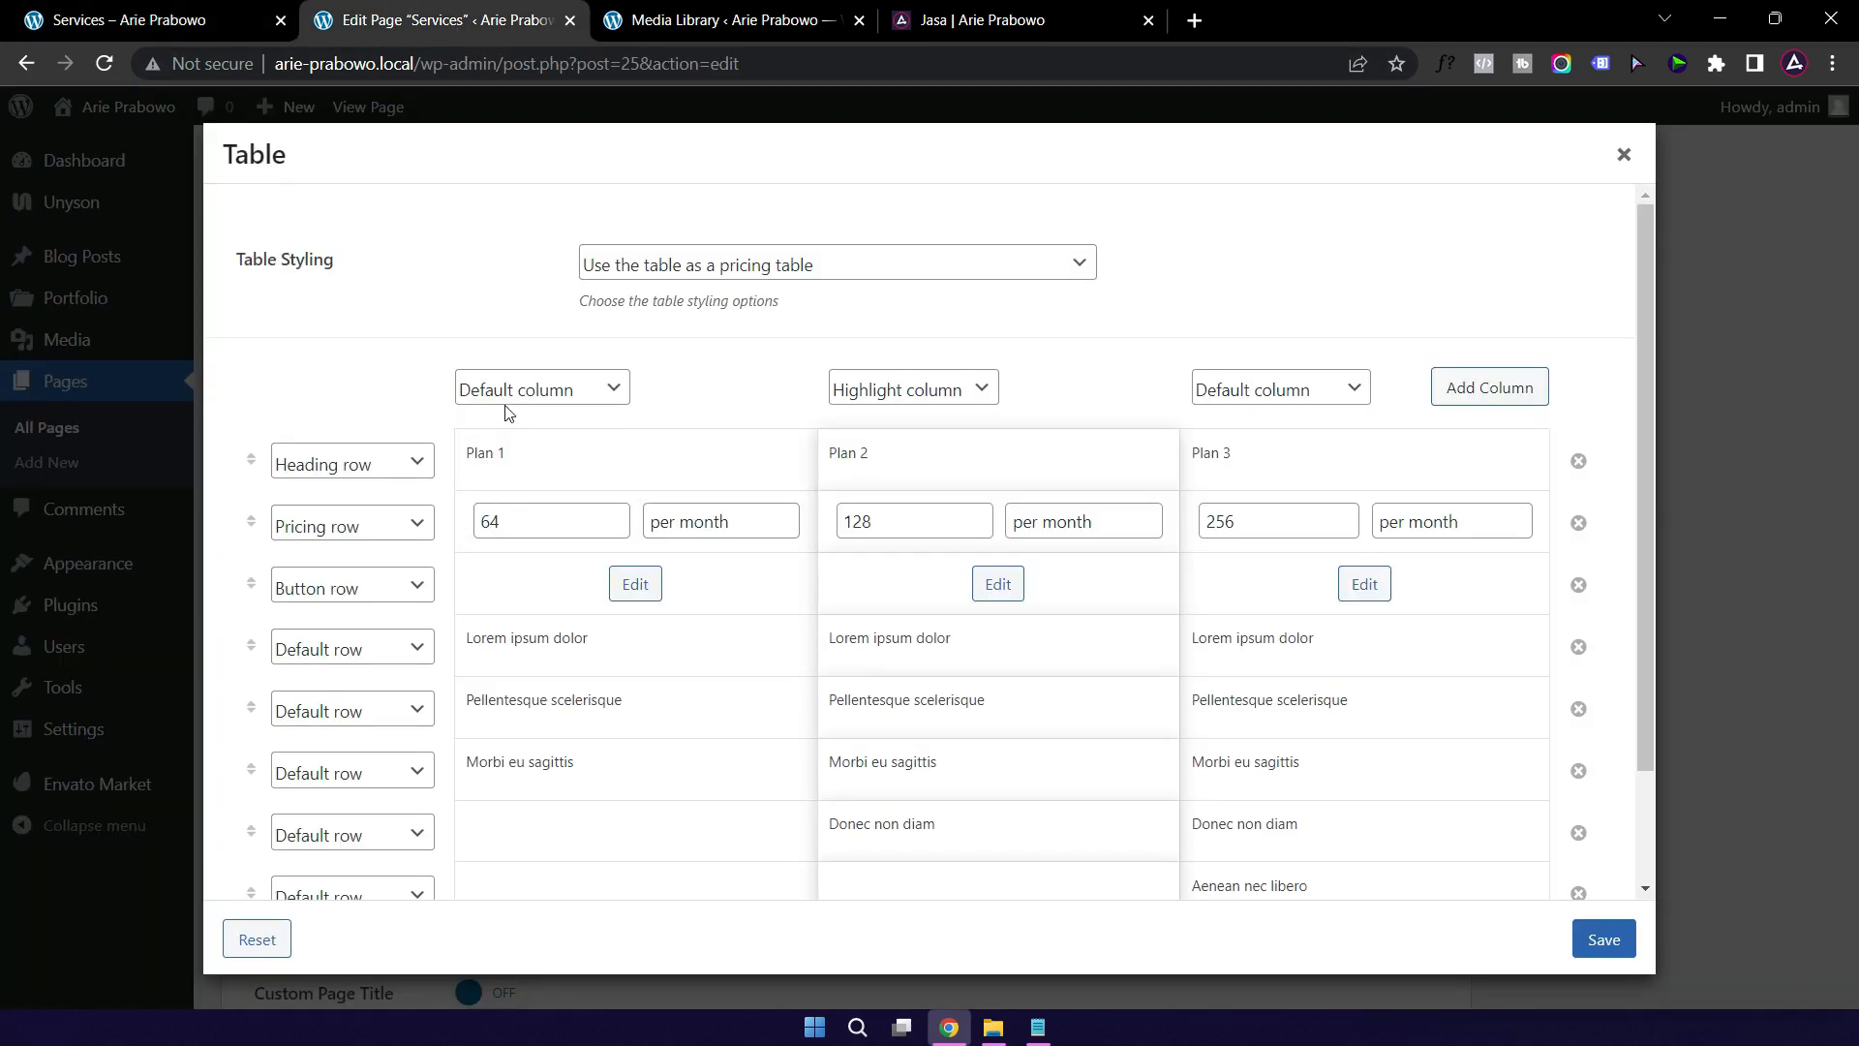
{"action": "left_click", "coordinate": [524, 453]}
{"action": "triple_click", "coordinate": [557, 457]}
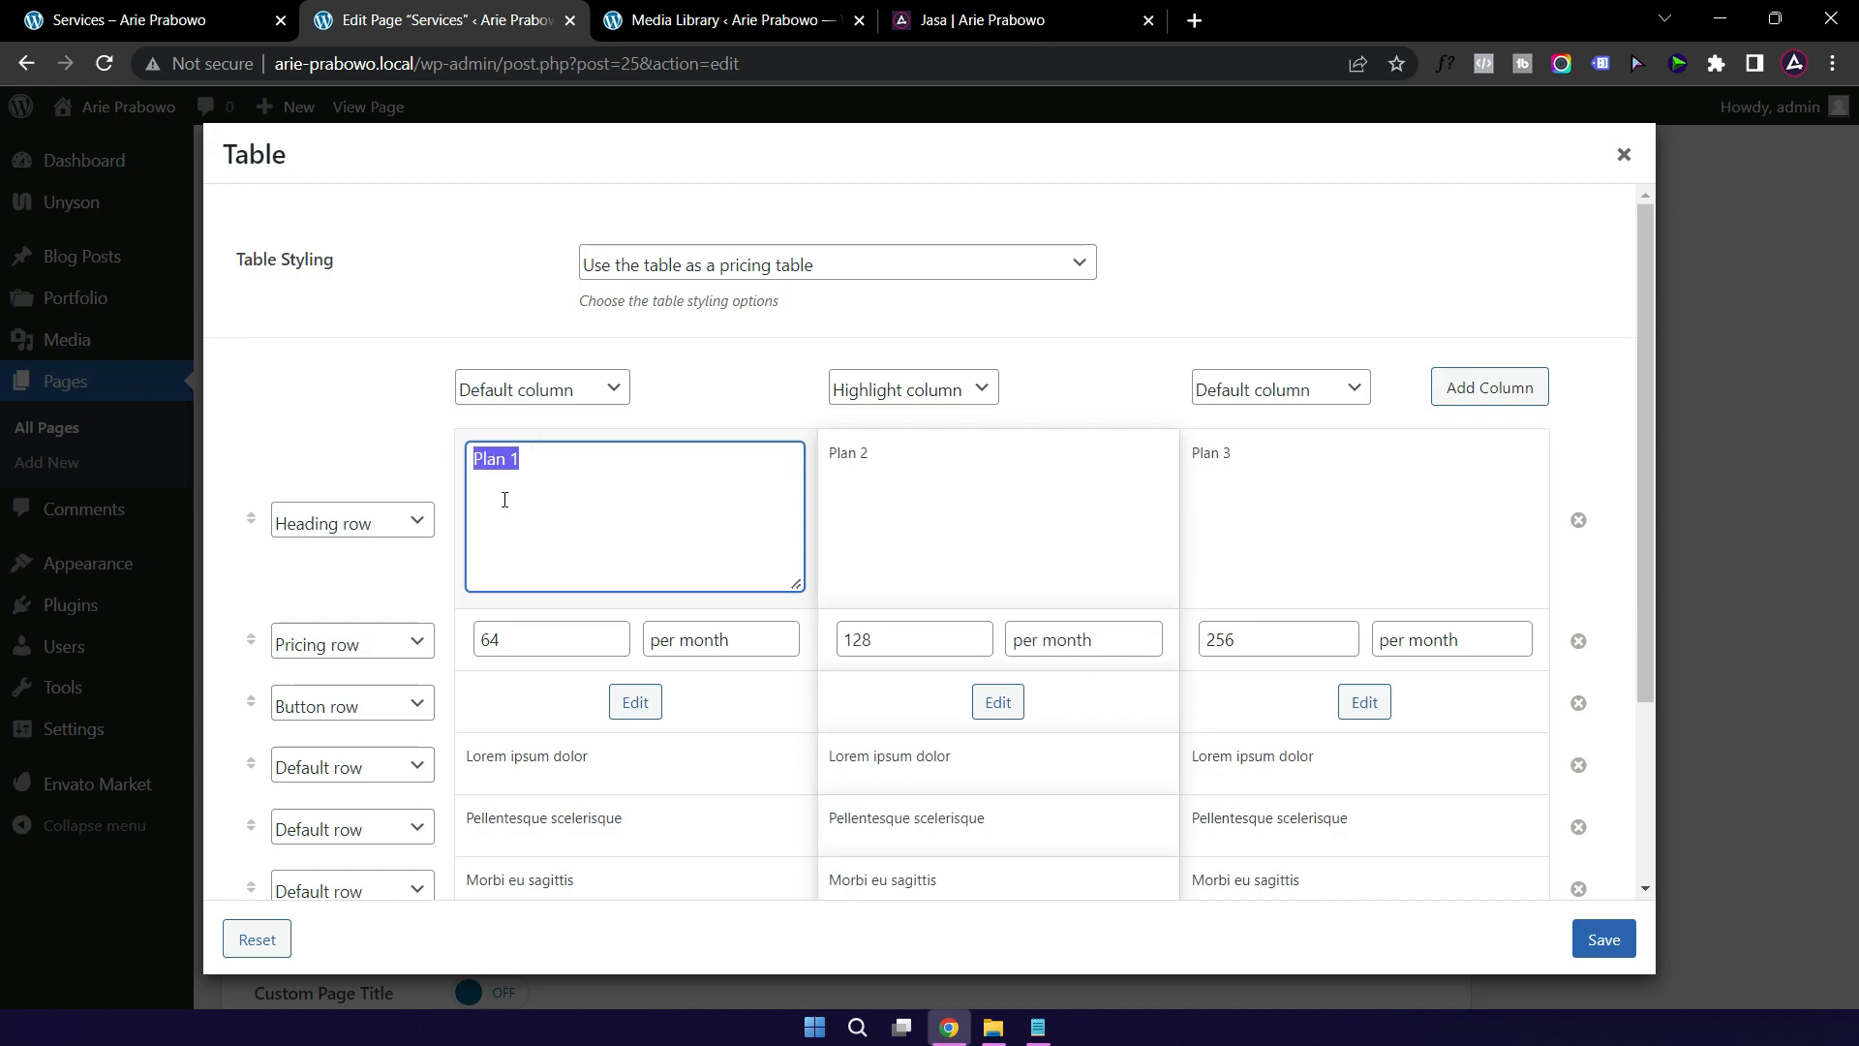
{"action": "type", "text": "Coaching"}
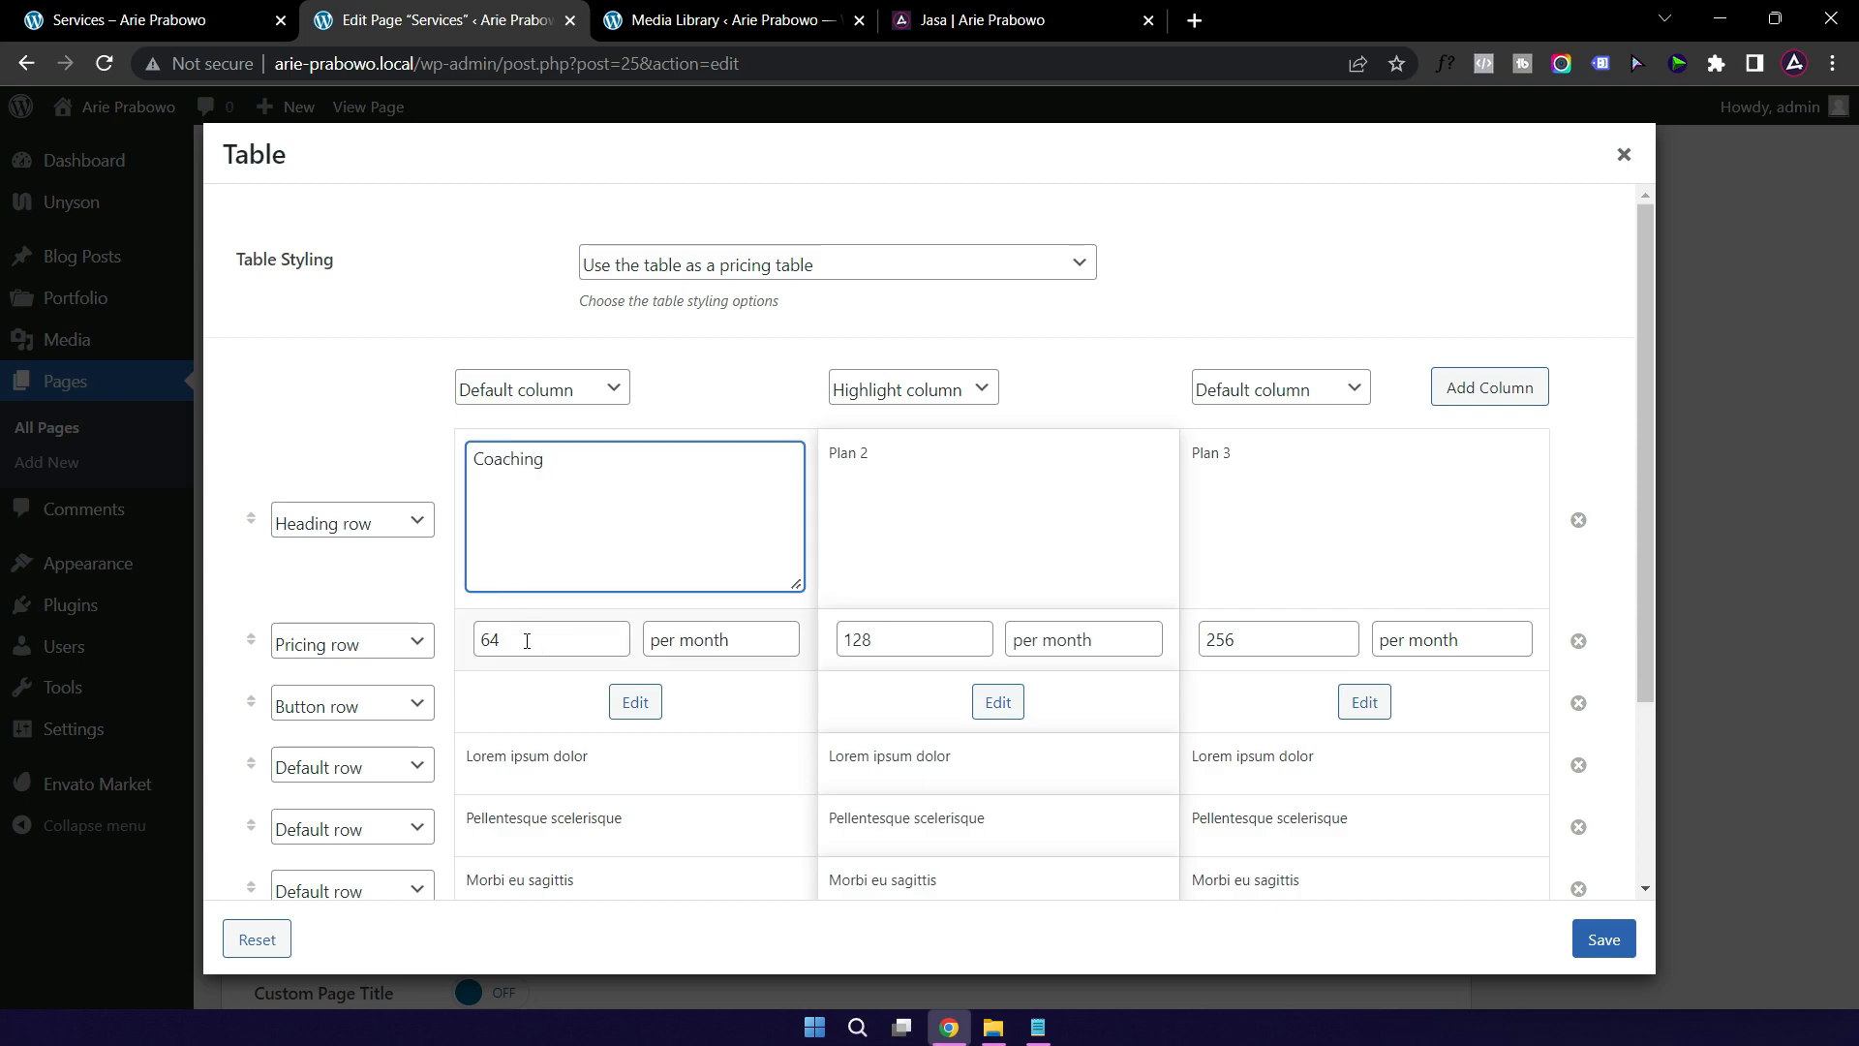
Step: Set Coaching's price to 1.500.000 and change its billing unit from month to jam
{"action": "double_click", "coordinate": [526, 641]}
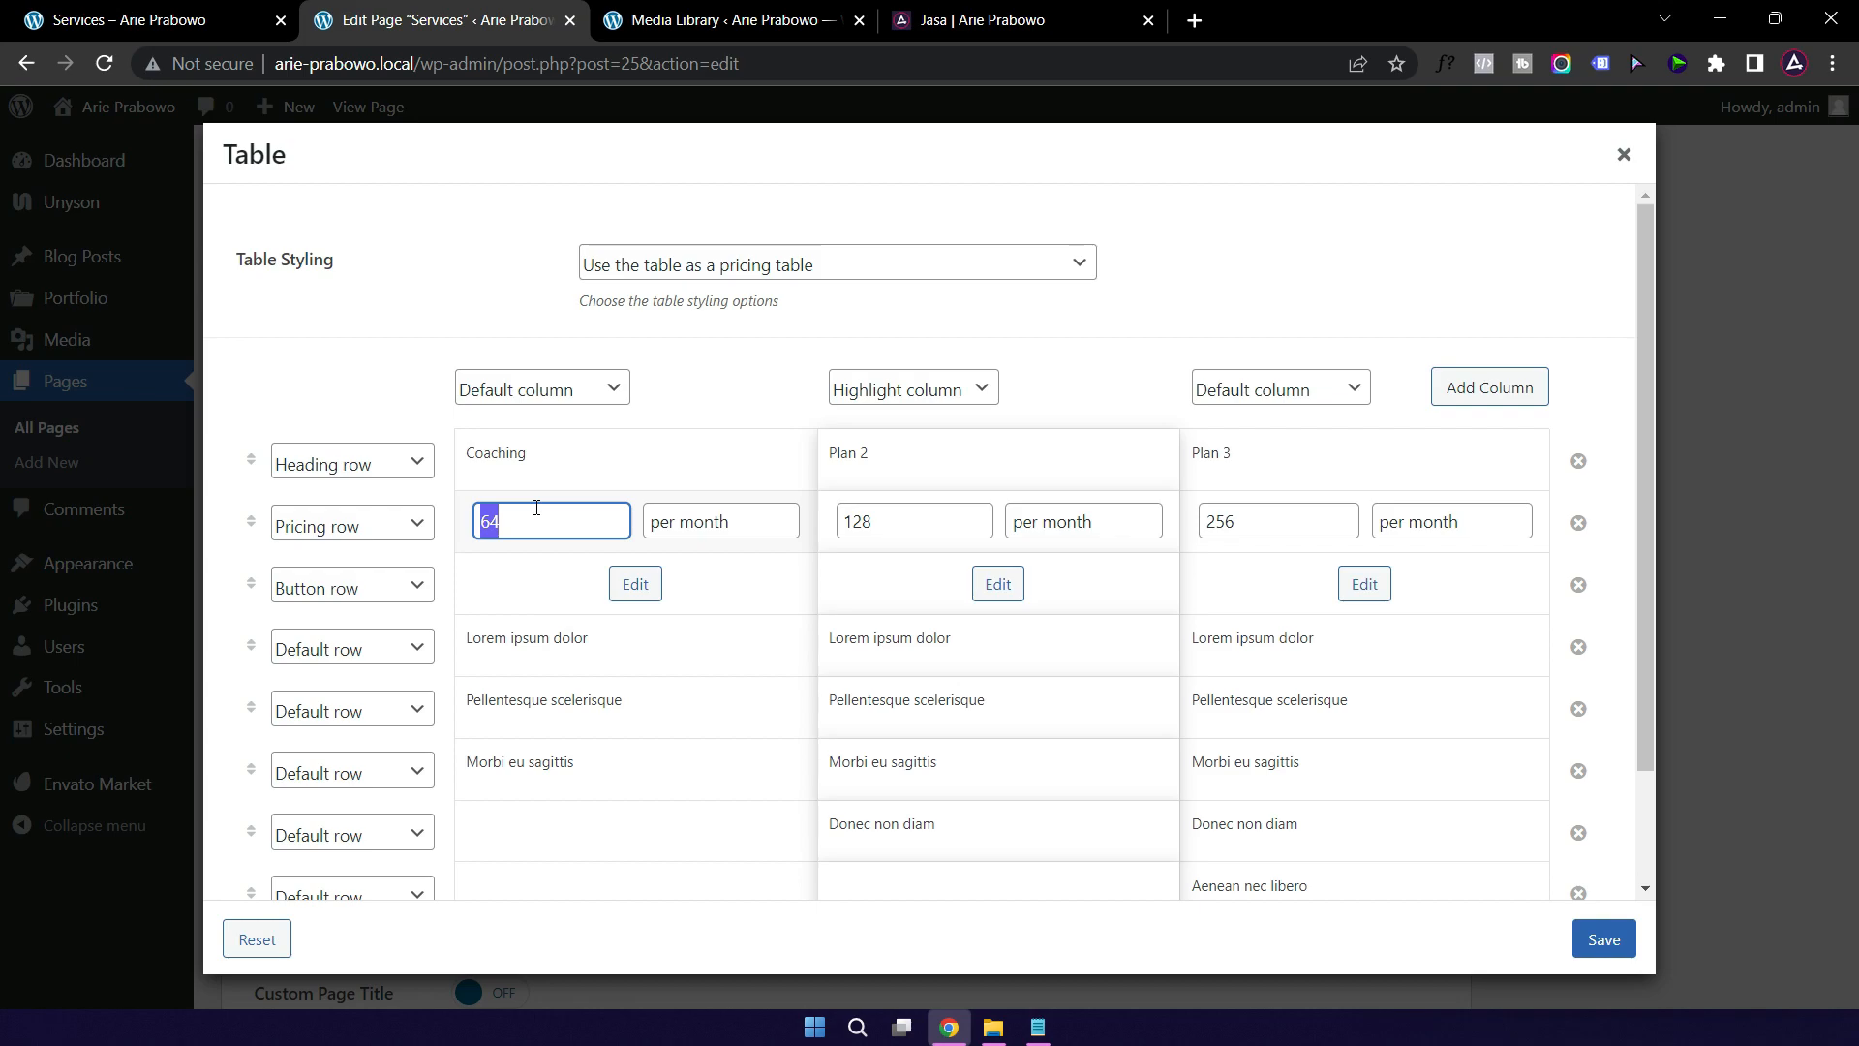
{"action": "type", "text": "150"}
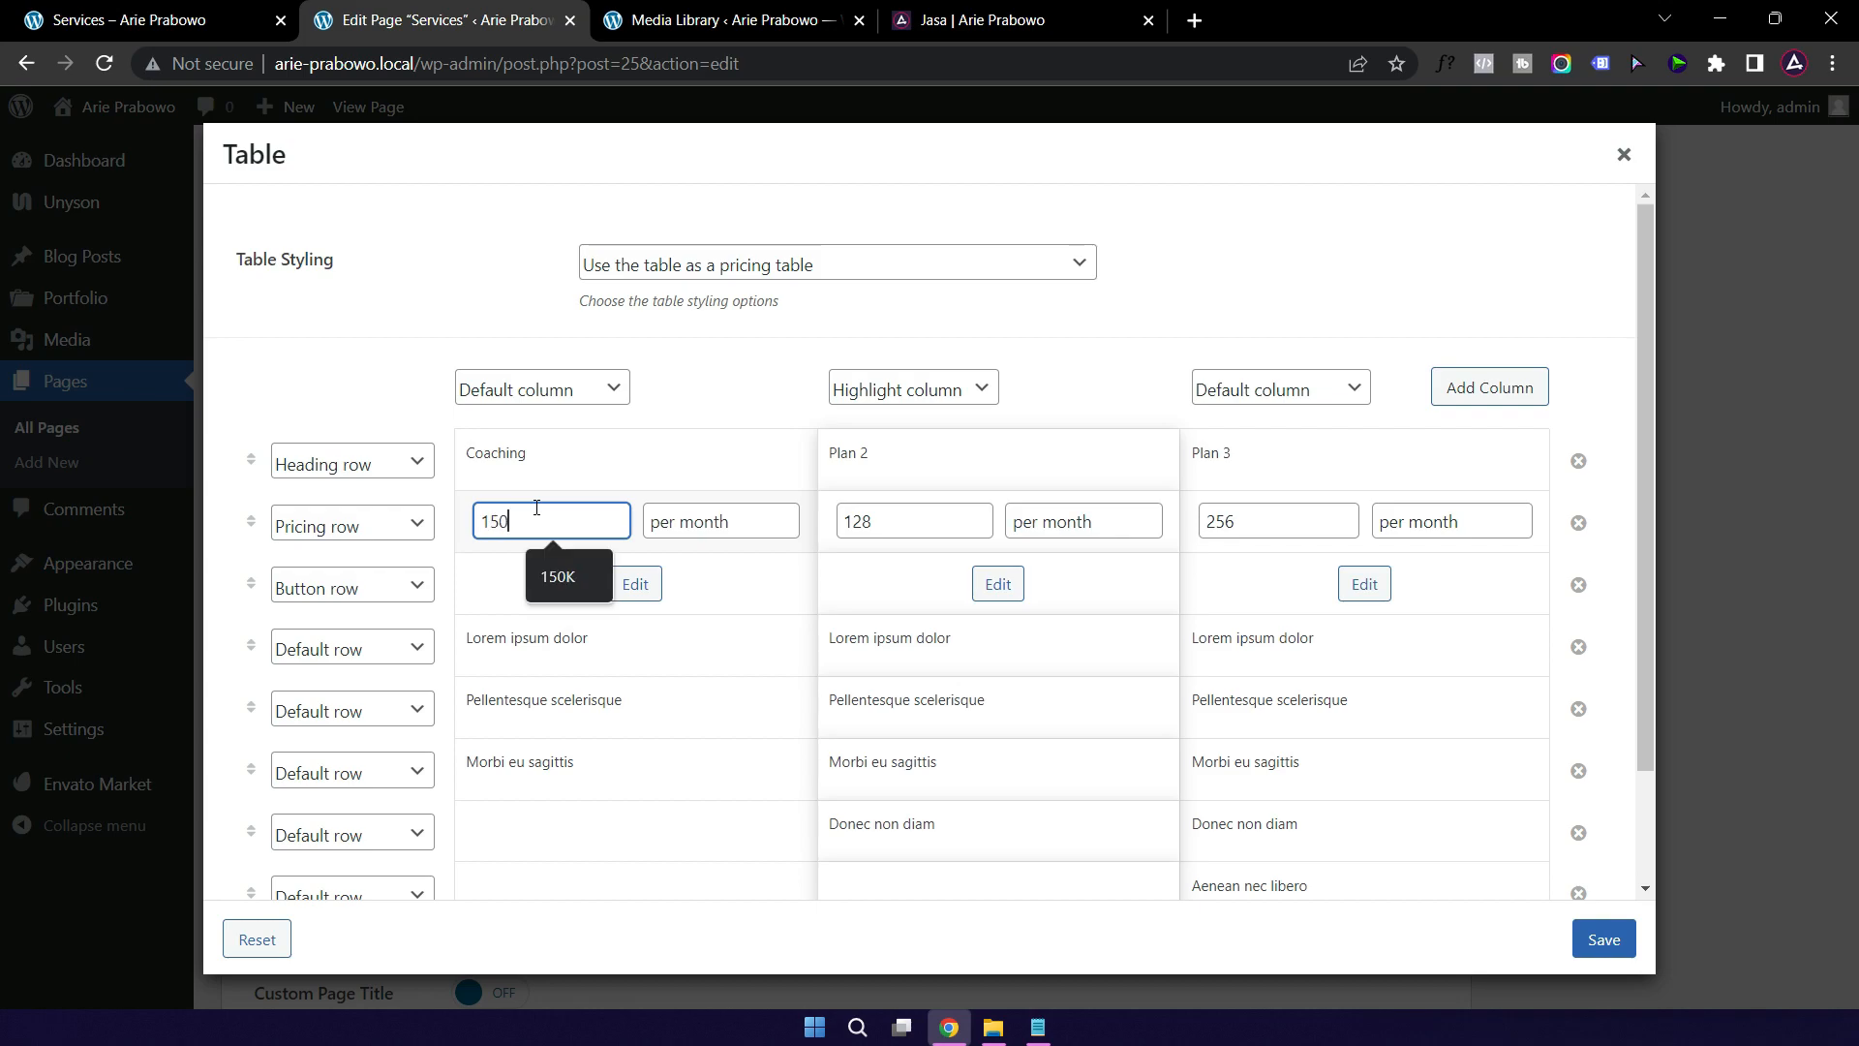
{"action": "type", "text": "00"}
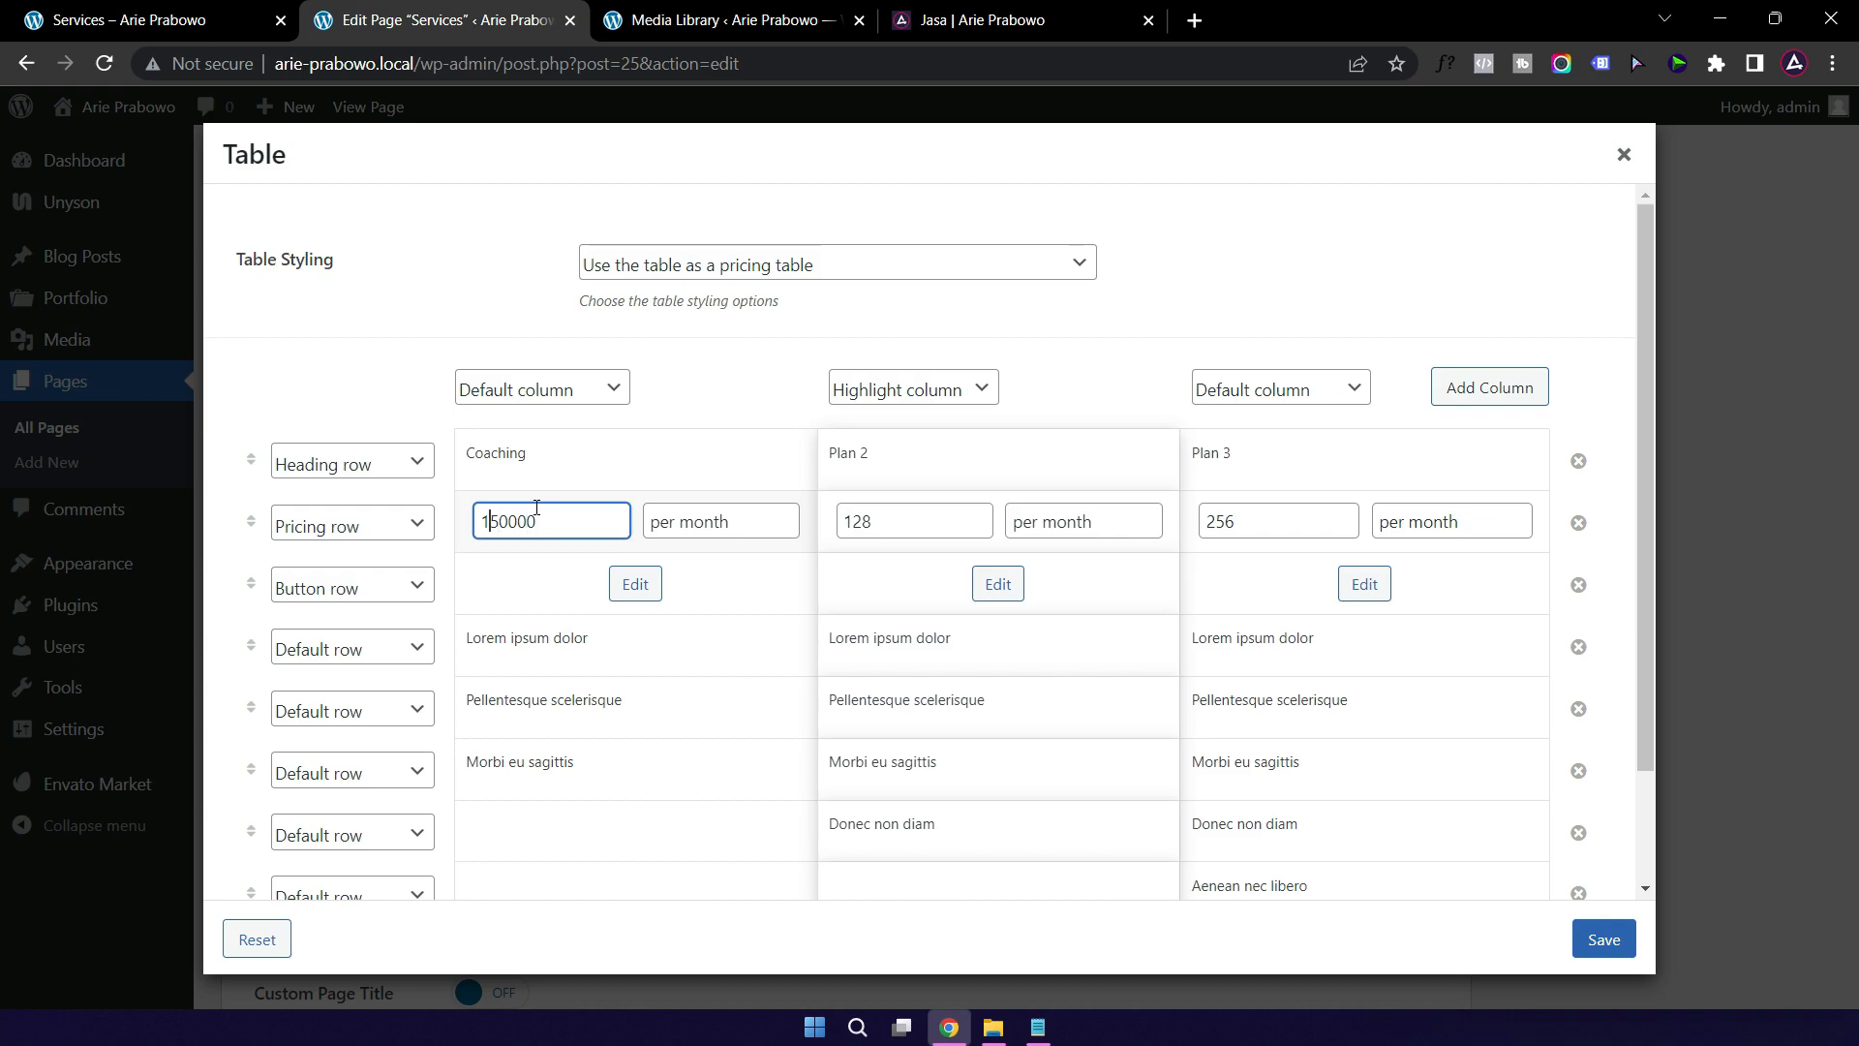
{"action": "key", "text": "Left"}
{"action": "key", "text": "Left"}
{"action": "key", "text": "Left"}
{"action": "key", "text": "Left"}
{"action": "key", "text": "Left"}
{"action": "type", "text": "."}
{"action": "left_click", "coordinate": [658, 527]}
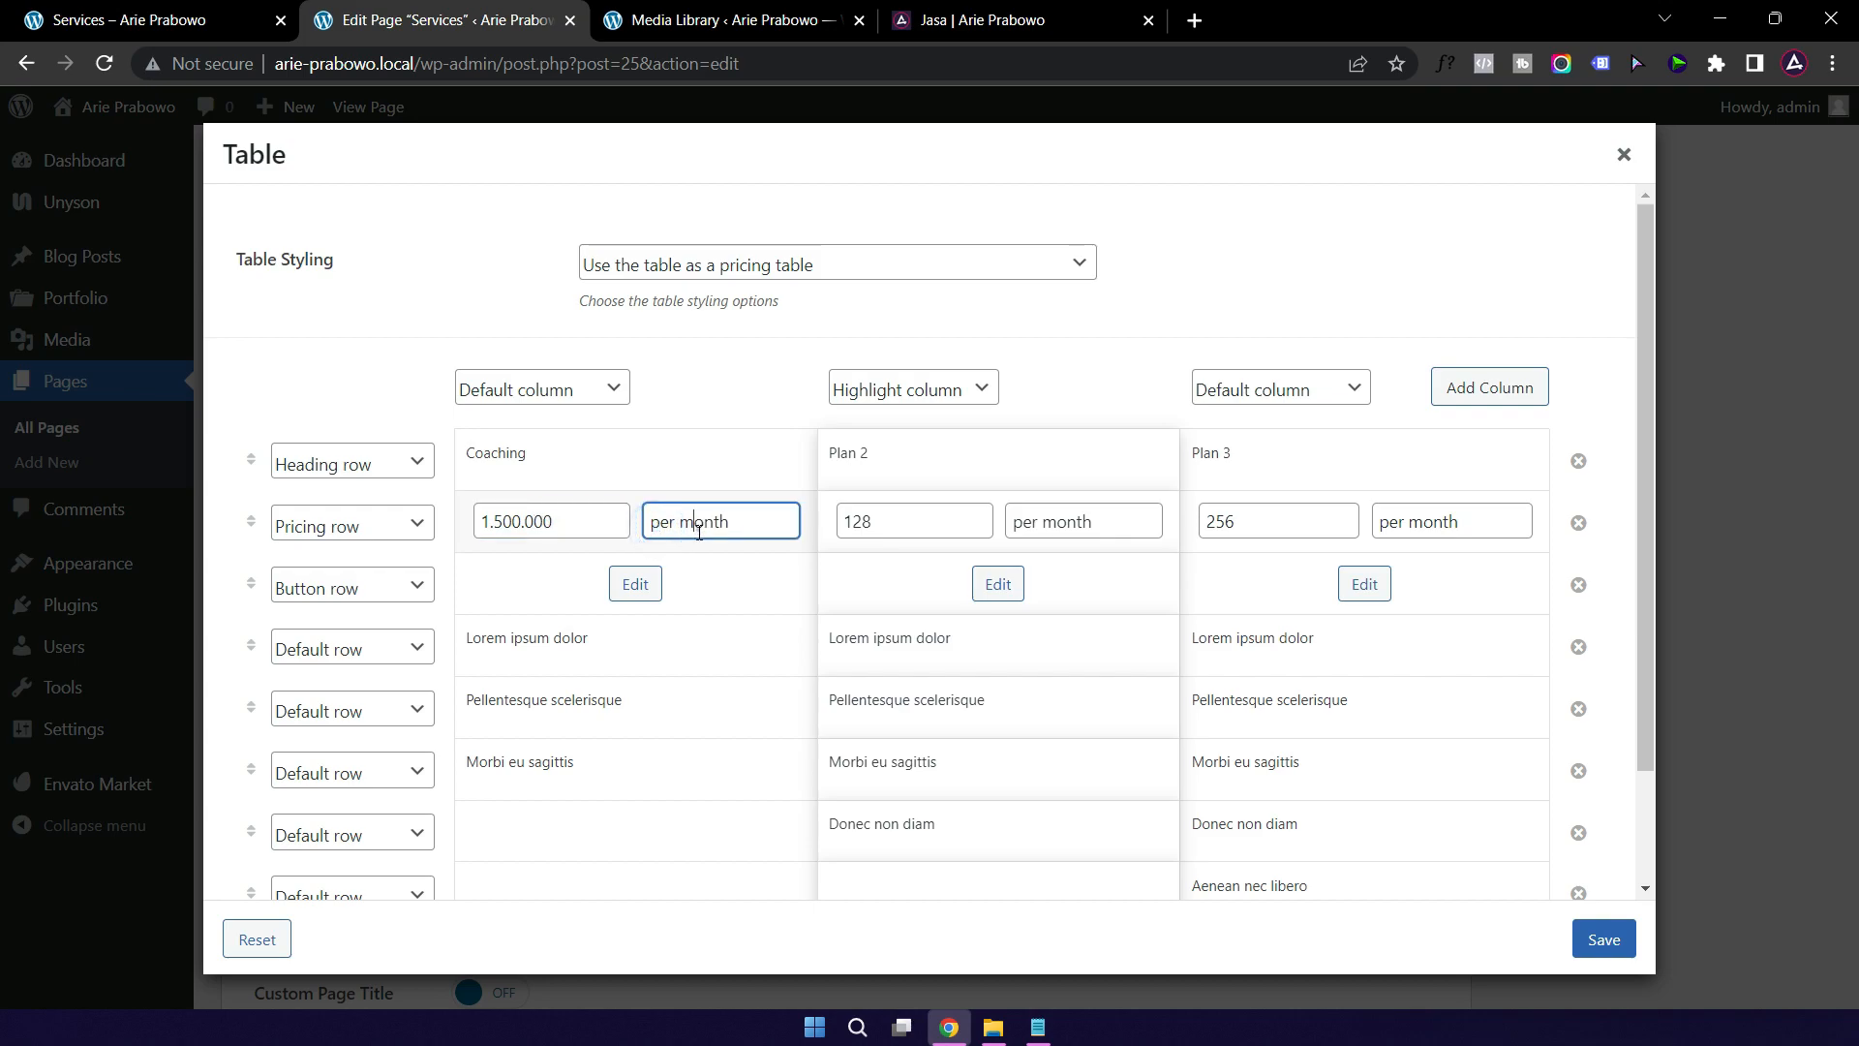
{"action": "double_click", "coordinate": [699, 531]}
{"action": "type", "text": "jam"}
Step: Rewrite Coaching's first feature as 'Konsultasi selama 1 jam'
{"action": "left_click", "coordinate": [578, 647]}
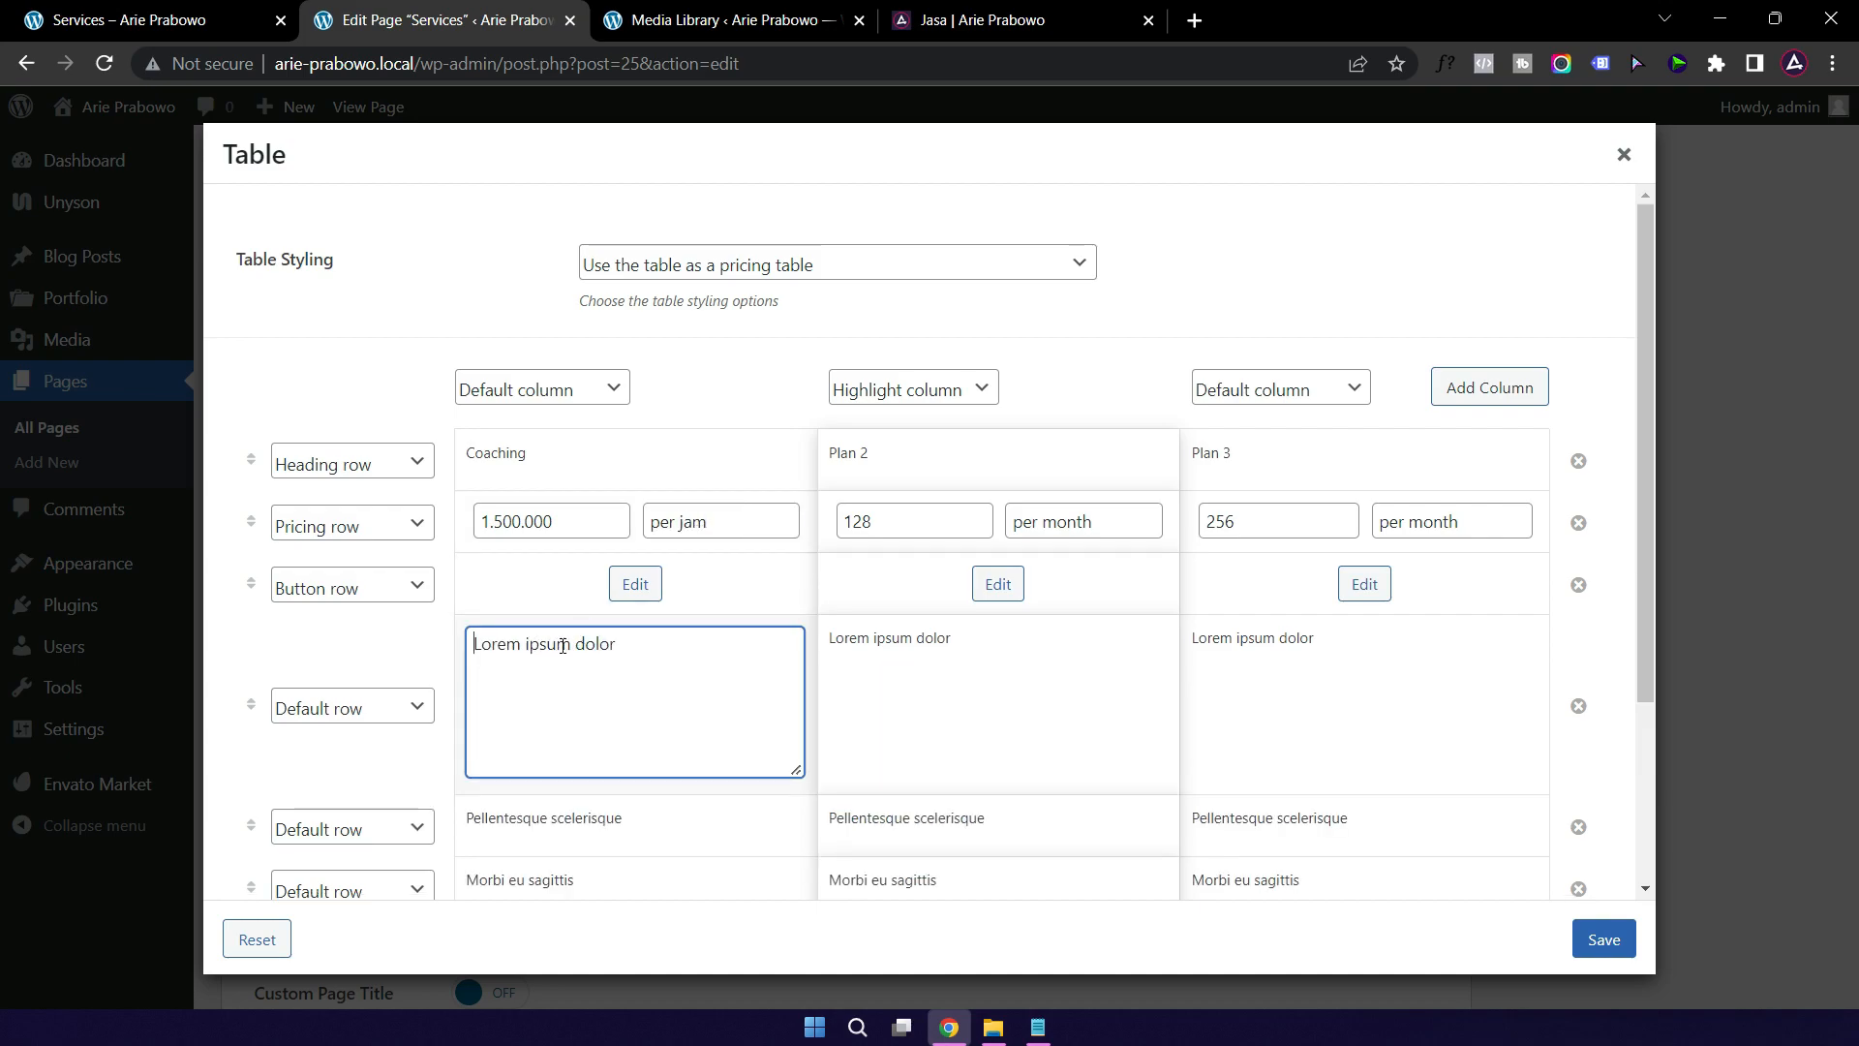
{"action": "triple_click", "coordinate": [620, 647]}
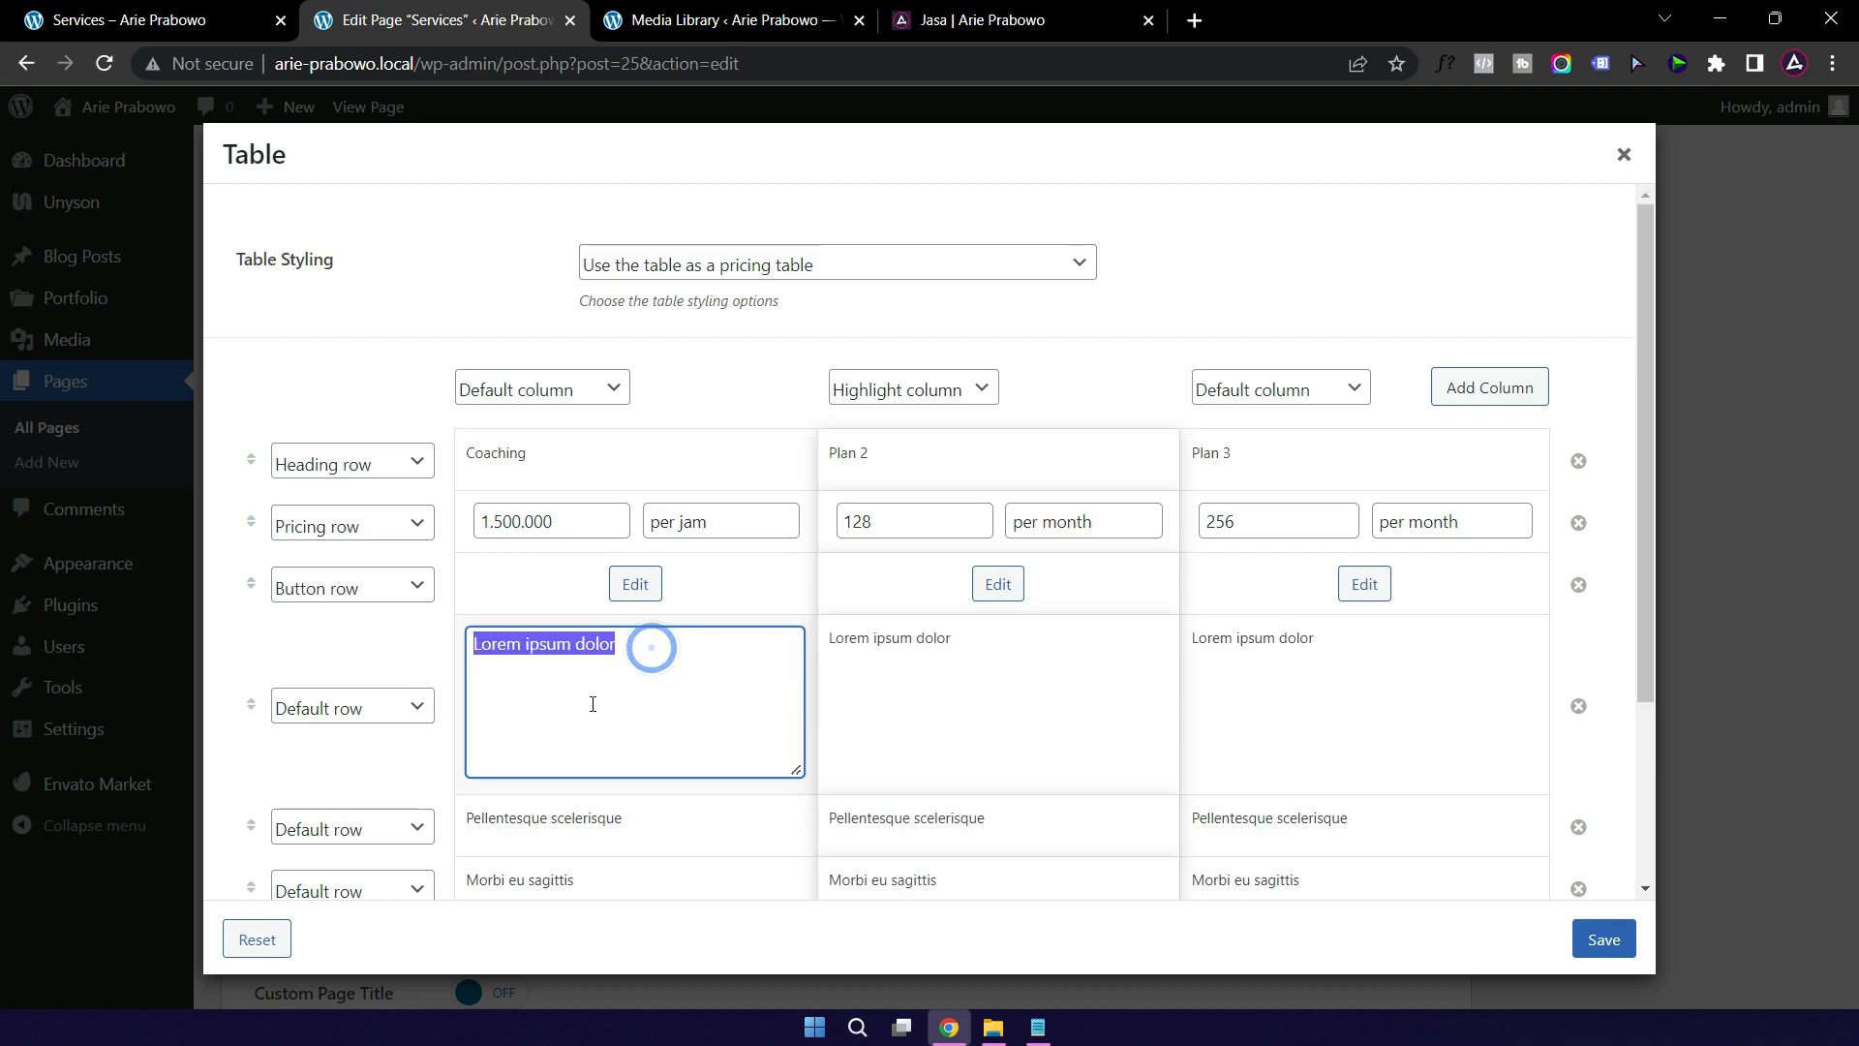
{"action": "type", "text": "Kons"}
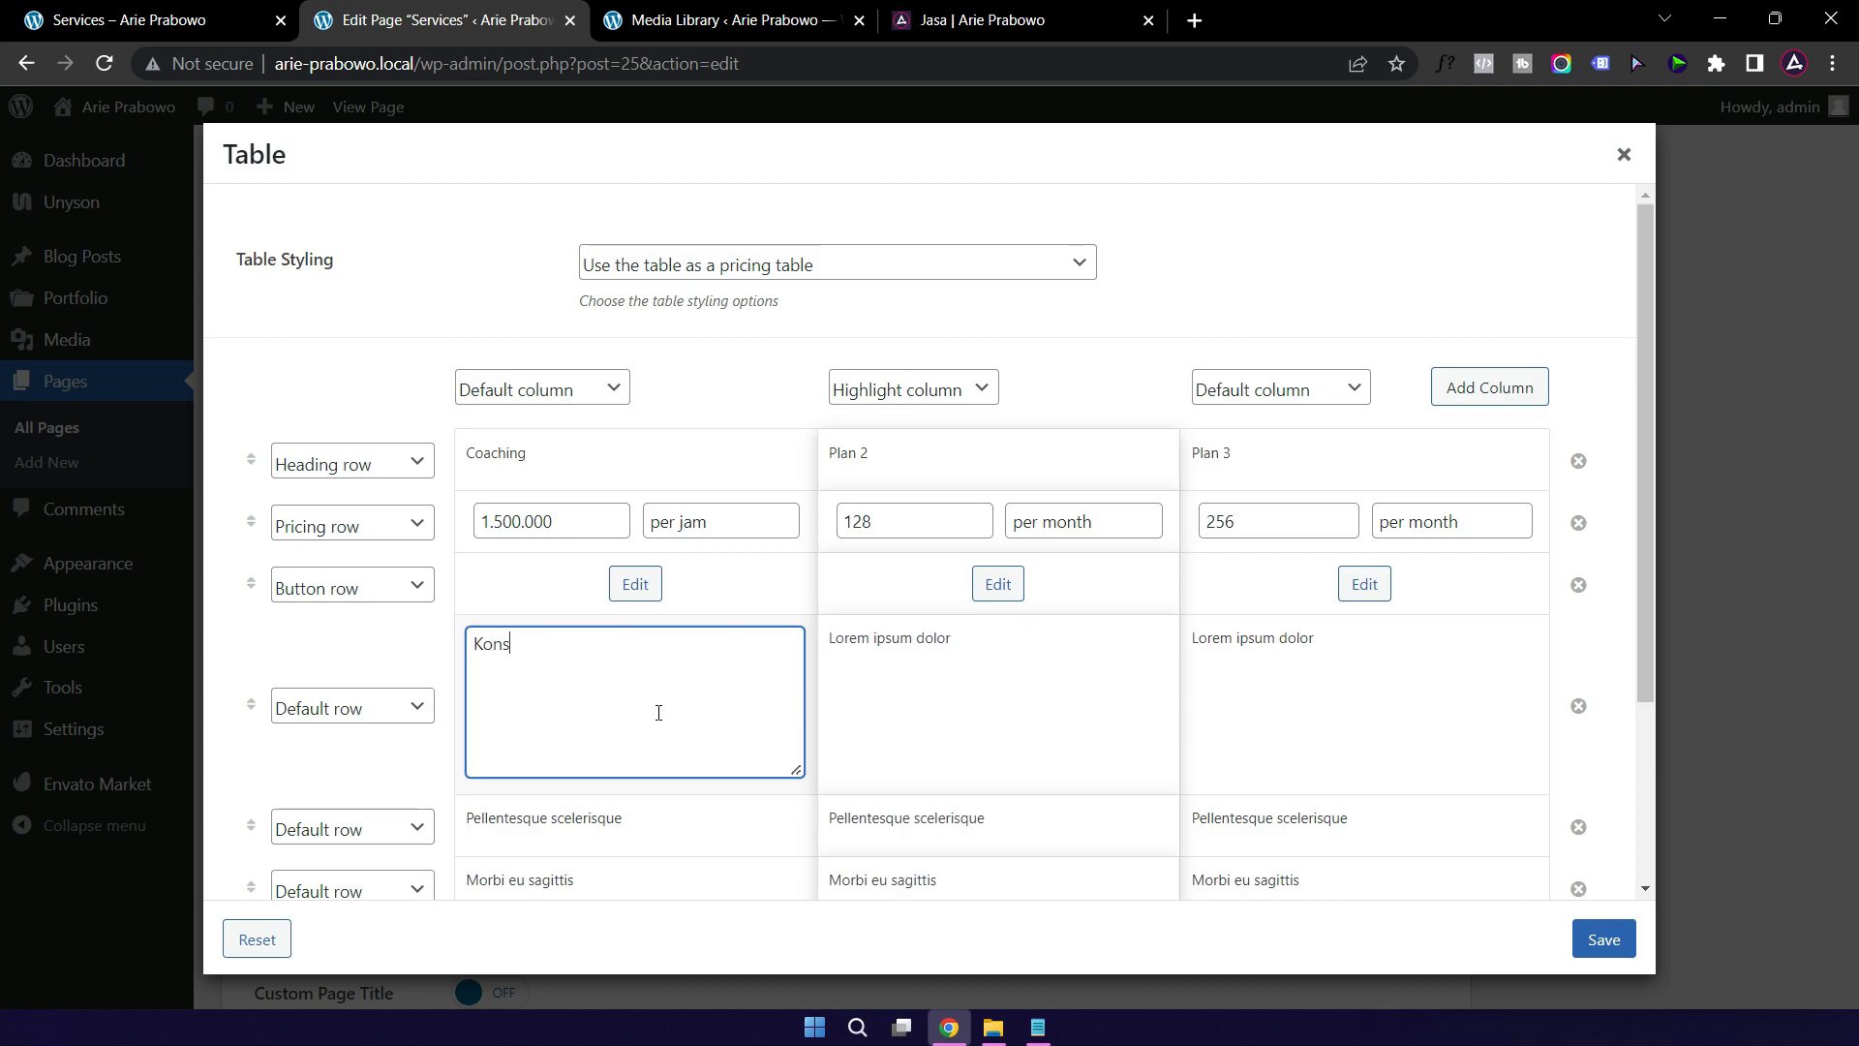
{"action": "type", "text": "ultasi"}
{"action": "type", "text": "m"}
{"action": "left_click", "coordinate": [620, 823]}
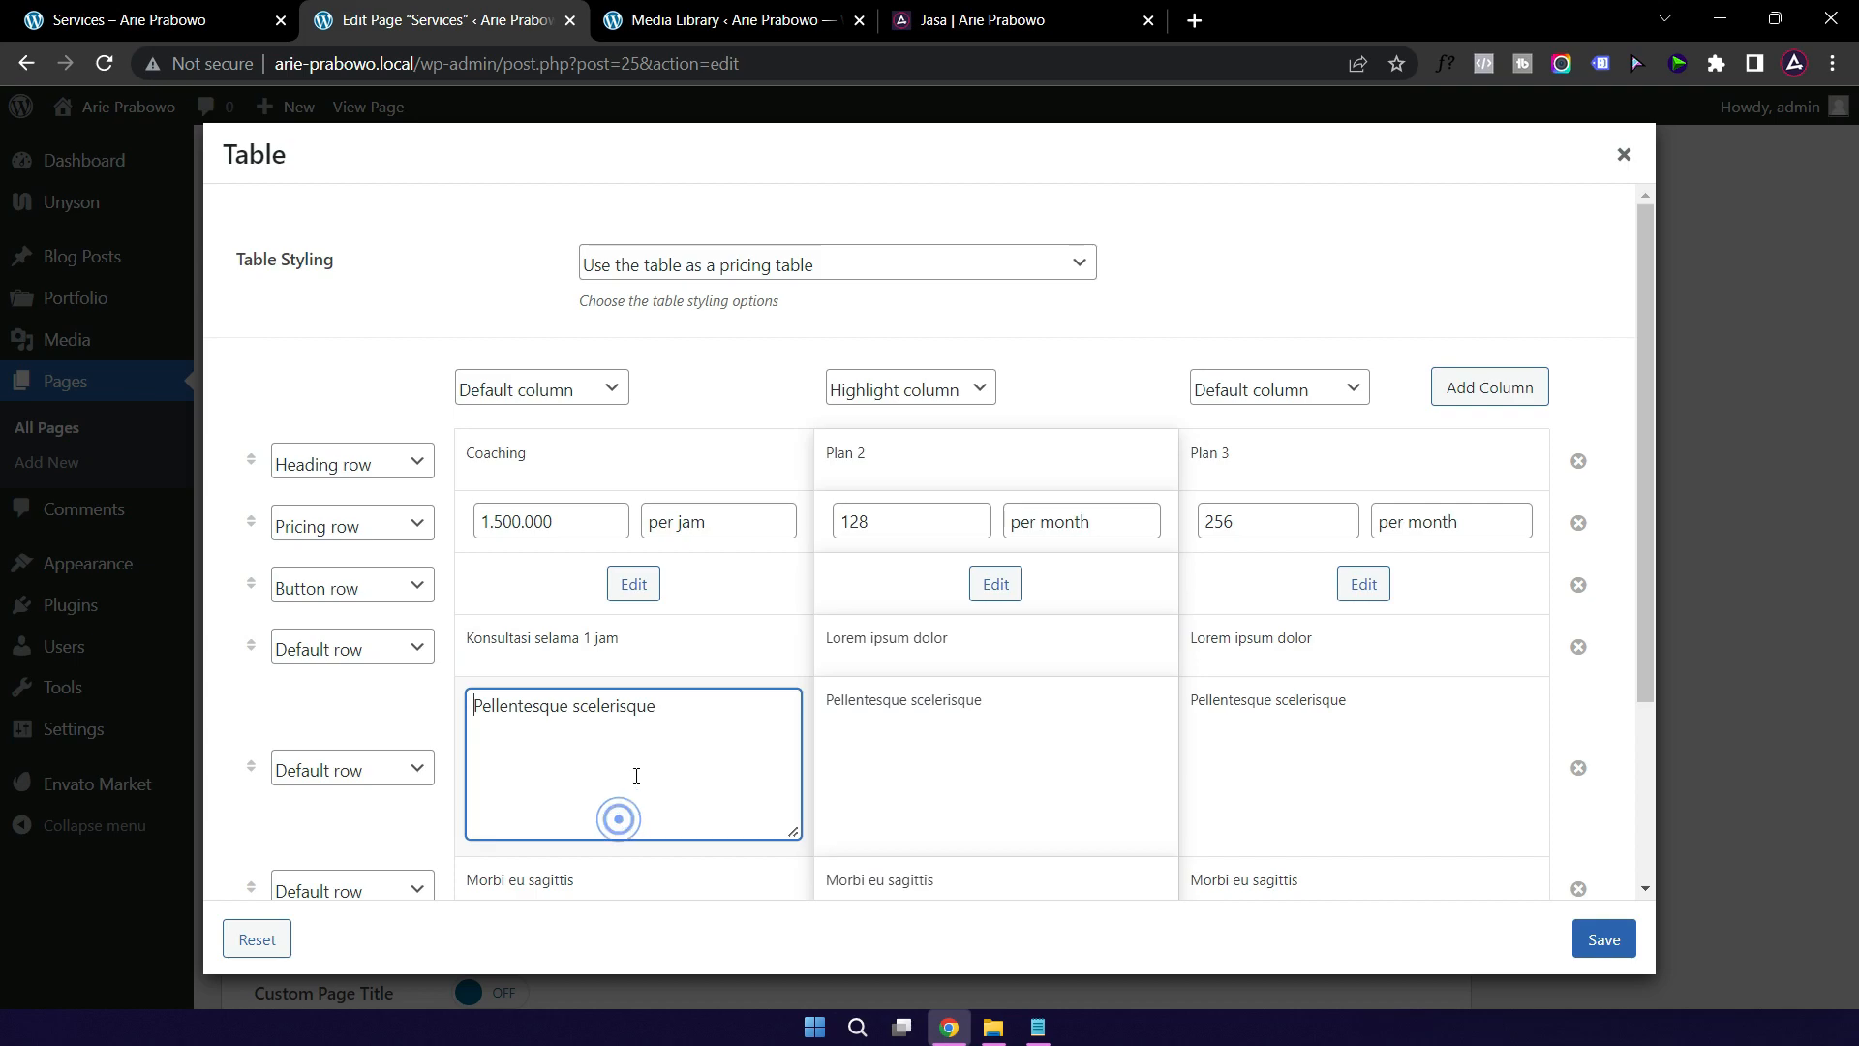
{"action": "triple_click", "coordinate": [684, 712]}
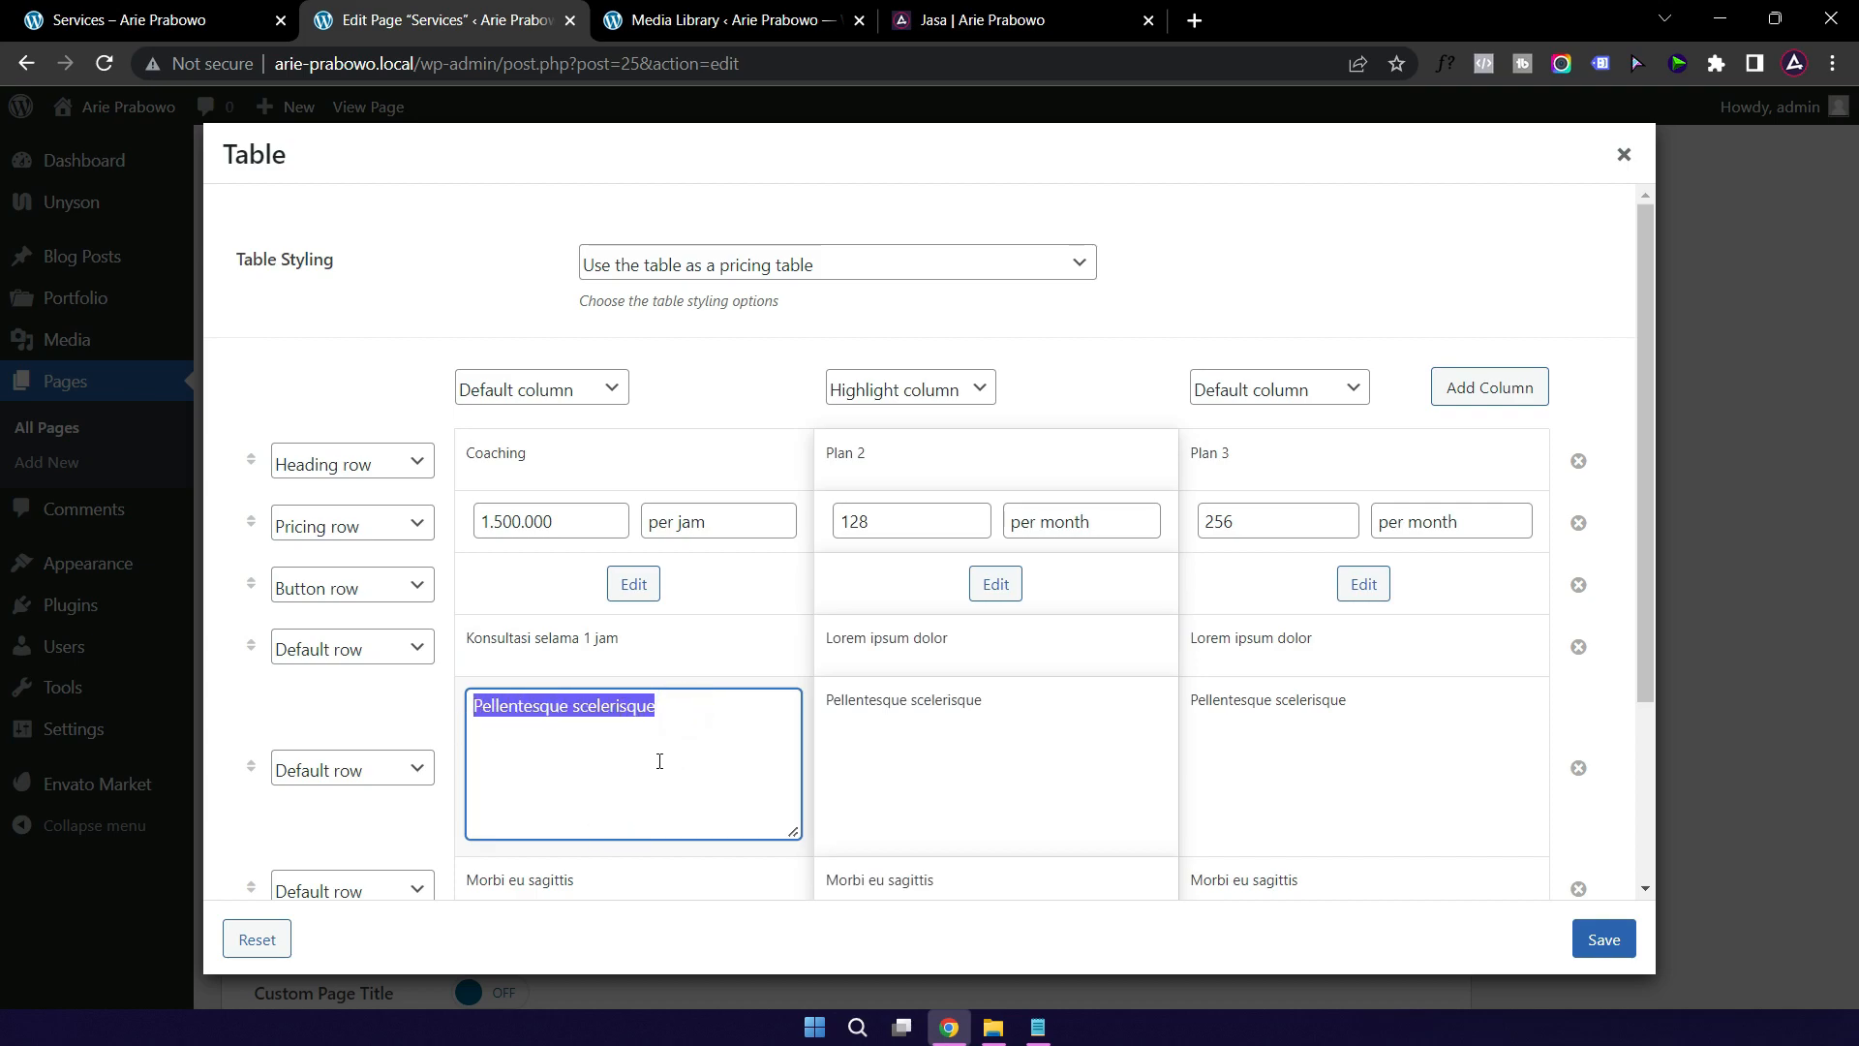
{"action": "left_click", "coordinate": [686, 657]}
{"action": "scroll", "coordinate": [711, 693], "scroll_direction": "down", "scroll_amount": 2}
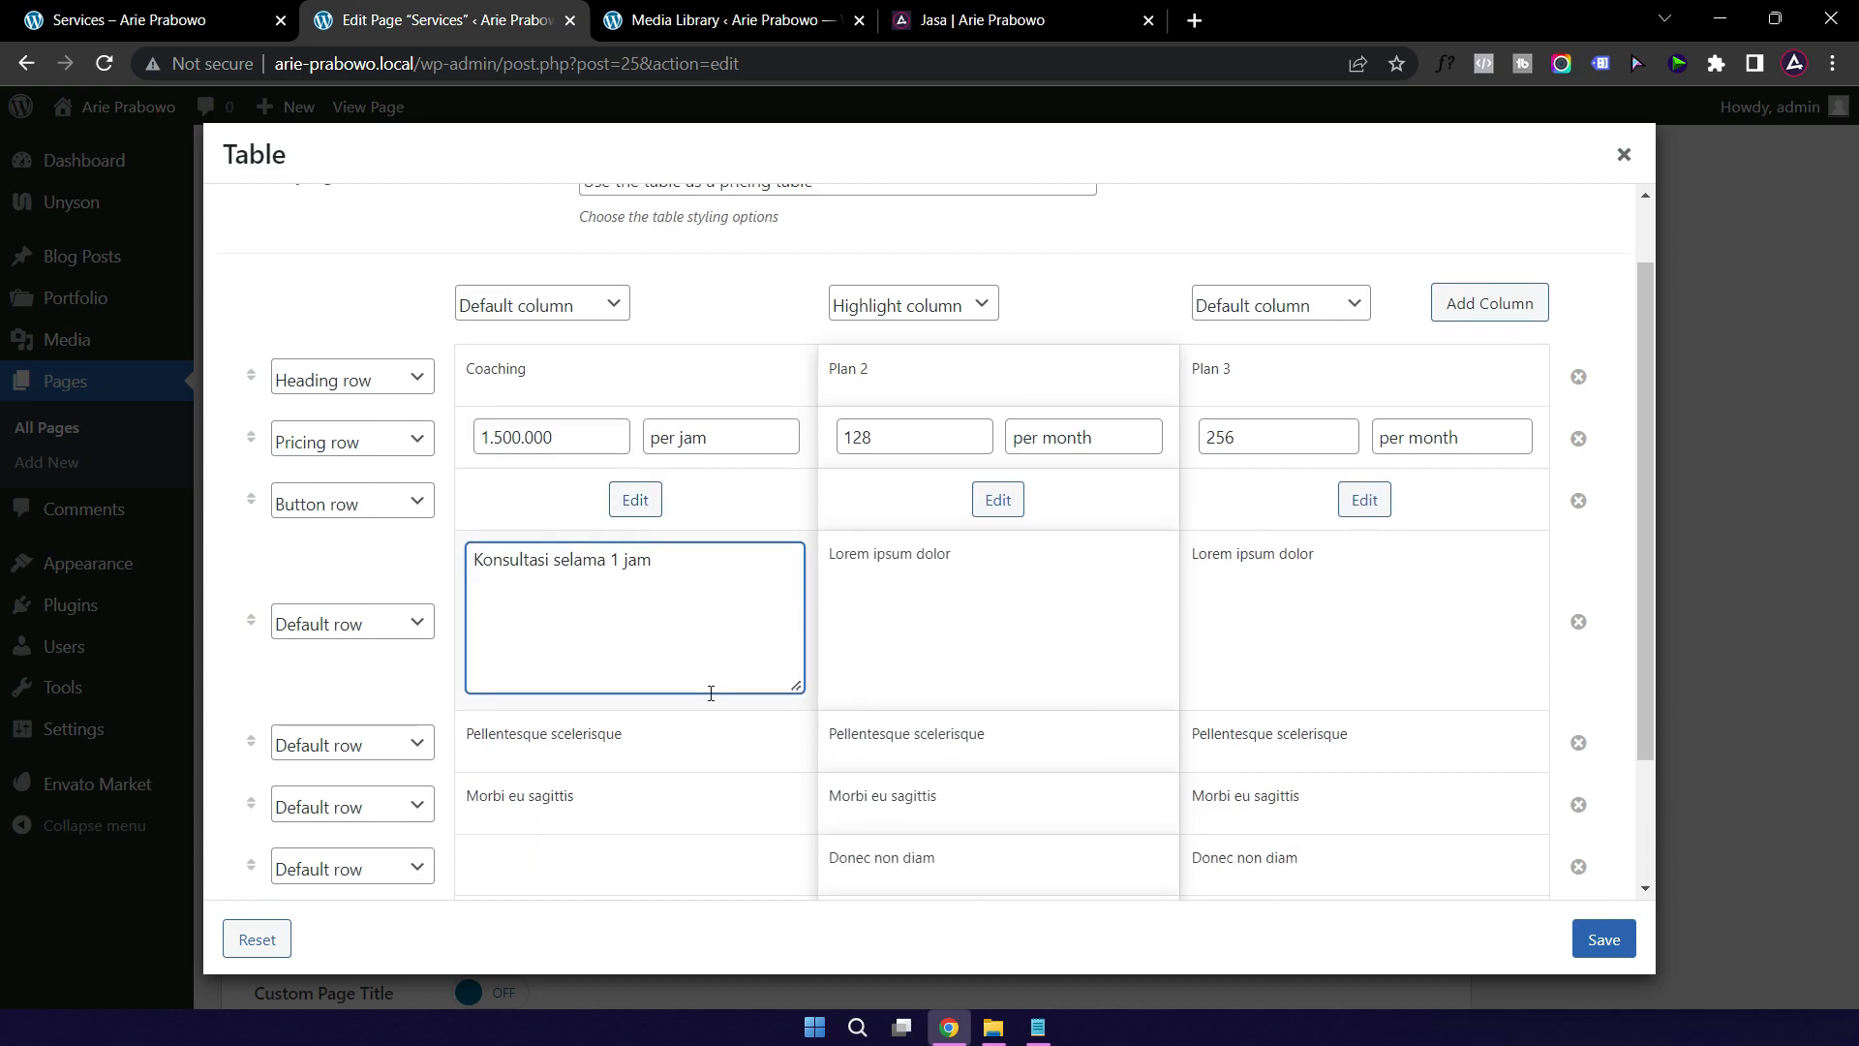
{"action": "scroll", "coordinate": [705, 672], "scroll_direction": "up", "scroll_amount": 2}
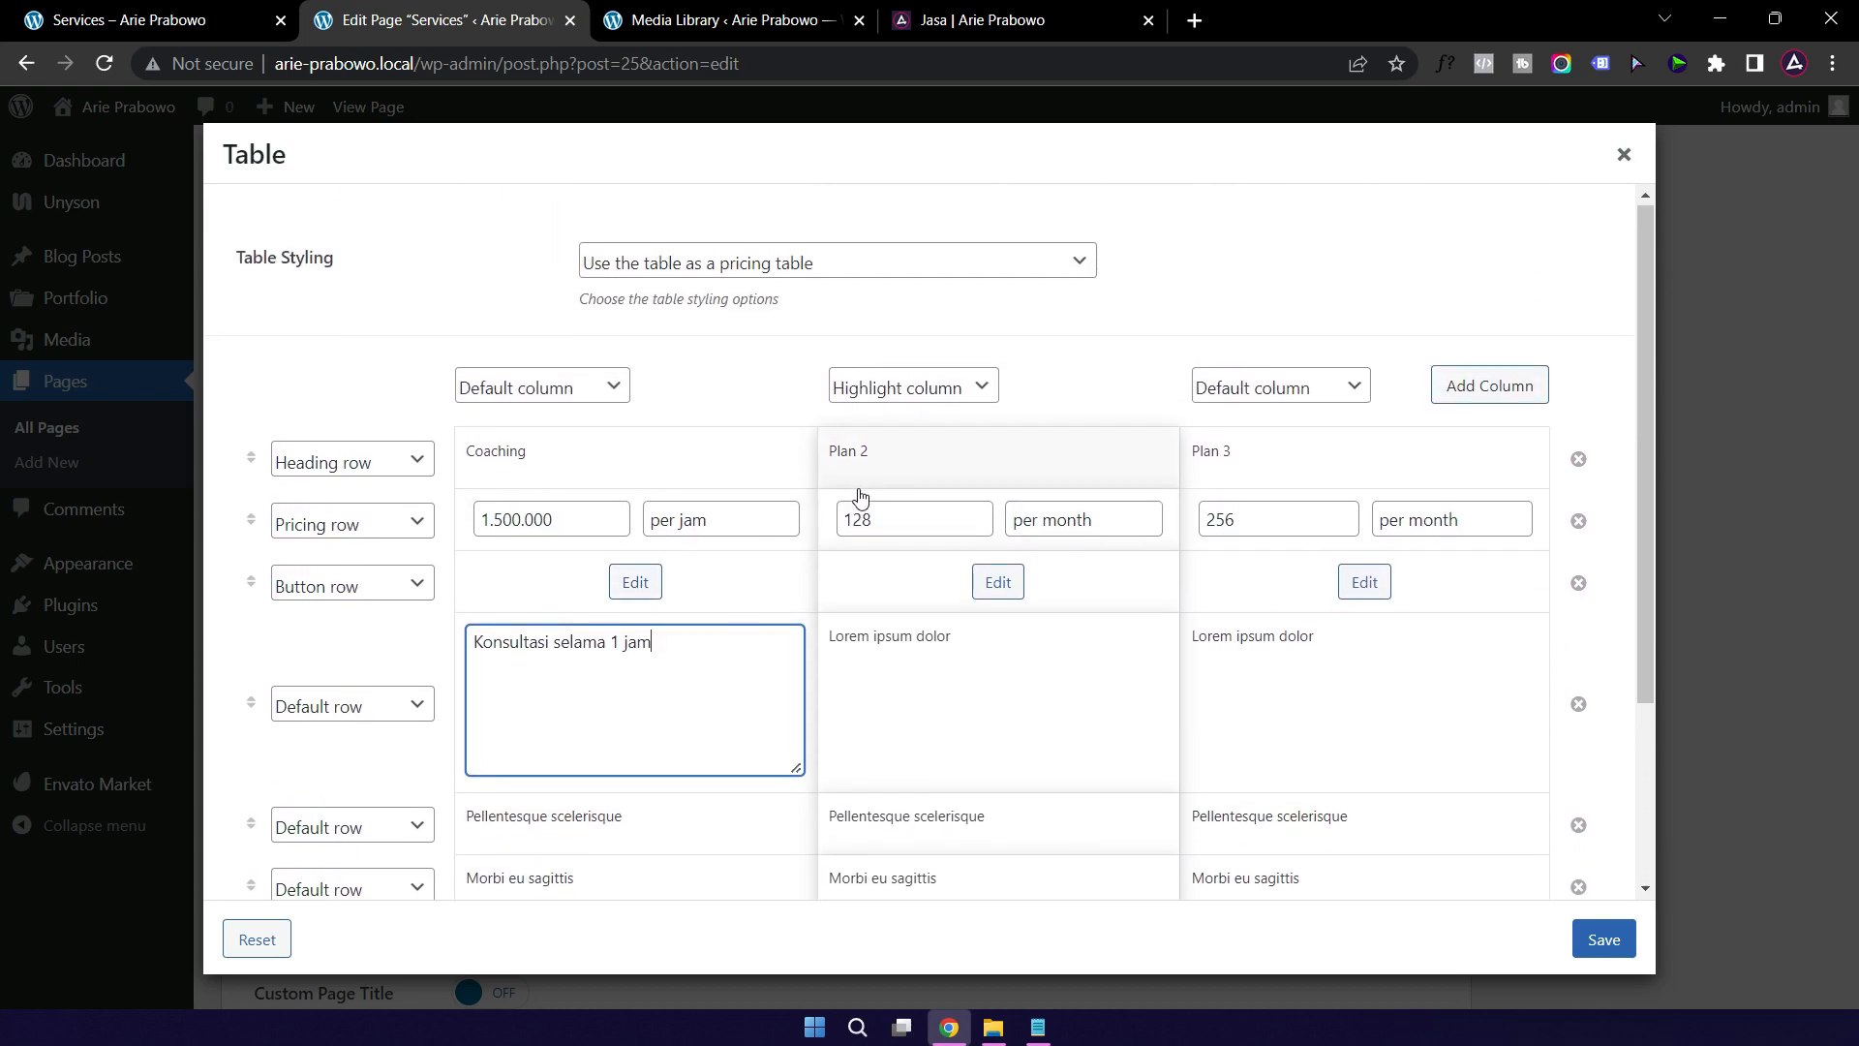
Step: Rename Plan 2 to Conseling priced at 2.500.000, keeping its unit per month
{"action": "left_click", "coordinate": [902, 463]}
{"action": "triple_click", "coordinate": [902, 466]}
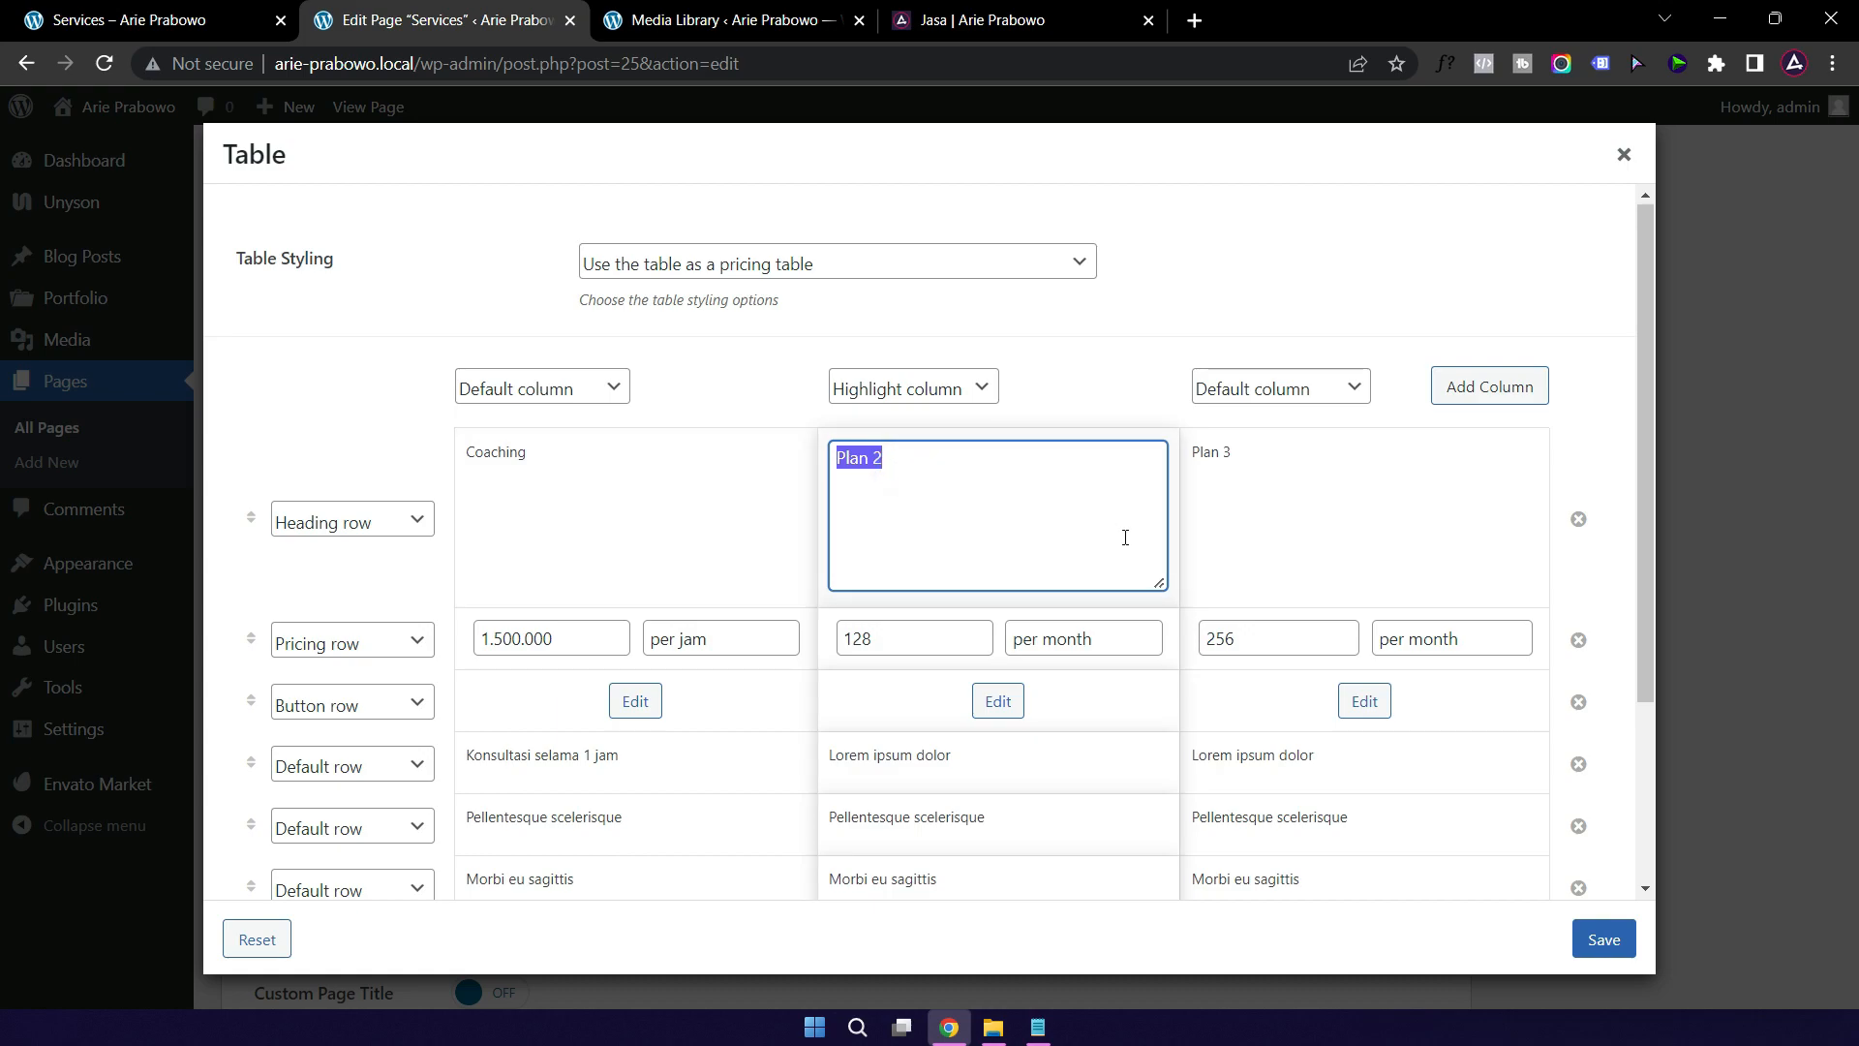
{"action": "type", "text": "Conseling"}
{"action": "double_click", "coordinate": [896, 636]}
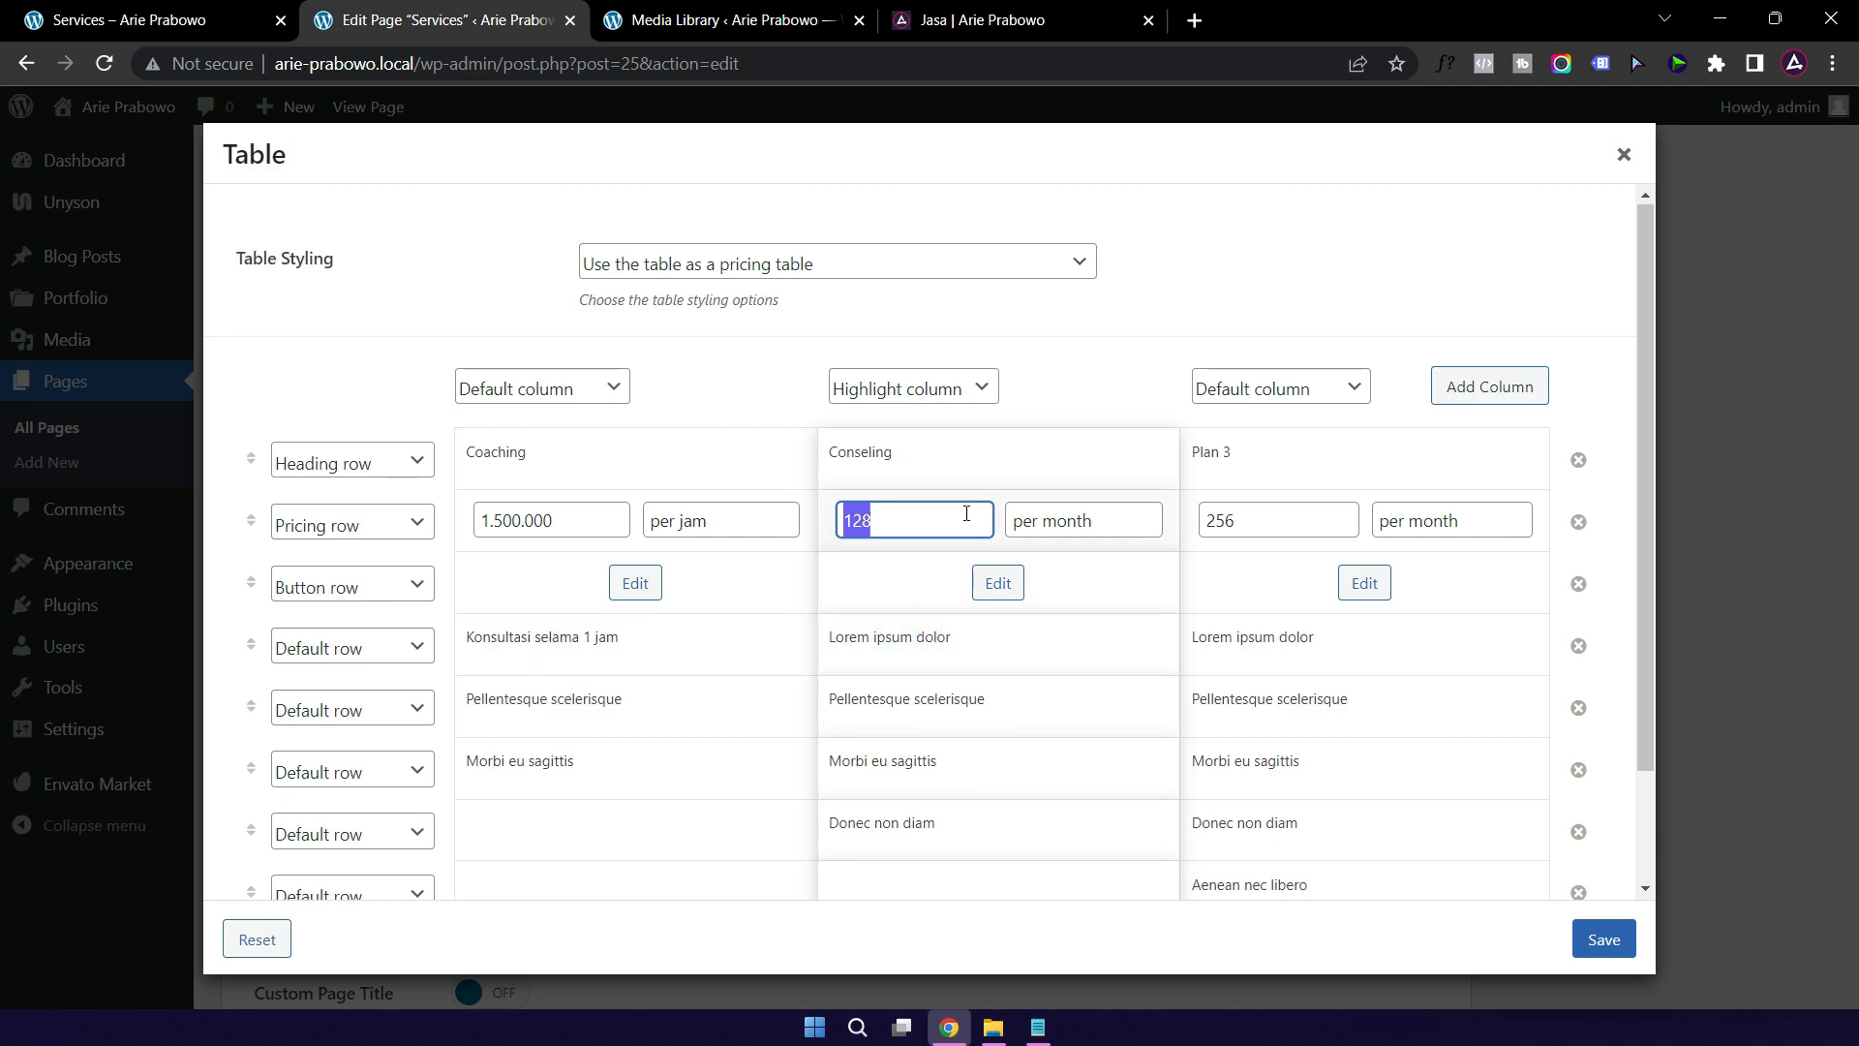
{"action": "type", "text": "2.500.000"}
{"action": "double_click", "coordinate": [1082, 520]}
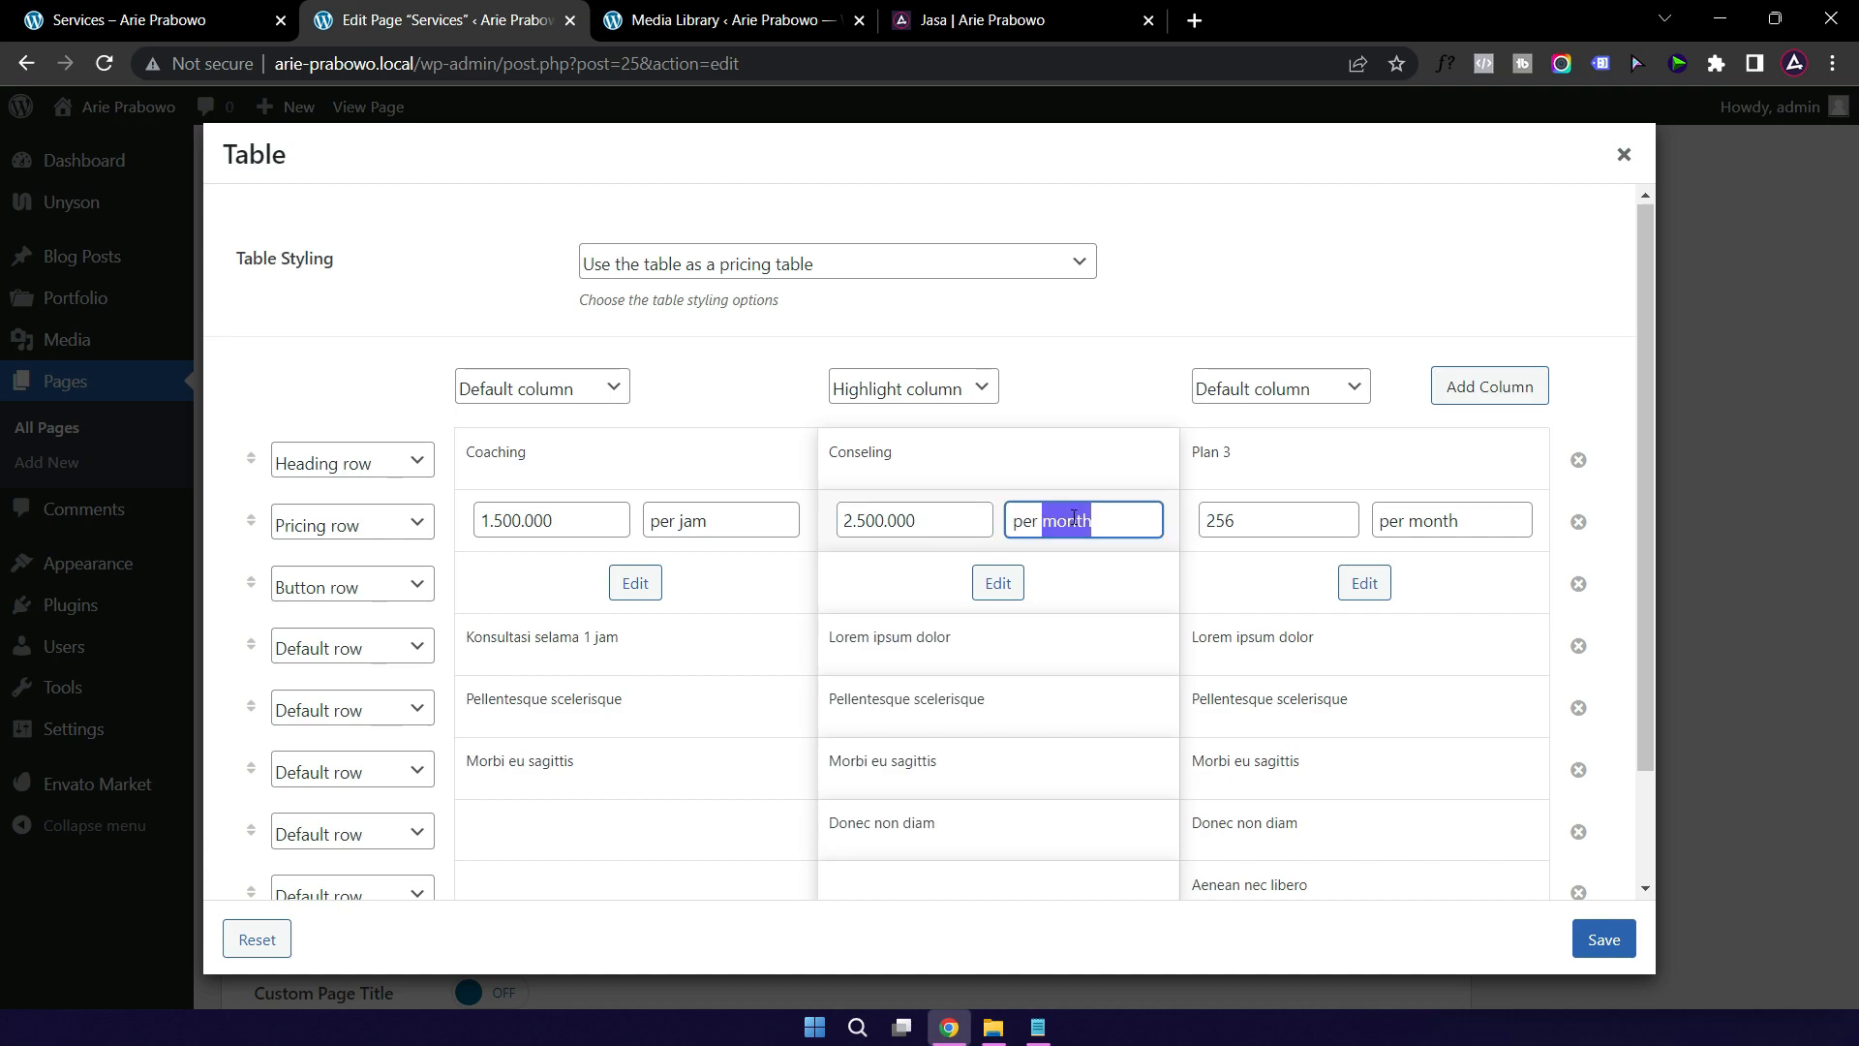
{"action": "left_click", "coordinate": [1097, 521]}
Step: Replace Conseling's first feature with 'Konseling seminggu 2 kali selama 1 bulan'
{"action": "left_click", "coordinate": [1002, 655]}
{"action": "left_click", "coordinate": [1000, 643]}
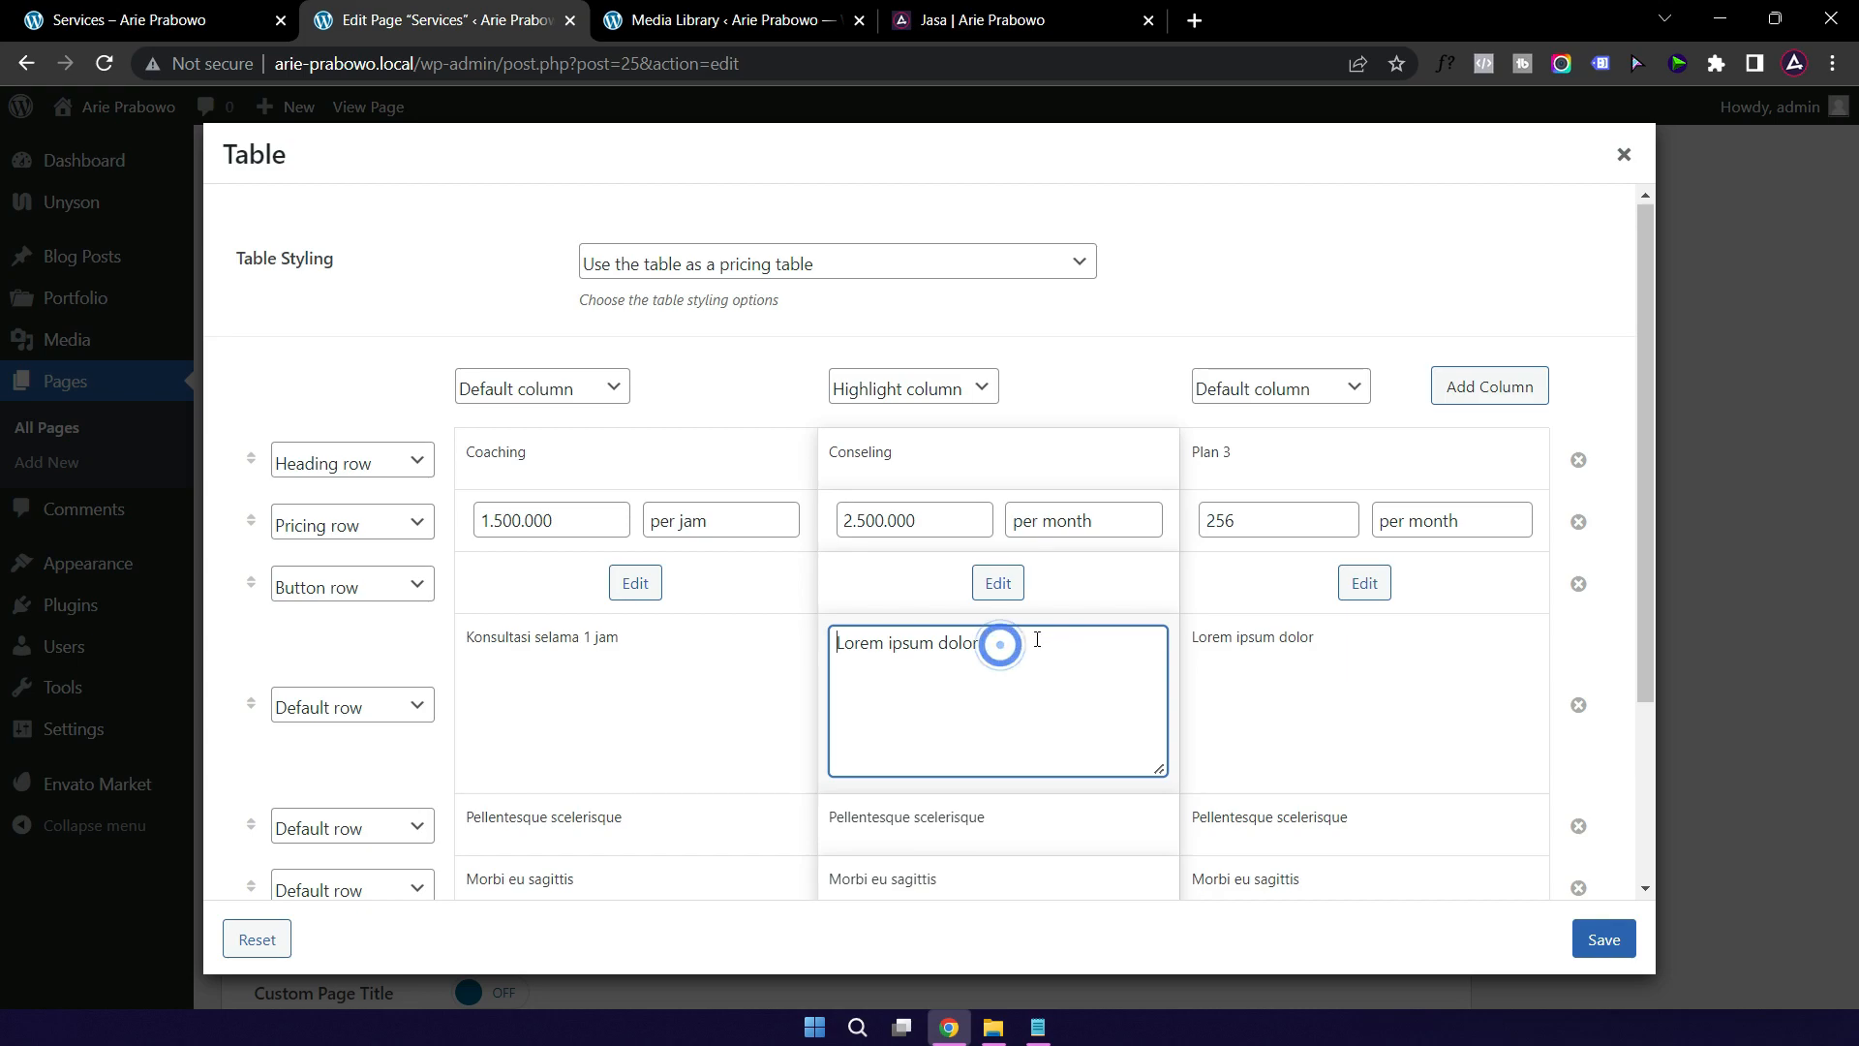
{"action": "left_click_drag", "start_coordinate": [1030, 642], "coordinate": [825, 666]}
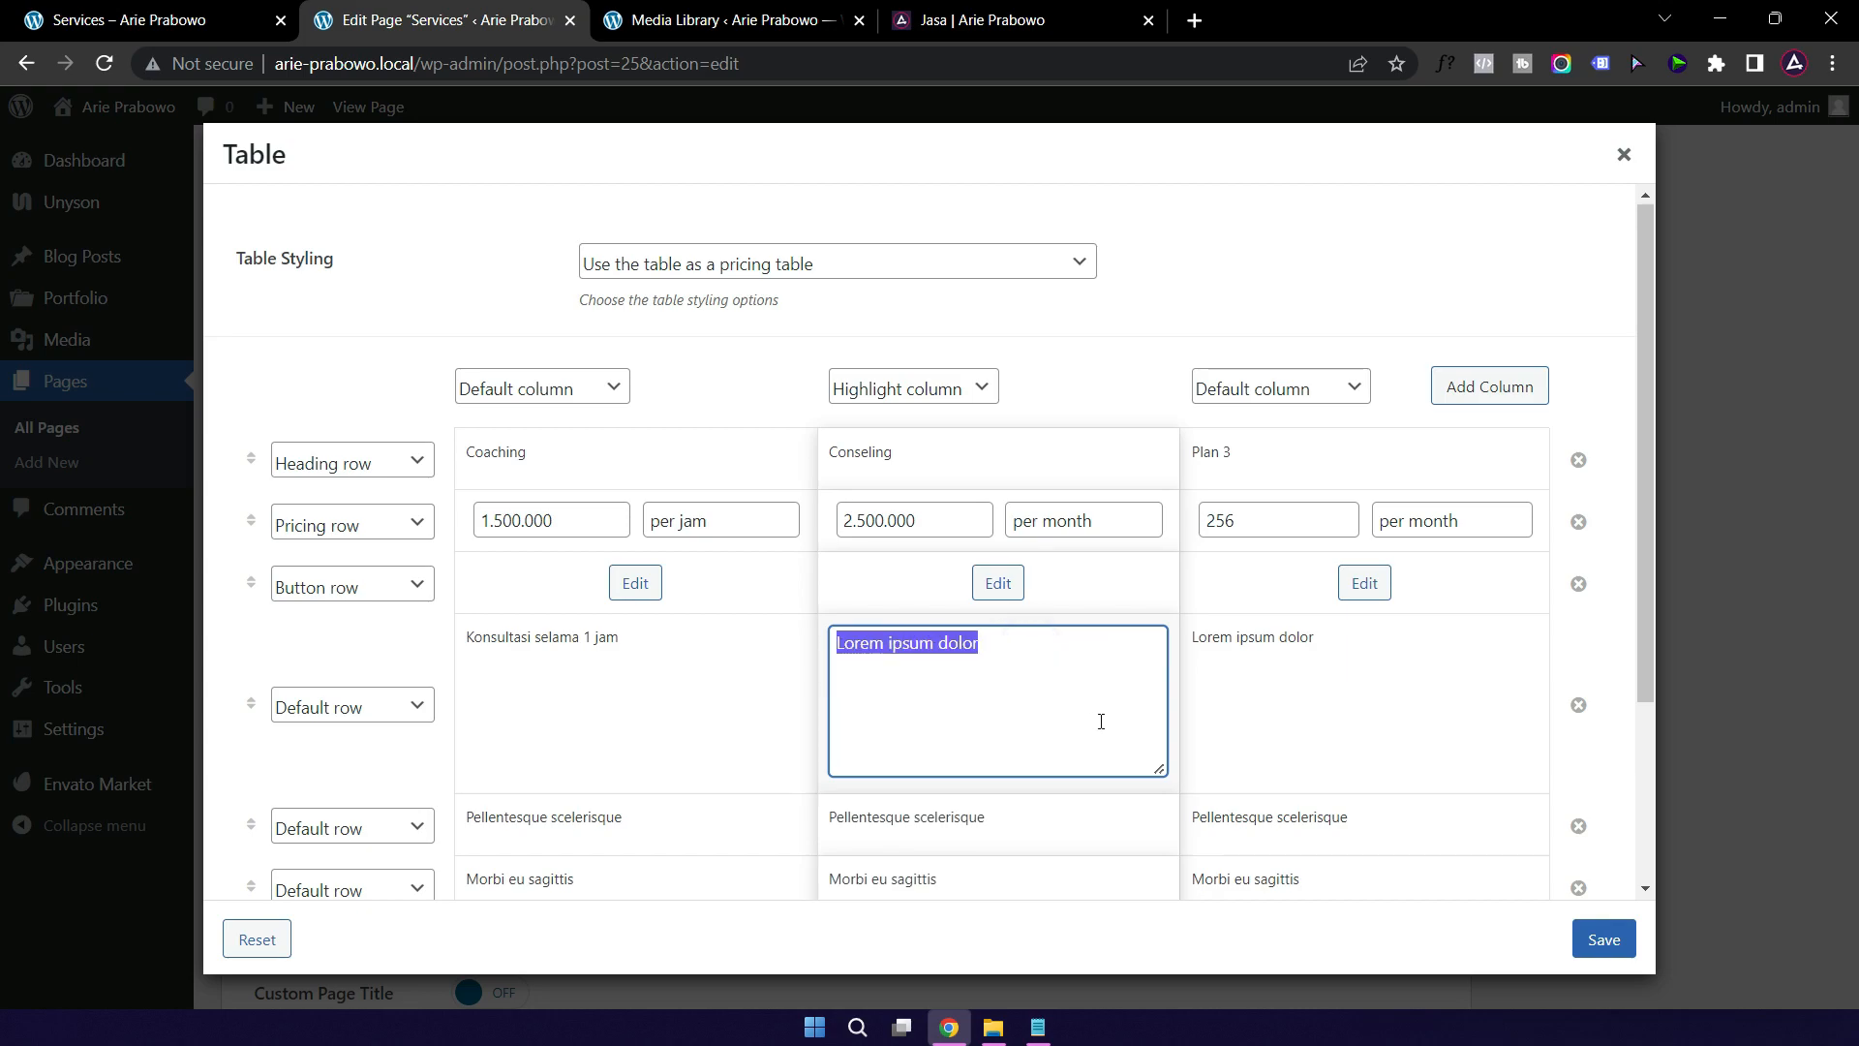
{"action": "type", "text": "Konseling"}
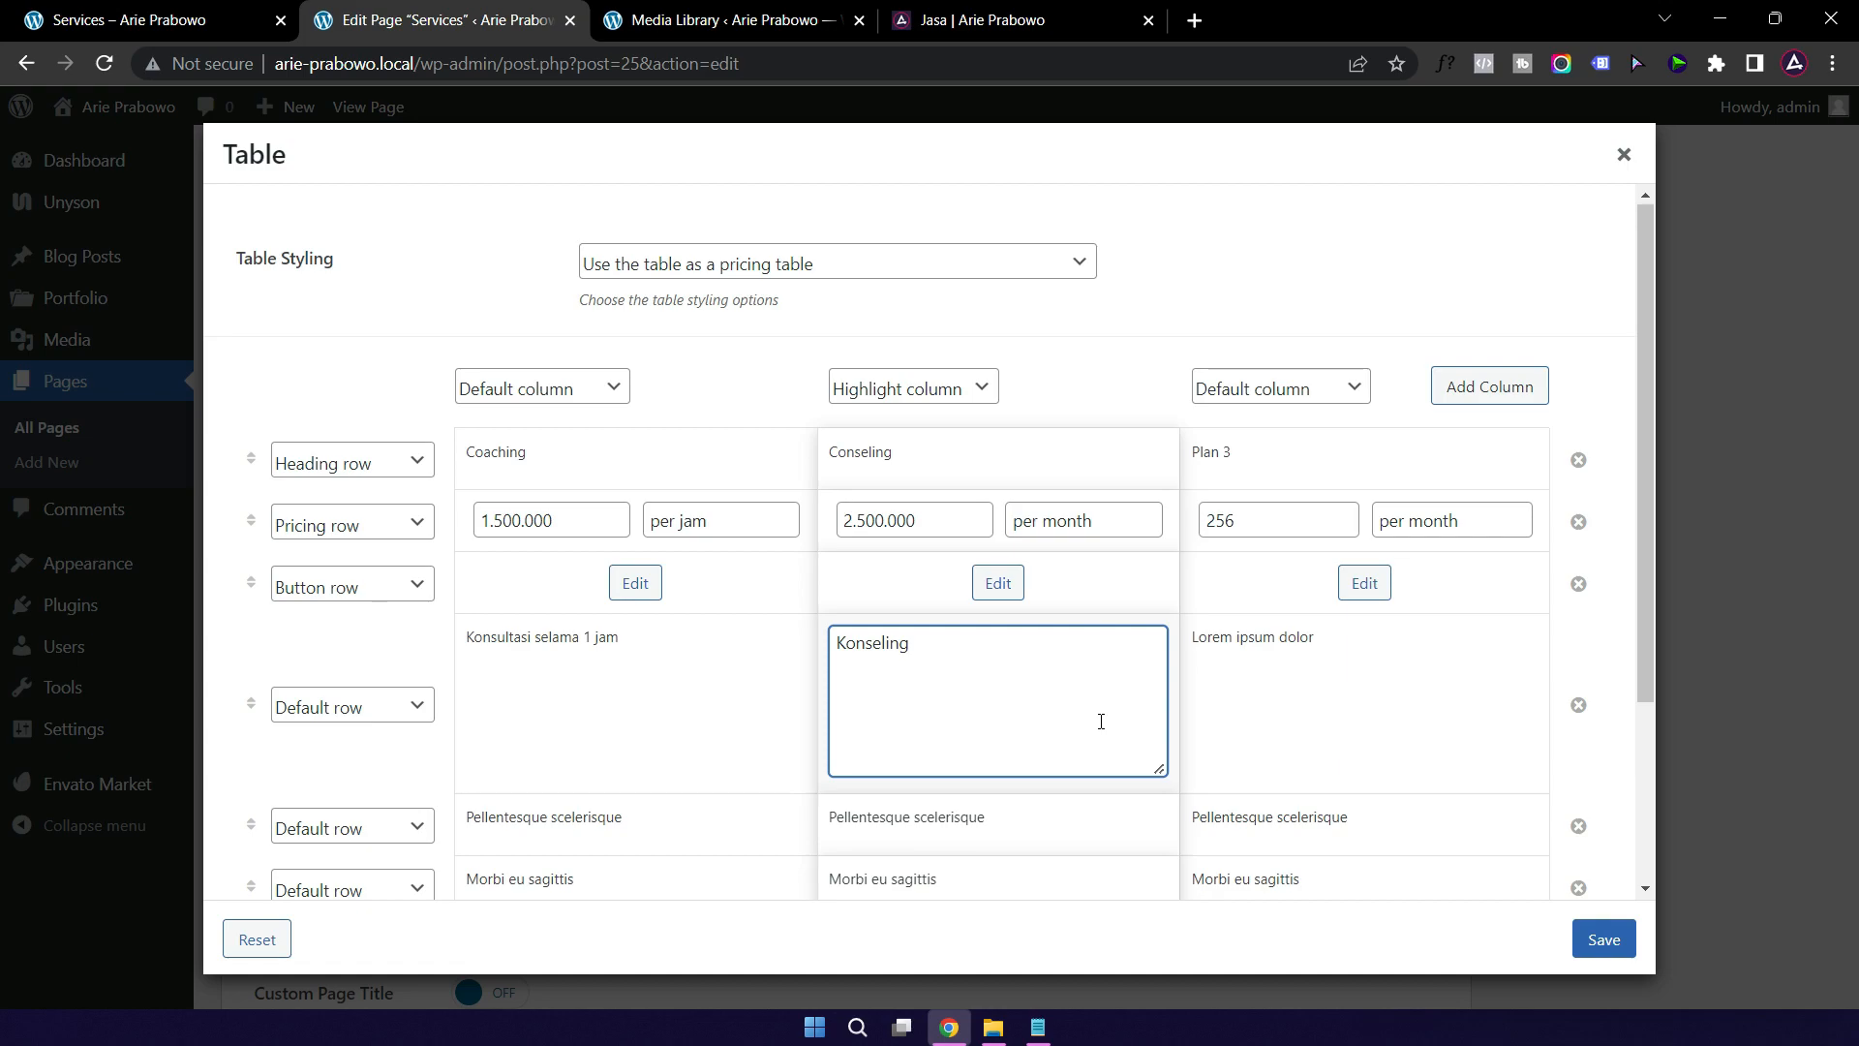
{"action": "type", "text": "seminggu 2 kali selama 1 bulan"}
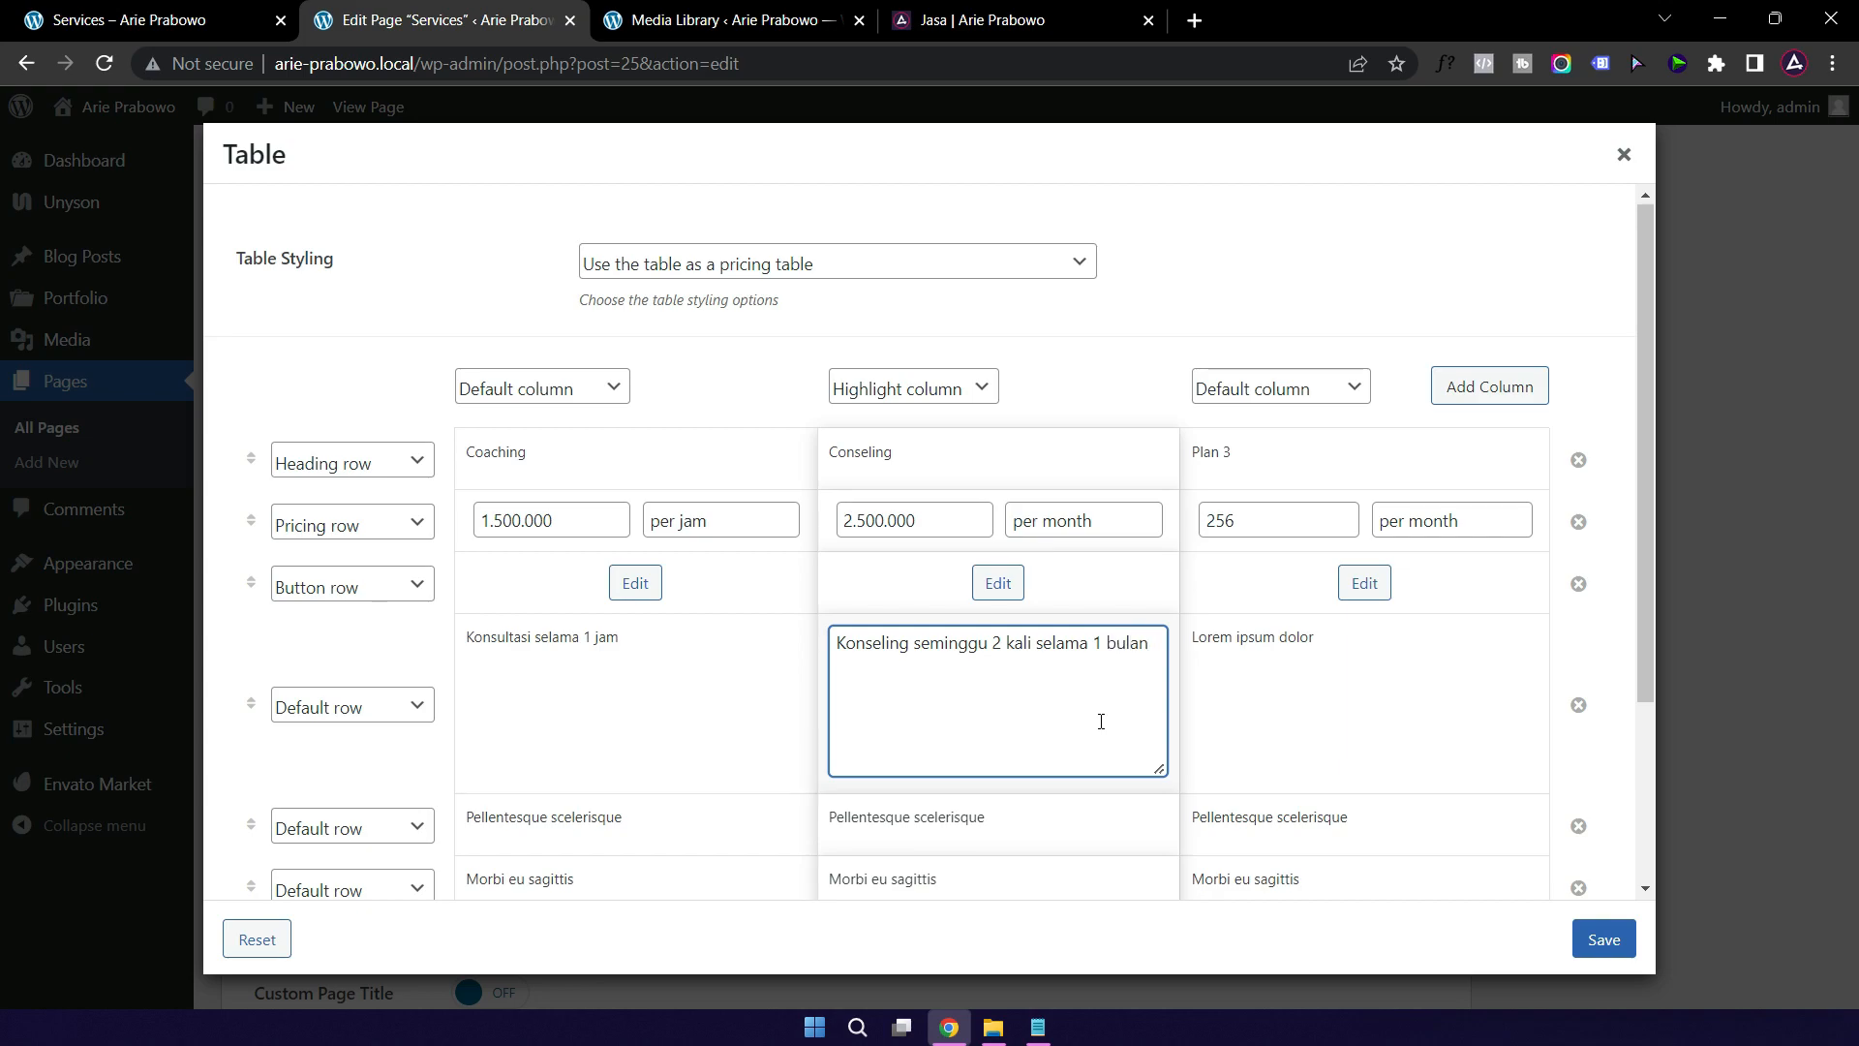
Step: Save the pricing table with the Coaching and Conseling changes
{"action": "left_click", "coordinate": [1274, 471]}
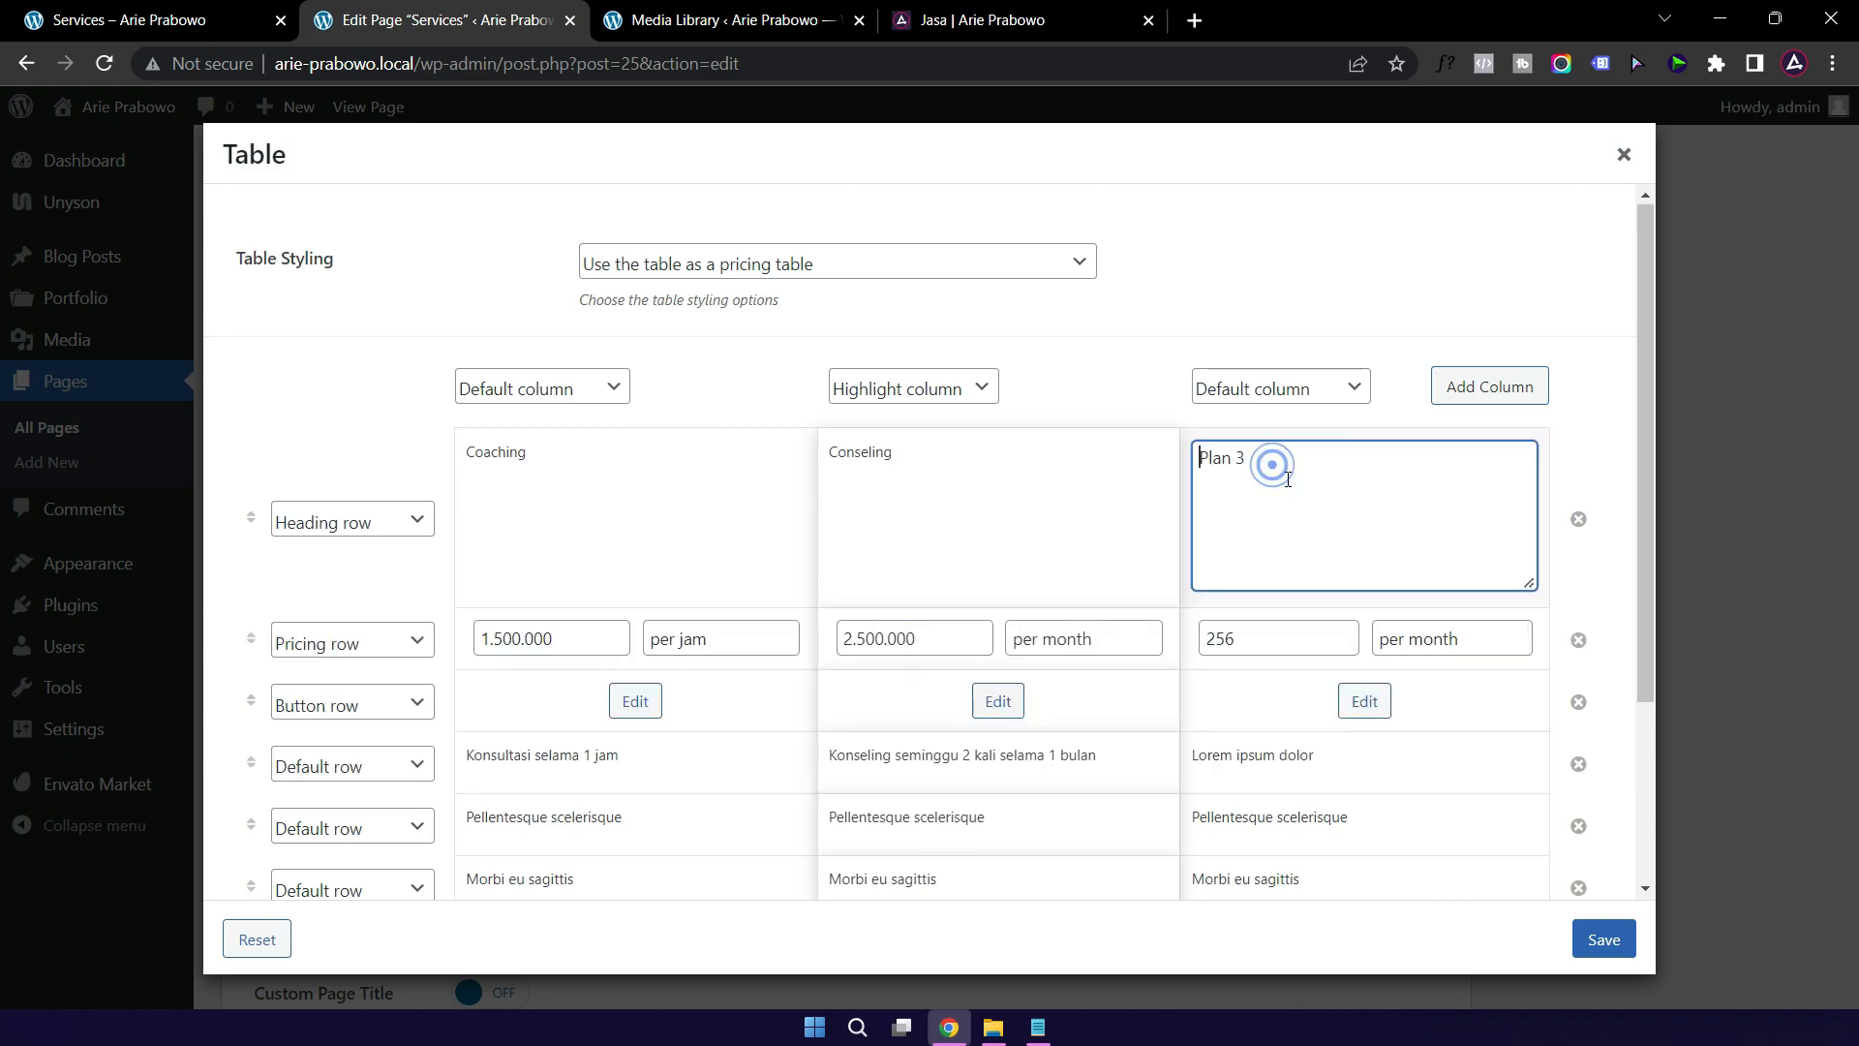
{"action": "triple_click", "coordinate": [1287, 473]}
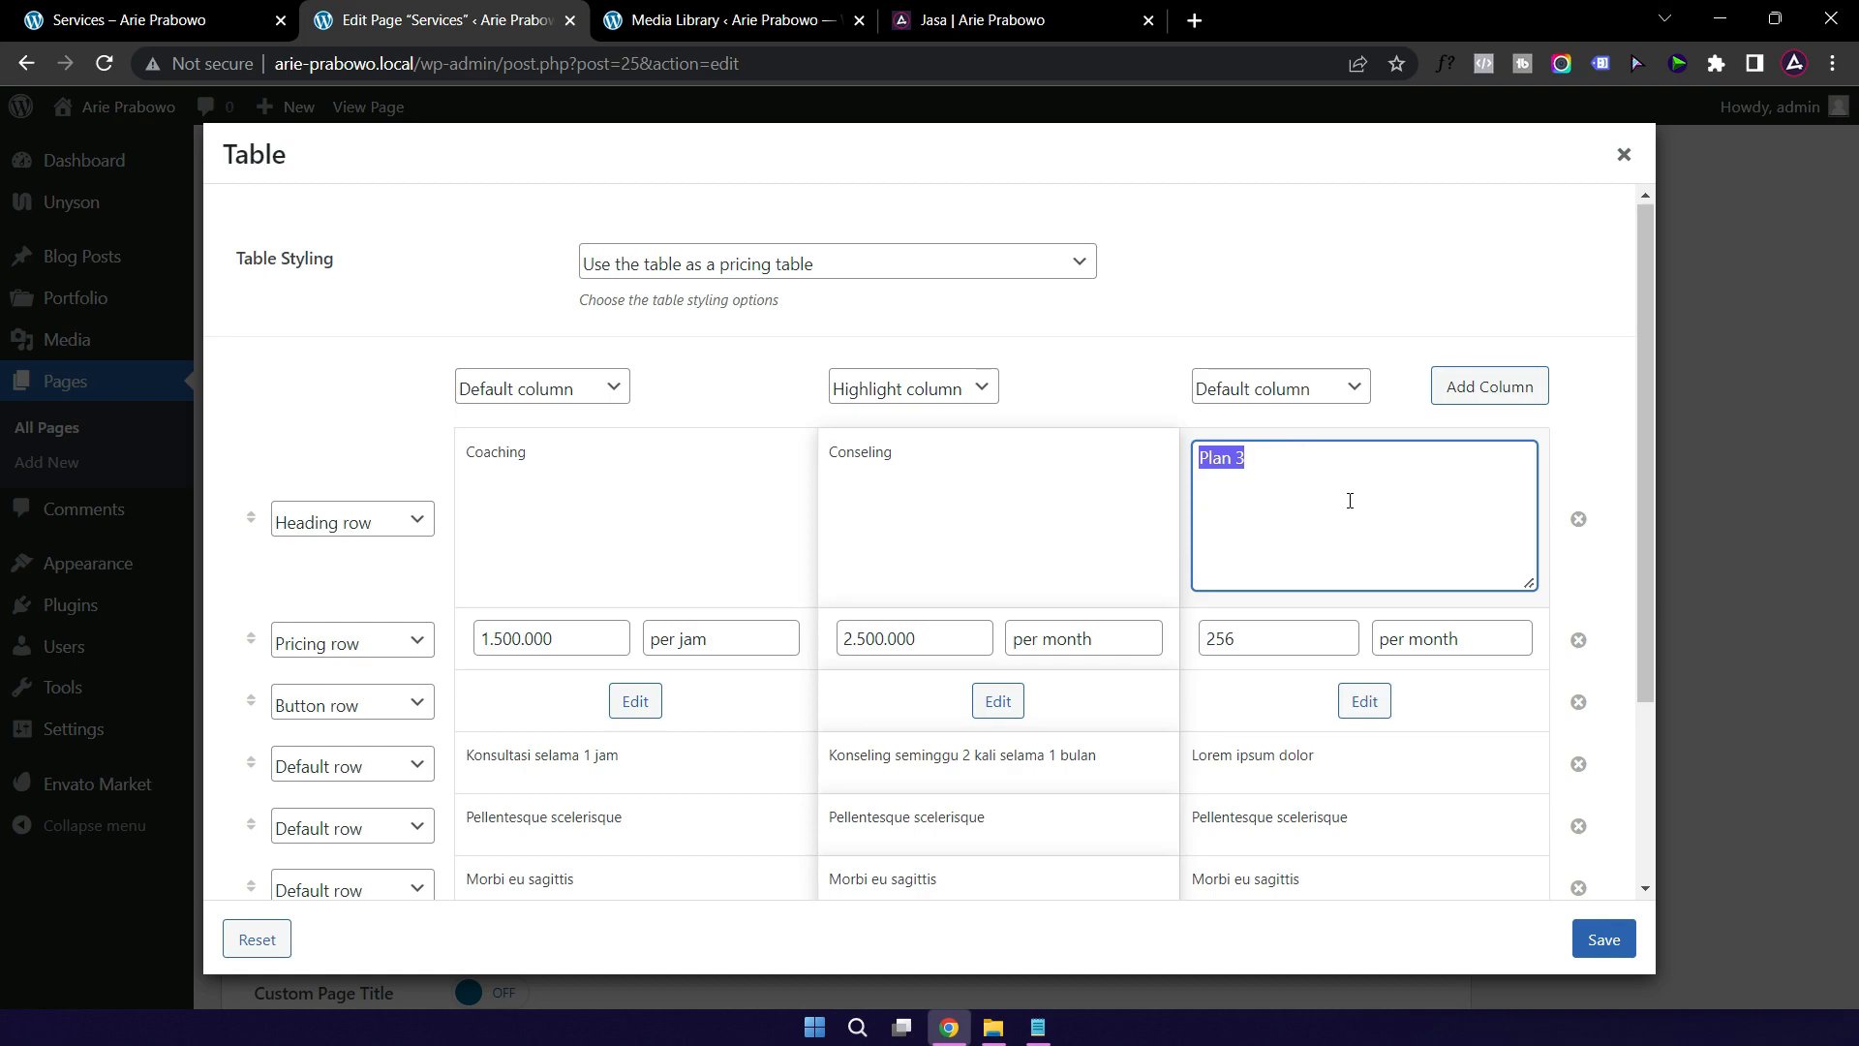
{"action": "scroll", "coordinate": [1340, 542], "scroll_direction": "down", "scroll_amount": 3}
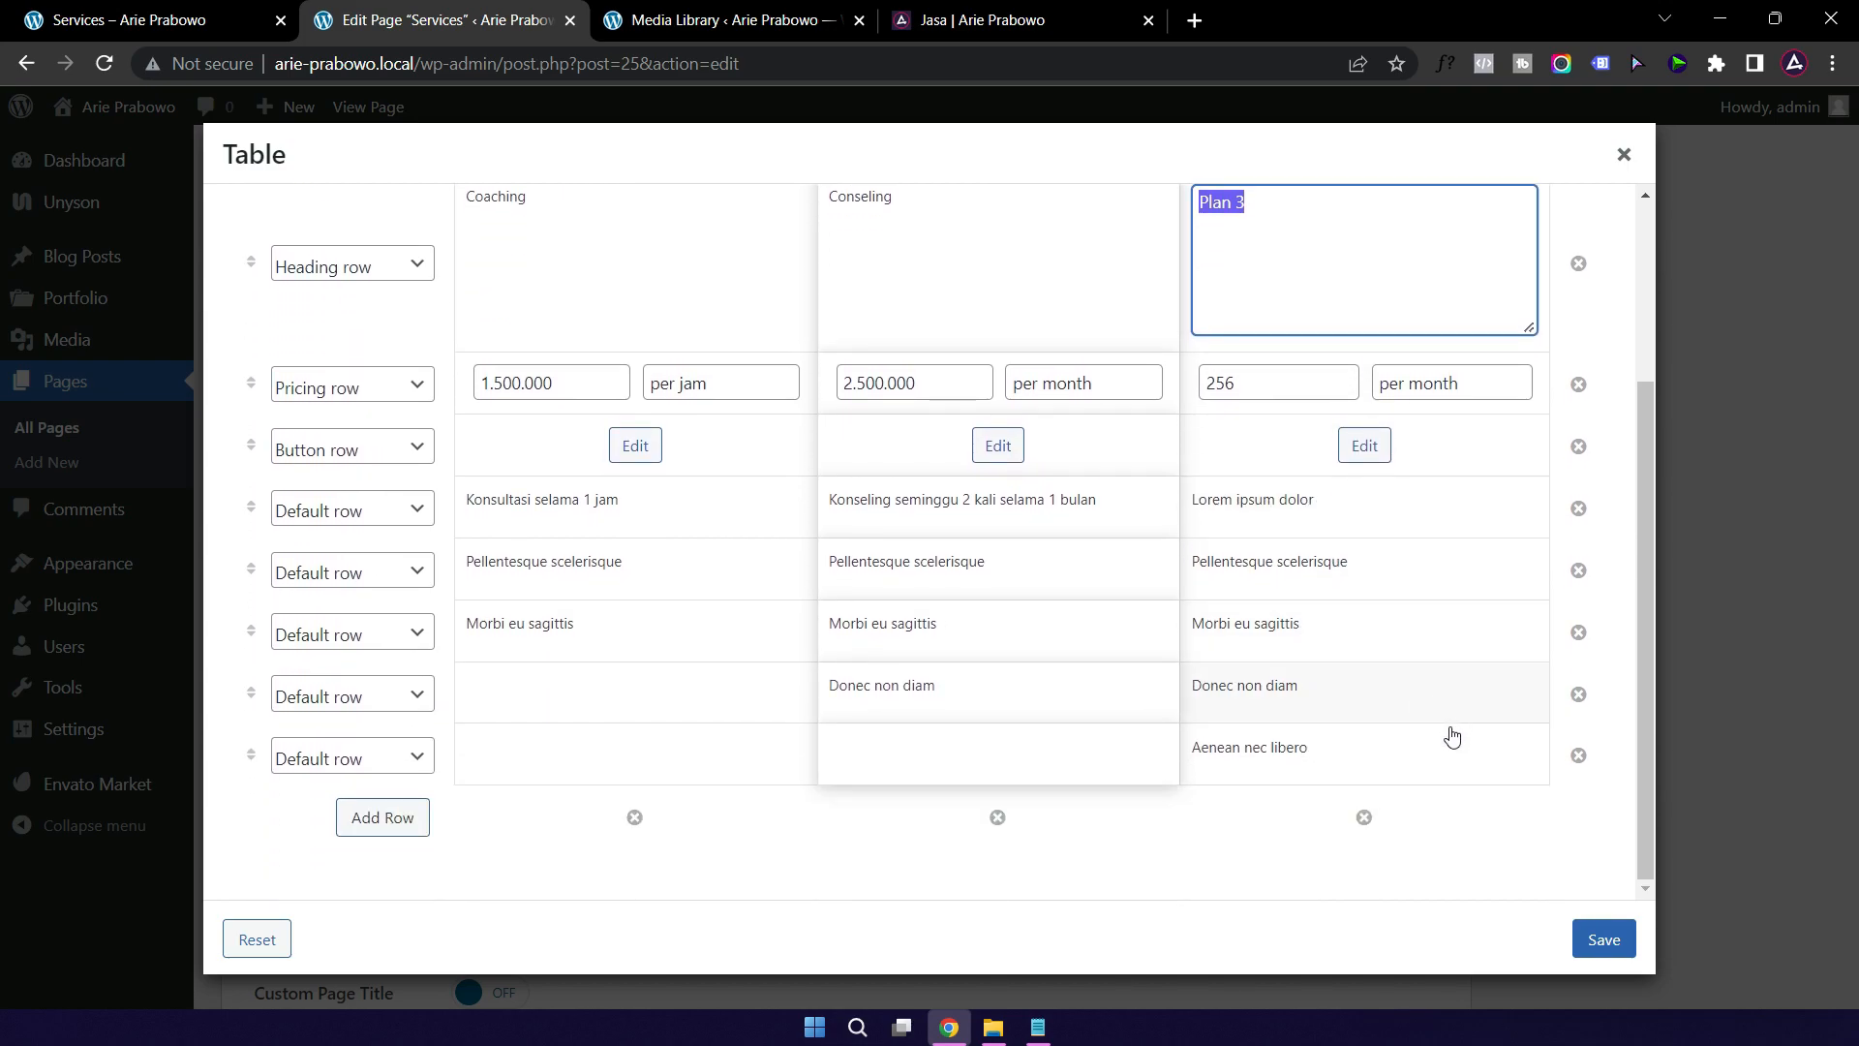
{"action": "left_click", "coordinate": [1603, 945]}
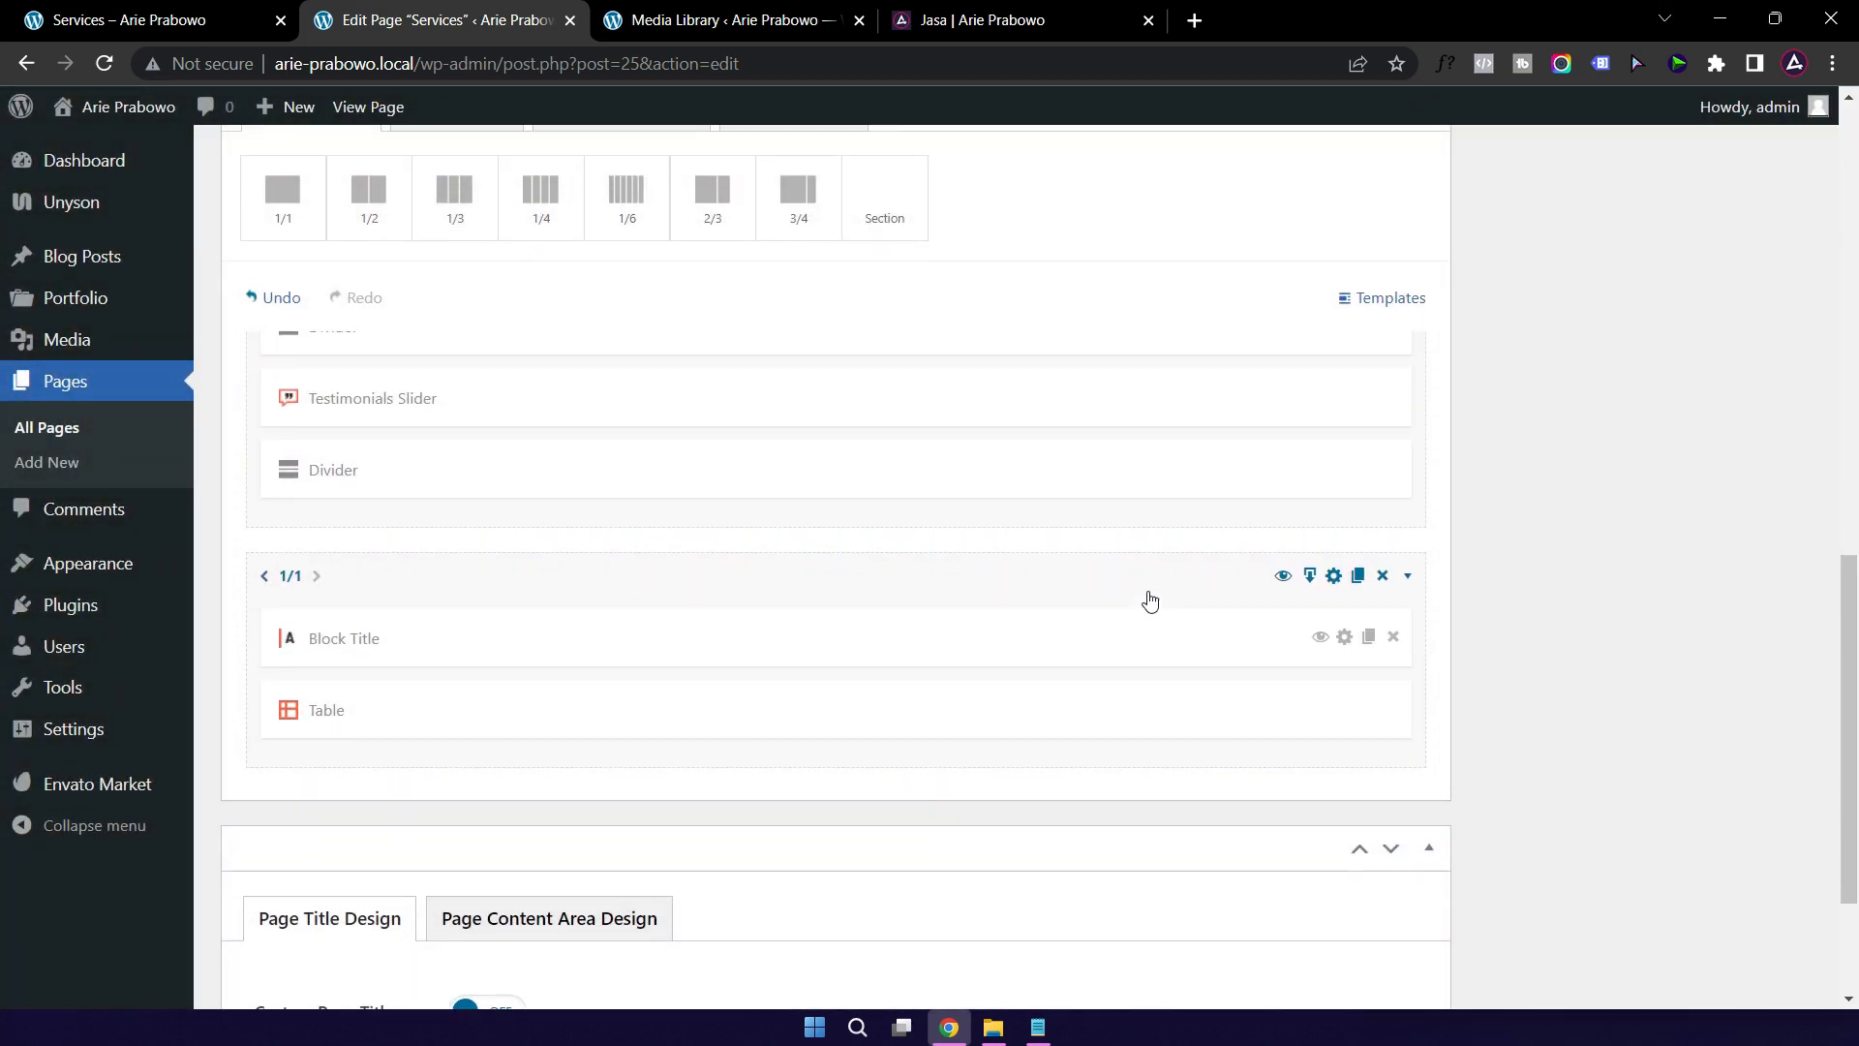
{"action": "scroll", "coordinate": [1150, 602], "scroll_direction": "up", "scroll_amount": 12}
Step: Update the Services page and reload the live page to check the Coaching and Conseling pricing
{"action": "left_click", "coordinate": [1758, 579]}
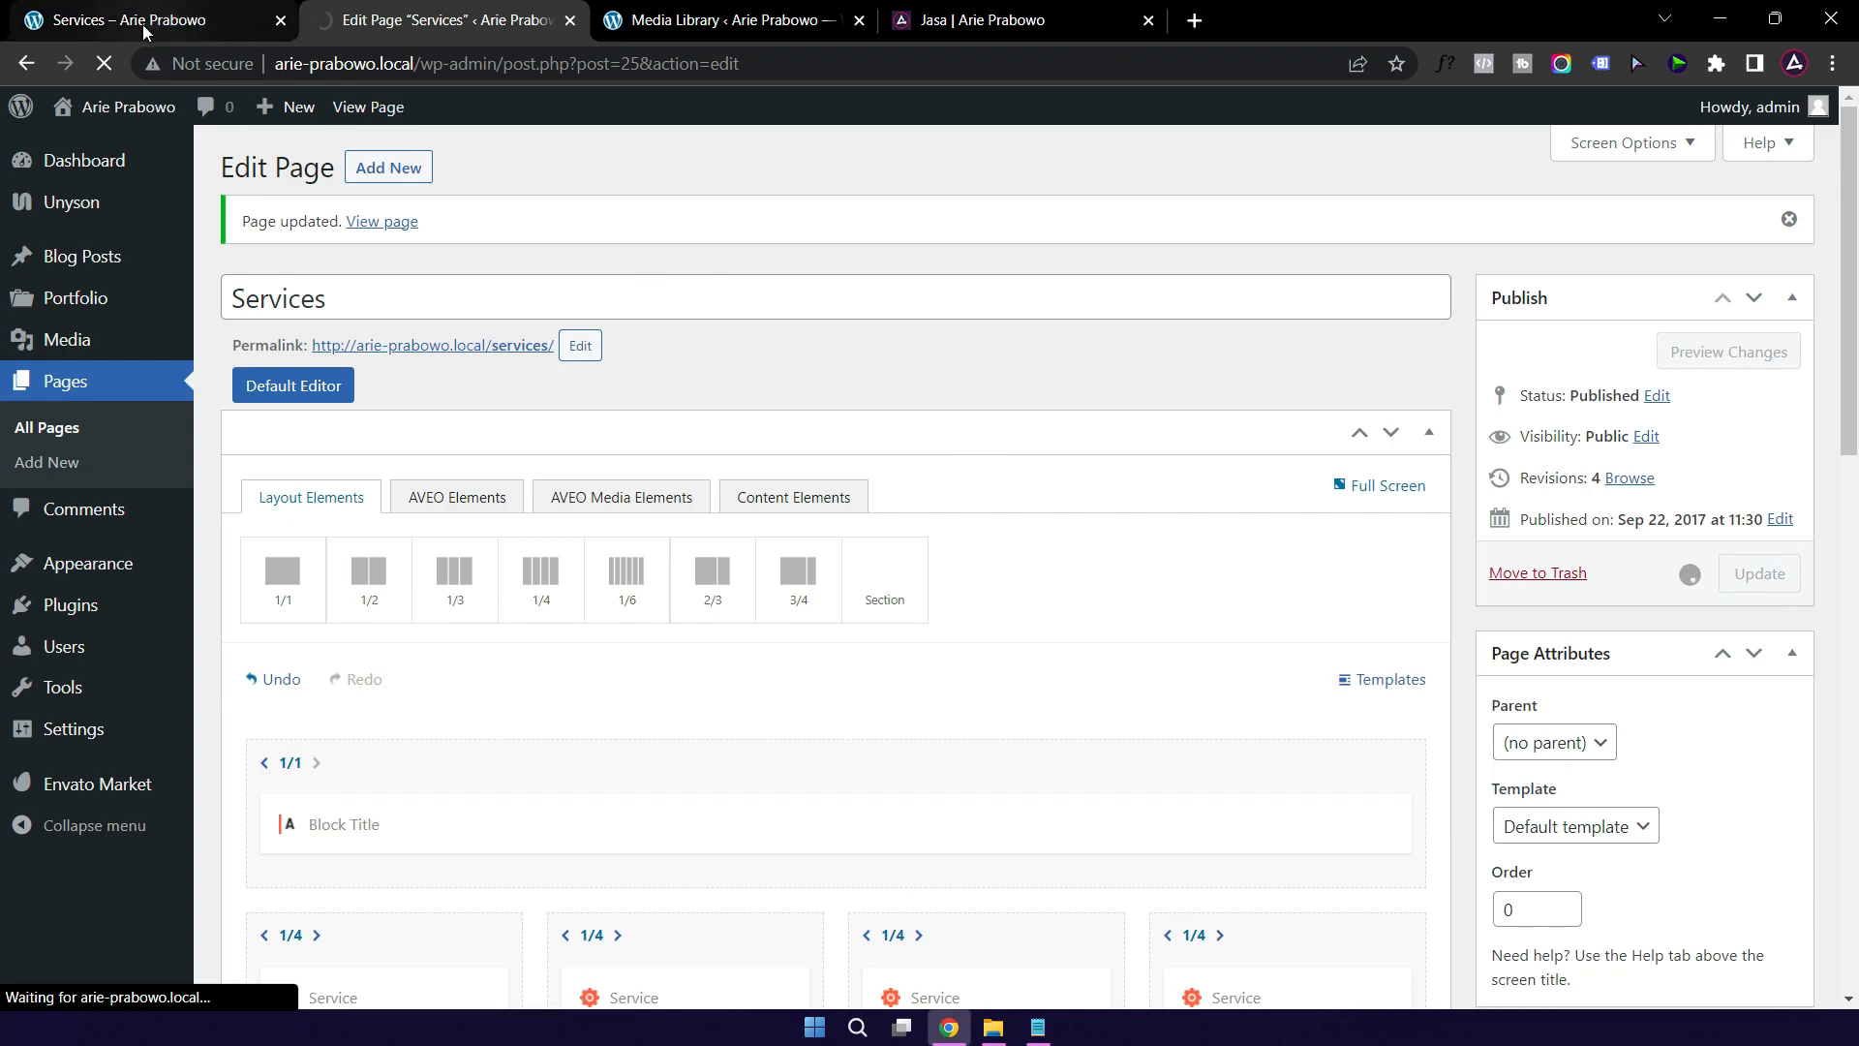
{"action": "mouse_move", "coordinate": [143, 25]}
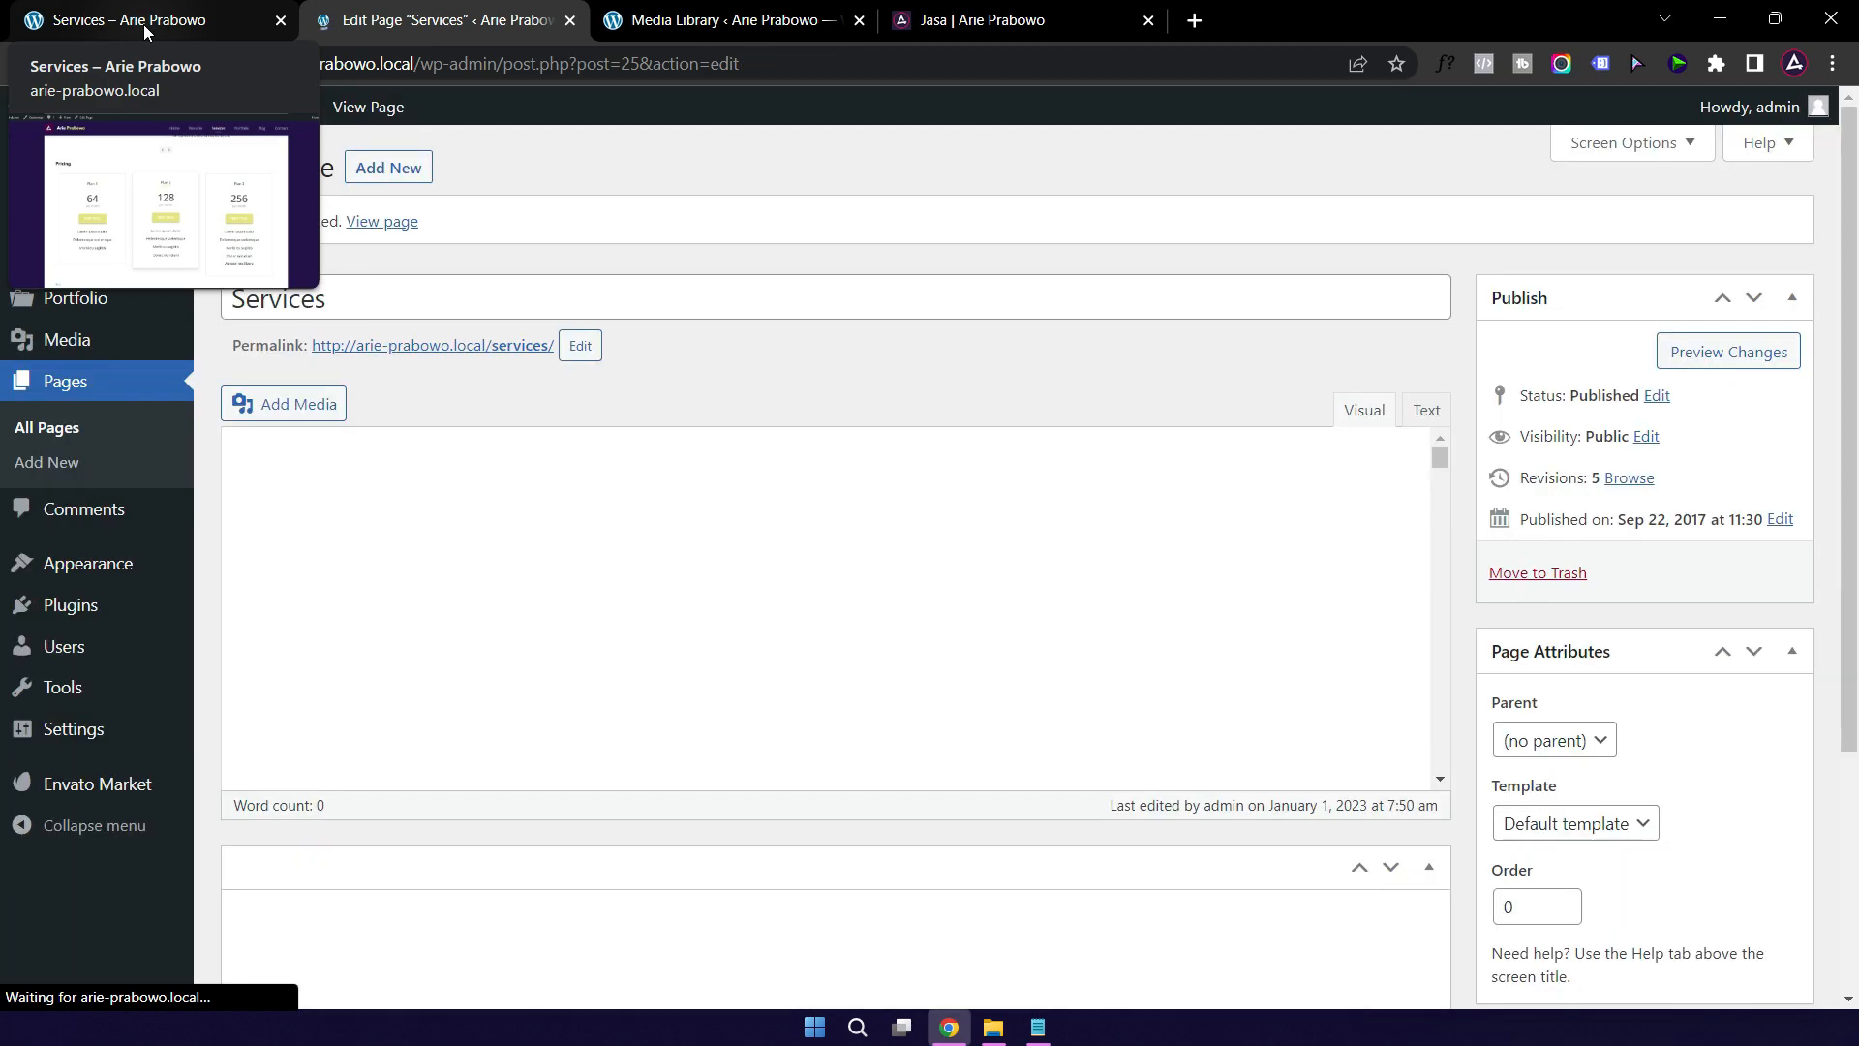
{"action": "left_click", "coordinate": [143, 25]}
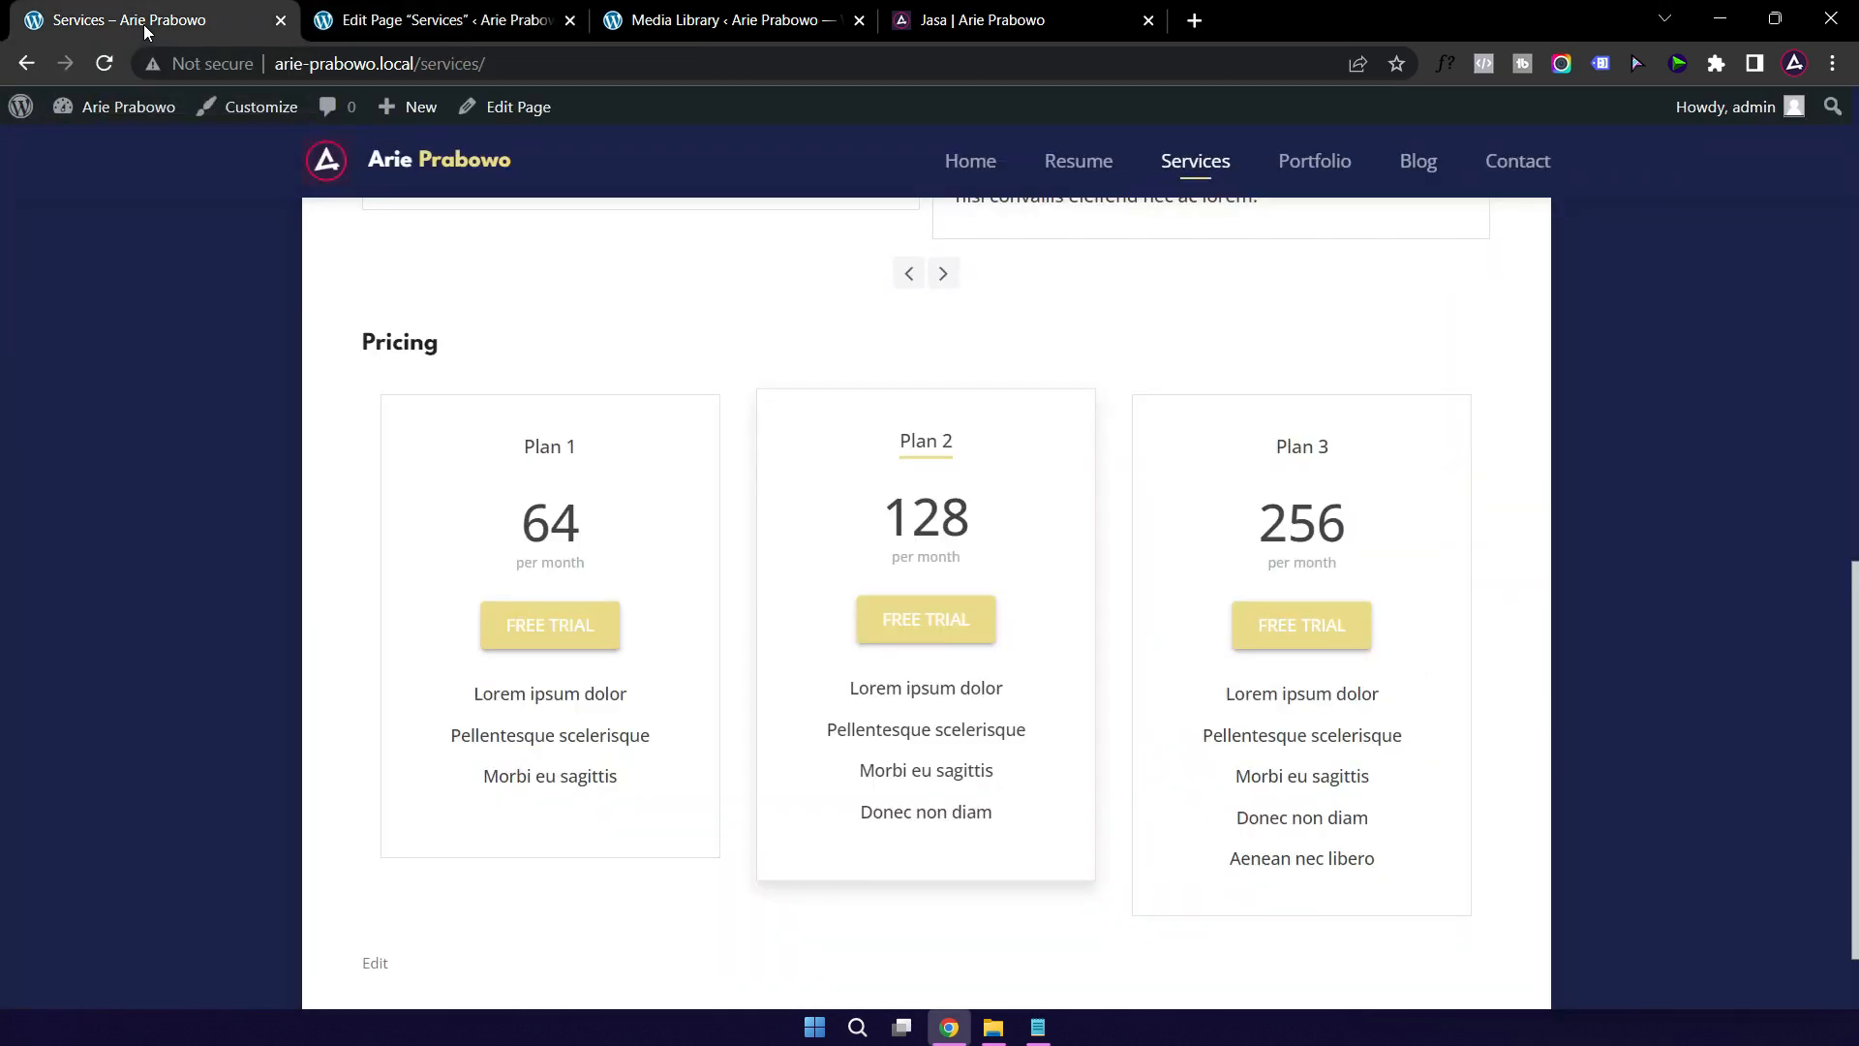
{"action": "left_click", "coordinate": [101, 68]}
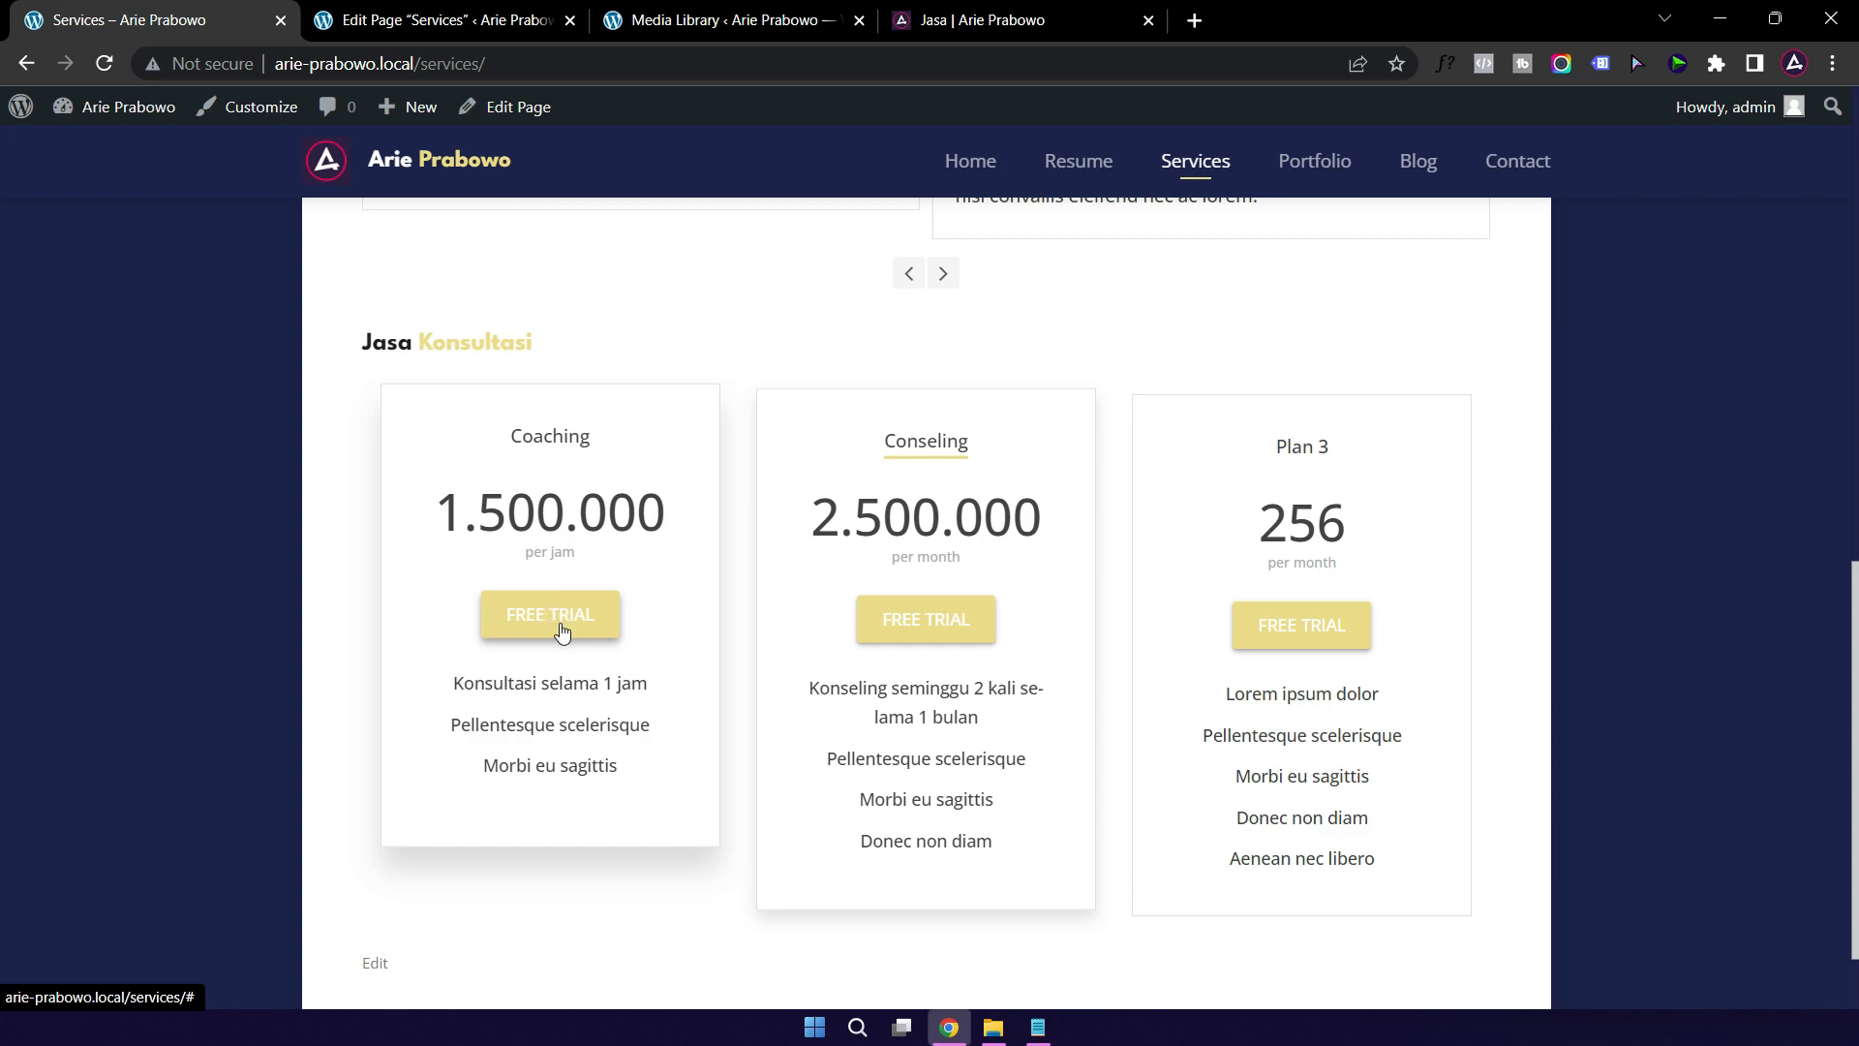
{"action": "left_click", "coordinate": [435, 23]}
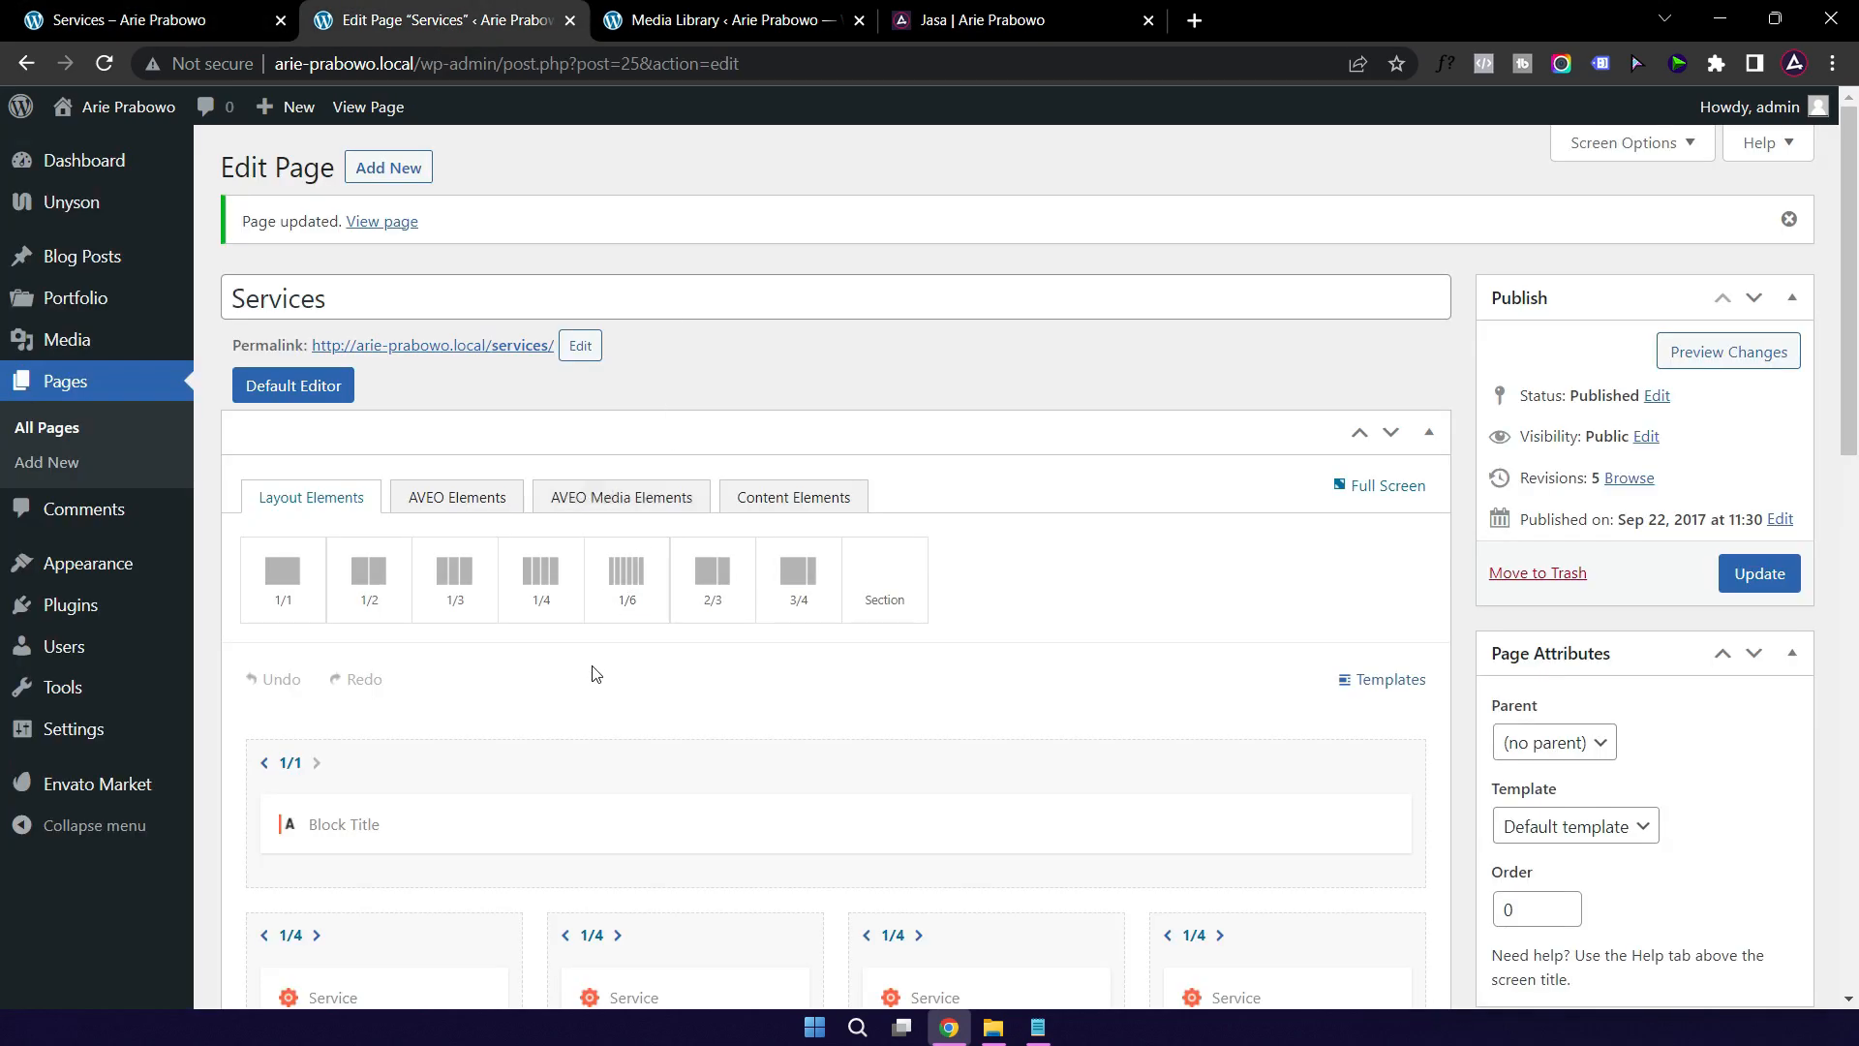
Step: Relabel the Coaching column's button from Free Trial to 'Saya Mau'
{"action": "scroll", "coordinate": [595, 675], "scroll_direction": "down", "scroll_amount": 15}
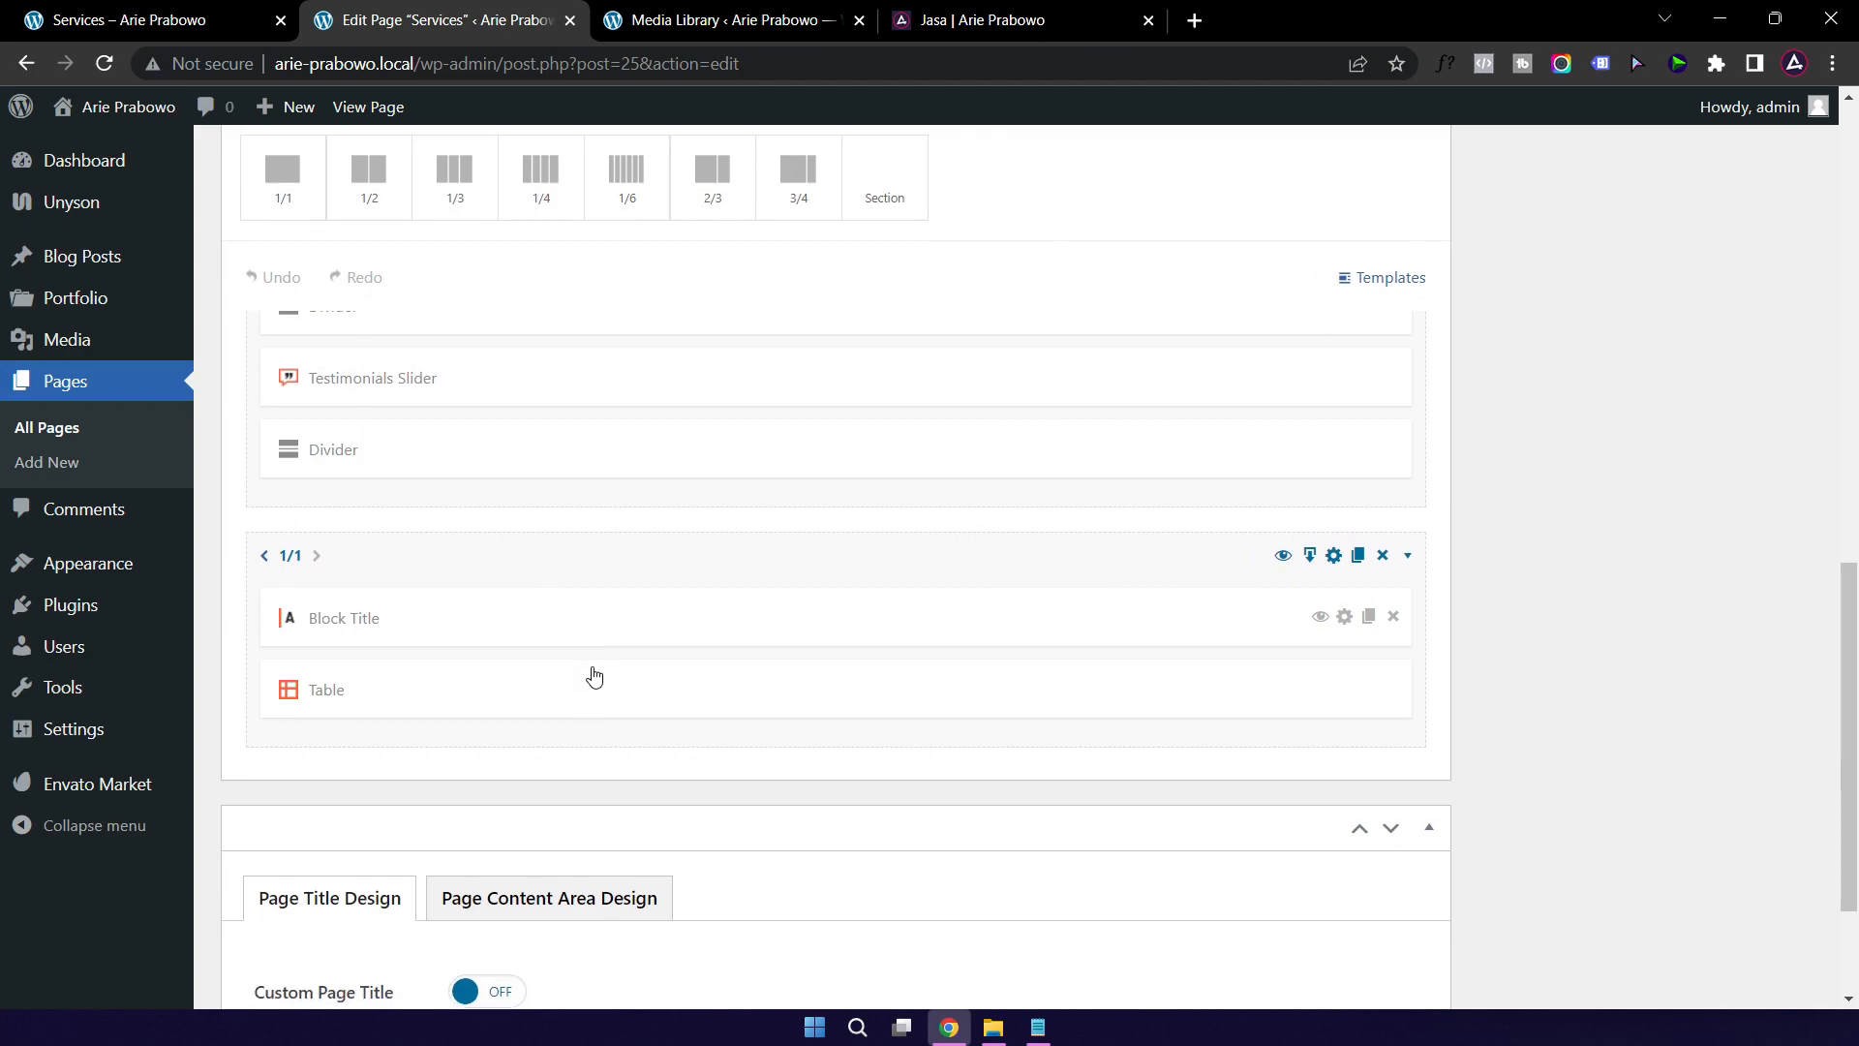
{"action": "scroll", "coordinate": [594, 675], "scroll_direction": "down", "scroll_amount": 1}
{"action": "left_click", "coordinate": [540, 482]}
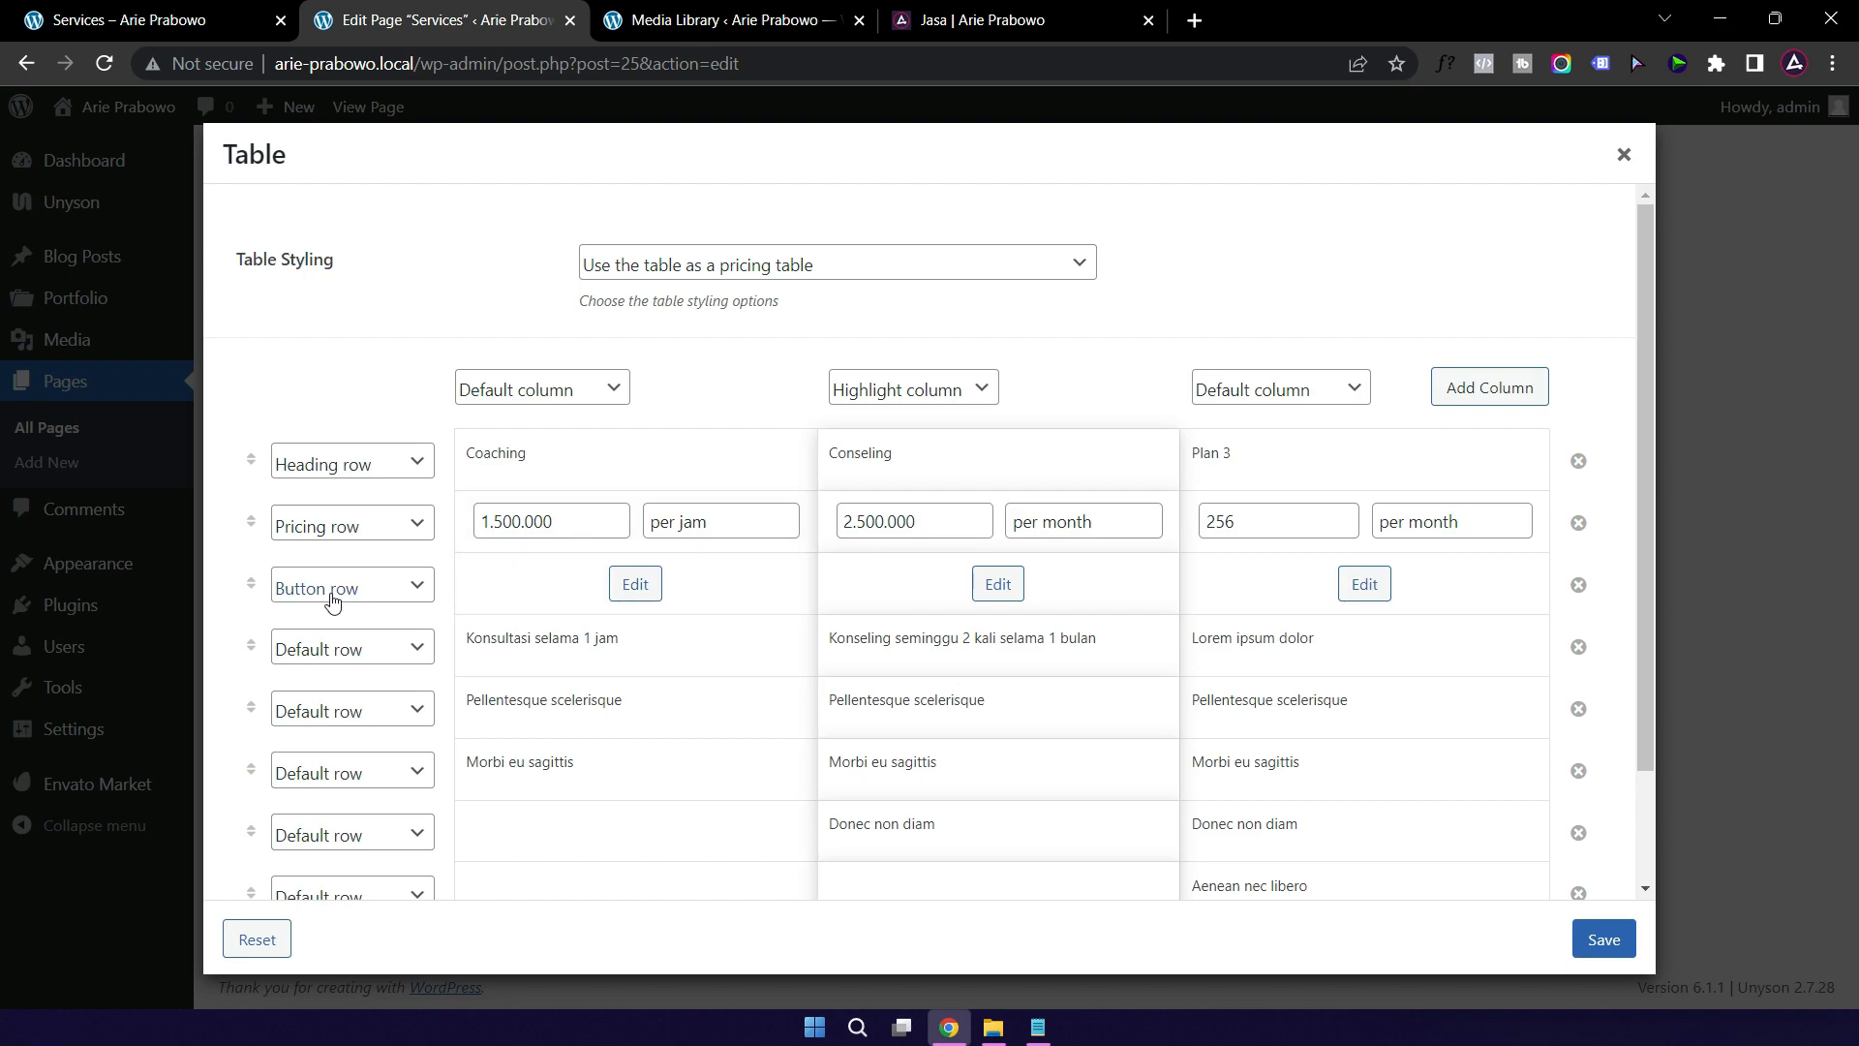
{"action": "left_click", "coordinate": [637, 590]}
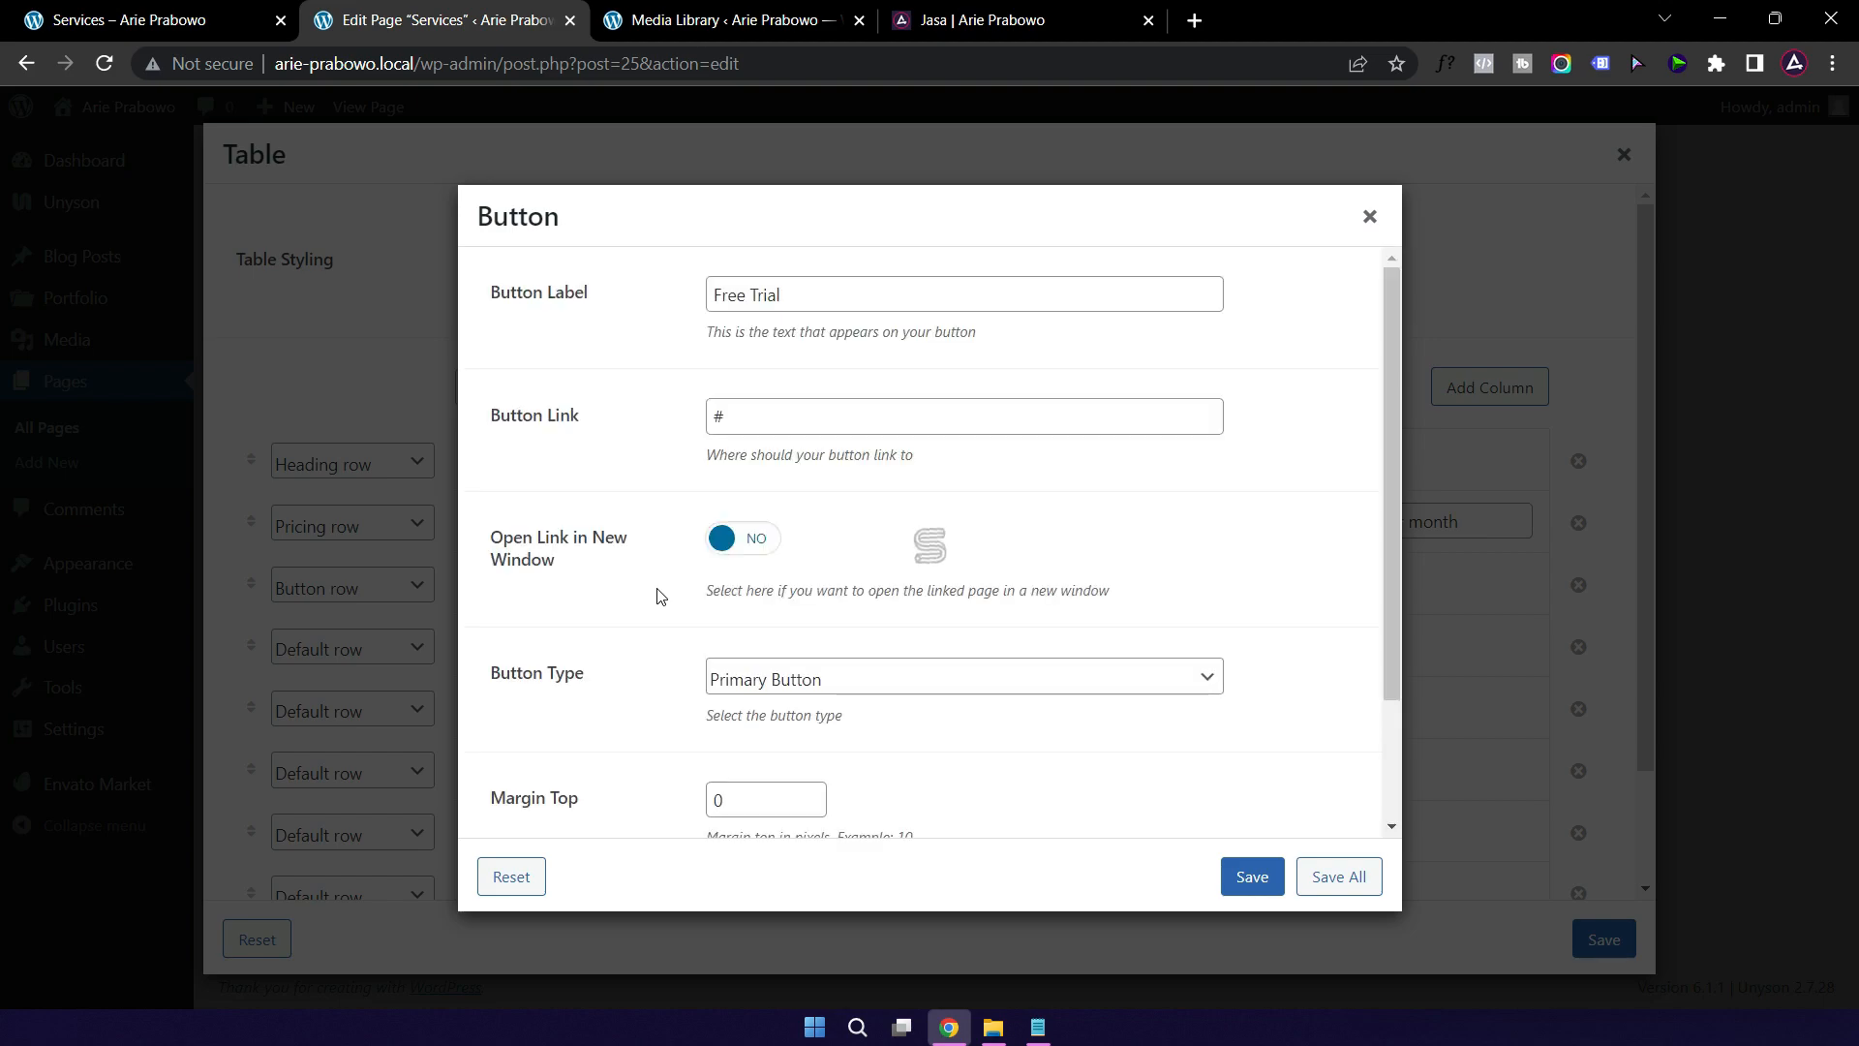
{"action": "left_click_drag", "start_coordinate": [799, 295], "coordinate": [672, 301]}
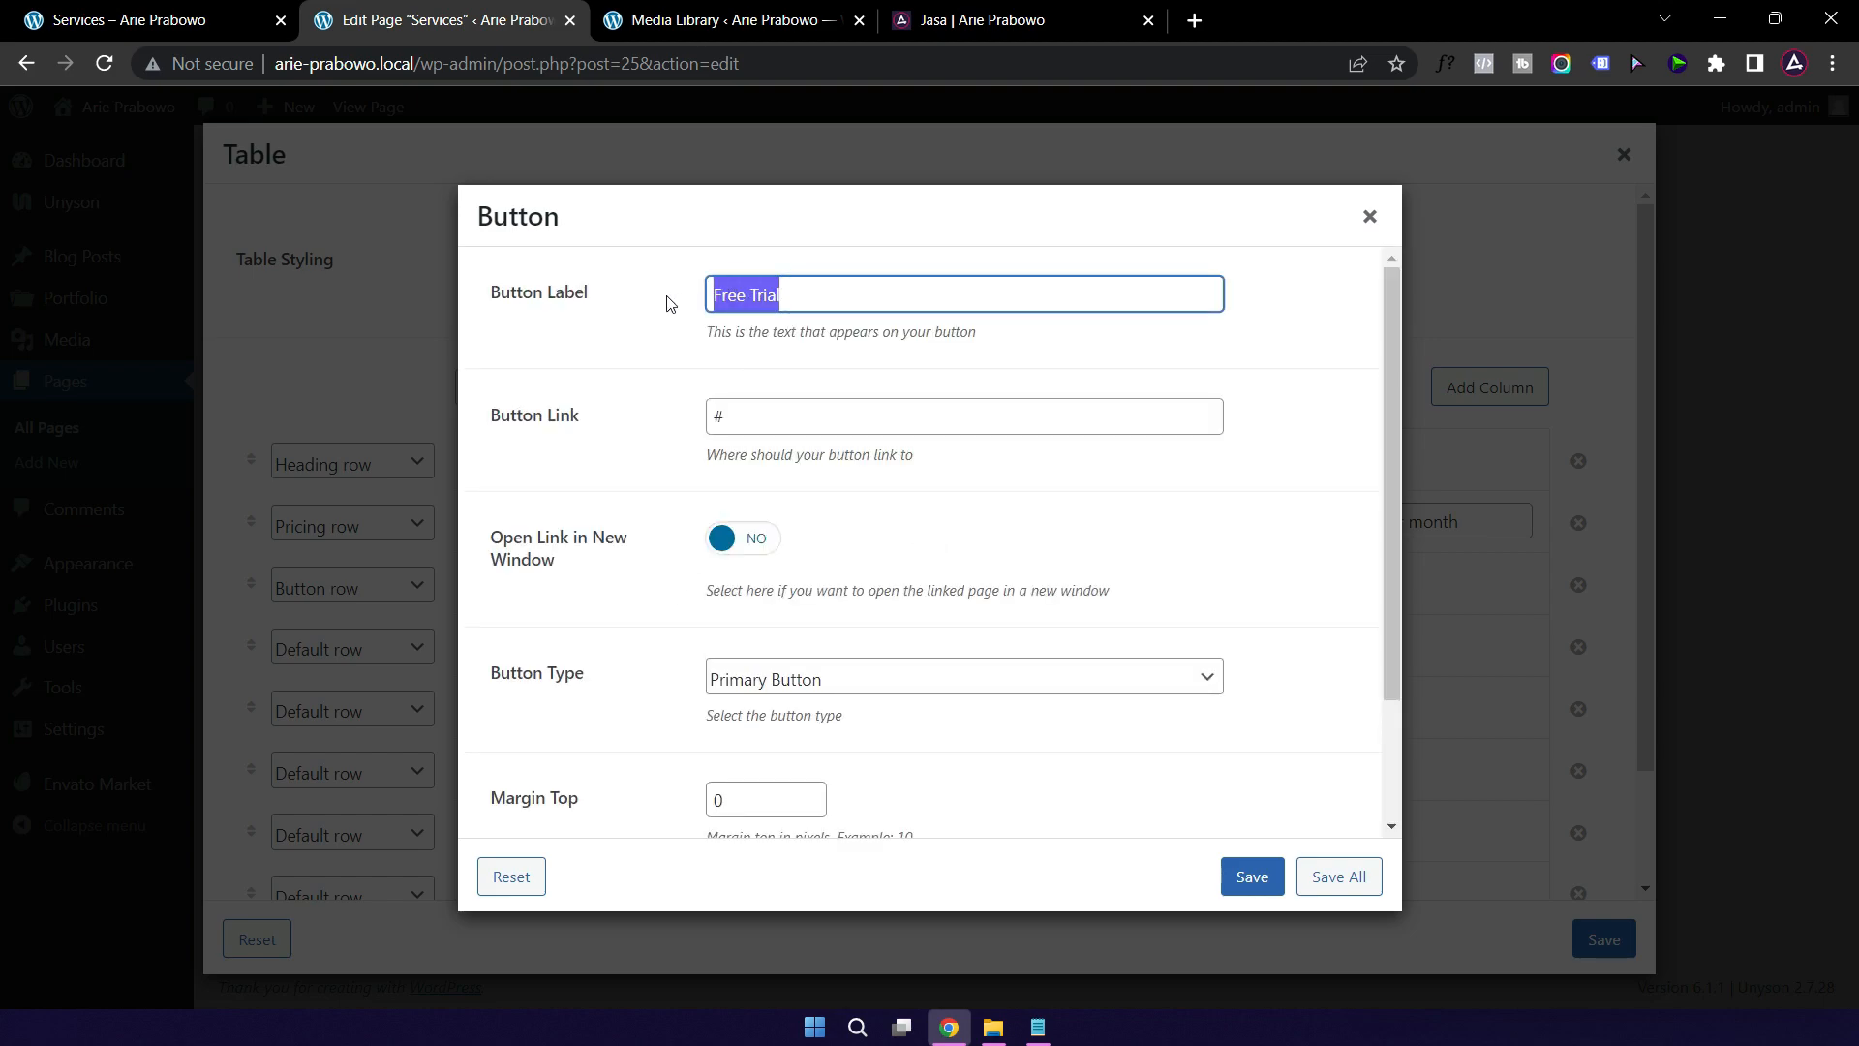
{"action": "type", "text": "Saya Mau"}
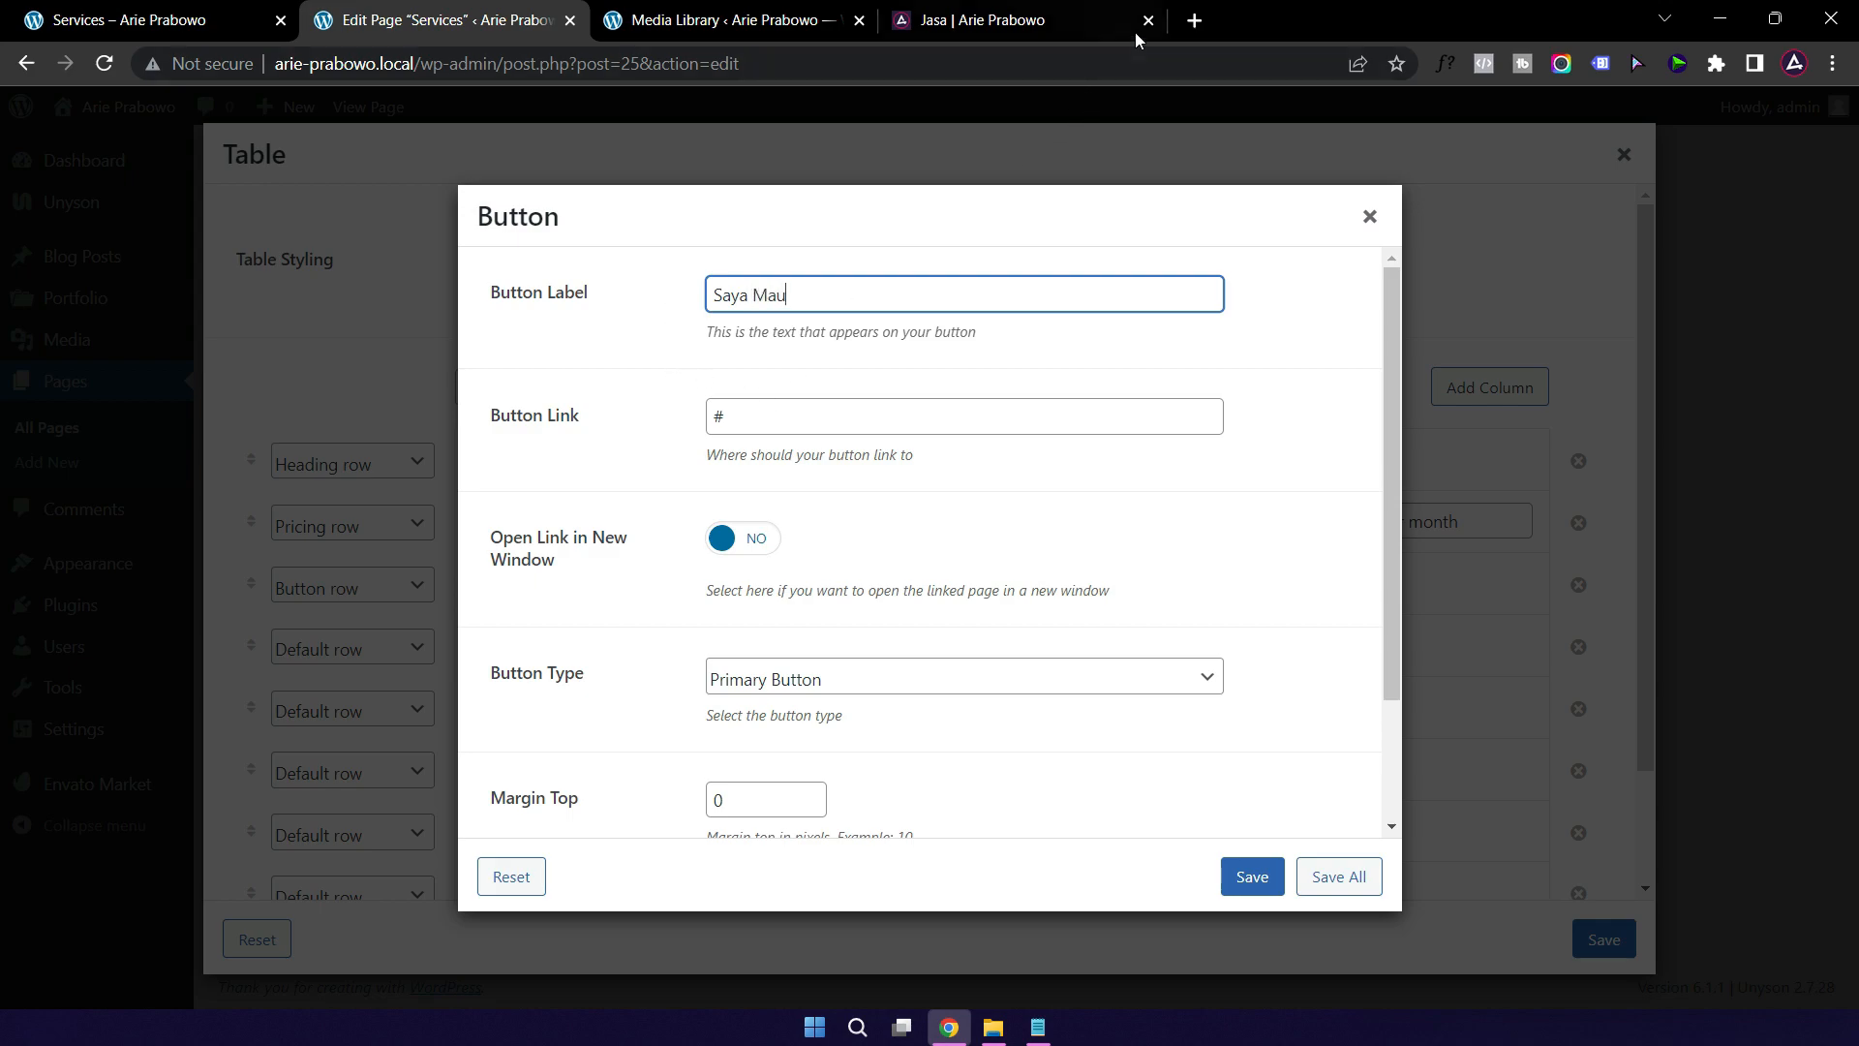
Step: Link the button to a wa.me WhatsApp chat, opening in a new window, and save it
{"action": "left_click", "coordinate": [706, 418]}
{"action": "double_click", "coordinate": [751, 418]}
{"action": "type", "text": "http"}
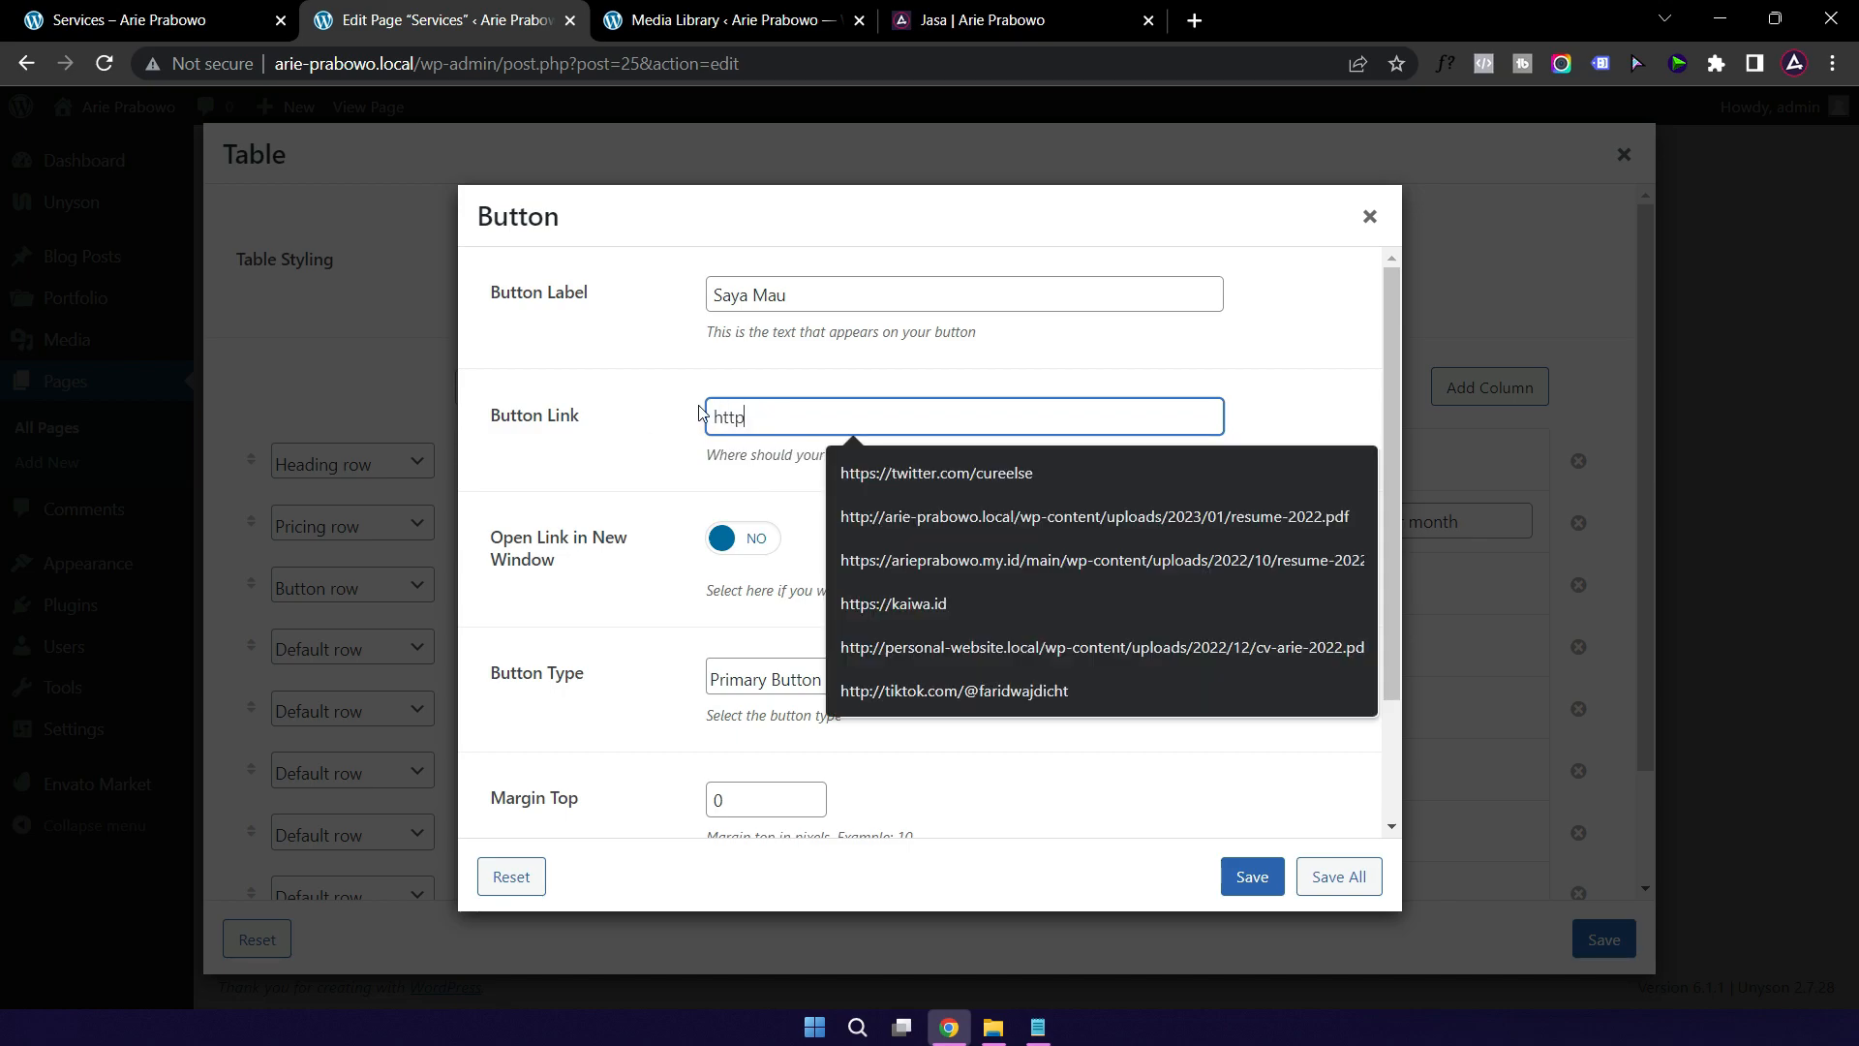
{"action": "type", "text": "s://wa."}
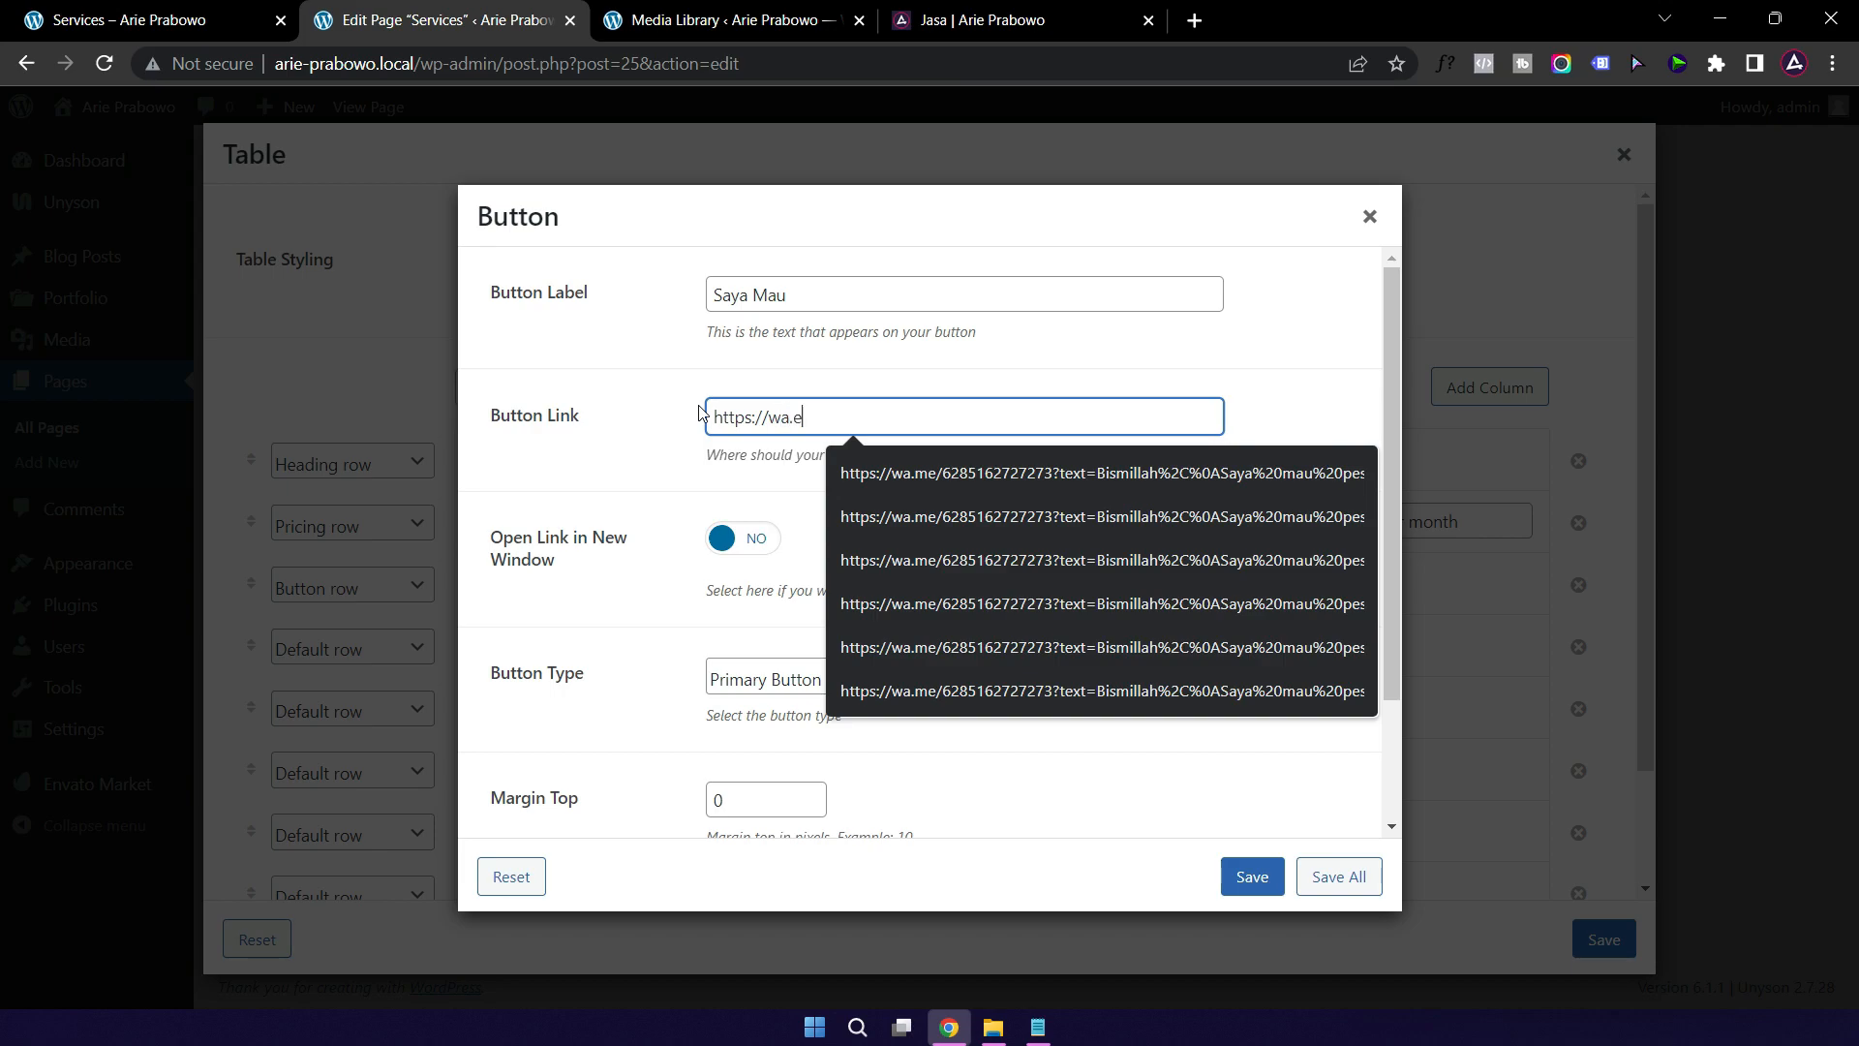
{"action": "type", "text": "e"}
{"action": "key", "text": "BackSpace"}
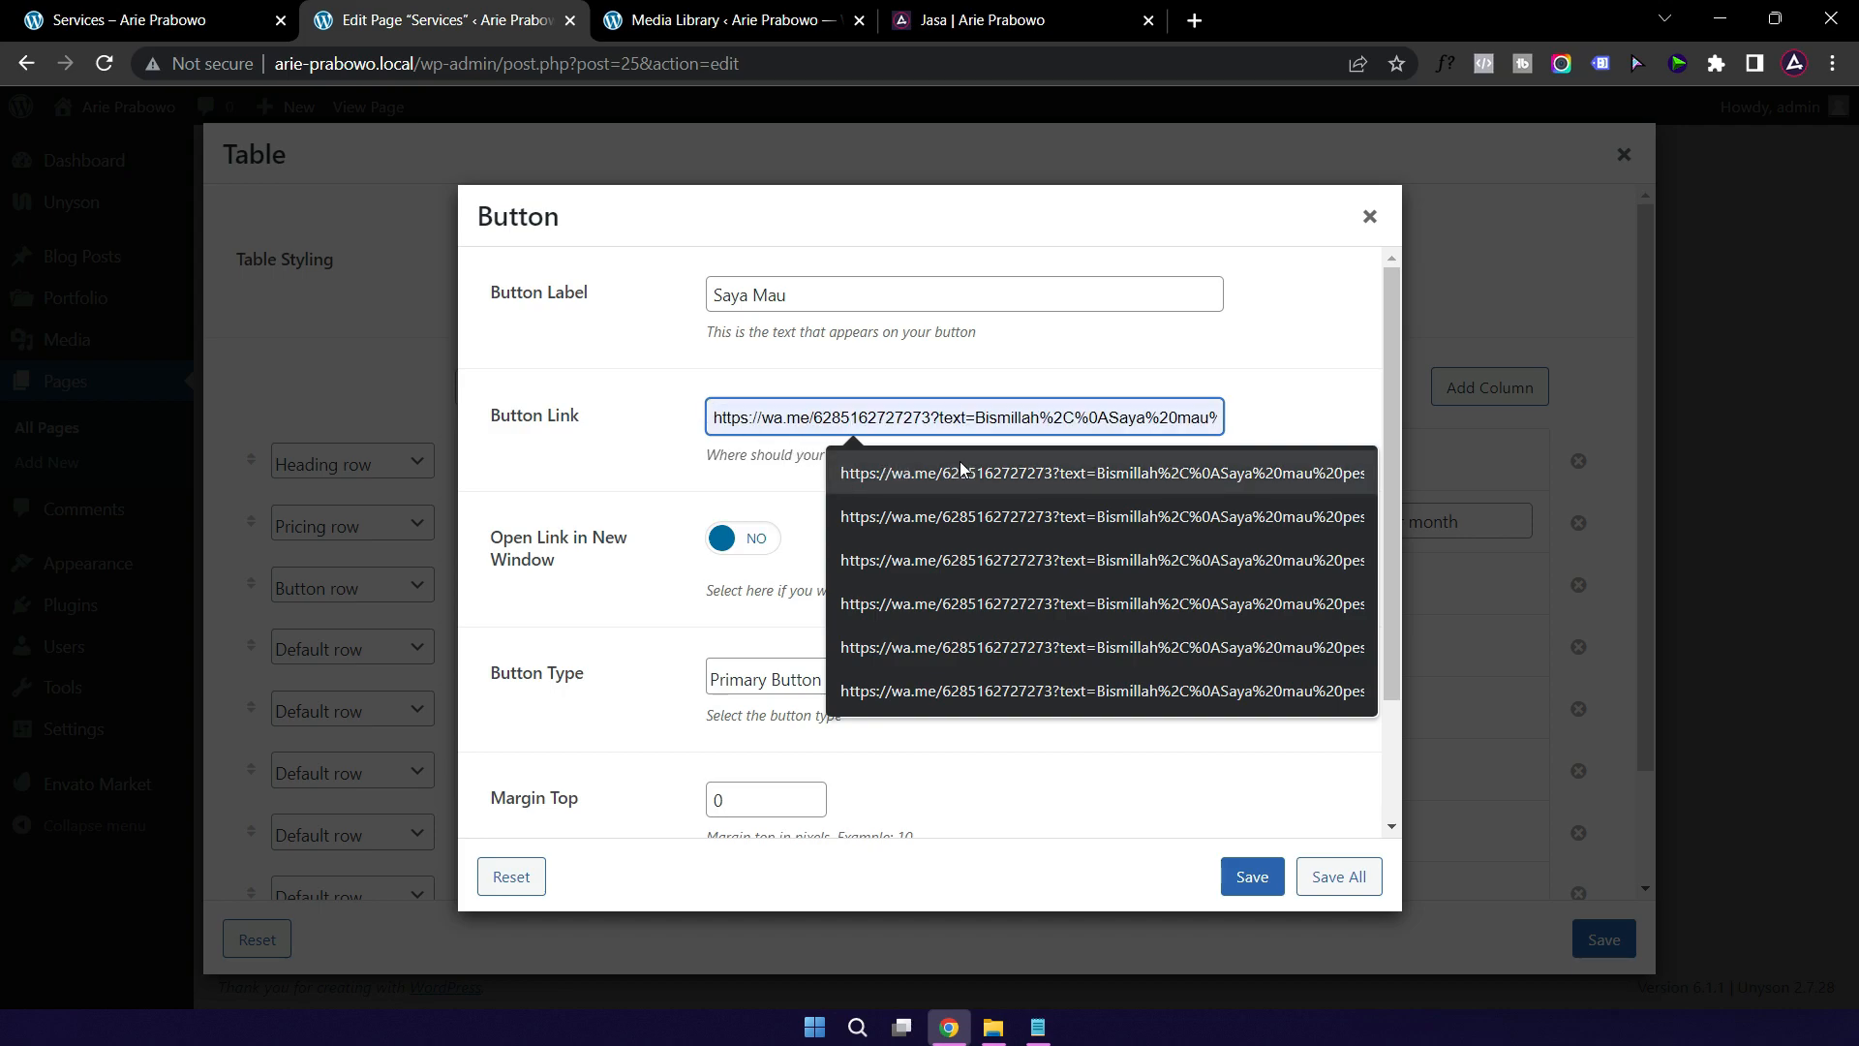
{"action": "left_click", "coordinate": [946, 472]}
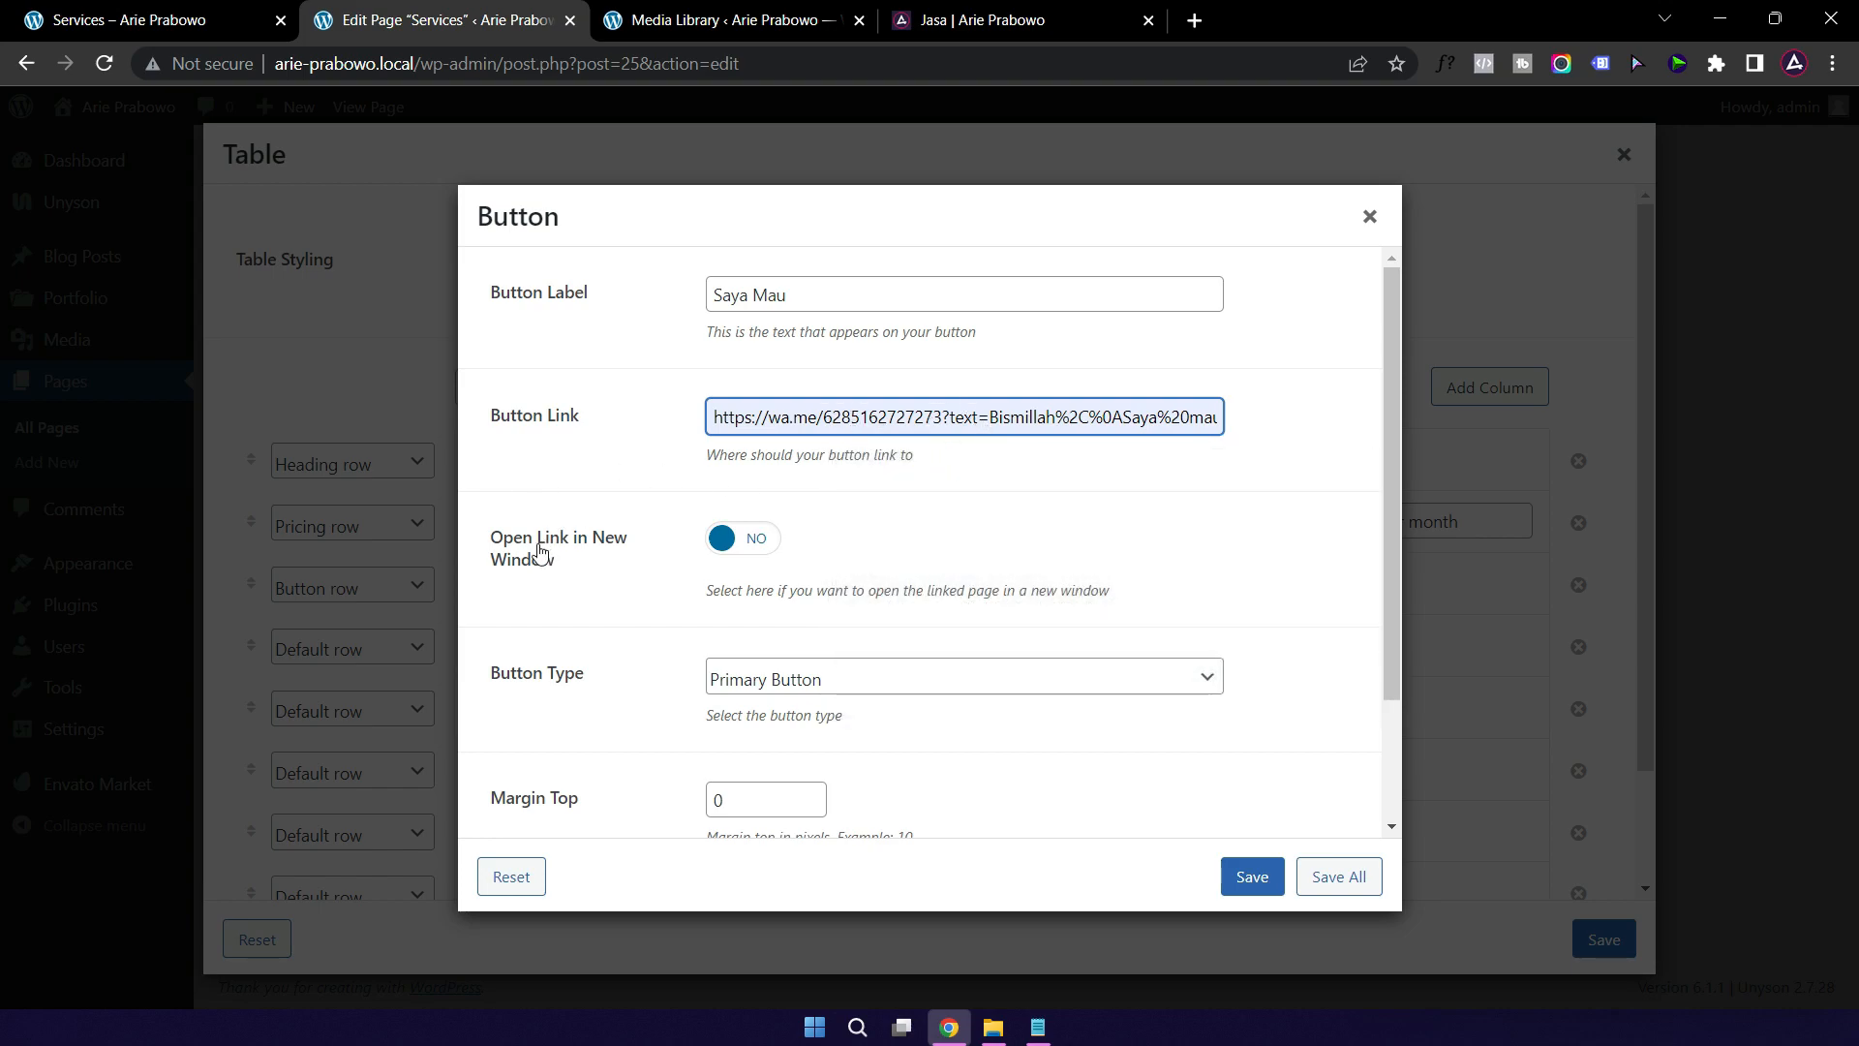
{"action": "left_click", "coordinate": [725, 542]}
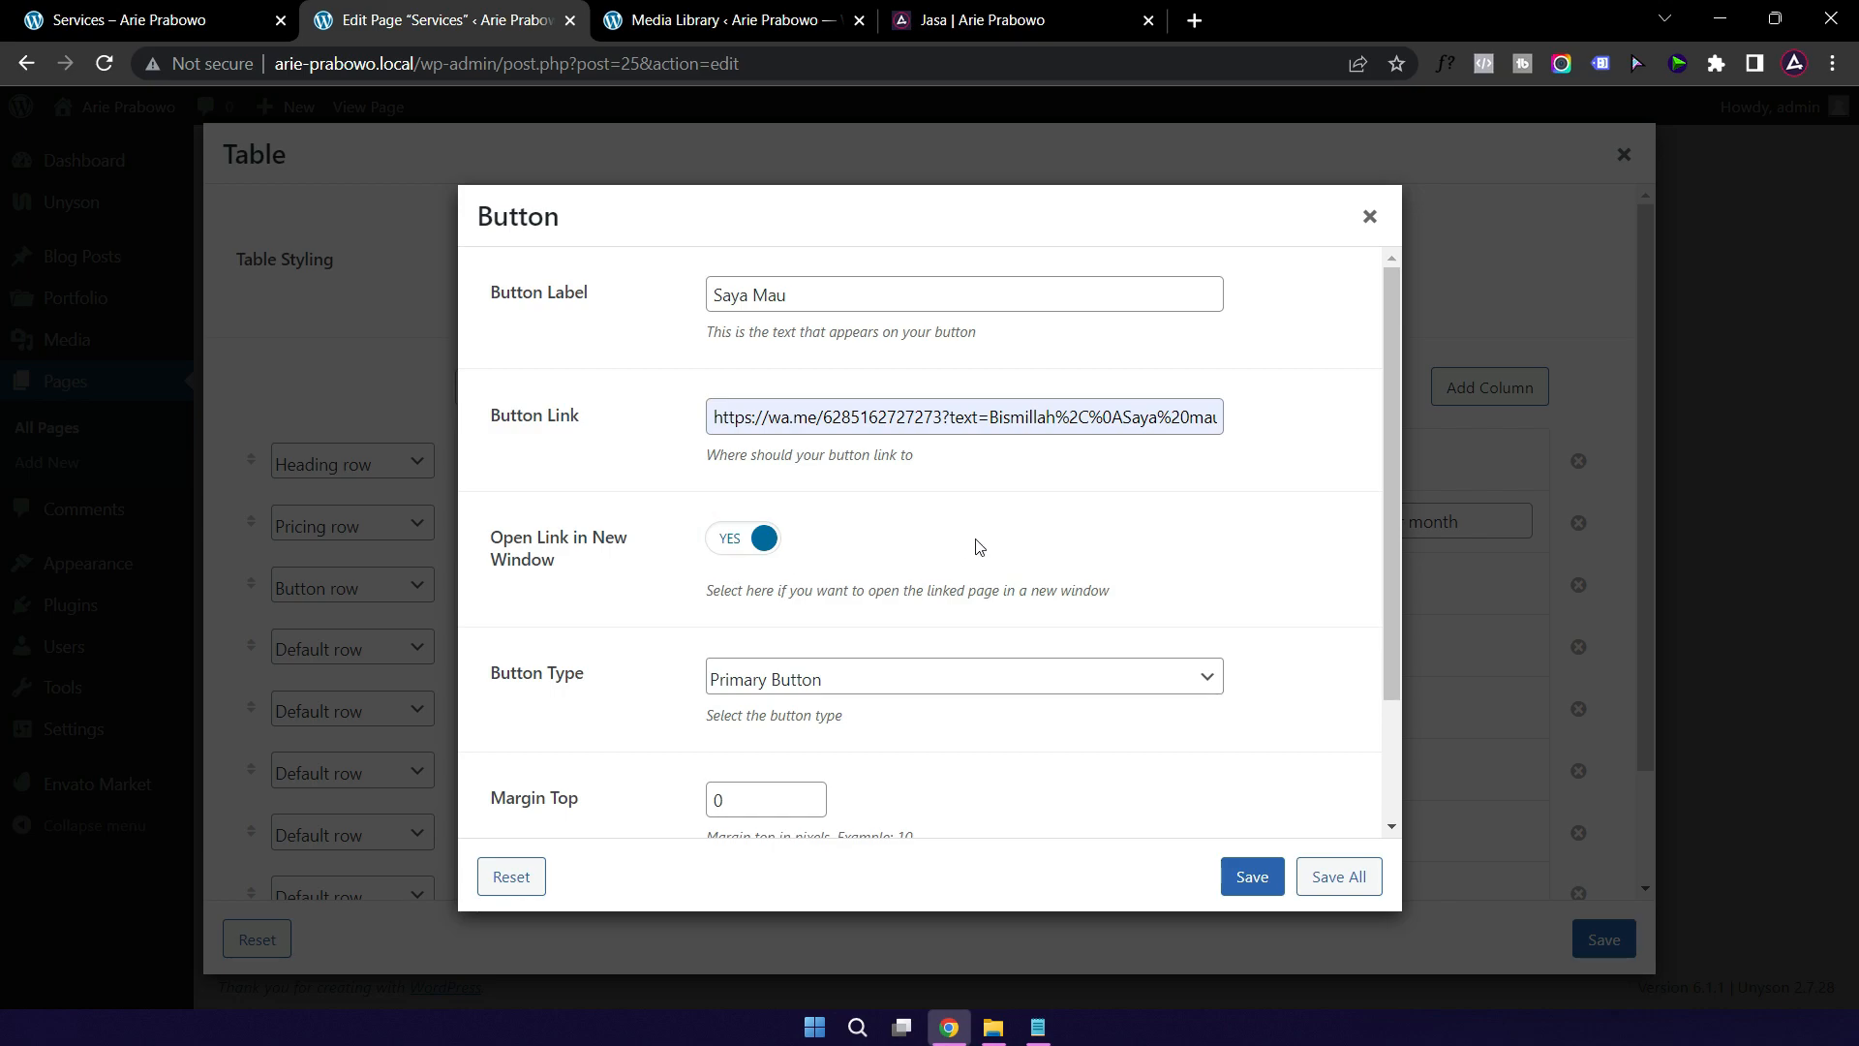
{"action": "left_click", "coordinate": [1243, 876]}
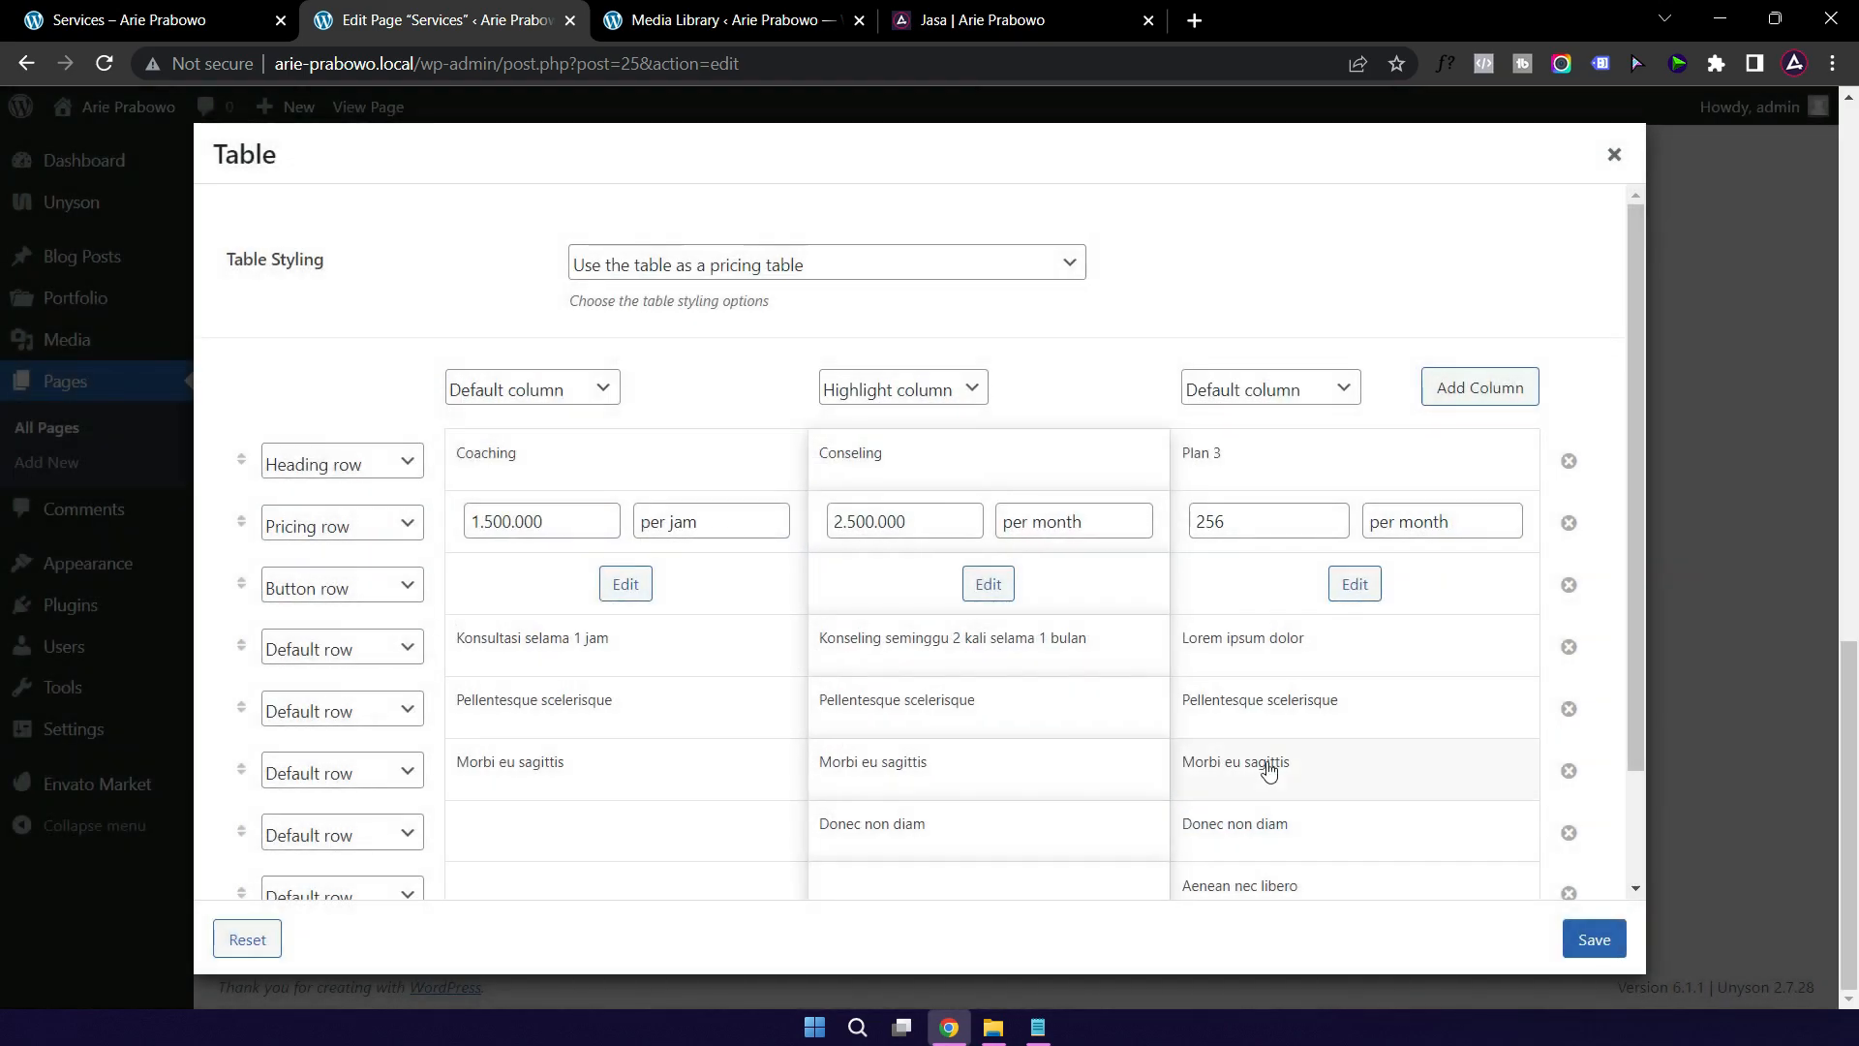
{"action": "scroll", "coordinate": [1511, 823], "scroll_direction": "down", "scroll_amount": 2}
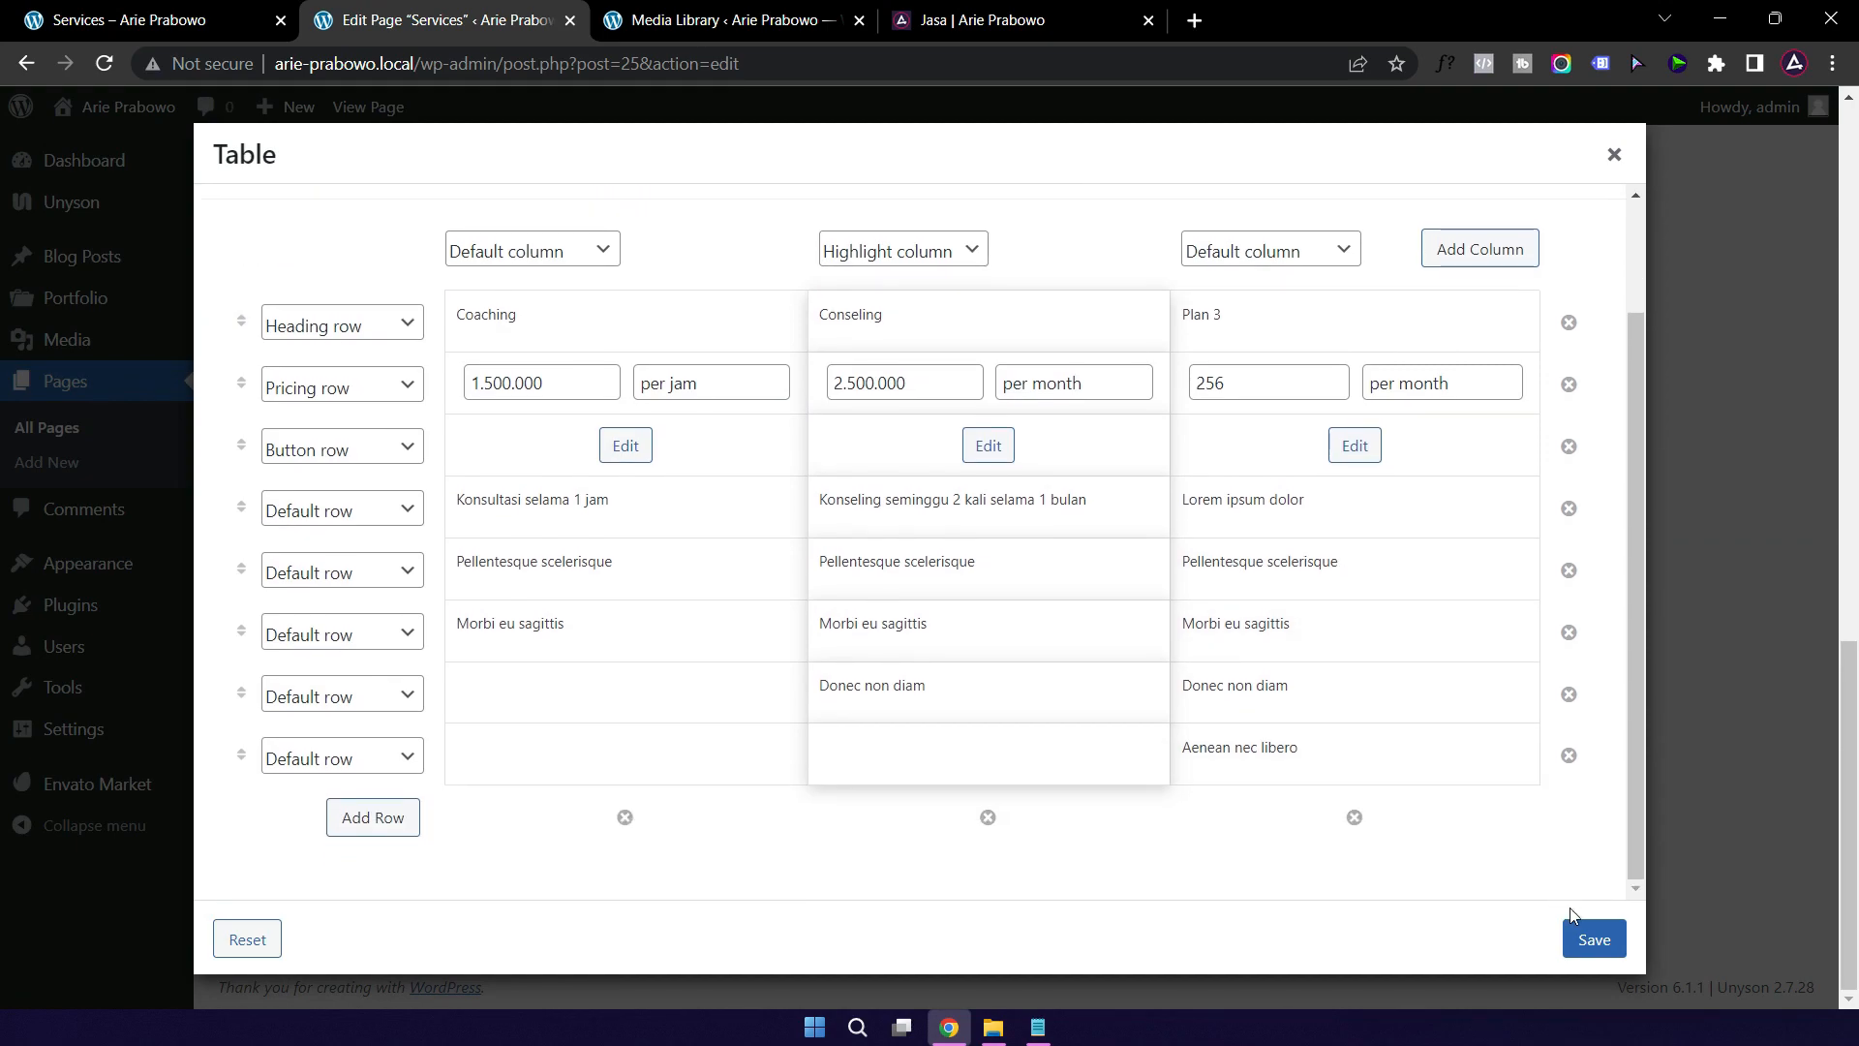
Step: Save the pricing table and update the Services page
{"action": "left_click", "coordinate": [1593, 940]}
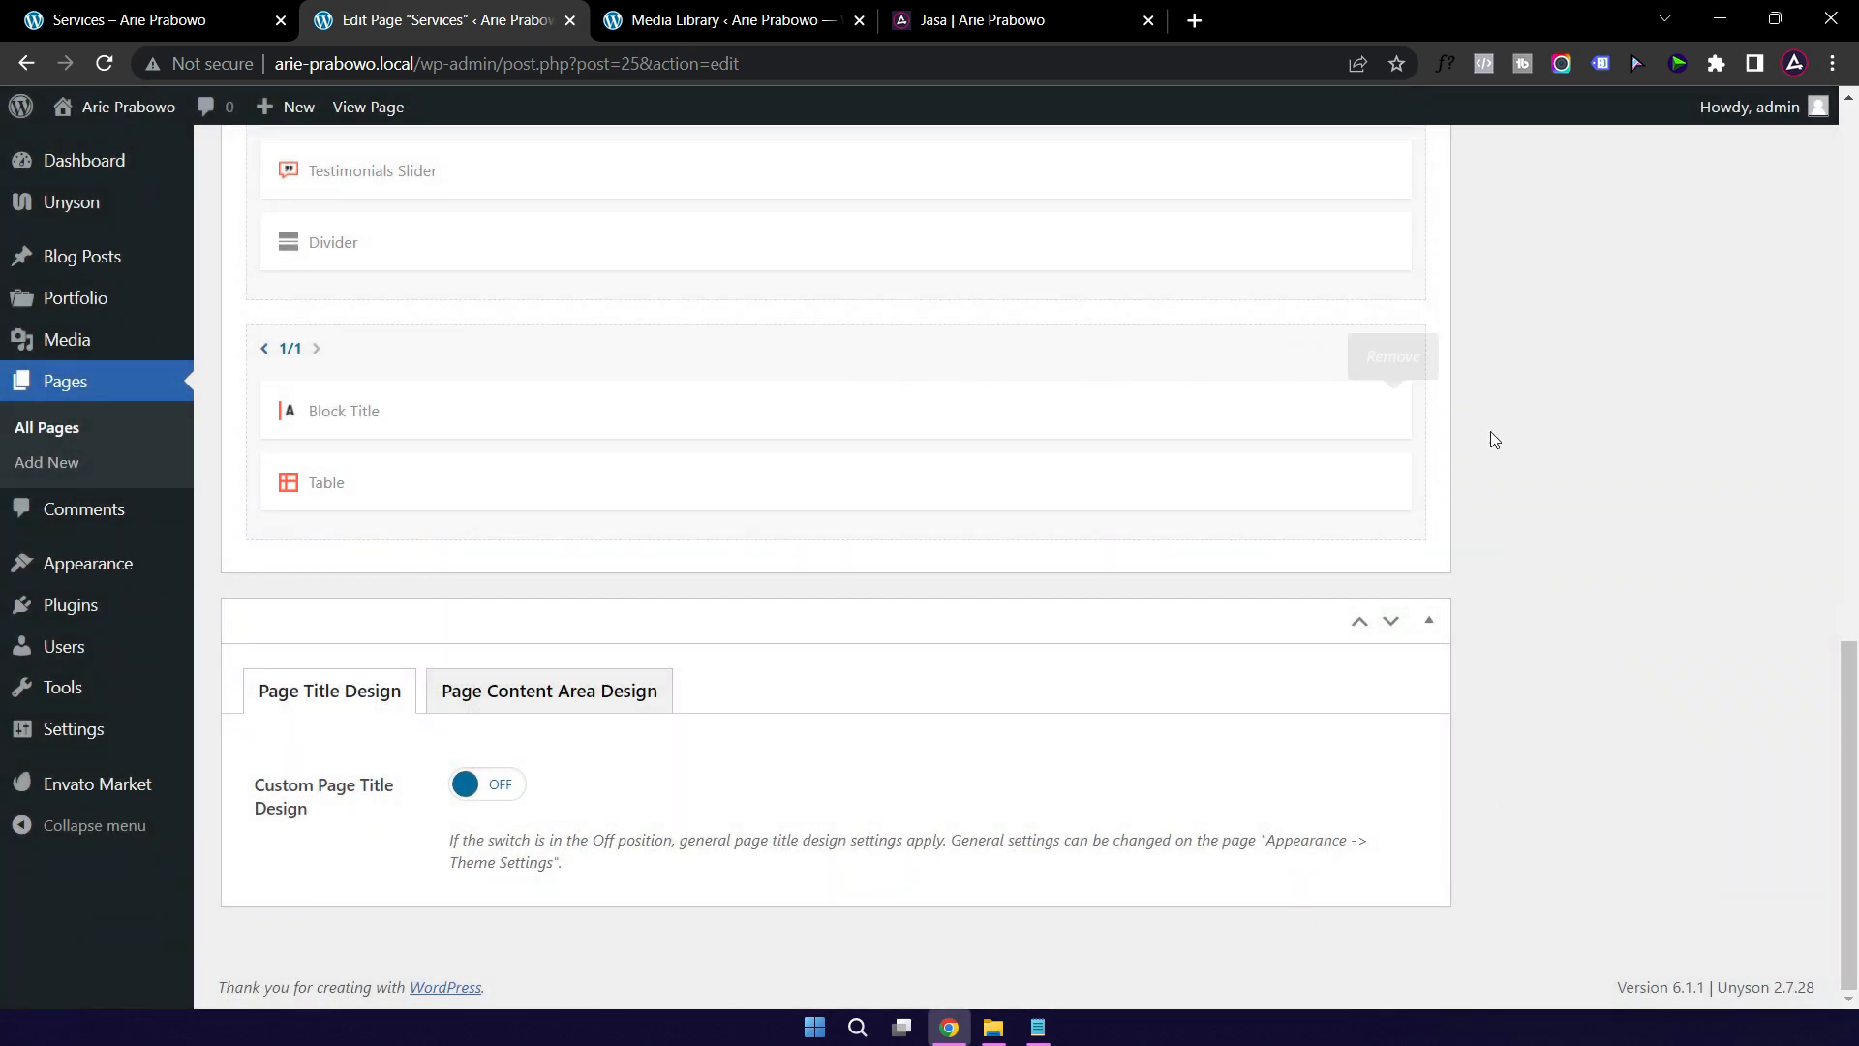
{"action": "scroll", "coordinate": [1508, 523], "scroll_direction": "up", "scroll_amount": 15}
{"action": "left_click", "coordinate": [1759, 575]}
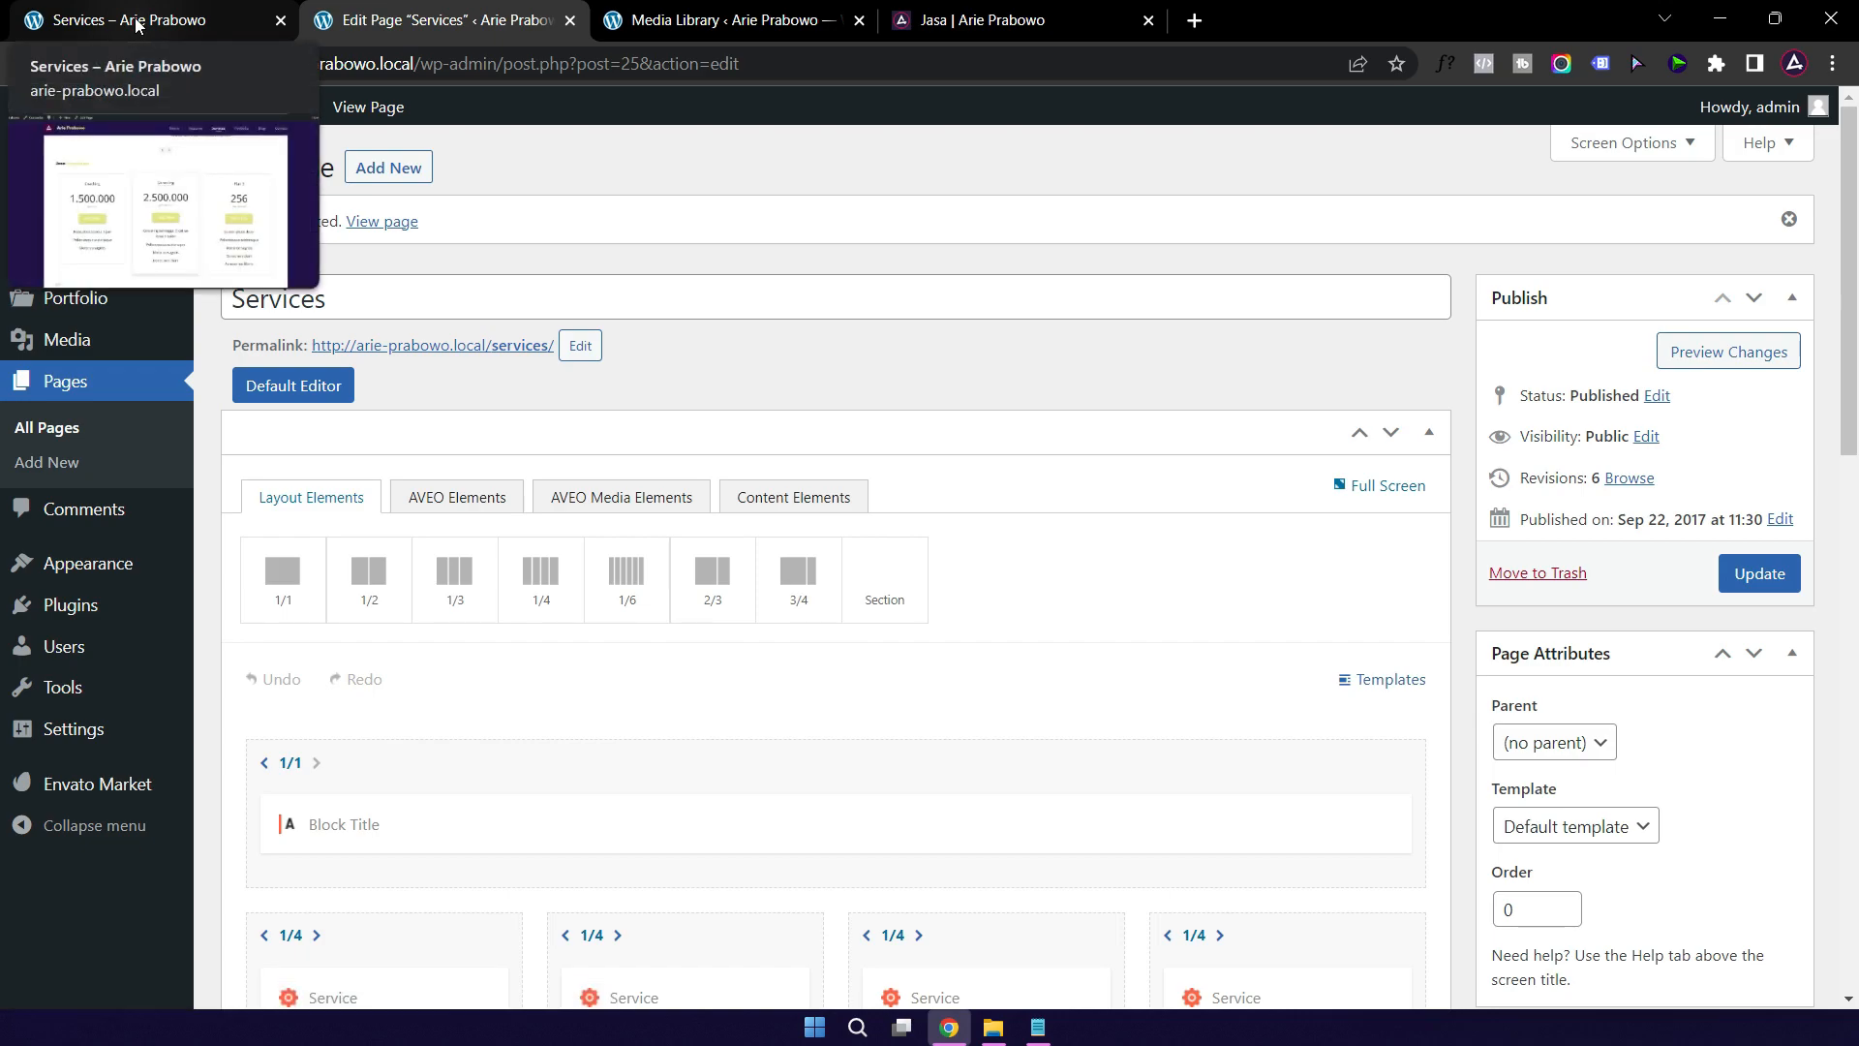
Step: On the reloaded live Services page, test the Saya Mau button's WhatsApp link, then close that tab
{"action": "left_click", "coordinate": [154, 19]}
{"action": "left_click", "coordinate": [106, 64]}
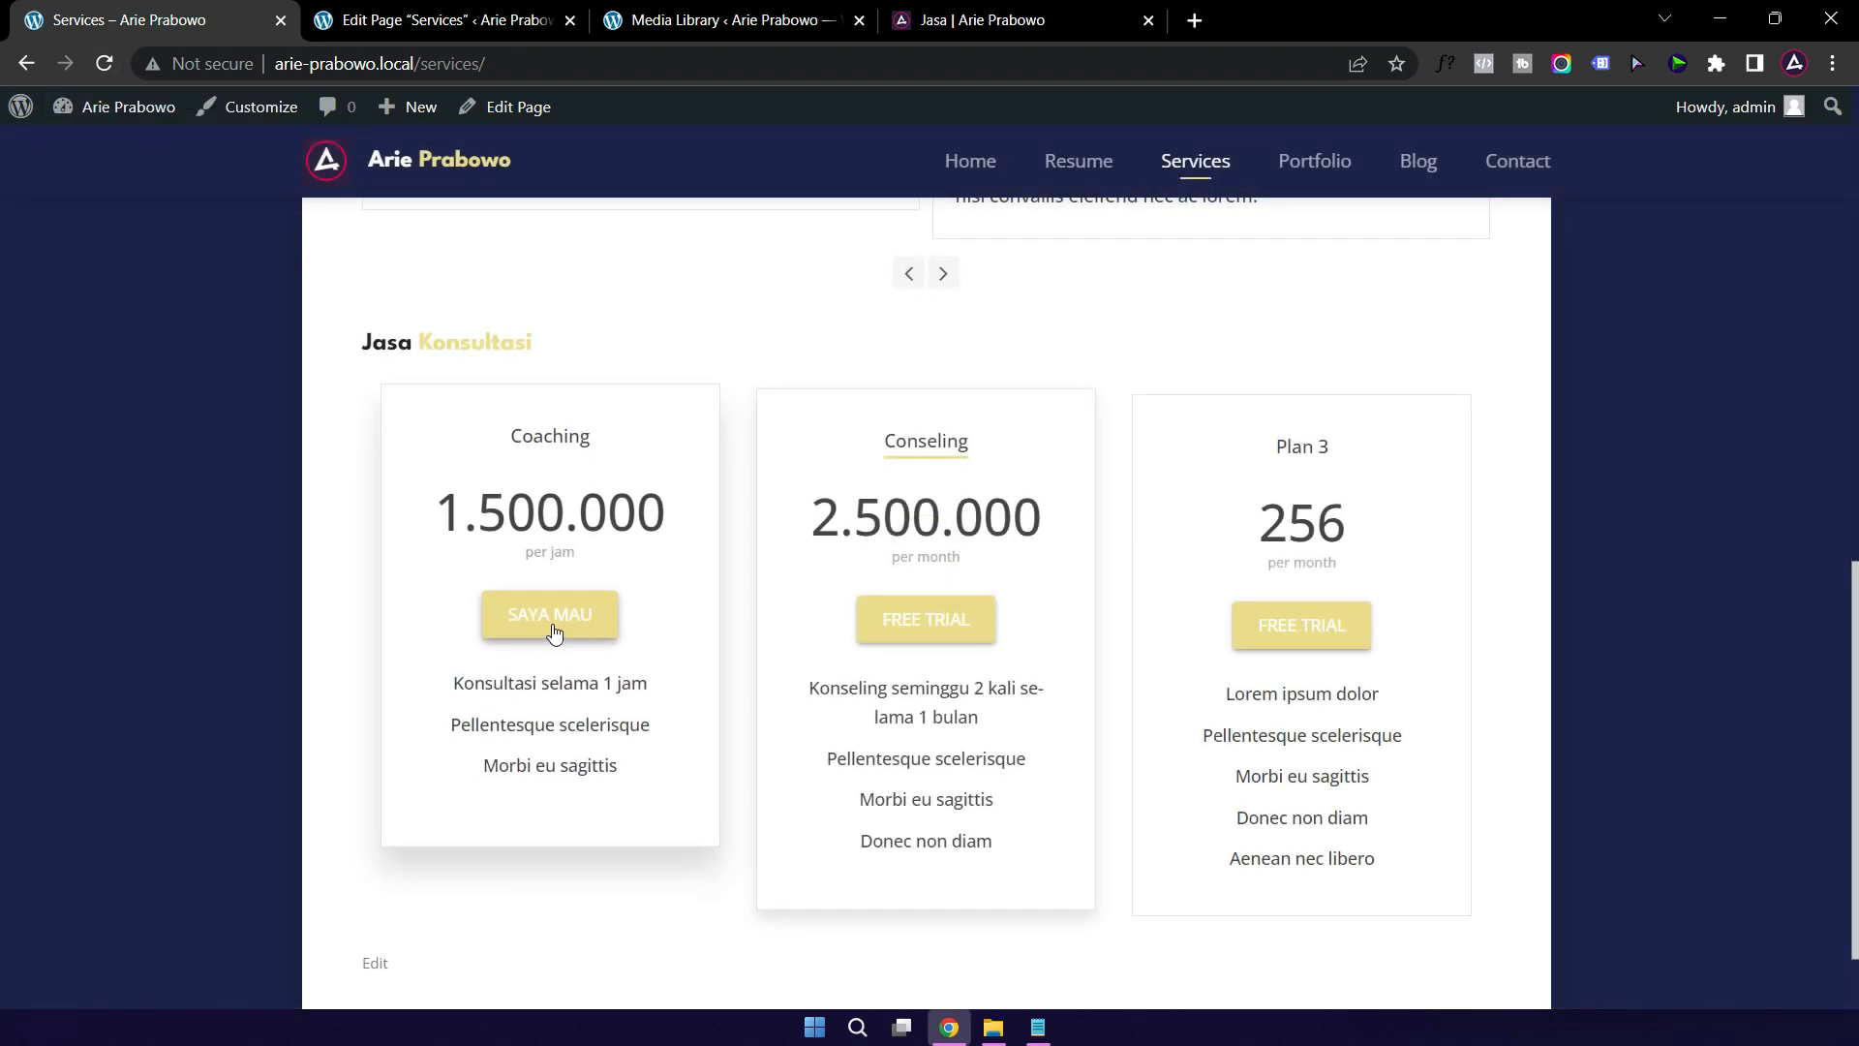
{"action": "left_click", "coordinate": [548, 619]}
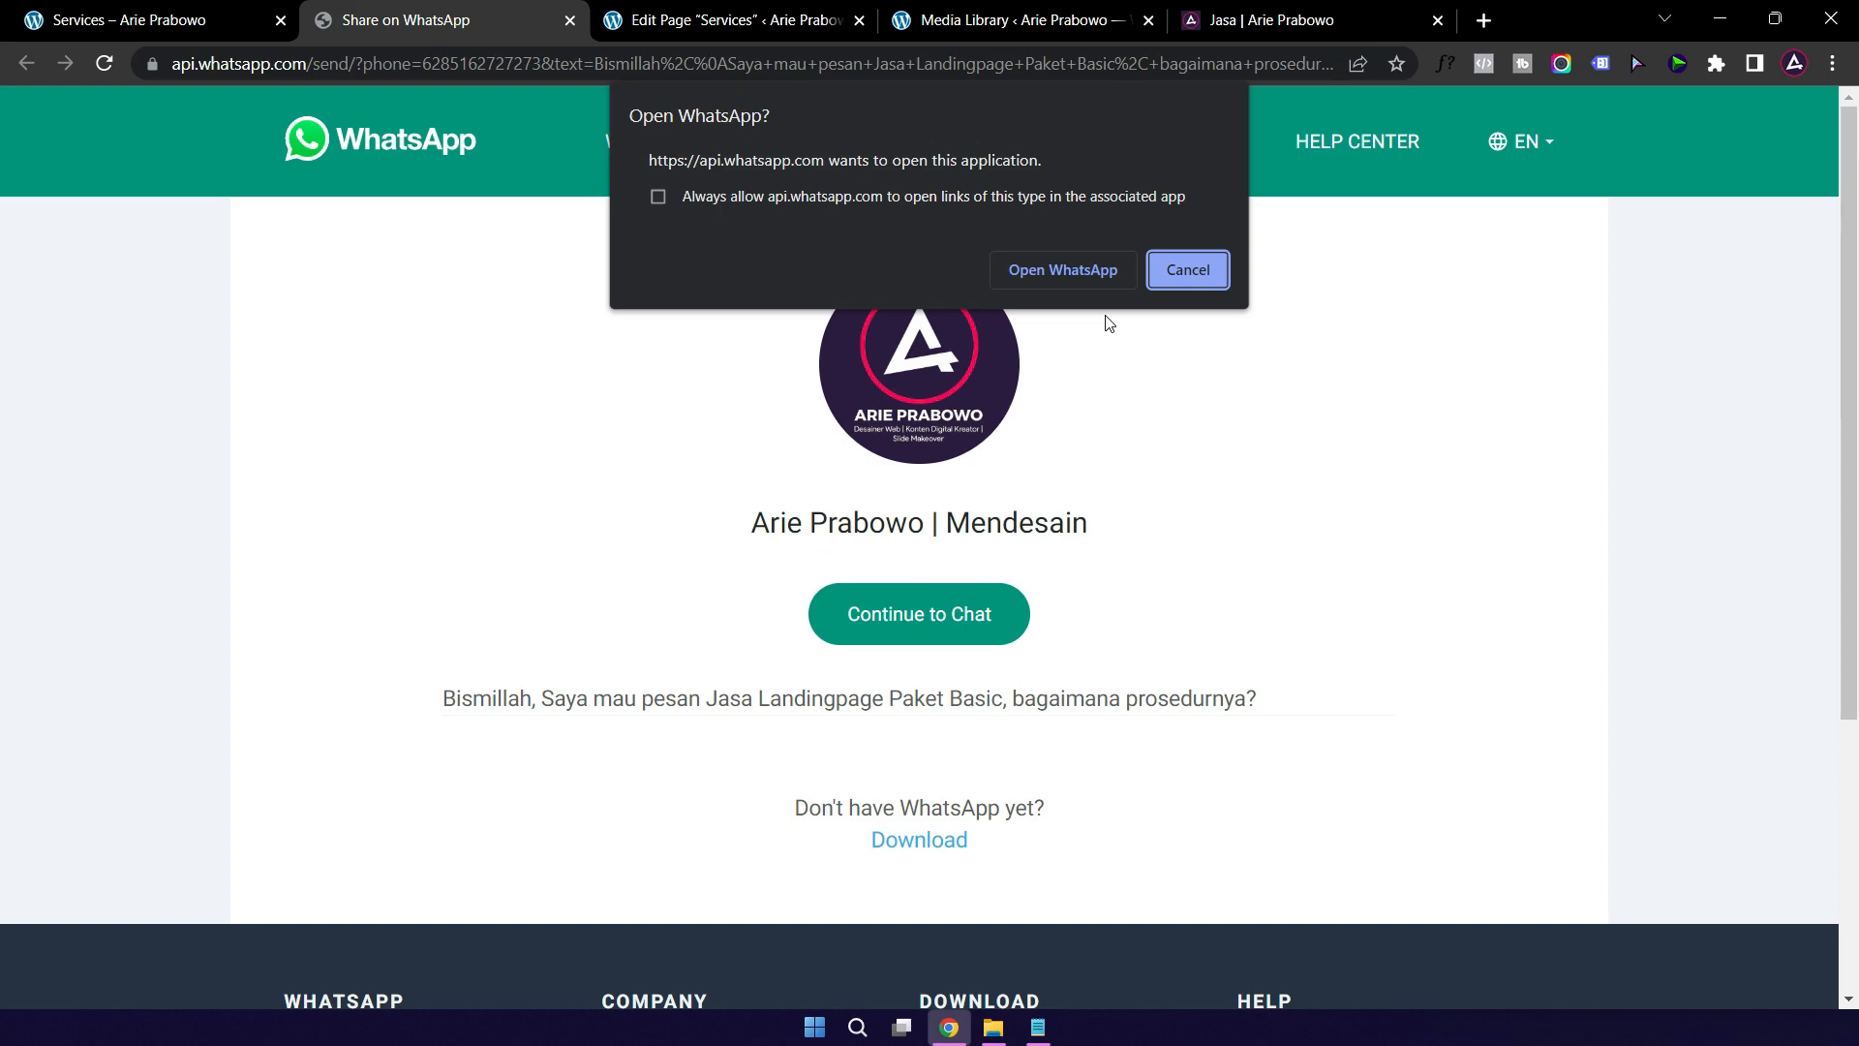
{"action": "left_click", "coordinate": [1179, 279]}
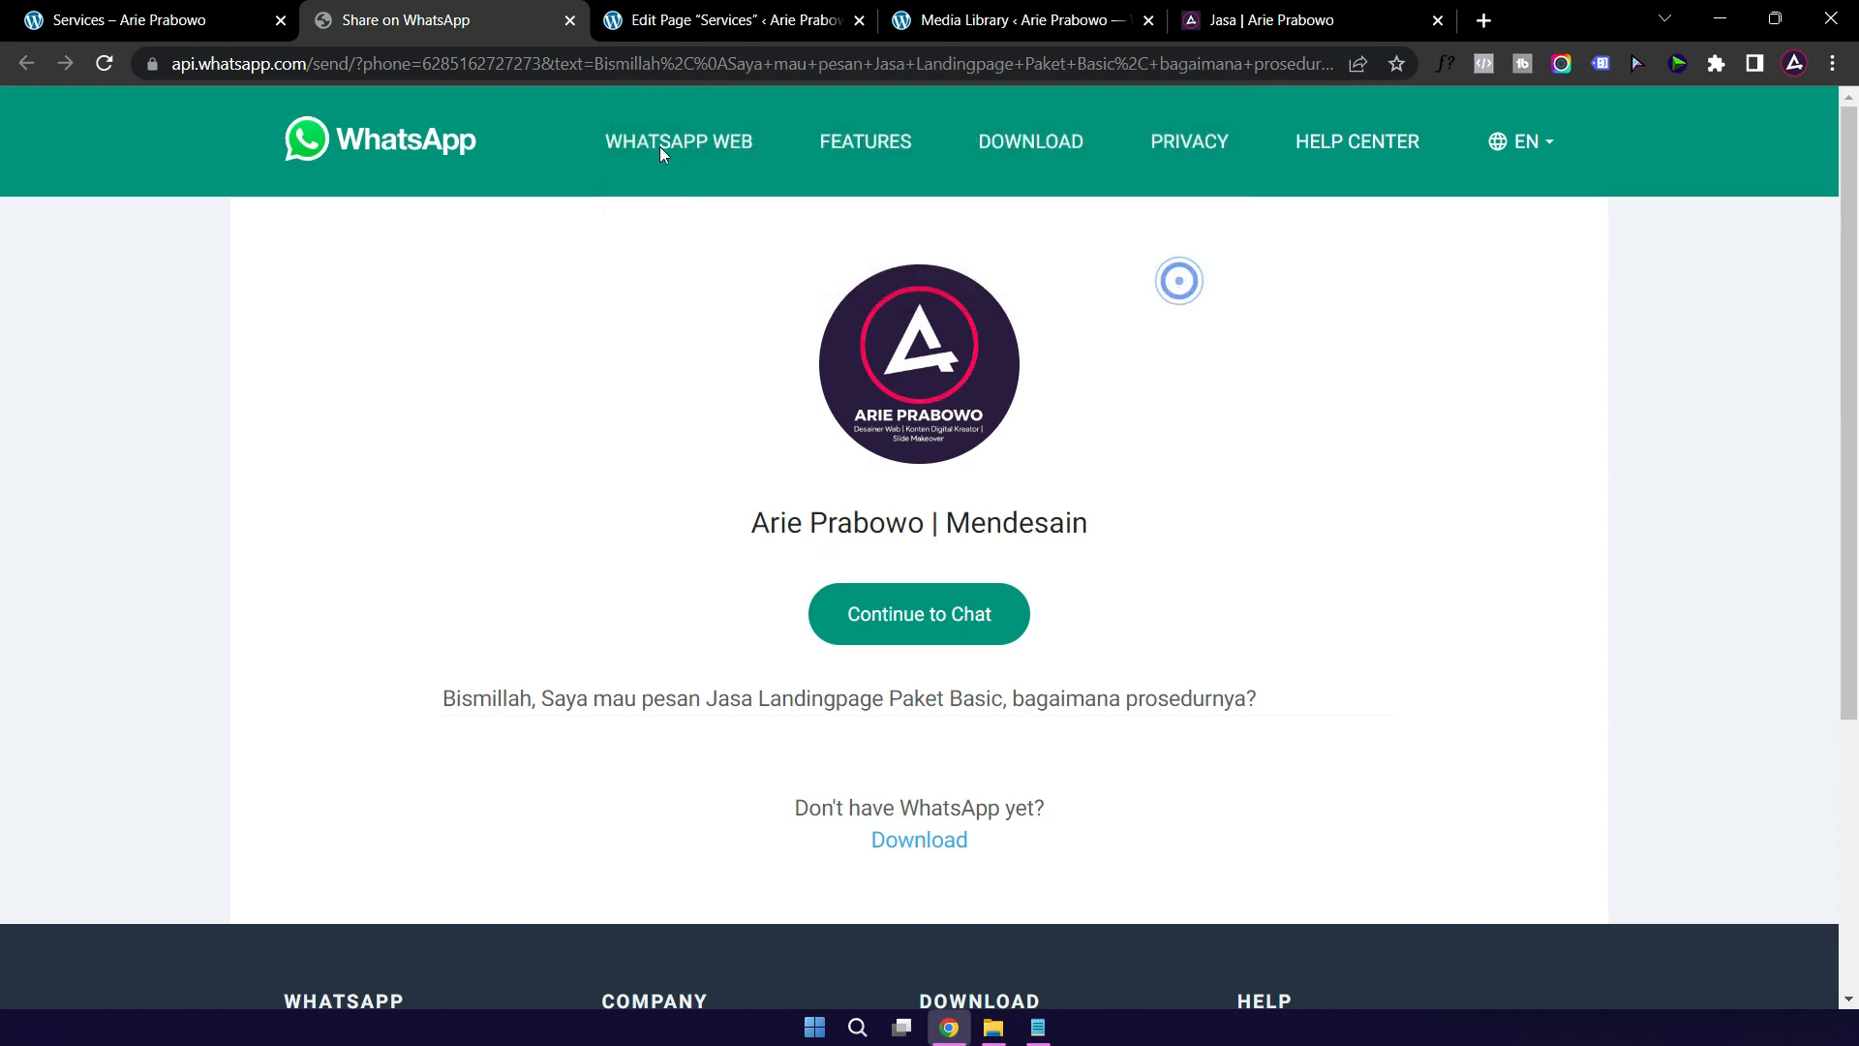
{"action": "left_click", "coordinate": [569, 20]}
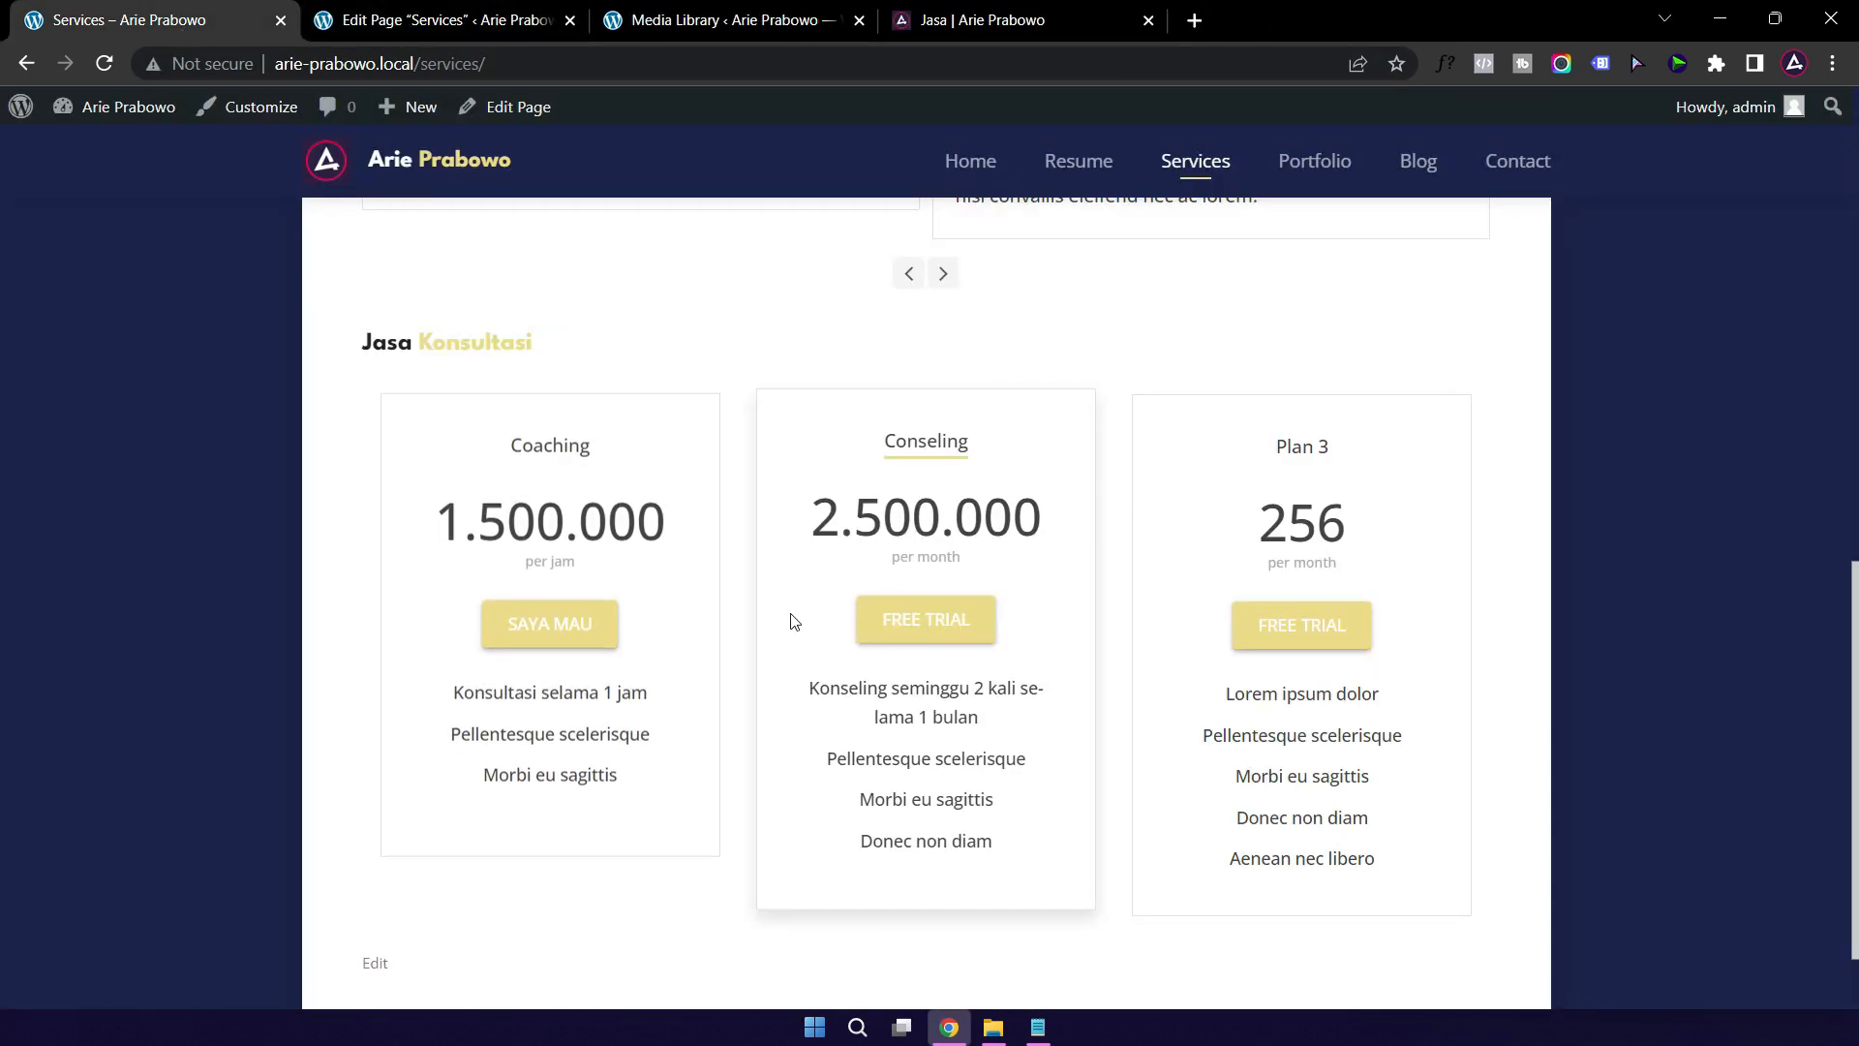
{"action": "scroll", "coordinate": [726, 581], "scroll_direction": "down", "scroll_amount": 2}
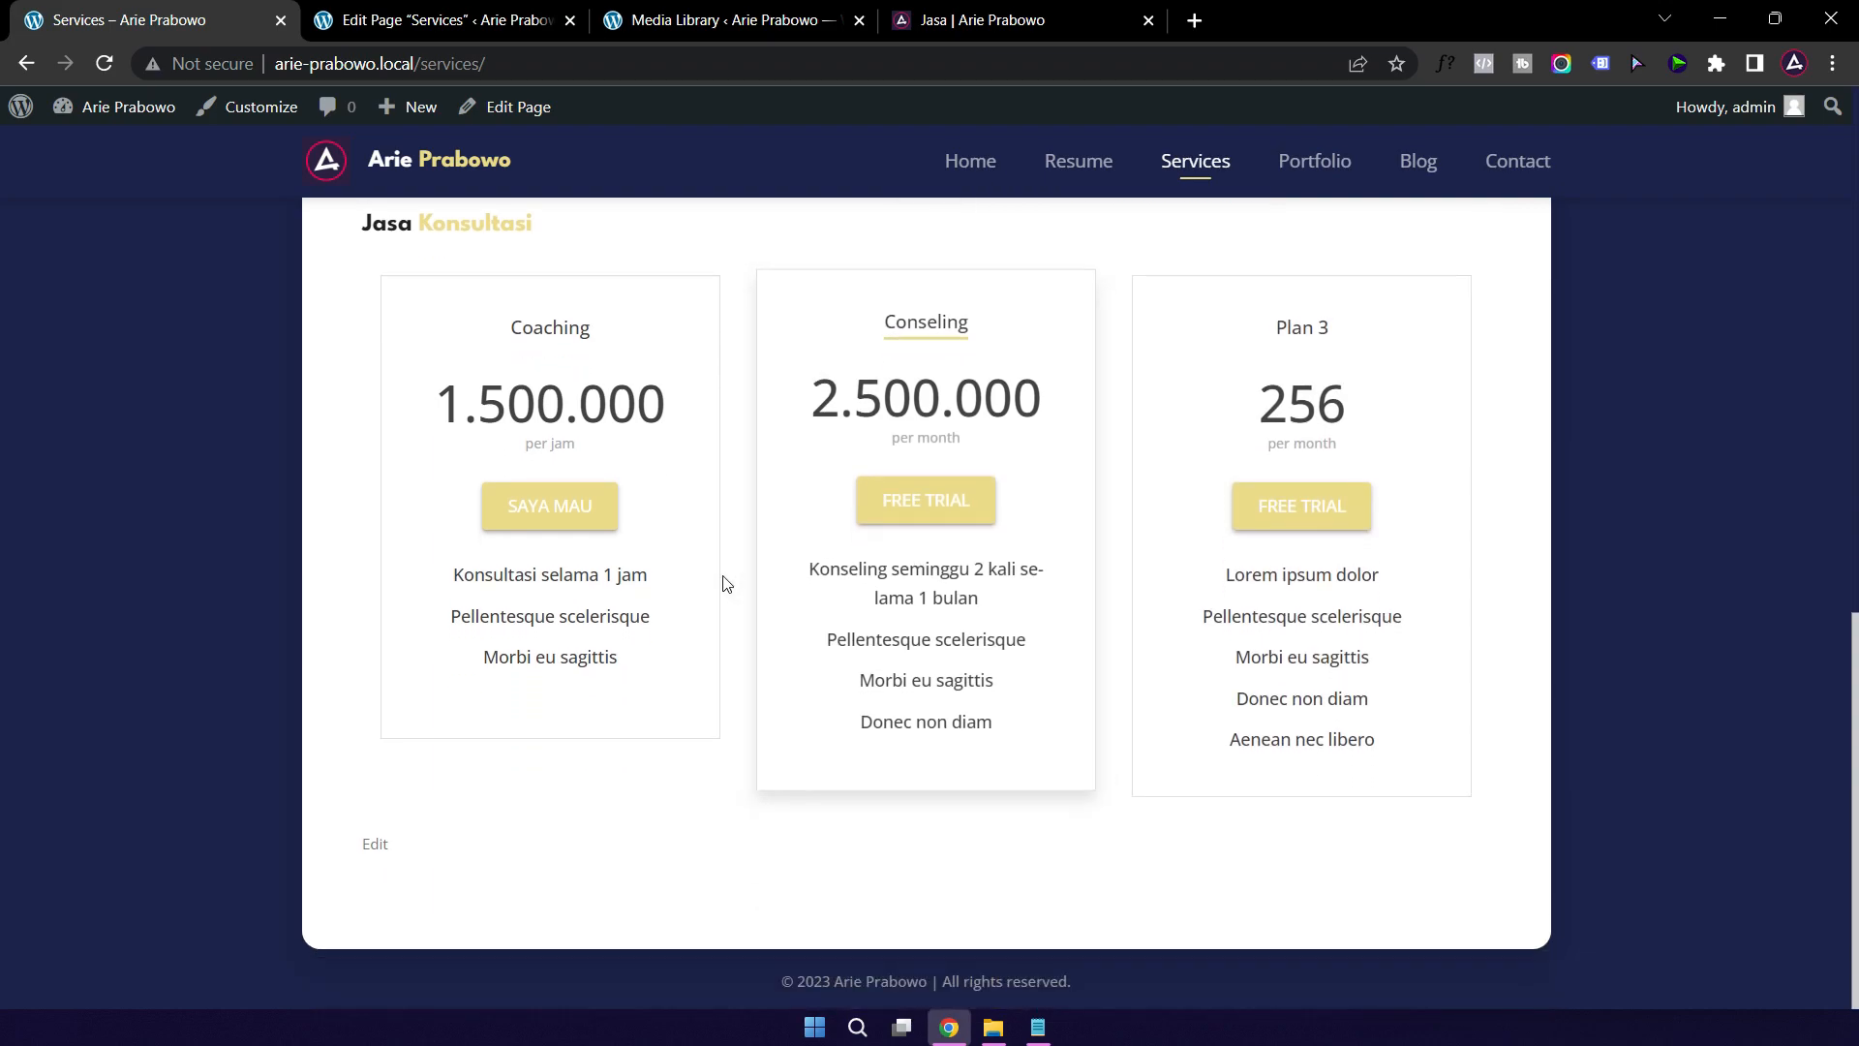
{"action": "scroll", "coordinate": [533, 523], "scroll_direction": "up", "scroll_amount": 4}
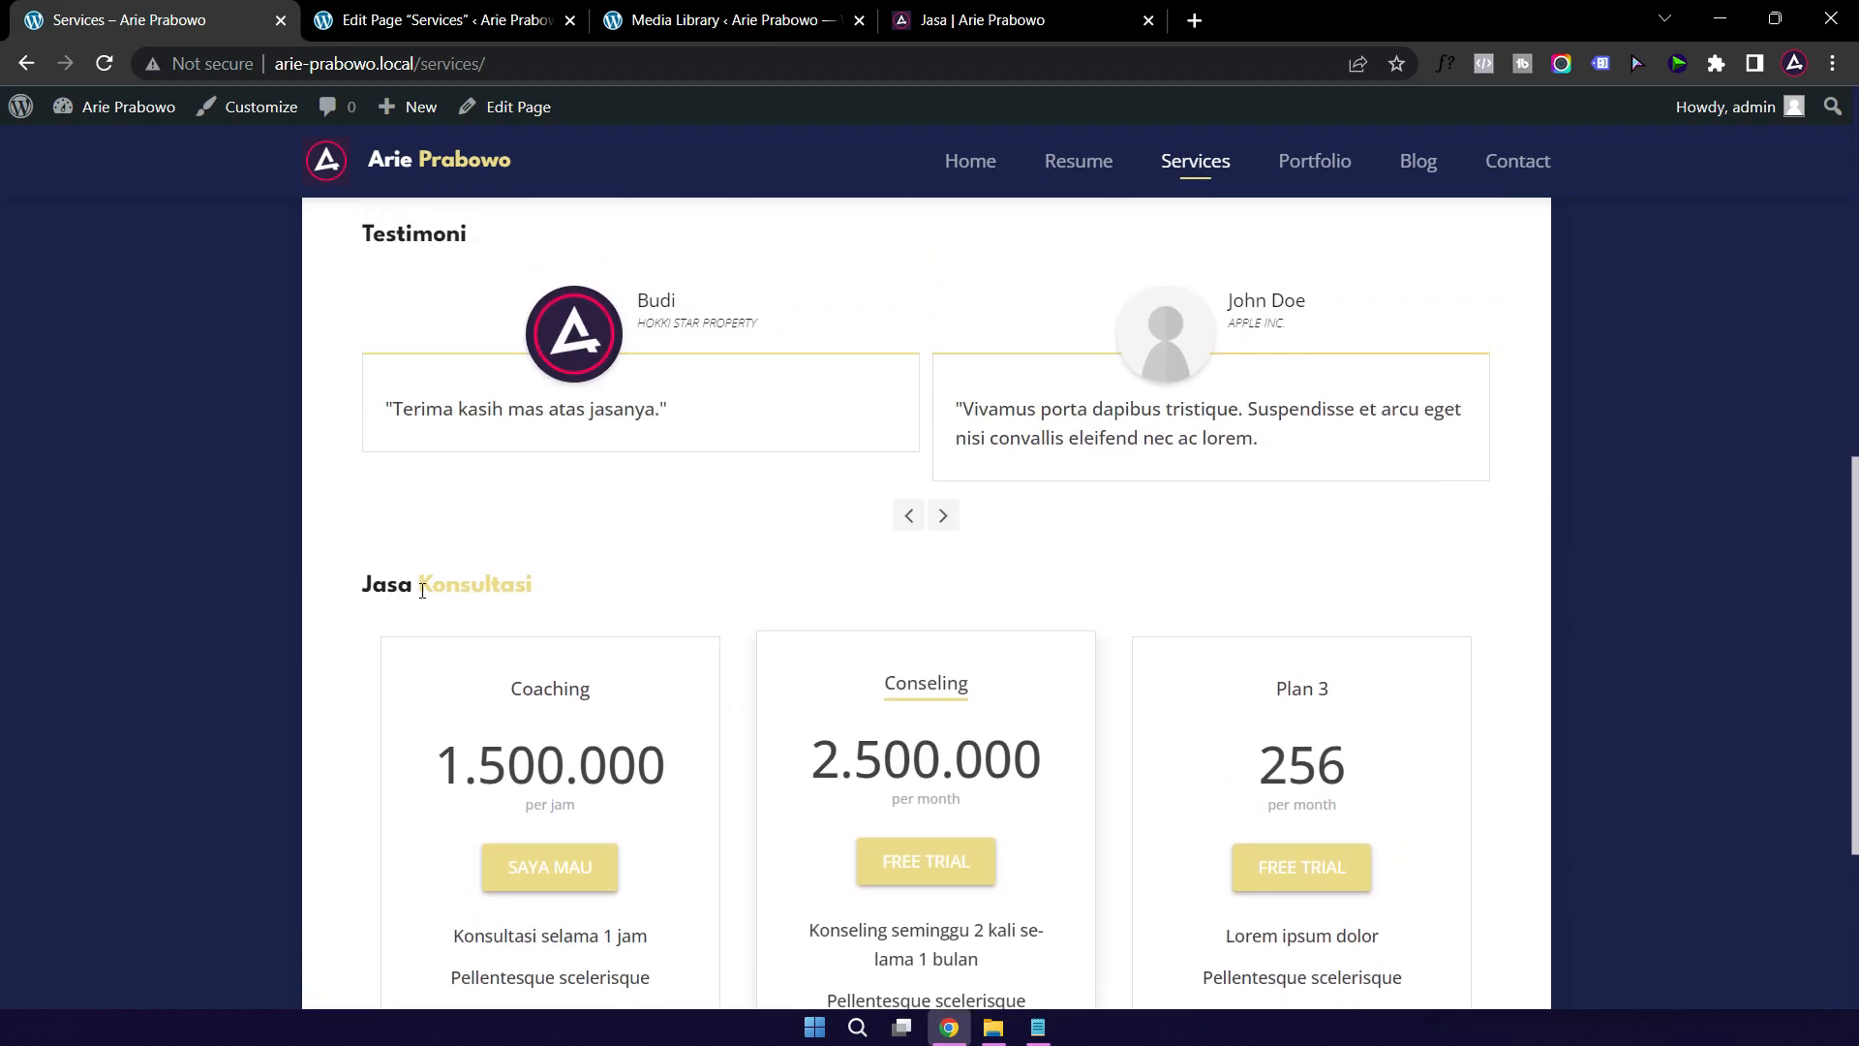
Step: Review the live Jasa page, then duplicate the Jasa Konsultasi pricing section in the editor
{"action": "left_click", "coordinate": [982, 20]}
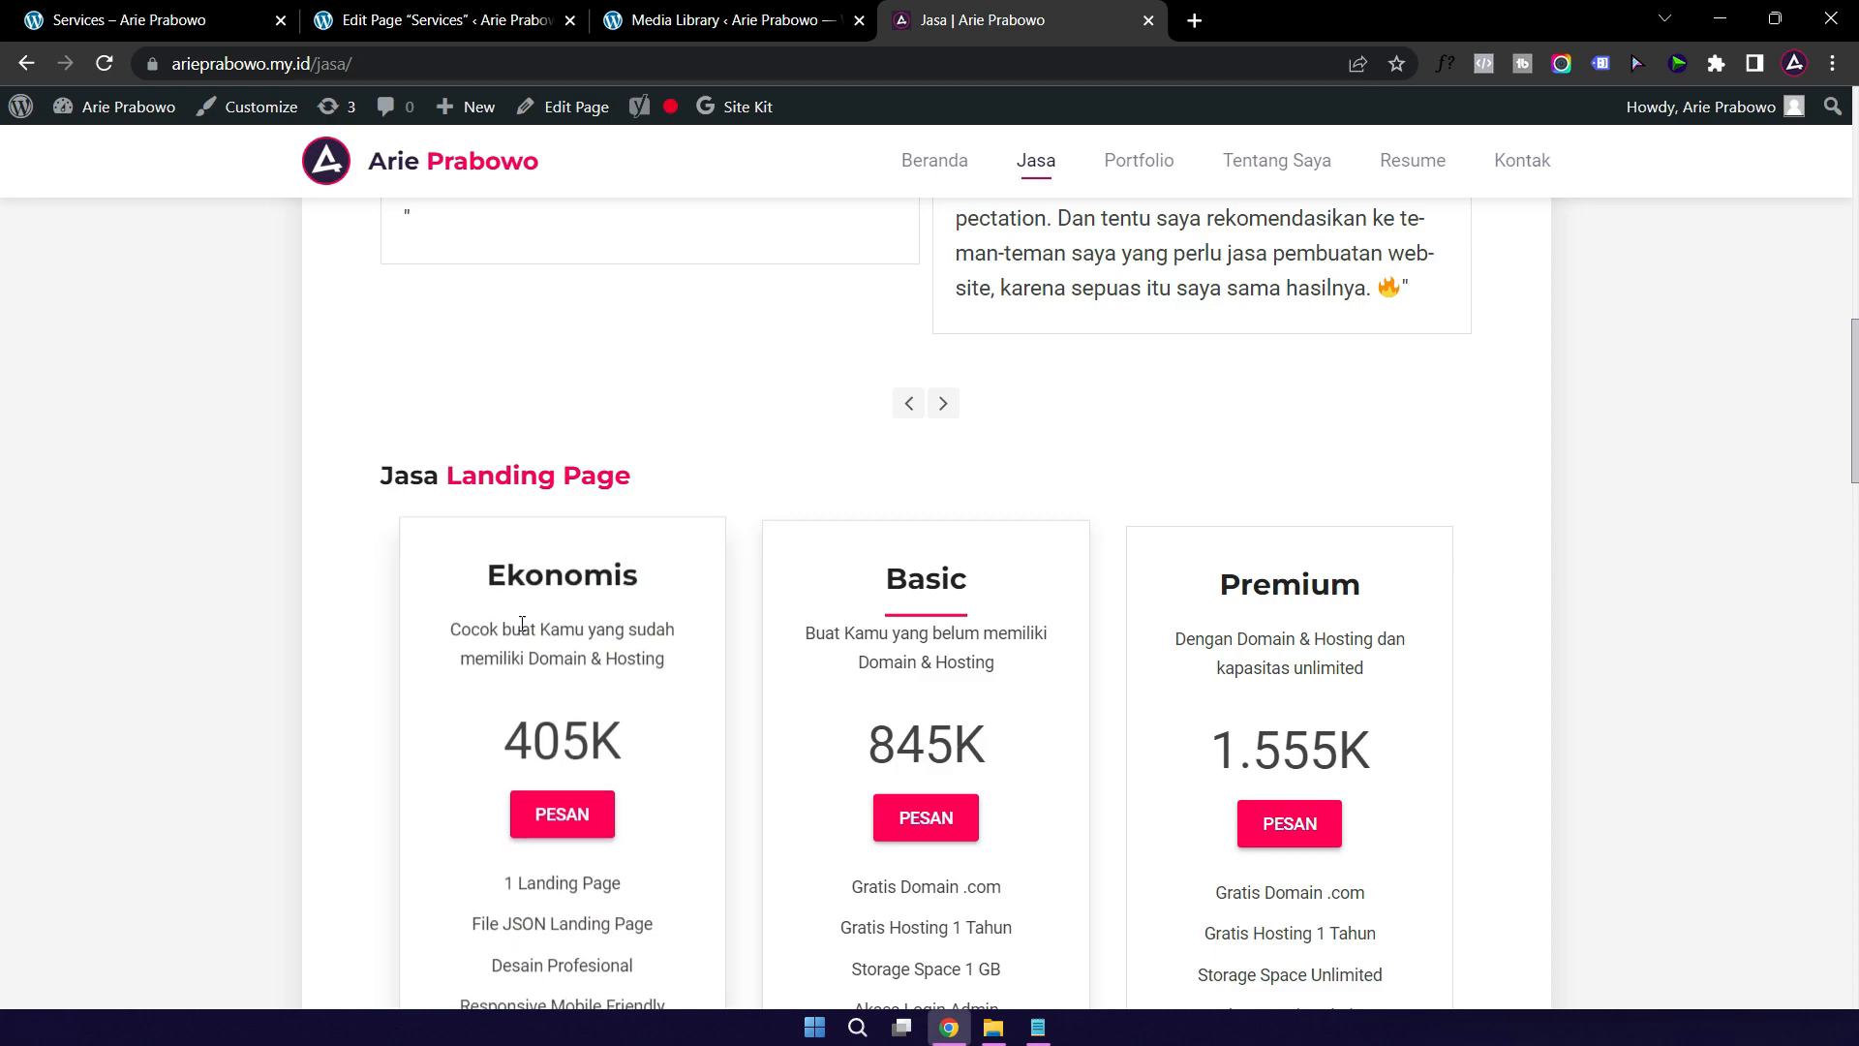
{"action": "scroll", "coordinate": [658, 514], "scroll_direction": "down", "scroll_amount": 10}
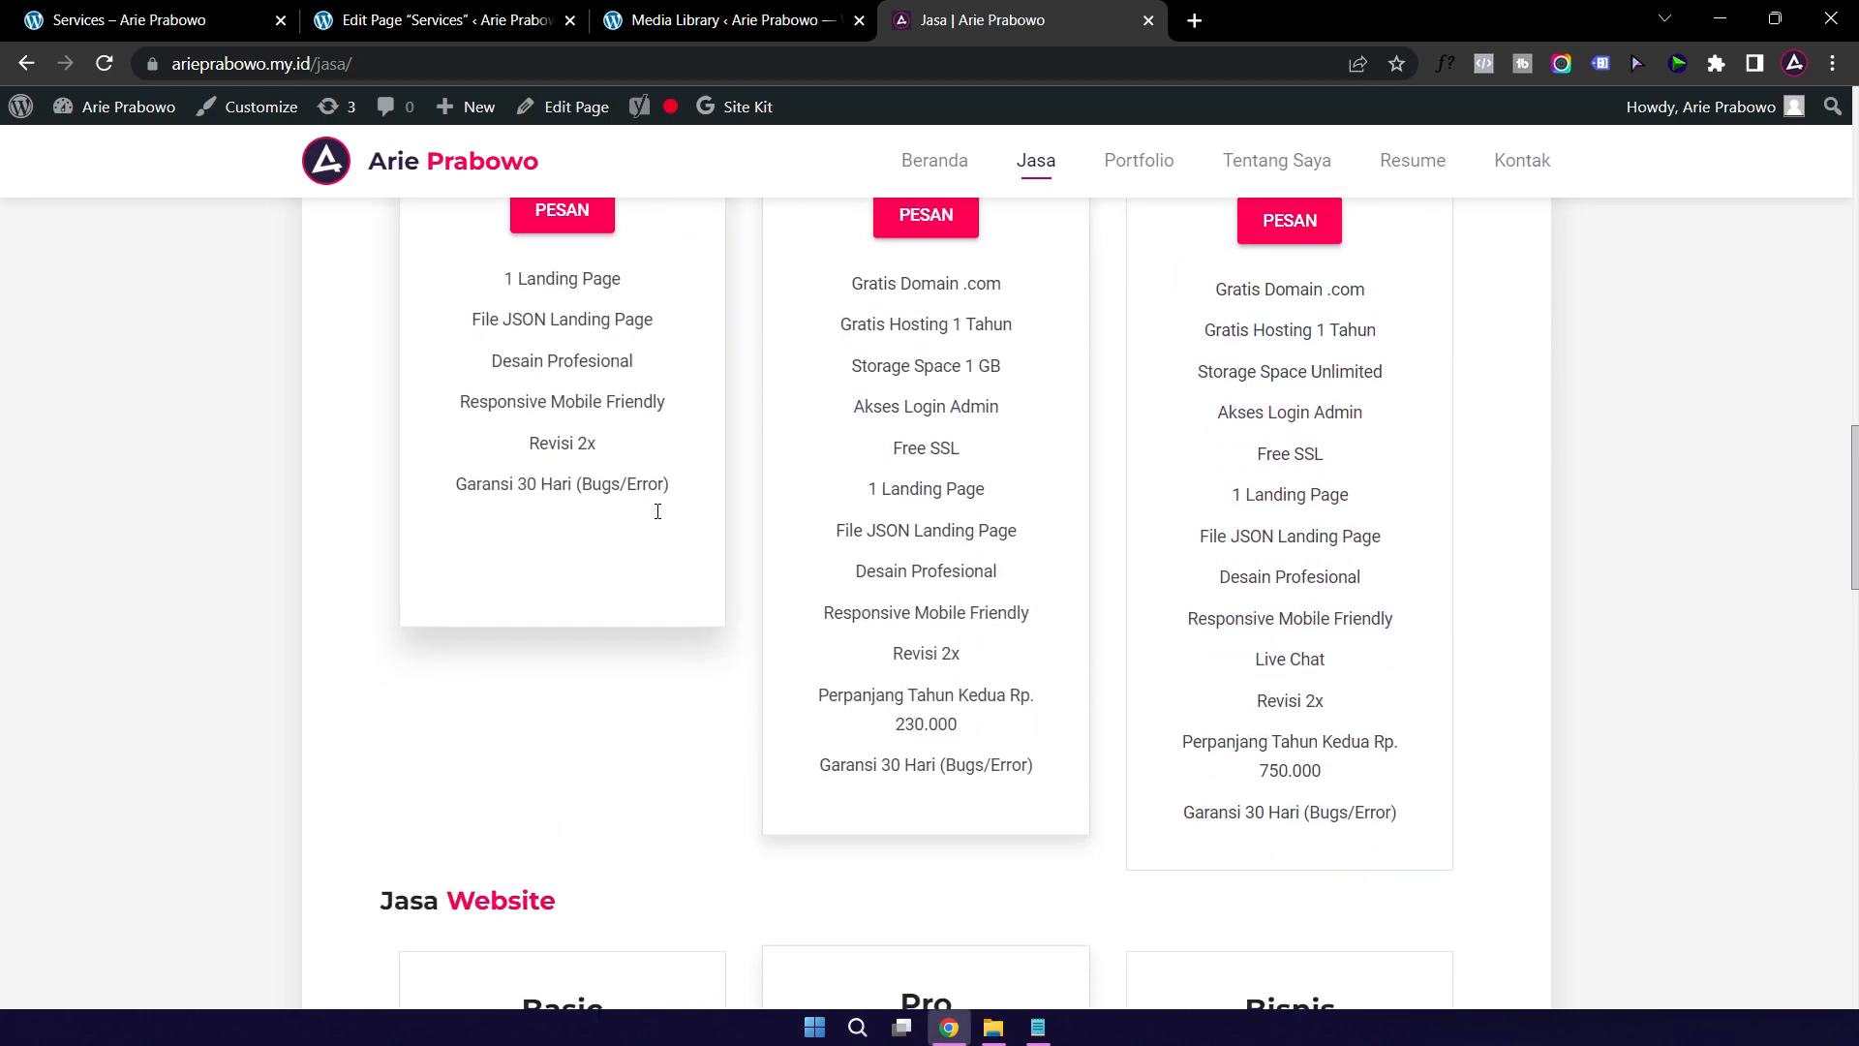
{"action": "scroll", "coordinate": [684, 514], "scroll_direction": "down", "scroll_amount": 7}
{"action": "scroll", "coordinate": [600, 436], "scroll_direction": "down", "scroll_amount": 5}
{"action": "scroll", "coordinate": [535, 388], "scroll_direction": "up", "scroll_amount": 4}
{"action": "left_click", "coordinate": [378, 32]}
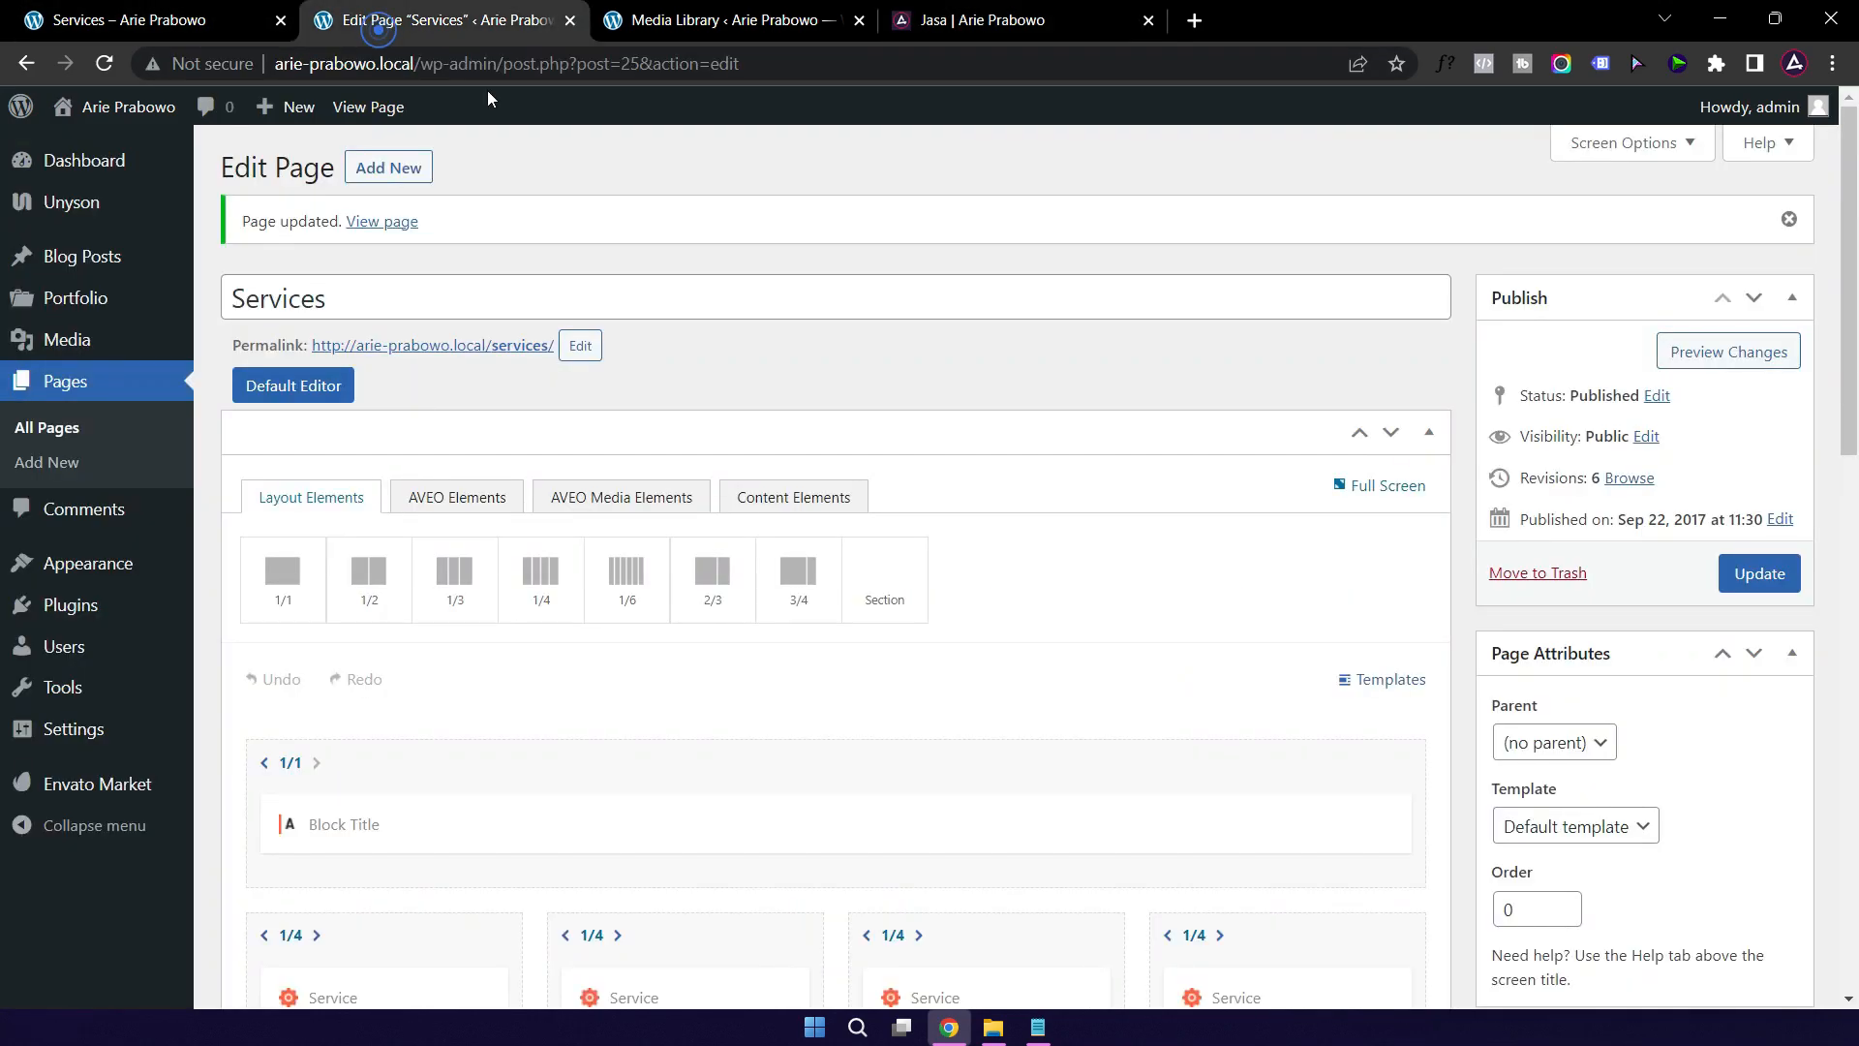
{"action": "scroll", "coordinate": [565, 736], "scroll_direction": "down", "scroll_amount": 5}
{"action": "scroll", "coordinate": [565, 716], "scroll_direction": "down", "scroll_amount": 3}
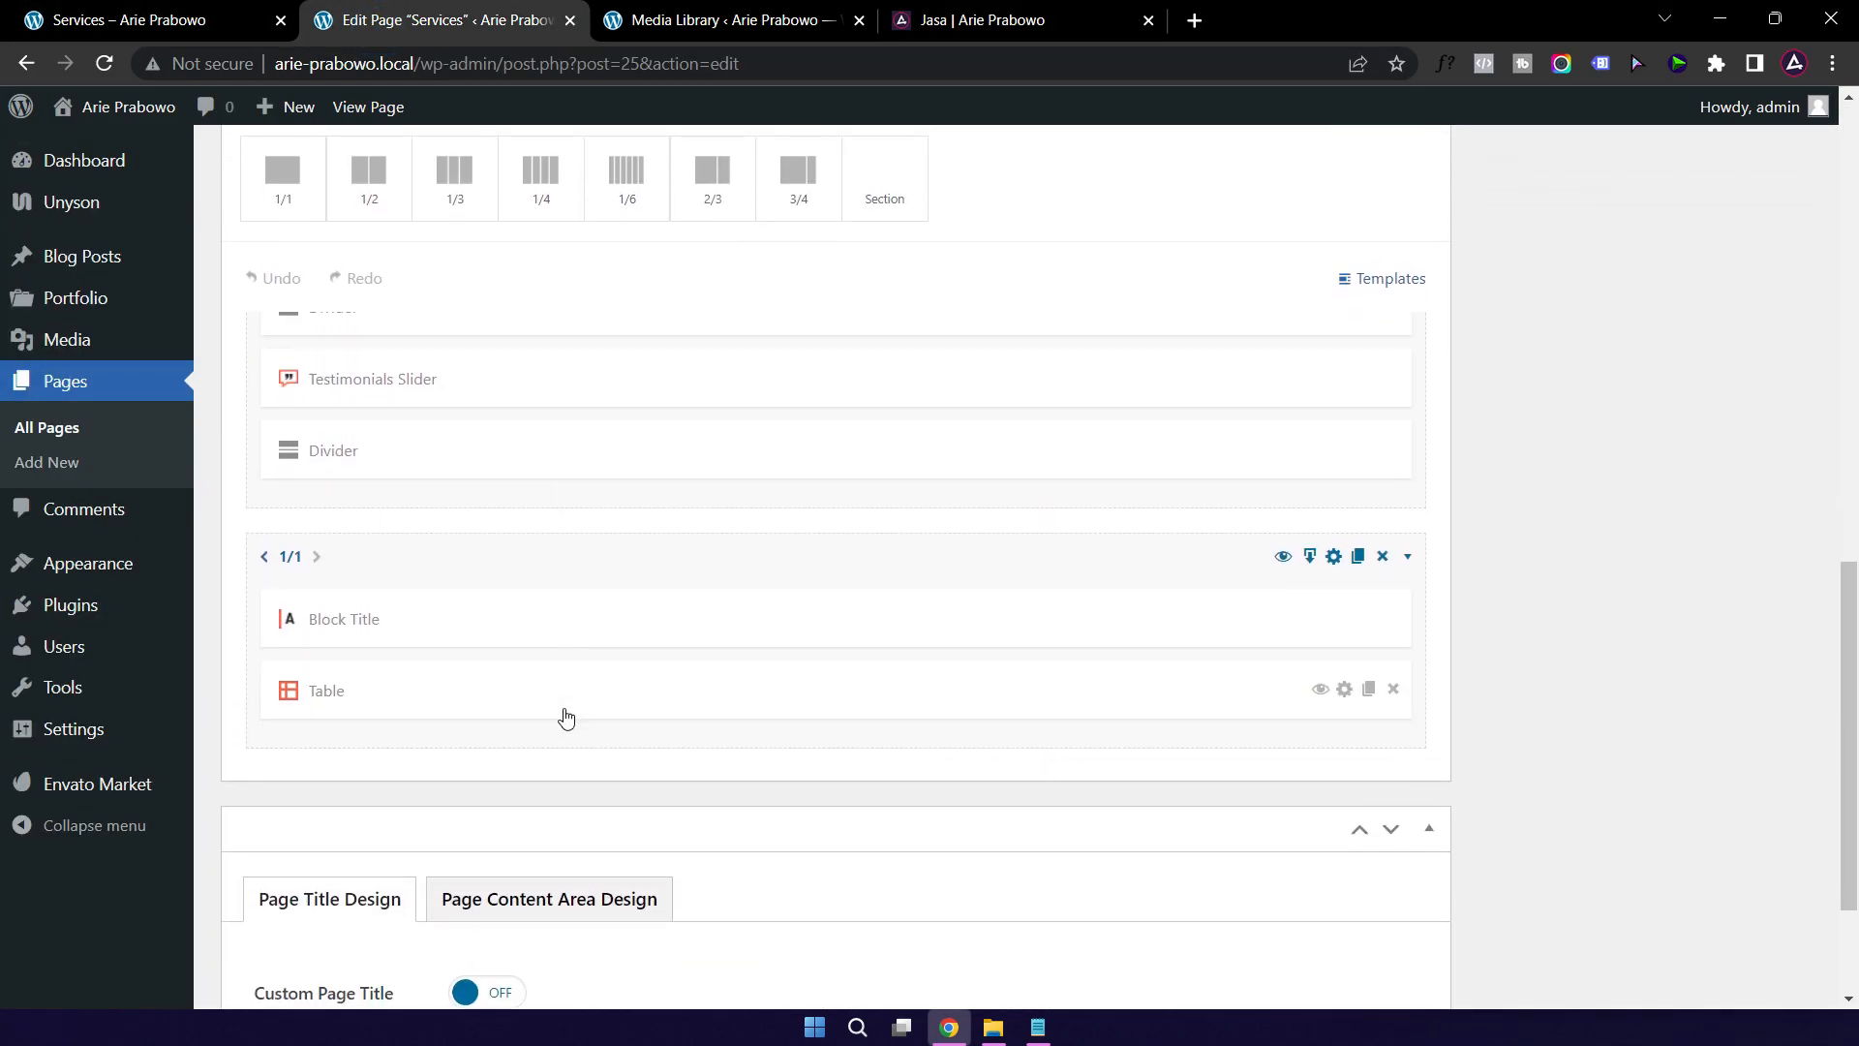
{"action": "left_click", "coordinate": [1359, 555]}
Step: Change the copied section title's coloured part from Konsultasi to Desain and save
{"action": "scroll", "coordinate": [905, 702], "scroll_direction": "down", "scroll_amount": 4}
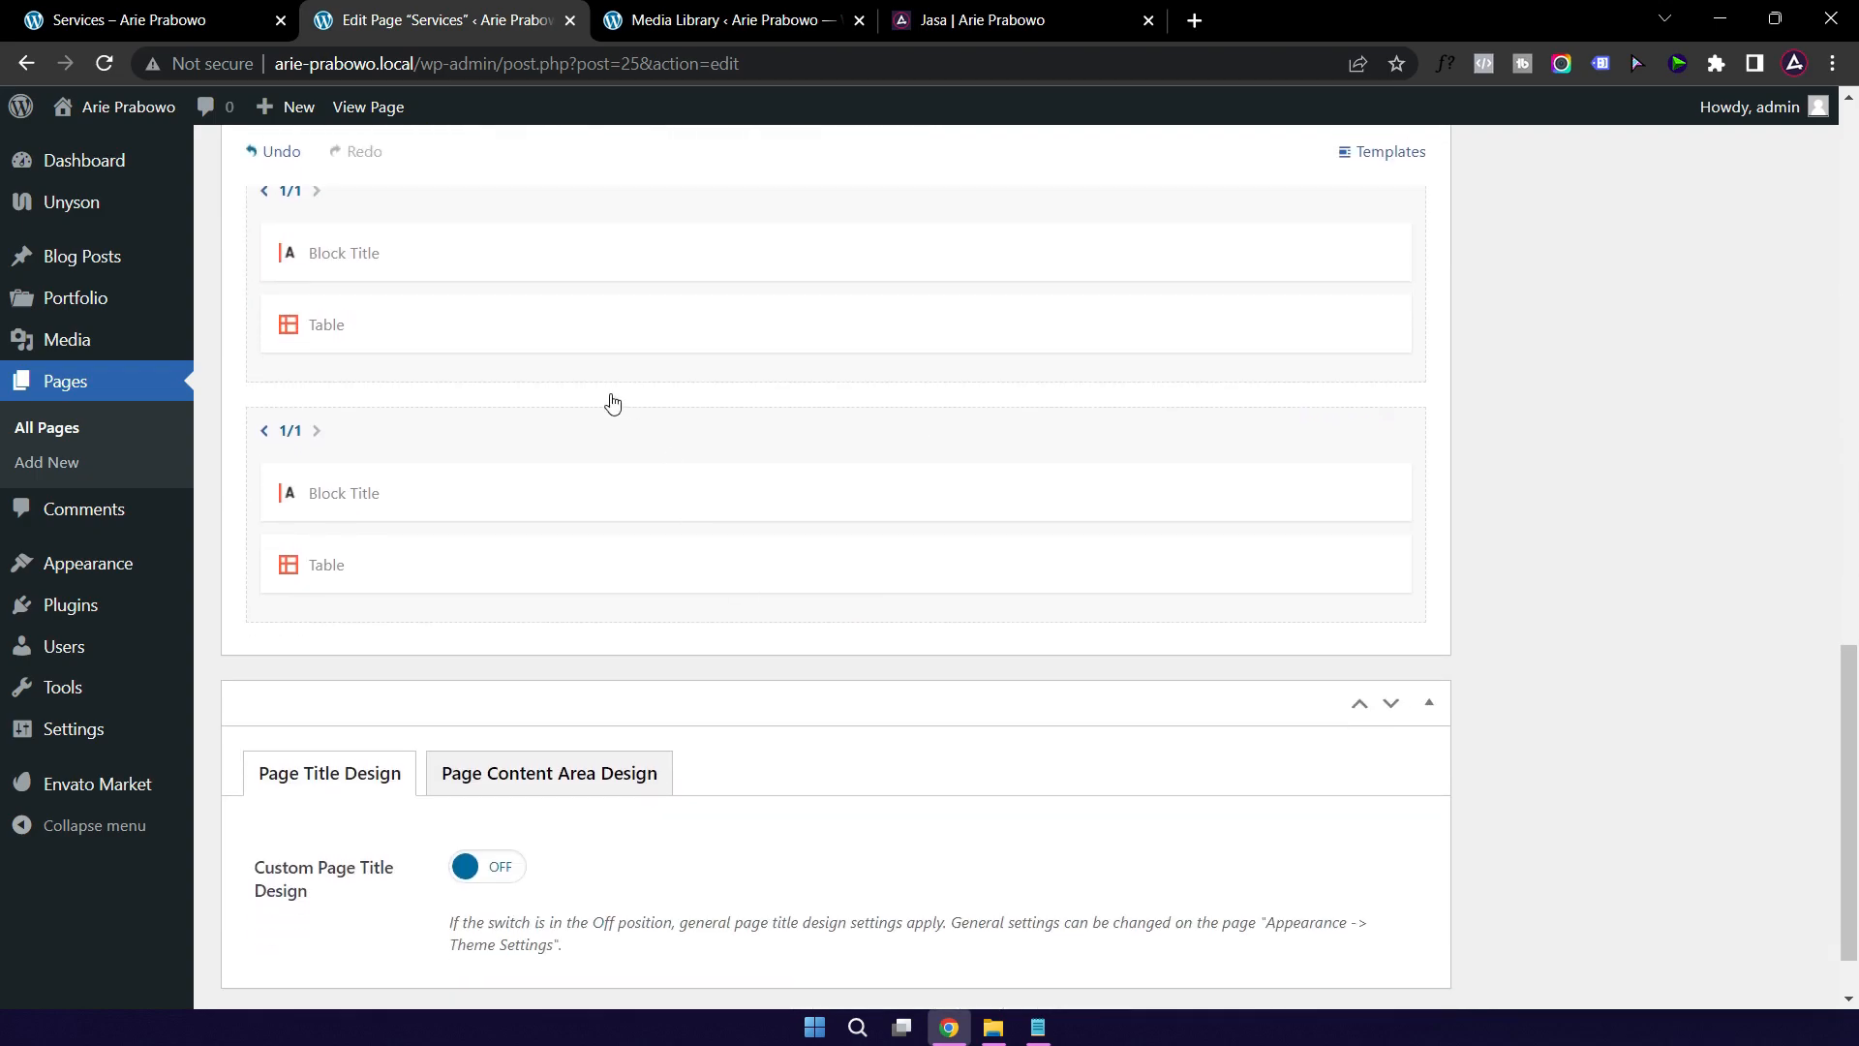
{"action": "left_click", "coordinate": [503, 509]}
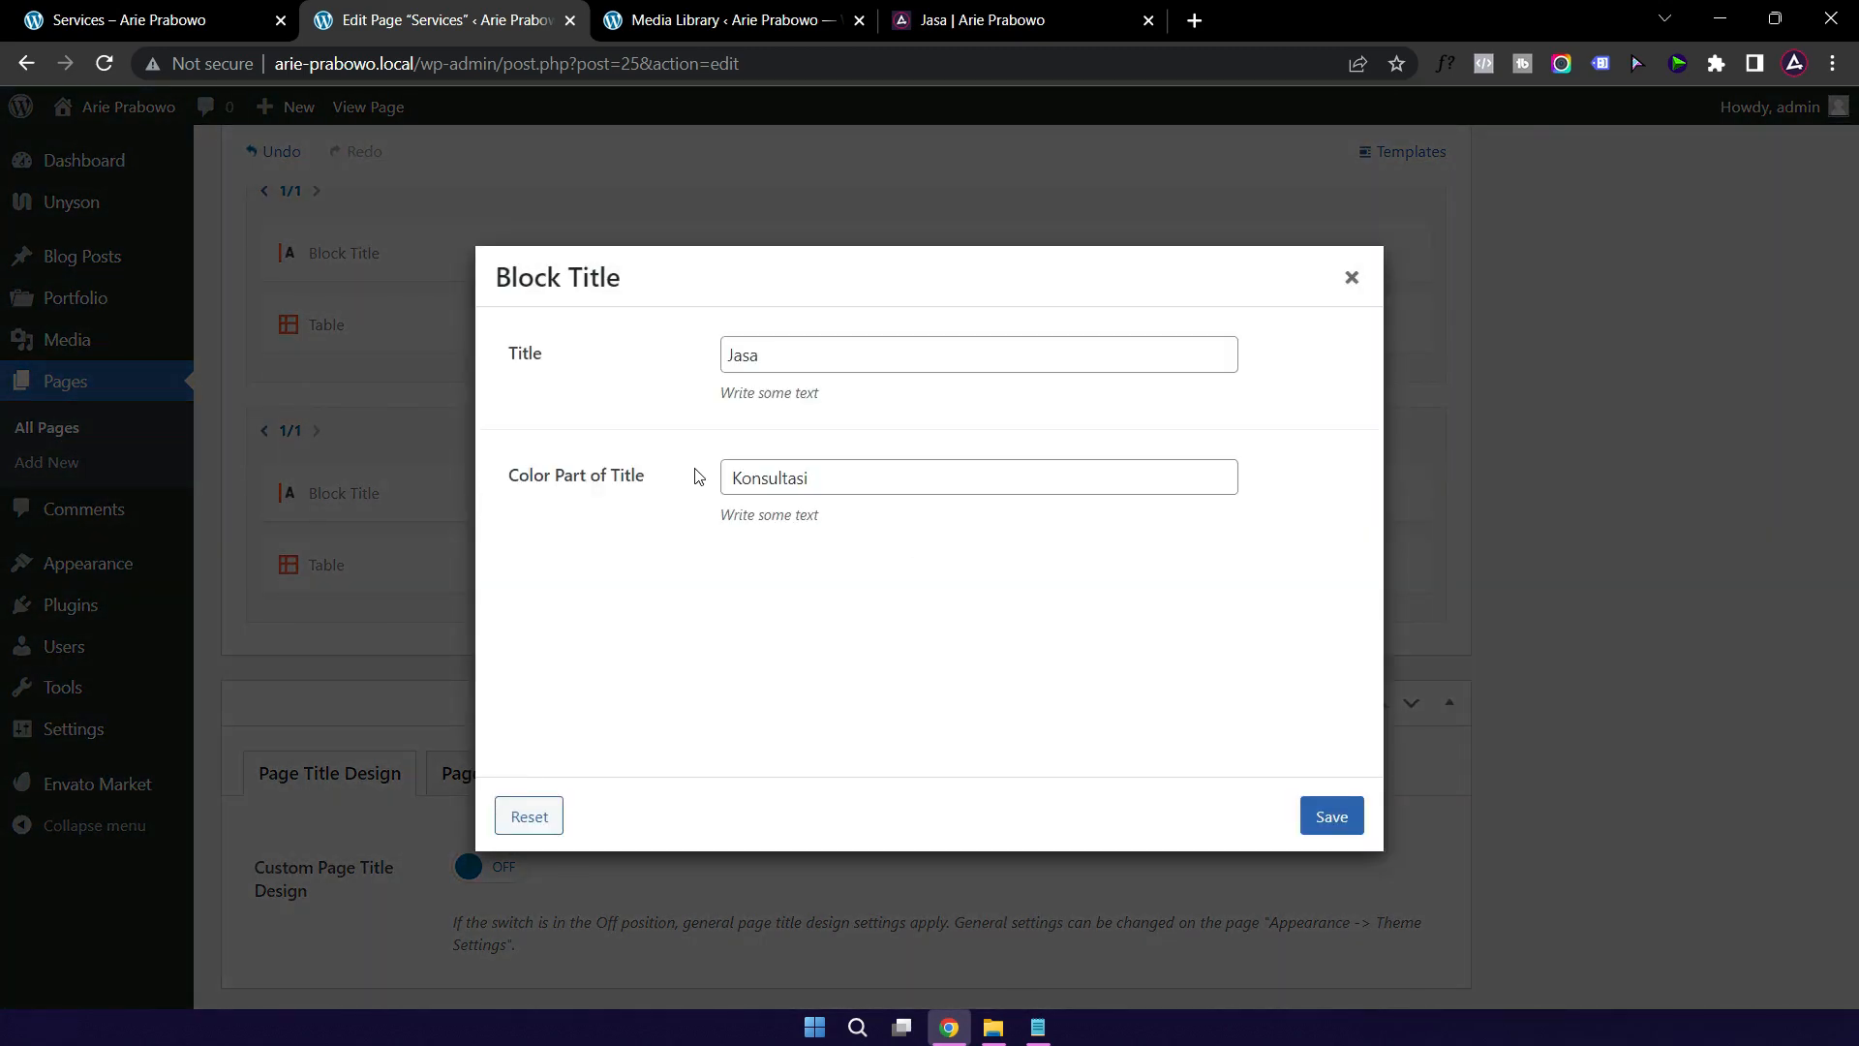
{"action": "left_click", "coordinate": [765, 482]}
{"action": "double_click", "coordinate": [764, 481]}
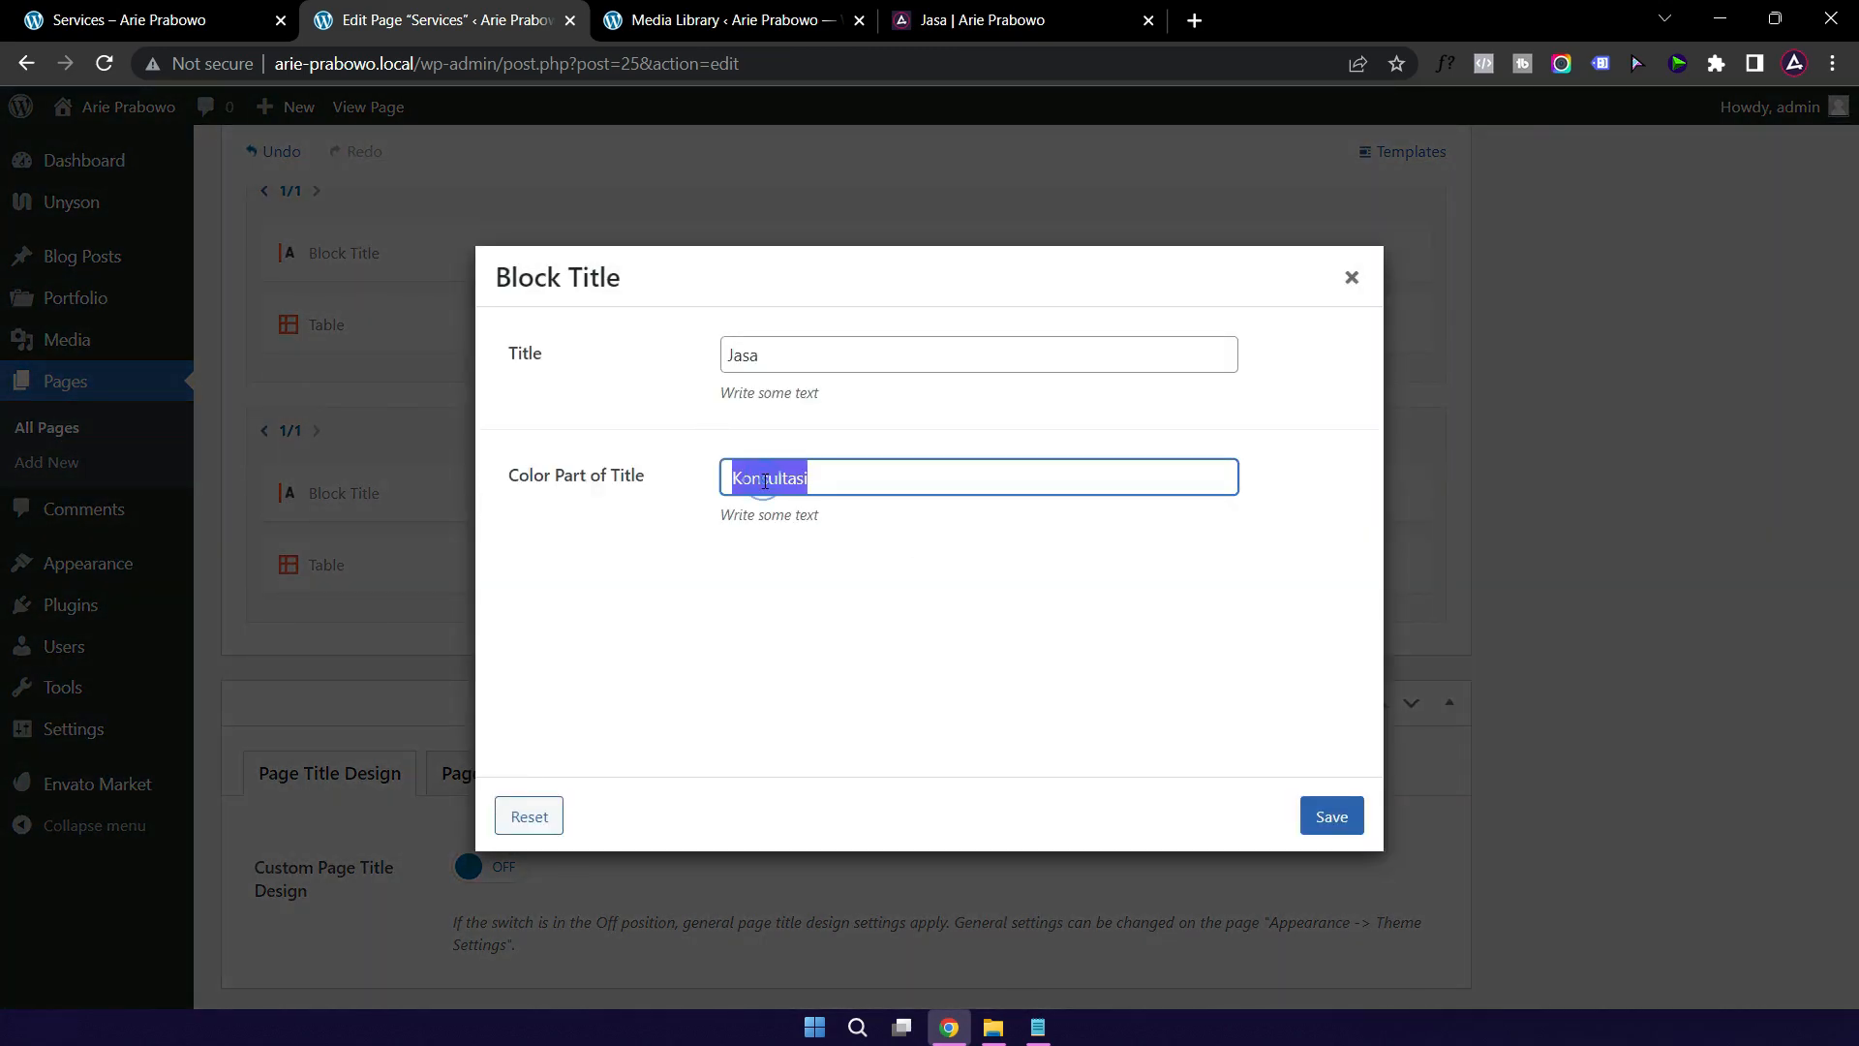
{"action": "type", "text": "Desain"}
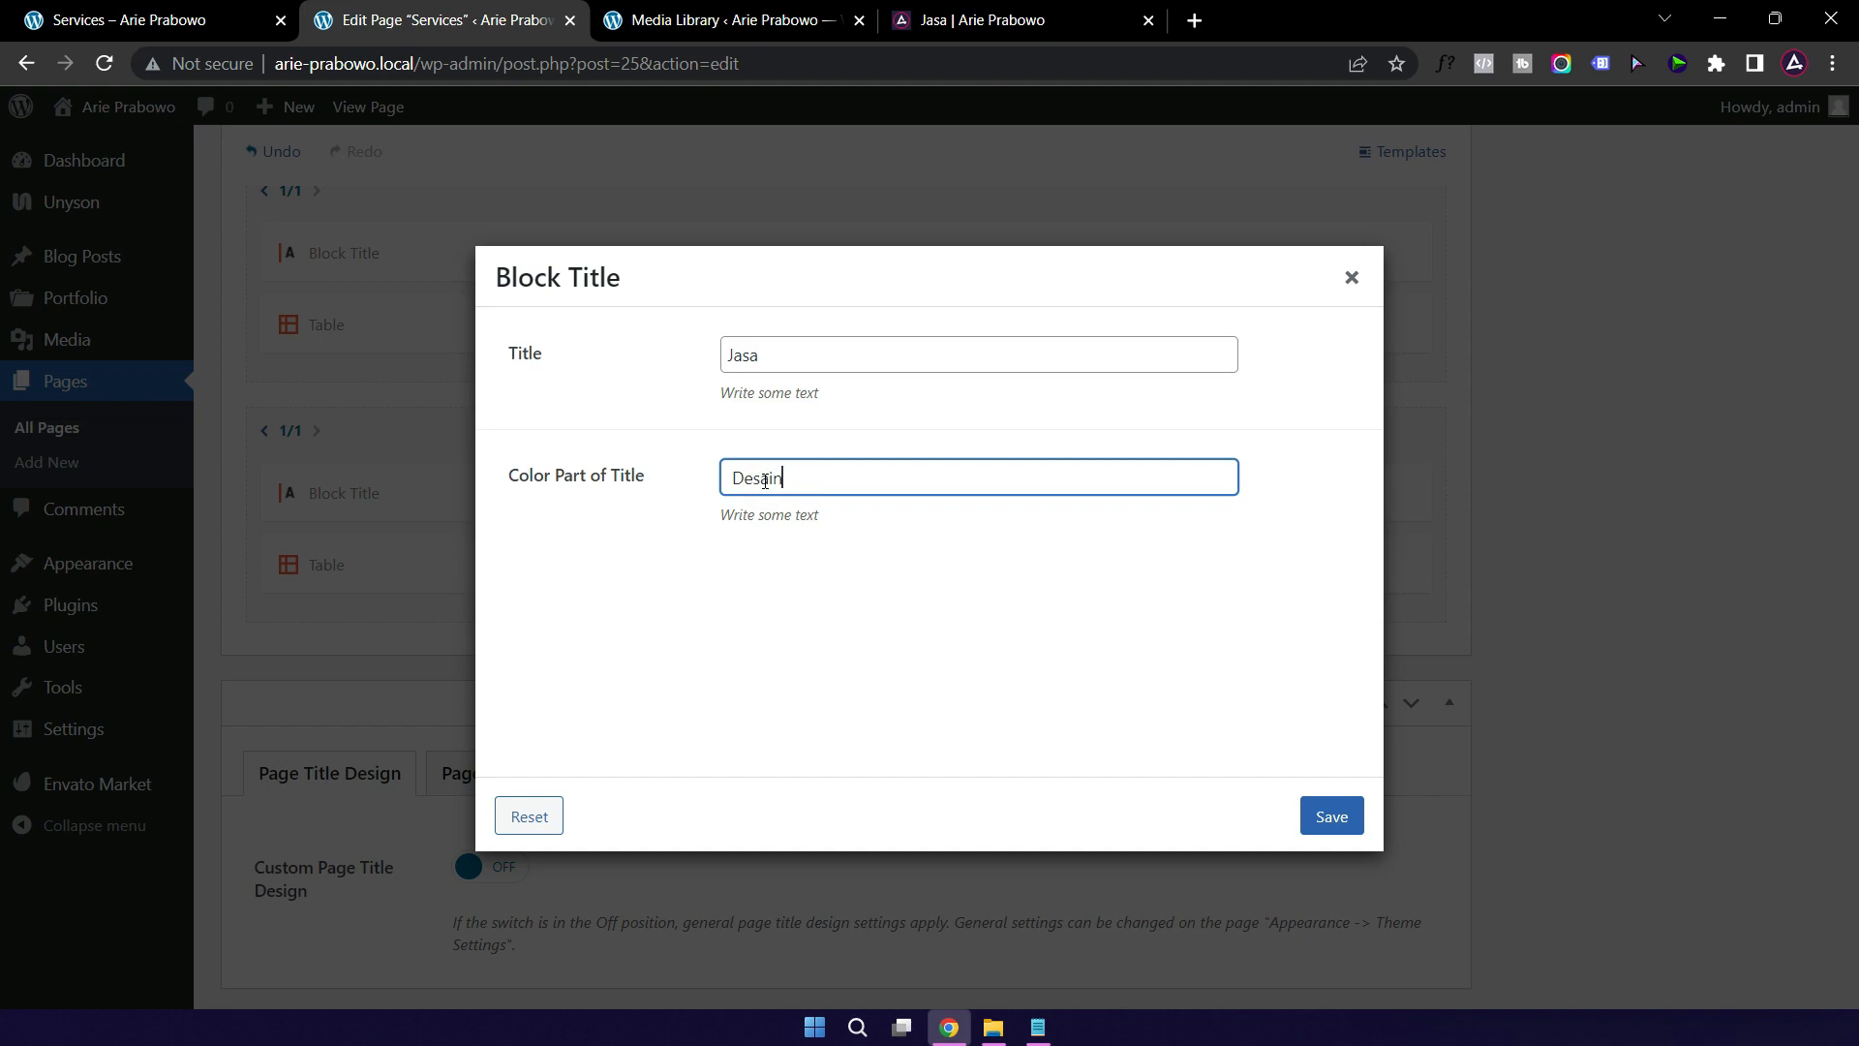
{"action": "left_click", "coordinate": [1331, 817]}
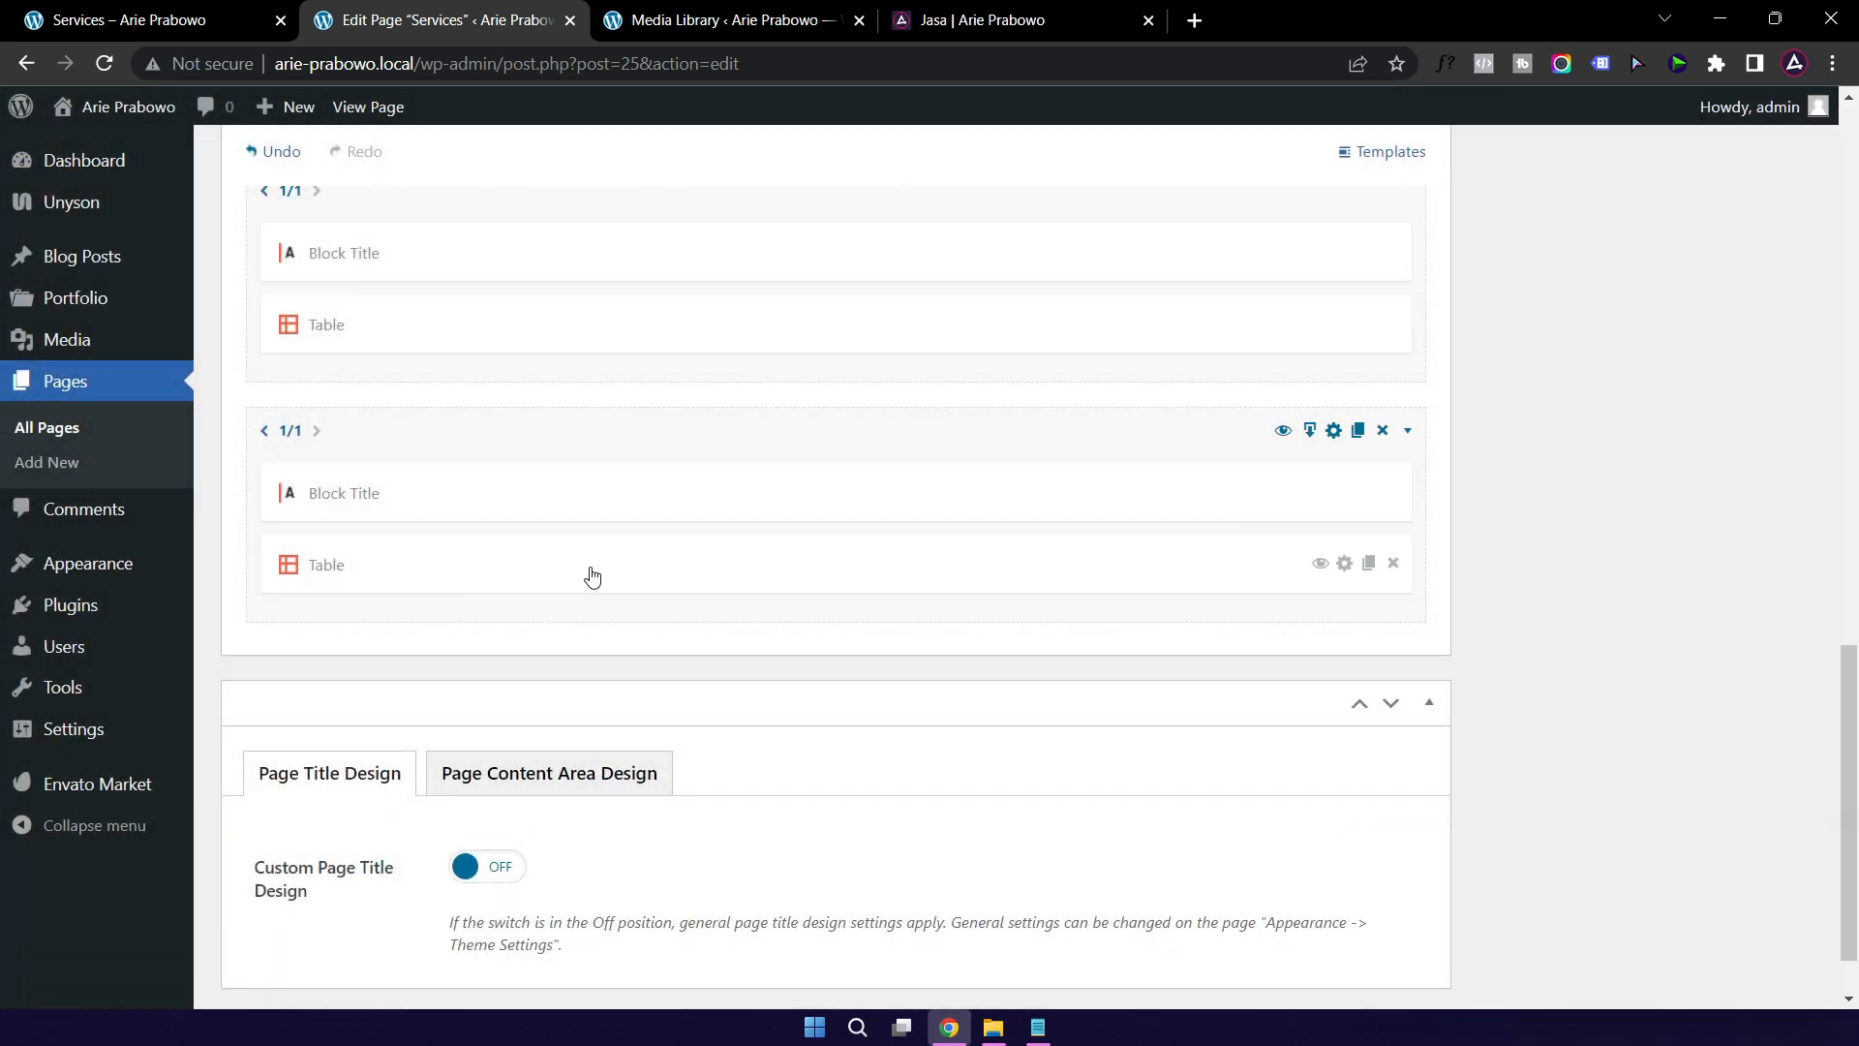
{"action": "left_click", "coordinate": [592, 577]}
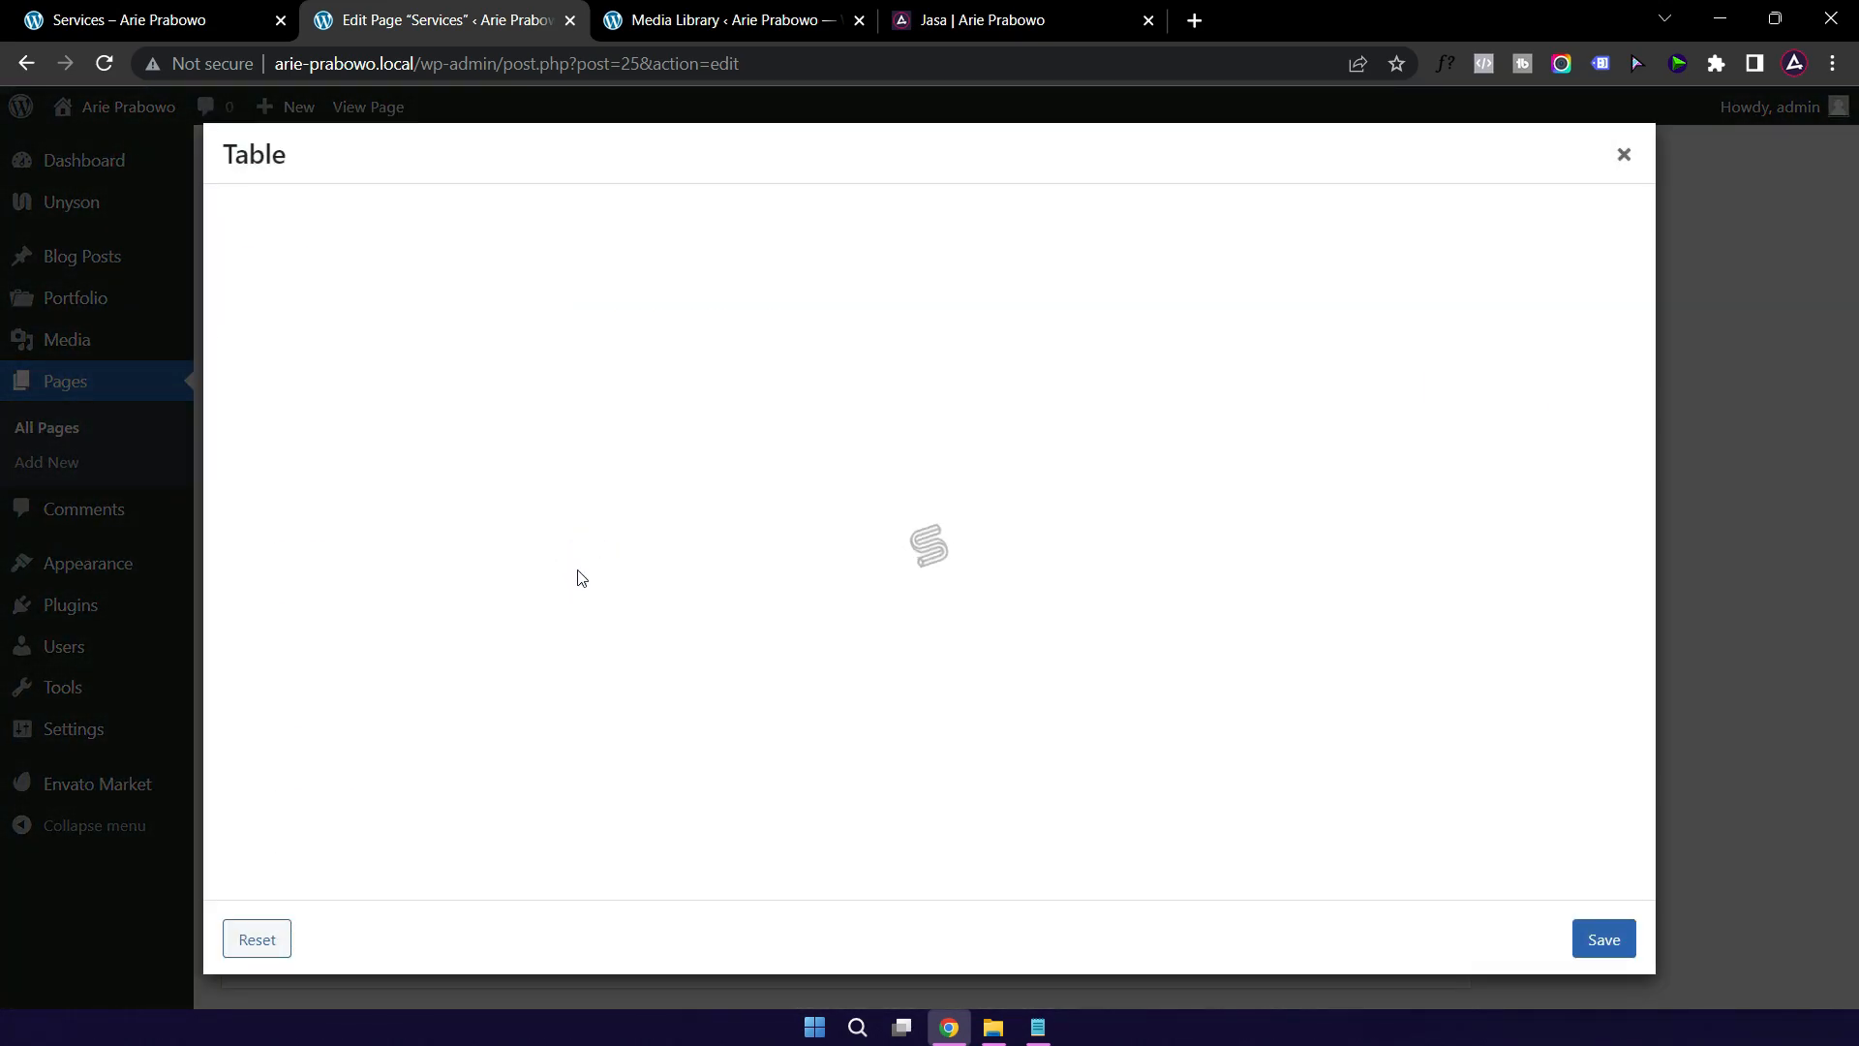
Step: Rename the copied table's Coaching, Conseling and Plan 3 headings to Paket 1, Paket 2 and Paket 3
{"action": "left_click", "coordinate": [548, 443]}
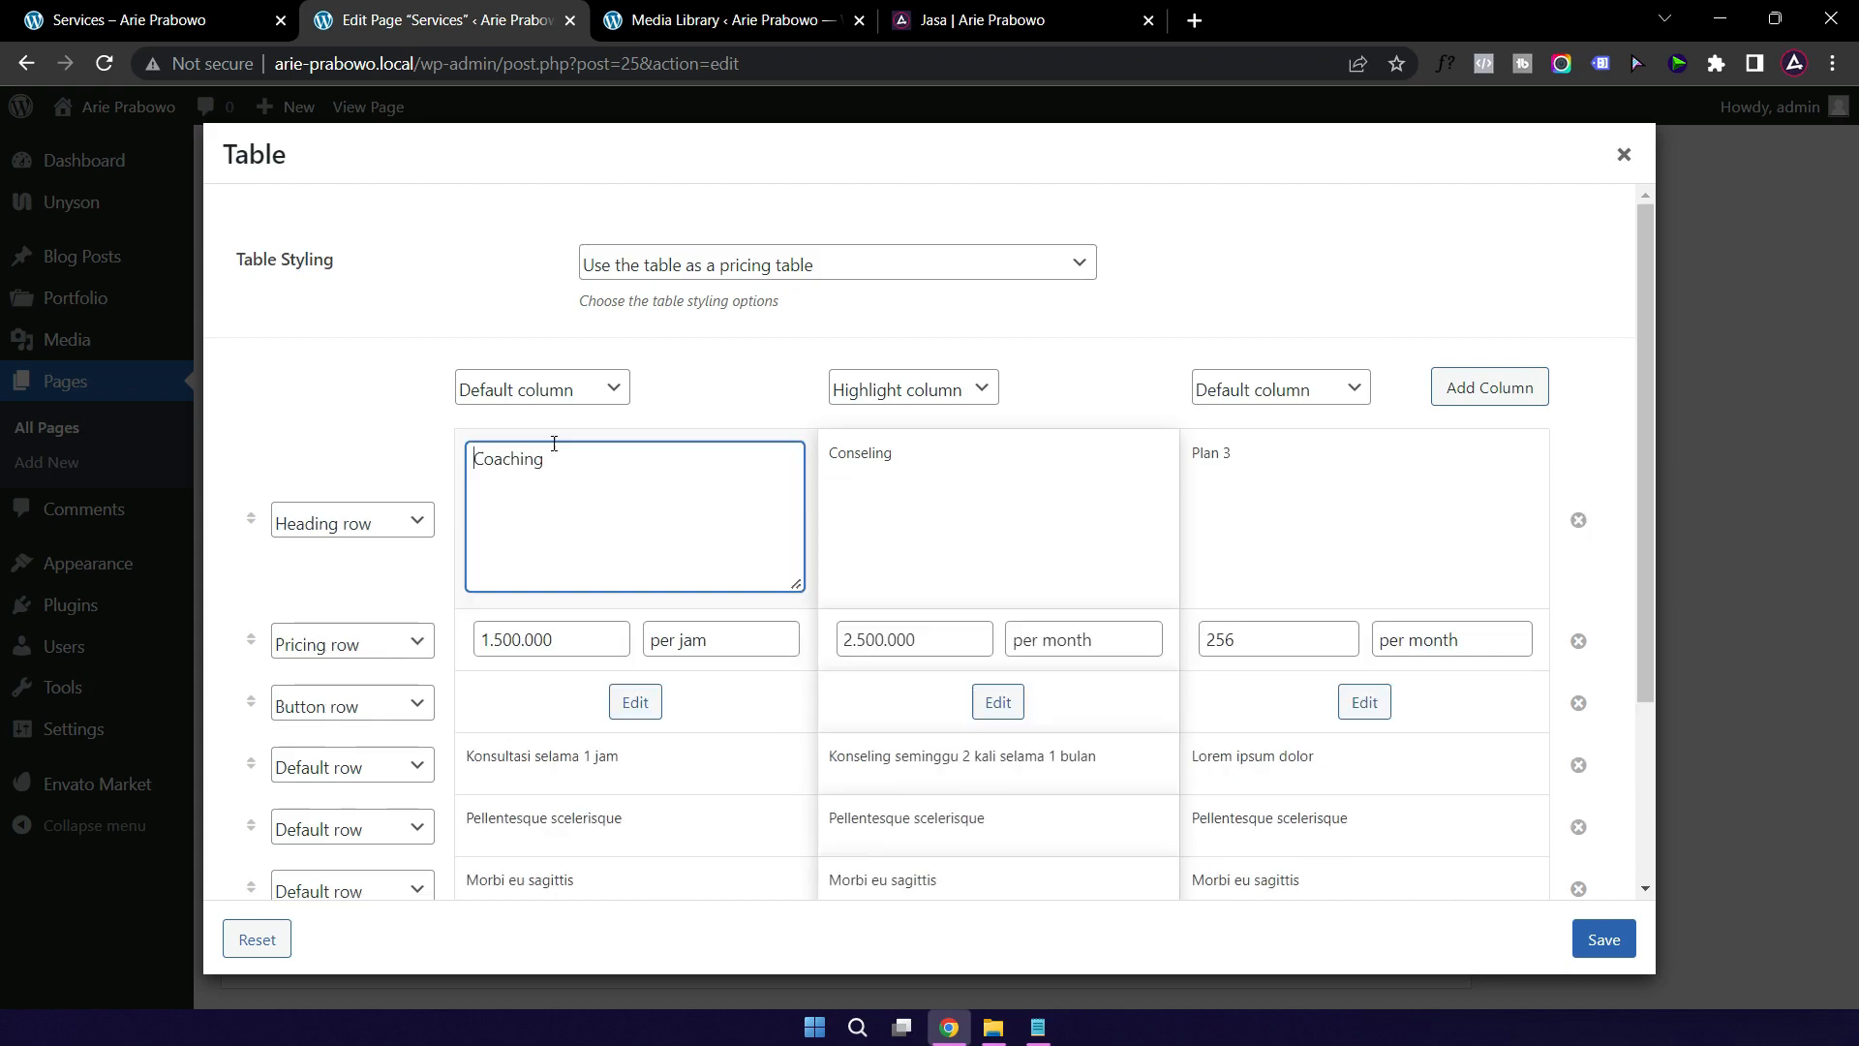
{"action": "double_click", "coordinate": [593, 456]}
{"action": "type", "text": "Paket 1"}
{"action": "left_click", "coordinate": [977, 488]}
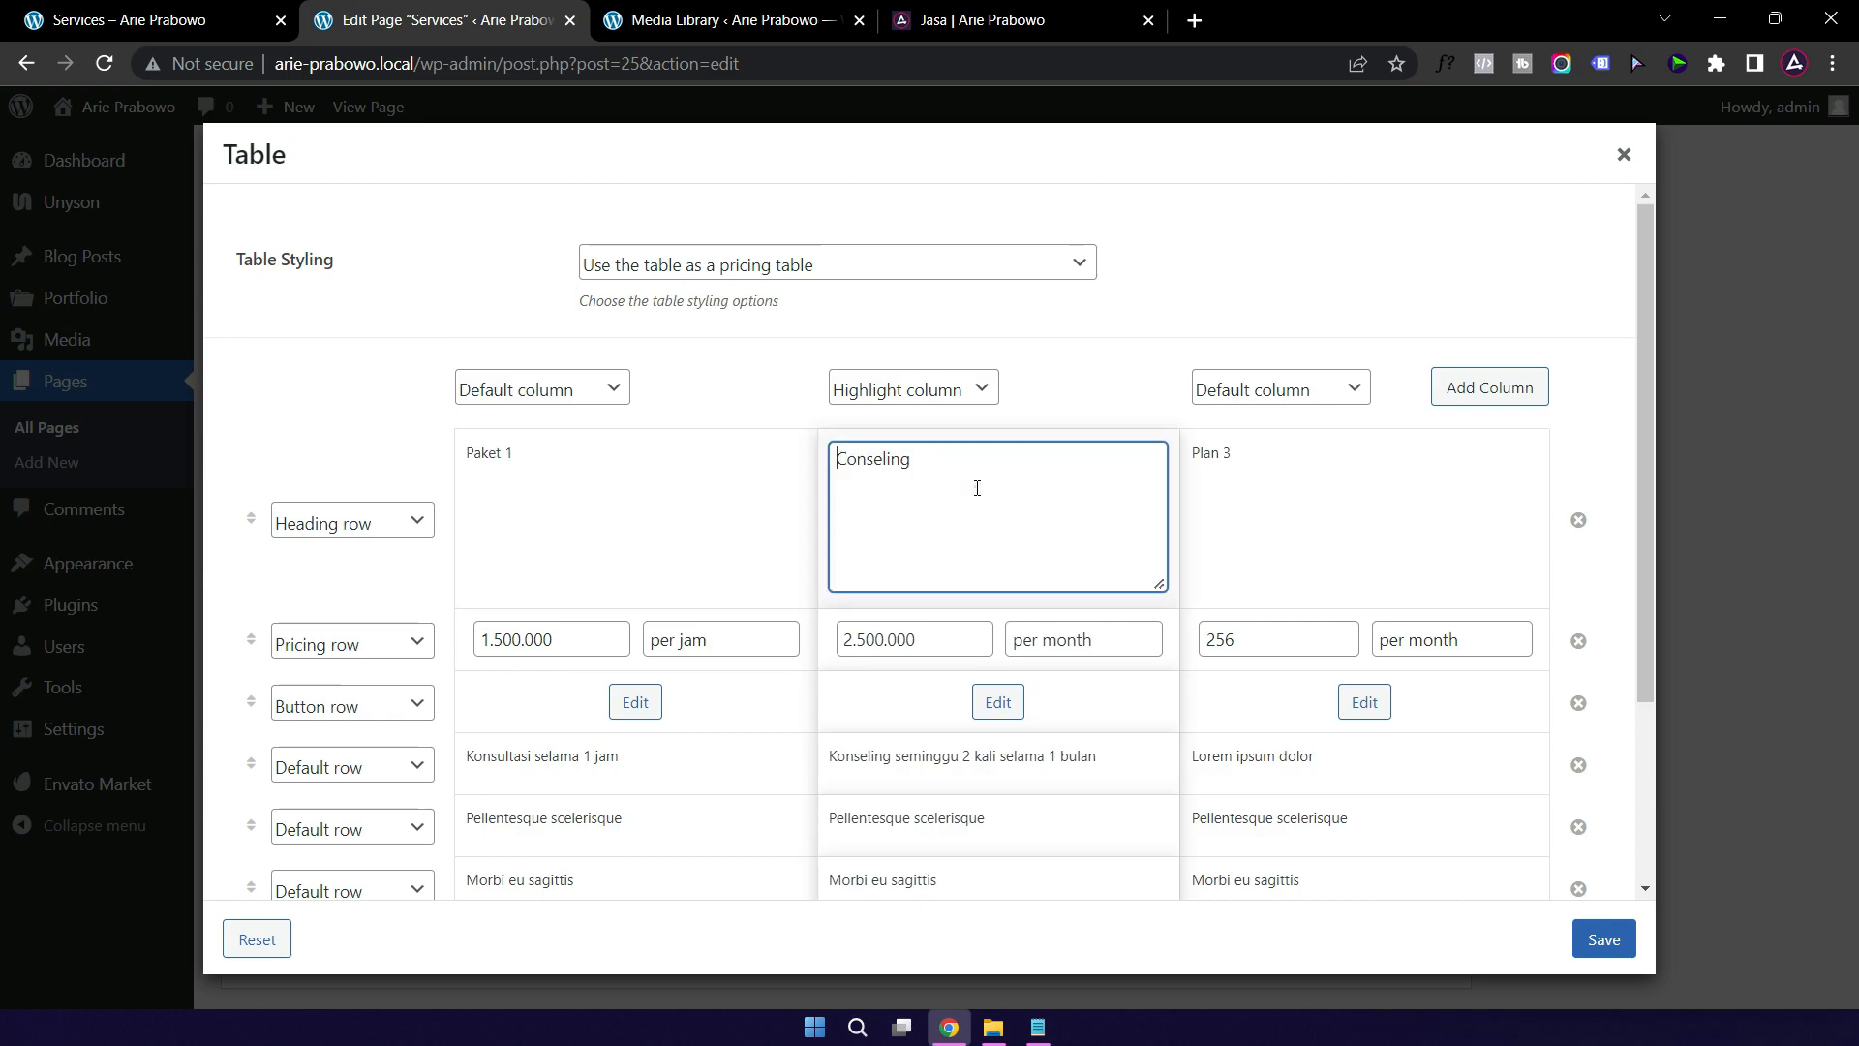
{"action": "double_click", "coordinate": [965, 463]}
{"action": "type", "text": "Paket 2"}
{"action": "left_click", "coordinate": [1315, 465]}
{"action": "double_click", "coordinate": [1212, 458]}
{"action": "type", "text": "P"}
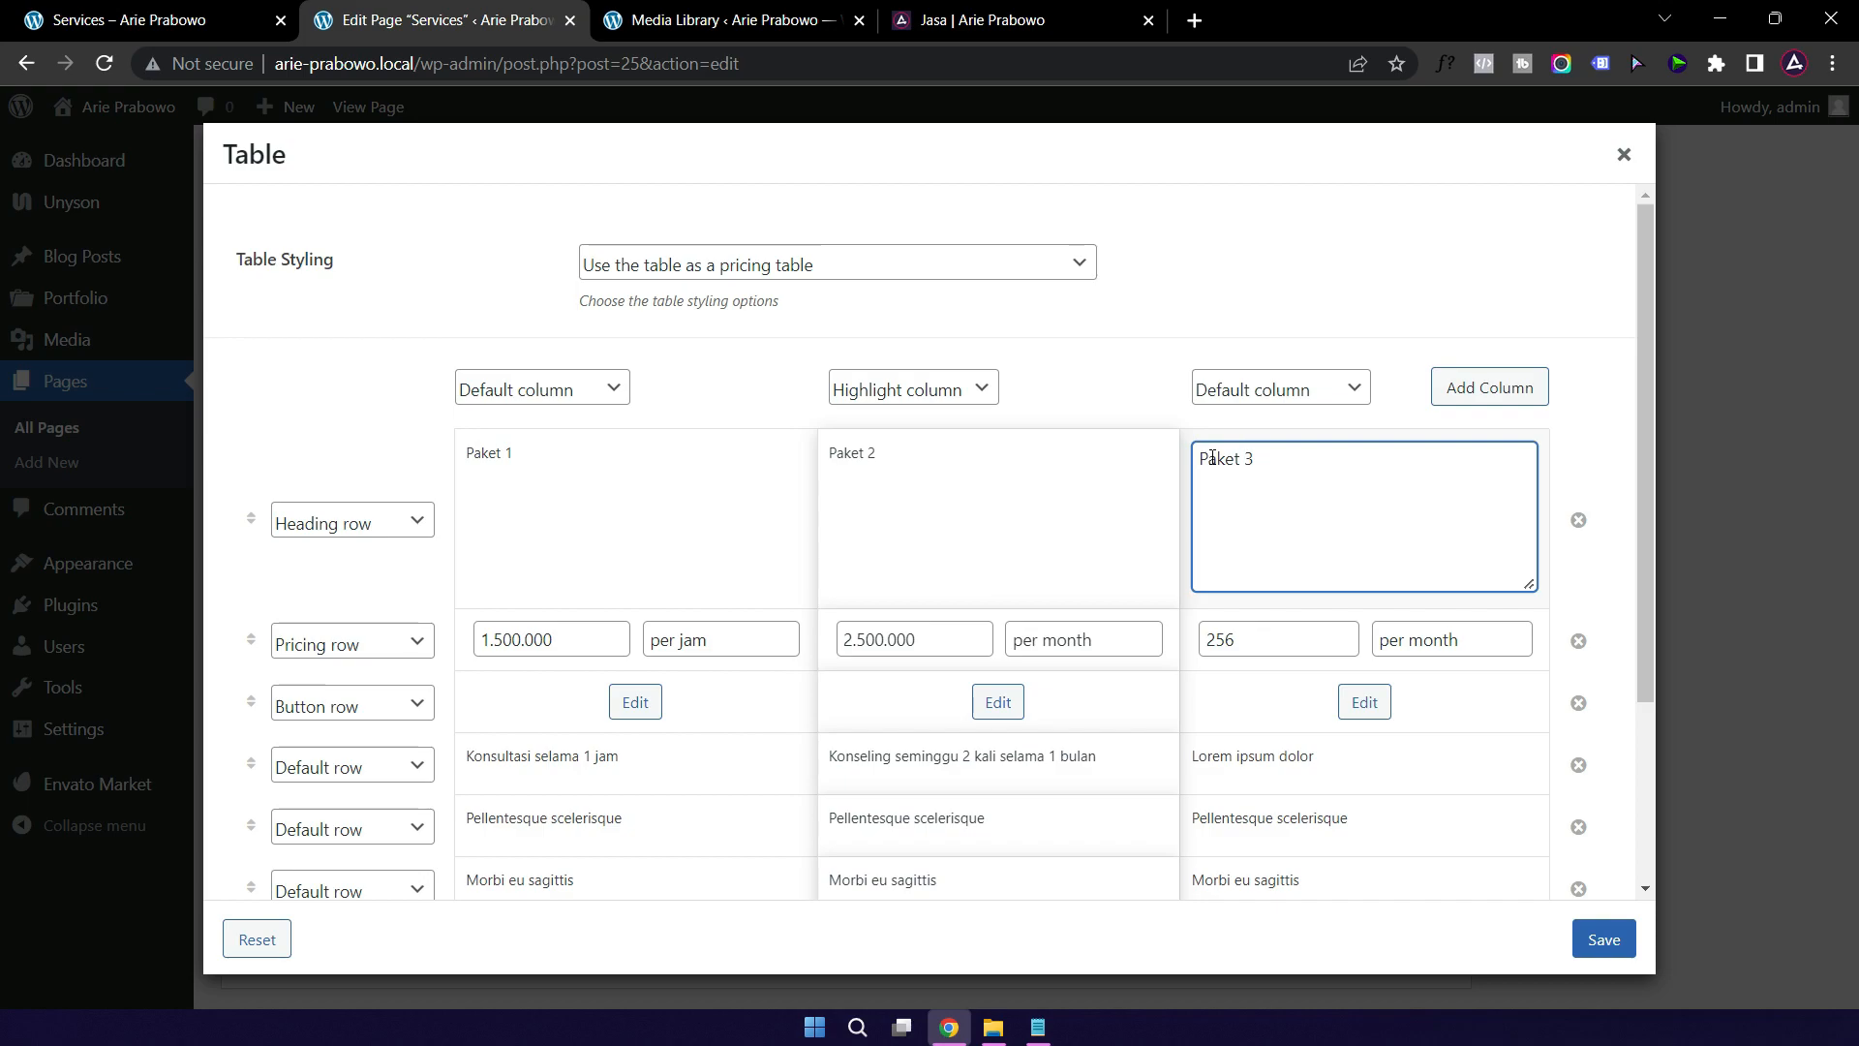
Step: Save the renamed pricing table and update the Services page
{"action": "scroll", "coordinate": [678, 677], "scroll_direction": "down", "scroll_amount": 1}
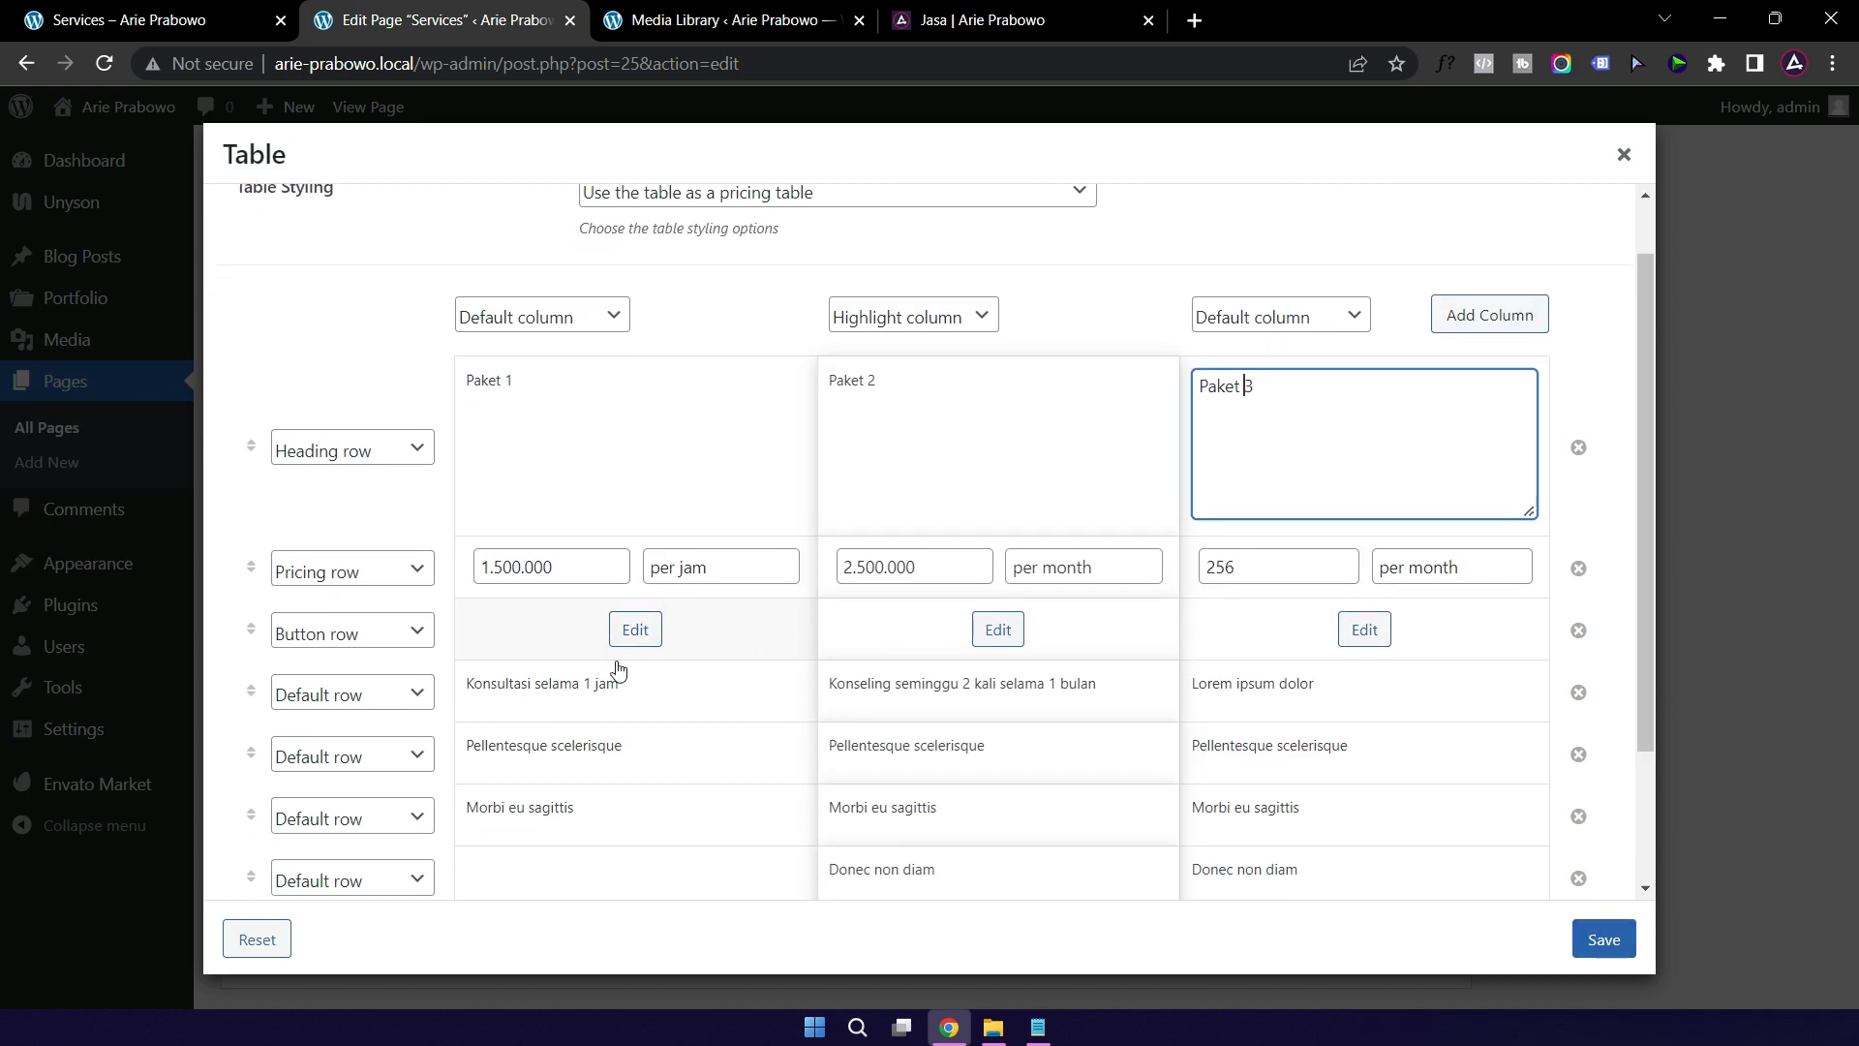
{"action": "scroll", "coordinate": [620, 662], "scroll_direction": "down", "scroll_amount": 3}
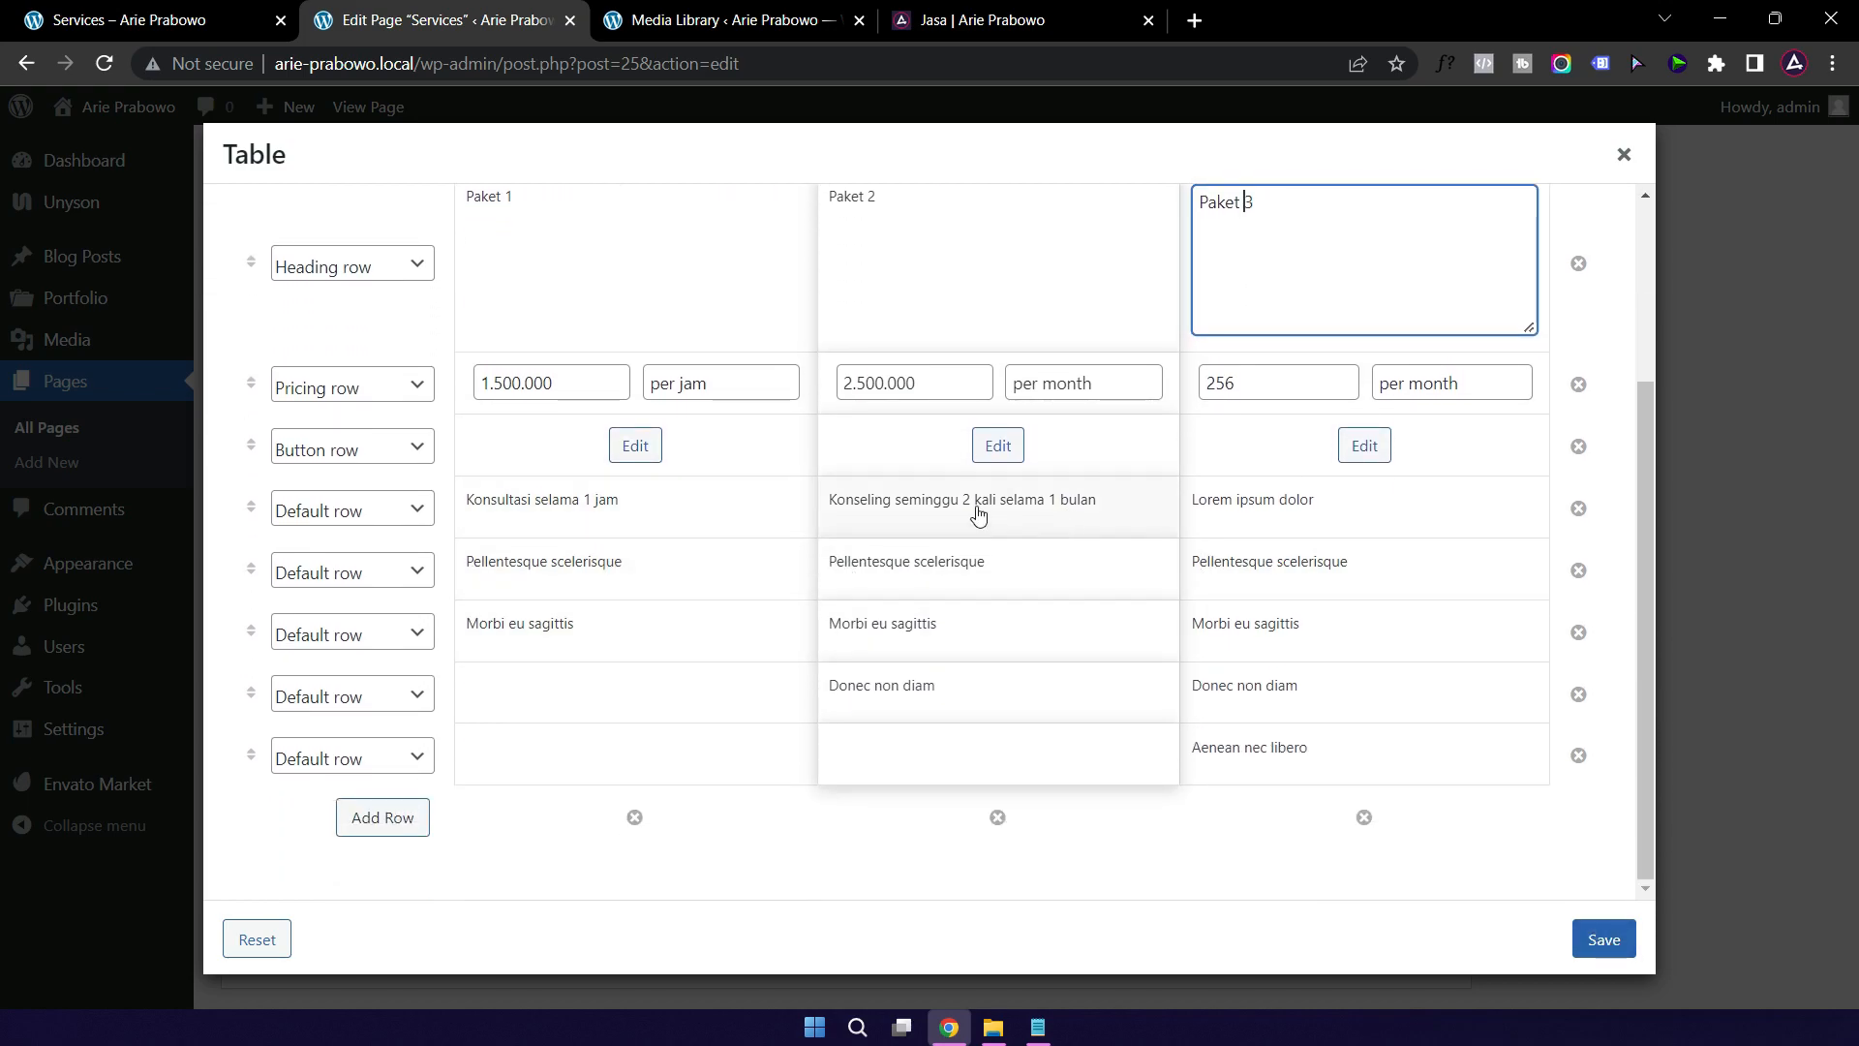
{"action": "left_click", "coordinate": [1603, 940]}
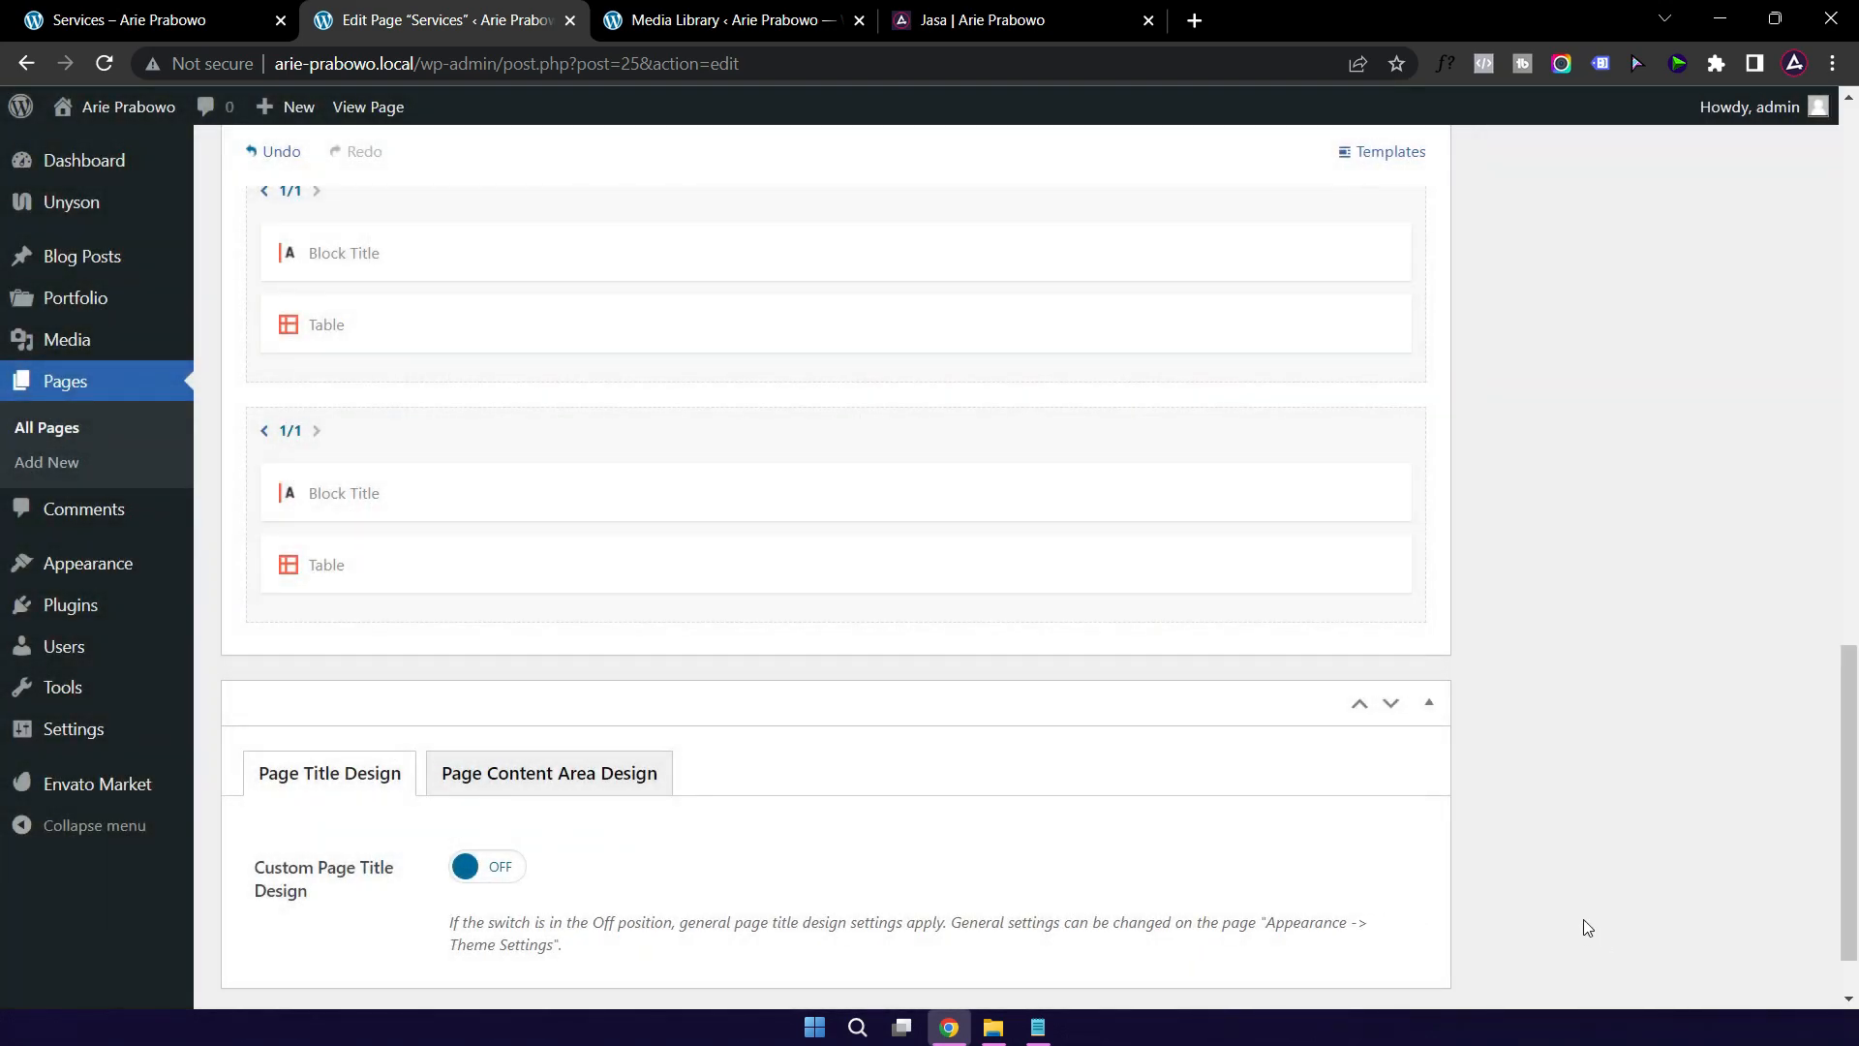
{"action": "scroll", "coordinate": [1571, 485], "scroll_direction": "up", "scroll_amount": 10}
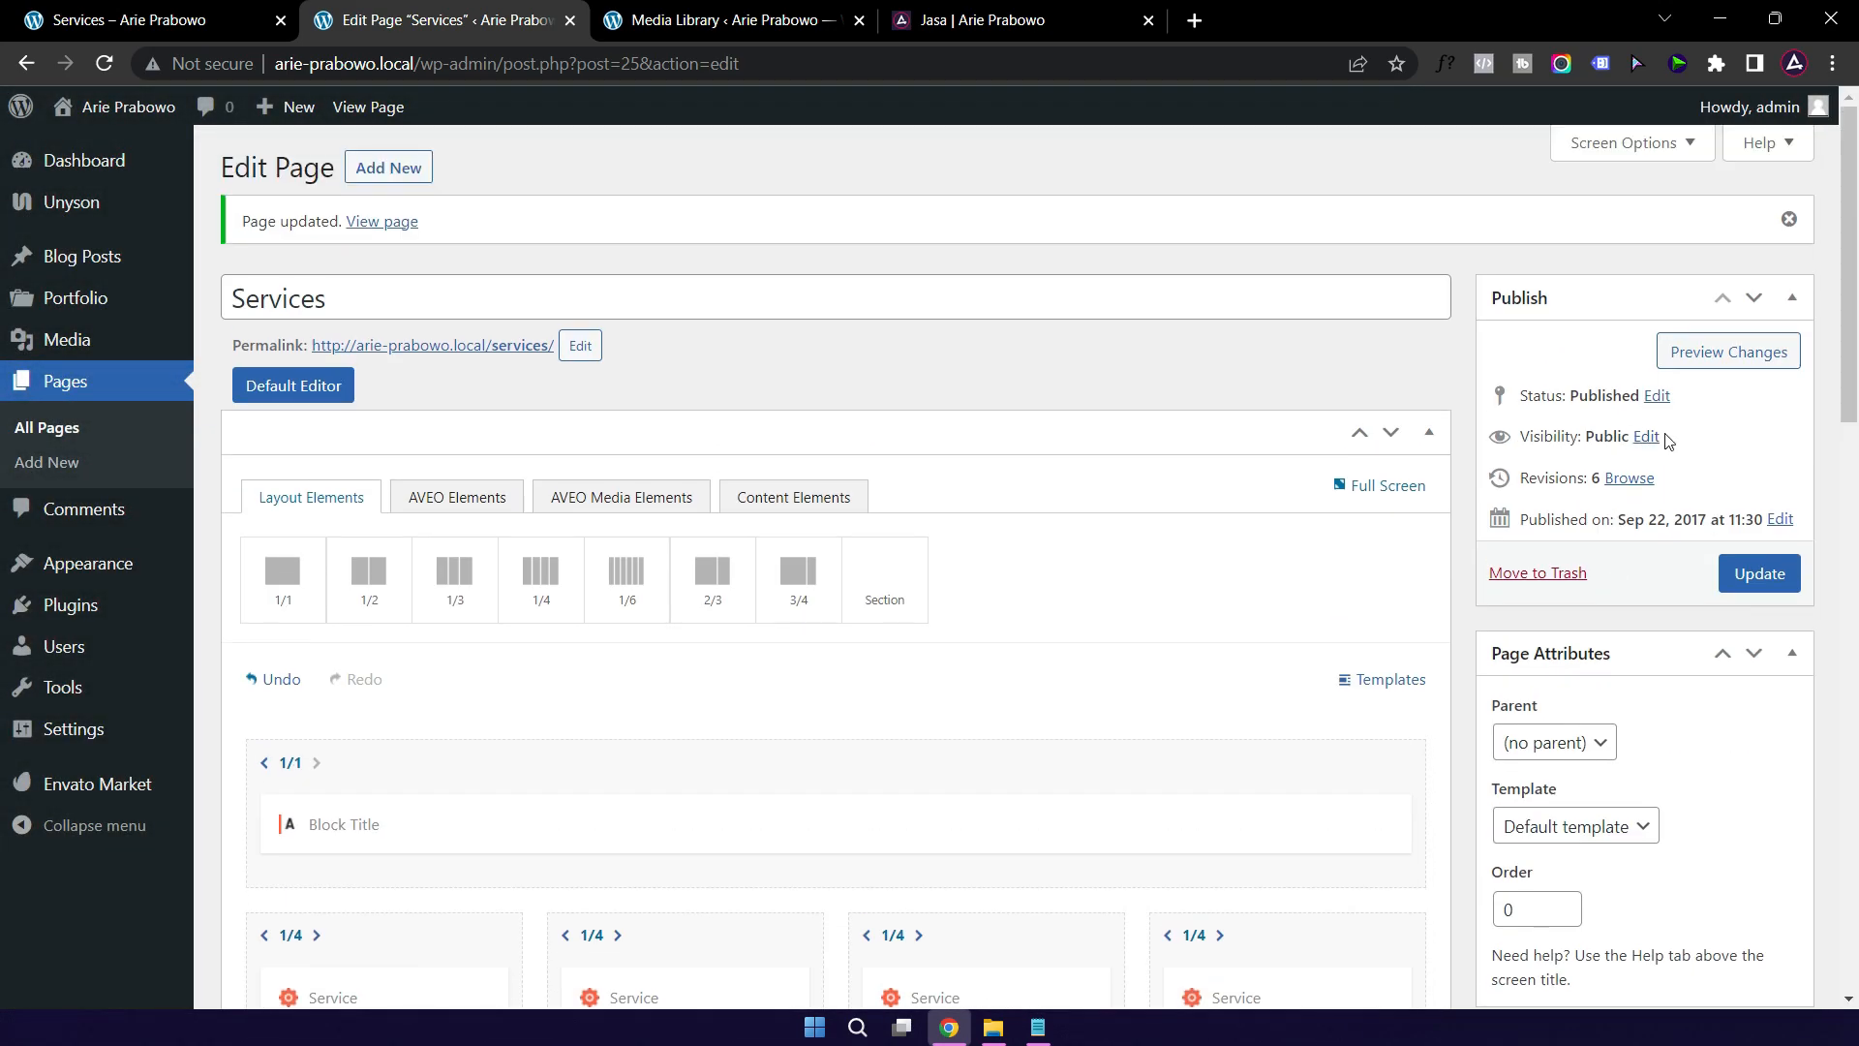
{"action": "left_click", "coordinate": [1772, 582]}
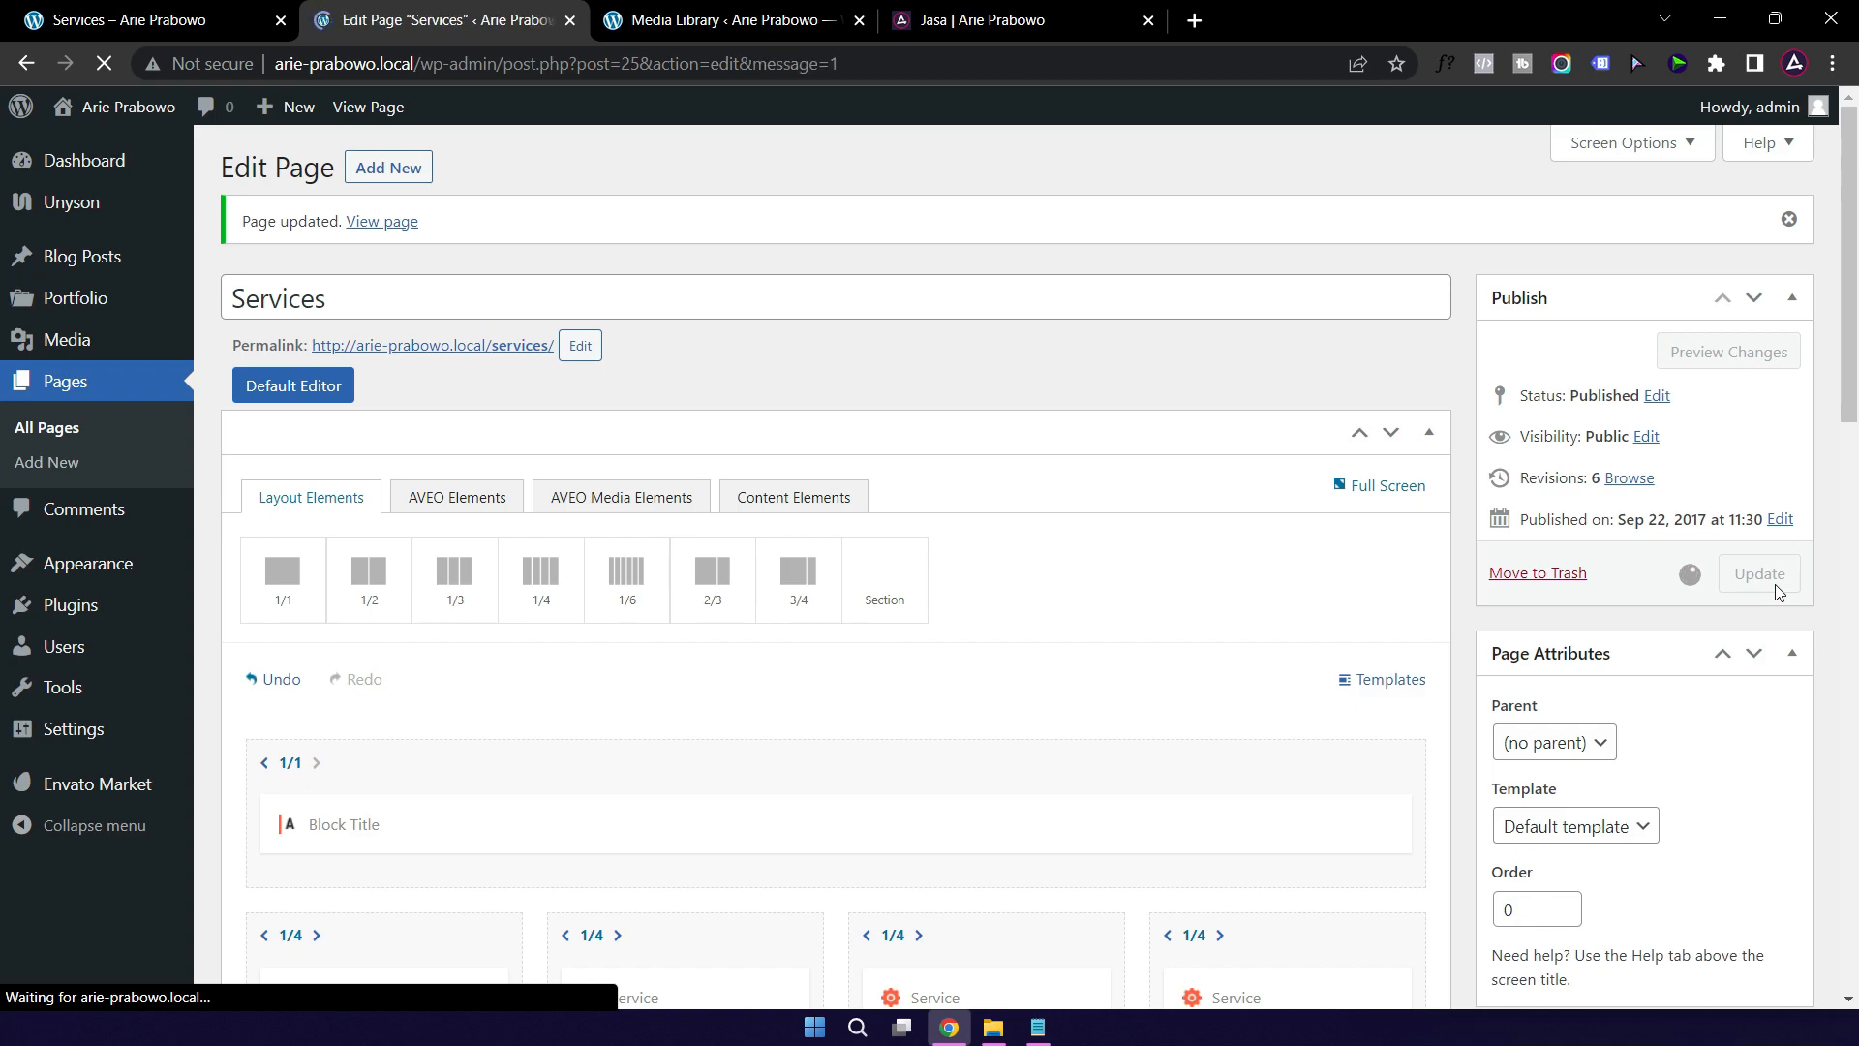
Step: Reload the live Services page and compare its pricing sections with the Jasa page
{"action": "left_click", "coordinate": [146, 27]}
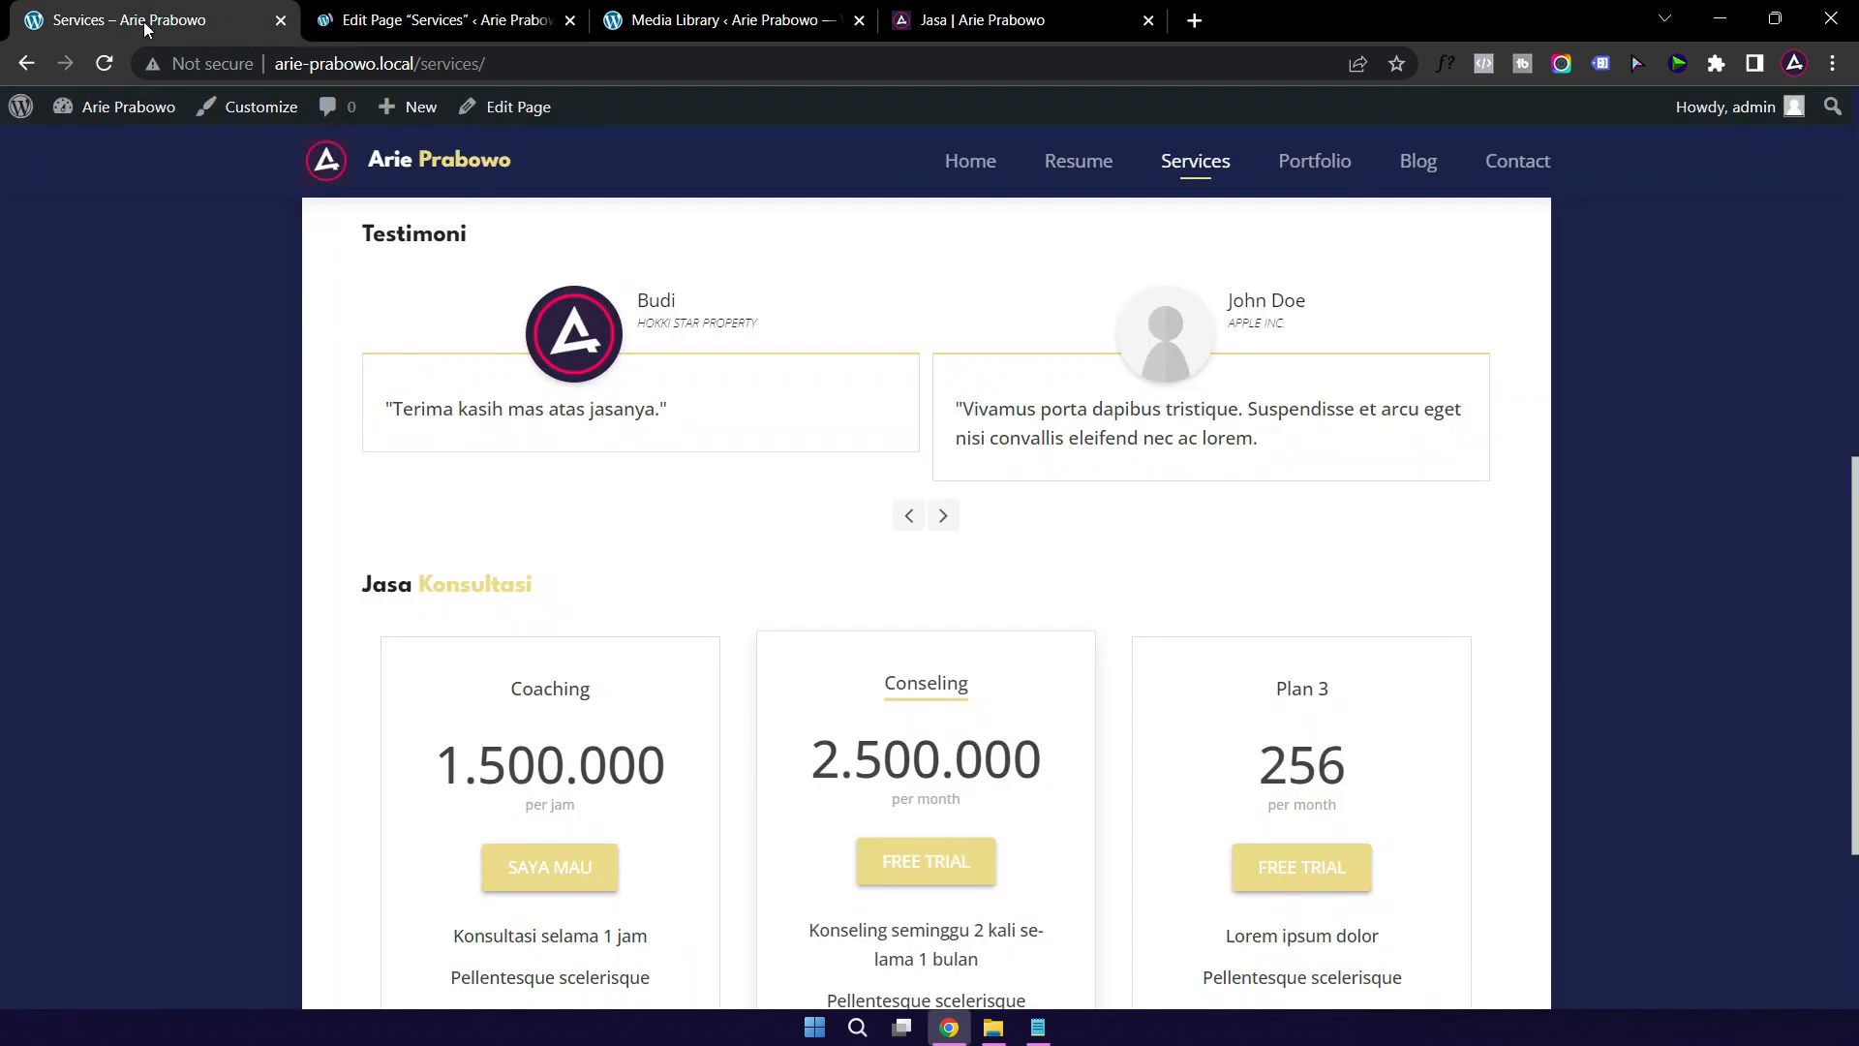
{"action": "left_click", "coordinate": [104, 63]}
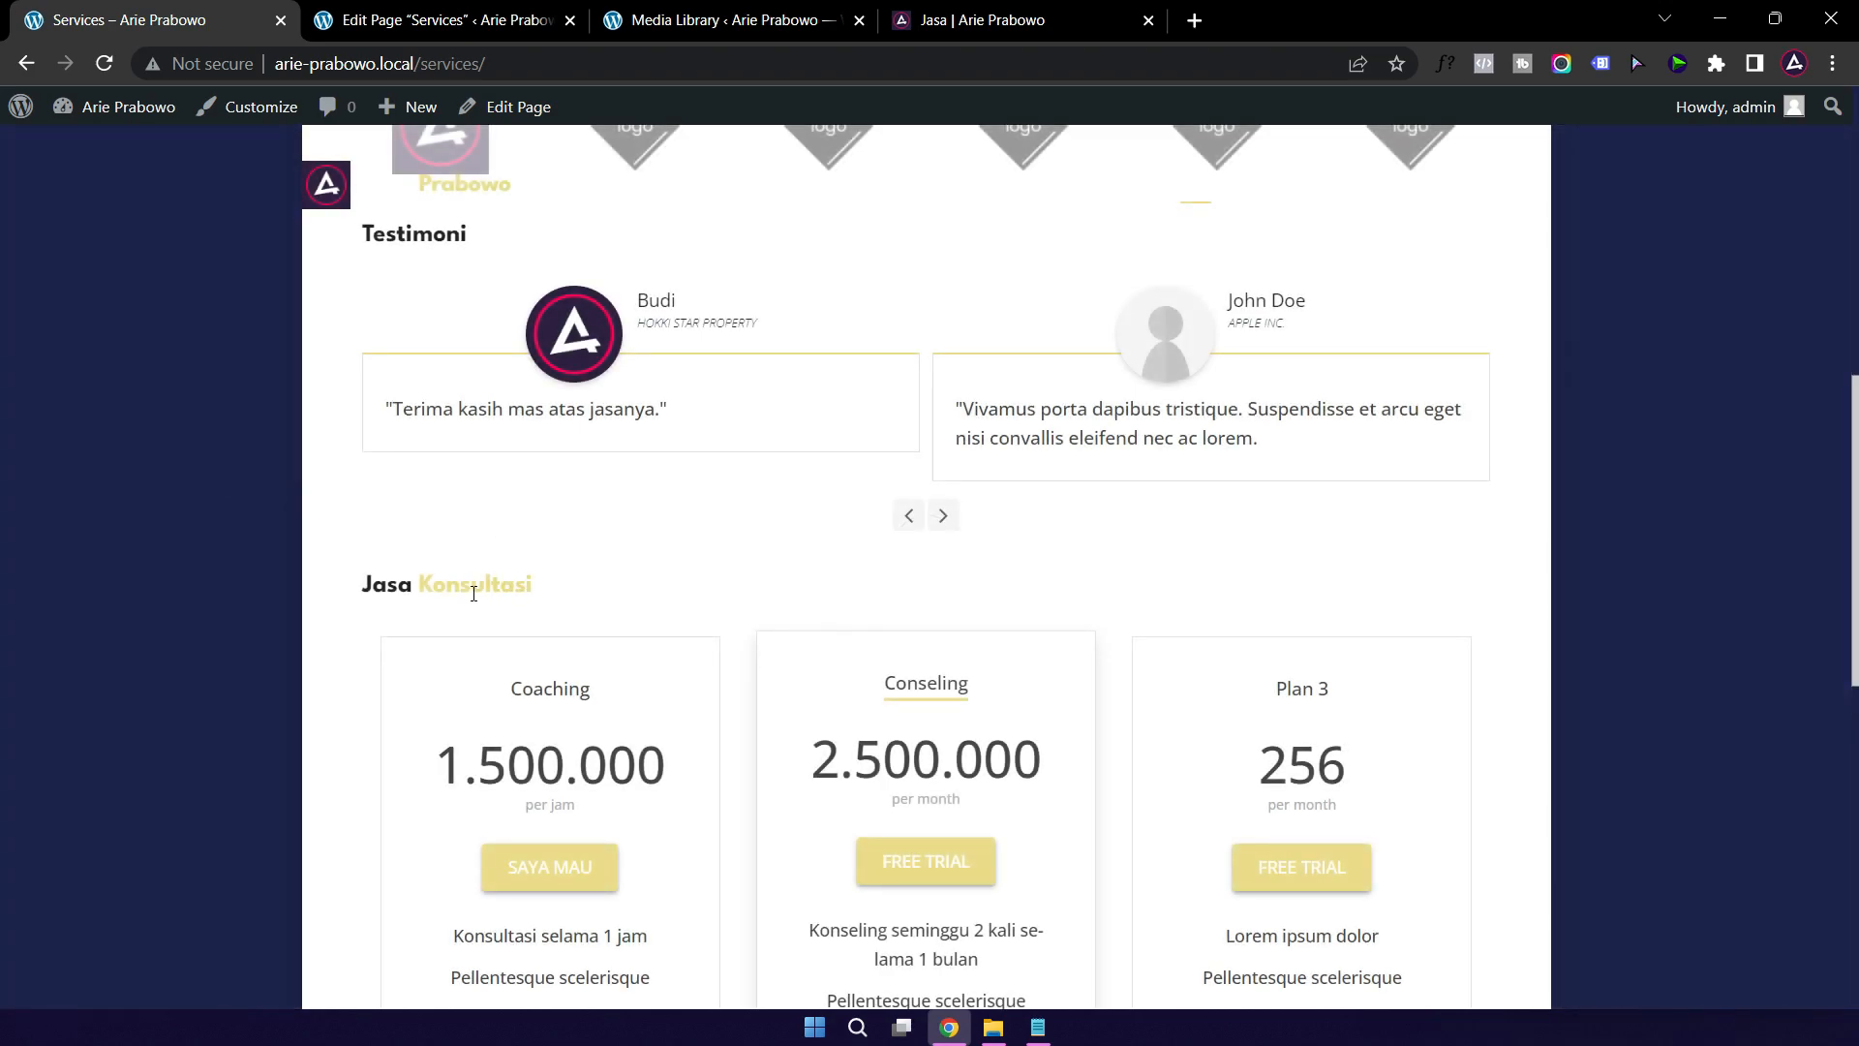
{"action": "scroll", "coordinate": [473, 594], "scroll_direction": "up", "scroll_amount": 9}
{"action": "scroll", "coordinate": [478, 592], "scroll_direction": "down", "scroll_amount": 5}
{"action": "scroll", "coordinate": [478, 593], "scroll_direction": "down", "scroll_amount": 5}
{"action": "scroll", "coordinate": [581, 445], "scroll_direction": "down", "scroll_amount": 4}
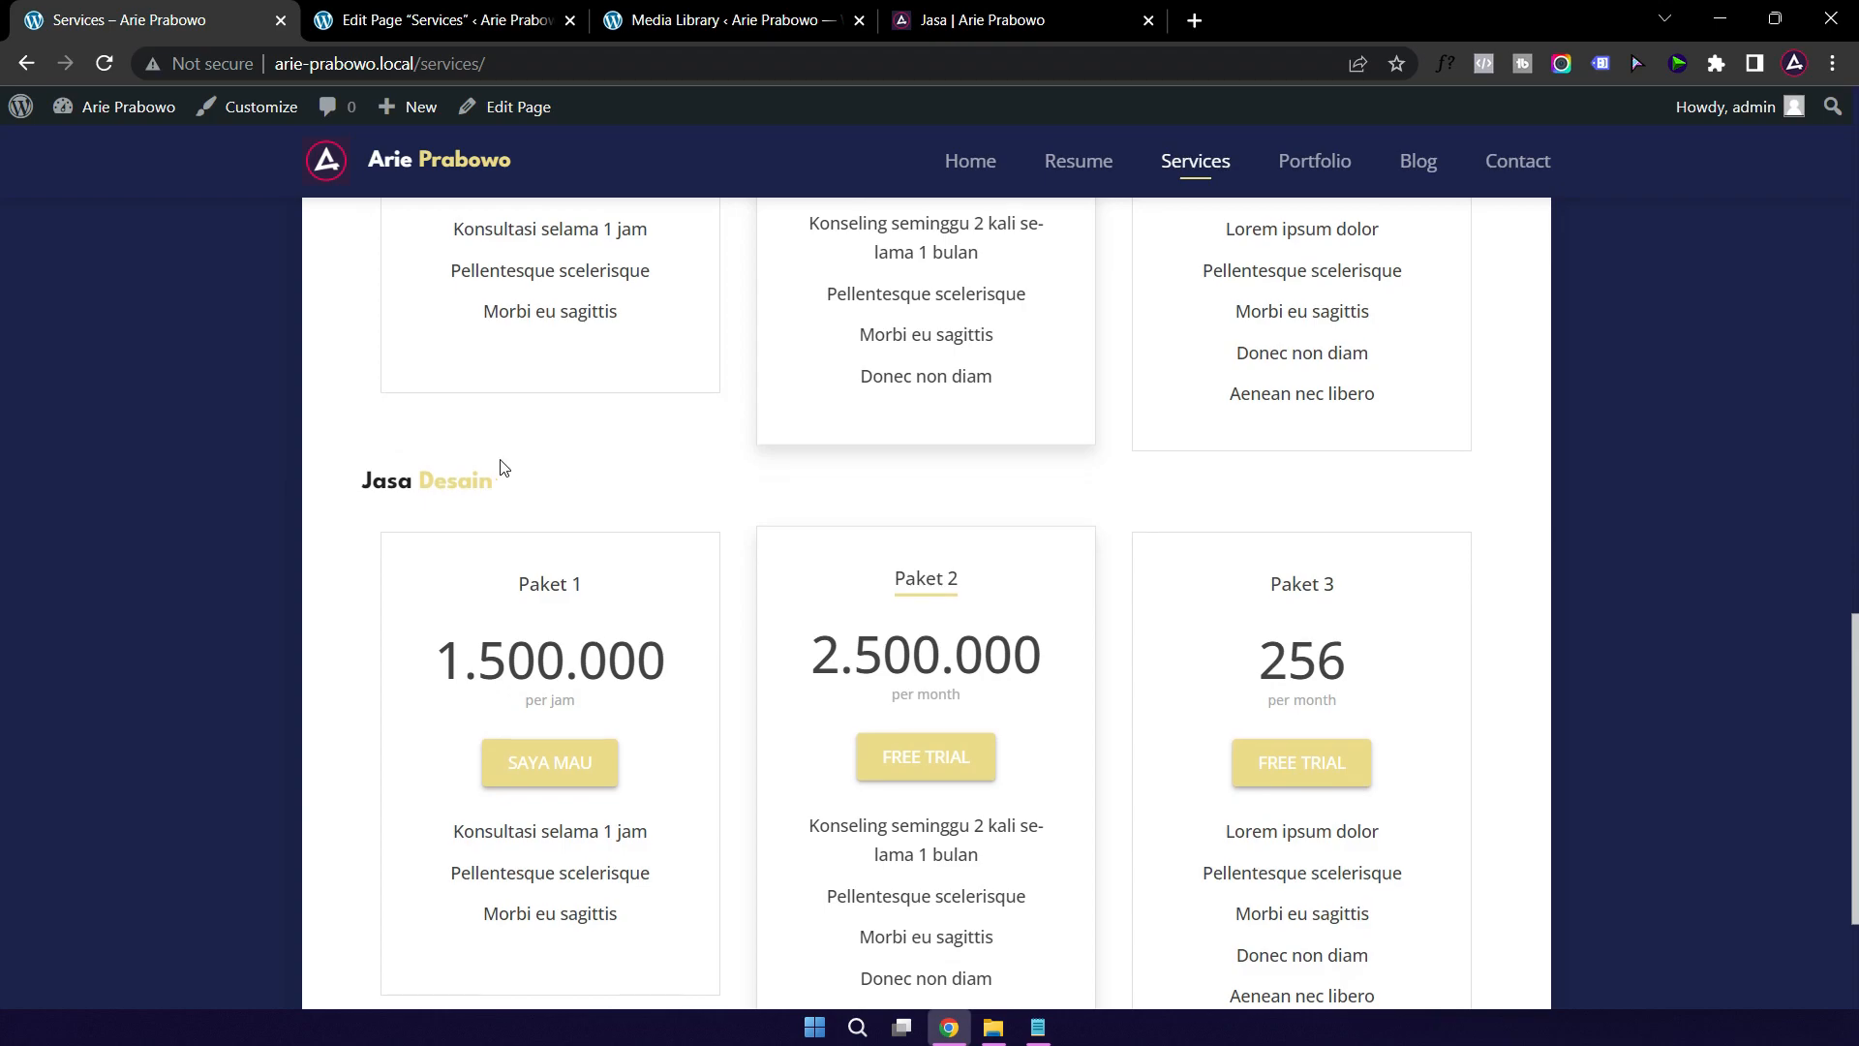
{"action": "scroll", "coordinate": [575, 524], "scroll_direction": "down", "scroll_amount": 3}
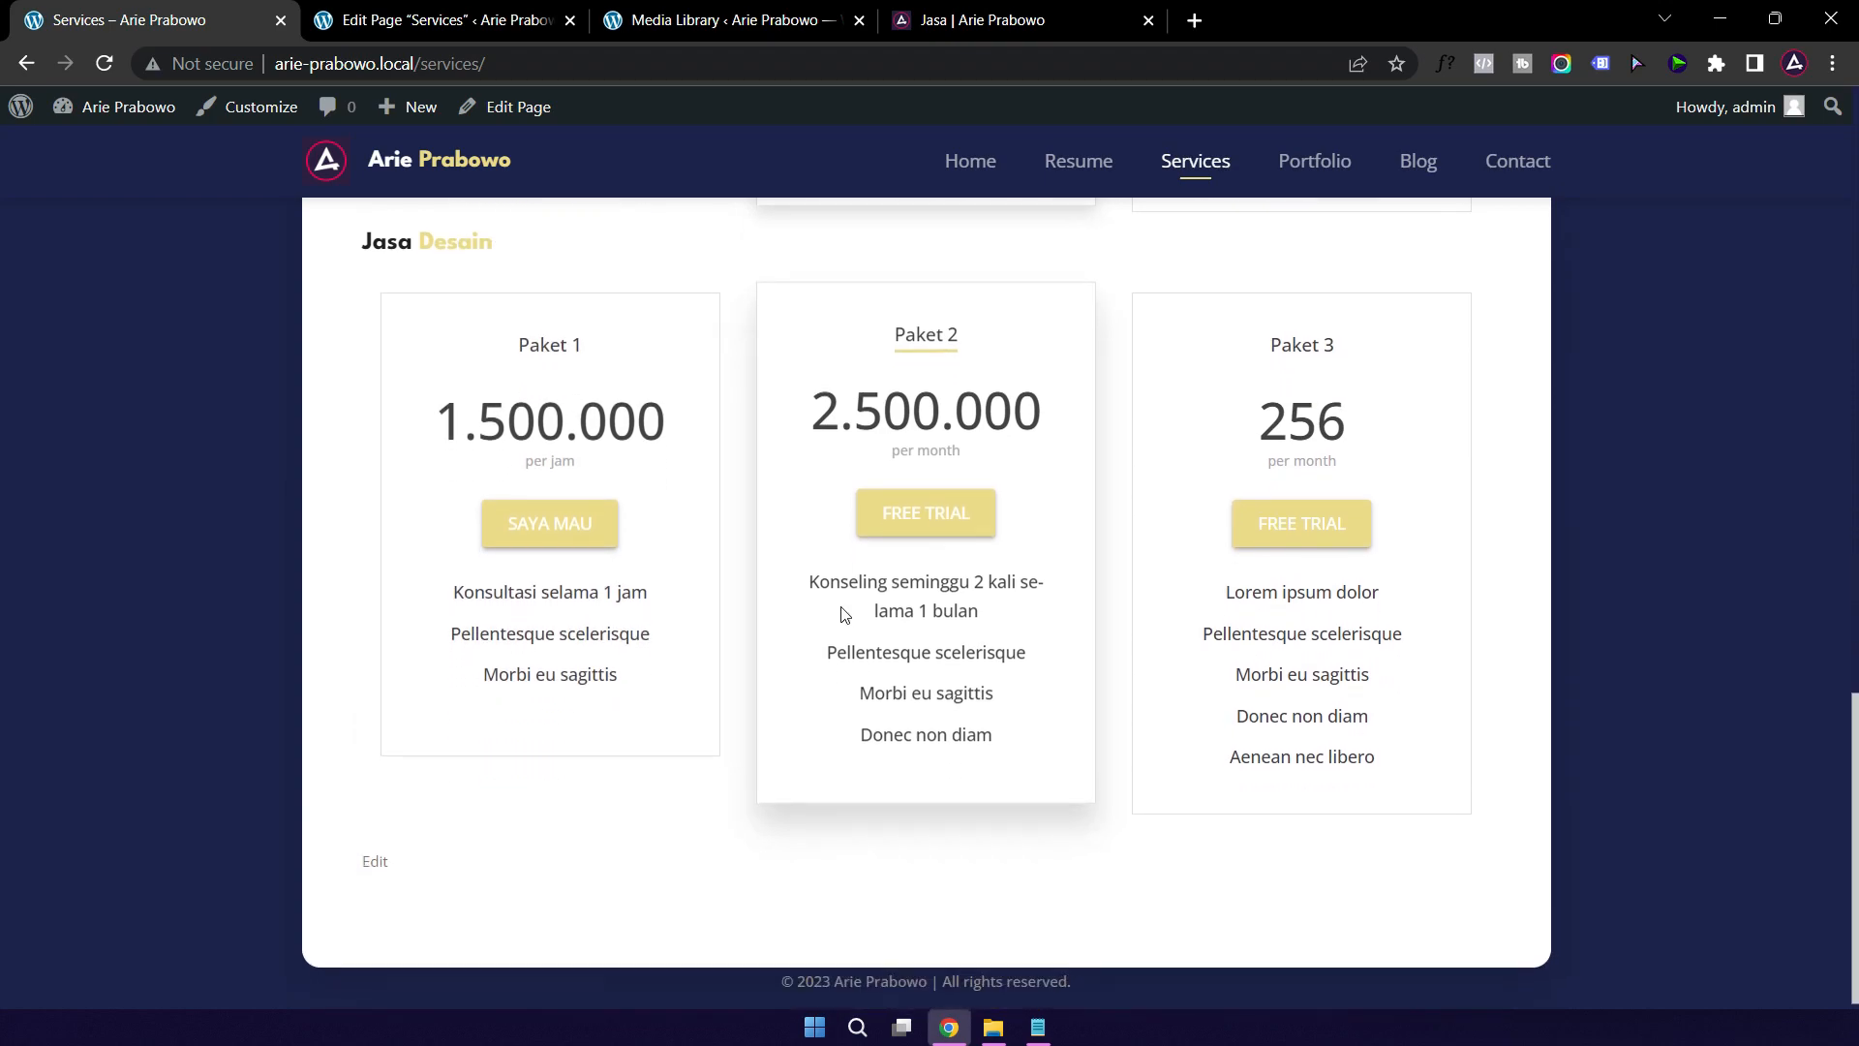
{"action": "left_click", "coordinate": [975, 27]}
{"action": "scroll", "coordinate": [730, 523], "scroll_direction": "down", "scroll_amount": 6}
{"action": "scroll", "coordinate": [718, 519], "scroll_direction": "up", "scroll_amount": 10}
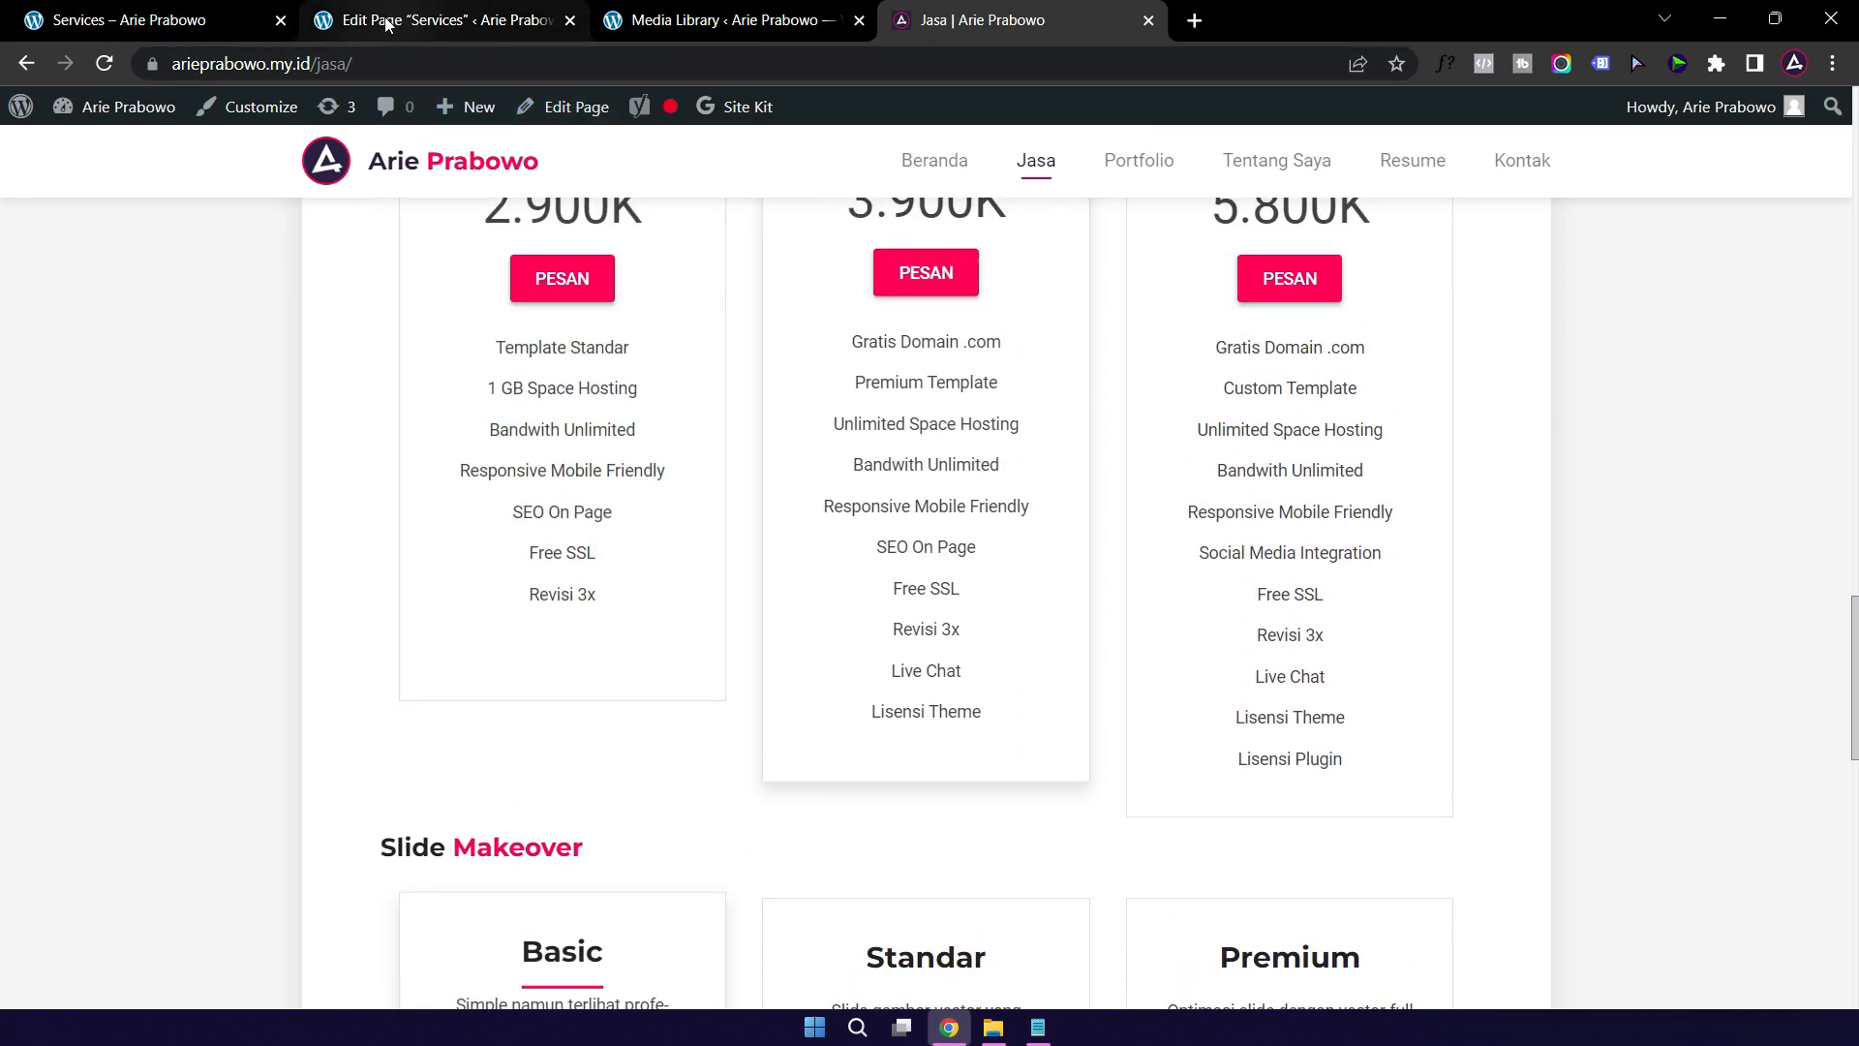
{"action": "scroll", "coordinate": [783, 624], "scroll_direction": "down", "scroll_amount": 5}
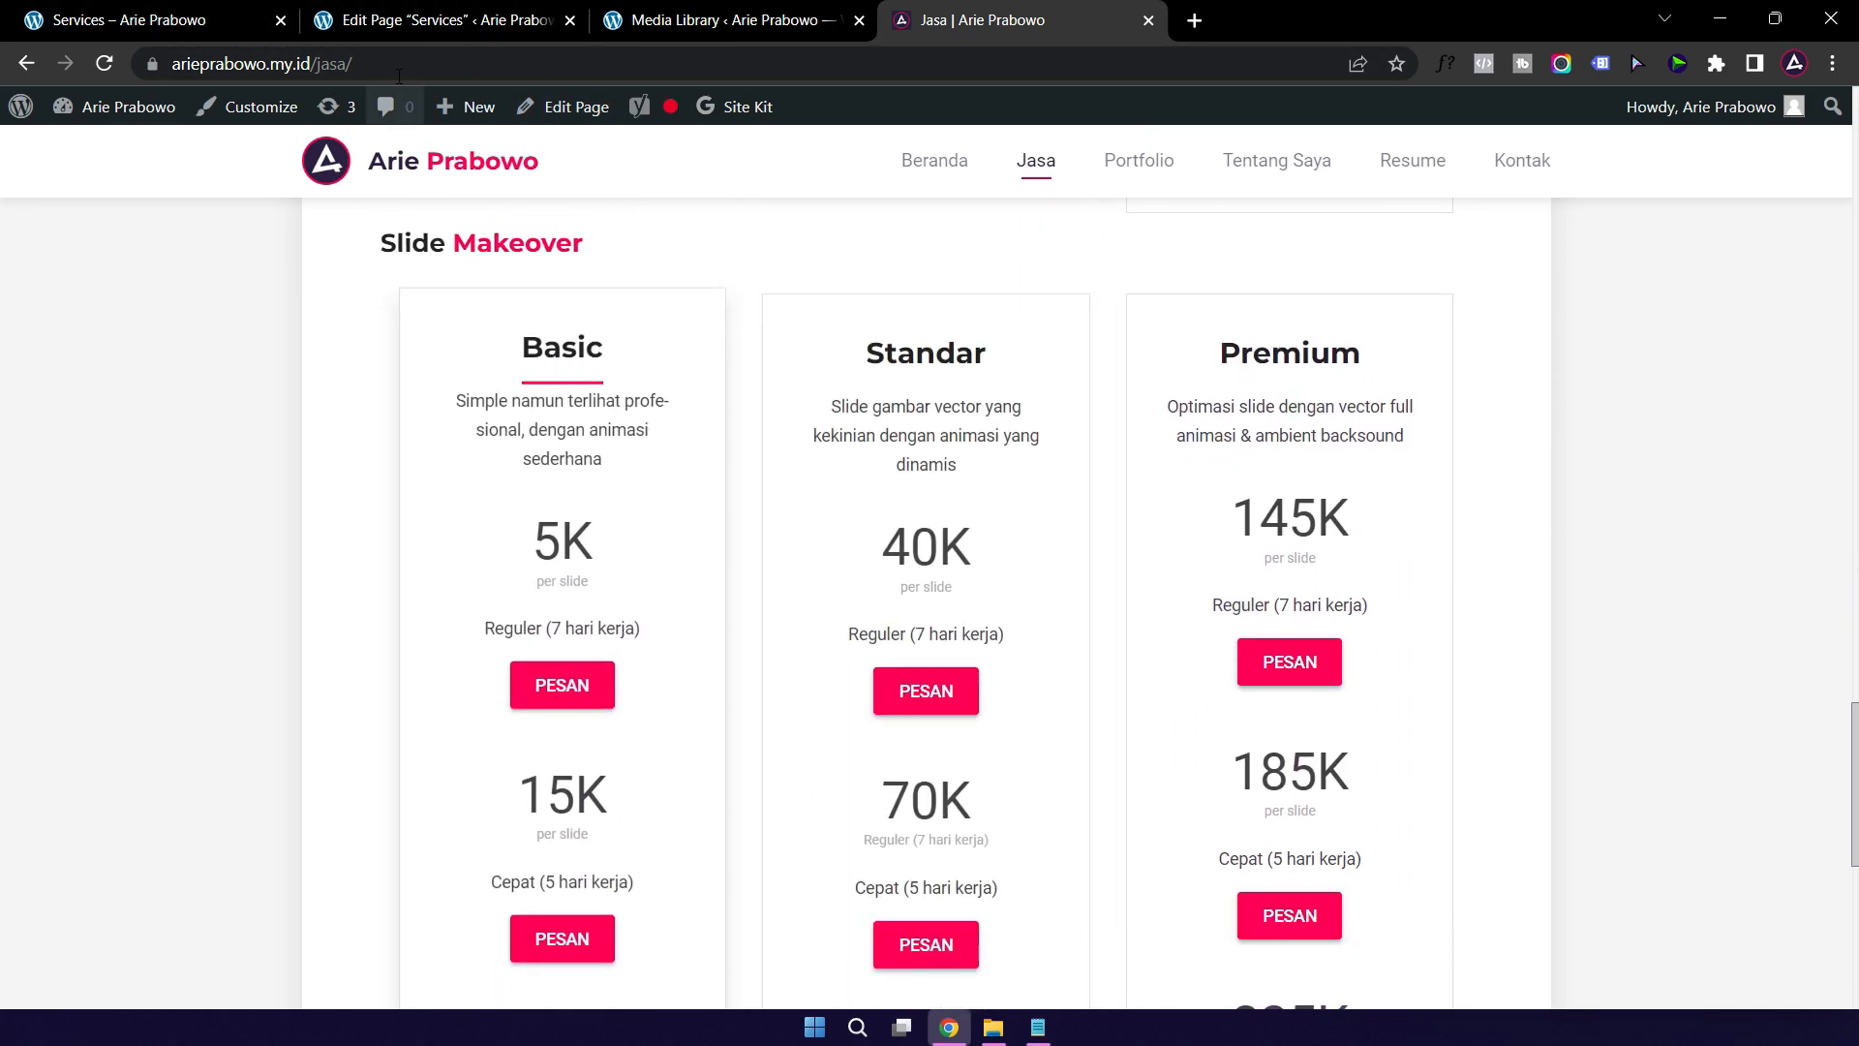
Step: Go from the Services editor back to the live site and open the Portfolio page
{"action": "left_click", "coordinate": [392, 23]}
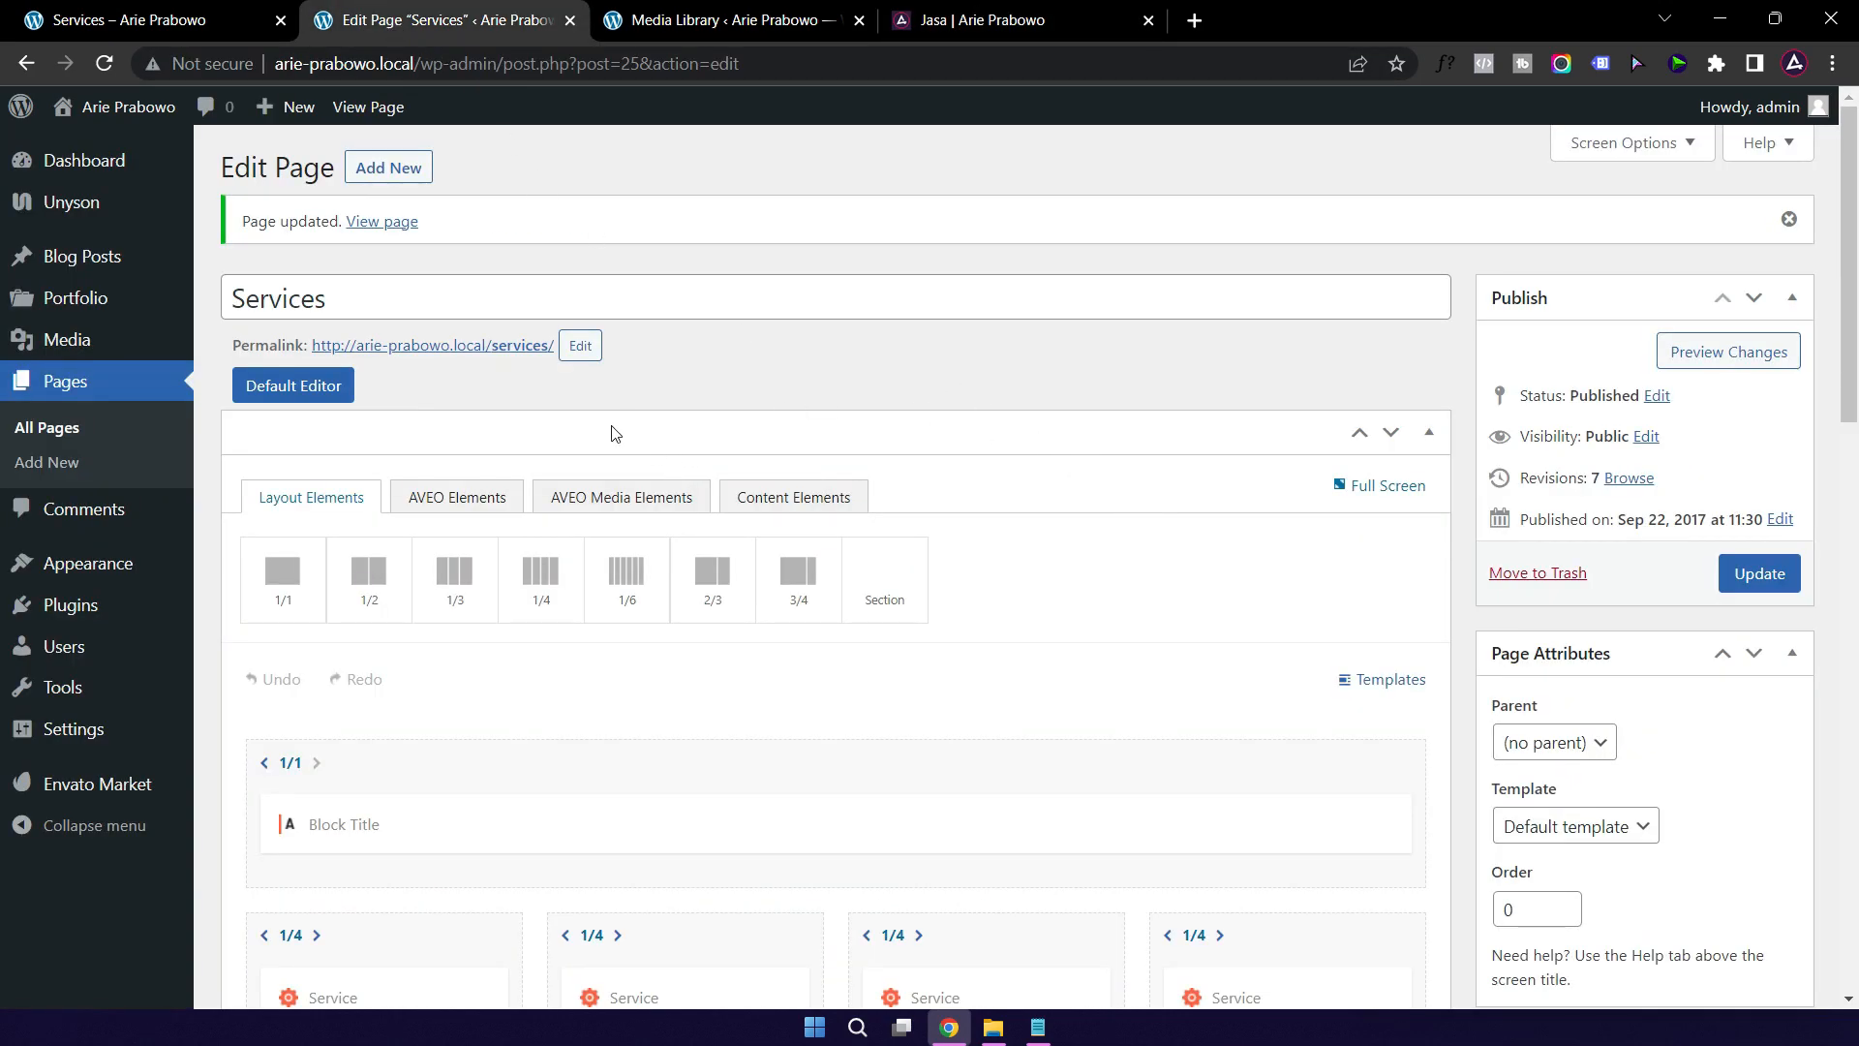
{"action": "scroll", "coordinate": [618, 429], "scroll_direction": "down", "scroll_amount": 3}
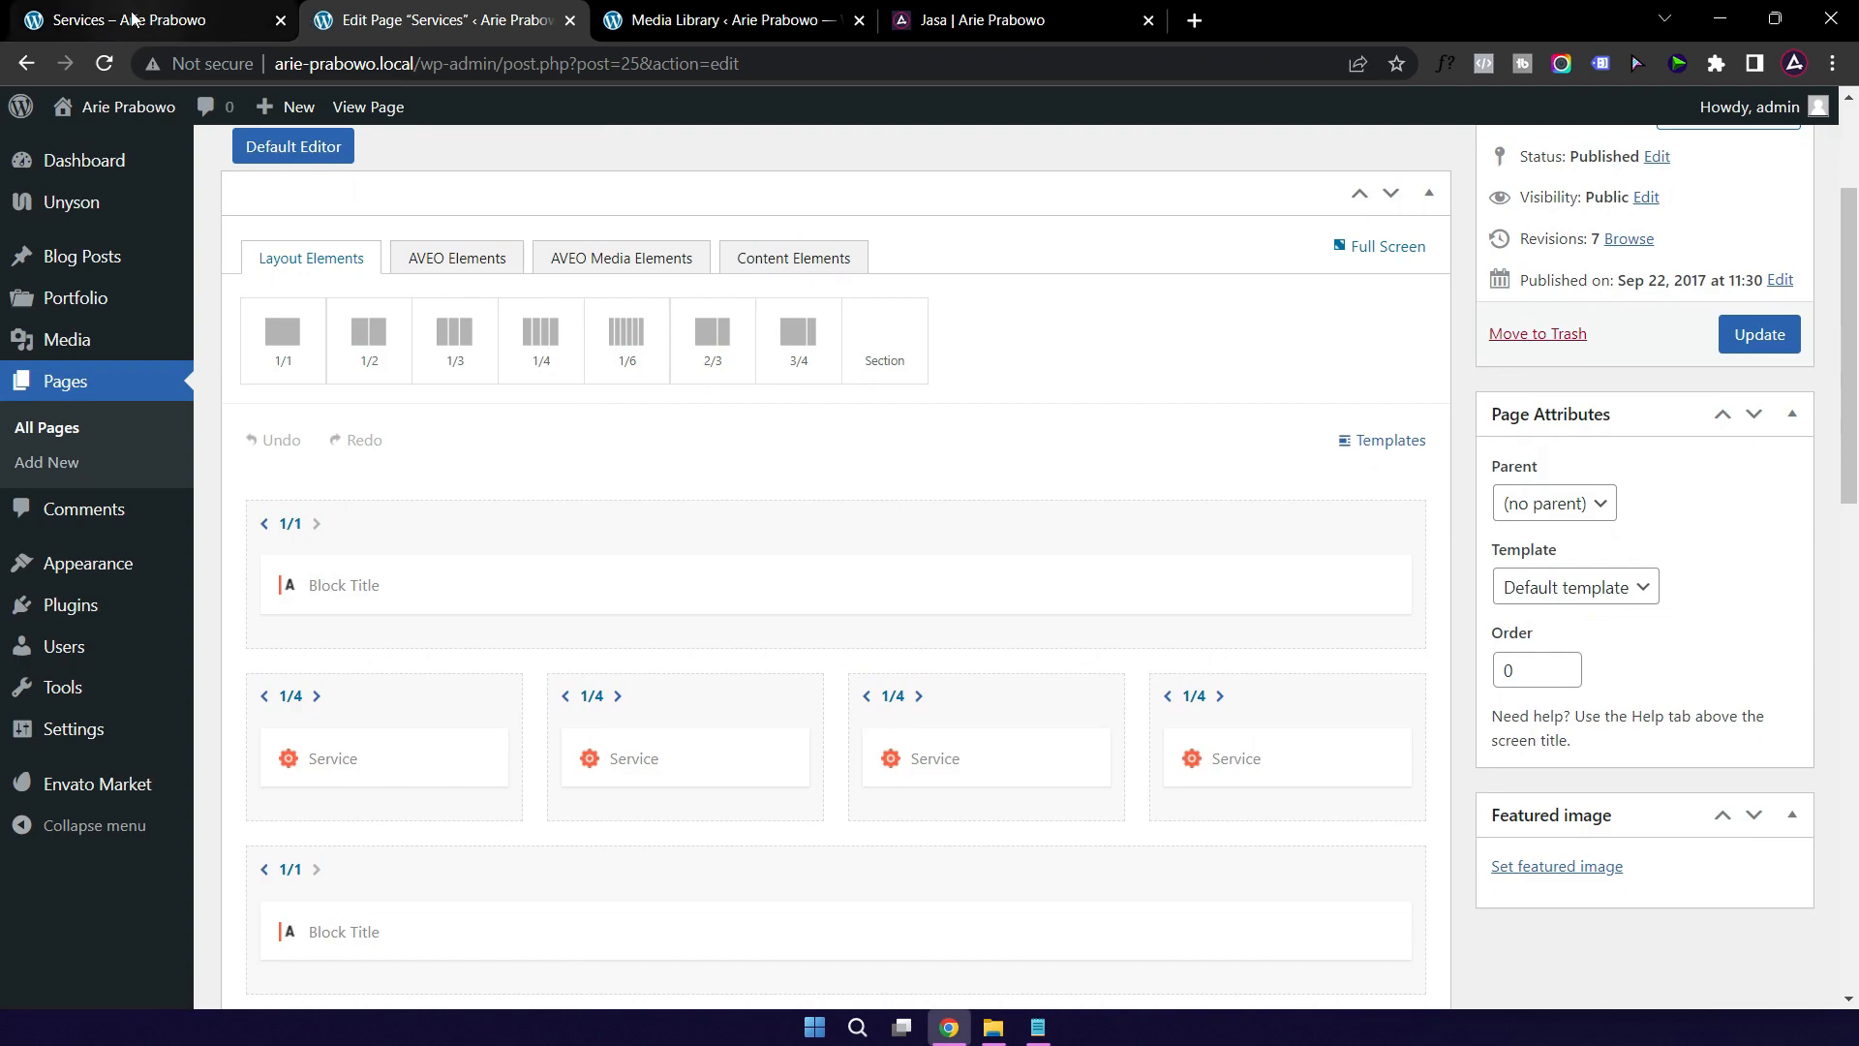
{"action": "left_click", "coordinate": [132, 19]}
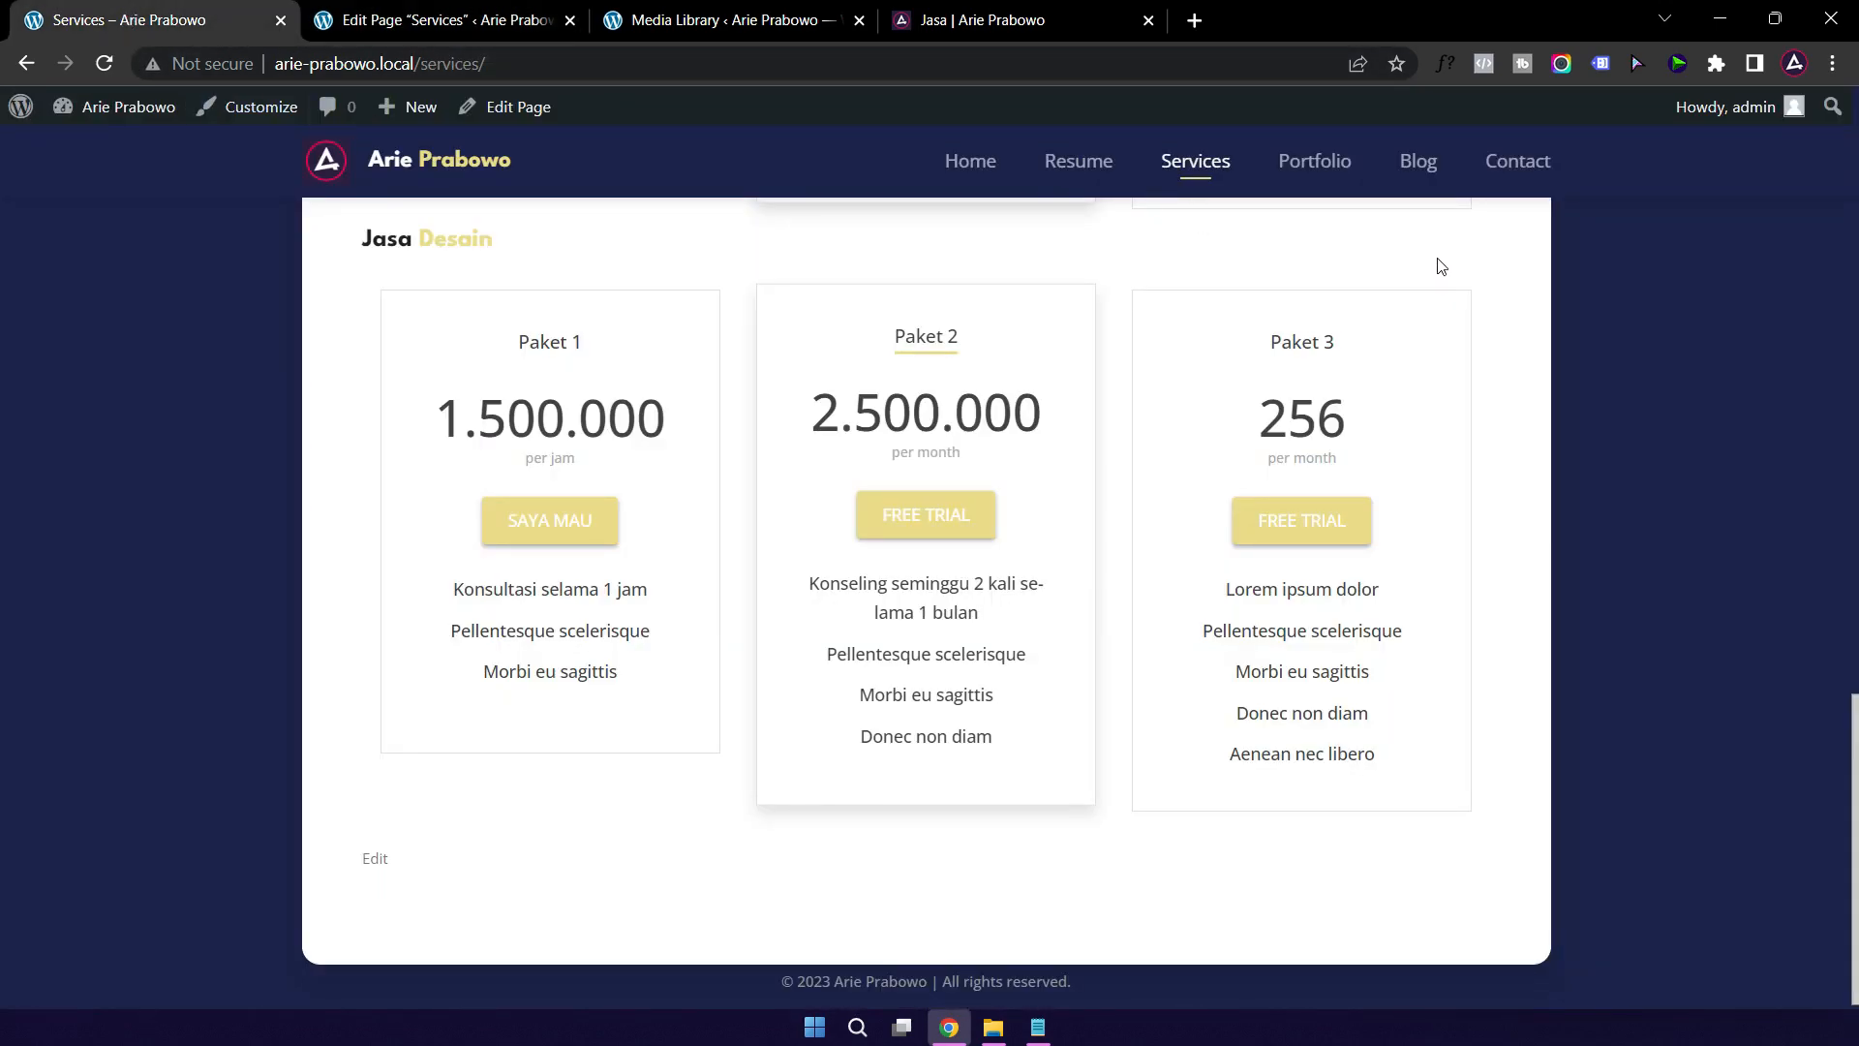
{"action": "left_click", "coordinate": [1317, 172]}
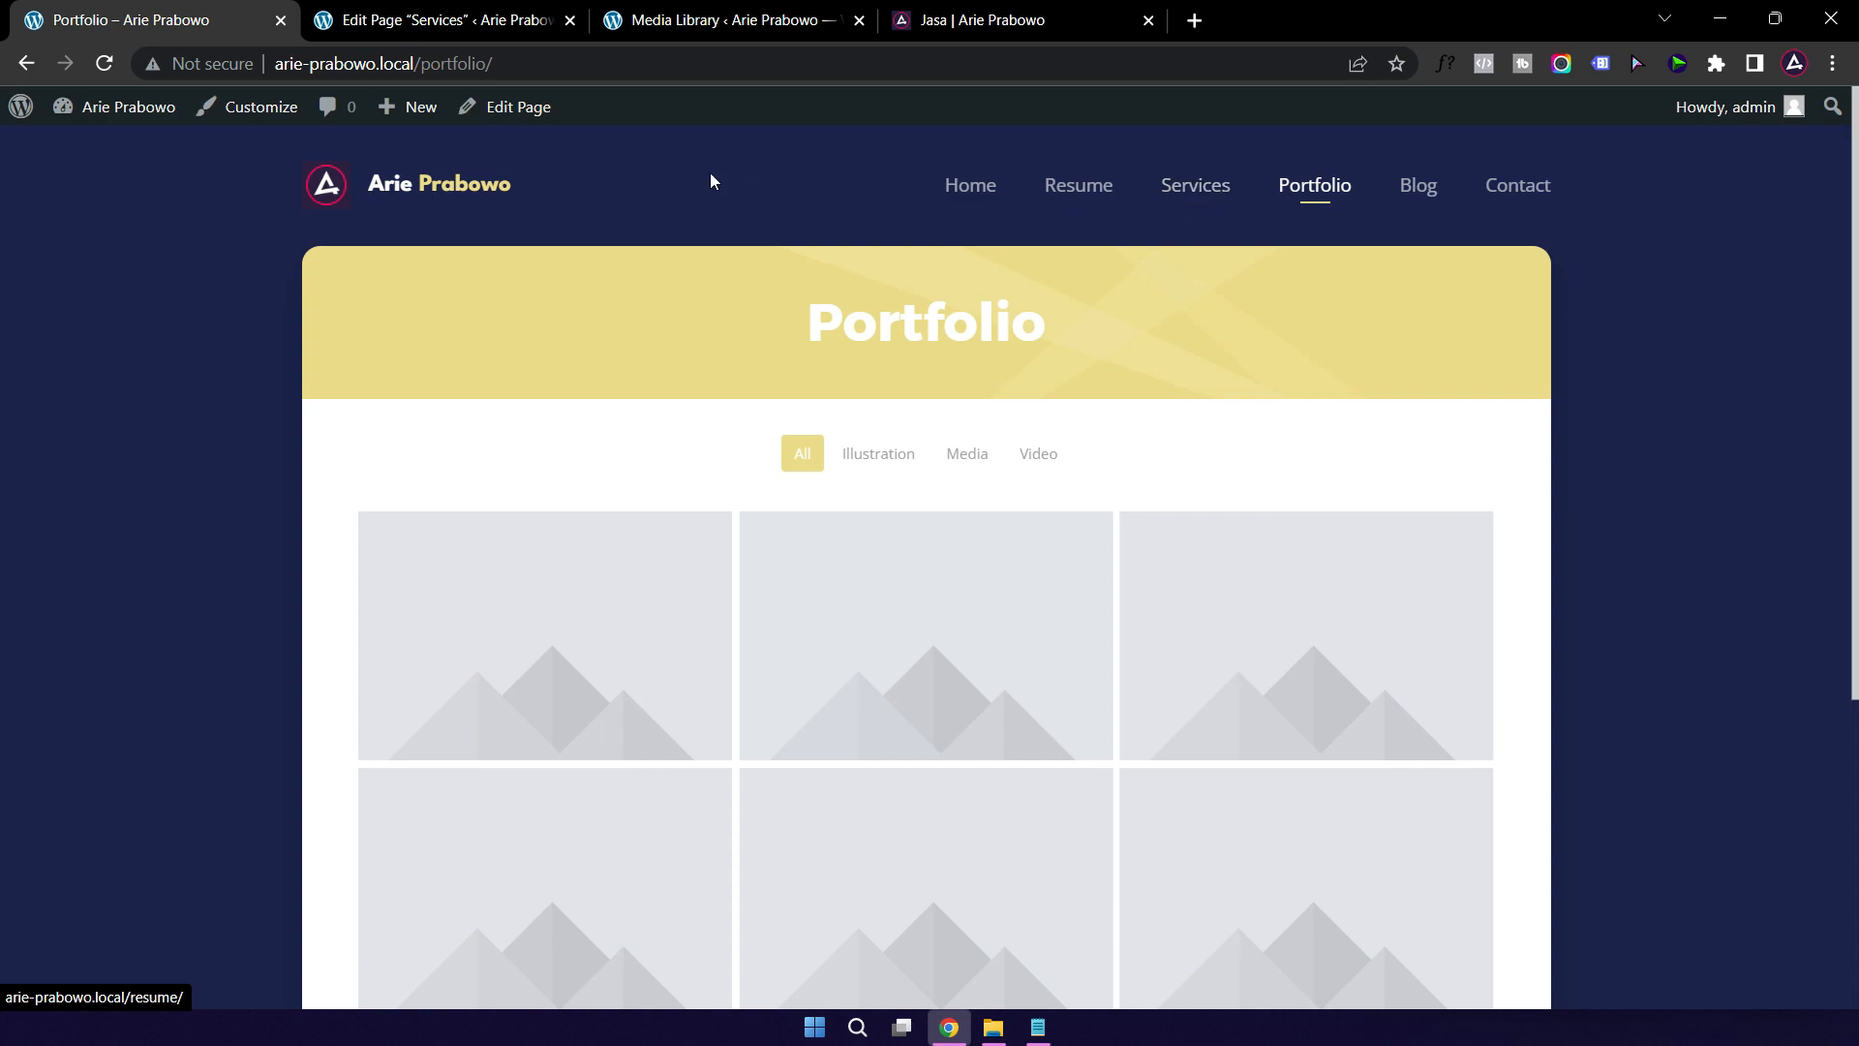
Step: Open the Portfolio page editor in a new tab and close the Services page editor
{"action": "right_click", "coordinate": [517, 112]}
{"action": "left_click", "coordinate": [572, 136]}
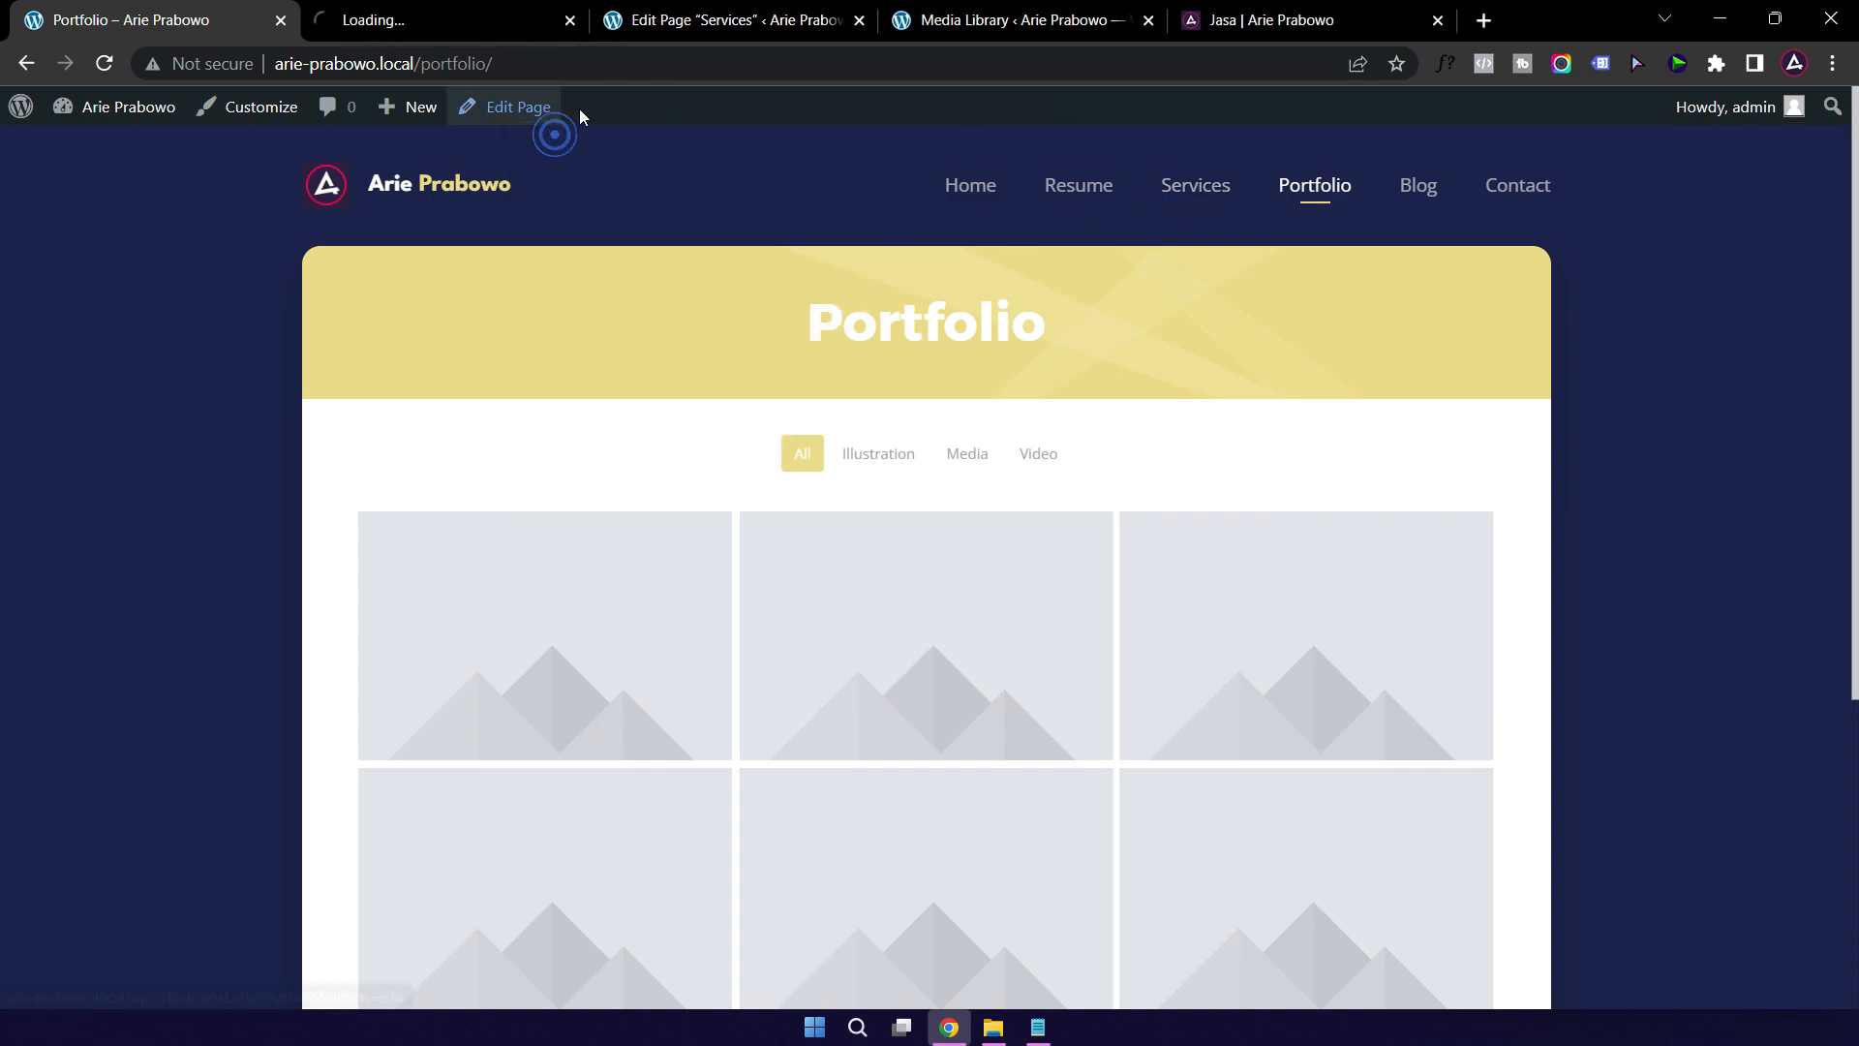
{"action": "left_click", "coordinate": [860, 21]}
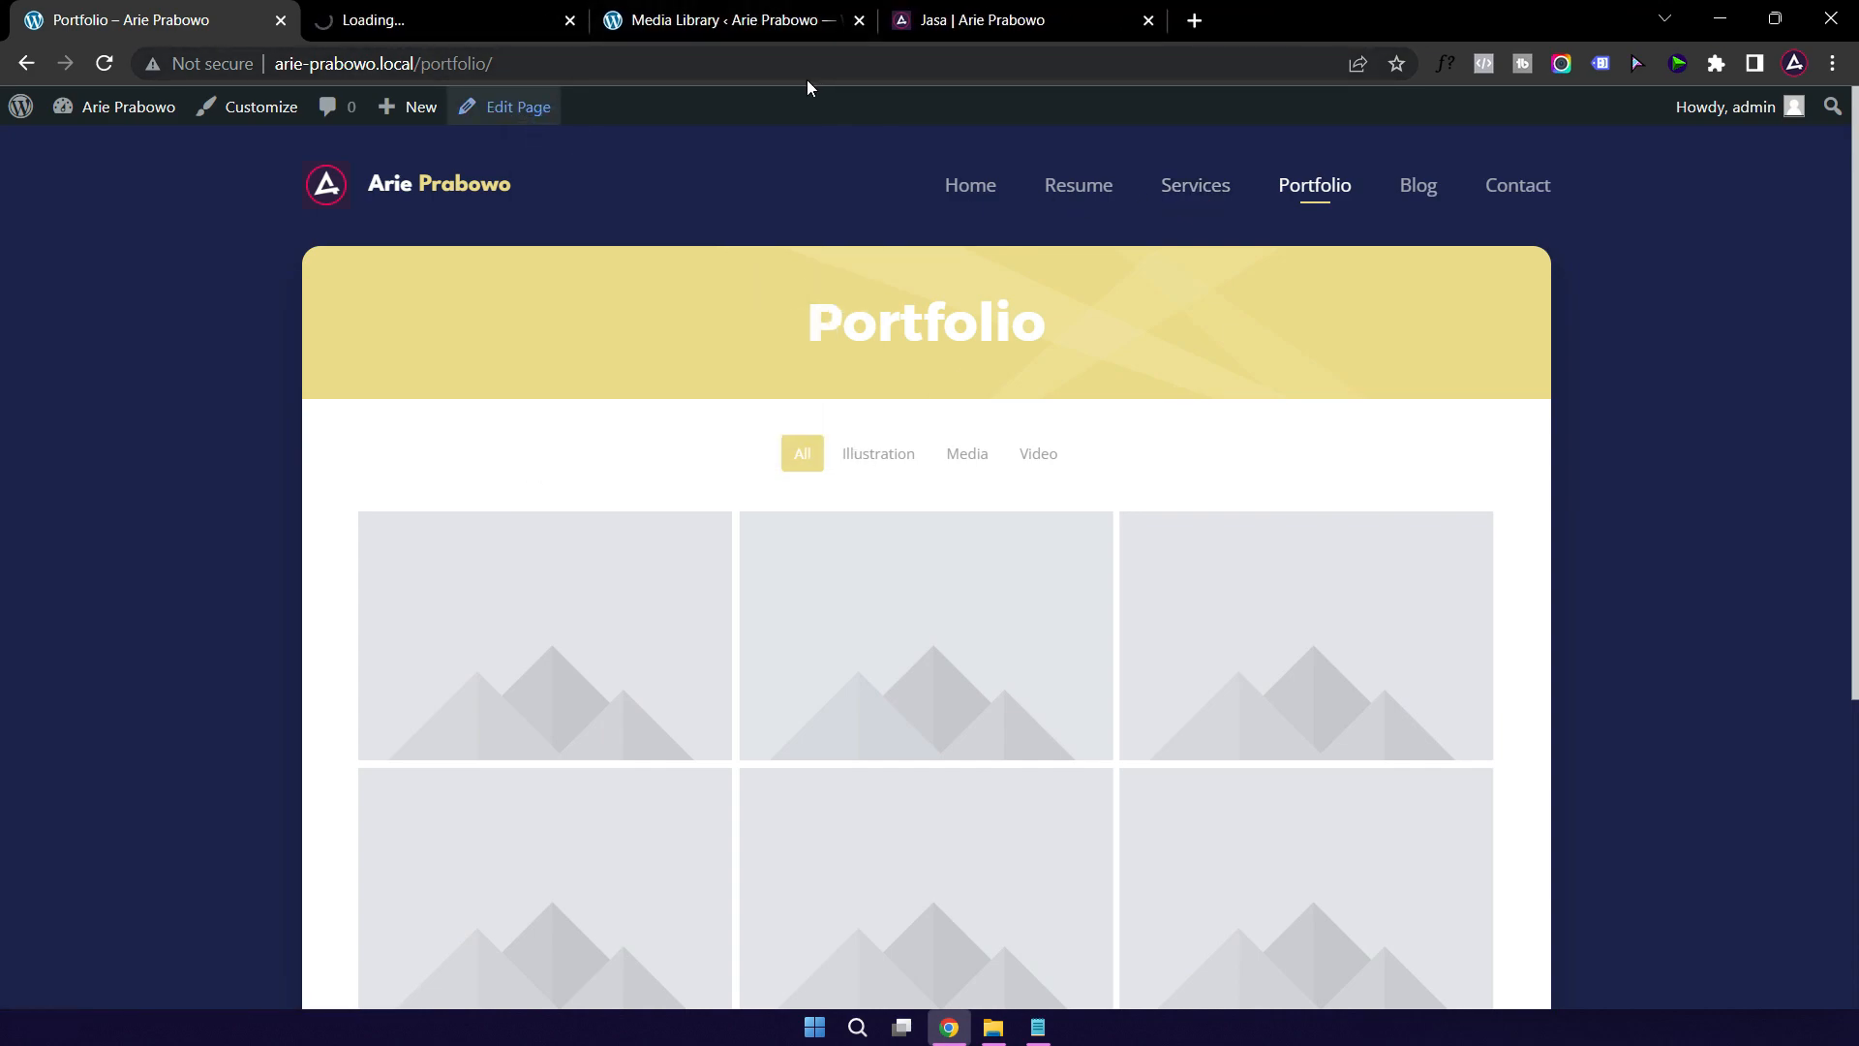
{"action": "left_click", "coordinate": [440, 21]}
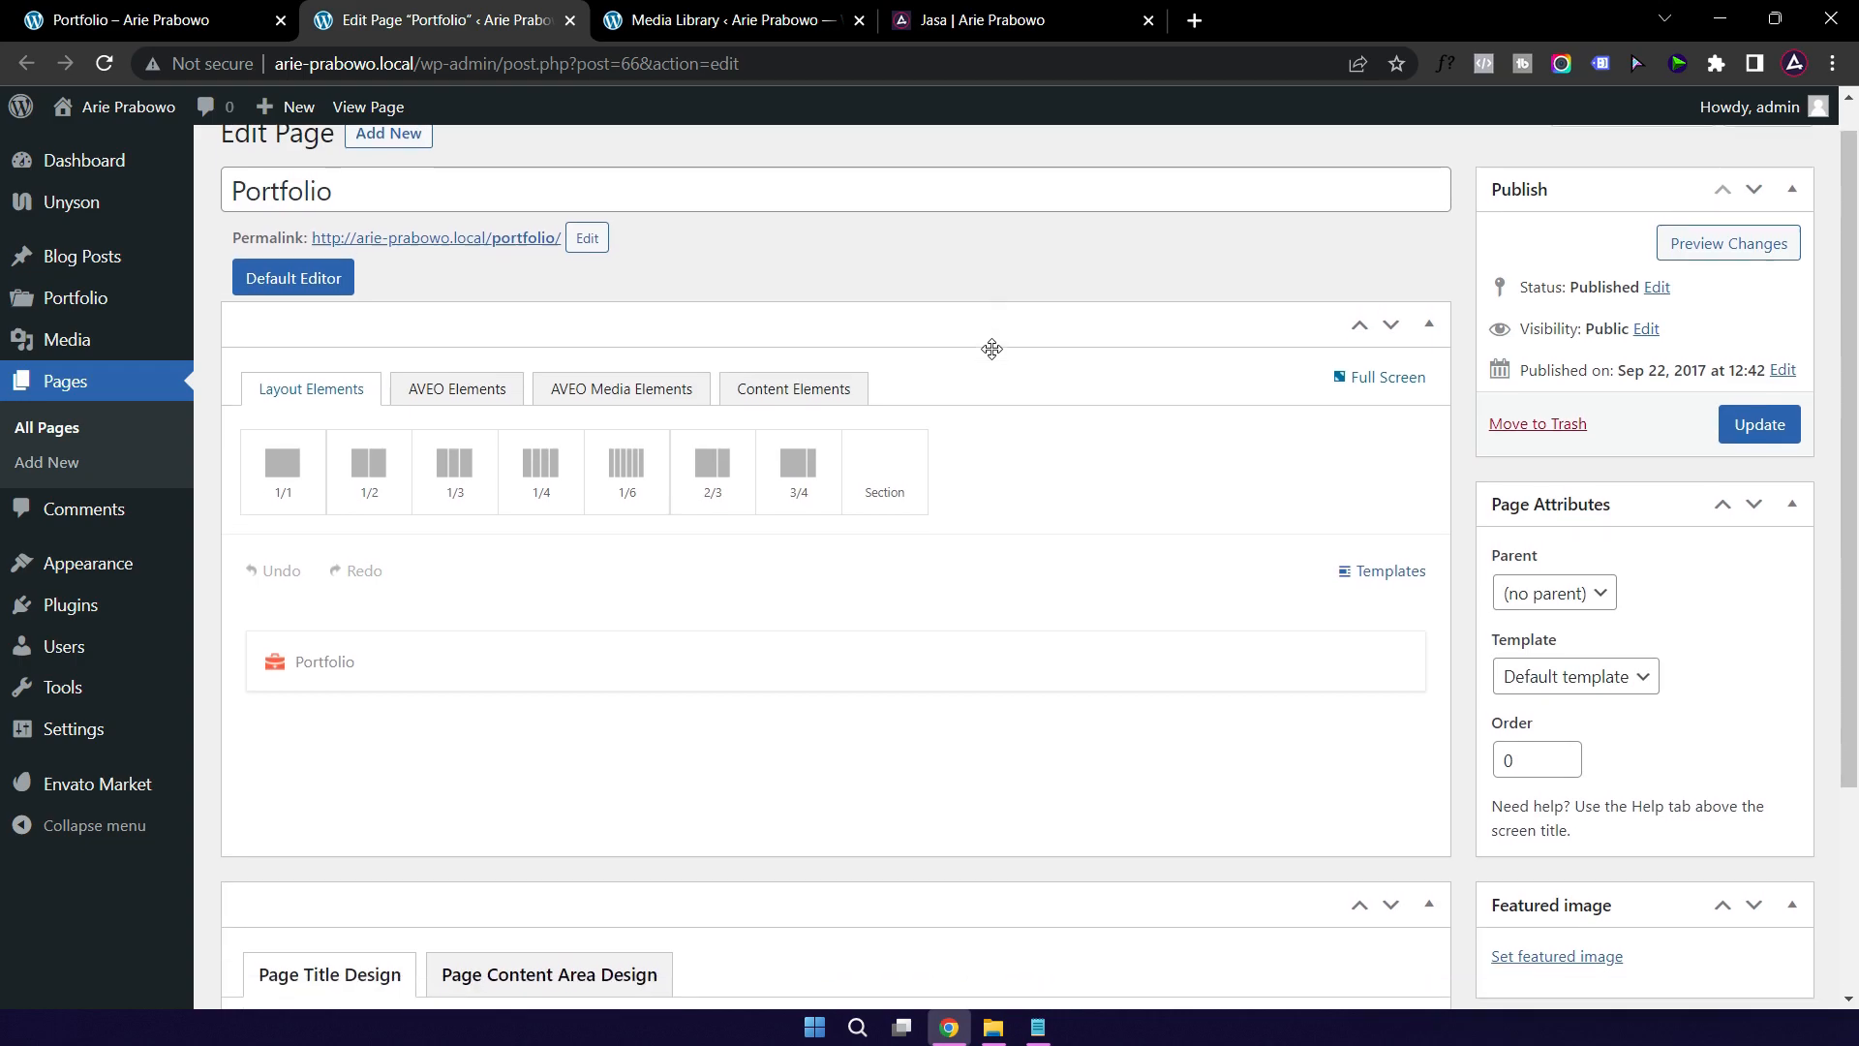
Step: Go to Portfolio > All Projects, glance at the front-end grid, and return to the nine-project list
{"action": "scroll", "coordinate": [456, 585], "scroll_direction": "down", "scroll_amount": 1}
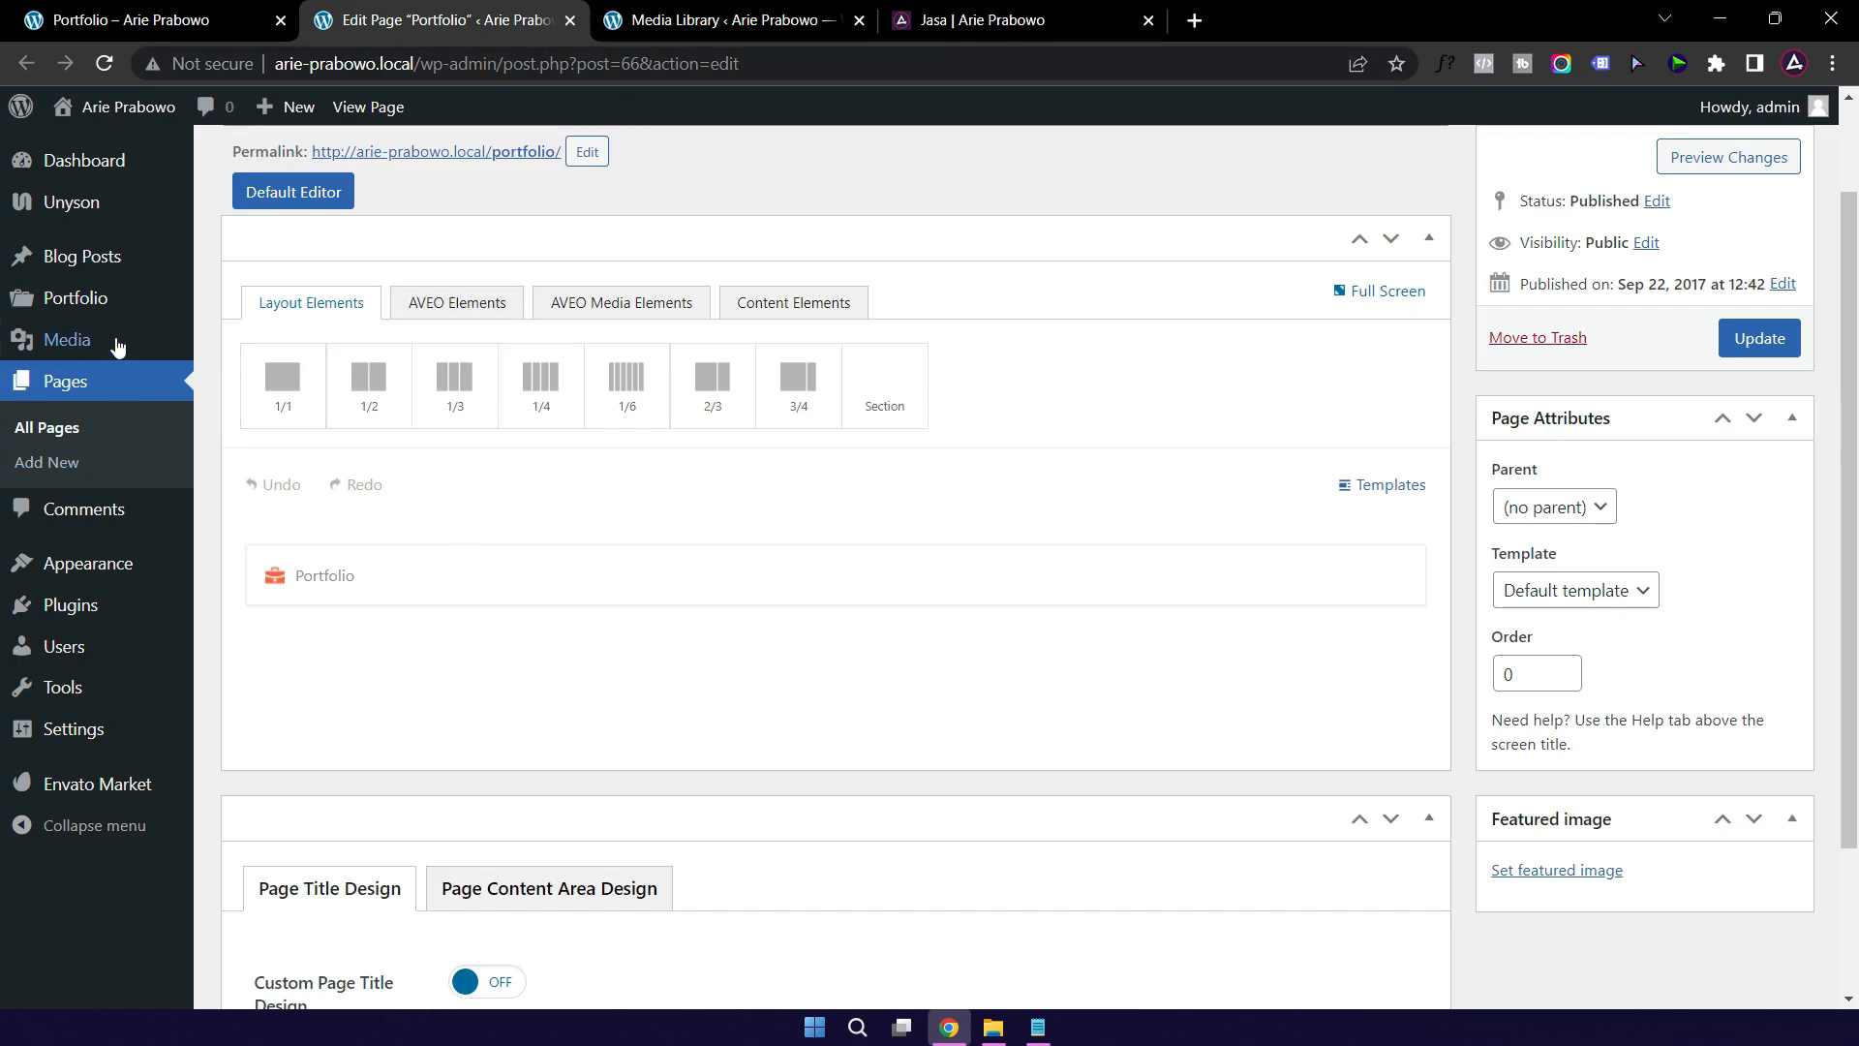
{"action": "mouse_move", "coordinate": [64, 303]}
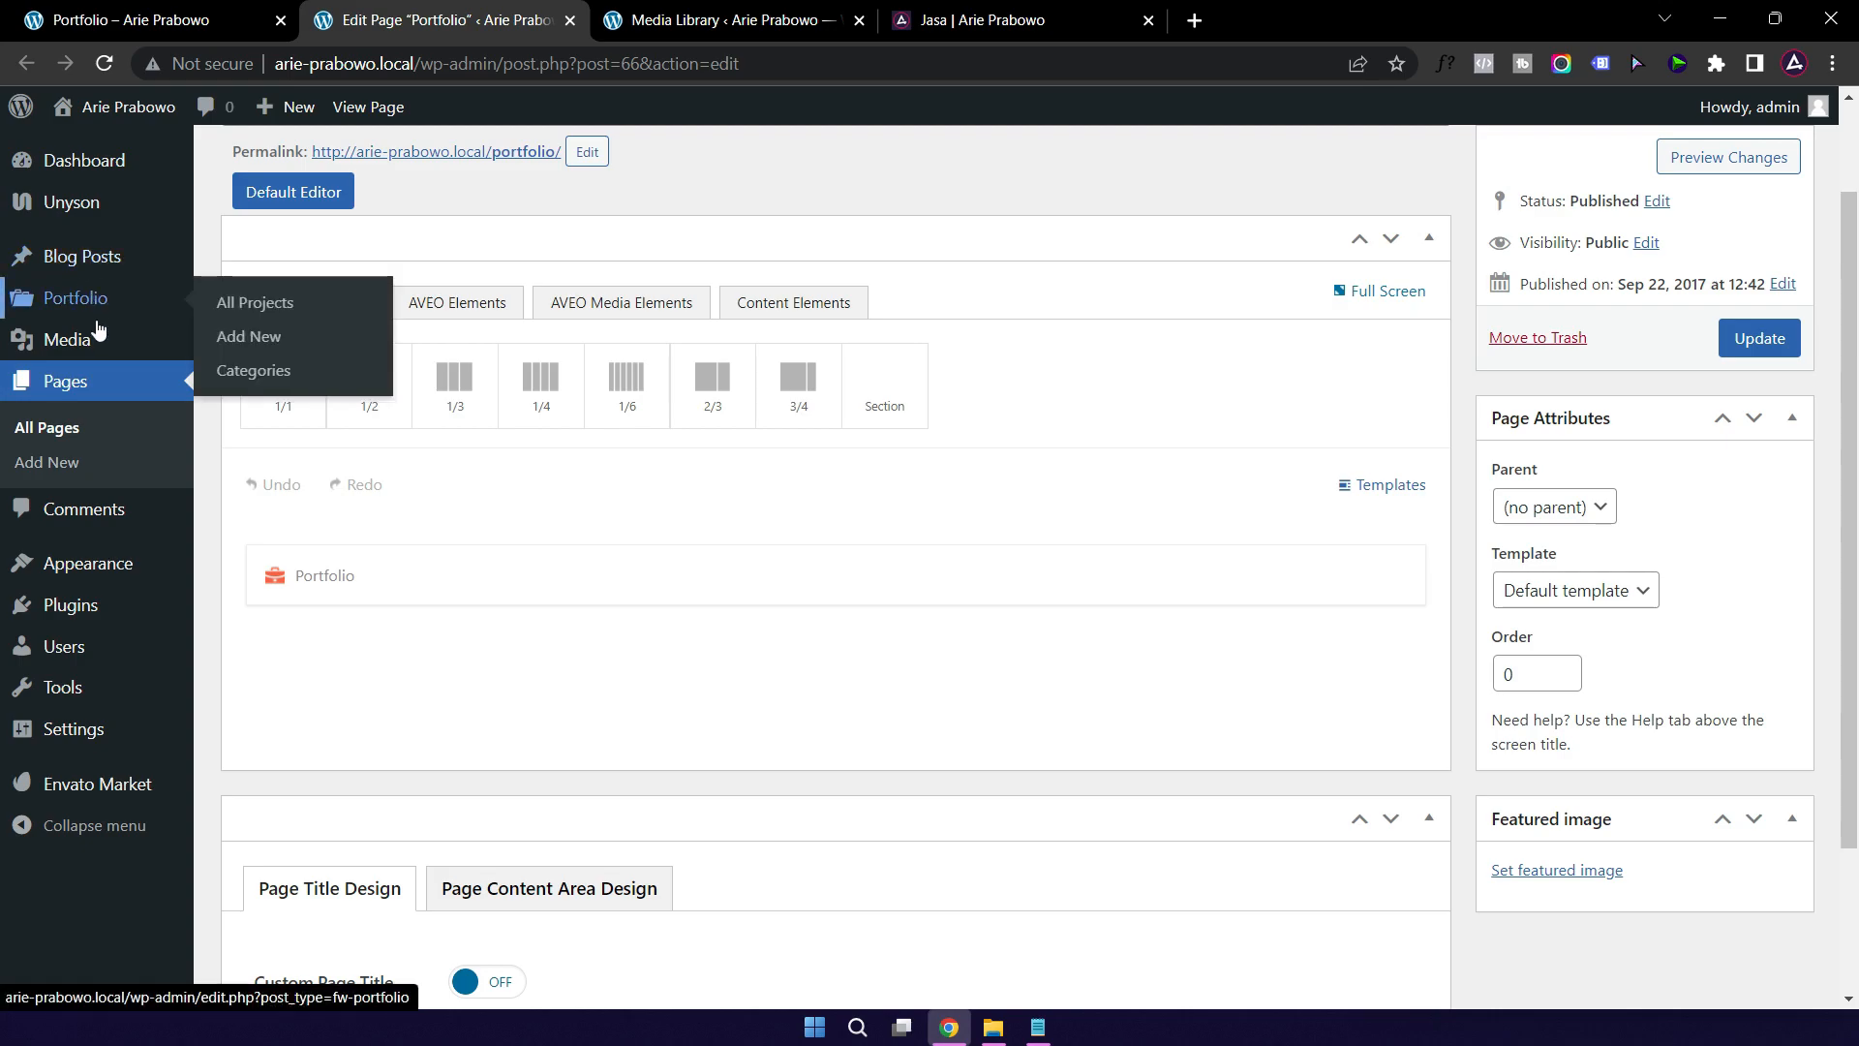
{"action": "left_click", "coordinate": [68, 308]}
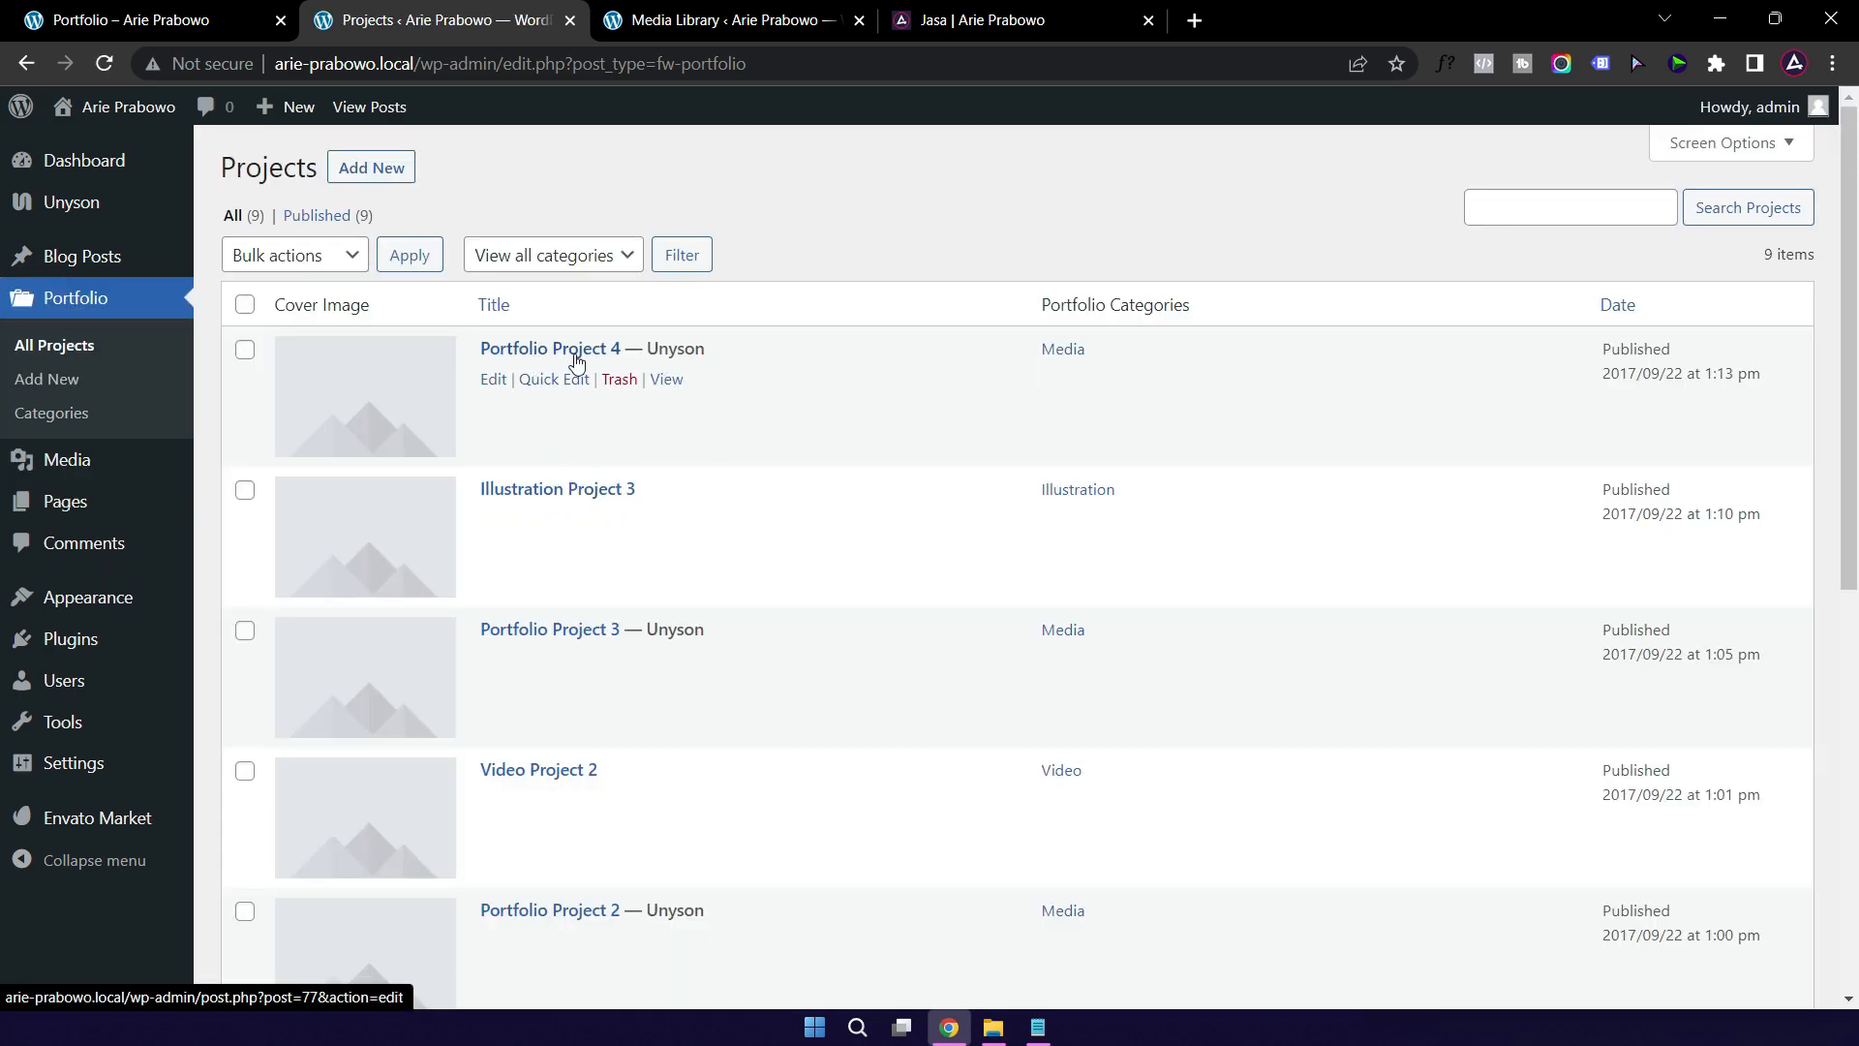
{"action": "left_click", "coordinate": [157, 26]}
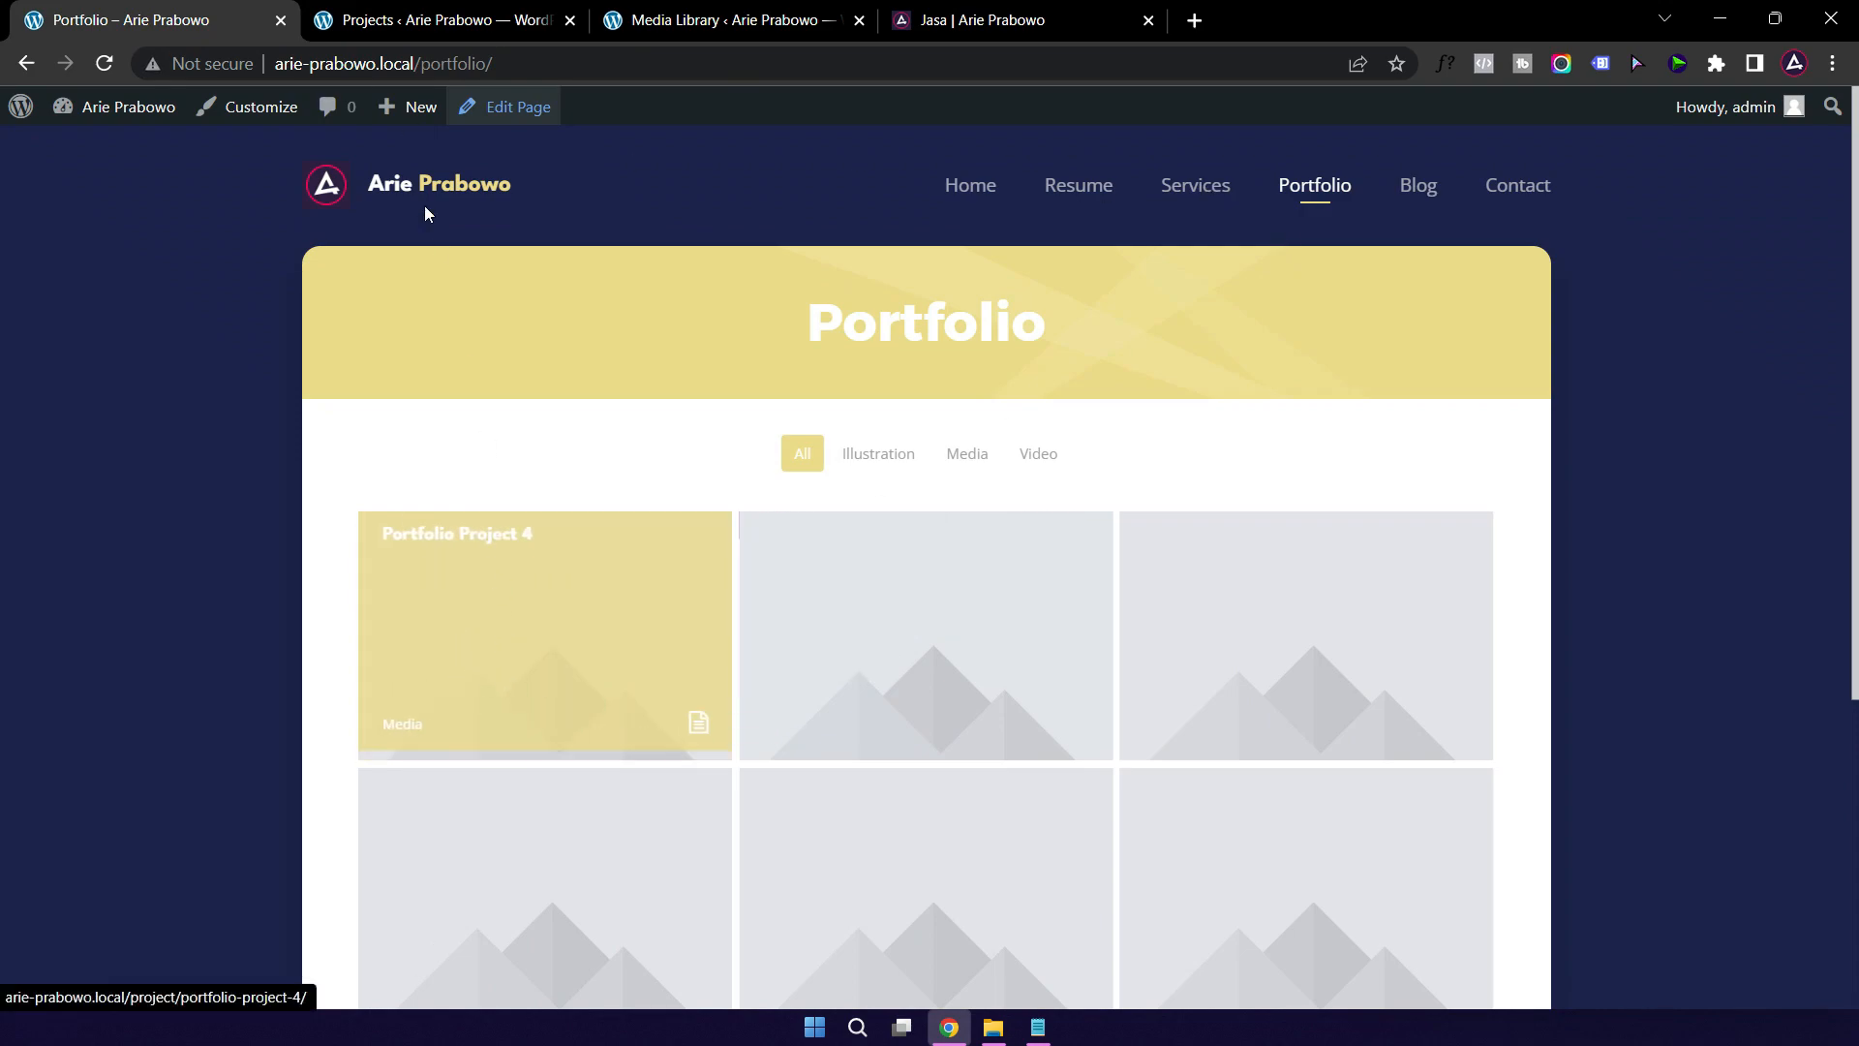
{"action": "left_click", "coordinate": [426, 23]}
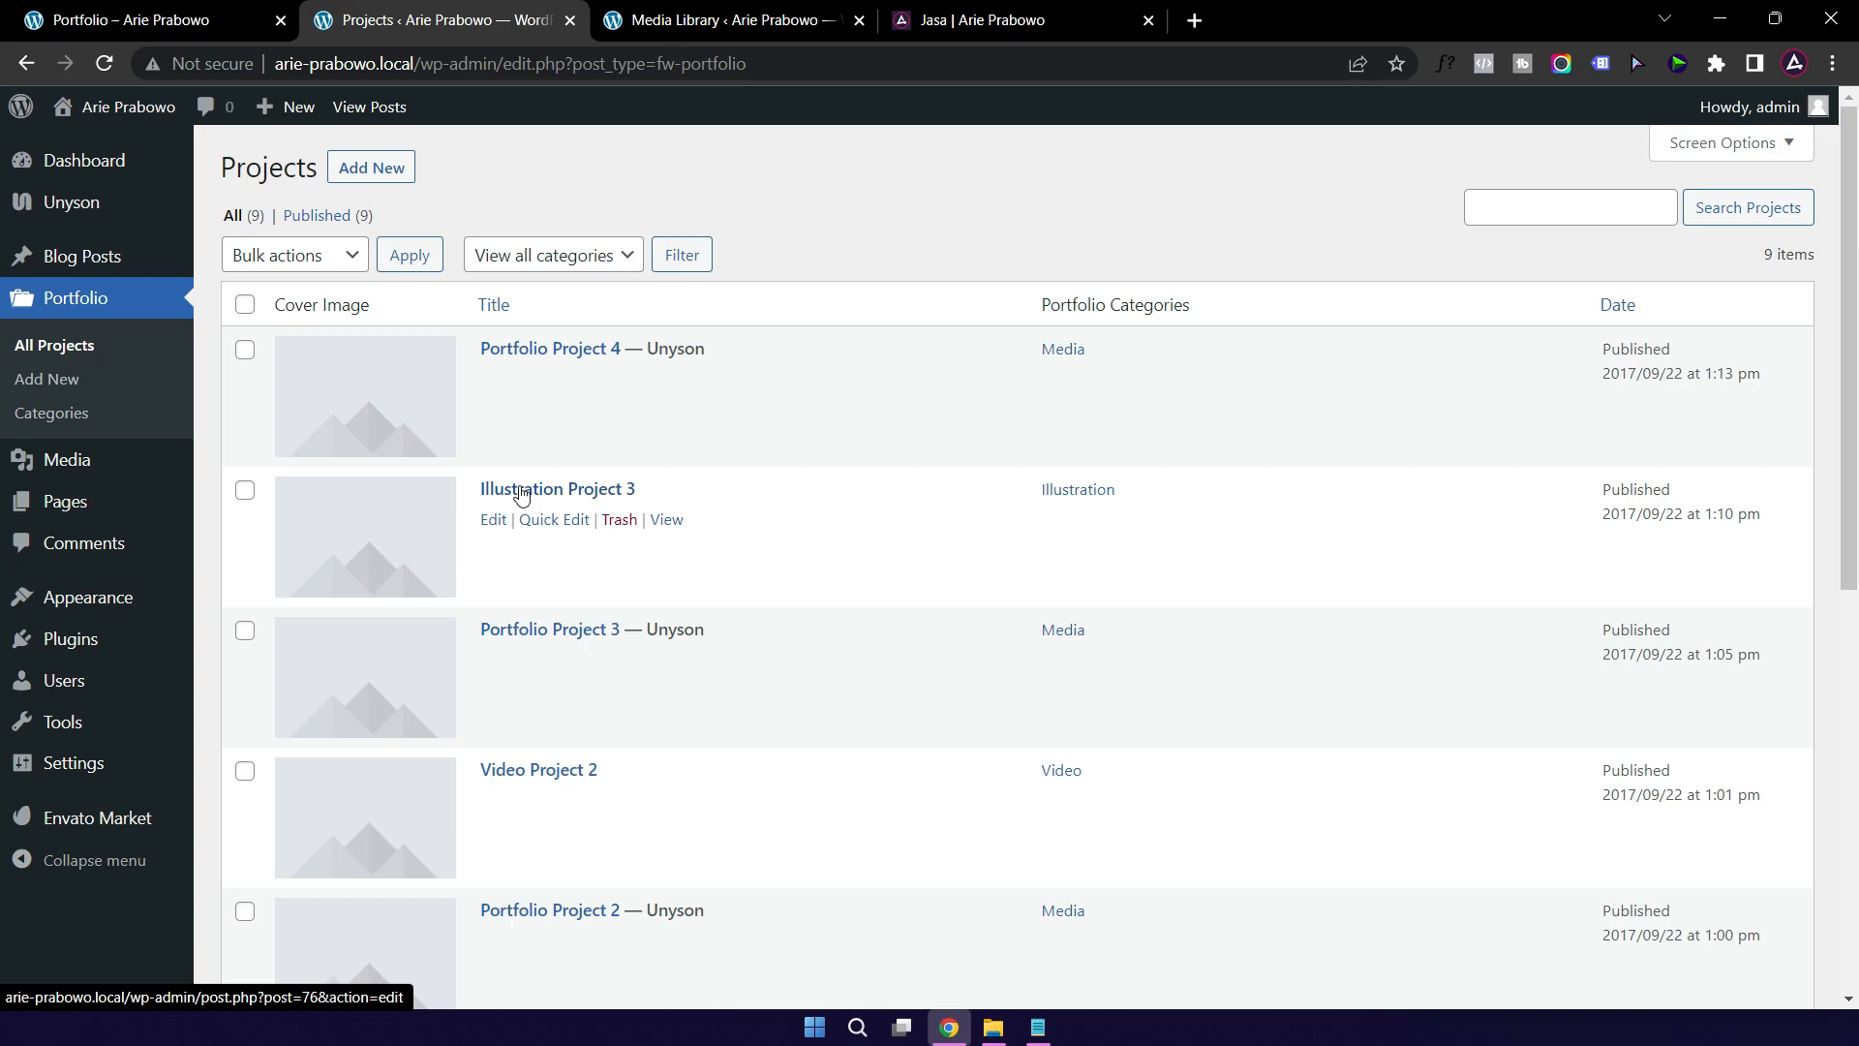
Step: Open Portfolio Project 4's gallery image picker, with three placeholders checked, and bring up File Explorer
{"action": "left_click", "coordinate": [522, 355]}
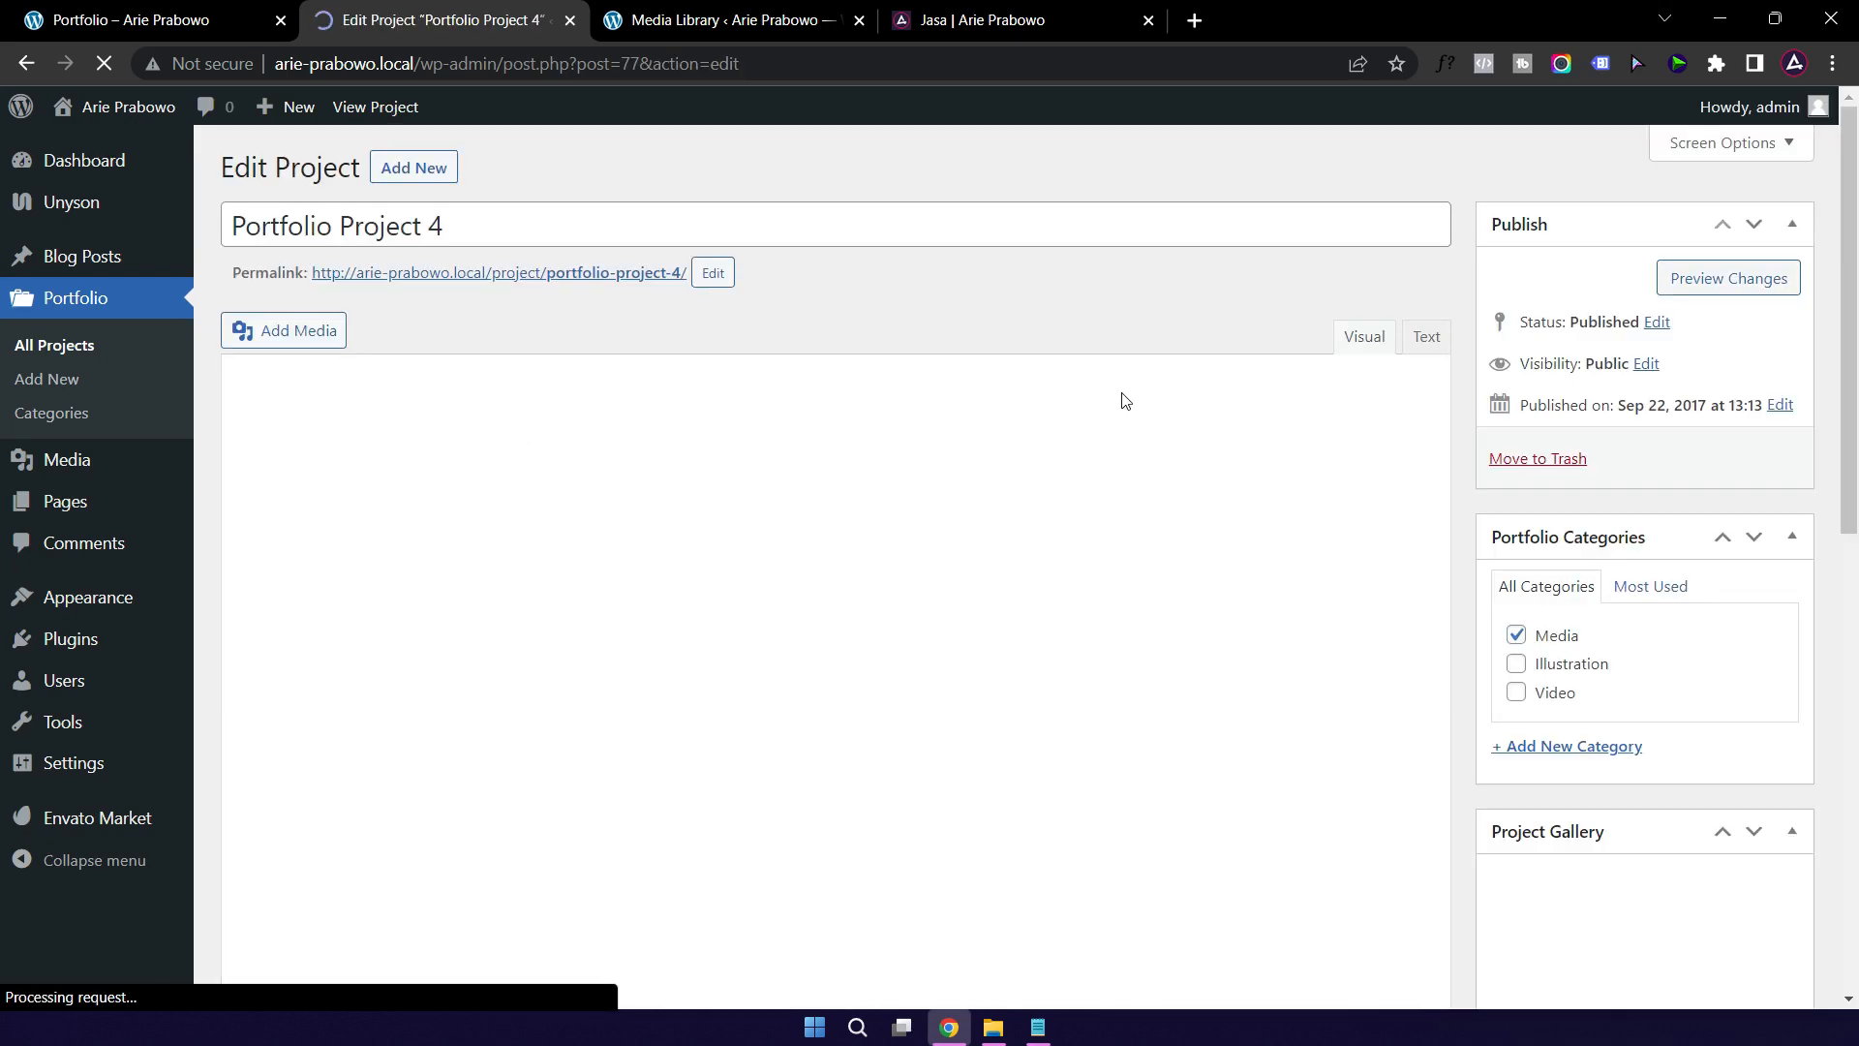
{"action": "mouse_move", "coordinate": [340, 697]}
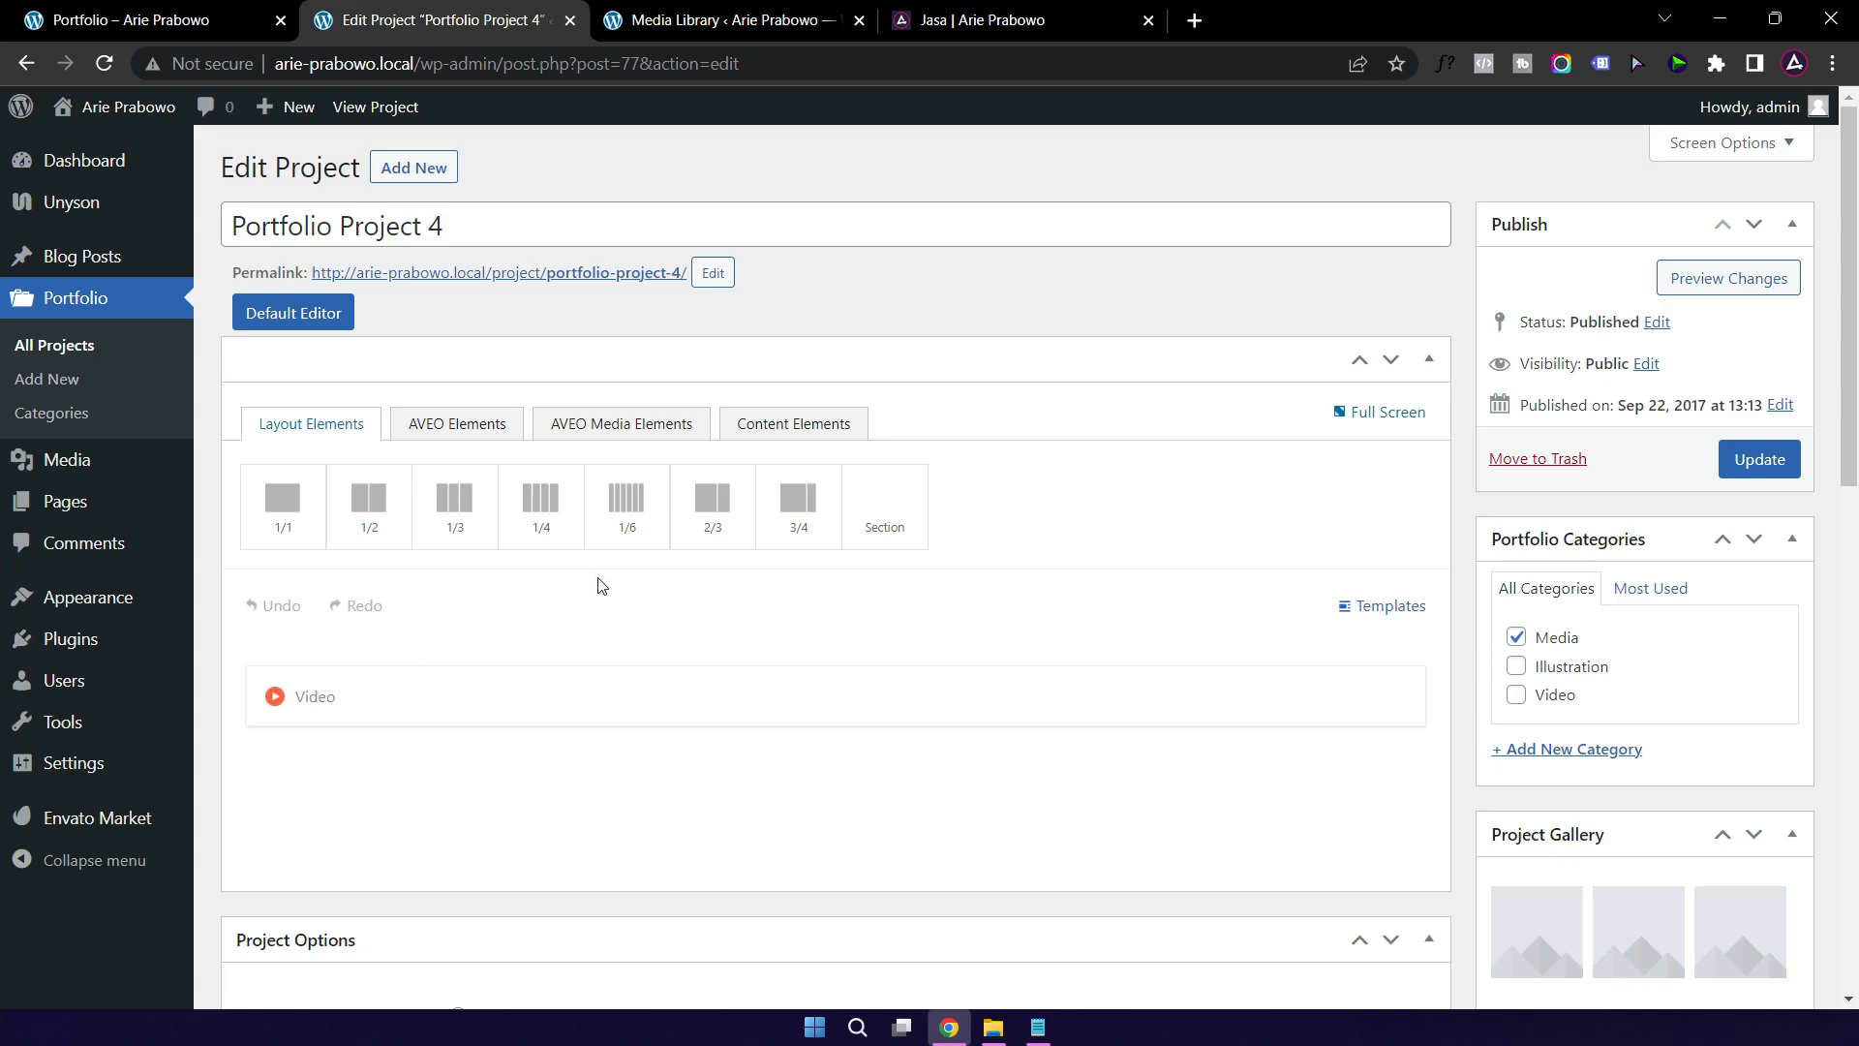
{"action": "scroll", "coordinate": [982, 610], "scroll_direction": "down", "scroll_amount": 4}
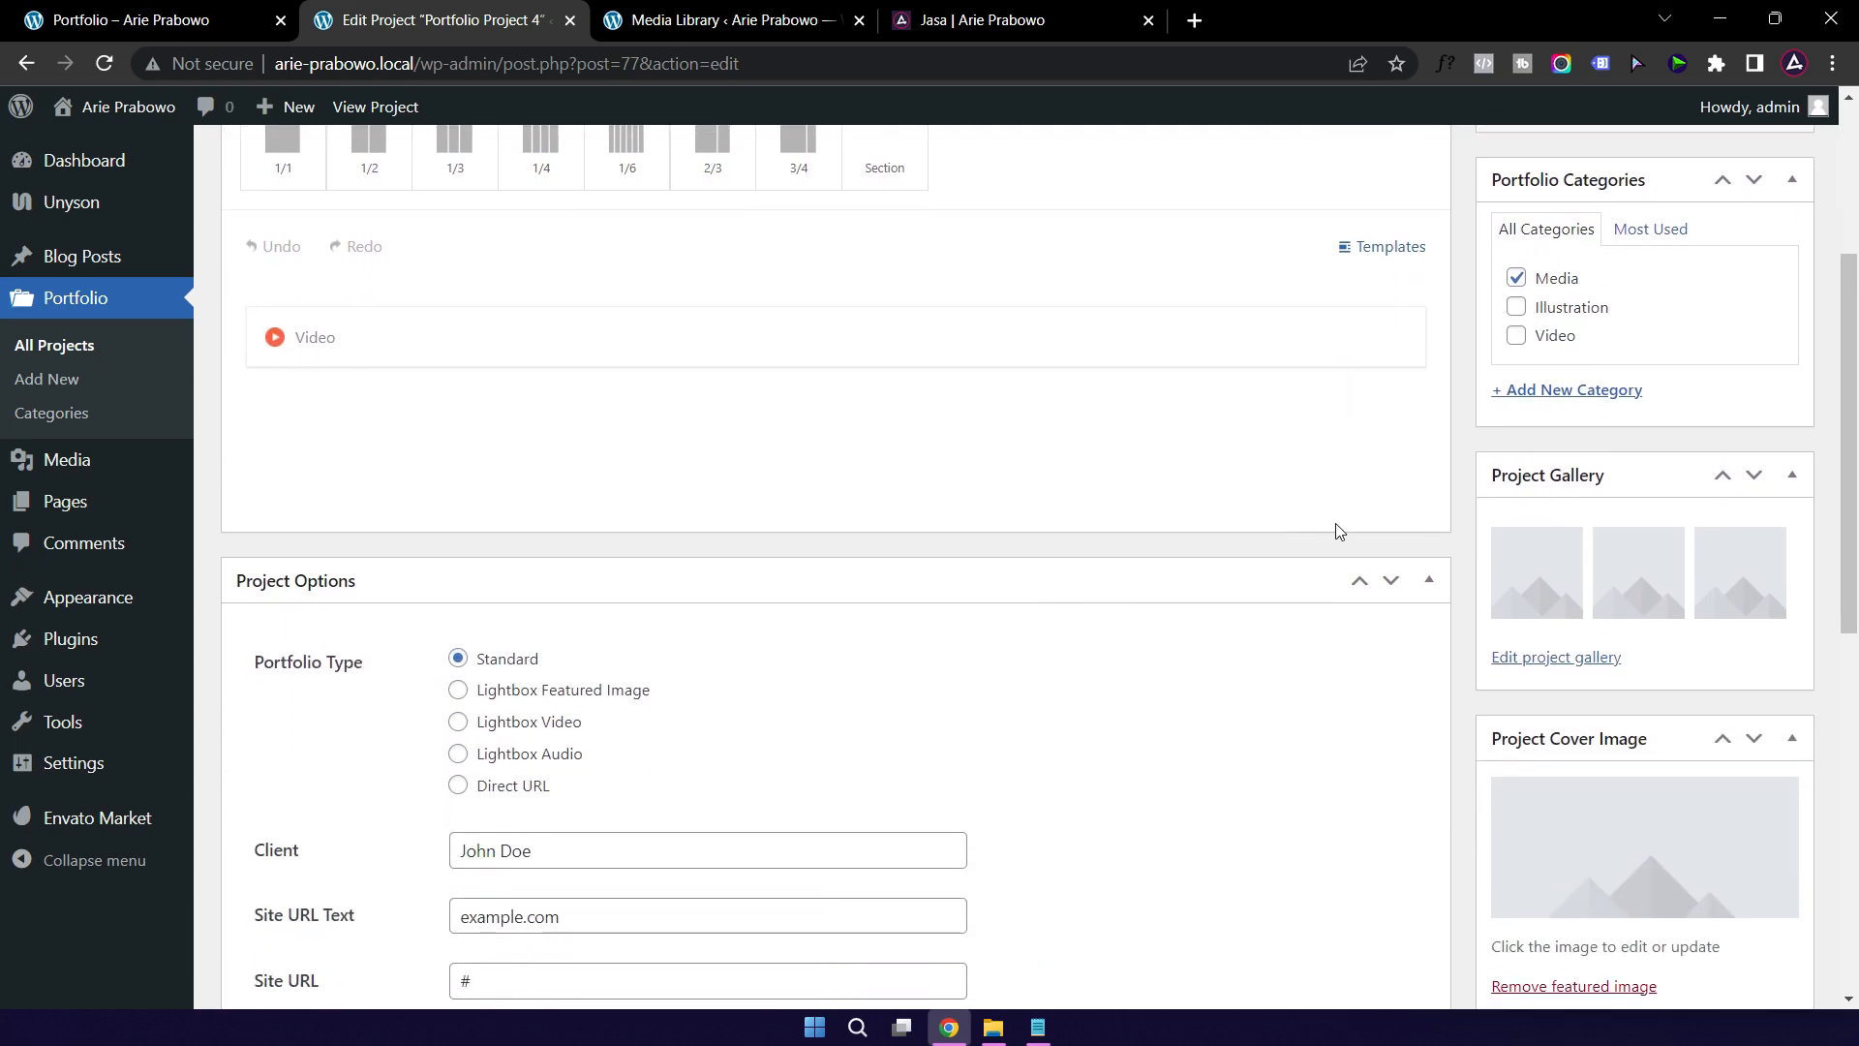
{"action": "mouse_move", "coordinate": [1570, 557]}
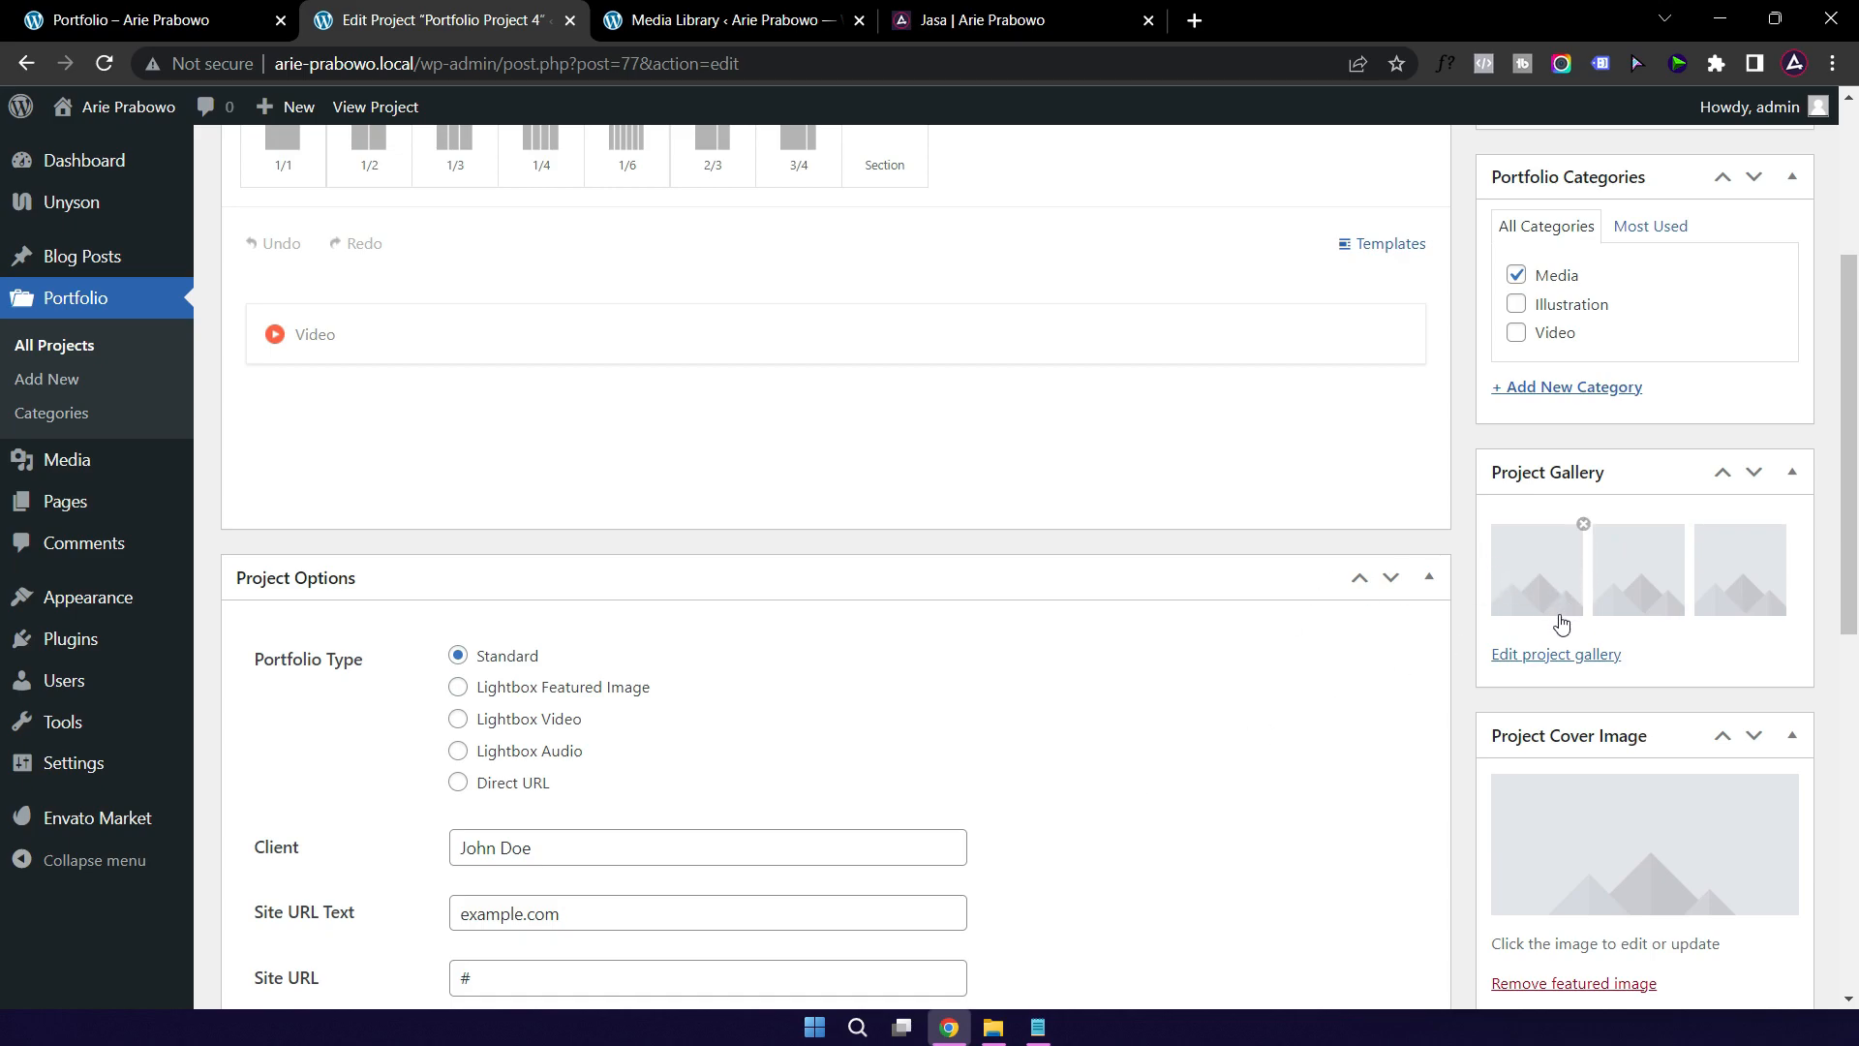
{"action": "left_click", "coordinate": [1561, 655]}
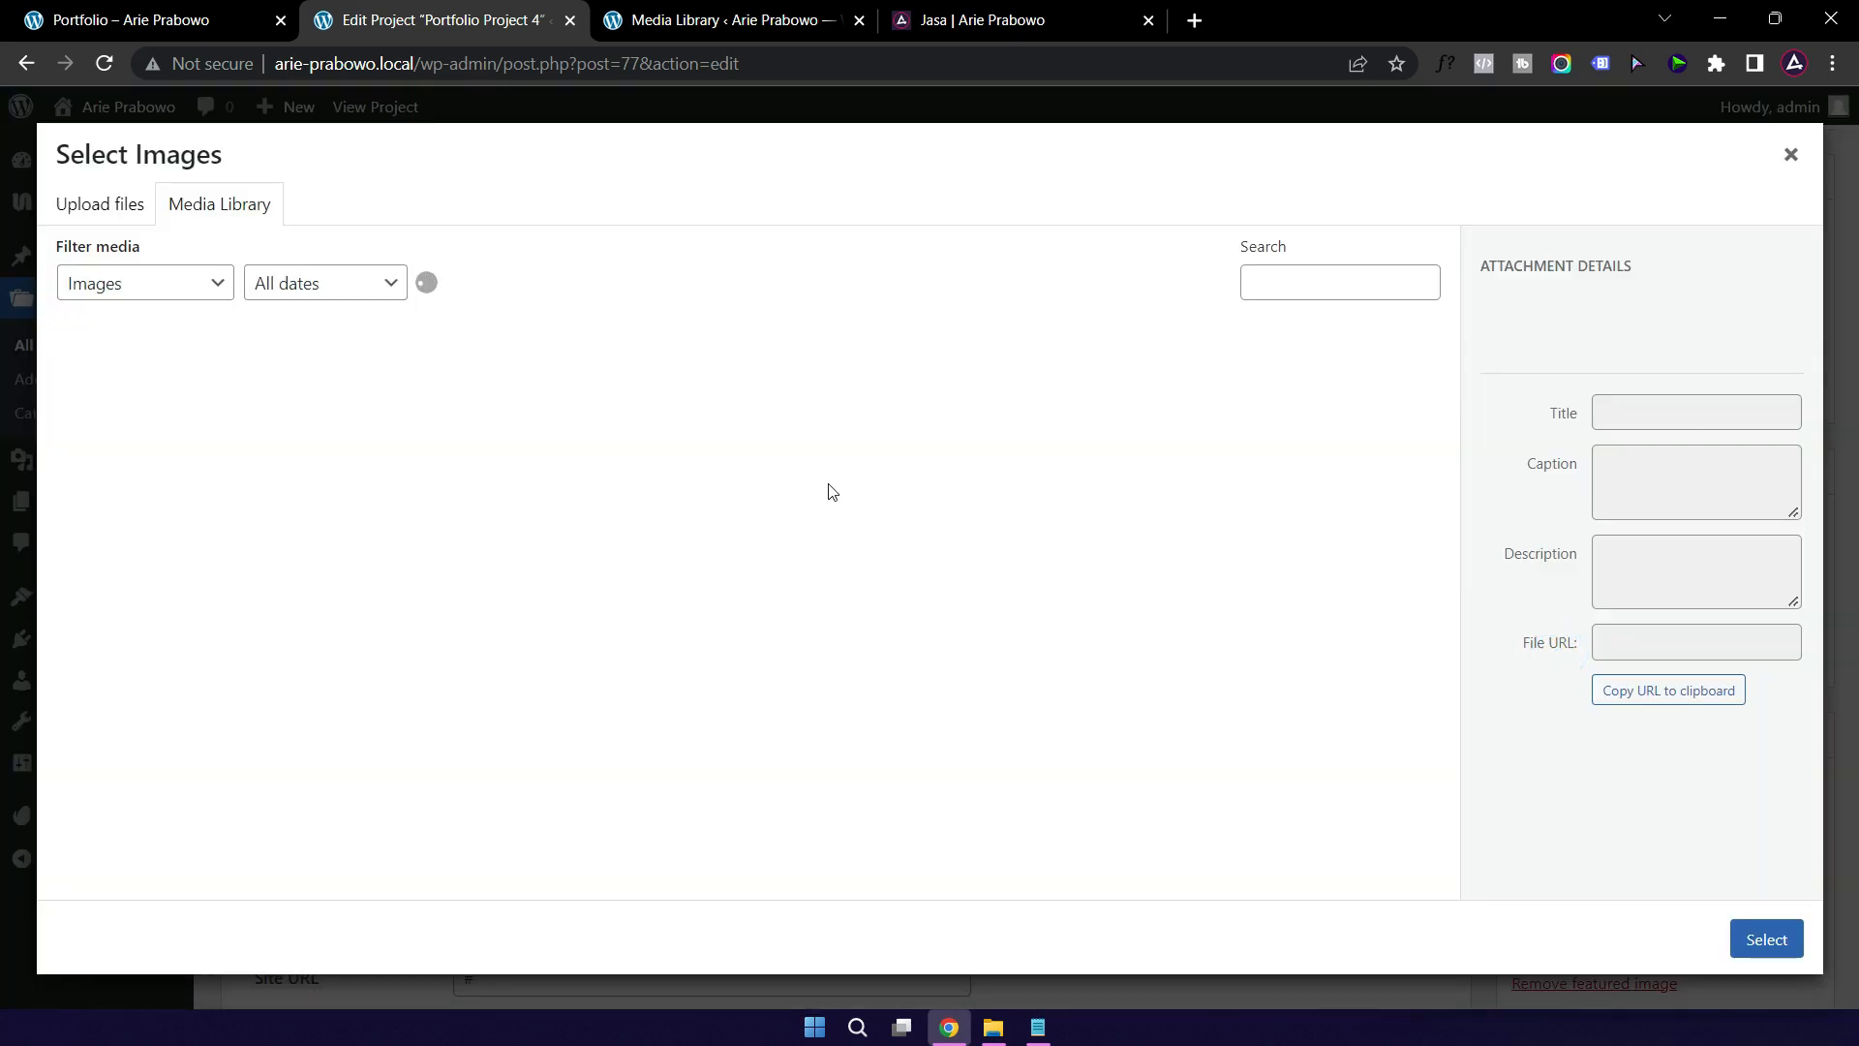
{"action": "scroll", "coordinate": [765, 540], "scroll_direction": "down", "scroll_amount": 4}
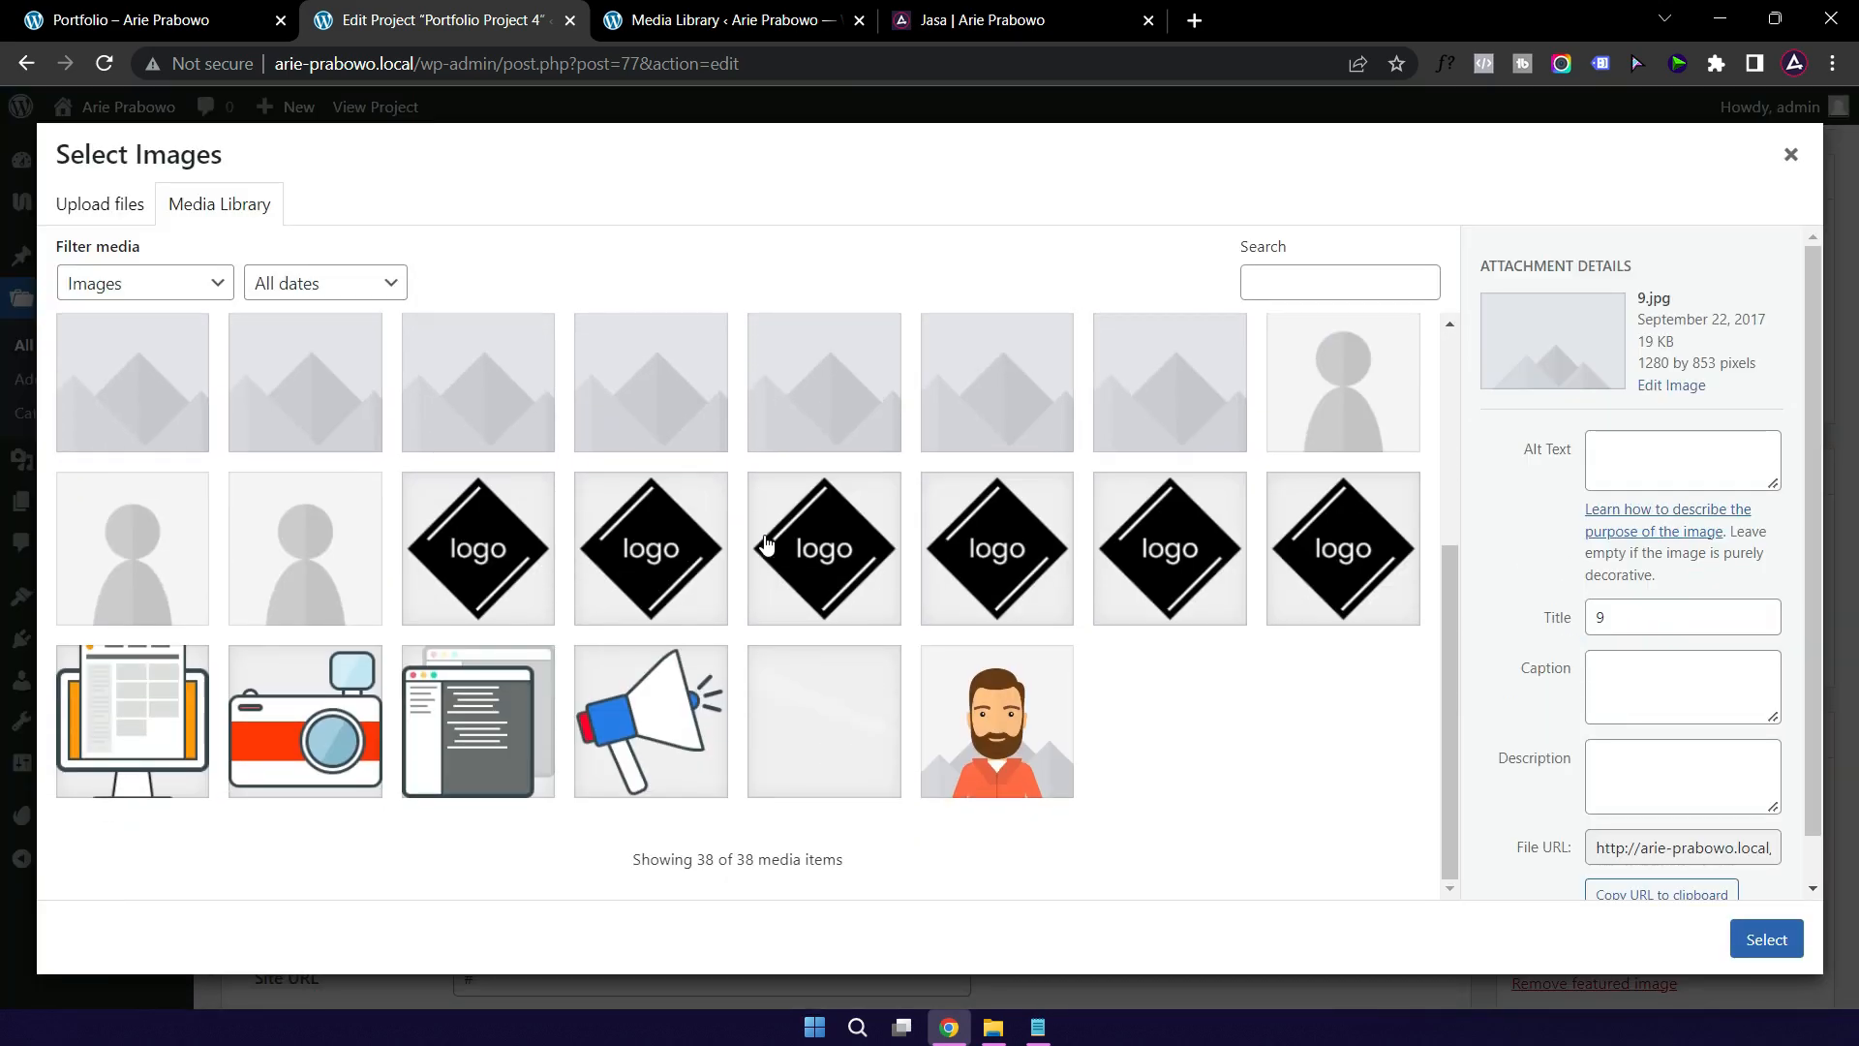
{"action": "scroll", "coordinate": [765, 543], "scroll_direction": "up", "scroll_amount": 4}
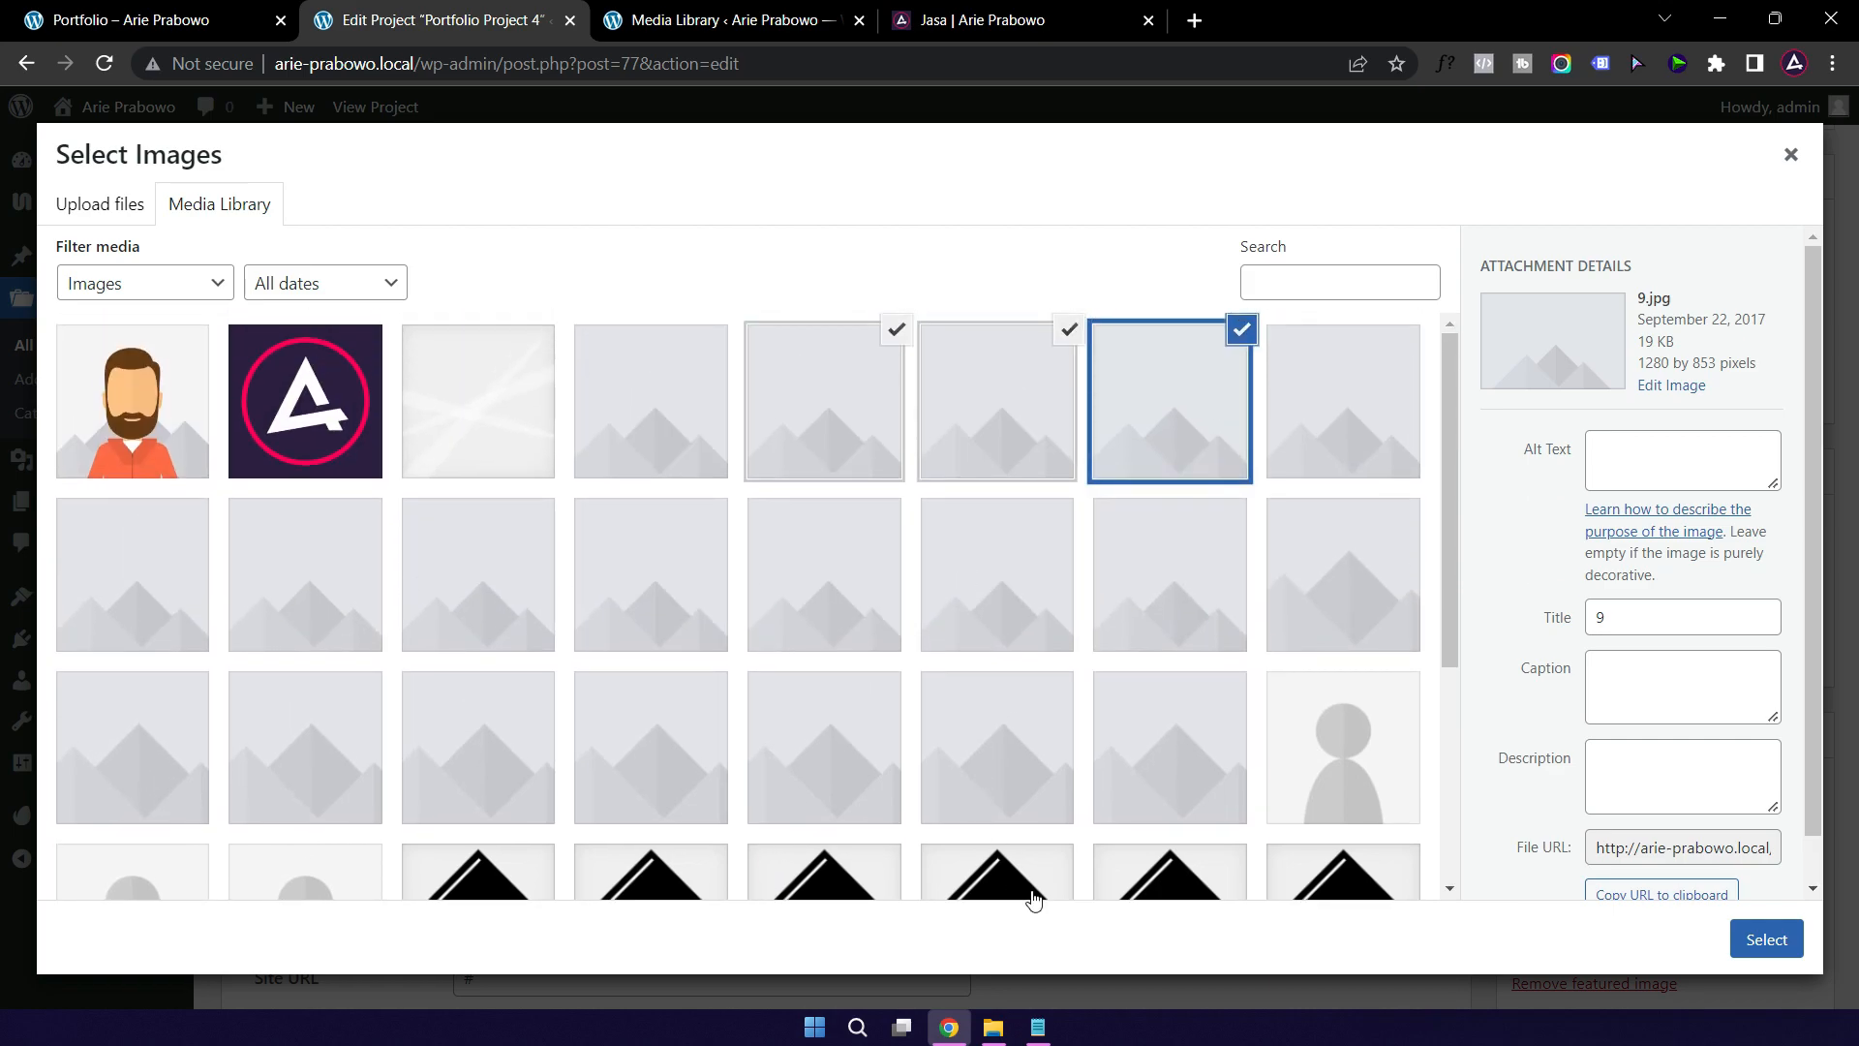
{"action": "left_click", "coordinate": [997, 1028]}
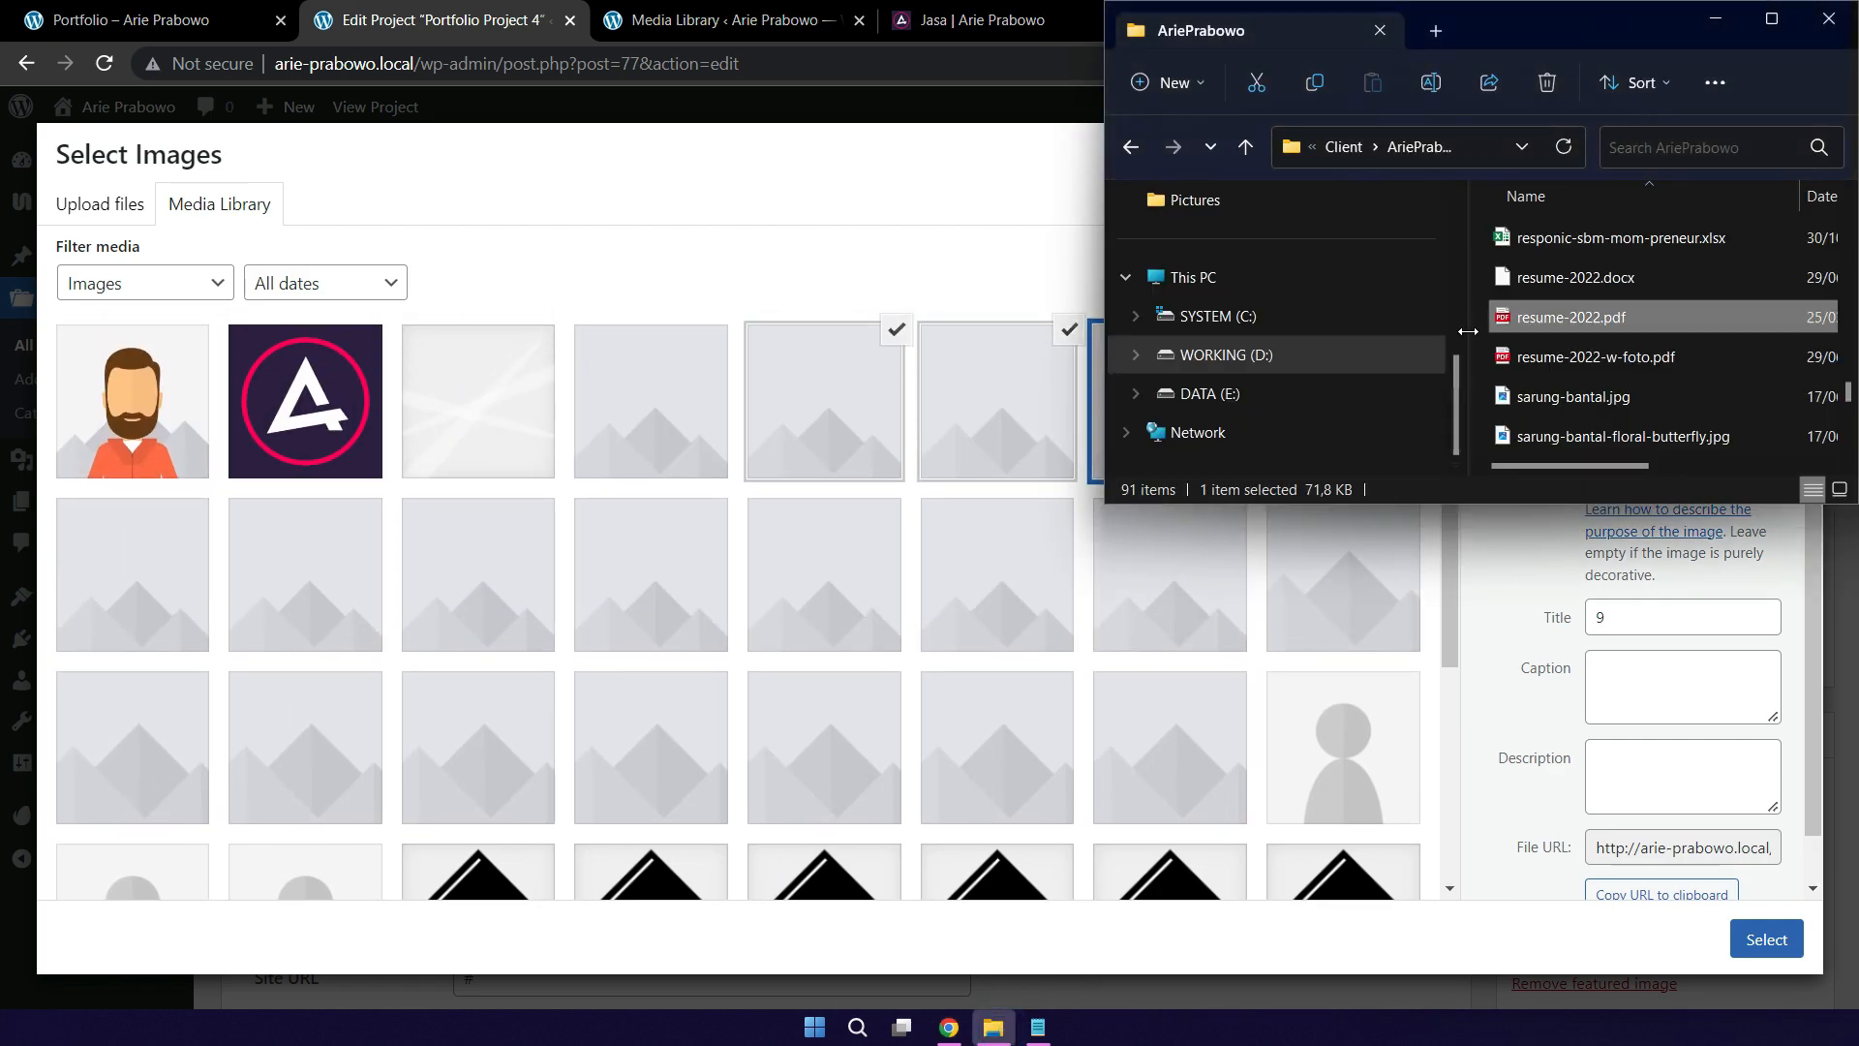
Step: Navigate File Explorer to the sample-gallery folder under MPowerment Consulting's images folder
{"action": "left_click", "coordinate": [1351, 148]}
{"action": "scroll", "coordinate": [1568, 387], "scroll_direction": "down", "scroll_amount": 3}
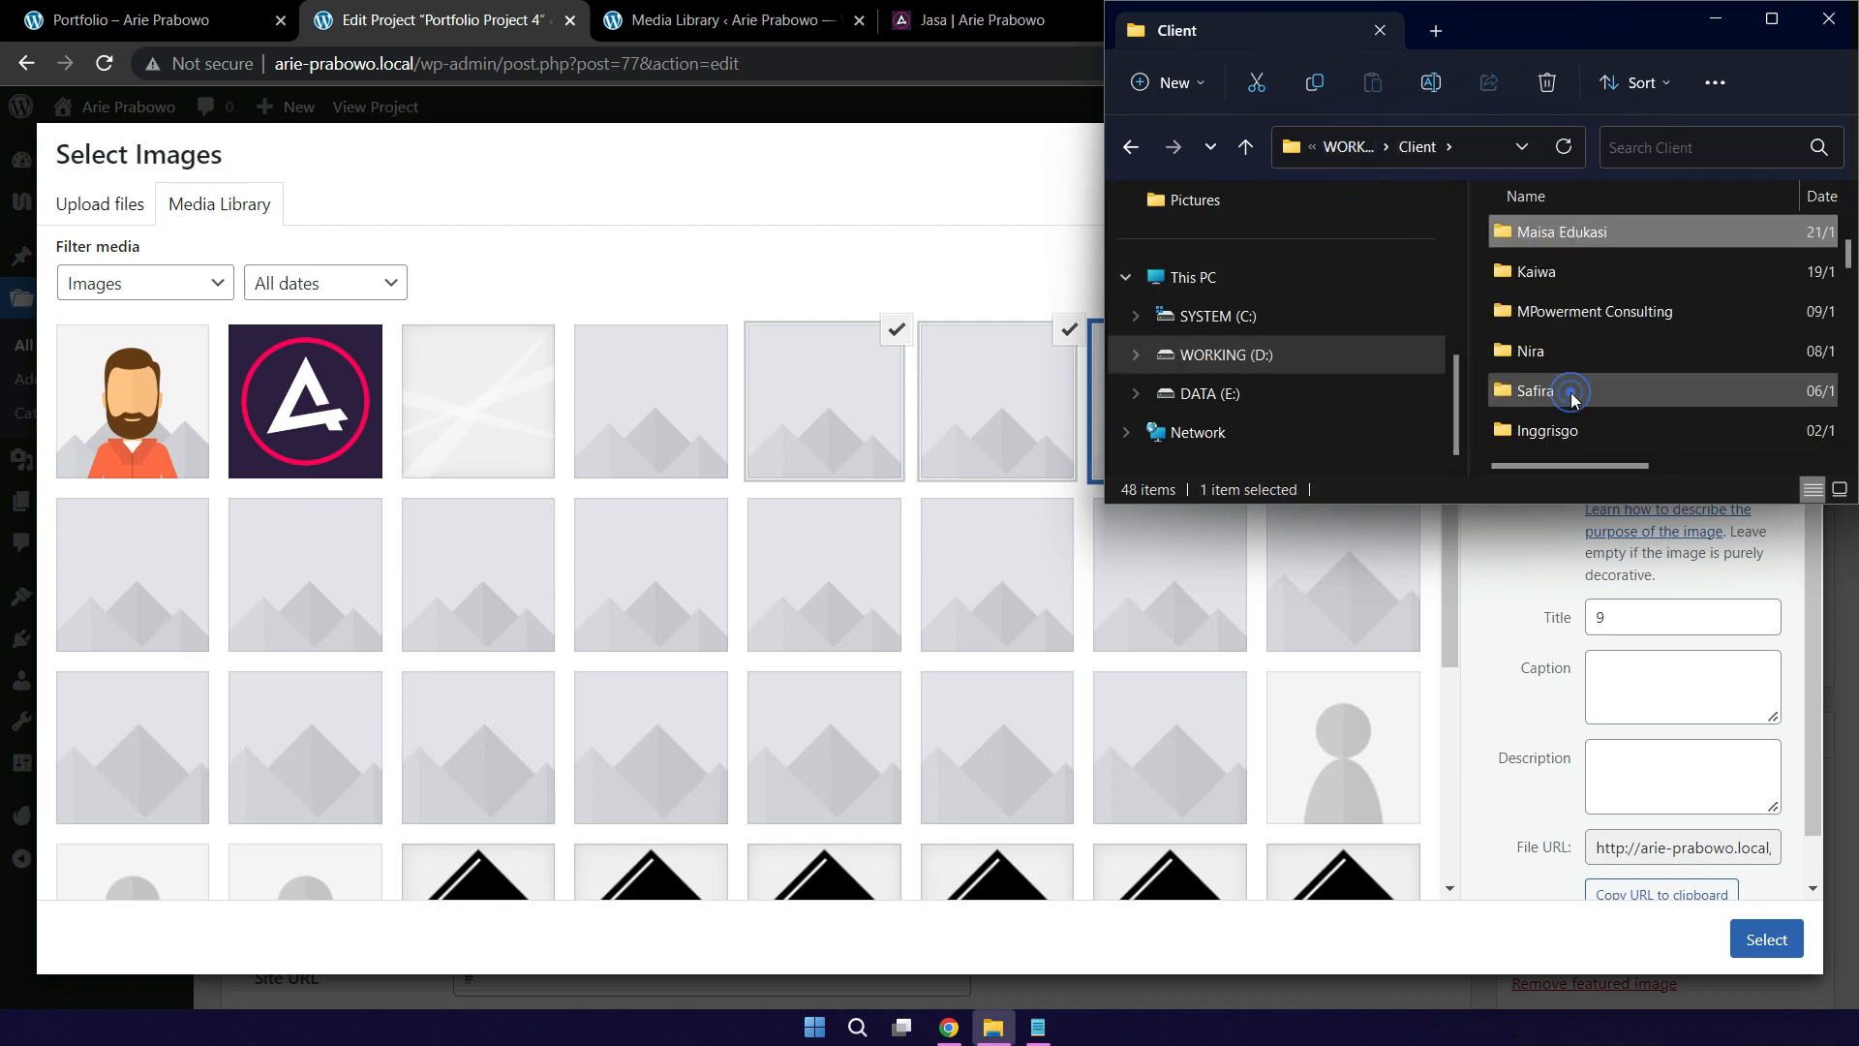
{"action": "double_click", "coordinate": [1610, 312]}
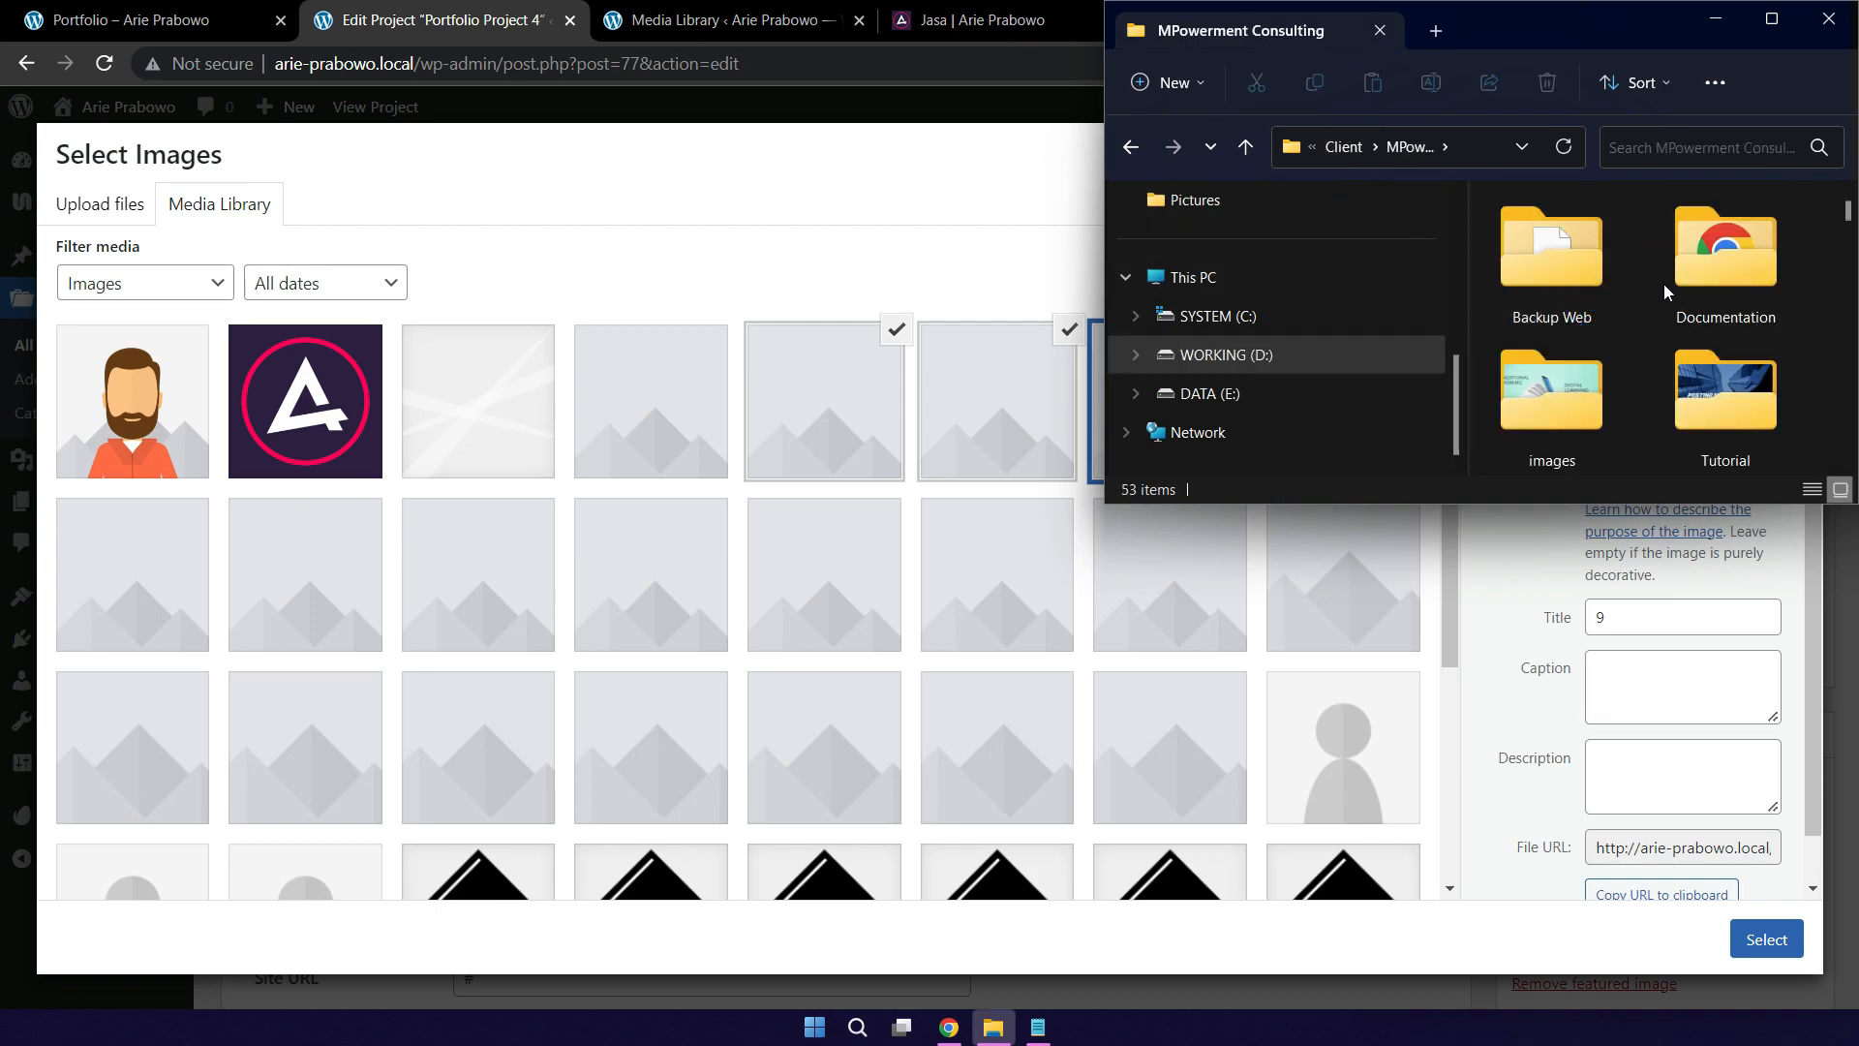
{"action": "double_click", "coordinate": [1569, 408]}
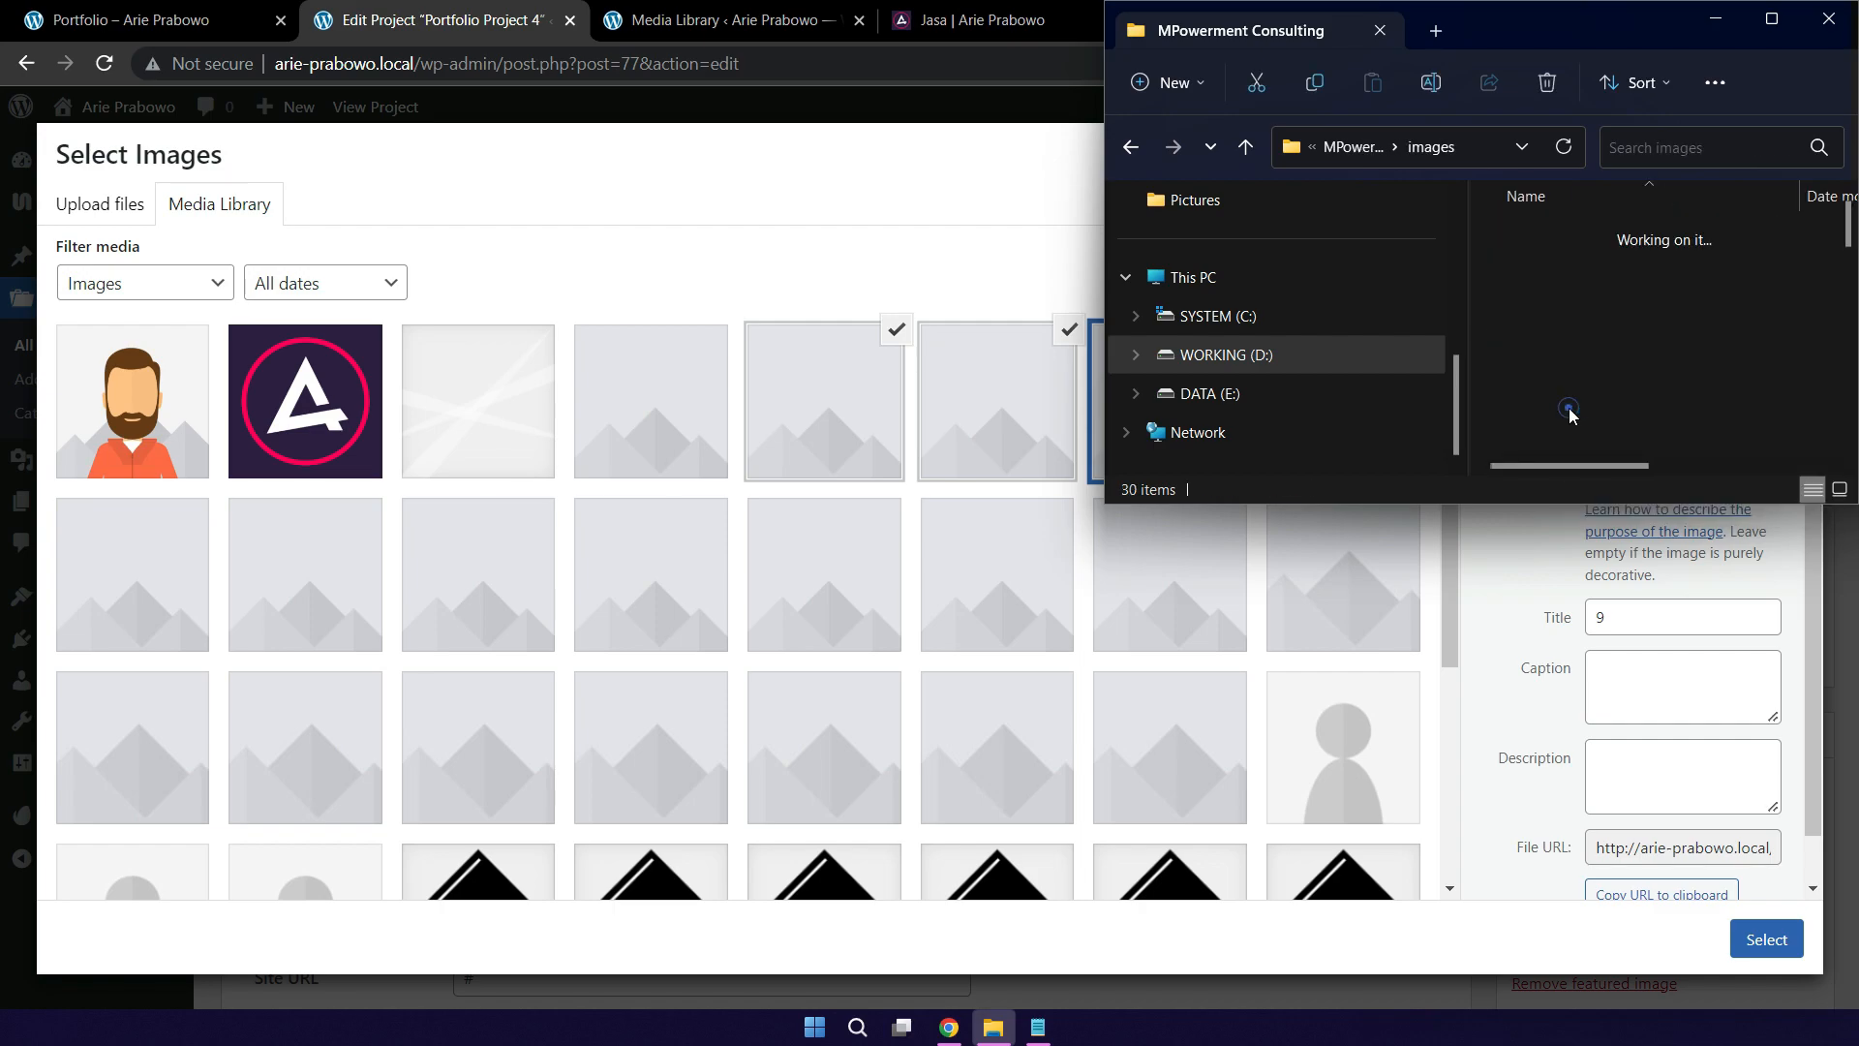
{"action": "scroll", "coordinate": [1638, 387], "scroll_direction": "down", "scroll_amount": 5}
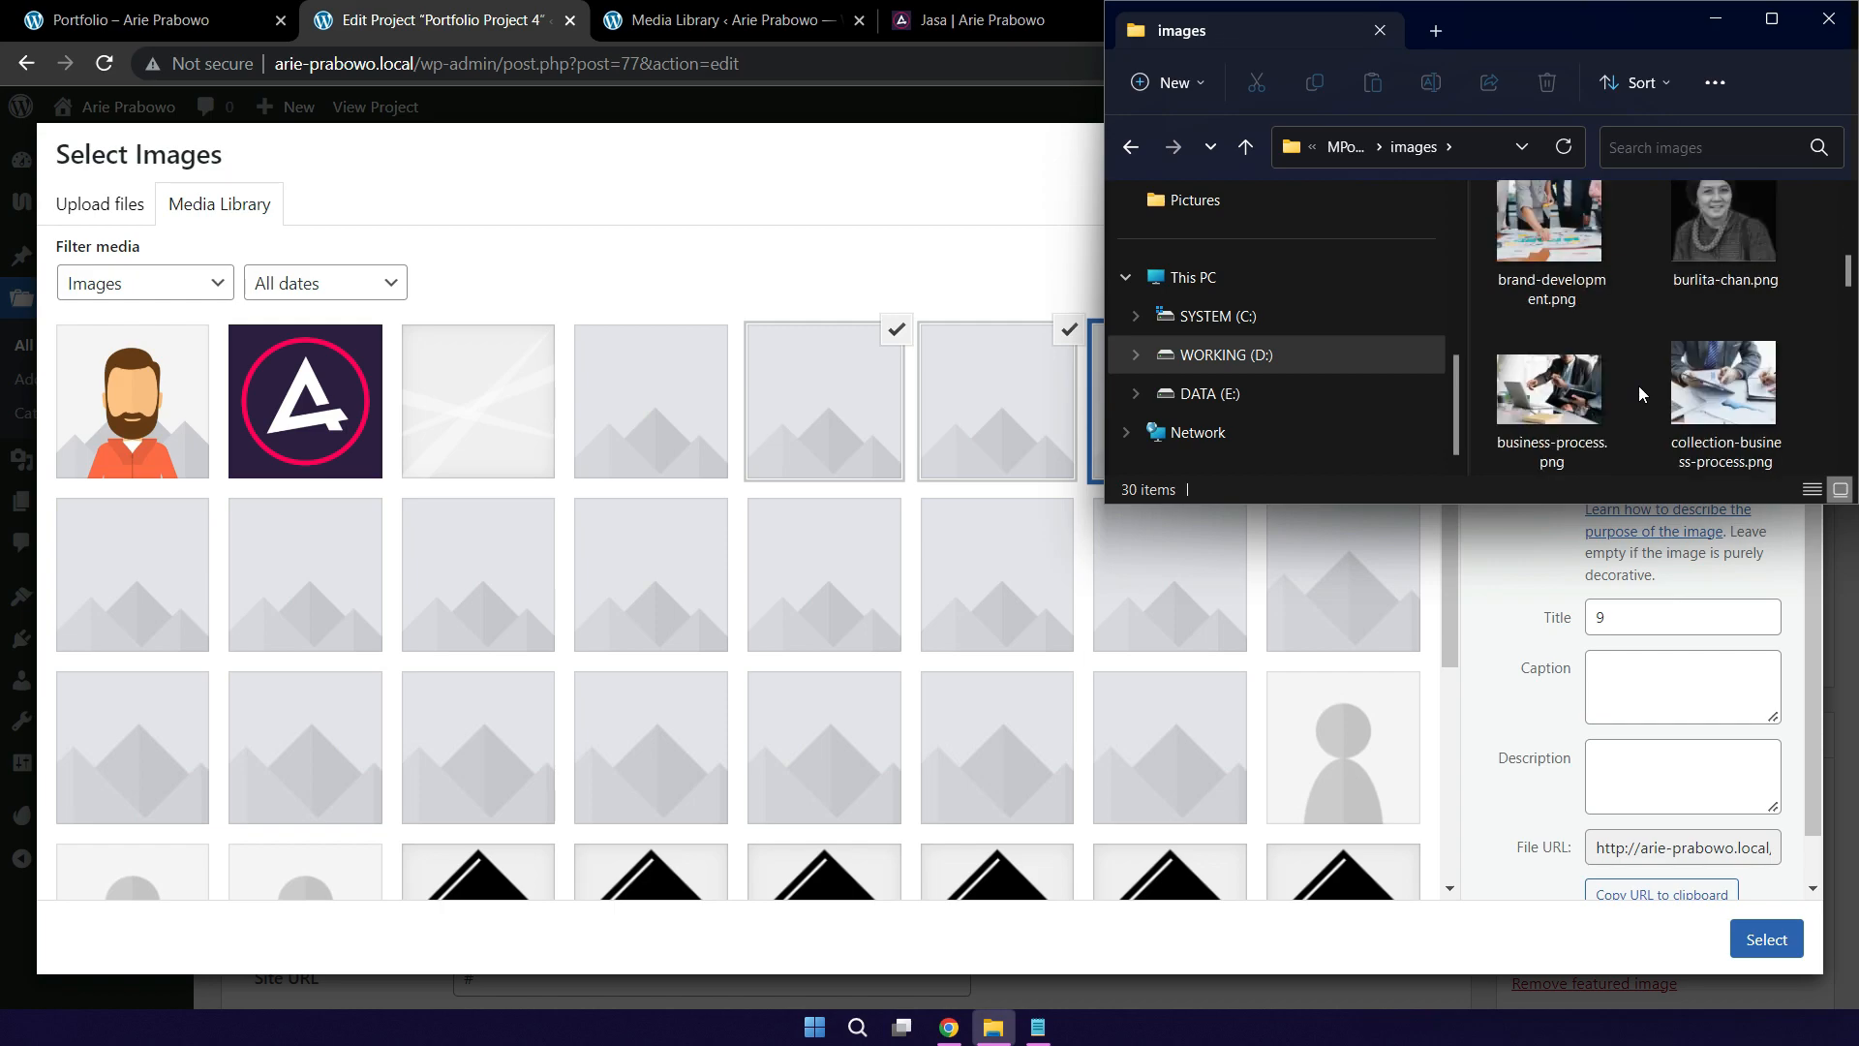
{"action": "scroll", "coordinate": [1639, 386], "scroll_direction": "down", "scroll_amount": 3}
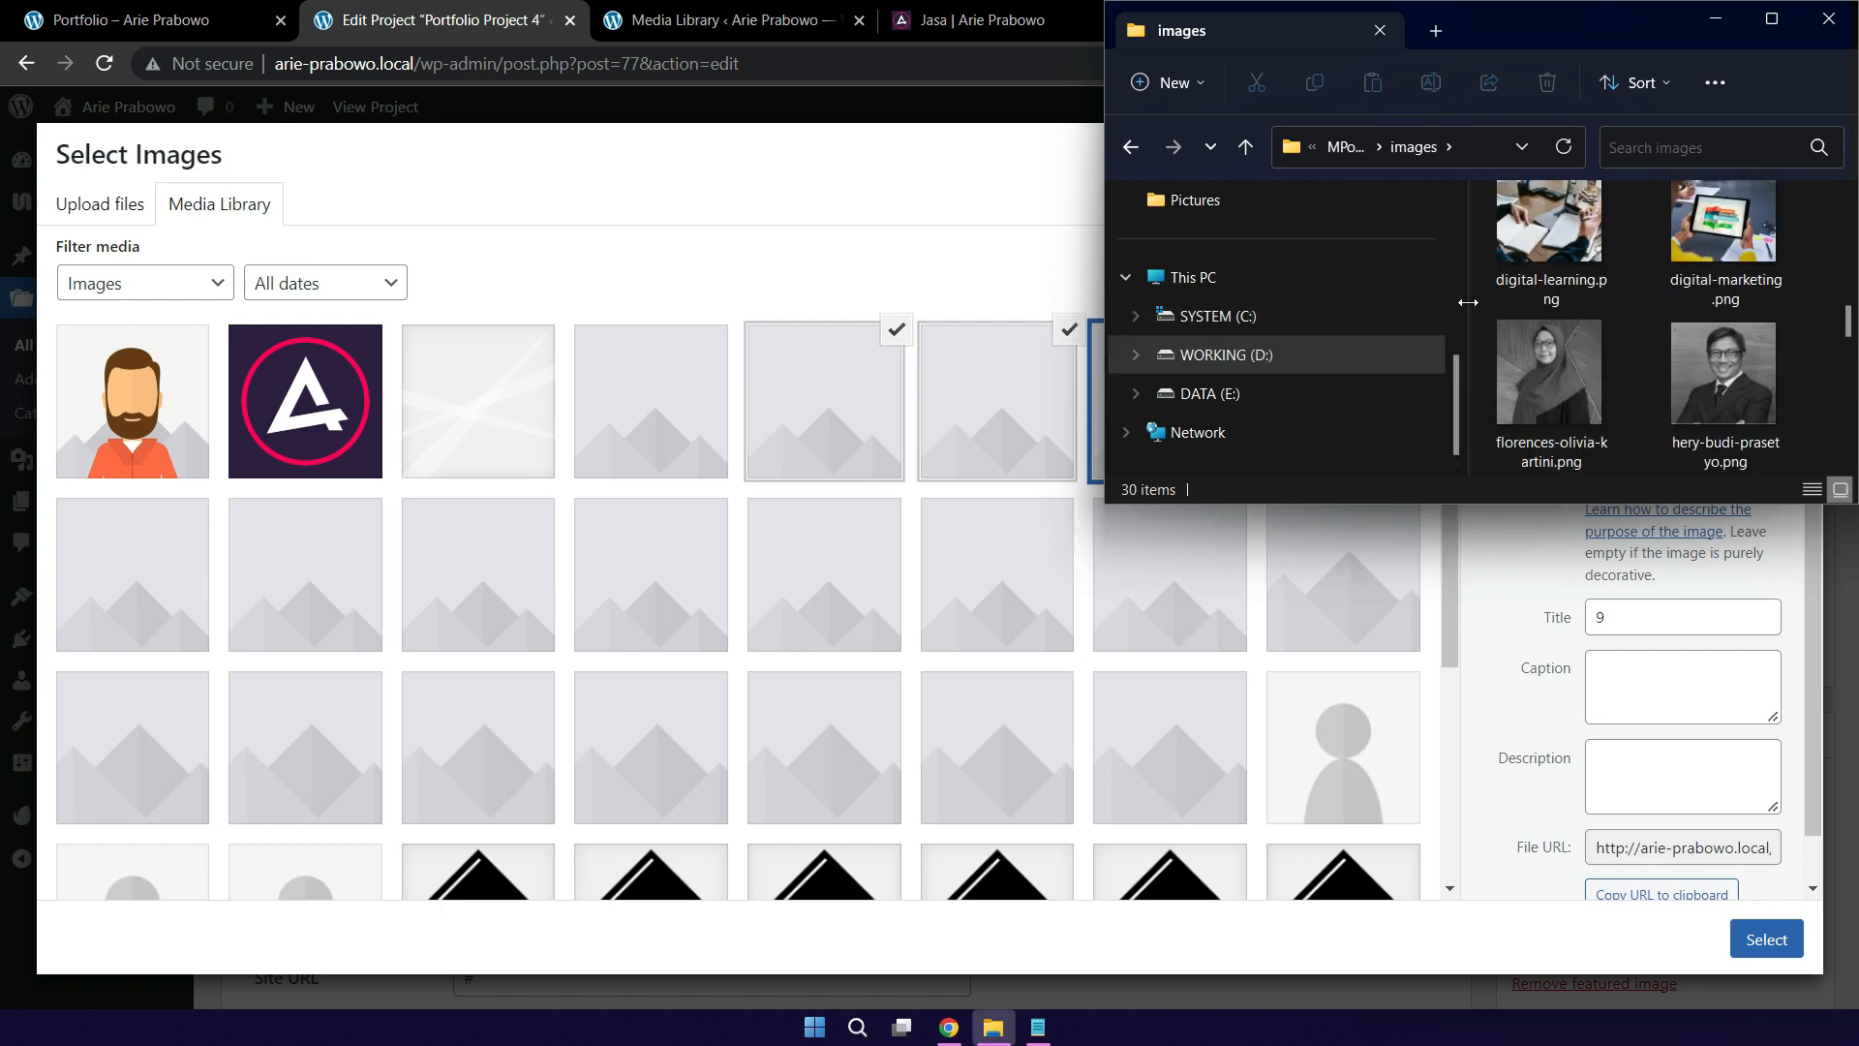
{"action": "left_click_drag", "start_coordinate": [1469, 302], "coordinate": [1328, 302]}
{"action": "scroll", "coordinate": [1561, 366], "scroll_direction": "up", "scroll_amount": 5}
{"action": "scroll", "coordinate": [1560, 365], "scroll_direction": "up", "scroll_amount": 3}
{"action": "scroll", "coordinate": [1561, 365], "scroll_direction": "down", "scroll_amount": 3}
{"action": "scroll", "coordinate": [1561, 365], "scroll_direction": "up", "scroll_amount": 3}
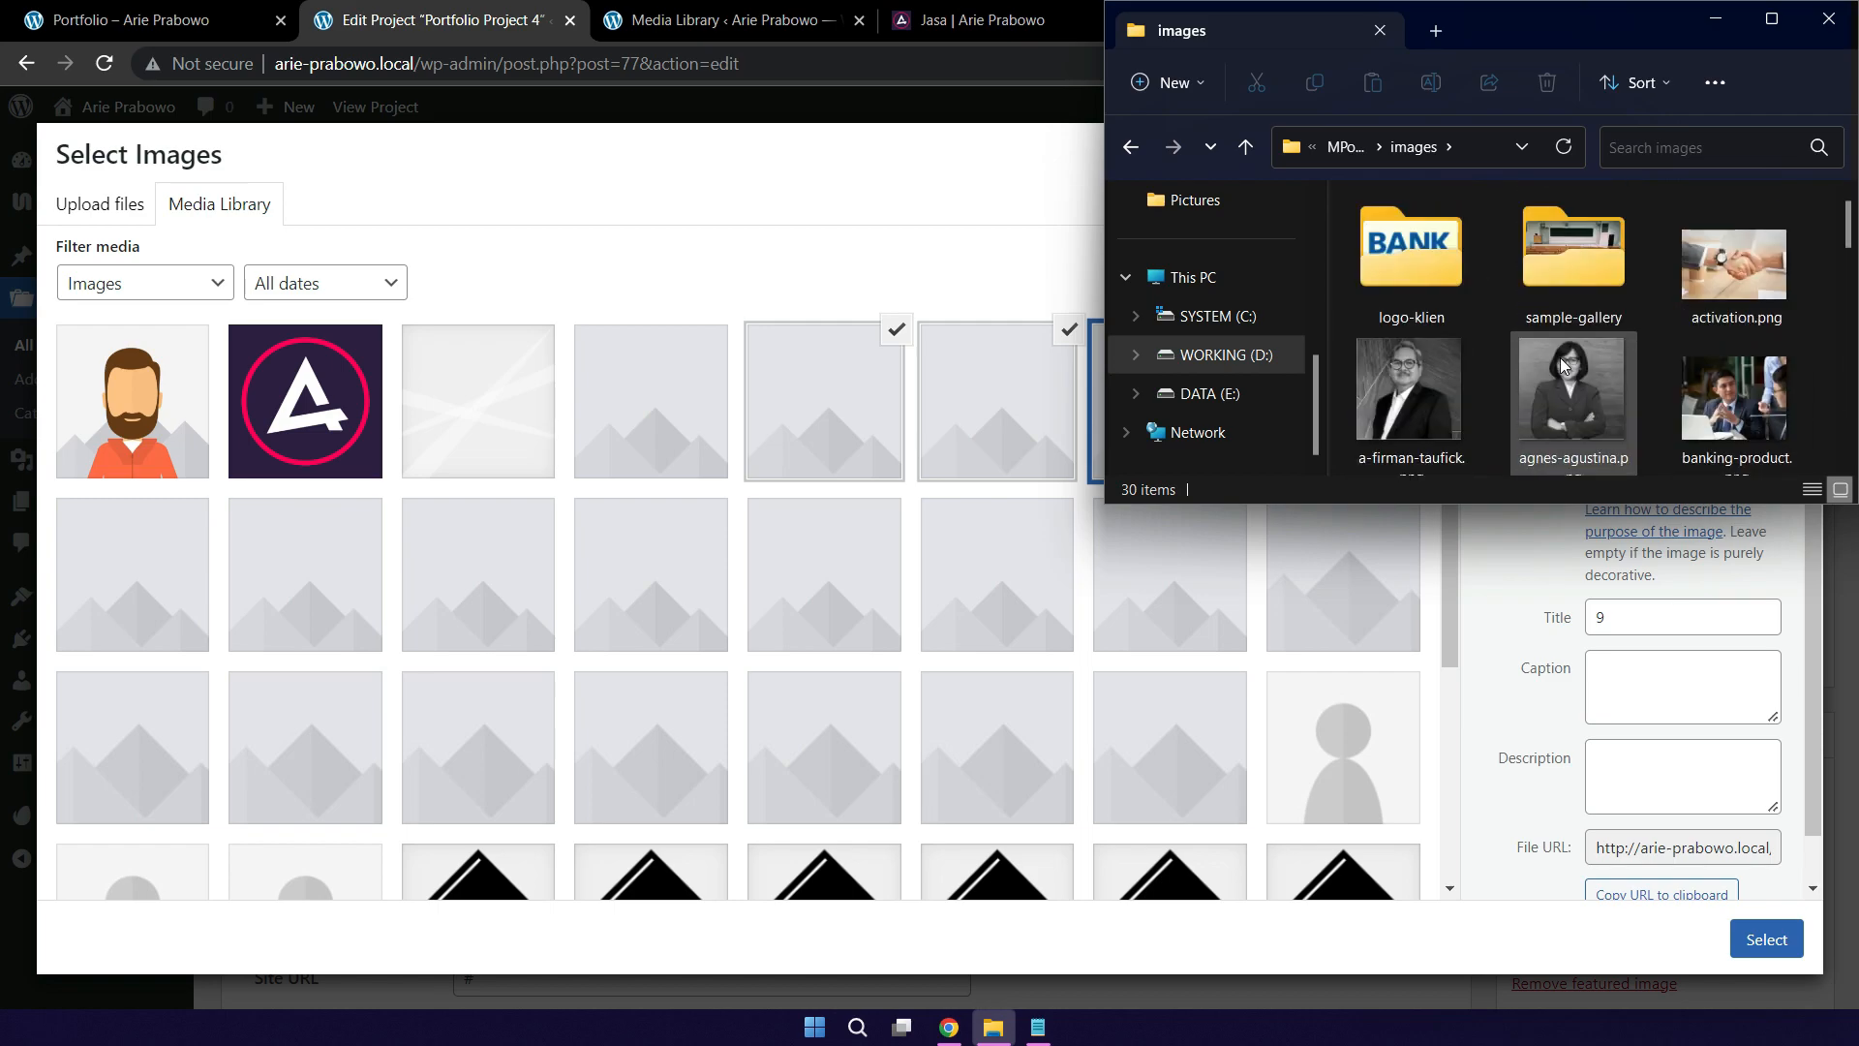
{"action": "double_click", "coordinate": [1573, 254]}
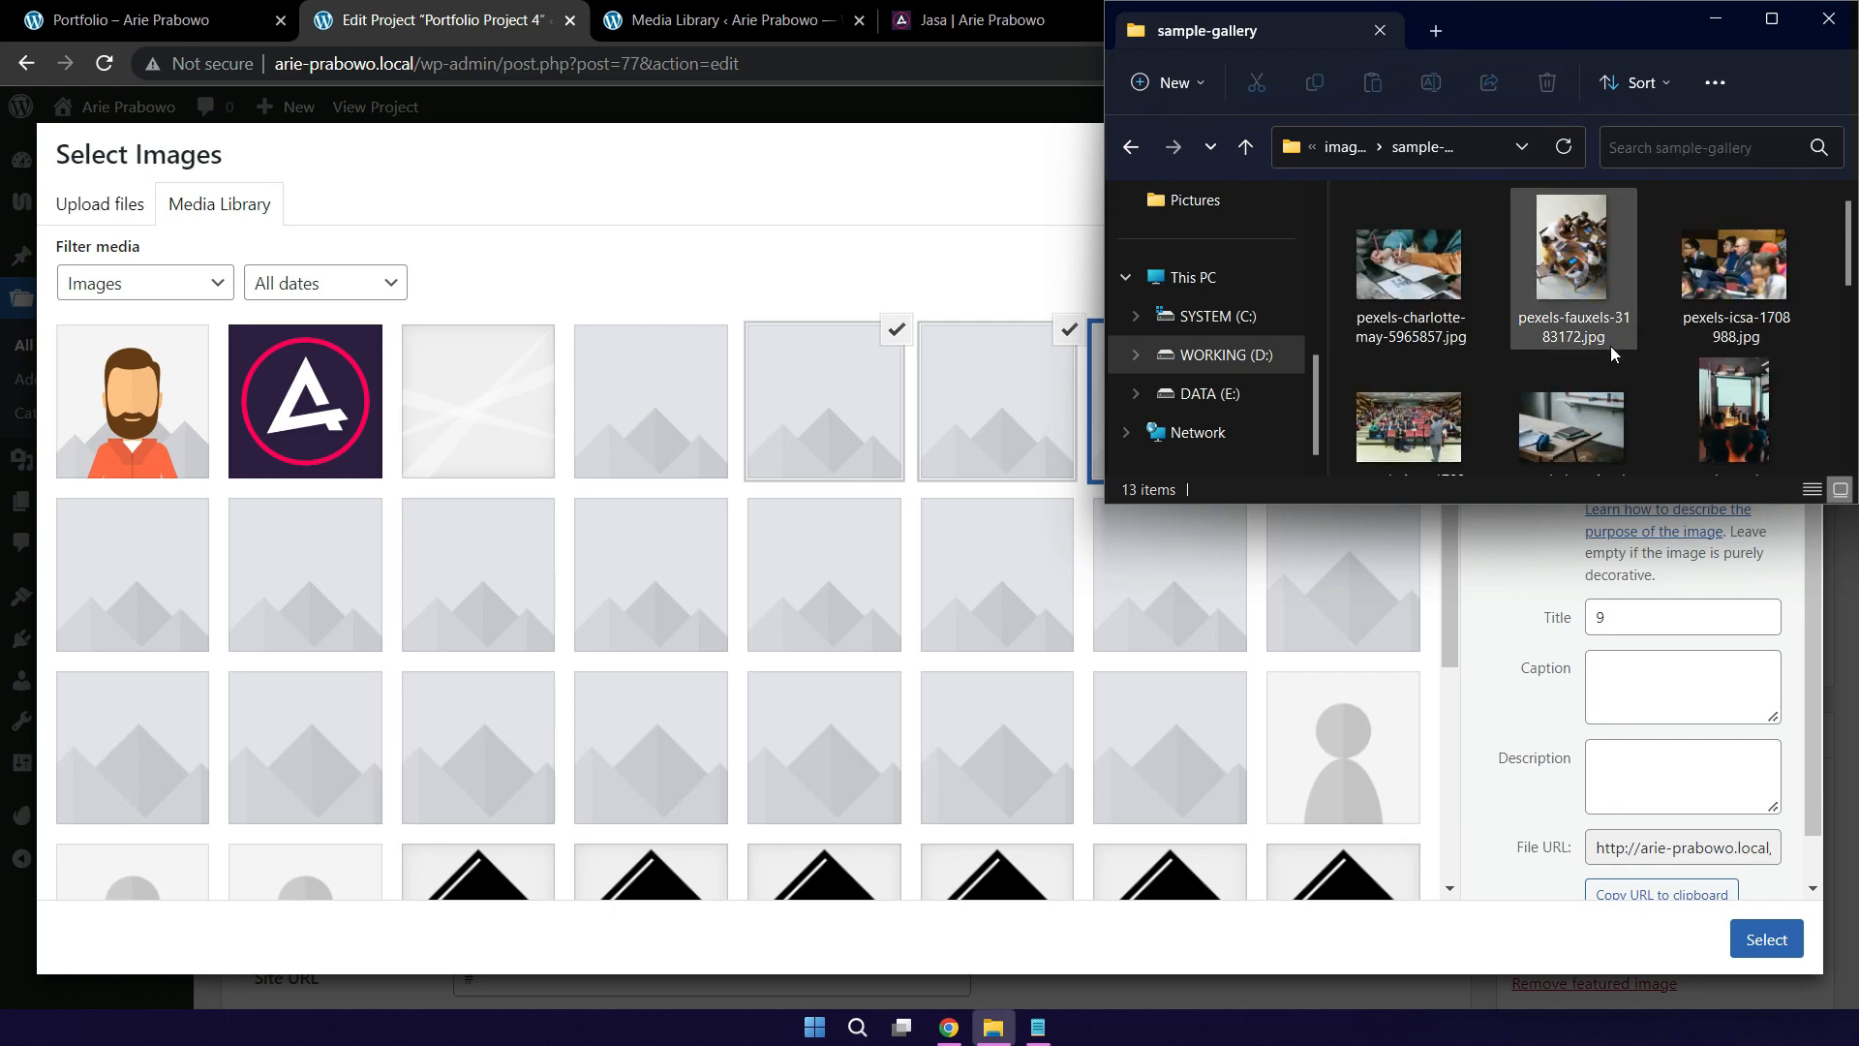
Step: Select three photos, including pexels-icsa-1708988 and pexels-pavel-danilyuk-8761326, and drag them into WordPress to upload
{"action": "left_click", "coordinate": [1752, 263]}
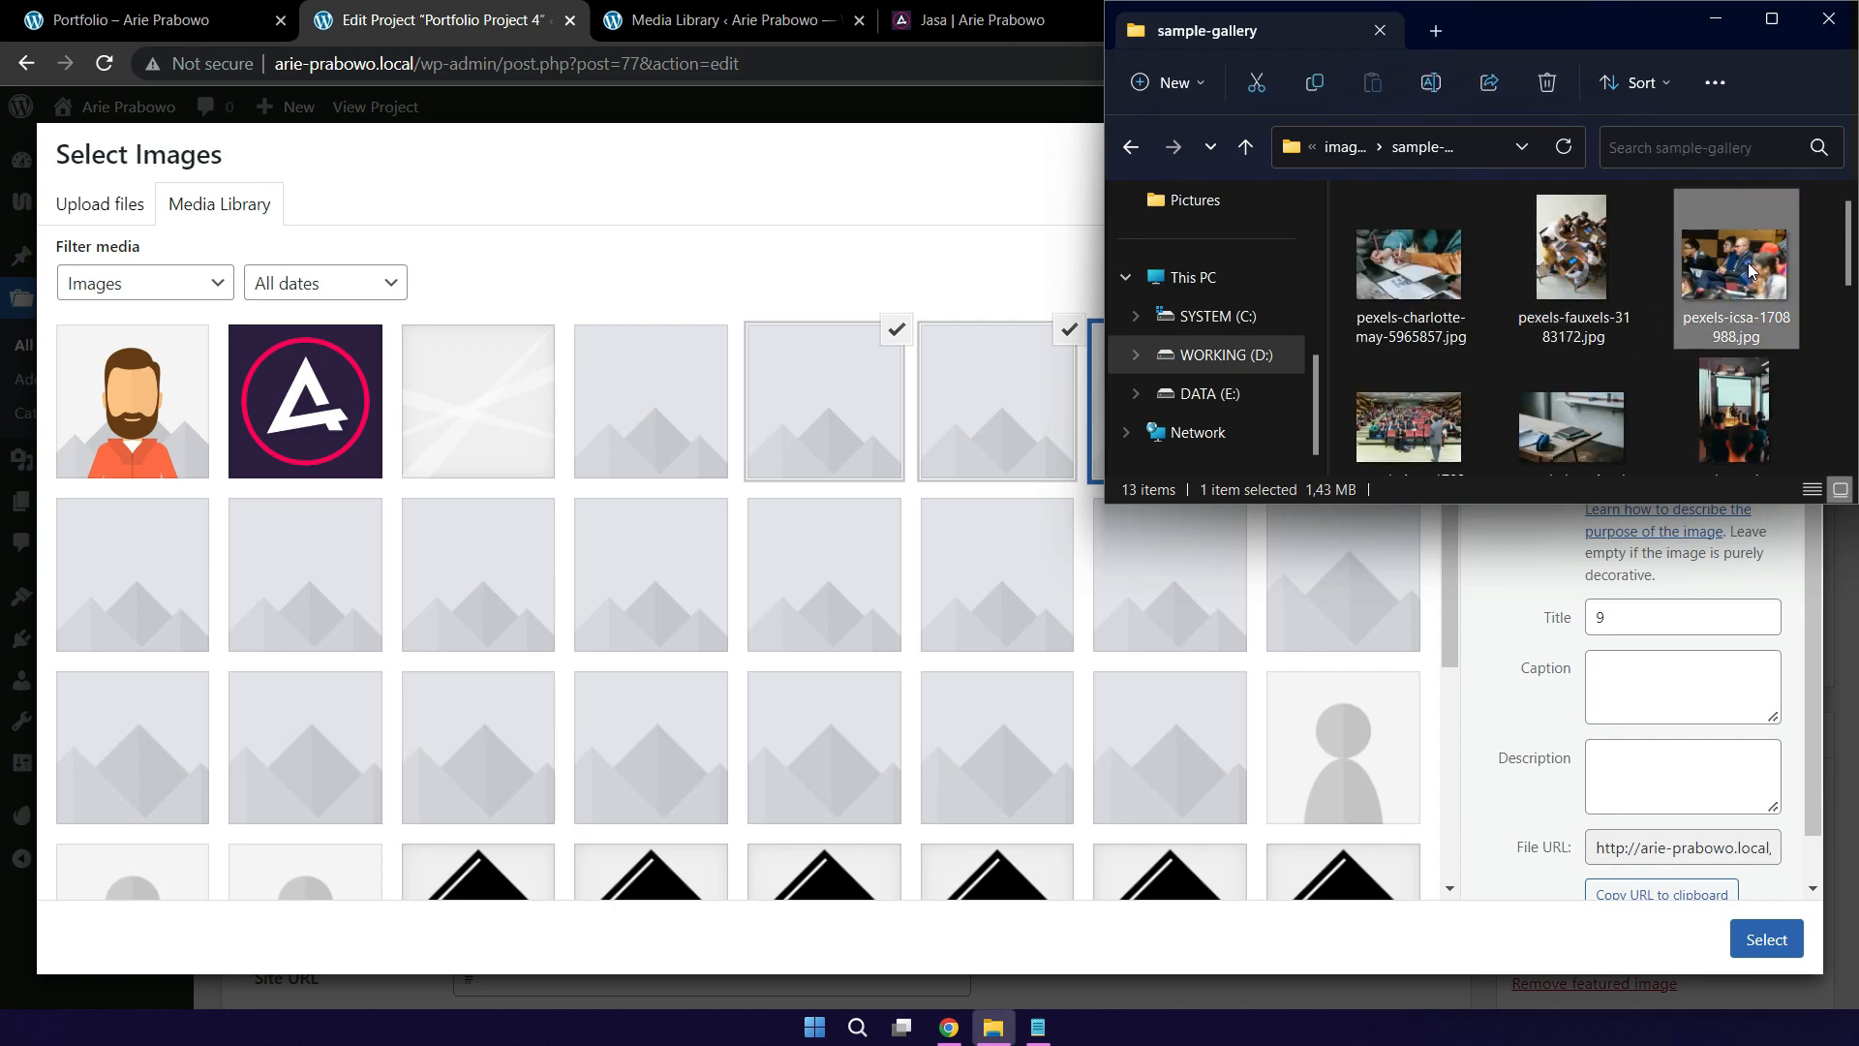
{"action": "scroll", "coordinate": [1428, 388], "scroll_direction": "down", "scroll_amount": 1}
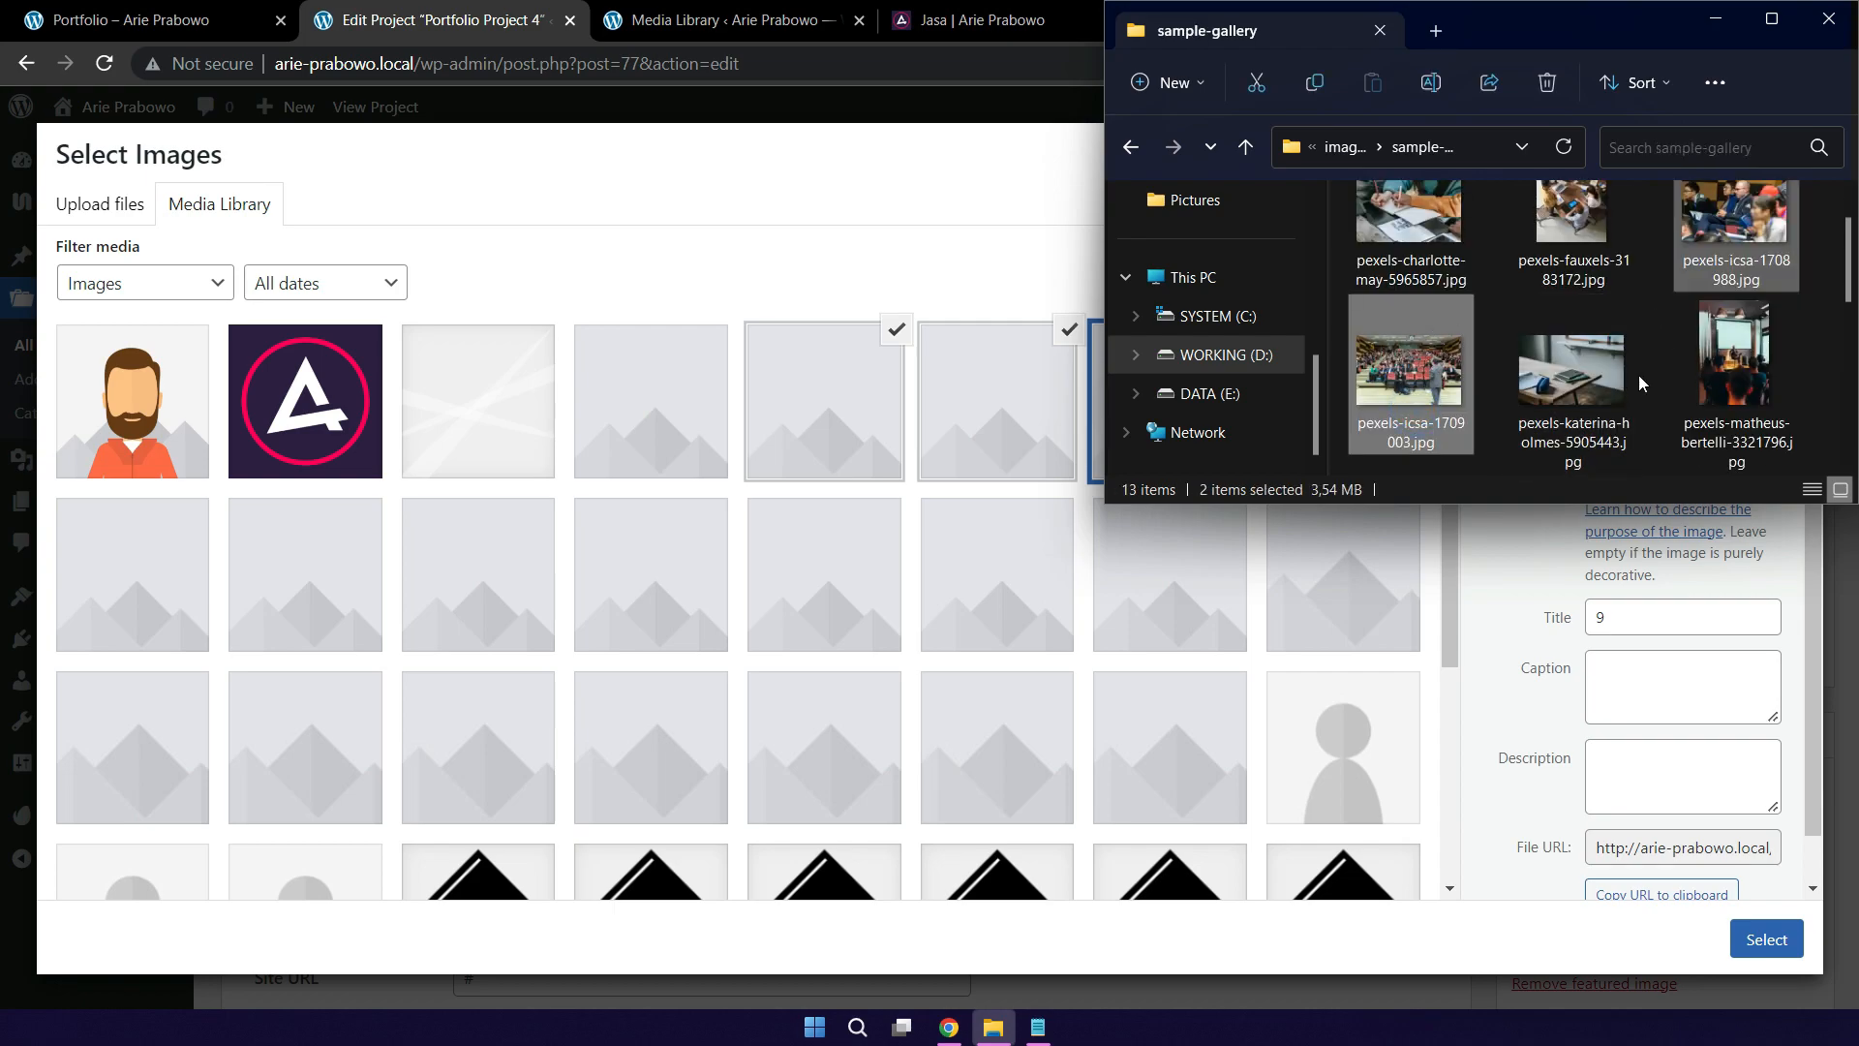
{"action": "left_click", "coordinate": [1748, 368], "text": "ctrl"}
{"action": "left_click", "coordinate": [1748, 368], "text": "ctrl"}
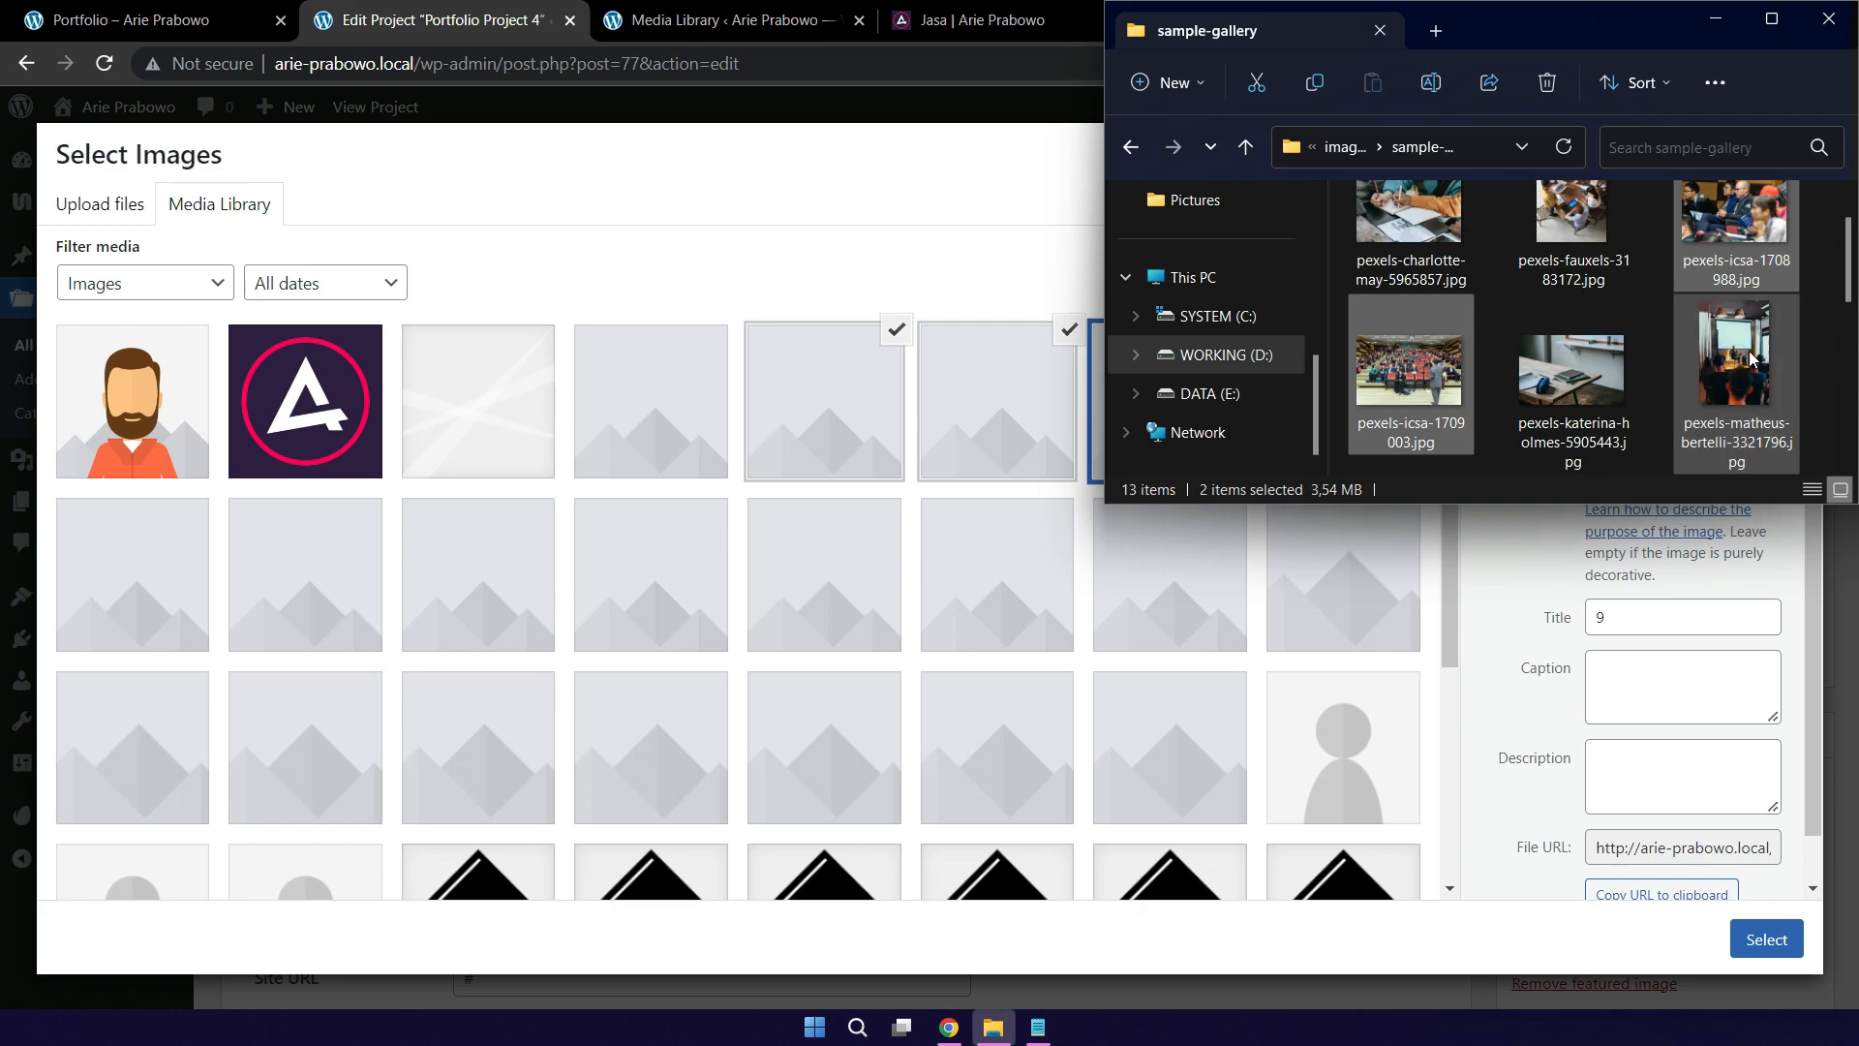
{"action": "scroll", "coordinate": [1646, 383], "scroll_direction": "down", "scroll_amount": 1}
{"action": "scroll", "coordinate": [1639, 385], "scroll_direction": "down", "scroll_amount": 1}
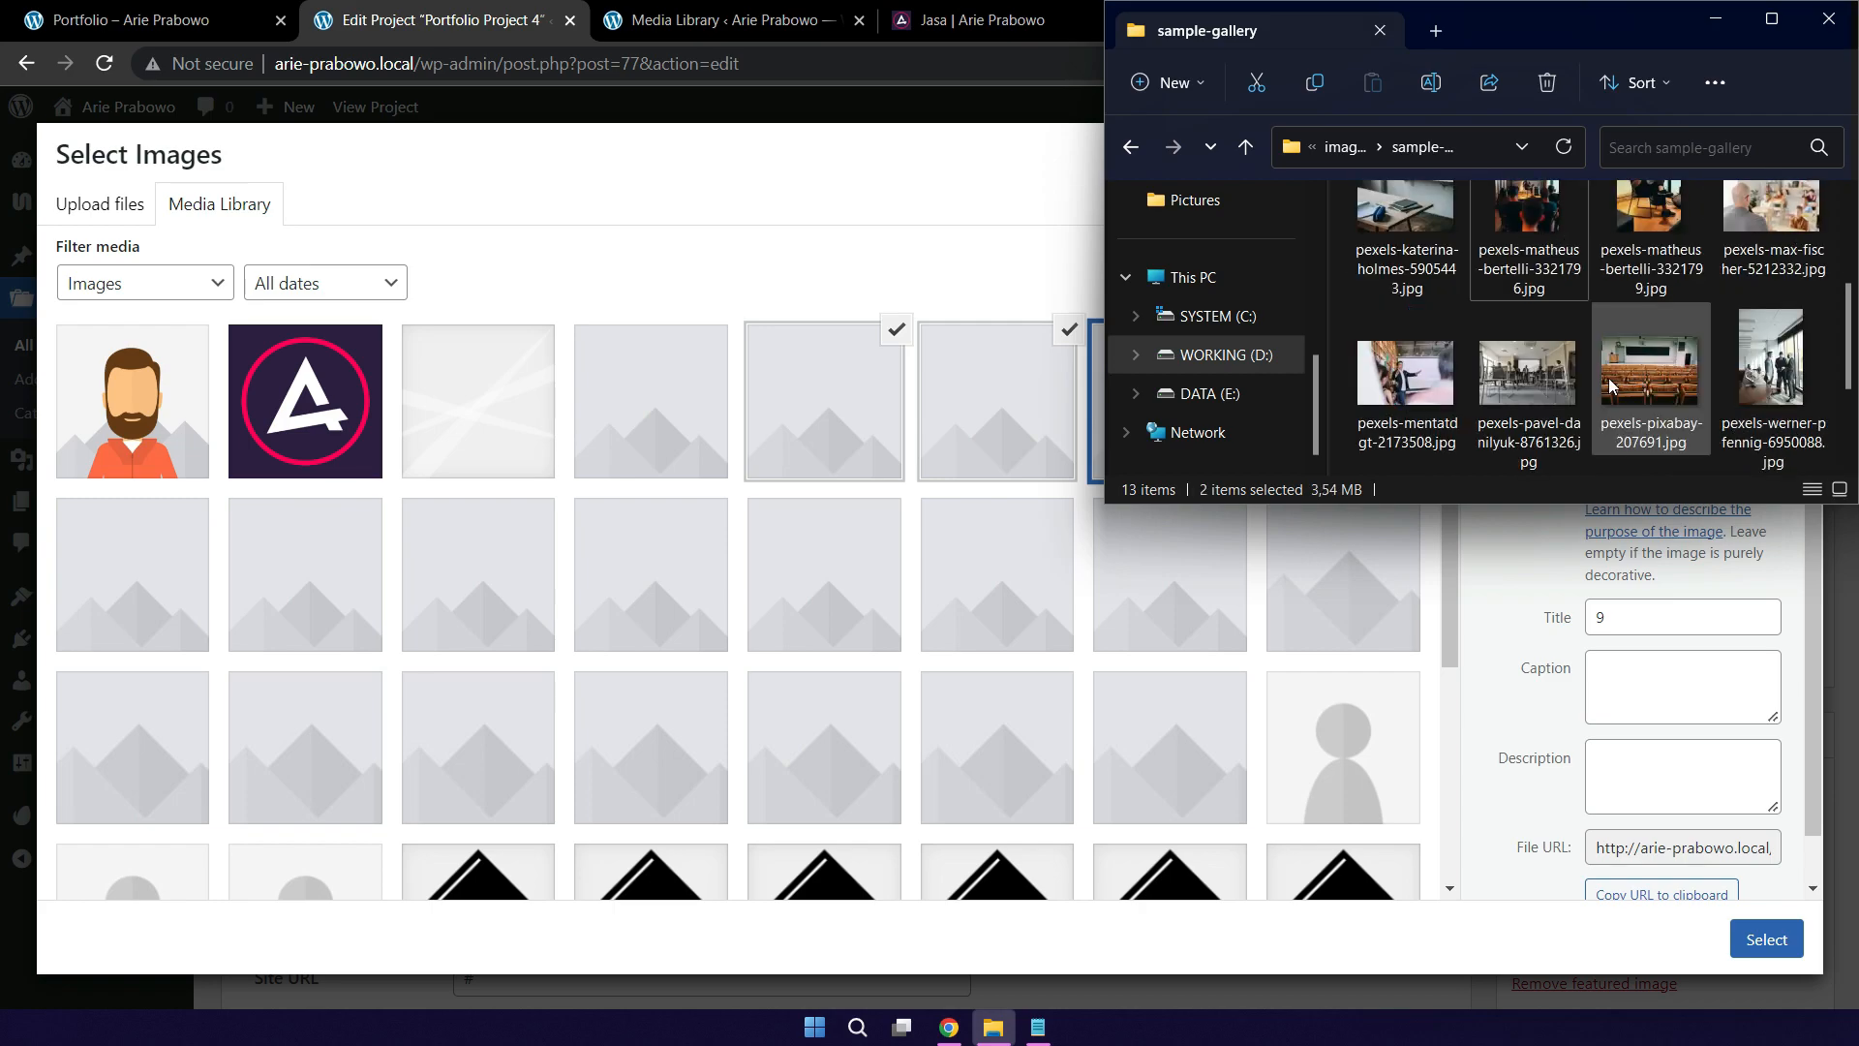
{"action": "left_click", "coordinate": [1556, 381], "text": "ctrl"}
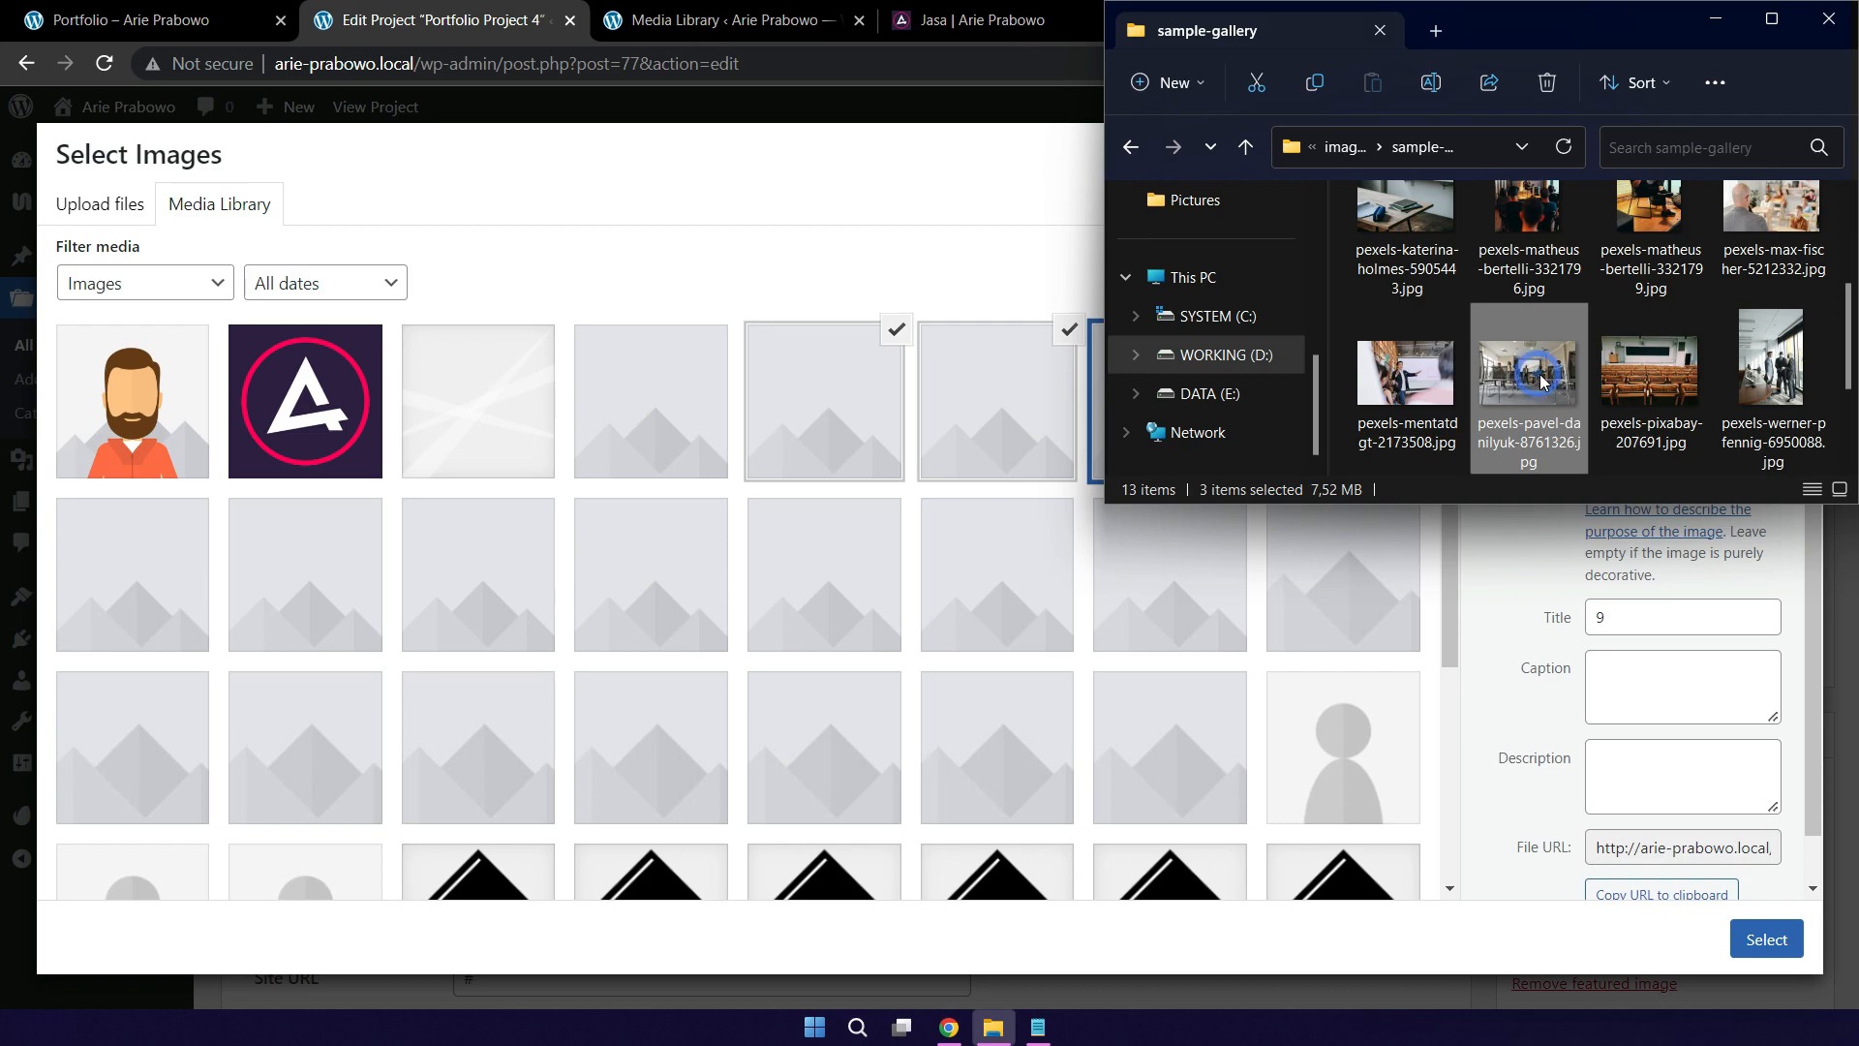
{"action": "scroll", "coordinate": [1541, 380], "scroll_direction": "up", "scroll_amount": 1}
{"action": "left_click_drag", "start_coordinate": [1663, 271], "coordinate": [542, 495]}
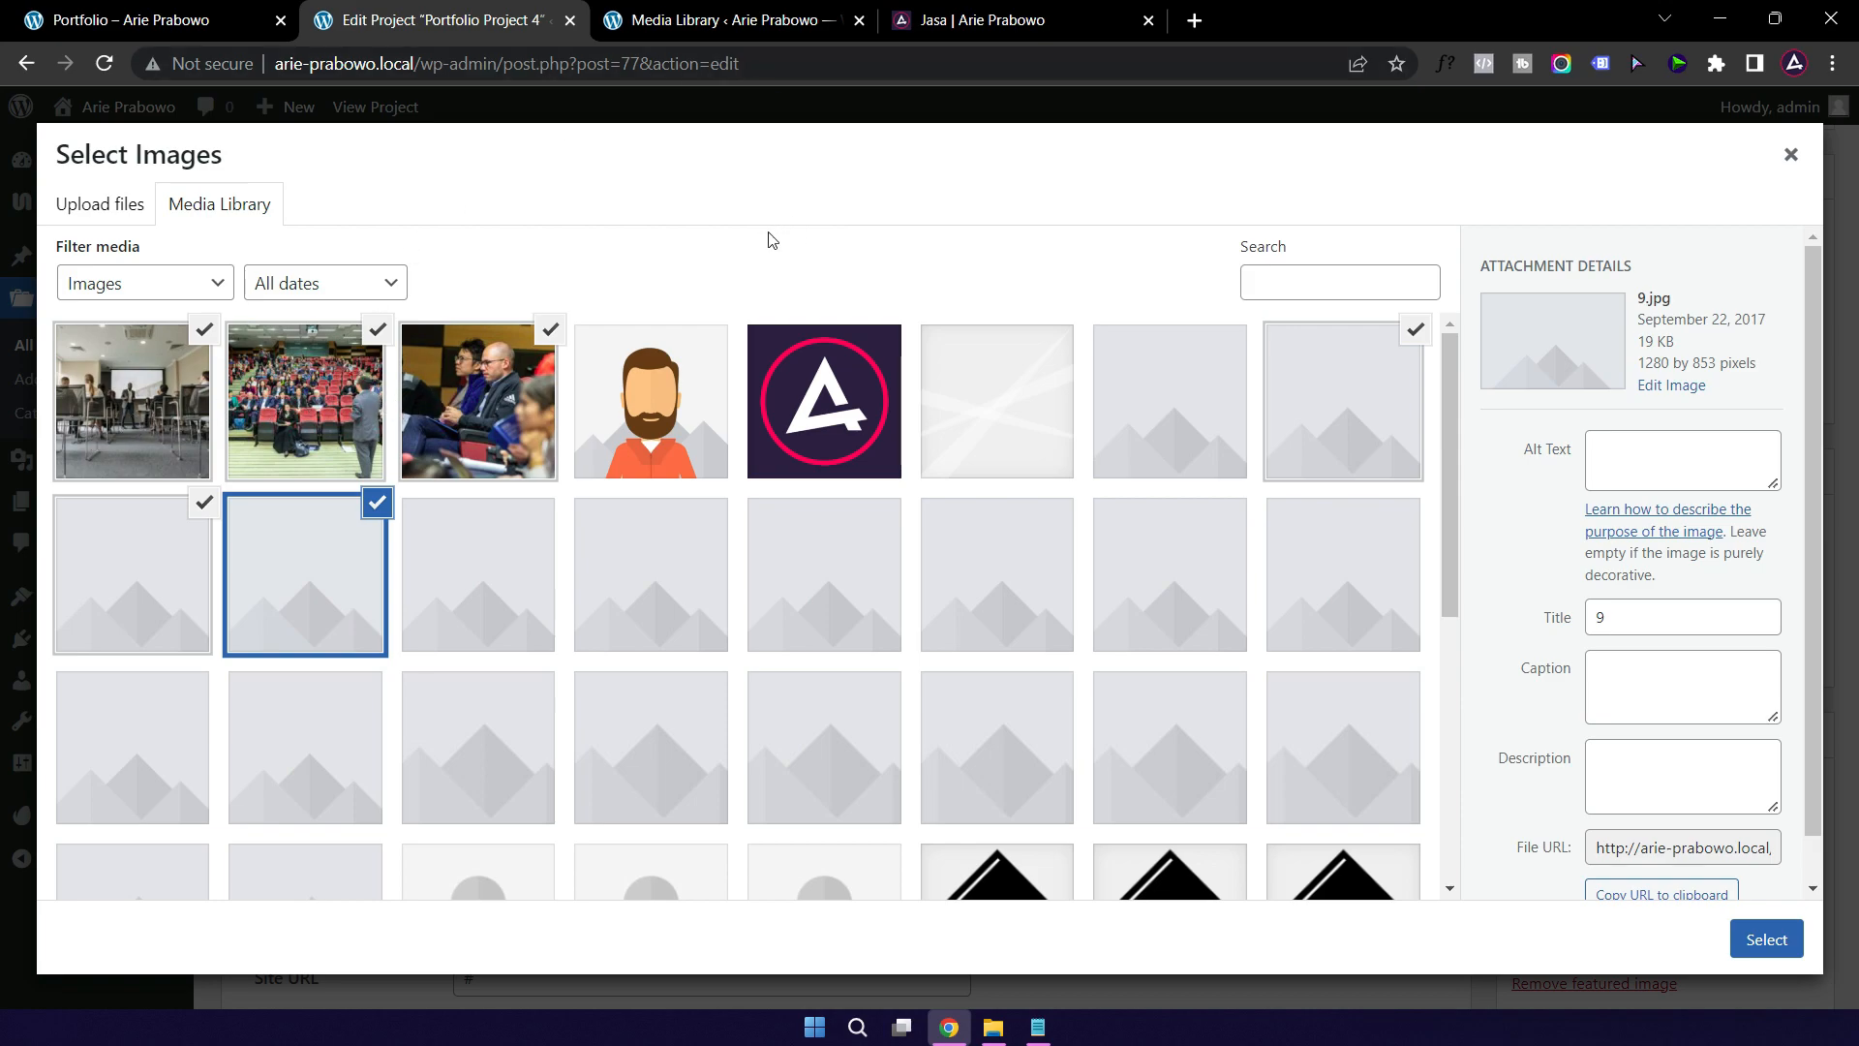
Step: Uncheck the three placeholder images, keep the three uploaded photos checked, and confirm the gallery selection
{"action": "left_click", "coordinate": [1417, 334]}
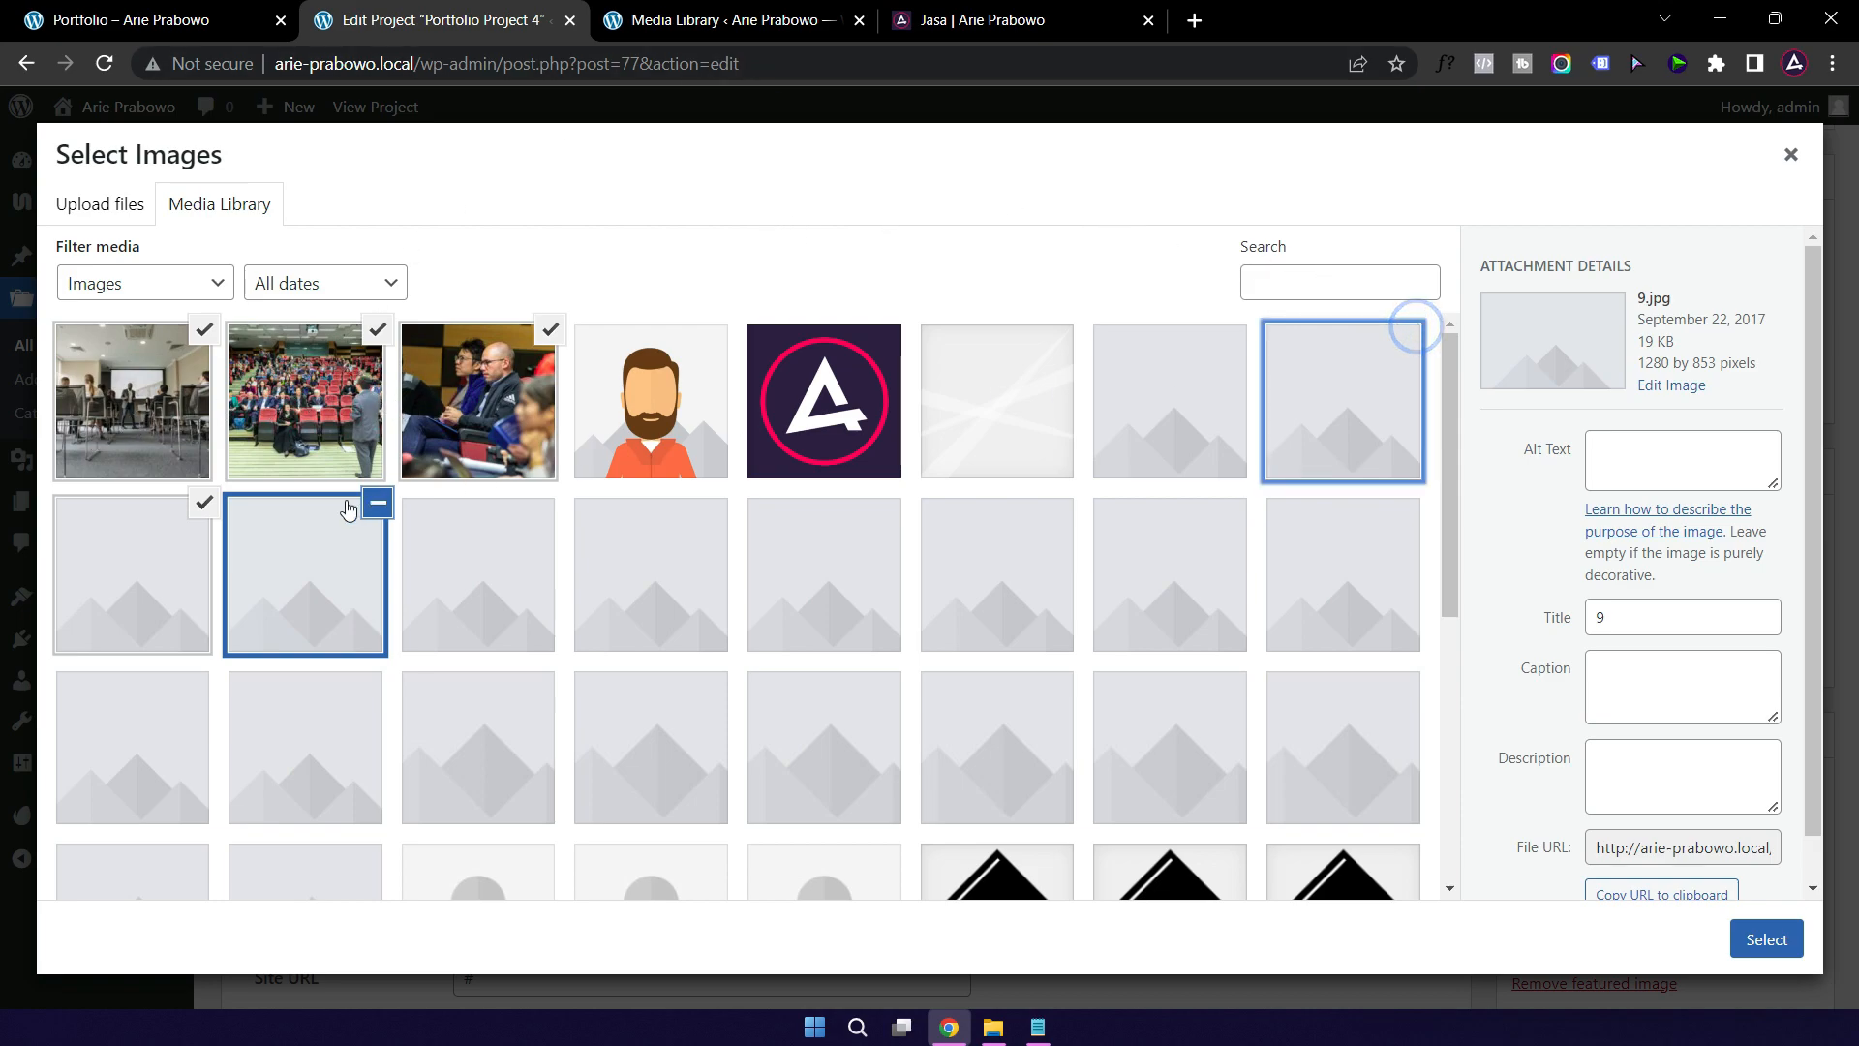
{"action": "left_click", "coordinate": [198, 503]}
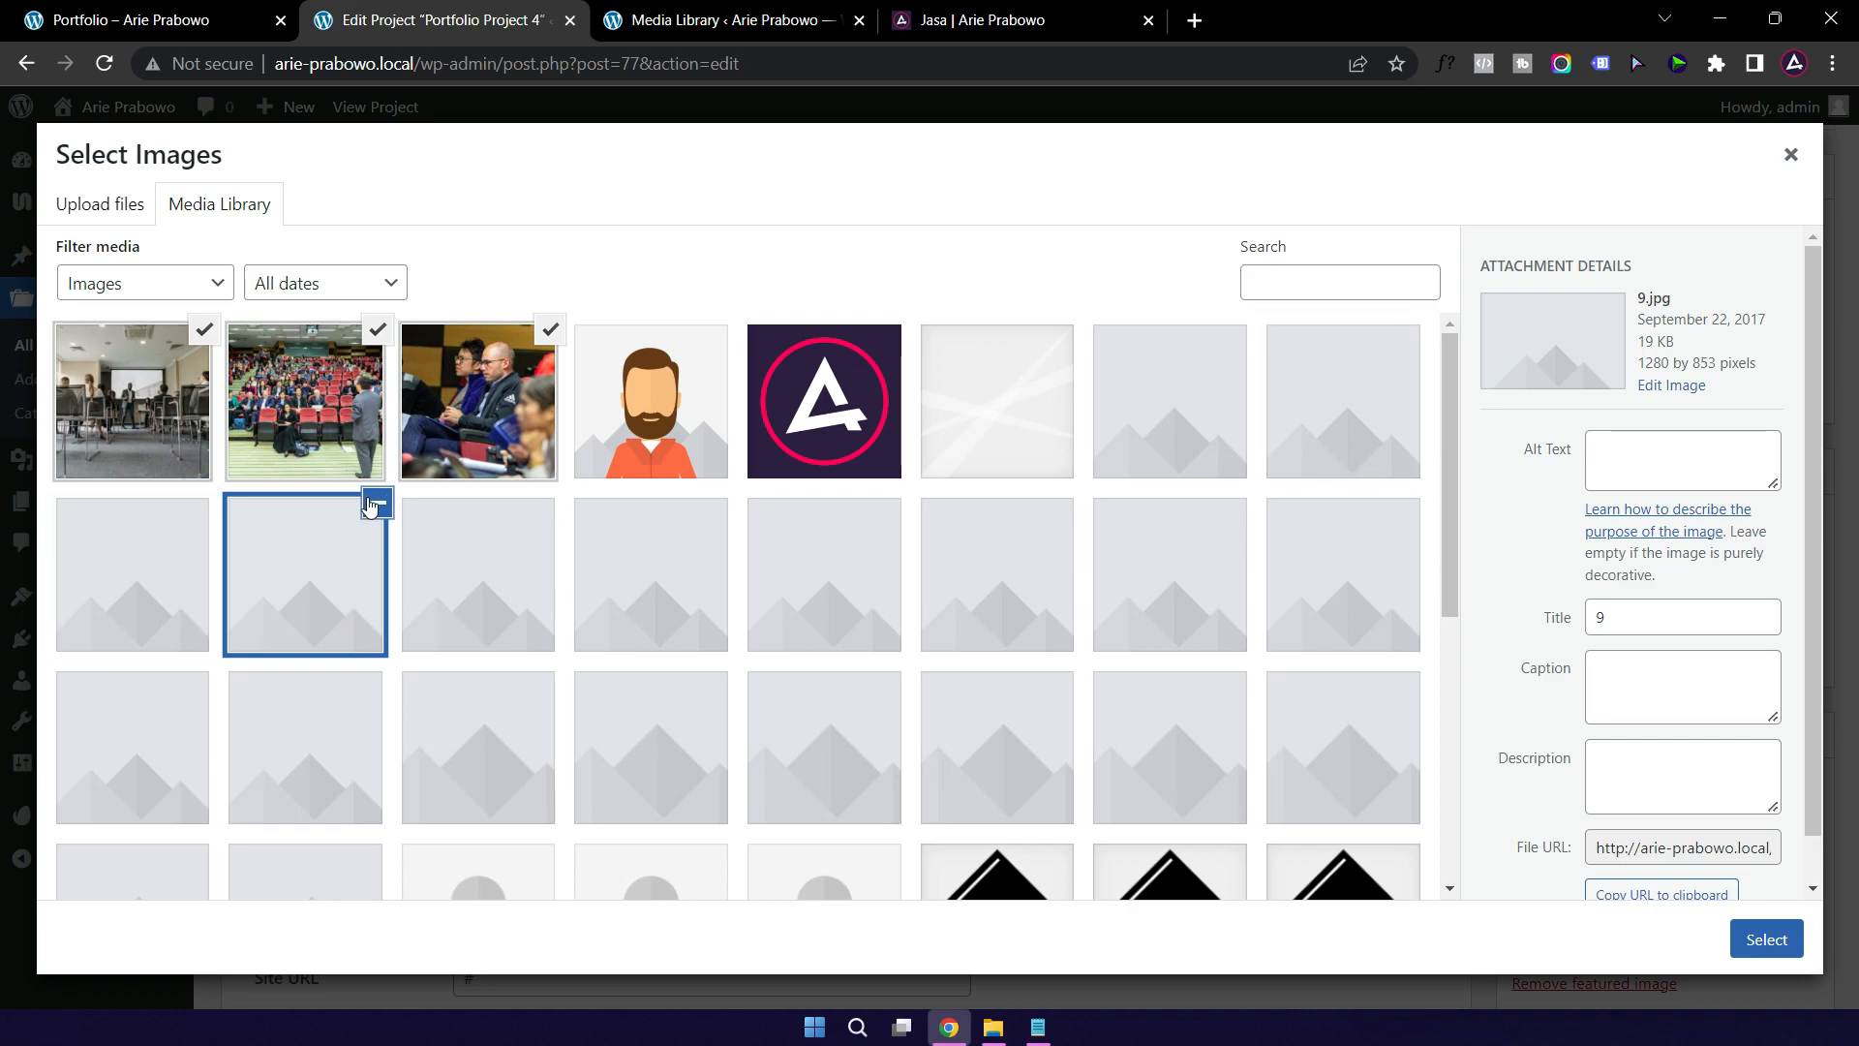
{"action": "left_click", "coordinate": [376, 503]}
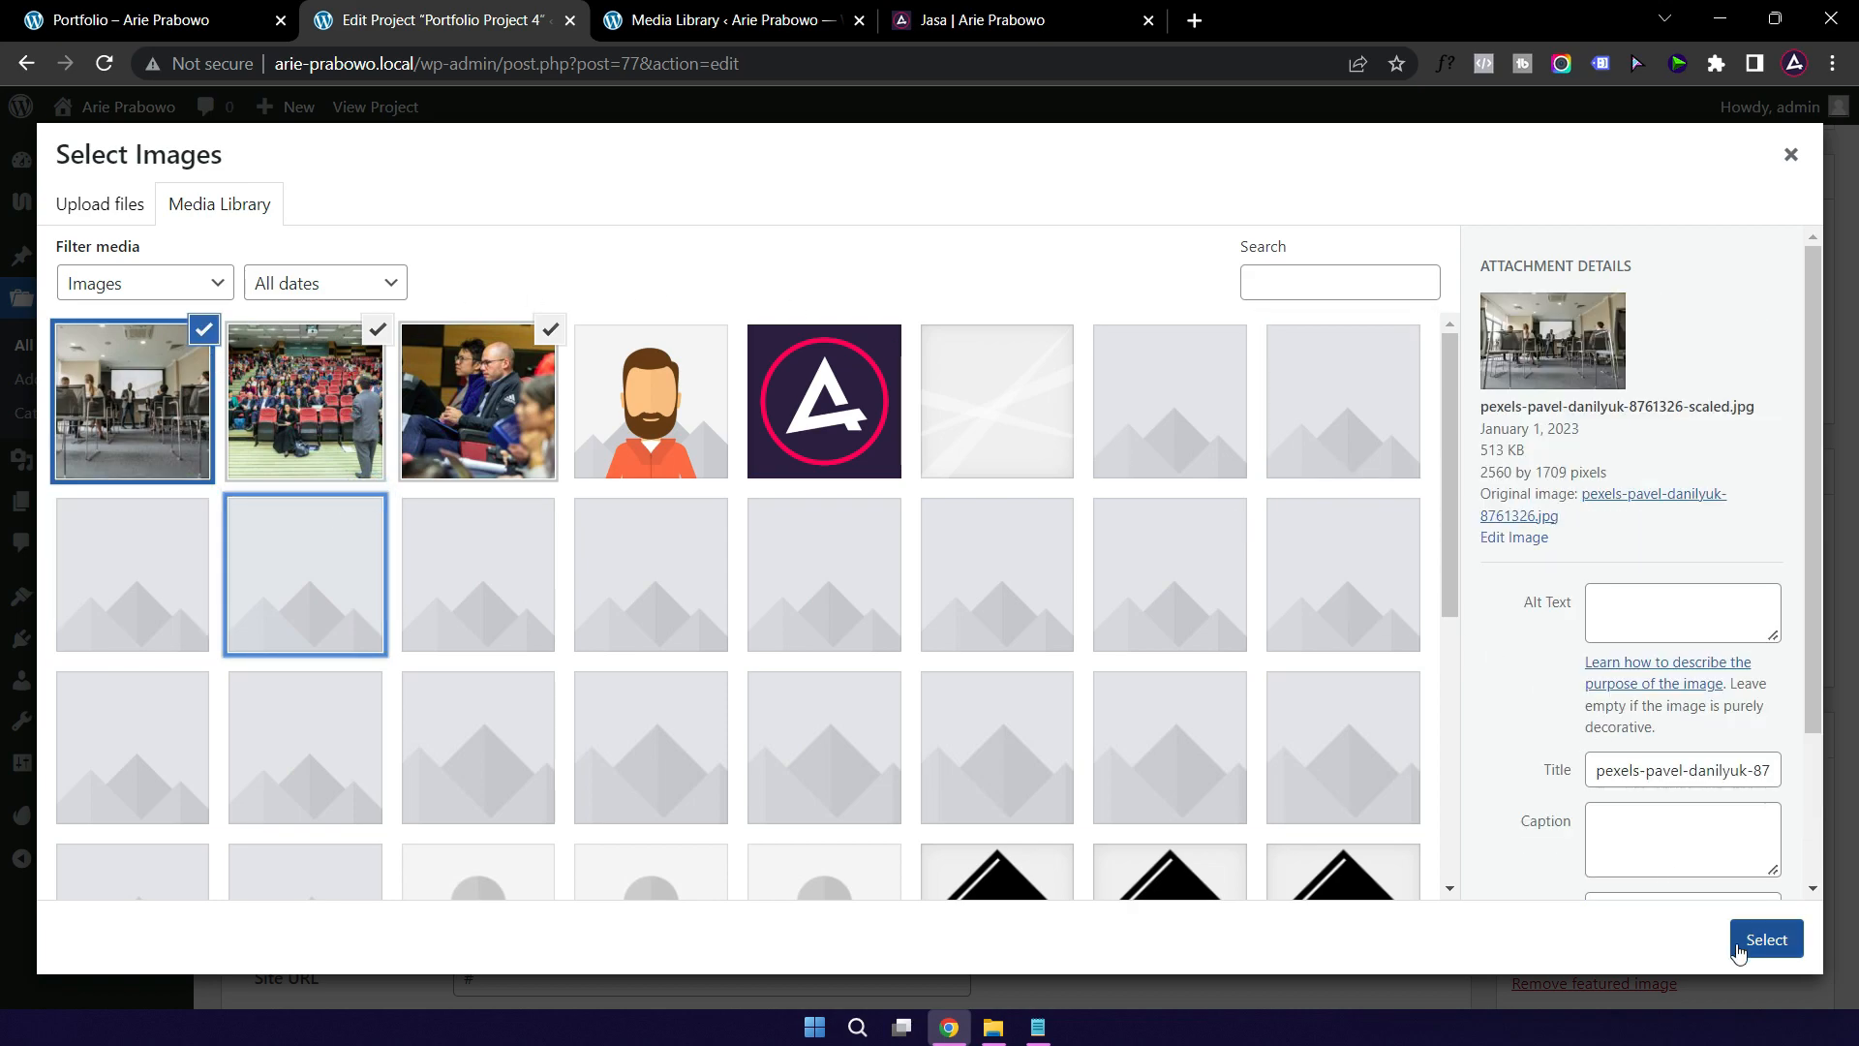
{"action": "left_click", "coordinate": [1768, 941]}
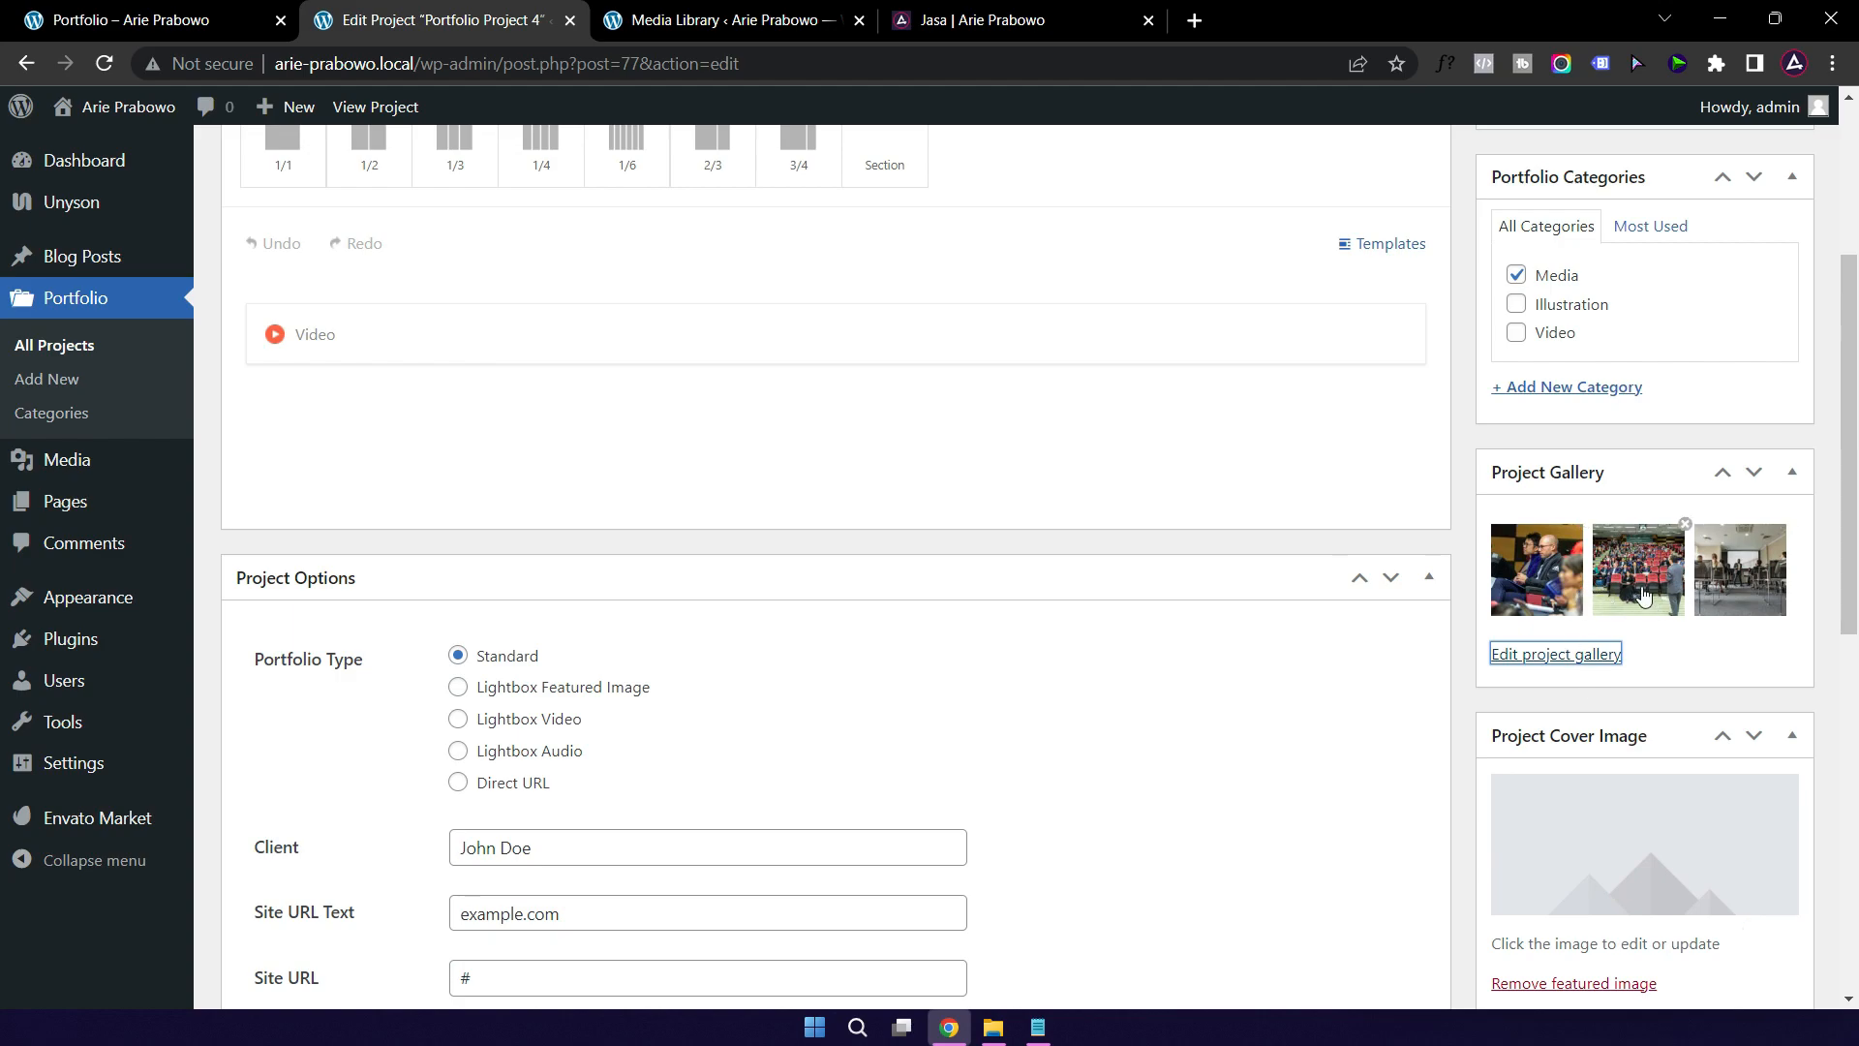
Step: Set the seated-attendees photo pexels-icsa-1708988 as Project 4's cover image
{"action": "scroll", "coordinate": [1467, 699], "scroll_direction": "down", "scroll_amount": 2}
{"action": "scroll", "coordinate": [1467, 699], "scroll_direction": "down", "scroll_amount": 1}
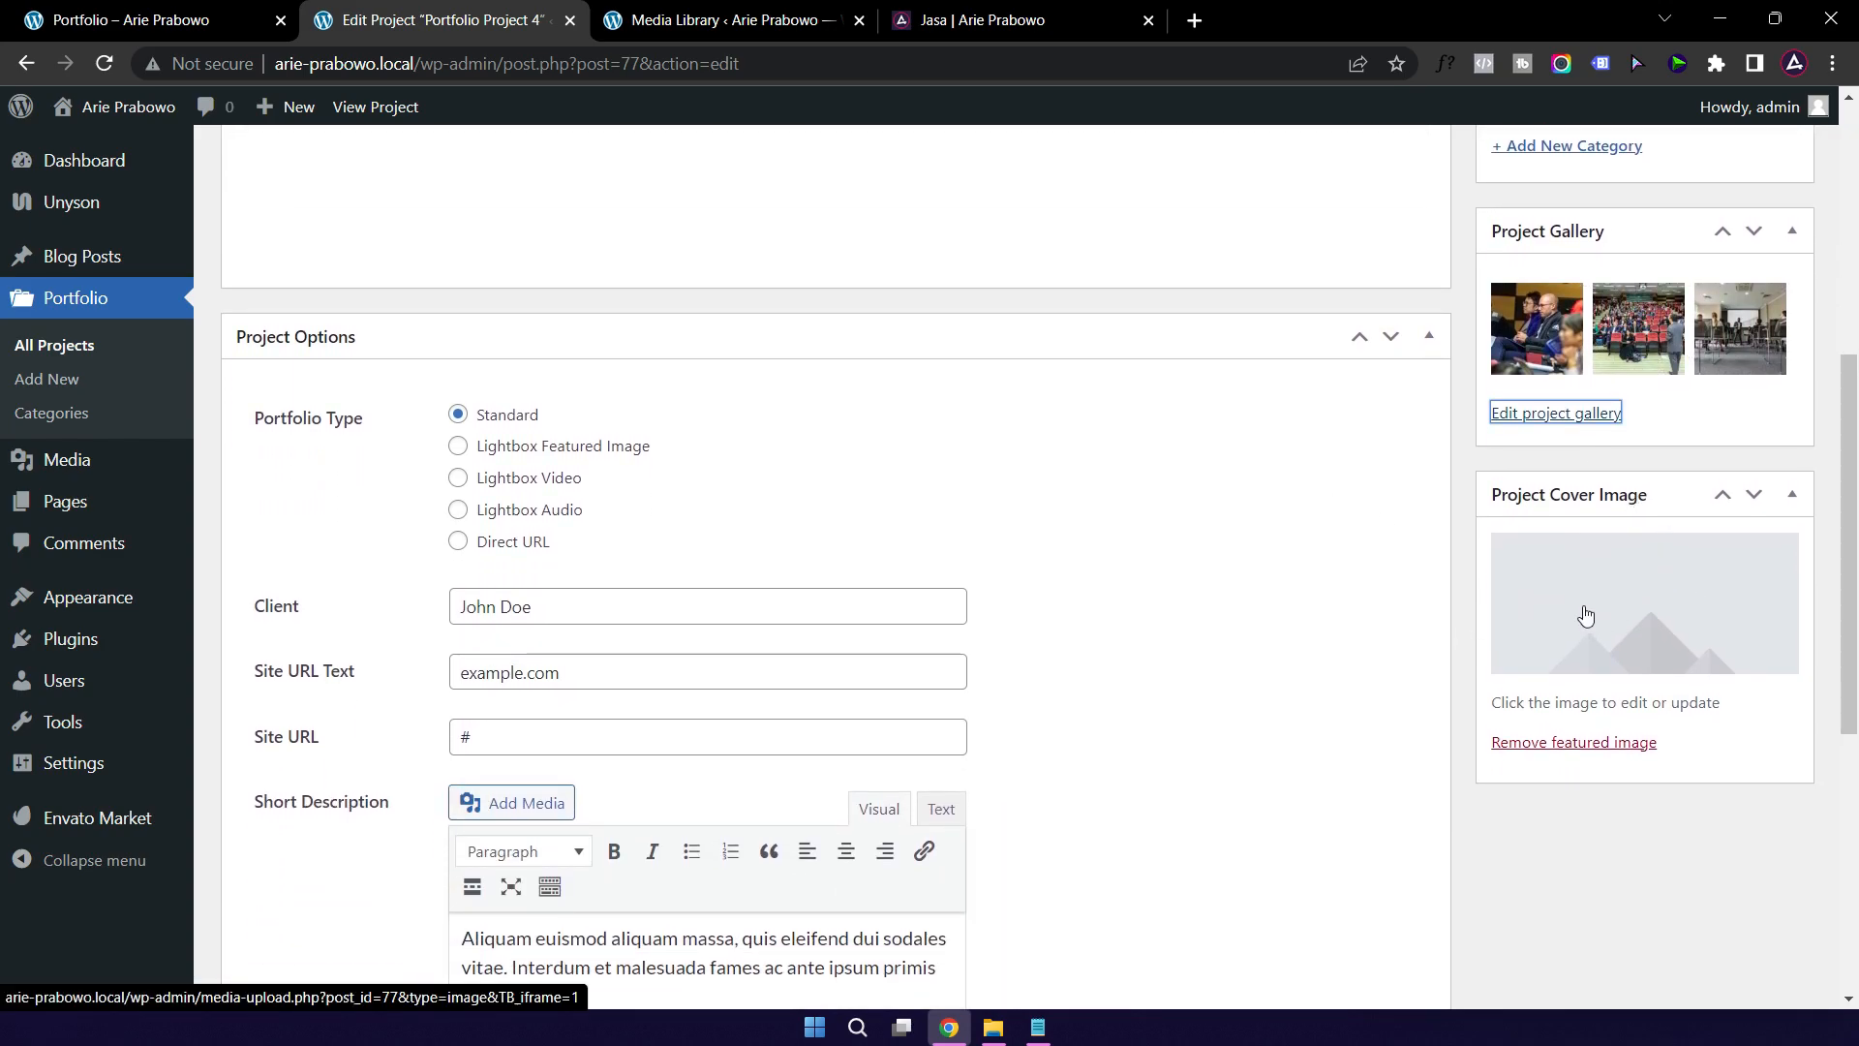
{"action": "left_click", "coordinate": [1629, 616]}
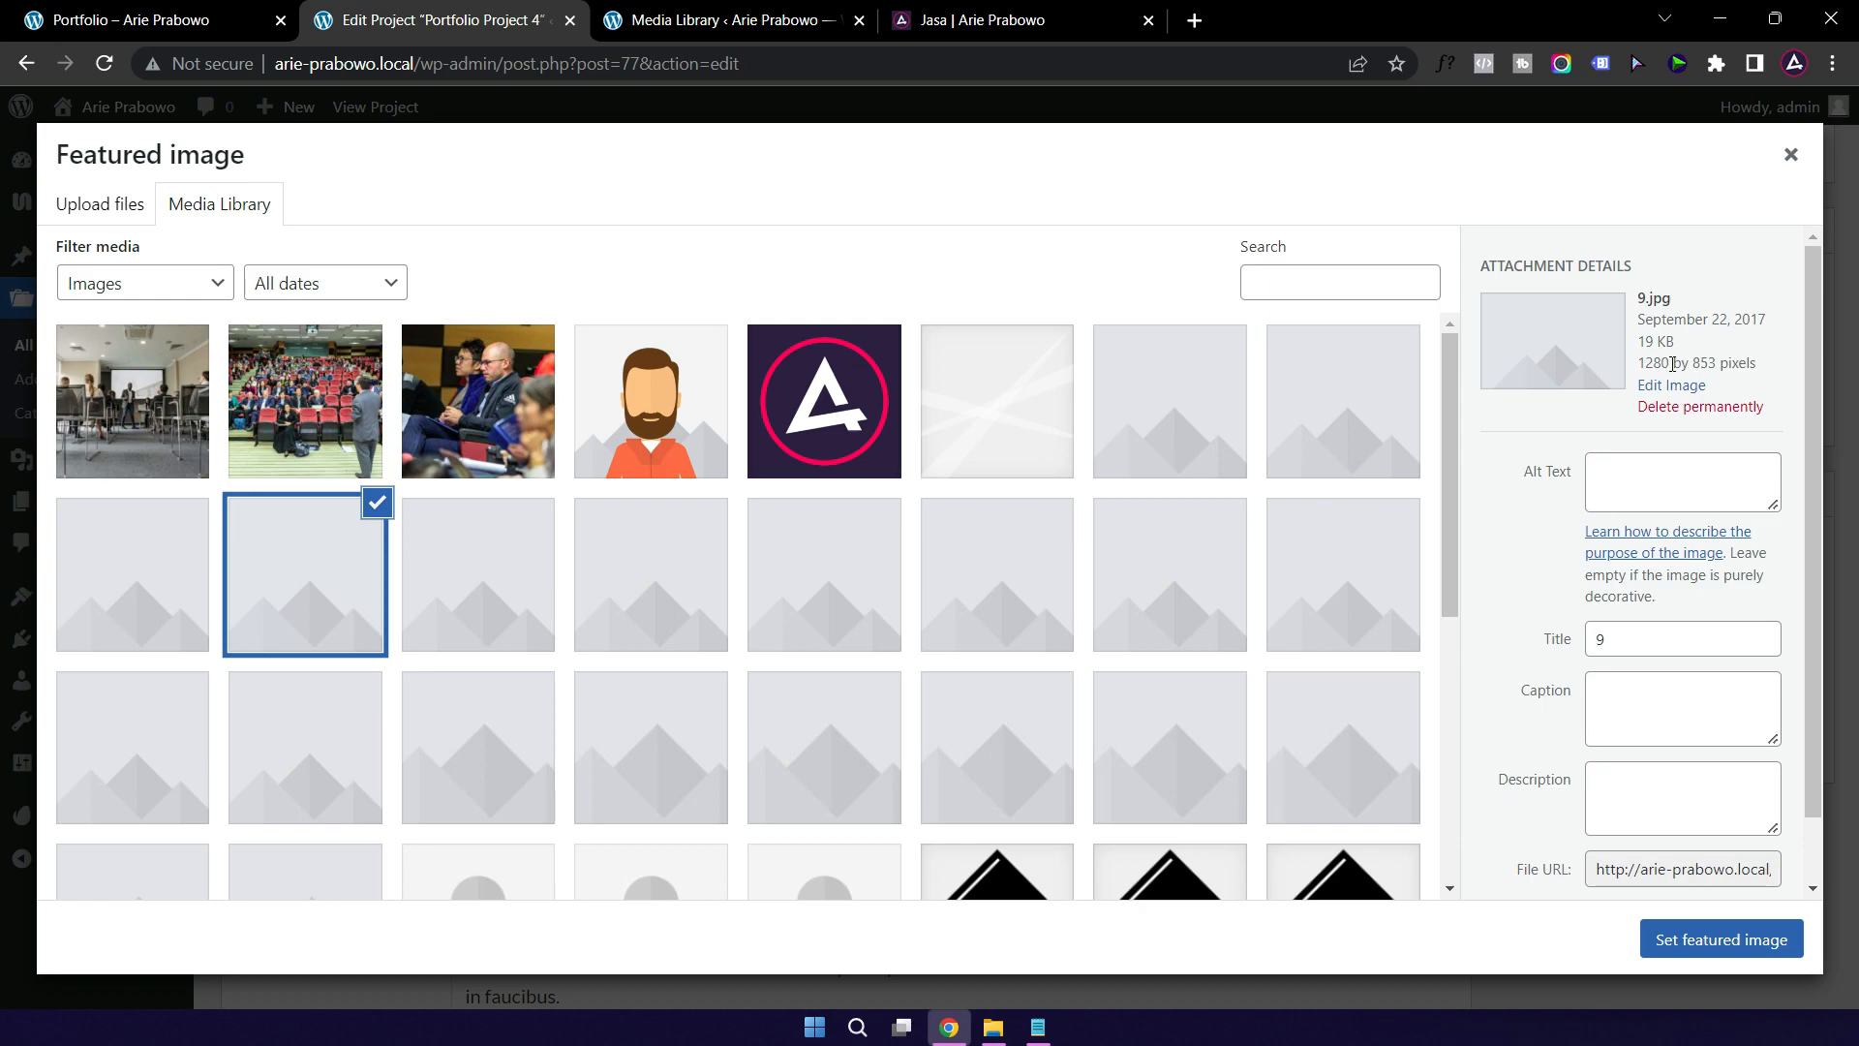
{"action": "left_click", "coordinate": [327, 422]}
{"action": "left_click", "coordinate": [150, 416]}
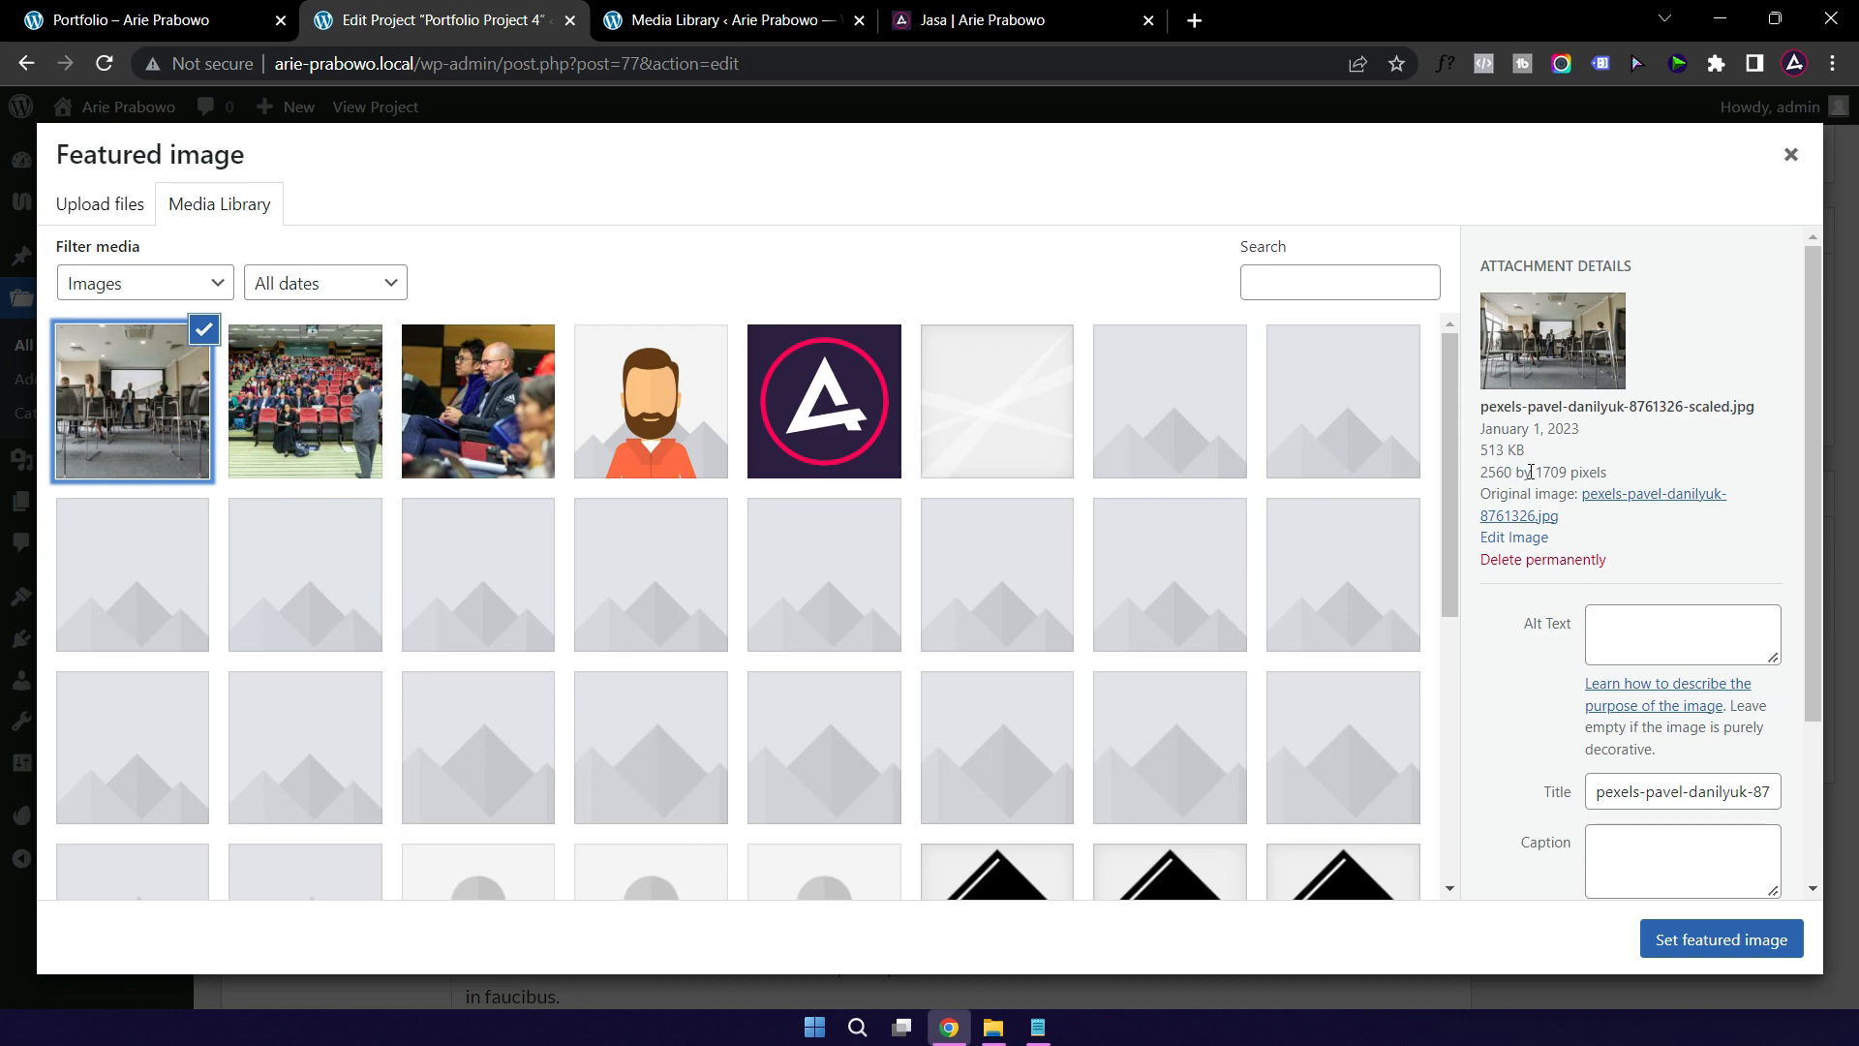
{"action": "left_click", "coordinate": [426, 419]}
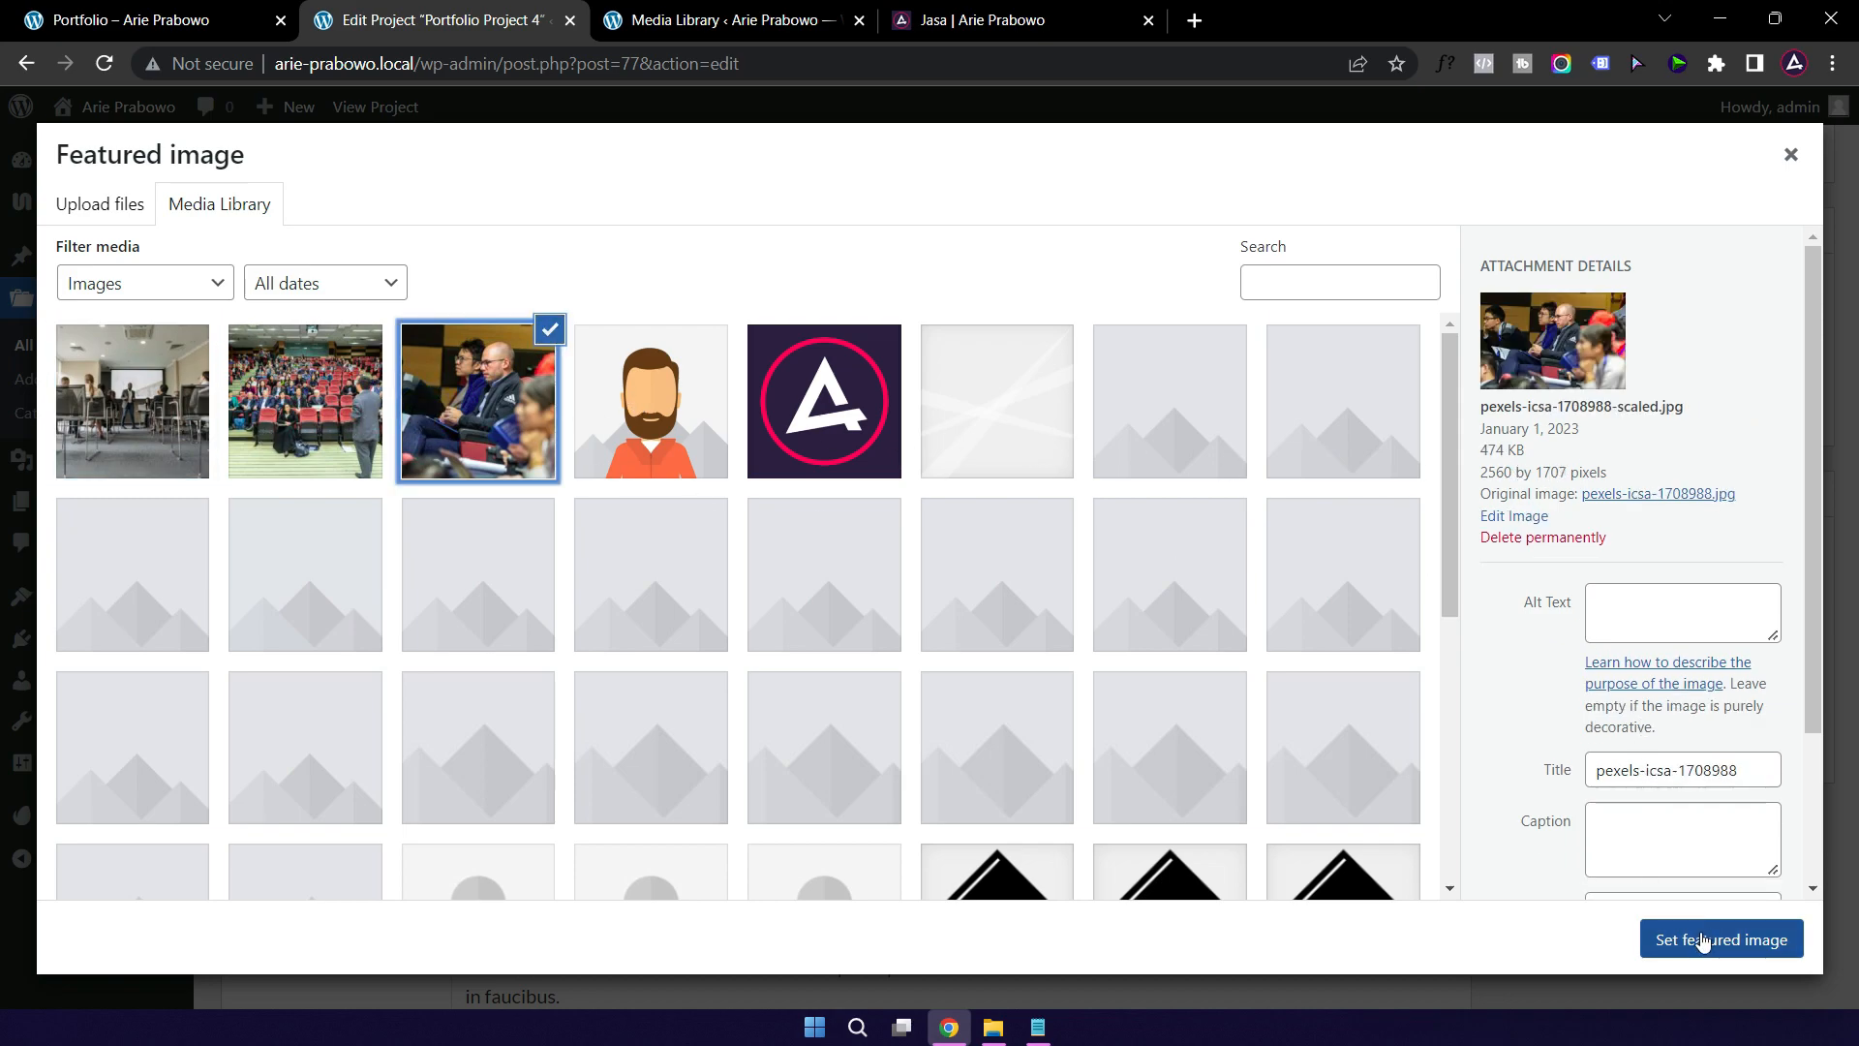
{"action": "left_click", "coordinate": [1710, 949]}
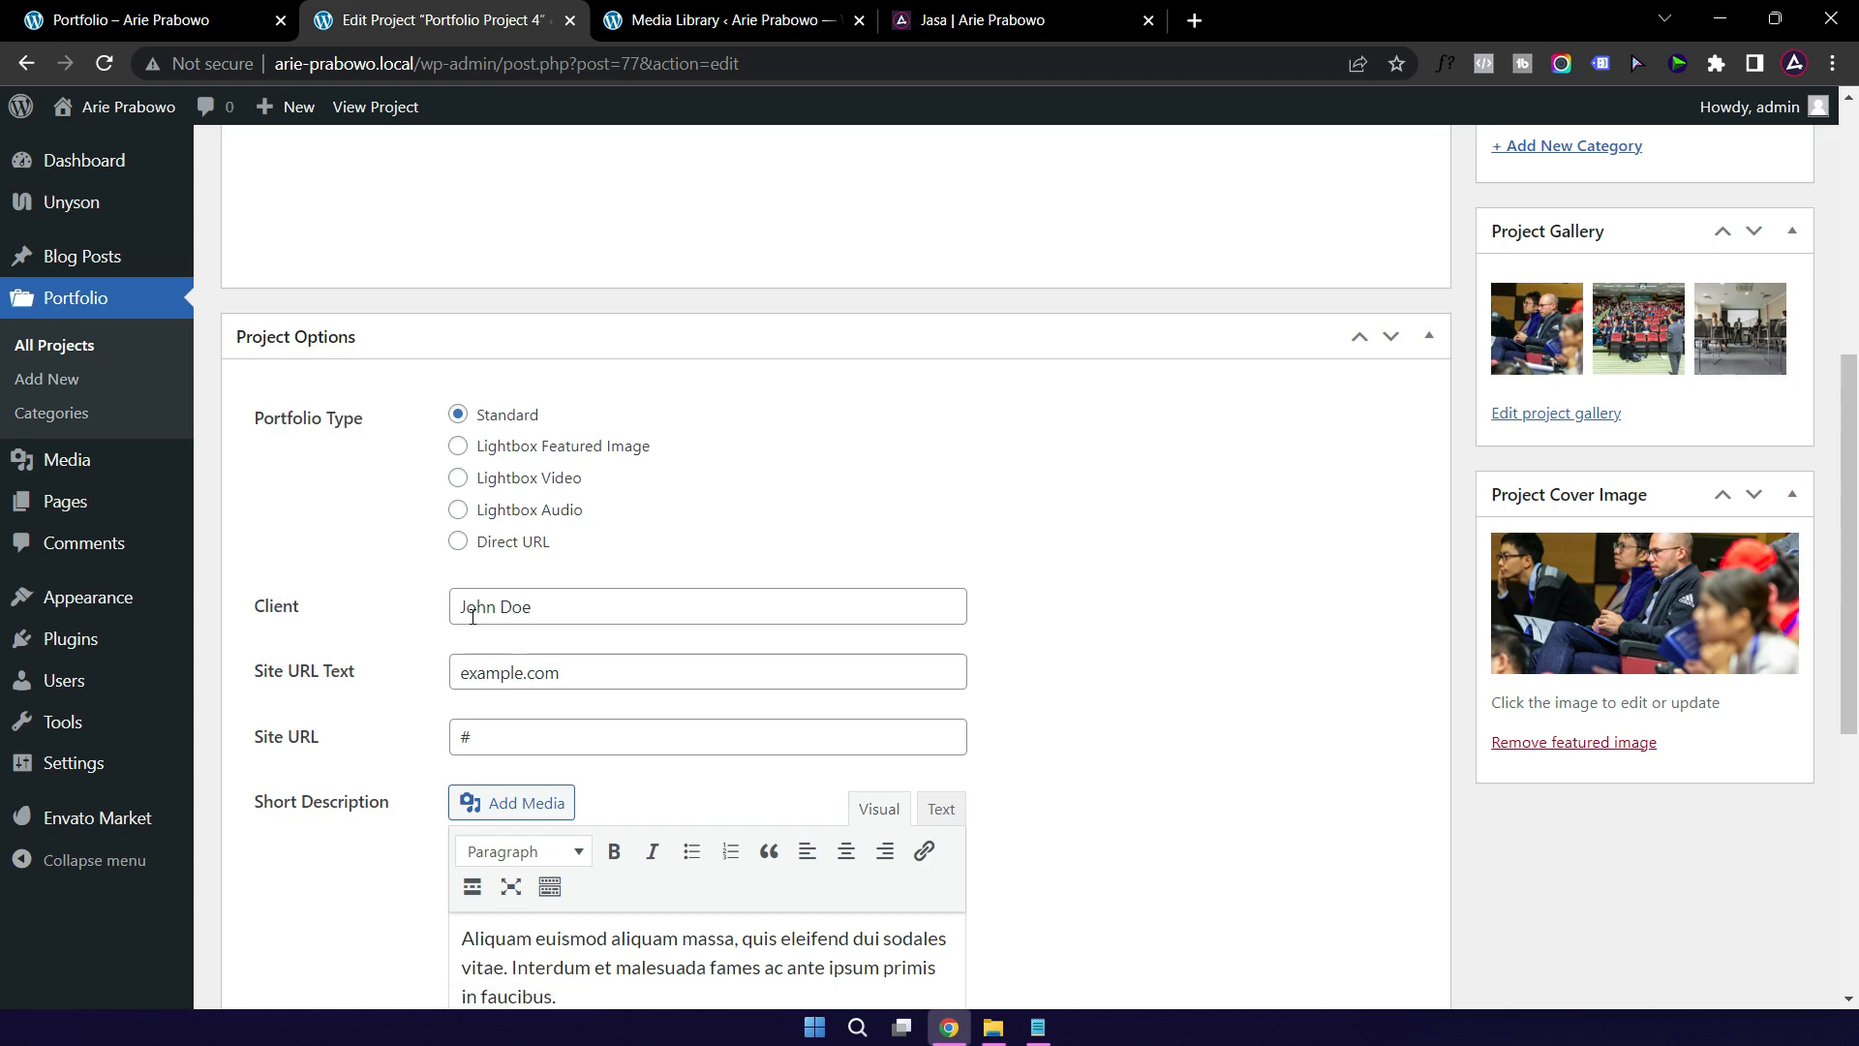
Step: Set Client to 'Seminar' and clear both the Site URL Text and Site URL fields
{"action": "left_click", "coordinate": [592, 598]}
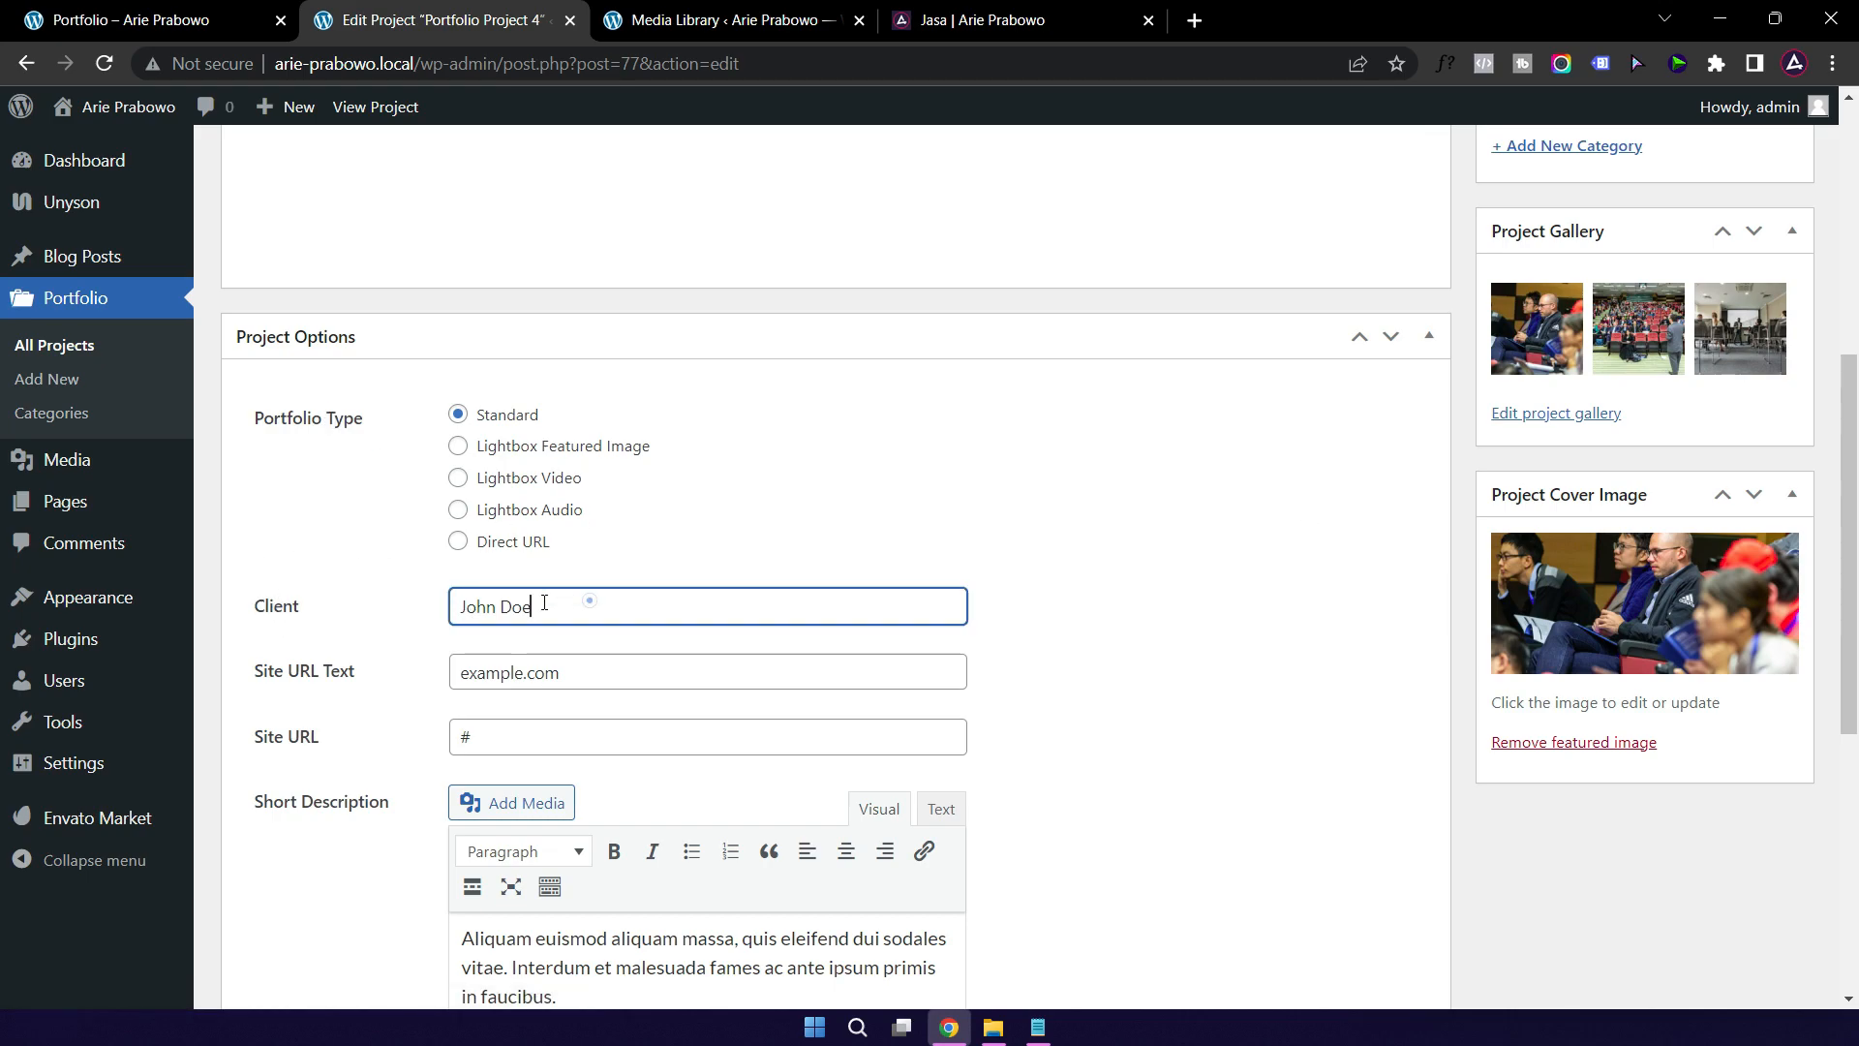
{"action": "key", "text": "ctrl+a"}
{"action": "type", "text": "Seminar"}
{"action": "triple_click", "coordinate": [606, 675]}
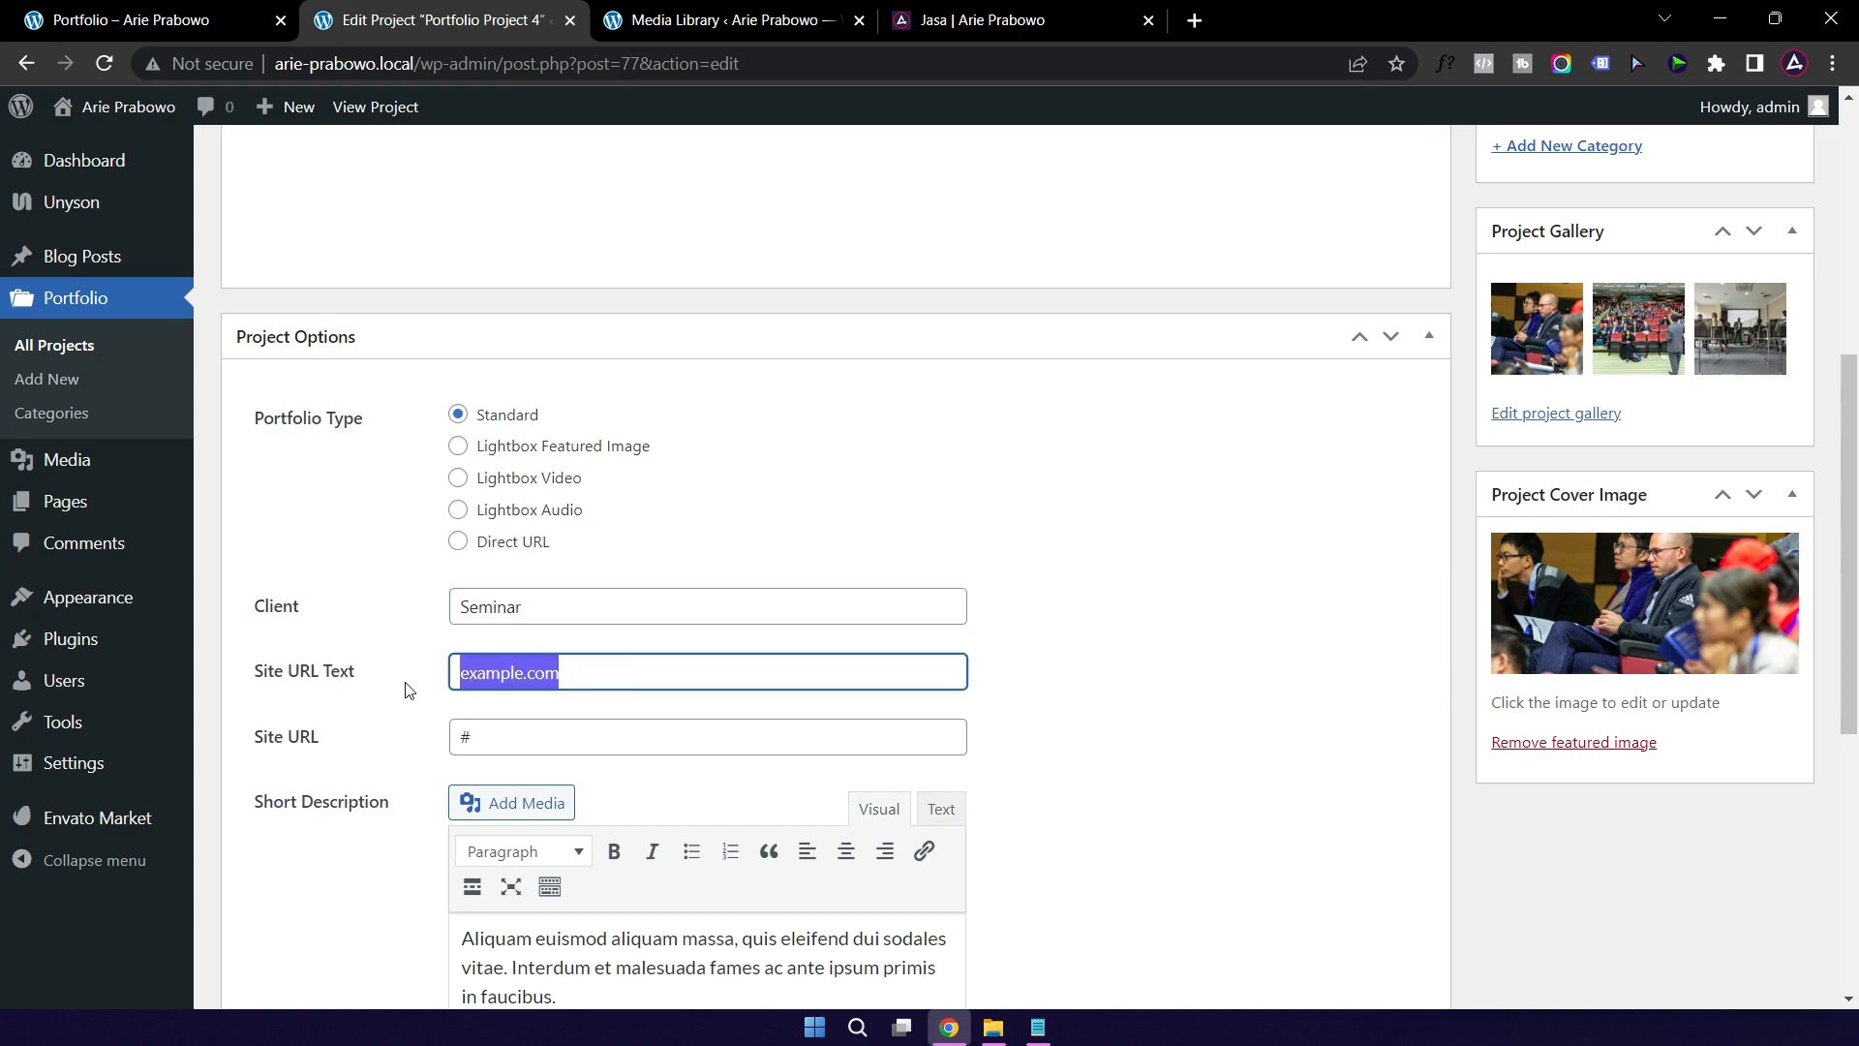
{"action": "key", "text": "BackSpace"}
{"action": "triple_click", "coordinate": [484, 738]}
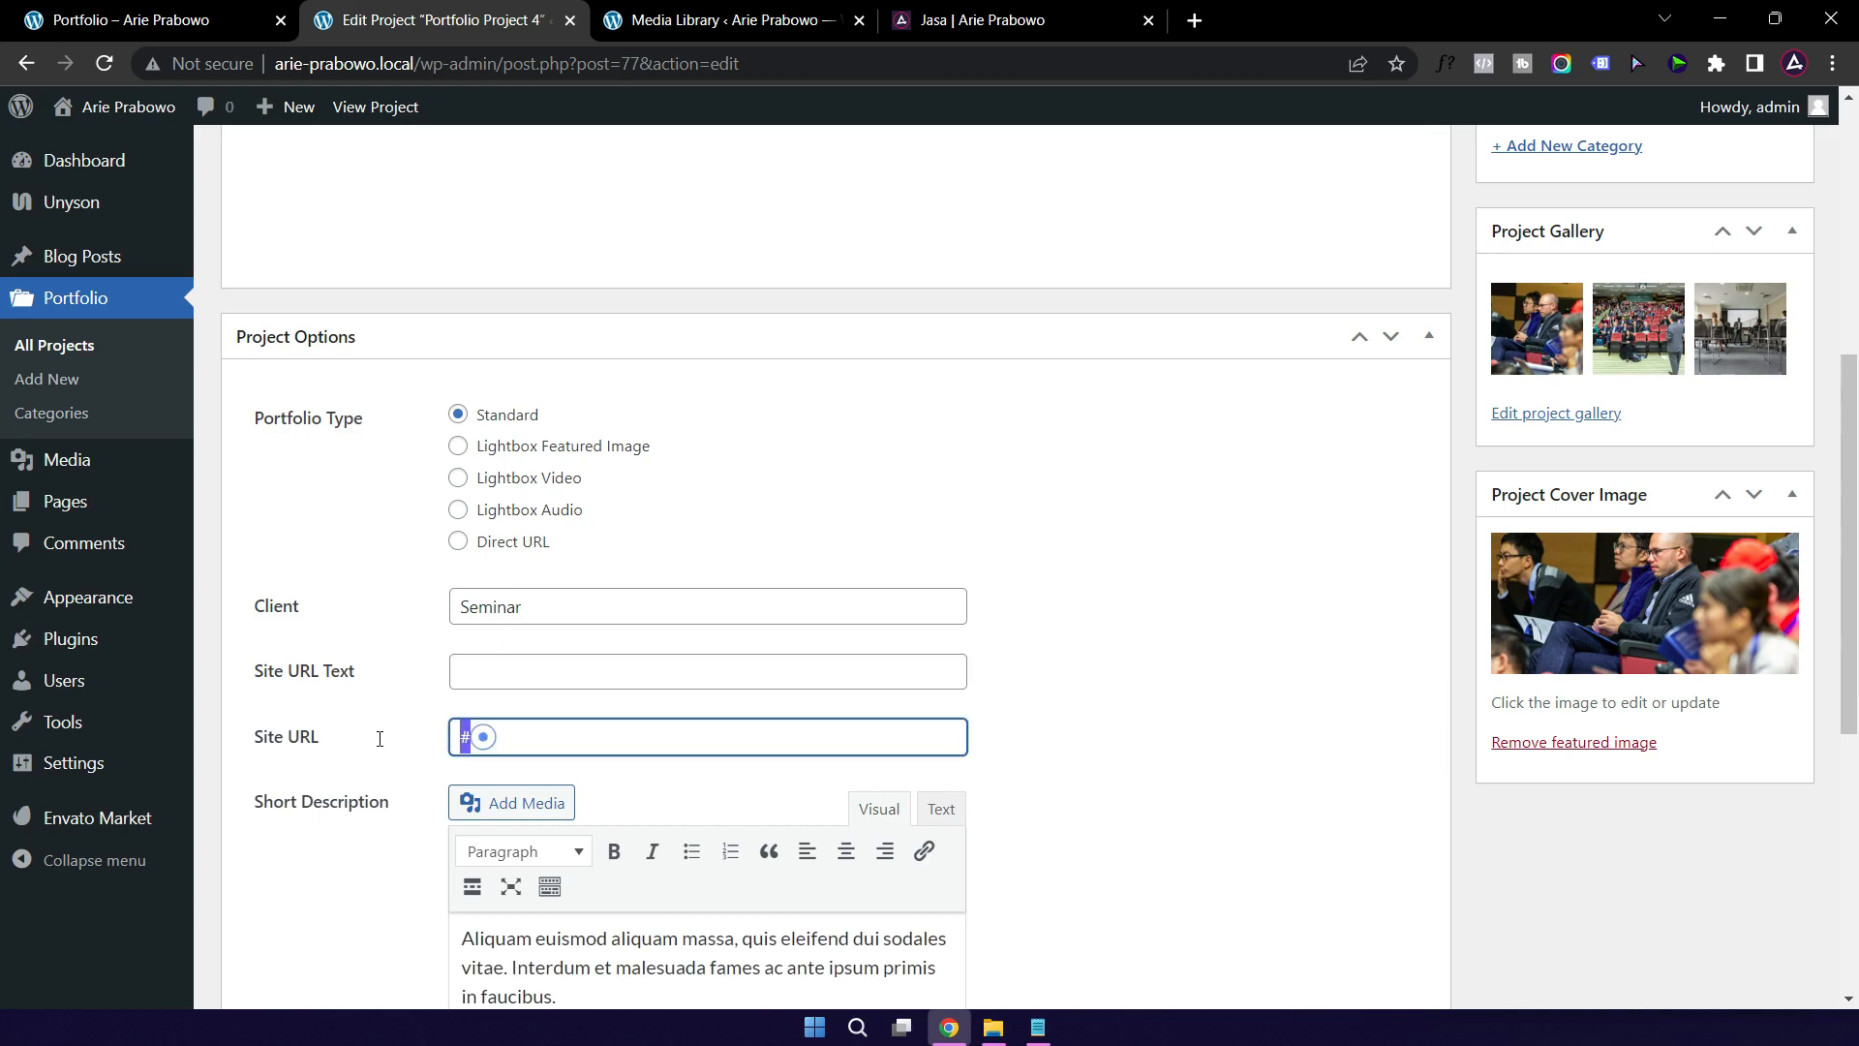
{"action": "key", "text": "BackSpace"}
Step: Replace the short description with 'Seminar sehari di Jakarta Convension Center'
{"action": "scroll", "coordinate": [1111, 647], "scroll_direction": "down", "scroll_amount": 1}
{"action": "scroll", "coordinate": [1111, 647], "scroll_direction": "down", "scroll_amount": 2}
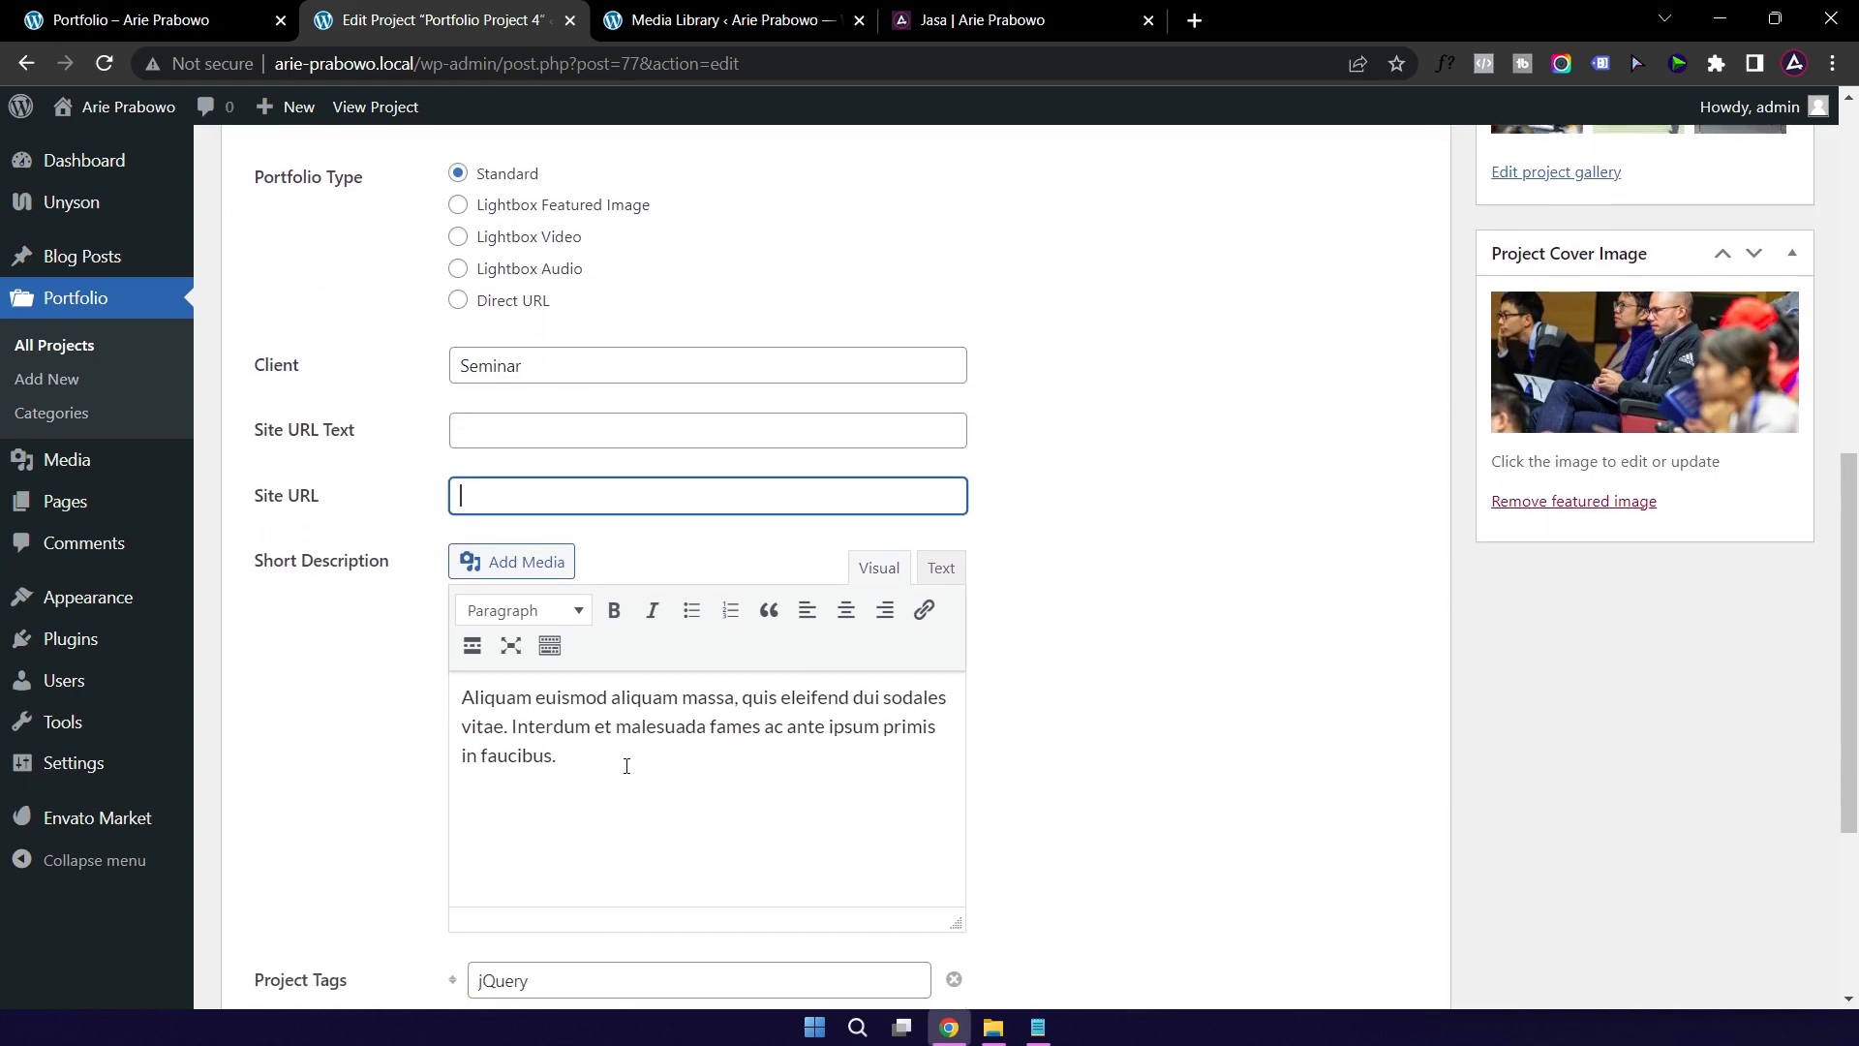
{"action": "triple_click", "coordinate": [572, 758]}
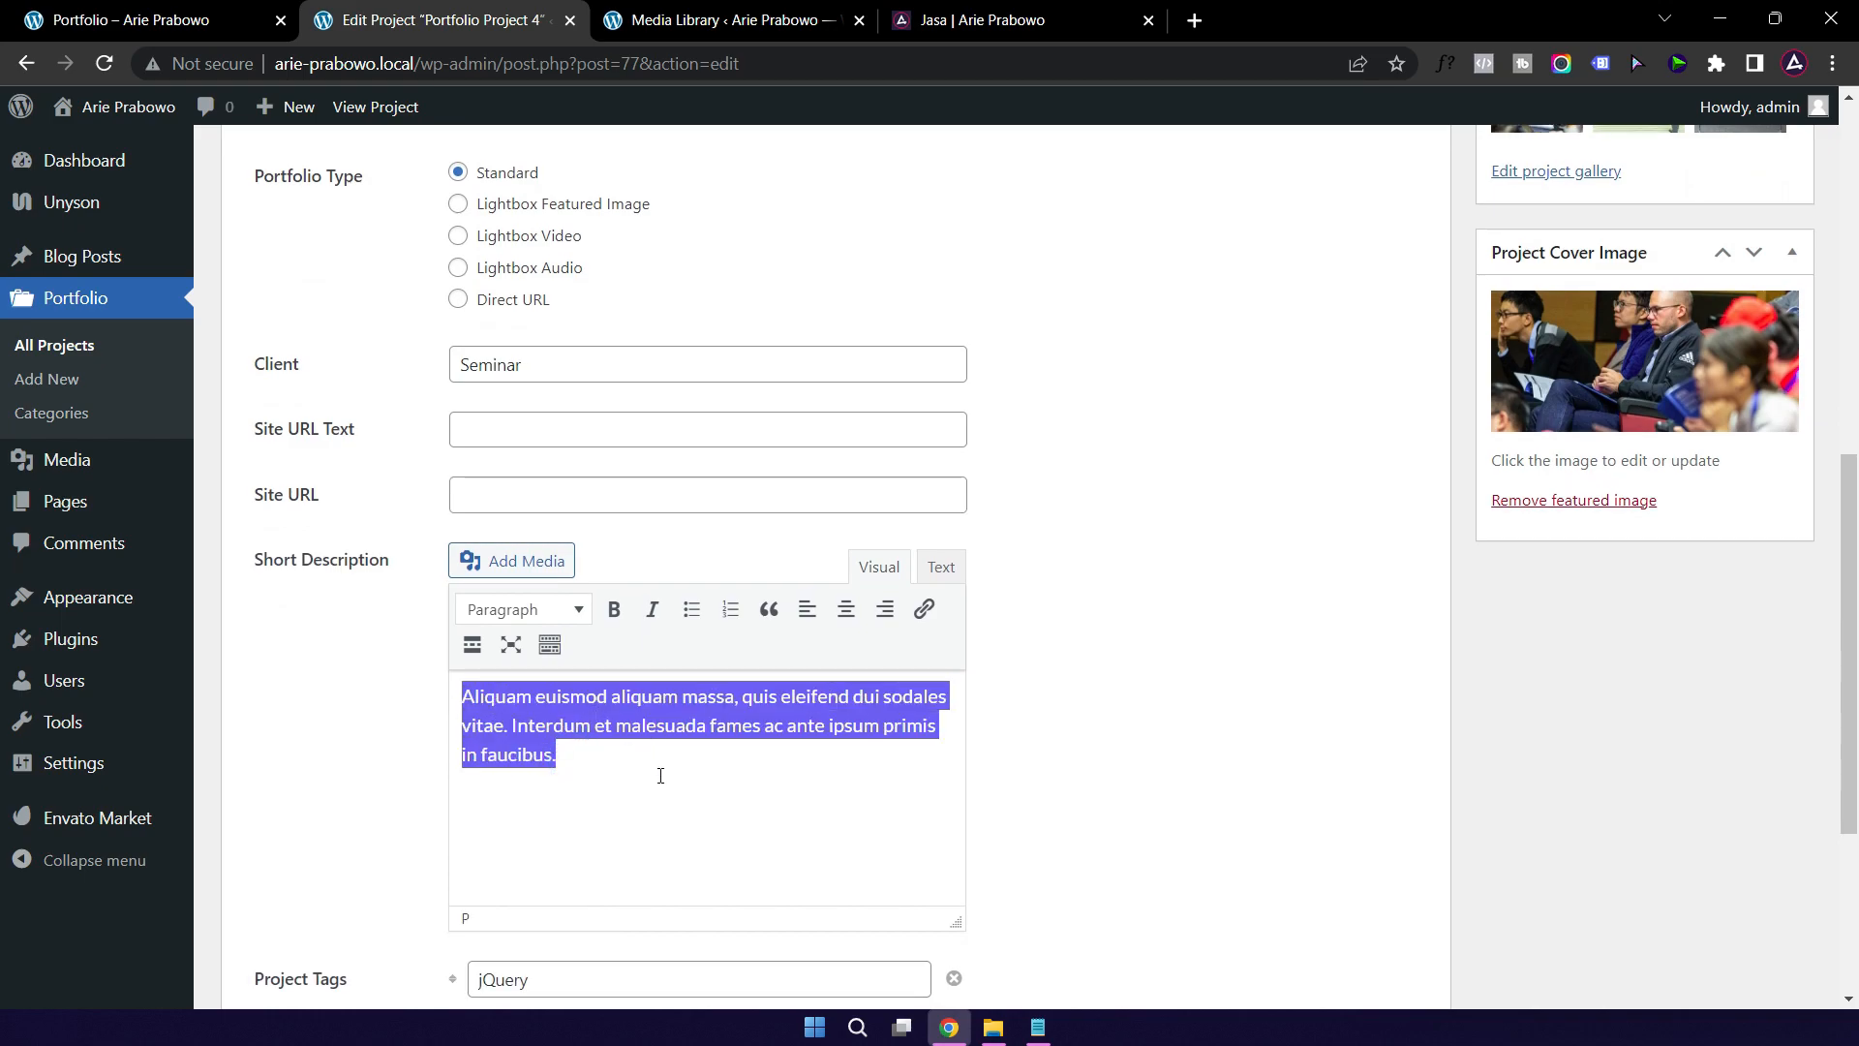
{"action": "type", "text": "Seminar"}
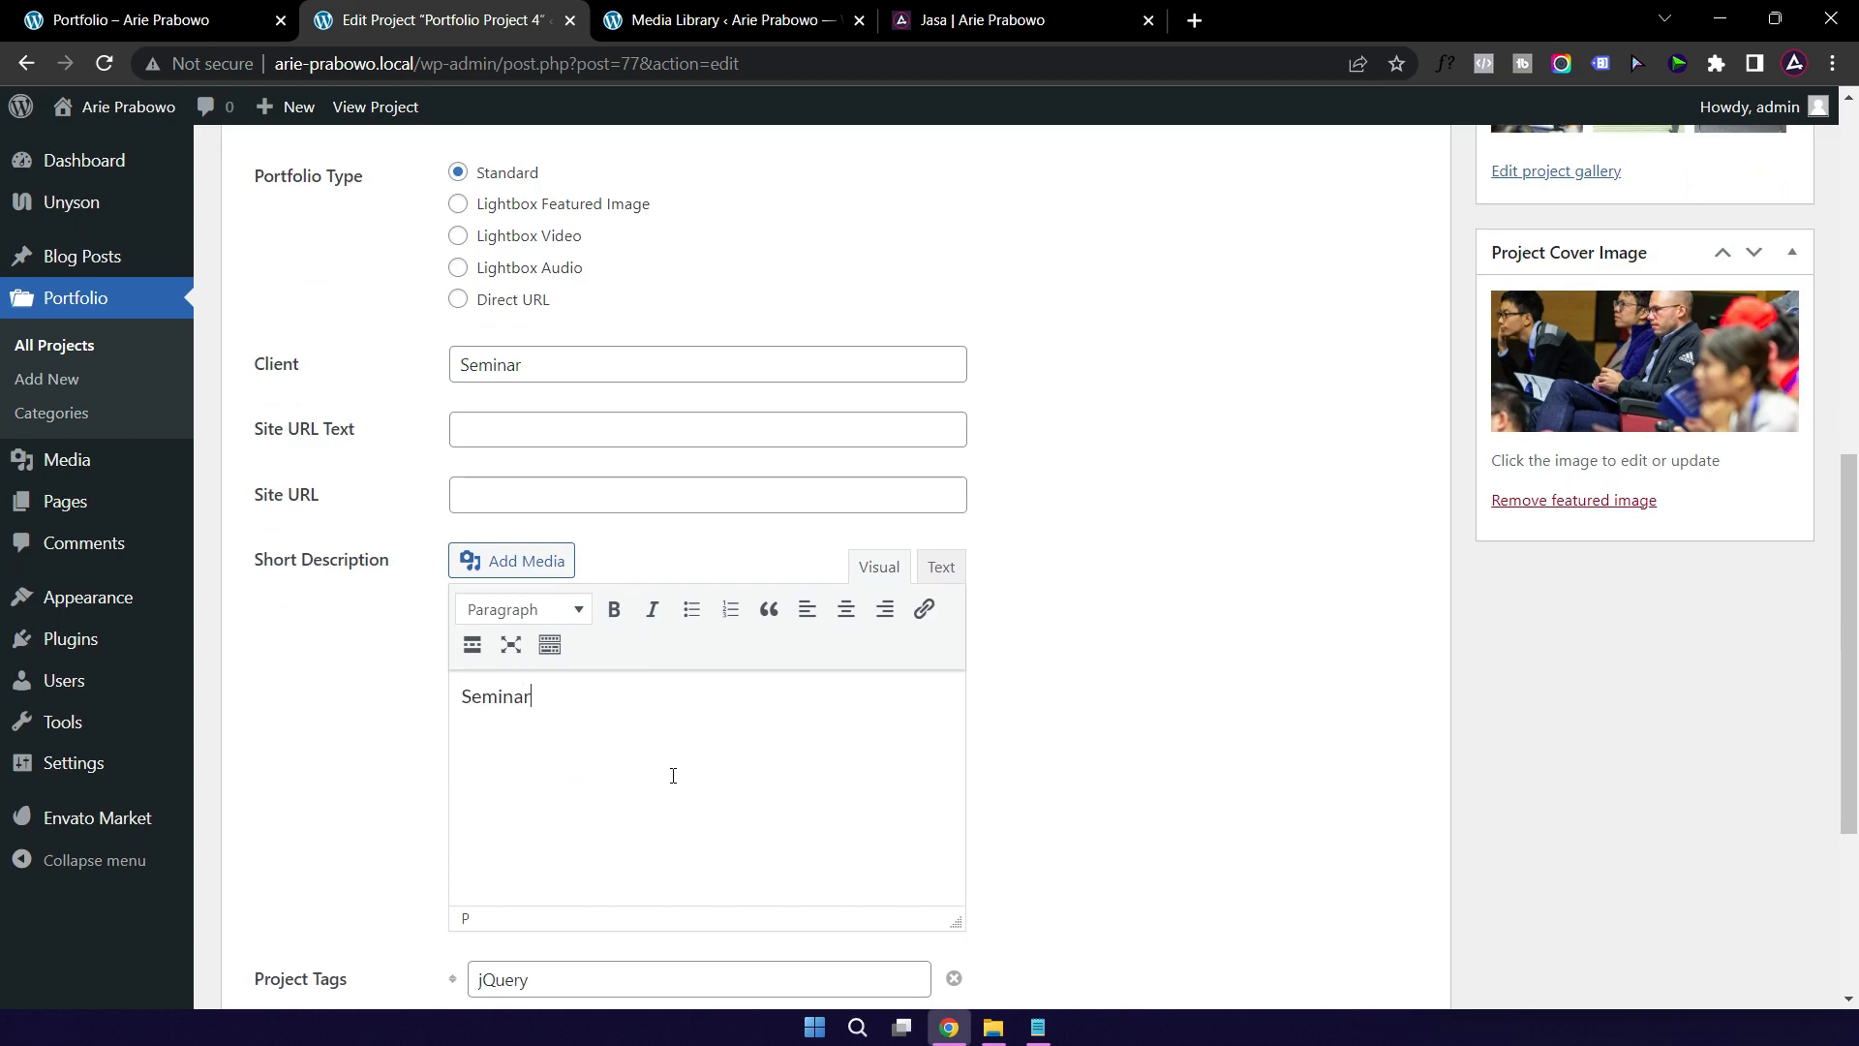
{"action": "type", "text": " se"}
{"action": "type", "text": "hari di Jakarta Convension Center"}
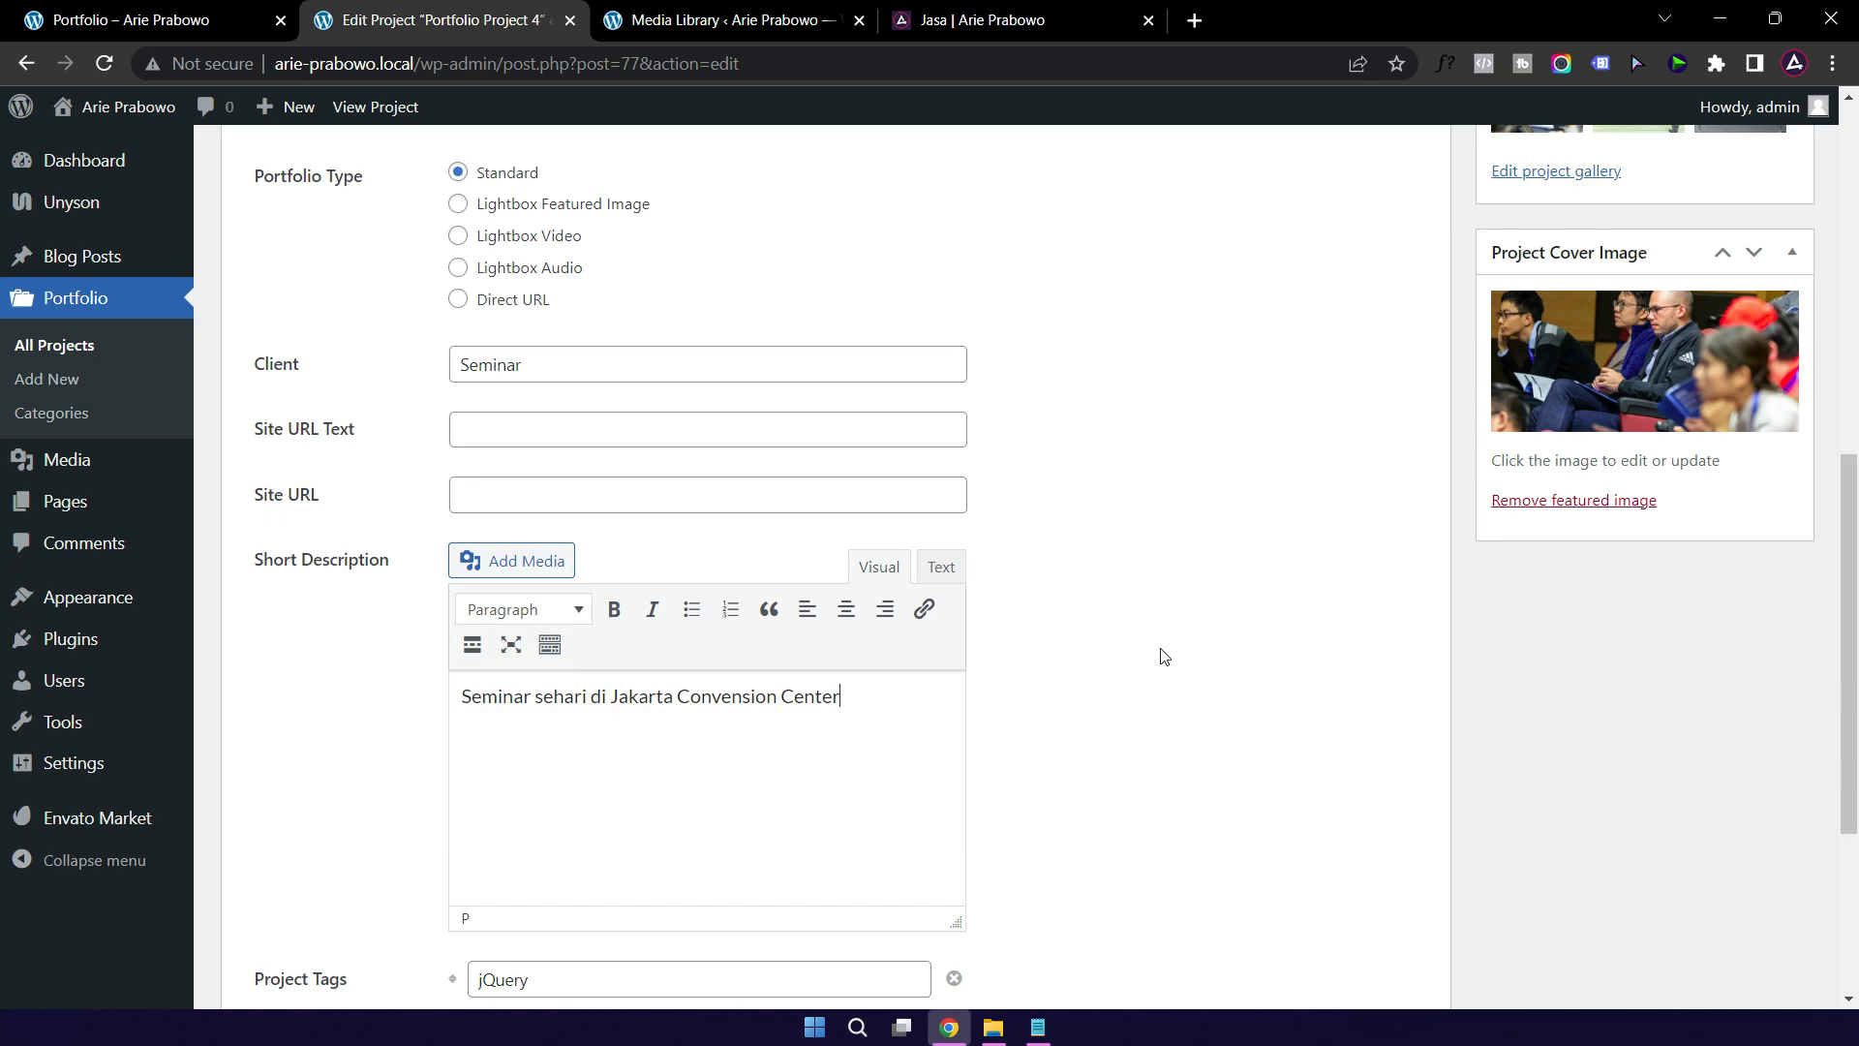
Step: Change the tags to Seminar and Workshop and remove the HTML5 tag
{"action": "scroll", "coordinate": [1113, 668], "scroll_direction": "down", "scroll_amount": 4}
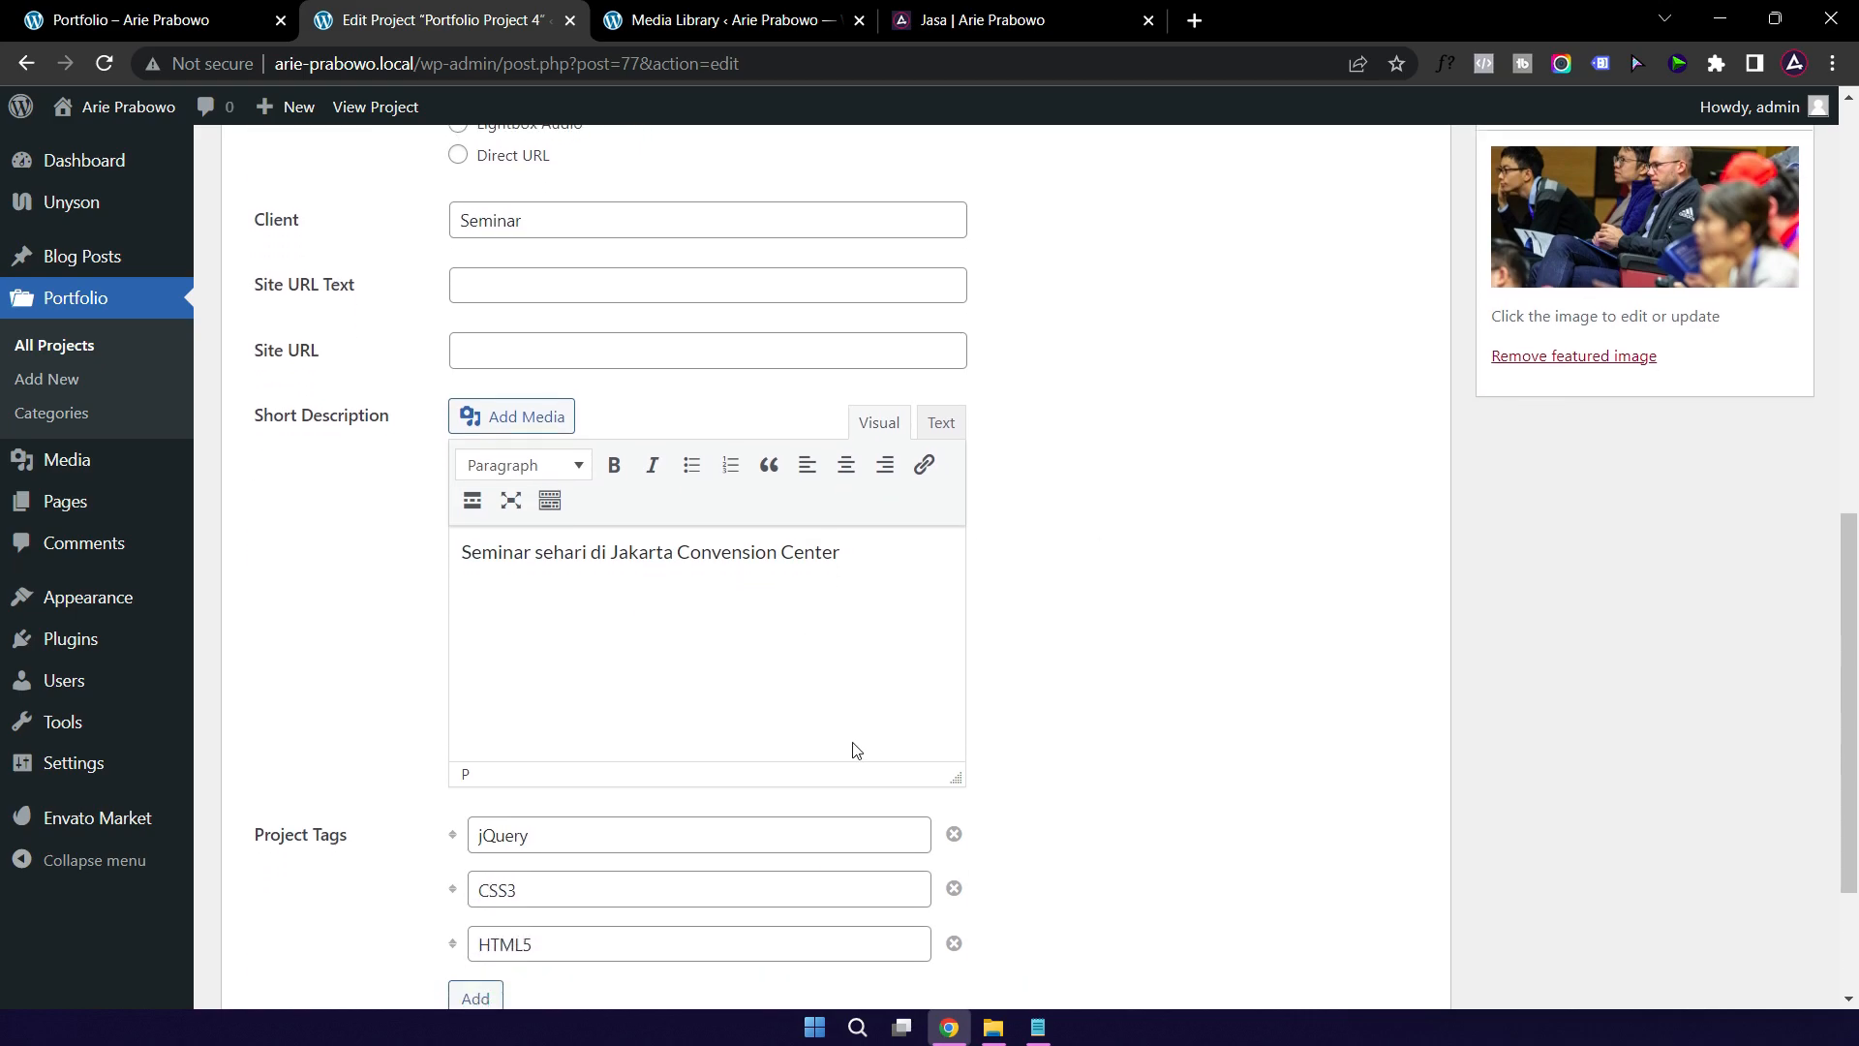
{"action": "double_click", "coordinate": [582, 619]}
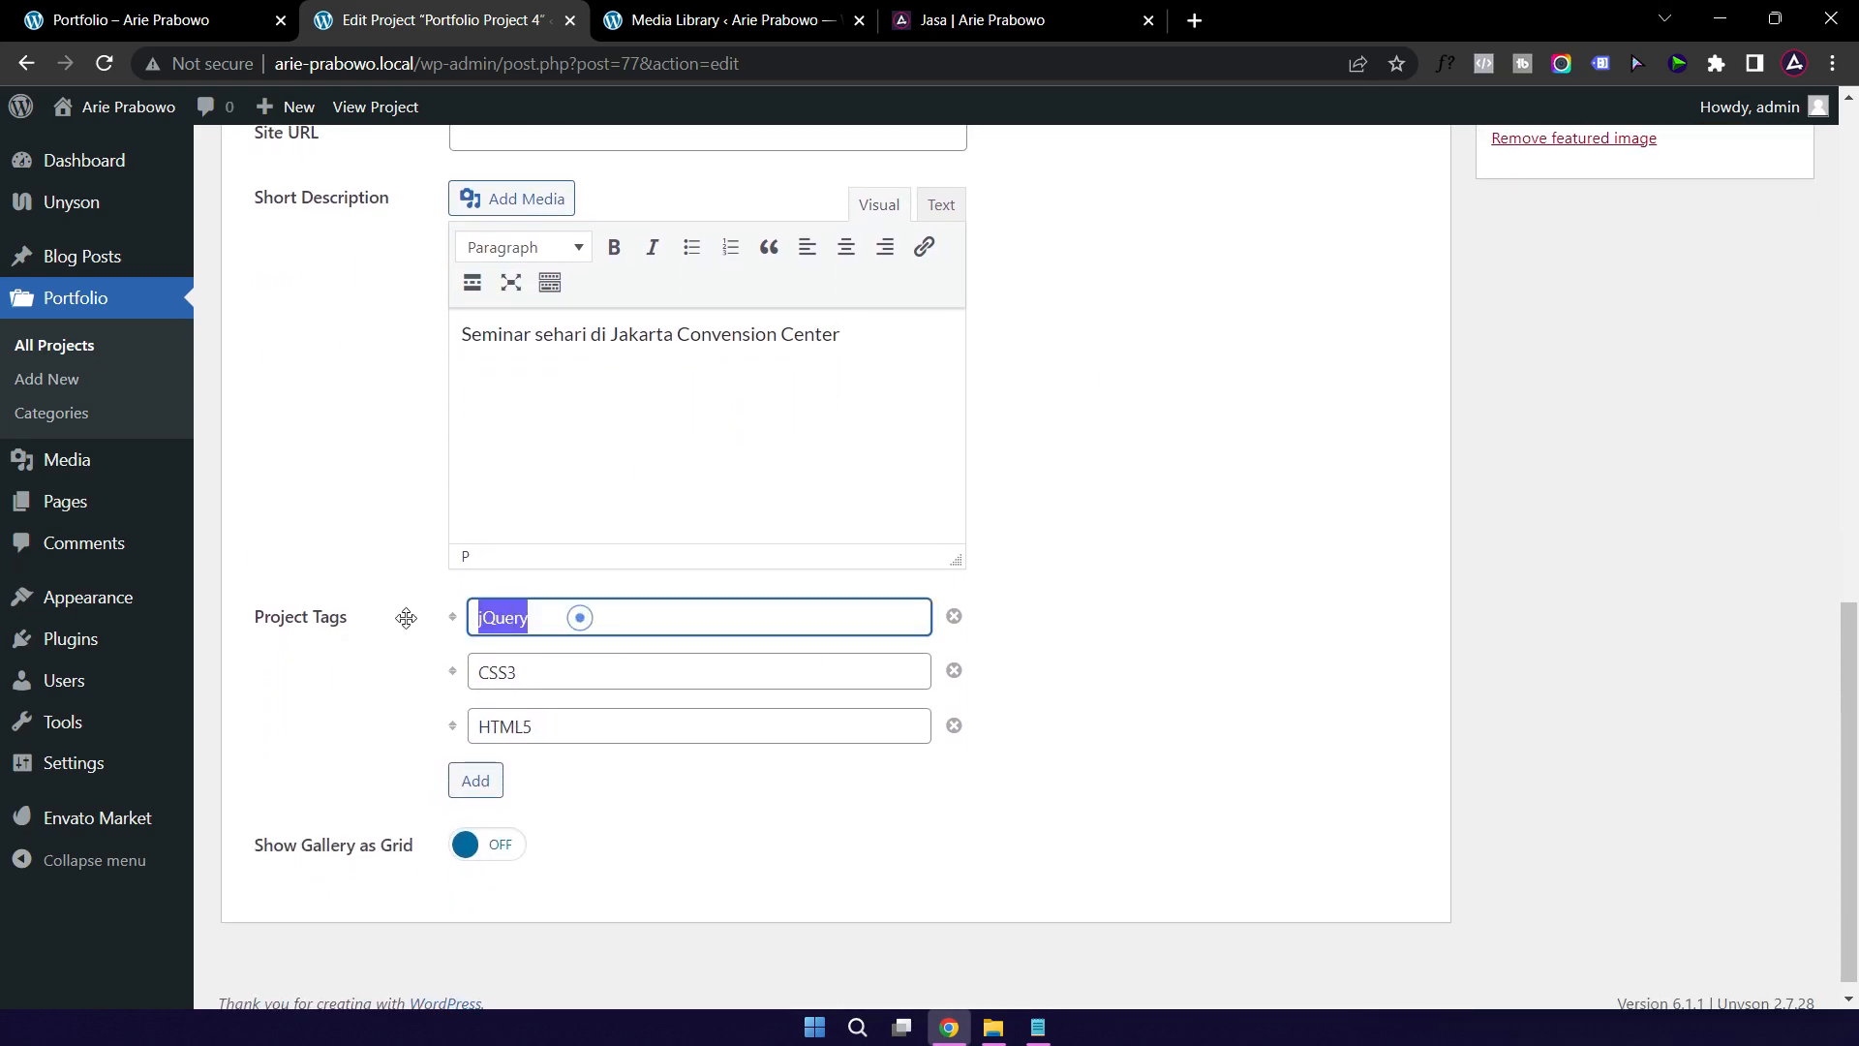
{"action": "type", "text": "Seminar"}
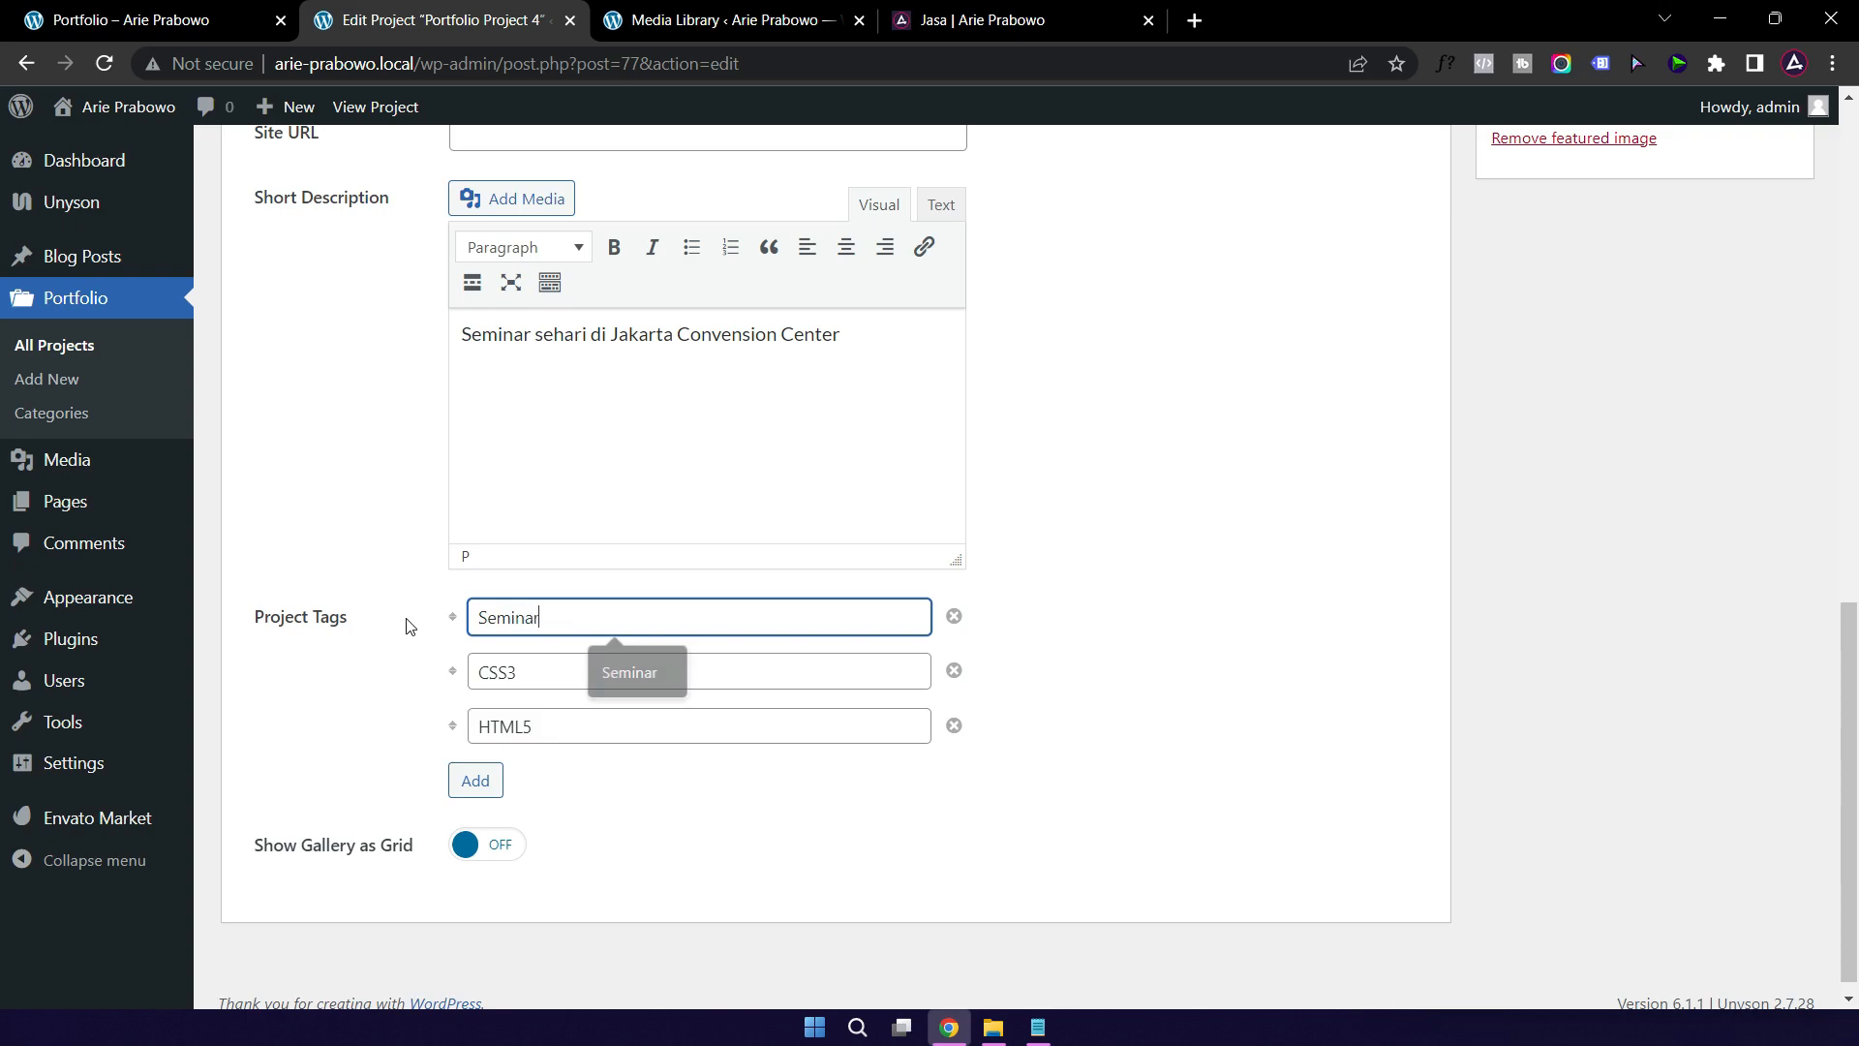
{"action": "key", "text": "Tab"}
{"action": "type", "text": "Workshop"}
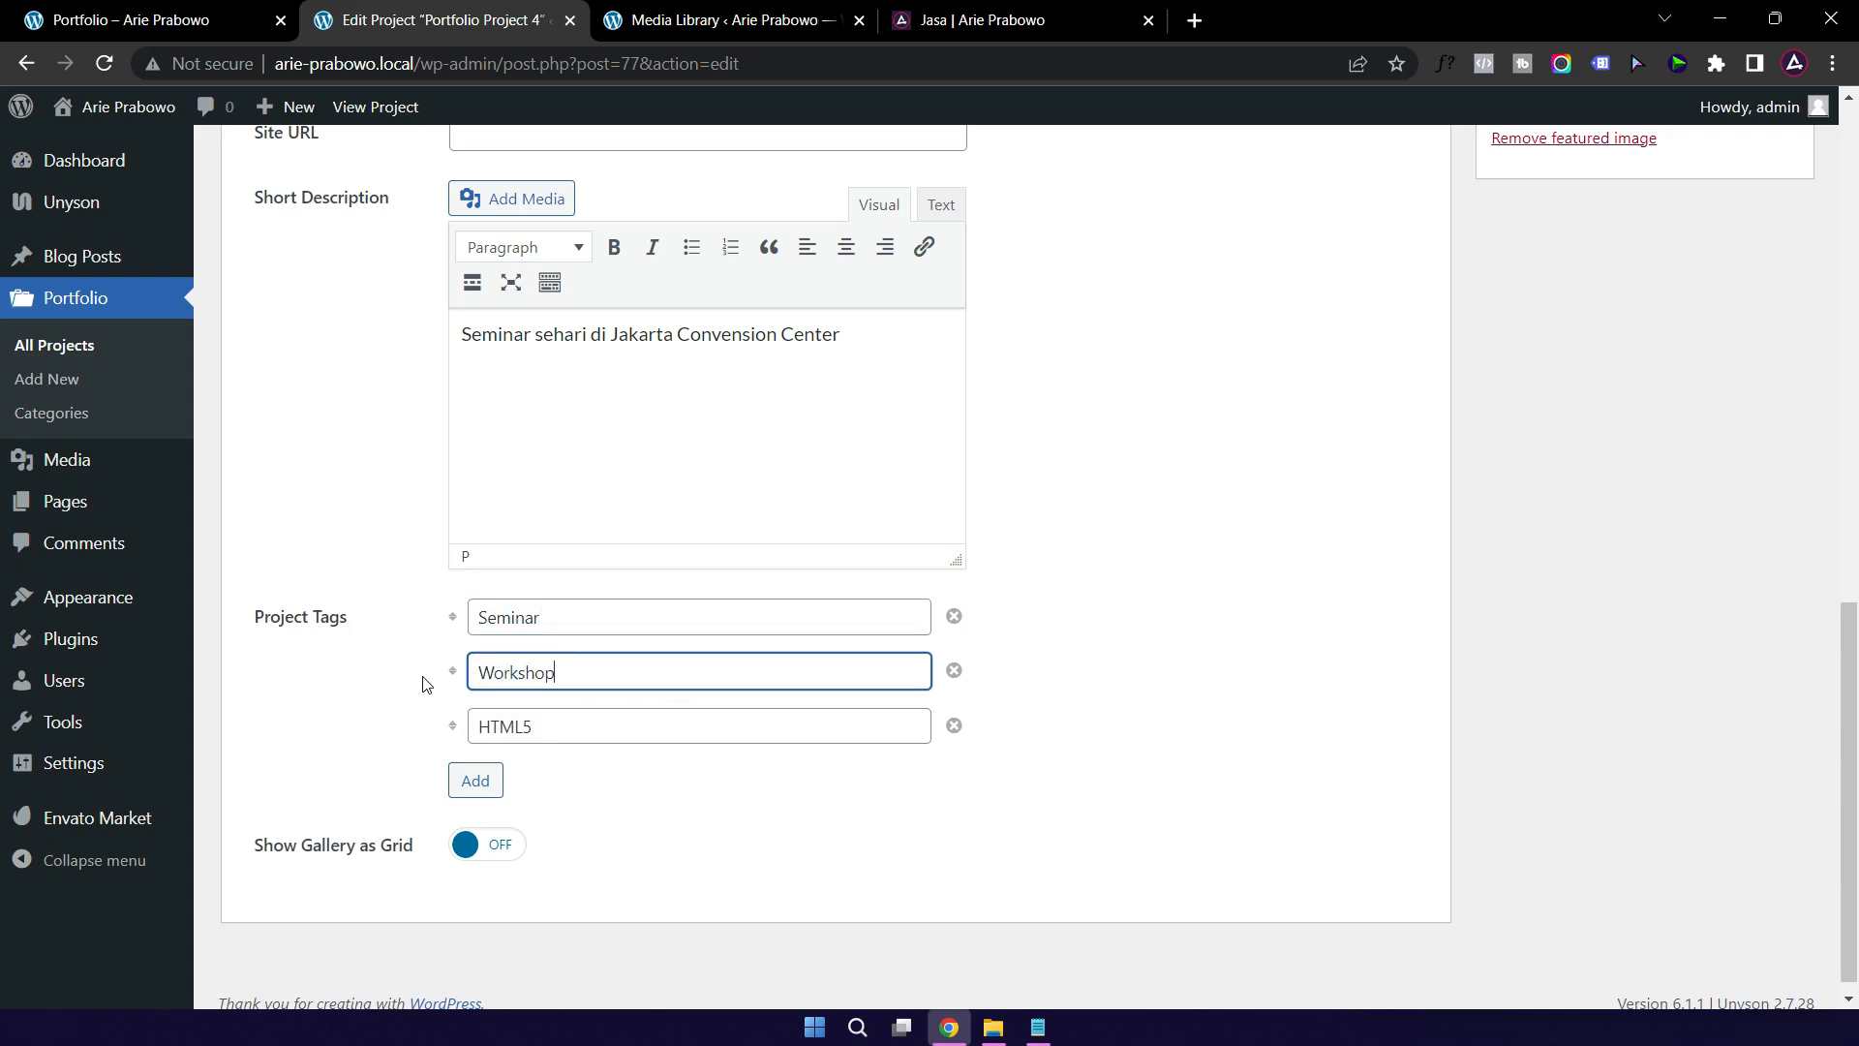
{"action": "left_click", "coordinate": [954, 726]}
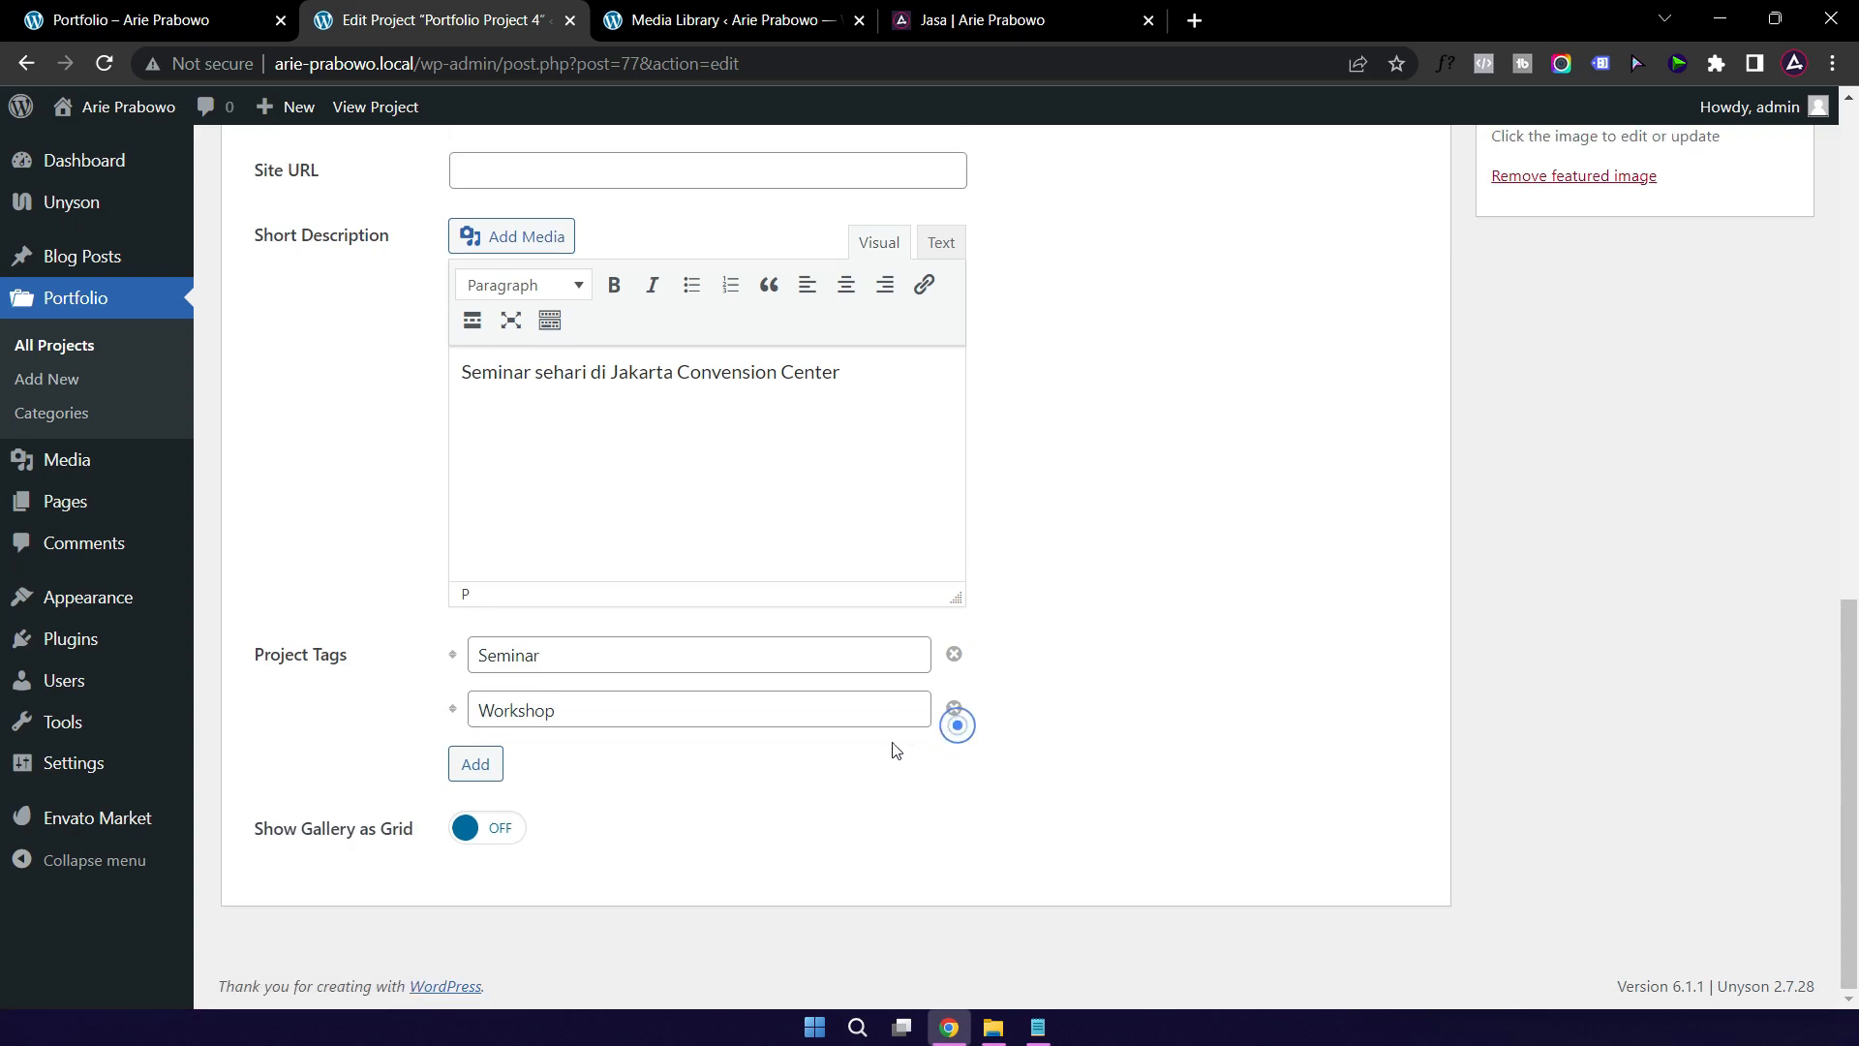
Step: Open the Video element's settings showing its current Vimeo link, then open a new Chrome tab
{"action": "scroll", "coordinate": [1407, 755], "scroll_direction": "up", "scroll_amount": 15}
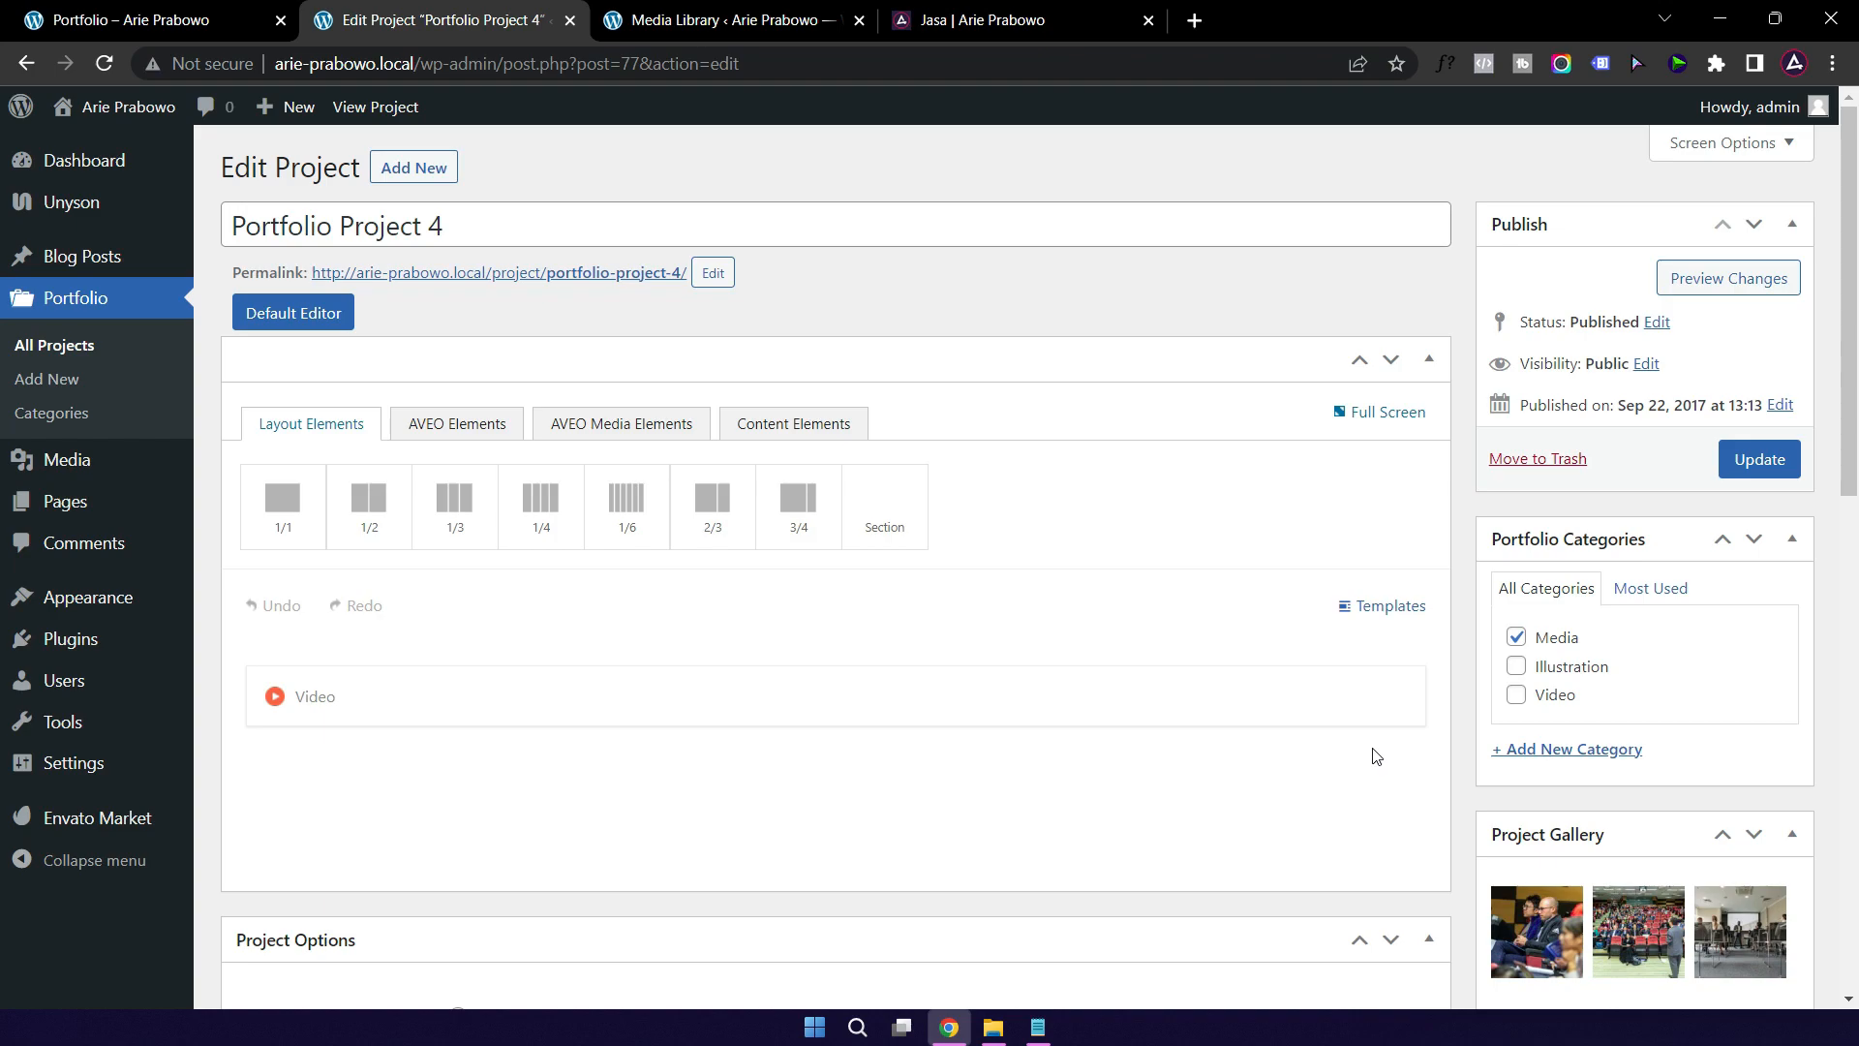
{"action": "scroll", "coordinate": [1353, 751], "scroll_direction": "down", "scroll_amount": 4}
{"action": "scroll", "coordinate": [1088, 735], "scroll_direction": "up", "scroll_amount": 3}
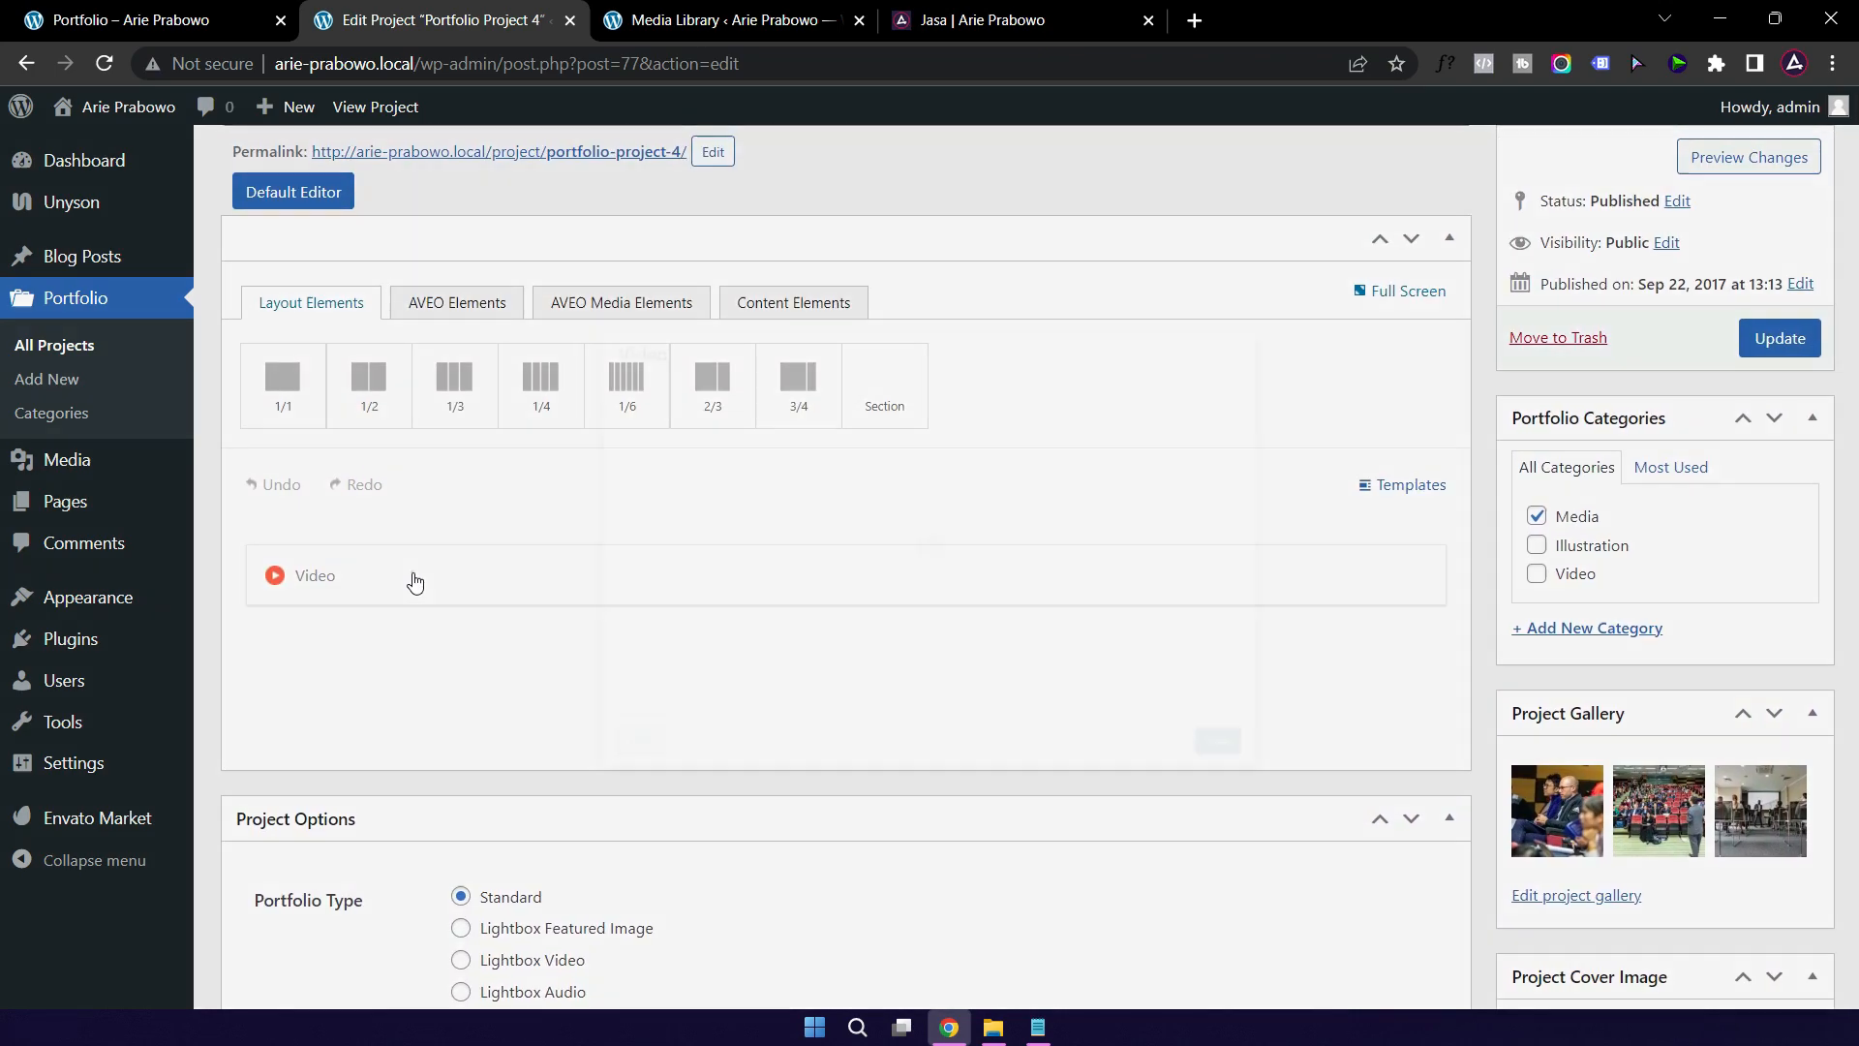
{"action": "left_click", "coordinate": [414, 579]}
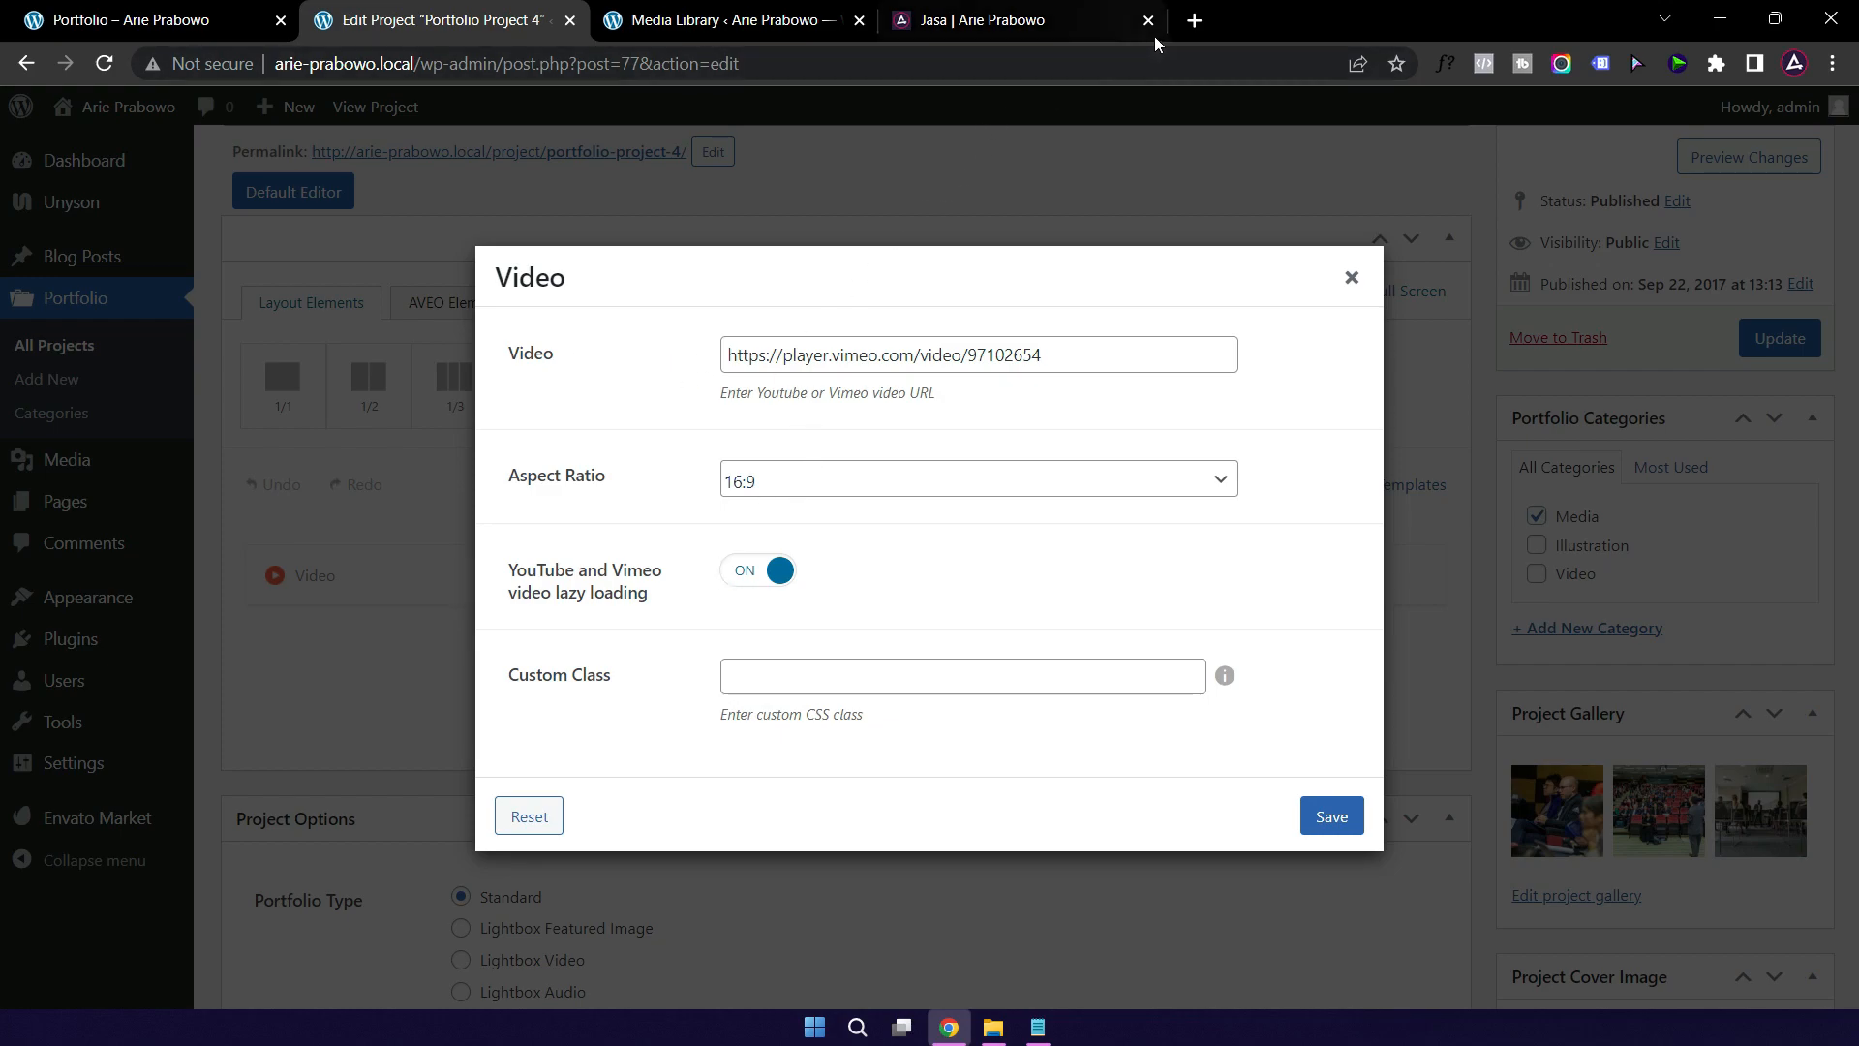
{"action": "left_click", "coordinate": [1194, 19]}
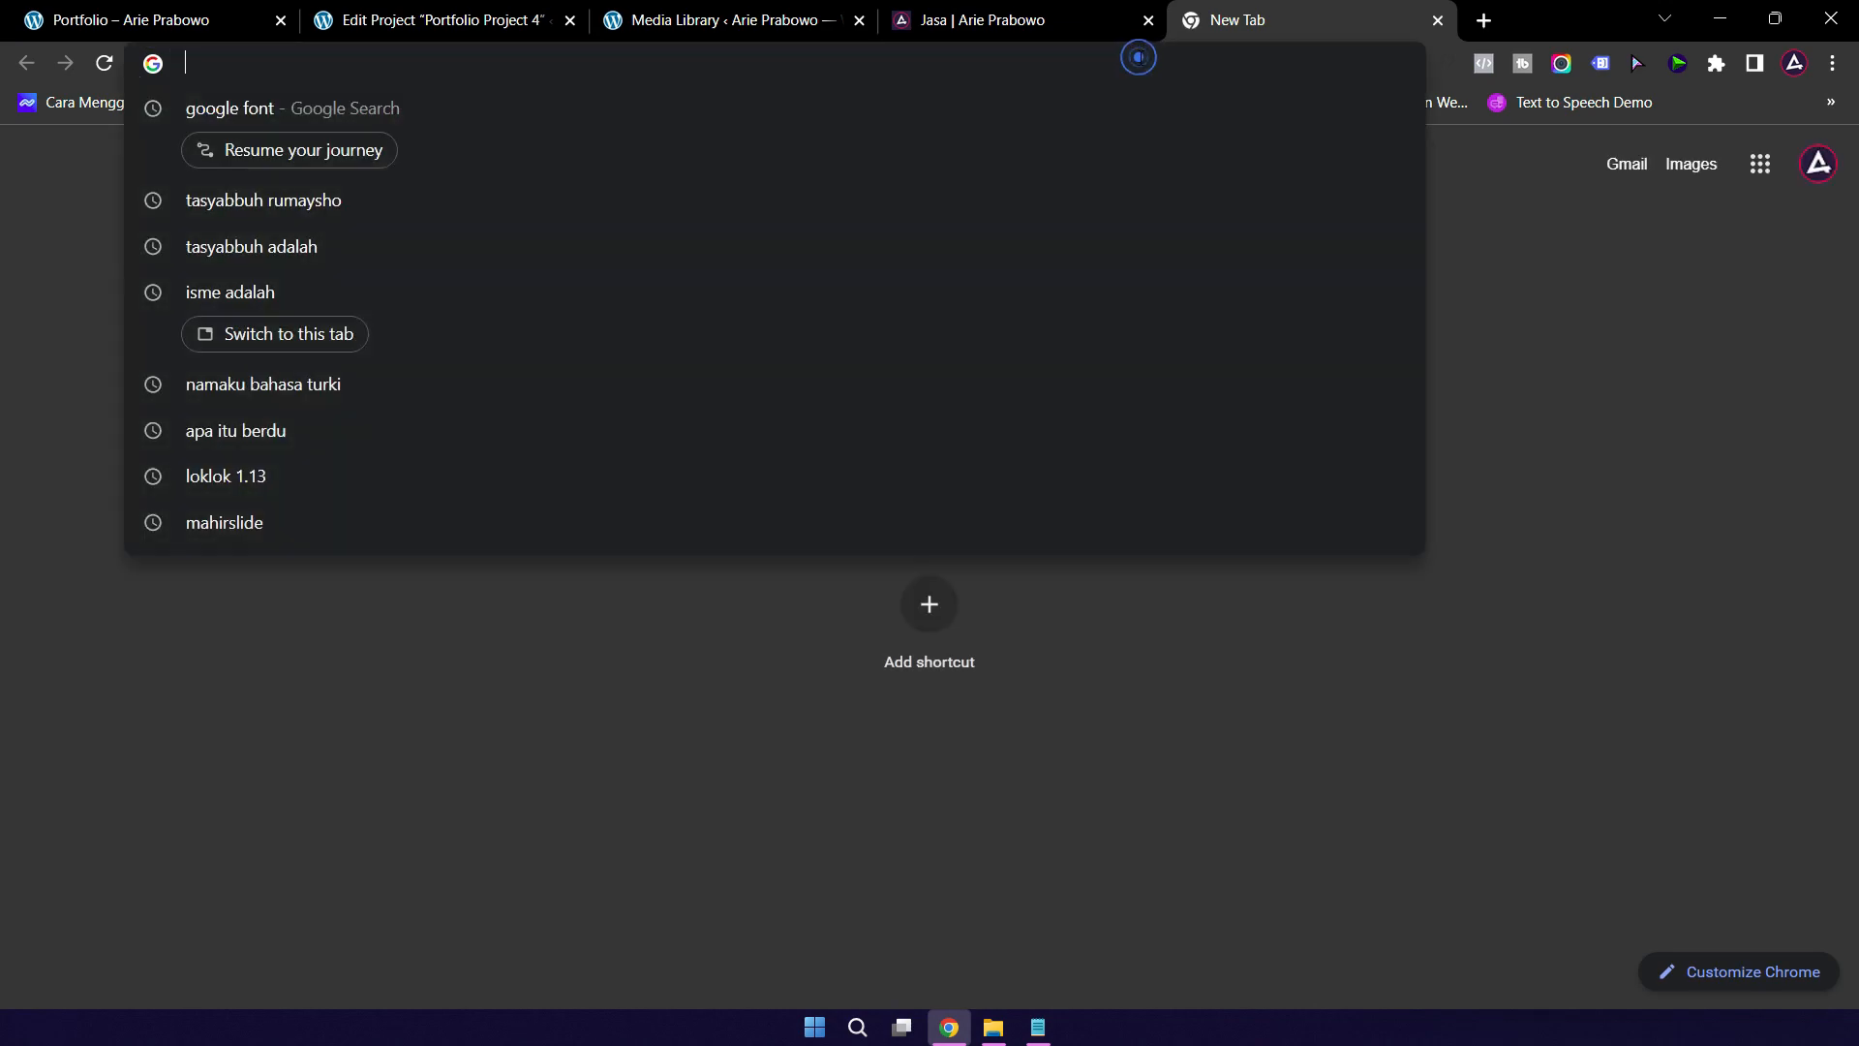
Step: Open the Yamaha electric motorbike video on YouTube, muted, skip the ad and pause it
{"action": "type", "text": "you"}
{"action": "key", "text": "Return"}
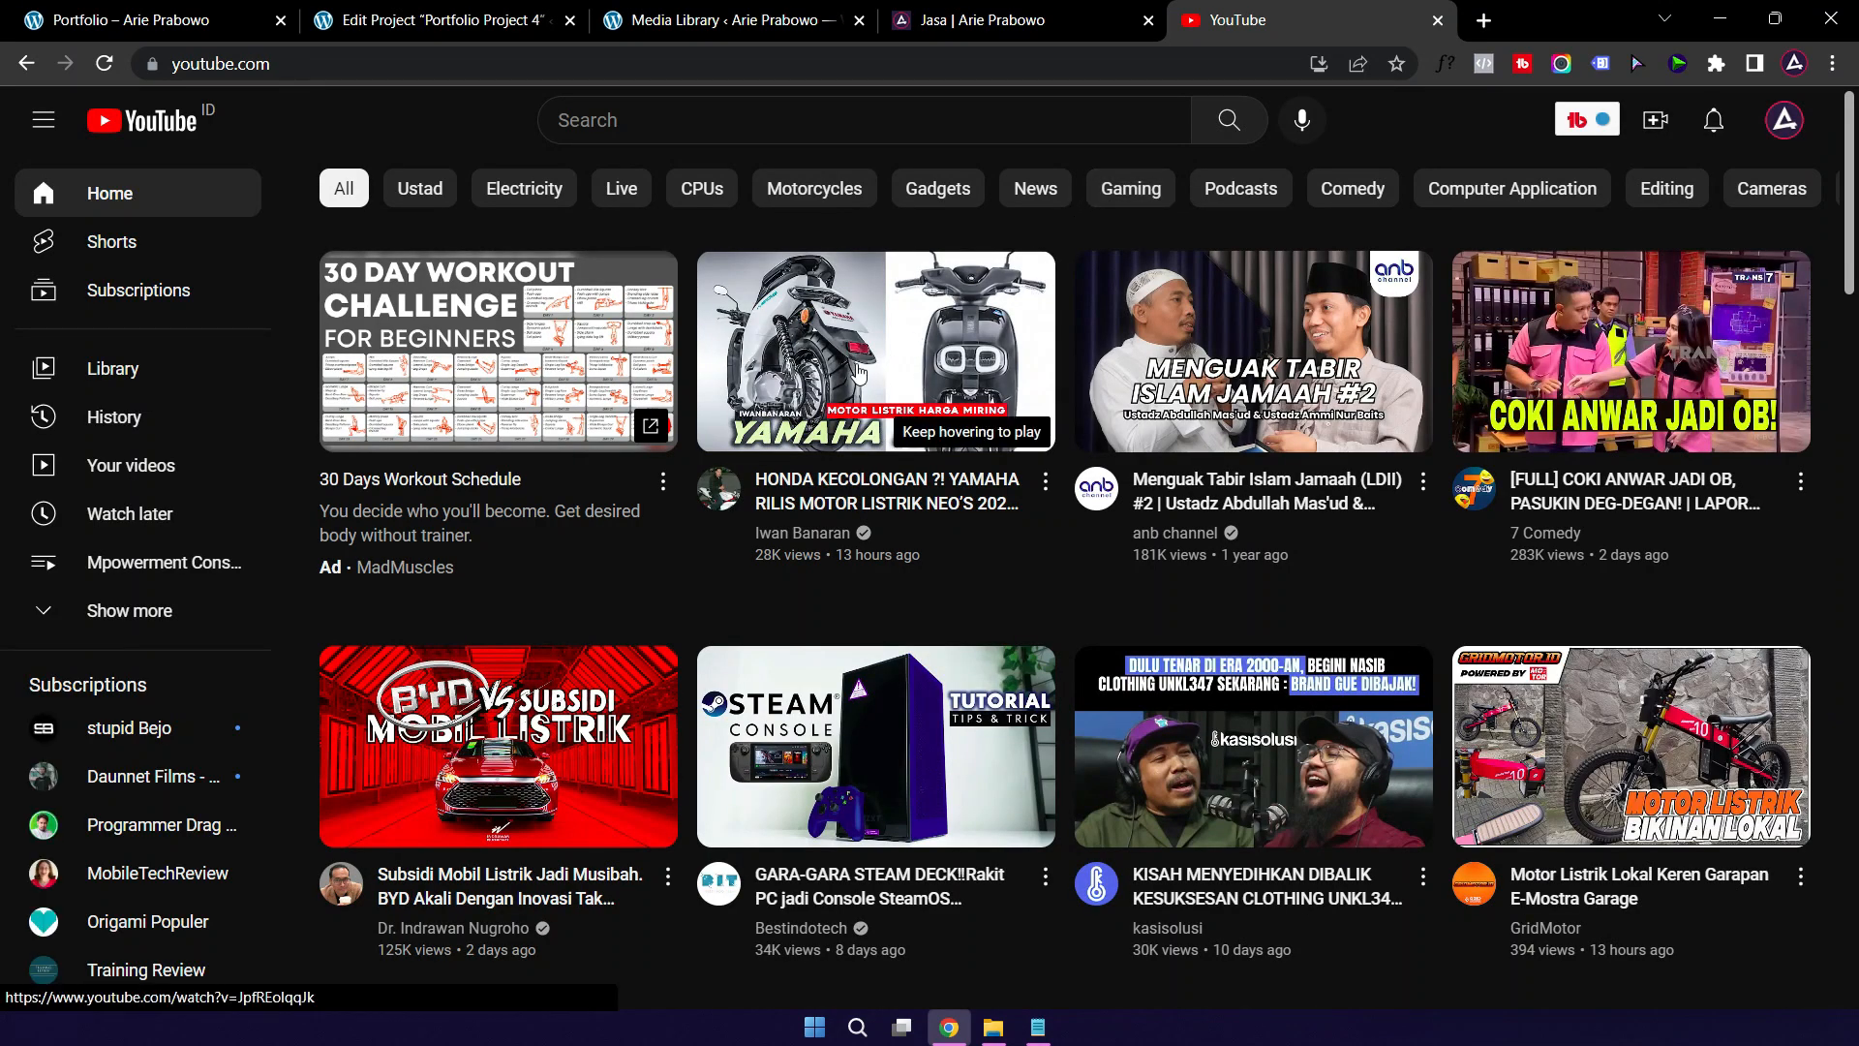
{"action": "left_click", "coordinate": [851, 400]}
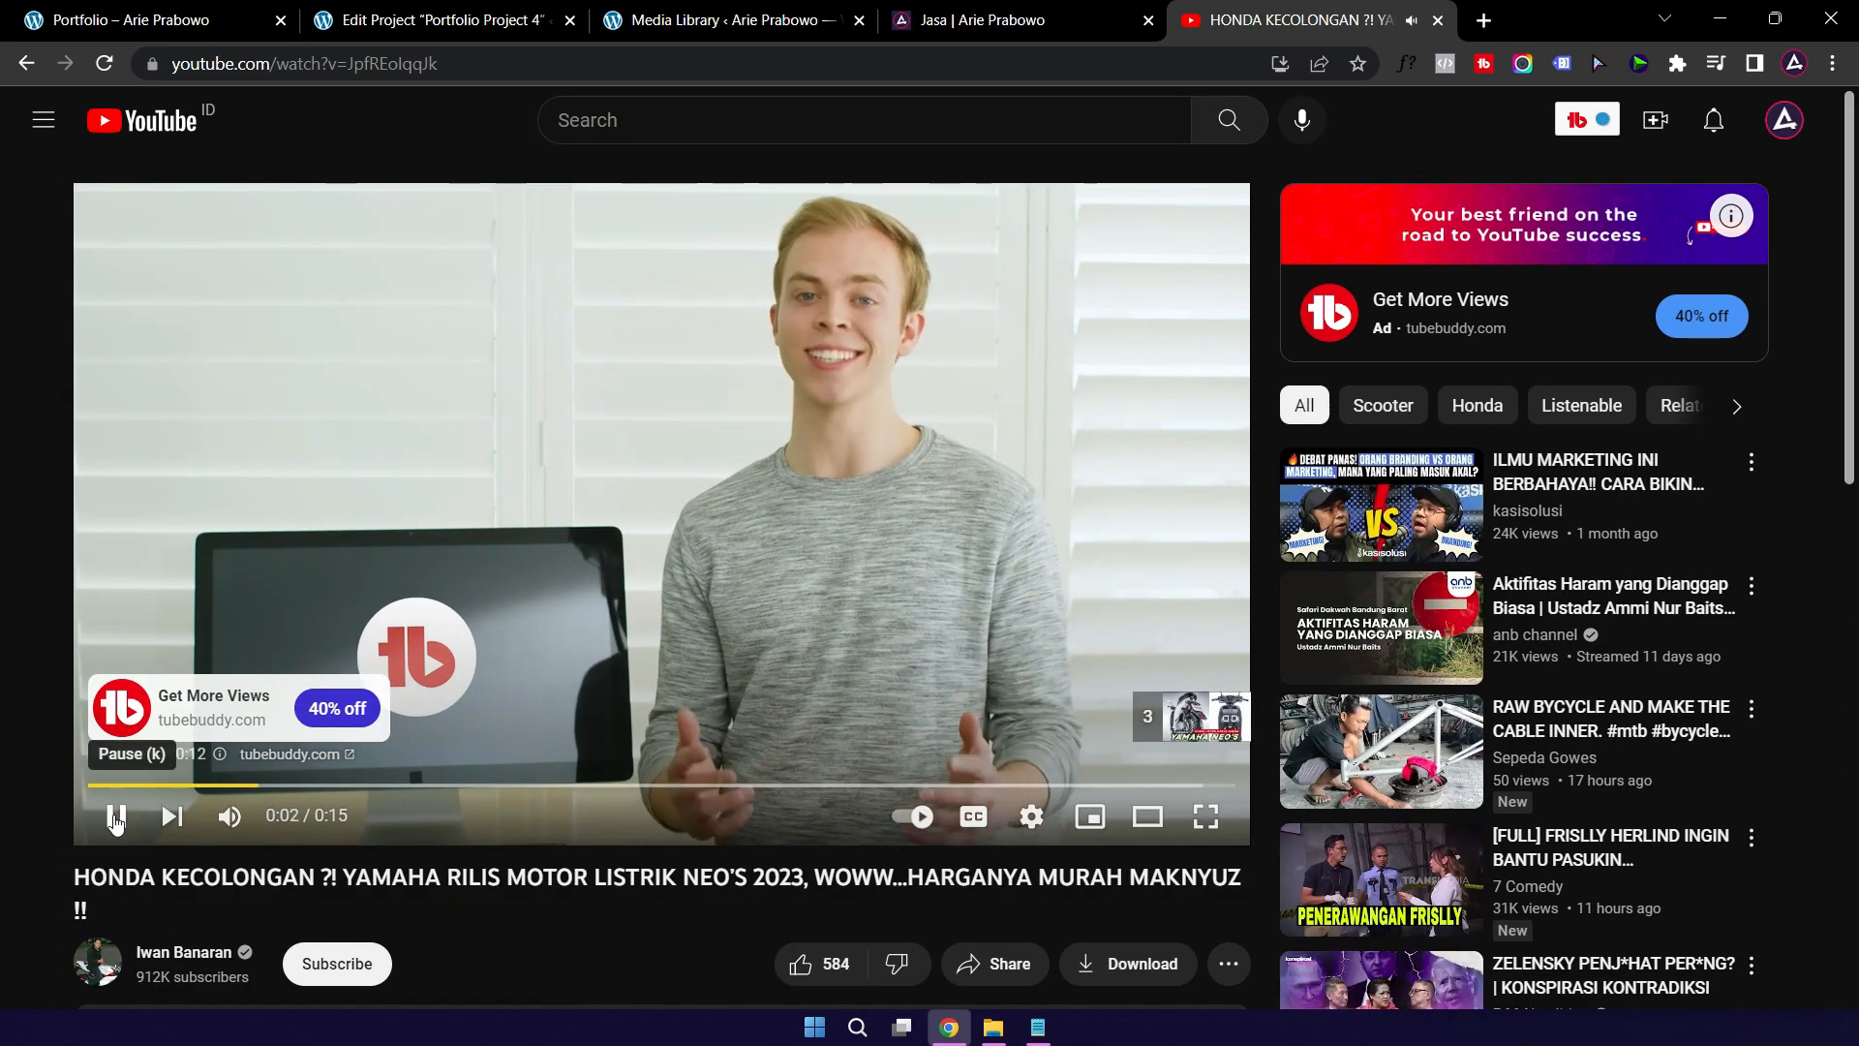
{"action": "left_click", "coordinate": [218, 821]}
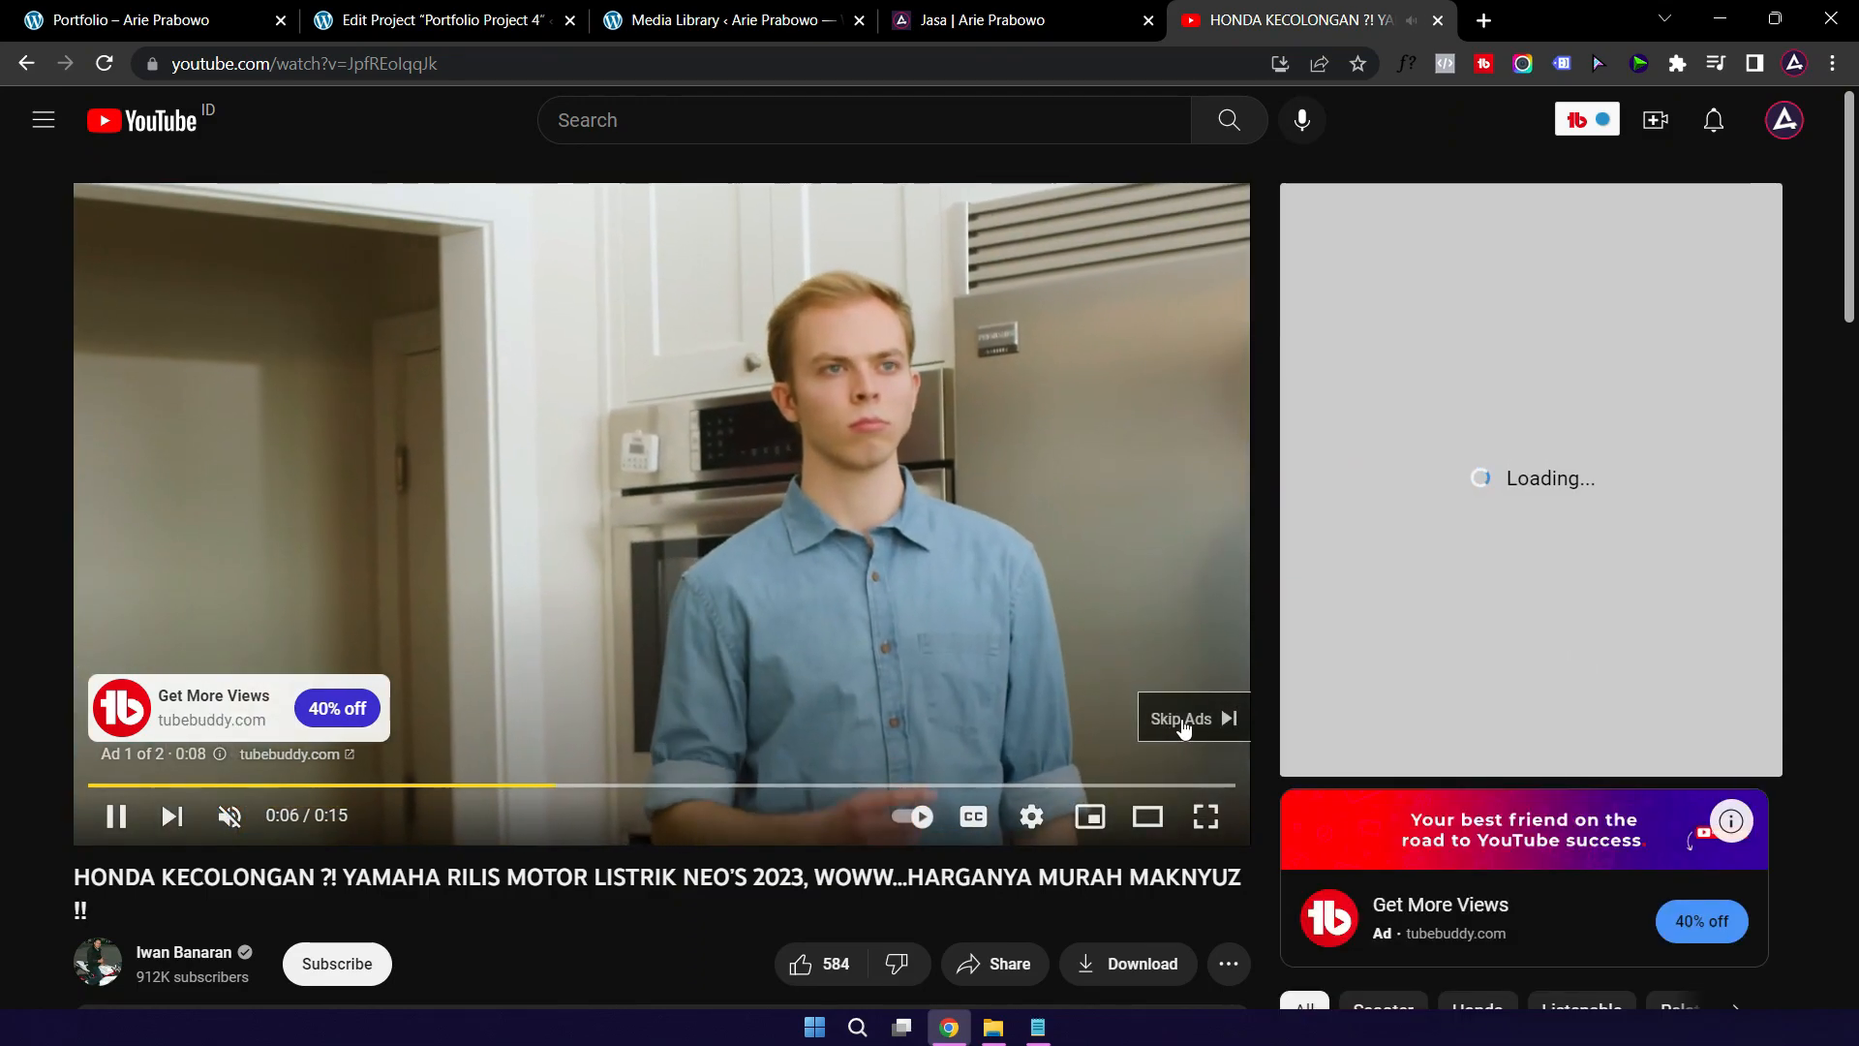
{"action": "left_click", "coordinate": [1172, 719]}
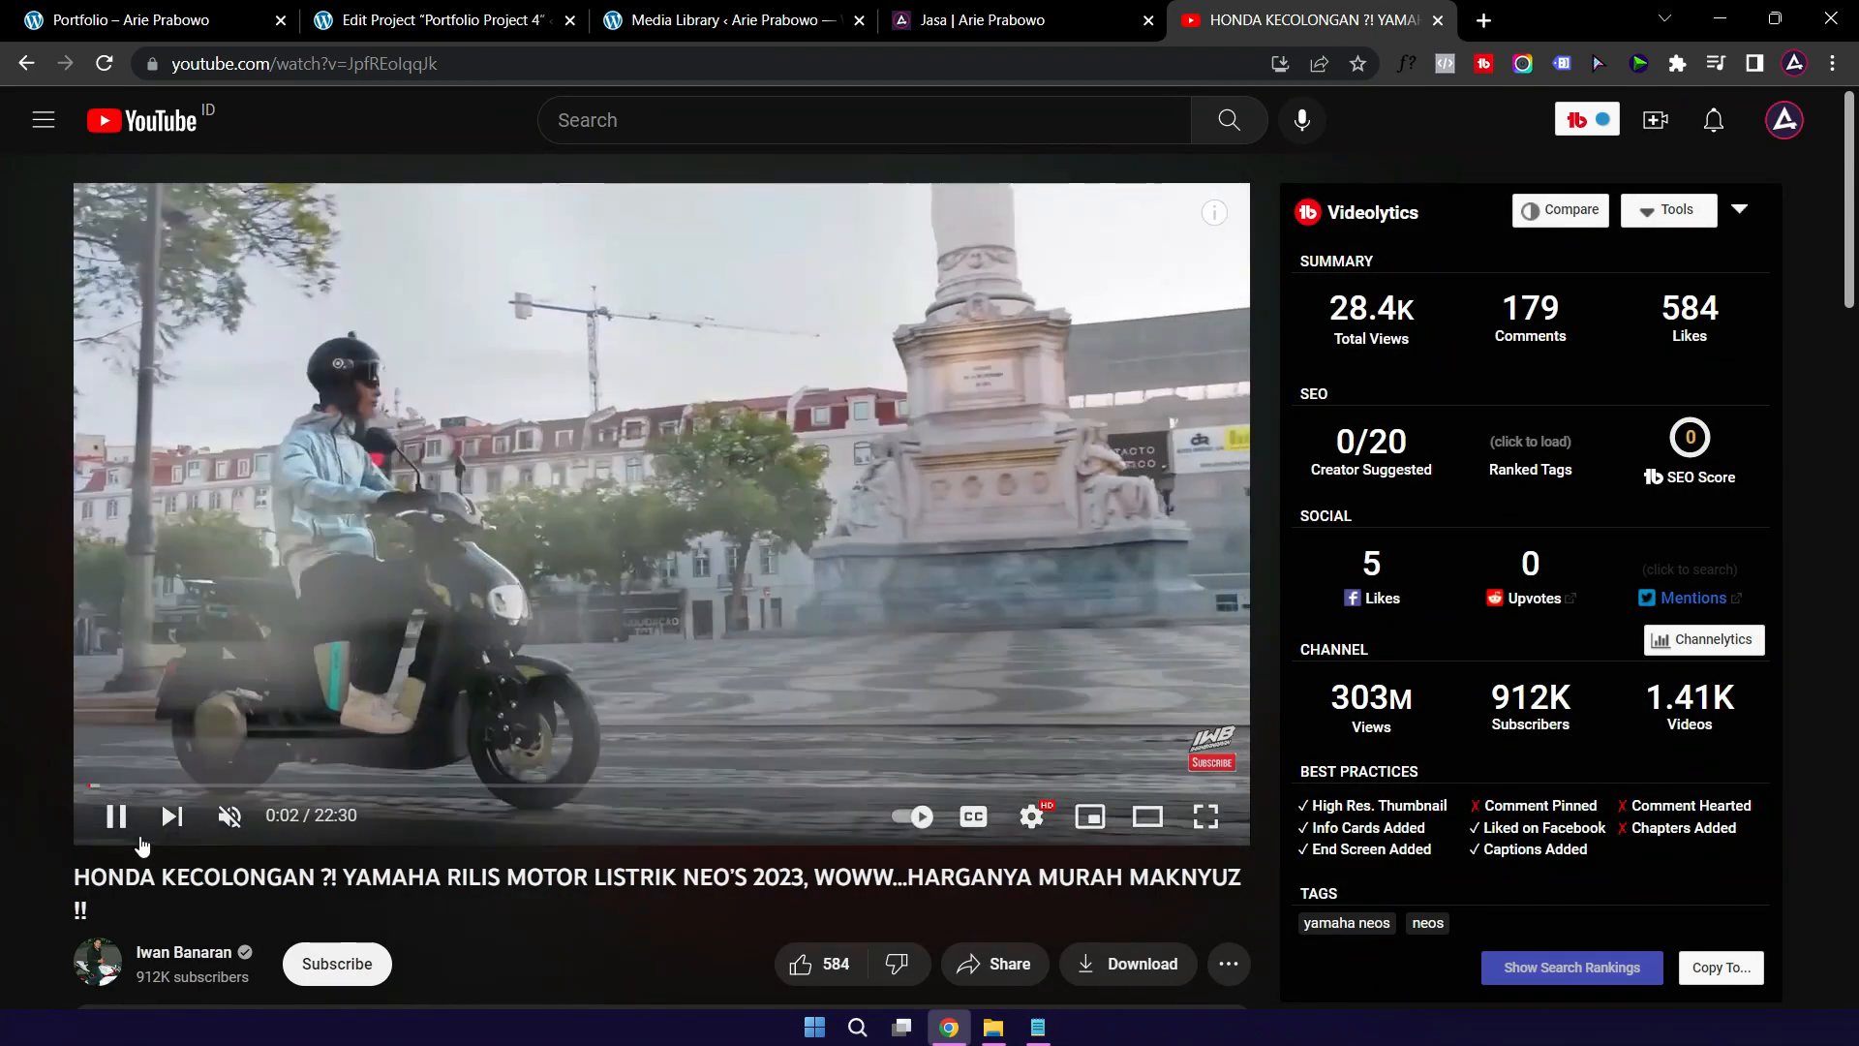
{"action": "key", "text": "k"}
Step: Copy the video's short share link and return to the WordPress Edit Project tab
{"action": "scroll", "coordinate": [895, 831], "scroll_direction": "down", "scroll_amount": 2}
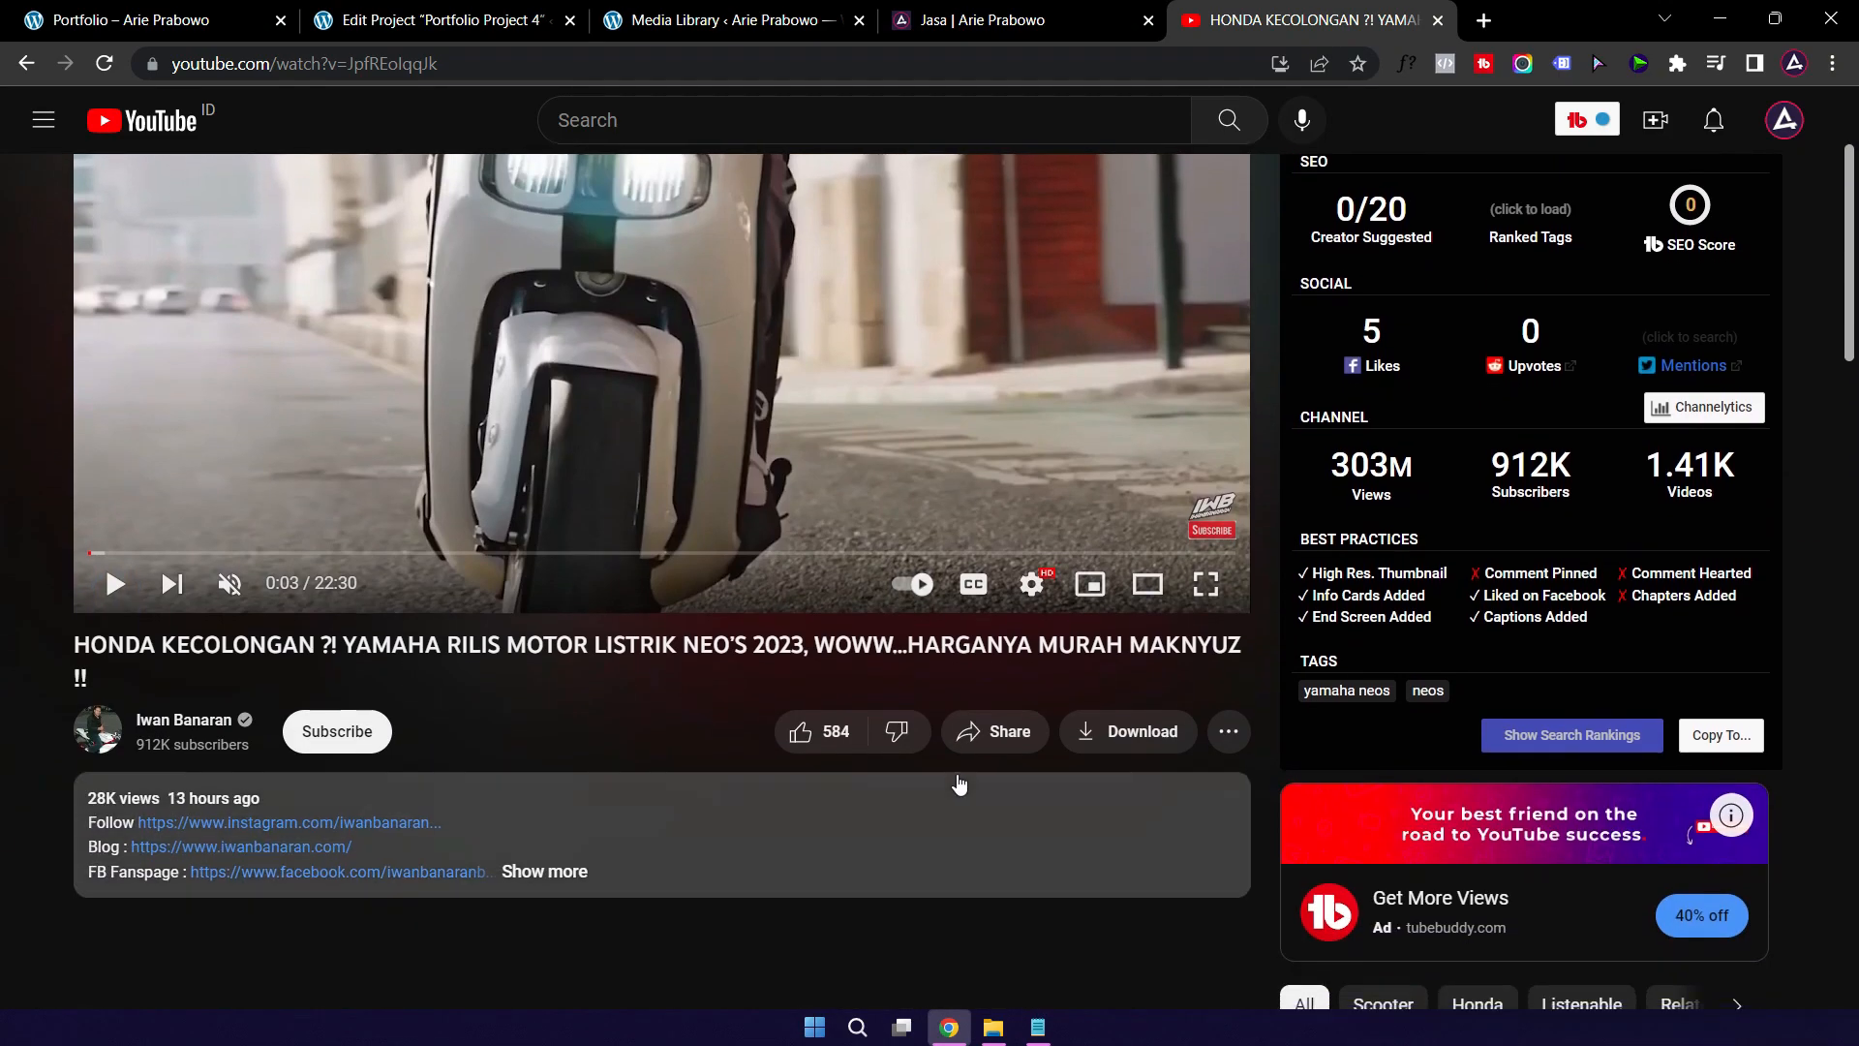
{"action": "left_click", "coordinate": [1008, 732]}
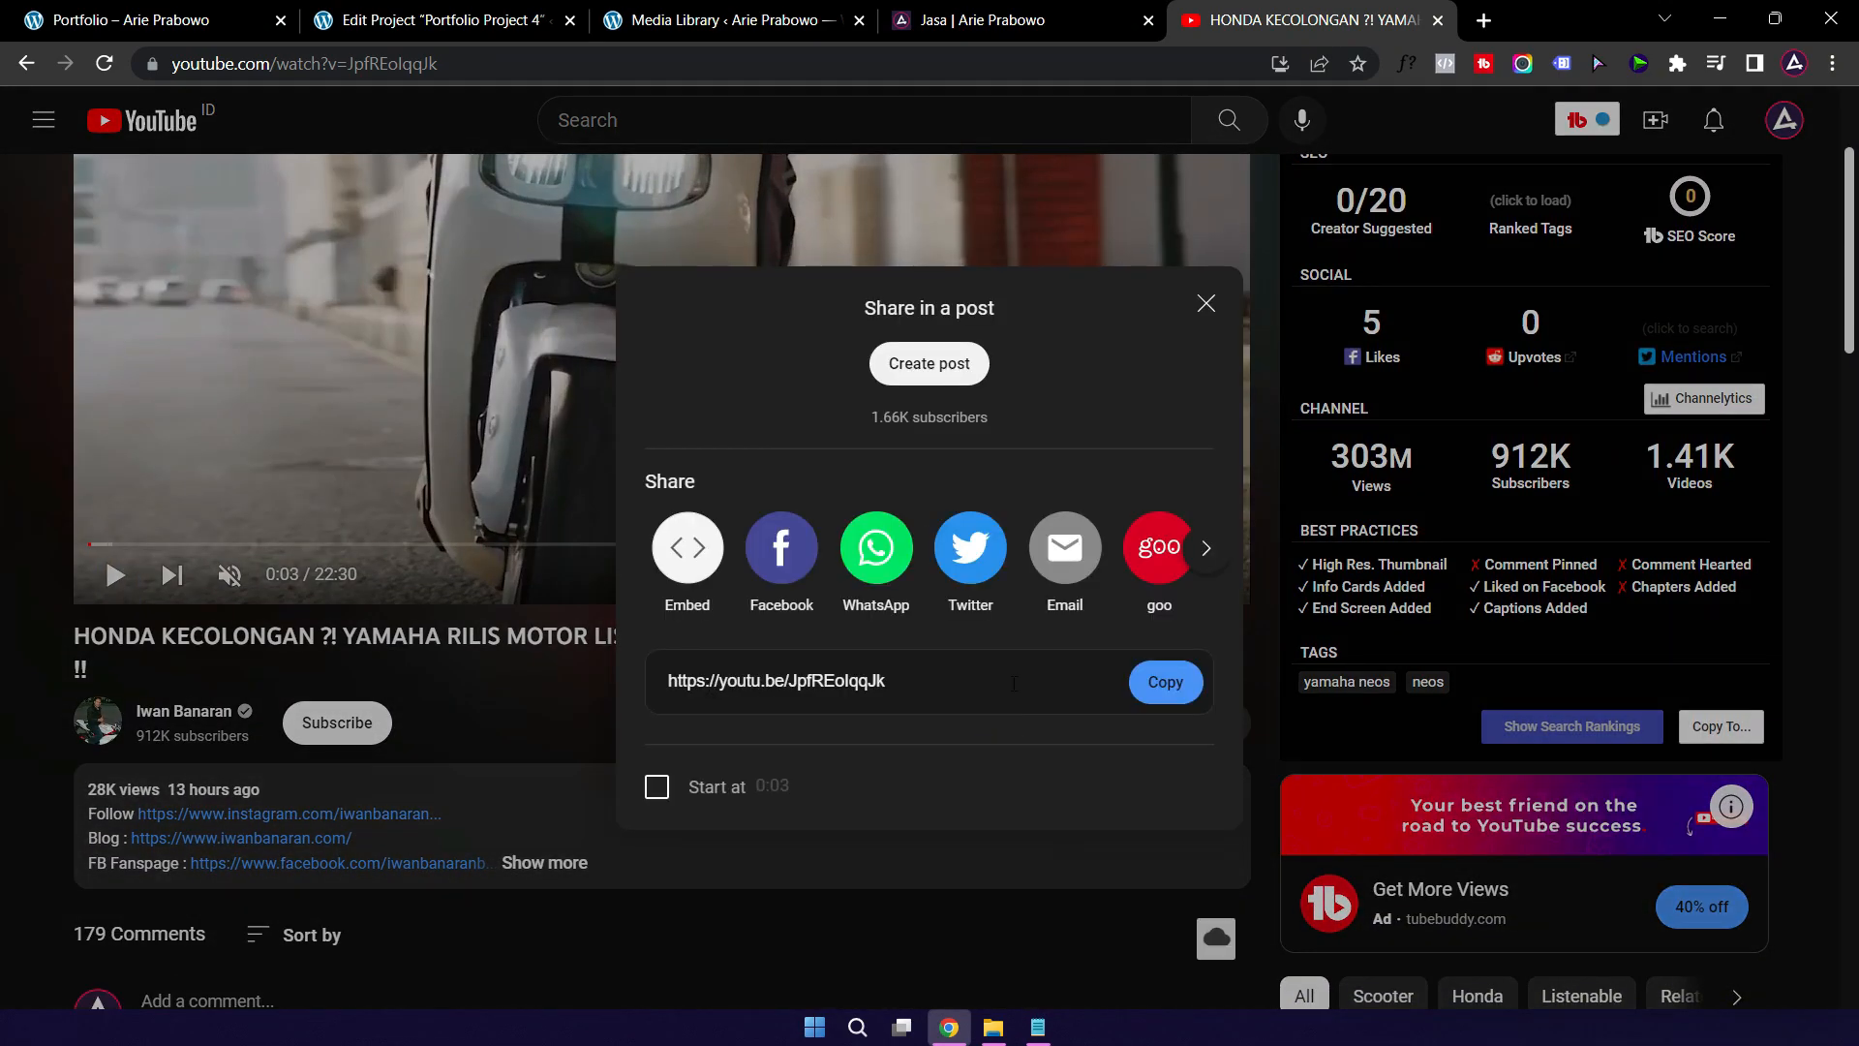
{"action": "left_click", "coordinate": [1166, 682]}
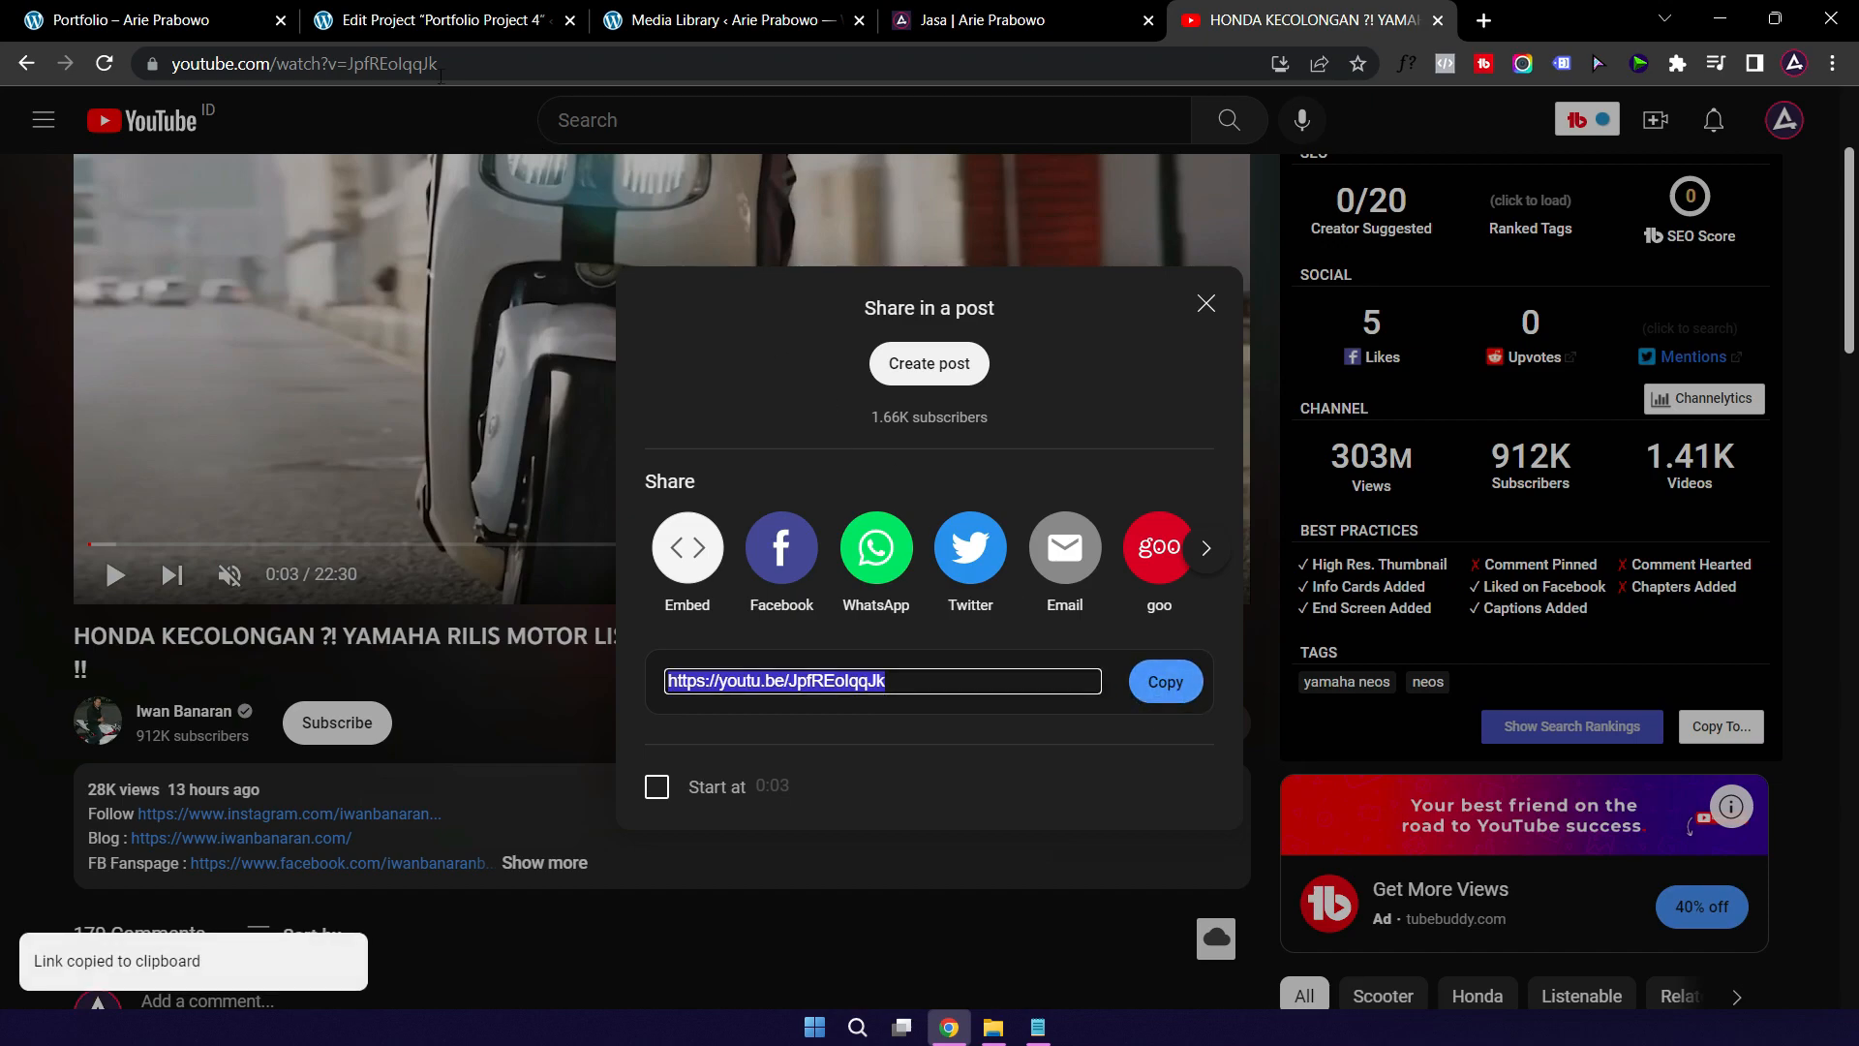
{"action": "left_click", "coordinate": [419, 21]}
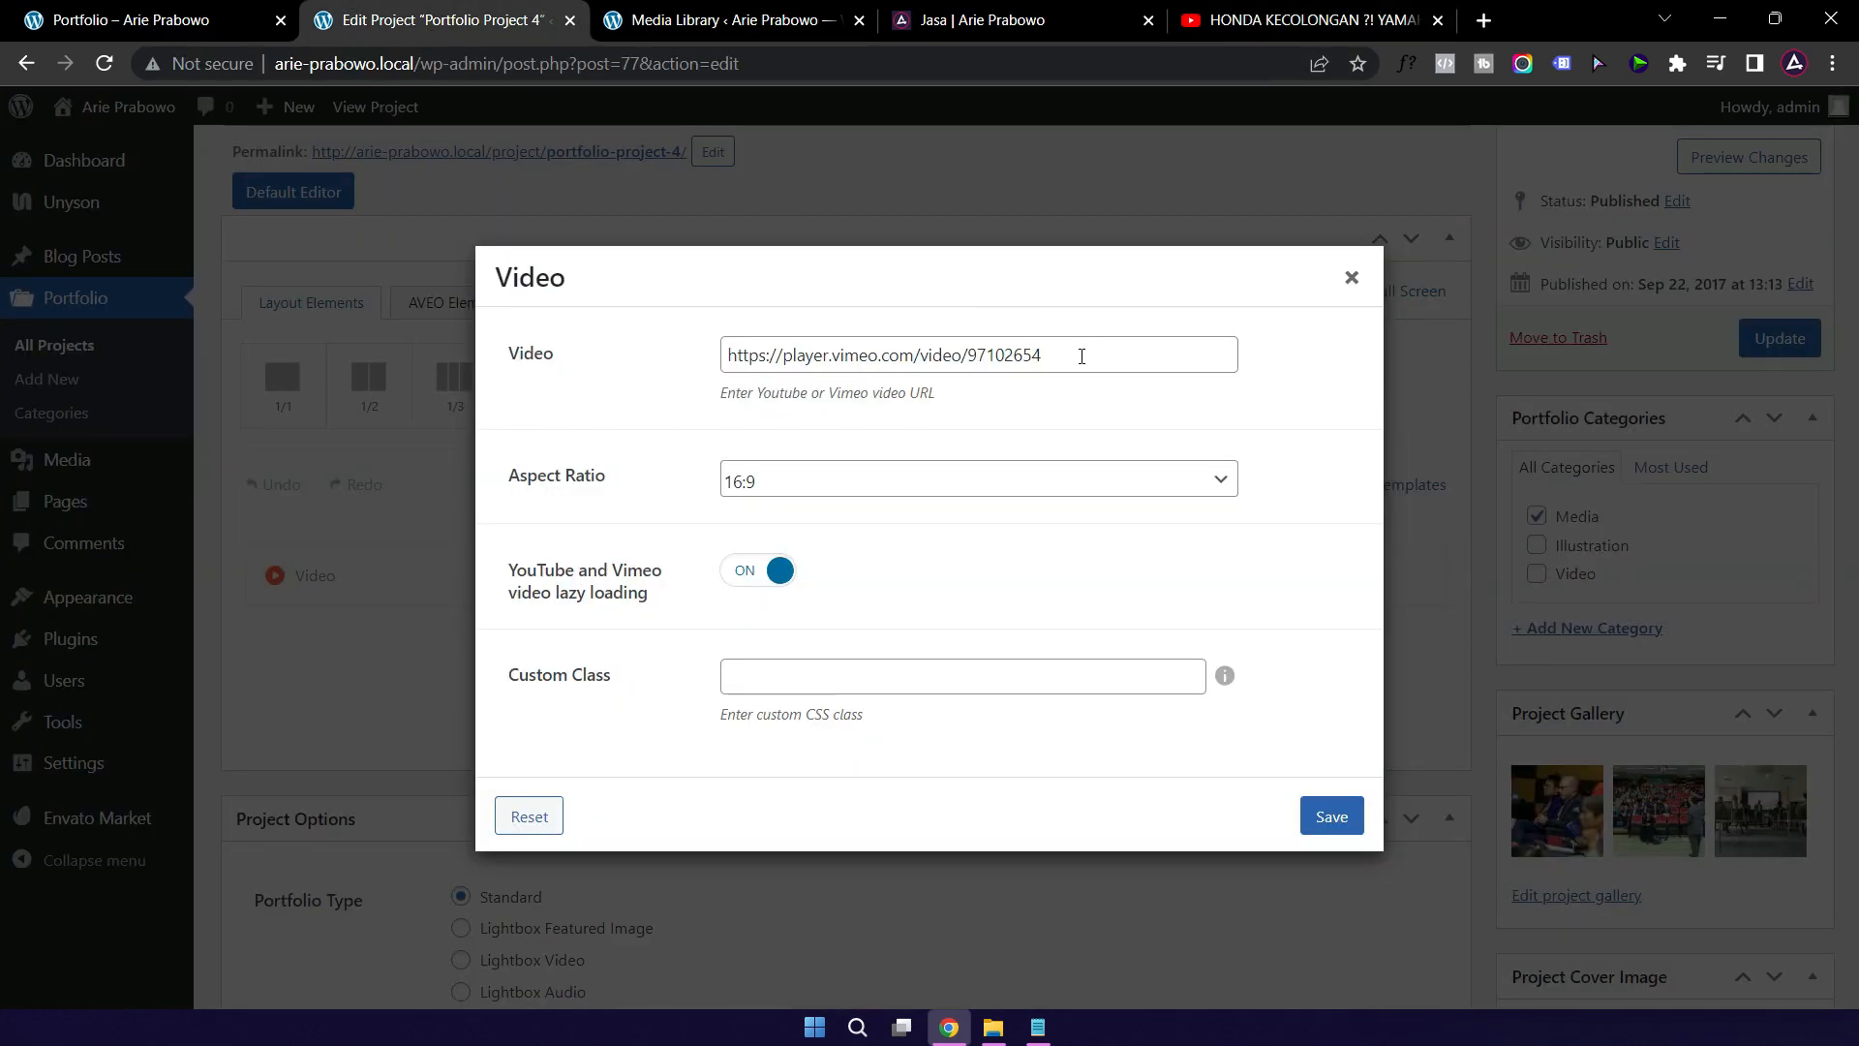
Step: Paste the YouTube short link over the Vimeo URL, save the Video element, and update Project 4
{"action": "triple_click", "coordinate": [1081, 357]}
{"action": "key", "text": "ctrl+v"}
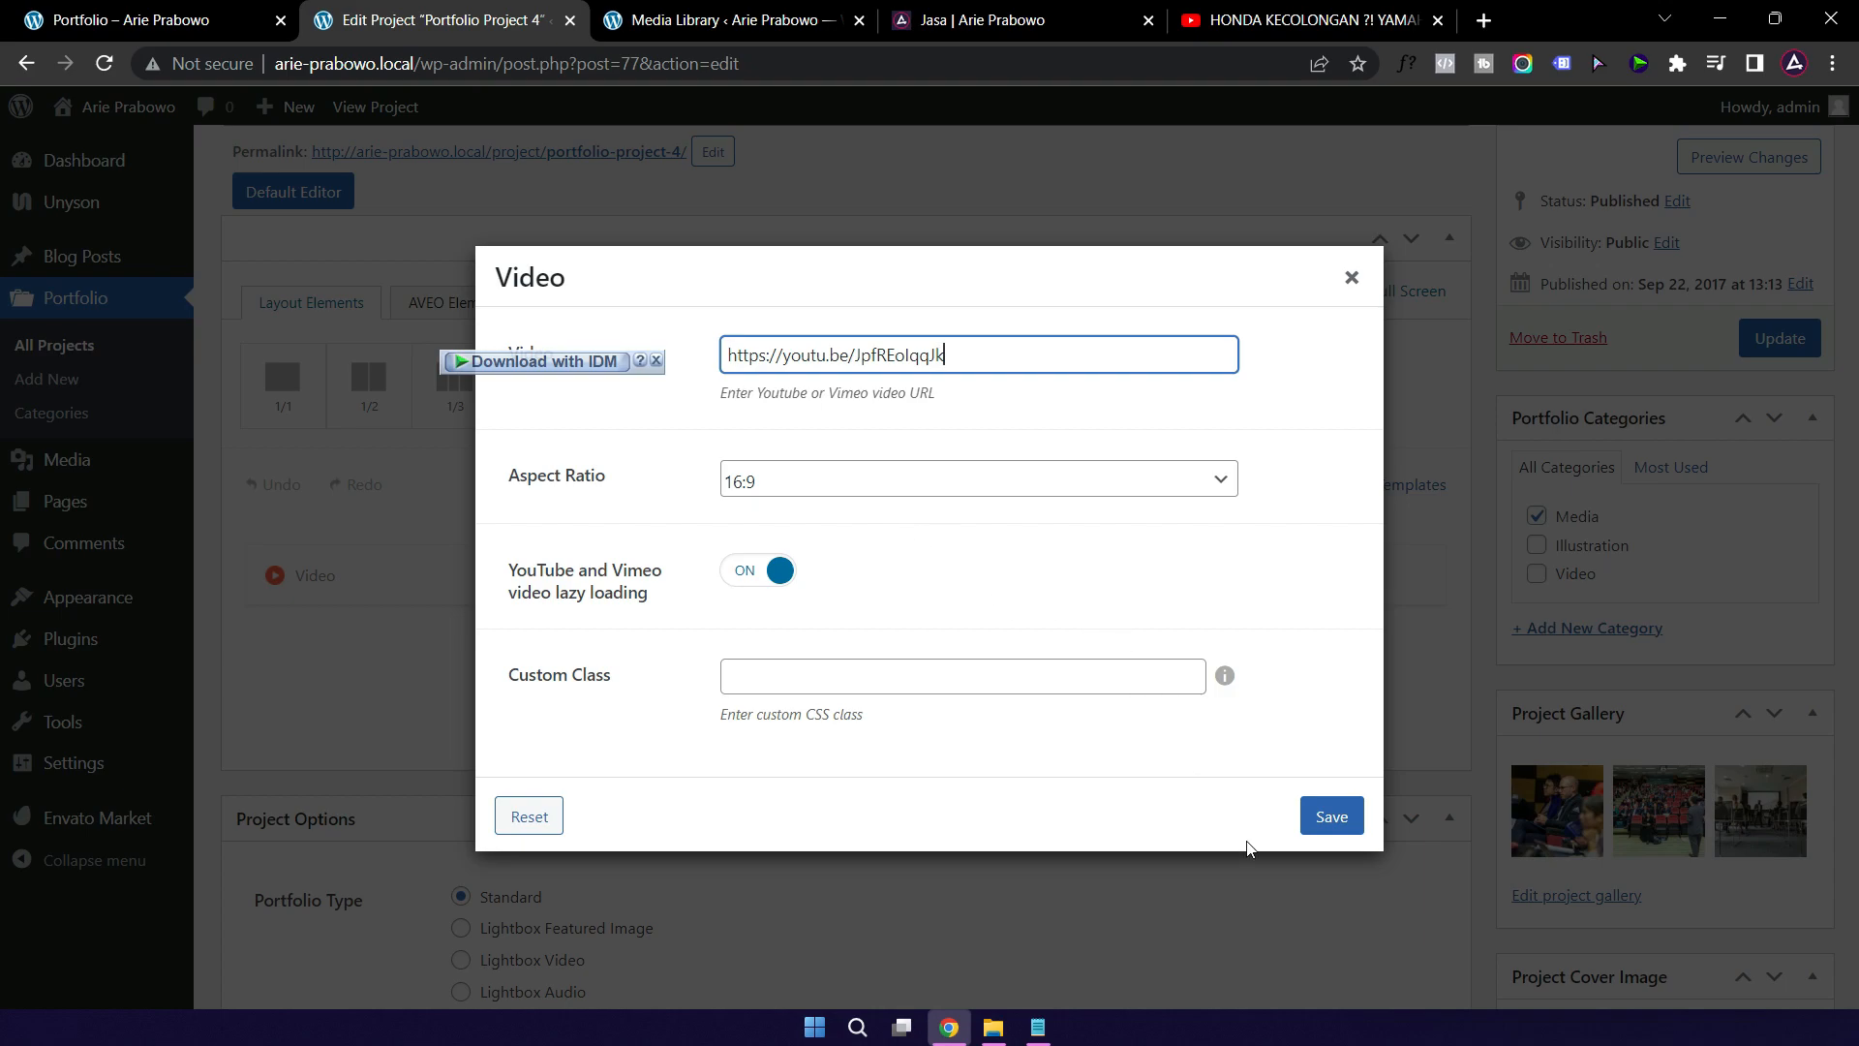
{"action": "left_click", "coordinate": [1332, 828]}
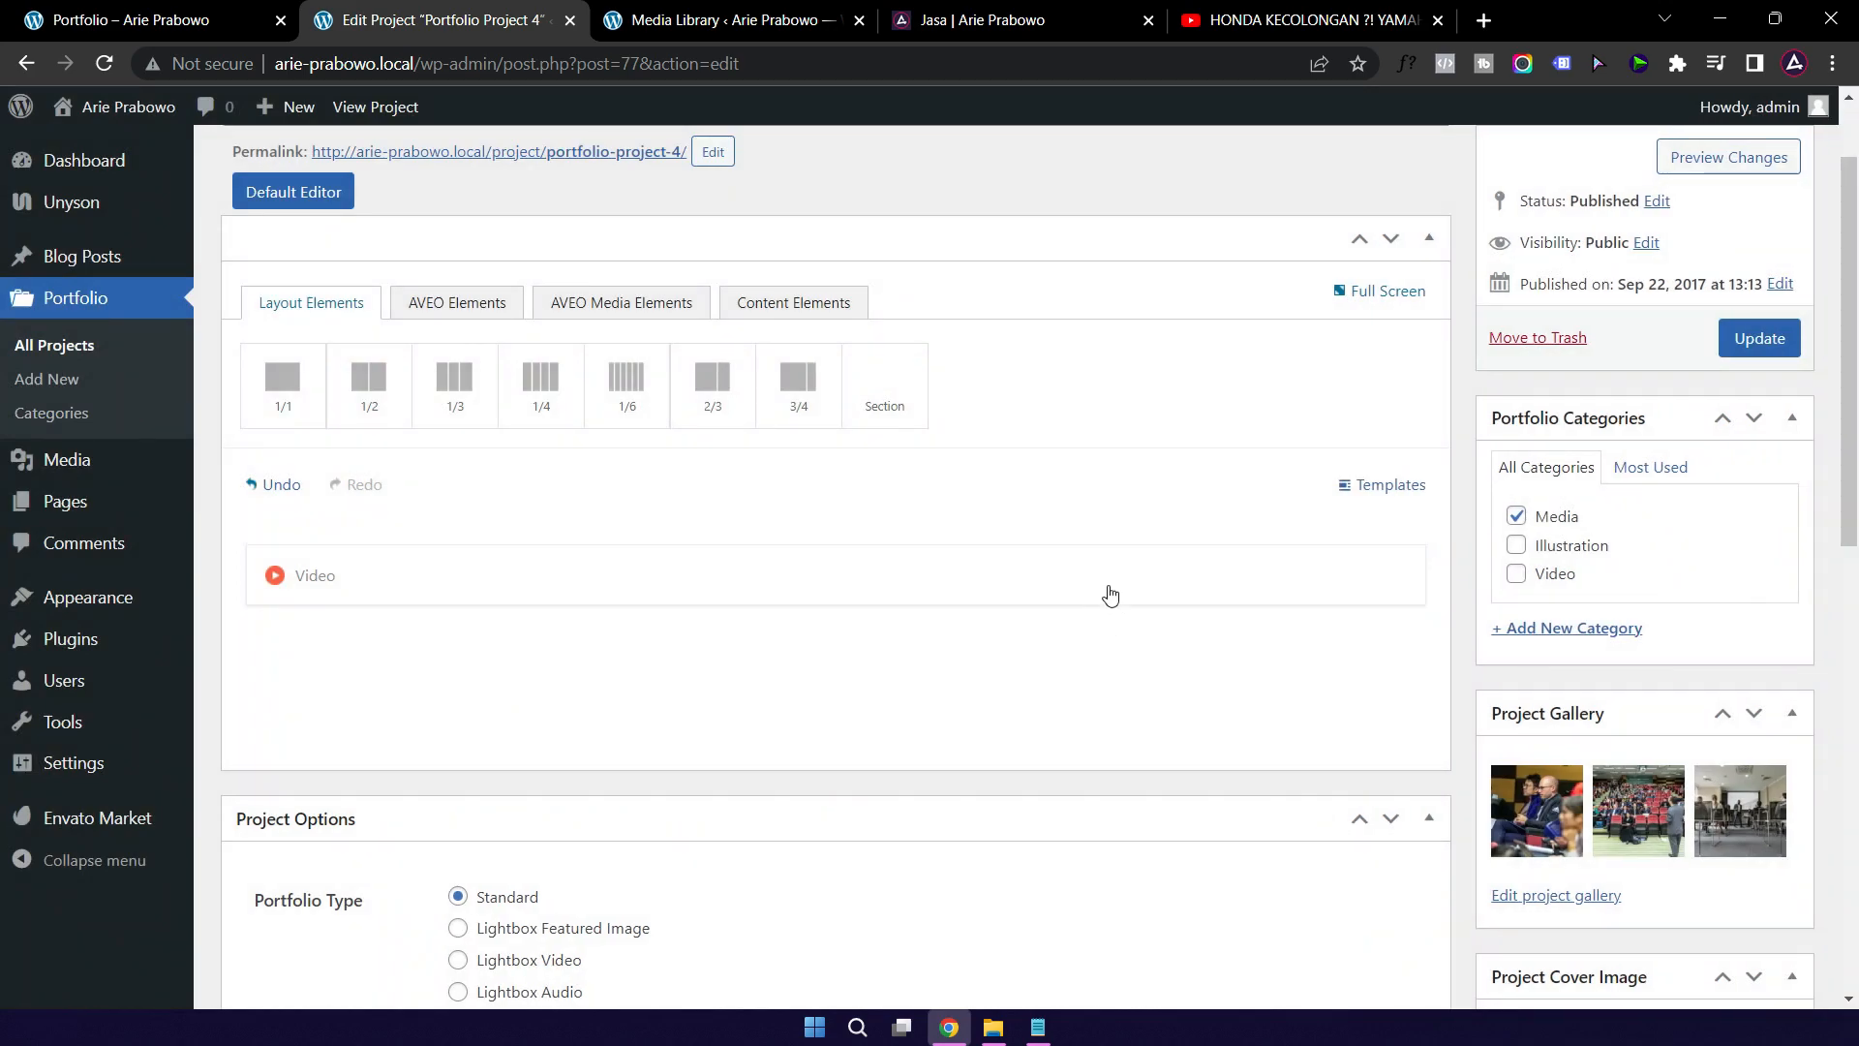
{"action": "left_click", "coordinate": [1757, 339]}
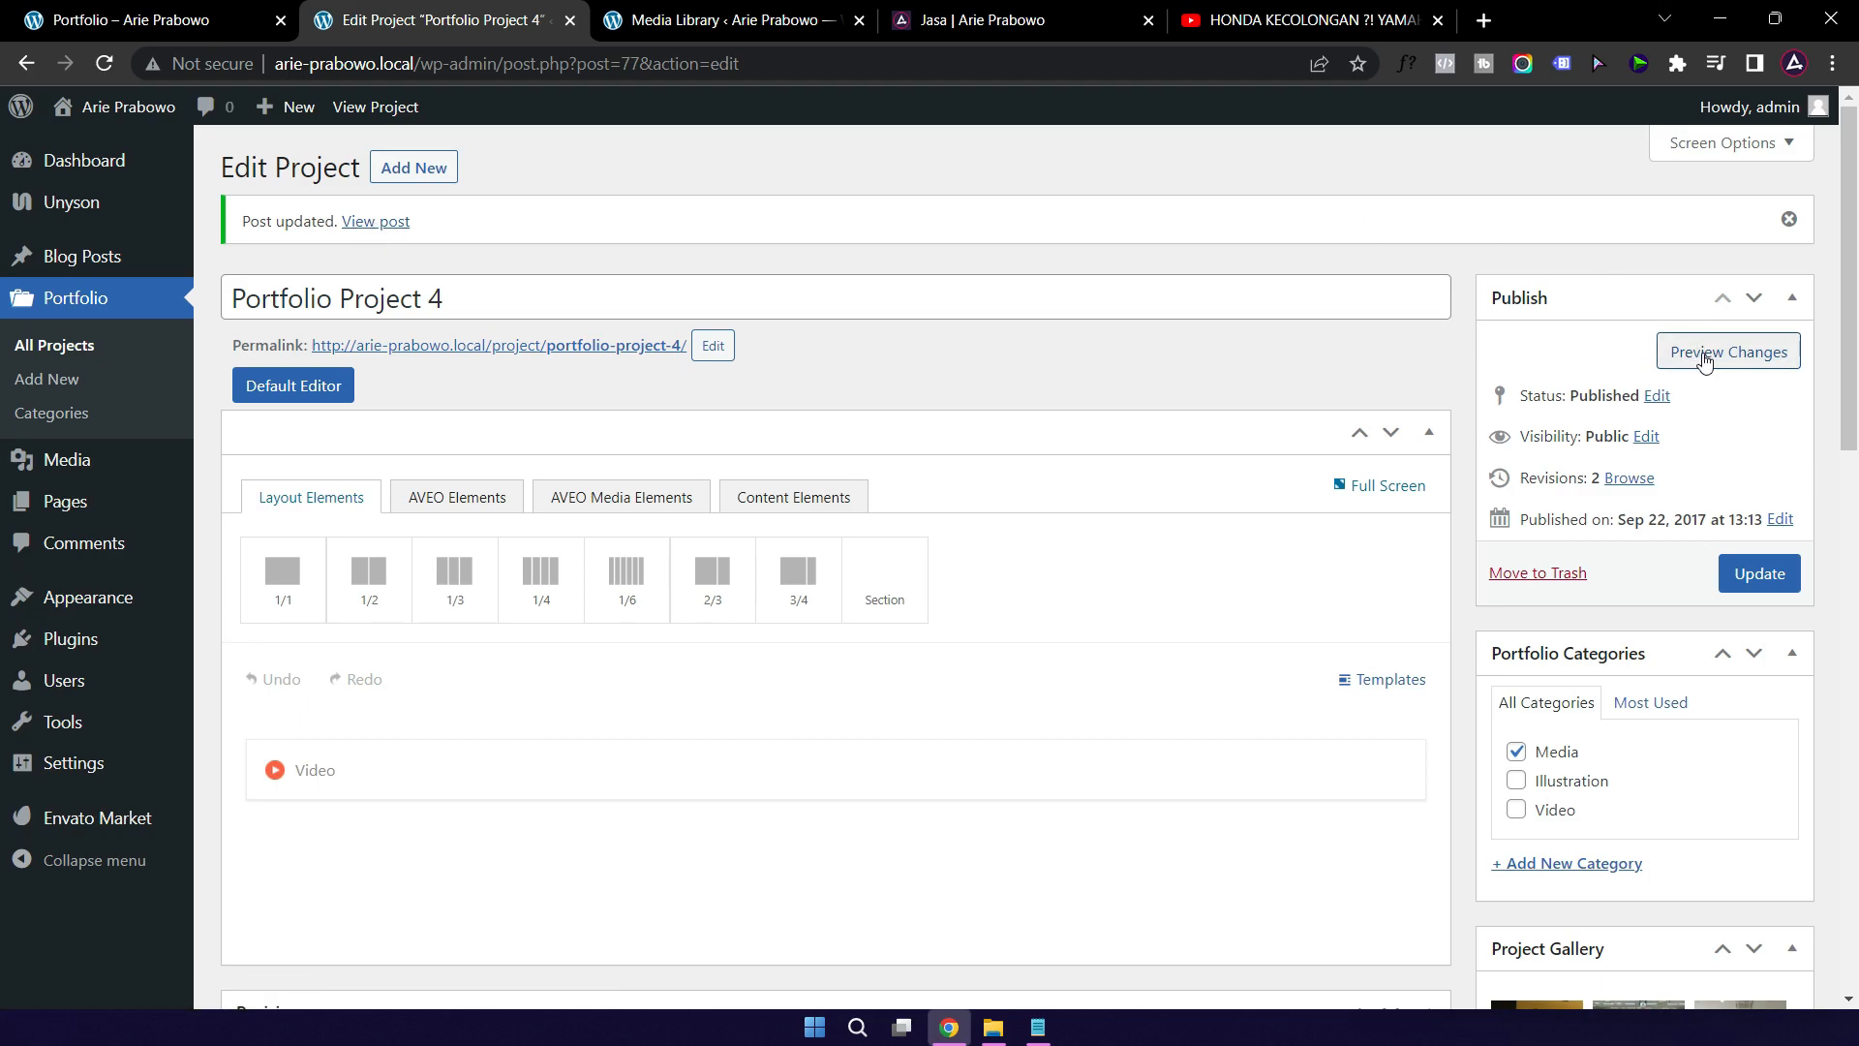
Step: View Project 4's live page, browse two gallery photos, find the YouTube embed refusing to connect, then select YouTube's full watch URL
{"action": "right_click", "coordinate": [398, 236]}
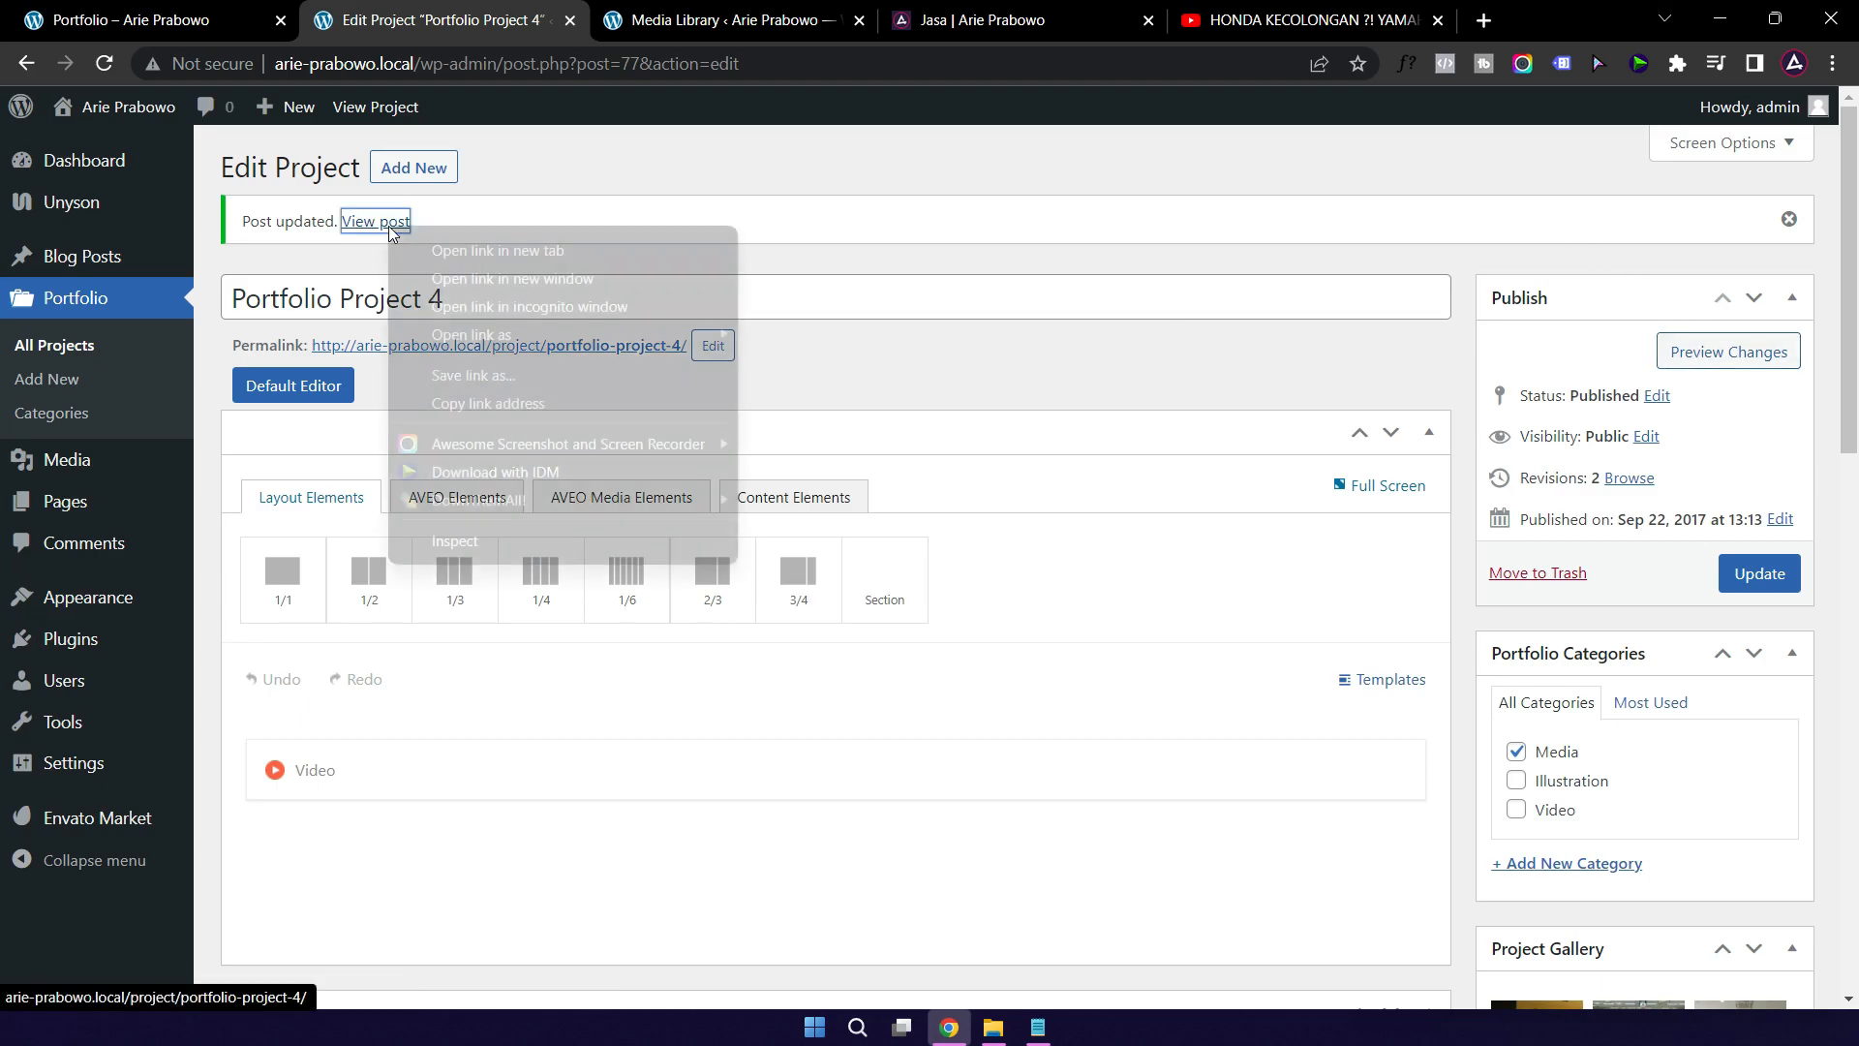
{"action": "key", "text": "Escape"}
{"action": "left_click", "coordinate": [441, 249]}
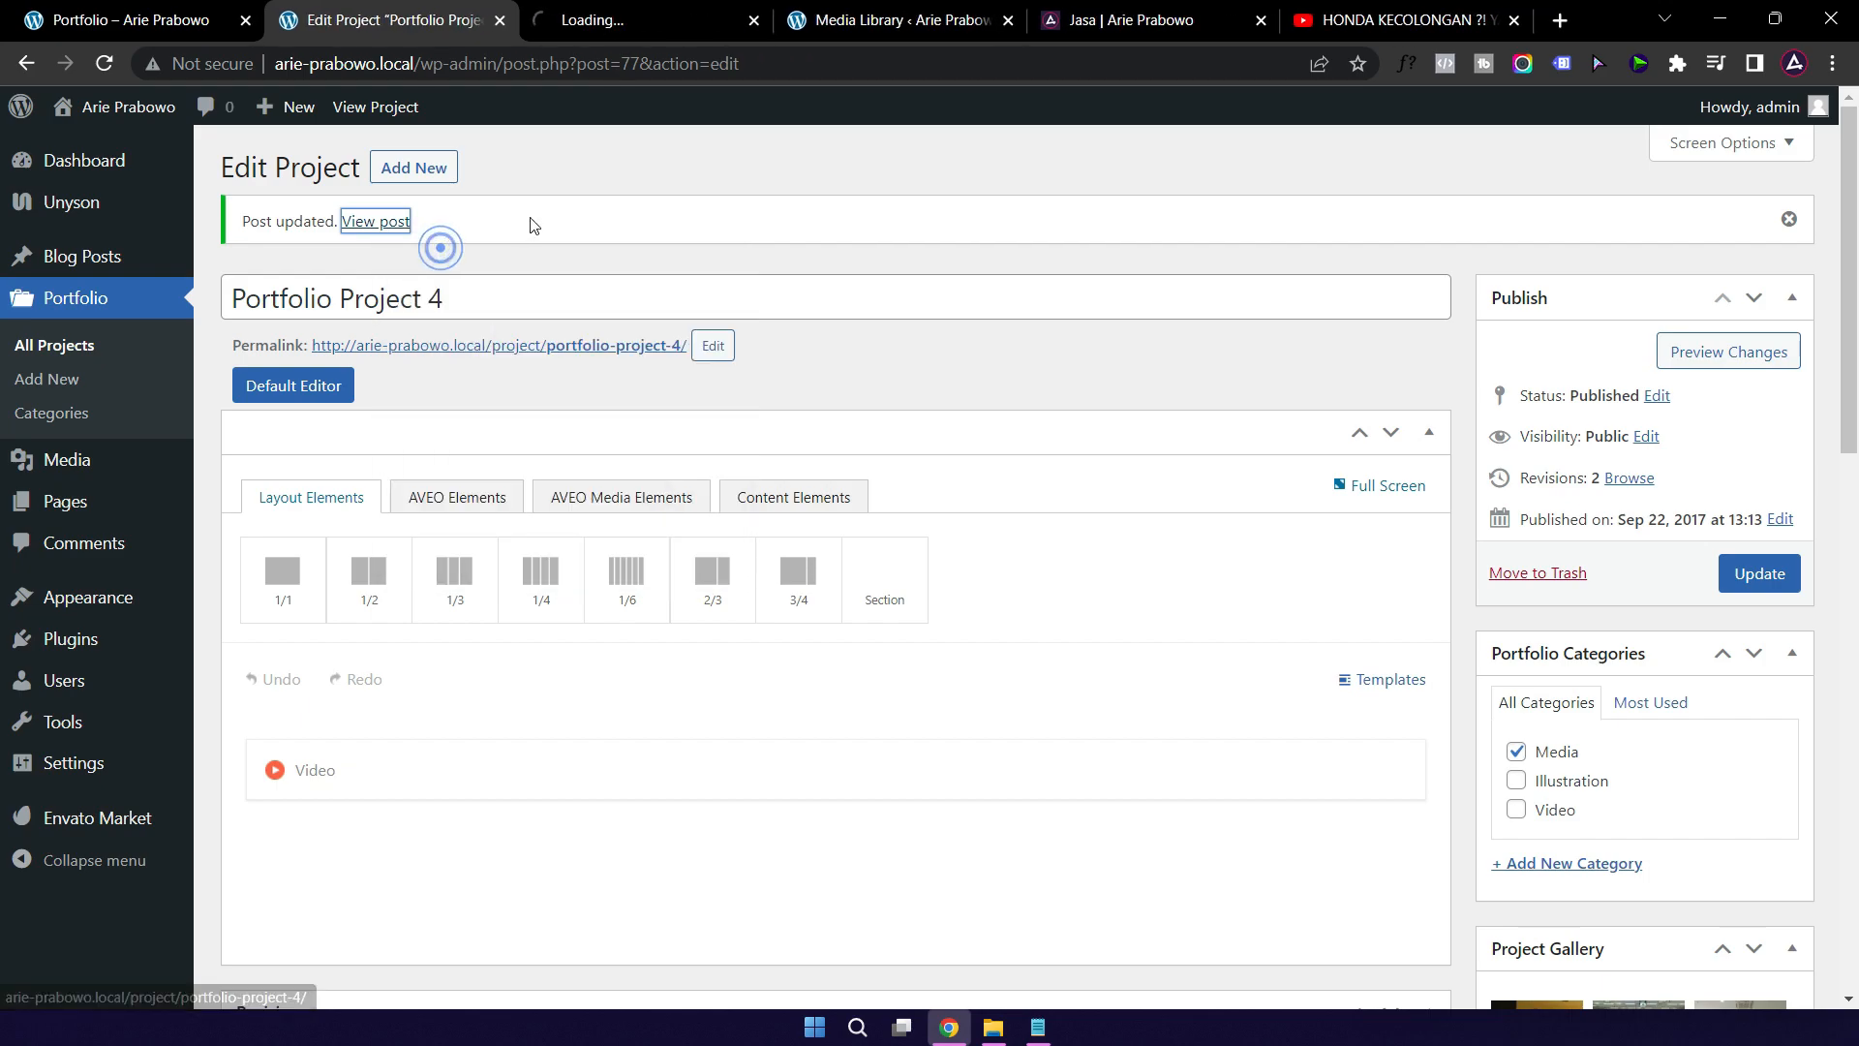
{"action": "left_click", "coordinate": [615, 19]}
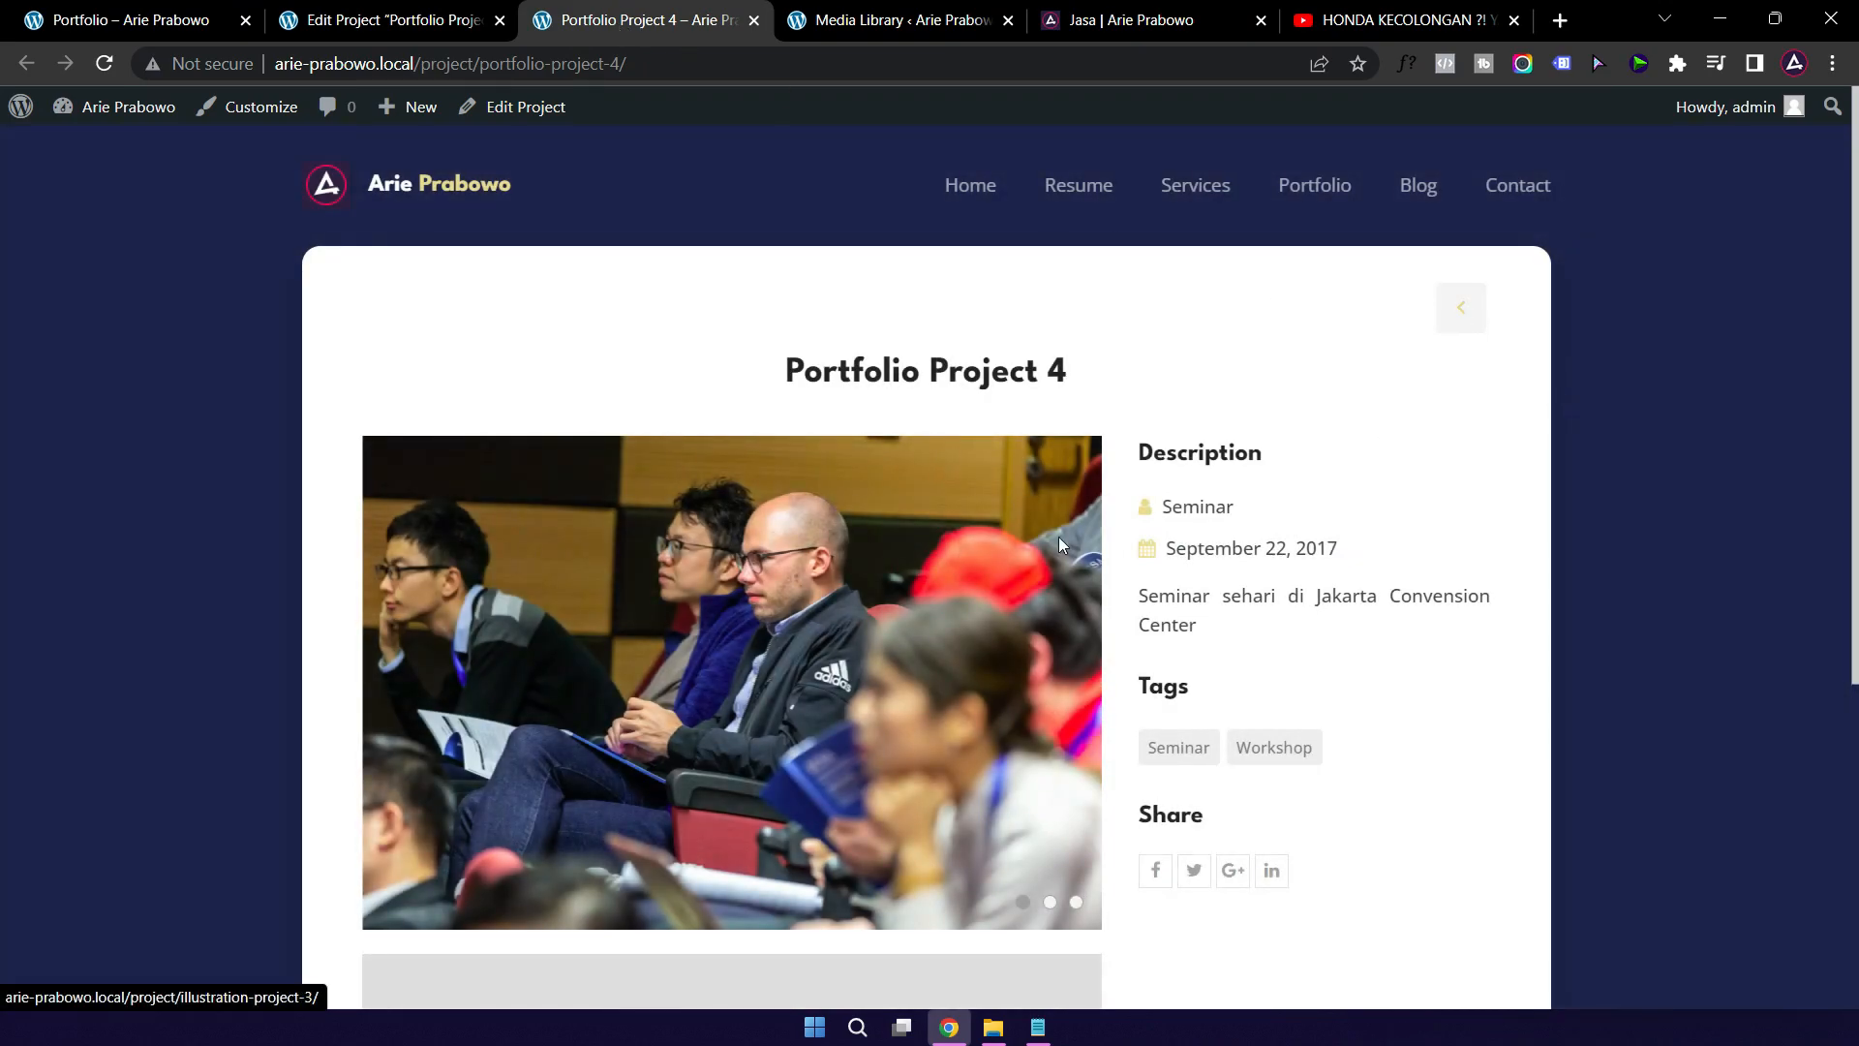
{"action": "scroll", "coordinate": [806, 572], "scroll_direction": "down", "scroll_amount": 1}
{"action": "scroll", "coordinate": [395, 571], "scroll_direction": "down", "scroll_amount": 1}
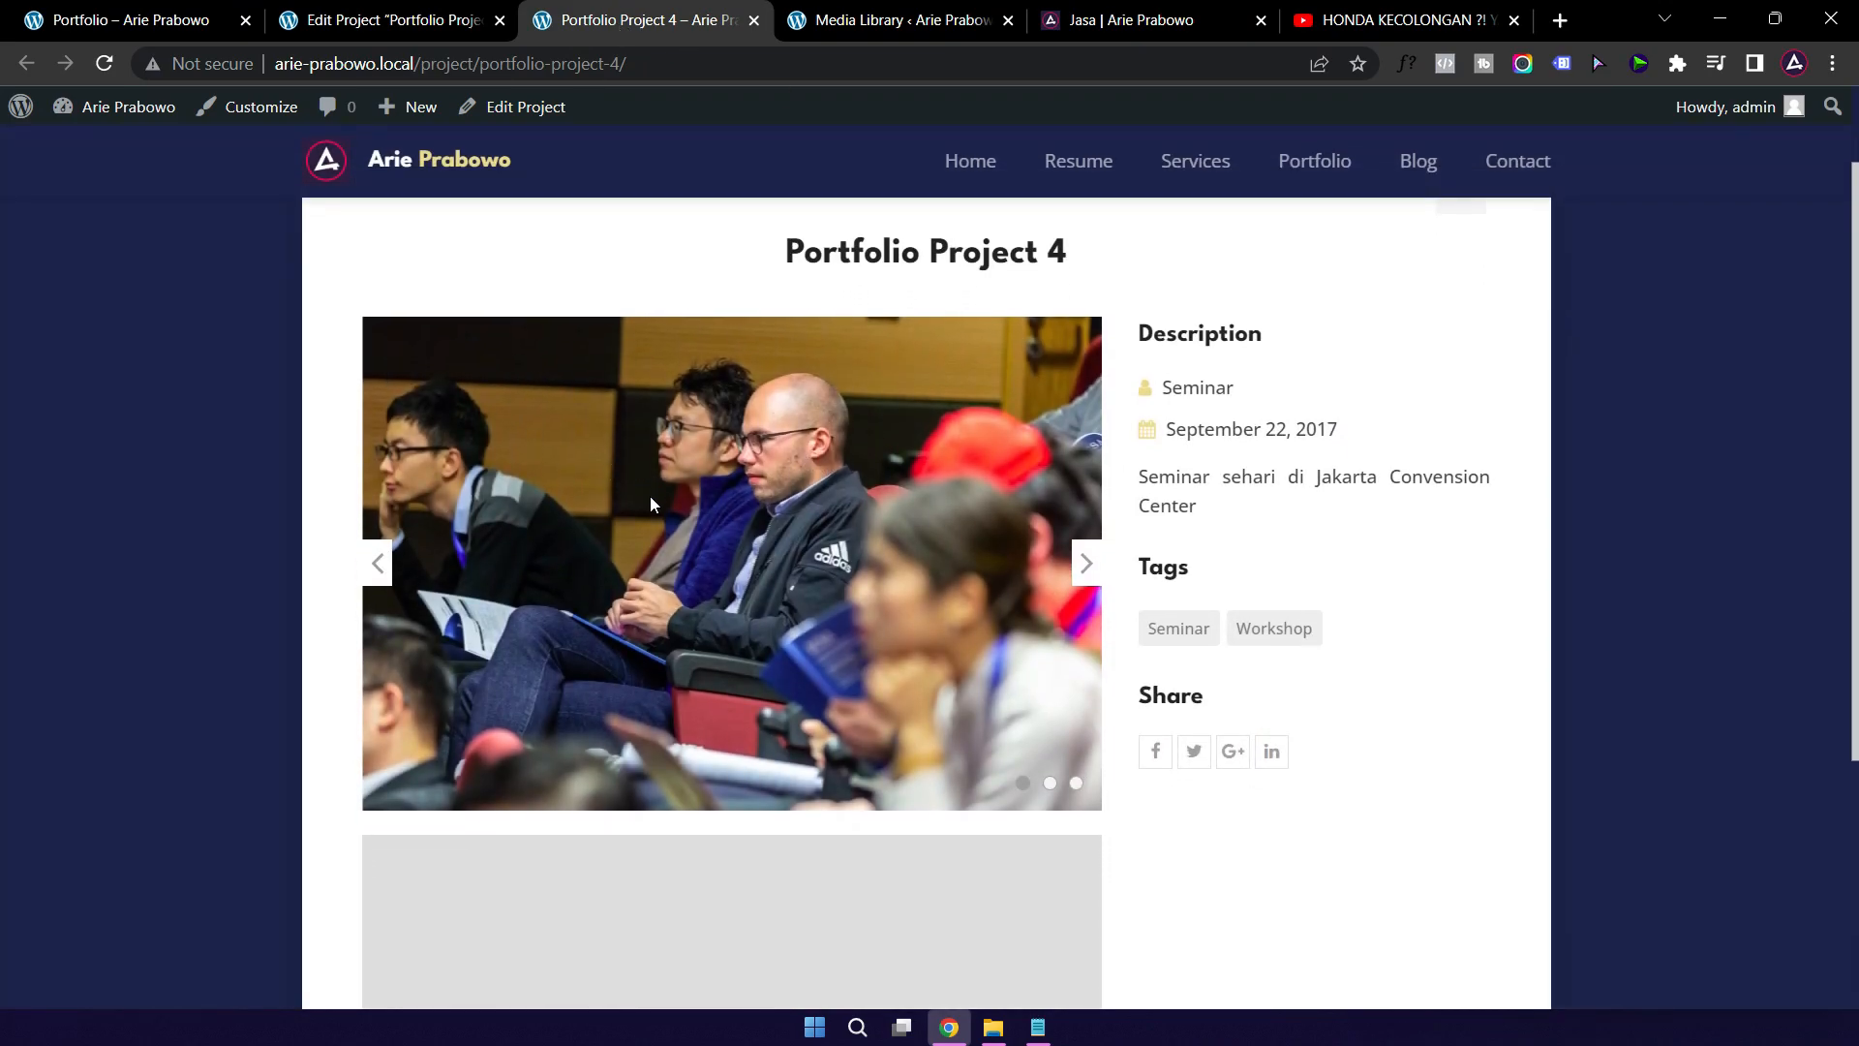
{"action": "left_click", "coordinate": [1088, 563]}
{"action": "left_click", "coordinate": [1088, 563]}
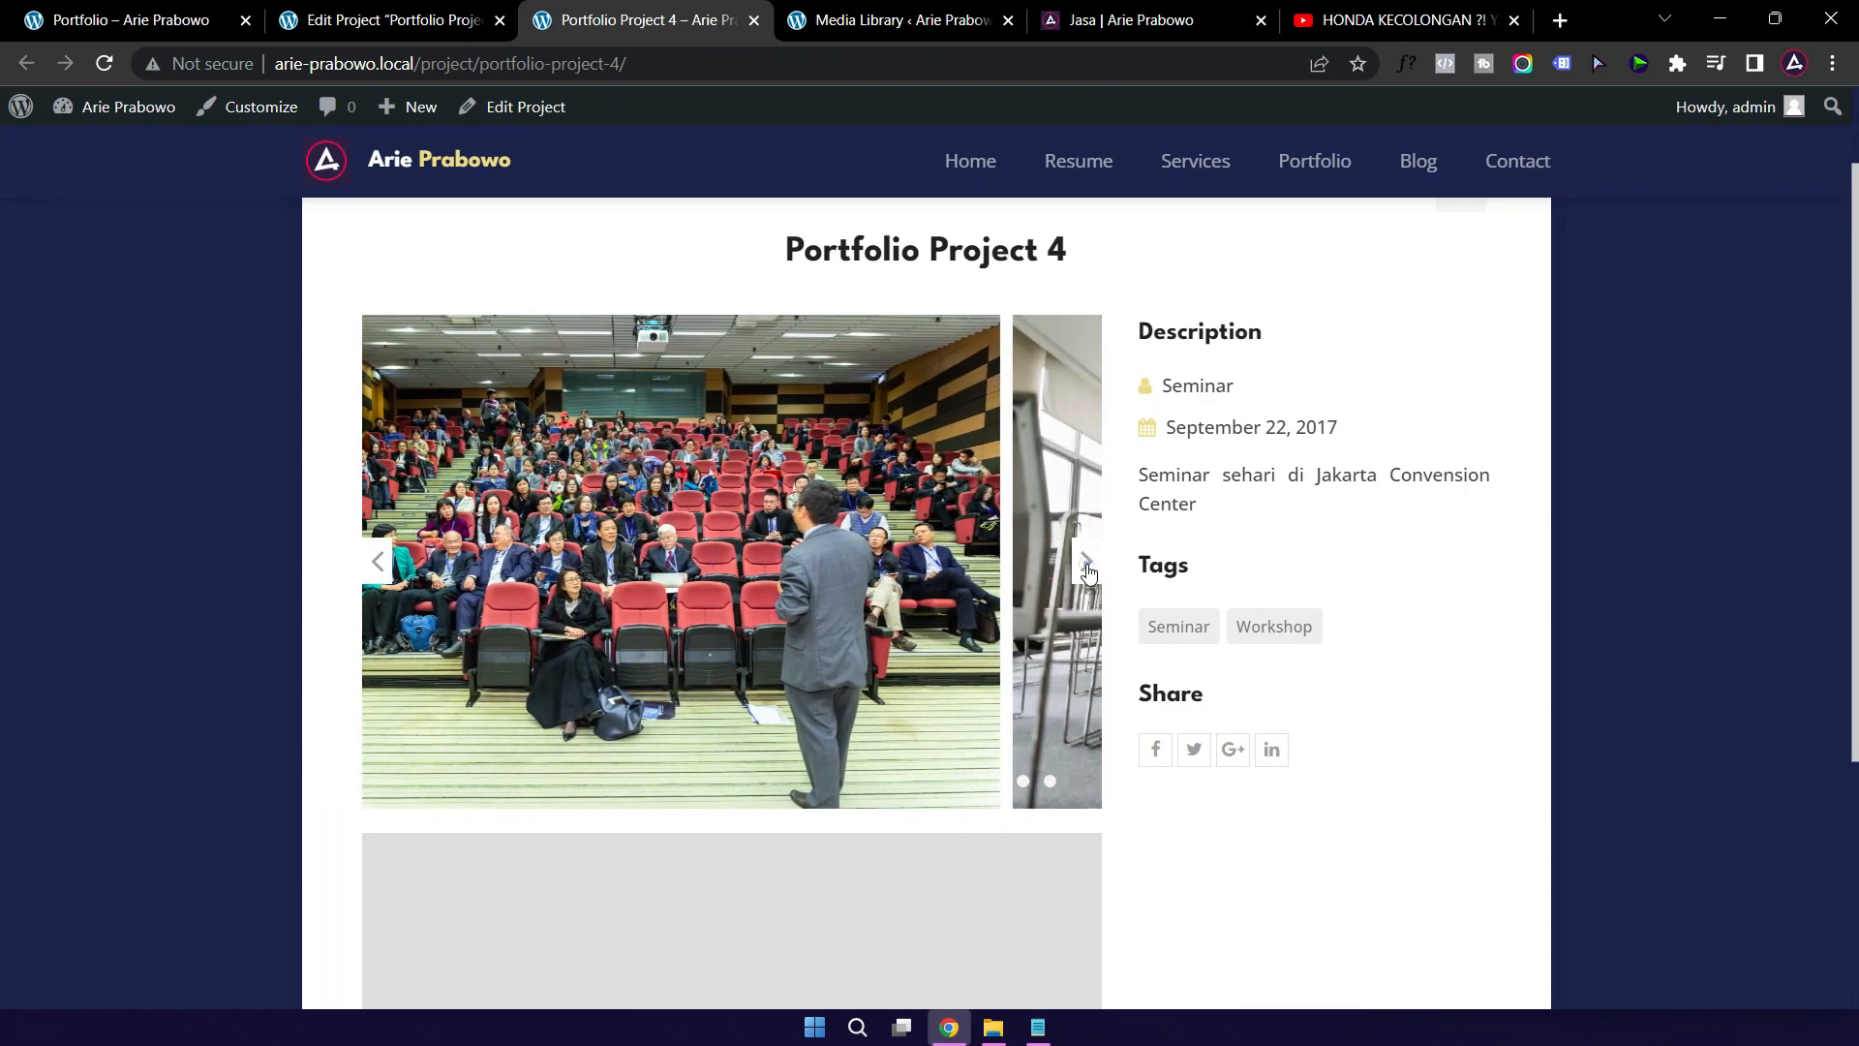
{"action": "scroll", "coordinate": [1349, 574], "scroll_direction": "down", "scroll_amount": 4}
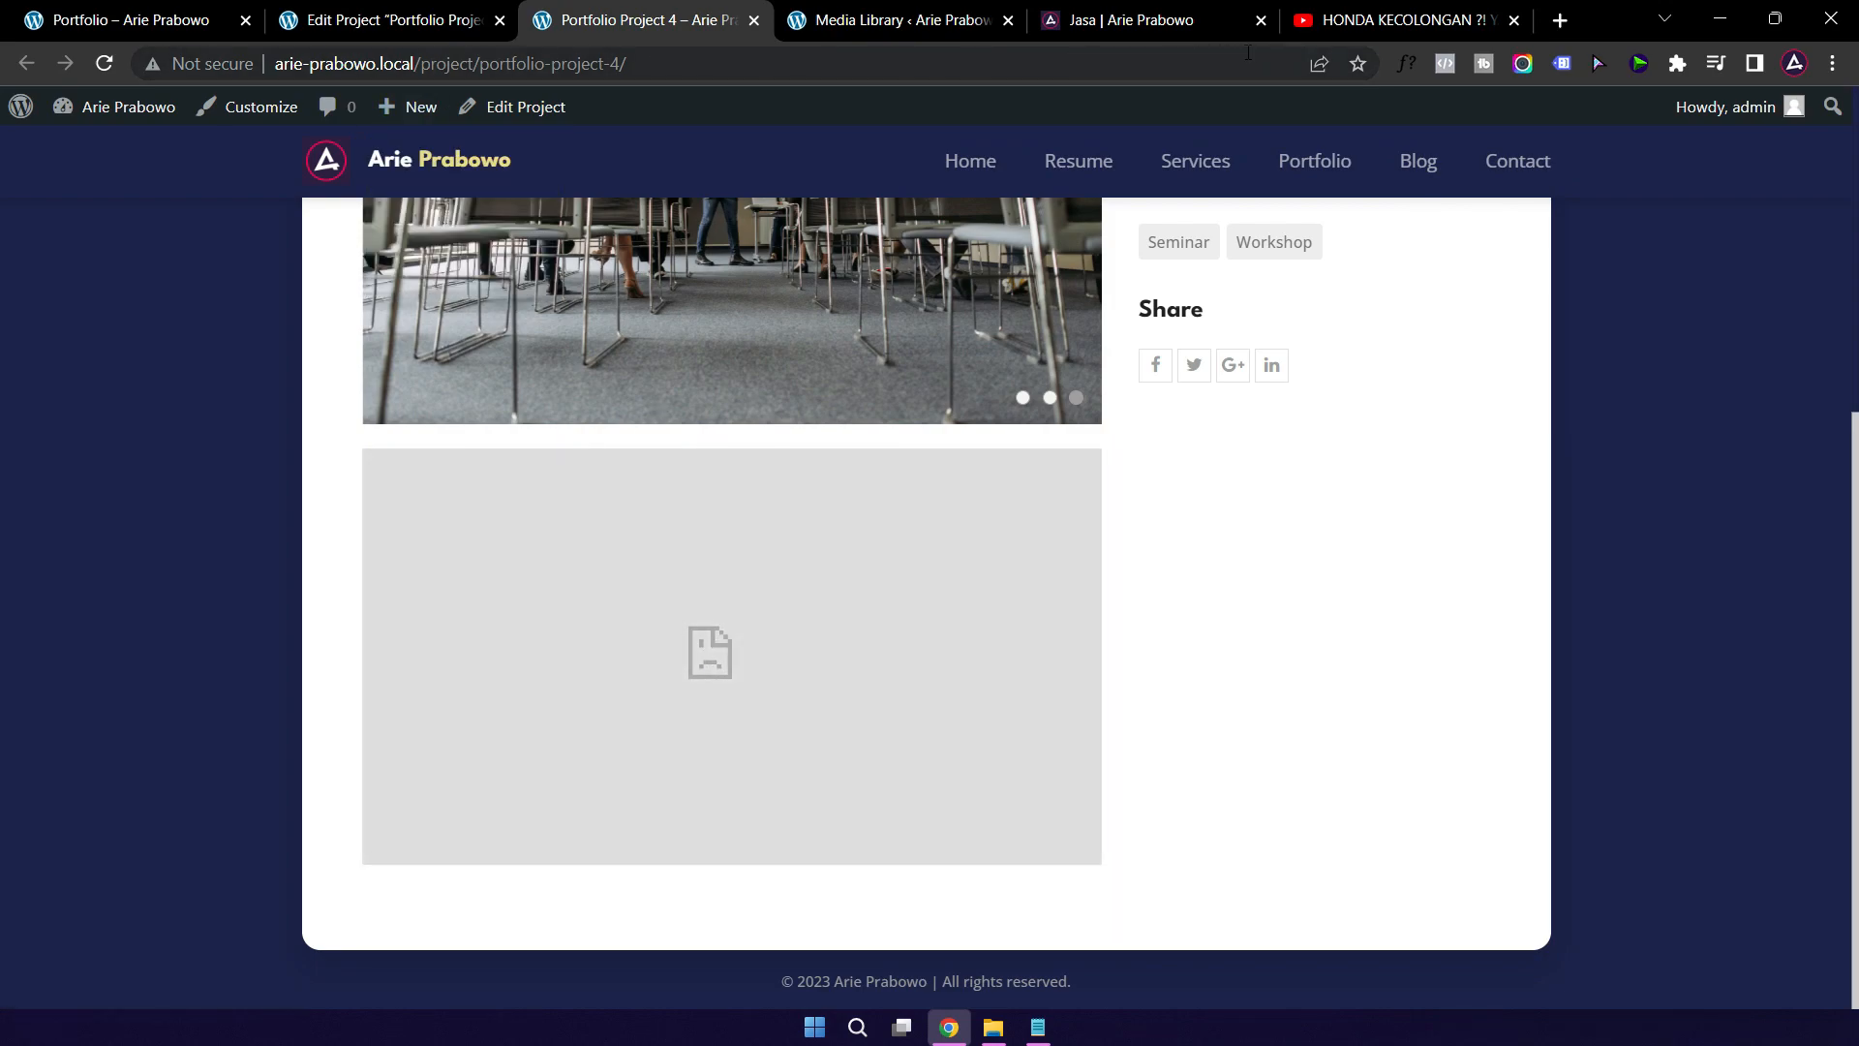
{"action": "left_click", "coordinate": [1362, 25]}
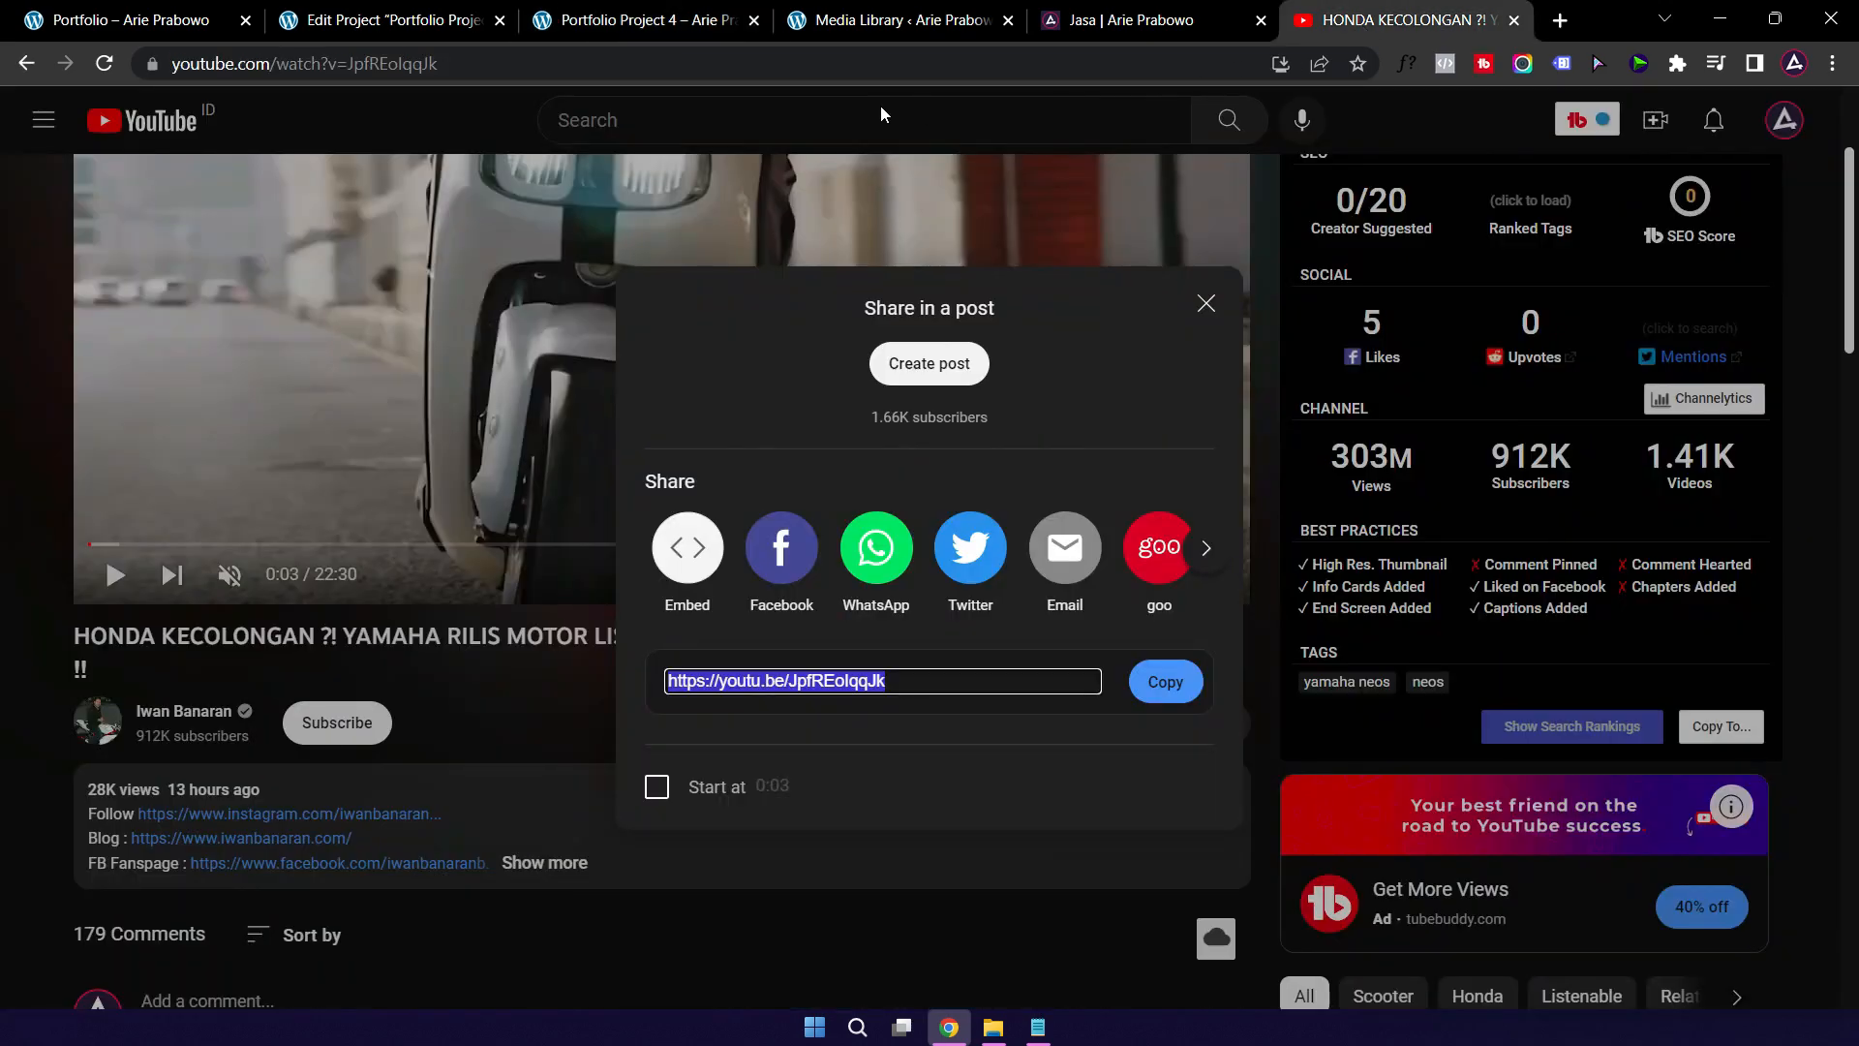
{"action": "left_click", "coordinate": [511, 68]}
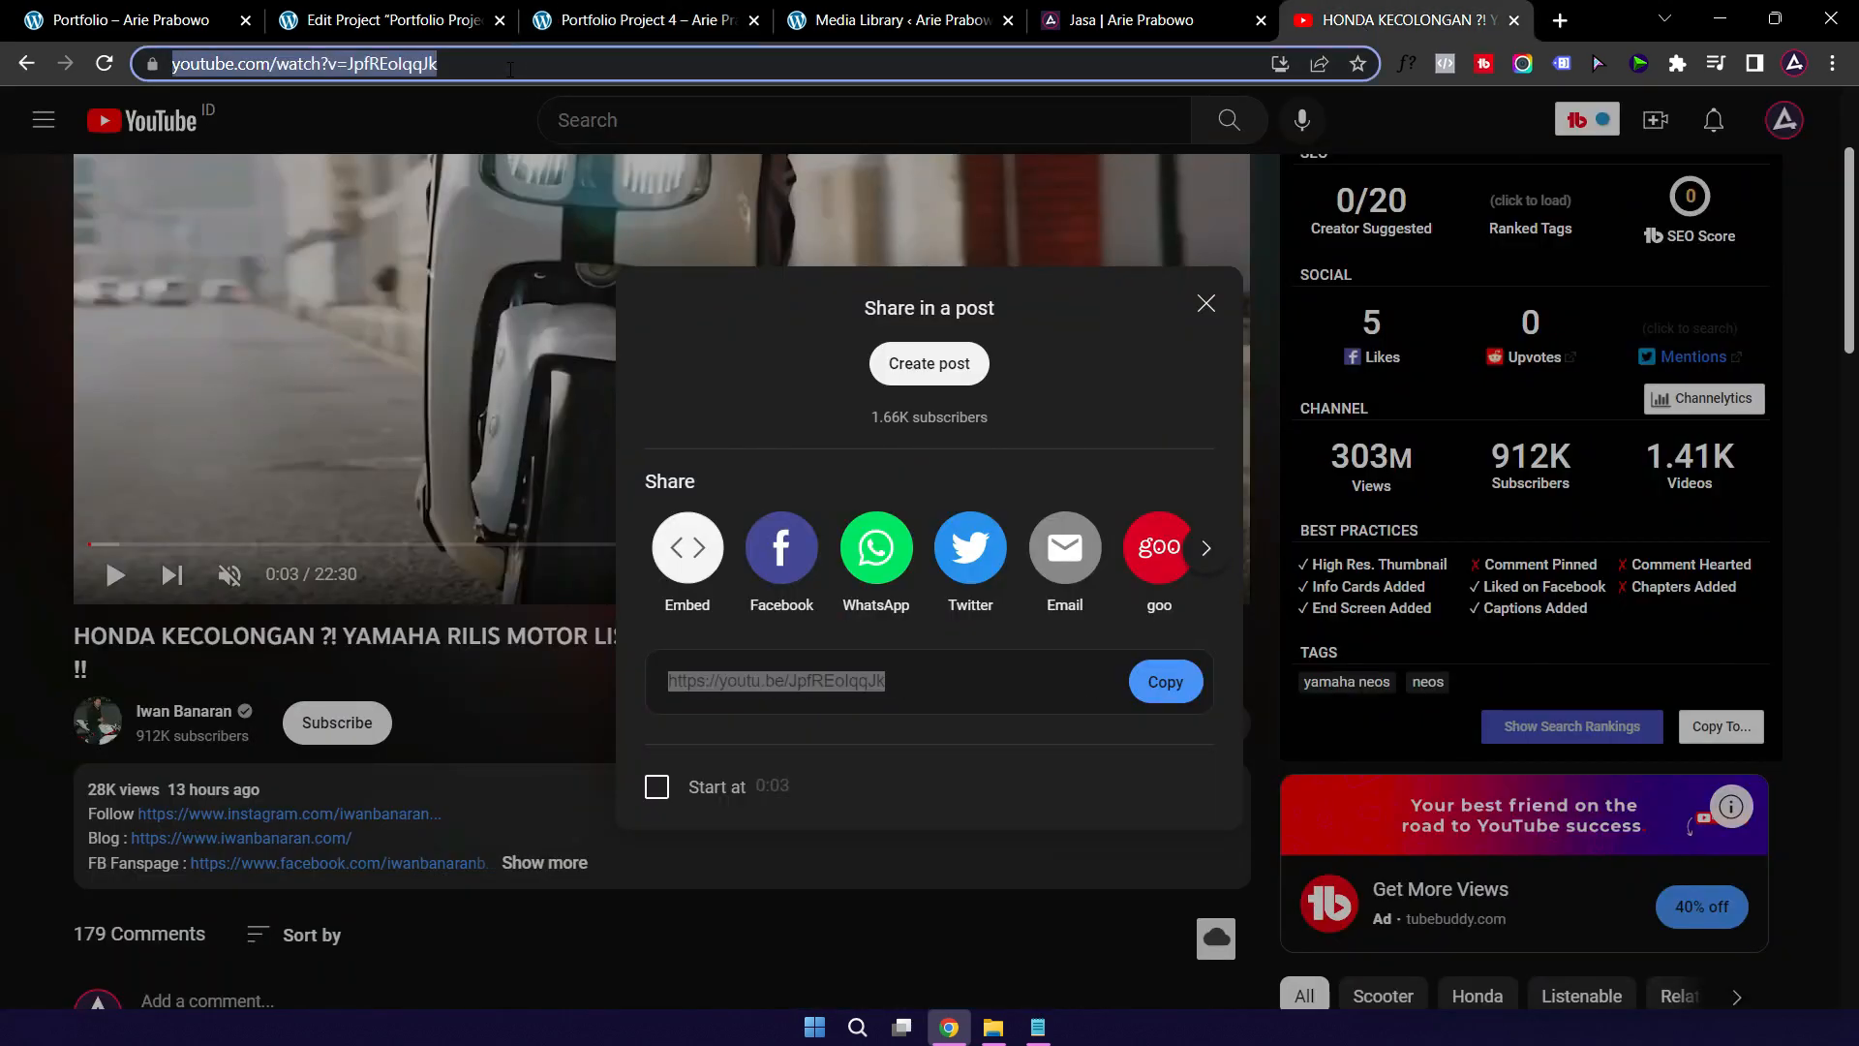
Step: Replace the Video element's short link with the full YouTube watch URL and update Portfolio Project 4
{"action": "left_click", "coordinate": [360, 24]}
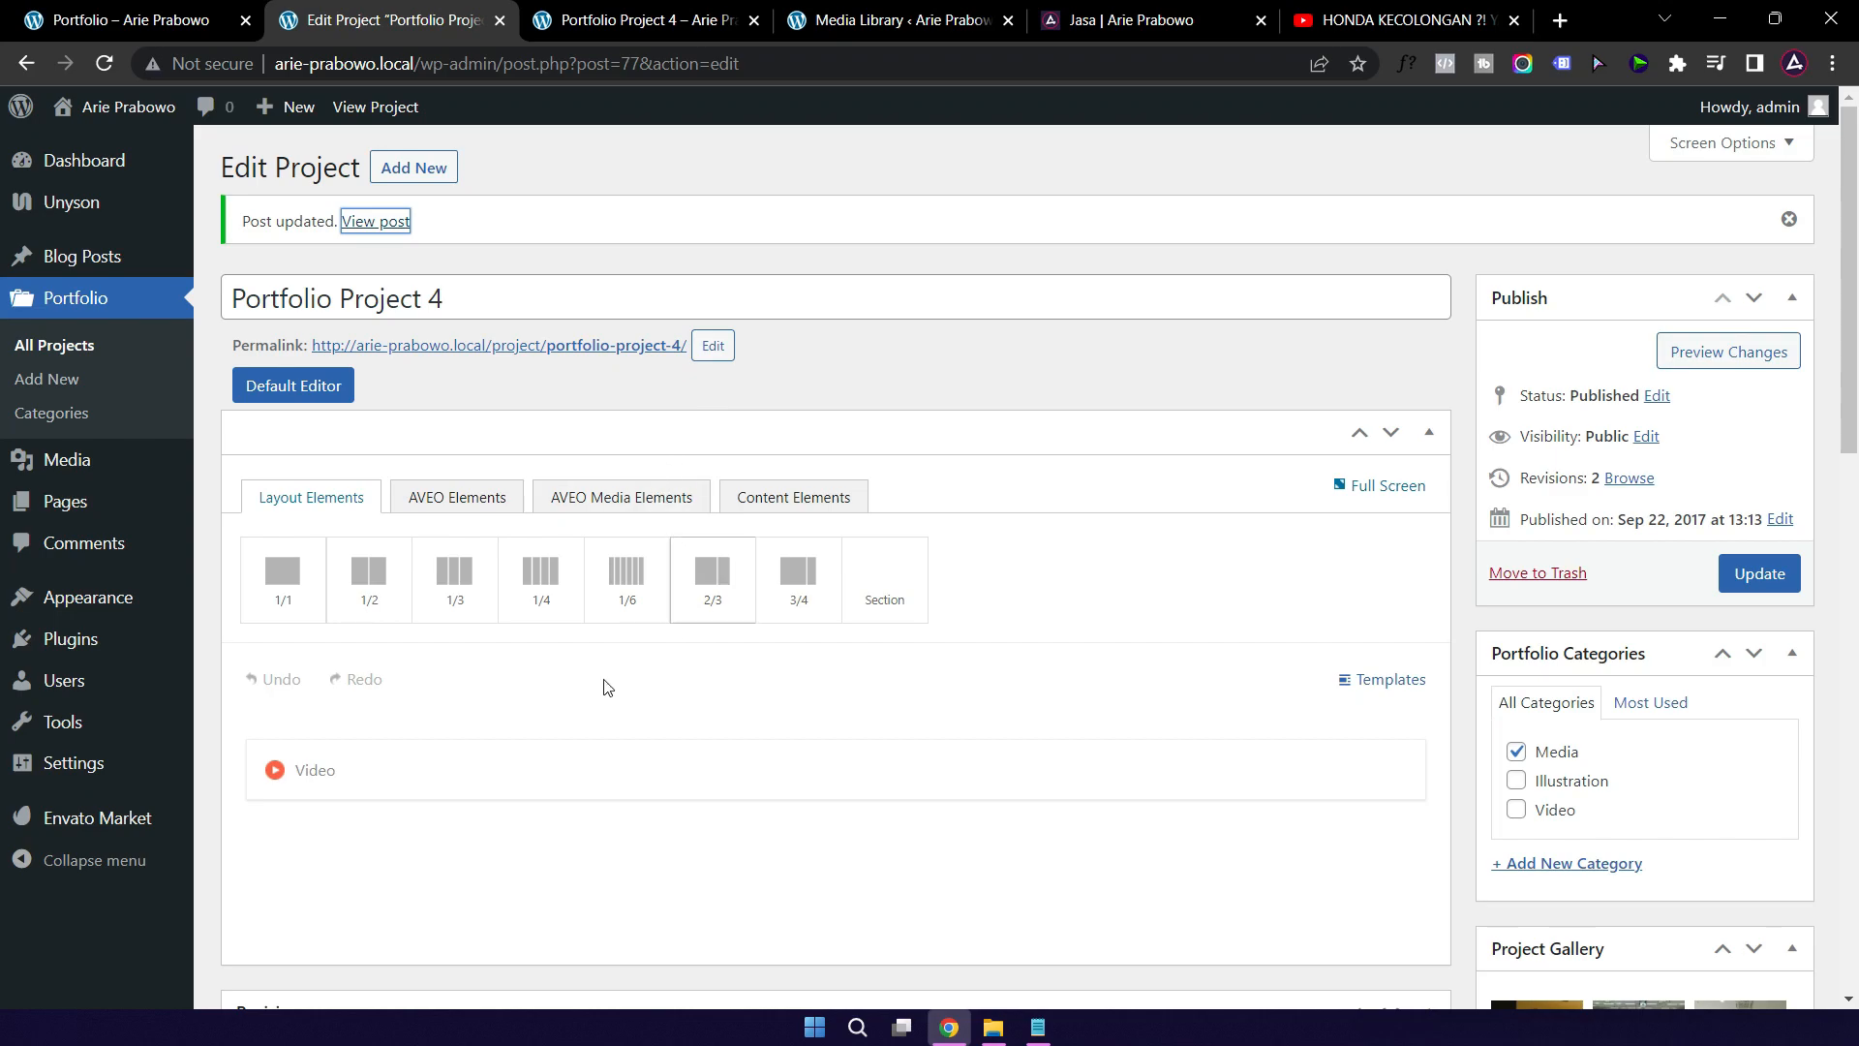
{"action": "double_click", "coordinate": [441, 791]}
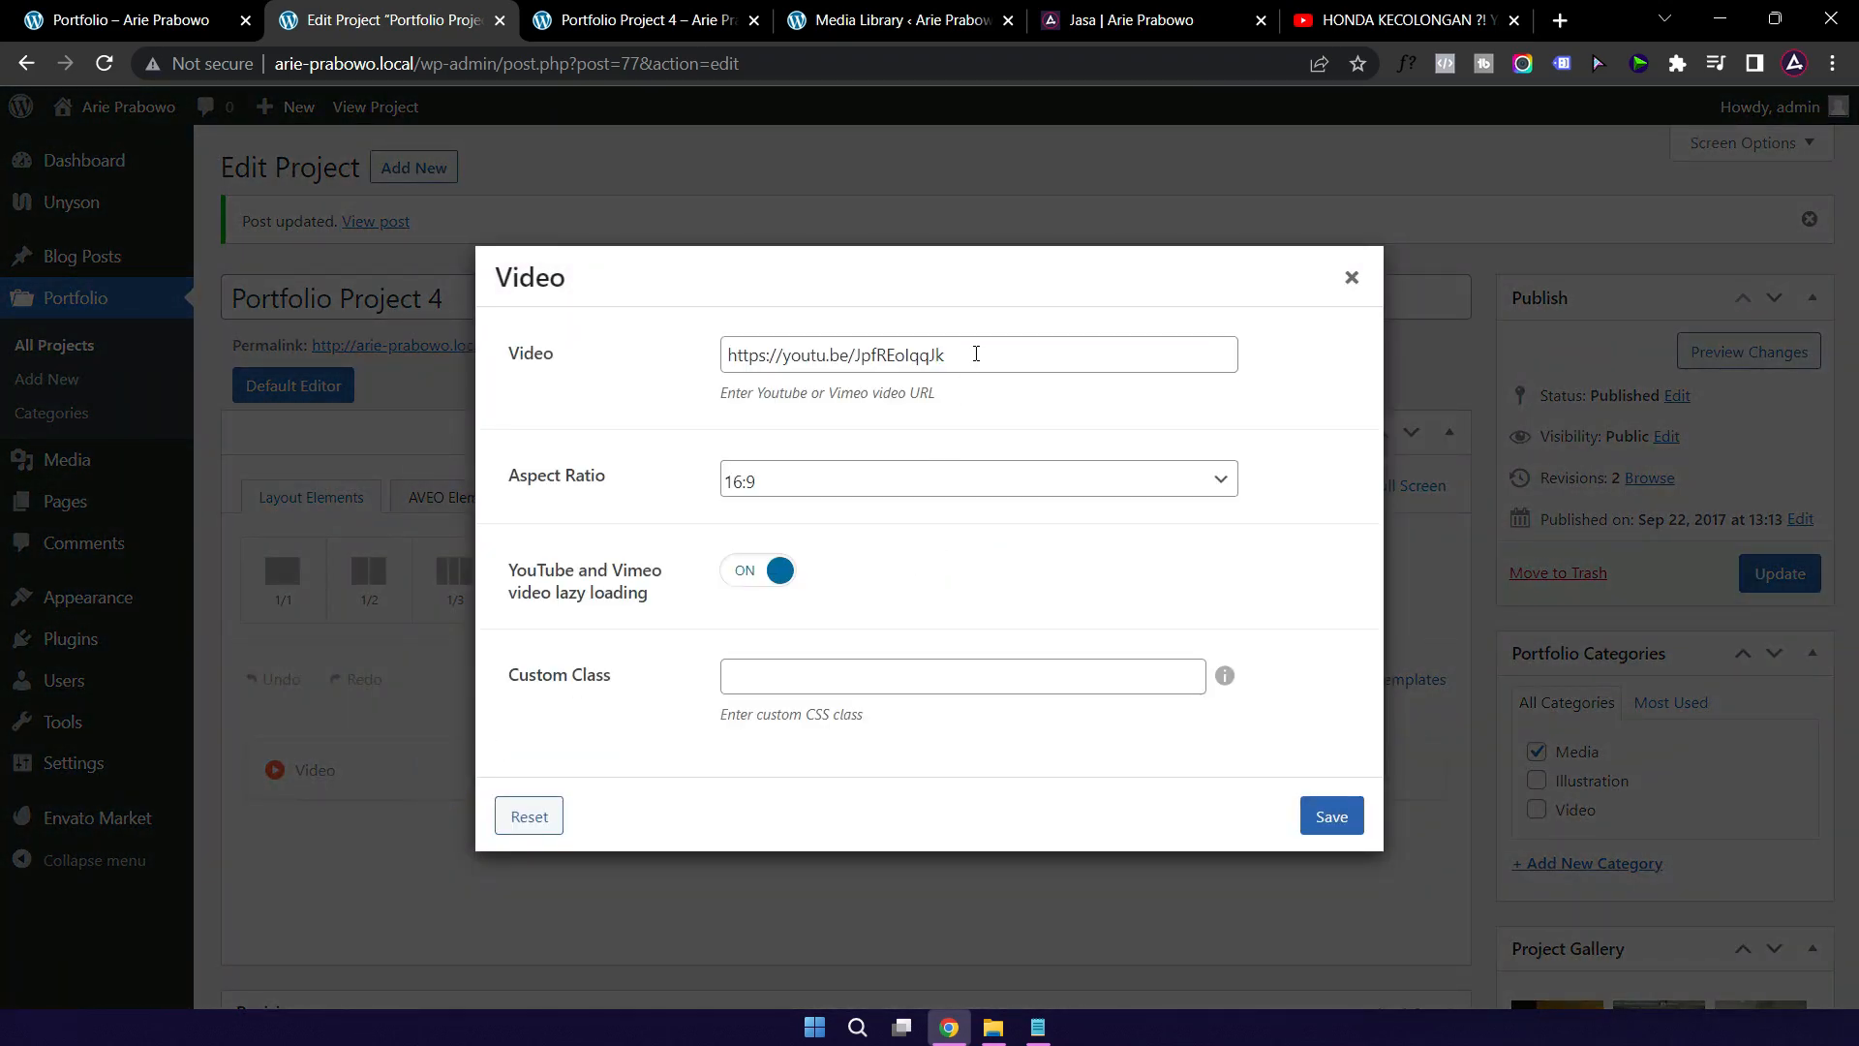
{"action": "triple_click", "coordinate": [976, 354]}
{"action": "key", "text": "ctrl+v"}
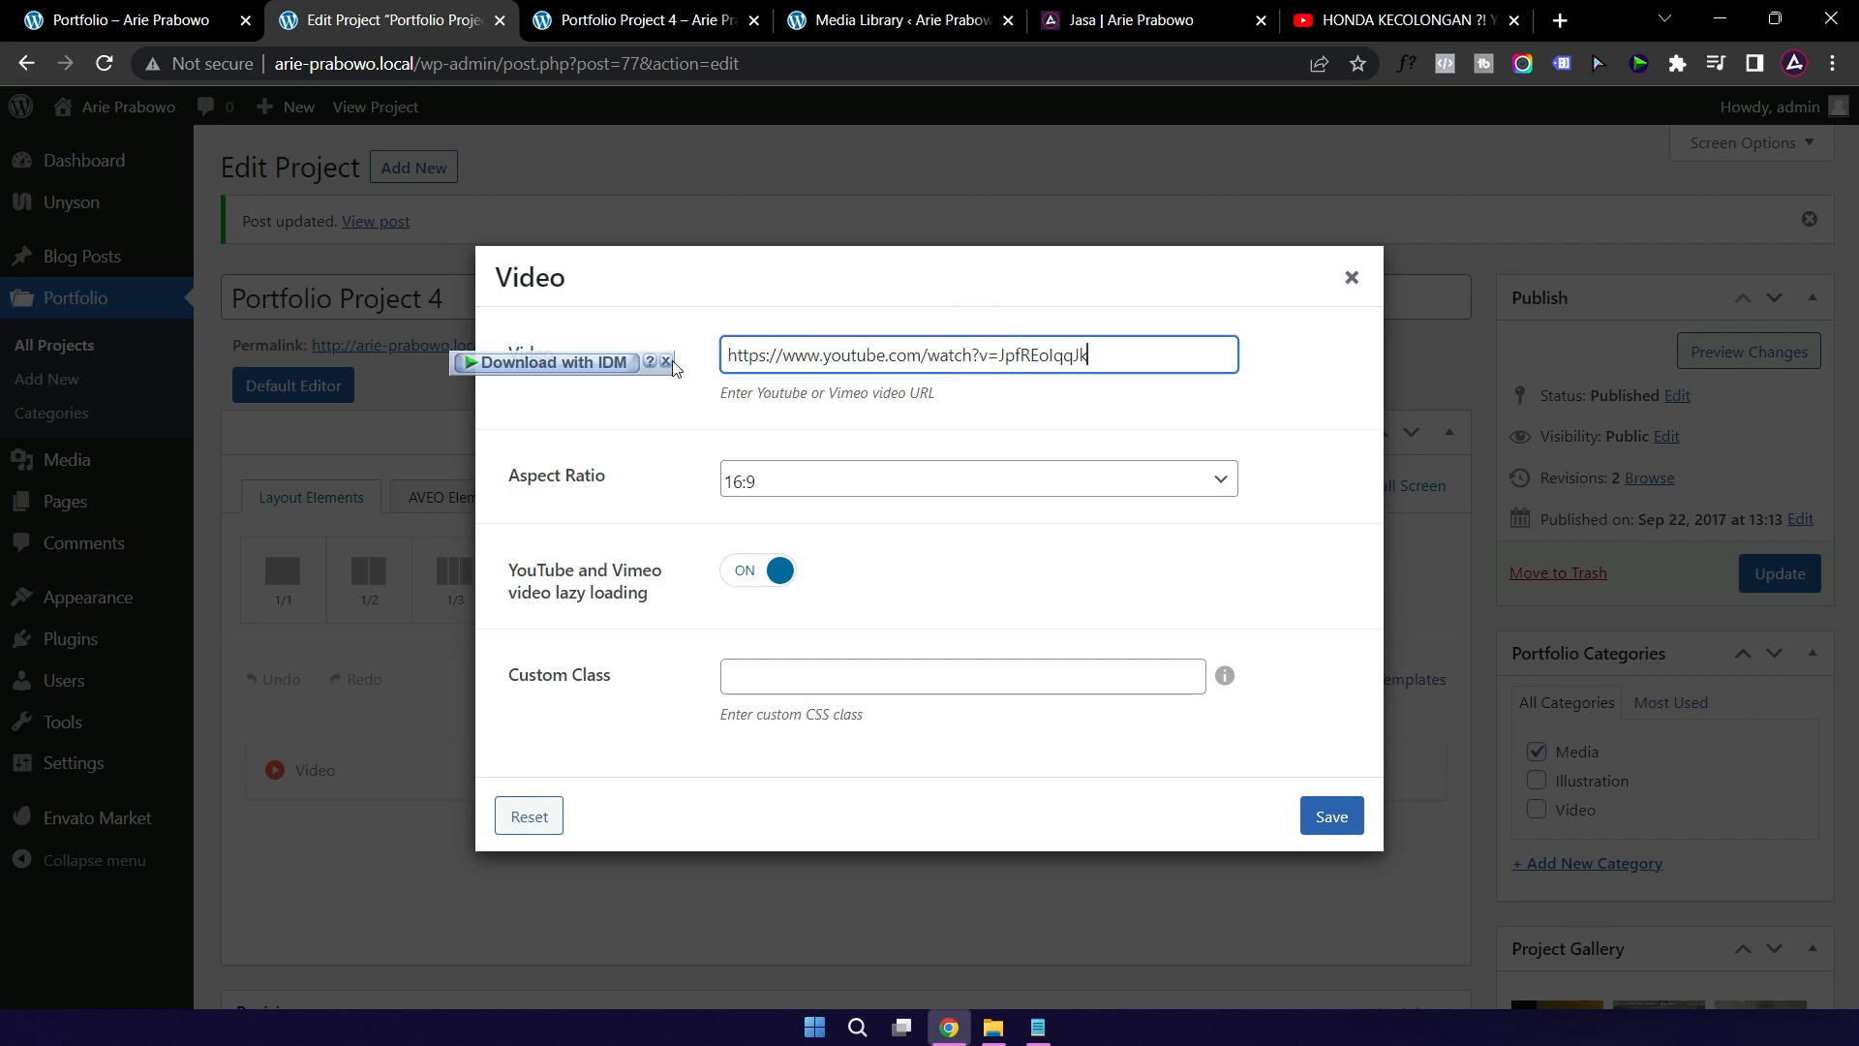
{"action": "left_click", "coordinate": [1325, 821]}
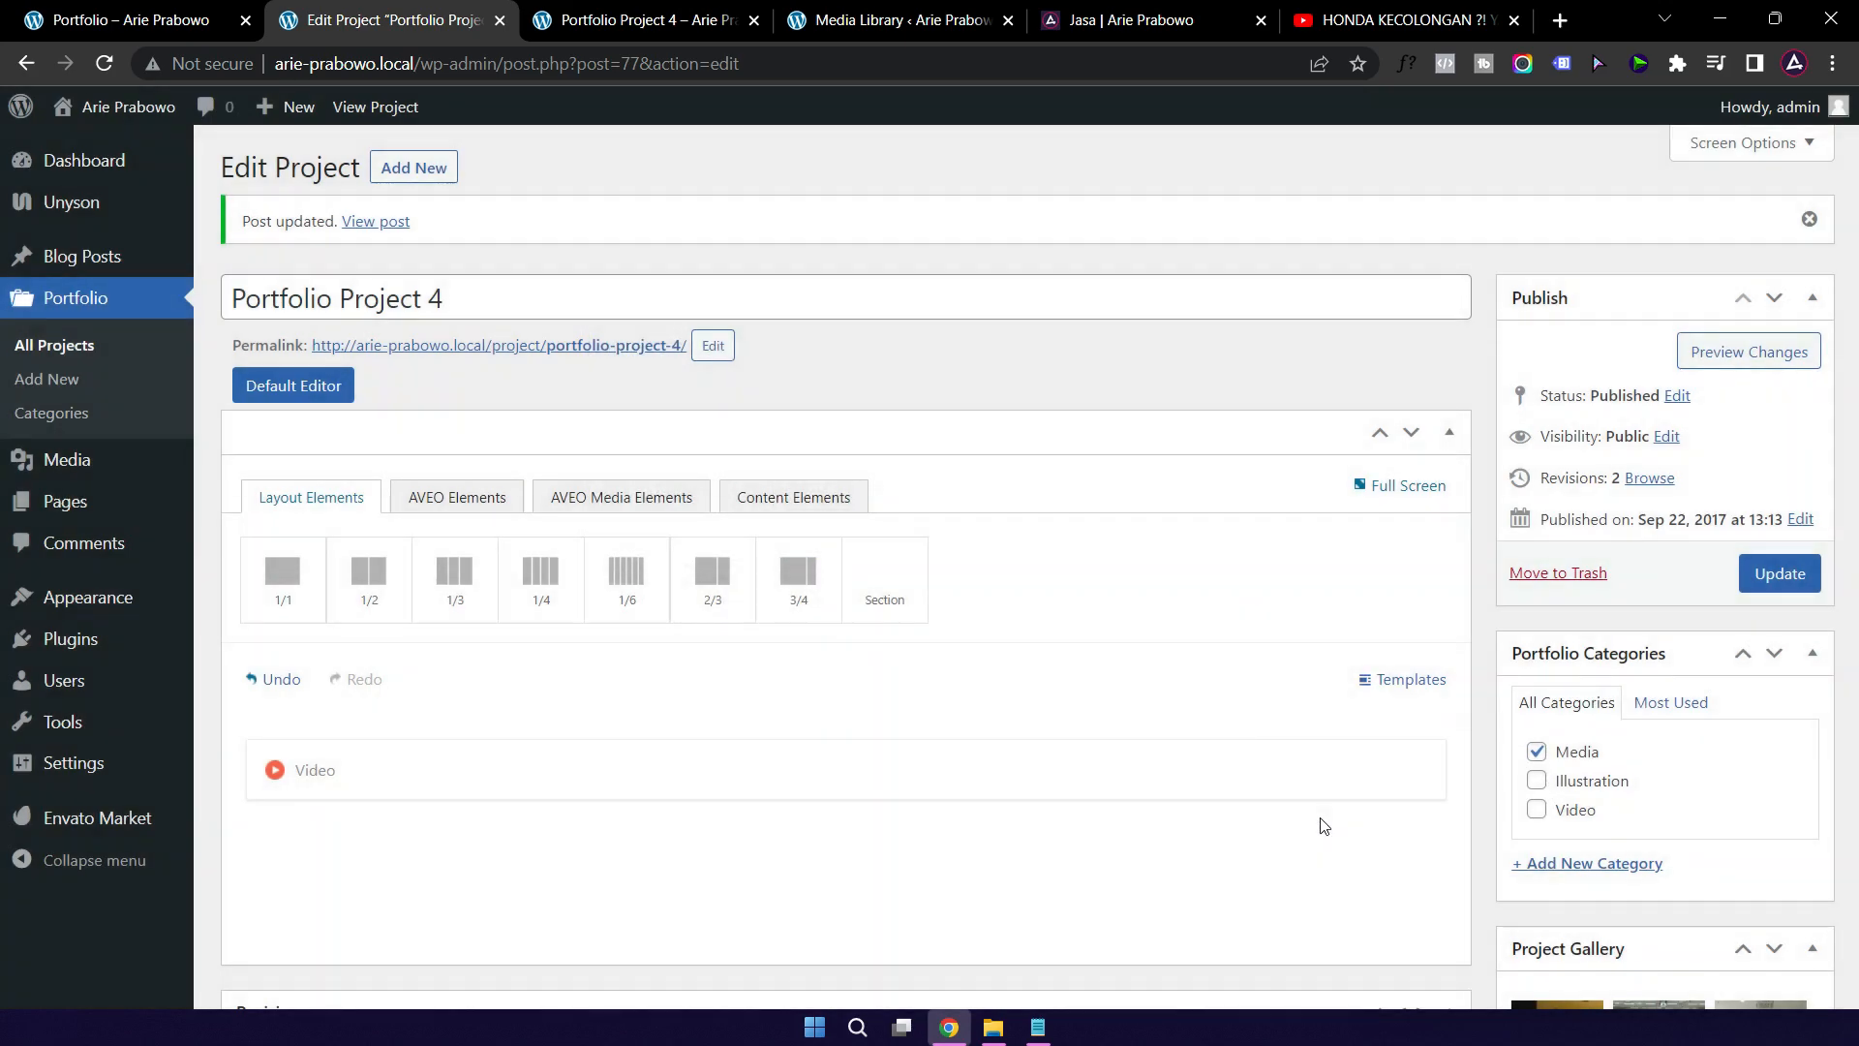
{"action": "left_click", "coordinate": [1761, 573]}
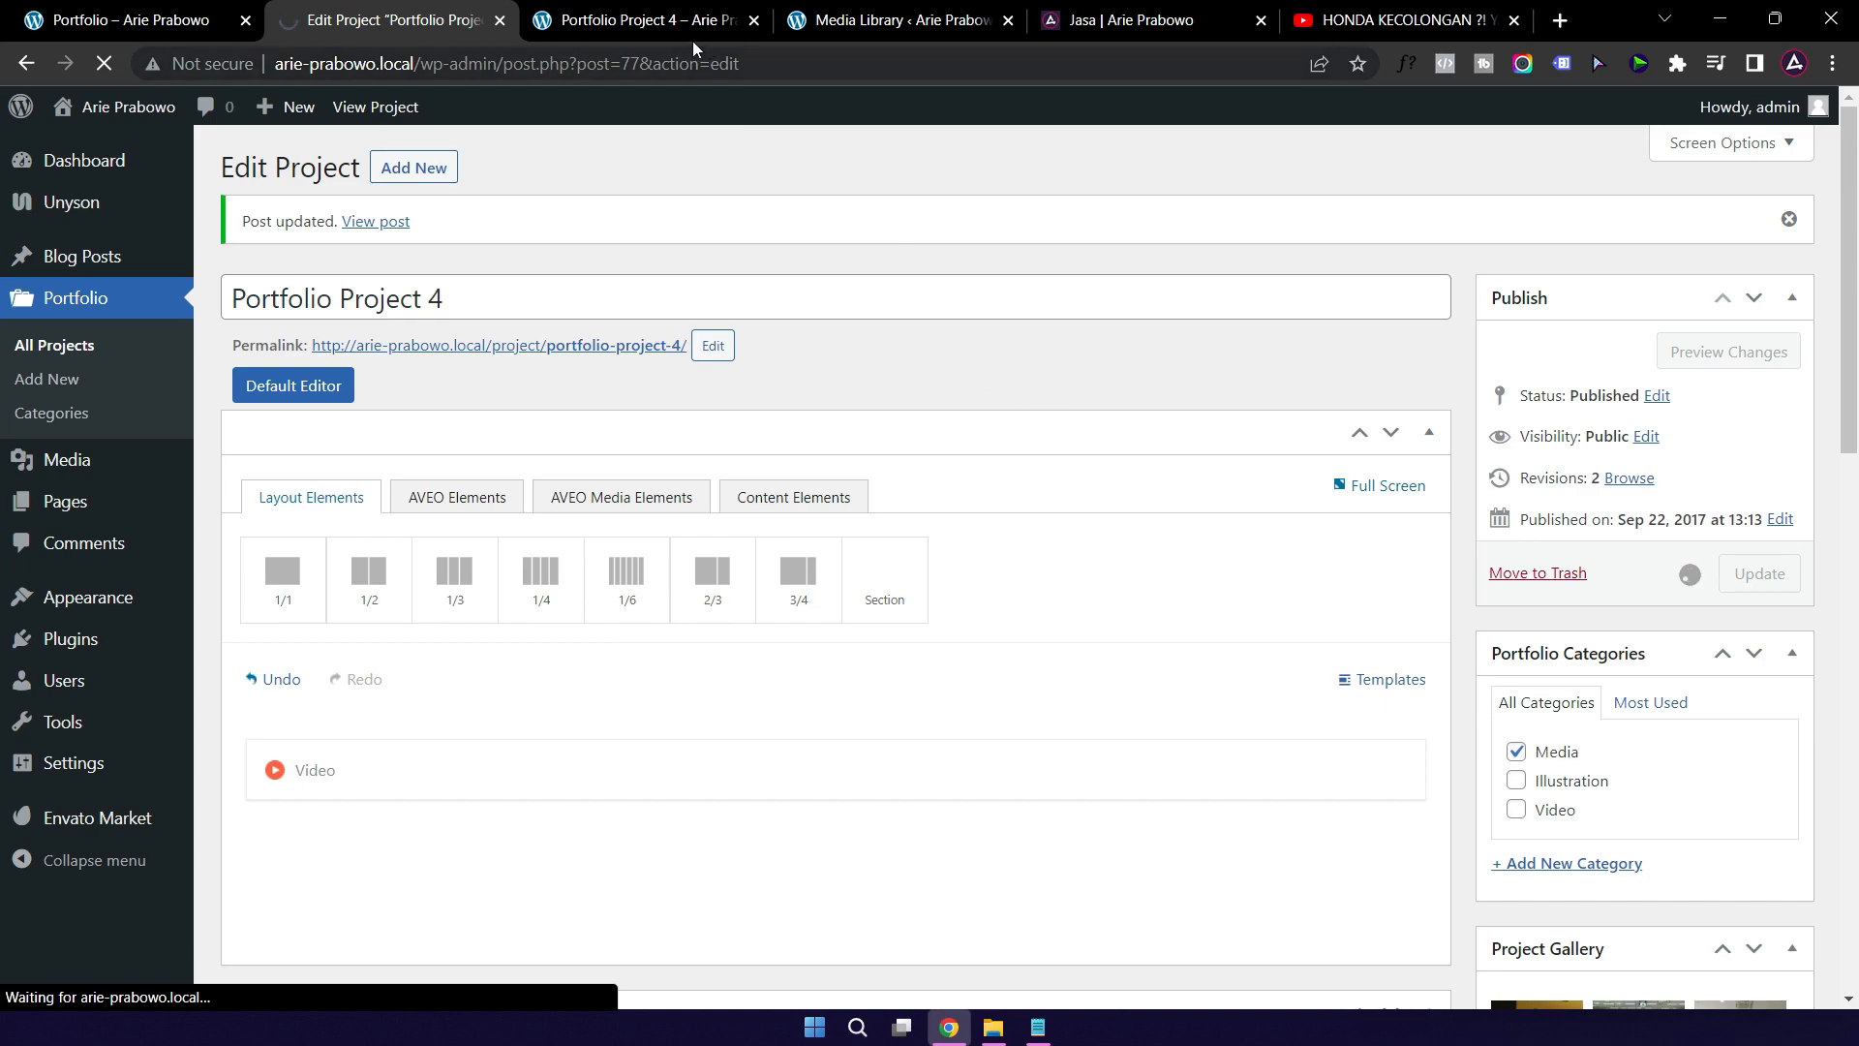
Step: Reload Portfolio Project 4's public page and try playing its YouTube embed, then view the live Jasa page
{"action": "left_click", "coordinate": [649, 21]}
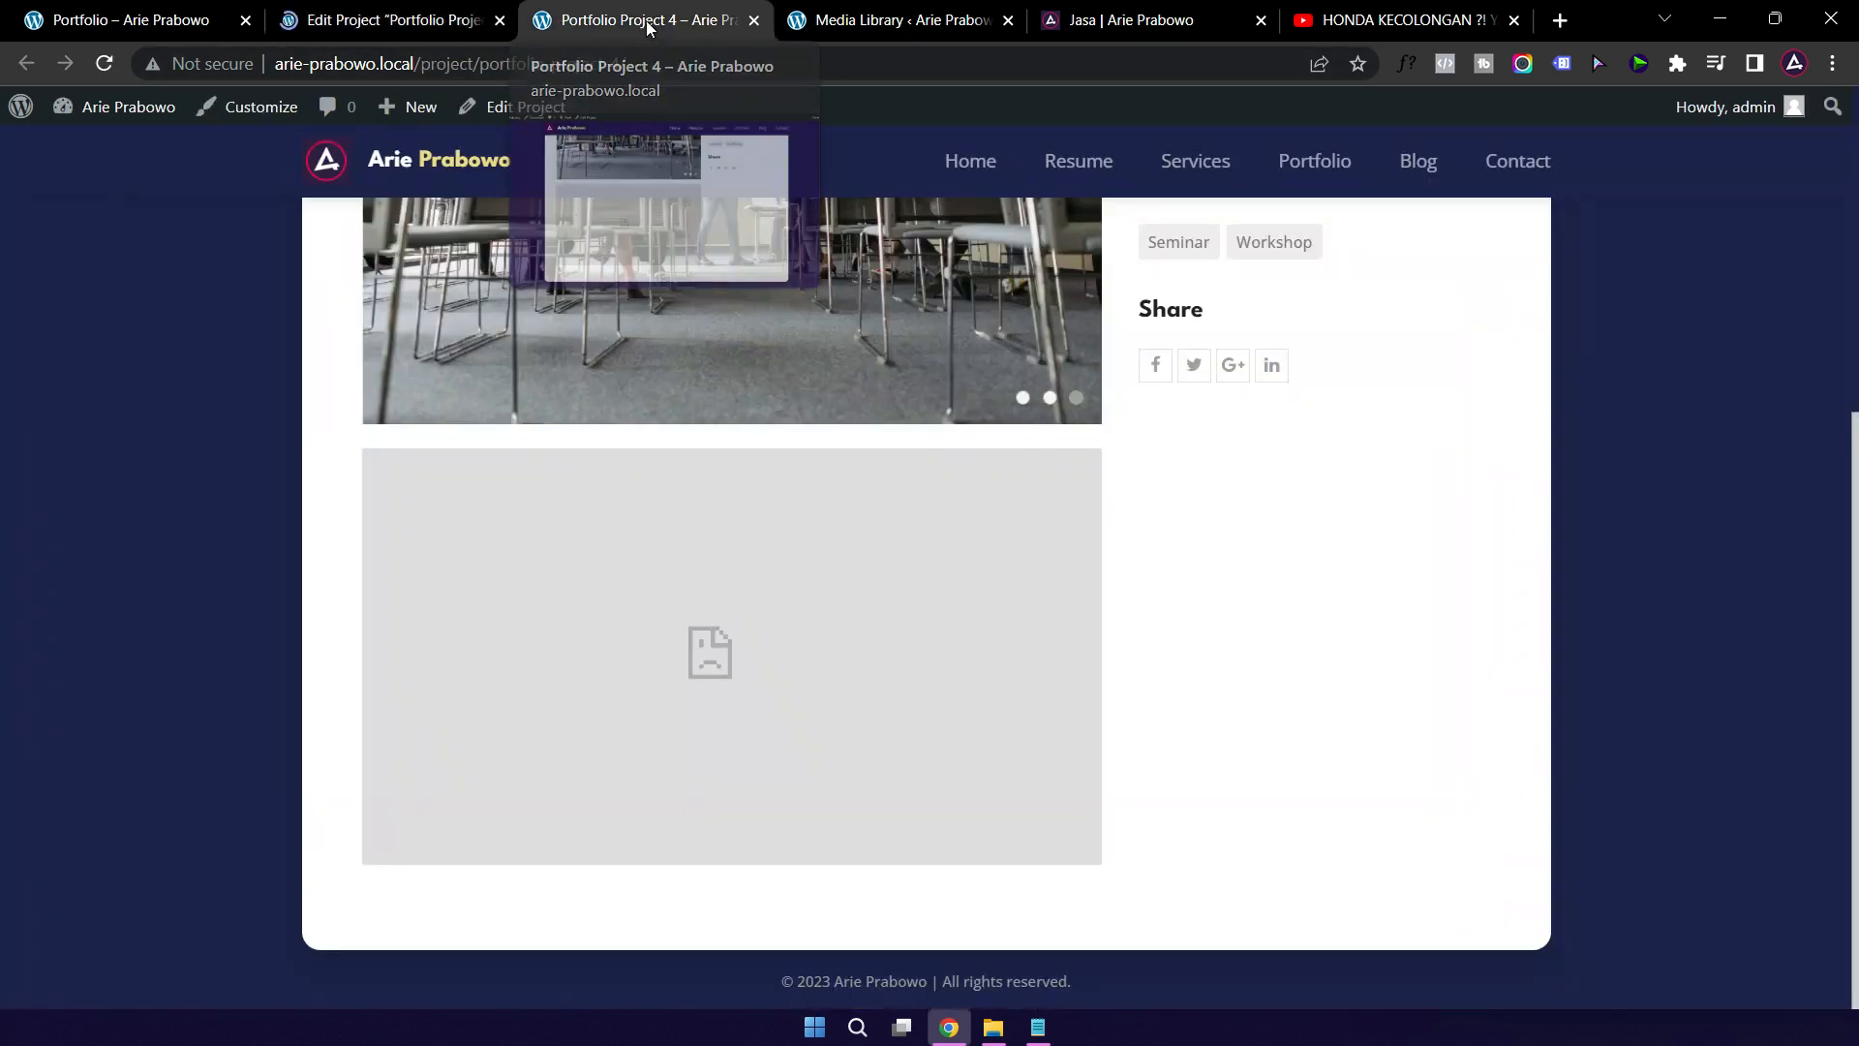
{"action": "left_click", "coordinate": [109, 65]}
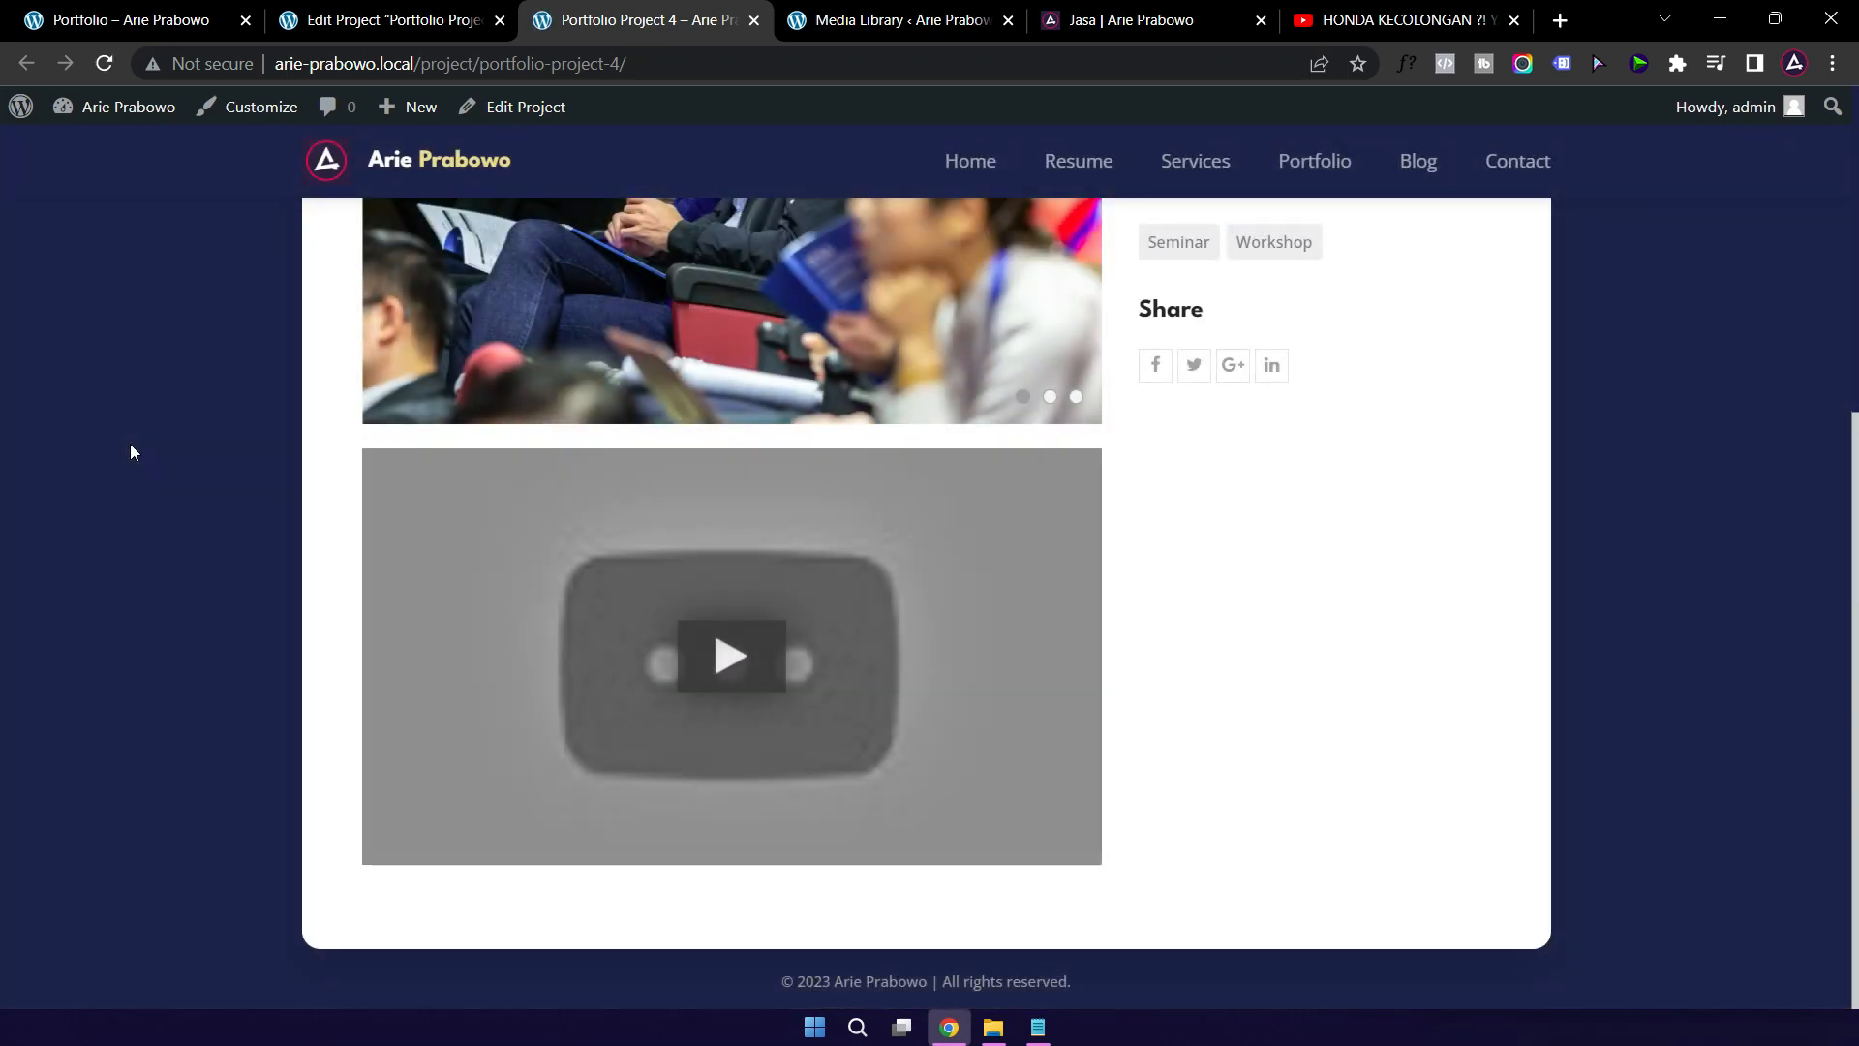
{"action": "left_click", "coordinate": [728, 647]}
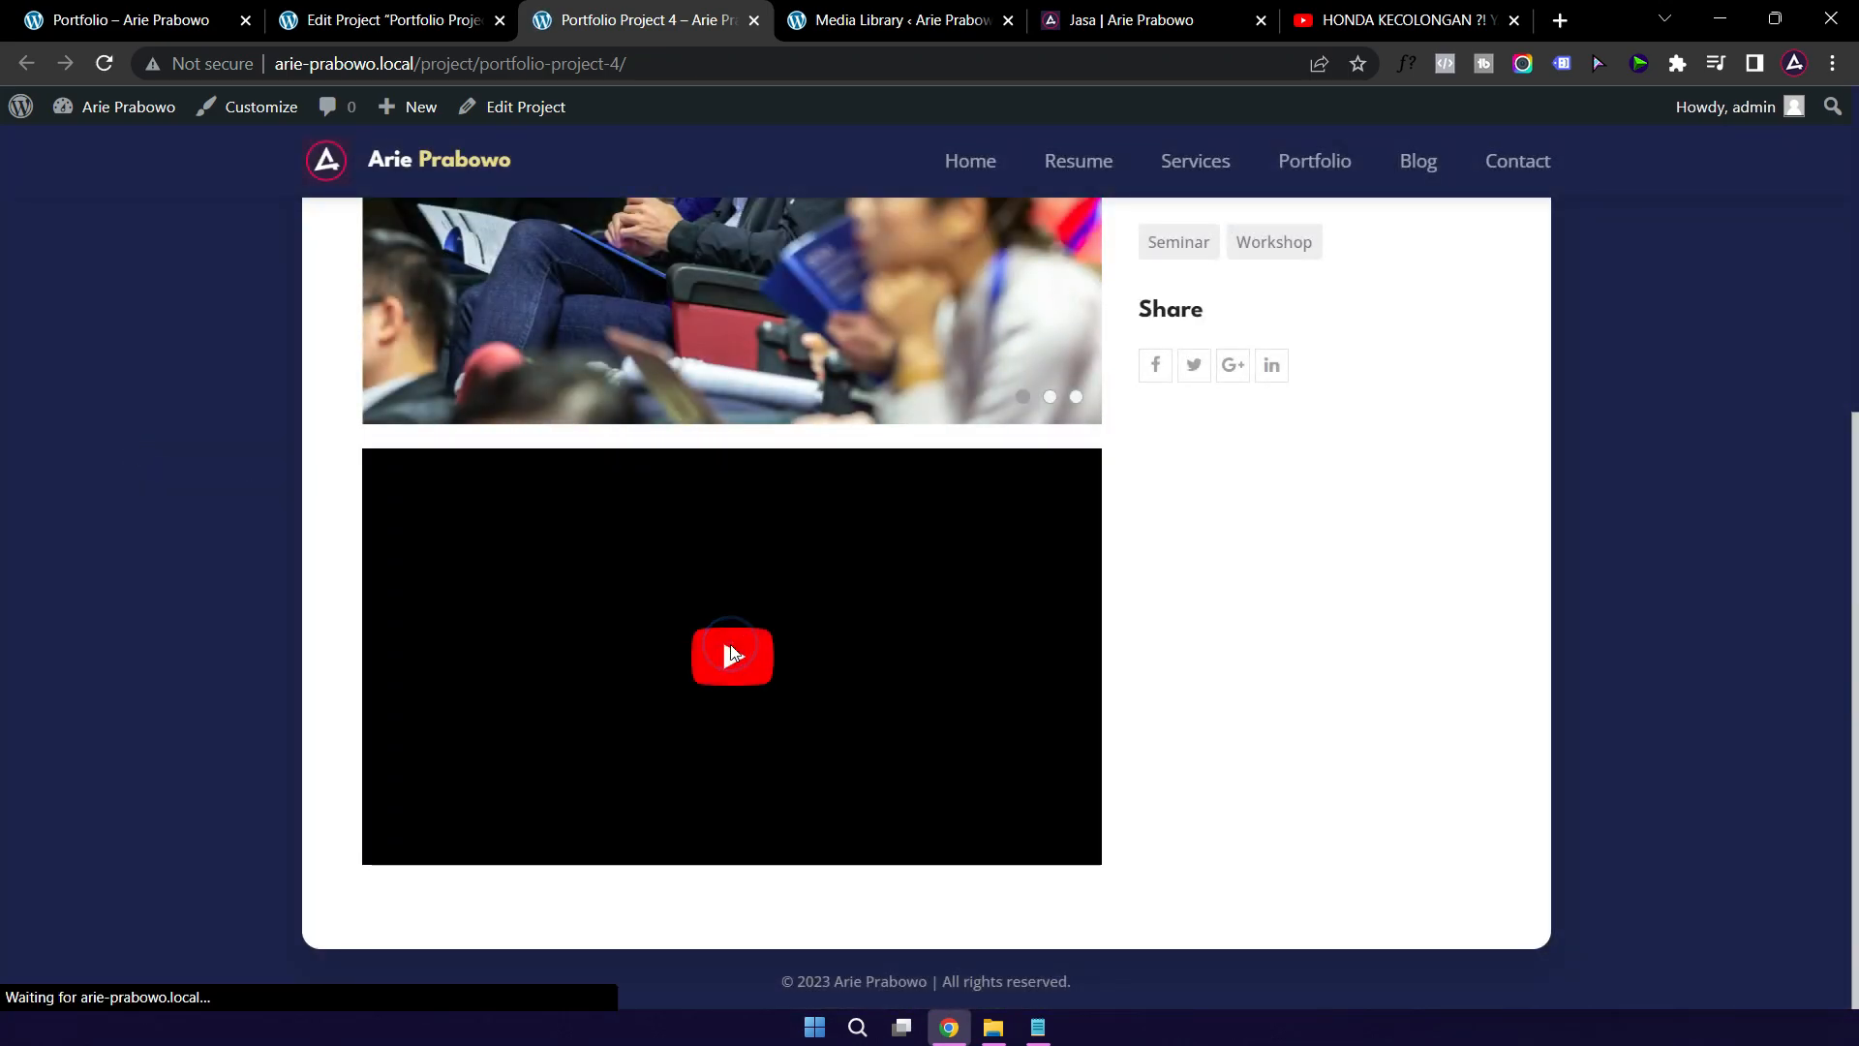
{"action": "left_click", "coordinate": [736, 662]}
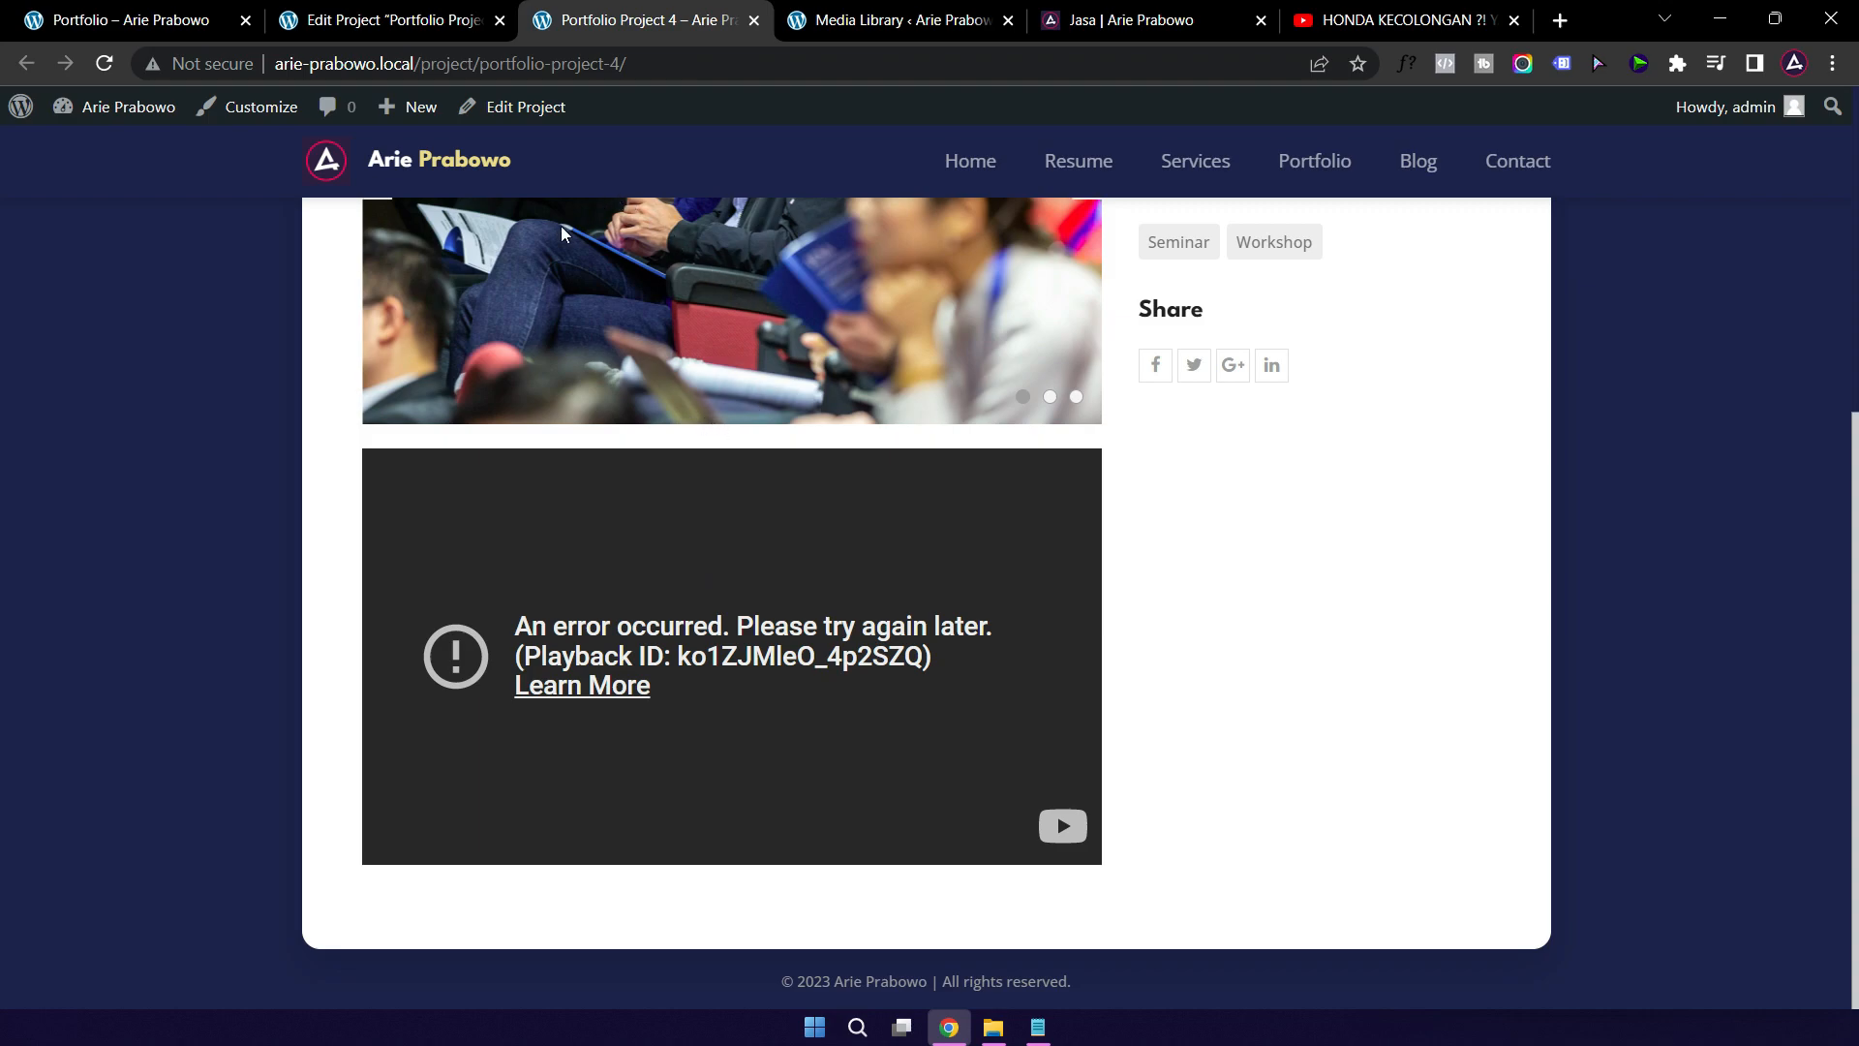
{"action": "left_click", "coordinate": [1152, 21]}
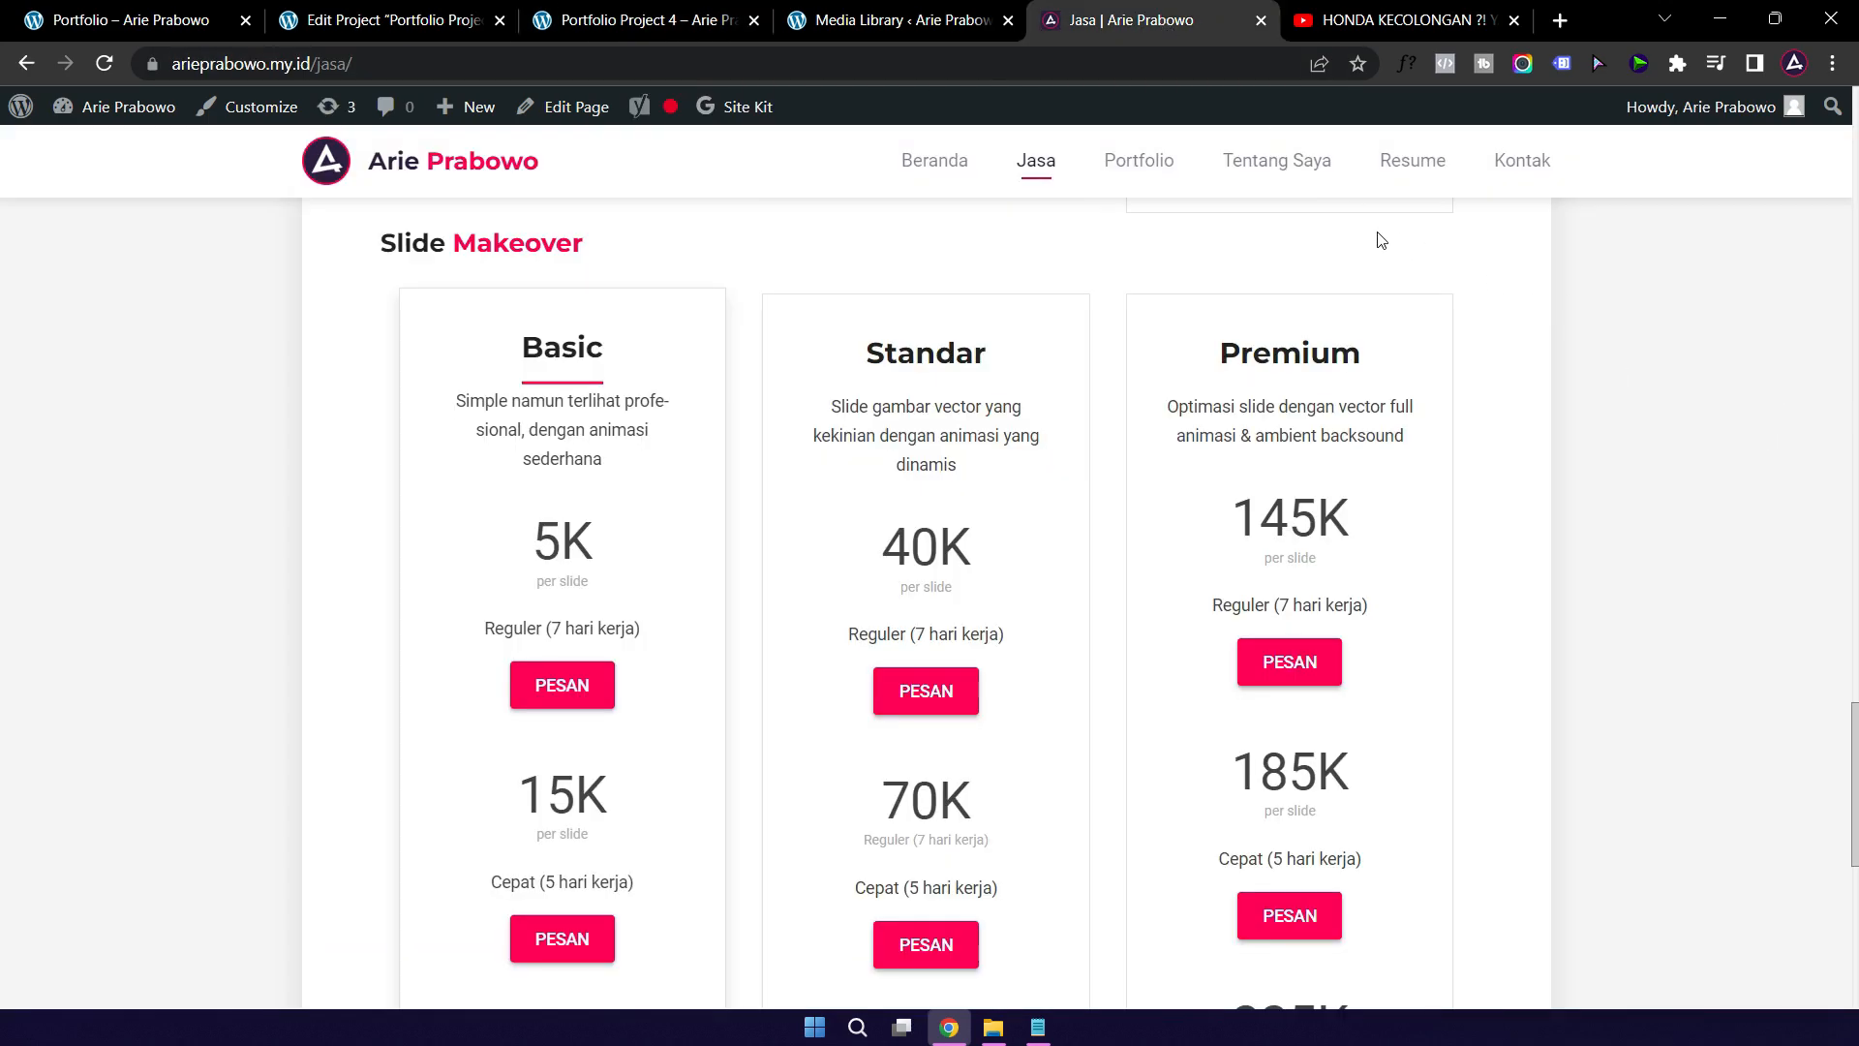
Step: On the live Portfolio page, filter to Video Explainer and open Edukasi Kekerasan Seksual Untuk Anak Usia Dini
{"action": "left_click", "coordinate": [1148, 166]}
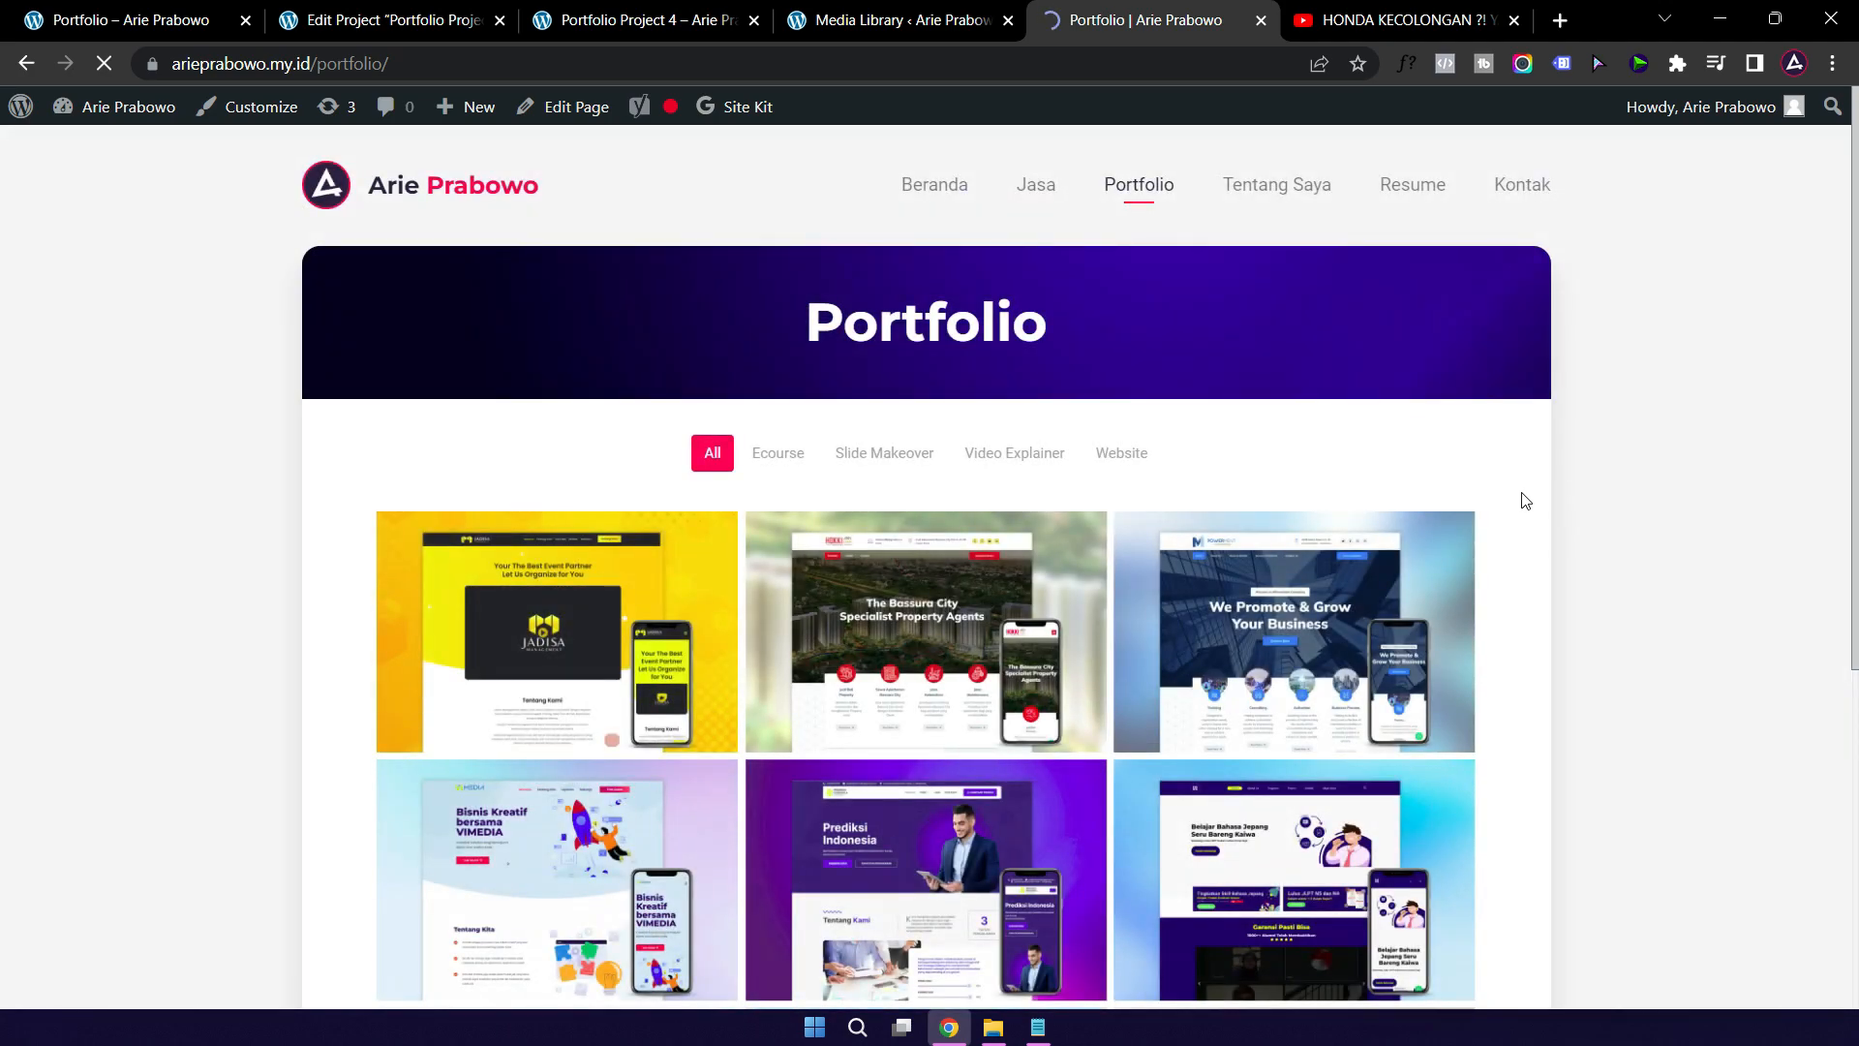
{"action": "scroll", "coordinate": [1524, 500], "scroll_direction": "down", "scroll_amount": 1}
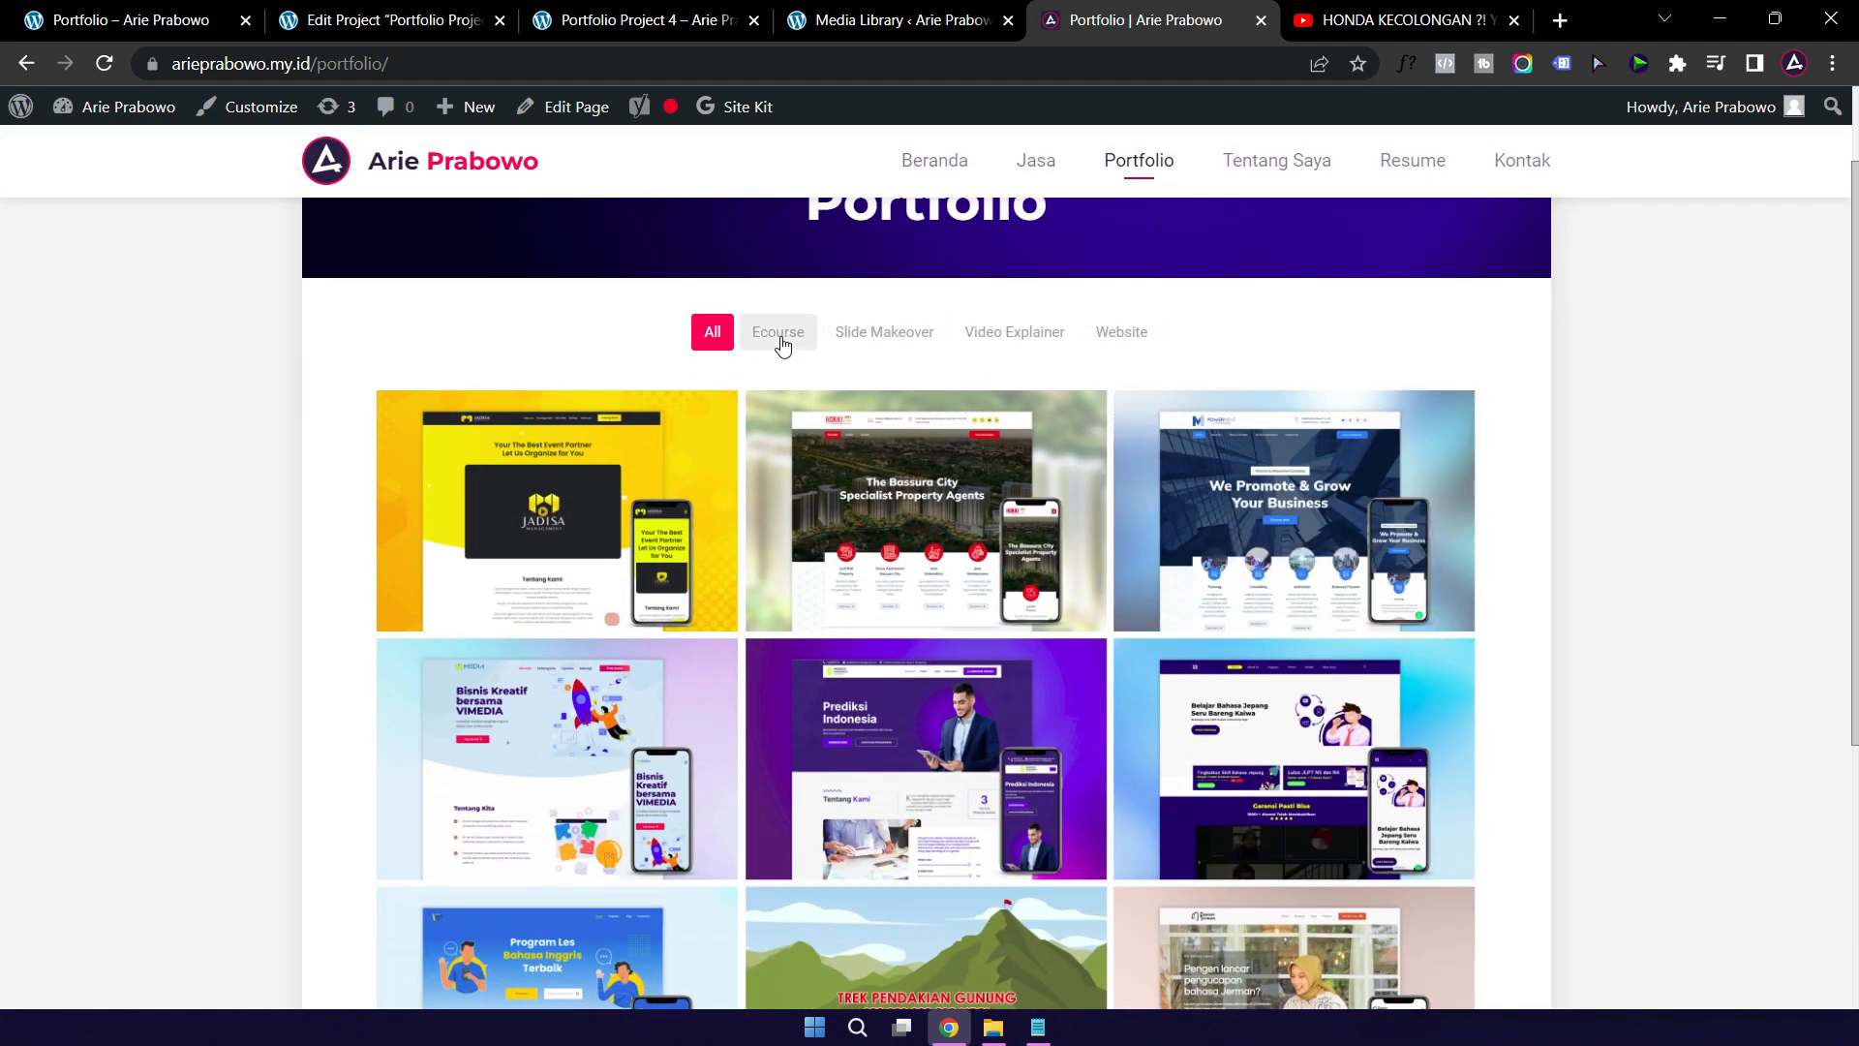
{"action": "left_click", "coordinate": [988, 335]}
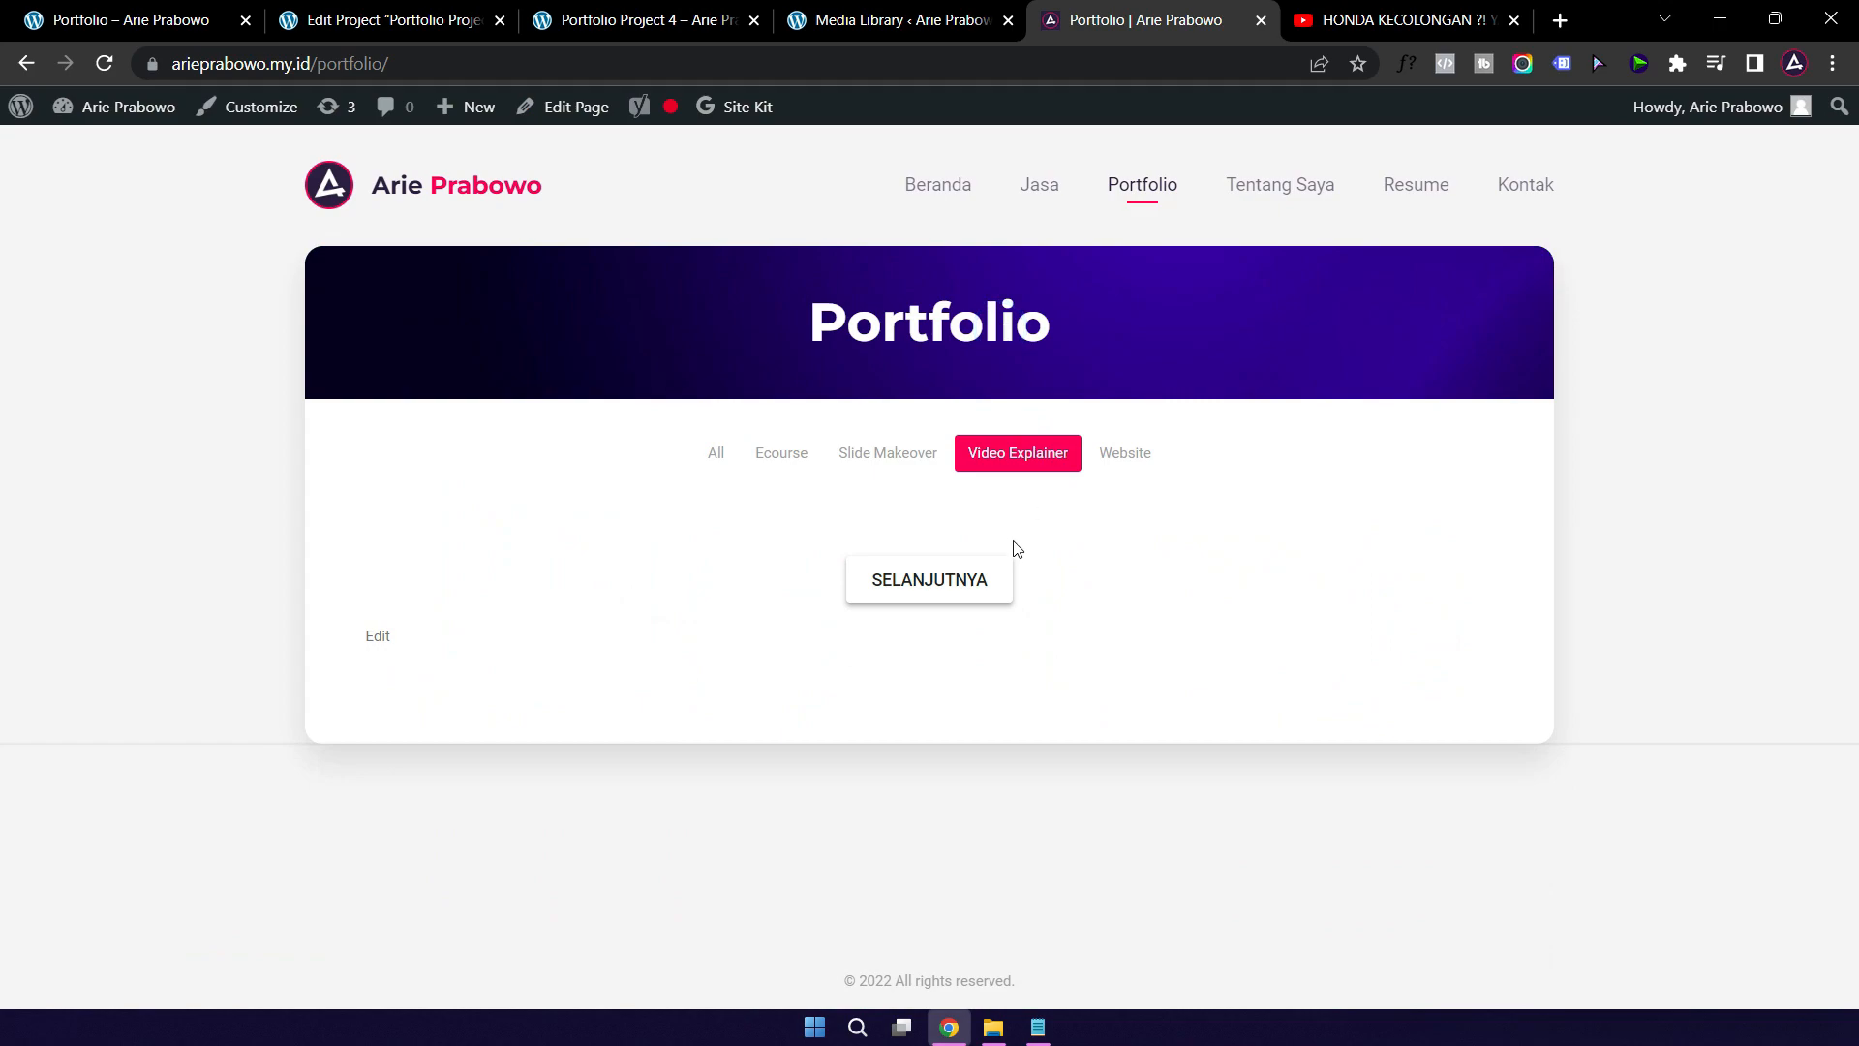
{"action": "left_click", "coordinate": [967, 578]}
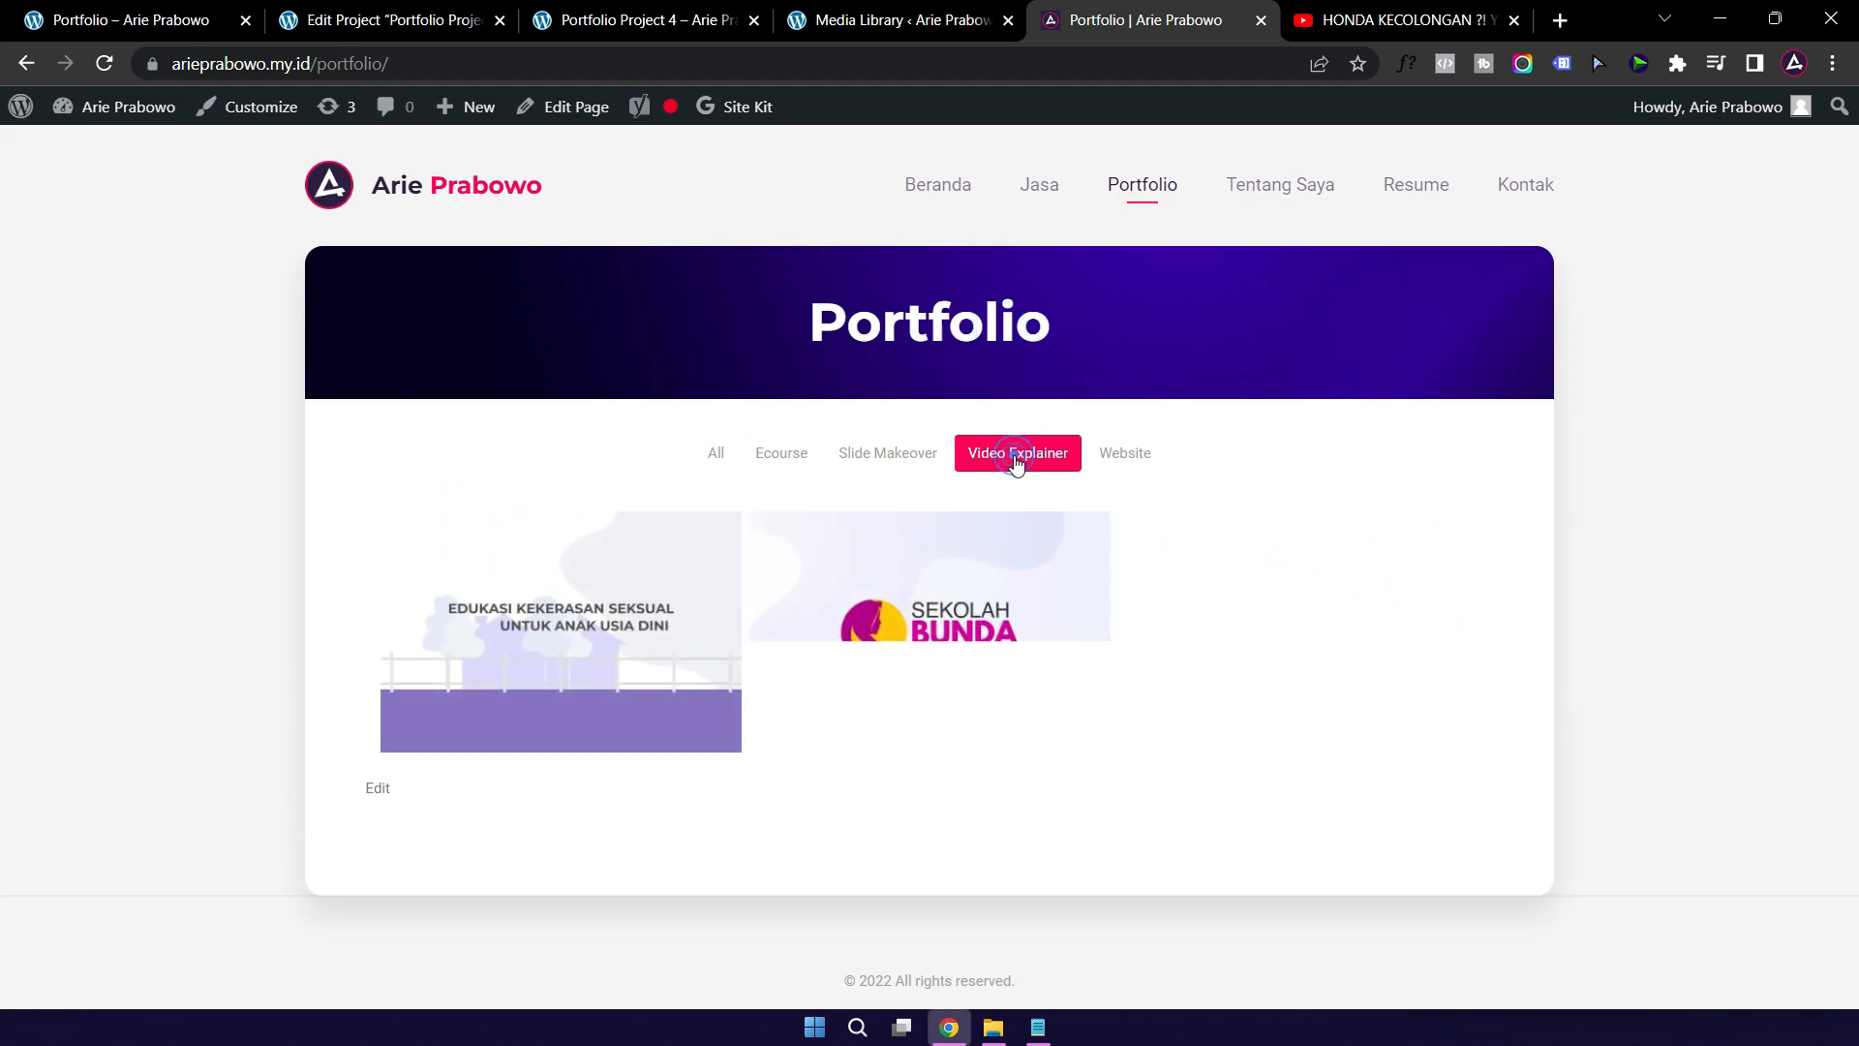
{"action": "left_click", "coordinate": [572, 659]}
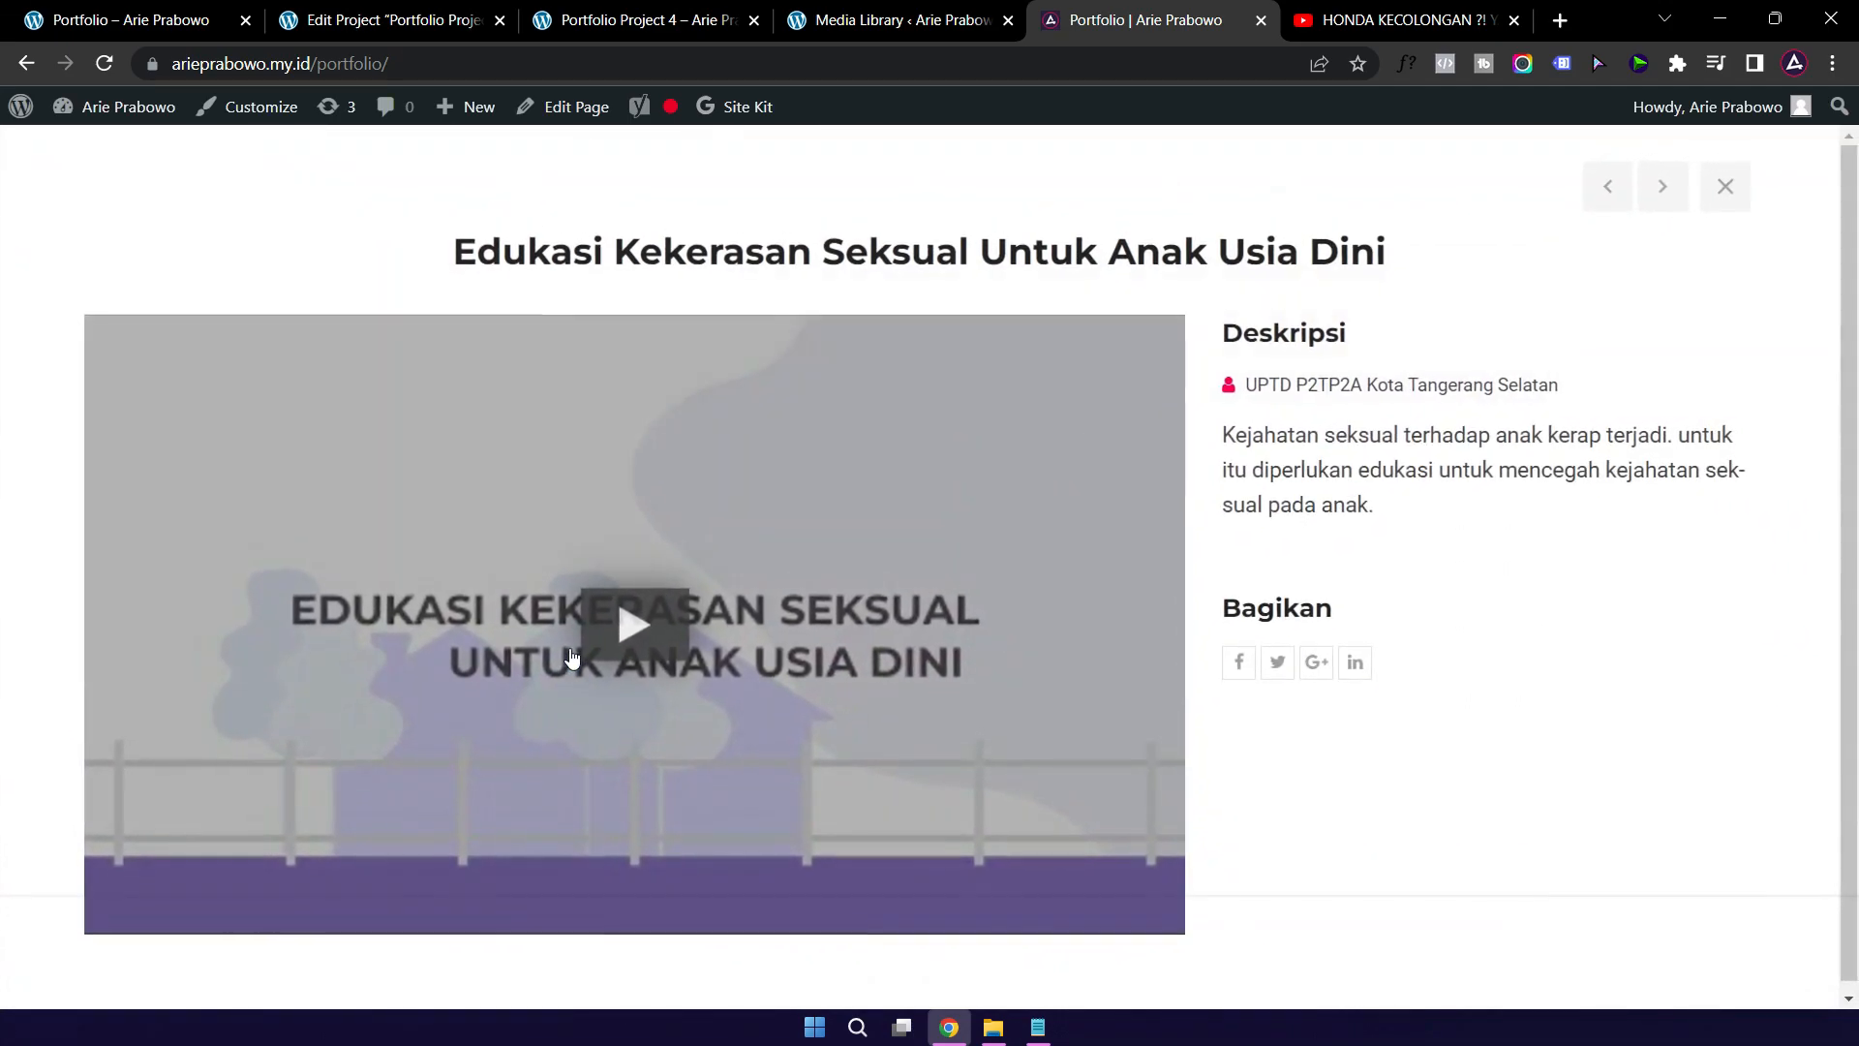
Step: Play its explainer video, unmute then turn the volume down, close the preview, and return to Portfolio Project 4's editor
{"action": "left_click", "coordinate": [635, 627]}
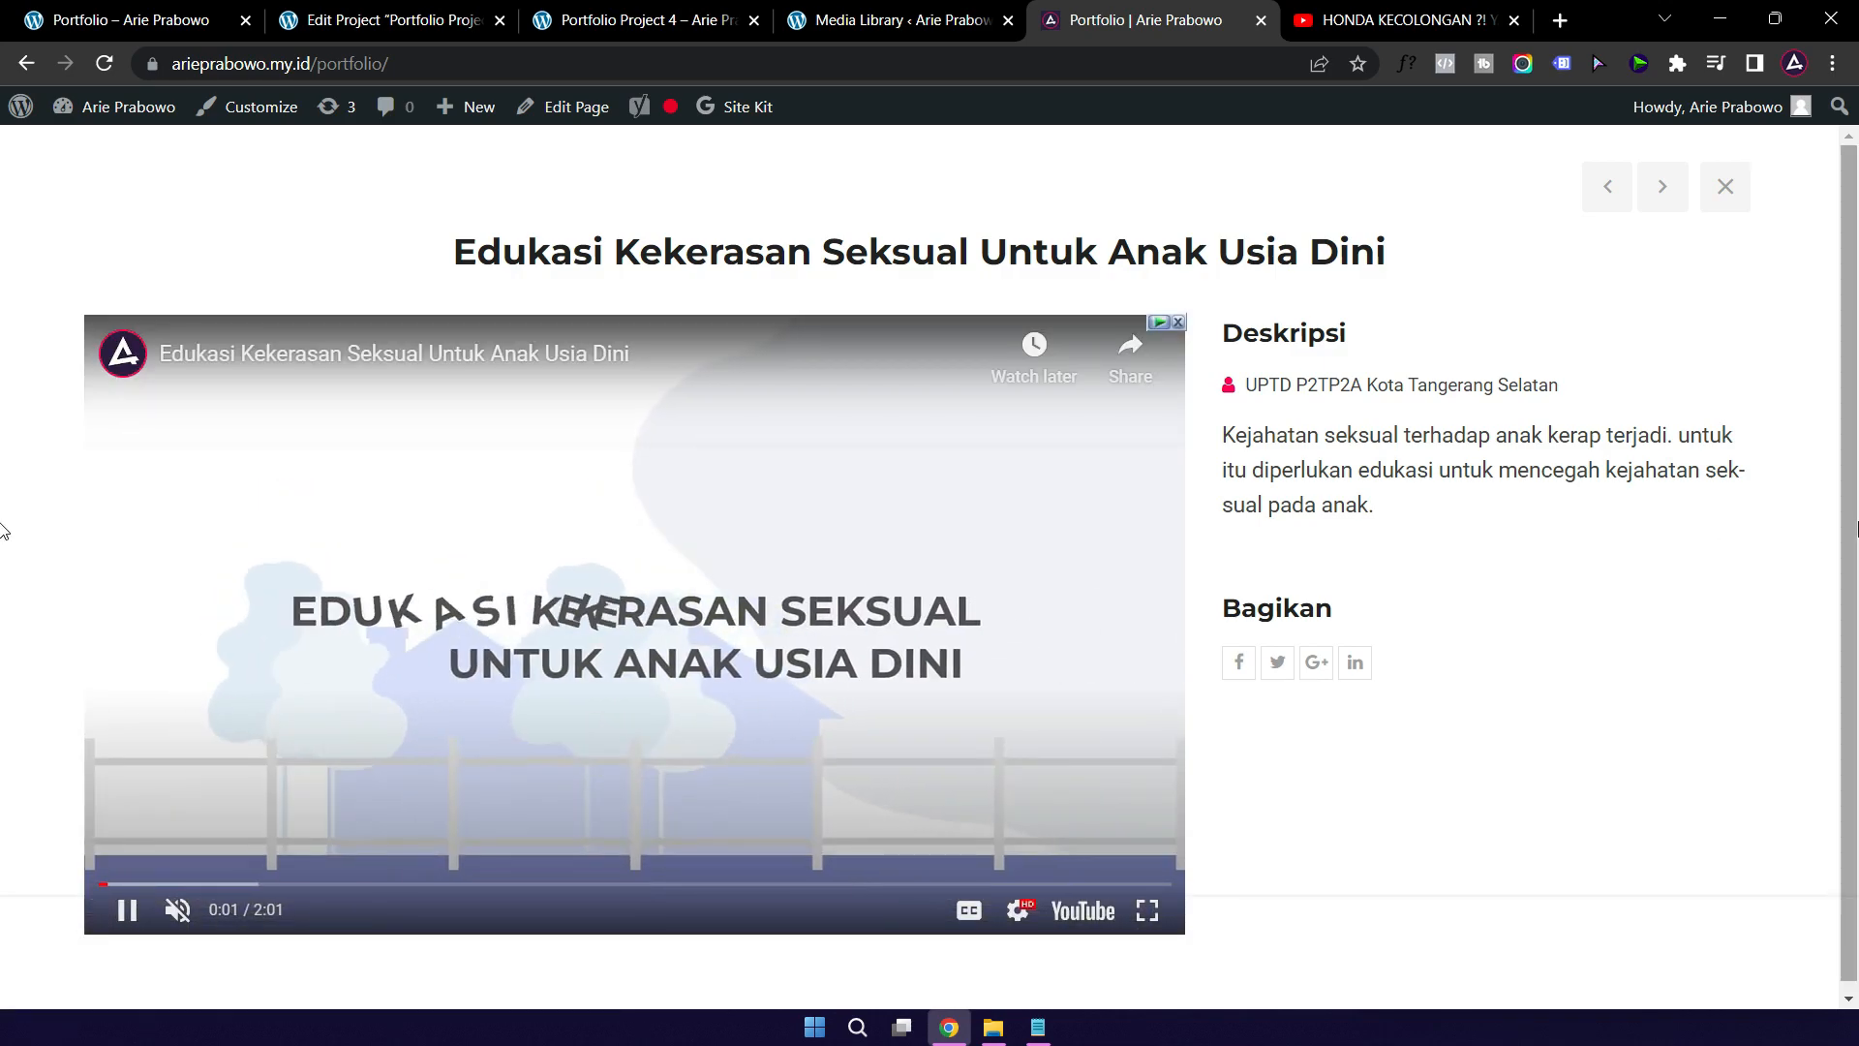
{"action": "left_click", "coordinate": [176, 912]}
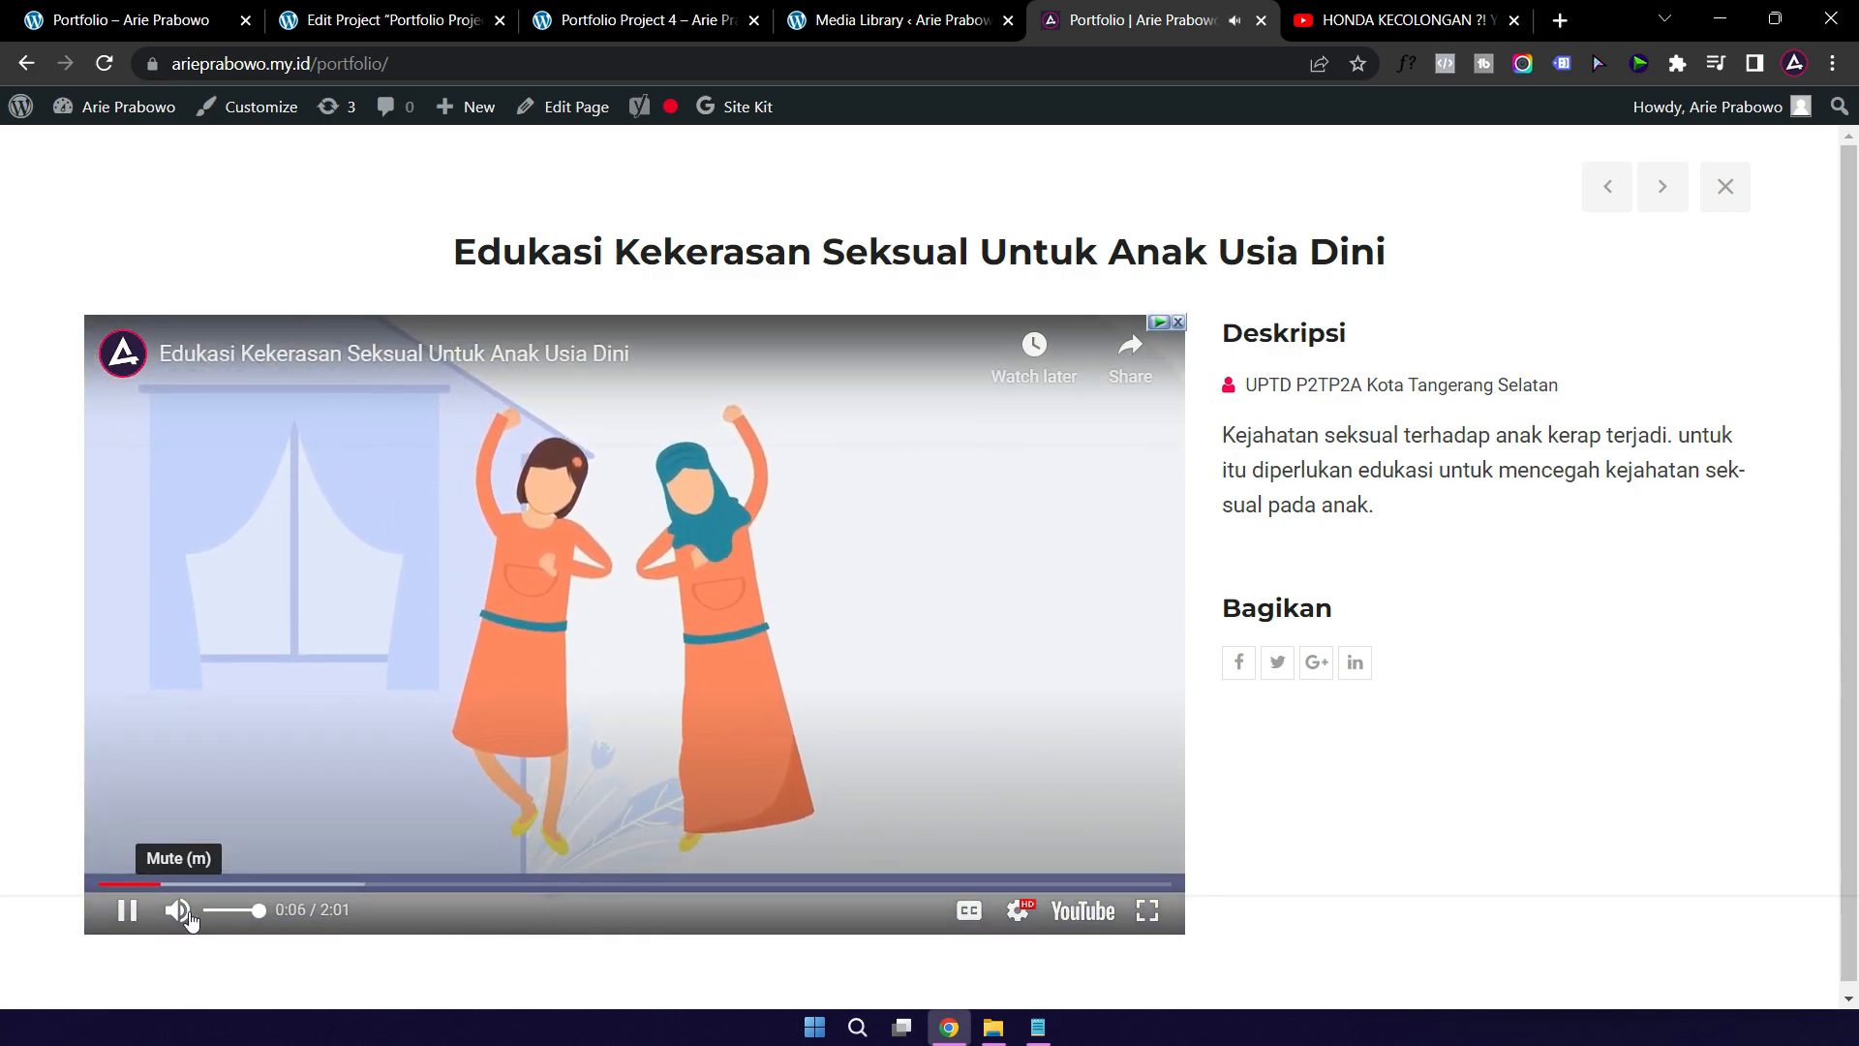
{"action": "left_click", "coordinate": [221, 912]}
{"action": "left_click_drag", "start_coordinate": [222, 915], "coordinate": [212, 918]}
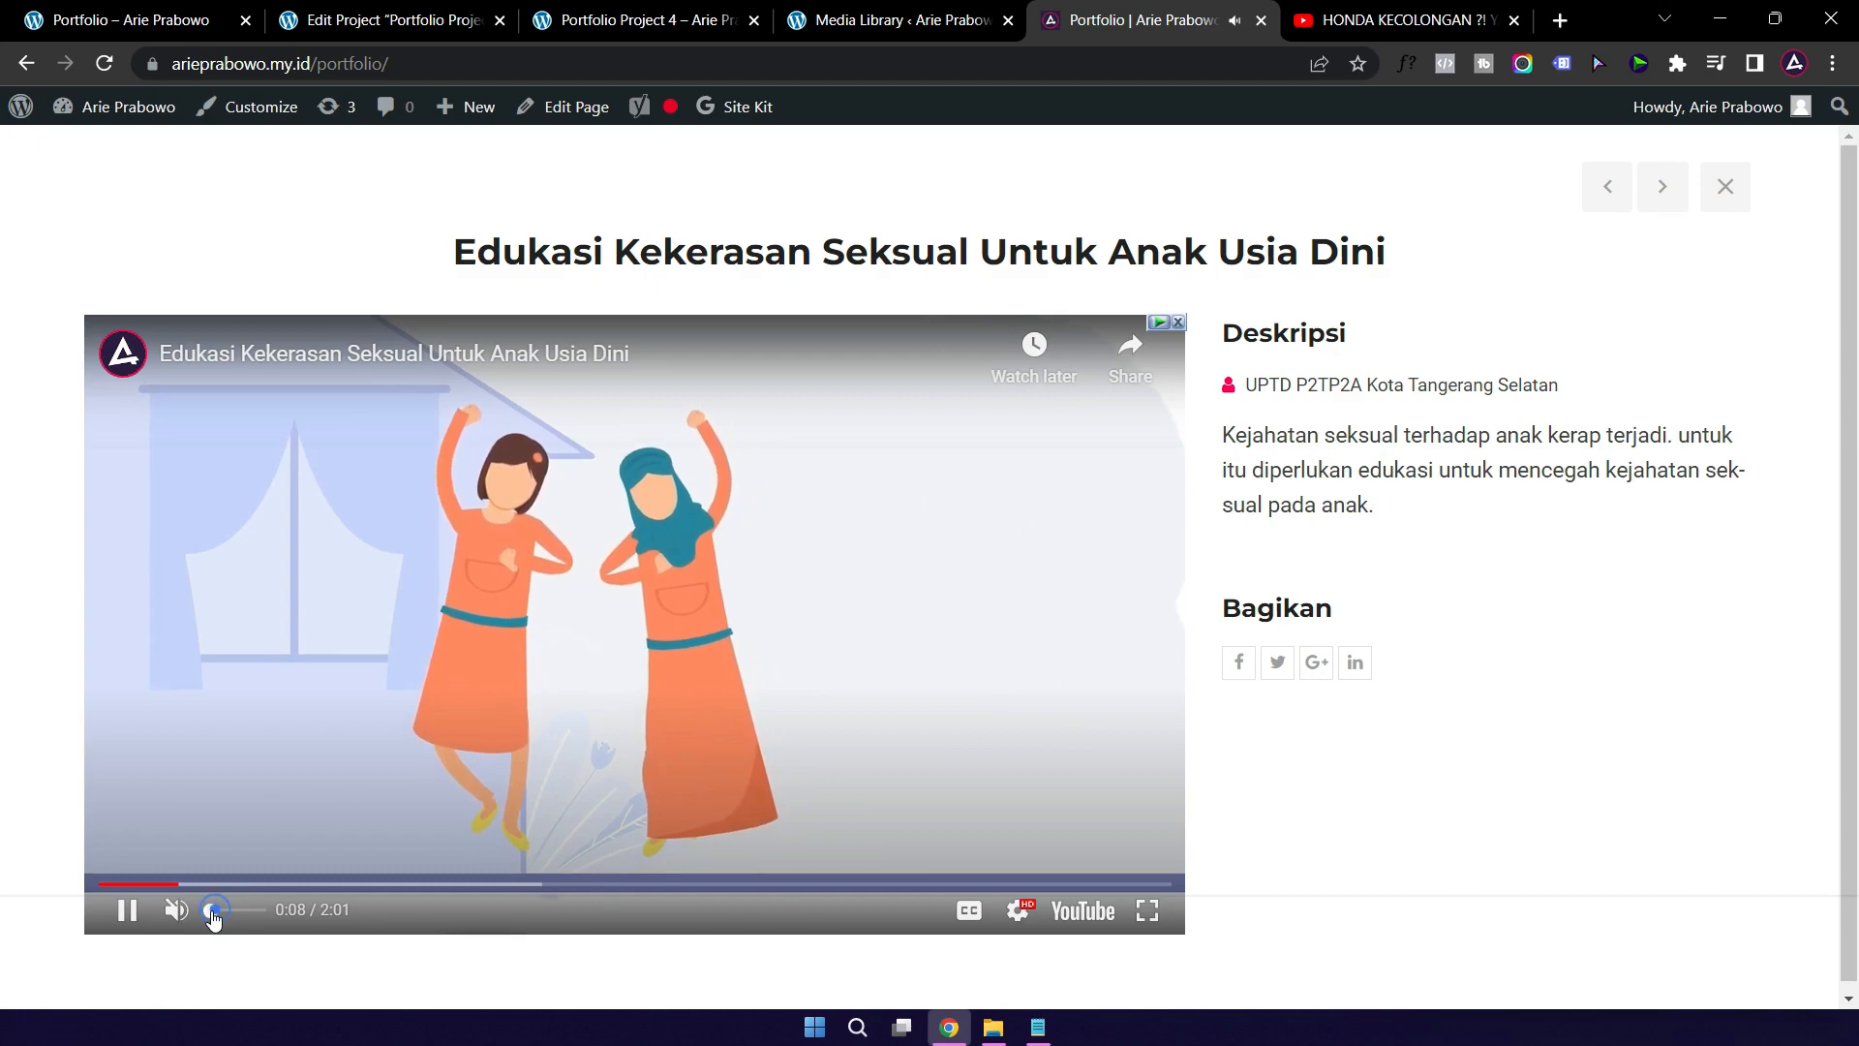
{"action": "left_click", "coordinate": [1722, 189]}
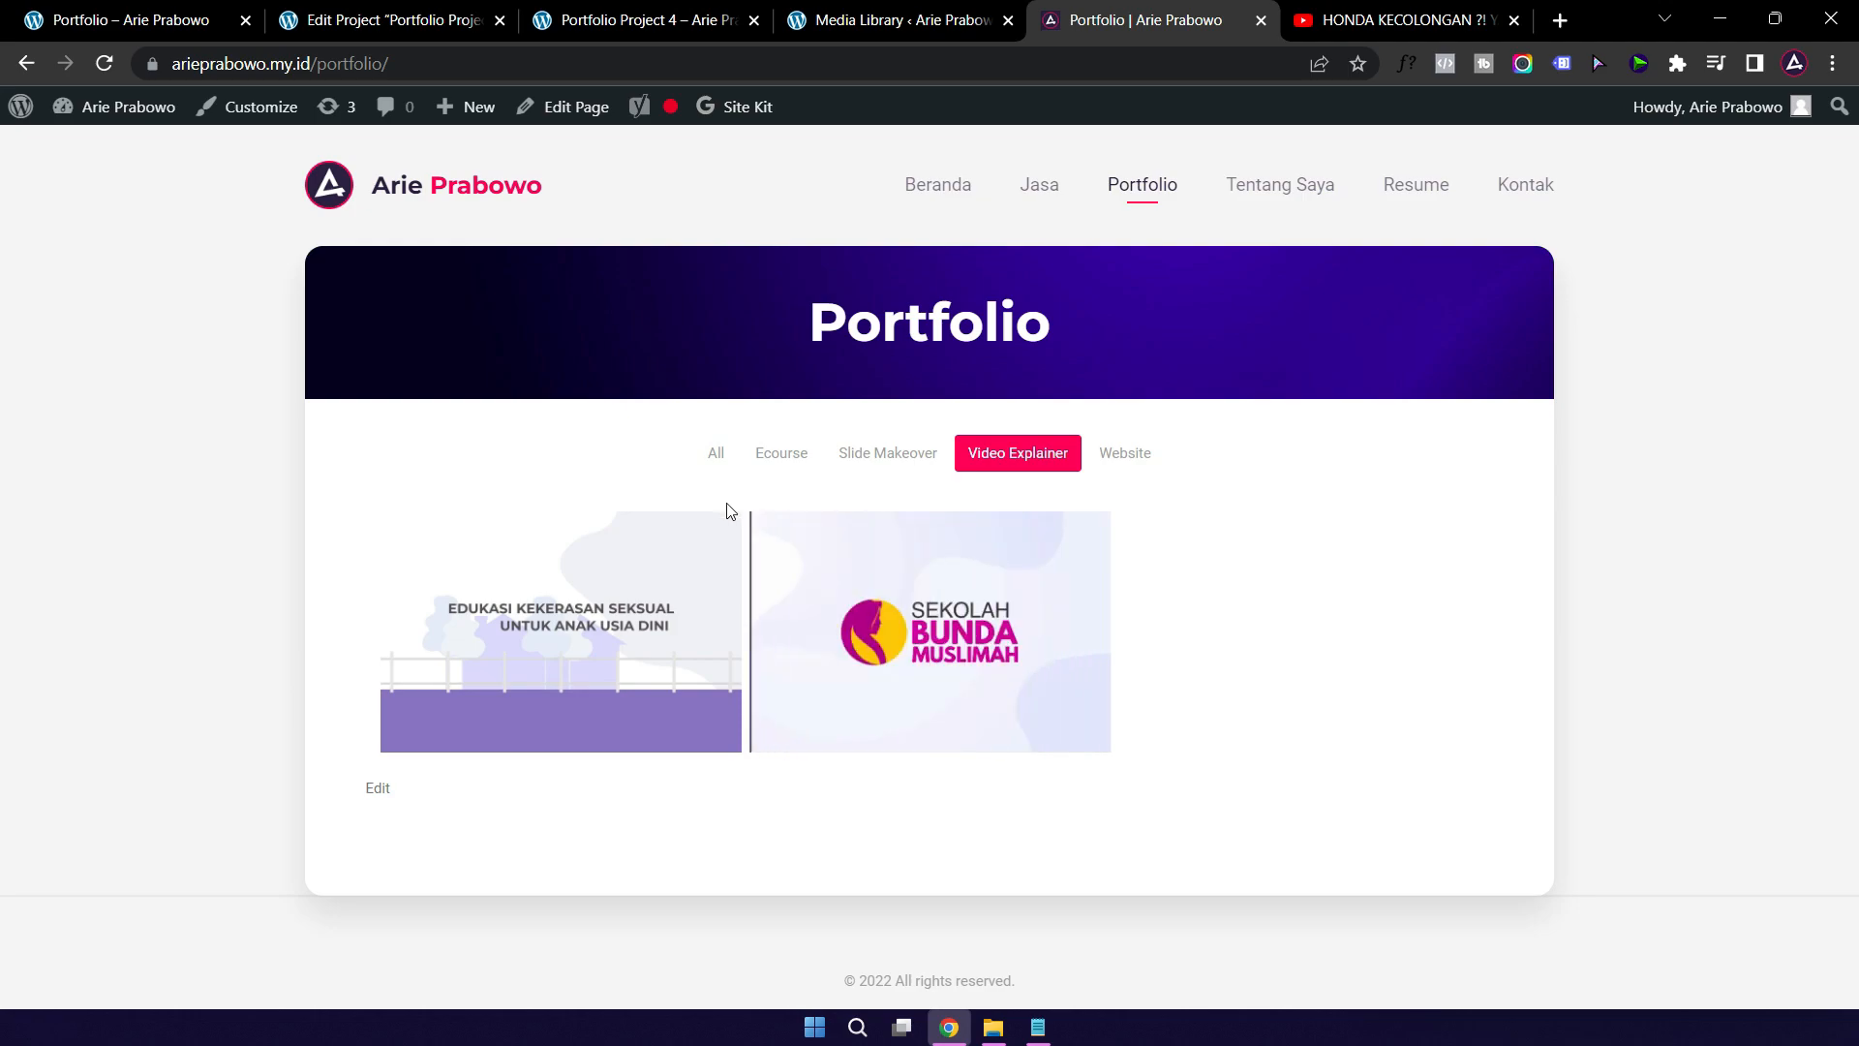
{"action": "left_click", "coordinate": [381, 25]}
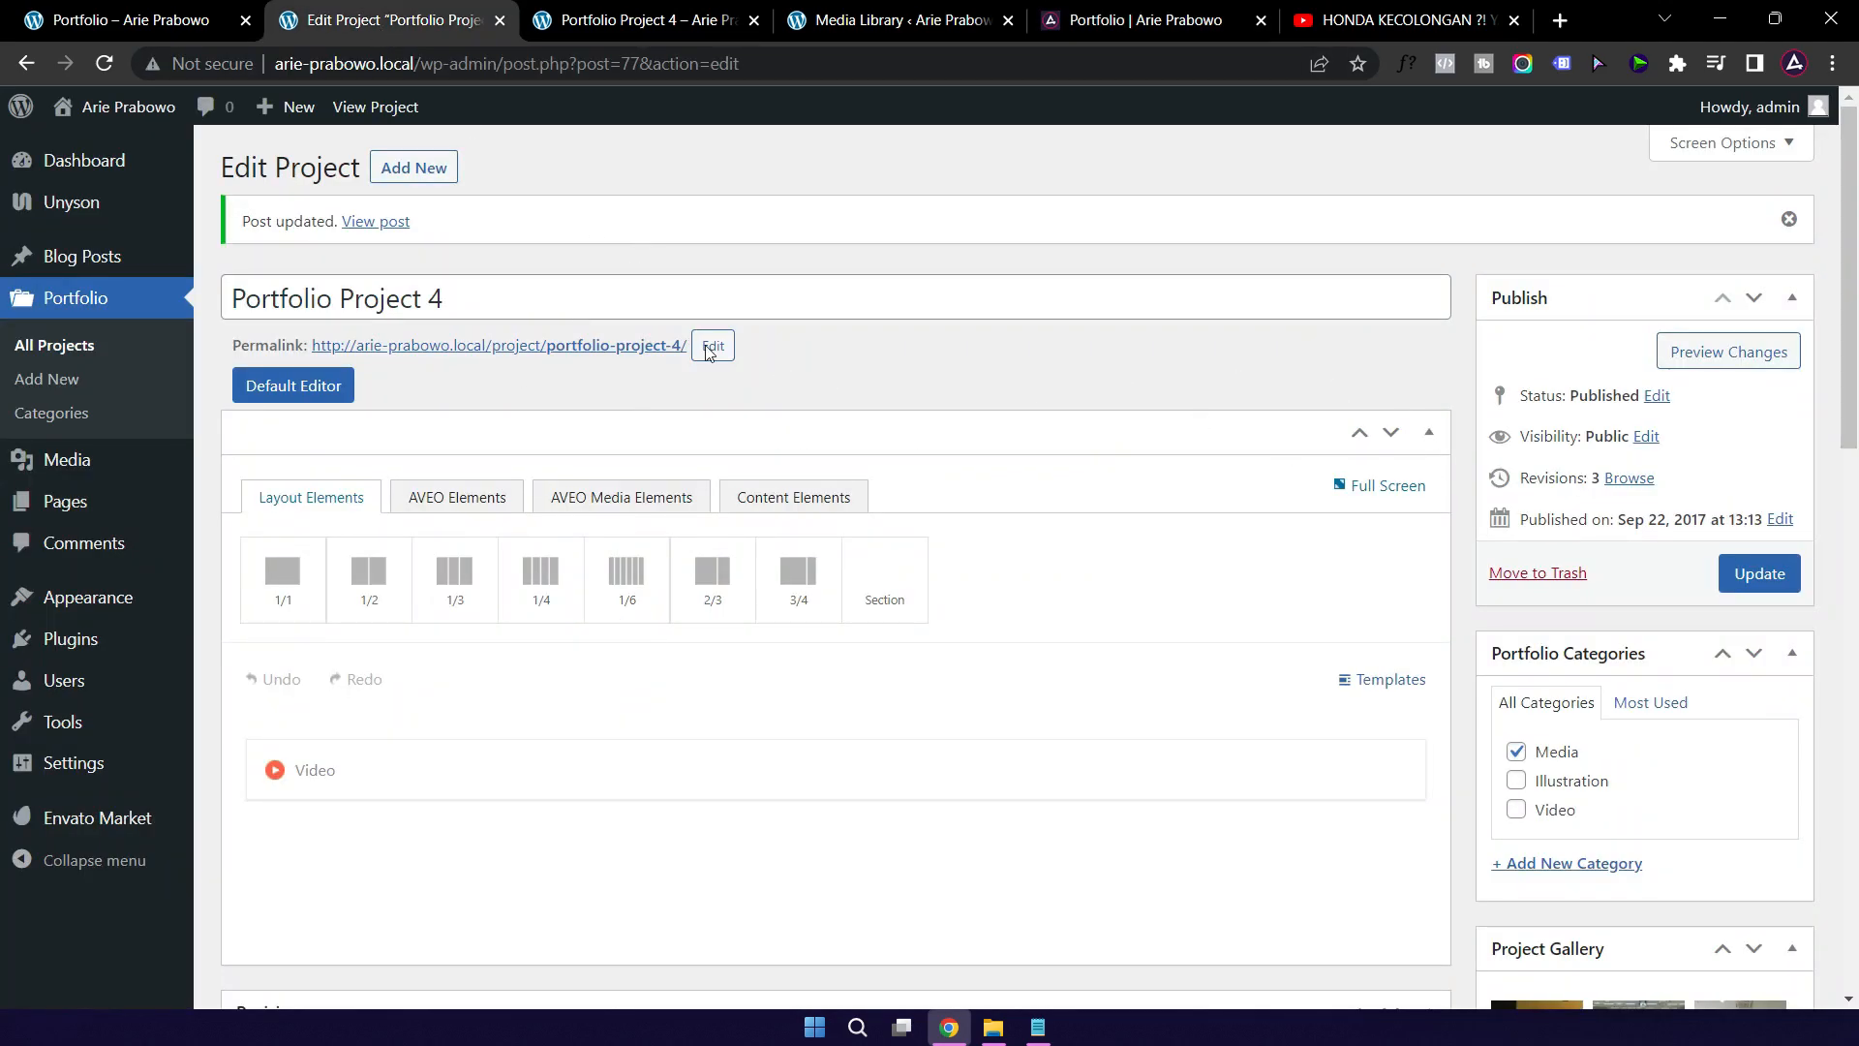
Step: Confirm Illustration Project 3 still shows a placeholder on the local portfolio, then open it from All Projects
{"action": "left_click", "coordinate": [54, 350]}
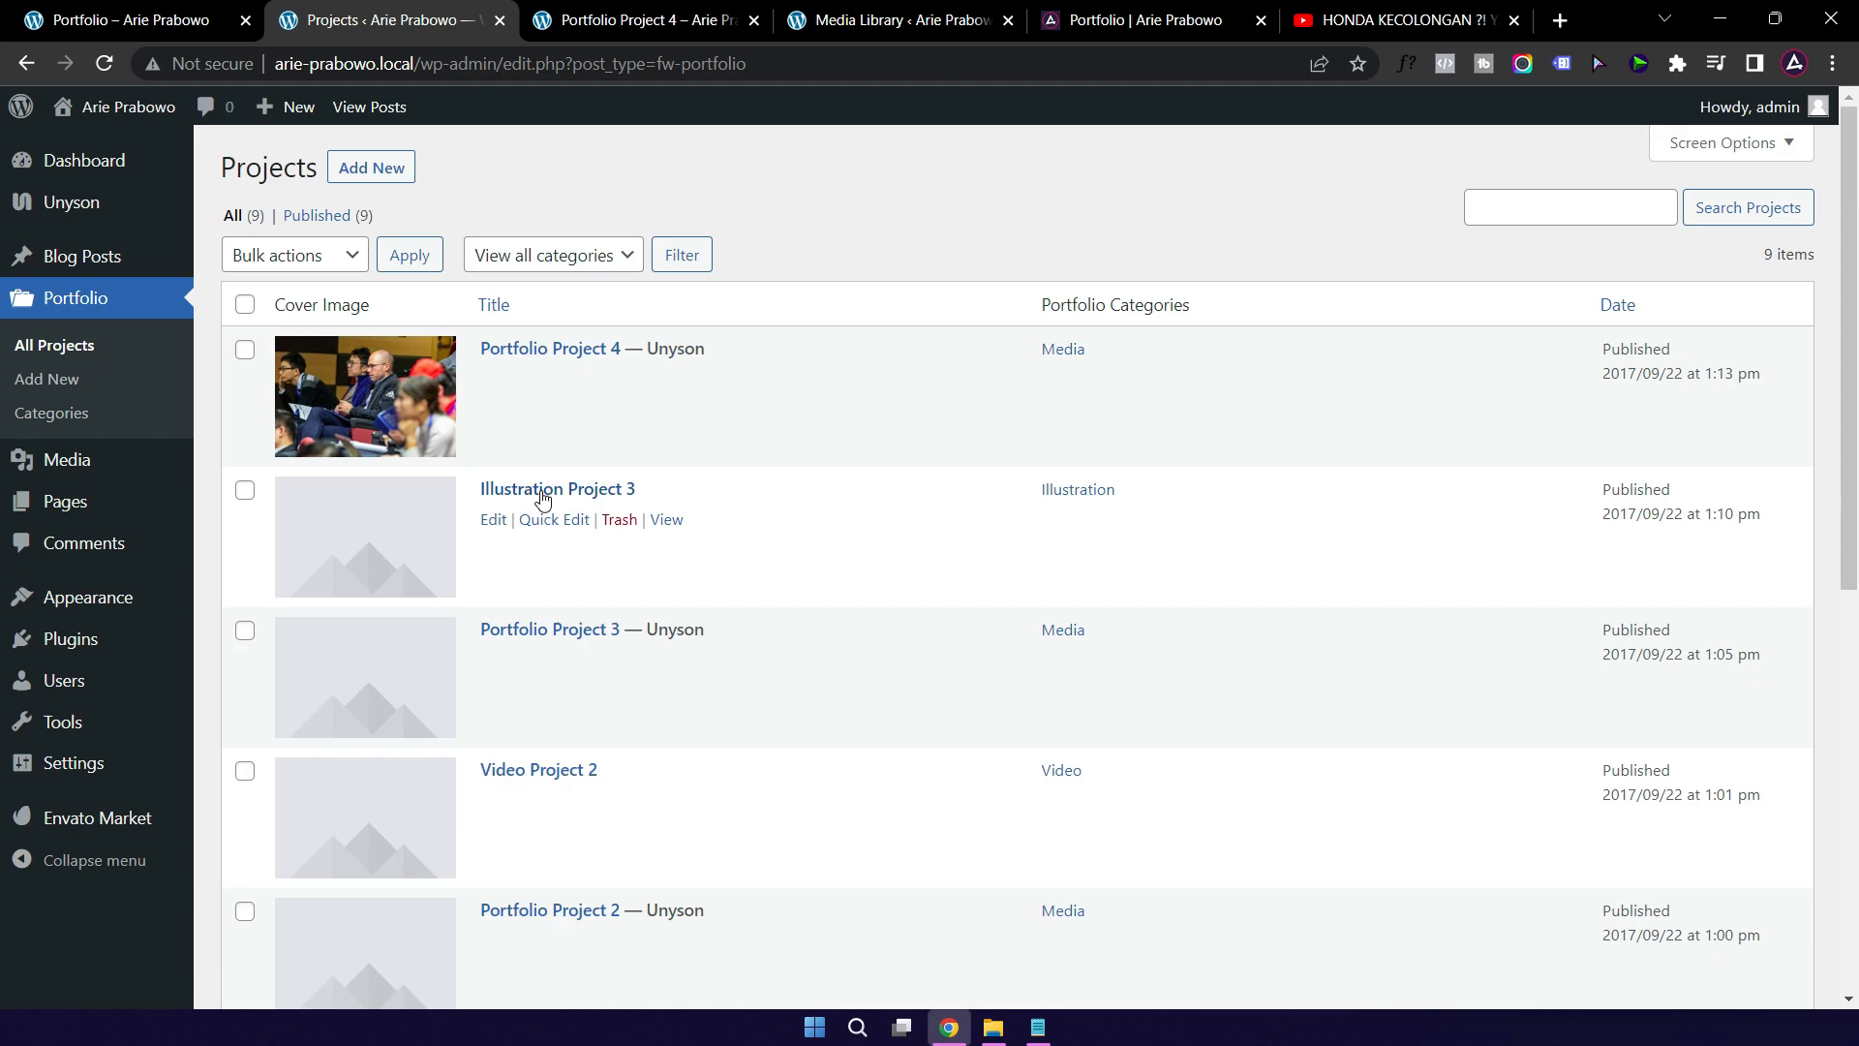
{"action": "left_click", "coordinate": [171, 24]}
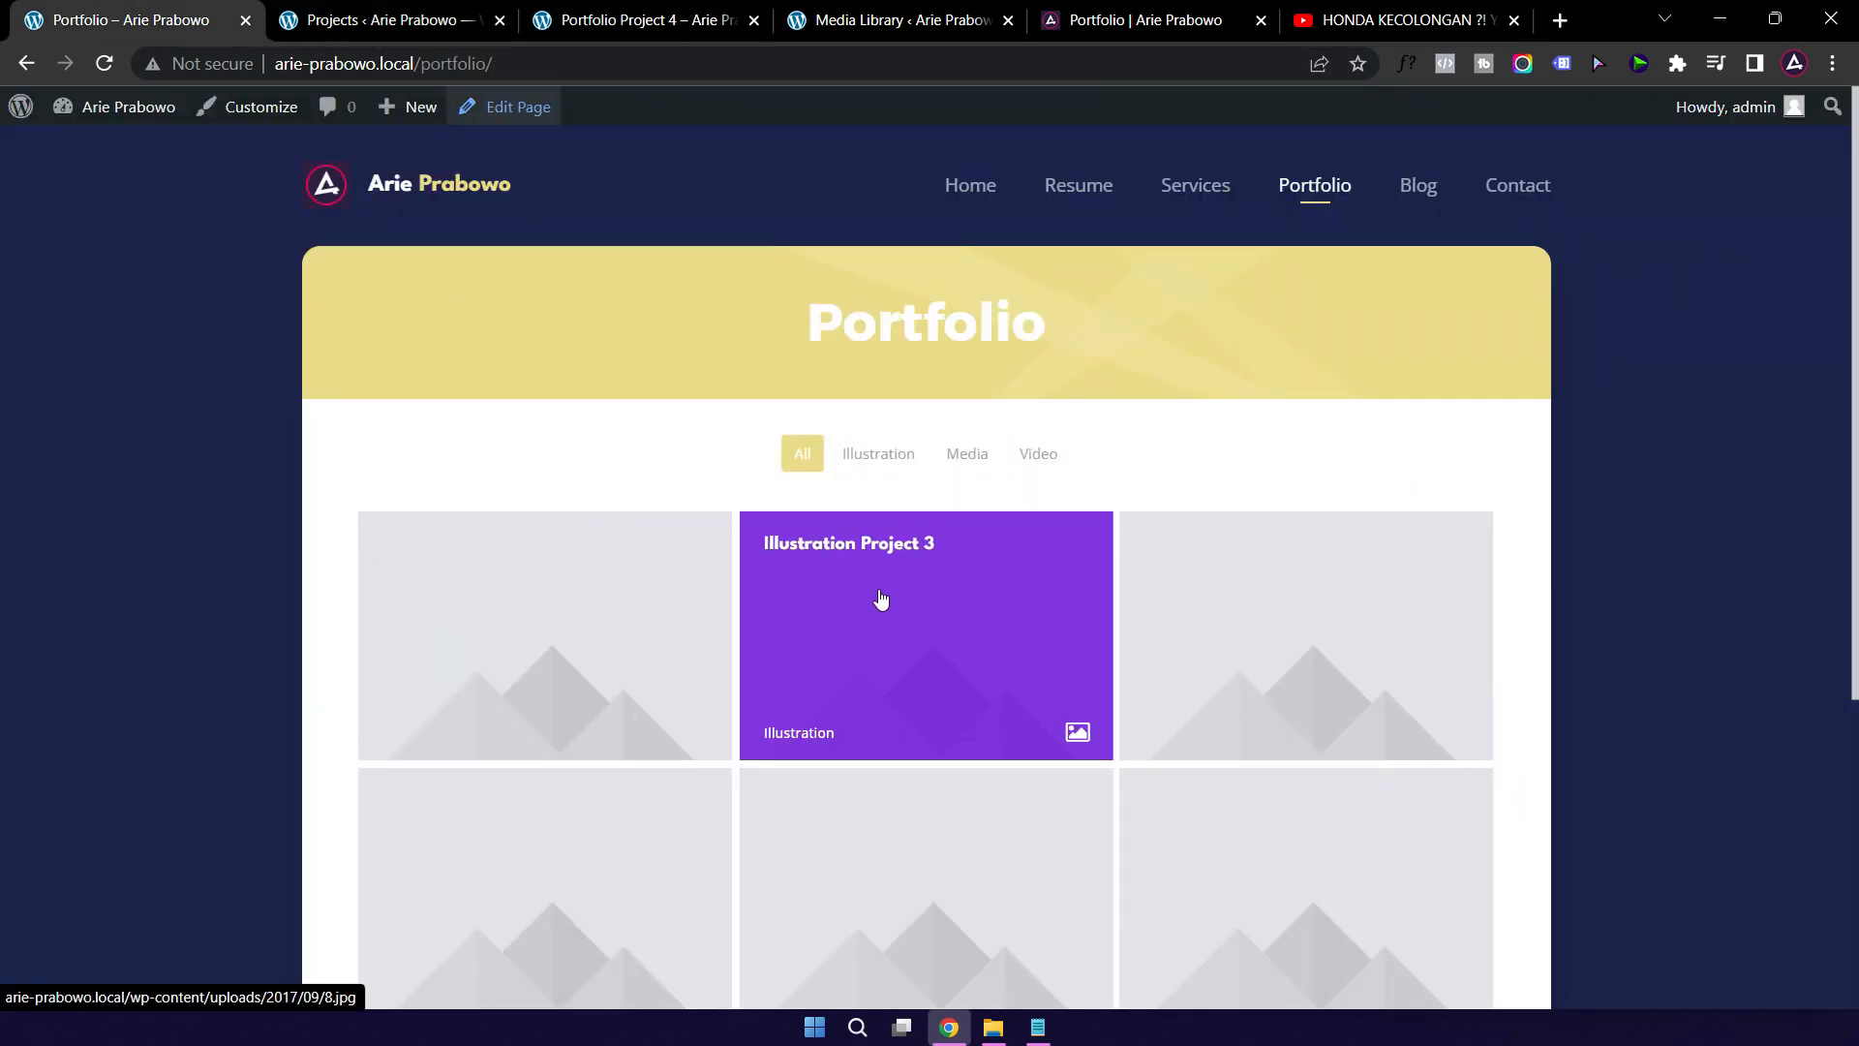
{"action": "left_click", "coordinate": [918, 615]}
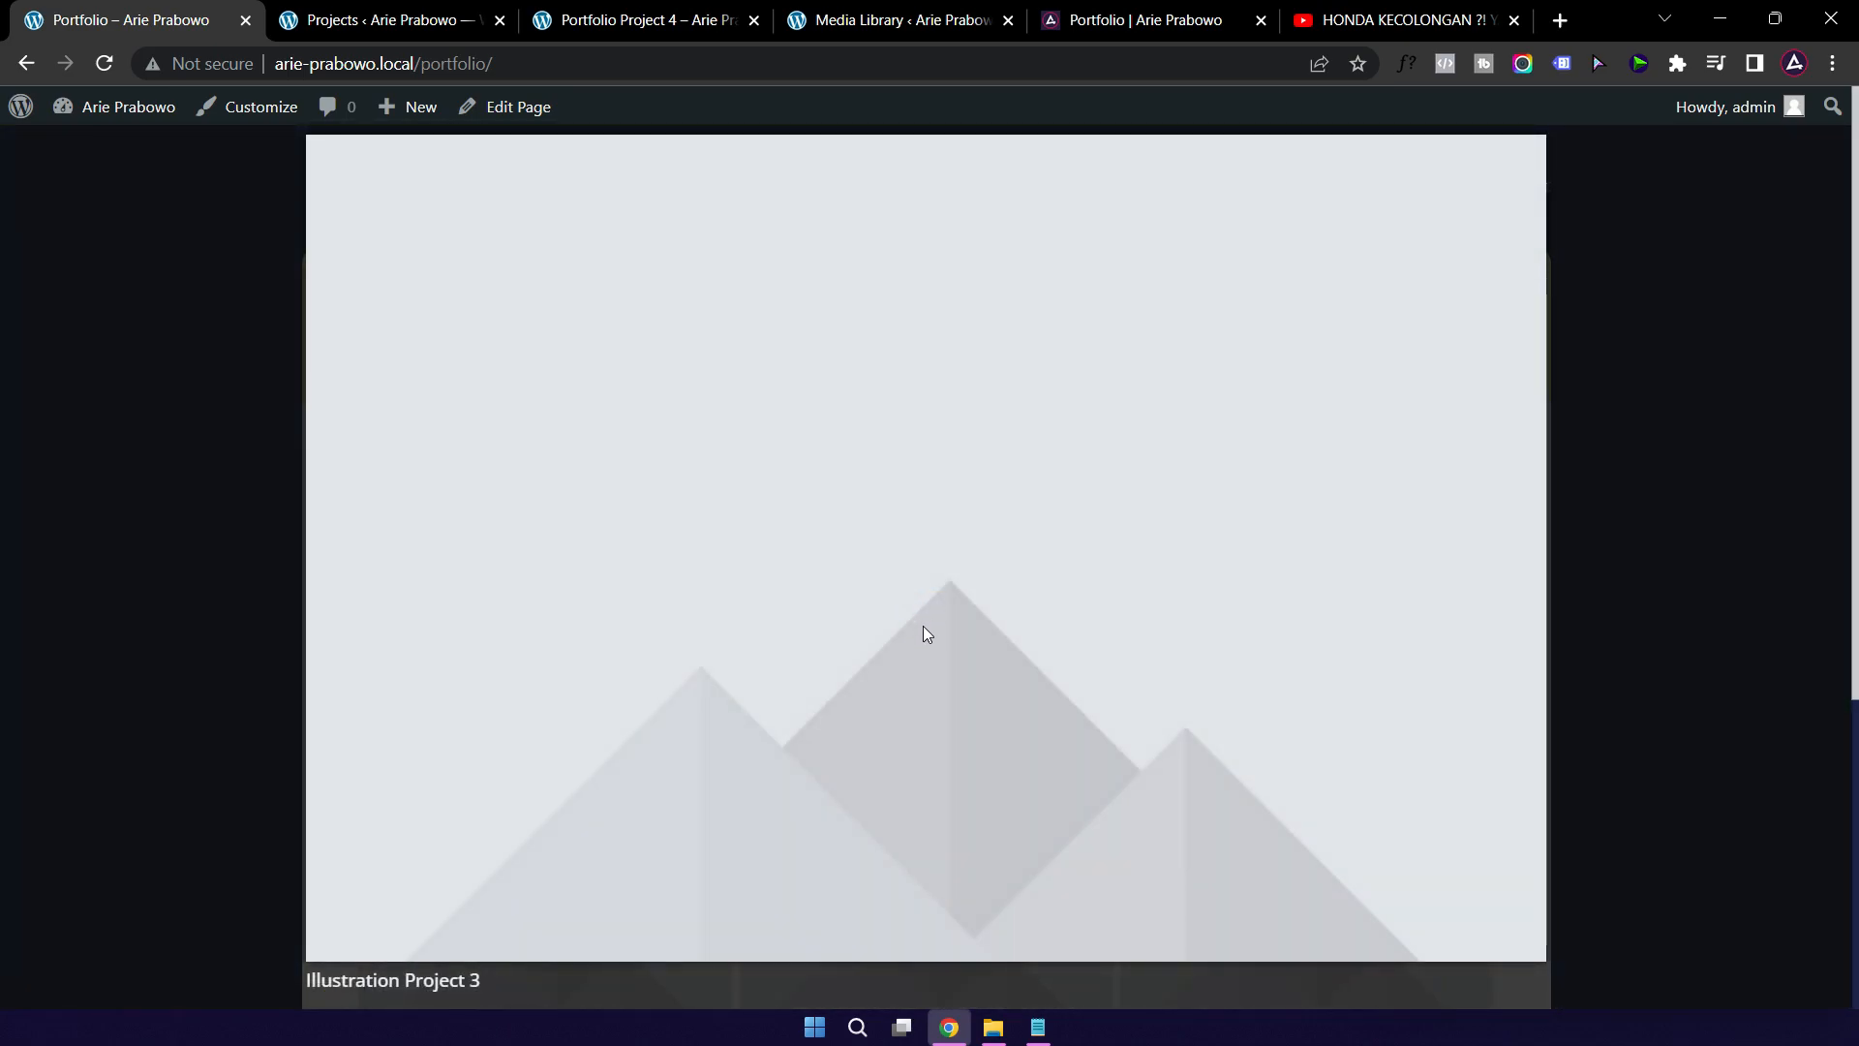
{"action": "scroll", "coordinate": [1011, 543], "scroll_direction": "down", "scroll_amount": 5}
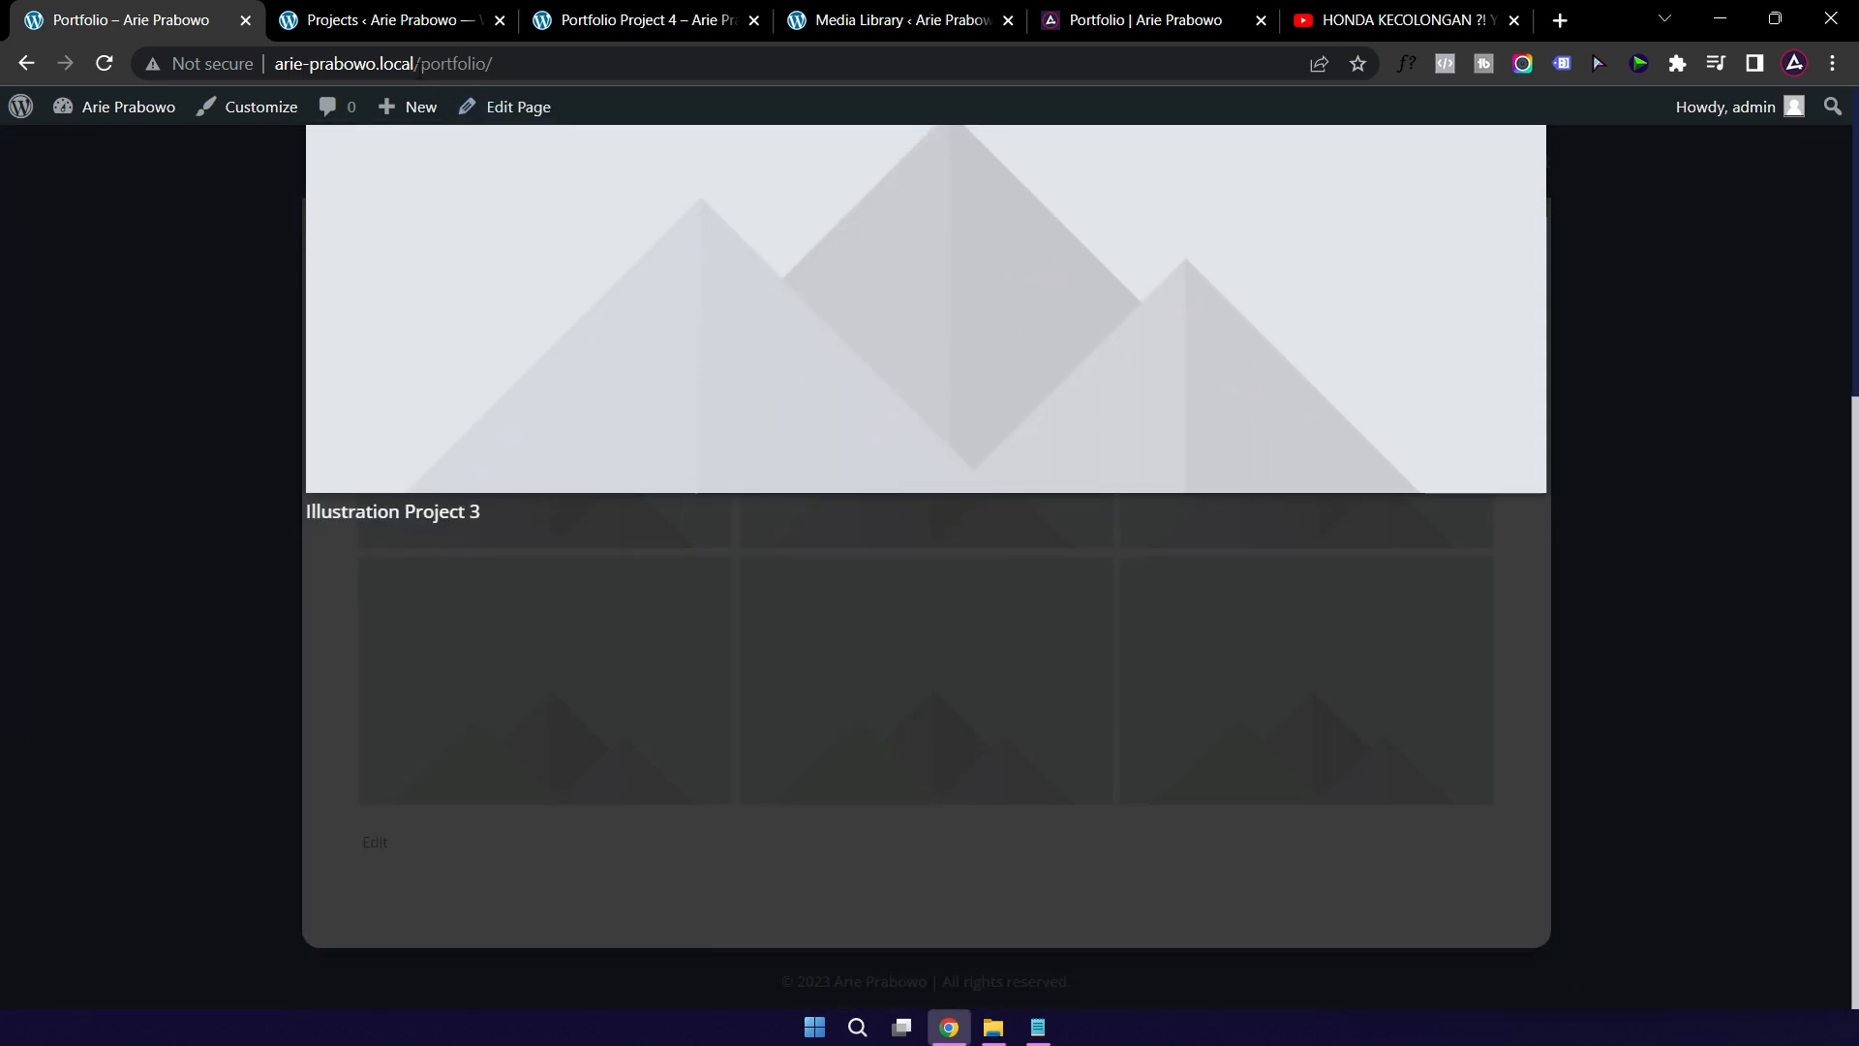
{"action": "left_click", "coordinate": [393, 23]}
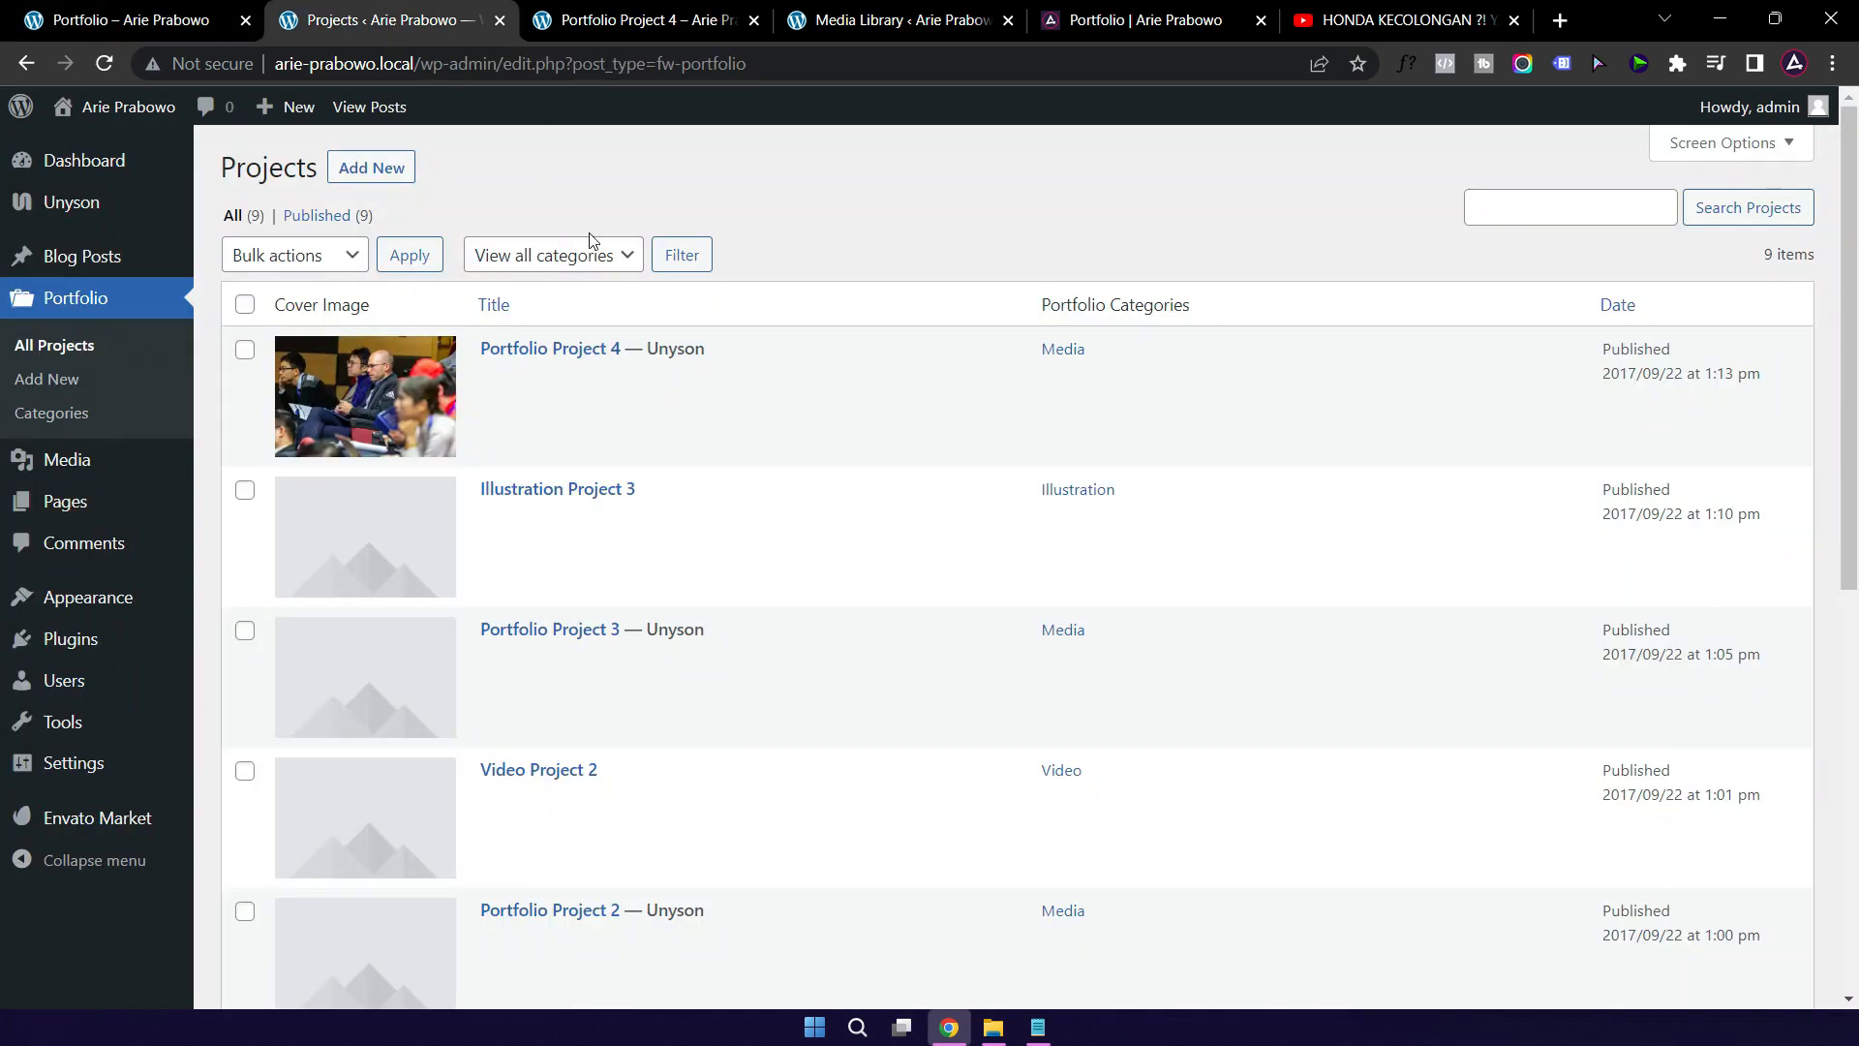
{"action": "left_click", "coordinate": [538, 495]}
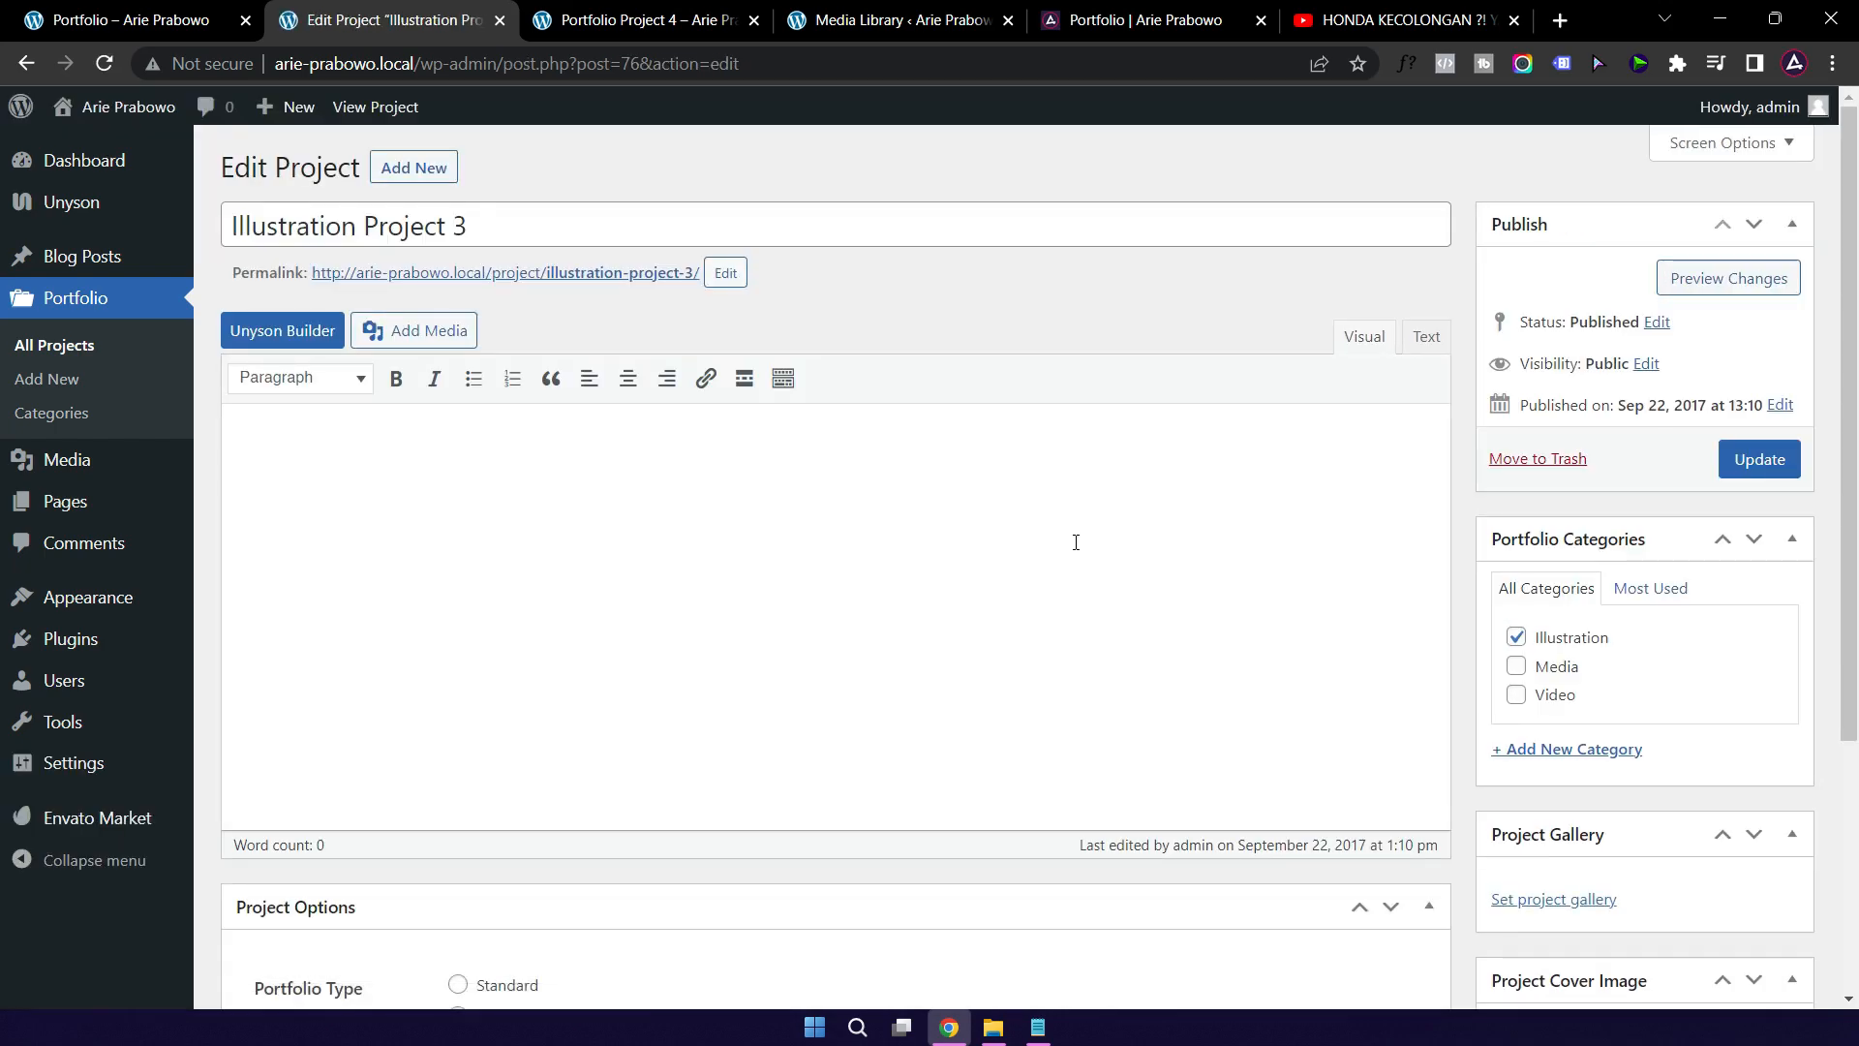
Step: Set pexels-icsa-1709003-scaled.jpg as Illustration Project 3's cover image and update the project
{"action": "scroll", "coordinate": [1075, 543], "scroll_direction": "down", "scroll_amount": 4}
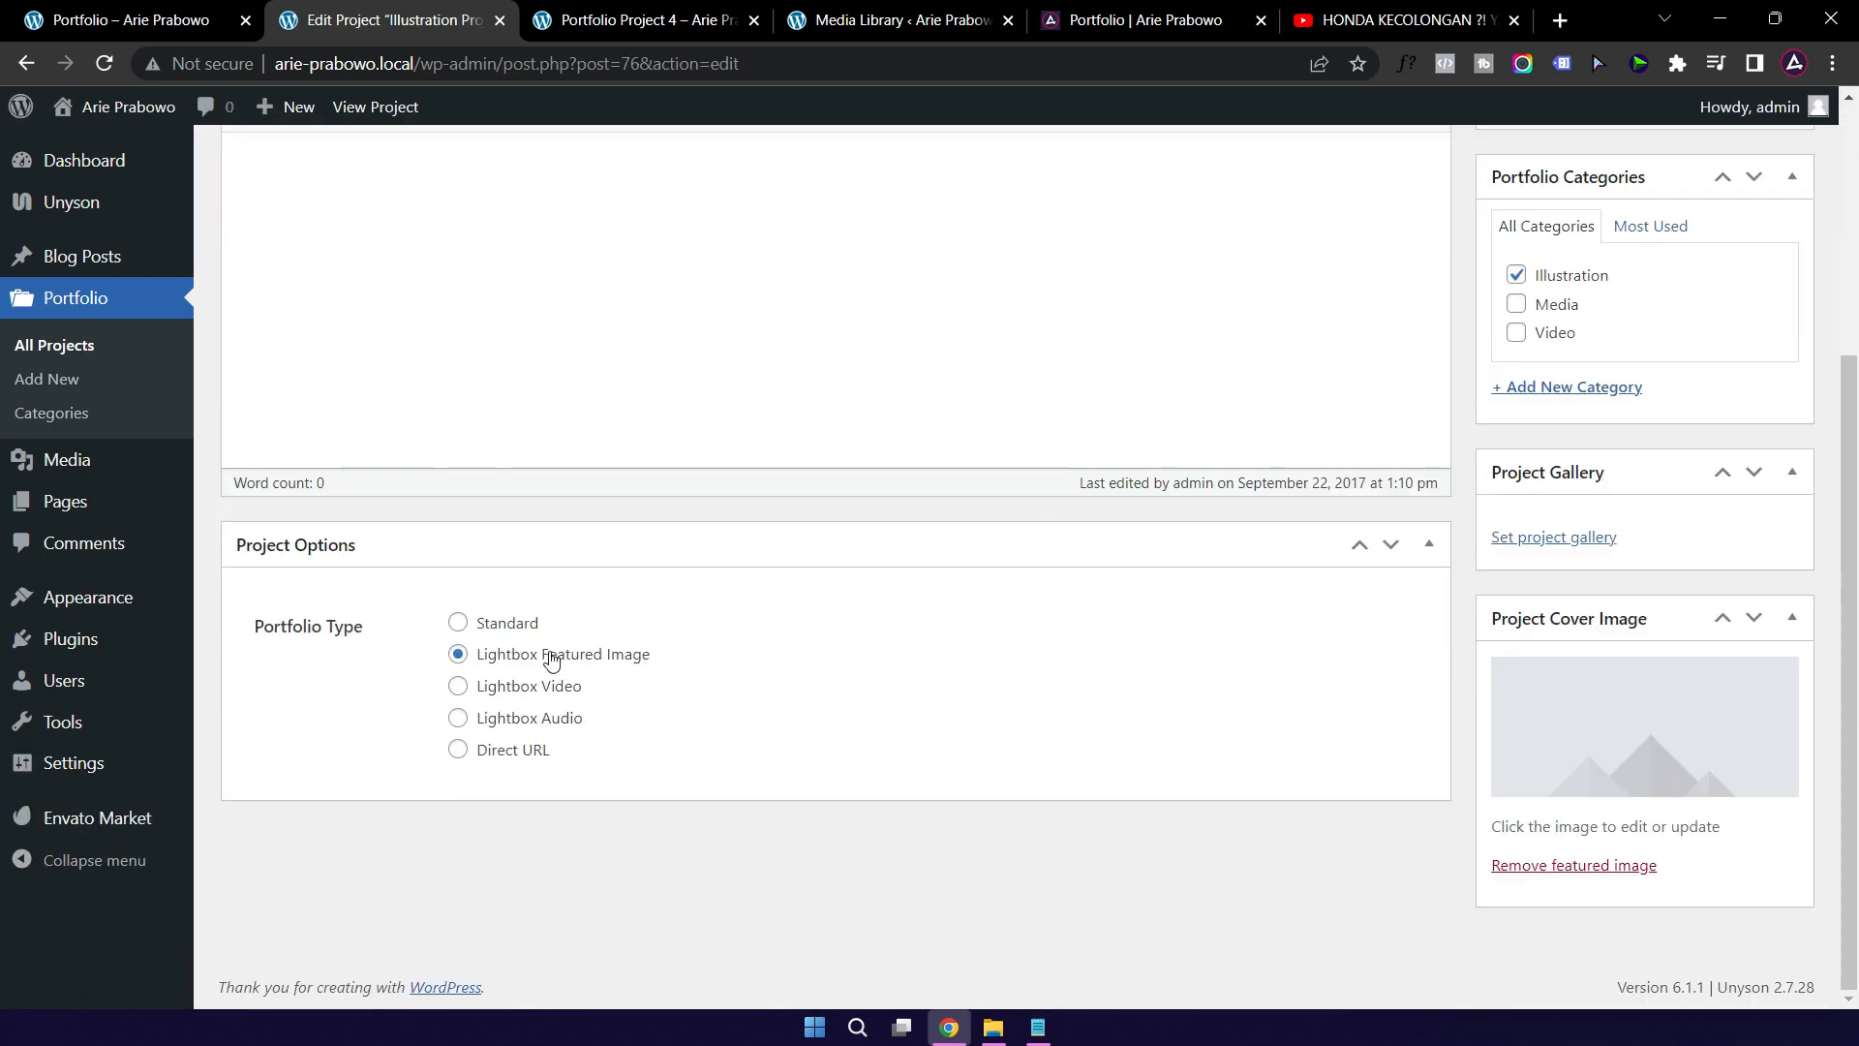
{"action": "scroll", "coordinate": [962, 554], "scroll_direction": "up", "scroll_amount": 4}
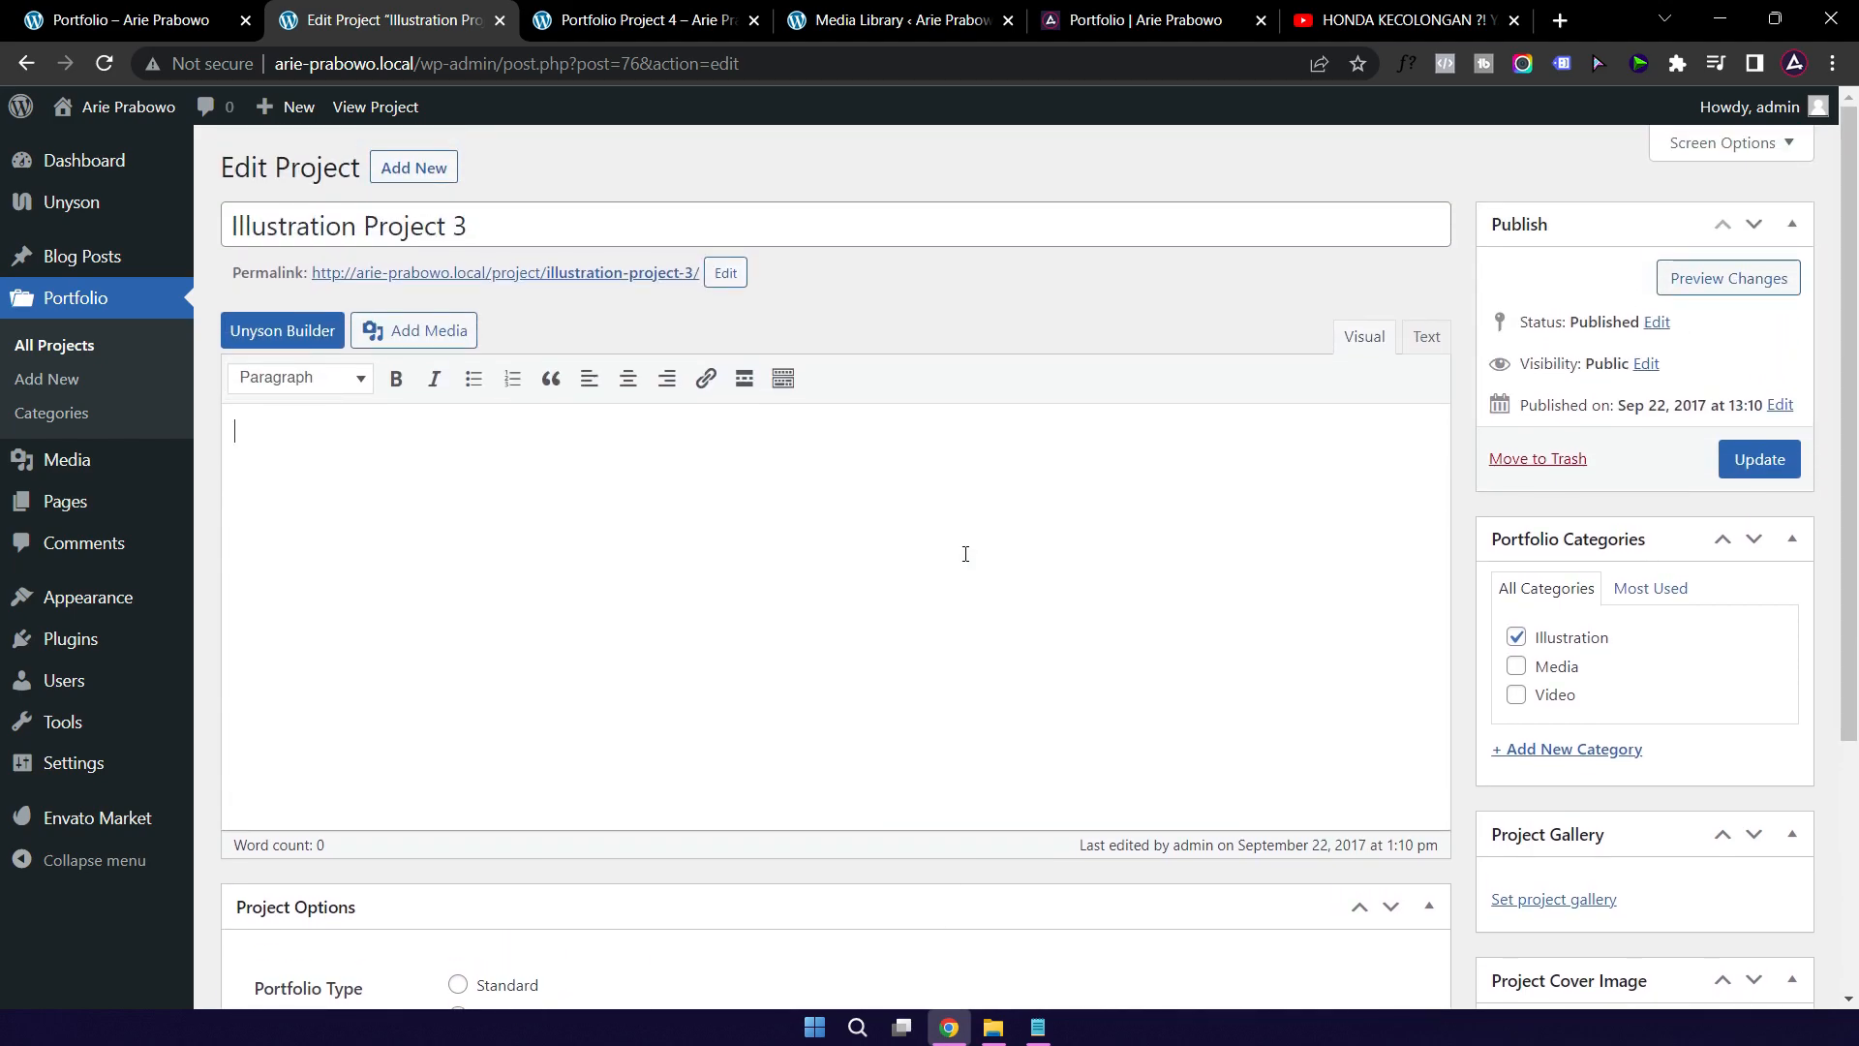
{"action": "scroll", "coordinate": [965, 554], "scroll_direction": "down", "scroll_amount": 4}
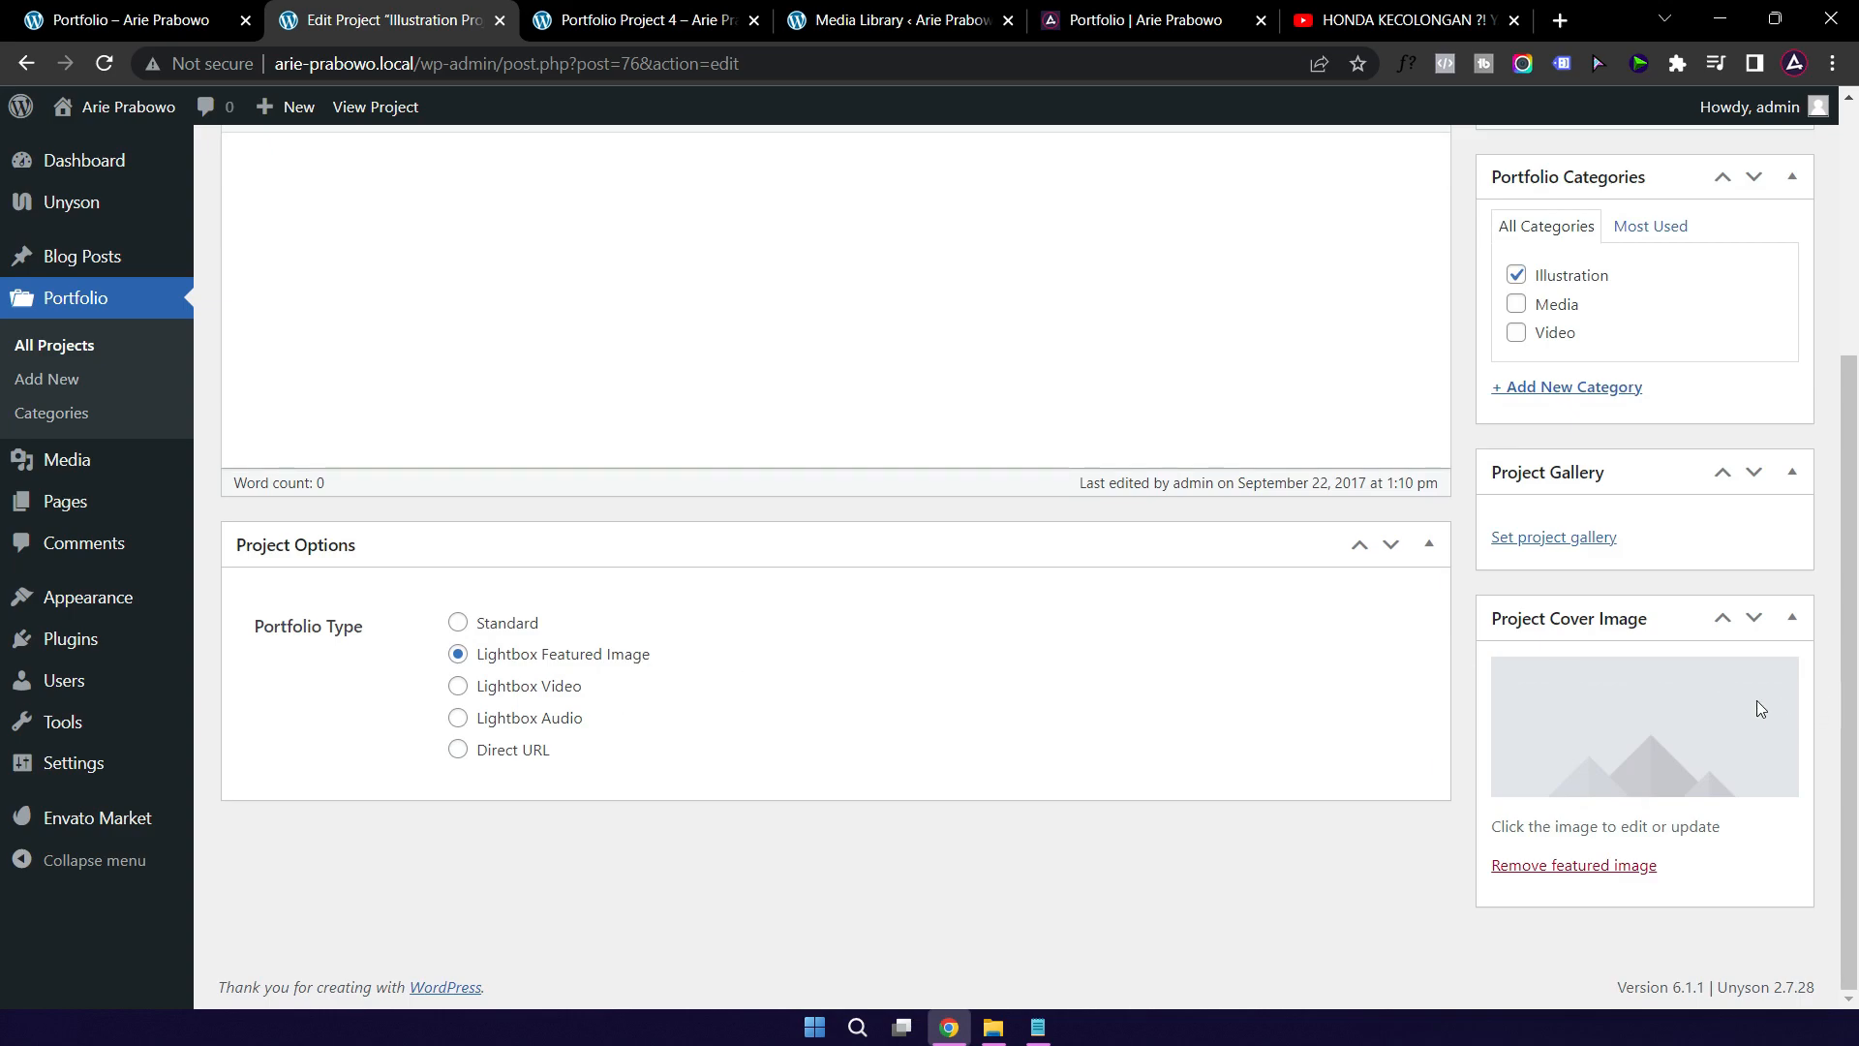
{"action": "left_click", "coordinate": [1595, 772]}
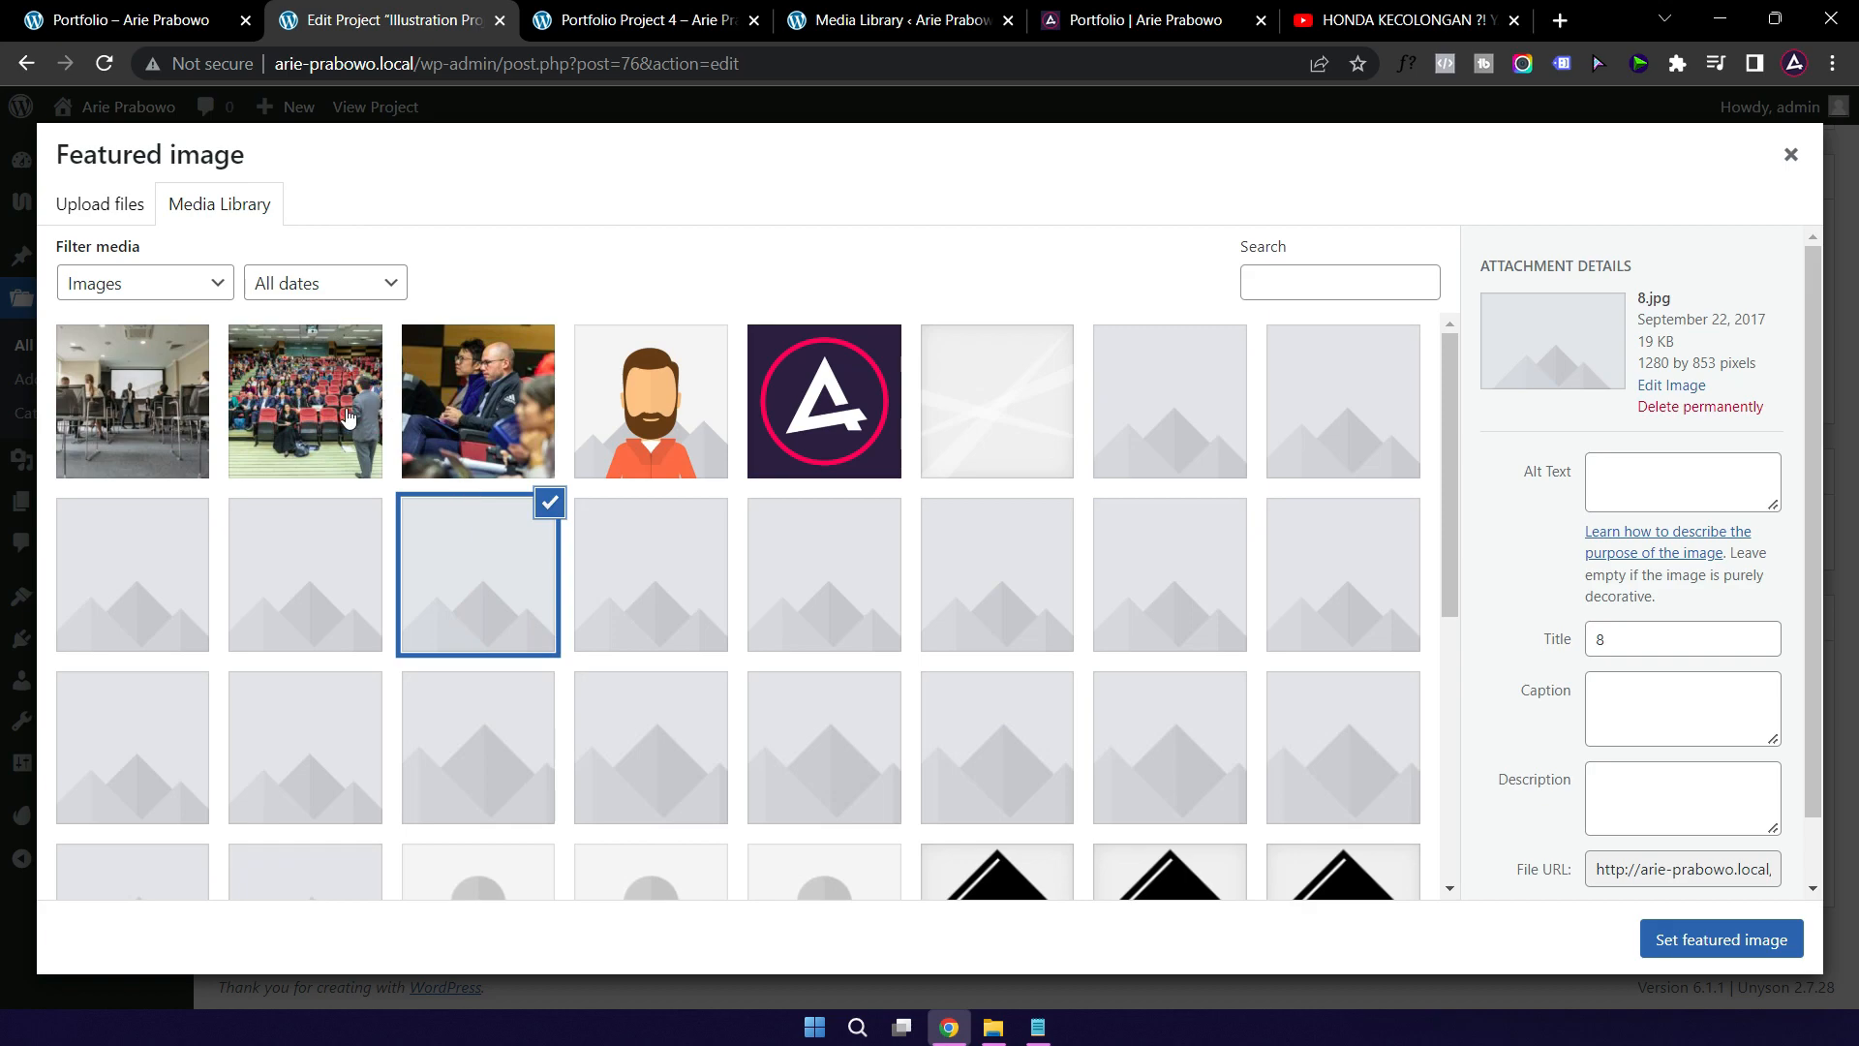
{"action": "left_click", "coordinate": [348, 417]}
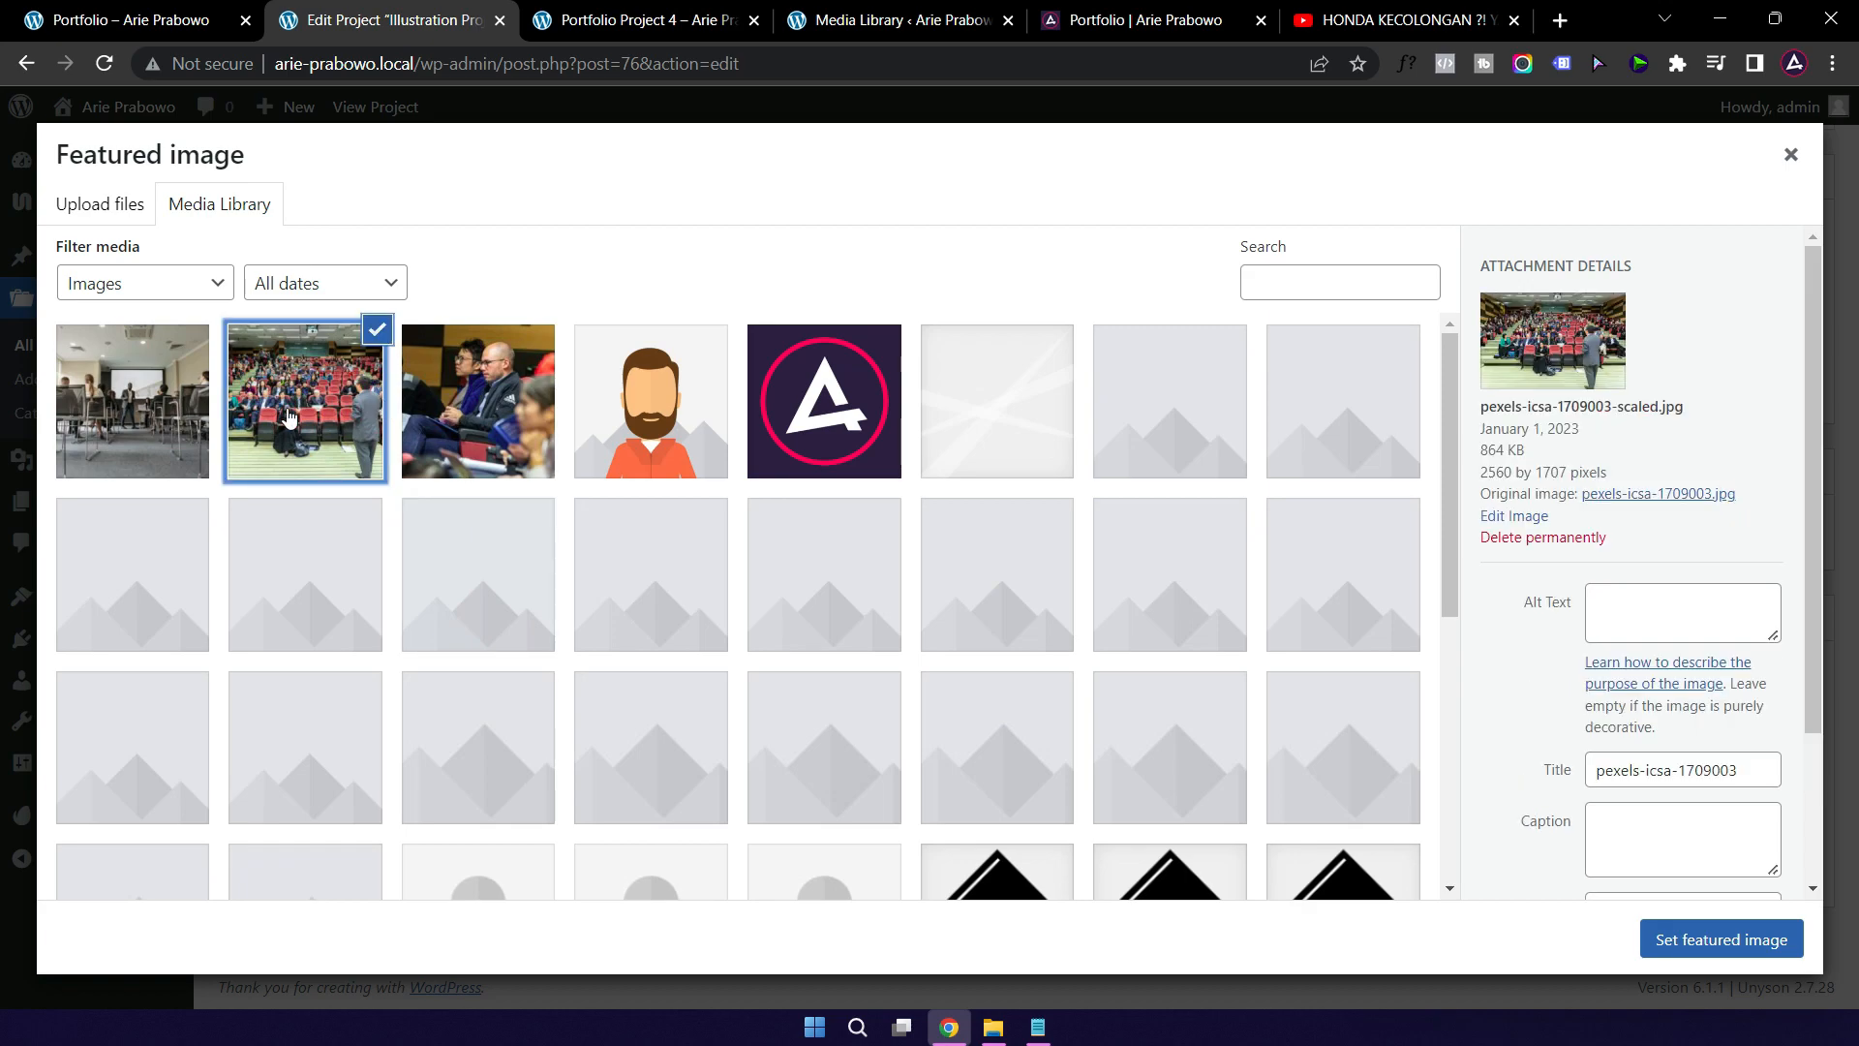
{"action": "left_click", "coordinate": [1723, 956]}
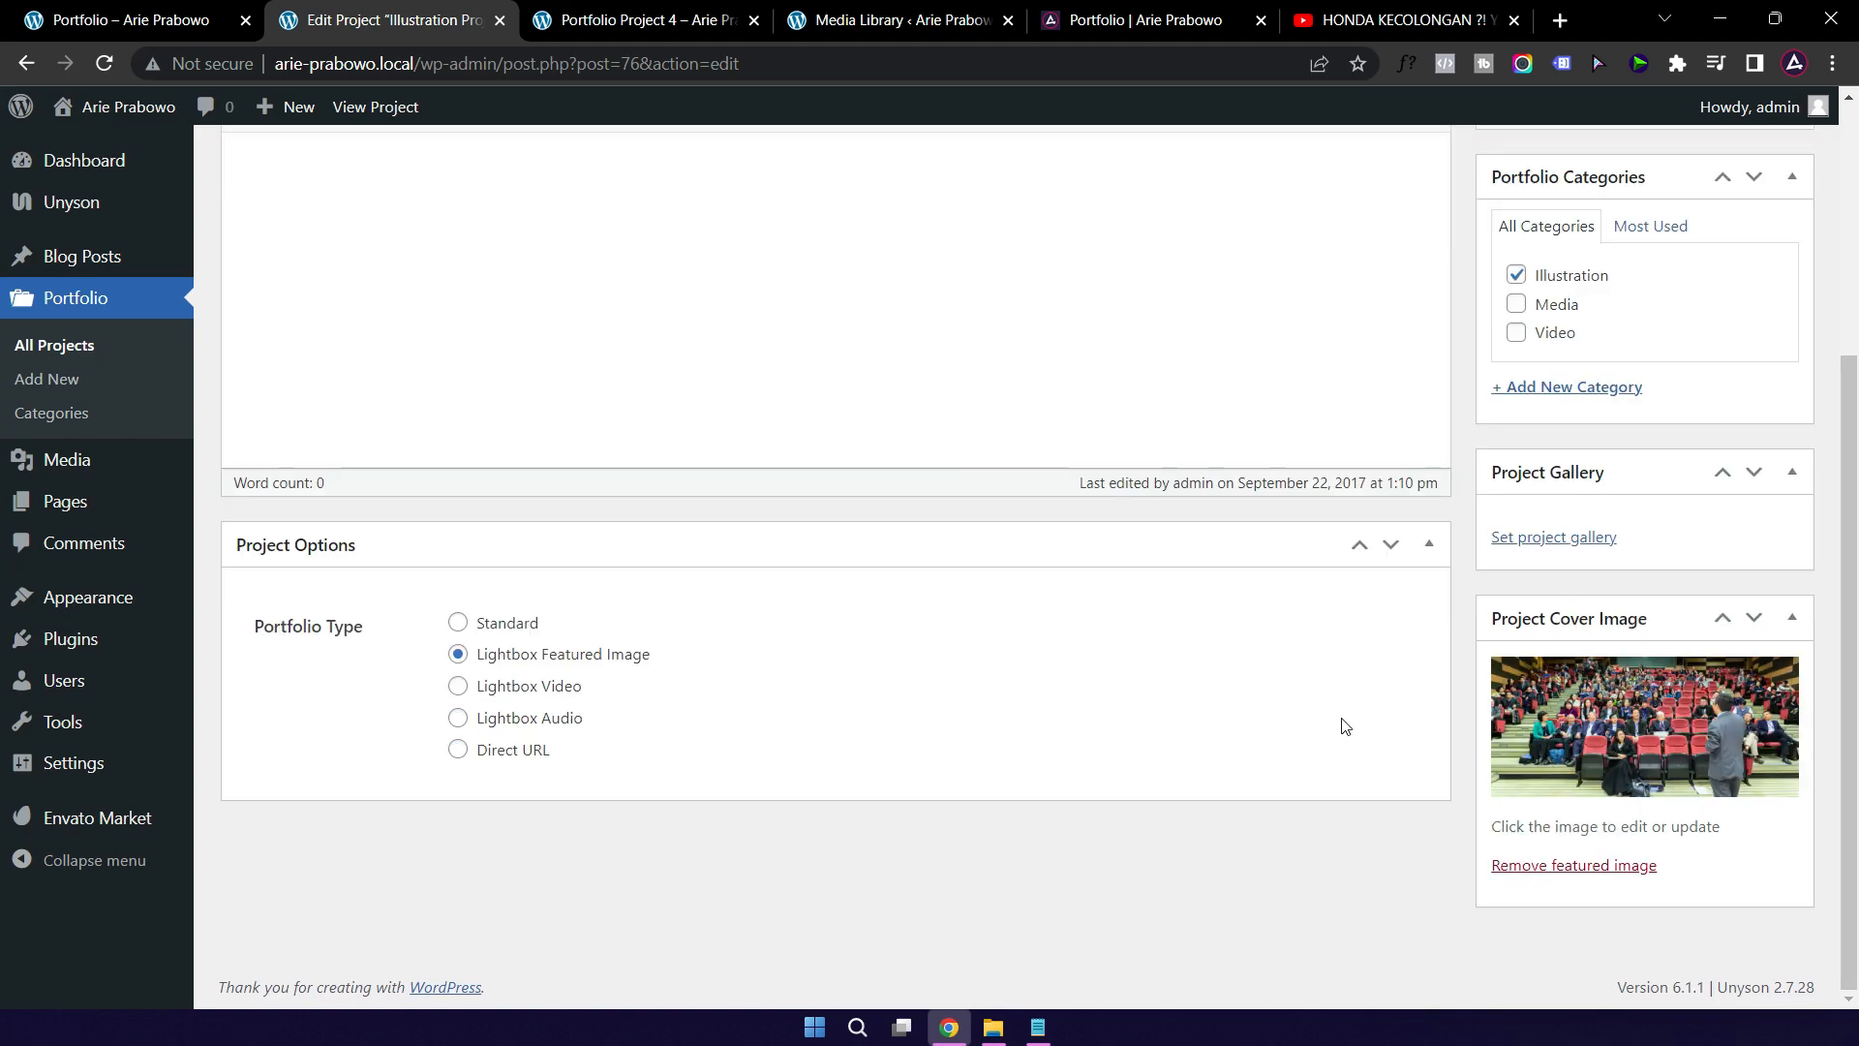
{"action": "scroll", "coordinate": [1468, 623], "scroll_direction": "up", "scroll_amount": 4}
{"action": "left_click", "coordinate": [1754, 460]}
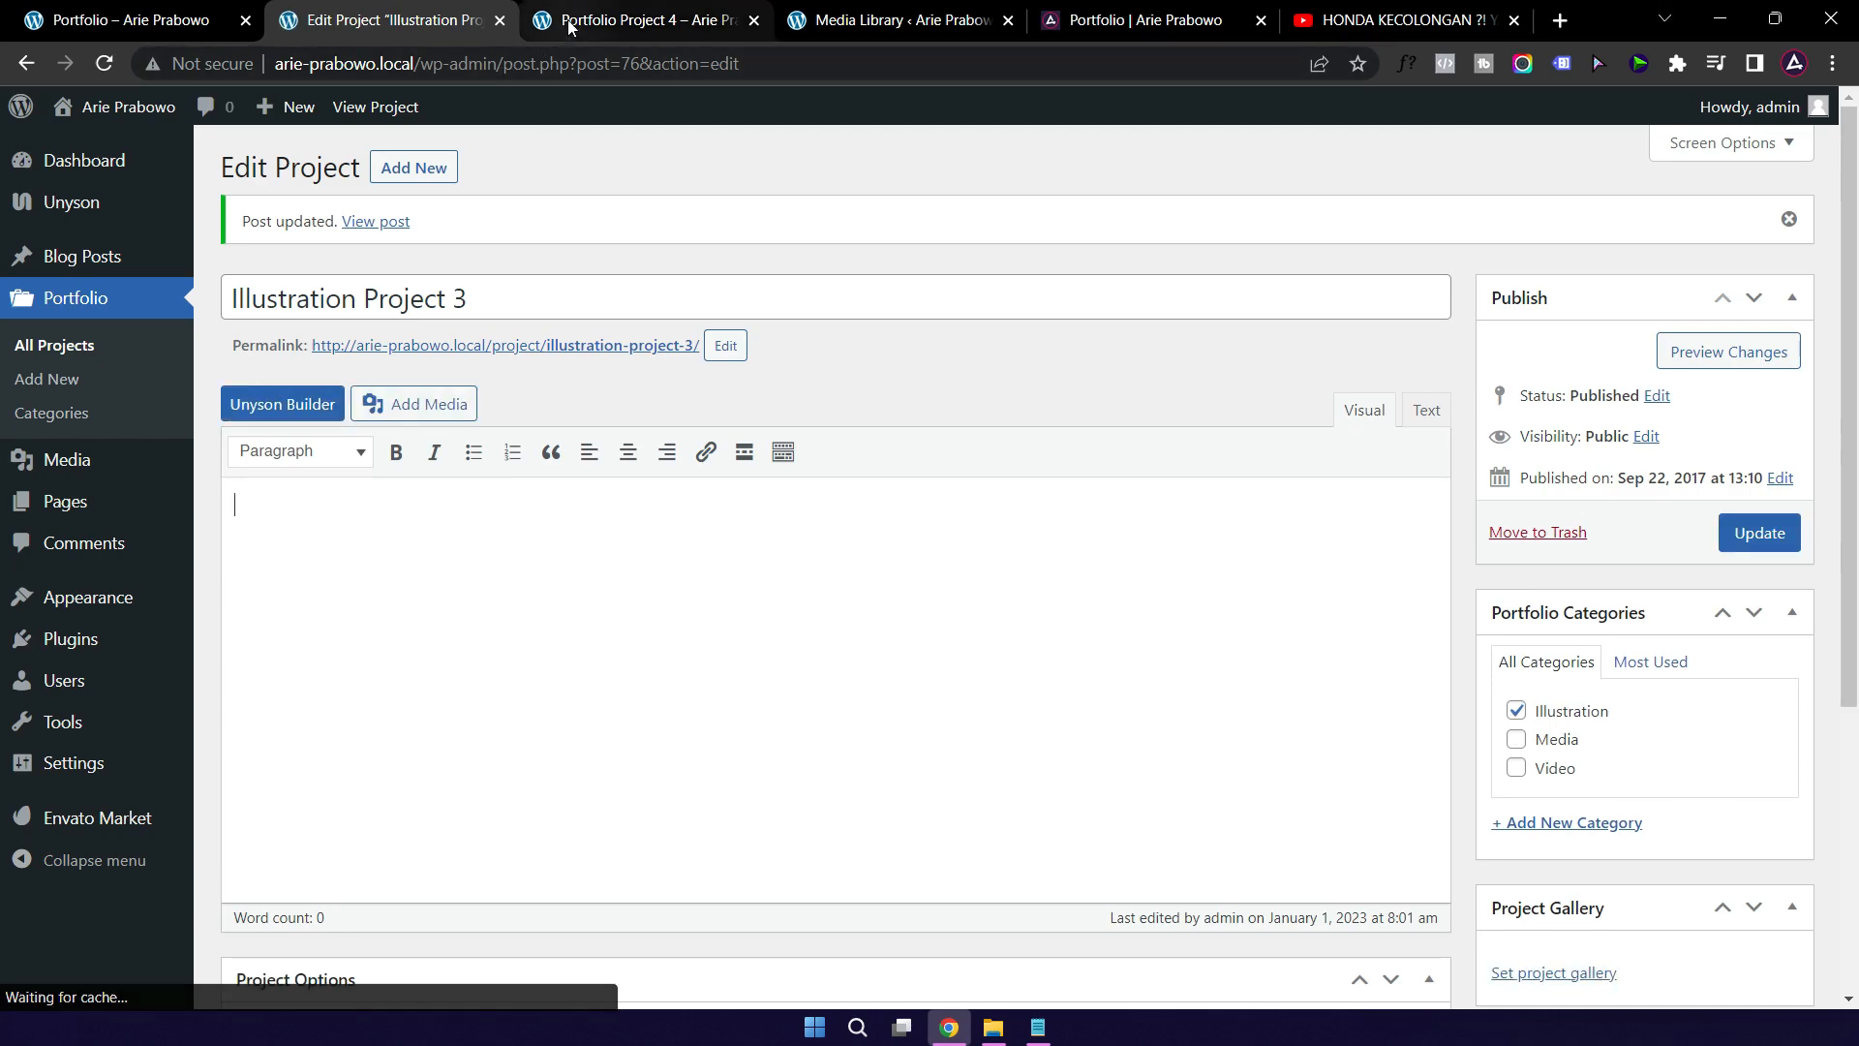
{"action": "left_click", "coordinate": [165, 24]}
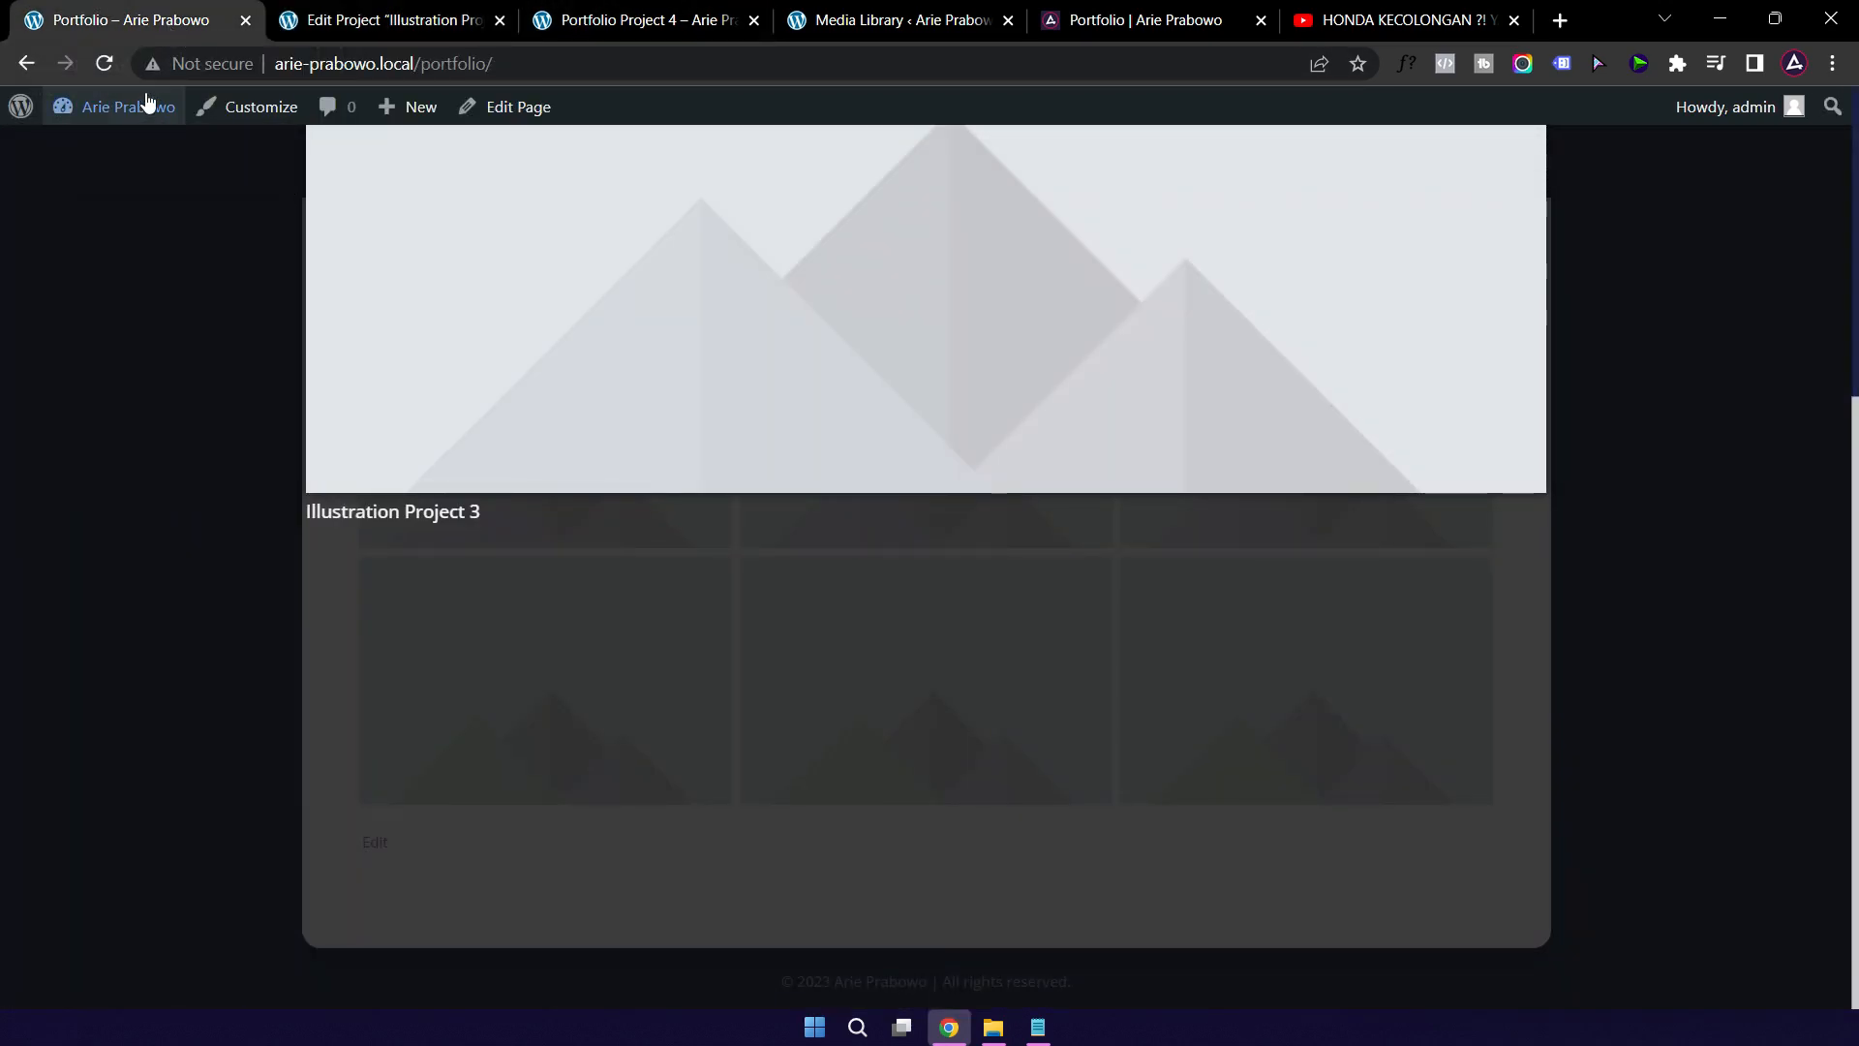
{"action": "left_click", "coordinate": [108, 63]}
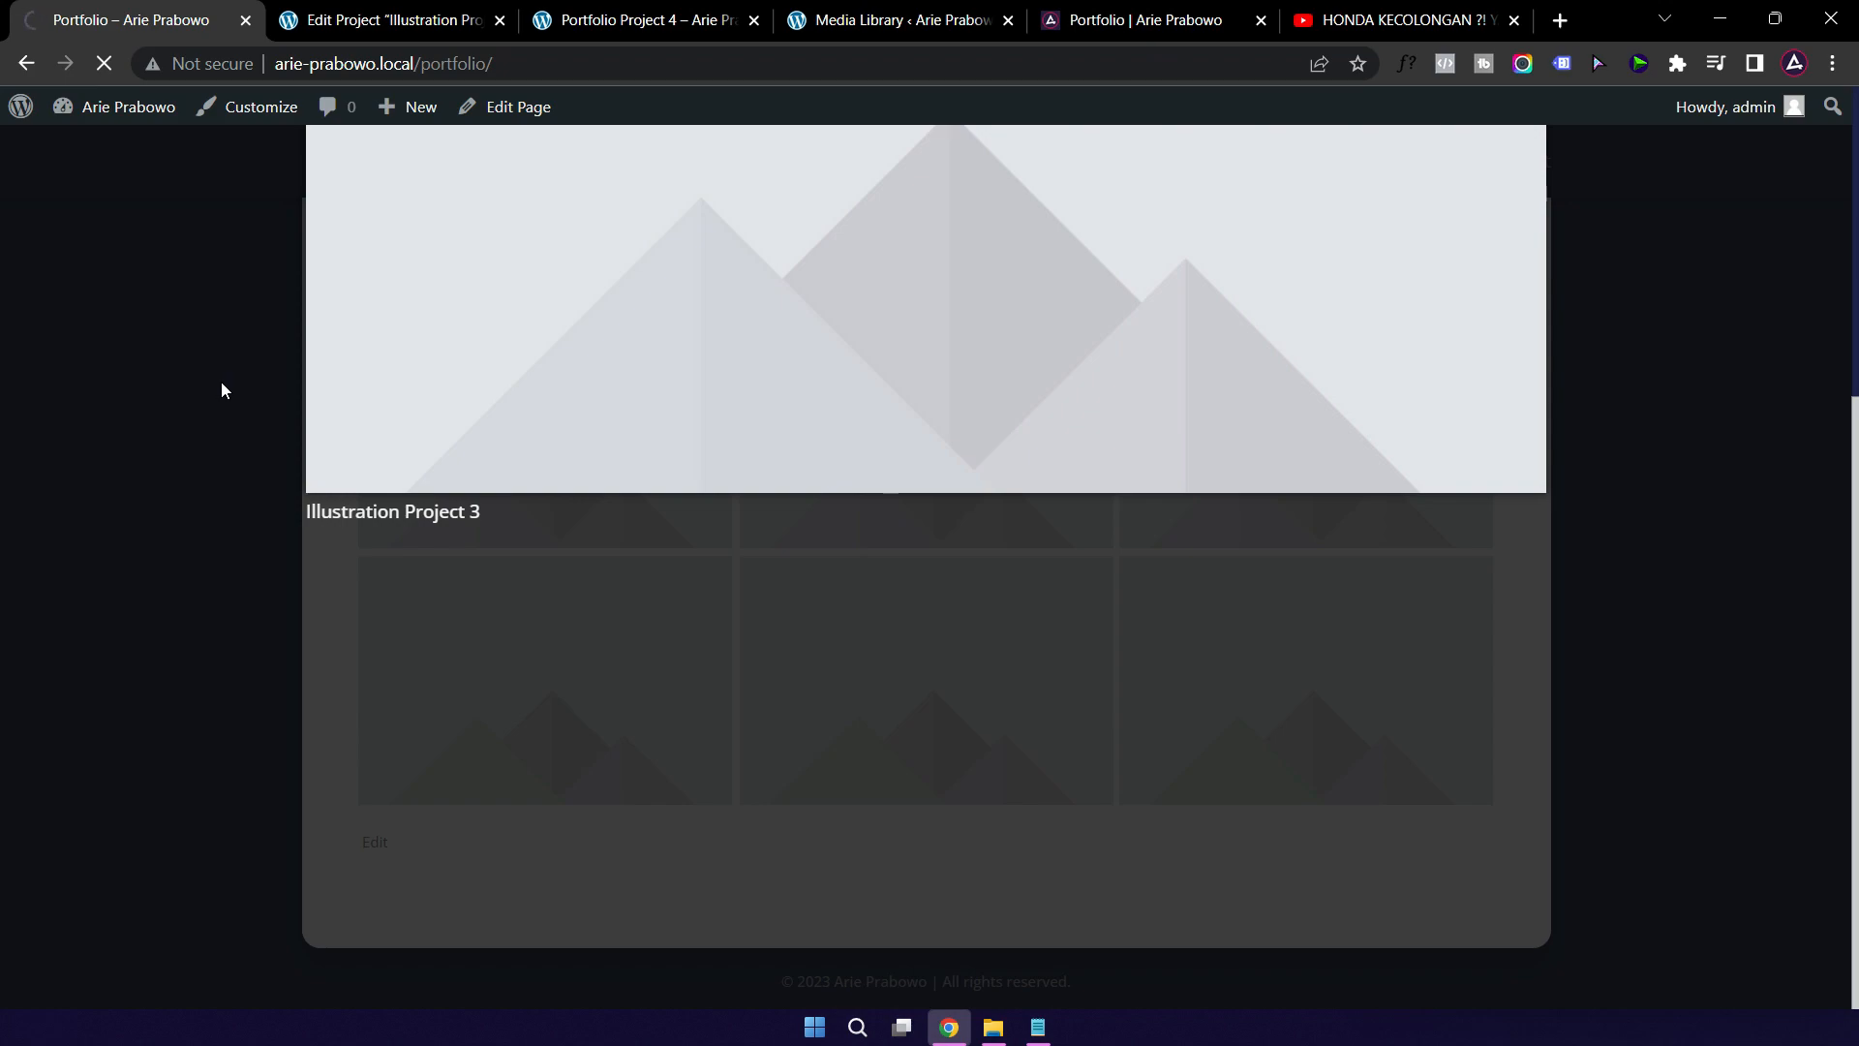
{"action": "scroll", "coordinate": [912, 471], "scroll_direction": "up", "scroll_amount": 5}
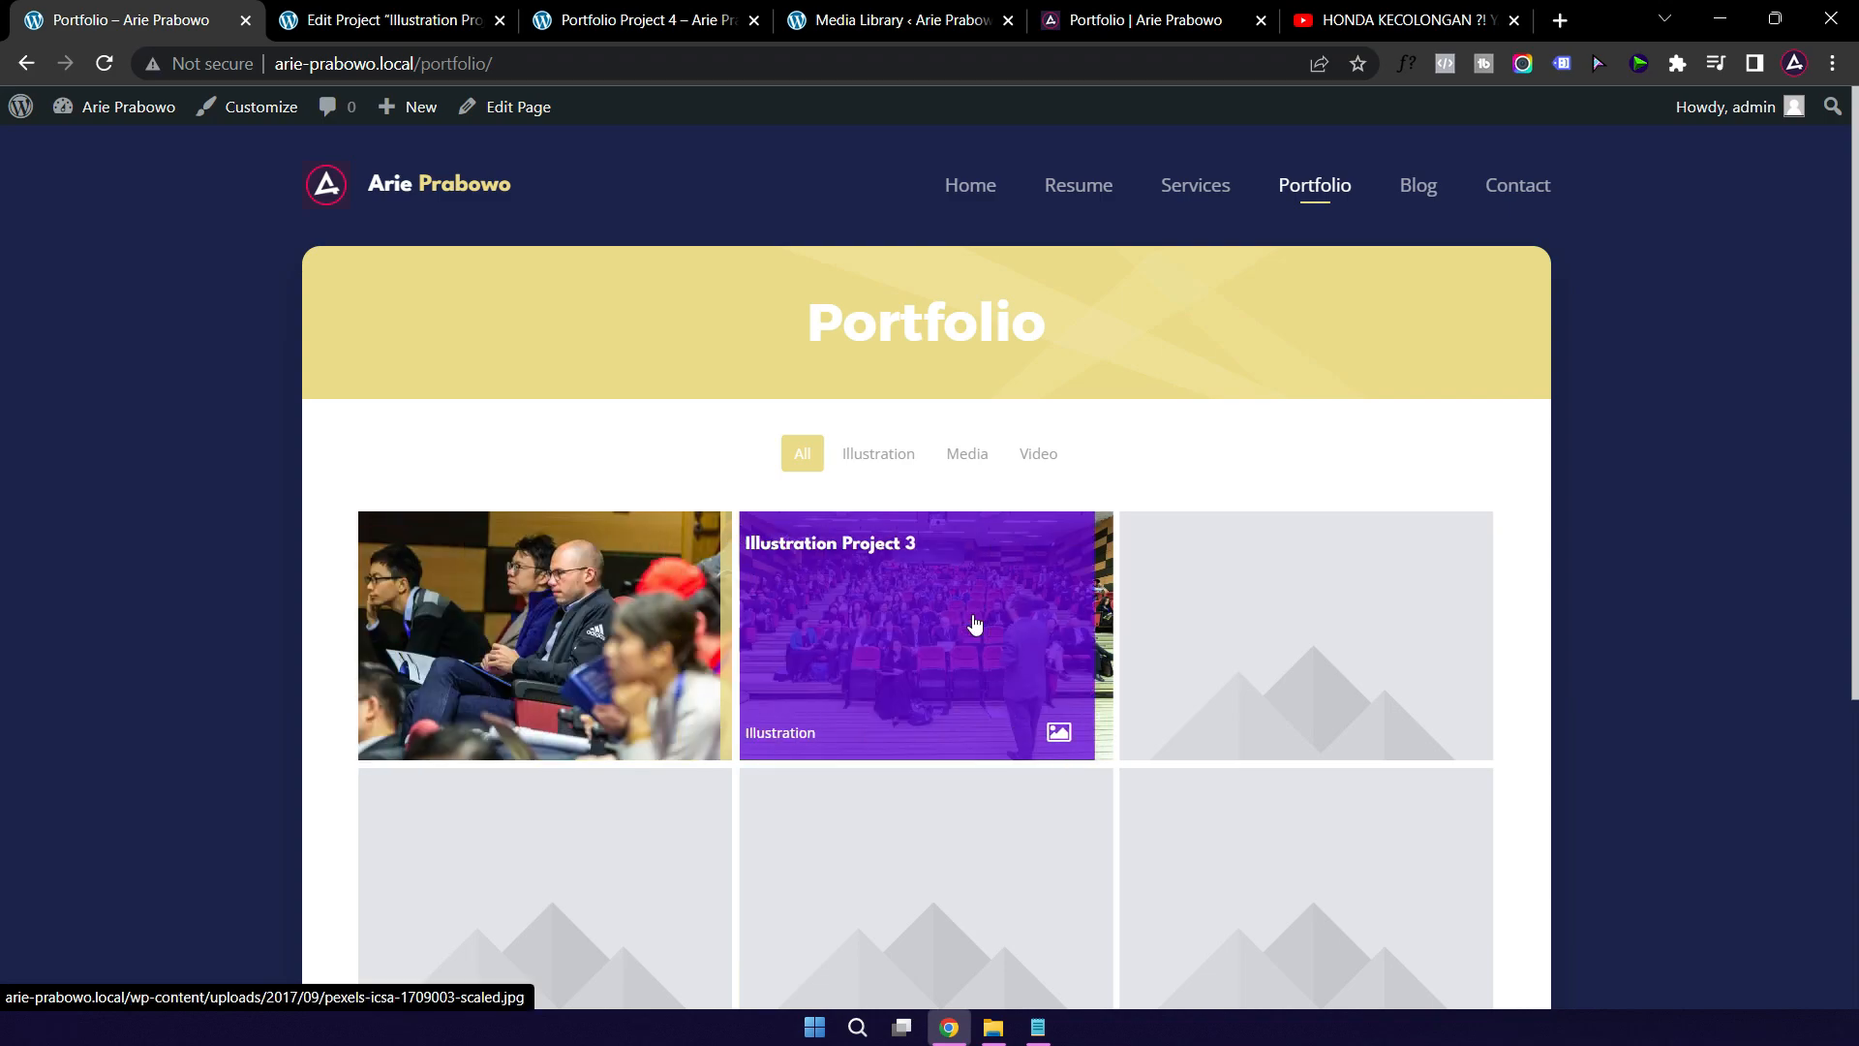
{"action": "left_click", "coordinate": [945, 615]}
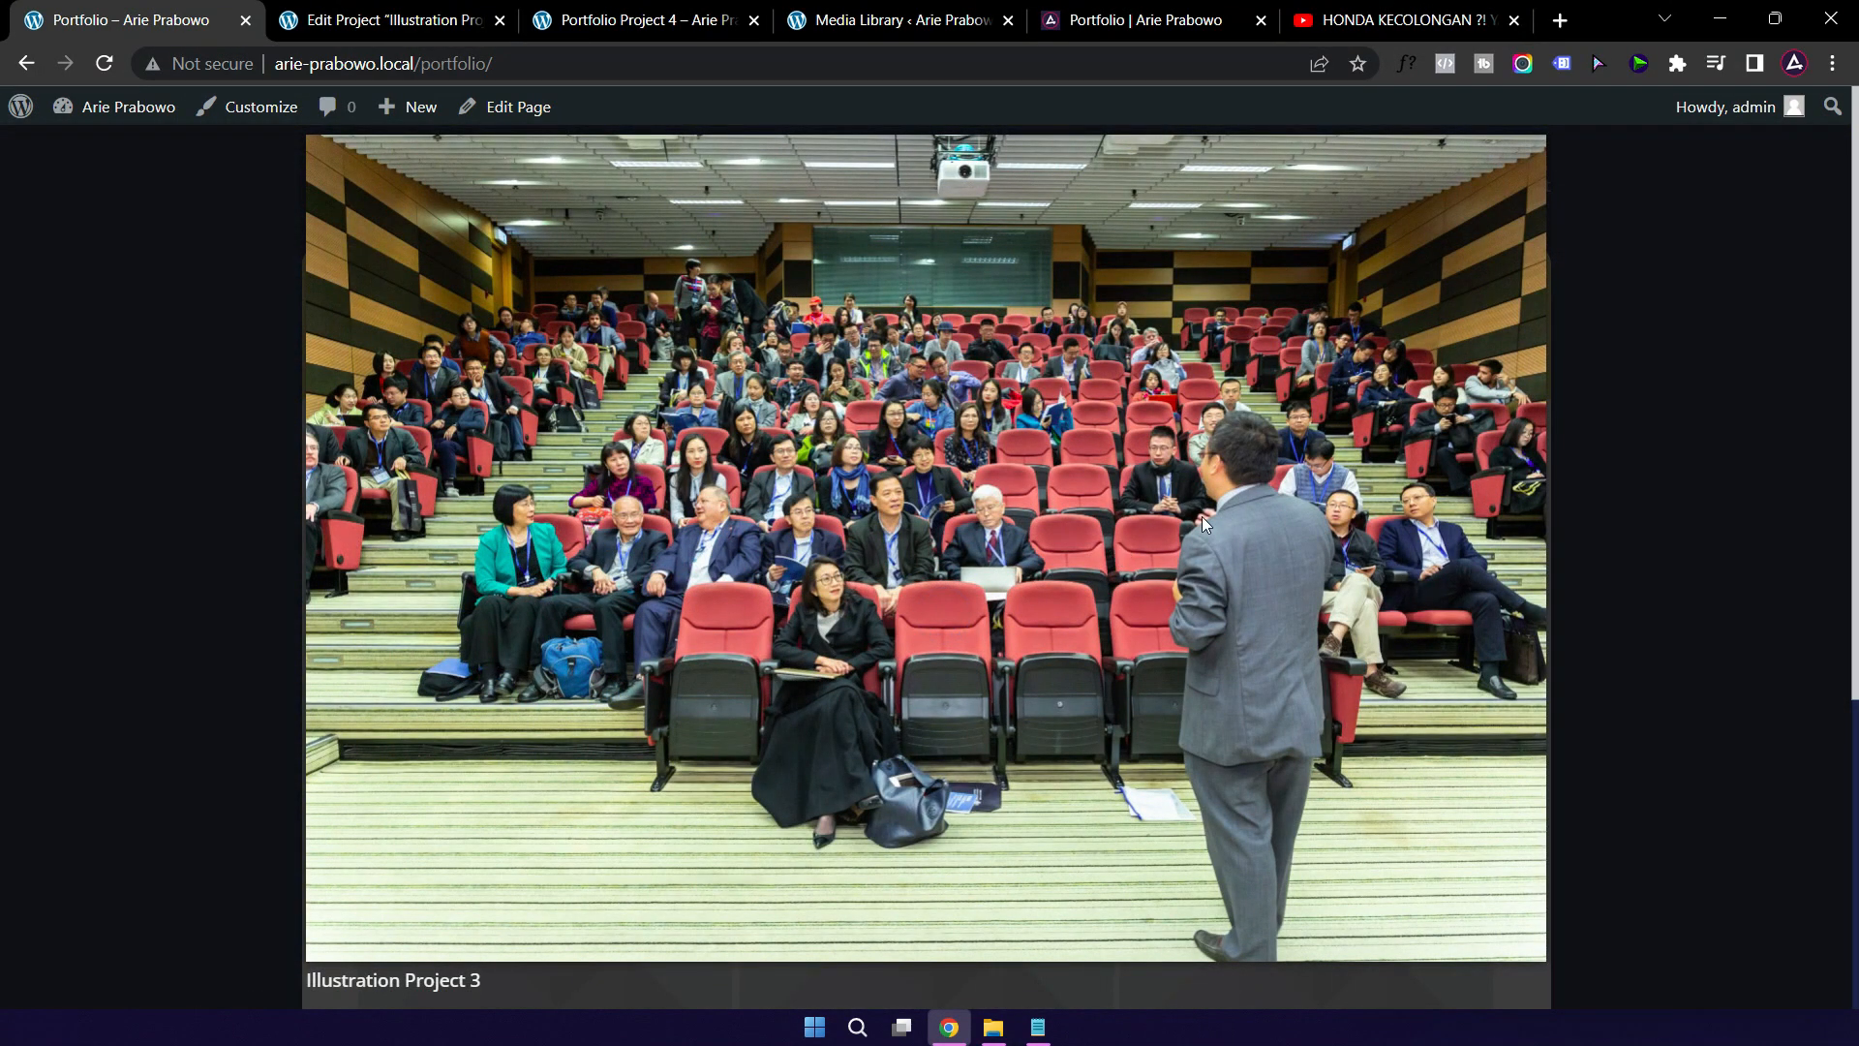
{"action": "scroll", "coordinate": [1204, 515], "scroll_direction": "down", "scroll_amount": 5}
{"action": "scroll", "coordinate": [1204, 516], "scroll_direction": "up", "scroll_amount": 5}
{"action": "left_click", "coordinate": [1723, 308]}
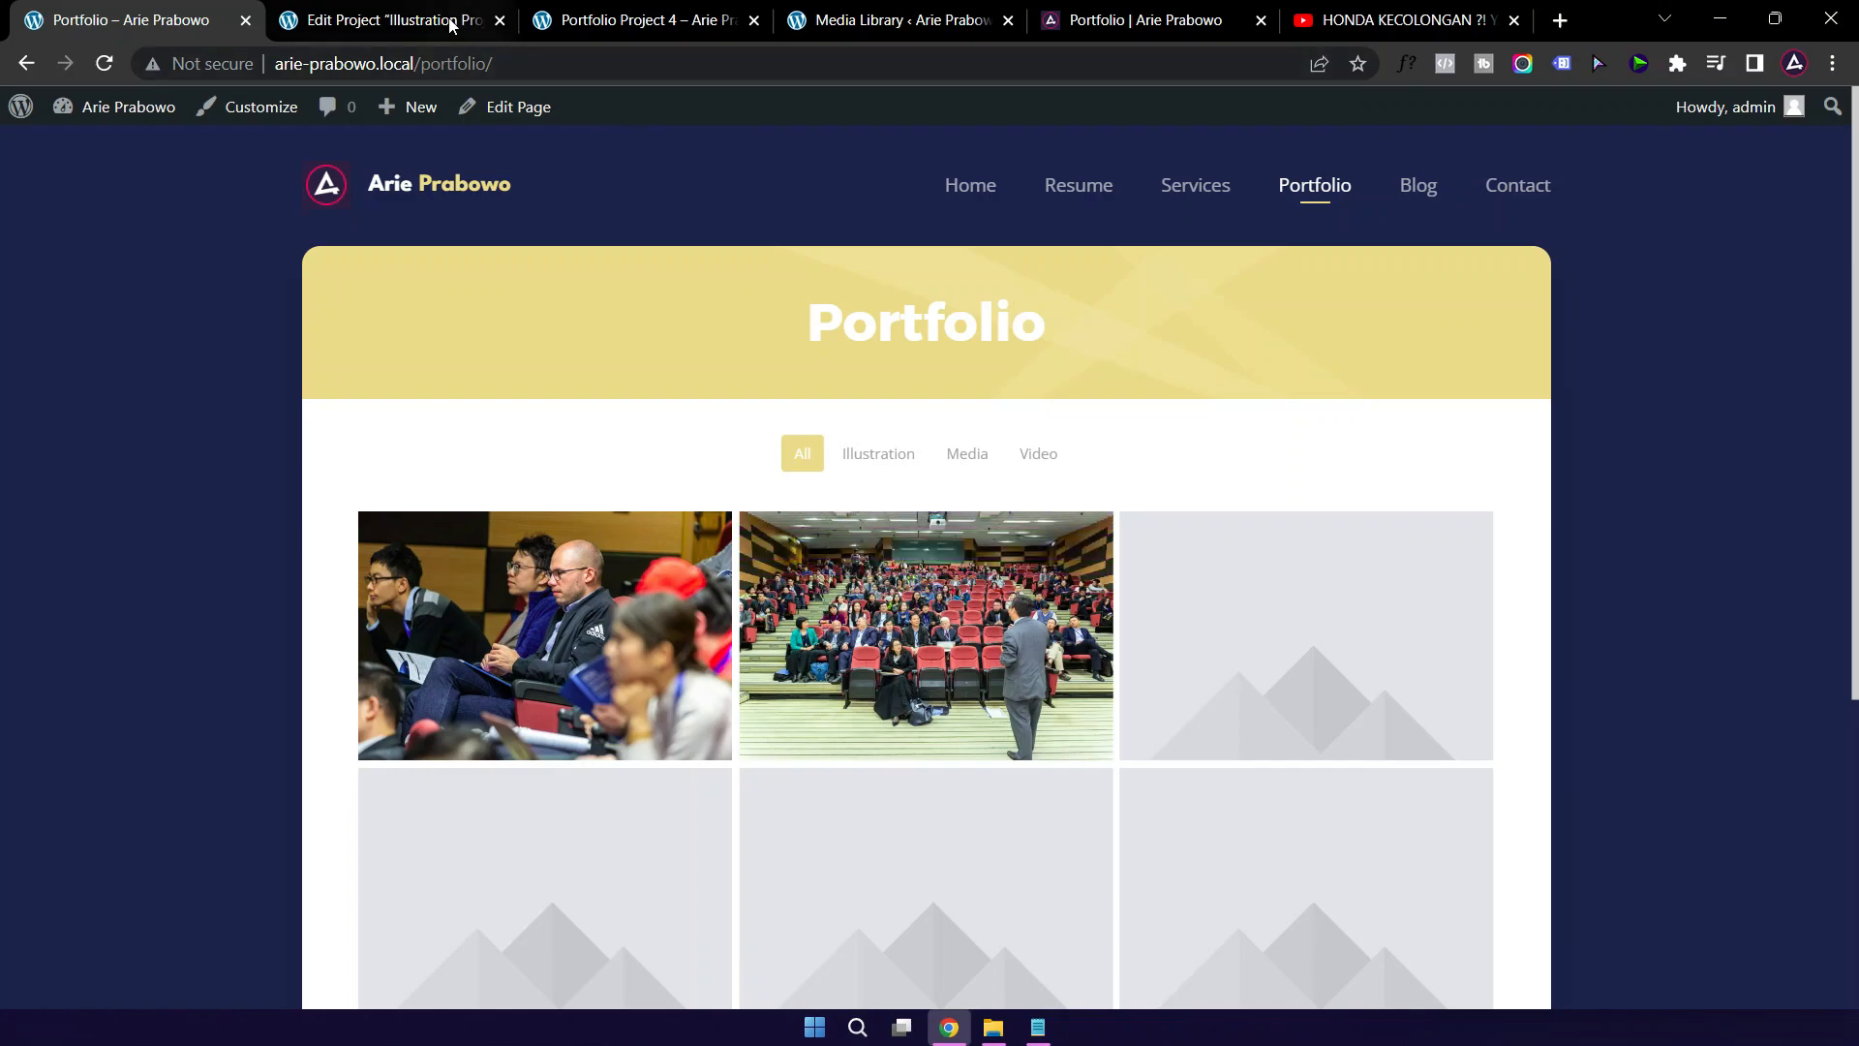
{"action": "left_click", "coordinate": [372, 22]}
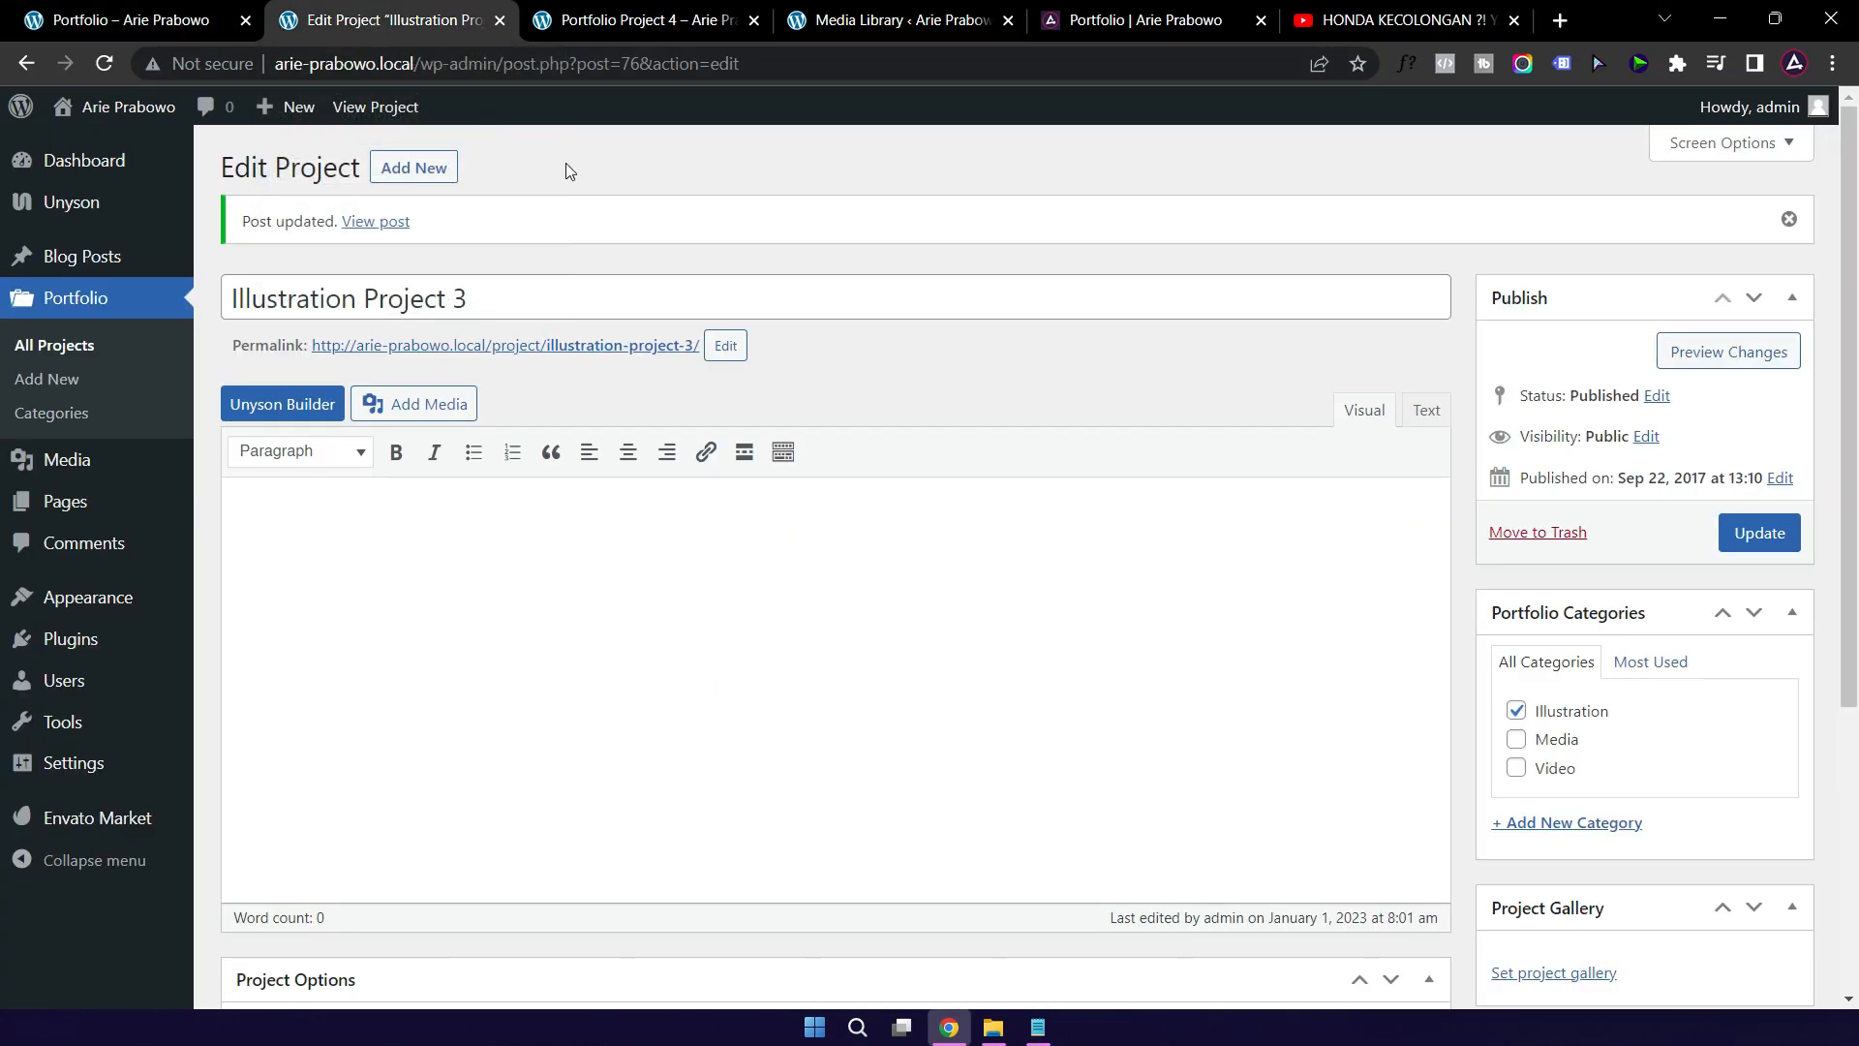
Step: Check the Illustration, Media and Video portfolio categories, then reload the live Portfolio page
{"action": "left_click", "coordinate": [52, 414]}
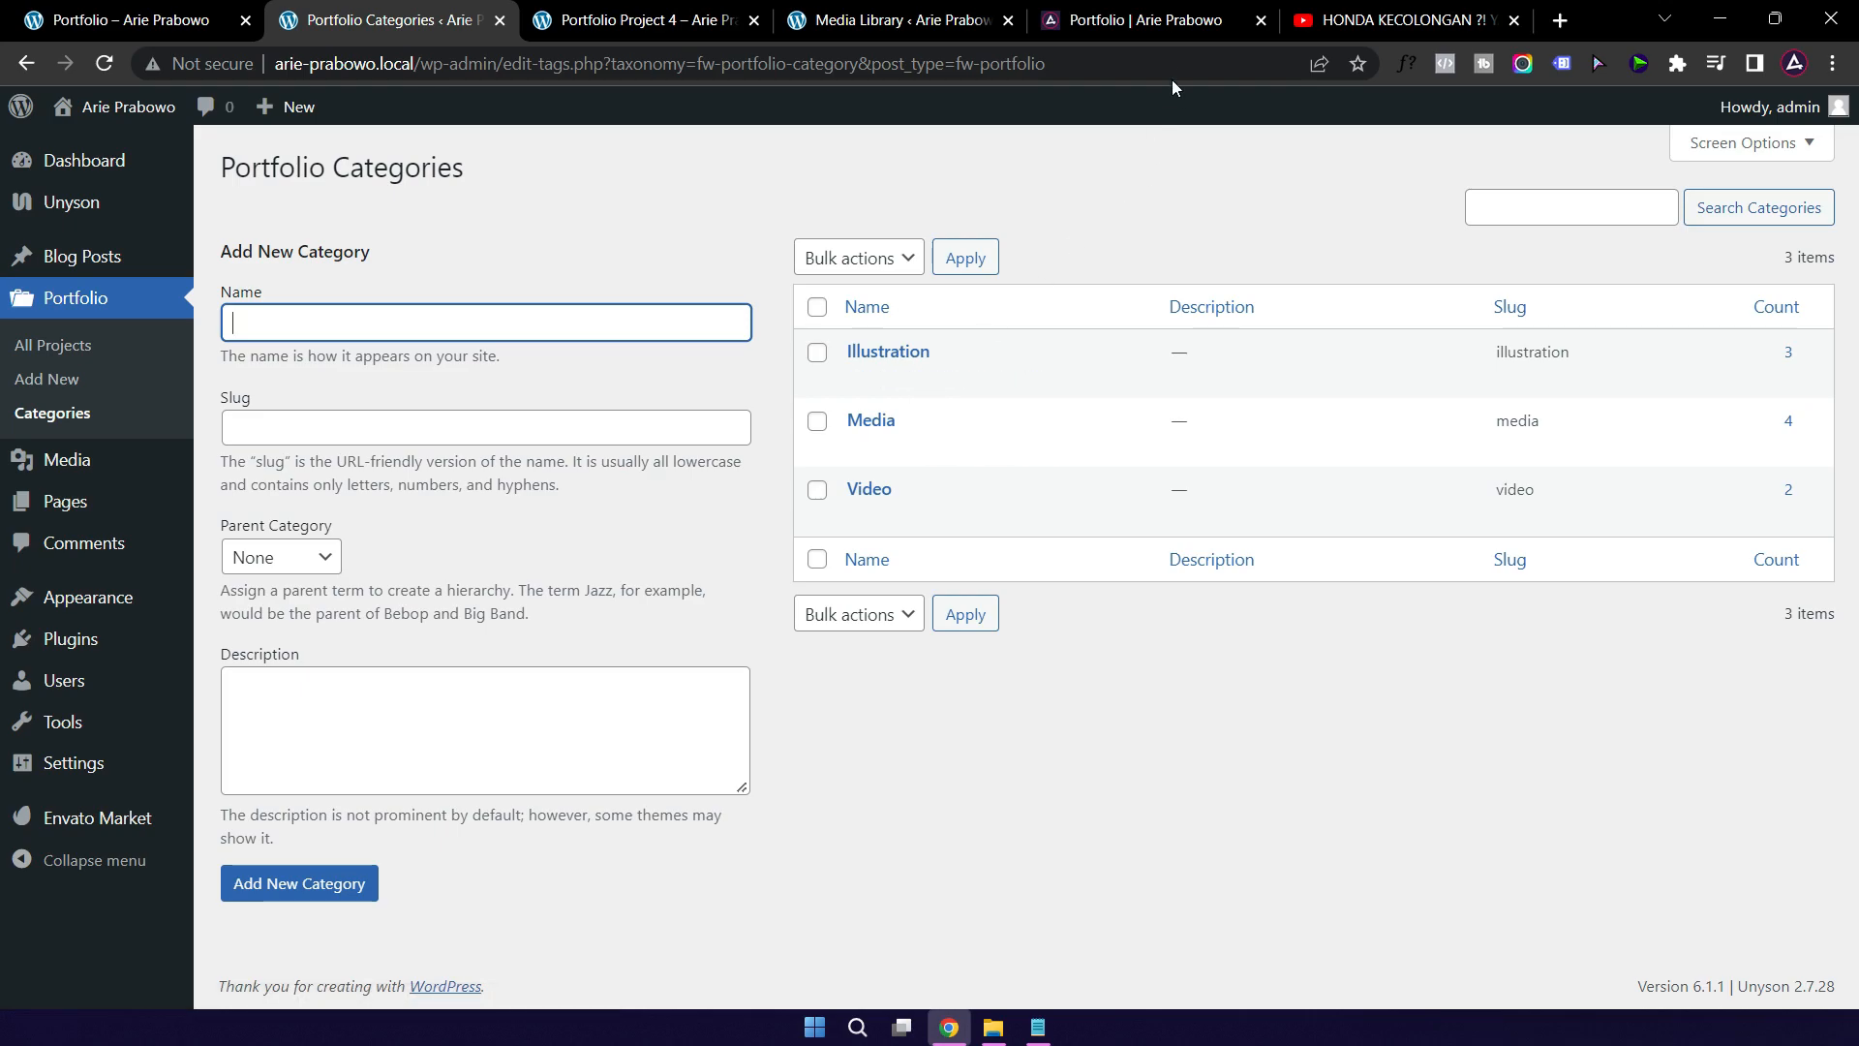
{"action": "left_click", "coordinate": [1159, 25]}
{"action": "left_click", "coordinate": [1159, 194]}
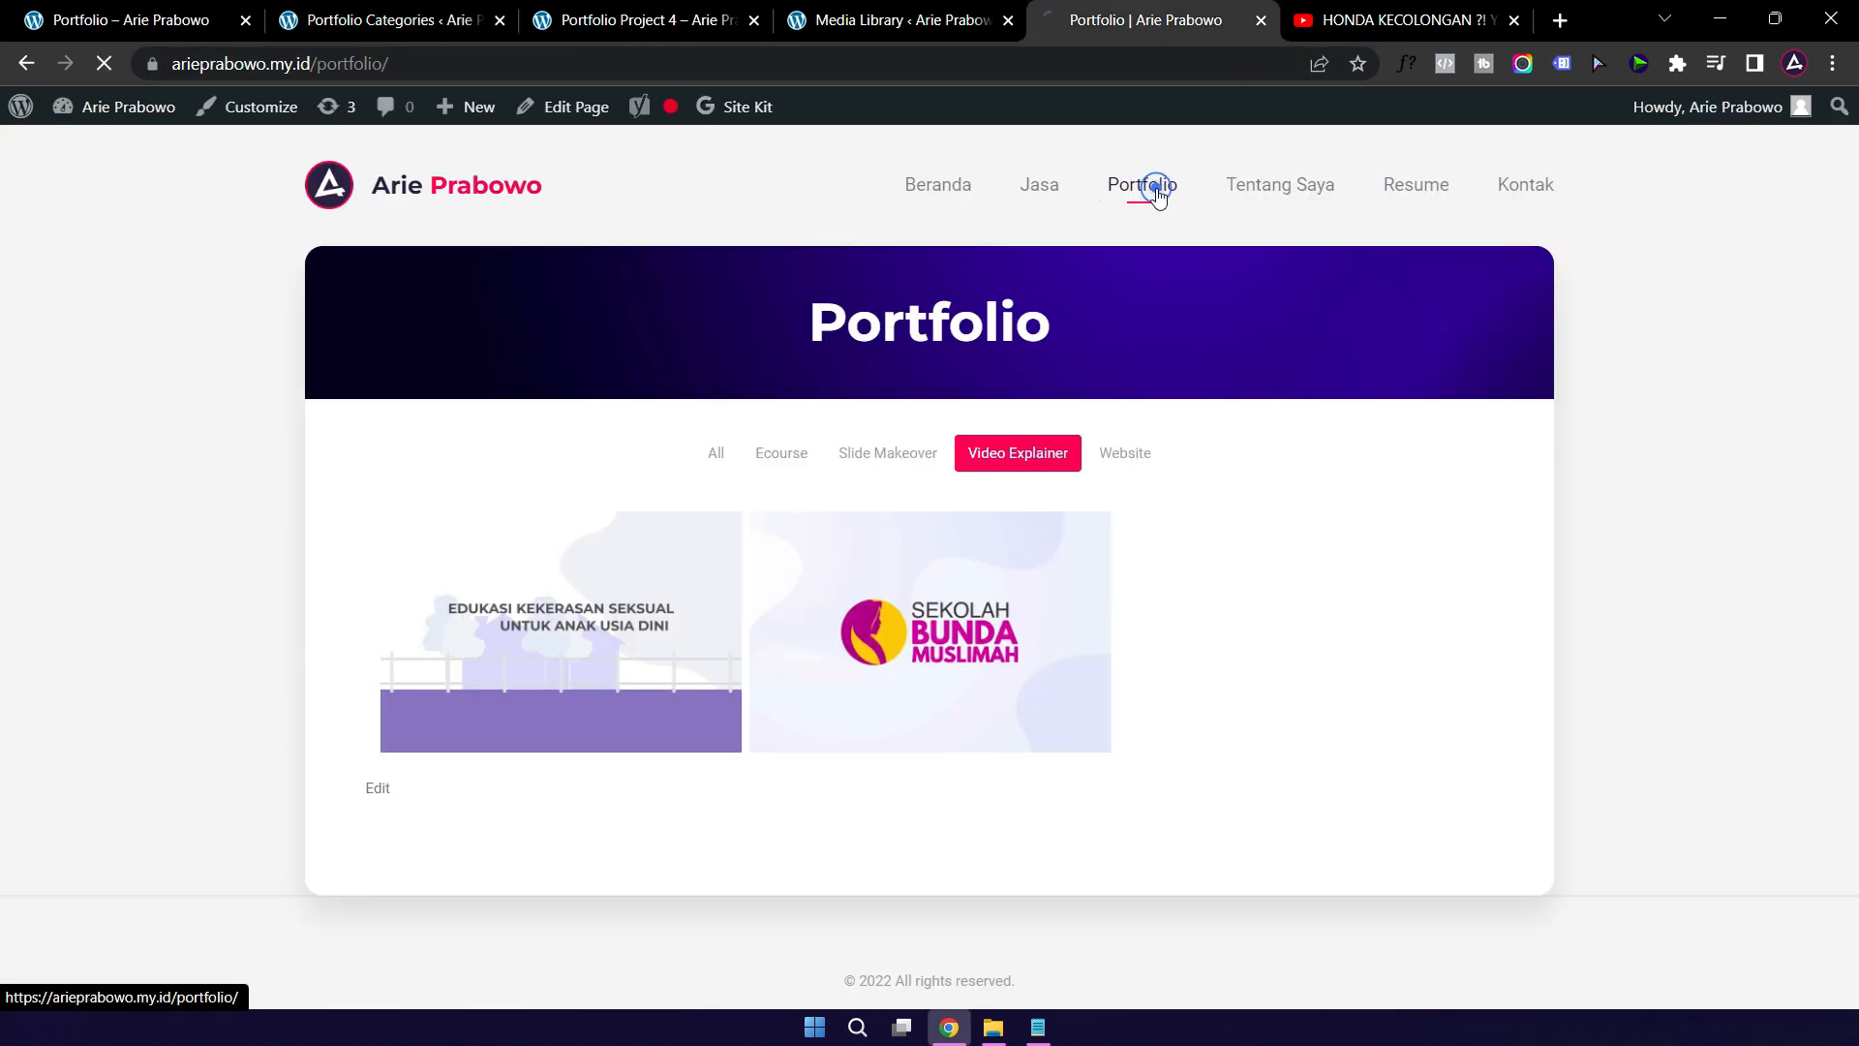
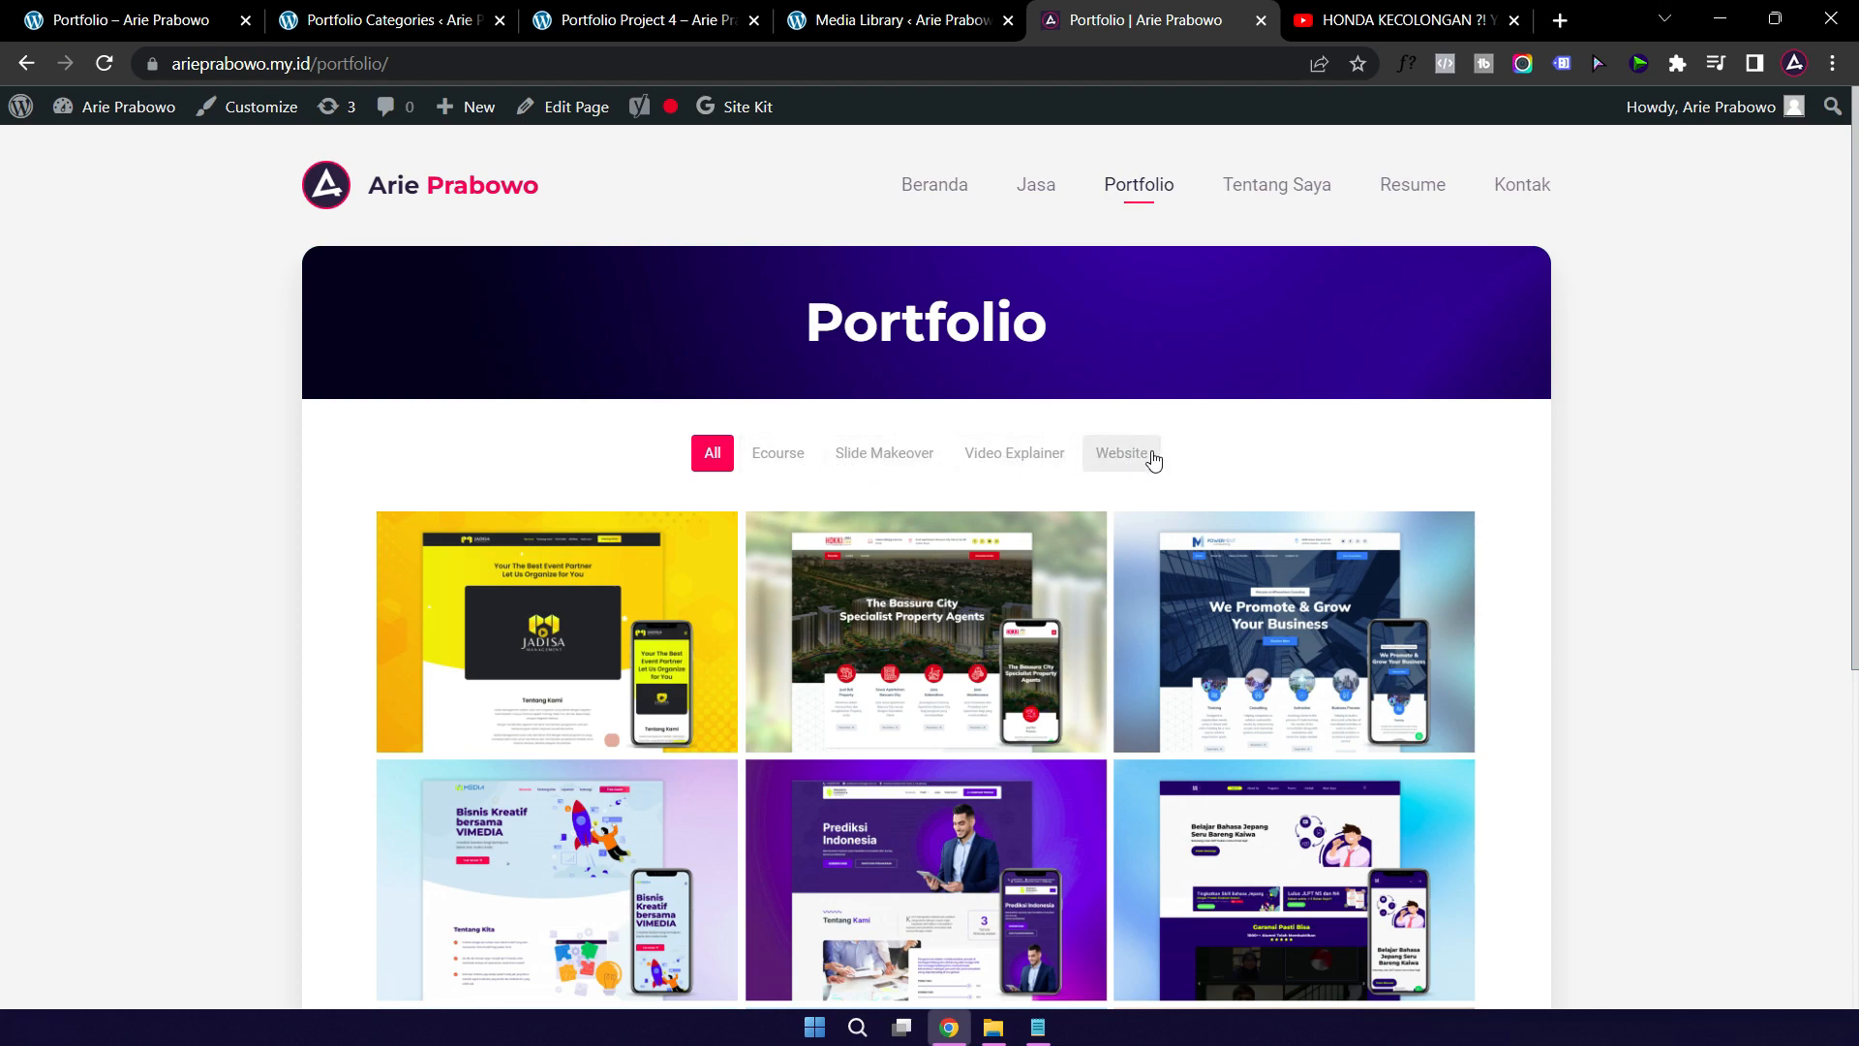
Step: Filter the live Portfolio by Ecourse, Slide Makeover and Website, then show All again
{"action": "left_click", "coordinate": [782, 455]}
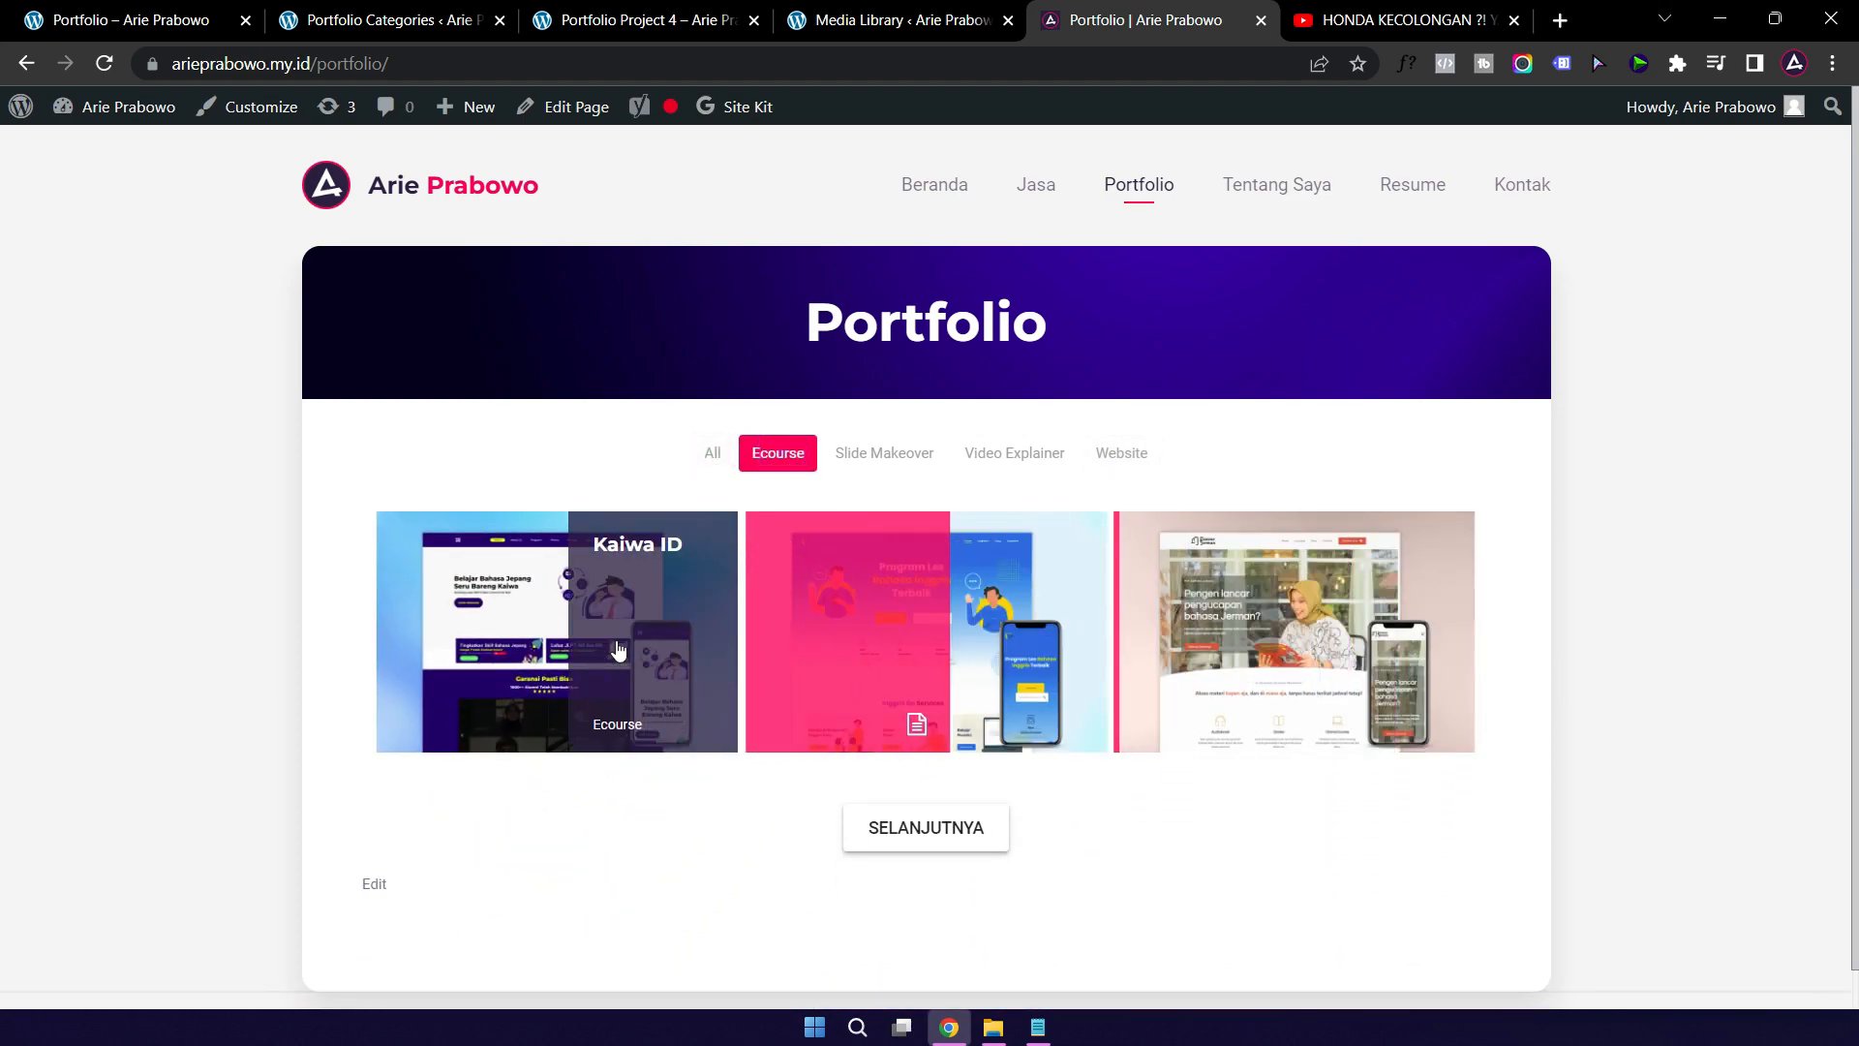
{"action": "left_click", "coordinate": [852, 461]}
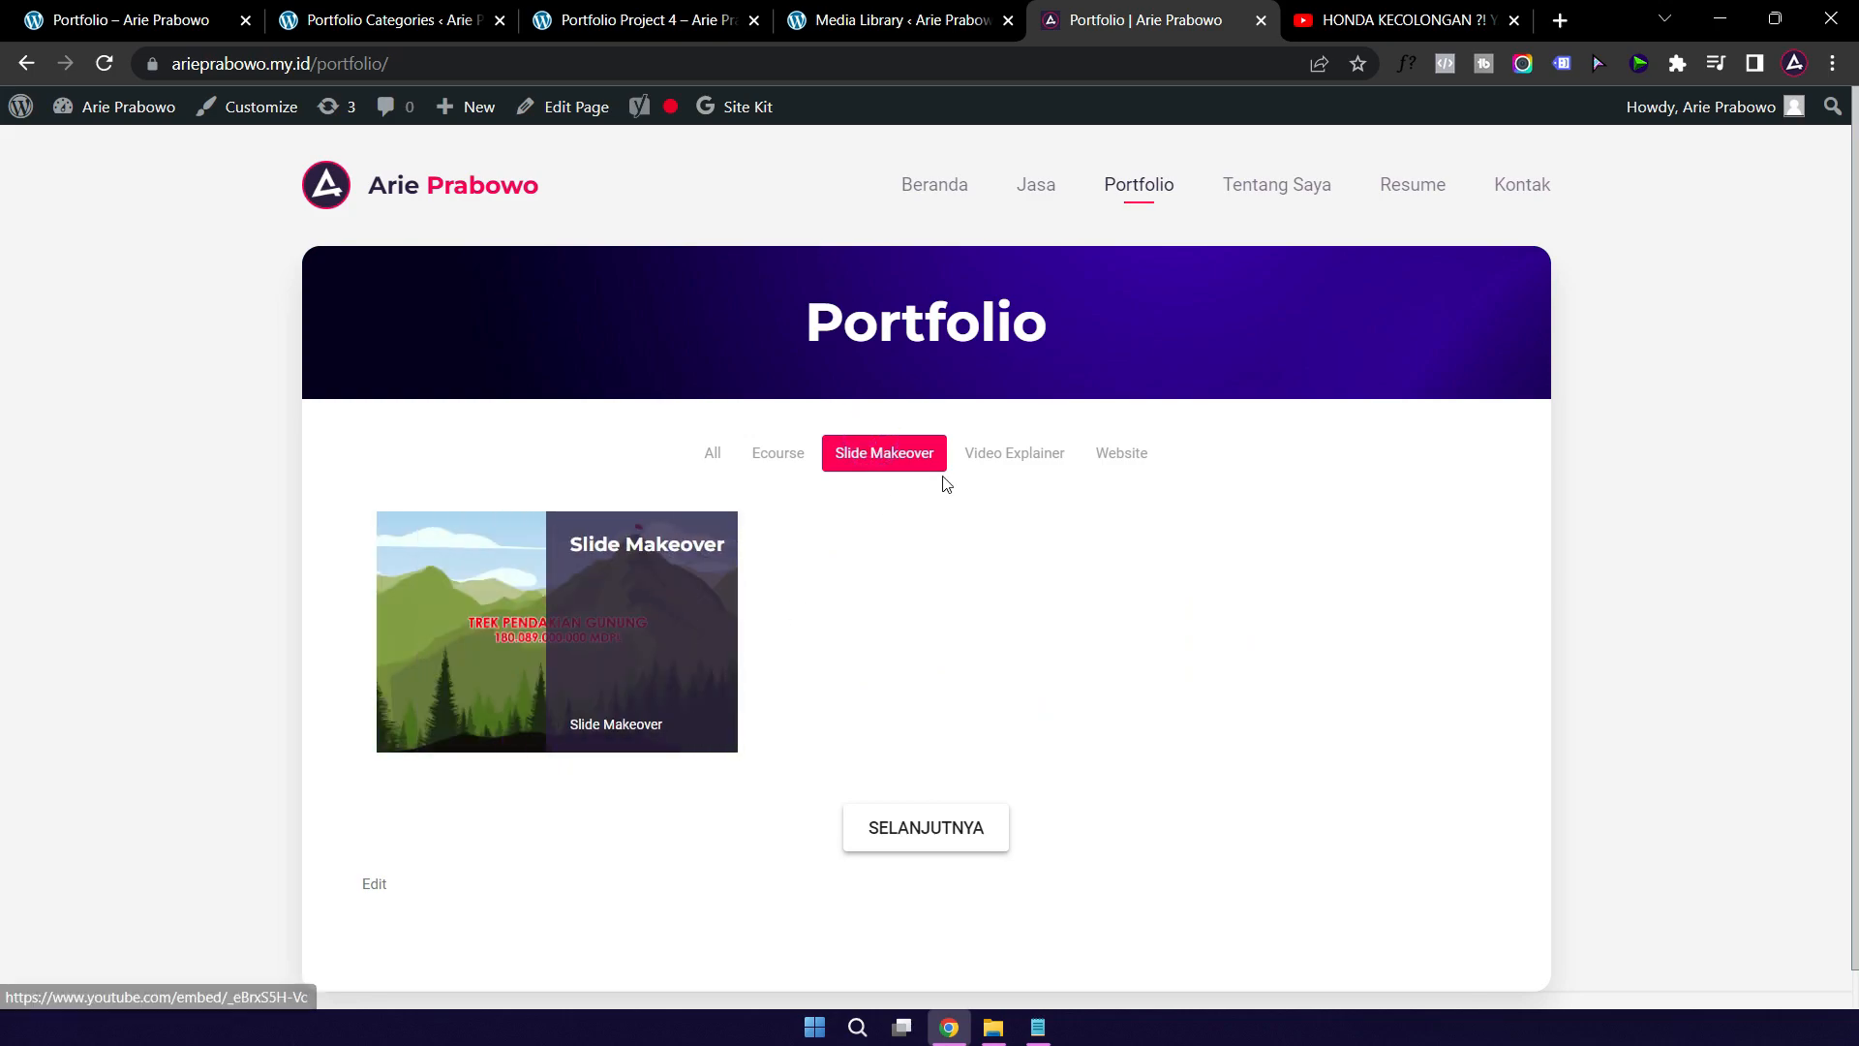
{"action": "left_click", "coordinate": [1128, 454]}
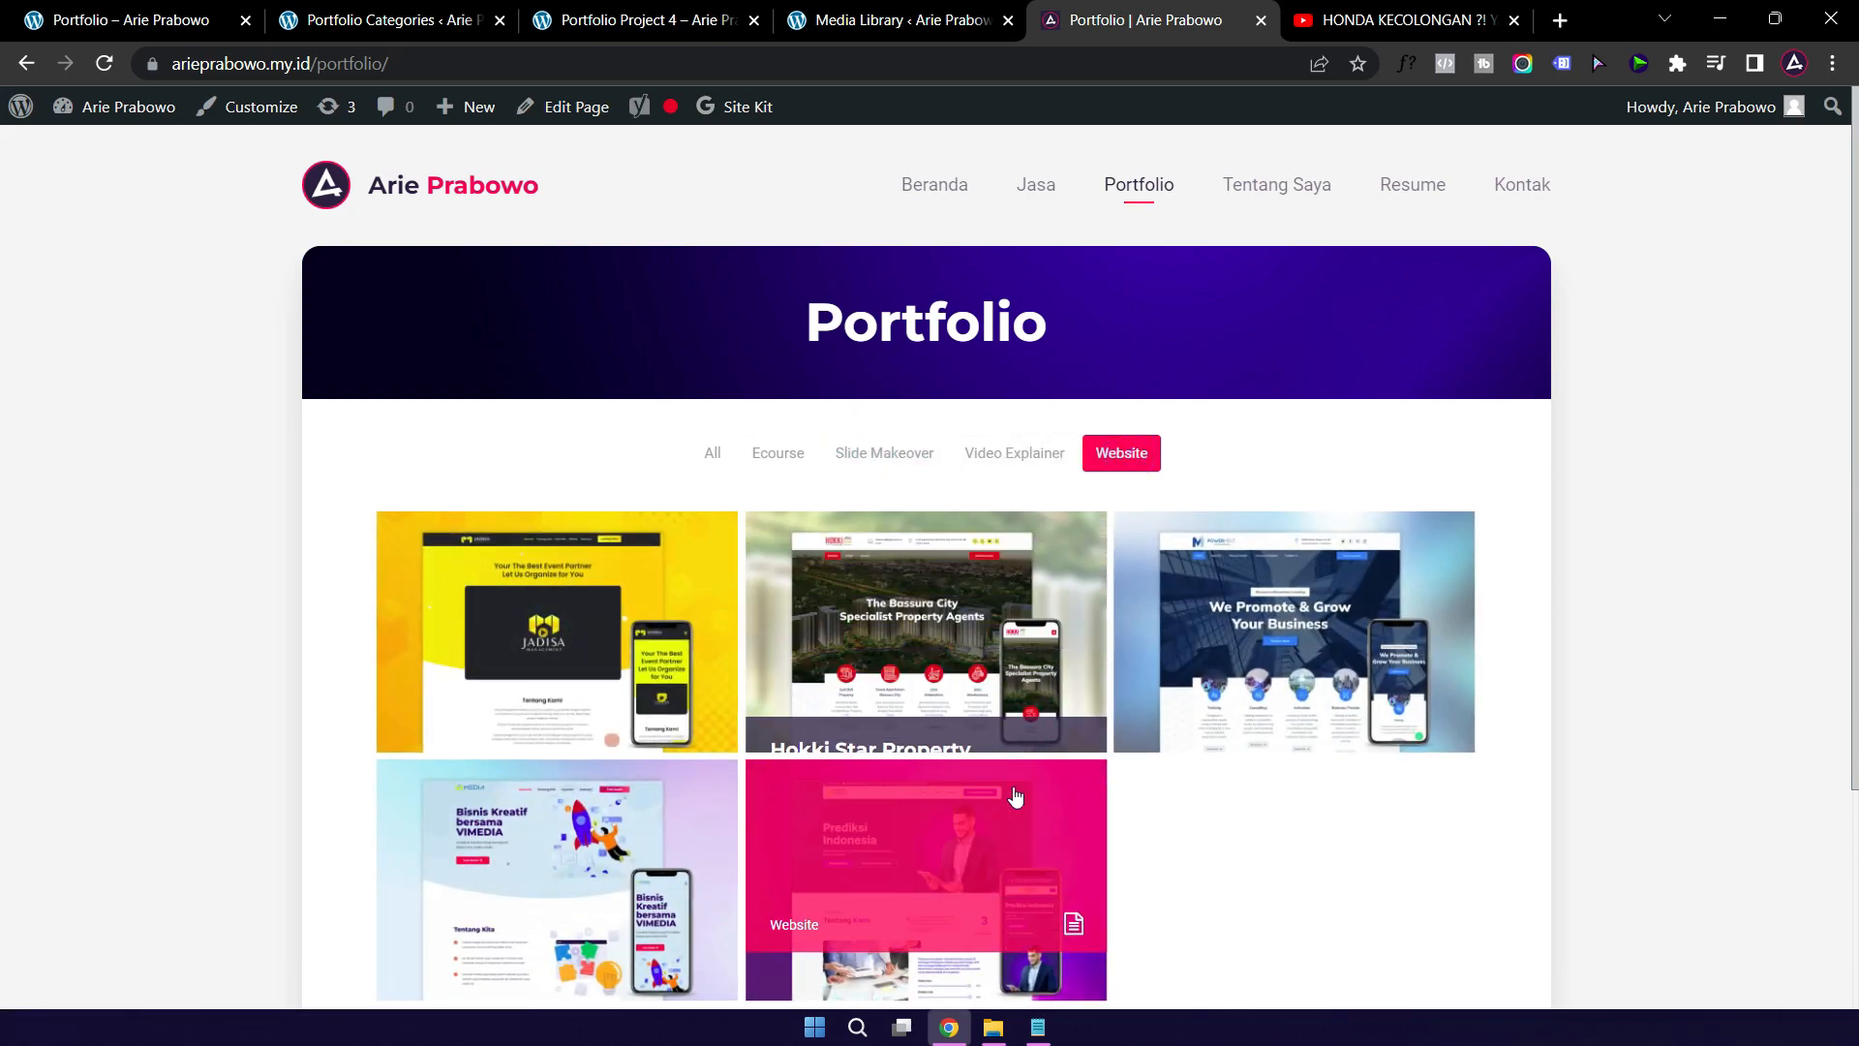
{"action": "left_click", "coordinate": [714, 457]}
Step: Compare the Portfolio Categories admin page with Portfolio Project 4 and the local portfolio page
{"action": "left_click", "coordinate": [368, 25]}
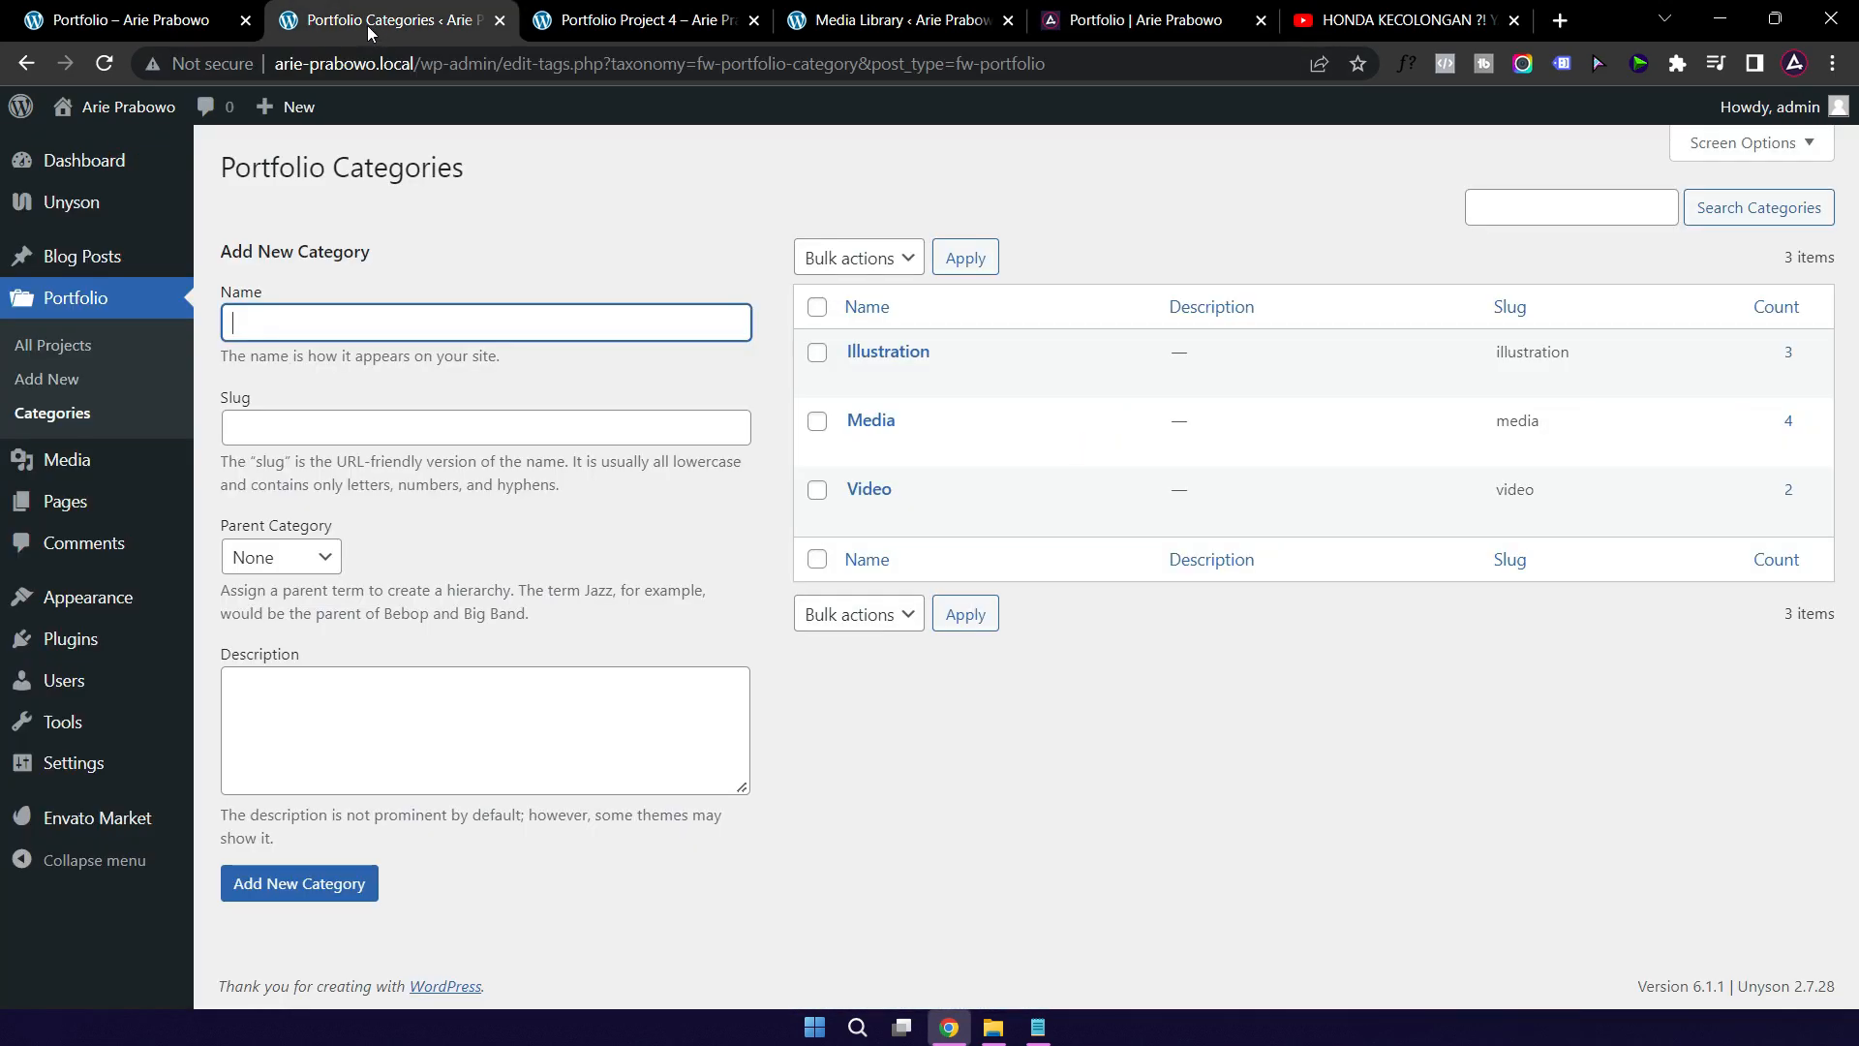
{"action": "left_click", "coordinate": [467, 333]}
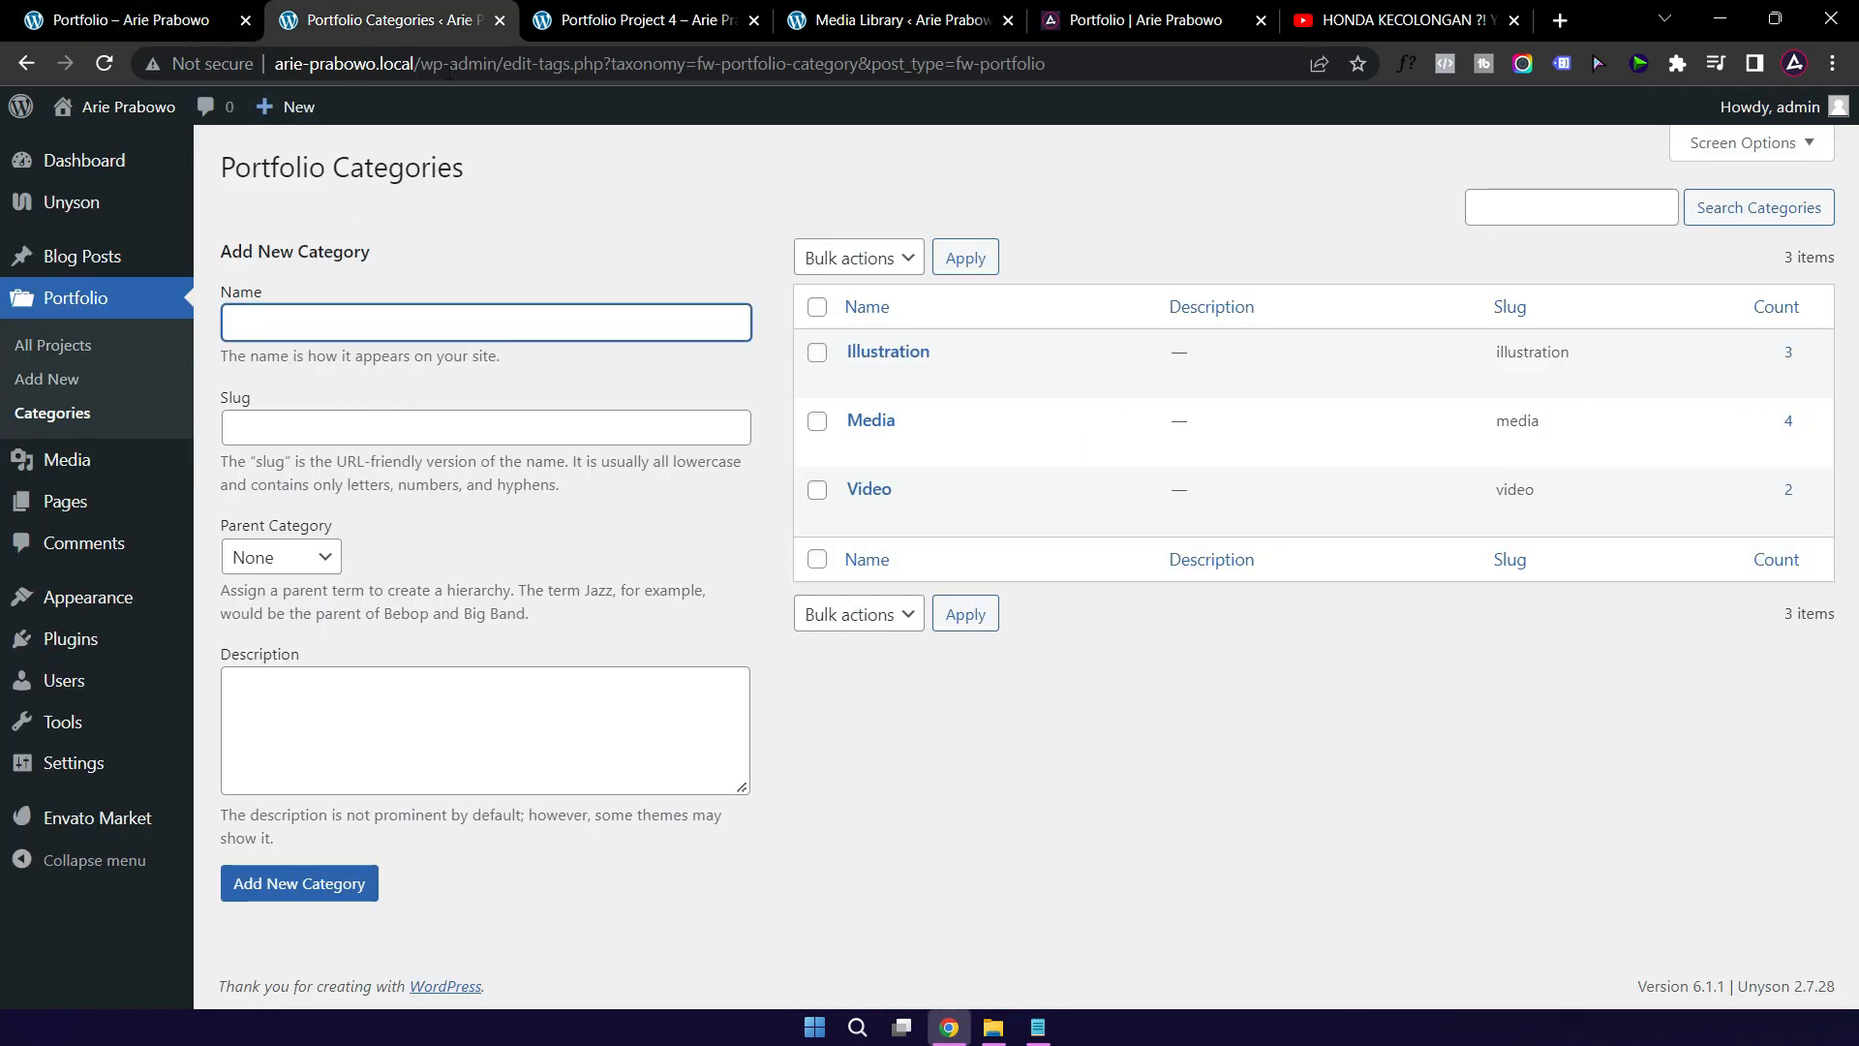
{"action": "left_click", "coordinate": [629, 19]}
{"action": "left_click", "coordinate": [388, 19]}
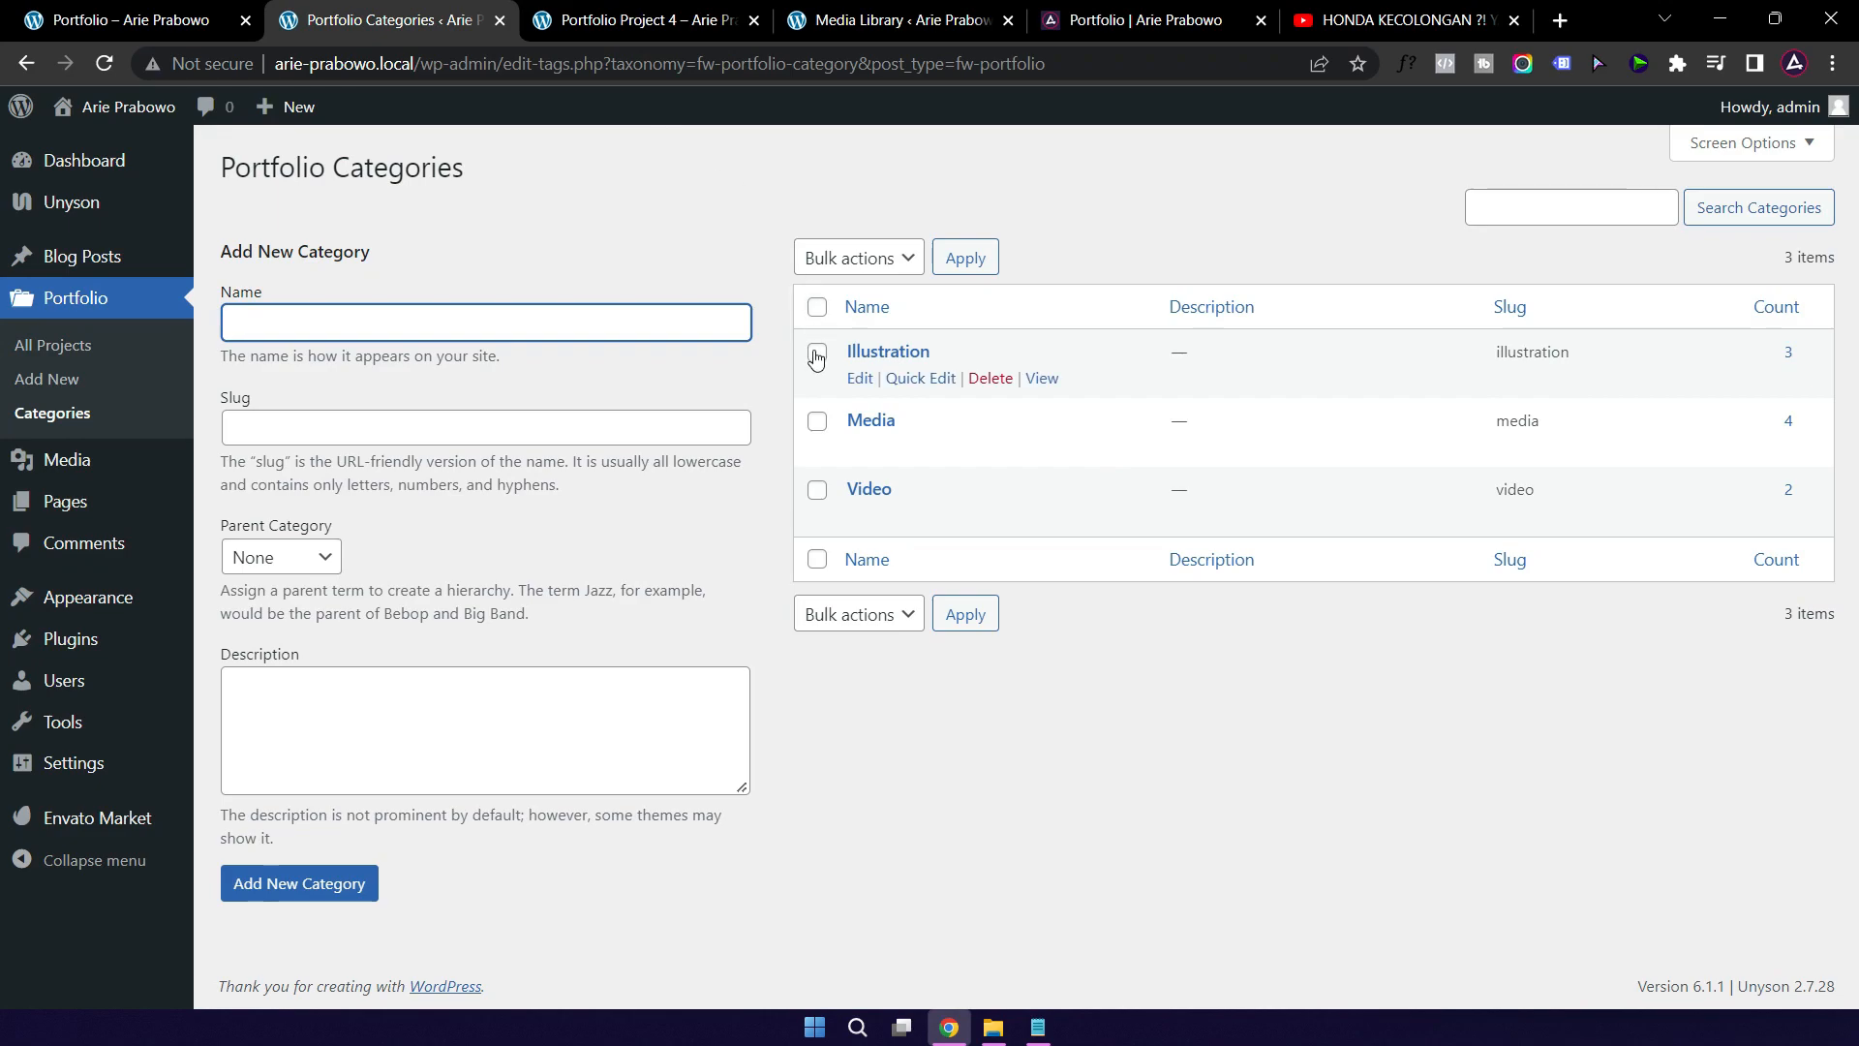
{"action": "left_click", "coordinate": [157, 35]}
{"action": "left_click", "coordinate": [341, 22]}
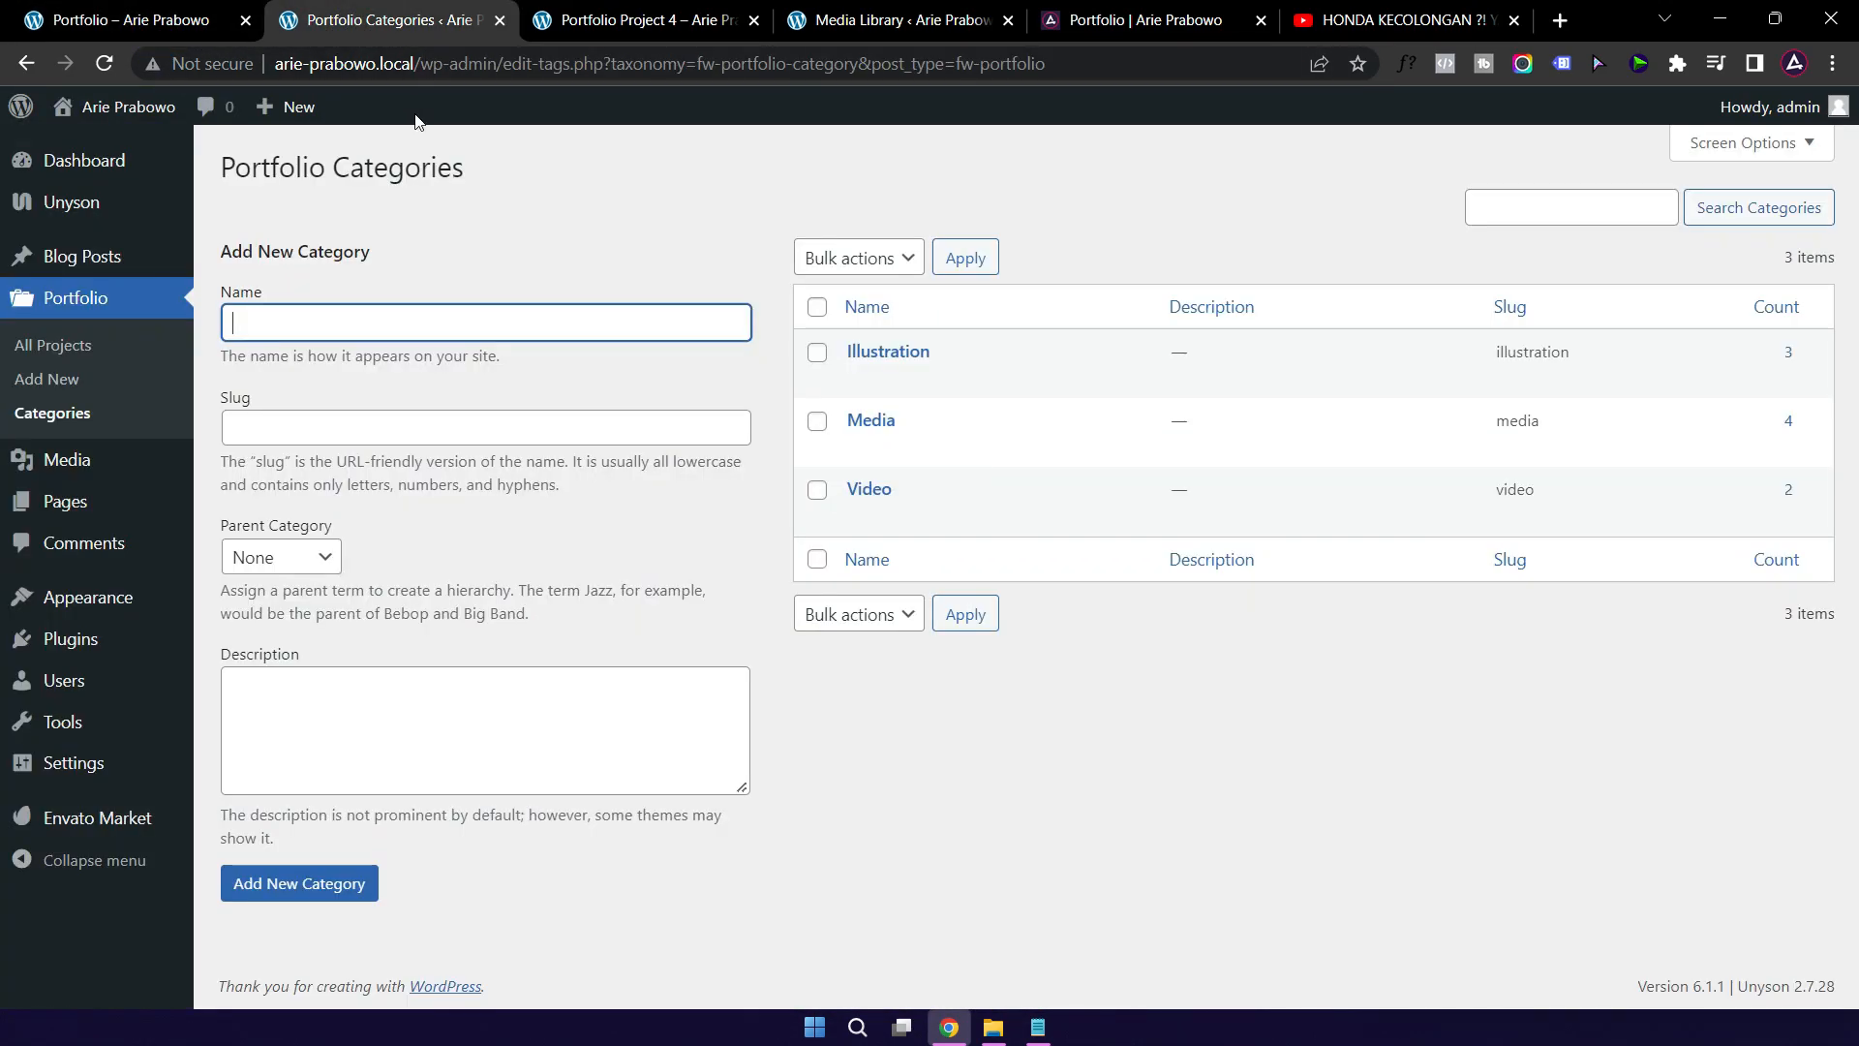
Step: Try the Media category on Illustration Project 3, then leave it categorized as Illustration only
{"action": "left_click", "coordinate": [27, 64]}
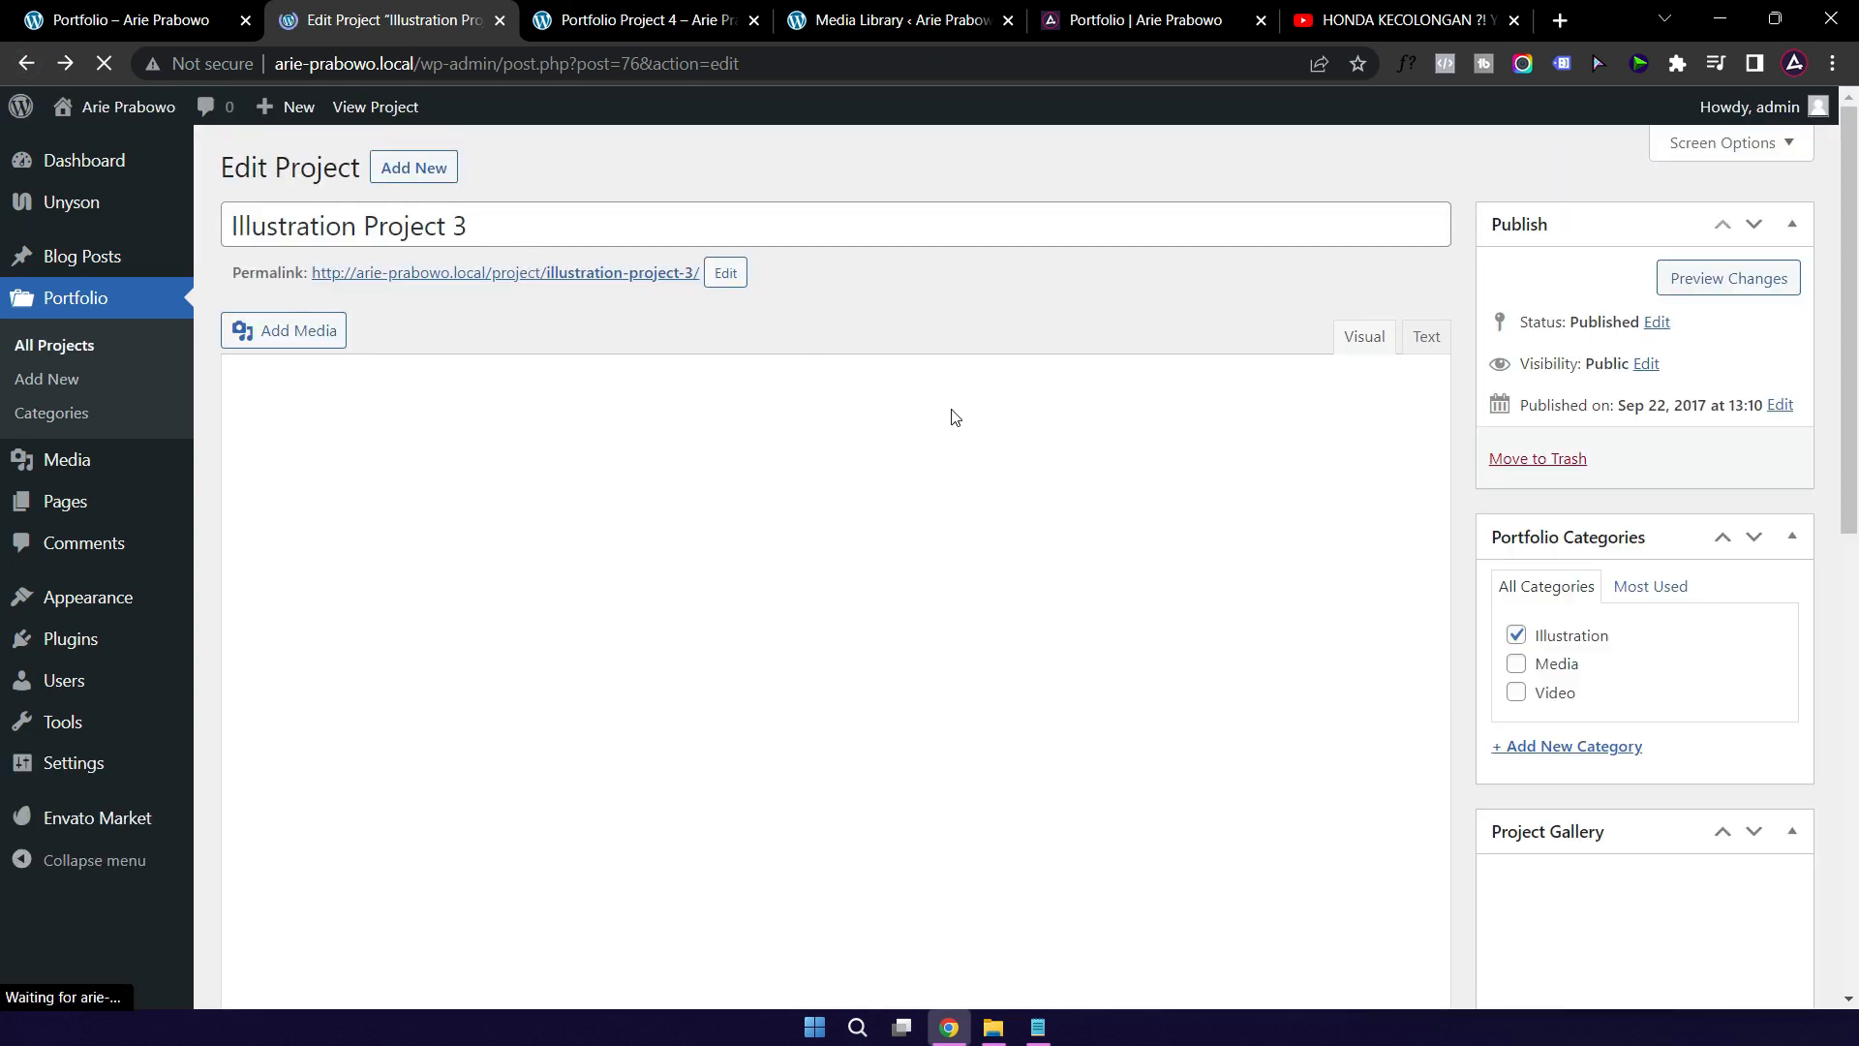
{"action": "left_click", "coordinate": [1516, 665]}
{"action": "left_click", "coordinate": [1517, 639]}
{"action": "left_click", "coordinate": [1516, 664]}
{"action": "left_click", "coordinate": [1517, 638]}
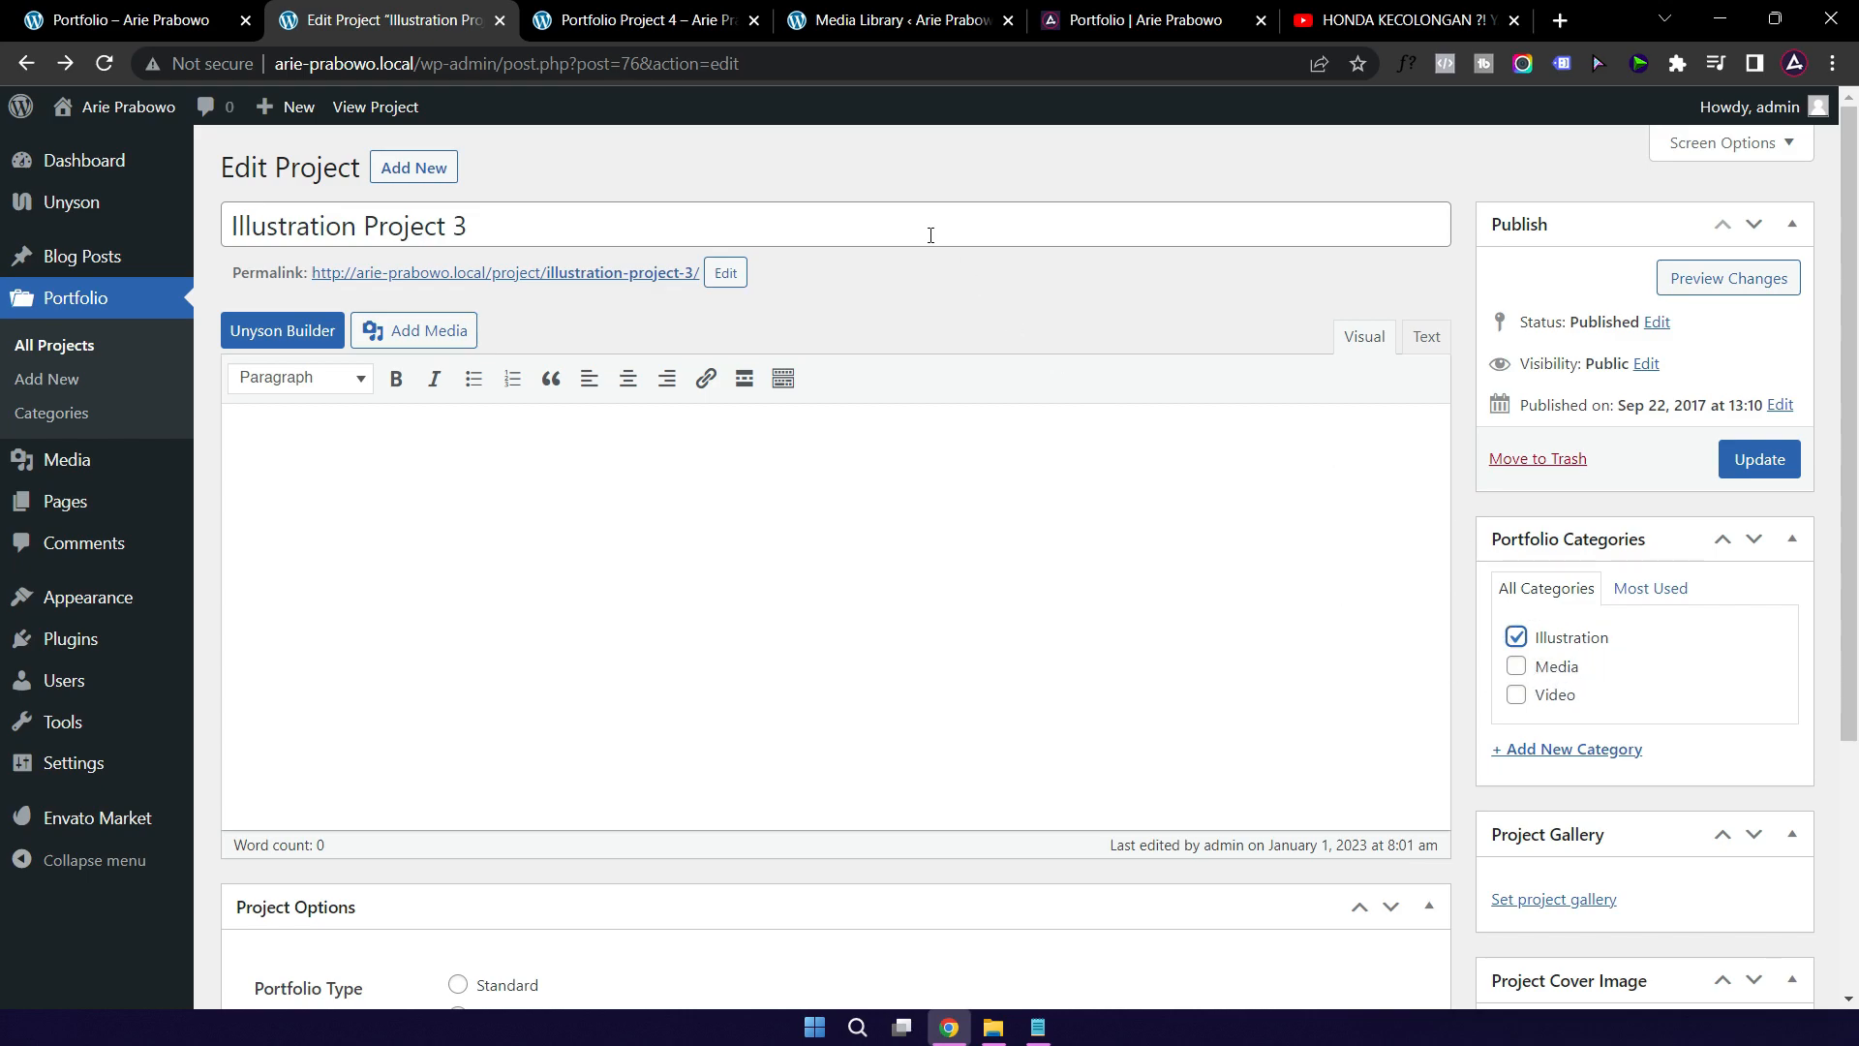
Step: Check the live and local portfolio pages and the local Blog page, then return to the editor
{"action": "left_click", "coordinate": [1121, 26]}
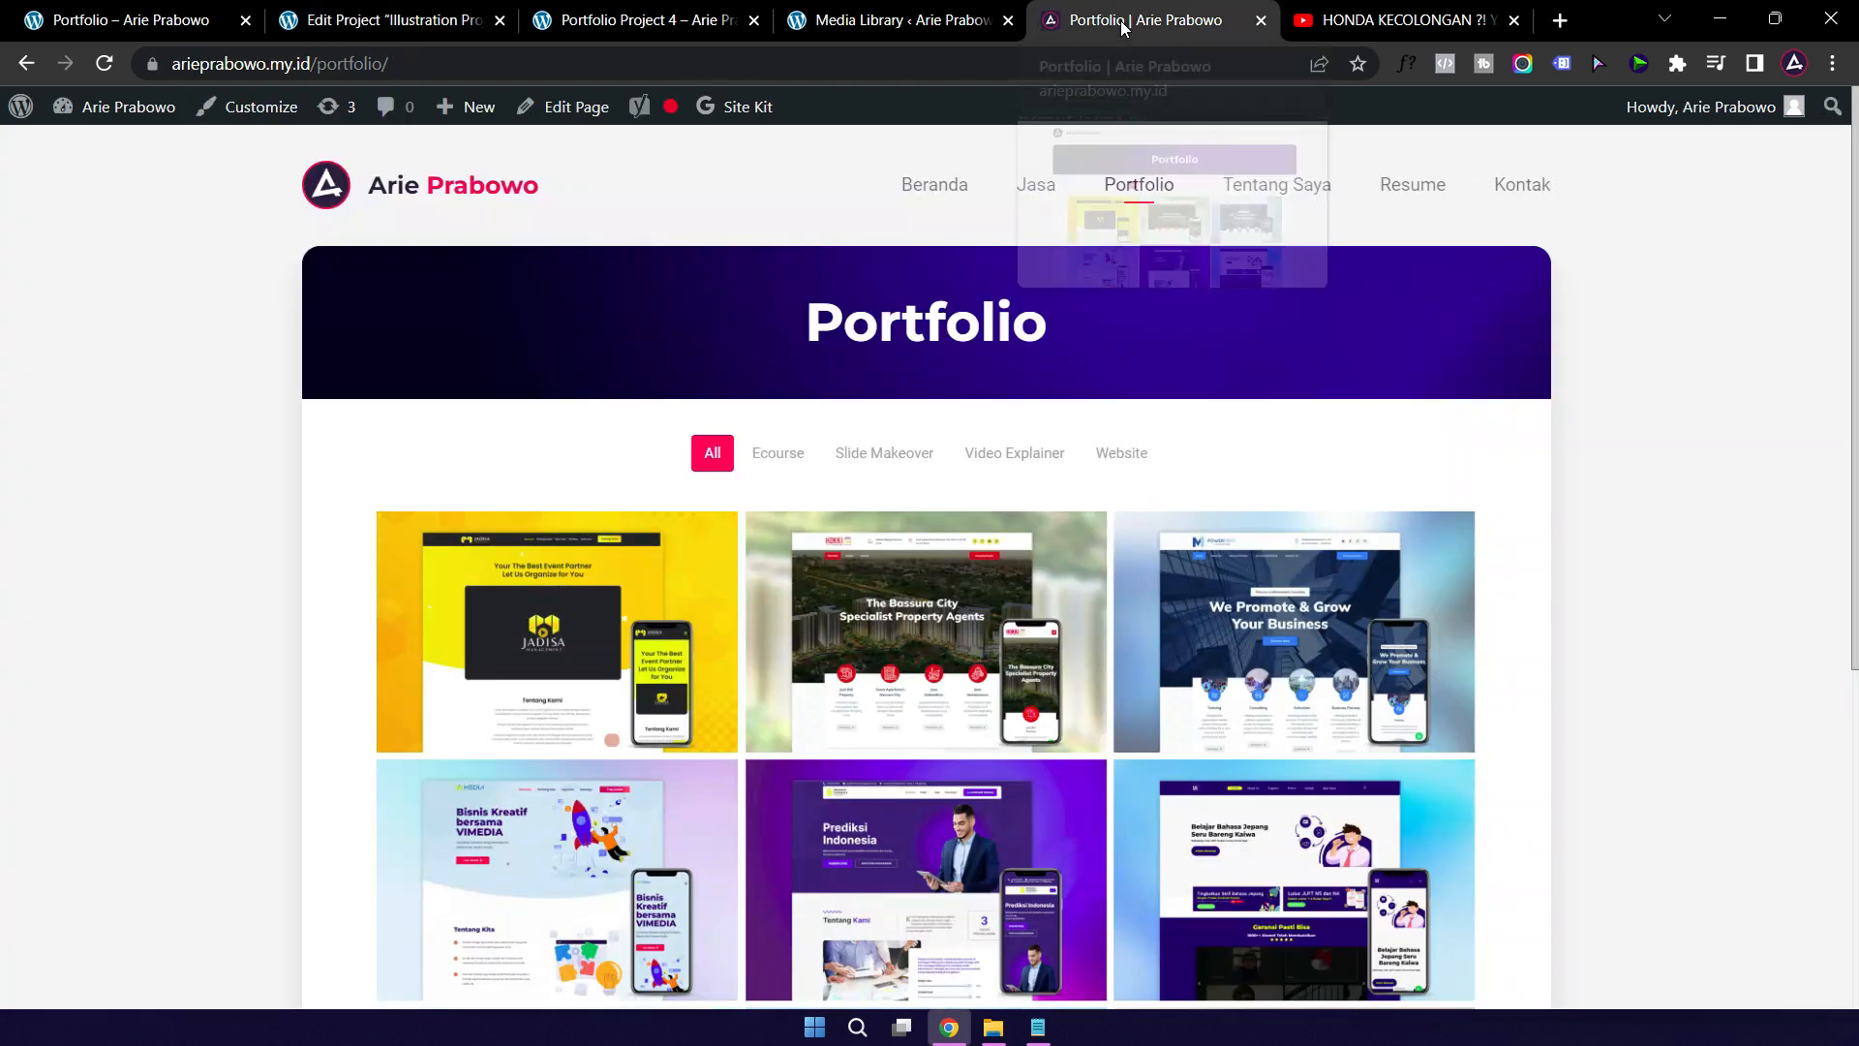
{"action": "left_click", "coordinate": [373, 23]}
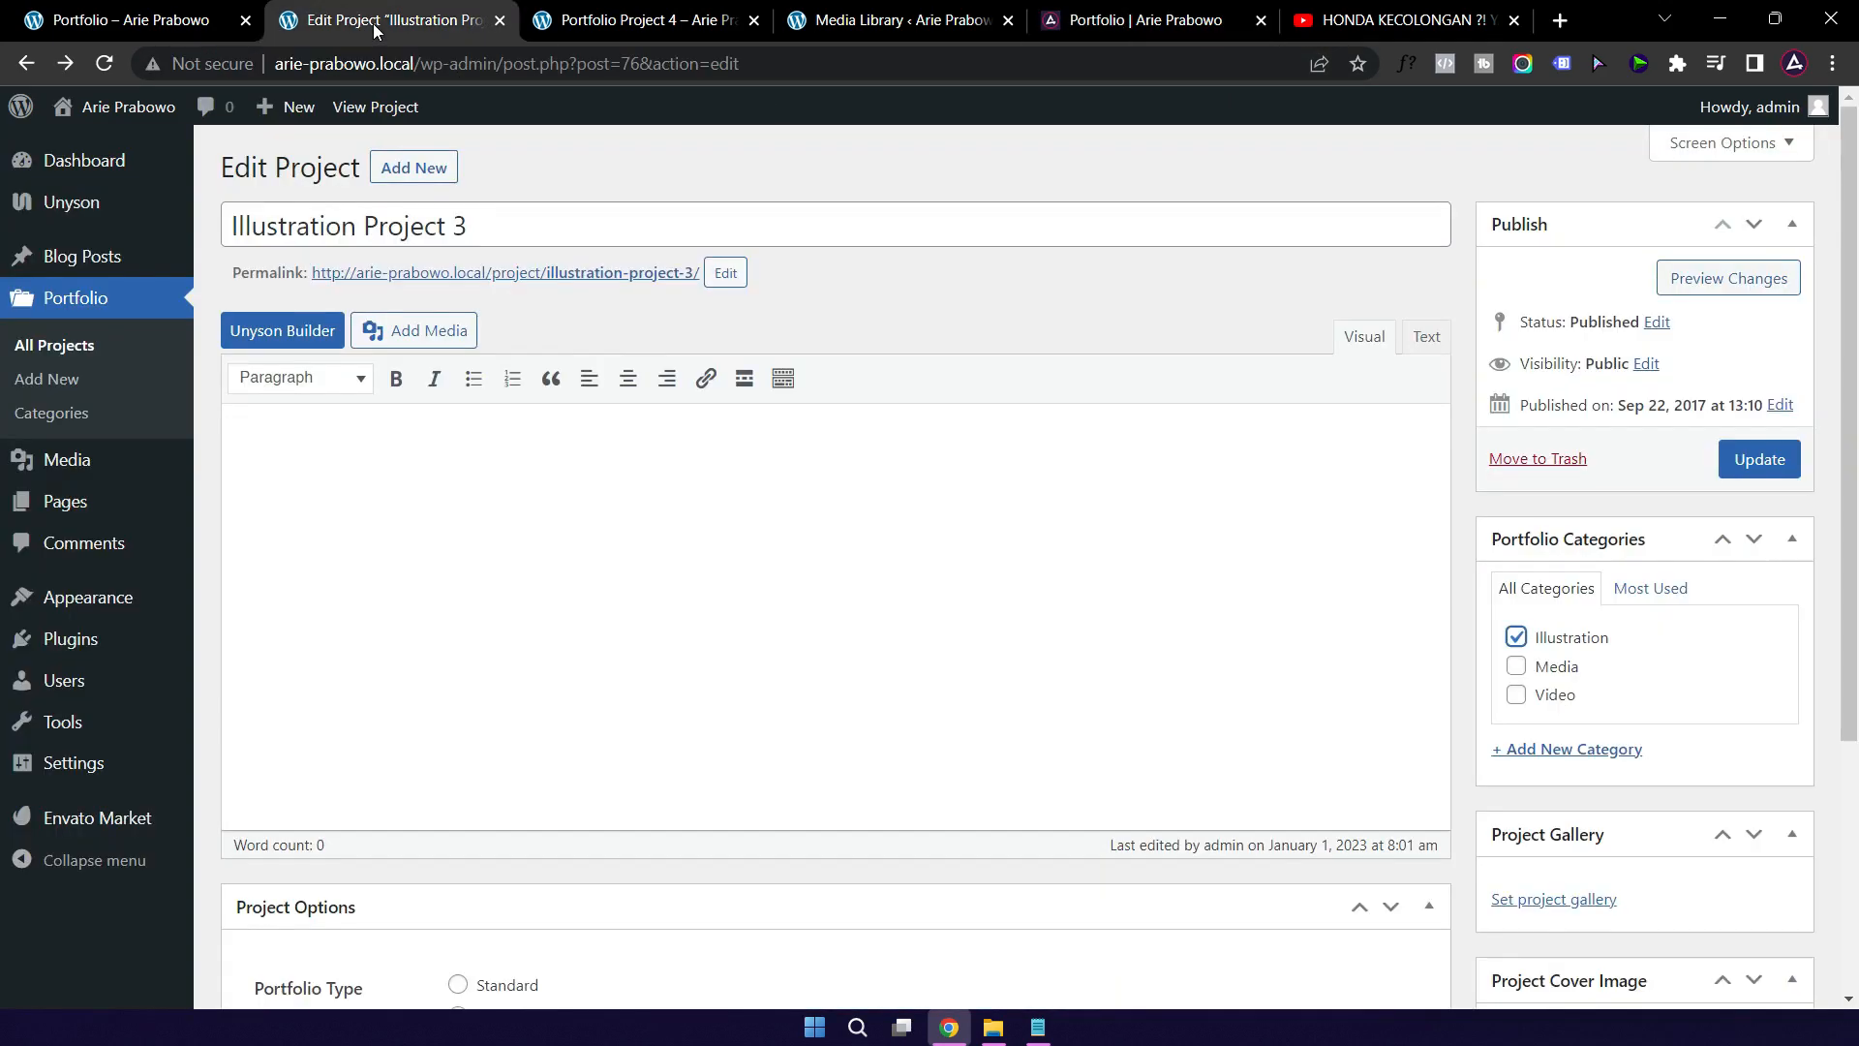
{"action": "left_click", "coordinate": [133, 26]}
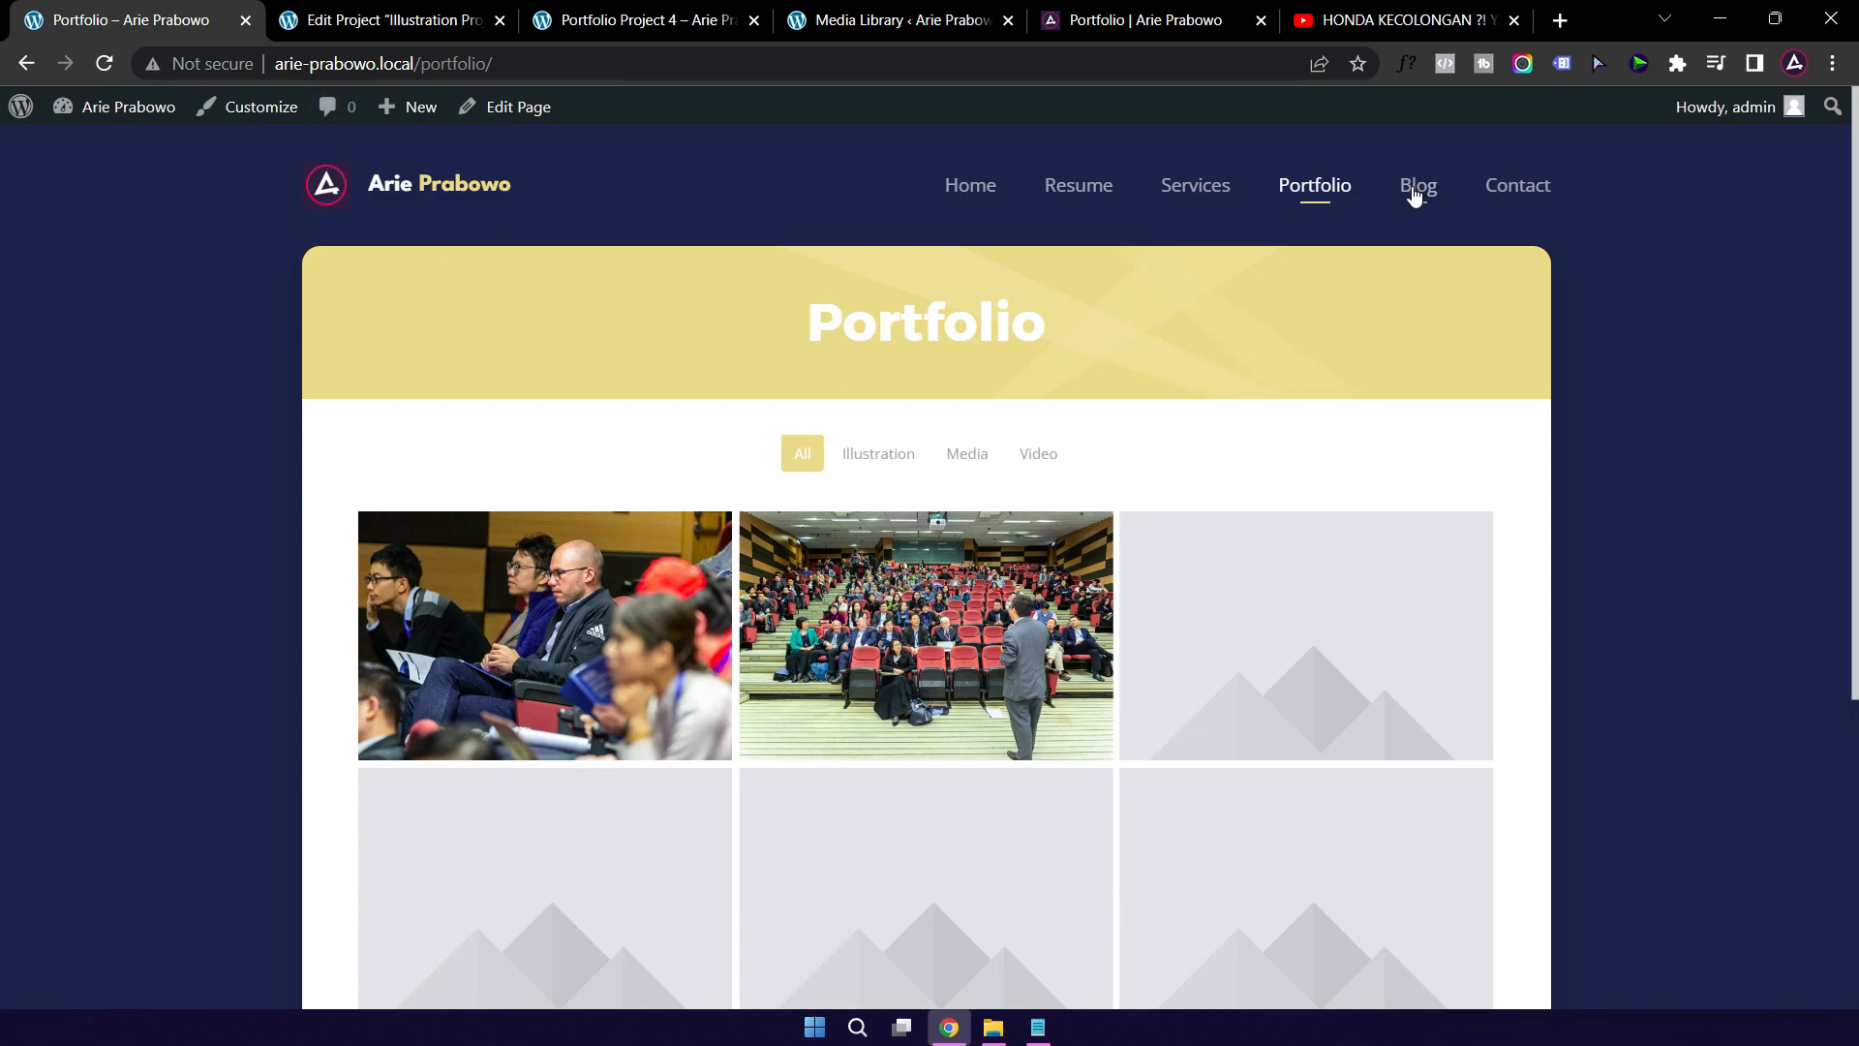
{"action": "left_click", "coordinate": [1415, 194]}
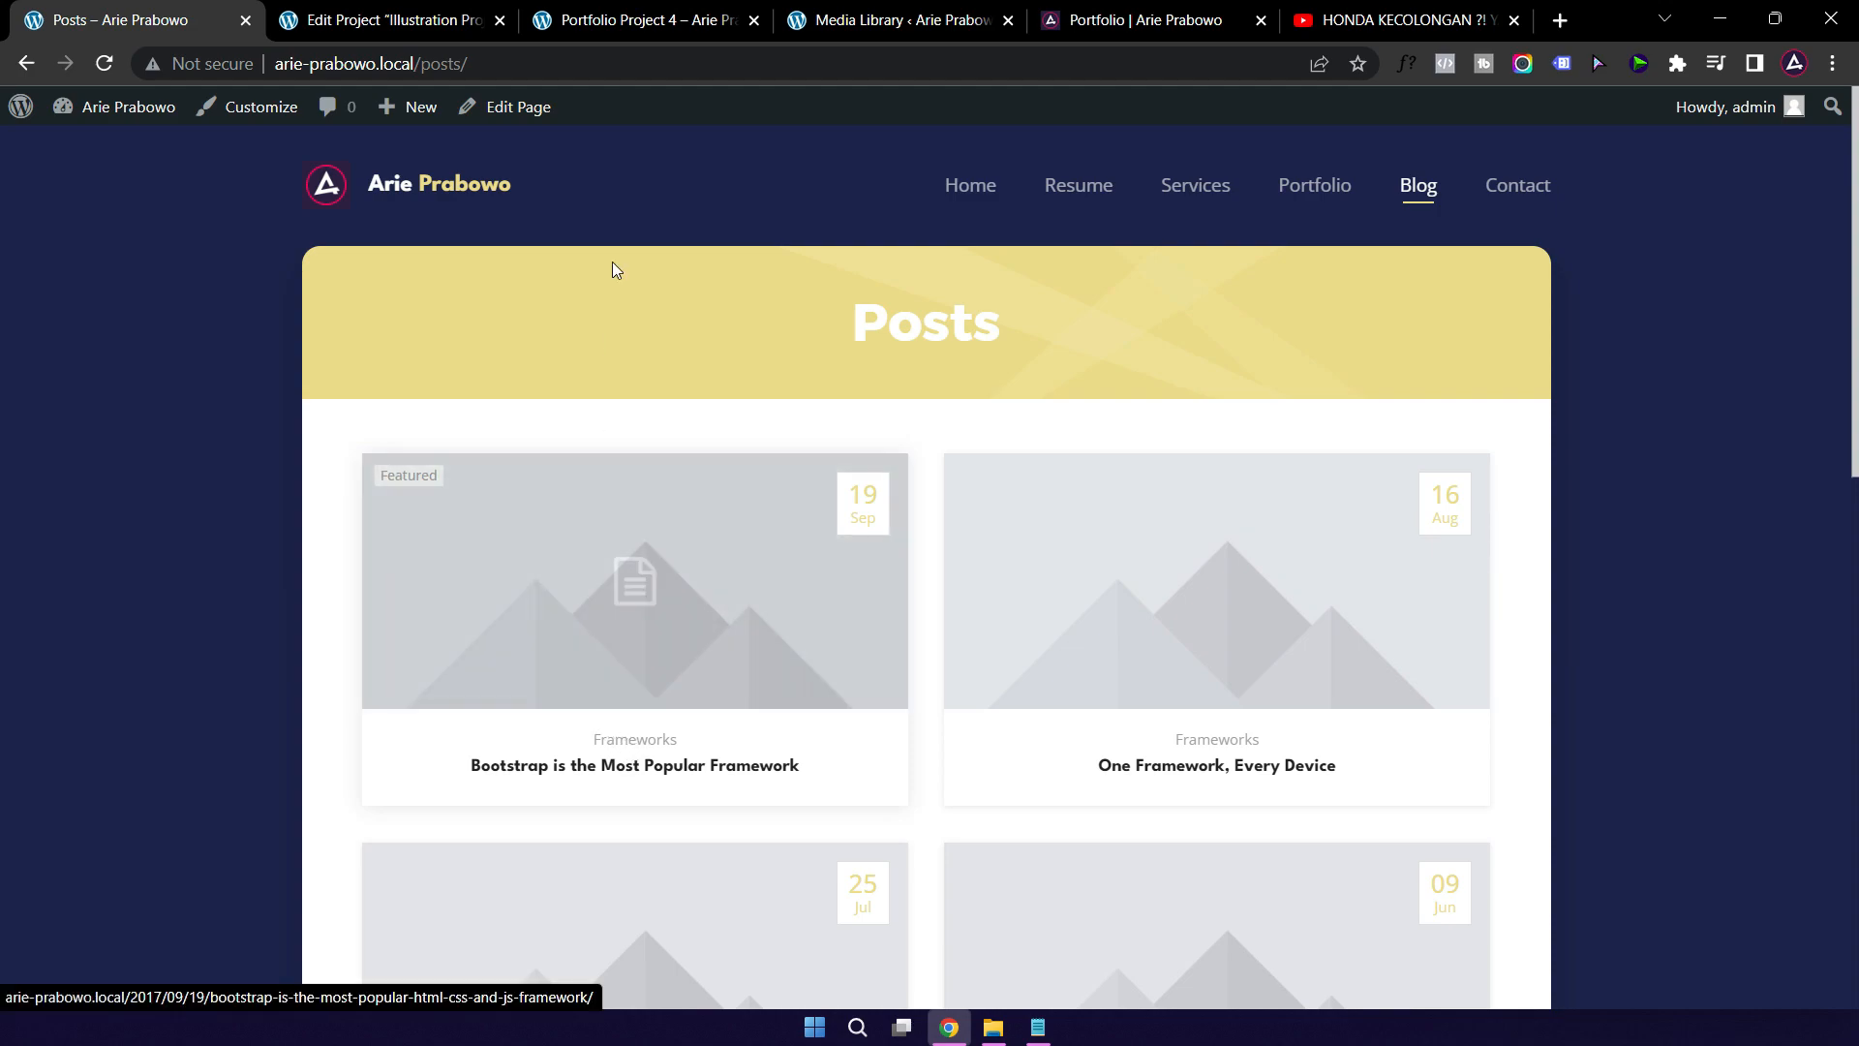
{"action": "left_click", "coordinate": [378, 12]}
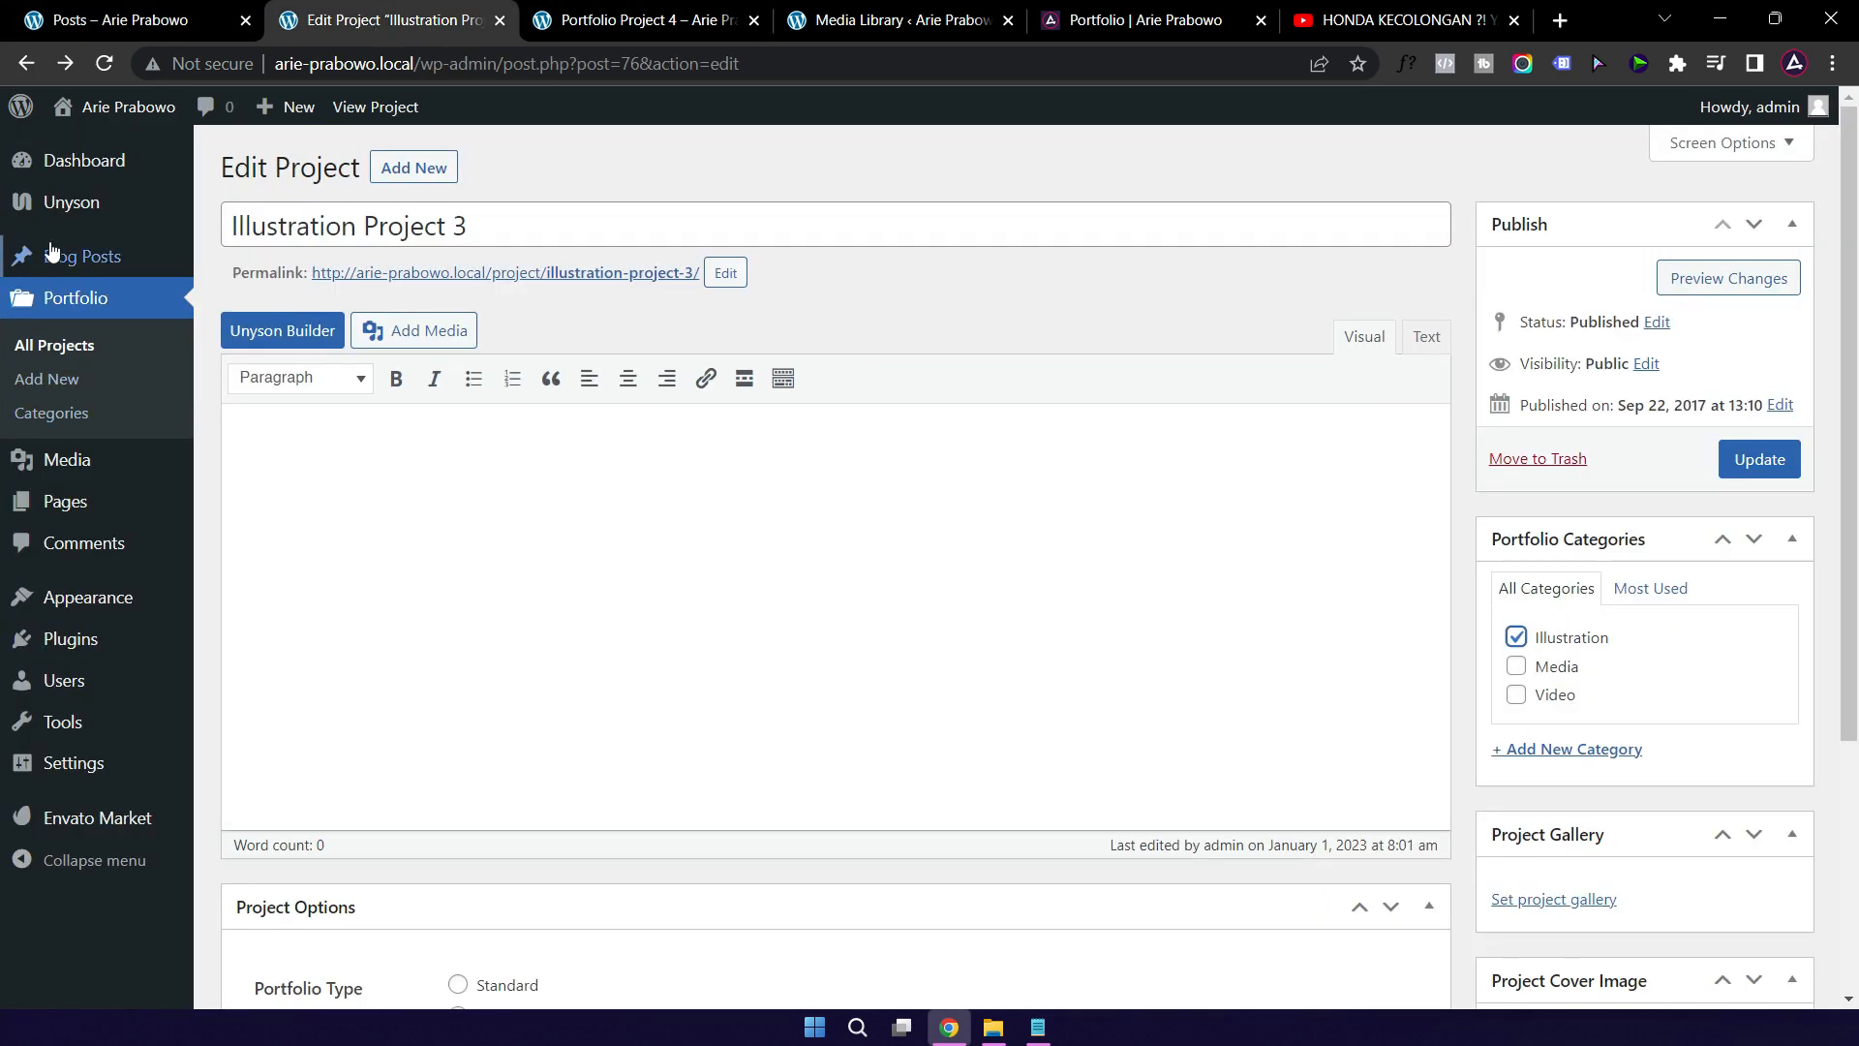
{"action": "mouse_move", "coordinate": [58, 268]}
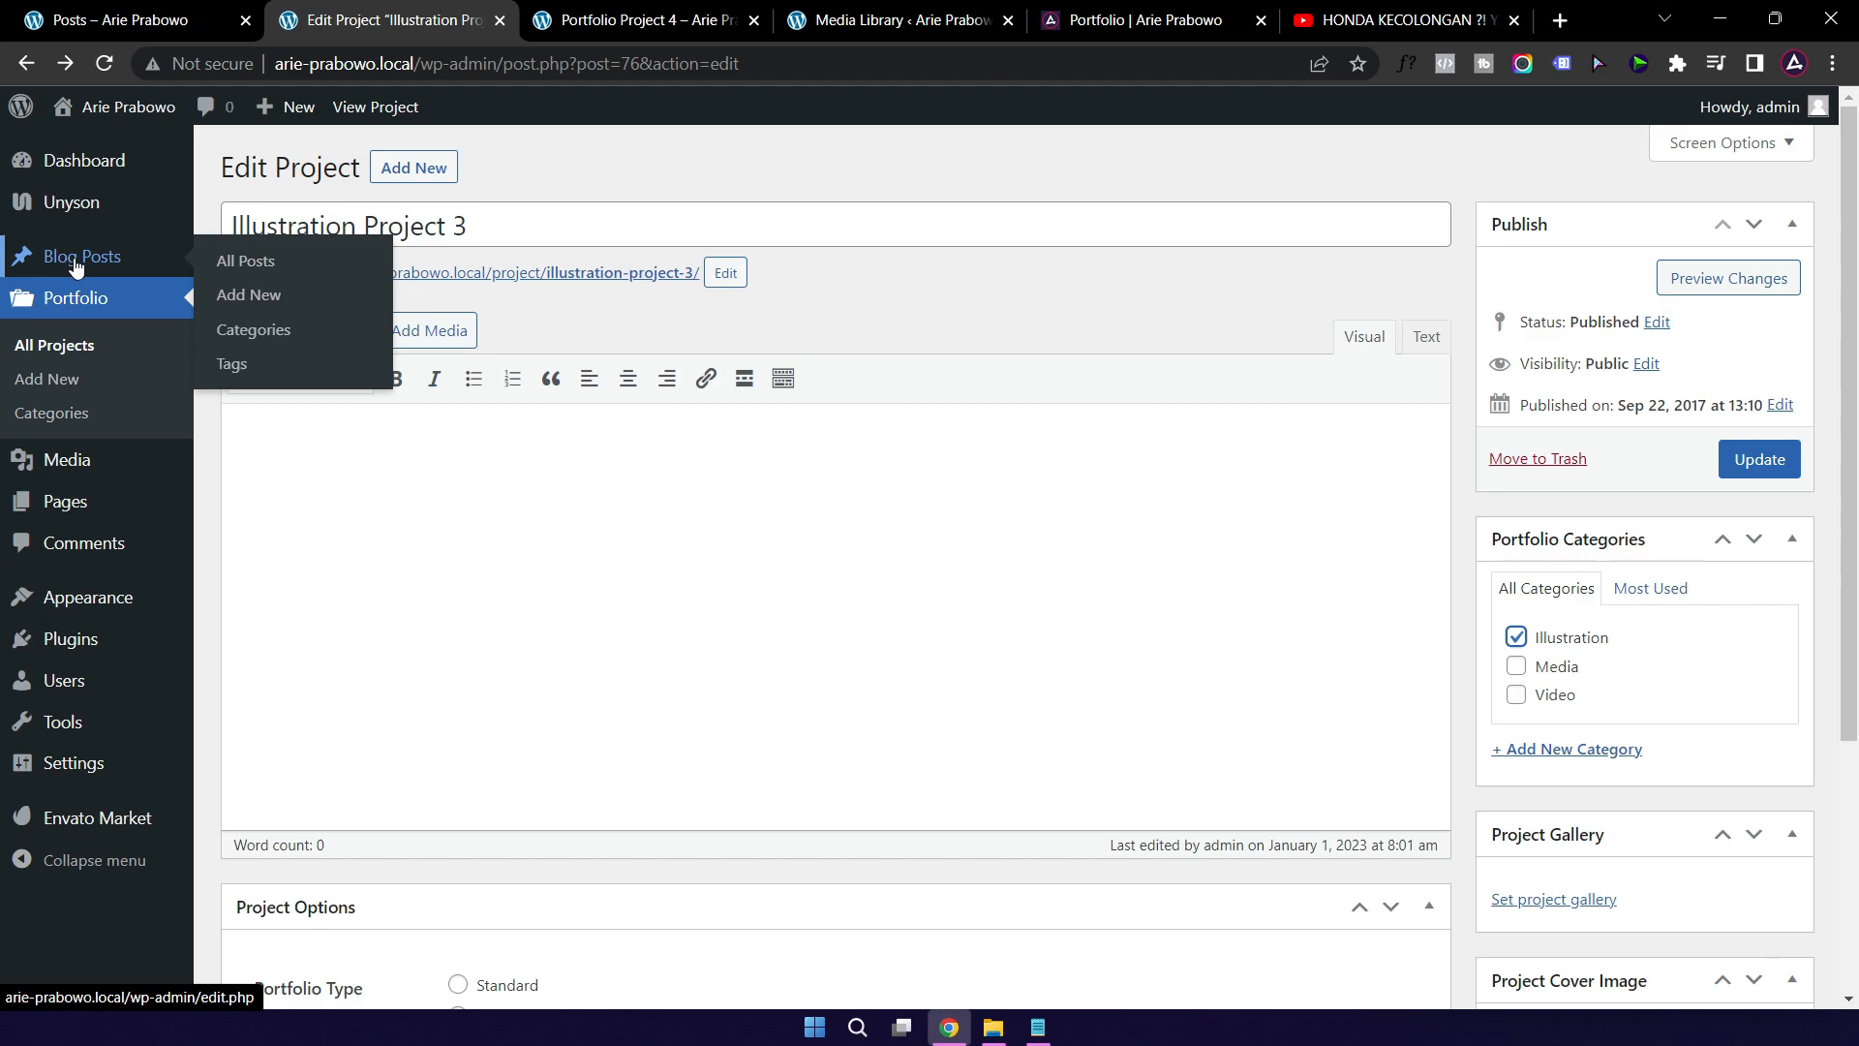
Step: Rename blog category CSS to 'Cerita Pendek', clear its slug so it becomes cerita-pendek, and save
{"action": "left_click", "coordinate": [262, 334]}
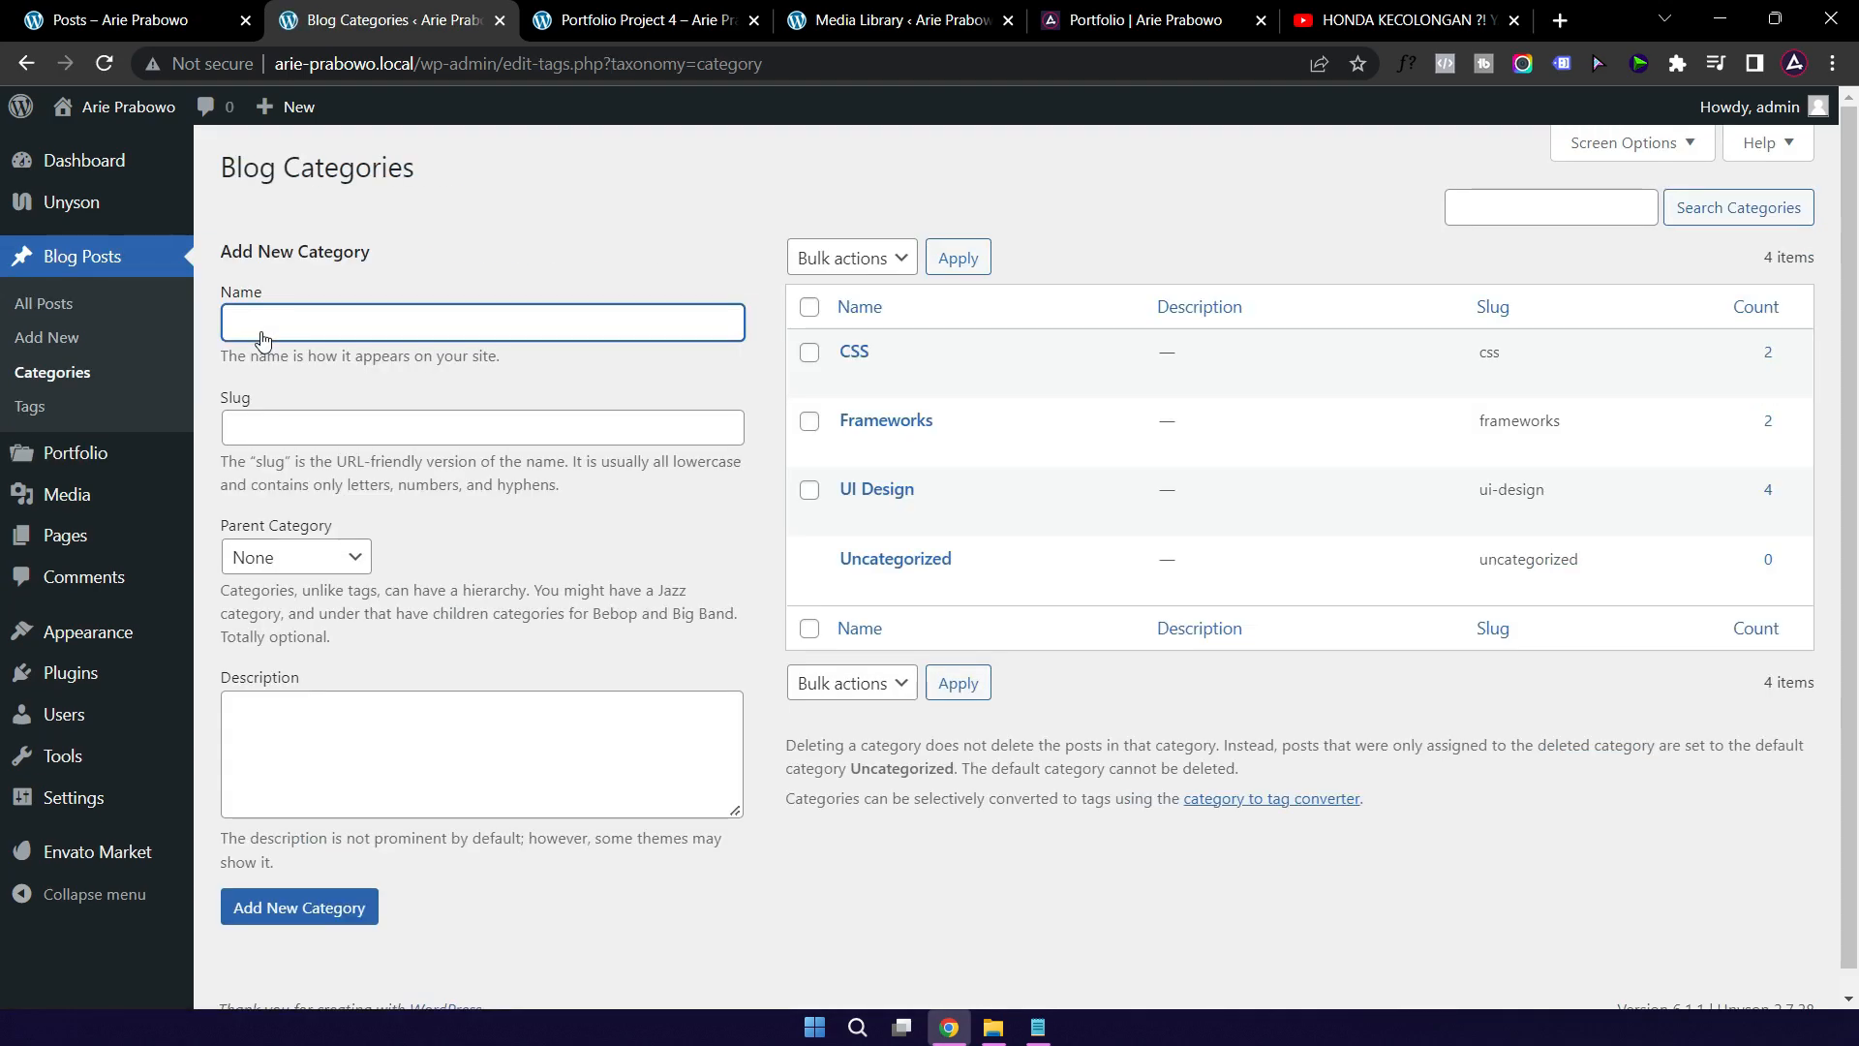
{"action": "mouse_move", "coordinate": [1058, 383]}
{"action": "left_click", "coordinate": [857, 354]}
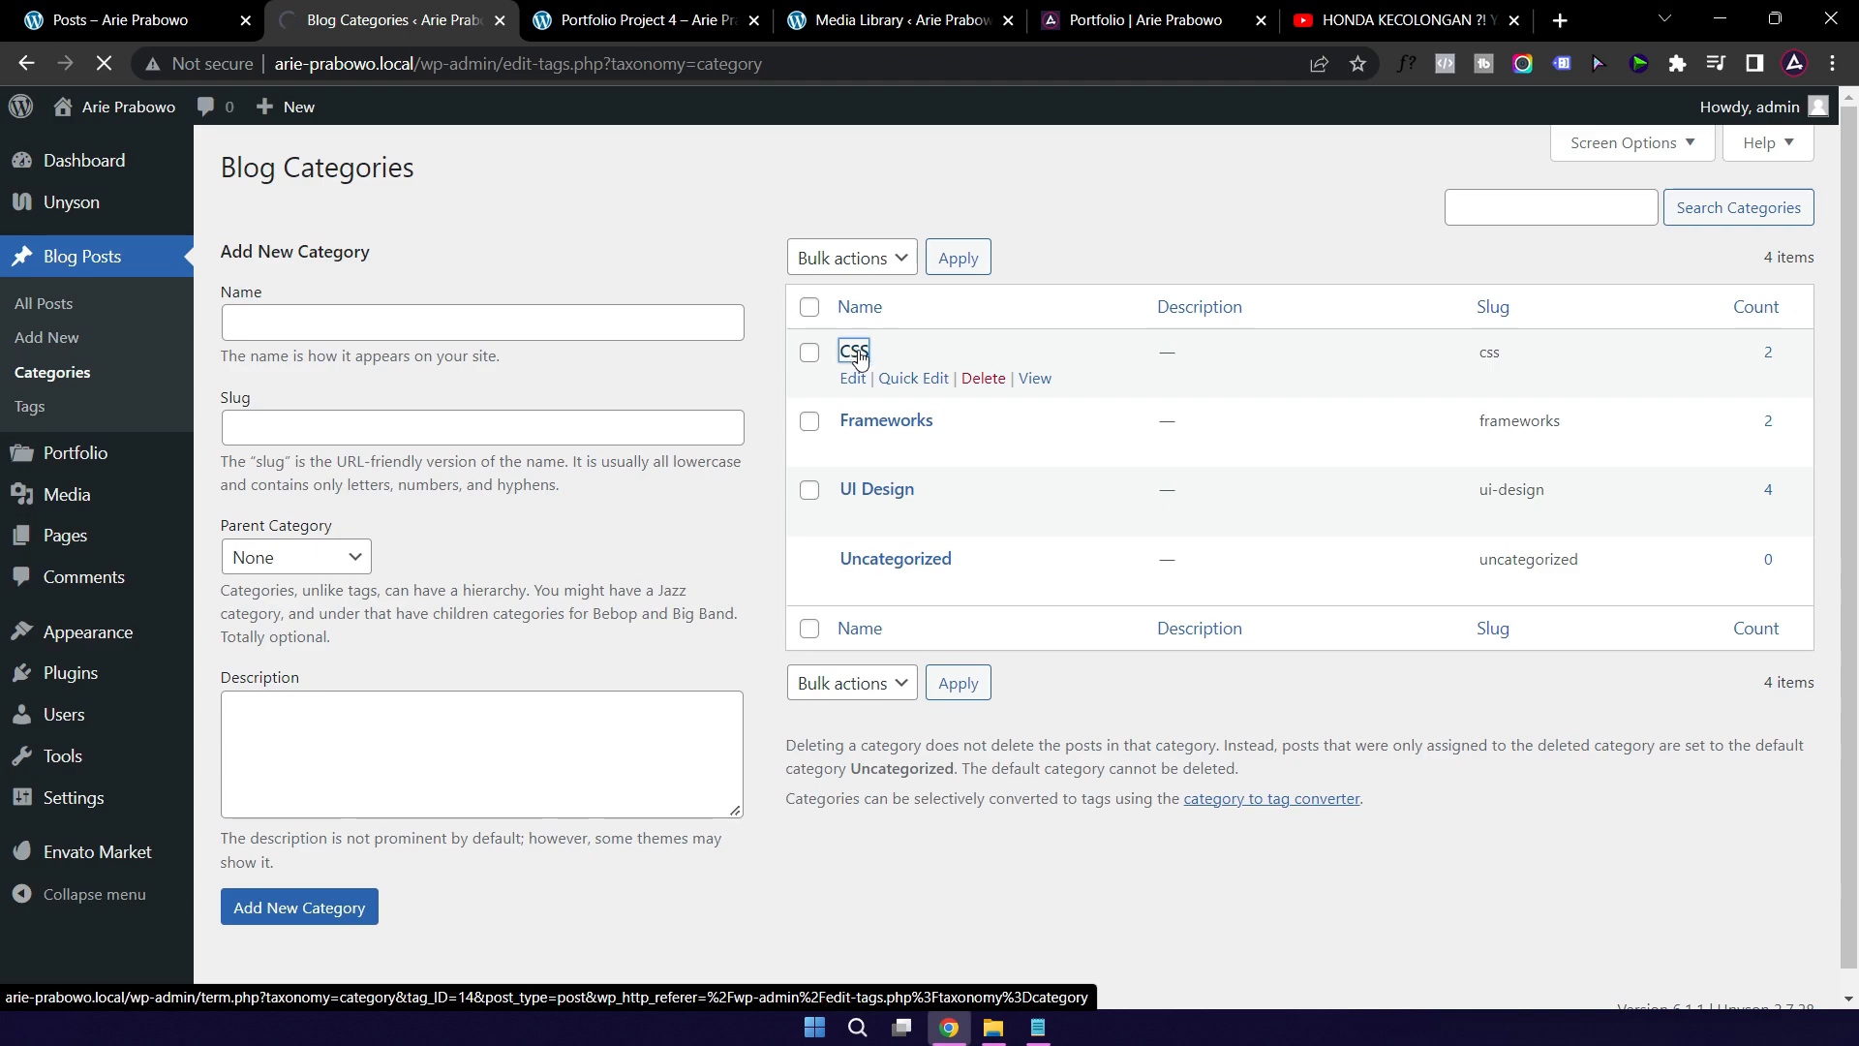
{"action": "double_click", "coordinate": [559, 243]}
{"action": "type", "text": "Cerita"}
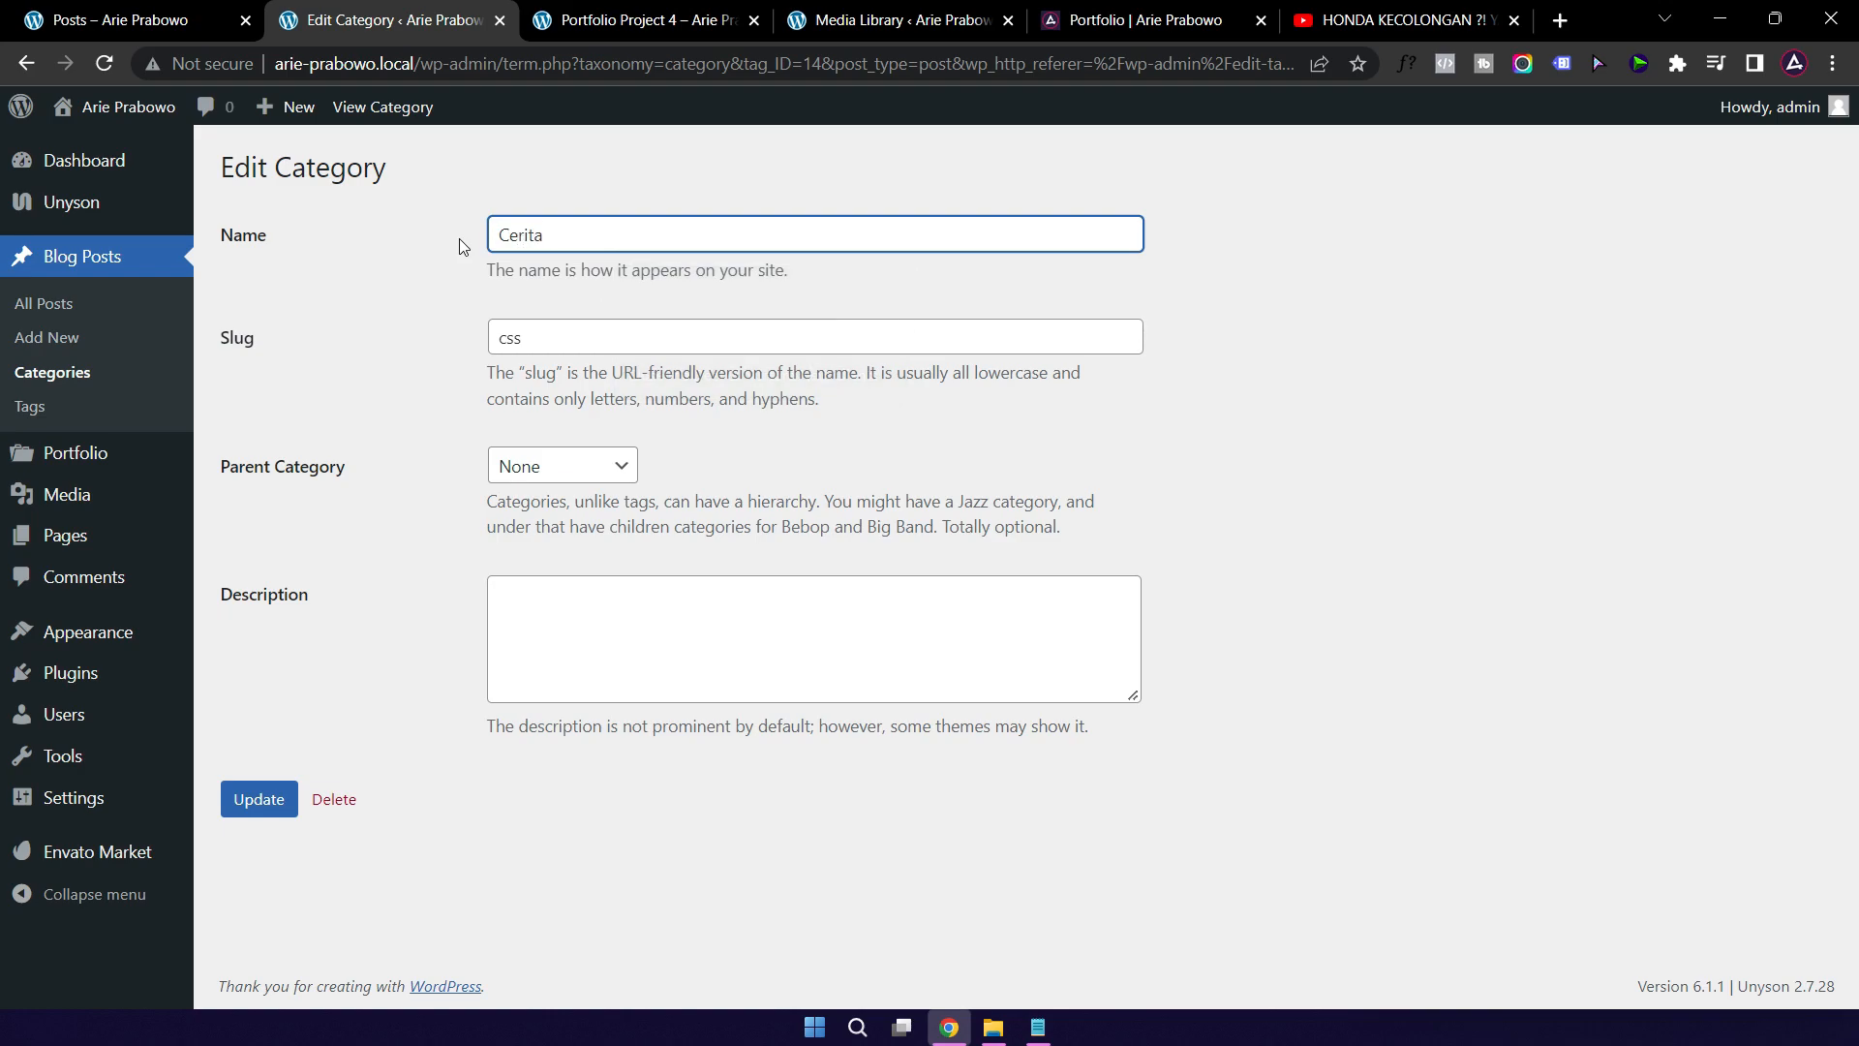
{"action": "type", "text": " Pendek"}
{"action": "key", "text": "Tab"}
{"action": "key", "text": "BackSpace"}
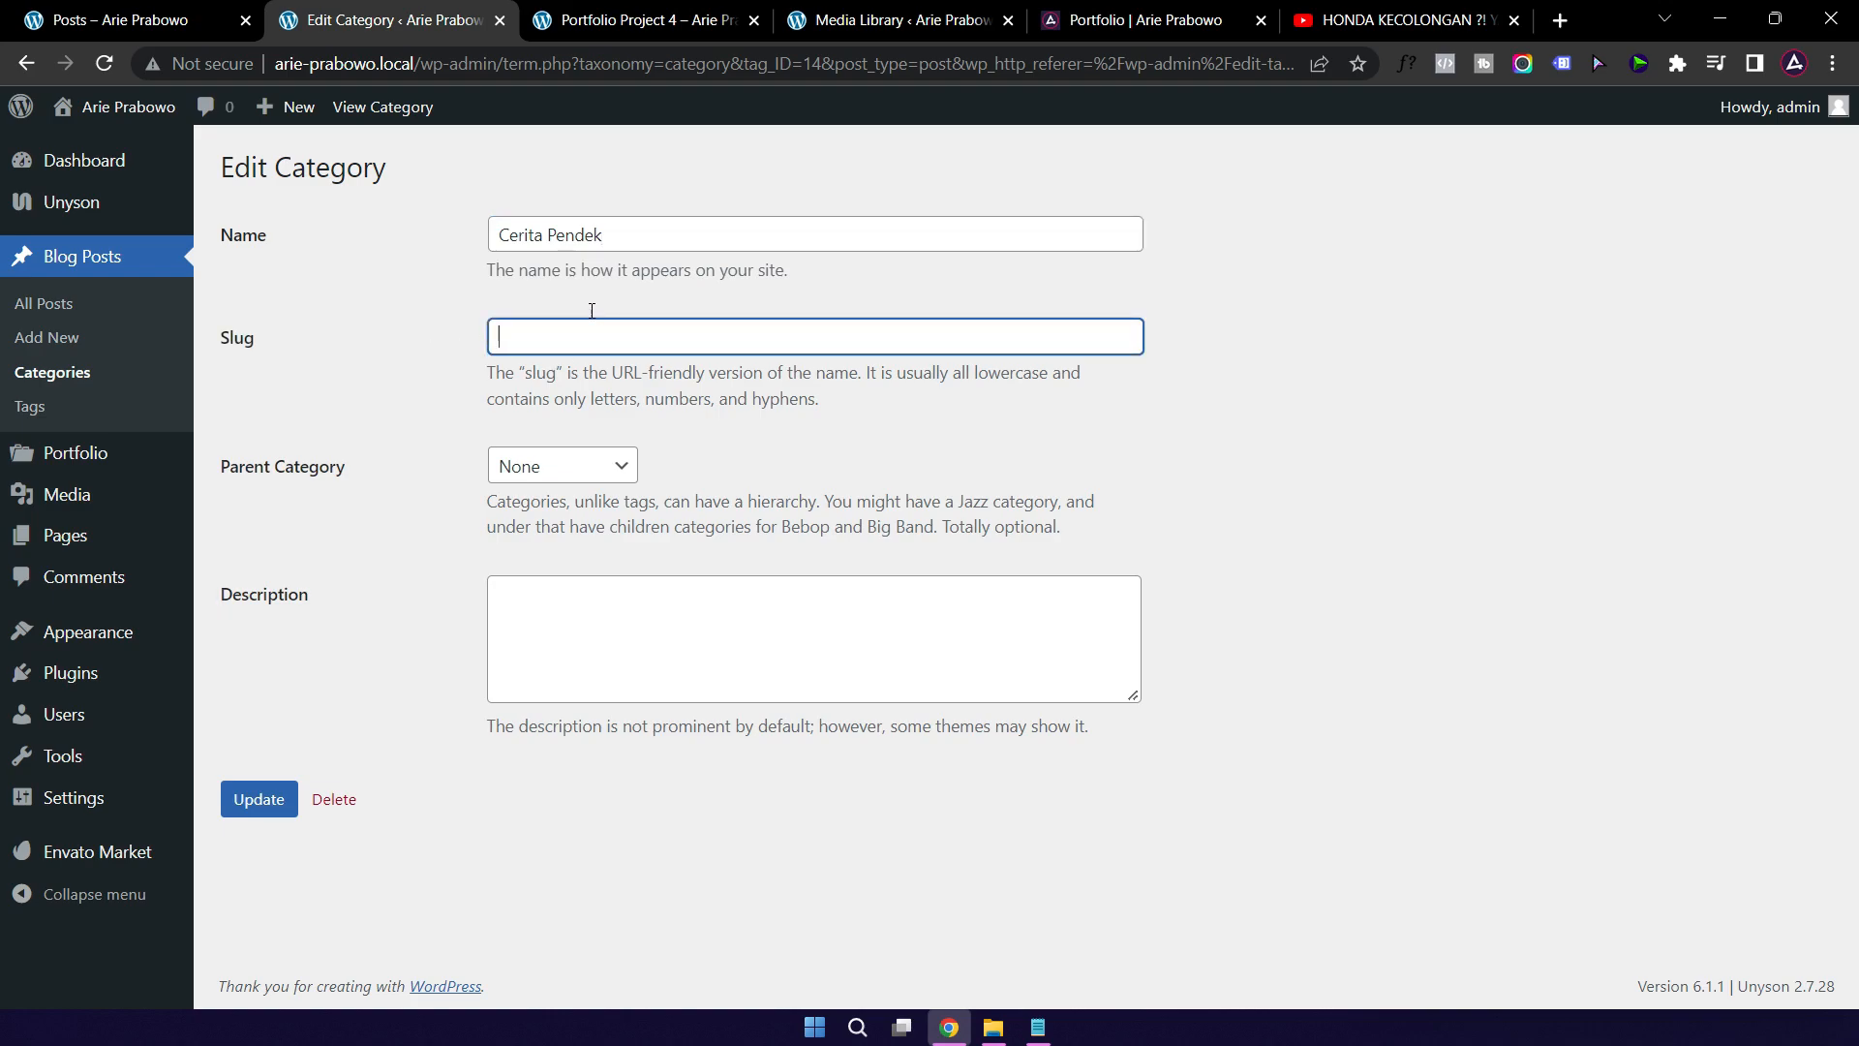
{"action": "left_click", "coordinate": [258, 799]}
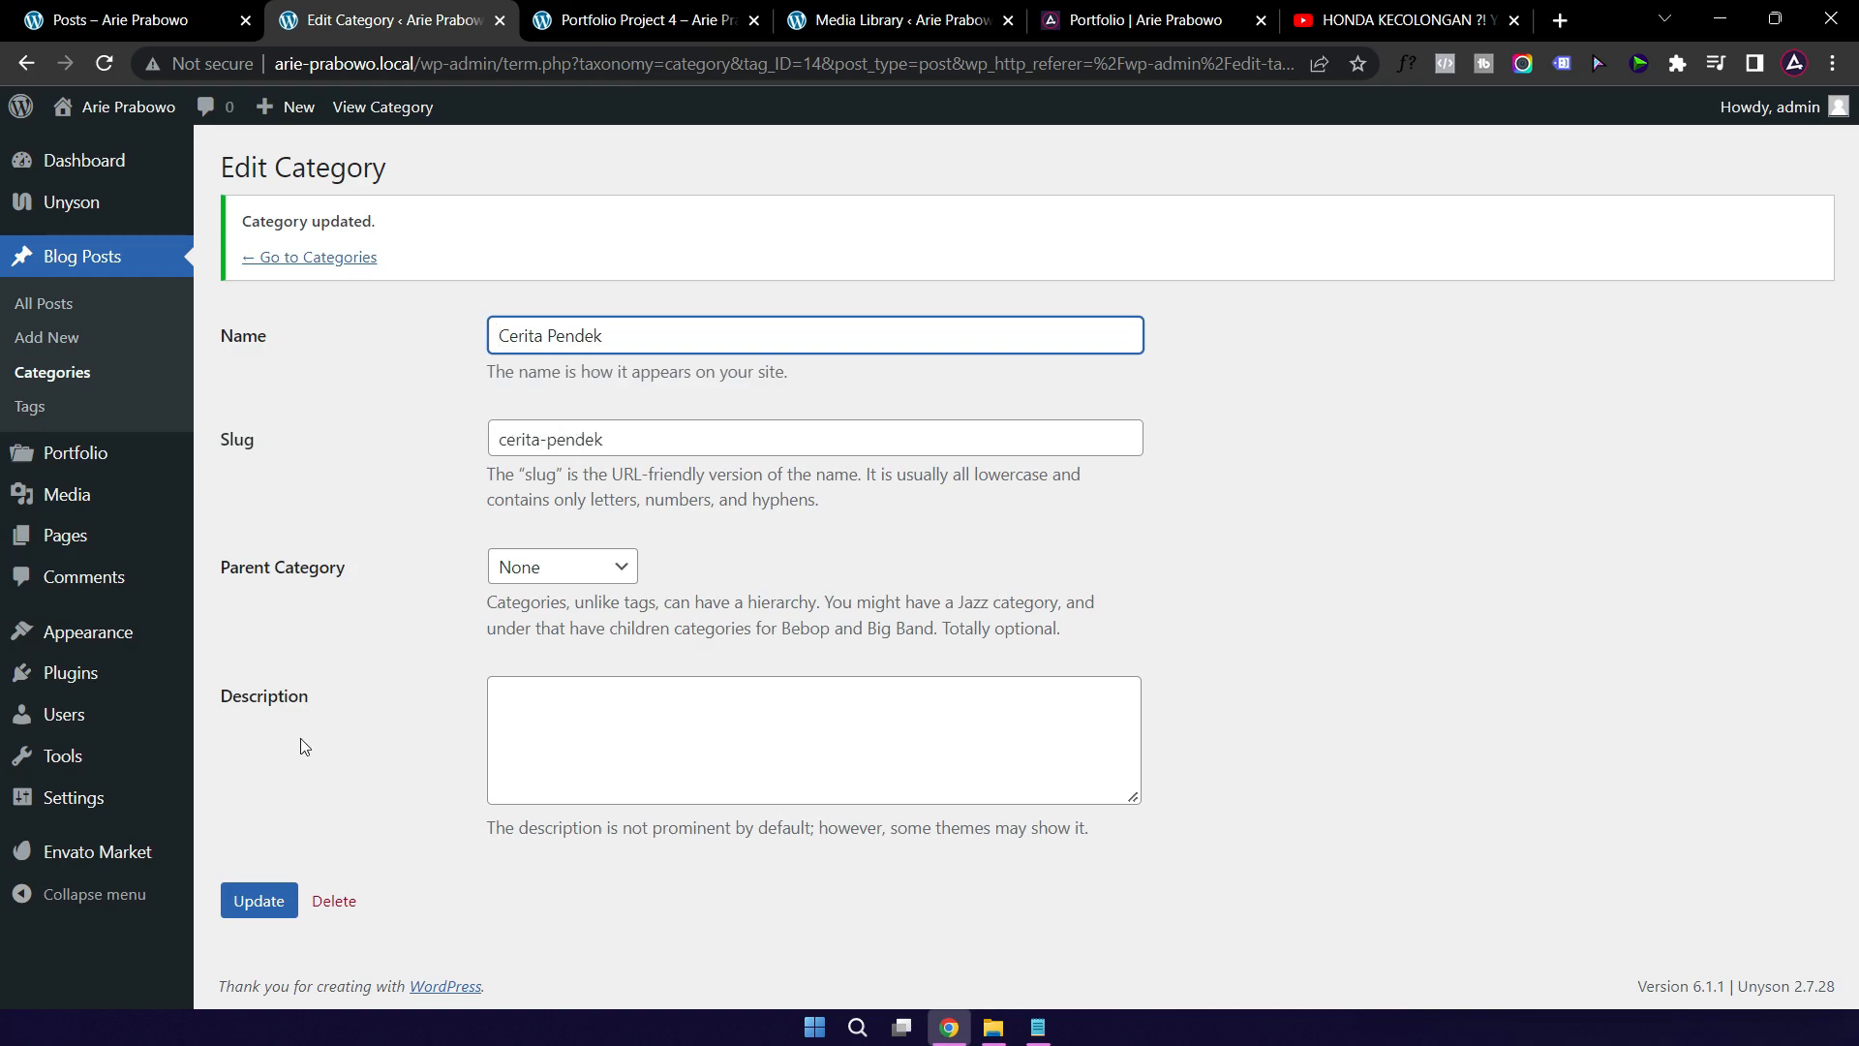
{"action": "left_click", "coordinate": [52, 372]}
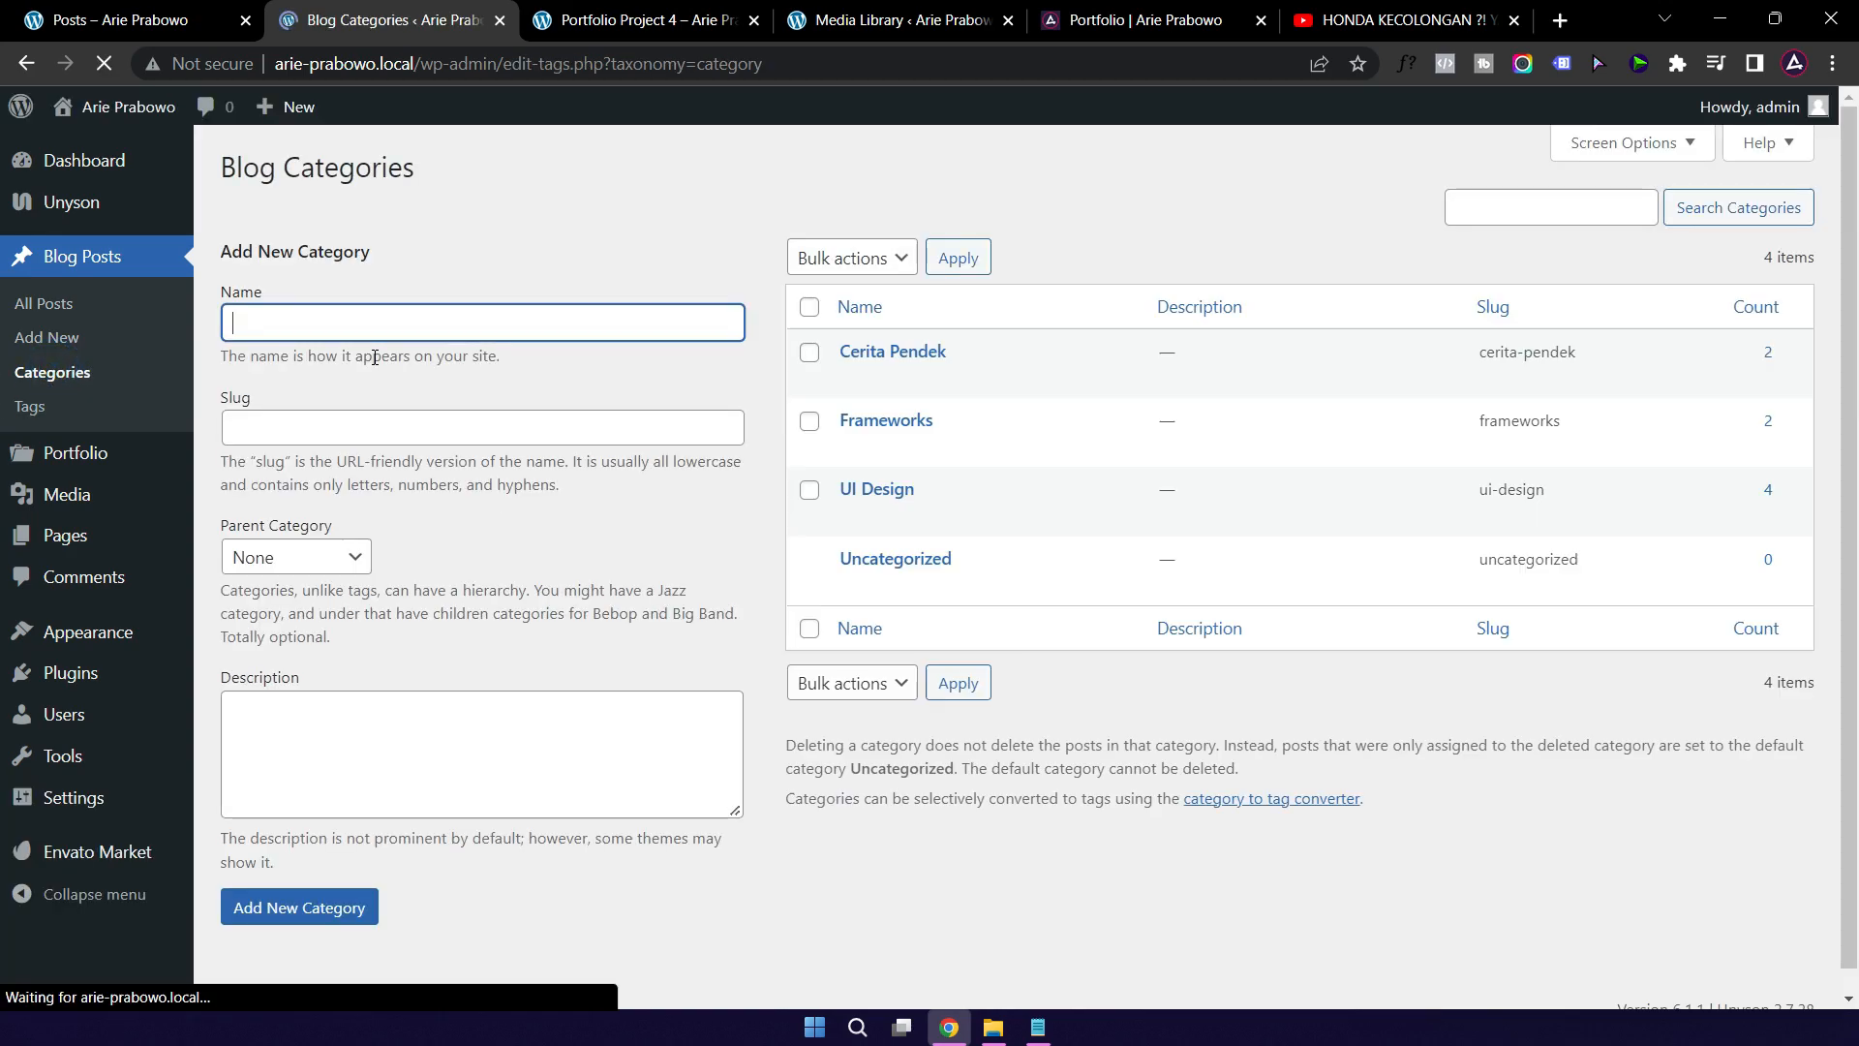
Step: Quick-edit the Frameworks category into Tutorial, clearing its old slug
{"action": "left_click", "coordinate": [905, 441]}
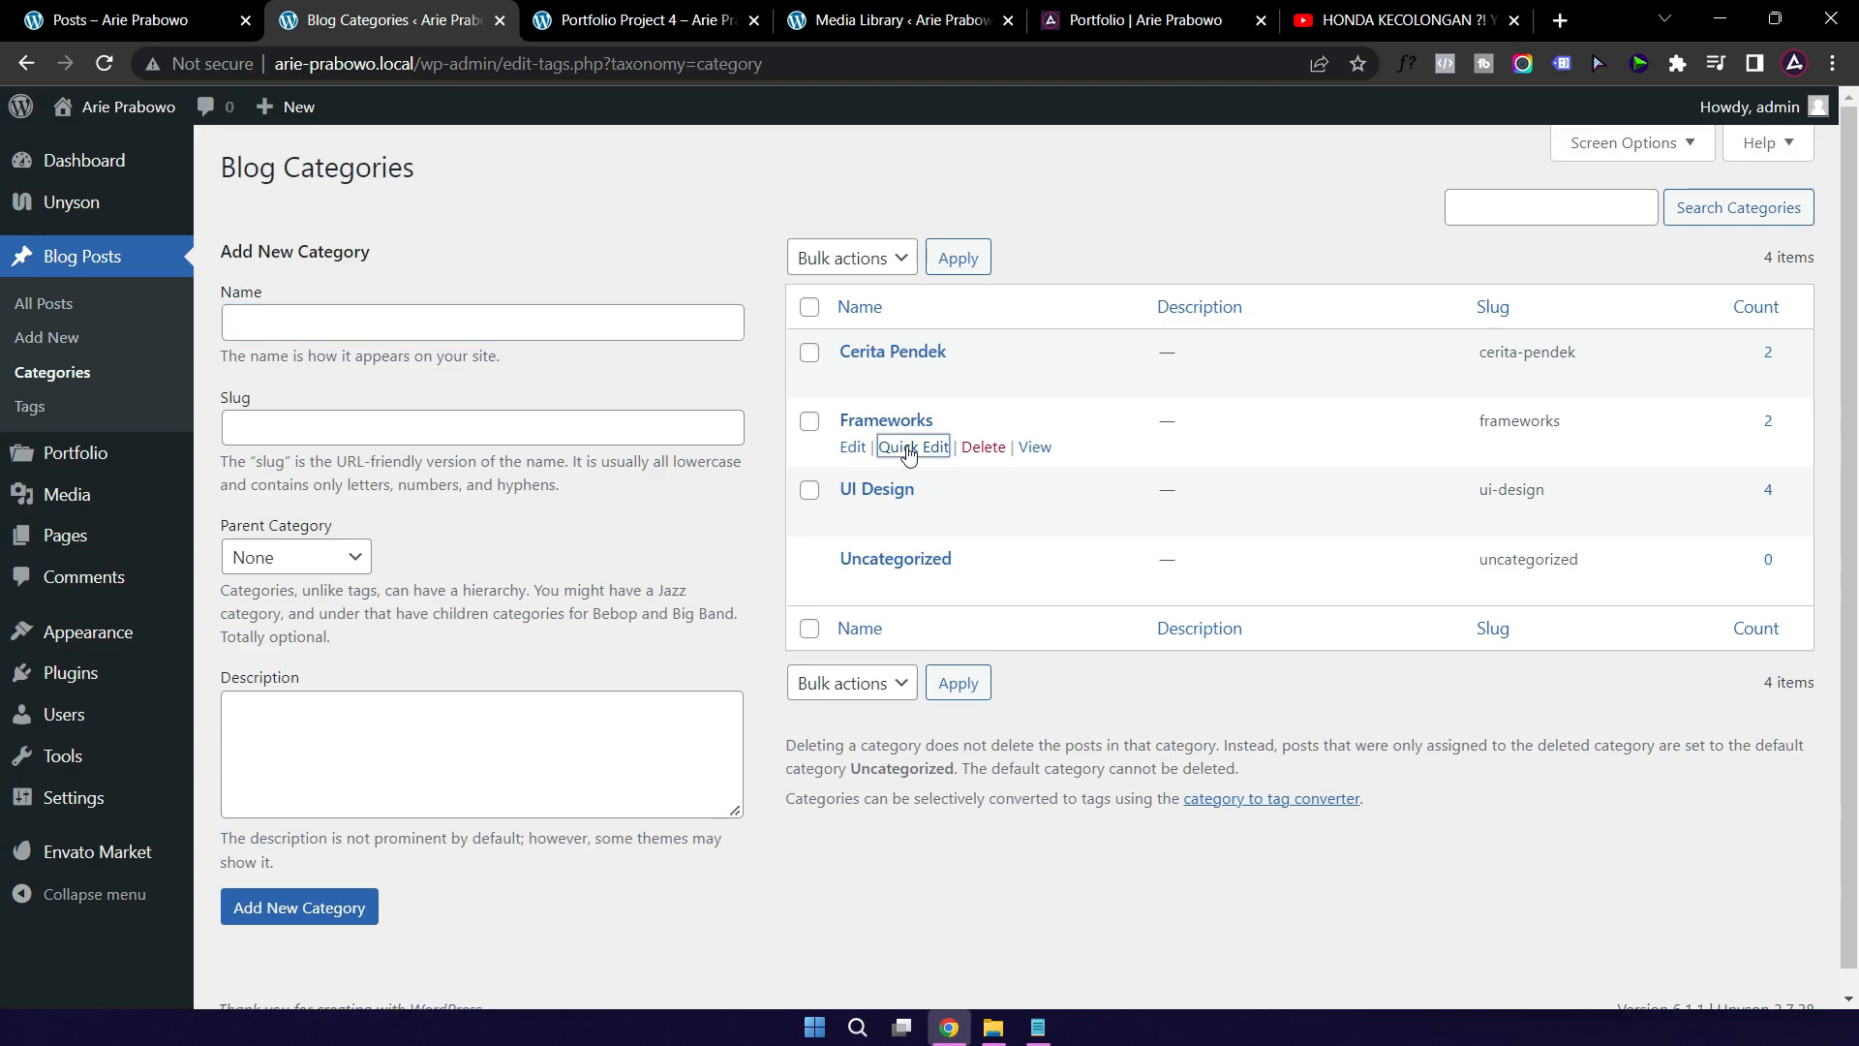
{"action": "left_click_drag", "start_coordinate": [1030, 468], "coordinate": [867, 480]}
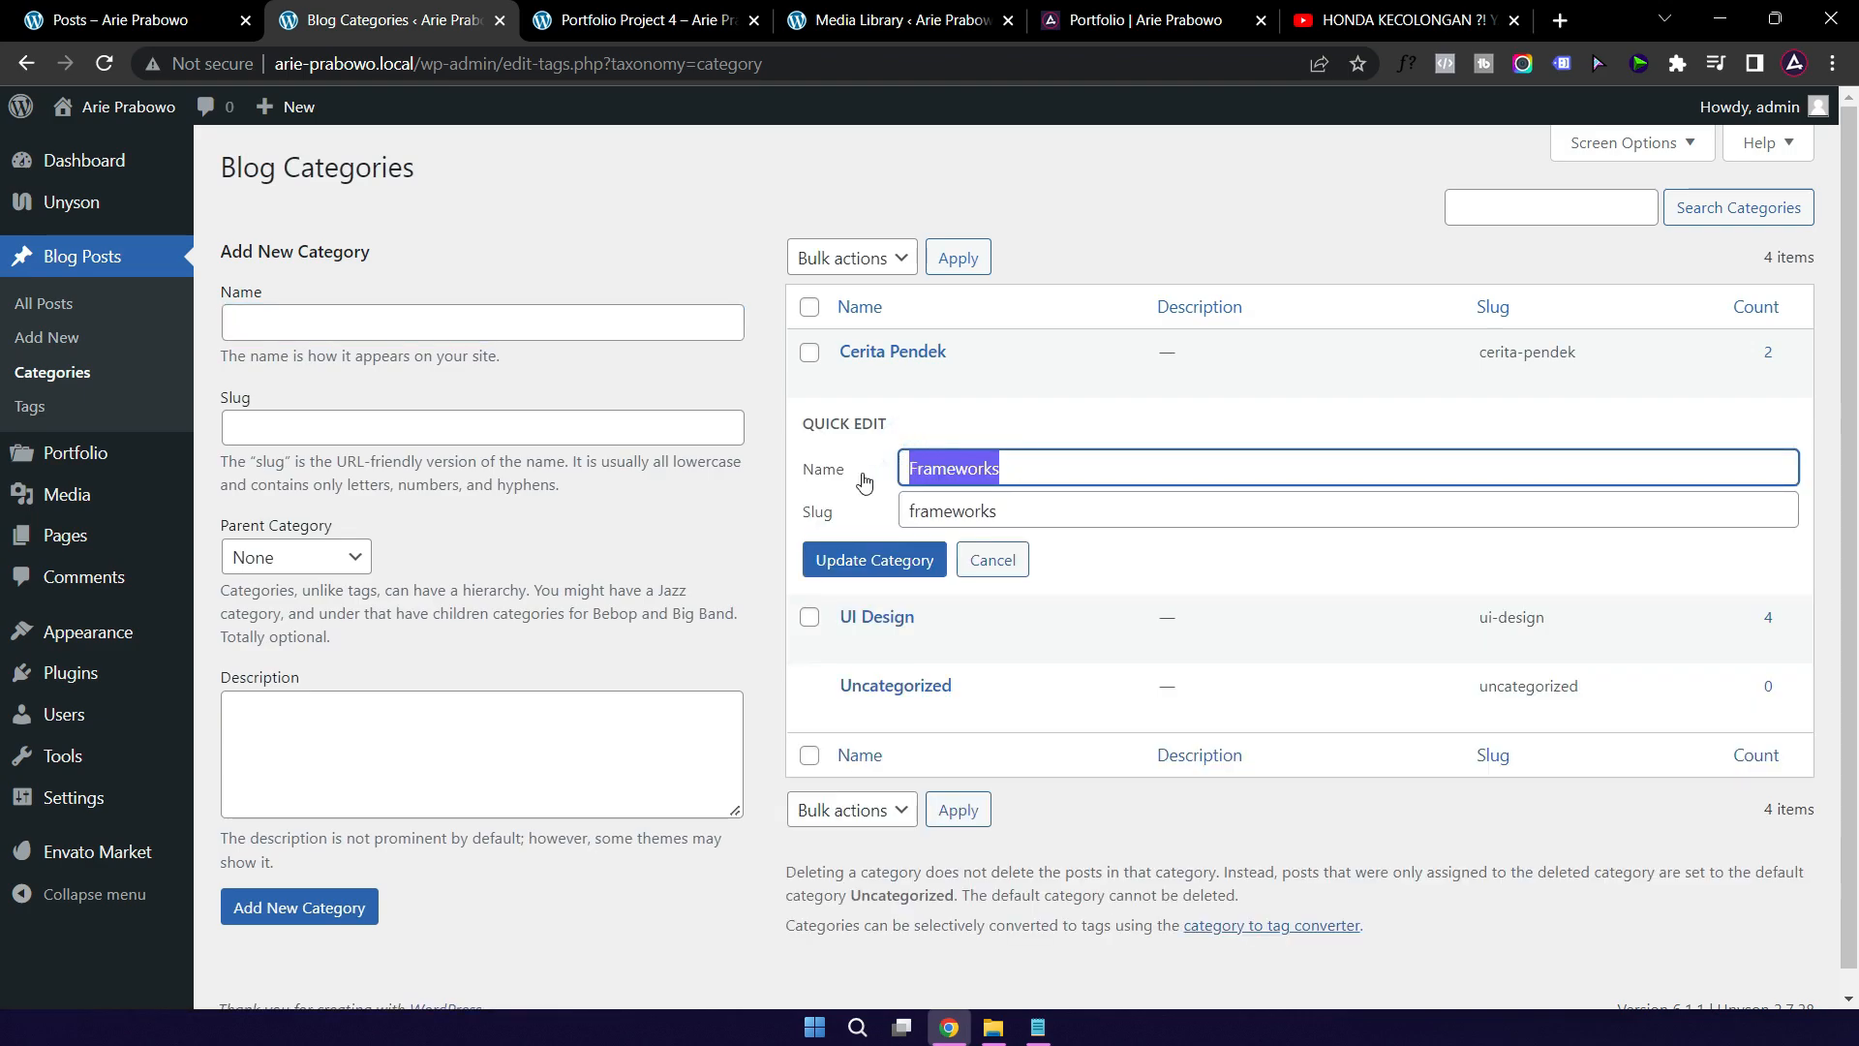
{"action": "type", "text": "Tutorial"}
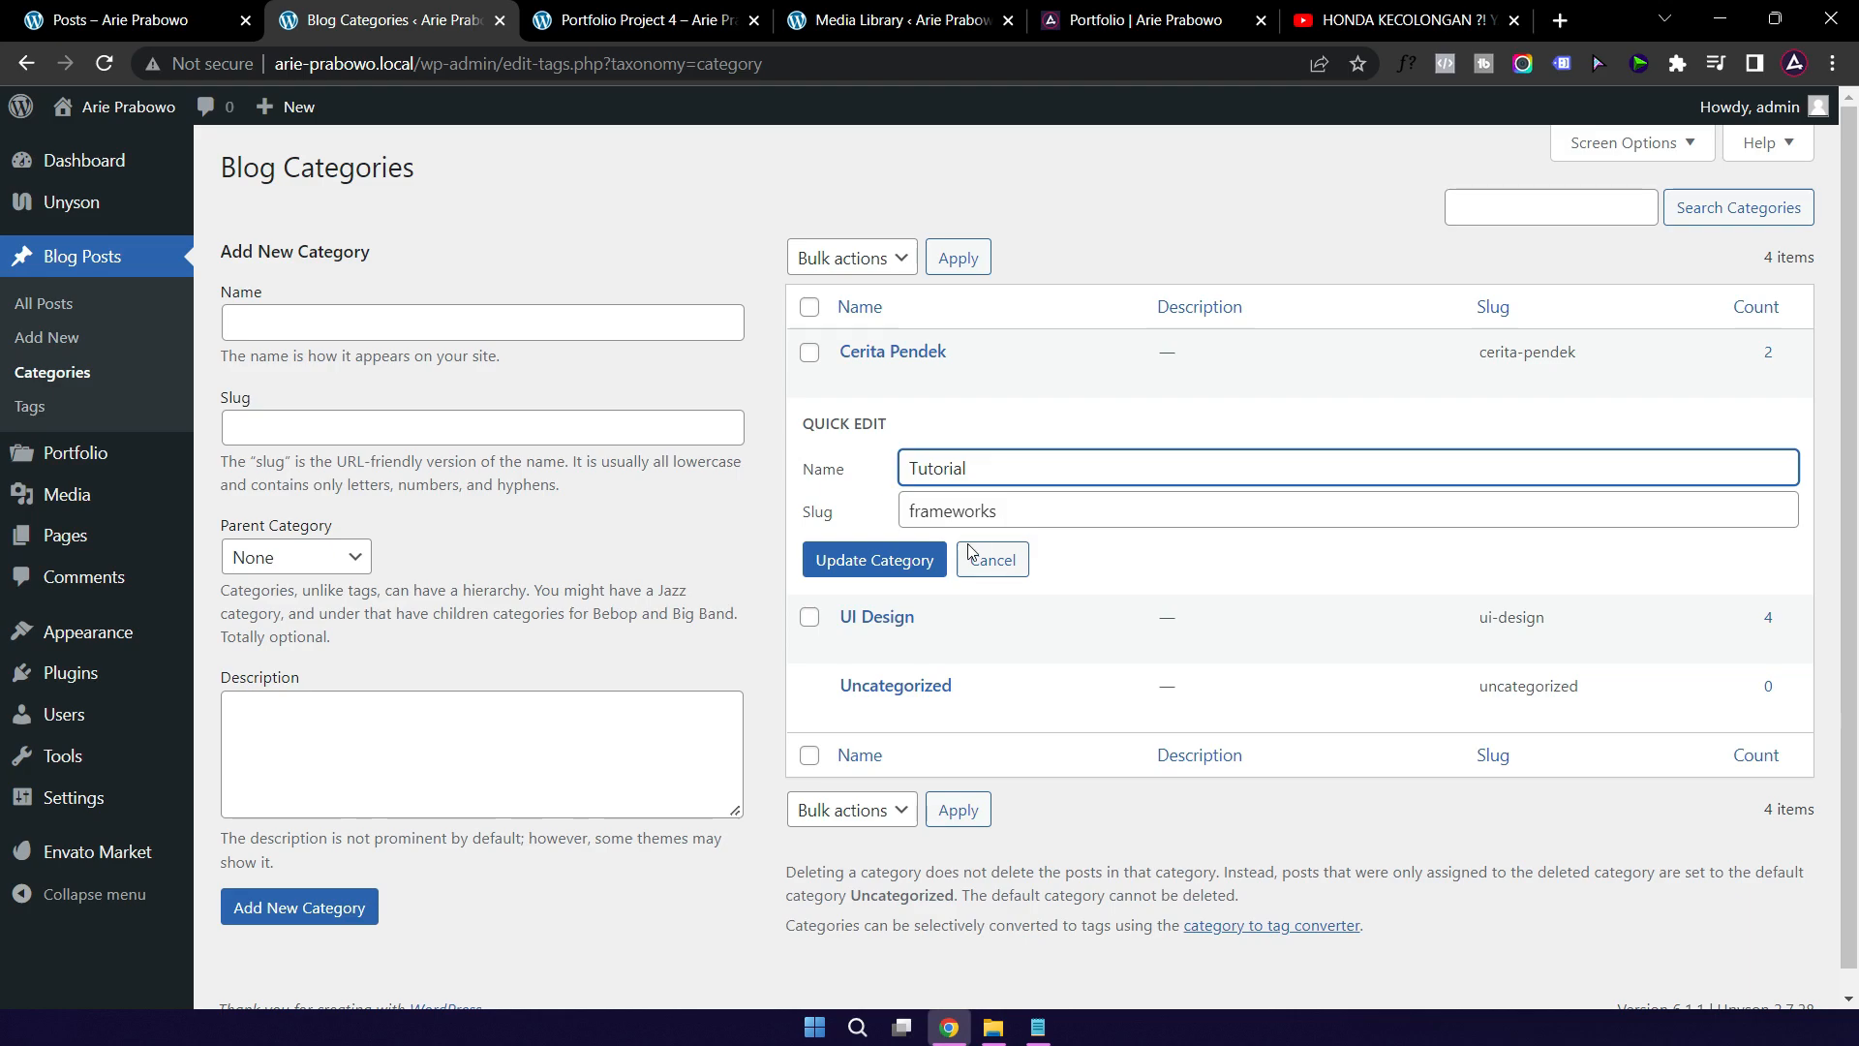
{"action": "double_click", "coordinate": [1021, 513]}
{"action": "key", "text": "BackSpace"}
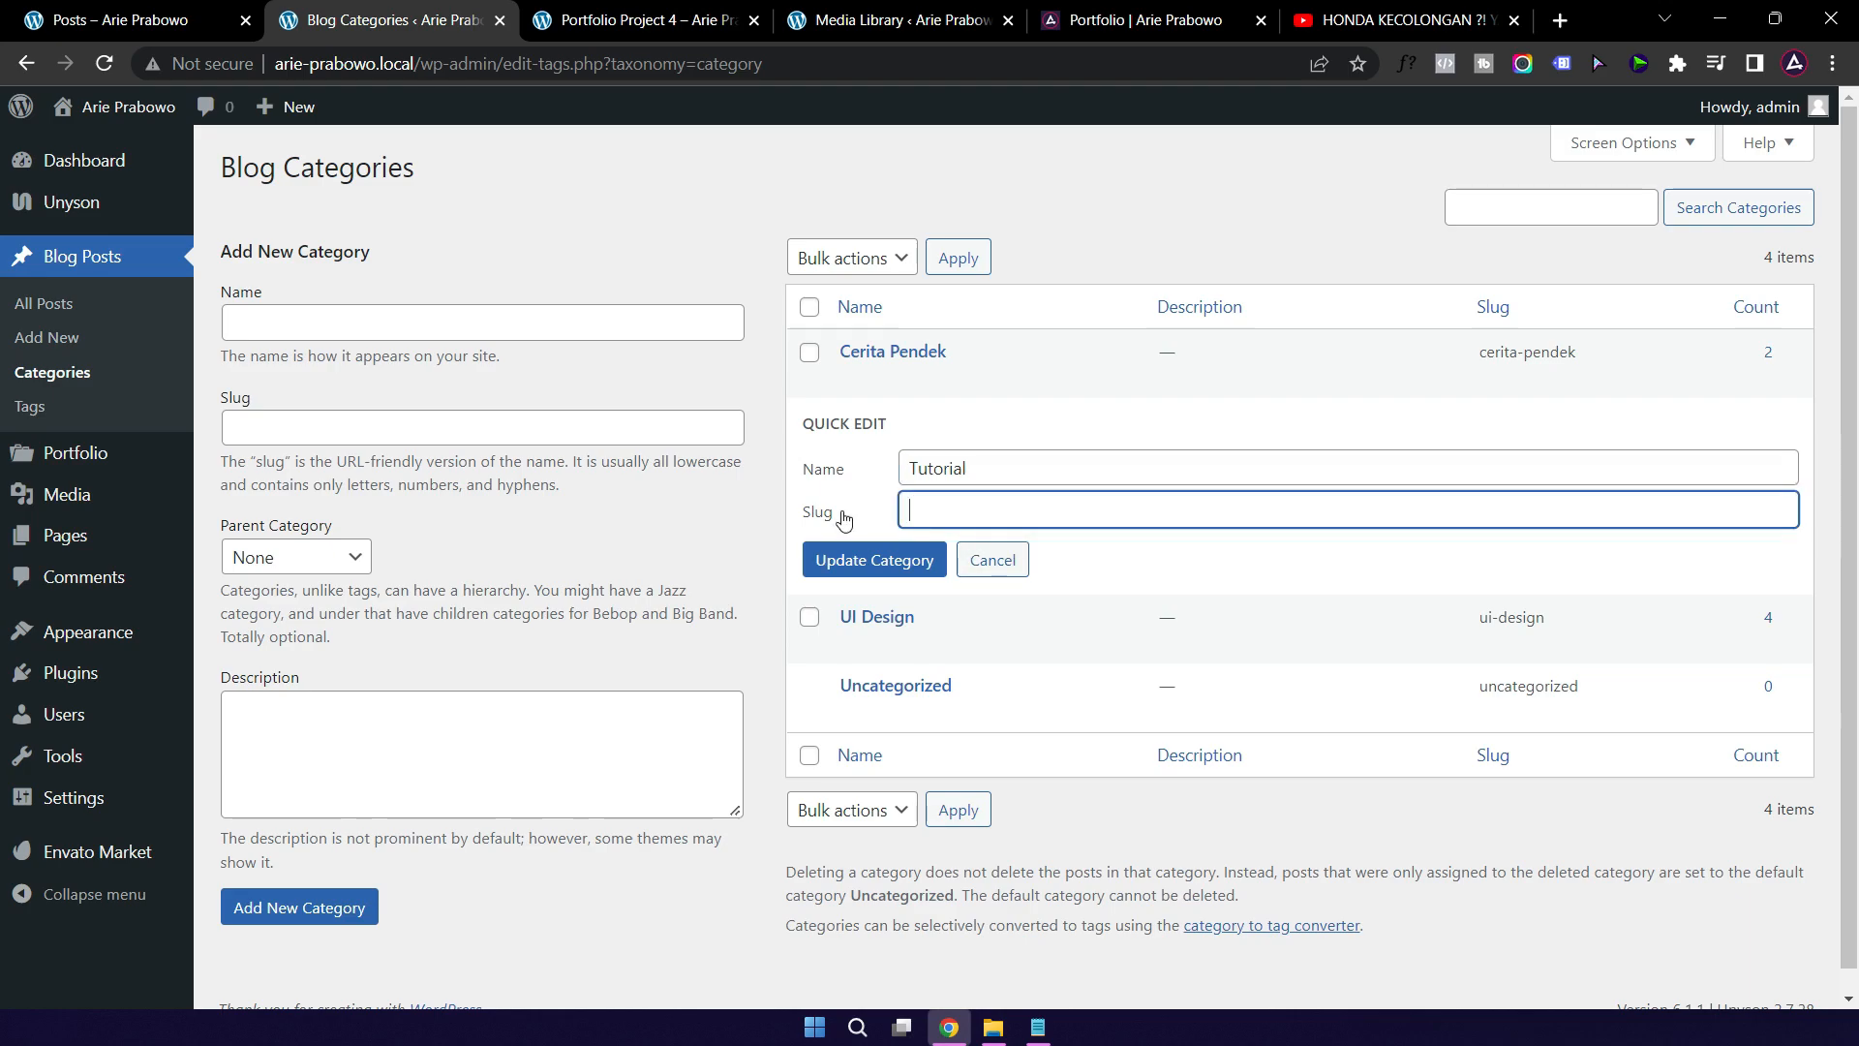
{"action": "left_click", "coordinate": [860, 569]}
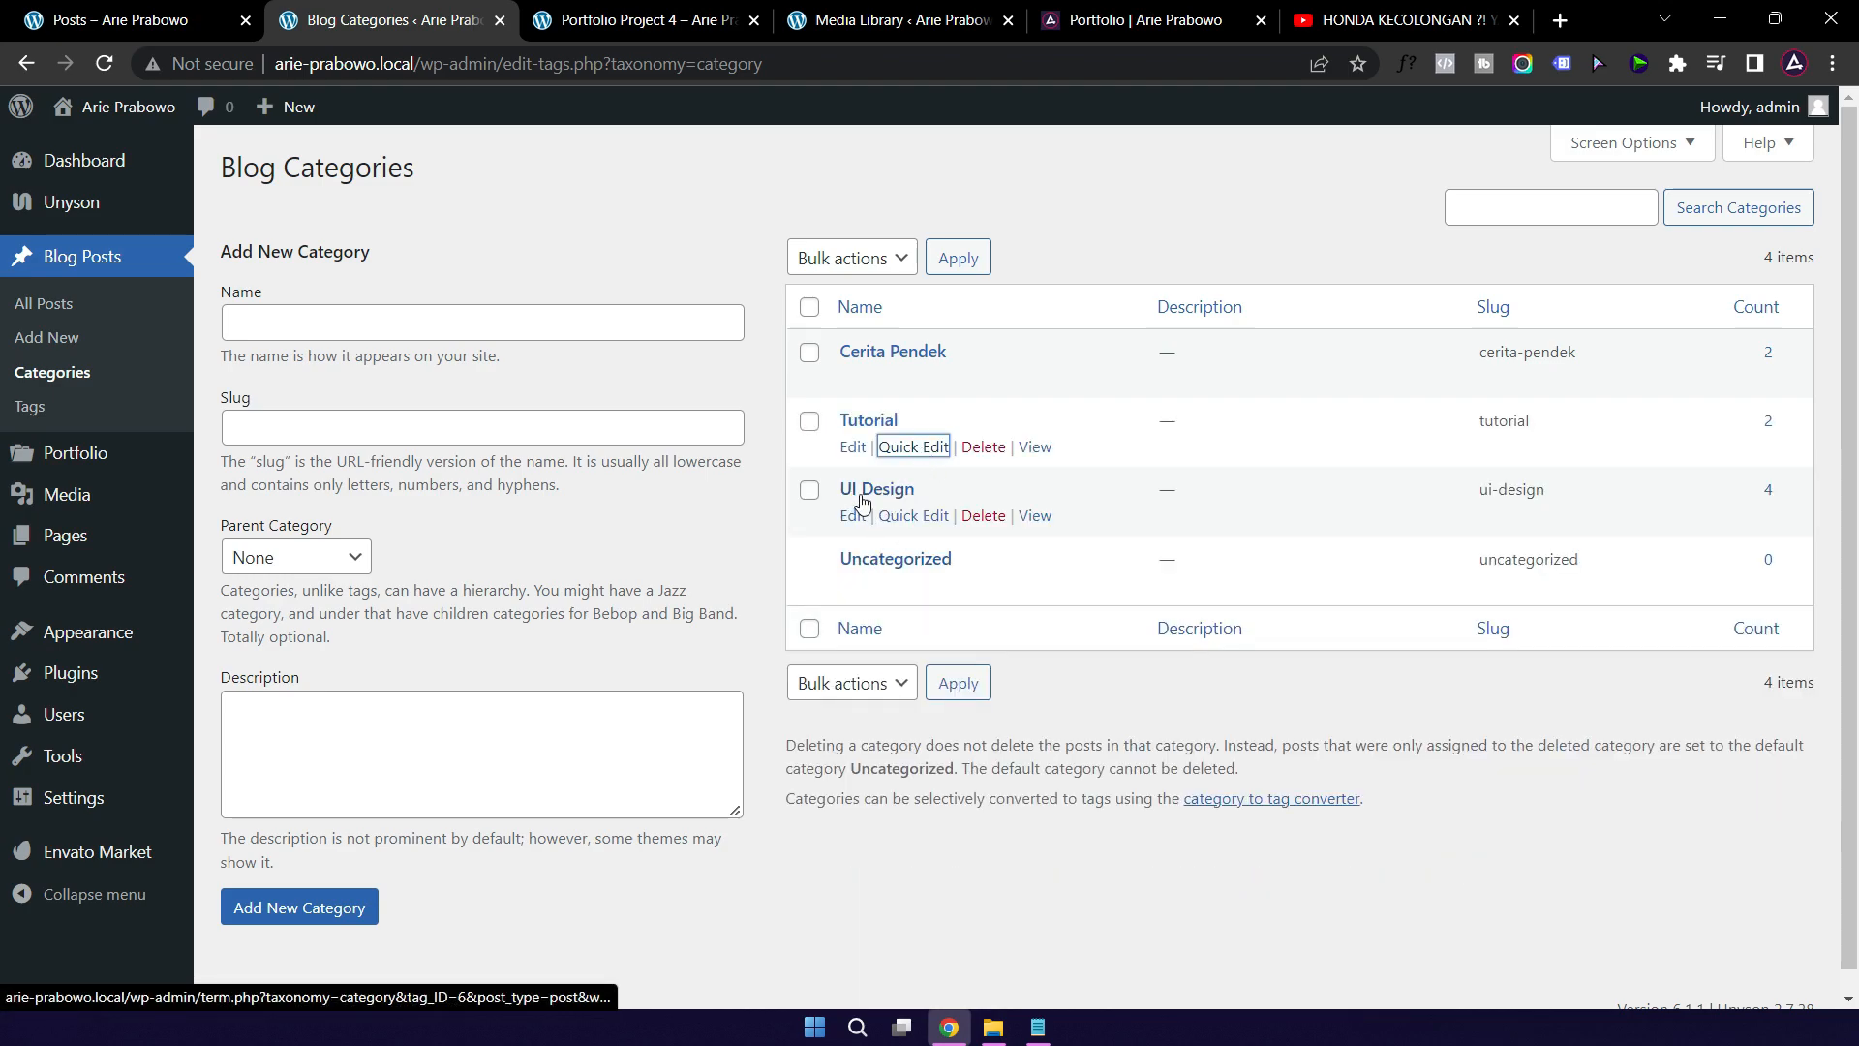
Step: Quick-edit the UI Design category into Informasi, clearing its old ui-design slug
{"action": "left_click", "coordinate": [911, 519]}
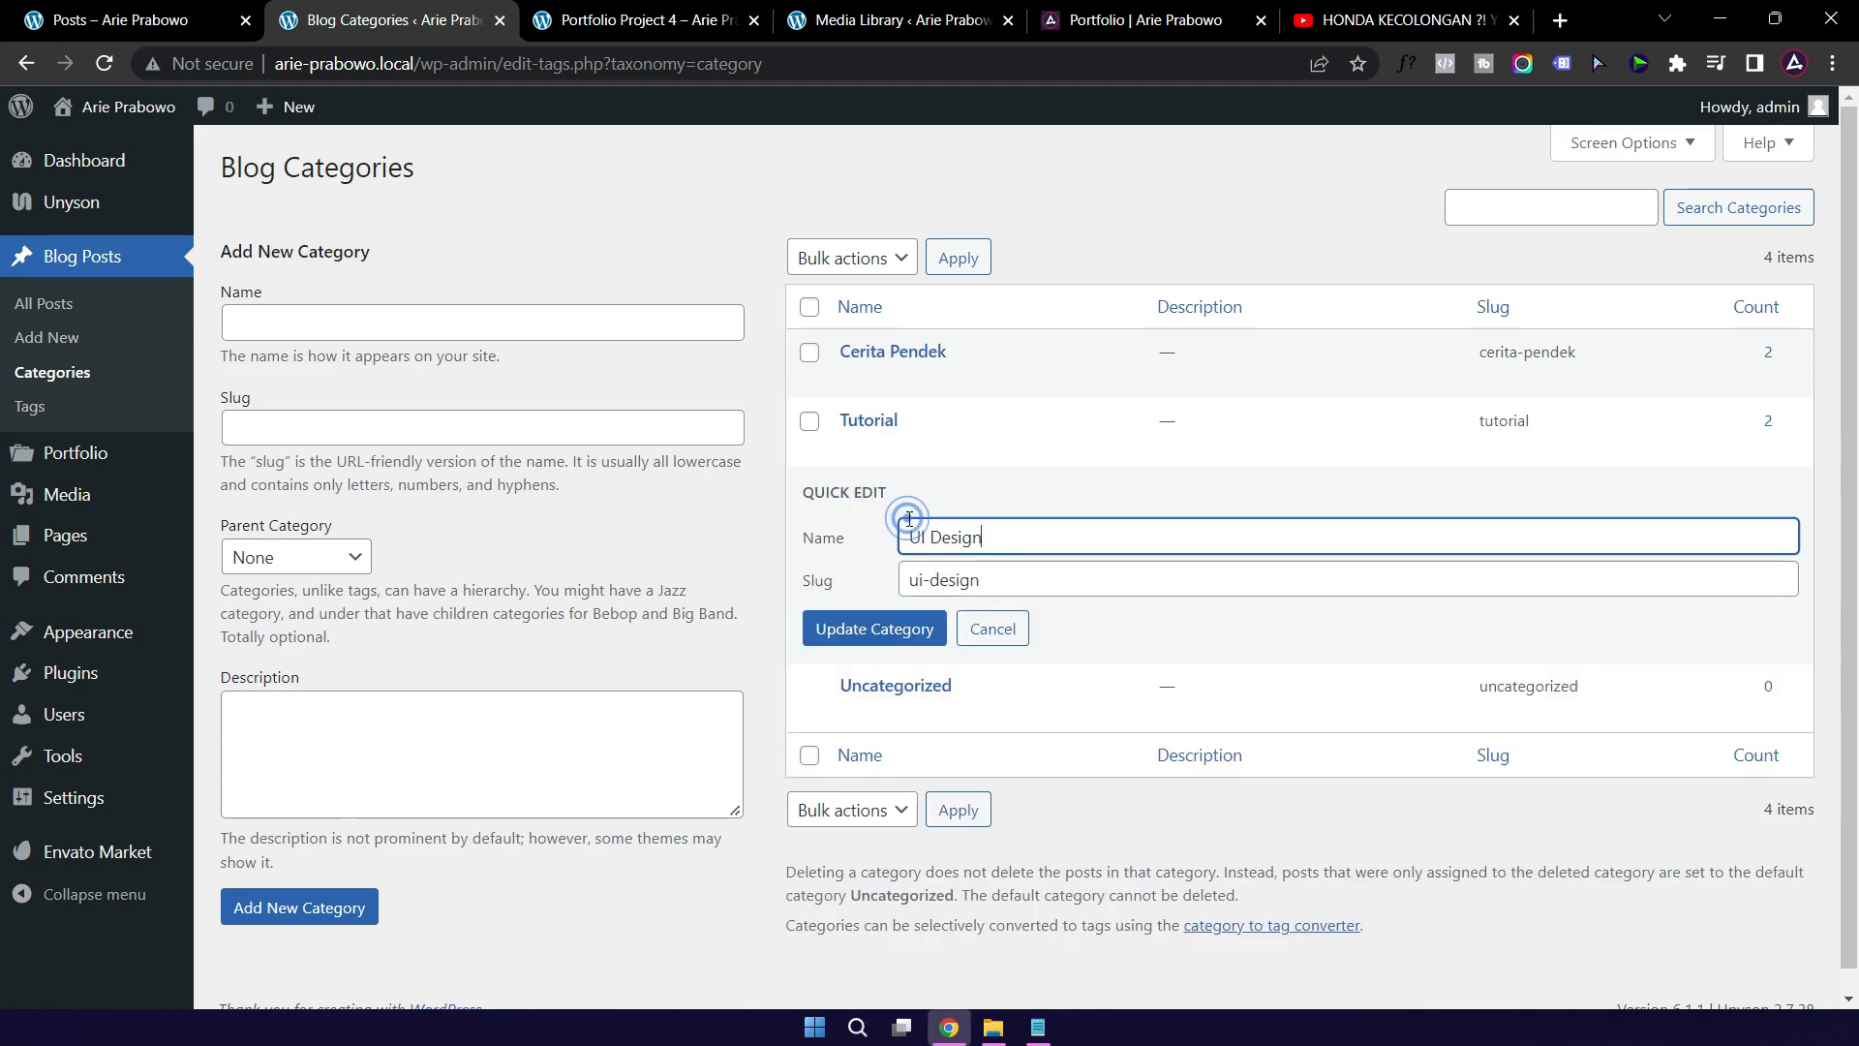
{"action": "triple_click", "coordinate": [1021, 533]}
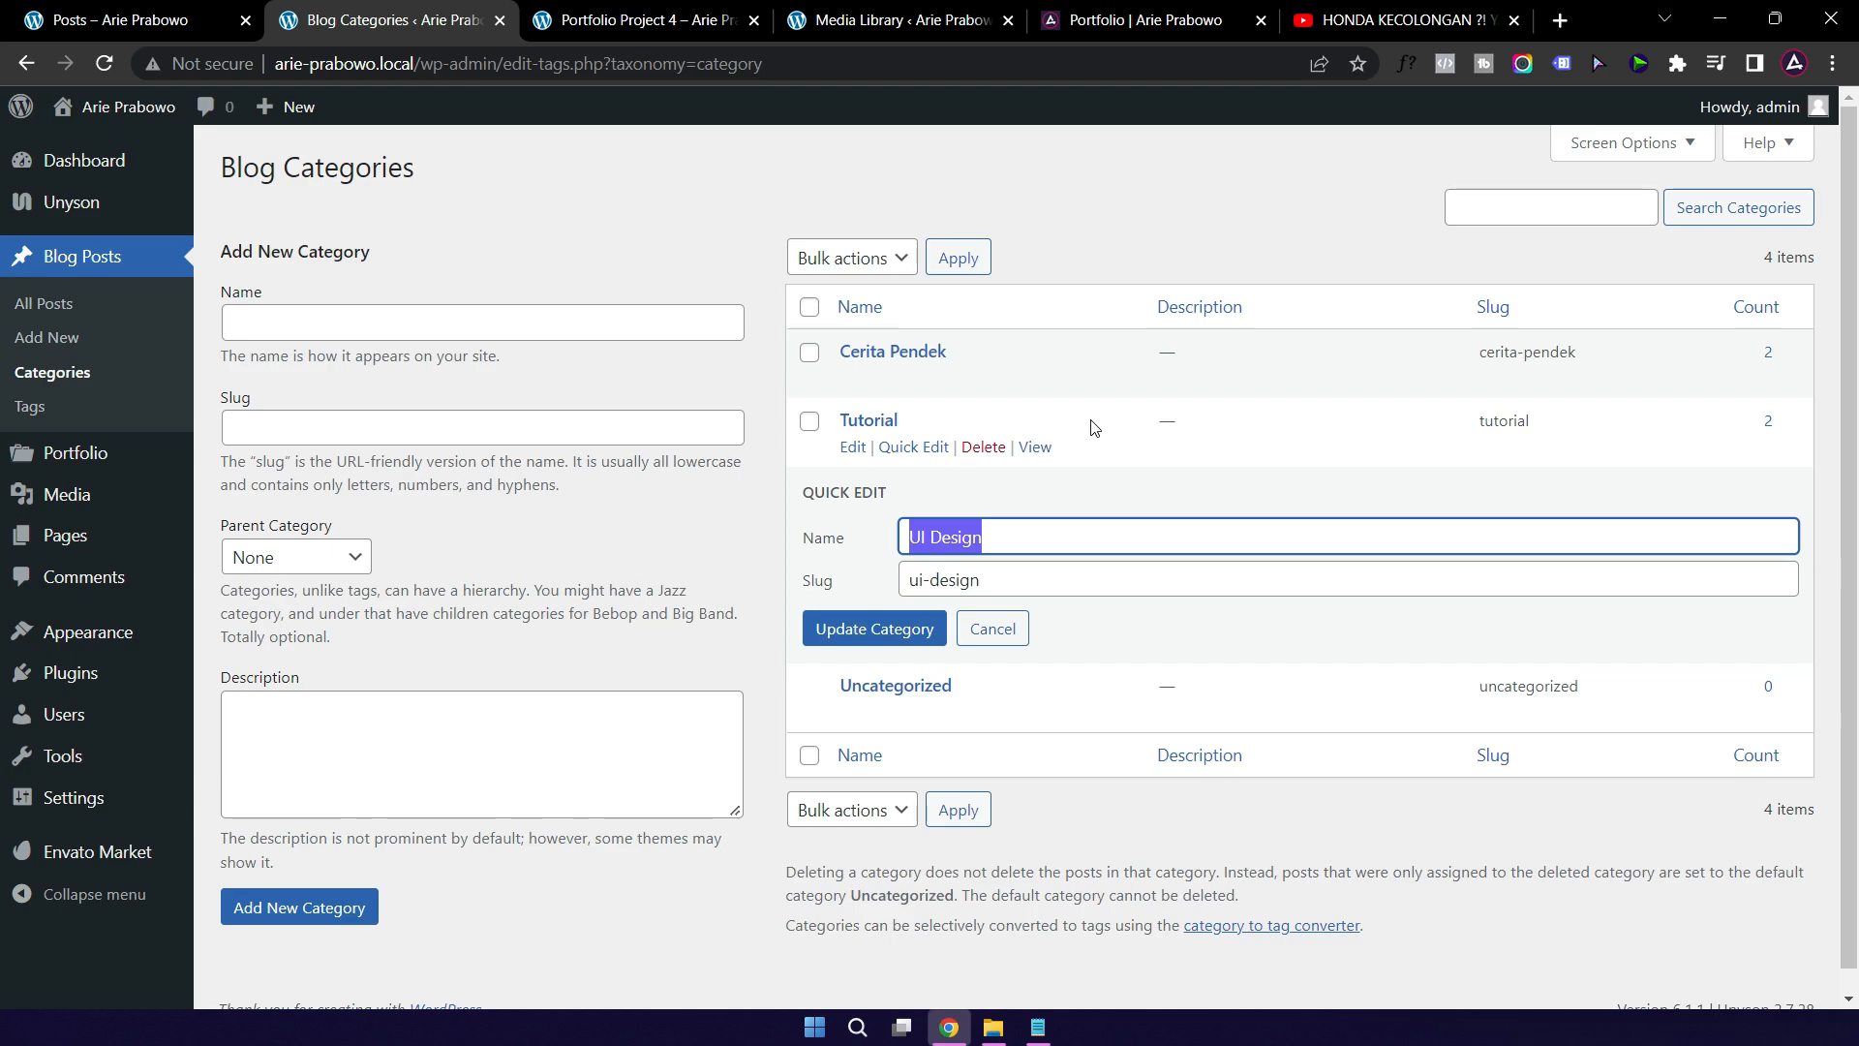
{"action": "type", "text": "Informasi"}
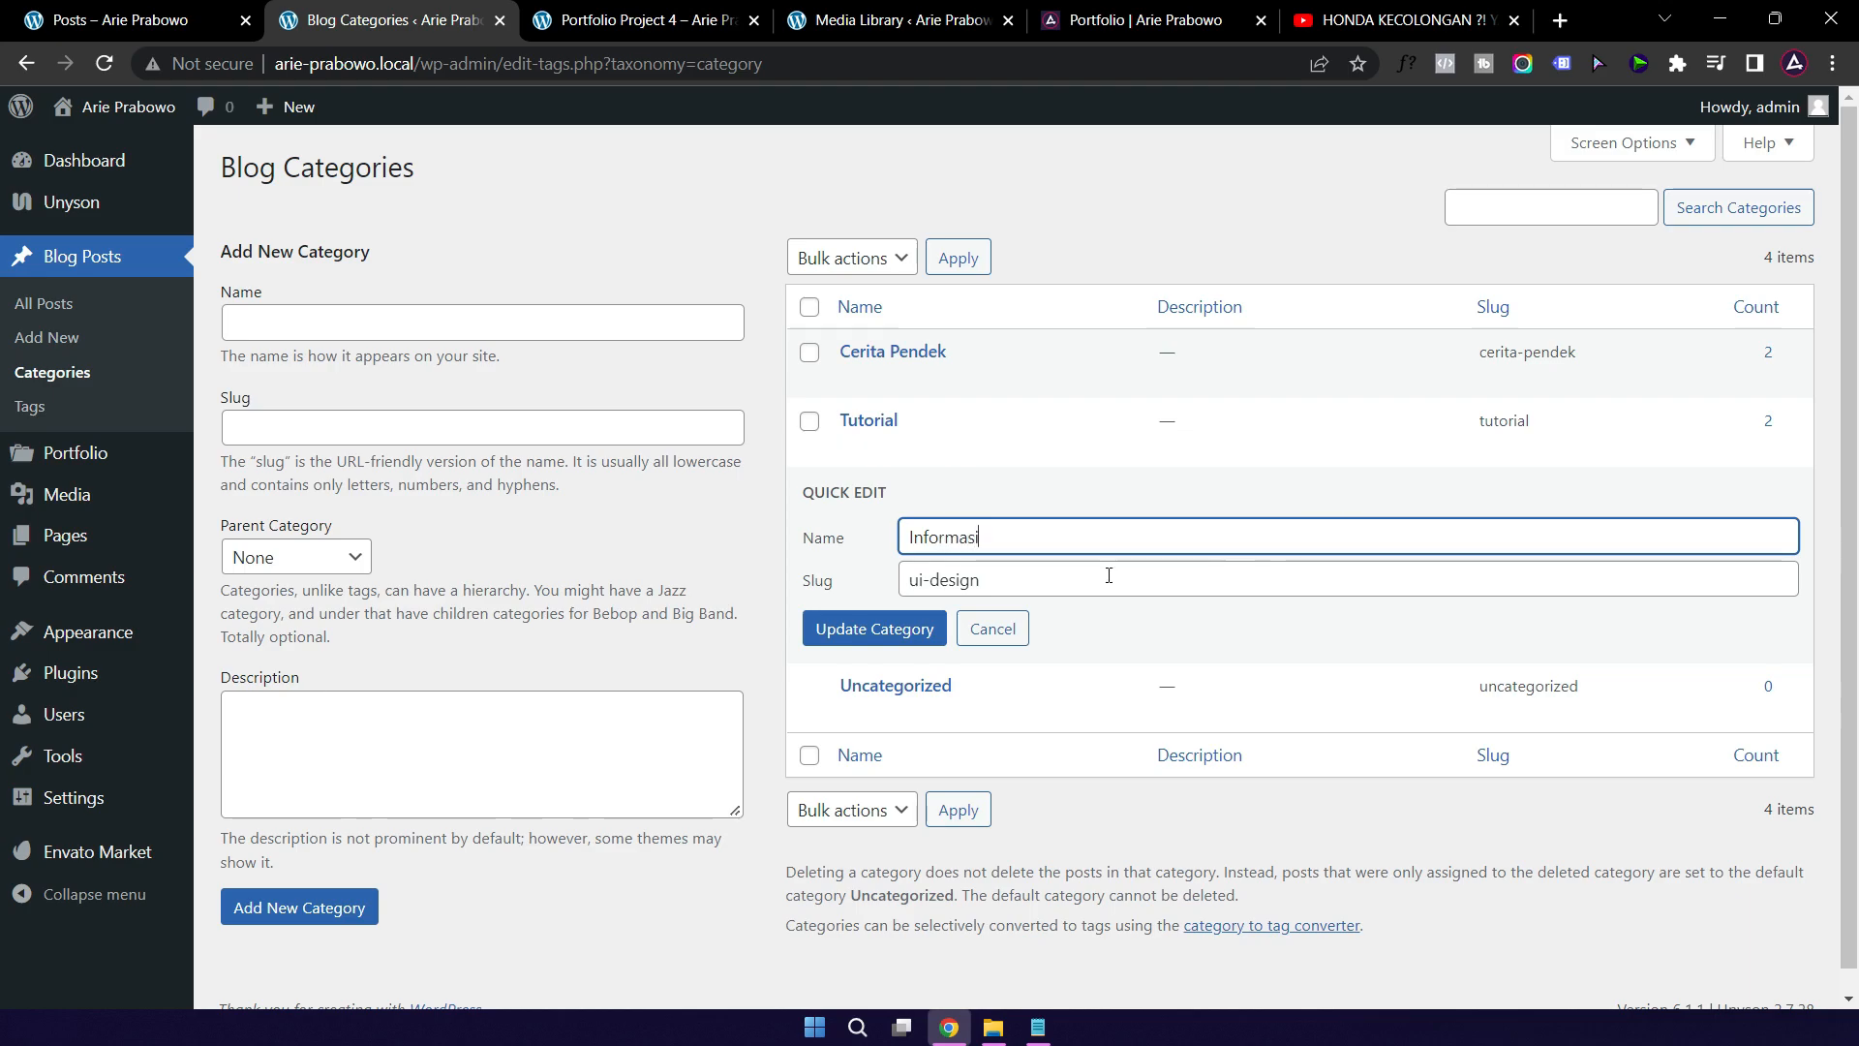
{"action": "triple_click", "coordinate": [1108, 575]}
{"action": "key", "text": "BackSpace"}
{"action": "left_click", "coordinate": [837, 628]}
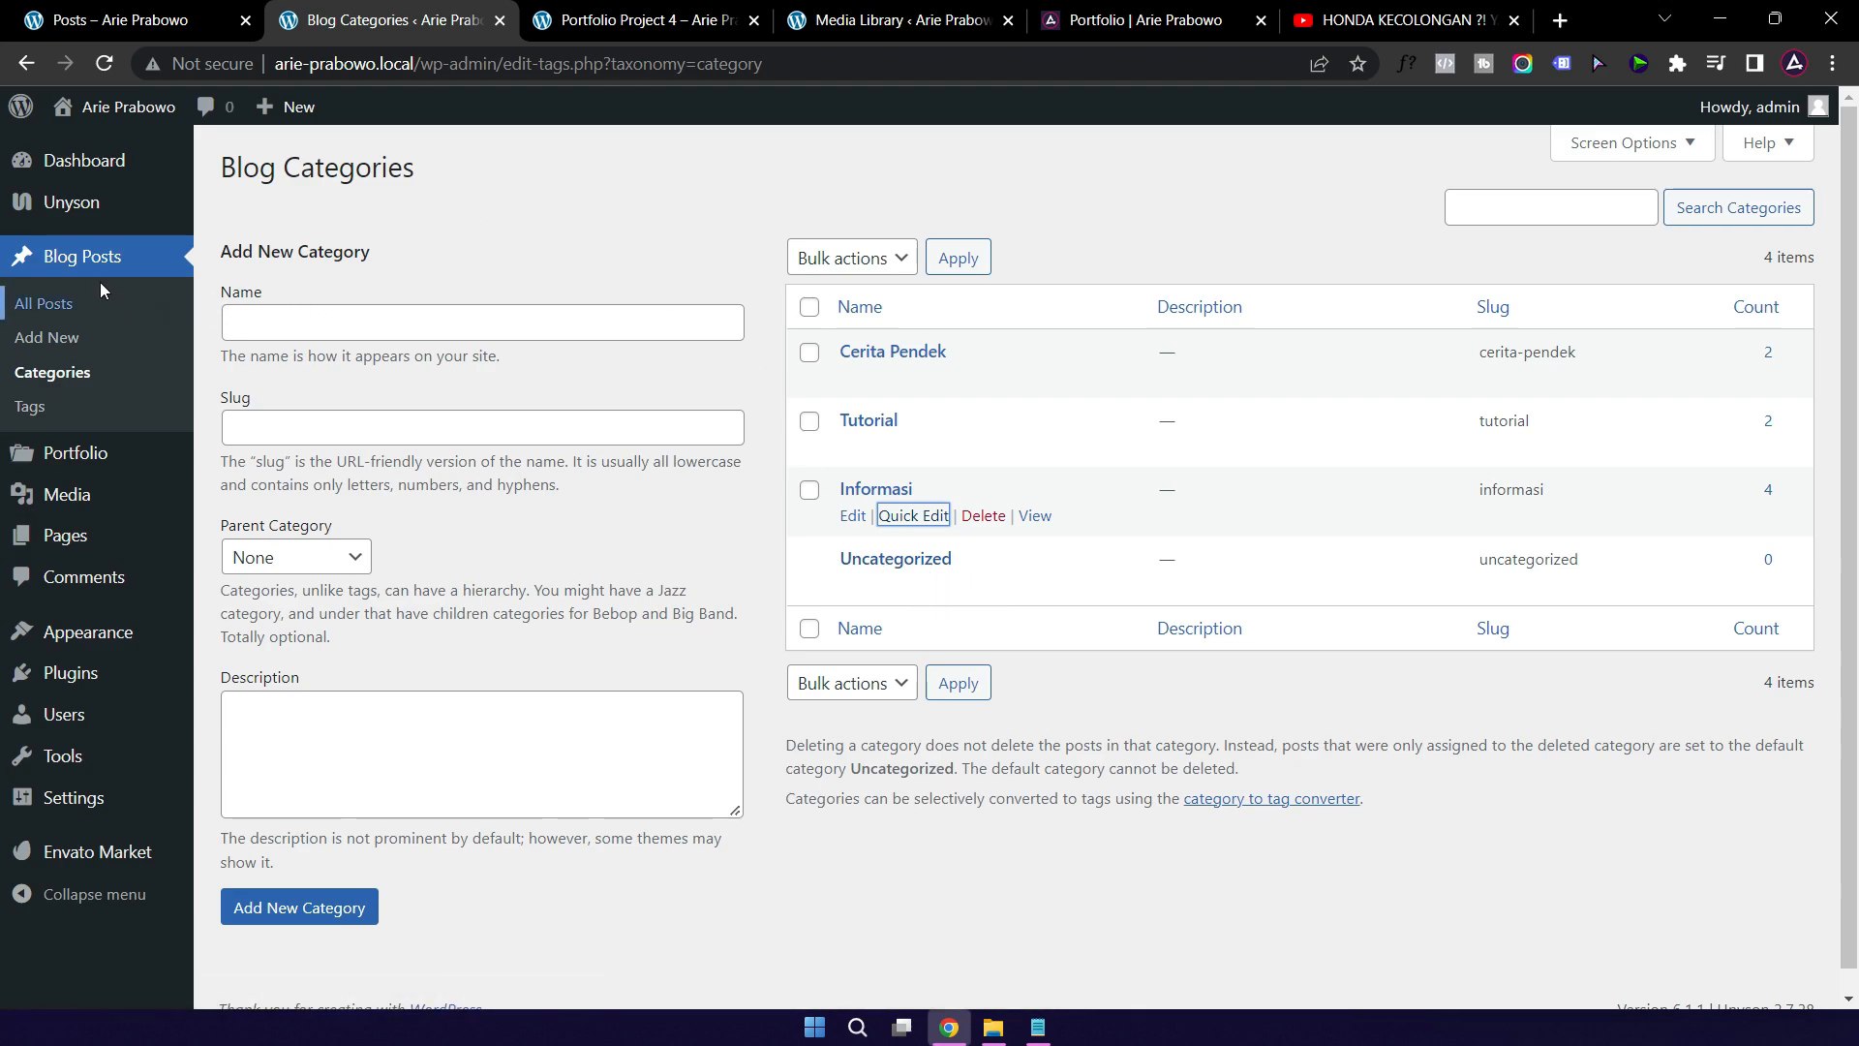
Step: Check the blog posts list in admin against the posts on the front end
{"action": "left_click", "coordinate": [48, 315]}
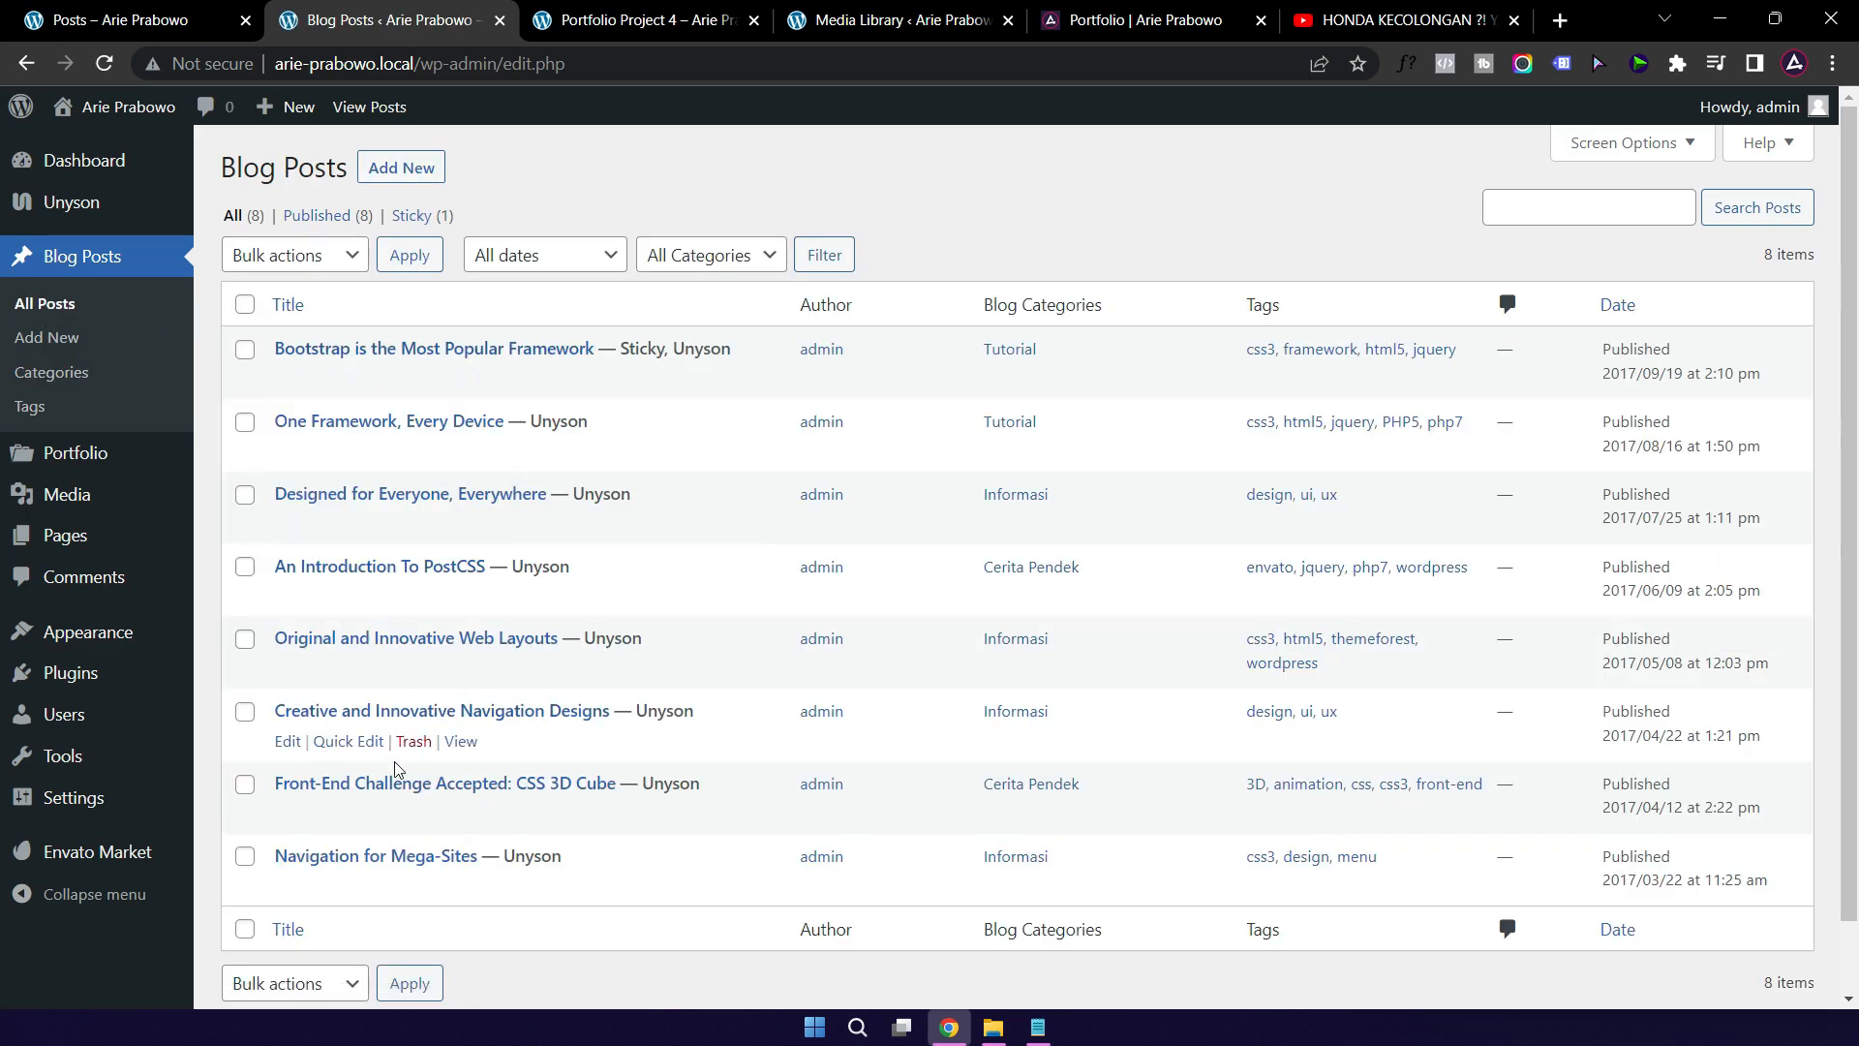
{"action": "left_click", "coordinate": [150, 21]}
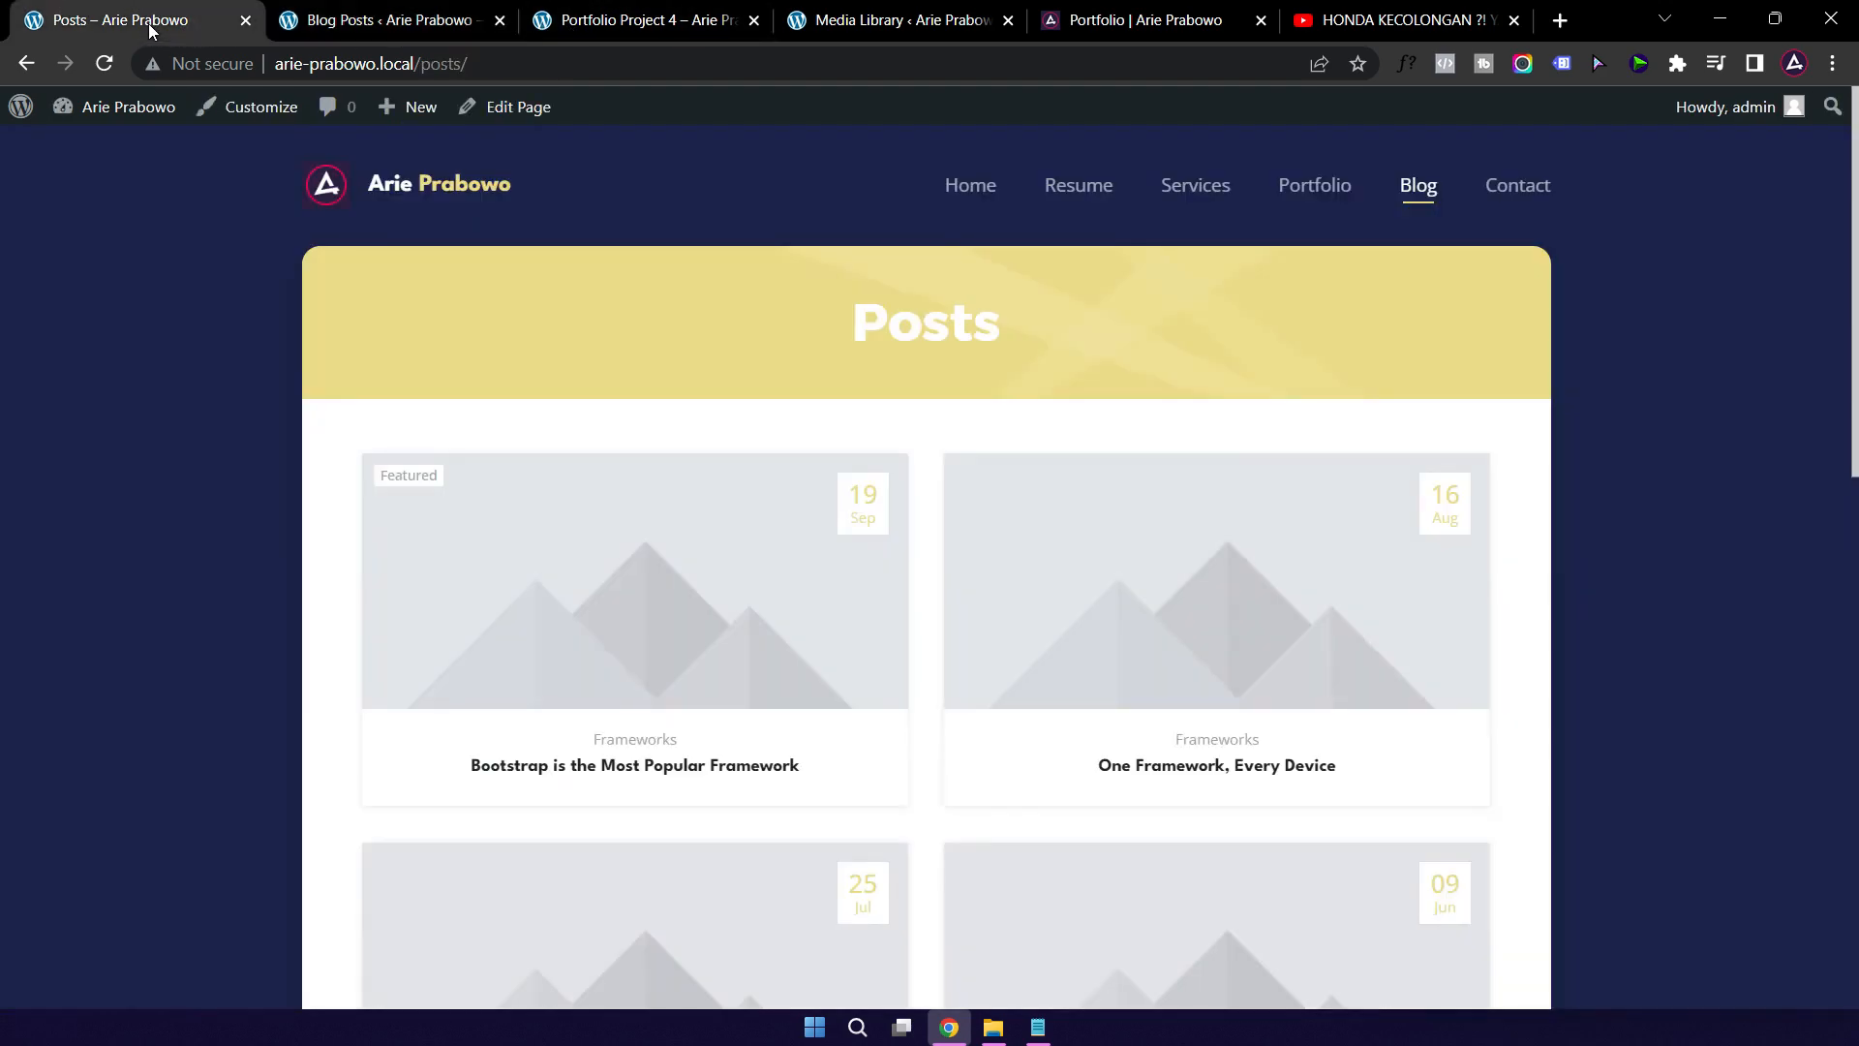
{"action": "scroll", "coordinate": [1172, 610], "scroll_direction": "down", "scroll_amount": 3}
{"action": "scroll", "coordinate": [938, 630], "scroll_direction": "down", "scroll_amount": 5}
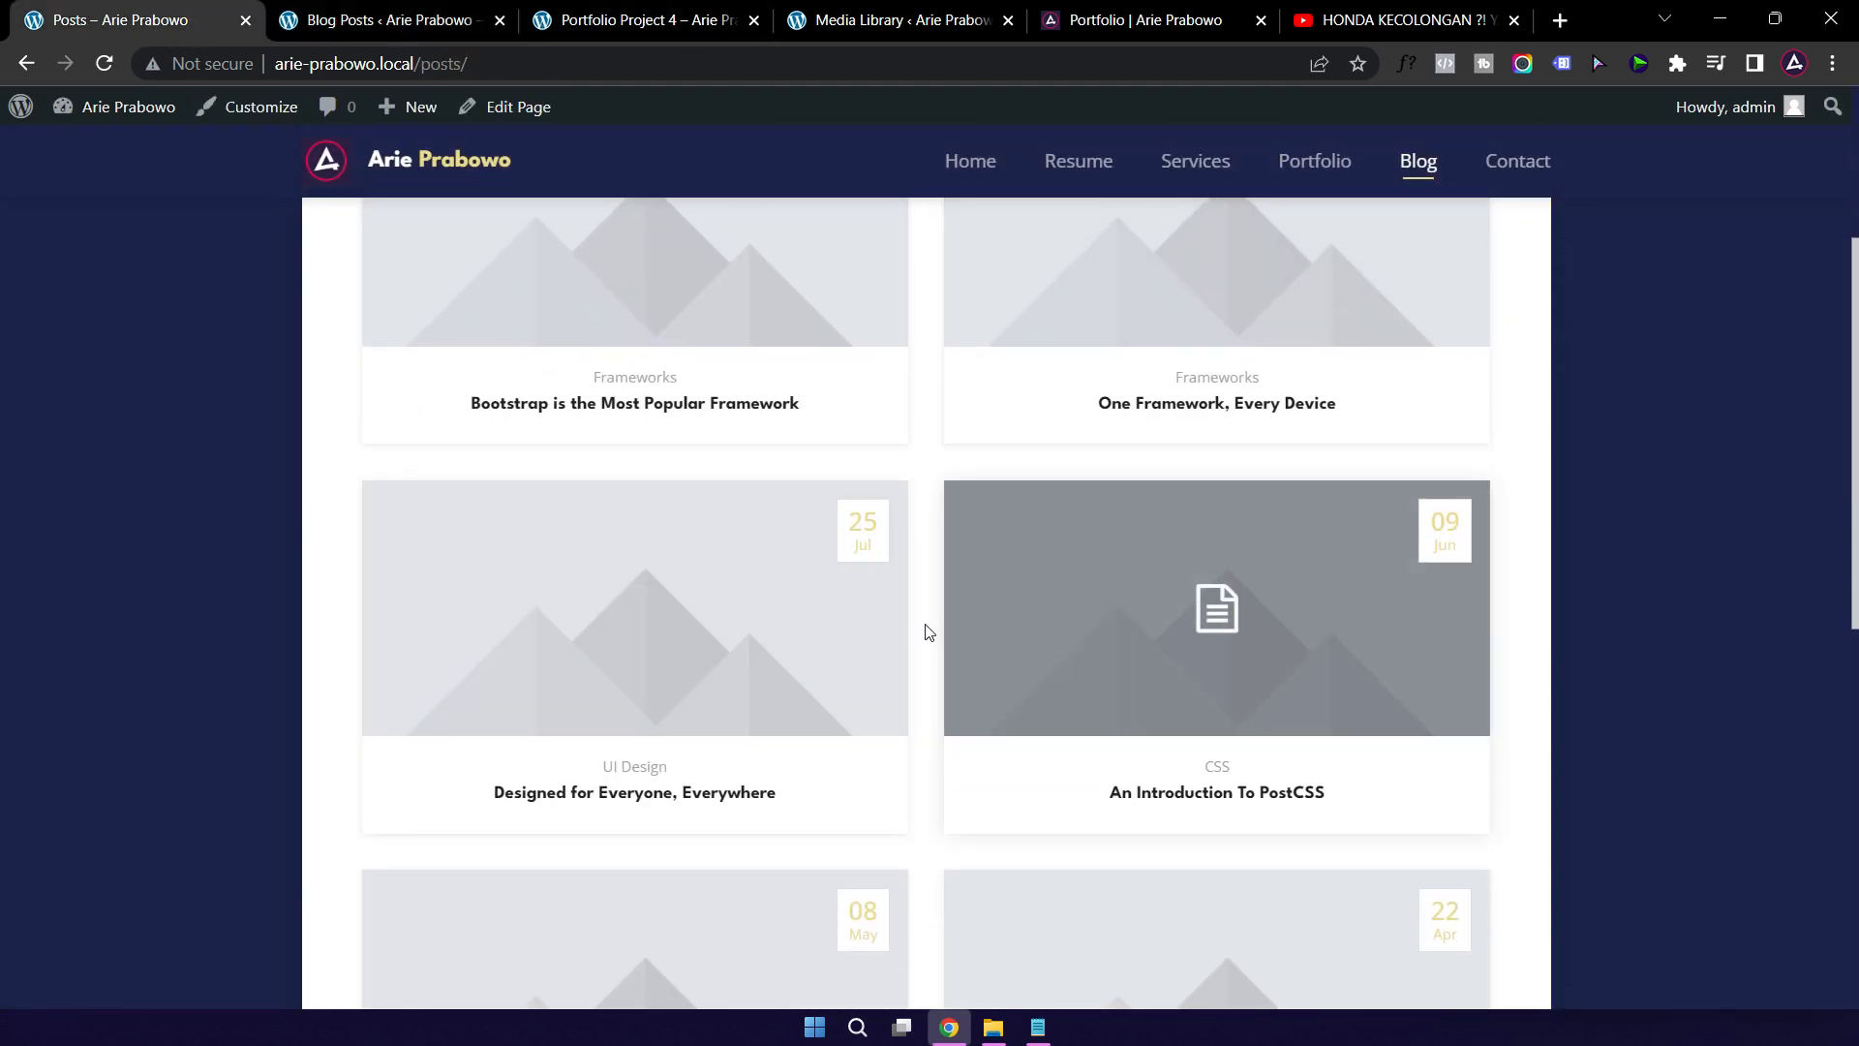
{"action": "scroll", "coordinate": [893, 583], "scroll_direction": "up", "scroll_amount": 6}
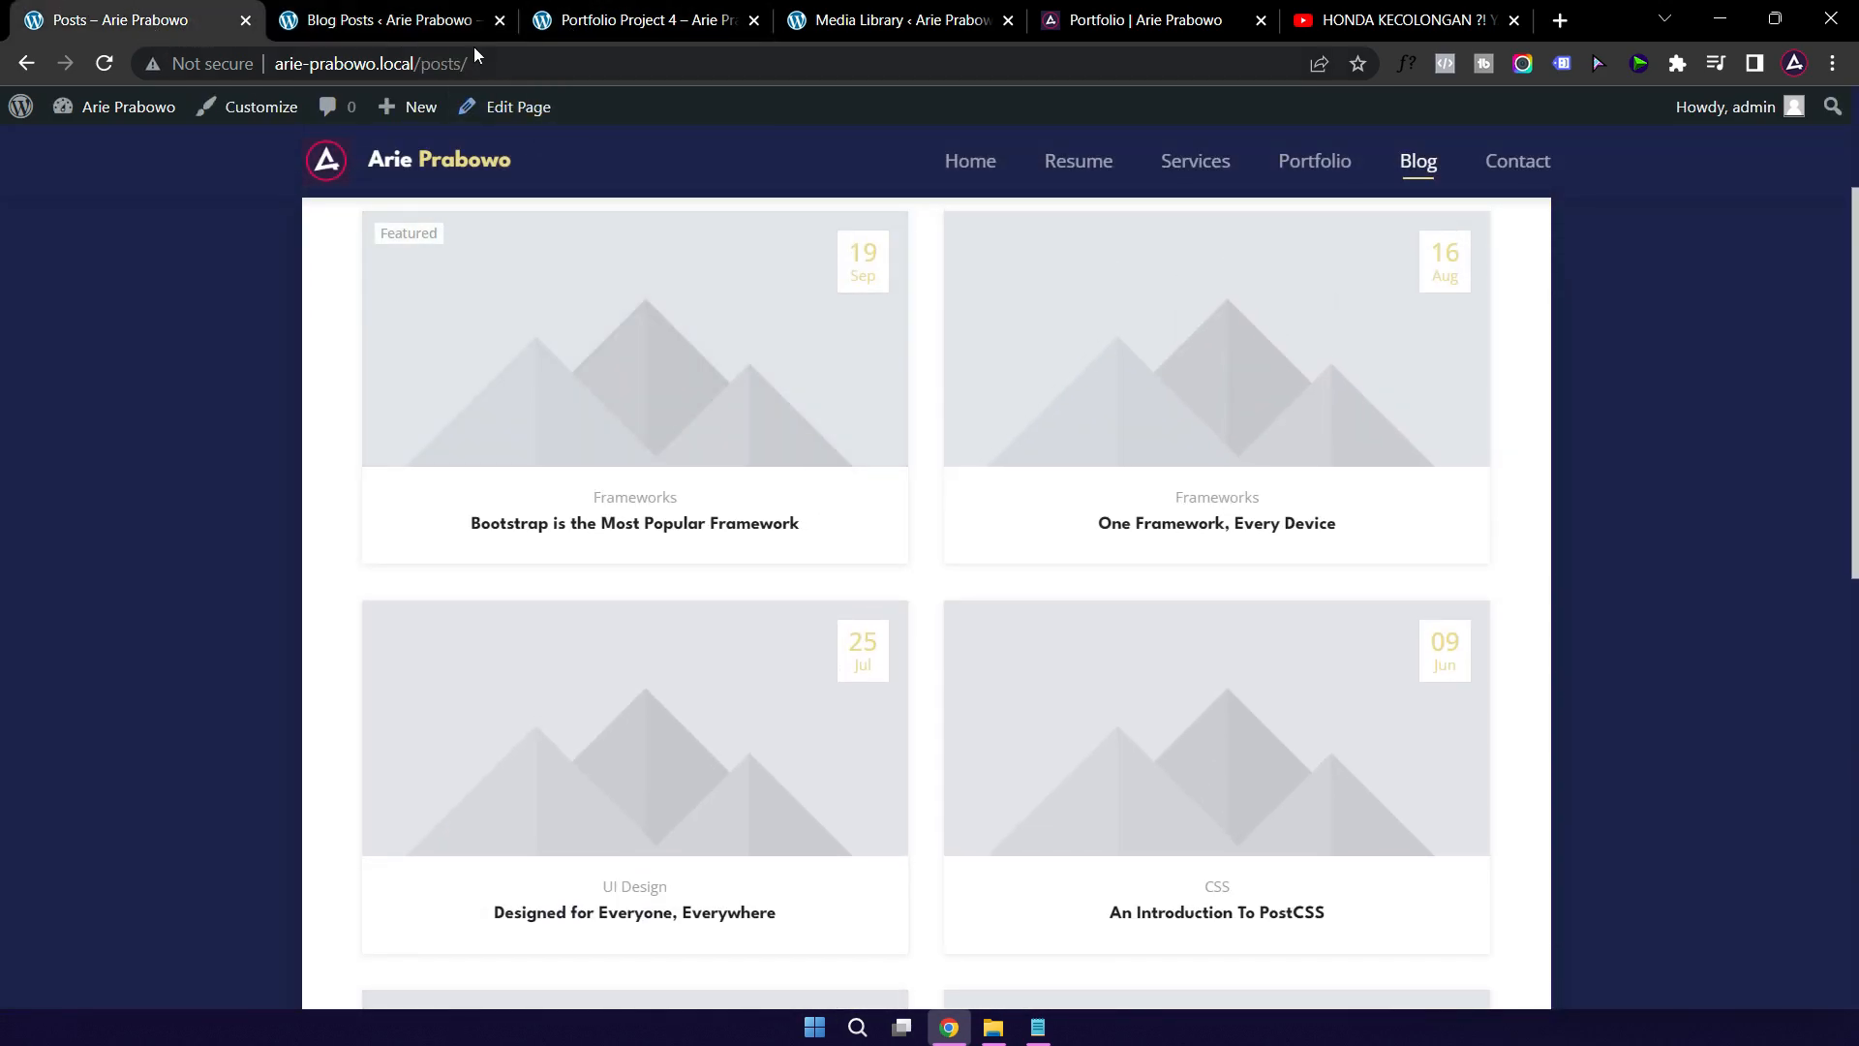
{"action": "left_click", "coordinate": [388, 23]}
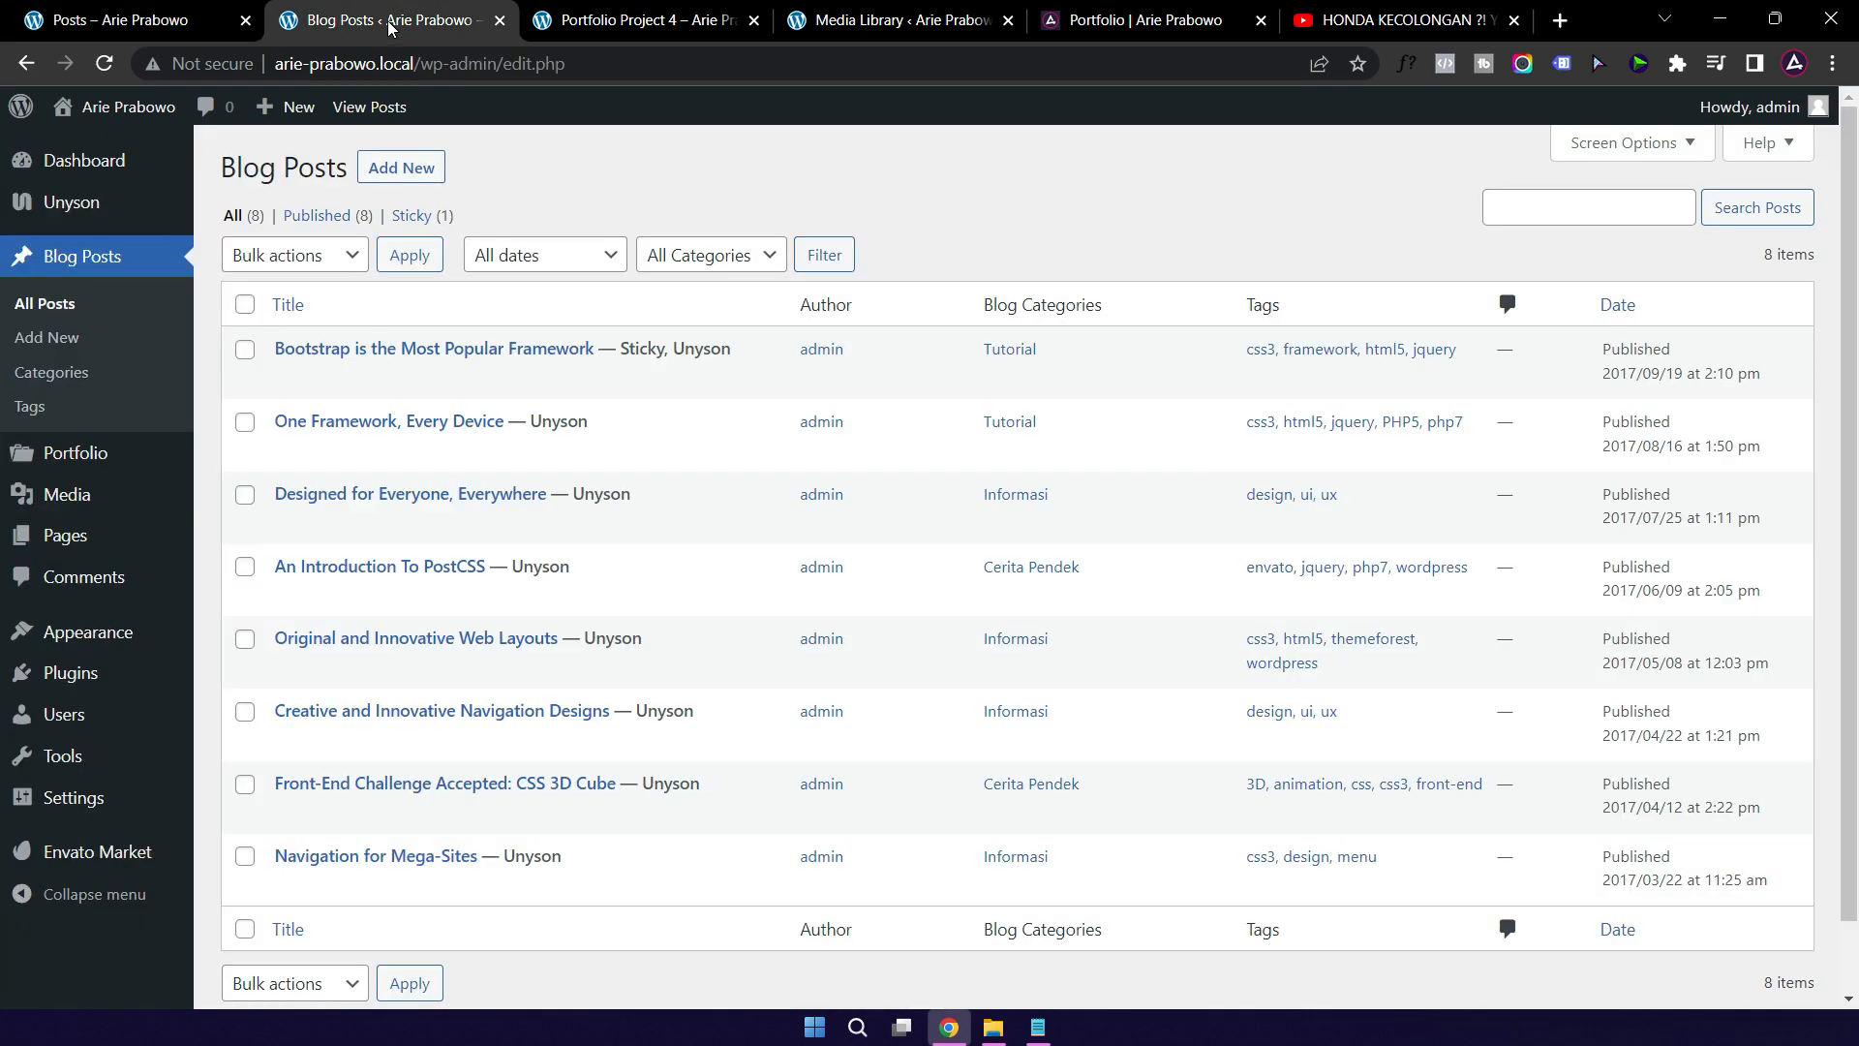
Step: Open the Bootstrap post's first Text Block for editing, then go to the live site's Beranda page
{"action": "left_click", "coordinate": [331, 355]}
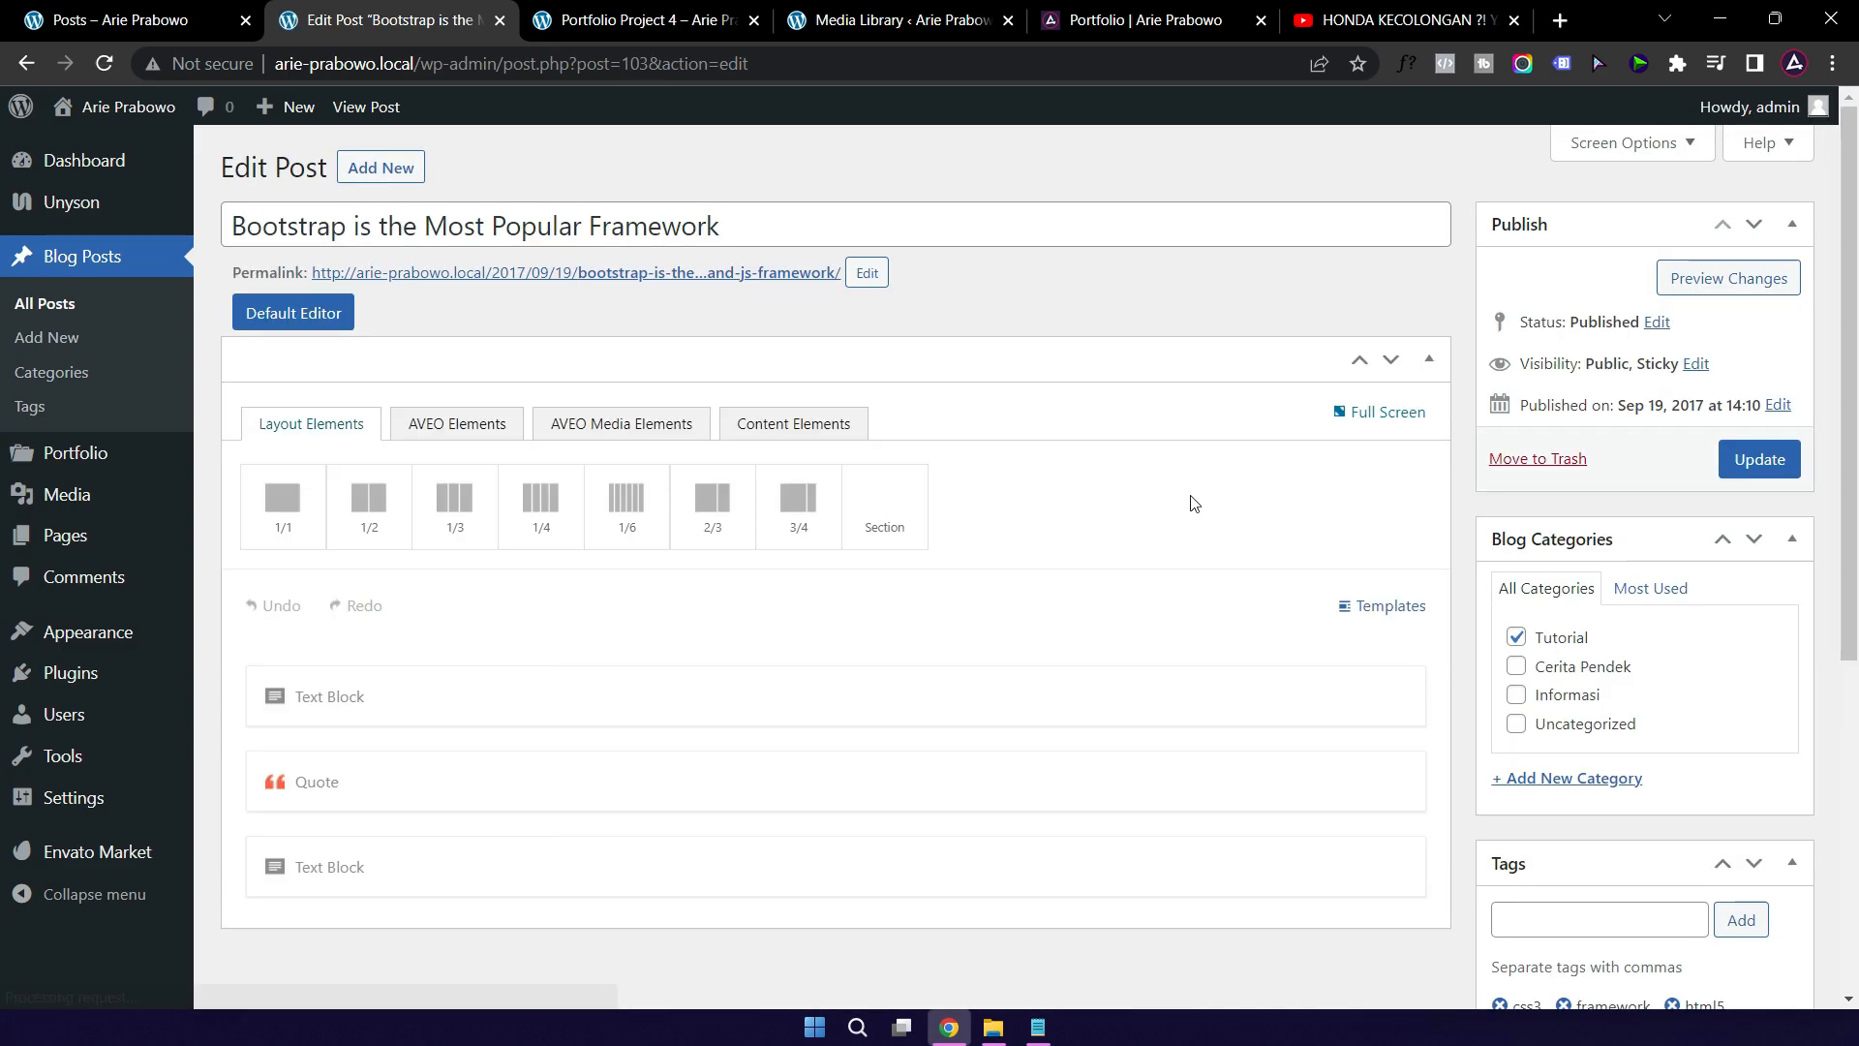
{"action": "scroll", "coordinate": [1142, 503], "scroll_direction": "down", "scroll_amount": 3}
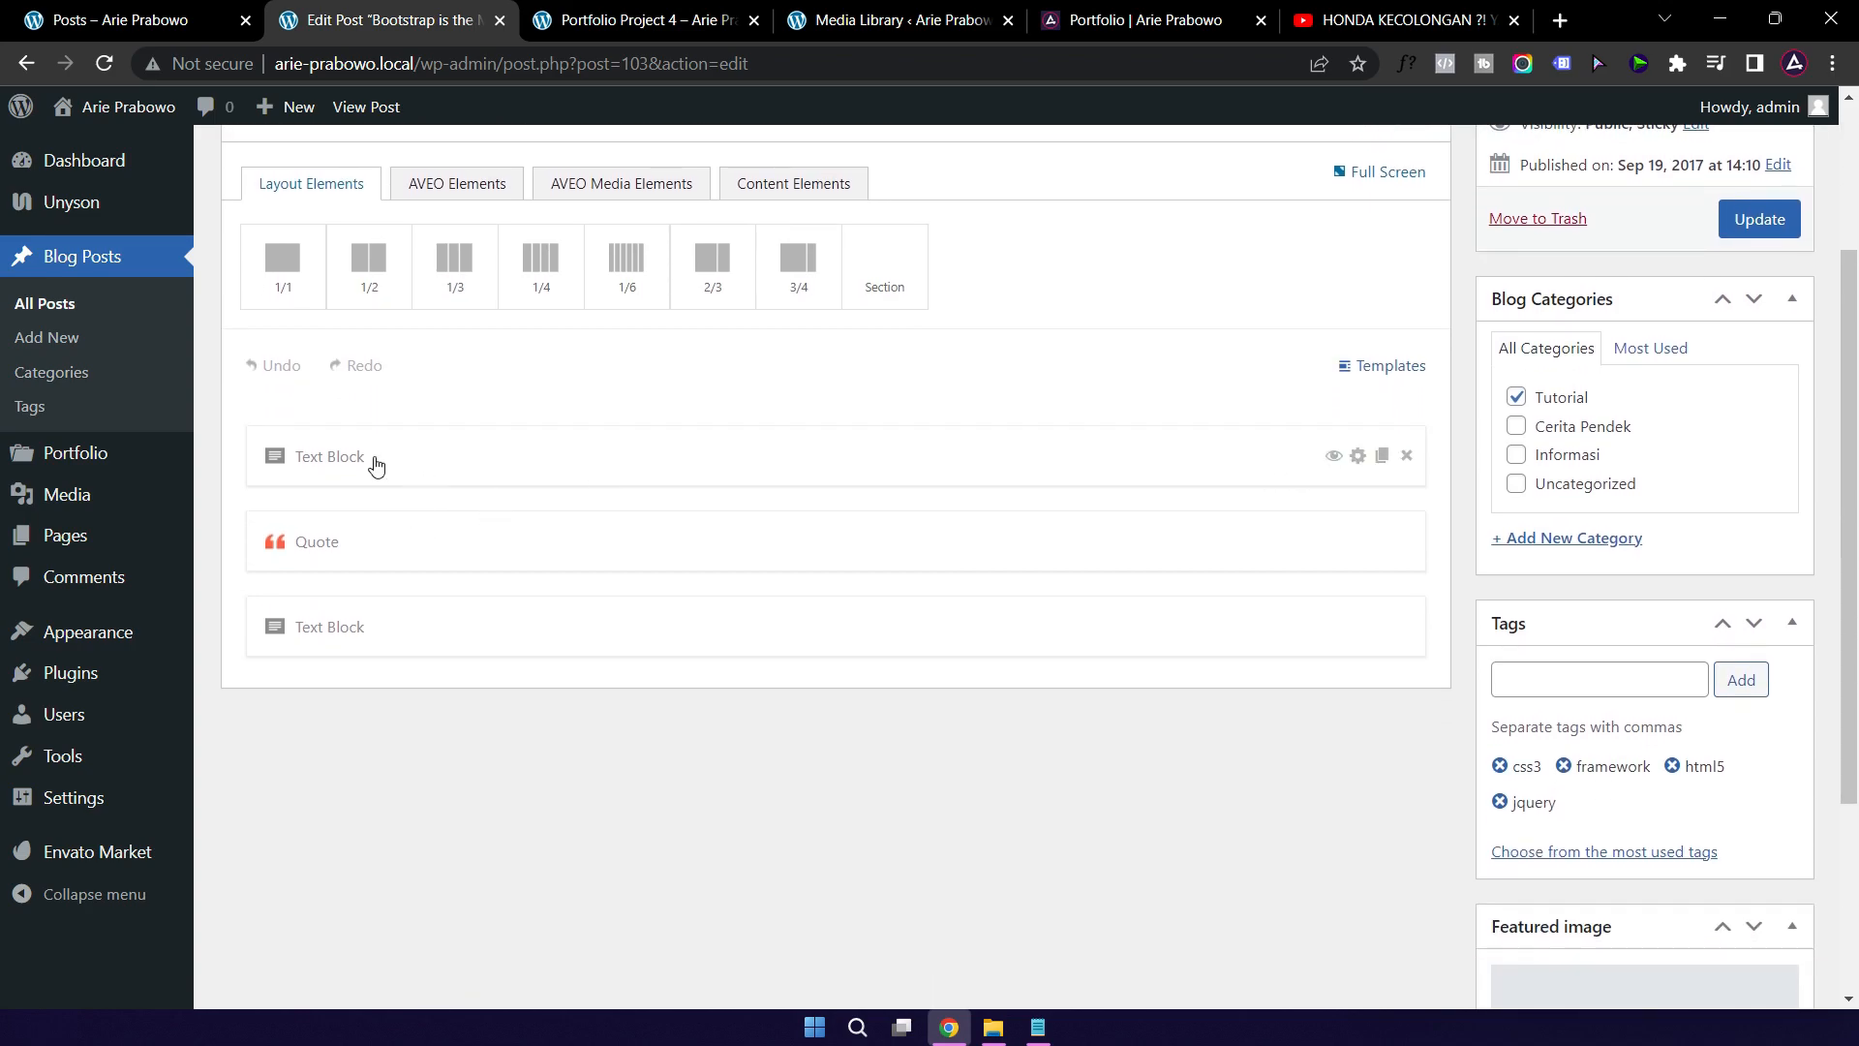
{"action": "left_click", "coordinate": [484, 466]}
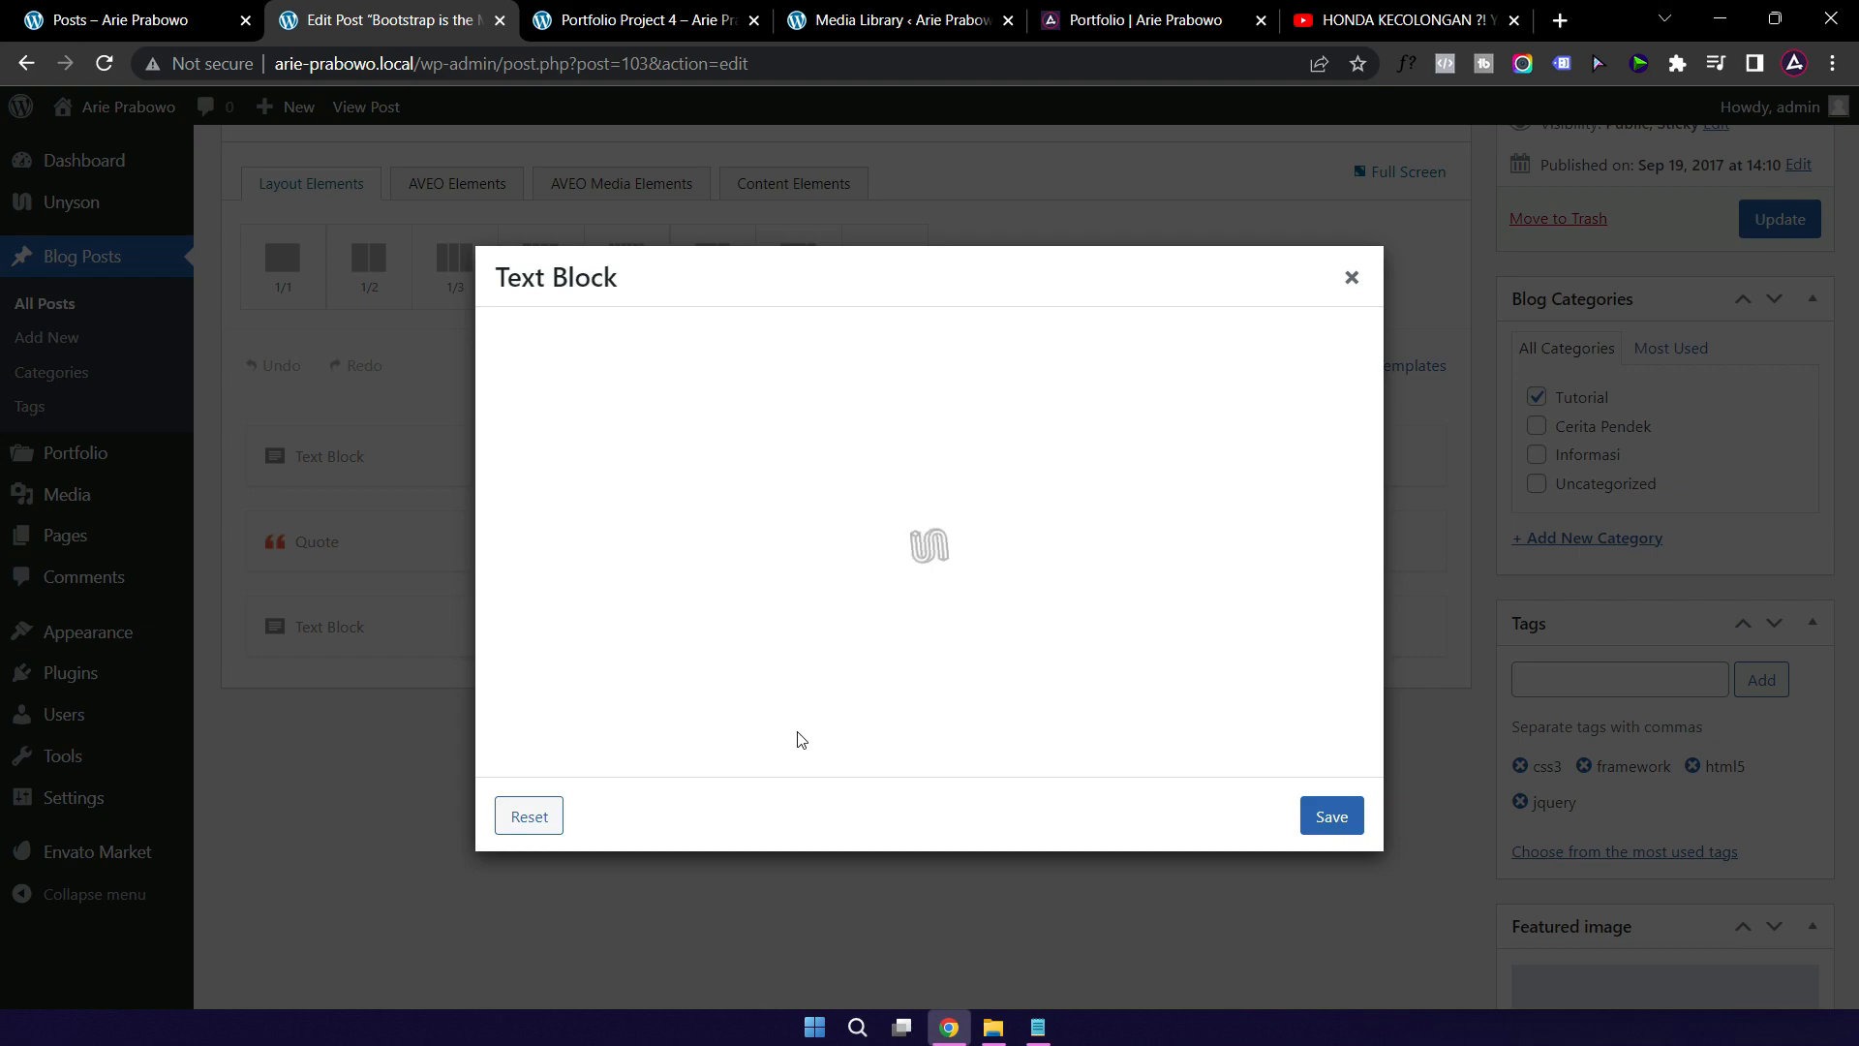
{"action": "left_click", "coordinate": [764, 524]}
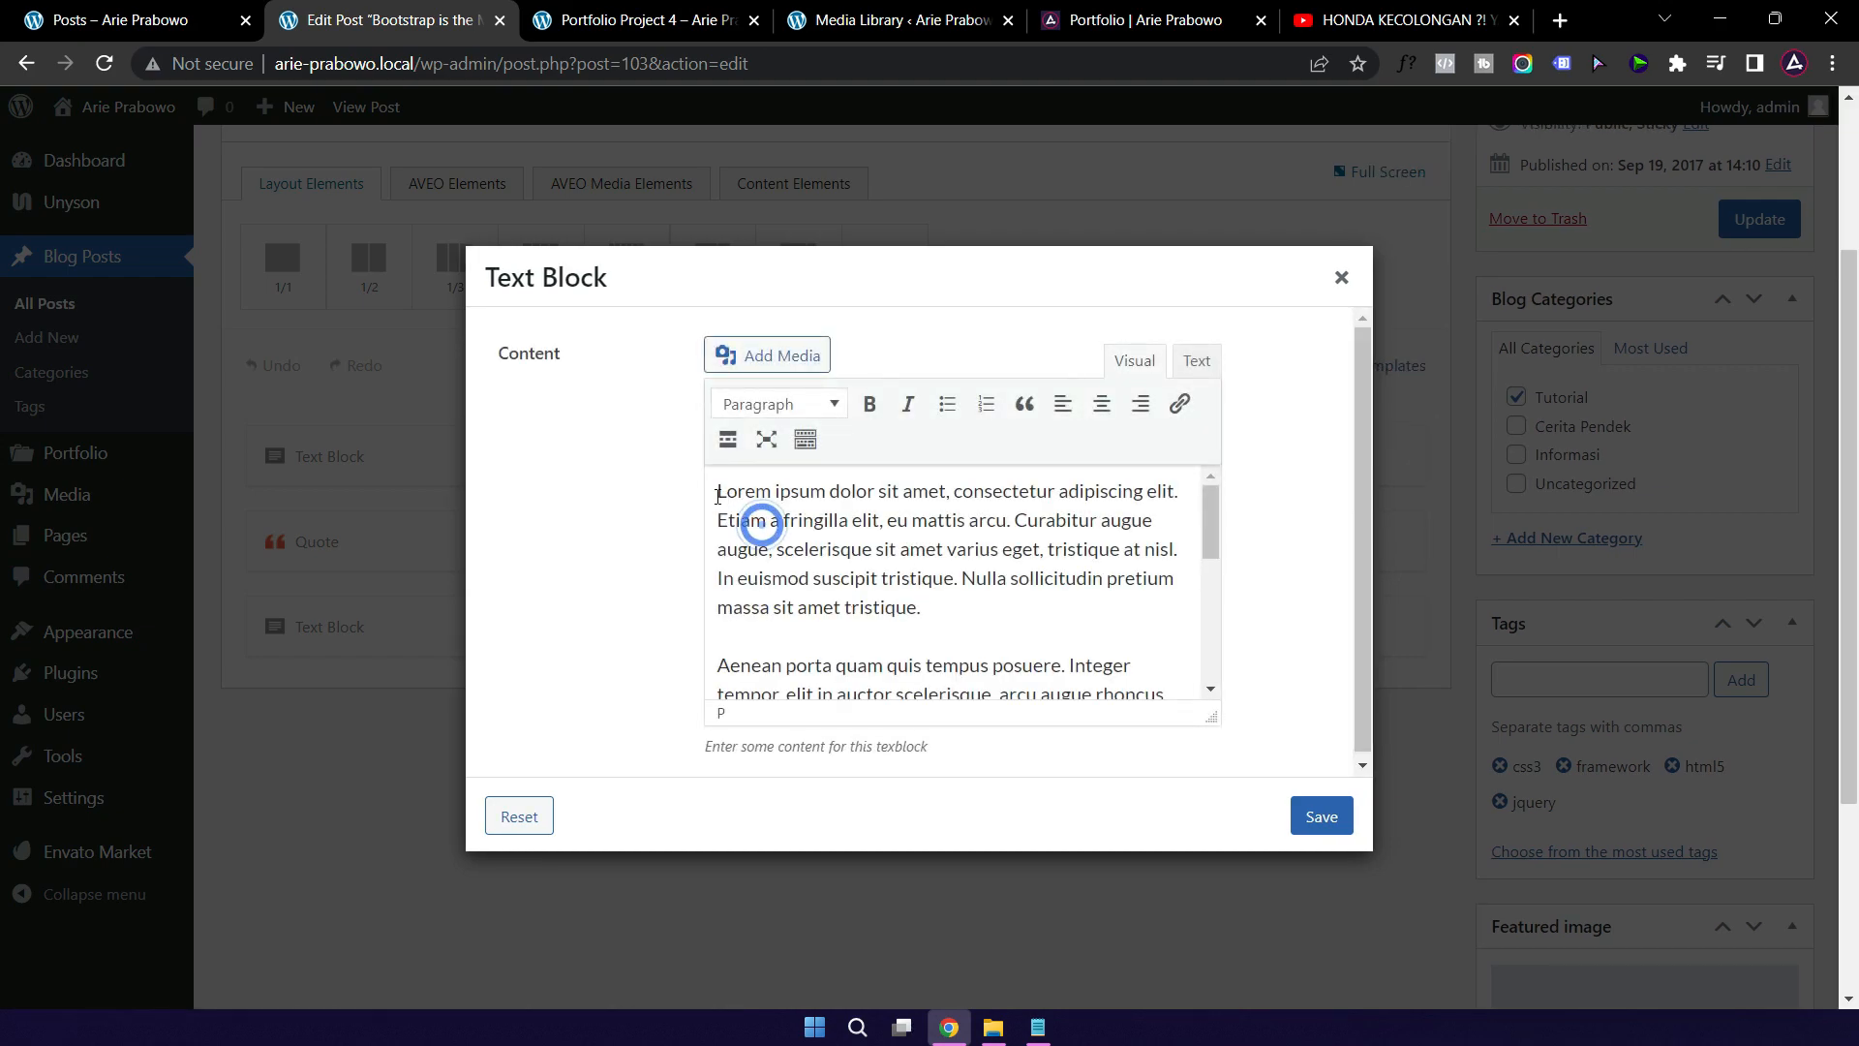
{"action": "left_click", "coordinate": [716, 494]}
{"action": "left_click", "coordinate": [1127, 25]}
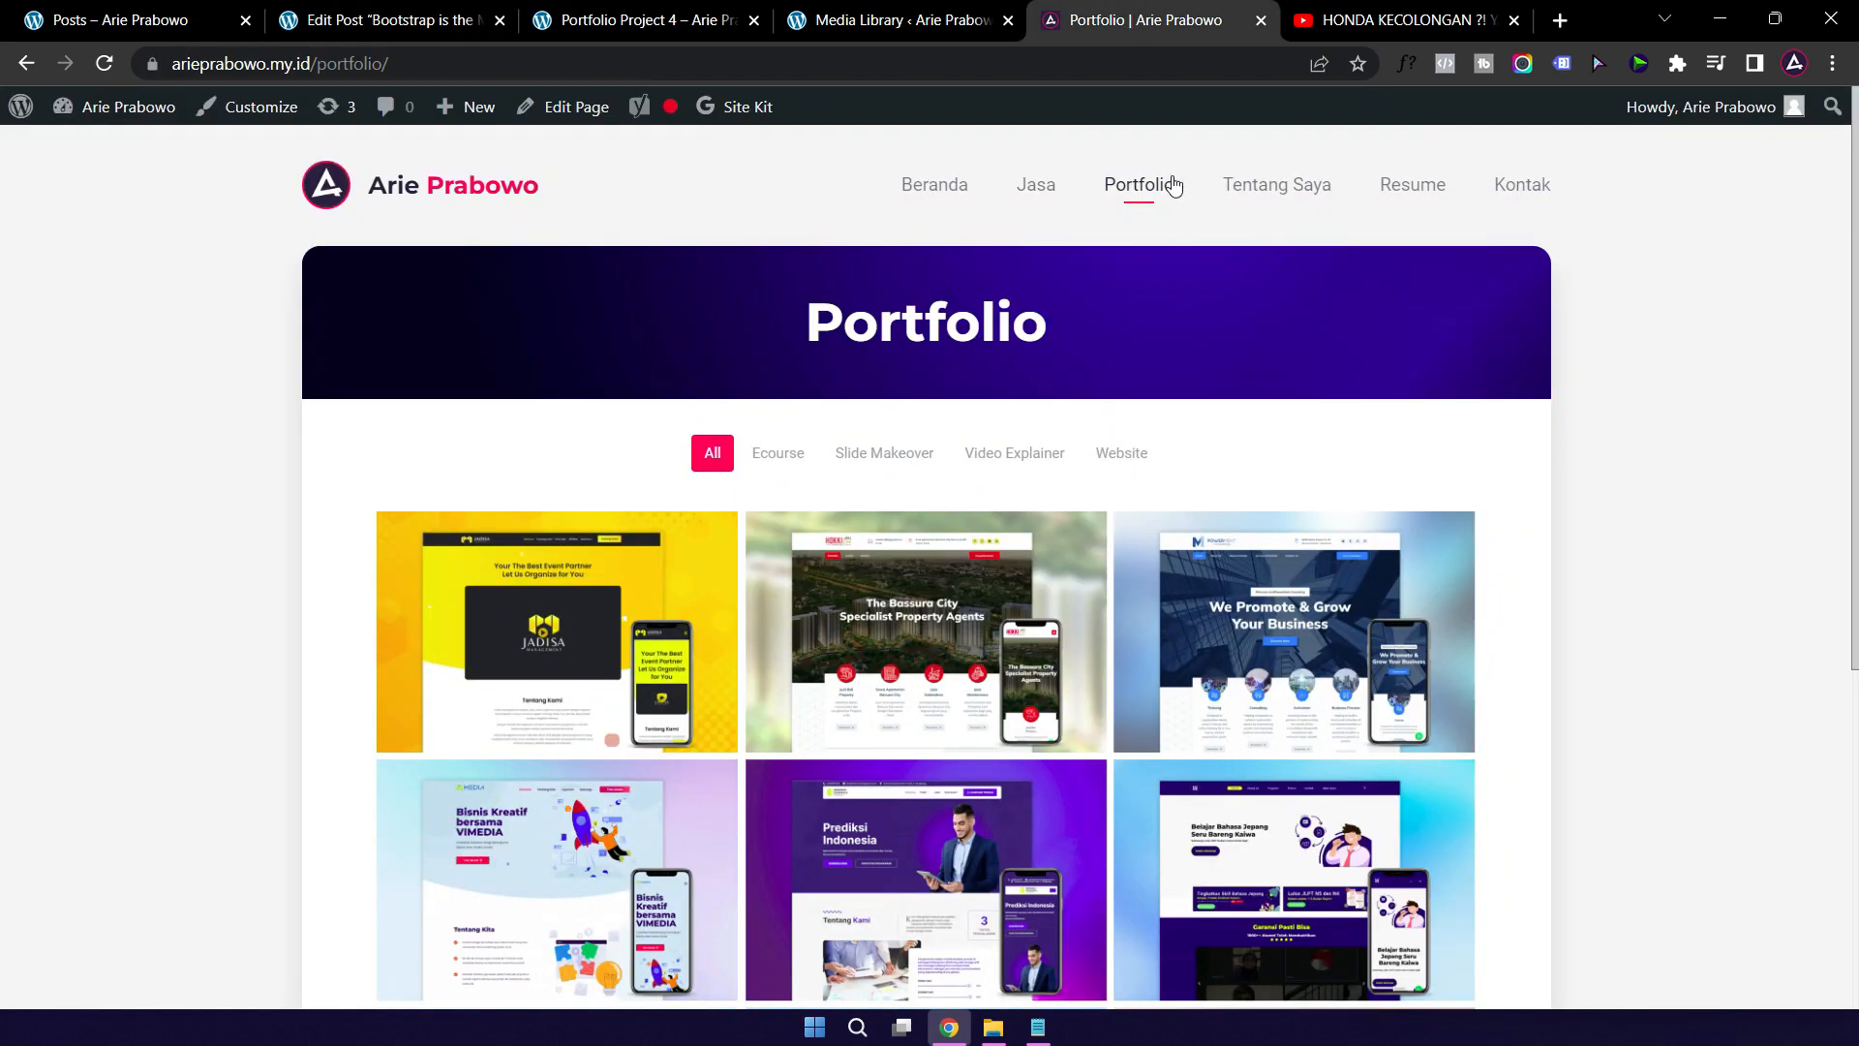
{"action": "left_click", "coordinate": [915, 188]}
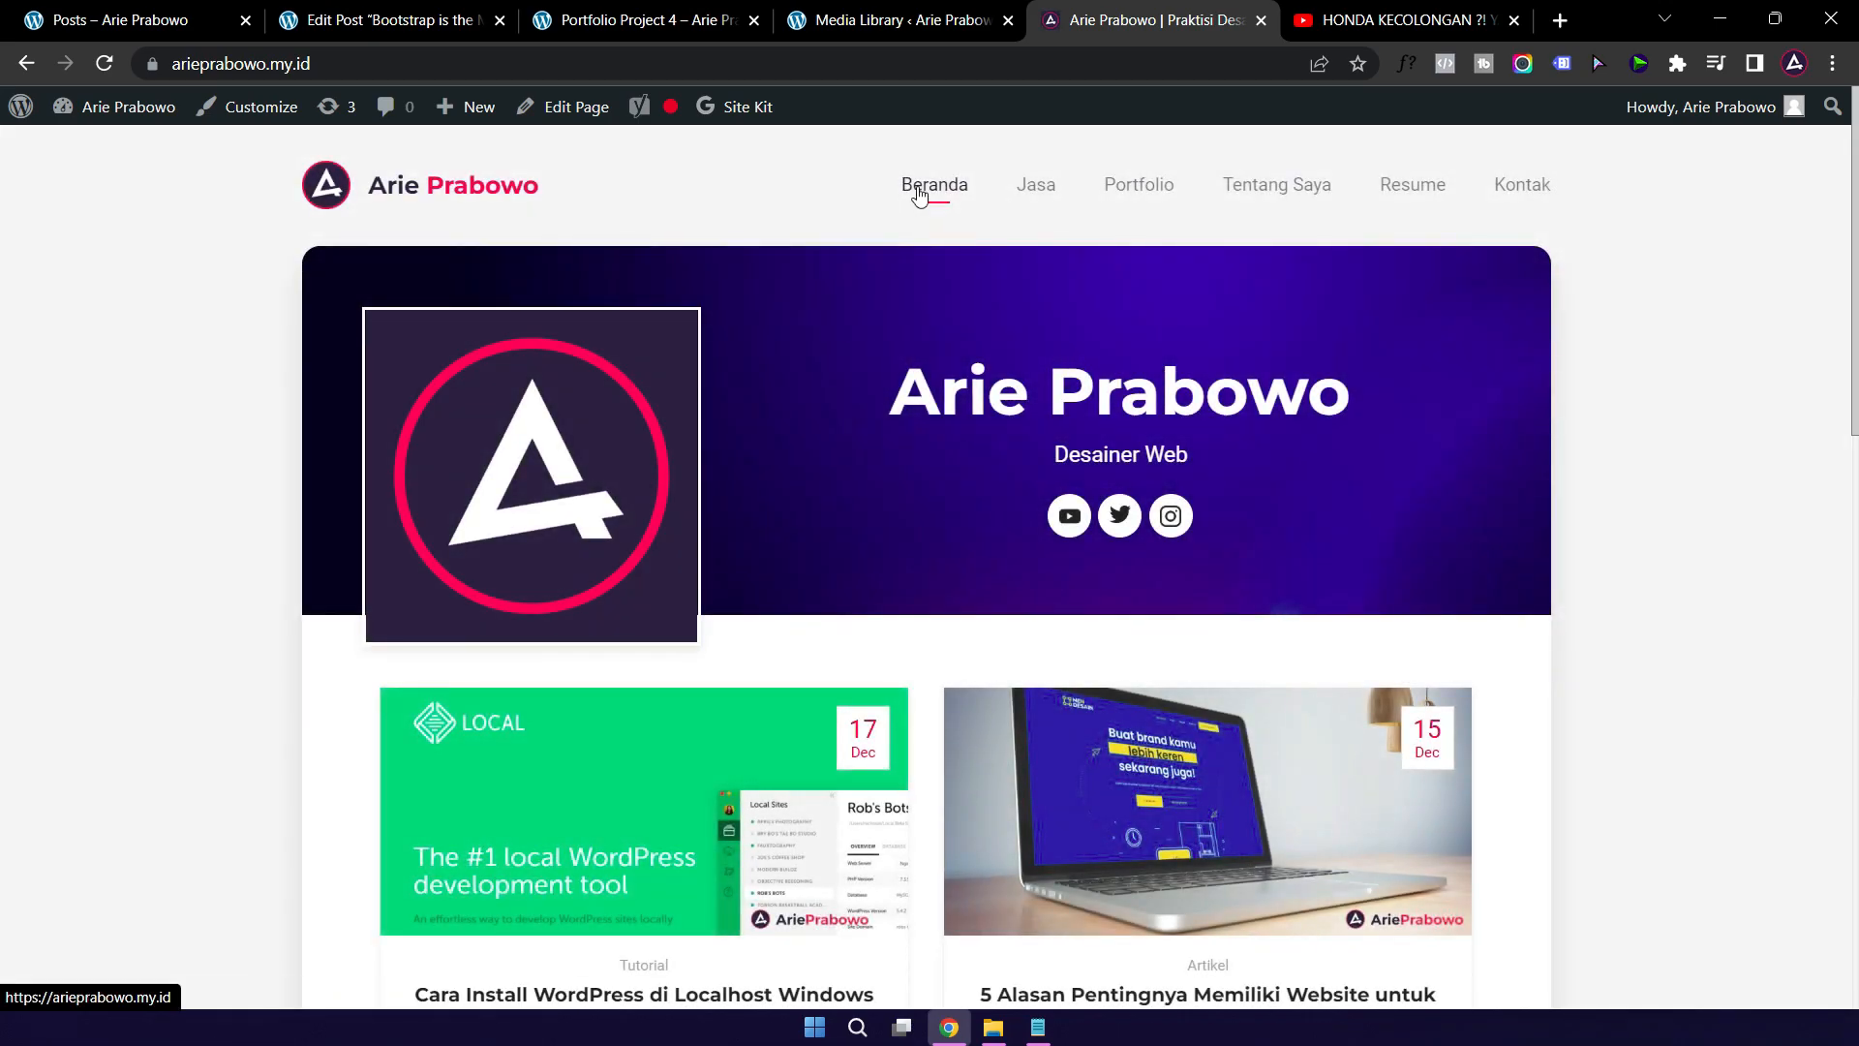
Step: Copy the 5 Alasan Pentingnya article text from 'Berikut' through its first heading
{"action": "scroll", "coordinate": [1022, 495], "scroll_direction": "down", "scroll_amount": 5}
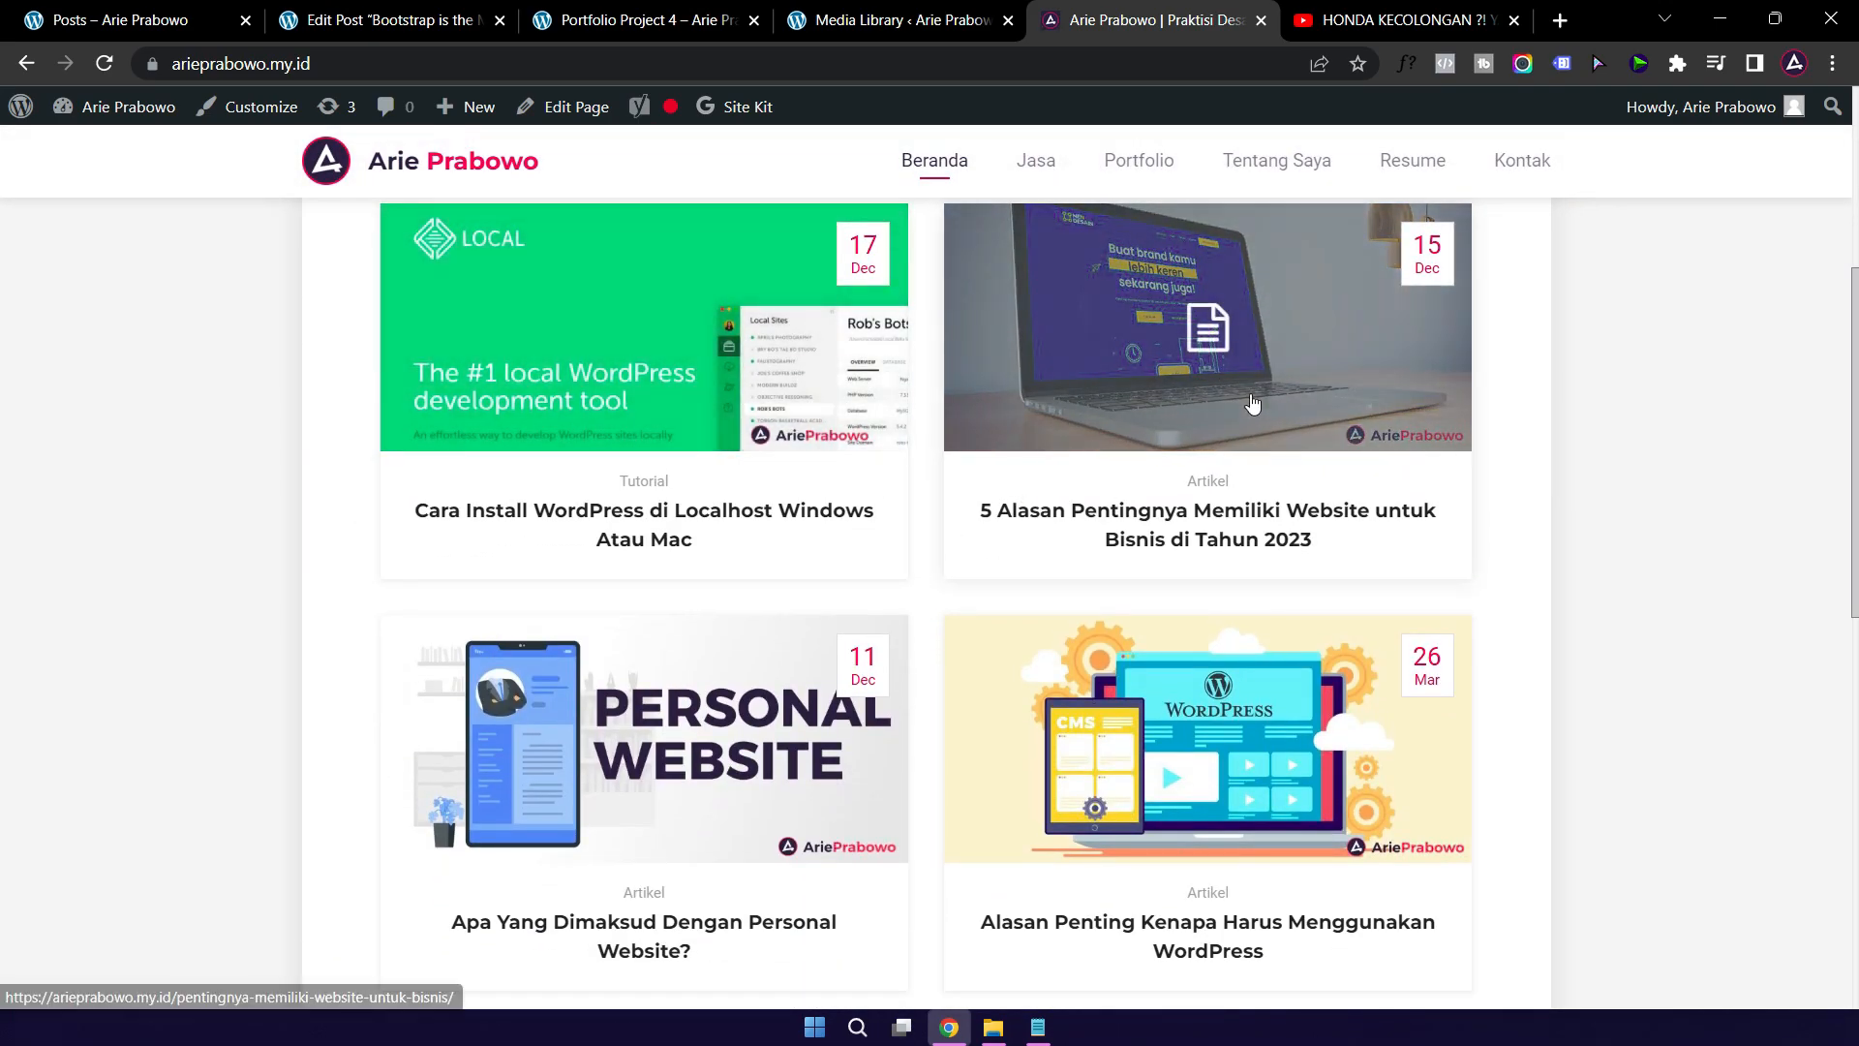
{"action": "left_click", "coordinate": [1181, 414]}
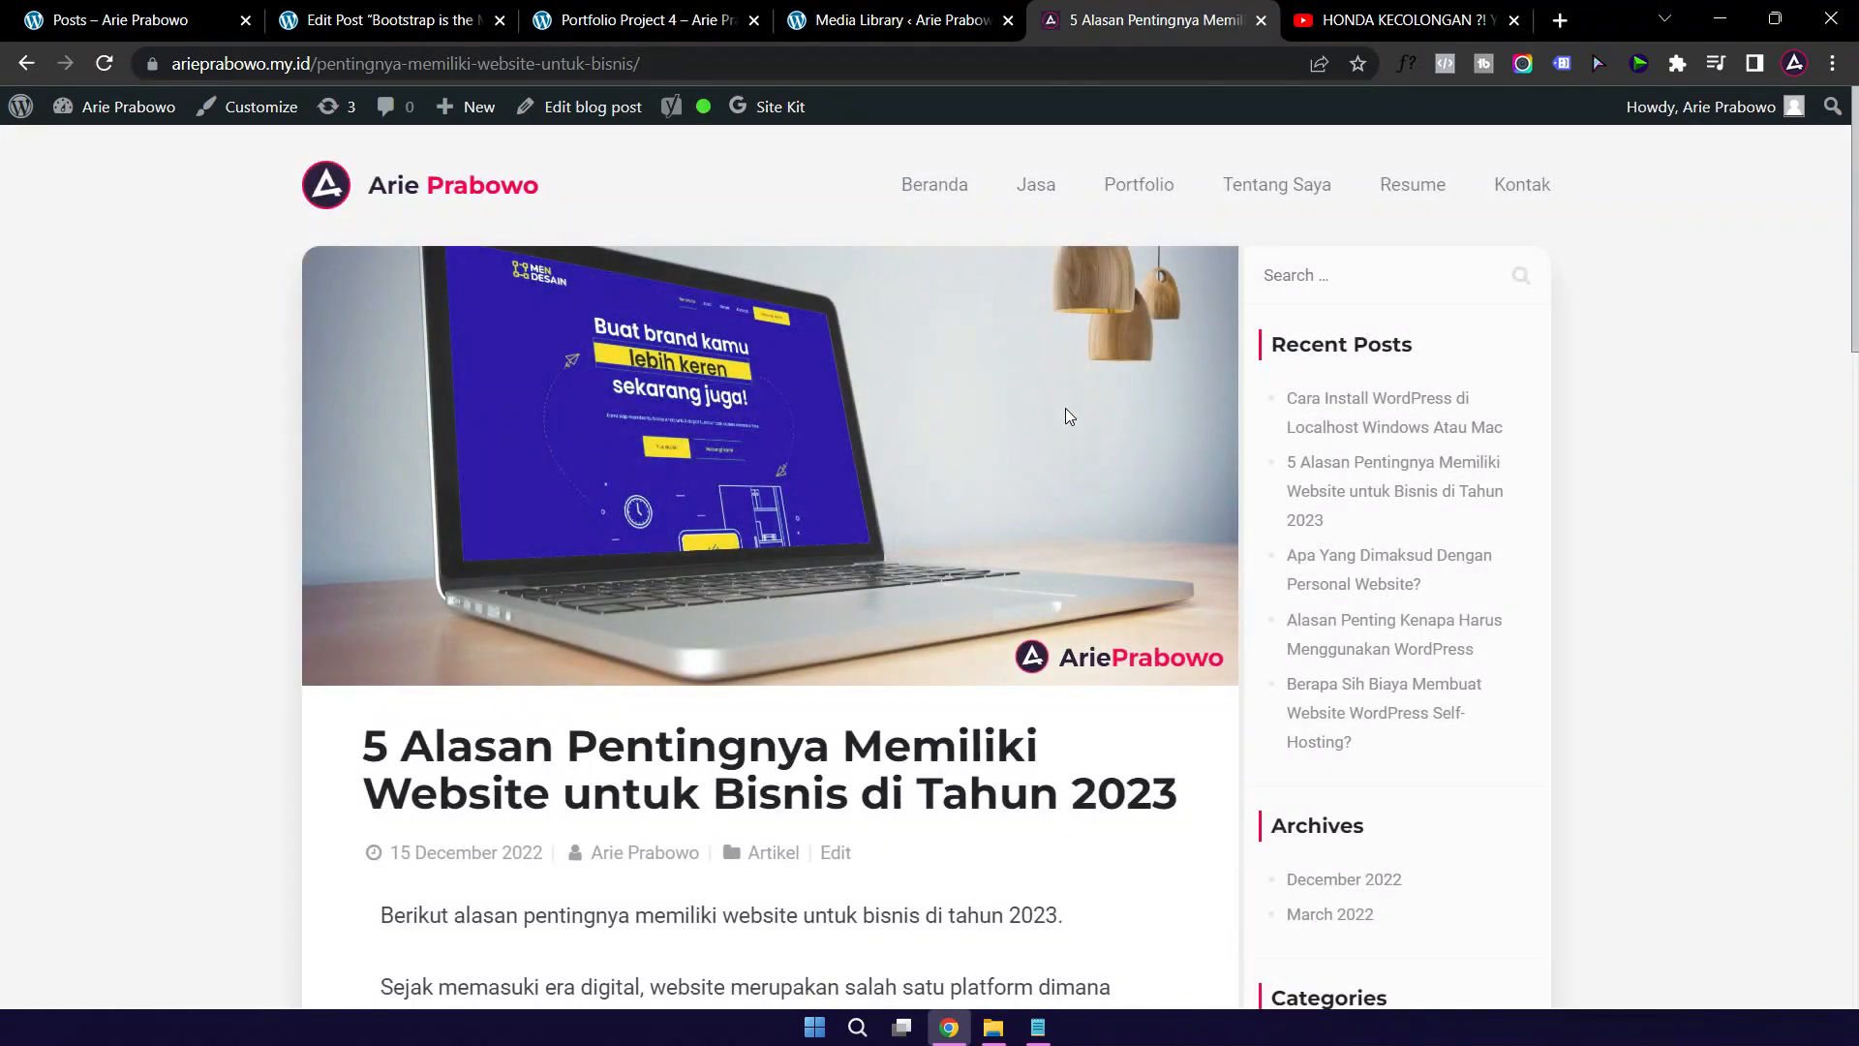
{"action": "scroll", "coordinate": [455, 693], "scroll_direction": "down", "scroll_amount": 4}
{"action": "left_click_drag", "start_coordinate": [382, 553], "coordinate": [977, 588]}
{"action": "scroll", "coordinate": [1017, 842], "scroll_direction": "down", "scroll_amount": 5}
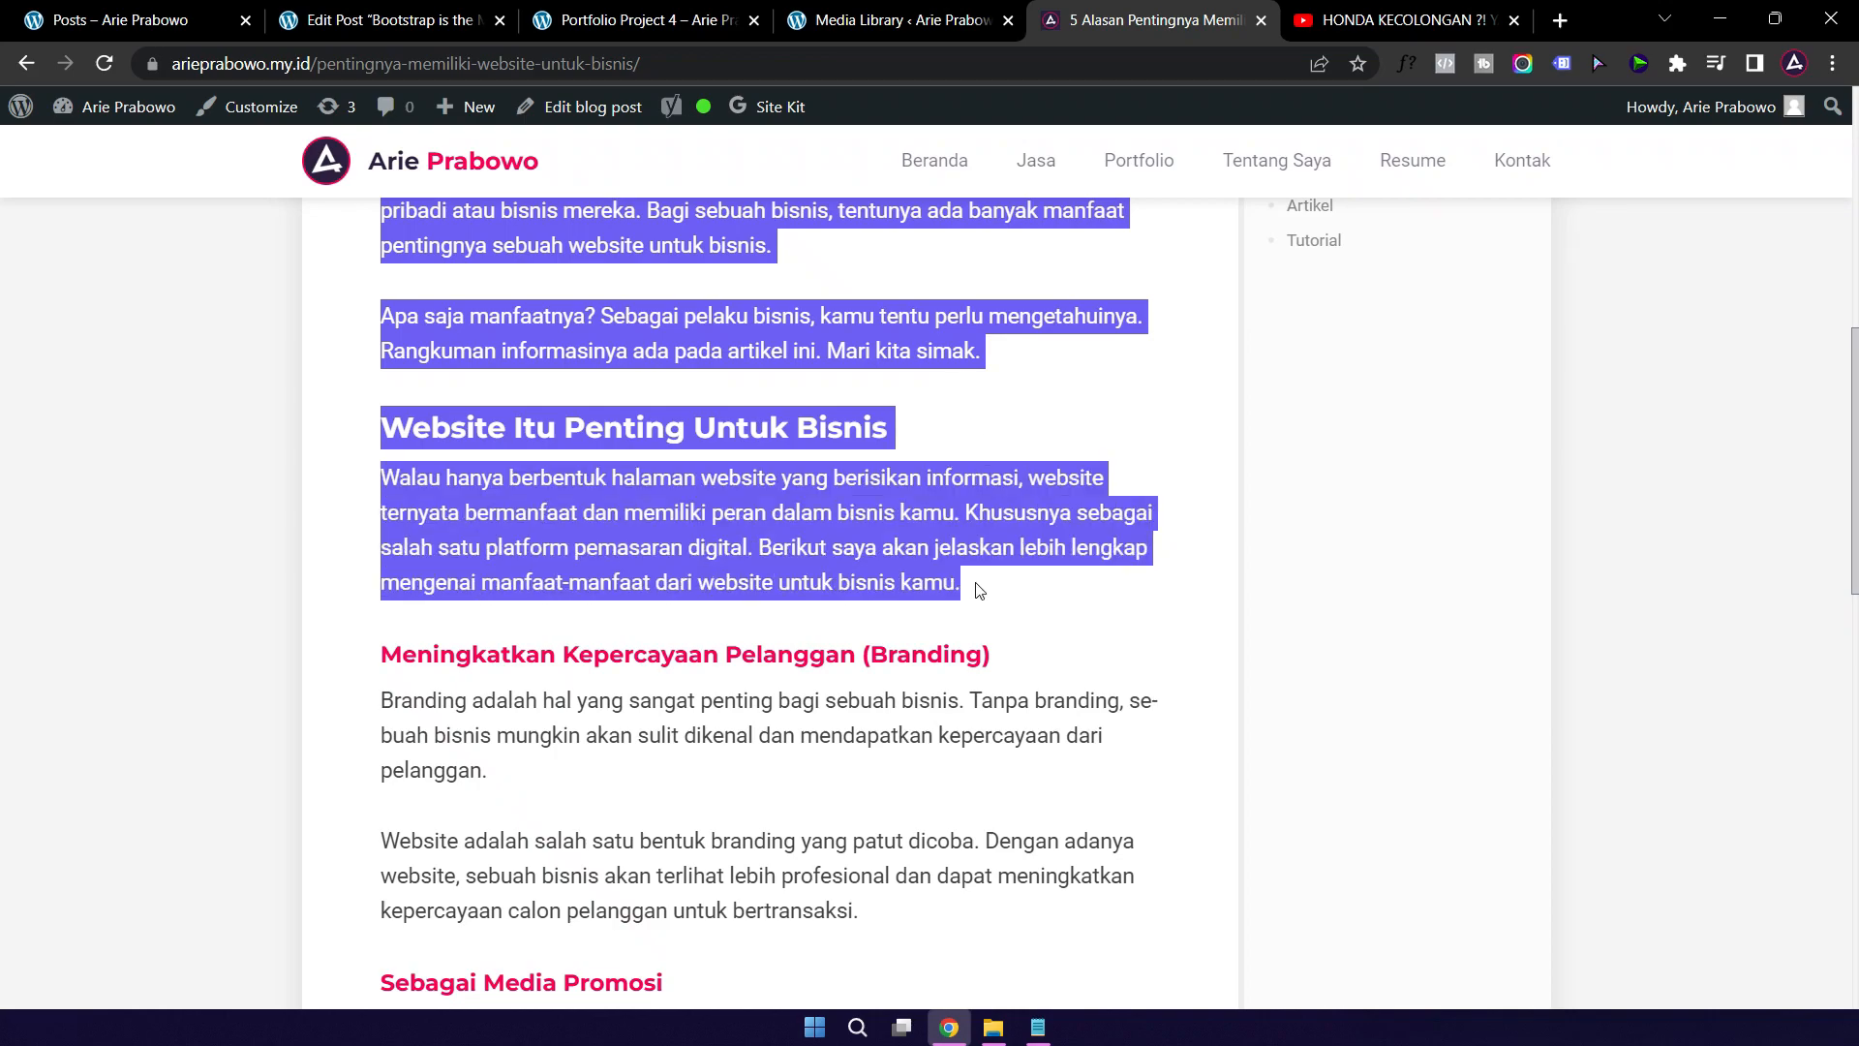
{"action": "left_click", "coordinate": [388, 21]}
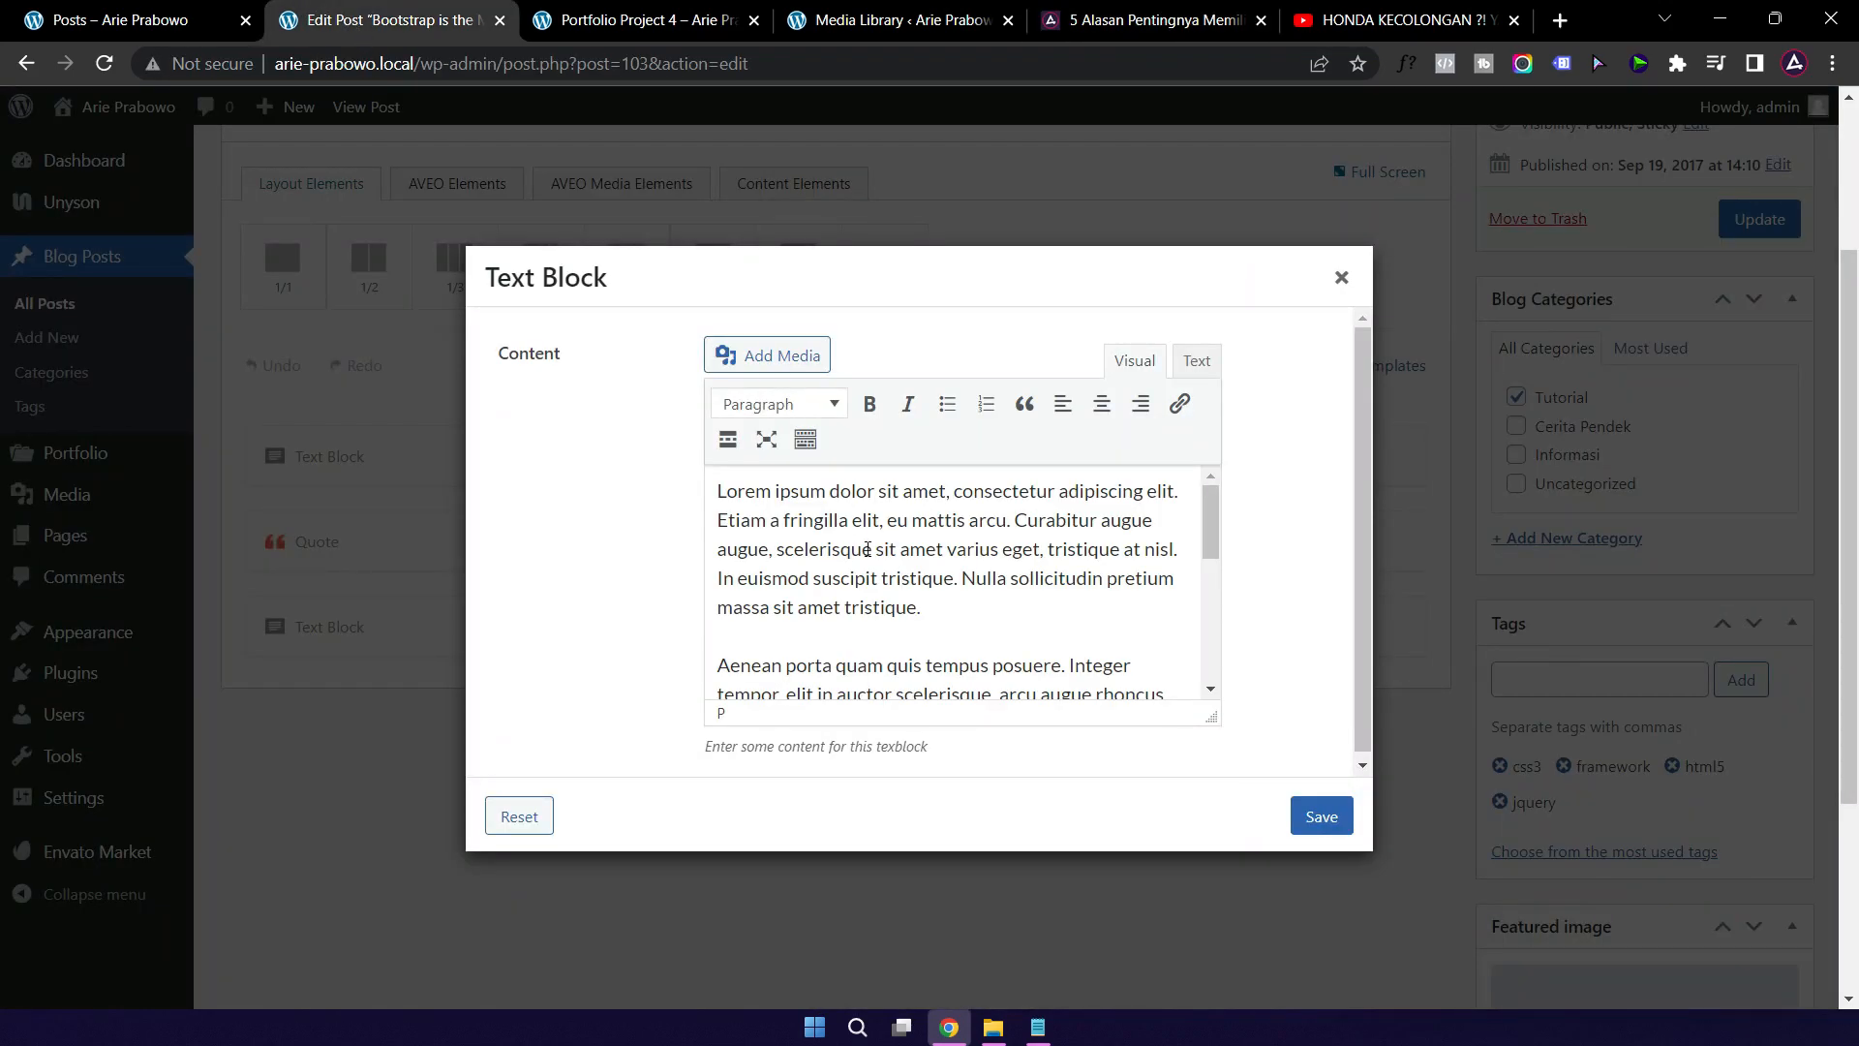
Step: Replace the Text Block's Lorem ipsum placeholder with the copied article text
{"action": "left_click", "coordinate": [858, 549]}
{"action": "key", "text": "ctrl+a"}
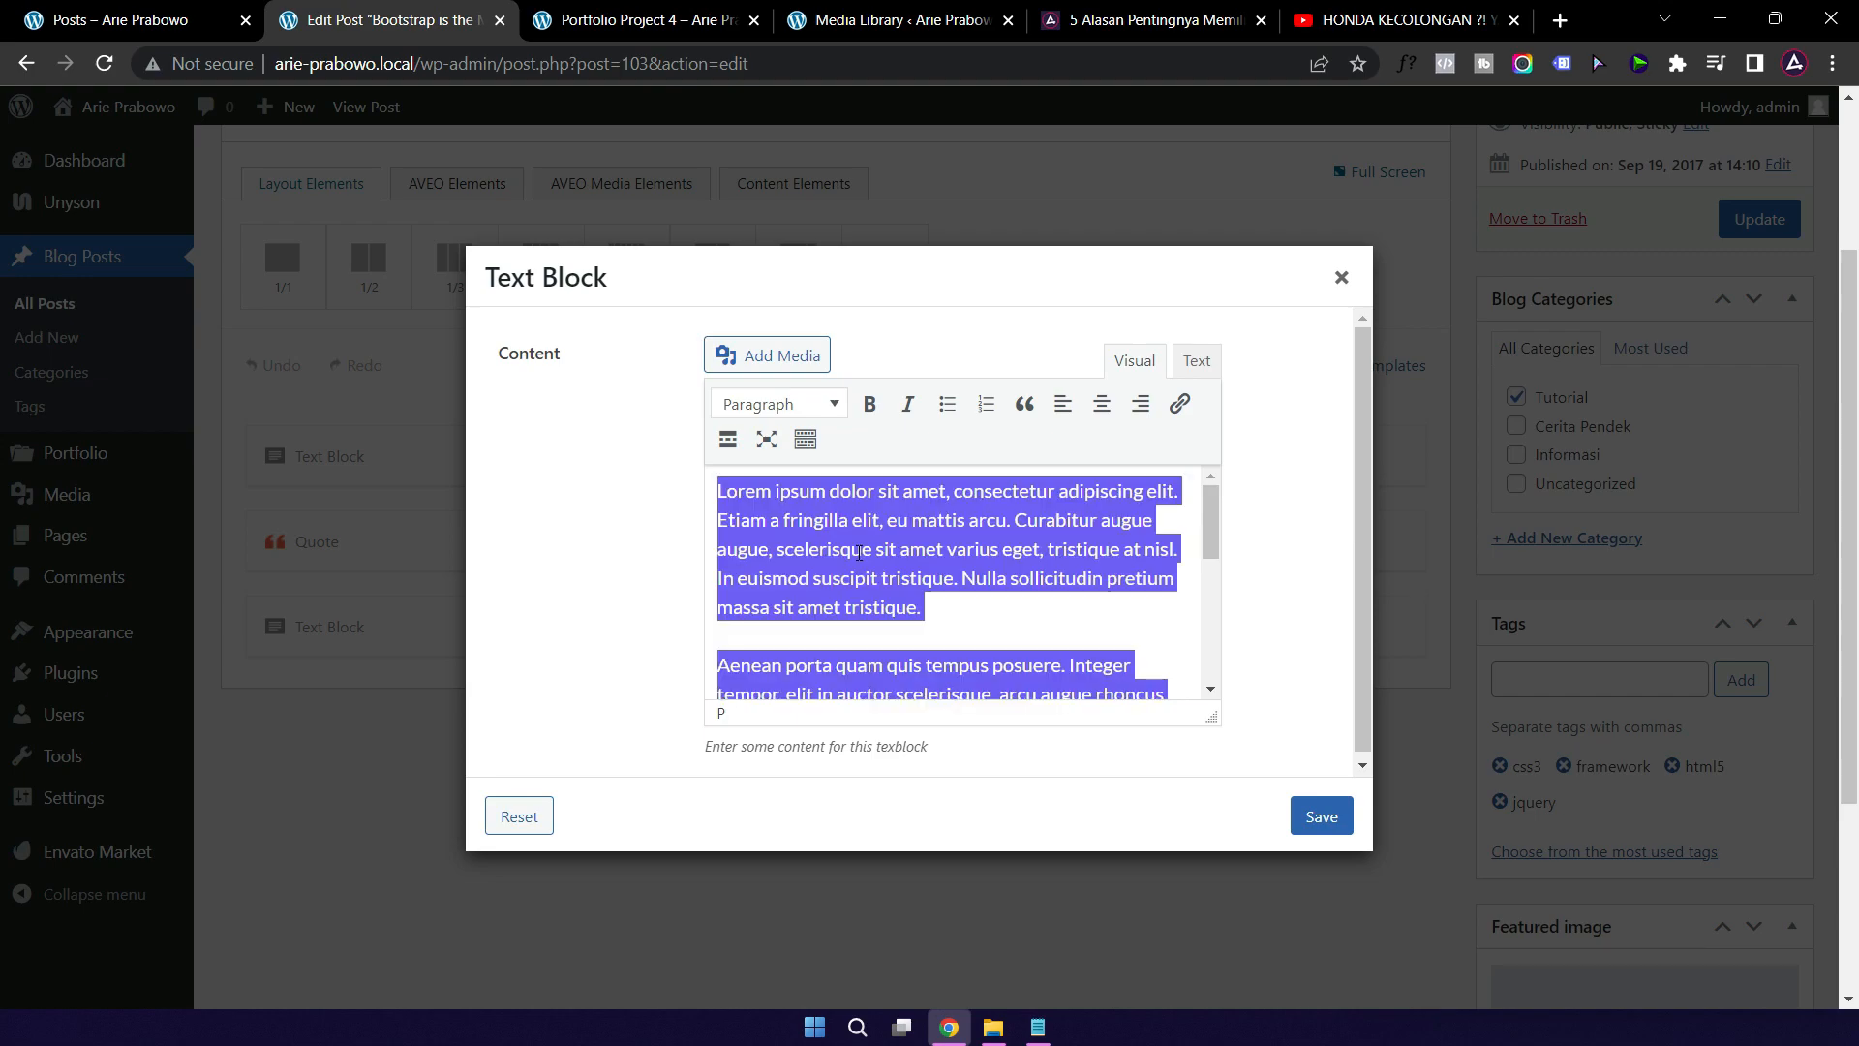
{"action": "key", "text": "ctrl+v"}
{"action": "scroll", "coordinate": [887, 548], "scroll_direction": "up", "scroll_amount": 5}
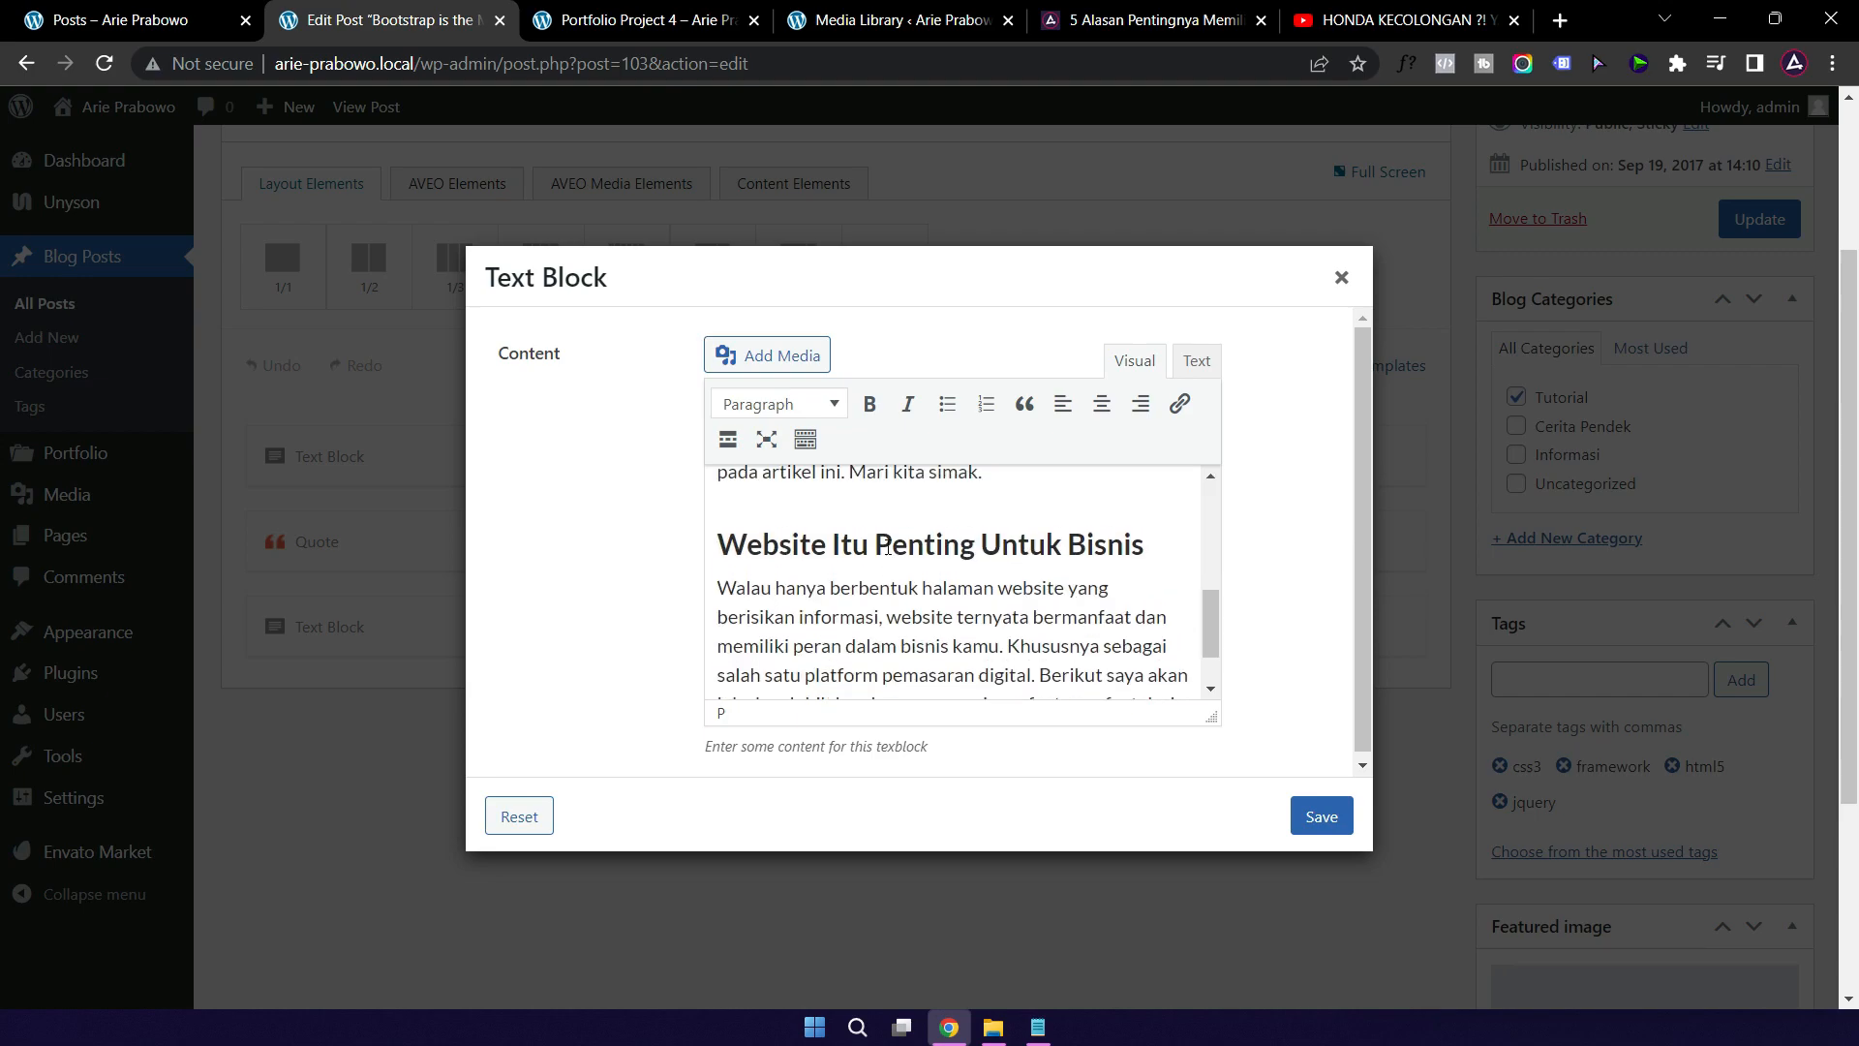
{"action": "scroll", "coordinate": [886, 548], "scroll_direction": "up", "scroll_amount": 1}
{"action": "scroll", "coordinate": [887, 546], "scroll_direction": "down", "scroll_amount": 4}
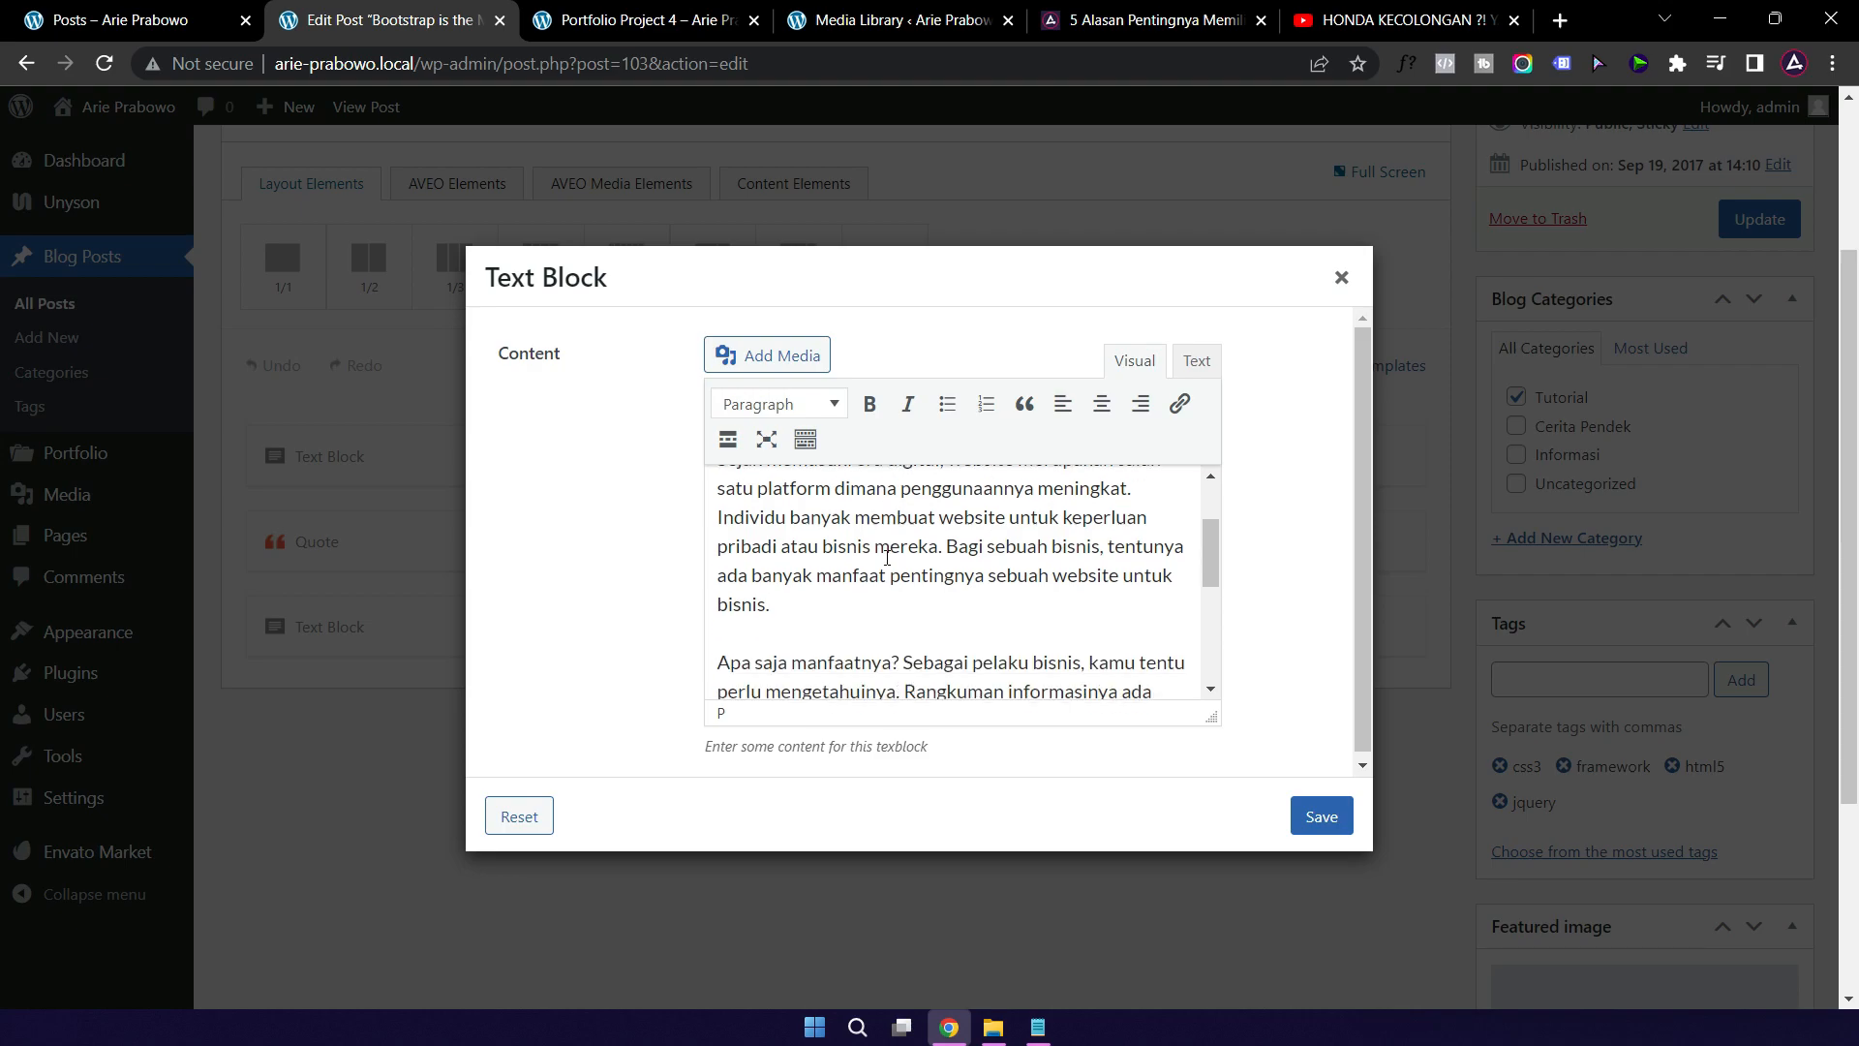
Step: Convert the pasted 'Website Itu Penting Untuk Bisnis' heading into a plain paragraph
{"action": "left_click", "coordinate": [736, 562]}
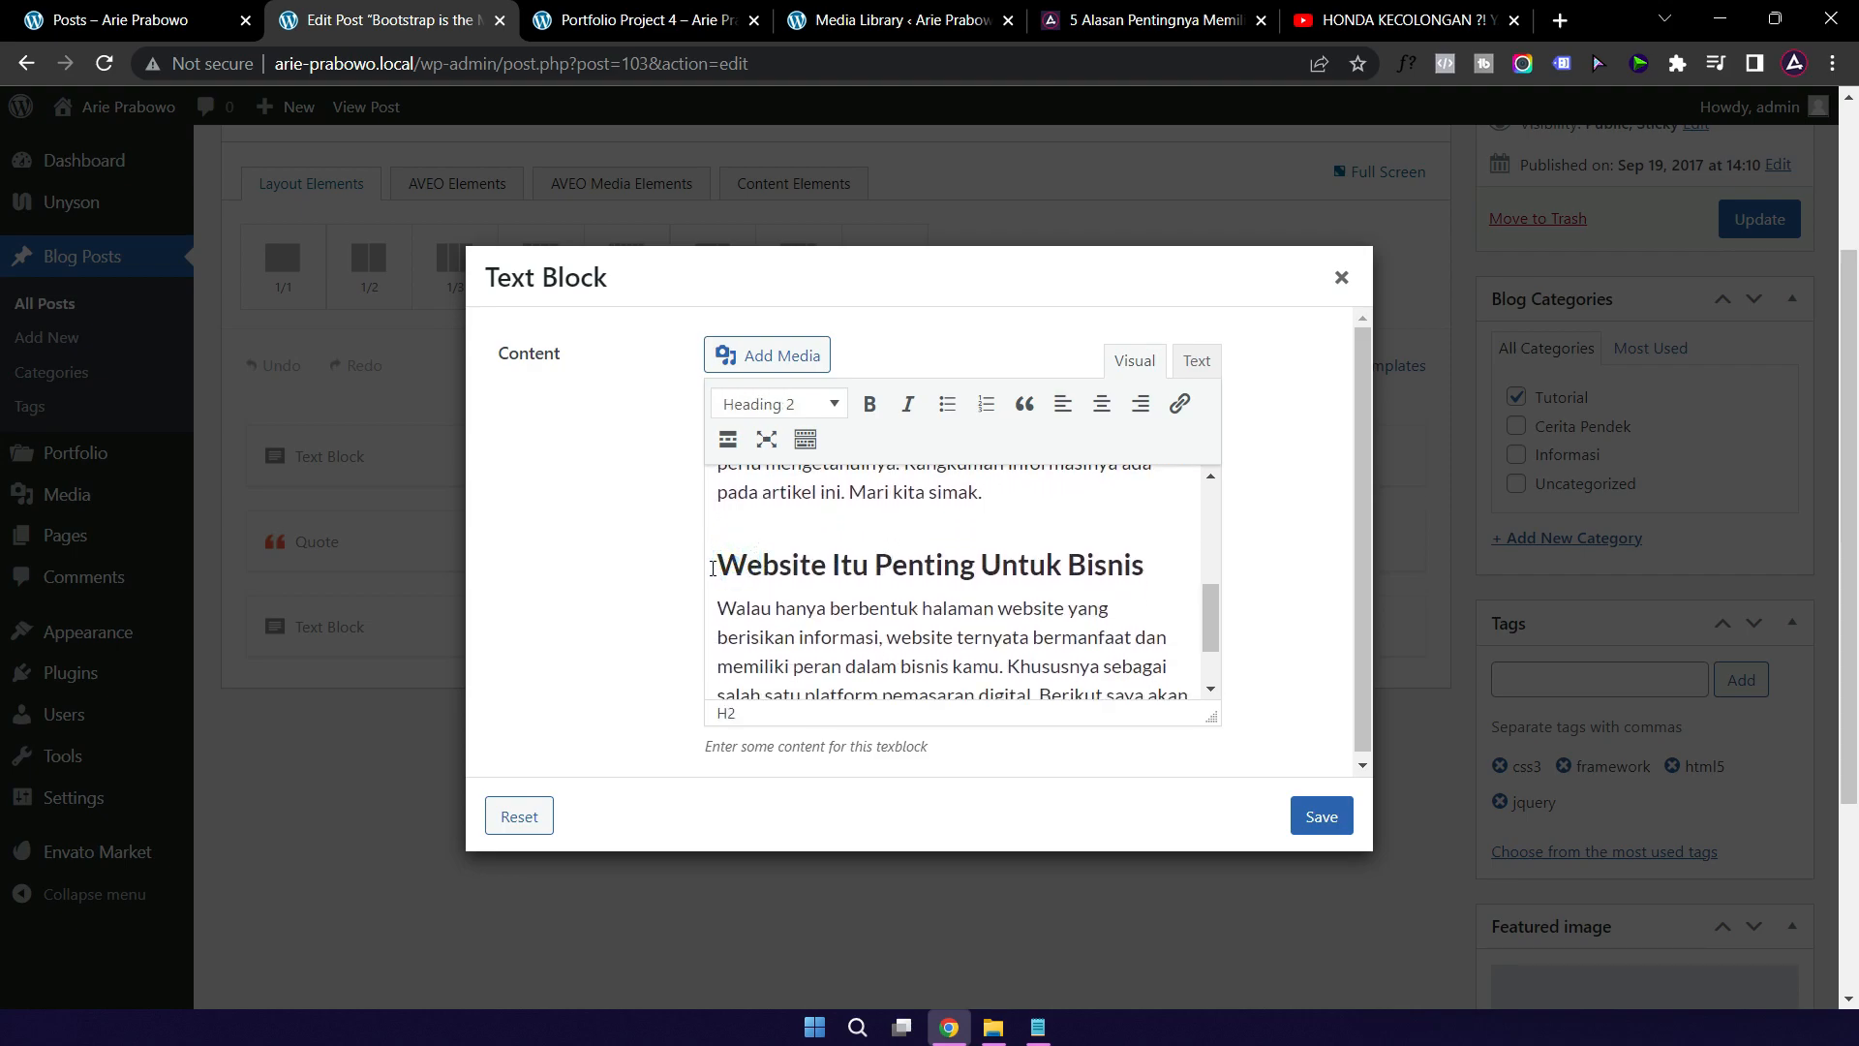
{"action": "left_click", "coordinate": [712, 568]}
{"action": "left_click", "coordinate": [1147, 569]}
{"action": "left_click", "coordinate": [1088, 608]}
{"action": "left_click", "coordinate": [786, 608]}
{"action": "left_click", "coordinate": [718, 564]}
{"action": "left_click", "coordinate": [1152, 570], "text": "shift"}
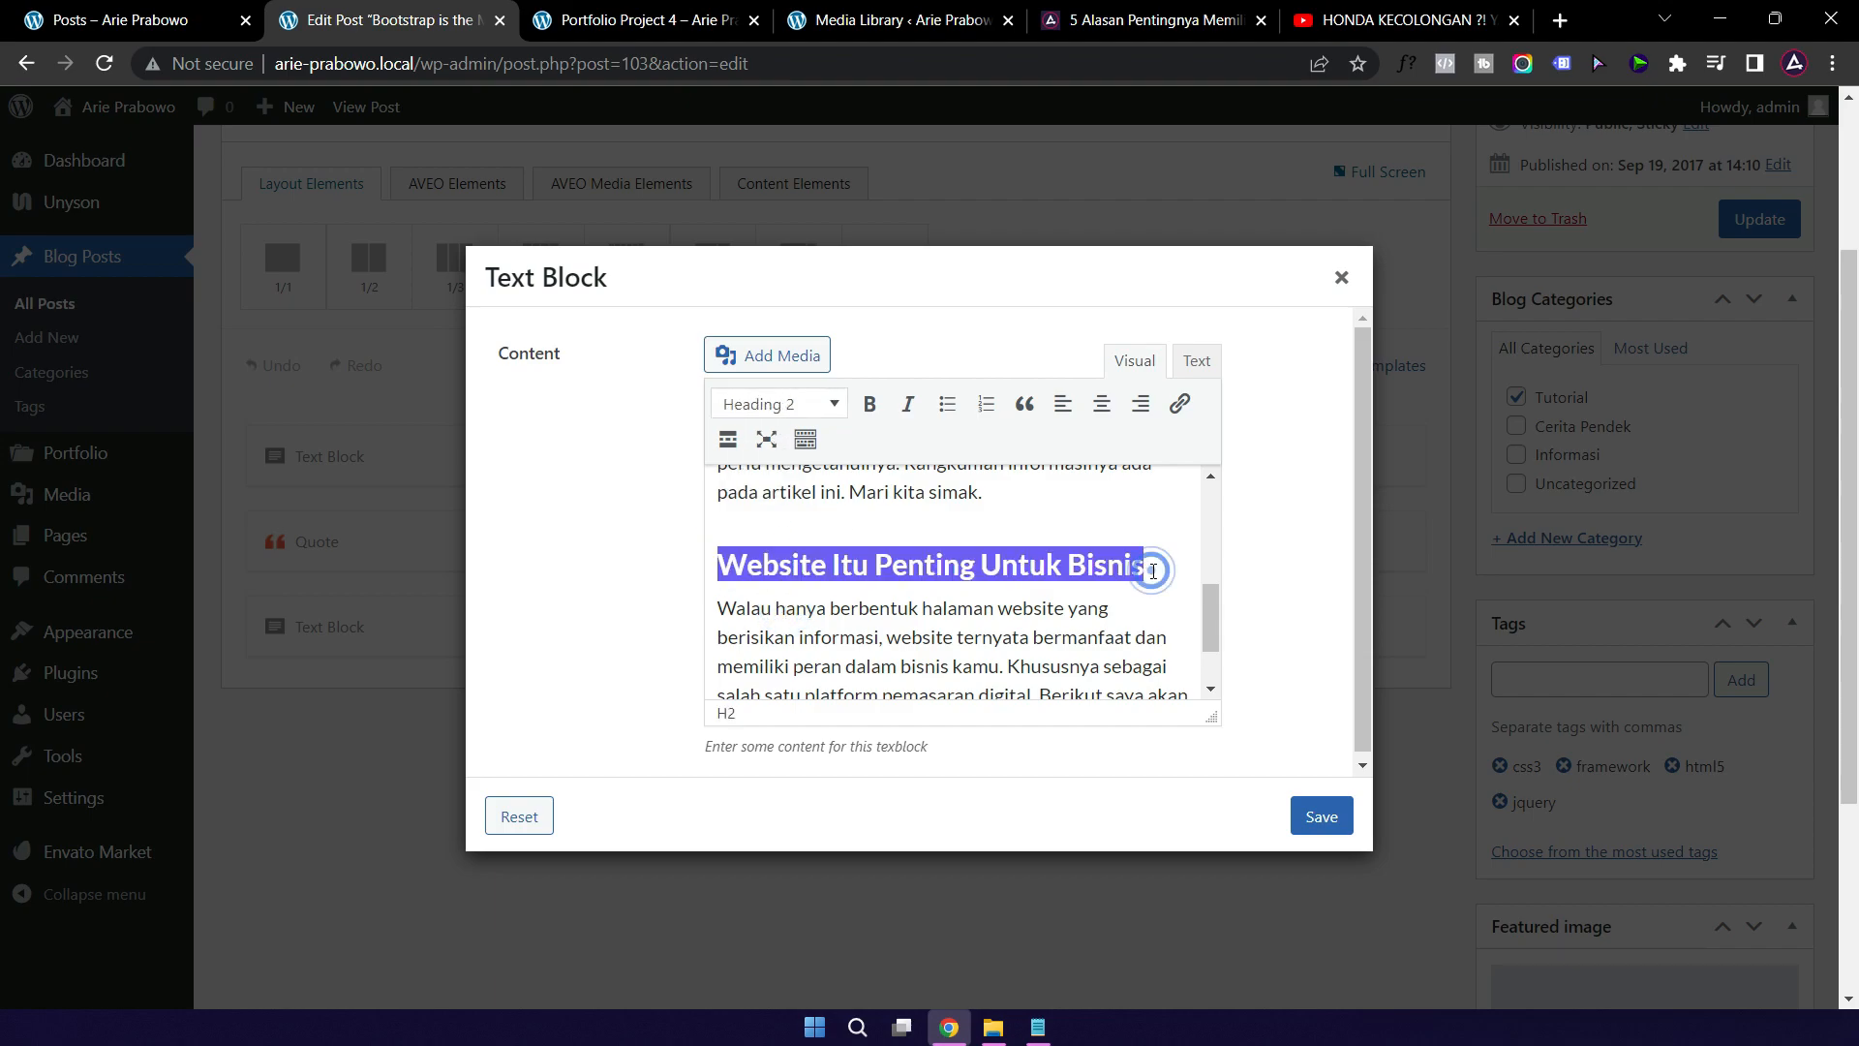
{"action": "left_click", "coordinate": [794, 403]}
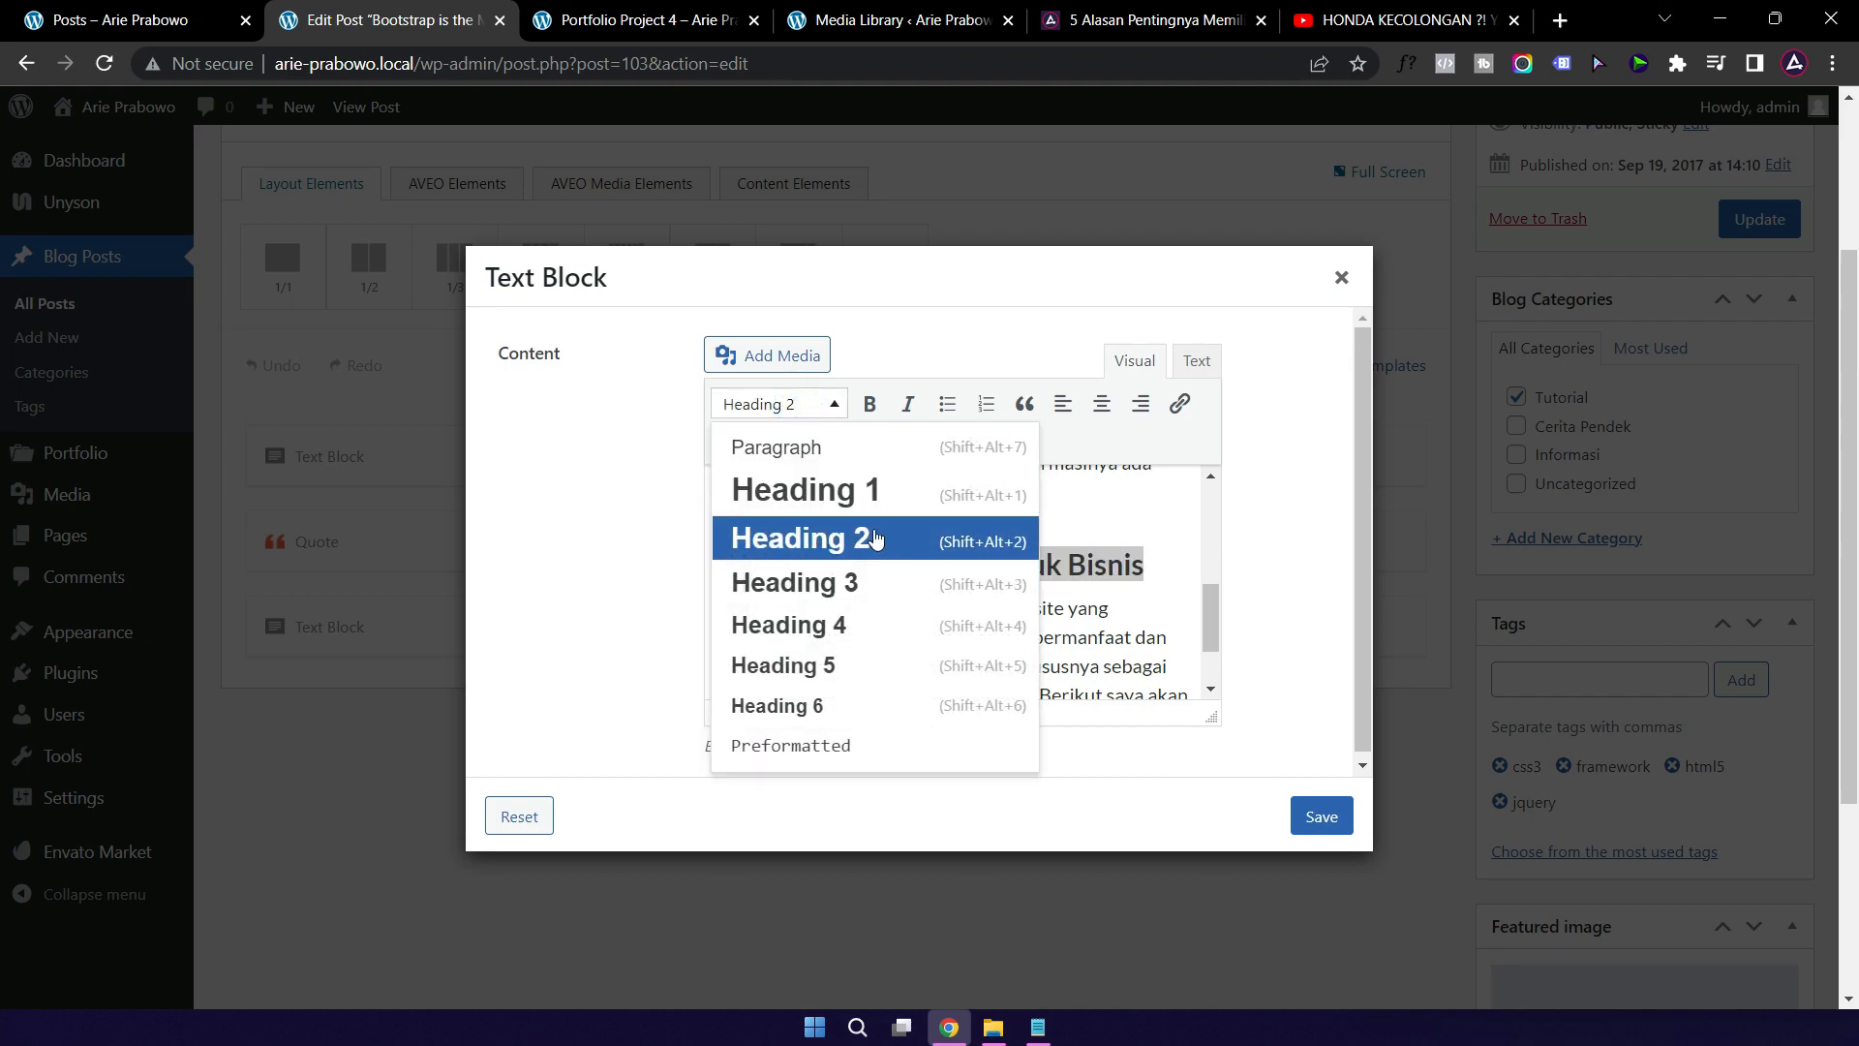
{"action": "left_click", "coordinate": [849, 548]}
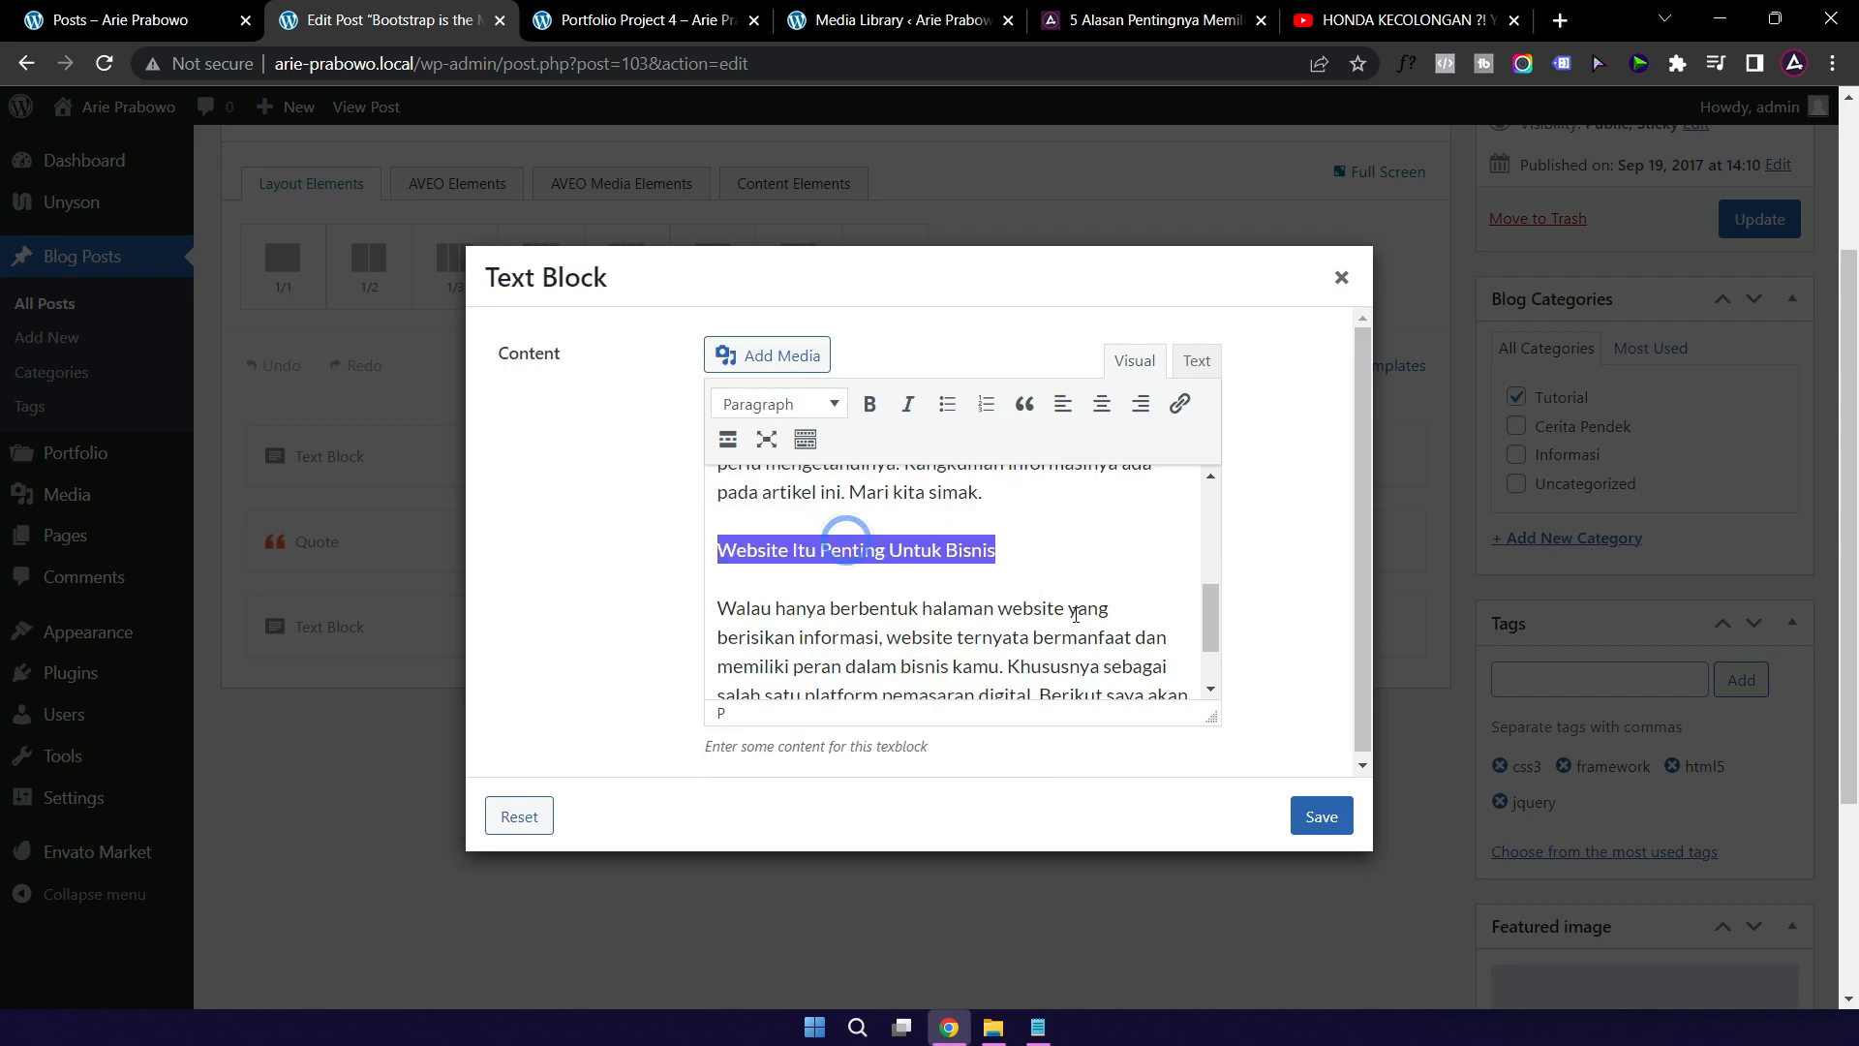
{"action": "scroll", "coordinate": [1039, 639], "scroll_direction": "down", "scroll_amount": 1}
{"action": "scroll", "coordinate": [1039, 639], "scroll_direction": "up", "scroll_amount": 1}
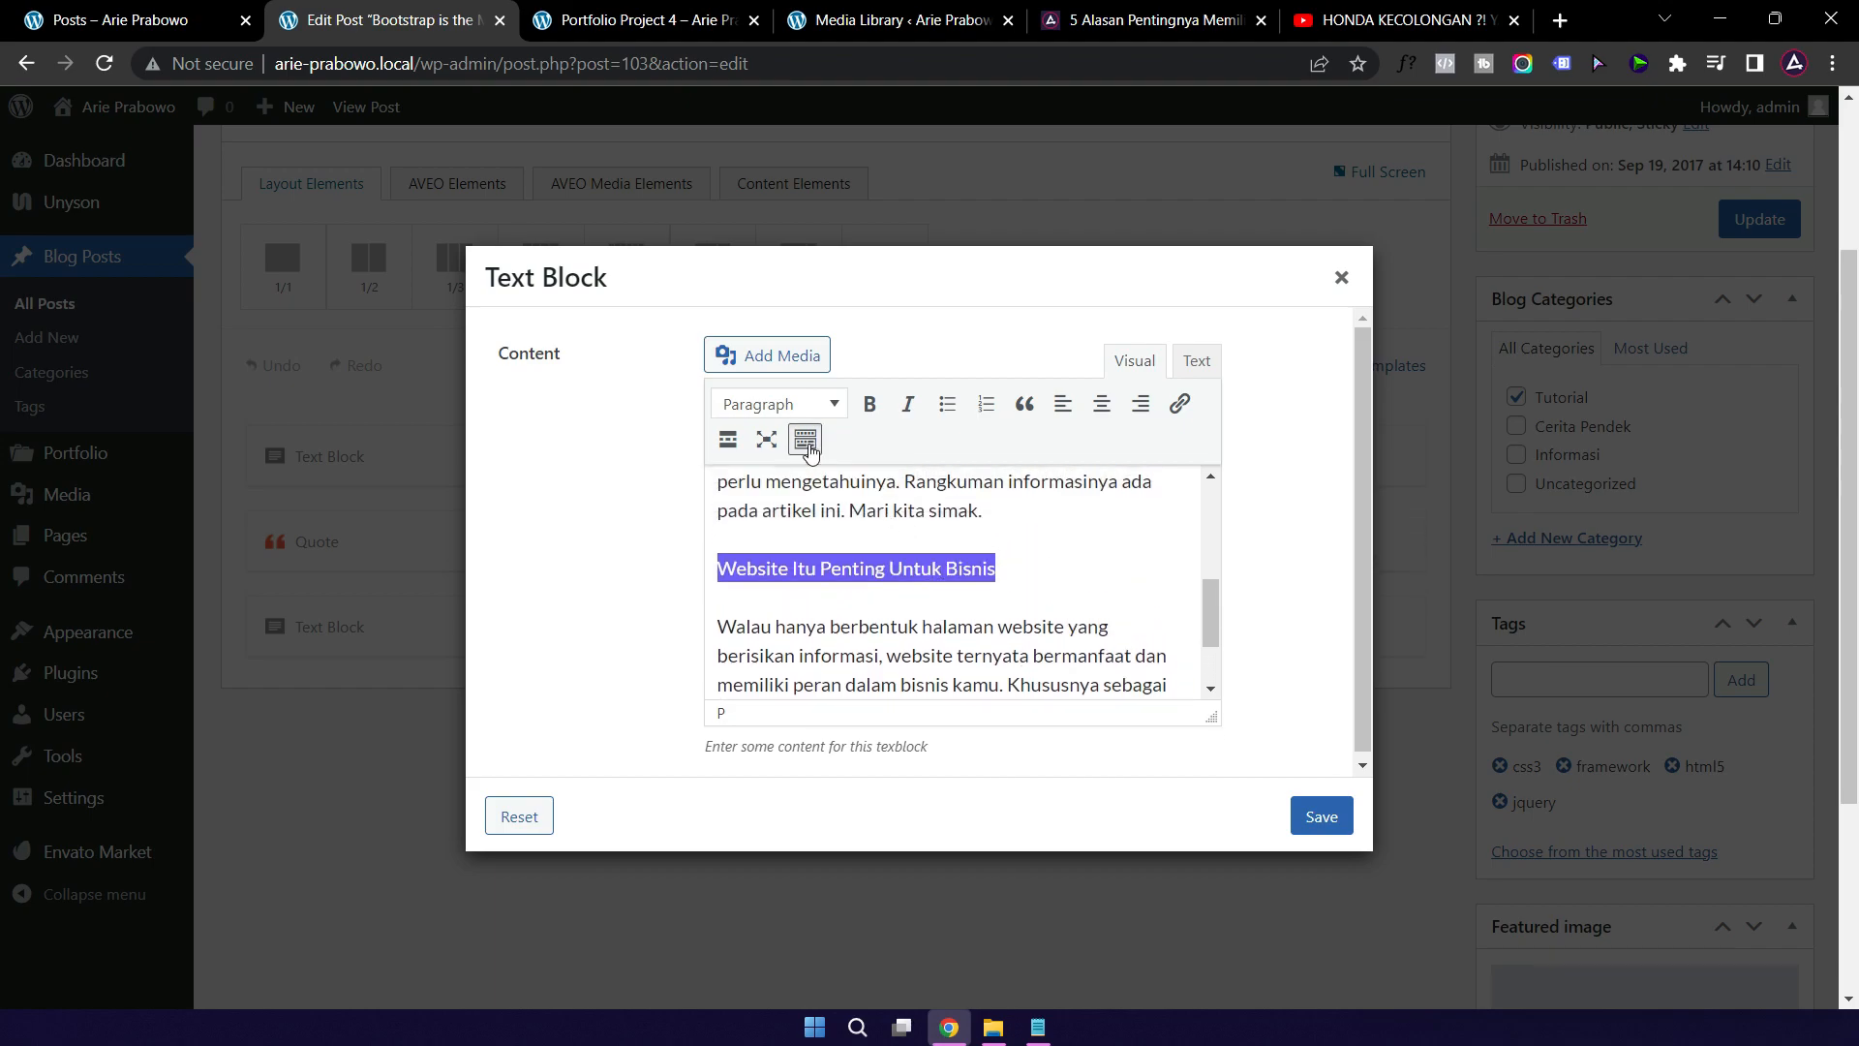
Step: Color 'Website Itu Penting Untuk Bisnis' red, make it a bold Heading 2, and save the block
{"action": "left_click", "coordinate": [805, 440]}
{"action": "left_click", "coordinate": [911, 607]}
{"action": "left_click_drag", "start_coordinate": [1004, 608], "coordinate": [717, 609]}
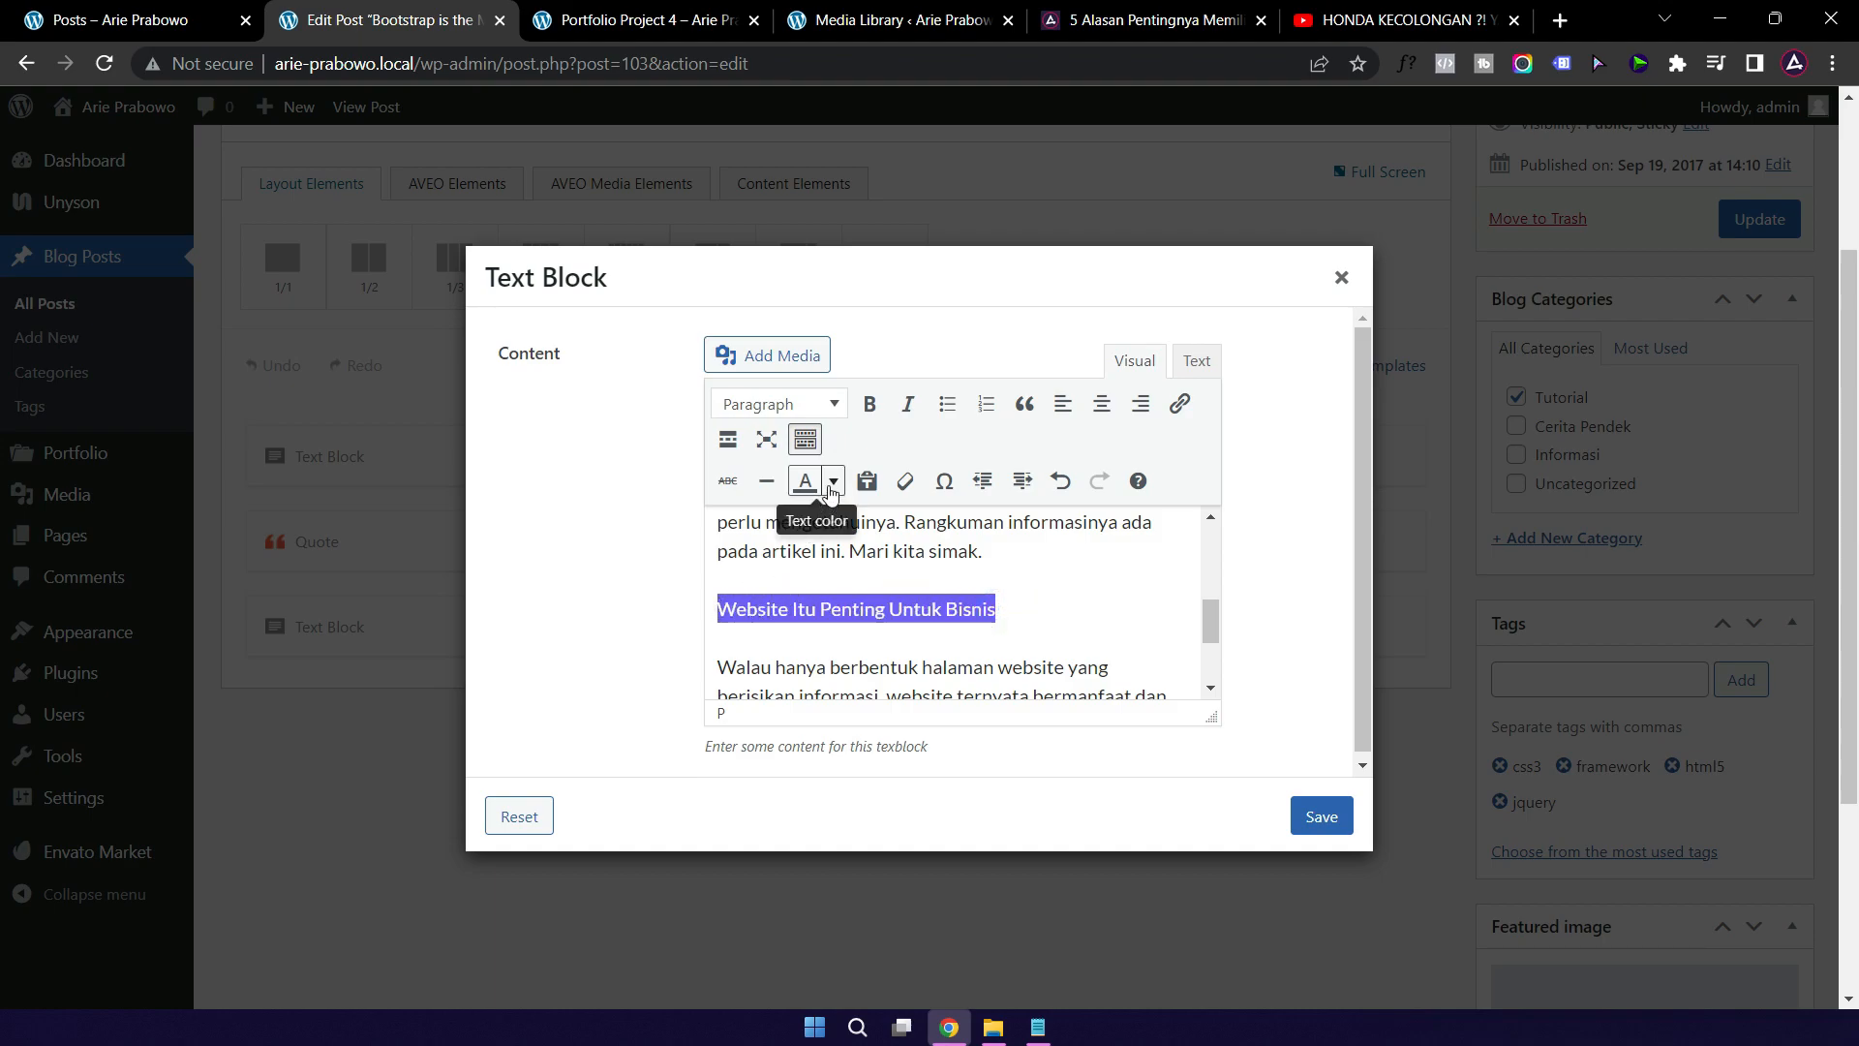
{"action": "left_click", "coordinate": [832, 481]}
{"action": "left_click", "coordinate": [739, 565]}
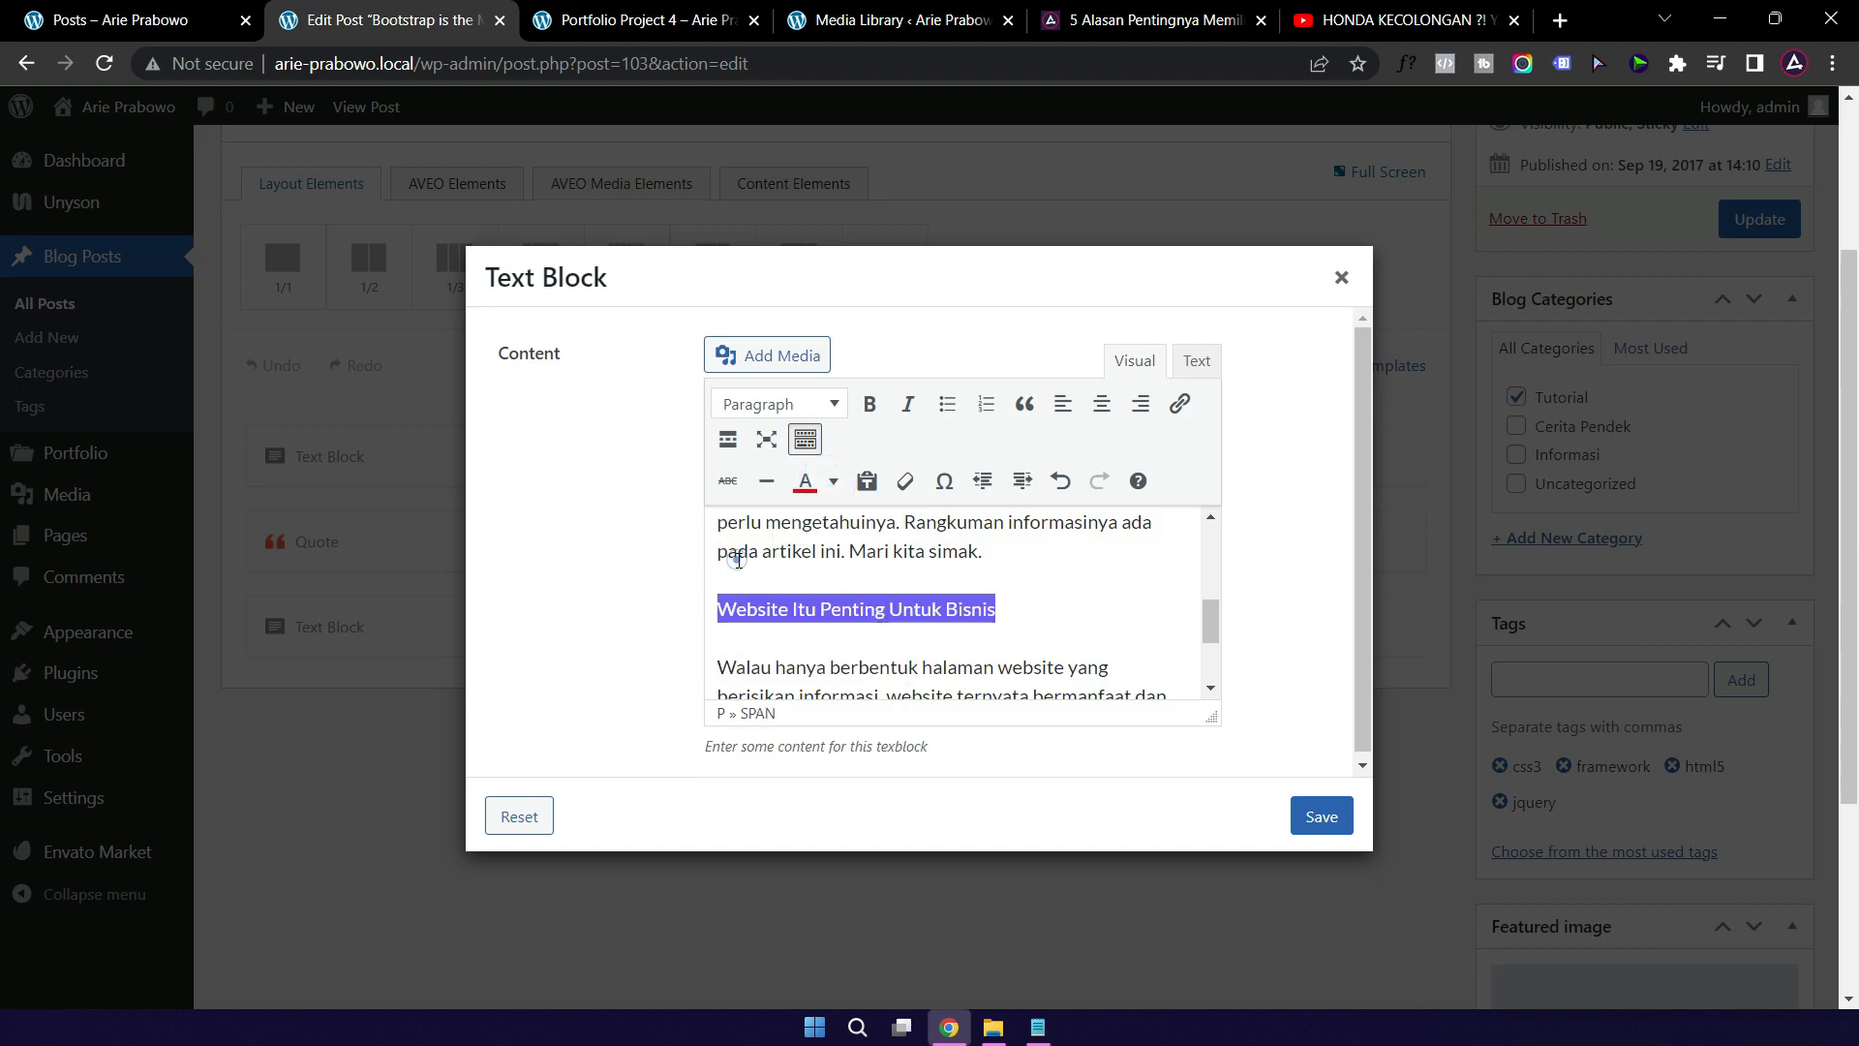
{"action": "left_click", "coordinate": [784, 405]}
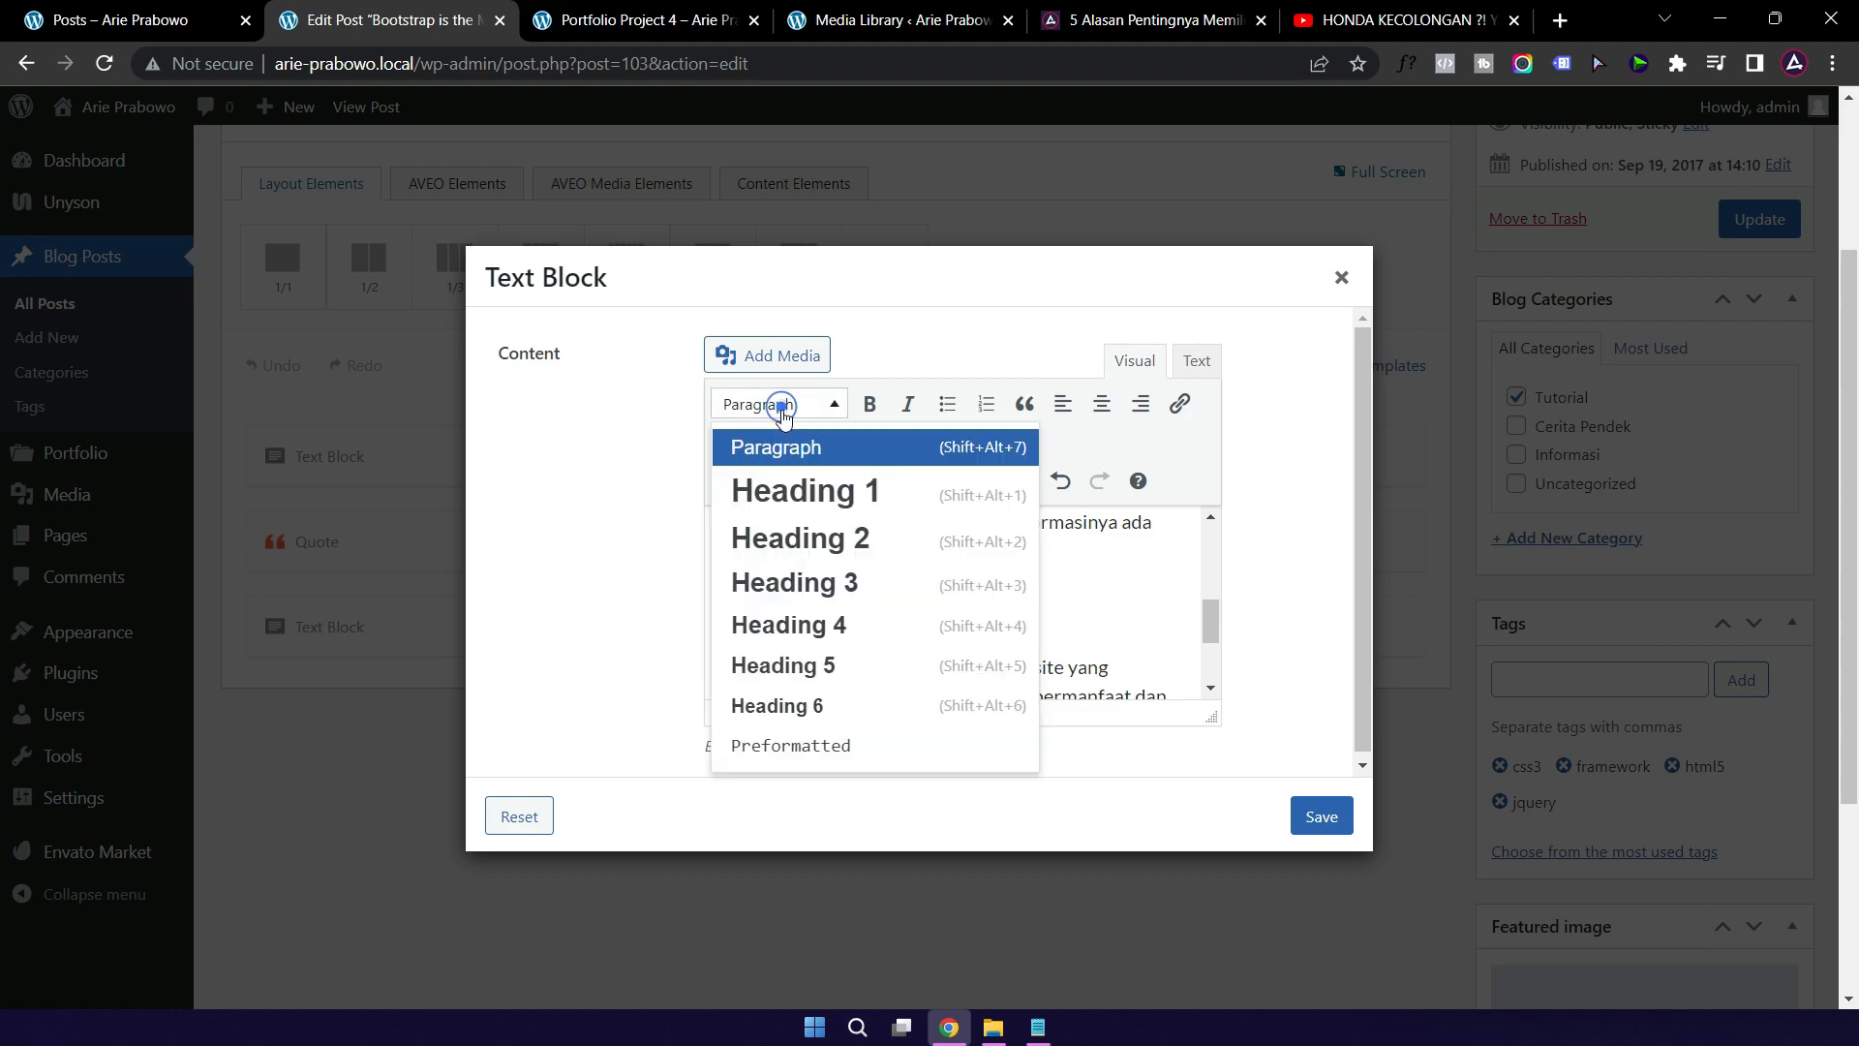
{"action": "left_click", "coordinate": [799, 535]}
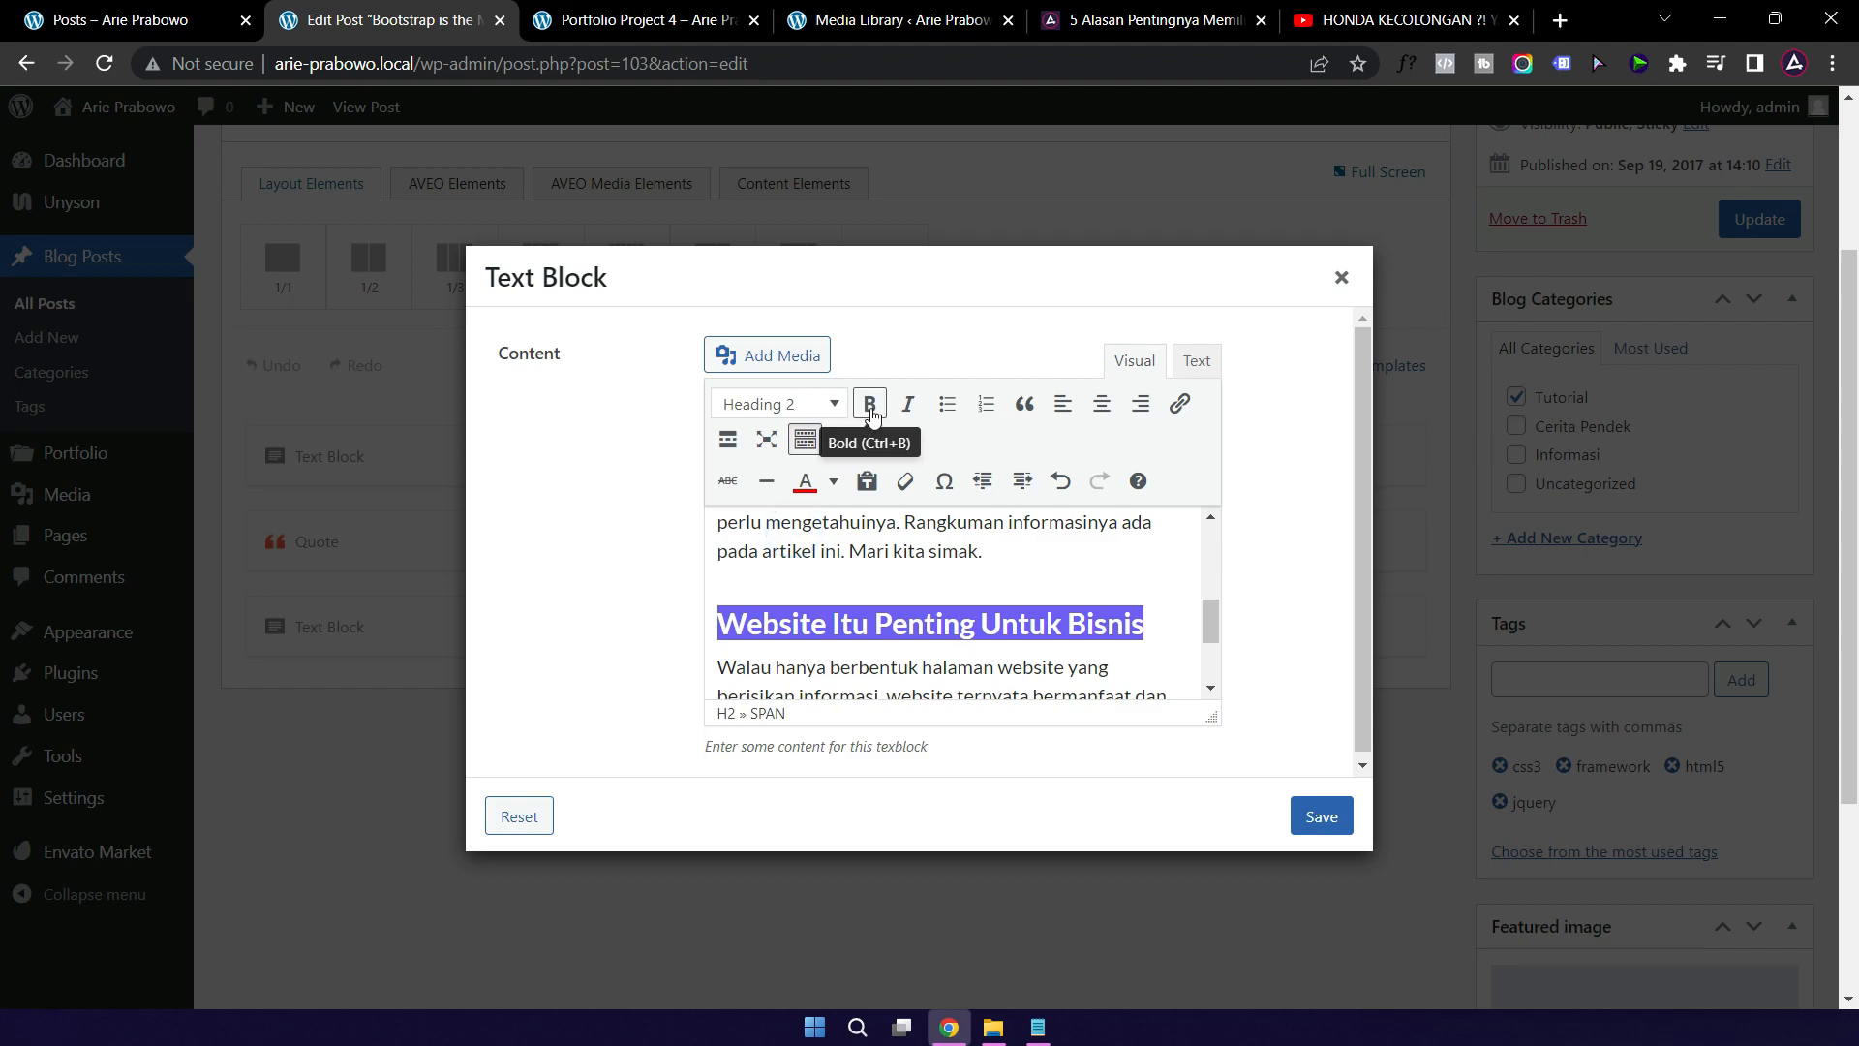
{"action": "left_click", "coordinate": [871, 404]}
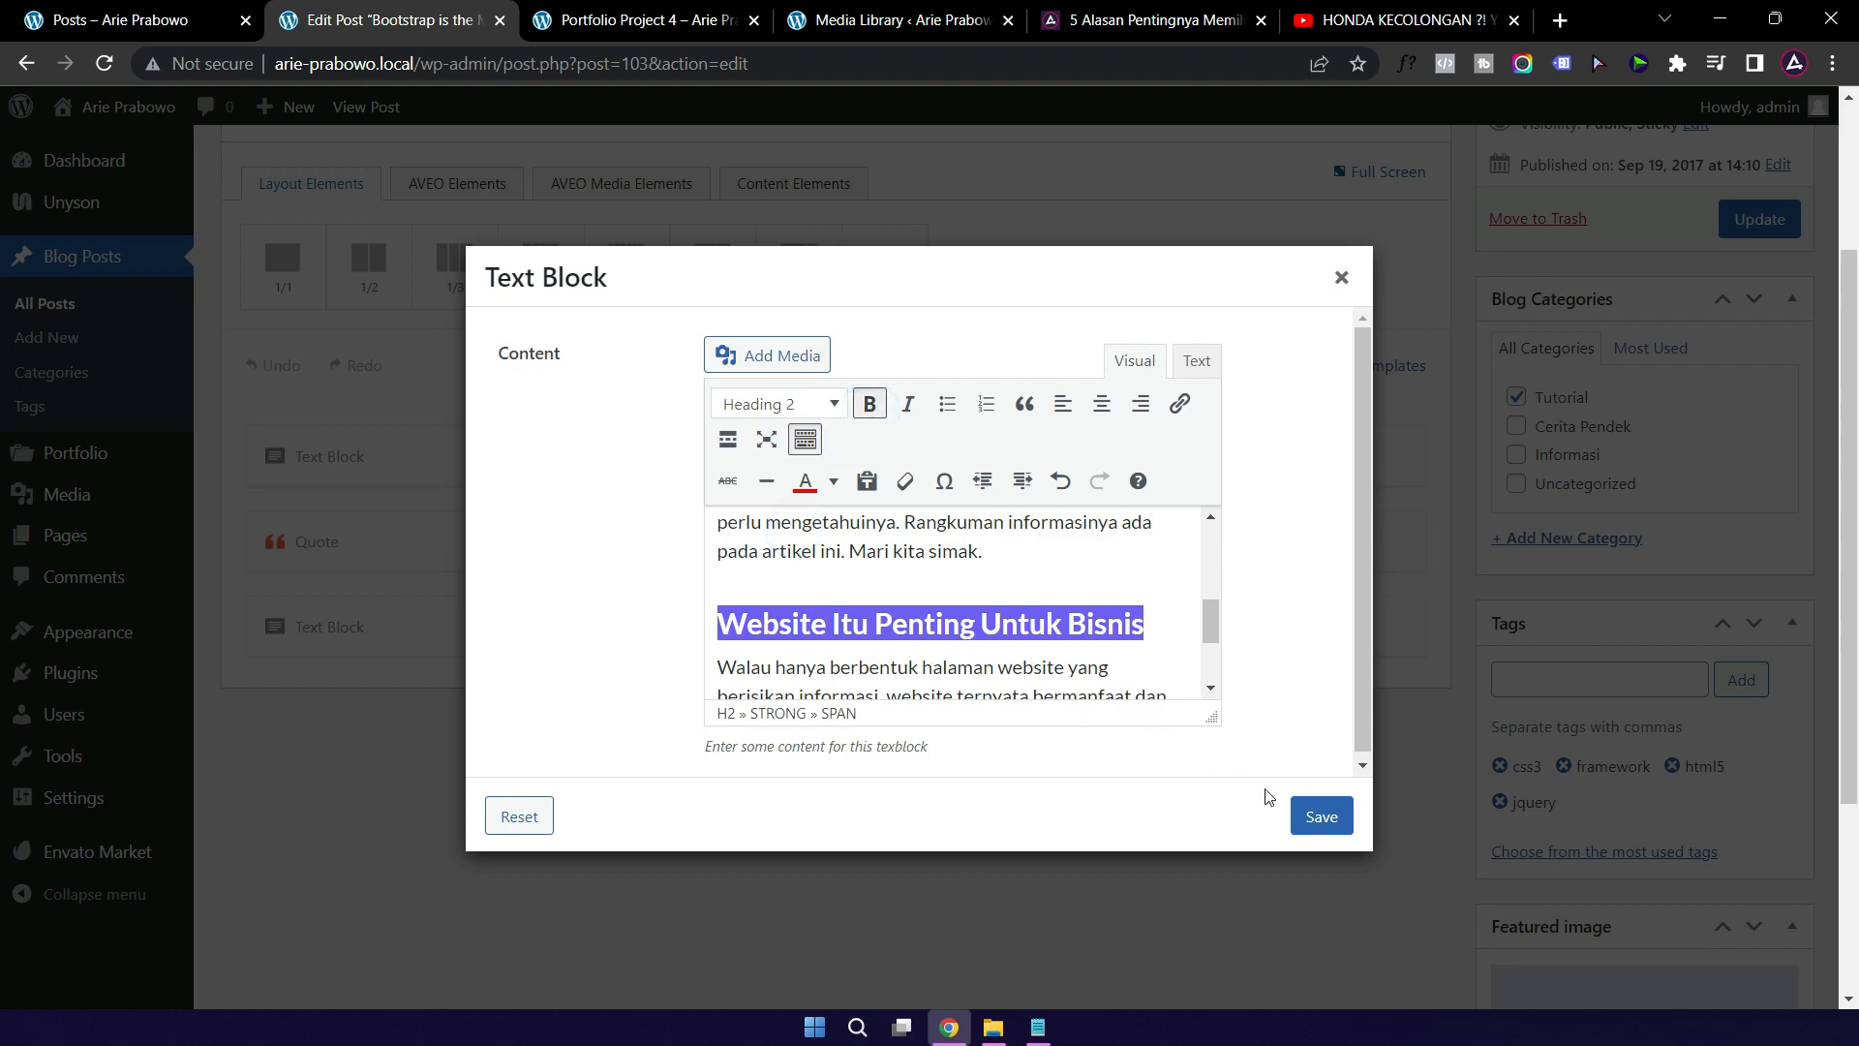
{"action": "left_click", "coordinate": [1321, 818]}
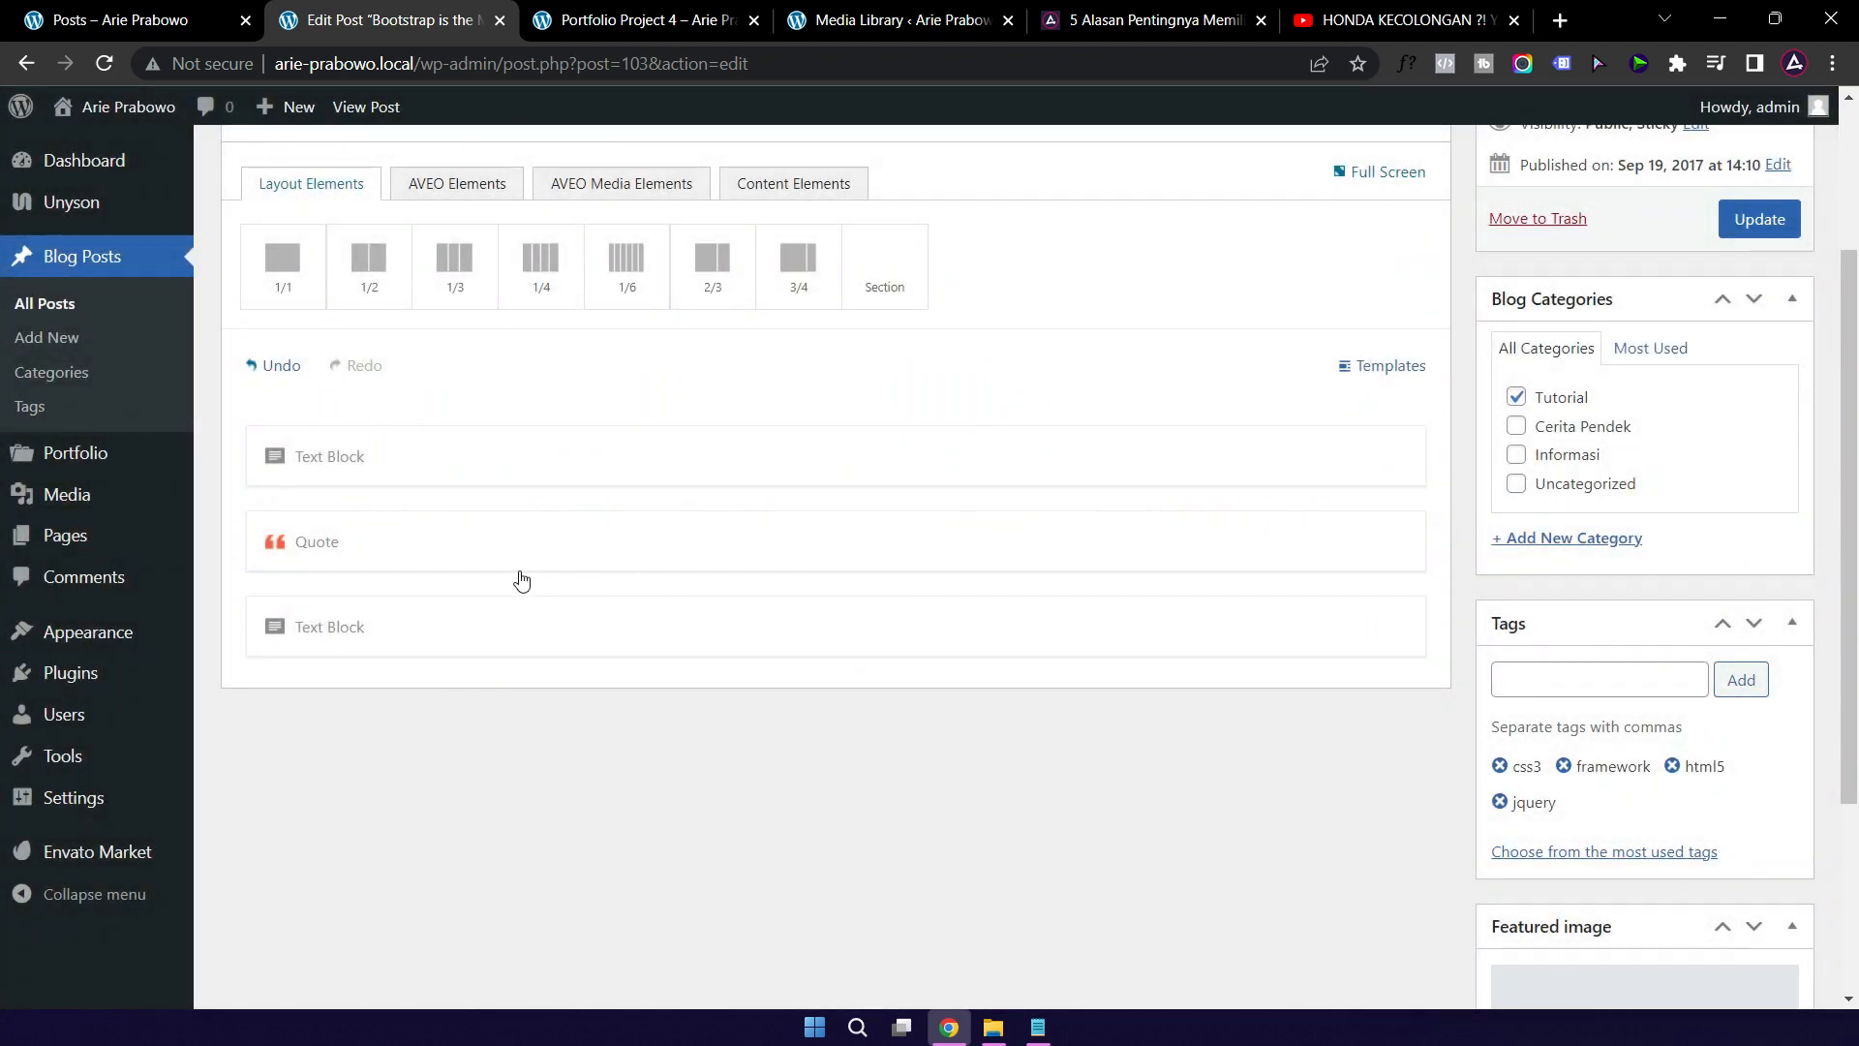
{"action": "left_click", "coordinate": [527, 551]}
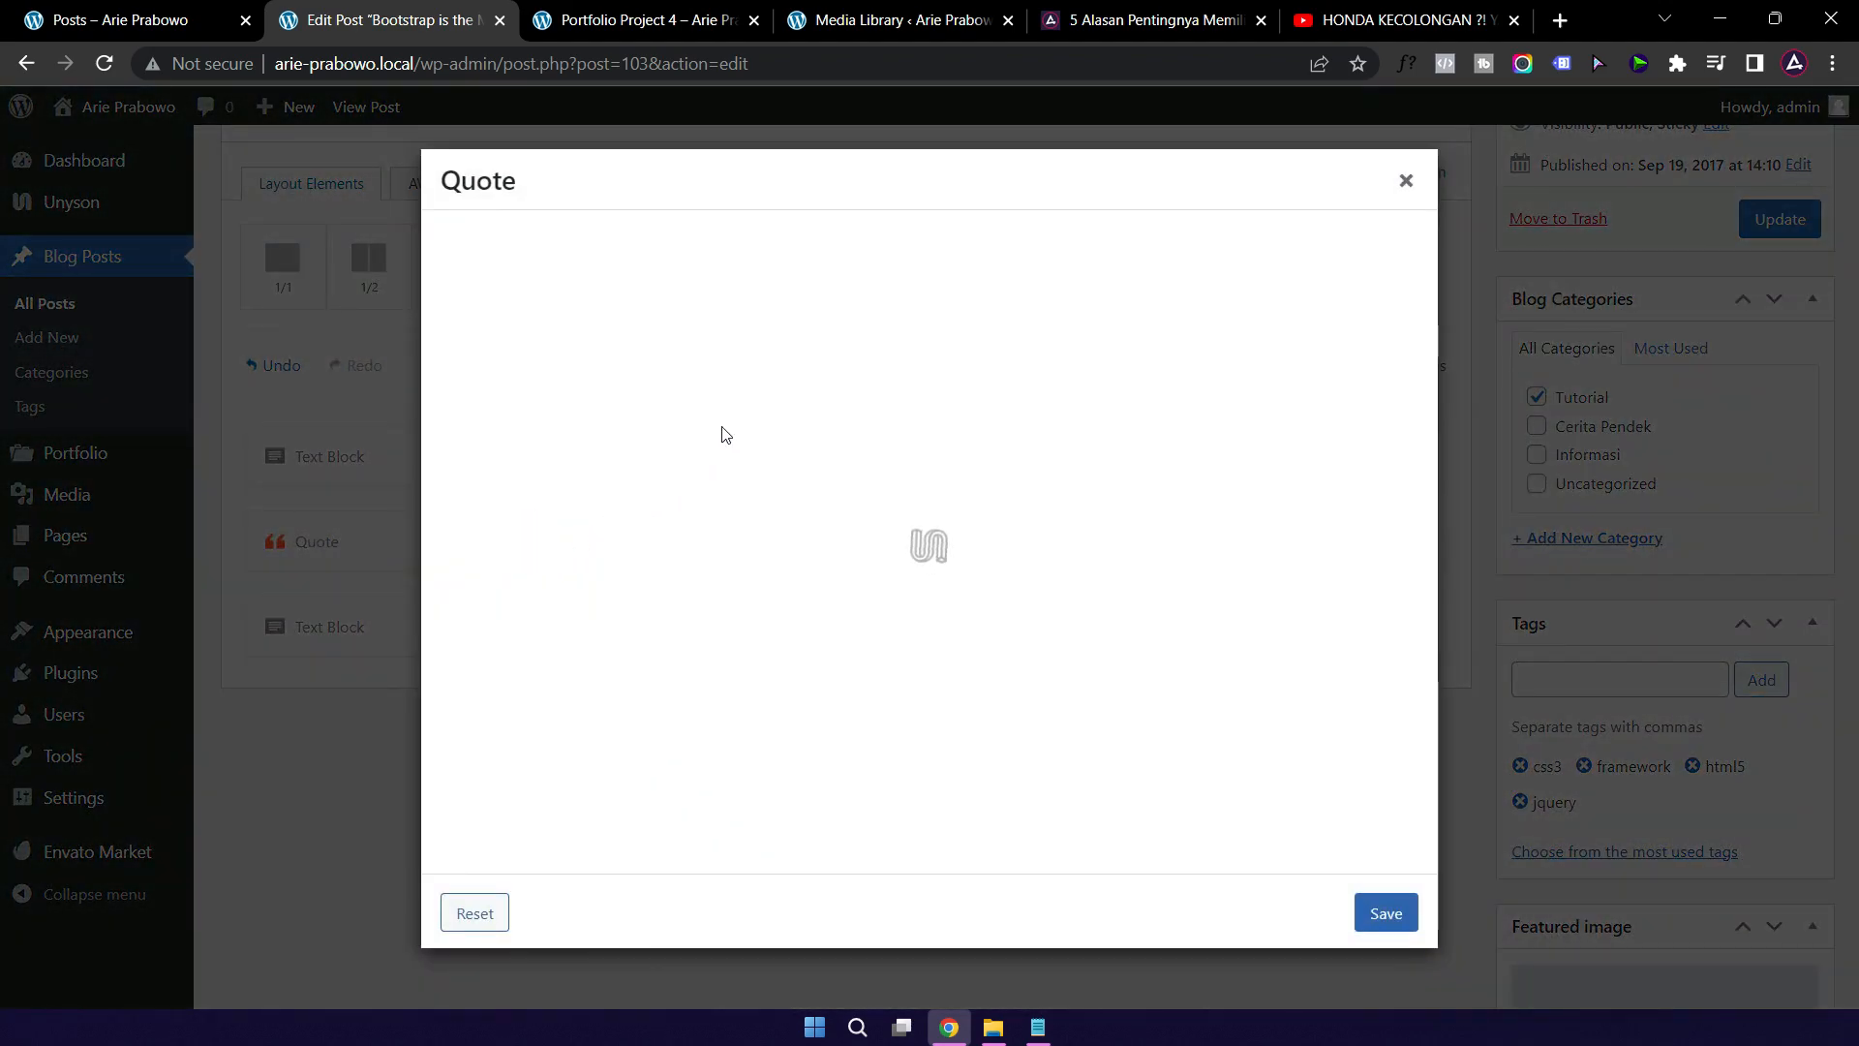
{"action": "left_click", "coordinate": [153, 22]}
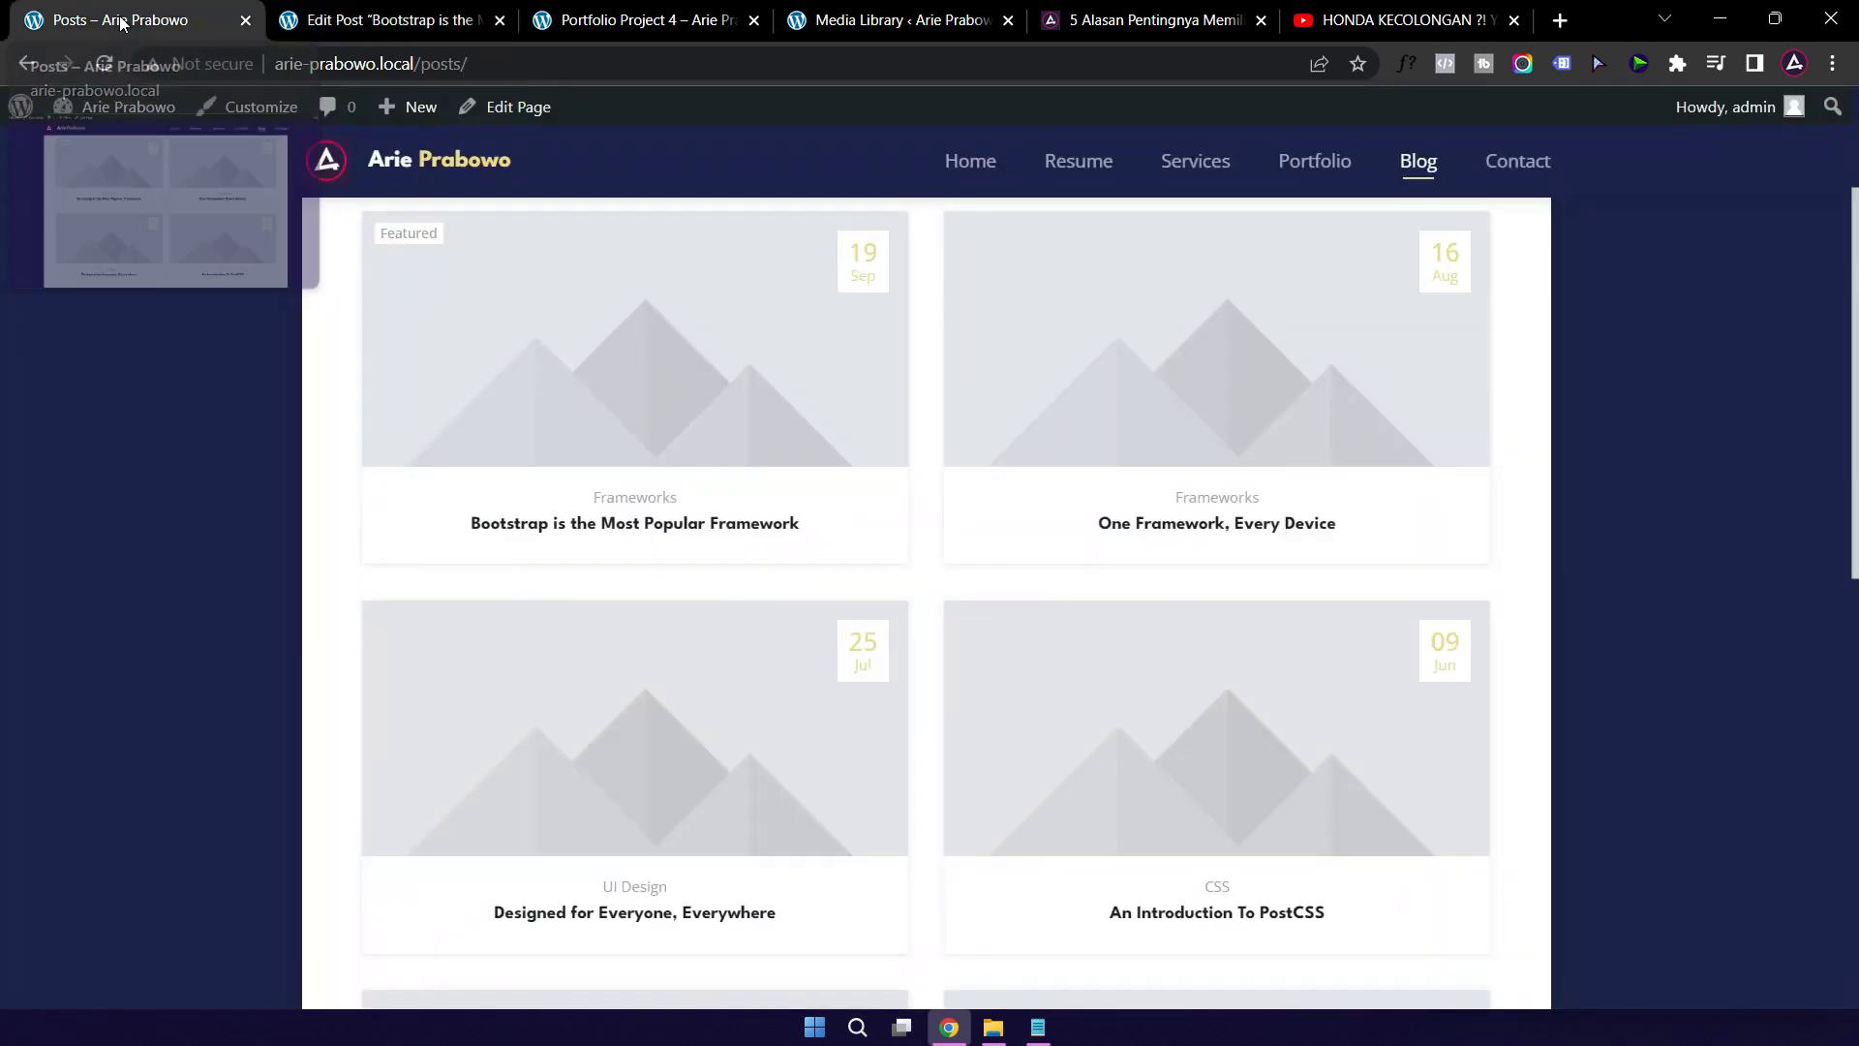
{"action": "scroll", "coordinate": [711, 454], "scroll_direction": "up", "scroll_amount": 2}
{"action": "scroll", "coordinate": [710, 456], "scroll_direction": "down", "scroll_amount": 1}
{"action": "left_click", "coordinate": [690, 566]}
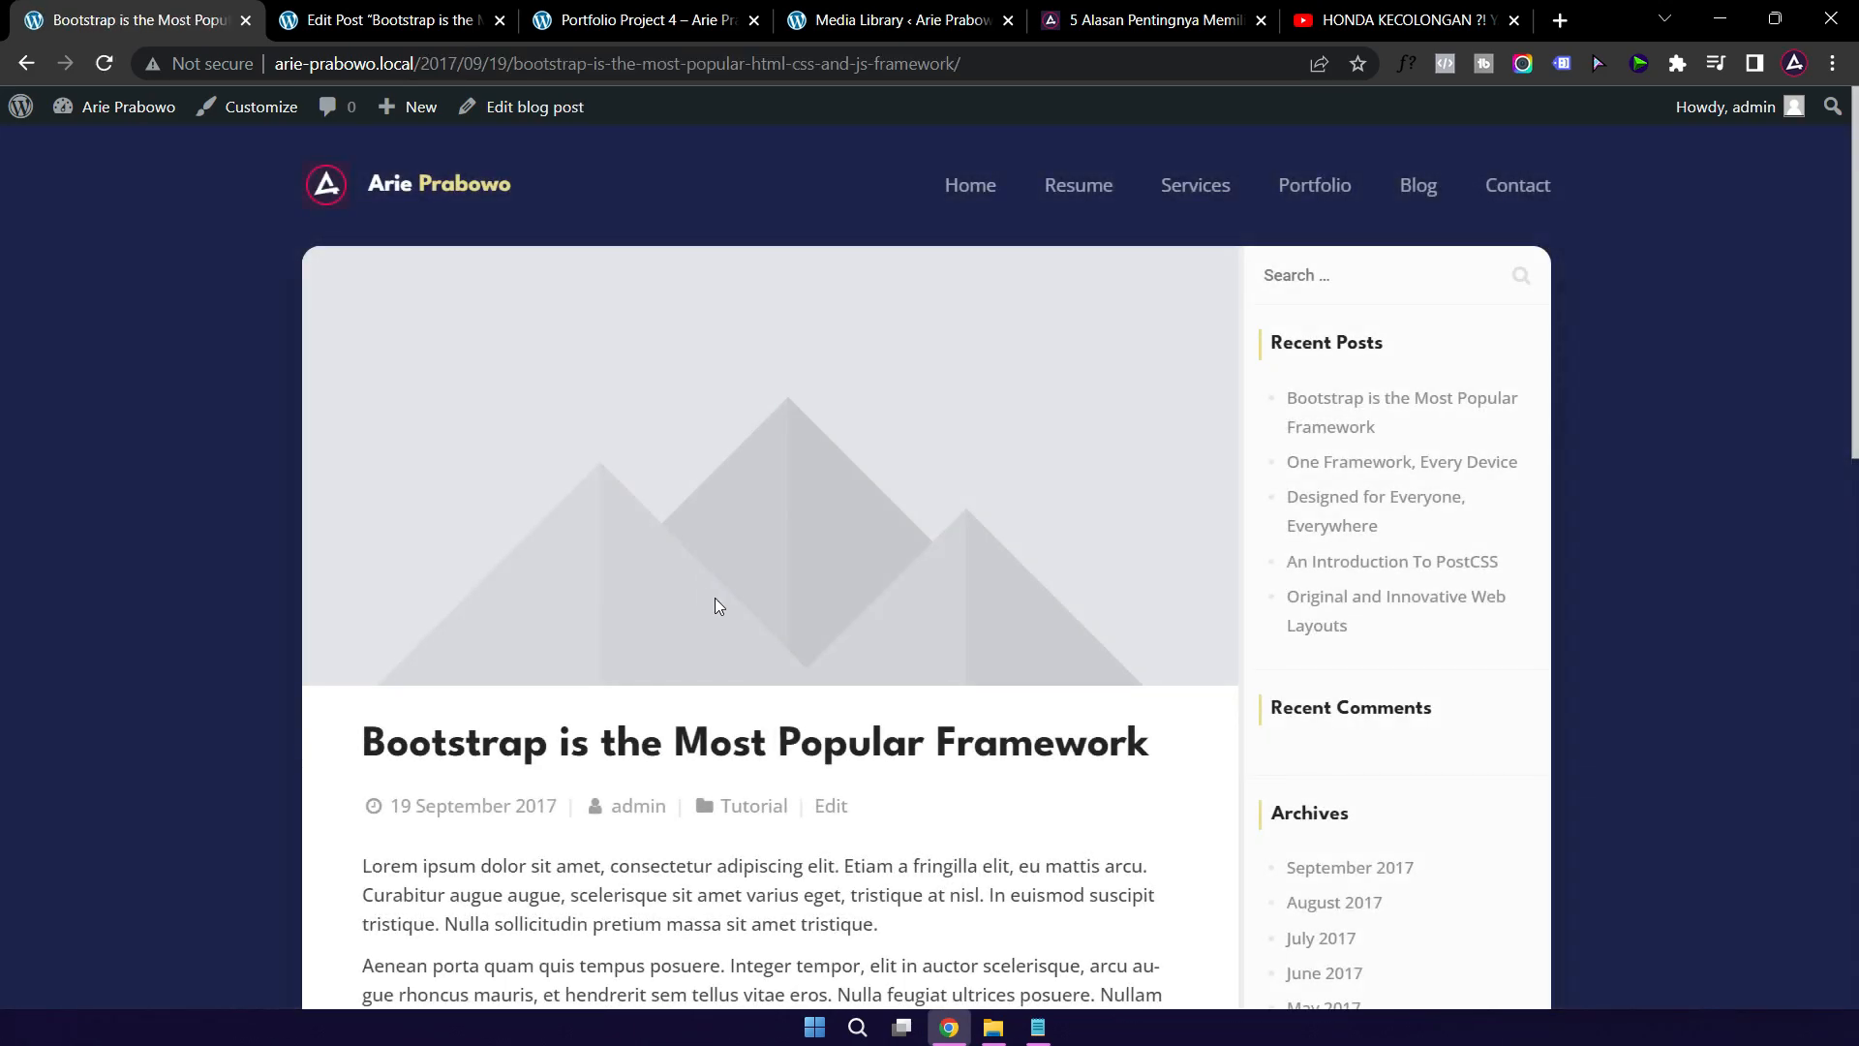
{"action": "scroll", "coordinate": [726, 619], "scroll_direction": "down", "scroll_amount": 5}
{"action": "scroll", "coordinate": [738, 631], "scroll_direction": "down", "scroll_amount": 1}
{"action": "mouse_move", "coordinate": [433, 526]}
{"action": "left_mouse_down"}
{"action": "mouse_move", "coordinate": [531, 523]}
{"action": "mouse_move", "coordinate": [466, 520]}
{"action": "left_mouse_up"}
{"action": "left_click", "coordinate": [419, 520]}
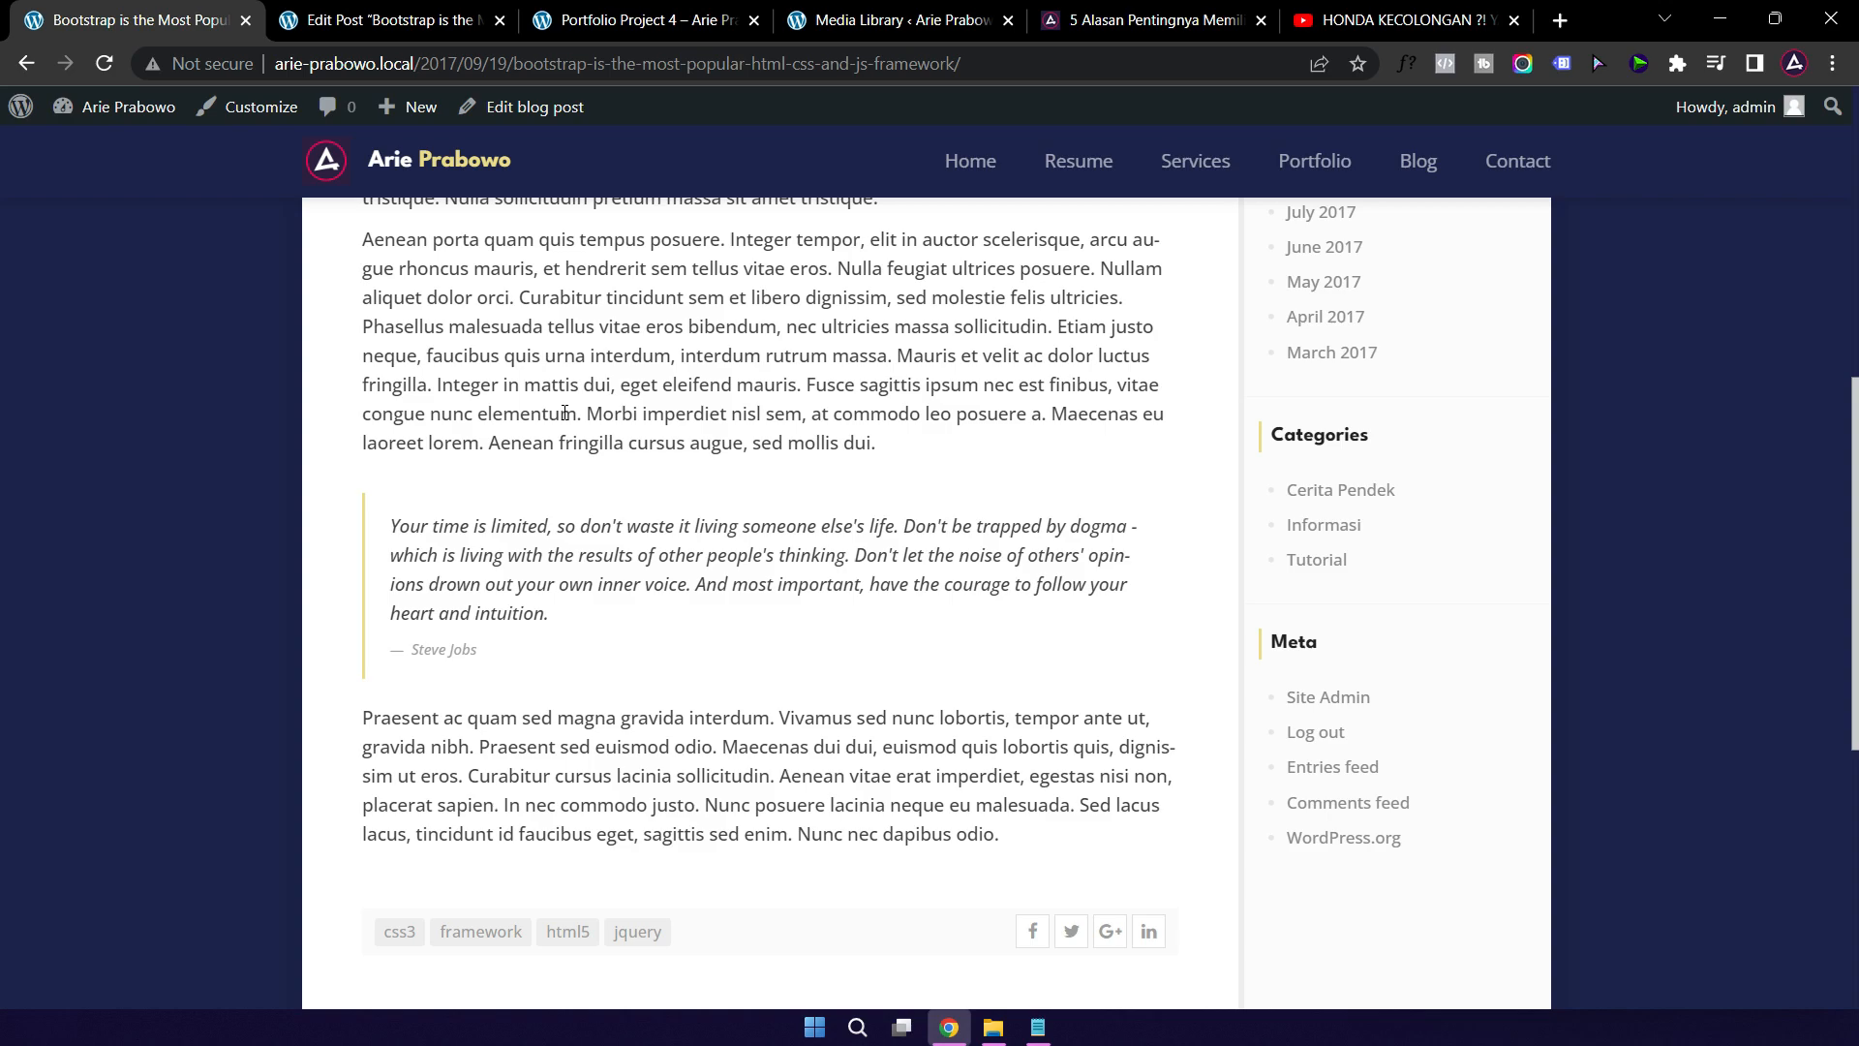
{"action": "left_click", "coordinate": [358, 21]}
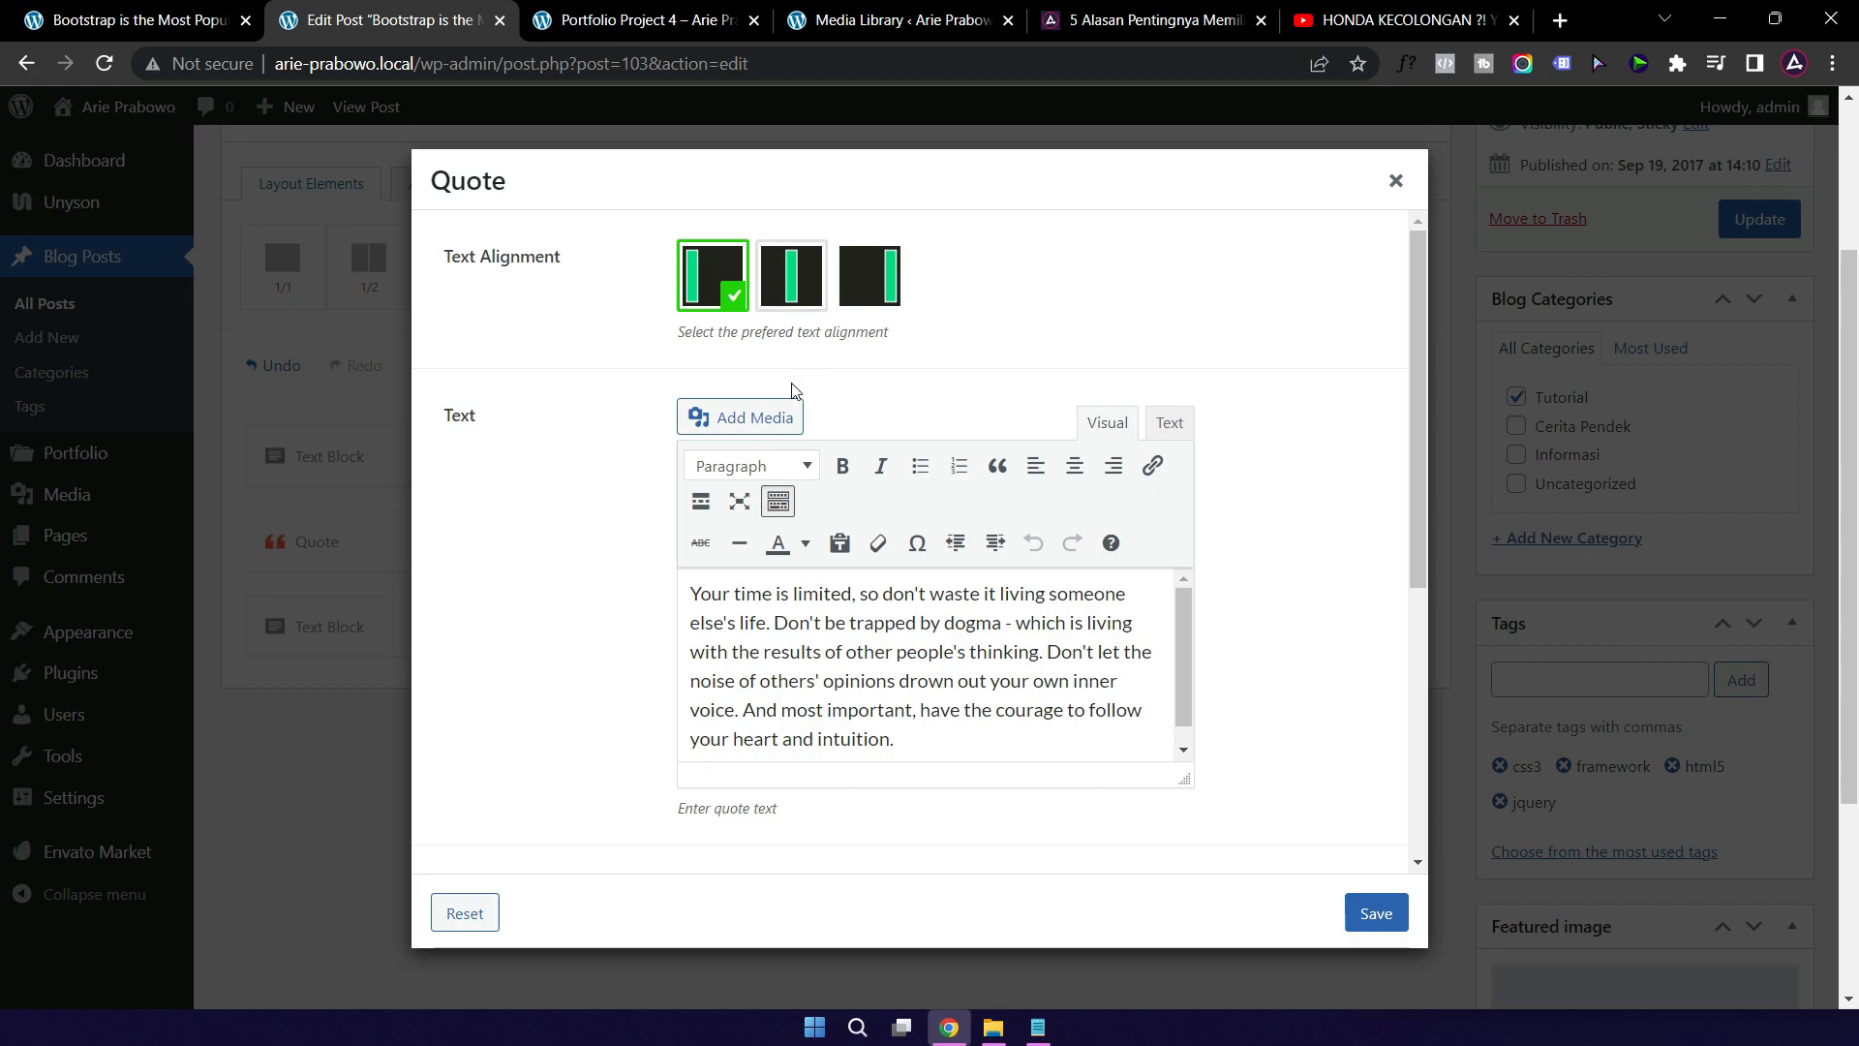
{"action": "left_click", "coordinate": [819, 683]}
{"action": "scroll", "coordinate": [951, 704], "scroll_direction": "down", "scroll_amount": 1}
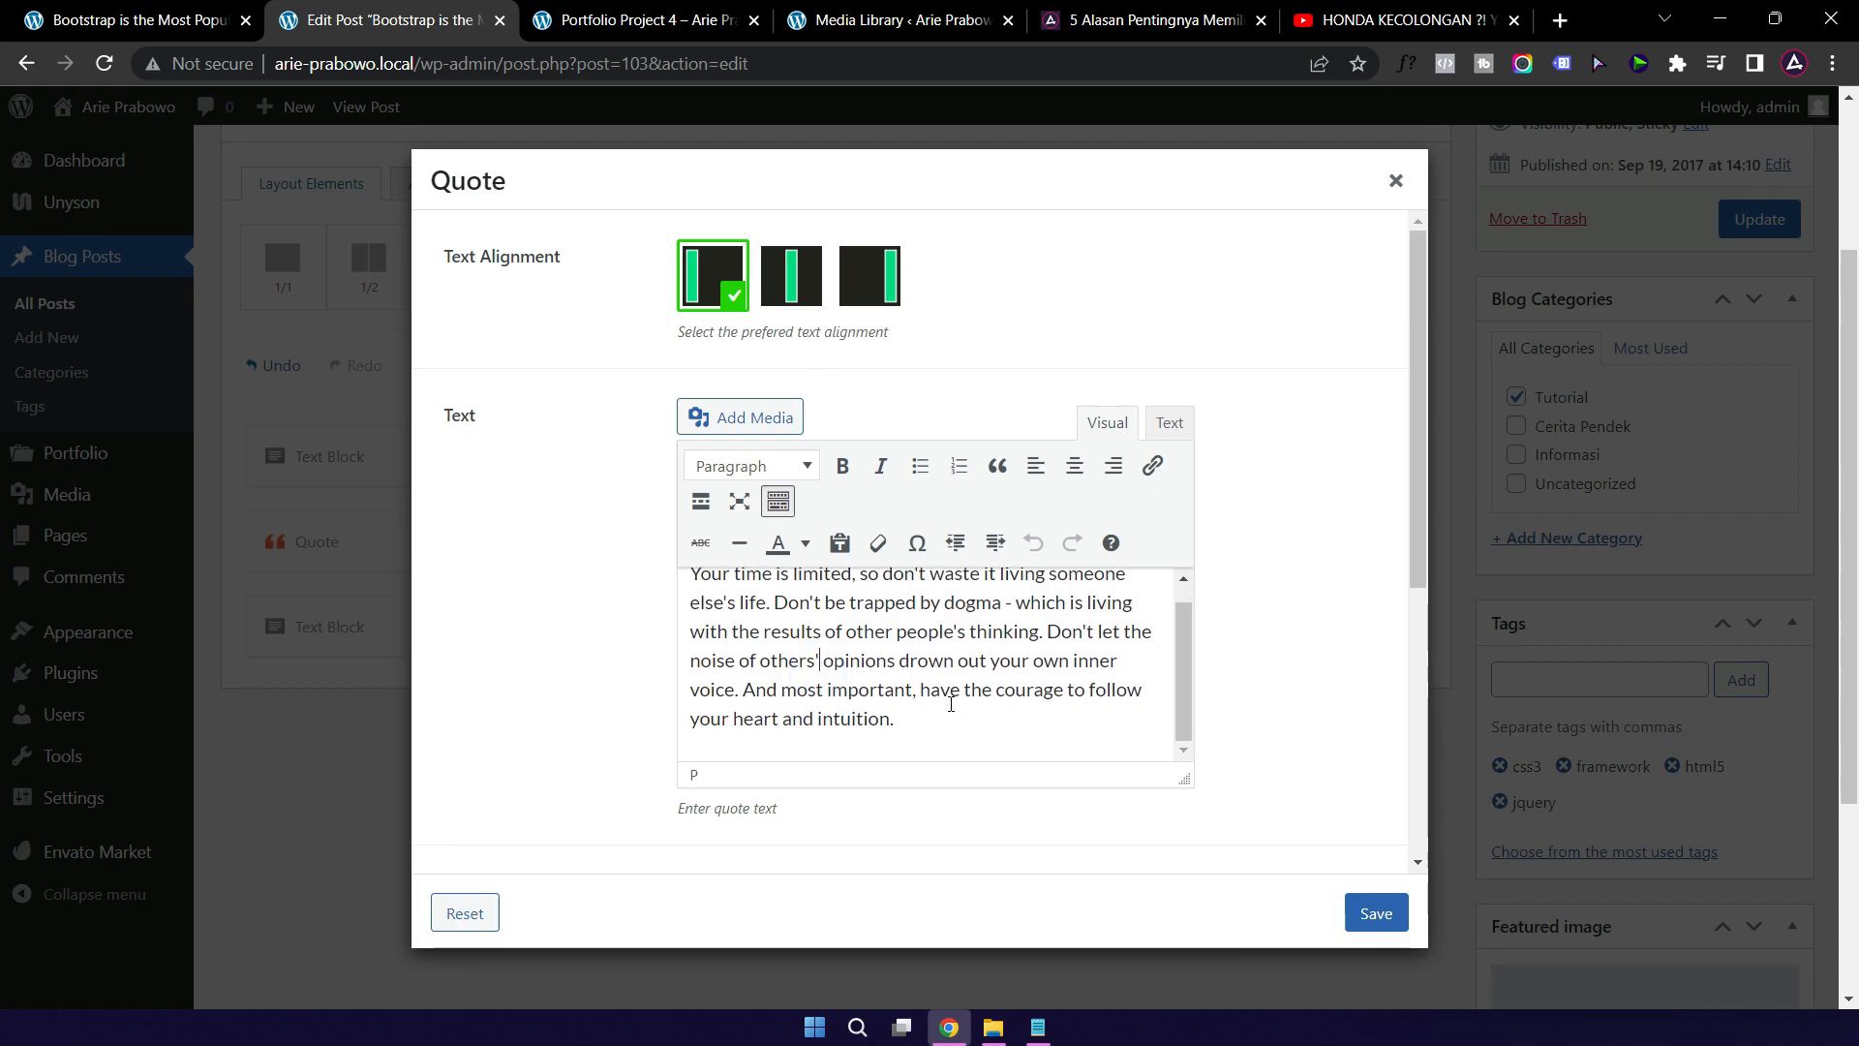
{"action": "scroll", "coordinate": [950, 704], "scroll_direction": "up", "scroll_amount": 1}
{"action": "scroll", "coordinate": [1272, 721], "scroll_direction": "down", "scroll_amount": 1}
{"action": "scroll", "coordinate": [1272, 722], "scroll_direction": "down", "scroll_amount": 3}
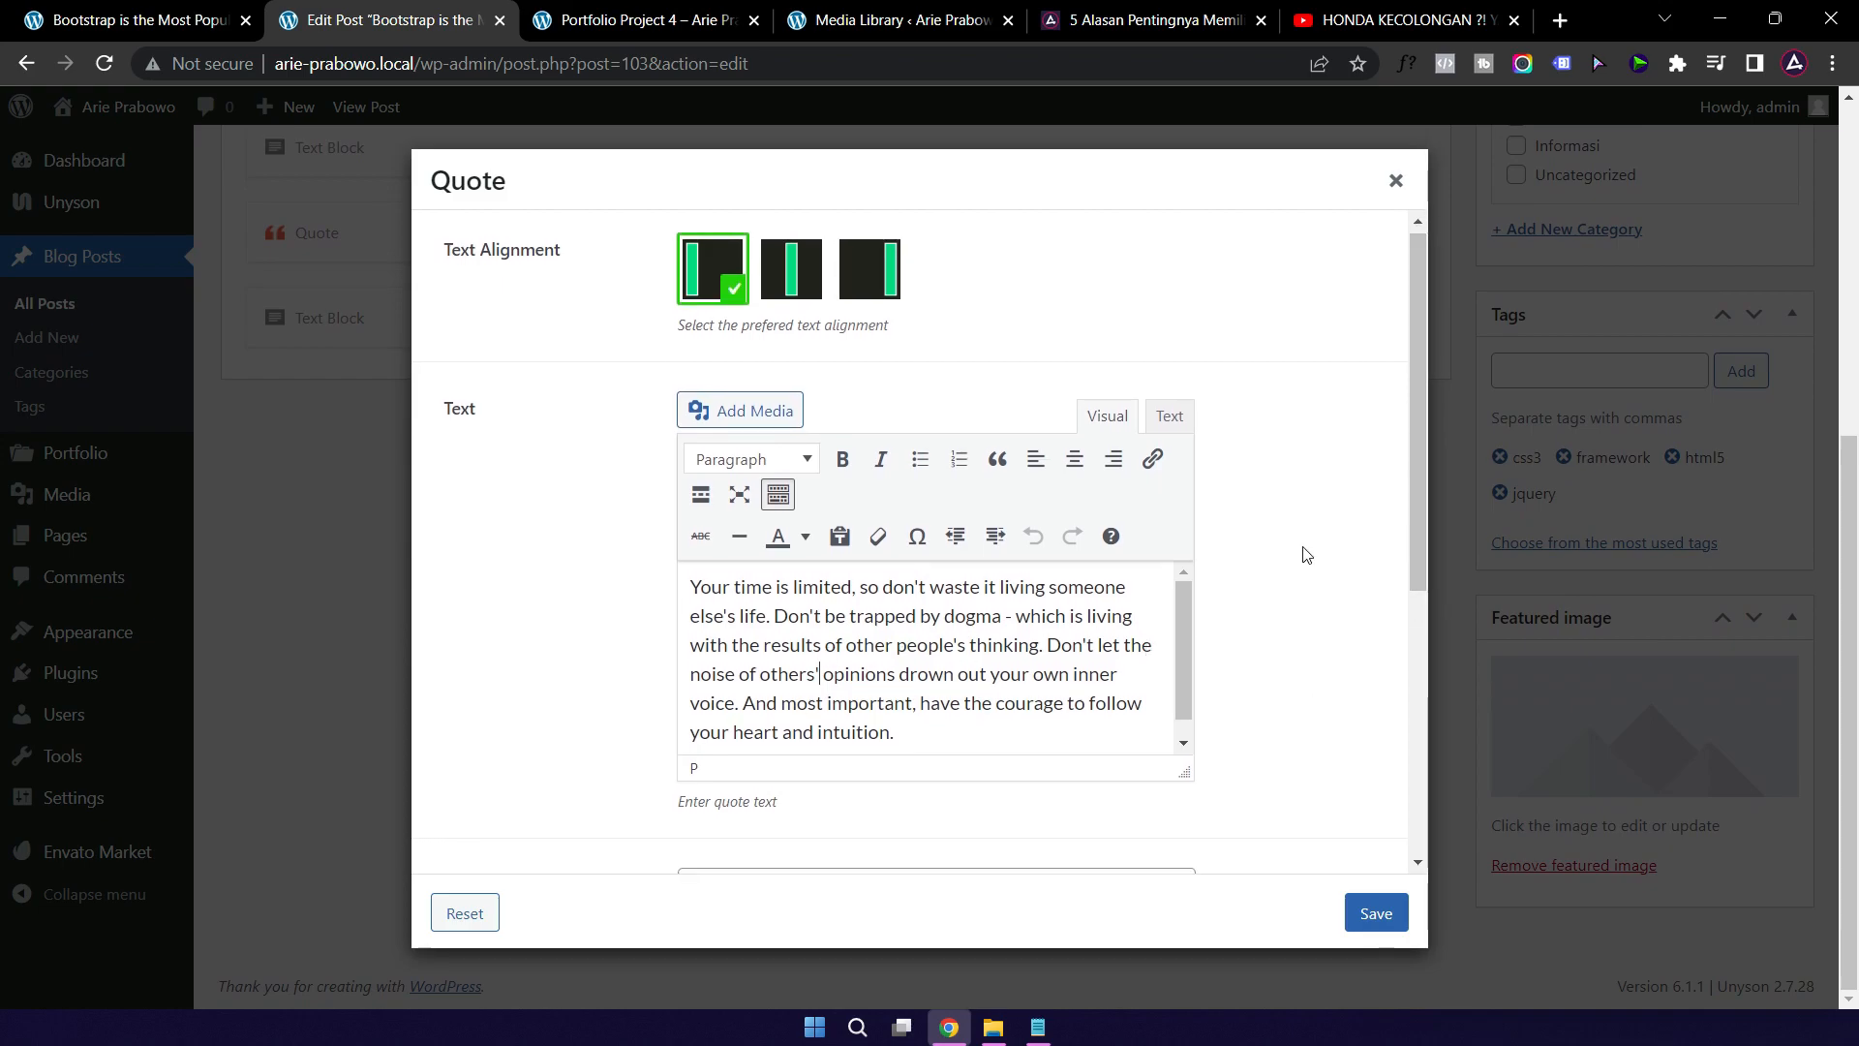
{"action": "left_click_drag", "start_coordinate": [1420, 484], "coordinate": [1419, 684]}
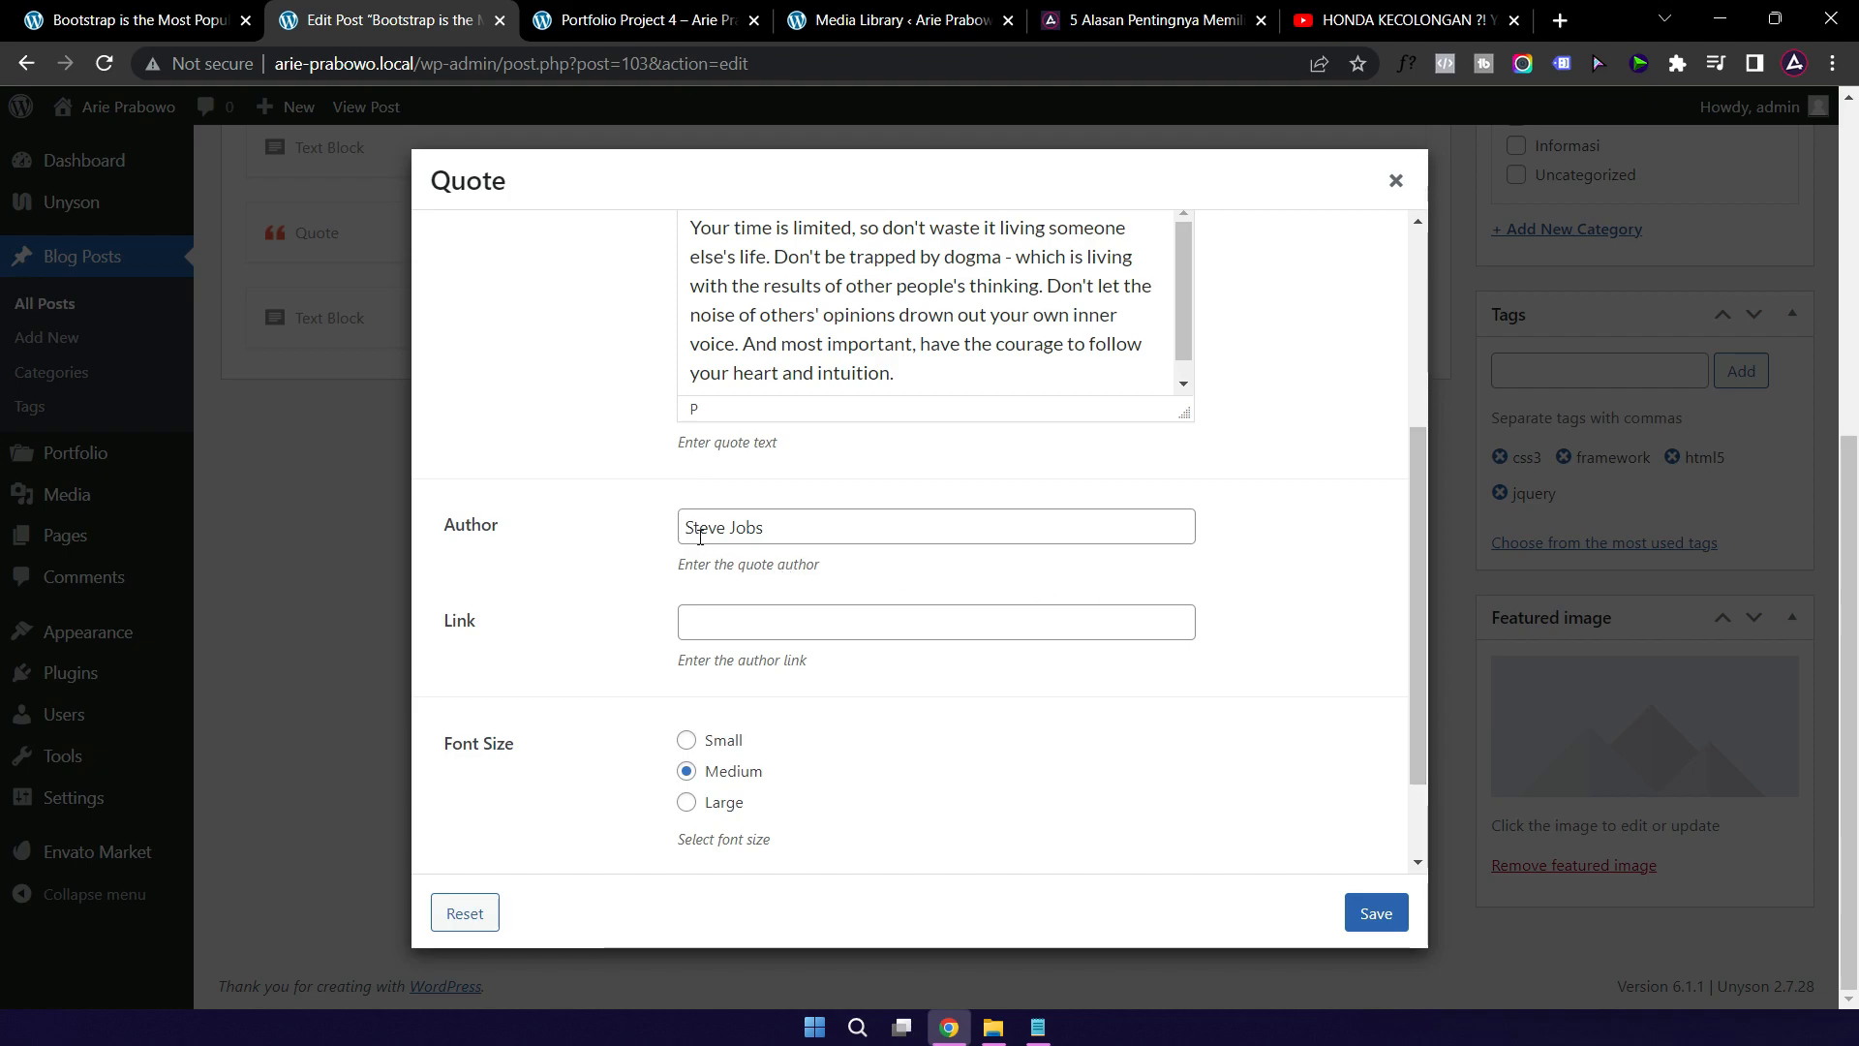
{"action": "left_click_drag", "start_coordinate": [1407, 566], "coordinate": [1404, 518]}
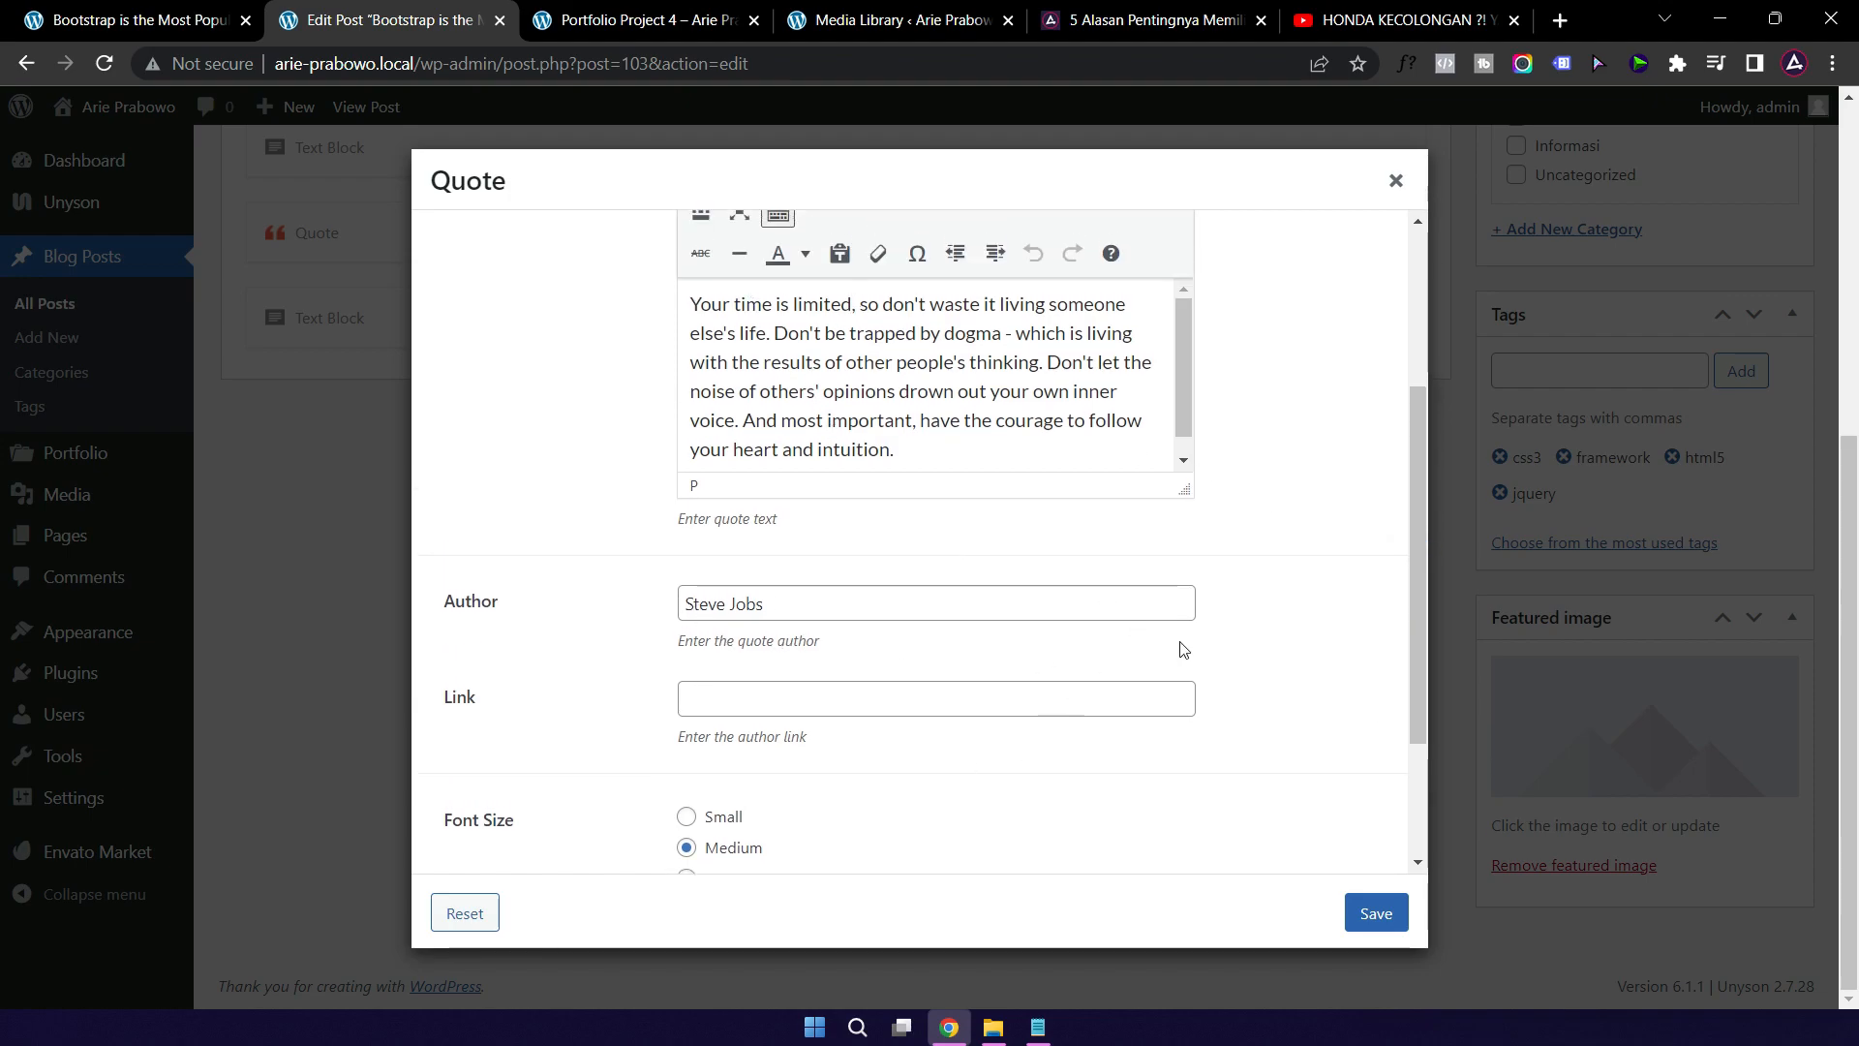
{"action": "left_click", "coordinate": [1373, 916]}
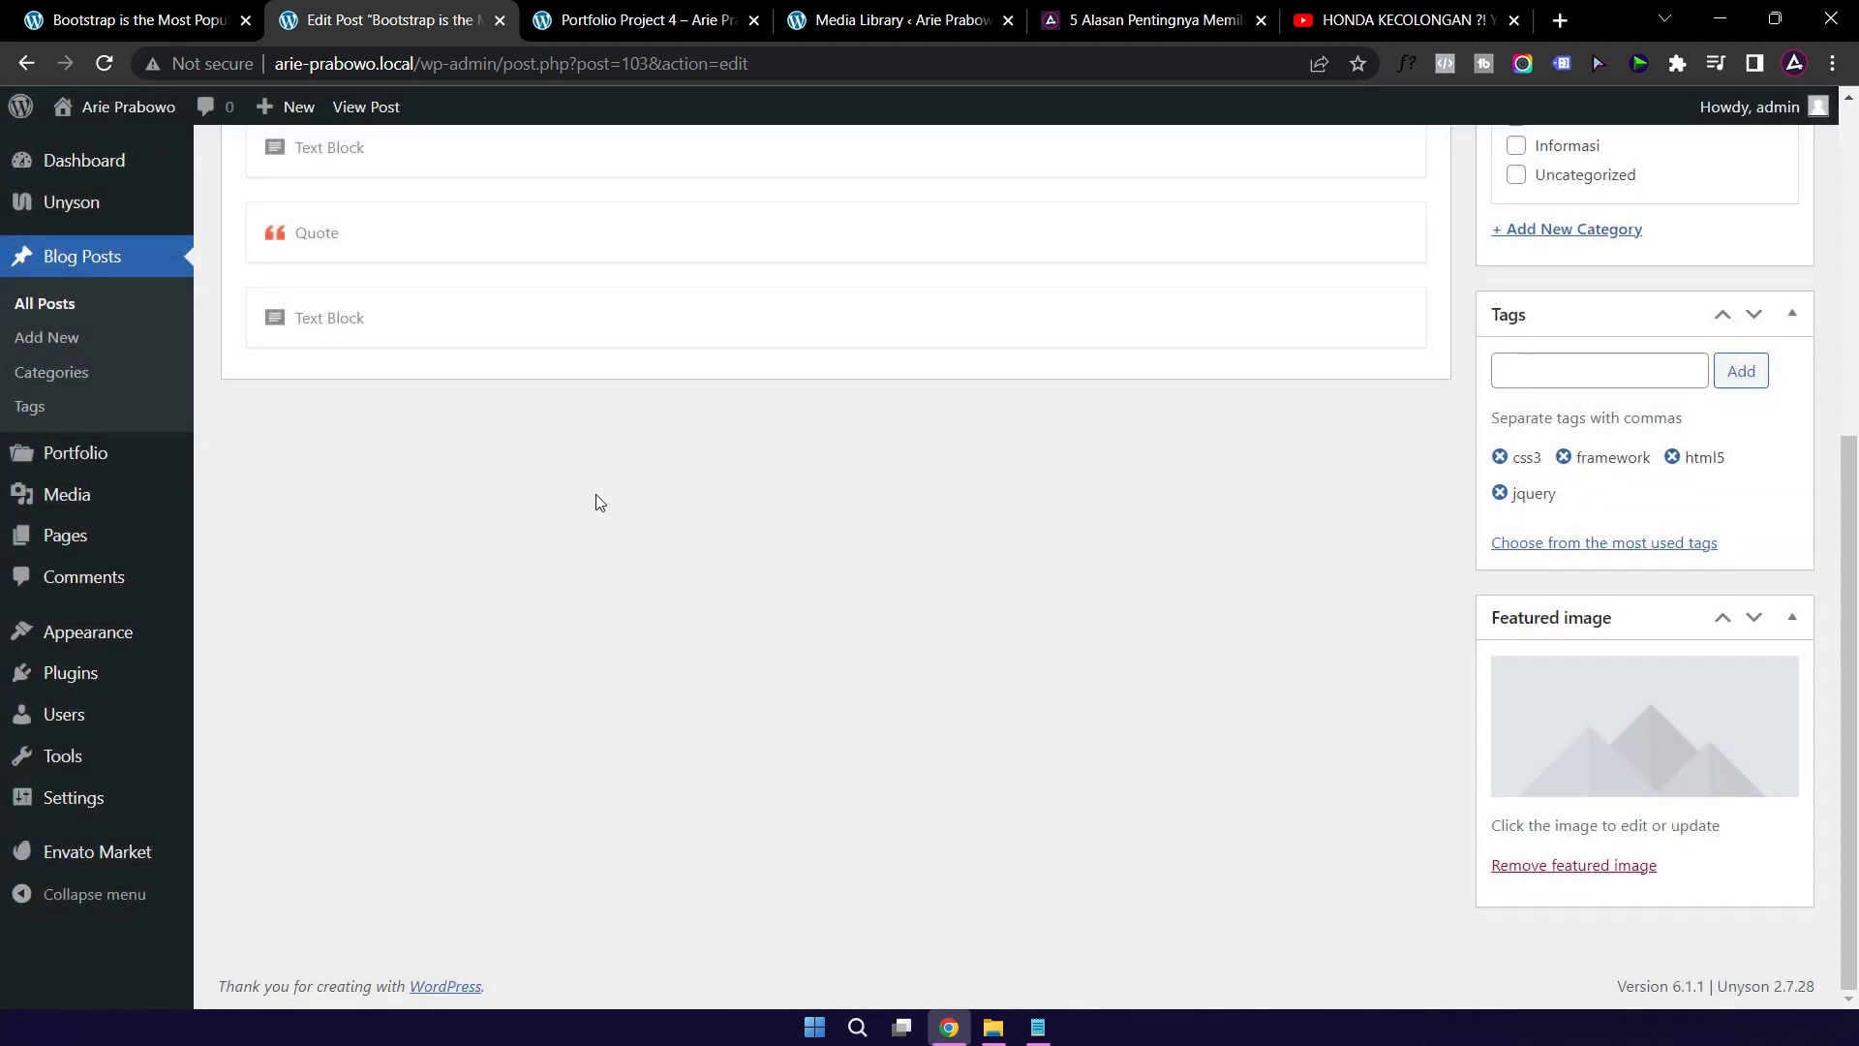
{"action": "scroll", "coordinate": [598, 501], "scroll_direction": "up", "scroll_amount": 4}
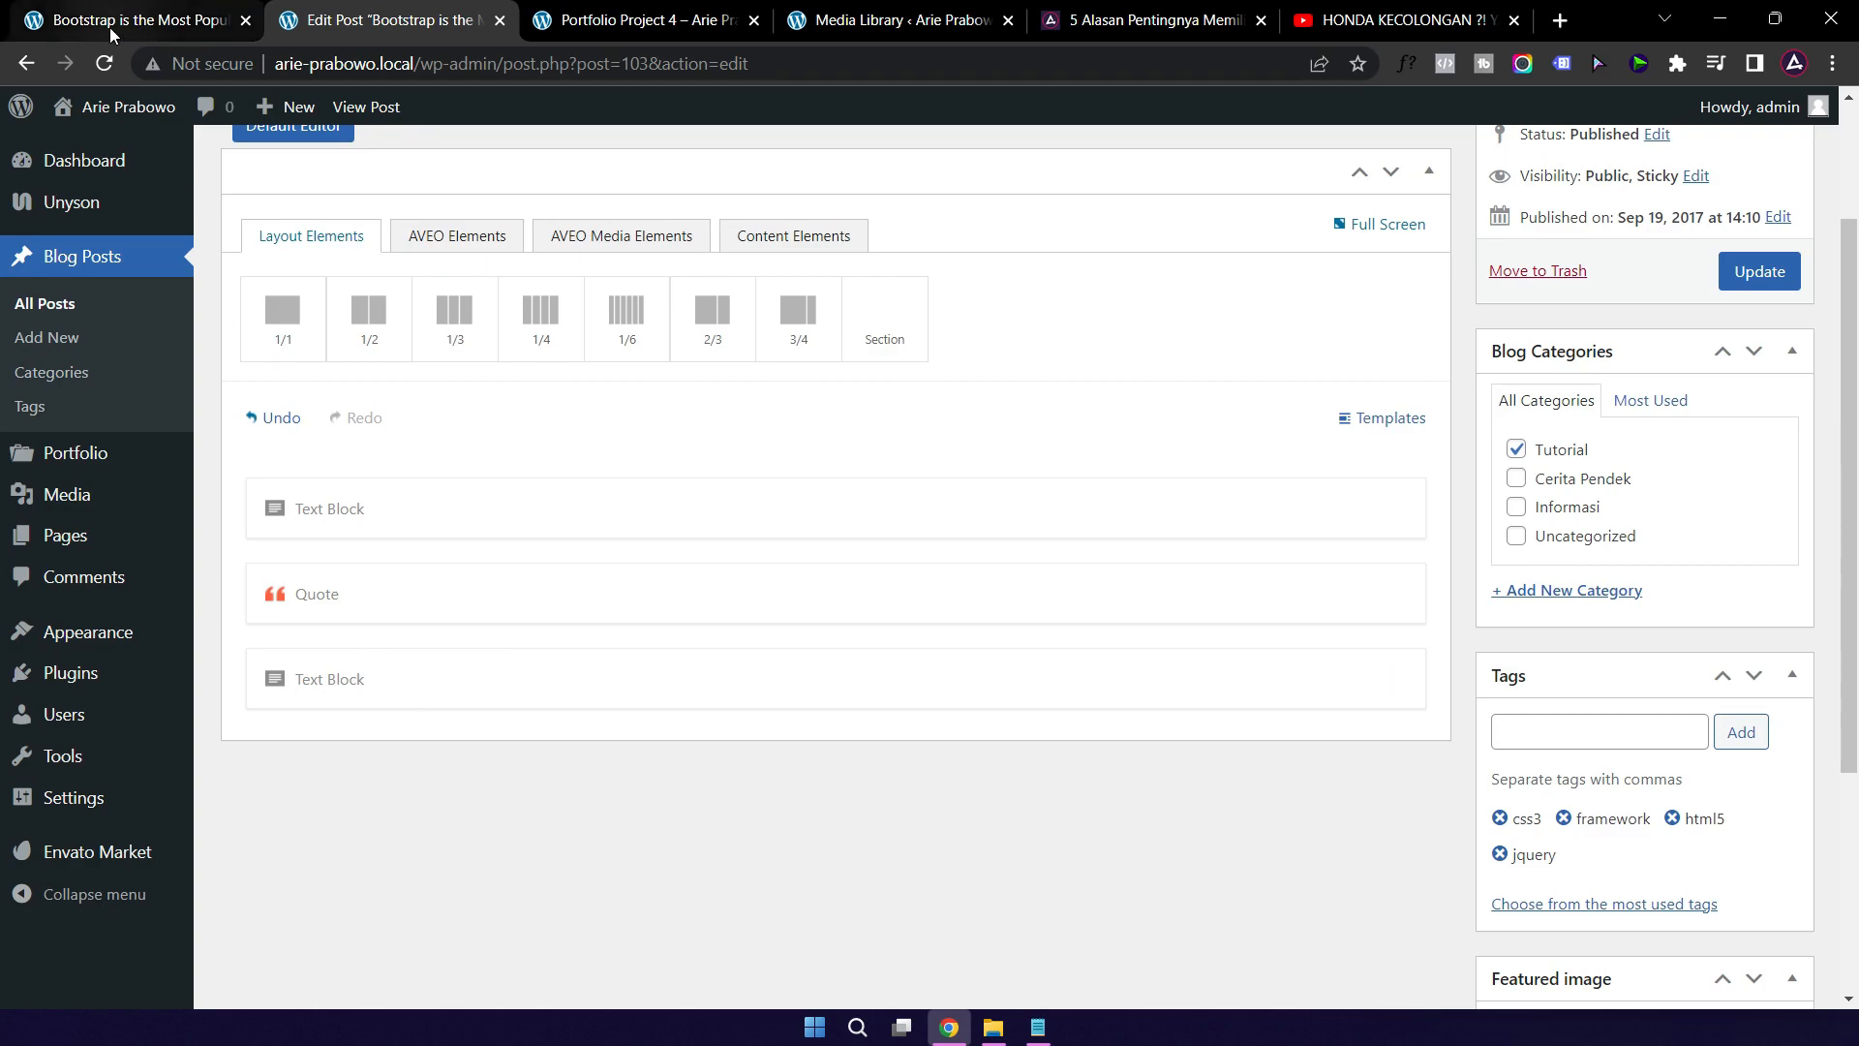
{"action": "left_click", "coordinate": [108, 27]}
{"action": "scroll", "coordinate": [626, 697], "scroll_direction": "down", "scroll_amount": 3}
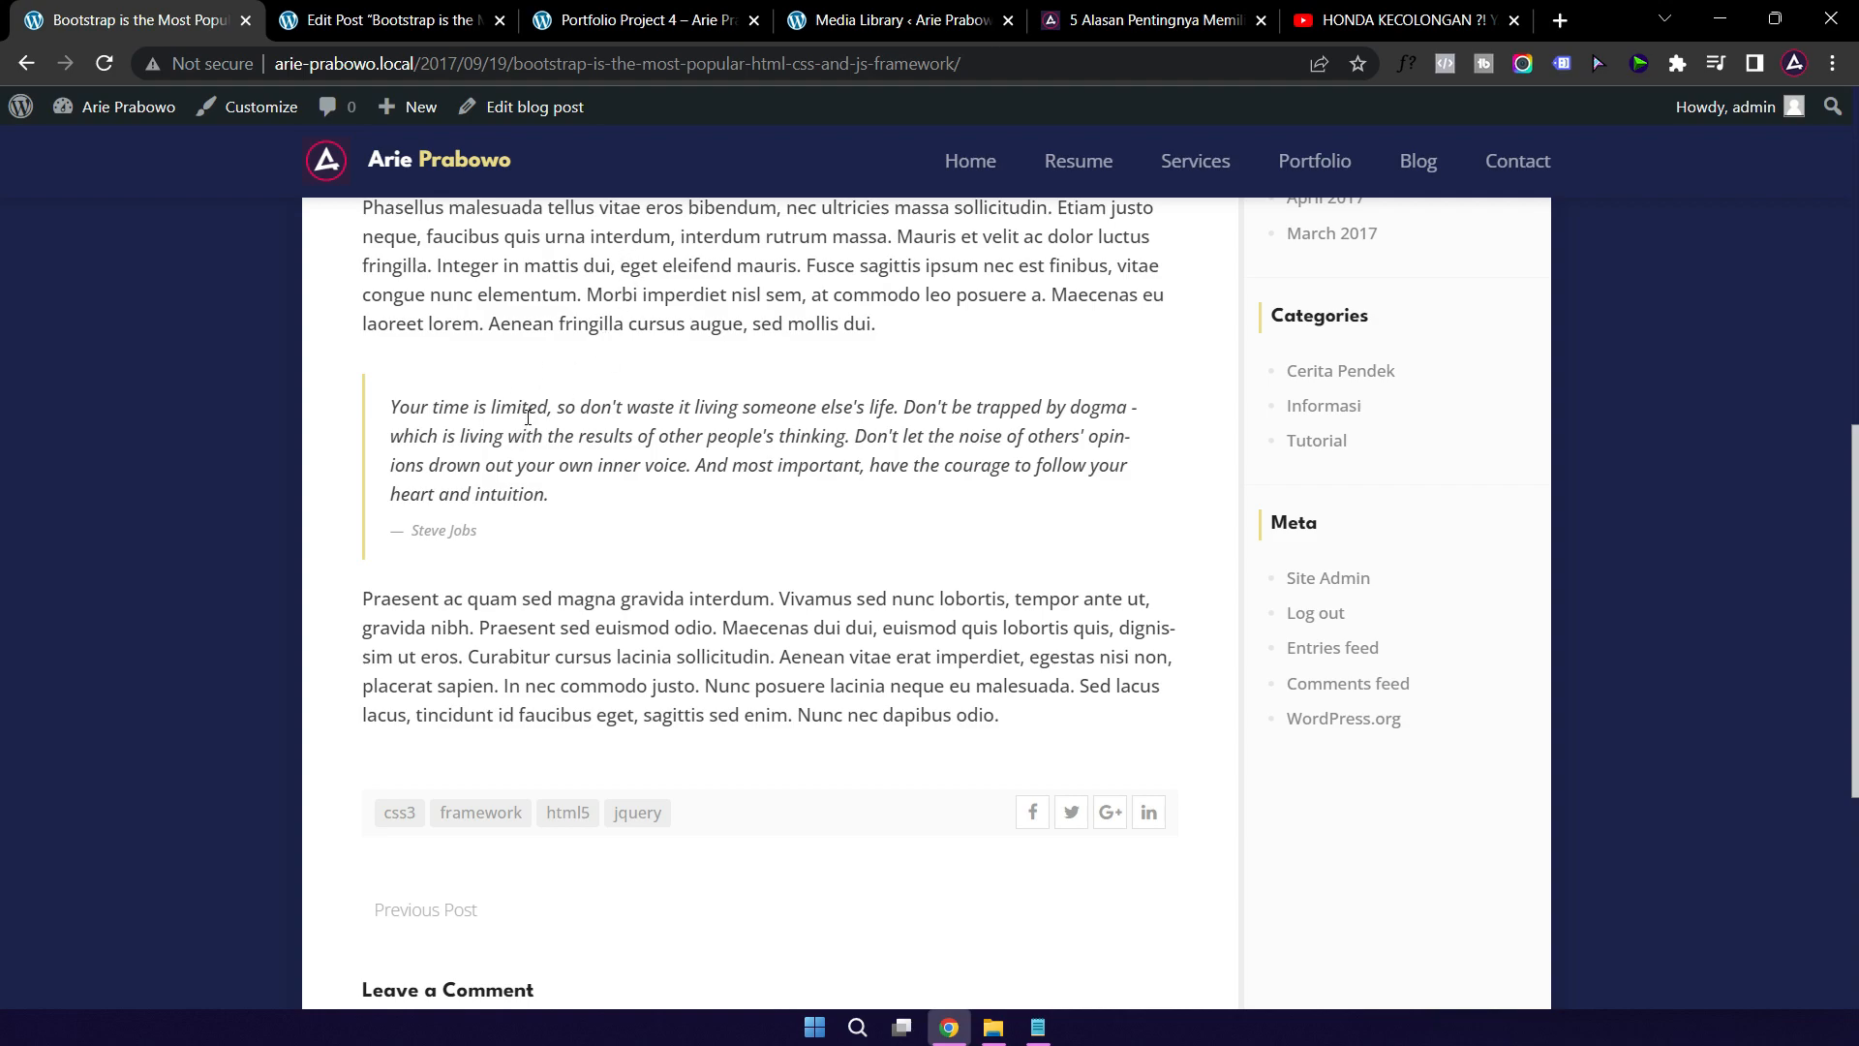
{"action": "left_click", "coordinate": [369, 25]}
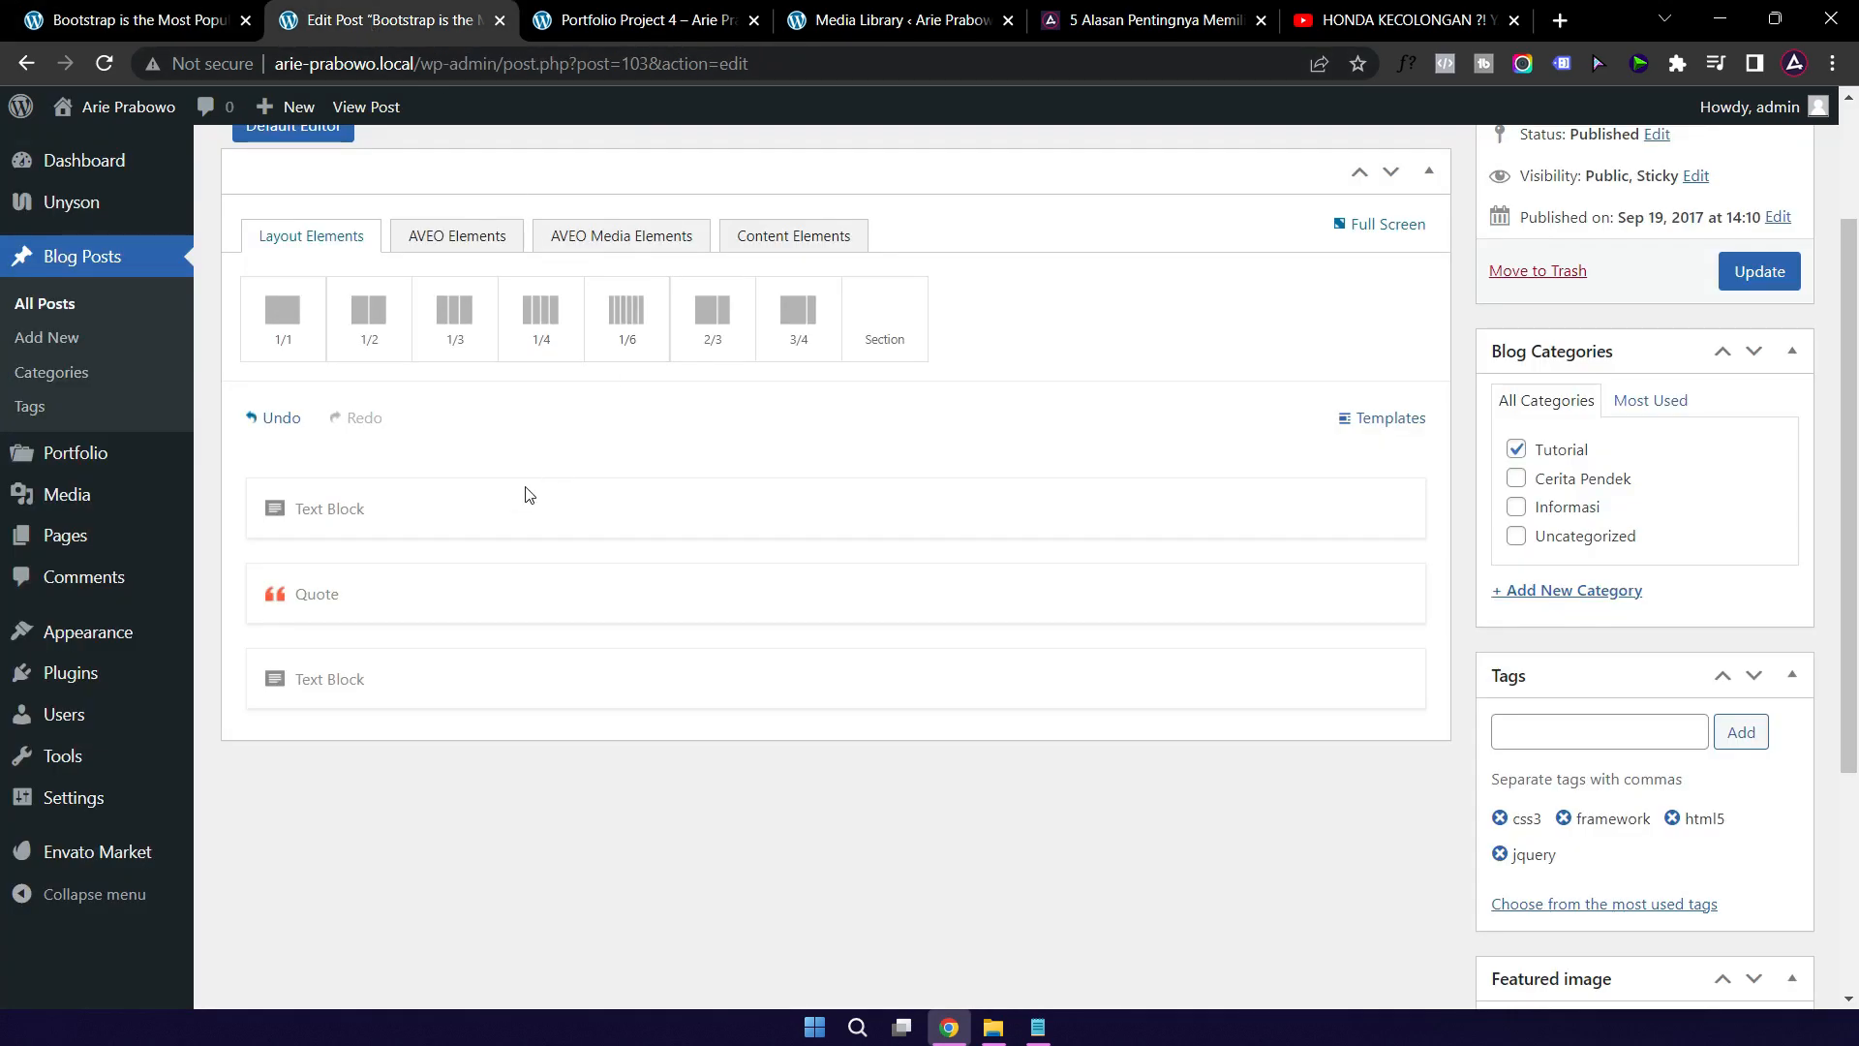
Step: Drag an AVEO Media Image element below the Quote row and open its settings
{"action": "left_click", "coordinate": [860, 247]}
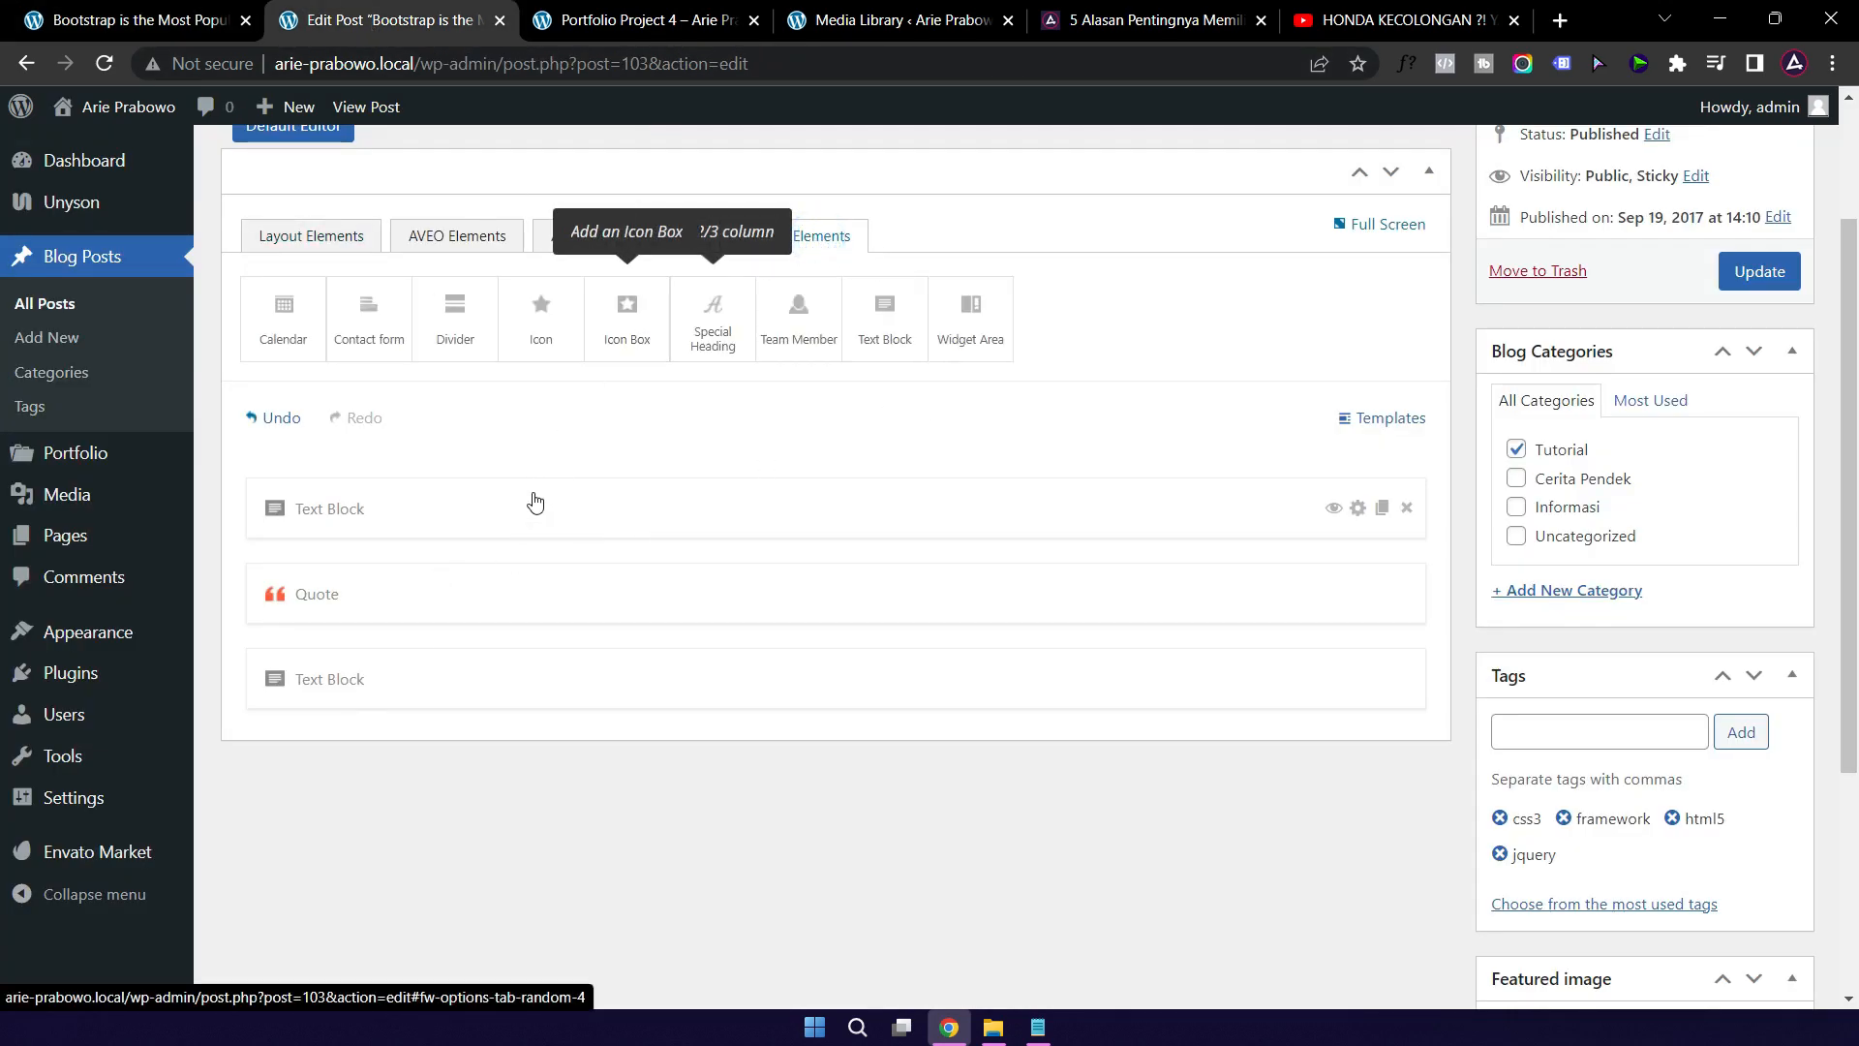
{"action": "left_click", "coordinate": [451, 242]}
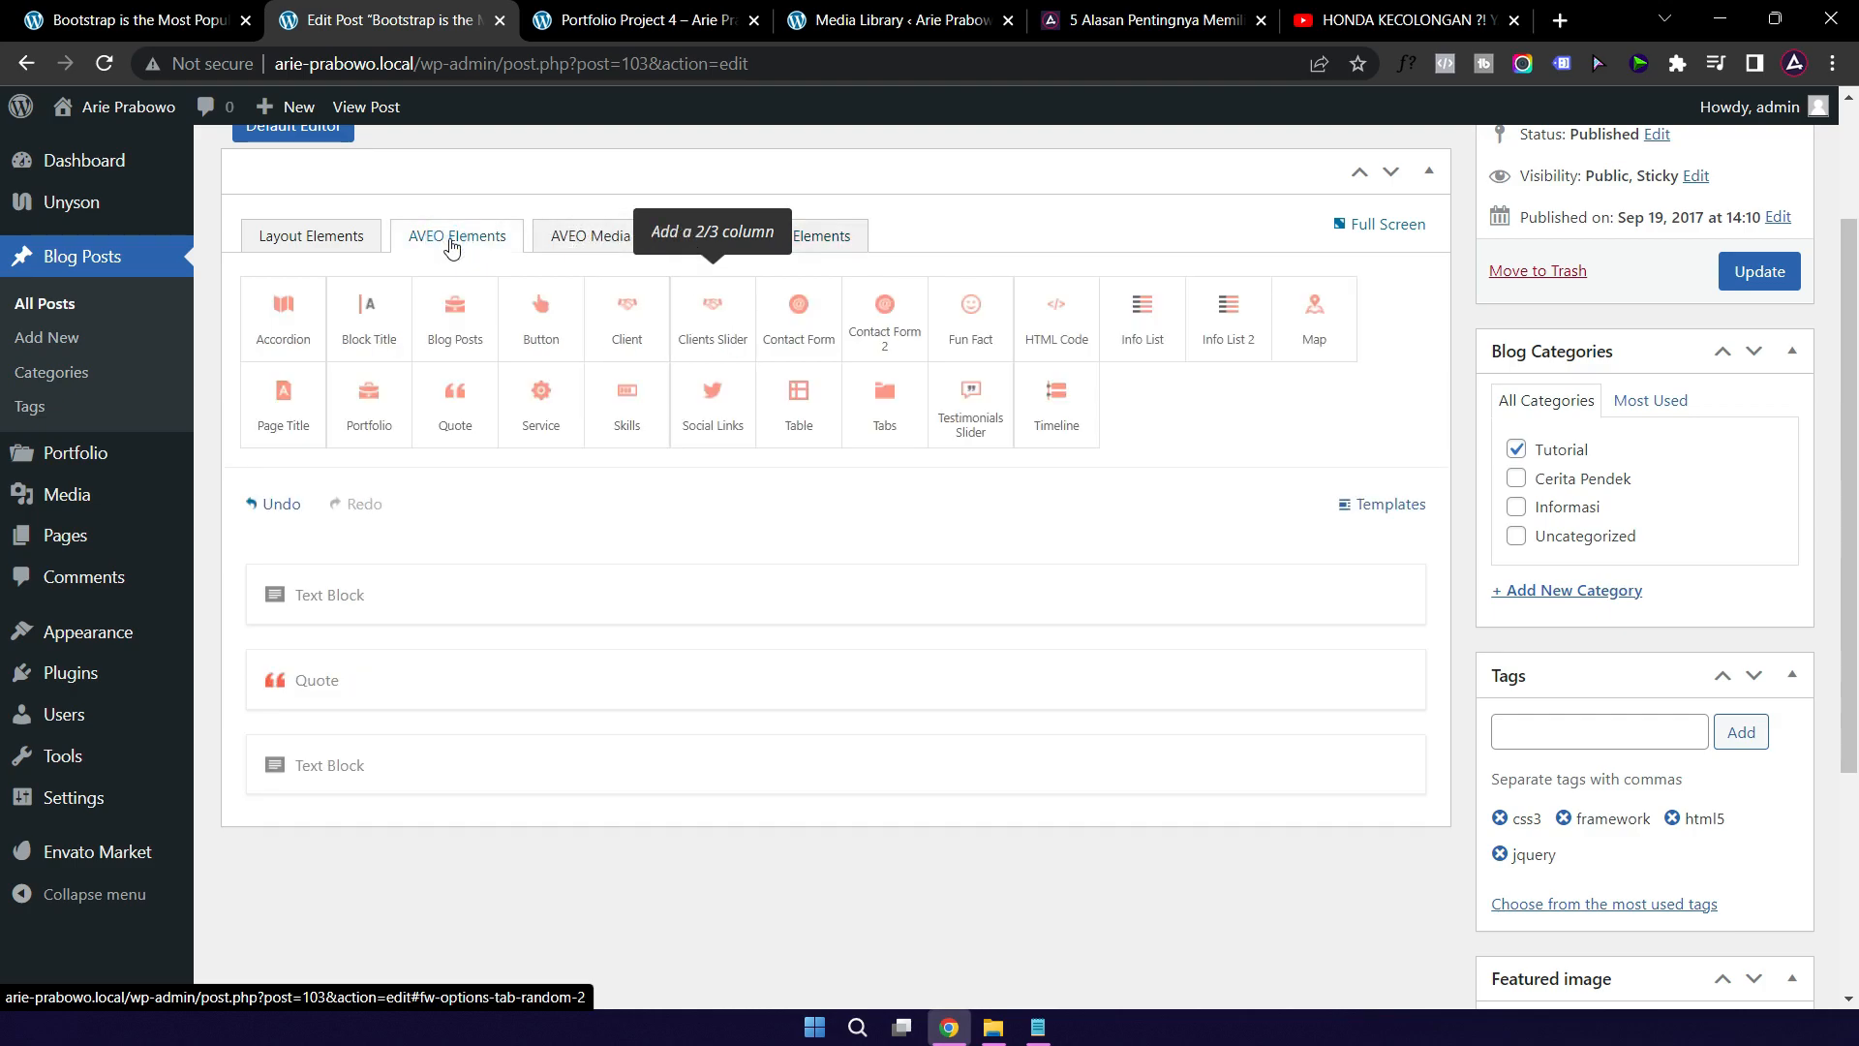
{"action": "left_click", "coordinate": [569, 242]}
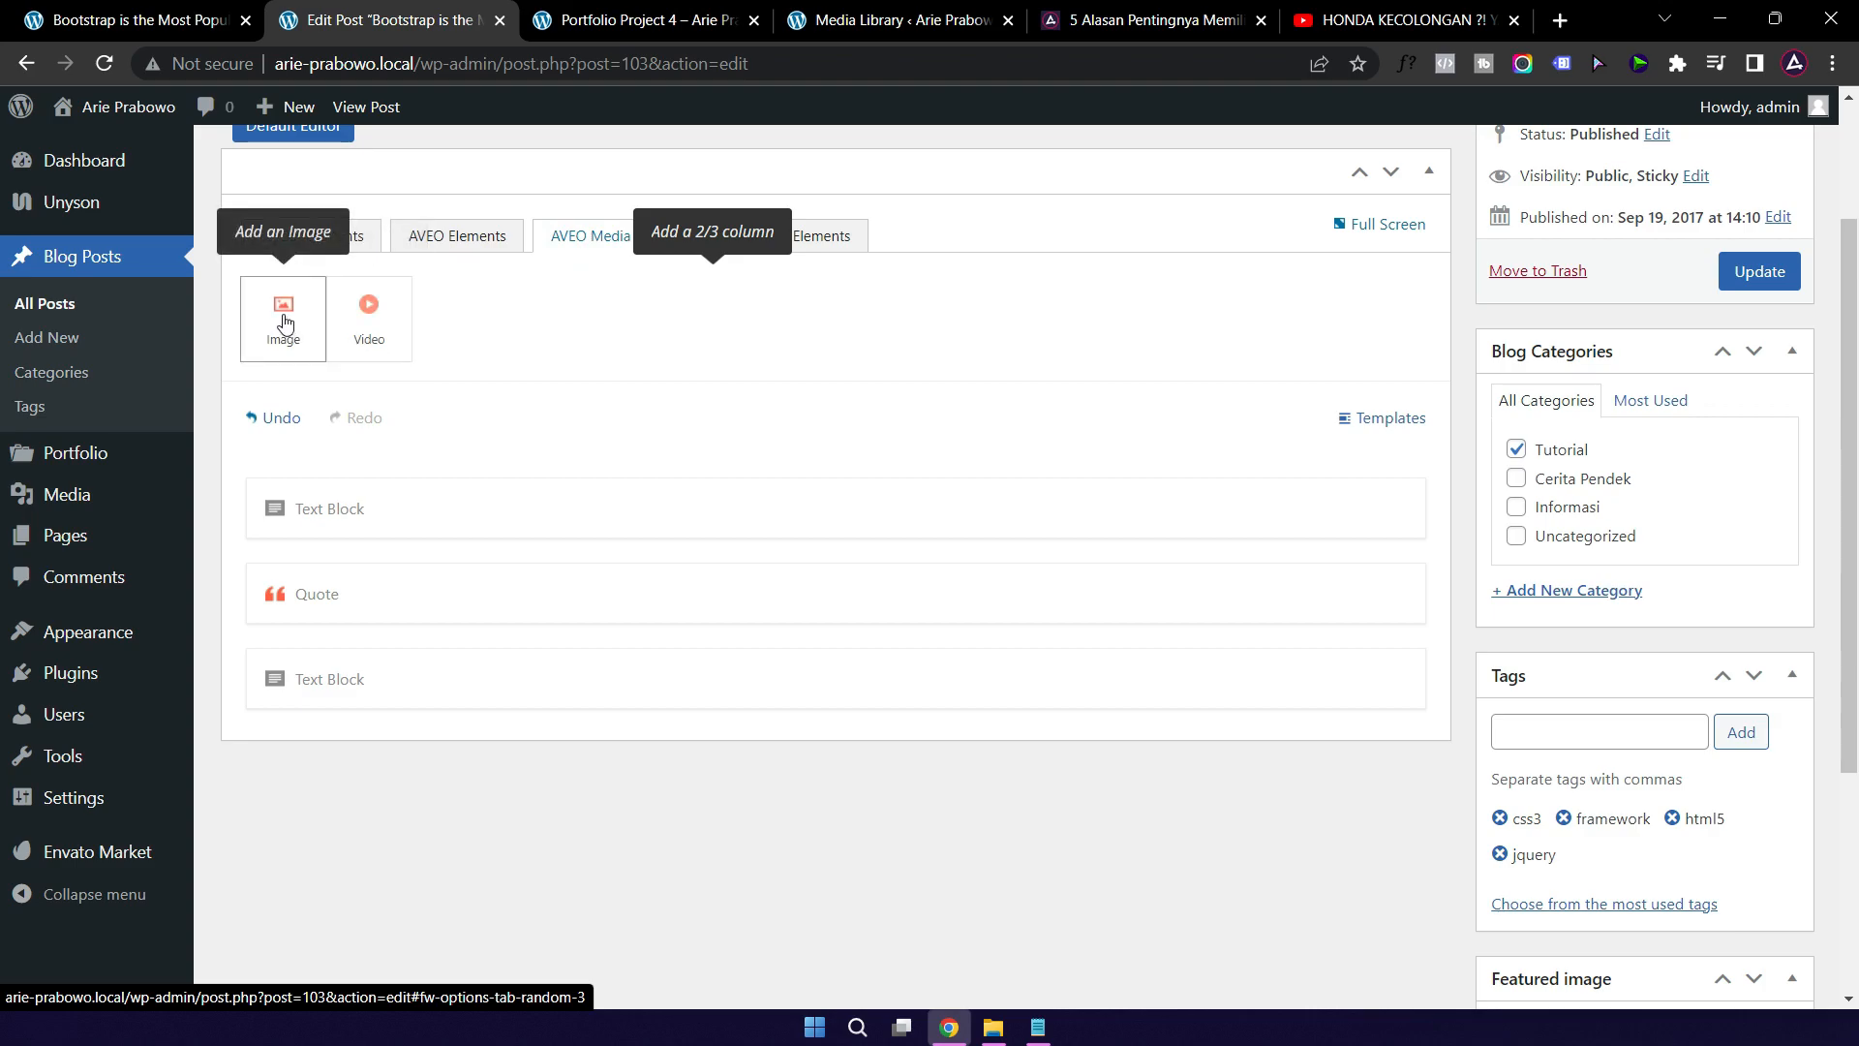
{"action": "left_click_drag", "start_coordinate": [284, 323], "coordinate": [374, 670]}
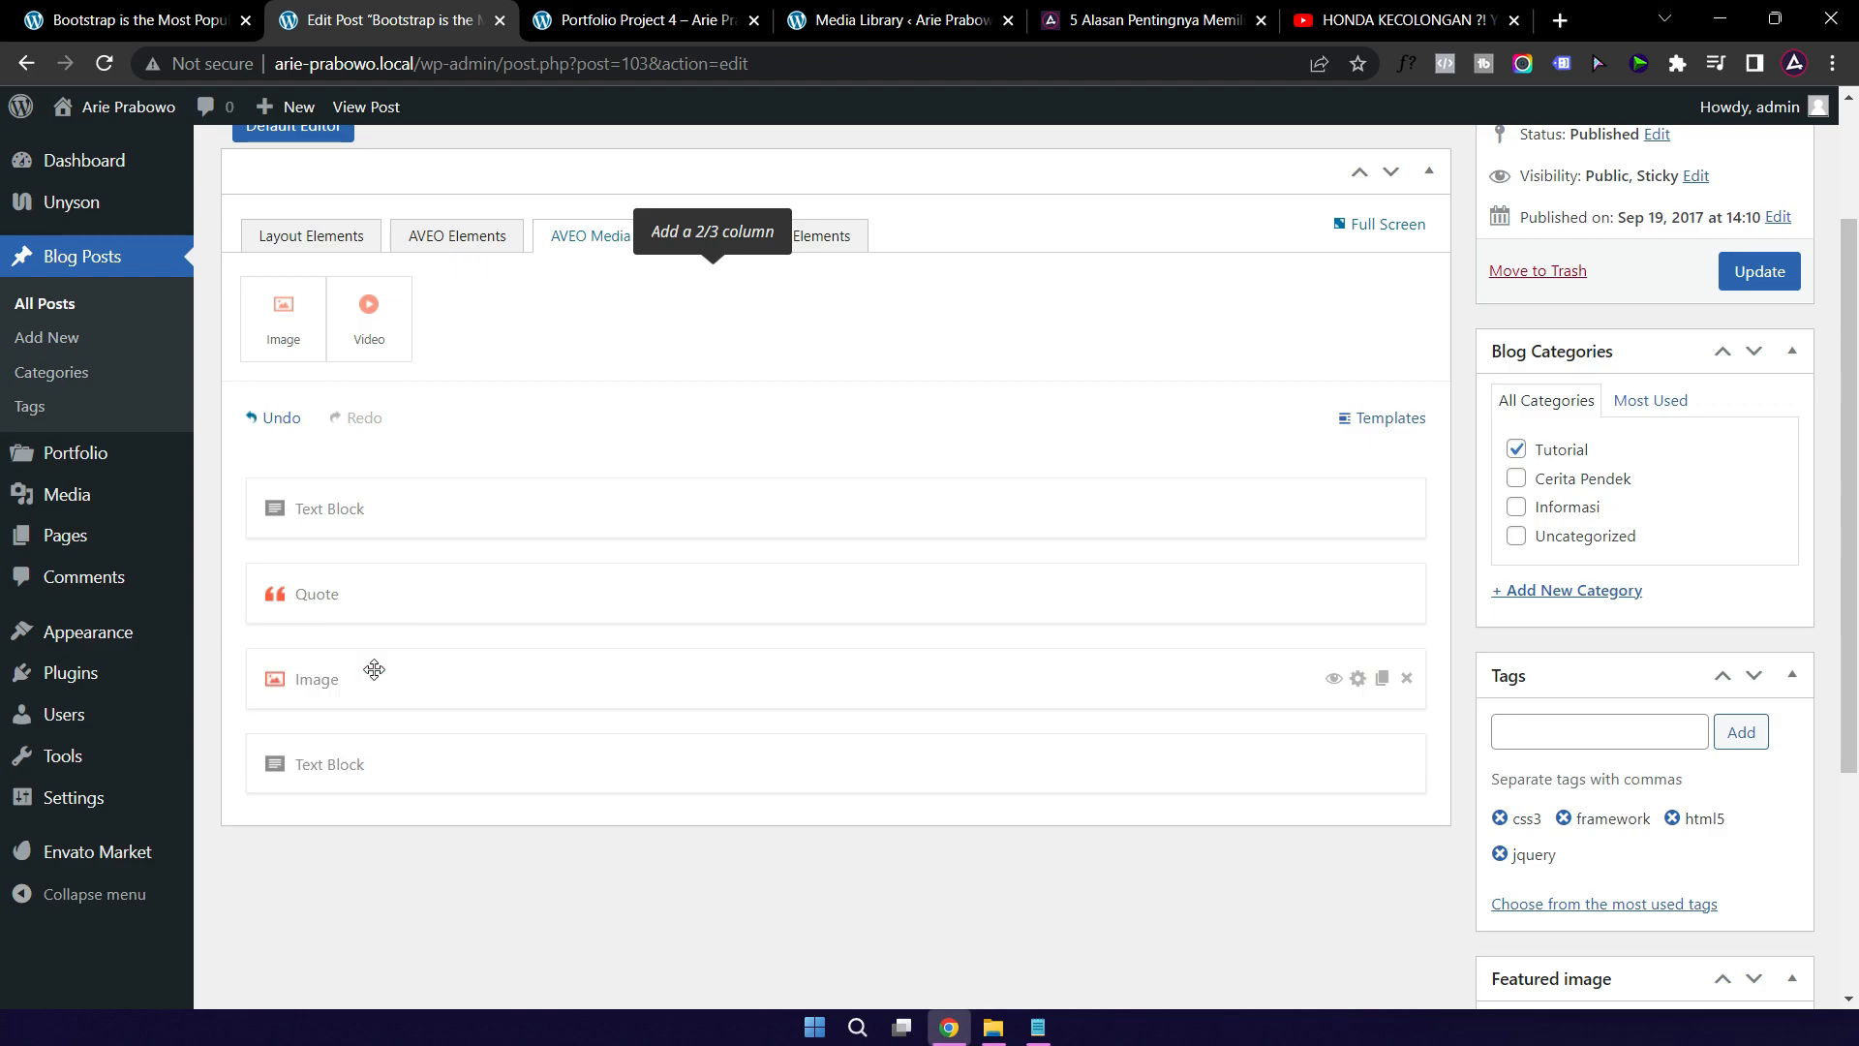
{"action": "left_click", "coordinate": [564, 683]}
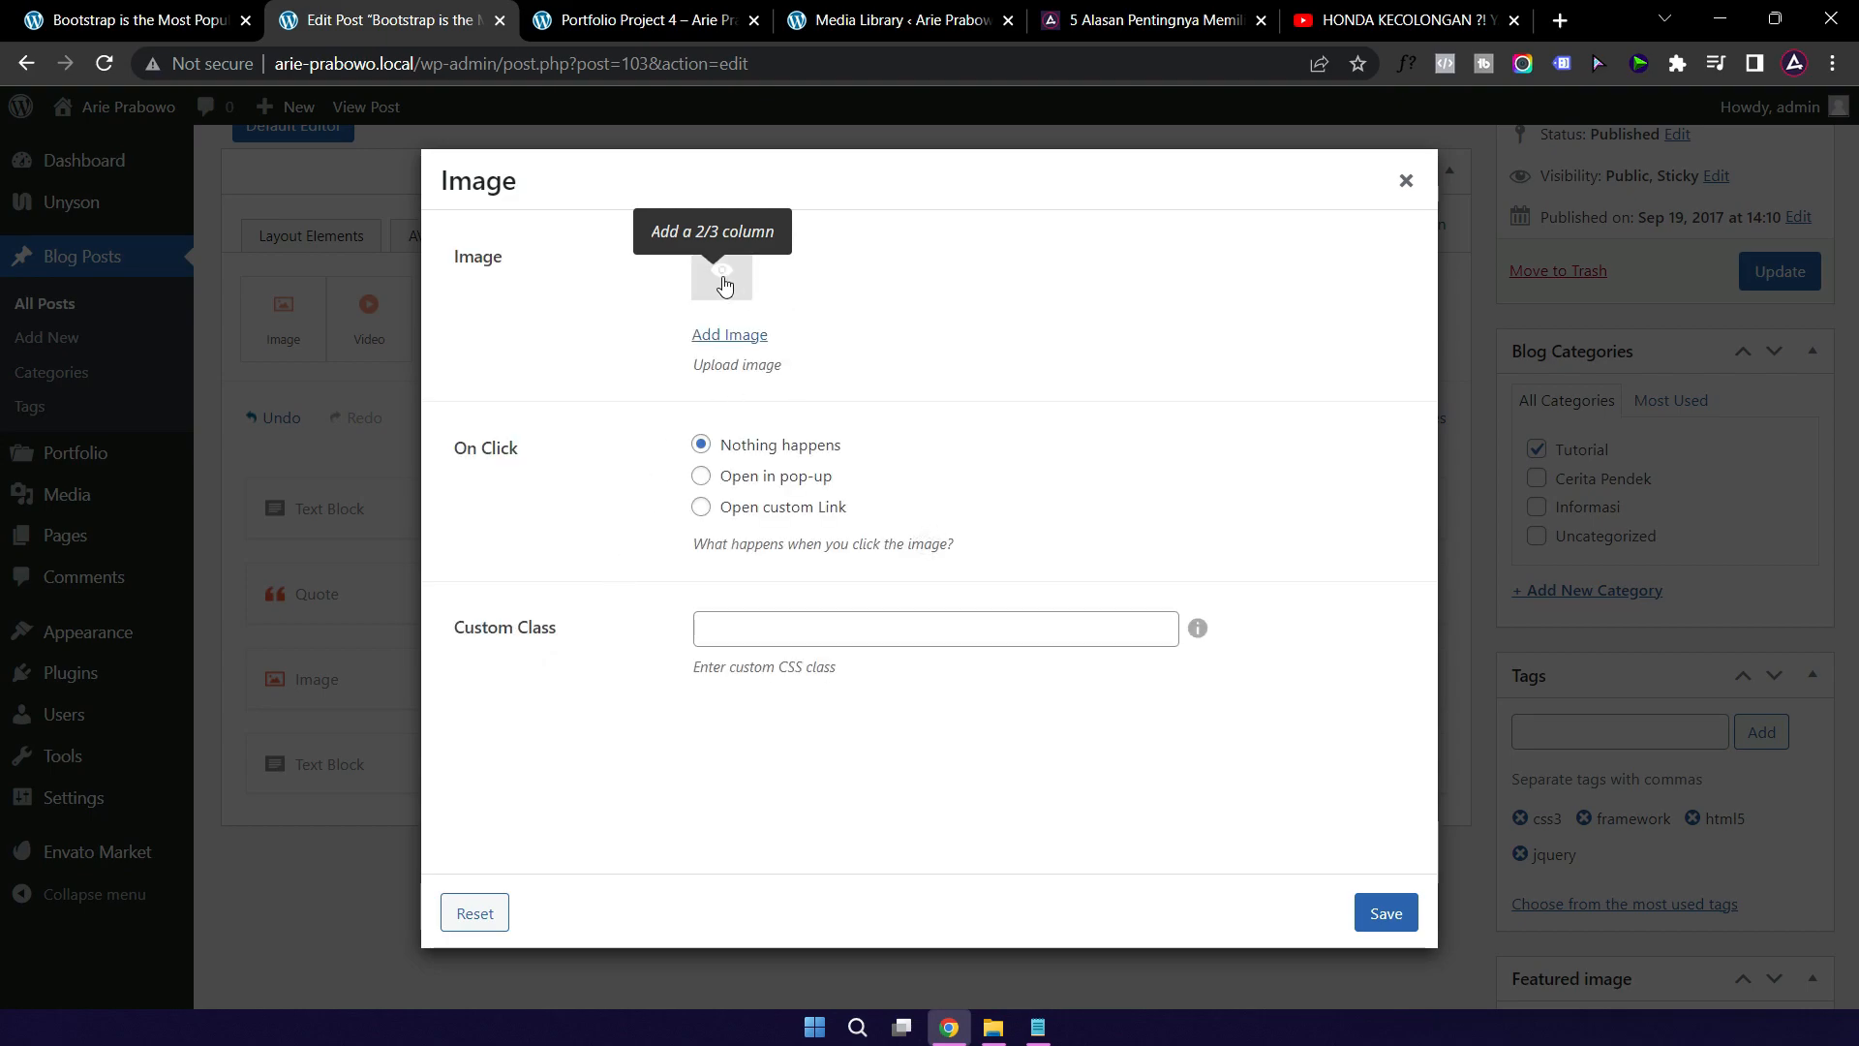
Step: Upload pexels-charlotte-may-5965857.jpg to the media library and use it for the Image element
{"action": "left_click", "coordinate": [723, 279]}
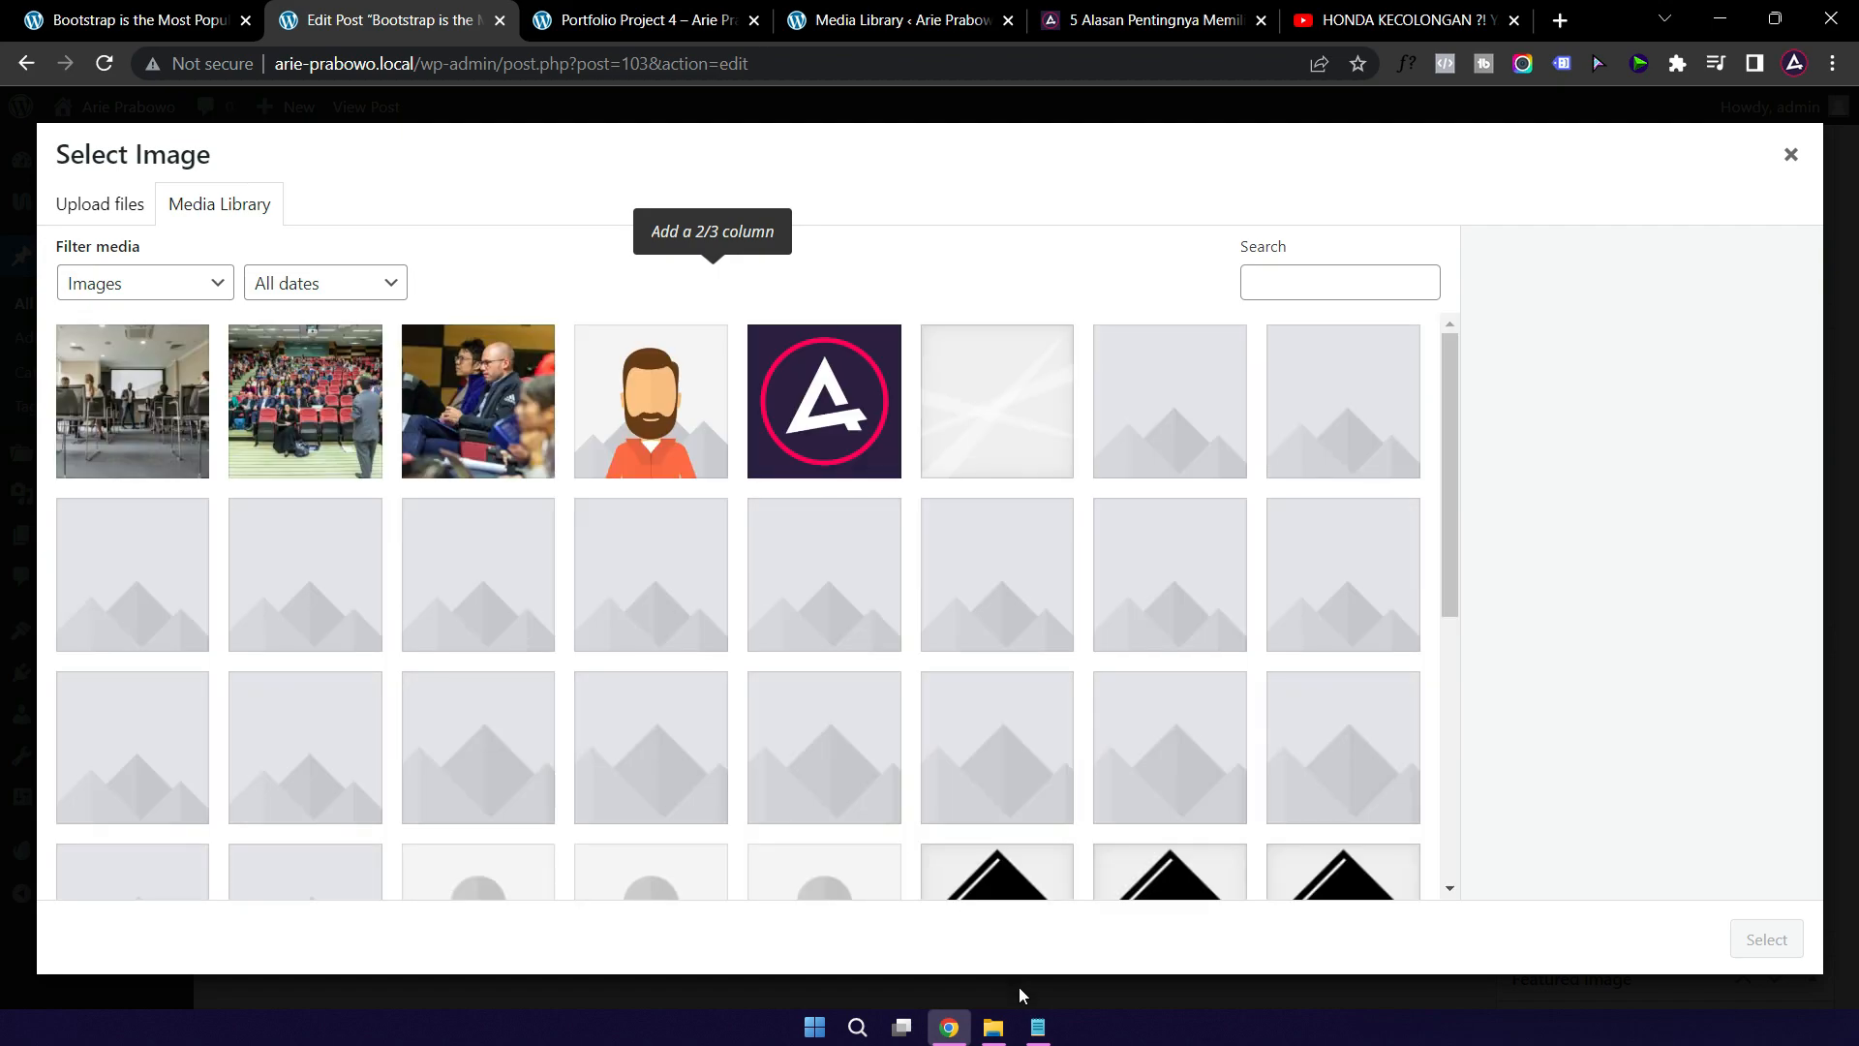
{"action": "left_click", "coordinate": [991, 1024]}
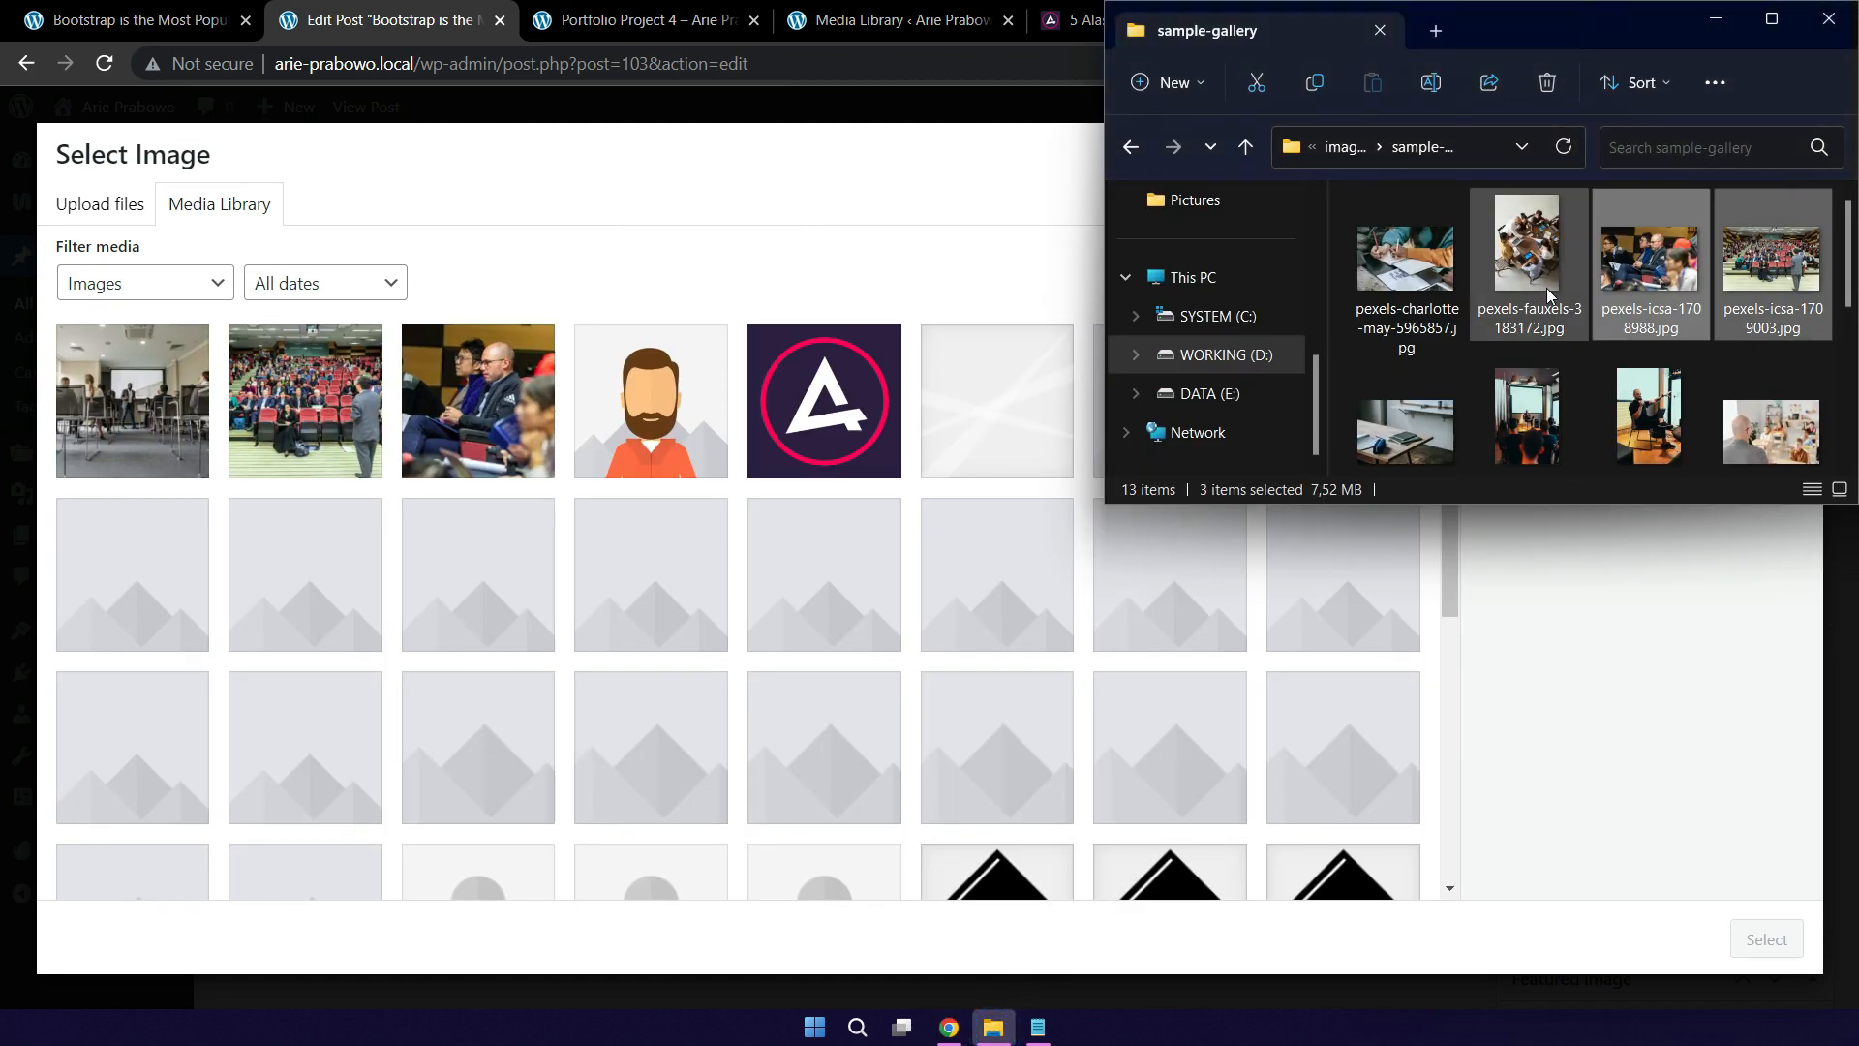
{"action": "left_click", "coordinate": [1423, 264]}
{"action": "left_click_drag", "start_coordinate": [1423, 263], "coordinate": [397, 586]}
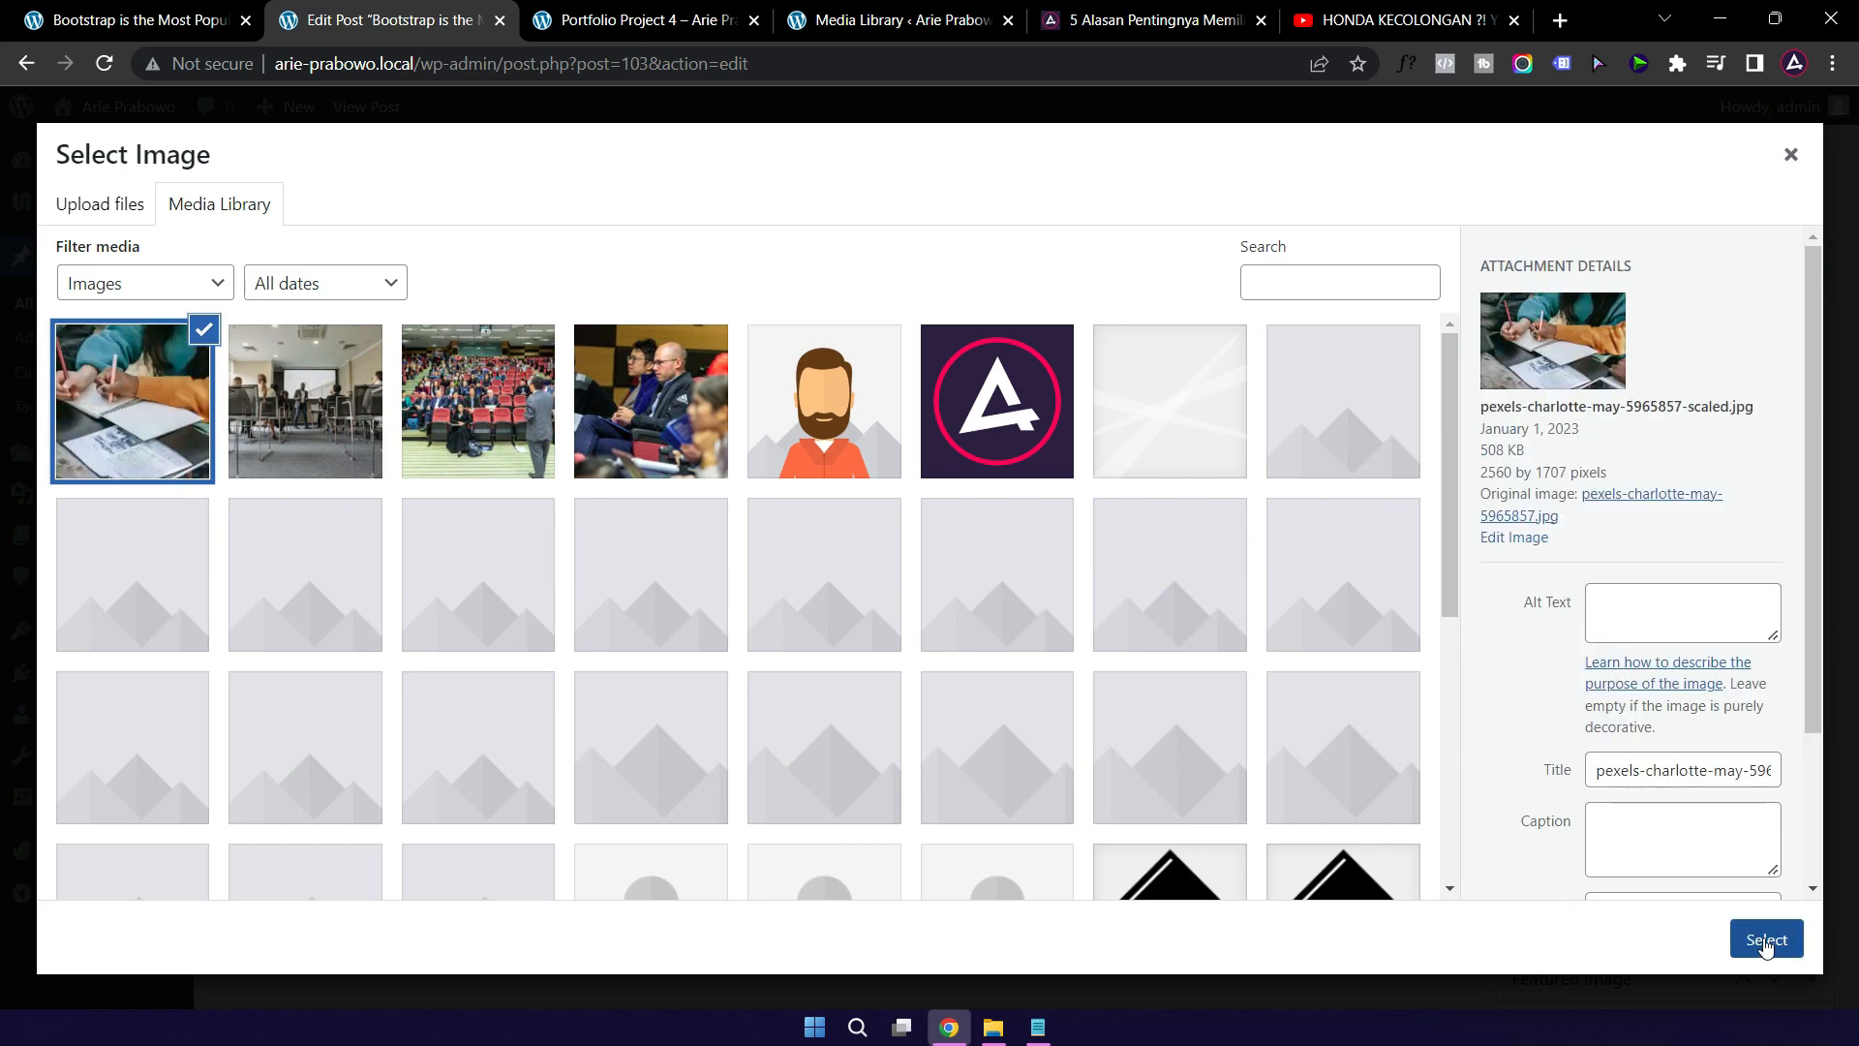
{"action": "left_click", "coordinate": [1767, 940]}
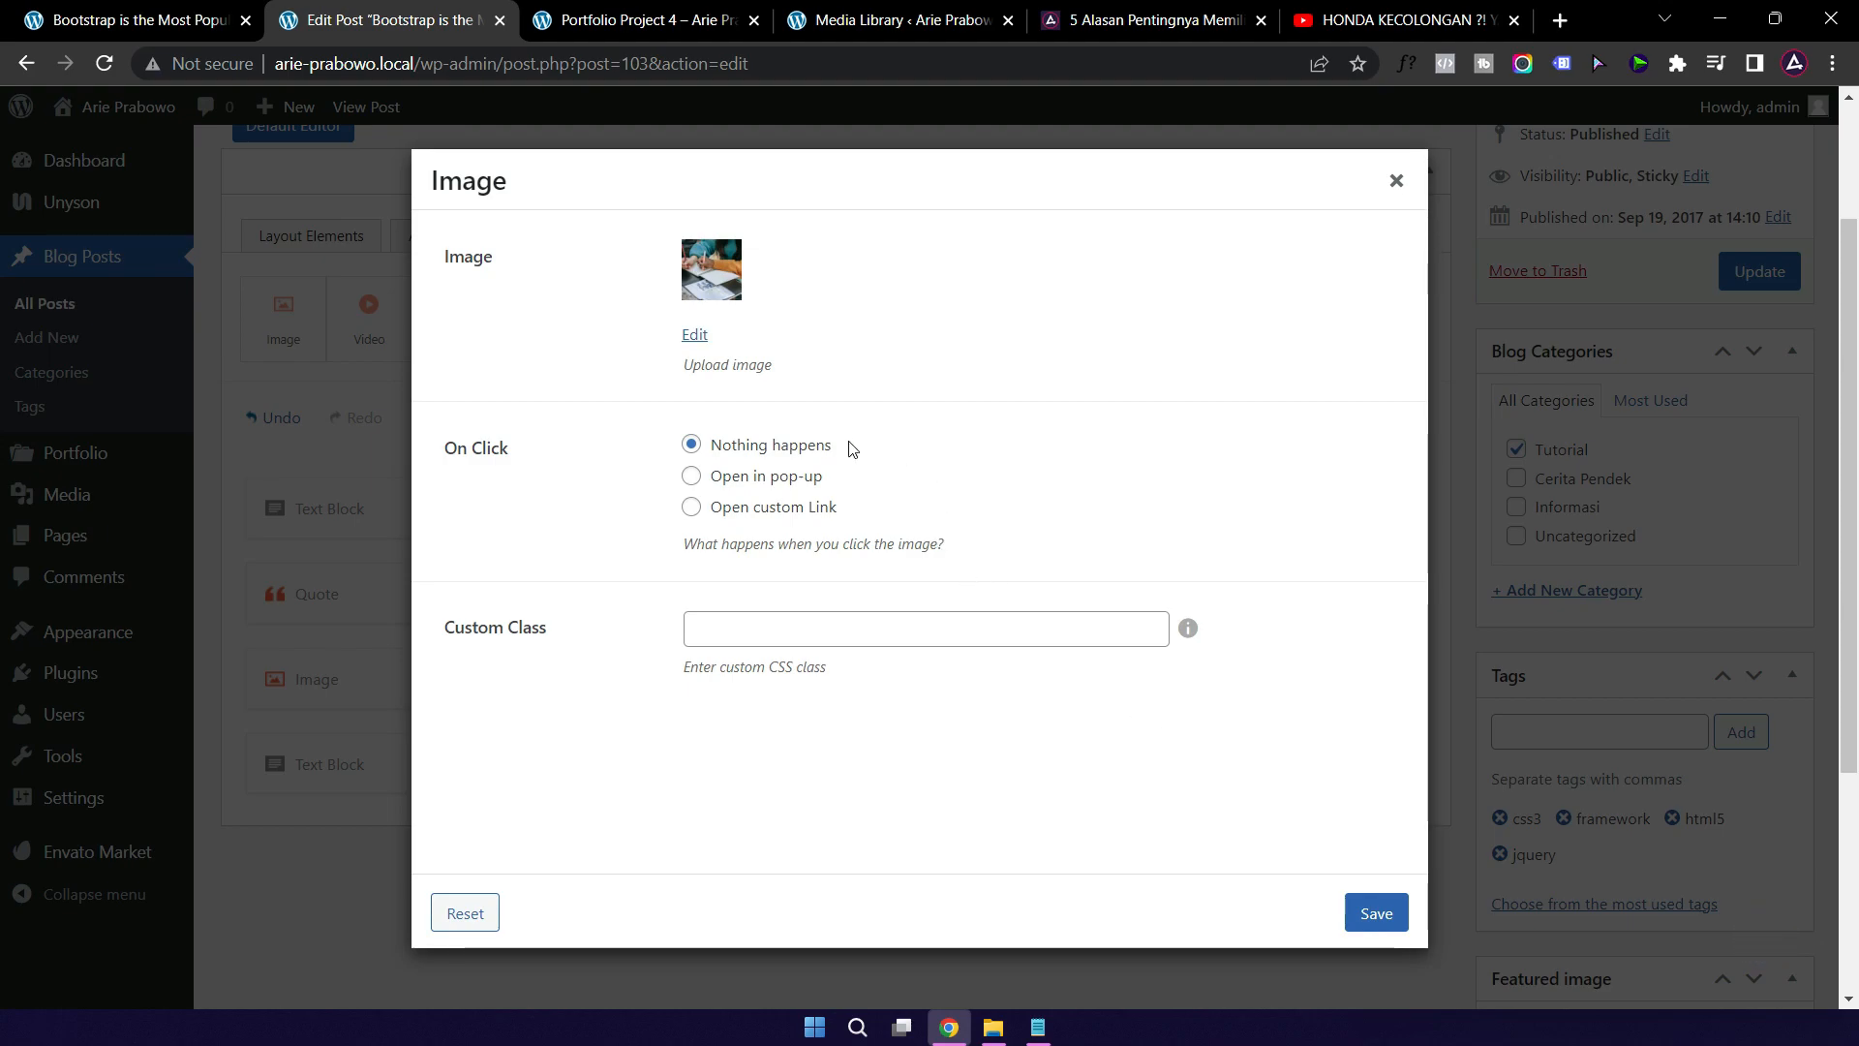
Step: Set the image to open in a pop-up, save the element, and update the post
{"action": "left_click", "coordinate": [691, 476]}
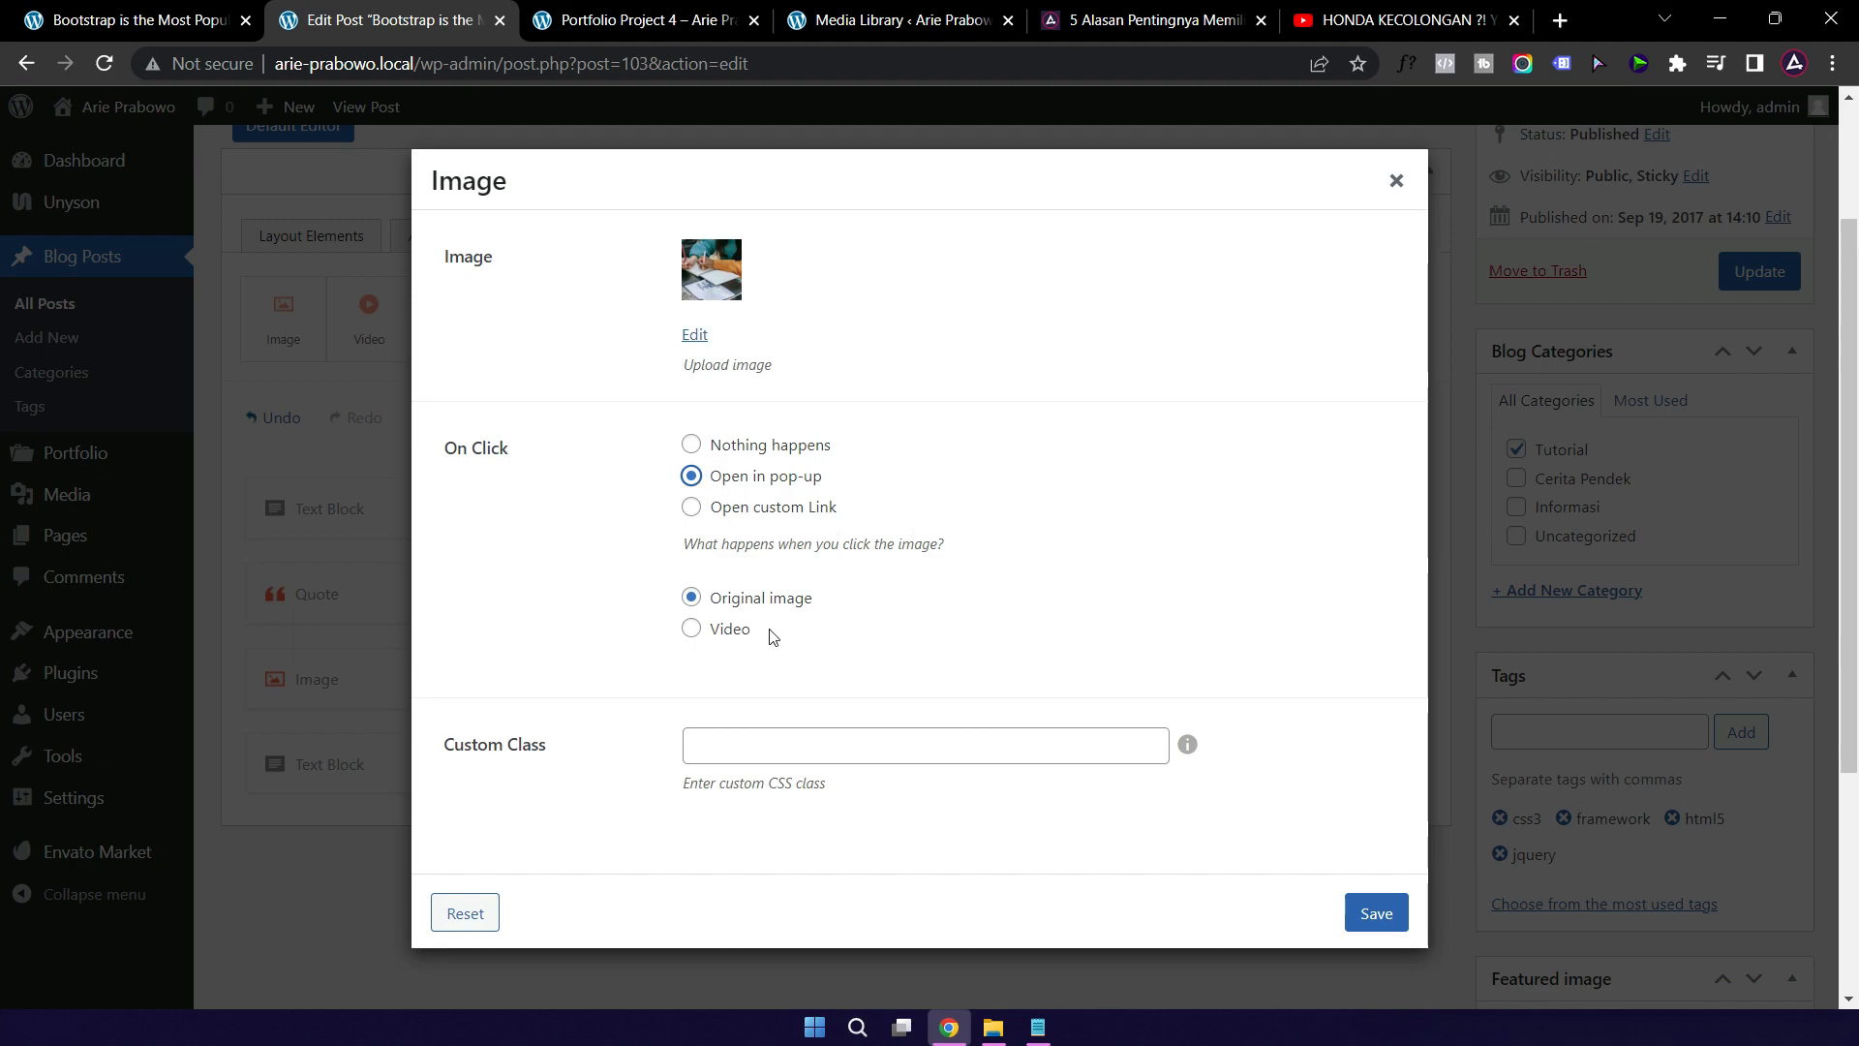
{"action": "left_click", "coordinate": [1376, 914]}
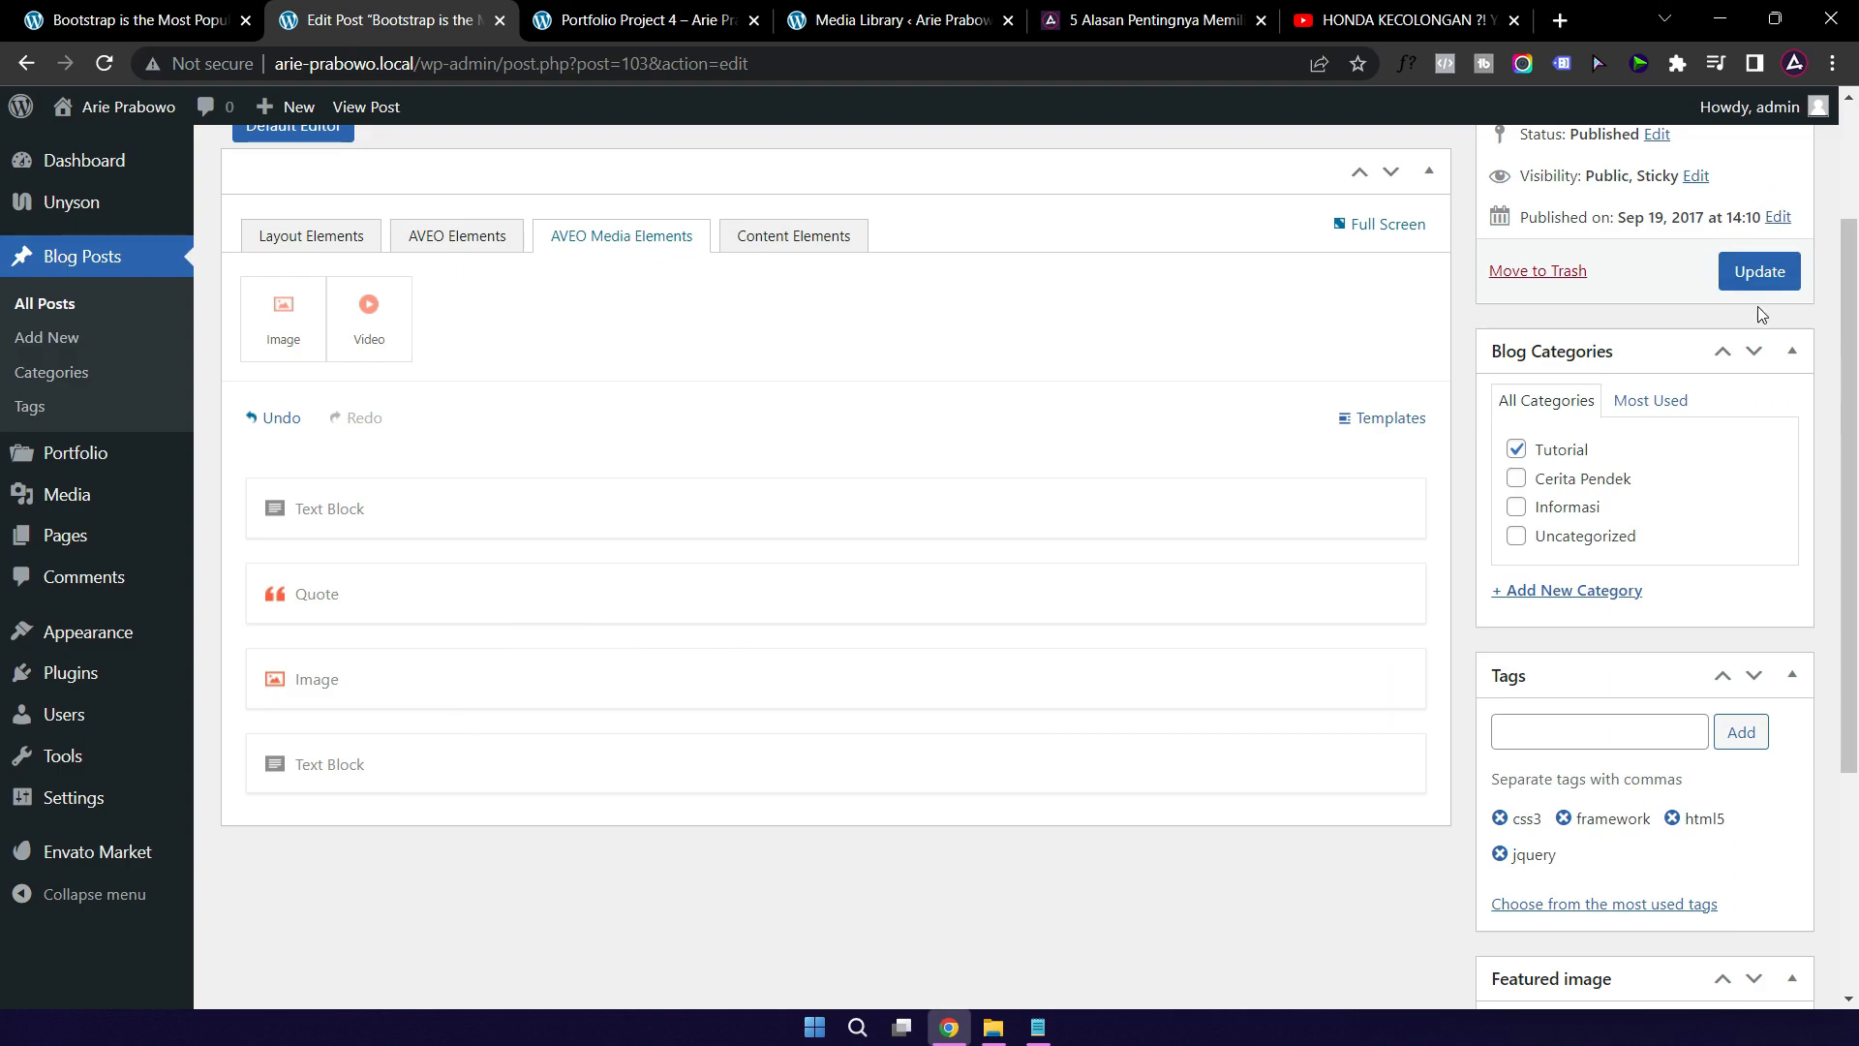
{"action": "left_click", "coordinate": [1760, 274]}
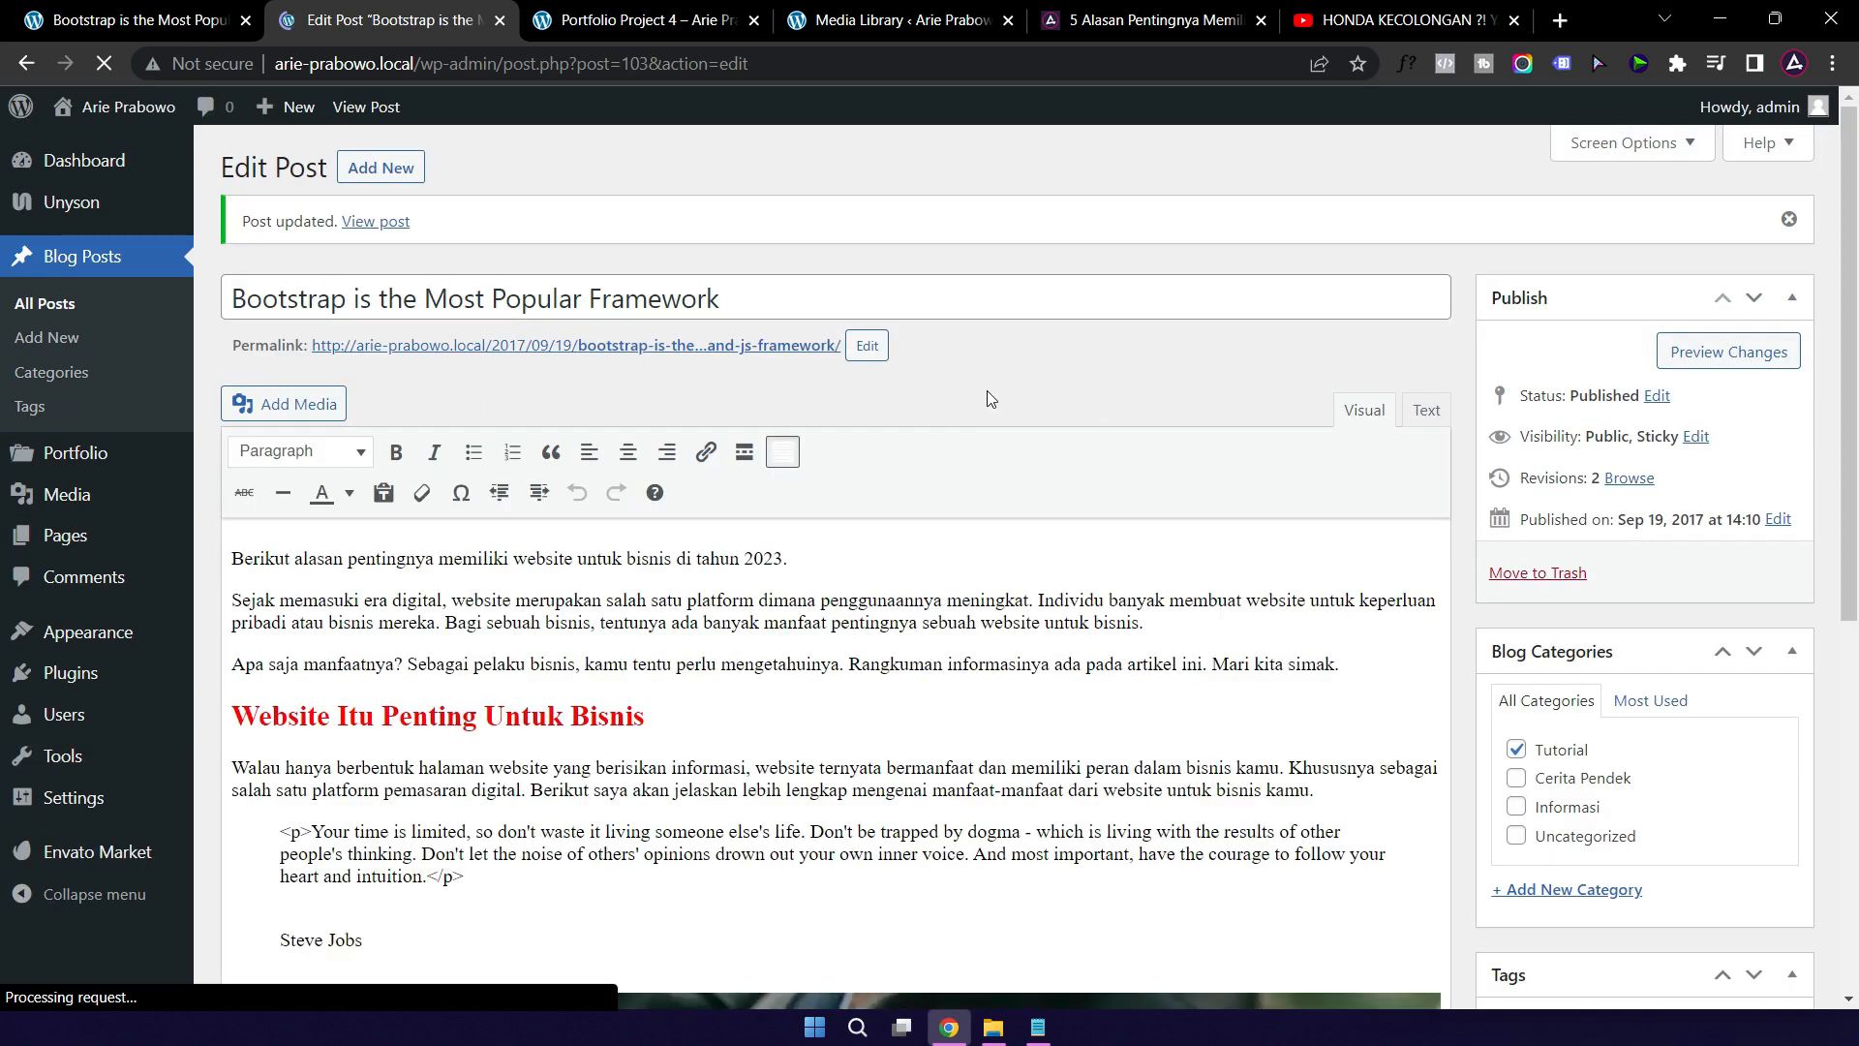
Step: Open the live Bootstrap post in a new tab and enlarge the new writing-hands photo
{"action": "right_click", "coordinate": [383, 222]}
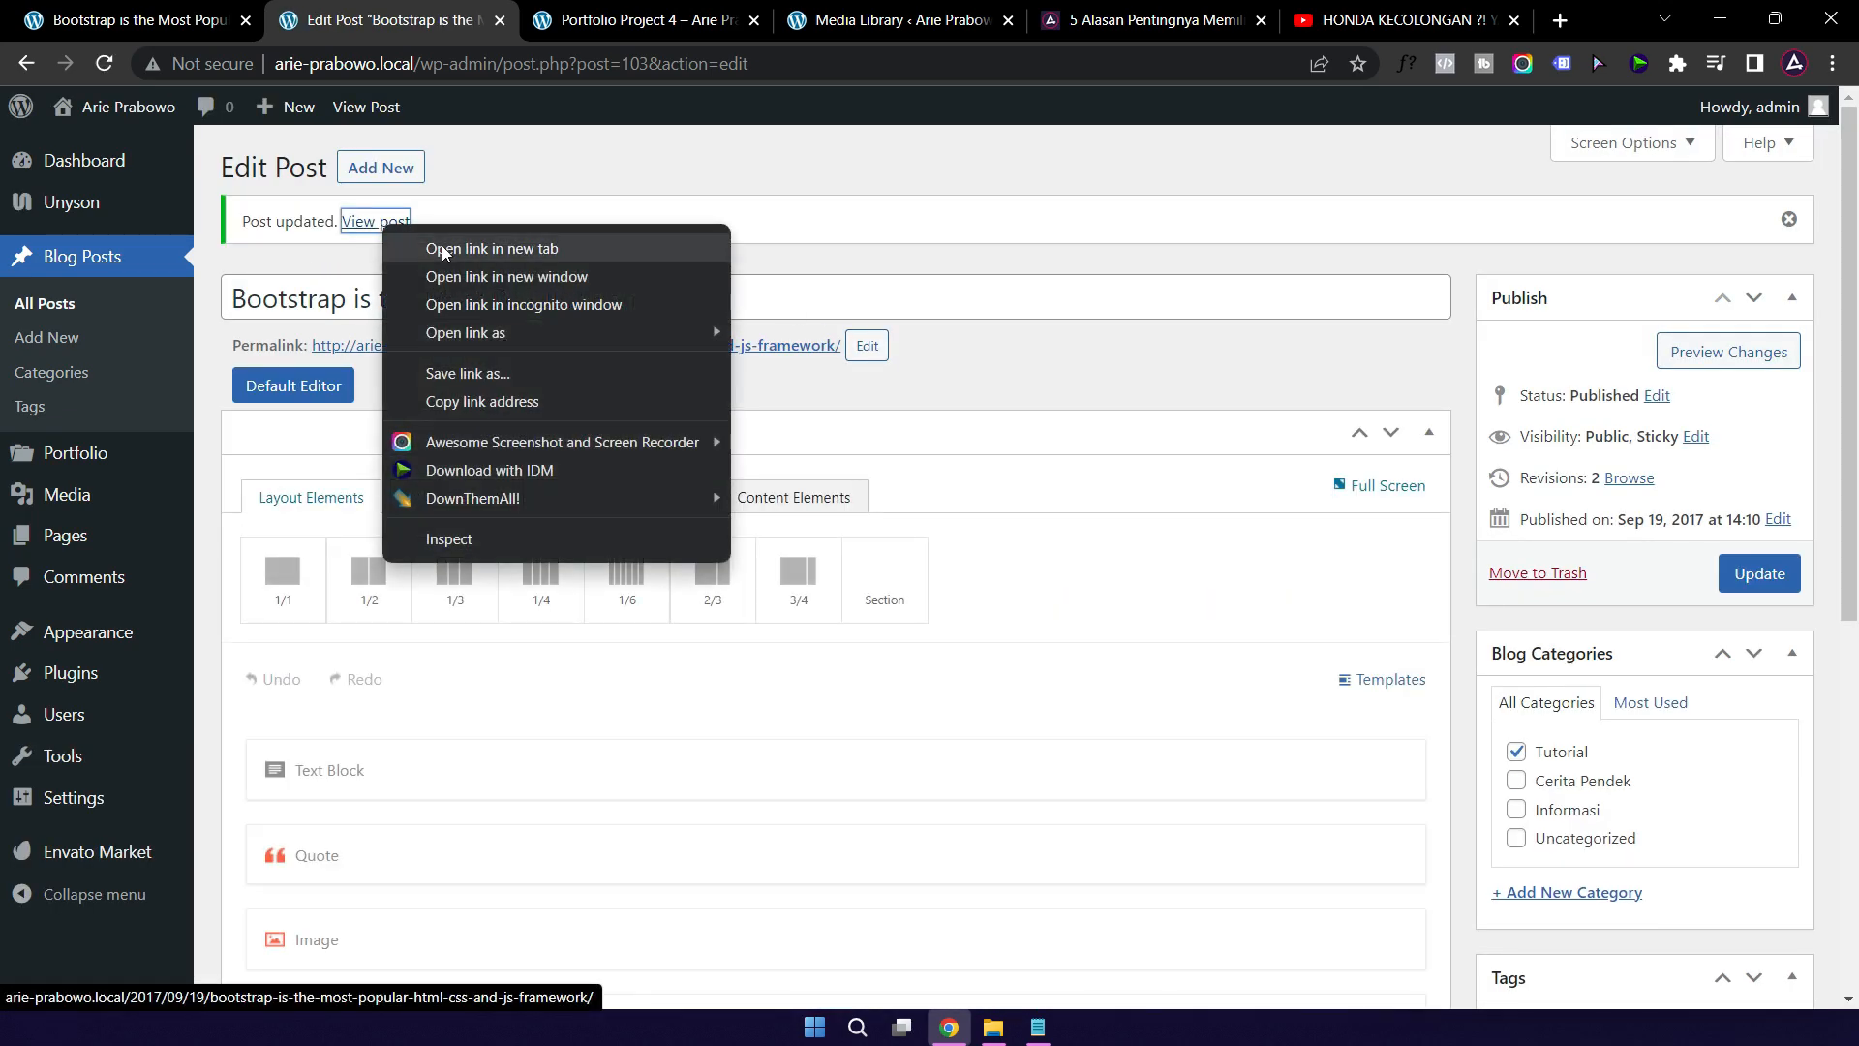
{"action": "left_click", "coordinate": [441, 248]}
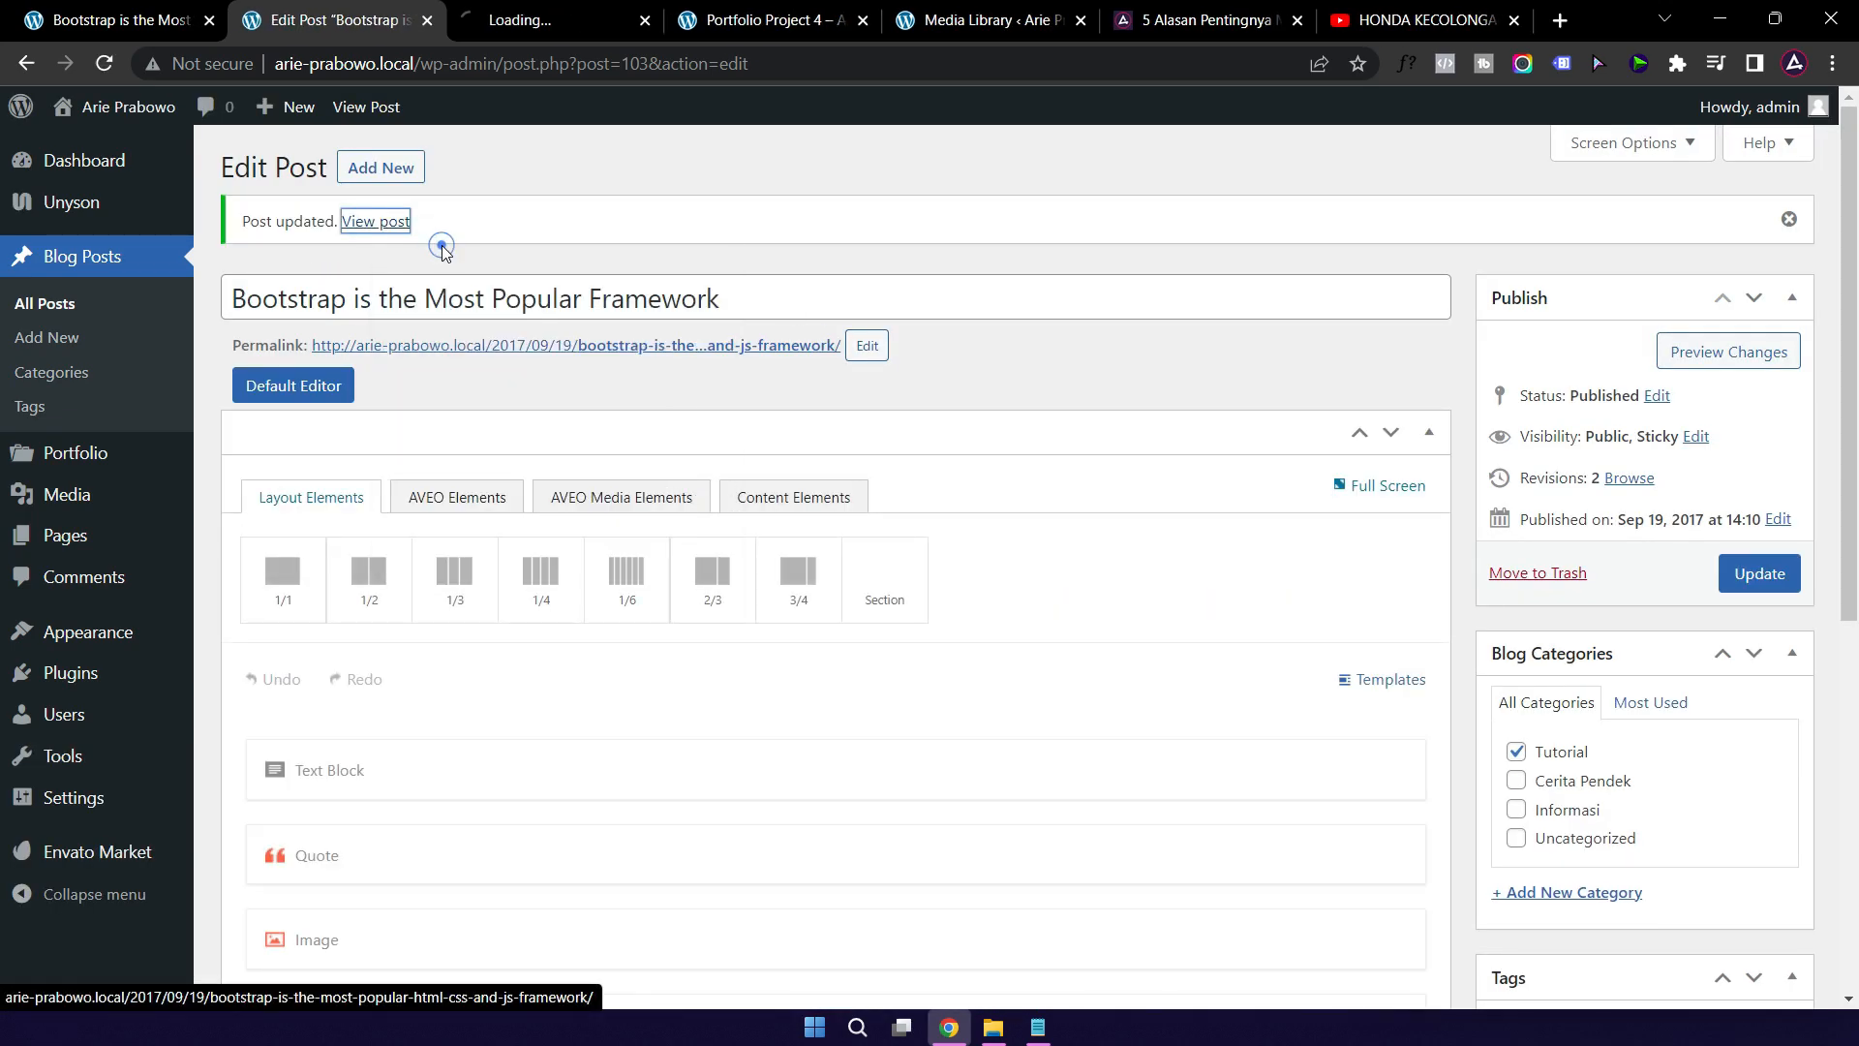
{"action": "left_click", "coordinate": [553, 24]}
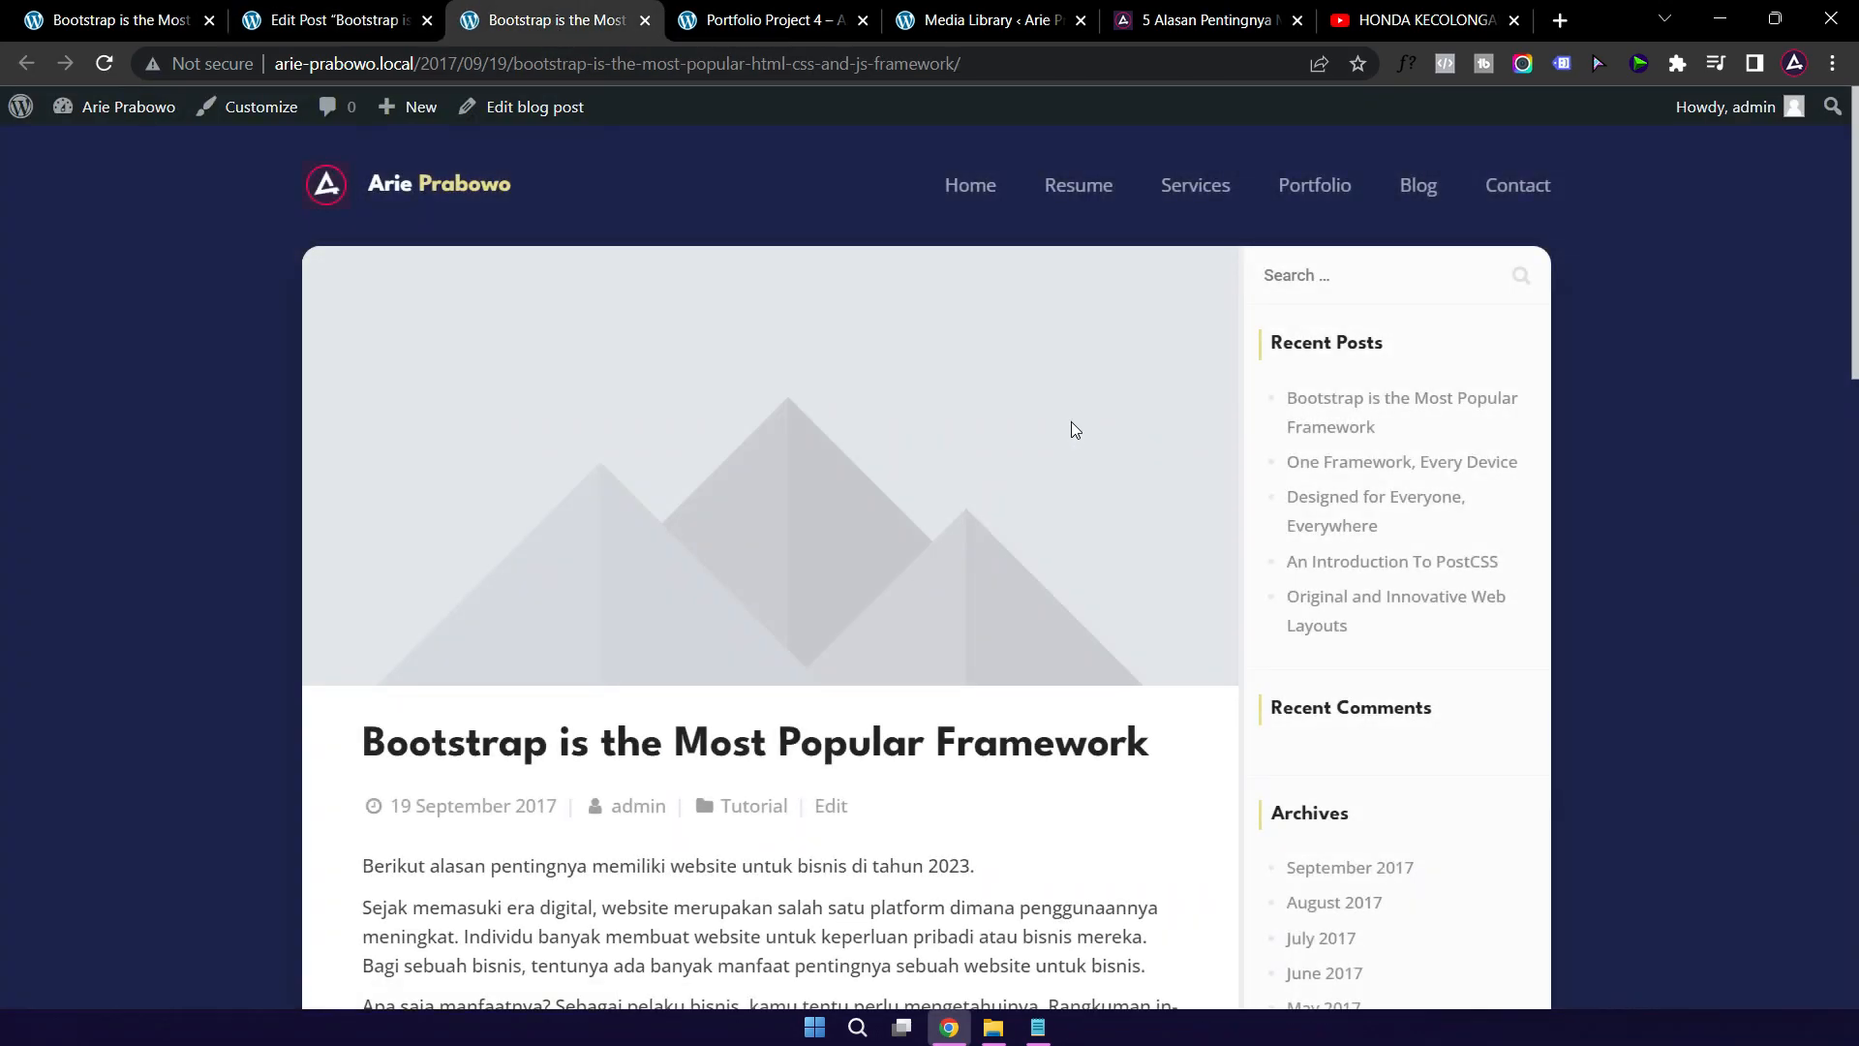
{"action": "scroll", "coordinate": [980, 643], "scroll_direction": "down", "scroll_amount": 6}
{"action": "scroll", "coordinate": [748, 832], "scroll_direction": "down", "scroll_amount": 5}
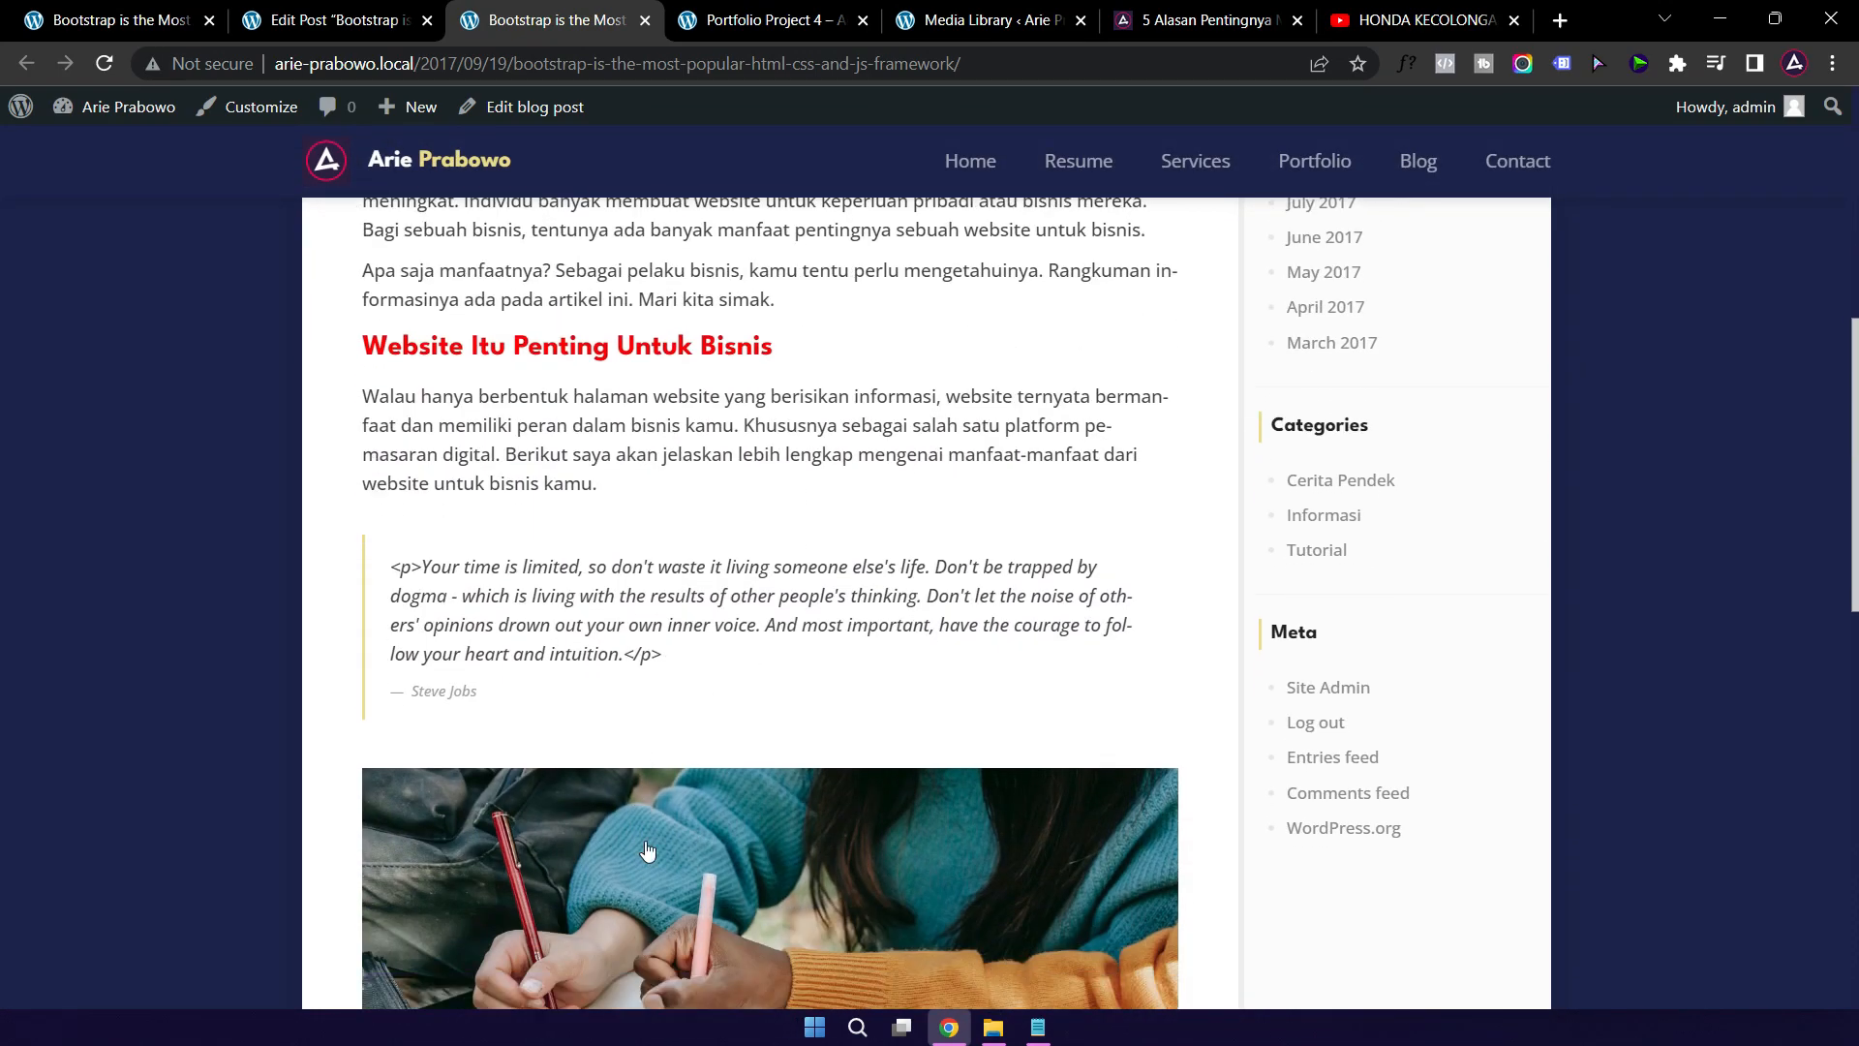
{"action": "left_click", "coordinate": [749, 622]}
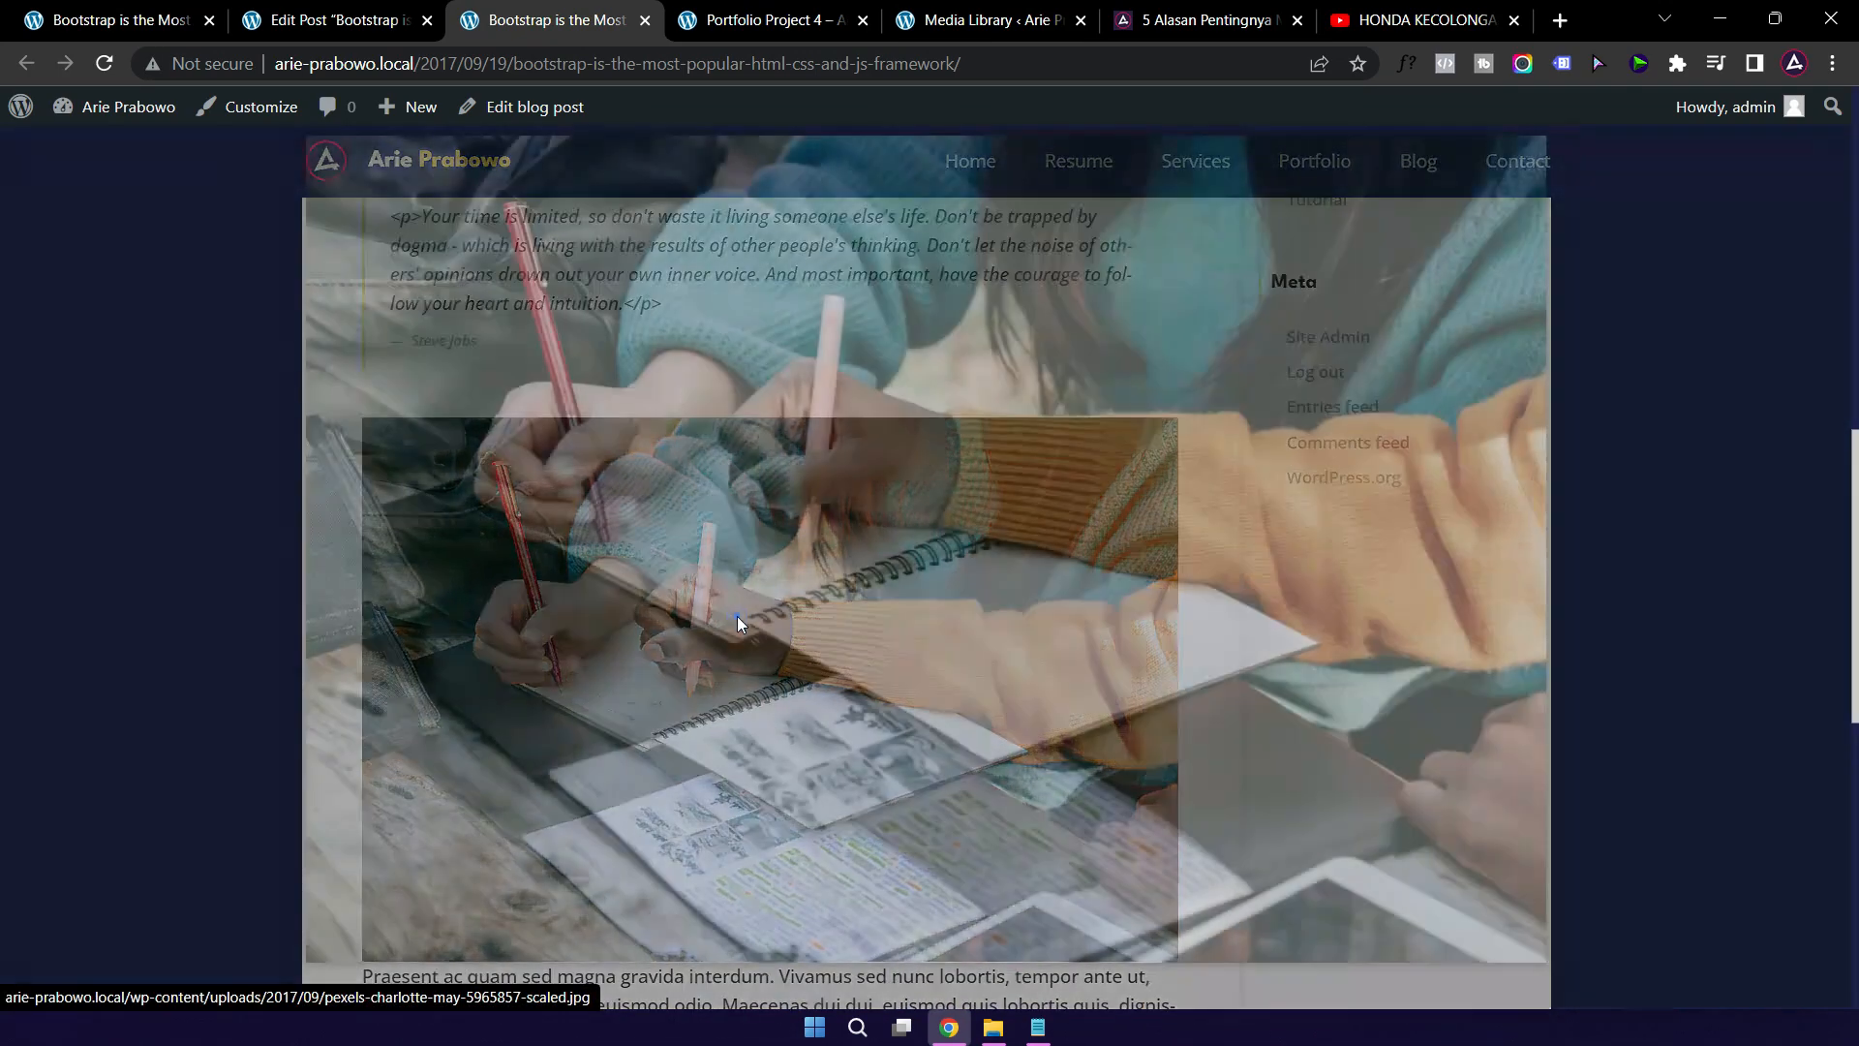
{"action": "left_click", "coordinate": [1663, 471]}
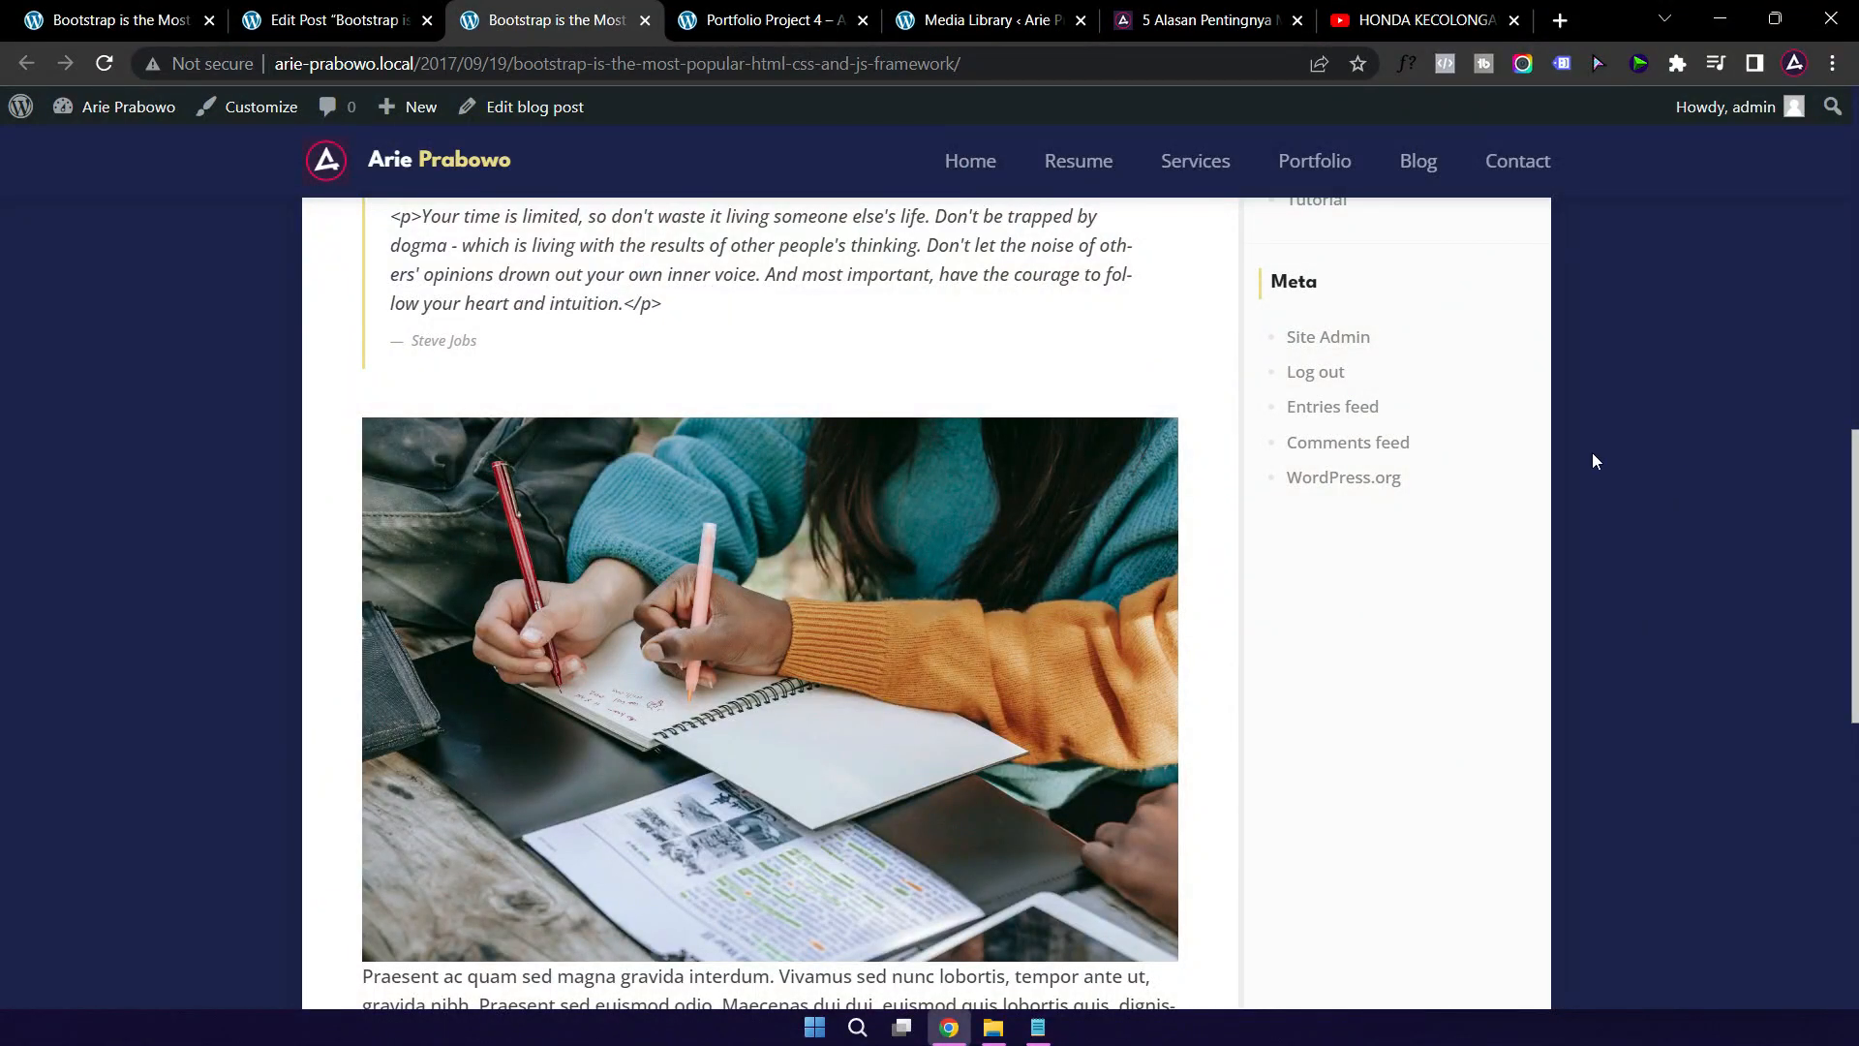
{"action": "scroll", "coordinate": [884, 539], "scroll_direction": "down", "scroll_amount": 4}
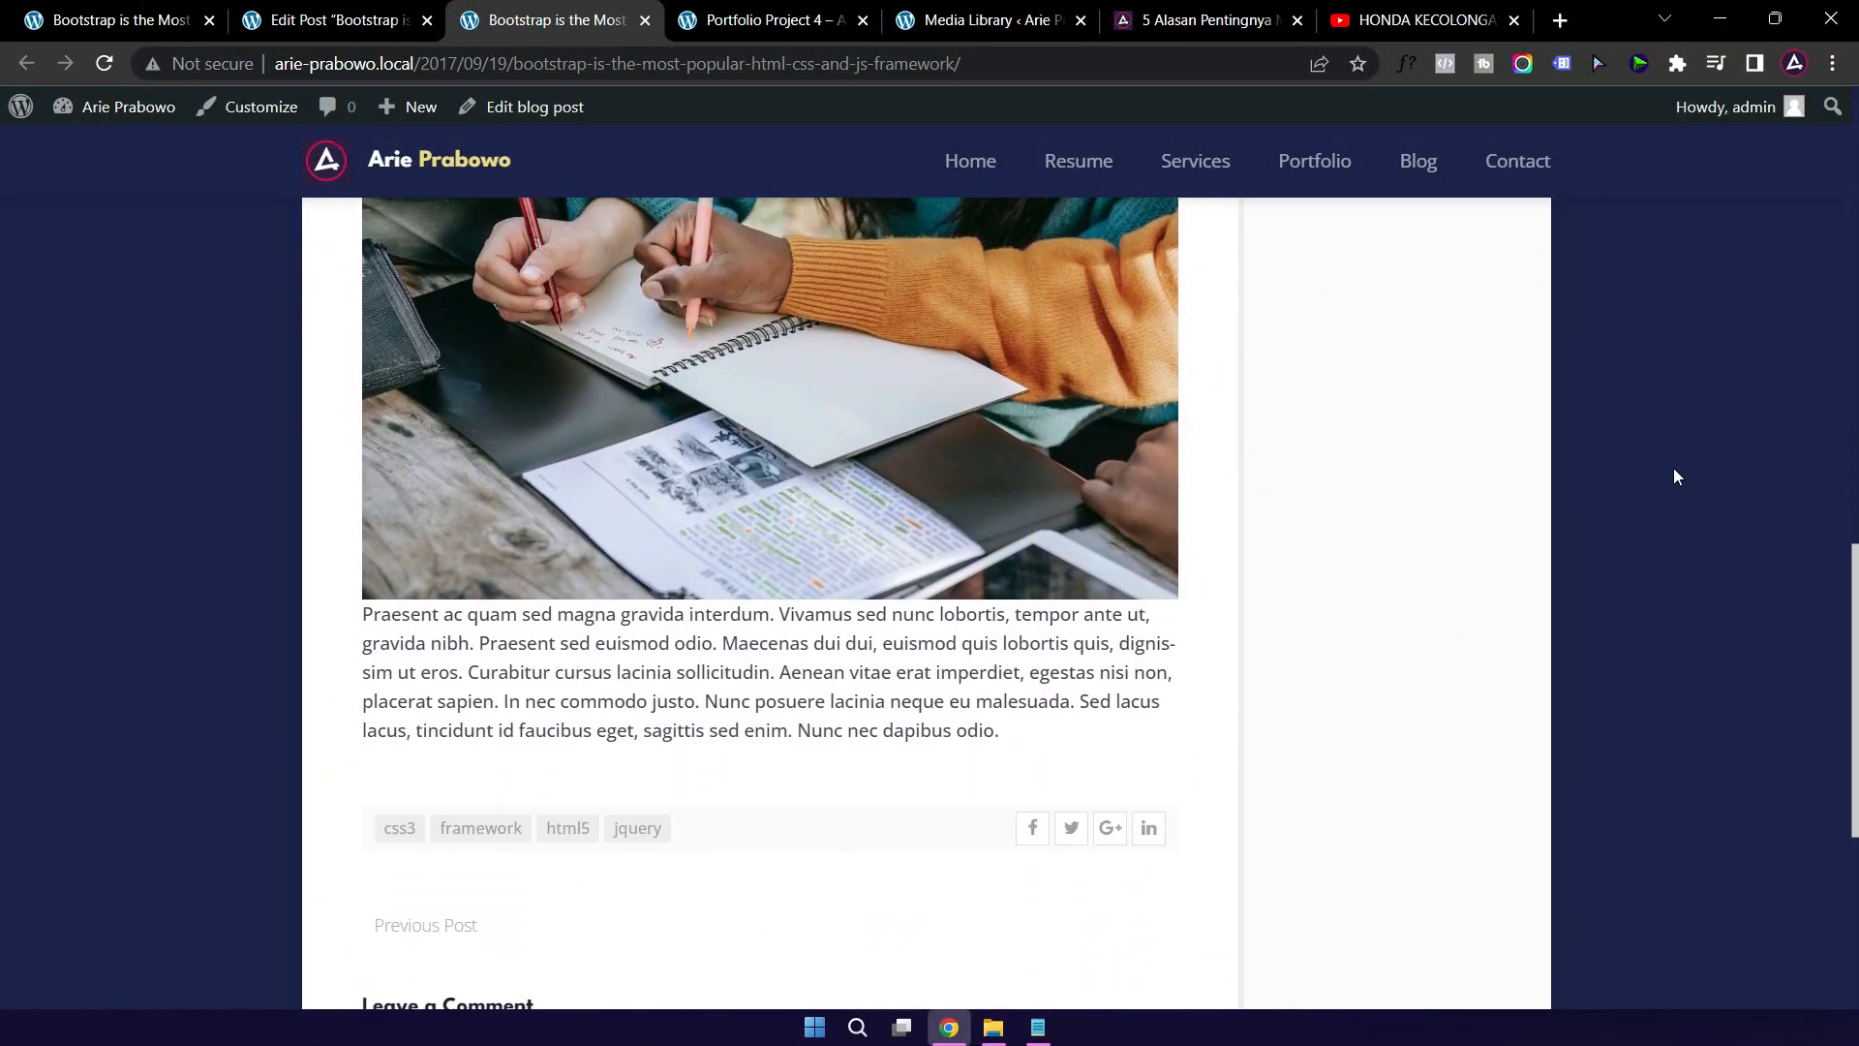
{"action": "scroll", "coordinate": [1673, 468], "scroll_direction": "up", "scroll_amount": 15}
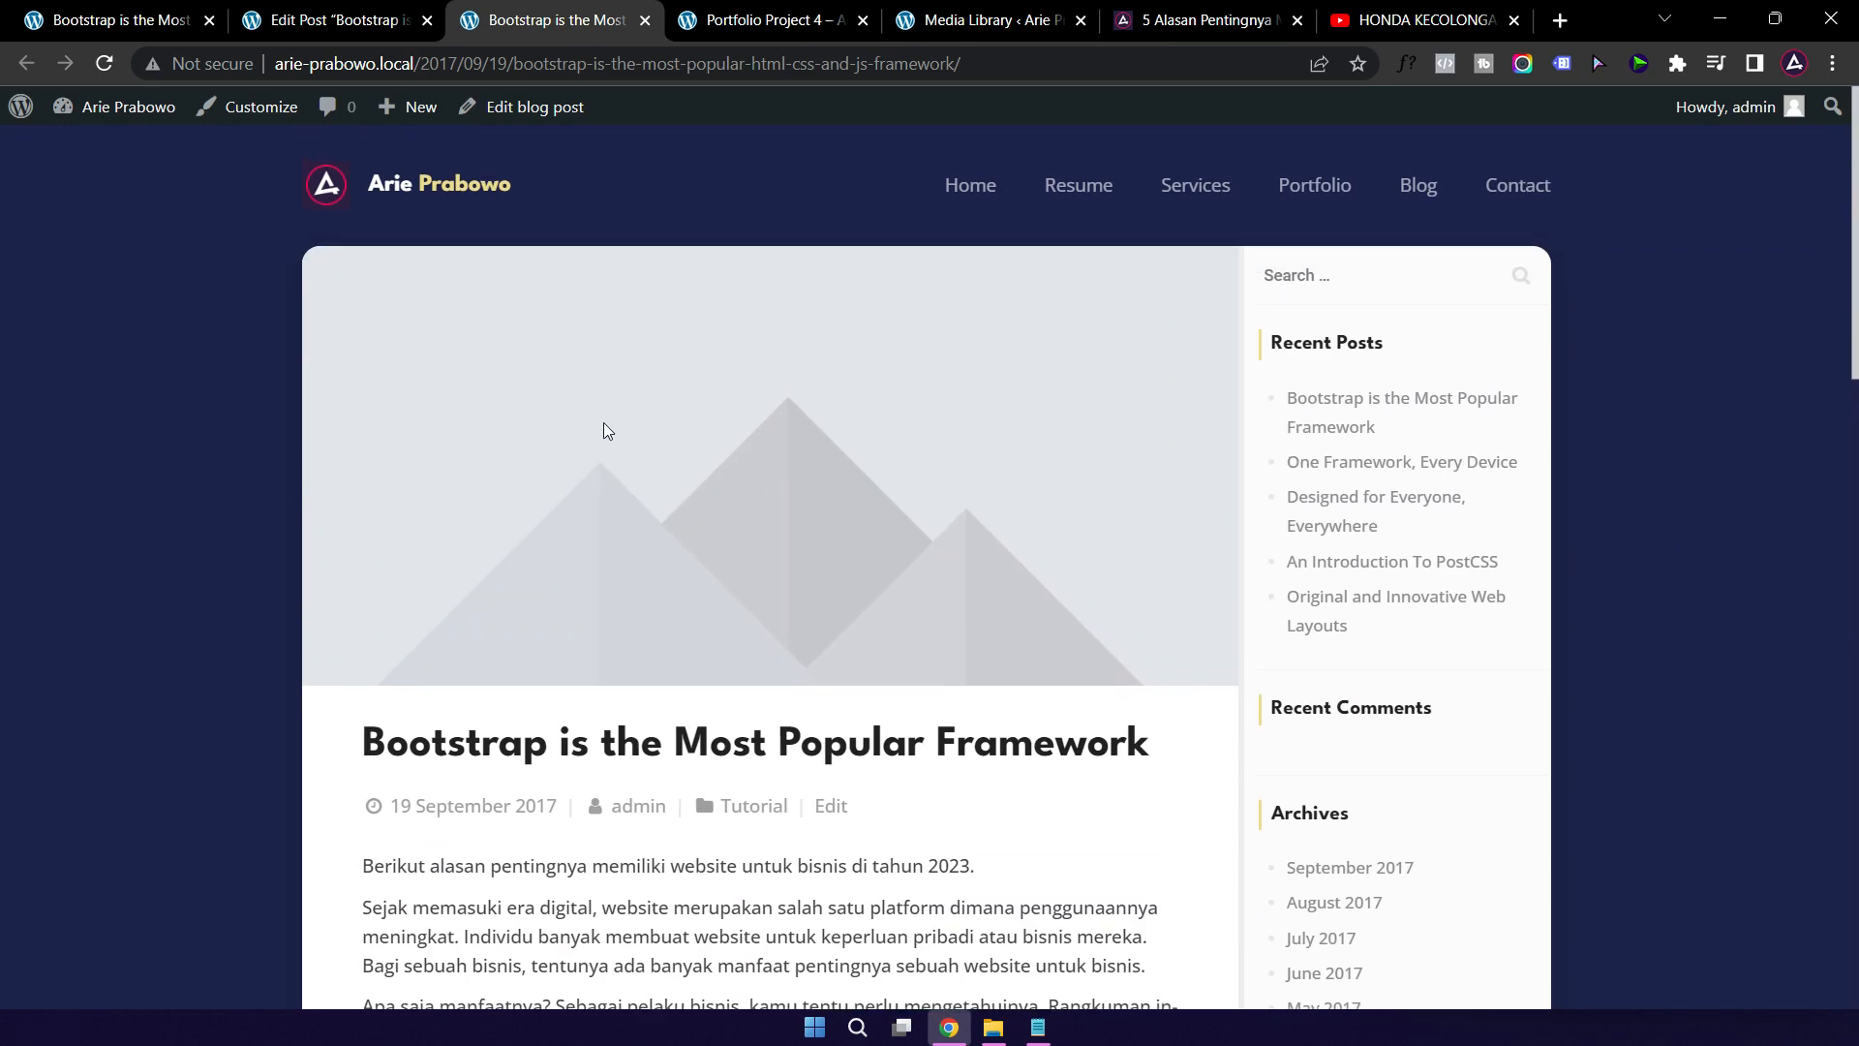
Step: Set the writing-hands photo as the post's featured image and update the post
{"action": "left_click", "coordinate": [324, 20]}
{"action": "scroll", "coordinate": [1249, 582], "scroll_direction": "down", "scroll_amount": 7}
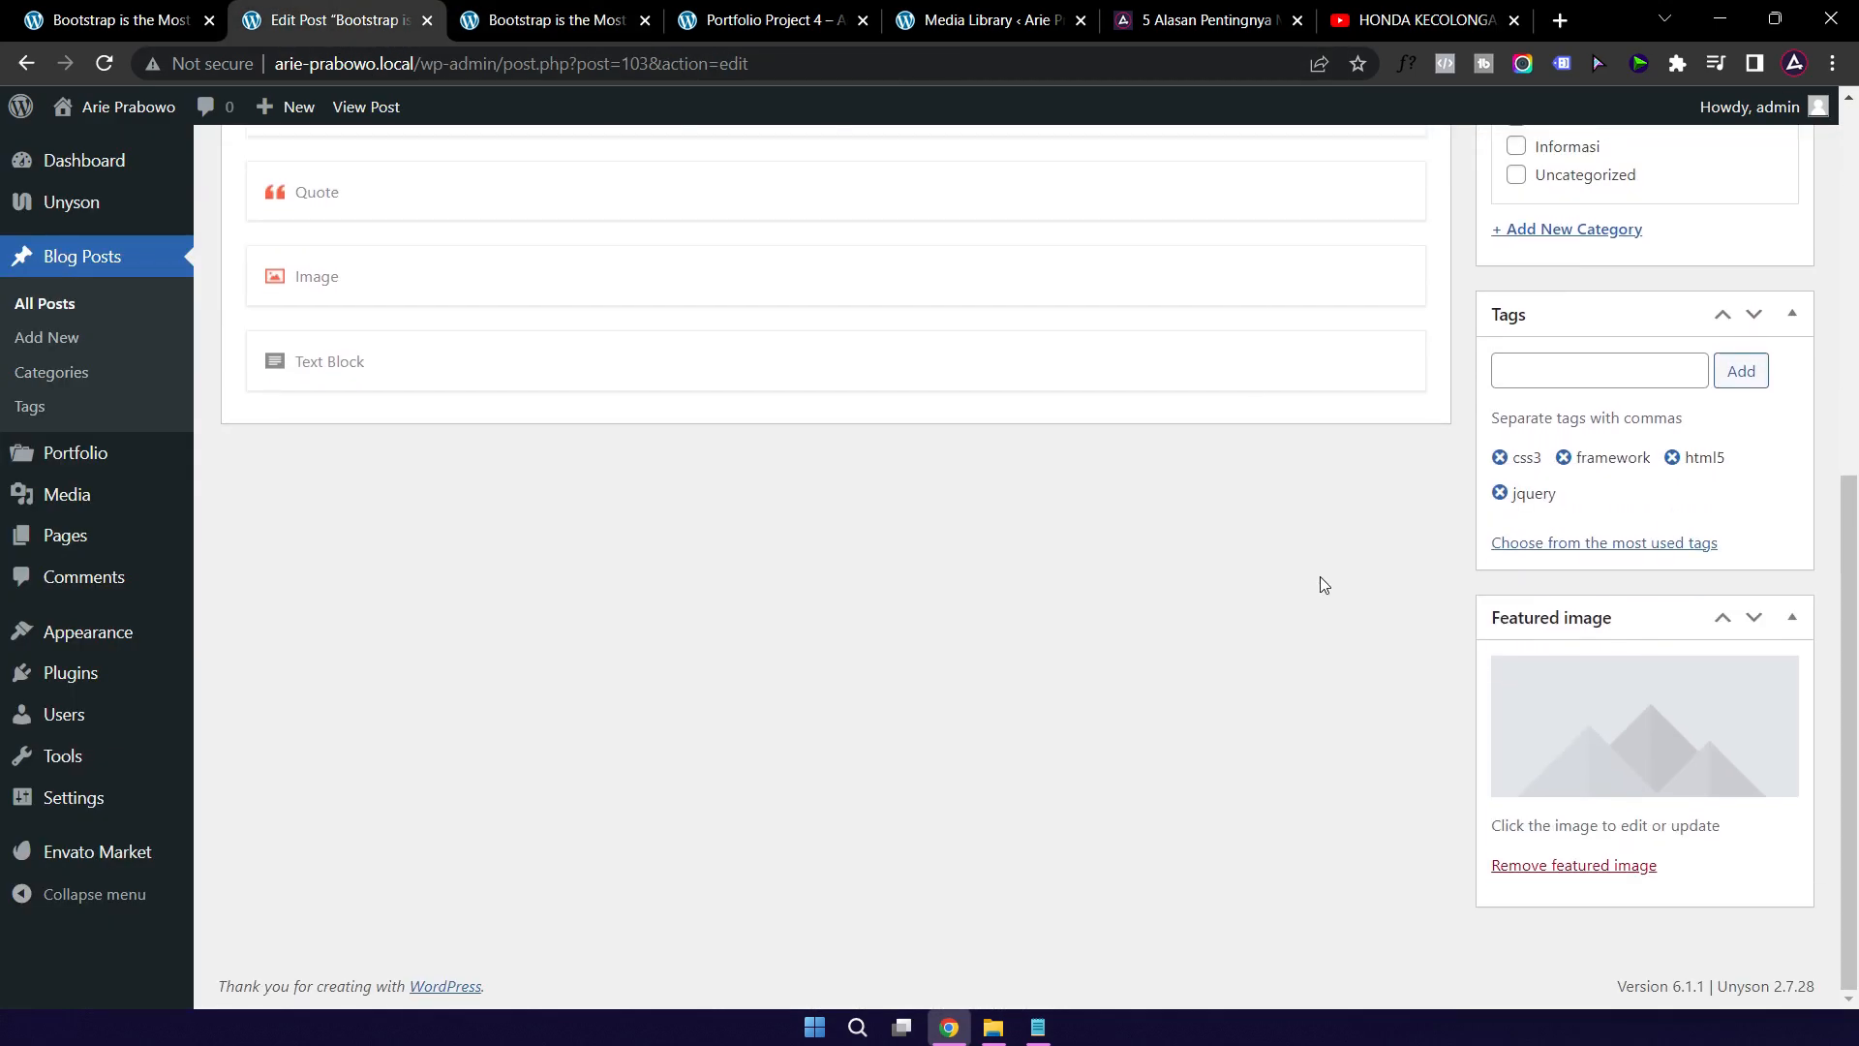
{"action": "left_click", "coordinate": [1606, 724]}
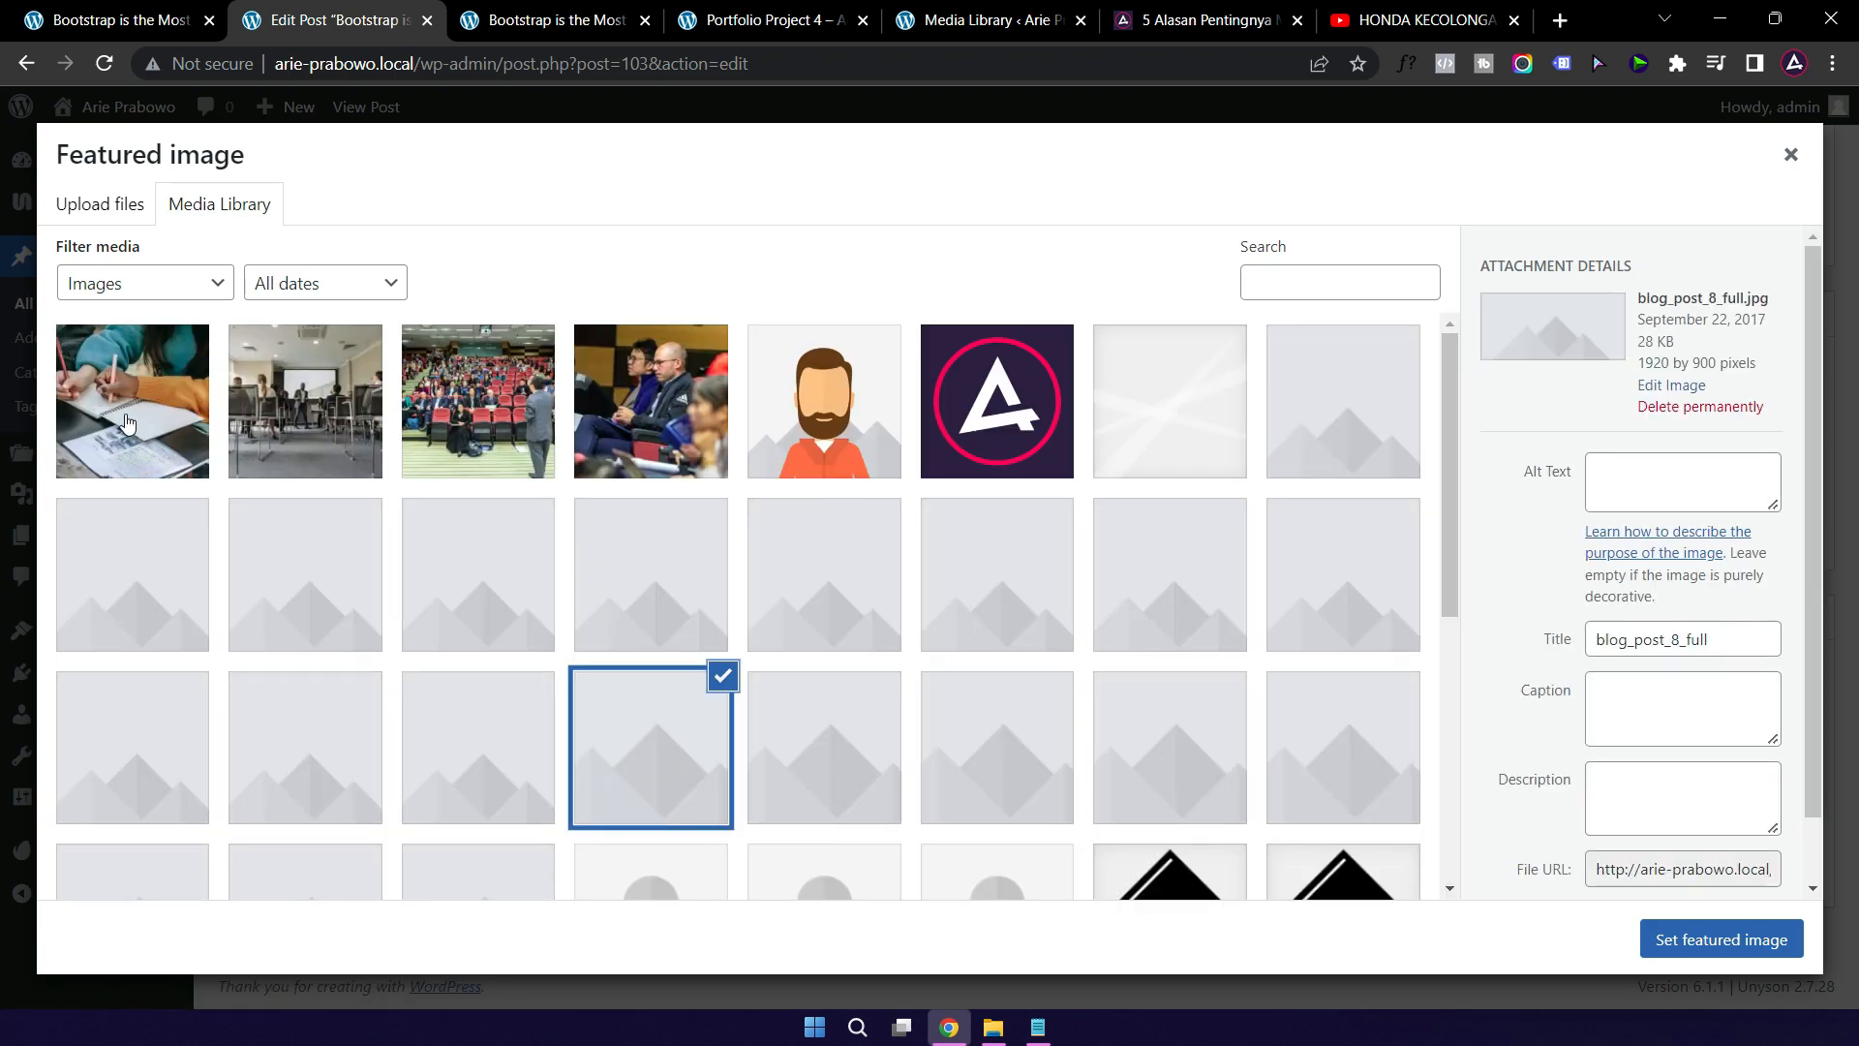
{"action": "left_click", "coordinate": [125, 418]}
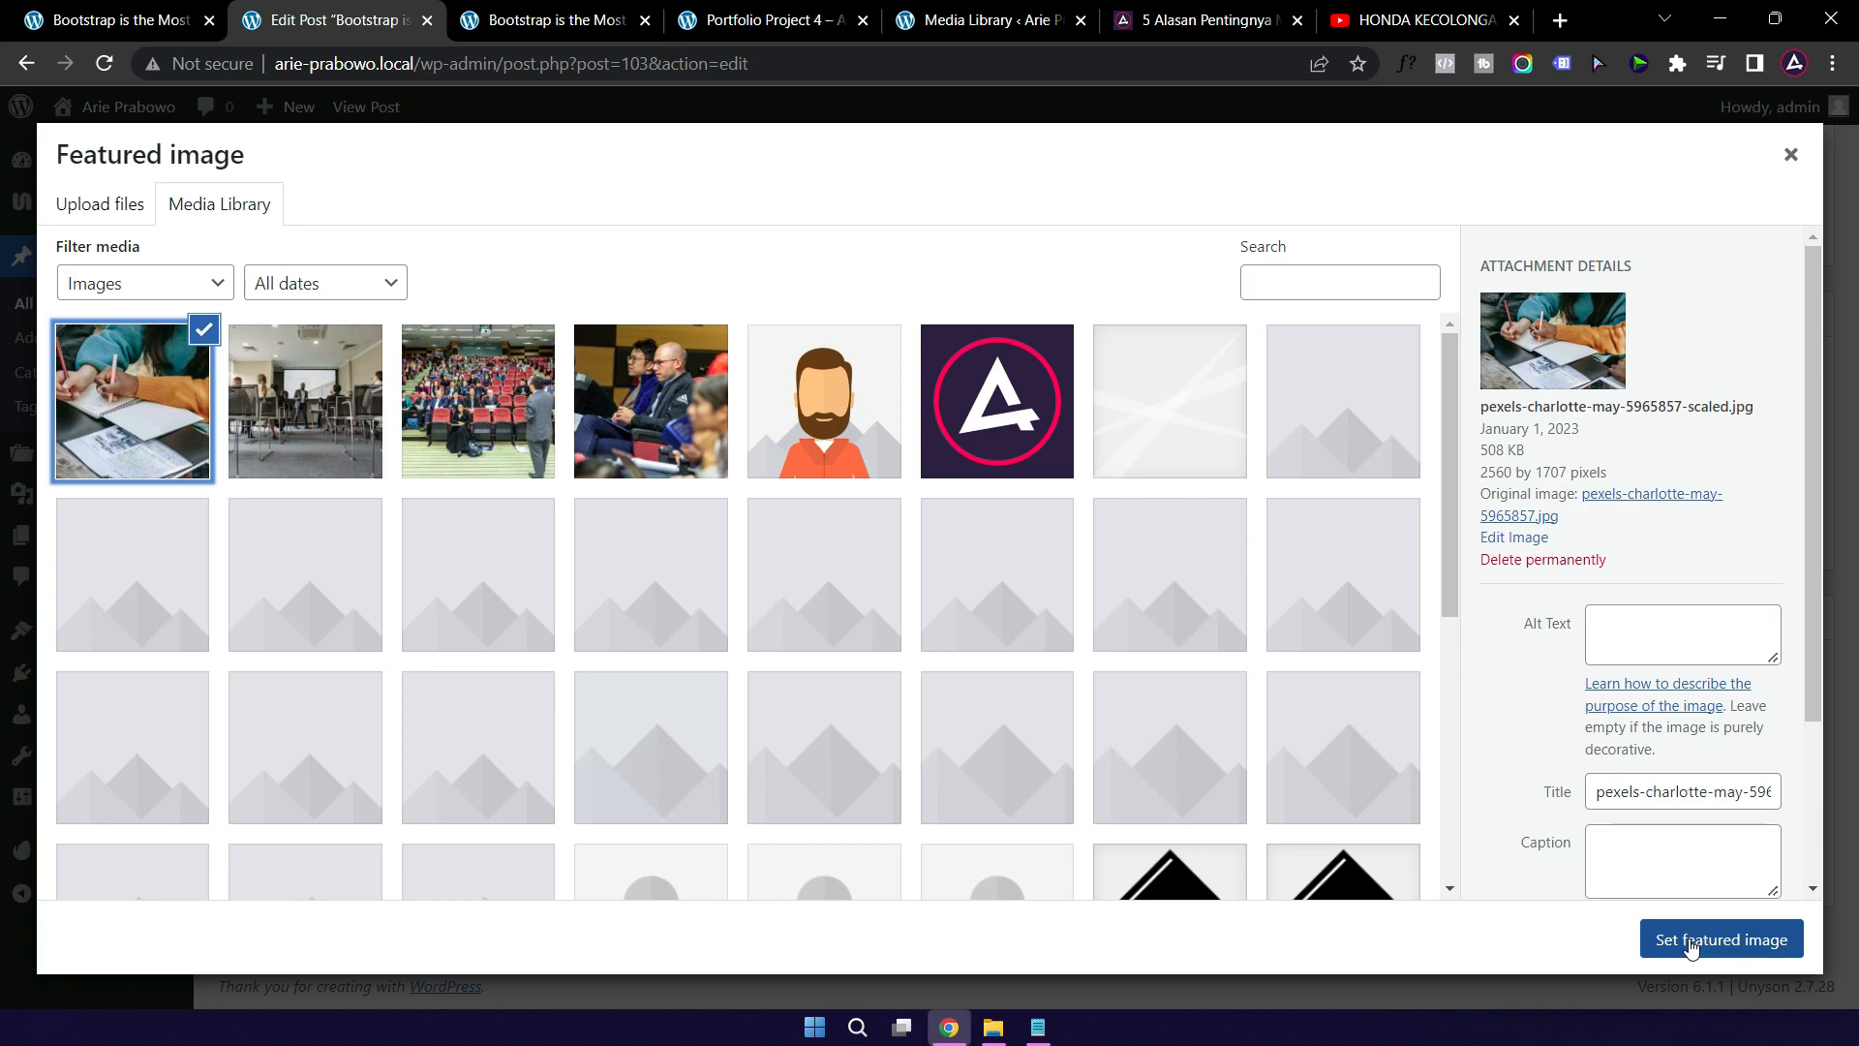
{"action": "left_click", "coordinate": [1690, 941]}
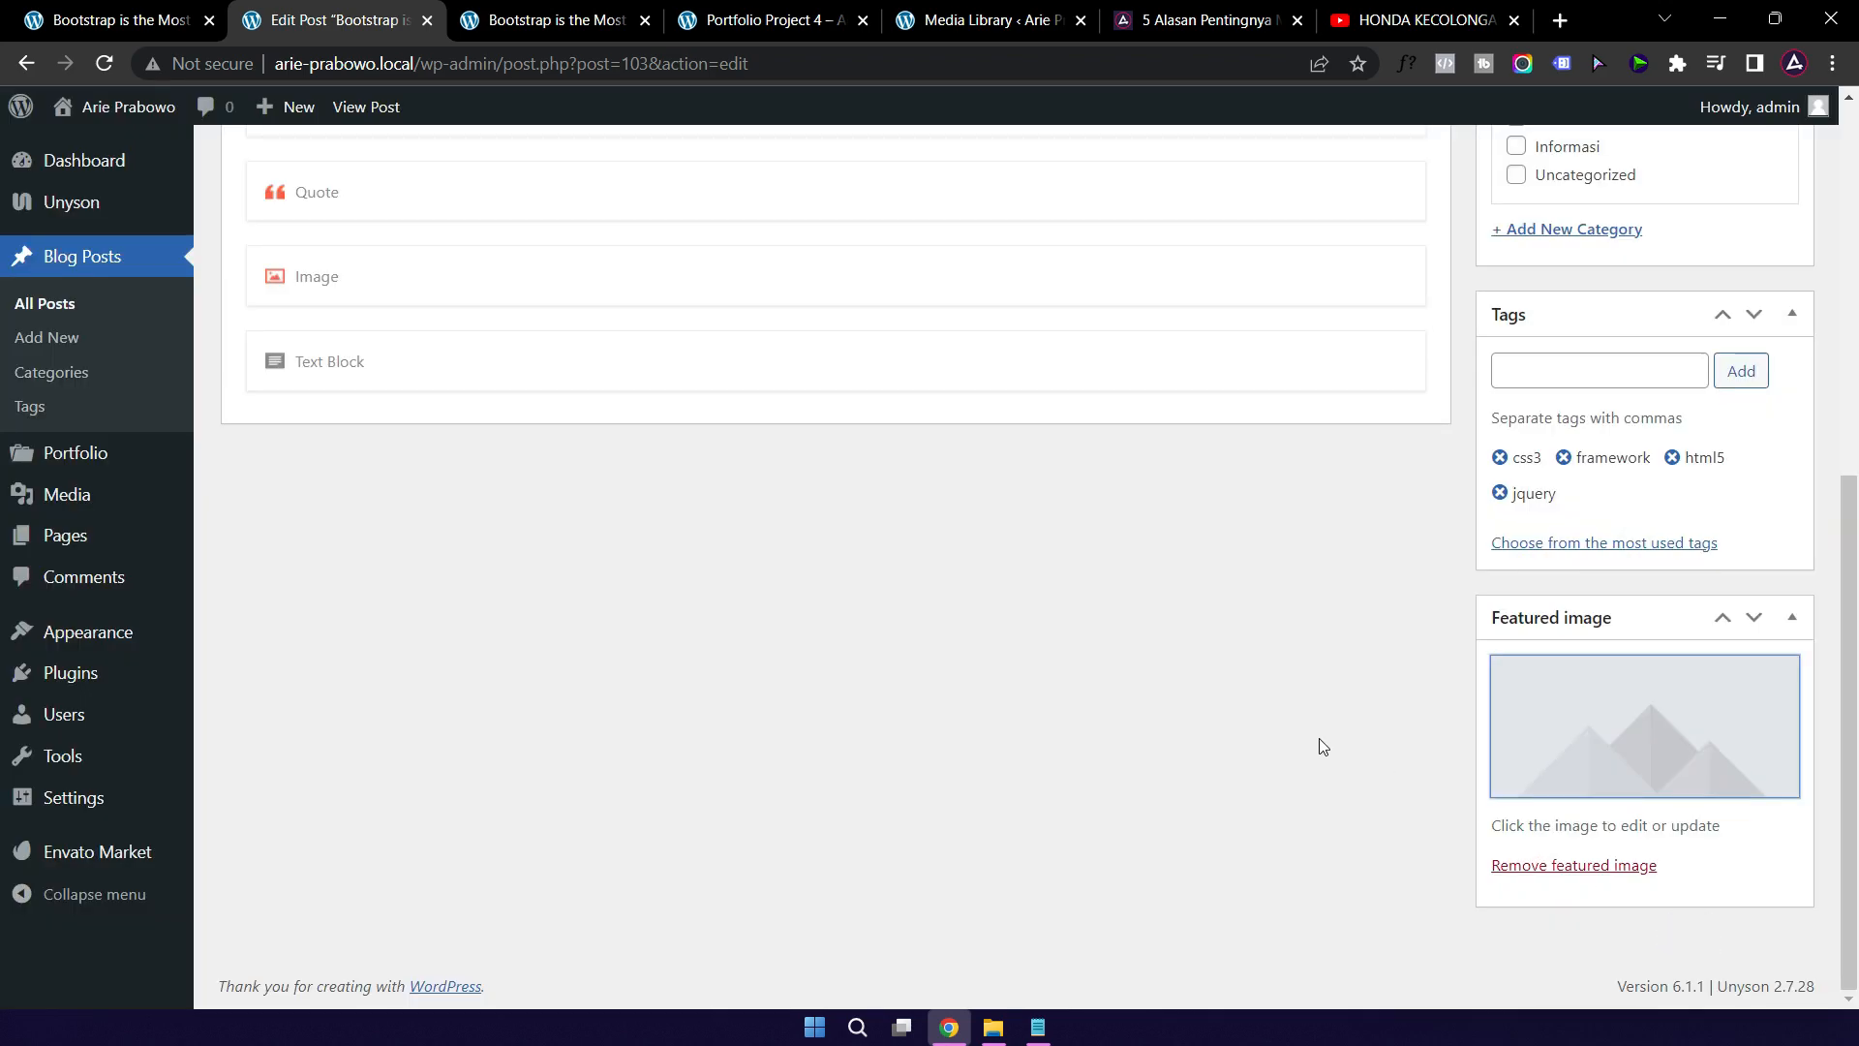
{"action": "scroll", "coordinate": [1353, 730], "scroll_direction": "up", "scroll_amount": 7}
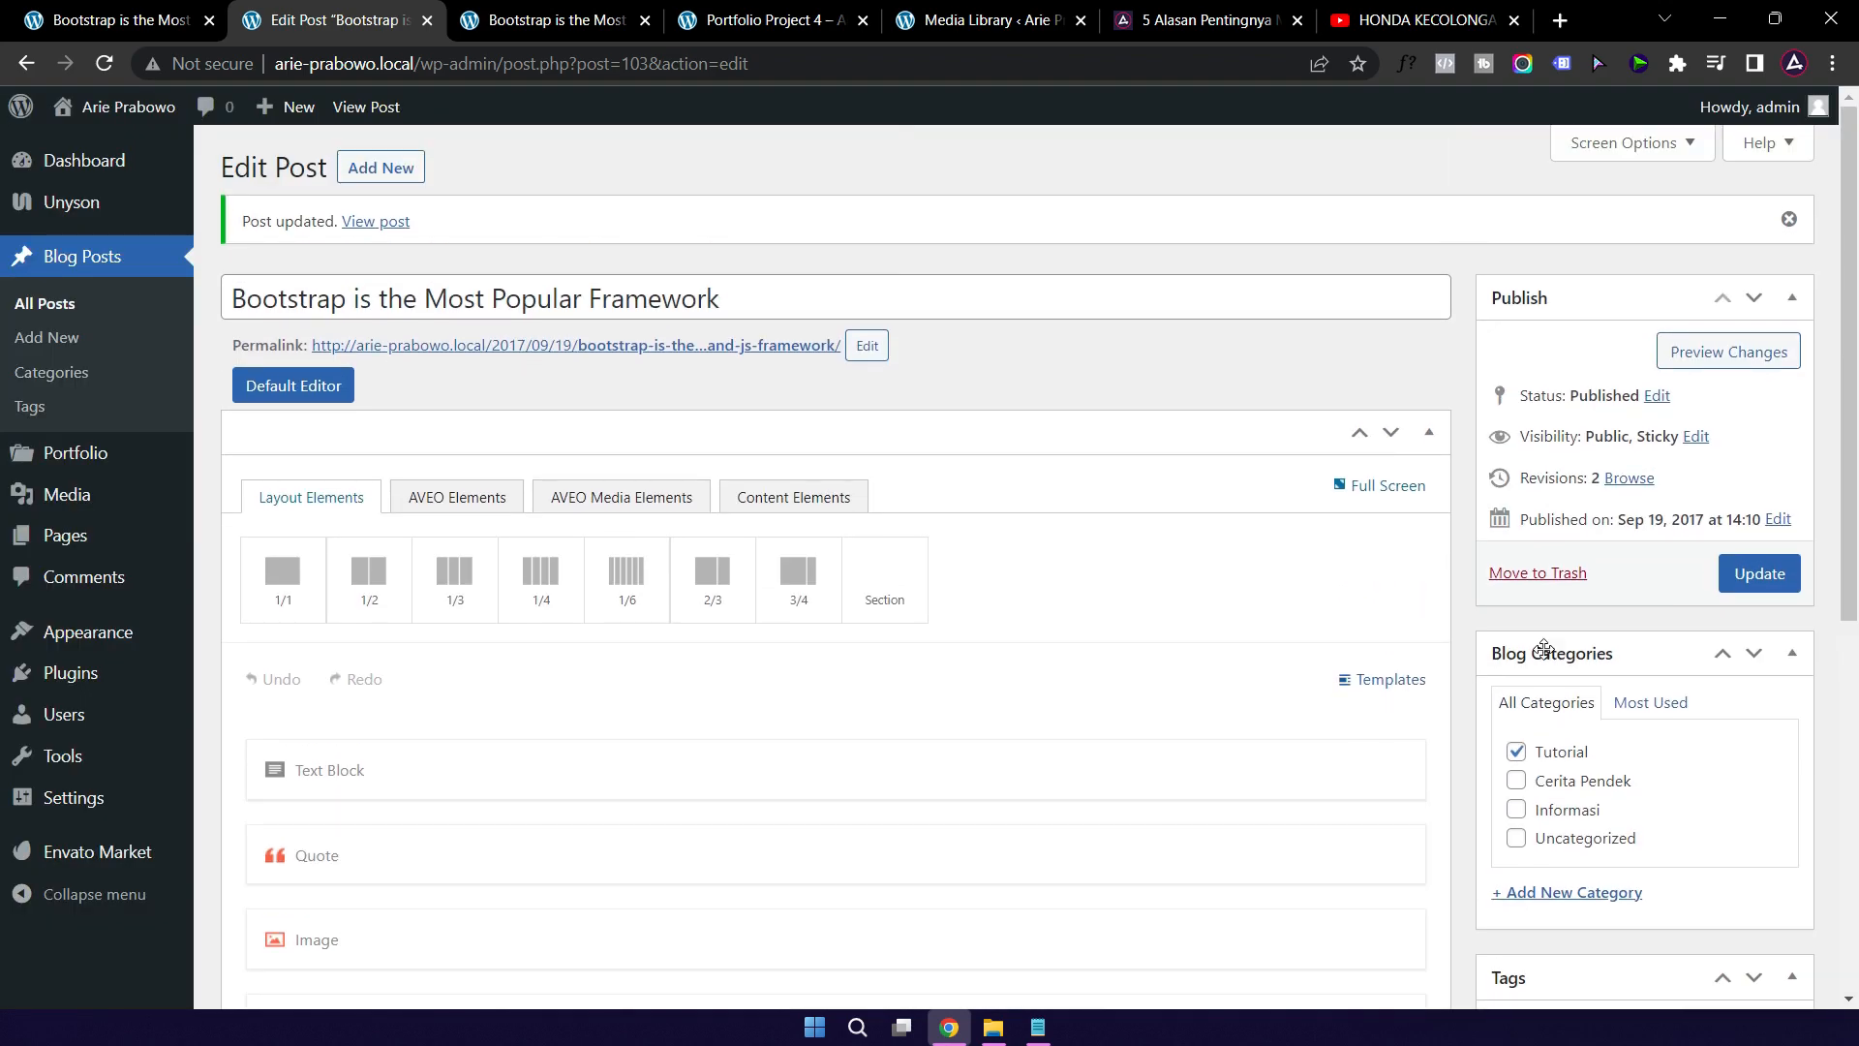
{"action": "left_click", "coordinate": [1759, 574]}
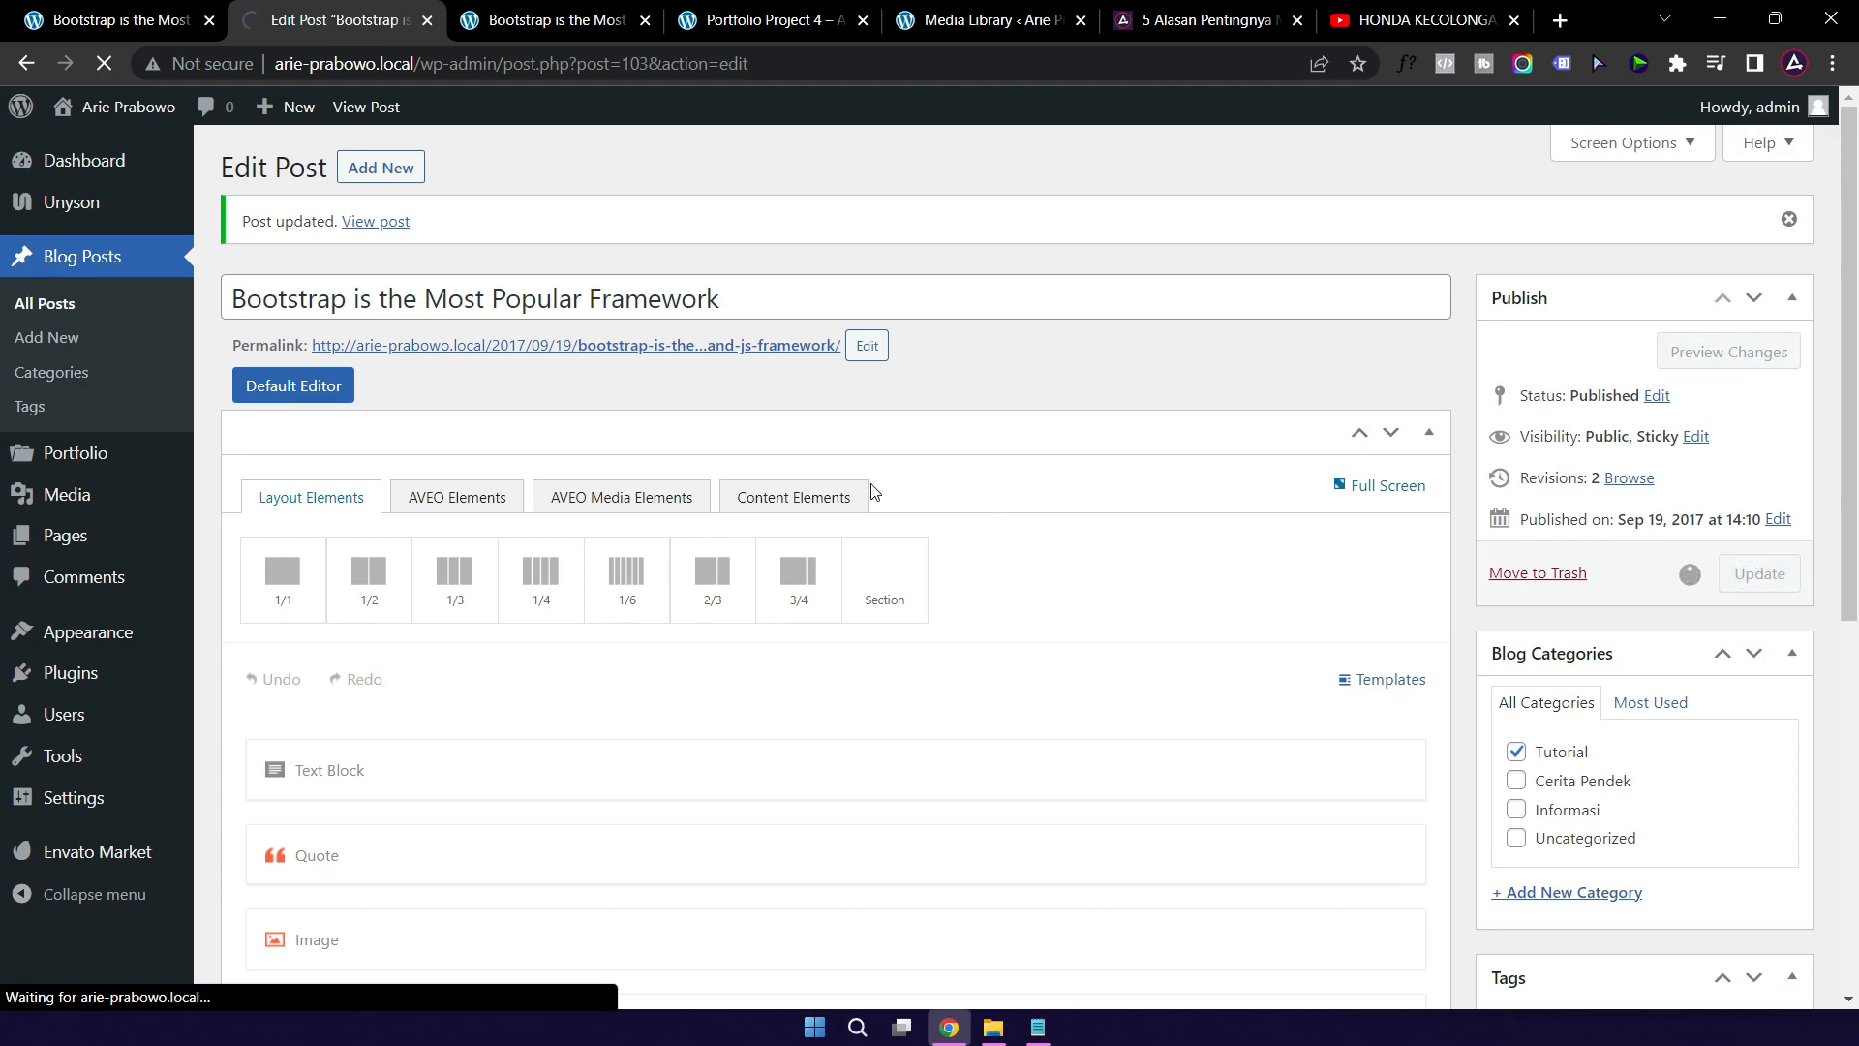
Step: Reload the live post to see the photo as its header image
{"action": "mouse_move", "coordinate": [537, 27]}
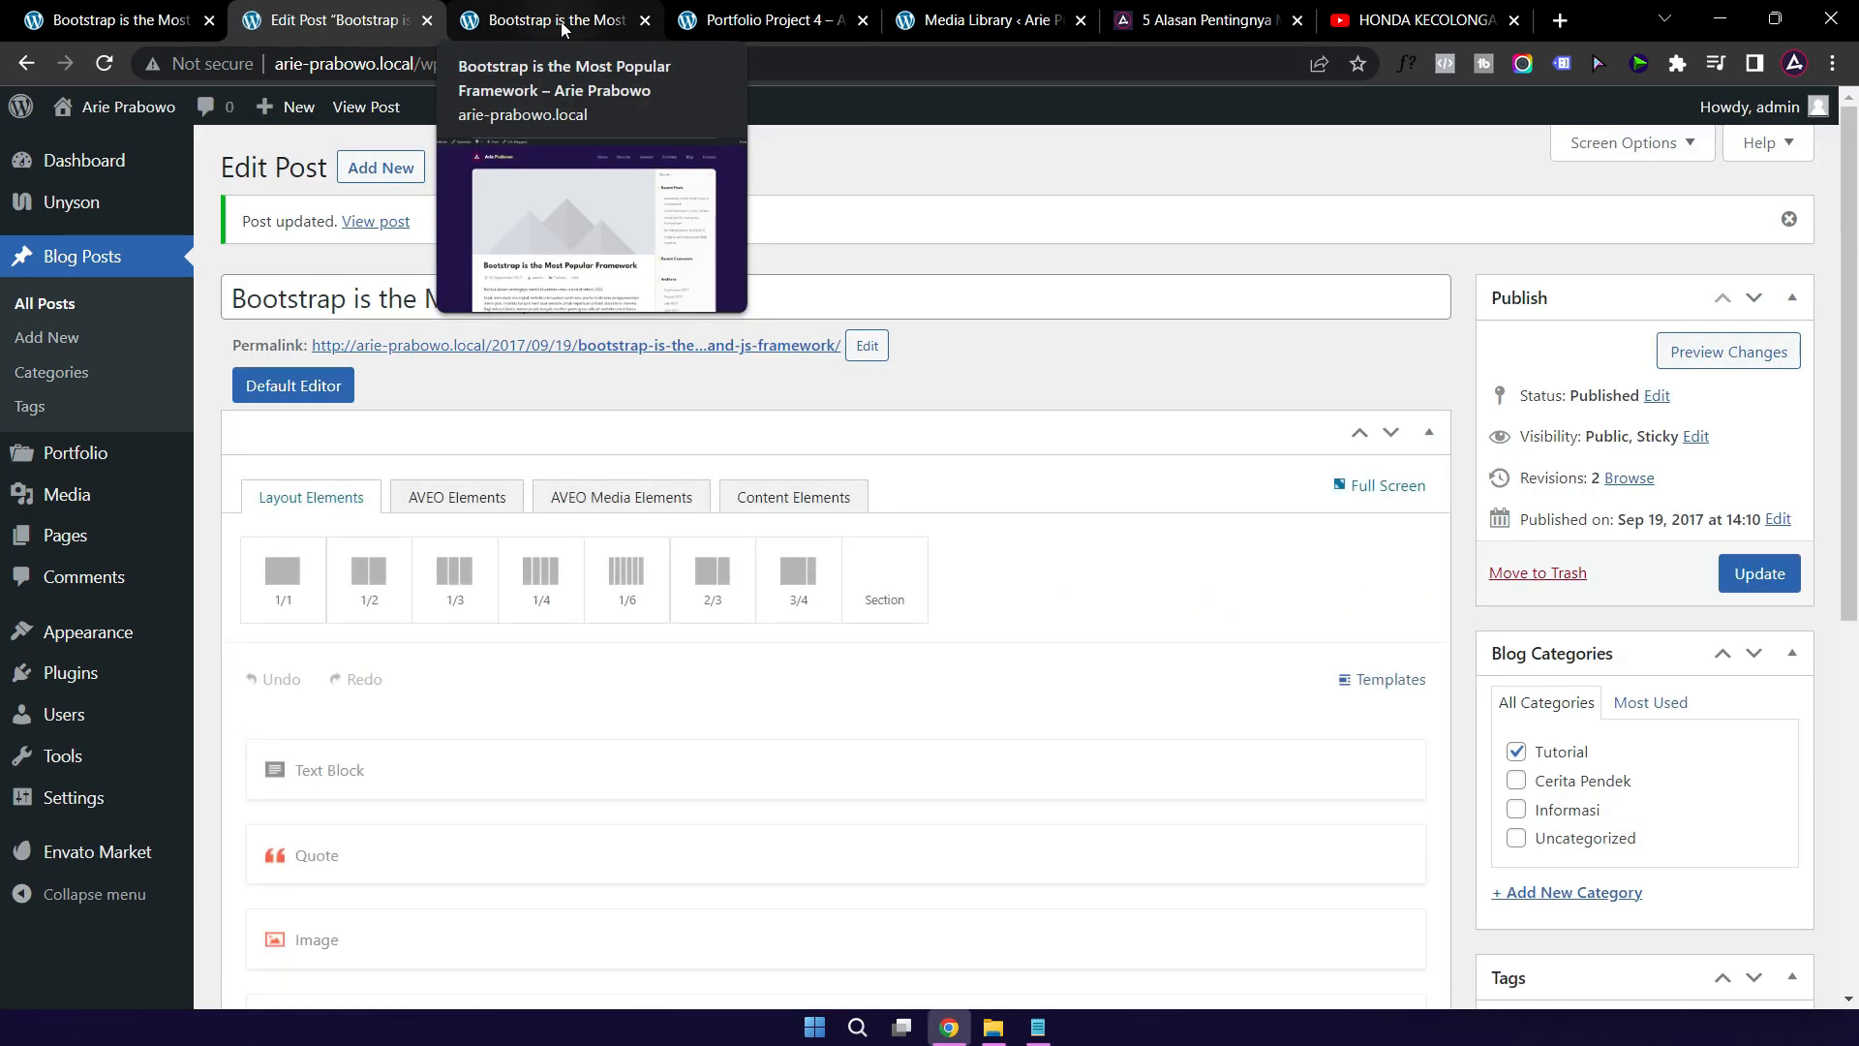
{"action": "left_click", "coordinate": [560, 21]}
{"action": "left_click", "coordinate": [107, 63]}
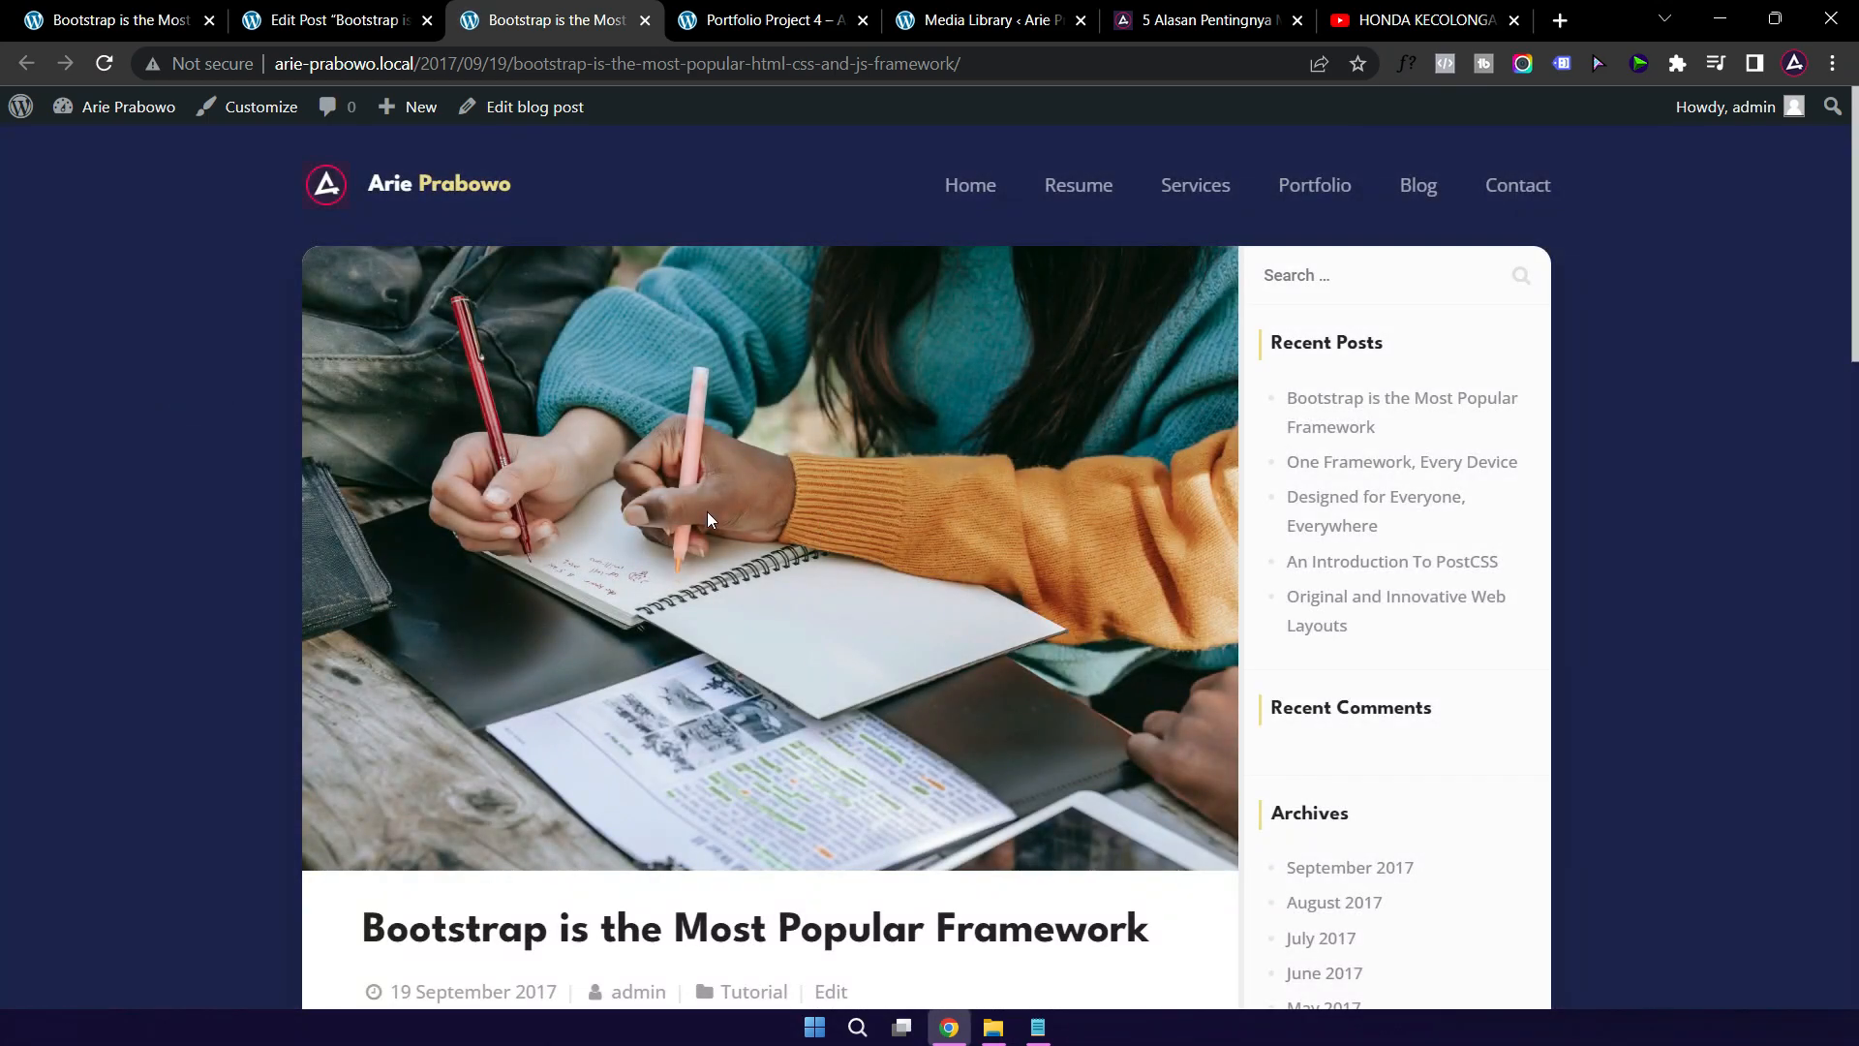
Step: Go via Portfolio to the Blog page to see the Bootstrap post's writing-hands thumbnail
{"action": "scroll", "coordinate": [707, 511], "scroll_direction": "down", "scroll_amount": 1}
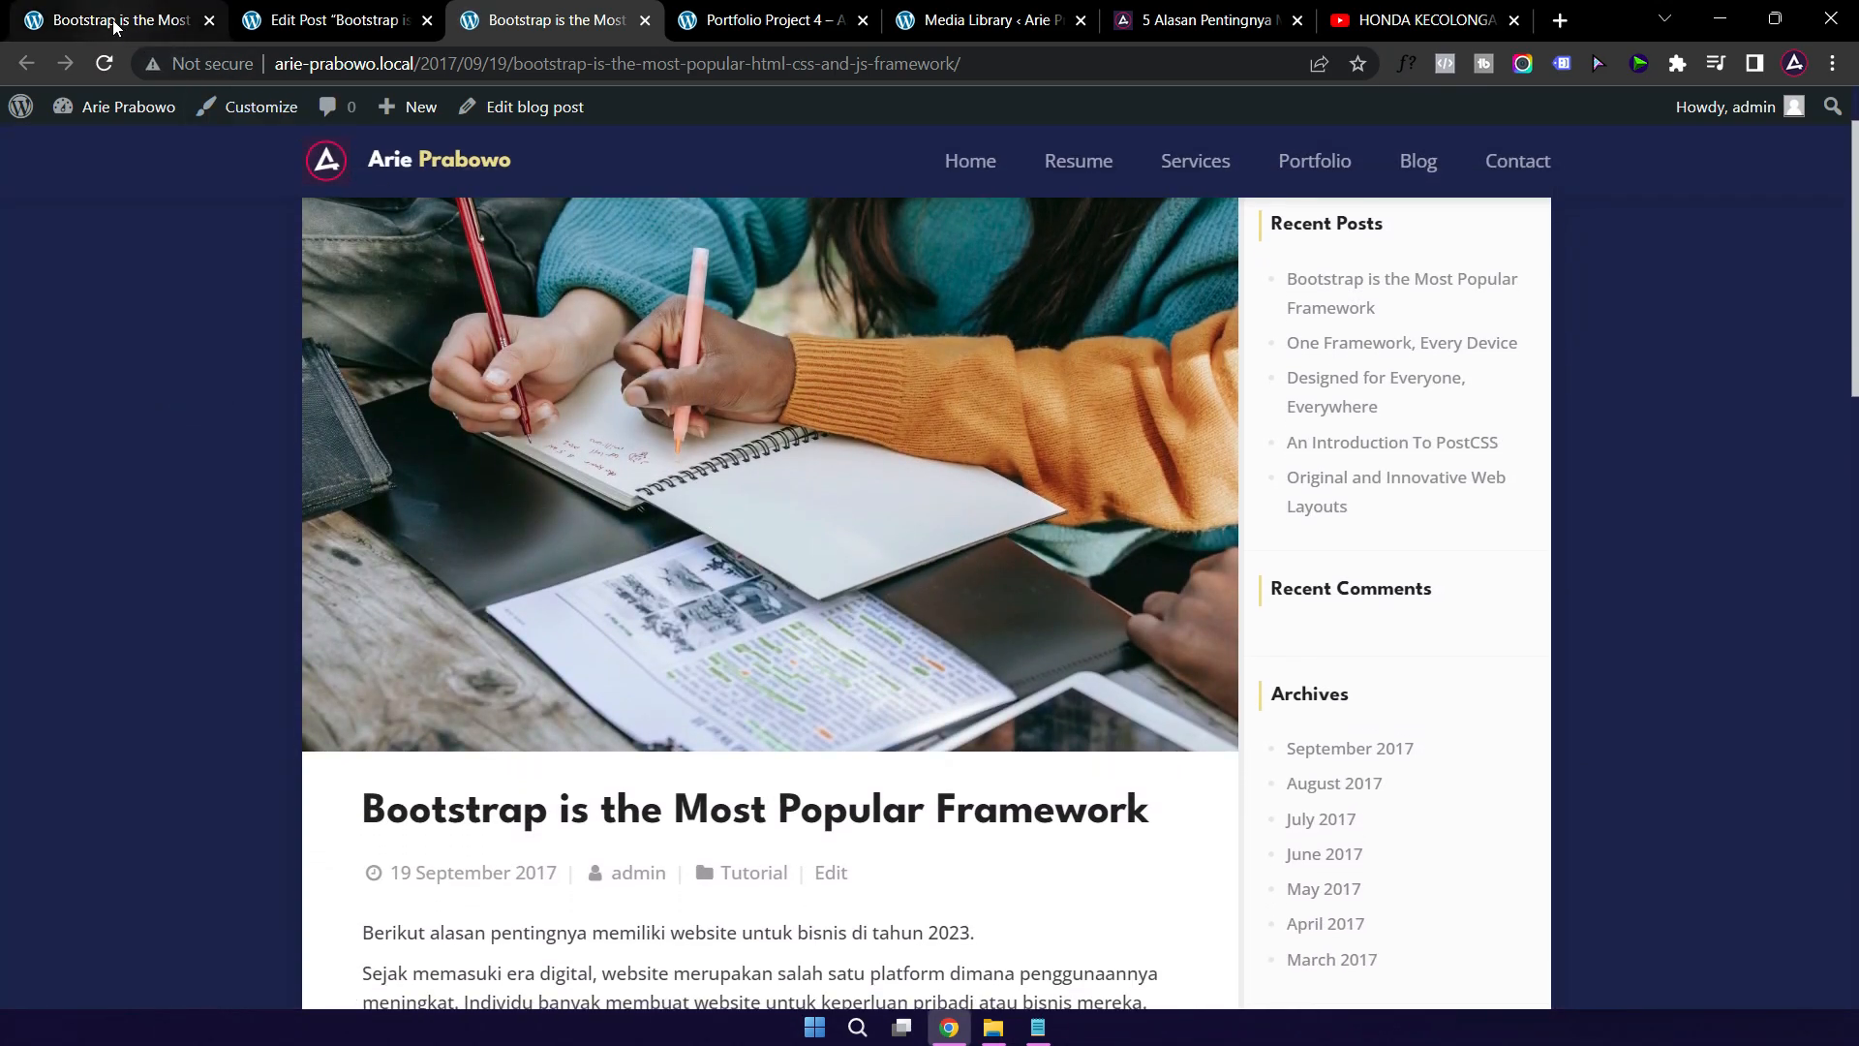
{"action": "left_click", "coordinate": [113, 21]}
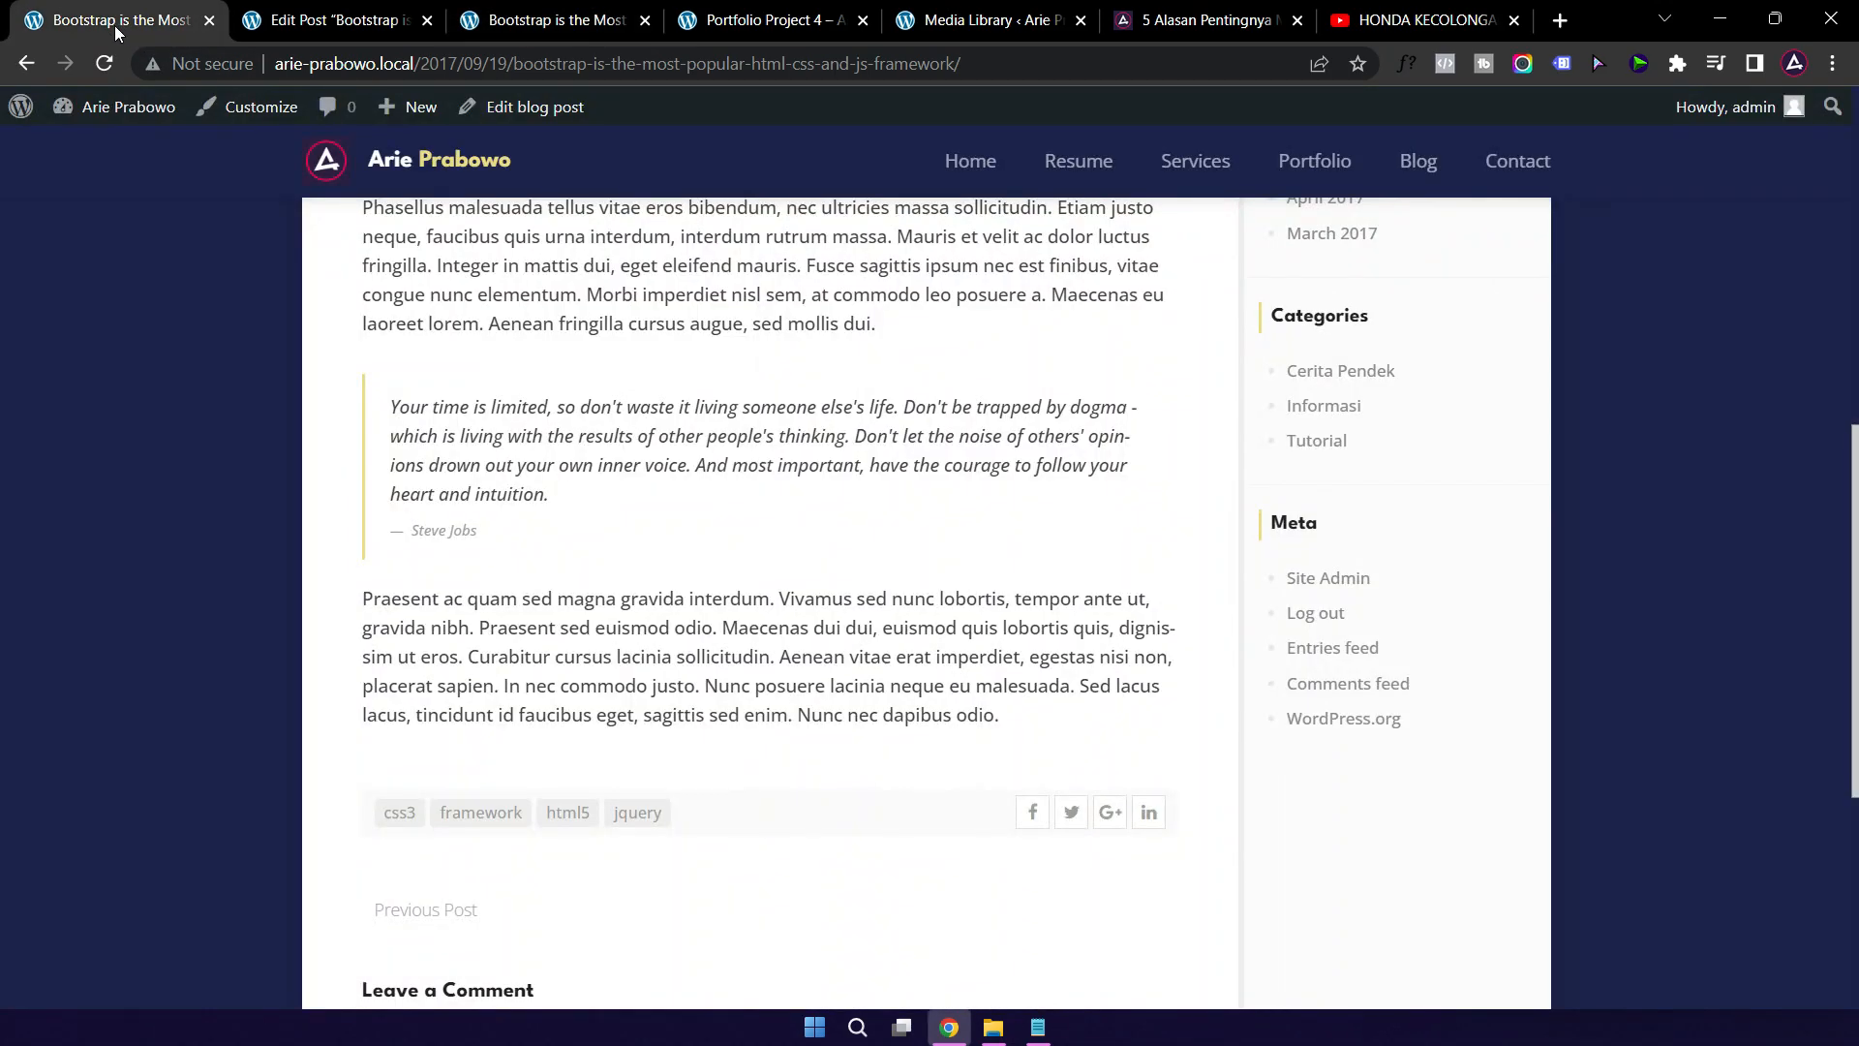
{"action": "left_click", "coordinate": [1307, 167]}
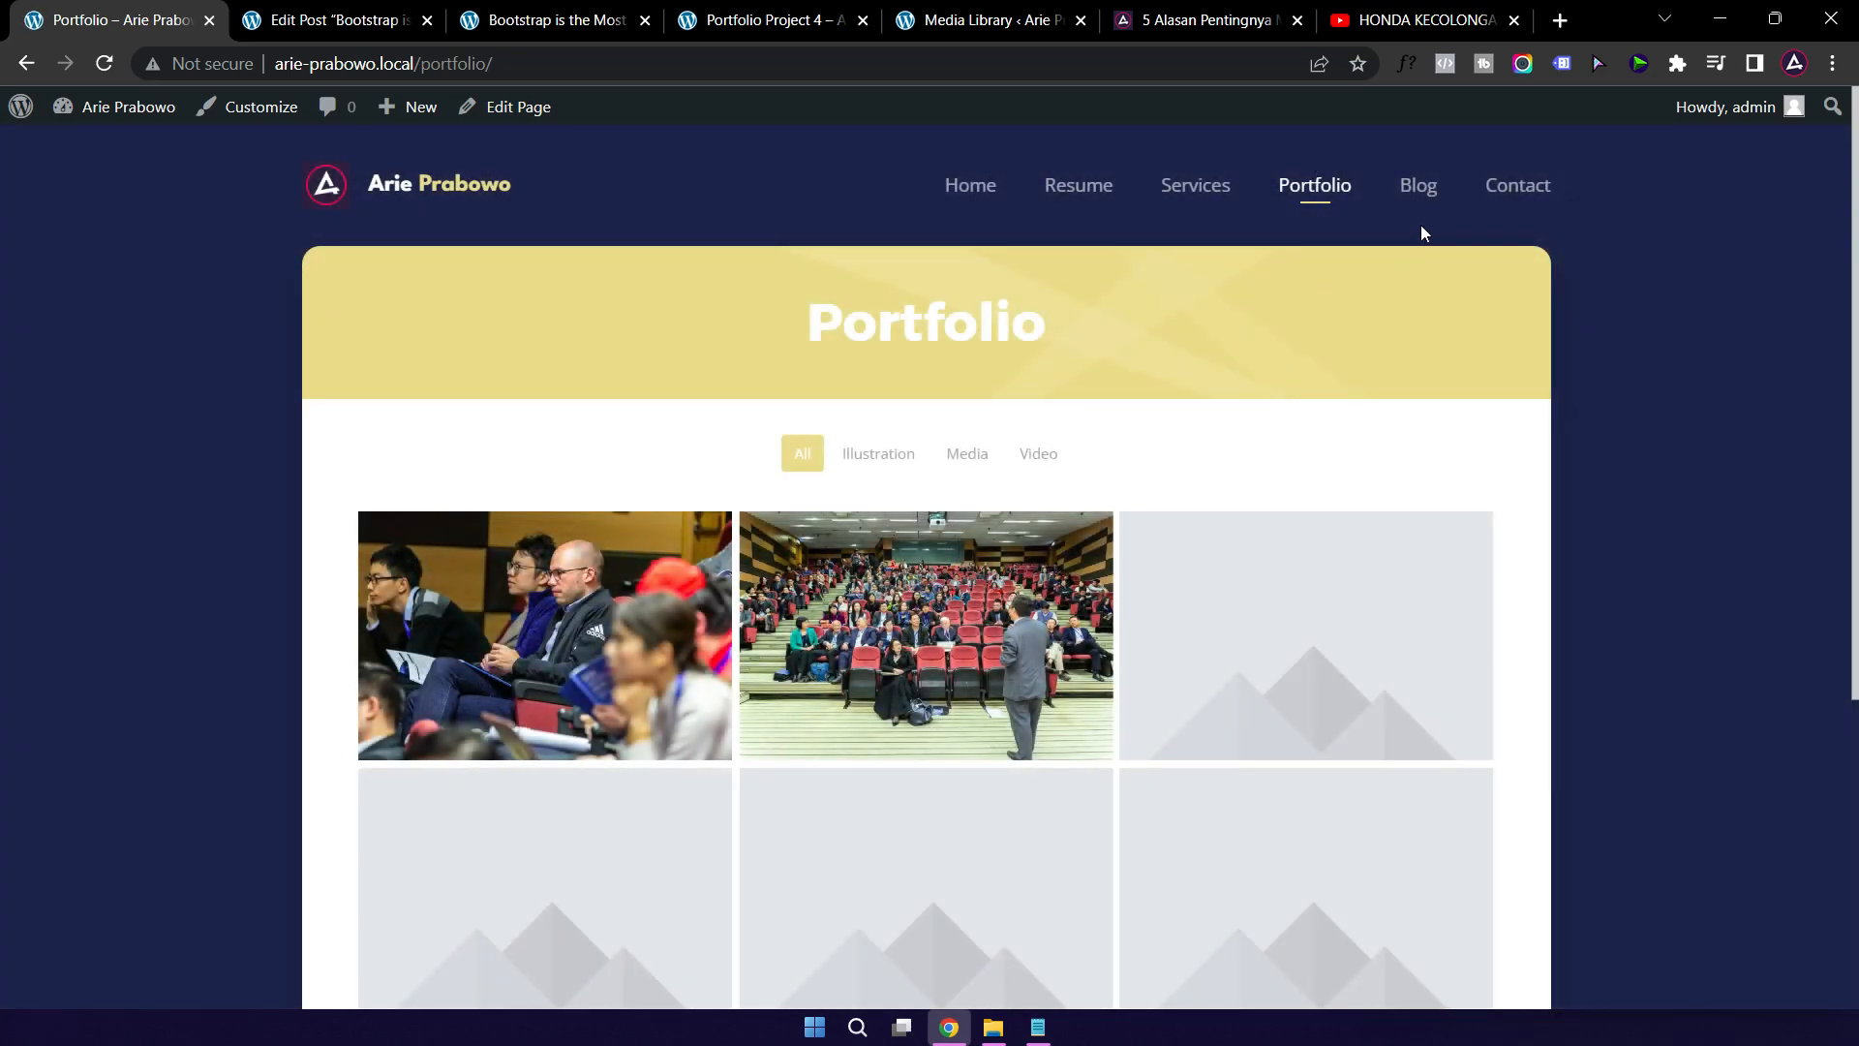
{"action": "left_click", "coordinate": [1417, 193]}
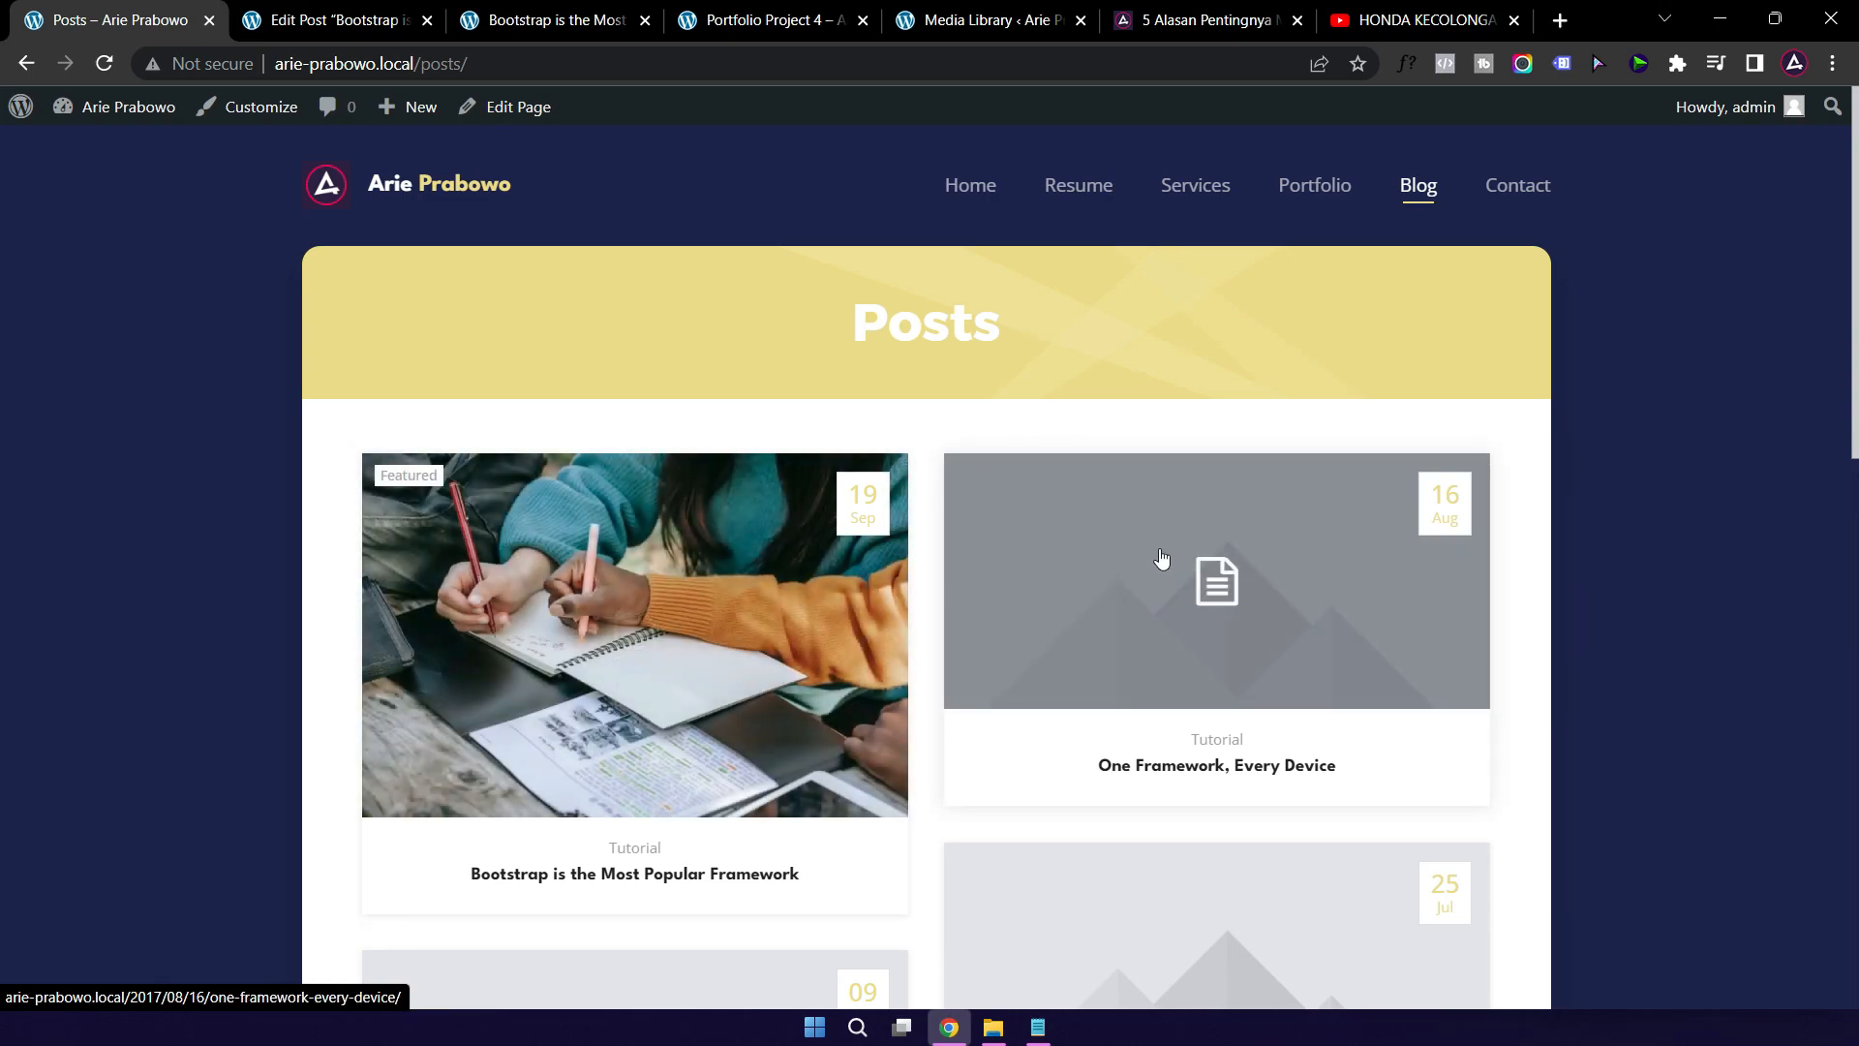
{"action": "left_click", "coordinate": [327, 19]}
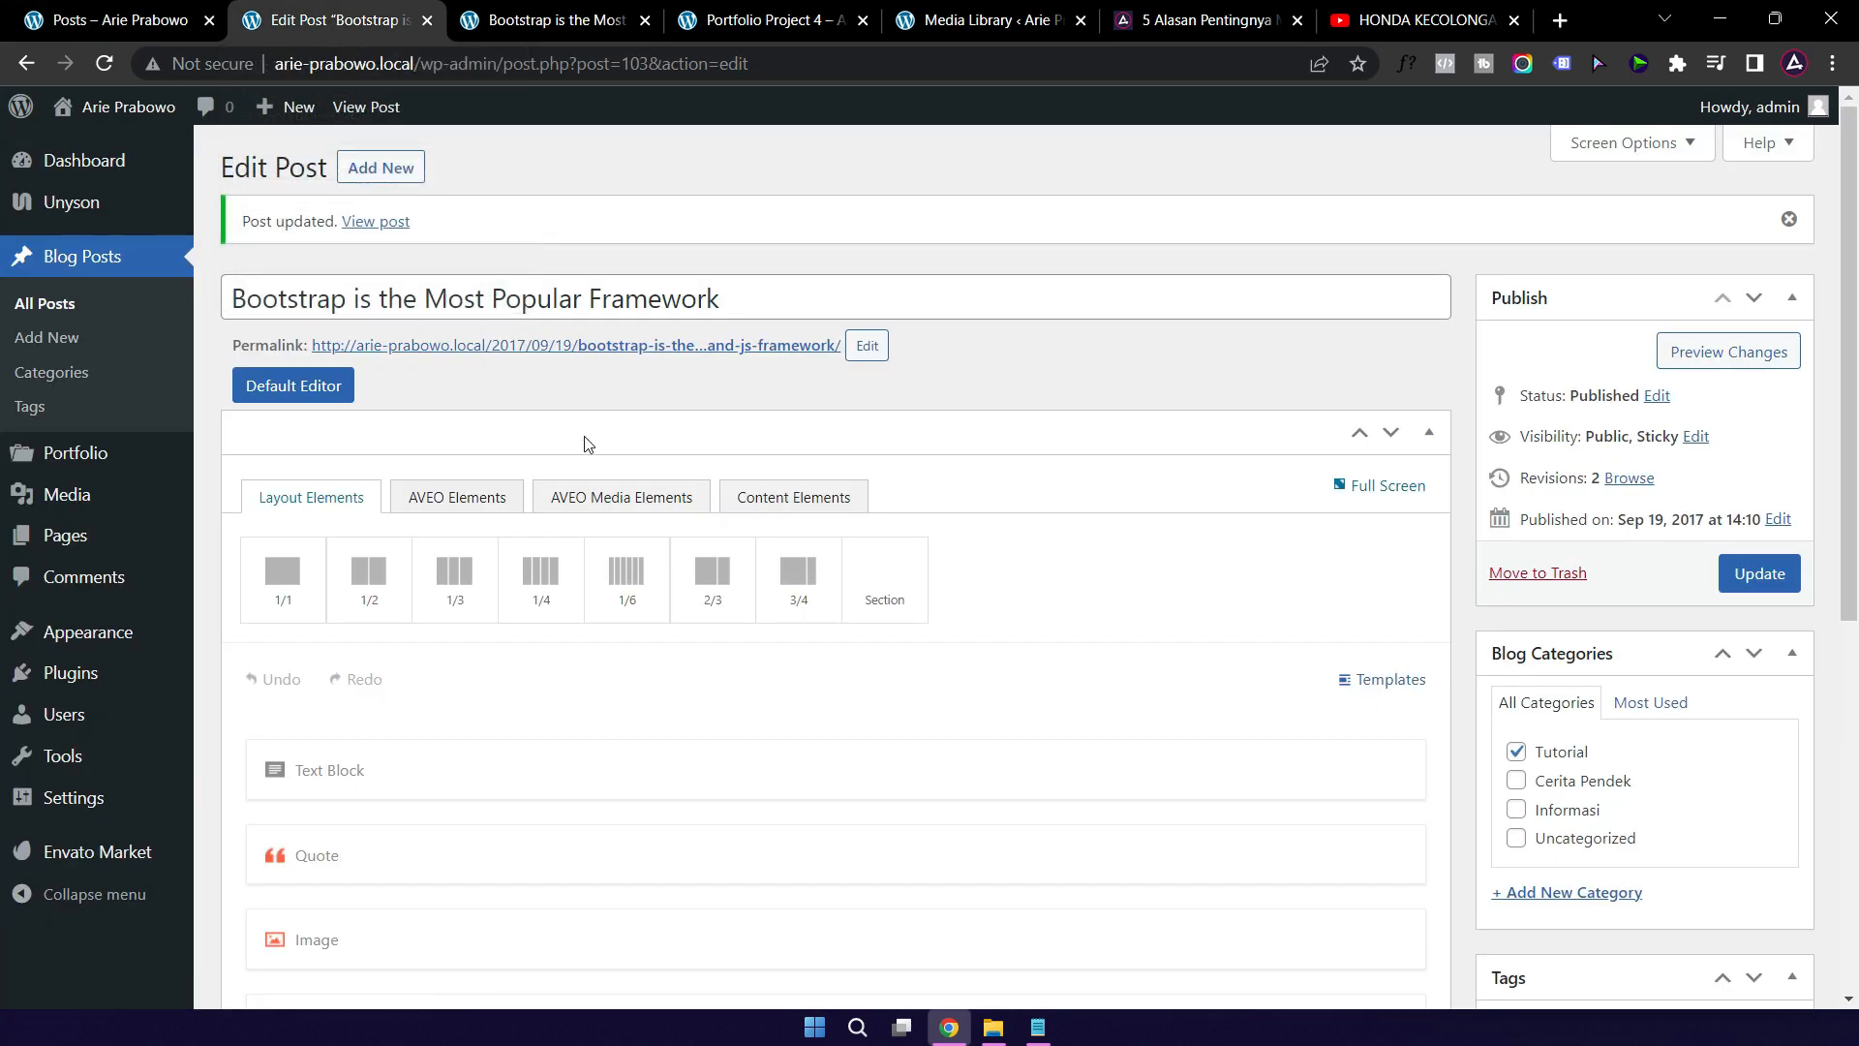
{"action": "scroll", "coordinate": [1186, 489], "scroll_direction": "down", "scroll_amount": 7}
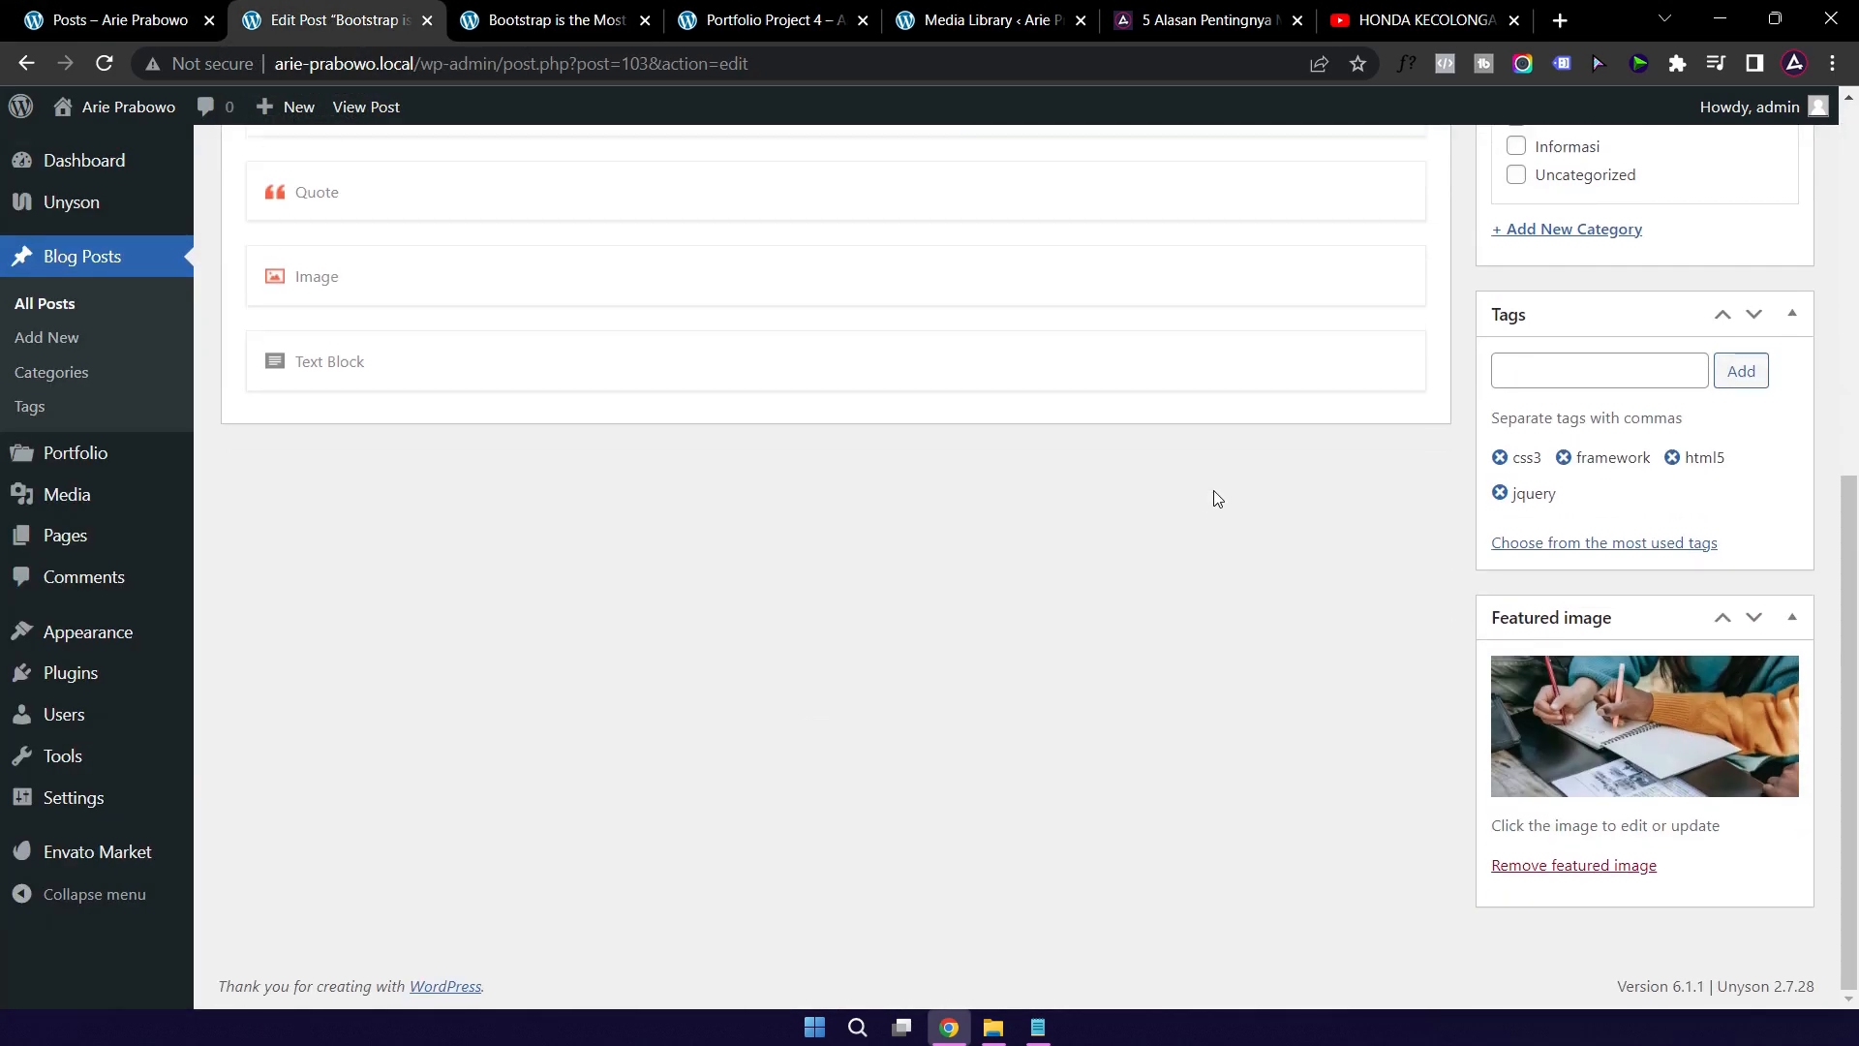
{"action": "left_click", "coordinate": [1646, 745]}
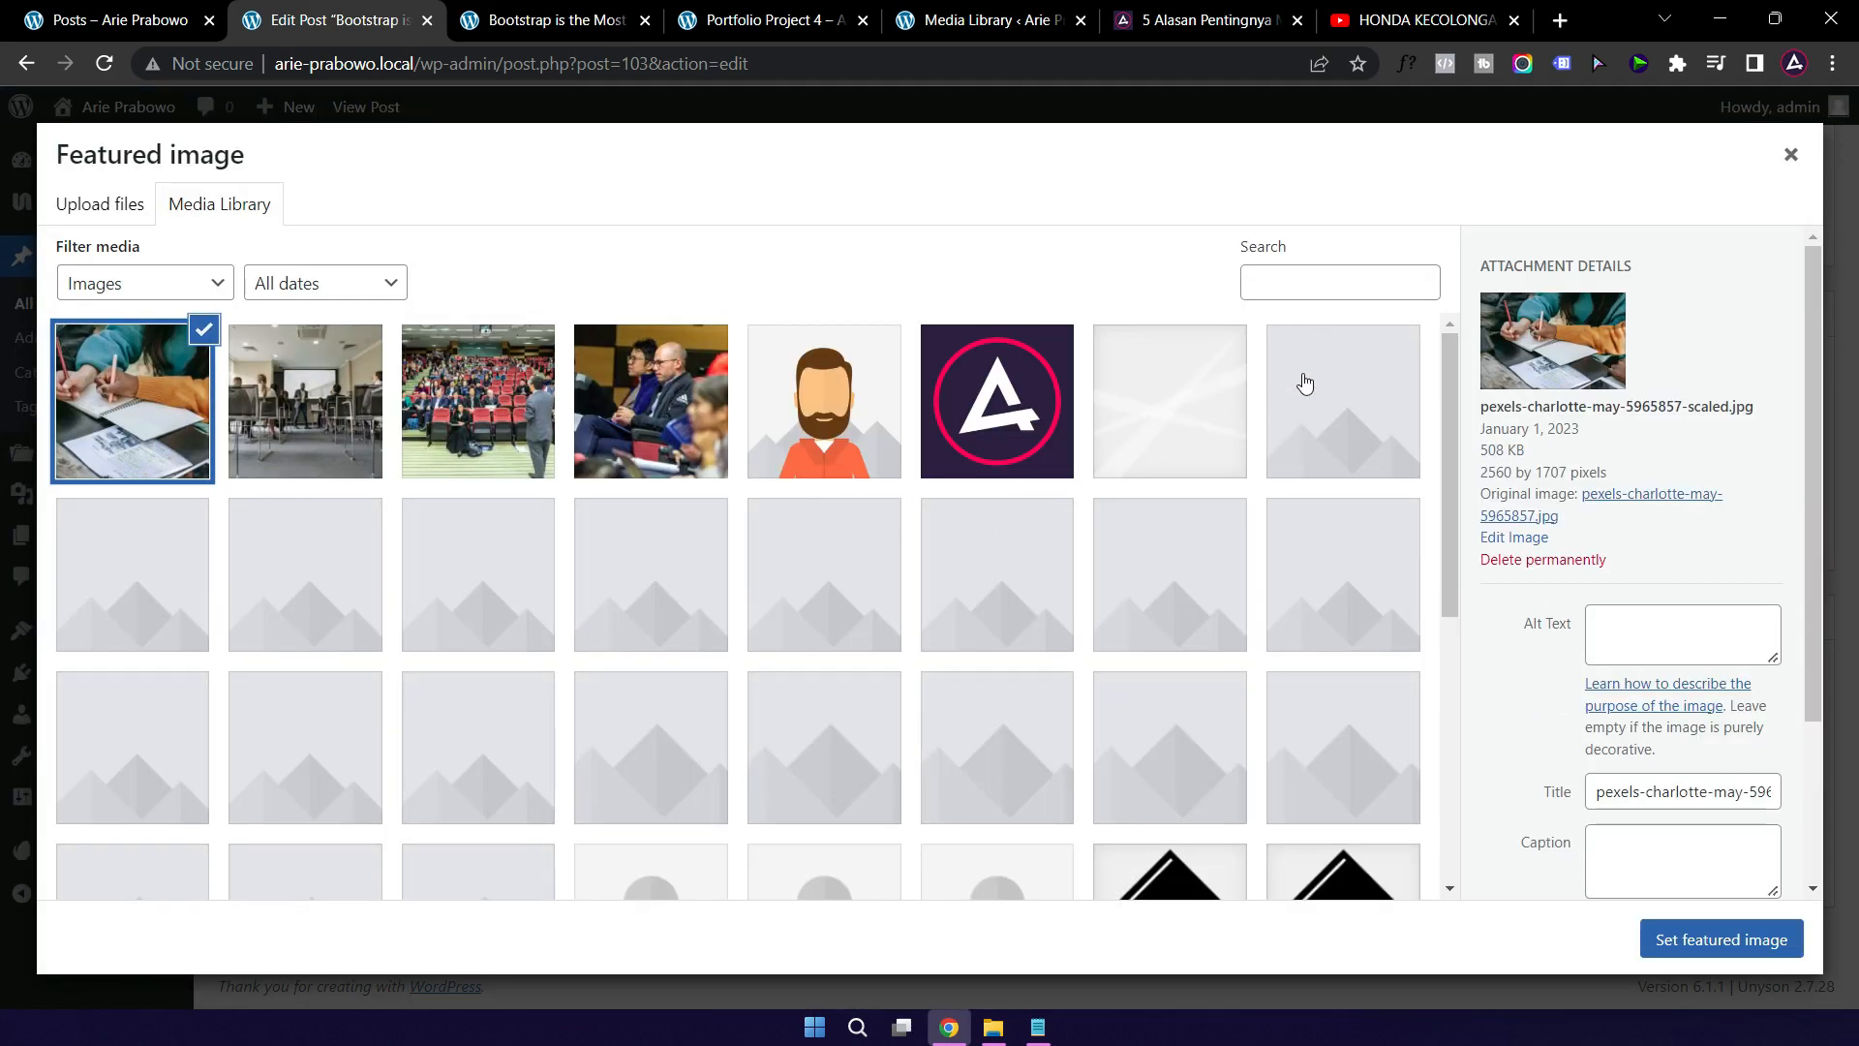
{"action": "left_click", "coordinate": [1305, 385]}
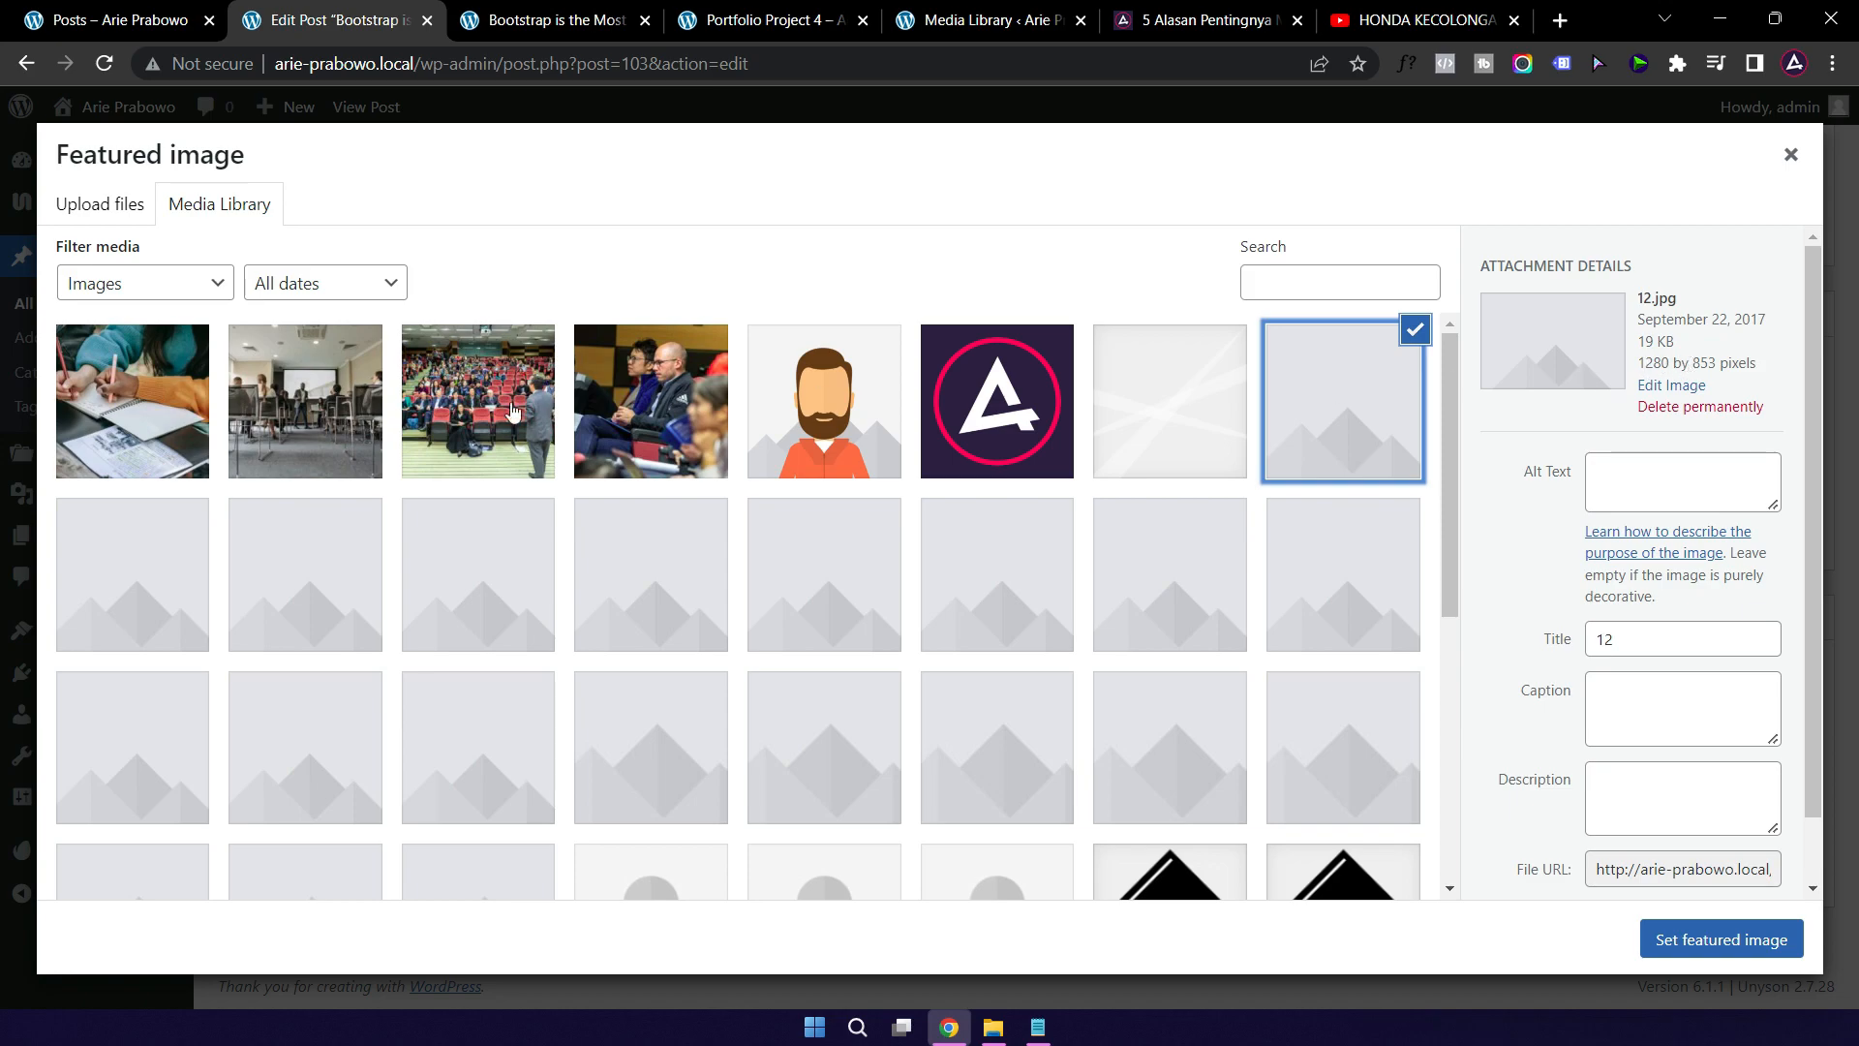
{"action": "left_click", "coordinate": [140, 415]}
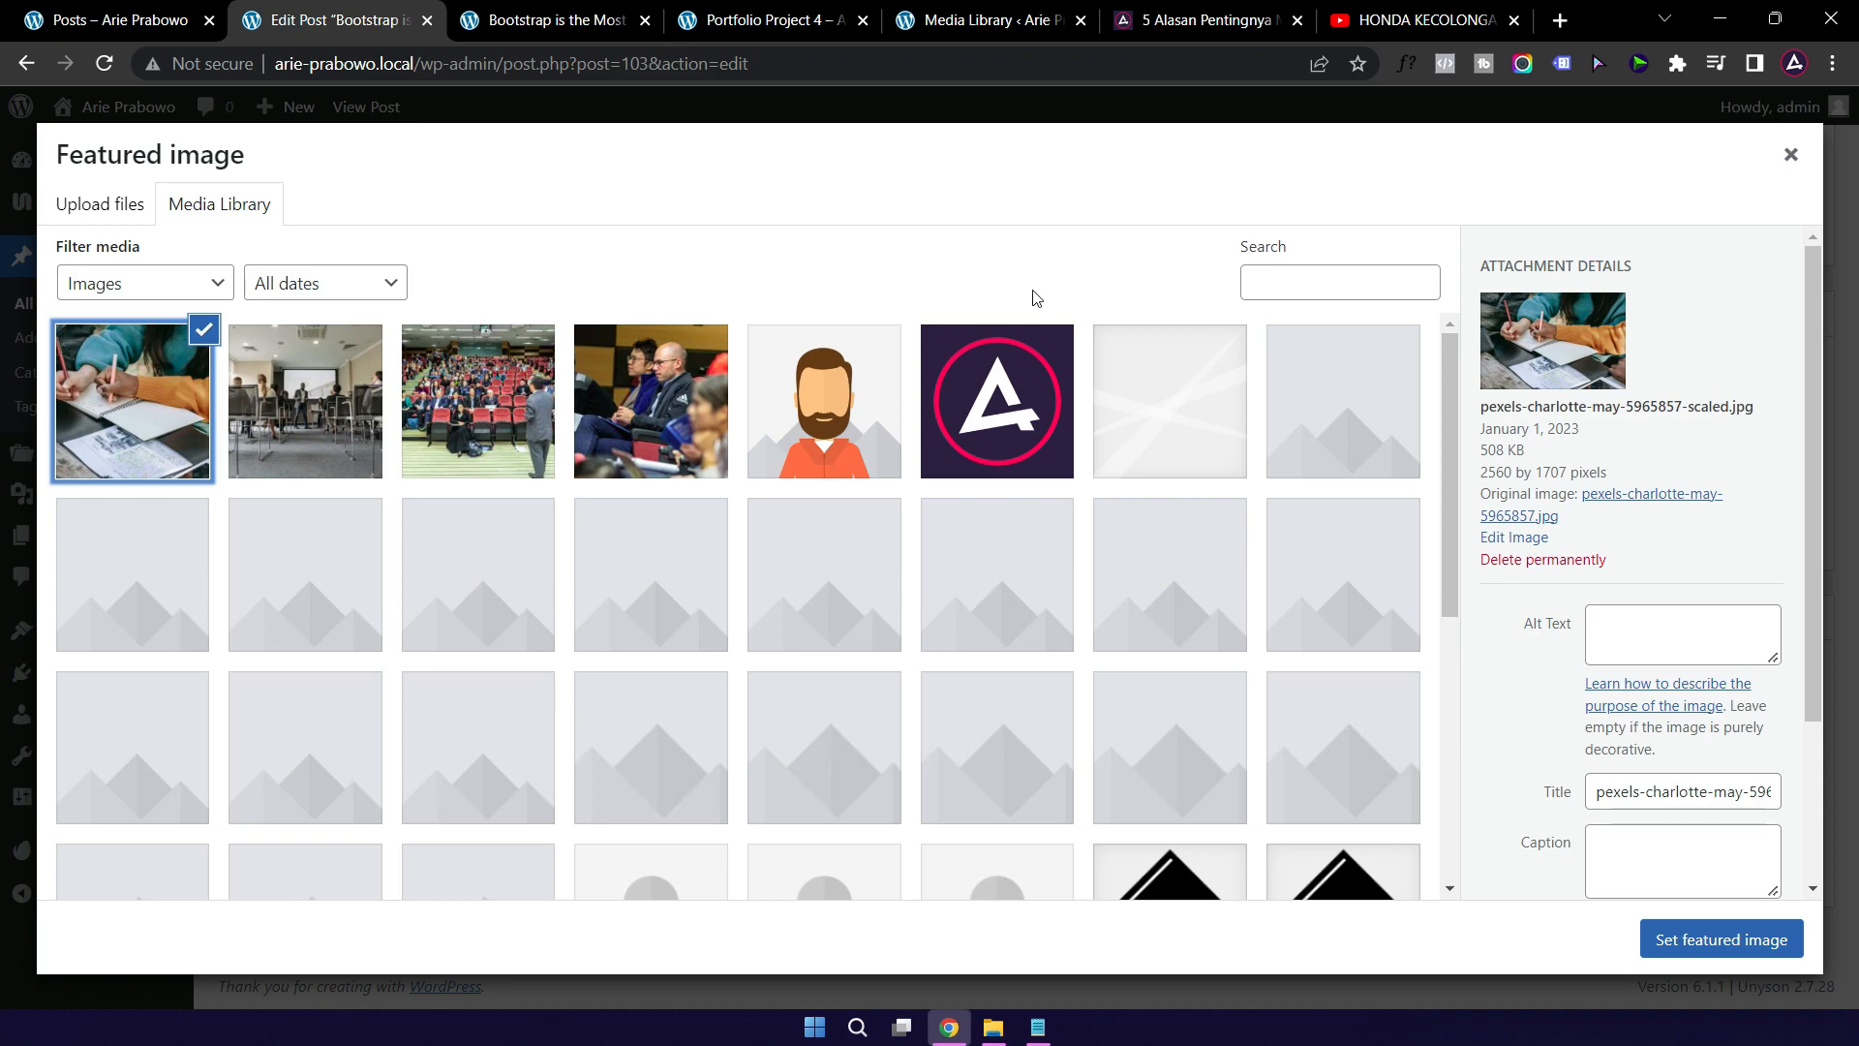
{"action": "left_click", "coordinate": [1337, 450]}
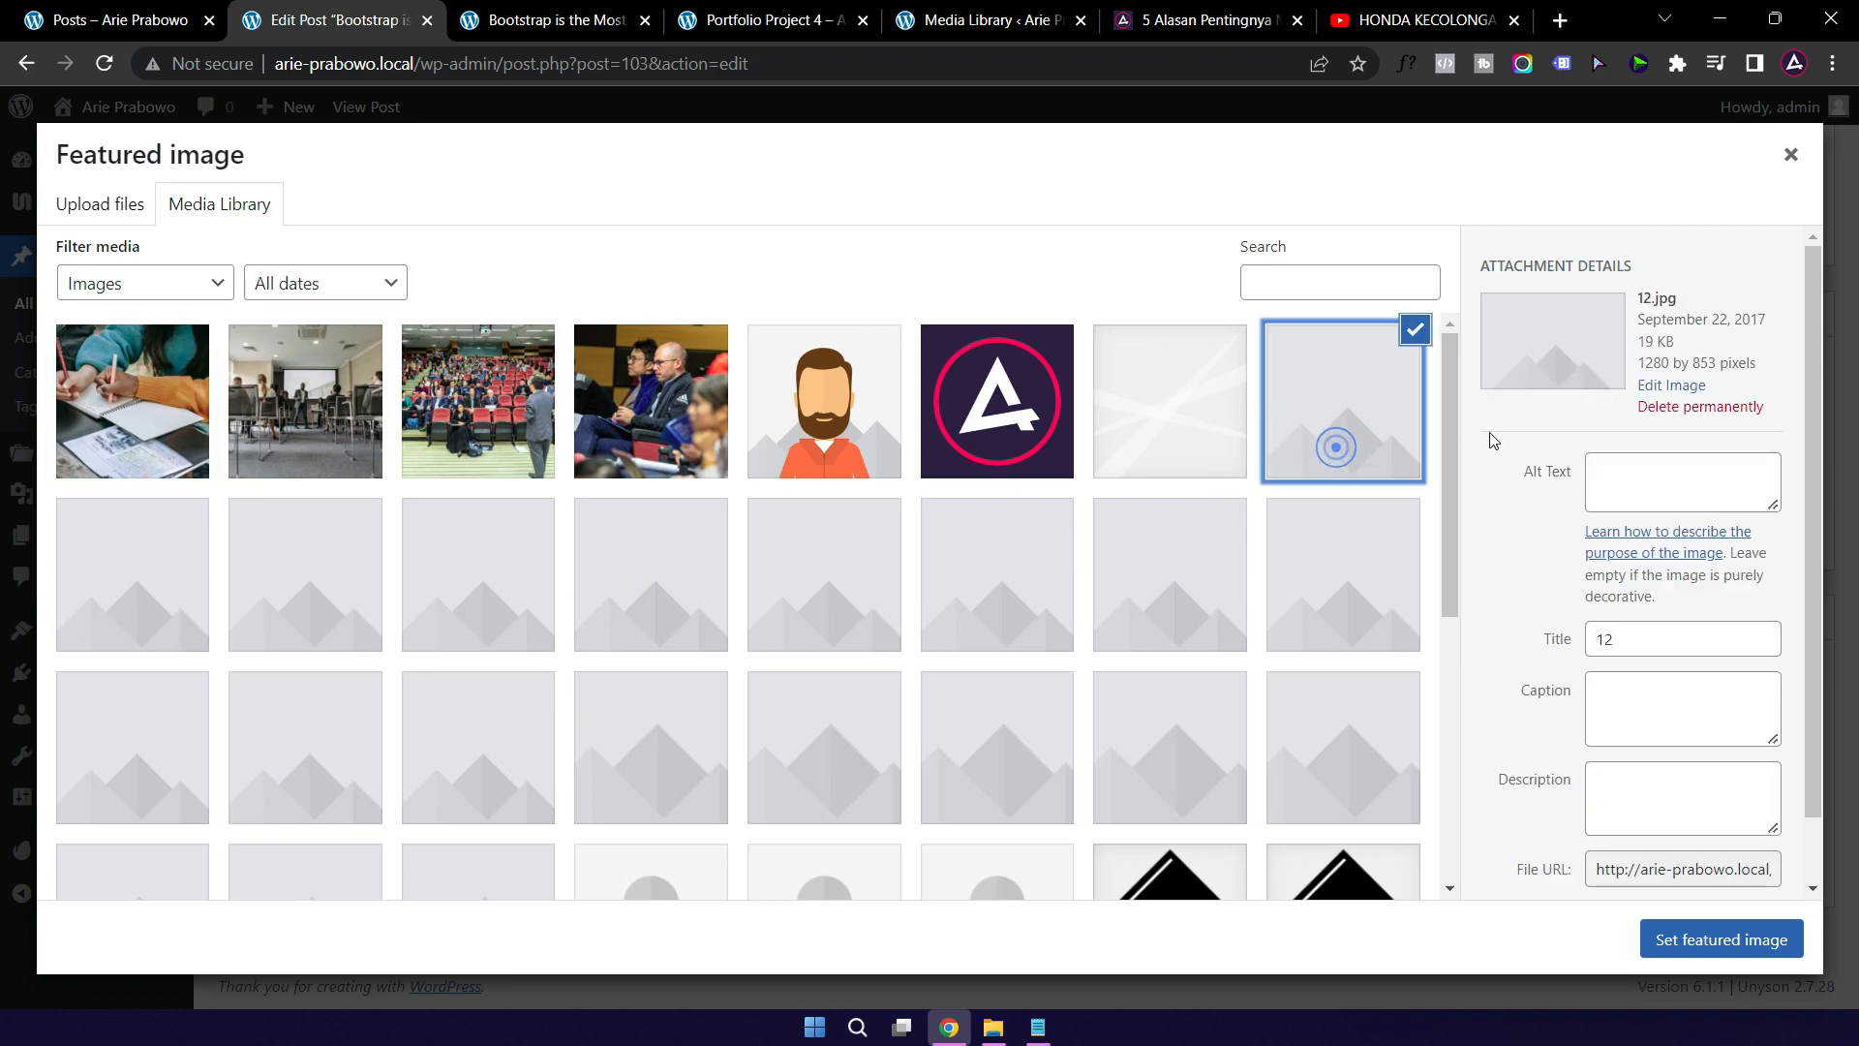
{"action": "left_click", "coordinate": [136, 19]}
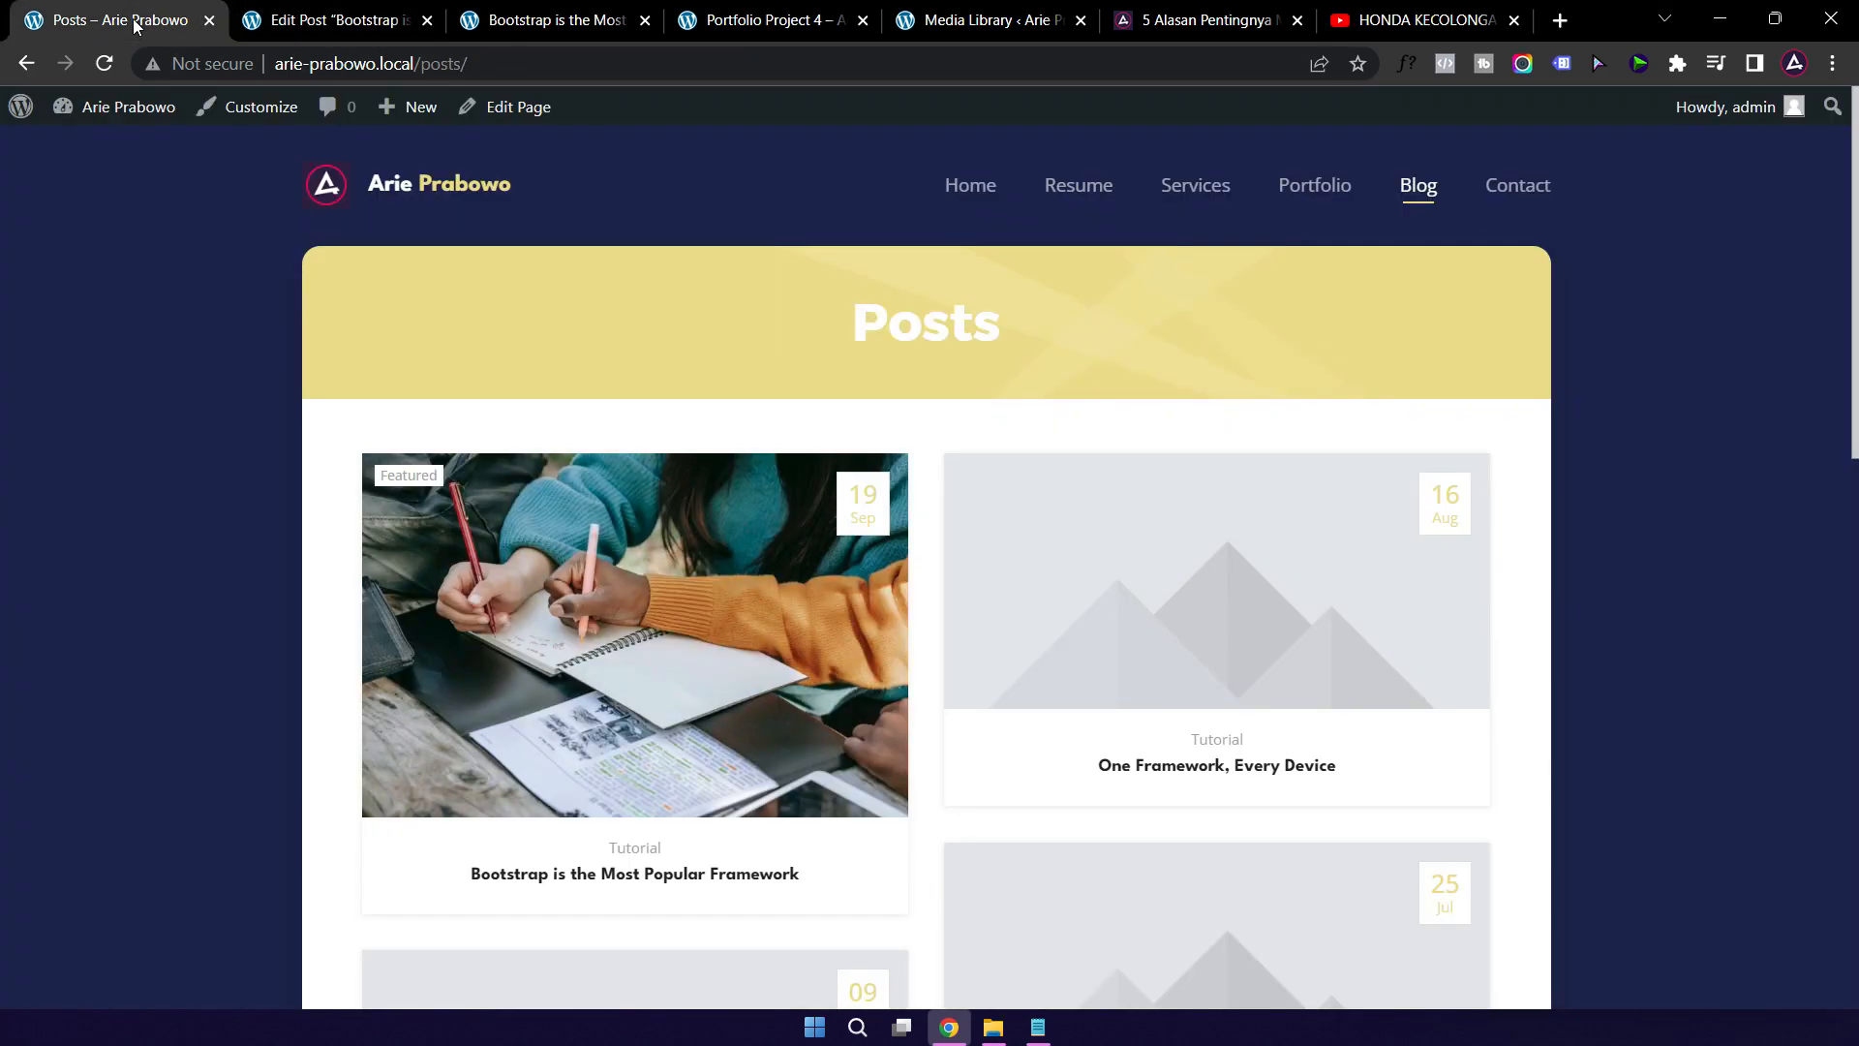
{"action": "scroll", "coordinate": [1163, 360], "scroll_direction": "down", "scroll_amount": 4}
{"action": "scroll", "coordinate": [1163, 360], "scroll_direction": "up", "scroll_amount": 2}
{"action": "scroll", "coordinate": [1163, 463], "scroll_direction": "down", "scroll_amount": 3}
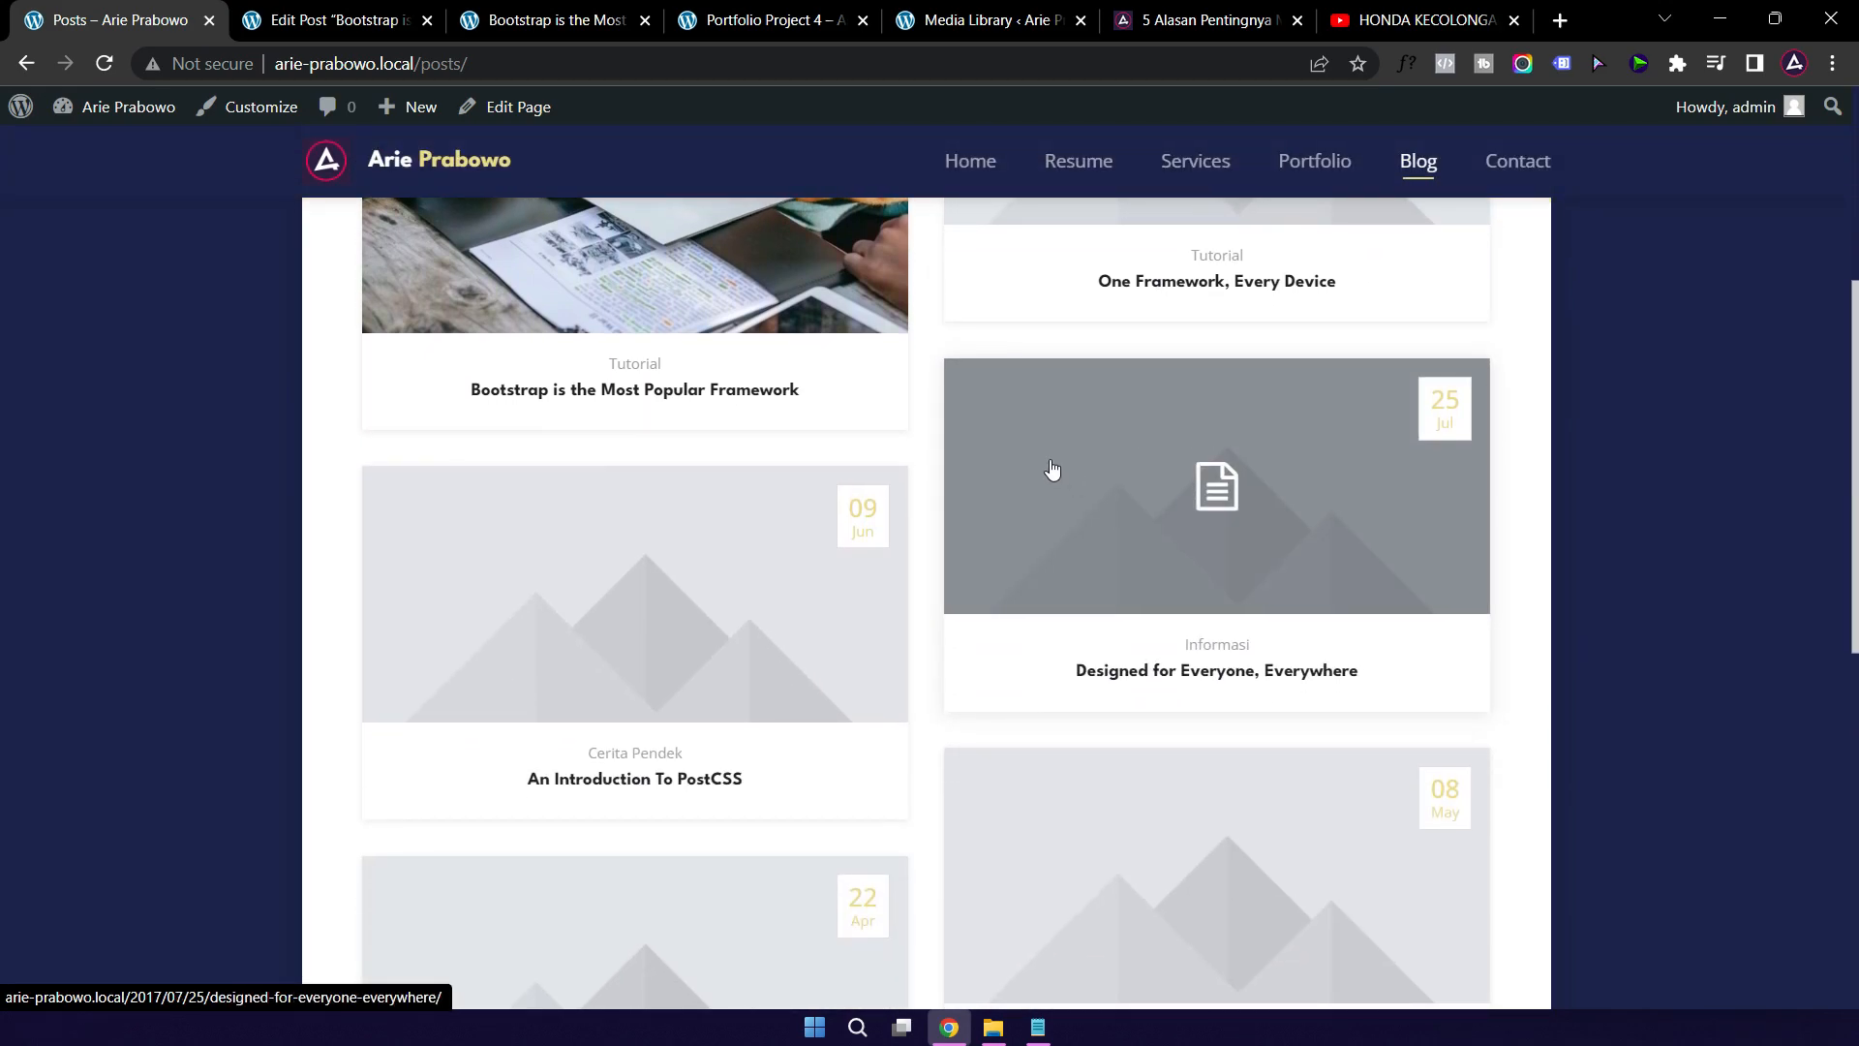
{"action": "scroll", "coordinate": [1087, 623], "scroll_direction": "down", "scroll_amount": 3}
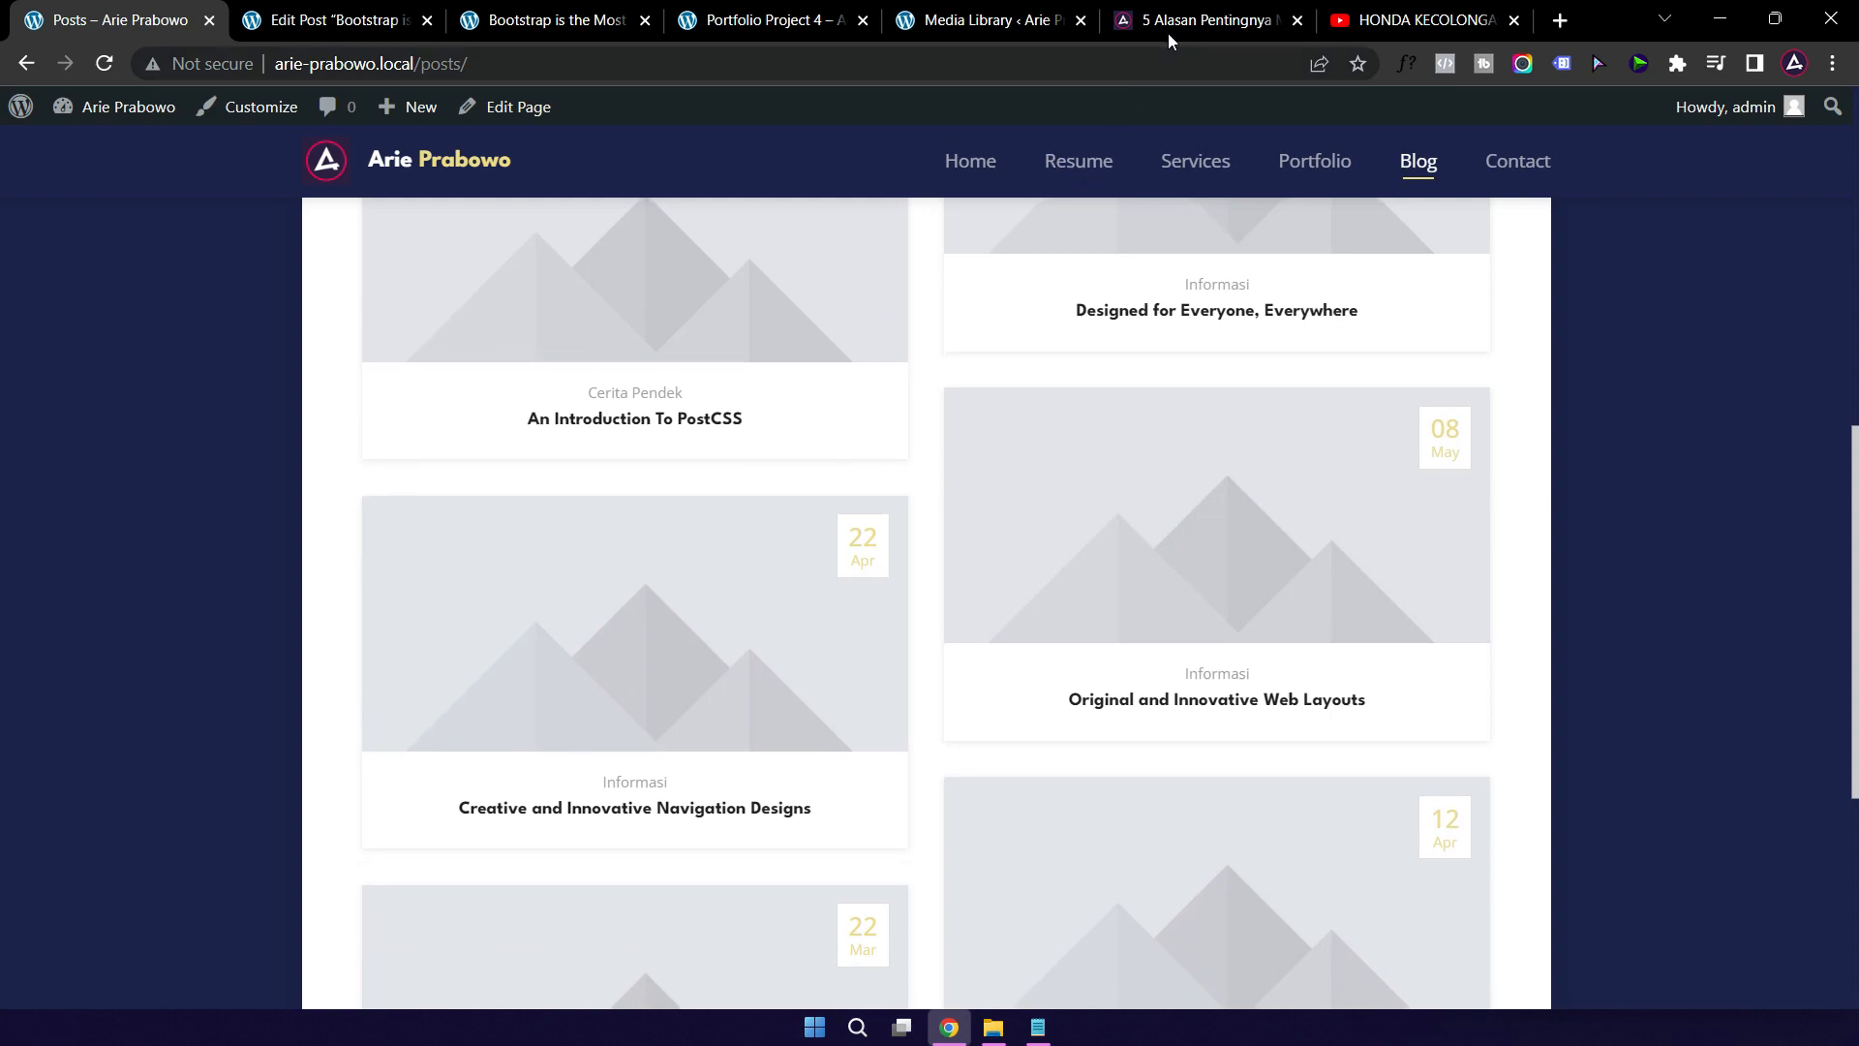
{"action": "left_click", "coordinate": [1203, 23]}
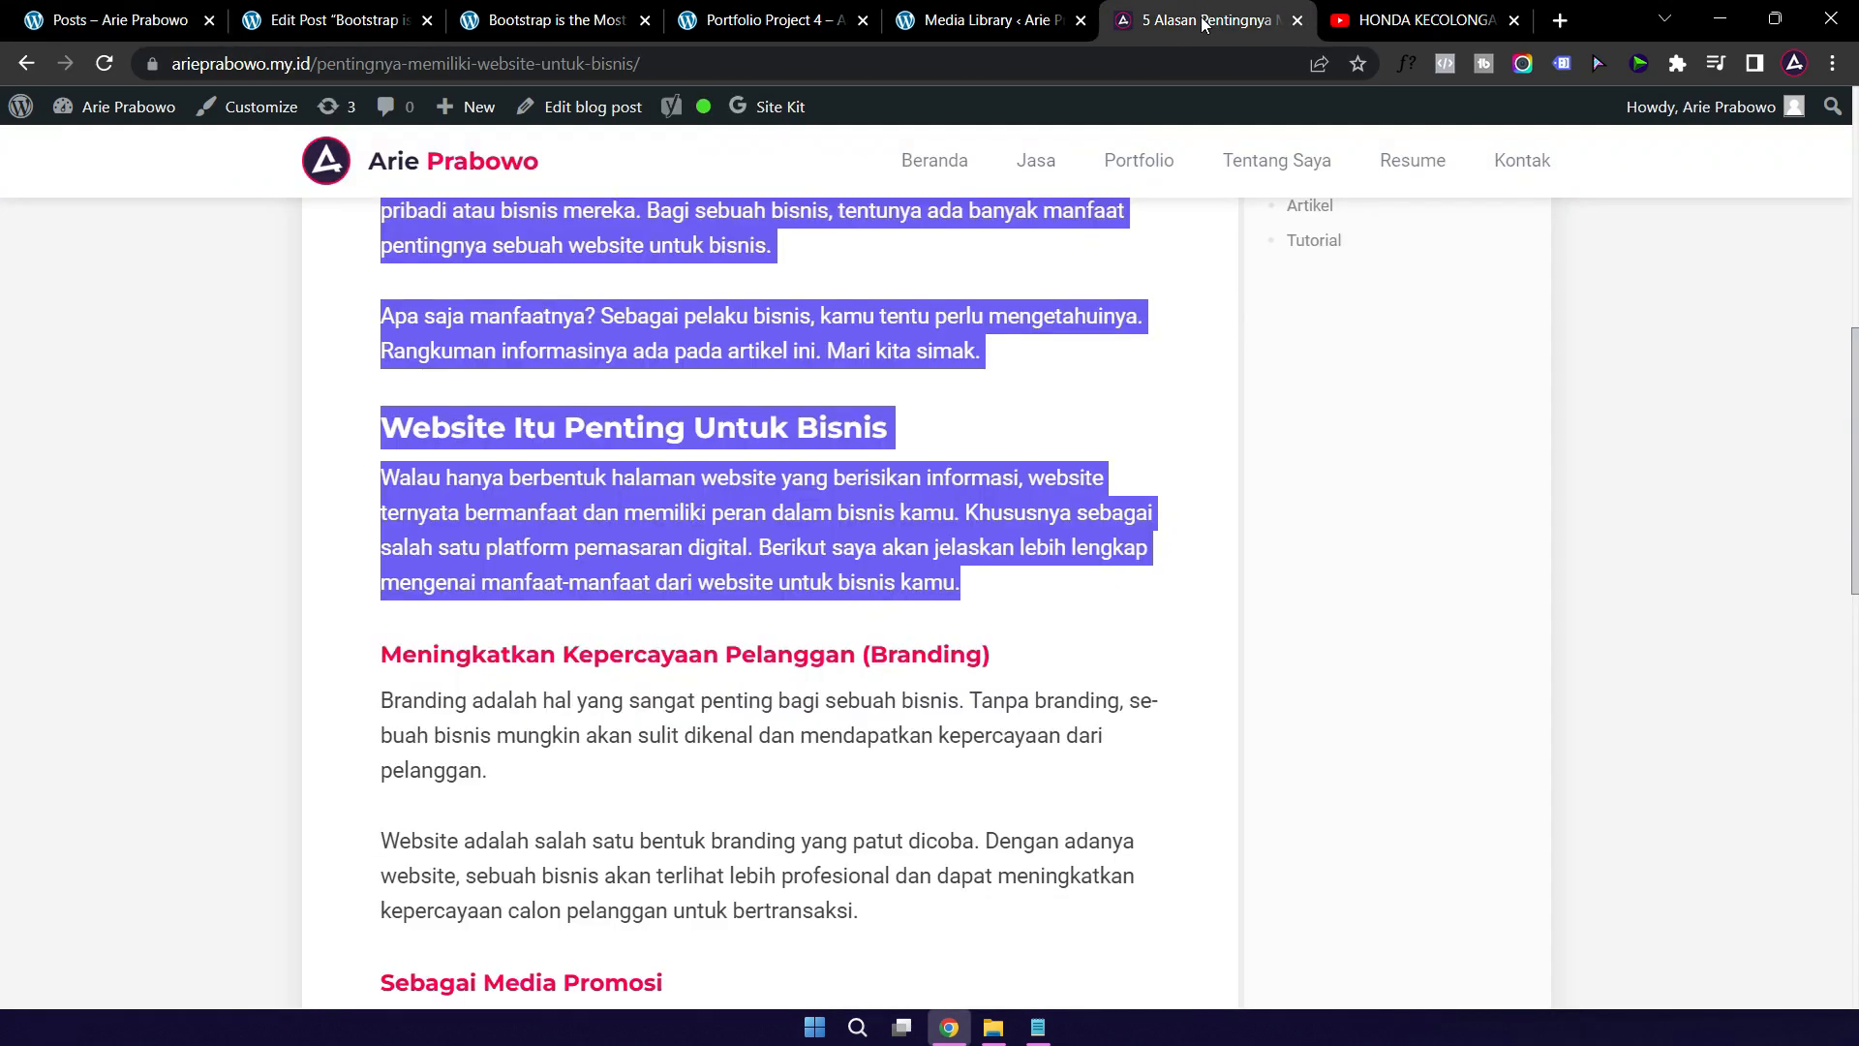
{"action": "left_click", "coordinate": [914, 166]}
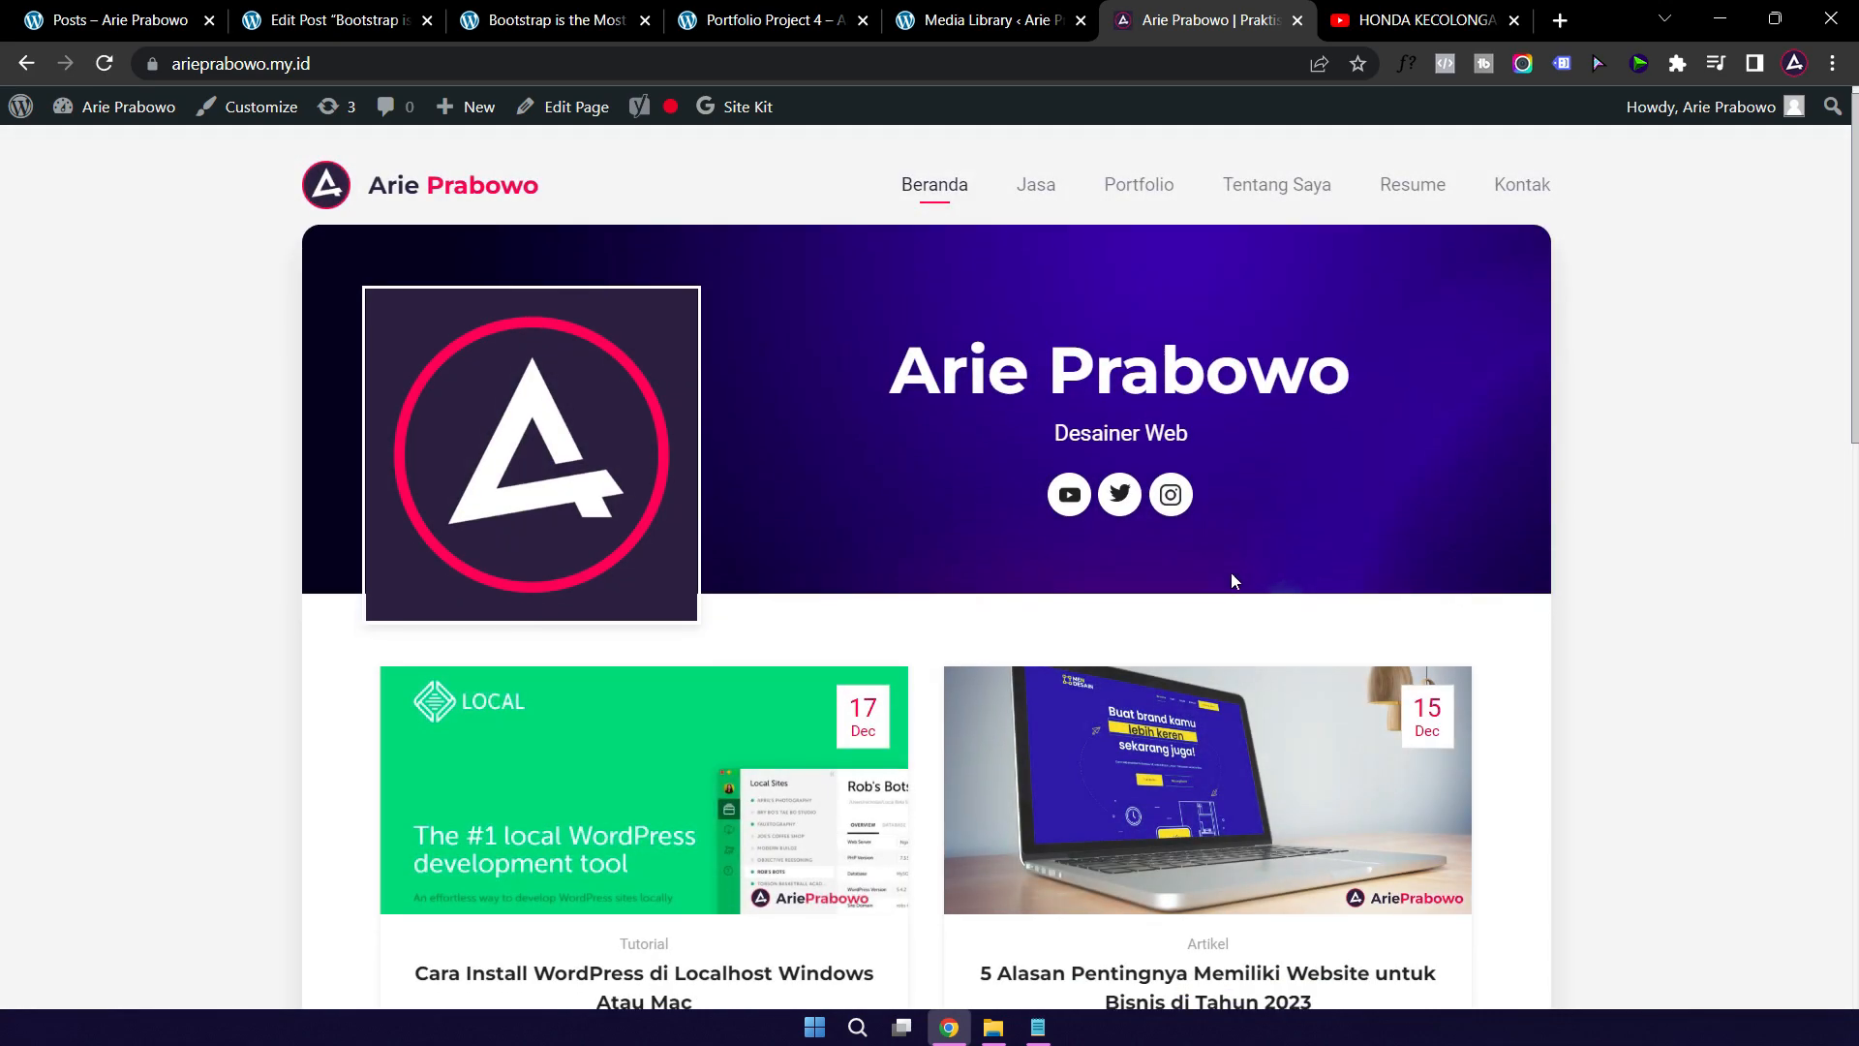
{"action": "scroll", "coordinate": [1231, 579], "scroll_direction": "down", "scroll_amount": 2}
{"action": "scroll", "coordinate": [707, 697], "scroll_direction": "down", "scroll_amount": 2}
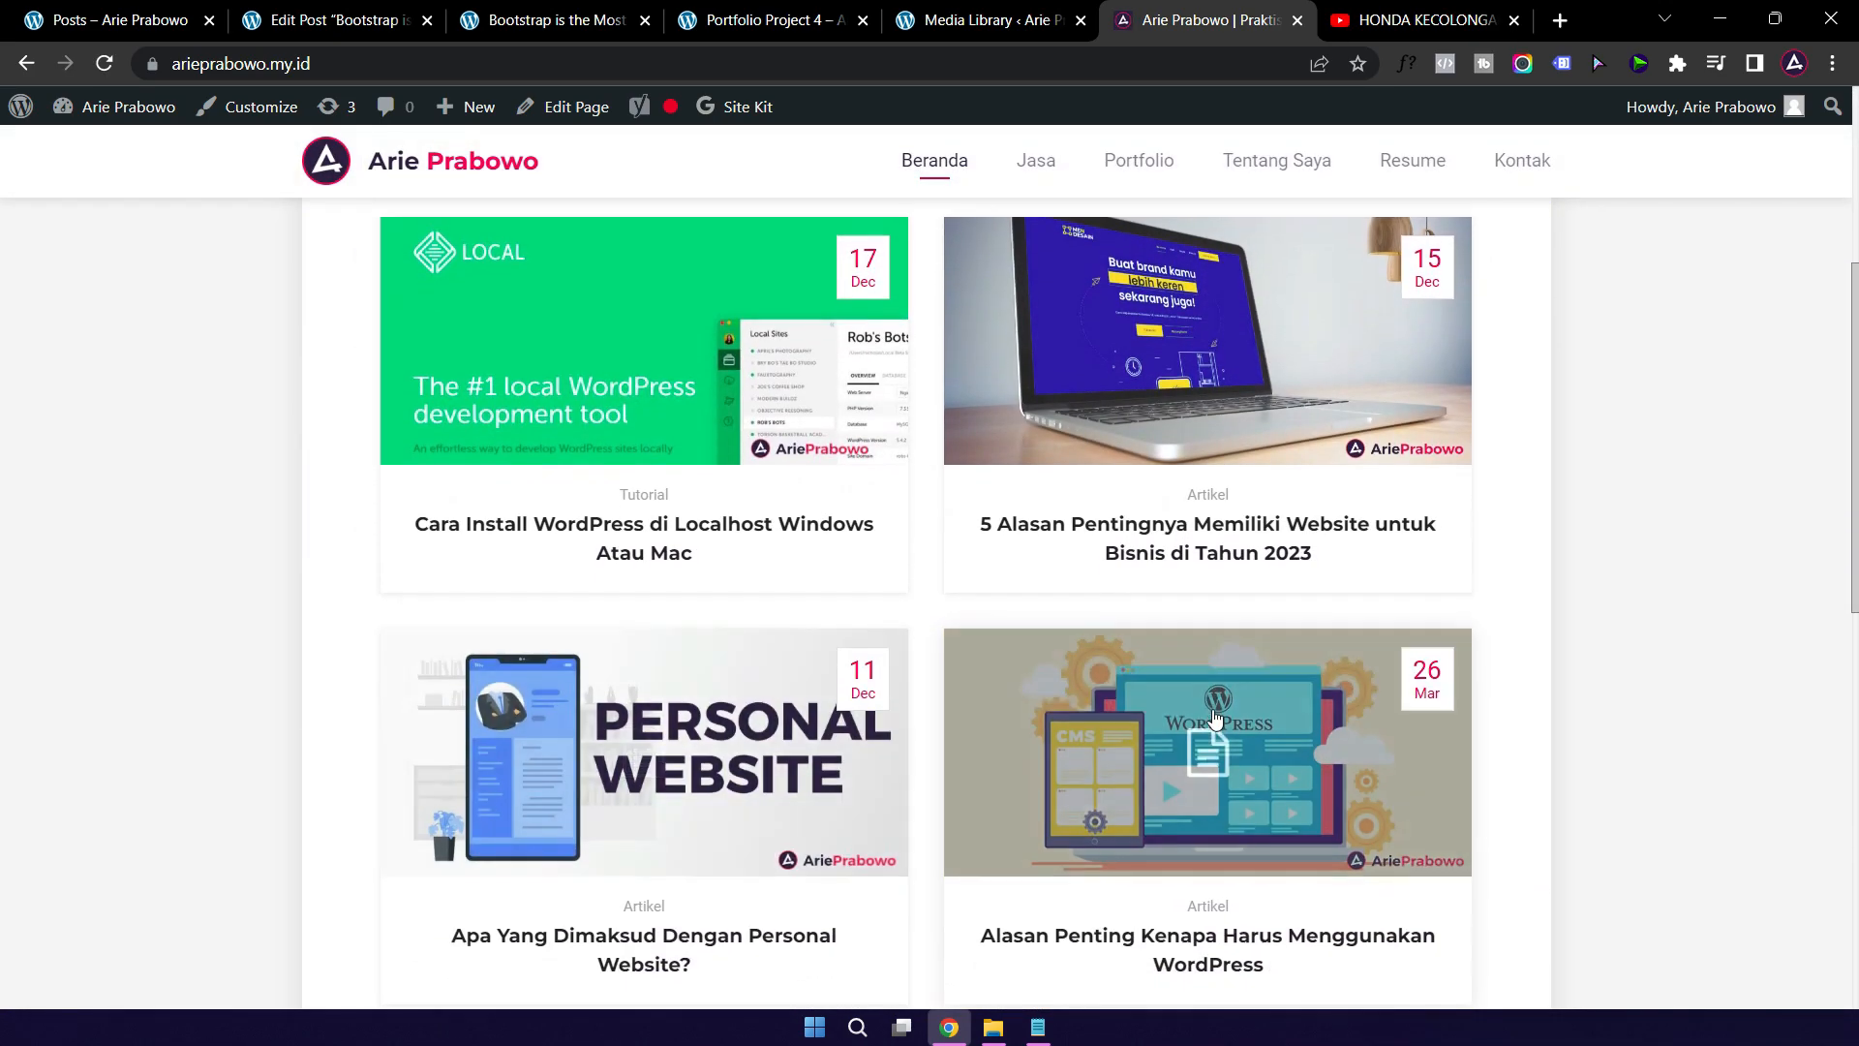
{"action": "scroll", "coordinate": [647, 677], "scroll_direction": "down", "scroll_amount": 5}
{"action": "scroll", "coordinate": [481, 526], "scroll_direction": "down", "scroll_amount": 3}
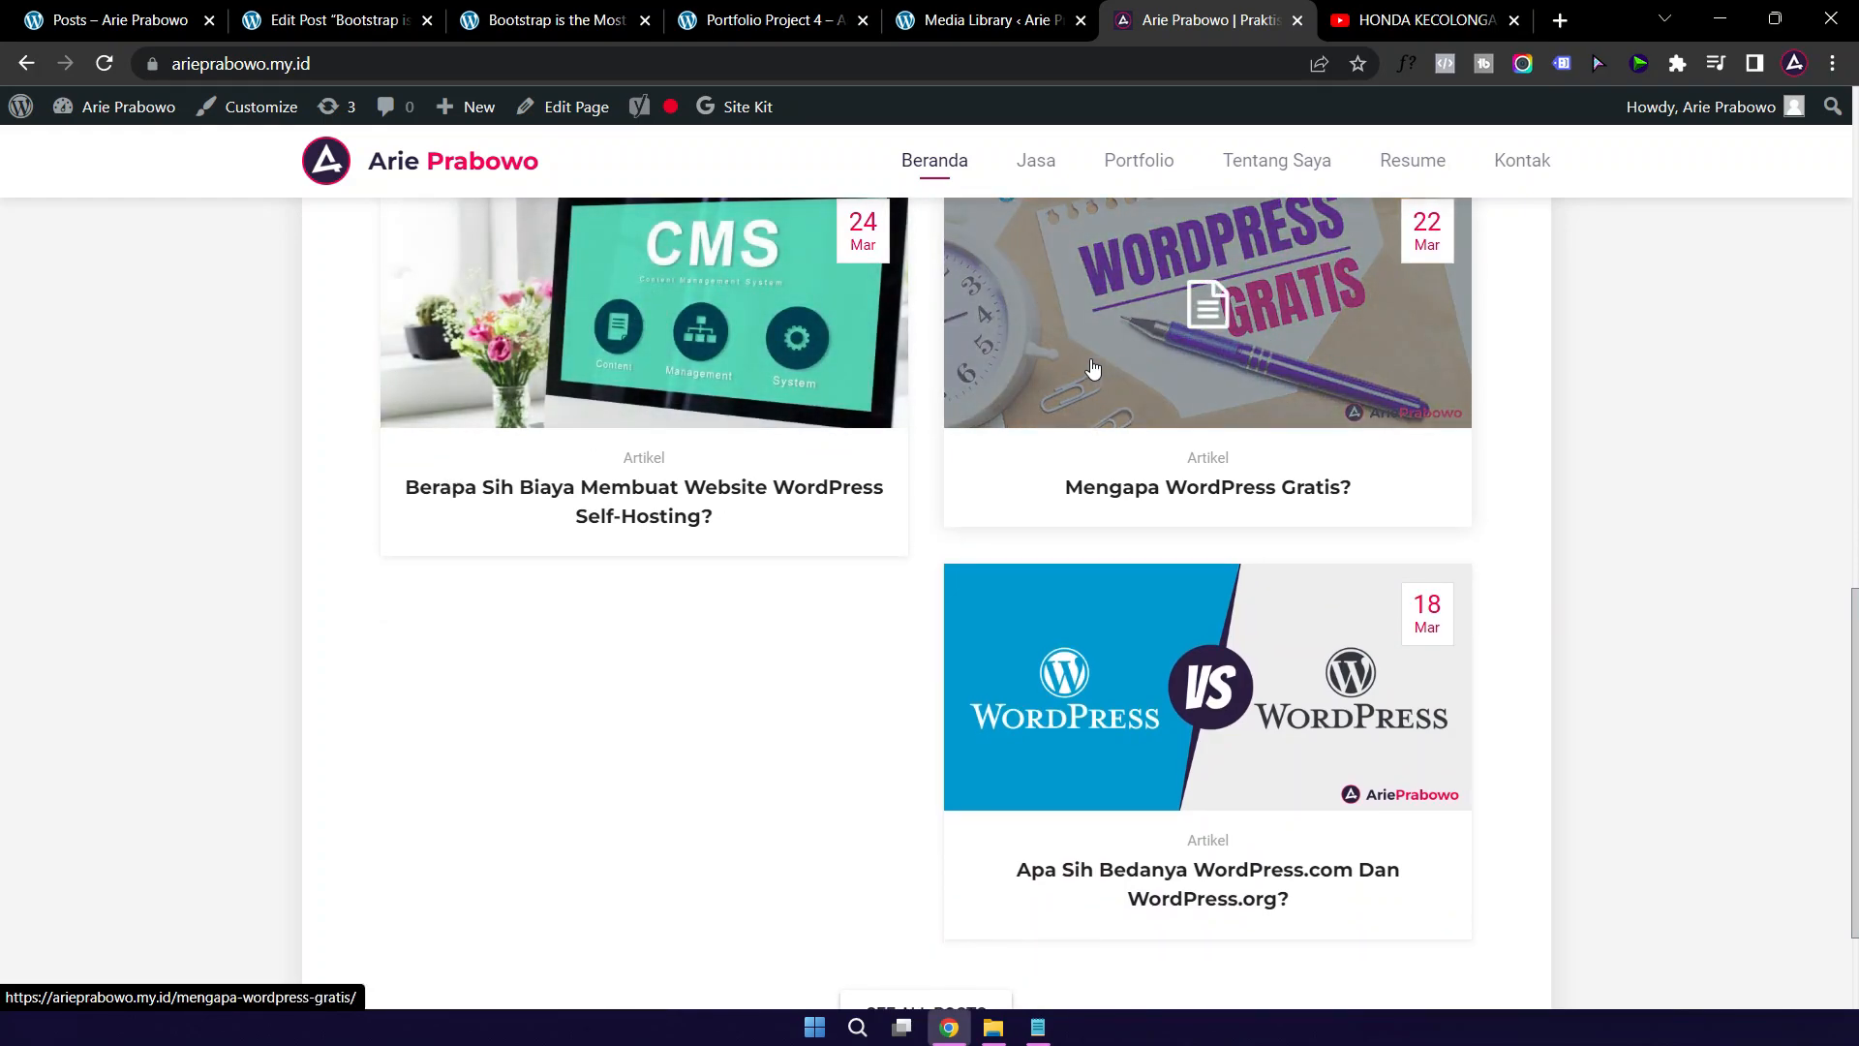
{"action": "scroll", "coordinate": [643, 489], "scroll_direction": "up", "scroll_amount": 3}
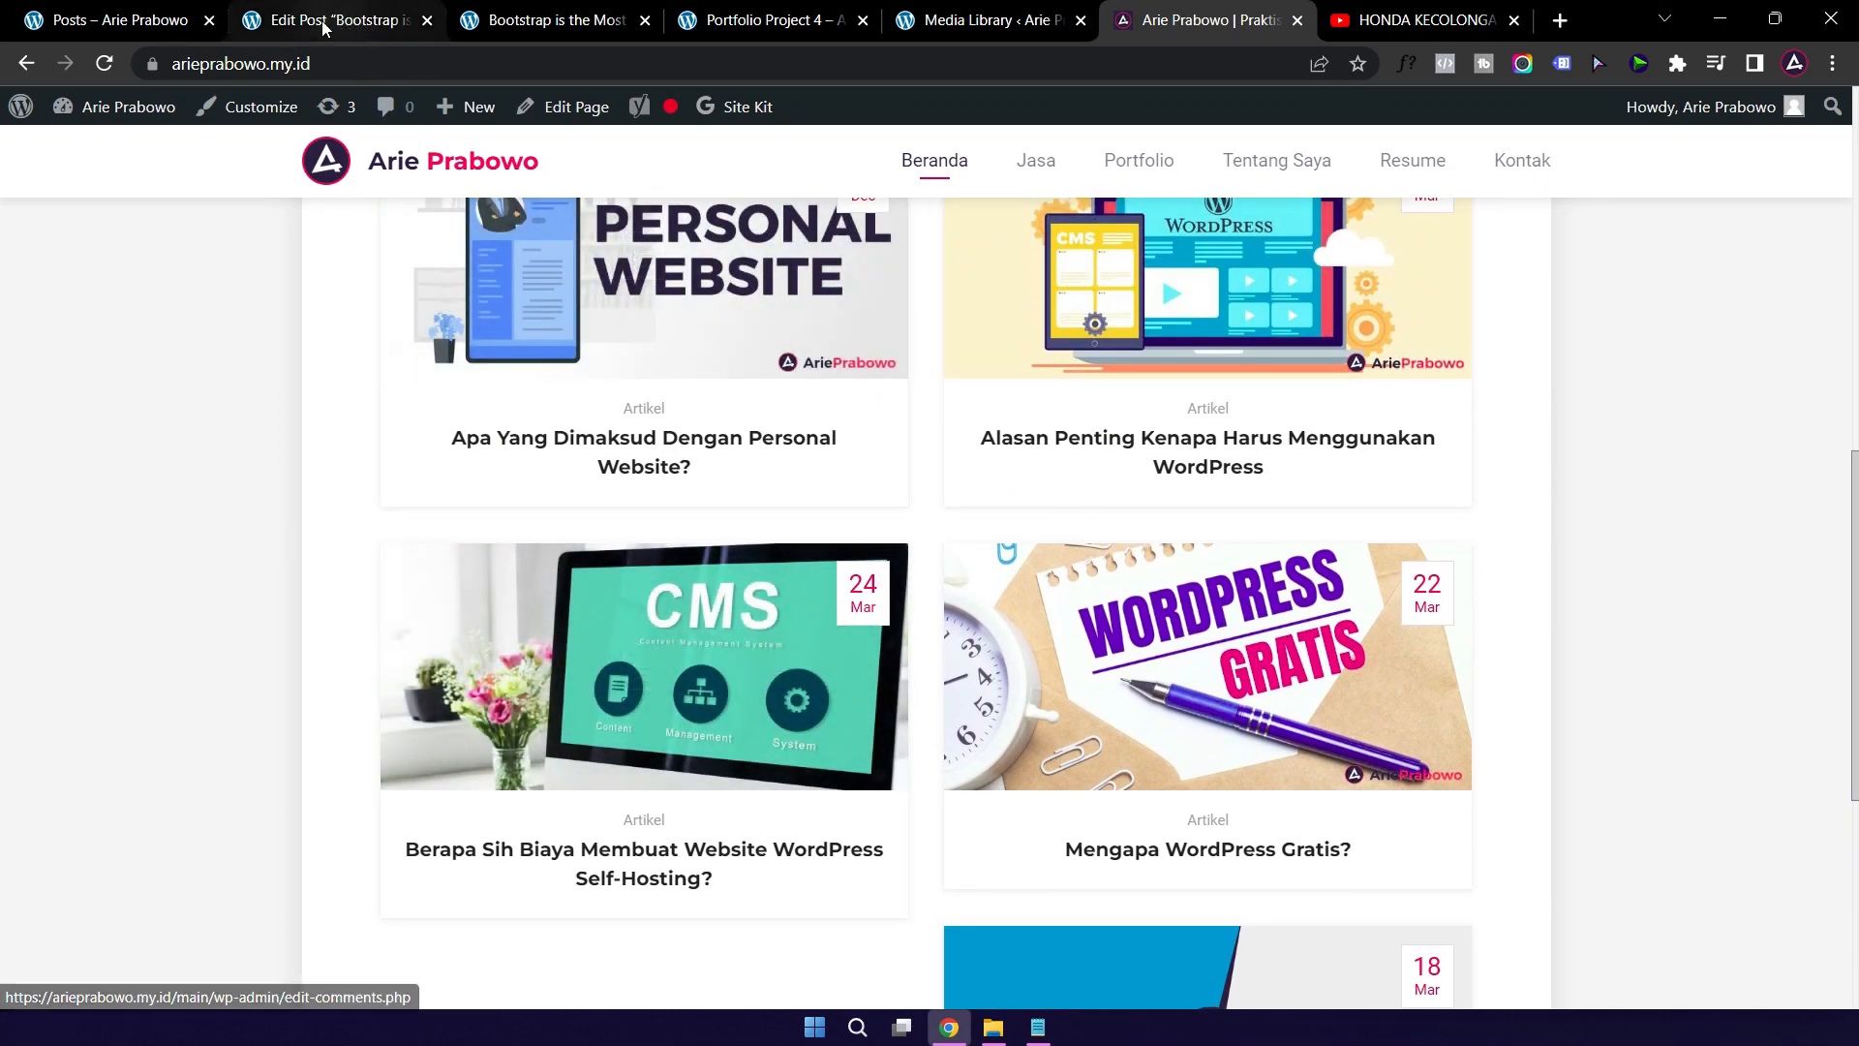
{"action": "left_click", "coordinate": [323, 20]}
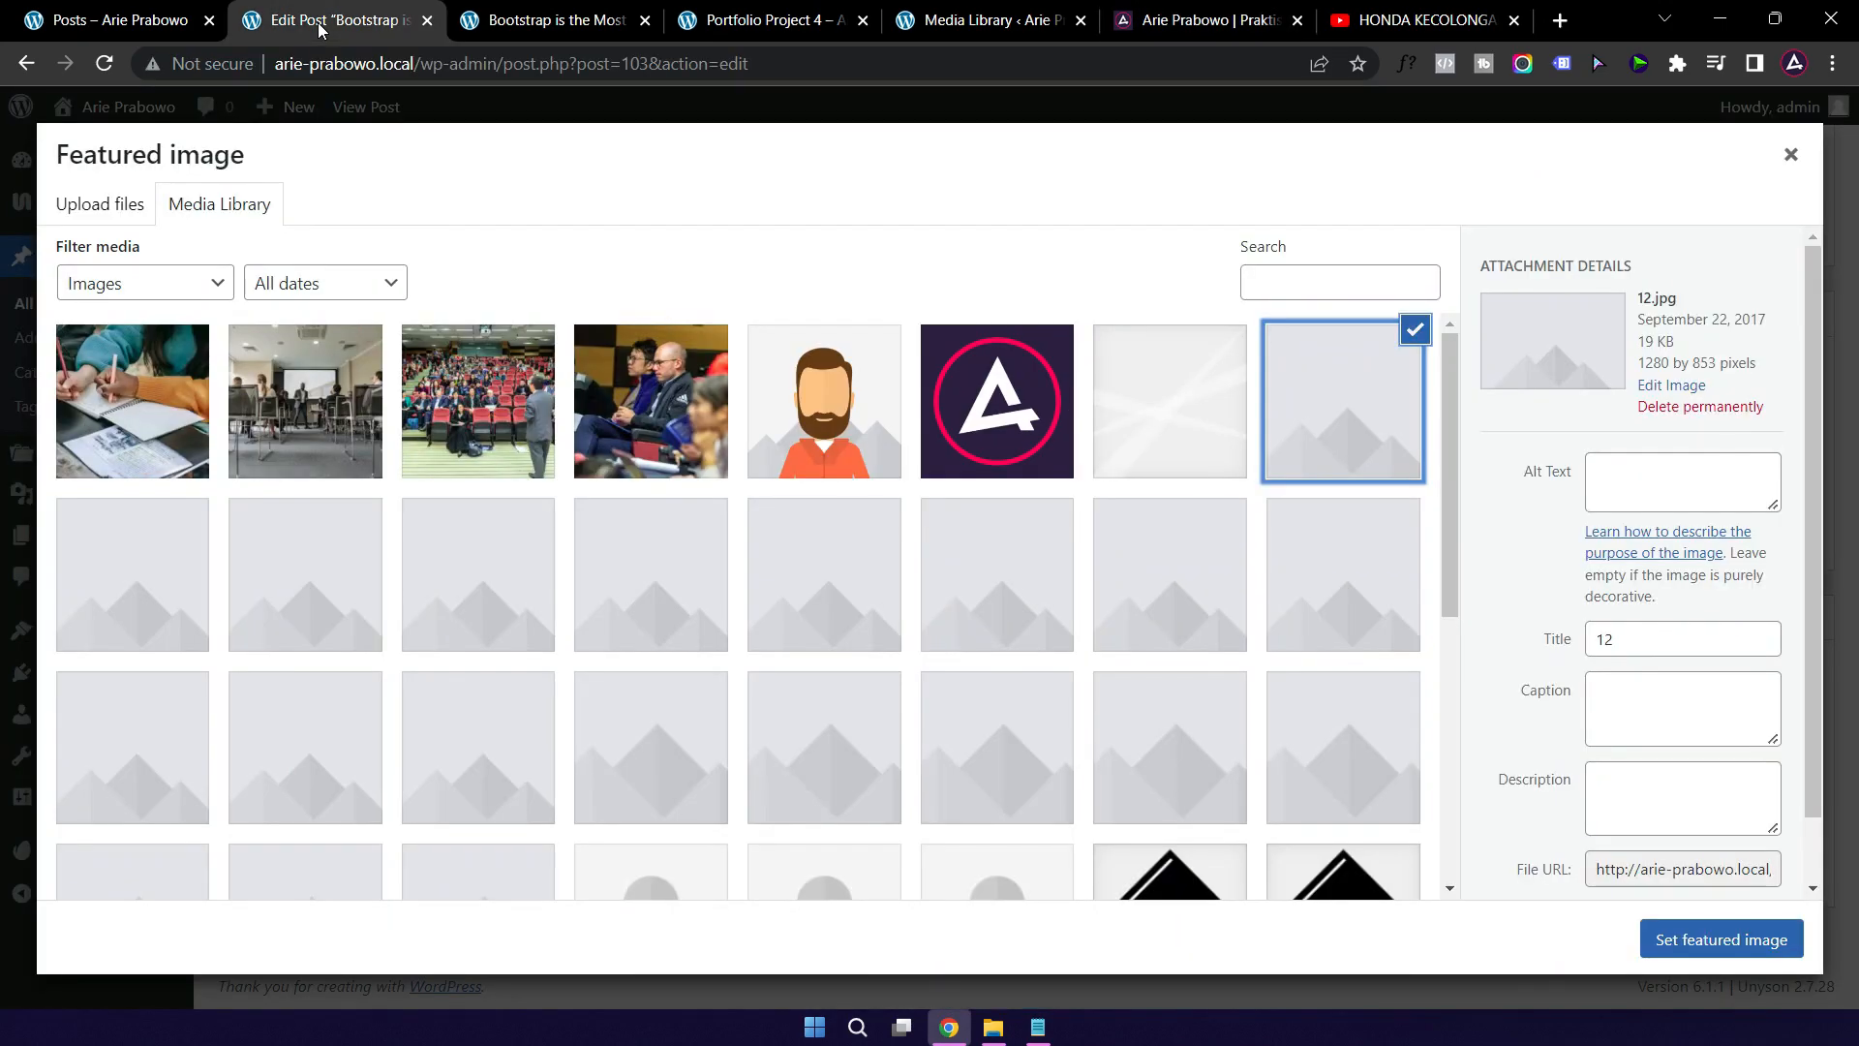
Step: Check the published Bootstrap post, then open the live Contact page from the navigation
{"action": "left_click", "coordinate": [529, 20]}
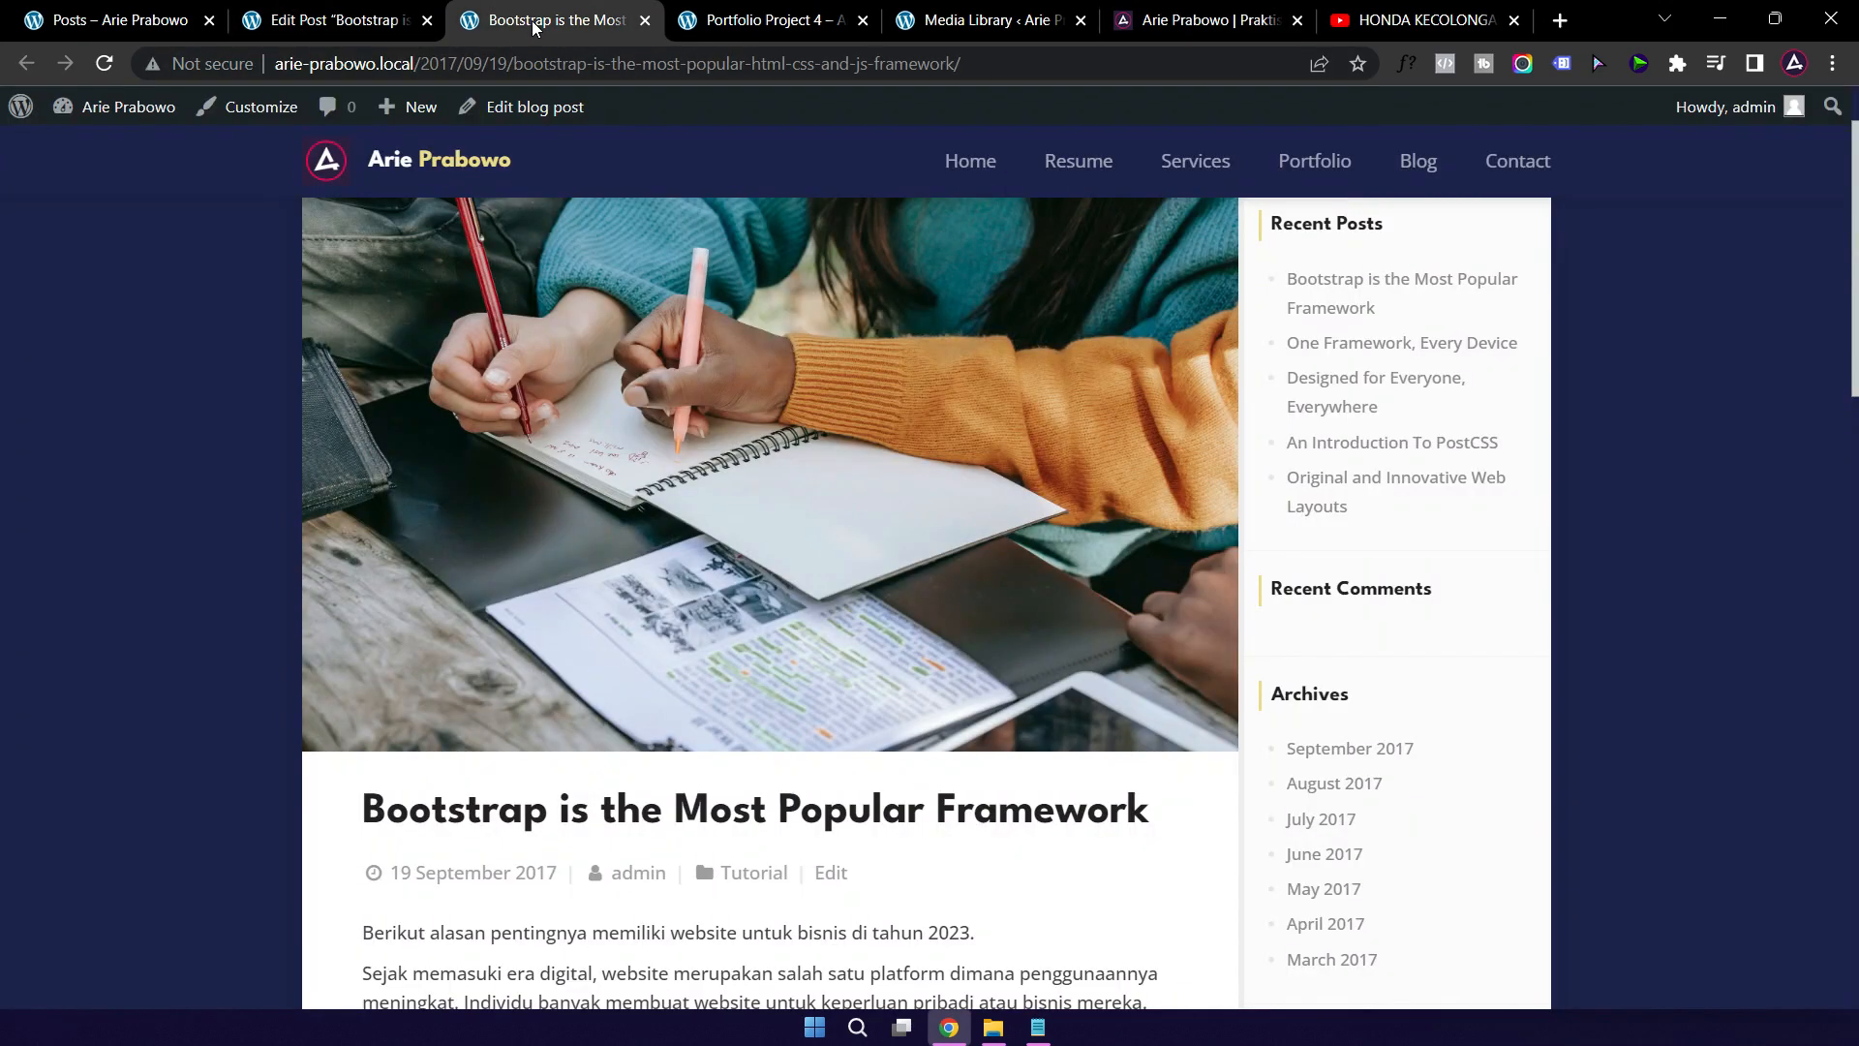
{"action": "left_click", "coordinate": [339, 25]}
{"action": "left_click", "coordinate": [130, 27]}
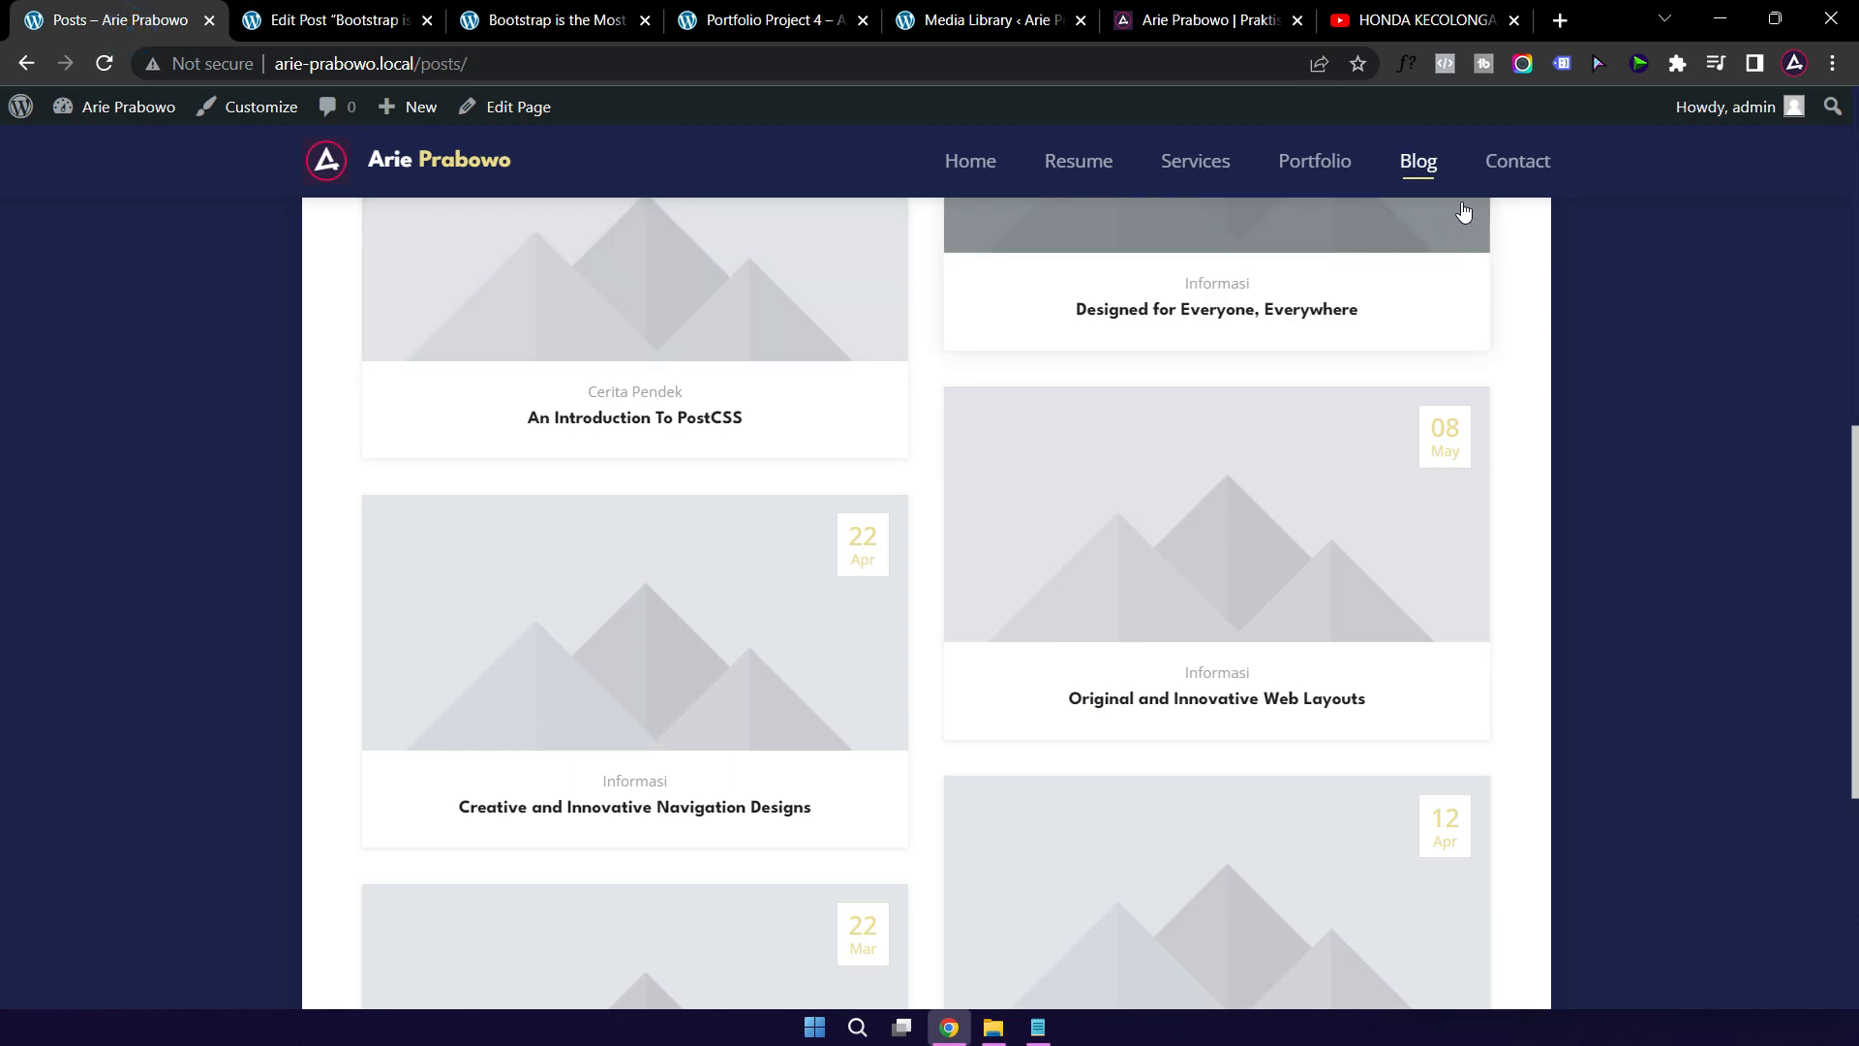
{"action": "left_click", "coordinate": [1517, 166]}
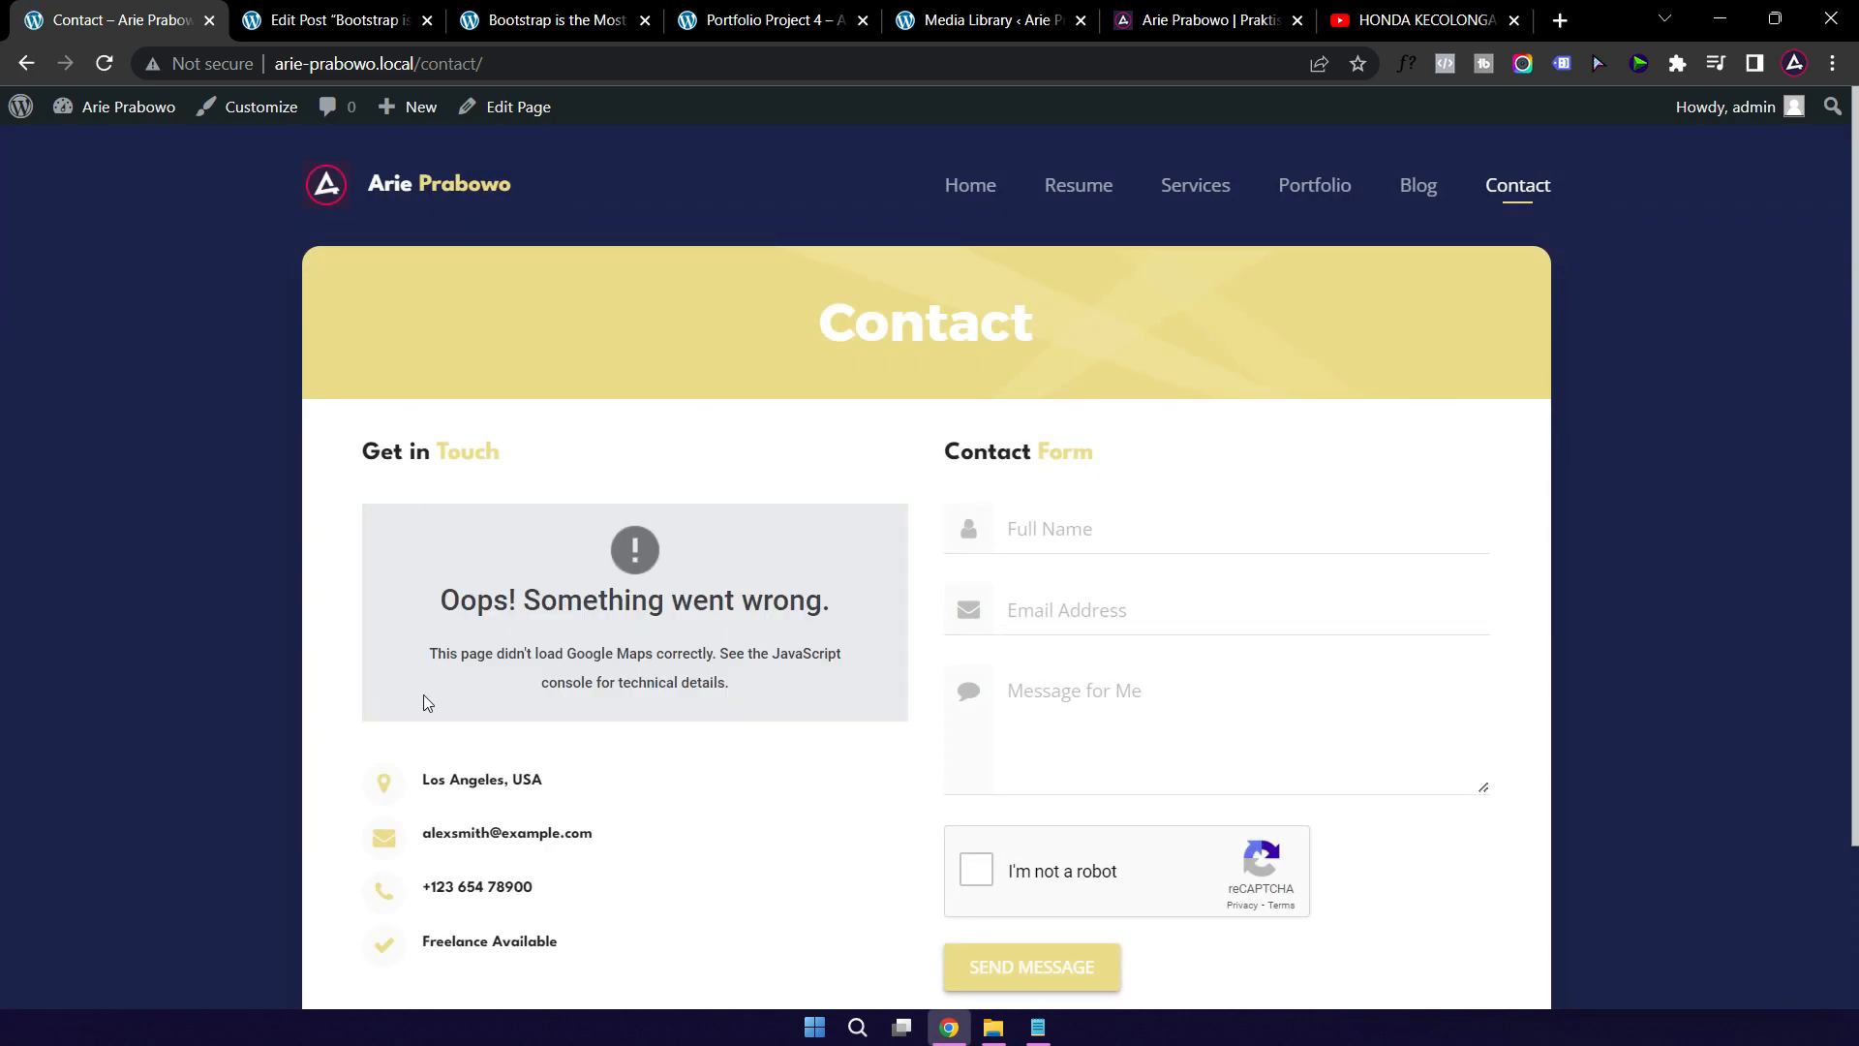
{"action": "scroll", "coordinate": [369, 435], "scroll_direction": "down", "scroll_amount": 1}
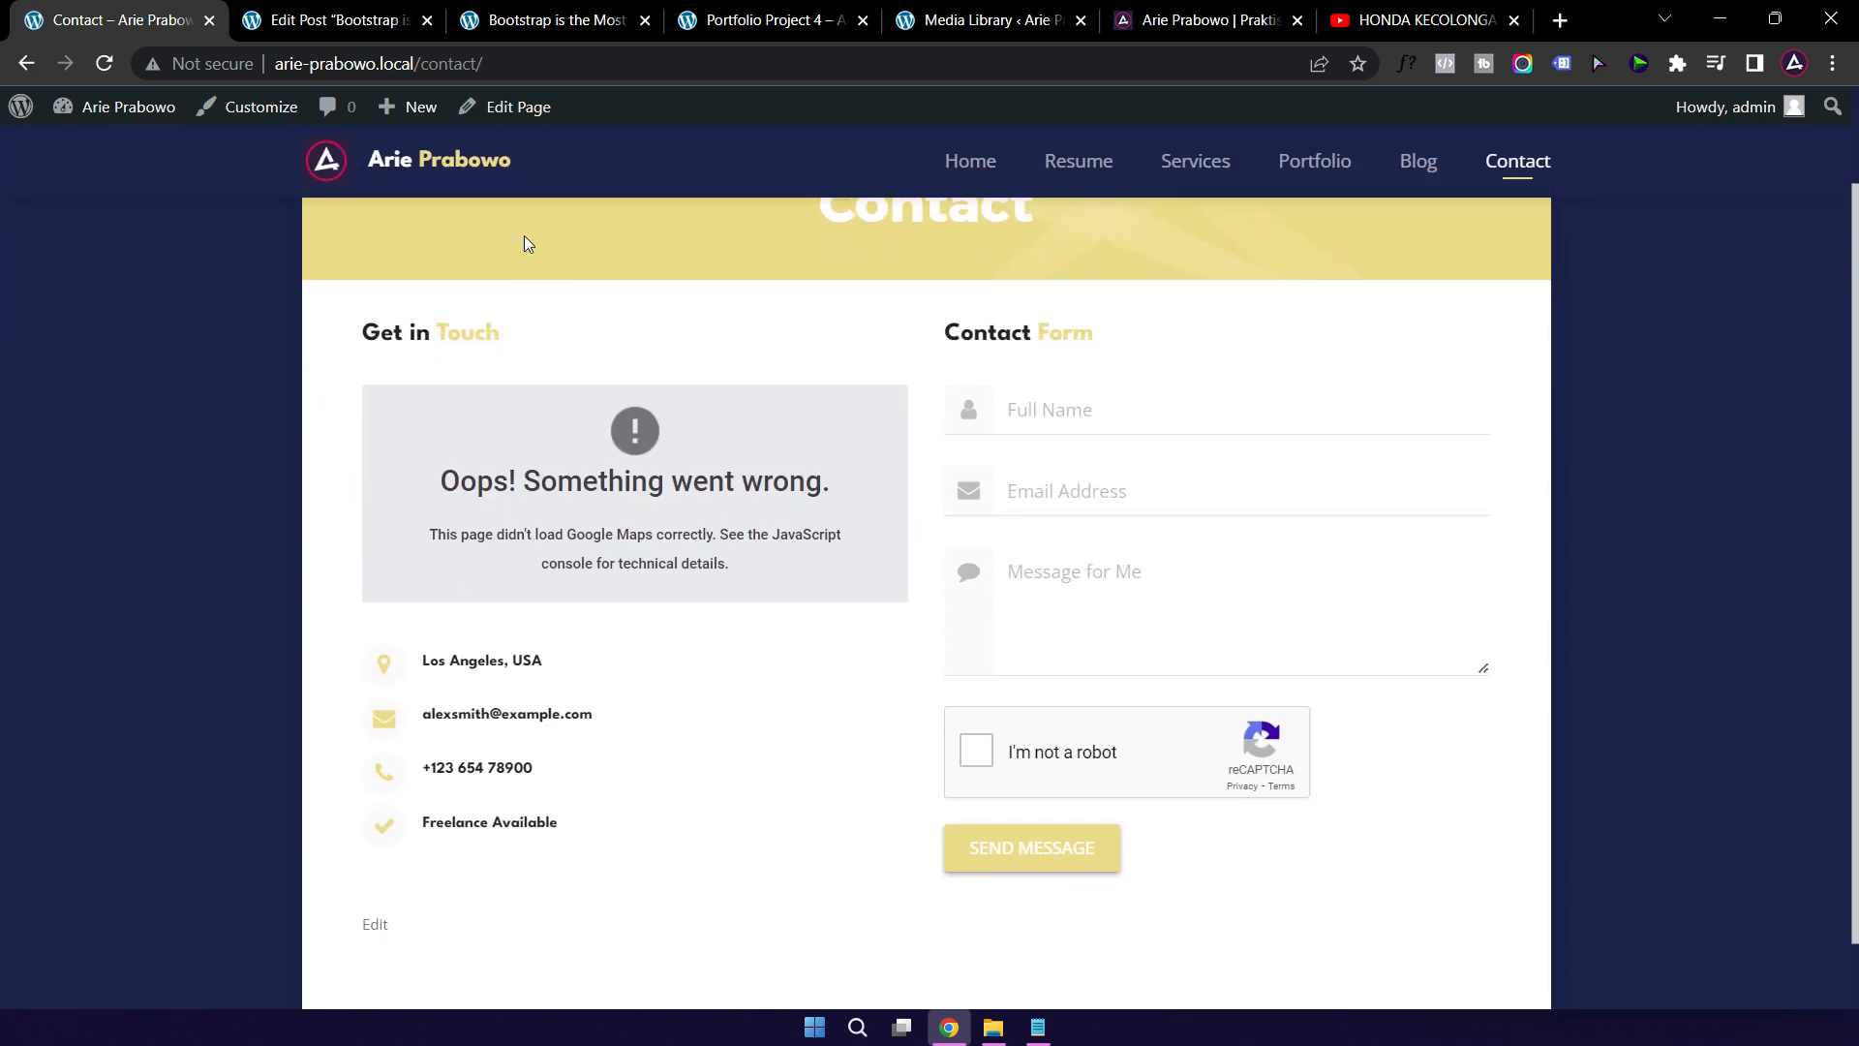
Step: Open the Contact page's Edit Page screen in a new tab and switch to it
{"action": "right_click", "coordinate": [516, 111]}
{"action": "left_click", "coordinate": [622, 128]}
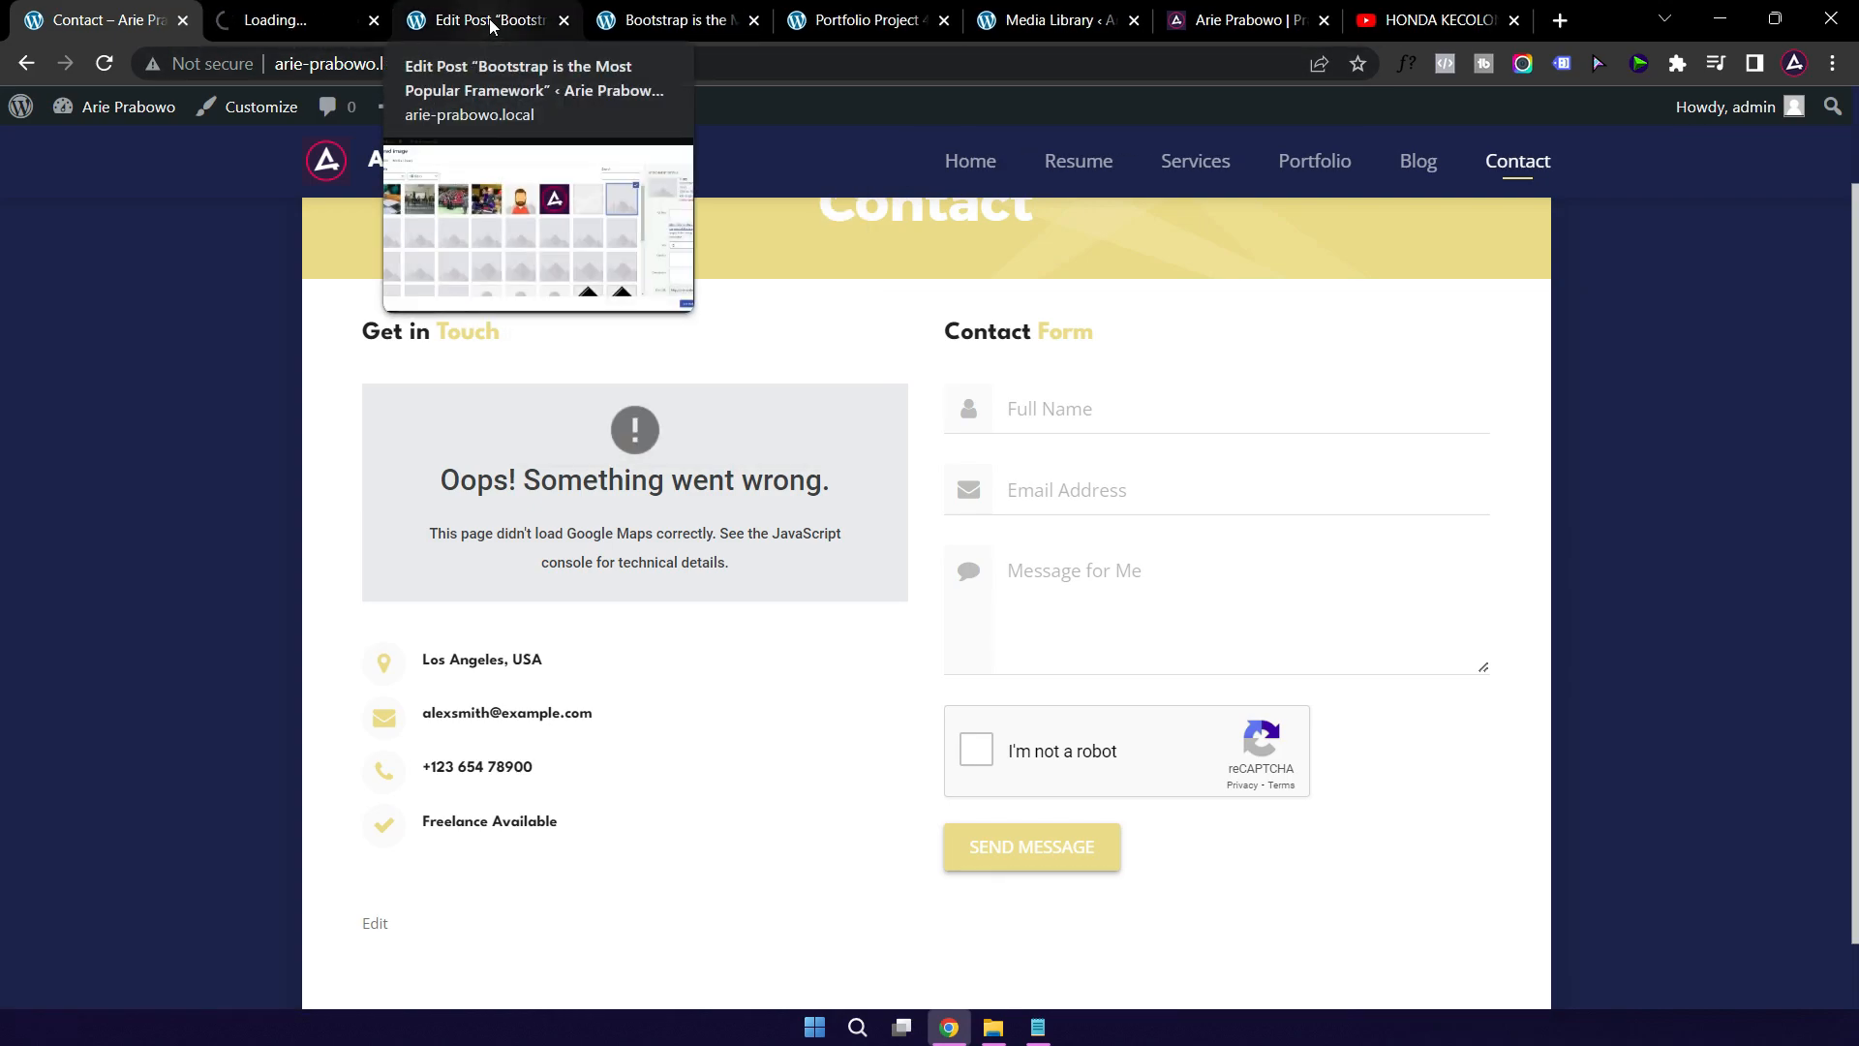
{"action": "left_click", "coordinate": [286, 21]}
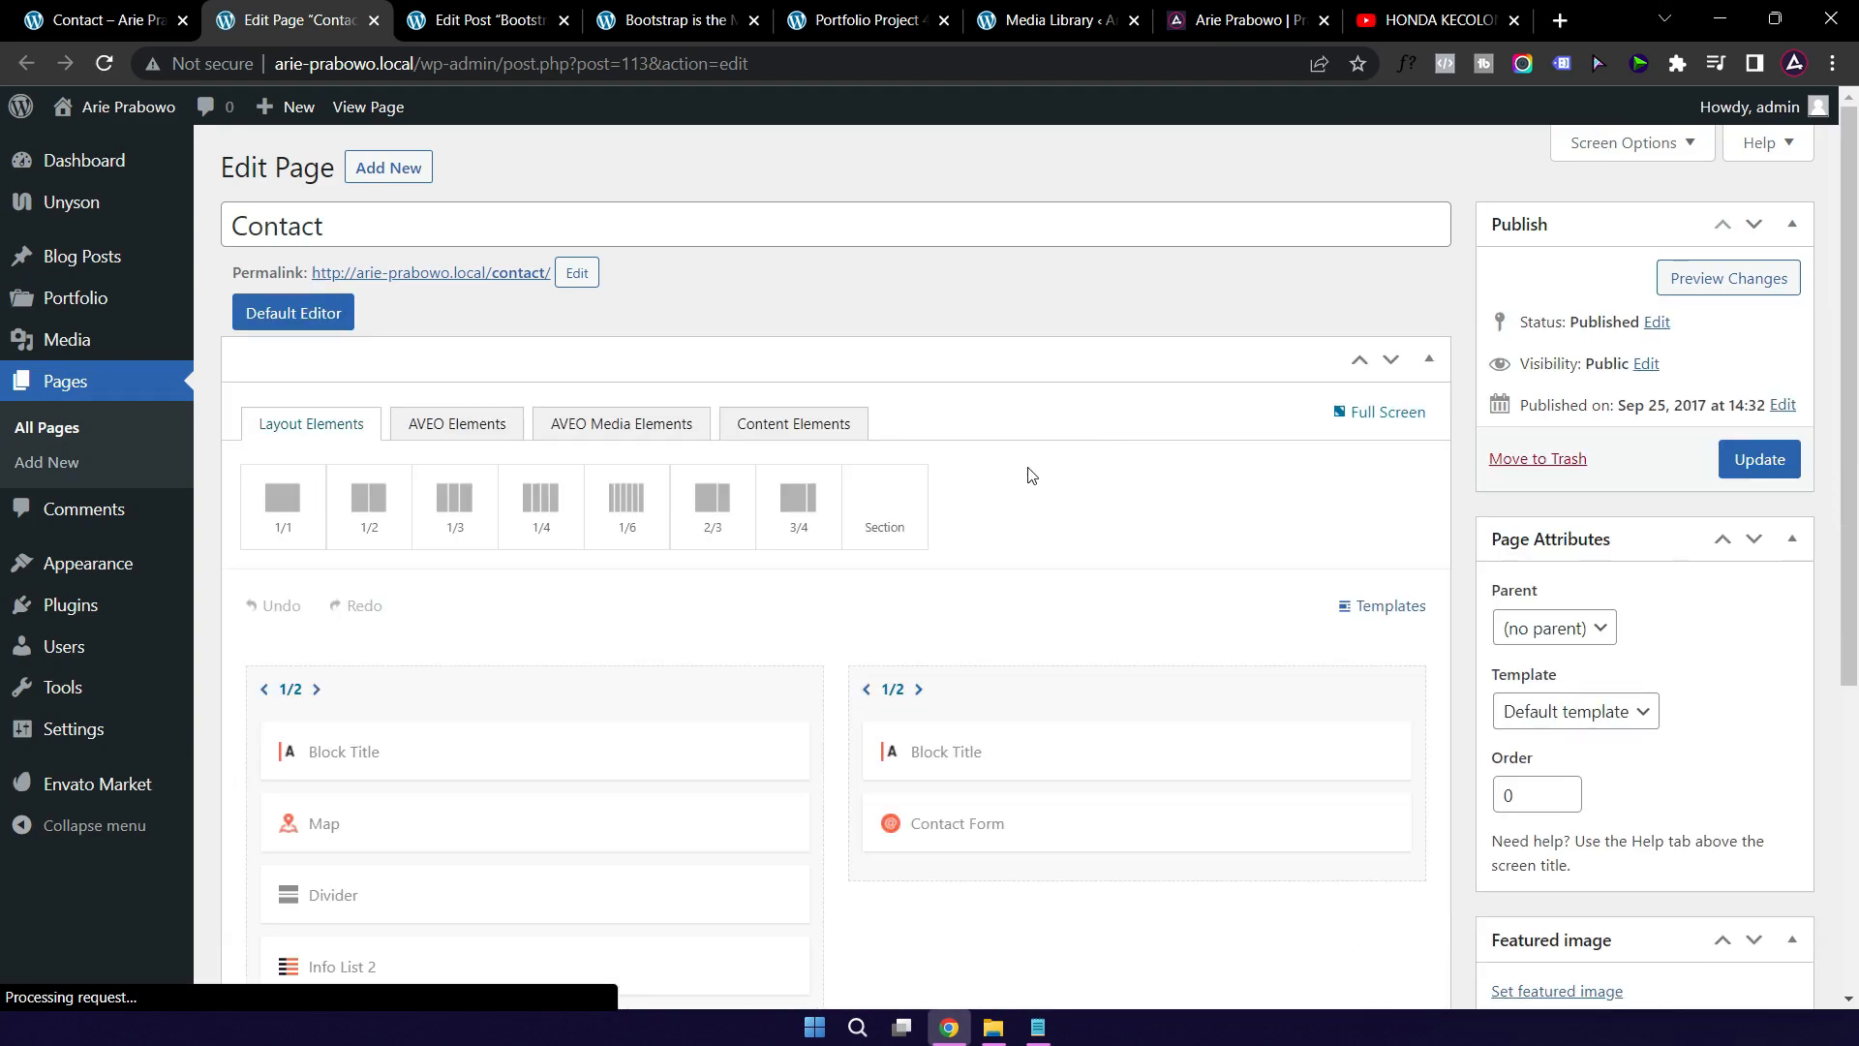
Step: Delete the Map element and open the left column's Block Title settings
{"action": "scroll", "coordinate": [755, 661], "scroll_direction": "down", "scroll_amount": 3}
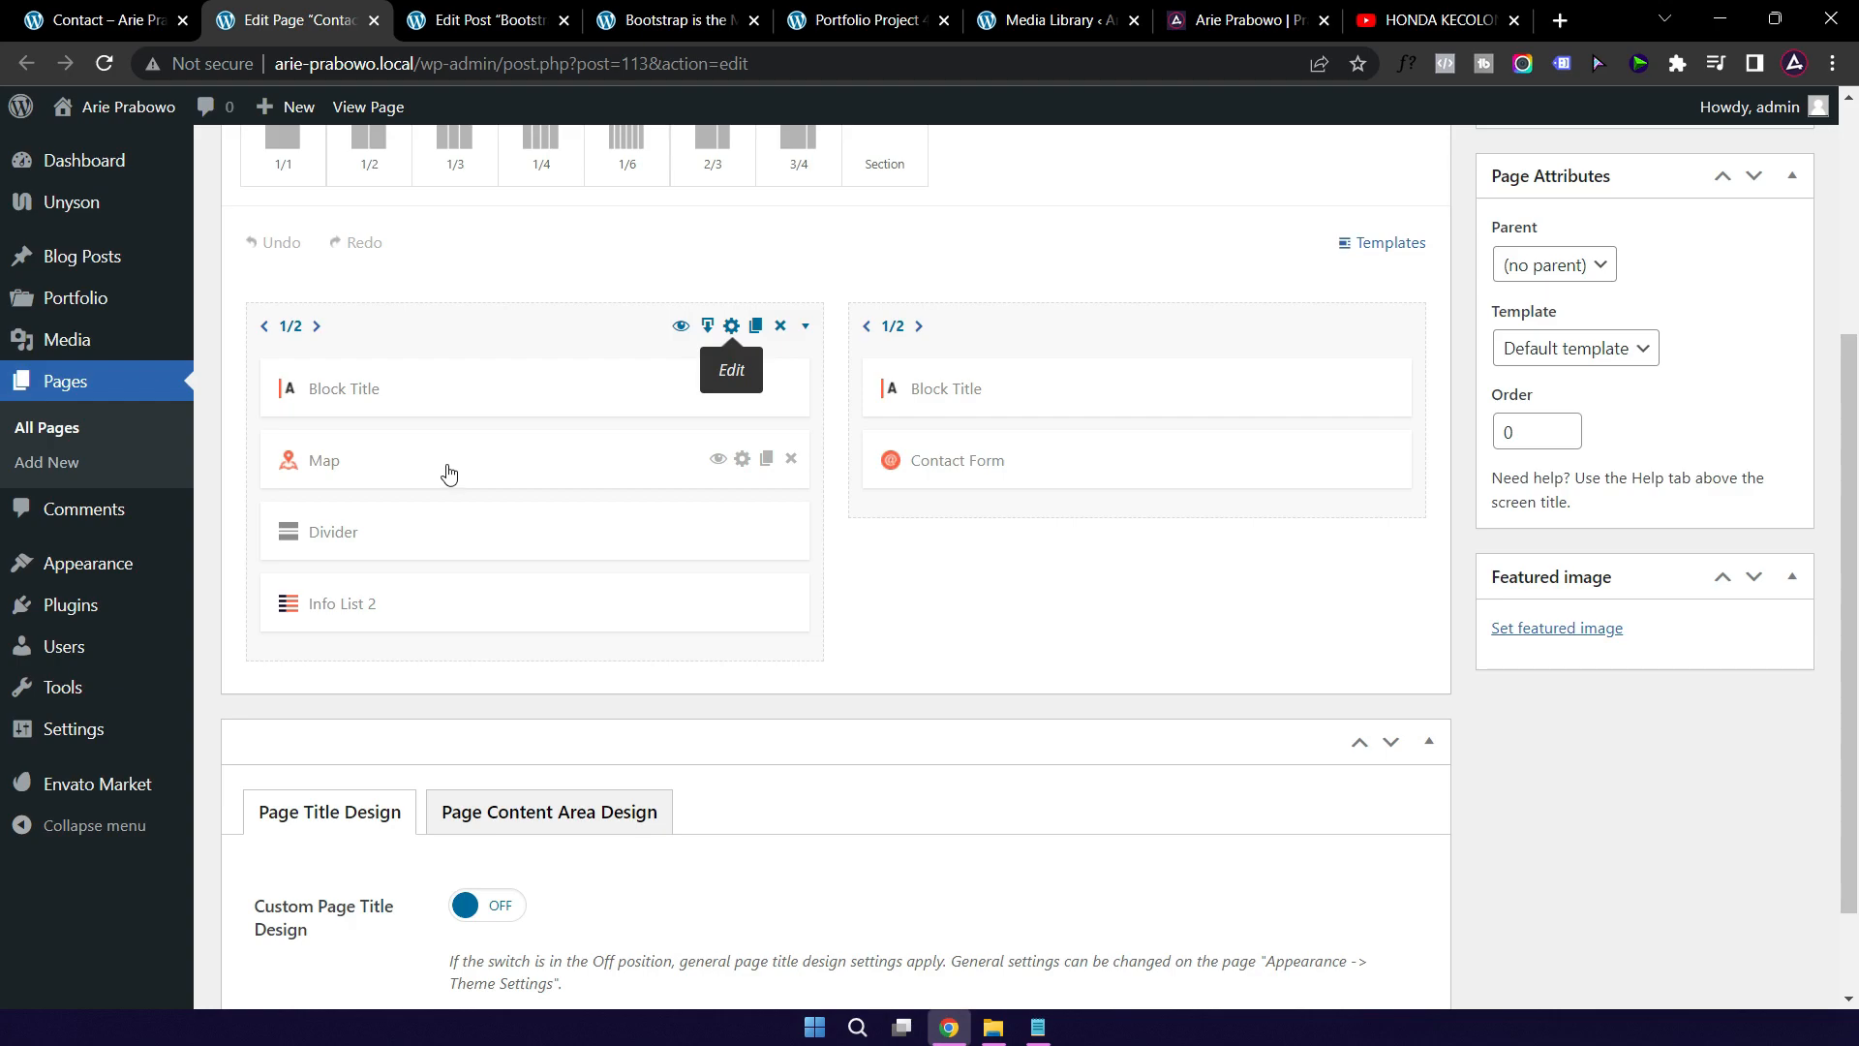
{"action": "left_click", "coordinate": [789, 461]}
{"action": "left_click", "coordinate": [438, 393]}
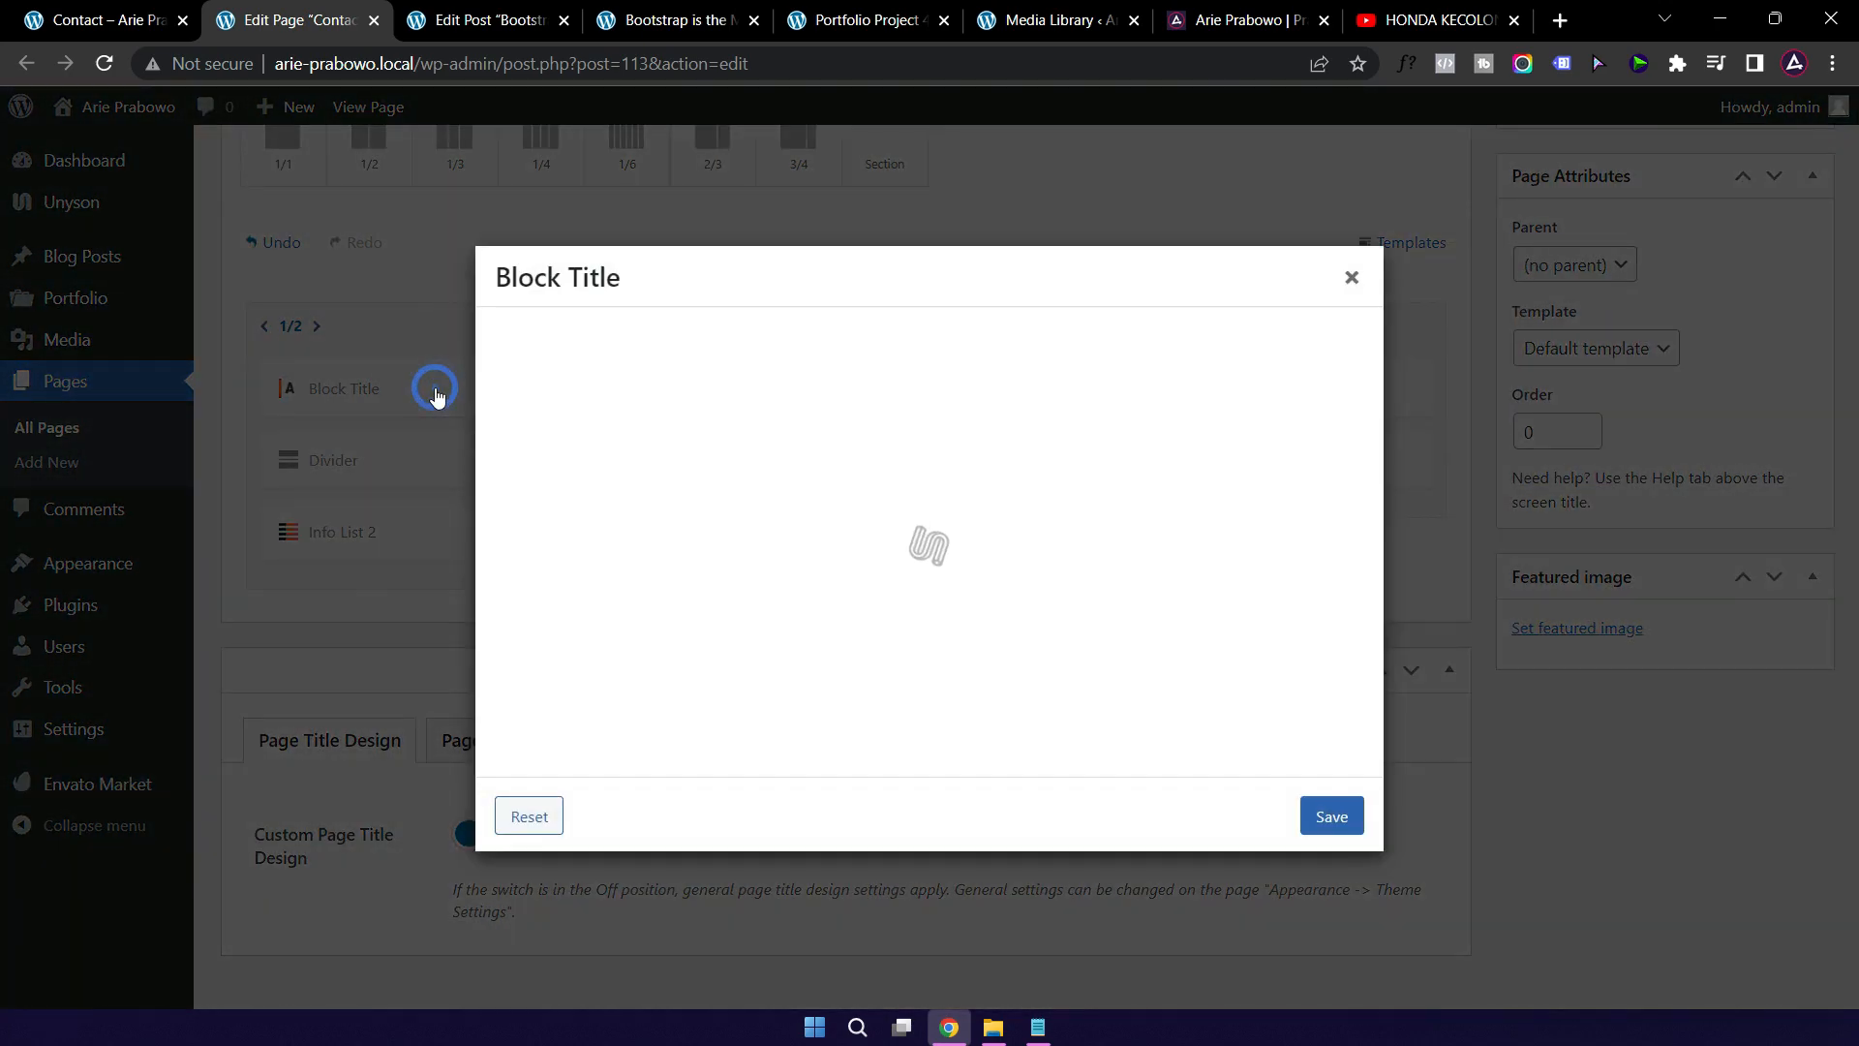
{"action": "left_click", "coordinate": [134, 23]}
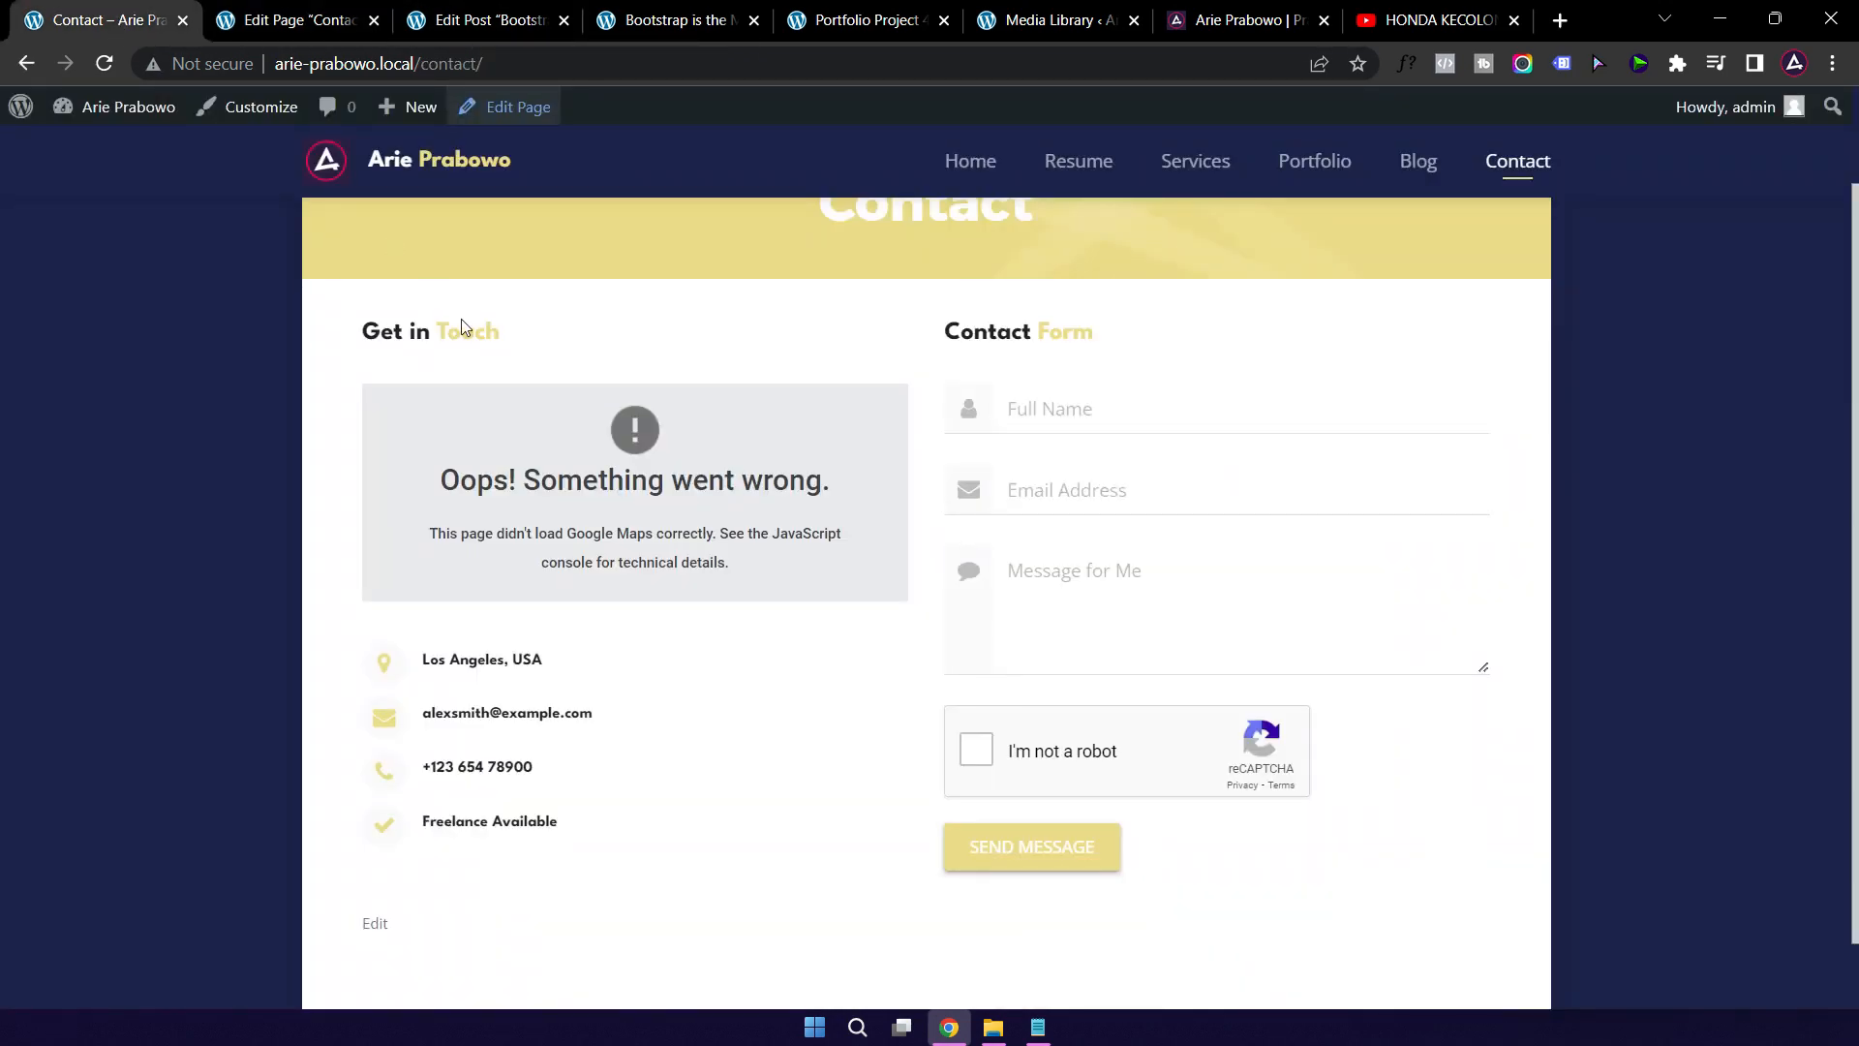
{"action": "left_click", "coordinate": [286, 21]}
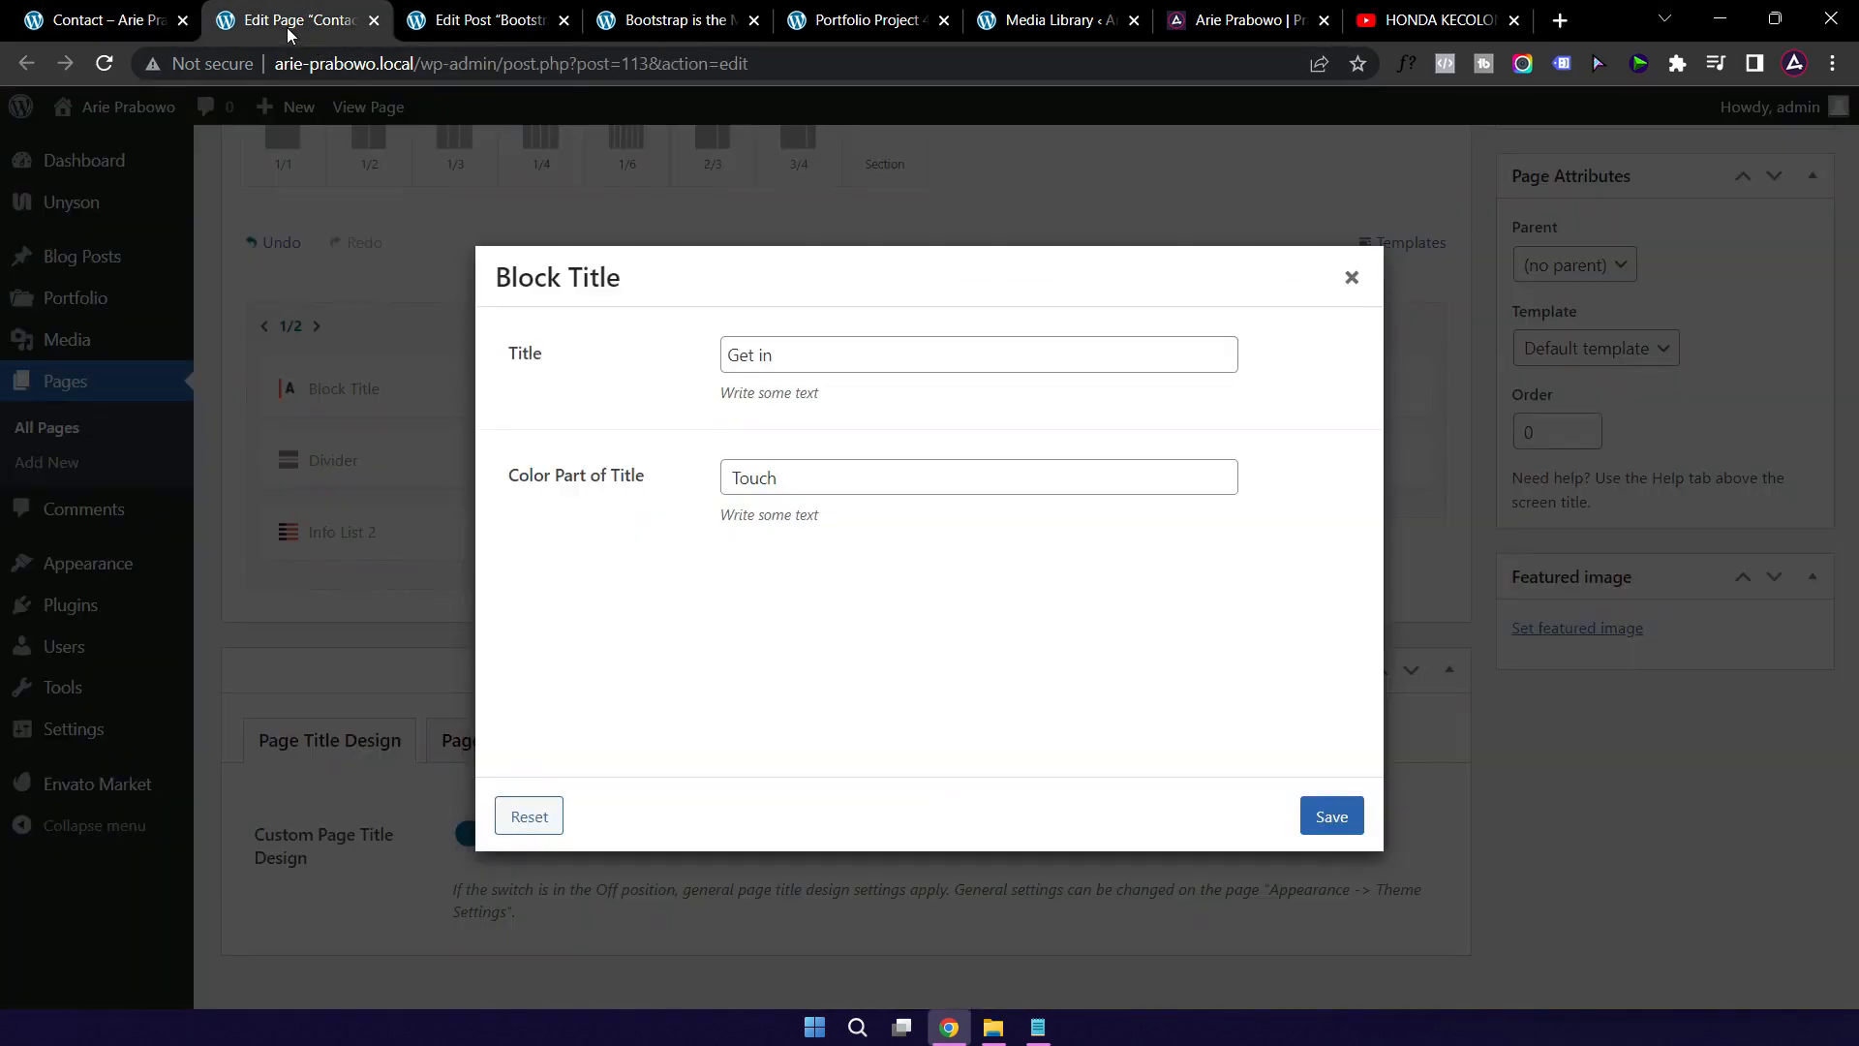
Step: Change the Block Title to 'Hubungi' with 'Saya' as the coloured part, and save
{"action": "left_click_drag", "start_coordinate": [796, 363], "coordinate": [677, 360]}
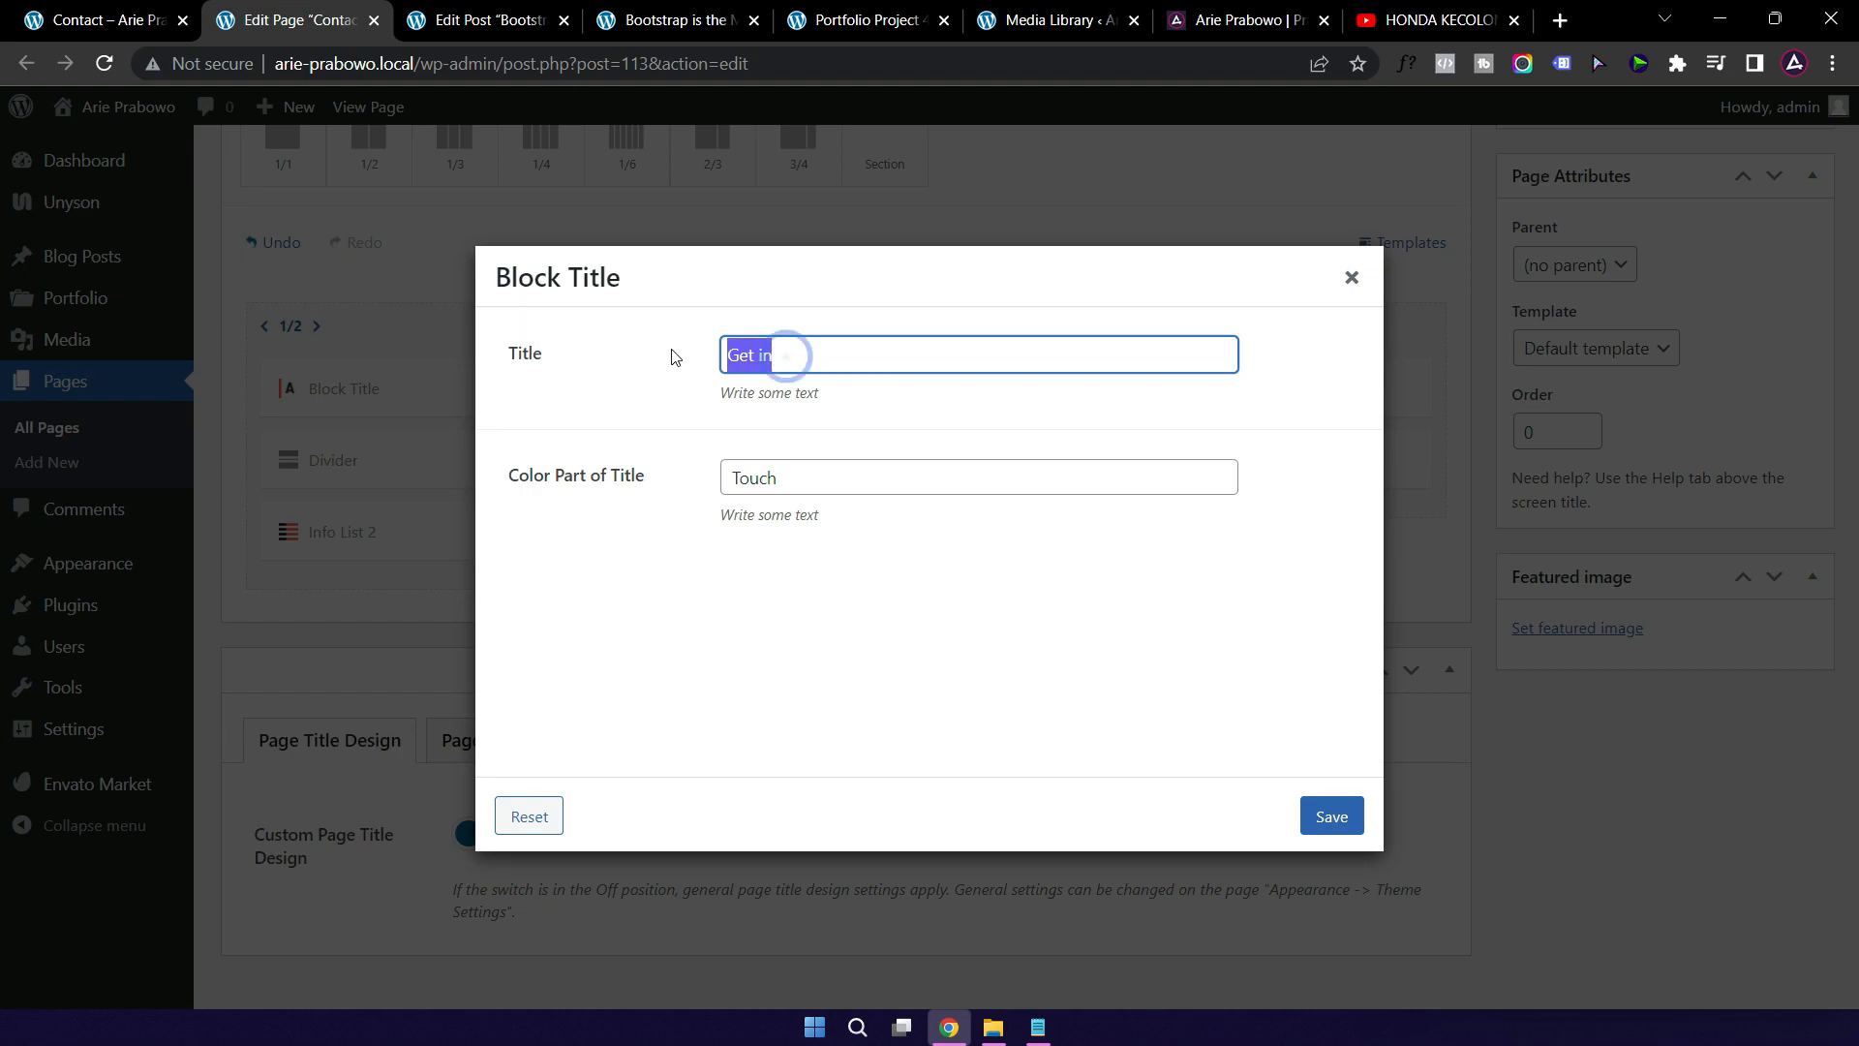
{"action": "type", "text": "Hu"}
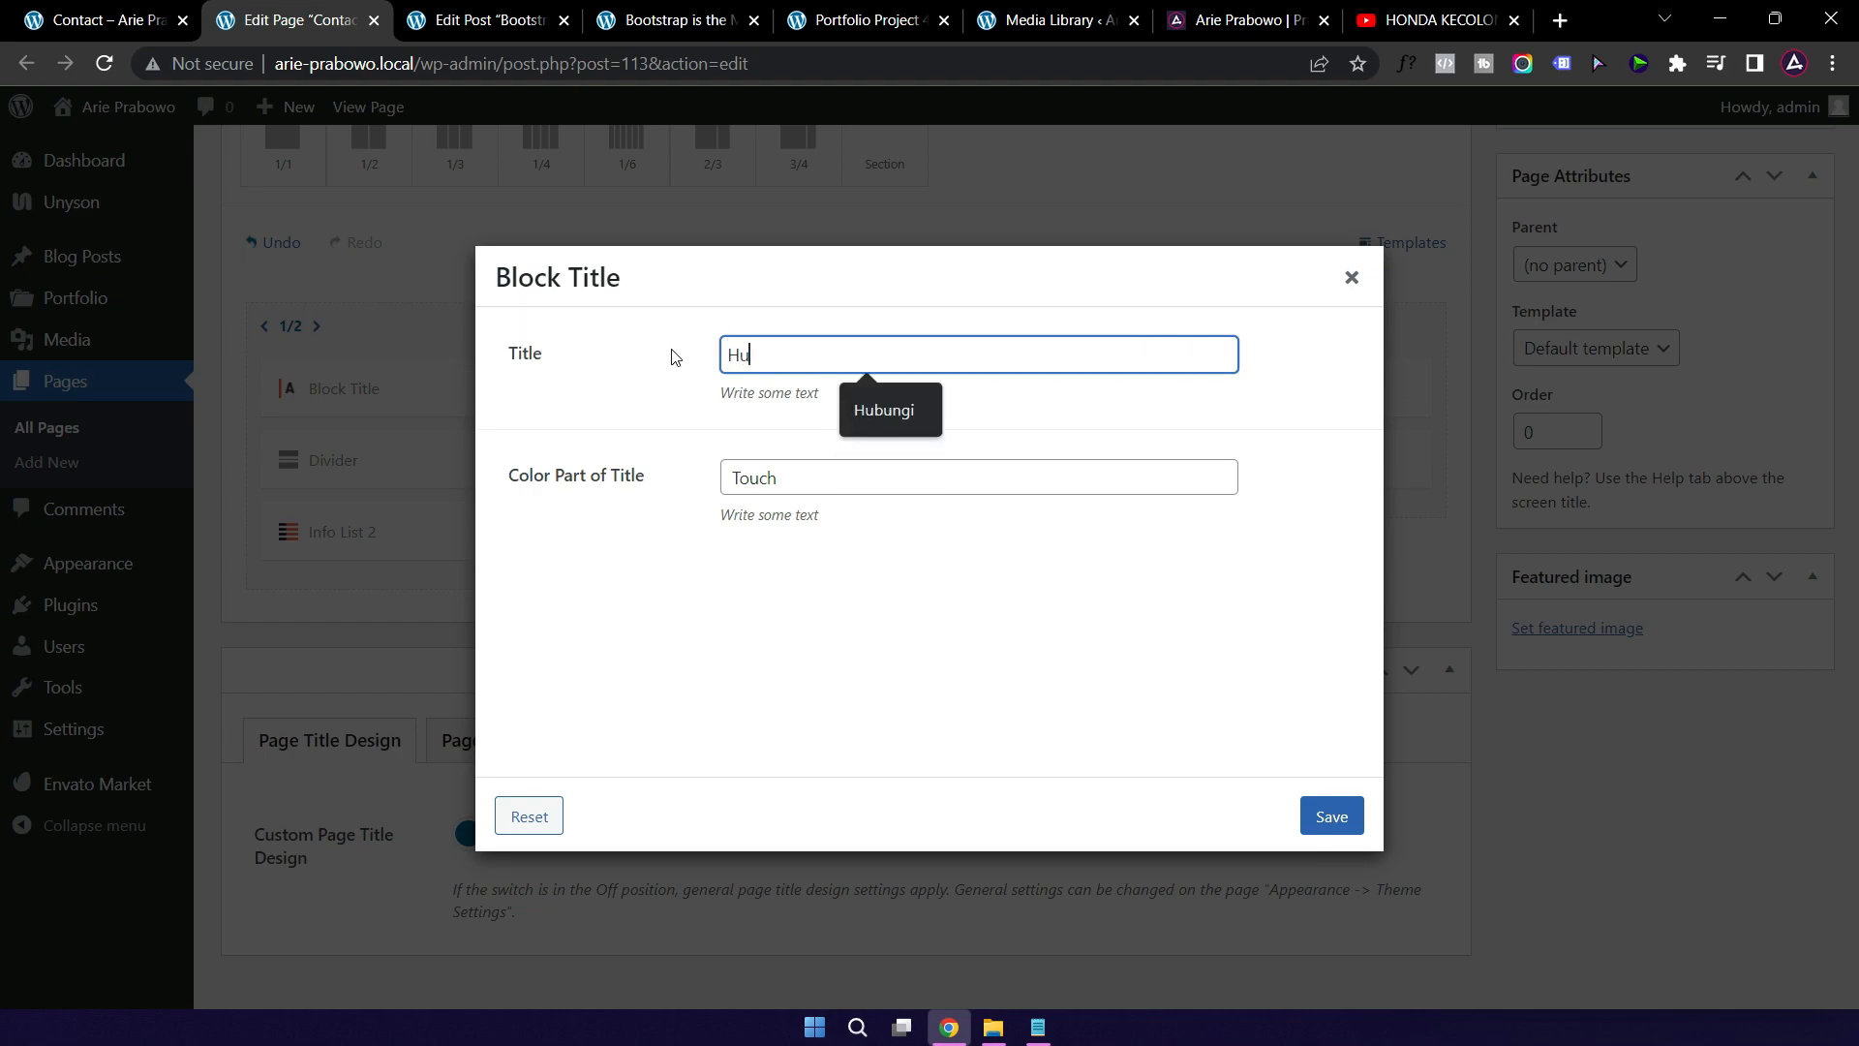
{"action": "left_click", "coordinate": [876, 408]}
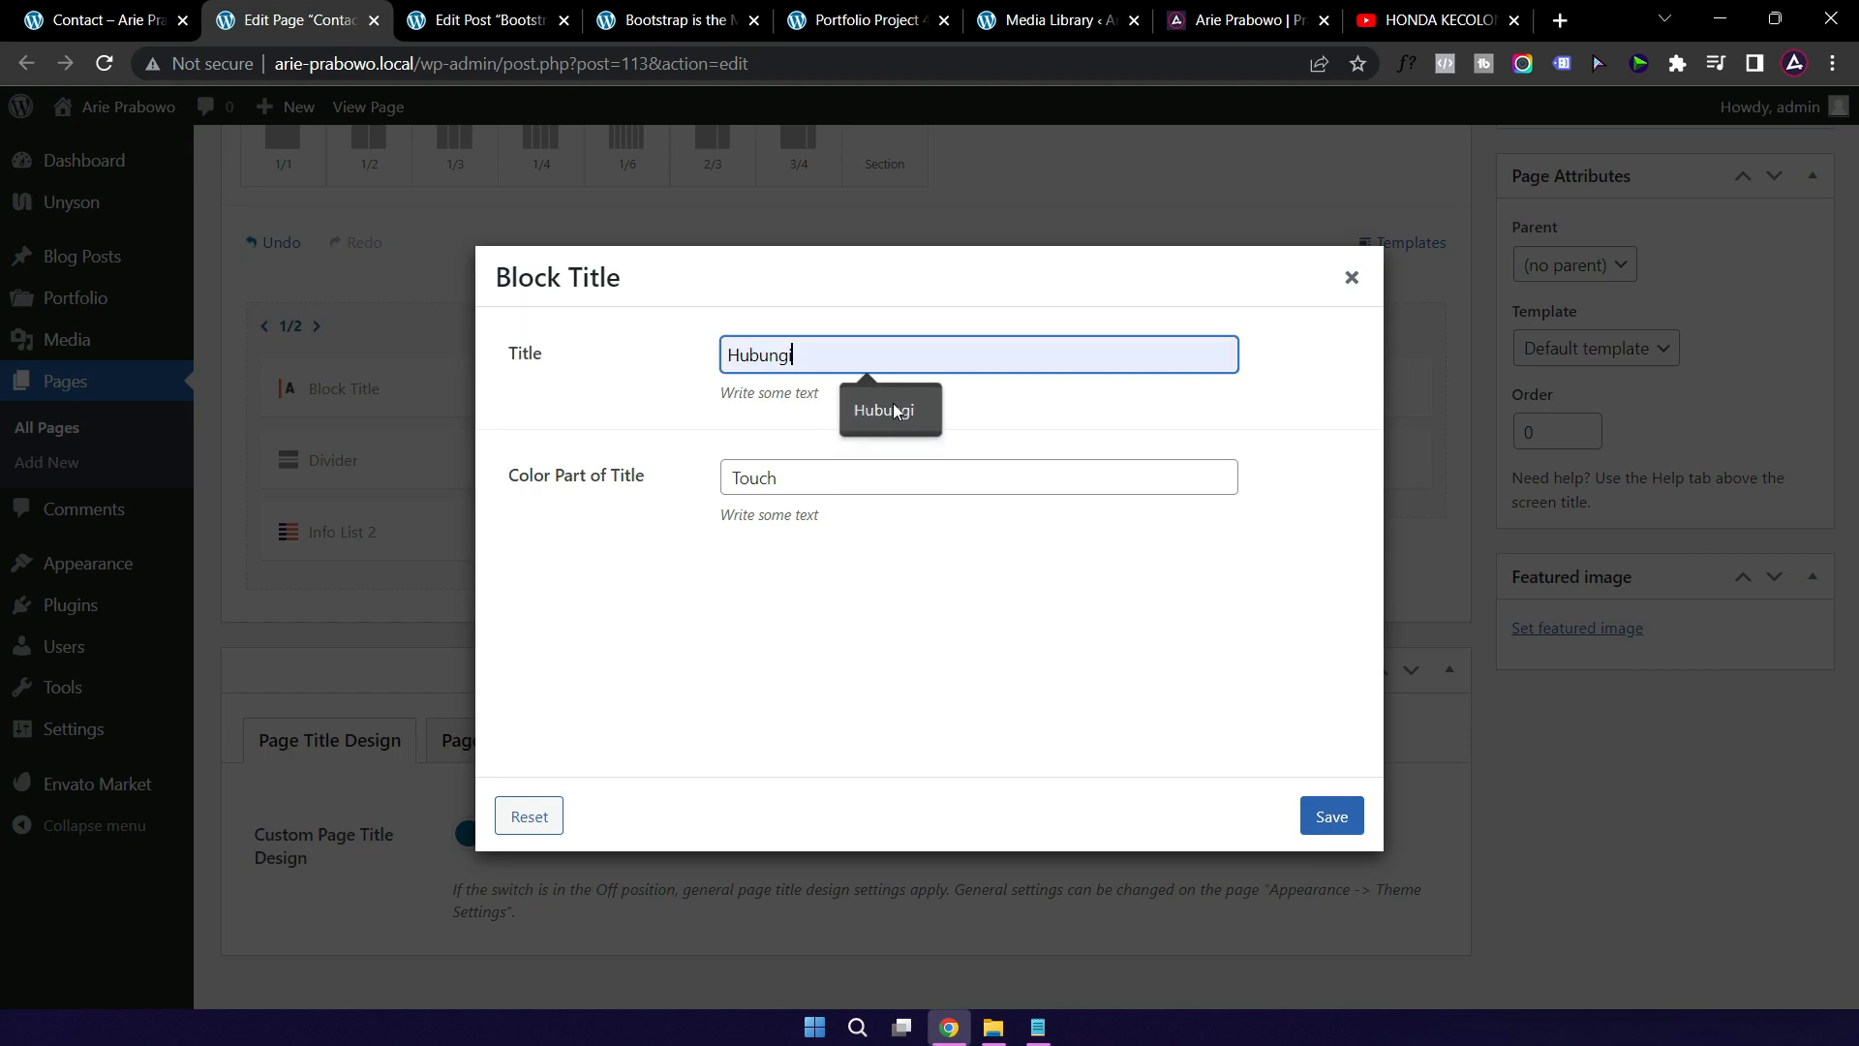
{"action": "left_click", "coordinate": [761, 476]}
{"action": "left_click", "coordinate": [733, 477]}
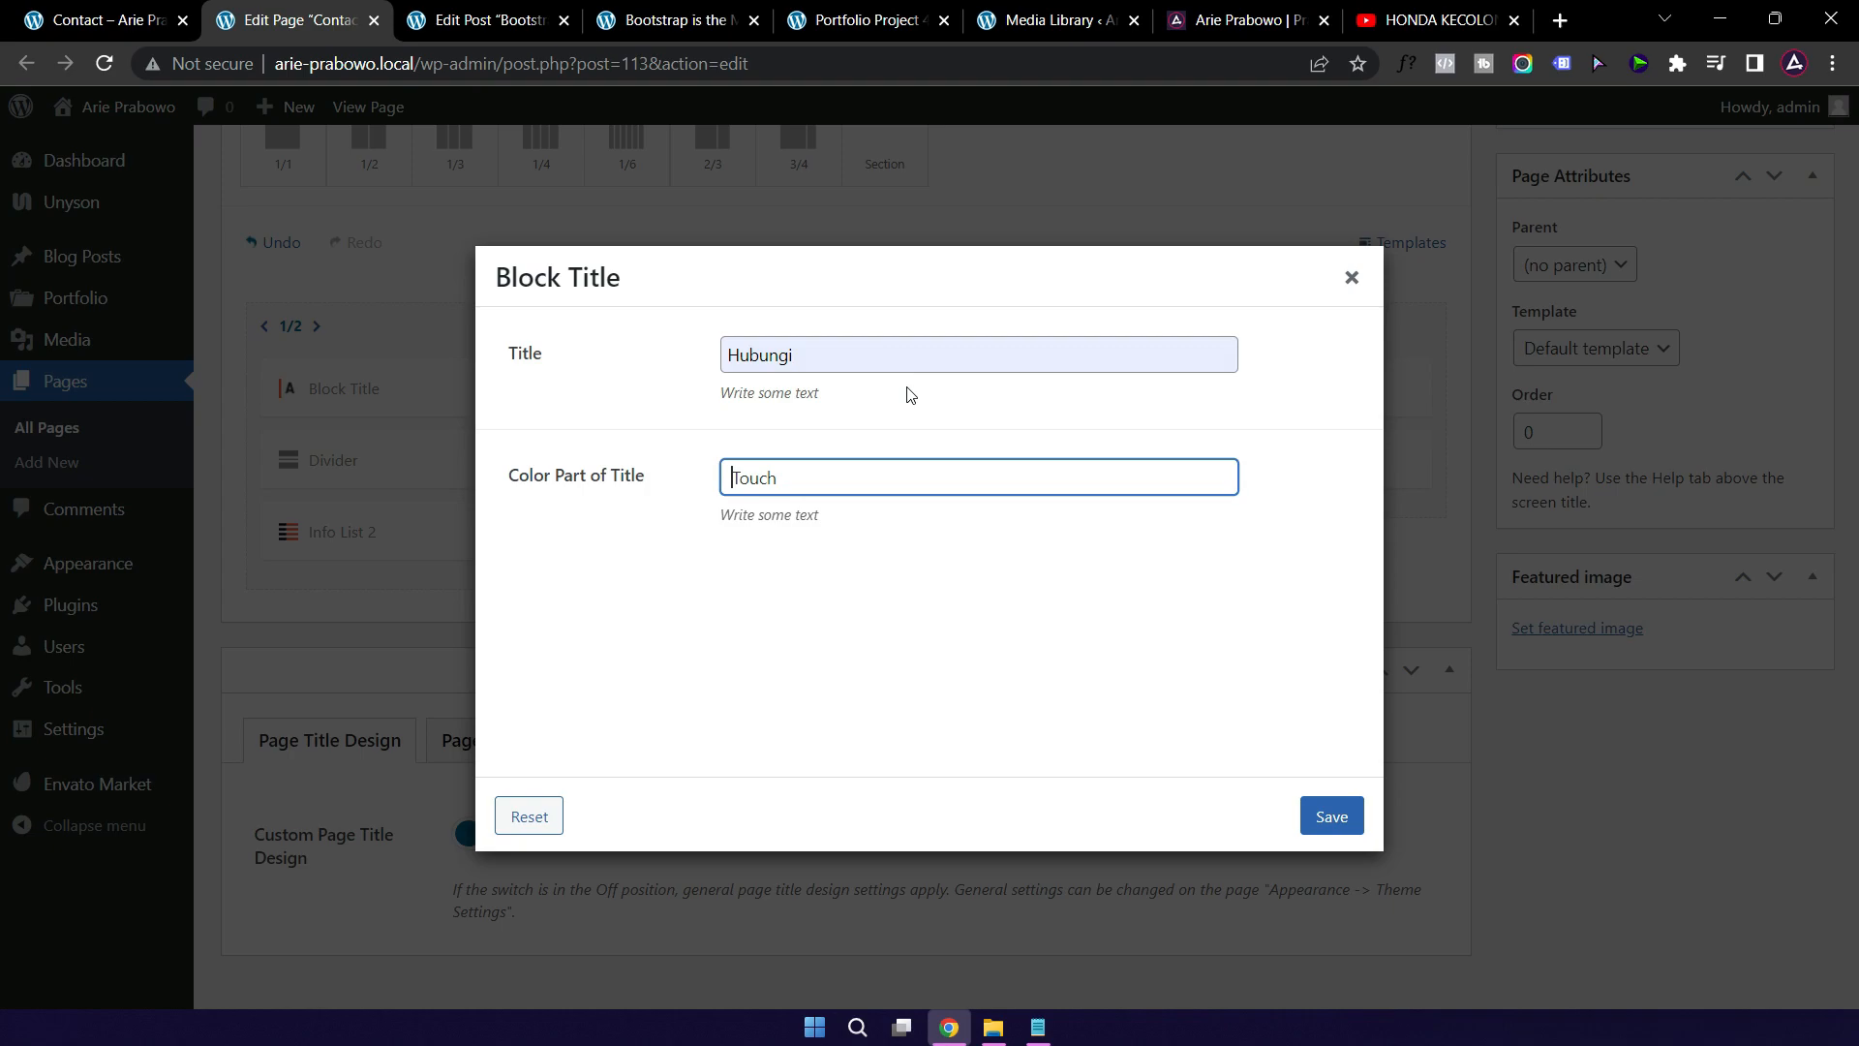
{"action": "key", "text": "shift+End"}
{"action": "type", "text": "Saya"}
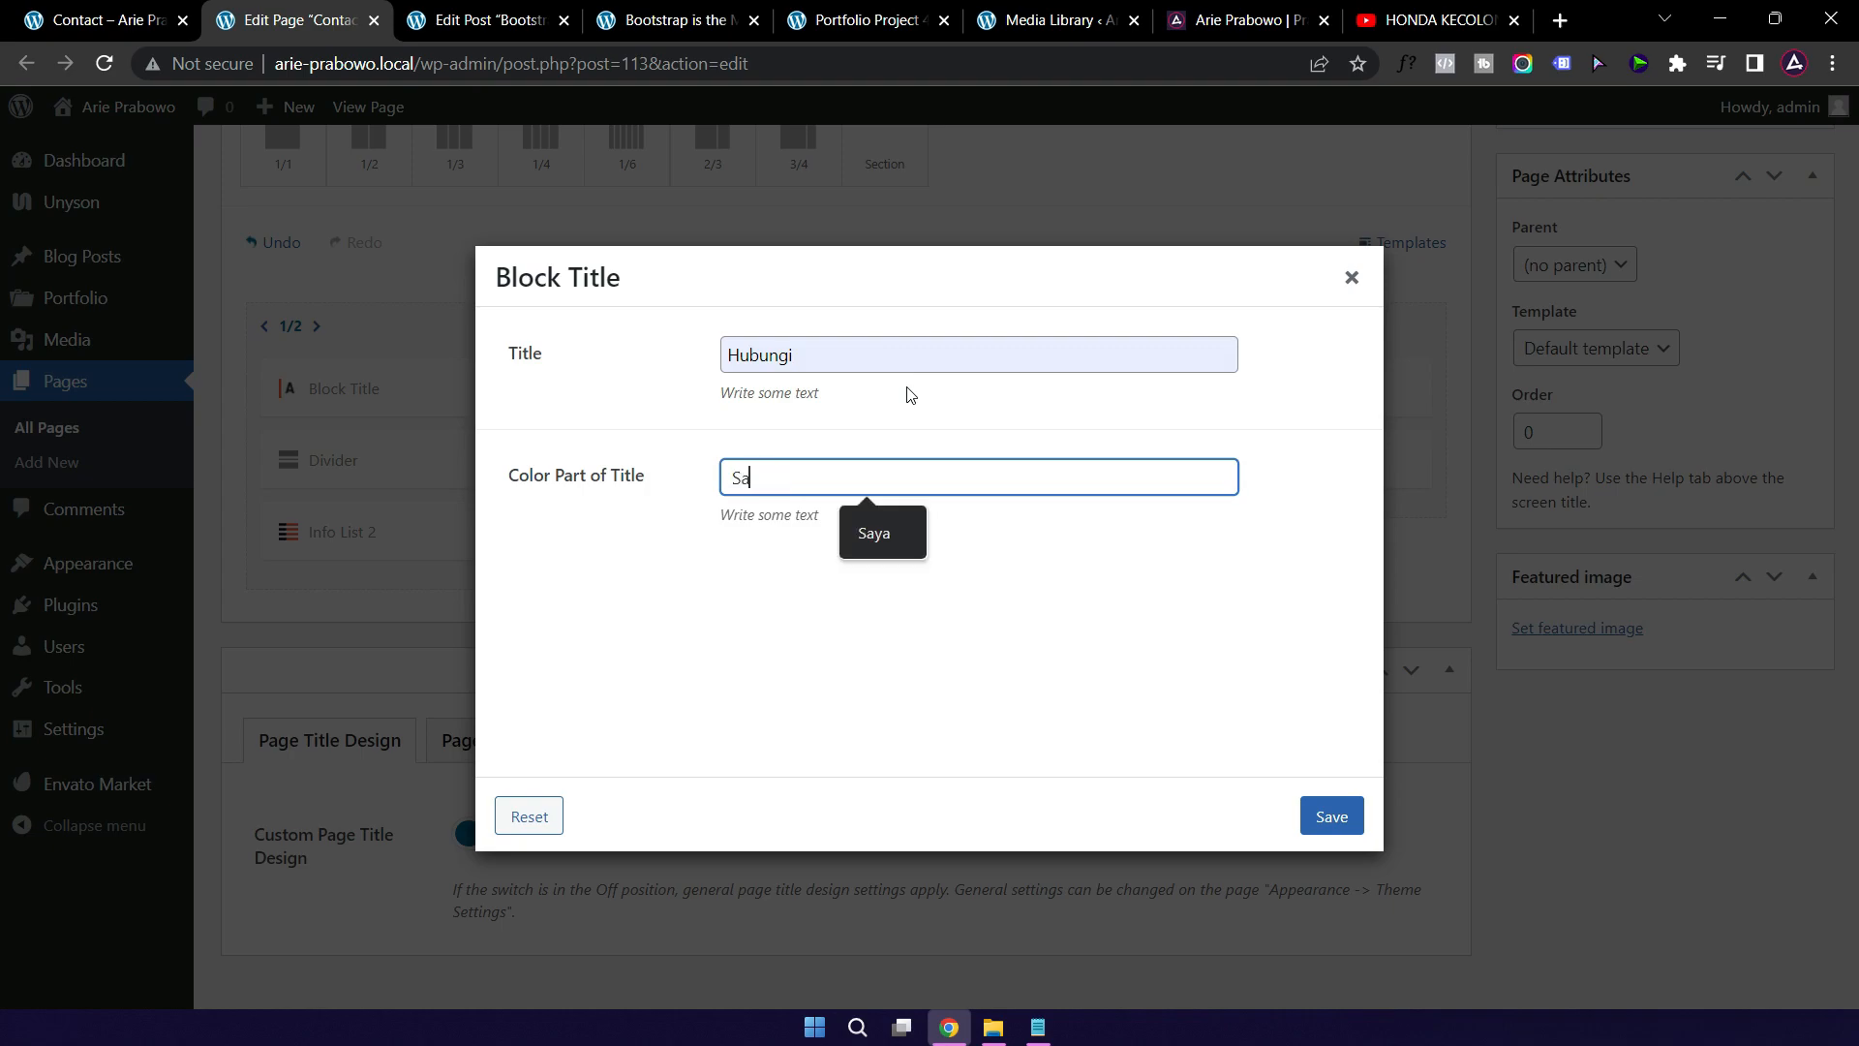
{"action": "left_click", "coordinate": [1333, 821]}
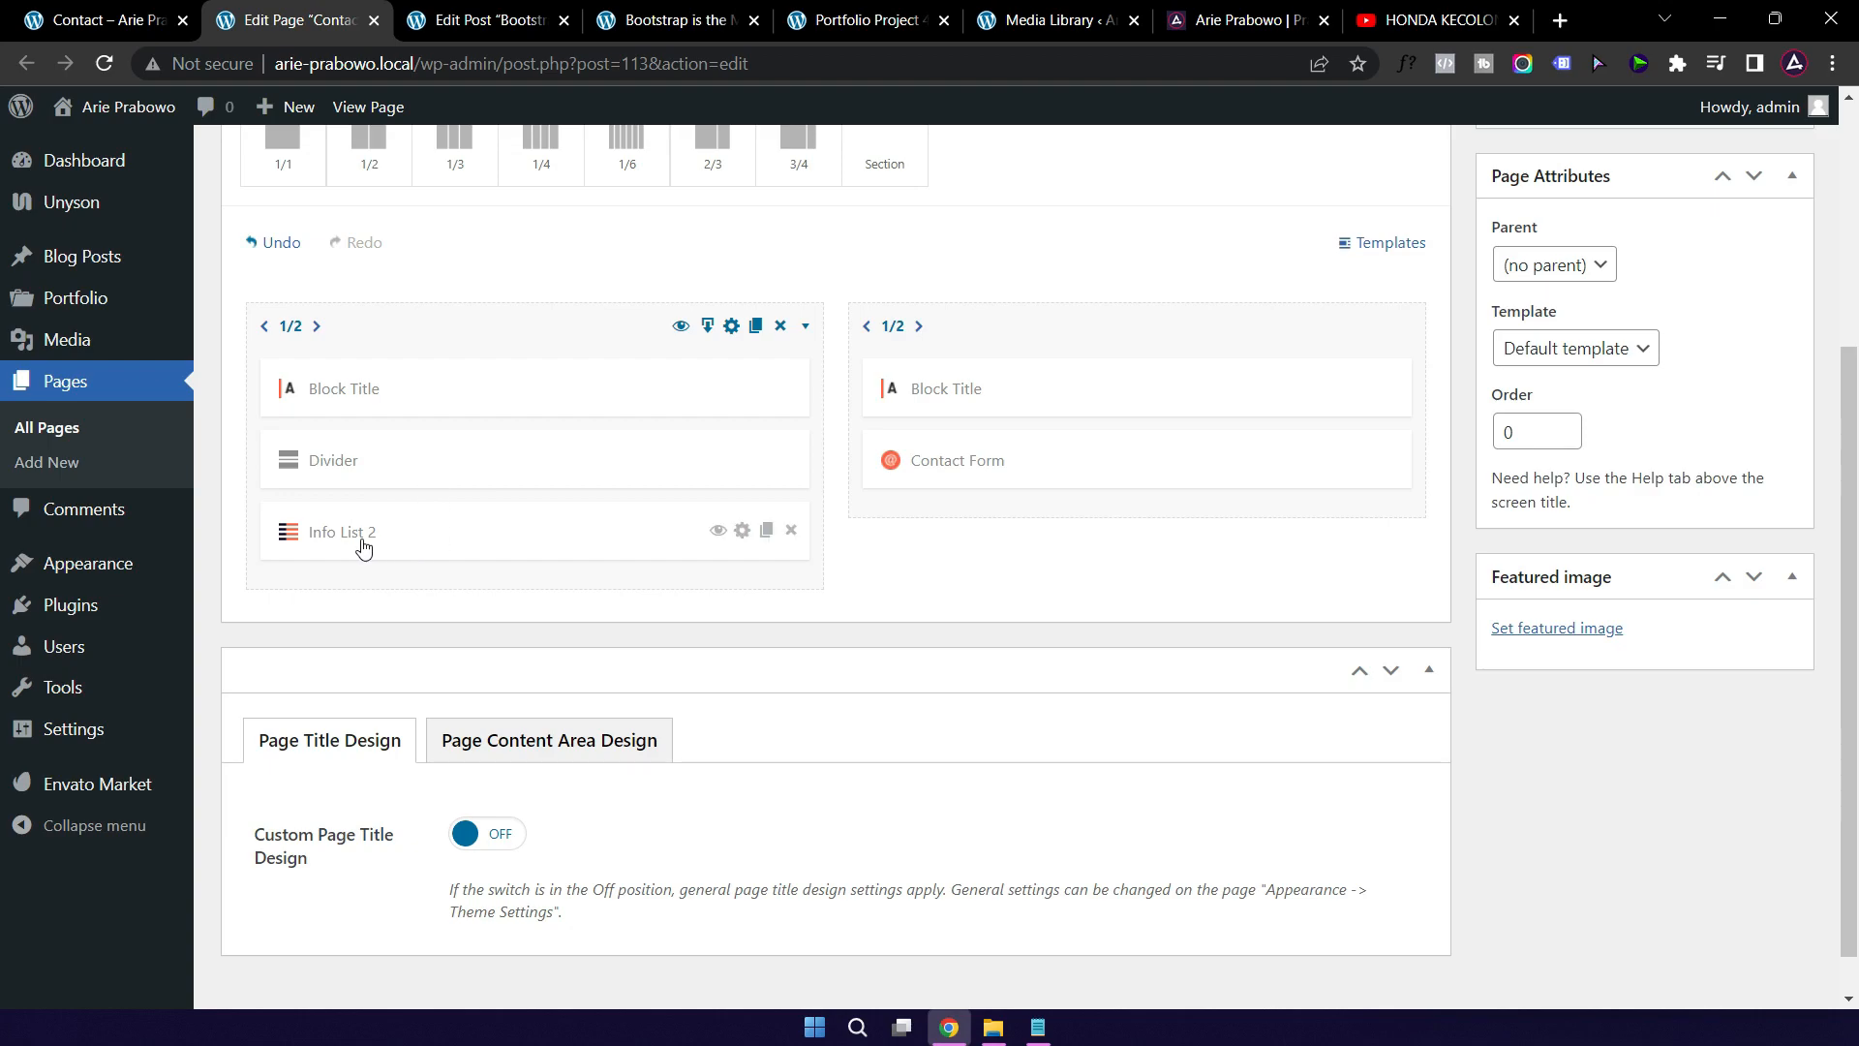
Step: In Info List 2, replace the Los Angeles, USA address item with the new address
{"action": "left_click", "coordinate": [426, 544]}
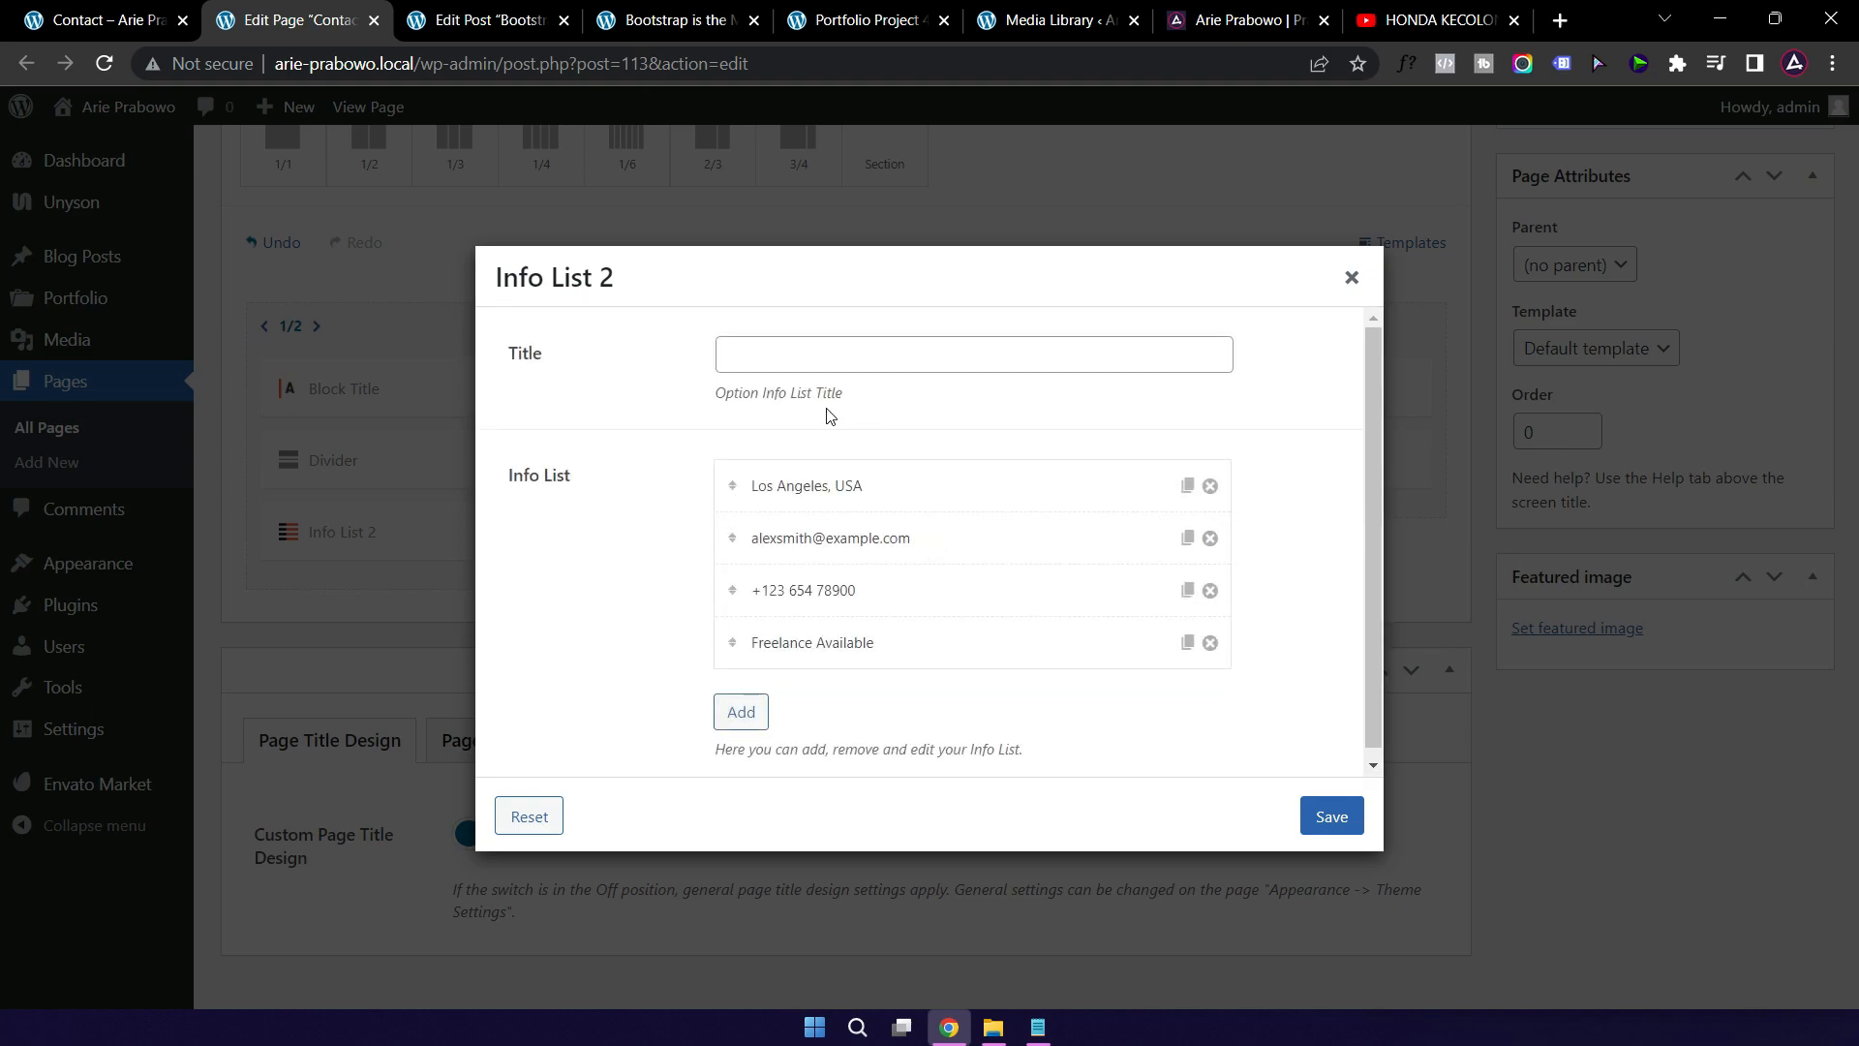
{"action": "left_click", "coordinate": [881, 487]}
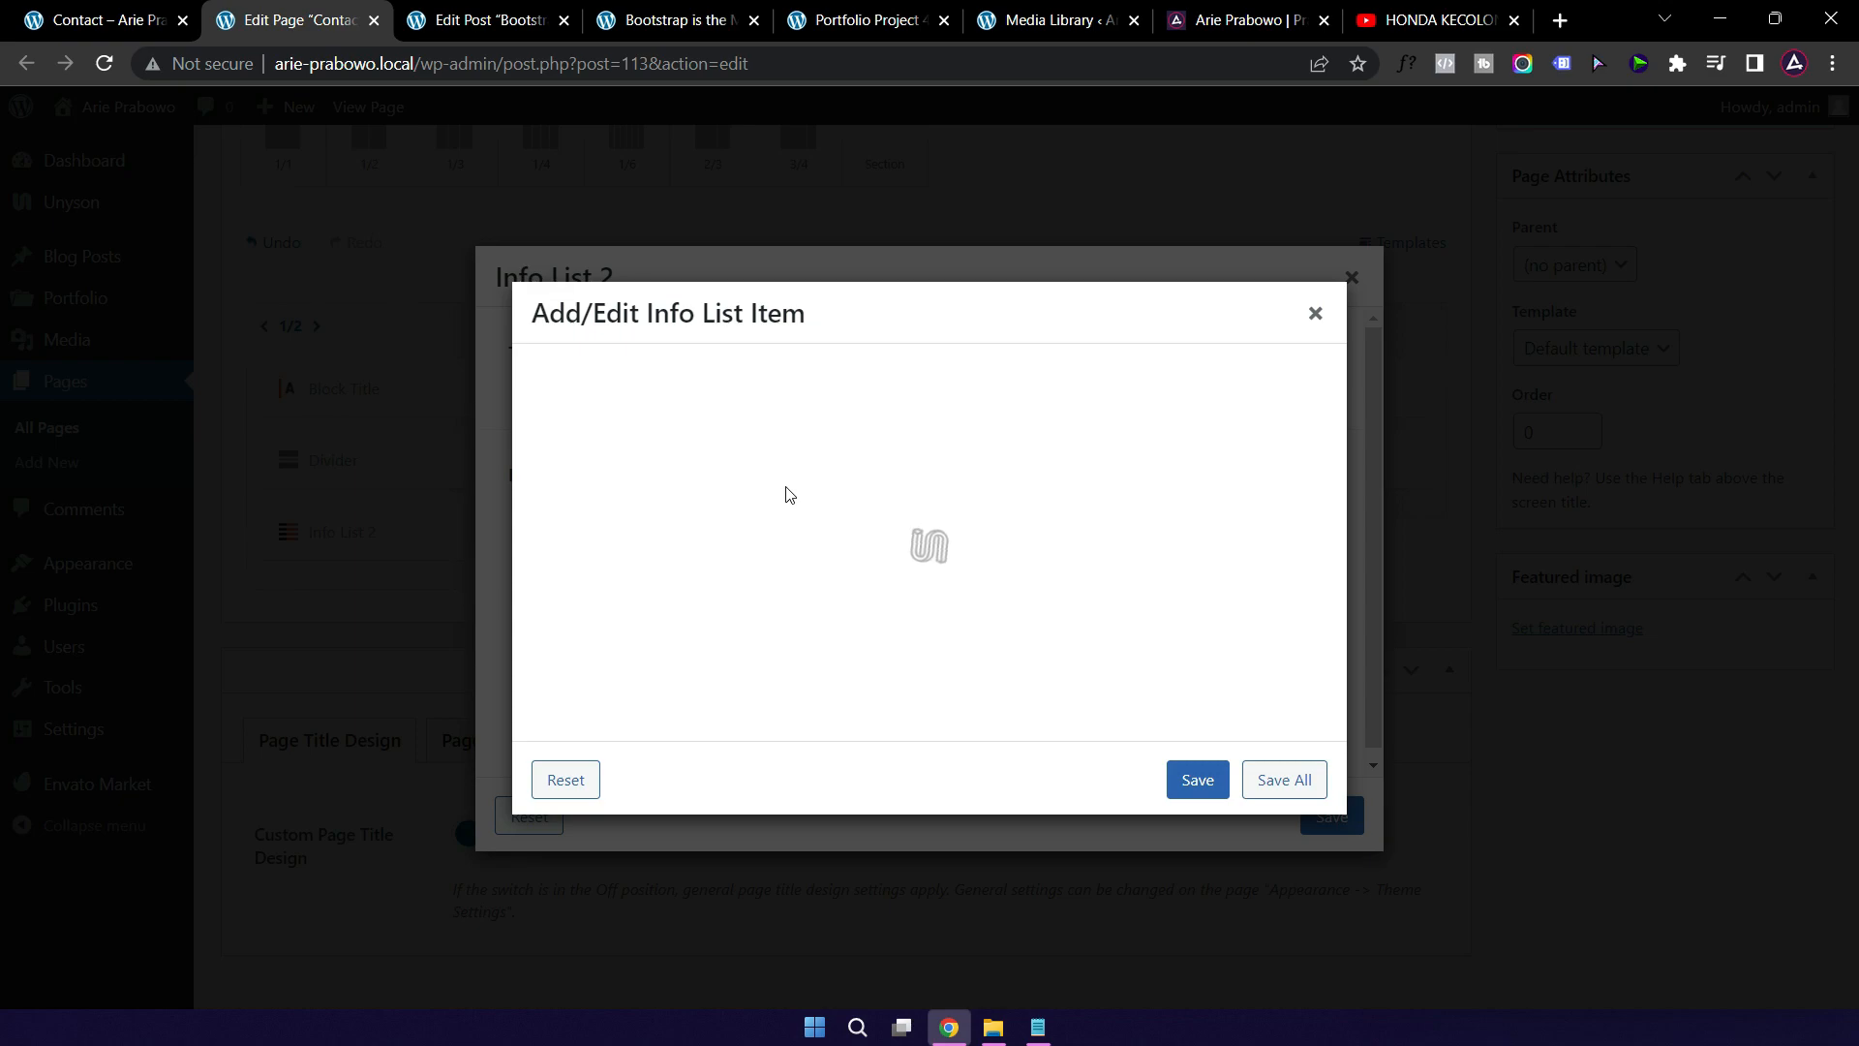
{"action": "left_click_drag", "start_coordinate": [870, 523], "coordinate": [635, 514]}
{"action": "type", "text": "Pisangan, Ciputat Timur"}
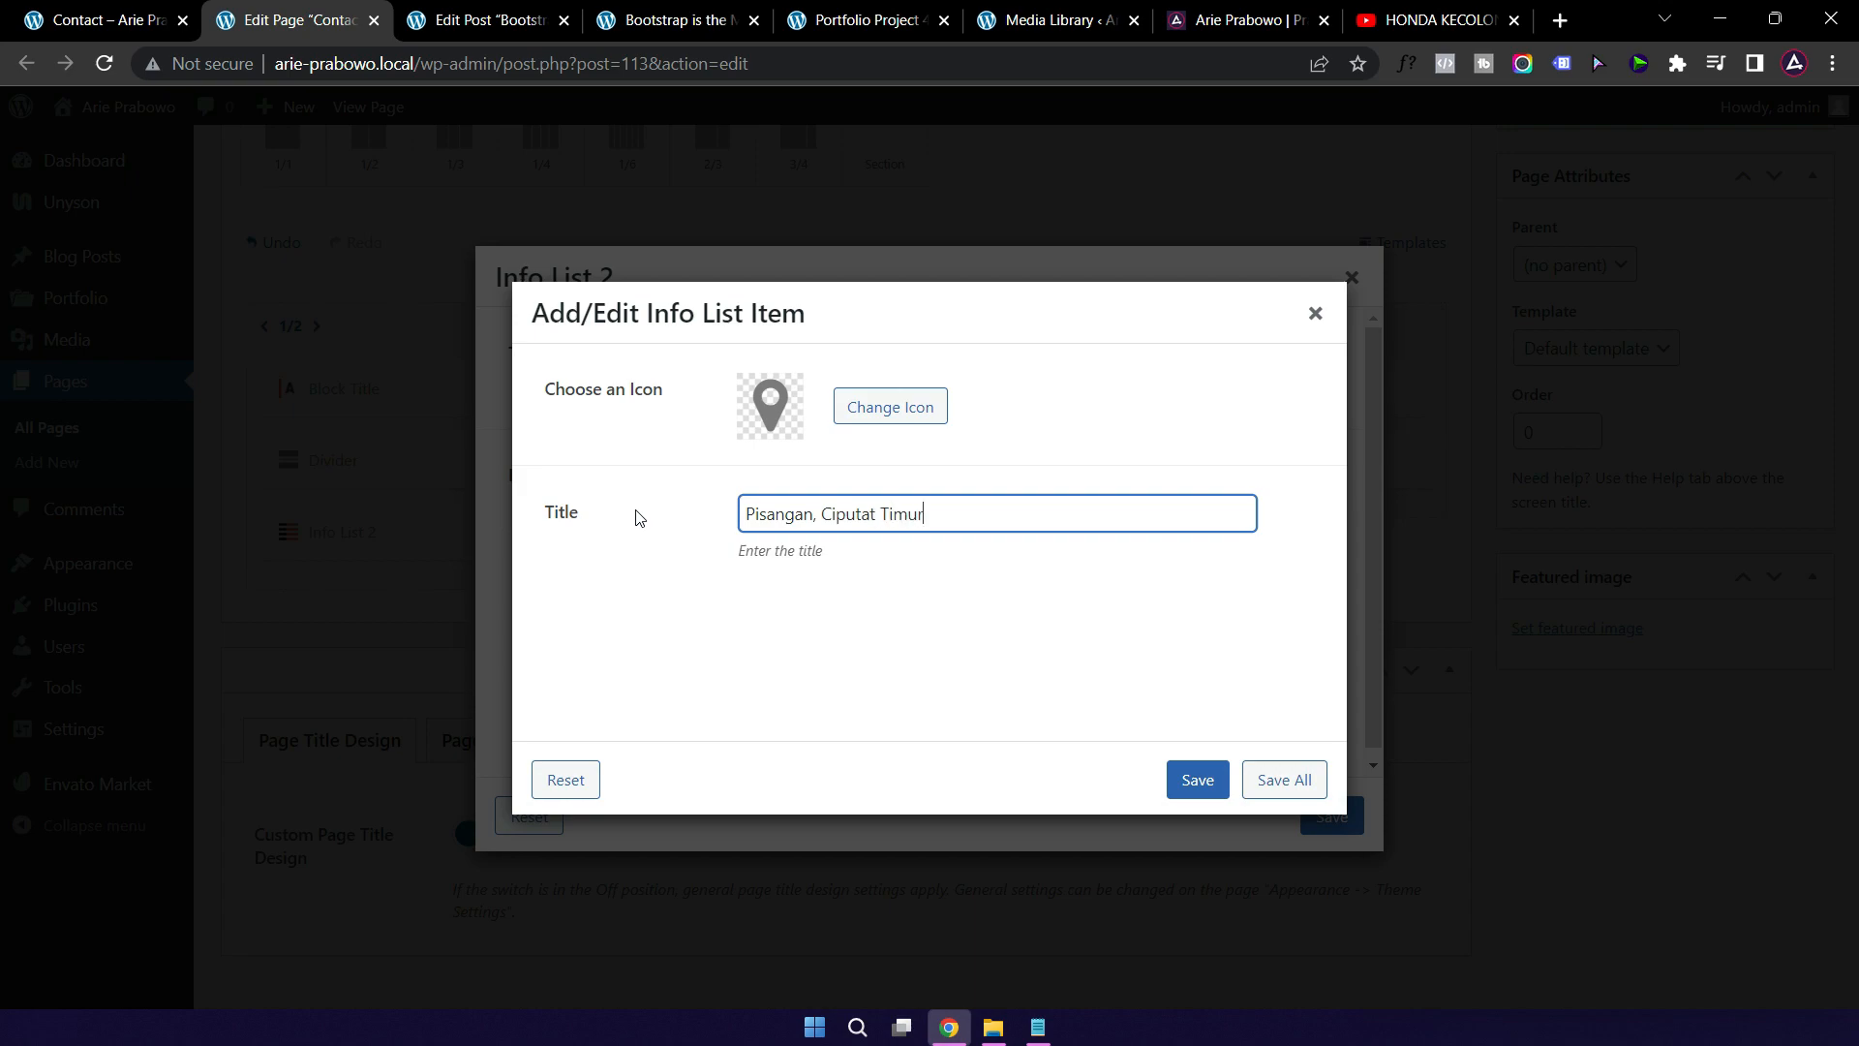
{"action": "left_click", "coordinate": [1190, 788]}
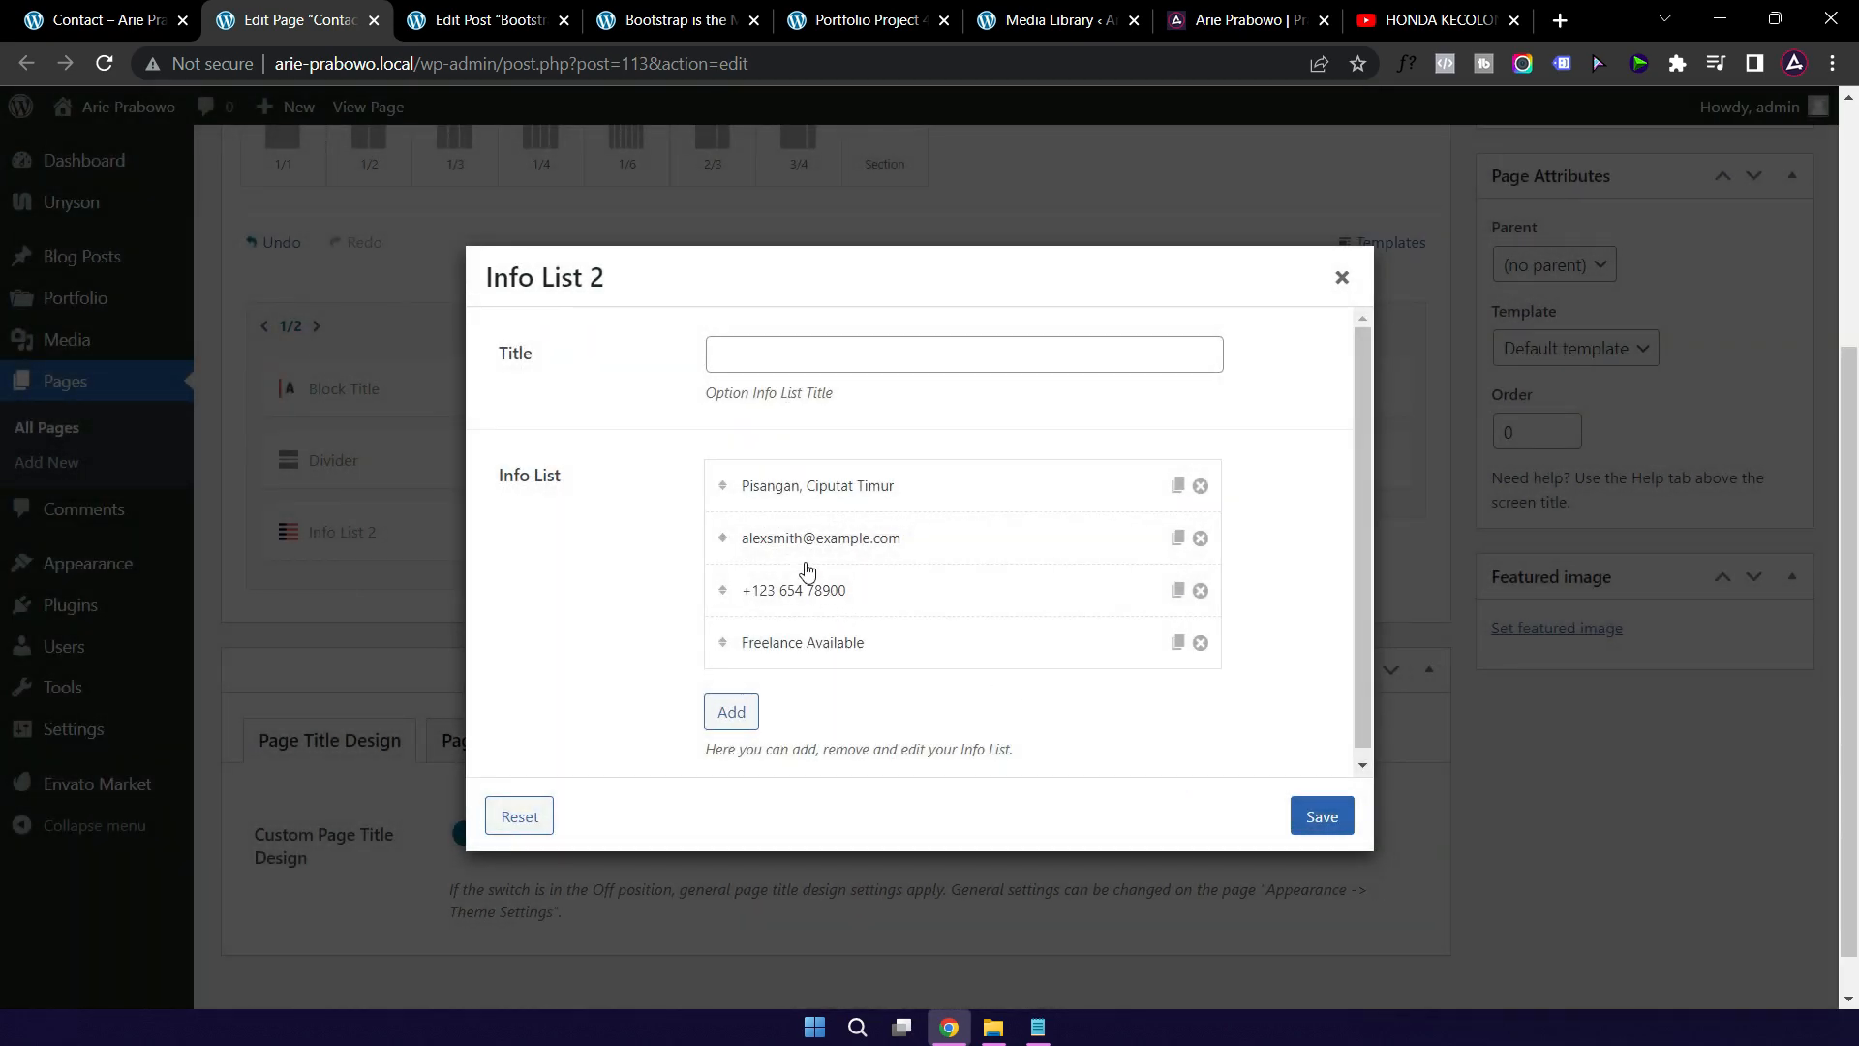
Step: Replace the sample e-mail item's title with the new e-mail address and save it
{"action": "left_click", "coordinate": [927, 546]}
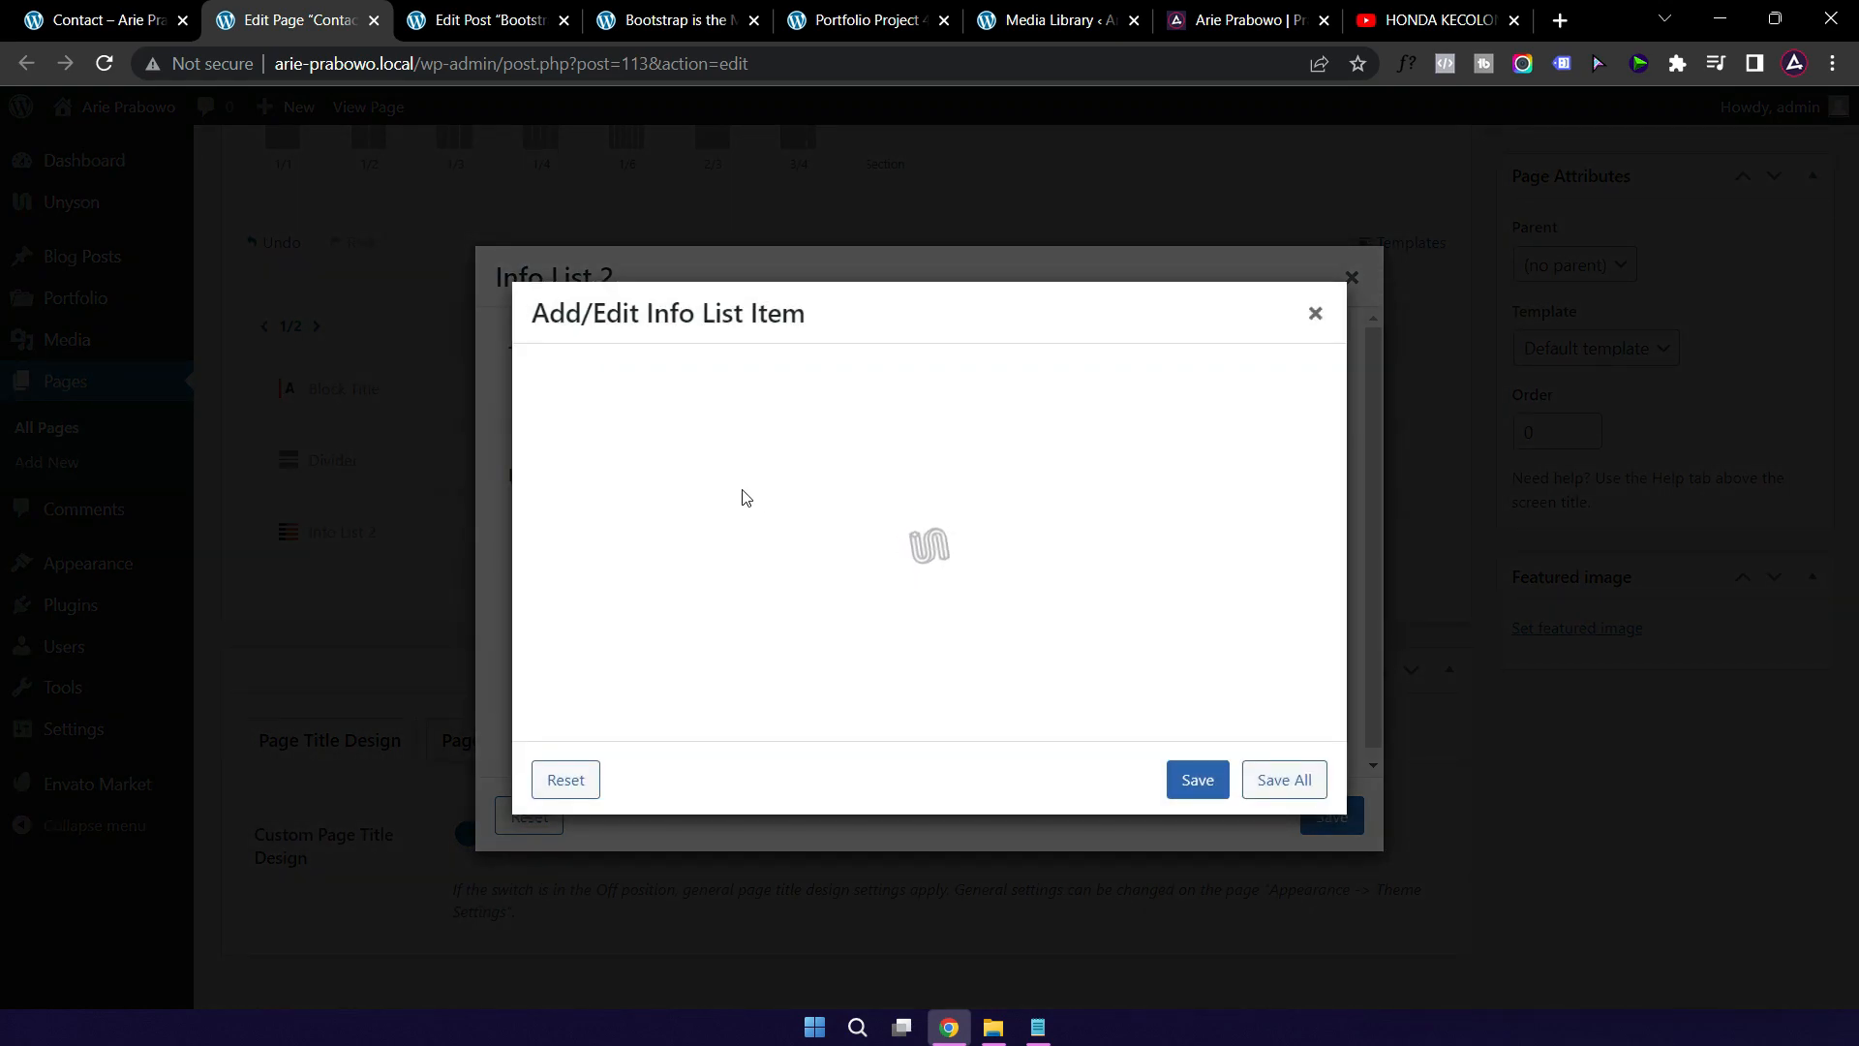
{"action": "triple_click", "coordinate": [957, 522]}
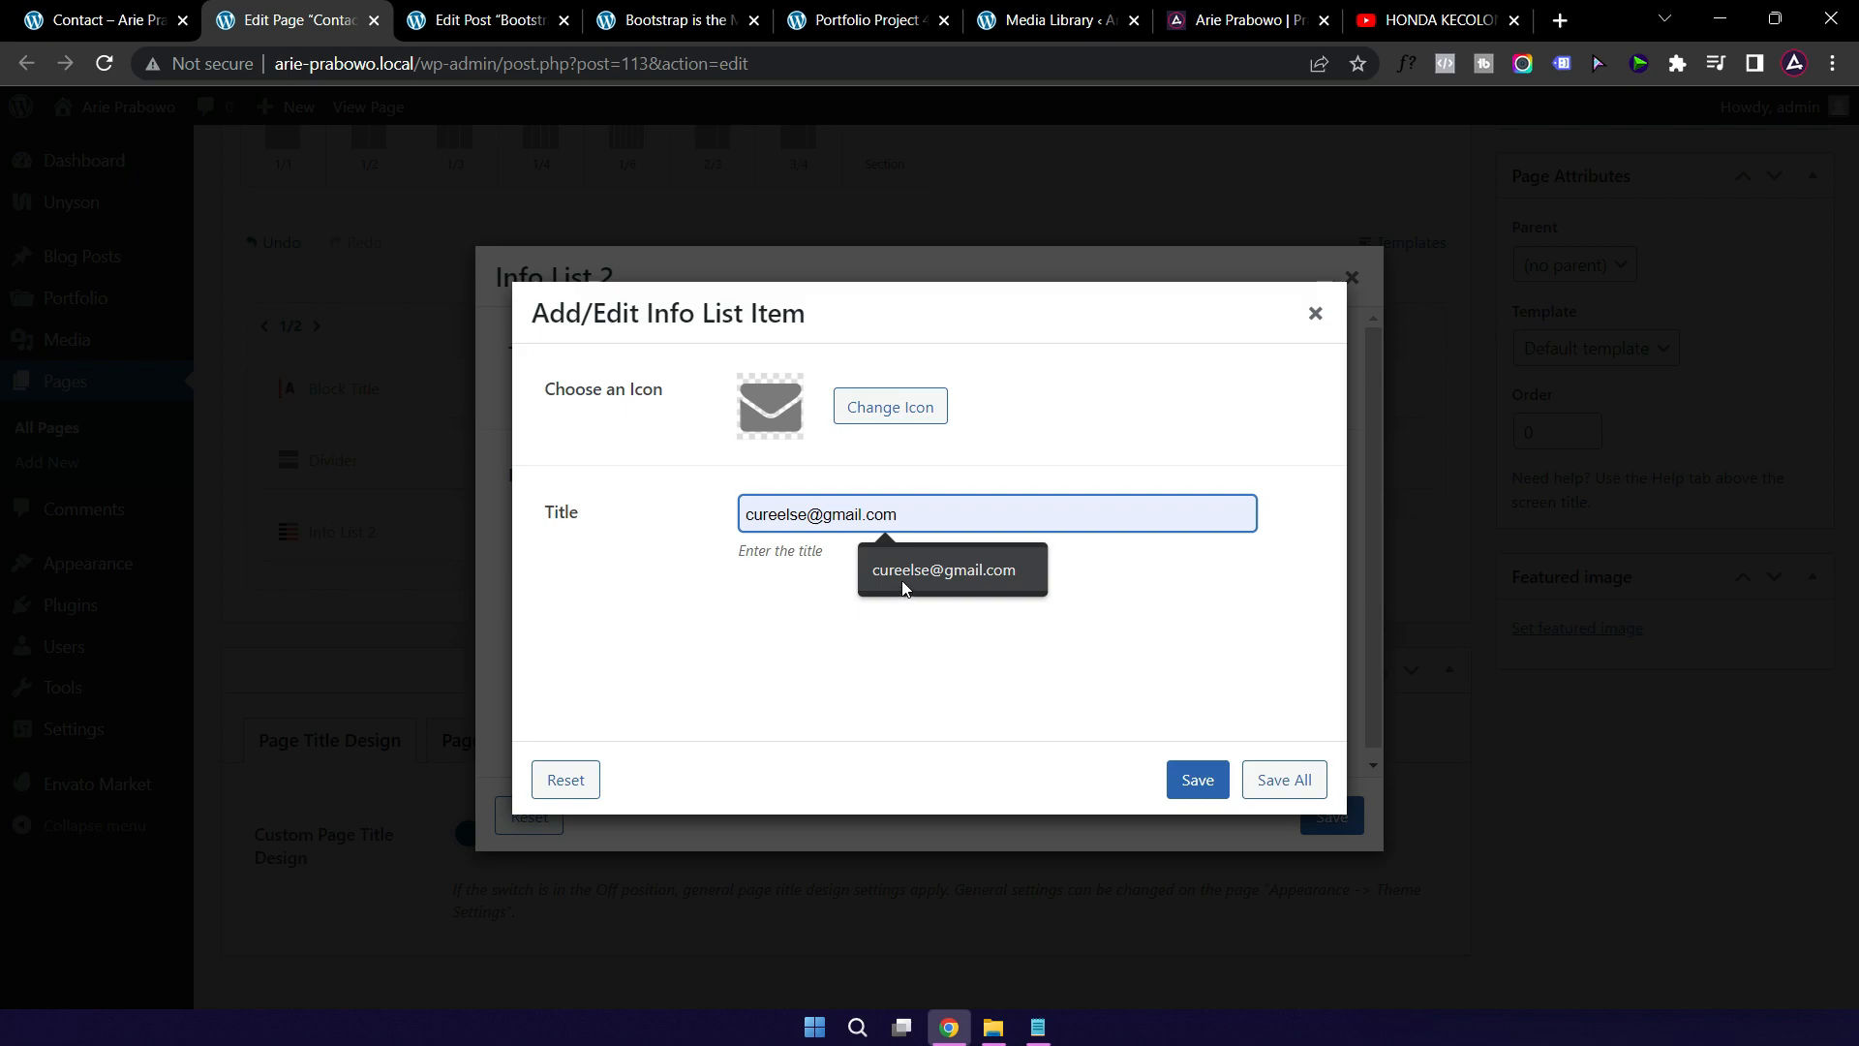
{"action": "left_click", "coordinate": [902, 577]}
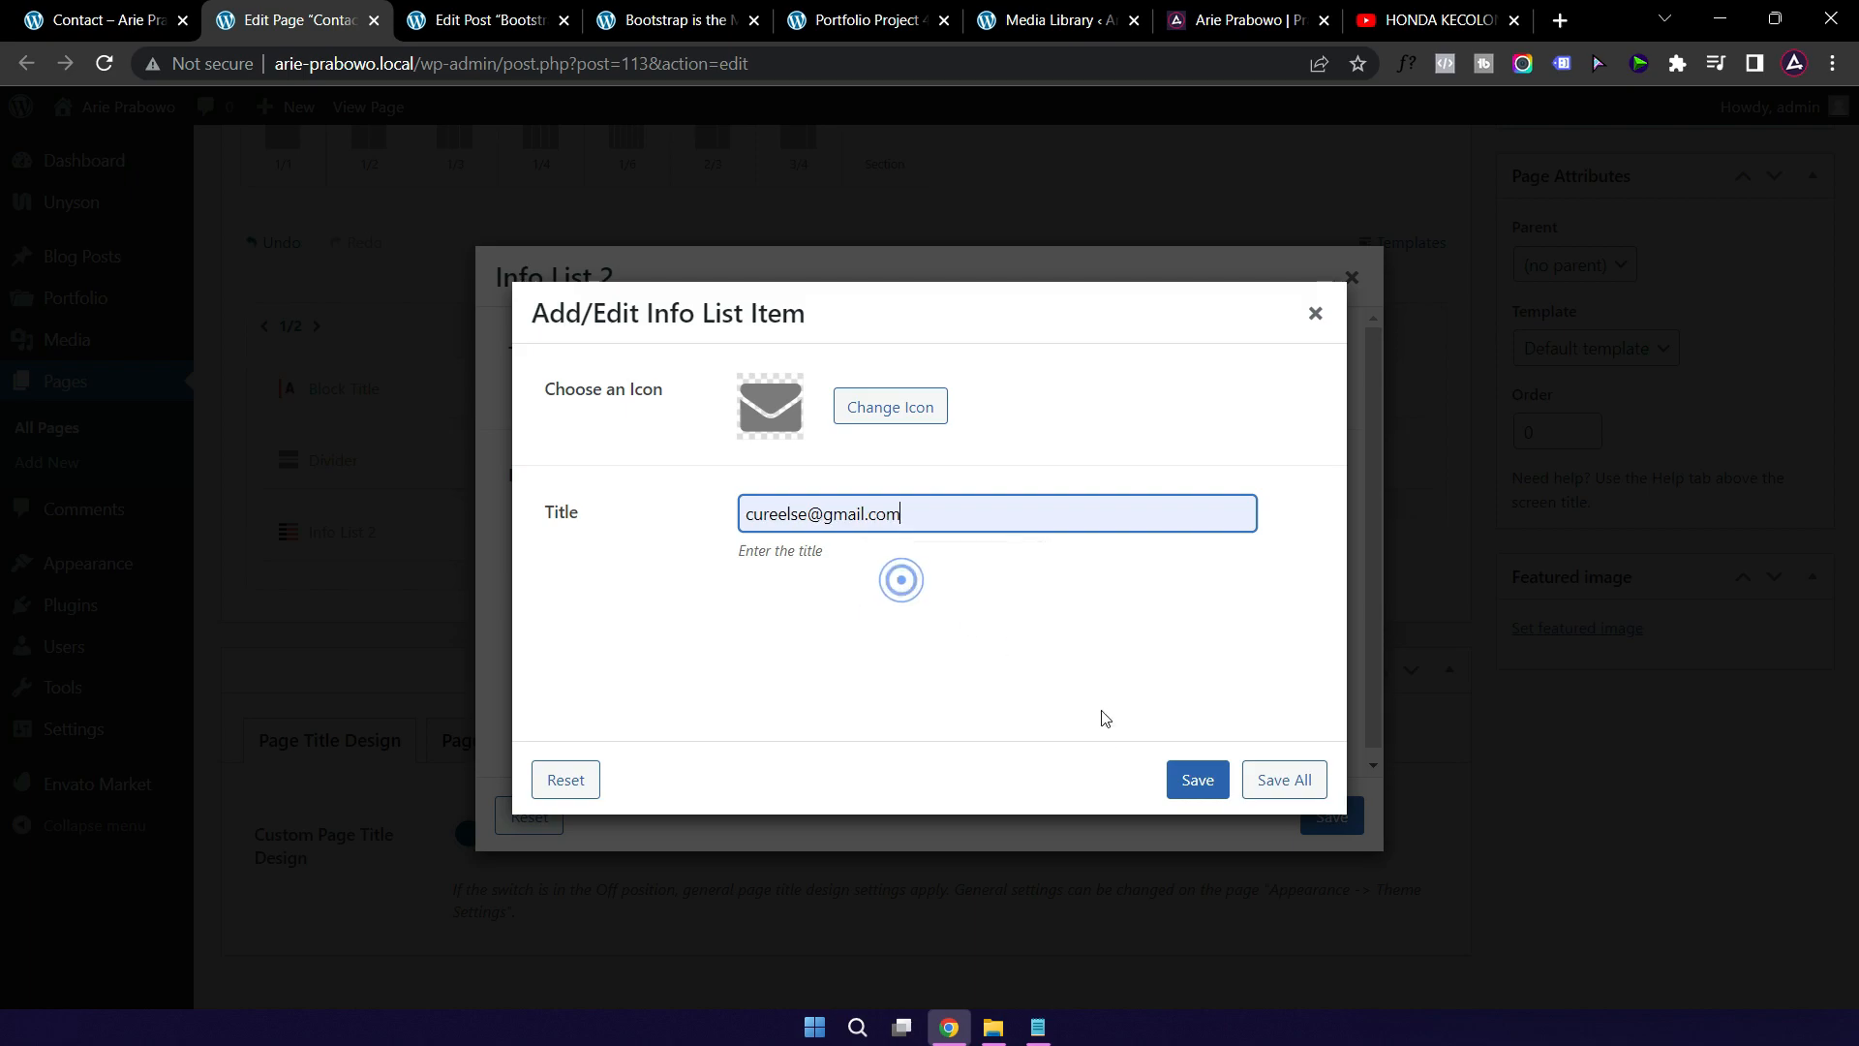
{"action": "left_click", "coordinate": [1201, 779]}
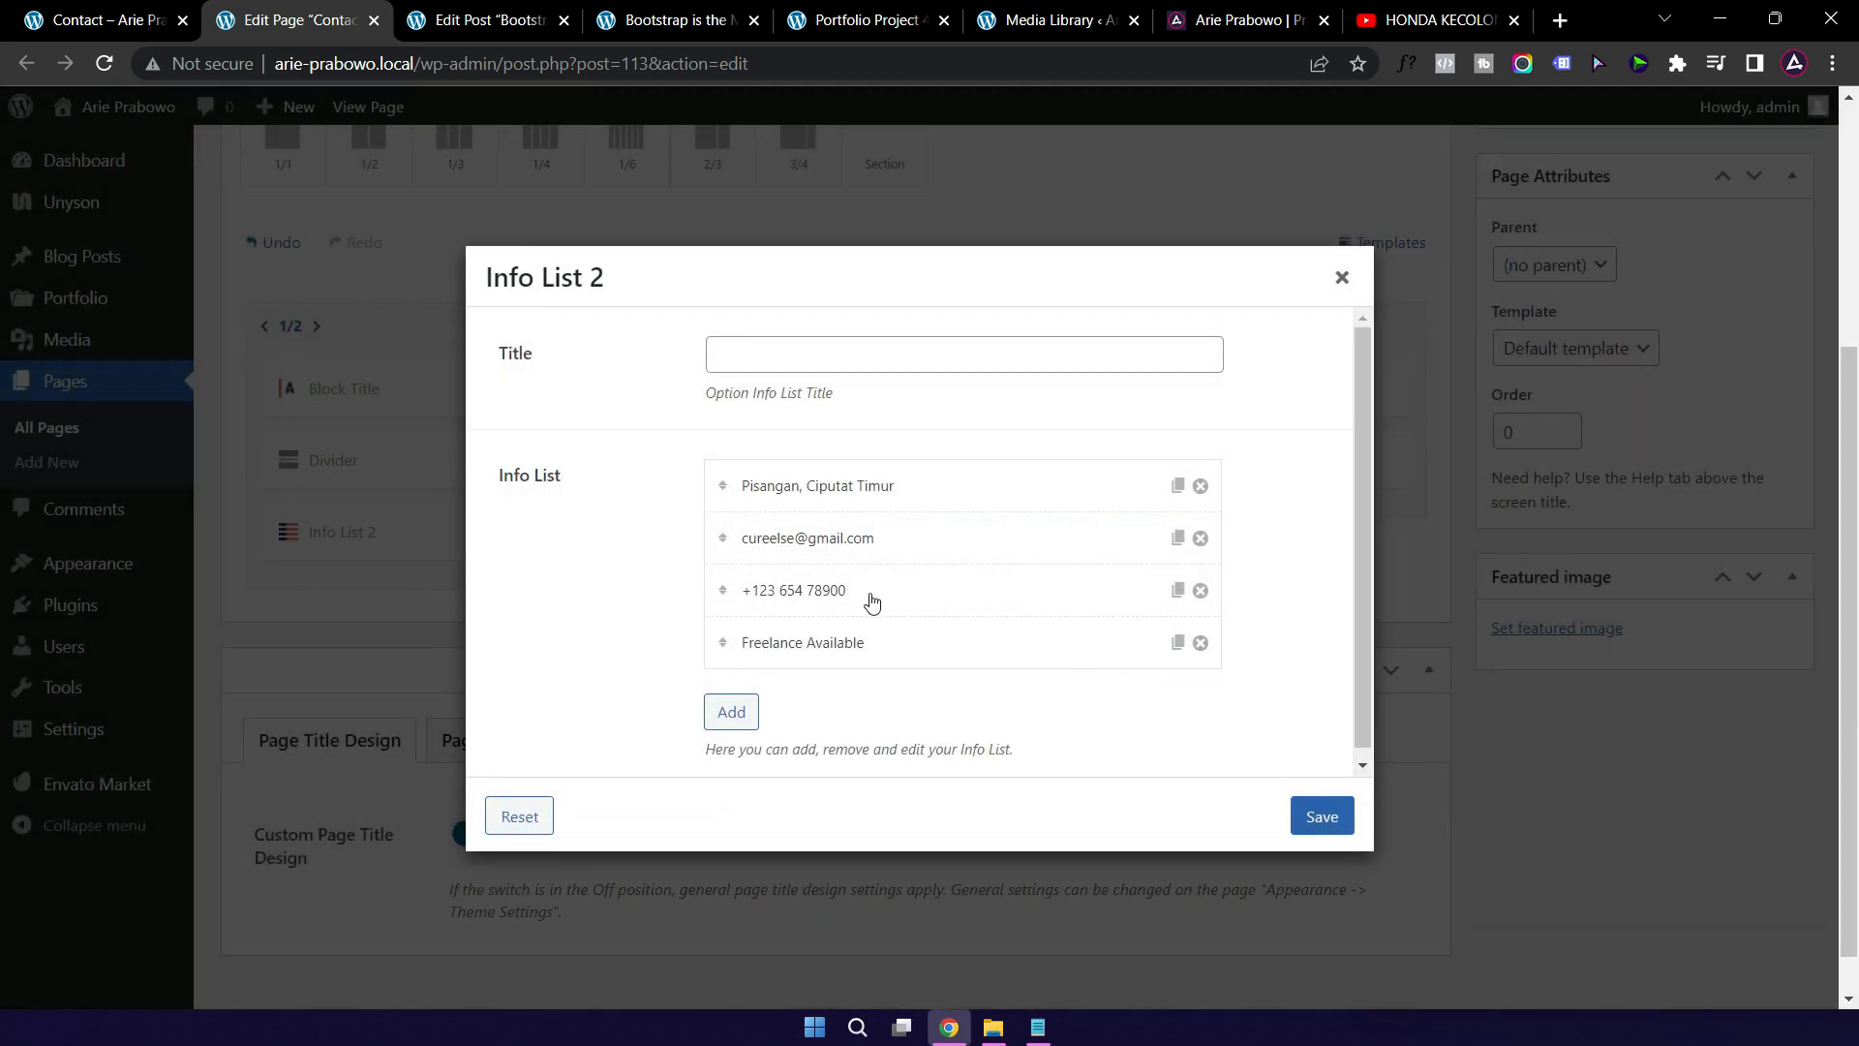
Step: Re-save the phone number and Freelance Available items, then save Info List 2
{"action": "left_click", "coordinate": [877, 598]}
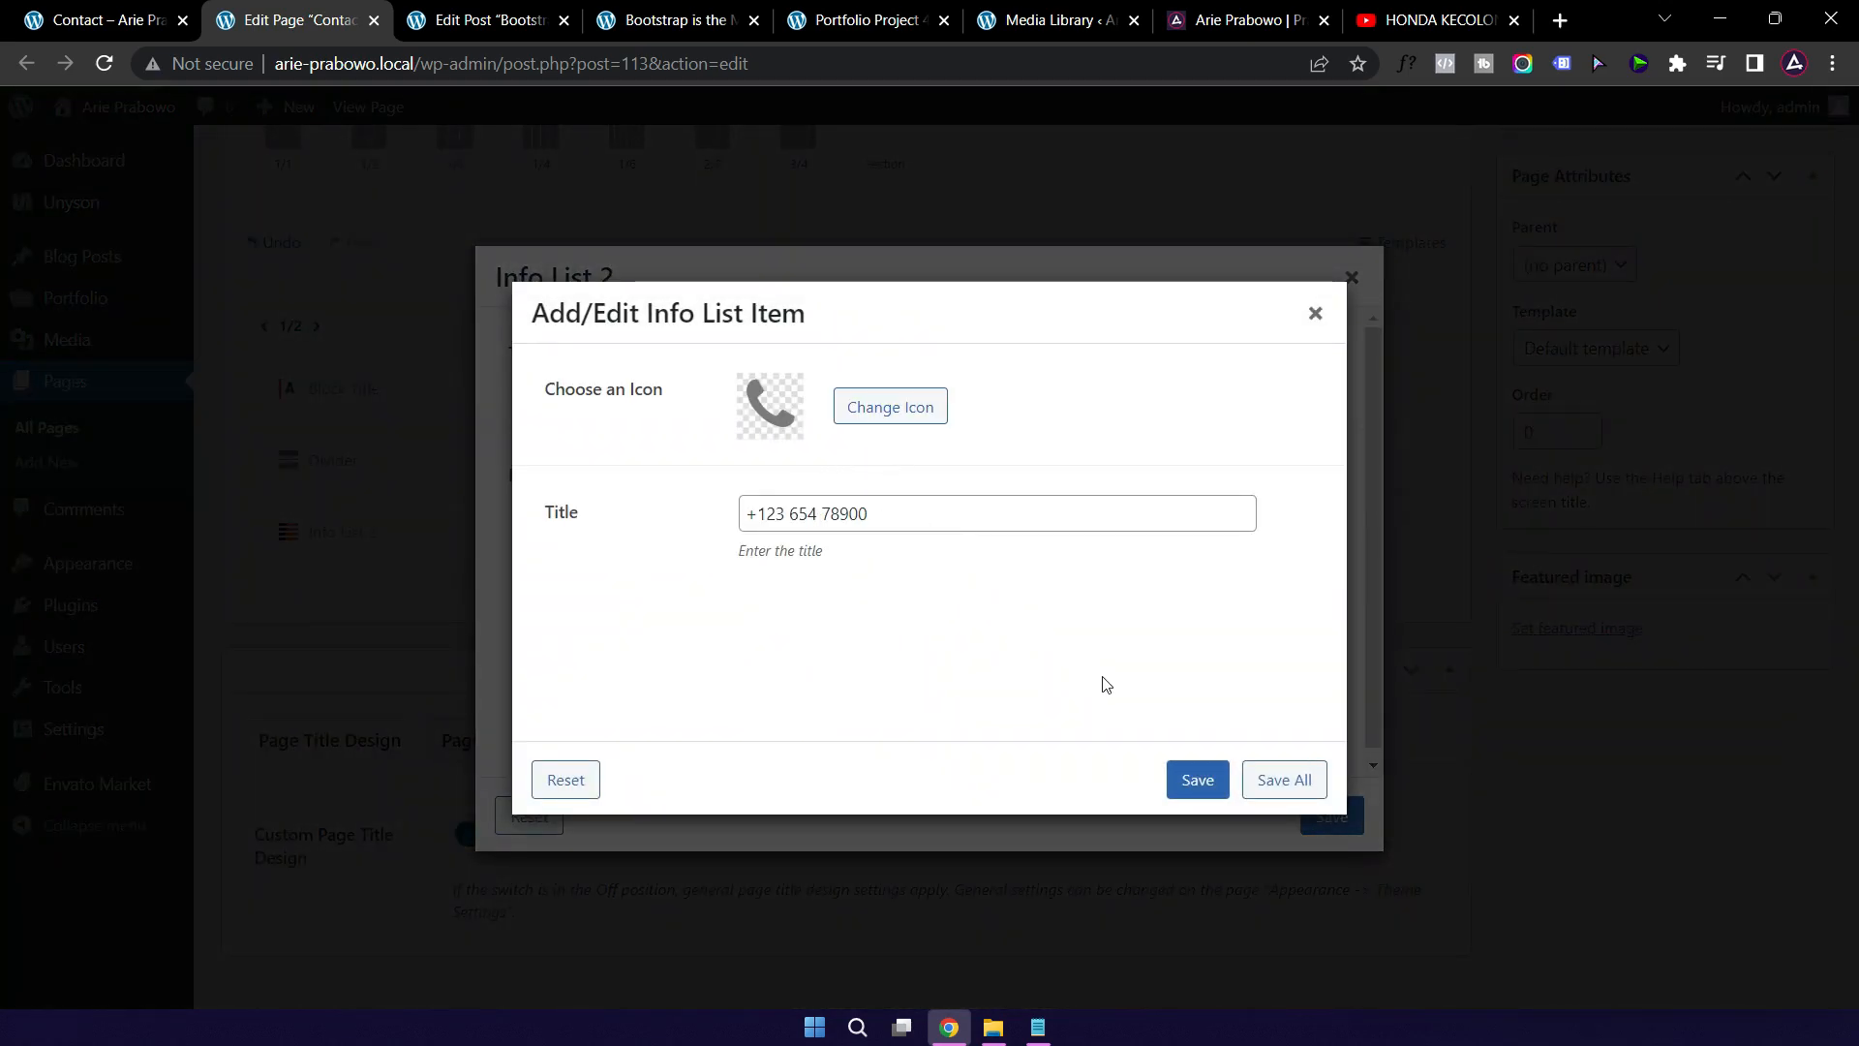
{"action": "left_click", "coordinate": [1197, 782]}
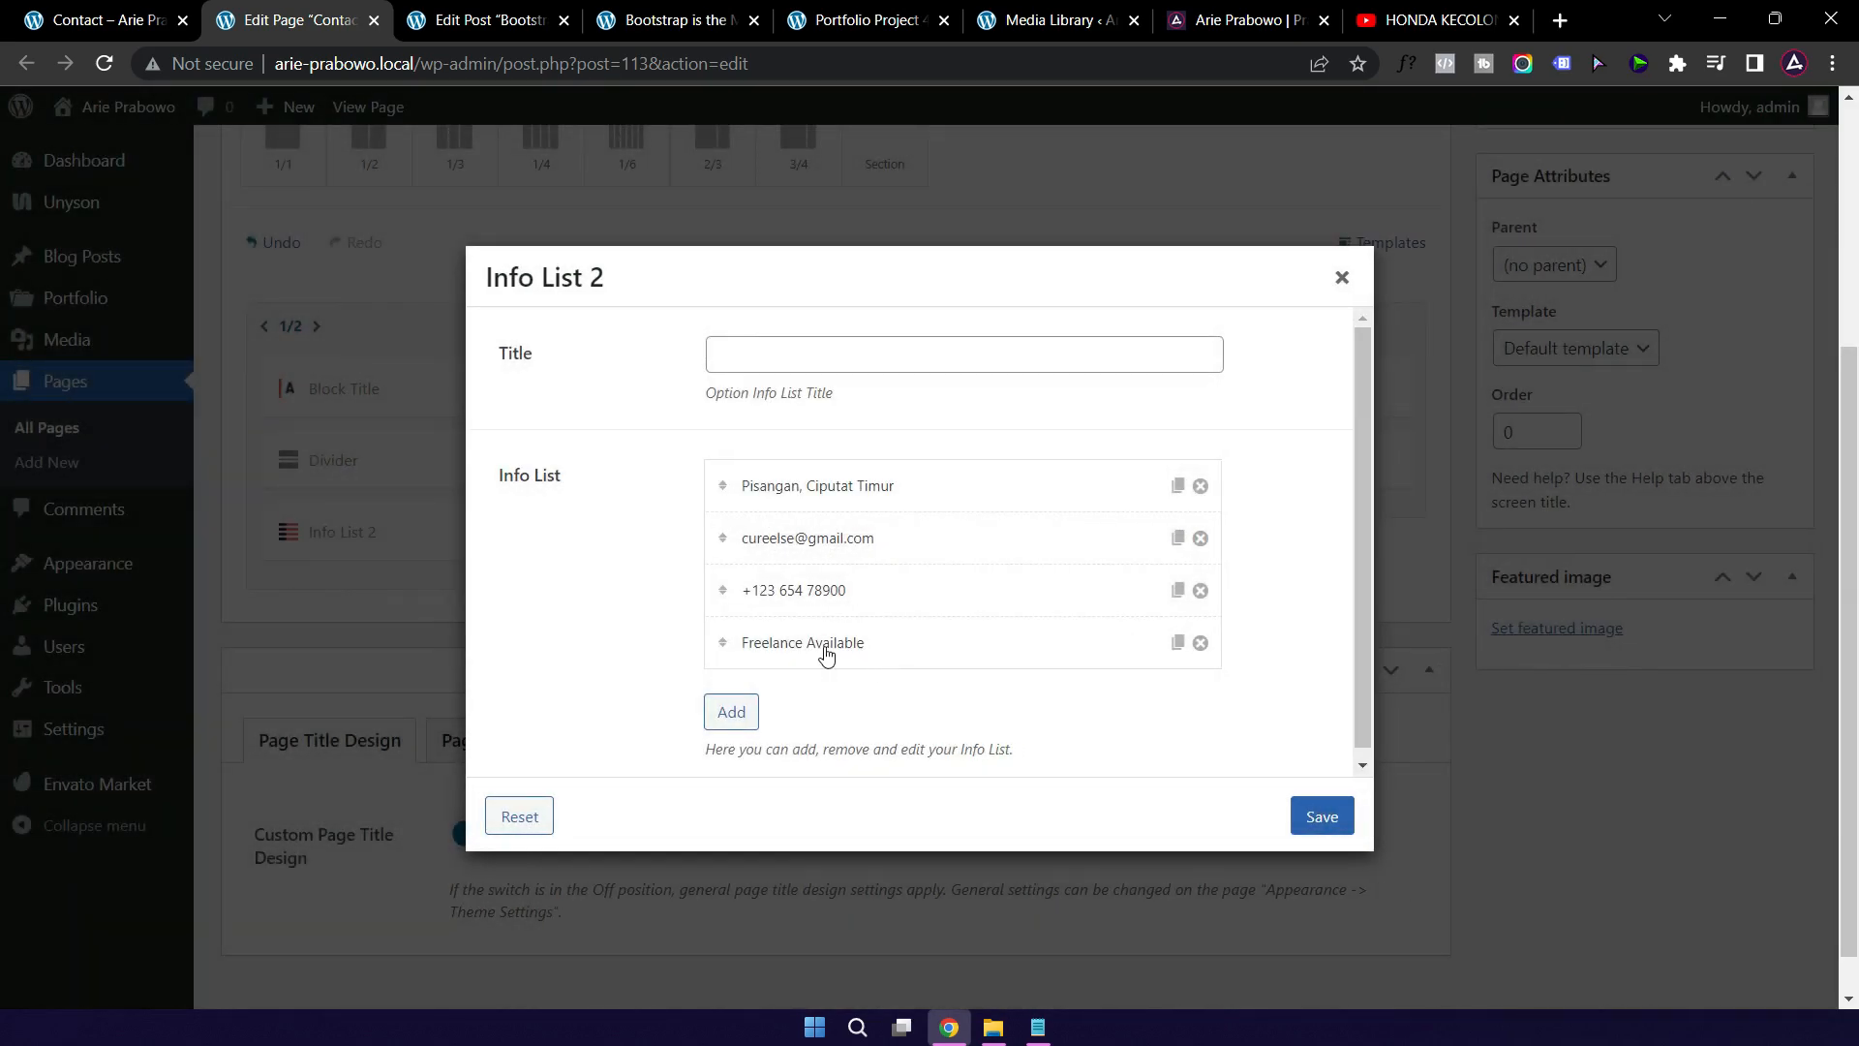
{"action": "left_click", "coordinate": [899, 646]}
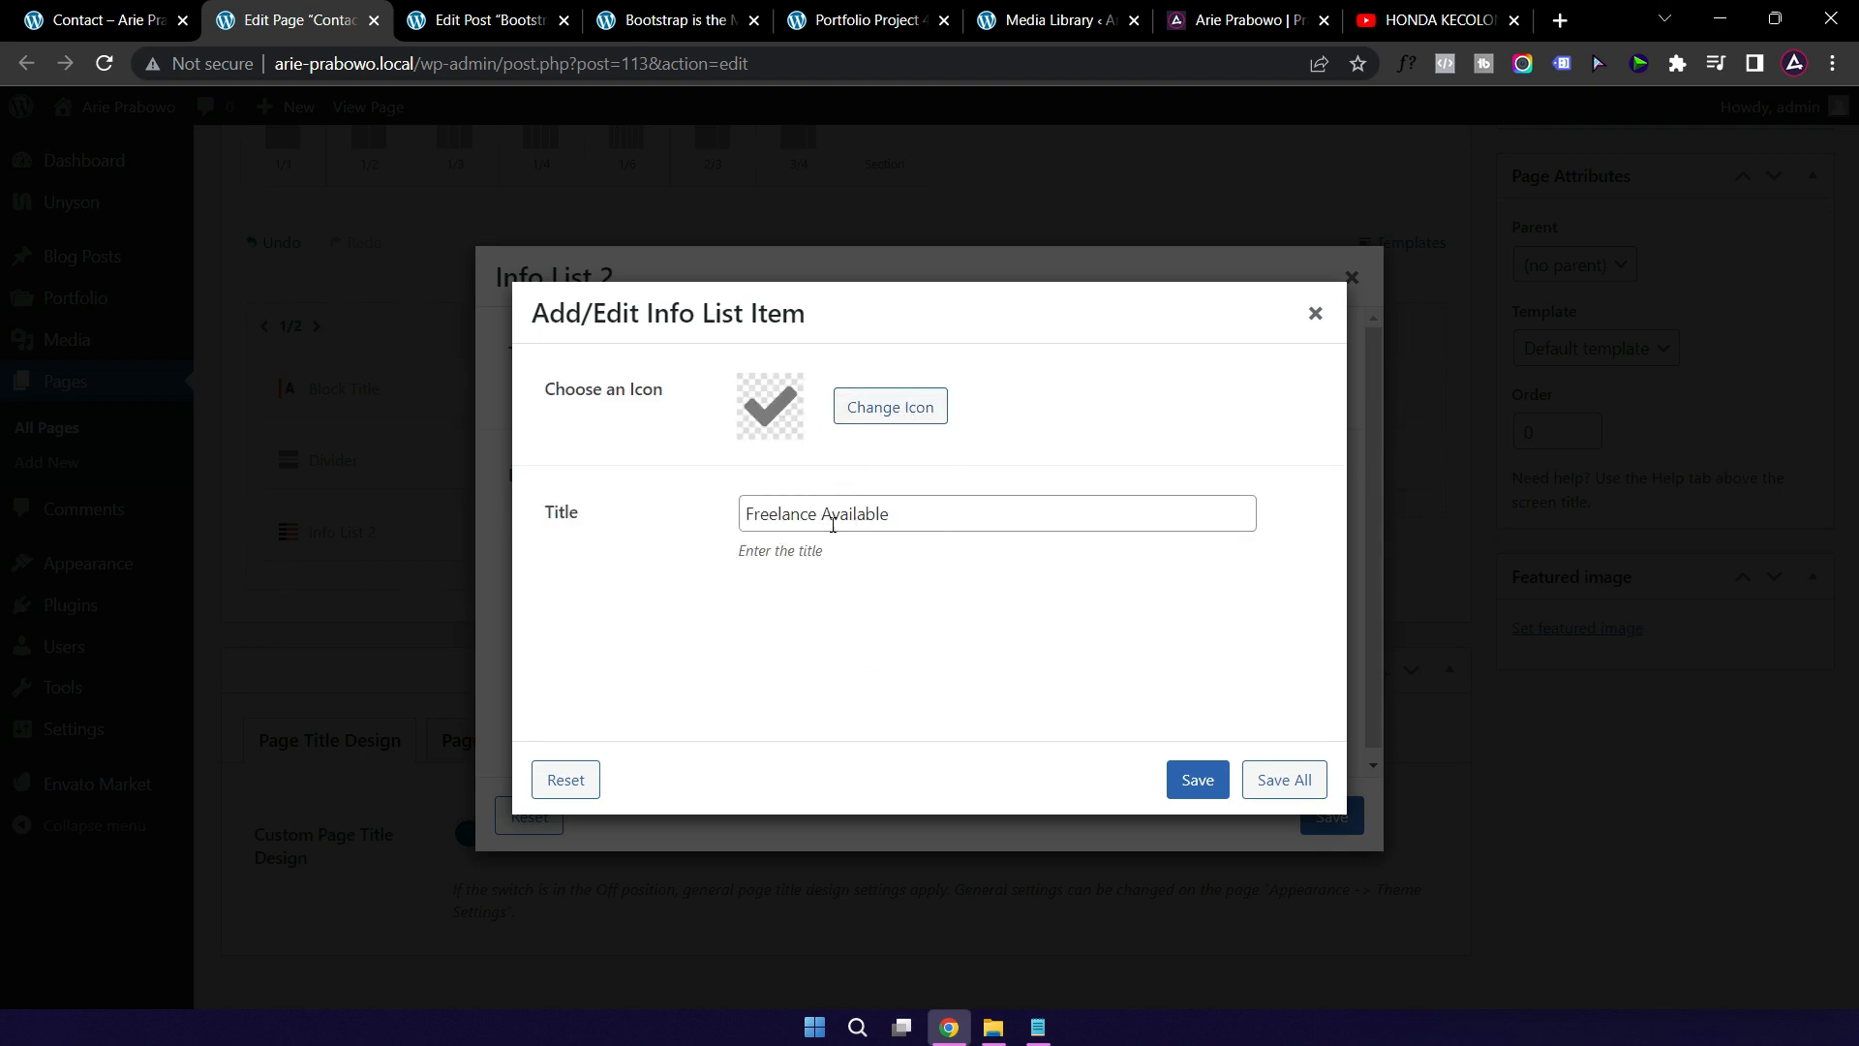
{"action": "double_click", "coordinate": [860, 513]}
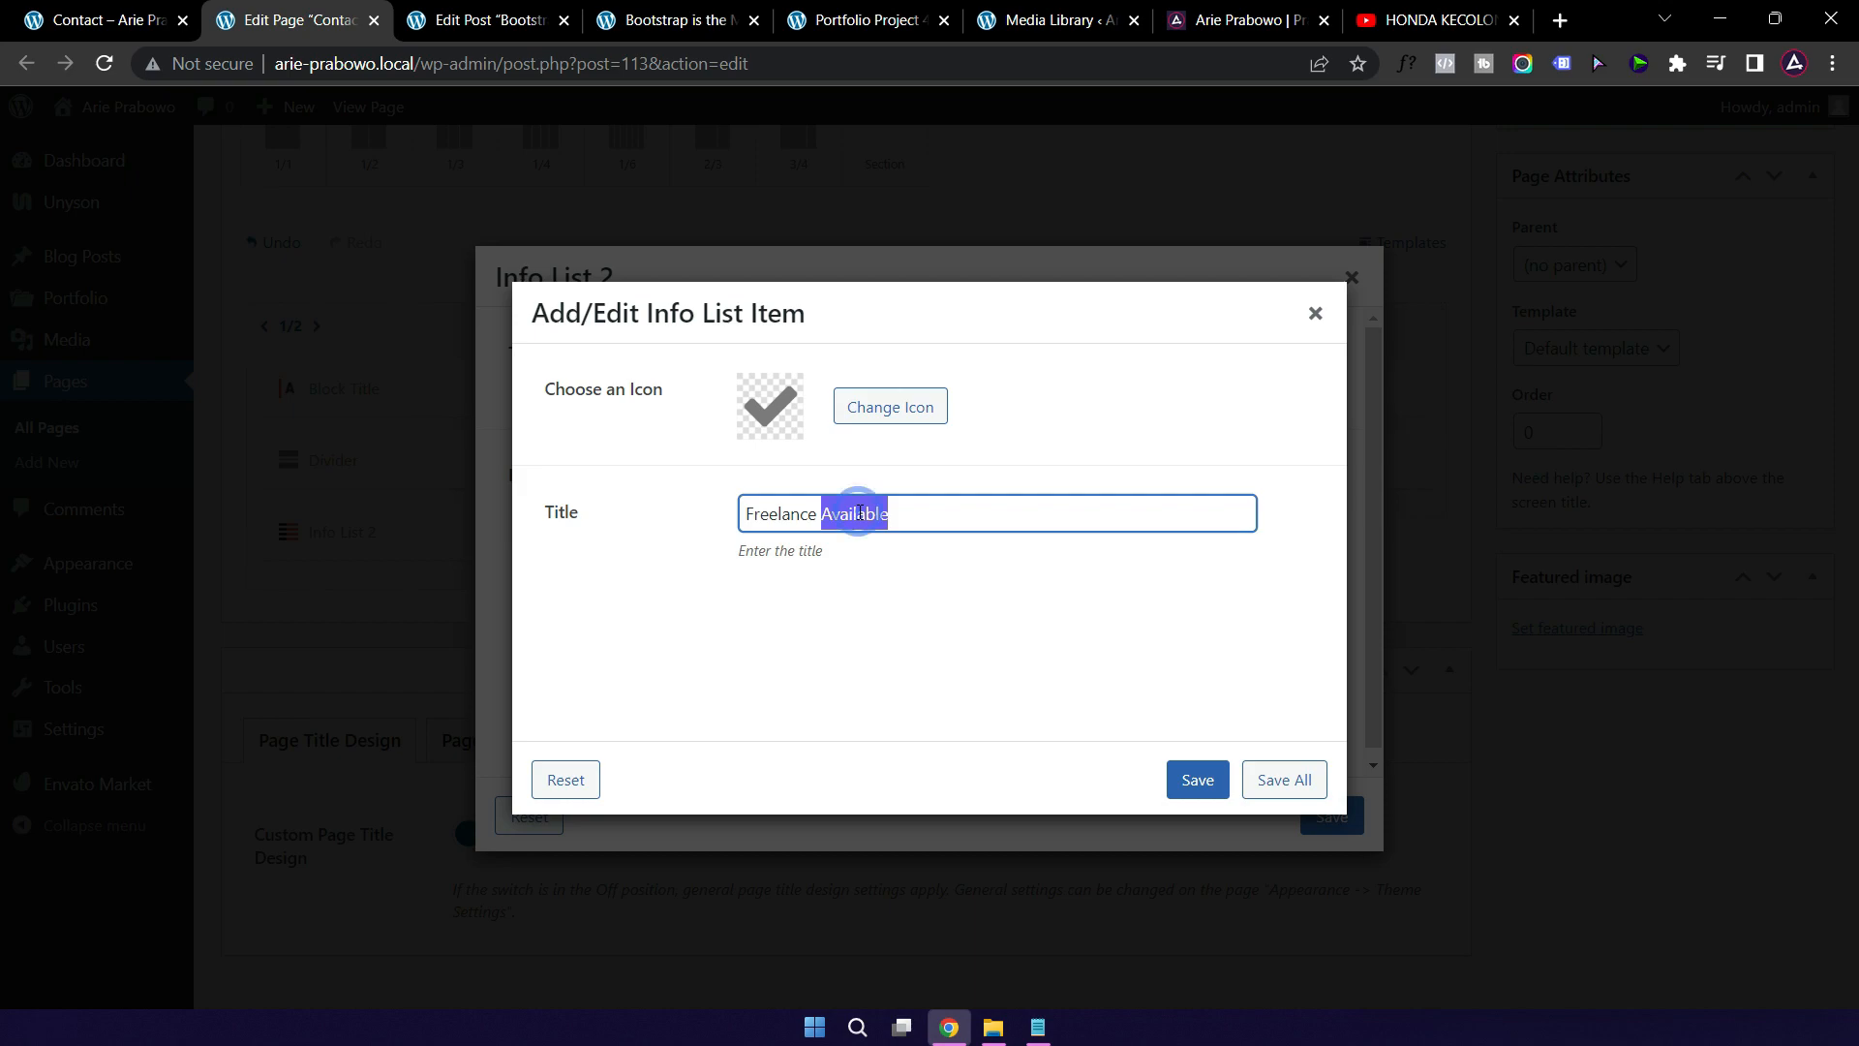
{"action": "left_click", "coordinate": [1174, 779]}
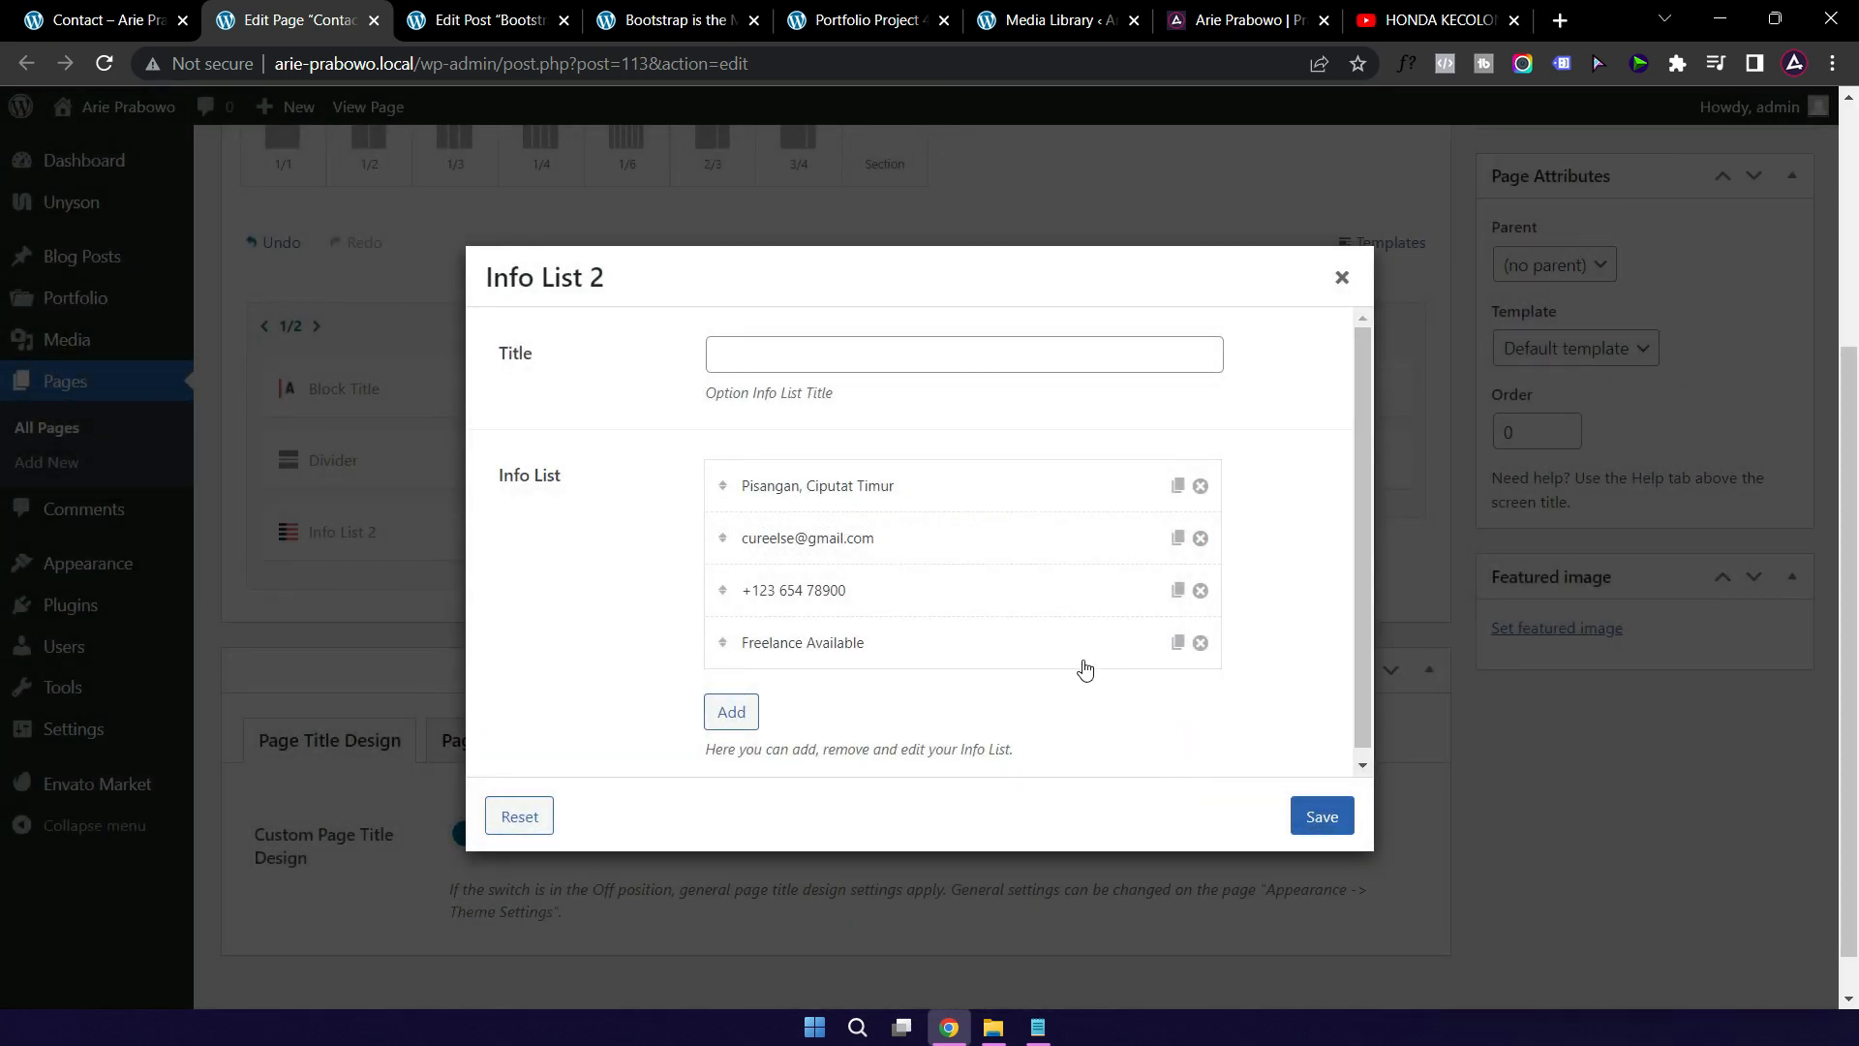
{"action": "scroll", "coordinate": [1021, 665], "scroll_direction": "down", "scroll_amount": 1}
{"action": "left_click", "coordinate": [1322, 818]}
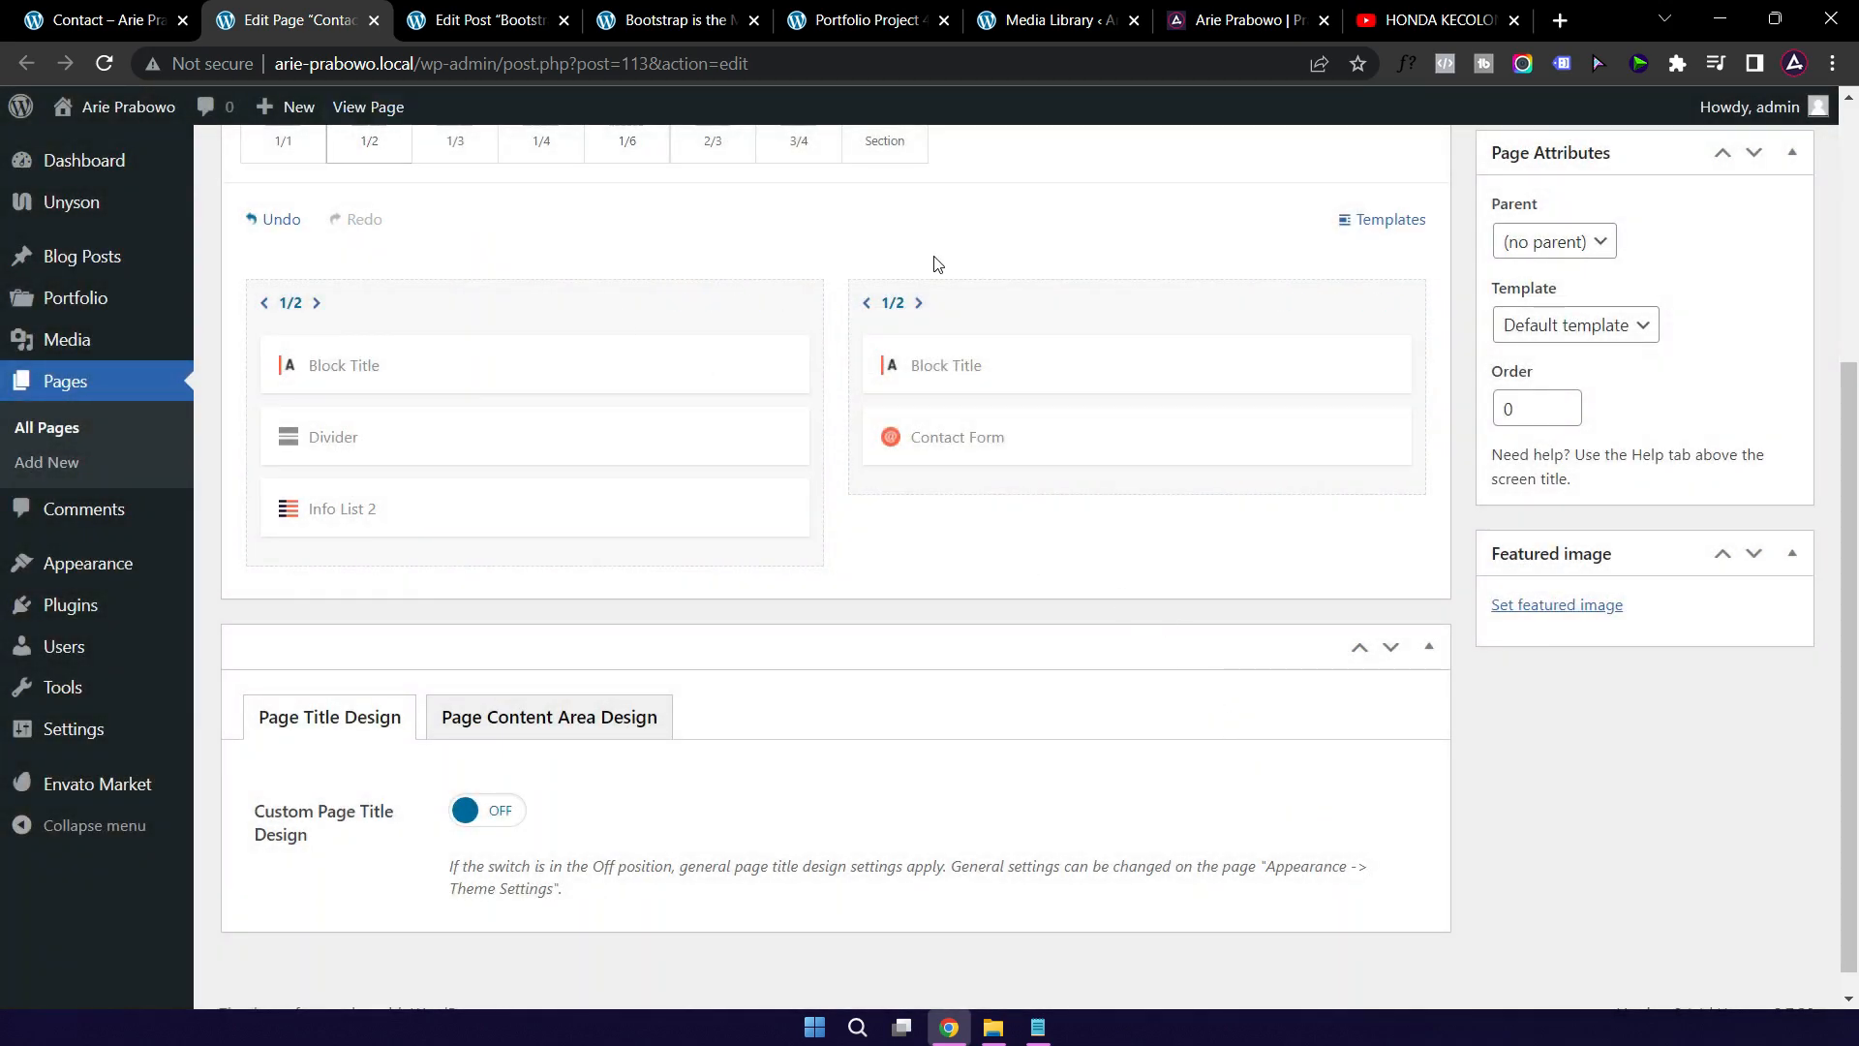
Step: Compare with the live Contact page, then open the contact form heading's Block Title settings
{"action": "left_click", "coordinate": [121, 25]}
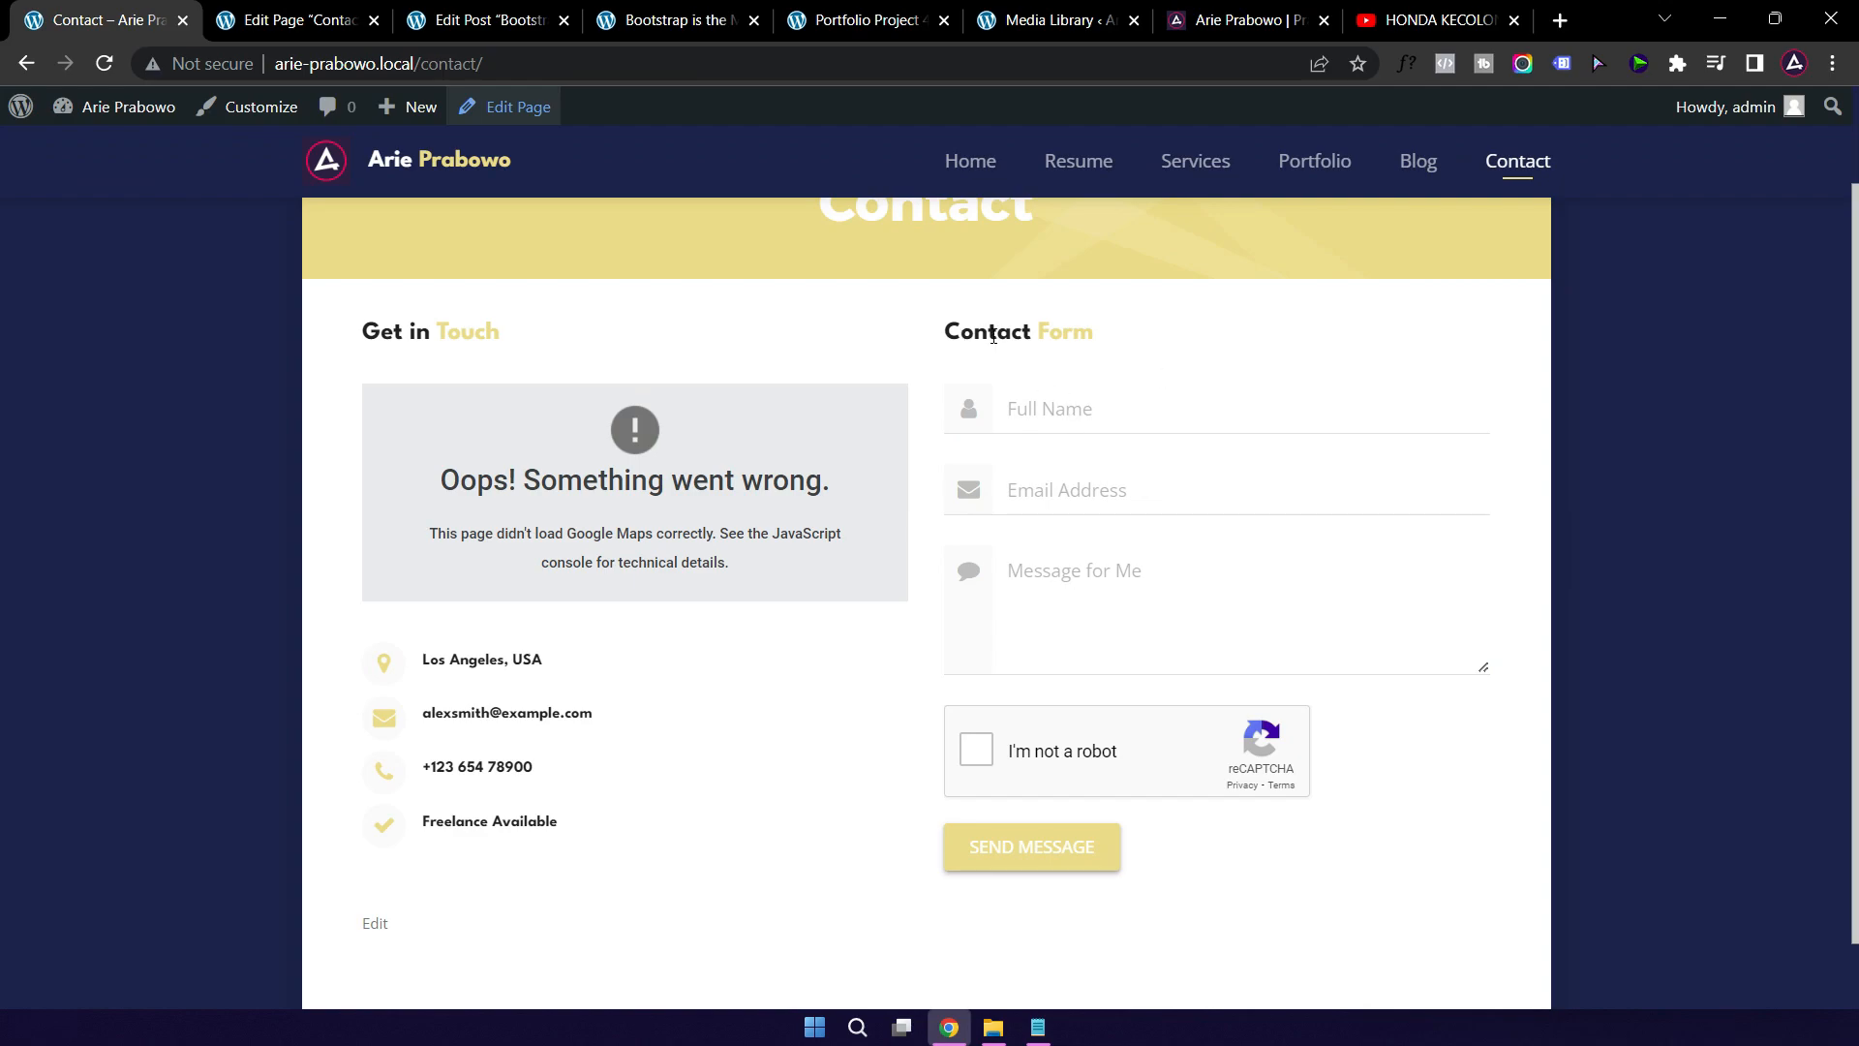
{"action": "left_click", "coordinate": [295, 22]}
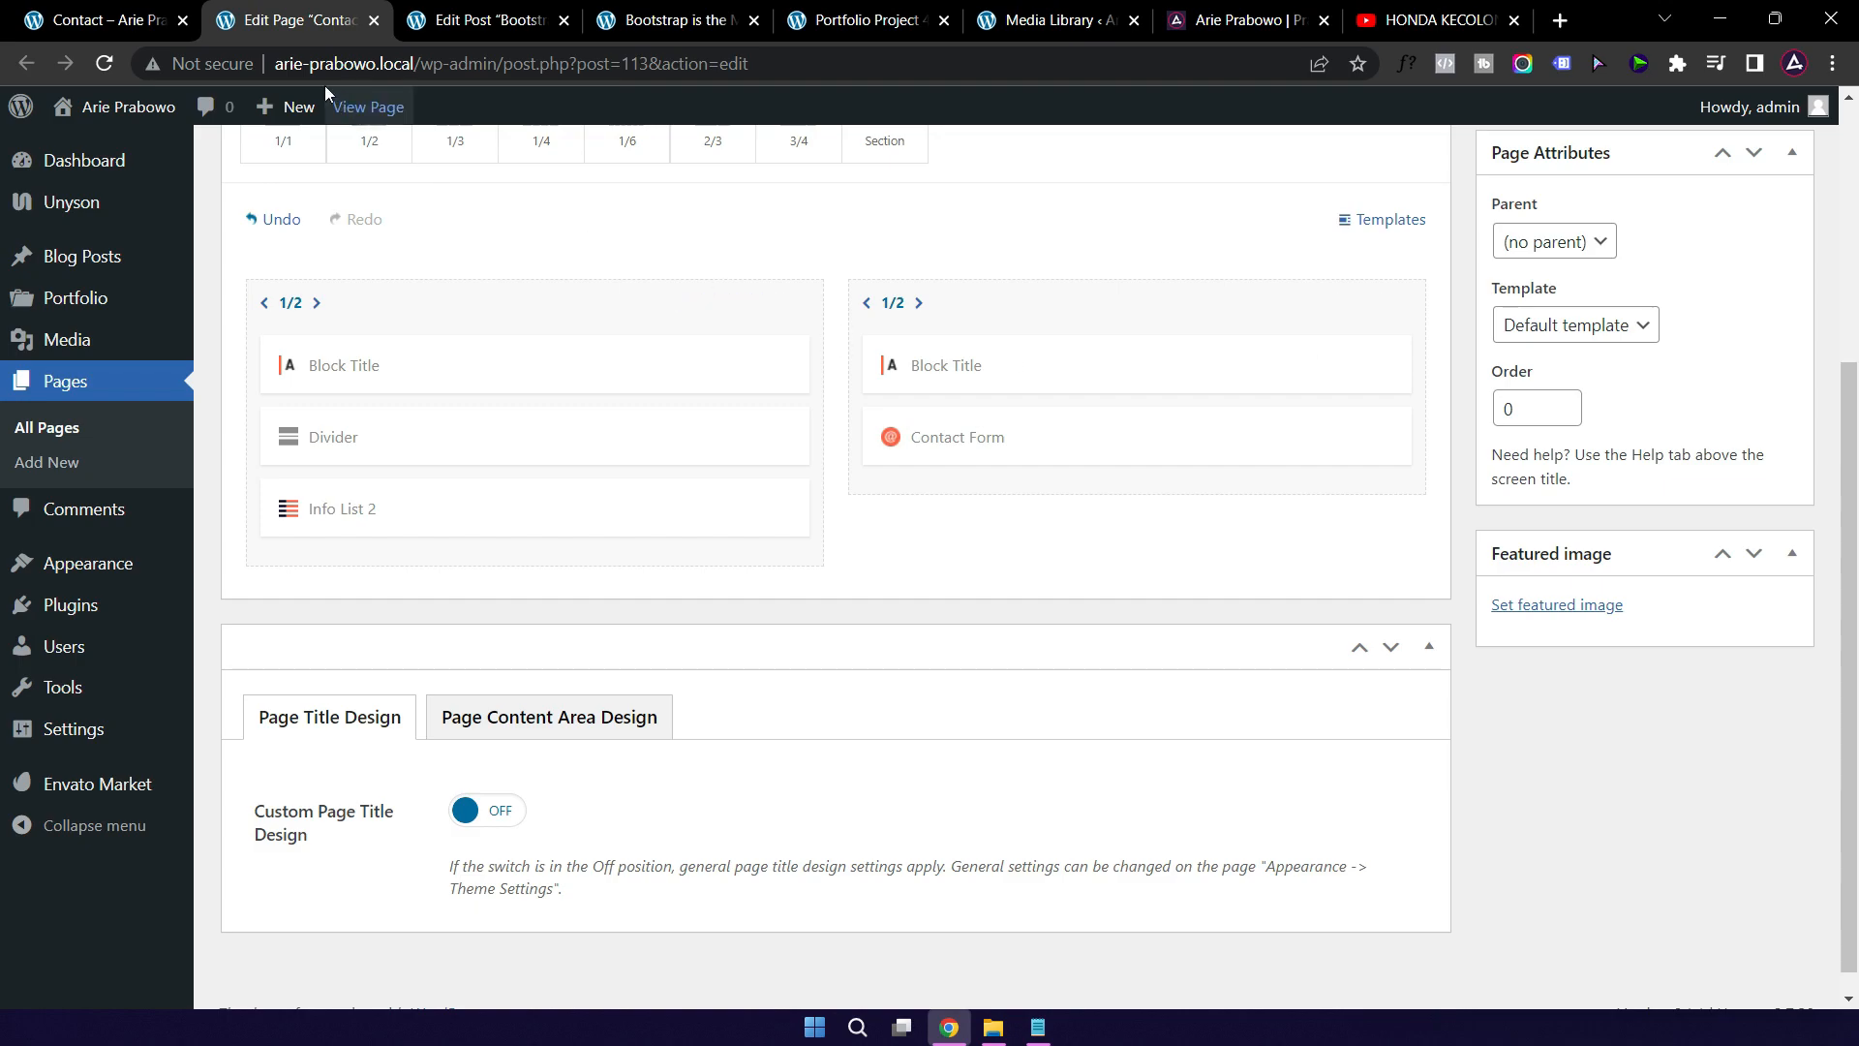
{"action": "left_click", "coordinate": [119, 19]}
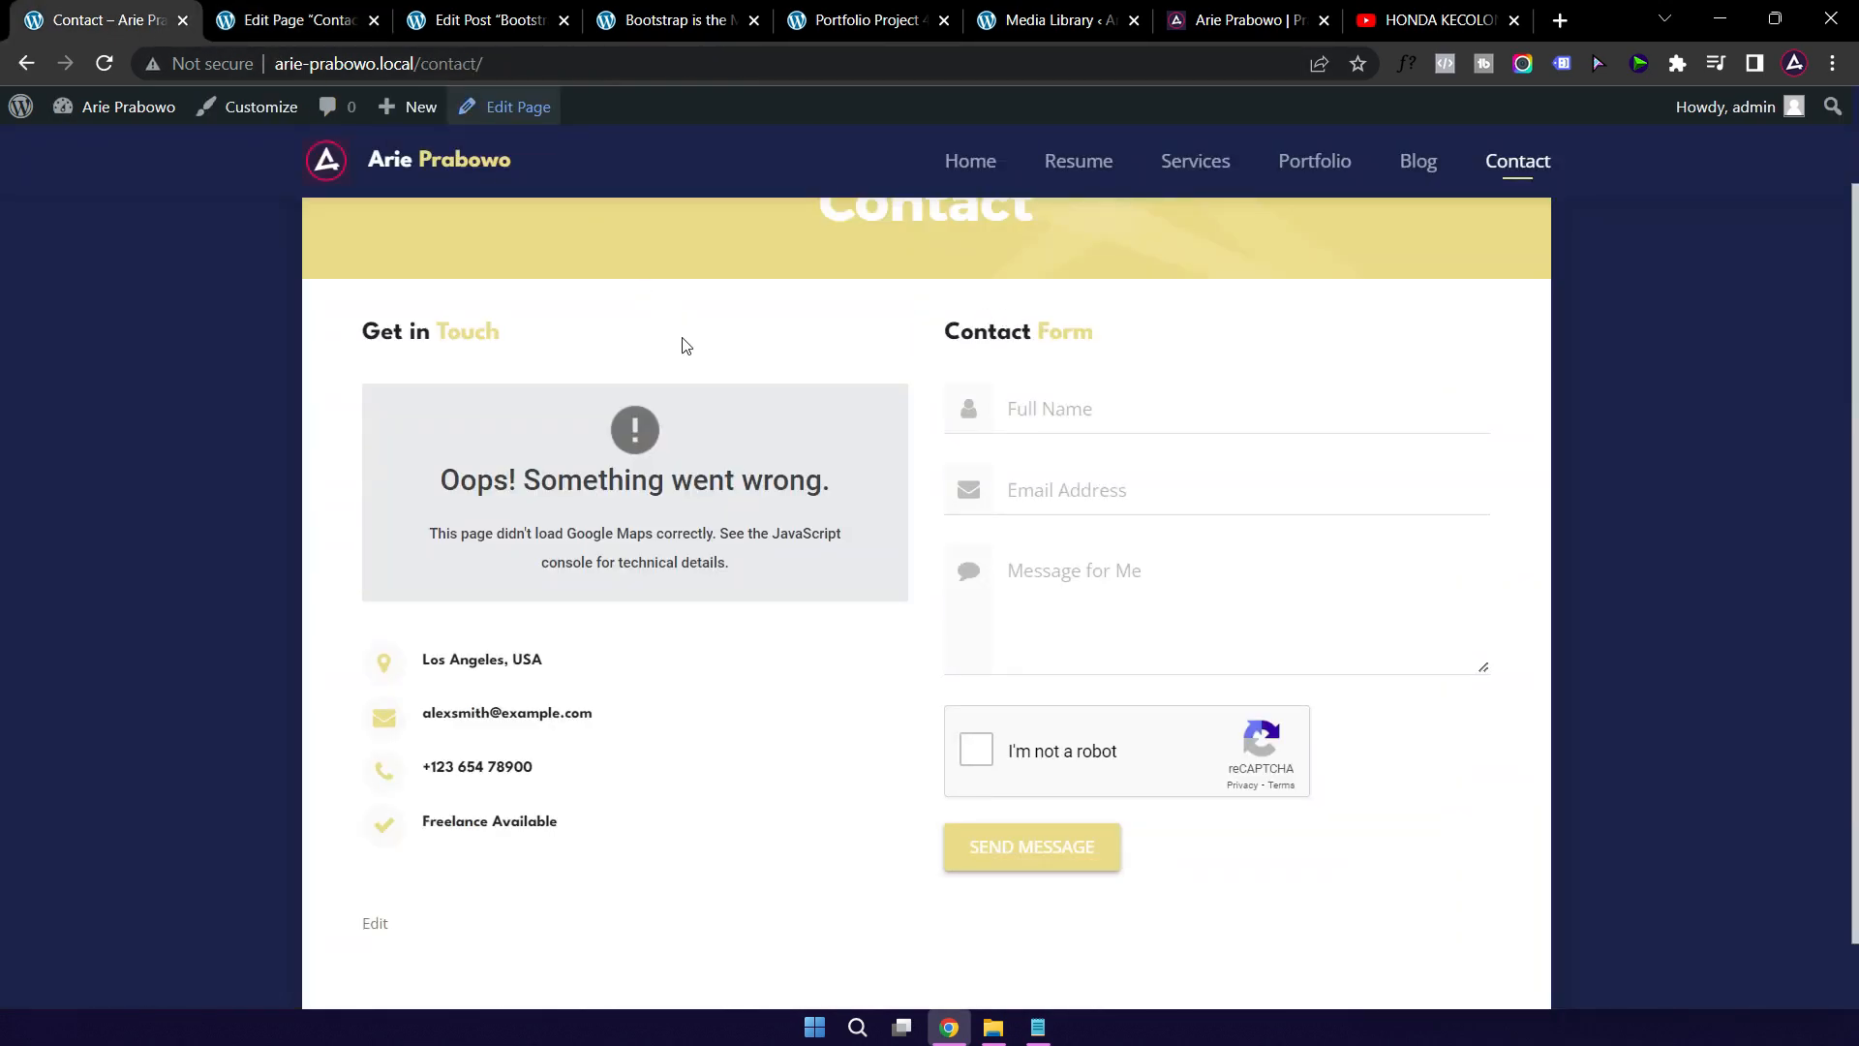
{"action": "left_click", "coordinate": [295, 21]}
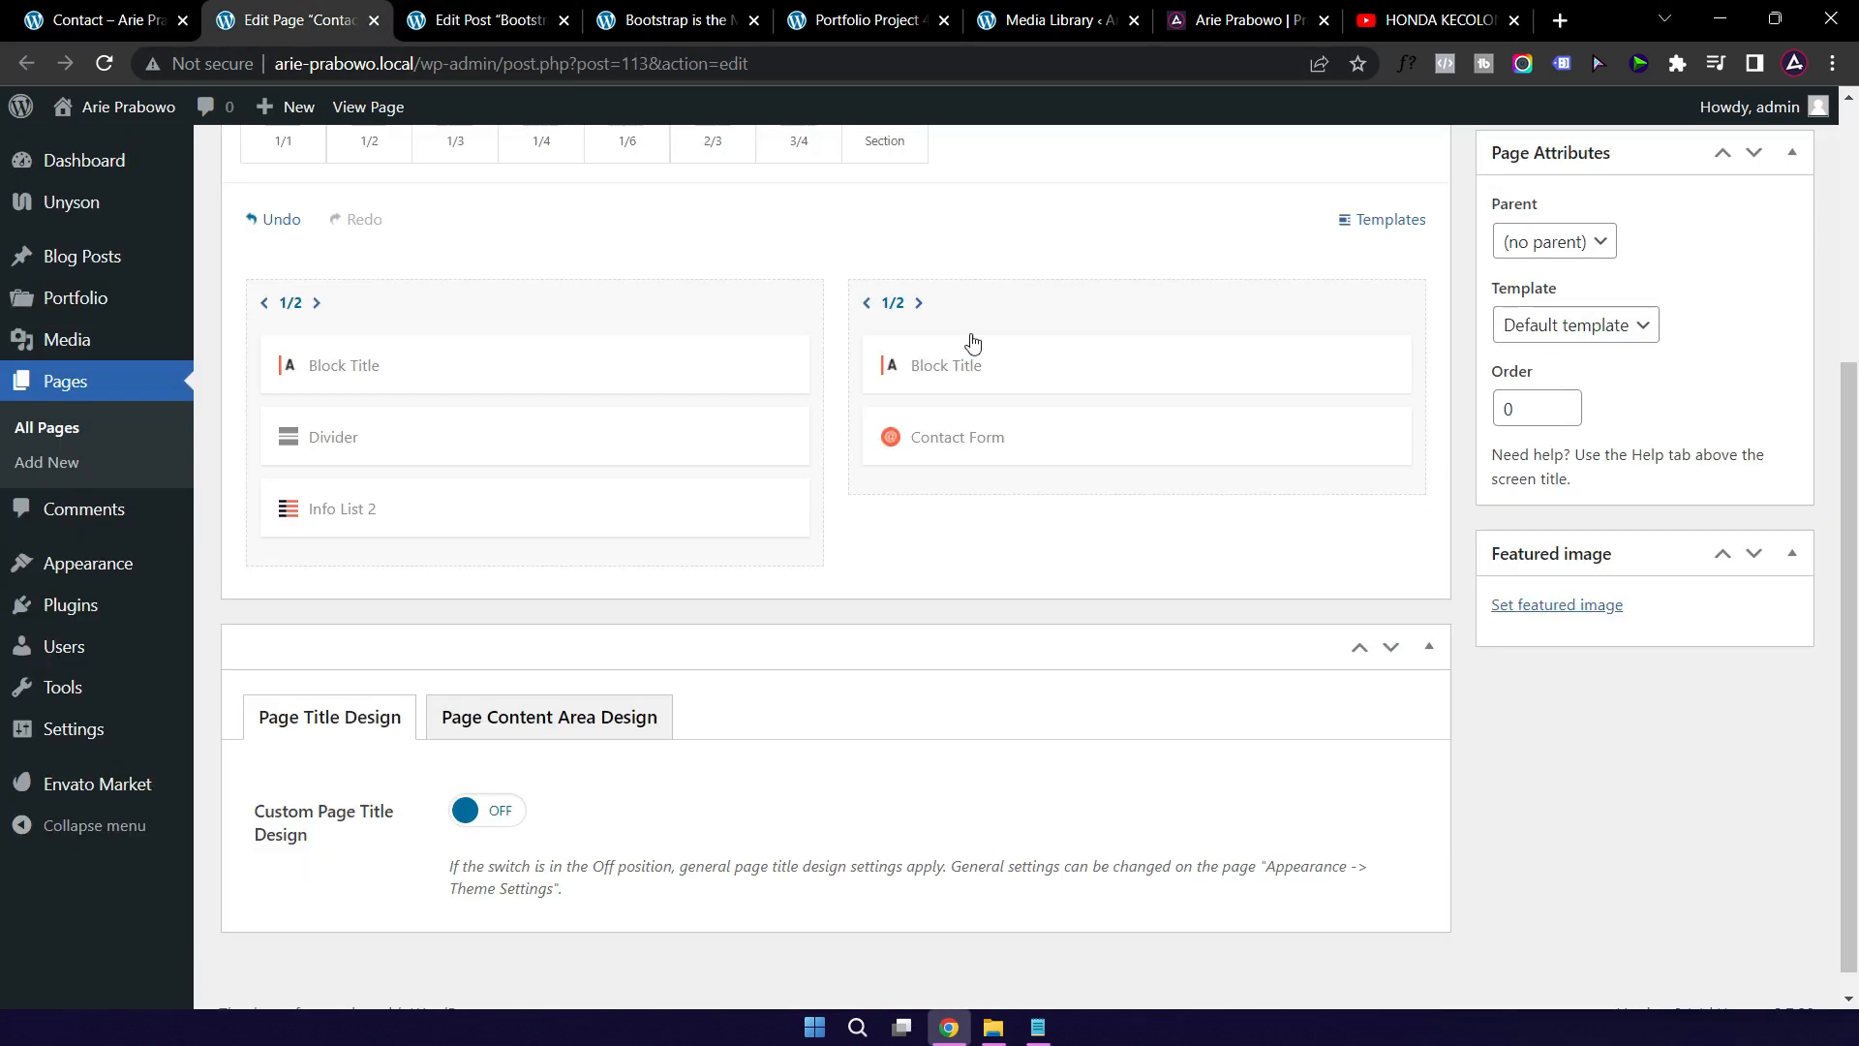
{"action": "left_click", "coordinate": [1021, 368]}
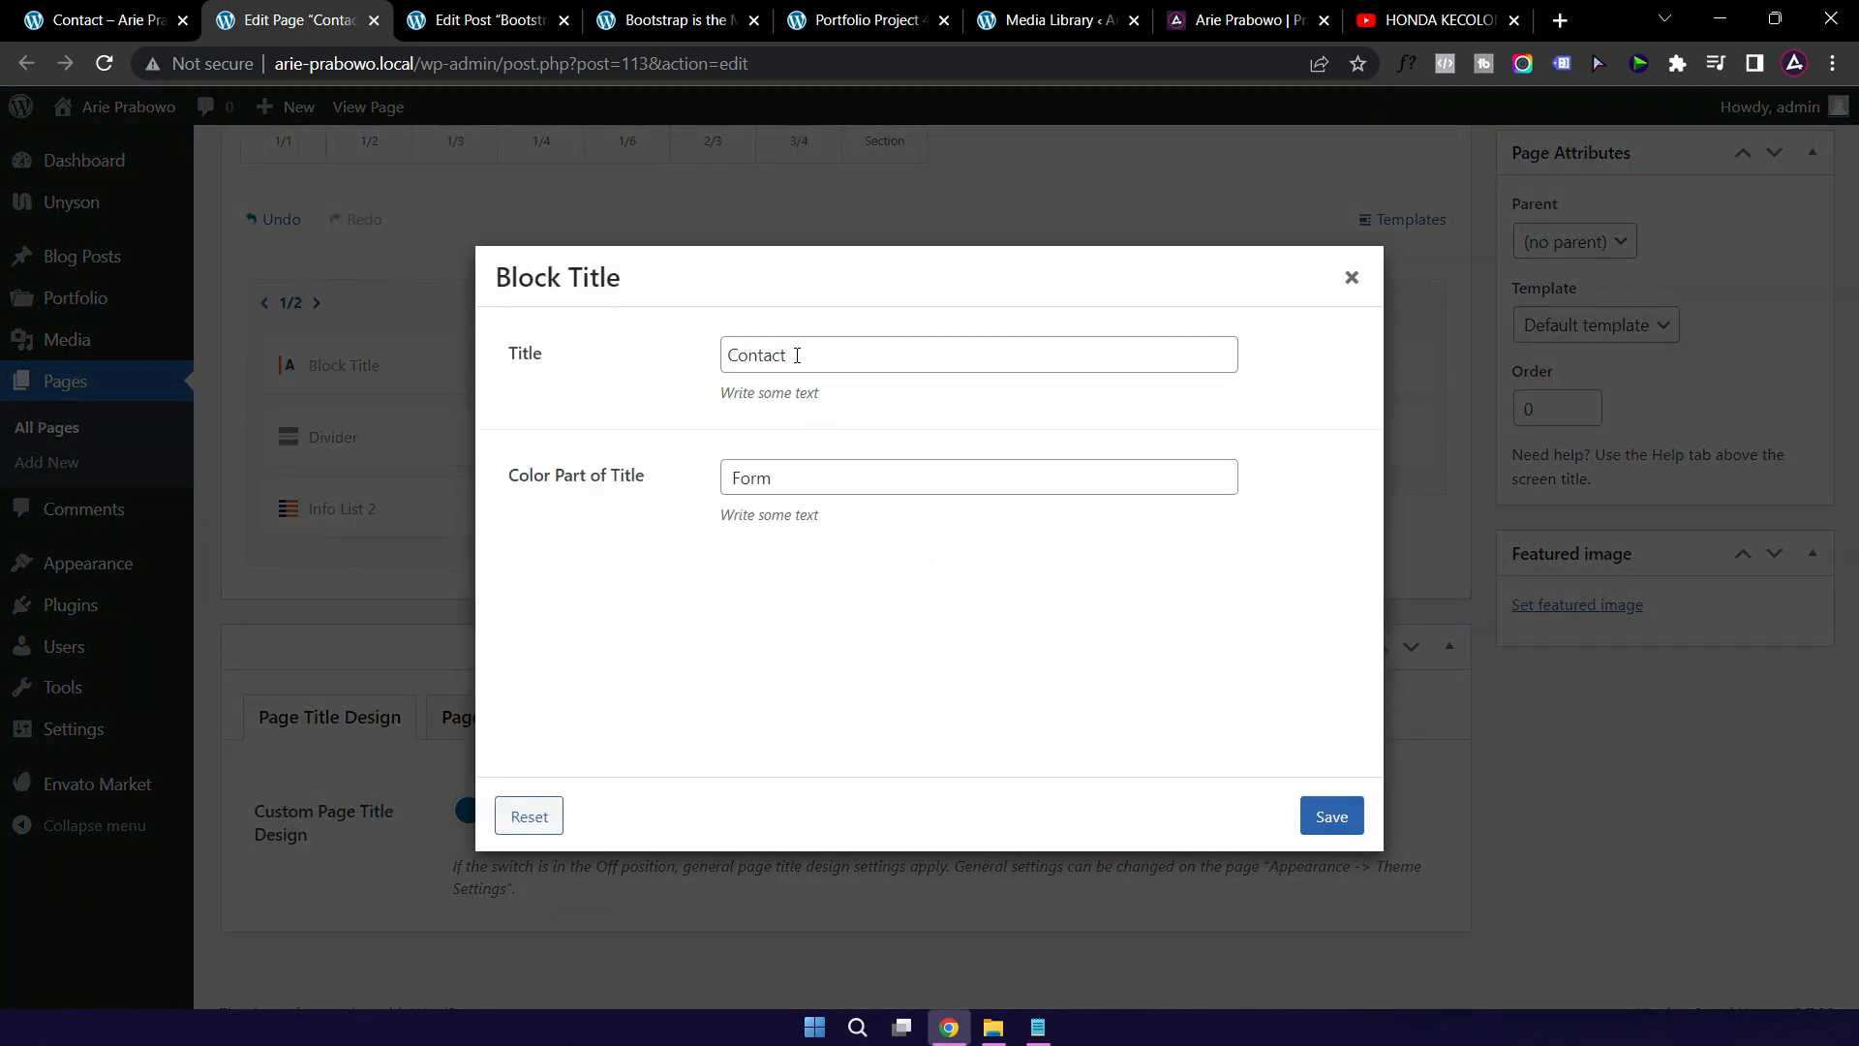
Step: Change the heading from 'Contact Form' to 'Kirim' with coloured part 'Pesan', and save
{"action": "double_click", "coordinate": [797, 355]}
{"action": "type", "text": "Kirim"}
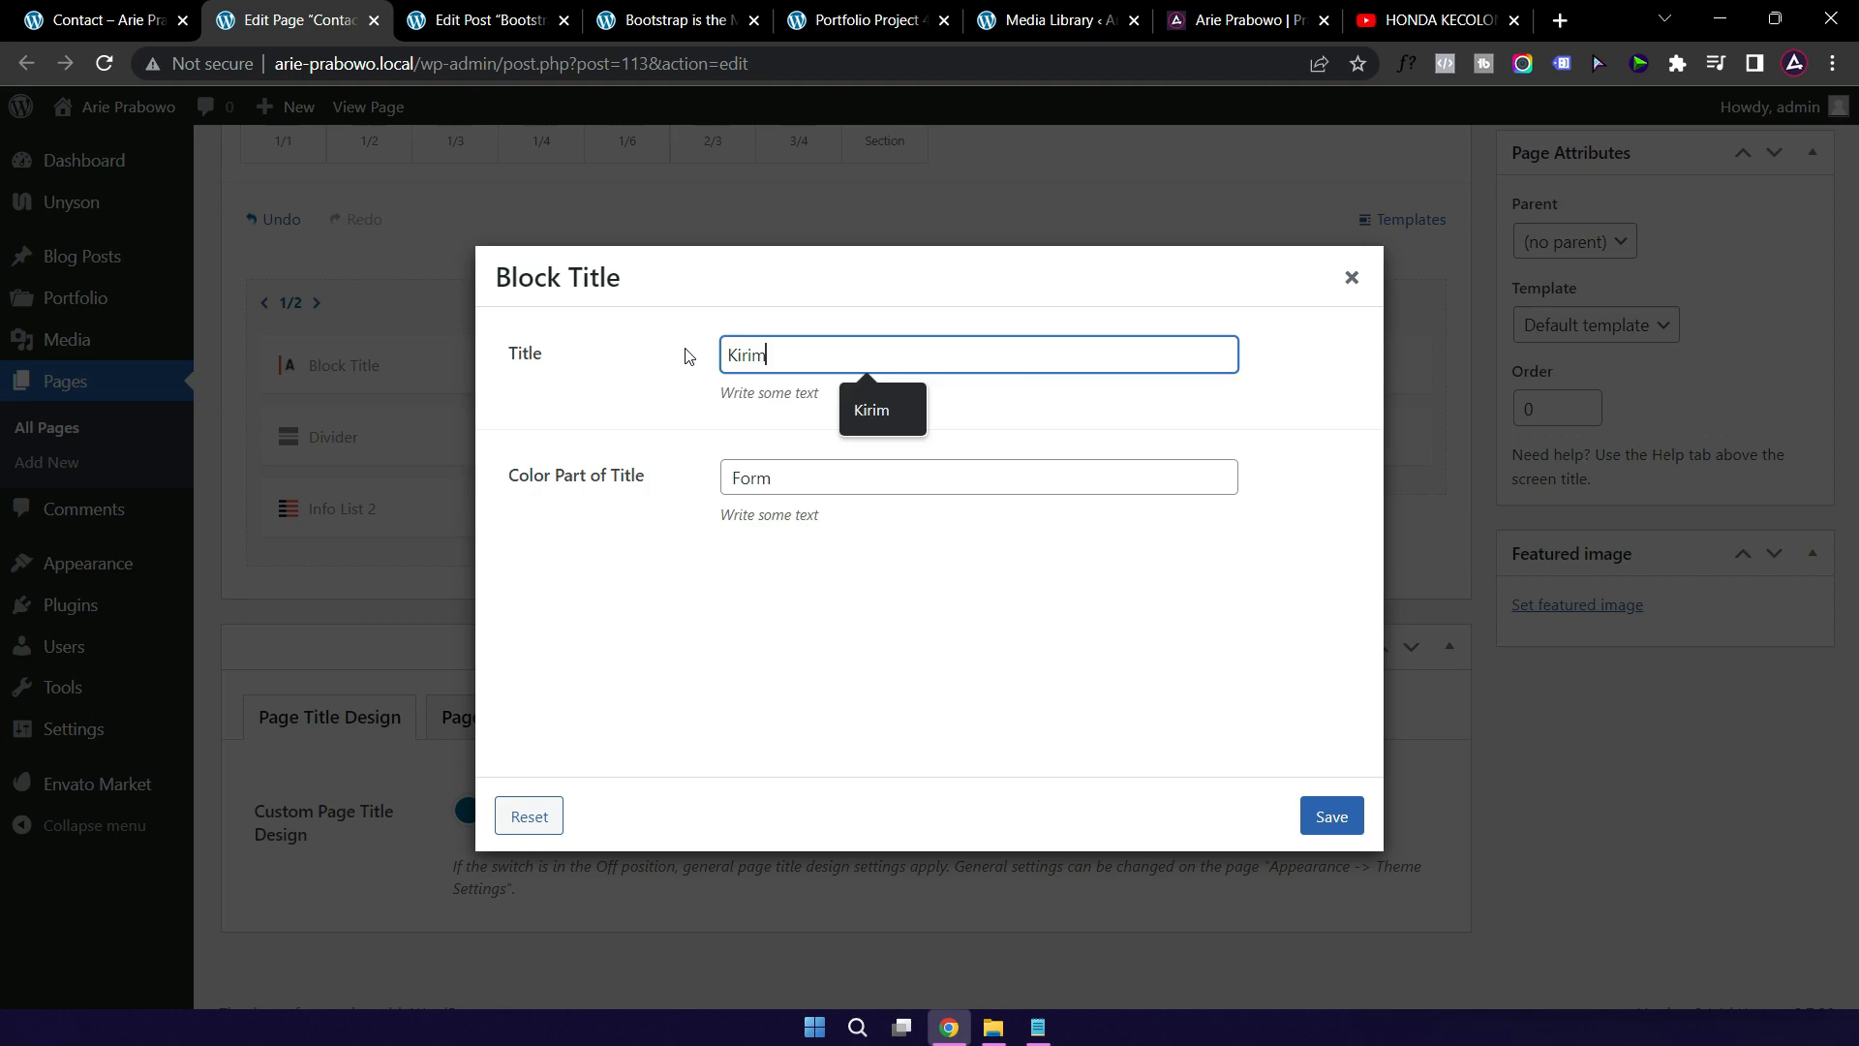
{"action": "left_click_drag", "start_coordinate": [772, 480], "coordinate": [731, 479]}
{"action": "left_click", "coordinate": [770, 480]}
{"action": "left_click", "coordinate": [731, 479]}
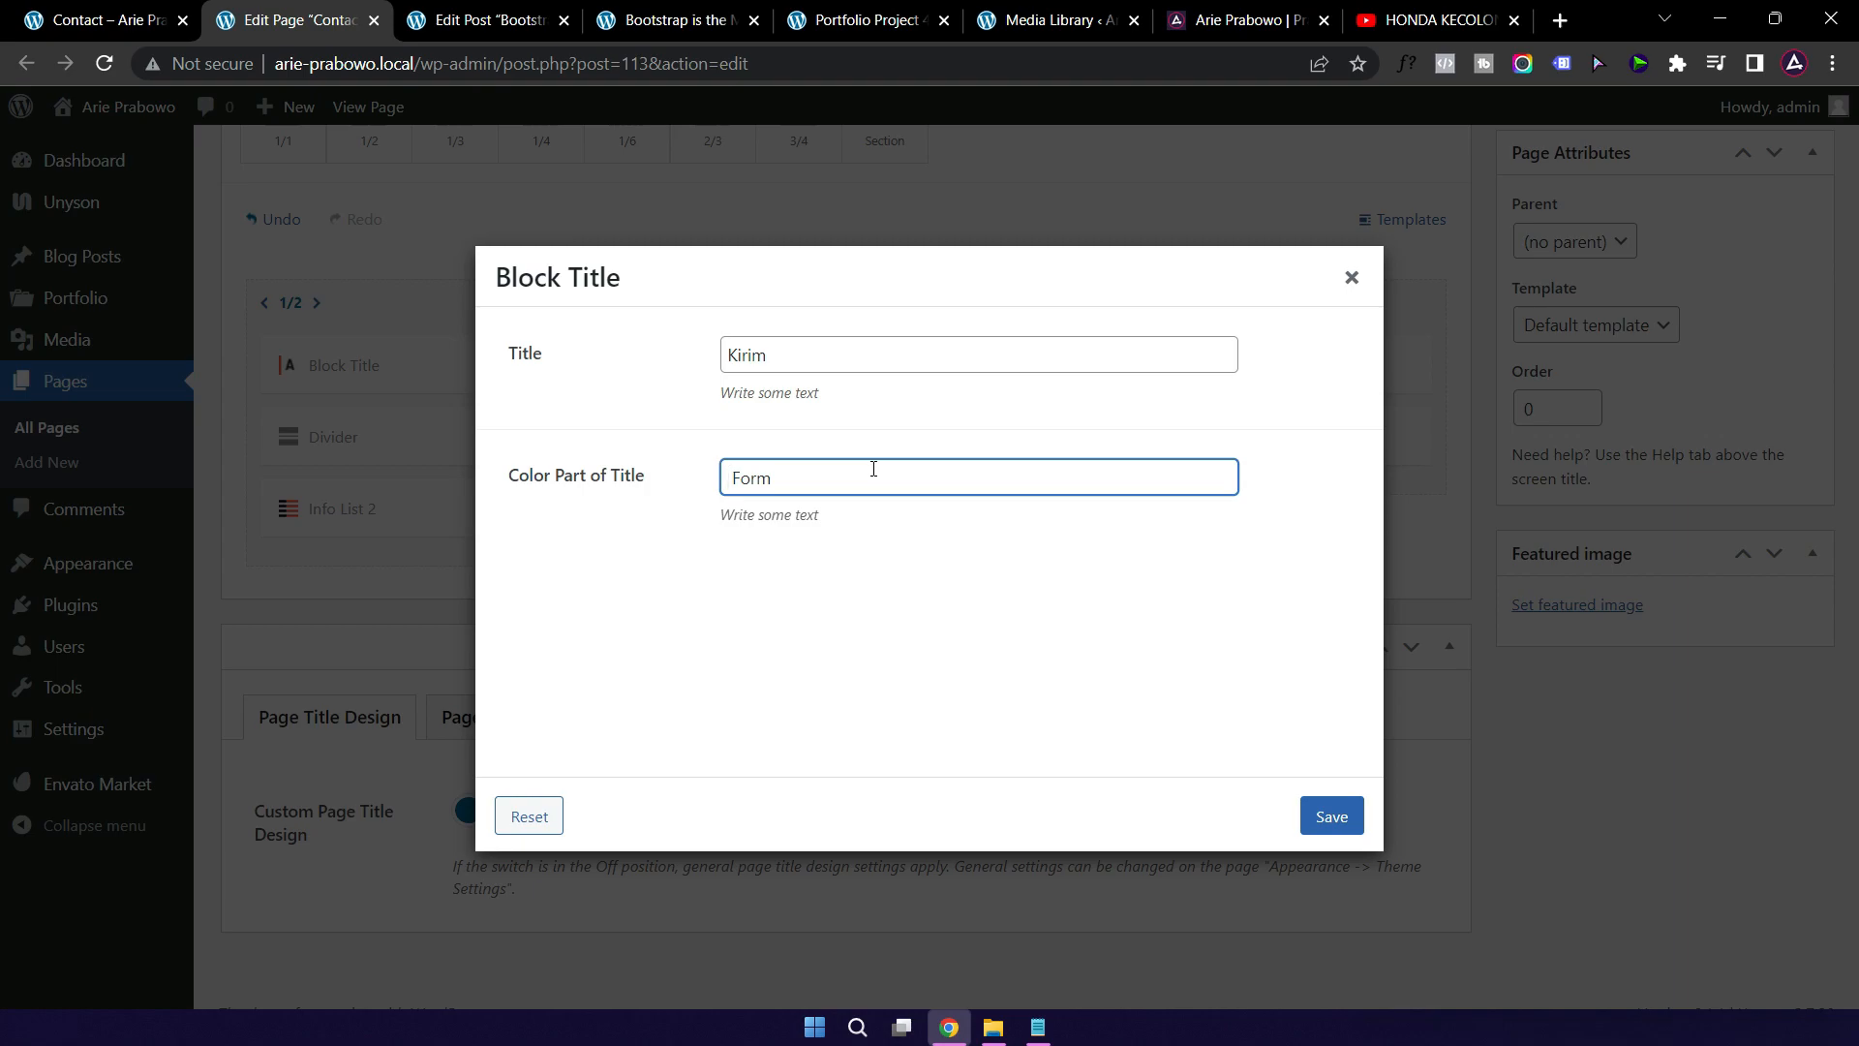
{"action": "key", "text": "ctrl+a"}
{"action": "type", "text": "Pesan"}
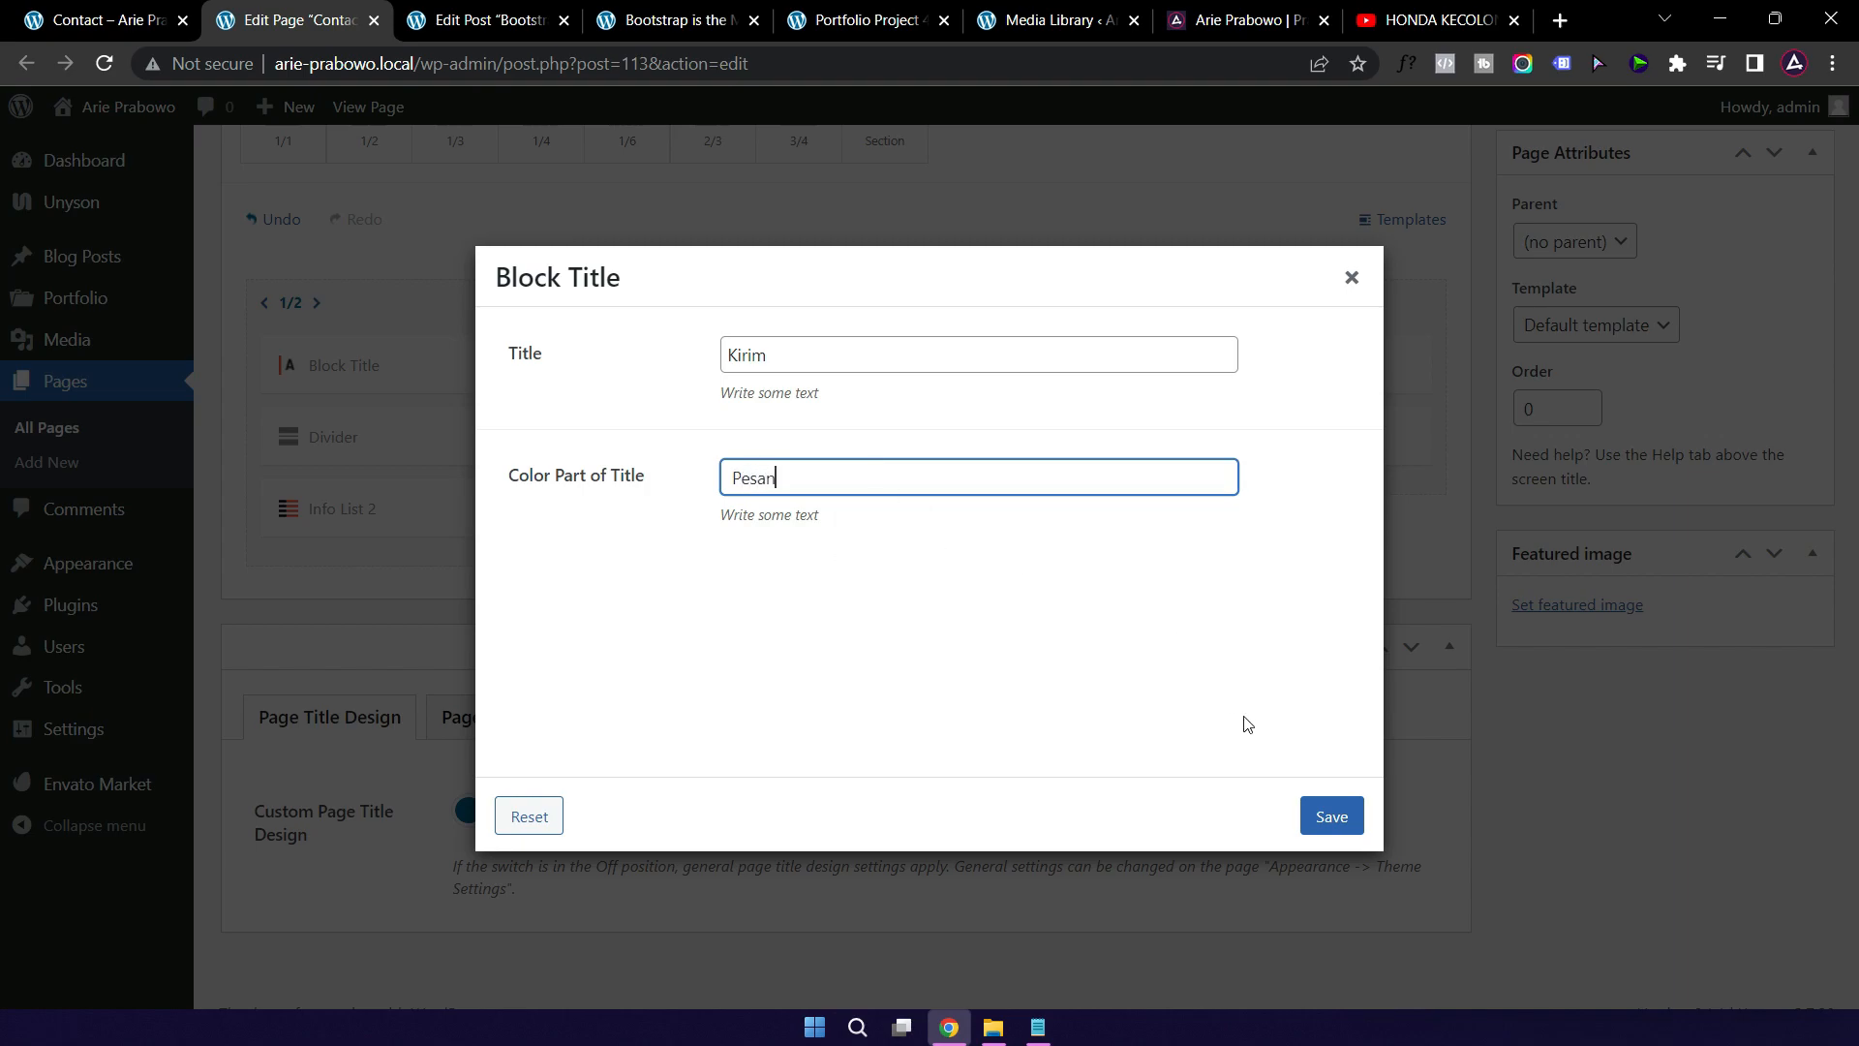
{"action": "left_click", "coordinate": [1331, 816]}
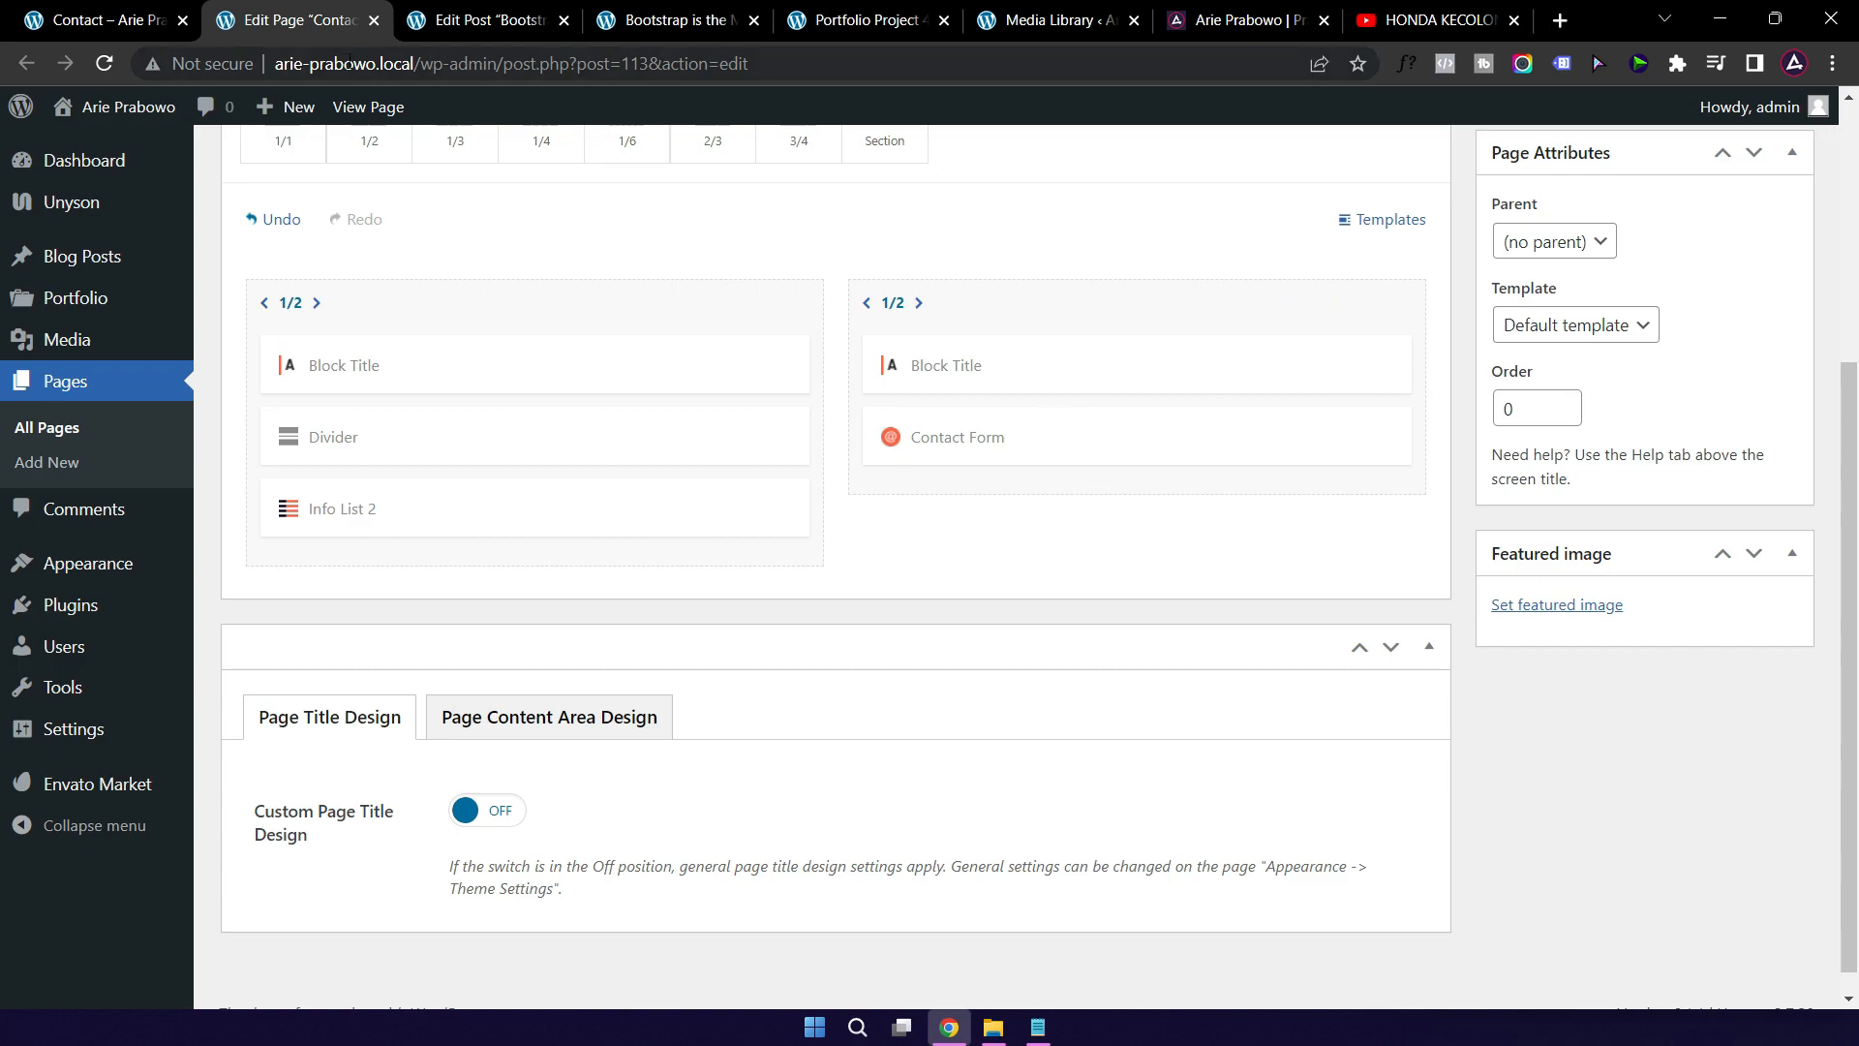
Step: Update the Contact page and reload the live page showing Hubungi Saya, Kirim Pesan, no map
{"action": "scroll", "coordinate": [1427, 582], "scroll_direction": "up", "scroll_amount": 4}
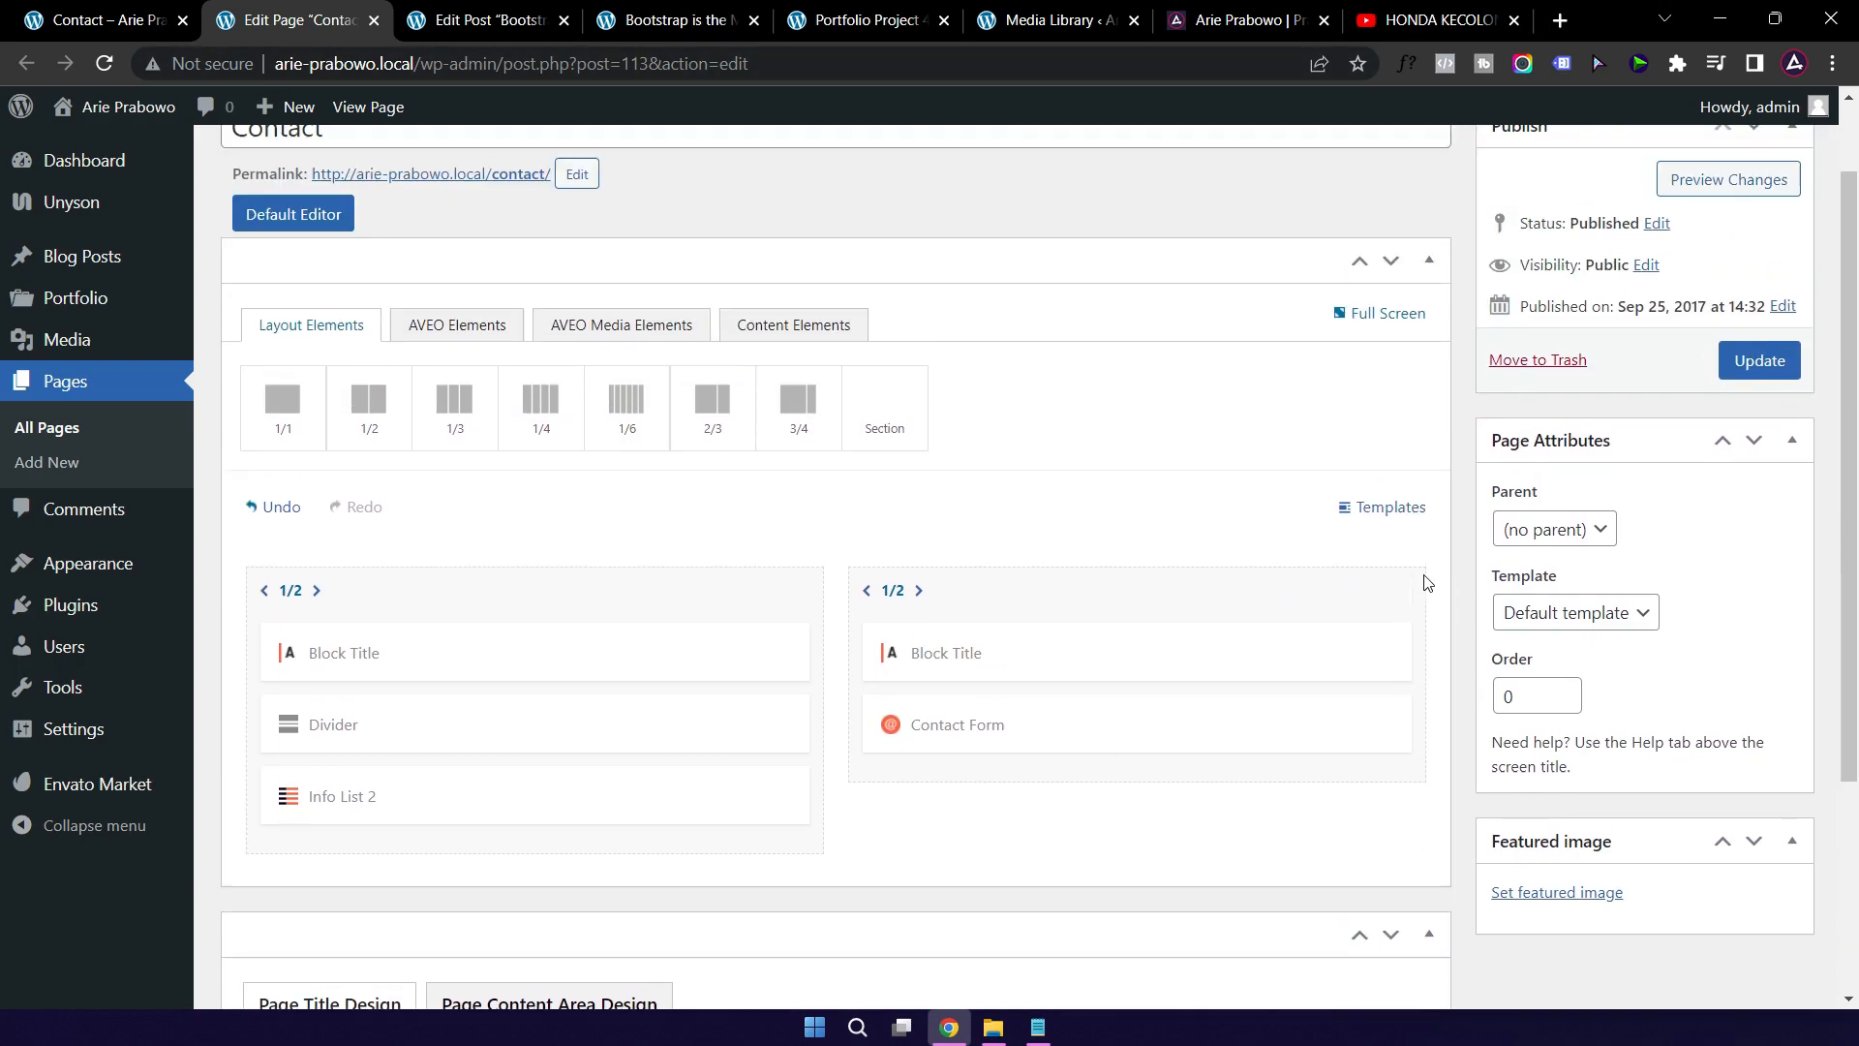
{"action": "left_click", "coordinate": [1757, 461]}
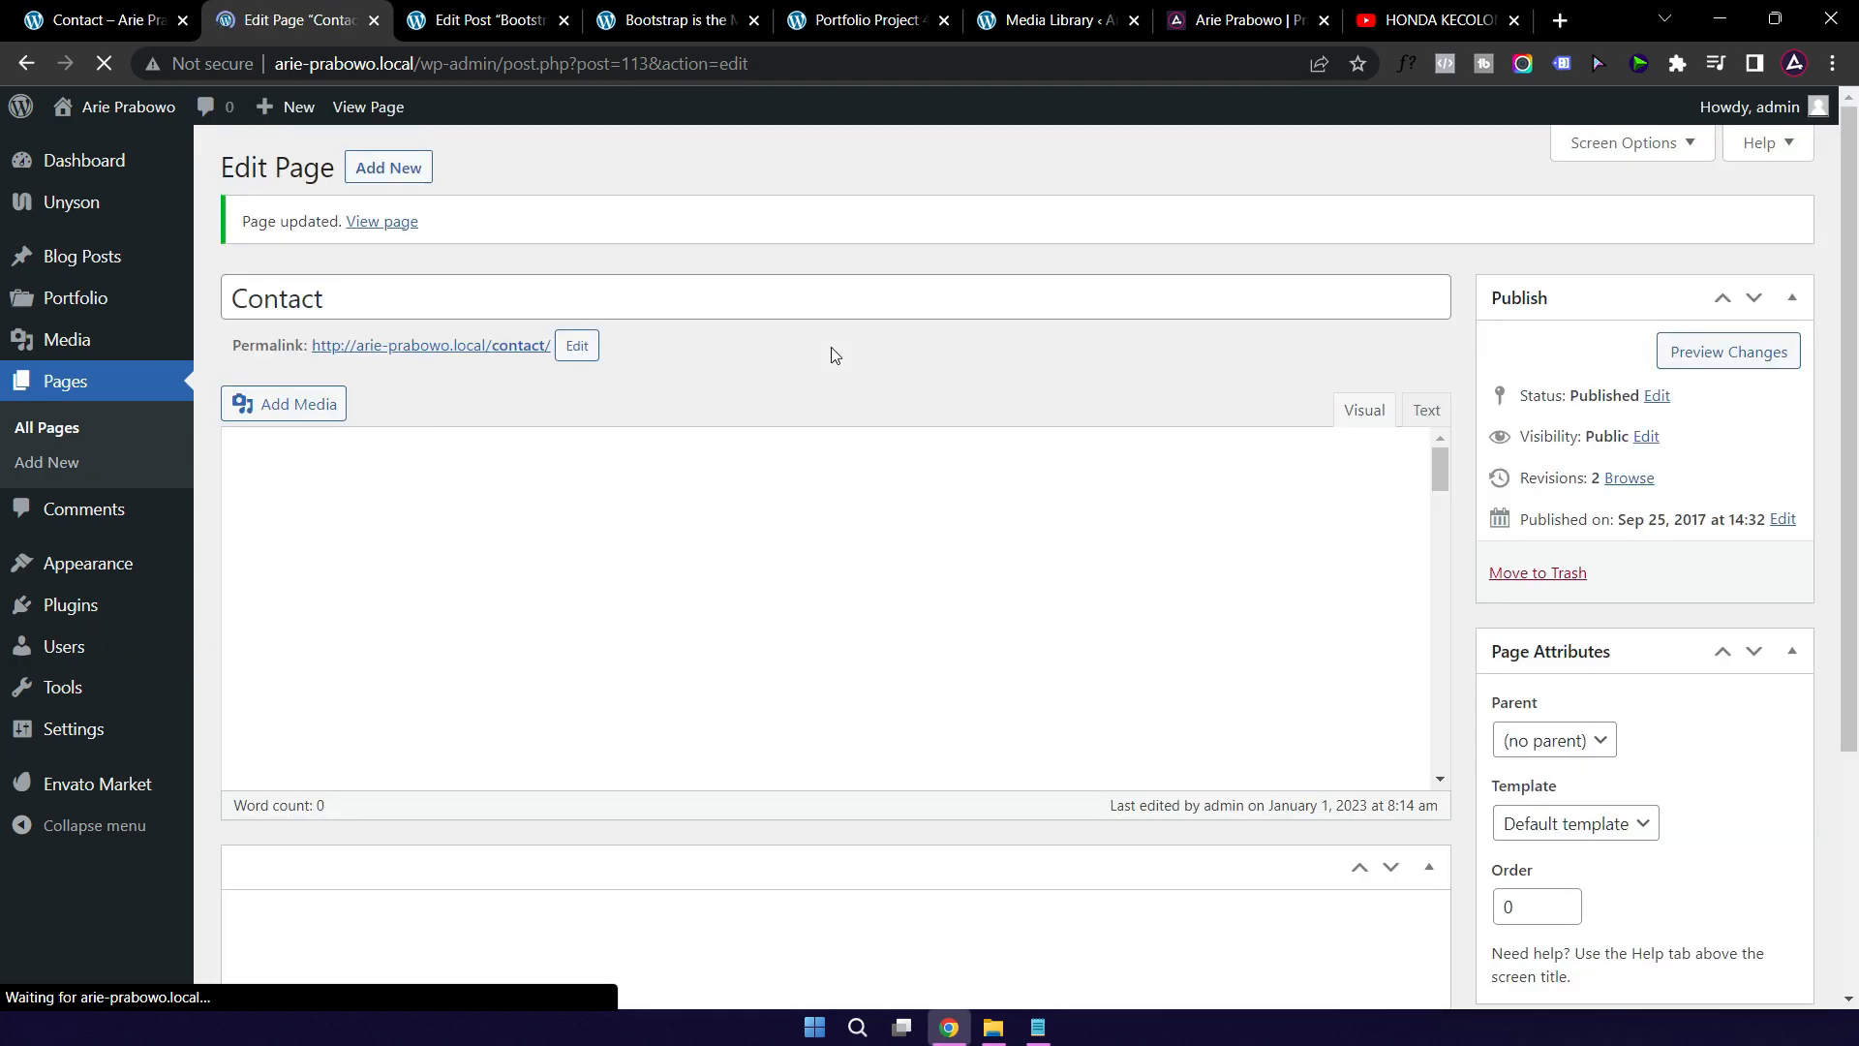
{"action": "left_click", "coordinate": [113, 37]}
{"action": "left_click", "coordinate": [104, 64]}
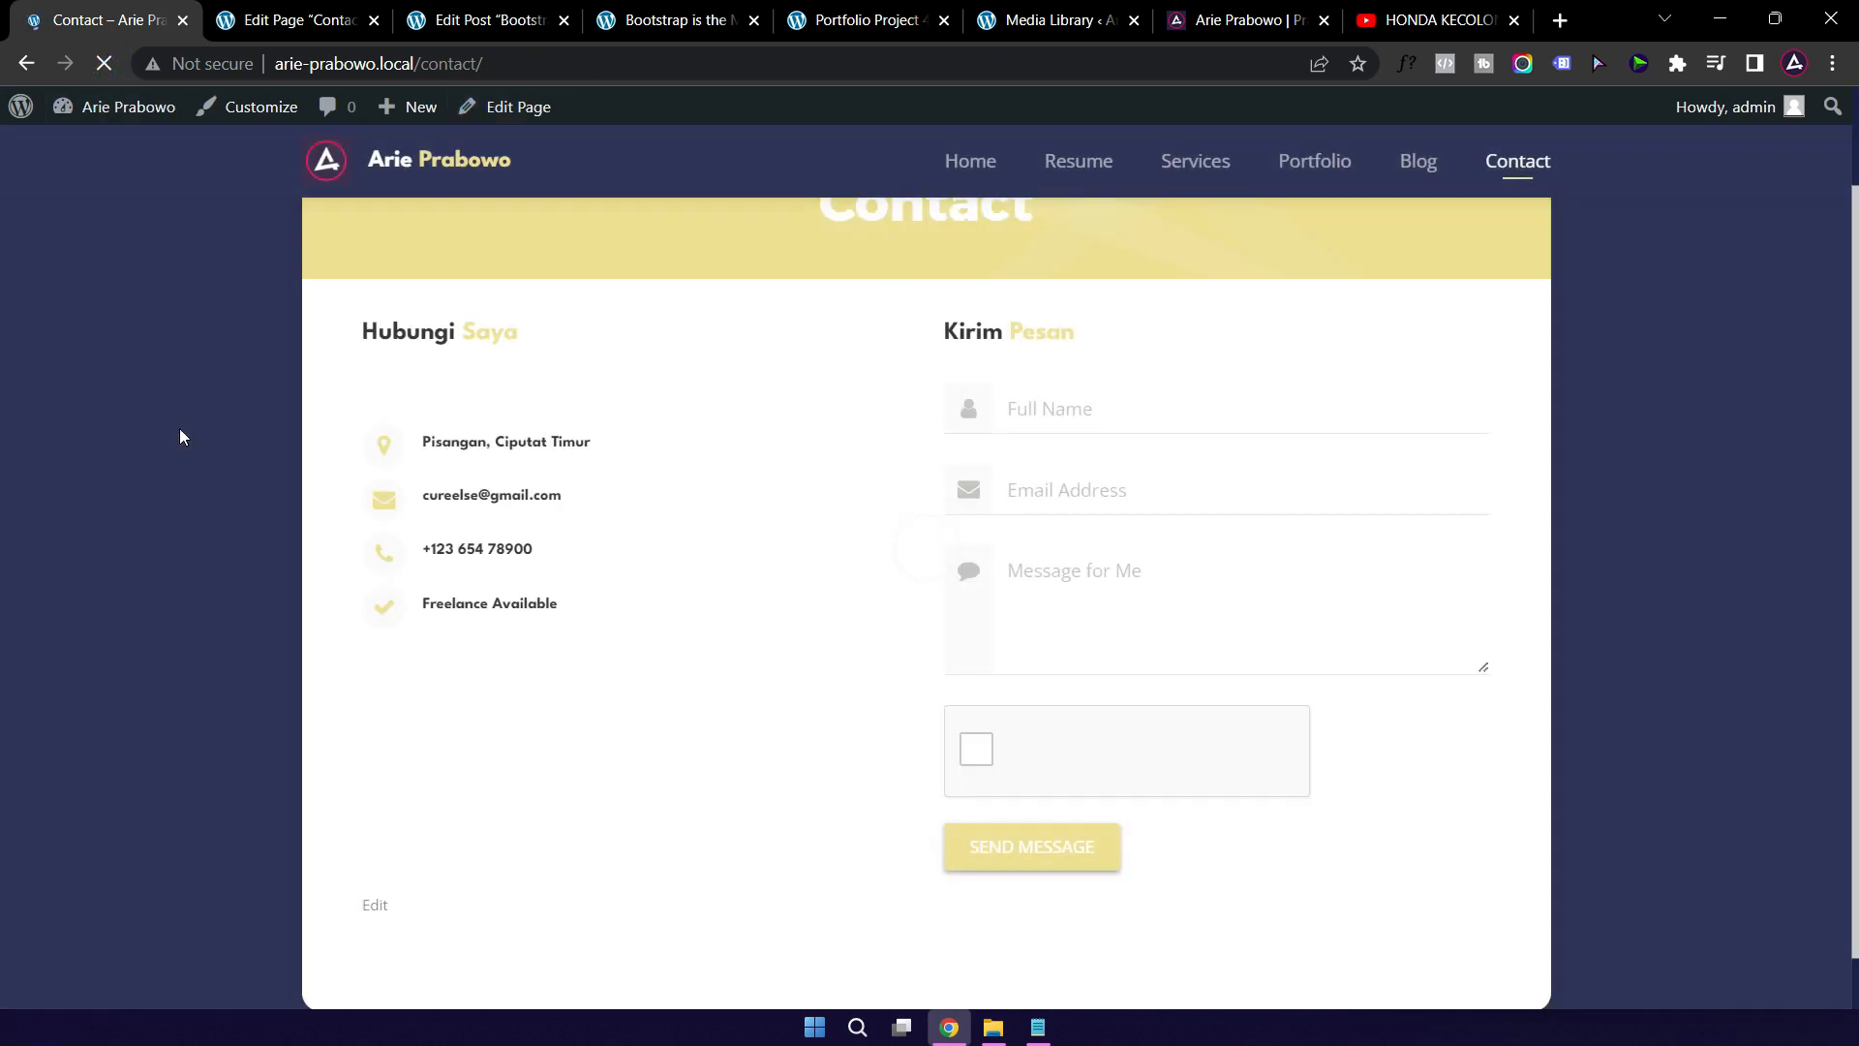
{"action": "scroll", "coordinate": [199, 447], "scroll_direction": "up", "scroll_amount": 2}
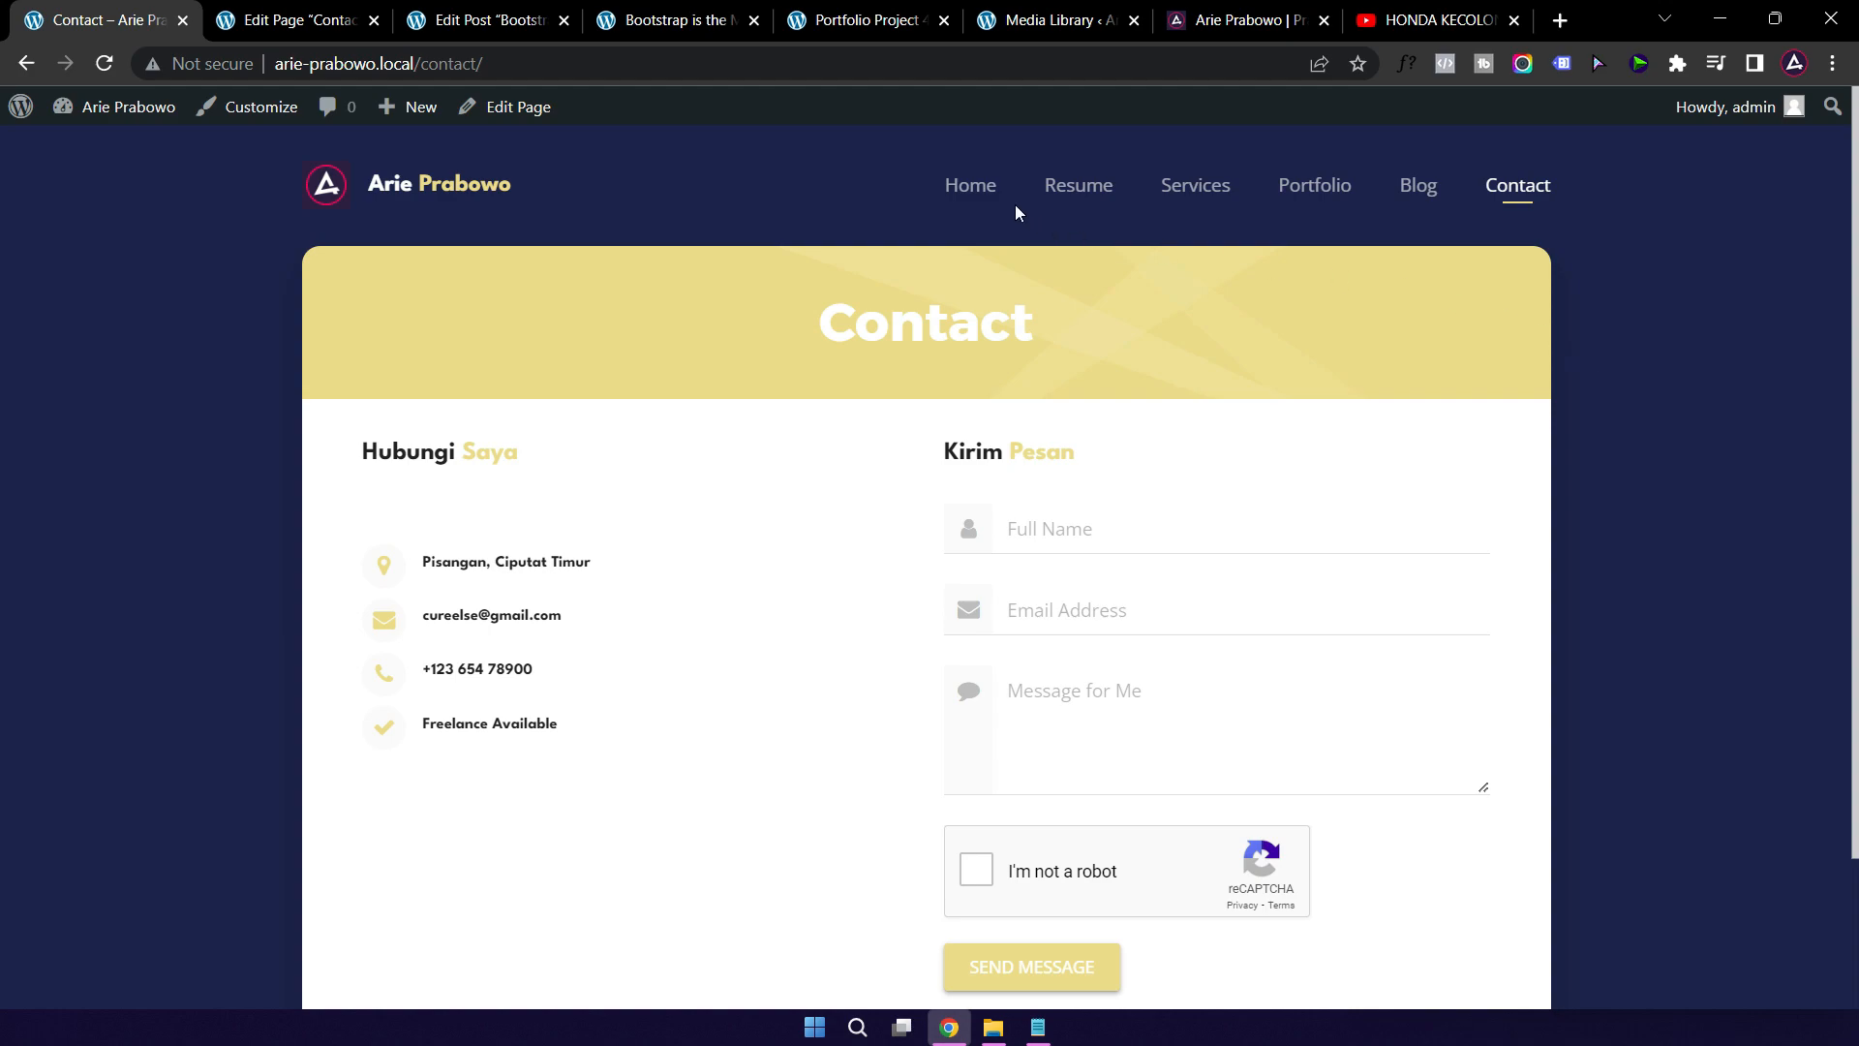
Step: Visit Home, Resume and Services, ending on the Portfolio page with its All/Illustration/Media/Video filters
{"action": "left_click", "coordinate": [980, 197]}
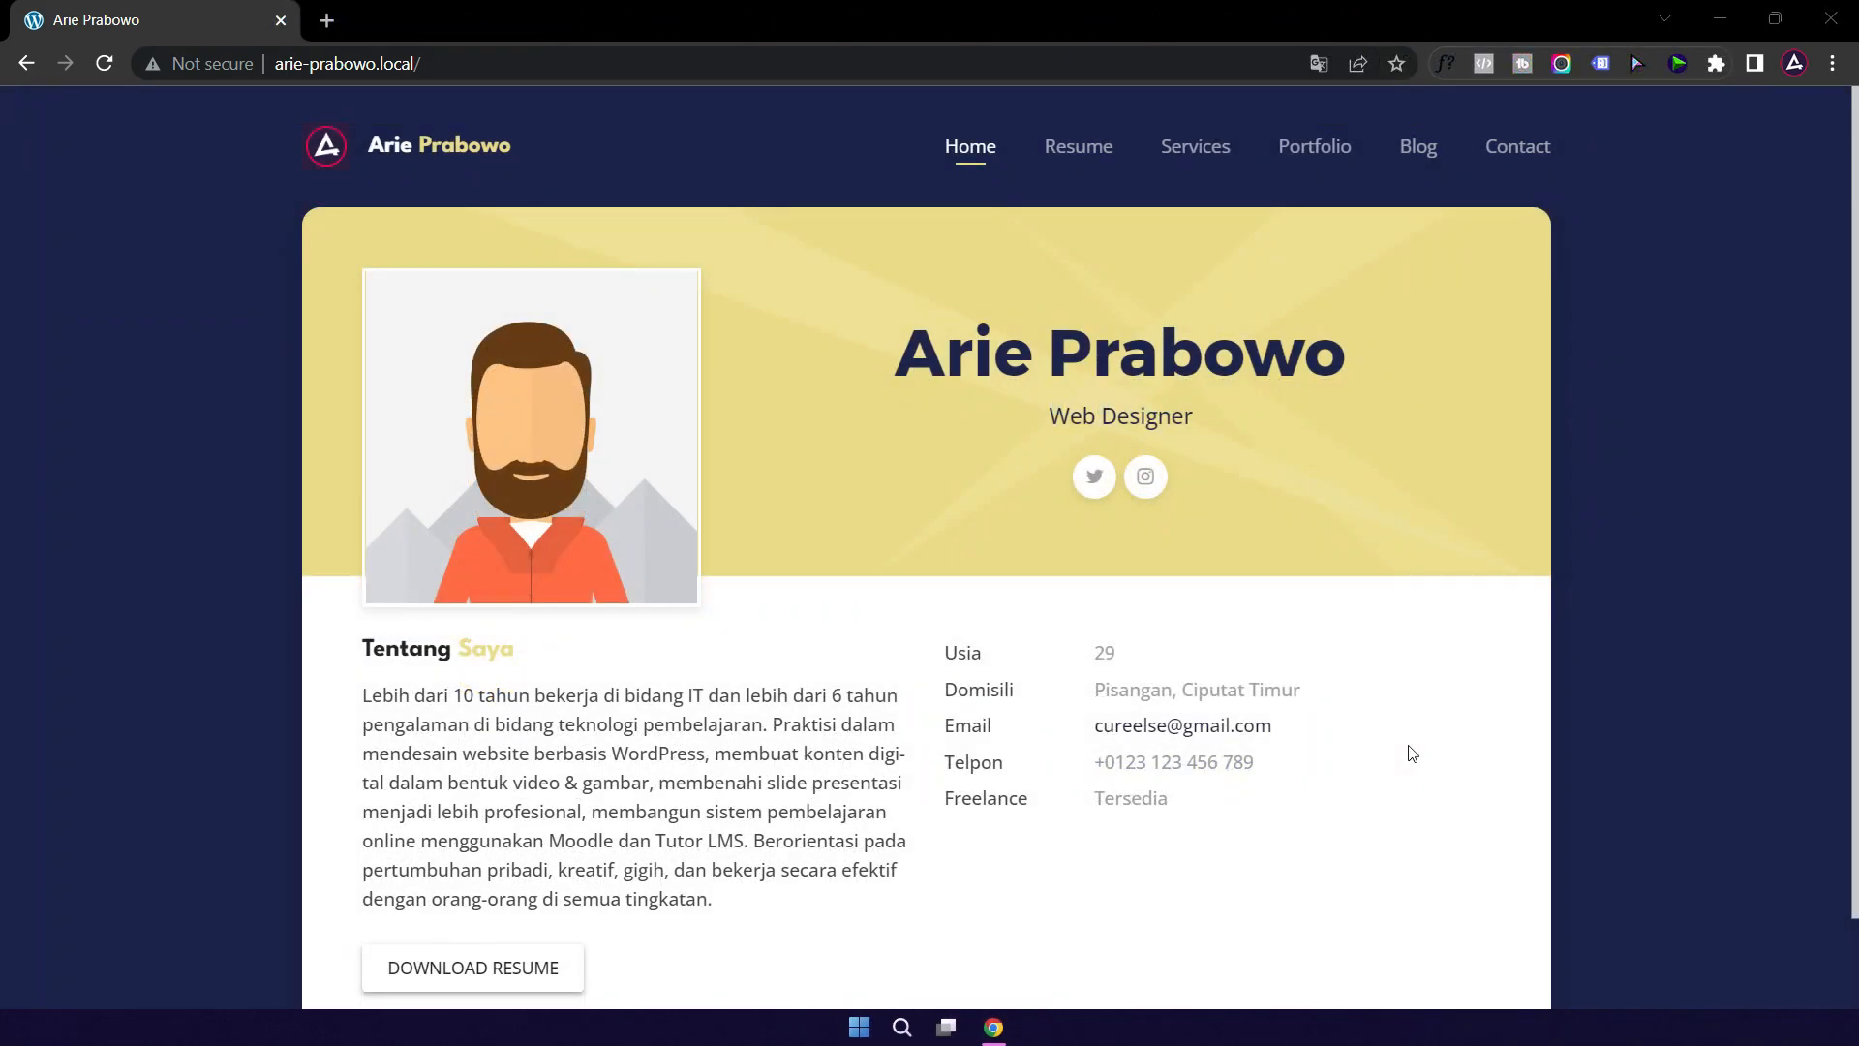
{"action": "left_click", "coordinate": [1077, 145]}
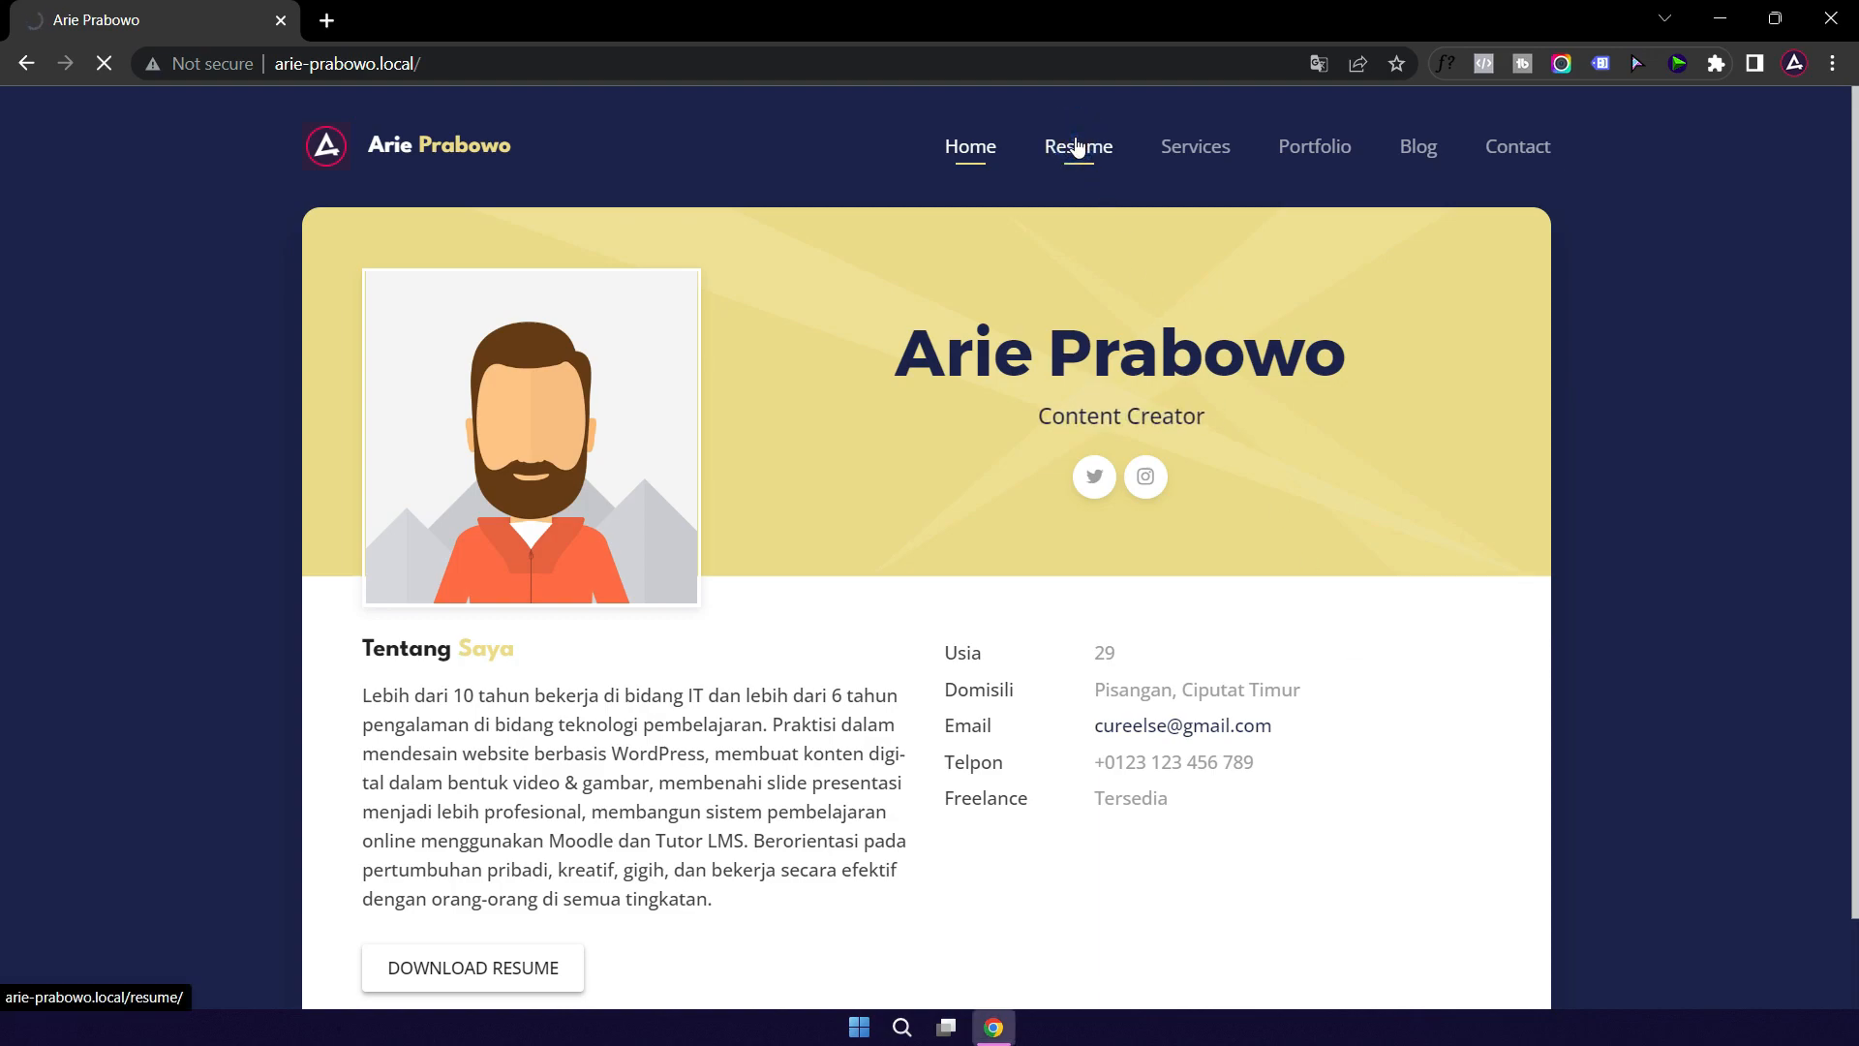
{"action": "left_click", "coordinate": [1201, 155]}
{"action": "left_click", "coordinate": [1312, 154]}
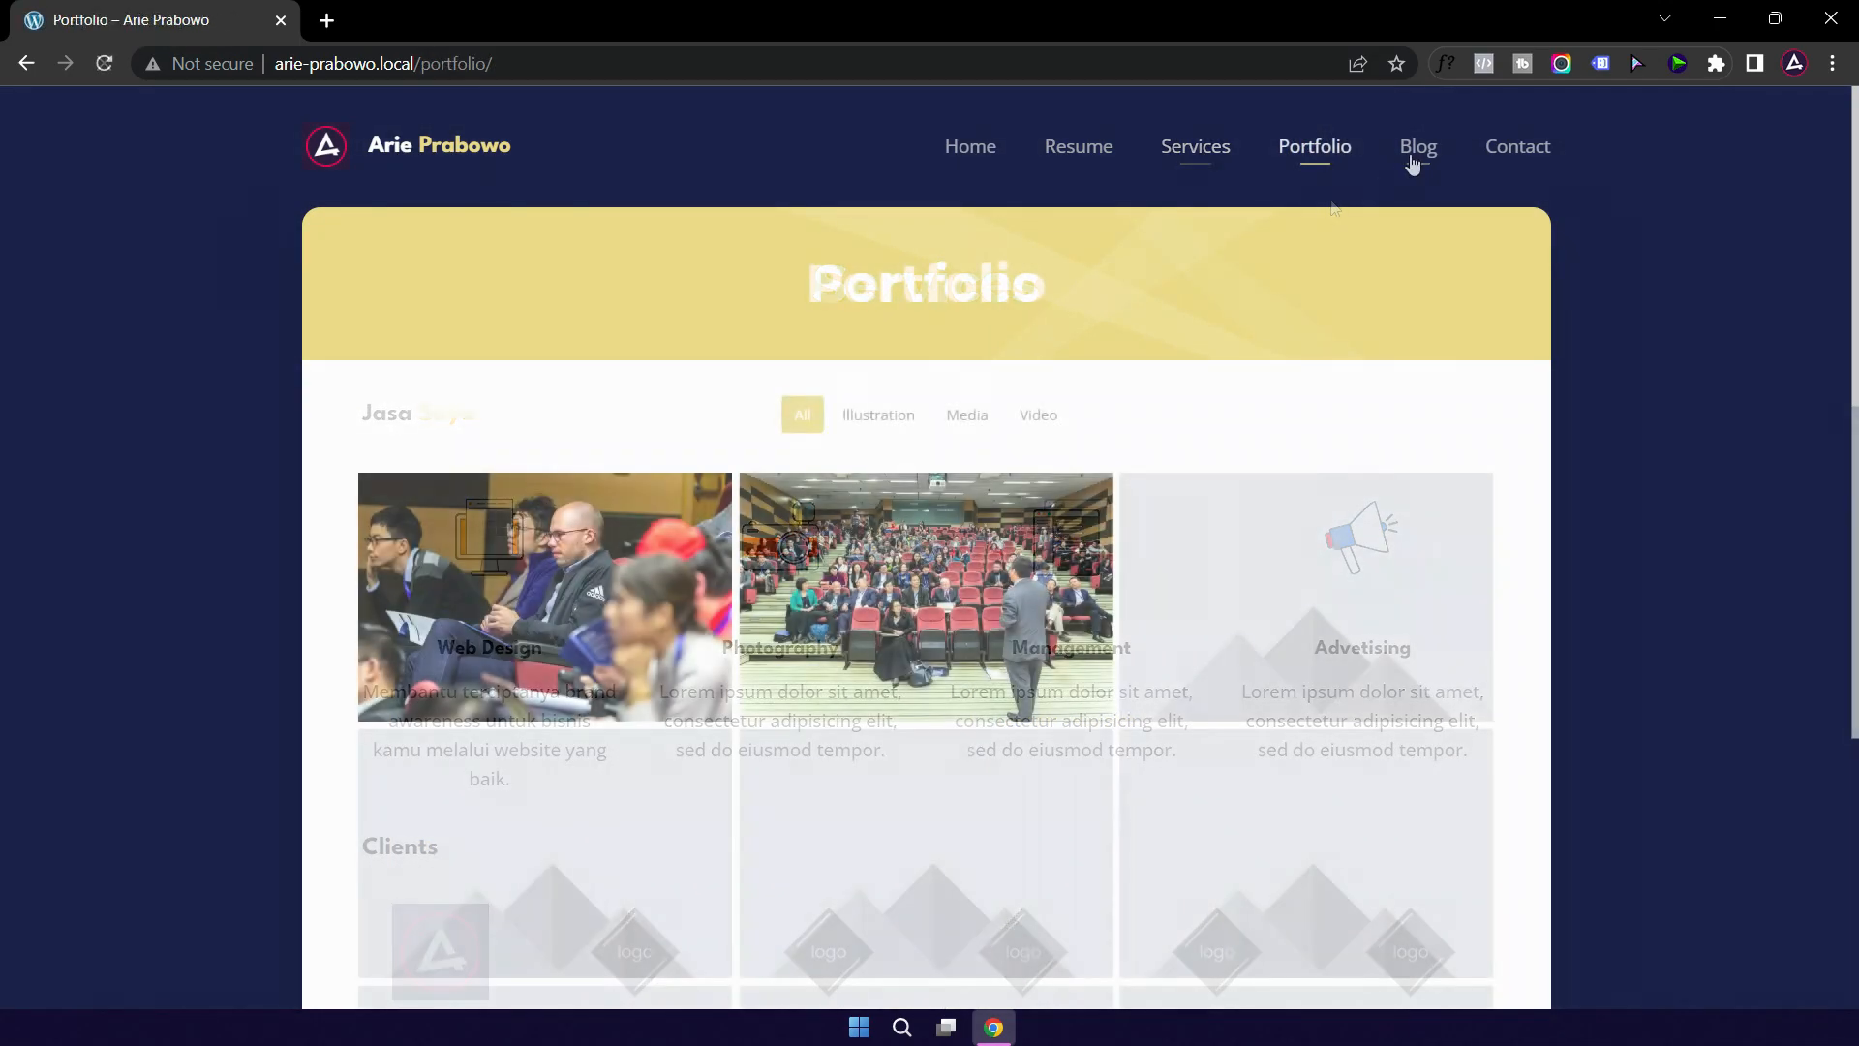